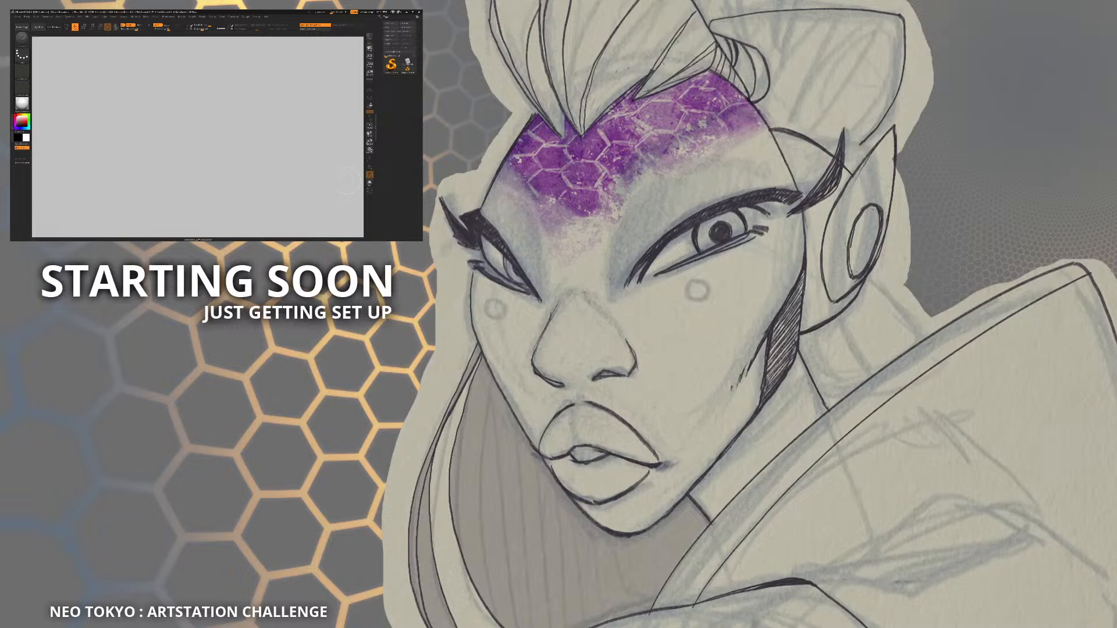
Step: Start loading a tool from disk and remove an old pinned folder from the file browser's quick access list
{"action": "left_click", "coordinate": [390, 25]}
{"action": "scroll", "coordinate": [169, 157], "scroll_direction": "down", "scroll_amount": 3}
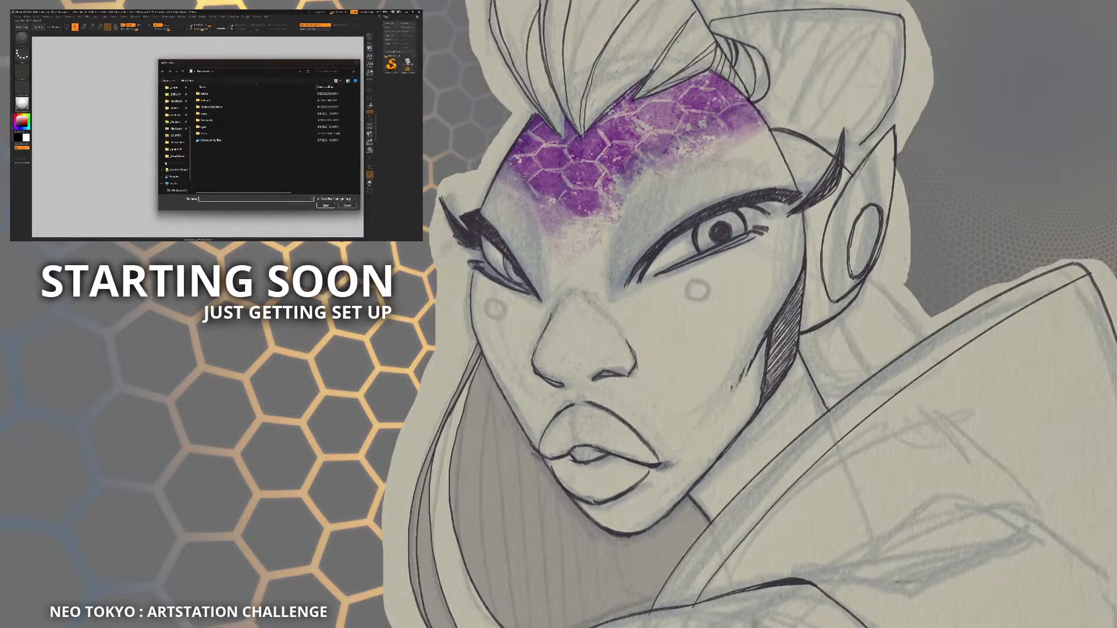
{"action": "right_click", "coordinate": [176, 129]}
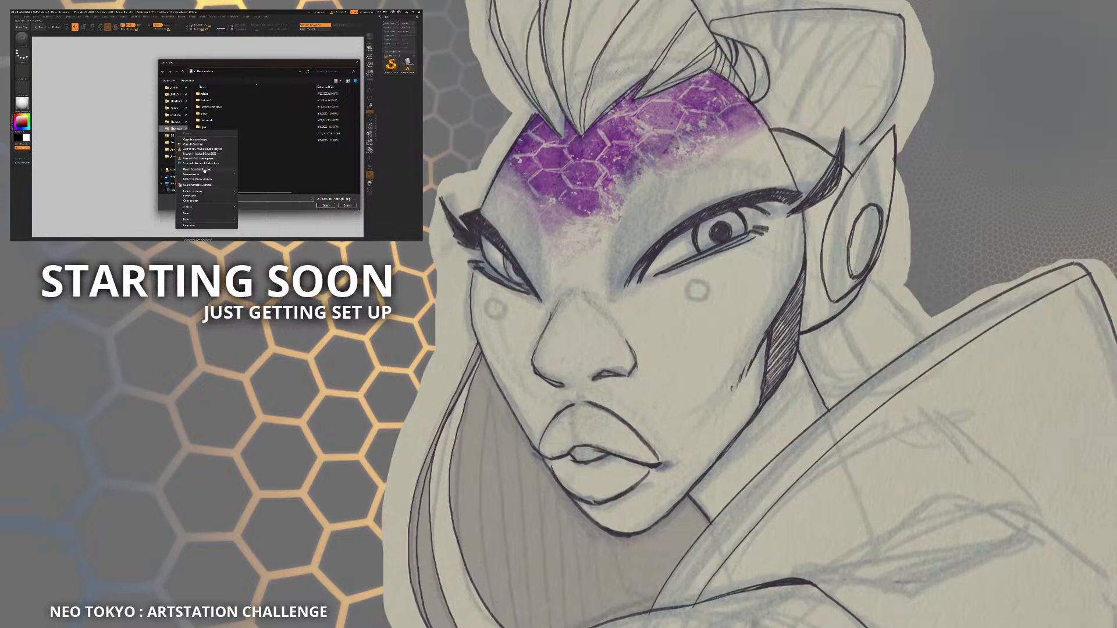
{"action": "left_click", "coordinate": [205, 170]}
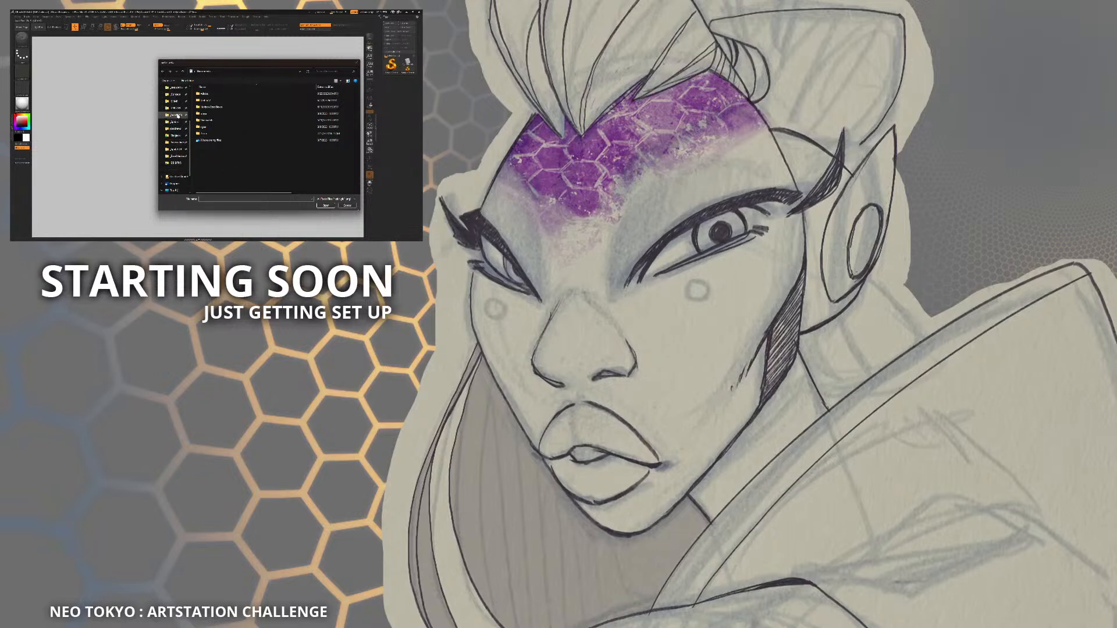
{"action": "scroll", "coordinate": [178, 112], "scroll_direction": "up", "scroll_amount": 1}
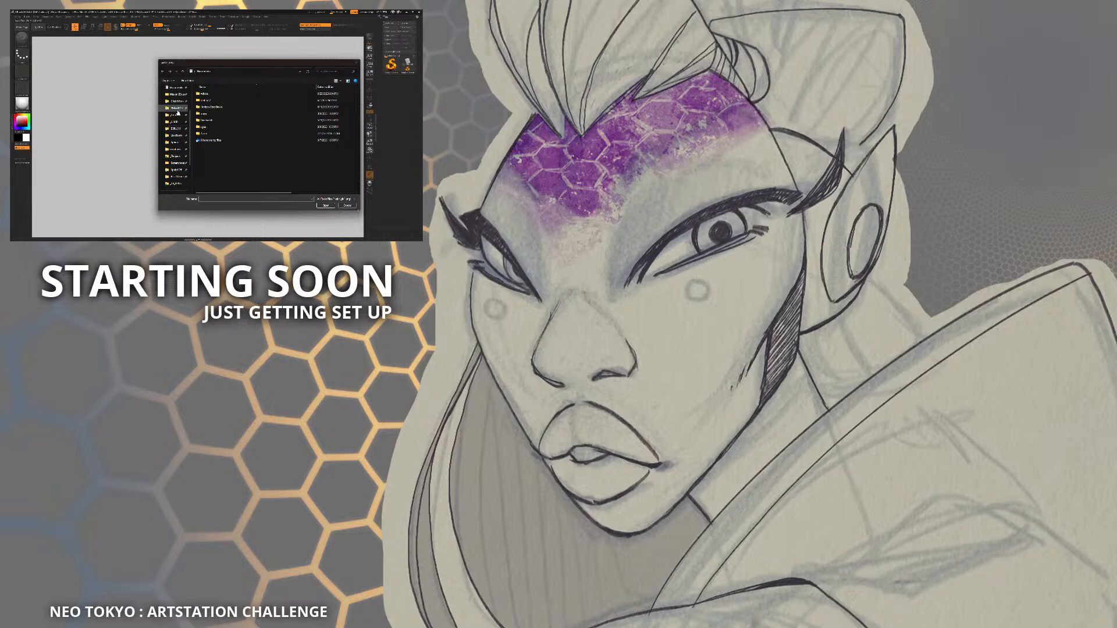
Step: Browse to the character project's subfolder that holds the model files and pin it to quick access
{"action": "left_click", "coordinate": [174, 128]}
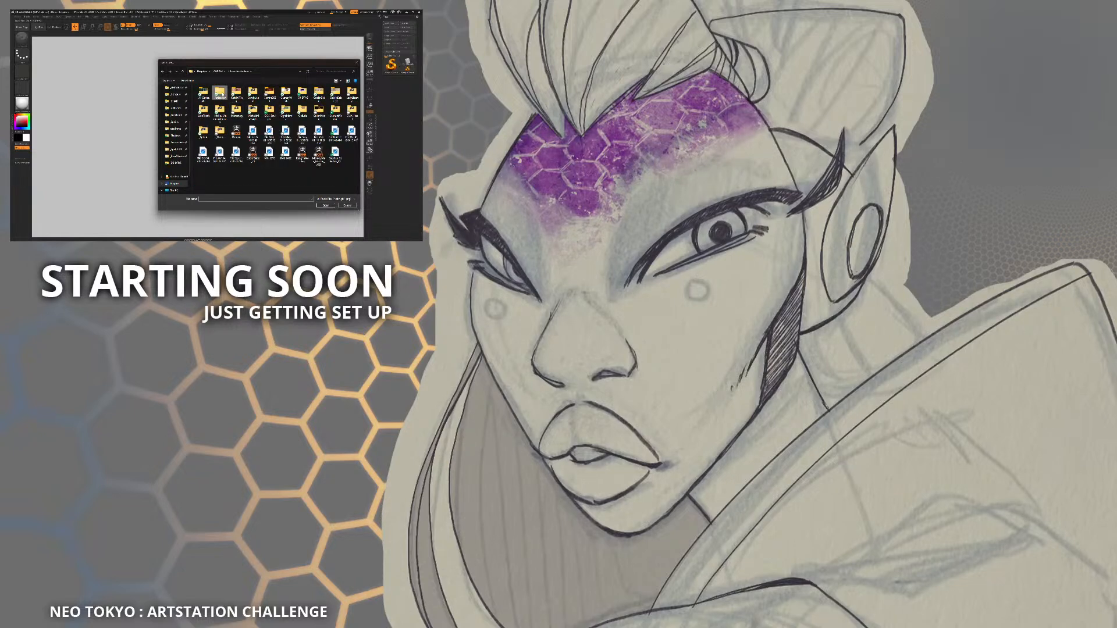
{"action": "double_click", "coordinate": [220, 94]}
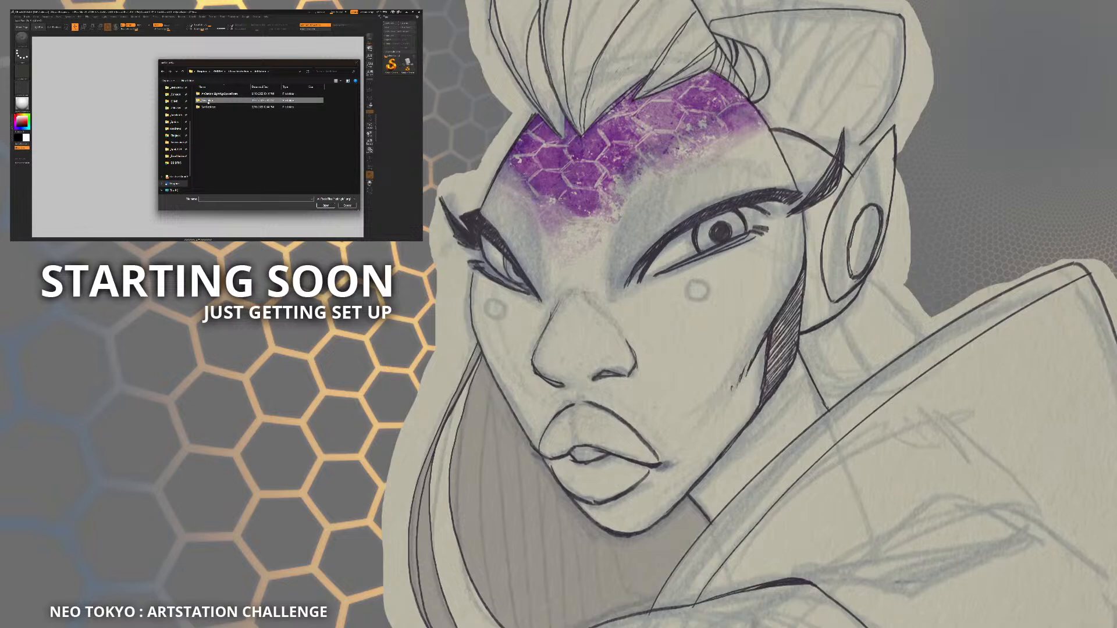
{"action": "left_click", "coordinate": [163, 71]}
{"action": "right_click", "coordinate": [209, 102]}
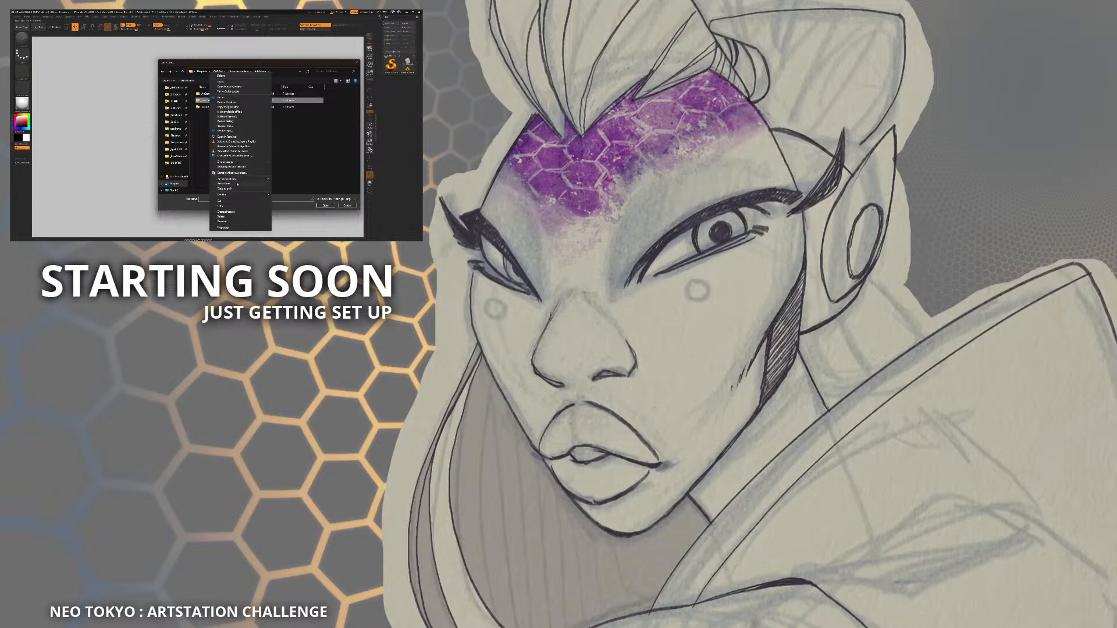
{"action": "left_click", "coordinate": [242, 93]}
Step: Load the last tool file listed in the newly pinned project folder
{"action": "scroll", "coordinate": [173, 121], "scroll_direction": "up", "scroll_amount": 3}
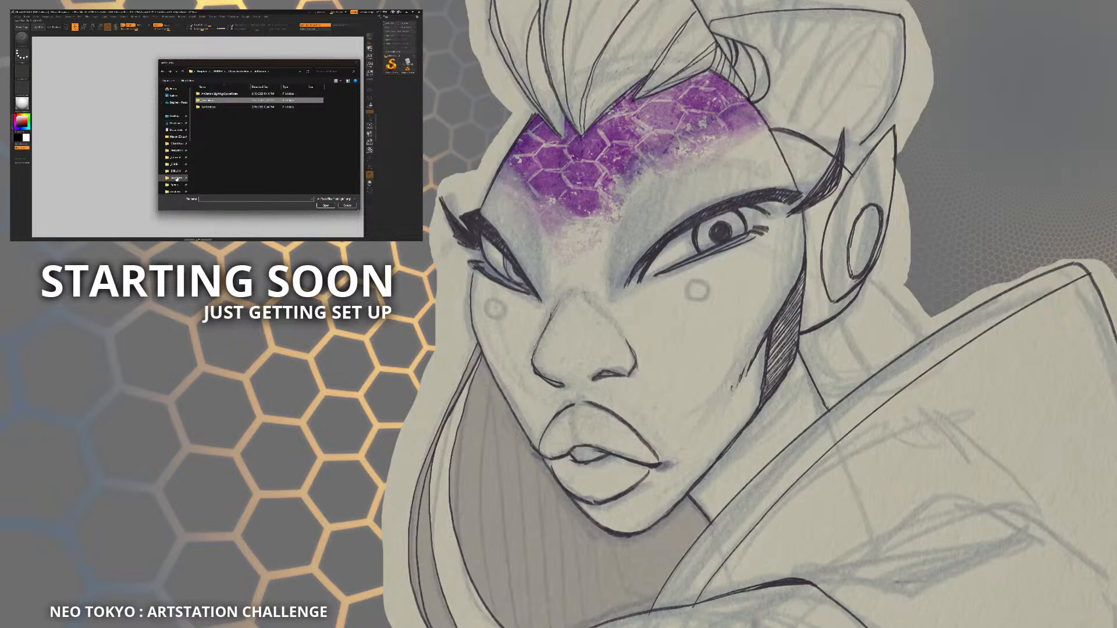
{"action": "scroll", "coordinate": [176, 171], "scroll_direction": "down", "scroll_amount": 5}
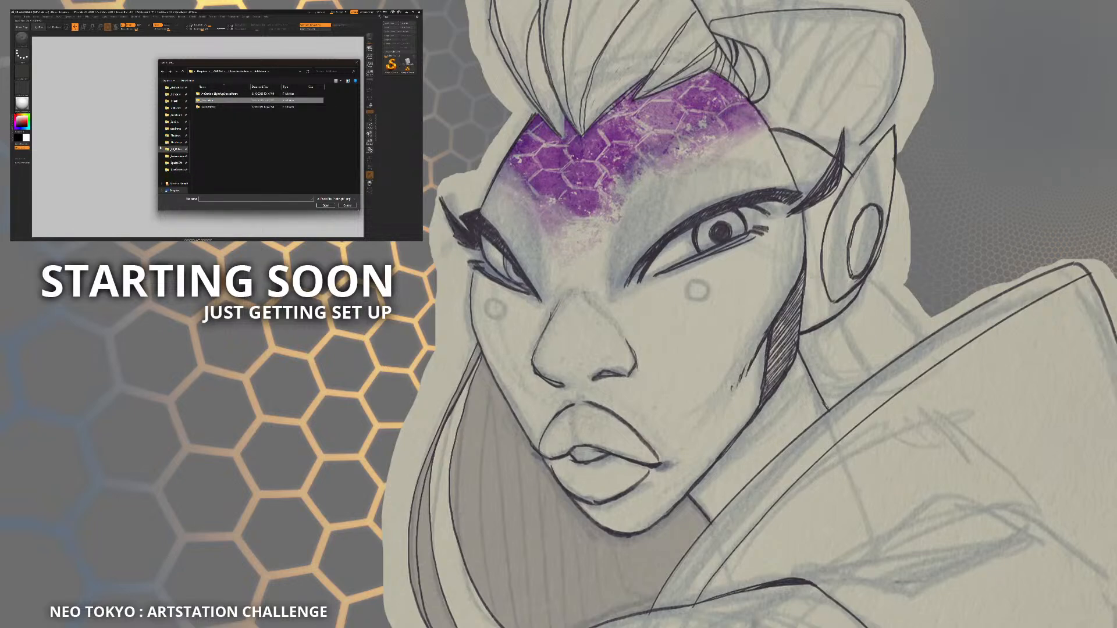
{"action": "left_click", "coordinate": [176, 143]}
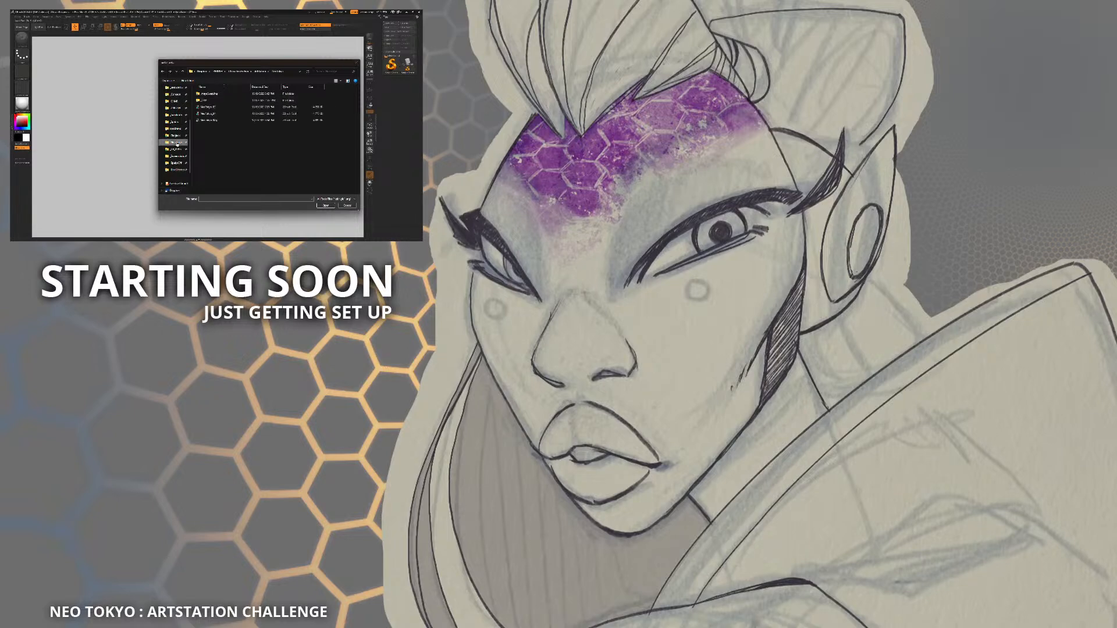
{"action": "left_click", "coordinate": [207, 120]}
{"action": "left_click", "coordinate": [327, 205]}
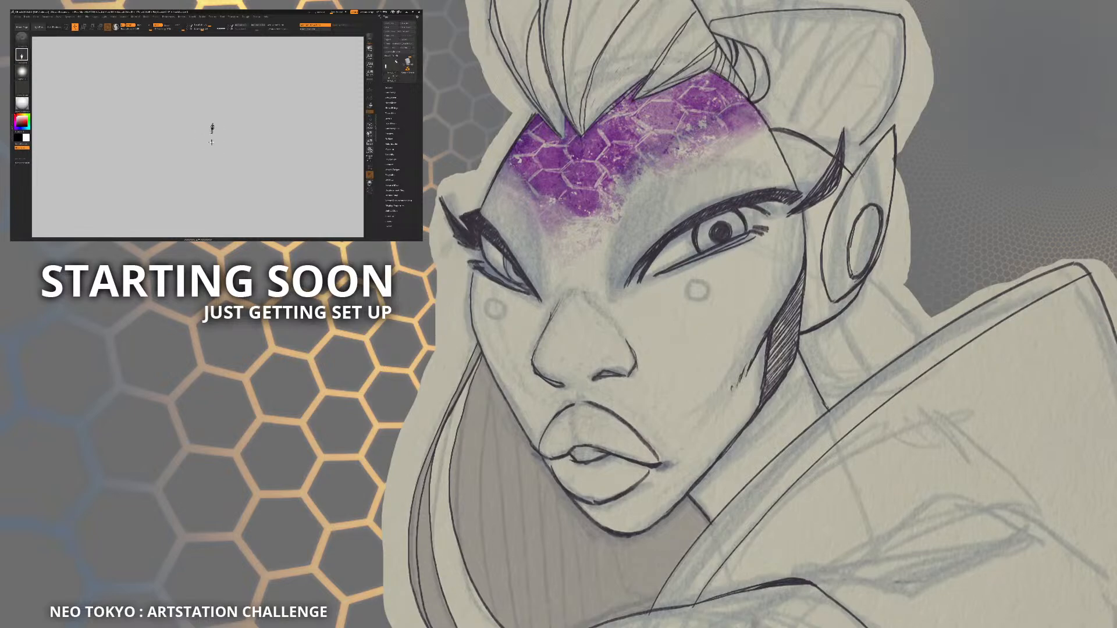
Step: Draw the loaded character on the canvas, enter Edit mode and frame the full figure
{"action": "left_click_drag", "start_coordinate": [212, 141], "coordinate": [204, 185]}
{"action": "key", "text": "t"}
{"action": "key", "text": "f"}
{"action": "left_click_drag", "start_coordinate": [278, 110], "coordinate": [231, 112]}
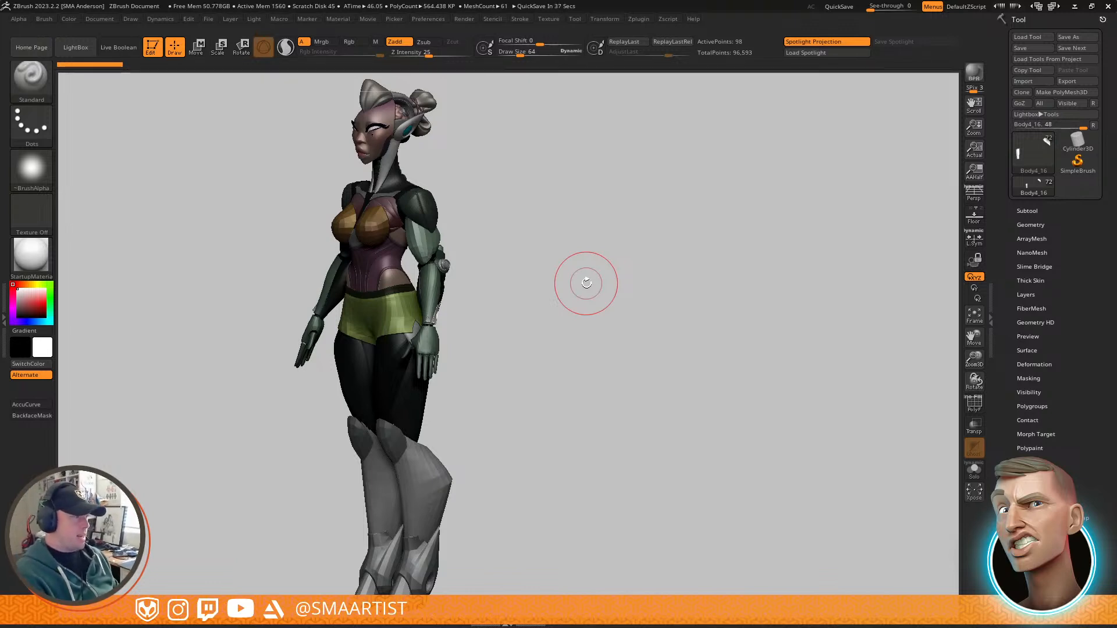
Step: Choose the SkinShade5 material and fill the character's subtools with it using SubTool Master
{"action": "mouse_move", "coordinate": [573, 365]}
{"action": "left_mouse_down"}
{"action": "mouse_move", "coordinate": [599, 350]}
{"action": "mouse_move", "coordinate": [673, 343]}
{"action": "mouse_move", "coordinate": [596, 364]}
{"action": "mouse_move", "coordinate": [482, 342]}
{"action": "mouse_move", "coordinate": [516, 319]}
{"action": "mouse_move", "coordinate": [653, 343]}
{"action": "mouse_move", "coordinate": [696, 321]}
{"action": "mouse_move", "coordinate": [667, 328]}
{"action": "left_mouse_up"}
{"action": "right_click_drag", "start_coordinate": [667, 328], "coordinate": [636, 386], "text": "alt"}
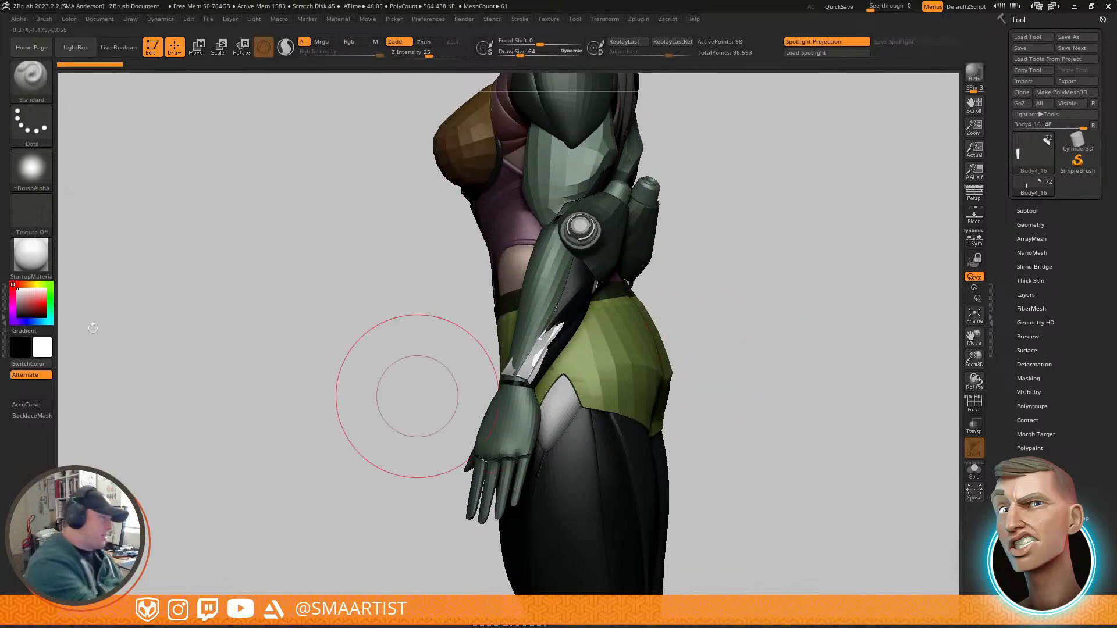
{"action": "left_click", "coordinate": [31, 255]}
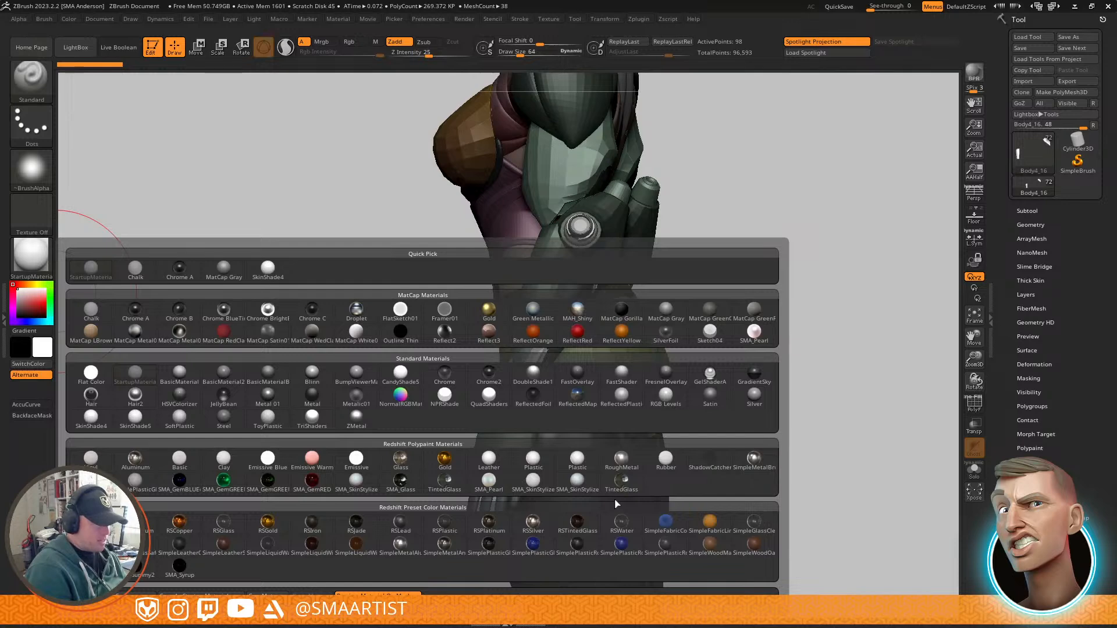
{"action": "left_click", "coordinate": [136, 418]}
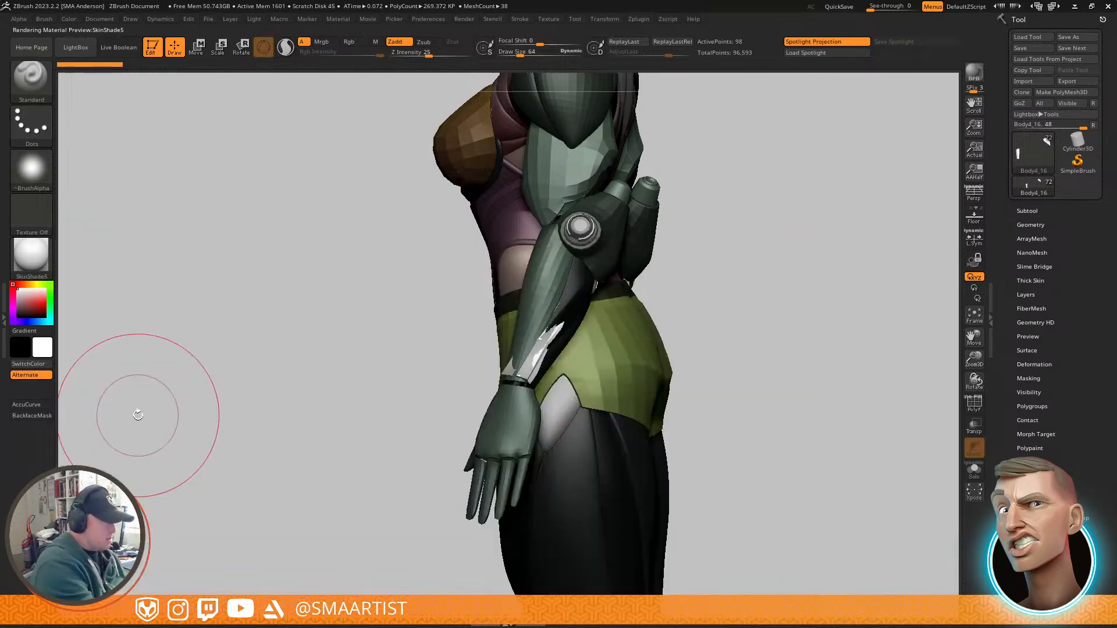
{"action": "left_click", "coordinate": [639, 19]}
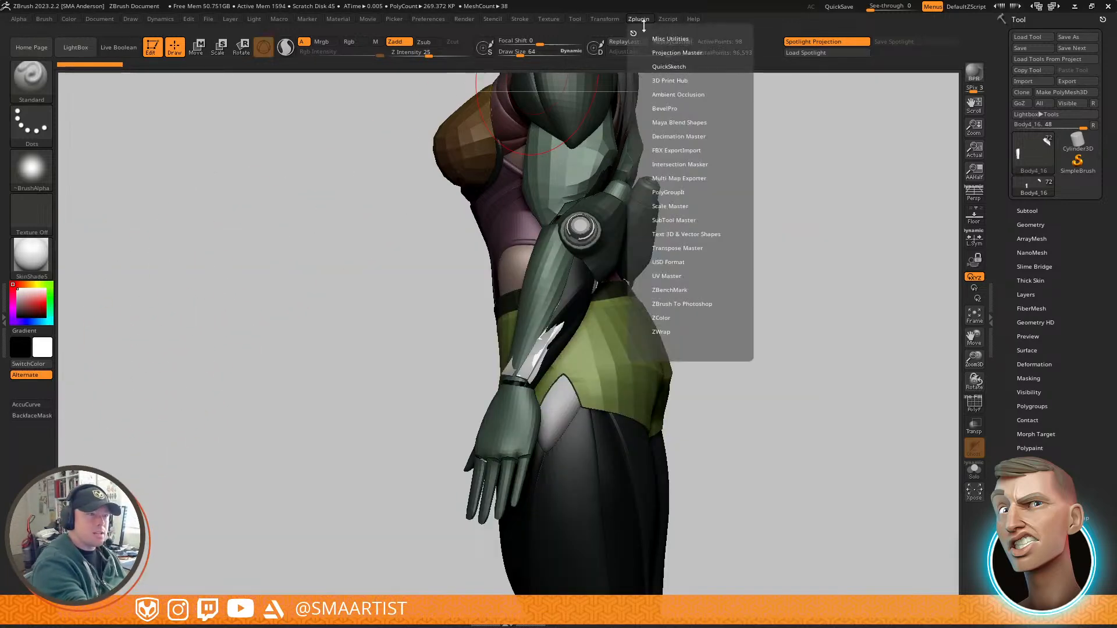
{"action": "left_click", "coordinate": [673, 220]}
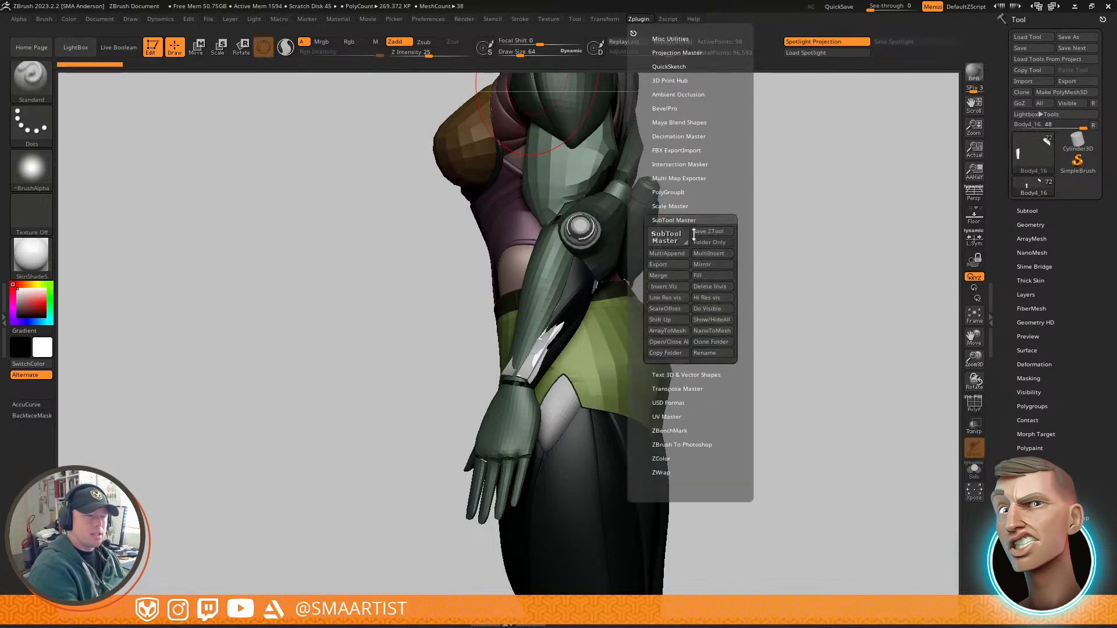
{"action": "left_click", "coordinate": [712, 276]}
{"action": "left_click", "coordinate": [495, 260]}
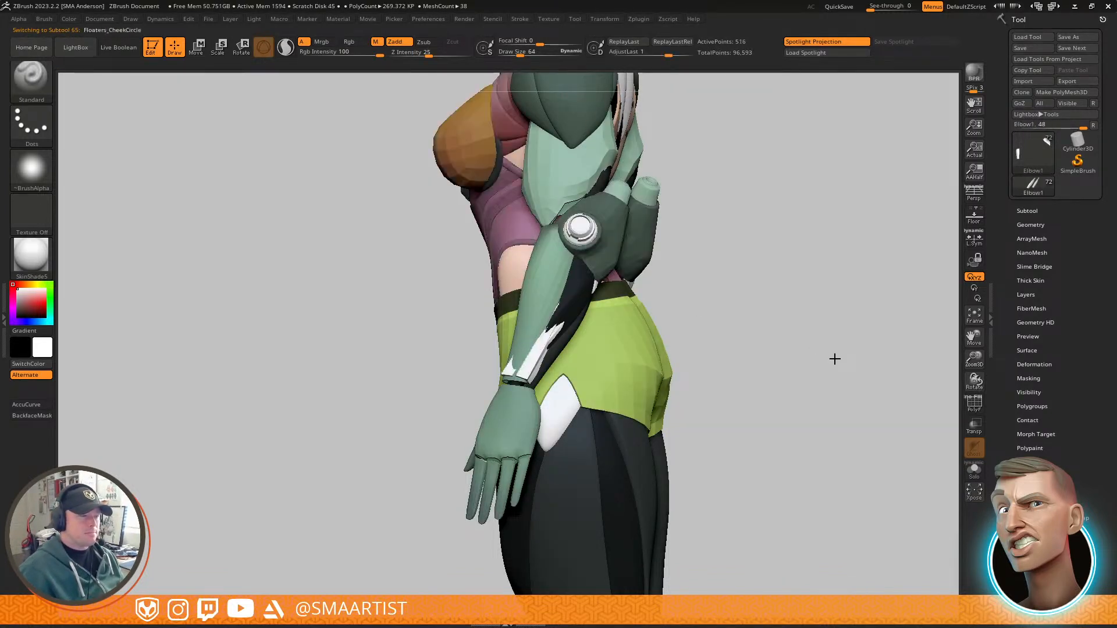
Step: Select the ribbed Body4_6 subtool, isolate it in Solo mode and display its polygroup wireframe
{"action": "mouse_move", "coordinate": [835, 358]}
{"action": "left_mouse_down"}
{"action": "mouse_move", "coordinate": [666, 301]}
{"action": "mouse_move", "coordinate": [601, 299]}
{"action": "mouse_move", "coordinate": [641, 292]}
{"action": "mouse_move", "coordinate": [634, 311]}
{"action": "mouse_move", "coordinate": [683, 326]}
{"action": "mouse_move", "coordinate": [651, 339]}
{"action": "mouse_move", "coordinate": [594, 334]}
{"action": "mouse_move", "coordinate": [568, 262]}
{"action": "mouse_move", "coordinate": [629, 351]}
{"action": "mouse_move", "coordinate": [665, 315]}
{"action": "mouse_move", "coordinate": [748, 389]}
{"action": "left_mouse_up"}
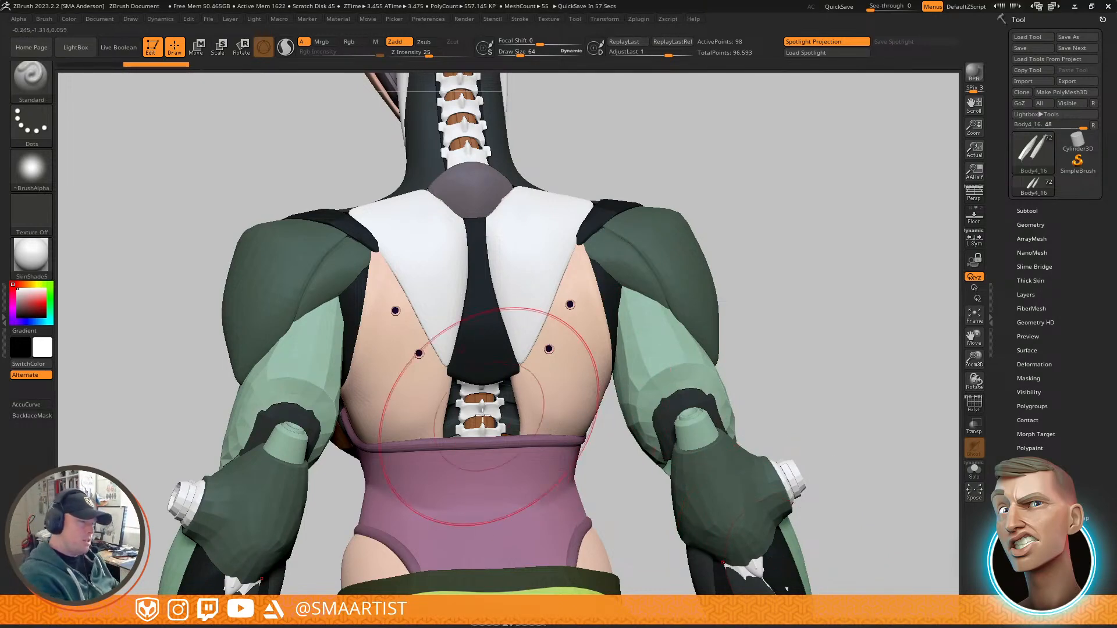
{"action": "mouse_move", "coordinate": [572, 381]}
{"action": "right_mouse_down"}
{"action": "mouse_move", "coordinate": [477, 387]}
{"action": "mouse_move", "coordinate": [539, 399]}
{"action": "mouse_move", "coordinate": [573, 389]}
{"action": "mouse_move", "coordinate": [547, 376]}
{"action": "mouse_move", "coordinate": [509, 423]}
{"action": "mouse_move", "coordinate": [501, 399]}
{"action": "right_mouse_up"}
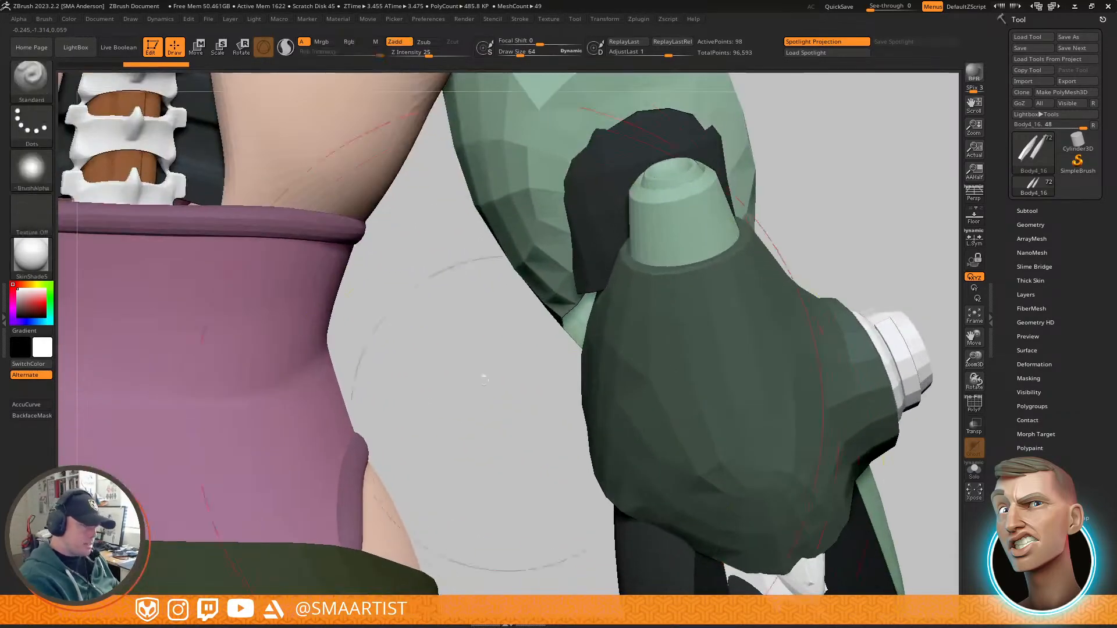
{"action": "right_click_drag", "start_coordinate": [285, 235], "coordinate": [714, 524], "text": "alt"}
{"action": "mouse_move", "coordinate": [626, 409]}
{"action": "right_mouse_down"}
{"action": "mouse_move", "coordinate": [642, 414]}
{"action": "mouse_move", "coordinate": [616, 412]}
{"action": "right_mouse_up"}
{"action": "right_click_drag", "start_coordinate": [712, 471], "coordinate": [735, 311], "text": "ctrl"}
{"action": "right_click_drag", "start_coordinate": [812, 393], "coordinate": [561, 242], "text": "alt"}
{"action": "key", "text": "ctrl+1"}
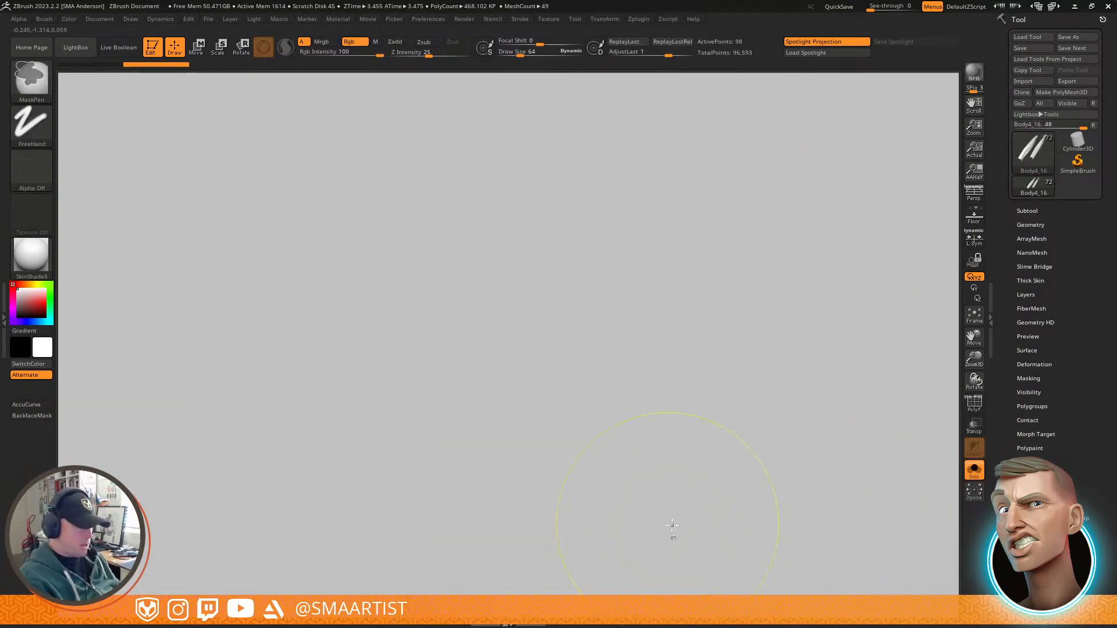
{"action": "key", "text": "n"}
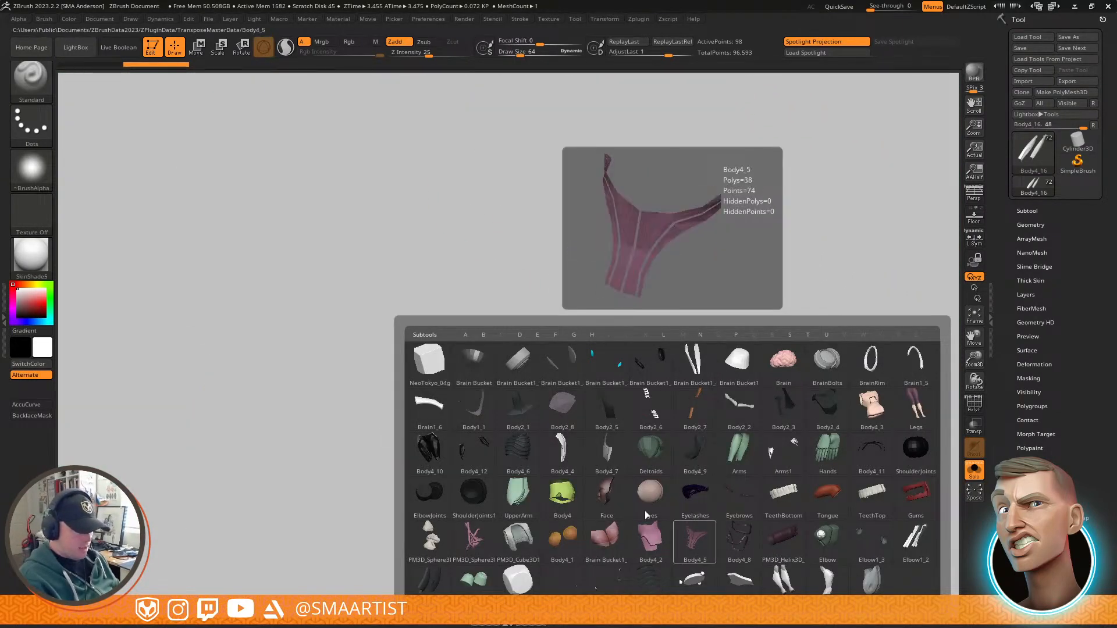
{"action": "left_click", "coordinate": [698, 482]}
{"action": "mouse_move", "coordinate": [670, 444]}
{"action": "right_mouse_down", "text": "ctrl"}
{"action": "mouse_move", "coordinate": [666, 394]}
{"action": "mouse_move", "coordinate": [724, 399]}
{"action": "mouse_move", "coordinate": [741, 350]}
{"action": "mouse_move", "coordinate": [718, 381]}
{"action": "mouse_move", "coordinate": [671, 404]}
{"action": "mouse_move", "coordinate": [721, 382]}
{"action": "mouse_move", "coordinate": [738, 342]}
{"action": "mouse_move", "coordinate": [693, 411]}
{"action": "mouse_move", "coordinate": [715, 332]}
{"action": "mouse_move", "coordinate": [588, 426]}
{"action": "mouse_move", "coordinate": [570, 463]}
{"action": "mouse_move", "coordinate": [651, 334]}
{"action": "mouse_move", "coordinate": [678, 413]}
{"action": "mouse_move", "coordinate": [683, 511]}
{"action": "mouse_move", "coordinate": [729, 411]}
{"action": "mouse_move", "coordinate": [725, 364]}
{"action": "mouse_move", "coordinate": [756, 418]}
{"action": "mouse_move", "coordinate": [748, 347]}
{"action": "mouse_move", "coordinate": [747, 412]}
{"action": "right_mouse_up", "text": "ctrl"}
{"action": "key", "text": "shift+f"}
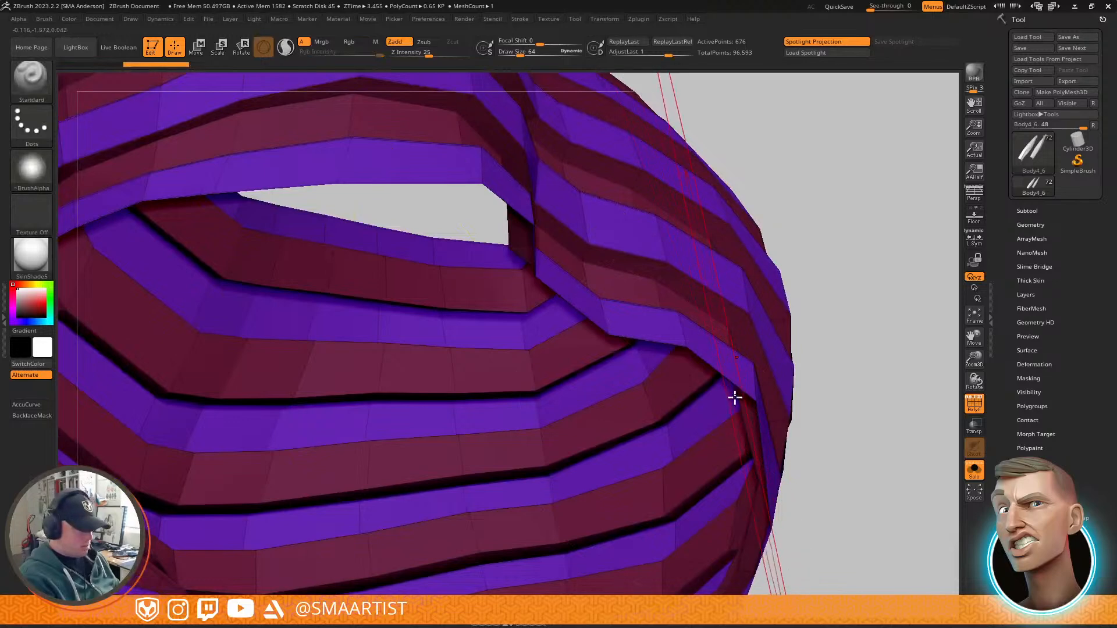
Step: Close the open lower end of the ribbed mesh with ZModeler's Close edge action, using Convex Hole and Polygroup Flat
{"action": "key", "text": "b"}
{"action": "key", "text": "z"}
{"action": "key", "text": "m"}
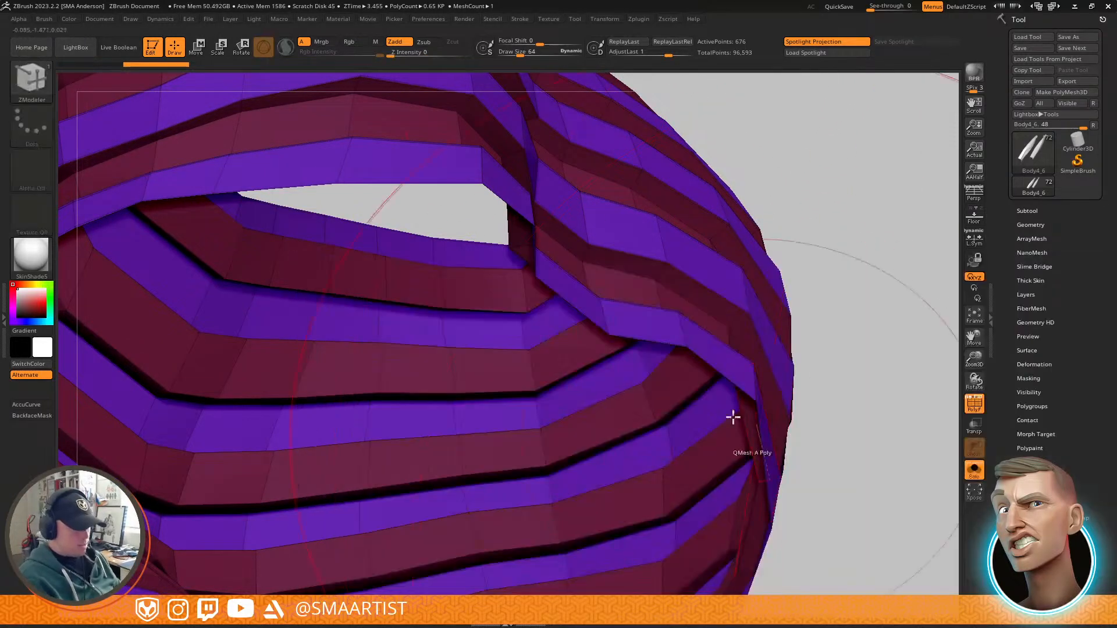
{"action": "key", "text": "space"}
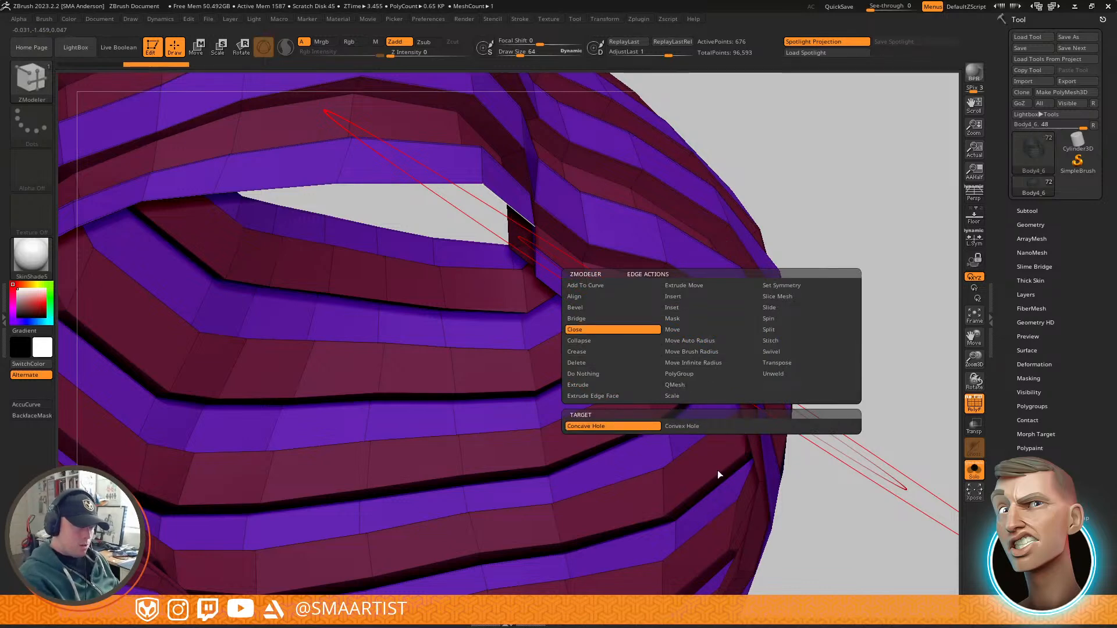
{"action": "left_click", "coordinate": [709, 426]}
{"action": "left_click", "coordinate": [811, 545]}
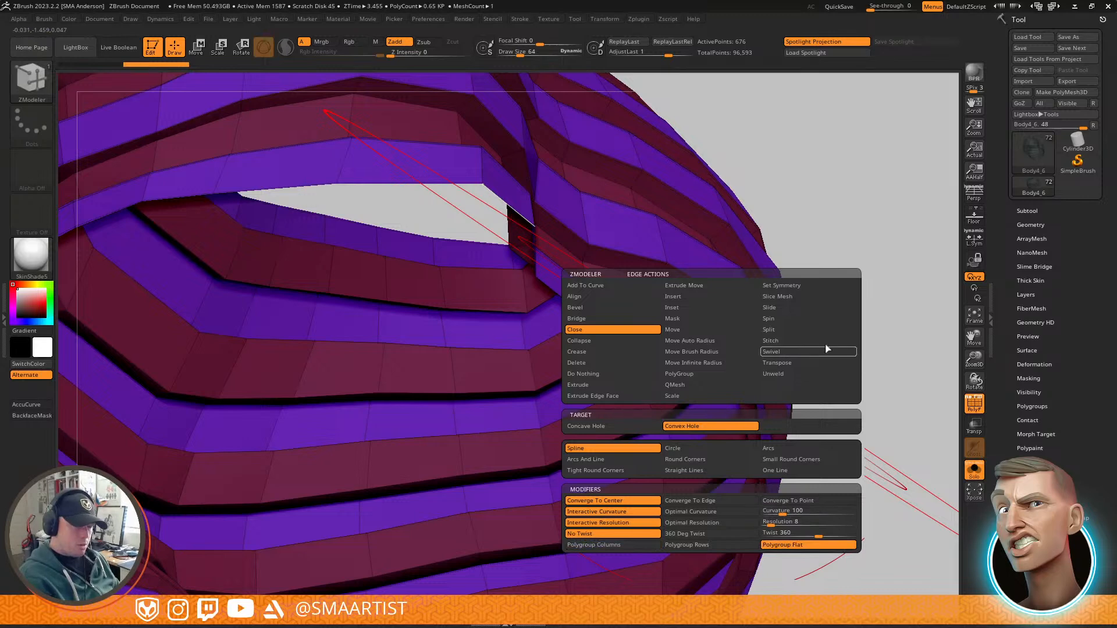
{"action": "left_click", "coordinate": [706, 359]}
Step: Mask everything except the new cap polygroup, reset the gizmo's orientation and extrude the cap slightly downward
{"action": "mouse_move", "coordinate": [768, 464]}
{"action": "right_mouse_down", "text": "ctrl"}
{"action": "mouse_move", "coordinate": [714, 402]}
{"action": "mouse_move", "coordinate": [749, 424]}
{"action": "right_mouse_up", "text": "ctrl"}
{"action": "key", "text": "w"}
{"action": "left_click", "coordinate": [679, 457], "text": "ctrl"}
{"action": "key", "text": "q"}
{"action": "key", "text": "w"}
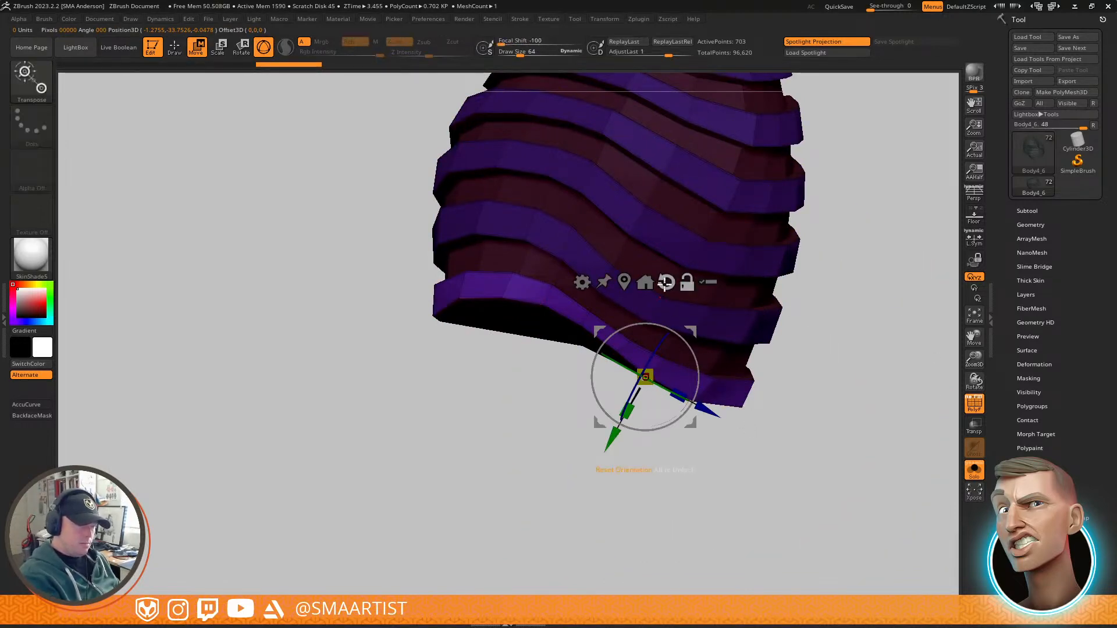
{"action": "left_click", "coordinate": [665, 283], "text": "alt"}
{"action": "left_click_drag", "start_coordinate": [690, 335], "coordinate": [684, 346], "text": "ctrl"}
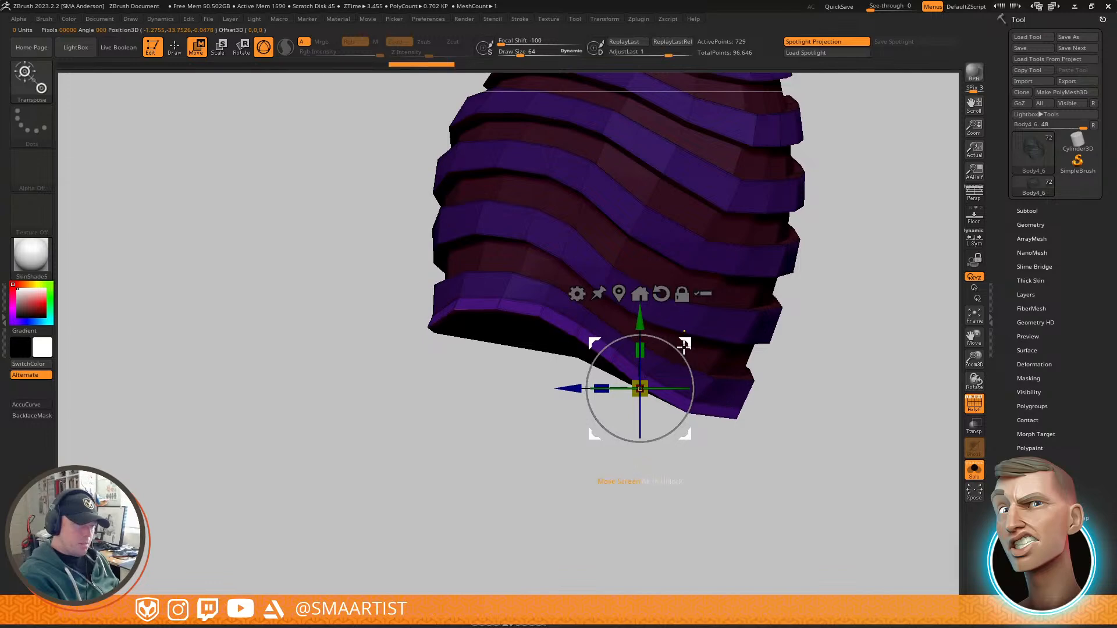
Step: Adjust the extruded cap's placement at the lower end of the ribbed mesh with the gizmo, then return to Draw mode
{"action": "right_click_drag", "start_coordinate": [646, 381], "coordinate": [812, 370]}
{"action": "left_click_drag", "start_coordinate": [590, 332], "coordinate": [589, 328]}
{"action": "left_click_drag", "start_coordinate": [644, 351], "coordinate": [587, 326]}
{"action": "left_click_drag", "start_coordinate": [527, 398], "coordinate": [516, 399]}
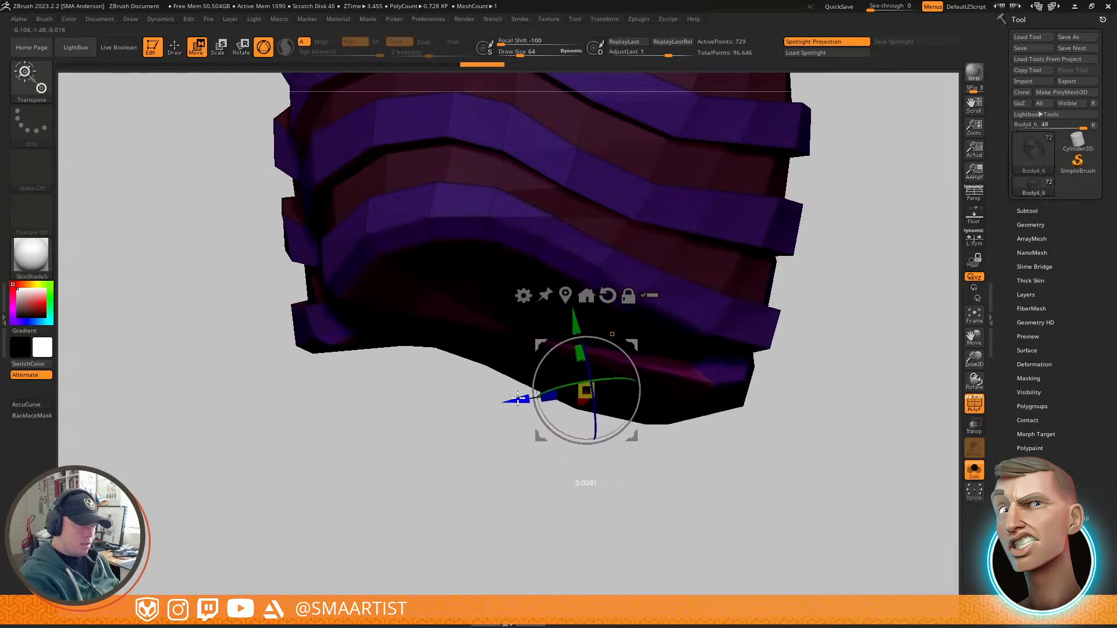
{"action": "mouse_move", "coordinate": [611, 402]}
{"action": "right_mouse_down"}
{"action": "mouse_move", "coordinate": [707, 376]}
{"action": "mouse_move", "coordinate": [690, 398]}
{"action": "mouse_move", "coordinate": [698, 349]}
{"action": "right_mouse_up"}
{"action": "key", "text": "q"}
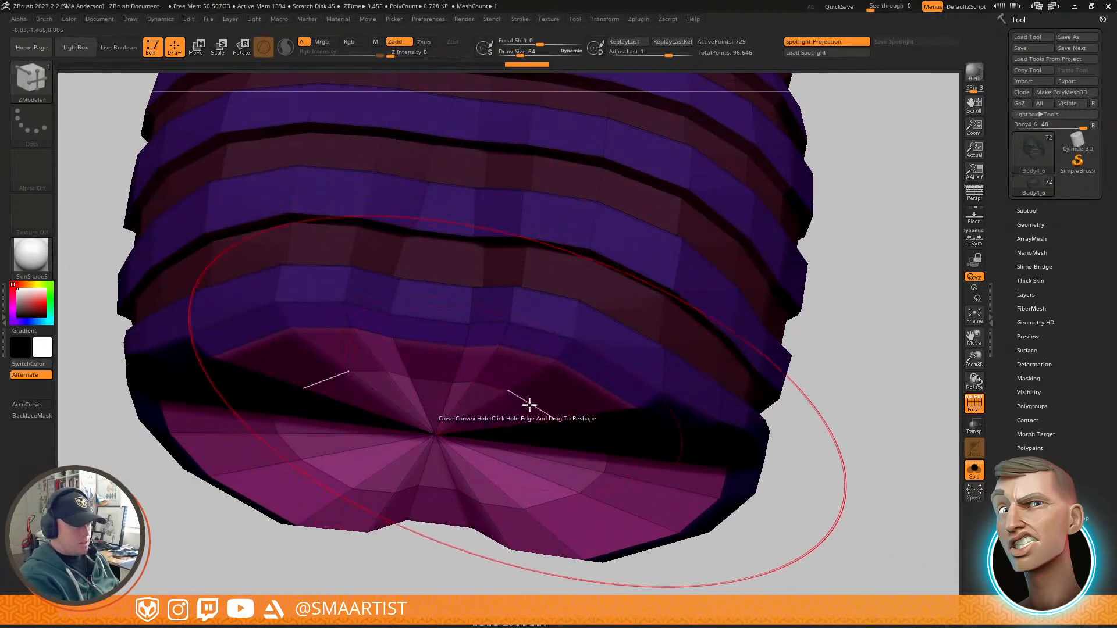
Step: Isolate the ring of faces extruded around the cap by growing visibility and hiding the cap, and assign it a new polygroup
{"action": "right_click_drag", "start_coordinate": [721, 326], "coordinate": [803, 283]}
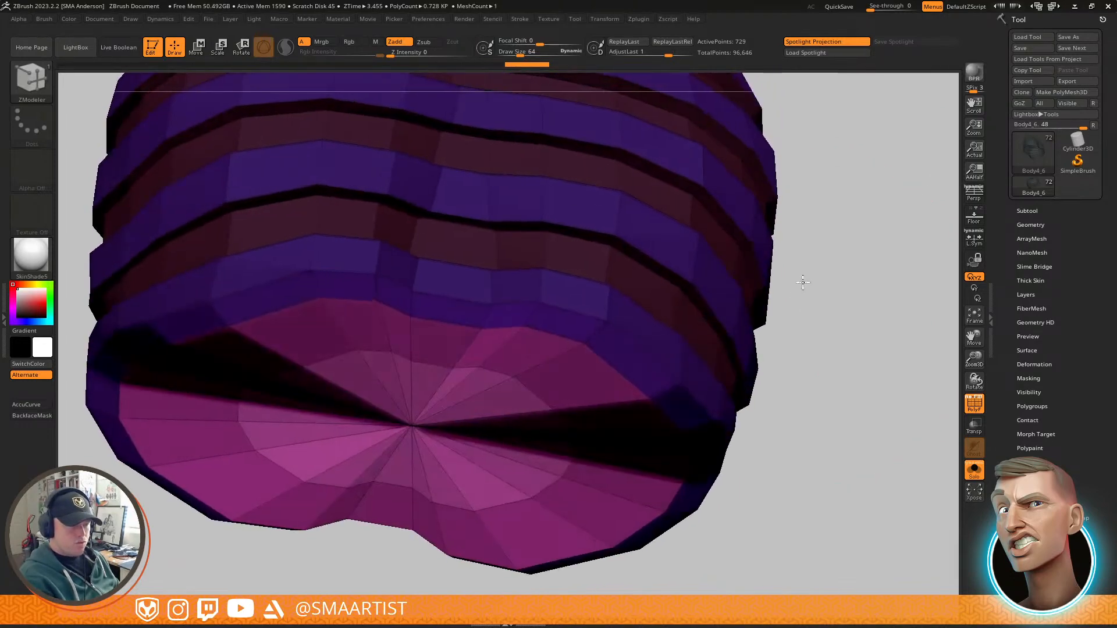
{"action": "left_click", "coordinate": [411, 429], "text": "ctrl+shift"}
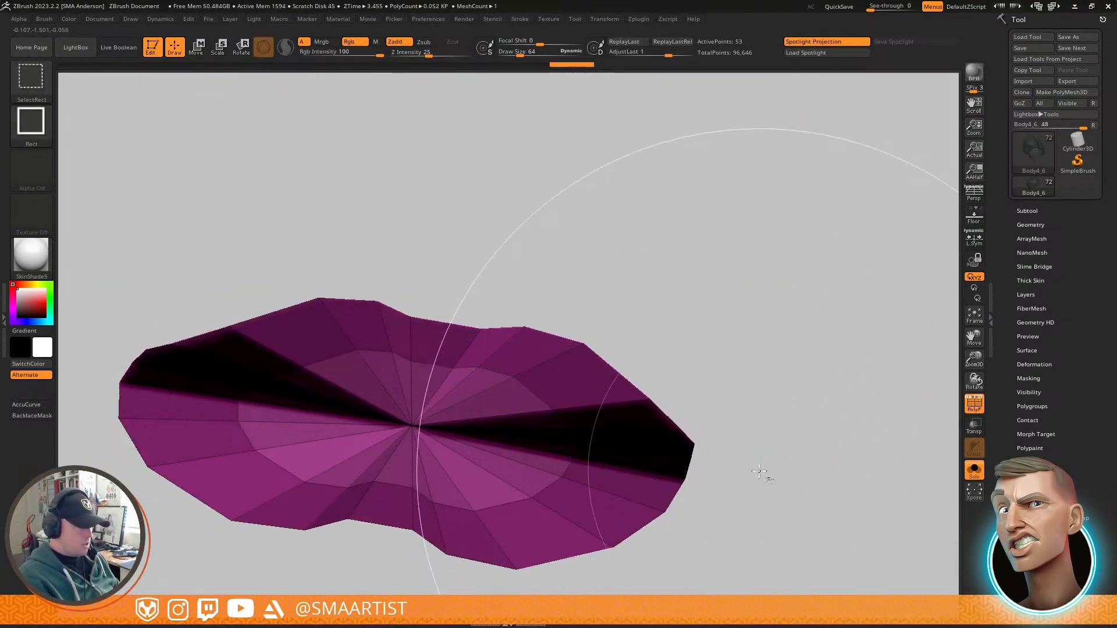
{"action": "key", "text": "ctrl+shift+x"}
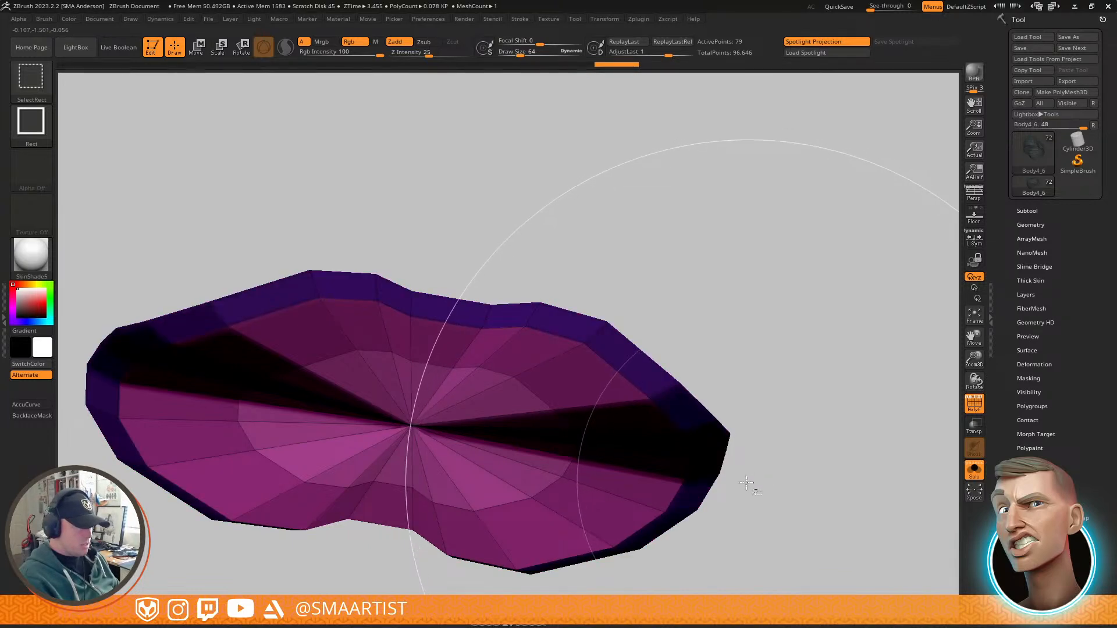
{"action": "left_click", "coordinate": [411, 425], "text": "ctrl+alt+shift"}
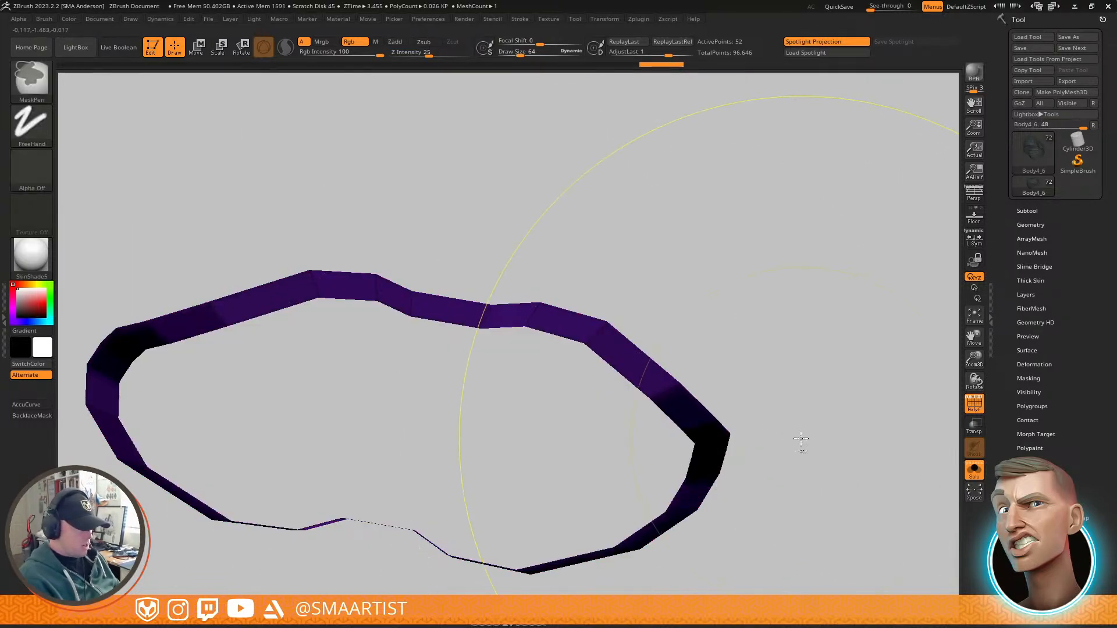
{"action": "key", "text": "ctrl+w"}
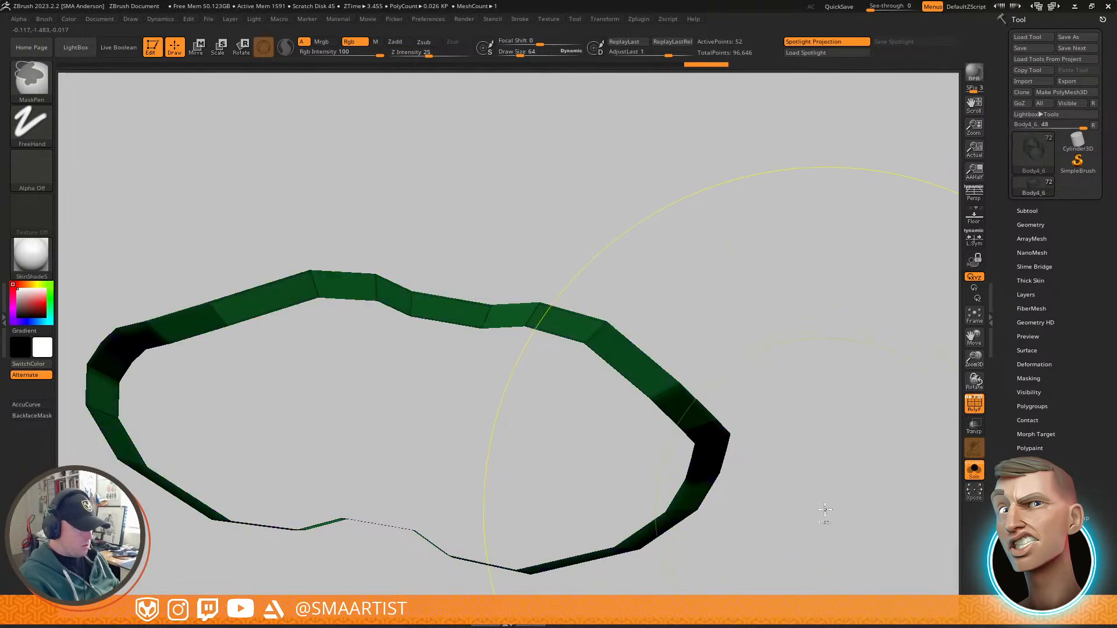
Step: Isolate the cap polygroup at the ribbed mesh's lower end, invert visibility to hide it, and delete the hidden geometry
{"action": "key", "text": "b"}
{"action": "key", "text": "z"}
{"action": "key", "text": "m"}
{"action": "left_click", "coordinate": [830, 479], "text": "ctrl+shift"}
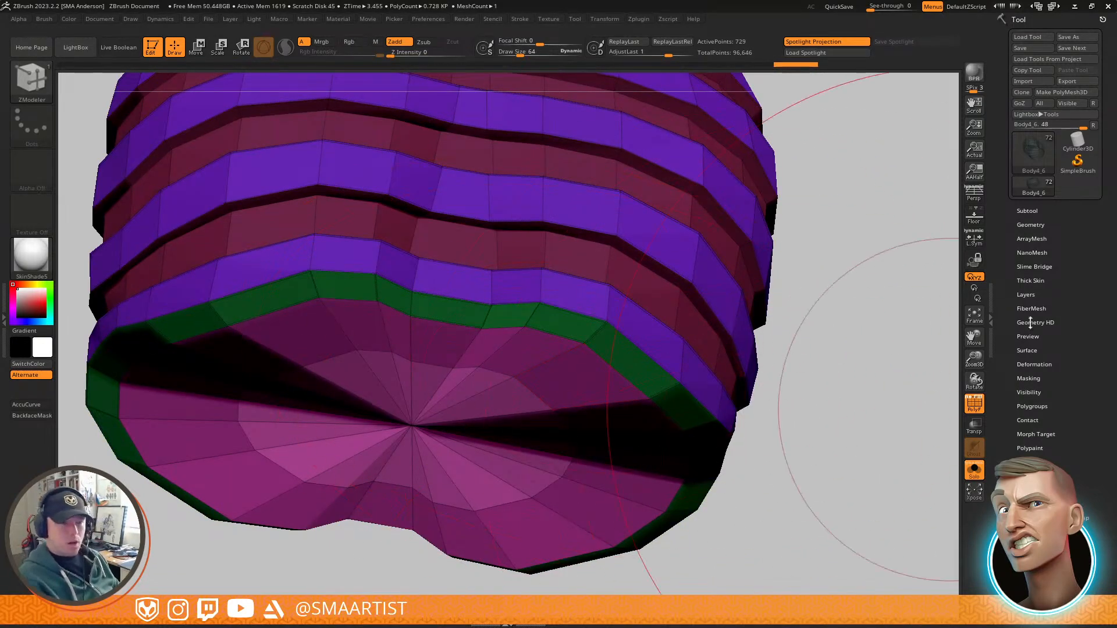
{"action": "left_click", "coordinate": [419, 425], "text": "ctrl+shift"}
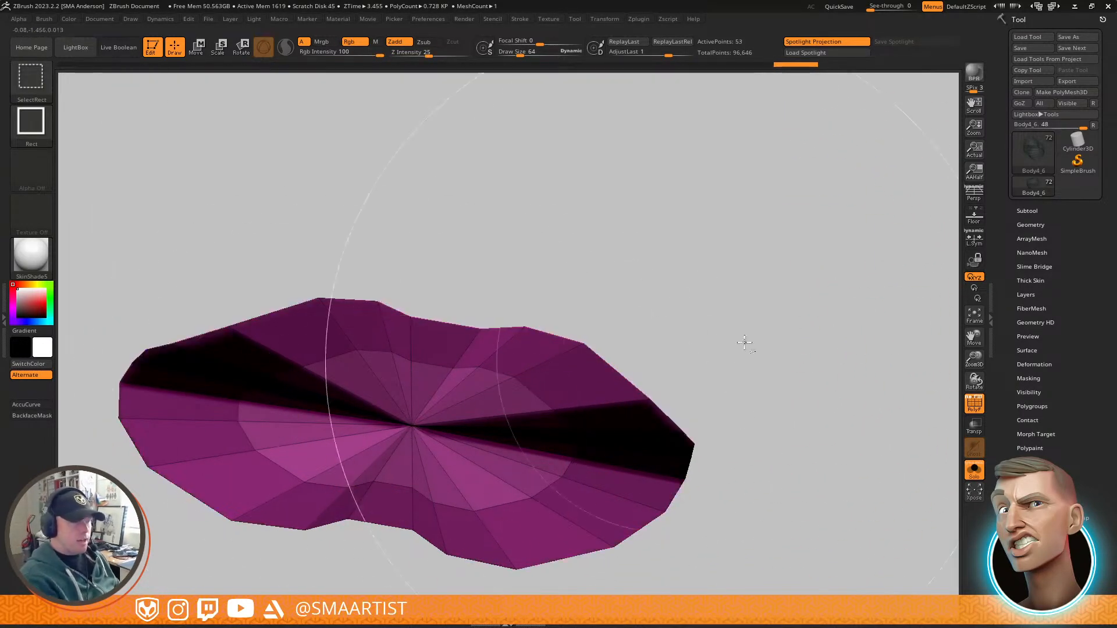
{"action": "left_click", "coordinate": [912, 371], "text": "ctrl+shift"}
{"action": "left_click", "coordinate": [1030, 224]}
{"action": "left_click", "coordinate": [1036, 513]}
{"action": "left_click", "coordinate": [1032, 490]}
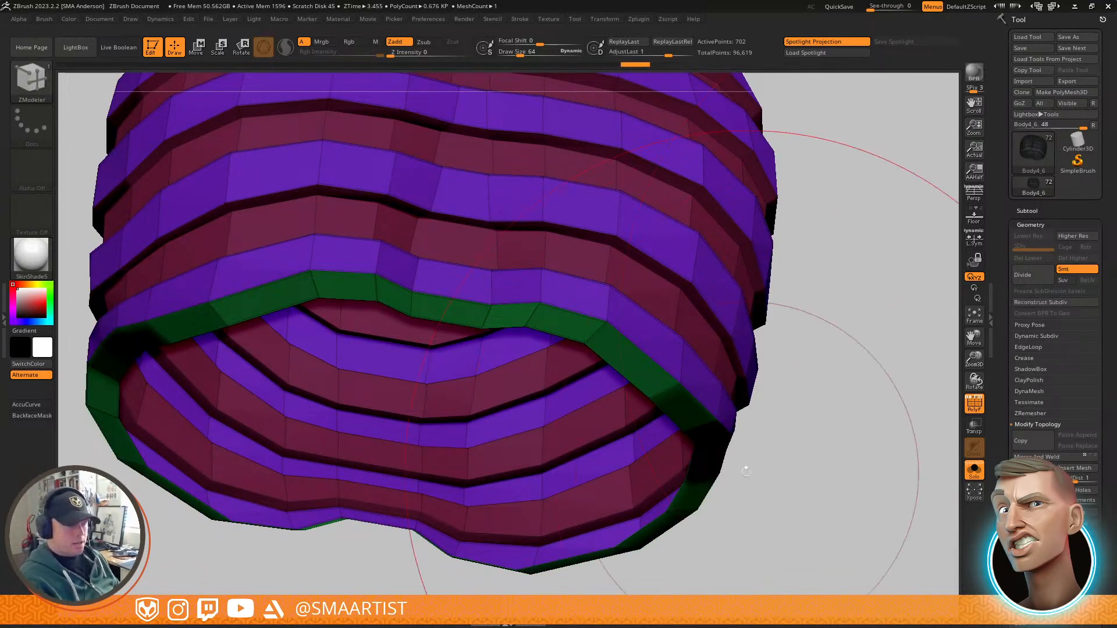
Step: Remove all creases from the ribbed mesh and activate Dynamic Subdiv, accepting auto-activation until the next restart
{"action": "left_click", "coordinate": [1027, 358]}
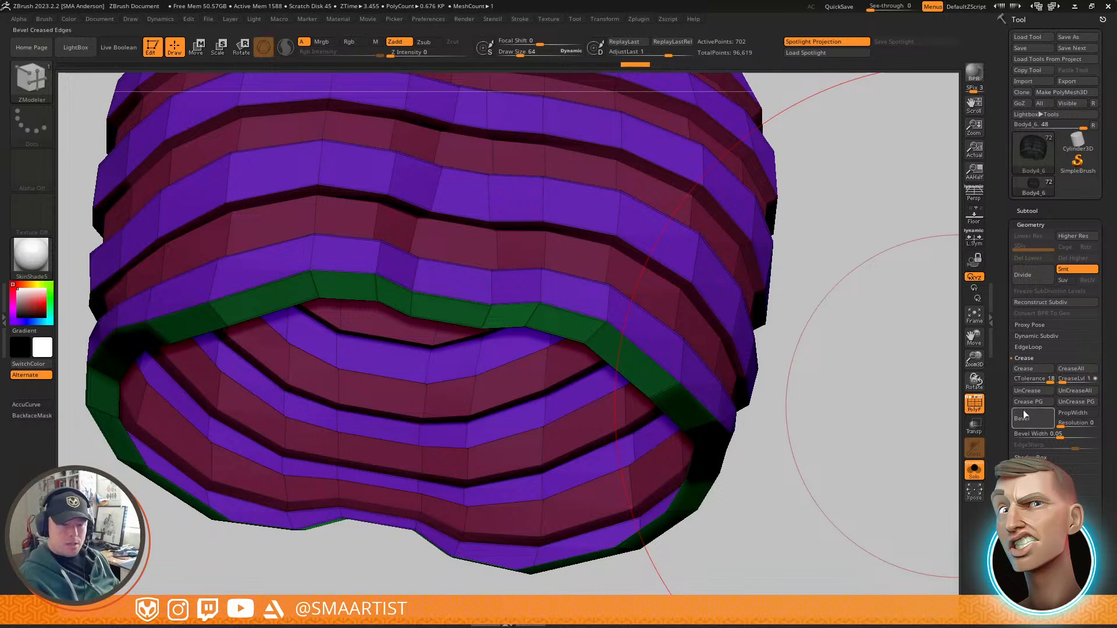
{"action": "left_click", "coordinate": [1077, 391]}
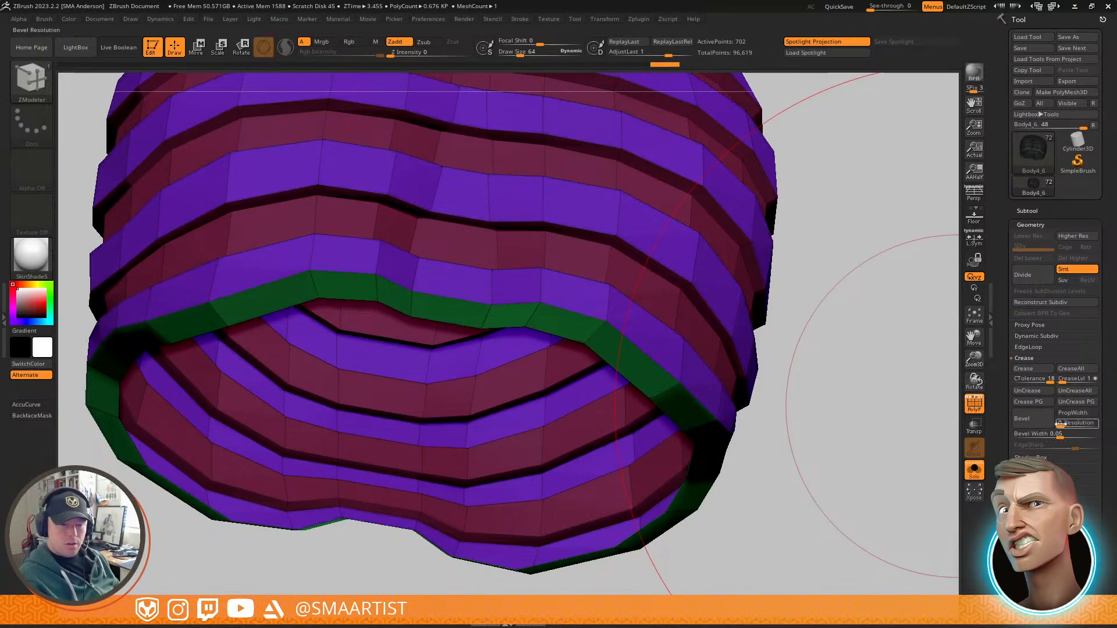
{"action": "key", "text": "d"}
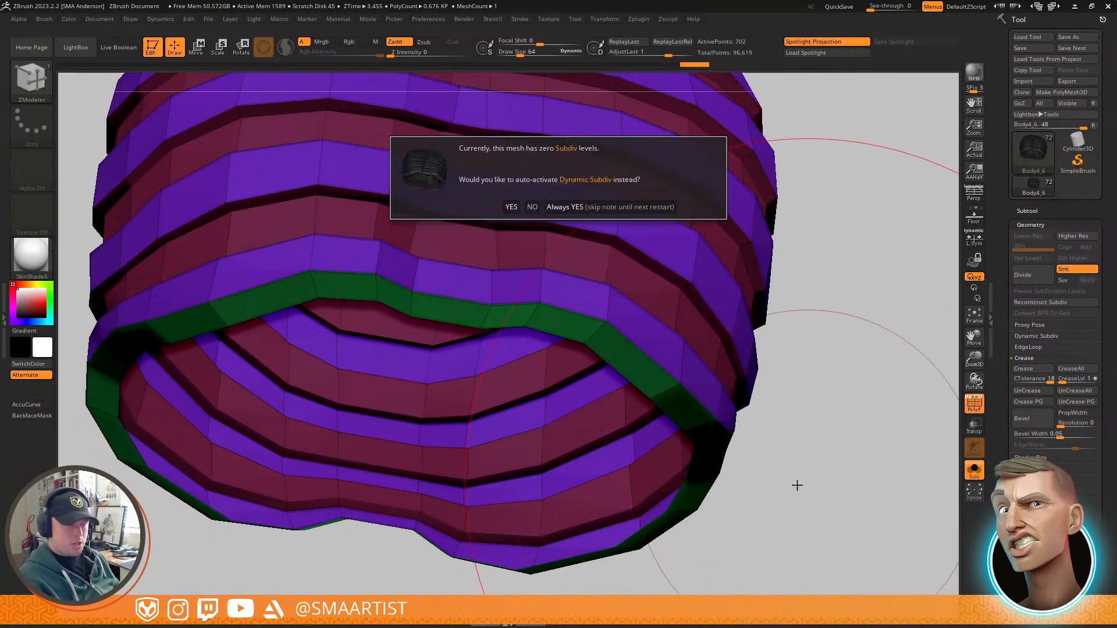
{"action": "left_click", "coordinate": [621, 208]}
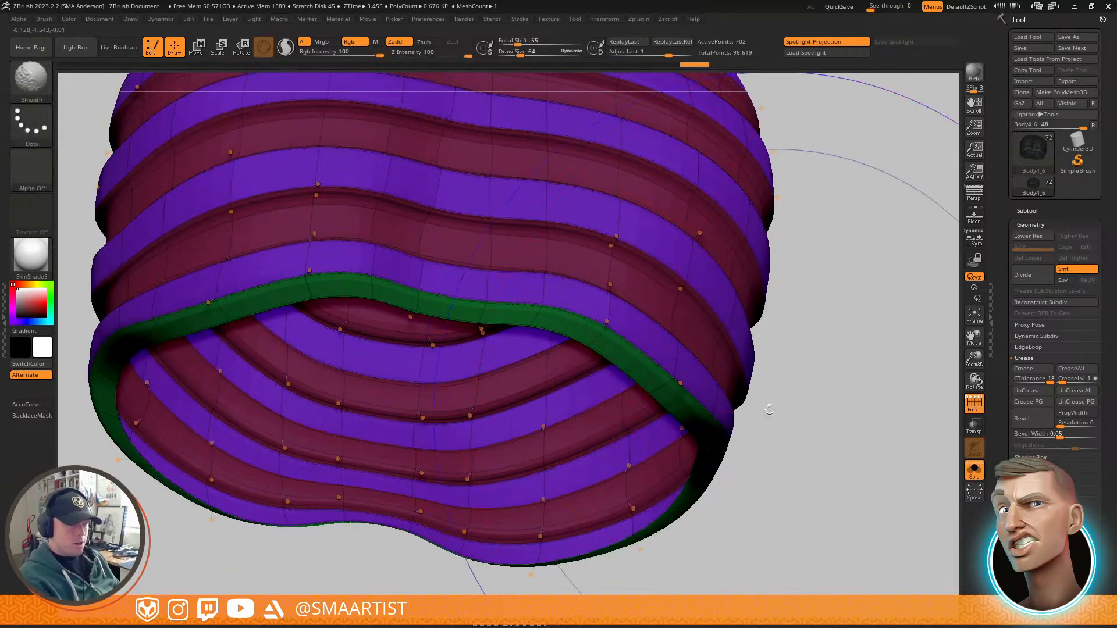
Step: Examine the smoothed ribbed mesh among the character's other parts and in Solo, with polyframes off and on
{"action": "key", "text": "shift+f"}
{"action": "key", "text": "ctrl+s"}
{"action": "right_click_drag", "start_coordinate": [698, 343], "coordinate": [782, 462]}
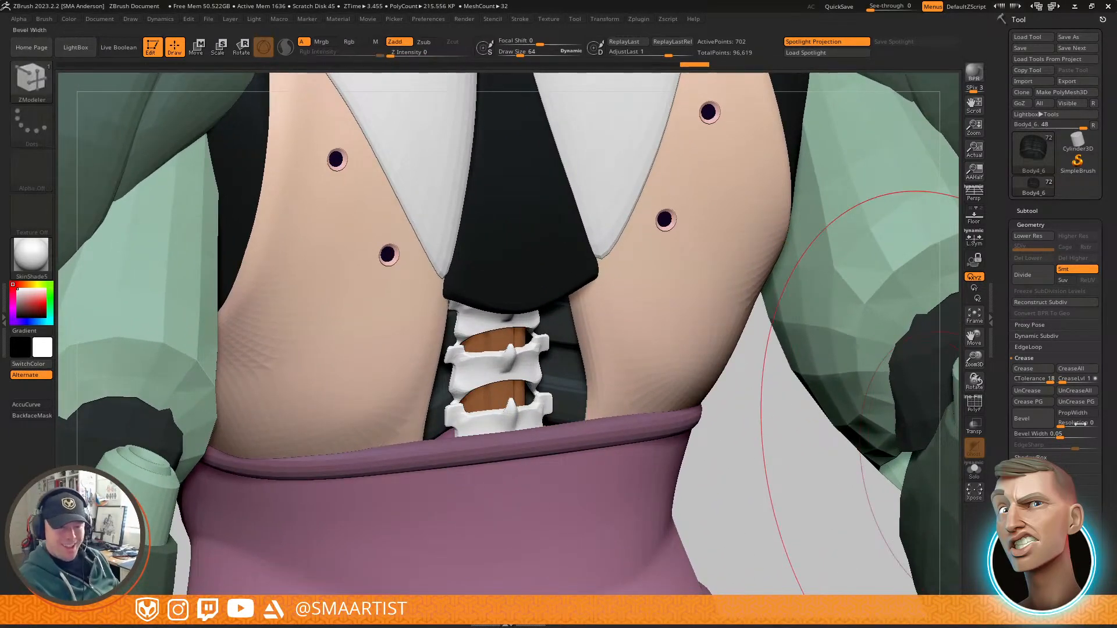
{"action": "right_click_drag", "start_coordinate": [646, 434], "coordinate": [749, 552]}
{"action": "key", "text": "ctrl+shift+s"}
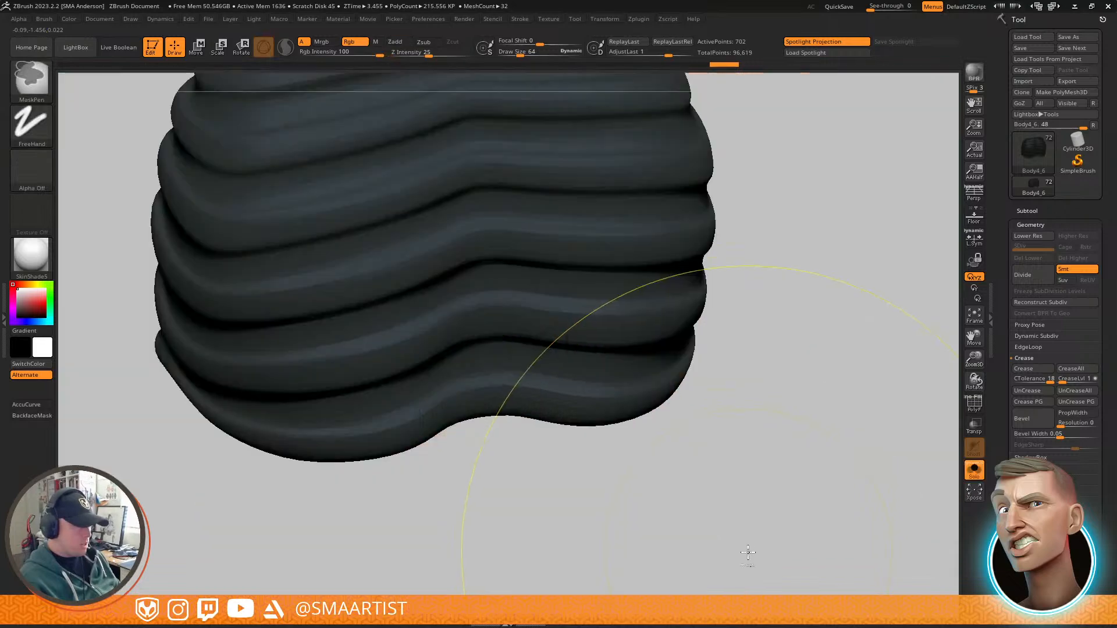
{"action": "right_click_drag", "start_coordinate": [616, 417], "coordinate": [638, 319]}
{"action": "key", "text": "shift+f"}
{"action": "mouse_move", "coordinate": [593, 383]}
{"action": "right_mouse_down"}
{"action": "mouse_move", "coordinate": [603, 354]}
{"action": "mouse_move", "coordinate": [640, 407]}
{"action": "right_mouse_up"}
{"action": "key", "text": "shift+f"}
{"action": "key", "text": "shift+f"}
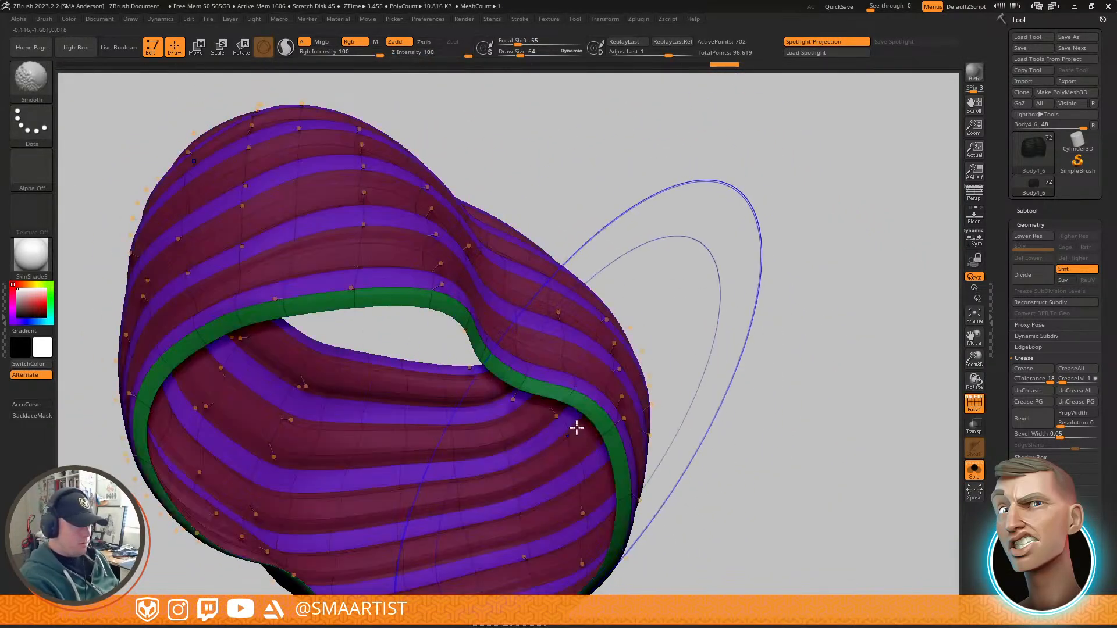
Step: Turn off Dynamic Subdiv and mask the ribbed mesh by isolating faces beside the green lower rim, restoring full visibility
{"action": "key", "text": "shift+d"}
{"action": "right_click_drag", "start_coordinate": [544, 407], "coordinate": [522, 394], "text": "ctrl"}
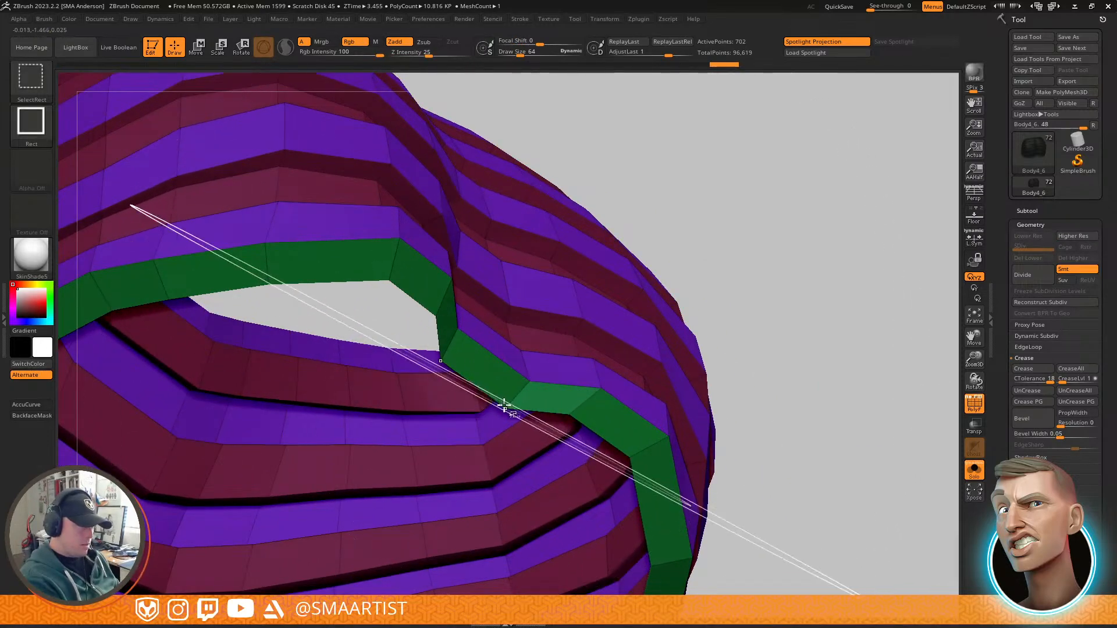
{"action": "left_click", "coordinate": [507, 402], "text": "ctrl+shift"}
{"action": "left_click_drag", "start_coordinate": [761, 317], "coordinate": [810, 377], "text": "ctrl+shift"}
{"action": "left_click", "coordinate": [826, 513], "text": "ctrl"}
{"action": "left_click", "coordinate": [823, 488], "text": "ctrl+shift"}
Step: Select the Move brush and set its draw size to about 28 for work around the lower rim
{"action": "right_click_drag", "start_coordinate": [692, 367], "coordinate": [656, 448]}
{"action": "key", "text": "b"}
{"action": "key", "text": "m"}
{"action": "key", "text": "v"}
{"action": "key", "text": "s"}
{"action": "left_click_drag", "start_coordinate": [520, 542], "coordinate": [517, 543]}
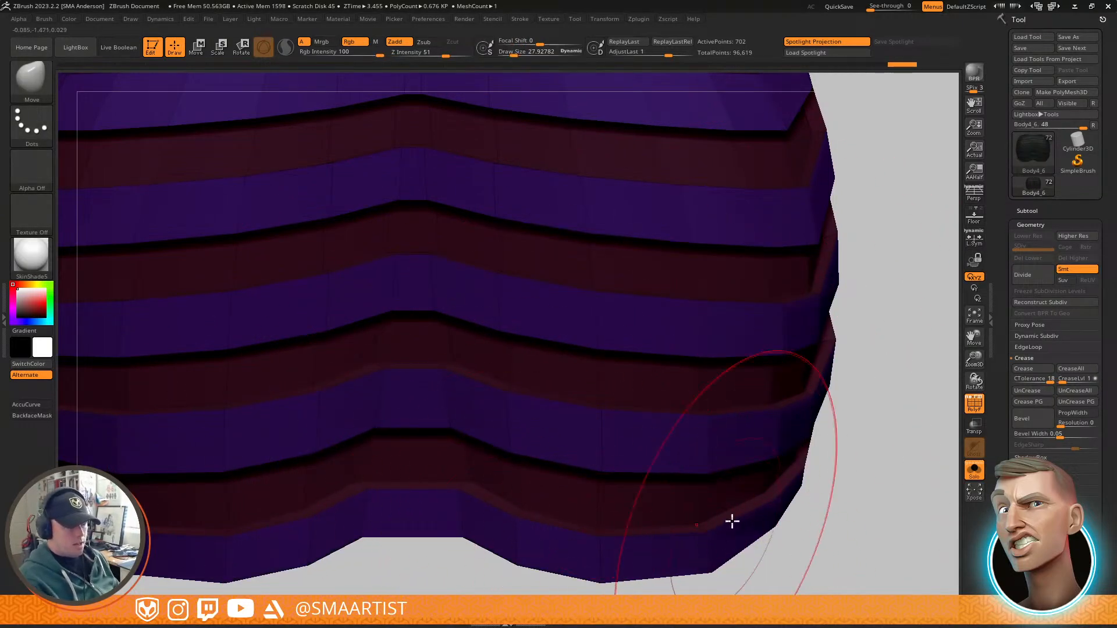
Step: Turn on Dynamic Subdiv, clear the mask and hide the polyframes on the ribbed mesh
{"action": "right_click_drag", "start_coordinate": [771, 492], "coordinate": [761, 416]}
{"action": "key", "text": "d"}
{"action": "right_click_drag", "start_coordinate": [798, 531], "coordinate": [669, 452], "text": "ctrl"}
{"action": "left_click_drag", "start_coordinate": [850, 254], "coordinate": [844, 291], "text": "ctrl"}
{"action": "key", "text": "shift+f"}
{"action": "mouse_move", "coordinate": [768, 481]}
{"action": "right_mouse_down"}
{"action": "mouse_move", "coordinate": [733, 435]}
{"action": "mouse_move", "coordinate": [765, 529]}
{"action": "mouse_move", "coordinate": [793, 469]}
{"action": "right_mouse_up"}
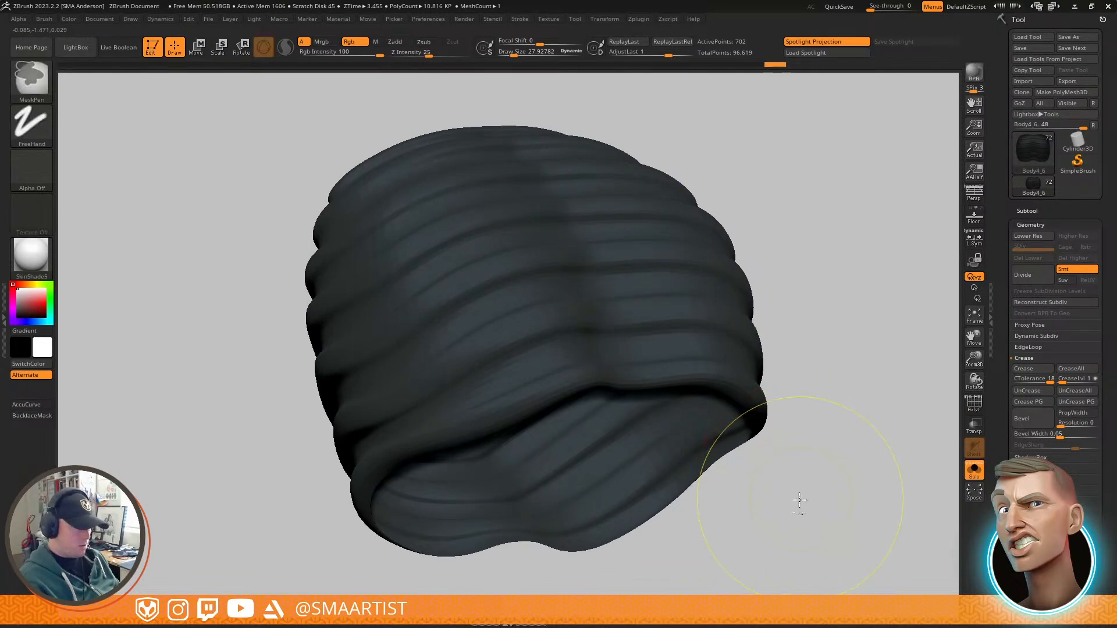
Step: Leave Solo mode and make the forearm subtool Body4_16 active
{"action": "key", "text": "ctrl+s"}
{"action": "mouse_move", "coordinate": [793, 389]}
{"action": "right_mouse_down"}
{"action": "mouse_move", "coordinate": [777, 454]}
{"action": "mouse_move", "coordinate": [744, 467]}
{"action": "right_mouse_up"}
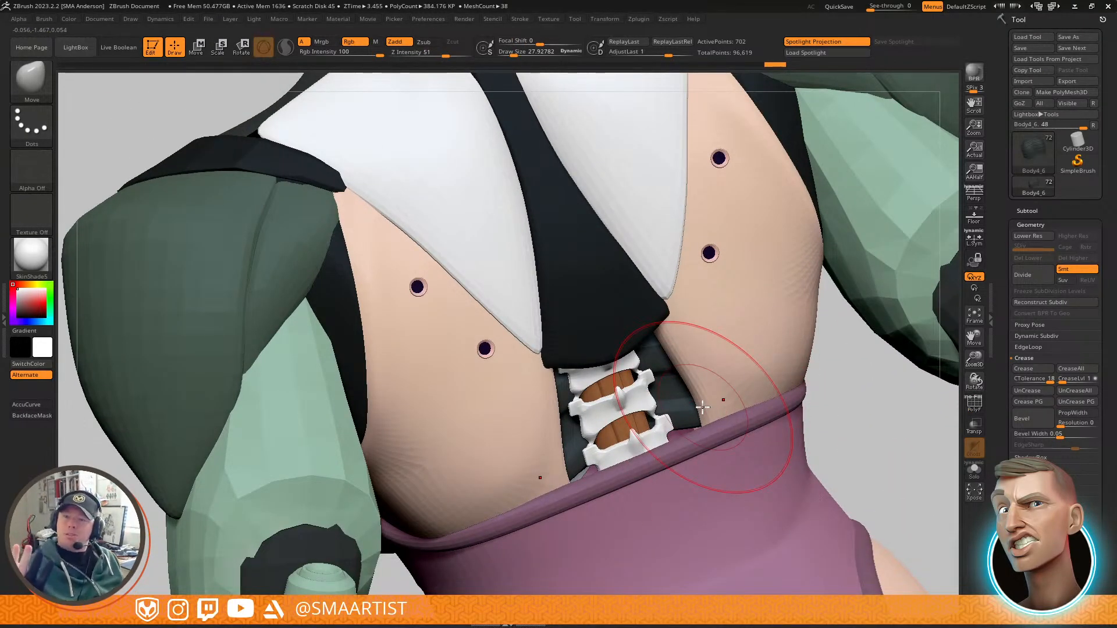
{"action": "mouse_move", "coordinate": [783, 509]}
{"action": "right_mouse_down", "text": "ctrl"}
{"action": "mouse_move", "coordinate": [748, 324]}
{"action": "mouse_move", "coordinate": [669, 314]}
{"action": "right_mouse_up", "text": "ctrl"}
{"action": "right_click_drag", "start_coordinate": [669, 314], "coordinate": [675, 367]}
{"action": "mouse_move", "coordinate": [675, 422]}
{"action": "right_mouse_down", "text": "ctrl"}
{"action": "mouse_move", "coordinate": [672, 396]}
{"action": "mouse_move", "coordinate": [666, 492]}
{"action": "mouse_move", "coordinate": [738, 437]}
{"action": "mouse_move", "coordinate": [700, 427]}
{"action": "mouse_move", "coordinate": [698, 442]}
{"action": "mouse_move", "coordinate": [731, 469]}
{"action": "mouse_move", "coordinate": [686, 399]}
{"action": "mouse_move", "coordinate": [592, 387]}
{"action": "mouse_move", "coordinate": [617, 407]}
{"action": "mouse_move", "coordinate": [570, 501]}
{"action": "mouse_move", "coordinate": [637, 295]}
{"action": "mouse_move", "coordinate": [592, 240]}
{"action": "right_mouse_up", "text": "ctrl"}
{"action": "right_click_drag", "start_coordinate": [614, 375], "coordinate": [635, 297], "text": "alt"}
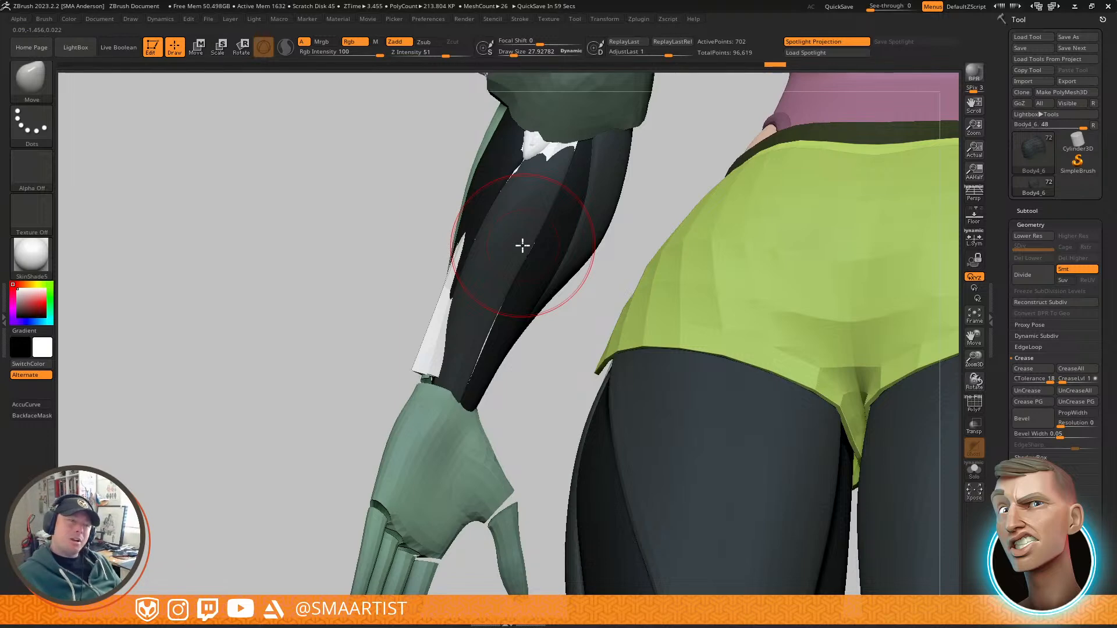
{"action": "right_click_drag", "start_coordinate": [555, 153], "coordinate": [554, 223], "text": "alt"}
{"action": "right_click_drag", "start_coordinate": [529, 224], "coordinate": [568, 229]}
{"action": "left_click", "coordinate": [541, 302], "text": "alt"}
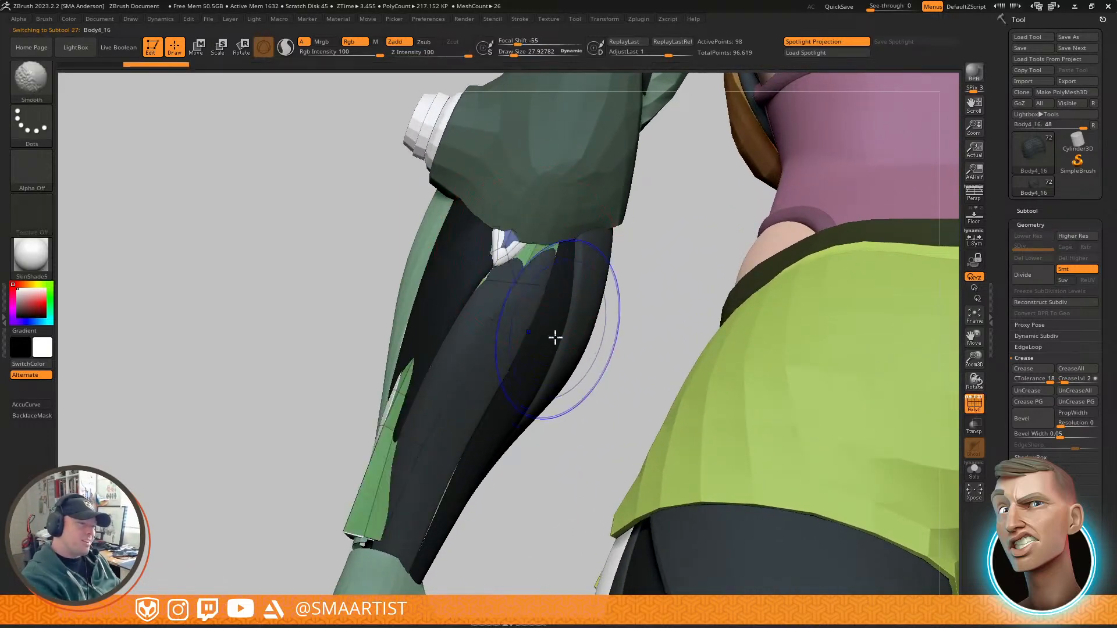
Step: Examine the forearm piece Body4_16 in Solo and in place, checking its topology and how neighbouring parts cover it
{"action": "key", "text": "ctrl+s"}
{"action": "right_click_drag", "start_coordinate": [569, 390], "coordinate": [604, 377]}
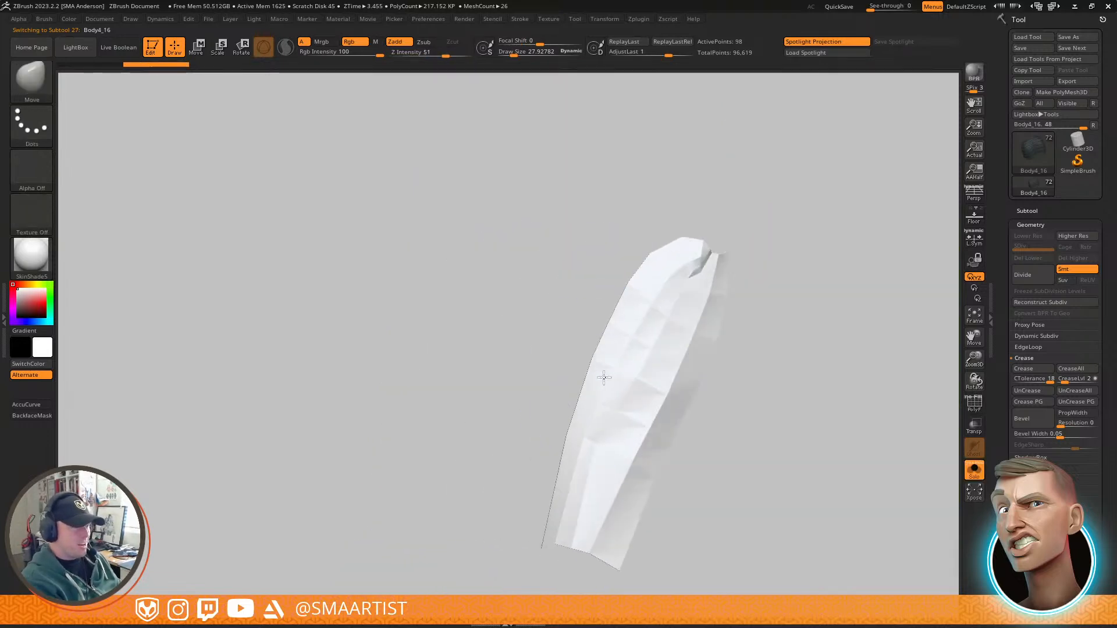
{"action": "key", "text": "shift+f"}
{"action": "key", "text": "ctrl+s"}
{"action": "mouse_move", "coordinate": [685, 292]}
{"action": "right_mouse_down"}
{"action": "mouse_move", "coordinate": [686, 317]}
{"action": "mouse_move", "coordinate": [648, 274]}
{"action": "mouse_move", "coordinate": [630, 304]}
{"action": "mouse_move", "coordinate": [638, 294]}
{"action": "right_mouse_up"}
{"action": "key", "text": "shift"}
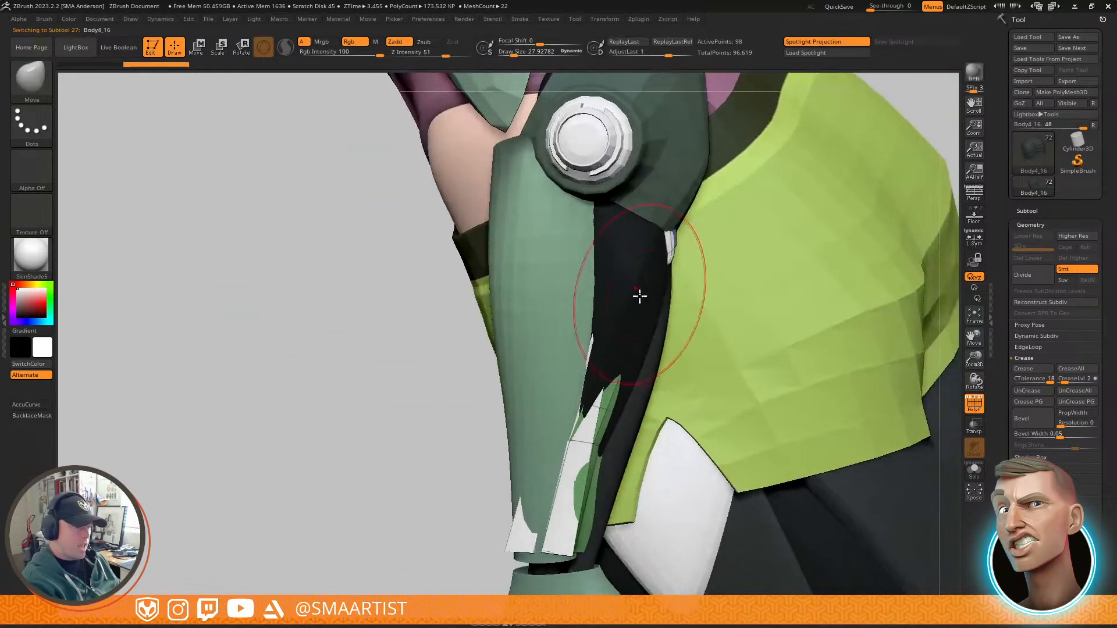
Step: Find the hidden Arms1 subtool below Arms in the subtool list and delete it
{"action": "left_click", "coordinate": [545, 254], "text": "alt"}
{"action": "left_click", "coordinate": [1027, 210]}
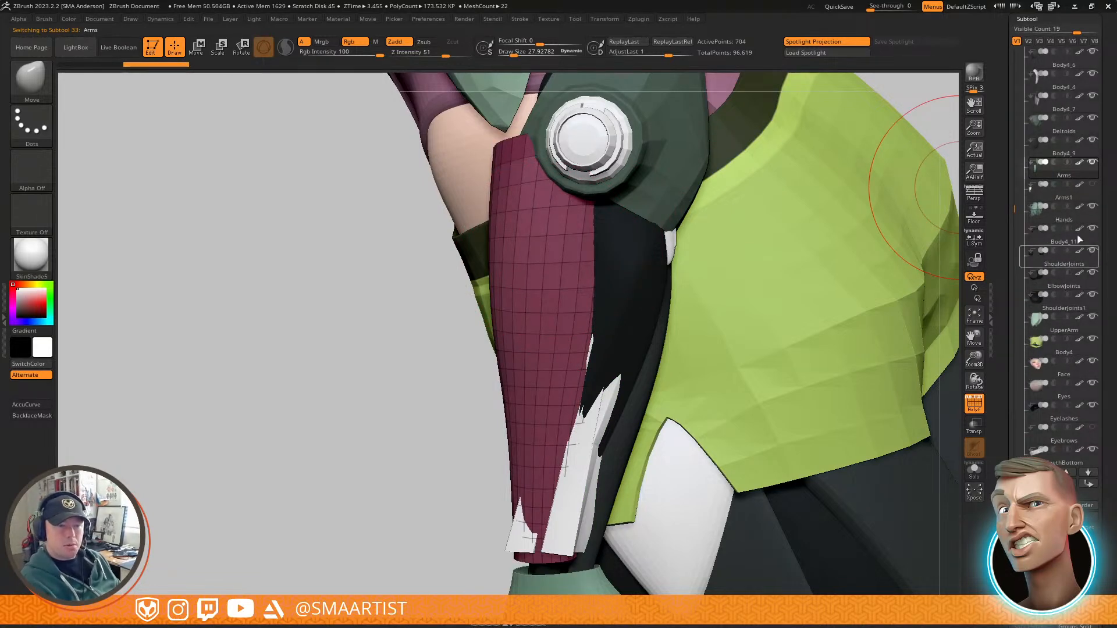
{"action": "mouse_move", "coordinate": [1058, 198]}
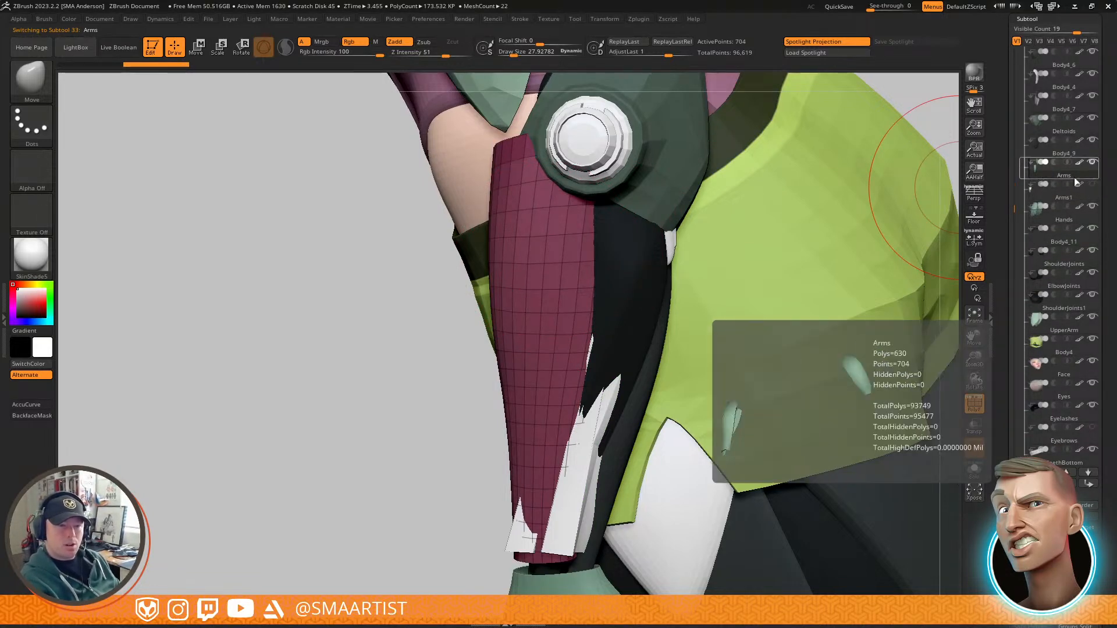
{"action": "left_click", "coordinate": [1056, 193]}
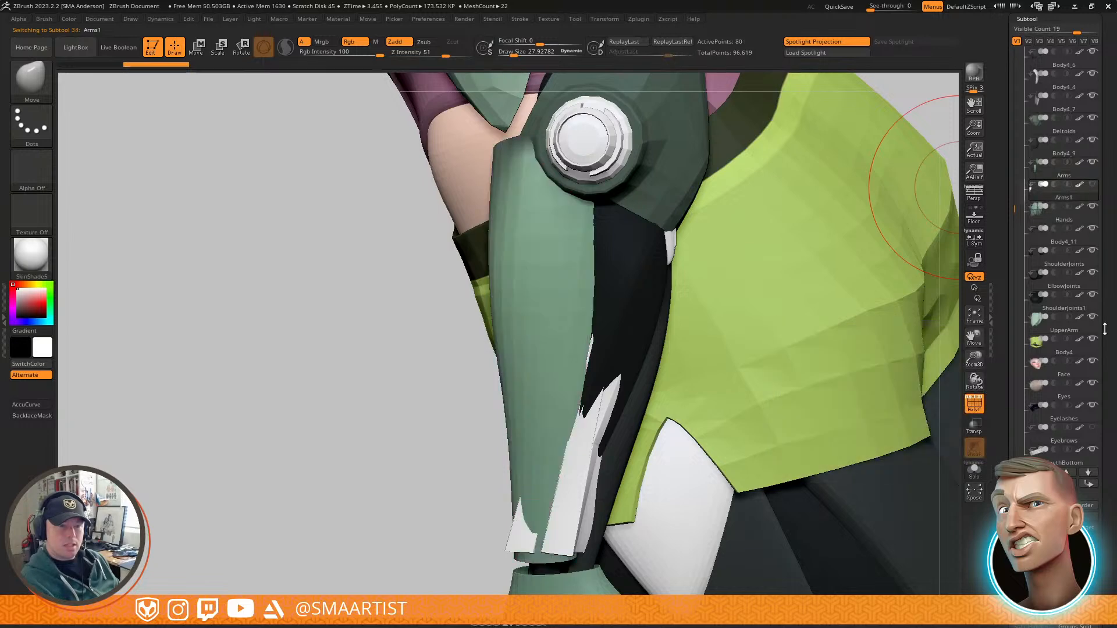
{"action": "left_click", "coordinate": [1034, 577]}
{"action": "left_click", "coordinate": [937, 603]}
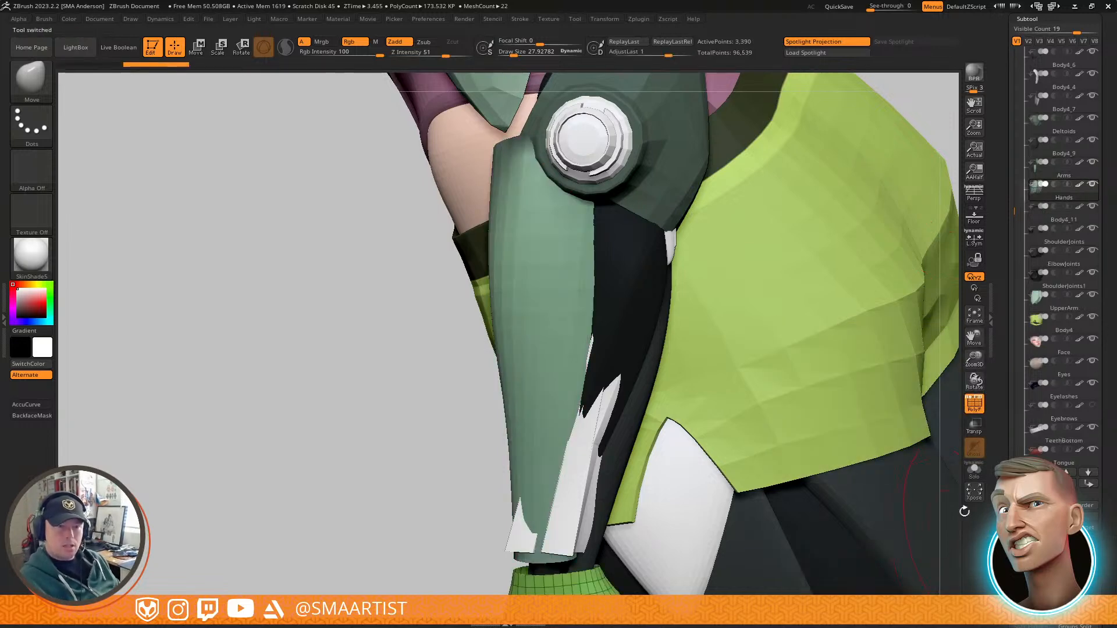
Step: Hide the Arms subtool and make Body4_16 active again
{"action": "left_click", "coordinate": [1067, 174]}
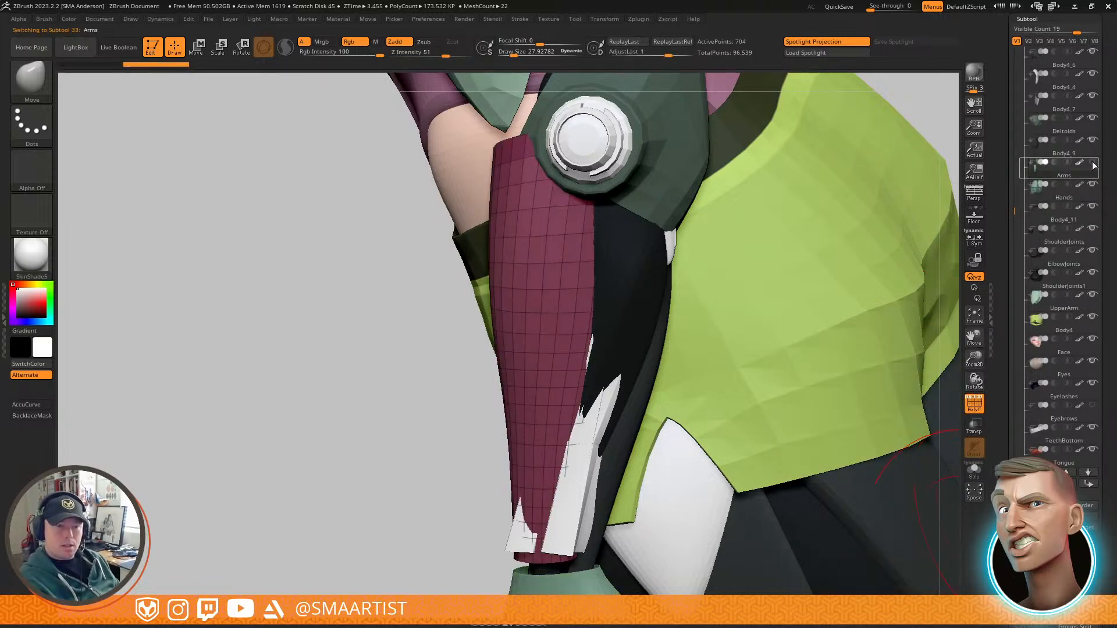
{"action": "left_click", "coordinate": [1057, 204]}
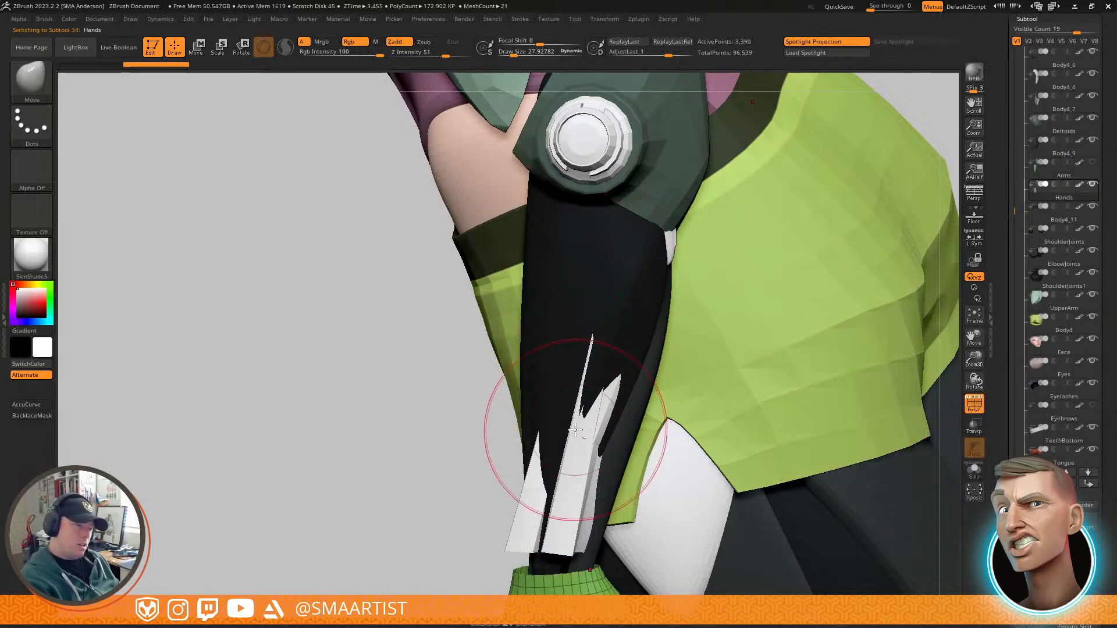
{"action": "left_click", "coordinate": [584, 414], "text": "alt"}
{"action": "mouse_move", "coordinate": [636, 398]}
{"action": "right_mouse_down"}
{"action": "mouse_move", "coordinate": [606, 400]}
{"action": "mouse_move", "coordinate": [658, 394]}
{"action": "mouse_move", "coordinate": [642, 394]}
{"action": "right_mouse_up"}
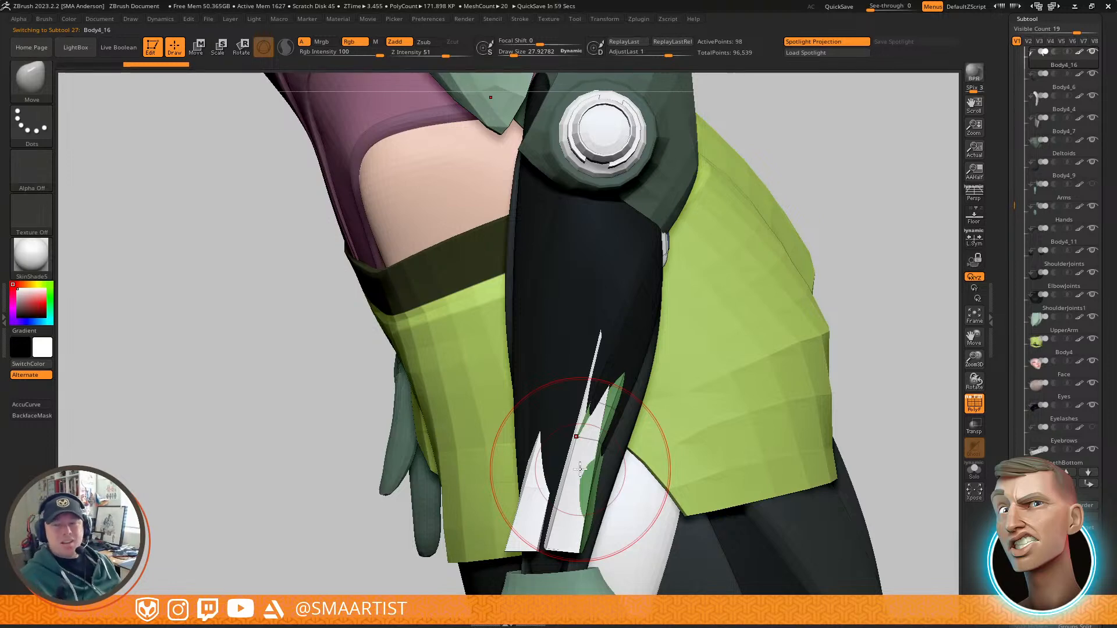
Step: Turn on ghosted transparency around the forearm piece and switch to the ZModeler brush
{"action": "right_click_drag", "start_coordinate": [643, 440], "coordinate": [616, 447]}
{"action": "key", "text": "ctrl+t"}
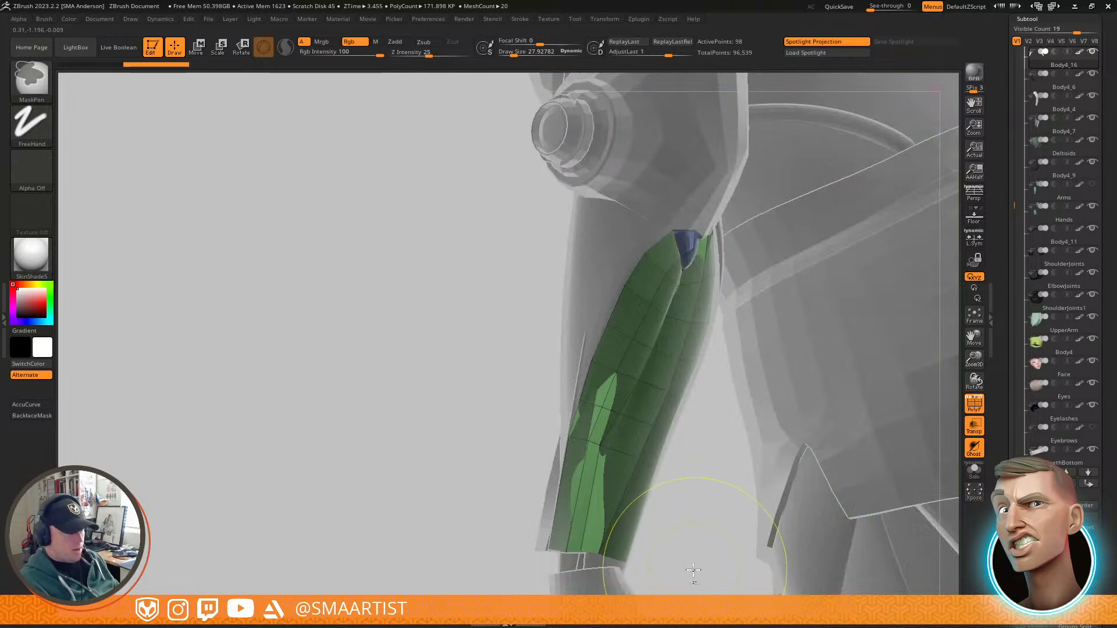
{"action": "mouse_move", "coordinate": [661, 401]}
{"action": "right_mouse_down"}
{"action": "mouse_move", "coordinate": [610, 389]}
{"action": "mouse_move", "coordinate": [659, 372]}
{"action": "mouse_move", "coordinate": [673, 381]}
{"action": "mouse_move", "coordinate": [677, 338]}
{"action": "mouse_move", "coordinate": [701, 372]}
{"action": "mouse_move", "coordinate": [682, 377]}
{"action": "right_mouse_up"}
{"action": "key", "text": "b"}
{"action": "key", "text": "z"}
{"action": "key", "text": "m"}
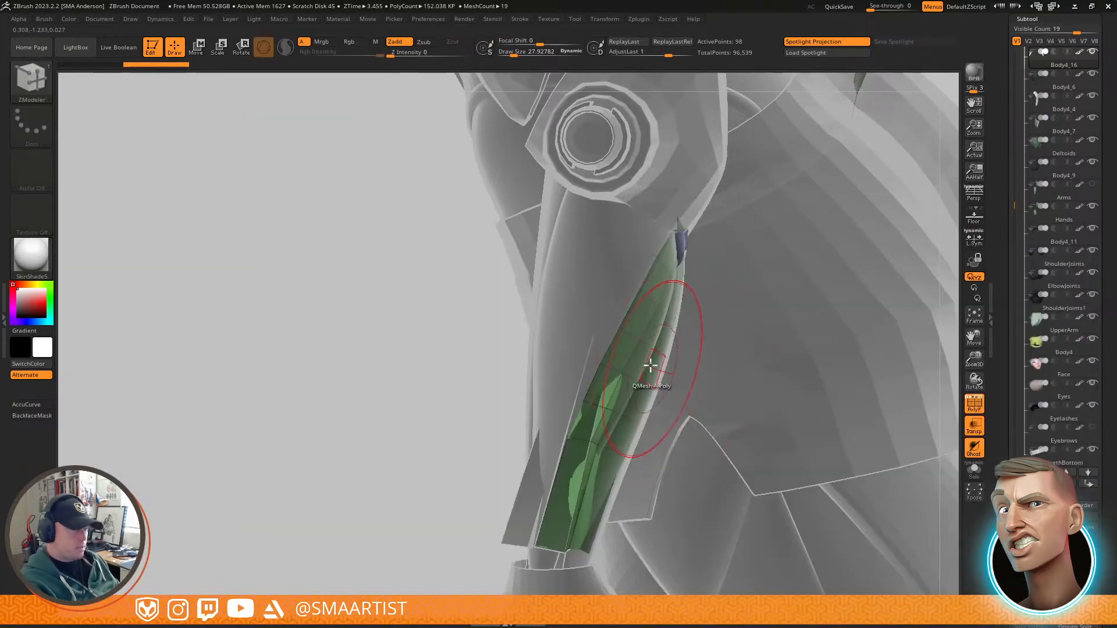
Step: Set ZModeler's edge action to Extrude and its point action to Move, both with Snap To Surface
{"action": "key", "text": "space"}
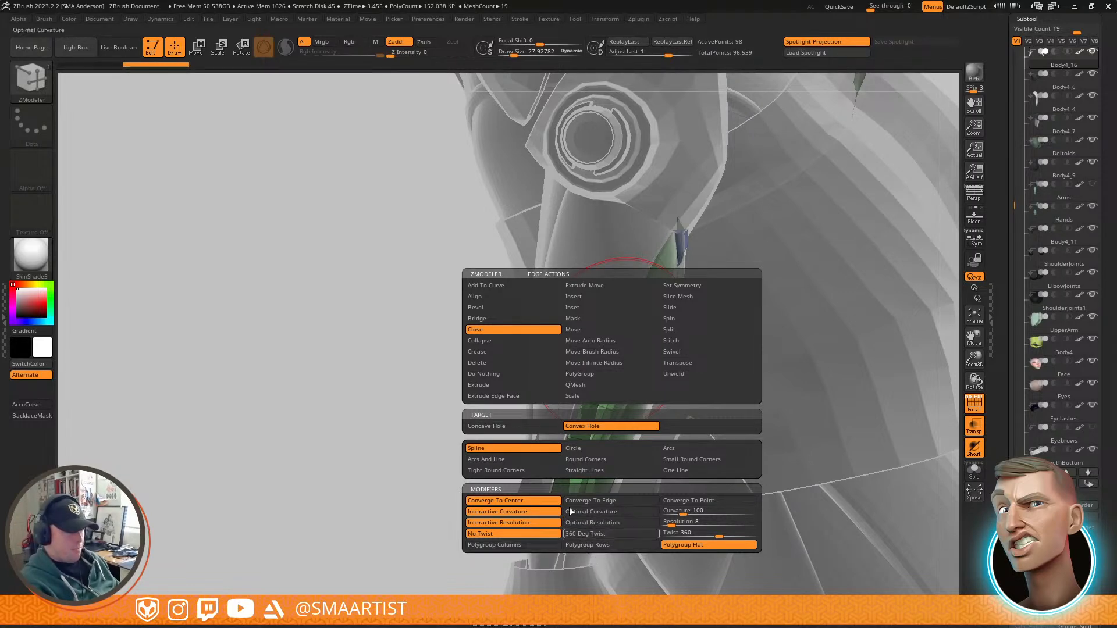
{"action": "left_click", "coordinate": [513, 385]}
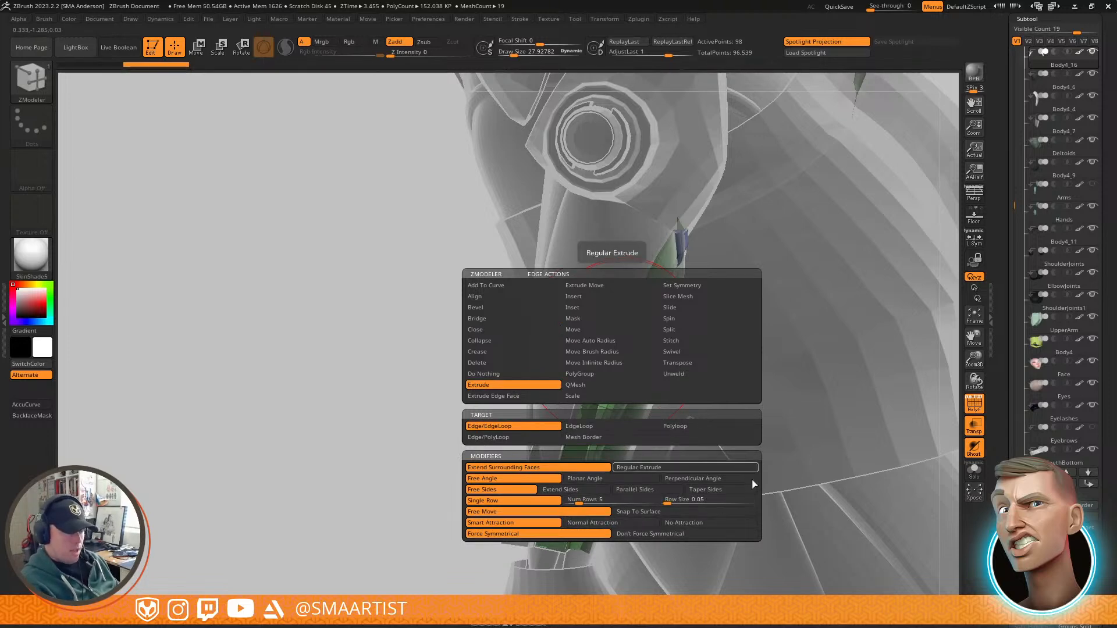
{"action": "left_click", "coordinate": [690, 512]}
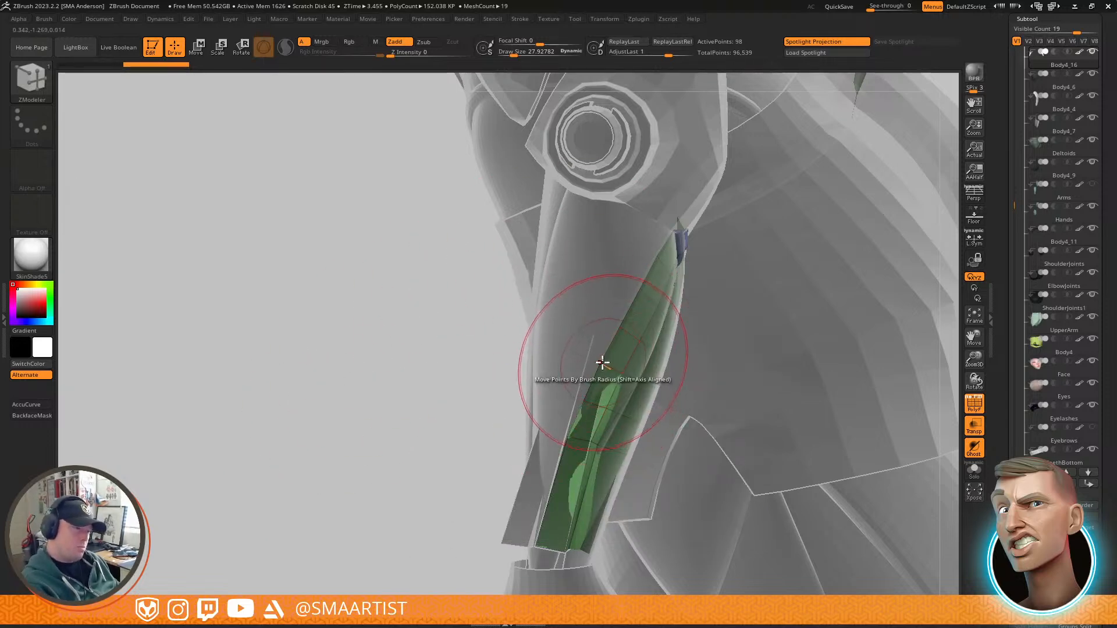
{"action": "key", "text": "space"}
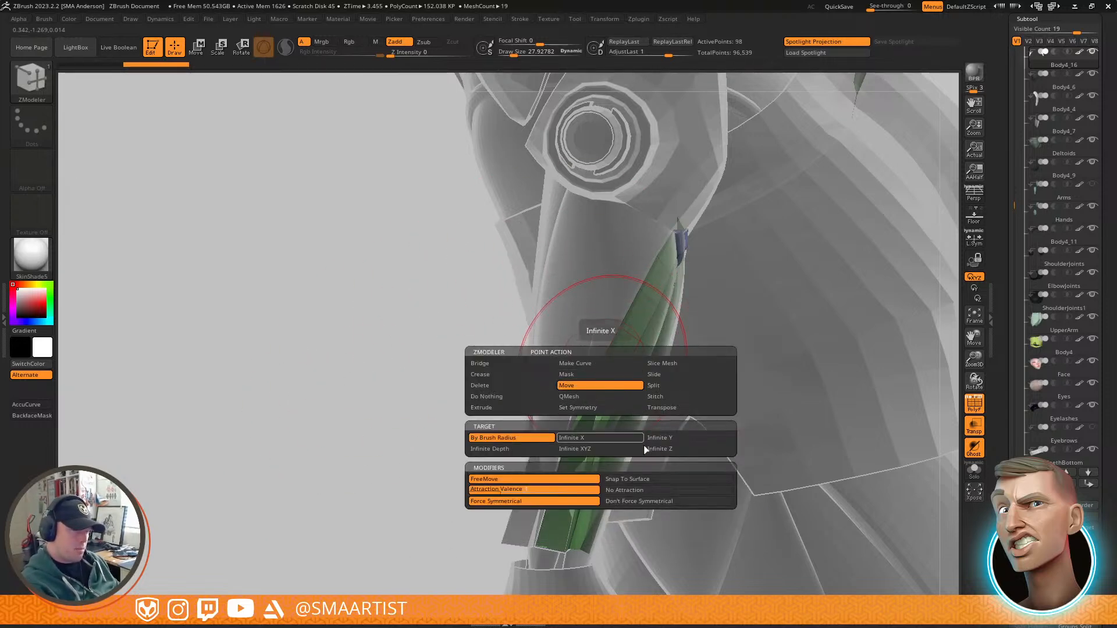
{"action": "left_click", "coordinate": [655, 479]}
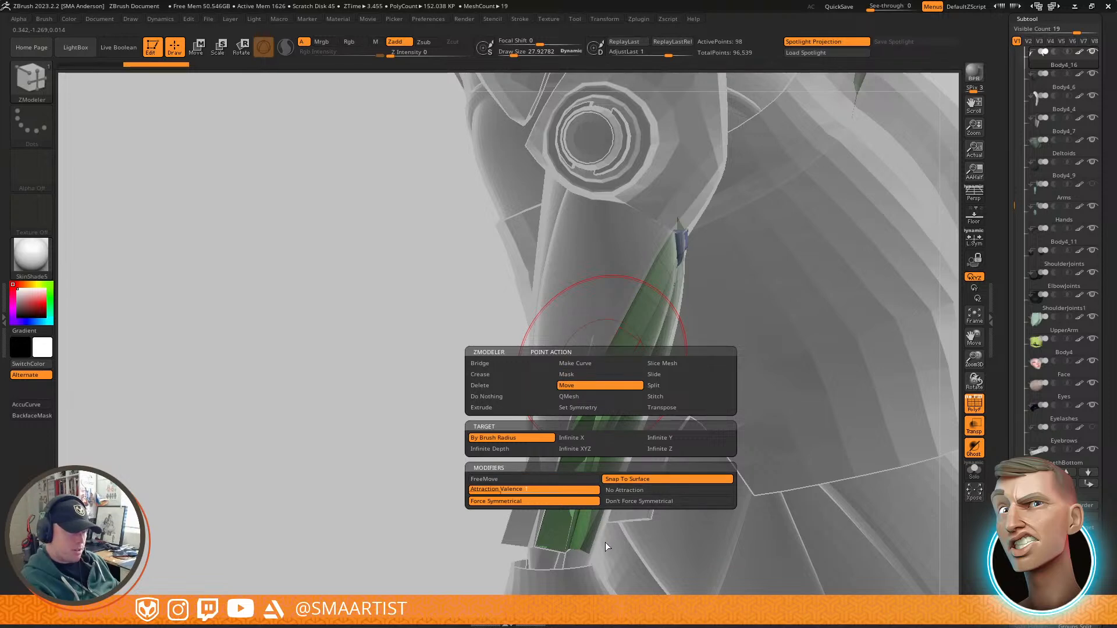
Step: Set ZModeler's polygon action to Do Nothing
{"action": "key", "text": "space"}
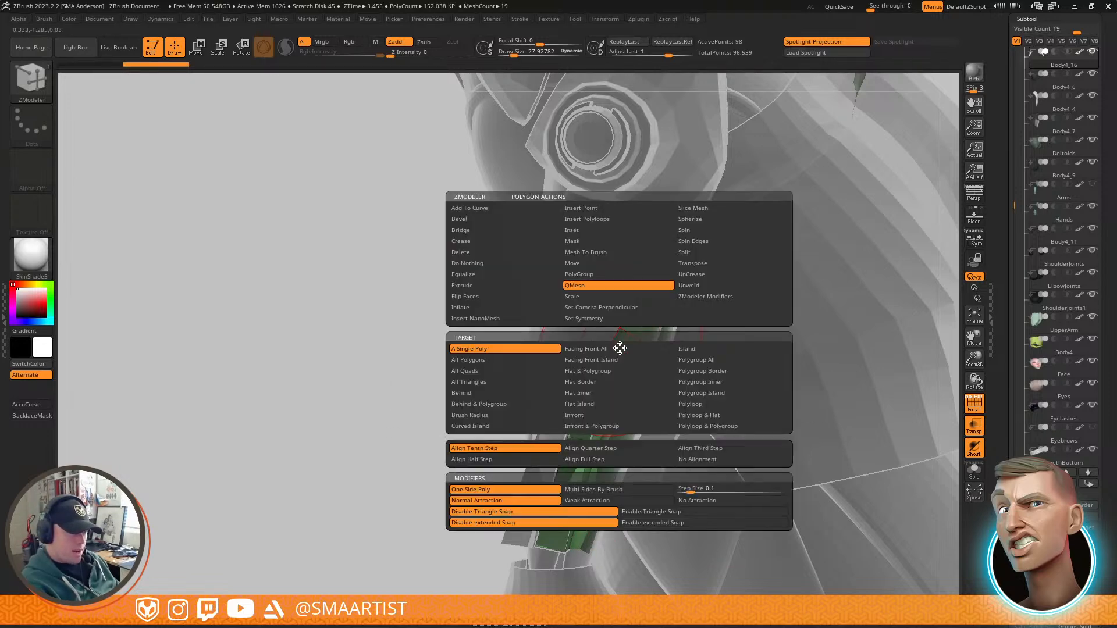
{"action": "left_click", "coordinate": [488, 263]}
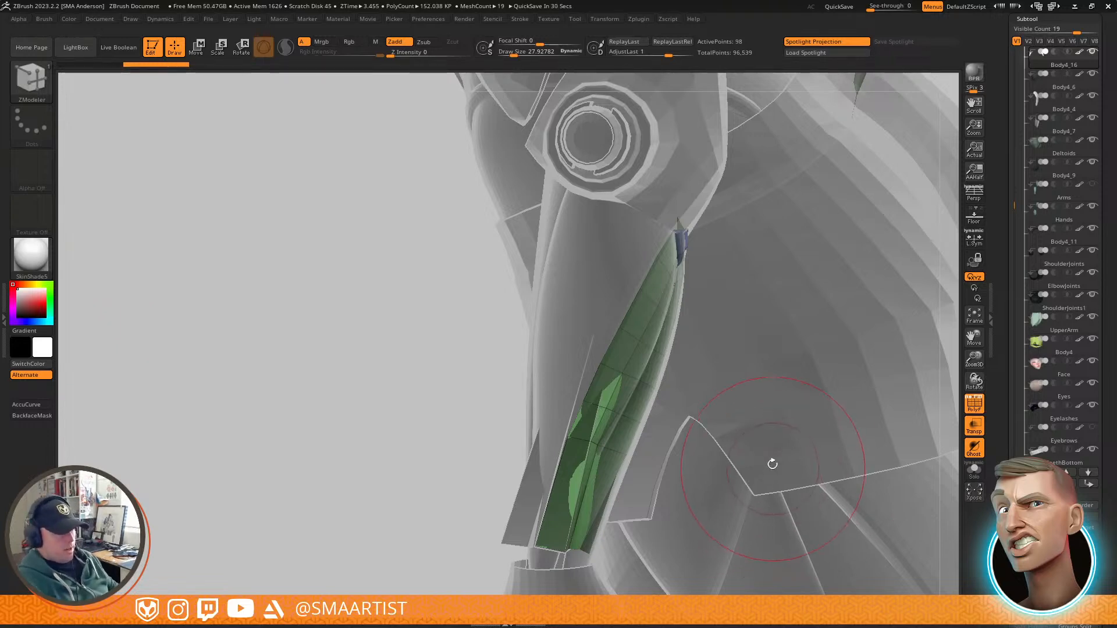
{"action": "left_click_drag", "start_coordinate": [752, 476], "coordinate": [628, 527]}
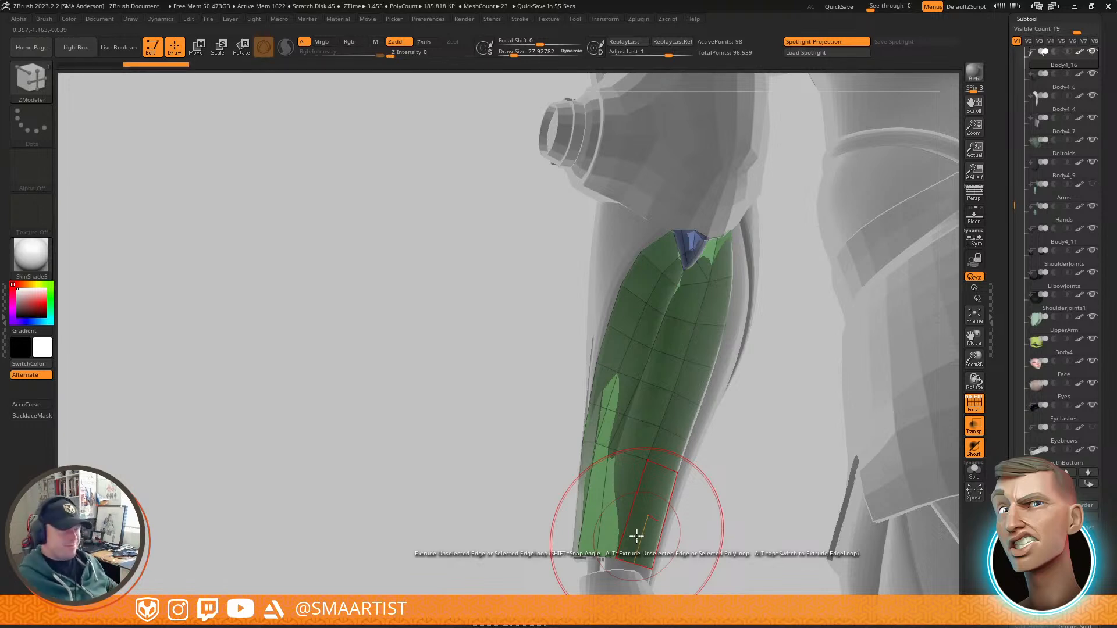
Step: Turn off the polyframe and ghosted transparency and examine the character's head and shoulders from several angles
{"action": "key", "text": "shift+f"}
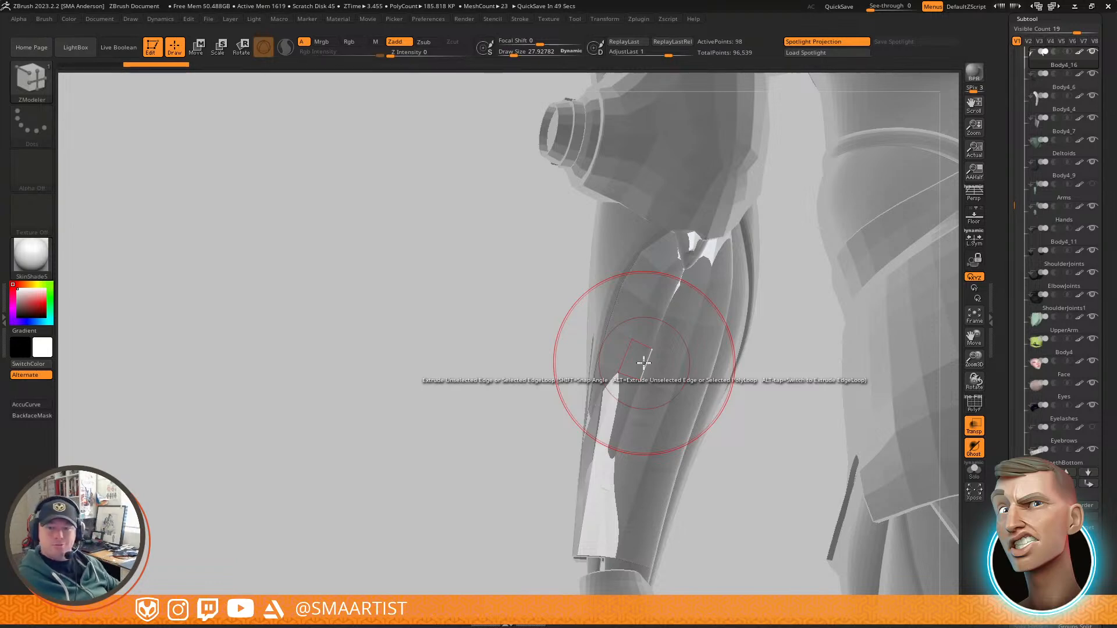
{"action": "key", "text": "ctrl+t"}
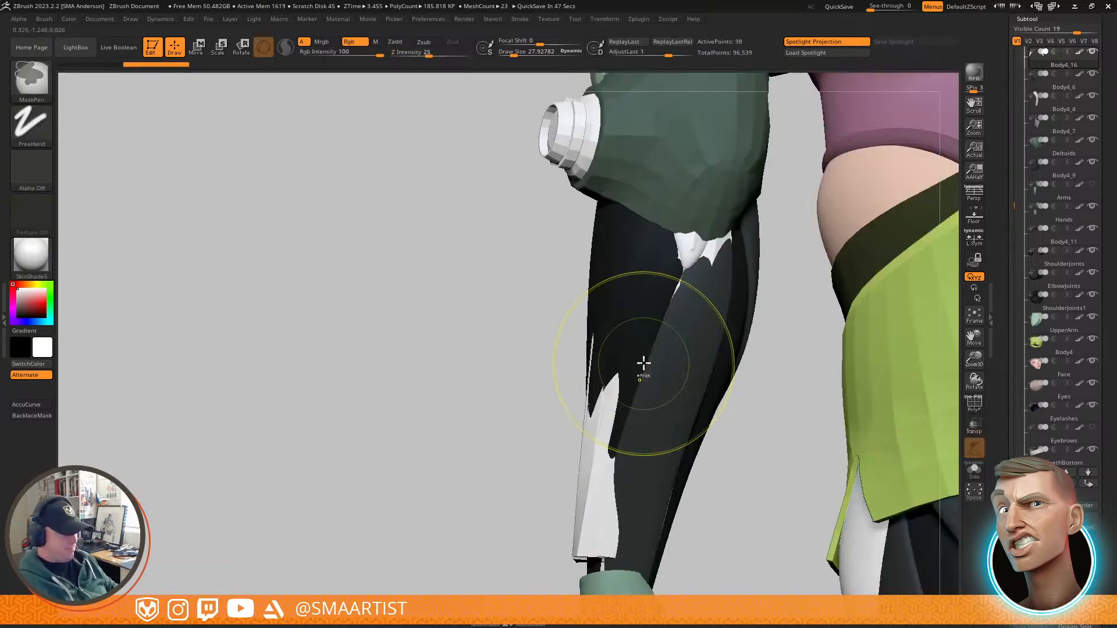
{"action": "mouse_move", "coordinate": [738, 456]}
{"action": "right_mouse_down", "text": "ctrl"}
{"action": "mouse_move", "coordinate": [743, 262]}
{"action": "mouse_move", "coordinate": [666, 494]}
{"action": "mouse_move", "coordinate": [751, 317]}
{"action": "mouse_move", "coordinate": [771, 369]}
{"action": "mouse_move", "coordinate": [748, 516]}
{"action": "mouse_move", "coordinate": [644, 444]}
{"action": "mouse_move", "coordinate": [653, 486]}
{"action": "mouse_move", "coordinate": [599, 543]}
{"action": "mouse_move", "coordinate": [570, 538]}
{"action": "mouse_move", "coordinate": [780, 362]}
{"action": "mouse_move", "coordinate": [717, 428]}
{"action": "right_mouse_up", "text": "ctrl"}
{"action": "right_click_drag", "start_coordinate": [808, 370], "coordinate": [775, 376]}
{"action": "mouse_move", "coordinate": [829, 306]}
{"action": "right_mouse_down", "text": "alt"}
{"action": "mouse_move", "coordinate": [724, 307]}
{"action": "mouse_move", "coordinate": [761, 316]}
{"action": "mouse_move", "coordinate": [798, 303]}
{"action": "right_mouse_up", "text": "alt"}
{"action": "key", "text": "s"}
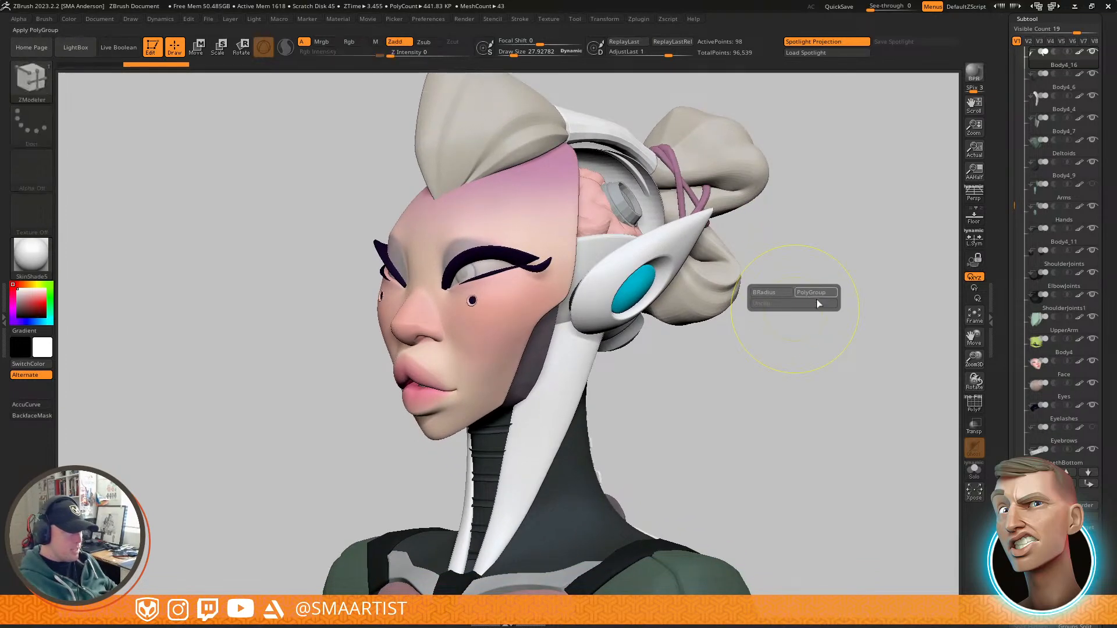
{"action": "key", "text": "space"}
{"action": "right_click_drag", "start_coordinate": [789, 307], "coordinate": [783, 304], "text": "ctrl"}
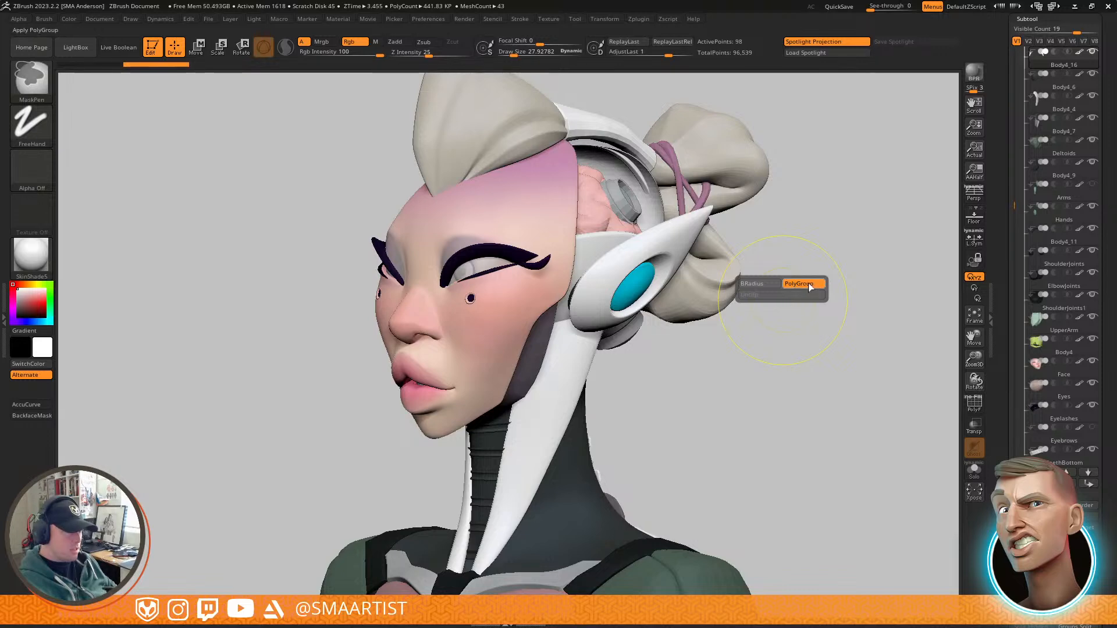
{"action": "mouse_move", "coordinate": [780, 357]}
{"action": "left_mouse_down"}
{"action": "mouse_move", "coordinate": [763, 381]}
{"action": "mouse_move", "coordinate": [622, 404]}
{"action": "mouse_move", "coordinate": [644, 392]}
{"action": "mouse_move", "coordinate": [779, 393]}
{"action": "left_mouse_up"}
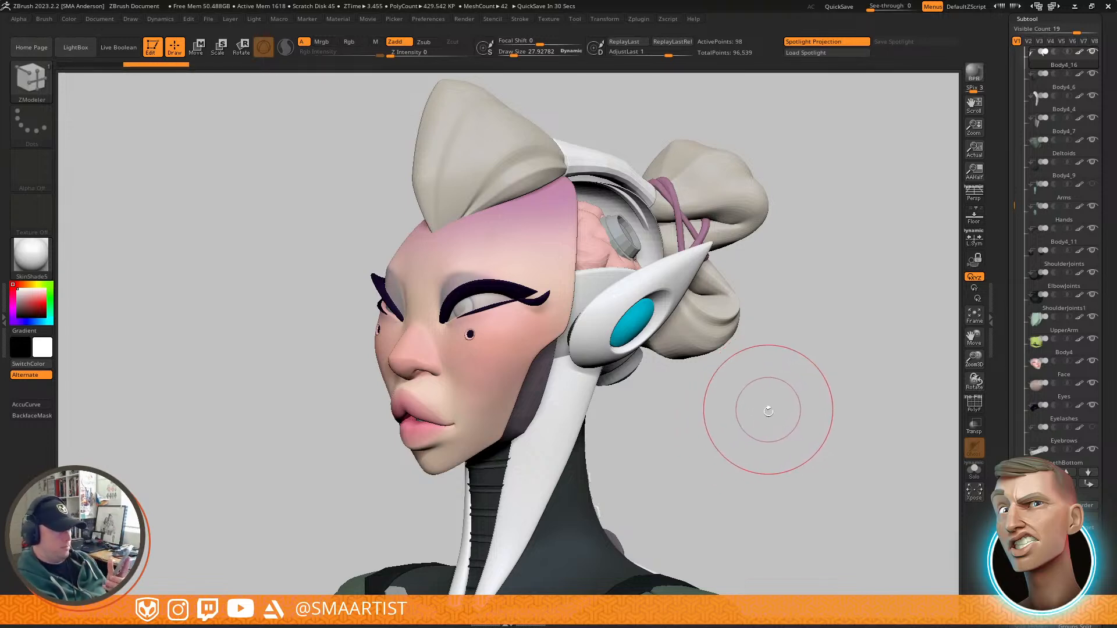
{"action": "left_click_drag", "start_coordinate": [768, 394], "coordinate": [766, 413]}
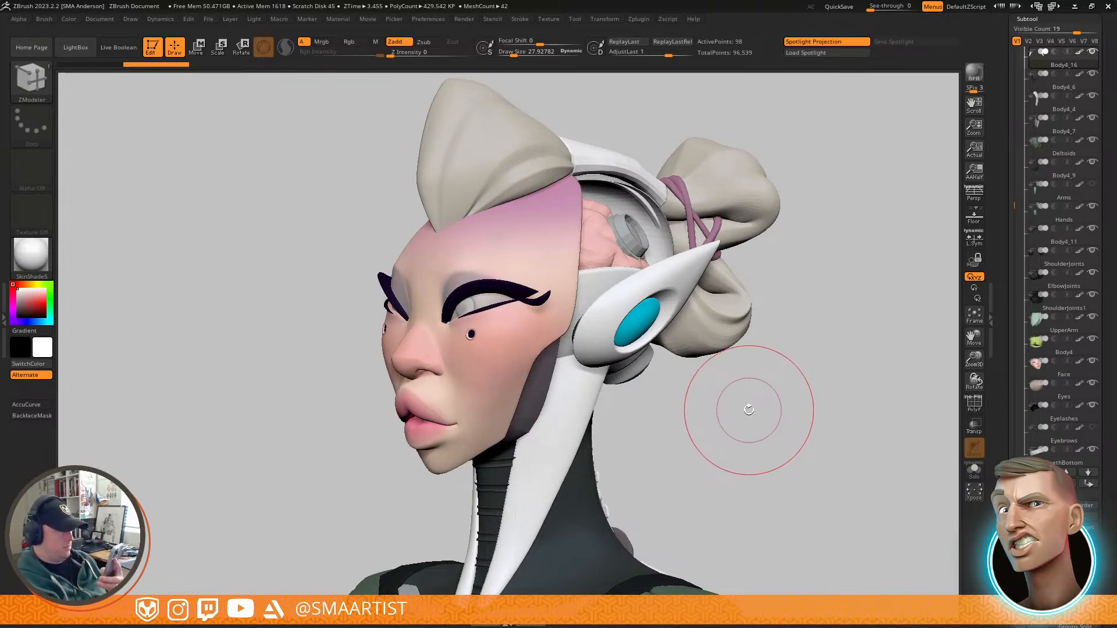
{"action": "left_click_drag", "start_coordinate": [740, 407], "coordinate": [750, 419]}
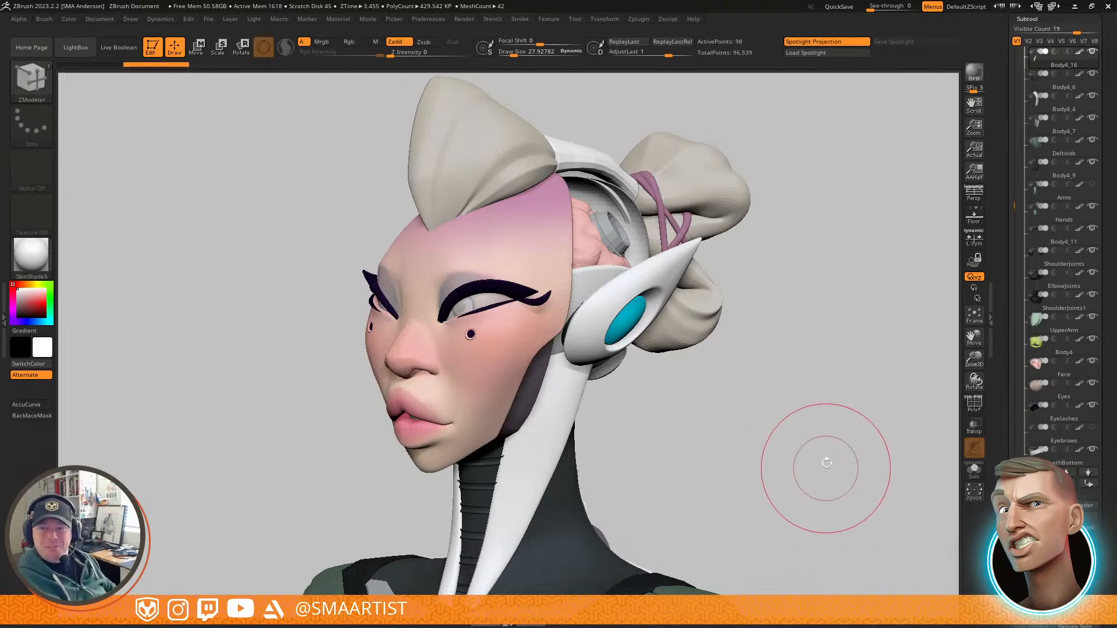
Step: Return to the forearm piece Body4_16 and restore its polyframe and ghosted transparency
{"action": "mouse_move", "coordinate": [815, 452]}
{"action": "right_mouse_down"}
{"action": "mouse_move", "coordinate": [806, 449]}
{"action": "mouse_move", "coordinate": [813, 468]}
{"action": "mouse_move", "coordinate": [792, 546]}
{"action": "mouse_move", "coordinate": [696, 174]}
{"action": "right_mouse_up"}
{"action": "right_click_drag", "start_coordinate": [772, 468], "coordinate": [716, 182], "text": "alt"}
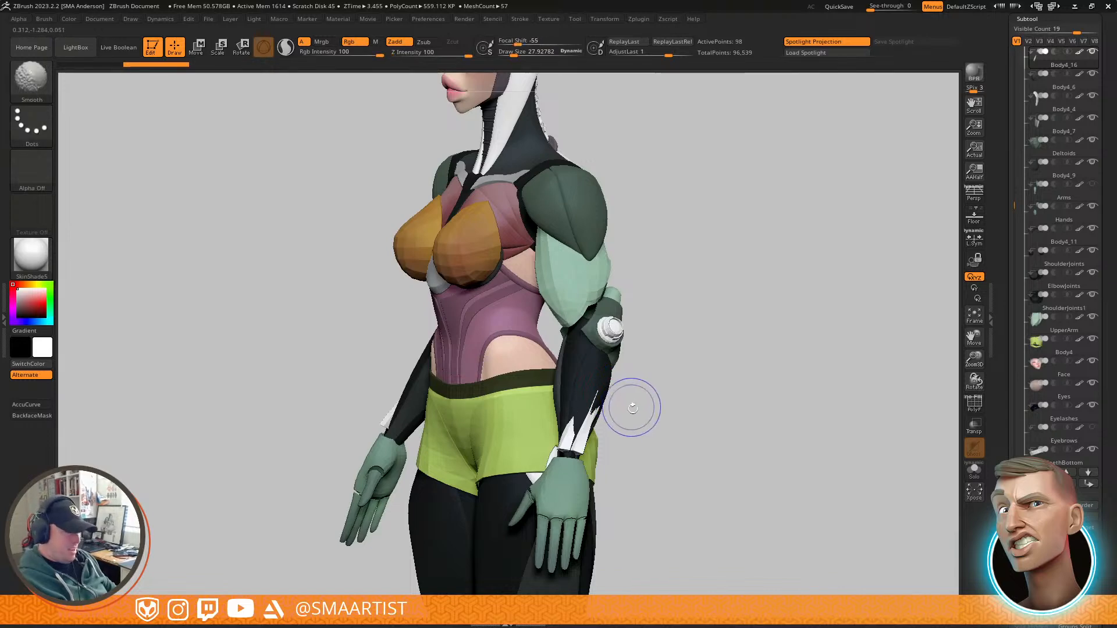
{"action": "mouse_move", "coordinate": [599, 397]}
{"action": "right_mouse_down"}
{"action": "mouse_move", "coordinate": [590, 381]}
{"action": "mouse_move", "coordinate": [617, 430]}
{"action": "mouse_move", "coordinate": [658, 442]}
{"action": "right_mouse_up"}
{"action": "key", "text": "ctrl+shift+s"}
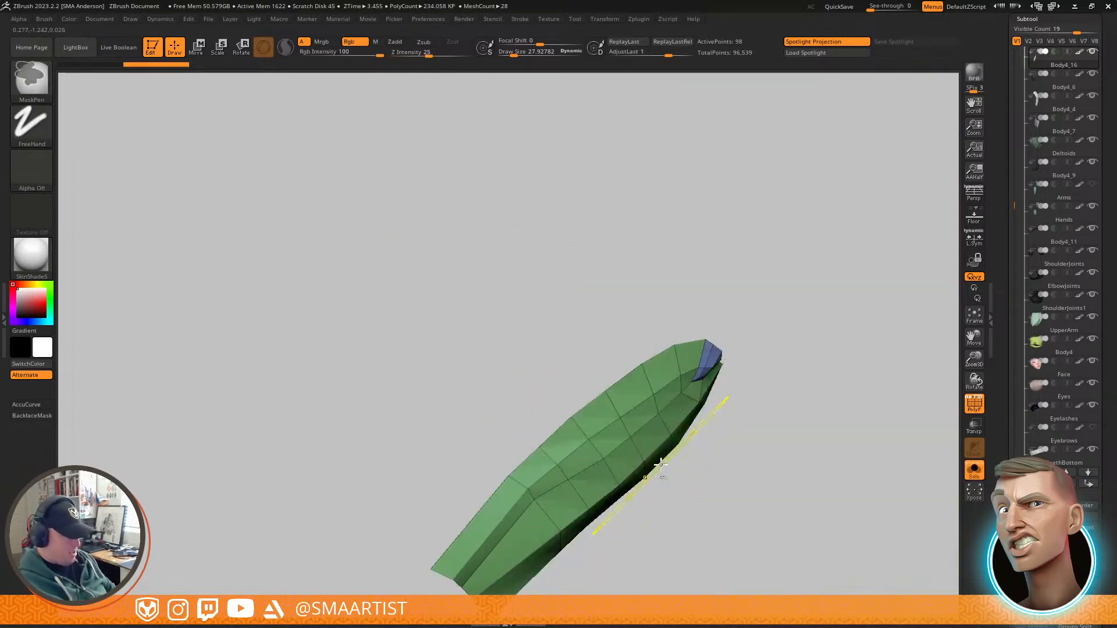
{"action": "key", "text": "ctrl+shift+s"}
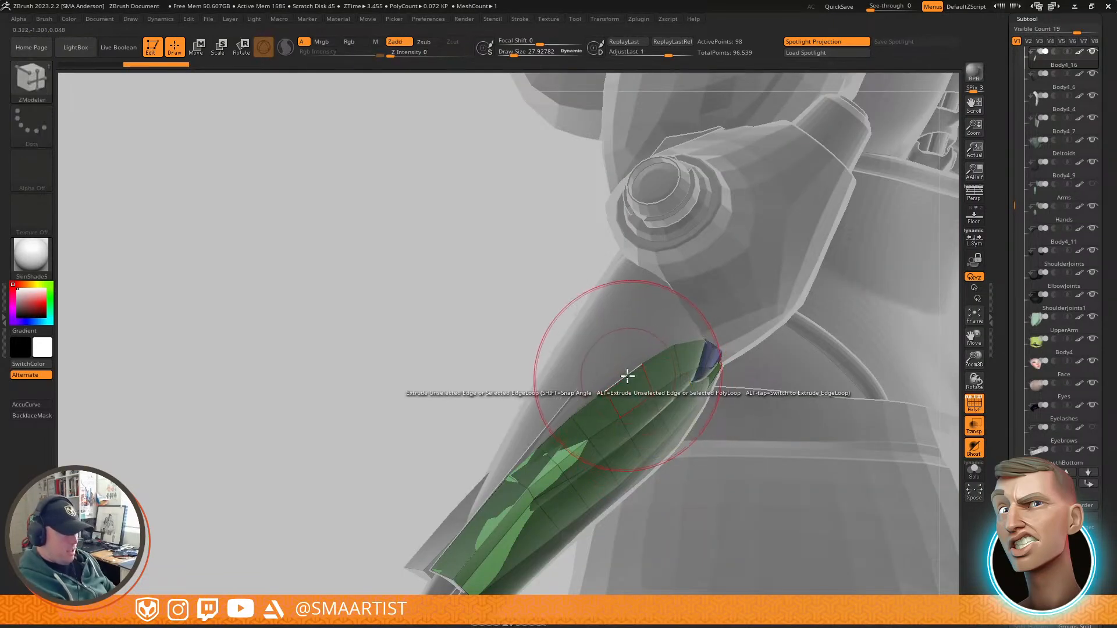
Step: Extrude two polygons from the forearm piece's side edge just below the elbow and align their outer points at a draw size of 6.56
{"action": "right_click_drag", "start_coordinate": [634, 375], "coordinate": [616, 404]}
{"action": "mouse_move", "coordinate": [706, 371]}
{"action": "right_mouse_down"}
{"action": "mouse_move", "coordinate": [710, 361]}
{"action": "mouse_move", "coordinate": [697, 356]}
{"action": "right_mouse_up"}
{"action": "left_click", "coordinate": [692, 329]}
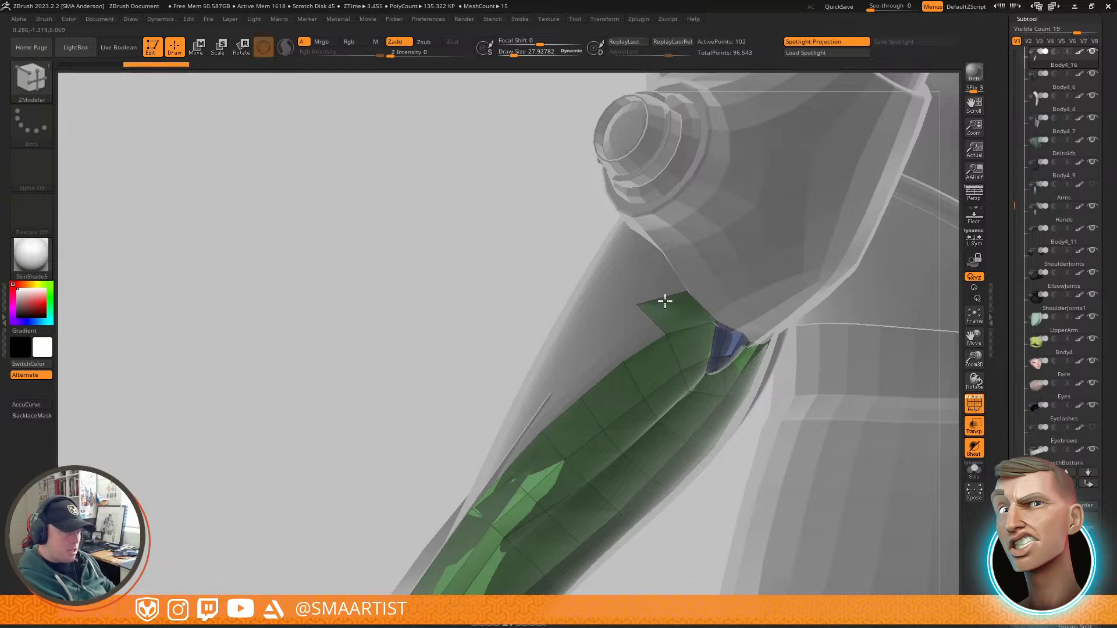
{"action": "left_click_drag", "start_coordinate": [665, 301], "coordinate": [661, 302]}
{"action": "right_click_drag", "start_coordinate": [640, 340], "coordinate": [658, 348]}
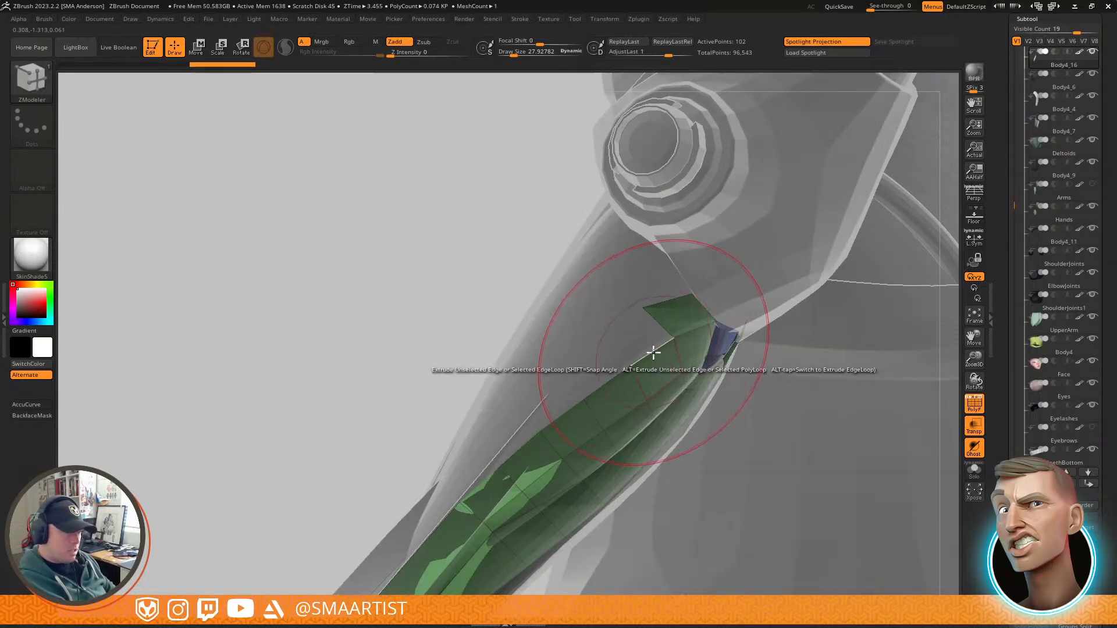
{"action": "left_click_drag", "start_coordinate": [653, 352], "coordinate": [628, 335]}
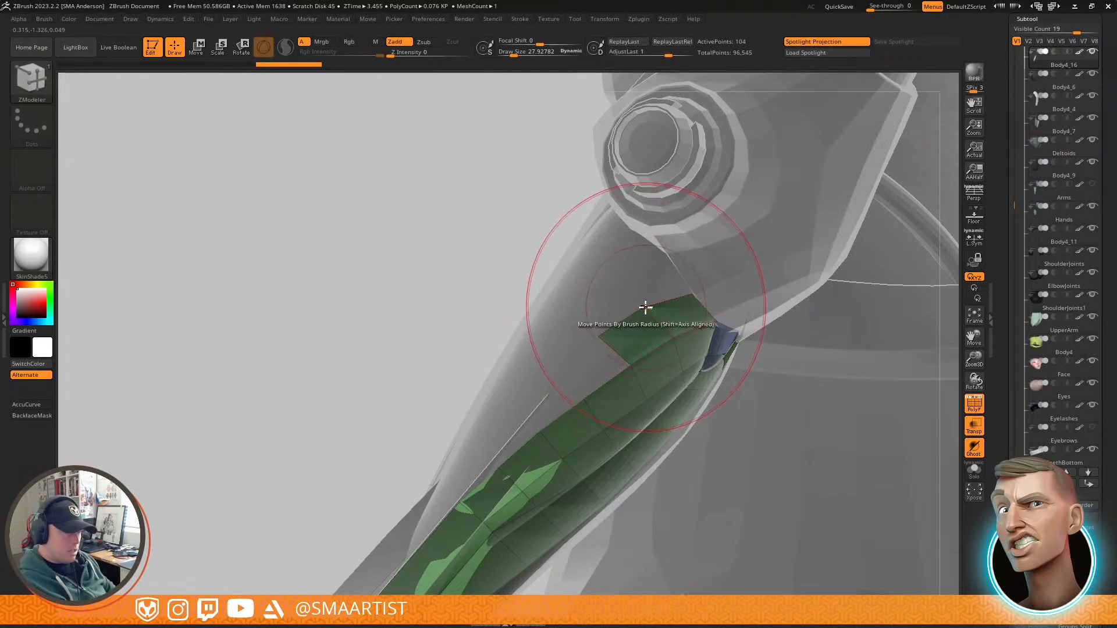
{"action": "right_click_drag", "start_coordinate": [733, 322], "coordinate": [696, 344]}
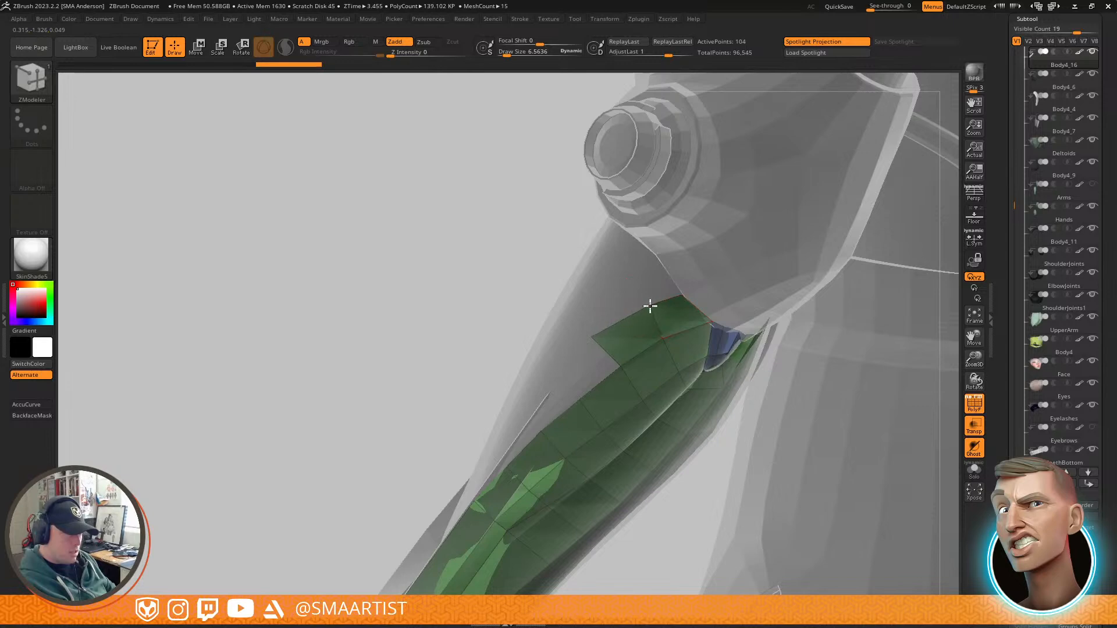
{"action": "right_click_drag", "start_coordinate": [628, 344], "coordinate": [598, 339]}
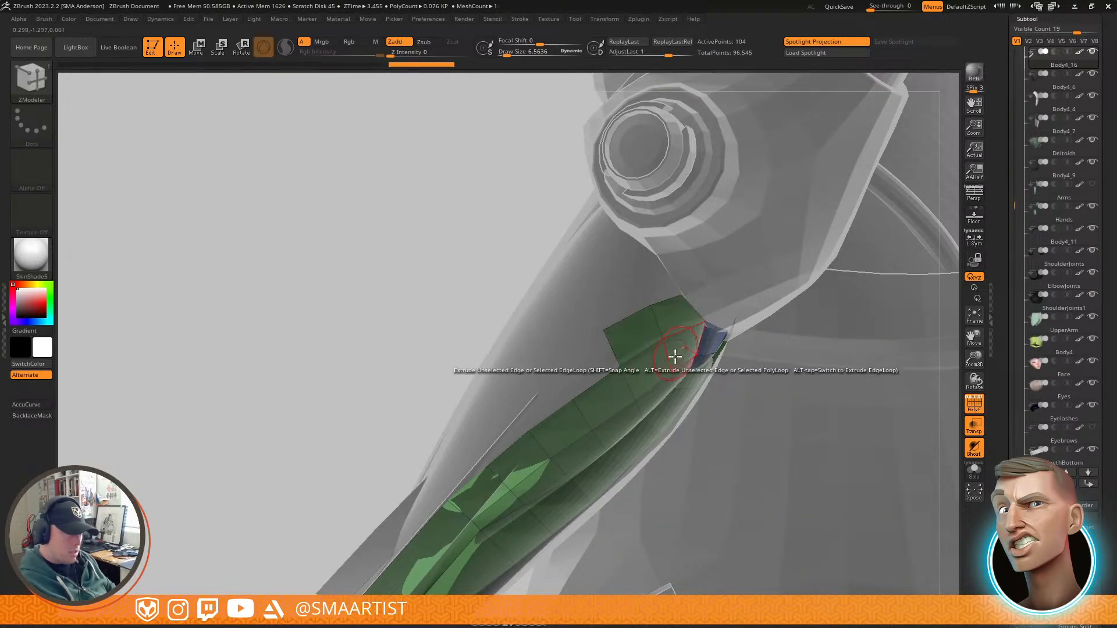
Step: Continue extruding the row of side polygons down the forearm, ending with one long polygon at the wrist
{"action": "right_click_drag", "start_coordinate": [623, 361], "coordinate": [599, 381]}
{"action": "left_click_drag", "start_coordinate": [599, 381], "coordinate": [527, 388]}
{"action": "right_click_drag", "start_coordinate": [566, 406], "coordinate": [581, 424]}
{"action": "left_click_drag", "start_coordinate": [499, 451], "coordinate": [483, 418]}
{"action": "right_click_drag", "start_coordinate": [489, 416], "coordinate": [558, 414]}
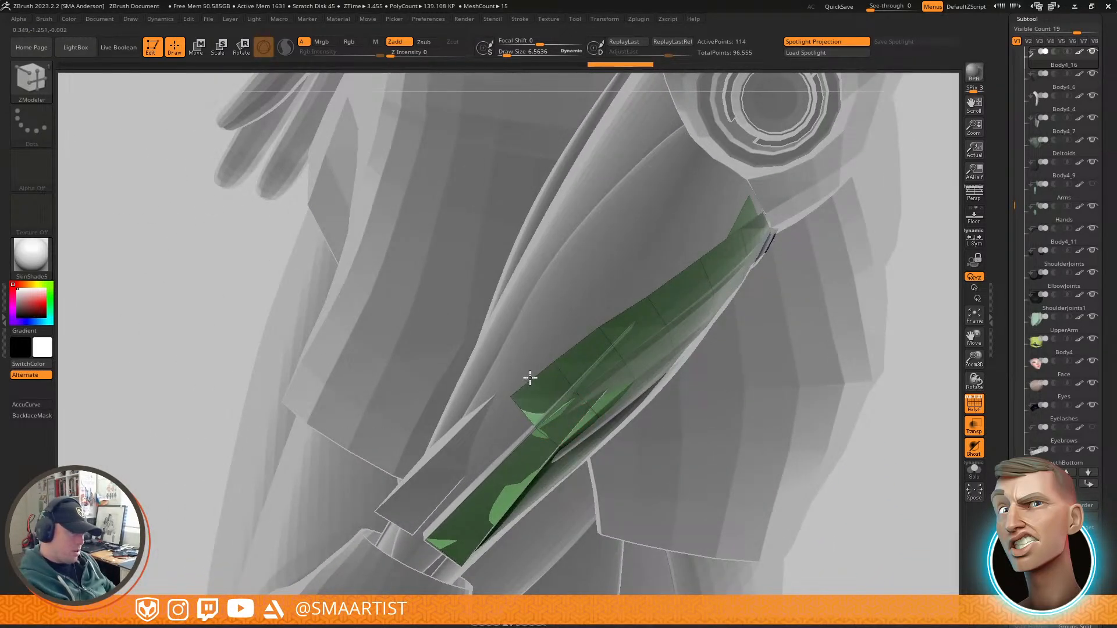
{"action": "left_click_drag", "start_coordinate": [530, 379], "coordinate": [531, 379]}
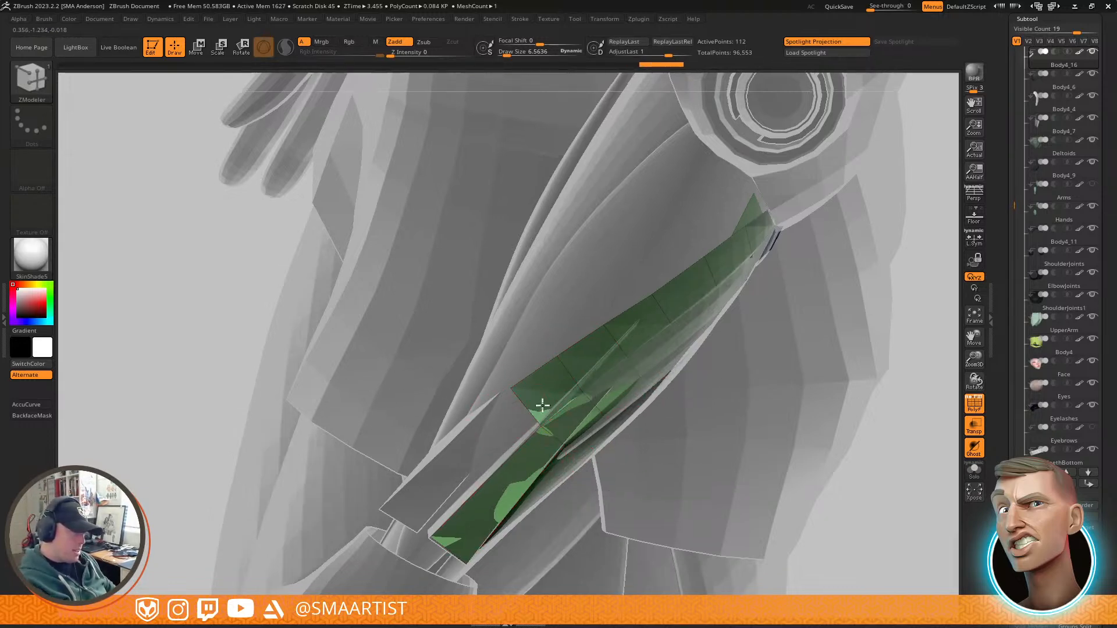
{"action": "right_click_drag", "start_coordinate": [527, 412], "coordinate": [548, 438]}
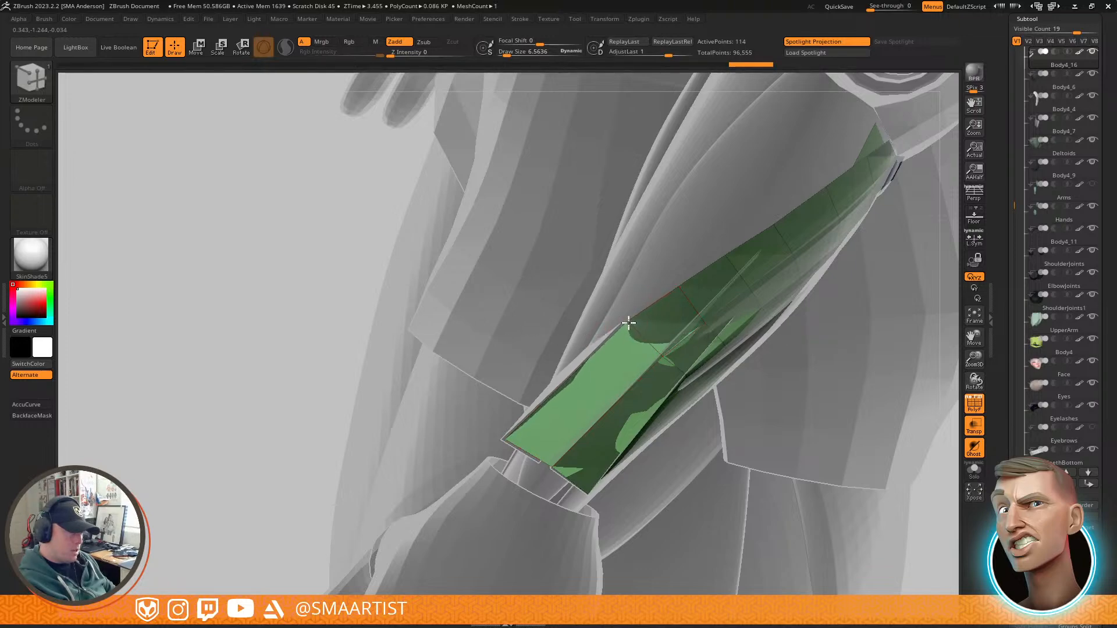
Step: Examine the extended forearm piece from several angles and compare it with the Arms subtool by toggling its visibility
{"action": "mouse_move", "coordinate": [627, 322]}
{"action": "right_mouse_down"}
{"action": "mouse_move", "coordinate": [644, 386]}
{"action": "mouse_move", "coordinate": [616, 356]}
{"action": "mouse_move", "coordinate": [593, 424]}
{"action": "mouse_move", "coordinate": [617, 377]}
{"action": "mouse_move", "coordinate": [611, 384]}
{"action": "right_mouse_up"}
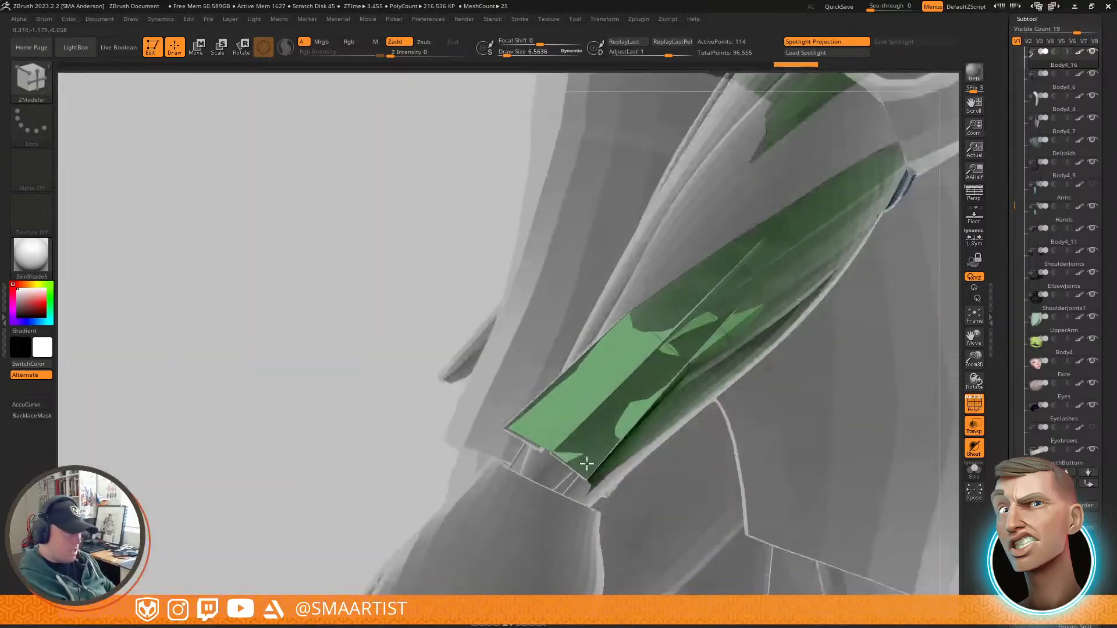
{"action": "mouse_move", "coordinate": [570, 451]}
{"action": "right_mouse_down"}
{"action": "mouse_move", "coordinate": [578, 456]}
{"action": "mouse_move", "coordinate": [701, 356]}
{"action": "mouse_move", "coordinate": [643, 374]}
{"action": "mouse_move", "coordinate": [661, 357]}
{"action": "right_mouse_up"}
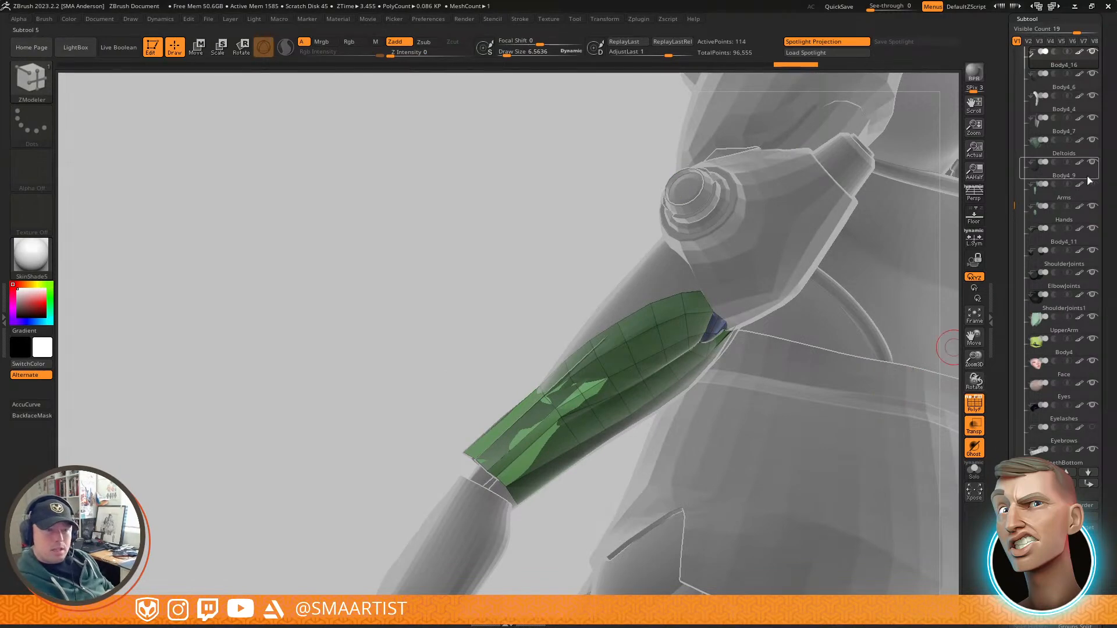
{"action": "right_click_drag", "start_coordinate": [776, 324], "coordinate": [744, 334]}
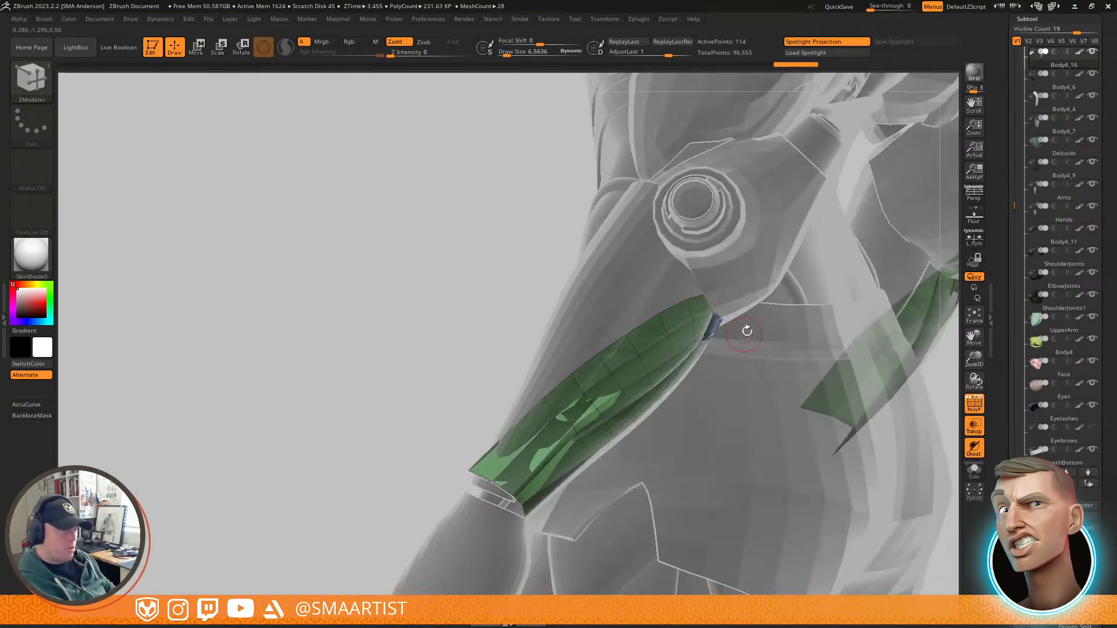
{"action": "right_click_drag", "start_coordinate": [543, 391], "coordinate": [693, 370]}
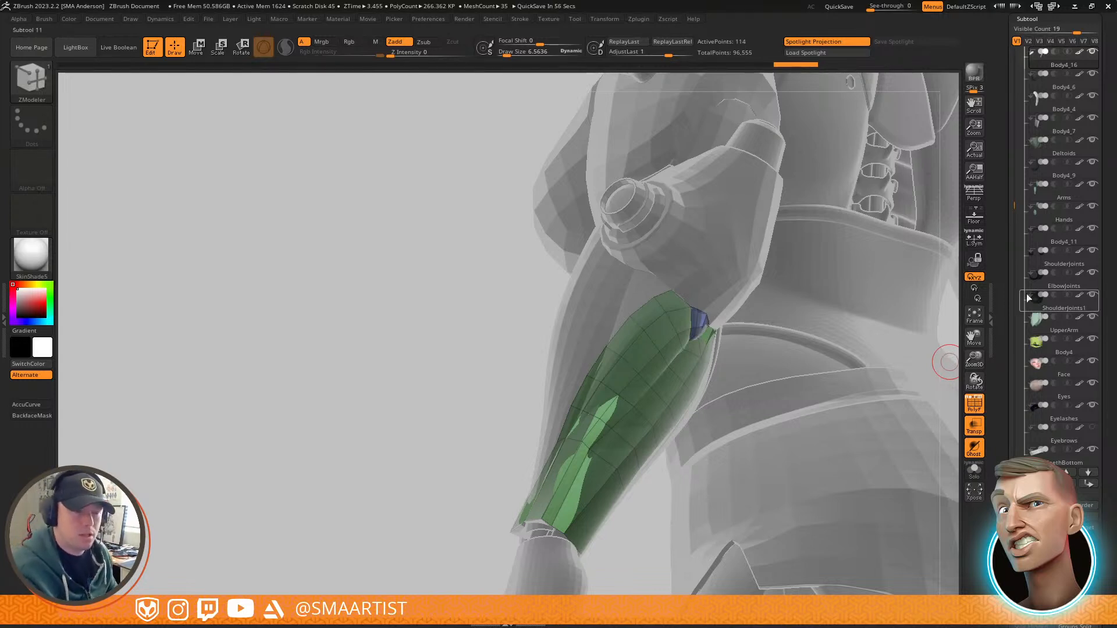
{"action": "left_click", "coordinate": [1094, 185]}
Step: Extrude further polygons from the strip toward the inner forearm and above the wrist, using a draw size of 4.56
{"action": "right_click_drag", "start_coordinate": [648, 323], "coordinate": [593, 334]}
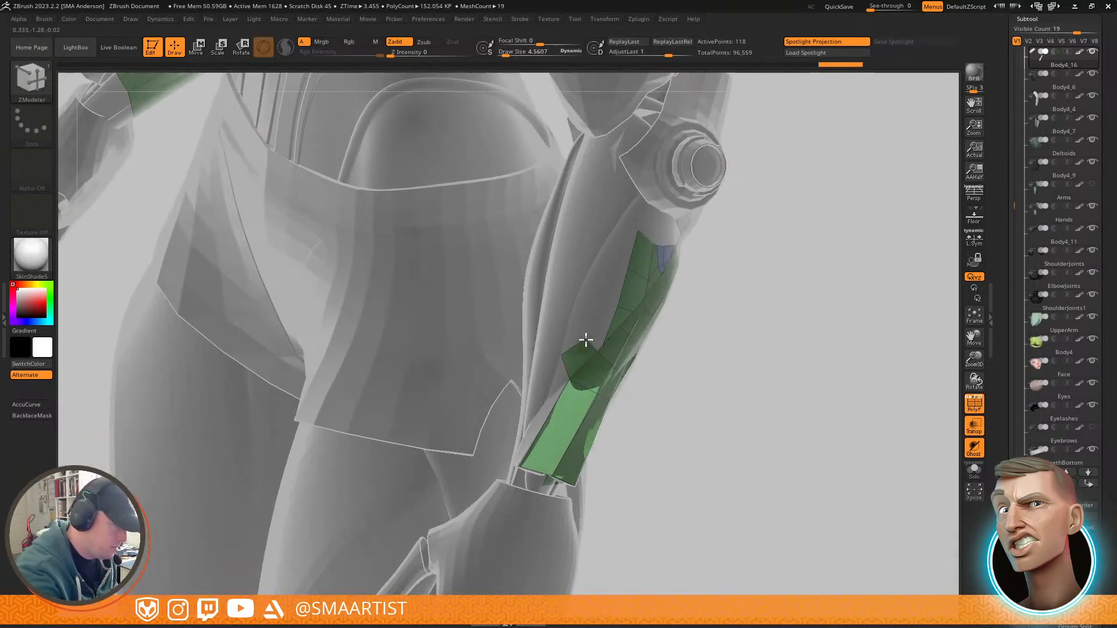
{"action": "right_click_drag", "start_coordinate": [590, 336], "coordinate": [604, 359]}
{"action": "mouse_move", "coordinate": [568, 424]}
{"action": "right_mouse_down"}
{"action": "mouse_move", "coordinate": [594, 432]}
{"action": "mouse_move", "coordinate": [576, 426]}
{"action": "right_mouse_up"}
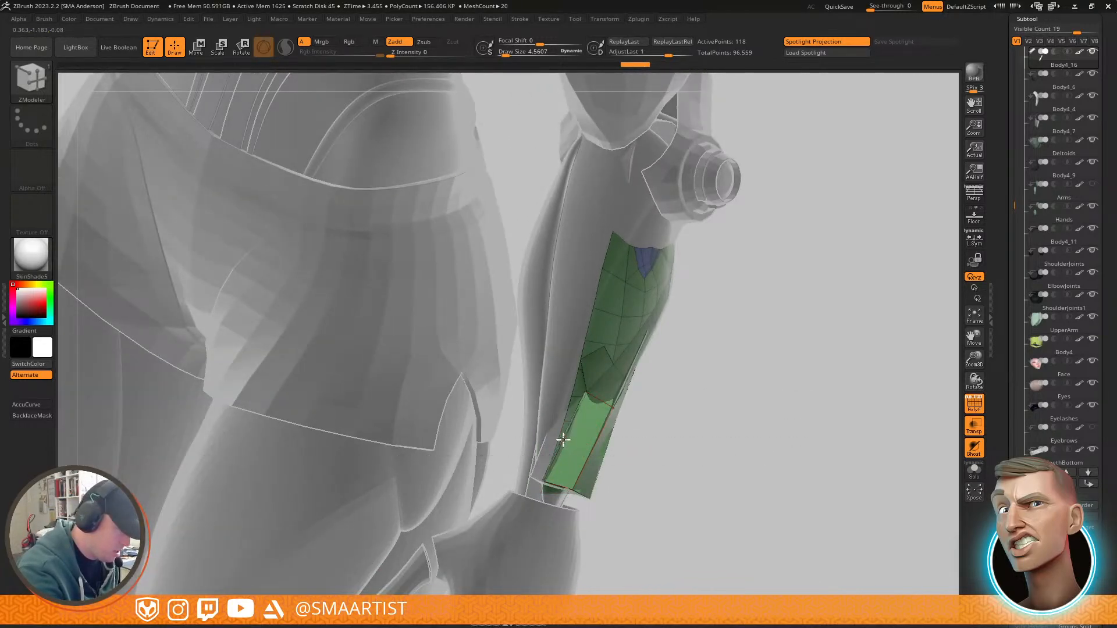
{"action": "right_click_drag", "start_coordinate": [580, 381], "coordinate": [643, 367]}
Step: Turn off double-sided display for the forearm piece in its display properties
{"action": "left_click_drag", "start_coordinate": [1106, 558], "coordinate": [1104, 424]}
{"action": "left_click_drag", "start_coordinate": [1080, 480], "coordinate": [1074, 431]}
{"action": "left_click", "coordinate": [1042, 420]}
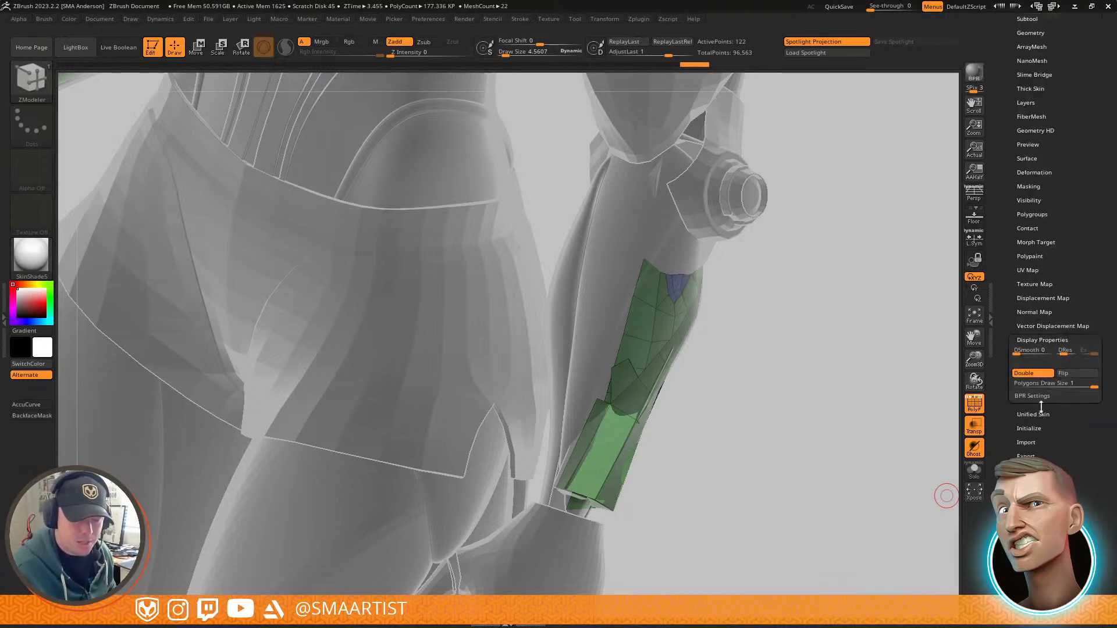
{"action": "left_click", "coordinate": [1041, 374]}
Step: Move the corner points of the new inner wrist polygon to fit the forearm surface
{"action": "mouse_move", "coordinate": [723, 354]}
{"action": "right_mouse_down"}
{"action": "mouse_move", "coordinate": [654, 344]}
{"action": "mouse_move", "coordinate": [671, 372]}
{"action": "mouse_move", "coordinate": [661, 378]}
{"action": "mouse_move", "coordinate": [698, 369]}
{"action": "mouse_move", "coordinate": [691, 344]}
{"action": "right_mouse_up"}
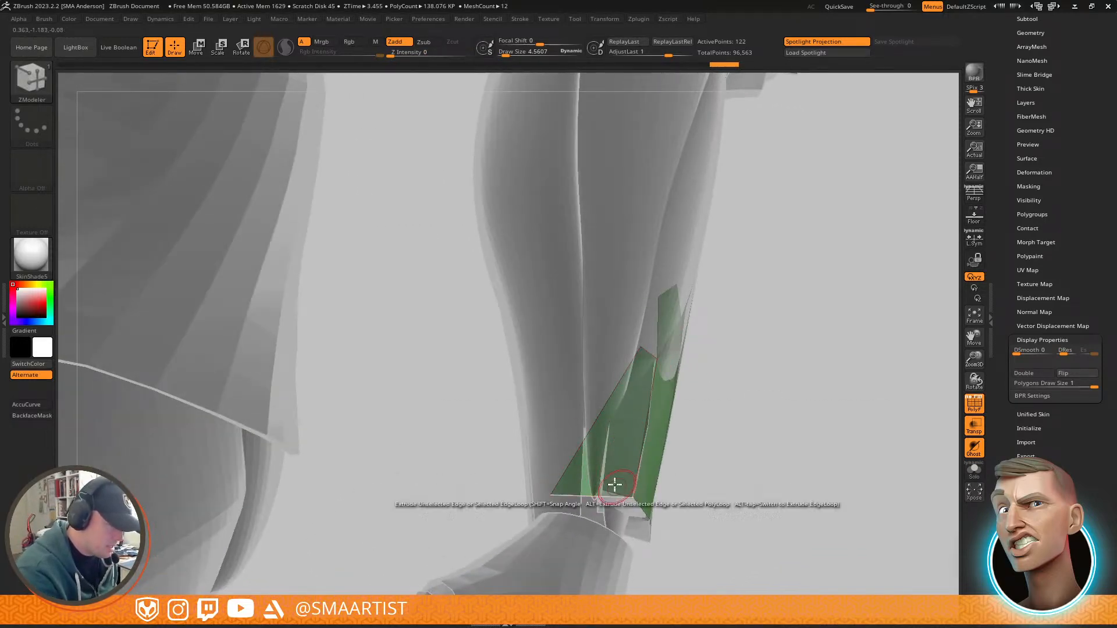
{"action": "left_click_drag", "start_coordinate": [550, 493], "coordinate": [609, 487]}
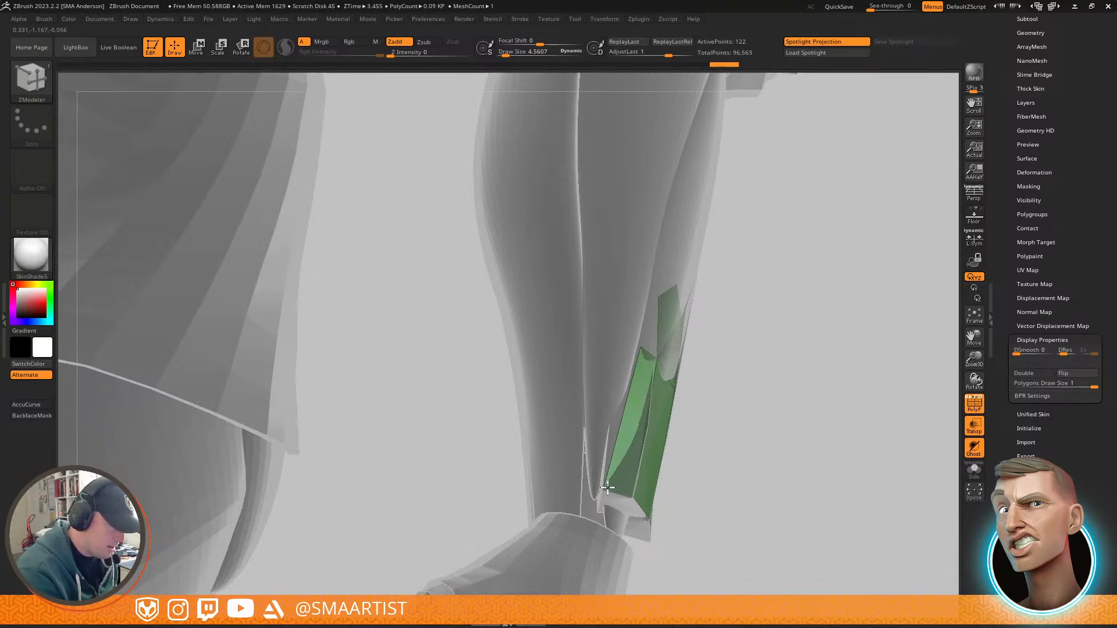
{"action": "right_click_drag", "start_coordinate": [639, 417], "coordinate": [637, 373]}
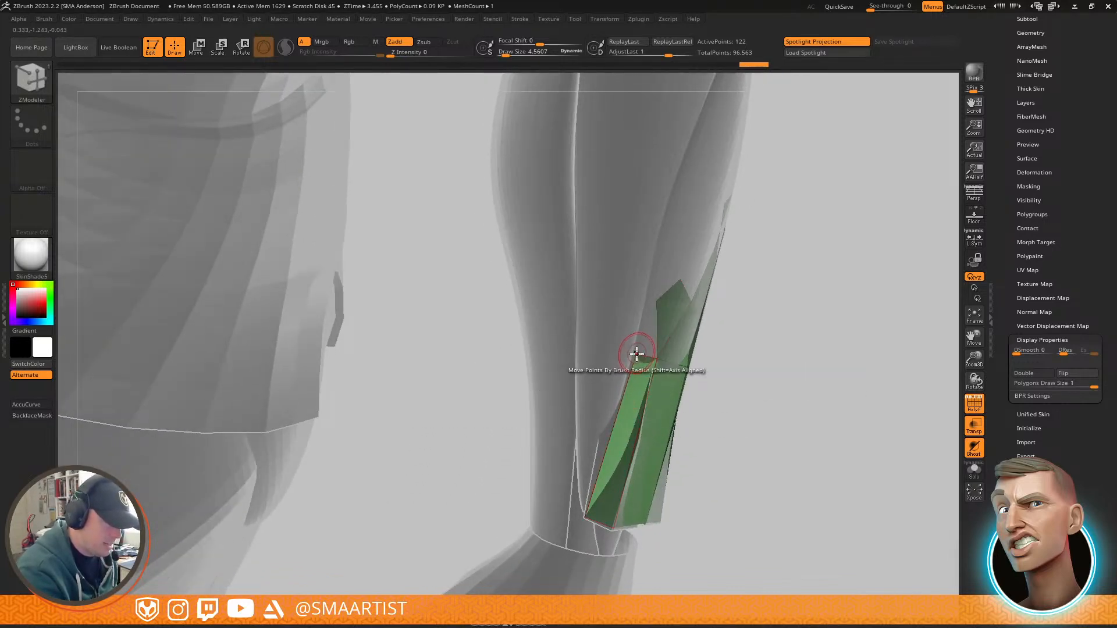
{"action": "mouse_move", "coordinate": [619, 353]}
{"action": "right_mouse_down"}
{"action": "mouse_move", "coordinate": [629, 362]}
{"action": "mouse_move", "coordinate": [661, 311]}
{"action": "mouse_move", "coordinate": [651, 338]}
{"action": "right_mouse_up"}
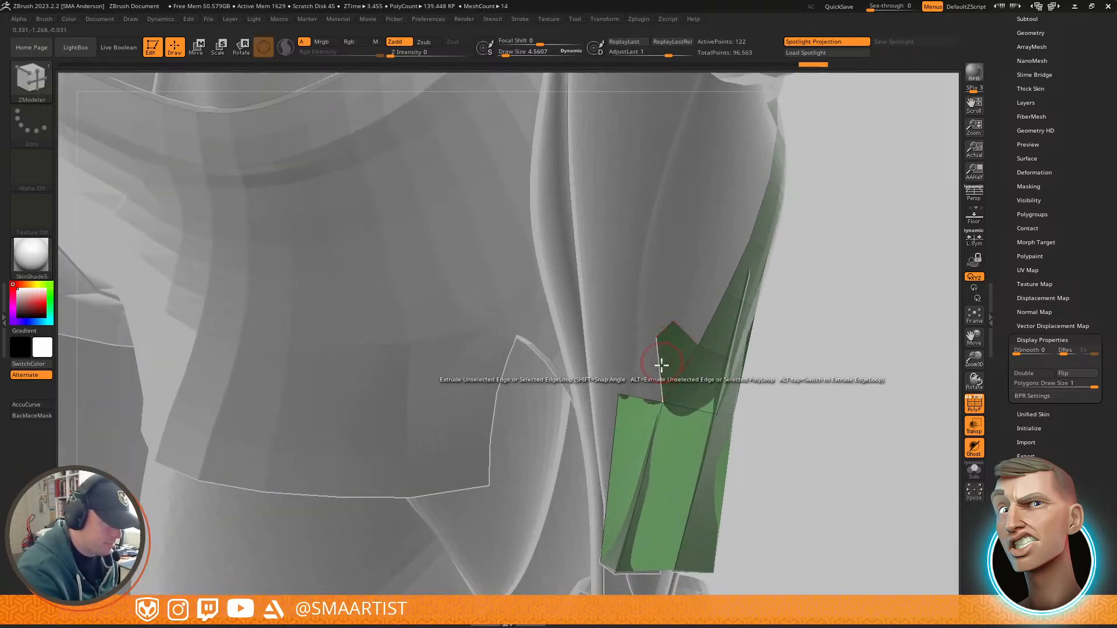
Step: Extrude polygons above the inner wrist polygon and up along the side strip, straightening their outer points
{"action": "left_click_drag", "start_coordinate": [662, 361], "coordinate": [638, 361]}
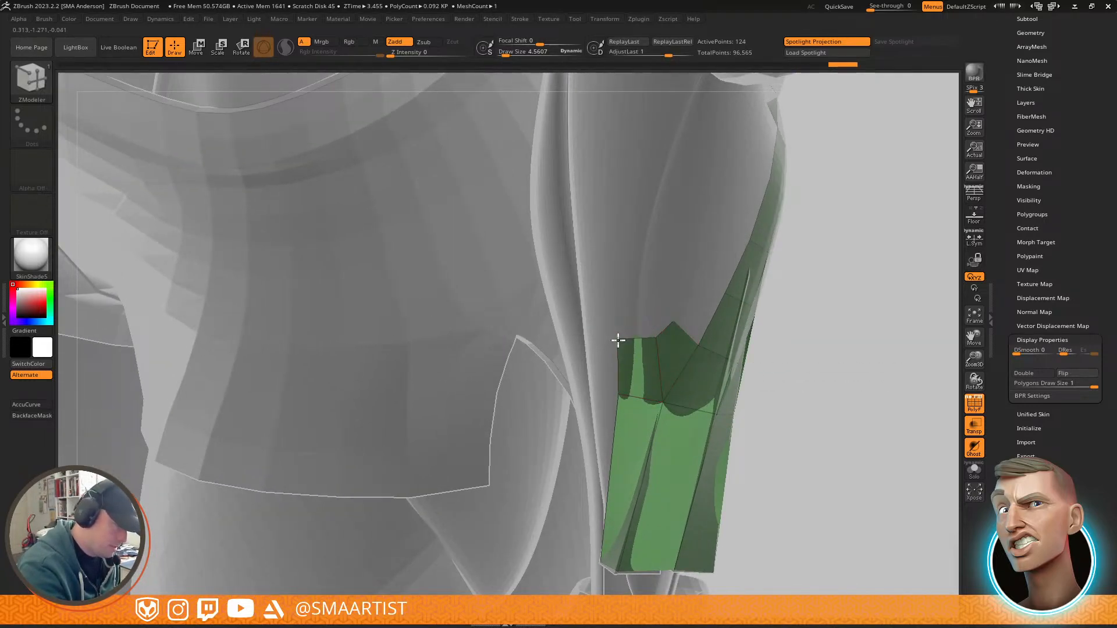
{"action": "right_click_drag", "start_coordinate": [710, 330], "coordinate": [671, 364]}
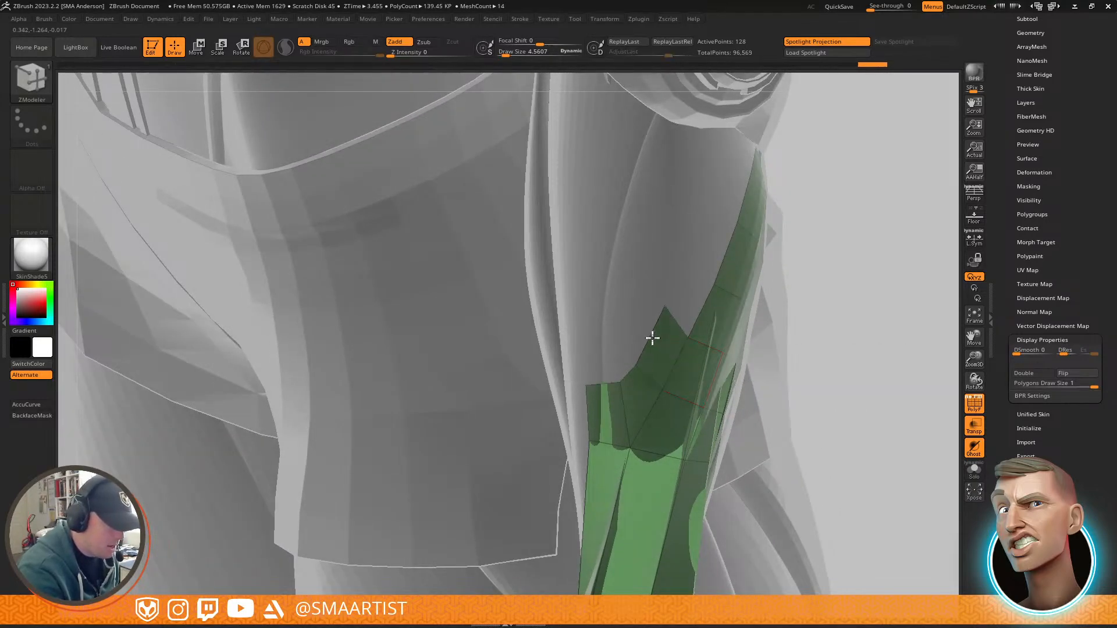
{"action": "right_click_drag", "start_coordinate": [681, 302], "coordinate": [674, 356]}
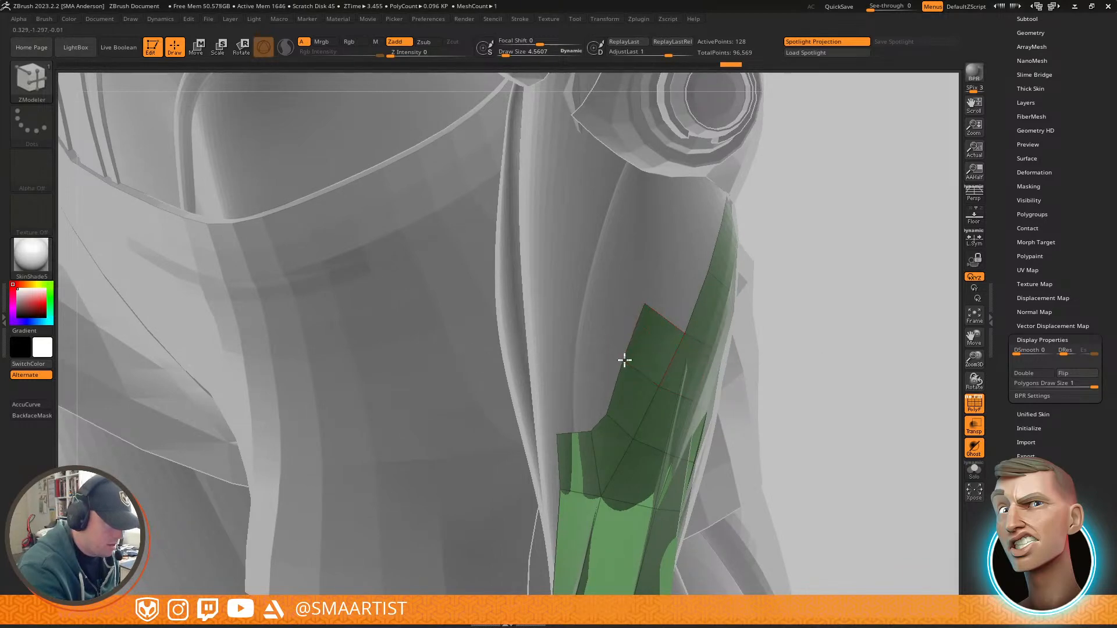
{"action": "right_click_drag", "start_coordinate": [646, 314], "coordinate": [624, 354]}
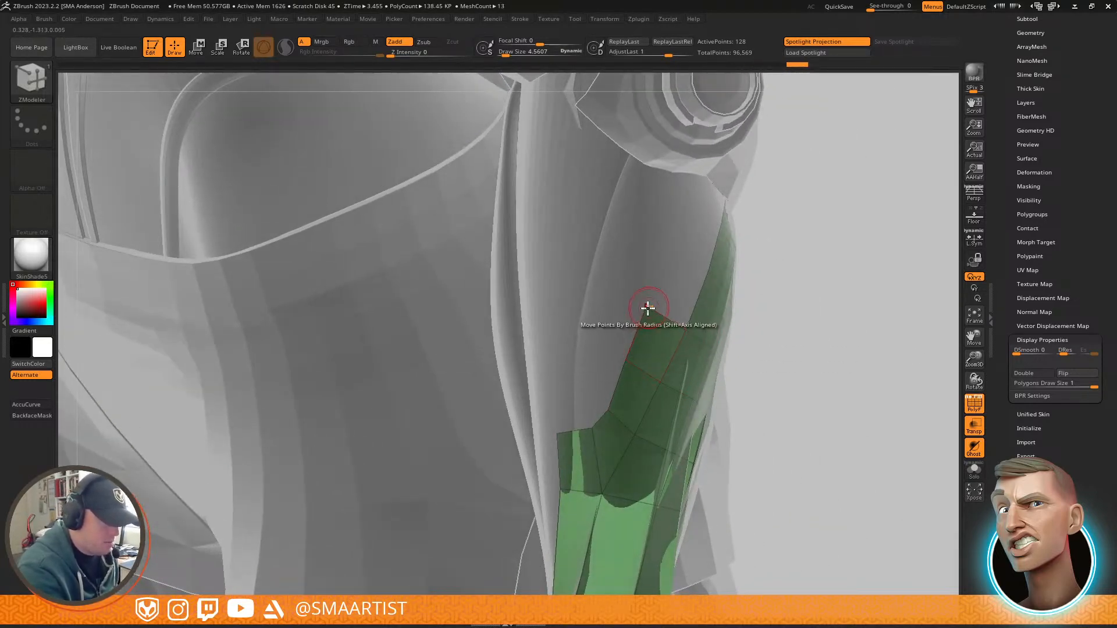
Step: Extrude the second column of polygons up the side of the forearm until it meets the elbow joint
{"action": "right_click_drag", "start_coordinate": [659, 312], "coordinate": [613, 454]}
{"action": "right_click_drag", "start_coordinate": [656, 408], "coordinate": [653, 401]}
{"action": "right_click_drag", "start_coordinate": [674, 364], "coordinate": [664, 389]}
{"action": "left_click_drag", "start_coordinate": [702, 338], "coordinate": [688, 324]}
{"action": "right_click_drag", "start_coordinate": [698, 289], "coordinate": [707, 291]}
{"action": "left_click_drag", "start_coordinate": [725, 277], "coordinate": [681, 260]}
{"action": "left_click_drag", "start_coordinate": [742, 239], "coordinate": [701, 222]}
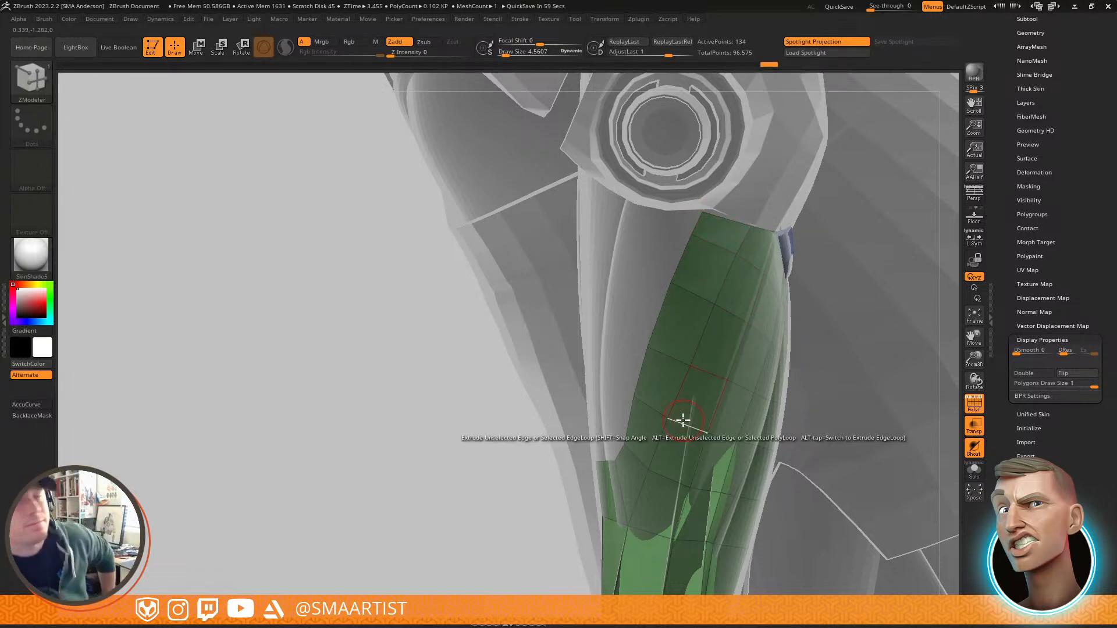
{"action": "right_click_drag", "start_coordinate": [698, 323], "coordinate": [732, 320]}
{"action": "right_click_drag", "start_coordinate": [686, 359], "coordinate": [710, 272], "text": "alt"}
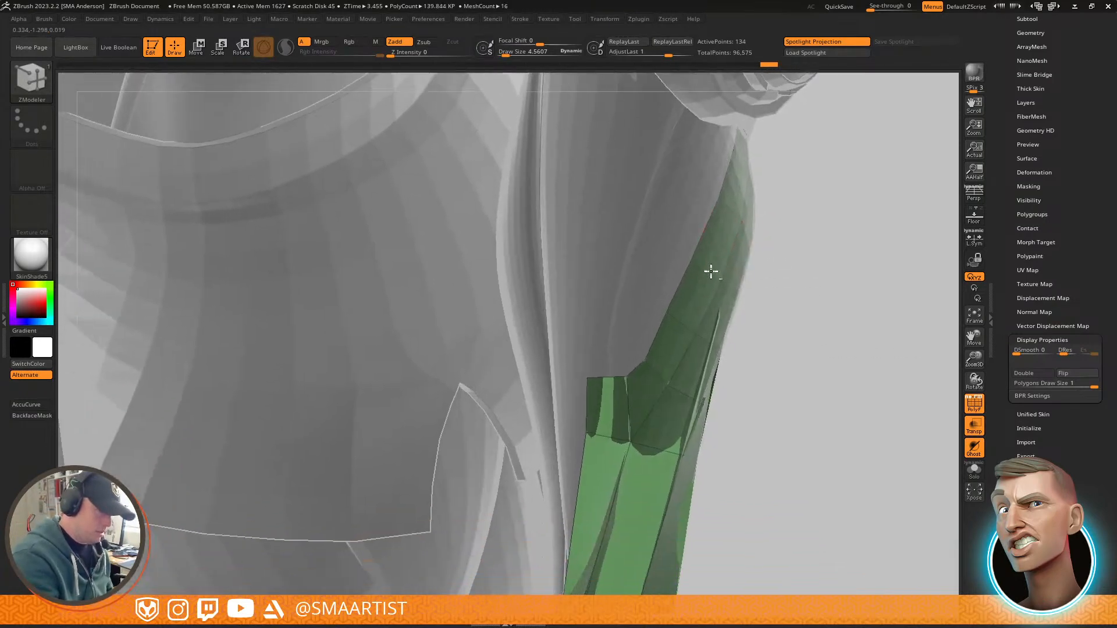
Step: Extrude a third column of polygons up the front of the forearm until it reaches the elbow joint
{"action": "left_click_drag", "start_coordinate": [651, 333], "coordinate": [629, 350]}
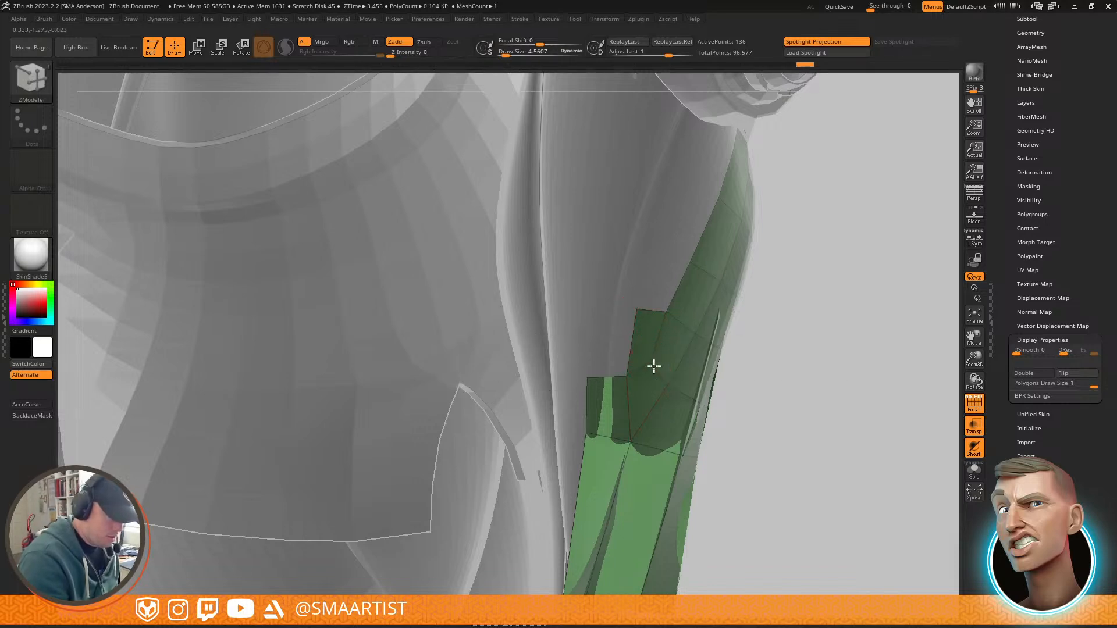
{"action": "right_click_drag", "start_coordinate": [678, 340], "coordinate": [645, 323]}
{"action": "left_click_drag", "start_coordinate": [675, 283], "coordinate": [644, 280]}
{"action": "left_click_drag", "start_coordinate": [698, 233], "coordinate": [674, 192]}
{"action": "right_click_drag", "start_coordinate": [664, 182], "coordinate": [710, 223]}
{"action": "left_click", "coordinate": [660, 210]}
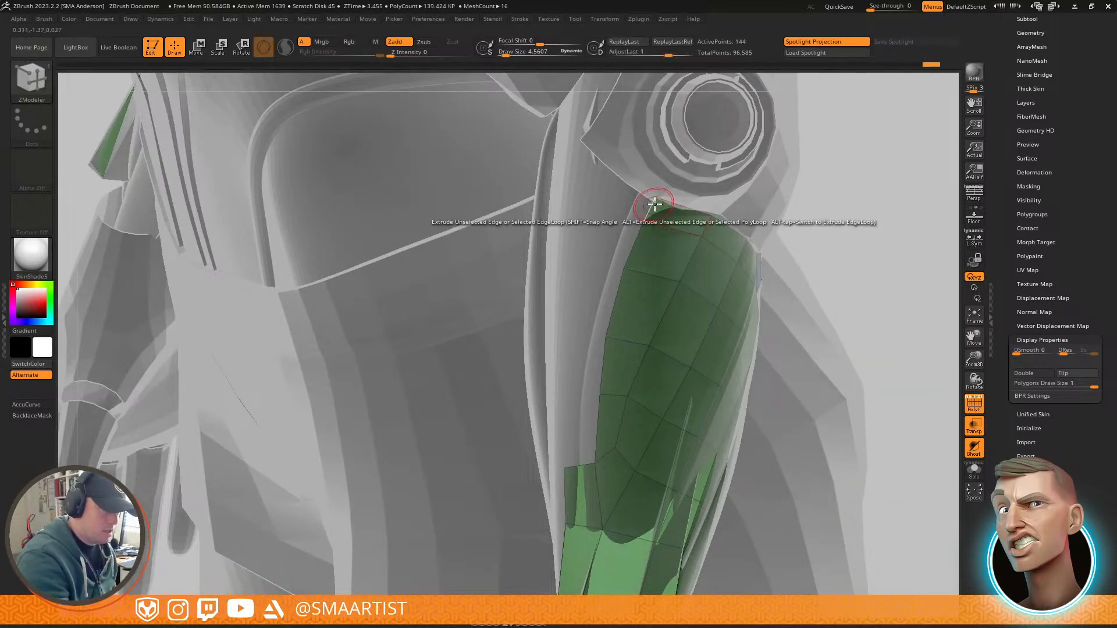
{"action": "mouse_move", "coordinate": [725, 256]}
{"action": "right_mouse_down"}
{"action": "mouse_move", "coordinate": [768, 299]}
{"action": "mouse_move", "coordinate": [780, 251]}
{"action": "mouse_move", "coordinate": [763, 307]}
{"action": "right_mouse_up"}
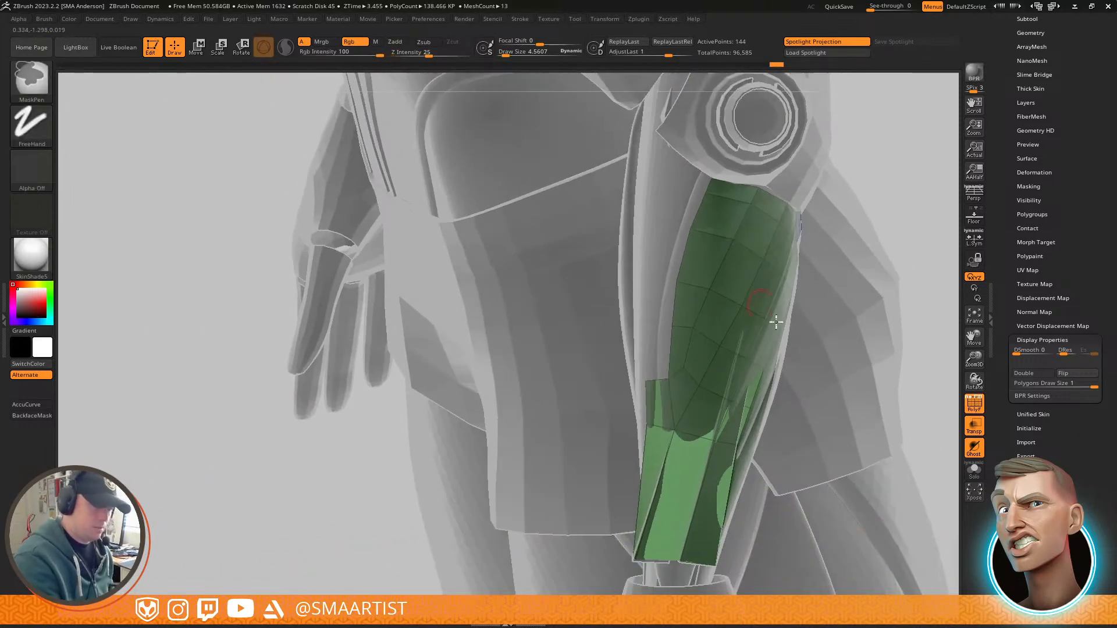
Step: Show the Arms subtool and turn off transparency to view the forearm piece on the solid character
{"action": "scroll", "coordinate": [1079, 243], "scroll_direction": "up", "scroll_amount": 5}
{"action": "left_click", "coordinate": [1027, 211]}
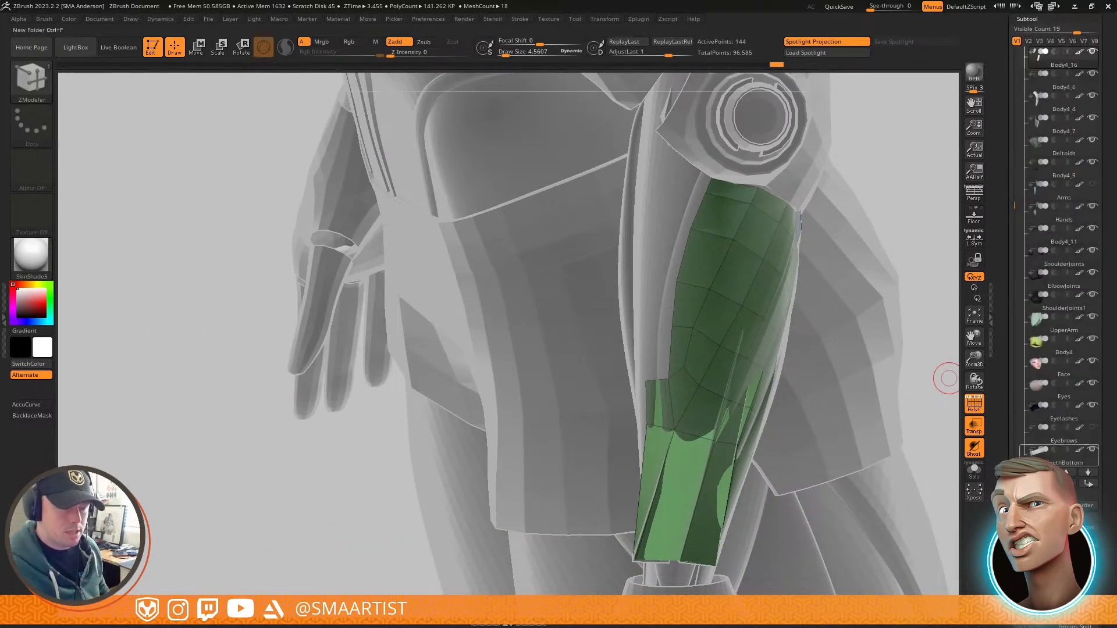
{"action": "left_click", "coordinate": [1092, 183]}
{"action": "right_click_drag", "start_coordinate": [717, 295], "coordinate": [755, 285]}
{"action": "left_click", "coordinate": [975, 426]}
{"action": "mouse_move", "coordinate": [885, 390]}
{"action": "right_mouse_down", "text": "ctrl"}
{"action": "mouse_move", "coordinate": [881, 341]}
{"action": "mouse_move", "coordinate": [843, 312]}
{"action": "mouse_move", "coordinate": [900, 315]}
{"action": "mouse_move", "coordinate": [904, 328]}
{"action": "right_mouse_up", "text": "ctrl"}
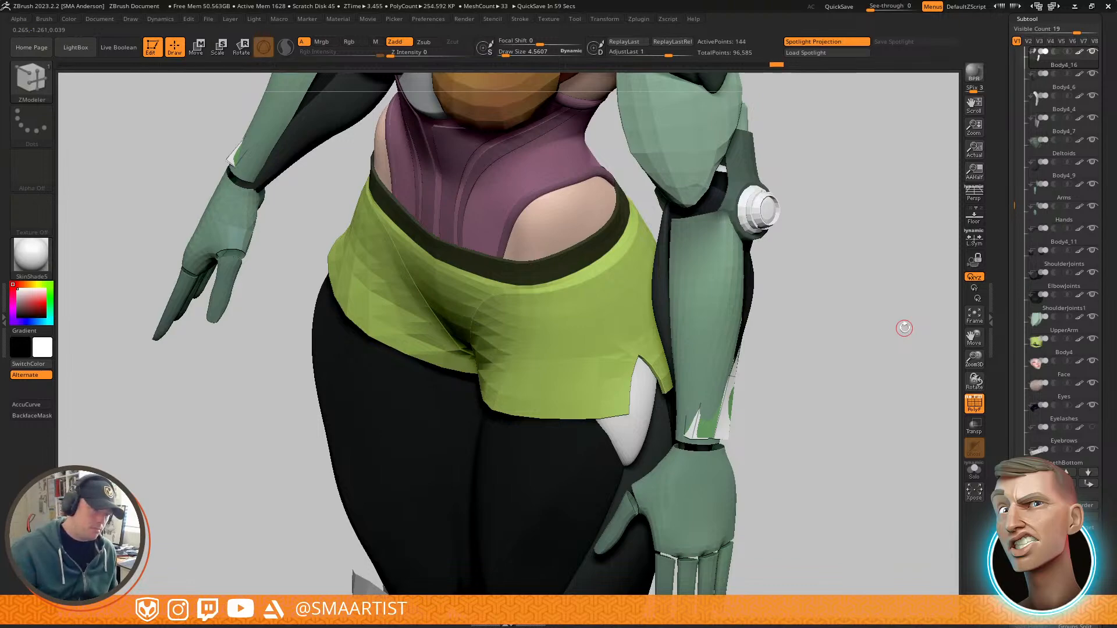
Step: Examine how the new forearm polygons sit on the arm from several angles, and save the project
{"action": "right_click_drag", "start_coordinate": [904, 328], "coordinate": [673, 264]}
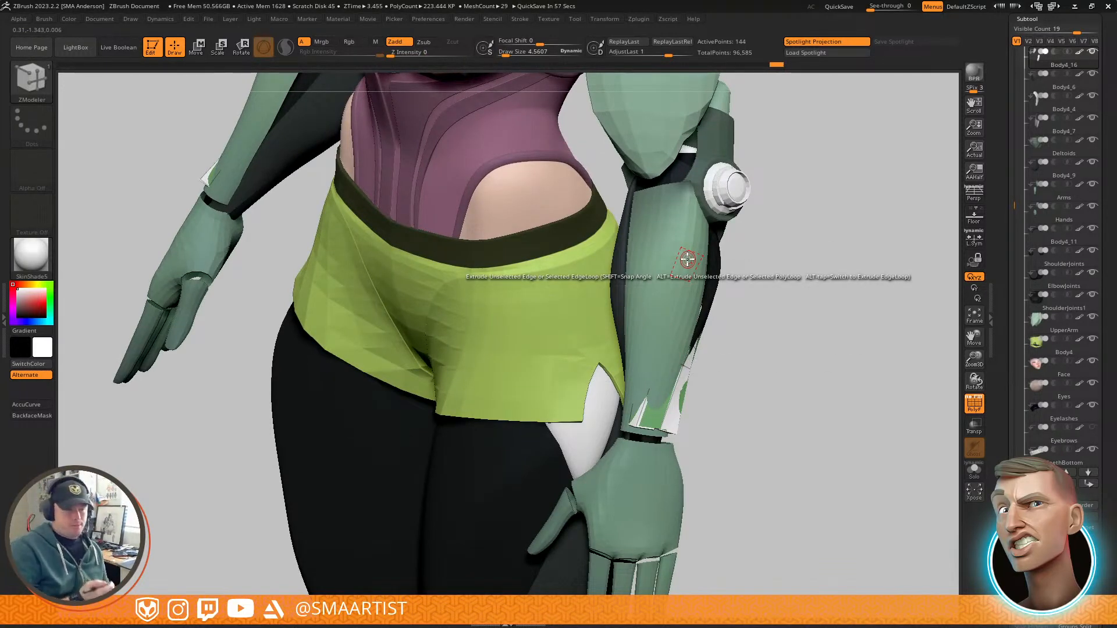
{"action": "right_click_drag", "start_coordinate": [687, 259], "coordinate": [780, 365]}
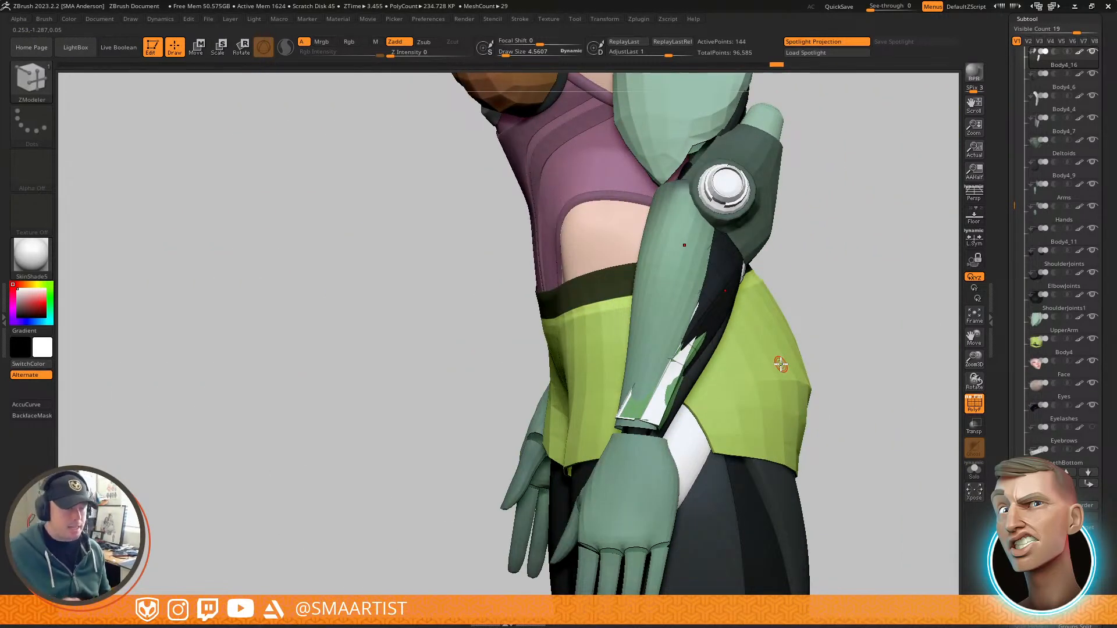
{"action": "right_click_drag", "start_coordinate": [780, 364], "coordinate": [724, 334]}
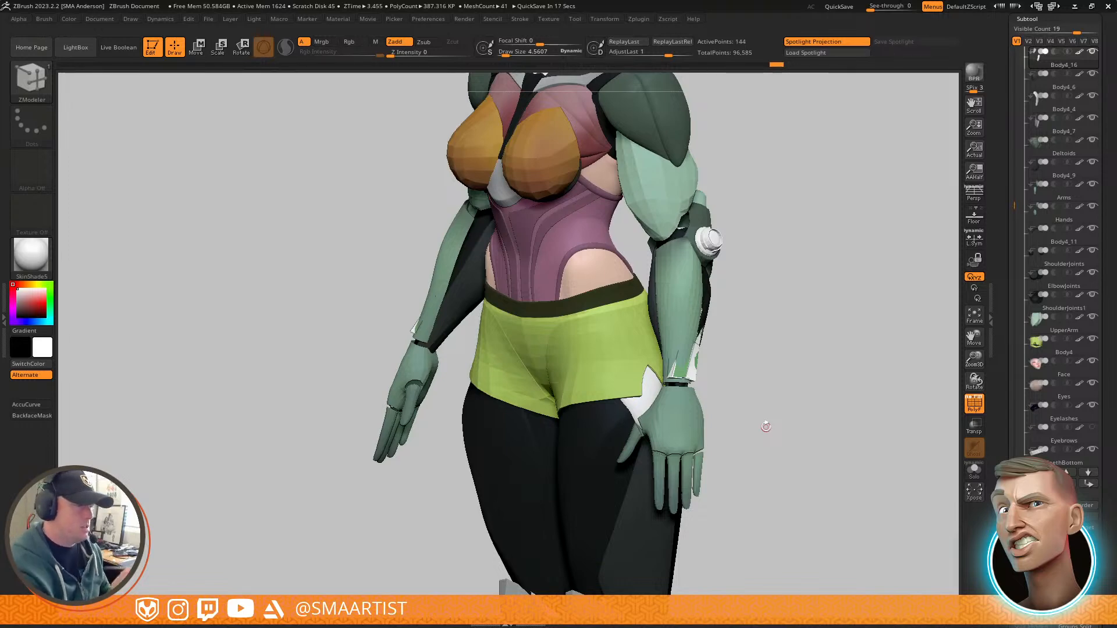
{"action": "left_click_drag", "start_coordinate": [804, 257], "coordinate": [757, 220]}
{"action": "right_click_drag", "start_coordinate": [757, 220], "coordinate": [789, 328]}
{"action": "key", "text": "ctrl+s"}
{"action": "key", "text": "ctrl+s"}
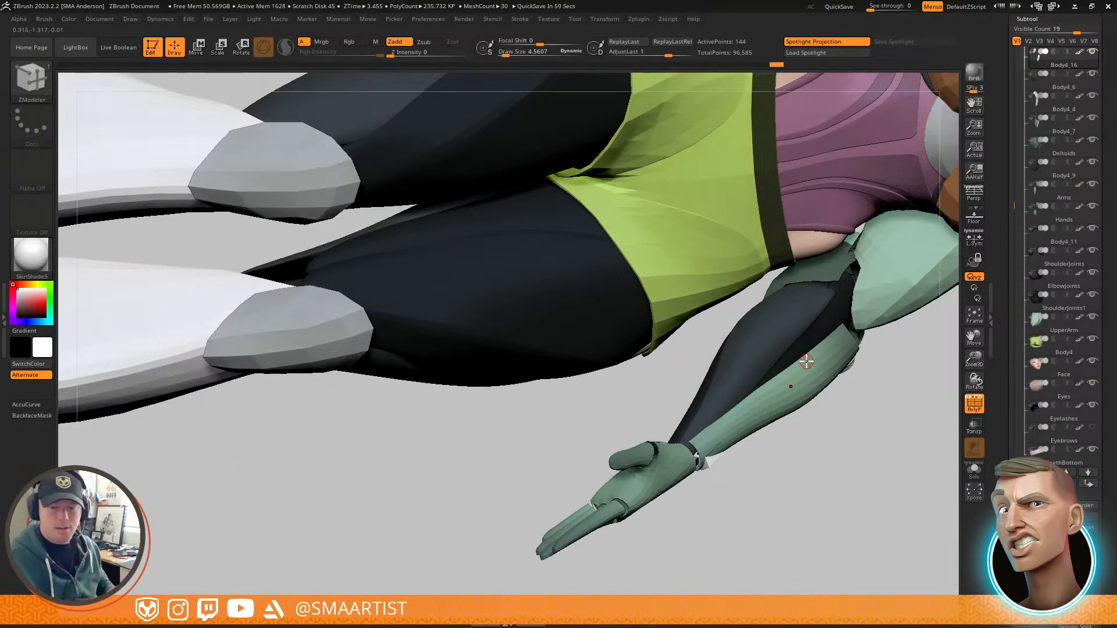
Step: Hide the Arms subtool again and turn transparency back on for the forearm piece
{"action": "right_click_drag", "start_coordinate": [806, 361], "coordinate": [949, 355]}
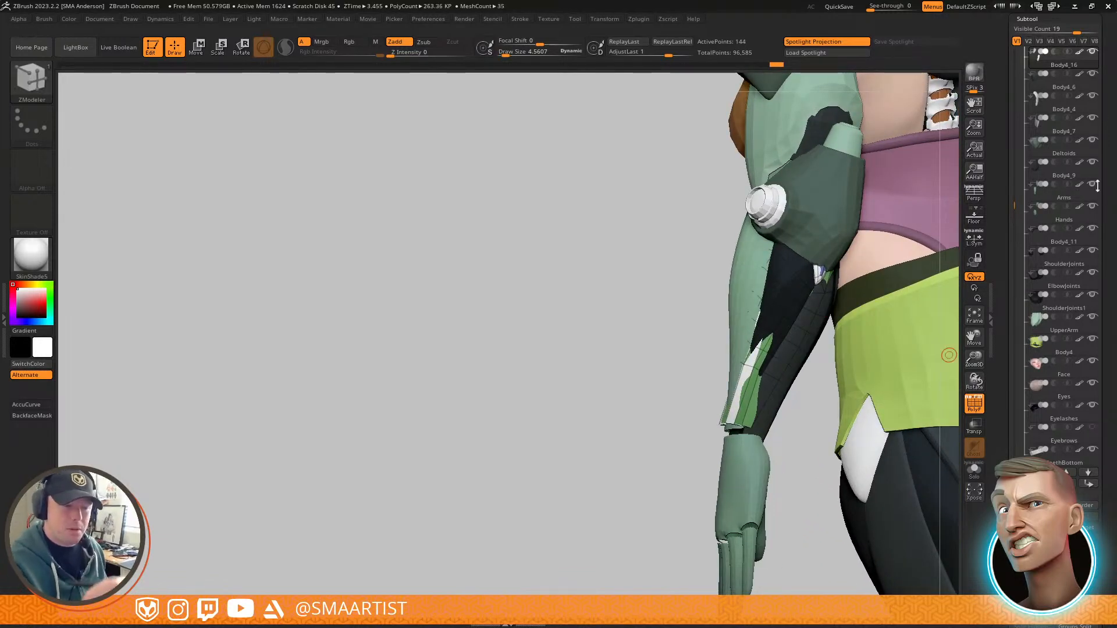
{"action": "right_click_drag", "start_coordinate": [775, 314], "coordinate": [756, 263]}
{"action": "key", "text": "shift+f"}
{"action": "key", "text": "shift+f"}
{"action": "key", "text": "shift+f"}
{"action": "key", "text": "shift+f"}
{"action": "key", "text": "alt+t"}
Step: Extrude two polygons across the inner forearm just below the elbow and lower the bottom points of this band
{"action": "left_click_drag", "start_coordinate": [760, 241], "coordinate": [691, 212]}
{"action": "right_click_drag", "start_coordinate": [731, 232], "coordinate": [794, 256]}
{"action": "left_click_drag", "start_coordinate": [725, 219], "coordinate": [658, 208]}
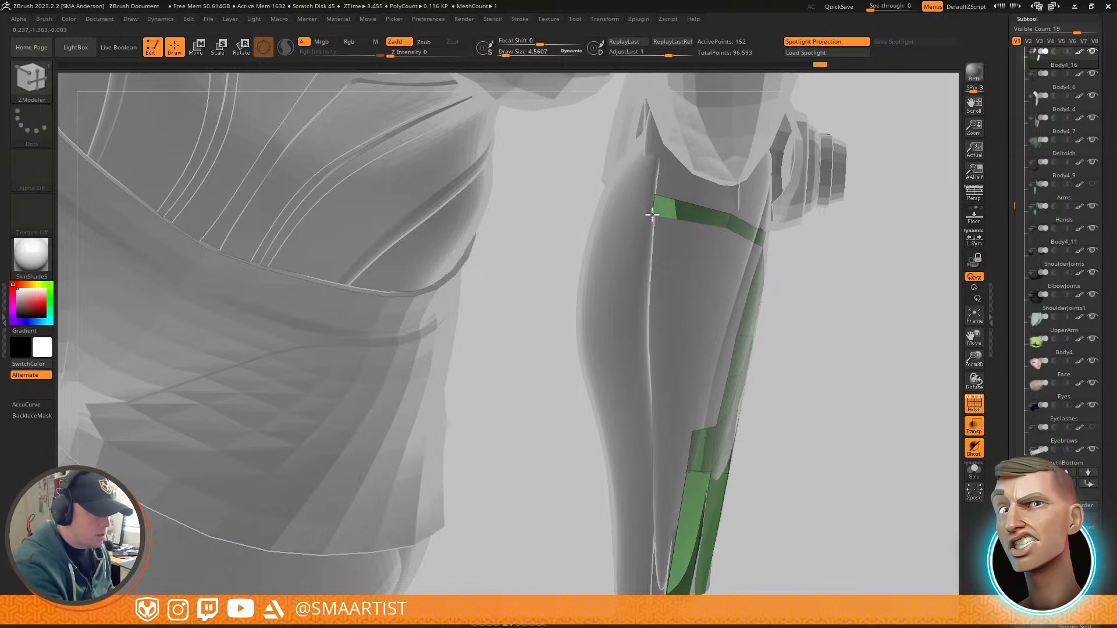
{"action": "mouse_move", "coordinate": [728, 240]}
{"action": "right_mouse_down"}
{"action": "mouse_move", "coordinate": [692, 253]}
{"action": "mouse_move", "coordinate": [753, 232]}
{"action": "mouse_move", "coordinate": [713, 239]}
{"action": "mouse_move", "coordinate": [748, 237]}
{"action": "mouse_move", "coordinate": [727, 234]}
{"action": "right_mouse_up"}
{"action": "right_click", "coordinate": [773, 237]}
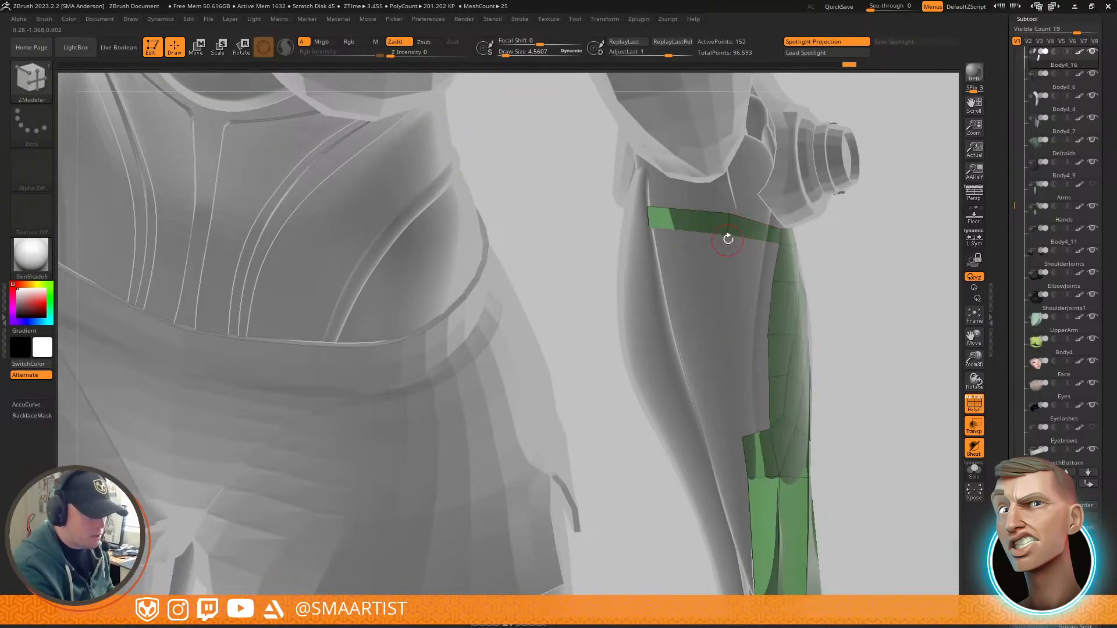
{"action": "key", "text": "ctrl"}
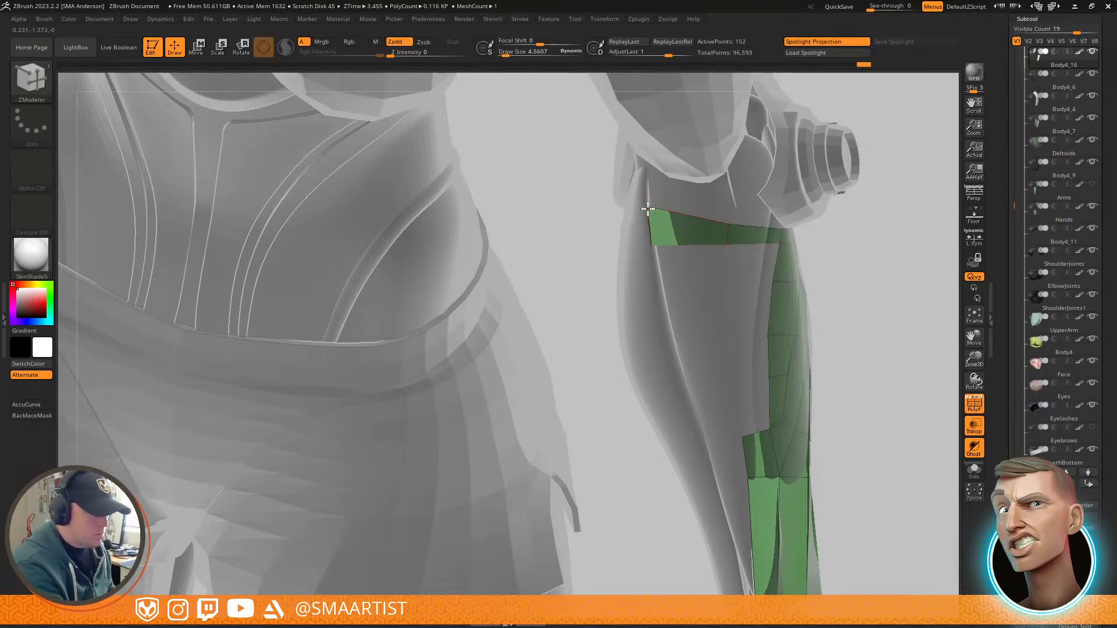
Step: Extrude a polygon from the back column beneath the elbow joint and fit its corner points to the forearm
{"action": "right_click_drag", "start_coordinate": [646, 218], "coordinate": [583, 270]}
{"action": "left_click_drag", "start_coordinate": [583, 270], "coordinate": [605, 263]}
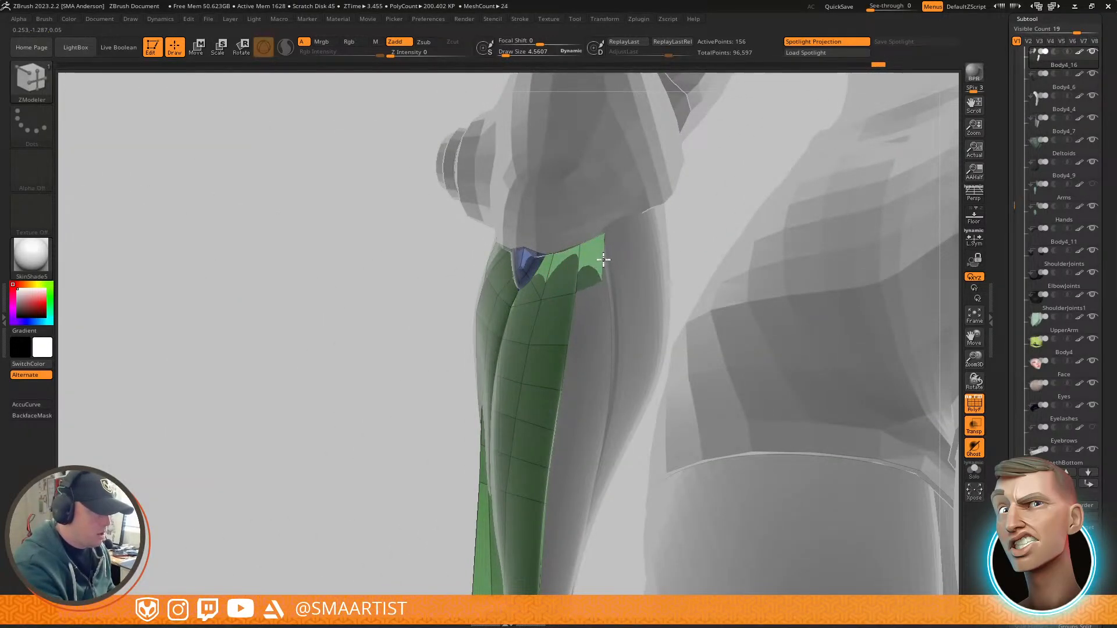
{"action": "key", "text": "ctrl+z"}
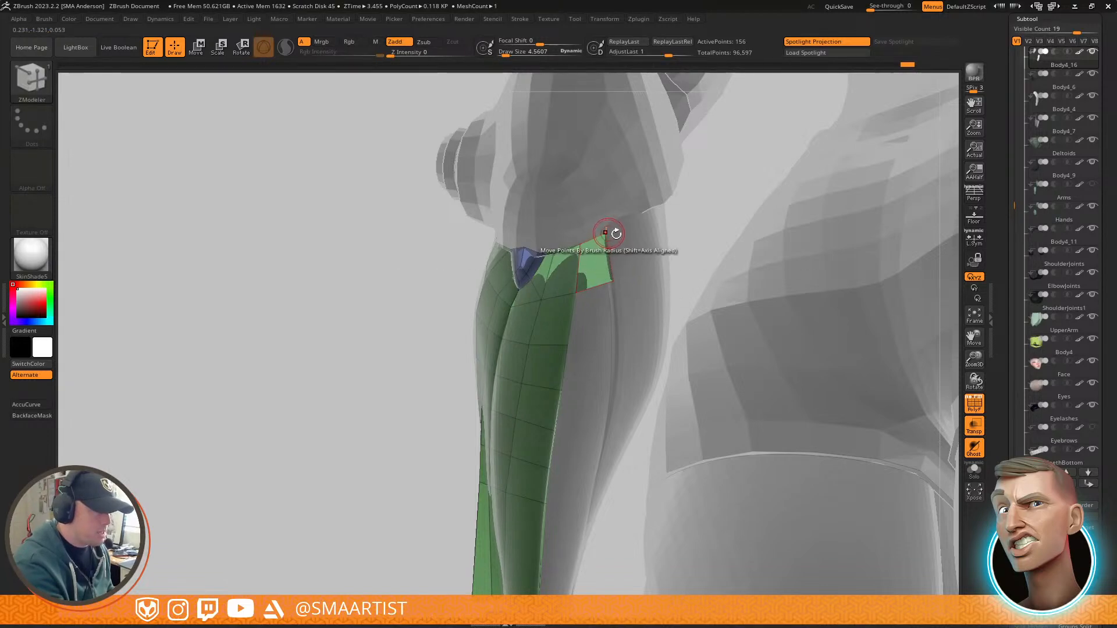
{"action": "left_click_drag", "start_coordinate": [654, 303], "coordinate": [576, 287]}
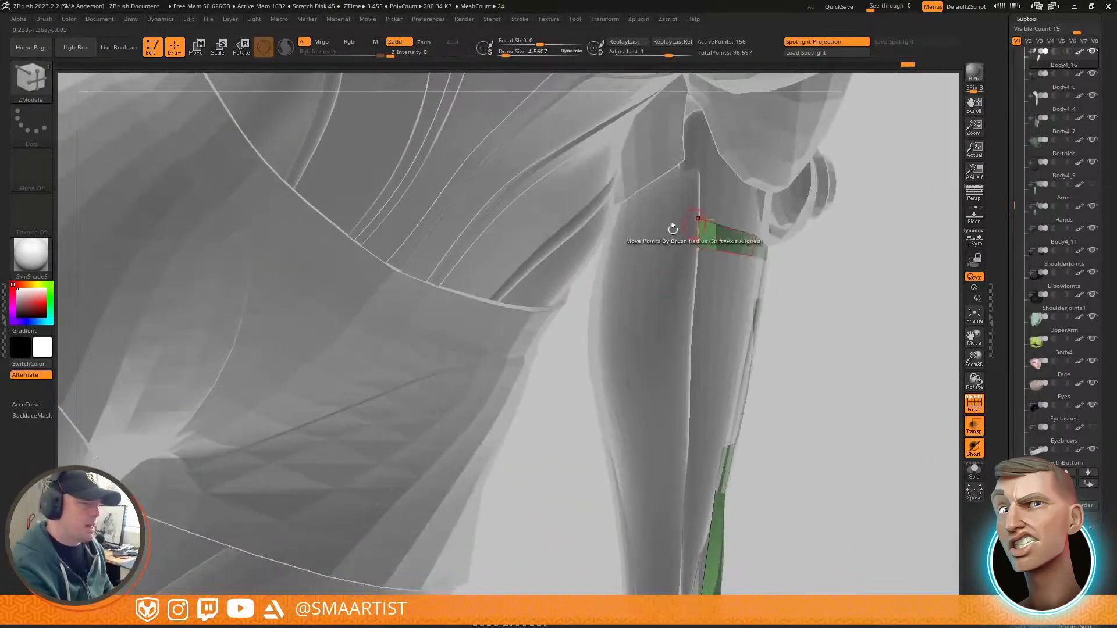
{"action": "left_click_drag", "start_coordinate": [685, 237], "coordinate": [665, 247]}
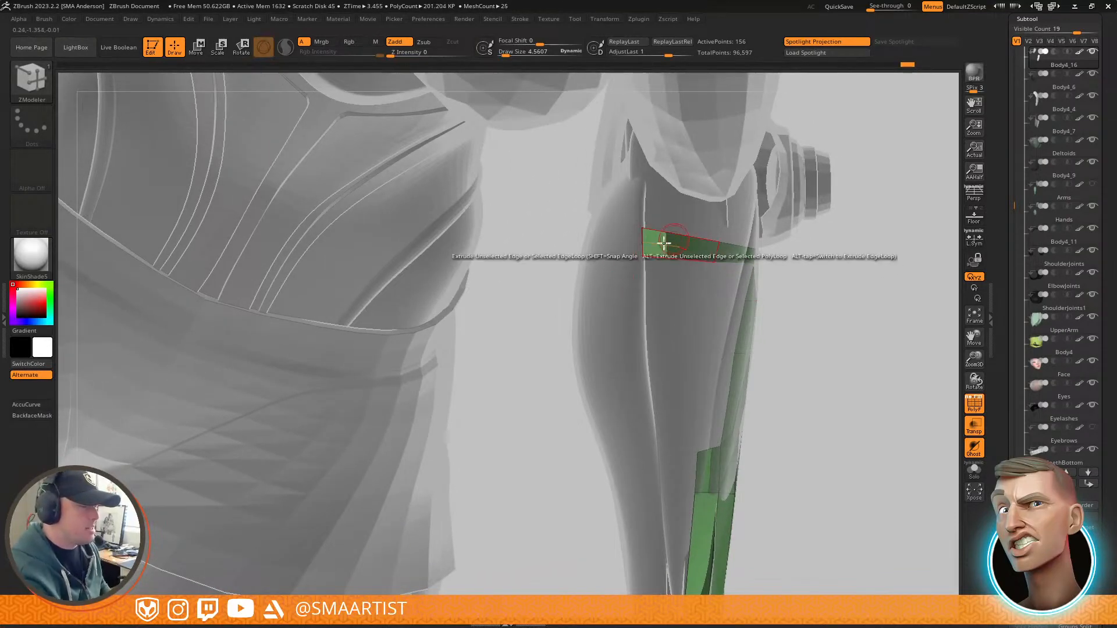
Step: Extend the band below the elbow around the inner forearm with more extruded polygons and level its edge points
{"action": "left_click_drag", "start_coordinate": [601, 245], "coordinate": [641, 255]}
{"action": "mouse_move", "coordinate": [547, 250]}
{"action": "left_mouse_down"}
{"action": "mouse_move", "coordinate": [586, 244]}
{"action": "mouse_move", "coordinate": [538, 243]}
{"action": "mouse_move", "coordinate": [674, 329]}
{"action": "mouse_move", "coordinate": [673, 267]}
{"action": "mouse_move", "coordinate": [661, 326]}
{"action": "mouse_move", "coordinate": [627, 275]}
{"action": "mouse_move", "coordinate": [631, 299]}
{"action": "mouse_move", "coordinate": [585, 212]}
{"action": "left_mouse_up"}
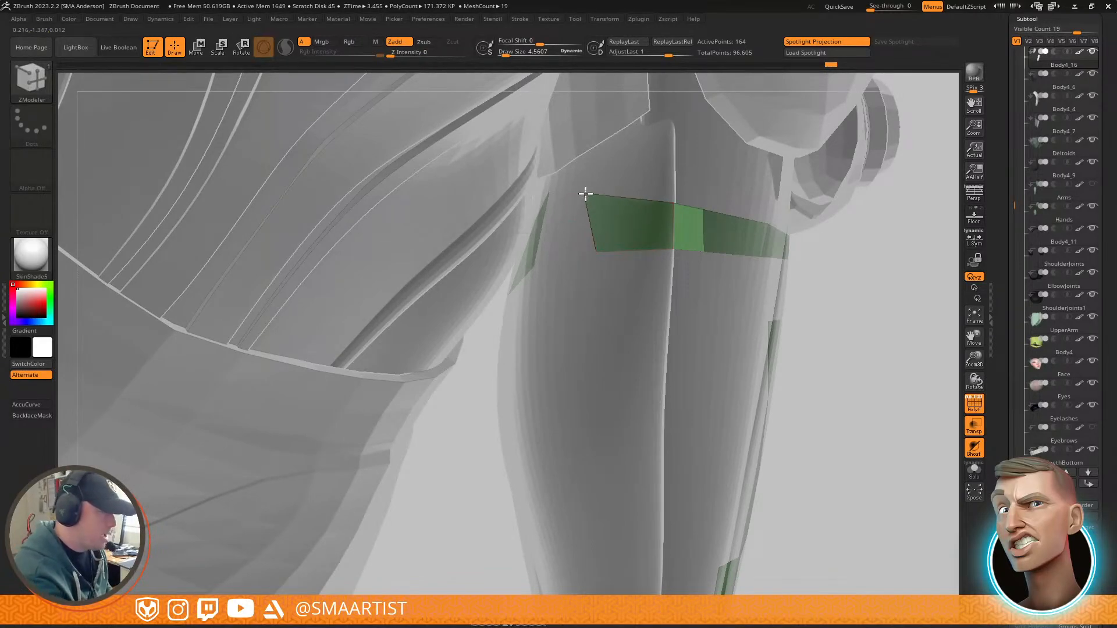
{"action": "left_click_drag", "start_coordinate": [629, 244], "coordinate": [669, 185]}
{"action": "right_click_drag", "start_coordinate": [843, 255], "coordinate": [748, 219]}
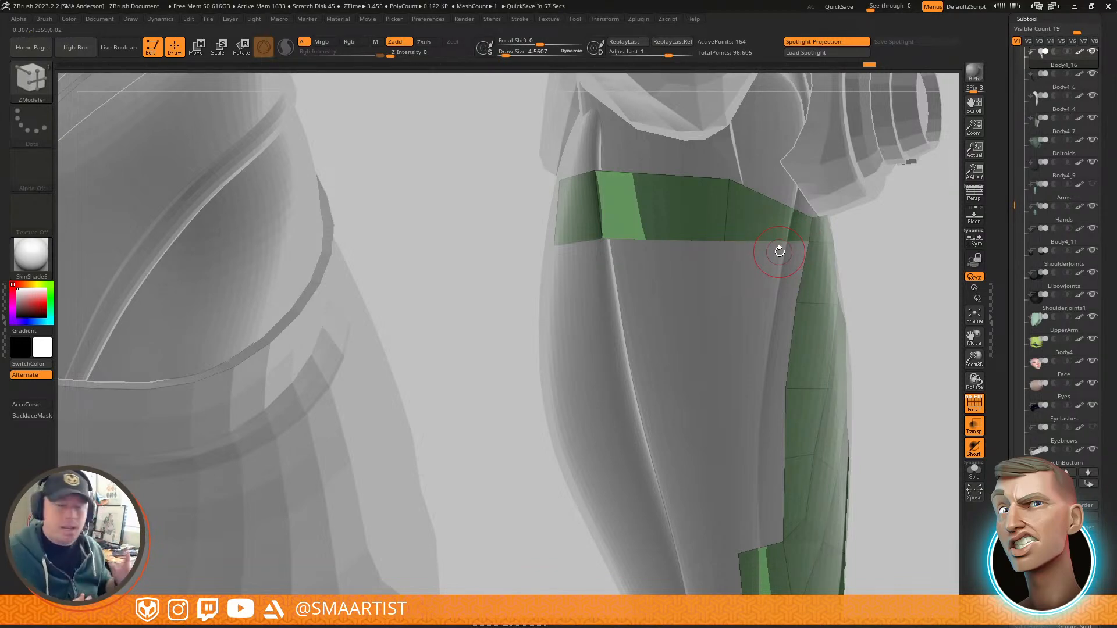
{"action": "right_click_drag", "start_coordinate": [812, 209], "coordinate": [796, 236]}
{"action": "right_click_drag", "start_coordinate": [796, 236], "coordinate": [806, 260]}
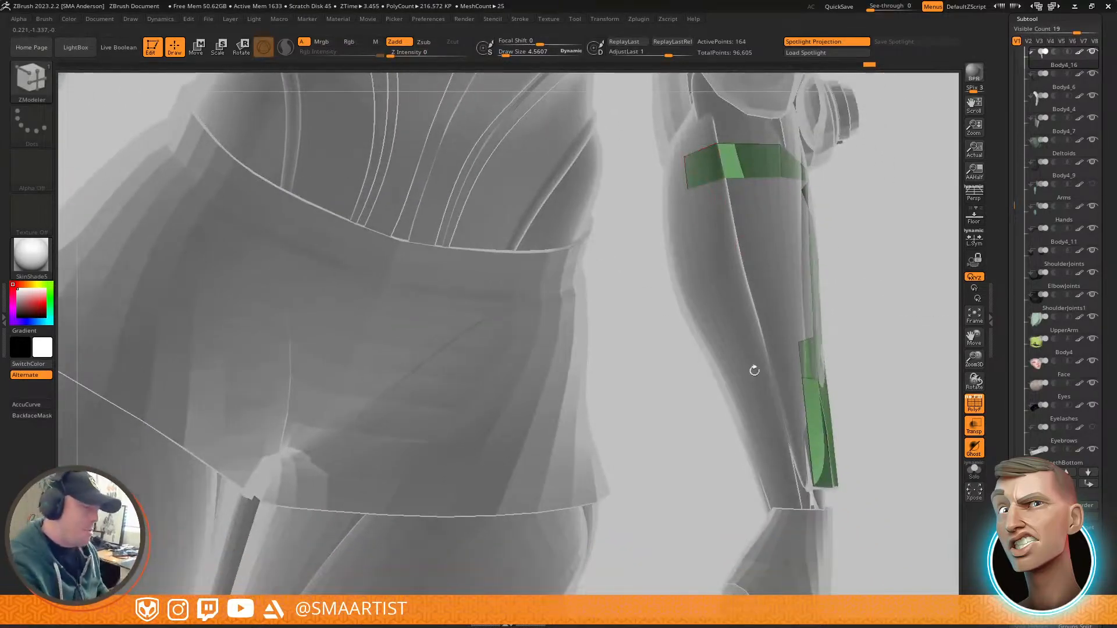
Step: Extrude a column of polygons down the inner forearm linking the elbow band to the wrist strip, adjusting its edge points
{"action": "right_click_drag", "start_coordinate": [839, 408], "coordinate": [795, 395]}
{"action": "left_click_drag", "start_coordinate": [743, 212], "coordinate": [696, 307]}
{"action": "mouse_move", "coordinate": [747, 327]}
{"action": "right_mouse_down"}
{"action": "mouse_move", "coordinate": [748, 311]}
{"action": "mouse_move", "coordinate": [738, 314]}
{"action": "right_mouse_up"}
{"action": "left_click_drag", "start_coordinate": [745, 327], "coordinate": [696, 333]}
{"action": "left_click_drag", "start_coordinate": [750, 369], "coordinate": [703, 357]}
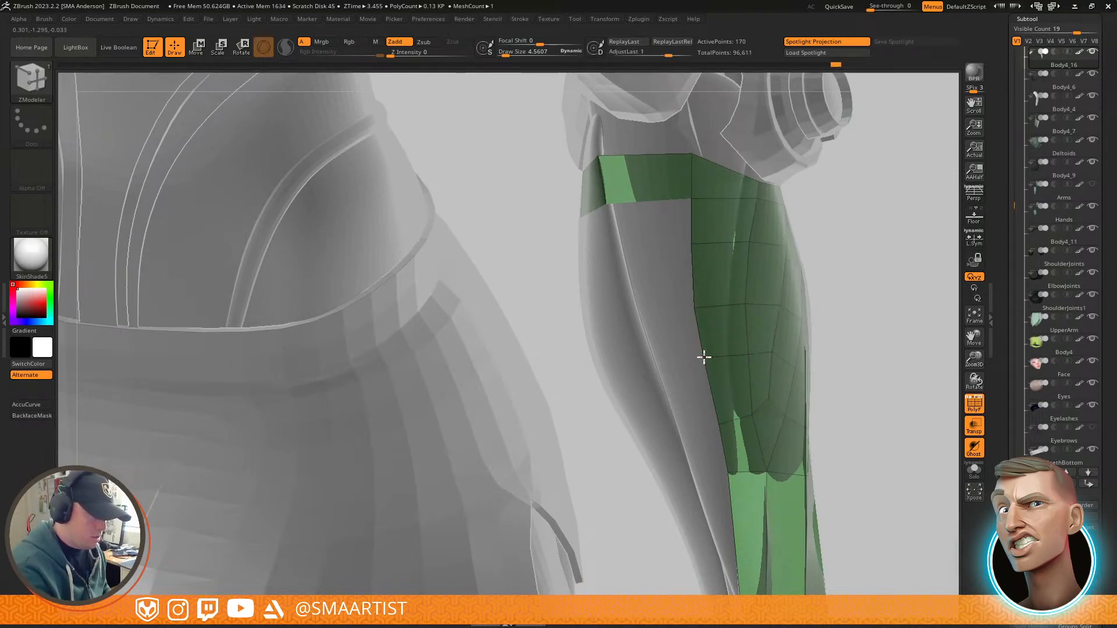
{"action": "left_click_drag", "start_coordinate": [696, 308], "coordinate": [700, 305]}
Step: Apply Mirror And Weld to the forearm piece so both arms share the same topology
{"action": "right_click_drag", "start_coordinate": [784, 352], "coordinate": [795, 300], "text": "ctrl"}
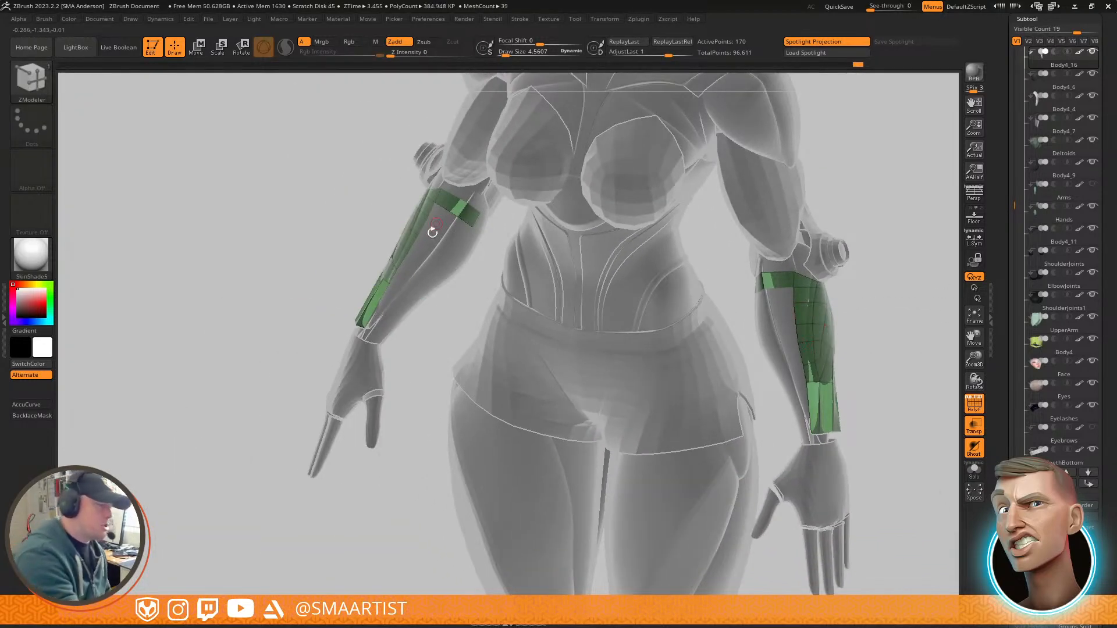
{"action": "left_click_drag", "start_coordinate": [1107, 572], "coordinate": [1102, 440]}
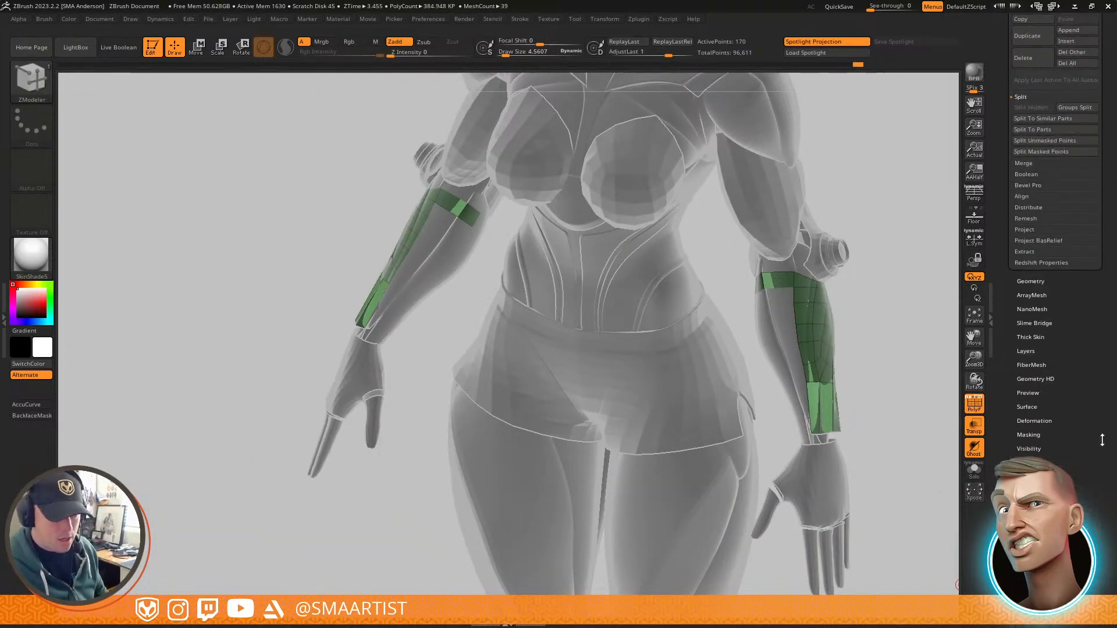
{"action": "left_click", "coordinate": [1030, 283], "text": "shift"}
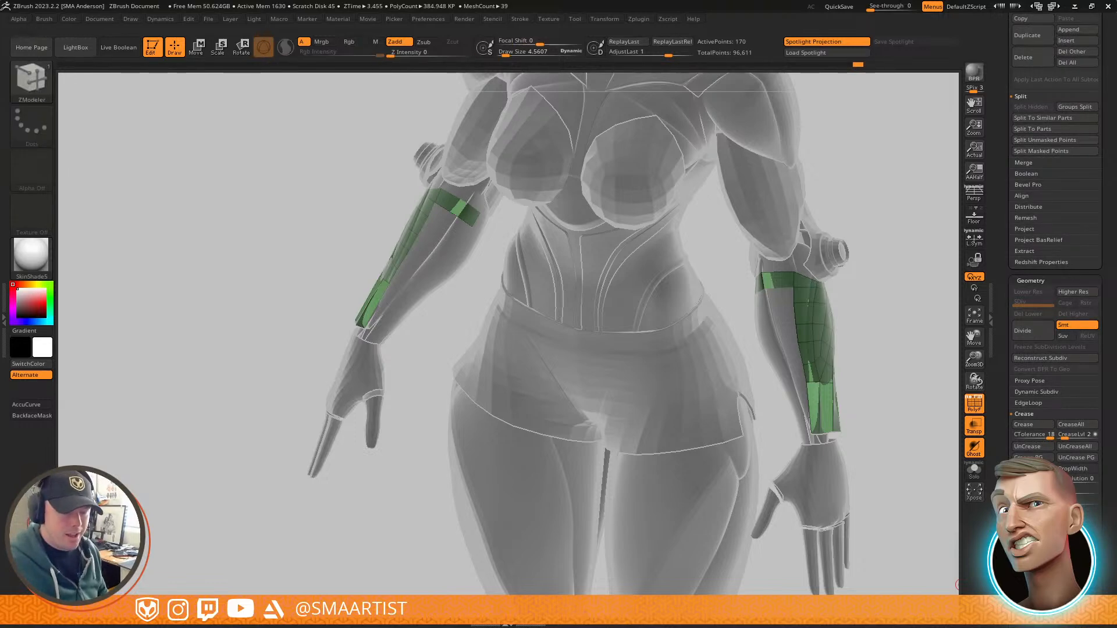
{"action": "left_click", "coordinate": [1024, 413]}
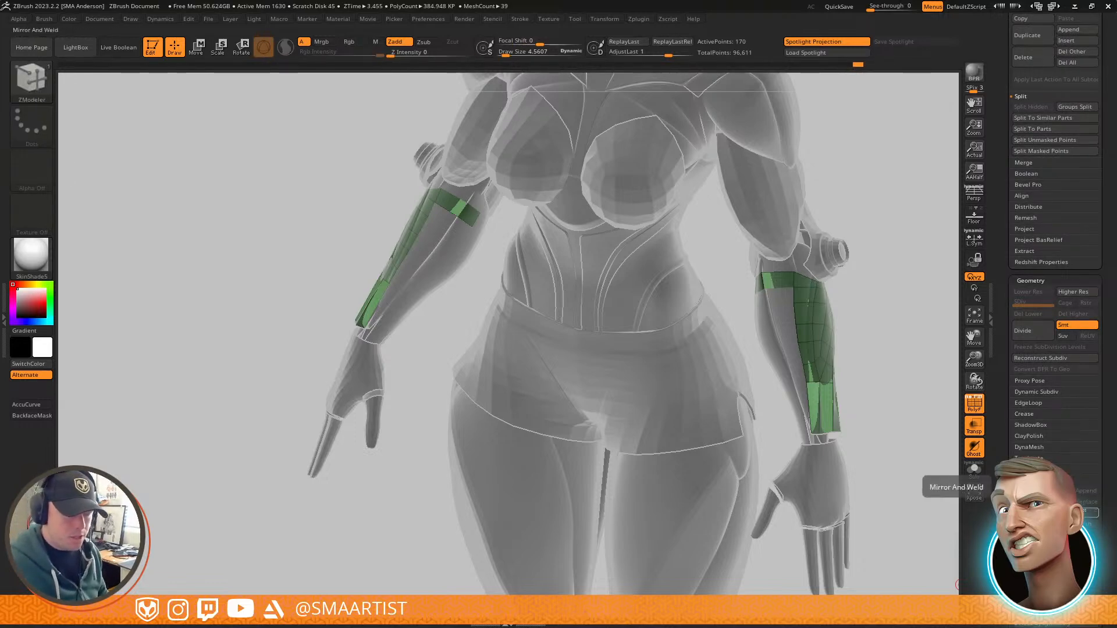
{"action": "key", "text": "ctrl"}
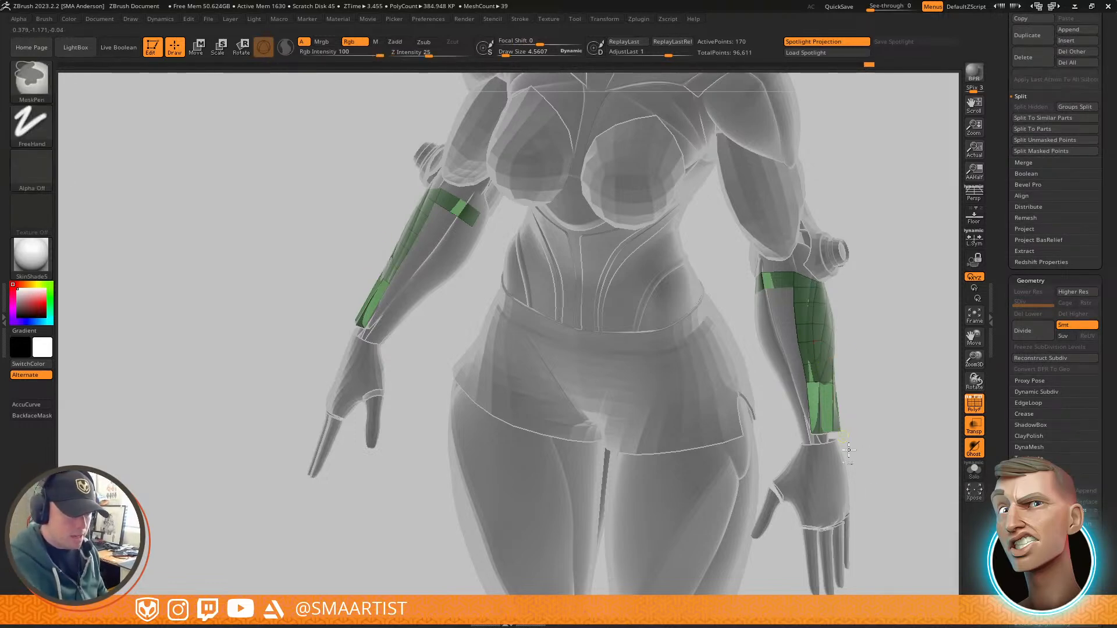
{"action": "scroll", "coordinate": [1112, 586], "scroll_direction": "down", "scroll_amount": 10}
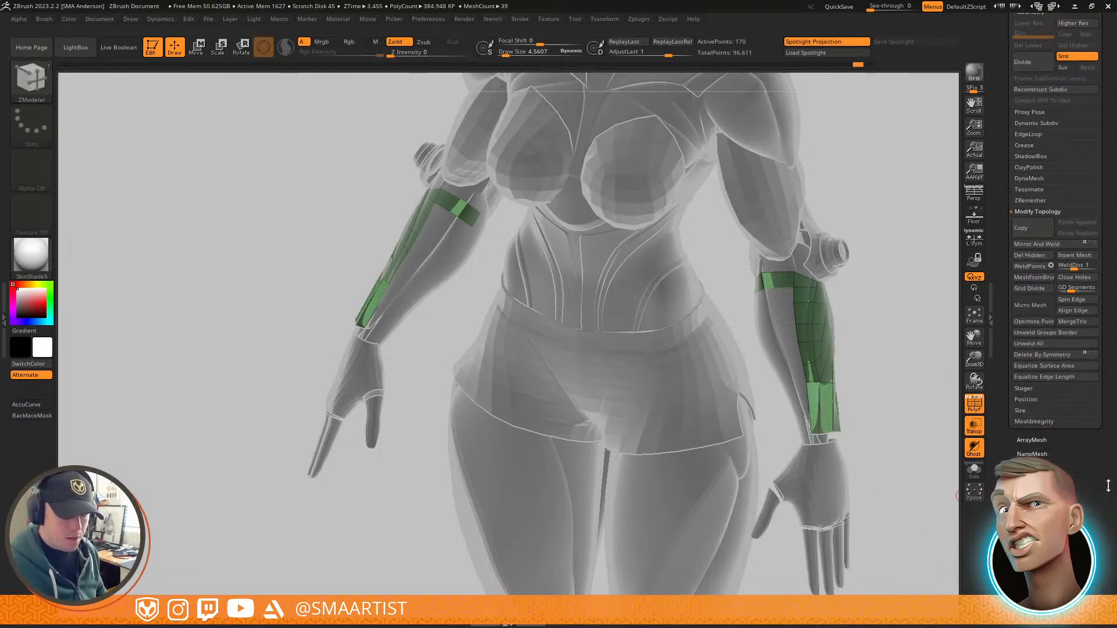
{"action": "key", "text": "shift"}
{"action": "scroll", "coordinate": [1042, 239], "scroll_direction": "down", "scroll_amount": 5}
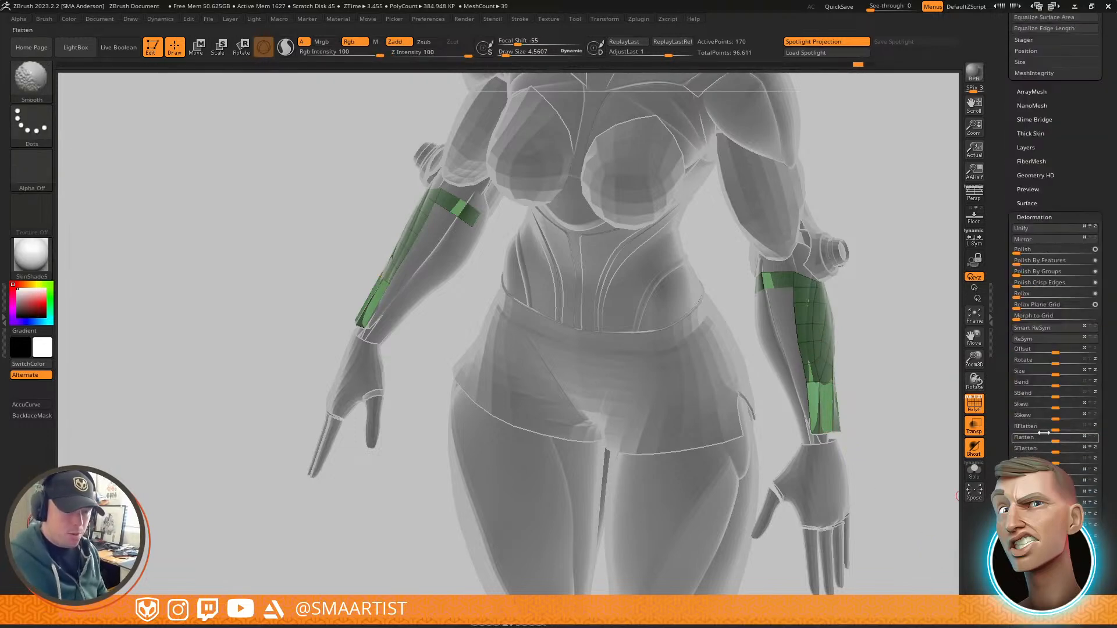
{"action": "scroll", "coordinate": [1059, 221], "scroll_direction": "up", "scroll_amount": 5}
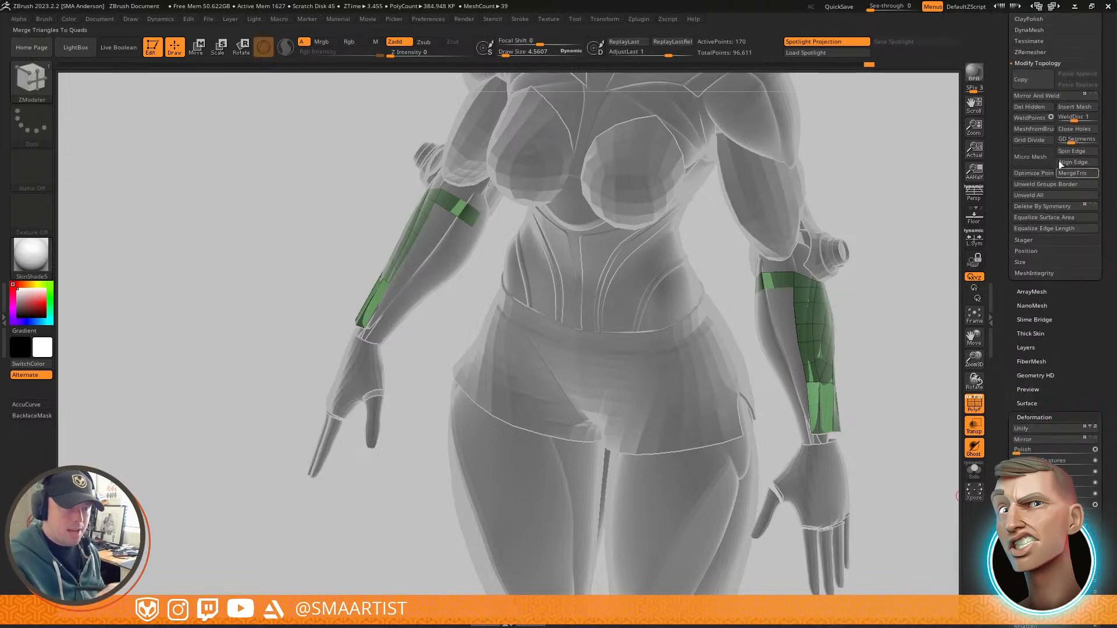
{"action": "left_click", "coordinate": [1042, 97]}
Step: Extrude another polygon along the elbow band, continuing it around the back of the opposite forearm
{"action": "right_click_drag", "start_coordinate": [473, 261], "coordinate": [689, 263], "text": "alt"}
{"action": "right_click_drag", "start_coordinate": [623, 232], "coordinate": [665, 222]}
{"action": "right_click_drag", "start_coordinate": [592, 257], "coordinate": [650, 428]}
{"action": "left_click_drag", "start_coordinate": [664, 197], "coordinate": [650, 150]}
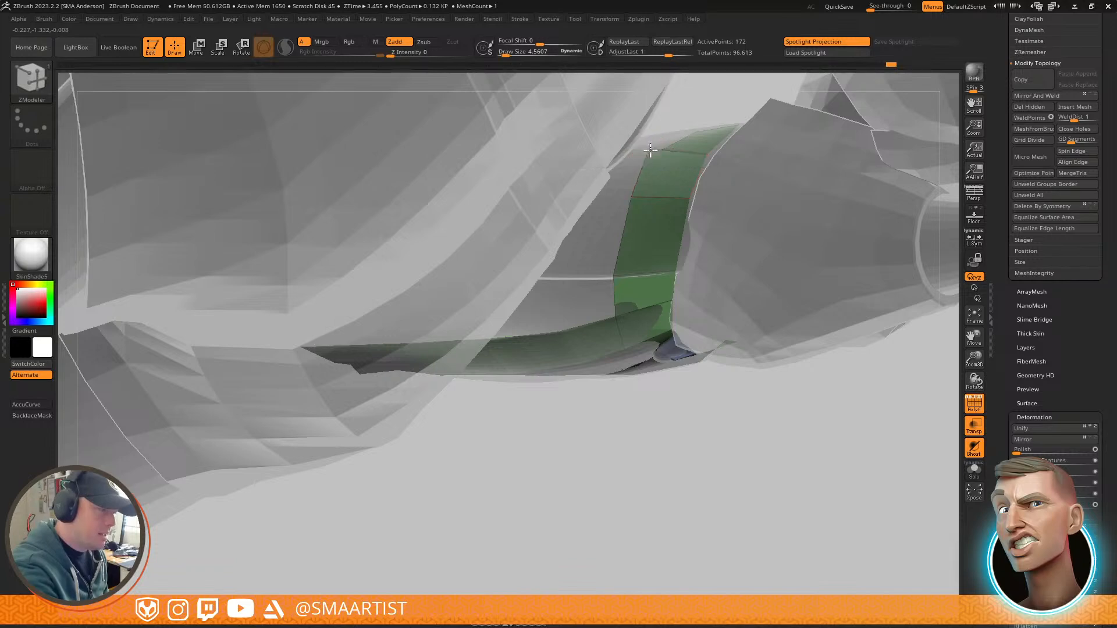
{"action": "right_click_drag", "start_coordinate": [666, 187], "coordinate": [708, 234]}
Step: Extrude a polygon inward from the wrist strip and fit its lower corner to the wrist edge
{"action": "right_click_drag", "start_coordinate": [722, 353], "coordinate": [659, 348]}
{"action": "left_click_drag", "start_coordinate": [660, 347], "coordinate": [670, 302]}
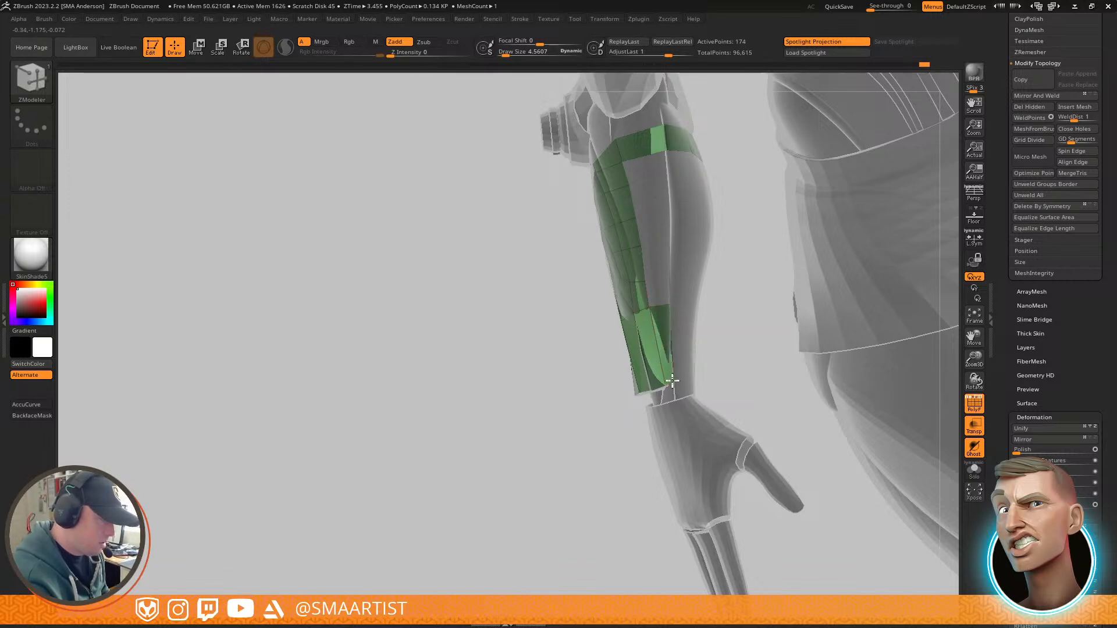
{"action": "mouse_move", "coordinate": [686, 350]}
{"action": "right_mouse_down"}
{"action": "mouse_move", "coordinate": [706, 291]}
{"action": "mouse_move", "coordinate": [681, 336]}
{"action": "mouse_move", "coordinate": [678, 382]}
{"action": "right_mouse_up"}
{"action": "left_click_drag", "start_coordinate": [675, 381], "coordinate": [672, 379]}
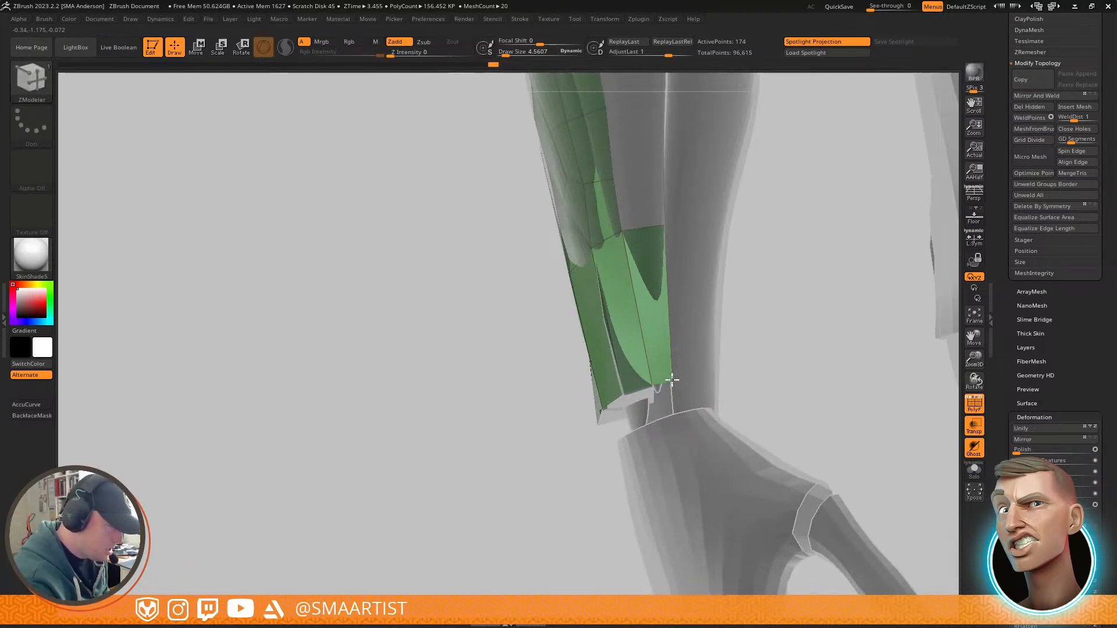
Step: Extrude a column of polygons down the forearm between the elbow band and wrist strip, moving its edge points onto the forearm seam
{"action": "right_click_drag", "start_coordinate": [678, 320], "coordinate": [741, 340]}
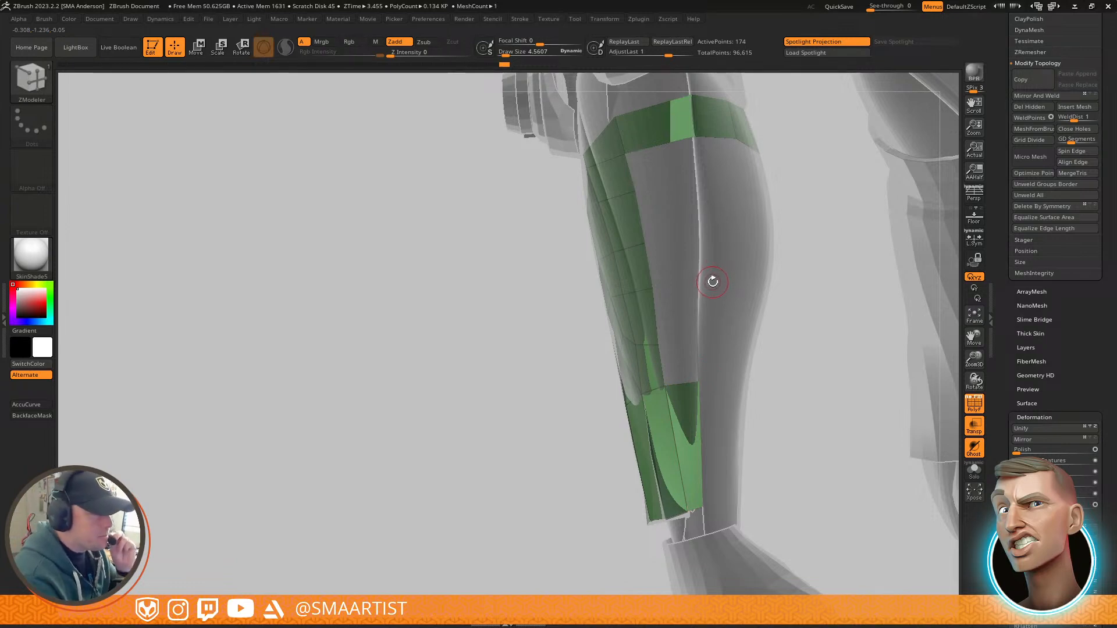
{"action": "right_click_drag", "start_coordinate": [707, 276], "coordinate": [723, 281]}
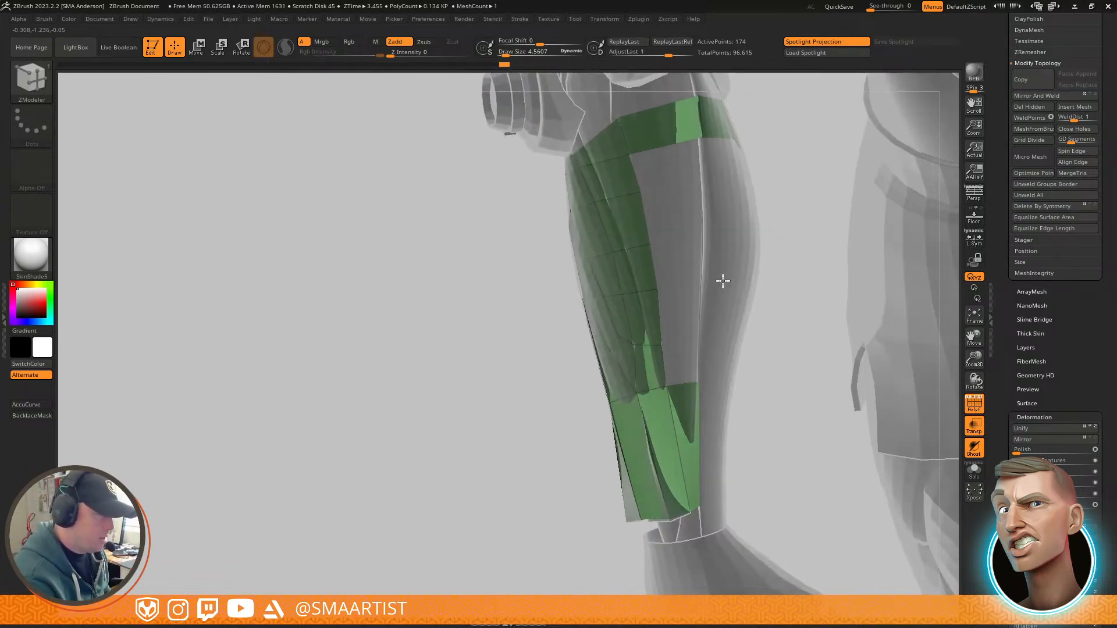
{"action": "left_click_drag", "start_coordinate": [666, 272], "coordinate": [685, 267]}
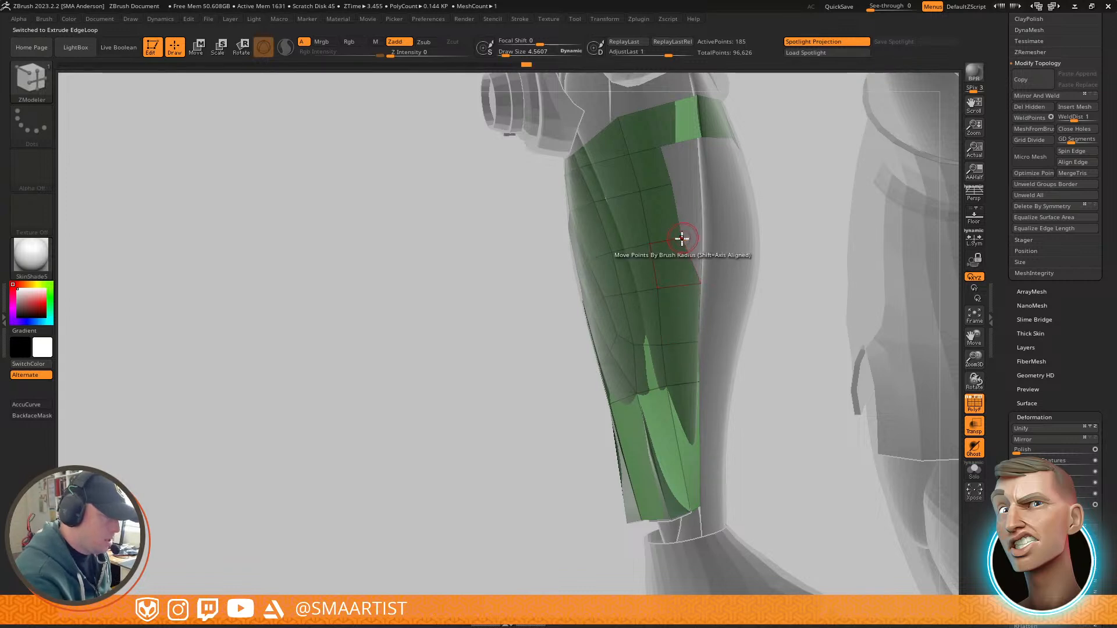
{"action": "left_click_drag", "start_coordinate": [682, 238], "coordinate": [701, 235]}
{"action": "right_click_drag", "start_coordinate": [703, 233], "coordinate": [678, 326], "text": "alt"}
{"action": "left_click_drag", "start_coordinate": [654, 302], "coordinate": [674, 295]}
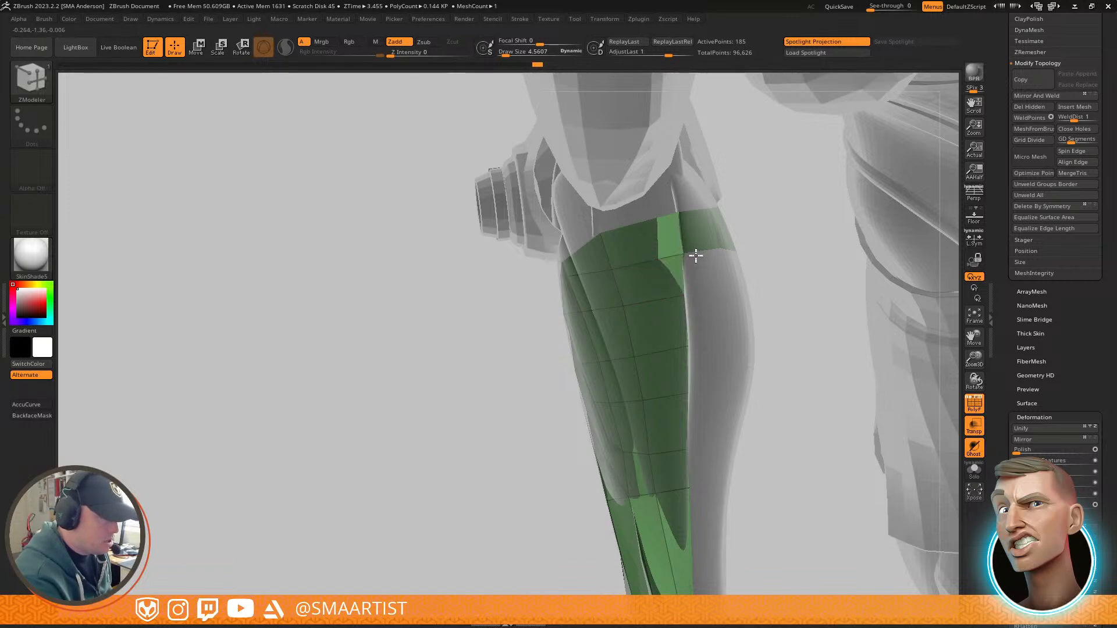
Step: Weld the new column's upper corner to the elbow band and adjust the band's edge points to close the gap
{"action": "right_click_drag", "start_coordinate": [715, 264], "coordinate": [708, 286]}
{"action": "right_click_drag", "start_coordinate": [709, 286], "coordinate": [711, 323], "text": "ctrl"}
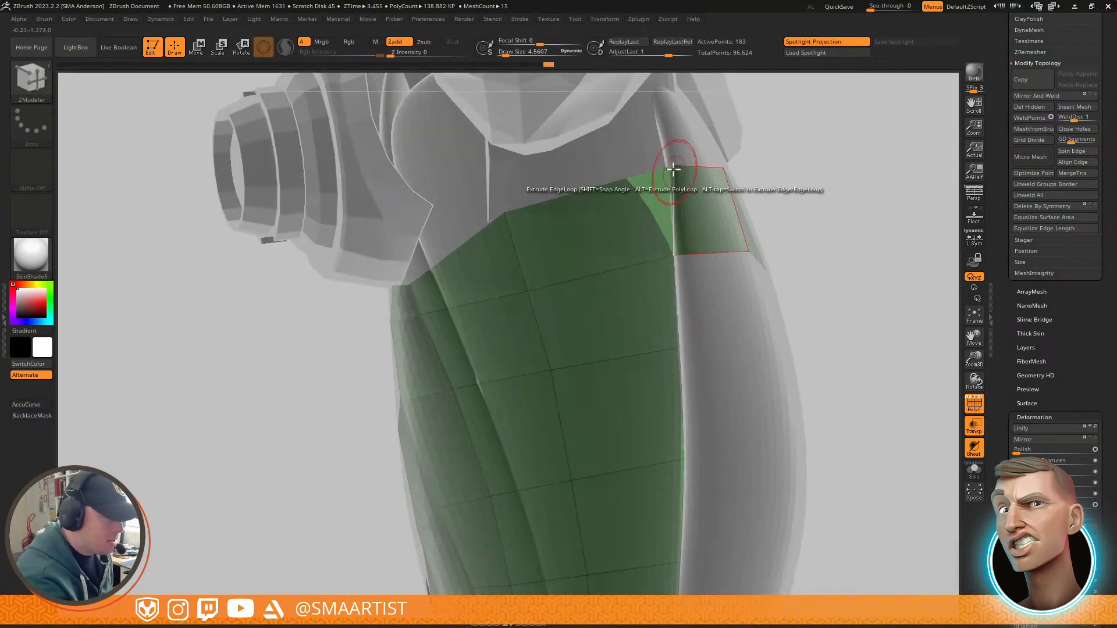
{"action": "right_click_drag", "start_coordinate": [762, 197], "coordinate": [684, 221]}
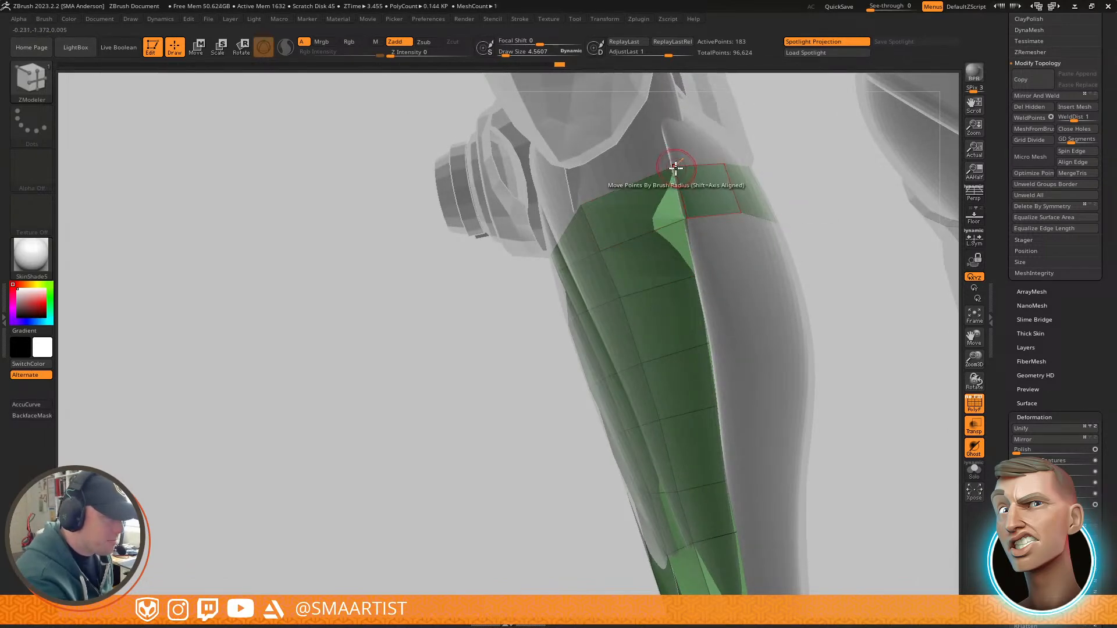
{"action": "right_click_drag", "start_coordinate": [705, 231], "coordinate": [695, 210]}
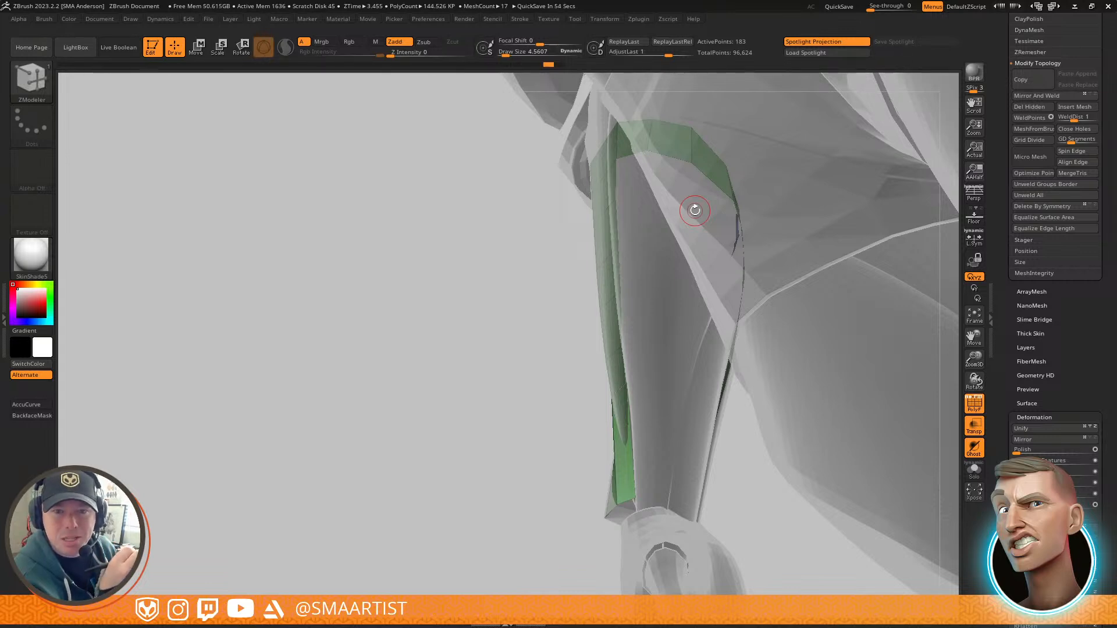
{"action": "right_click_drag", "start_coordinate": [703, 235], "coordinate": [654, 298]}
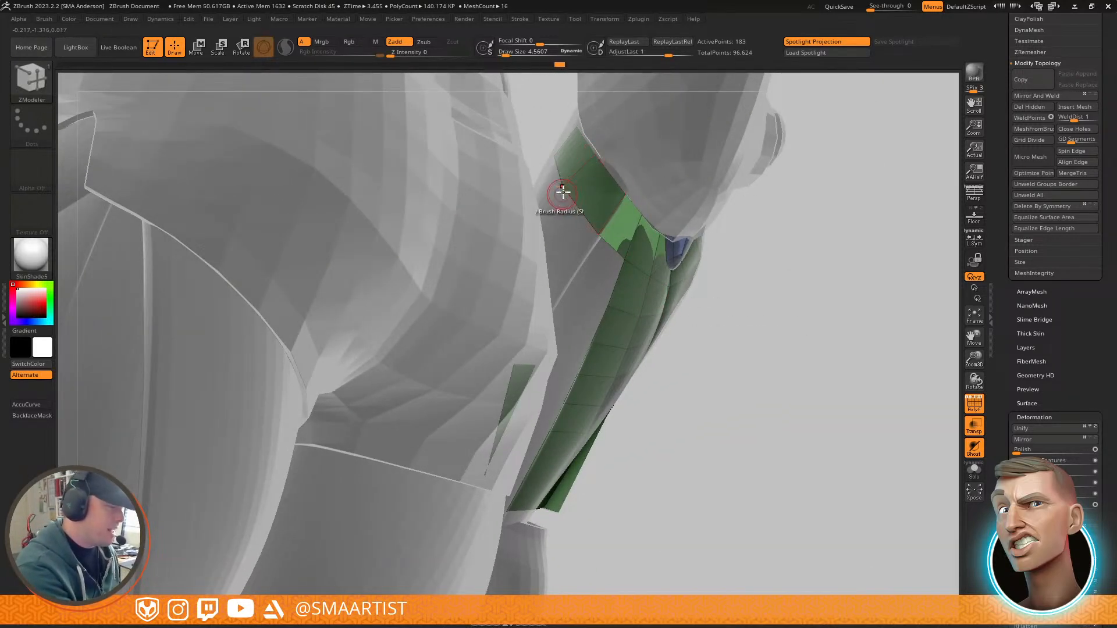
Step: Extrude a second row of polygons below the elbow band, continuing from the column across the forearm seam
{"action": "right_click_drag", "start_coordinate": [576, 218], "coordinate": [706, 258]}
{"action": "right_click_drag", "start_coordinate": [643, 192], "coordinate": [762, 225], "text": "alt"}
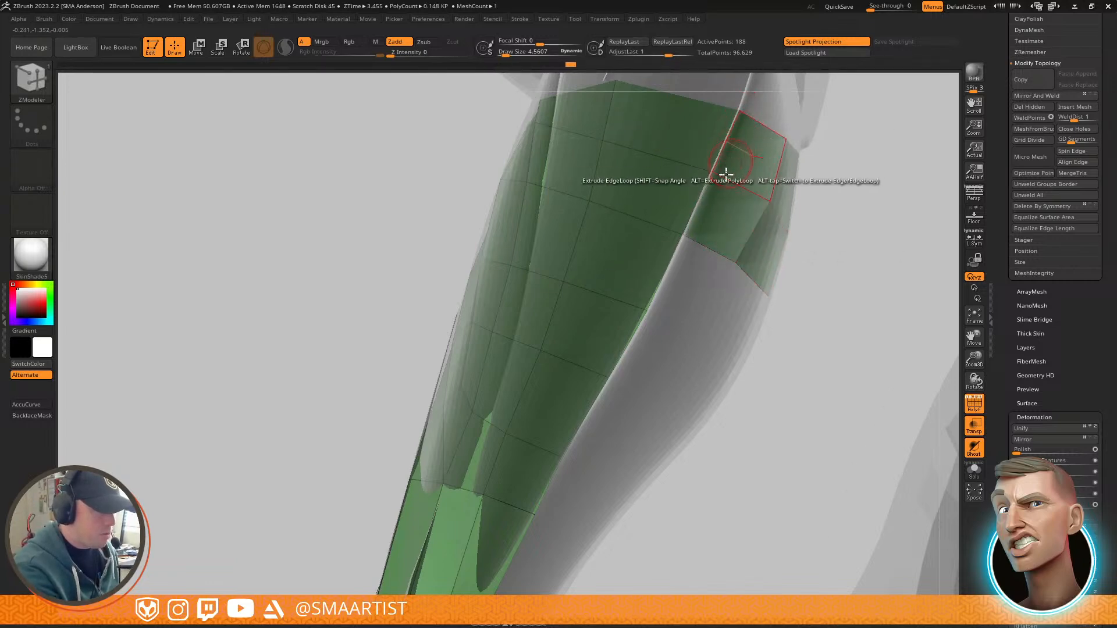
{"action": "right_click_drag", "start_coordinate": [711, 226], "coordinate": [772, 162]}
{"action": "right_click_drag", "start_coordinate": [741, 249], "coordinate": [700, 348]}
{"action": "right_click_drag", "start_coordinate": [748, 233], "coordinate": [765, 145]}
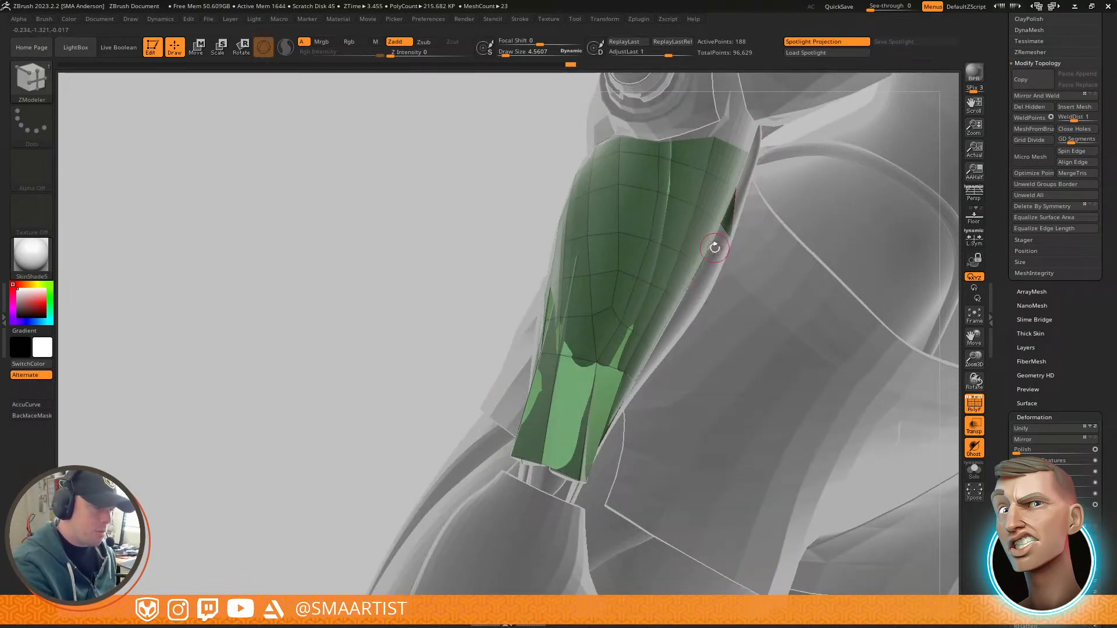
Step: Continue the second row around the back of the forearm and weld its corner to the neighbouring column
{"action": "right_click_drag", "start_coordinate": [706, 286], "coordinate": [835, 212]}
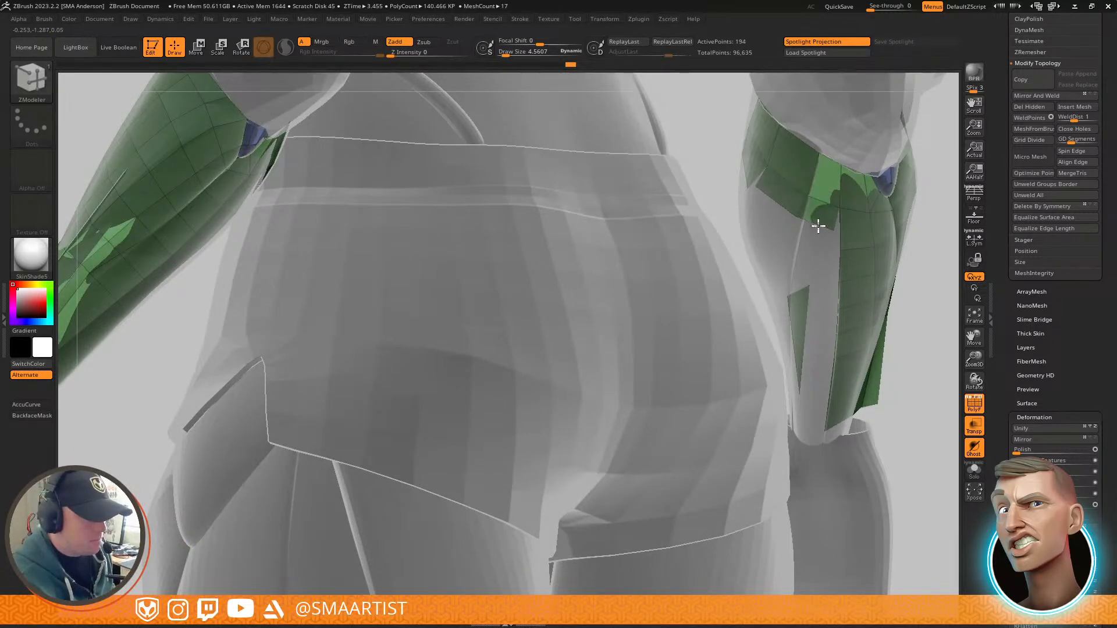
{"action": "left_click_drag", "start_coordinate": [821, 245], "coordinate": [819, 245]}
{"action": "right_click_drag", "start_coordinate": [810, 237], "coordinate": [850, 172]}
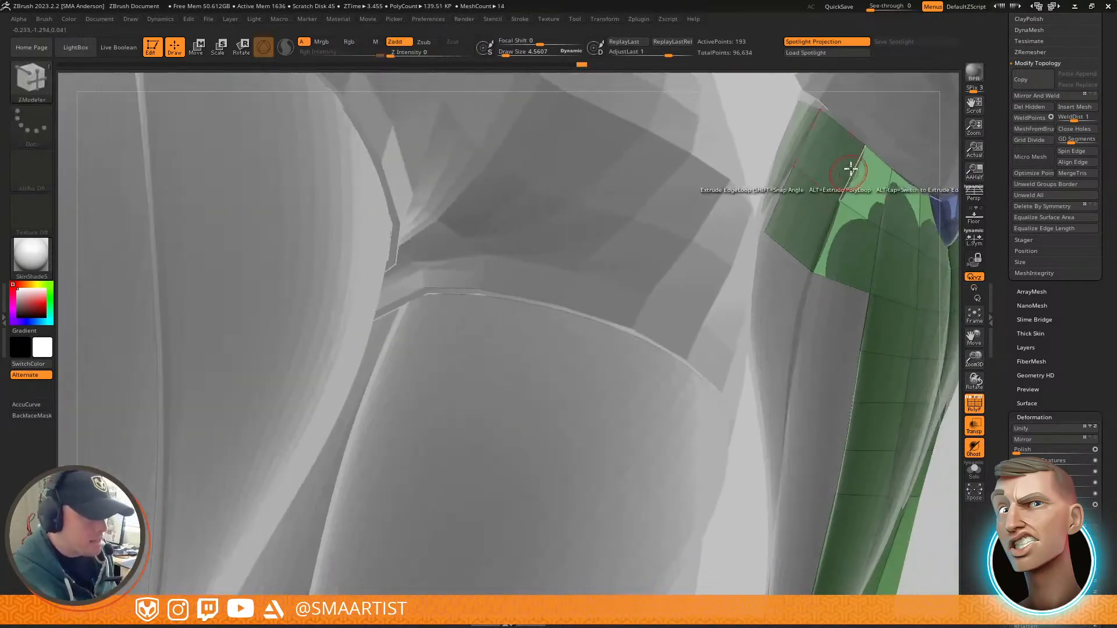
{"action": "mouse_move", "coordinate": [862, 234]}
{"action": "right_mouse_down", "text": "ctrl"}
{"action": "mouse_move", "coordinate": [885, 263]}
{"action": "mouse_move", "coordinate": [825, 210]}
{"action": "mouse_move", "coordinate": [819, 216]}
{"action": "mouse_move", "coordinate": [790, 459]}
{"action": "mouse_move", "coordinate": [750, 222]}
{"action": "mouse_move", "coordinate": [852, 294]}
{"action": "mouse_move", "coordinate": [860, 284]}
{"action": "right_mouse_up", "text": "ctrl"}
Step: Select the chest muscle subtool Brain Bucket1_10 and rename it pectorals
{"action": "key", "text": "n"}
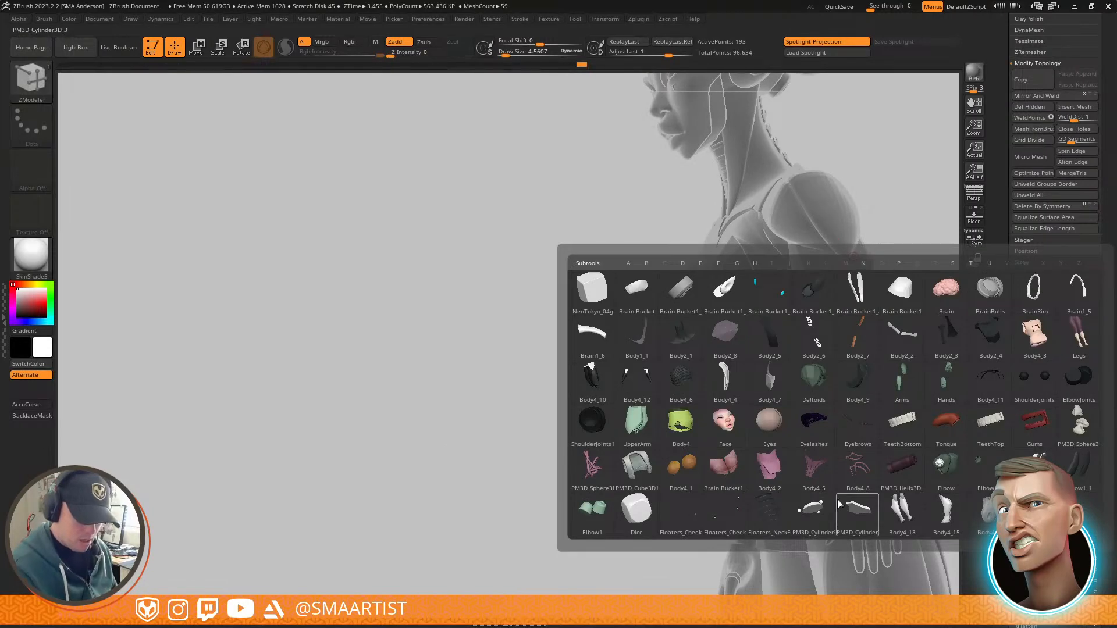
{"action": "mouse_move", "coordinate": [840, 502]}
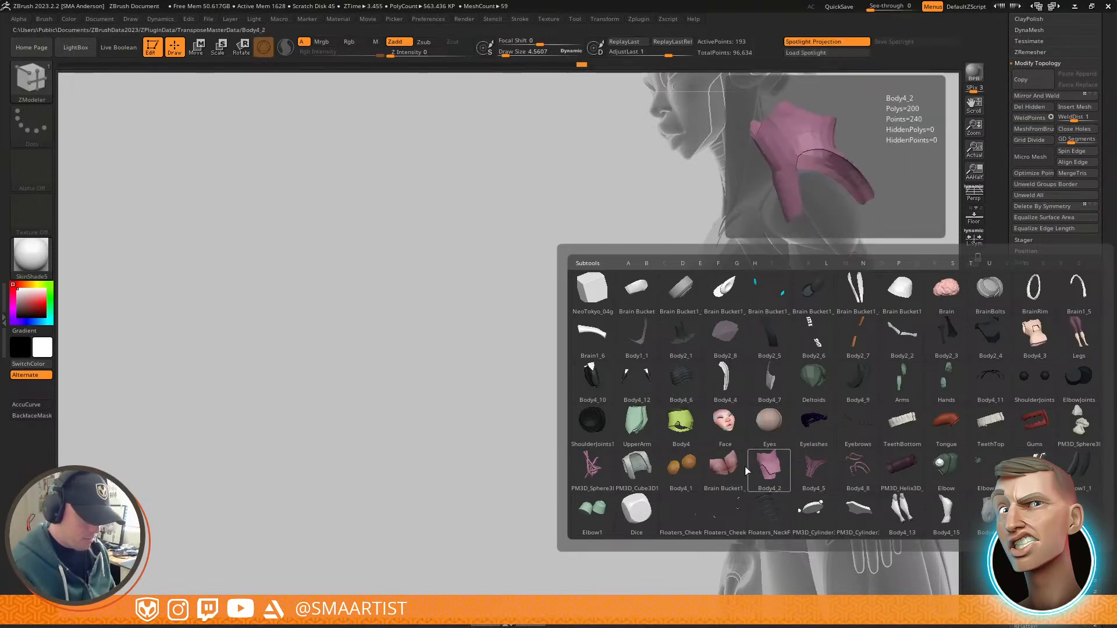
{"action": "left_click", "coordinate": [727, 466]}
{"action": "right_click_drag", "start_coordinate": [755, 301], "coordinate": [792, 306]}
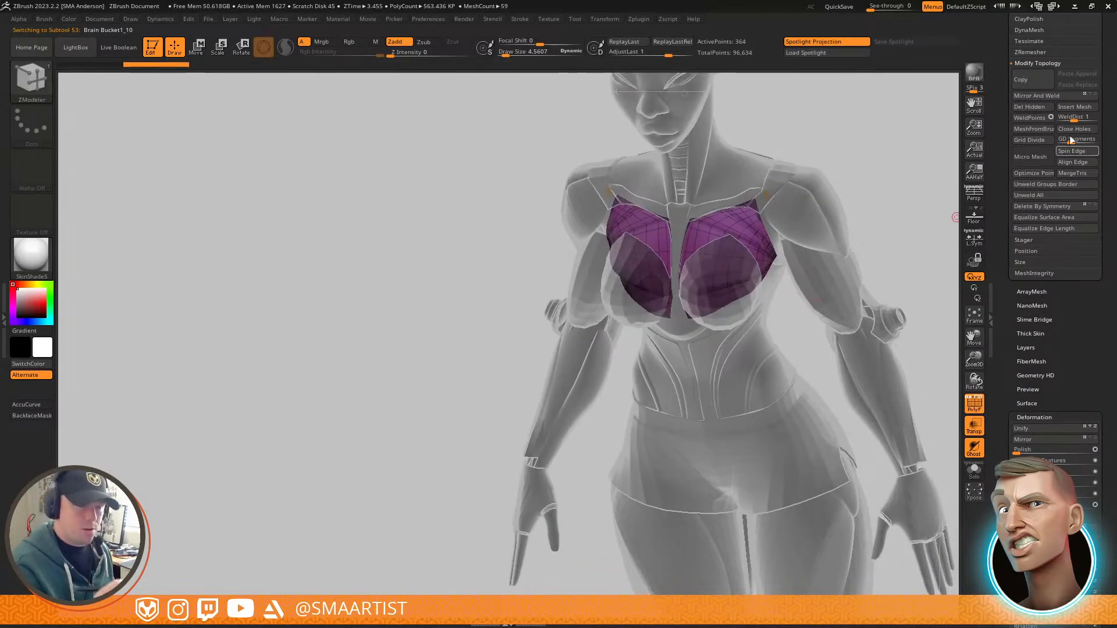
{"action": "left_click_drag", "start_coordinate": [1108, 93], "coordinate": [1109, 251]}
{"action": "left_click_drag", "start_coordinate": [1107, 33], "coordinate": [1024, 89]}
{"action": "left_click_drag", "start_coordinate": [1106, 47], "coordinate": [1107, 216]}
{"action": "left_click", "coordinate": [1024, 140]}
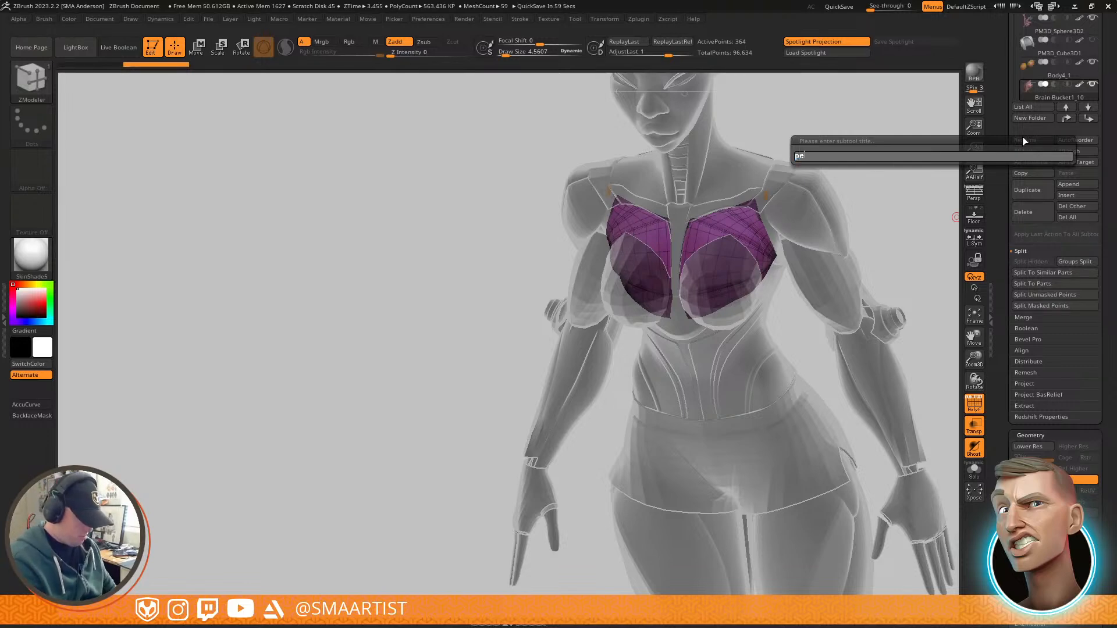
{"action": "key", "text": "Return"}
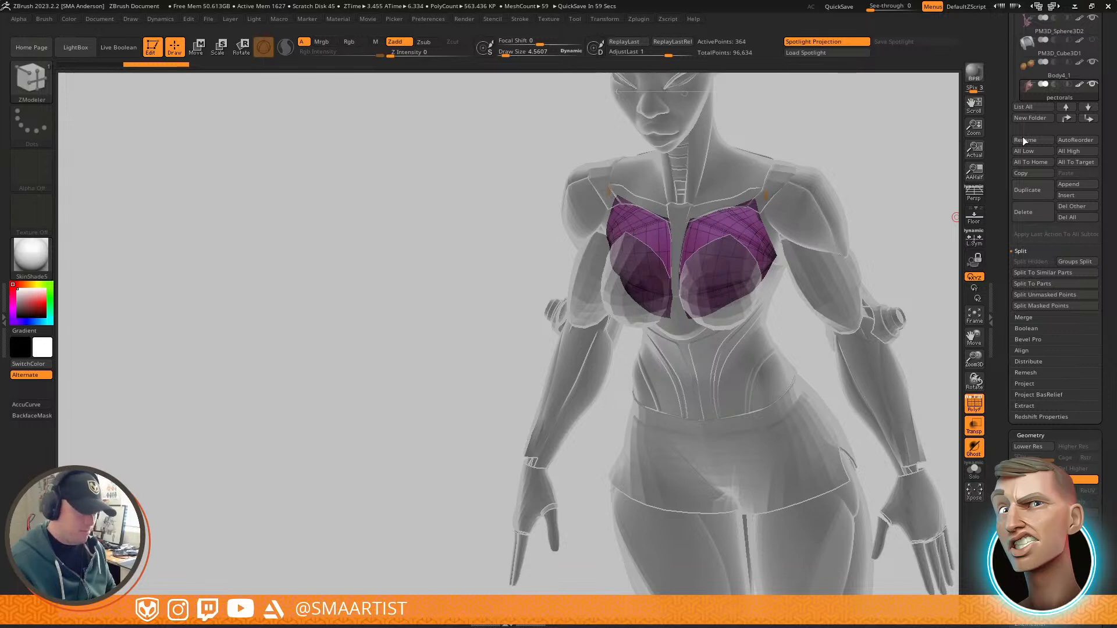
Step: Save the current work, and save the tool as a new version named NeoTokyo_05 in the _NeoTokyo folder
{"action": "mouse_move", "coordinate": [740, 227]}
{"action": "right_mouse_down", "text": "ctrl"}
{"action": "mouse_move", "coordinate": [775, 377]}
{"action": "mouse_move", "coordinate": [784, 266]}
{"action": "mouse_move", "coordinate": [748, 277]}
{"action": "mouse_move", "coordinate": [769, 302]}
{"action": "right_mouse_up", "text": "ctrl"}
{"action": "key", "text": "shift+d"}
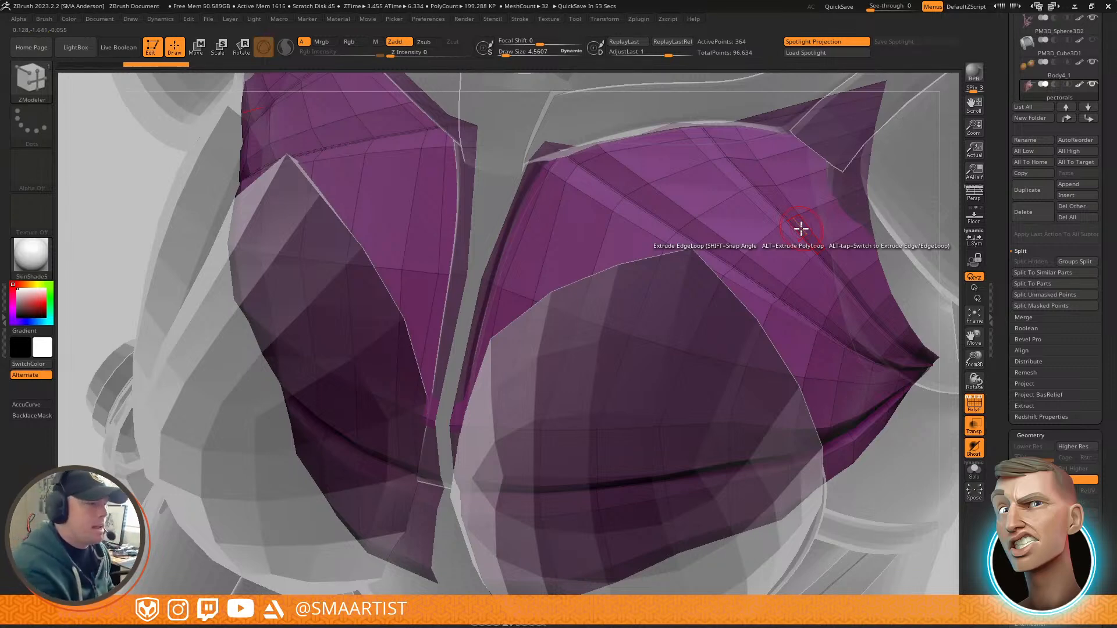
{"action": "mouse_move", "coordinate": [723, 207]}
{"action": "right_mouse_down"}
{"action": "mouse_move", "coordinate": [748, 228]}
{"action": "mouse_move", "coordinate": [732, 192]}
{"action": "right_mouse_up"}
{"action": "key", "text": "ctrl"}
{"action": "key", "text": "ctrl+s"}
{"action": "left_click_drag", "start_coordinate": [1103, 160], "coordinate": [1085, 325]}
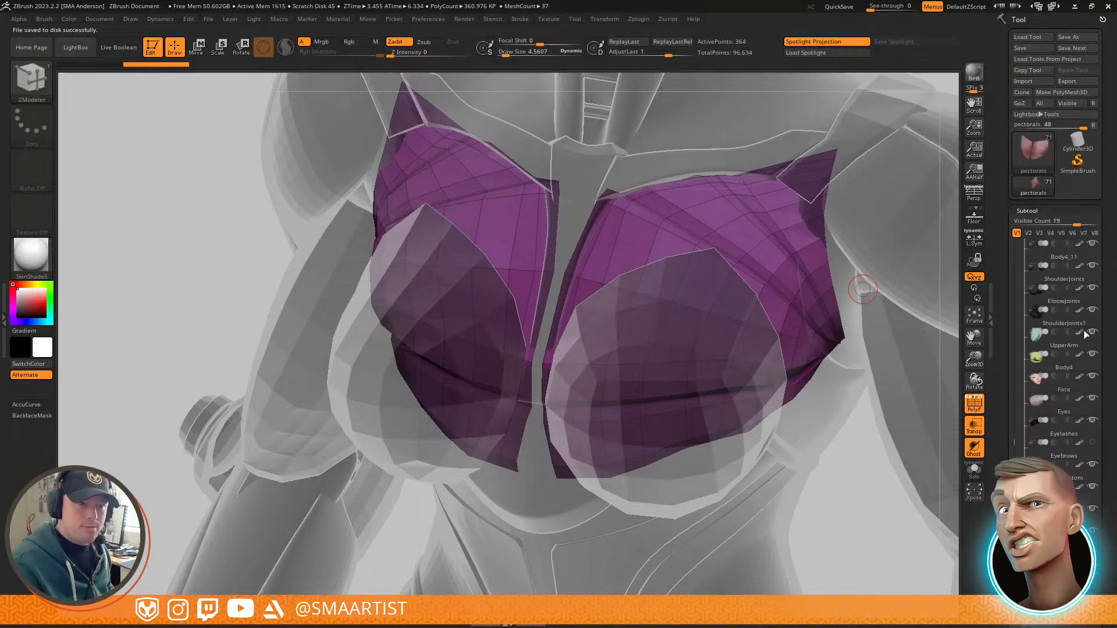
{"action": "left_click", "coordinate": [1073, 37]}
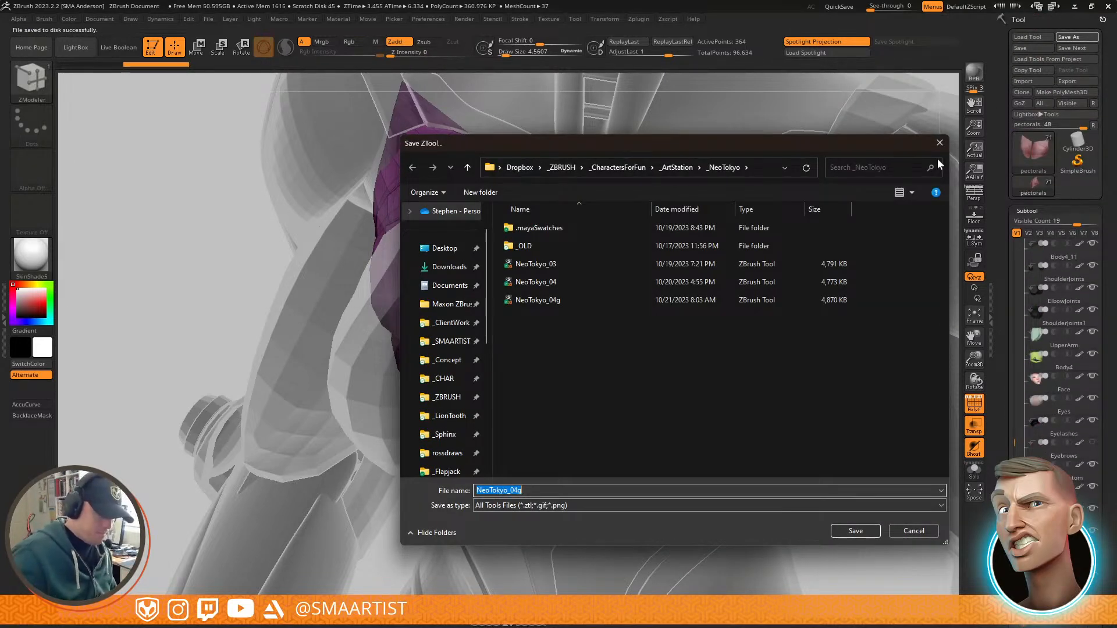
{"action": "key", "text": "BackSpace"}
{"action": "key", "text": "BackSpace"}
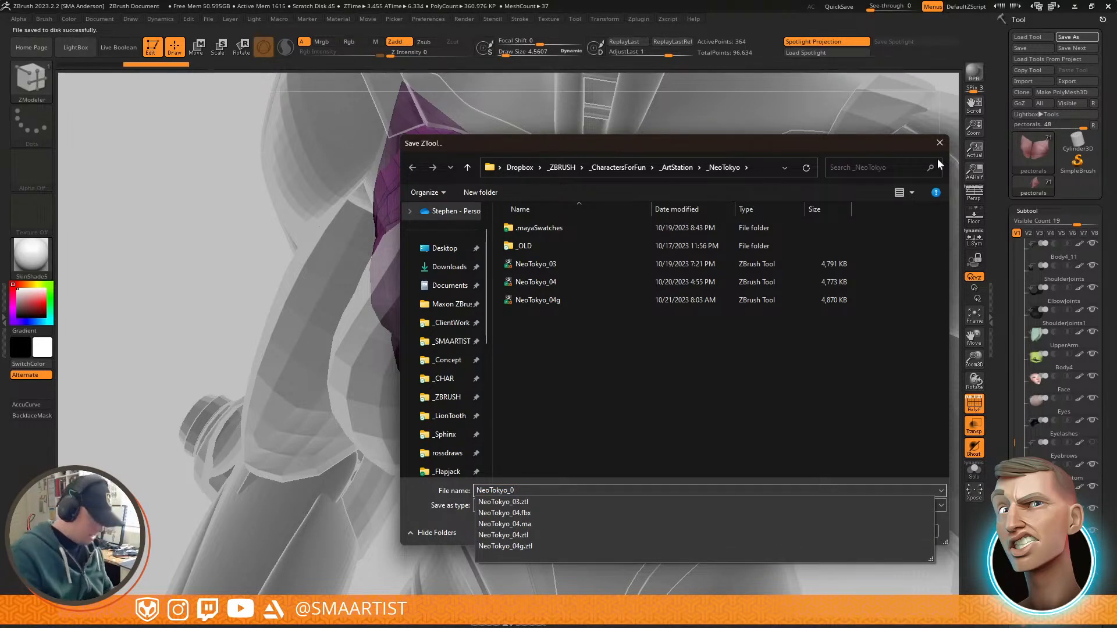
{"action": "type", "text": "5"}
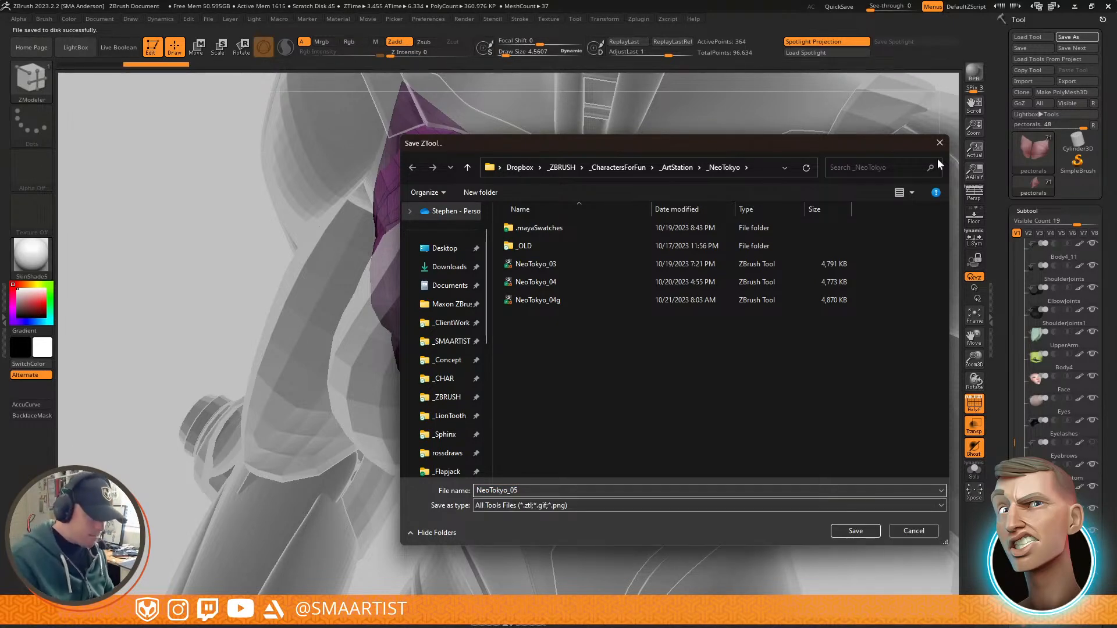
{"action": "left_click", "coordinate": [849, 521]}
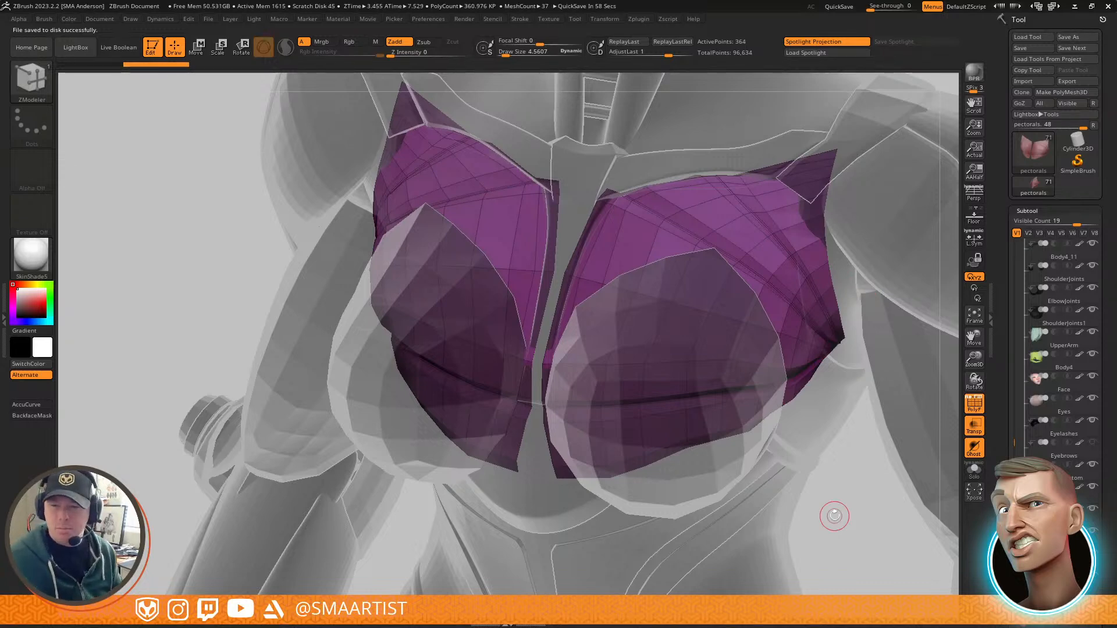
Step: Examine the pectorals' topology up close, and review their smoothed shape with dynamic subdivision on and the polyframe hidden
{"action": "mouse_move", "coordinate": [829, 461]}
{"action": "right_mouse_down"}
{"action": "mouse_move", "coordinate": [815, 439]}
{"action": "mouse_move", "coordinate": [727, 437]}
{"action": "mouse_move", "coordinate": [706, 267]}
{"action": "mouse_move", "coordinate": [786, 523]}
{"action": "right_mouse_up"}
{"action": "right_click_drag", "start_coordinate": [631, 280], "coordinate": [730, 389], "text": "ctrl"}
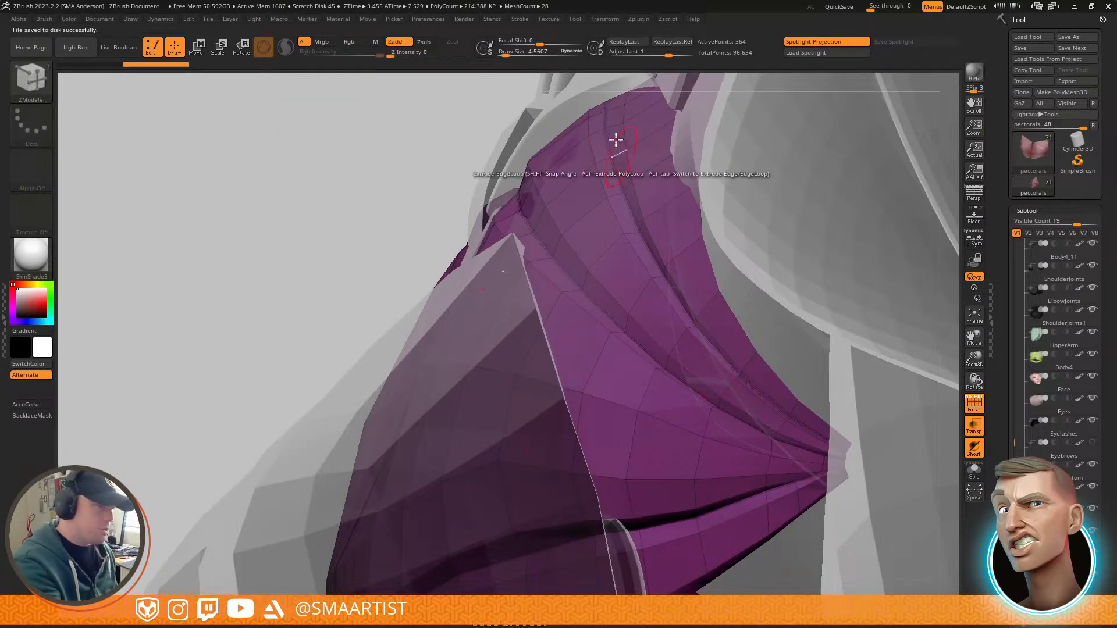
{"action": "right_click_drag", "start_coordinate": [674, 309], "coordinate": [700, 314]}
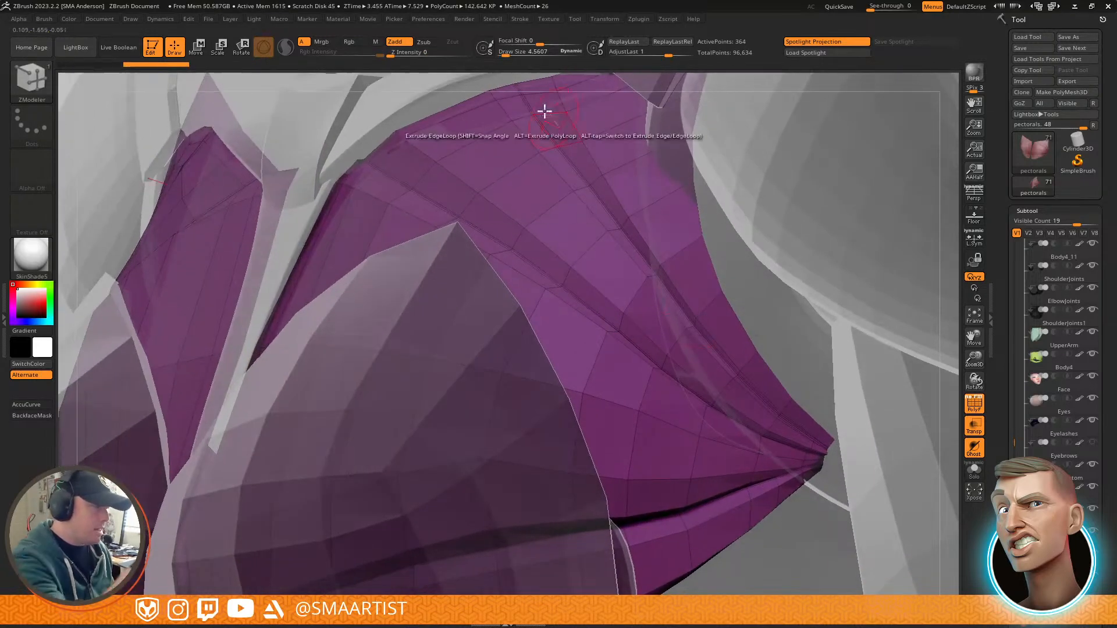
{"action": "key", "text": "d"}
{"action": "key", "text": "shift+f"}
{"action": "mouse_move", "coordinate": [807, 518]}
{"action": "right_mouse_down", "text": "ctrl"}
{"action": "mouse_move", "coordinate": [823, 474]}
{"action": "mouse_move", "coordinate": [700, 297]}
{"action": "right_mouse_up", "text": "ctrl"}
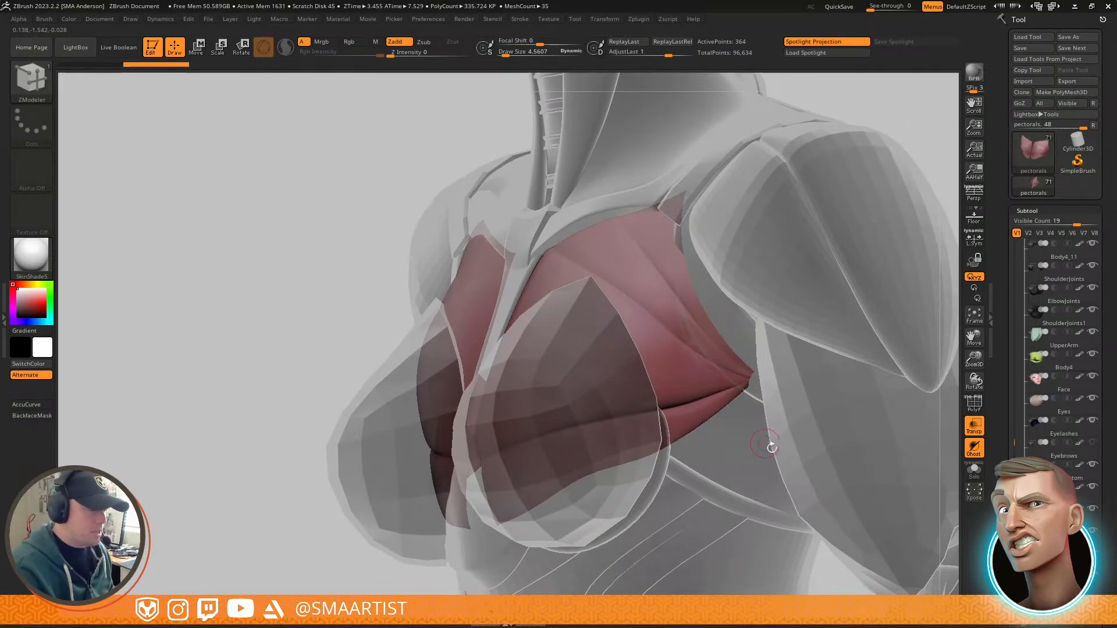
{"action": "right_click_drag", "start_coordinate": [880, 484], "coordinate": [872, 438], "text": "alt"}
{"action": "left_click_drag", "start_coordinate": [829, 436], "coordinate": [830, 437]}
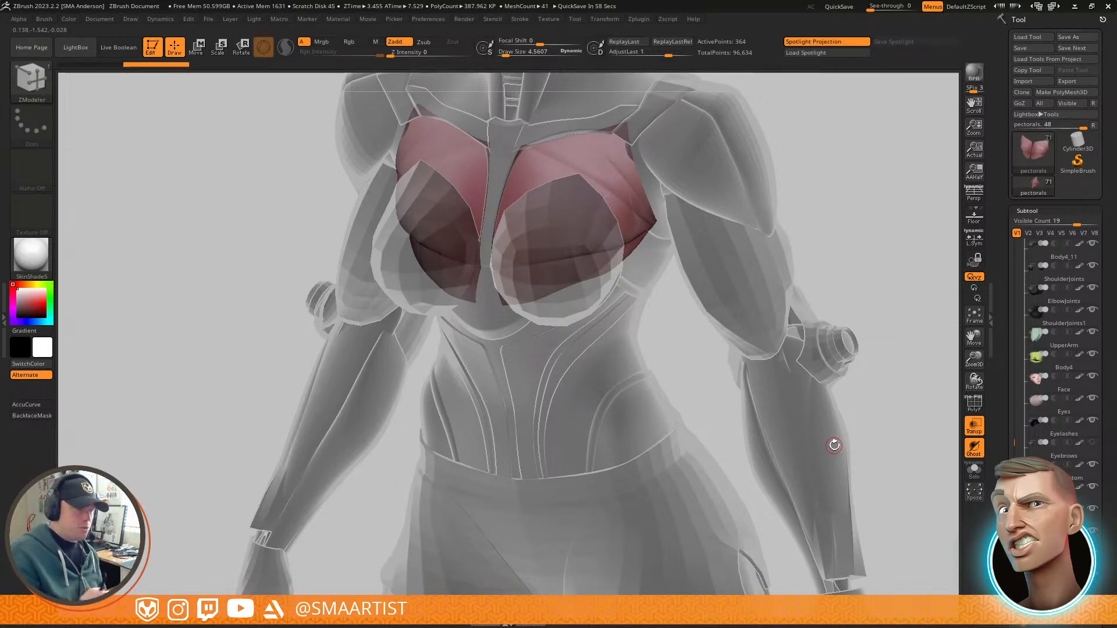
{"action": "left_click_drag", "start_coordinate": [878, 421], "coordinate": [716, 398]}
Step: Reselect the forearm piece Body4_16 with its polyframe shown and extrude another row of polygons below the elbow rows
{"action": "left_click", "coordinate": [654, 396], "text": "alt"}
{"action": "key", "text": "shift+f"}
{"action": "left_click_drag", "start_coordinate": [656, 374], "coordinate": [700, 254]}
{"action": "right_click_drag", "start_coordinate": [723, 292], "coordinate": [868, 352], "text": "ctrl"}
{"action": "right_click_drag", "start_coordinate": [576, 222], "coordinate": [744, 269]}
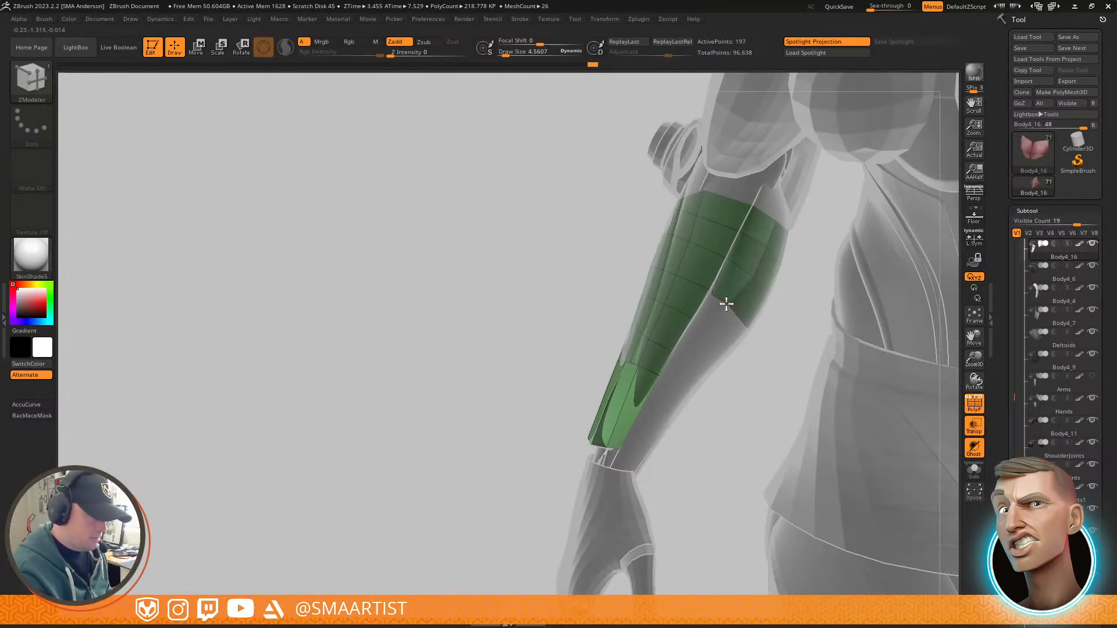
Step: Extend the new row around the back of the forearm and weld its overlapping points to the adjacent polygons
{"action": "right_click_drag", "start_coordinate": [729, 297], "coordinate": [794, 346]}
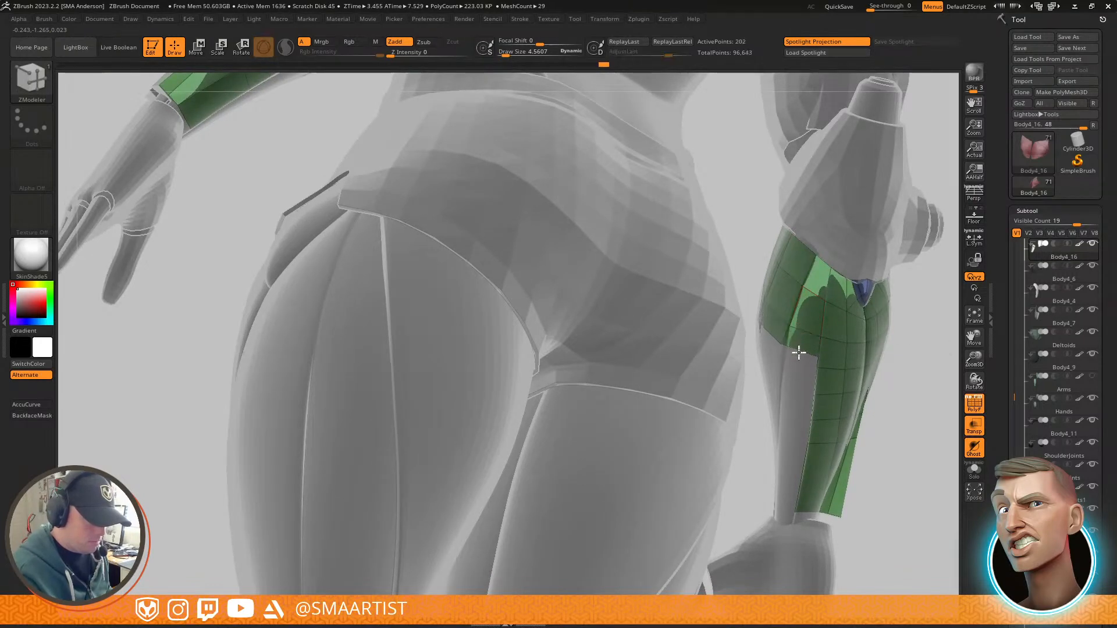
{"action": "mouse_move", "coordinate": [799, 360]}
{"action": "right_mouse_down"}
{"action": "mouse_move", "coordinate": [772, 354]}
{"action": "mouse_move", "coordinate": [831, 386]}
{"action": "mouse_move", "coordinate": [855, 379]}
{"action": "mouse_move", "coordinate": [853, 354]}
{"action": "mouse_move", "coordinate": [799, 313]}
{"action": "right_mouse_up"}
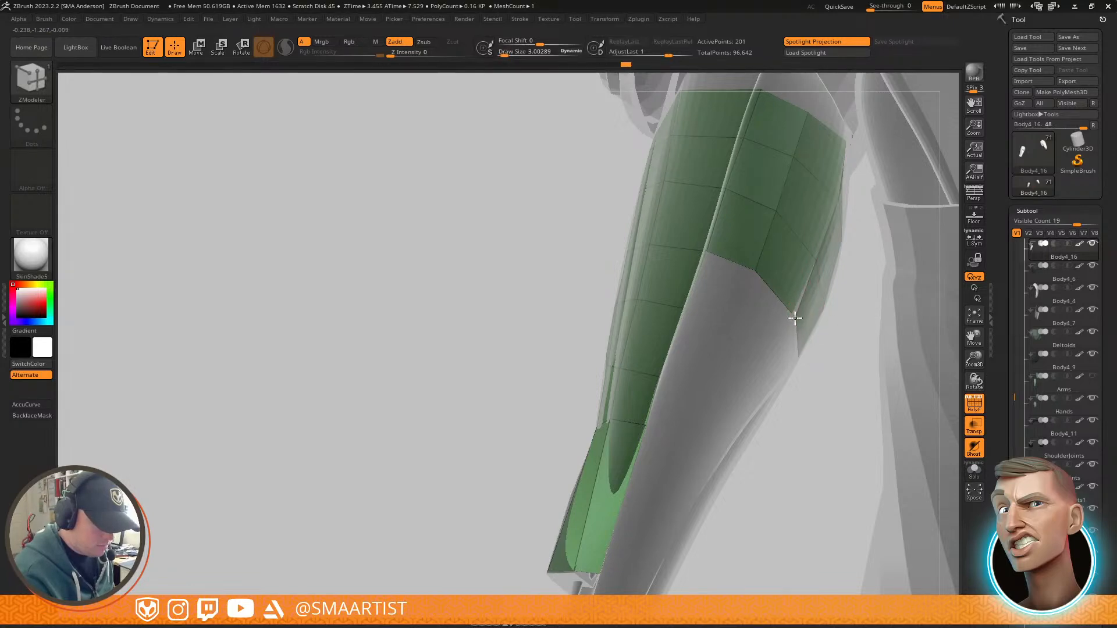
{"action": "left_click", "coordinate": [790, 313]}
{"action": "right_click_drag", "start_coordinate": [810, 320], "coordinate": [786, 269]}
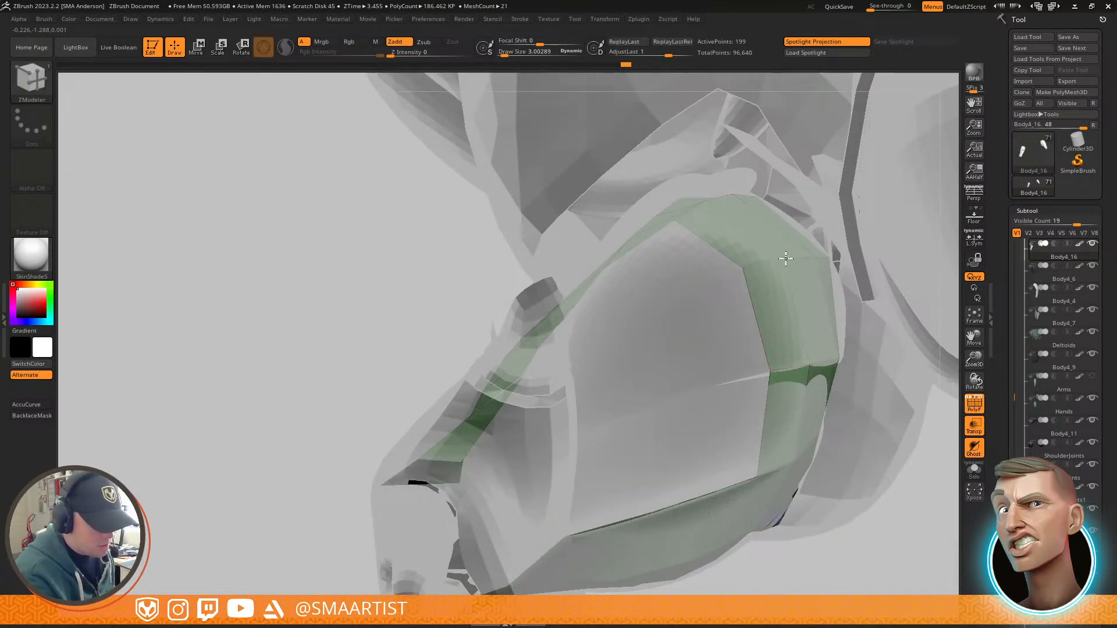
{"action": "right_click_drag", "start_coordinate": [805, 379], "coordinate": [830, 457]}
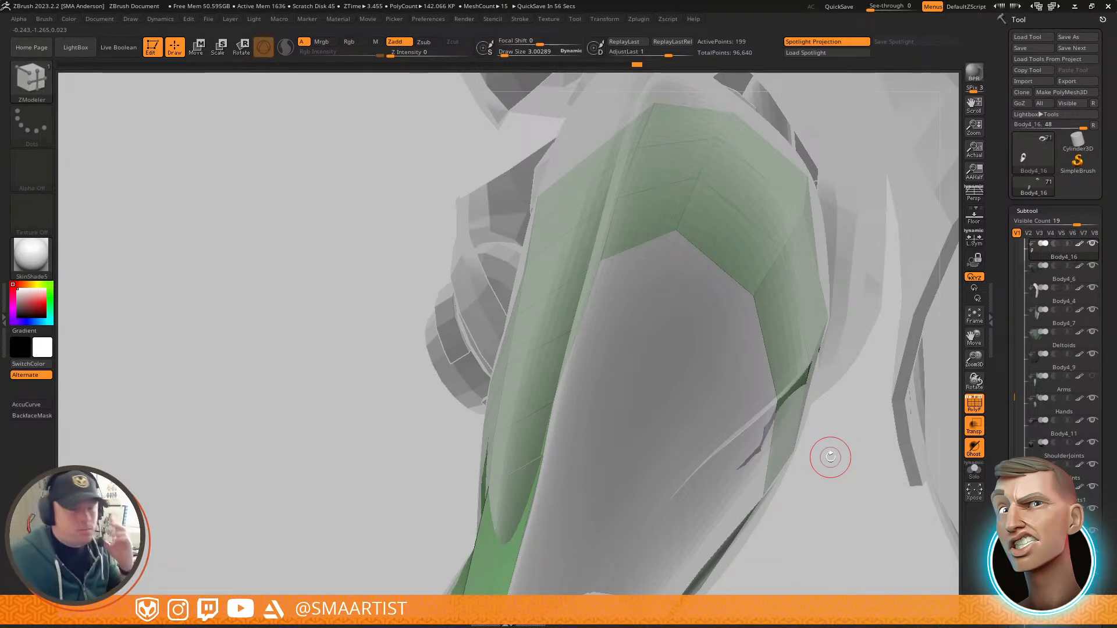
Step: Extrude a further row of polygons down the open inner forearm and weld its end points to the side columns
{"action": "right_click_drag", "start_coordinate": [750, 282], "coordinate": [747, 217]}
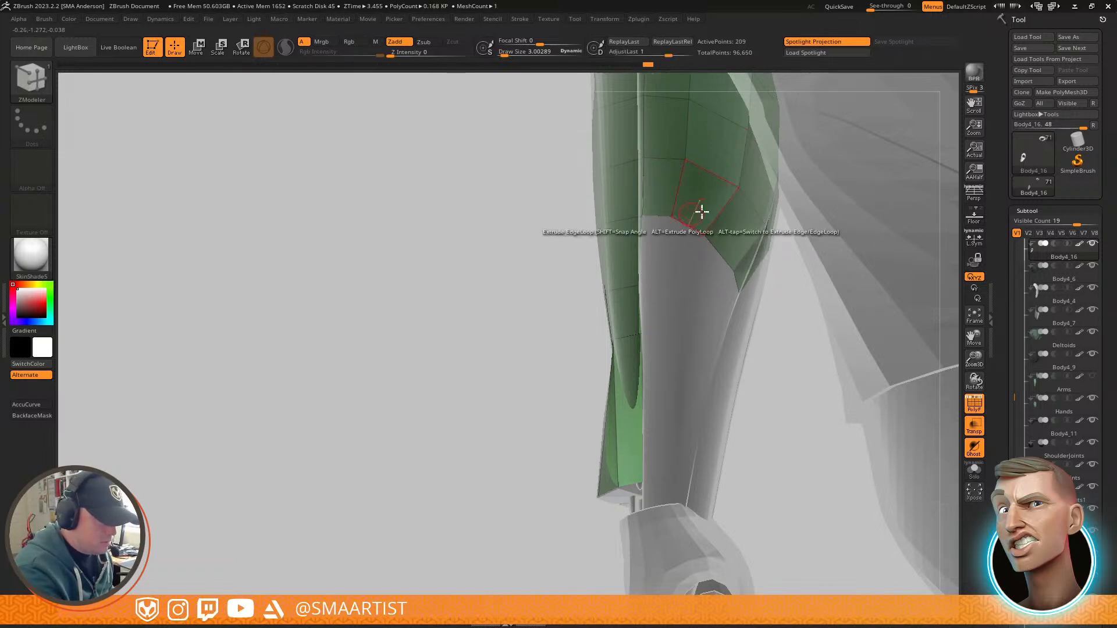
{"action": "mouse_move", "coordinate": [810, 233]}
{"action": "right_mouse_down"}
{"action": "mouse_move", "coordinate": [760, 250]}
{"action": "mouse_move", "coordinate": [679, 214]}
{"action": "mouse_move", "coordinate": [661, 237]}
{"action": "mouse_move", "coordinate": [673, 234]}
{"action": "mouse_move", "coordinate": [669, 174]}
{"action": "mouse_move", "coordinate": [751, 249]}
{"action": "mouse_move", "coordinate": [723, 225]}
{"action": "mouse_move", "coordinate": [740, 142]}
{"action": "mouse_move", "coordinate": [683, 185]}
{"action": "right_mouse_up"}
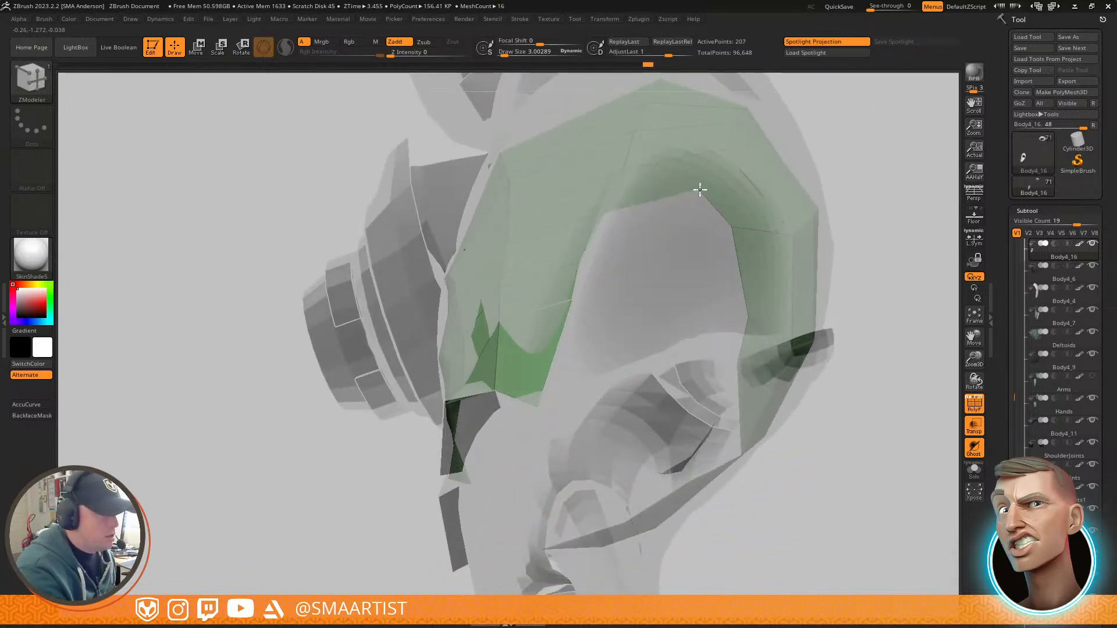
{"action": "right_click_drag", "start_coordinate": [642, 174], "coordinate": [617, 150]}
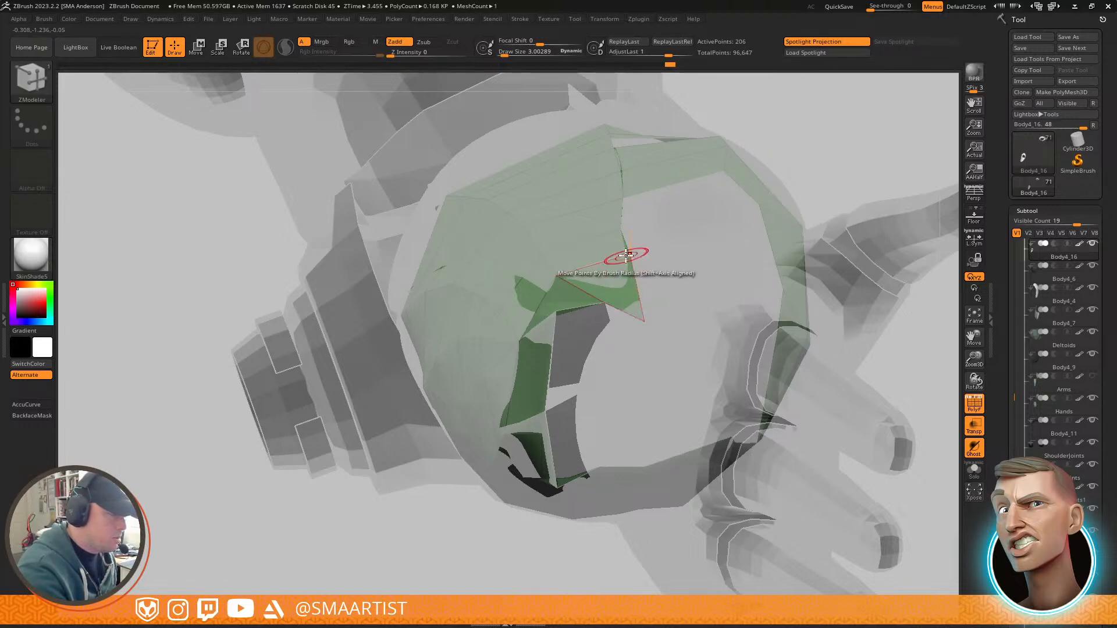
Step: Weld the remaining overlapping points along the lower edge of the inner forearm rows and align them with the neighbouring columns
{"action": "mouse_move", "coordinate": [628, 250]}
{"action": "right_mouse_down"}
{"action": "mouse_move", "coordinate": [633, 276]}
{"action": "mouse_move", "coordinate": [629, 255]}
{"action": "right_mouse_up"}
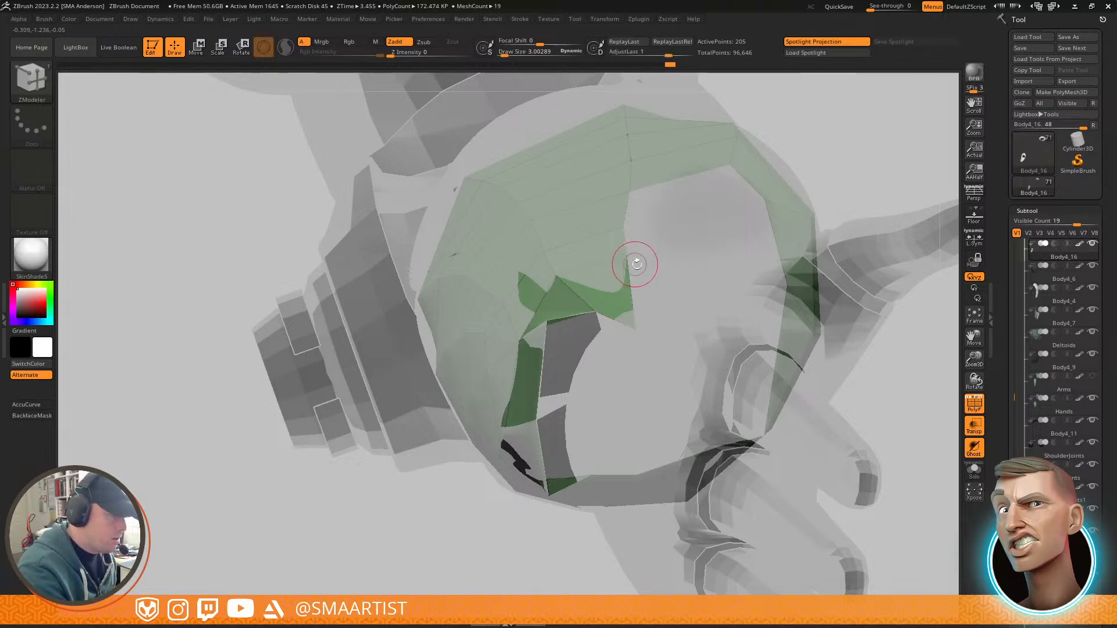
{"action": "mouse_move", "coordinate": [664, 230]}
{"action": "right_mouse_down"}
{"action": "mouse_move", "coordinate": [668, 249]}
{"action": "mouse_move", "coordinate": [760, 254]}
{"action": "mouse_move", "coordinate": [730, 294]}
{"action": "mouse_move", "coordinate": [711, 229]}
{"action": "mouse_move", "coordinate": [730, 187]}
{"action": "mouse_move", "coordinate": [738, 234]}
{"action": "mouse_move", "coordinate": [767, 239]}
{"action": "right_mouse_up"}
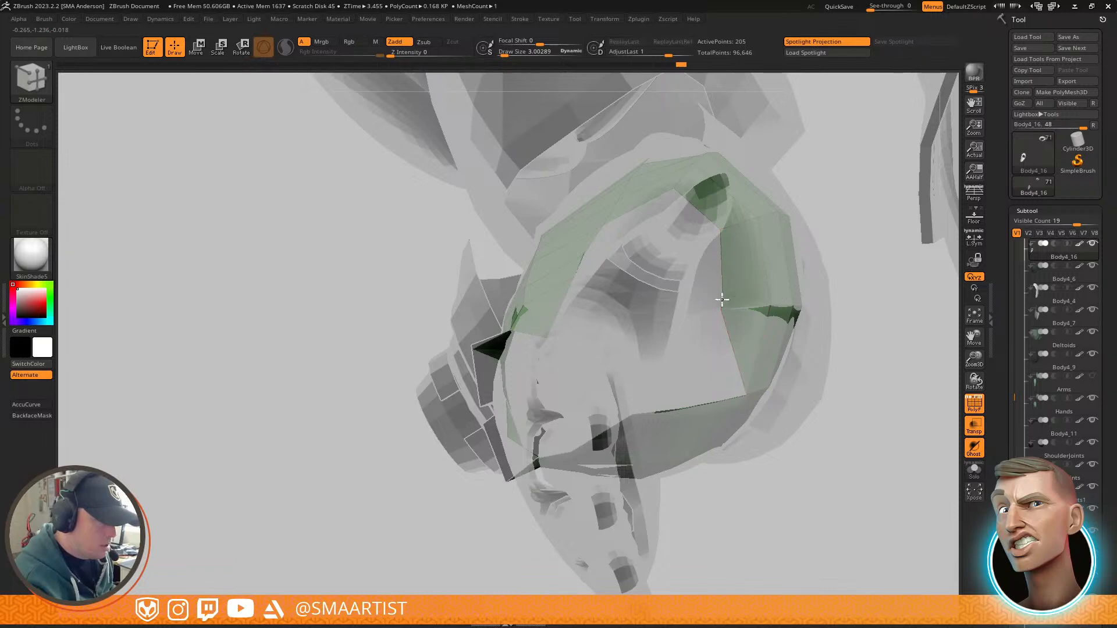
{"action": "right_click_drag", "start_coordinate": [728, 382], "coordinate": [690, 234]}
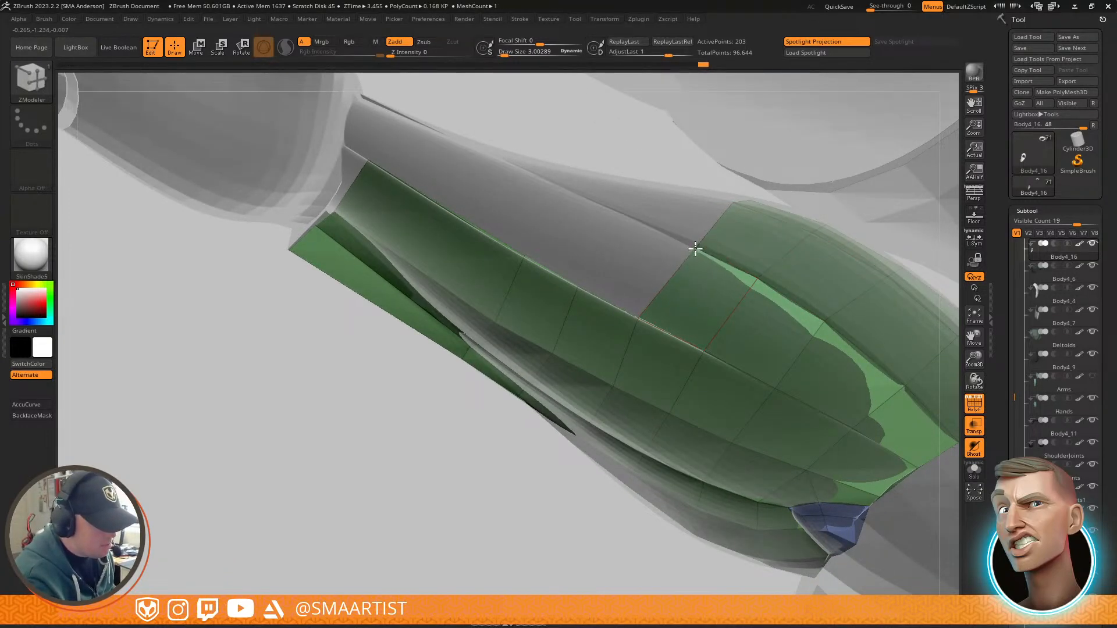
{"action": "right_click_drag", "start_coordinate": [772, 242], "coordinate": [806, 248]}
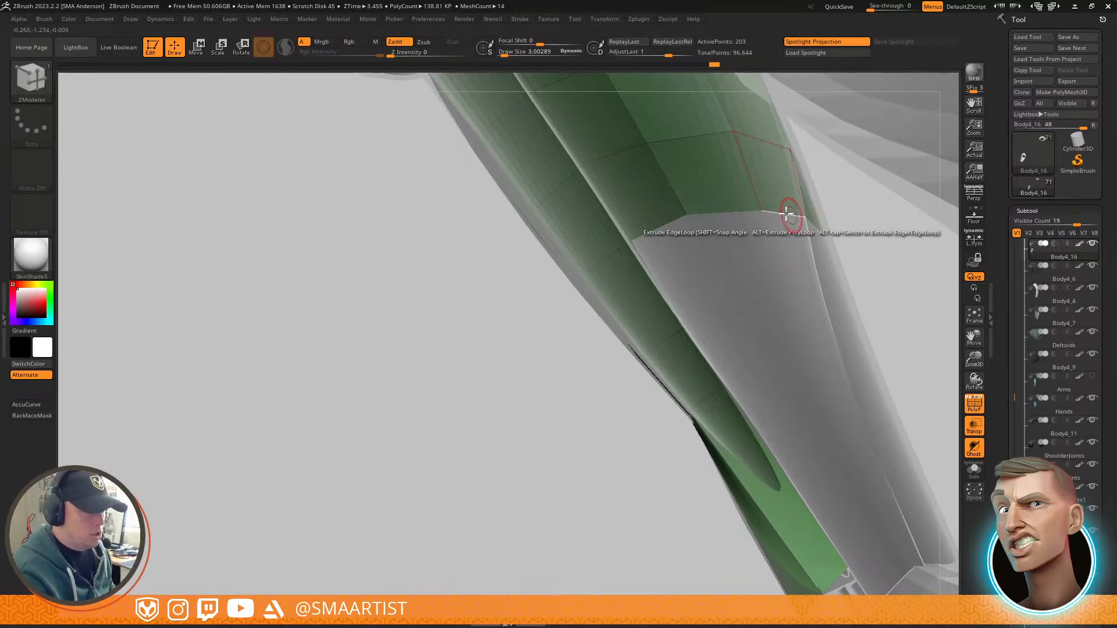
{"action": "right_click_drag", "start_coordinate": [760, 201], "coordinate": [708, 222]}
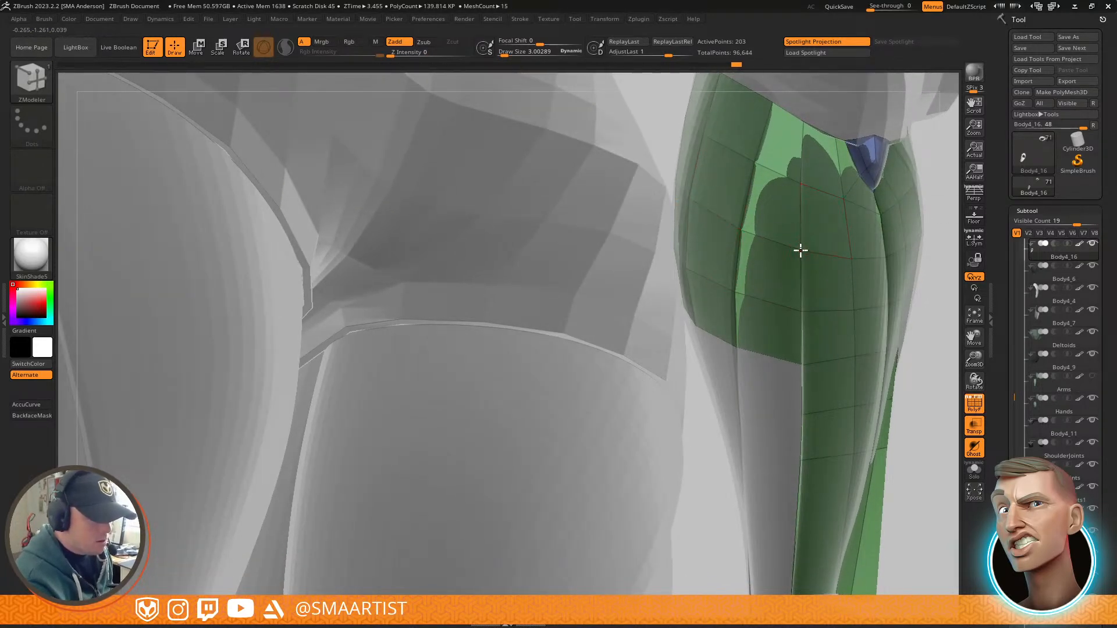
{"action": "mouse_move", "coordinate": [877, 208]}
{"action": "right_mouse_down"}
{"action": "mouse_move", "coordinate": [860, 217]}
{"action": "mouse_move", "coordinate": [844, 259]}
{"action": "mouse_move", "coordinate": [855, 289]}
{"action": "mouse_move", "coordinate": [815, 204]}
{"action": "mouse_move", "coordinate": [828, 201]}
{"action": "mouse_move", "coordinate": [805, 200]}
{"action": "mouse_move", "coordinate": [793, 220]}
{"action": "mouse_move", "coordinate": [869, 206]}
{"action": "mouse_move", "coordinate": [855, 206]}
{"action": "right_mouse_up"}
{"action": "right_click_drag", "start_coordinate": [783, 207], "coordinate": [779, 230]}
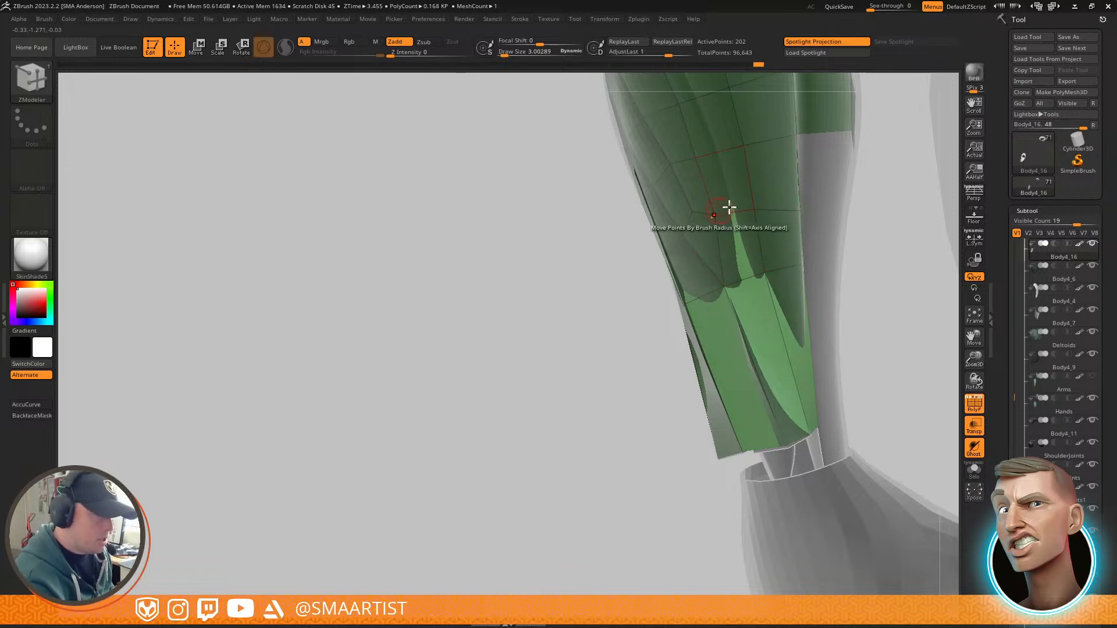
{"action": "mouse_move", "coordinate": [767, 197]}
{"action": "right_mouse_down"}
{"action": "mouse_move", "coordinate": [753, 287]}
{"action": "mouse_move", "coordinate": [751, 237]}
{"action": "mouse_move", "coordinate": [708, 267]}
{"action": "mouse_move", "coordinate": [761, 194]}
{"action": "mouse_move", "coordinate": [752, 180]}
{"action": "mouse_move", "coordinate": [748, 239]}
{"action": "mouse_move", "coordinate": [770, 315]}
{"action": "mouse_move", "coordinate": [763, 250]}
{"action": "mouse_move", "coordinate": [768, 282]}
{"action": "mouse_move", "coordinate": [776, 218]}
{"action": "mouse_move", "coordinate": [766, 224]}
{"action": "mouse_move", "coordinate": [746, 199]}
{"action": "mouse_move", "coordinate": [767, 215]}
{"action": "right_mouse_up"}
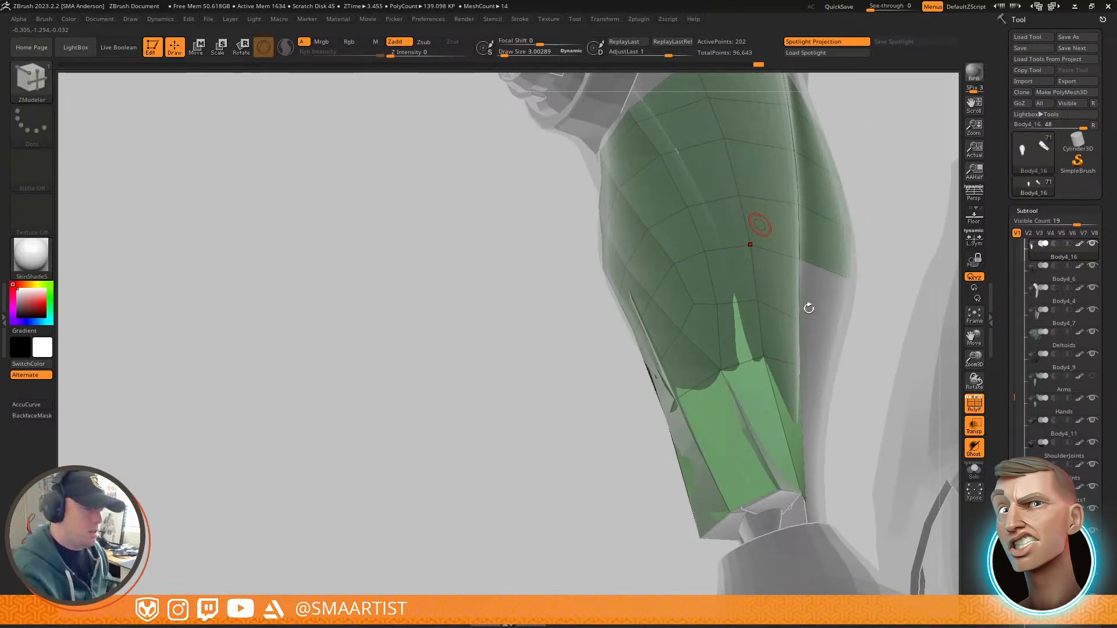
Step: Insert an edge loop running lengthwise through the polygons of forearm piece Body4_16
{"action": "left_click", "coordinate": [825, 320], "text": "alt"}
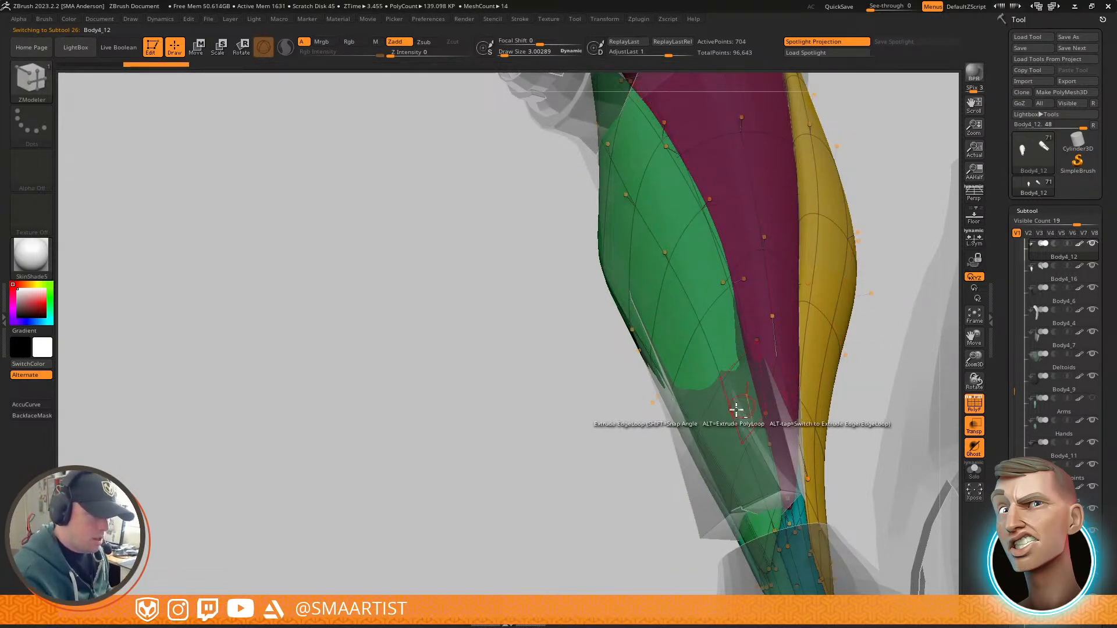
{"action": "left_click", "coordinate": [749, 395], "text": "alt"}
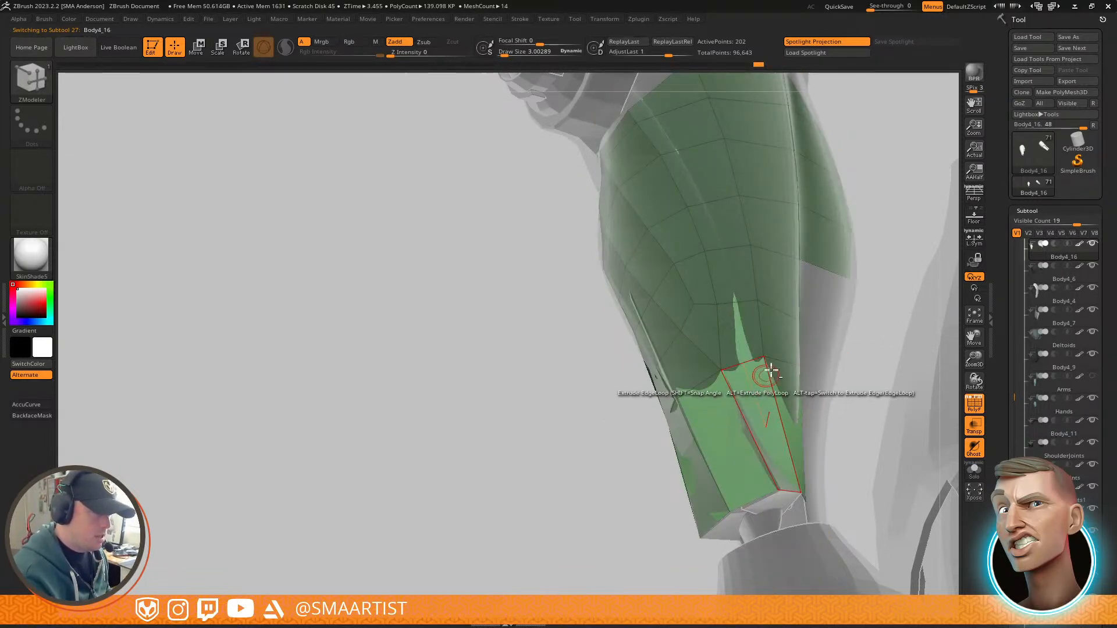
{"action": "right_click_drag", "start_coordinate": [672, 164], "coordinate": [700, 170]}
{"action": "key", "text": "space"}
{"action": "left_click", "coordinate": [691, 160]}
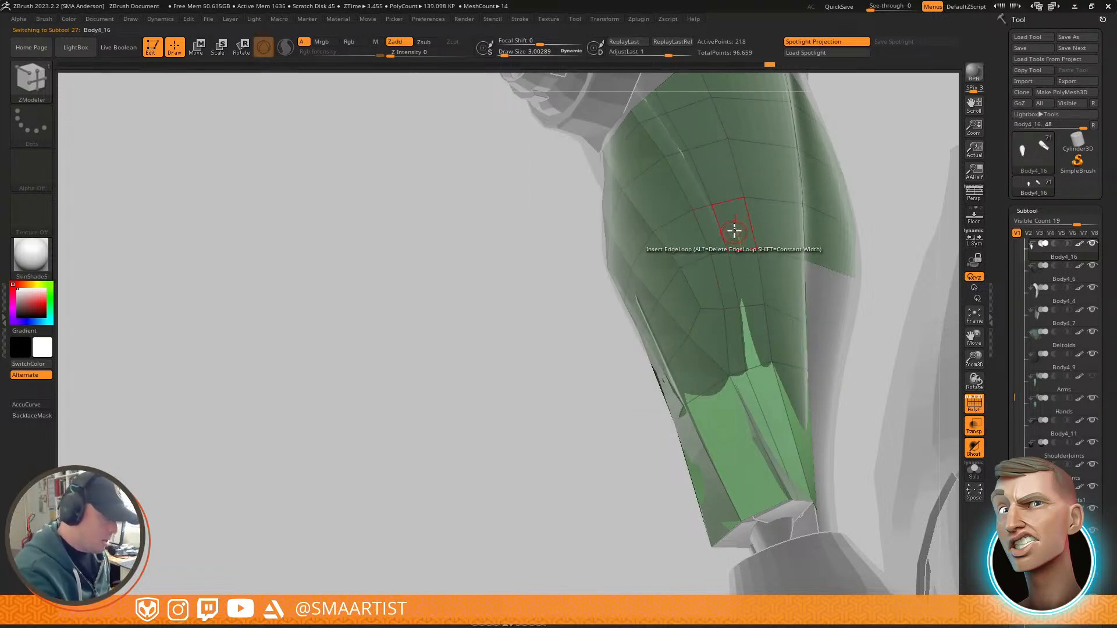
Step: Move the points around the new lengthwise edge loop so its polygons follow the forearm surface down to the wrist end
{"action": "key", "text": "b"}
{"action": "key", "text": "z"}
{"action": "key", "text": "m"}
{"action": "right_click_drag", "start_coordinate": [672, 135], "coordinate": [673, 200], "text": "alt"}
{"action": "key", "text": "space"}
{"action": "left_click", "coordinate": [557, 263]}
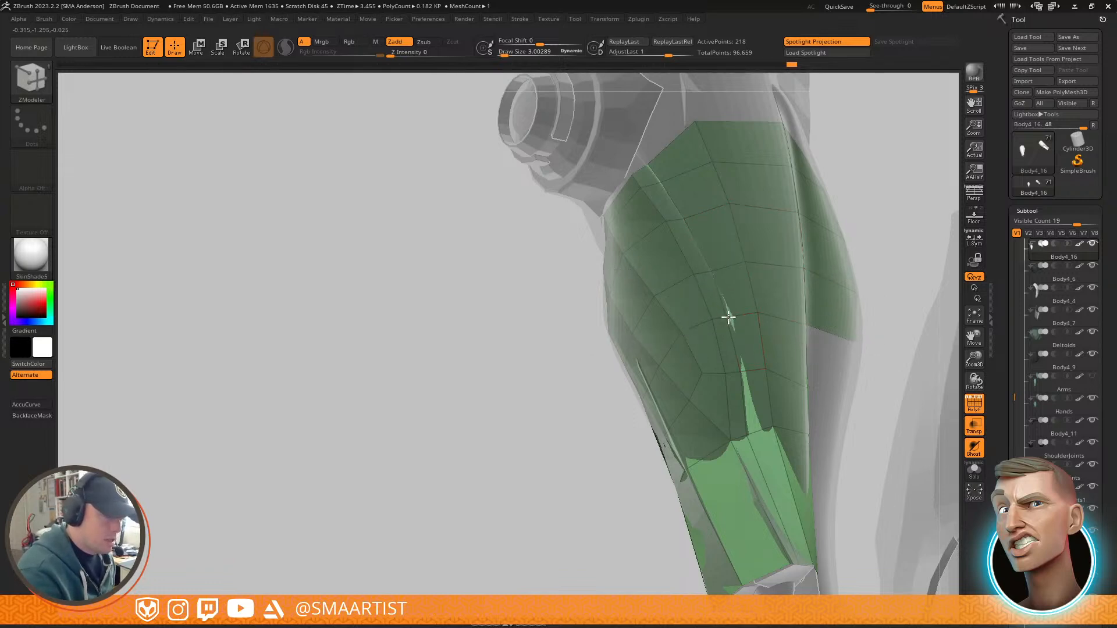
{"action": "right_click_drag", "start_coordinate": [753, 377], "coordinate": [726, 265], "text": "alt"}
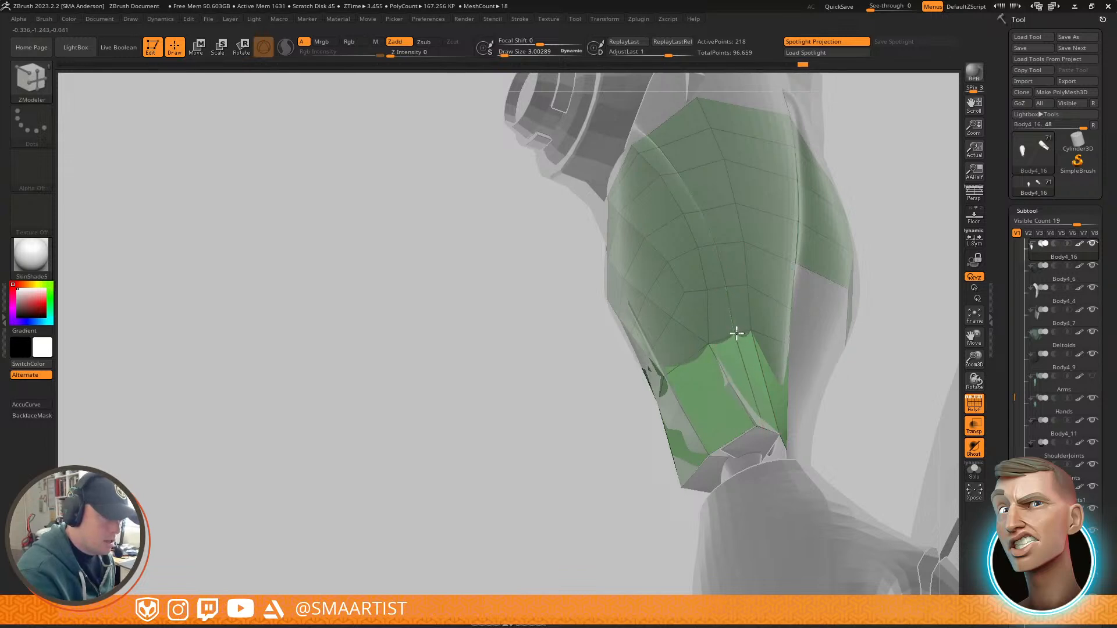
{"action": "right_click_drag", "start_coordinate": [751, 410], "coordinate": [737, 353]}
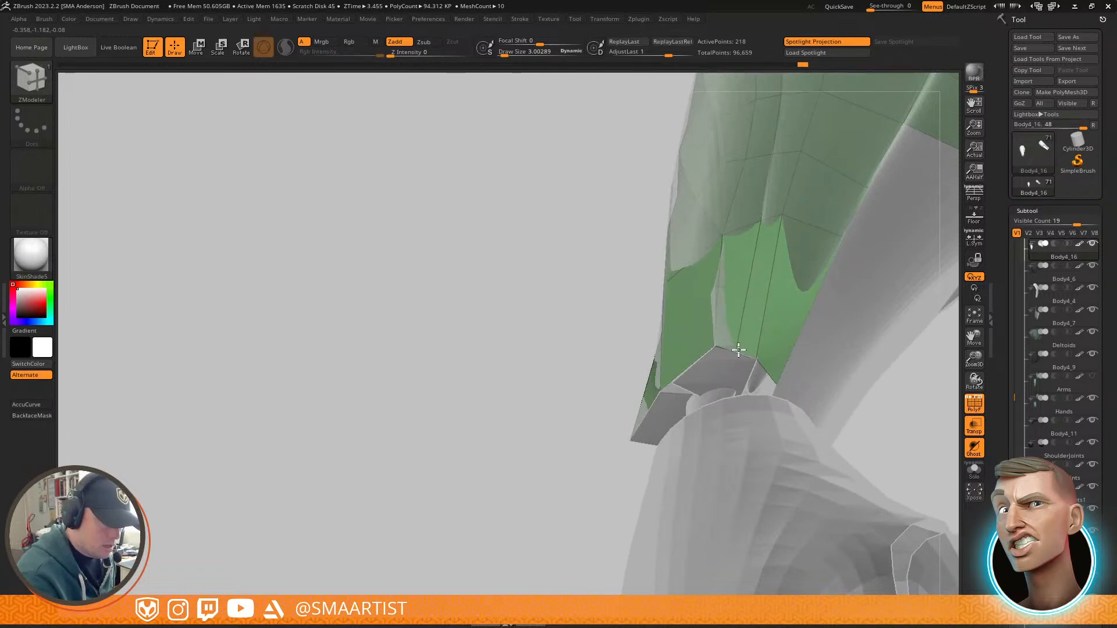
{"action": "mouse_move", "coordinate": [759, 299]}
{"action": "right_mouse_down"}
{"action": "mouse_move", "coordinate": [788, 326]}
{"action": "mouse_move", "coordinate": [746, 312]}
{"action": "mouse_move", "coordinate": [735, 289]}
{"action": "mouse_move", "coordinate": [743, 309]}
{"action": "right_mouse_up"}
{"action": "right_click_drag", "start_coordinate": [751, 306], "coordinate": [749, 237]}
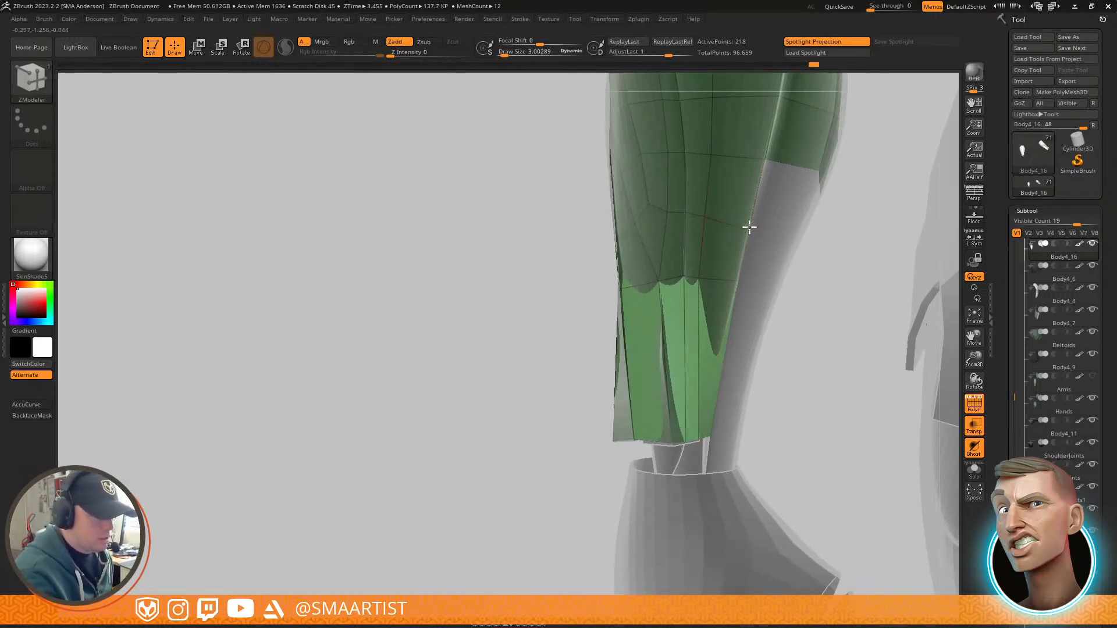
{"action": "mouse_move", "coordinate": [766, 192]}
{"action": "right_mouse_down", "text": "alt"}
{"action": "mouse_move", "coordinate": [768, 344]}
{"action": "mouse_move", "coordinate": [756, 277]}
{"action": "mouse_move", "coordinate": [766, 291]}
{"action": "mouse_move", "coordinate": [803, 281]}
{"action": "mouse_move", "coordinate": [778, 289]}
{"action": "mouse_move", "coordinate": [753, 249]}
{"action": "right_mouse_up", "text": "alt"}
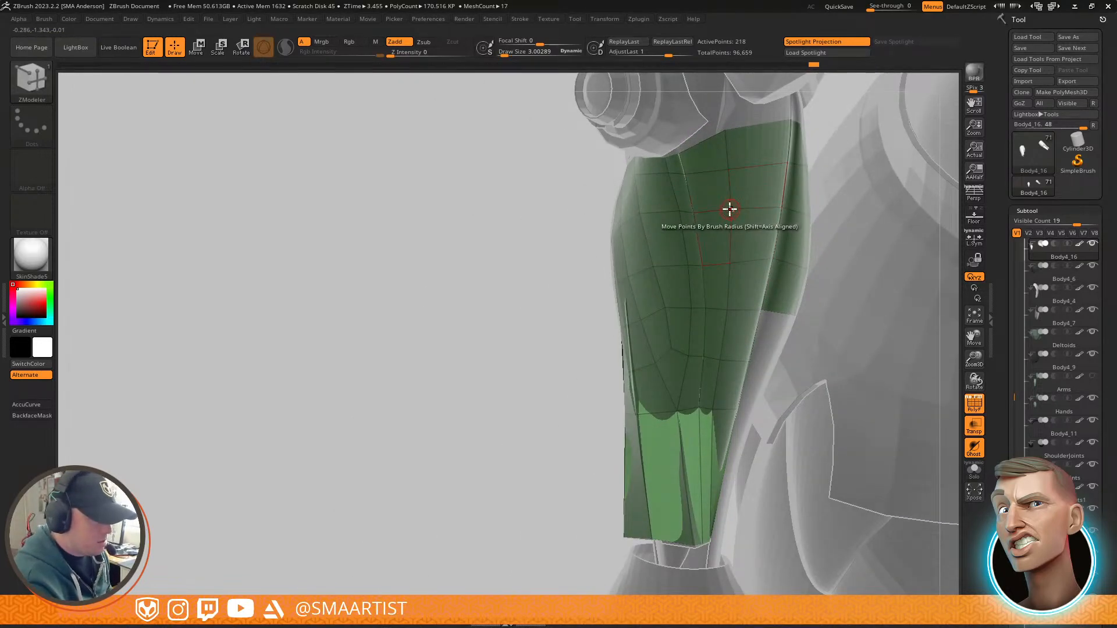
Step: Switch the ZModeler point action to Slide and even out the point spacing across the upper forearm rows
{"action": "key", "text": "space"}
{"action": "left_click", "coordinate": [803, 222]}
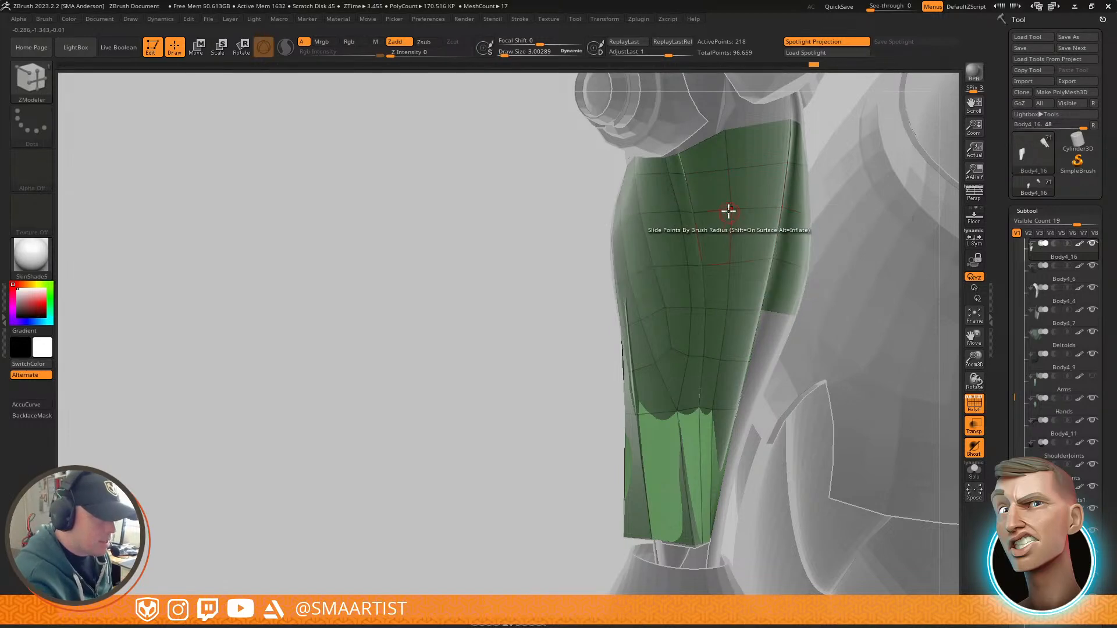
{"action": "right_click_drag", "start_coordinate": [796, 213], "coordinate": [771, 215]}
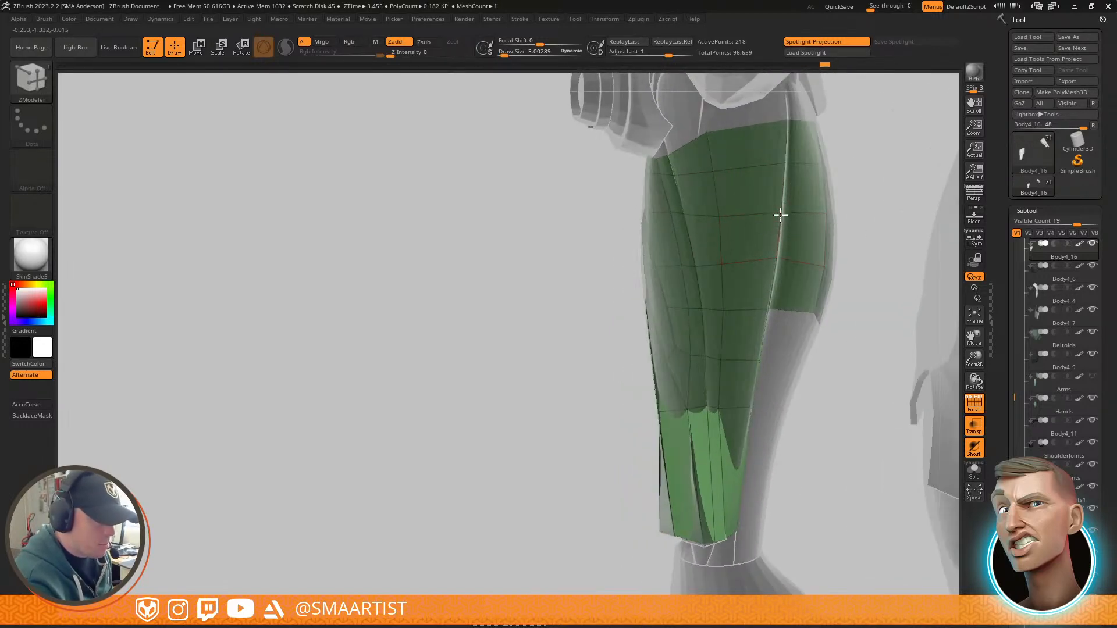
{"action": "right_click_drag", "start_coordinate": [786, 168], "coordinate": [711, 217]}
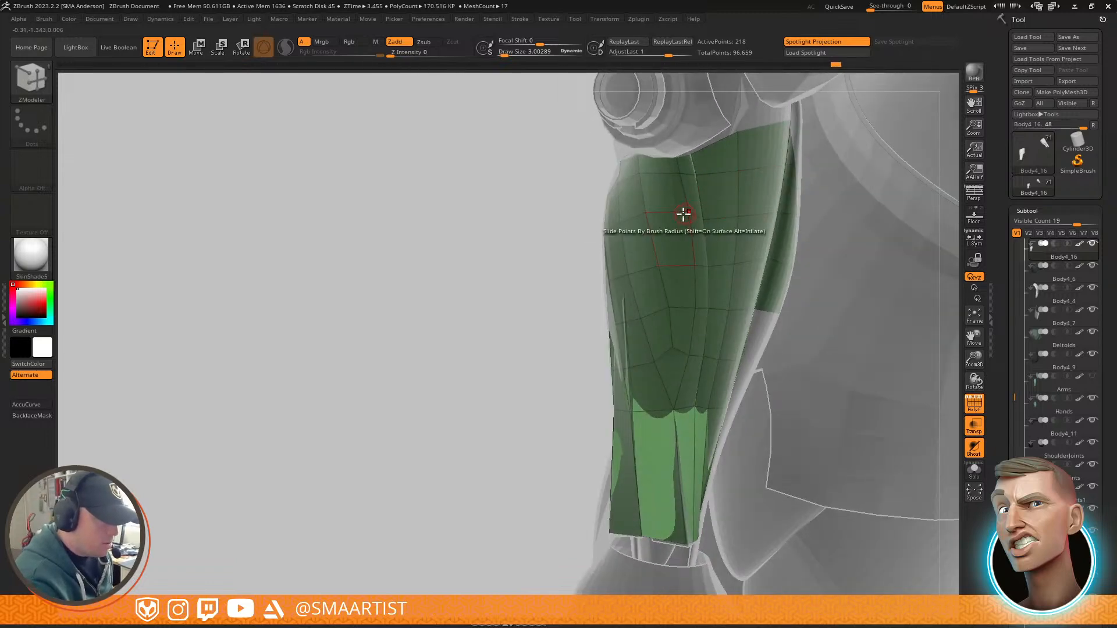
{"action": "mouse_move", "coordinate": [683, 250]}
{"action": "right_mouse_down"}
{"action": "mouse_move", "coordinate": [678, 232]}
{"action": "mouse_move", "coordinate": [714, 202]}
{"action": "mouse_move", "coordinate": [699, 200]}
{"action": "mouse_move", "coordinate": [725, 229]}
{"action": "mouse_move", "coordinate": [793, 217]}
{"action": "mouse_move", "coordinate": [752, 229]}
{"action": "mouse_move", "coordinate": [766, 232]}
{"action": "mouse_move", "coordinate": [706, 232]}
{"action": "mouse_move", "coordinate": [733, 227]}
{"action": "mouse_move", "coordinate": [706, 260]}
{"action": "mouse_move", "coordinate": [656, 164]}
{"action": "mouse_move", "coordinate": [743, 145]}
{"action": "mouse_move", "coordinate": [851, 183]}
{"action": "mouse_move", "coordinate": [736, 179]}
{"action": "mouse_move", "coordinate": [725, 167]}
{"action": "mouse_move", "coordinate": [765, 197]}
{"action": "mouse_move", "coordinate": [743, 167]}
{"action": "mouse_move", "coordinate": [745, 240]}
{"action": "mouse_move", "coordinate": [757, 235]}
{"action": "mouse_move", "coordinate": [671, 267]}
{"action": "right_mouse_up"}
{"action": "key", "text": "ctrl+z"}
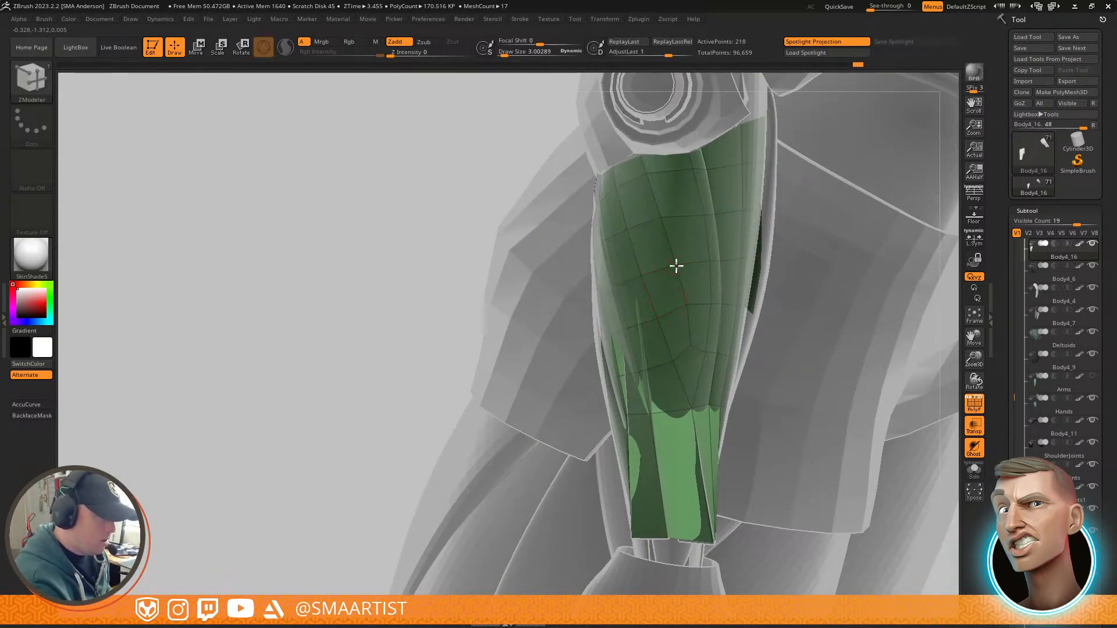
{"action": "right_click_drag", "start_coordinate": [755, 257], "coordinate": [685, 247]}
{"action": "right_click_drag", "start_coordinate": [745, 226], "coordinate": [678, 175]}
{"action": "right_click_drag", "start_coordinate": [763, 167], "coordinate": [738, 204]}
{"action": "right_click_drag", "start_coordinate": [876, 206], "coordinate": [756, 231]}
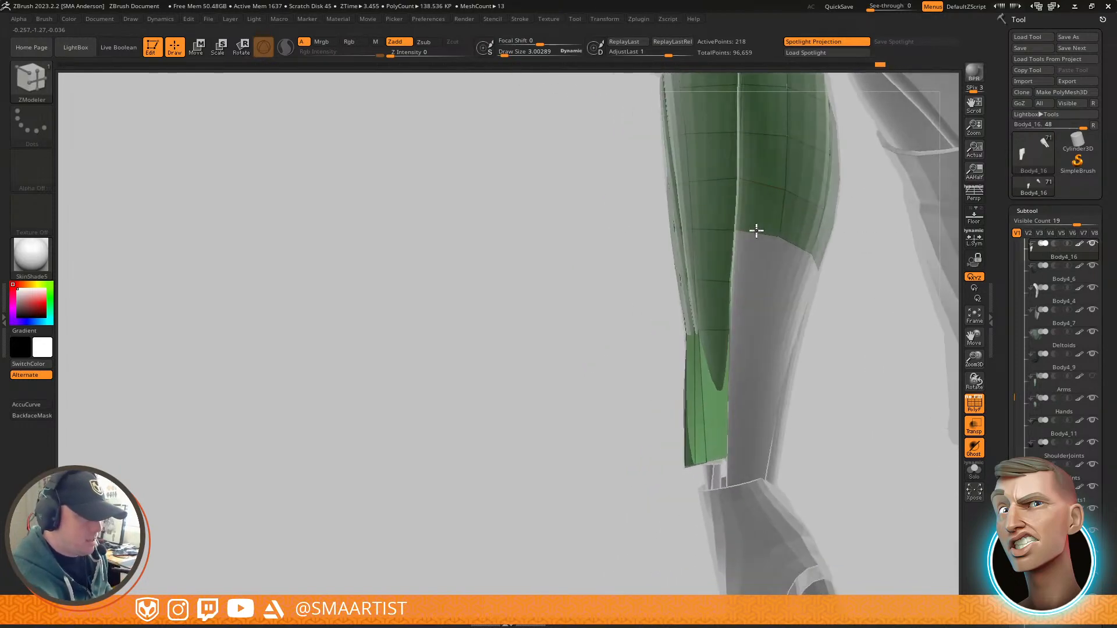
{"action": "right_click_drag", "start_coordinate": [885, 159], "coordinate": [790, 215]}
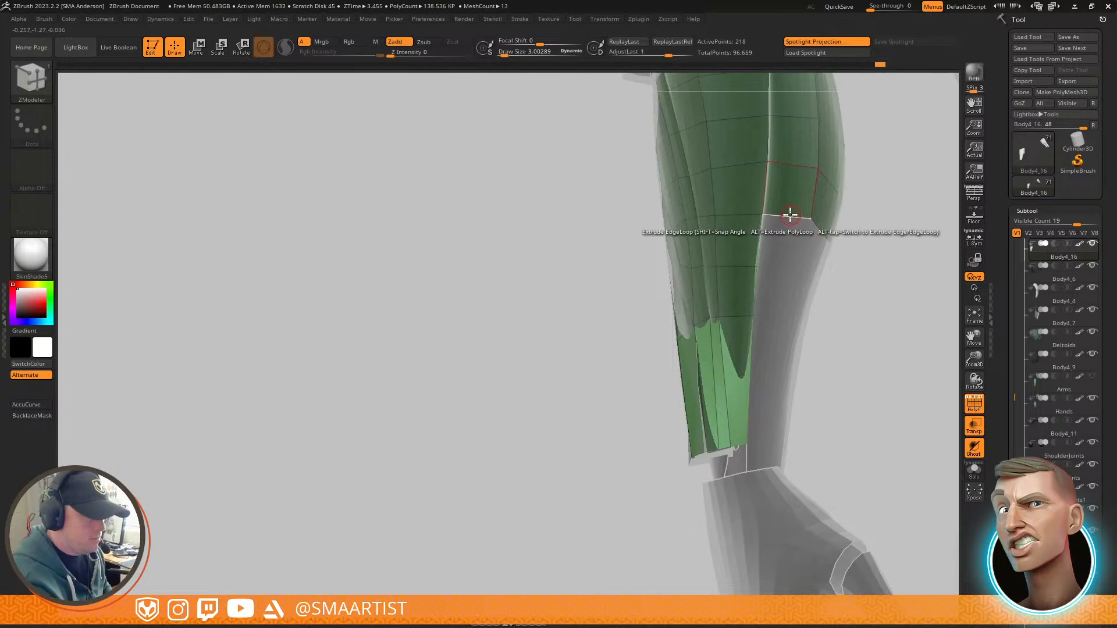
Step: Extrude the open lower edge one row down the forearm and fit its points to the surface with the Move point action
{"action": "key", "text": "space"}
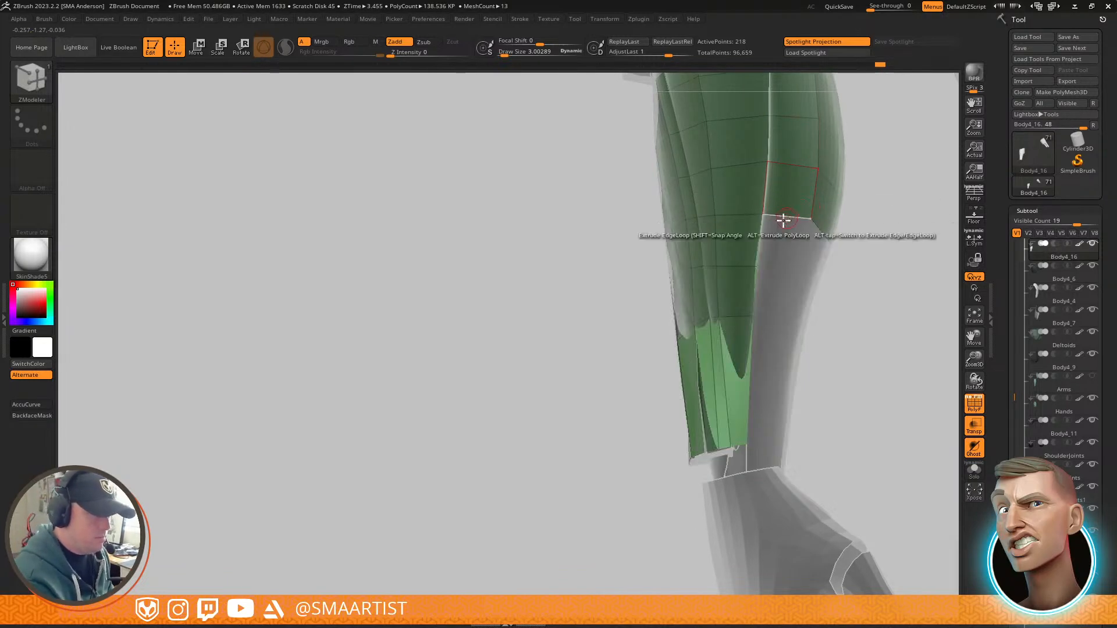
{"action": "left_click_drag", "start_coordinate": [786, 219], "coordinate": [784, 266]}
{"action": "right_click_drag", "start_coordinate": [838, 249], "coordinate": [803, 252]}
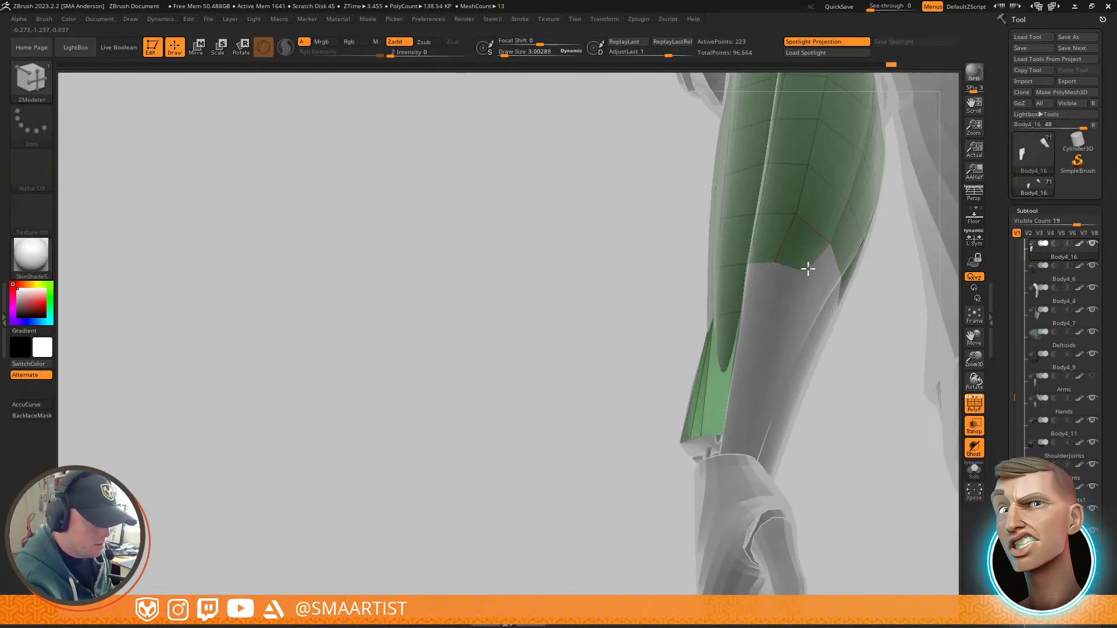
{"action": "key", "text": "space"}
{"action": "left_click", "coordinate": [797, 304]}
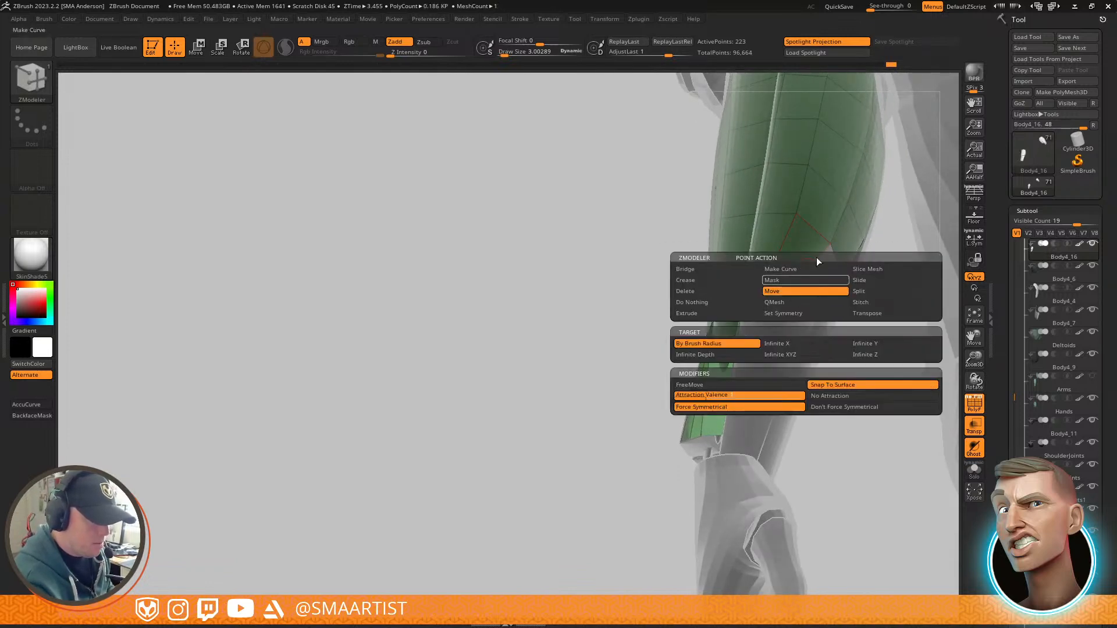
{"action": "right_click_drag", "start_coordinate": [782, 262], "coordinate": [873, 226]}
{"action": "right_click_drag", "start_coordinate": [805, 234], "coordinate": [809, 269]}
{"action": "right_click_drag", "start_coordinate": [822, 219], "coordinate": [944, 192]}
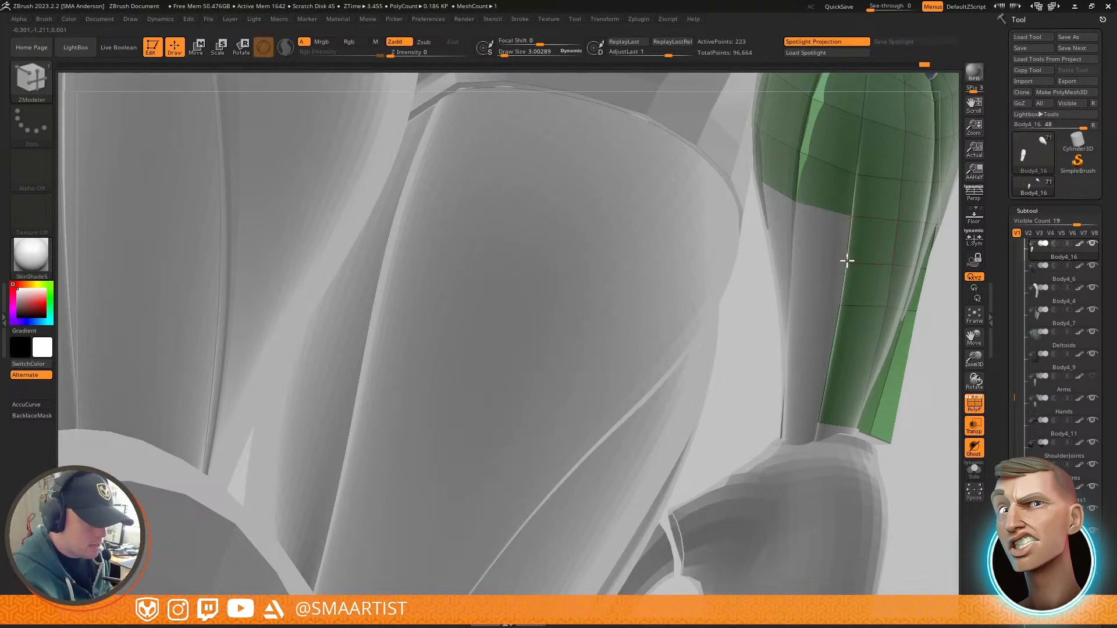
Step: Extrude further polygons down the open inner forearm and weld their overlapping points to the side column
{"action": "right_click_drag", "start_coordinate": [879, 245], "coordinate": [789, 209]}
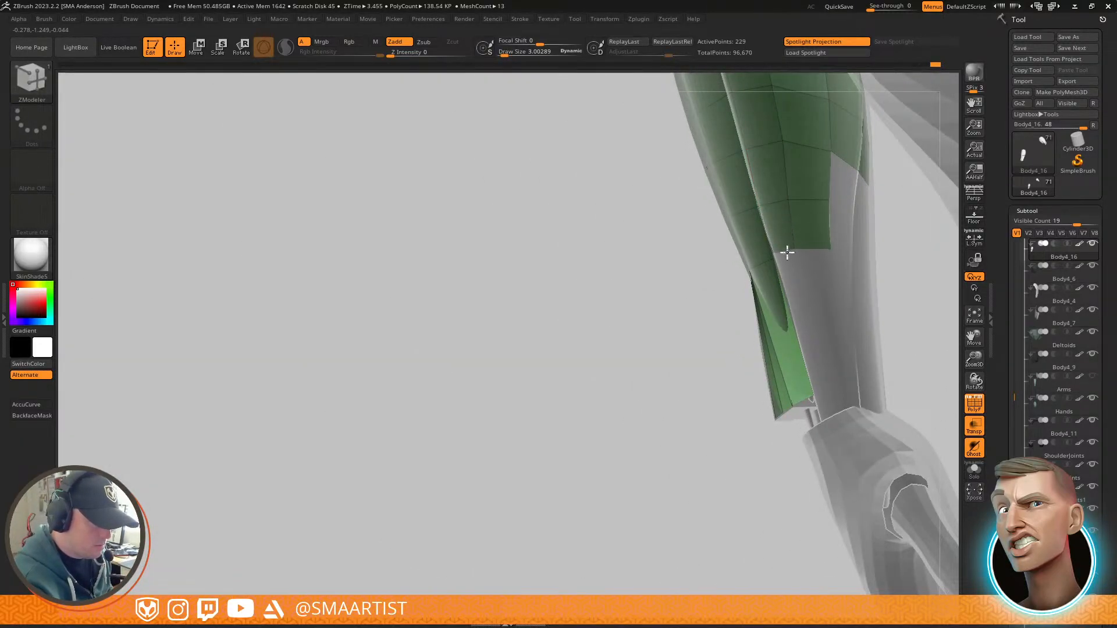
{"action": "mouse_move", "coordinate": [798, 252]}
{"action": "right_mouse_down"}
{"action": "mouse_move", "coordinate": [841, 264]}
{"action": "mouse_move", "coordinate": [801, 252]}
{"action": "right_mouse_up"}
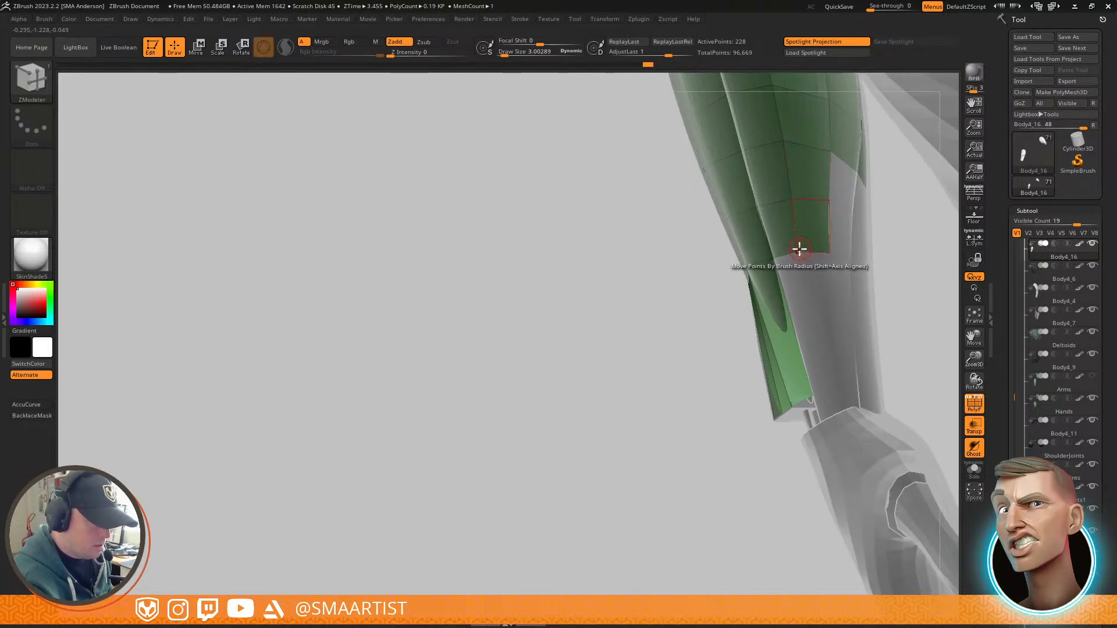
{"action": "right_click_drag", "start_coordinate": [830, 243], "coordinate": [805, 188]}
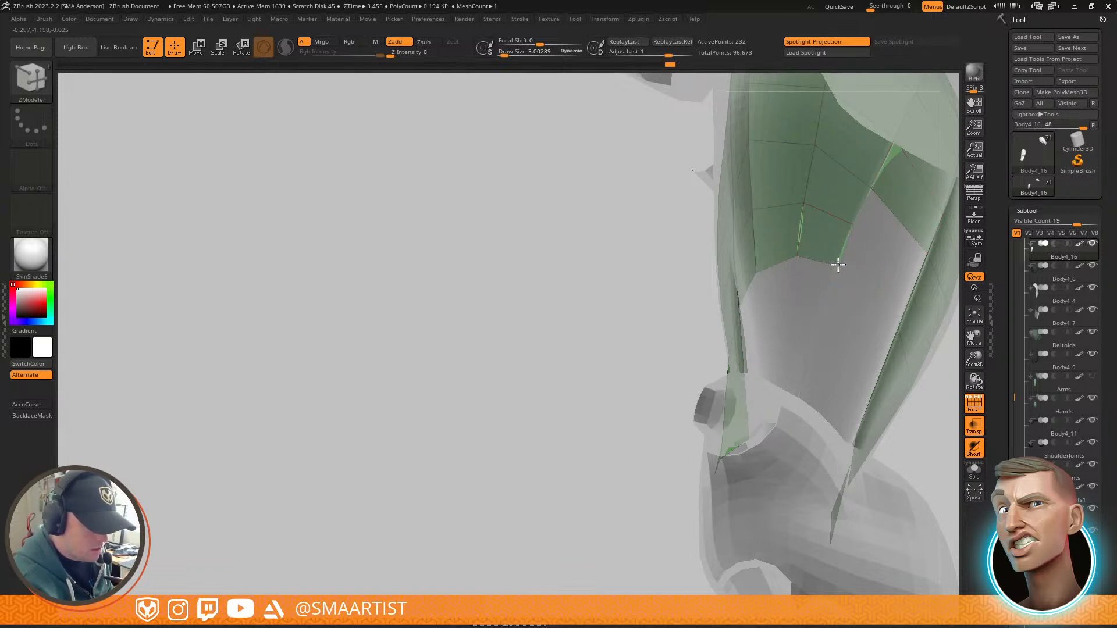
{"action": "right_click_drag", "start_coordinate": [843, 254], "coordinate": [858, 216]}
{"action": "left_click_drag", "start_coordinate": [848, 194], "coordinate": [793, 226]}
{"action": "key", "text": "ctrl+z"}
Step: Review the forearm's smoothed shape with dynamic subdivision on, and return to the unsmoothed mesh
{"action": "mouse_move", "coordinate": [880, 191]}
{"action": "right_mouse_down", "text": "alt"}
{"action": "mouse_move", "coordinate": [818, 287]}
{"action": "mouse_move", "coordinate": [815, 217]}
{"action": "mouse_move", "coordinate": [861, 205]}
{"action": "mouse_move", "coordinate": [780, 287]}
{"action": "mouse_move", "coordinate": [772, 311]}
{"action": "right_mouse_up", "text": "alt"}
{"action": "key", "text": "d"}
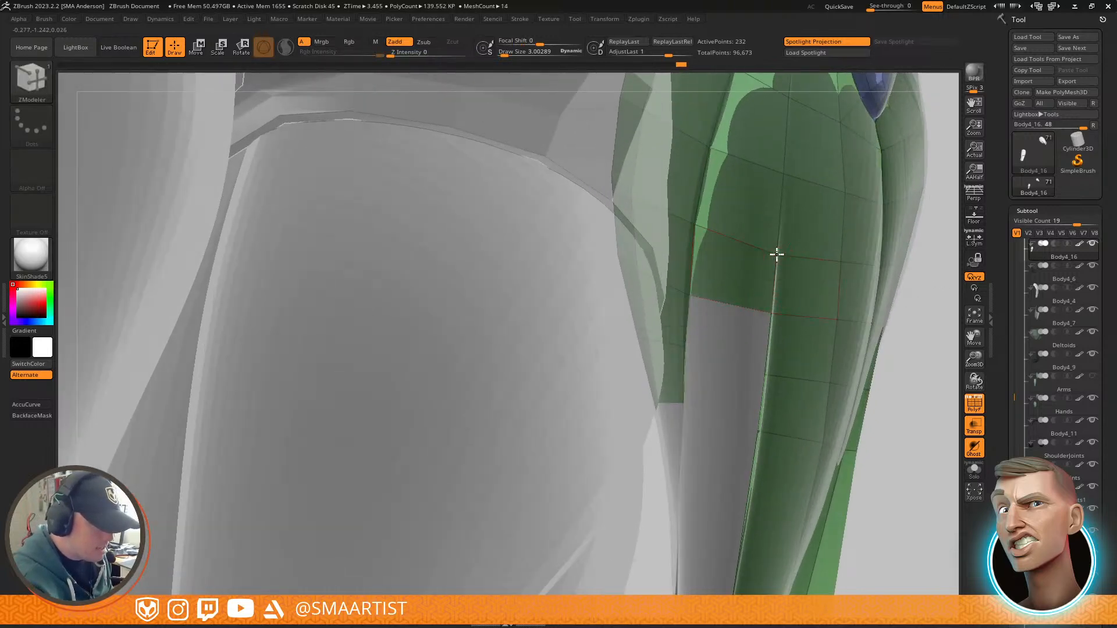
{"action": "right_click_drag", "start_coordinate": [841, 245], "coordinate": [776, 256]}
{"action": "key", "text": "shift+d"}
Step: Add polygons across the remaining gap in the lowest inner forearm row and weld their overlapping points to the adjacent columns
{"action": "left_click_drag", "start_coordinate": [767, 351], "coordinate": [692, 331]}
{"action": "right_click_drag", "start_coordinate": [688, 424], "coordinate": [703, 442]}
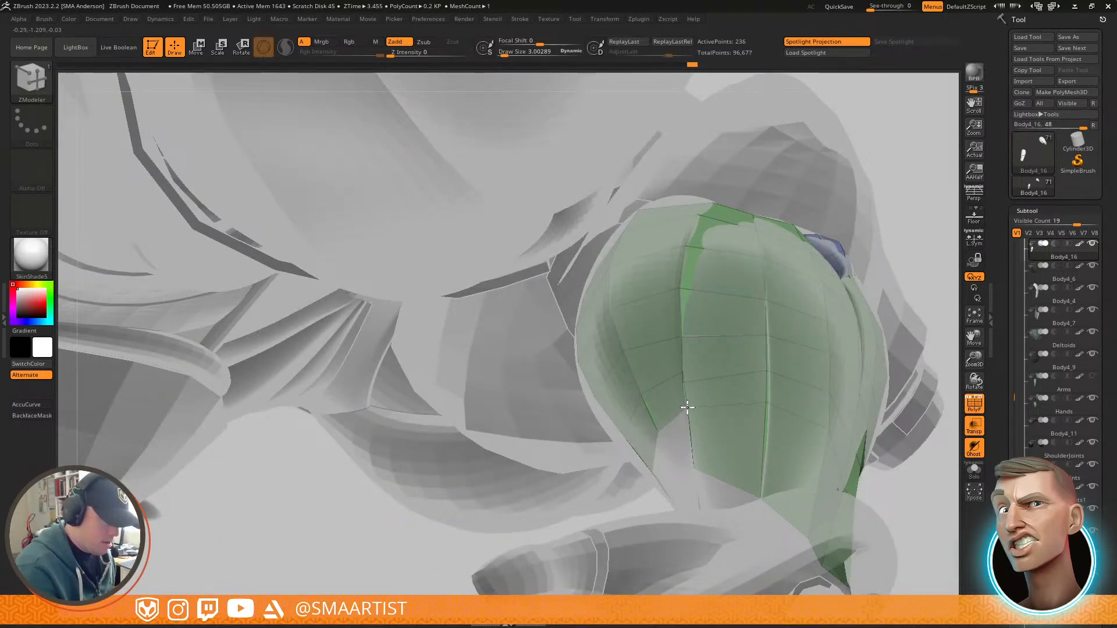
{"action": "right_click_drag", "start_coordinate": [708, 406], "coordinate": [703, 509]}
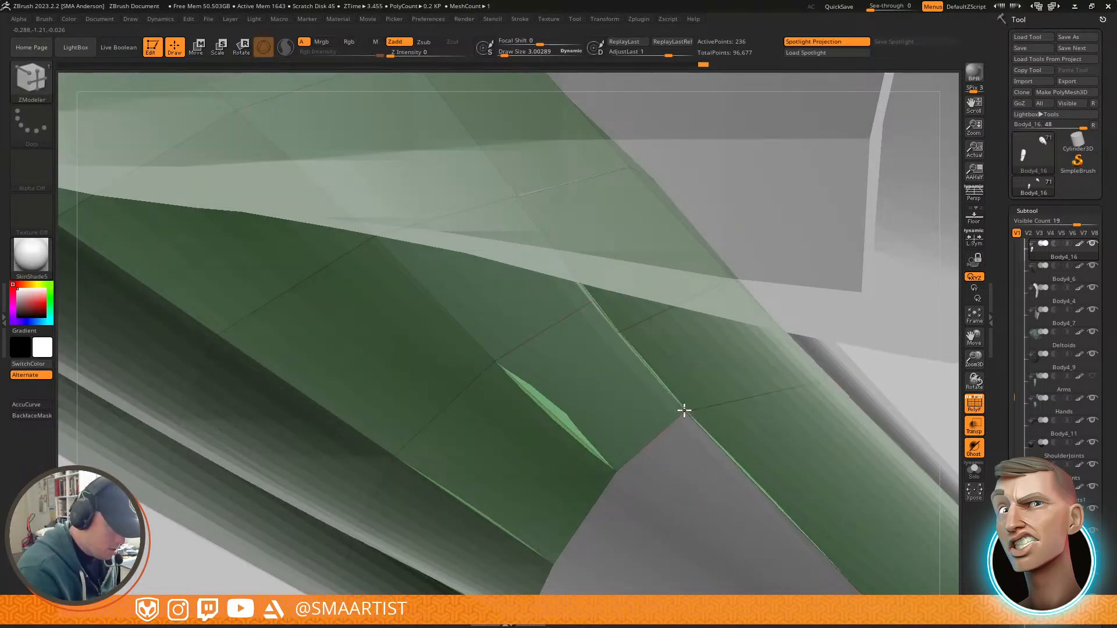
{"action": "mouse_move", "coordinate": [597, 298]}
{"action": "right_mouse_down"}
{"action": "mouse_move", "coordinate": [571, 389]}
{"action": "mouse_move", "coordinate": [651, 320]}
{"action": "mouse_move", "coordinate": [613, 301]}
{"action": "mouse_move", "coordinate": [669, 250]}
{"action": "mouse_move", "coordinate": [594, 302]}
{"action": "right_mouse_up"}
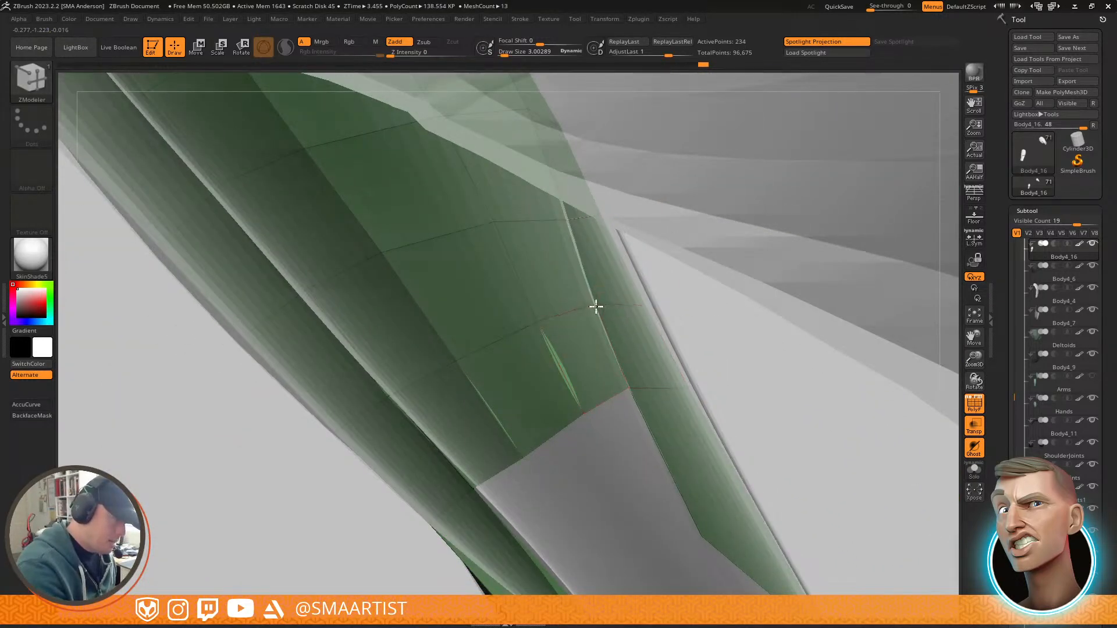
Step: Extrude two more columns of polygons down the open inner forearm to the wrist and fit their corner points
{"action": "right_click_drag", "start_coordinate": [629, 390], "coordinate": [637, 290]}
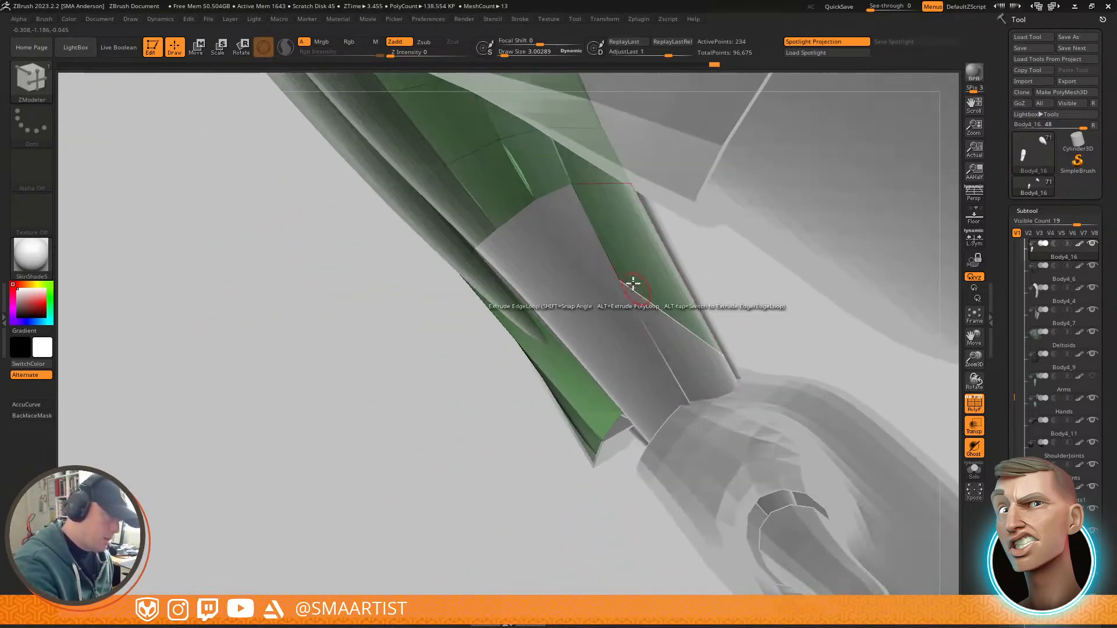
{"action": "right_click_drag", "start_coordinate": [668, 349], "coordinate": [605, 281]}
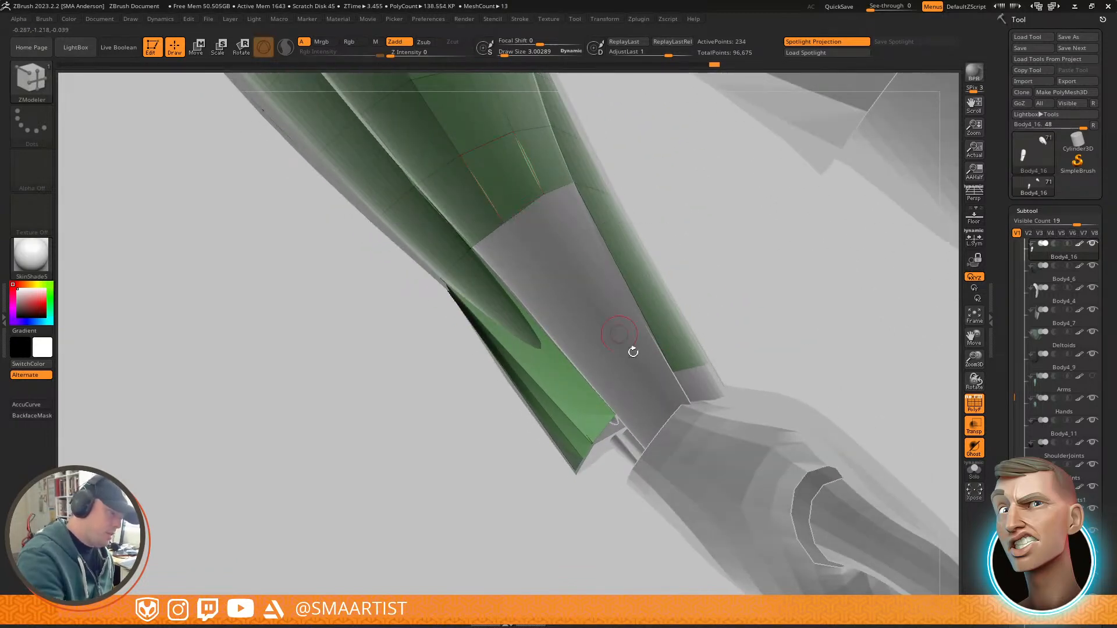
{"action": "left_click_drag", "start_coordinate": [625, 282], "coordinate": [597, 302]}
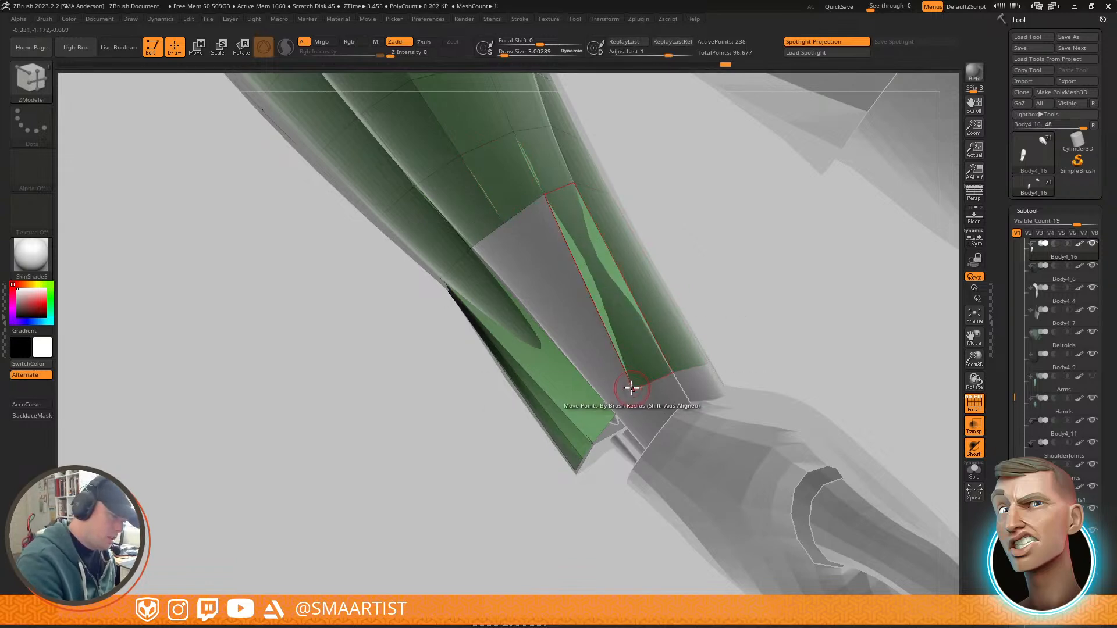
{"action": "left_click", "coordinate": [651, 382]}
{"action": "mouse_move", "coordinate": [589, 274]}
{"action": "left_mouse_down"}
{"action": "mouse_move", "coordinate": [549, 291]}
{"action": "mouse_move", "coordinate": [599, 291]}
{"action": "mouse_move", "coordinate": [578, 289]}
{"action": "left_mouse_up"}
{"action": "left_click_drag", "start_coordinate": [524, 209], "coordinate": [506, 225]}
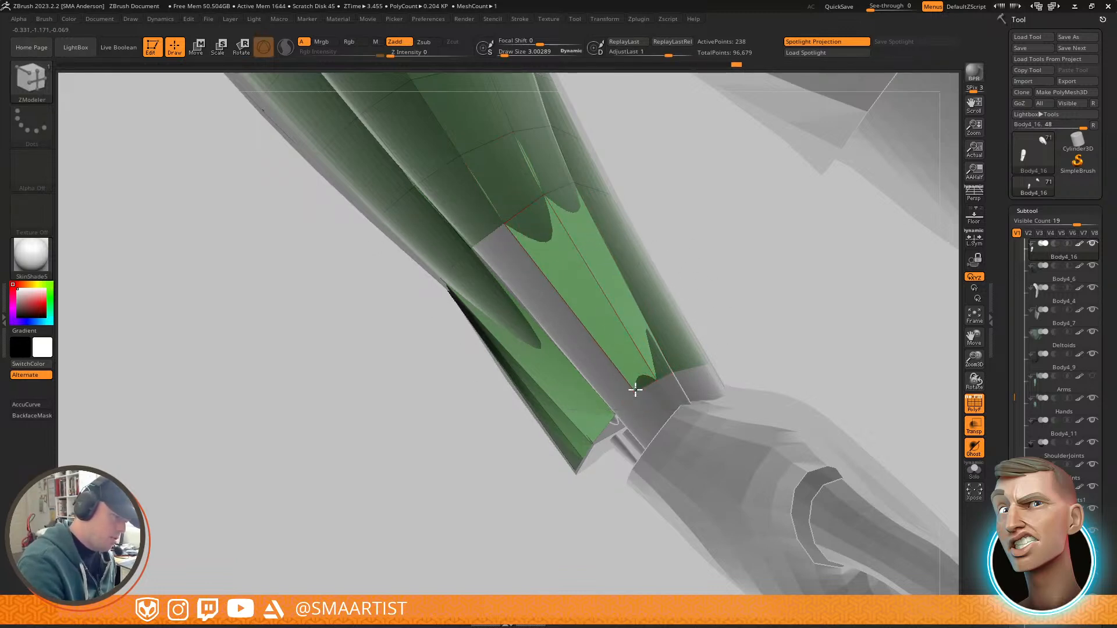
Step: Weld the loose points bordering the remaining strip and fill that last inner forearm column with a polygon
{"action": "key", "text": "d"}
{"action": "key", "text": "shift+d"}
{"action": "right_click_drag", "start_coordinate": [495, 235], "coordinate": [476, 282]}
{"action": "left_click_drag", "start_coordinate": [459, 245], "coordinate": [462, 248]}
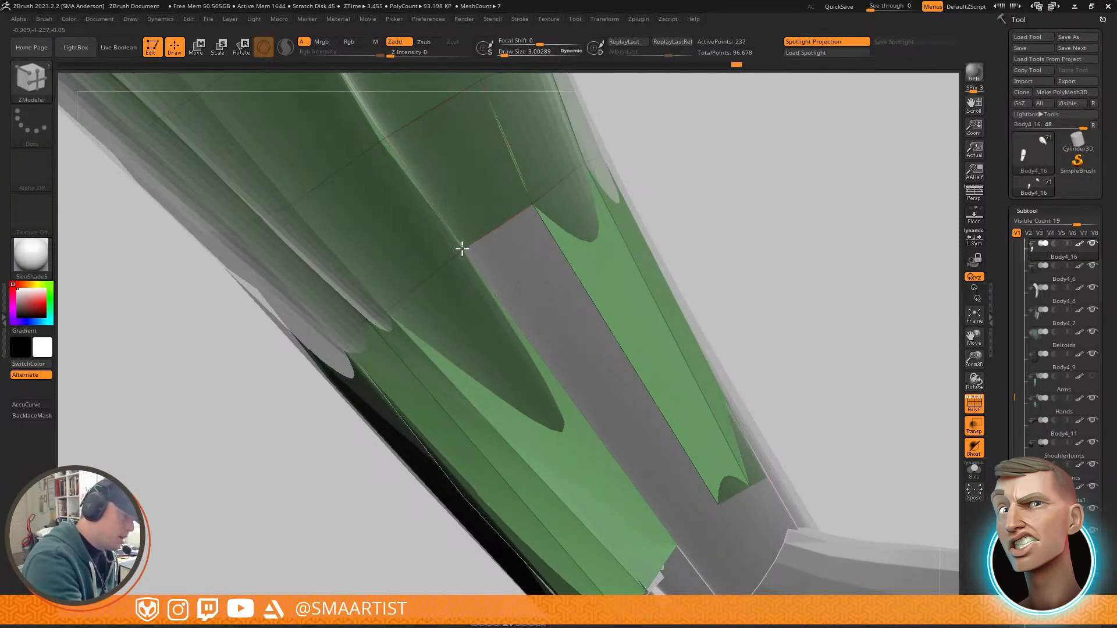
{"action": "key", "text": "d"}
{"action": "key", "text": "shift+d"}
{"action": "left_click_drag", "start_coordinate": [383, 135], "coordinate": [379, 132]}
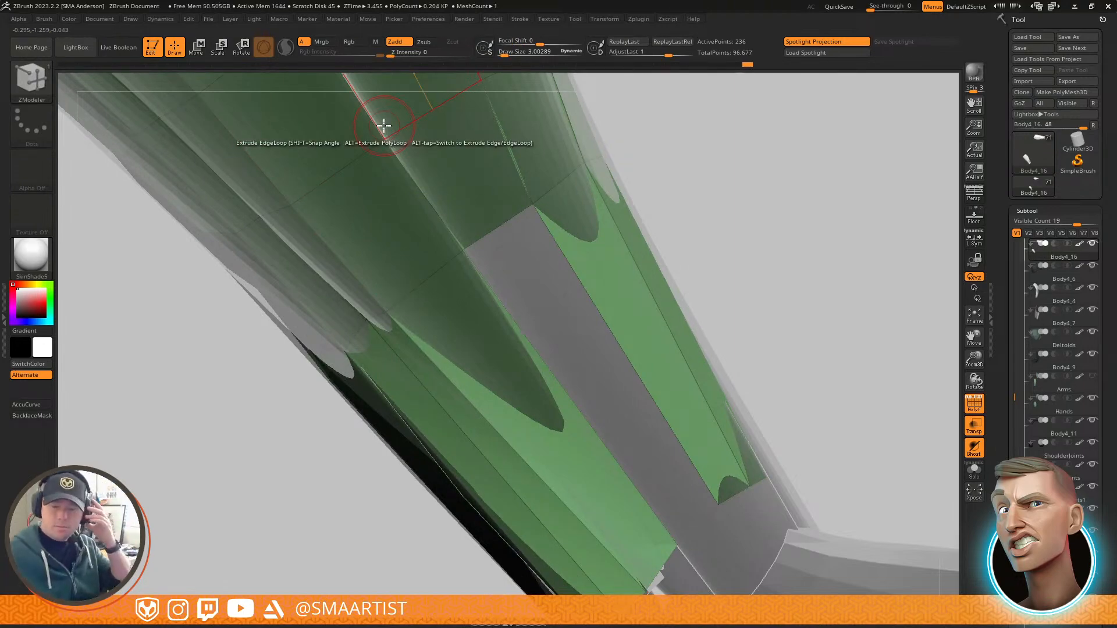
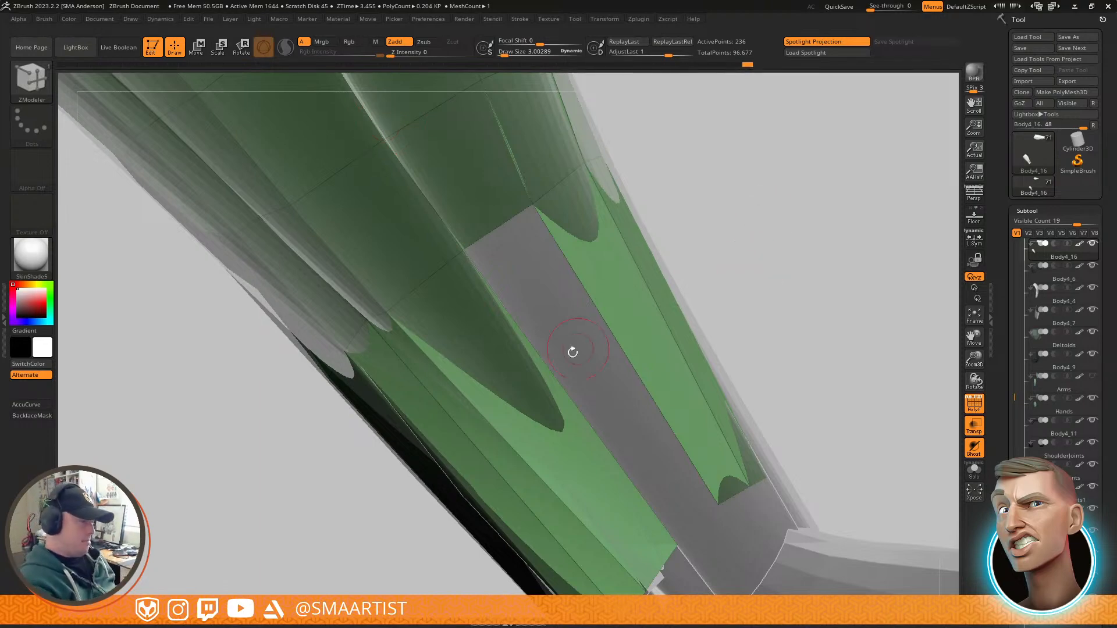
{"action": "left_click_drag", "start_coordinate": [555, 372], "coordinate": [534, 211]}
{"action": "mouse_move", "coordinate": [541, 208]}
{"action": "right_mouse_down"}
{"action": "mouse_move", "coordinate": [539, 185]}
{"action": "mouse_move", "coordinate": [552, 203]}
{"action": "mouse_move", "coordinate": [534, 206]}
{"action": "mouse_move", "coordinate": [588, 170]}
{"action": "mouse_move", "coordinate": [610, 300]}
{"action": "mouse_move", "coordinate": [590, 317]}
{"action": "mouse_move", "coordinate": [633, 317]}
{"action": "right_mouse_up"}
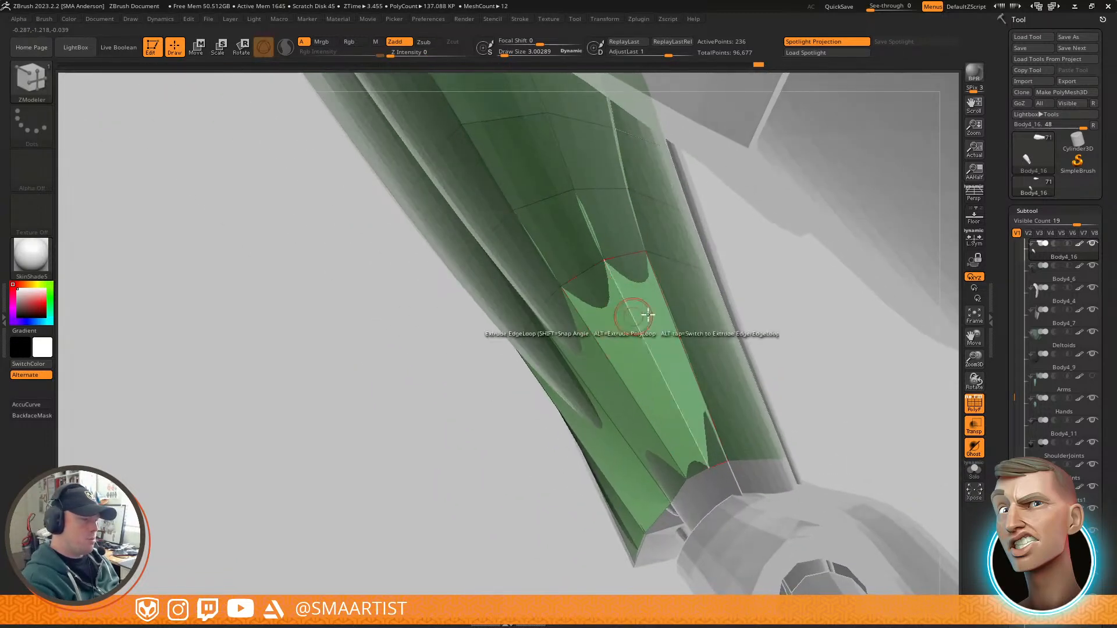
Step: Adjust the forearm piece's lower edge at the wrist using the Move brush with a draw size of about 1.5
{"action": "mouse_move", "coordinate": [699, 329]}
{"action": "right_mouse_down"}
{"action": "mouse_move", "coordinate": [716, 331]}
{"action": "mouse_move", "coordinate": [678, 320]}
{"action": "mouse_move", "coordinate": [701, 348]}
{"action": "mouse_move", "coordinate": [663, 386]}
{"action": "mouse_move", "coordinate": [669, 331]}
{"action": "mouse_move", "coordinate": [644, 374]}
{"action": "mouse_move", "coordinate": [623, 311]}
{"action": "mouse_move", "coordinate": [633, 349]}
{"action": "mouse_move", "coordinate": [631, 307]}
{"action": "mouse_move", "coordinate": [638, 332]}
{"action": "mouse_move", "coordinate": [630, 316]}
{"action": "mouse_move", "coordinate": [637, 394]}
{"action": "mouse_move", "coordinate": [653, 387]}
{"action": "mouse_move", "coordinate": [634, 320]}
{"action": "mouse_move", "coordinate": [617, 391]}
{"action": "mouse_move", "coordinate": [643, 394]}
{"action": "mouse_move", "coordinate": [589, 362]}
{"action": "right_mouse_up"}
{"action": "key", "text": "b"}
{"action": "key", "text": "m"}
{"action": "key", "text": "v"}
{"action": "key", "text": "s"}
{"action": "left_click_drag", "start_coordinate": [583, 386], "coordinate": [581, 385]}
{"action": "mouse_move", "coordinate": [580, 387]}
{"action": "right_mouse_down"}
{"action": "mouse_move", "coordinate": [622, 380]}
{"action": "mouse_move", "coordinate": [573, 391]}
{"action": "mouse_move", "coordinate": [580, 359]}
{"action": "mouse_move", "coordinate": [642, 450]}
{"action": "mouse_move", "coordinate": [629, 379]}
{"action": "mouse_move", "coordinate": [638, 387]}
{"action": "right_mouse_up"}
{"action": "right_click_drag", "start_coordinate": [705, 384], "coordinate": [650, 394]}
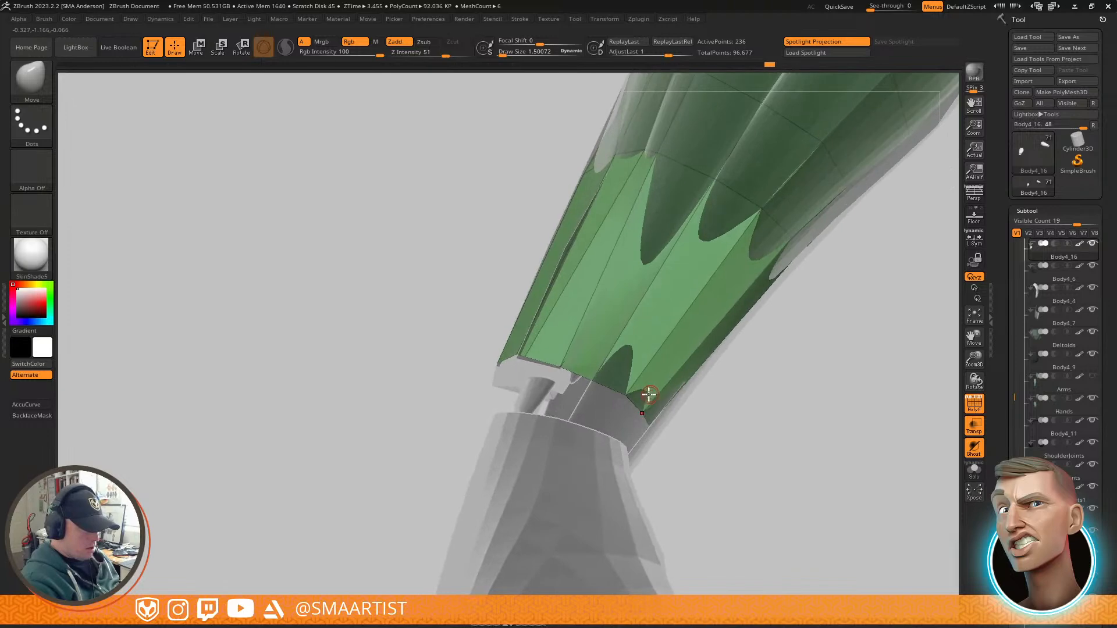
Step: Reposition a point on the forearm's wrist edge with the ZModeler Slide point action
{"action": "key", "text": "b"}
{"action": "key", "text": "z"}
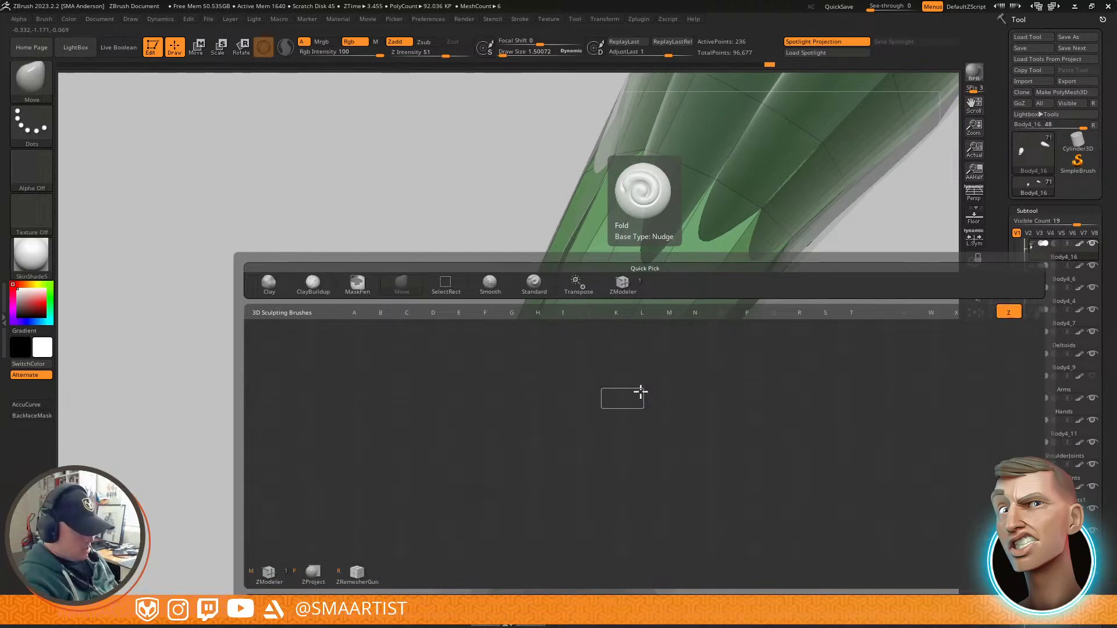
{"action": "key", "text": "m"}
{"action": "key", "text": "space"}
{"action": "left_click", "coordinate": [632, 378]}
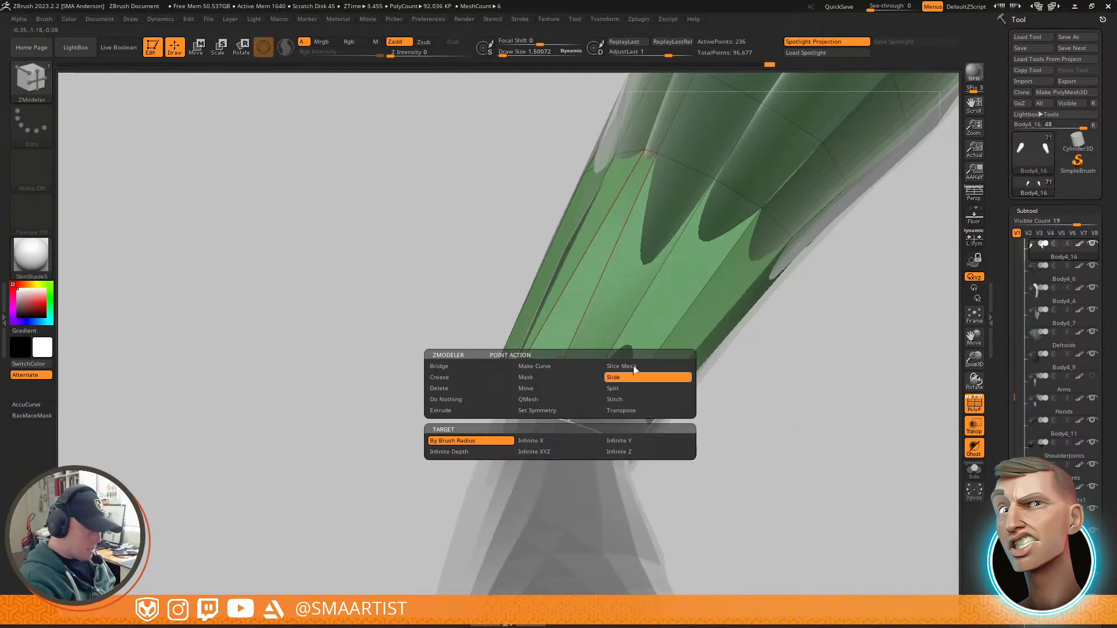
{"action": "mouse_move", "coordinate": [584, 361]}
{"action": "right_mouse_down"}
{"action": "mouse_move", "coordinate": [574, 334]}
{"action": "mouse_move", "coordinate": [566, 363]}
{"action": "right_mouse_up"}
{"action": "mouse_move", "coordinate": [561, 368]}
{"action": "left_mouse_down"}
{"action": "mouse_move", "coordinate": [585, 380]}
{"action": "mouse_move", "coordinate": [549, 367]}
{"action": "mouse_move", "coordinate": [566, 374]}
{"action": "left_mouse_up"}
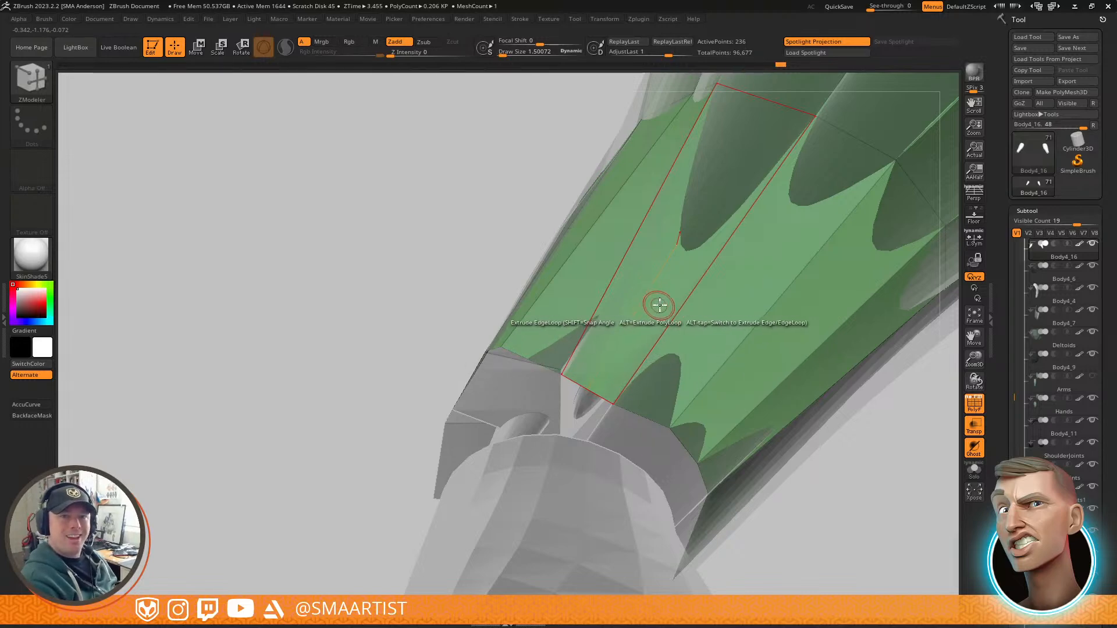
Step: Review both forearm pieces against the hands and body, comparing the views with transparency and ghosting on and off
{"action": "key", "text": "ctrl"}
{"action": "key", "text": "ctrl+t"}
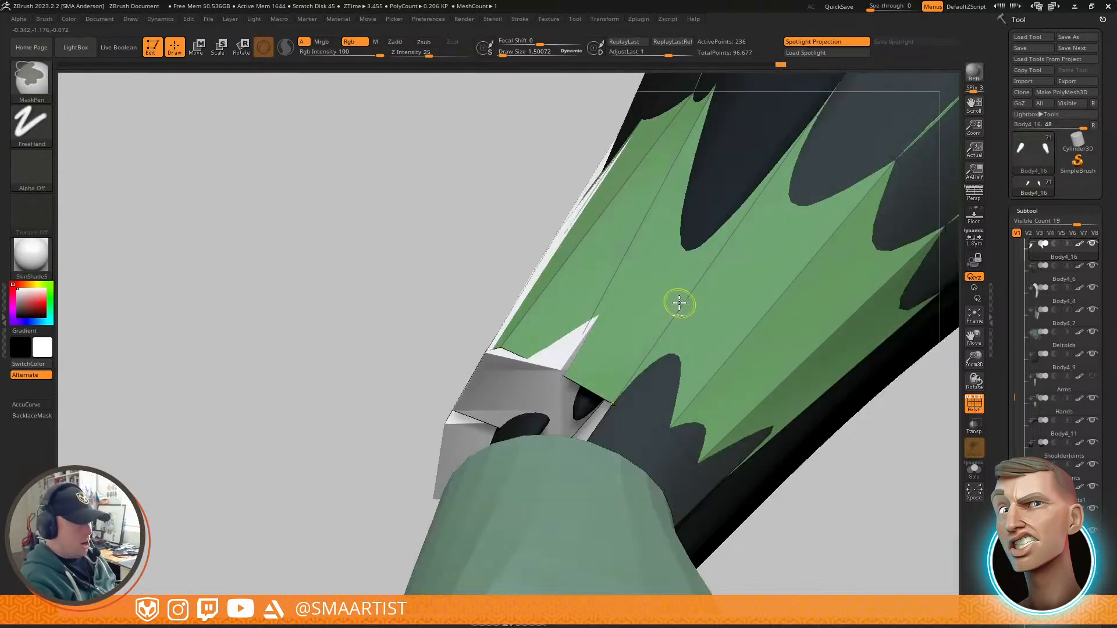
{"action": "right_click_drag", "start_coordinate": [693, 335], "coordinate": [693, 359], "text": "ctrl"}
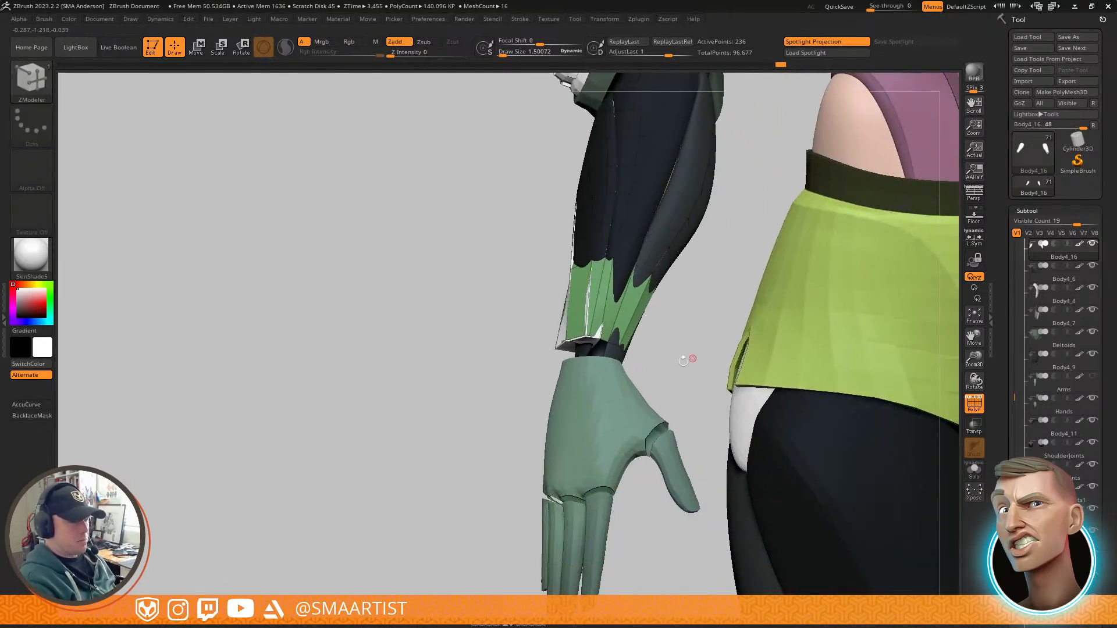
{"action": "left_click", "coordinate": [981, 427]}
{"action": "right_click_drag", "start_coordinate": [648, 390], "coordinate": [653, 334]}
{"action": "right_click_drag", "start_coordinate": [750, 313], "coordinate": [667, 448], "text": "alt"}
{"action": "right_click_drag", "start_coordinate": [667, 448], "coordinate": [718, 378]}
{"action": "right_click_drag", "start_coordinate": [773, 442], "coordinate": [651, 307], "text": "alt"}
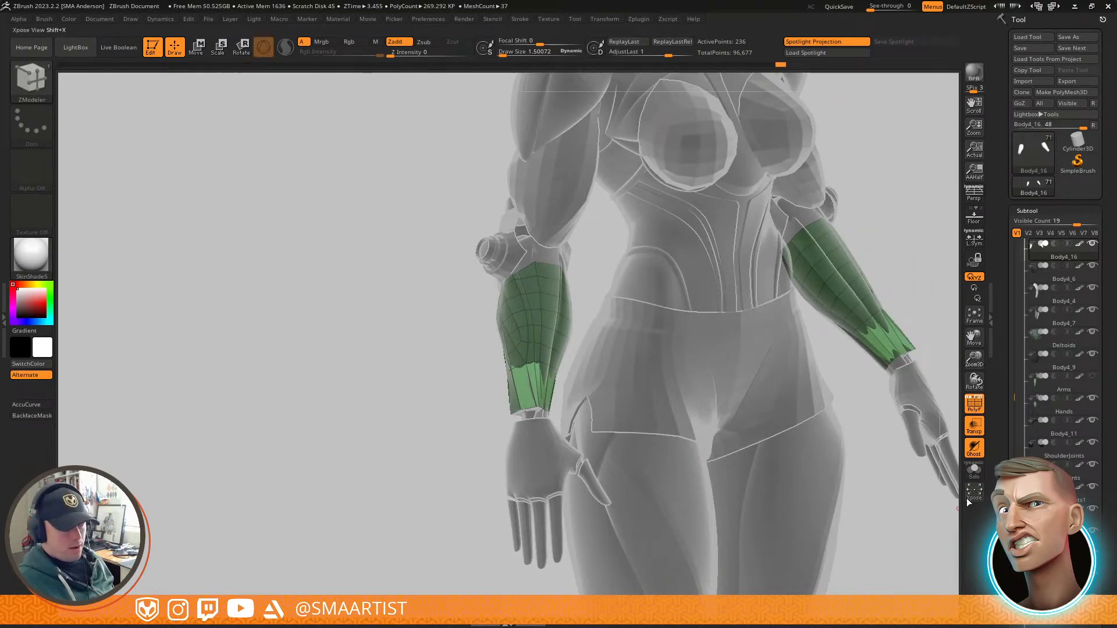
{"action": "left_click", "coordinate": [976, 450]}
{"action": "right_click_drag", "start_coordinate": [793, 404], "coordinate": [636, 316]}
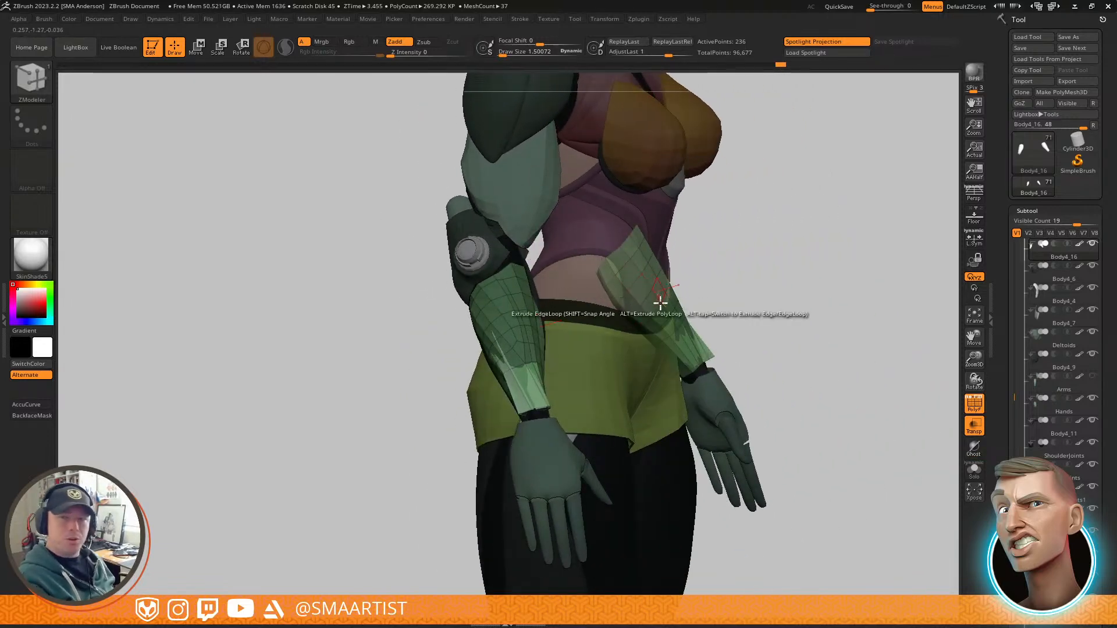
{"action": "left_click", "coordinate": [982, 453]}
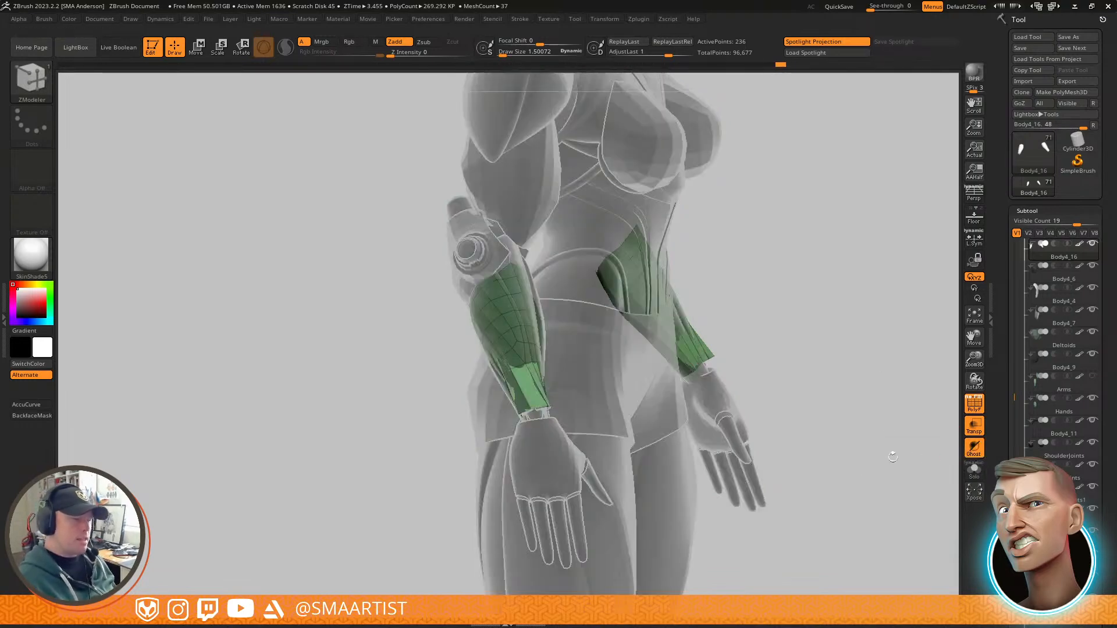
Step: Close the forearm piece's open upper end at the elbow with the Close edge action set to Convex Hole
{"action": "left_click_drag", "start_coordinate": [686, 292], "coordinate": [647, 365]}
{"action": "mouse_move", "coordinate": [647, 365]}
{"action": "right_mouse_down"}
{"action": "mouse_move", "coordinate": [631, 343]}
{"action": "mouse_move", "coordinate": [628, 391]}
{"action": "mouse_move", "coordinate": [635, 364]}
{"action": "mouse_move", "coordinate": [696, 368]}
{"action": "mouse_move", "coordinate": [653, 364]}
{"action": "right_mouse_up"}
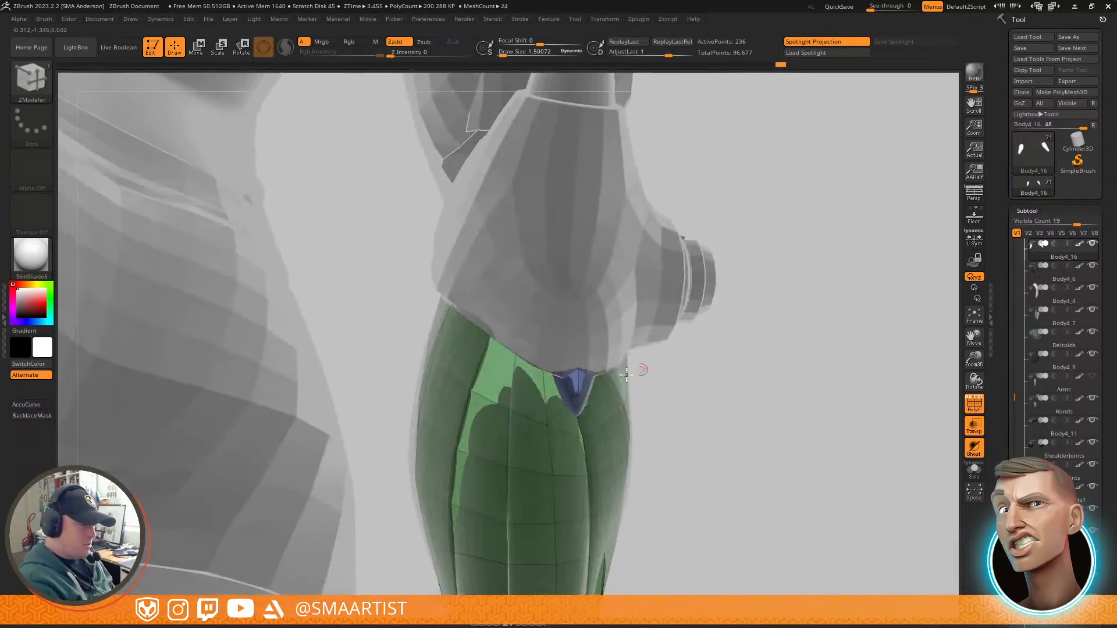
{"action": "key", "text": "space"}
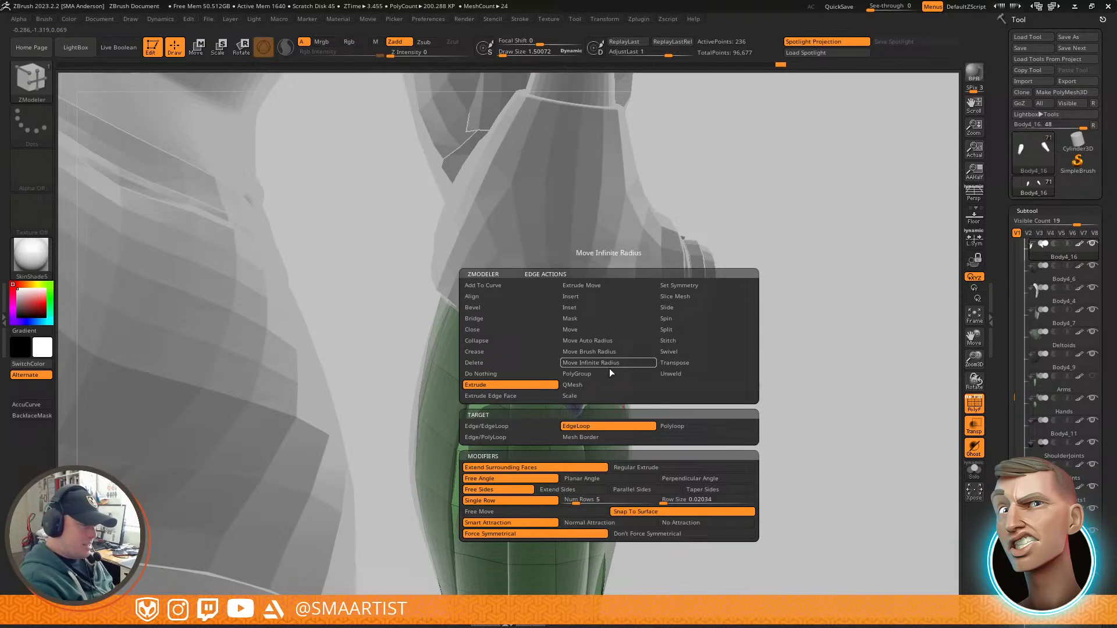
{"action": "left_click", "coordinate": [516, 320]}
{"action": "left_click", "coordinate": [521, 330]}
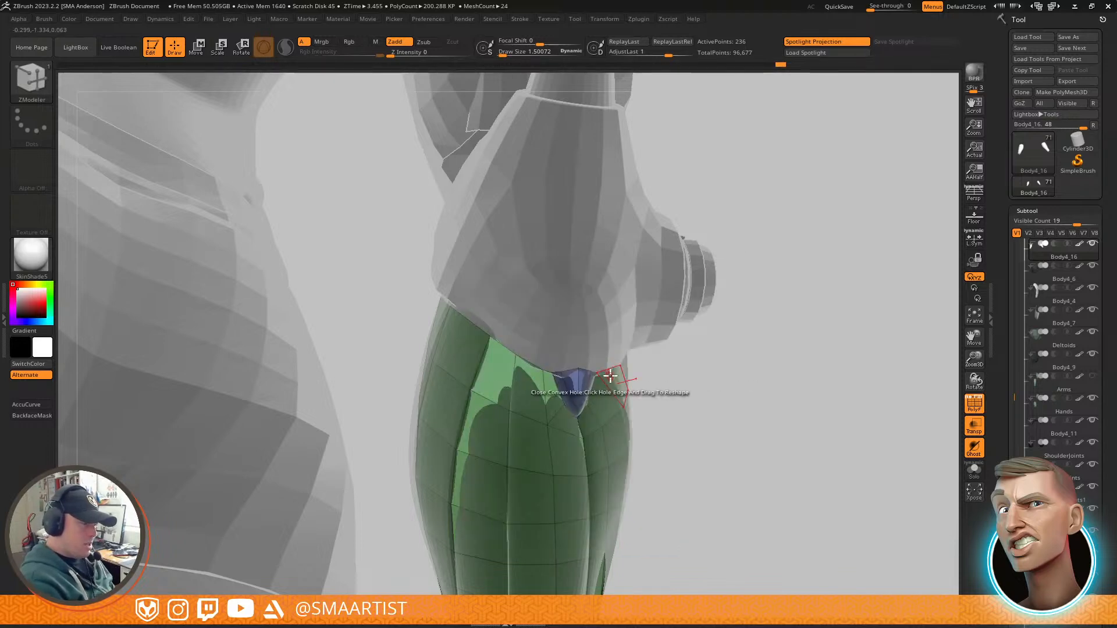
{"action": "left_click", "coordinate": [609, 369]}
{"action": "left_click_drag", "start_coordinate": [673, 328], "coordinate": [644, 359]}
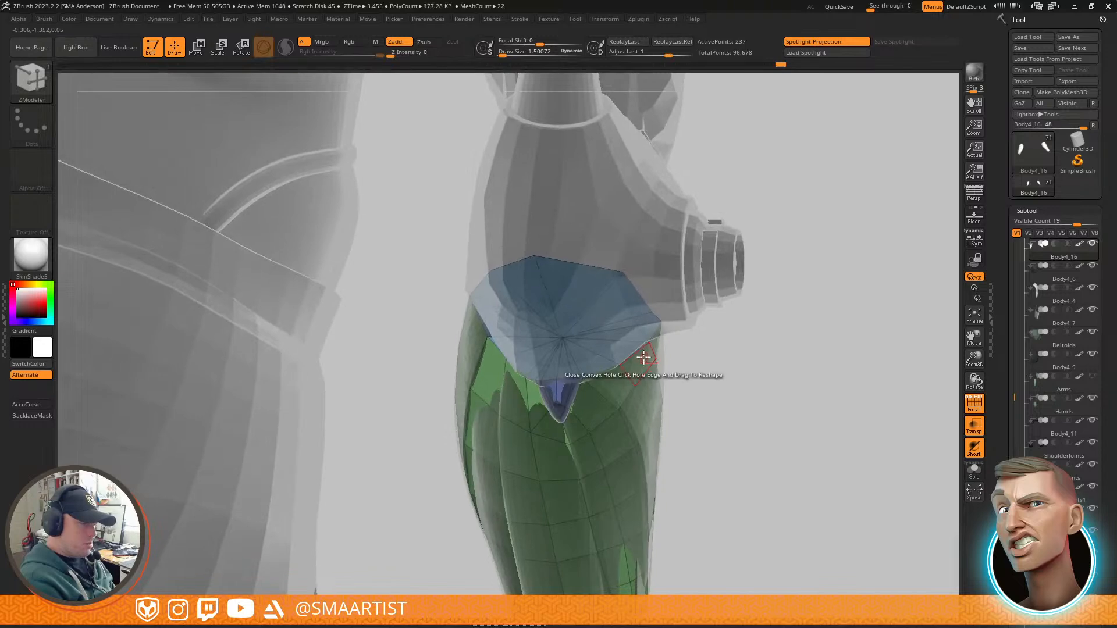
Step: Extrude the new elbow cap upward by one row of polygons
{"action": "key", "text": "w"}
{"action": "left_click", "coordinate": [562, 339]}
{"action": "left_click_drag", "start_coordinate": [719, 325], "coordinate": [608, 275]}
{"action": "key", "text": "q"}
{"action": "left_click_drag", "start_coordinate": [752, 269], "coordinate": [701, 281]}
Step: Isolate the forearm piece and even out the extruded rim beneath the cap with the Move brush at about size 17
{"action": "key", "text": "b"}
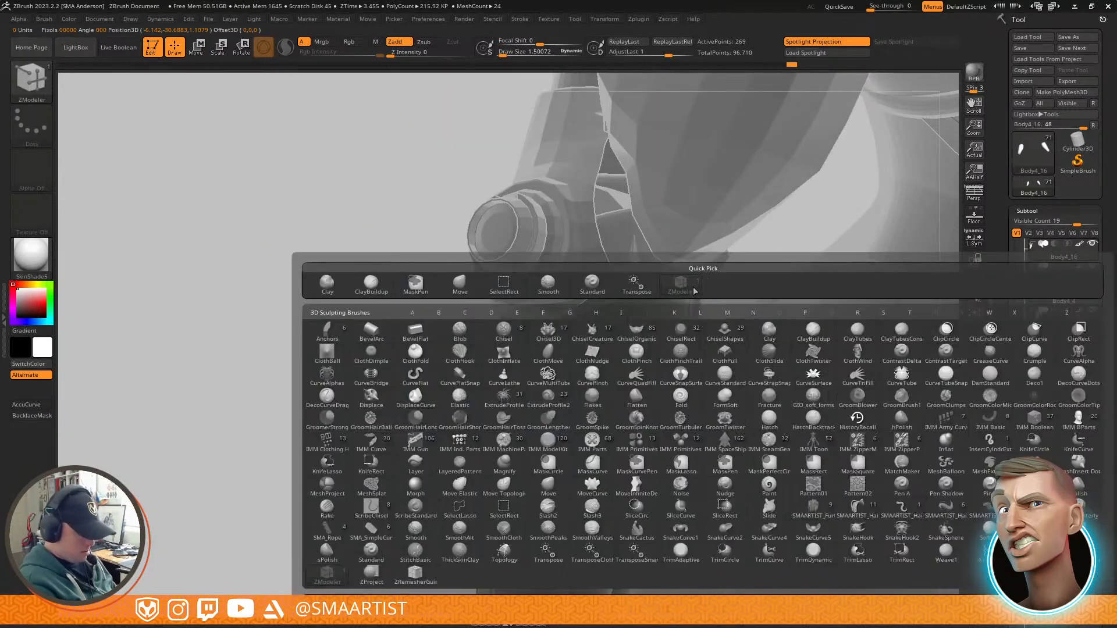
{"action": "key", "text": "m"}
{"action": "key", "text": "v"}
{"action": "right_click_drag", "start_coordinate": [617, 337], "coordinate": [564, 401]}
{"action": "mouse_move", "coordinate": [523, 330]}
{"action": "right_mouse_down"}
{"action": "mouse_move", "coordinate": [539, 332]}
{"action": "mouse_move", "coordinate": [550, 357]}
{"action": "right_mouse_up"}
{"action": "key", "text": "ctrl+shift+s"}
{"action": "key", "text": "s"}
{"action": "left_click_drag", "start_coordinate": [504, 321], "coordinate": [511, 315]}
{"action": "right_click_drag", "start_coordinate": [700, 326], "coordinate": [737, 322]}
{"action": "key", "text": "s"}
{"action": "left_click_drag", "start_coordinate": [653, 349], "coordinate": [644, 339]}
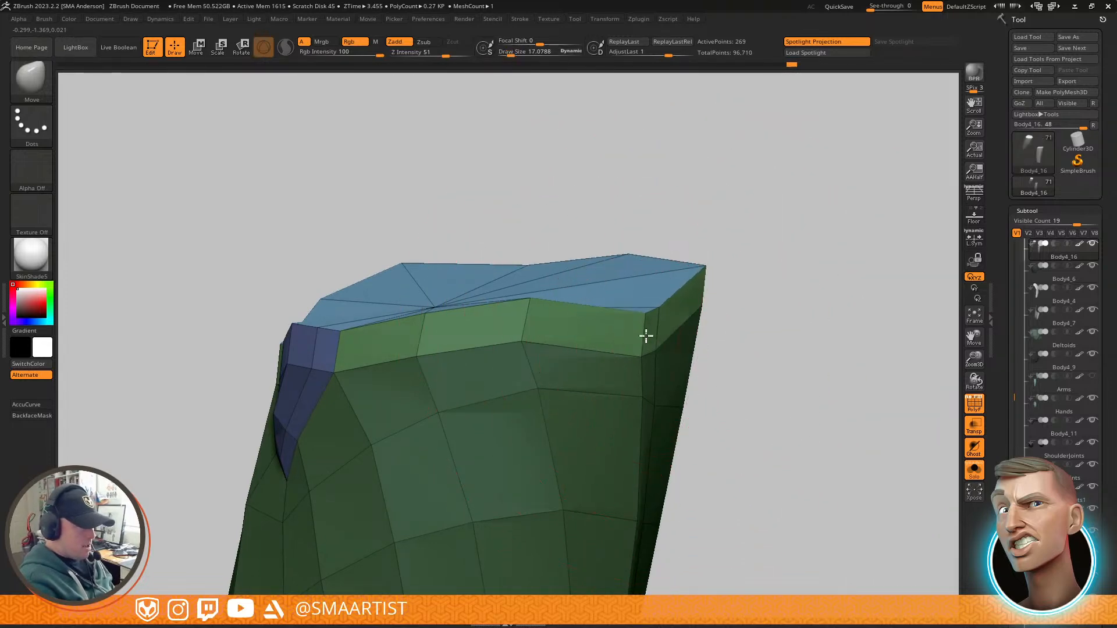
{"action": "right_click_drag", "start_coordinate": [656, 309], "coordinate": [657, 317]}
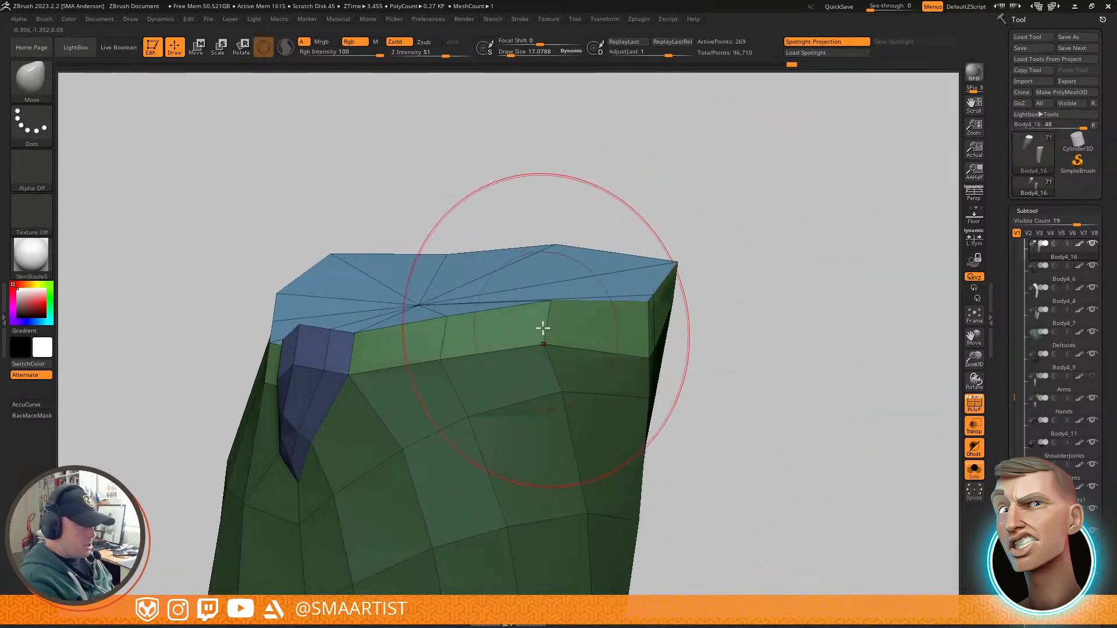
Step: Reshape the cap's rim around the blue wedge, varying the Move brush size between about 6.5 and 19
{"action": "mouse_move", "coordinate": [576, 309]}
{"action": "right_mouse_down"}
{"action": "mouse_move", "coordinate": [581, 339]}
{"action": "mouse_move", "coordinate": [555, 361]}
{"action": "mouse_move", "coordinate": [516, 351]}
{"action": "mouse_move", "coordinate": [469, 364]}
{"action": "mouse_move", "coordinate": [444, 352]}
{"action": "mouse_move", "coordinate": [570, 319]}
{"action": "mouse_move", "coordinate": [616, 381]}
{"action": "mouse_move", "coordinate": [601, 342]}
{"action": "mouse_move", "coordinate": [554, 355]}
{"action": "right_mouse_up"}
{"action": "key", "text": "s"}
{"action": "left_click_drag", "start_coordinate": [576, 352], "coordinate": [571, 353]}
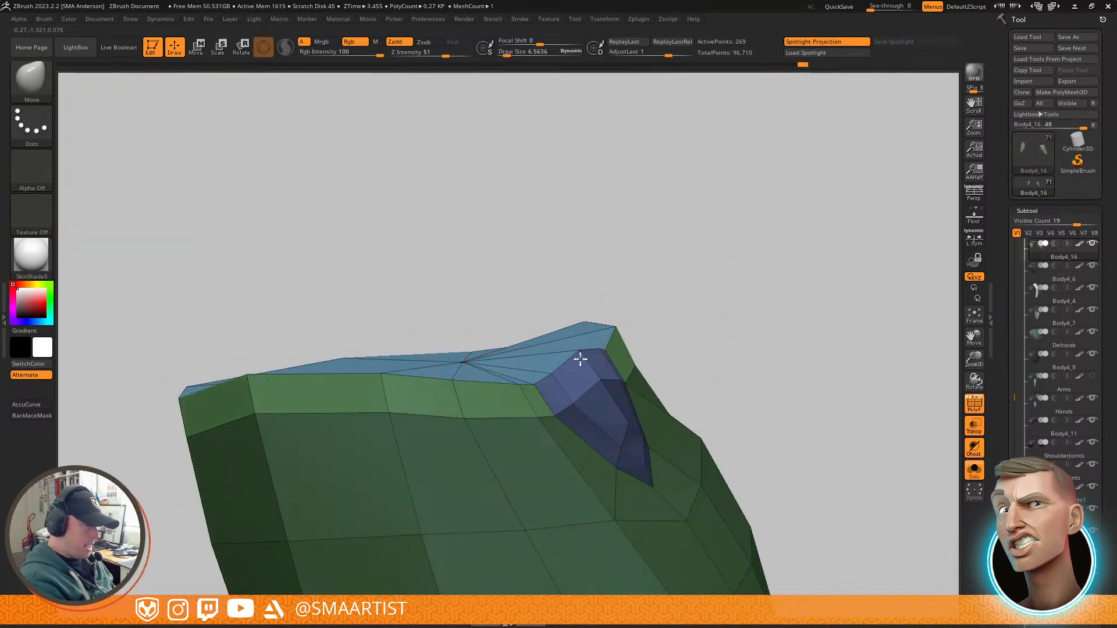
{"action": "mouse_move", "coordinate": [620, 348]}
{"action": "right_mouse_down"}
{"action": "mouse_move", "coordinate": [611, 394]}
{"action": "mouse_move", "coordinate": [559, 369]}
{"action": "right_mouse_up"}
{"action": "key", "text": "s"}
{"action": "mouse_move", "coordinate": [558, 369]}
{"action": "left_mouse_down"}
{"action": "mouse_move", "coordinate": [573, 373]}
{"action": "mouse_move", "coordinate": [546, 349]}
{"action": "left_mouse_up"}
{"action": "mouse_move", "coordinate": [476, 400]}
{"action": "right_mouse_down"}
{"action": "mouse_move", "coordinate": [673, 337]}
{"action": "mouse_move", "coordinate": [681, 366]}
{"action": "mouse_move", "coordinate": [635, 349]}
{"action": "right_mouse_up"}
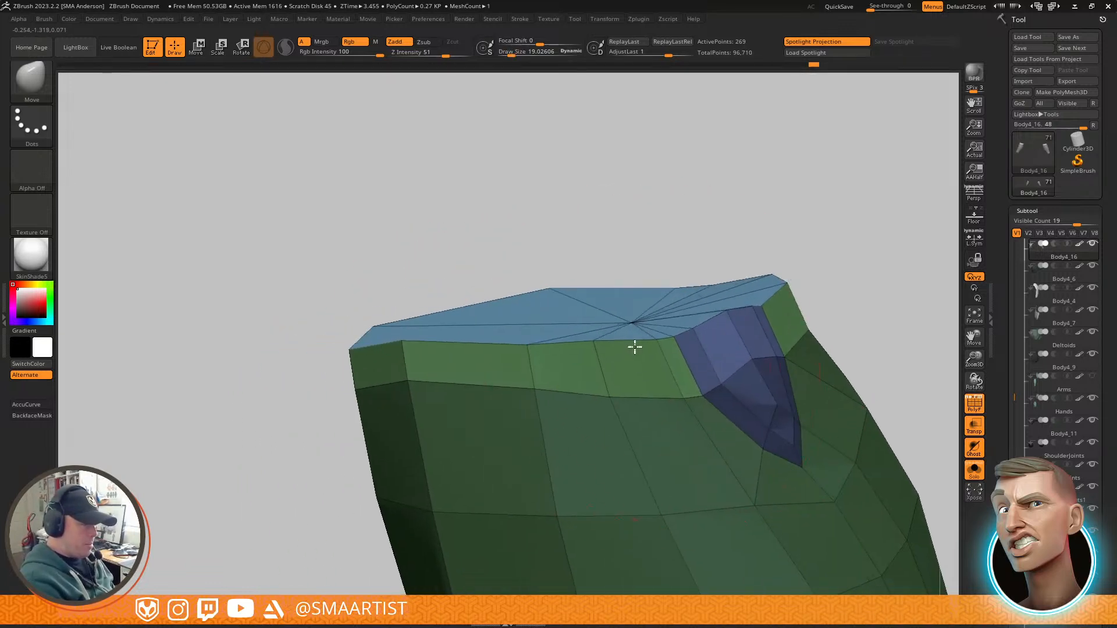
{"action": "mouse_move", "coordinate": [556, 362]}
{"action": "right_mouse_down"}
{"action": "mouse_move", "coordinate": [606, 347]}
{"action": "mouse_move", "coordinate": [716, 360]}
{"action": "mouse_move", "coordinate": [523, 369]}
{"action": "mouse_move", "coordinate": [606, 370]}
{"action": "mouse_move", "coordinate": [540, 359]}
{"action": "right_mouse_up"}
{"action": "mouse_move", "coordinate": [607, 322]}
{"action": "right_mouse_down"}
{"action": "mouse_move", "coordinate": [644, 321]}
{"action": "mouse_move", "coordinate": [611, 333]}
{"action": "right_mouse_up"}
{"action": "mouse_move", "coordinate": [589, 332]}
{"action": "right_mouse_down"}
{"action": "mouse_move", "coordinate": [668, 357]}
{"action": "mouse_move", "coordinate": [670, 326]}
{"action": "mouse_move", "coordinate": [671, 337]}
{"action": "mouse_move", "coordinate": [644, 292]}
{"action": "mouse_move", "coordinate": [696, 290]}
{"action": "mouse_move", "coordinate": [716, 304]}
{"action": "mouse_move", "coordinate": [705, 344]}
{"action": "right_mouse_up"}
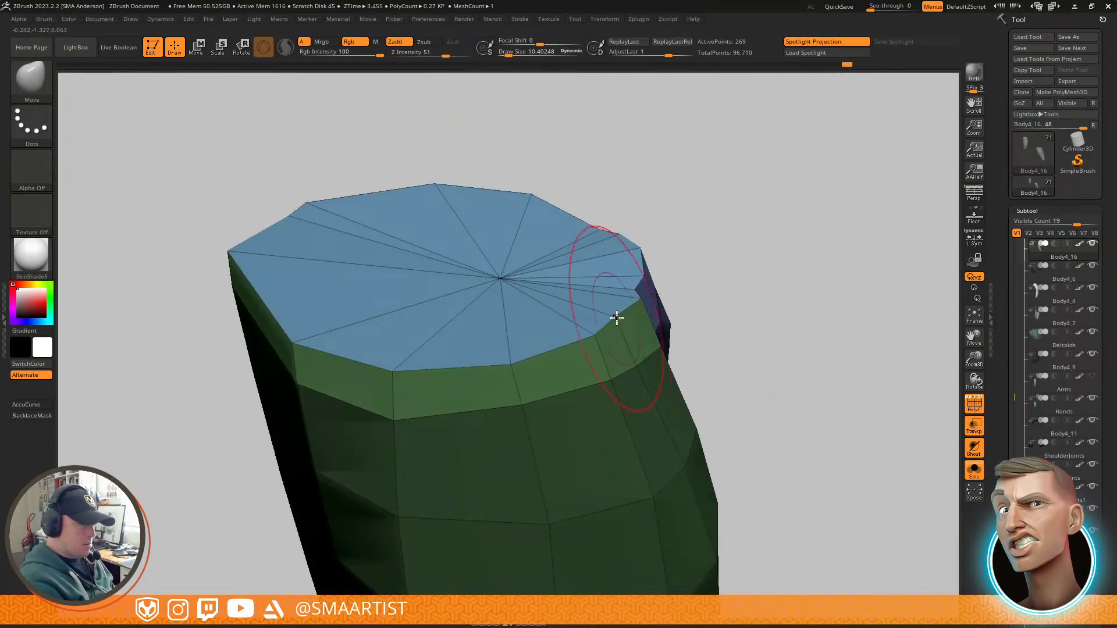
Step: Refine the cap's outer rim points with a smaller Move brush, about size 3.7
{"action": "right_click_drag", "start_coordinate": [644, 294], "coordinate": [655, 355]}
{"action": "key", "text": "s"}
{"action": "left_click_drag", "start_coordinate": [650, 354], "coordinate": [640, 355]}
{"action": "right_click_drag", "start_coordinate": [645, 371], "coordinate": [691, 319]}
{"action": "right_click_drag", "start_coordinate": [690, 319], "coordinate": [676, 269], "text": "ctrl"}
Step: Show the other body parts again, pull the cap up into the elbow with a size 36 Move brush, and save
{"action": "key", "text": "alt+s"}
{"action": "mouse_move", "coordinate": [758, 357]}
{"action": "right_mouse_down"}
{"action": "mouse_move", "coordinate": [773, 381]}
{"action": "mouse_move", "coordinate": [728, 249]}
{"action": "mouse_move", "coordinate": [728, 291]}
{"action": "mouse_move", "coordinate": [706, 252]}
{"action": "mouse_move", "coordinate": [714, 262]}
{"action": "mouse_move", "coordinate": [694, 300]}
{"action": "right_mouse_up"}
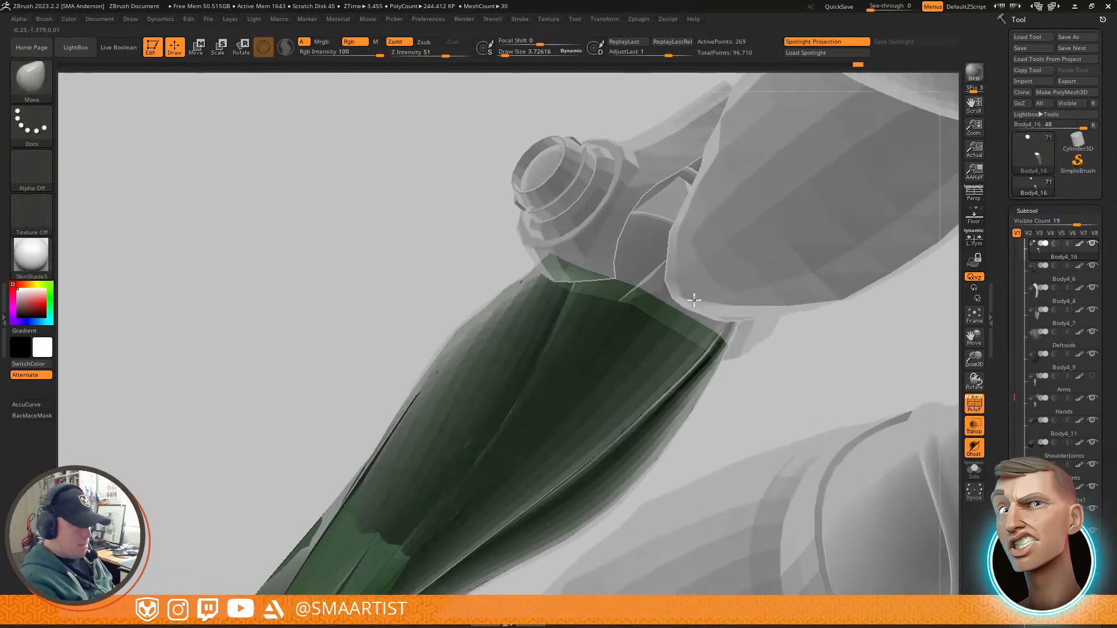
{"action": "key", "text": "s"}
{"action": "mouse_move", "coordinate": [640, 295]}
{"action": "left_mouse_down"}
{"action": "mouse_move", "coordinate": [707, 295]}
{"action": "mouse_move", "coordinate": [682, 244]}
{"action": "left_mouse_up"}
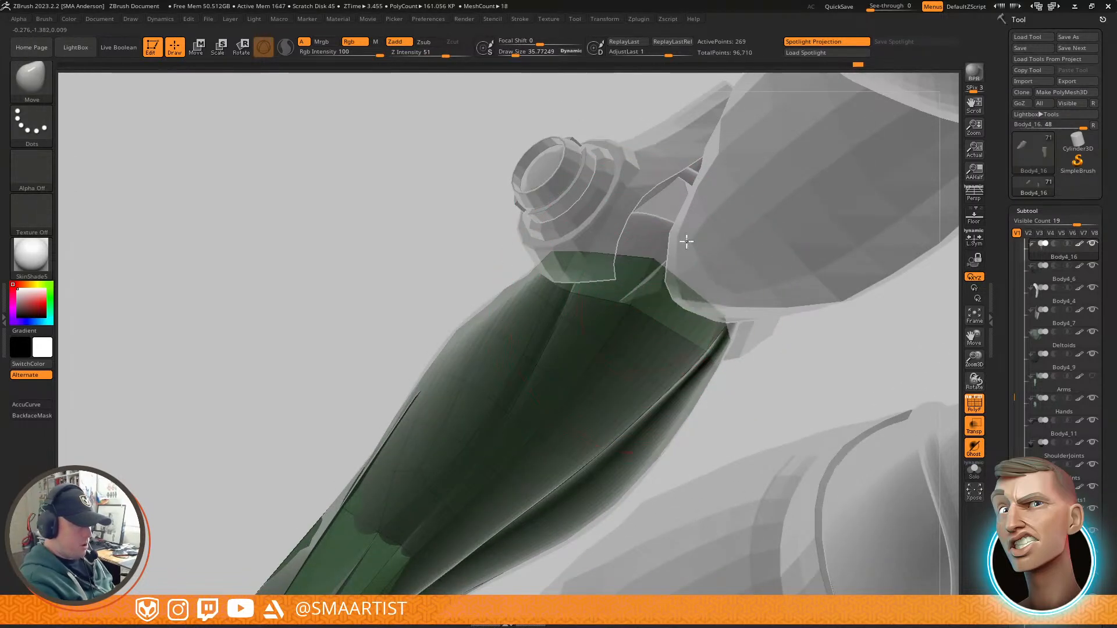
{"action": "mouse_move", "coordinate": [692, 242]}
{"action": "right_mouse_down"}
{"action": "mouse_move", "coordinate": [722, 272]}
{"action": "mouse_move", "coordinate": [706, 284]}
{"action": "mouse_move", "coordinate": [721, 285]}
{"action": "mouse_move", "coordinate": [696, 262]}
{"action": "mouse_move", "coordinate": [720, 274]}
{"action": "right_mouse_up"}
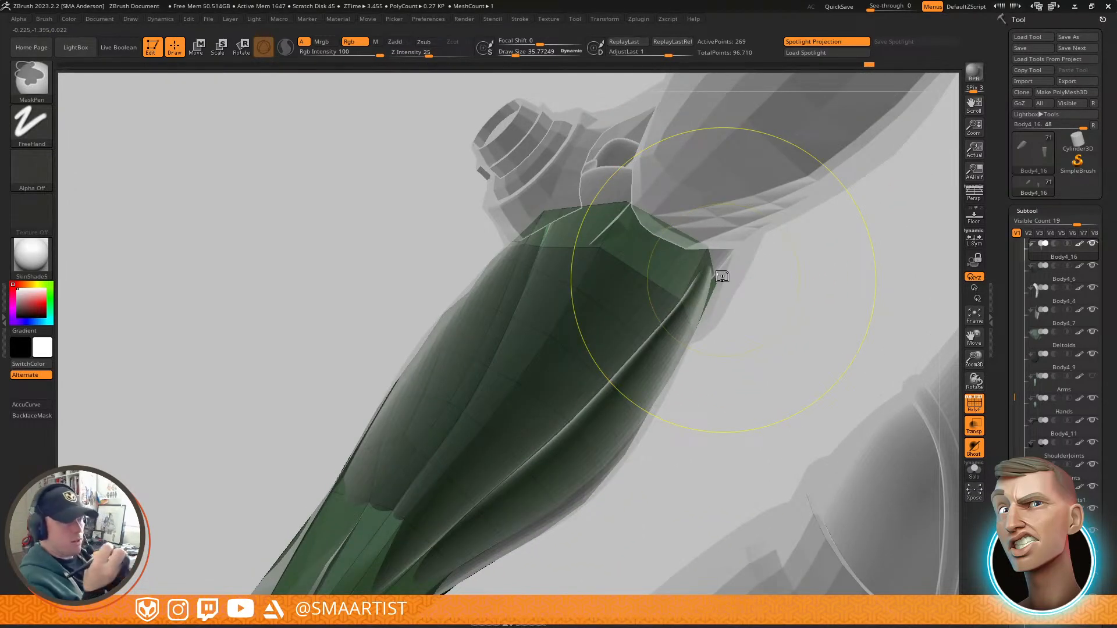
{"action": "key", "text": "ctrl+s"}
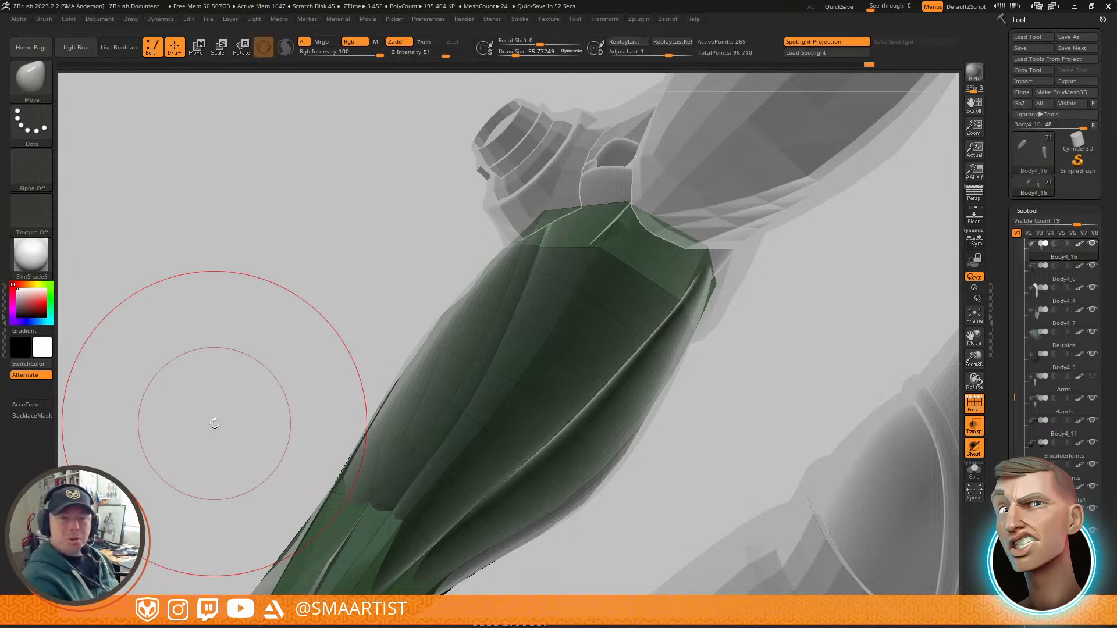
Step: Adjust the rim points above the blue wedge at the back of the elbow with a Move brush of about size 5.5
{"action": "mouse_move", "coordinate": [663, 262]}
{"action": "right_mouse_down"}
{"action": "mouse_move", "coordinate": [686, 304]}
{"action": "mouse_move", "coordinate": [718, 303]}
{"action": "mouse_move", "coordinate": [668, 287]}
{"action": "mouse_move", "coordinate": [653, 302]}
{"action": "right_mouse_up"}
{"action": "left_click_drag", "start_coordinate": [661, 289], "coordinate": [655, 285]}
{"action": "mouse_move", "coordinate": [653, 285]}
{"action": "right_mouse_down"}
{"action": "mouse_move", "coordinate": [626, 312]}
{"action": "mouse_move", "coordinate": [604, 396]}
{"action": "right_mouse_up"}
{"action": "key", "text": "s"}
{"action": "left_click_drag", "start_coordinate": [452, 304], "coordinate": [427, 292]}
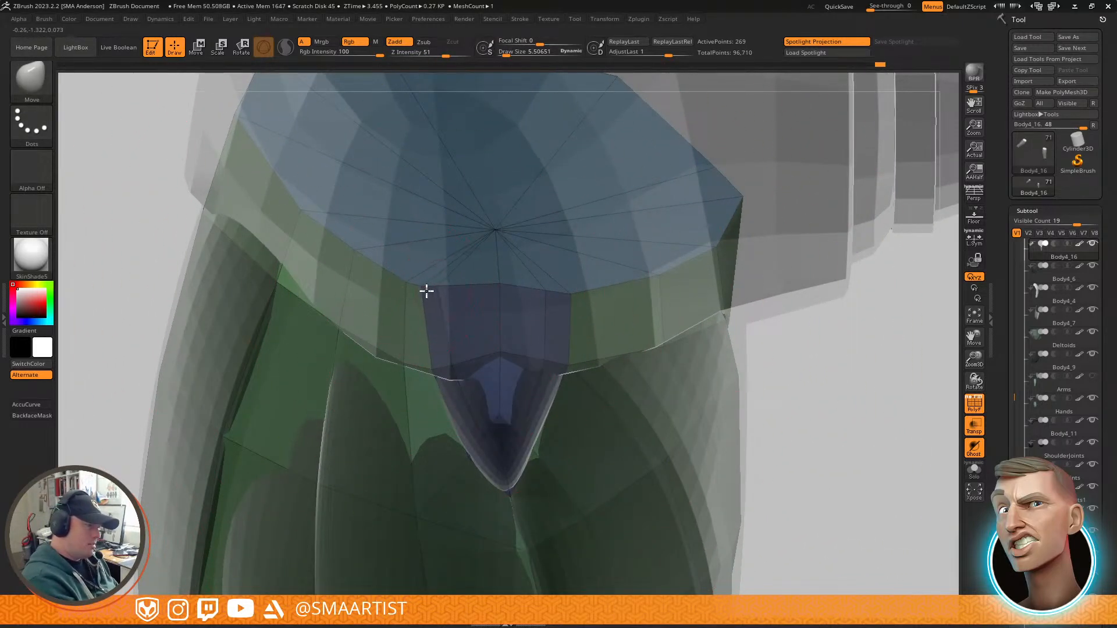
{"action": "right_click_drag", "start_coordinate": [581, 303], "coordinate": [575, 280]}
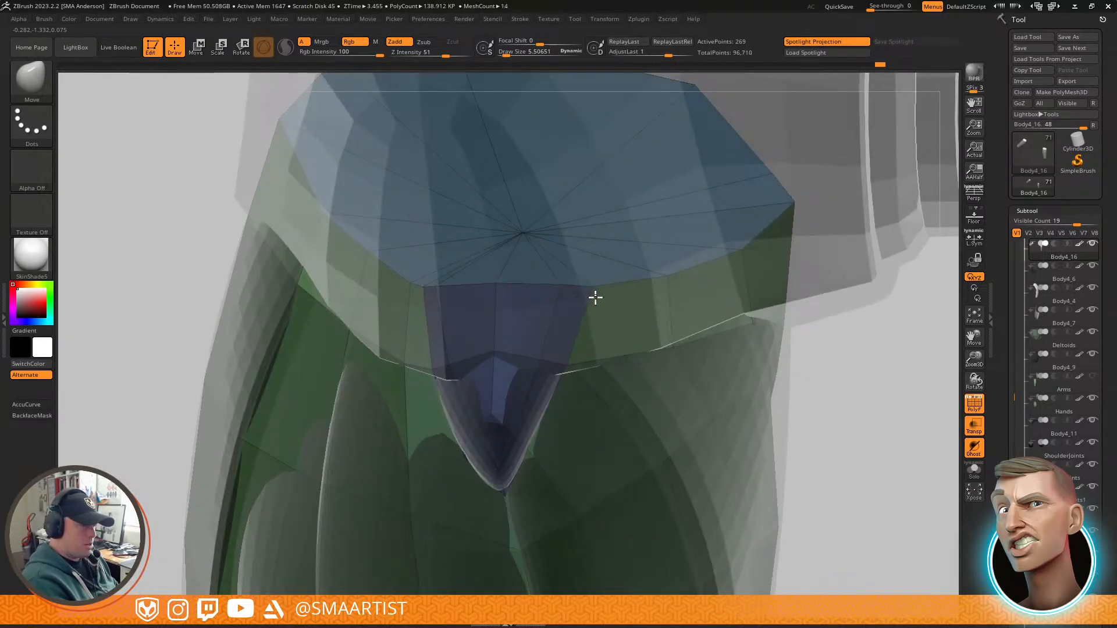
{"action": "mouse_move", "coordinate": [594, 295]}
{"action": "right_mouse_down"}
{"action": "mouse_move", "coordinate": [613, 307]}
{"action": "mouse_move", "coordinate": [573, 266]}
{"action": "right_mouse_up"}
{"action": "right_click_drag", "start_coordinate": [699, 298], "coordinate": [609, 331]}
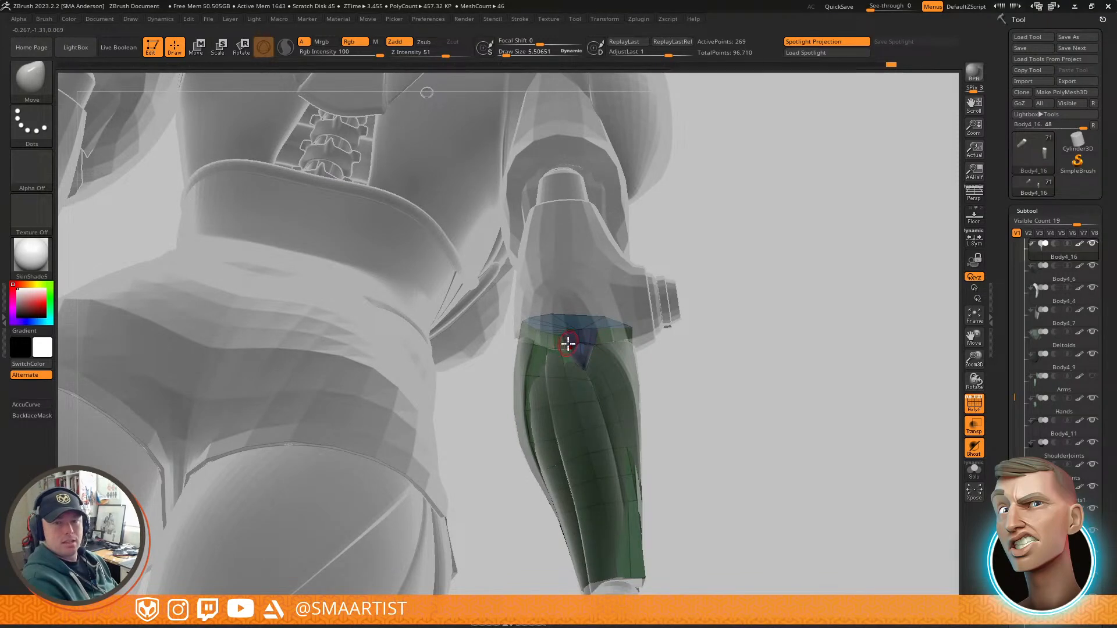
{"action": "right_click_drag", "start_coordinate": [588, 336], "coordinate": [656, 321]}
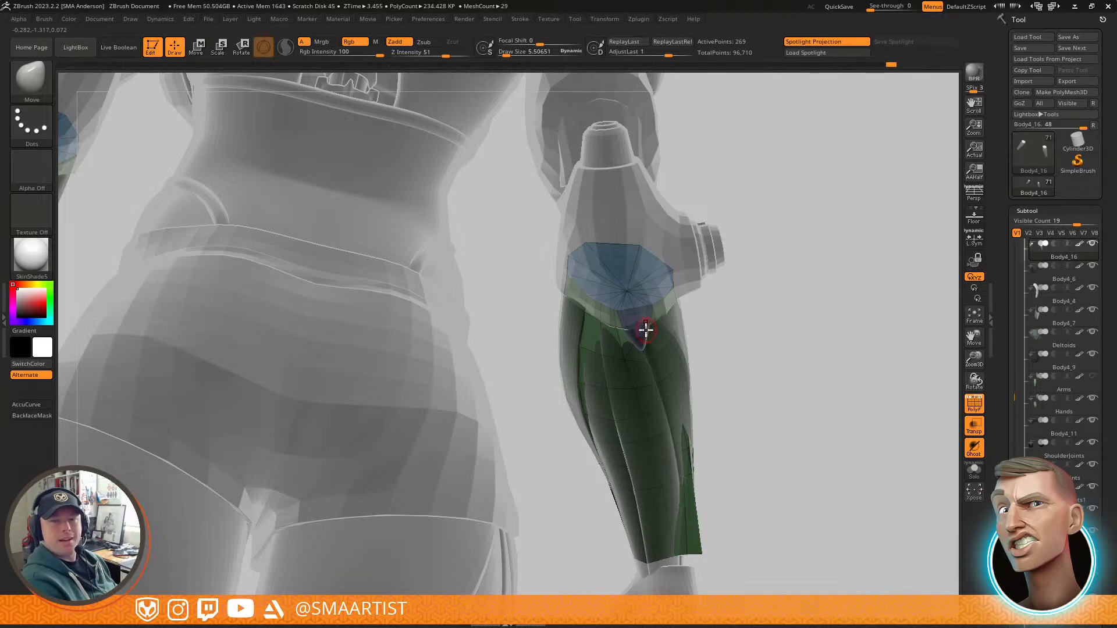
Step: Hide the blue cap at the forearm piece's upper end and isolate the remaining forearm shell on its own
{"action": "mouse_move", "coordinate": [648, 303]}
{"action": "right_mouse_down", "text": "alt"}
{"action": "mouse_move", "coordinate": [688, 282]}
{"action": "mouse_move", "coordinate": [676, 267]}
{"action": "mouse_move", "coordinate": [678, 302]}
{"action": "mouse_move", "coordinate": [641, 249]}
{"action": "right_mouse_up", "text": "alt"}
{"action": "left_click", "coordinate": [669, 244], "text": "ctrl+shift"}
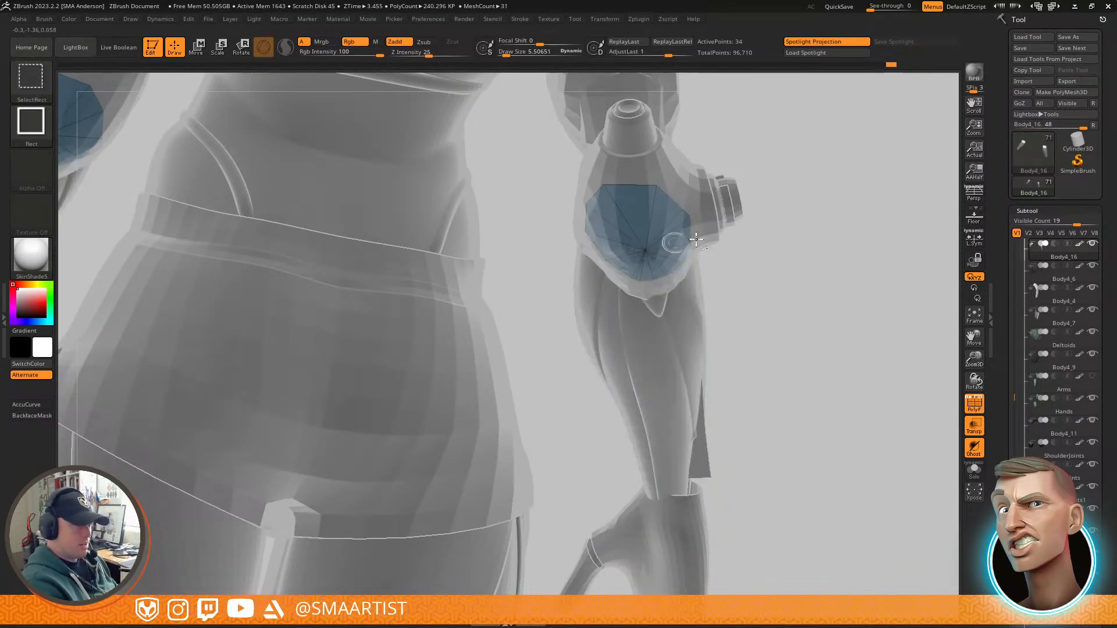
{"action": "left_click_drag", "start_coordinate": [796, 207], "coordinate": [816, 346], "text": "ctrl+shift"}
{"action": "key", "text": "ctrl+shift+s"}
{"action": "right_click_drag", "start_coordinate": [855, 357], "coordinate": [773, 368]}
Step: Enable interface customization and add the Del Hidden command to the custom shortcuts beneath BackfaceMask
{"action": "left_click_drag", "start_coordinate": [1105, 585], "coordinate": [1099, 464]}
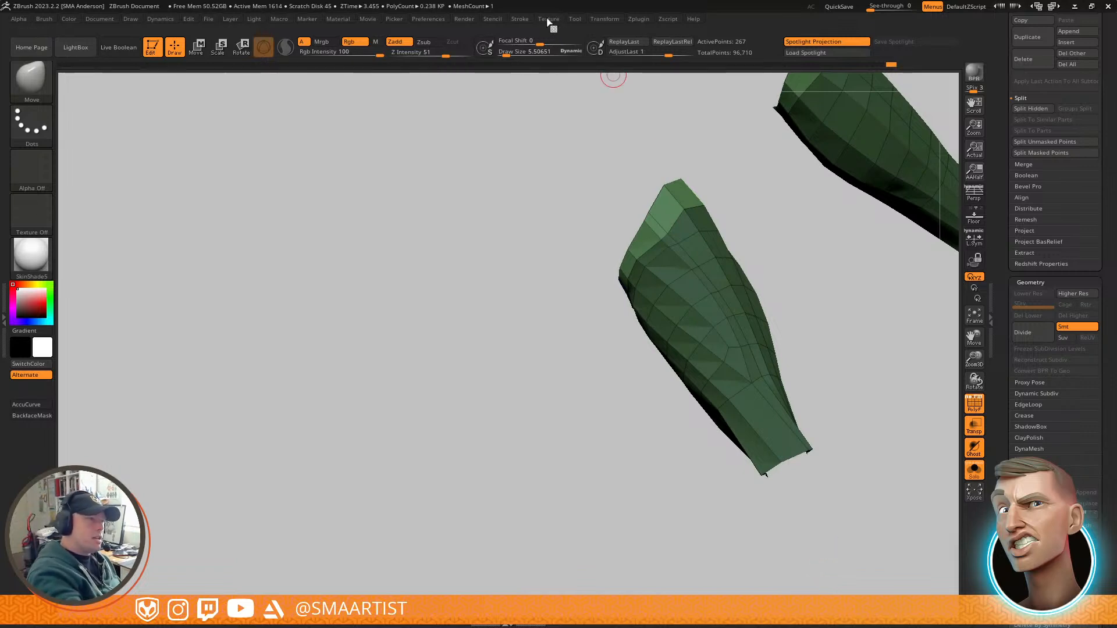
{"action": "left_click", "coordinate": [438, 20]}
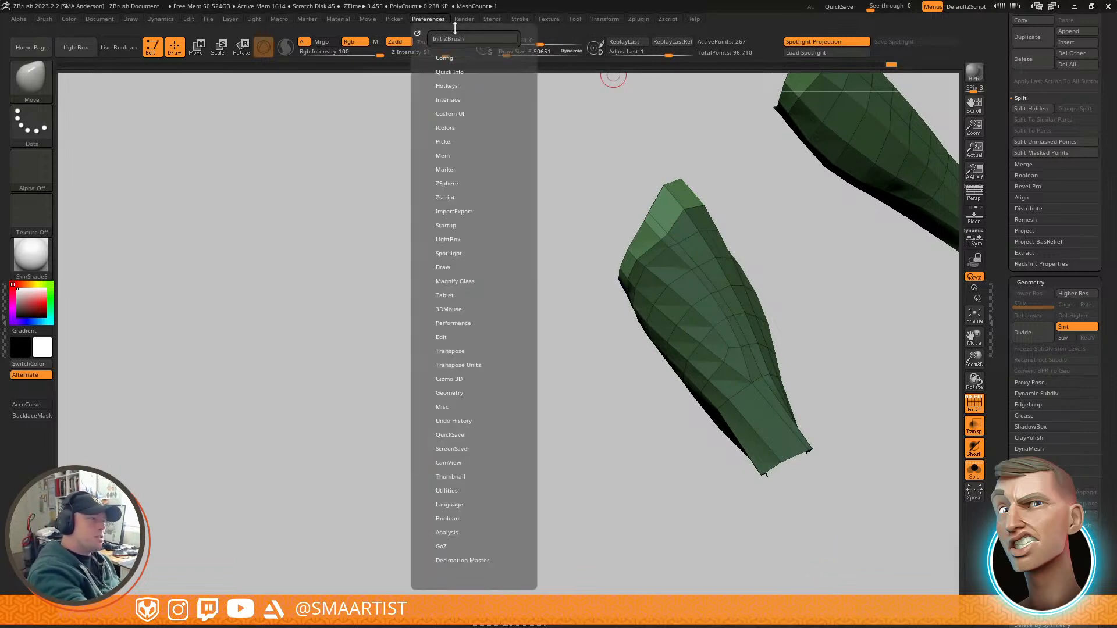
{"action": "left_click", "coordinate": [458, 60]}
{"action": "left_click", "coordinate": [467, 114]}
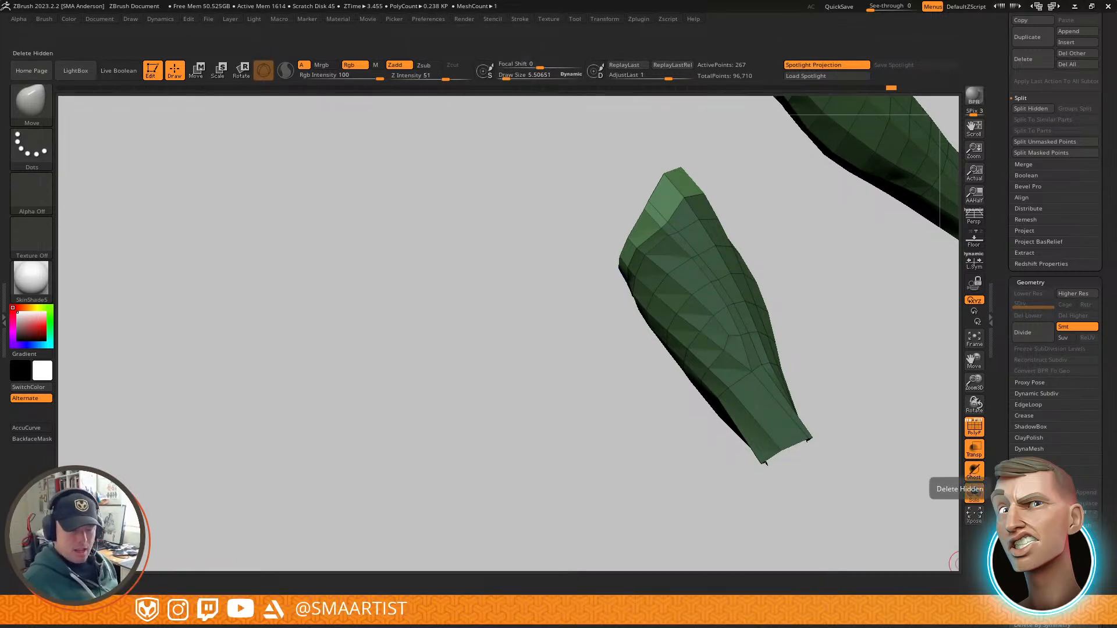
{"action": "left_click_drag", "start_coordinate": [1031, 536], "coordinate": [32, 453], "text": "ctrl+alt"}
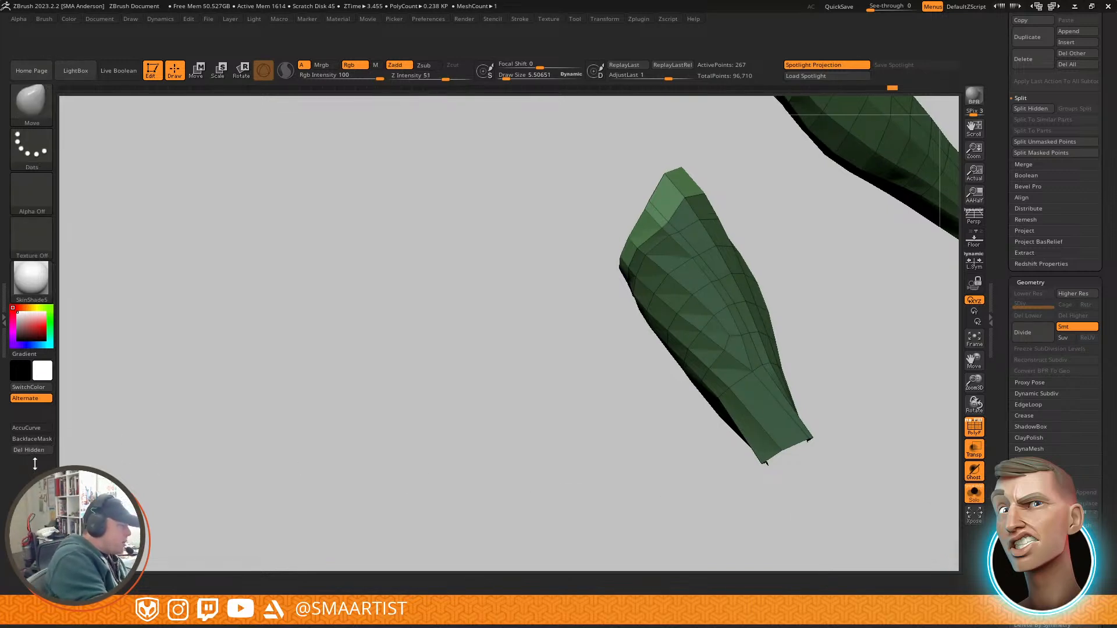
{"action": "mouse_move", "coordinate": [33, 449]}
{"action": "left_mouse_down", "text": "ctrl+alt"}
{"action": "mouse_move", "coordinate": [30, 478]}
{"action": "mouse_move", "coordinate": [32, 452]}
{"action": "left_mouse_up", "text": "ctrl+alt"}
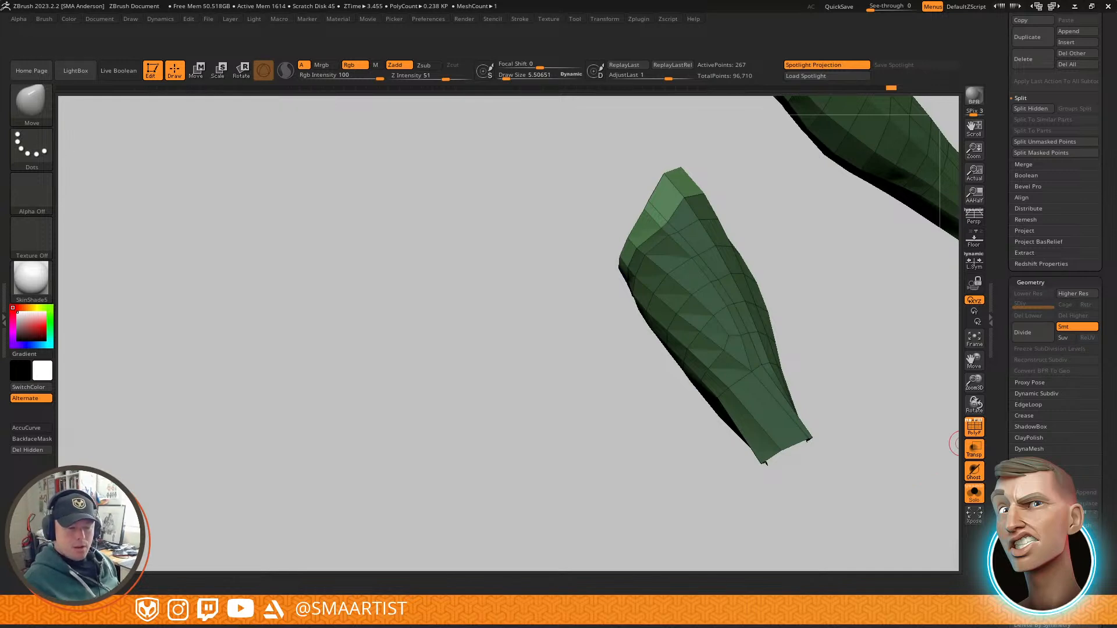
Step: Collapse the Geometry, Split and Deformation sections and set the subtool list's visible count to 10
{"action": "left_click", "coordinate": [1030, 283]}
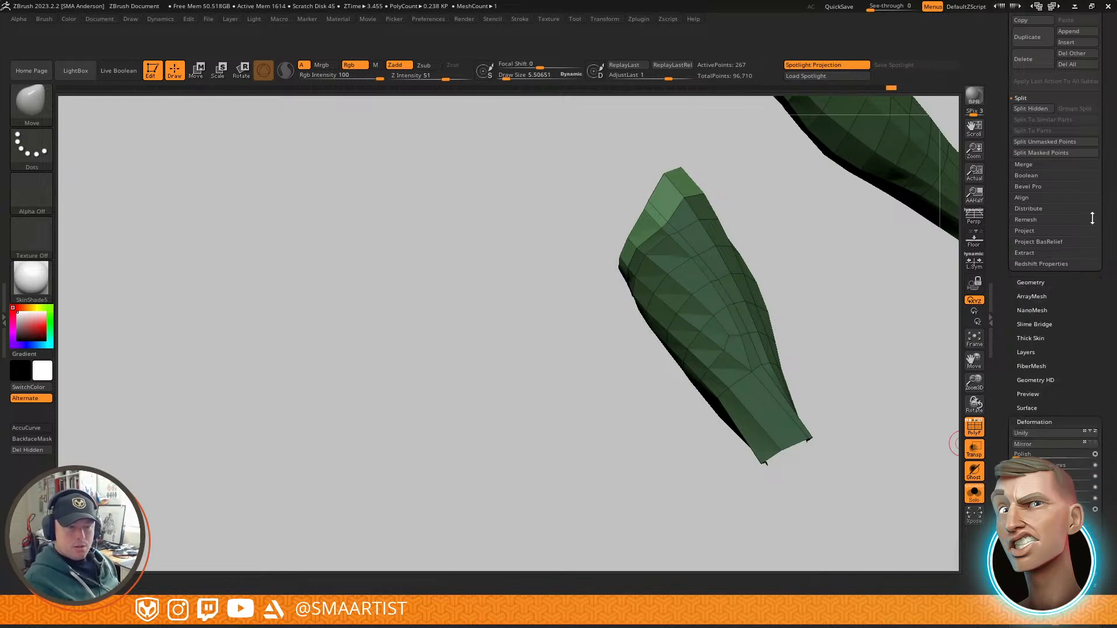
{"action": "left_click", "coordinate": [1053, 98]}
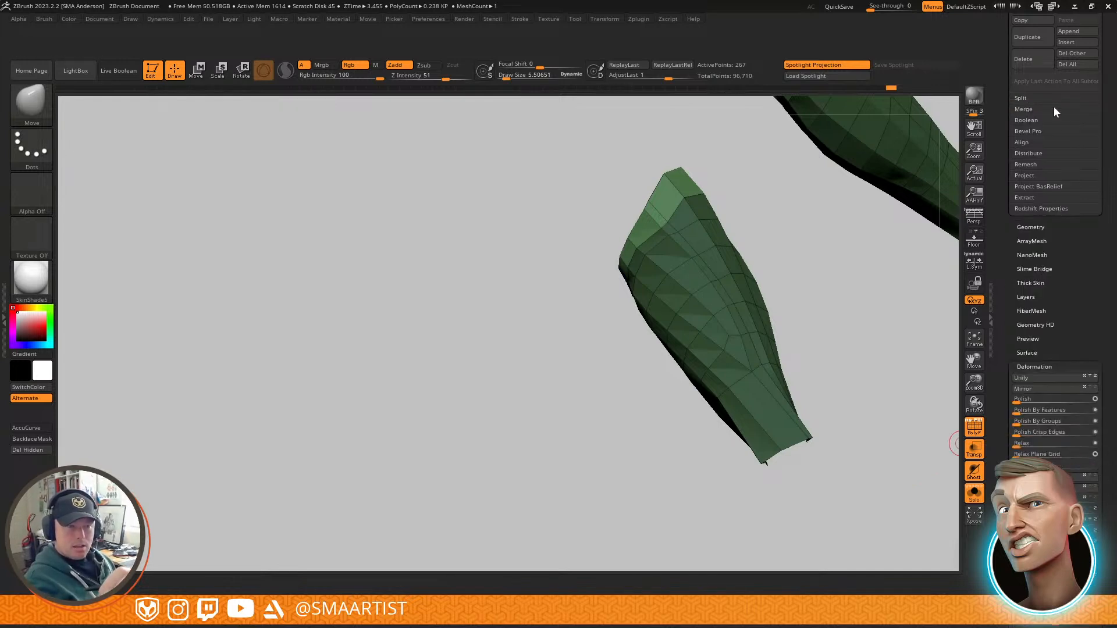
{"action": "left_click", "coordinate": [1038, 367]}
{"action": "left_click_drag", "start_coordinate": [1076, 303], "coordinate": [1068, 466]}
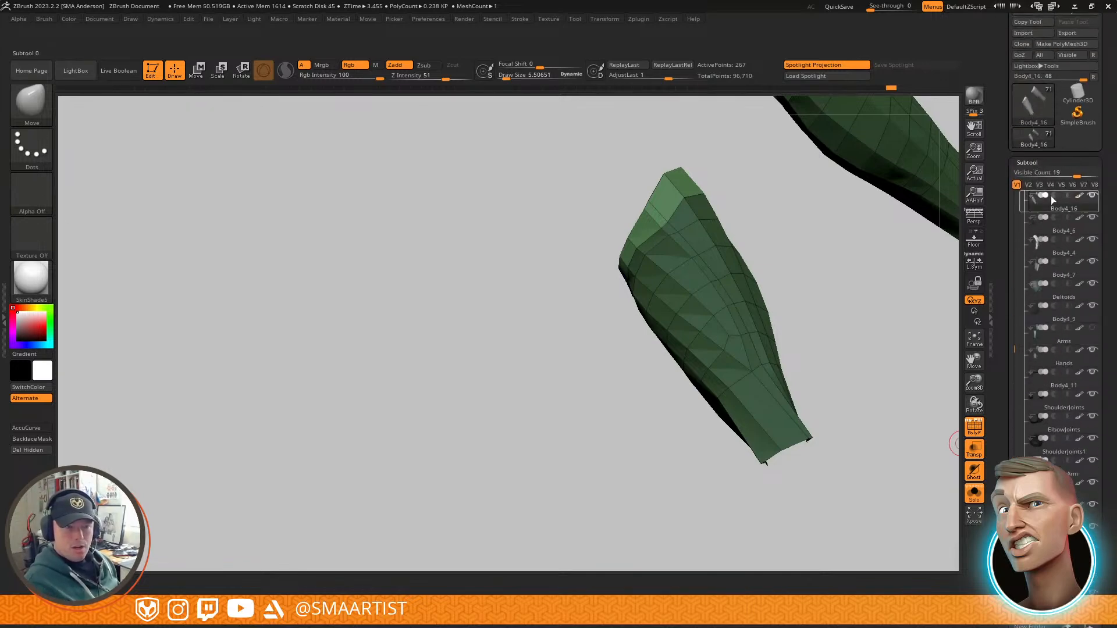
{"action": "left_click_drag", "start_coordinate": [1076, 173], "coordinate": [1043, 174]}
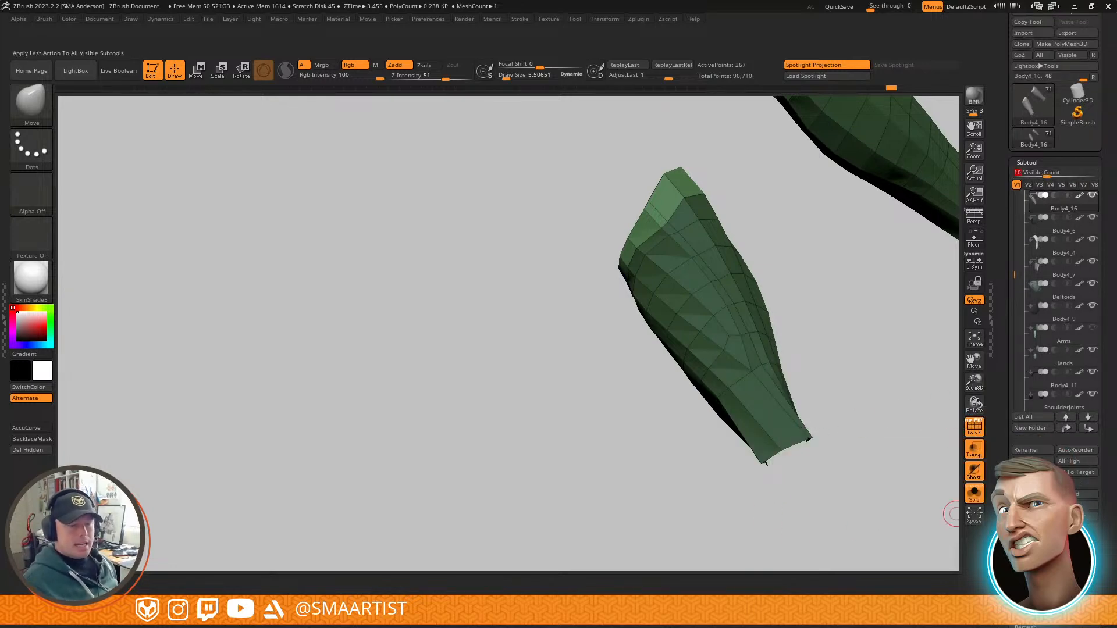
{"action": "left_click_drag", "start_coordinate": [1110, 146], "coordinate": [1110, 195]}
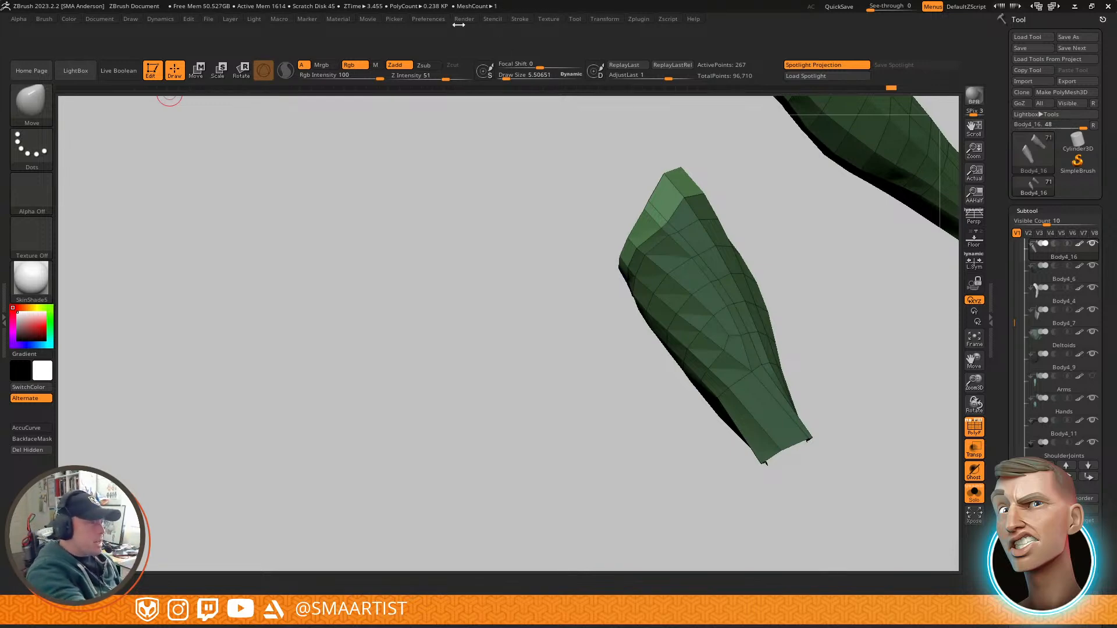
Step: Turn off interface customization and store the current configuration
{"action": "left_click", "coordinate": [430, 20]}
{"action": "left_click", "coordinate": [473, 114]}
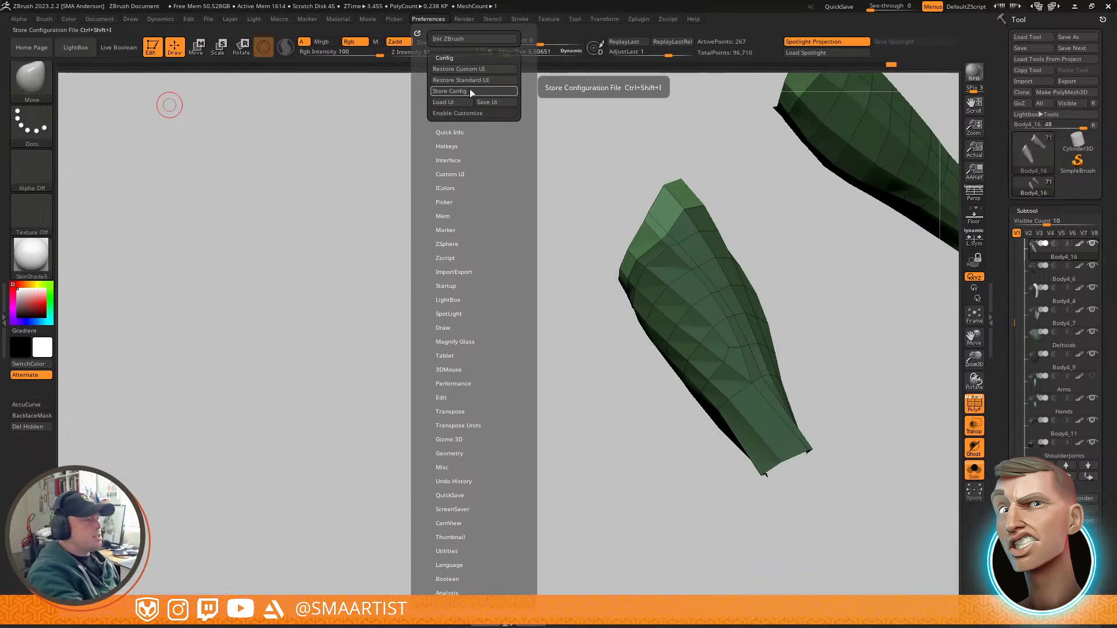
{"action": "left_click", "coordinate": [470, 92]}
{"action": "left_click", "coordinate": [650, 347]}
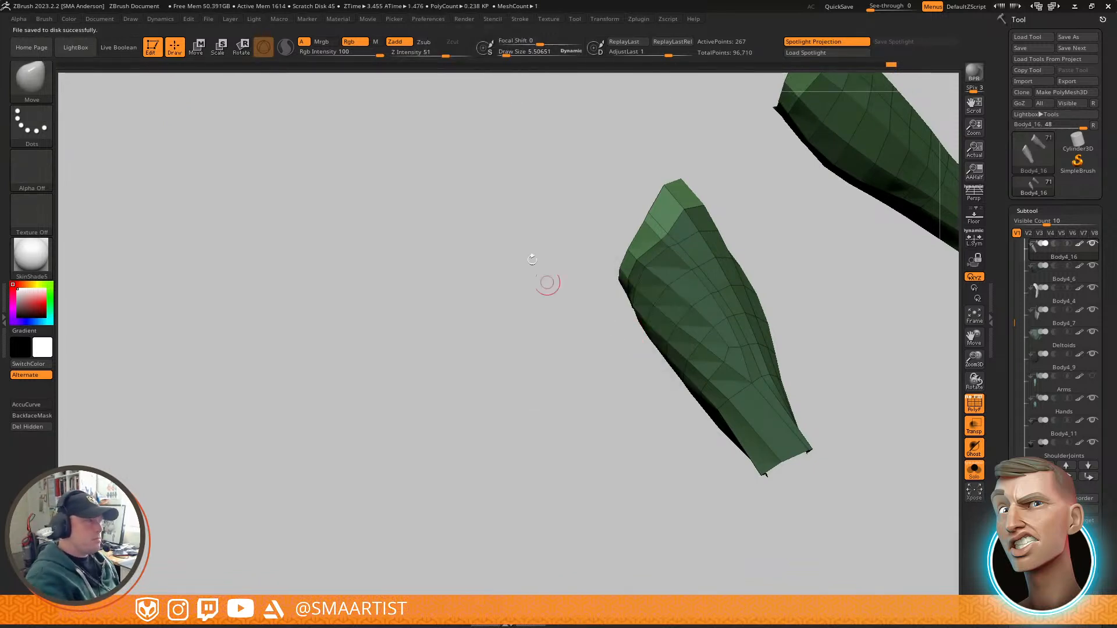
Step: Start saving the UI configuration to a file and browse to the _MustHaves folder inside _ZBRUSH\_LIBRARY in Dropbox
{"action": "left_click", "coordinate": [430, 19]}
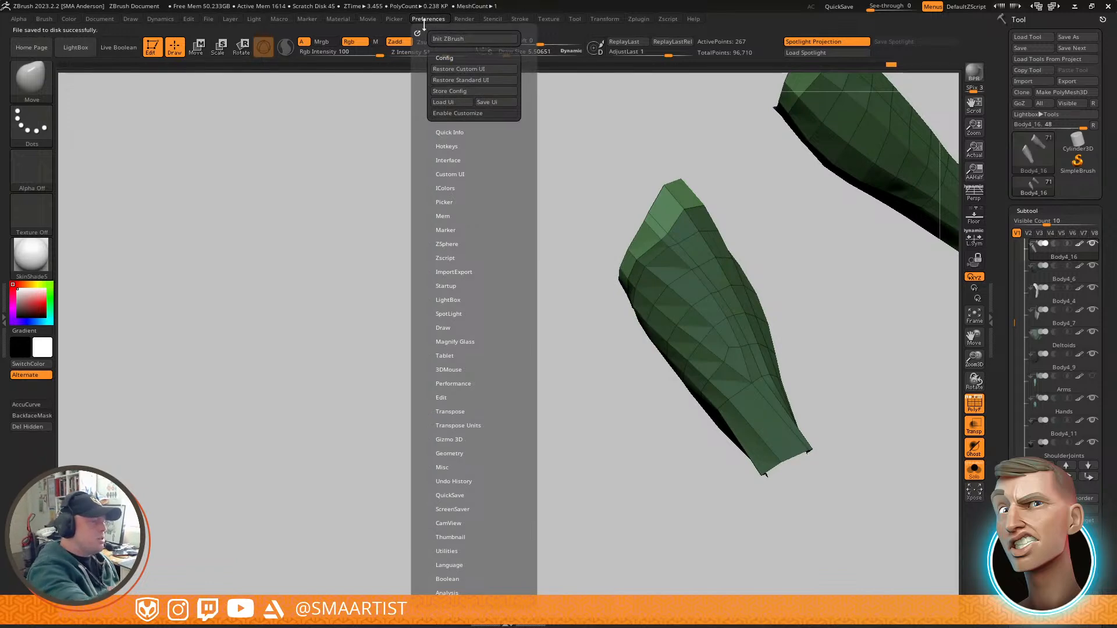
{"action": "left_click", "coordinate": [495, 101]}
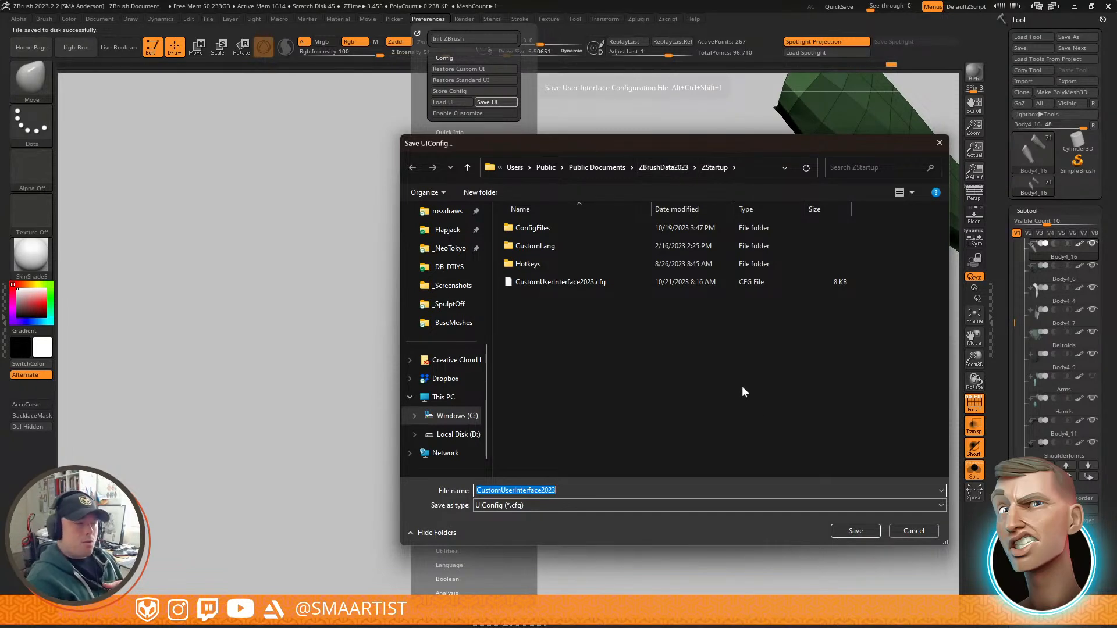
{"action": "left_click_drag", "start_coordinate": [487, 370], "coordinate": [490, 319]}
{"action": "left_click", "coordinate": [473, 287]}
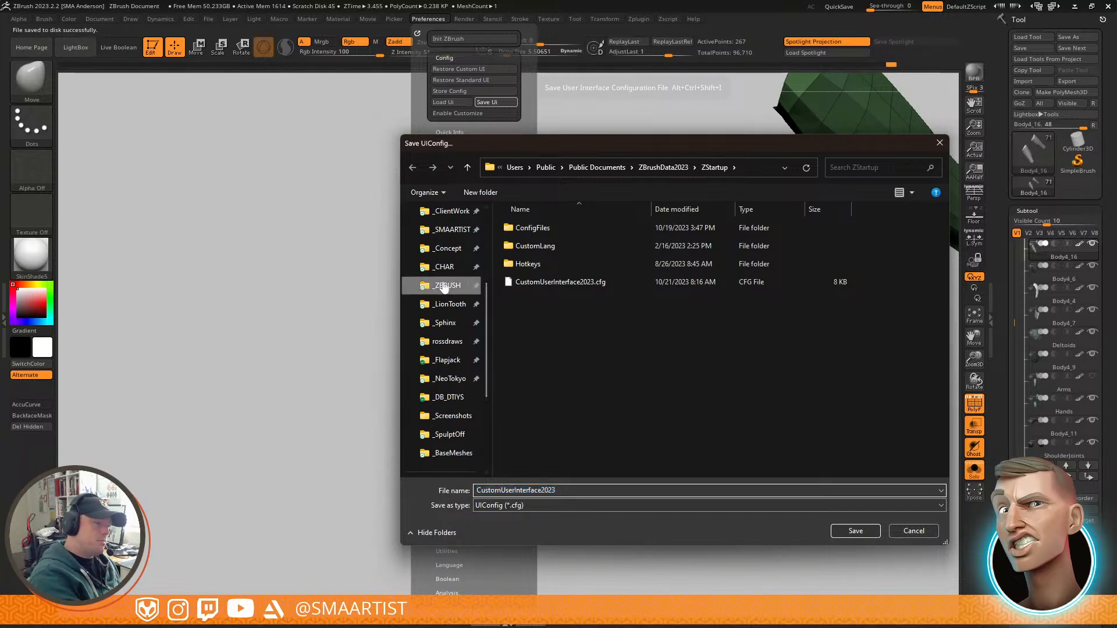
{"action": "double_click", "coordinate": [723, 235]}
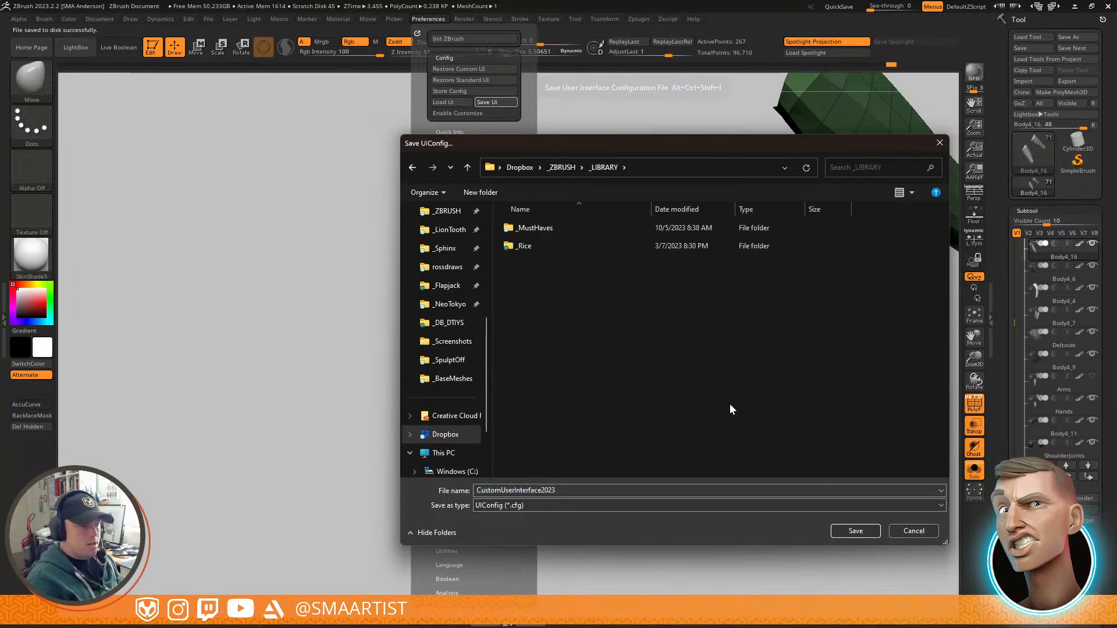
{"action": "double_click", "coordinate": [551, 228]}
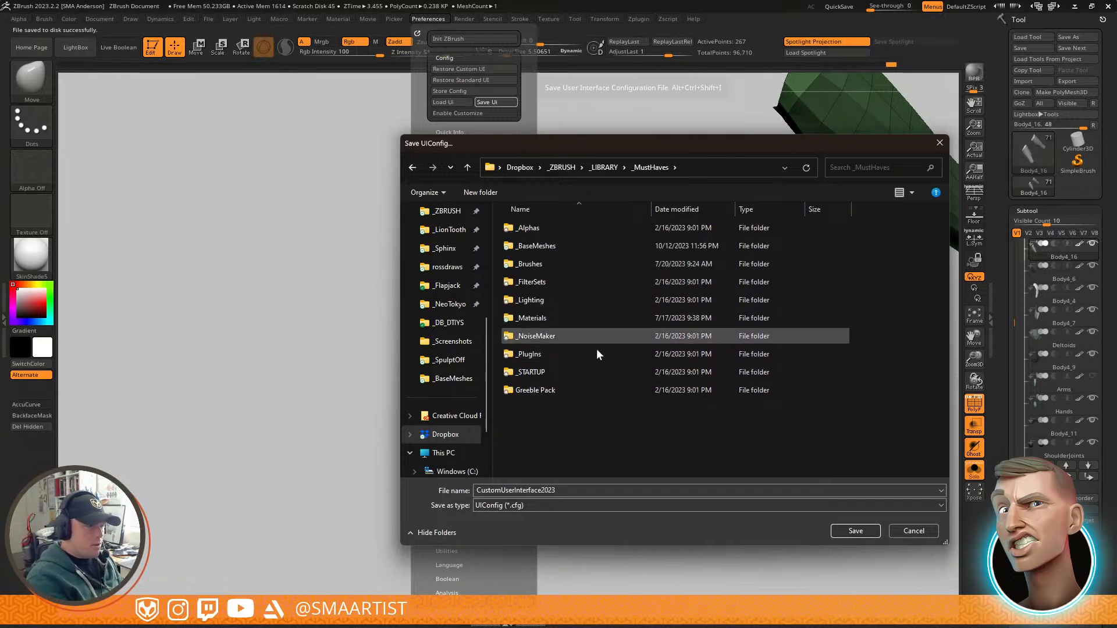
{"action": "double_click", "coordinate": [540, 372]}
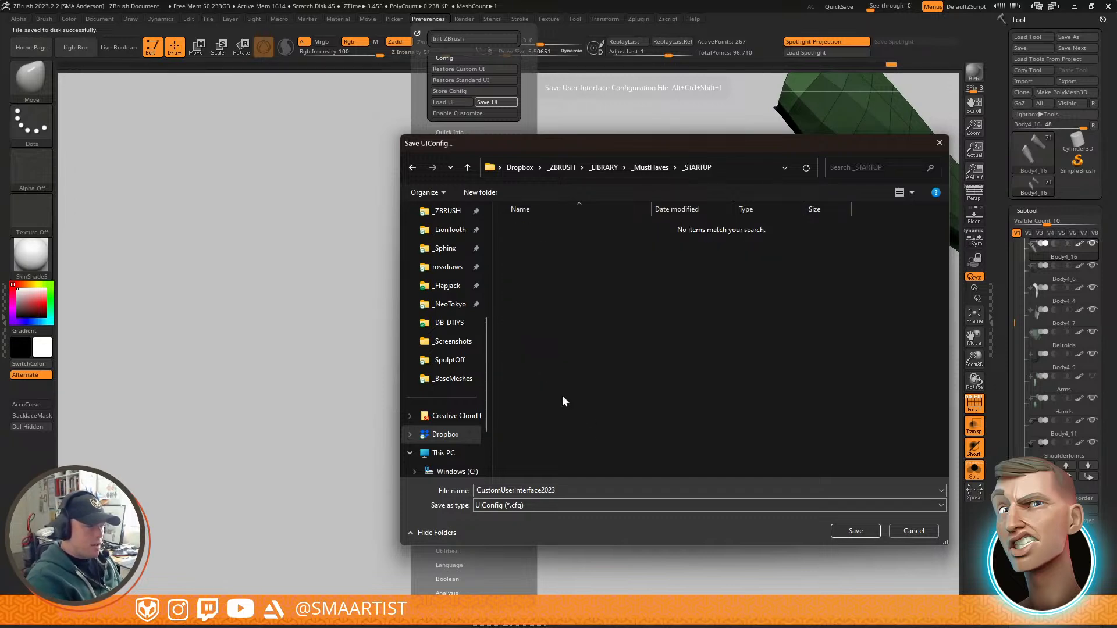
{"action": "left_click", "coordinate": [412, 170]}
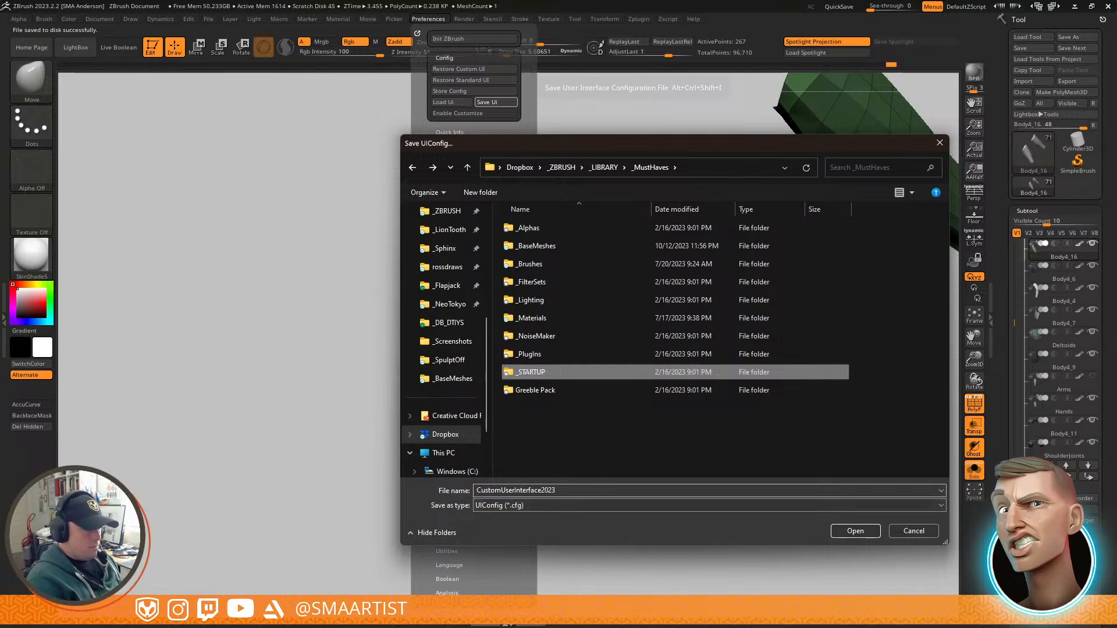
Step: Name the UI configuration file zInterface2023 and save it in the _MustHaves folder
{"action": "left_click", "coordinate": [513, 491]}
{"action": "left_click_drag", "start_coordinate": [513, 490], "coordinate": [485, 491]}
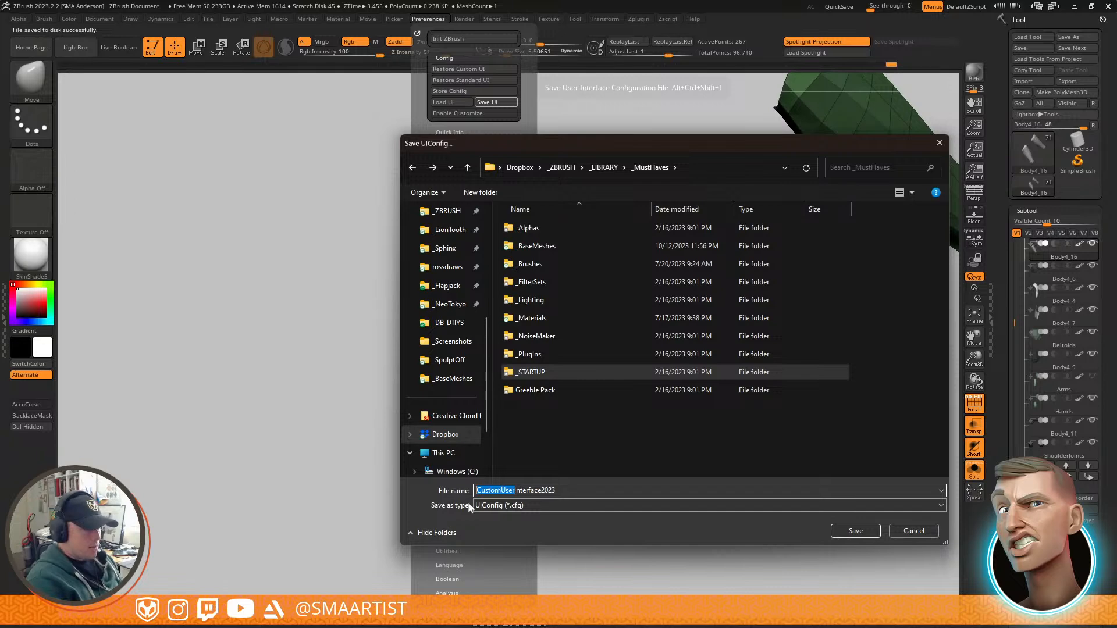
{"action": "type", "text": "z"}
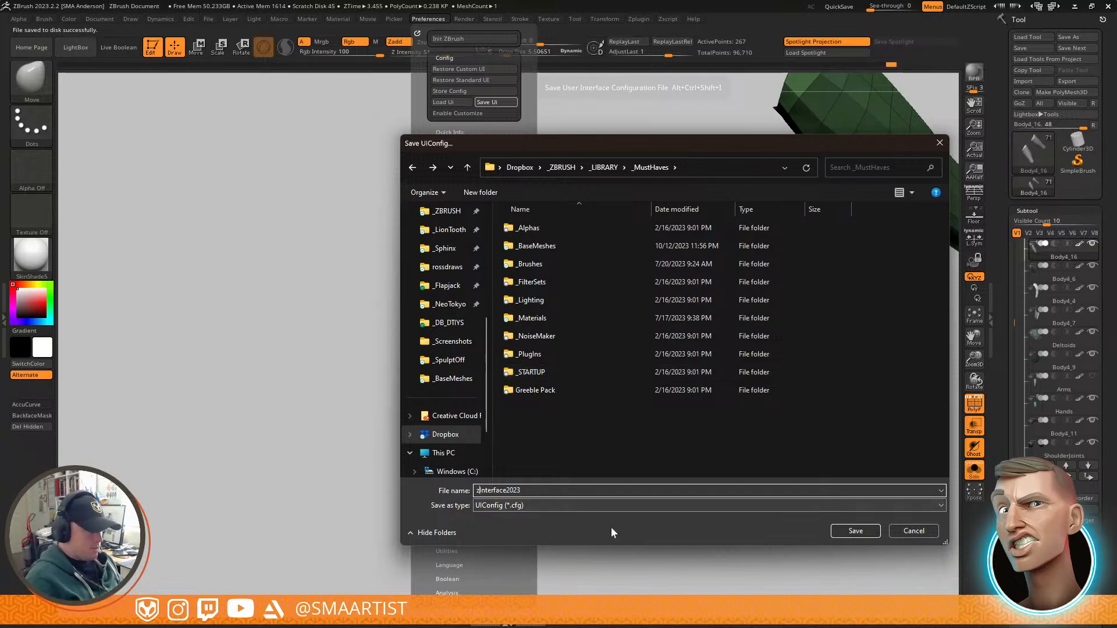
{"action": "left_click", "coordinate": [856, 531]}
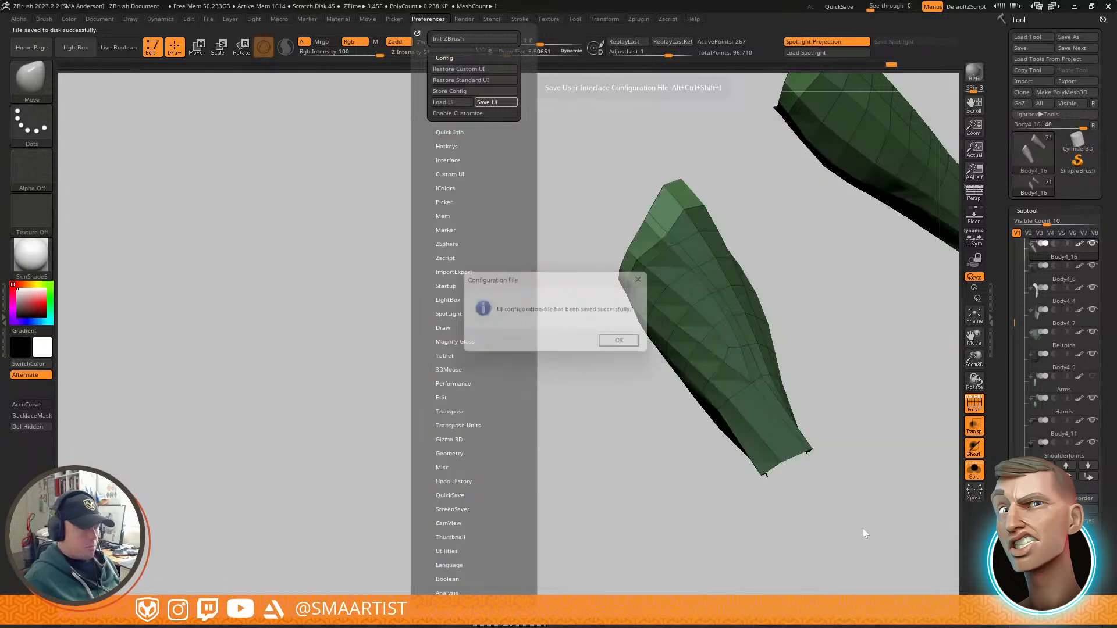
{"action": "left_click", "coordinate": [632, 347]}
Step: Switch to the ZModeler brush and delete the uneven polygons beside the blue wedge at the forearm's upper end
{"action": "left_click_drag", "start_coordinate": [903, 414], "coordinate": [679, 302]}
{"action": "right_click_drag", "start_coordinate": [678, 302], "coordinate": [798, 319], "text": "ctrl"}
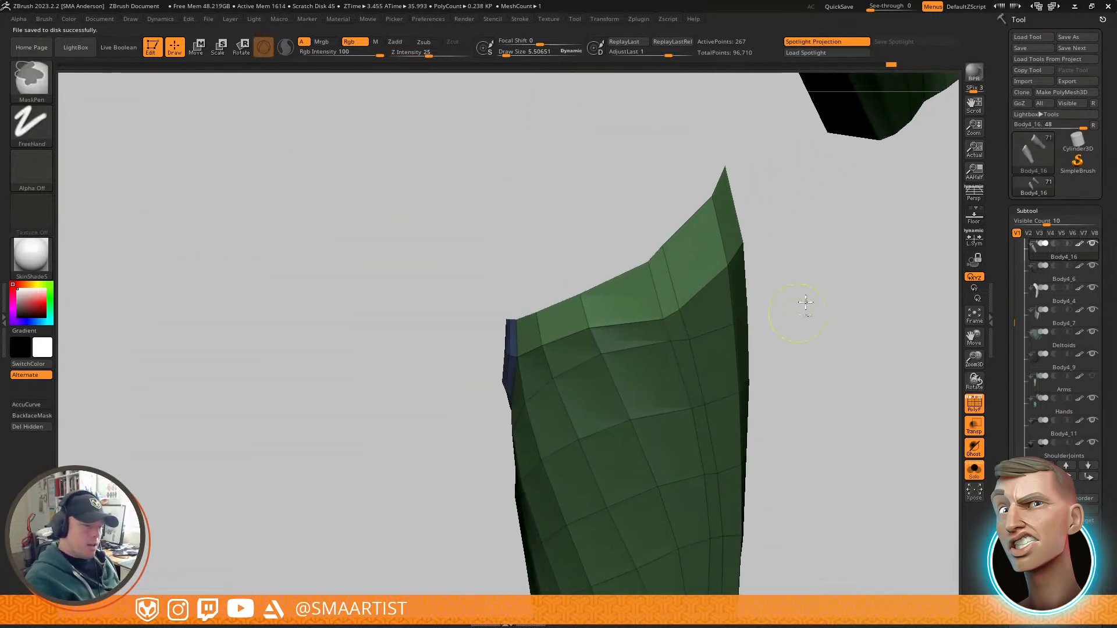
{"action": "key", "text": "b"}
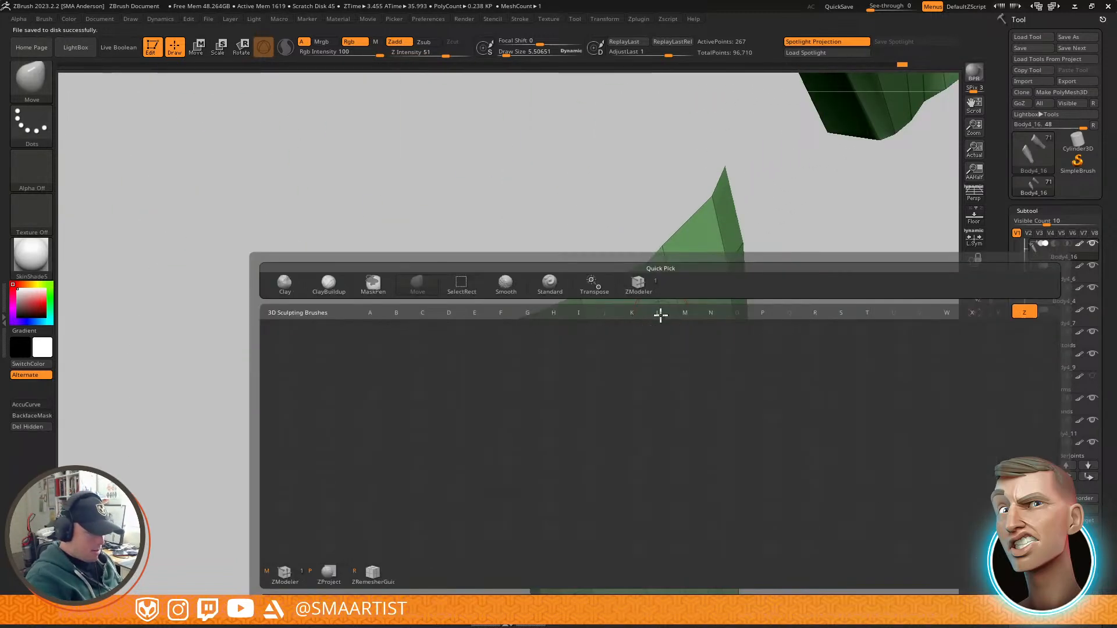
{"action": "key", "text": "z"}
{"action": "key", "text": "m"}
{"action": "left_click_drag", "start_coordinate": [660, 317], "coordinate": [662, 317]}
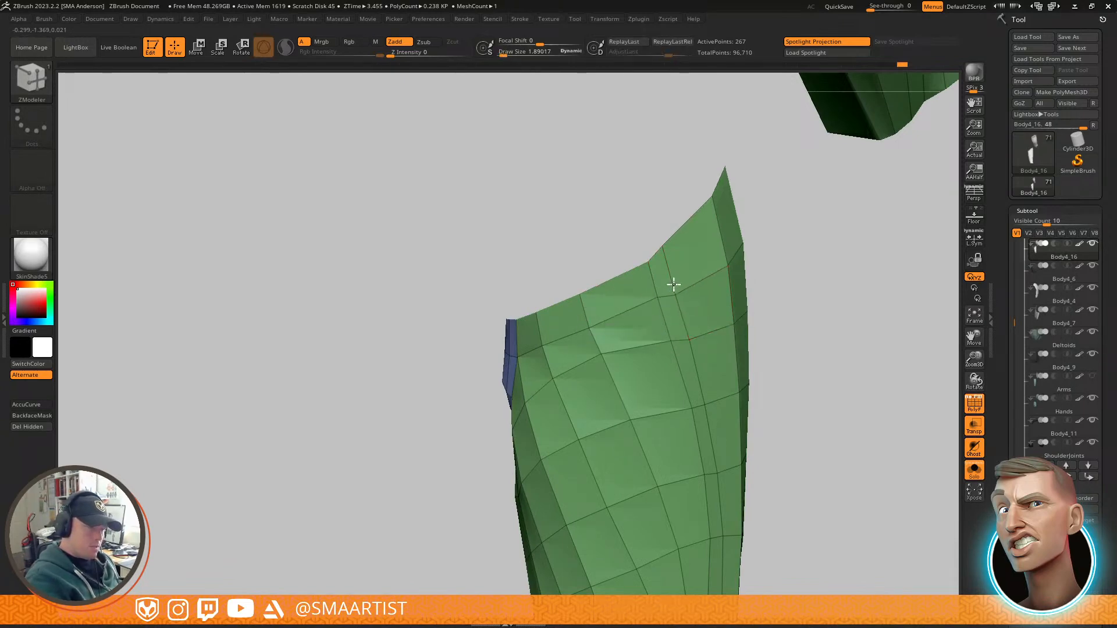
{"action": "right_click_drag", "start_coordinate": [568, 339], "coordinate": [706, 332]}
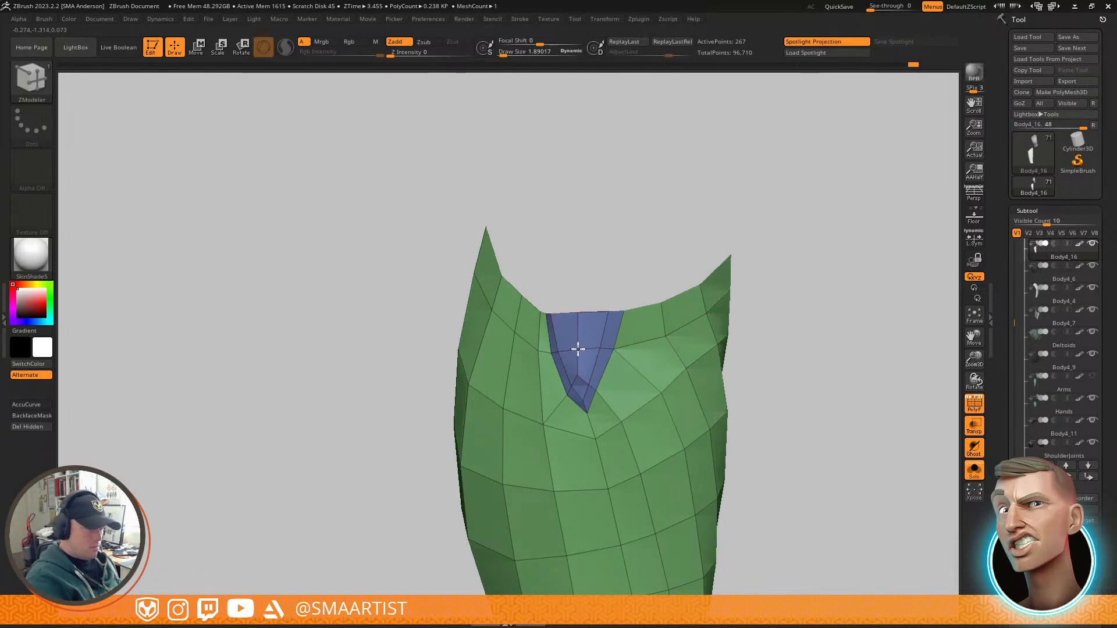
{"action": "right_click_drag", "start_coordinate": [573, 349], "coordinate": [623, 366]}
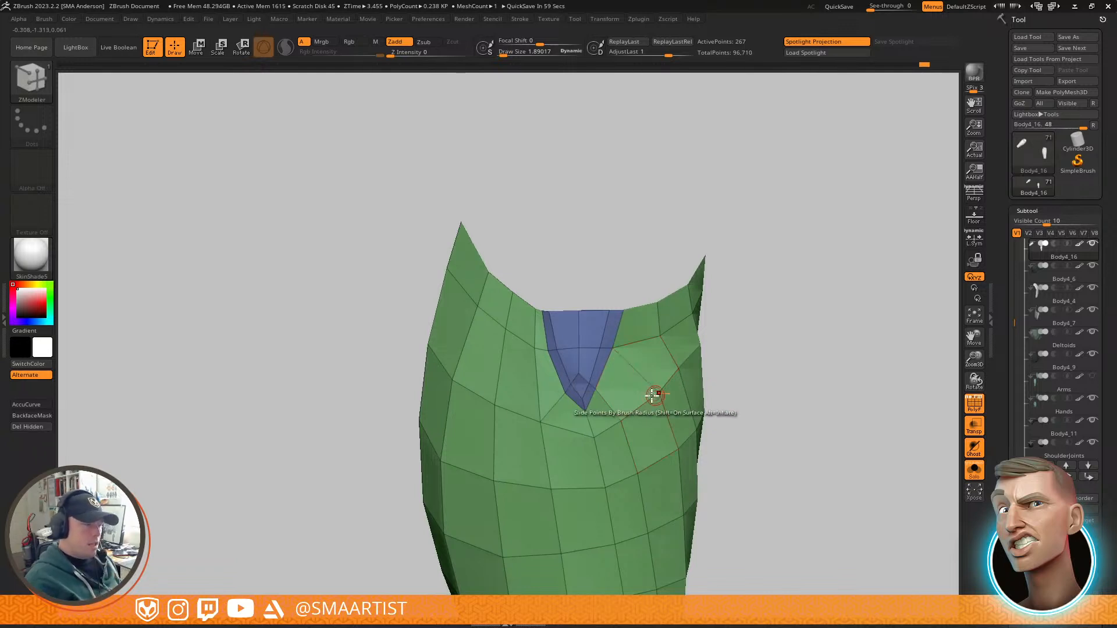
{"action": "right_click_drag", "start_coordinate": [626, 318], "coordinate": [646, 364]}
{"action": "key", "text": "space"}
{"action": "left_click", "coordinate": [509, 252]}
{"action": "left_click", "coordinate": [653, 357]}
{"action": "right_click_drag", "start_coordinate": [709, 382], "coordinate": [616, 401]}
{"action": "left_click", "coordinate": [638, 395]}
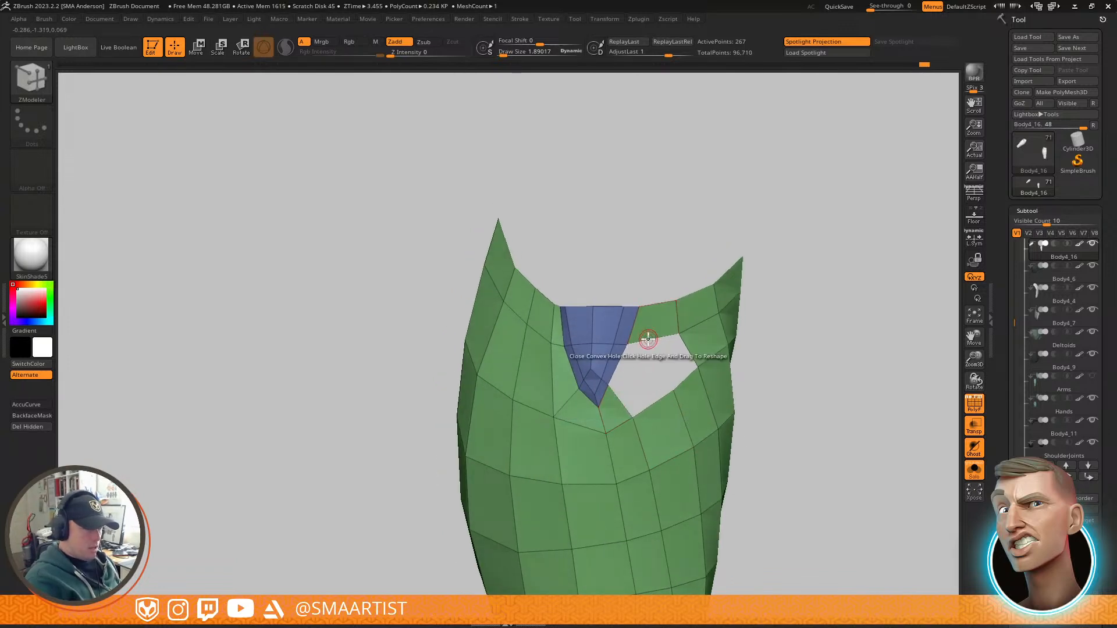
Step: Delete the forearm piece's hidden cap geometry and insert a single edge loop across the green strip above the hole
{"action": "key", "text": "space"}
{"action": "left_click", "coordinate": [620, 296]}
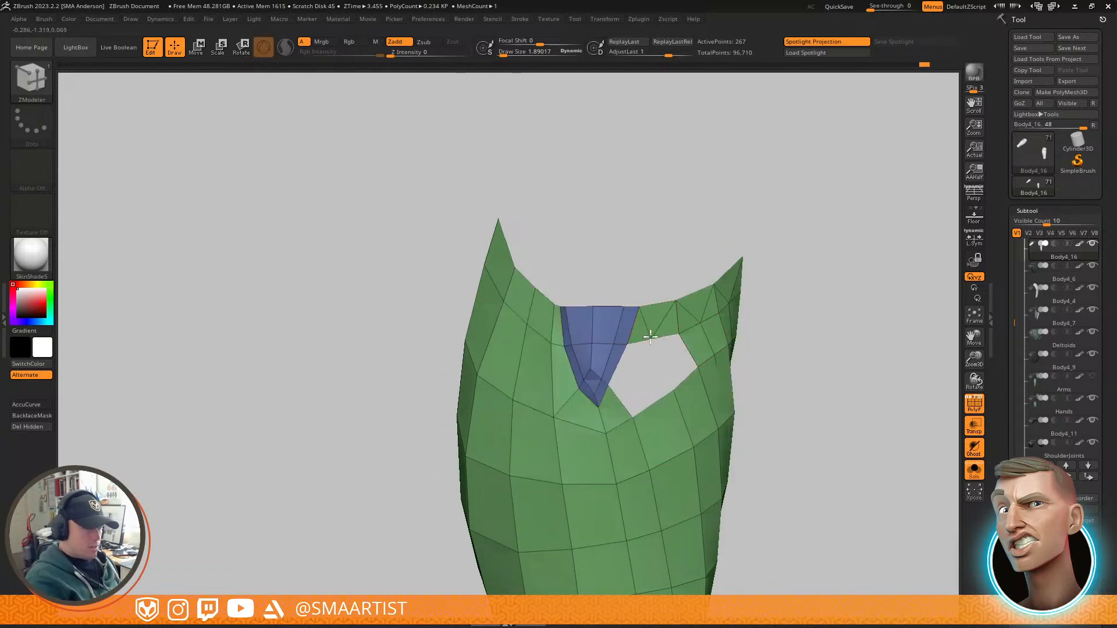
{"action": "left_click_drag", "start_coordinate": [797, 252], "coordinate": [833, 369], "text": "ctrl"}
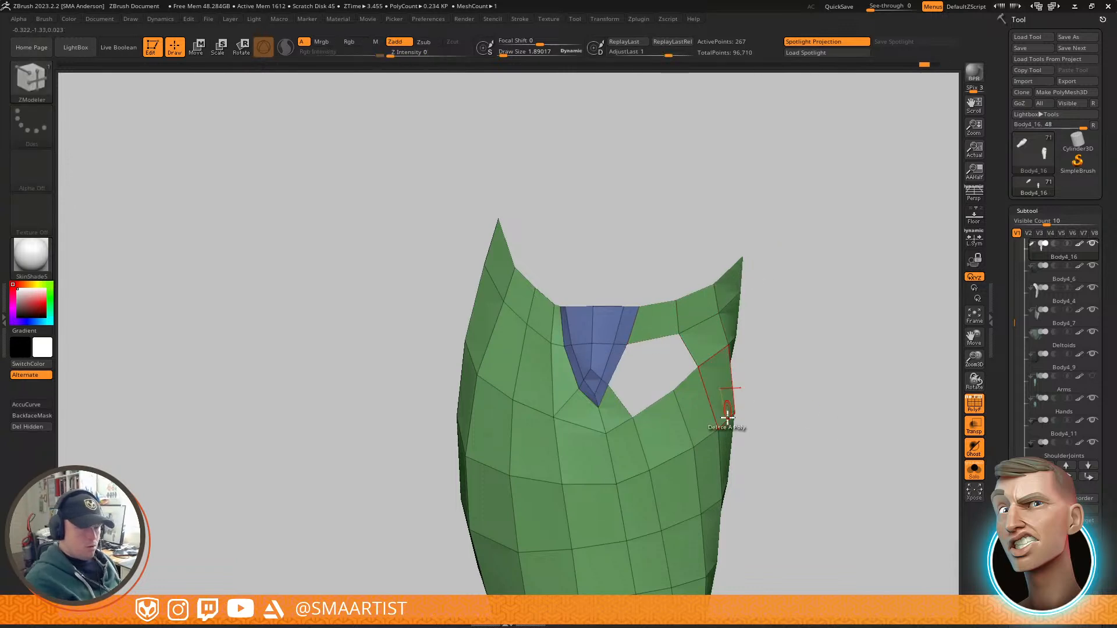
{"action": "left_click_drag", "start_coordinate": [1097, 592], "coordinate": [1094, 397]}
{"action": "left_click", "coordinate": [1035, 385]}
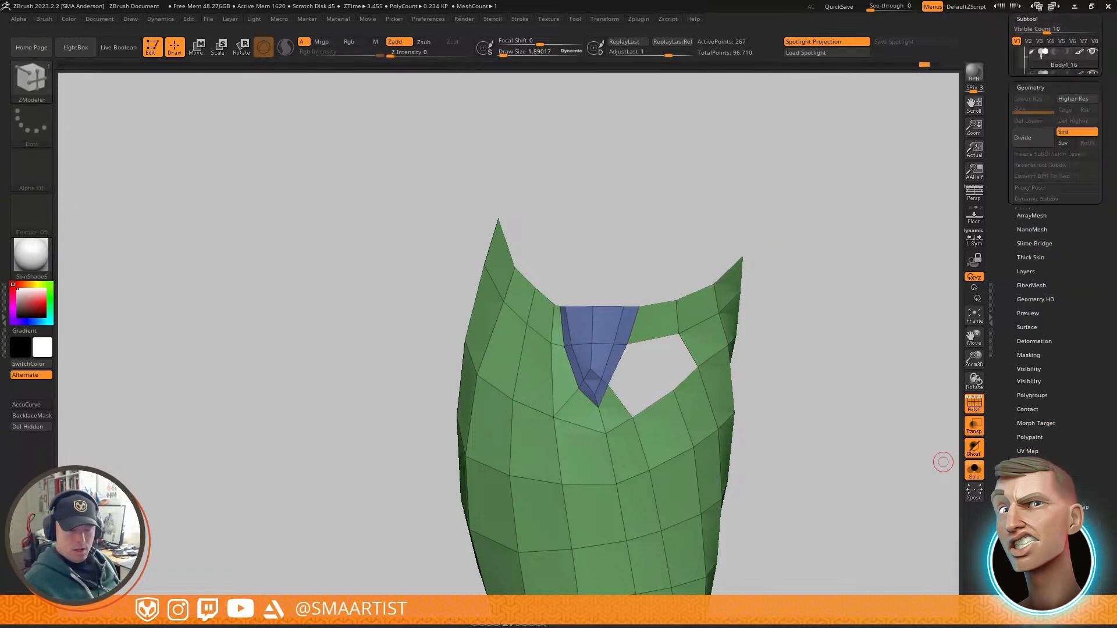
{"action": "left_click", "coordinate": [1035, 232]}
{"action": "left_click", "coordinate": [1032, 276]}
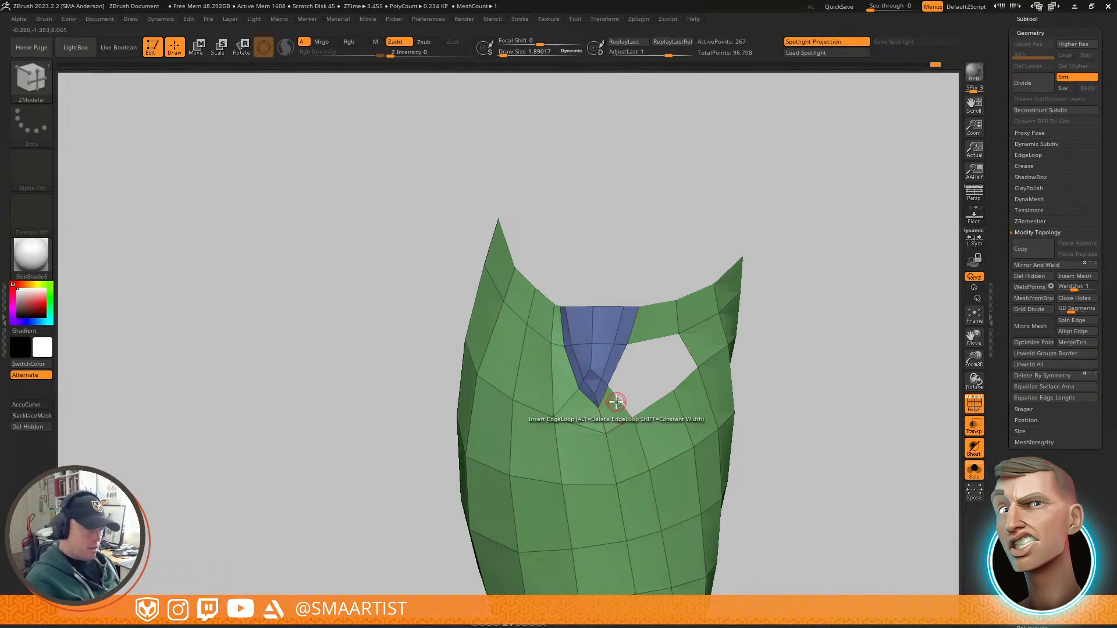
{"action": "left_click", "coordinate": [651, 343]}
Step: Bridge the green strip's lower edge to the hole's lower edge with one polygon directly beside the blue wedge
{"action": "key", "text": "space"}
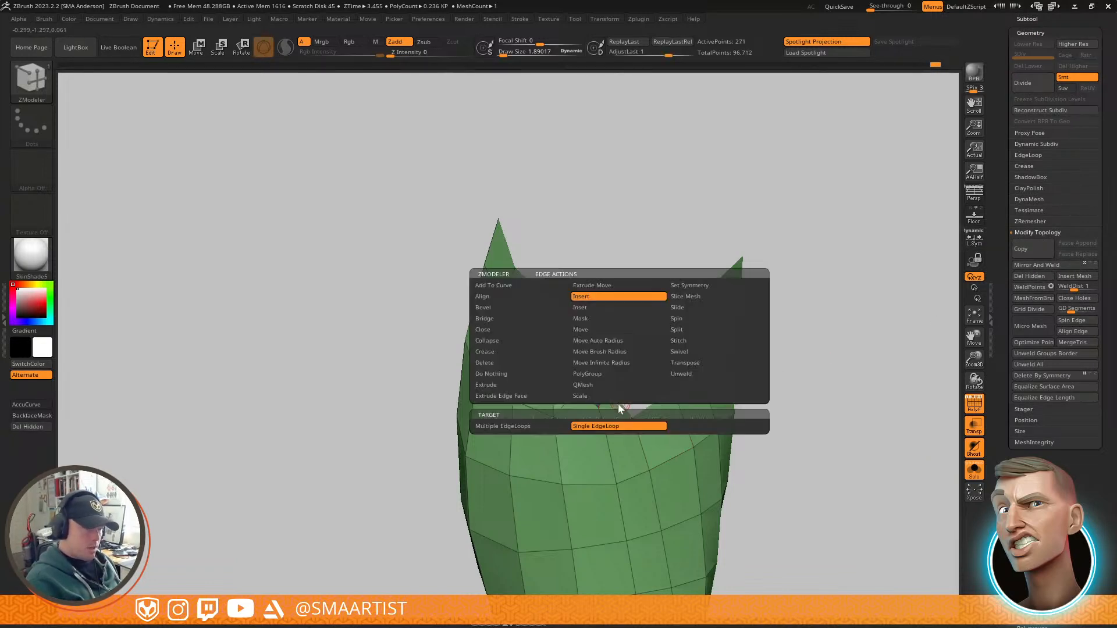
{"action": "left_click", "coordinate": [495, 318]}
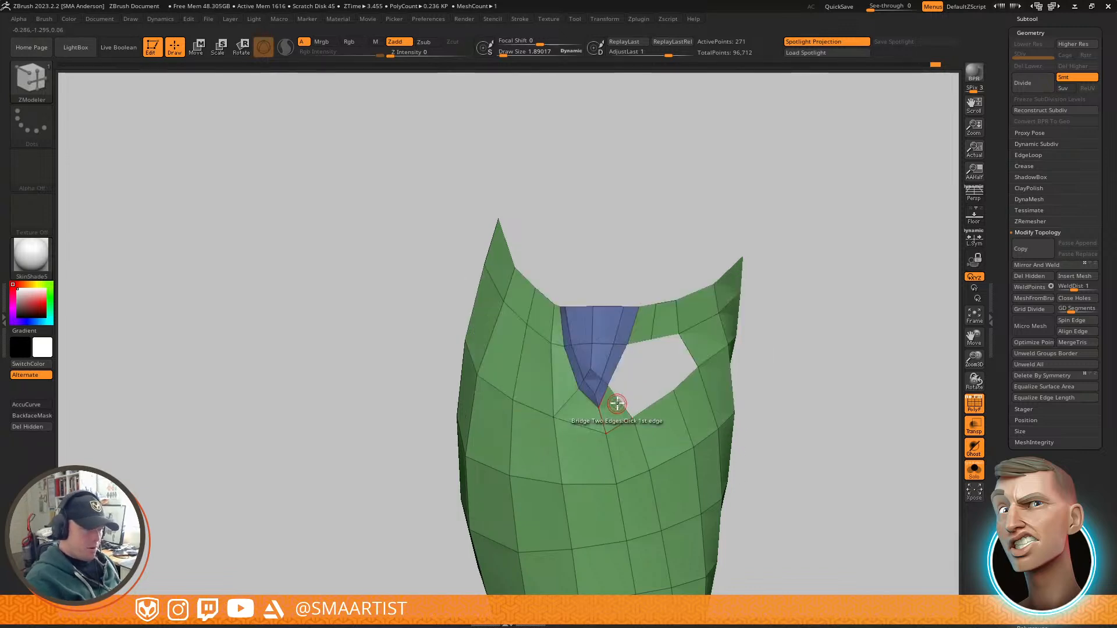
{"action": "left_click", "coordinate": [640, 336]}
{"action": "left_click_drag", "start_coordinate": [766, 390], "coordinate": [685, 441]}
{"action": "left_click_drag", "start_coordinate": [638, 388], "coordinate": [662, 383]}
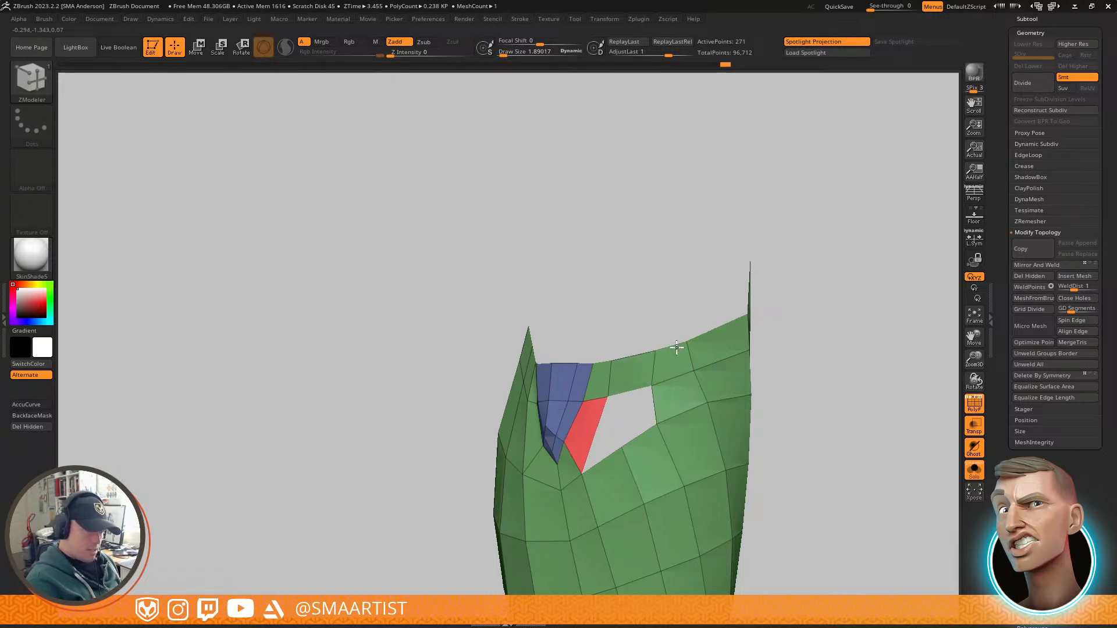
{"action": "right_click_drag", "start_coordinate": [732, 348], "coordinate": [664, 309]}
Step: Examine the forearm piece against the surrounding body and clothing parts, with and without solo, transparency and polyframe
{"action": "key", "text": "ctrl+alt+s"}
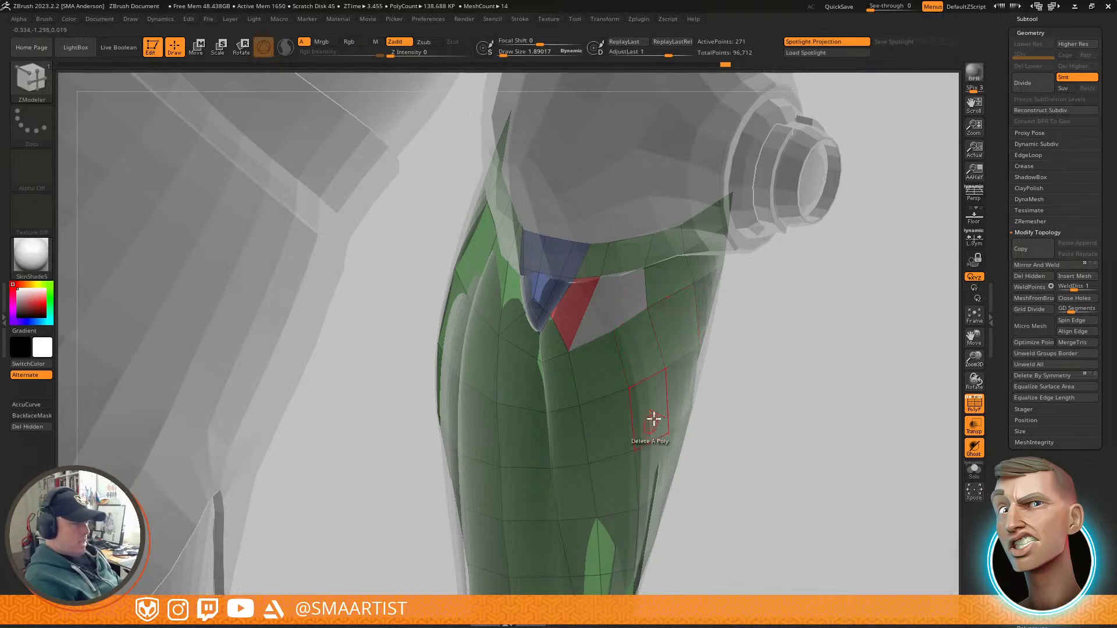
{"action": "right_click_drag", "start_coordinate": [600, 333], "coordinate": [634, 274]}
{"action": "right_click_drag", "start_coordinate": [571, 304], "coordinate": [616, 382], "text": "alt"}
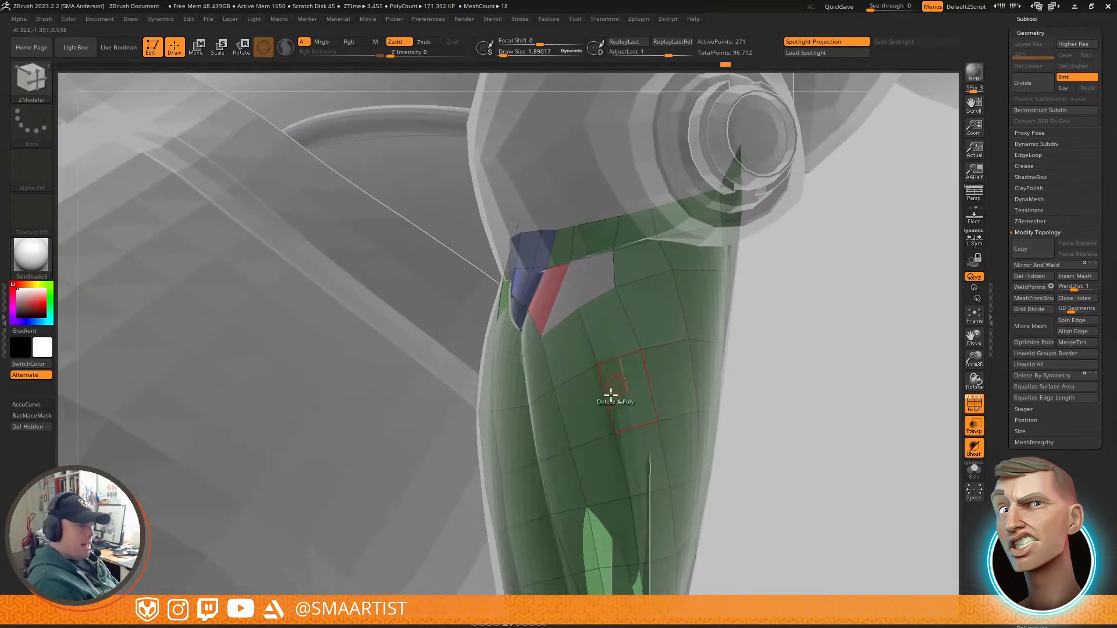
{"action": "right_click_drag", "start_coordinate": [549, 268], "coordinate": [569, 304]}
{"action": "mouse_move", "coordinate": [637, 352]}
{"action": "right_mouse_down", "text": "ctrl"}
{"action": "mouse_move", "coordinate": [700, 356]}
{"action": "mouse_move", "coordinate": [675, 296]}
{"action": "mouse_move", "coordinate": [624, 256]}
{"action": "mouse_move", "coordinate": [601, 325]}
{"action": "mouse_move", "coordinate": [569, 304]}
{"action": "mouse_move", "coordinate": [582, 327]}
{"action": "right_mouse_up", "text": "ctrl"}
{"action": "key", "text": "ctrl+t"}
{"action": "key", "text": "ctrl+shift+s"}
{"action": "mouse_move", "coordinate": [589, 265]}
{"action": "right_mouse_down", "text": "alt"}
{"action": "mouse_move", "coordinate": [608, 300]}
{"action": "mouse_move", "coordinate": [593, 312]}
{"action": "mouse_move", "coordinate": [626, 262]}
{"action": "right_mouse_up", "text": "alt"}
{"action": "key", "text": "ctrl+shift+s"}
{"action": "mouse_move", "coordinate": [736, 317]}
{"action": "right_mouse_down", "text": "ctrl"}
{"action": "mouse_move", "coordinate": [685, 263]}
{"action": "mouse_move", "coordinate": [724, 292]}
{"action": "mouse_move", "coordinate": [715, 277]}
{"action": "mouse_move", "coordinate": [749, 250]}
{"action": "mouse_move", "coordinate": [621, 276]}
{"action": "mouse_move", "coordinate": [624, 407]}
{"action": "right_mouse_up", "text": "ctrl"}
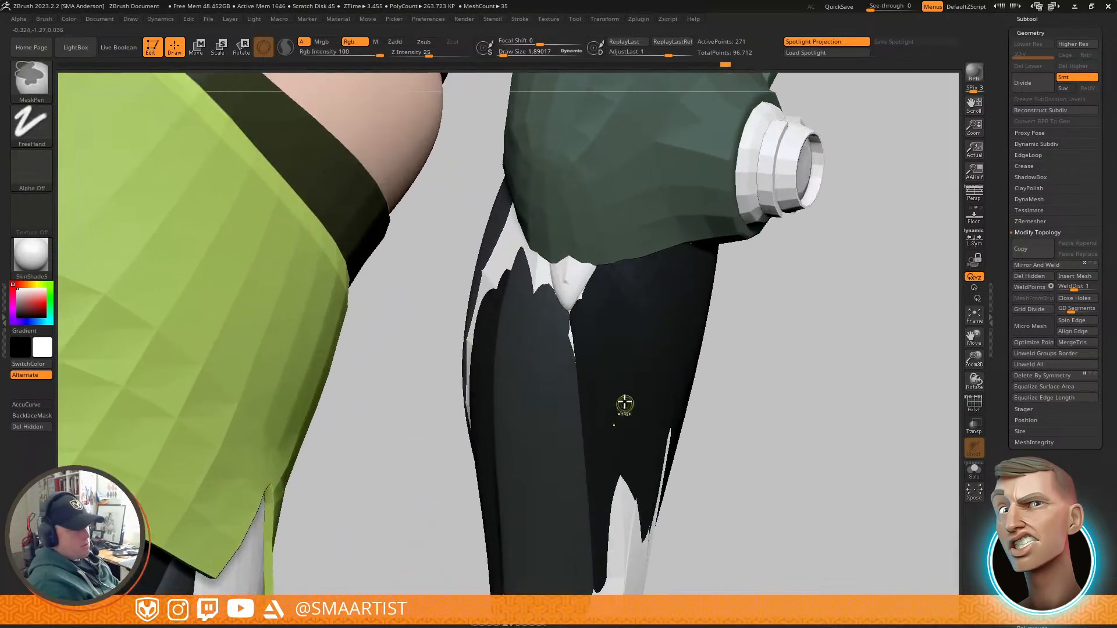
{"action": "key", "text": "ctrl+s"}
{"action": "key", "text": "ctrl+s"}
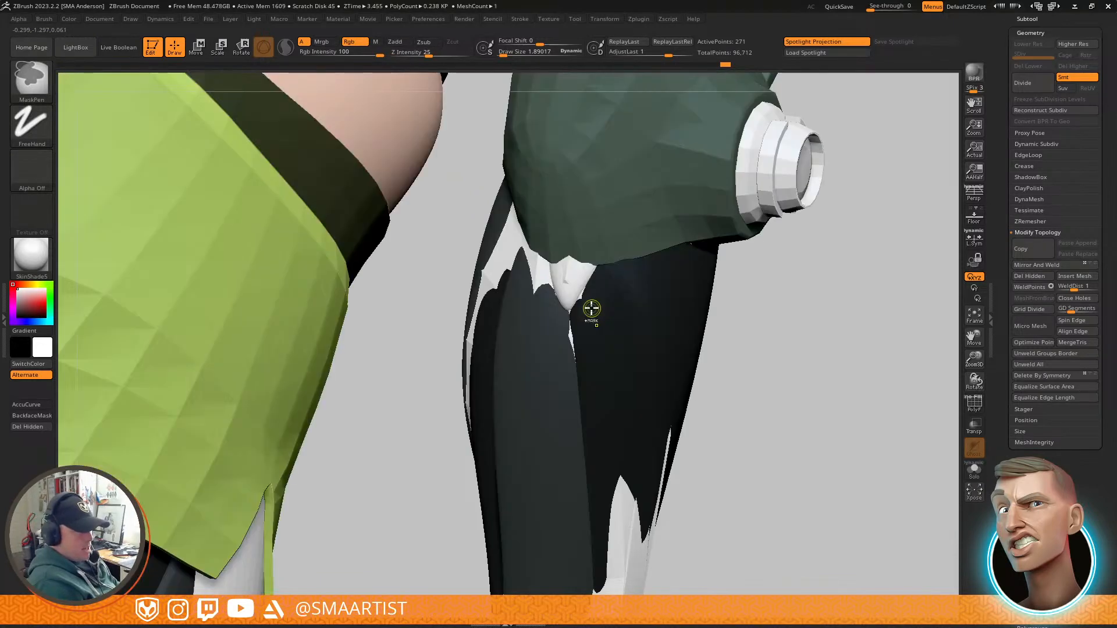
{"action": "key", "text": "ctrl+s"}
{"action": "key", "text": "ctrl+s"}
{"action": "key", "text": "ctrl+t"}
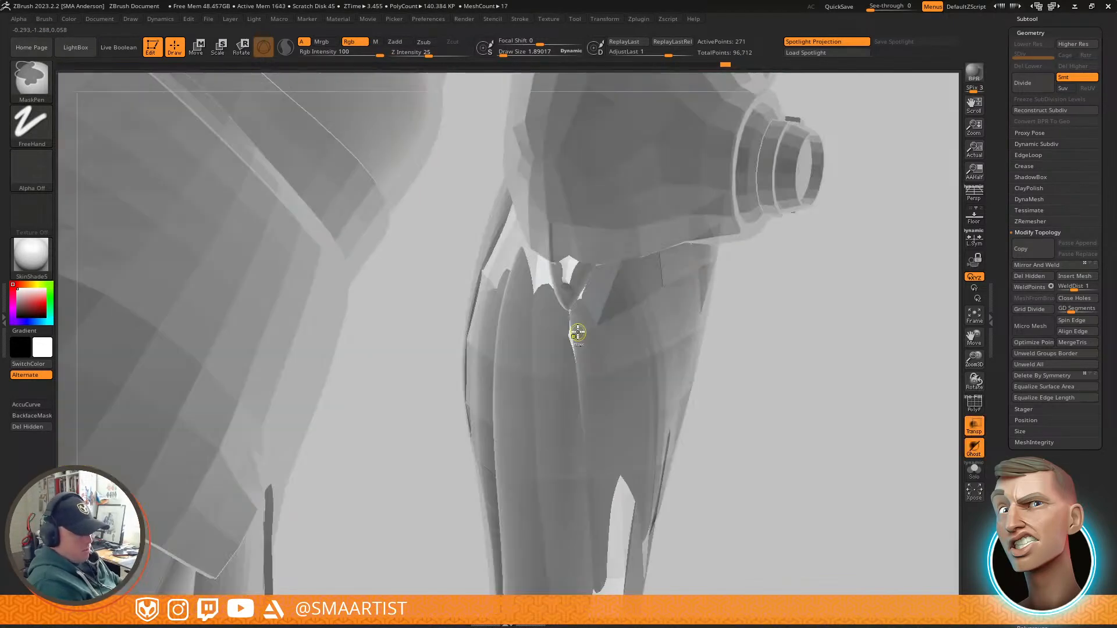
Step: Show the polyframe, hide the blue wedge polygroup of the forearm piece and delete its hidden geometry
{"action": "key", "text": "shift+f"}
{"action": "mouse_move", "coordinate": [583, 297]}
{"action": "right_mouse_down", "text": "ctrl"}
{"action": "mouse_move", "coordinate": [596, 319]}
{"action": "mouse_move", "coordinate": [588, 302]}
{"action": "mouse_move", "coordinate": [597, 309]}
{"action": "right_mouse_up", "text": "ctrl"}
{"action": "left_click", "coordinate": [558, 302], "text": "ctrl+shift"}
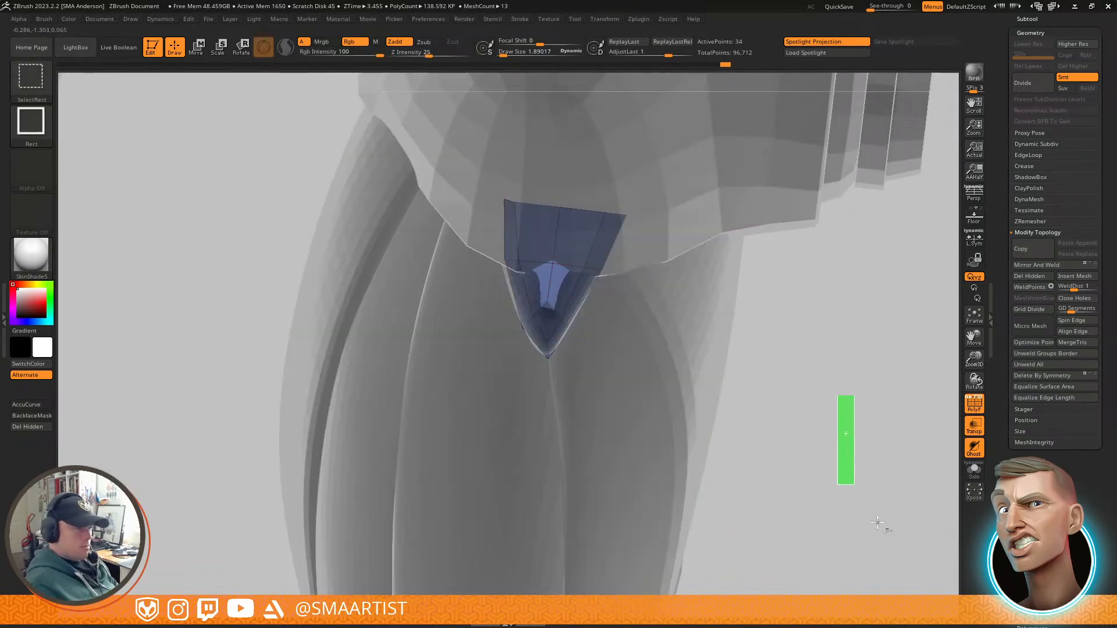
{"action": "left_click_drag", "start_coordinate": [864, 501], "coordinate": [864, 501], "text": "ctrl+shift"}
{"action": "left_click", "coordinate": [1033, 276]}
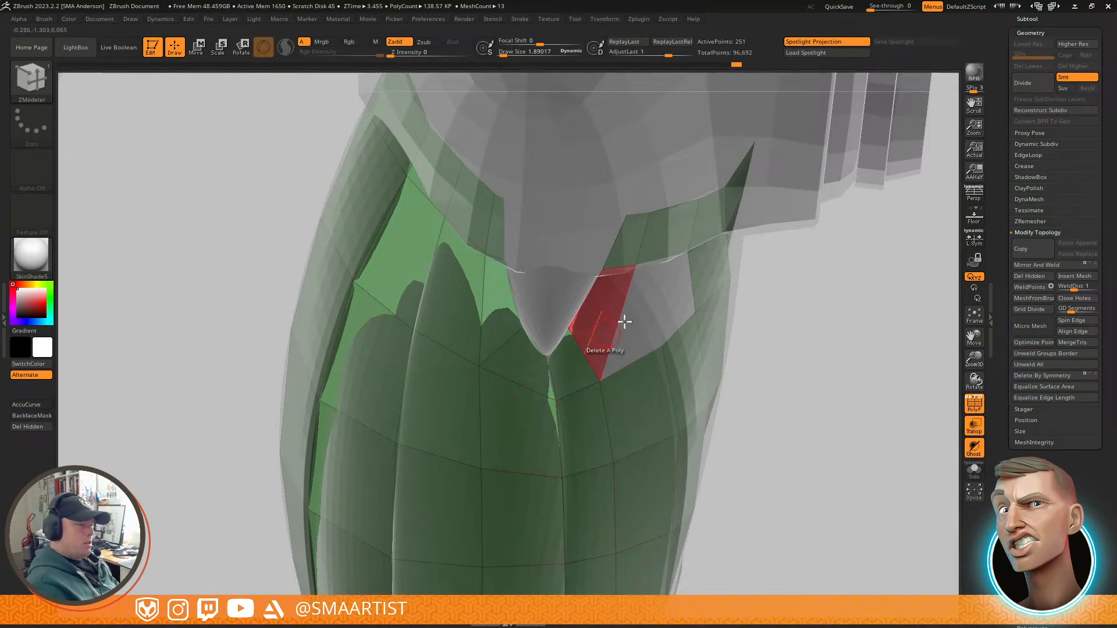
{"action": "right_click_drag", "start_coordinate": [612, 326], "coordinate": [605, 366]}
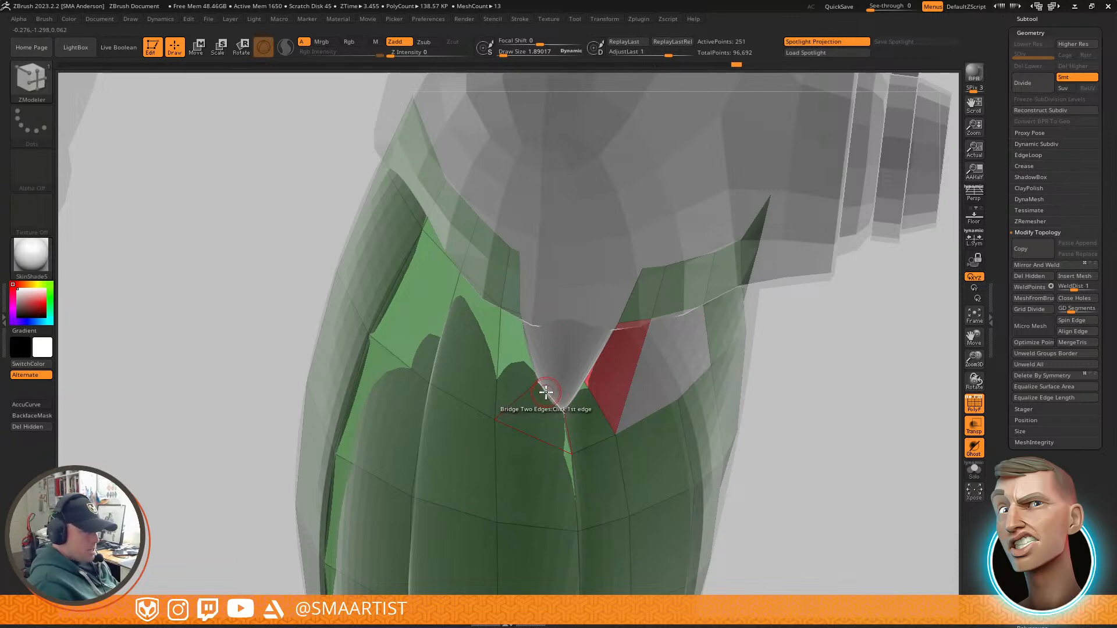
{"action": "right_click_drag", "start_coordinate": [675, 273], "coordinate": [578, 356]}
Step: Switch to subtool Body4_12, hide its white wedge polygroup and delete the hidden geometry
{"action": "left_click", "coordinate": [570, 359], "text": "alt"}
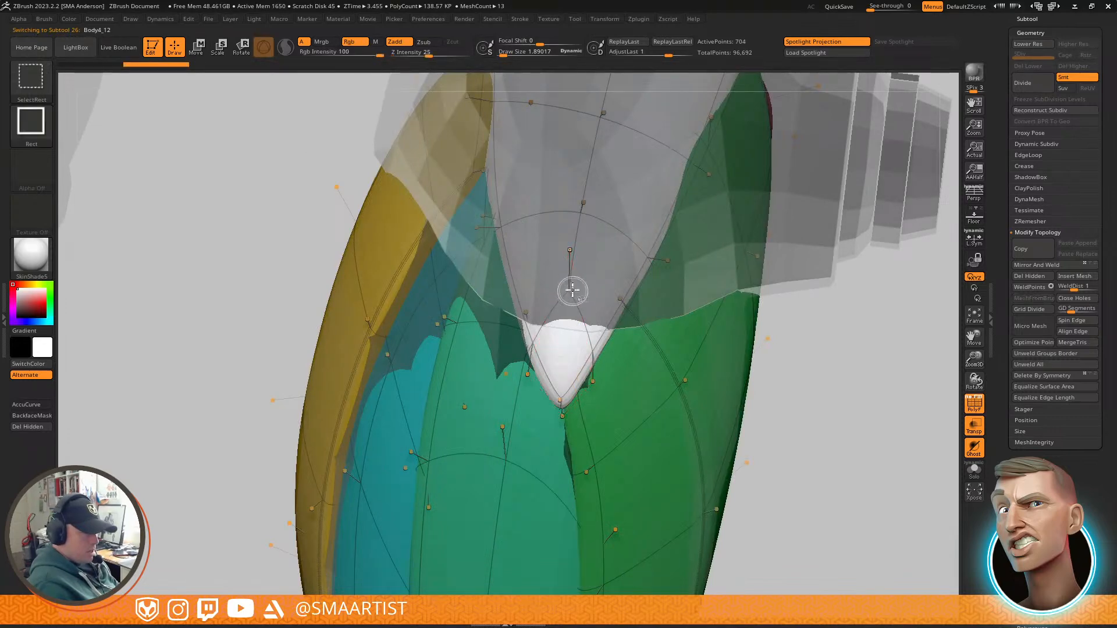
{"action": "left_click", "coordinate": [568, 251], "text": "ctrl+shift"}
{"action": "left_click_drag", "start_coordinate": [711, 367], "coordinate": [869, 575], "text": "ctrl+shift"}
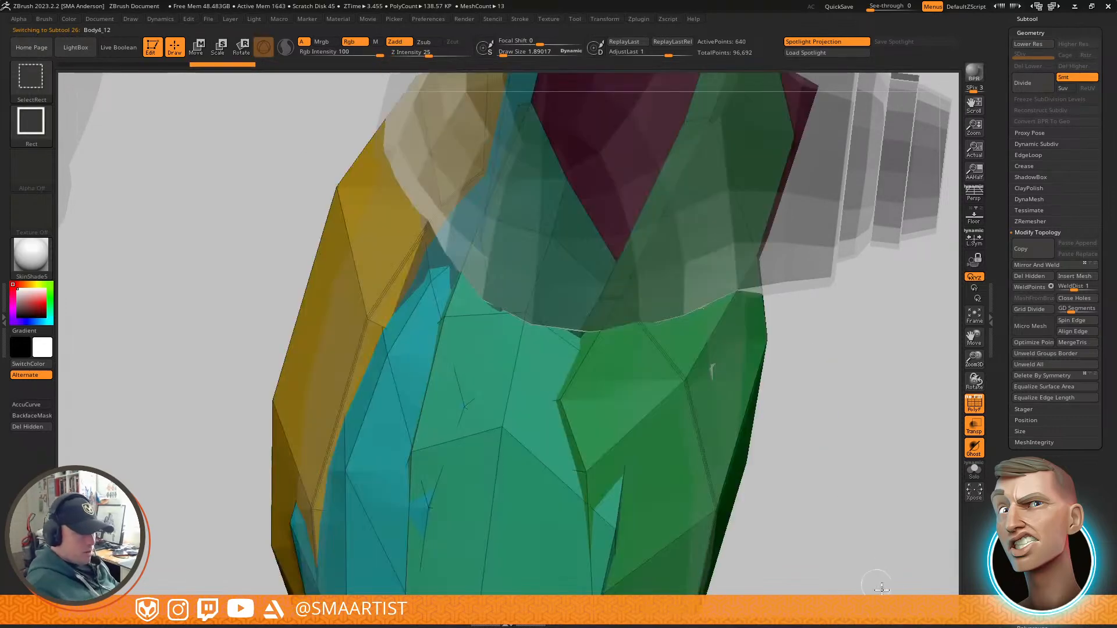
{"action": "left_click", "coordinate": [1071, 397]}
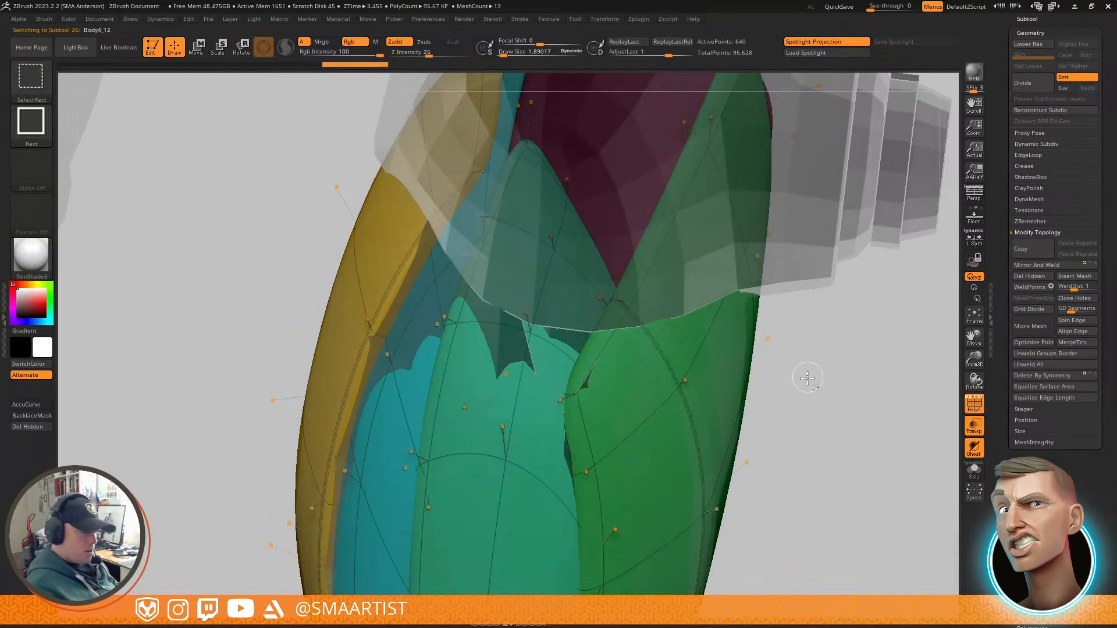
Step: Return to Body4_16 with the ZModeler brush and use the Move point action to merge the points around the removed wedge's gap, closing the upper strip
{"action": "key", "text": "b"}
{"action": "key", "text": "z"}
{"action": "key", "text": "m"}
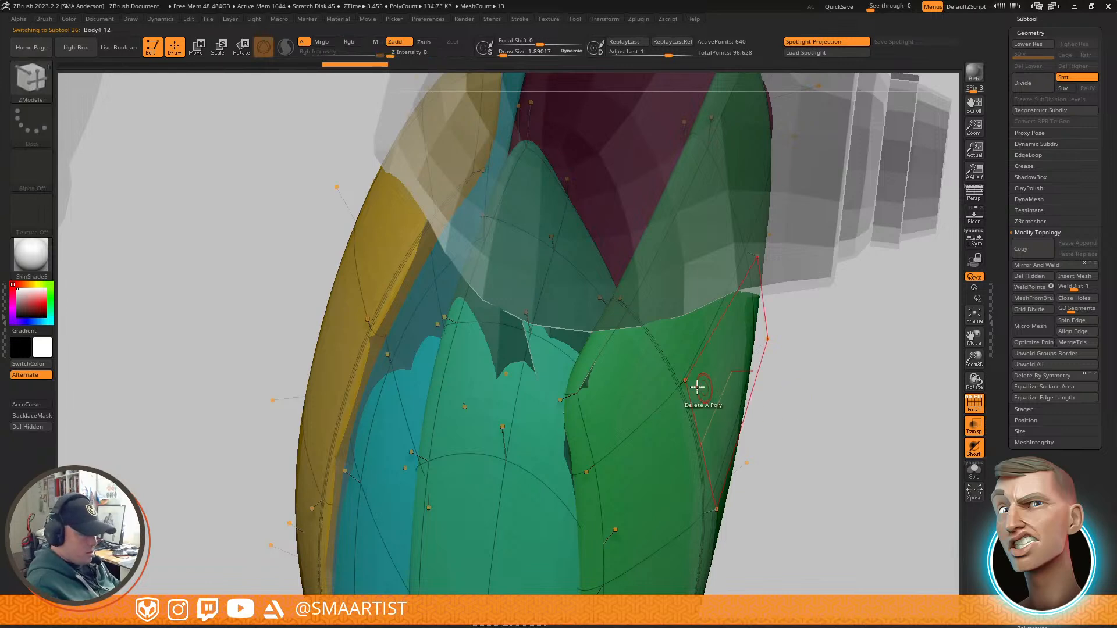
{"action": "left_click", "coordinate": [515, 343], "text": "alt"}
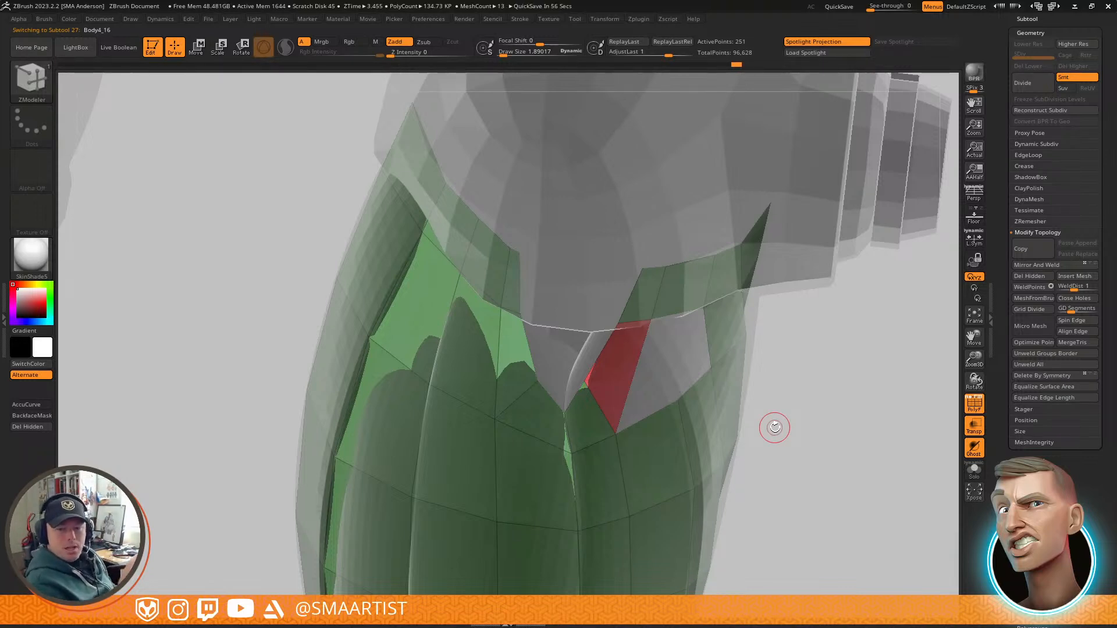
{"action": "mouse_move", "coordinate": [666, 312]}
{"action": "right_mouse_down"}
{"action": "mouse_move", "coordinate": [667, 284]}
{"action": "mouse_move", "coordinate": [662, 315]}
{"action": "mouse_move", "coordinate": [623, 262]}
{"action": "mouse_move", "coordinate": [616, 323]}
{"action": "right_mouse_up"}
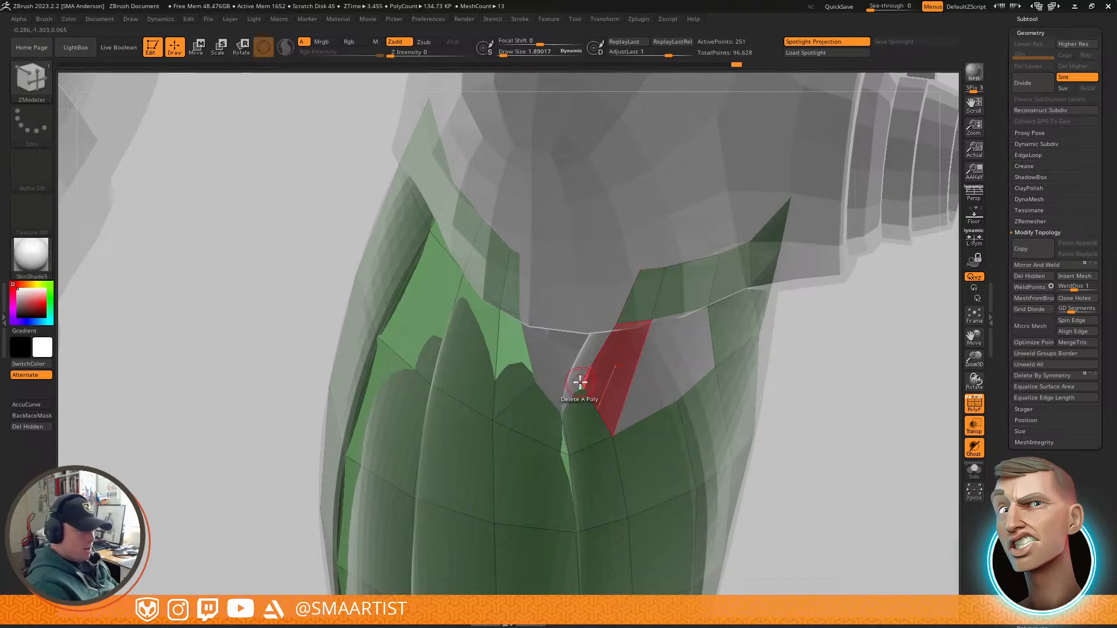
{"action": "key", "text": "space"}
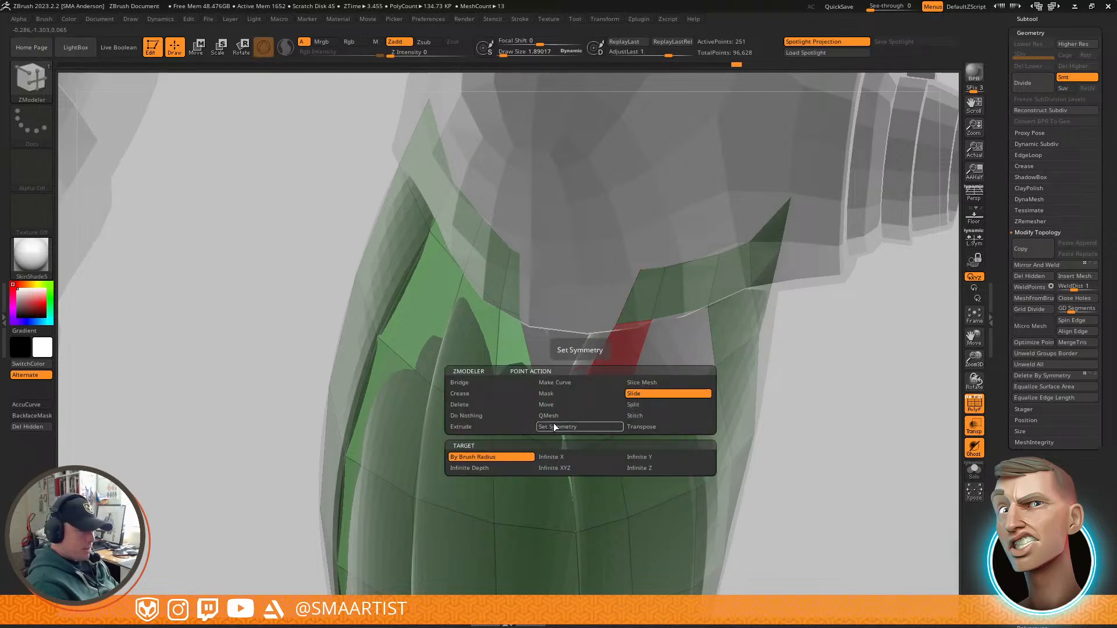
{"action": "left_click", "coordinate": [579, 407]}
{"action": "mouse_move", "coordinate": [590, 351]}
{"action": "left_mouse_down"}
{"action": "mouse_move", "coordinate": [578, 379]}
{"action": "mouse_move", "coordinate": [550, 391]}
{"action": "mouse_move", "coordinate": [569, 453]}
{"action": "left_mouse_up"}
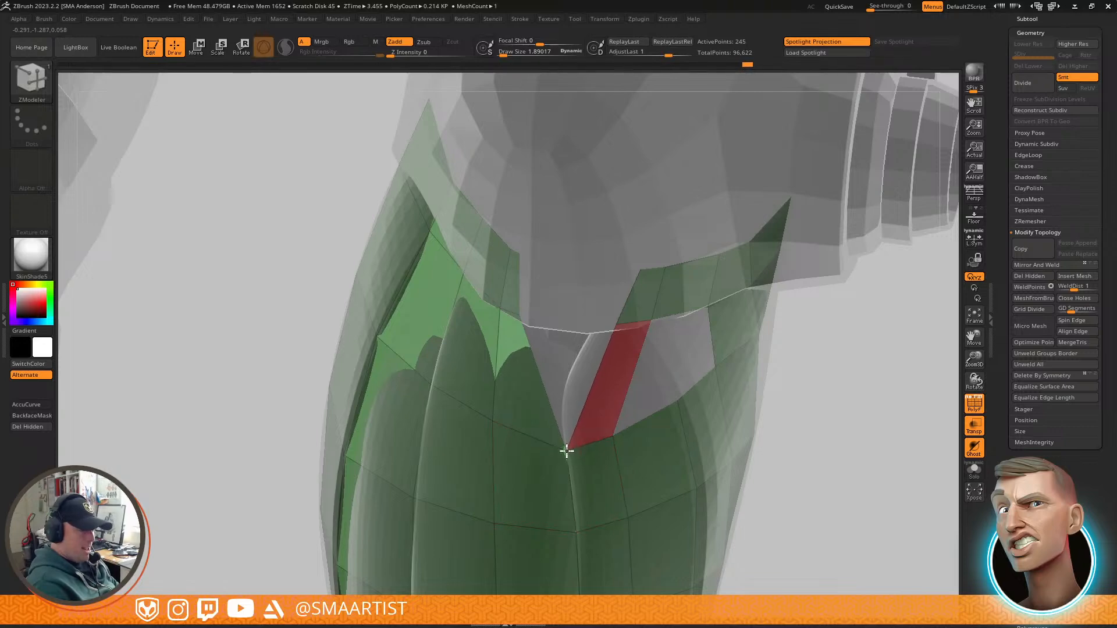
{"action": "mouse_move", "coordinate": [668, 362]}
{"action": "left_mouse_down"}
{"action": "mouse_move", "coordinate": [628, 372]}
{"action": "mouse_move", "coordinate": [634, 349]}
{"action": "mouse_move", "coordinate": [565, 346]}
{"action": "left_mouse_up"}
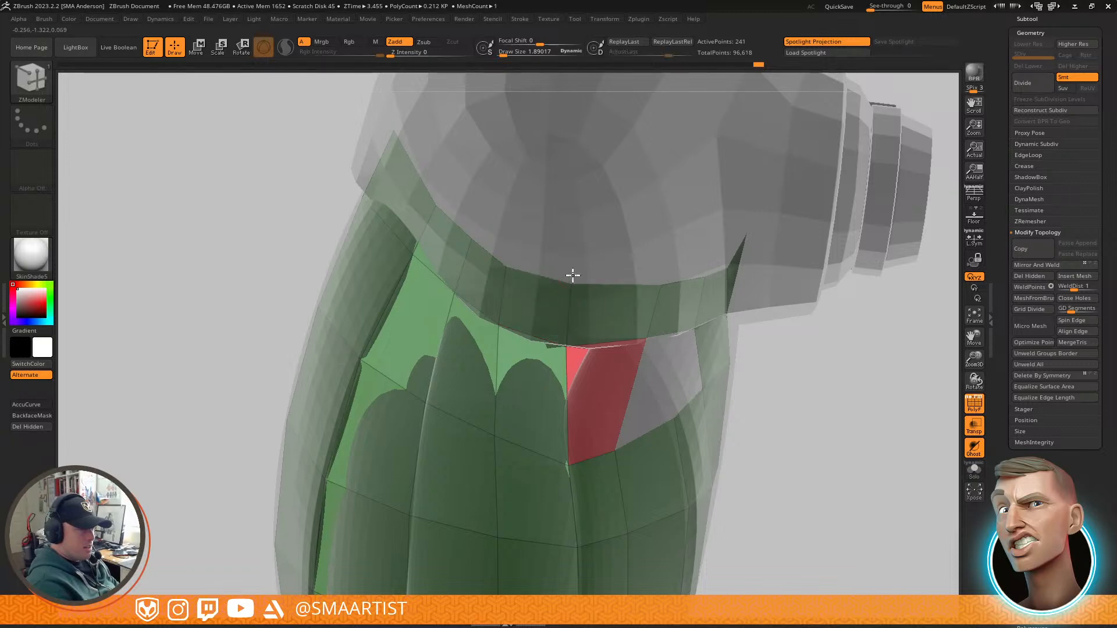
Step: Use the Move brush, reducing its draw size to about 4.56, to pull the strip's protruding upper corner inward along the forearm
{"action": "mouse_move", "coordinate": [638, 330]}
{"action": "right_mouse_down", "text": "ctrl"}
{"action": "mouse_move", "coordinate": [623, 274]}
{"action": "mouse_move", "coordinate": [648, 273]}
{"action": "mouse_move", "coordinate": [631, 289]}
{"action": "mouse_move", "coordinate": [653, 297]}
{"action": "right_mouse_up", "text": "ctrl"}
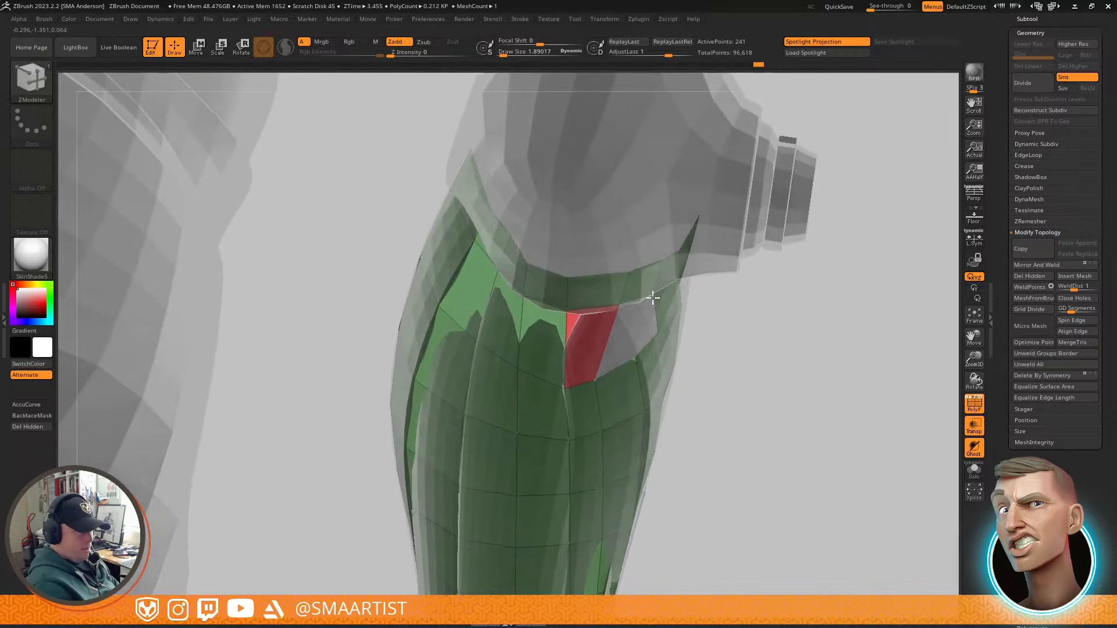
{"action": "mouse_move", "coordinate": [569, 313]}
{"action": "right_mouse_down", "text": "ctrl"}
{"action": "mouse_move", "coordinate": [569, 352]}
{"action": "mouse_move", "coordinate": [581, 267]}
{"action": "mouse_move", "coordinate": [566, 250]}
{"action": "mouse_move", "coordinate": [585, 359]}
{"action": "mouse_move", "coordinate": [574, 351]}
{"action": "mouse_move", "coordinate": [601, 274]}
{"action": "mouse_move", "coordinate": [591, 177]}
{"action": "mouse_move", "coordinate": [601, 229]}
{"action": "right_mouse_up", "text": "ctrl"}
{"action": "key", "text": "b"}
{"action": "key", "text": "m"}
{"action": "key", "text": "v"}
{"action": "key", "text": "s"}
{"action": "left_click_drag", "start_coordinate": [601, 232], "coordinate": [605, 237]}
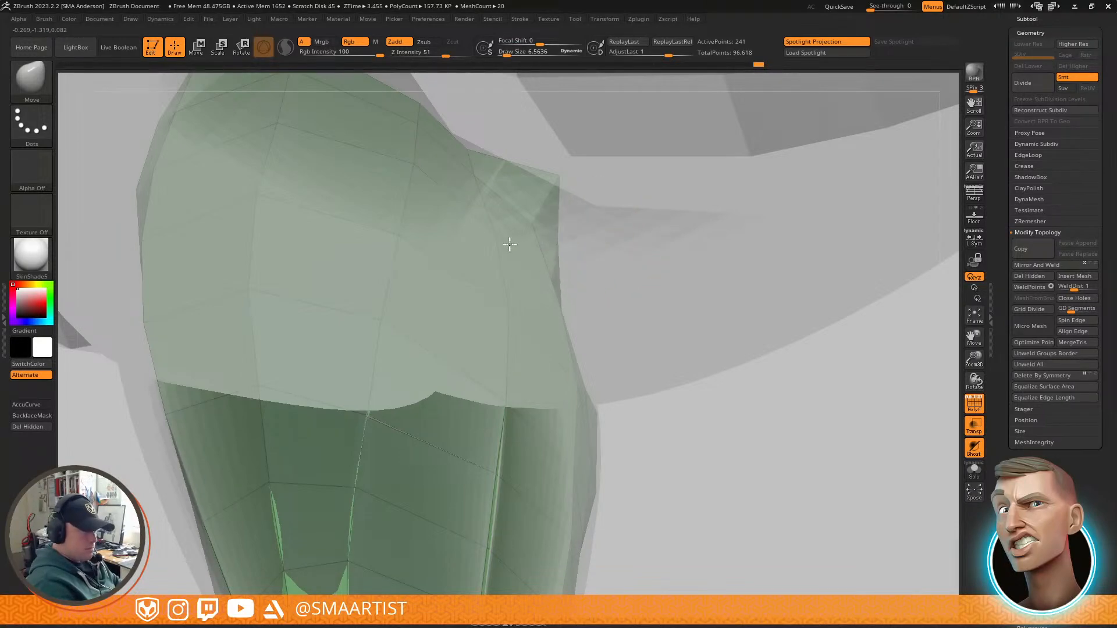
{"action": "key", "text": "s"}
{"action": "left_click_drag", "start_coordinate": [556, 176], "coordinate": [545, 177]}
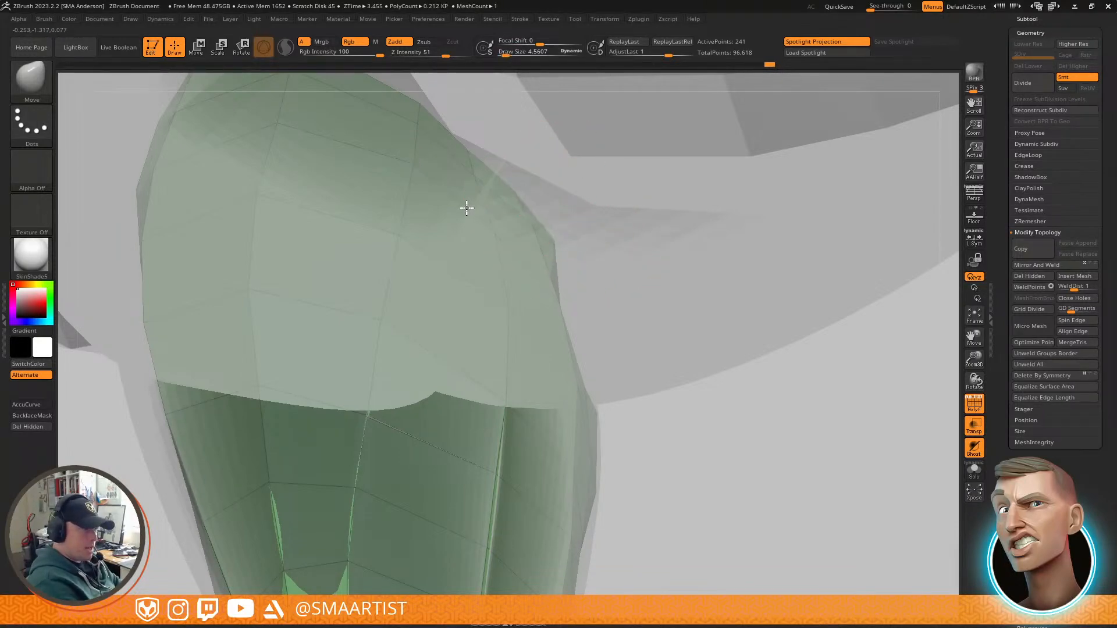
Step: Switch to ZModeler's Slide point action and slide the strip's lower-edge point toward the red polygon's upper corner
{"action": "right_click_drag", "start_coordinate": [587, 184], "coordinate": [569, 219]}
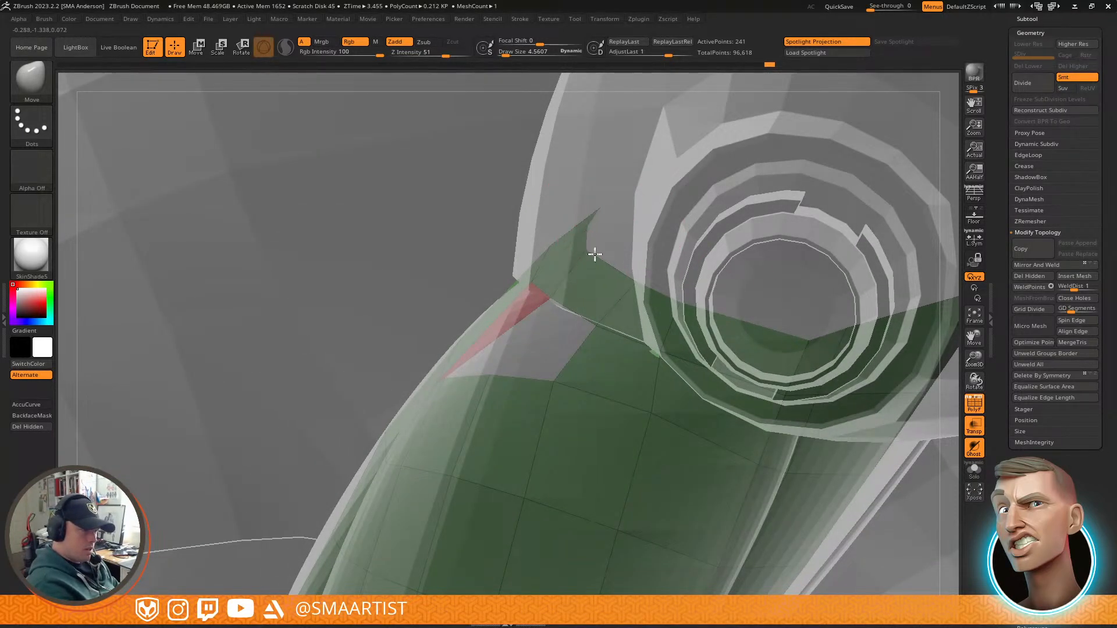
{"action": "mouse_move", "coordinate": [618, 257]}
{"action": "right_mouse_down"}
{"action": "mouse_move", "coordinate": [628, 294]}
{"action": "mouse_move", "coordinate": [609, 264]}
{"action": "mouse_move", "coordinate": [610, 281]}
{"action": "mouse_move", "coordinate": [574, 264]}
{"action": "mouse_move", "coordinate": [573, 277]}
{"action": "mouse_move", "coordinate": [621, 287]}
{"action": "mouse_move", "coordinate": [624, 304]}
{"action": "right_mouse_up"}
{"action": "key", "text": "b"}
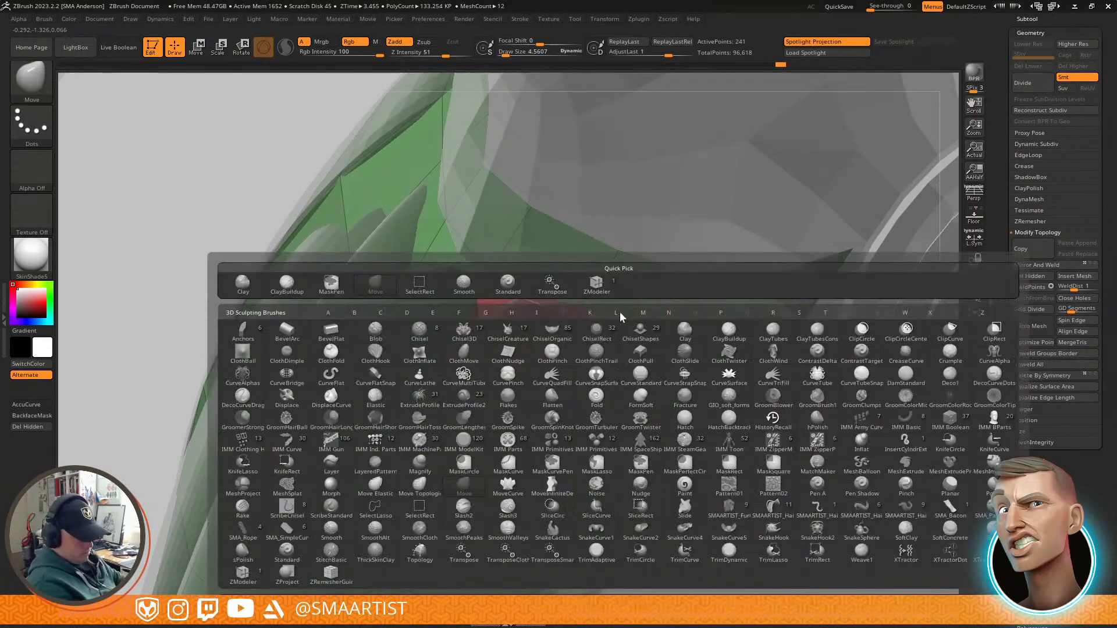
{"action": "key", "text": "z"}
{"action": "key", "text": "m"}
{"action": "key", "text": "space"}
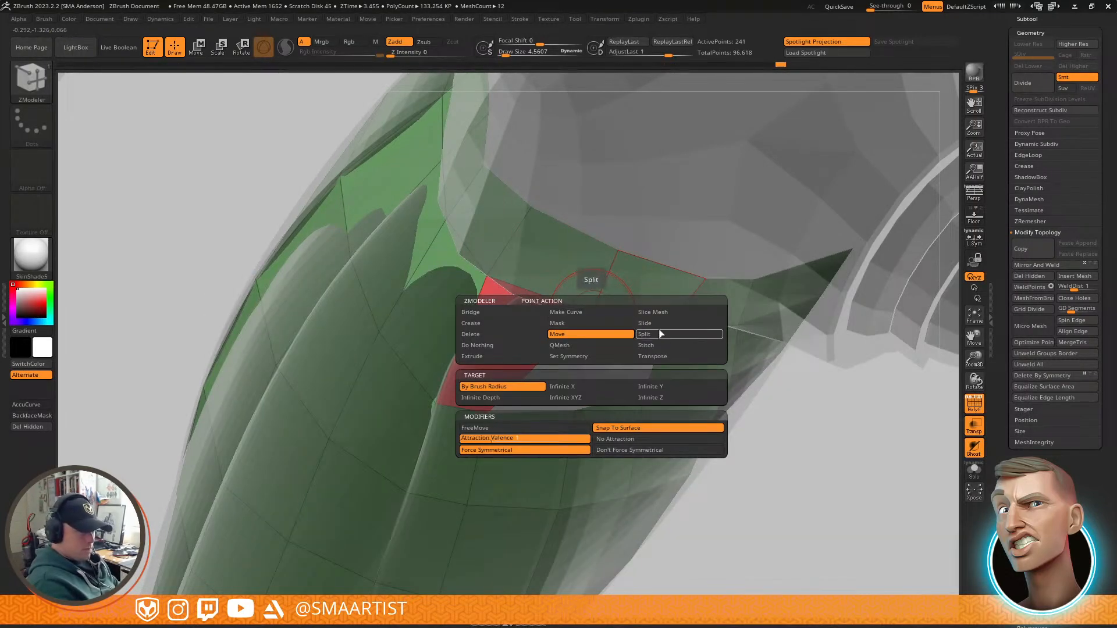
{"action": "left_click", "coordinate": [658, 316]}
{"action": "left_click_drag", "start_coordinate": [593, 314], "coordinate": [544, 304]}
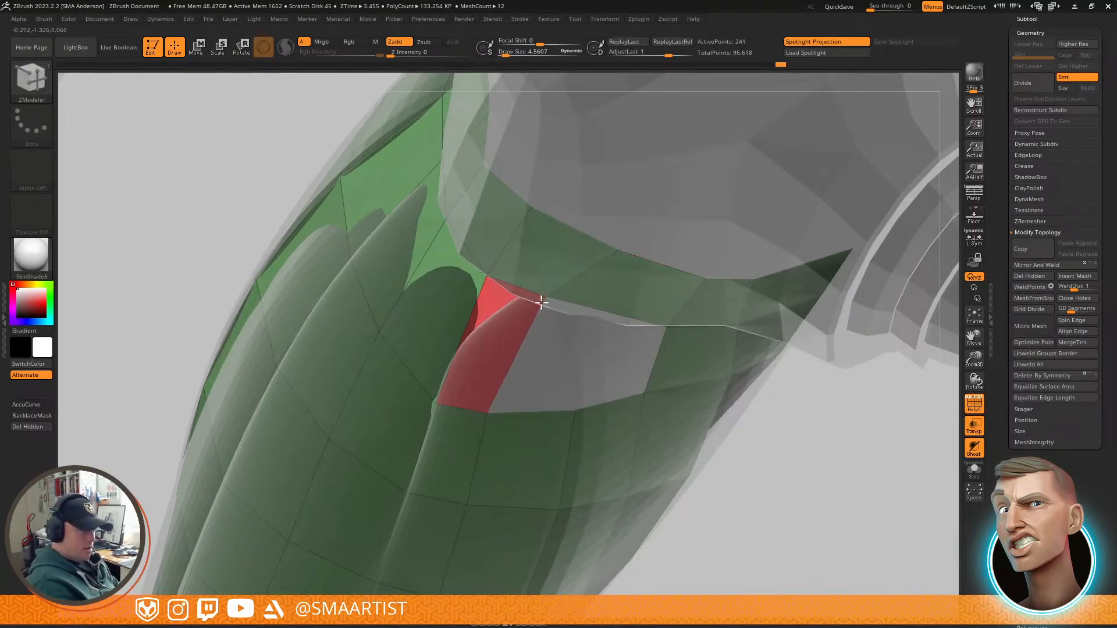
Step: Insert a single edge loop across the strip above the hole, redoing it until it suits the polygon edge below
{"action": "mouse_move", "coordinate": [580, 237]}
{"action": "right_mouse_down"}
{"action": "mouse_move", "coordinate": [561, 255]}
{"action": "mouse_move", "coordinate": [541, 212]}
{"action": "mouse_move", "coordinate": [538, 244]}
{"action": "mouse_move", "coordinate": [598, 242]}
{"action": "mouse_move", "coordinate": [606, 229]}
{"action": "mouse_move", "coordinate": [584, 229]}
{"action": "mouse_move", "coordinate": [584, 252]}
{"action": "right_mouse_up"}
{"action": "key", "text": "space"}
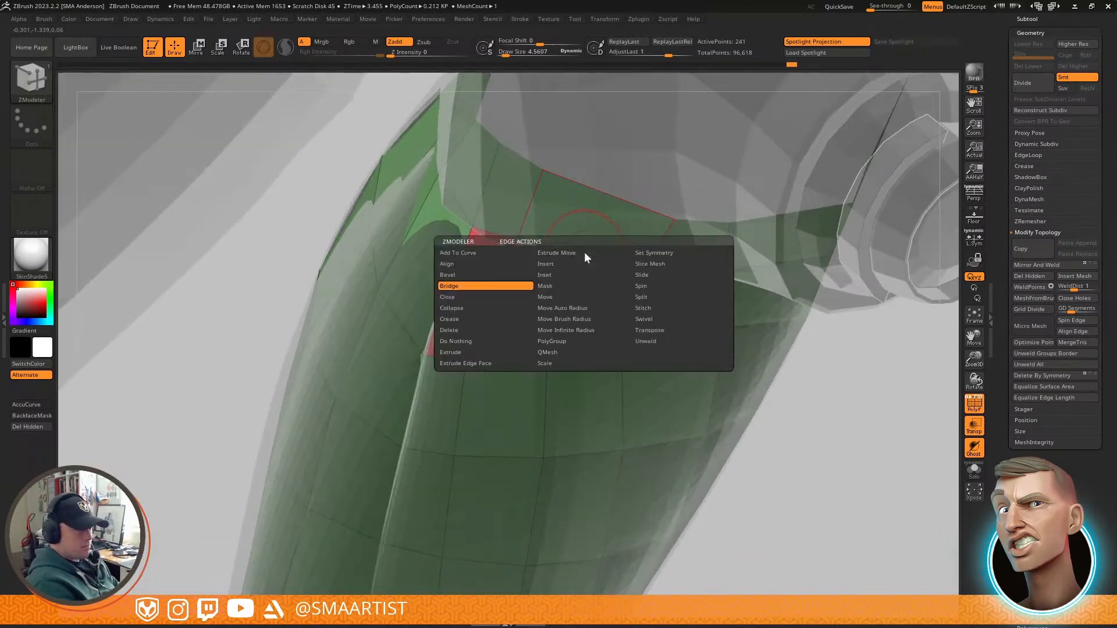
{"action": "left_click", "coordinate": [574, 263]}
{"action": "left_click", "coordinate": [575, 257]}
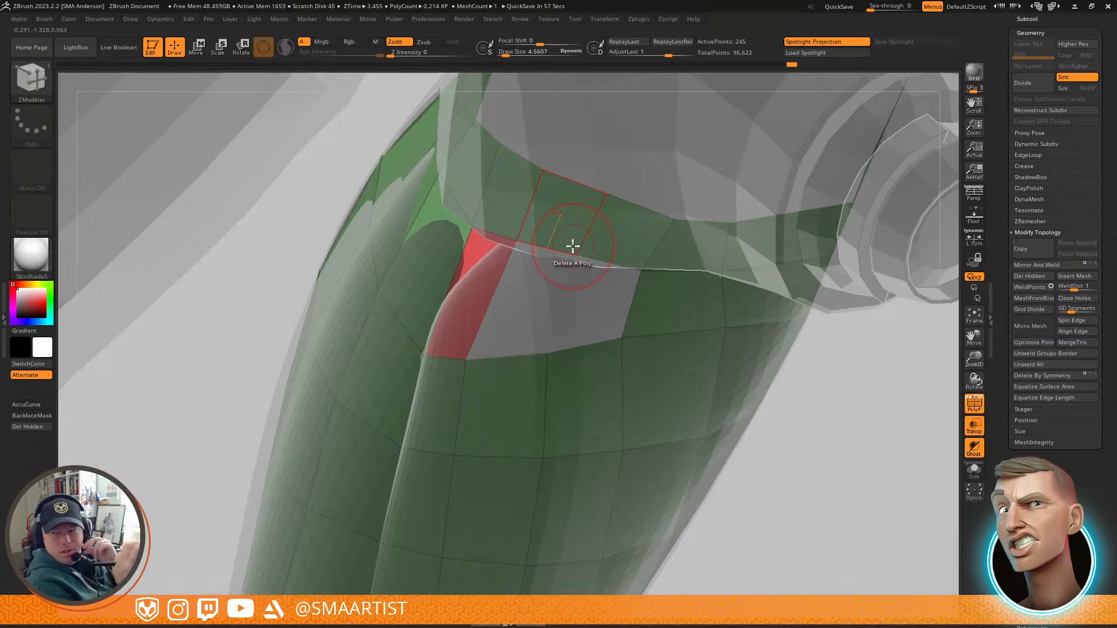
{"action": "right_click_drag", "start_coordinate": [572, 246], "coordinate": [680, 250]}
{"action": "mouse_move", "coordinate": [761, 349]}
{"action": "right_mouse_down"}
{"action": "mouse_move", "coordinate": [748, 349]}
{"action": "mouse_move", "coordinate": [768, 362]}
{"action": "mouse_move", "coordinate": [673, 224]}
{"action": "right_mouse_up"}
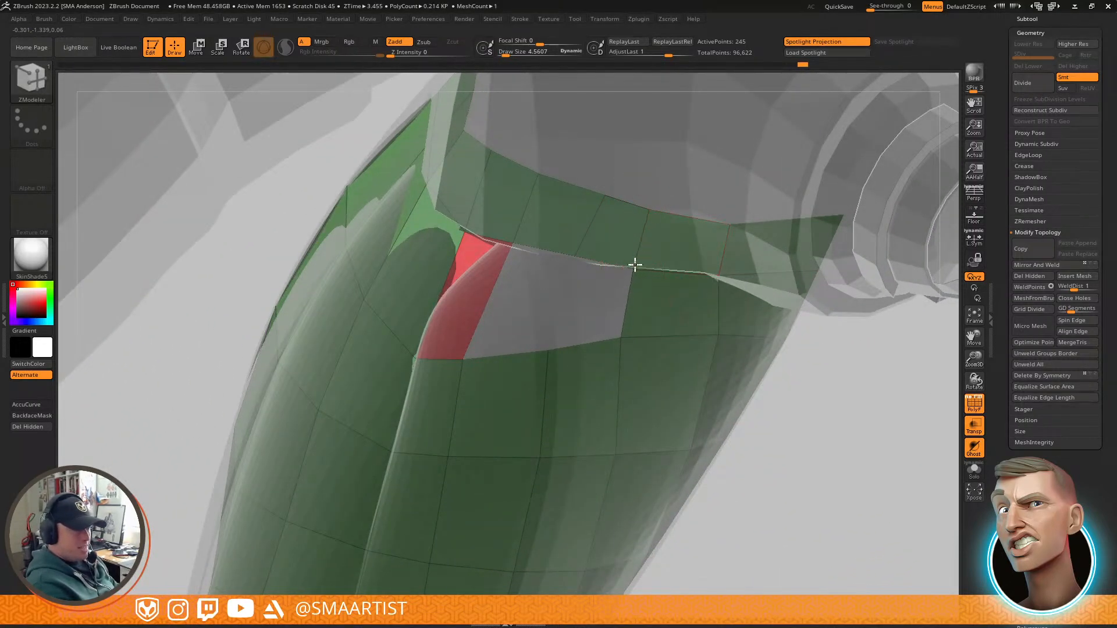
{"action": "key", "text": "ctrl+z"}
{"action": "left_click", "coordinate": [573, 257]}
{"action": "key", "text": "ctrl+z"}
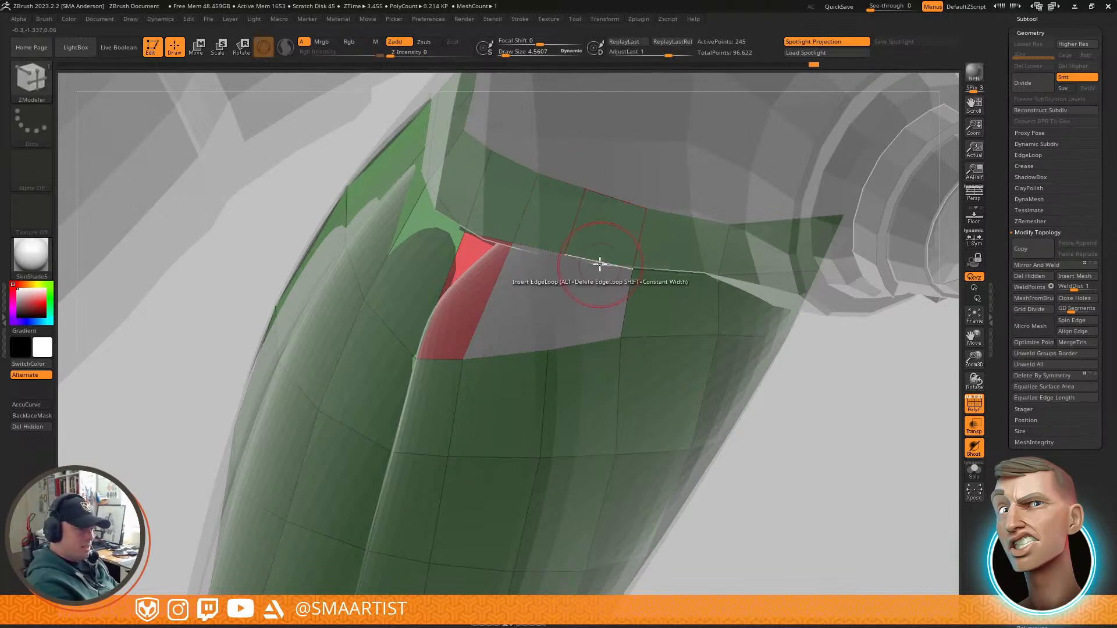
Step: Fill the remaining hole by bridging the strip's two lower edges to the matching edges below
{"action": "key", "text": "space"}
{"action": "left_click", "coordinate": [487, 295]}
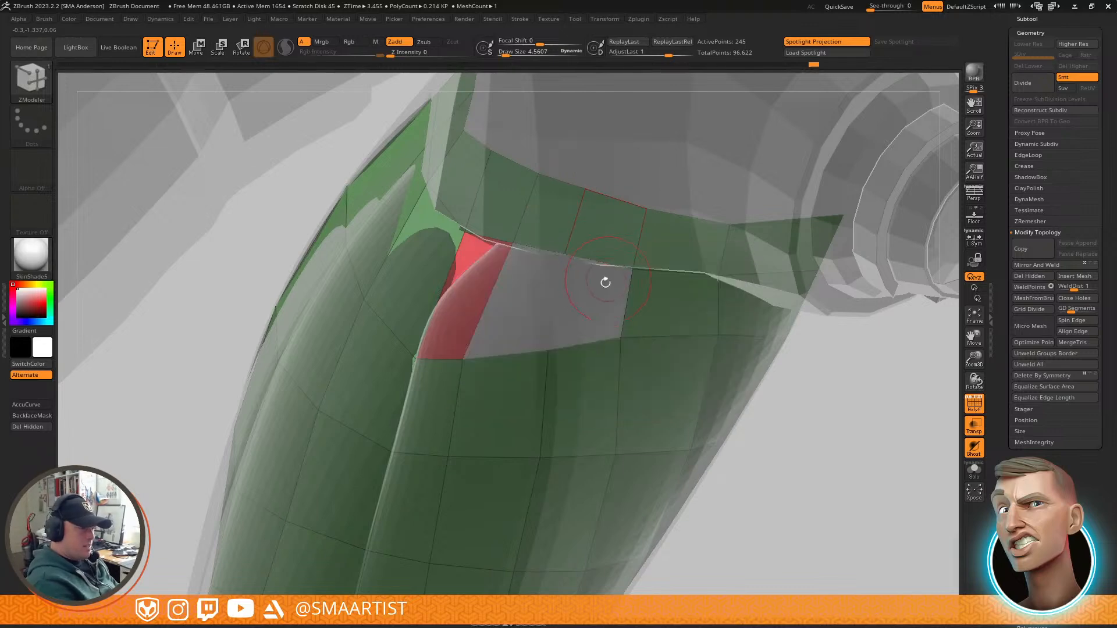
{"action": "left_click", "coordinate": [577, 335]}
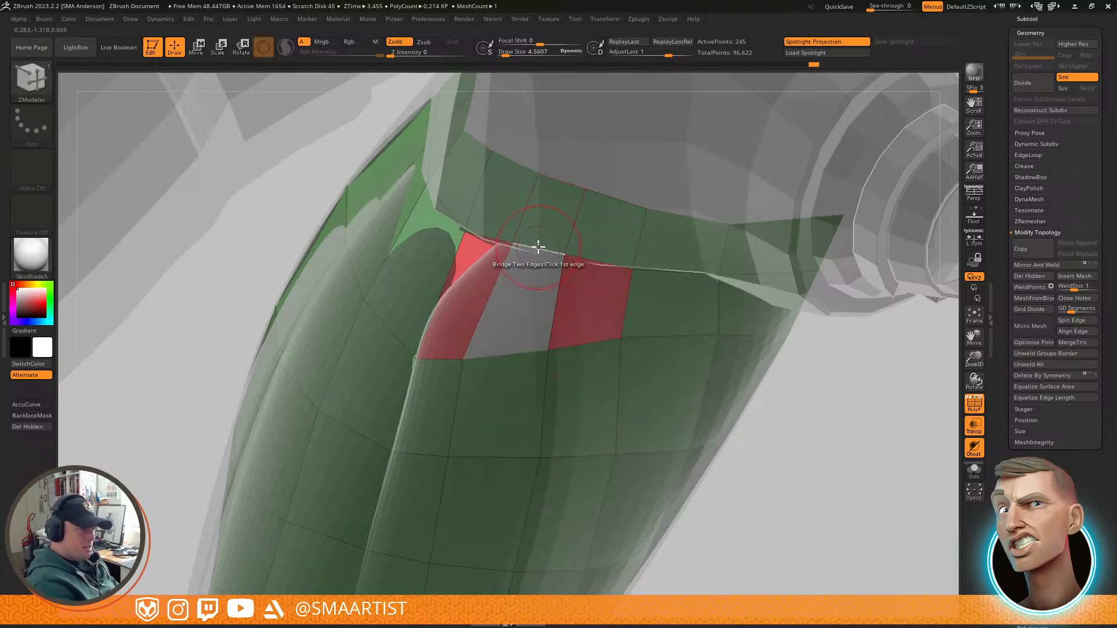
{"action": "left_click", "coordinate": [511, 353]}
{"action": "mouse_move", "coordinate": [621, 326]}
{"action": "right_mouse_down", "text": "ctrl"}
{"action": "mouse_move", "coordinate": [653, 309]}
{"action": "mouse_move", "coordinate": [643, 255]}
{"action": "mouse_move", "coordinate": [648, 295]}
{"action": "mouse_move", "coordinate": [633, 277]}
{"action": "mouse_move", "coordinate": [579, 315]}
{"action": "mouse_move", "coordinate": [599, 292]}
{"action": "mouse_move", "coordinate": [721, 260]}
{"action": "mouse_move", "coordinate": [656, 348]}
{"action": "mouse_move", "coordinate": [638, 242]}
{"action": "mouse_move", "coordinate": [721, 227]}
{"action": "mouse_move", "coordinate": [718, 192]}
{"action": "mouse_move", "coordinate": [729, 249]}
{"action": "mouse_move", "coordinate": [724, 226]}
{"action": "mouse_move", "coordinate": [588, 261]}
{"action": "right_mouse_up", "text": "ctrl"}
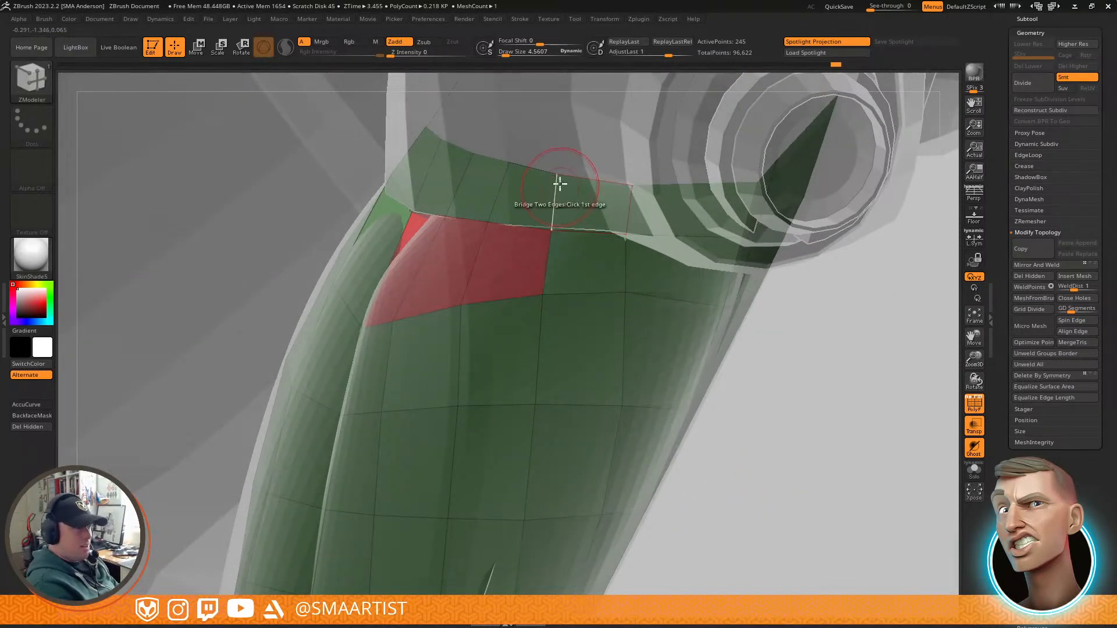
{"action": "right_click_drag", "start_coordinate": [650, 224], "coordinate": [600, 191]}
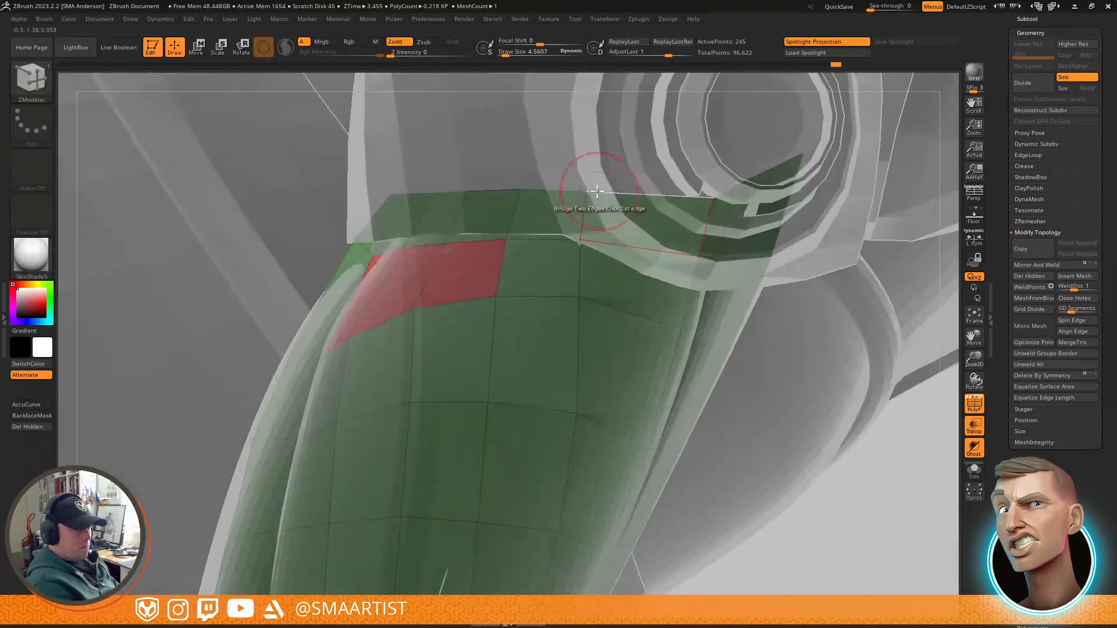
Step: Slide the strip's edge points to even out the polygons above the red group, bridging edges where needed
{"action": "right_click_drag", "start_coordinate": [610, 237], "coordinate": [552, 284]}
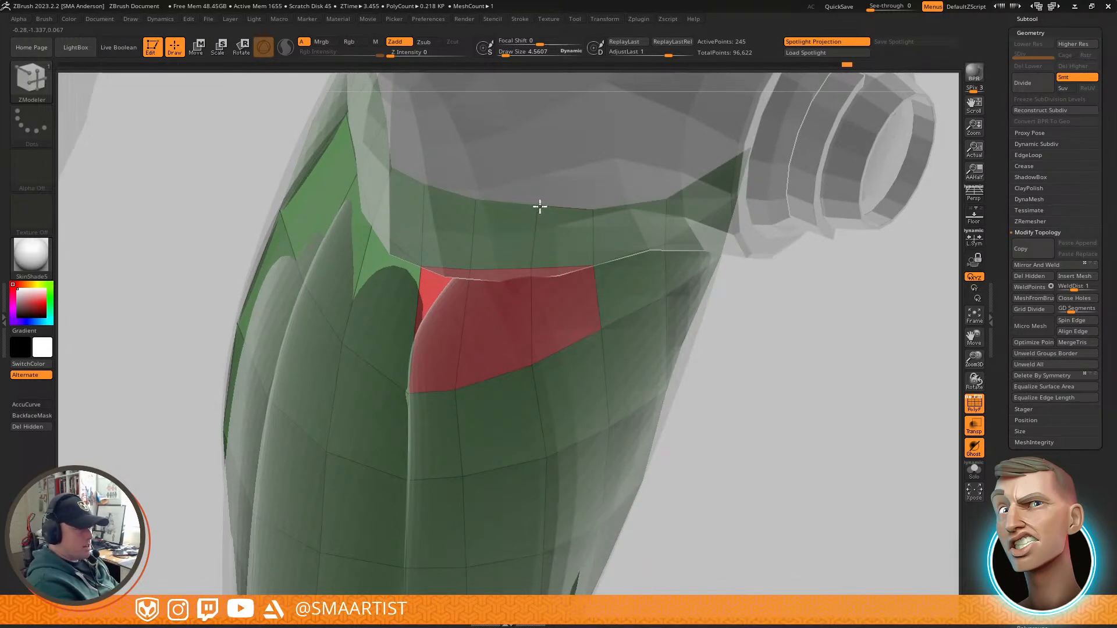
{"action": "right_click_drag", "start_coordinate": [534, 268], "coordinate": [540, 291]}
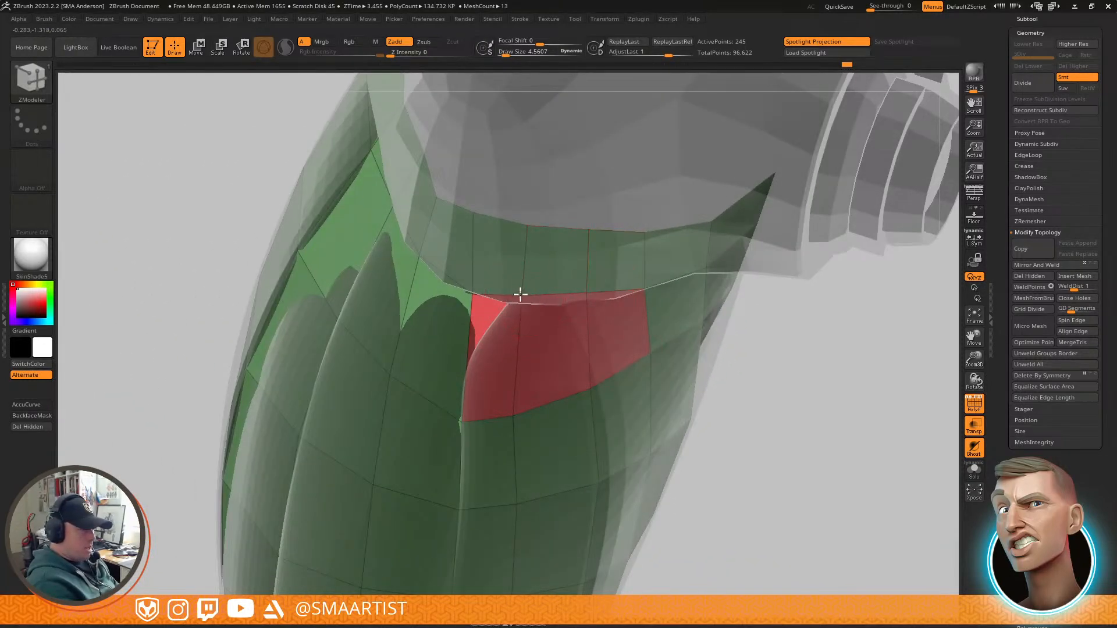
{"action": "right_click_drag", "start_coordinate": [492, 219], "coordinate": [632, 238]}
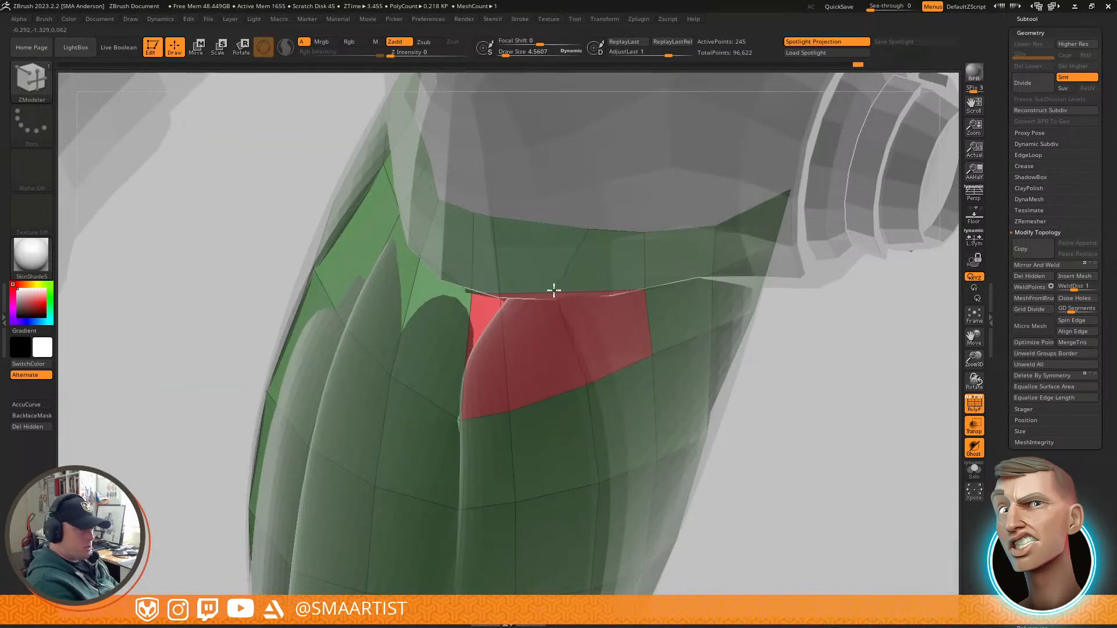
{"action": "right_click_drag", "start_coordinate": [533, 233], "coordinate": [650, 285]}
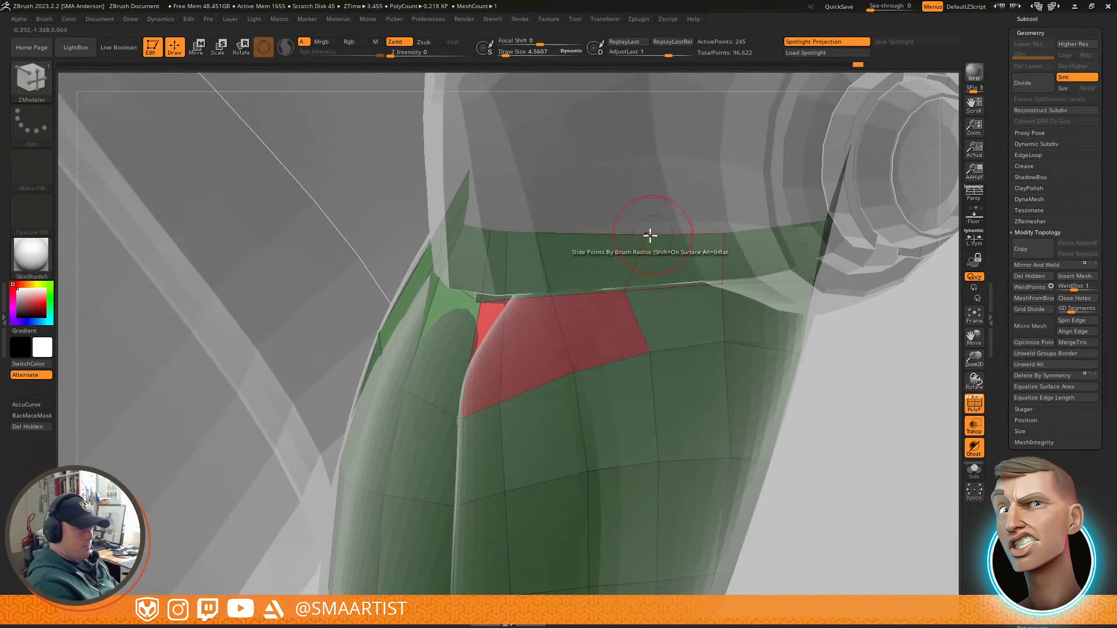
{"action": "right_click_drag", "start_coordinate": [673, 255], "coordinate": [655, 206]}
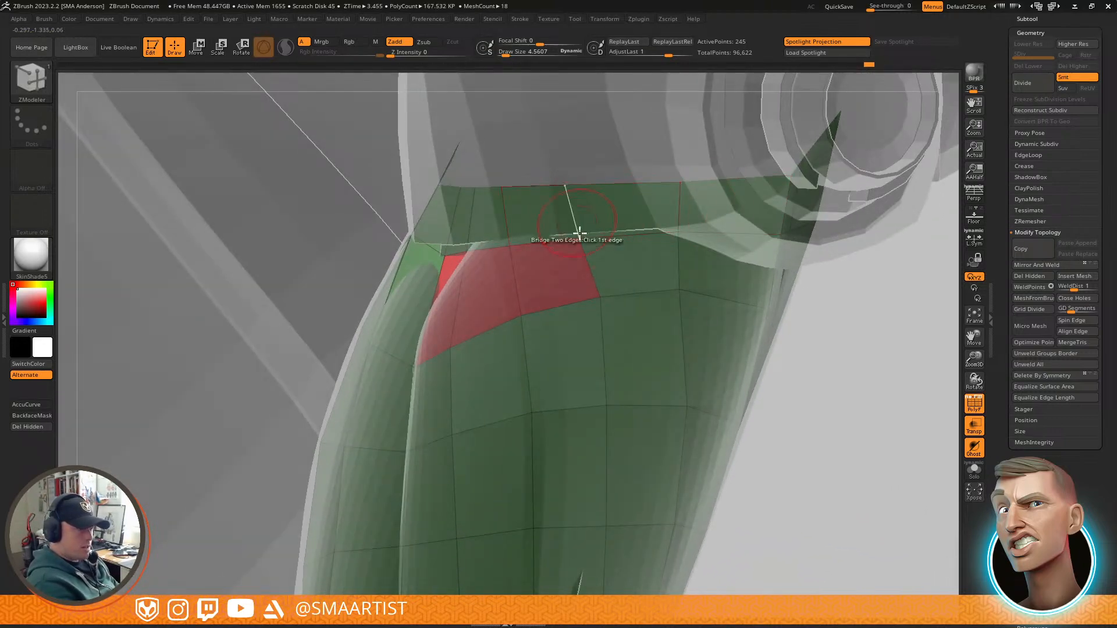
{"action": "right_click_drag", "start_coordinate": [614, 256], "coordinate": [616, 282]}
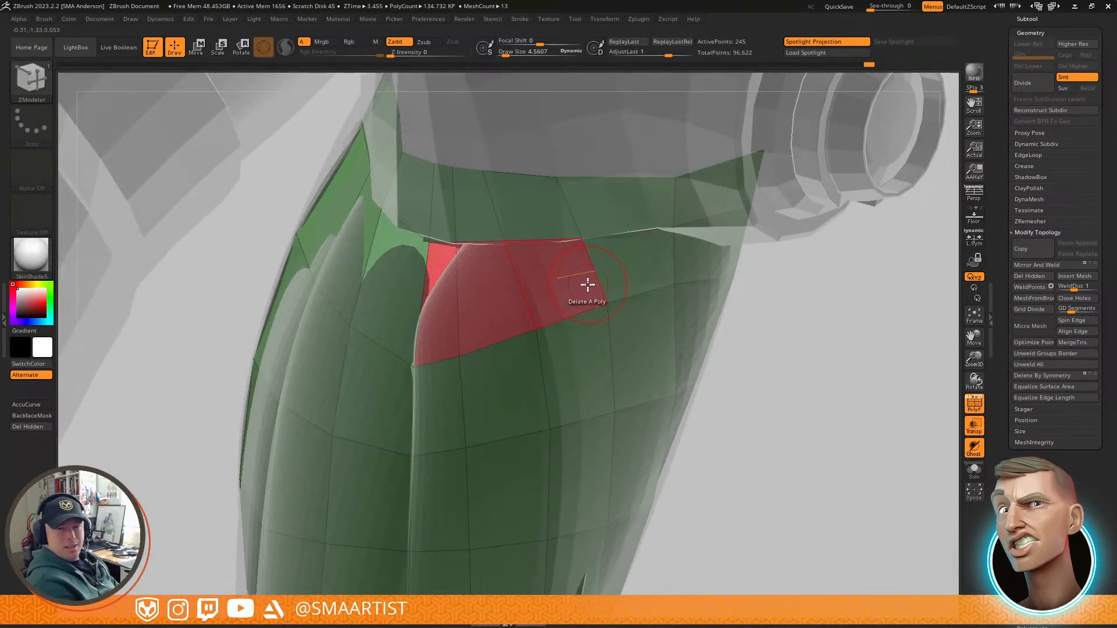
Step: Use the Move brush to reshape the red polygons and upper strip so they follow the forearm muscle
{"action": "key", "text": "b"}
{"action": "key", "text": "m"}
{"action": "key", "text": "v"}
{"action": "mouse_move", "coordinate": [583, 287]}
{"action": "right_mouse_down"}
{"action": "mouse_move", "coordinate": [561, 229]}
{"action": "mouse_move", "coordinate": [586, 230]}
{"action": "mouse_move", "coordinate": [532, 235]}
{"action": "mouse_move", "coordinate": [610, 264]}
{"action": "mouse_move", "coordinate": [601, 243]}
{"action": "mouse_move", "coordinate": [644, 289]}
{"action": "mouse_move", "coordinate": [668, 289]}
{"action": "mouse_move", "coordinate": [591, 221]}
{"action": "mouse_move", "coordinate": [623, 332]}
{"action": "mouse_move", "coordinate": [543, 284]}
{"action": "right_mouse_up"}
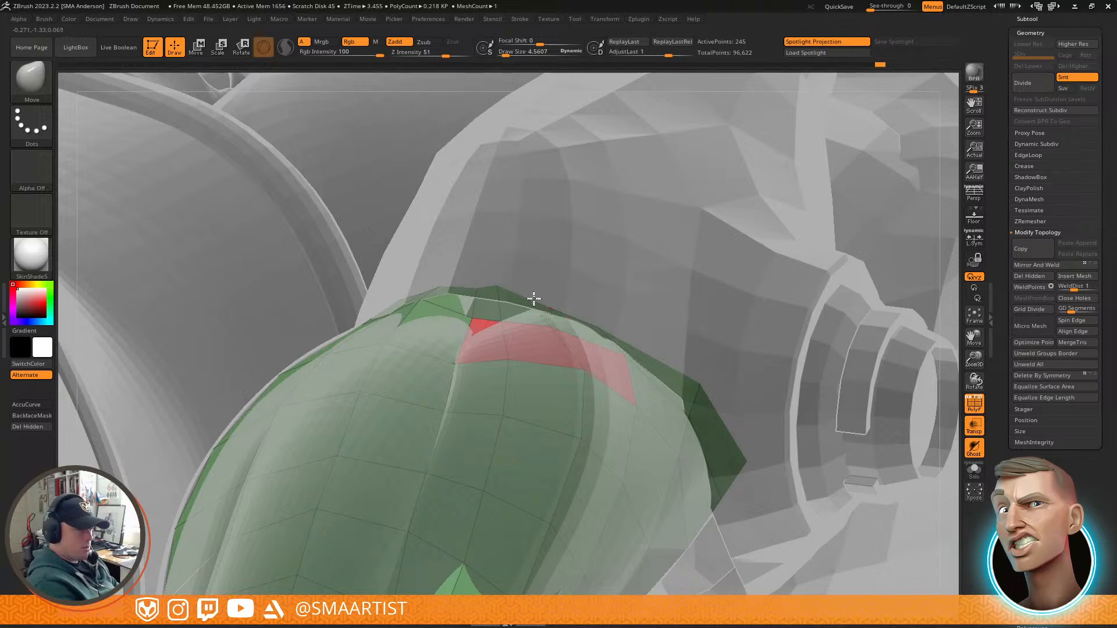
{"action": "right_click_drag", "start_coordinate": [561, 301], "coordinate": [510, 314]}
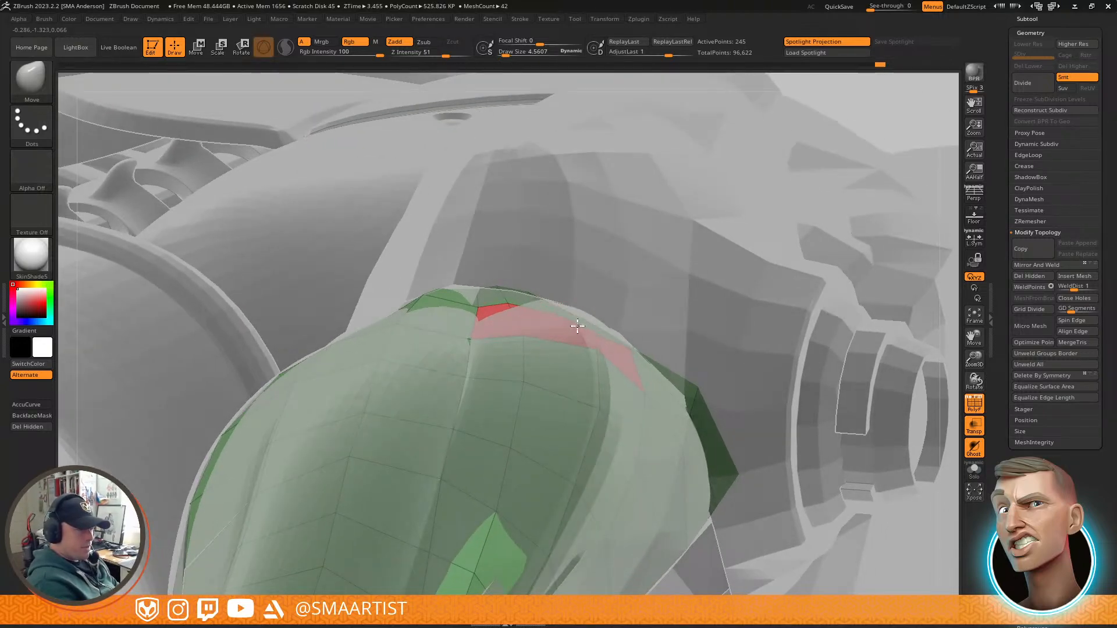
{"action": "right_click_drag", "start_coordinate": [590, 330], "coordinate": [498, 341]}
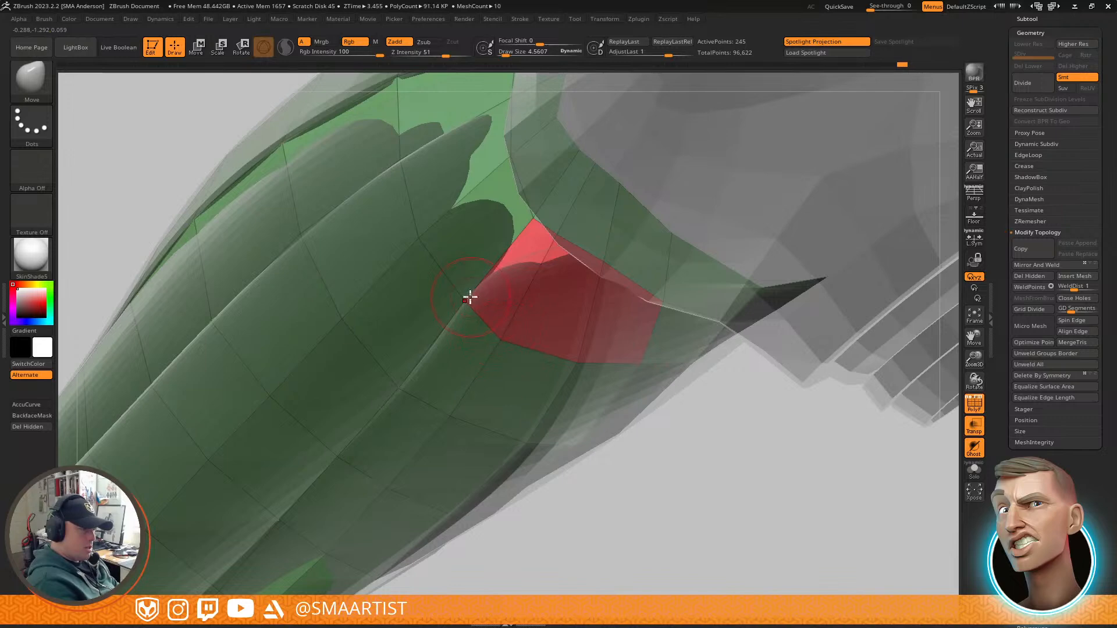
{"action": "right_click_drag", "start_coordinate": [452, 231], "coordinate": [509, 279]}
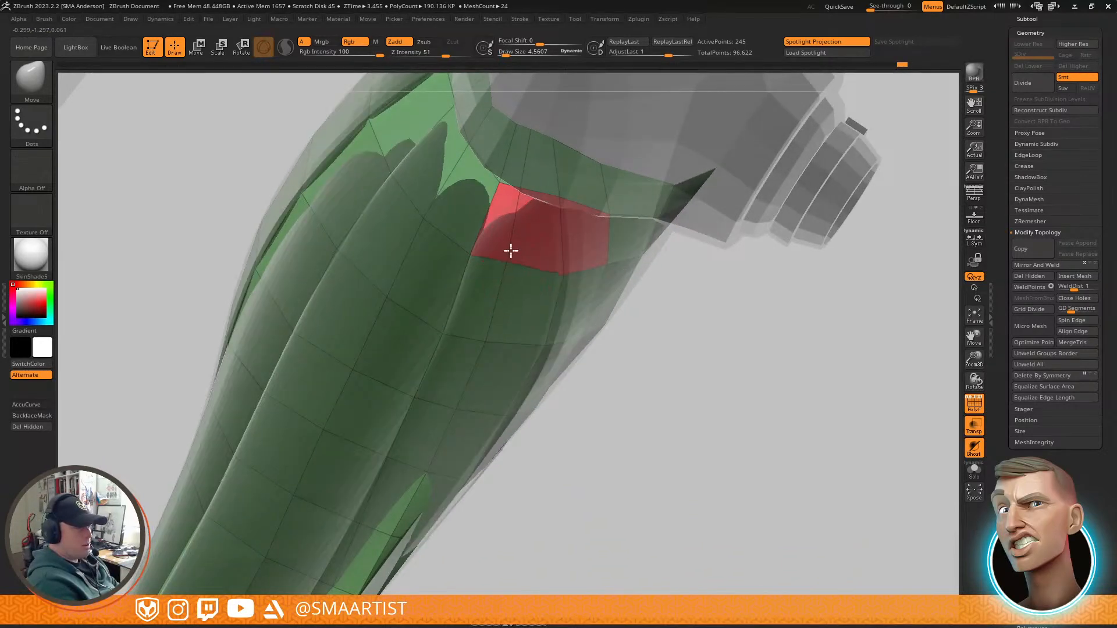
{"action": "mouse_move", "coordinate": [558, 250]}
{"action": "right_mouse_down"}
{"action": "mouse_move", "coordinate": [561, 270]}
{"action": "mouse_move", "coordinate": [658, 262]}
{"action": "mouse_move", "coordinate": [581, 291]}
{"action": "right_mouse_up"}
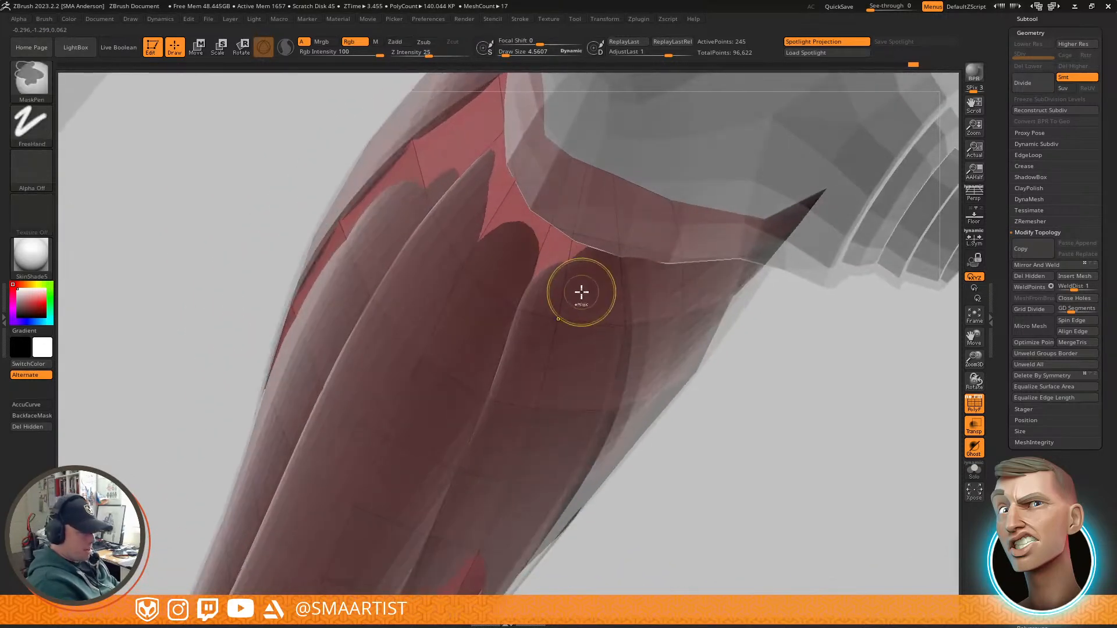
Step: Assign the whole forearm piece to a single polygroup
{"action": "key", "text": "ctrl+w"}
{"action": "mouse_move", "coordinate": [666, 301]}
{"action": "right_mouse_down"}
{"action": "mouse_move", "coordinate": [594, 281]}
{"action": "mouse_move", "coordinate": [606, 289]}
{"action": "mouse_move", "coordinate": [591, 304]}
{"action": "right_mouse_up"}
{"action": "mouse_move", "coordinate": [581, 239]}
{"action": "right_mouse_down"}
{"action": "mouse_move", "coordinate": [576, 261]}
{"action": "mouse_move", "coordinate": [730, 215]}
{"action": "mouse_move", "coordinate": [696, 242]}
{"action": "mouse_move", "coordinate": [691, 182]}
{"action": "mouse_move", "coordinate": [663, 225]}
{"action": "mouse_move", "coordinate": [631, 239]}
{"action": "mouse_move", "coordinate": [668, 229]}
{"action": "mouse_move", "coordinate": [664, 249]}
{"action": "mouse_move", "coordinate": [680, 192]}
{"action": "mouse_move", "coordinate": [651, 221]}
{"action": "mouse_move", "coordinate": [623, 182]}
{"action": "mouse_move", "coordinate": [628, 225]}
{"action": "mouse_move", "coordinate": [611, 270]}
{"action": "right_mouse_up"}
Step: Set ZModeler's edge action to Crease with the EdgeLoop Partial target for the forearm piece
{"action": "key", "text": "b"}
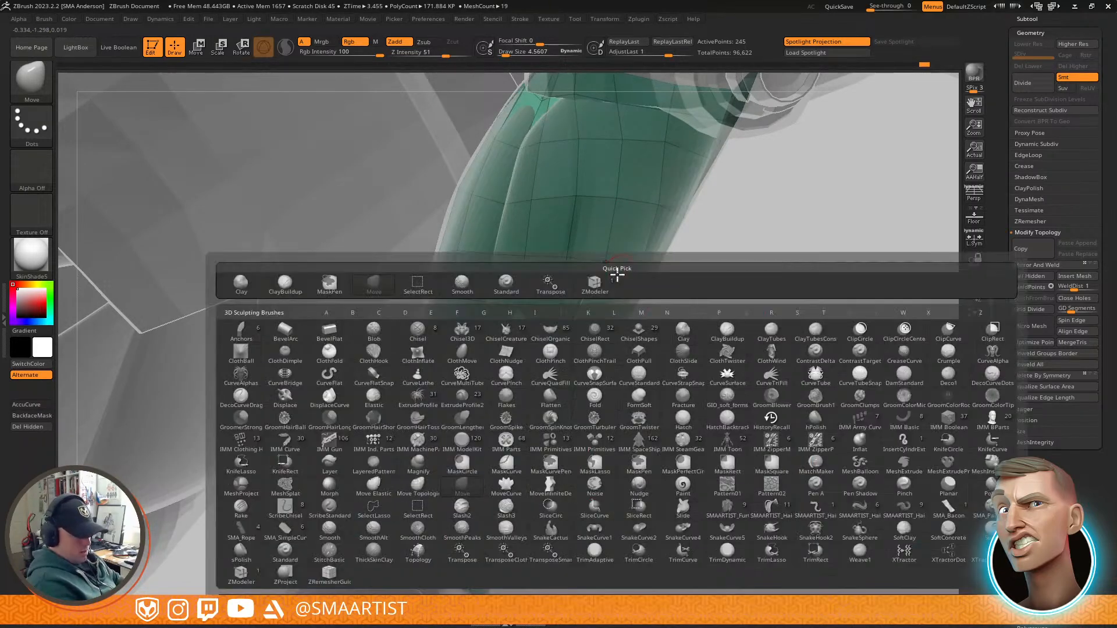
{"action": "key", "text": "z"}
{"action": "key", "text": "m"}
{"action": "key", "text": "space"}
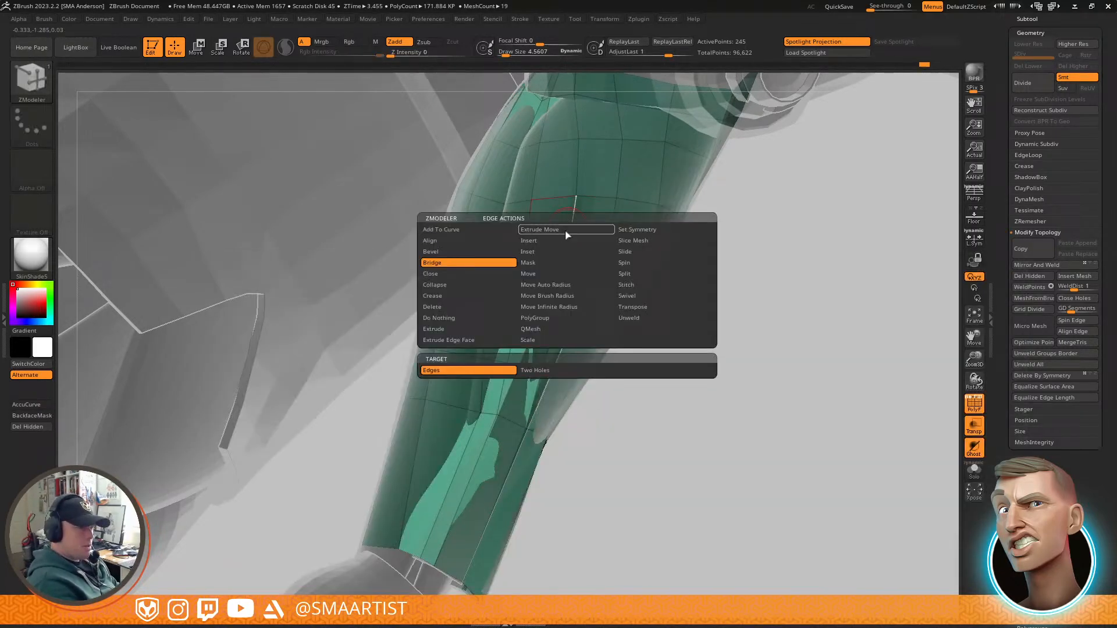
{"action": "left_click", "coordinate": [454, 297]}
{"action": "left_click", "coordinate": [568, 368]}
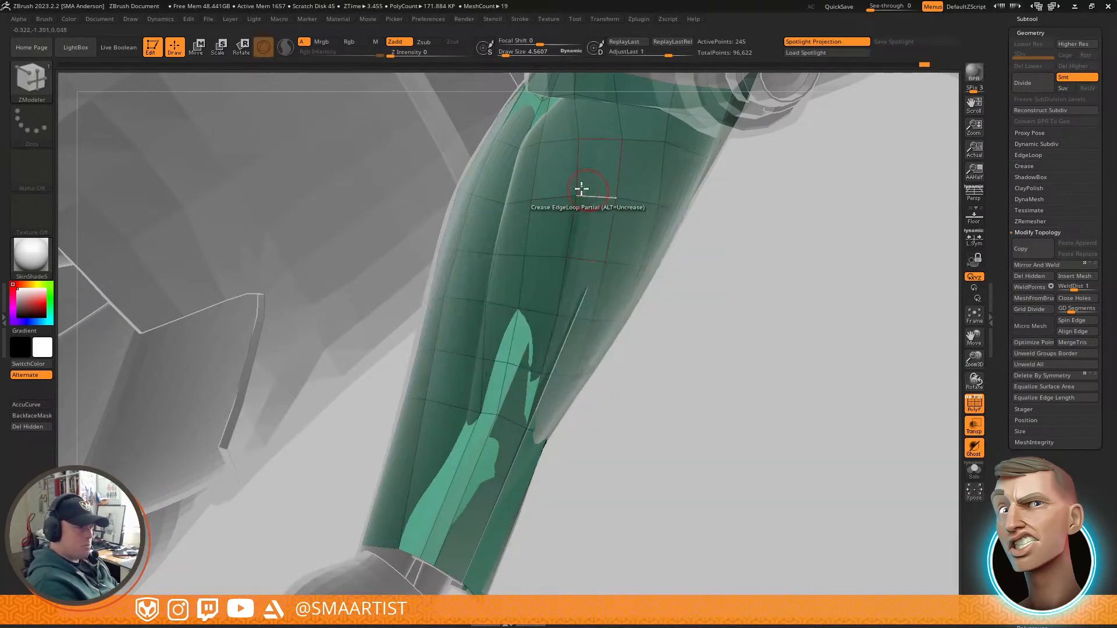
{"action": "right_click_drag", "start_coordinate": [578, 175], "coordinate": [504, 237]}
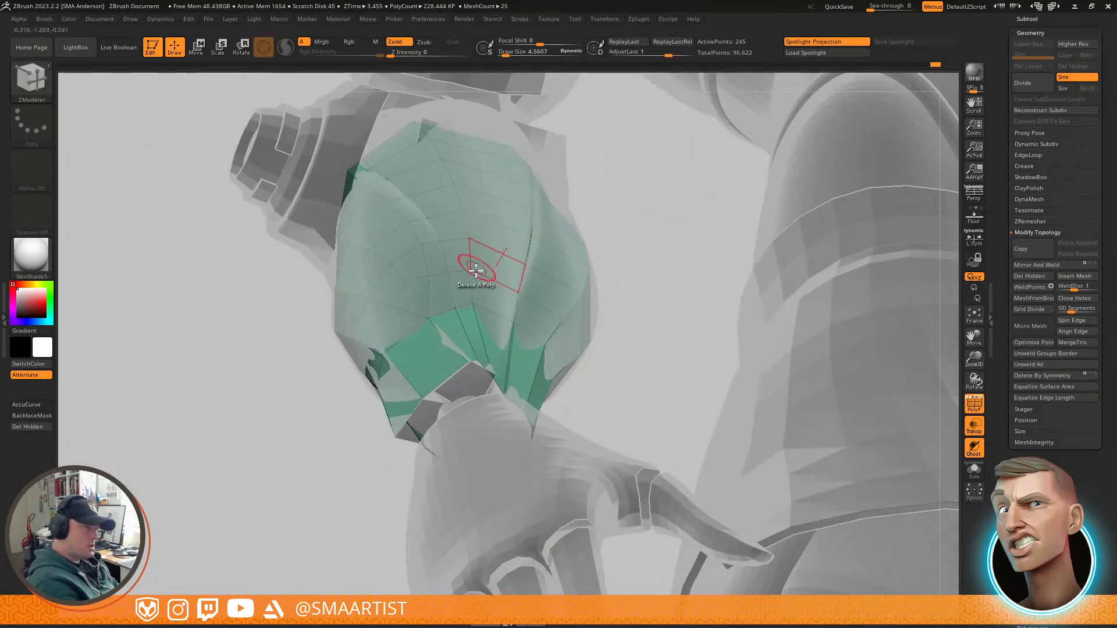
{"action": "right_click_drag", "start_coordinate": [463, 284], "coordinate": [524, 261]}
Step: Isolate the forearm piece and inspect its surface with dynamic subdivision on and polyframe off
{"action": "key", "text": "ctrl+alt+s"}
{"action": "key", "text": "d"}
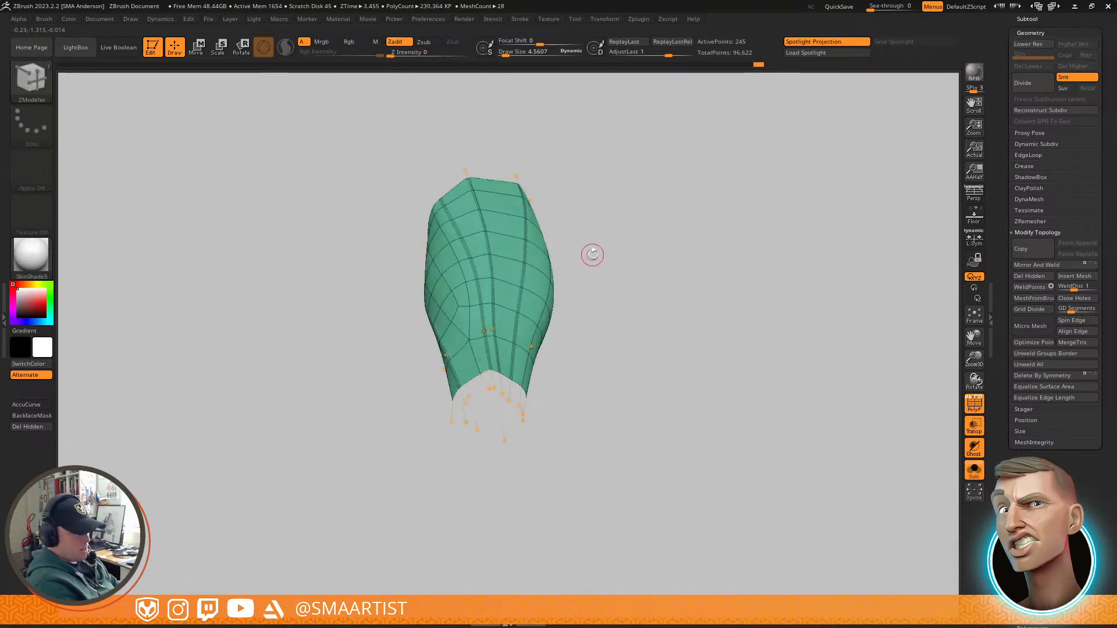
{"action": "key", "text": "shift+f"}
{"action": "right_click_drag", "start_coordinate": [596, 242], "coordinate": [561, 289]}
{"action": "right_click_drag", "start_coordinate": [338, 371], "coordinate": [550, 423]}
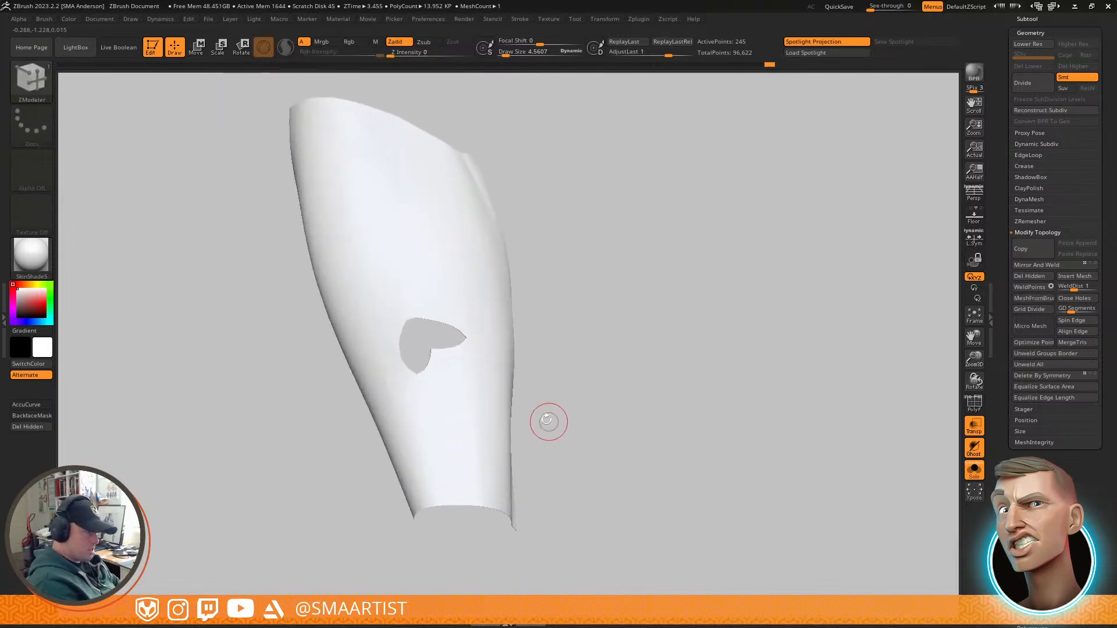
Step: Turn dynamic subdivision off and stitch the two split points at the forearm's narrow gap, using the To End Point modifier
{"action": "key", "text": "shift+d"}
{"action": "mouse_move", "coordinate": [444, 349]}
{"action": "right_mouse_down", "text": "ctrl"}
{"action": "mouse_move", "coordinate": [486, 439]}
{"action": "mouse_move", "coordinate": [431, 339]}
{"action": "mouse_move", "coordinate": [431, 361]}
{"action": "mouse_move", "coordinate": [411, 338]}
{"action": "right_mouse_up", "text": "ctrl"}
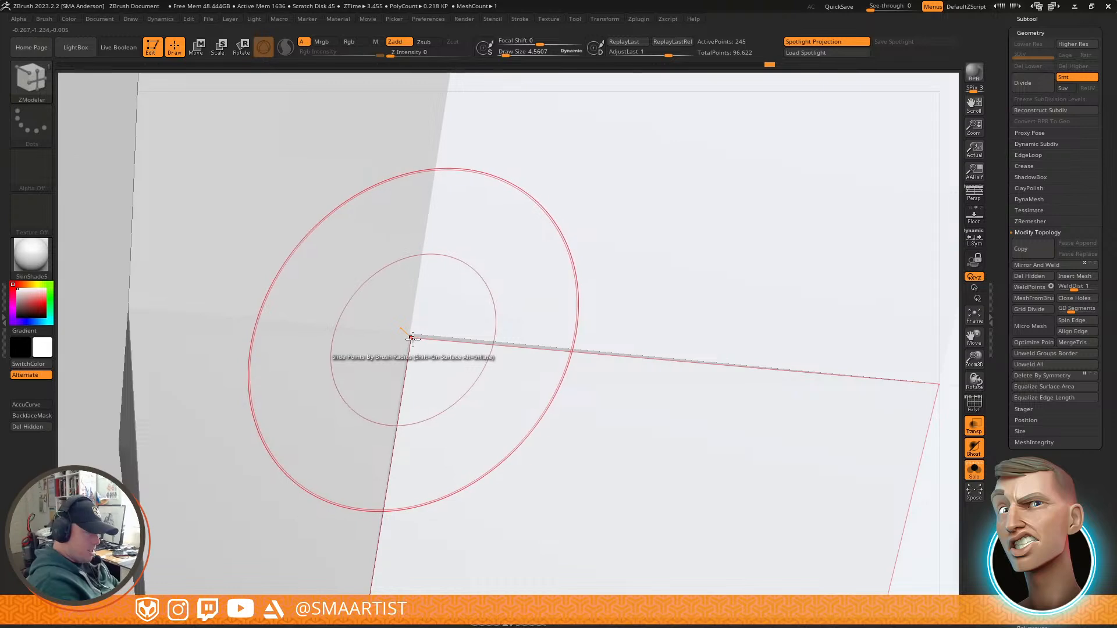
{"action": "key", "text": "space"}
{"action": "left_click", "coordinate": [472, 373]}
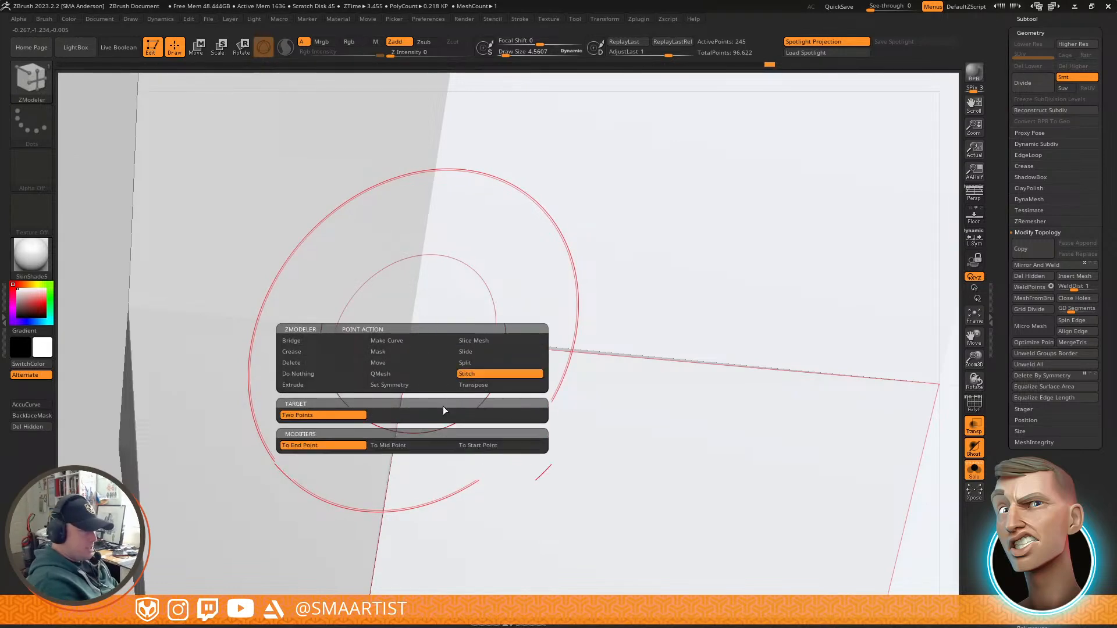
{"action": "left_click", "coordinate": [412, 340]}
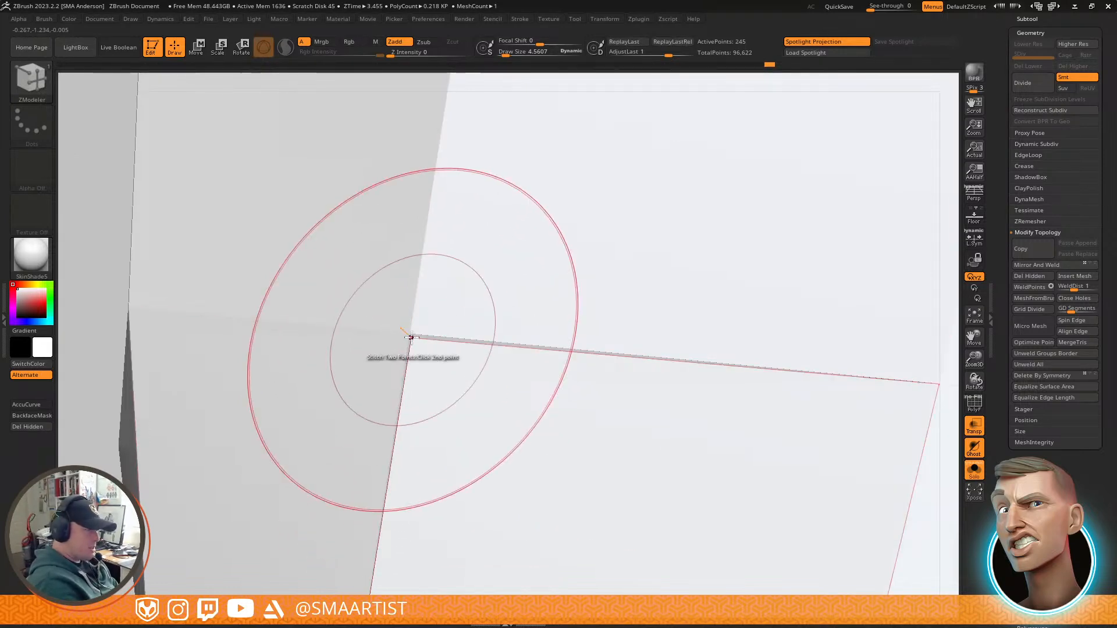
{"action": "left_click", "coordinate": [409, 333]}
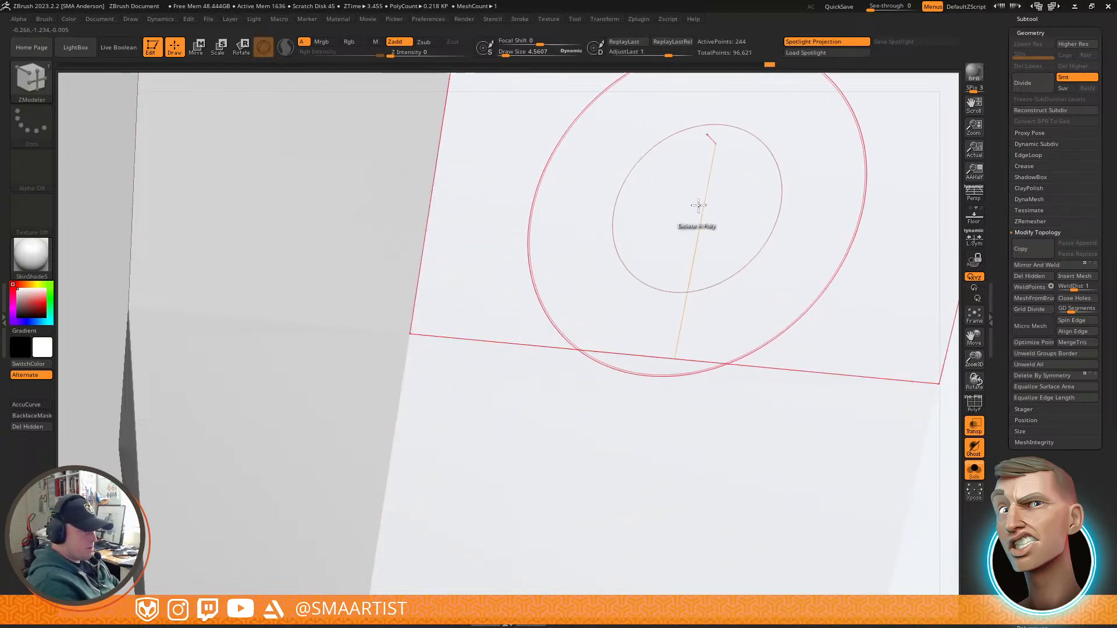
Step: Turn dynamic subdivision back on and show the rest of the character around the forearm
{"action": "key", "text": "d"}
{"action": "right_click_drag", "start_coordinate": [693, 244], "coordinate": [555, 364], "text": "ctrl"}
{"action": "key", "text": "ctrl+s"}
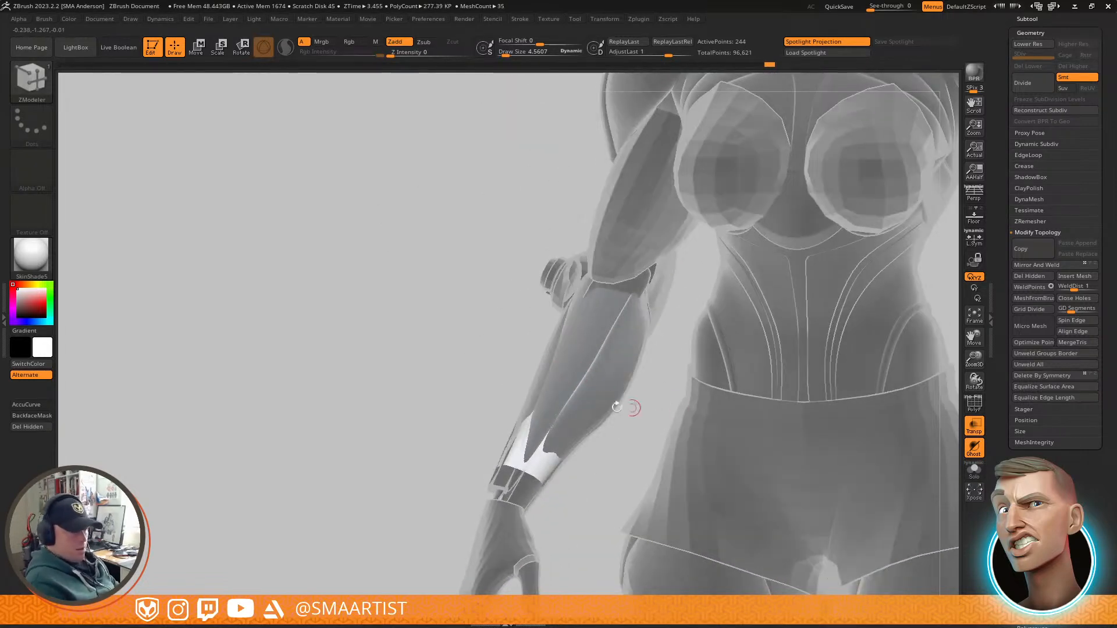
Step: Switch to the Move brush, then select the dark inner forearm piece Body4_12 and hide it in the subtool list
{"action": "right_click_drag", "start_coordinate": [608, 393], "coordinate": [633, 444], "text": "ctrl"}
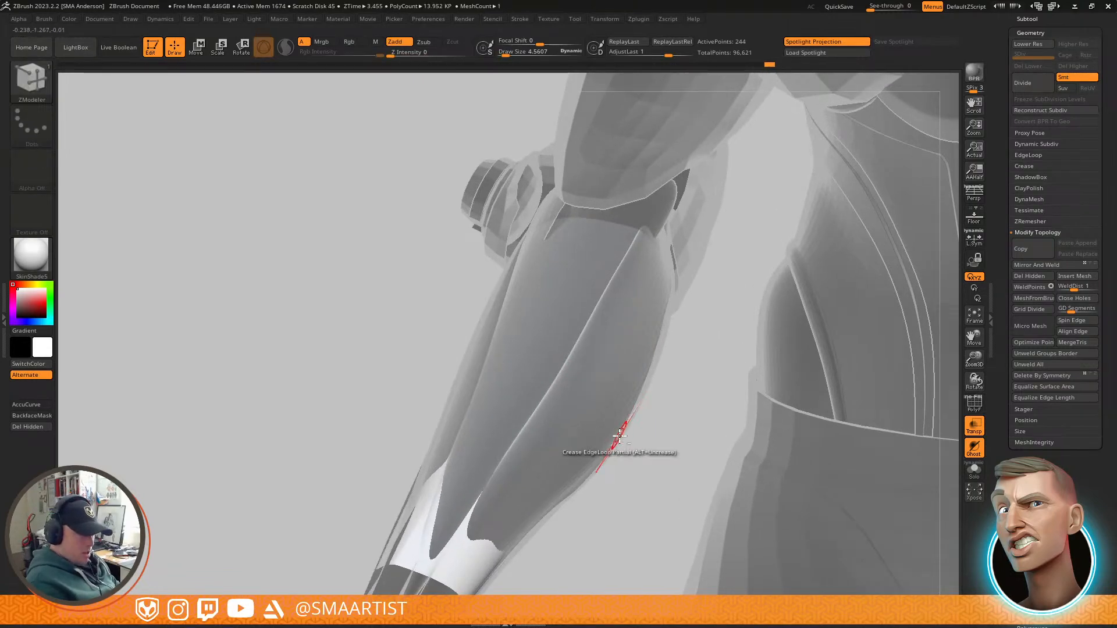
{"action": "key", "text": "b"}
{"action": "key", "text": "m"}
{"action": "key", "text": "v"}
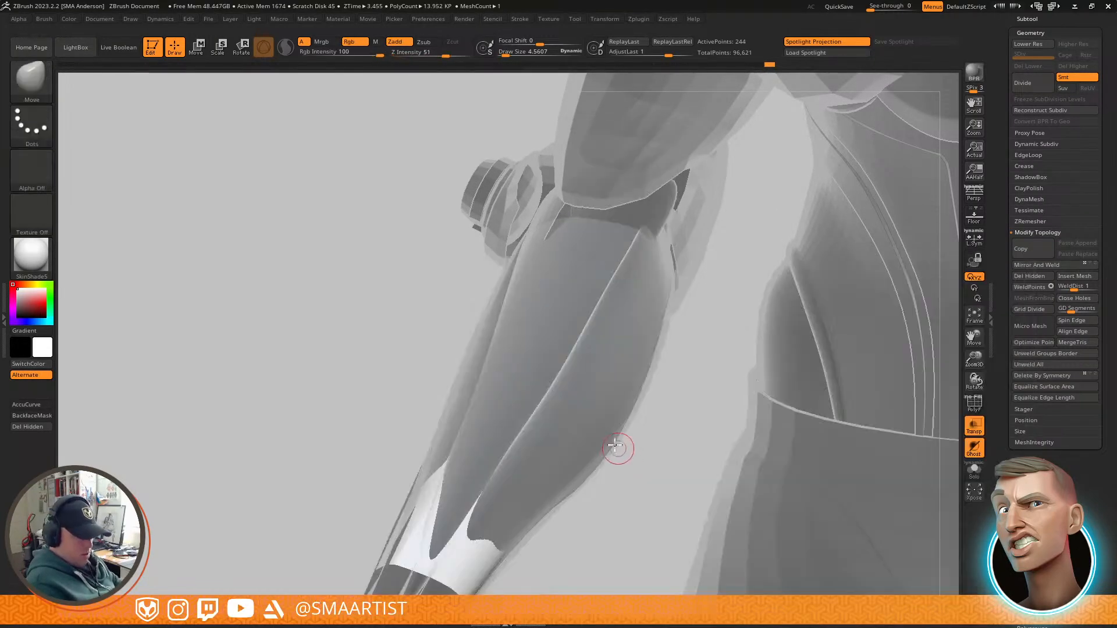
{"action": "left_click", "coordinate": [608, 441], "text": "alt"}
{"action": "key", "text": "shift"}
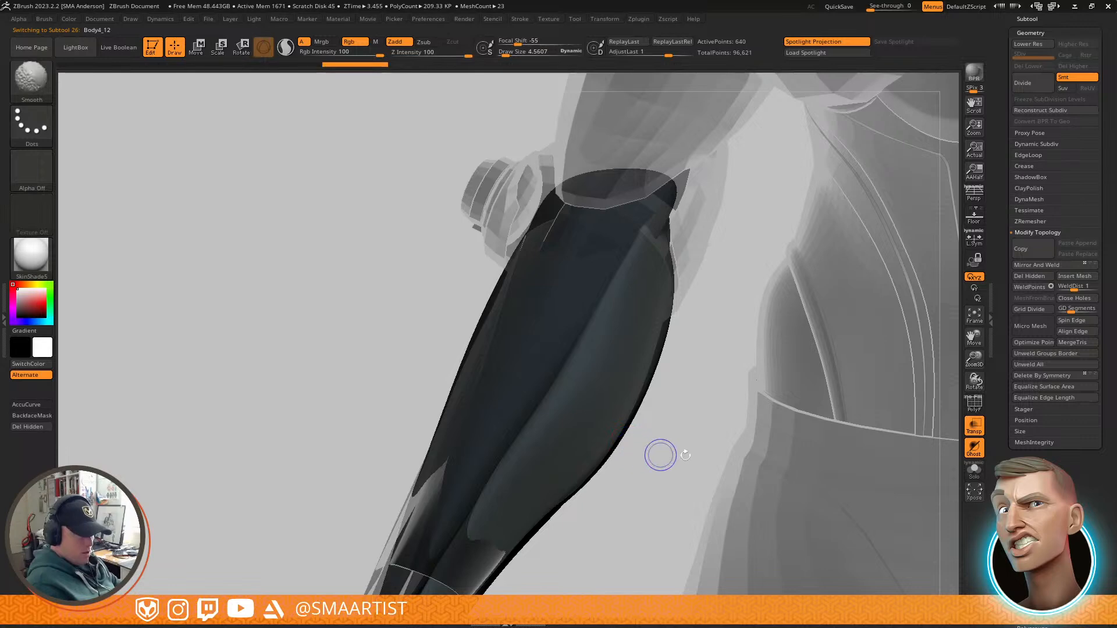
{"action": "left_click", "coordinate": [1028, 26]}
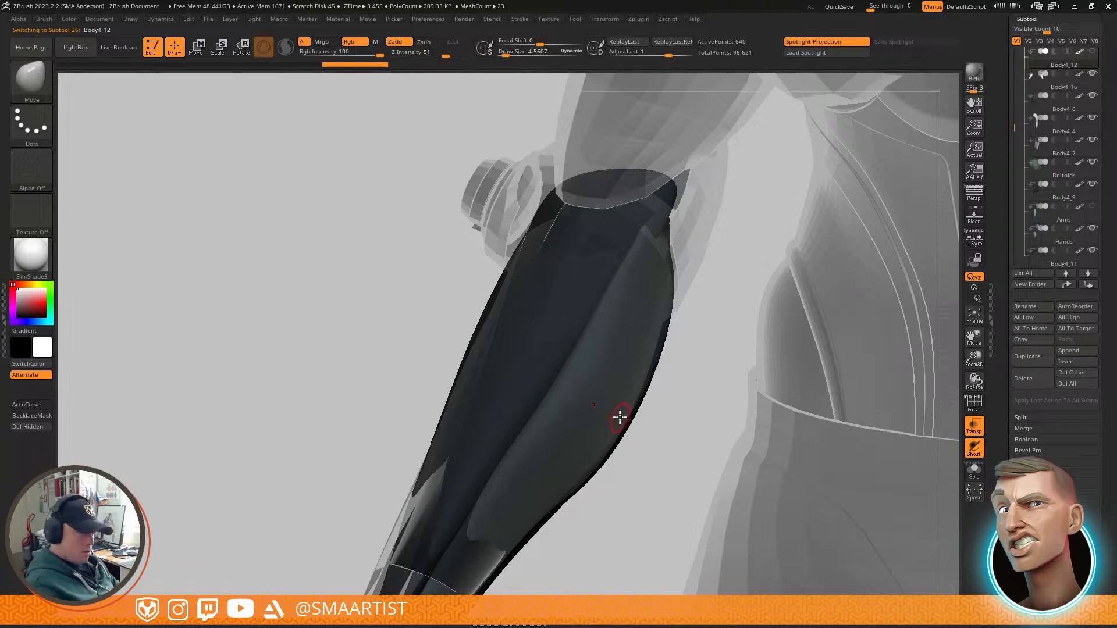
Step: Make the white forearm piece Body4_16 active and turn off the transparent display, leaving polyframe off
{"action": "left_click", "coordinate": [456, 560], "text": "alt"}
{"action": "mouse_move", "coordinate": [612, 516]}
{"action": "right_mouse_down", "text": "ctrl"}
{"action": "mouse_move", "coordinate": [566, 466]}
{"action": "mouse_move", "coordinate": [556, 413]}
{"action": "mouse_move", "coordinate": [585, 320]}
{"action": "mouse_move", "coordinate": [613, 415]}
{"action": "mouse_move", "coordinate": [570, 357]}
{"action": "right_mouse_up", "text": "ctrl"}
{"action": "key", "text": "shift+f"}
{"action": "key", "text": "shift+f"}
{"action": "key", "text": "ctrl+t"}
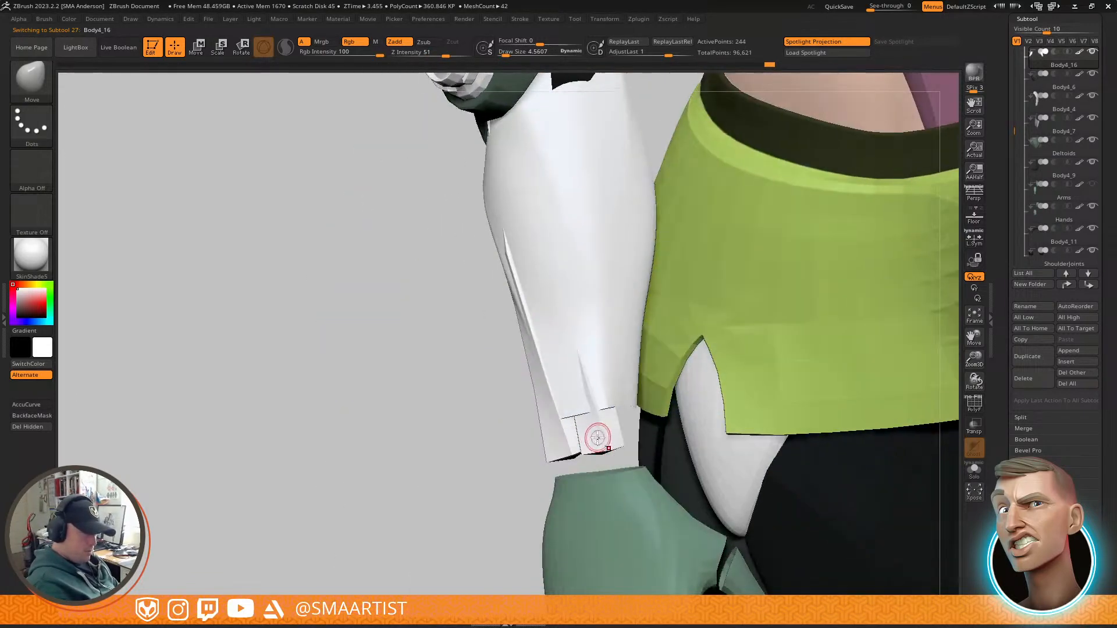
Step: Pick the wrist strip piece Elbow1_2, then return to the forearm piece Body4_16
{"action": "left_click", "coordinate": [602, 441], "text": "alt"}
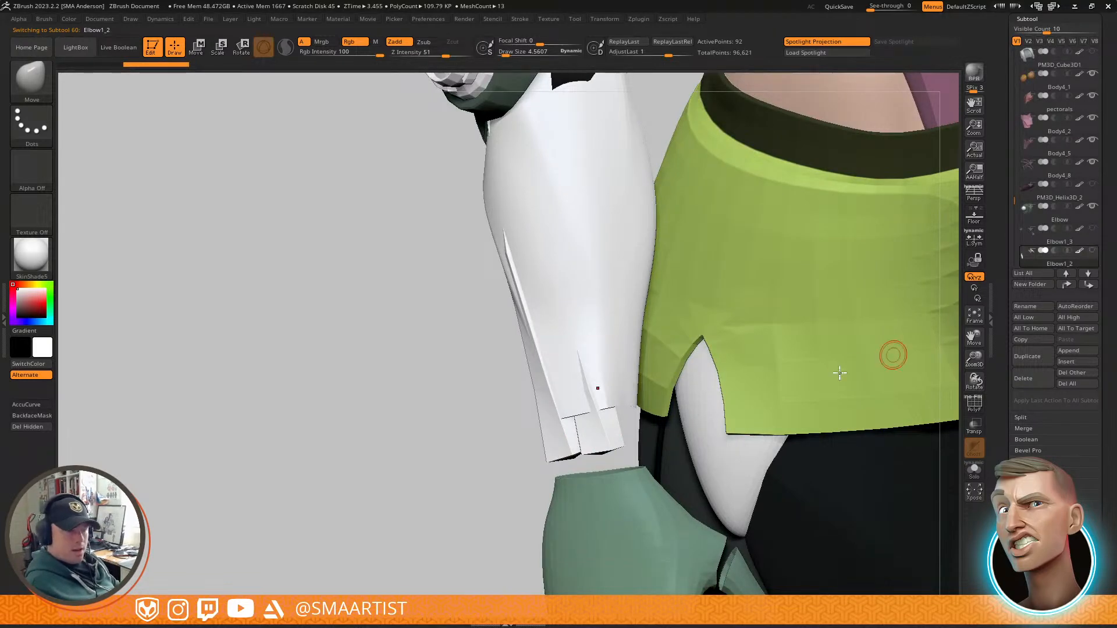
{"action": "left_click", "coordinate": [616, 381], "text": "alt"}
{"action": "mouse_move", "coordinate": [623, 378]}
{"action": "right_mouse_down", "text": "ctrl"}
{"action": "mouse_move", "coordinate": [631, 418]}
{"action": "mouse_move", "coordinate": [715, 410]}
{"action": "mouse_move", "coordinate": [640, 401]}
{"action": "mouse_move", "coordinate": [624, 259]}
{"action": "right_mouse_up", "text": "ctrl"}
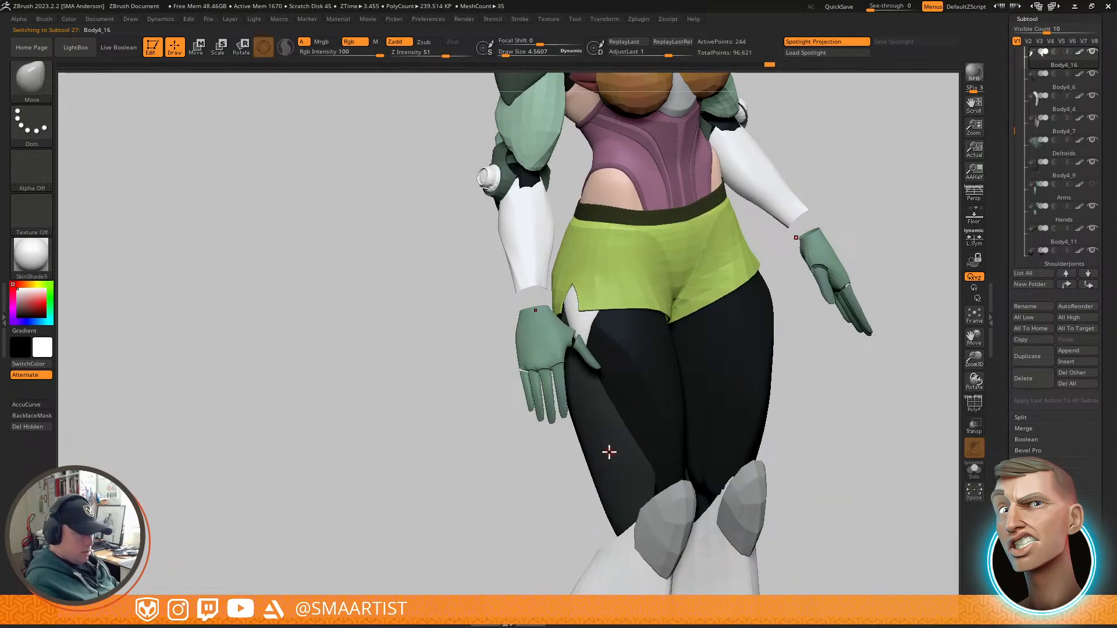
Step: Sample the leg's dark colour (R 26, G 30, B 30) and fill Body4_16 with it, with Mrgb enabled
{"action": "key", "text": "v"}
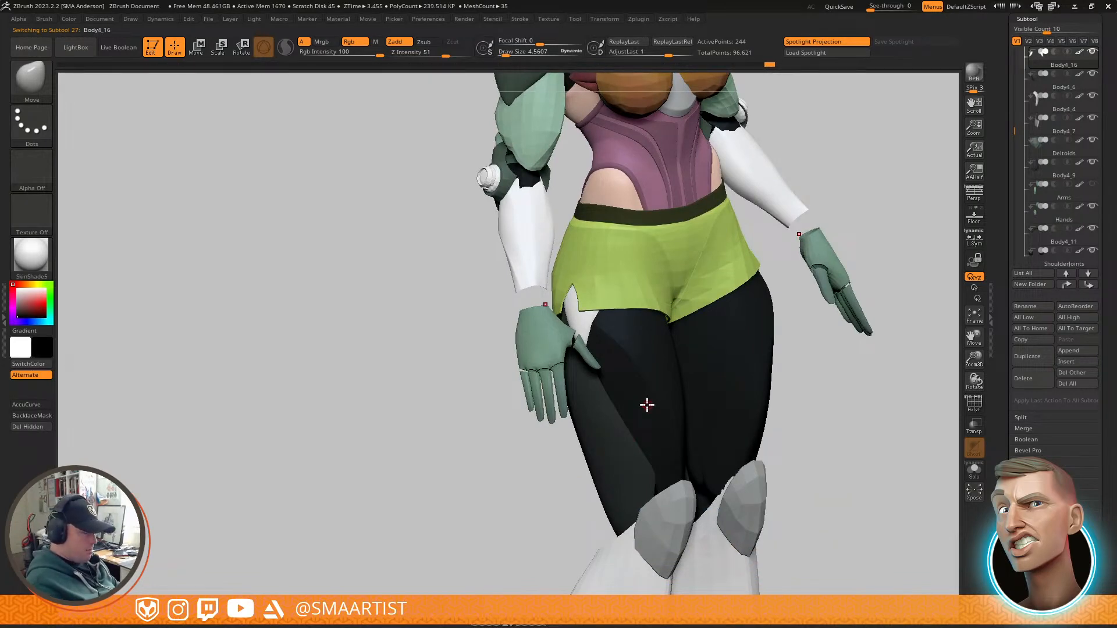
{"action": "key", "text": "v"}
{"action": "key", "text": "c"}
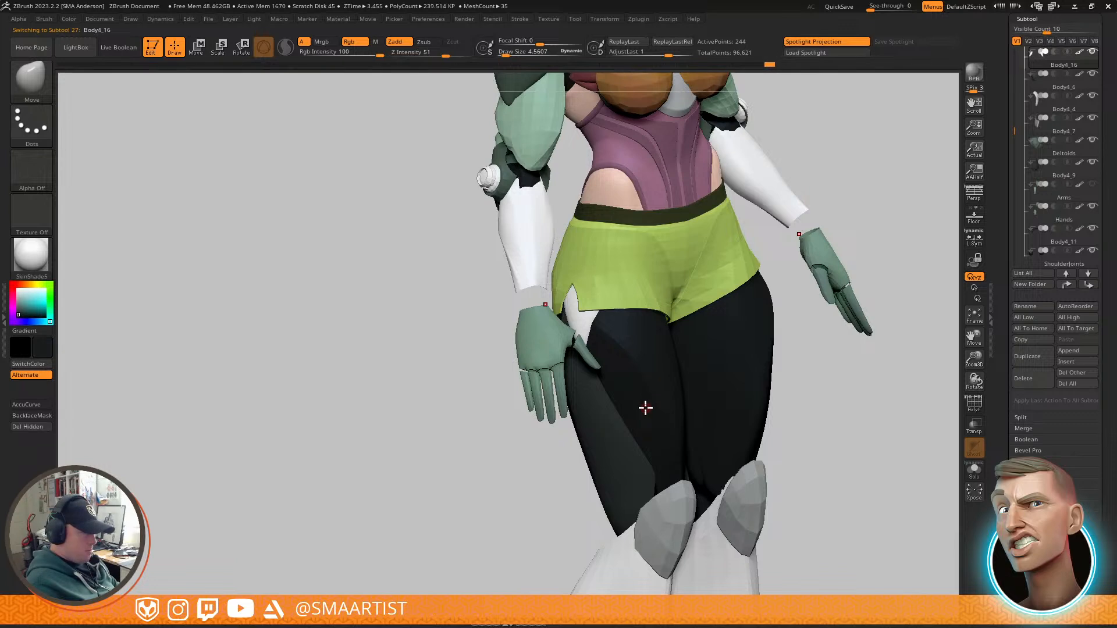
{"action": "left_click", "coordinate": [323, 41]}
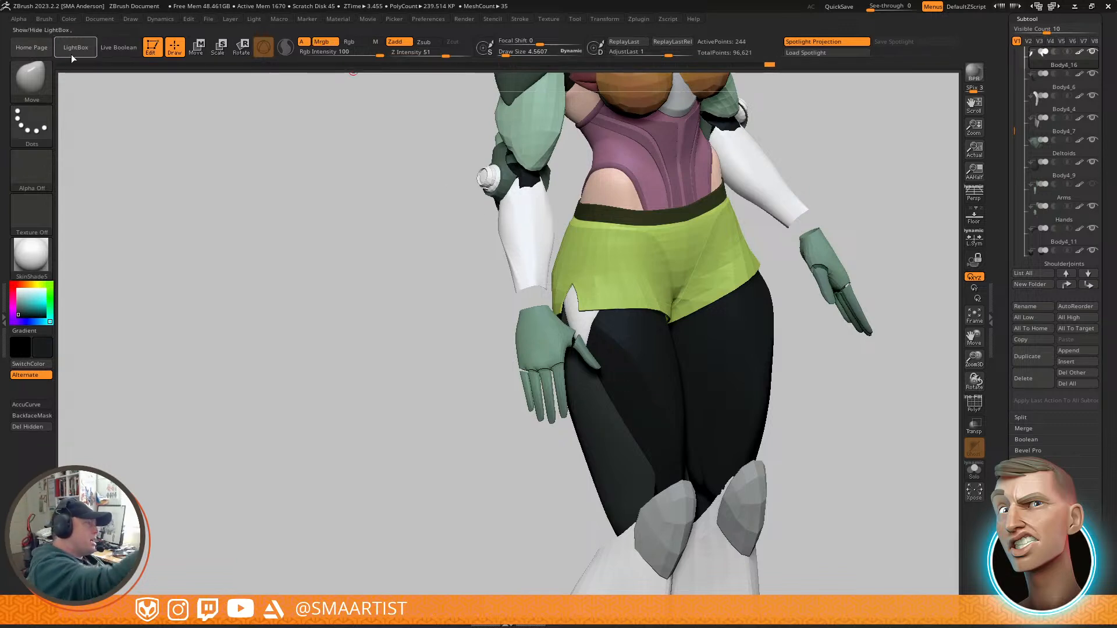
{"action": "left_click", "coordinate": [69, 19]}
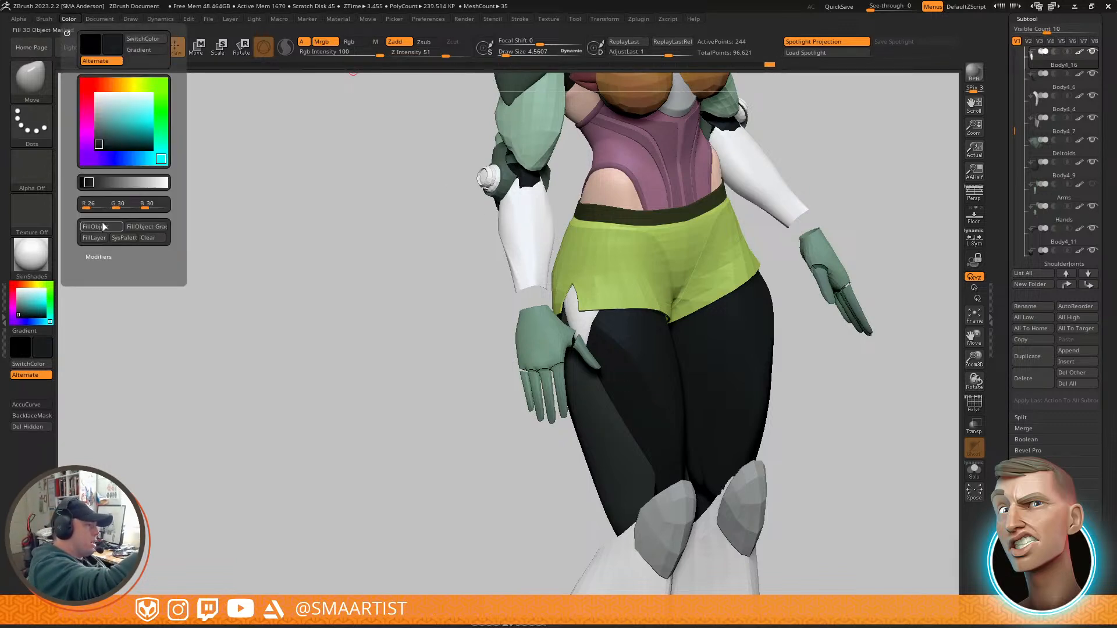
{"action": "left_click", "coordinate": [96, 226]}
Step: View the whole character with the dark forearms and bring up the Geometry settings for Body4_16
{"action": "right_click_drag", "start_coordinate": [708, 283], "coordinate": [729, 315]}
{"action": "right_click_drag", "start_coordinate": [730, 316], "coordinate": [683, 306], "text": "ctrl"}
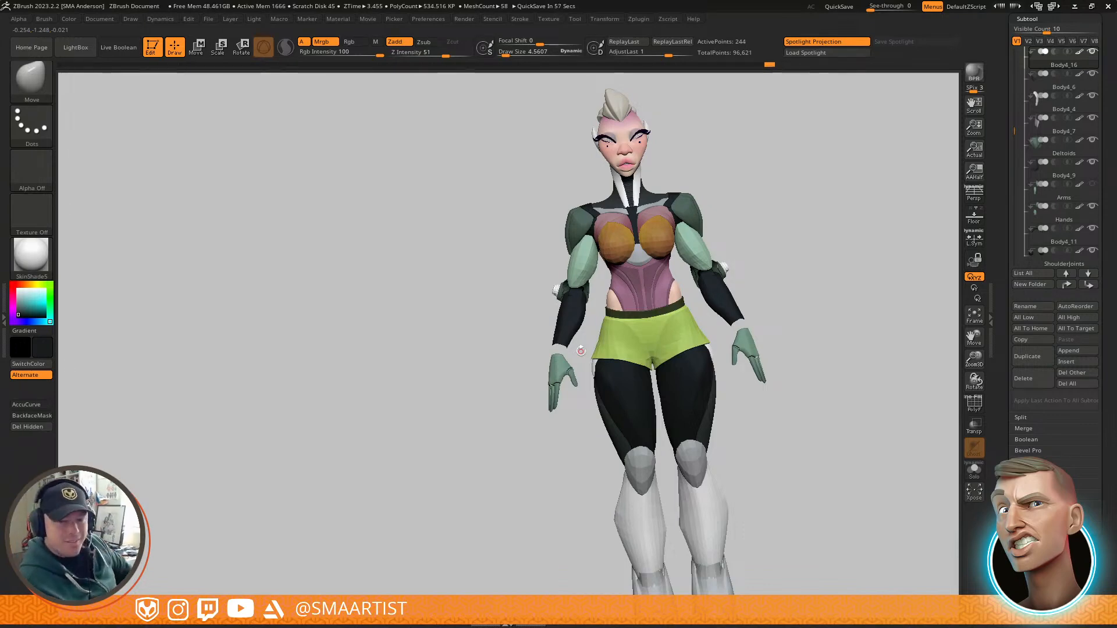
{"action": "key", "text": "g"}
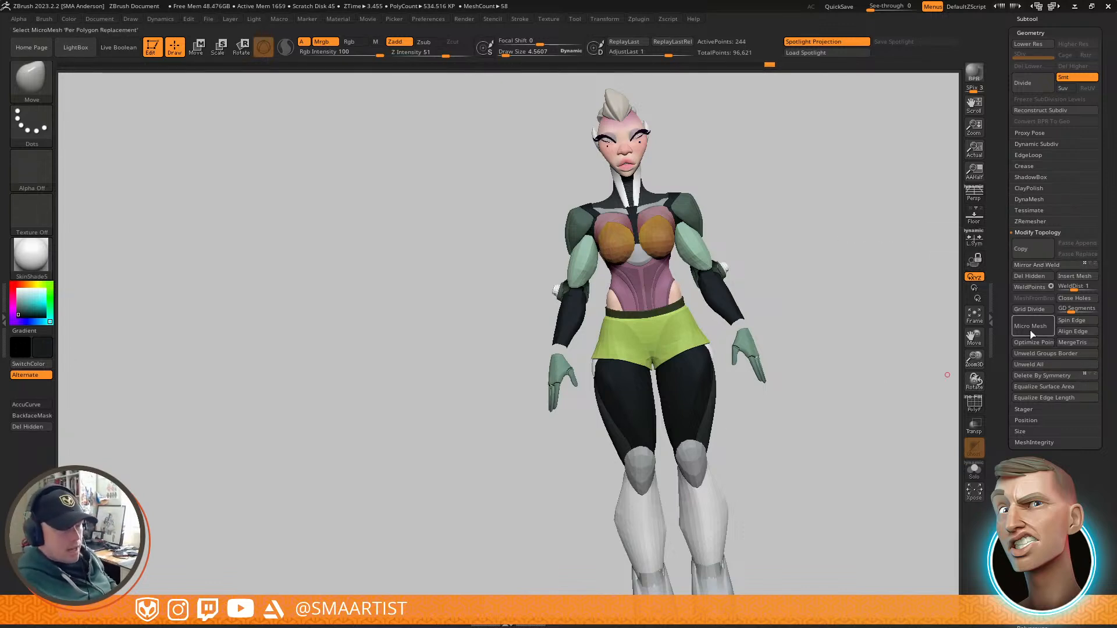
Step: Save the project after viewing the whole character from several angles
{"action": "left_click_drag", "start_coordinate": [789, 388], "coordinate": [762, 379], "text": "shift"}
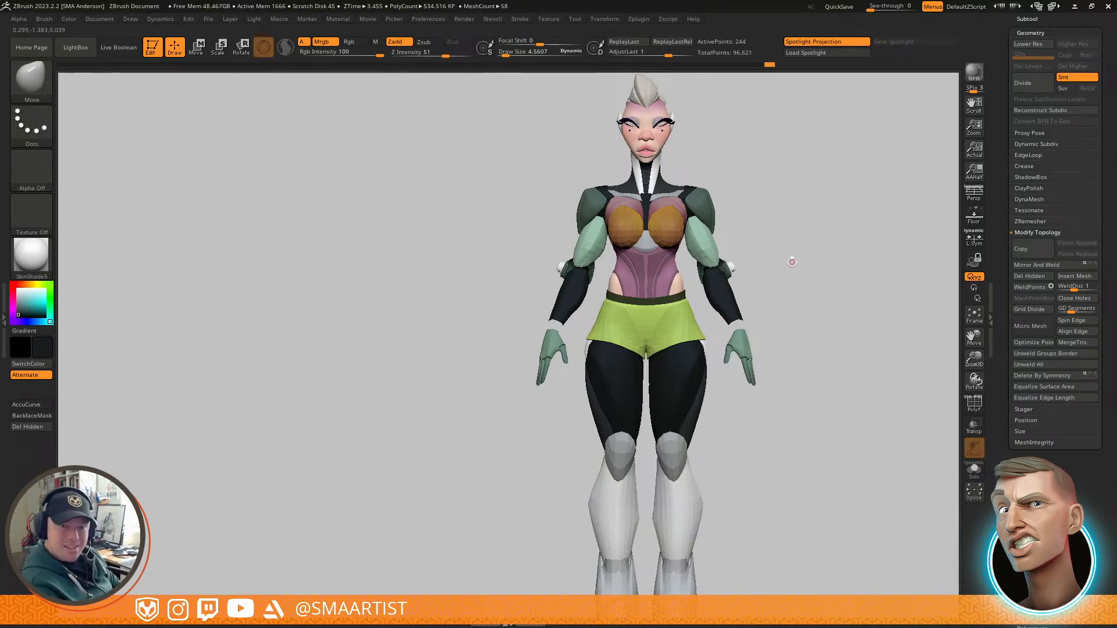
{"action": "left_click_drag", "start_coordinate": [845, 208], "coordinate": [759, 266]}
{"action": "mouse_move", "coordinate": [765, 272]}
{"action": "right_mouse_down", "text": "ctrl"}
{"action": "mouse_move", "coordinate": [865, 307]}
{"action": "mouse_move", "coordinate": [824, 280]}
{"action": "mouse_move", "coordinate": [775, 296]}
{"action": "mouse_move", "coordinate": [813, 273]}
{"action": "mouse_move", "coordinate": [766, 261]}
{"action": "right_mouse_up", "text": "ctrl"}
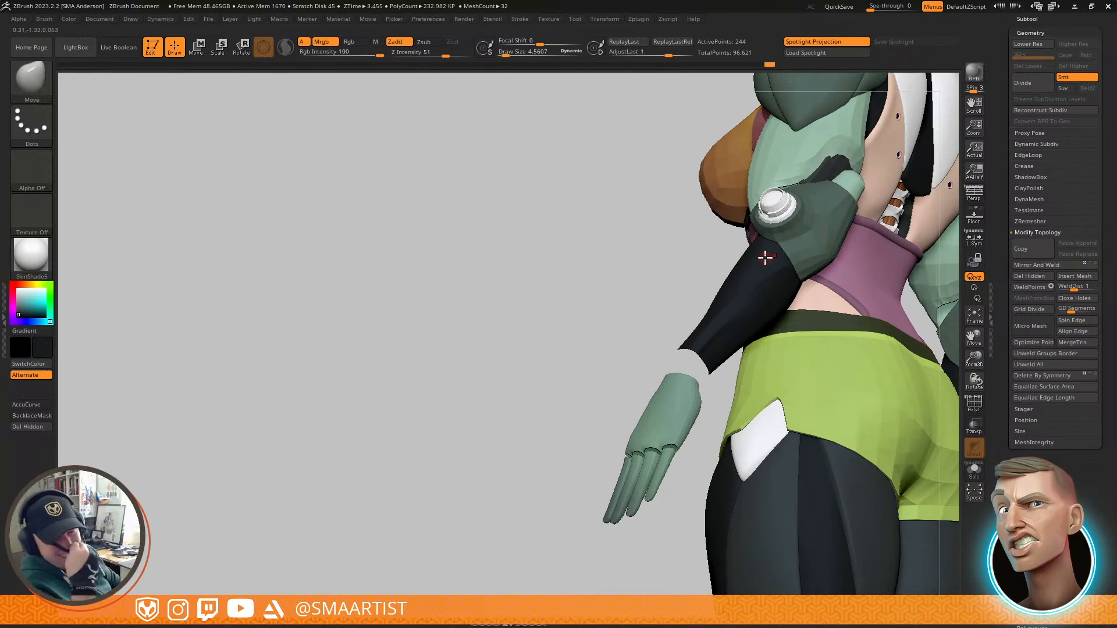
{"action": "right_click_drag", "start_coordinate": [763, 267], "coordinate": [781, 281]}
{"action": "mouse_move", "coordinate": [725, 309]}
{"action": "right_mouse_down"}
{"action": "mouse_move", "coordinate": [744, 319]}
{"action": "mouse_move", "coordinate": [728, 370]}
{"action": "right_mouse_up"}
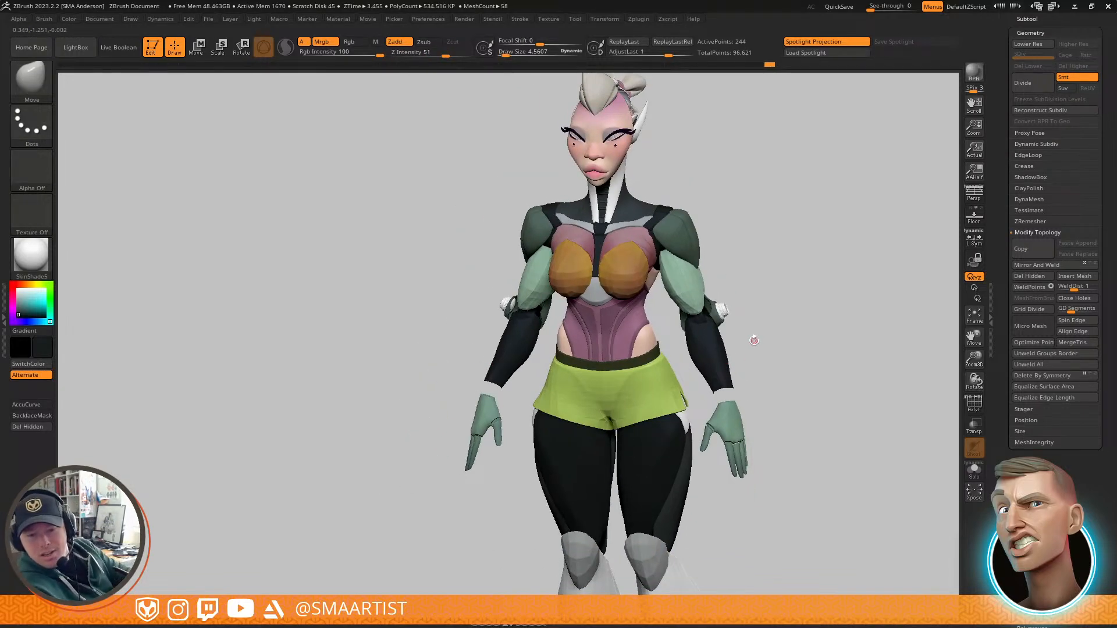
{"action": "key", "text": "ctrl"}
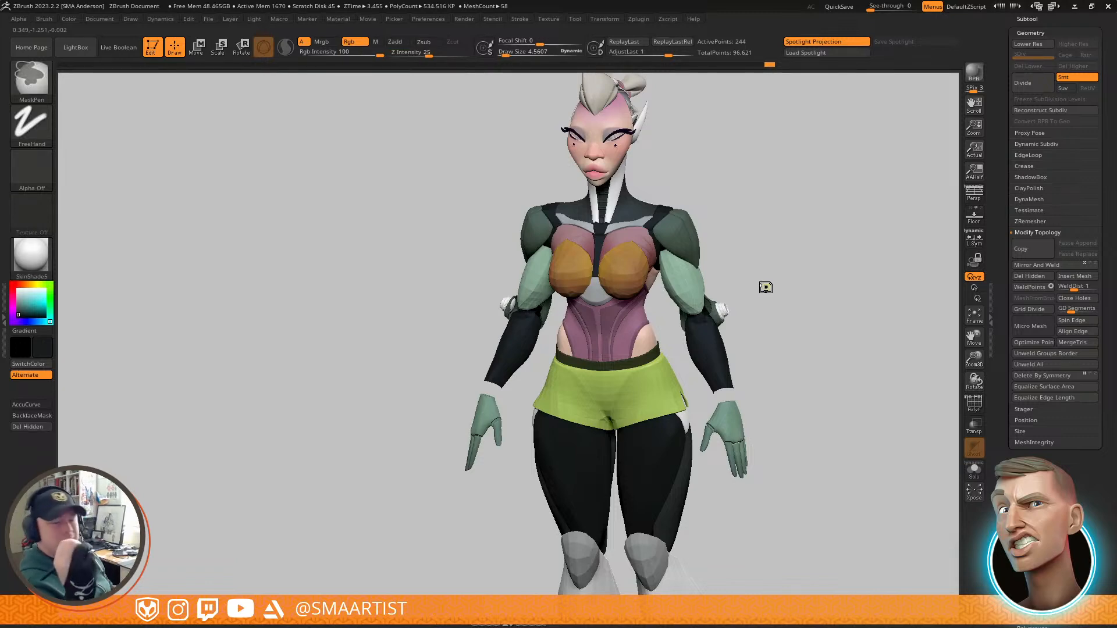
{"action": "key", "text": "ctrl+s"}
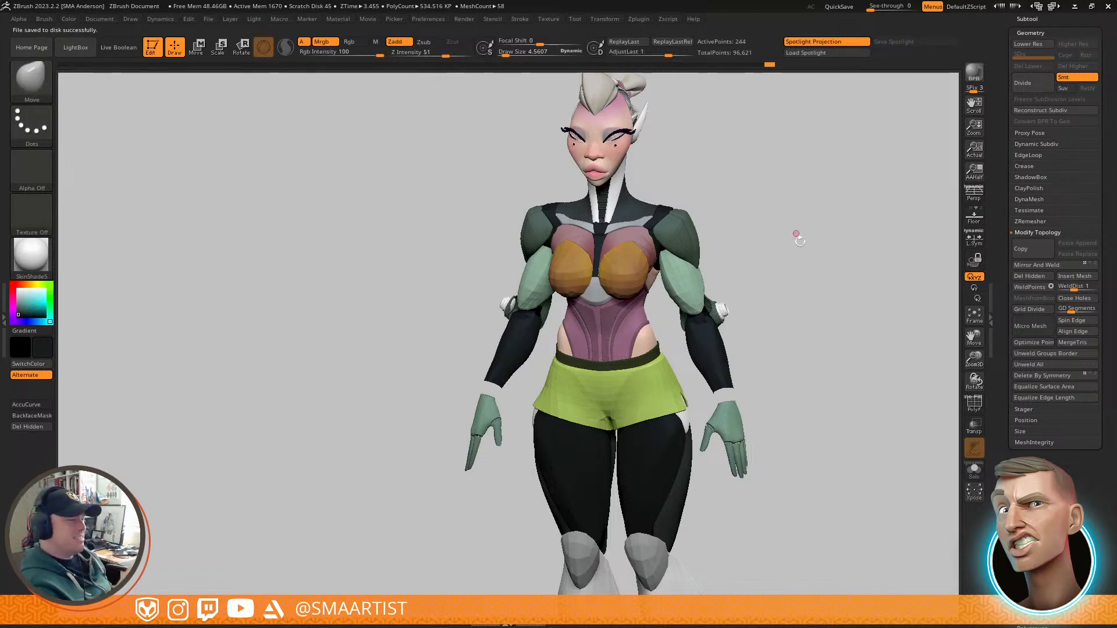
Step: Open the Subtool list and look through it up to NeoTokyo_05 and the Body folder
{"action": "left_click_drag", "start_coordinate": [802, 263], "coordinate": [793, 239]}
{"action": "left_click_drag", "start_coordinate": [1105, 104], "coordinate": [1101, 232]}
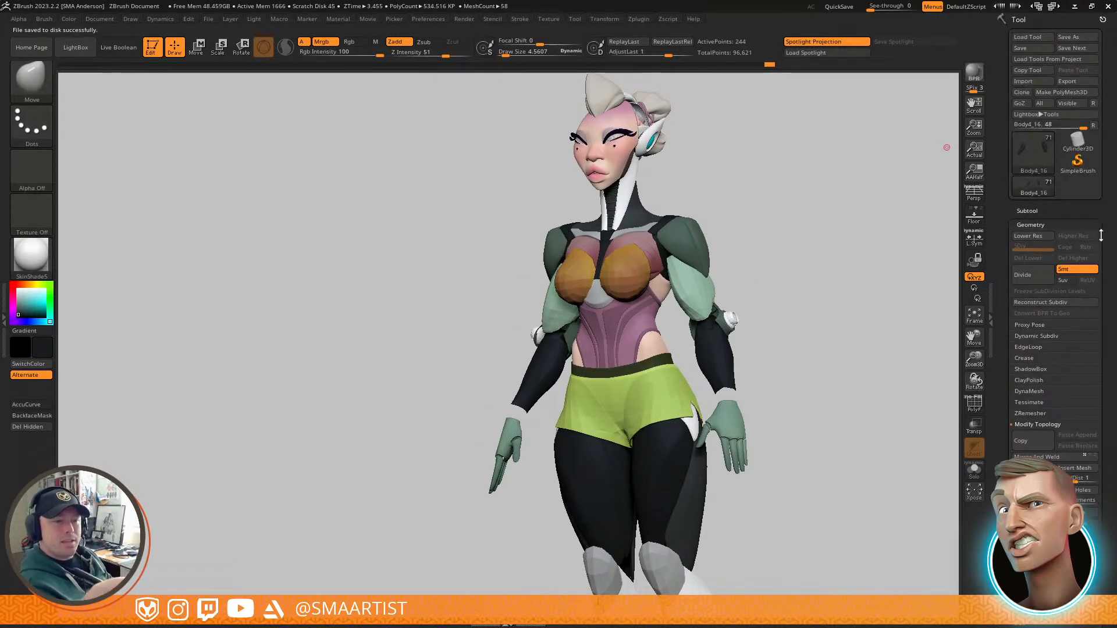
{"action": "left_click", "coordinate": [1028, 211]}
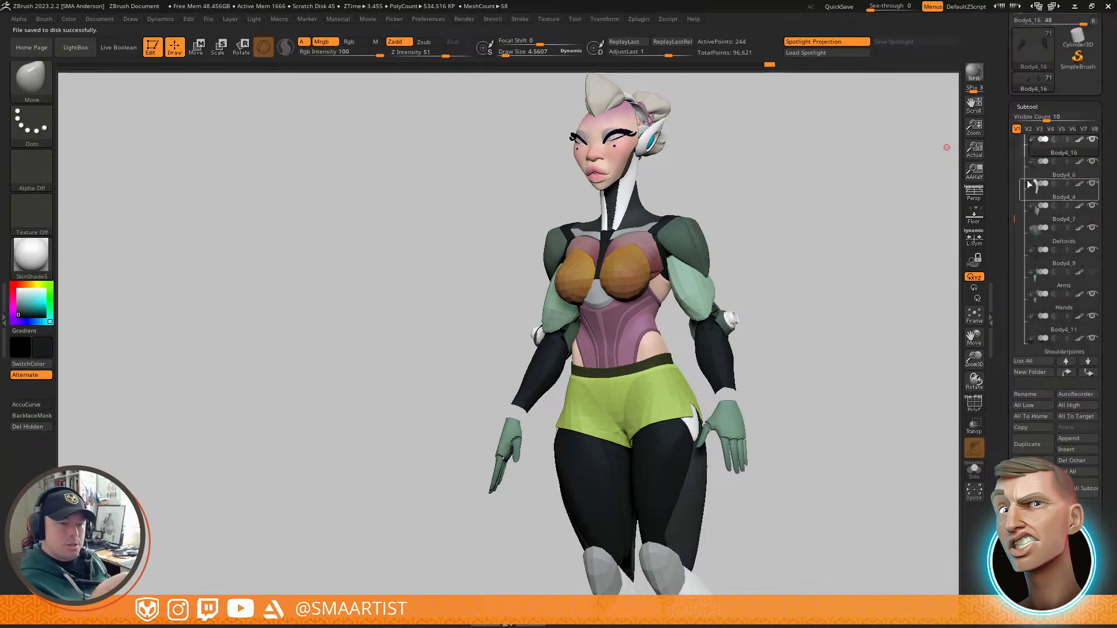
{"action": "left_click_drag", "start_coordinate": [1014, 218], "coordinate": [1015, 154]}
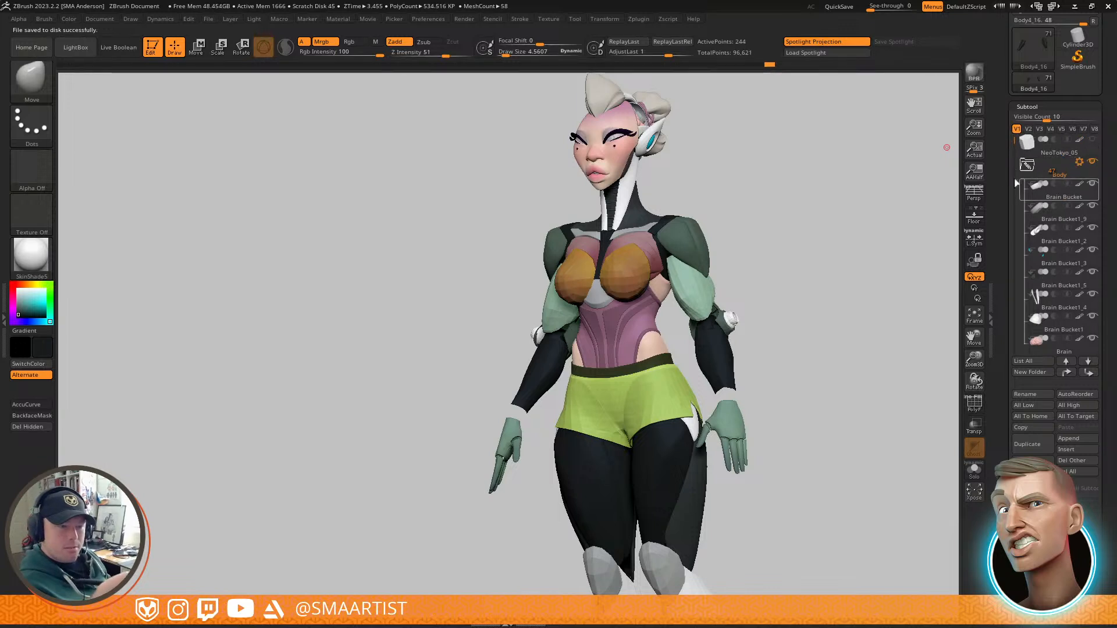
Step: Make the forearm piece Body4_16 active with polyframe on and examine its topology towards the wrist
{"action": "key", "text": "shift+f"}
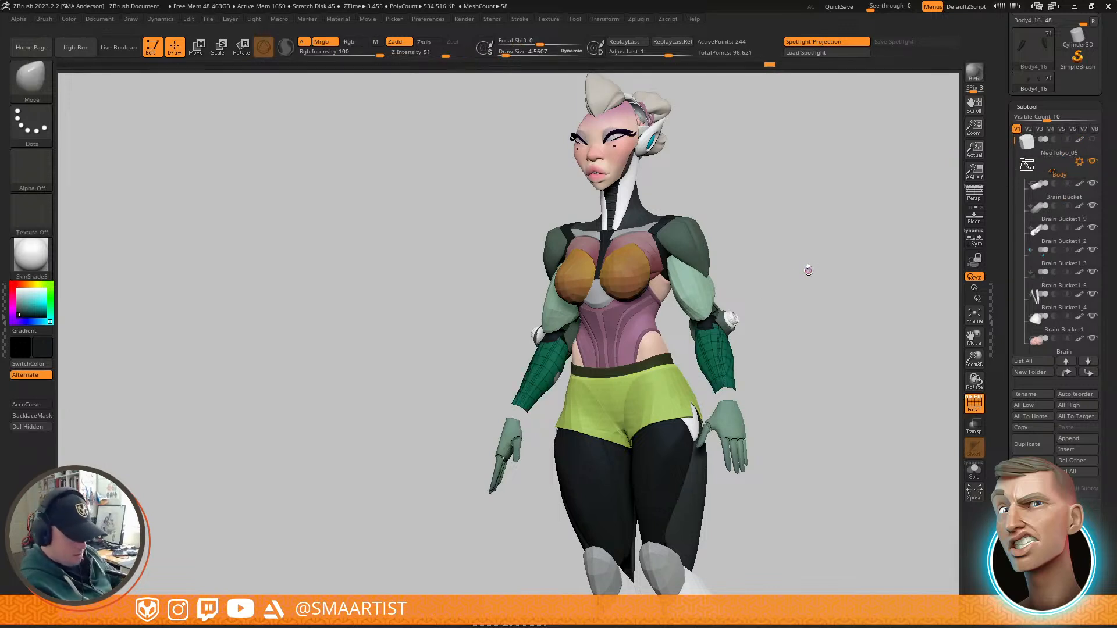
{"action": "left_click", "coordinate": [696, 375], "text": "alt"}
{"action": "left_click_drag", "start_coordinate": [781, 322], "coordinate": [818, 278]}
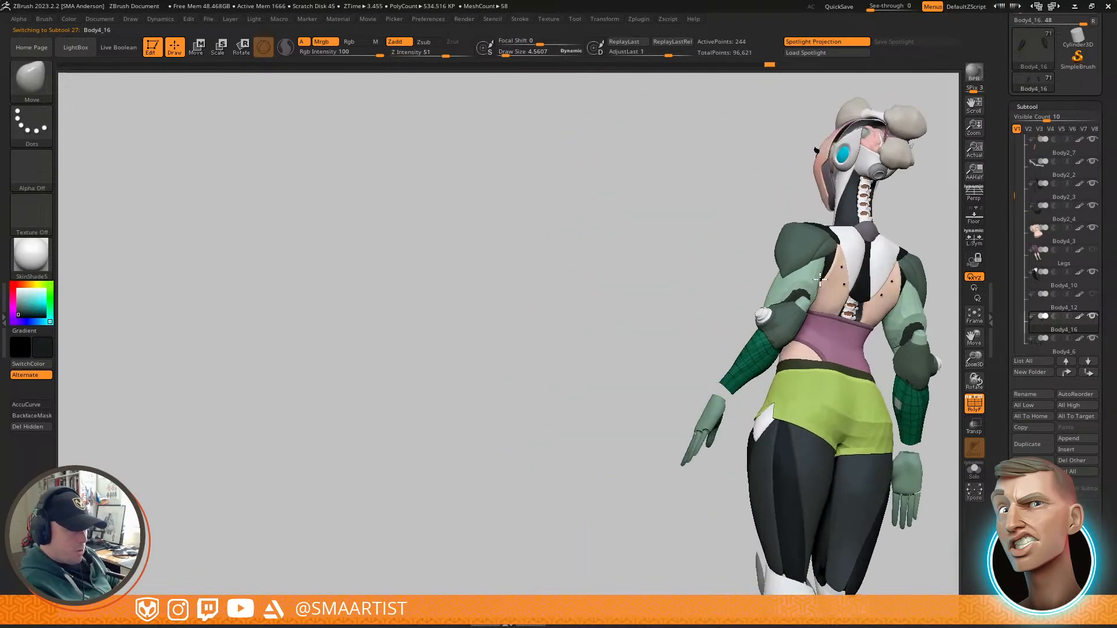
{"action": "right_click_drag", "start_coordinate": [818, 278], "coordinate": [844, 291]}
{"action": "key", "text": "shift+f"}
{"action": "right_click_drag", "start_coordinate": [743, 374], "coordinate": [820, 309], "text": "ctrl"}
{"action": "right_click_drag", "start_coordinate": [820, 308], "coordinate": [799, 298]}
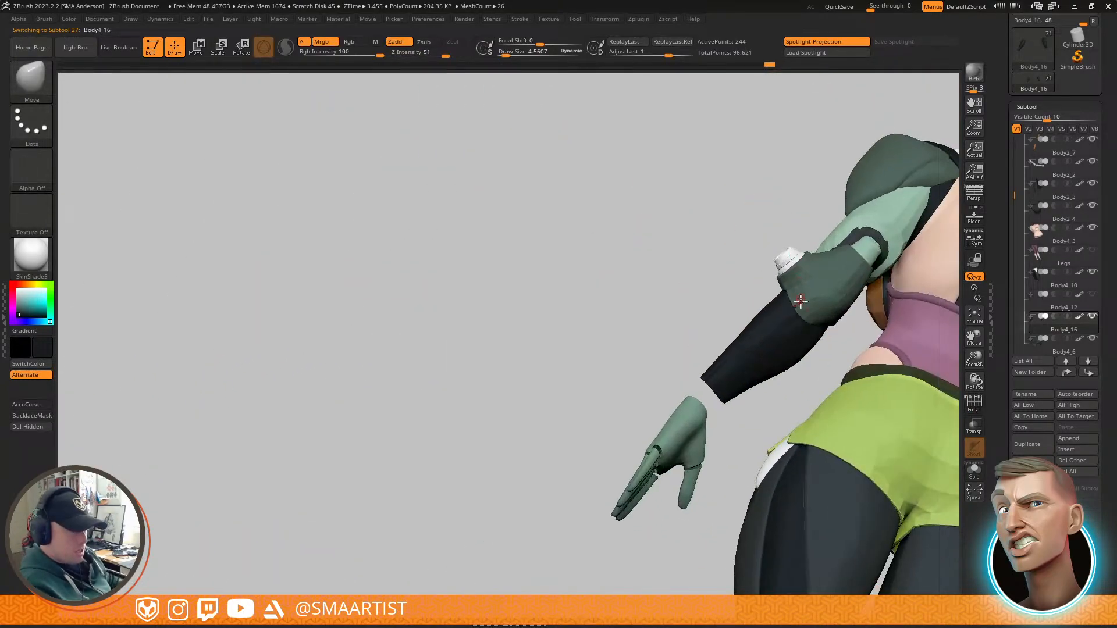
{"action": "key", "text": "shift+f"}
{"action": "mouse_move", "coordinate": [776, 339]}
{"action": "right_mouse_down"}
{"action": "mouse_move", "coordinate": [775, 326]}
{"action": "mouse_move", "coordinate": [762, 422]}
{"action": "mouse_move", "coordinate": [773, 326]}
{"action": "mouse_move", "coordinate": [793, 344]}
{"action": "right_mouse_up"}
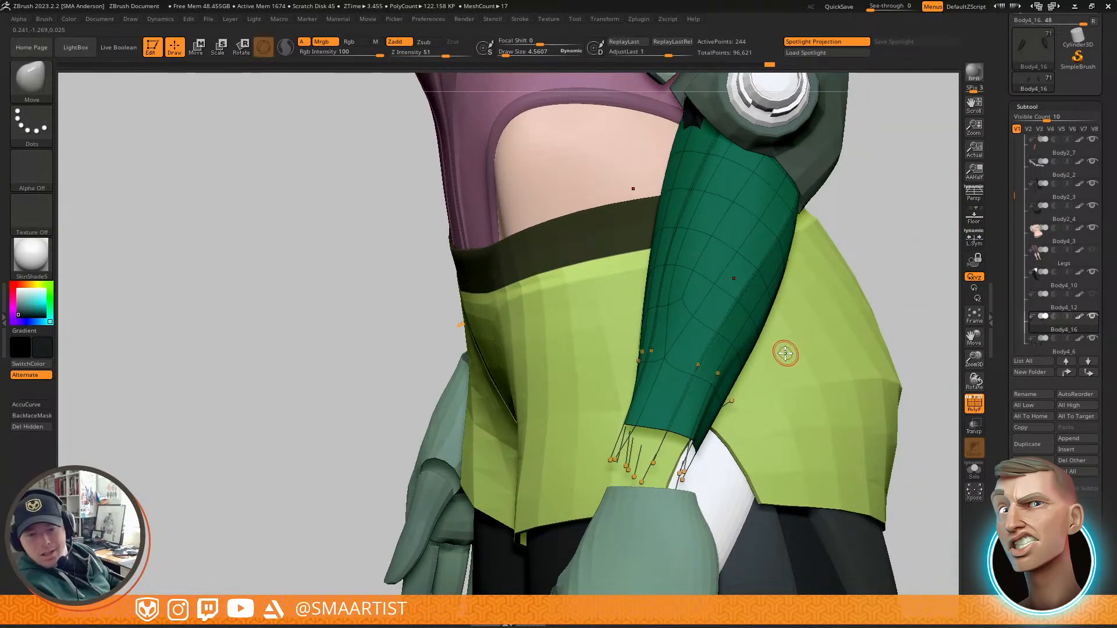
{"action": "right_click_drag", "start_coordinate": [761, 302], "coordinate": [744, 327]}
Step: Crease the forearm piece along its polygroups with Crease PG and check the smoothed wrist edge without polyframe
{"action": "key", "text": "shift+d"}
{"action": "right_click_drag", "start_coordinate": [734, 383], "coordinate": [722, 372]}
{"action": "left_click_drag", "start_coordinate": [1108, 577], "coordinate": [1104, 525]}
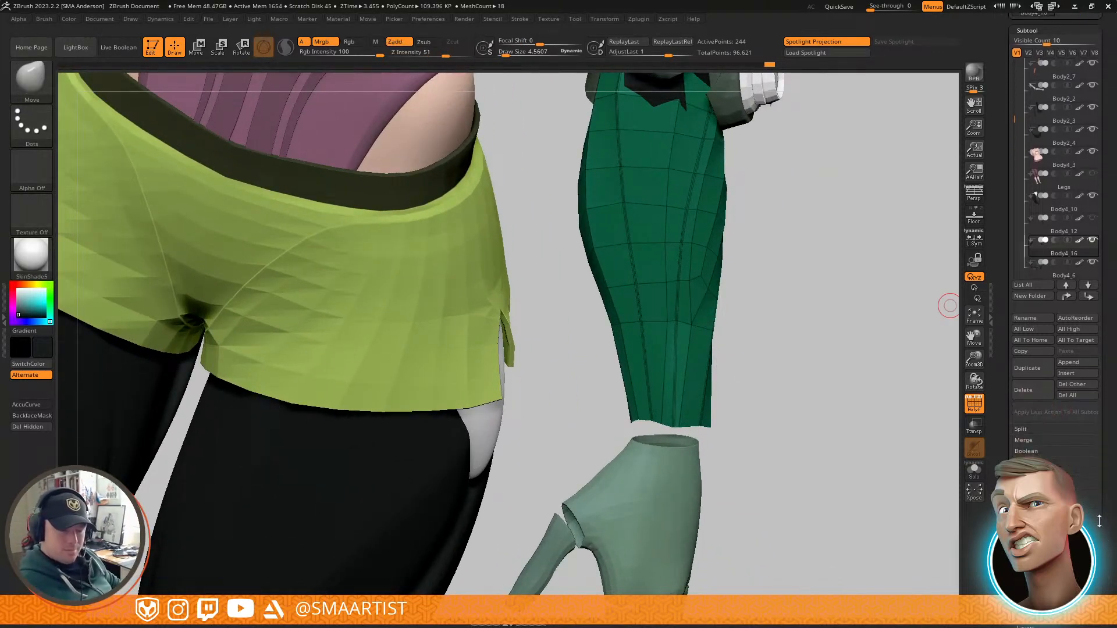
{"action": "left_click", "coordinate": [1033, 563]}
{"action": "left_click", "coordinate": [1025, 178]}
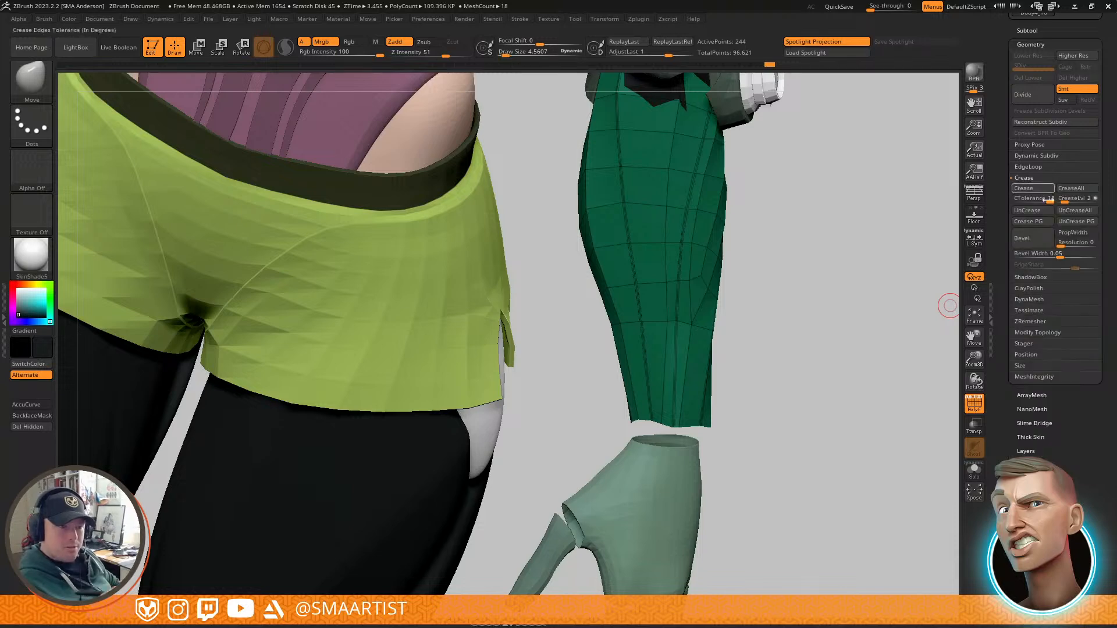
{"action": "left_click", "coordinate": [1028, 223]}
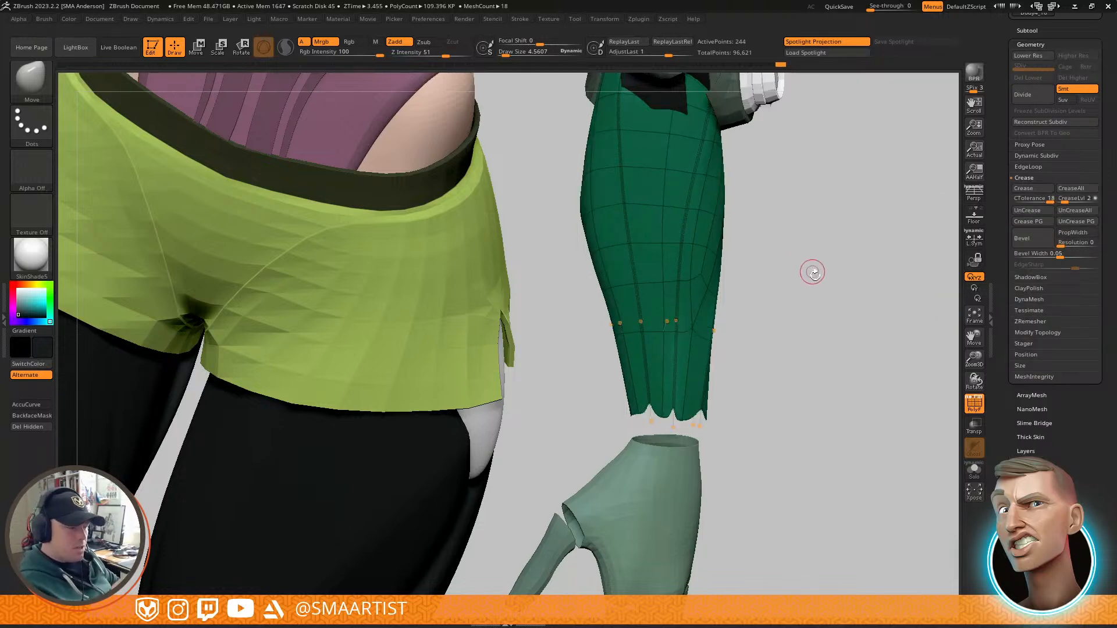
{"action": "key", "text": "shift+f"}
{"action": "right_click_drag", "start_coordinate": [817, 320], "coordinate": [775, 239], "text": "ctrl"}
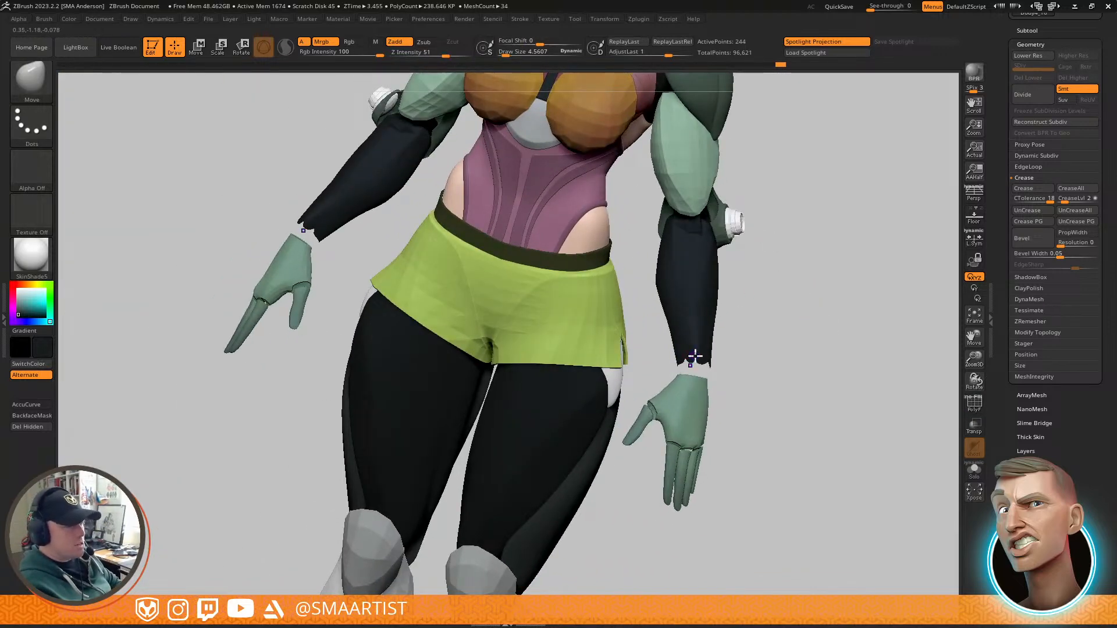
Step: Turn the smoothed preview off and polyframe on, then insert two edge loops around the forearm's wrist end with ZModeler
{"action": "key", "text": "shift+f"}
{"action": "key", "text": "shift+d"}
{"action": "right_click_drag", "start_coordinate": [691, 350], "coordinate": [713, 354], "text": "ctrl"}
{"action": "key", "text": "b"}
{"action": "key", "text": "z"}
{"action": "key", "text": "m"}
{"action": "key", "text": "space"}
{"action": "left_click", "coordinate": [676, 296]}
{"action": "left_click", "coordinate": [717, 319]}
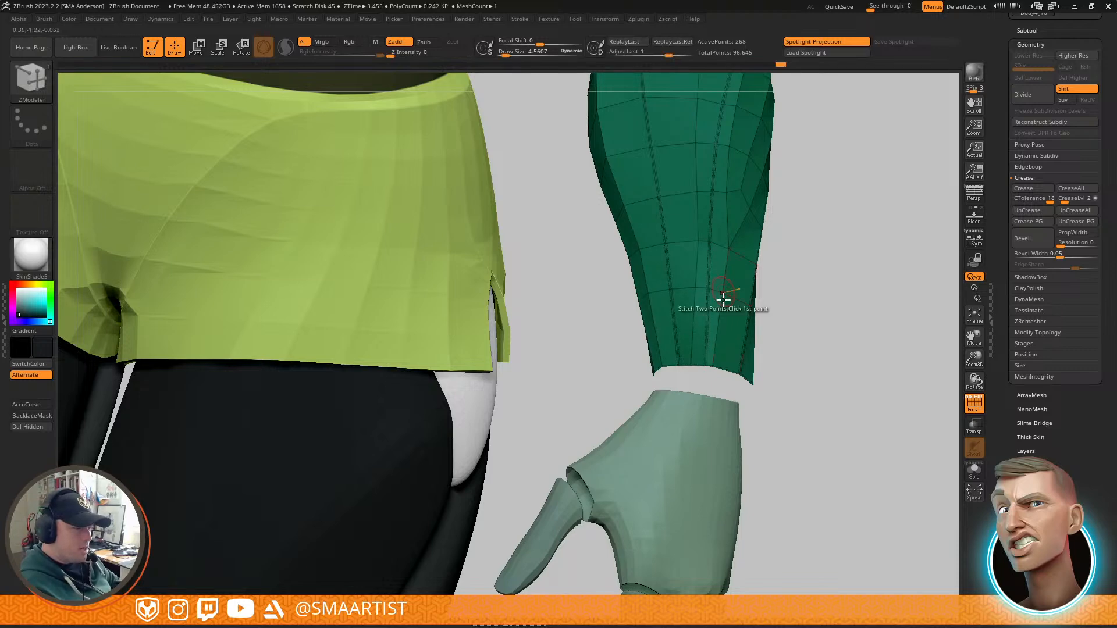
{"action": "left_click", "coordinate": [717, 352]}
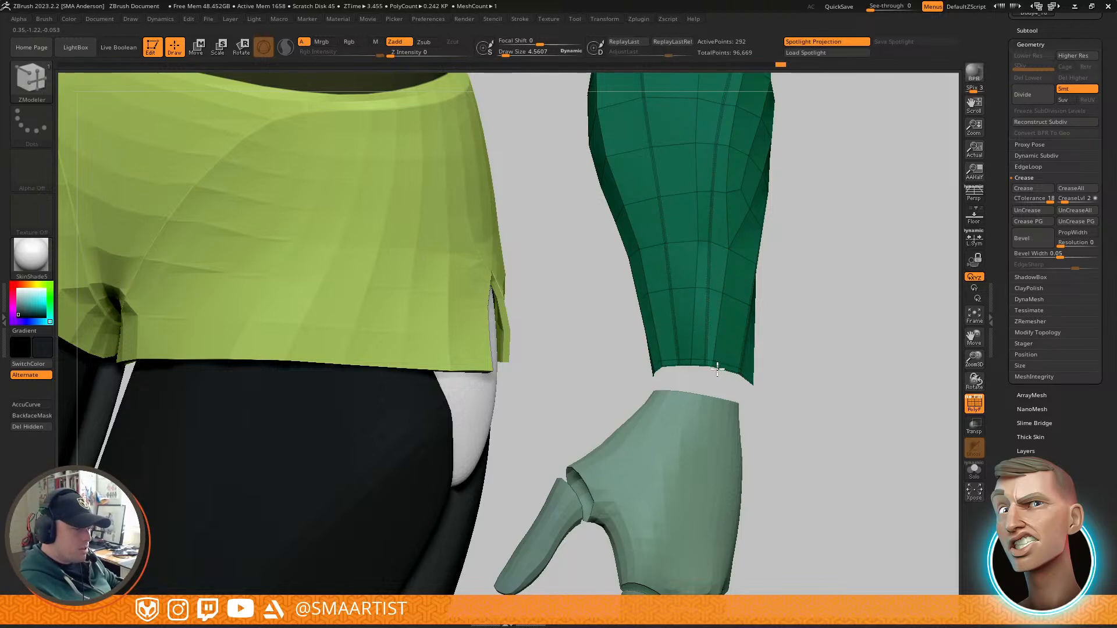
Step: Reshape the forearm's wrist end using the Move brush at a draw size of about 15.24
{"action": "mouse_move", "coordinate": [789, 329]}
{"action": "right_mouse_down", "text": "ctrl"}
{"action": "mouse_move", "coordinate": [816, 319]}
{"action": "mouse_move", "coordinate": [820, 286]}
{"action": "mouse_move", "coordinate": [771, 304]}
{"action": "mouse_move", "coordinate": [772, 324]}
{"action": "right_mouse_up", "text": "ctrl"}
{"action": "key", "text": "b"}
{"action": "key", "text": "m"}
{"action": "key", "text": "v"}
{"action": "key", "text": "s"}
{"action": "left_click", "coordinate": [754, 318]}
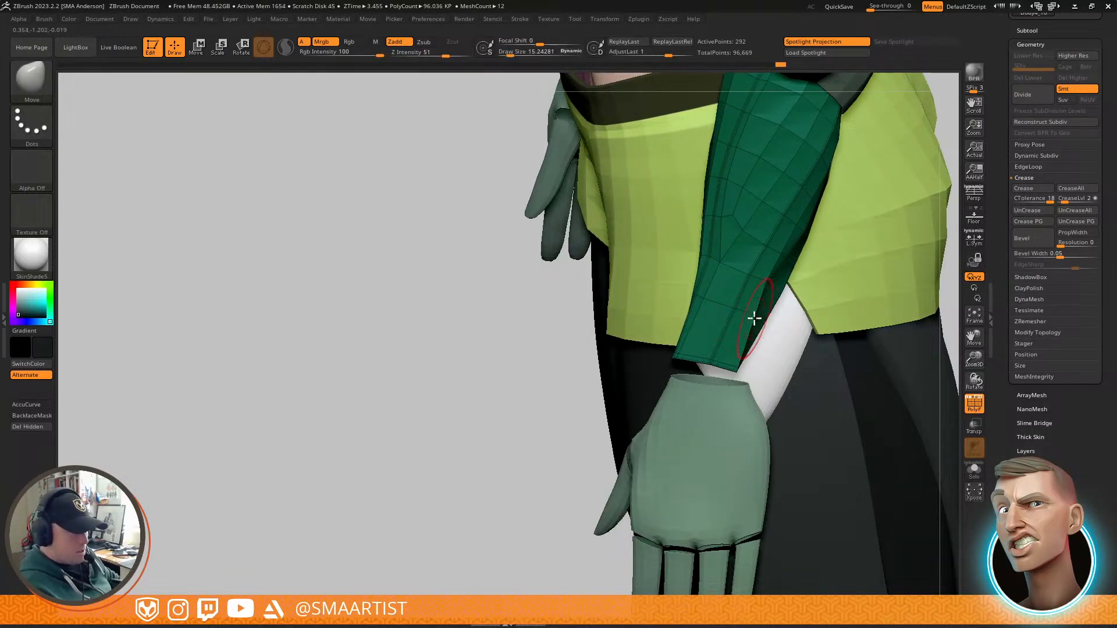
{"action": "right_click_drag", "start_coordinate": [752, 314], "coordinate": [803, 324]}
{"action": "left_click_drag", "start_coordinate": [783, 318], "coordinate": [790, 318]}
{"action": "mouse_move", "coordinate": [803, 316]}
{"action": "right_mouse_down"}
{"action": "mouse_move", "coordinate": [786, 312]}
{"action": "mouse_move", "coordinate": [797, 270]}
{"action": "right_mouse_up"}
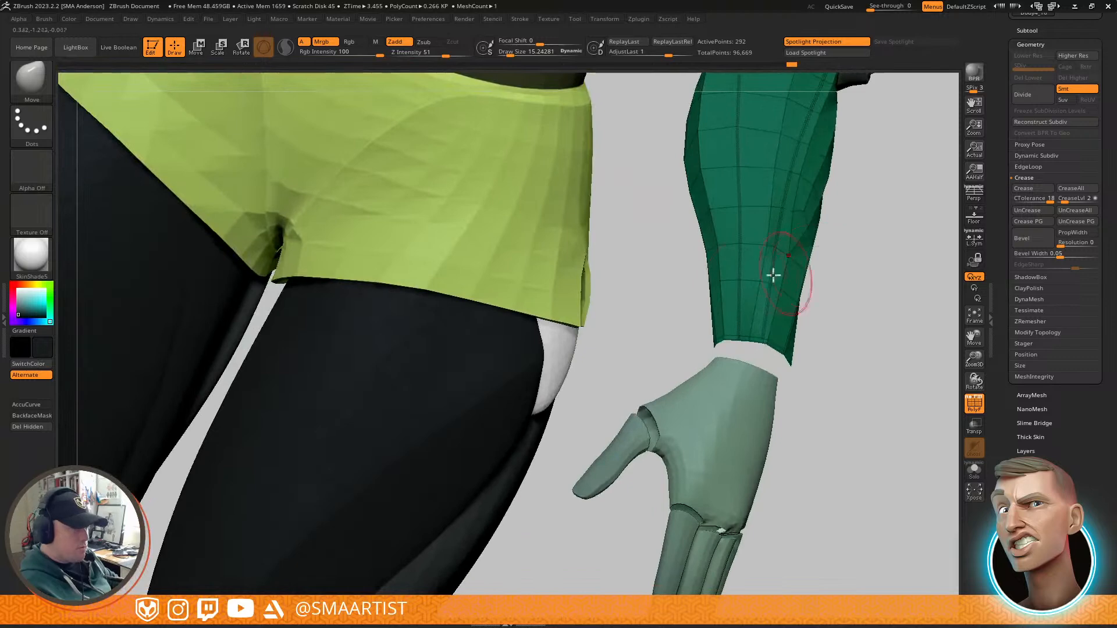
{"action": "right_click_drag", "start_coordinate": [721, 284], "coordinate": [678, 347]}
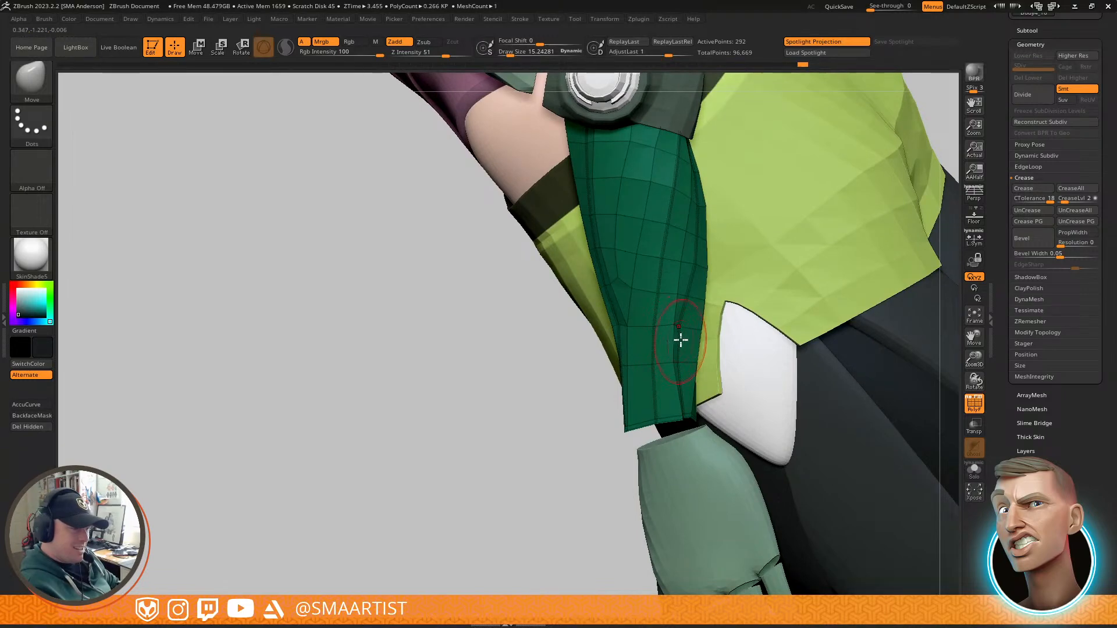
Step: Turn the smoothed preview on and polyframe off, then fill the forearm piece with R 52, G 58, B 58
{"action": "key", "text": "d"}
{"action": "key", "text": "shift+f"}
{"action": "right_click_drag", "start_coordinate": [793, 391], "coordinate": [720, 332], "text": "ctrl"}
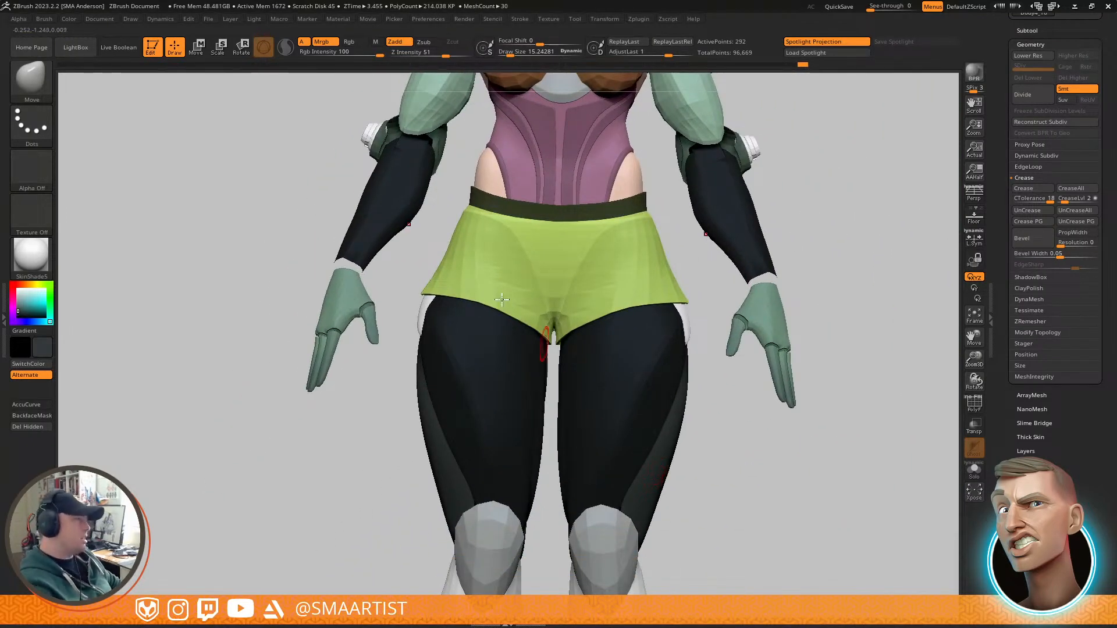
{"action": "left_click", "coordinate": [69, 18]}
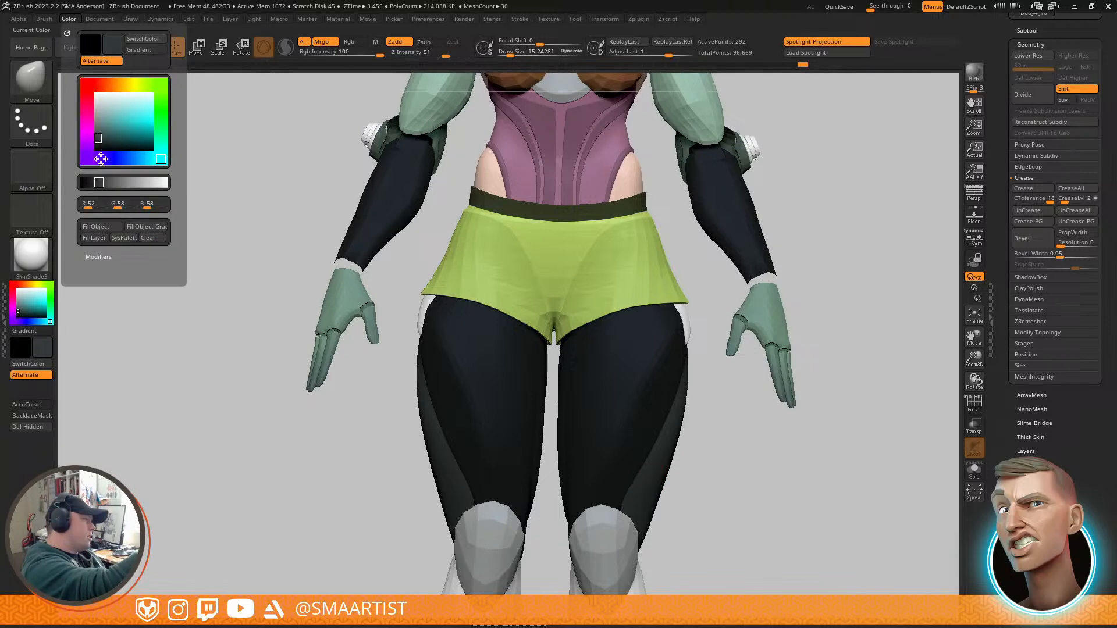
{"action": "left_click", "coordinate": [102, 227]}
Step: Turn polyframe on and adjust the forearm's elbow end using the Move brush at a draw size of about 11.9
{"action": "mouse_move", "coordinate": [857, 229]}
{"action": "right_mouse_down"}
{"action": "mouse_move", "coordinate": [776, 285]}
{"action": "mouse_move", "coordinate": [782, 376]}
{"action": "right_mouse_up"}
{"action": "key", "text": "shift+f"}
{"action": "mouse_move", "coordinate": [770, 297]}
{"action": "right_mouse_down"}
{"action": "mouse_move", "coordinate": [766, 239]}
{"action": "mouse_move", "coordinate": [790, 212]}
{"action": "mouse_move", "coordinate": [775, 192]}
{"action": "mouse_move", "coordinate": [793, 250]}
{"action": "mouse_move", "coordinate": [777, 227]}
{"action": "right_mouse_up"}
{"action": "key", "text": "s"}
{"action": "left_click_drag", "start_coordinate": [770, 223], "coordinate": [769, 215]}
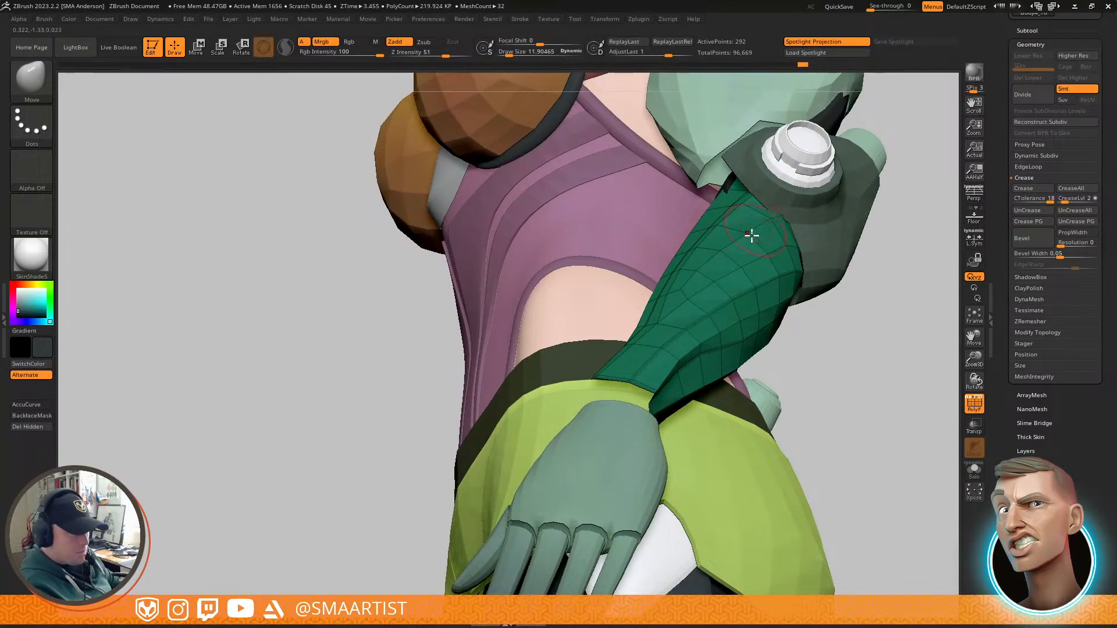
{"action": "mouse_move", "coordinate": [743, 230]}
{"action": "right_mouse_down"}
{"action": "mouse_move", "coordinate": [805, 250]}
{"action": "mouse_move", "coordinate": [815, 212]}
{"action": "mouse_move", "coordinate": [803, 210]}
{"action": "mouse_move", "coordinate": [793, 174]}
{"action": "mouse_move", "coordinate": [799, 242]}
{"action": "mouse_move", "coordinate": [765, 251]}
{"action": "mouse_move", "coordinate": [783, 250]}
{"action": "mouse_move", "coordinate": [739, 312]}
{"action": "mouse_move", "coordinate": [737, 274]}
{"action": "right_mouse_up"}
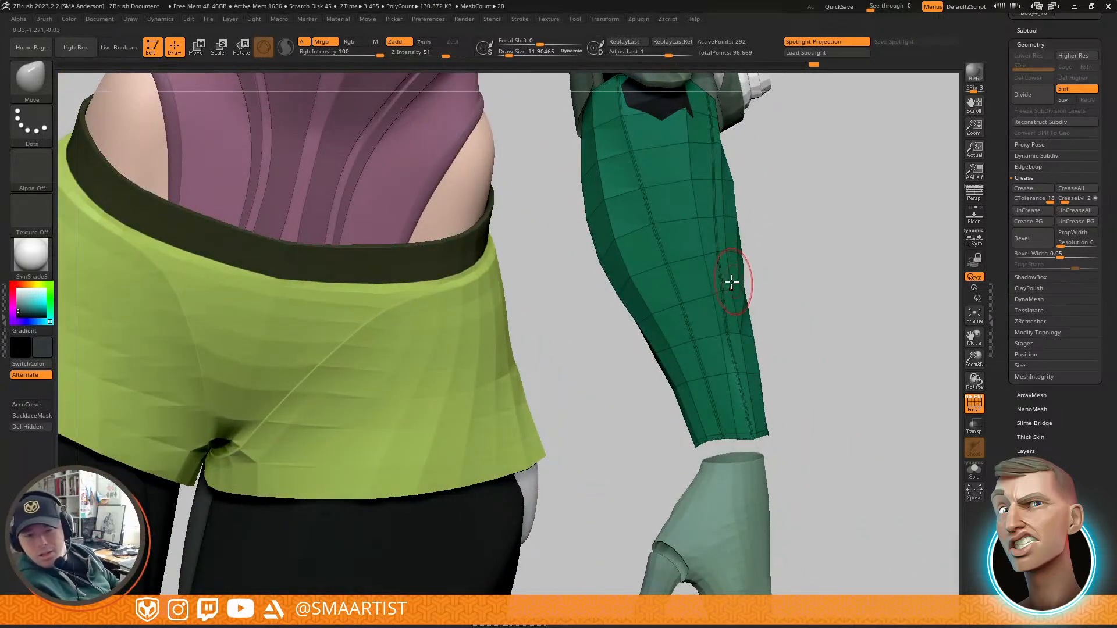
{"action": "mouse_move", "coordinate": [704, 256]}
{"action": "right_mouse_down"}
{"action": "mouse_move", "coordinate": [721, 314]}
{"action": "mouse_move", "coordinate": [708, 252]}
{"action": "mouse_move", "coordinate": [715, 267]}
{"action": "mouse_move", "coordinate": [718, 252]}
{"action": "right_mouse_up"}
Step: Insert an edge loop across the forearm's elbow end with ZModeler and set the selection brush to SelectLasso
{"action": "key", "text": "b"}
{"action": "key", "text": "z"}
{"action": "key", "text": "m"}
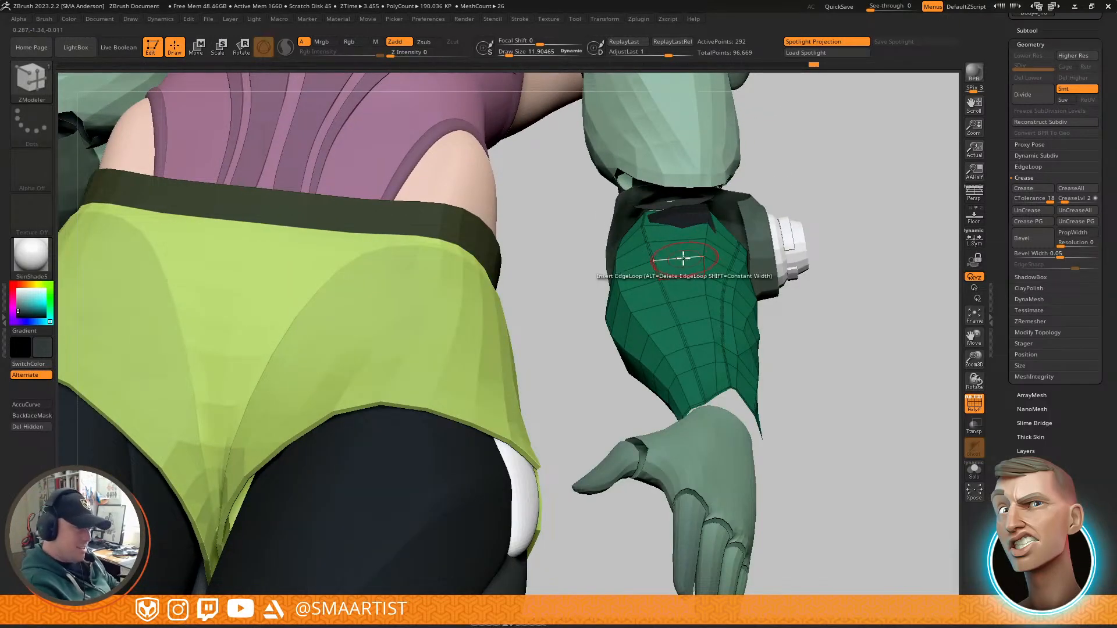
{"action": "mouse_move", "coordinate": [743, 242]}
{"action": "right_mouse_down"}
{"action": "mouse_move", "coordinate": [739, 270]}
{"action": "mouse_move", "coordinate": [748, 239]}
{"action": "right_mouse_up"}
{"action": "left_click", "coordinate": [685, 257], "text": "ctrl+shift"}
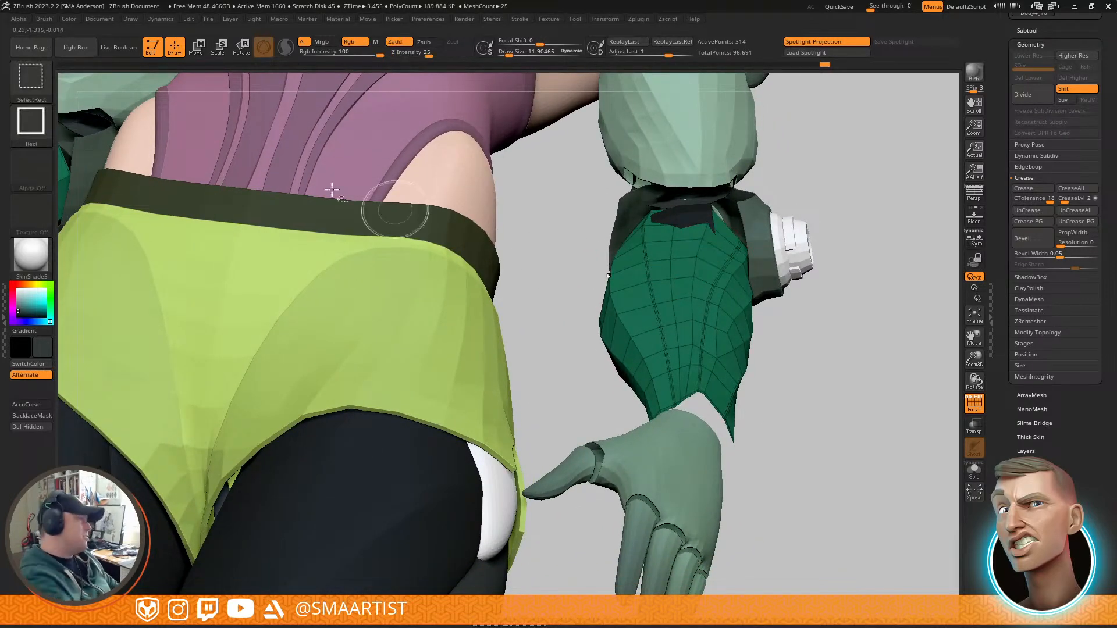
{"action": "key", "text": "b"}
{"action": "left_click", "coordinate": [487, 141], "text": "ctrl+shift"}
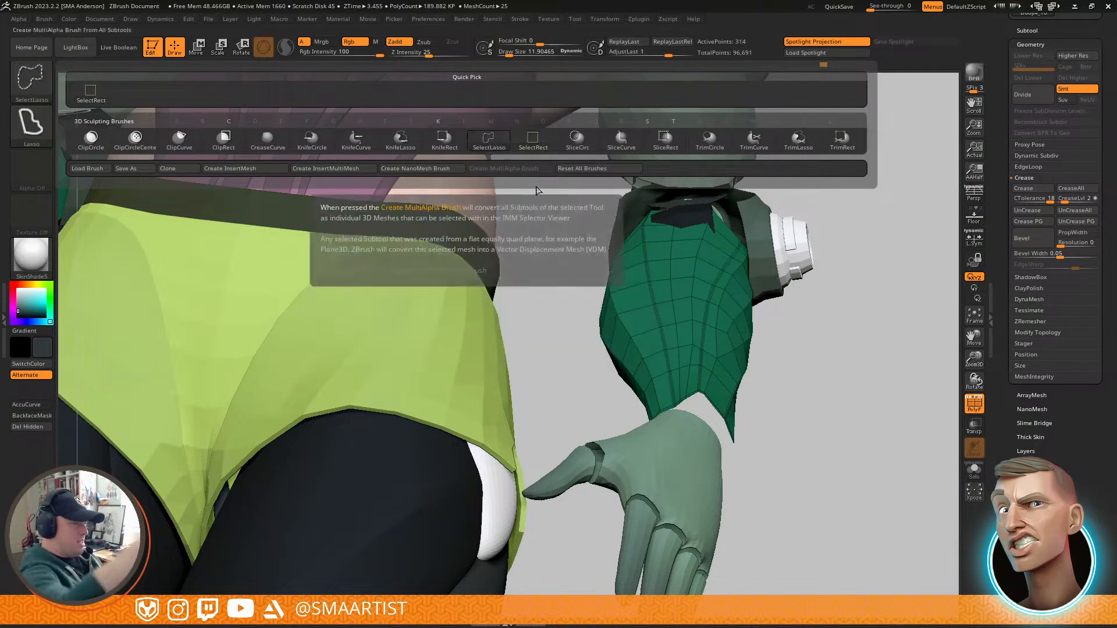
Step: Apply Mirror And Weld to the forearm piece and save the project
{"action": "mouse_move", "coordinate": [748, 389]}
{"action": "right_mouse_down", "text": "ctrl"}
{"action": "mouse_move", "coordinate": [666, 356]}
{"action": "mouse_move", "coordinate": [730, 407]}
{"action": "right_mouse_up", "text": "ctrl"}
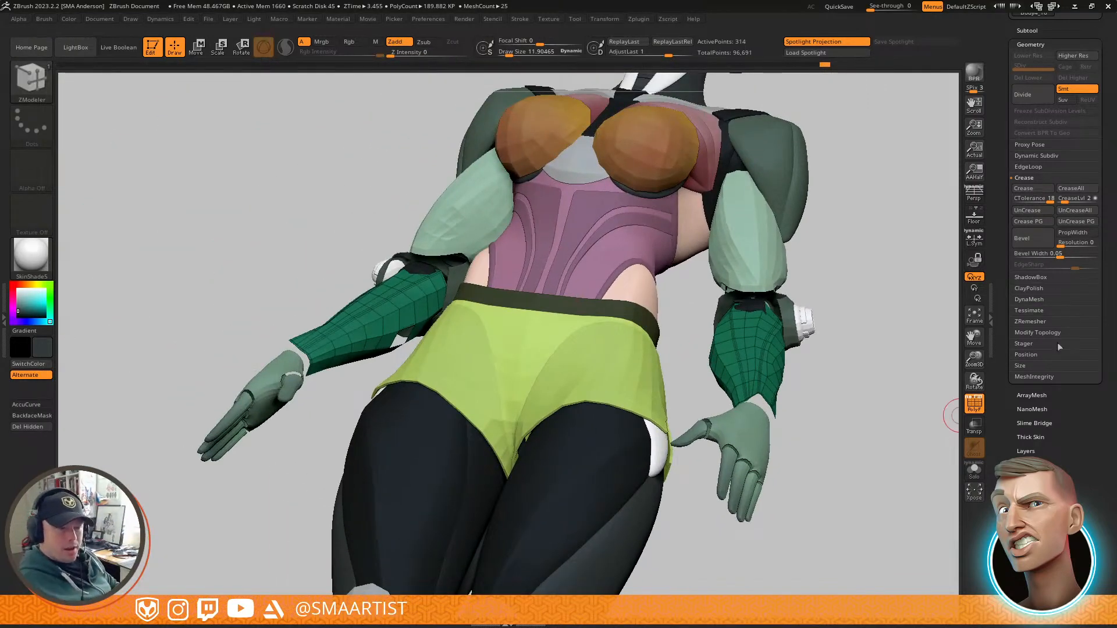
{"action": "left_click", "coordinate": [1047, 333]}
{"action": "left_click", "coordinate": [1033, 278]}
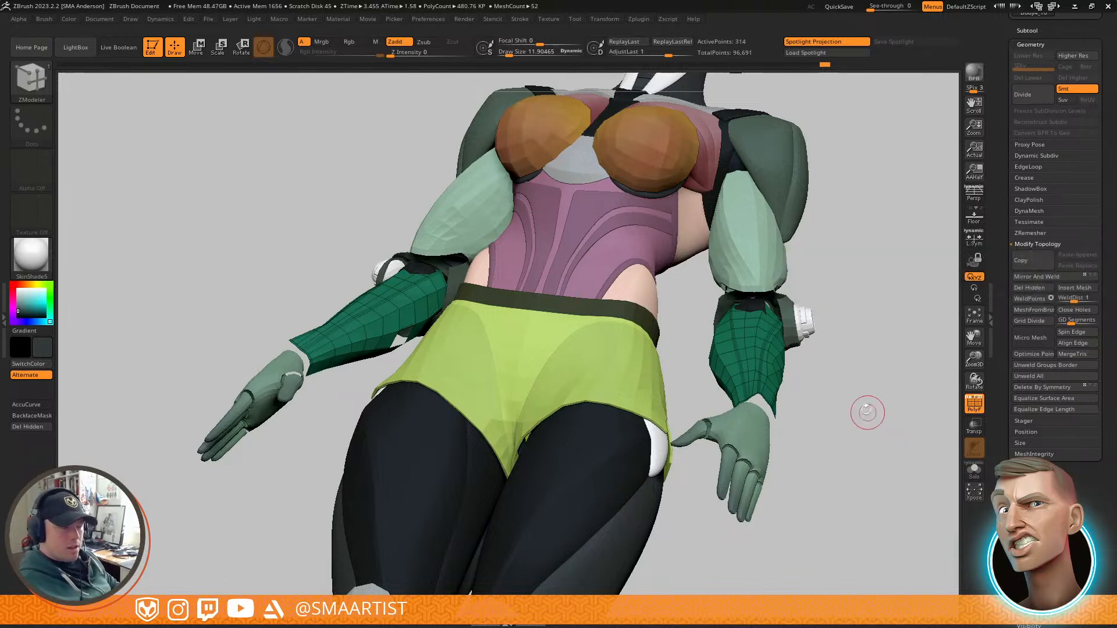
{"action": "key", "text": "ctrl+s"}
Step: Isolate the forearm piece and examine the hole in the opposite forearm with the smoothed preview on
{"action": "left_click_drag", "start_coordinate": [853, 420], "coordinate": [872, 483], "text": "ctrl+shift"}
{"action": "left_click_drag", "start_coordinate": [814, 405], "coordinate": [825, 455]}
{"action": "left_click_drag", "start_coordinate": [837, 374], "coordinate": [808, 286]}
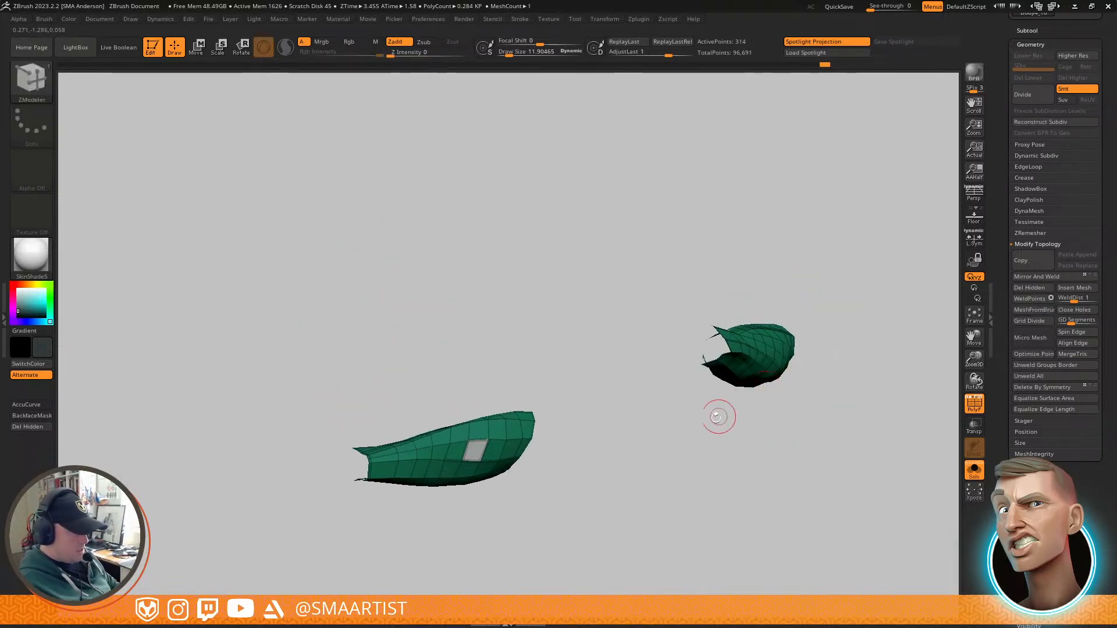
{"action": "key", "text": "ctrl+d"}
{"action": "mouse_move", "coordinate": [521, 478]}
{"action": "left_mouse_down"}
{"action": "mouse_move", "coordinate": [483, 465]}
{"action": "mouse_move", "coordinate": [503, 424]}
{"action": "mouse_move", "coordinate": [491, 422]}
{"action": "mouse_move", "coordinate": [497, 510]}
{"action": "left_mouse_up"}
{"action": "right_click_drag", "start_coordinate": [497, 510], "coordinate": [524, 530], "text": "ctrl"}
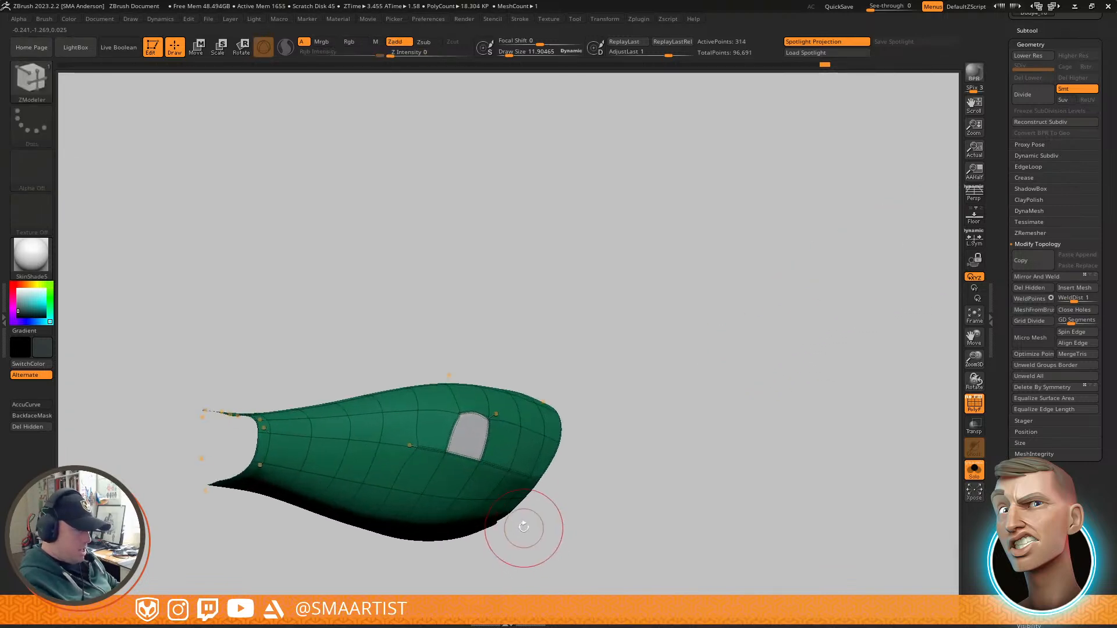
{"action": "mouse_move", "coordinate": [502, 434]}
{"action": "right_mouse_down"}
{"action": "mouse_move", "coordinate": [499, 364]}
{"action": "mouse_move", "coordinate": [486, 452]}
{"action": "mouse_move", "coordinate": [494, 448]}
{"action": "right_mouse_up"}
Step: Lower the forearm piece to its lowest subdivision level, and undo and redo its last topology edit
{"action": "key", "text": "ctrl"}
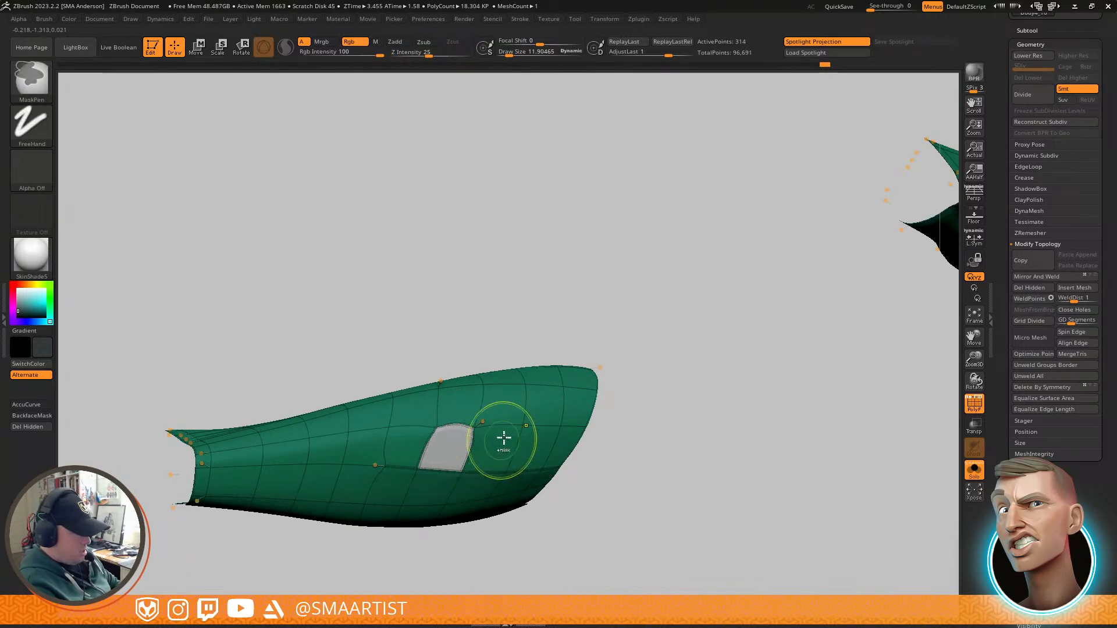
{"action": "key", "text": "shift+d"}
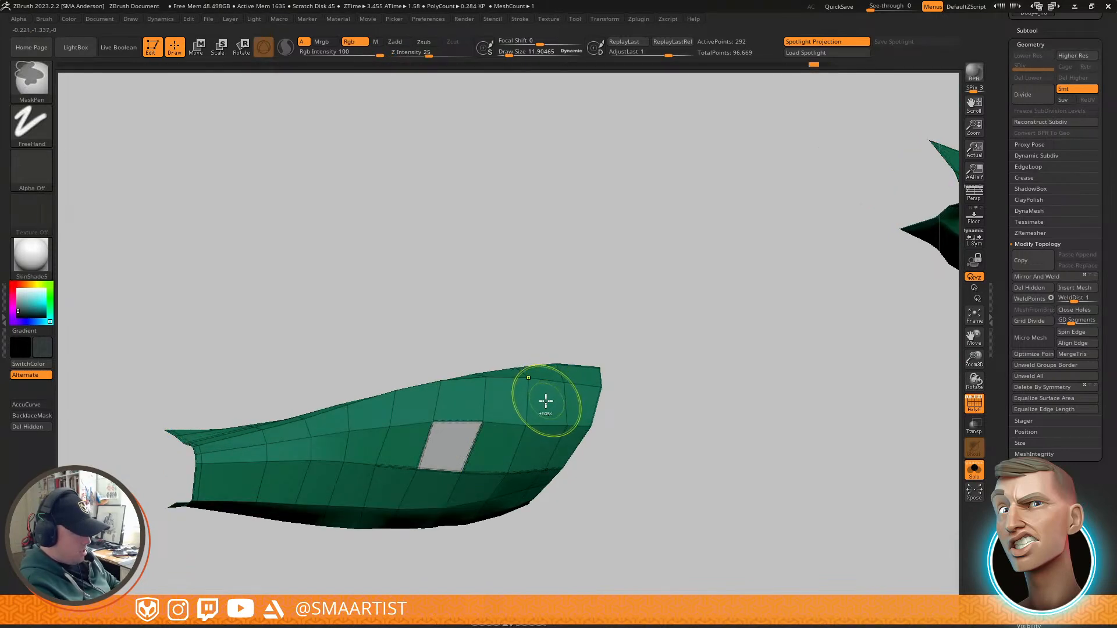
{"action": "key", "text": "ctrl+z"}
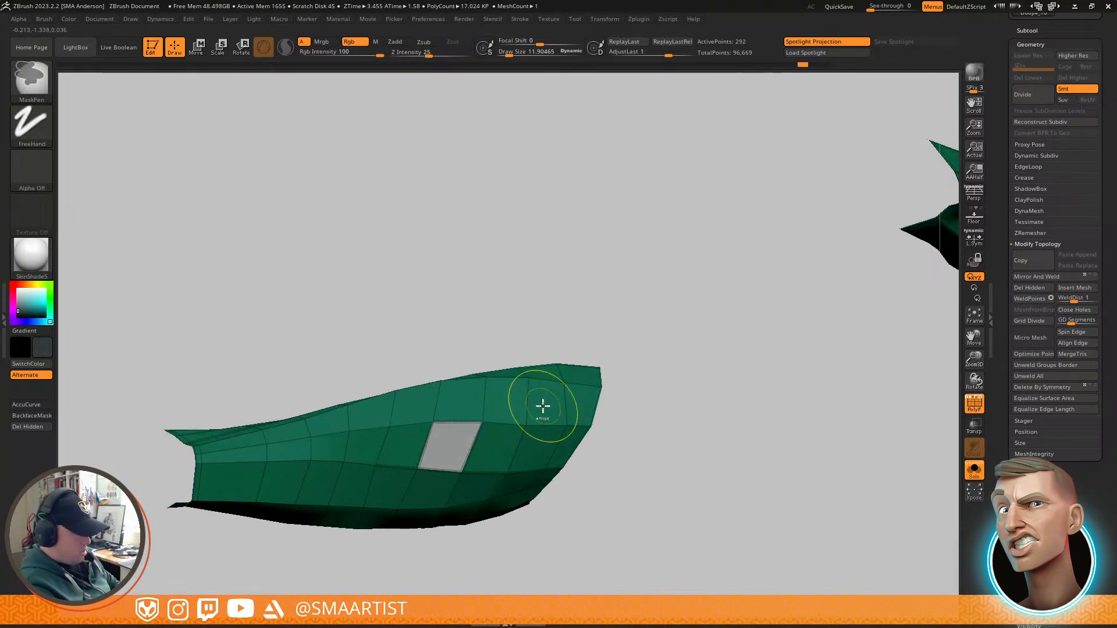
{"action": "key", "text": "ctrl+shift"}
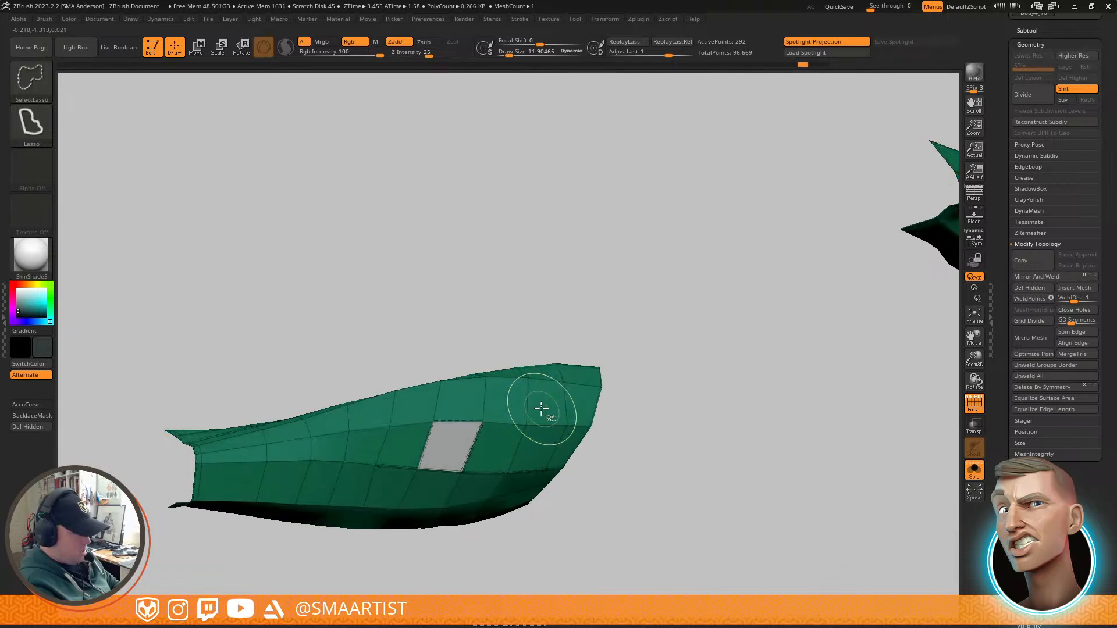
{"action": "key", "text": "ctrl+shift+z"}
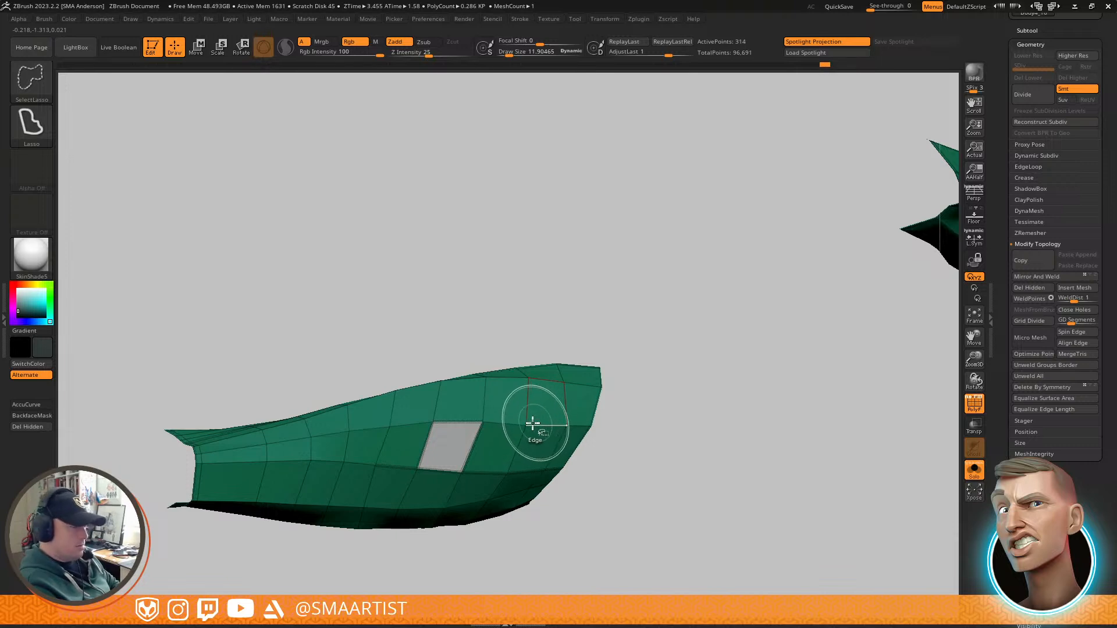
Step: Isolate the polygons surrounding the forearm's hole and remove all of their creases
{"action": "left_click", "coordinate": [556, 397], "text": "ctrl+shift"}
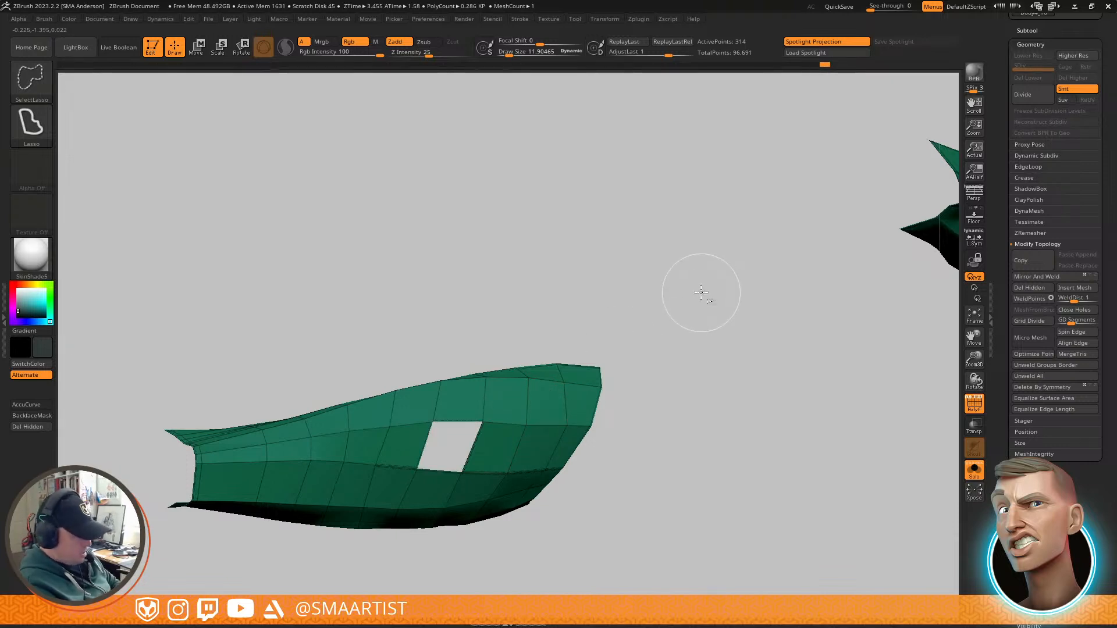
{"action": "key", "text": "ctrl+shift+s"}
{"action": "mouse_move", "coordinate": [726, 338]}
{"action": "left_mouse_down", "text": "ctrl+shift"}
{"action": "mouse_move", "coordinate": [703, 354]}
{"action": "mouse_move", "coordinate": [679, 270]}
{"action": "left_mouse_up", "text": "ctrl+shift"}
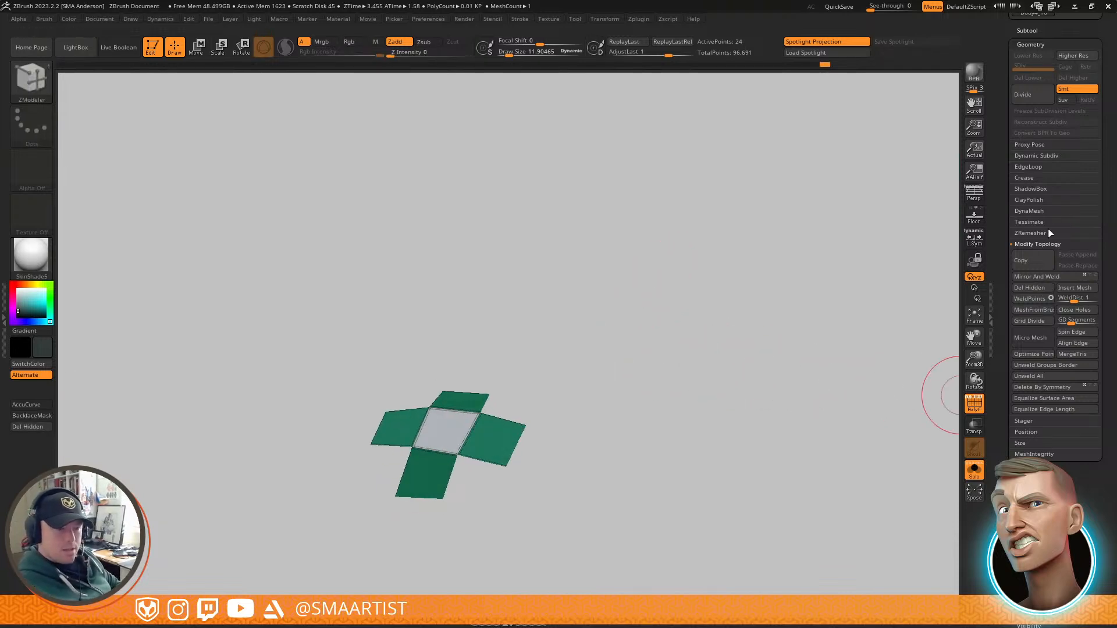
{"action": "left_click", "coordinate": [1036, 177]}
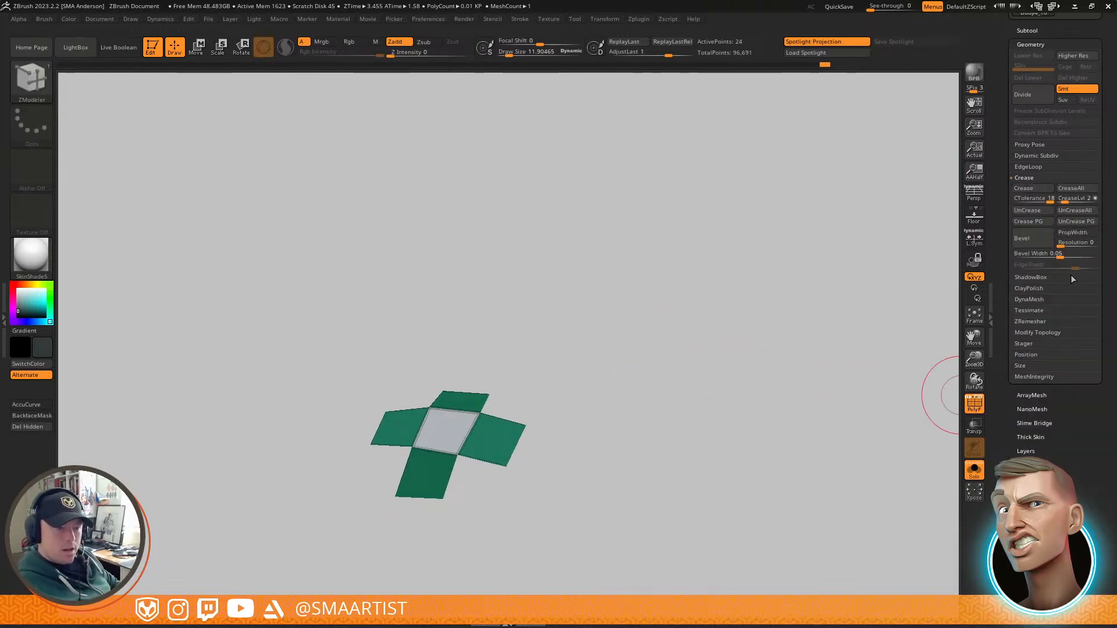
{"action": "left_click", "coordinate": [1076, 212]}
Step: Bring back the whole forearm piece and set ZModeler's edge action to Crease with the EdgeLoop Partial target
{"action": "mouse_move", "coordinate": [679, 344]}
{"action": "left_mouse_down"}
{"action": "mouse_move", "coordinate": [648, 347]}
{"action": "mouse_move", "coordinate": [653, 372]}
{"action": "mouse_move", "coordinate": [636, 324]}
{"action": "mouse_move", "coordinate": [657, 419]}
{"action": "mouse_move", "coordinate": [630, 473]}
{"action": "mouse_move", "coordinate": [711, 366]}
{"action": "mouse_move", "coordinate": [723, 416]}
{"action": "mouse_move", "coordinate": [735, 386]}
{"action": "mouse_move", "coordinate": [740, 344]}
{"action": "mouse_move", "coordinate": [666, 302]}
{"action": "mouse_move", "coordinate": [761, 294]}
{"action": "mouse_move", "coordinate": [771, 305]}
{"action": "mouse_move", "coordinate": [636, 312]}
{"action": "left_mouse_up"}
{"action": "key", "text": "ctrl"}
{"action": "key", "text": "space"}
{"action": "left_click", "coordinate": [532, 352]}
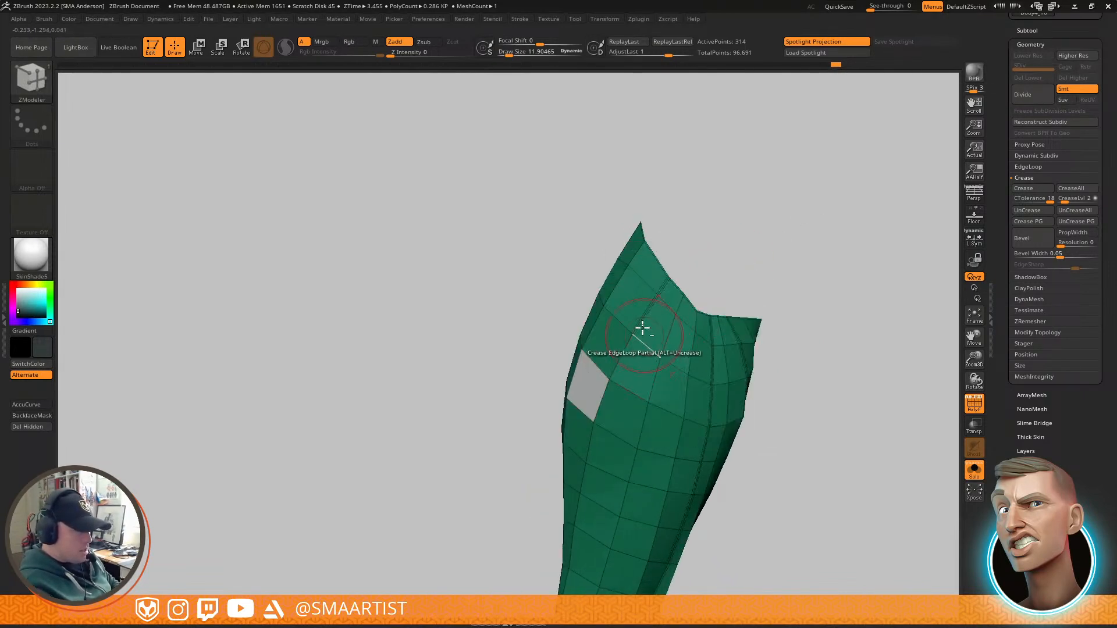
Step: Assign the entire forearm mesh to a single new polygroup, cycling through group colours
{"action": "mouse_move", "coordinate": [692, 297]}
{"action": "left_mouse_down"}
{"action": "mouse_move", "coordinate": [788, 169]}
{"action": "mouse_move", "coordinate": [808, 204]}
{"action": "mouse_move", "coordinate": [804, 192]}
{"action": "mouse_move", "coordinate": [846, 200]}
{"action": "mouse_move", "coordinate": [871, 190]}
{"action": "mouse_move", "coordinate": [832, 214]}
{"action": "left_mouse_up"}
{"action": "key", "text": "ctrl+w"}
{"action": "key", "text": "ctrl+w"}
{"action": "key", "text": "ctrl+w"}
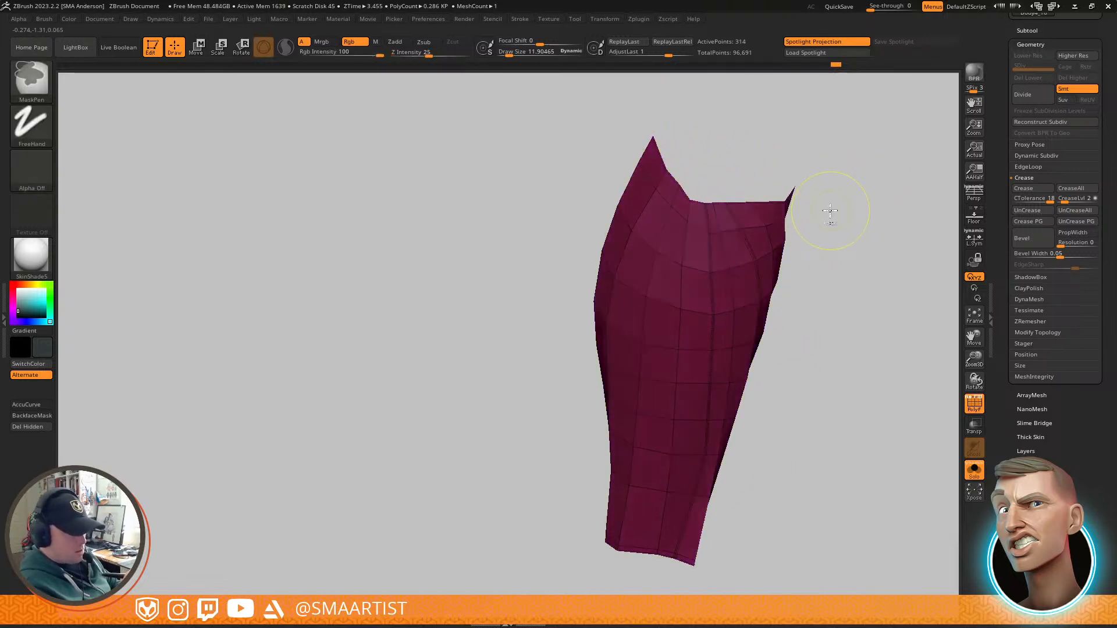
{"action": "key", "text": "ctrl+w"}
Step: Switch to the Move brush with a draw size of about 9 over the forearm's outer surface
{"action": "mouse_move", "coordinate": [815, 232]}
{"action": "left_mouse_down"}
{"action": "mouse_move", "coordinate": [775, 264]}
{"action": "mouse_move", "coordinate": [802, 210]}
{"action": "mouse_move", "coordinate": [786, 208]}
{"action": "left_mouse_up"}
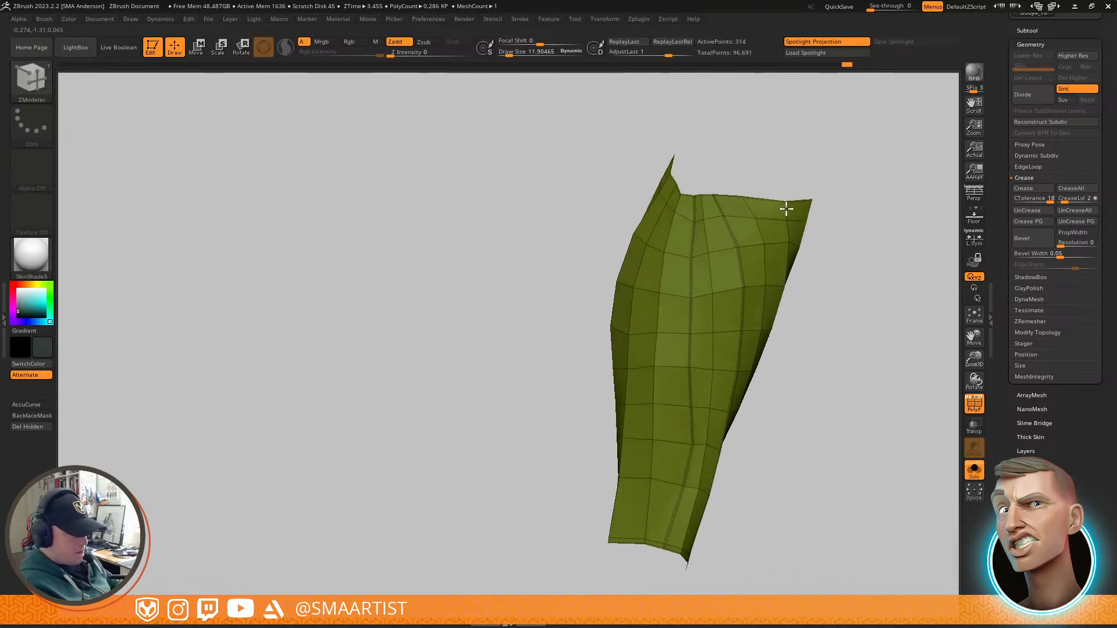
{"action": "key", "text": "b"}
{"action": "key", "text": "m"}
{"action": "key", "text": "v"}
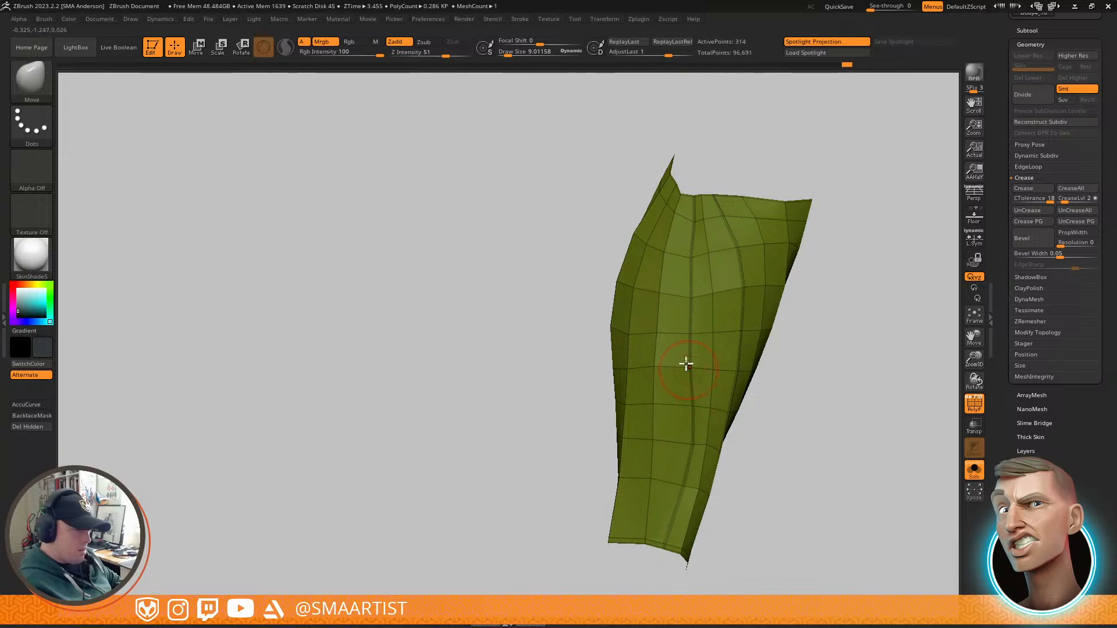
Step: Refine the isolated forearm mesh with the Move and Smooth brushes and bring the rest of the character back into view
{"action": "right_click_drag", "start_coordinate": [655, 339], "coordinate": [686, 324]}
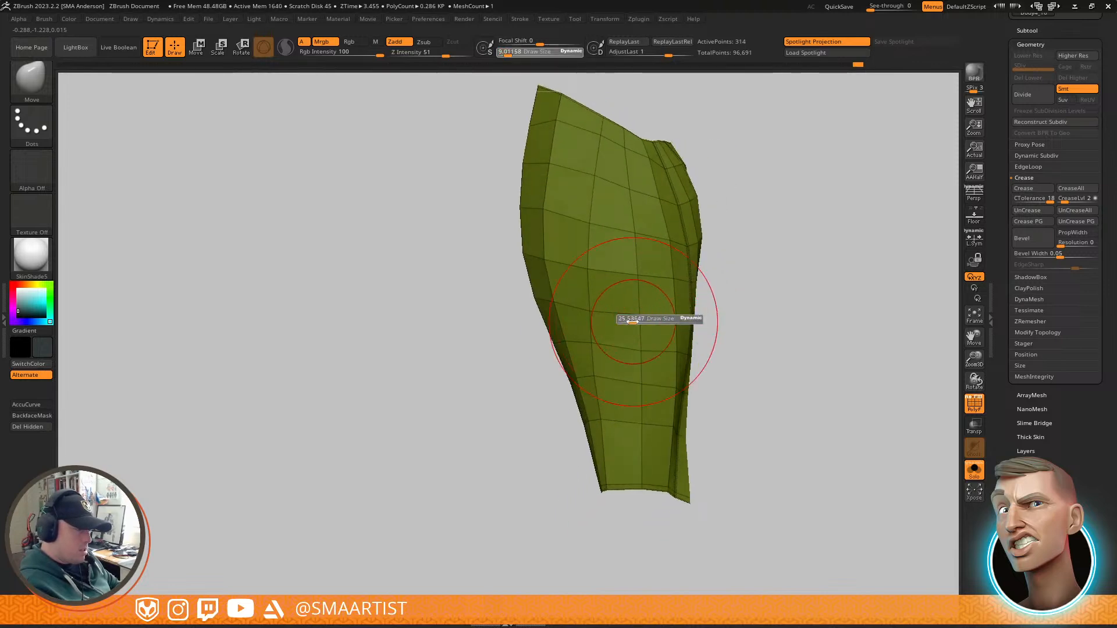
{"action": "left_click_drag", "start_coordinate": [445, 54], "coordinate": [401, 55], "text": "shift"}
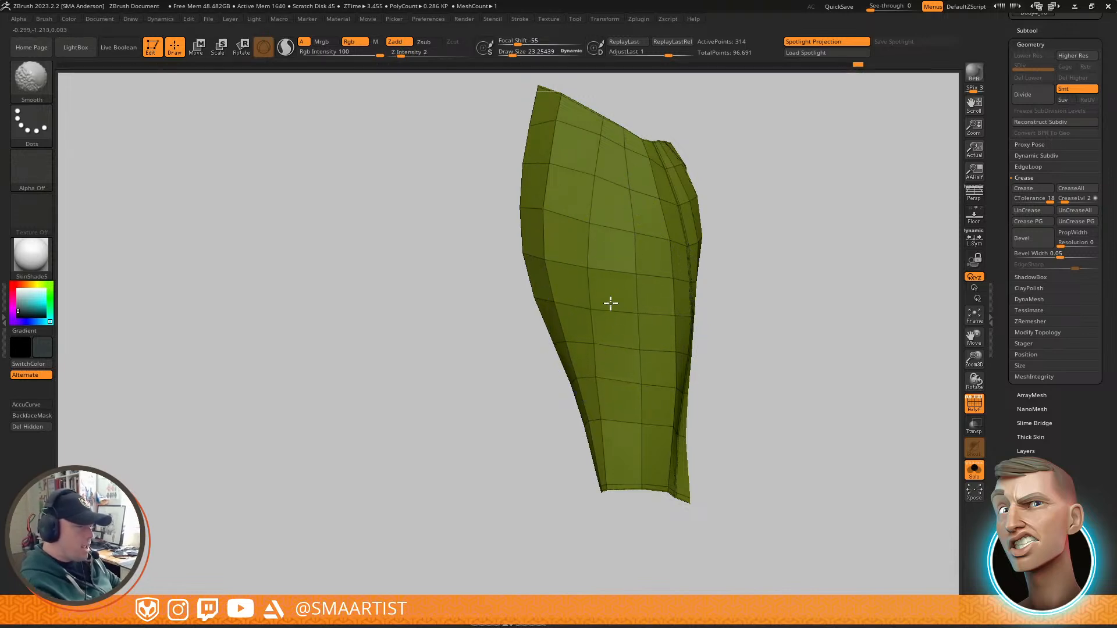
{"action": "right_click_drag", "start_coordinate": [615, 300], "coordinate": [724, 257]}
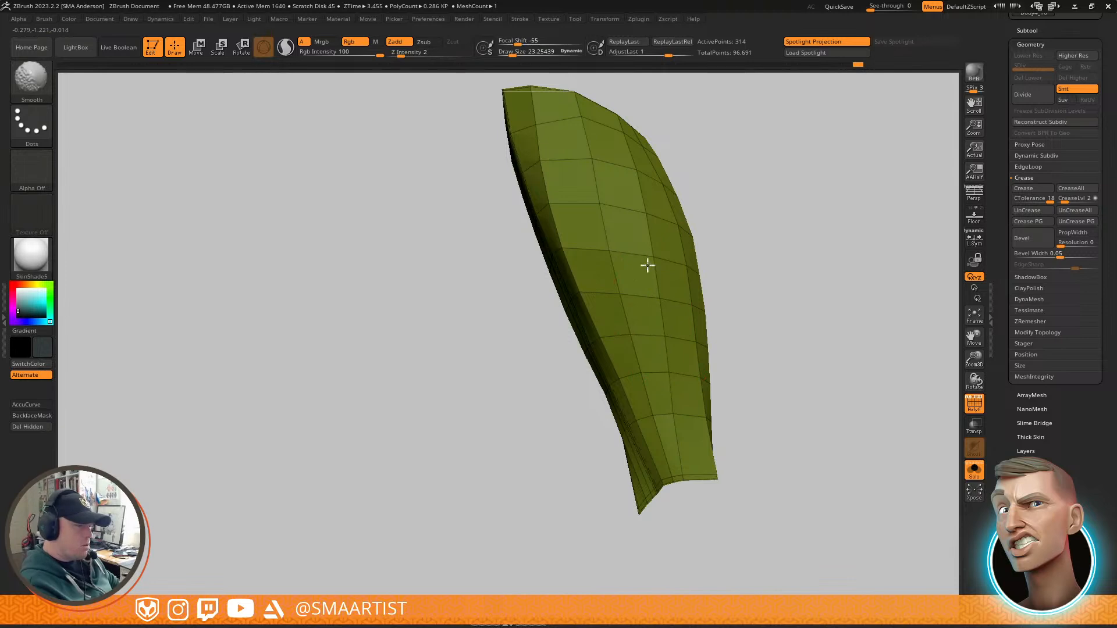
{"action": "mouse_move", "coordinate": [631, 187]}
{"action": "right_mouse_down"}
{"action": "mouse_move", "coordinate": [703, 247]}
{"action": "mouse_move", "coordinate": [693, 220]}
{"action": "mouse_move", "coordinate": [658, 324]}
{"action": "mouse_move", "coordinate": [661, 269]}
{"action": "mouse_move", "coordinate": [603, 284]}
{"action": "mouse_move", "coordinate": [616, 333]}
{"action": "right_mouse_up"}
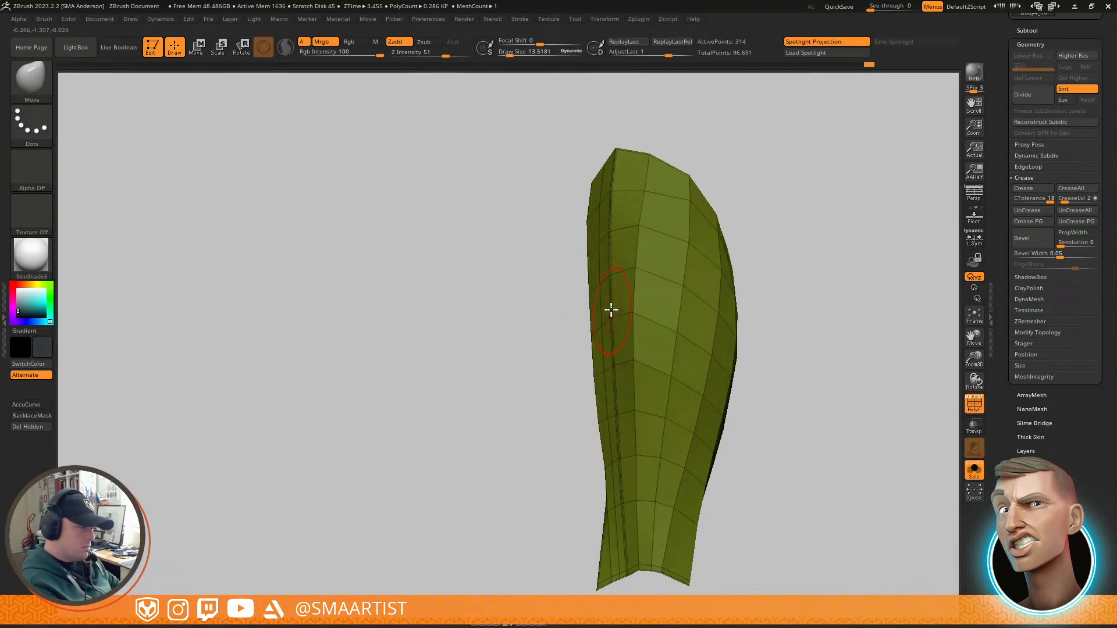
{"action": "mouse_move", "coordinate": [627, 260]}
{"action": "right_mouse_down"}
{"action": "mouse_move", "coordinate": [691, 250]}
{"action": "mouse_move", "coordinate": [645, 319]}
{"action": "mouse_move", "coordinate": [626, 251]}
{"action": "mouse_move", "coordinate": [656, 252]}
{"action": "mouse_move", "coordinate": [672, 294]}
{"action": "mouse_move", "coordinate": [693, 304]}
{"action": "mouse_move", "coordinate": [643, 320]}
{"action": "mouse_move", "coordinate": [636, 343]}
{"action": "mouse_move", "coordinate": [663, 360]}
{"action": "mouse_move", "coordinate": [670, 321]}
{"action": "mouse_move", "coordinate": [700, 316]}
{"action": "mouse_move", "coordinate": [669, 242]}
{"action": "mouse_move", "coordinate": [657, 305]}
{"action": "mouse_move", "coordinate": [717, 386]}
{"action": "mouse_move", "coordinate": [735, 267]}
{"action": "mouse_move", "coordinate": [788, 273]}
{"action": "mouse_move", "coordinate": [769, 274]}
{"action": "right_mouse_up"}
{"action": "key", "text": "ctrl+s"}
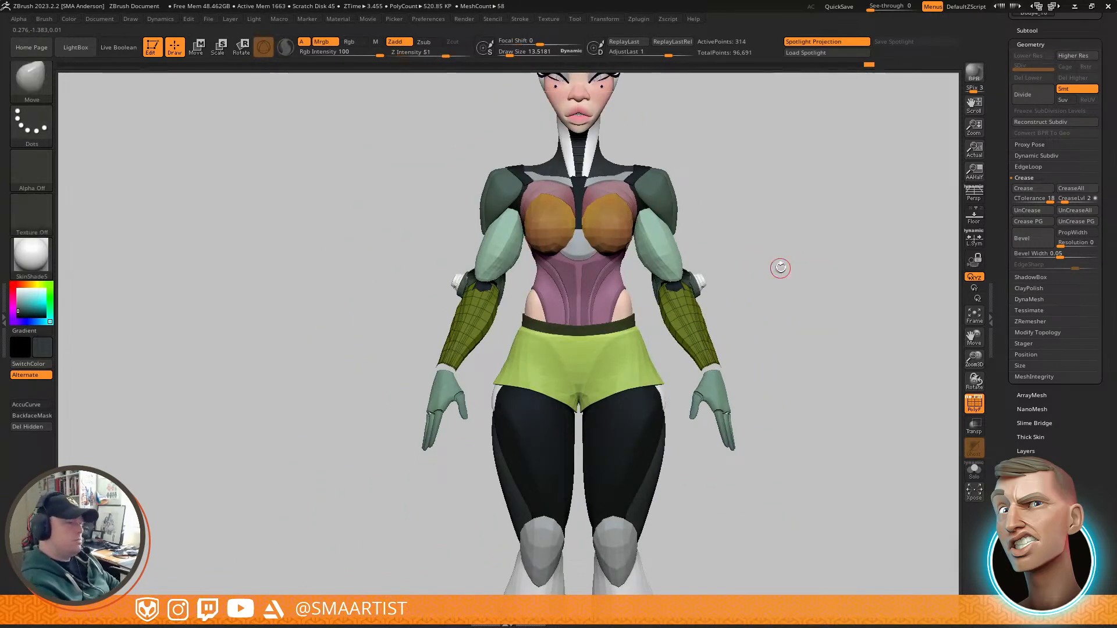
Step: Select the ankle guard subtool on the lower leg for editing
{"action": "right_click_drag", "start_coordinate": [776, 243], "coordinate": [741, 264], "text": "alt"}
{"action": "right_click_drag", "start_coordinate": [782, 340], "coordinate": [783, 280], "text": "alt"}
{"action": "right_click_drag", "start_coordinate": [803, 416], "coordinate": [776, 119], "text": "alt"}
{"action": "right_click_drag", "start_coordinate": [735, 267], "coordinate": [660, 271]}
{"action": "right_click_drag", "start_coordinate": [697, 362], "coordinate": [678, 143], "text": "alt"}
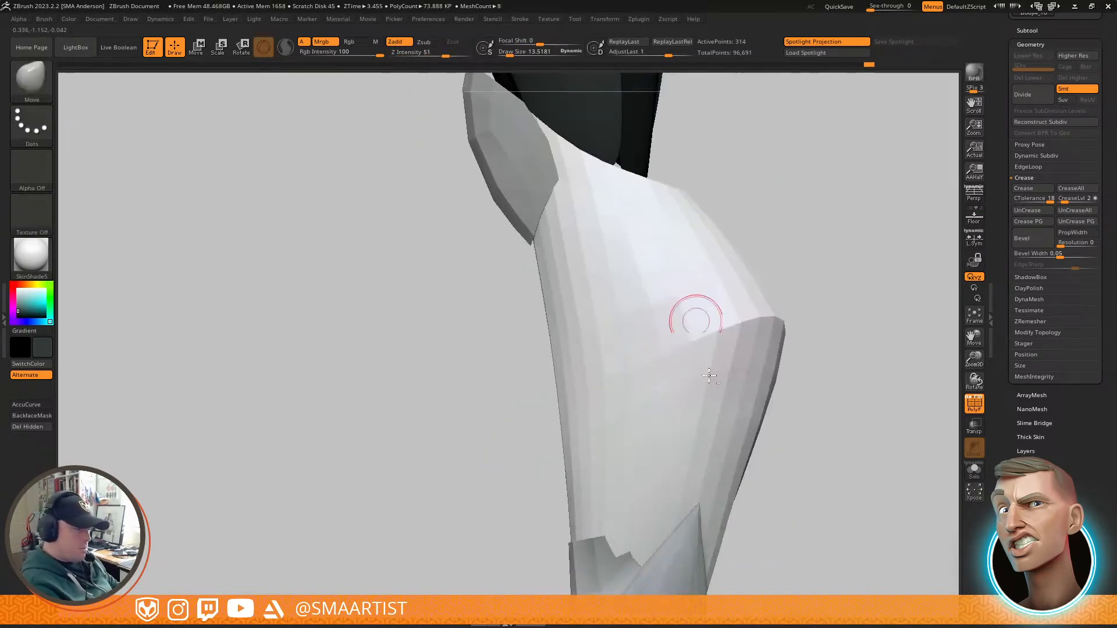
{"action": "right_click_drag", "start_coordinate": [678, 486], "coordinate": [672, 288], "text": "alt"}
{"action": "left_click", "coordinate": [629, 399], "text": "alt"}
{"action": "right_click_drag", "start_coordinate": [686, 339], "coordinate": [630, 334]}
{"action": "mouse_move", "coordinate": [629, 334]}
{"action": "right_mouse_down", "text": "alt"}
{"action": "mouse_move", "coordinate": [608, 309]}
{"action": "mouse_move", "coordinate": [668, 299]}
{"action": "right_mouse_up", "text": "alt"}
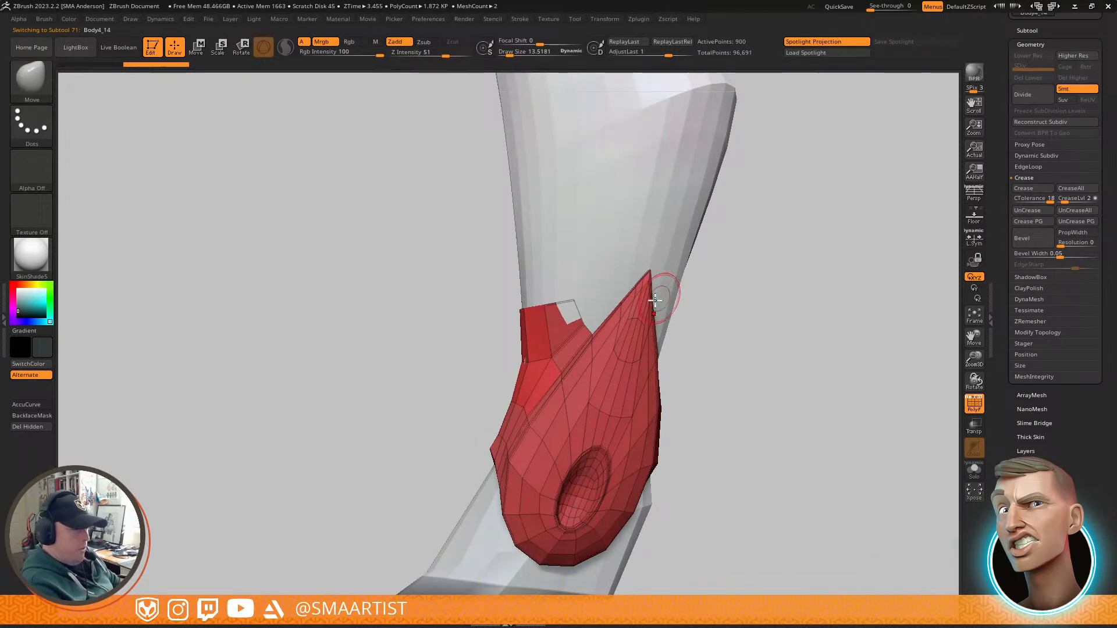
{"action": "right_click_drag", "start_coordinate": [636, 285], "coordinate": [657, 316]}
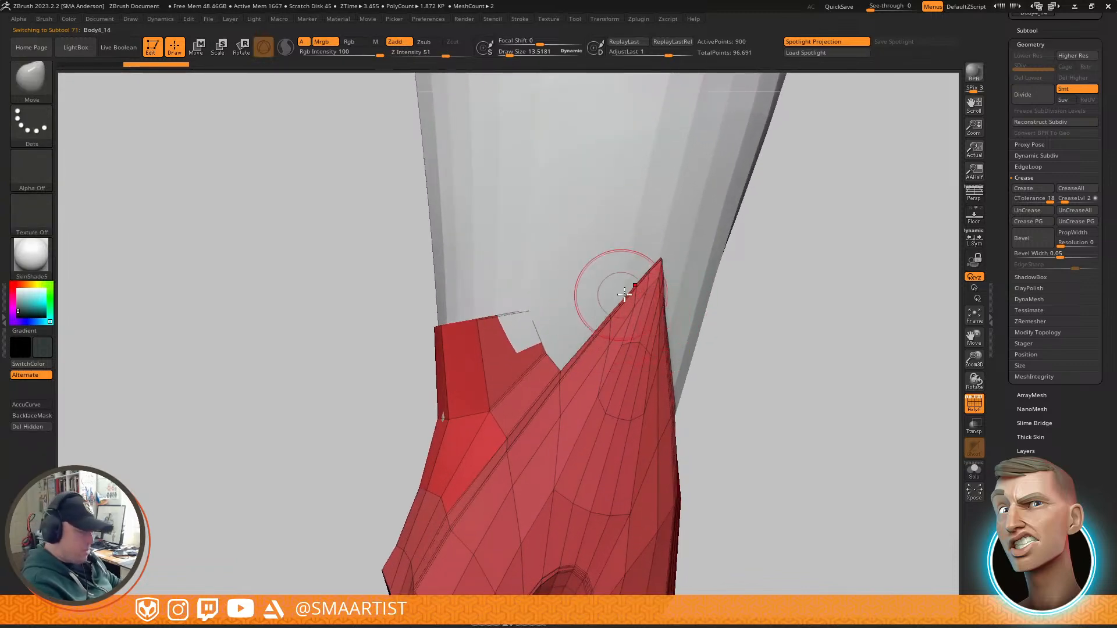
{"action": "right_click_drag", "start_coordinate": [693, 260], "coordinate": [780, 308]}
Step: Isolate the ankle guard's upper front and back panels and assign them separate polygroups
{"action": "right_click_drag", "start_coordinate": [792, 376], "coordinate": [706, 324], "text": "alt"}
{"action": "left_click", "coordinate": [677, 347], "text": "ctrl+shift"}
{"action": "right_click_drag", "start_coordinate": [747, 361], "coordinate": [736, 300], "text": "ctrl"}
{"action": "key", "text": "ctrl+alt+s"}
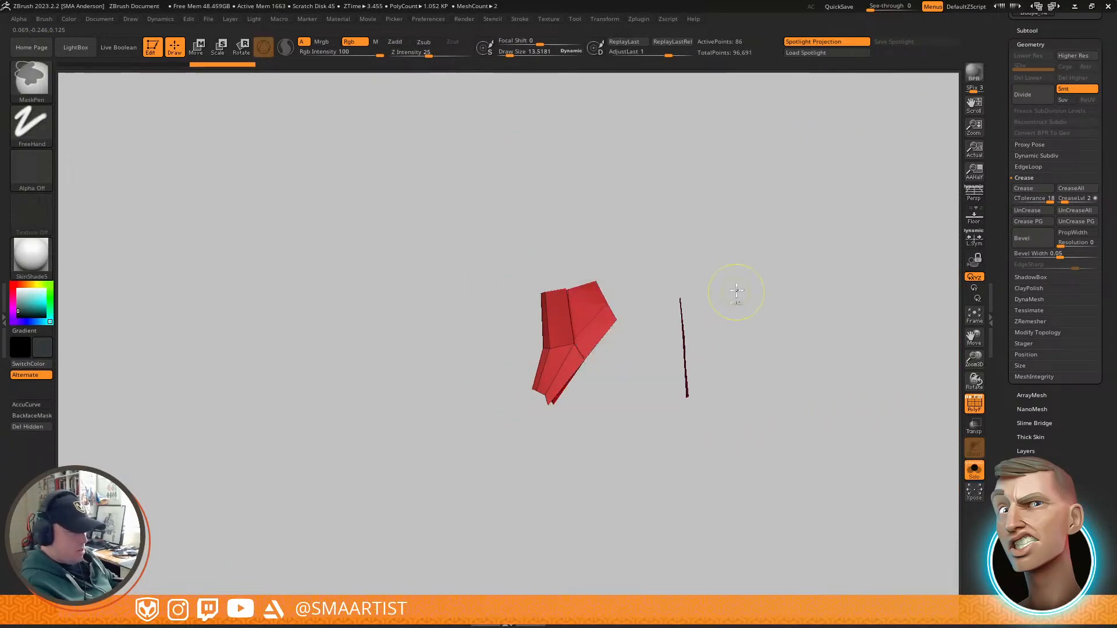
{"action": "left_click_drag", "start_coordinate": [696, 255], "coordinate": [665, 470], "text": "ctrl"}
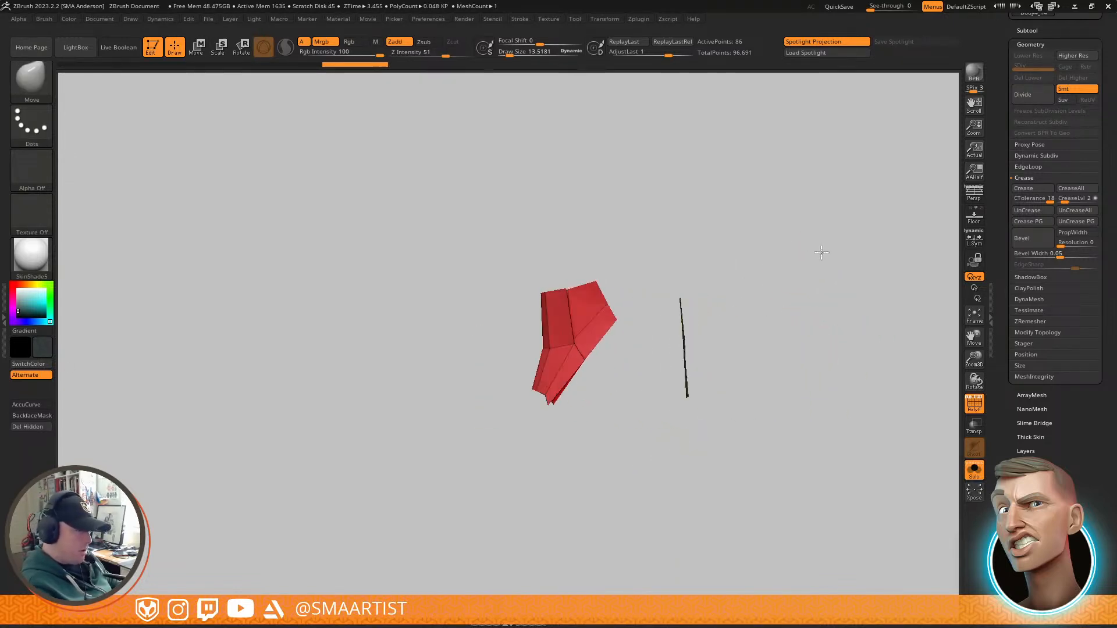
{"action": "left_click_drag", "start_coordinate": [459, 229], "coordinate": [640, 457], "text": "ctrl"}
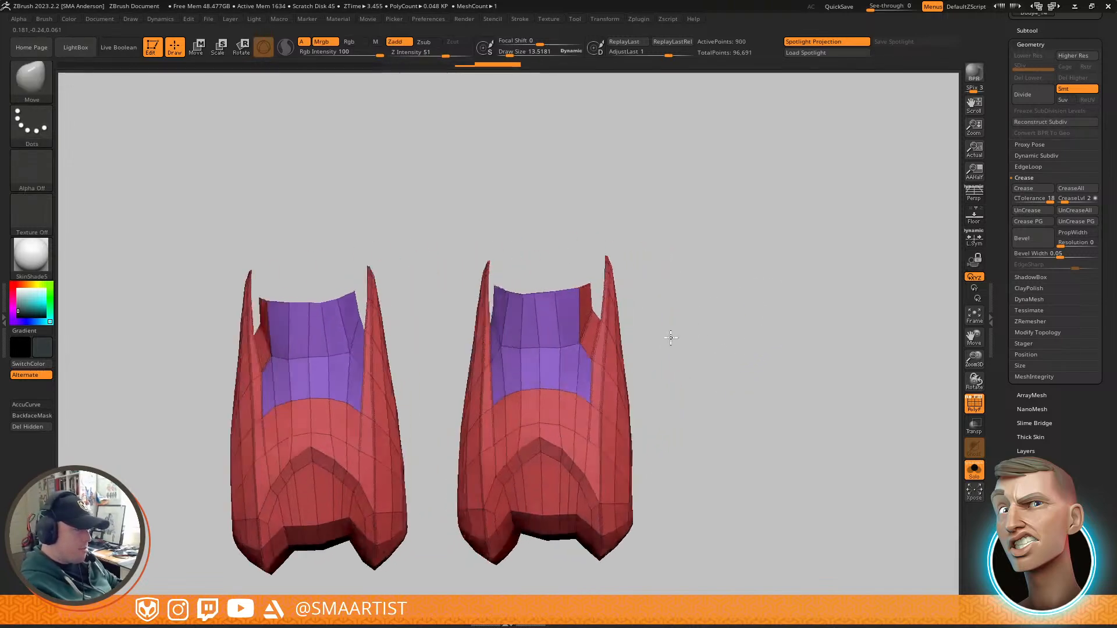
Step: Merge the remaining red side faces of the ankle guard's front panel into one polygroup with its purple faces
{"action": "left_click_drag", "start_coordinate": [693, 331], "coordinate": [634, 316]}
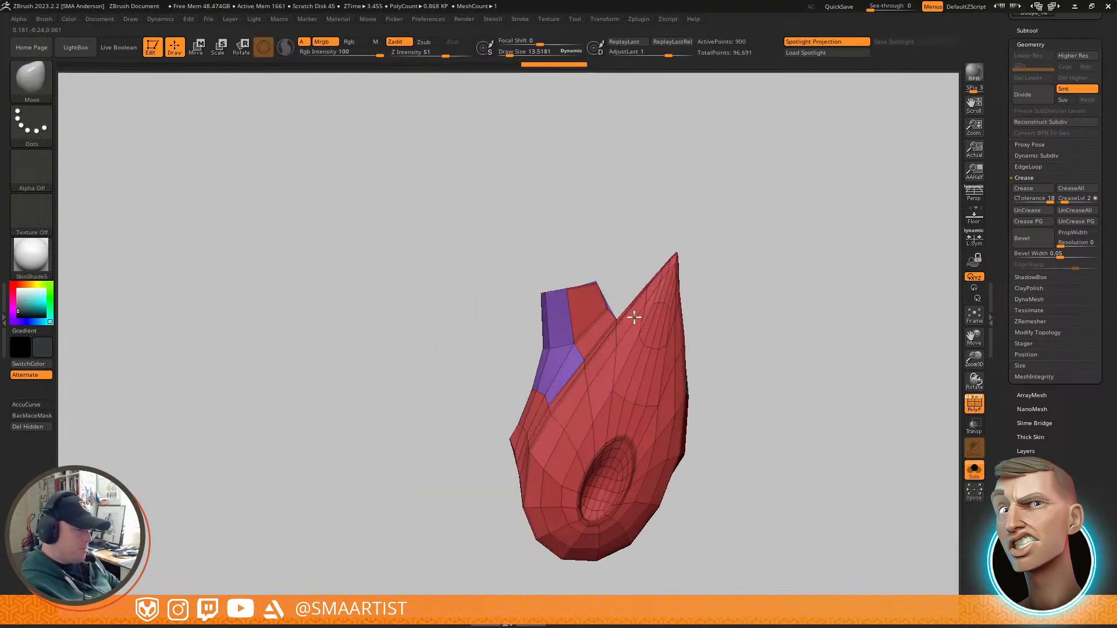
{"action": "left_click", "coordinate": [572, 343]}
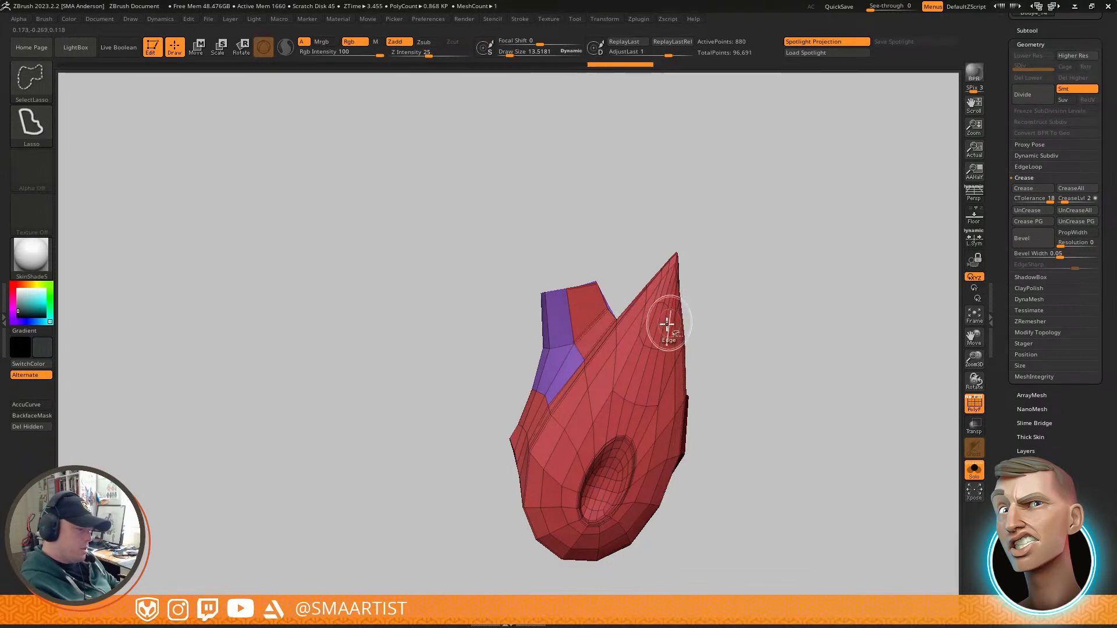
{"action": "key", "text": "ctrl"}
{"action": "key", "text": "ctrl+shift"}
{"action": "left_click", "coordinate": [550, 349], "text": "ctrl+shift"}
{"action": "left_click", "coordinate": [579, 333], "text": "ctrl+shift"}
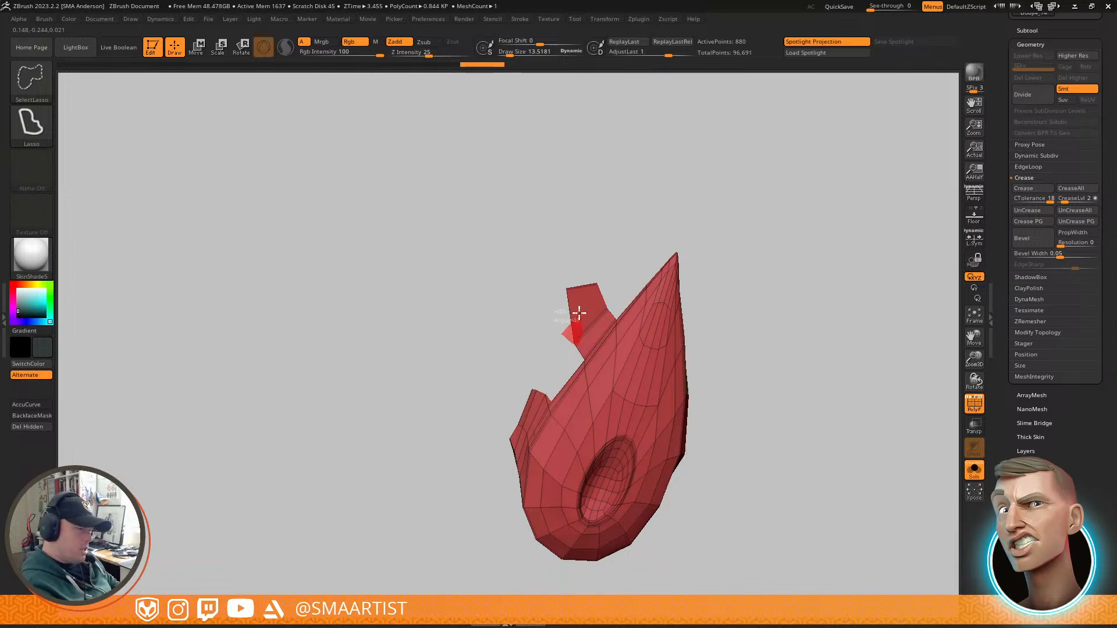
{"action": "left_click_drag", "start_coordinate": [579, 313], "coordinate": [588, 306], "text": "ctrl+alt+shift"}
{"action": "left_click_drag", "start_coordinate": [820, 320], "coordinate": [838, 337], "text": "ctrl+shift"}
{"action": "key", "text": "ctrl+w"}
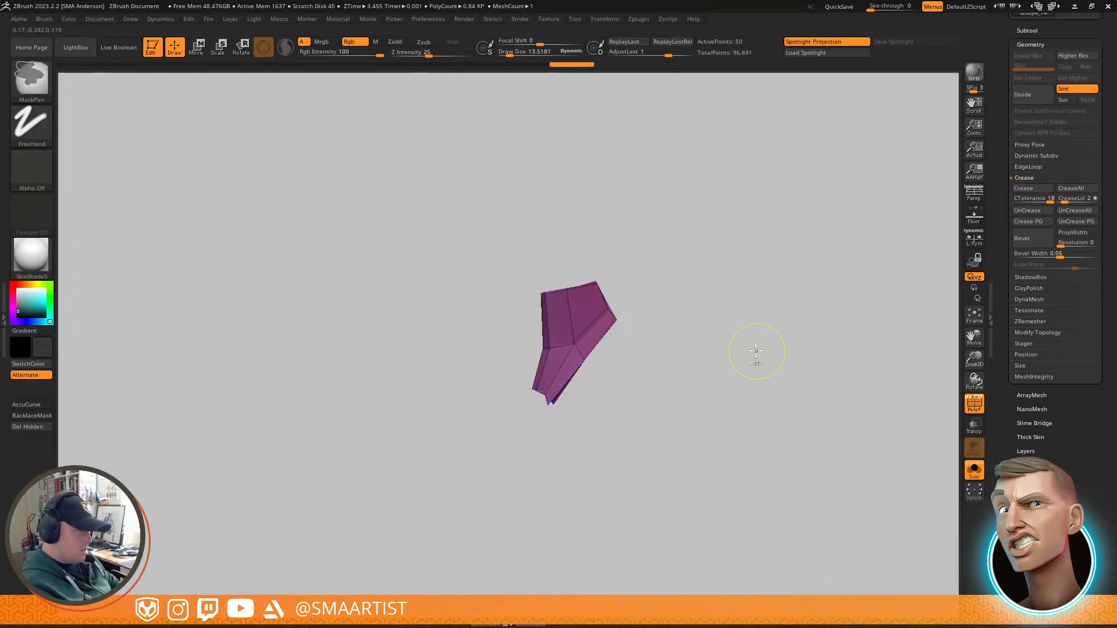
{"action": "left_click", "coordinate": [769, 313], "text": "ctrl+shift"}
{"action": "mouse_move", "coordinate": [601, 331]}
{"action": "right_mouse_down"}
{"action": "mouse_move", "coordinate": [671, 323]}
{"action": "mouse_move", "coordinate": [602, 334]}
{"action": "right_mouse_up"}
{"action": "mouse_move", "coordinate": [770, 281]}
{"action": "right_mouse_down"}
{"action": "mouse_move", "coordinate": [736, 267]}
{"action": "mouse_move", "coordinate": [750, 293]}
{"action": "right_mouse_up"}
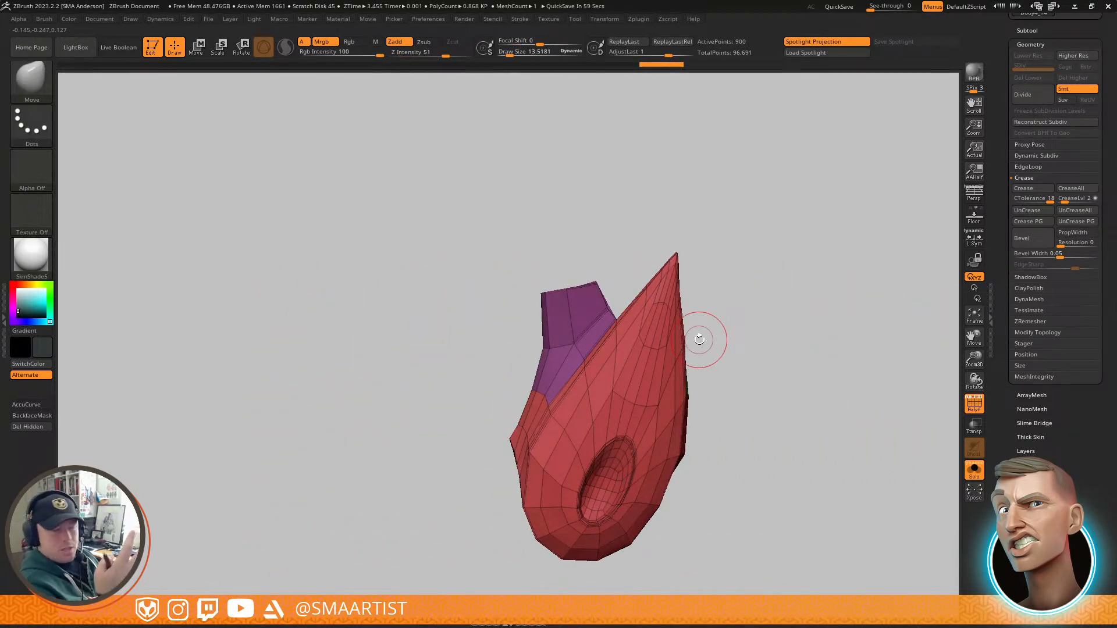
Step: Check the polygroup of the ankle guard's green back panel by hiding it and showing it again
{"action": "right_click_drag", "start_coordinate": [695, 336], "coordinate": [696, 319]}
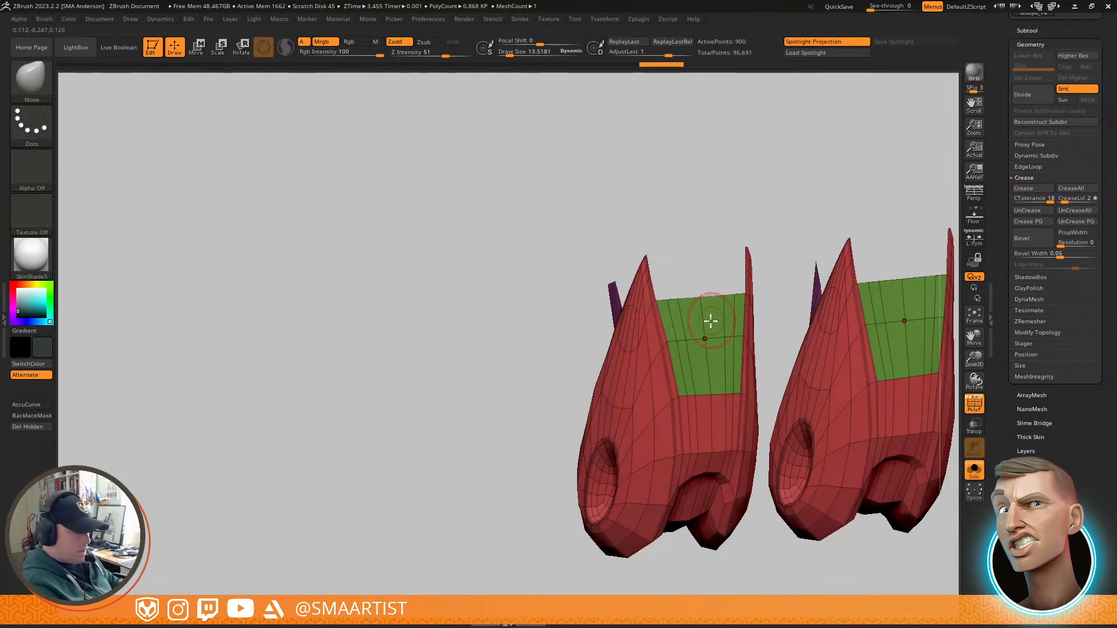
{"action": "left_click", "coordinate": [705, 339], "text": "ctrl+shift"}
{"action": "left_click", "coordinate": [793, 237], "text": "ctrl+shift"}
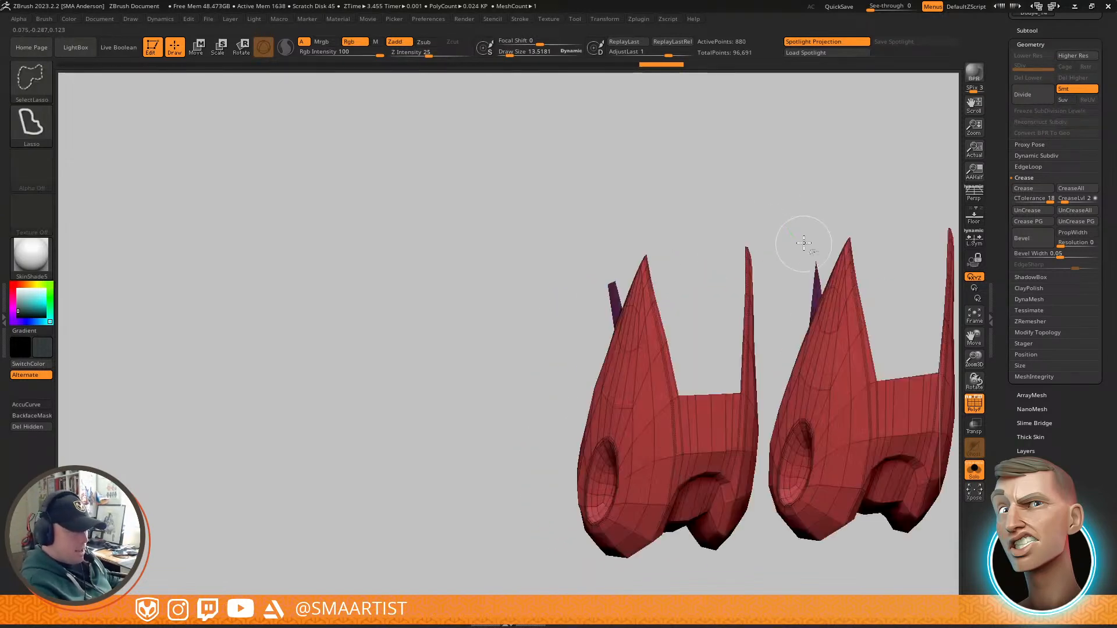
{"action": "left_click", "coordinate": [764, 208], "text": "ctrl+shift"}
Step: Pull the ankle guard's green back panel outward with the Move brush, smooth it, and show the surrounding leg parts
{"action": "mouse_move", "coordinate": [764, 208]}
{"action": "right_mouse_down"}
{"action": "mouse_move", "coordinate": [737, 285]}
{"action": "mouse_move", "coordinate": [708, 319]}
{"action": "right_mouse_up"}
{"action": "key", "text": "b"}
{"action": "key", "text": "m"}
{"action": "key", "text": "v"}
{"action": "key", "text": "s"}
{"action": "left_click_drag", "start_coordinate": [709, 319], "coordinate": [717, 319]}
{"action": "right_click_drag", "start_coordinate": [720, 315], "coordinate": [717, 329]}
{"action": "mouse_move", "coordinate": [710, 324]}
{"action": "left_mouse_down"}
{"action": "mouse_move", "coordinate": [728, 337]}
{"action": "mouse_move", "coordinate": [715, 316]}
{"action": "mouse_move", "coordinate": [743, 321]}
{"action": "left_mouse_up"}
{"action": "mouse_move", "coordinate": [743, 321]}
{"action": "right_mouse_down"}
{"action": "mouse_move", "coordinate": [745, 353]}
{"action": "mouse_move", "coordinate": [707, 411]}
{"action": "mouse_move", "coordinate": [746, 382]}
{"action": "mouse_move", "coordinate": [763, 297]}
{"action": "mouse_move", "coordinate": [766, 319]}
{"action": "mouse_move", "coordinate": [733, 367]}
{"action": "right_mouse_up"}
{"action": "left_click_drag", "start_coordinate": [733, 367], "coordinate": [704, 398], "text": "shift"}
{"action": "mouse_move", "coordinate": [734, 396]}
{"action": "right_mouse_down"}
{"action": "mouse_move", "coordinate": [748, 399]}
{"action": "mouse_move", "coordinate": [721, 386]}
{"action": "mouse_move", "coordinate": [777, 374]}
{"action": "mouse_move", "coordinate": [837, 434]}
{"action": "mouse_move", "coordinate": [795, 324]}
{"action": "mouse_move", "coordinate": [864, 277]}
{"action": "right_mouse_up"}
{"action": "key", "text": "ctrl+shift+s"}
{"action": "left_click_drag", "start_coordinate": [871, 282], "coordinate": [815, 296], "text": "alt"}
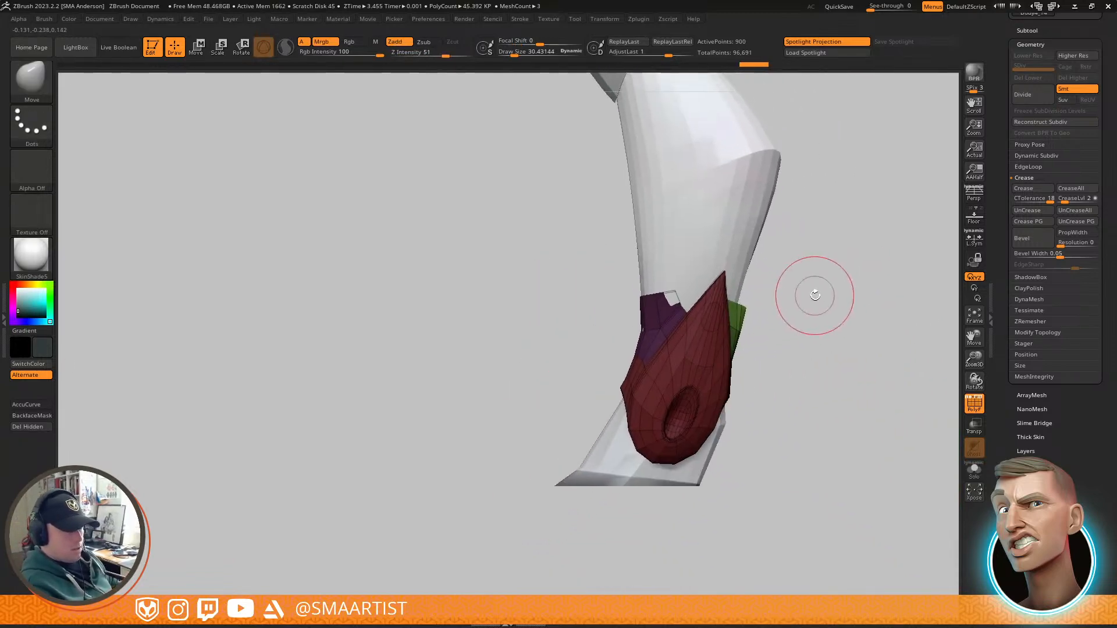
Step: Fit the green back panel around the leg with the Move brush at a draw size of about 48
{"action": "right_click_drag", "start_coordinate": [644, 335], "coordinate": [647, 377], "text": "ctrl"}
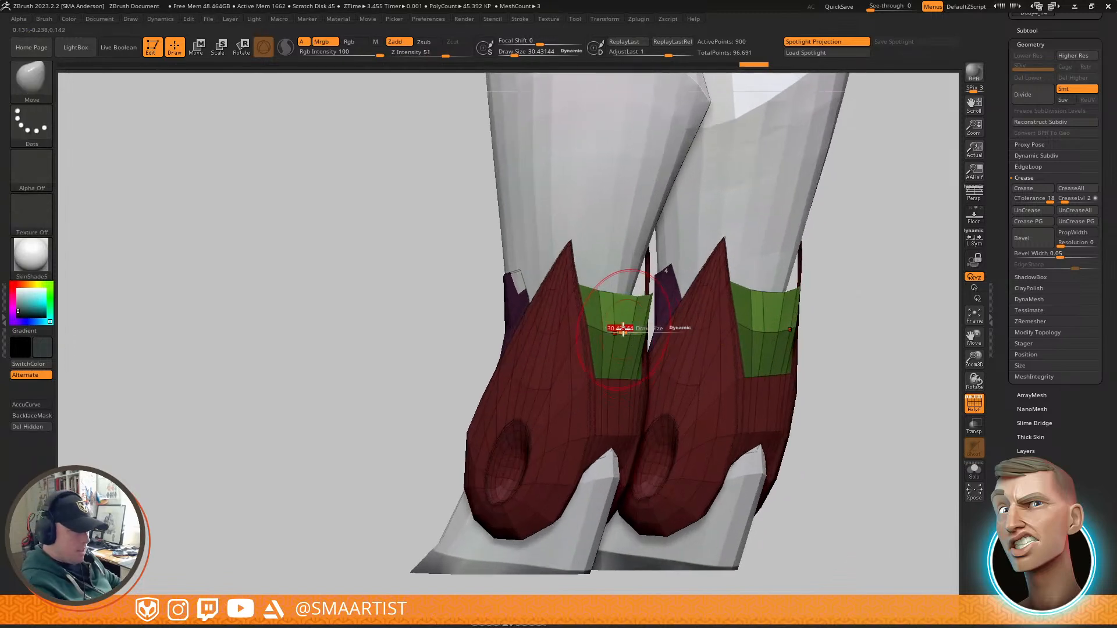
{"action": "right_click_drag", "start_coordinate": [635, 327], "coordinate": [695, 330]}
{"action": "mouse_move", "coordinate": [832, 290]}
{"action": "right_mouse_down"}
{"action": "mouse_move", "coordinate": [656, 332]}
{"action": "mouse_move", "coordinate": [688, 357]}
{"action": "mouse_move", "coordinate": [652, 327]}
{"action": "mouse_move", "coordinate": [749, 330]}
{"action": "mouse_move", "coordinate": [768, 350]}
{"action": "mouse_move", "coordinate": [826, 338]}
{"action": "mouse_move", "coordinate": [760, 357]}
{"action": "mouse_move", "coordinate": [732, 285]}
{"action": "mouse_move", "coordinate": [741, 237]}
{"action": "mouse_move", "coordinate": [766, 343]}
{"action": "right_mouse_up"}
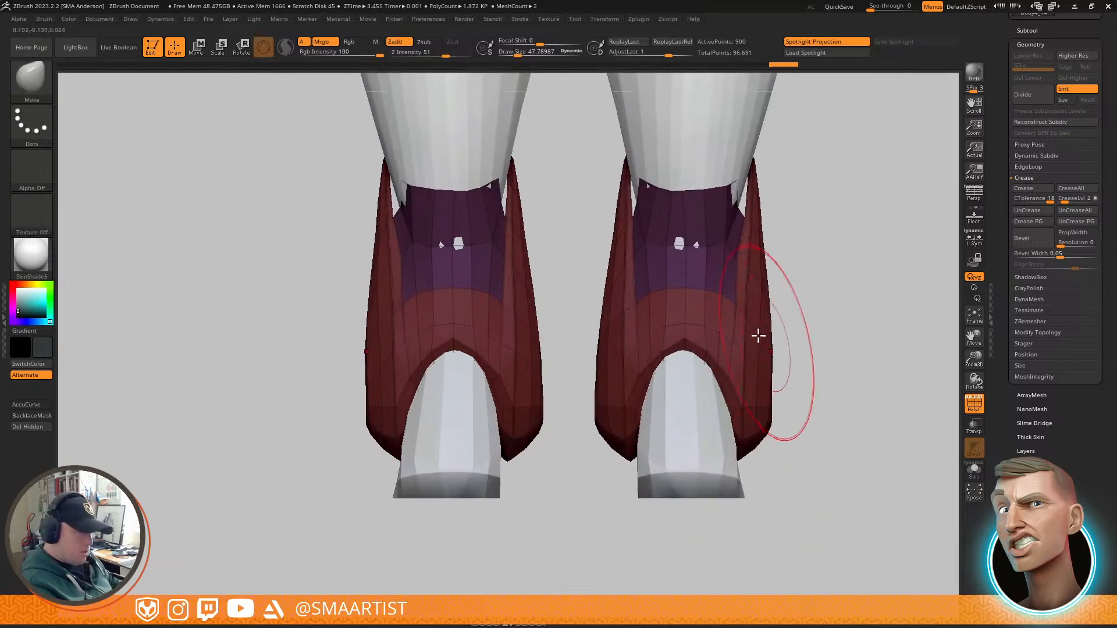
{"action": "mouse_move", "coordinate": [629, 357]}
{"action": "right_mouse_down"}
{"action": "mouse_move", "coordinate": [654, 364]}
{"action": "mouse_move", "coordinate": [578, 372]}
{"action": "mouse_move", "coordinate": [671, 367]}
{"action": "mouse_move", "coordinate": [661, 376]}
{"action": "mouse_move", "coordinate": [653, 349]}
{"action": "mouse_move", "coordinate": [614, 367]}
{"action": "mouse_move", "coordinate": [616, 319]}
{"action": "right_mouse_up"}
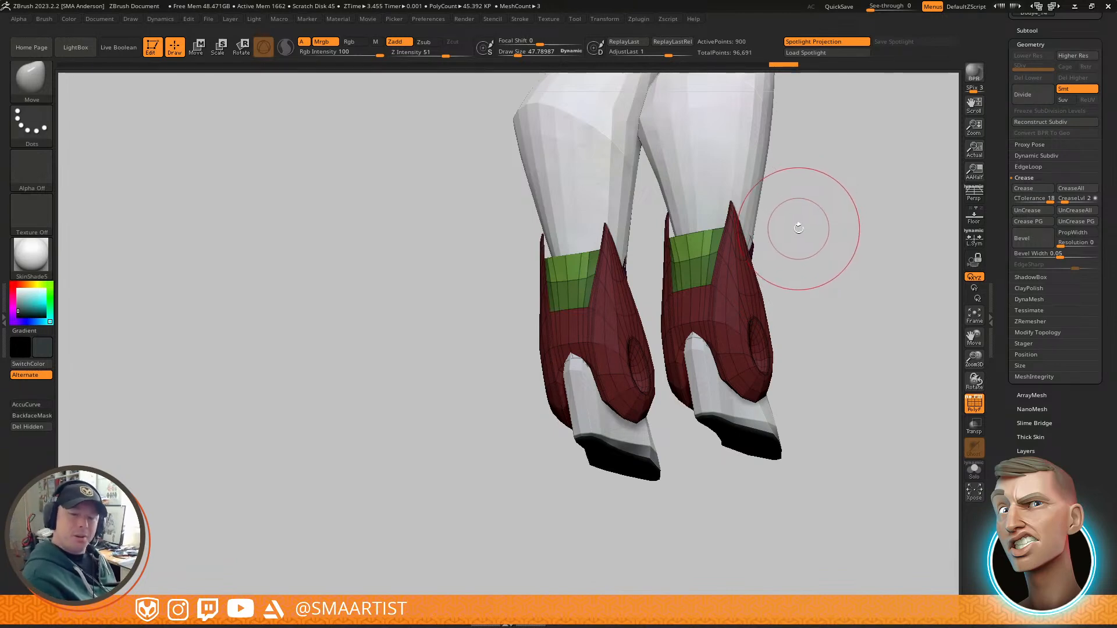
Step: Leave a canvas snapshot of the character's head and torso beside the live view of the lower legs
{"action": "mouse_move", "coordinate": [803, 228]}
{"action": "right_mouse_down"}
{"action": "mouse_move", "coordinate": [727, 254]}
{"action": "mouse_move", "coordinate": [772, 195]}
{"action": "mouse_move", "coordinate": [743, 389]}
{"action": "mouse_move", "coordinate": [716, 315]}
{"action": "mouse_move", "coordinate": [429, 392]}
{"action": "mouse_move", "coordinate": [415, 483]}
{"action": "right_mouse_up"}
{"action": "right_click_drag", "start_coordinate": [257, 162], "coordinate": [324, 407], "text": "alt"}
{"action": "mouse_move", "coordinate": [279, 268]}
{"action": "right_mouse_down", "text": "alt"}
{"action": "mouse_move", "coordinate": [297, 329]}
{"action": "mouse_move", "coordinate": [269, 332]}
{"action": "mouse_move", "coordinate": [464, 319]}
{"action": "mouse_move", "coordinate": [735, 351]}
{"action": "mouse_move", "coordinate": [722, 493]}
{"action": "mouse_move", "coordinate": [677, 79]}
{"action": "right_mouse_up", "text": "alt"}
{"action": "key", "text": "shift"}
{"action": "key", "text": "shift+s"}
{"action": "right_click_drag", "start_coordinate": [705, 407], "coordinate": [708, 232], "text": "alt"}
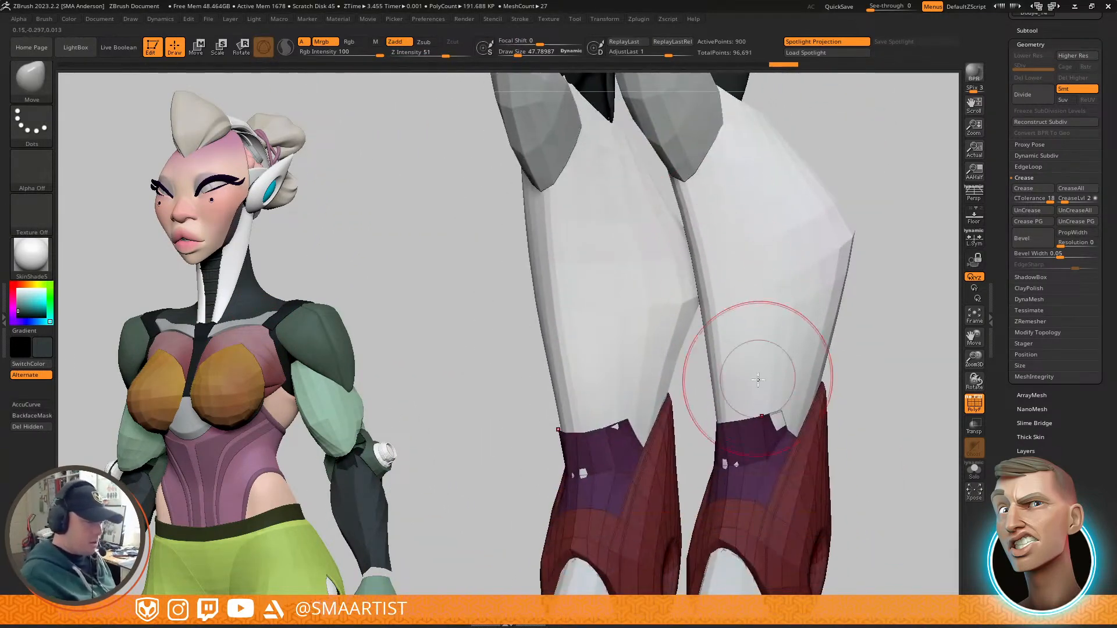
{"action": "right_click_drag", "start_coordinate": [758, 382], "coordinate": [747, 233], "text": "alt"}
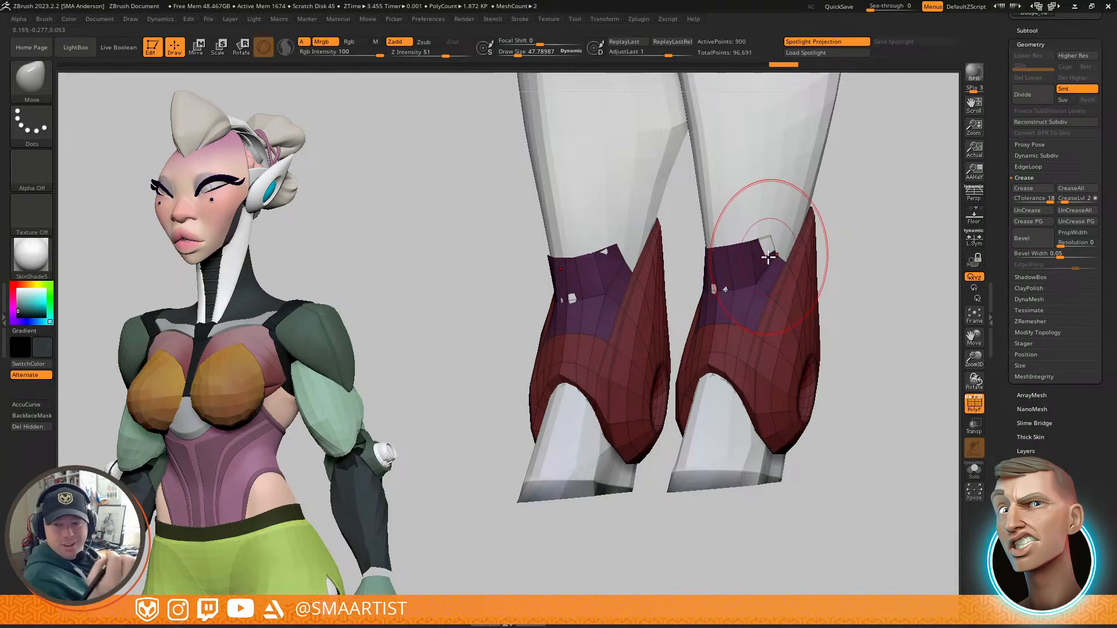
Step: Duplicate the ankle guard subtool and open the subtool list
{"action": "mouse_move", "coordinate": [791, 283]}
{"action": "right_mouse_down"}
{"action": "mouse_move", "coordinate": [755, 287]}
{"action": "mouse_move", "coordinate": [876, 304]}
{"action": "mouse_move", "coordinate": [841, 308]}
{"action": "mouse_move", "coordinate": [854, 307]}
{"action": "mouse_move", "coordinate": [812, 279]}
{"action": "mouse_move", "coordinate": [821, 261]}
{"action": "mouse_move", "coordinate": [809, 233]}
{"action": "mouse_move", "coordinate": [849, 323]}
{"action": "right_mouse_up"}
{"action": "key", "text": "ctrl+shift+d"}
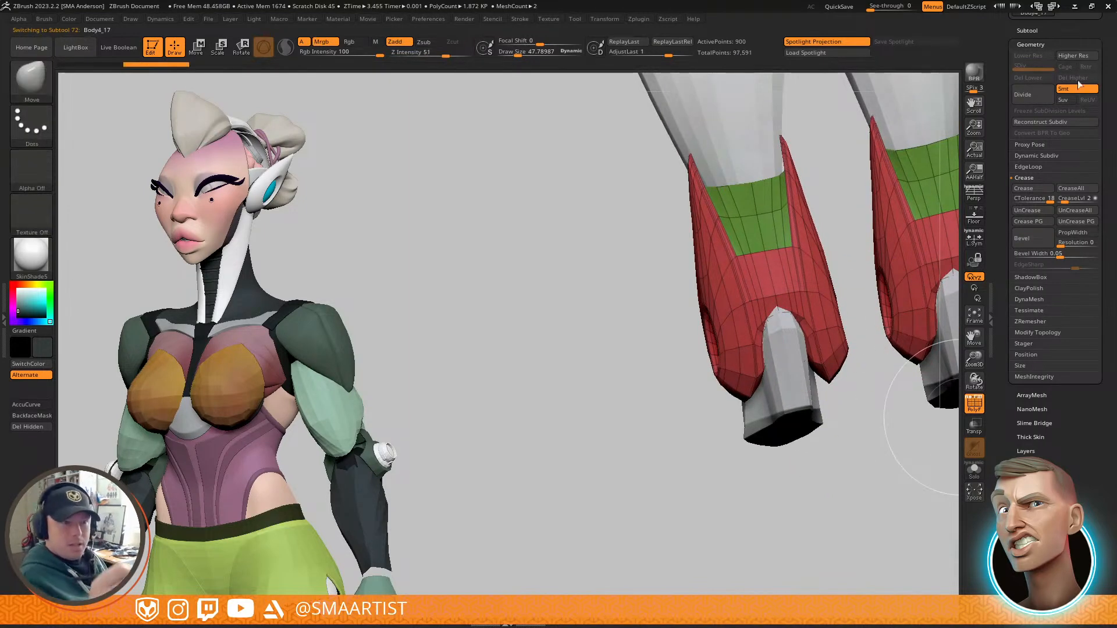
{"action": "left_click", "coordinate": [1035, 30]}
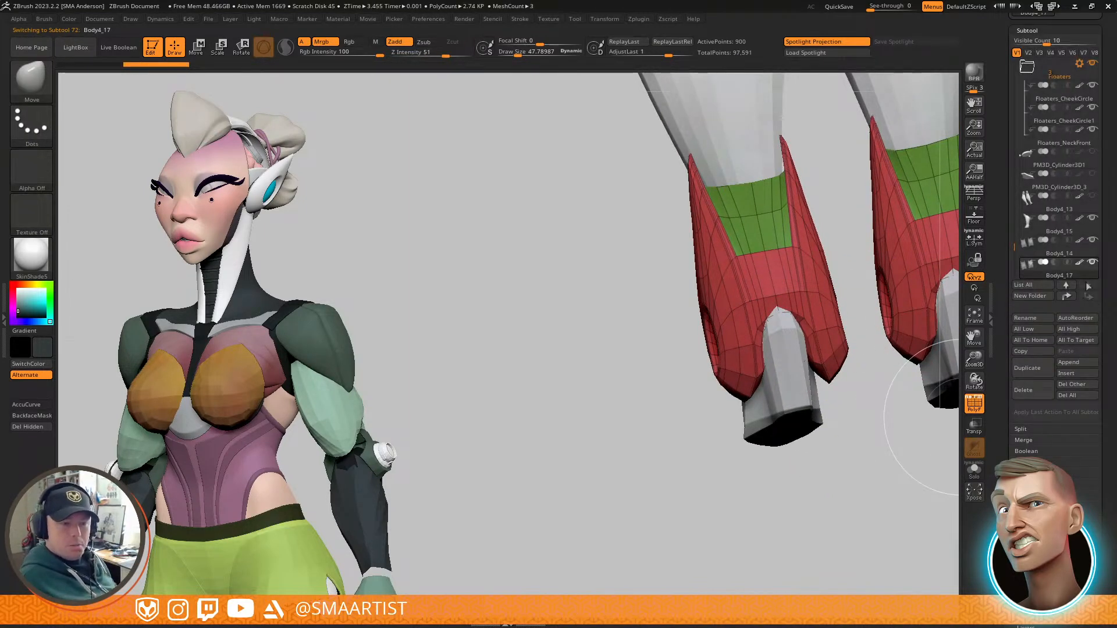
{"action": "mouse_move", "coordinate": [819, 317]}
{"action": "right_mouse_down"}
{"action": "mouse_move", "coordinate": [778, 287]}
{"action": "mouse_move", "coordinate": [746, 234]}
{"action": "mouse_move", "coordinate": [830, 424]}
{"action": "mouse_move", "coordinate": [781, 319]}
{"action": "mouse_move", "coordinate": [781, 392]}
{"action": "right_mouse_up"}
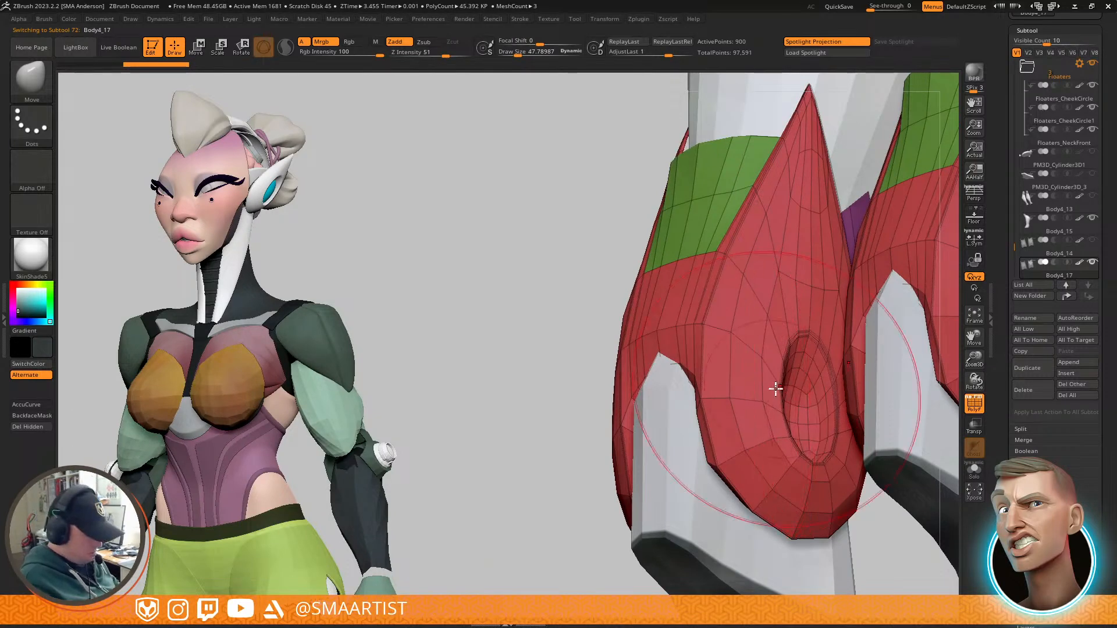
Step: Set the ZModeler edge action to Collapse PolyLoop and collapse the loops inside the duplicate ankle guard's oval side recess
{"action": "key", "text": "b"}
{"action": "key", "text": "z"}
{"action": "key", "text": "m"}
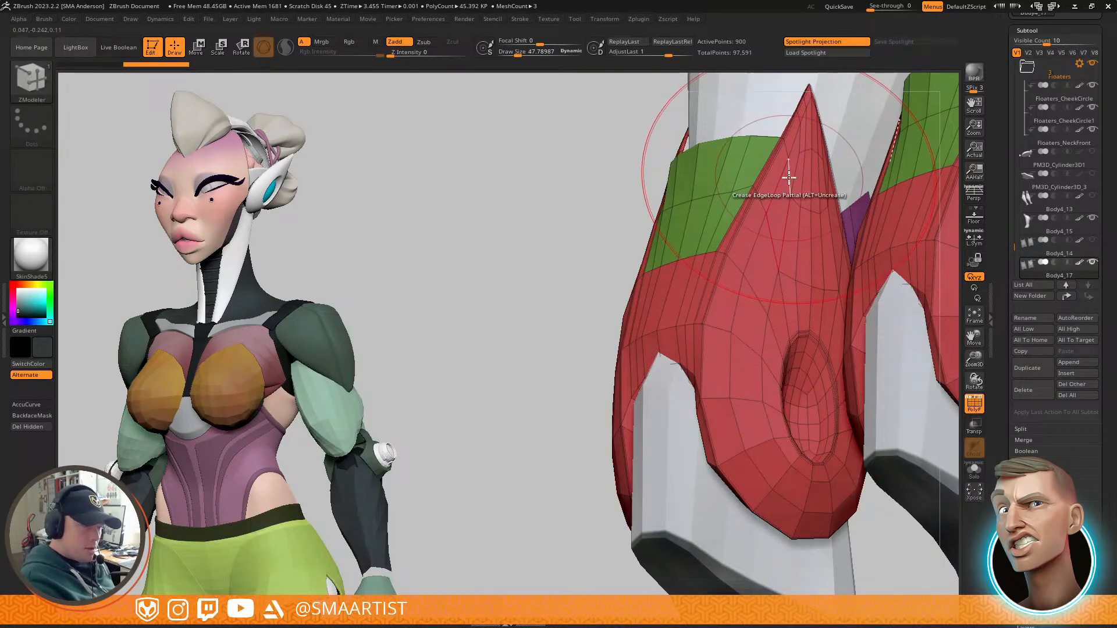
{"action": "key", "text": "space"}
{"action": "left_click", "coordinate": [710, 234]}
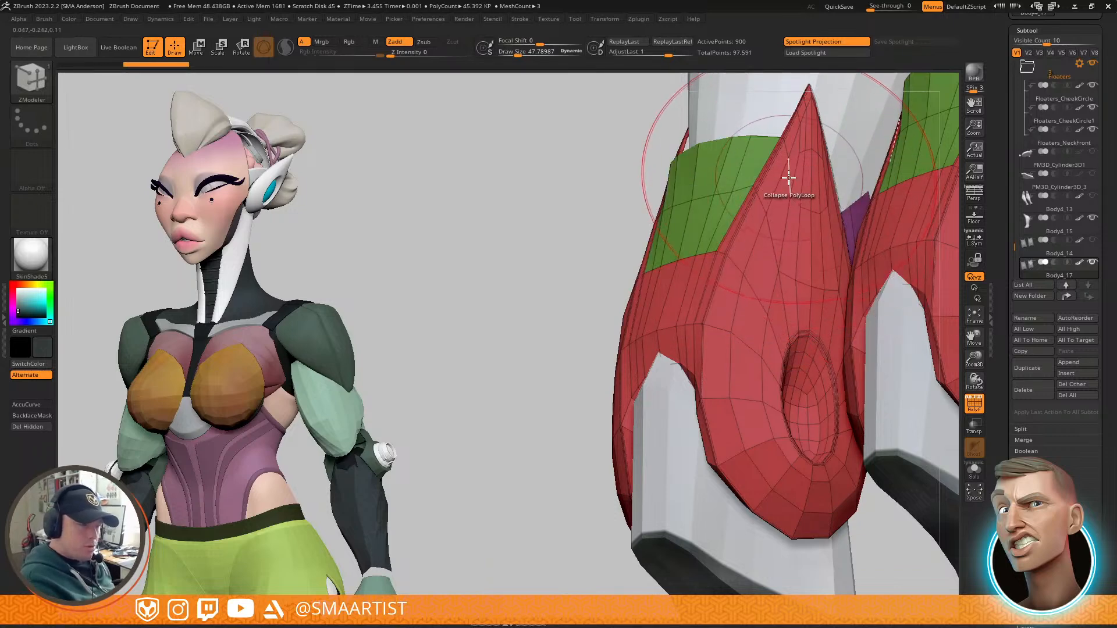
{"action": "mouse_move", "coordinate": [813, 270]}
{"action": "right_mouse_down"}
{"action": "mouse_move", "coordinate": [793, 444]}
{"action": "mouse_move", "coordinate": [811, 414]}
{"action": "mouse_move", "coordinate": [773, 250]}
{"action": "right_mouse_up"}
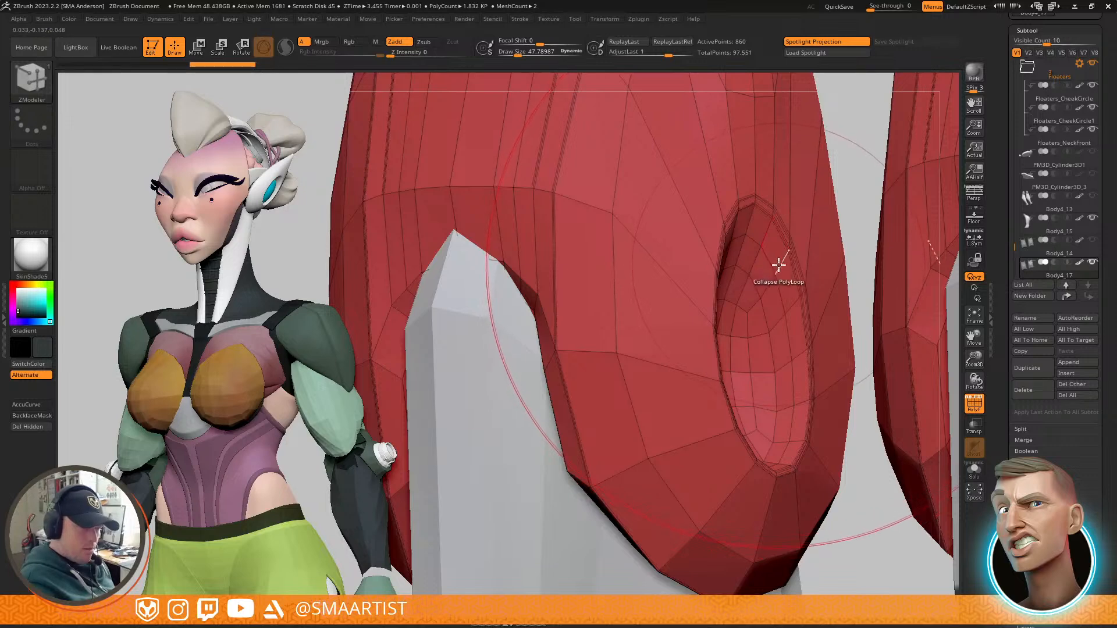
{"action": "left_click", "coordinate": [760, 292]}
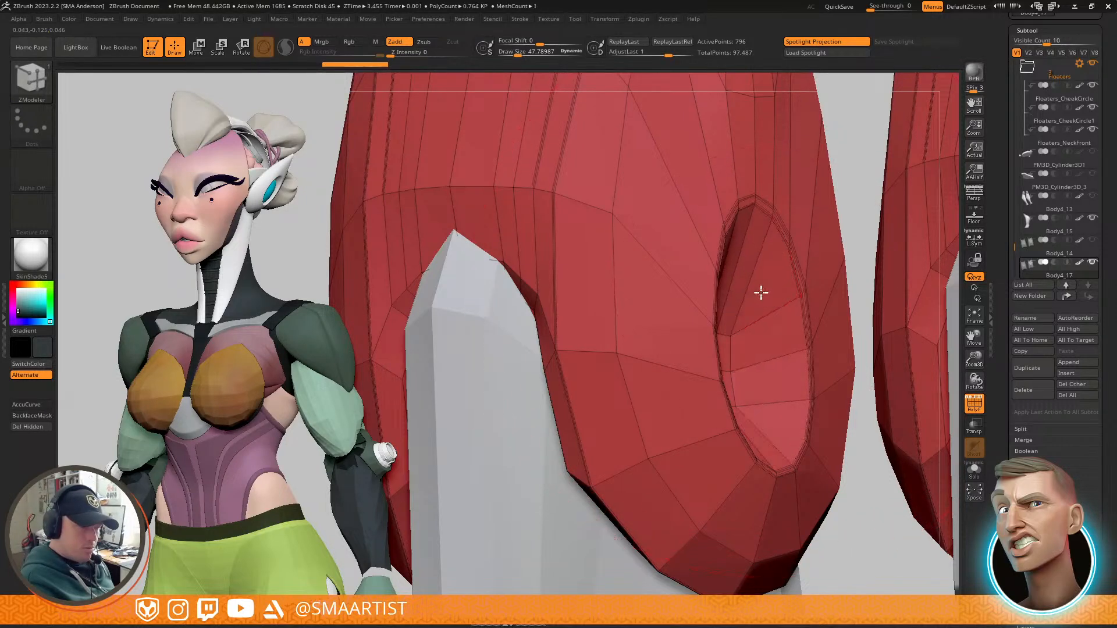
Step: Collapse the remaining loops around the recess rim to close the side hole on the duplicate ankle guard
{"action": "mouse_move", "coordinate": [794, 235]}
{"action": "right_mouse_down"}
{"action": "mouse_move", "coordinate": [789, 260]}
{"action": "mouse_move", "coordinate": [813, 267]}
{"action": "mouse_move", "coordinate": [804, 235]}
{"action": "right_mouse_up"}
{"action": "left_click", "coordinate": [773, 216]}
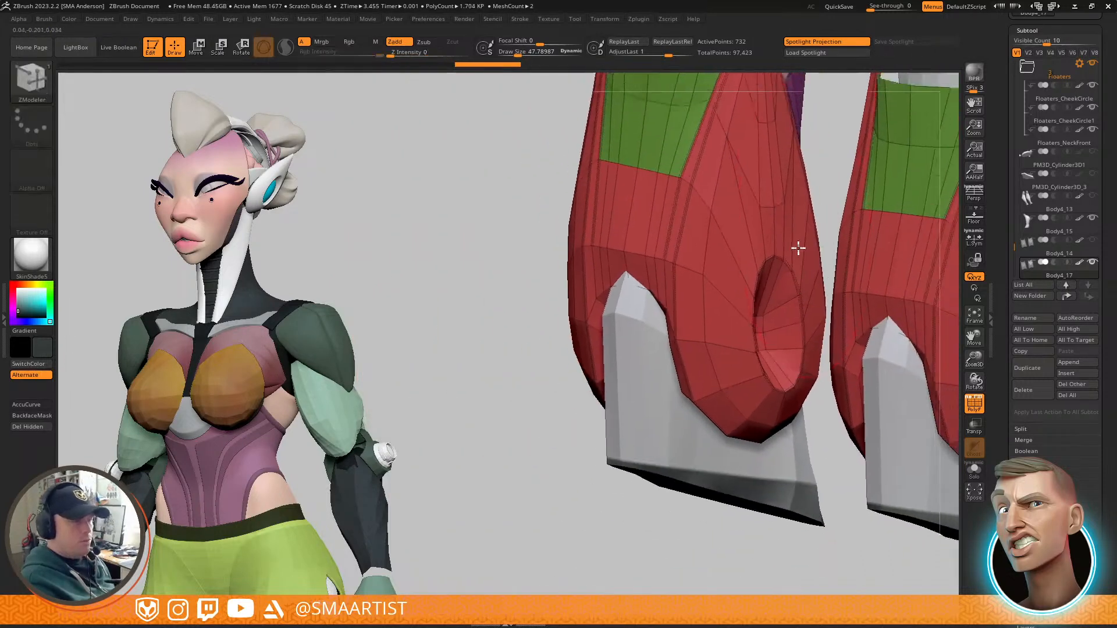
{"action": "left_click", "coordinate": [727, 320]}
{"action": "right_click_drag", "start_coordinate": [727, 320], "coordinate": [775, 316]}
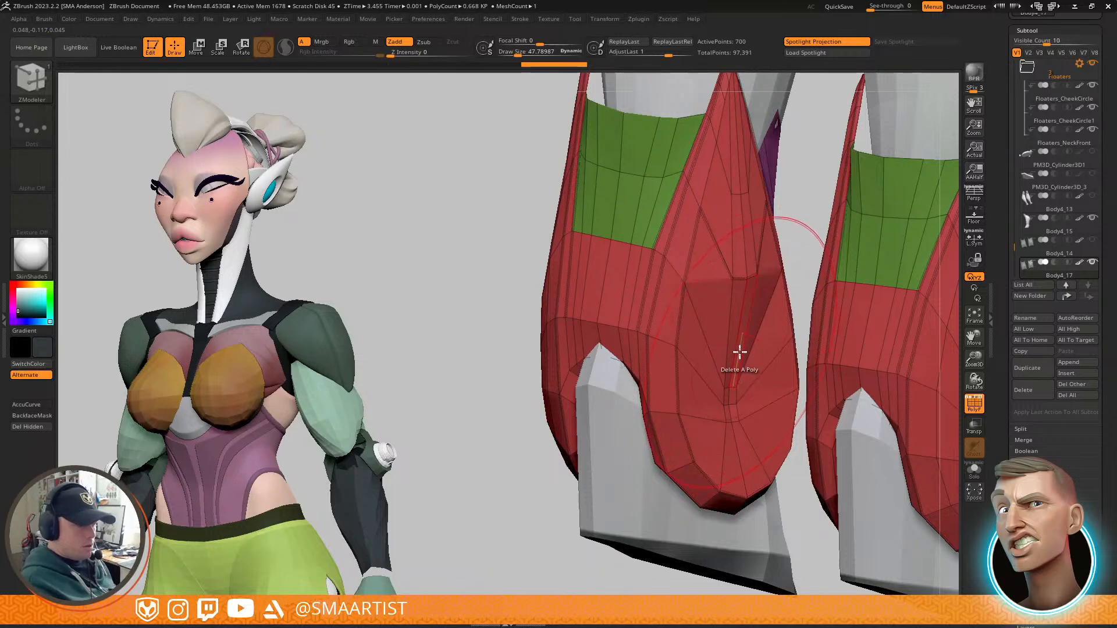
Step: Isolate the duplicate ankle guard and hide its green rear panel, front panels and one central polygon loop to start separating the sides
{"action": "right_click_drag", "start_coordinate": [723, 294], "coordinate": [739, 259]}
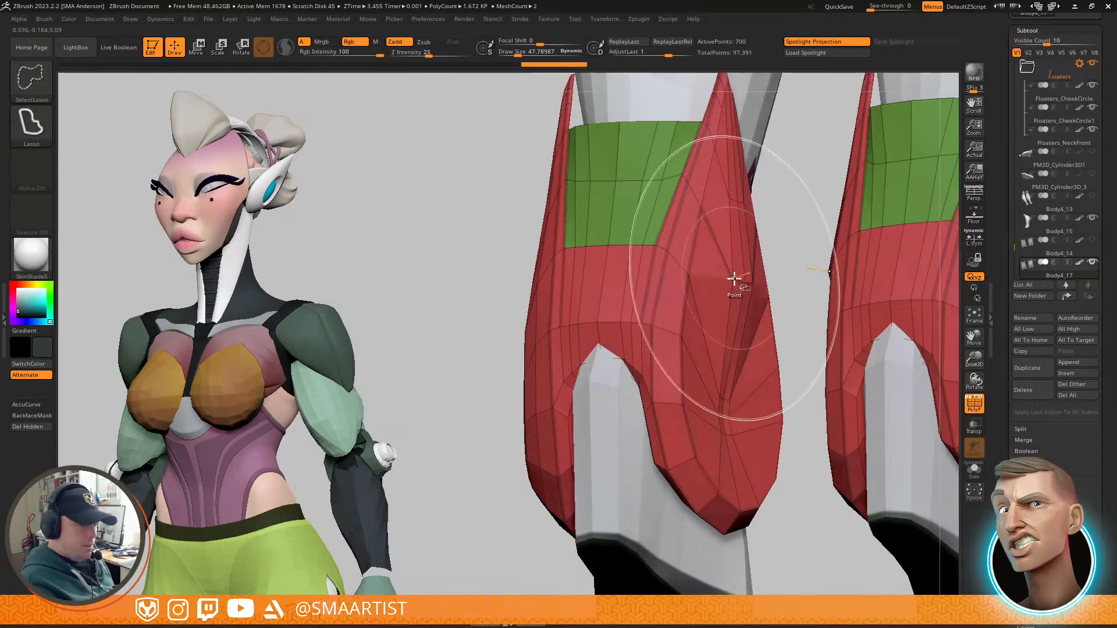
{"action": "left_click", "coordinate": [736, 280], "text": "ctrl+shift"}
{"action": "left_click", "coordinate": [670, 282]}
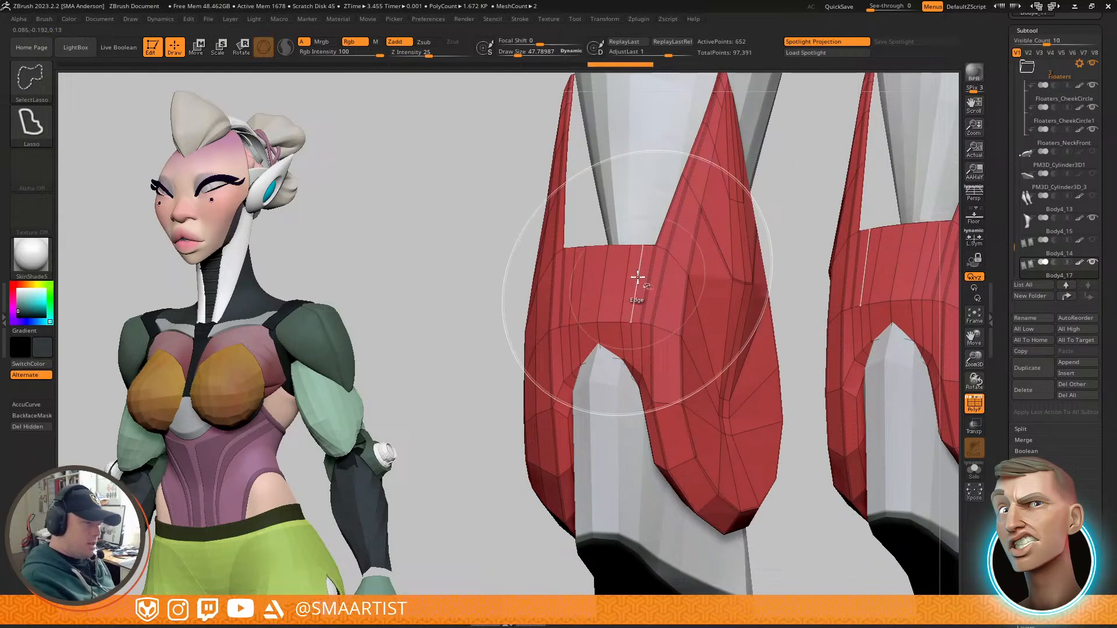
{"action": "left_click", "coordinate": [636, 247]}
{"action": "mouse_move", "coordinate": [661, 279]}
{"action": "right_mouse_down"}
{"action": "mouse_move", "coordinate": [676, 317]}
{"action": "mouse_move", "coordinate": [686, 289]}
{"action": "mouse_move", "coordinate": [704, 310]}
{"action": "right_mouse_up"}
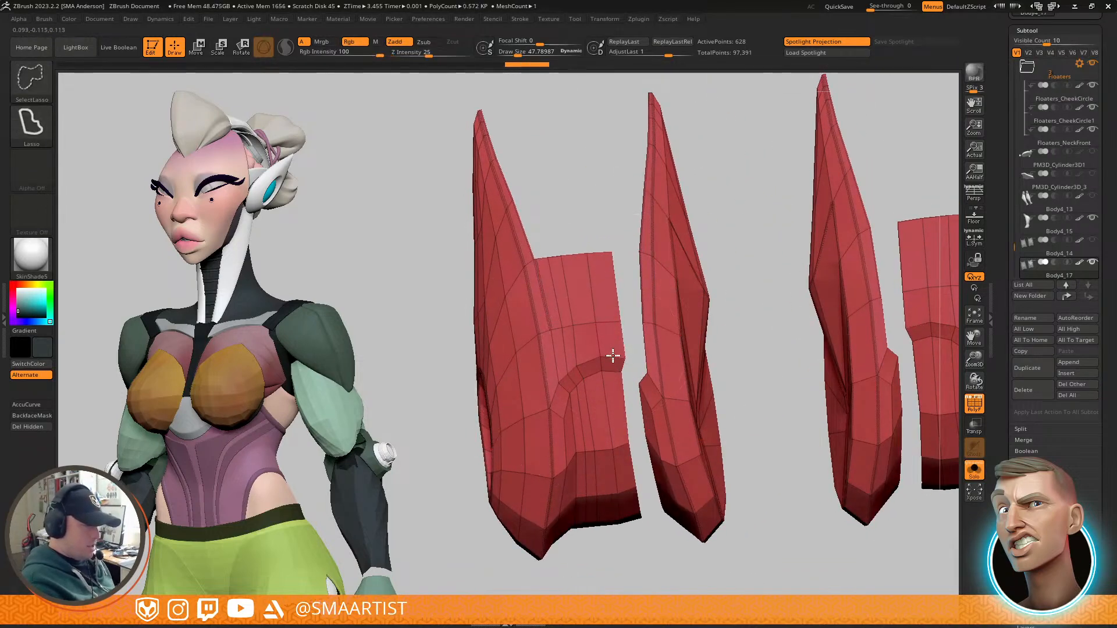
Step: Hide the polygon loops around the rear heel arch one by one to detach the ankle guard's side panels
{"action": "left_click", "coordinate": [611, 357], "text": "ctrl+shift"}
{"action": "left_click", "coordinate": [589, 365], "text": "ctrl+shift"}
{"action": "left_click", "coordinate": [575, 377], "text": "ctrl+shift"}
{"action": "left_click", "coordinate": [567, 381], "text": "ctrl+shift"}
{"action": "left_click", "coordinate": [560, 391], "text": "ctrl+shift"}
{"action": "left_click", "coordinate": [553, 398], "text": "ctrl+shift"}
{"action": "left_click", "coordinate": [524, 352], "text": "ctrl+shift"}
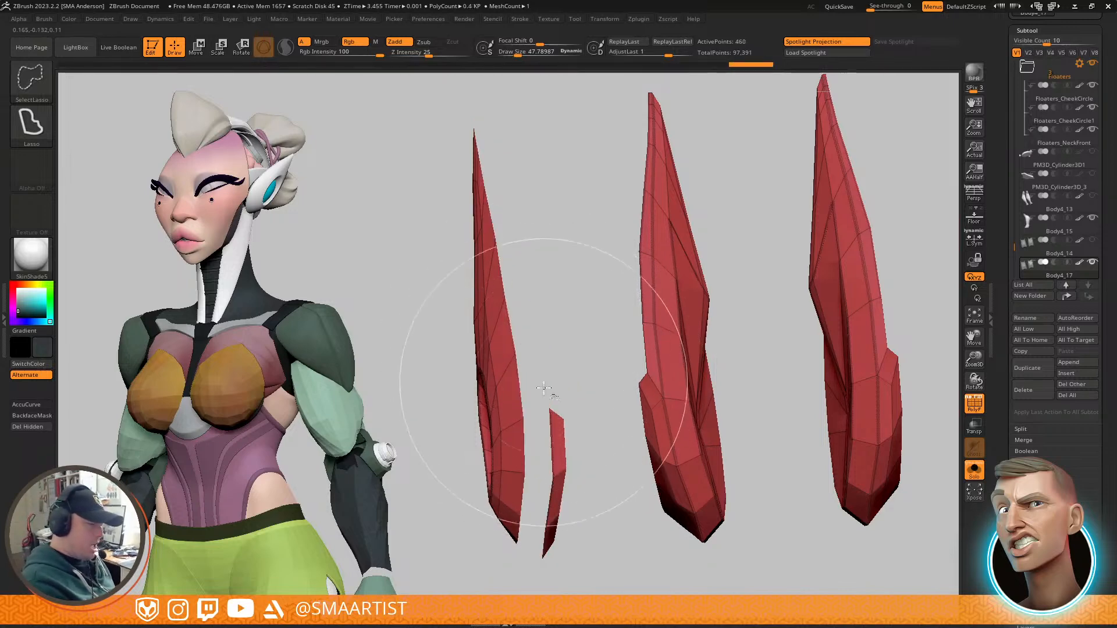
Step: Hide the leftover strip, outer side panels and remaining border loops, and assign the closed inner side panel its own polygroup
{"action": "right_click_drag", "start_coordinate": [564, 412], "coordinate": [543, 248], "text": "ctrl"}
{"action": "mouse_move", "coordinate": [526, 227]}
{"action": "left_mouse_down", "text": "ctrl+alt+shift"}
{"action": "mouse_move", "coordinate": [494, 223]}
{"action": "mouse_move", "coordinate": [542, 532]}
{"action": "mouse_move", "coordinate": [557, 545]}
{"action": "left_mouse_up", "text": "ctrl+alt+shift"}
{"action": "mouse_move", "coordinate": [581, 412]}
{"action": "right_mouse_down"}
{"action": "mouse_move", "coordinate": [646, 364]}
{"action": "mouse_move", "coordinate": [698, 355]}
{"action": "right_mouse_up"}
{"action": "right_click_drag", "start_coordinate": [667, 271], "coordinate": [621, 343]}
{"action": "right_click_drag", "start_coordinate": [622, 343], "coordinate": [610, 495], "text": "ctrl"}
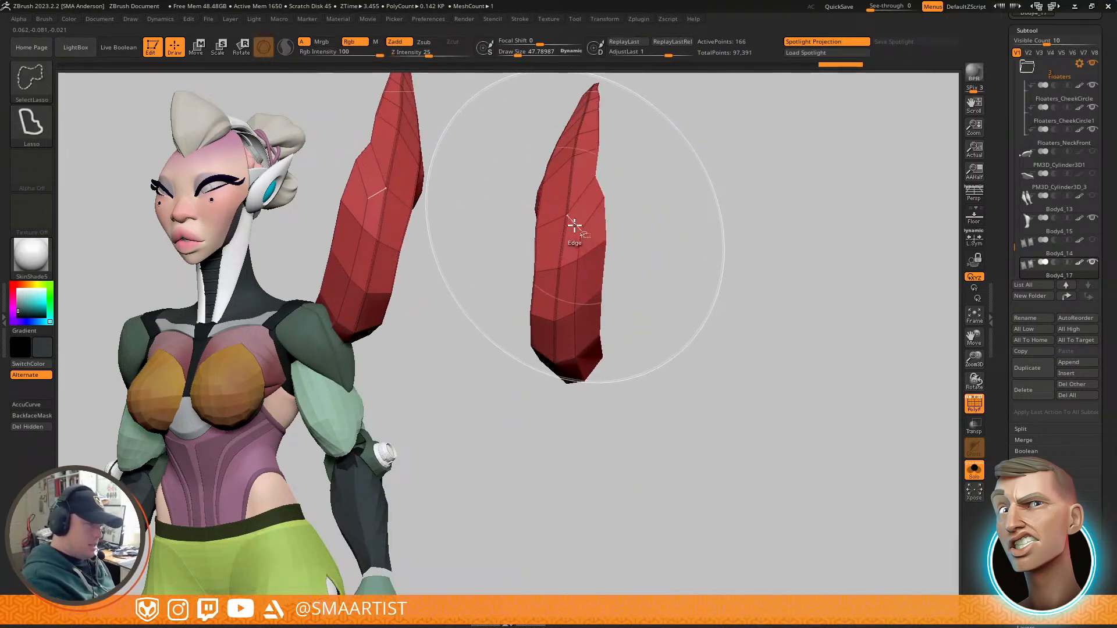
{"action": "left_click", "coordinate": [574, 226], "text": "ctrl+shift"}
{"action": "left_click", "coordinate": [591, 249], "text": "ctrl+shift"}
{"action": "mouse_move", "coordinate": [592, 171]}
{"action": "right_mouse_down"}
{"action": "mouse_move", "coordinate": [611, 249]}
{"action": "mouse_move", "coordinate": [735, 219]}
{"action": "mouse_move", "coordinate": [749, 173]}
{"action": "mouse_move", "coordinate": [747, 232]}
{"action": "mouse_move", "coordinate": [766, 283]}
{"action": "right_mouse_up"}
{"action": "key", "text": "ctrl+w"}
Step: Mask everything on the ankle guard except the closed inner side panel and restore full visibility
{"action": "right_click_drag", "start_coordinate": [767, 238], "coordinate": [759, 222]}
{"action": "left_click_drag", "start_coordinate": [769, 209], "coordinate": [794, 268], "text": "ctrl+shift"}
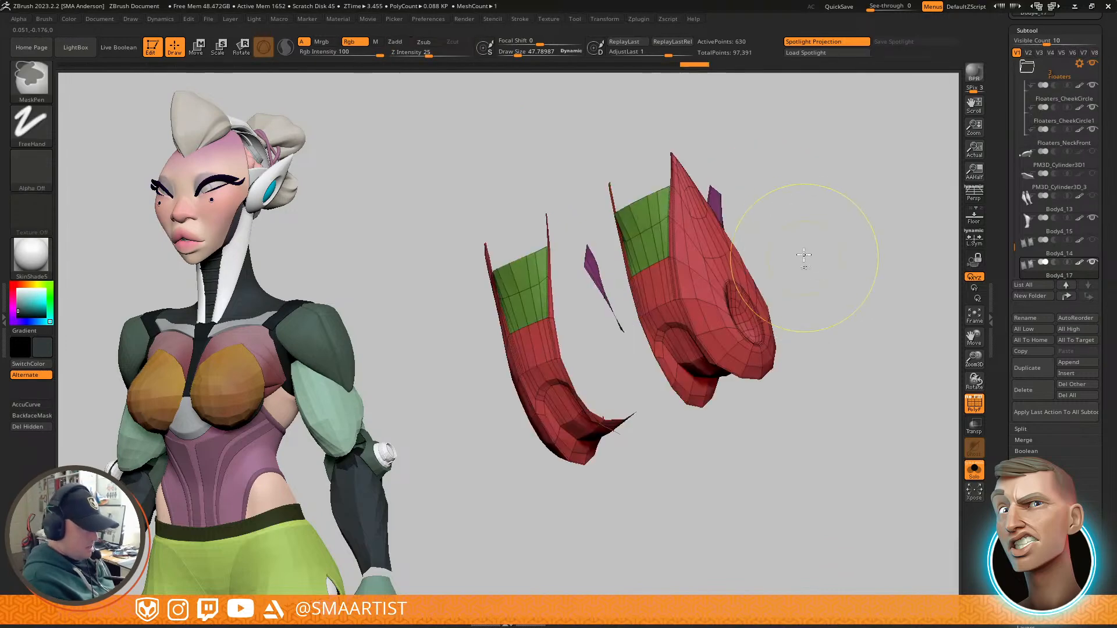
{"action": "left_click", "coordinate": [825, 212], "text": "ctrl"}
{"action": "left_click", "coordinate": [814, 219], "text": "ctrl+shift"}
{"action": "right_click_drag", "start_coordinate": [771, 237], "coordinate": [740, 246]}
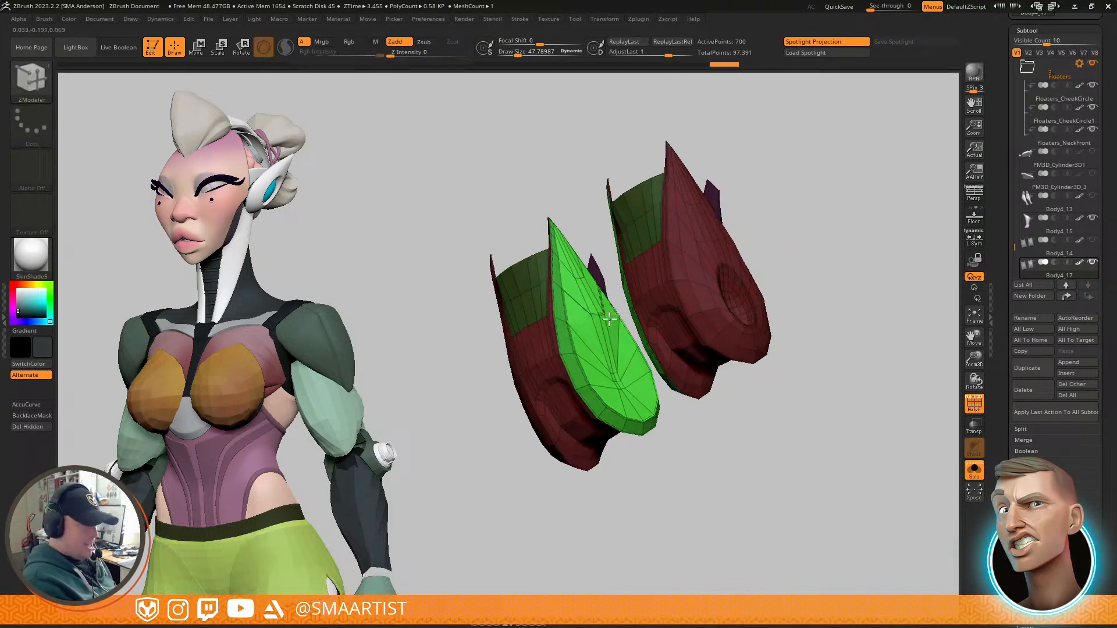
Step: Smooth the unmasked inner side panel to even out its topology, clear the mask and hide the polyframe
{"action": "right_click_drag", "start_coordinate": [609, 314], "coordinate": [599, 316]}
{"action": "key", "text": "shift"}
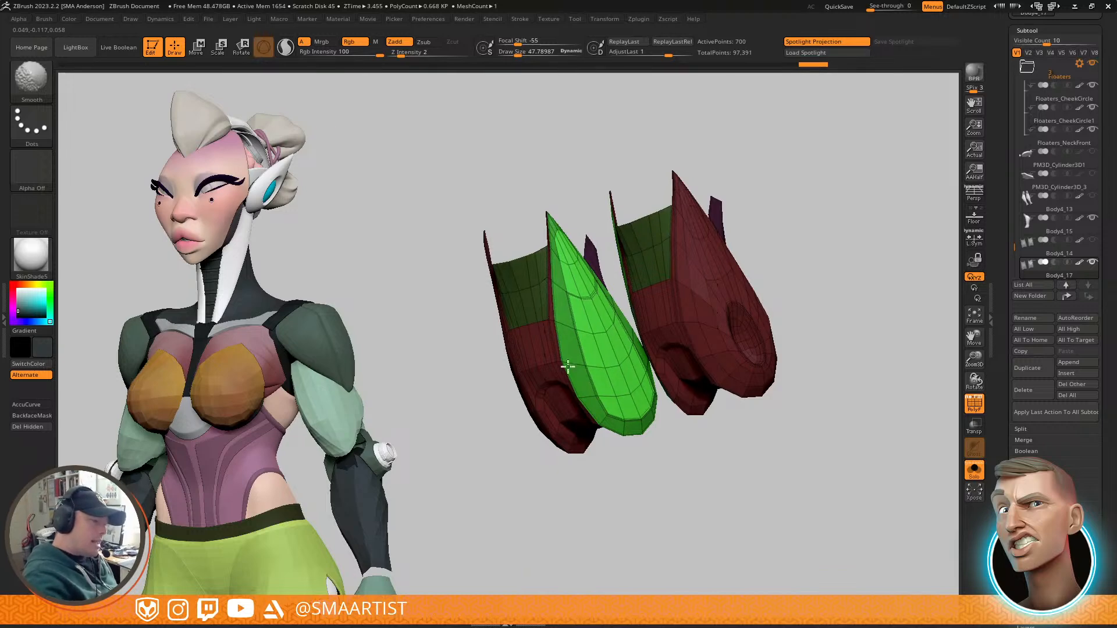
{"action": "key", "text": "shift+f"}
{"action": "right_click_drag", "start_coordinate": [787, 298], "coordinate": [811, 220]}
{"action": "left_click_drag", "start_coordinate": [810, 220], "coordinate": [813, 232], "text": "ctrl"}
{"action": "right_click_drag", "start_coordinate": [812, 231], "coordinate": [793, 279], "text": "ctrl"}
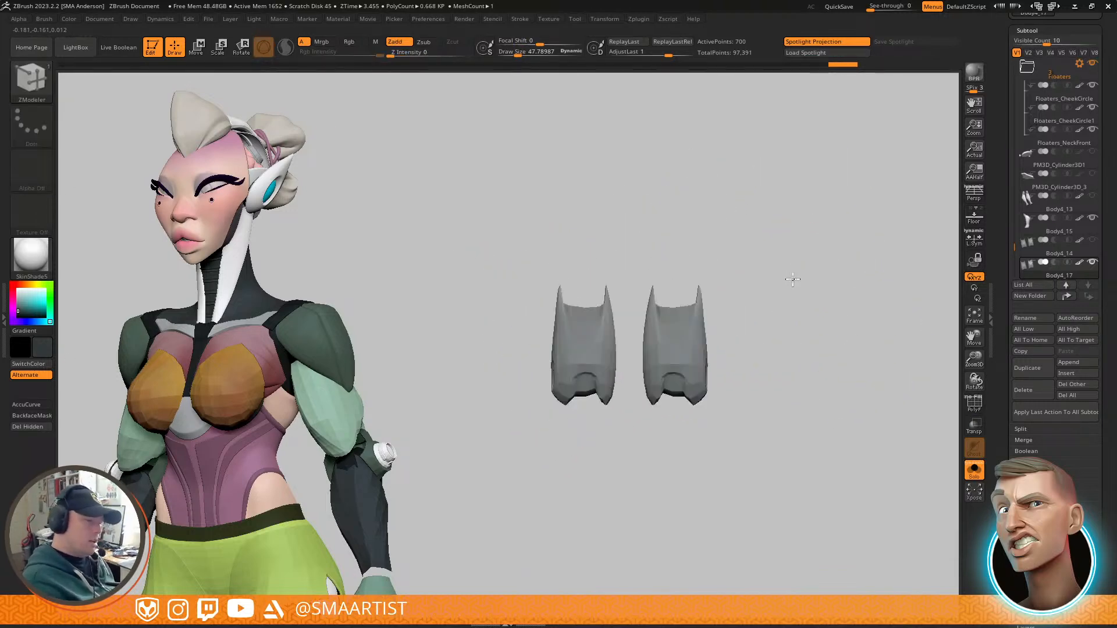
Step: Show the surrounding leg parts again and give the oval recess on the ankle guard's outer side its own polygroup
{"action": "key", "text": "ctrl+shift+s"}
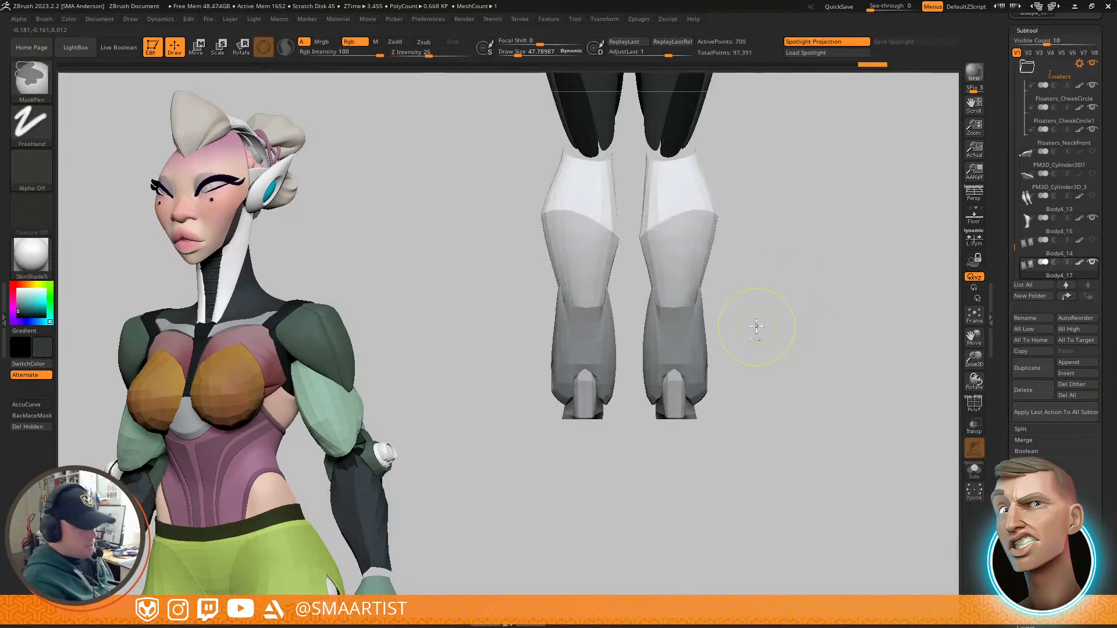
{"action": "right_click_drag", "start_coordinate": [678, 349], "coordinate": [743, 345]}
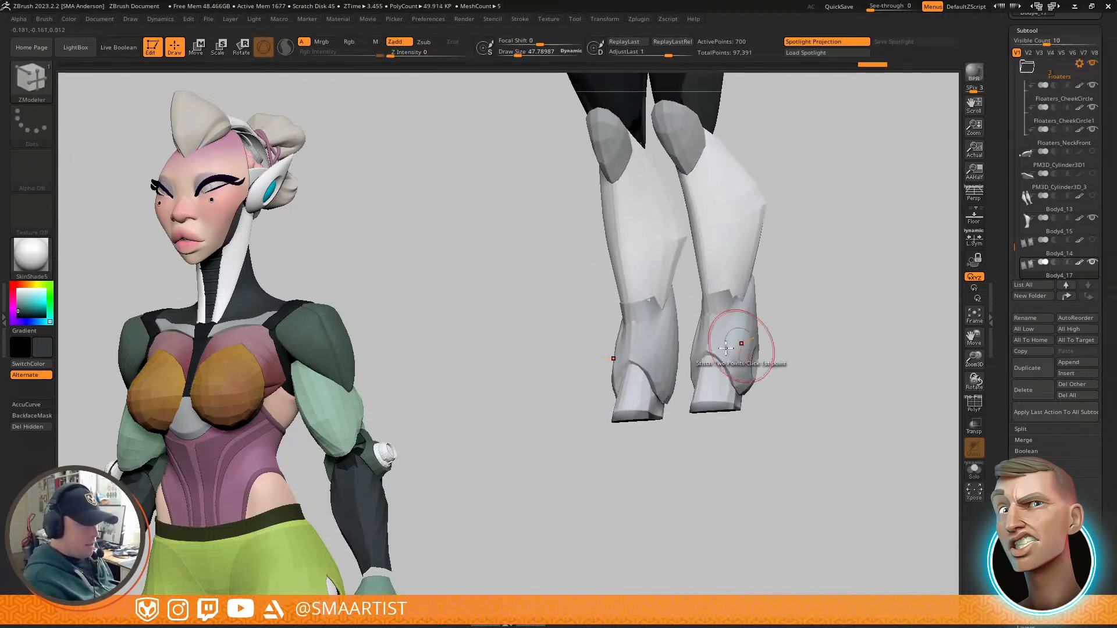
{"action": "right_click_drag", "start_coordinate": [662, 346], "coordinate": [694, 347]}
{"action": "right_click_drag", "start_coordinate": [775, 332], "coordinate": [753, 332]}
{"action": "mouse_move", "coordinate": [763, 376]}
{"action": "right_mouse_down", "text": "alt"}
{"action": "mouse_move", "coordinate": [728, 302]}
{"action": "mouse_move", "coordinate": [750, 325]}
{"action": "mouse_move", "coordinate": [701, 334]}
{"action": "mouse_move", "coordinate": [687, 277]}
{"action": "mouse_move", "coordinate": [755, 434]}
{"action": "right_mouse_up", "text": "alt"}
{"action": "key", "text": "shift+f"}
{"action": "key", "text": "w"}
{"action": "key", "text": "q"}
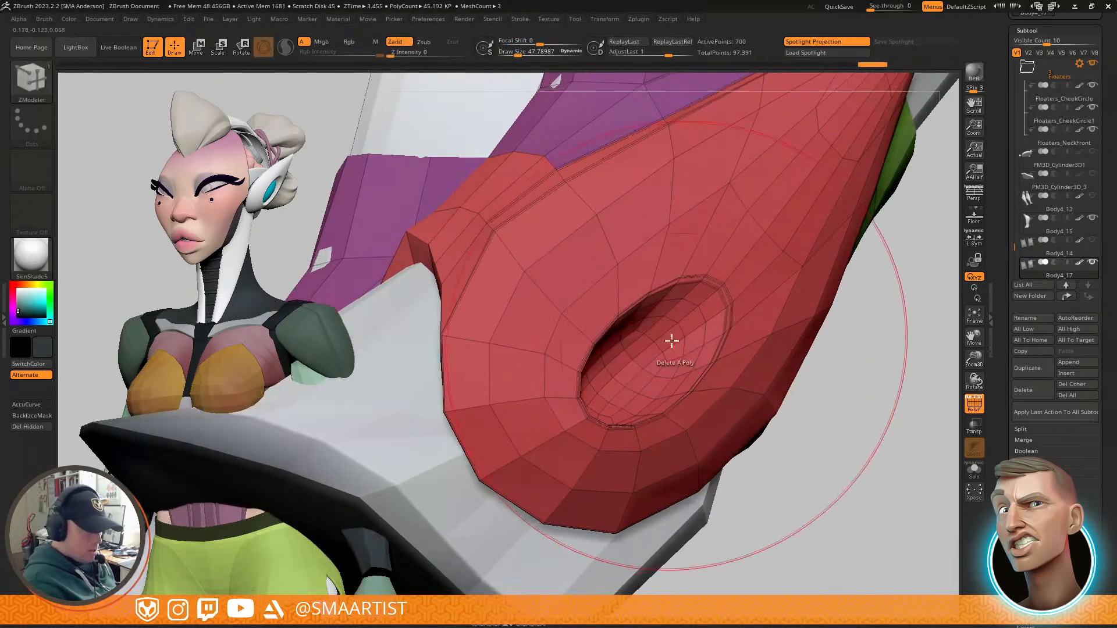
{"action": "left_click", "coordinate": [654, 323]}
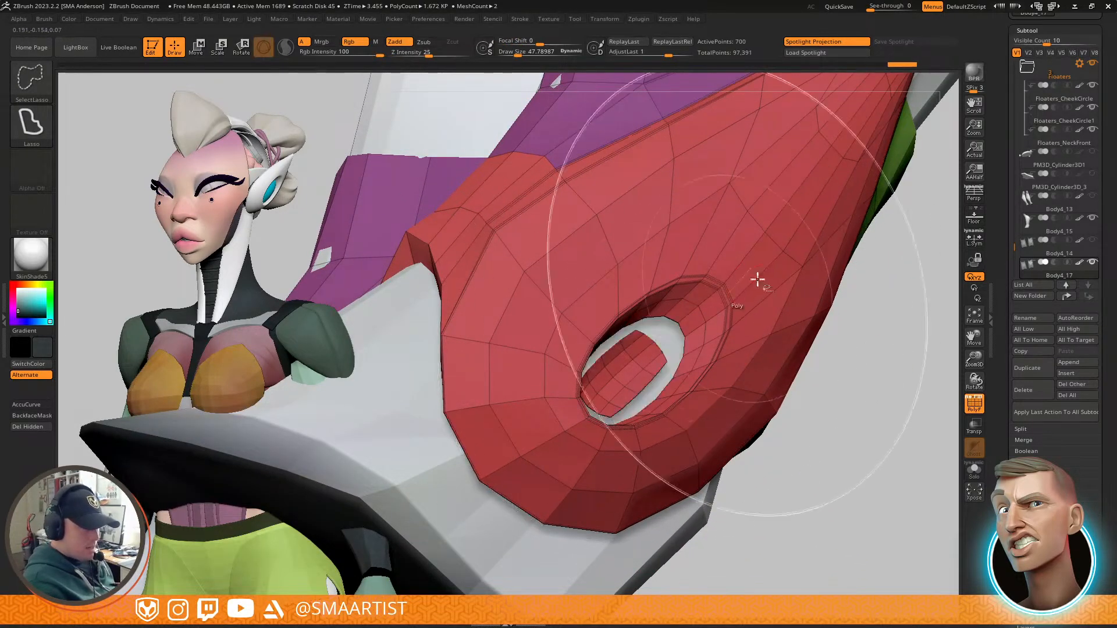
{"action": "left_click", "coordinate": [809, 274], "text": "ctrl+shift"}
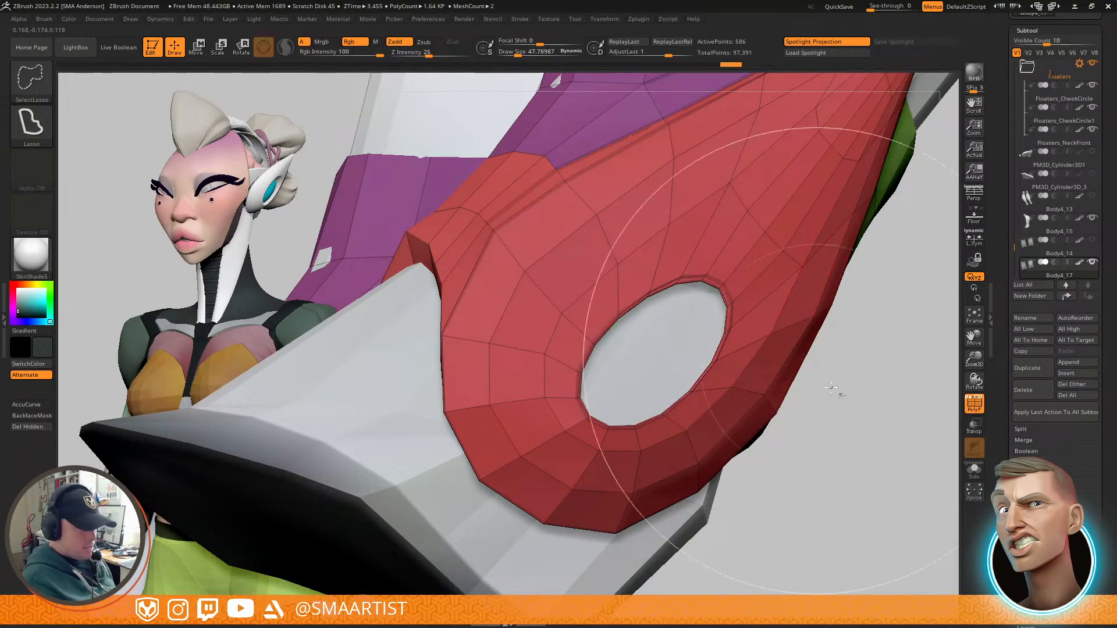
{"action": "left_click_drag", "start_coordinate": [865, 394], "coordinate": [865, 491], "text": "ctrl+shift"}
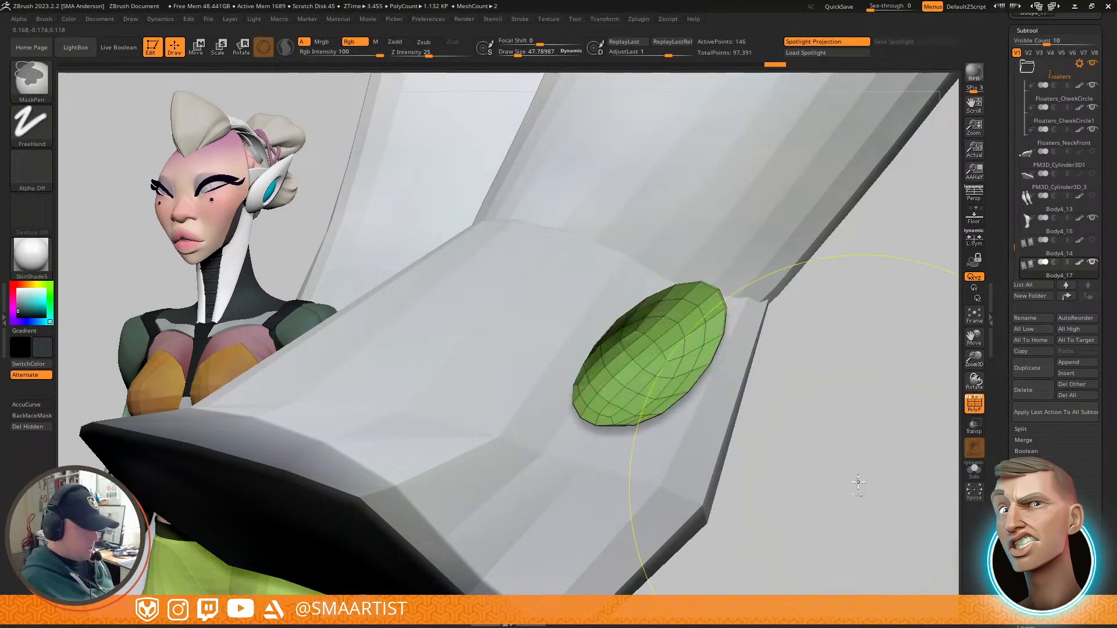
{"action": "right_click_drag", "start_coordinate": [862, 489], "coordinate": [796, 364], "text": "ctrl"}
{"action": "left_click_drag", "start_coordinate": [796, 364], "coordinate": [795, 407], "text": "ctrl+shift"}
Step: Isolate the oval recess with its surrounding rim loop and bring the complete ankle guard back into view
{"action": "mouse_move", "coordinate": [674, 287]}
{"action": "right_mouse_down"}
{"action": "mouse_move", "coordinate": [716, 334]}
{"action": "mouse_move", "coordinate": [726, 308]}
{"action": "mouse_move", "coordinate": [823, 261]}
{"action": "mouse_move", "coordinate": [780, 259]}
{"action": "mouse_move", "coordinate": [823, 316]}
{"action": "right_mouse_up"}
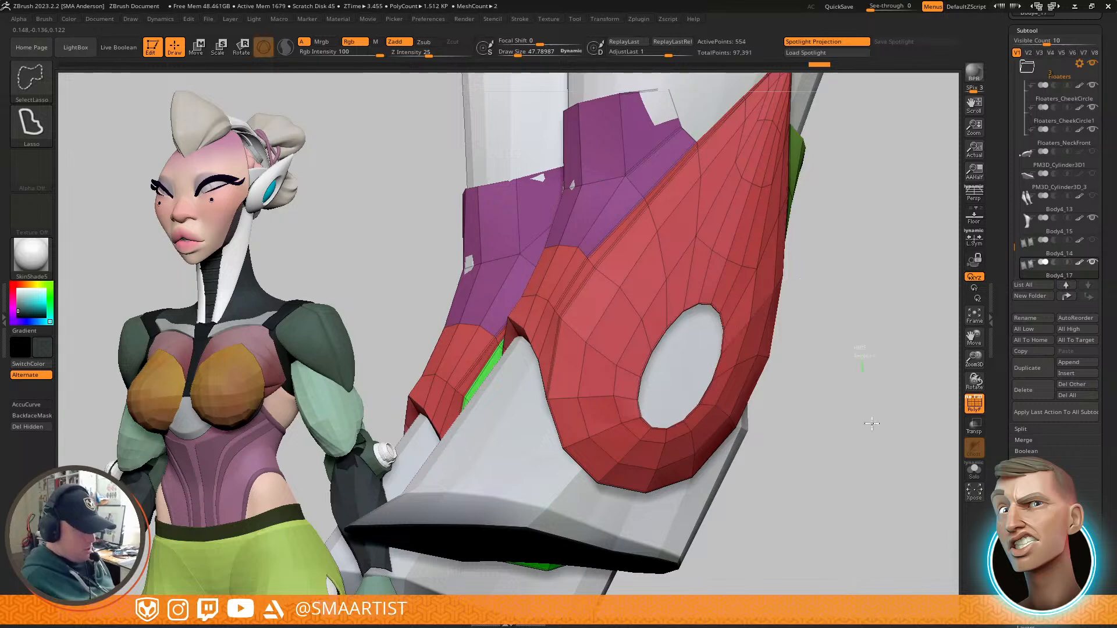
{"action": "left_click", "coordinate": [865, 393], "text": "ctrl+shift"}
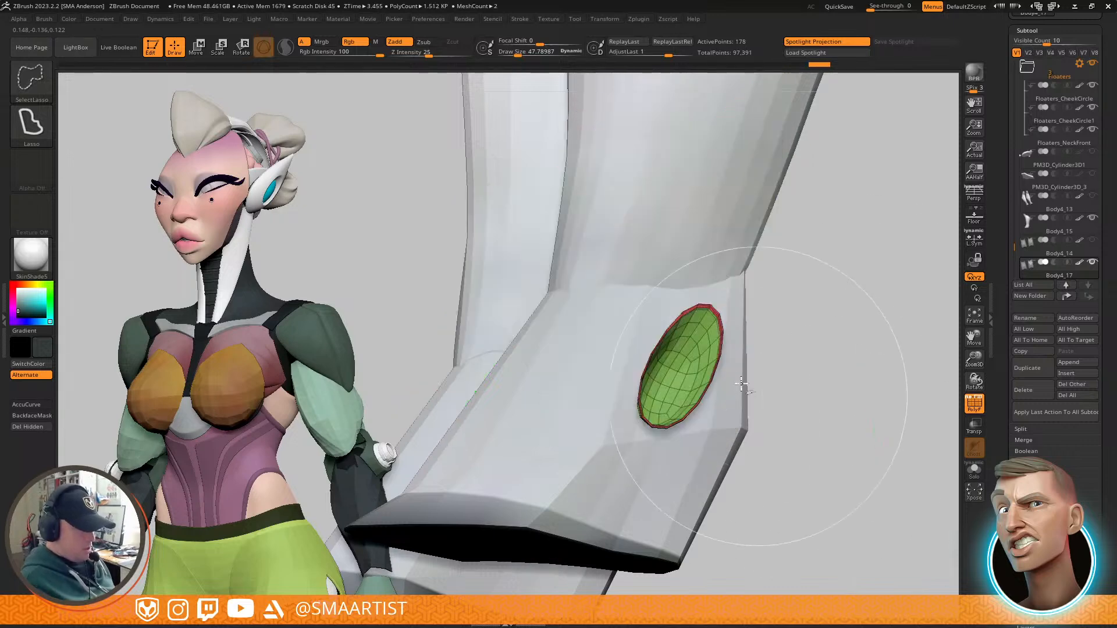
{"action": "left_click", "coordinate": [865, 394], "text": "ctrl+shift"}
{"action": "right_click_drag", "start_coordinate": [866, 416], "coordinate": [829, 361], "text": "ctrl"}
{"action": "mouse_move", "coordinate": [691, 309]}
{"action": "right_mouse_down"}
{"action": "mouse_move", "coordinate": [725, 320]}
{"action": "mouse_move", "coordinate": [748, 363]}
{"action": "mouse_move", "coordinate": [742, 354]}
{"action": "mouse_move", "coordinate": [736, 373]}
{"action": "mouse_move", "coordinate": [773, 405]}
{"action": "right_mouse_up"}
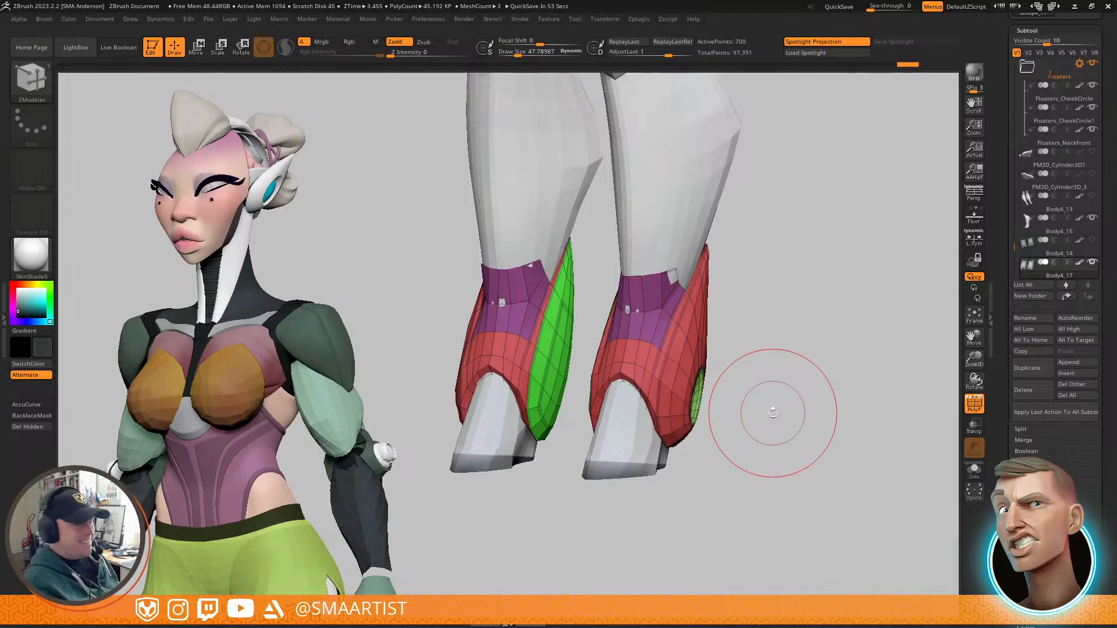
Step: Select the Move brush and set its draw size to about 12 for work around the ankle guard's heel arch
{"action": "mouse_move", "coordinate": [815, 387]}
{"action": "left_mouse_down"}
{"action": "mouse_move", "coordinate": [762, 166]}
{"action": "mouse_move", "coordinate": [773, 282]}
{"action": "mouse_move", "coordinate": [800, 279]}
{"action": "left_mouse_up"}
{"action": "mouse_move", "coordinate": [952, 398]}
{"action": "left_mouse_down"}
{"action": "mouse_move", "coordinate": [786, 401]}
{"action": "mouse_move", "coordinate": [768, 437]}
{"action": "left_mouse_up"}
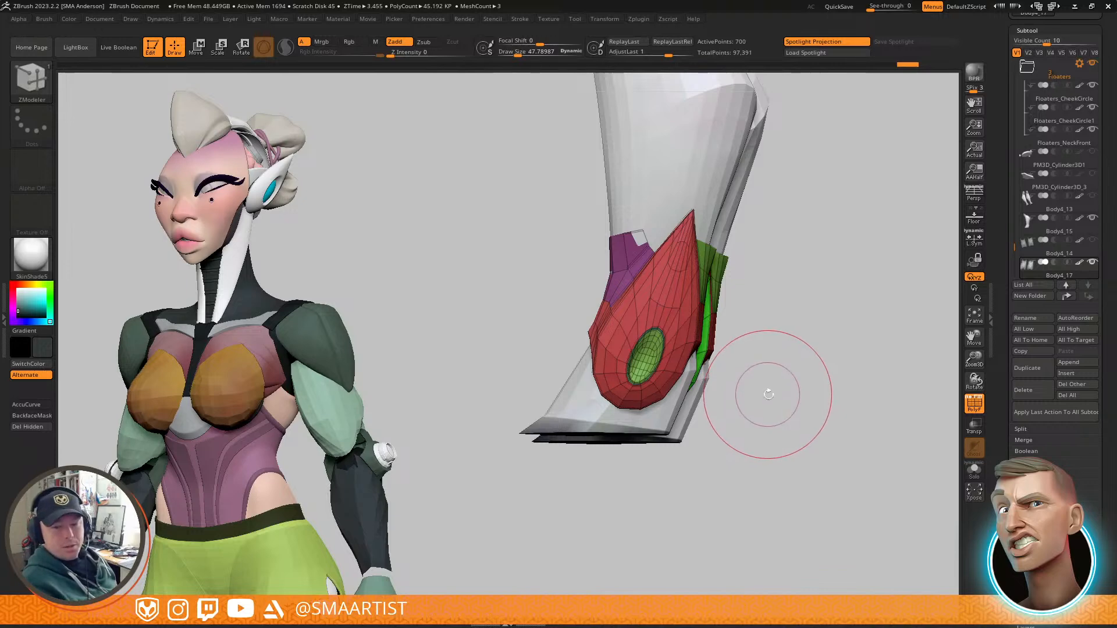
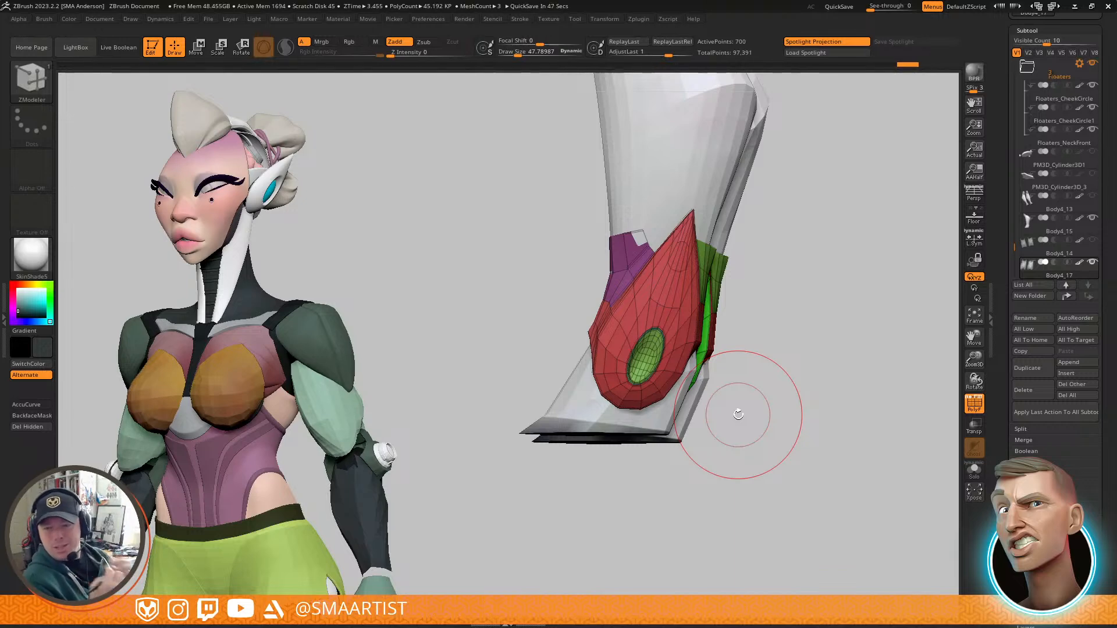
{"action": "left_click_drag", "start_coordinate": [781, 272], "coordinate": [727, 279]}
{"action": "right_click_drag", "start_coordinate": [743, 296], "coordinate": [717, 312]}
{"action": "key", "text": "b"}
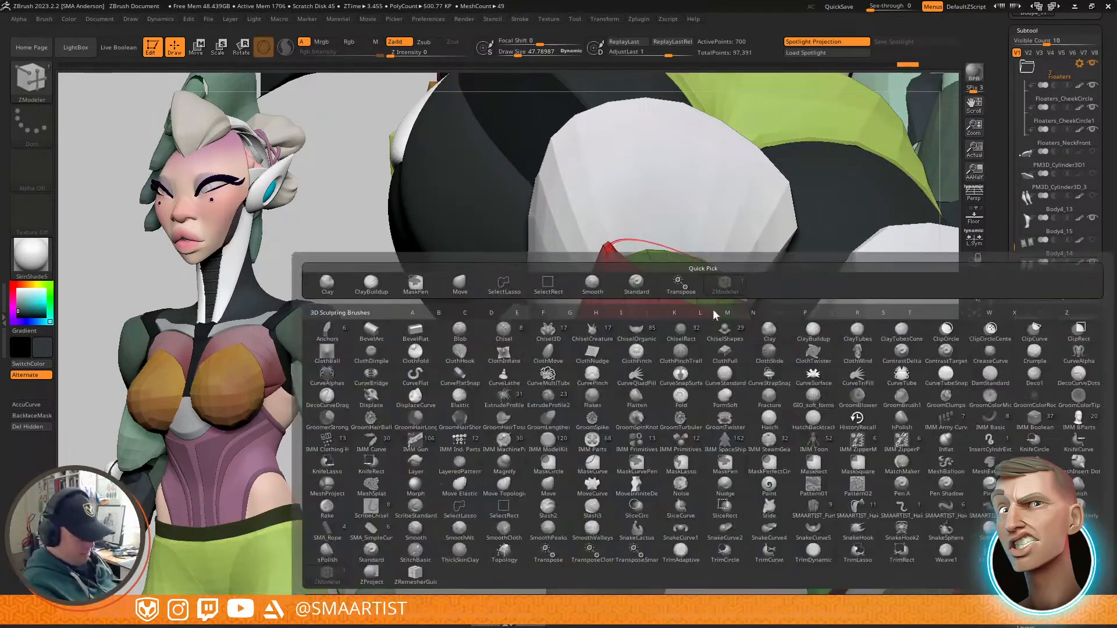
{"action": "key", "text": "m"}
{"action": "key", "text": "v"}
{"action": "key", "text": "s"}
{"action": "left_click_drag", "start_coordinate": [698, 346], "coordinate": [689, 347]}
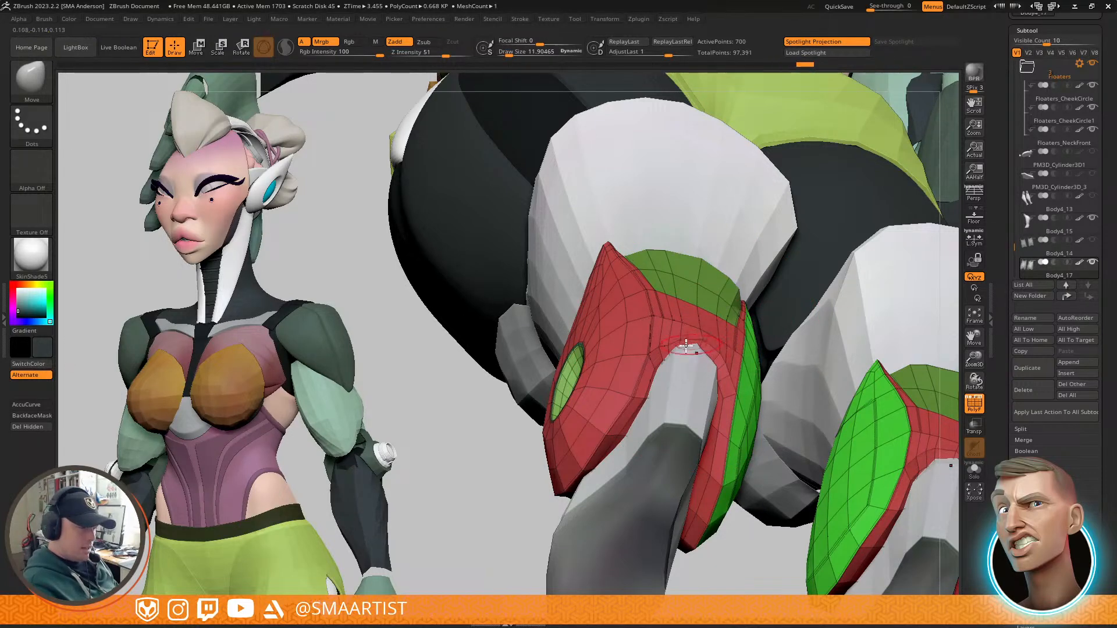
{"action": "right_click_drag", "start_coordinate": [693, 327], "coordinate": [739, 402]}
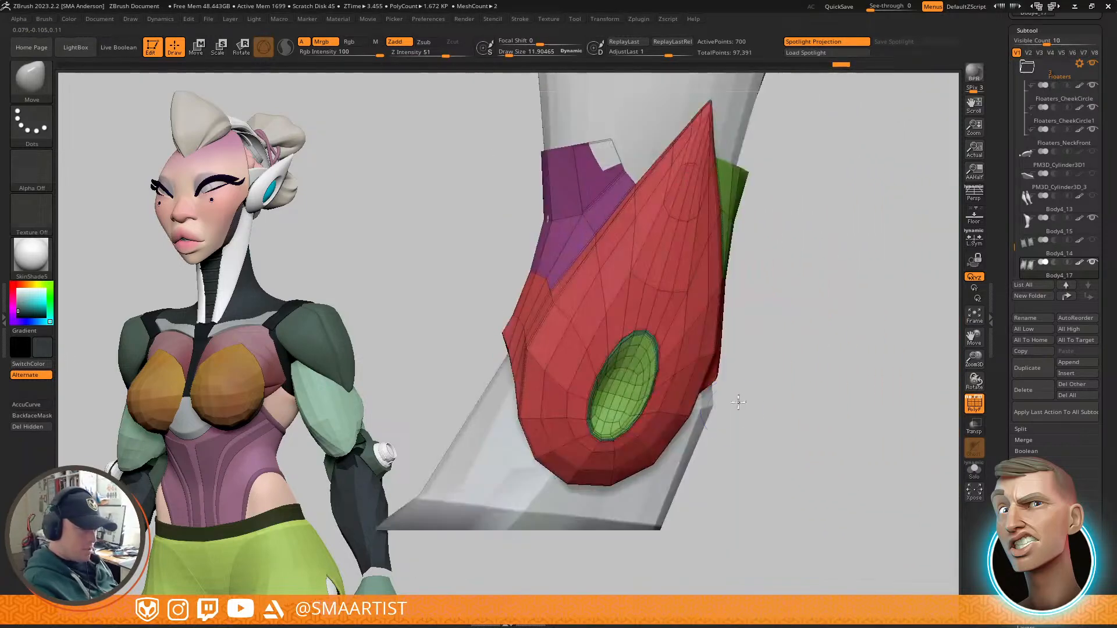
{"action": "right_click_drag", "start_coordinate": [777, 351], "coordinate": [735, 299]}
{"action": "left_click_drag", "start_coordinate": [756, 310], "coordinate": [797, 336], "text": "ctrl"}
{"action": "mouse_move", "coordinate": [796, 336]}
{"action": "right_mouse_down"}
{"action": "mouse_move", "coordinate": [748, 287]}
{"action": "mouse_move", "coordinate": [813, 297]}
{"action": "mouse_move", "coordinate": [773, 332]}
{"action": "mouse_move", "coordinate": [726, 409]}
{"action": "mouse_move", "coordinate": [716, 344]}
{"action": "right_mouse_up"}
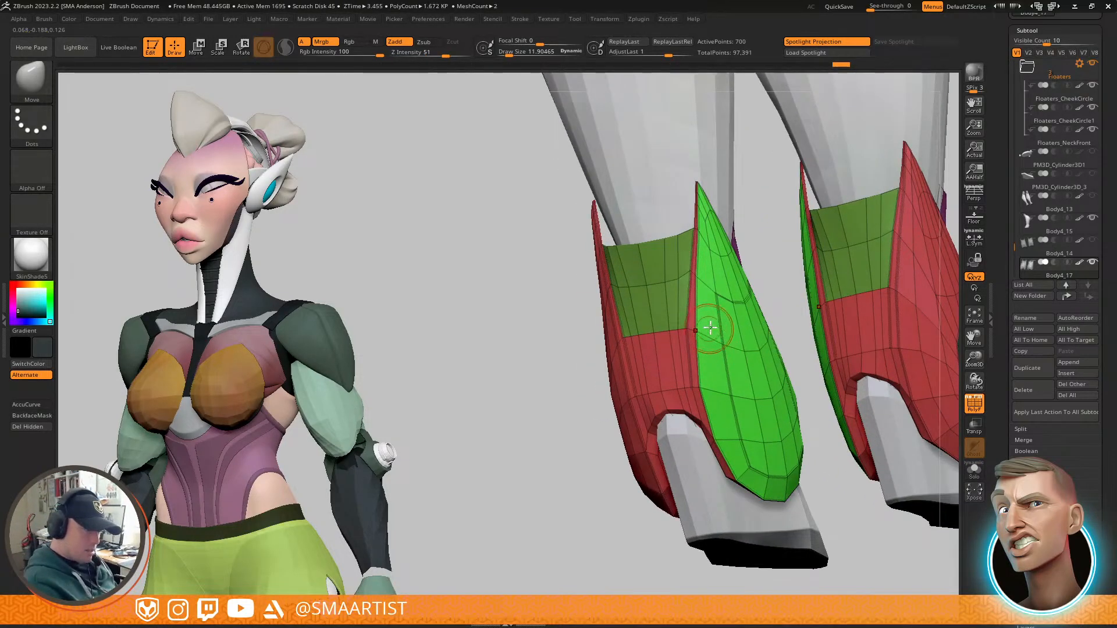
{"action": "left_click", "coordinate": [716, 293], "text": "ctrl+shift"}
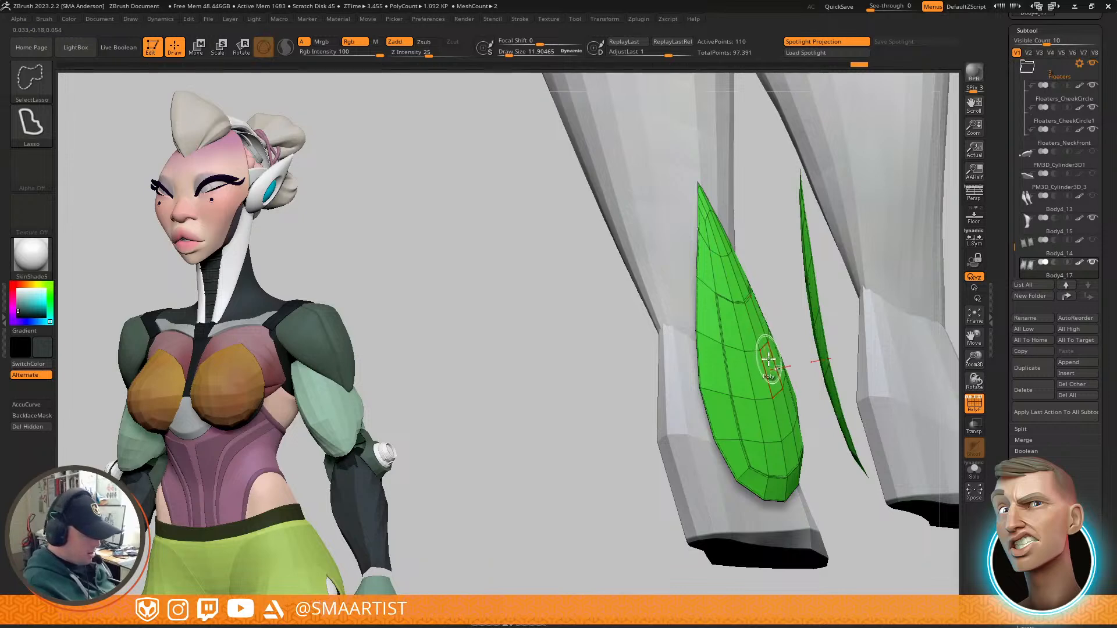
{"action": "key", "text": "ctrl+shift+x"}
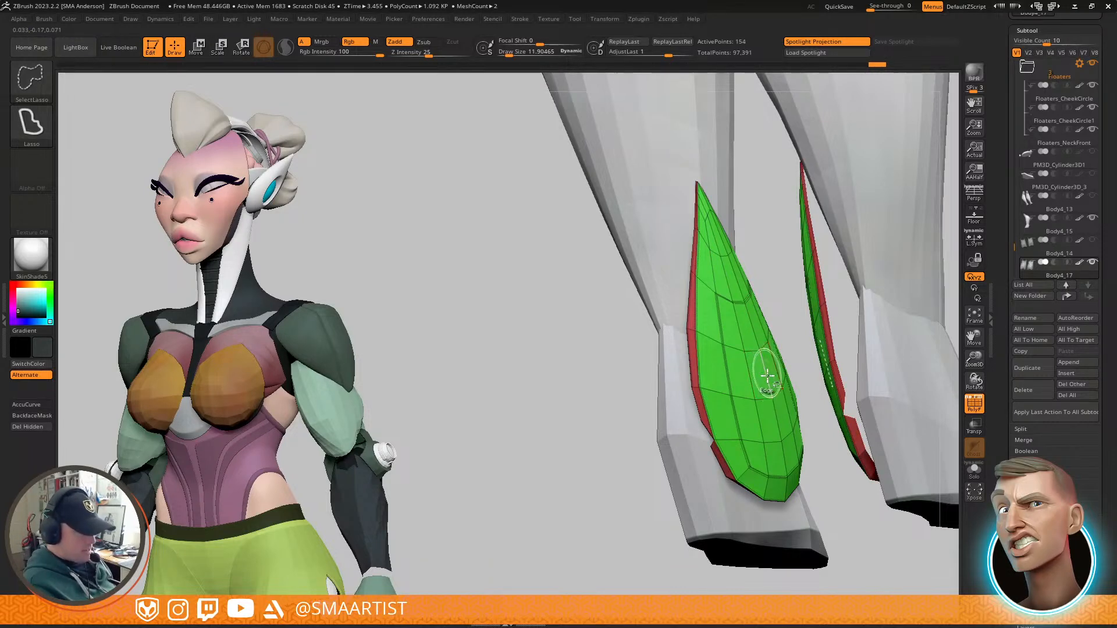
{"action": "left_click_drag", "start_coordinate": [780, 303], "coordinate": [787, 333], "text": "ctrl+shift"}
{"action": "right_click_drag", "start_coordinate": [756, 417], "coordinate": [765, 302]}
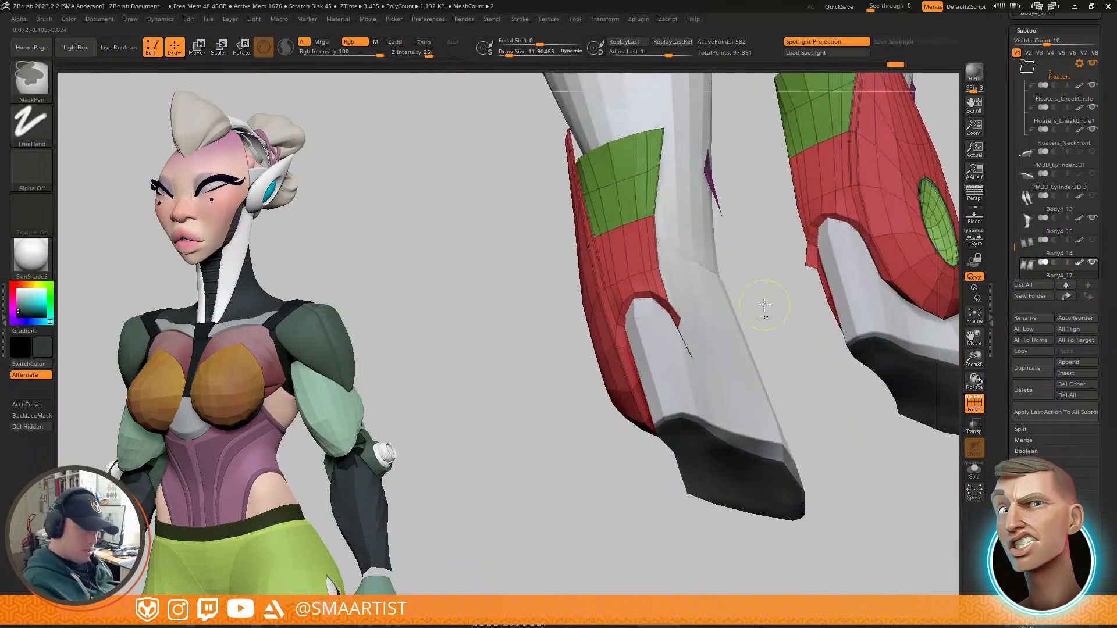
{"action": "left_click_drag", "start_coordinate": [768, 304], "coordinate": [779, 333], "text": "ctrl+shift"}
{"action": "right_click_drag", "start_coordinate": [769, 353], "coordinate": [815, 393]}
{"action": "left_click", "coordinate": [818, 396], "text": "ctrl+shift"}
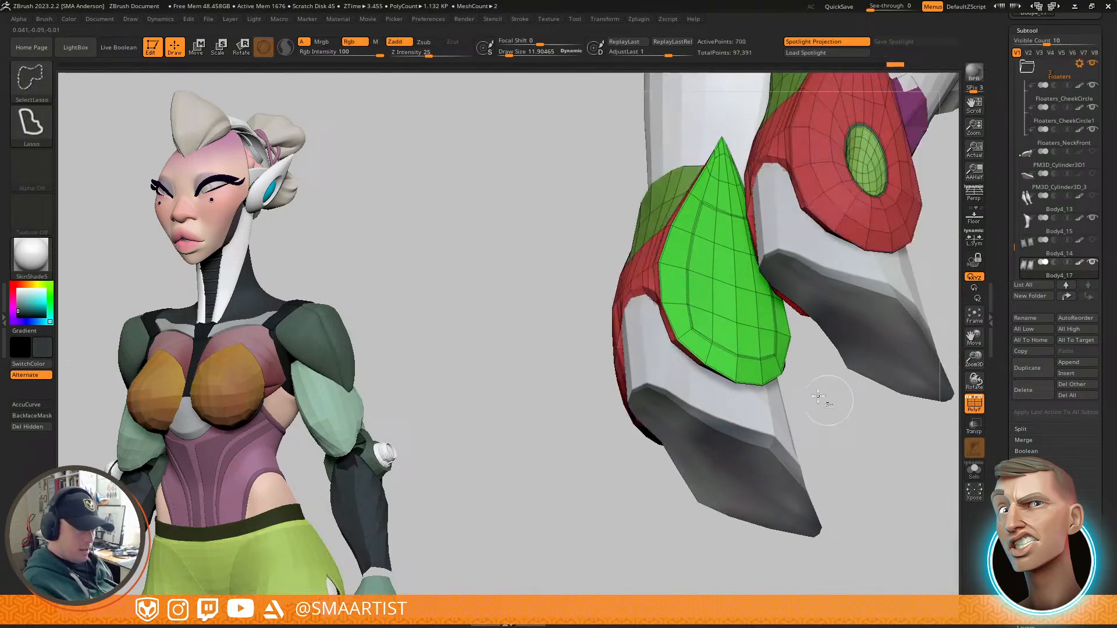
Step: Isolate the green inner side panel, remove all its creases and apply creasing by polygroup
{"action": "left_click", "coordinate": [711, 341], "text": "ctrl+shift"}
{"action": "right_click_drag", "start_coordinate": [736, 345], "coordinate": [842, 372]}
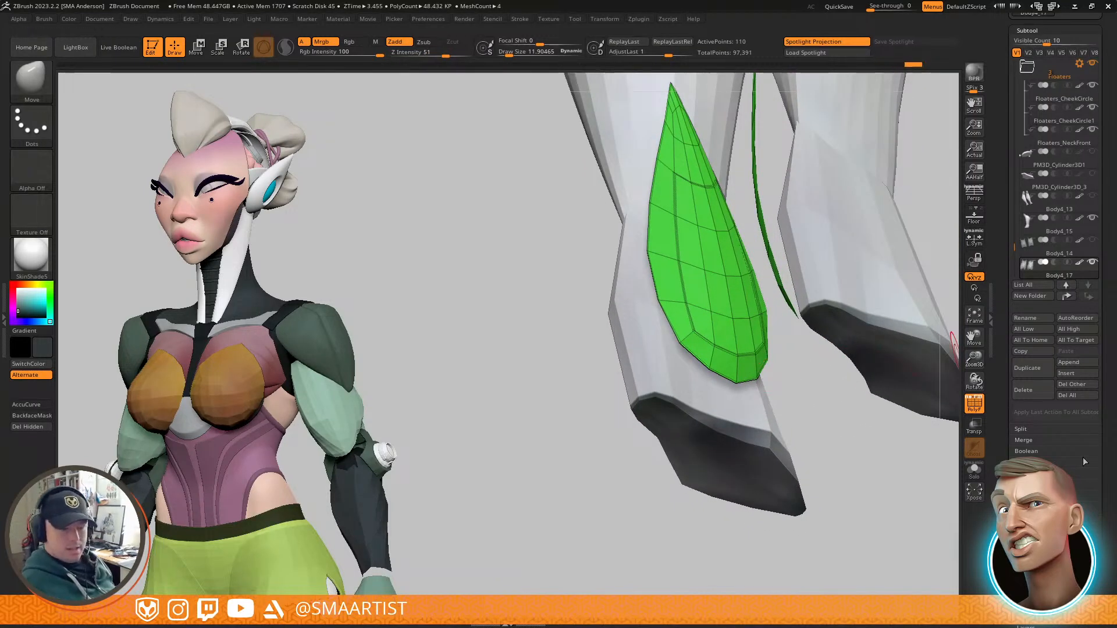
{"action": "left_click", "coordinate": [1030, 559]}
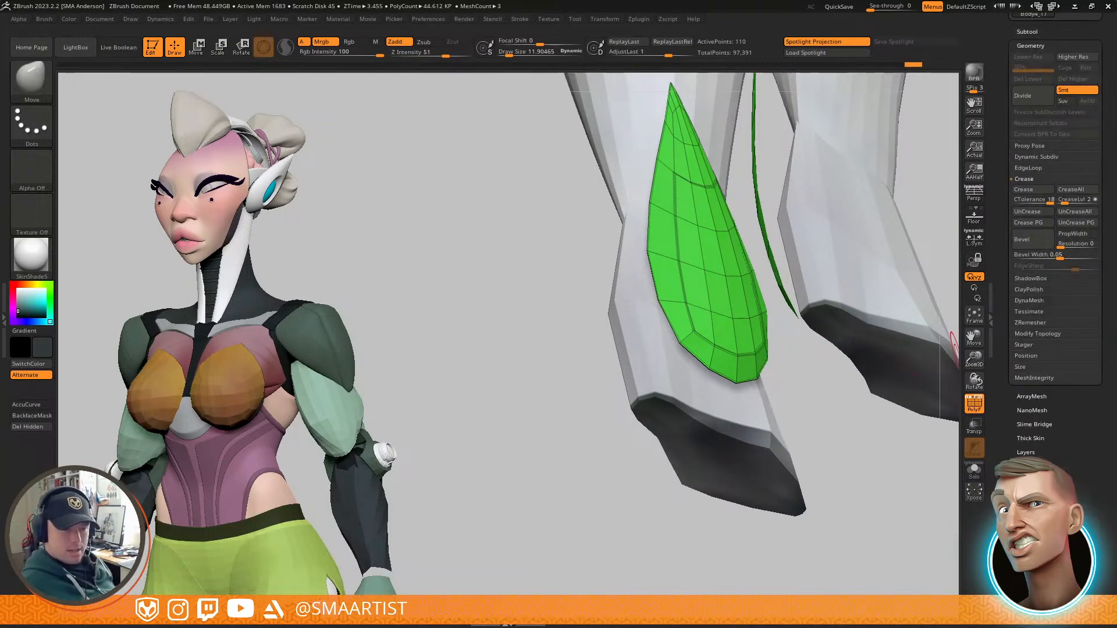
{"action": "left_click", "coordinate": [1079, 213]}
{"action": "left_click", "coordinate": [733, 315], "text": "ctrl+shift"}
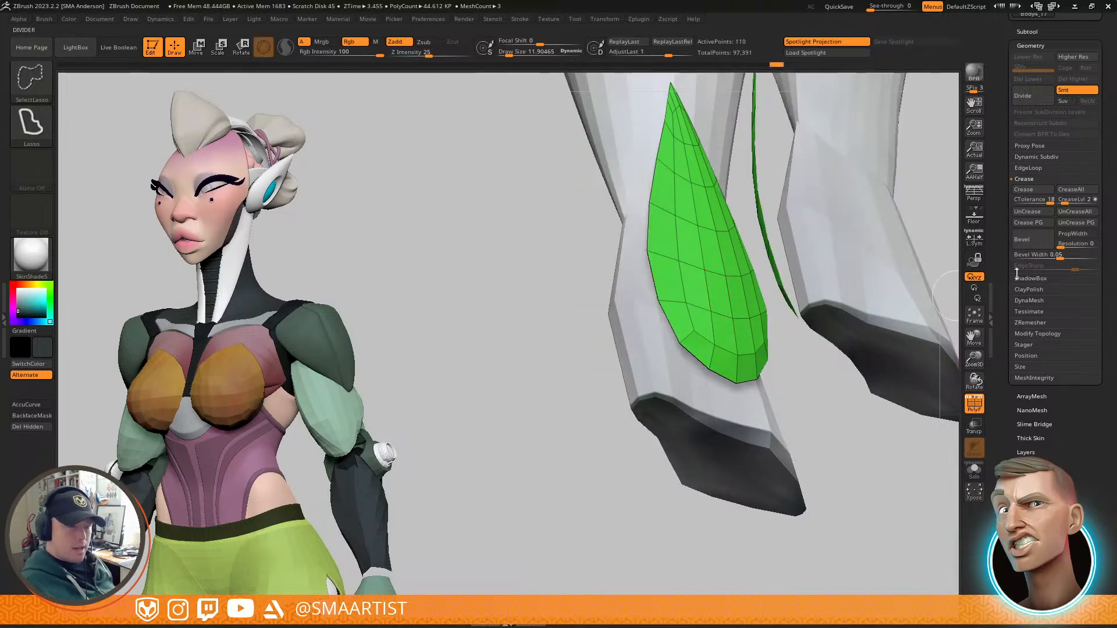
{"action": "left_click", "coordinate": [1029, 222]}
Step: Examine the full character without the polyframe, and the ankle guard's upper rim with its polygroups displayed
{"action": "mouse_move", "coordinate": [687, 274]}
{"action": "right_mouse_down"}
{"action": "mouse_move", "coordinate": [691, 366]}
{"action": "mouse_move", "coordinate": [673, 330]}
{"action": "mouse_move", "coordinate": [619, 355]}
{"action": "right_mouse_up"}
{"action": "mouse_move", "coordinate": [805, 282]}
{"action": "right_mouse_down"}
{"action": "mouse_move", "coordinate": [793, 254]}
{"action": "mouse_move", "coordinate": [792, 266]}
{"action": "right_mouse_up"}
{"action": "key", "text": "shift+f"}
{"action": "key", "text": "f"}
{"action": "right_click_drag", "start_coordinate": [735, 316], "coordinate": [712, 325], "text": "alt"}
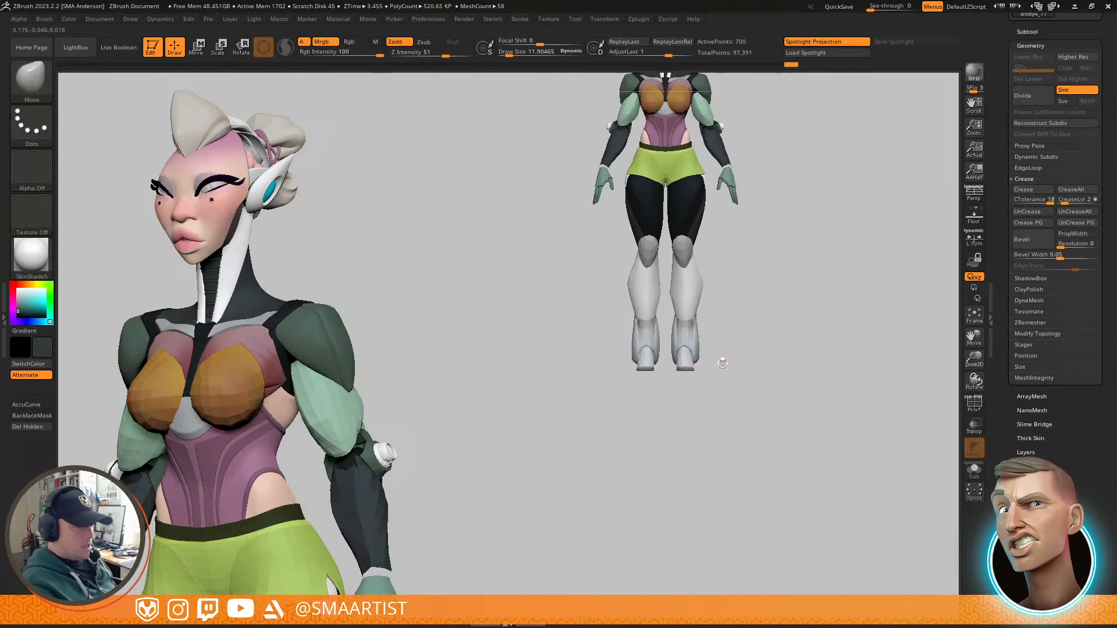
{"action": "mouse_move", "coordinate": [720, 370]}
{"action": "right_mouse_down", "text": "alt"}
{"action": "mouse_move", "coordinate": [699, 387]}
{"action": "mouse_move", "coordinate": [703, 296]}
{"action": "mouse_move", "coordinate": [726, 480]}
{"action": "right_mouse_up", "text": "alt"}
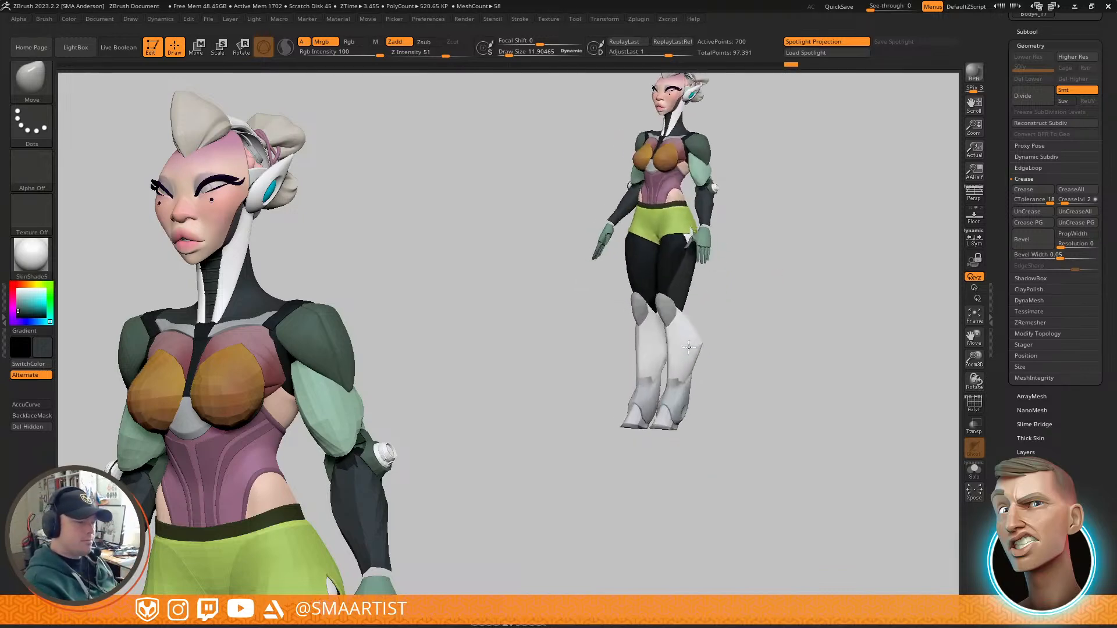
{"action": "right_click_drag", "start_coordinate": [719, 364], "coordinate": [663, 343]}
{"action": "right_click_drag", "start_coordinate": [663, 343], "coordinate": [705, 459], "text": "ctrl"}
{"action": "right_click_drag", "start_coordinate": [653, 386], "coordinate": [707, 375]}
{"action": "key", "text": "shift+f"}
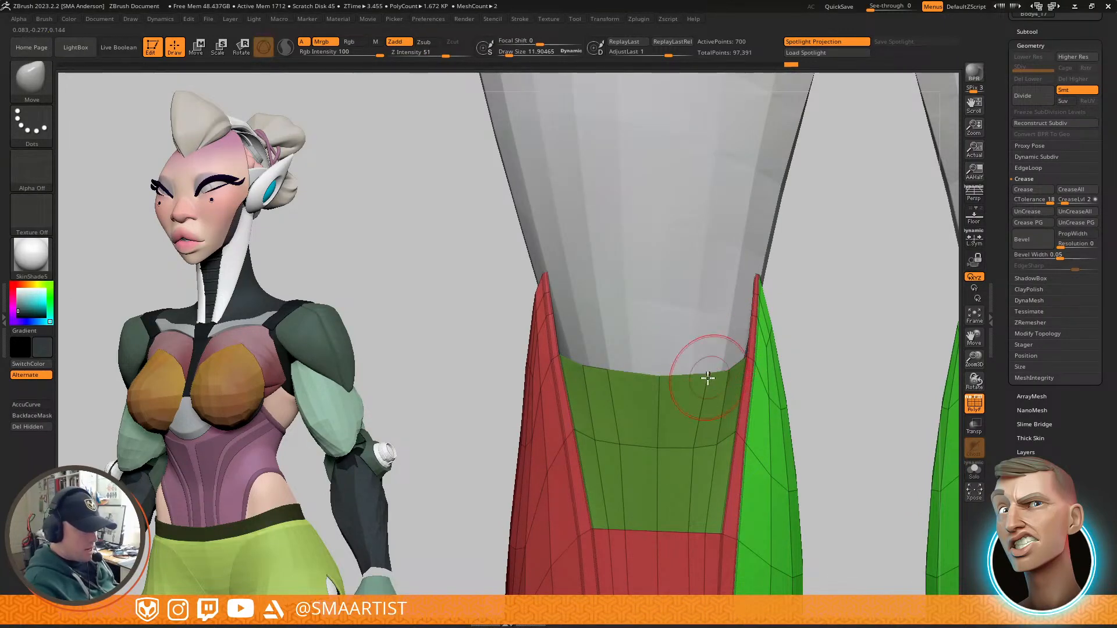
{"action": "right_click_drag", "start_coordinate": [661, 386], "coordinate": [715, 379]}
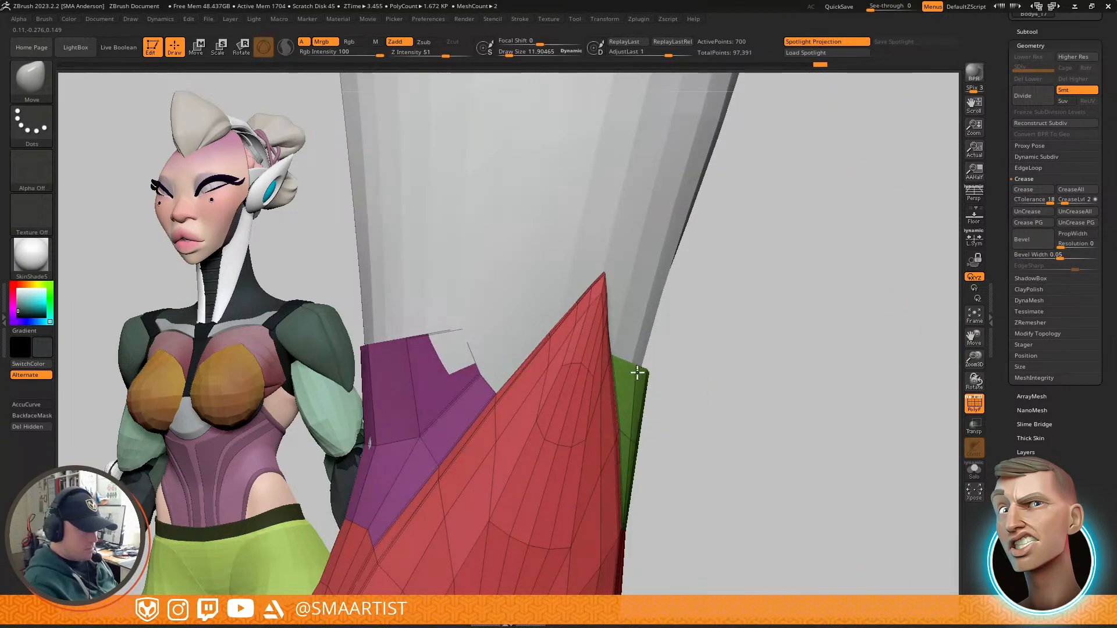
Step: Mask the outer side panels and move the light green panel's upper corner inward with a draw size of about 26
{"action": "right_click_drag", "start_coordinate": [632, 374], "coordinate": [717, 344]}
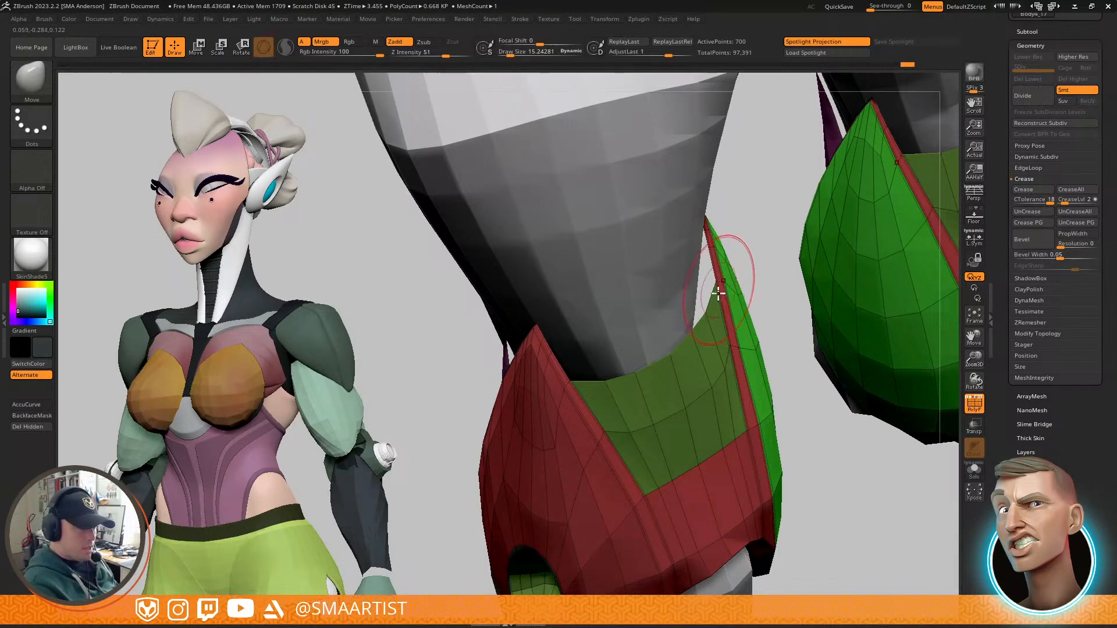
{"action": "key", "text": "w"}
{"action": "left_click", "coordinate": [693, 407], "text": "ctrl"}
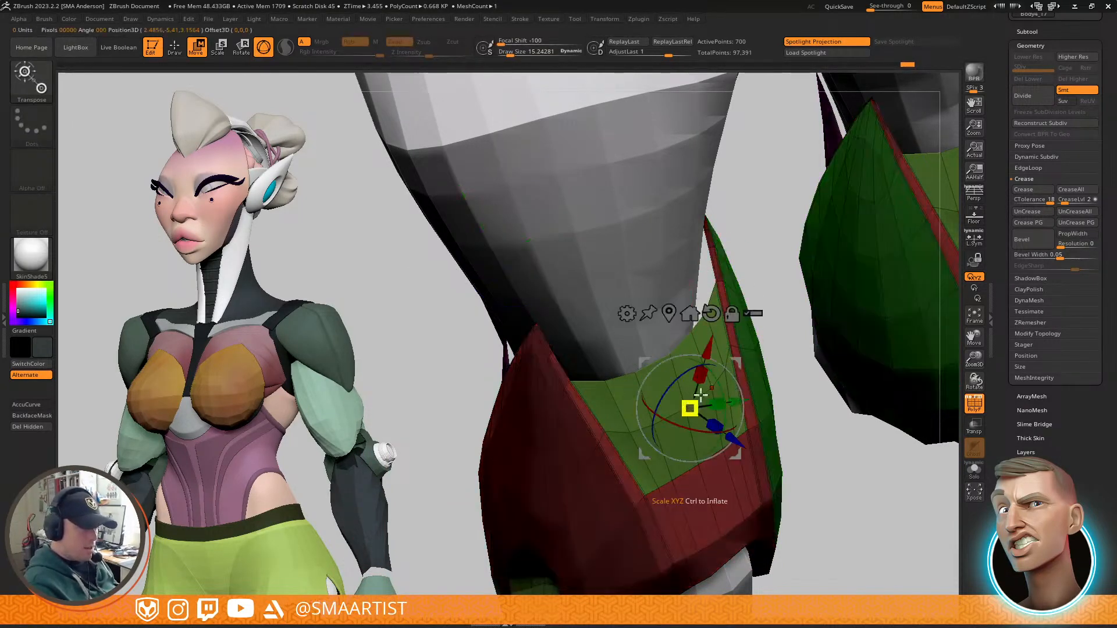
{"action": "key", "text": "q"}
{"action": "key", "text": "s"}
{"action": "left_click_drag", "start_coordinate": [720, 306], "coordinate": [722, 306]}
{"action": "mouse_move", "coordinate": [698, 298]}
{"action": "right_mouse_down"}
{"action": "mouse_move", "coordinate": [725, 332]}
{"action": "mouse_move", "coordinate": [723, 282]}
{"action": "mouse_move", "coordinate": [733, 302]}
{"action": "right_mouse_up"}
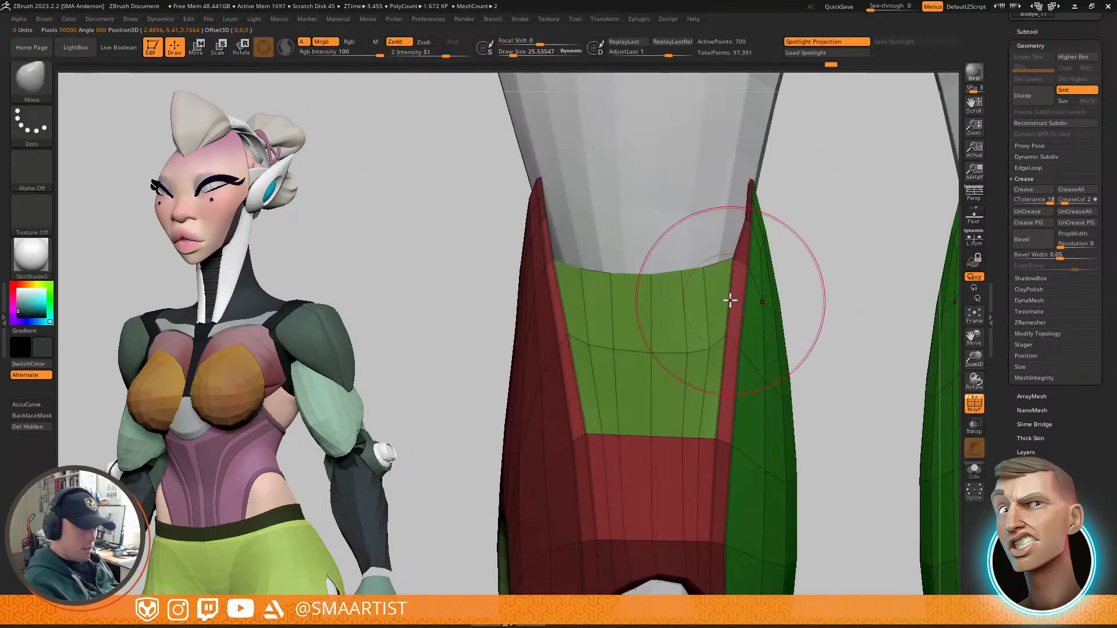
{"action": "mouse_move", "coordinate": [608, 276]}
{"action": "right_mouse_down"}
{"action": "mouse_move", "coordinate": [583, 307]}
{"action": "mouse_move", "coordinate": [588, 297]}
{"action": "right_mouse_up"}
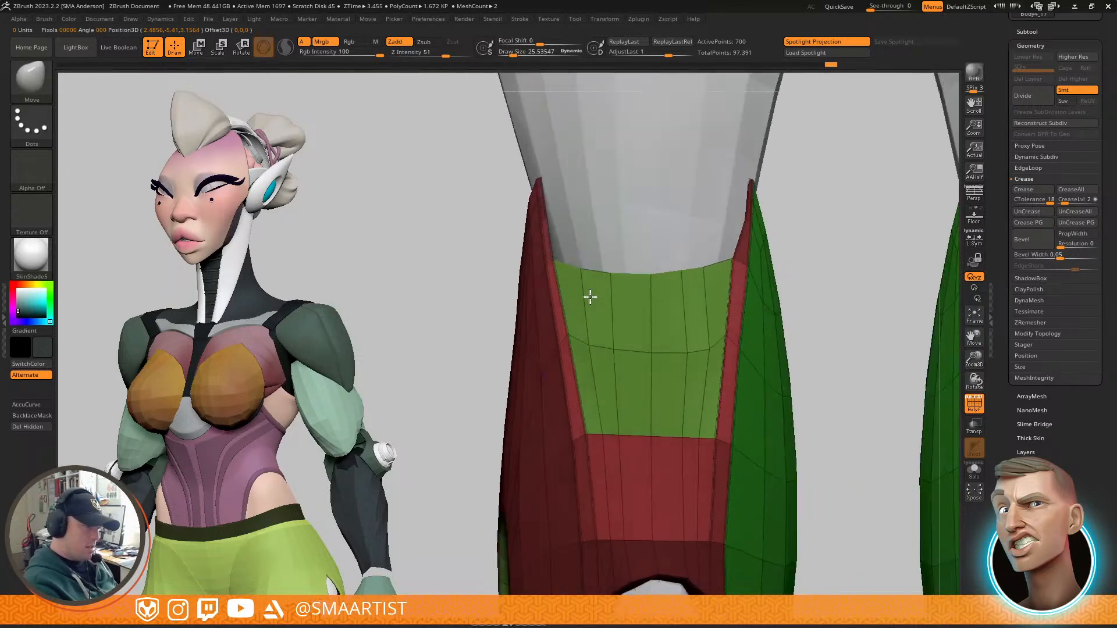
{"action": "left_click_drag", "start_coordinate": [561, 265], "coordinate": [582, 255]}
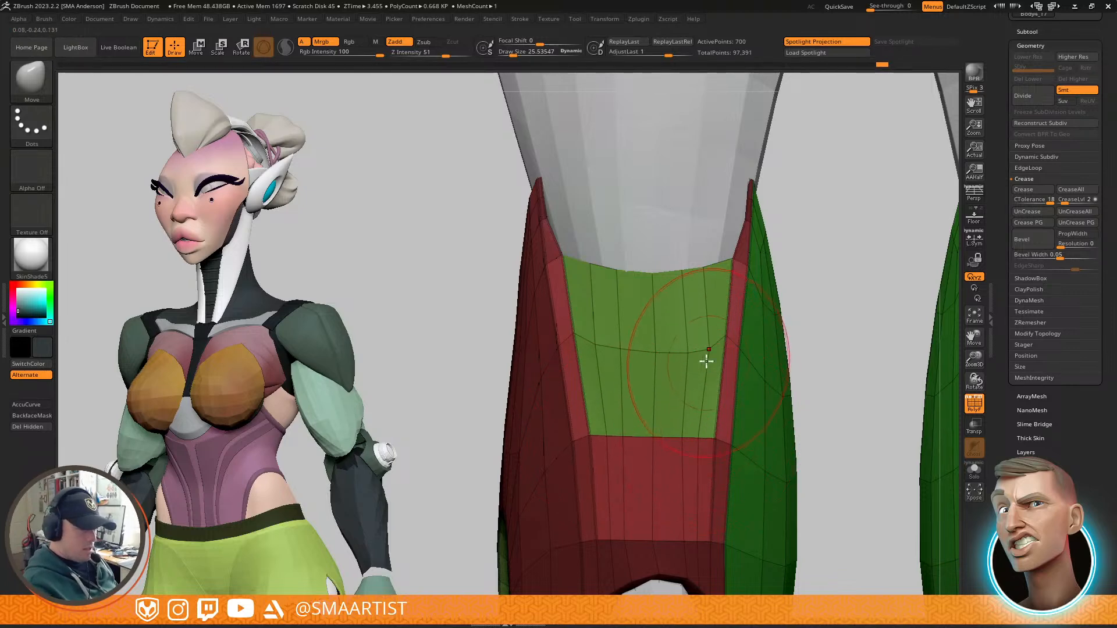
Step: Smooth the light green panel's edge flow and reduce the draw size to about 12
{"action": "key", "text": "shift"}
{"action": "mouse_move", "coordinate": [670, 362]}
{"action": "left_mouse_down", "text": "shift"}
{"action": "mouse_move", "coordinate": [683, 369]}
{"action": "mouse_move", "coordinate": [616, 356]}
{"action": "left_mouse_up", "text": "shift"}
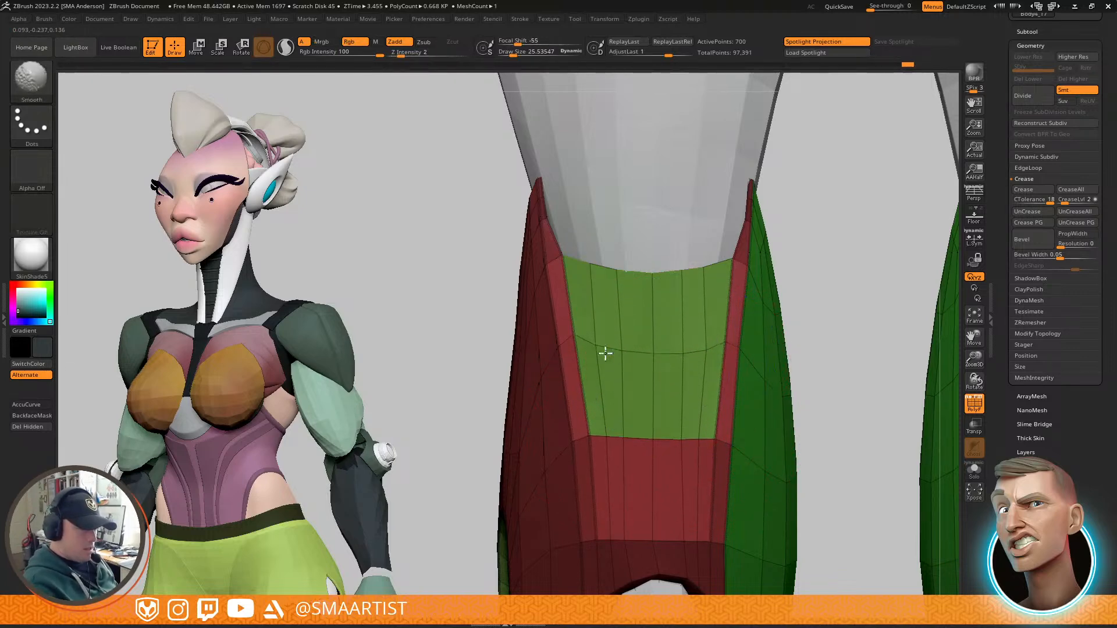
{"action": "mouse_move", "coordinate": [640, 329]}
{"action": "right_mouse_down"}
{"action": "mouse_move", "coordinate": [723, 349]}
{"action": "mouse_move", "coordinate": [675, 313]}
{"action": "mouse_move", "coordinate": [655, 279]}
{"action": "mouse_move", "coordinate": [661, 237]}
{"action": "mouse_move", "coordinate": [668, 309]}
{"action": "mouse_move", "coordinate": [639, 301]}
{"action": "right_mouse_up"}
{"action": "key", "text": "s"}
{"action": "left_click_drag", "start_coordinate": [596, 324], "coordinate": [591, 325]}
{"action": "right_click_drag", "start_coordinate": [707, 310], "coordinate": [691, 348]}
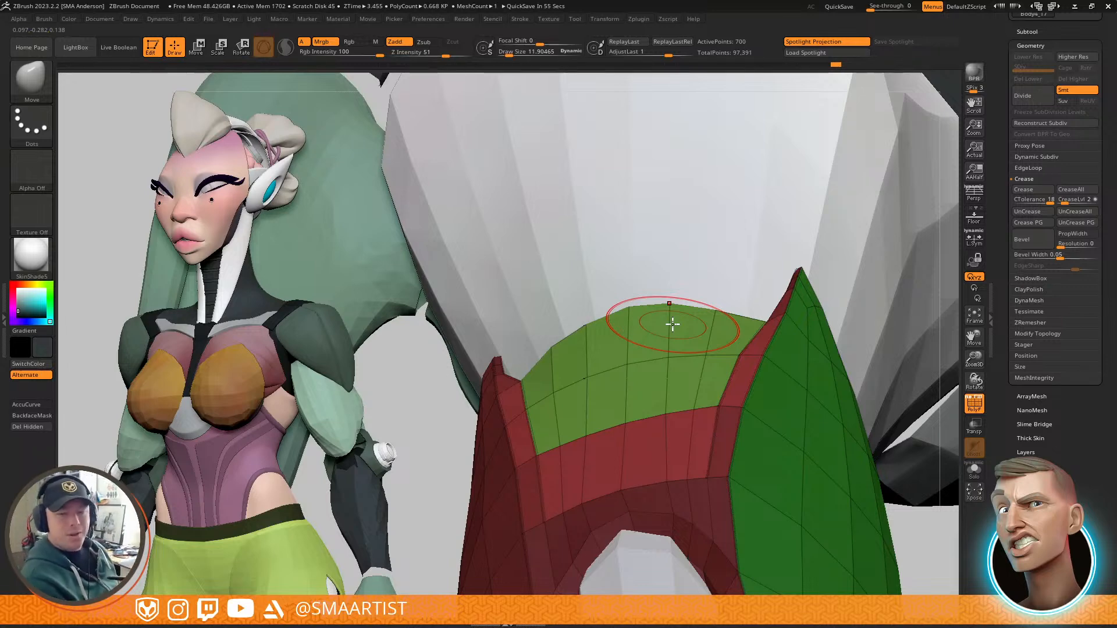
Step: Clear the mask, mask the outer side panel and reshape the red rim strip beside the light green panel's upper corner
{"action": "right_click_drag", "start_coordinate": [672, 324], "coordinate": [768, 285]}
{"action": "left_click_drag", "start_coordinate": [821, 248], "coordinate": [827, 311], "text": "ctrl"}
{"action": "right_click_drag", "start_coordinate": [746, 267], "coordinate": [736, 225], "text": "ctrl"}
{"action": "key", "text": "s"}
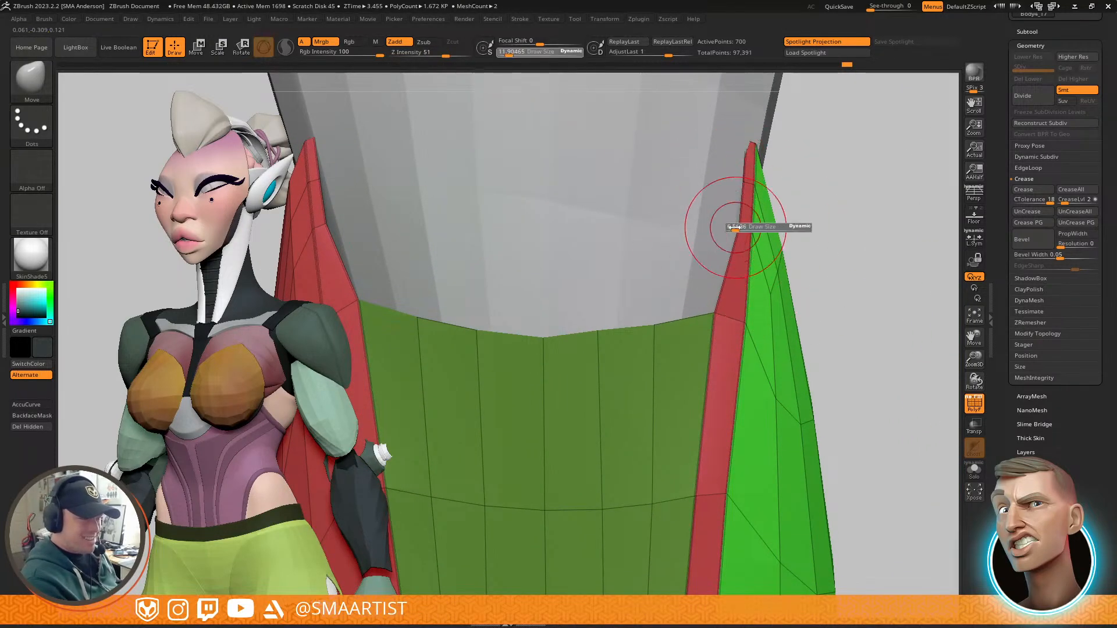
{"action": "key", "text": "s"}
{"action": "key", "text": "w"}
{"action": "key", "text": "q"}
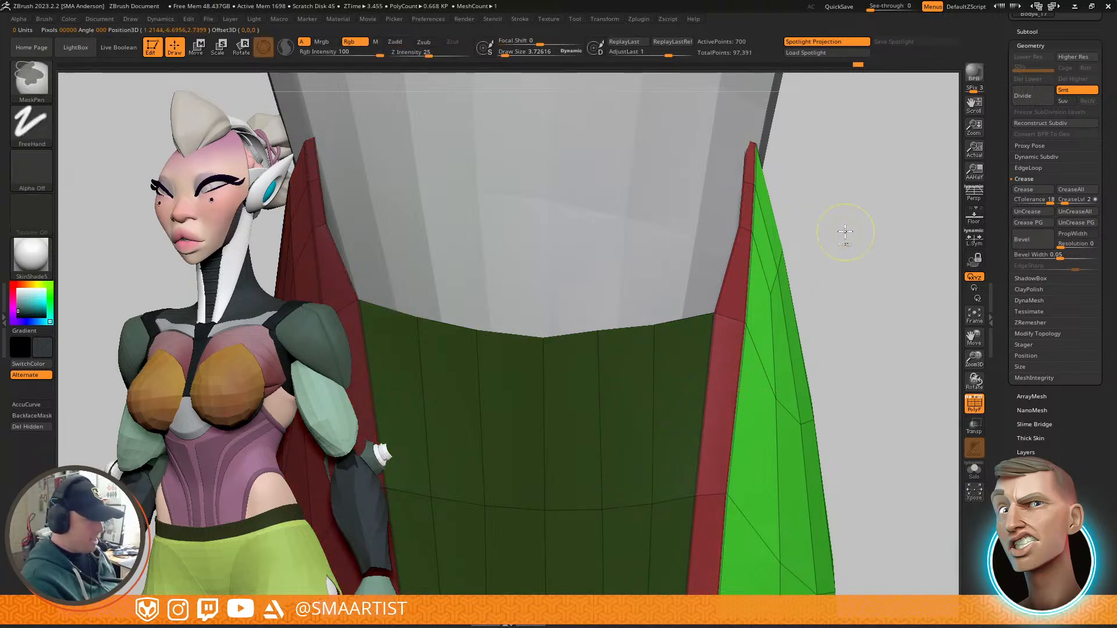
{"action": "left_click", "coordinate": [845, 230], "text": "ctrl"}
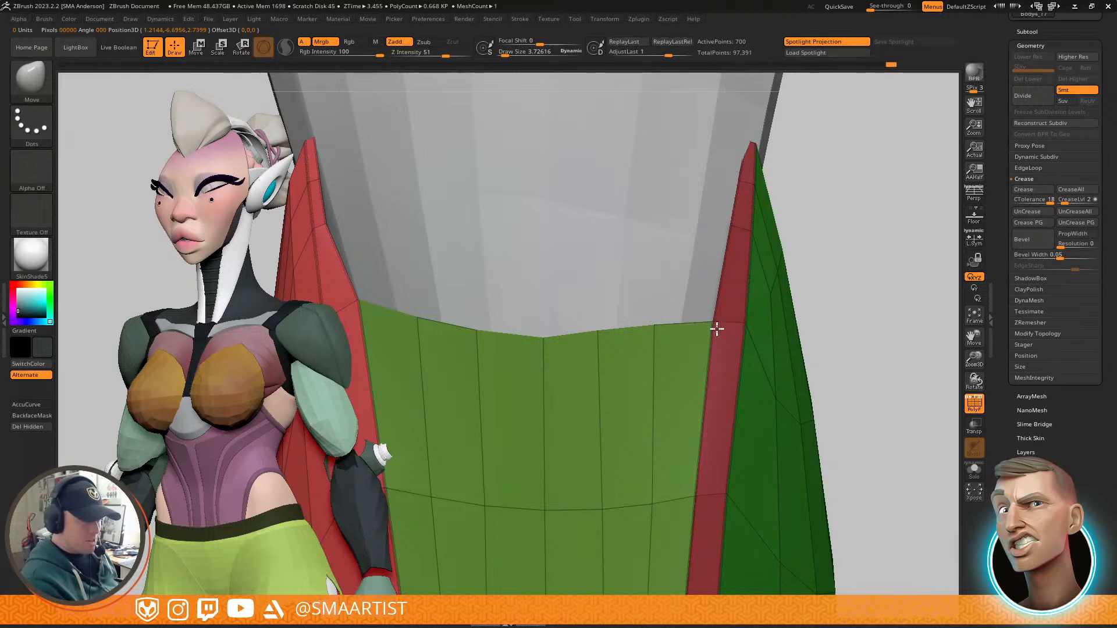
{"action": "mouse_move", "coordinate": [646, 346]}
{"action": "left_mouse_down"}
{"action": "mouse_move", "coordinate": [750, 331]}
{"action": "mouse_move", "coordinate": [714, 324]}
{"action": "mouse_move", "coordinate": [718, 307]}
{"action": "left_mouse_up"}
{"action": "left_click_drag", "start_coordinate": [639, 317], "coordinate": [641, 308]}
Step: Isolate the red polygroup, hide the loops joining its sides and reduce the visible mesh to one pointed side panel with its rim
{"action": "mouse_move", "coordinate": [658, 326]}
{"action": "right_mouse_down", "text": "alt"}
{"action": "mouse_move", "coordinate": [773, 414]}
{"action": "mouse_move", "coordinate": [640, 316]}
{"action": "mouse_move", "coordinate": [653, 323]}
{"action": "mouse_move", "coordinate": [481, 246]}
{"action": "right_mouse_up", "text": "alt"}
{"action": "right_click_drag", "start_coordinate": [621, 361], "coordinate": [621, 185], "text": "alt"}
{"action": "left_click", "coordinate": [605, 268], "text": "ctrl+shift"}
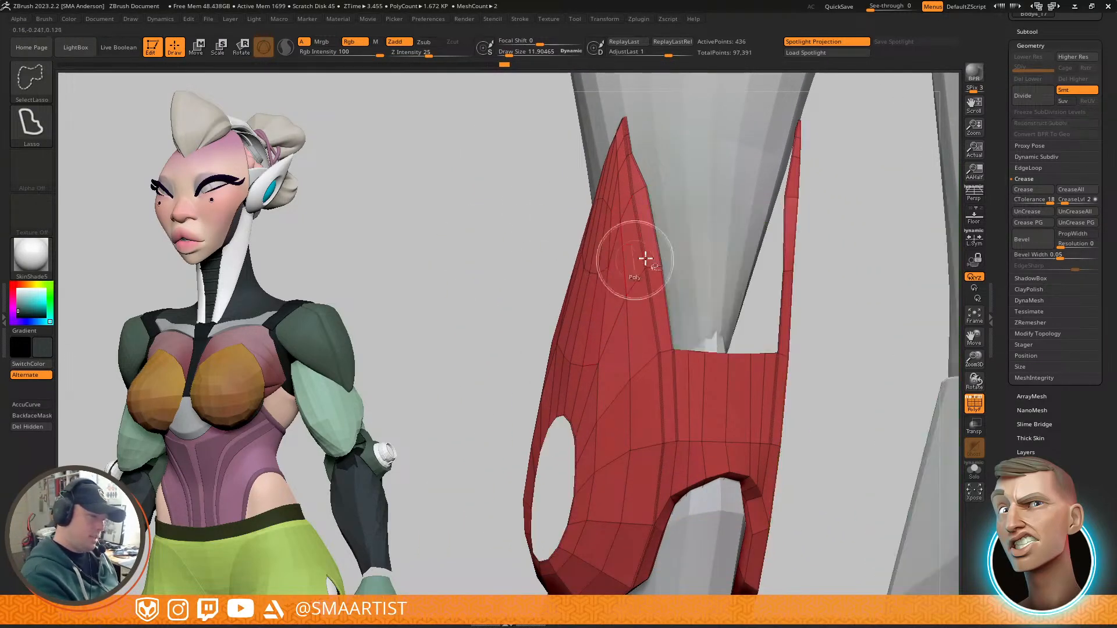
{"action": "right_click_drag", "start_coordinate": [690, 457], "coordinate": [624, 135]}
{"action": "left_click", "coordinate": [623, 474], "text": "ctrl+shift"}
{"action": "mouse_move", "coordinate": [692, 381]}
{"action": "right_mouse_down"}
{"action": "mouse_move", "coordinate": [656, 314]}
{"action": "mouse_move", "coordinate": [686, 287]}
{"action": "right_mouse_up"}
{"action": "left_click", "coordinate": [689, 281], "text": "ctrl+shift"}
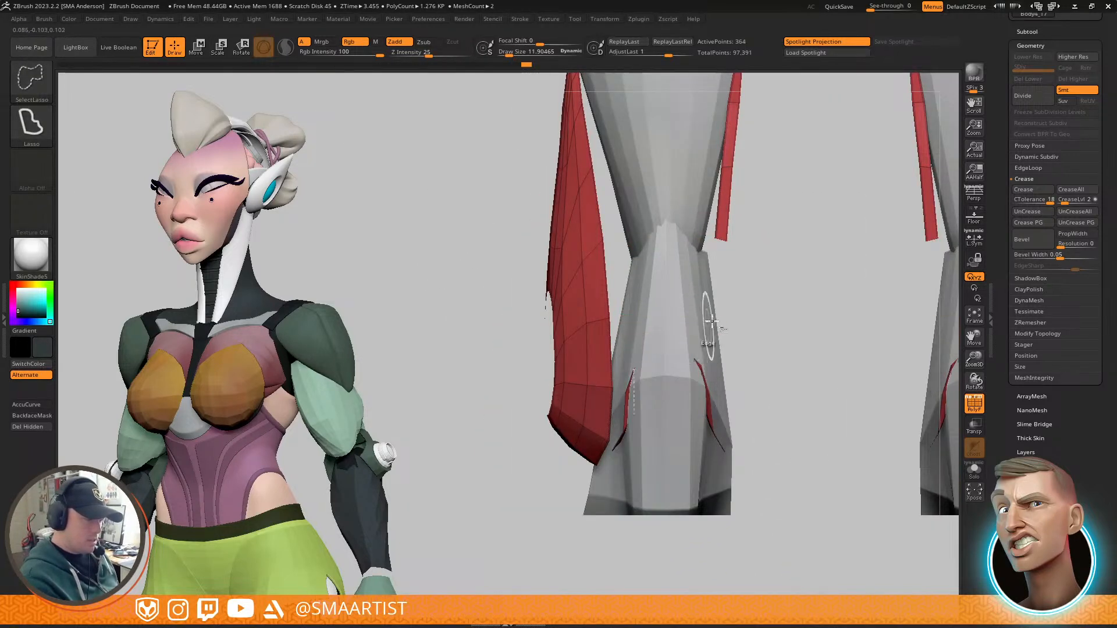
{"action": "left_click", "coordinate": [724, 167], "text": "ctrl+shift"}
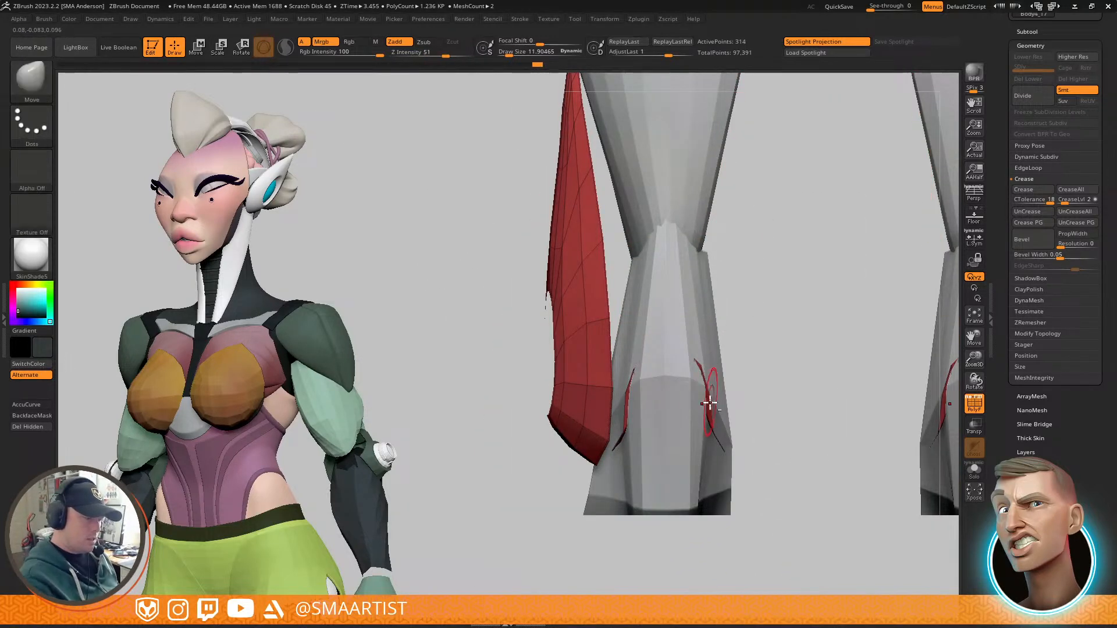
{"action": "right_click_drag", "start_coordinate": [703, 391], "coordinate": [669, 263], "text": "ctrl"}
{"action": "left_click", "coordinate": [702, 317], "text": "shift"}
{"action": "mouse_move", "coordinate": [719, 239]}
{"action": "left_mouse_down", "text": "ctrl+alt+shift"}
{"action": "mouse_move", "coordinate": [595, 259]}
{"action": "mouse_move", "coordinate": [584, 417]}
{"action": "mouse_move", "coordinate": [593, 410]}
{"action": "left_mouse_up", "text": "ctrl+alt+shift"}
{"action": "mouse_move", "coordinate": [668, 316]}
{"action": "left_mouse_down"}
{"action": "mouse_move", "coordinate": [611, 242]}
{"action": "mouse_move", "coordinate": [693, 265]}
{"action": "mouse_move", "coordinate": [626, 321]}
{"action": "mouse_move", "coordinate": [623, 261]}
{"action": "left_mouse_up"}
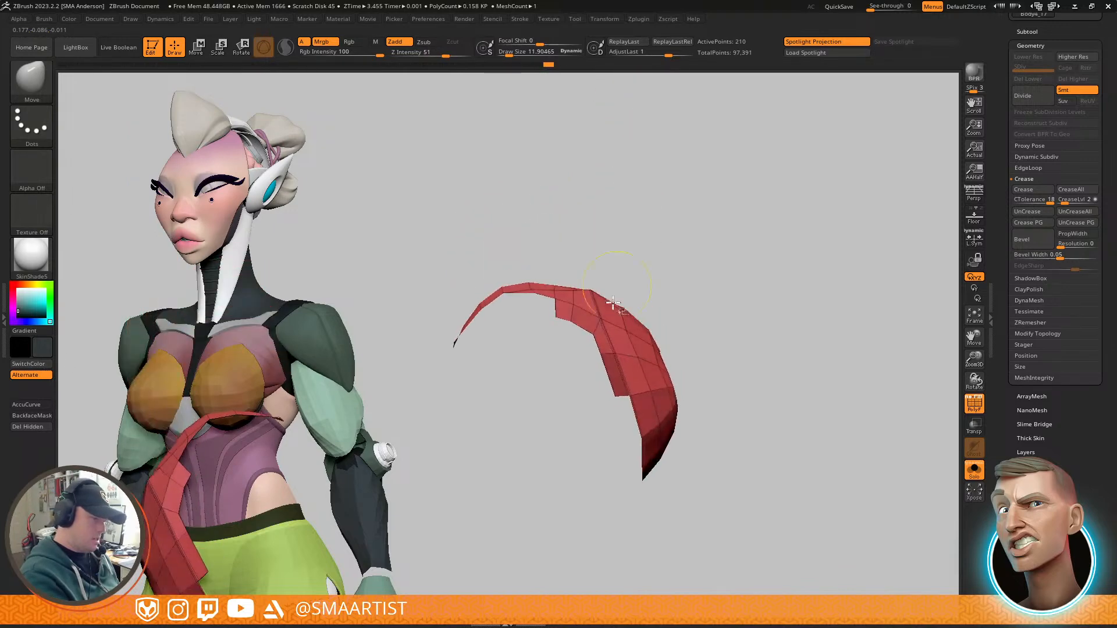
Step: Hide the remaining rim loops beside the pointed side panel, assign that panel its own polygroup and show the whole guard
{"action": "left_click", "coordinate": [605, 343], "text": "ctrl+shift"}
{"action": "right_click_drag", "start_coordinate": [605, 306], "coordinate": [596, 341]}
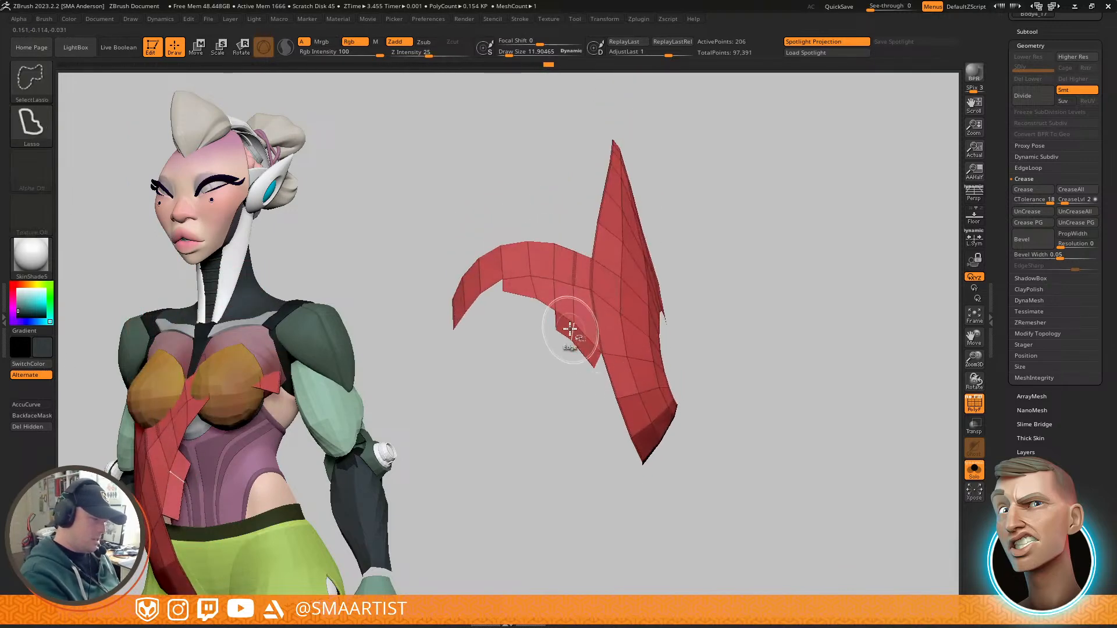
{"action": "left_click", "coordinate": [573, 324], "text": "ctrl+shift"}
{"action": "left_click", "coordinate": [580, 286], "text": "ctrl+shift"}
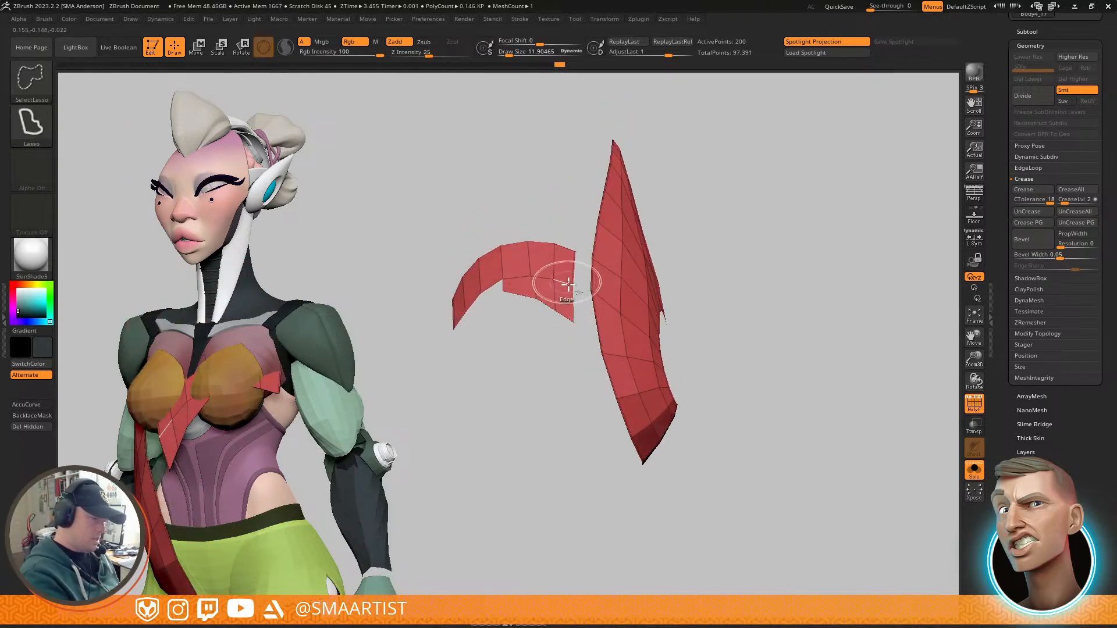
{"action": "left_click", "coordinate": [532, 257], "text": "ctrl+shift"}
{"action": "mouse_move", "coordinate": [710, 192]}
{"action": "left_mouse_down"}
{"action": "mouse_move", "coordinate": [733, 306]}
{"action": "mouse_move", "coordinate": [667, 234]}
{"action": "mouse_move", "coordinate": [738, 290]}
{"action": "mouse_move", "coordinate": [683, 250]}
{"action": "mouse_move", "coordinate": [821, 299]}
{"action": "mouse_move", "coordinate": [791, 210]}
{"action": "mouse_move", "coordinate": [673, 304]}
{"action": "mouse_move", "coordinate": [793, 326]}
{"action": "mouse_move", "coordinate": [803, 368]}
{"action": "mouse_move", "coordinate": [754, 319]}
{"action": "mouse_move", "coordinate": [743, 237]}
{"action": "mouse_move", "coordinate": [588, 291]}
{"action": "mouse_move", "coordinate": [741, 242]}
{"action": "mouse_move", "coordinate": [774, 220]}
{"action": "left_mouse_up"}
{"action": "key", "text": "ctrl+w"}
{"action": "left_click", "coordinate": [803, 347], "text": "ctrl+shift"}
Step: Isolate the remaining red section of the guard, assign it a new polygroup and bring back all hidden parts
{"action": "left_click", "coordinate": [594, 286], "text": "ctrl+shift"}
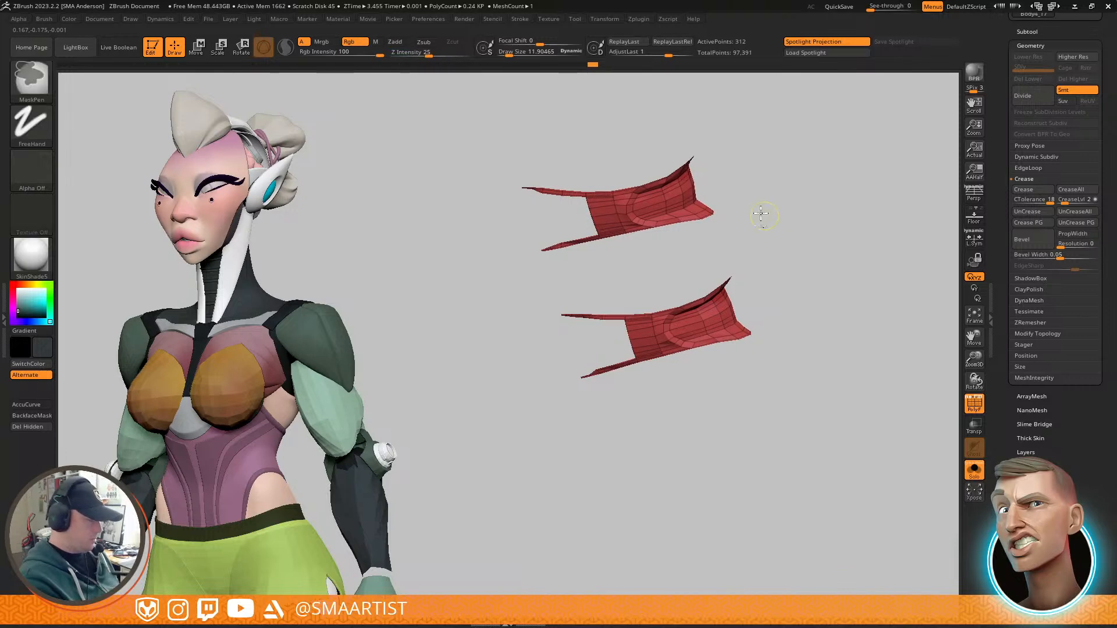
{"action": "left_click", "coordinate": [768, 215], "text": "ctrl"}
{"action": "key", "text": "ctrl+w"}
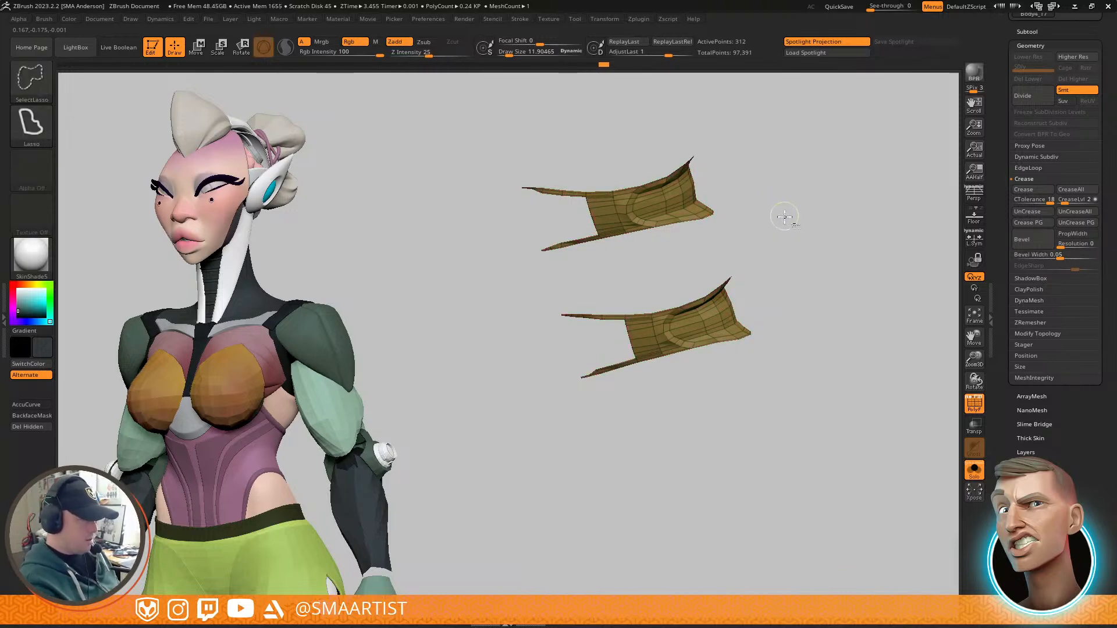
{"action": "left_click", "coordinate": [783, 211], "text": "ctrl+shift"}
Step: Separate the pointed side panels from the centre body by visibility, and merge the centre body into a single polygroup
{"action": "left_click_drag", "start_coordinate": [781, 180], "coordinate": [745, 313]}
{"action": "mouse_move", "coordinate": [744, 312]}
{"action": "right_mouse_down"}
{"action": "mouse_move", "coordinate": [779, 312]}
{"action": "mouse_move", "coordinate": [728, 312]}
{"action": "mouse_move", "coordinate": [739, 325]}
{"action": "right_mouse_up"}
{"action": "mouse_move", "coordinate": [723, 305]}
{"action": "right_mouse_down"}
{"action": "mouse_move", "coordinate": [722, 324]}
{"action": "mouse_move", "coordinate": [729, 261]}
{"action": "mouse_move", "coordinate": [738, 273]}
{"action": "mouse_move", "coordinate": [708, 267]}
{"action": "mouse_move", "coordinate": [716, 227]}
{"action": "mouse_move", "coordinate": [721, 280]}
{"action": "mouse_move", "coordinate": [715, 304]}
{"action": "mouse_move", "coordinate": [701, 297]}
{"action": "mouse_move", "coordinate": [714, 314]}
{"action": "mouse_move", "coordinate": [706, 306]}
{"action": "mouse_move", "coordinate": [758, 294]}
{"action": "right_mouse_up"}
{"action": "key", "text": "ctrl+shift"}
{"action": "left_click", "coordinate": [671, 319], "text": "ctrl+shift"}
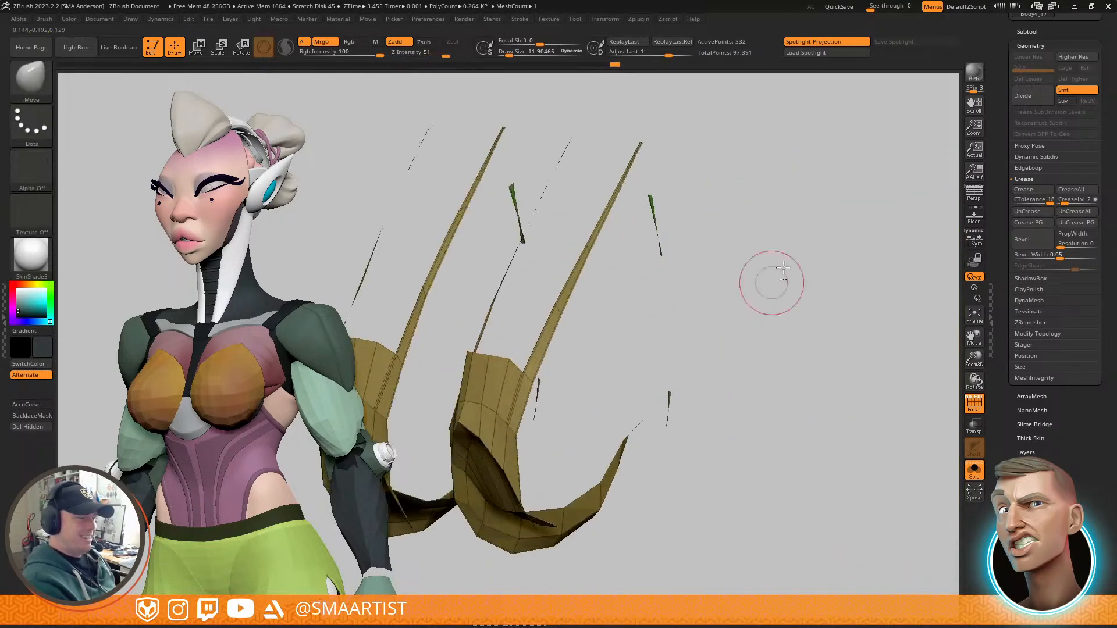
{"action": "left_click_drag", "start_coordinate": [764, 324], "coordinate": [720, 320], "text": "ctrl+shift"}
{"action": "left_click", "coordinate": [529, 285], "text": "ctrl+alt+shift"}
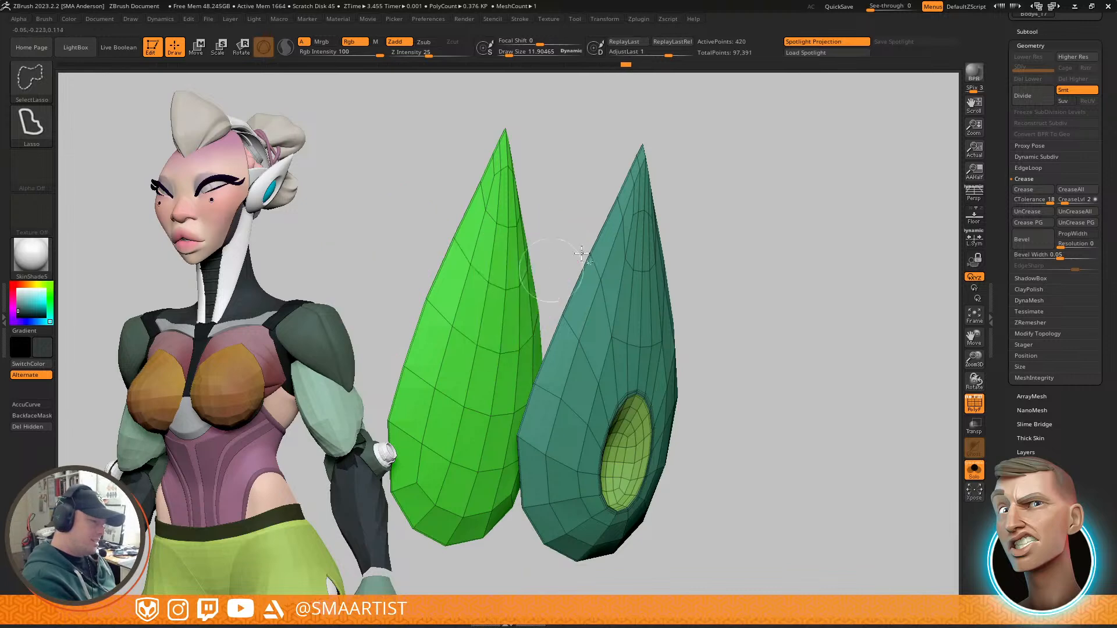
{"action": "left_click", "coordinate": [854, 289], "text": "ctrl+shift"}
{"action": "left_click", "coordinate": [795, 281], "text": "ctrl+shift"}
{"action": "right_click_drag", "start_coordinate": [795, 281], "coordinate": [702, 300]}
{"action": "right_click_drag", "start_coordinate": [860, 274], "coordinate": [696, 321]}
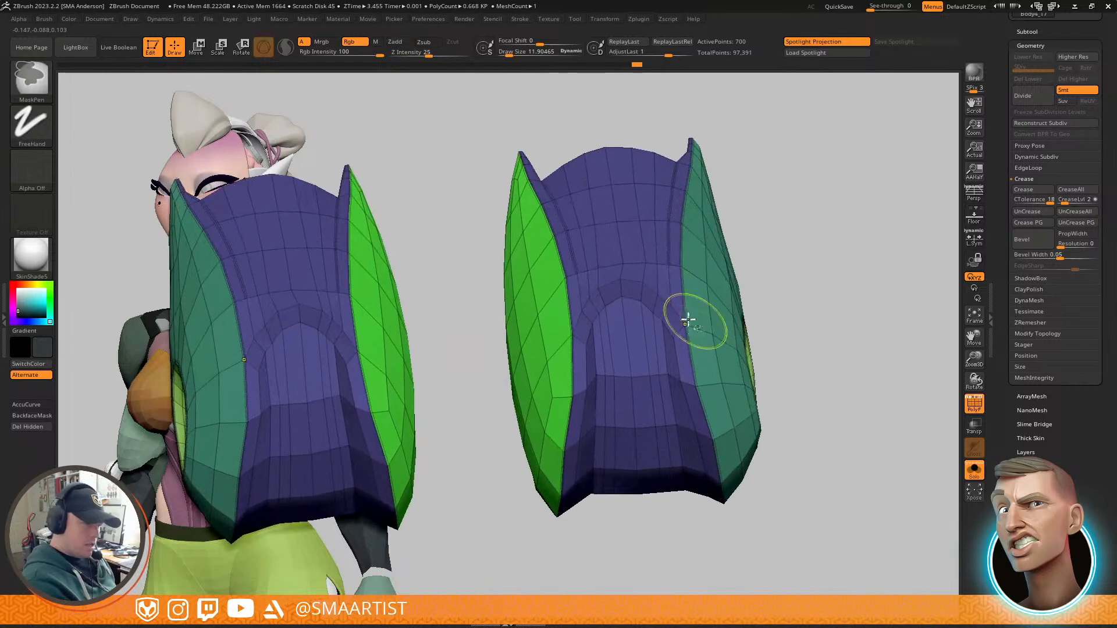
Step: Isolate the narrow arch band on the indigo centre body and assign it its own polygroup
{"action": "left_click", "coordinate": [680, 333], "text": "ctrl+shift"}
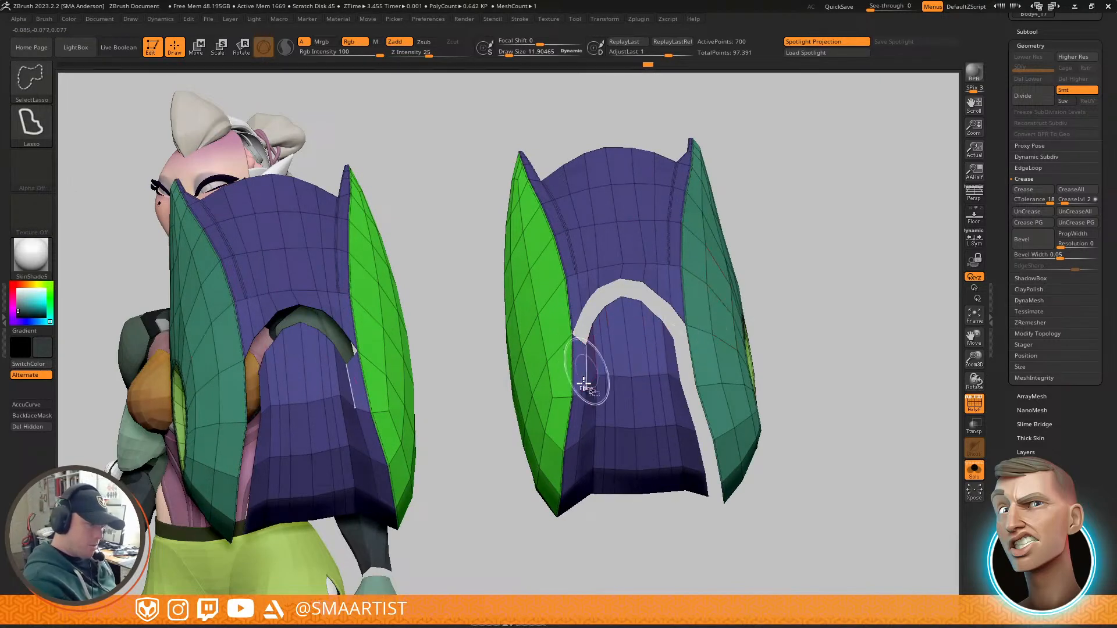
{"action": "right_click_drag", "start_coordinate": [578, 394], "coordinate": [557, 288]}
{"action": "mouse_move", "coordinate": [768, 206]}
{"action": "right_mouse_down"}
{"action": "mouse_move", "coordinate": [699, 247]}
{"action": "mouse_move", "coordinate": [755, 208]}
{"action": "mouse_move", "coordinate": [723, 169]}
{"action": "mouse_move", "coordinate": [714, 220]}
{"action": "right_mouse_up"}
{"action": "left_click", "coordinate": [802, 244], "text": "ctrl+shift"}
{"action": "mouse_move", "coordinate": [801, 244]}
{"action": "right_mouse_down"}
{"action": "mouse_move", "coordinate": [805, 170]}
{"action": "mouse_move", "coordinate": [858, 229]}
{"action": "mouse_move", "coordinate": [765, 267]}
{"action": "right_mouse_up"}
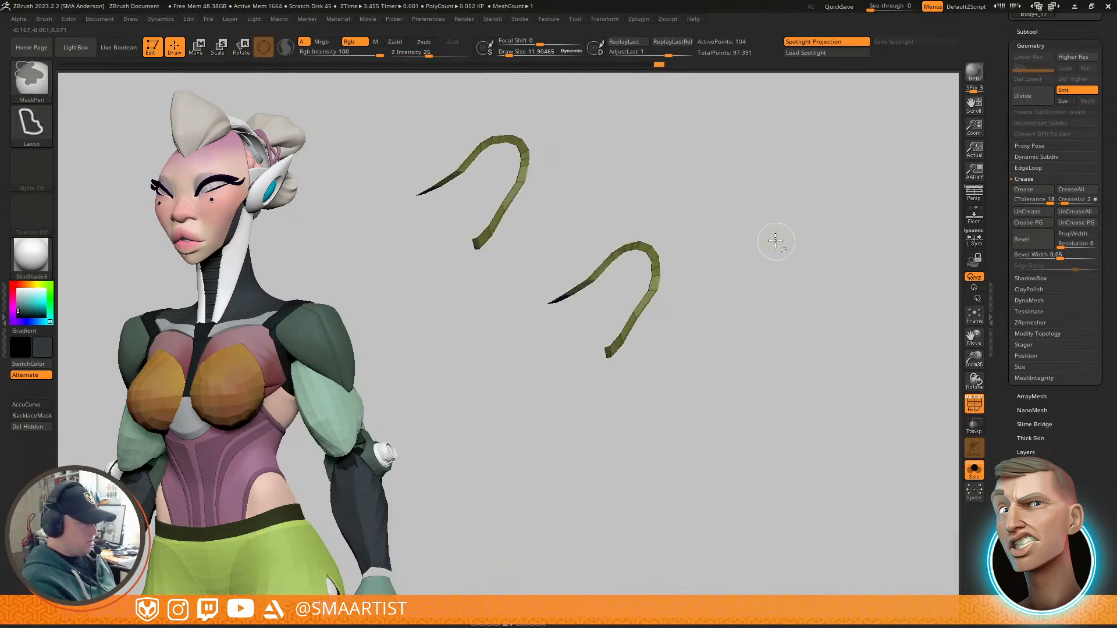
{"action": "left_click", "coordinate": [776, 241], "text": "ctrl+shift"}
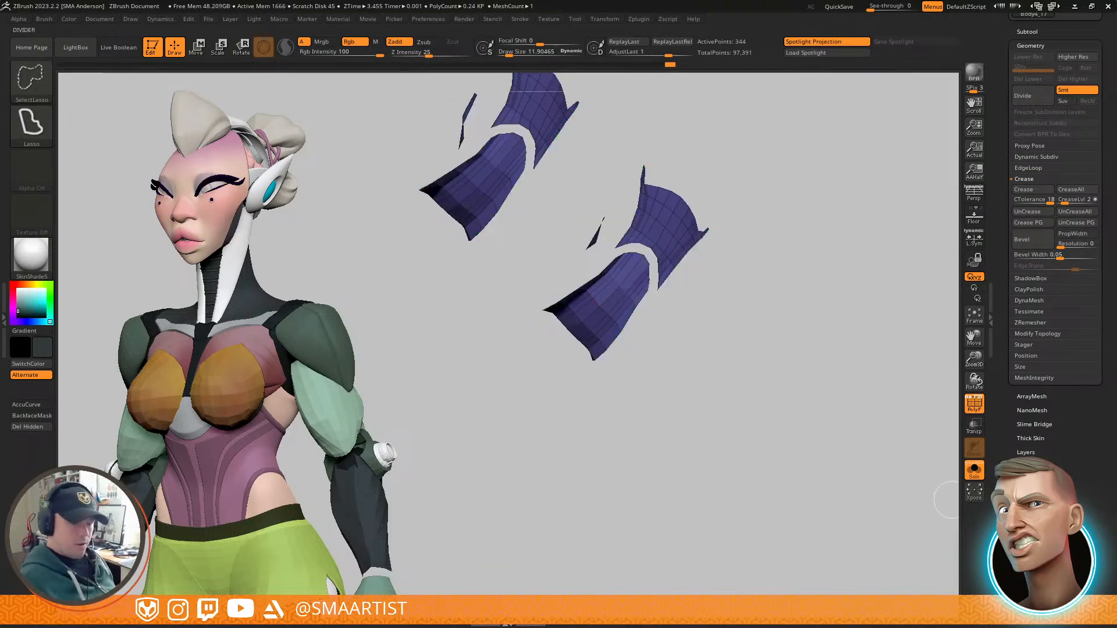
Step: Hide the upper loops of the indigo centre body and narrow the visible mesh to the area around the arch
{"action": "mouse_move", "coordinate": [854, 390]}
{"action": "right_mouse_down"}
{"action": "mouse_move", "coordinate": [845, 476]}
{"action": "mouse_move", "coordinate": [828, 404]}
{"action": "mouse_move", "coordinate": [701, 321]}
{"action": "mouse_move", "coordinate": [697, 223]}
{"action": "right_mouse_up"}
{"action": "left_click", "coordinate": [694, 204], "text": "ctrl+shift"}
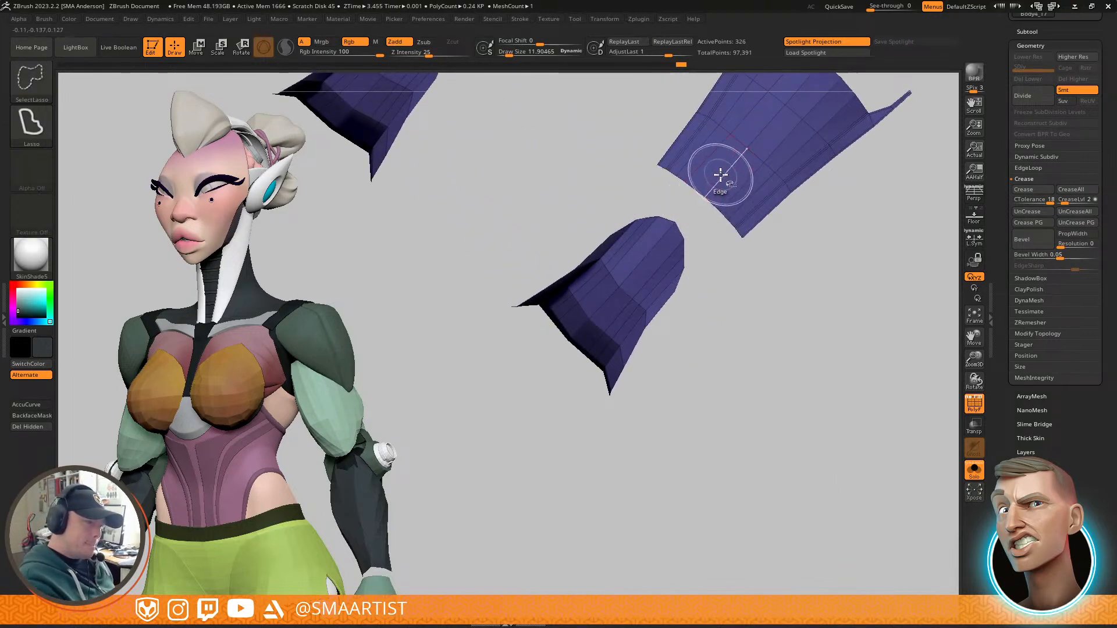
{"action": "left_click", "coordinate": [721, 177], "text": "ctrl+shift"}
{"action": "left_click", "coordinate": [761, 134], "text": "ctrl+shift"}
{"action": "left_click", "coordinate": [832, 118], "text": "ctrl+shift"}
{"action": "mouse_move", "coordinate": [888, 157]}
{"action": "right_mouse_down", "text": "ctrl"}
{"action": "mouse_move", "coordinate": [803, 112]}
{"action": "mouse_move", "coordinate": [873, 197]}
{"action": "mouse_move", "coordinate": [866, 189]}
{"action": "mouse_move", "coordinate": [793, 232]}
{"action": "mouse_move", "coordinate": [775, 294]}
{"action": "right_mouse_up", "text": "ctrl"}
{"action": "mouse_move", "coordinate": [860, 226]}
{"action": "left_mouse_down", "text": "ctrl+alt+shift"}
{"action": "mouse_move", "coordinate": [596, 97]}
{"action": "mouse_move", "coordinate": [838, 256]}
{"action": "left_mouse_up", "text": "ctrl+alt+shift"}
{"action": "right_click_drag", "start_coordinate": [693, 344], "coordinate": [656, 313]}
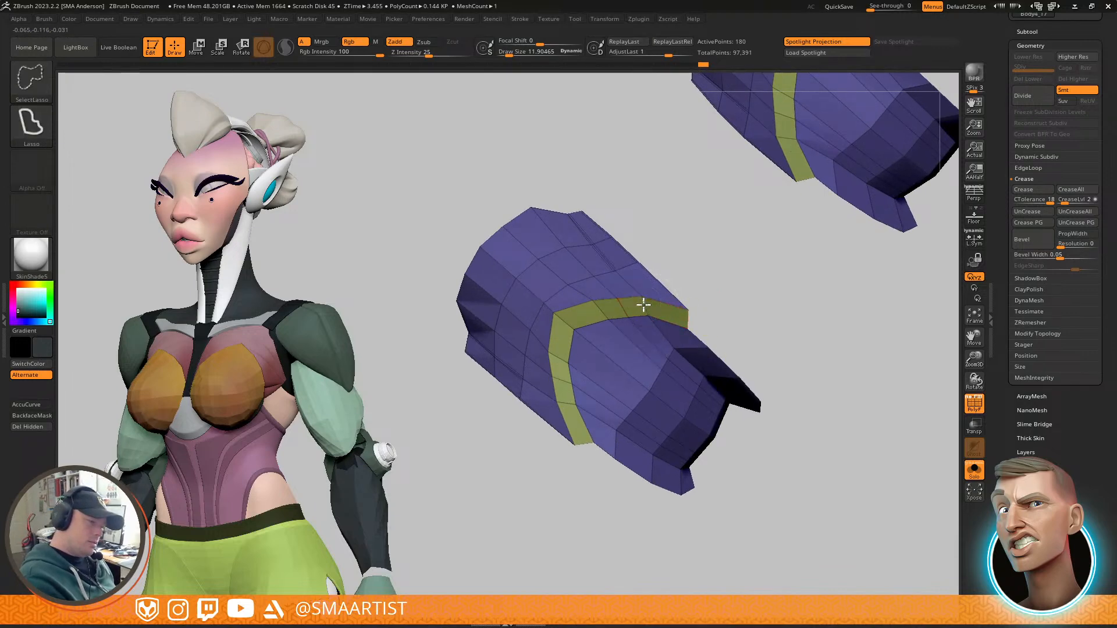
Step: Hide the arch band and the loops above it, assign the section inside the arch a new polygroup and show everything
{"action": "left_click", "coordinate": [649, 307], "text": "ctrl+shift"}
{"action": "left_click", "coordinate": [627, 283], "text": "ctrl+shift"}
{"action": "left_click", "coordinate": [603, 257], "text": "ctrl+shift"}
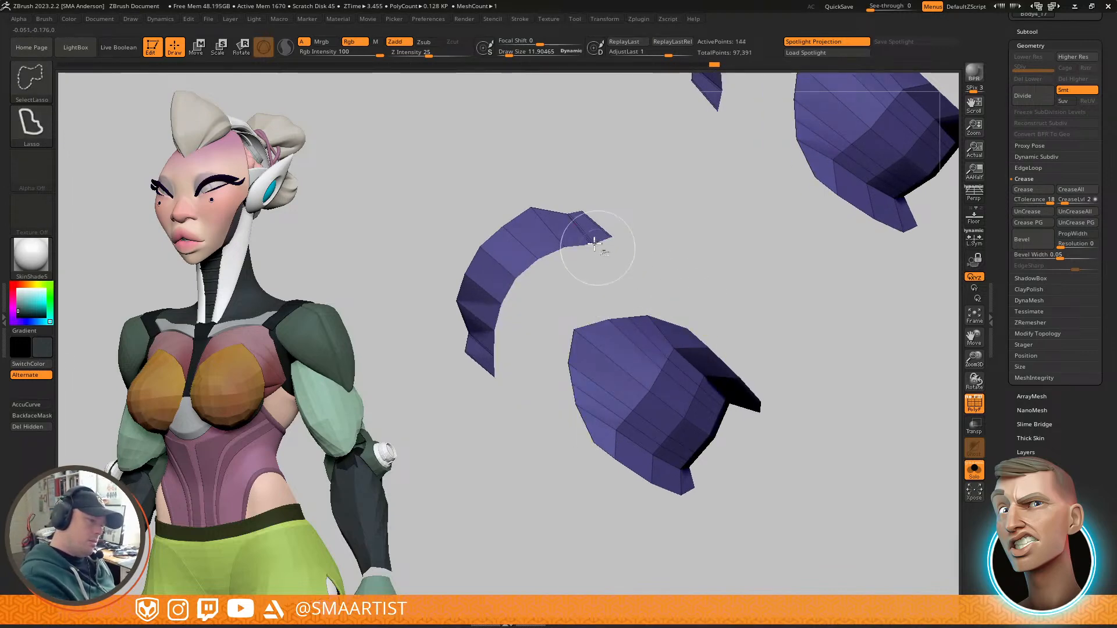
{"action": "left_click", "coordinate": [583, 231], "text": "ctrl+shift"}
{"action": "mouse_move", "coordinate": [637, 250]}
{"action": "right_mouse_down", "text": "ctrl"}
{"action": "mouse_move", "coordinate": [648, 198]}
{"action": "mouse_move", "coordinate": [706, 244]}
{"action": "mouse_move", "coordinate": [761, 268]}
{"action": "mouse_move", "coordinate": [741, 292]}
{"action": "mouse_move", "coordinate": [763, 264]}
{"action": "mouse_move", "coordinate": [795, 275]}
{"action": "mouse_move", "coordinate": [806, 264]}
{"action": "mouse_move", "coordinate": [797, 227]}
{"action": "mouse_move", "coordinate": [701, 257]}
{"action": "mouse_move", "coordinate": [755, 284]}
{"action": "right_mouse_up", "text": "ctrl"}
{"action": "left_click", "coordinate": [743, 316], "text": "ctrl+shift"}
{"action": "left_click", "coordinate": [795, 277], "text": "ctrl+shift"}
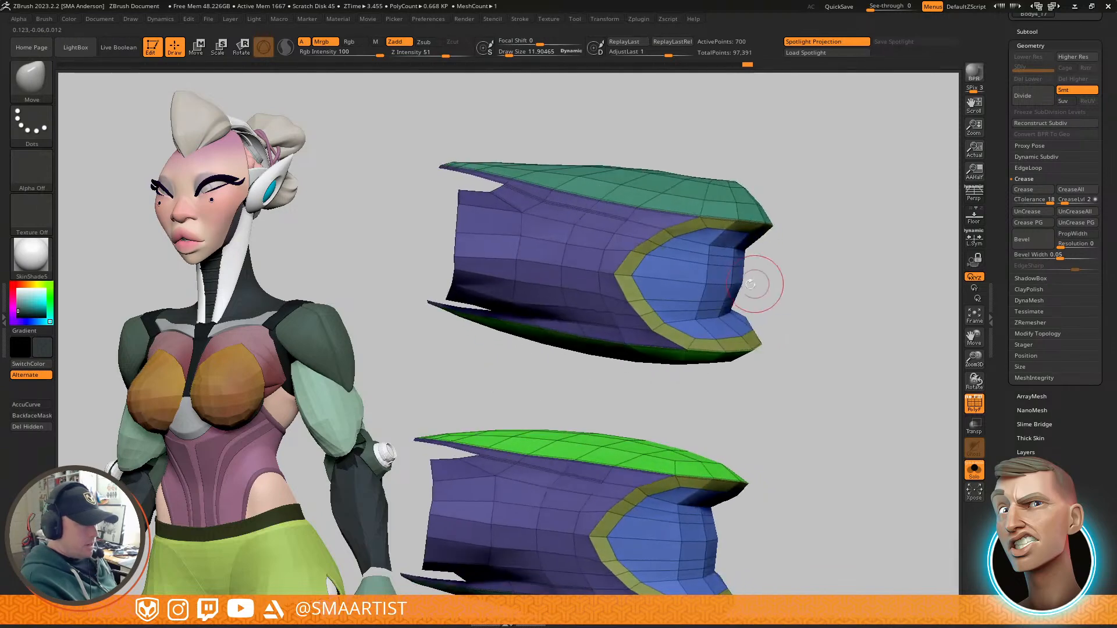
Step: Select the ZModeler brush and set its draw size to about 8 for work on the edges around the arch band
{"action": "key", "text": "b"}
{"action": "key", "text": "z"}
{"action": "key", "text": "m"}
{"action": "mouse_move", "coordinate": [628, 256]}
{"action": "right_mouse_down"}
{"action": "mouse_move", "coordinate": [643, 242]}
{"action": "mouse_move", "coordinate": [632, 252]}
{"action": "right_mouse_up"}
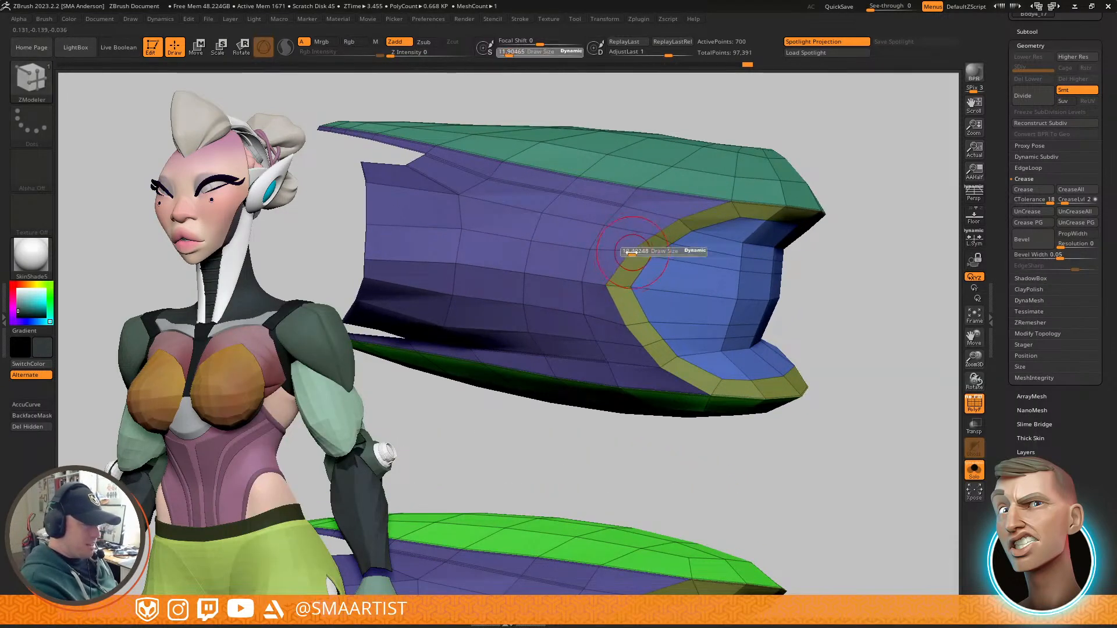
{"action": "right_click", "coordinate": [631, 251]}
{"action": "left_click", "coordinate": [701, 264]}
{"action": "right_click_drag", "start_coordinate": [810, 283], "coordinate": [745, 342]}
{"action": "right_click_drag", "start_coordinate": [690, 263], "coordinate": [630, 277]}
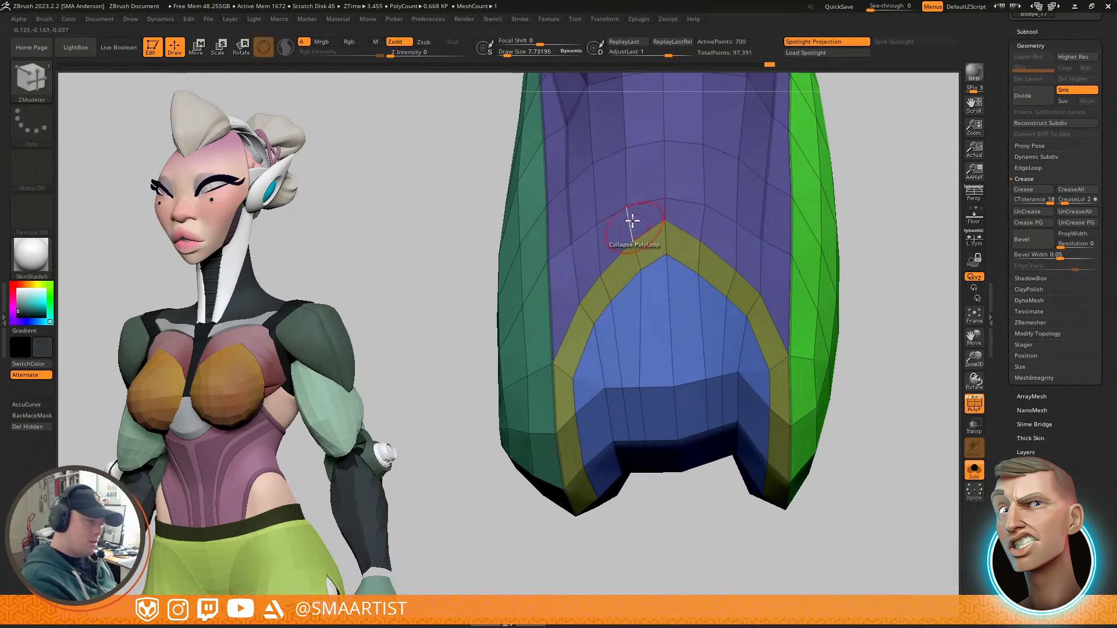
{"action": "right_click_drag", "start_coordinate": [727, 208], "coordinate": [673, 271]}
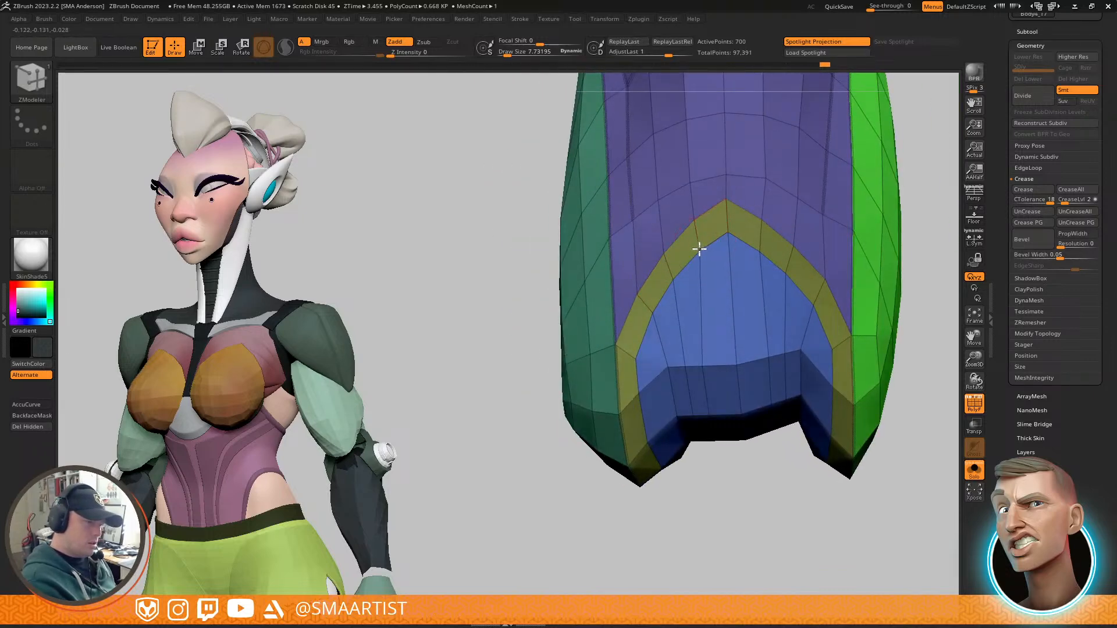
Step: Round off the arch band's pointed peak and even out its curve with the Move brush at a draw size of about 14
{"action": "key", "text": "b"}
{"action": "key", "text": "m"}
{"action": "key", "text": "v"}
{"action": "mouse_move", "coordinate": [770, 274]}
{"action": "right_mouse_down"}
{"action": "mouse_move", "coordinate": [770, 264]}
{"action": "mouse_move", "coordinate": [694, 280]}
{"action": "right_mouse_up"}
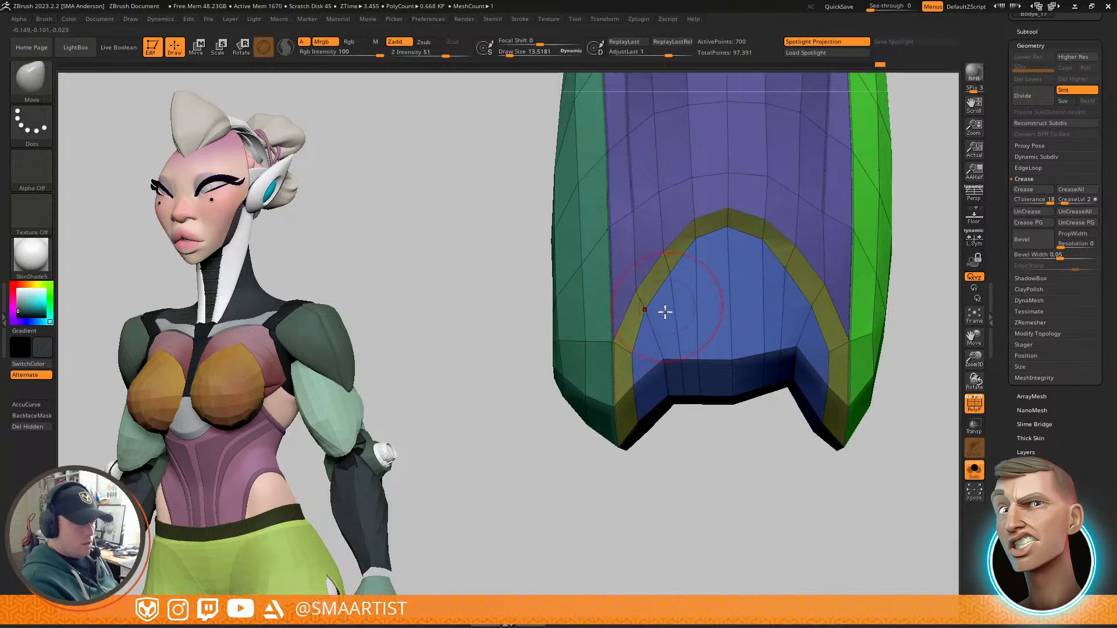
{"action": "right_click_drag", "start_coordinate": [812, 327], "coordinate": [808, 280], "text": "ctrl"}
{"action": "mouse_move", "coordinate": [807, 280]}
{"action": "right_mouse_down", "text": "alt"}
{"action": "mouse_move", "coordinate": [748, 277]}
{"action": "mouse_move", "coordinate": [756, 250]}
{"action": "mouse_move", "coordinate": [783, 321]}
{"action": "mouse_move", "coordinate": [740, 332]}
{"action": "mouse_move", "coordinate": [792, 332]}
{"action": "mouse_move", "coordinate": [771, 321]}
{"action": "mouse_move", "coordinate": [760, 220]}
{"action": "mouse_move", "coordinate": [771, 394]}
{"action": "mouse_move", "coordinate": [730, 316]}
{"action": "mouse_move", "coordinate": [718, 319]}
{"action": "mouse_move", "coordinate": [725, 326]}
{"action": "right_mouse_up", "text": "alt"}
Step: Isolate the indigo centre body, hide its narrow side strips and uncrease the main panels that remain visible using the ZModeler brush
{"action": "key", "text": "b"}
{"action": "key", "text": "z"}
{"action": "key", "text": "m"}
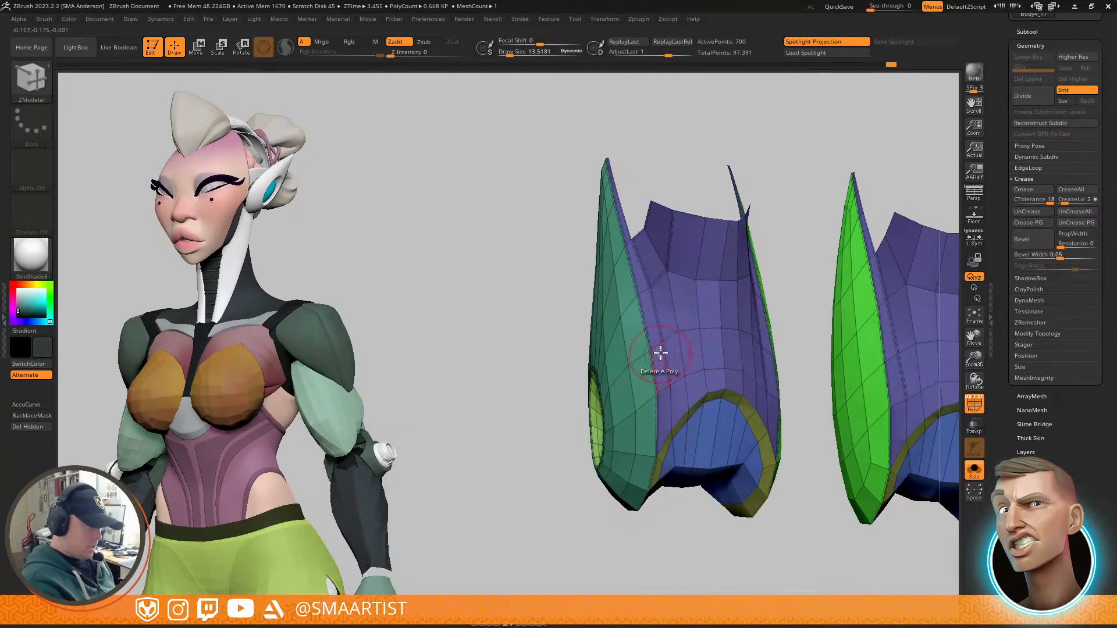
{"action": "left_click", "coordinate": [700, 331], "text": "ctrl+shift"}
{"action": "right_click_drag", "start_coordinate": [811, 264], "coordinate": [785, 264]}
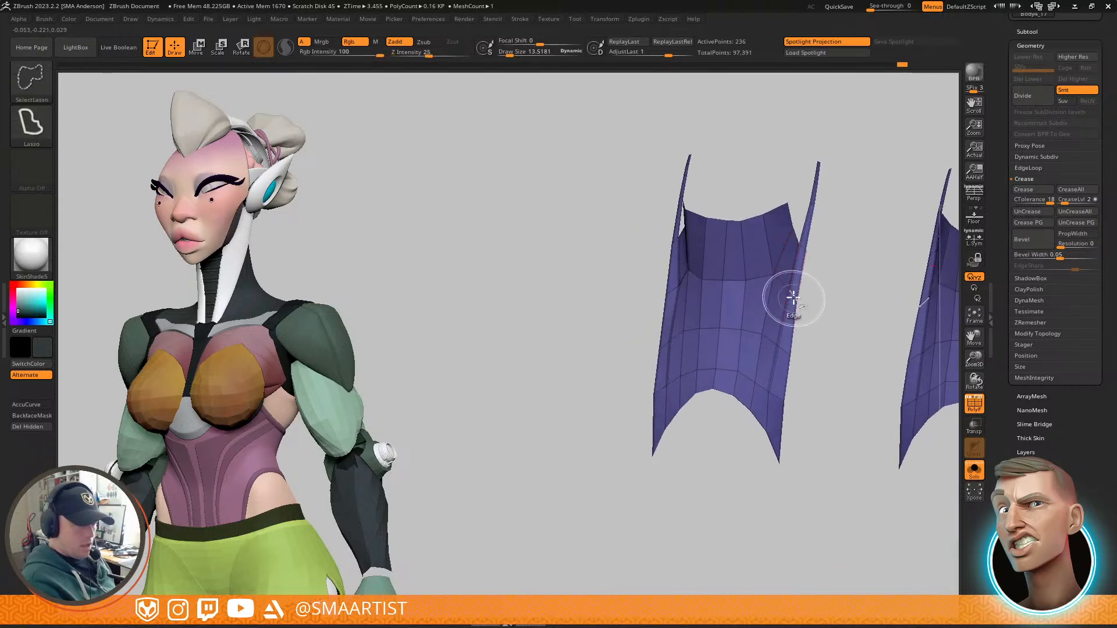
{"action": "left_click", "coordinate": [791, 300], "text": "ctrl+shift"}
{"action": "left_click", "coordinate": [673, 293], "text": "ctrl+shift"}
{"action": "mouse_move", "coordinate": [713, 304]}
{"action": "right_mouse_down"}
{"action": "mouse_move", "coordinate": [768, 299]}
{"action": "mouse_move", "coordinate": [776, 289]}
{"action": "mouse_move", "coordinate": [756, 270]}
{"action": "mouse_move", "coordinate": [761, 254]}
{"action": "mouse_move", "coordinate": [766, 282]}
{"action": "right_mouse_up"}
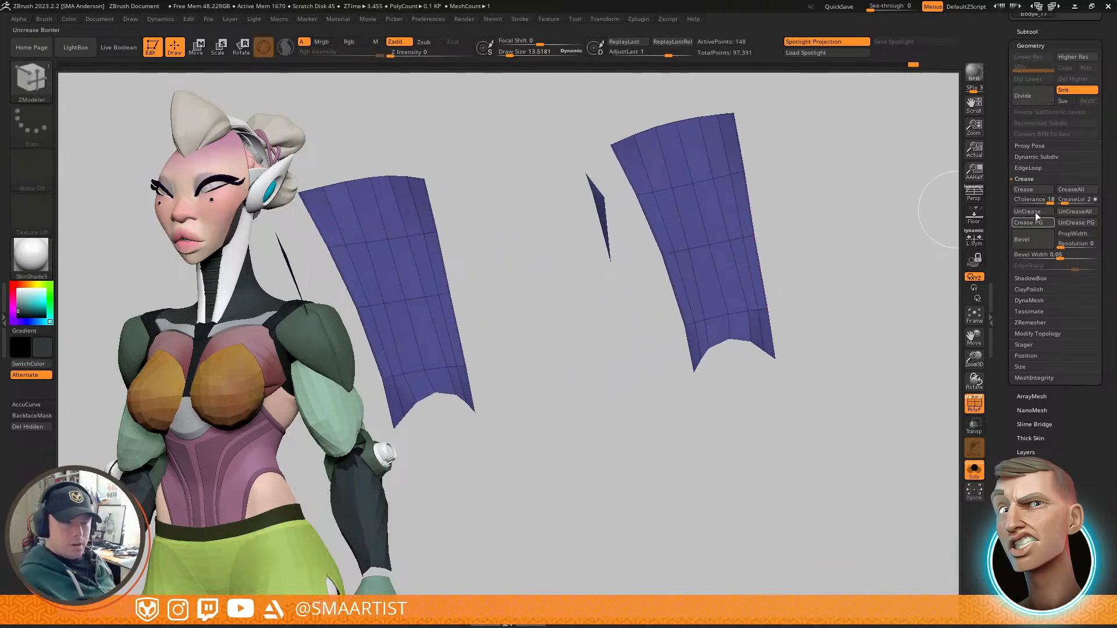
{"action": "left_click", "coordinate": [1024, 238]}
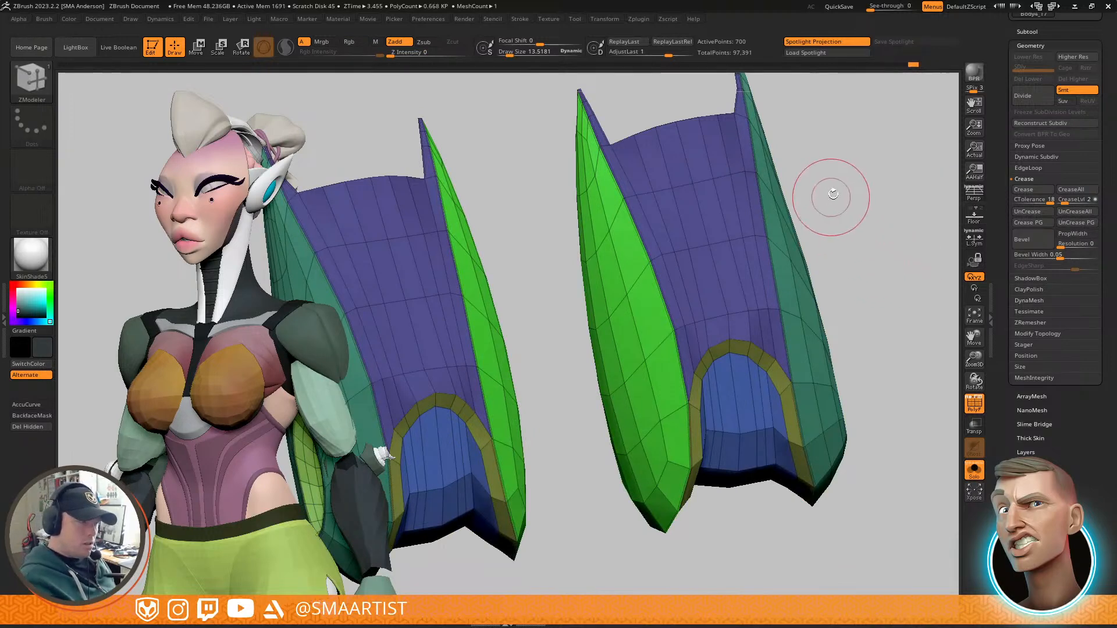
Step: Slide the points along the arch band with ZModeler at a draw size of about 5.5 to even out its rounded curve
{"action": "mouse_move", "coordinate": [848, 203]}
{"action": "right_mouse_down"}
{"action": "mouse_move", "coordinate": [835, 210]}
{"action": "mouse_move", "coordinate": [879, 186]}
{"action": "mouse_move", "coordinate": [832, 174]}
{"action": "mouse_move", "coordinate": [804, 314]}
{"action": "mouse_move", "coordinate": [705, 326]}
{"action": "right_mouse_up"}
{"action": "key", "text": "b"}
{"action": "key", "text": "s"}
{"action": "left_click_drag", "start_coordinate": [636, 340], "coordinate": [634, 341]}
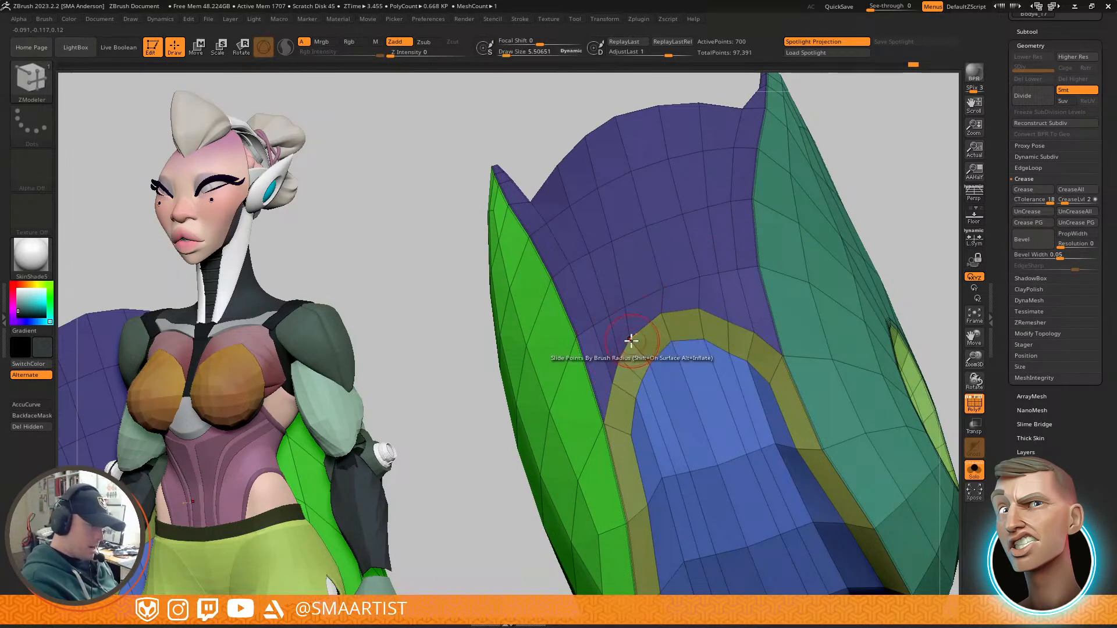
{"action": "mouse_move", "coordinate": [672, 287]}
{"action": "right_mouse_down"}
{"action": "mouse_move", "coordinate": [703, 330]}
{"action": "mouse_move", "coordinate": [662, 272]}
{"action": "right_mouse_up"}
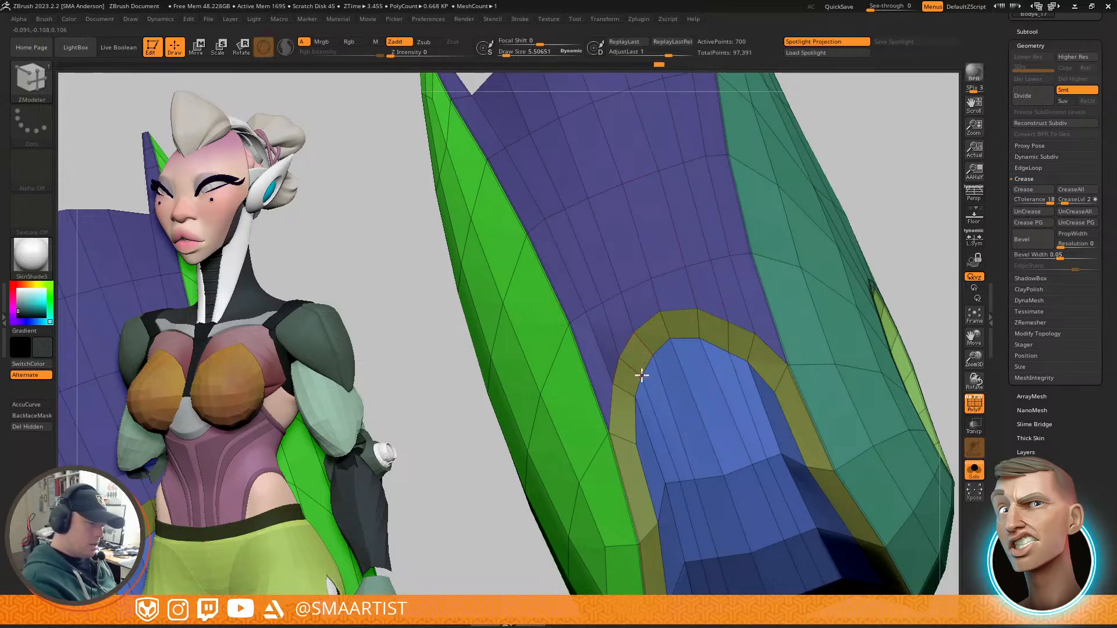
{"action": "right_click_drag", "start_coordinate": [644, 369], "coordinate": [659, 348]}
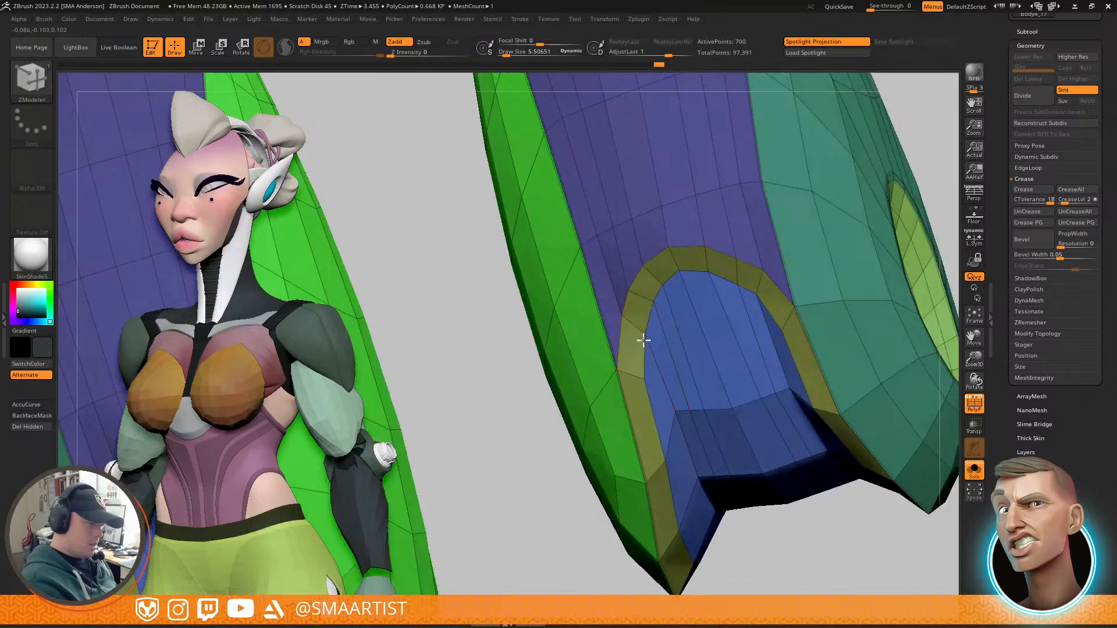
{"action": "right_click_drag", "start_coordinate": [780, 295], "coordinate": [708, 266]}
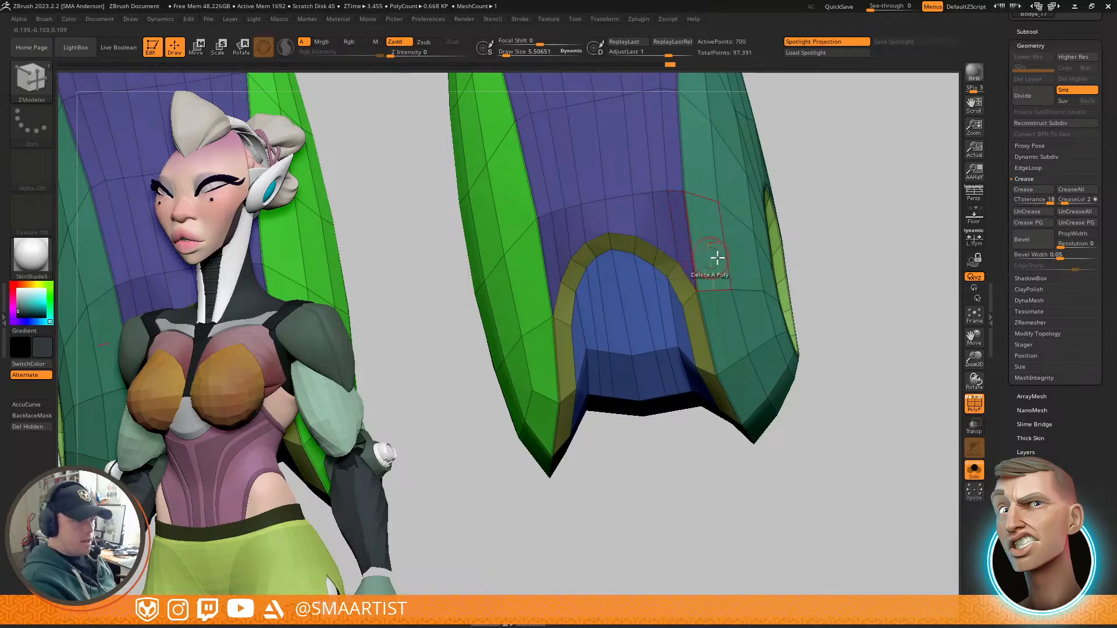
Step: Delete the polygons between the arch band and the teal side panel, leaving an open gap beside the arch
{"action": "mouse_move", "coordinate": [775, 259]}
{"action": "right_mouse_down"}
{"action": "mouse_move", "coordinate": [748, 250]}
{"action": "mouse_move", "coordinate": [691, 284]}
{"action": "mouse_move", "coordinate": [716, 267]}
{"action": "mouse_move", "coordinate": [731, 229]}
{"action": "mouse_move", "coordinate": [785, 239]}
{"action": "mouse_move", "coordinate": [756, 236]}
{"action": "mouse_move", "coordinate": [768, 274]}
{"action": "mouse_move", "coordinate": [748, 244]}
{"action": "mouse_move", "coordinate": [751, 257]}
{"action": "mouse_move", "coordinate": [808, 314]}
{"action": "mouse_move", "coordinate": [718, 344]}
{"action": "mouse_move", "coordinate": [728, 339]}
{"action": "mouse_move", "coordinate": [723, 296]}
{"action": "mouse_move", "coordinate": [737, 288]}
{"action": "mouse_move", "coordinate": [706, 299]}
{"action": "mouse_move", "coordinate": [731, 286]}
{"action": "mouse_move", "coordinate": [715, 302]}
{"action": "right_mouse_up"}
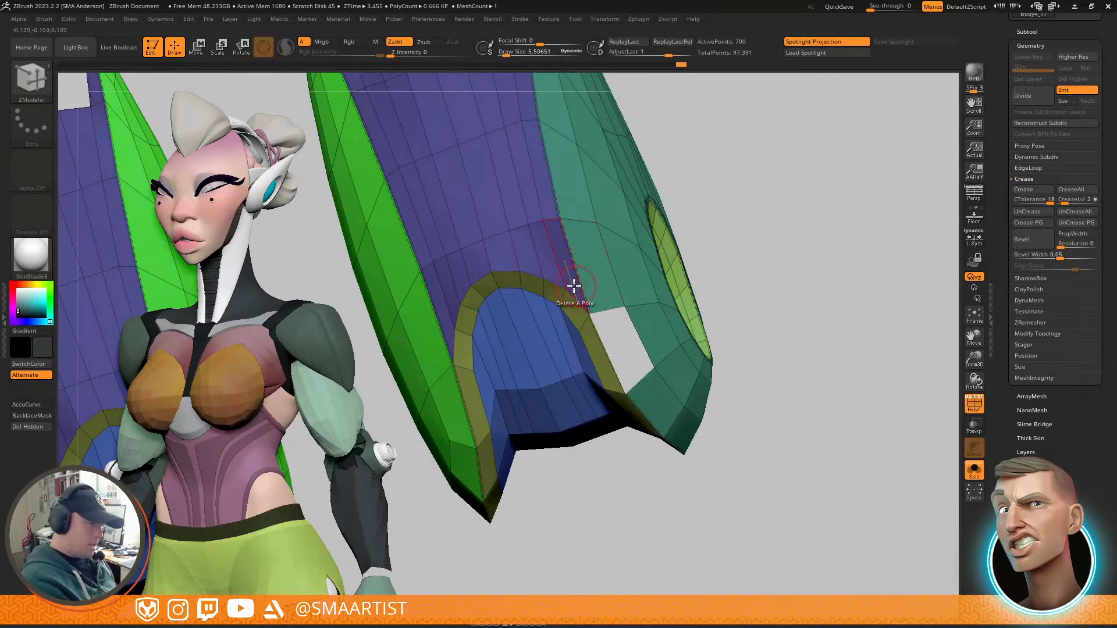
{"action": "right_click_drag", "start_coordinate": [711, 260], "coordinate": [781, 310]}
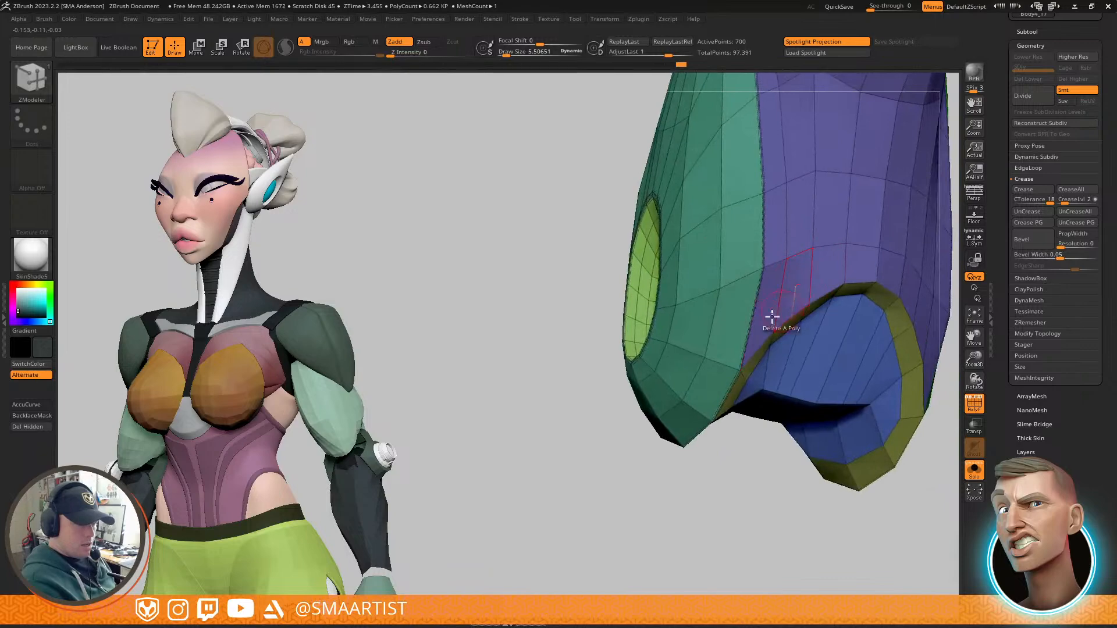
{"action": "mouse_move", "coordinate": [838, 228]}
{"action": "right_mouse_down"}
{"action": "mouse_move", "coordinate": [790, 237]}
{"action": "mouse_move", "coordinate": [872, 252]}
{"action": "mouse_move", "coordinate": [798, 260]}
{"action": "mouse_move", "coordinate": [768, 220]}
{"action": "mouse_move", "coordinate": [822, 220]}
{"action": "mouse_move", "coordinate": [833, 242]}
{"action": "mouse_move", "coordinate": [768, 248]}
{"action": "mouse_move", "coordinate": [709, 284]}
{"action": "mouse_move", "coordinate": [726, 262]}
{"action": "right_mouse_up"}
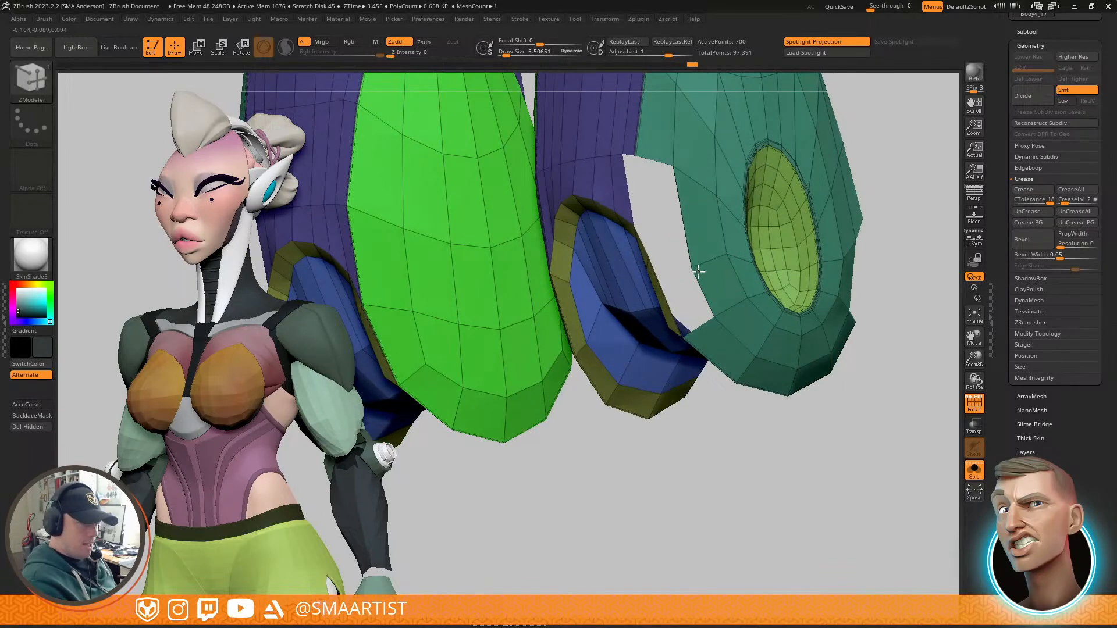
Step: Choose the Insert EdgeLoop action for edges and add a loop through the teal side panel and its oval recess
{"action": "mouse_move", "coordinate": [778, 239]}
{"action": "right_mouse_down"}
{"action": "mouse_move", "coordinate": [848, 227]}
{"action": "mouse_move", "coordinate": [821, 216]}
{"action": "mouse_move", "coordinate": [885, 155]}
{"action": "mouse_move", "coordinate": [903, 159]}
{"action": "mouse_move", "coordinate": [795, 263]}
{"action": "right_mouse_up"}
{"action": "key", "text": "space"}
{"action": "left_click", "coordinate": [774, 269]}
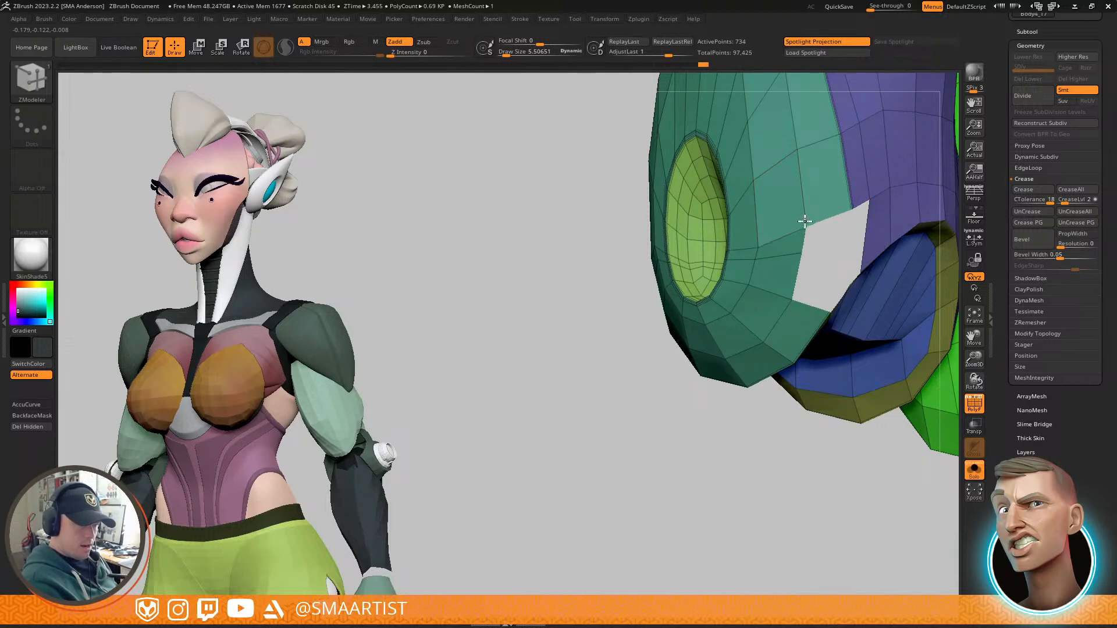
{"action": "right_click_drag", "start_coordinate": [733, 216], "coordinate": [818, 214]}
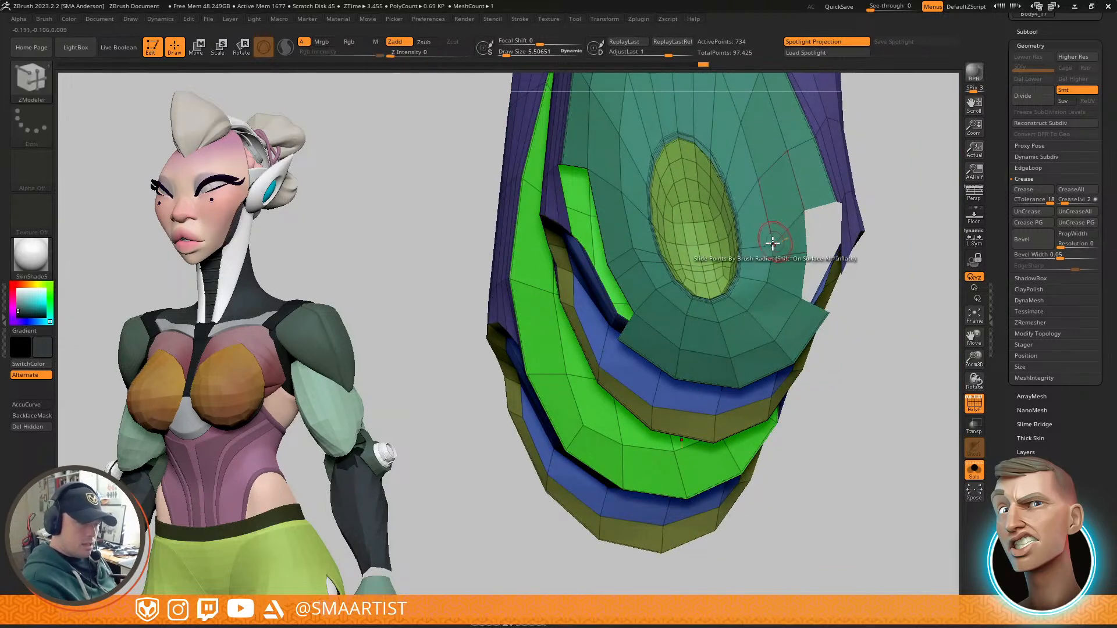
Step: Hide the loops crossing the lower part of the oval recess, mask the rest of the mesh and show everything
{"action": "mouse_move", "coordinate": [768, 243]}
{"action": "right_mouse_down"}
{"action": "mouse_move", "coordinate": [776, 259]}
{"action": "mouse_move", "coordinate": [771, 249]}
{"action": "right_mouse_up"}
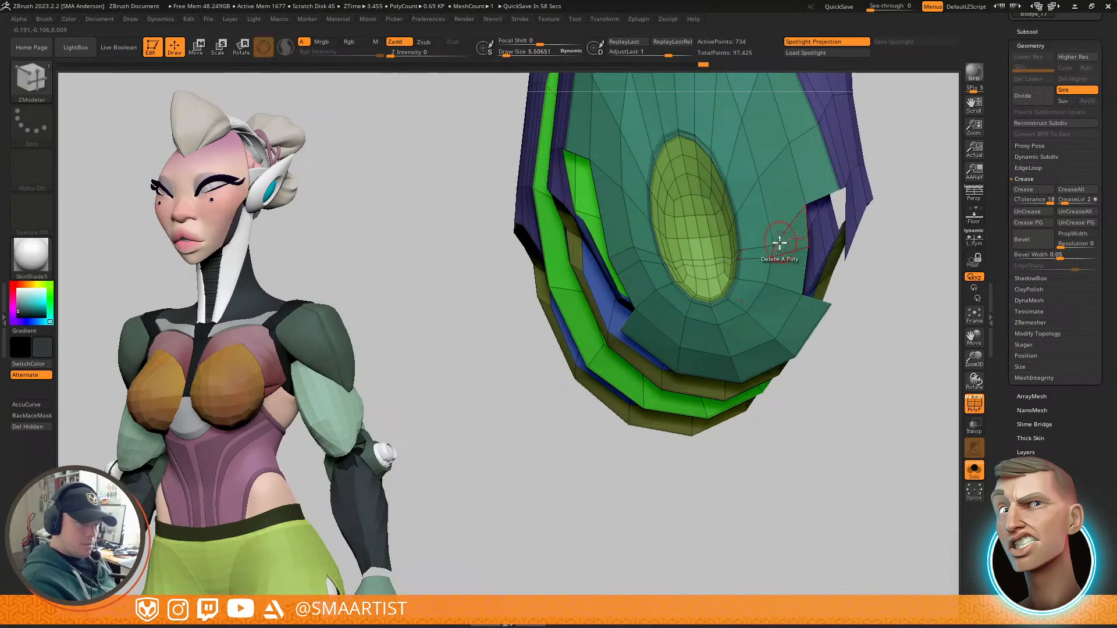
{"action": "left_click", "coordinate": [772, 251], "text": "ctrl+shift"}
{"action": "left_click", "coordinate": [769, 226], "text": "ctrl+shift"}
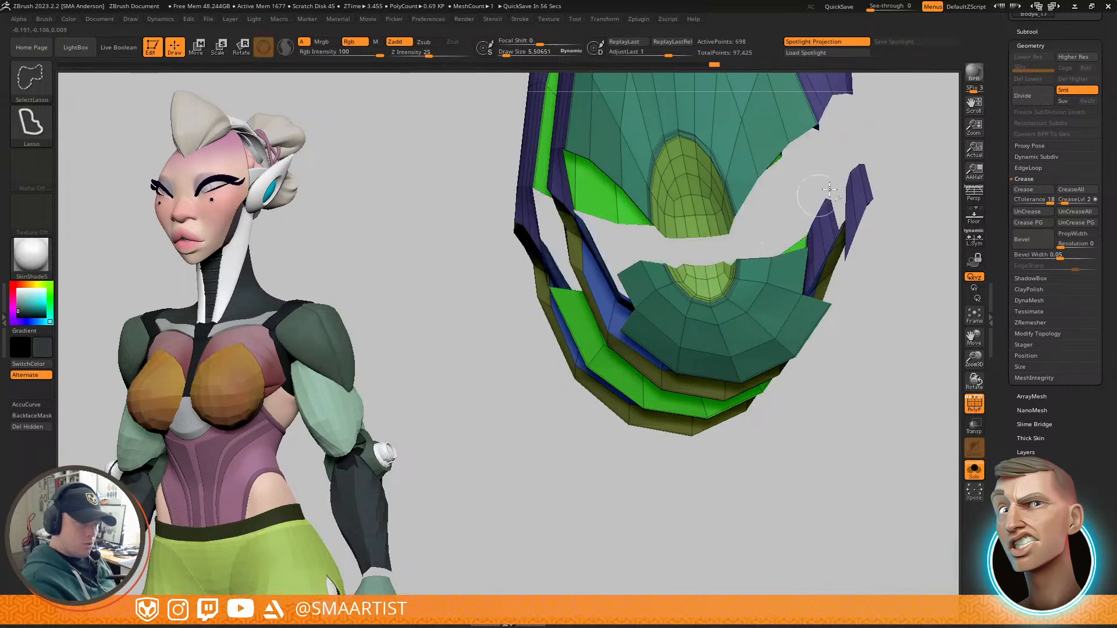
{"action": "left_click", "coordinate": [841, 192], "text": "ctrl+shift"}
Step: Slide the unmasked points around the oval recess, first at a draw size of about 21, then about 6.6
{"action": "key", "text": "s"}
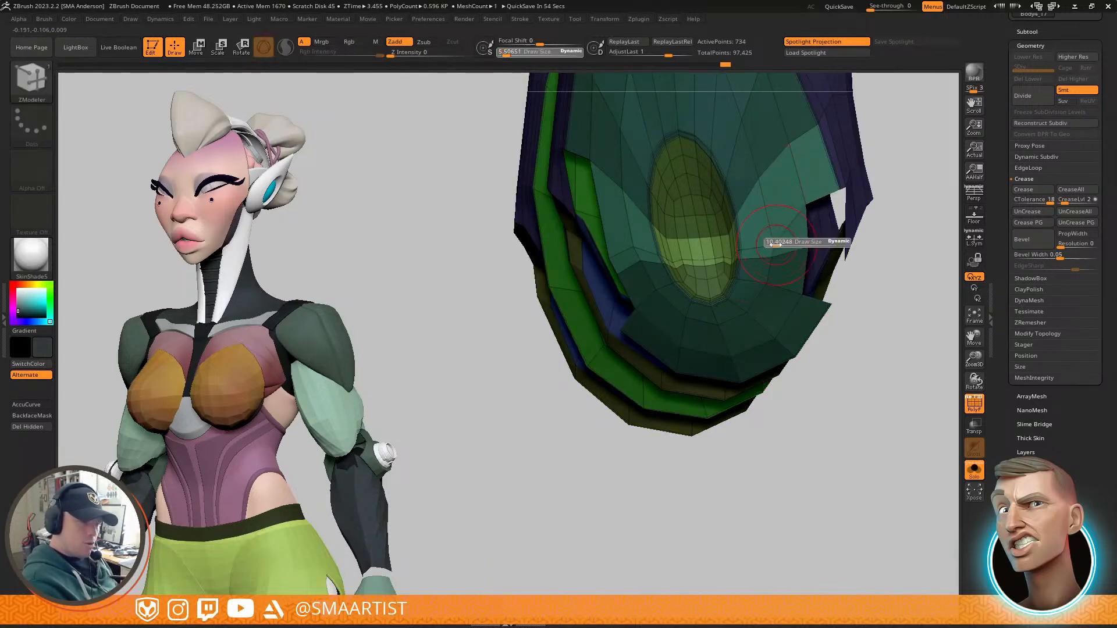
{"action": "left_click_drag", "start_coordinate": [779, 246], "coordinate": [779, 247]}
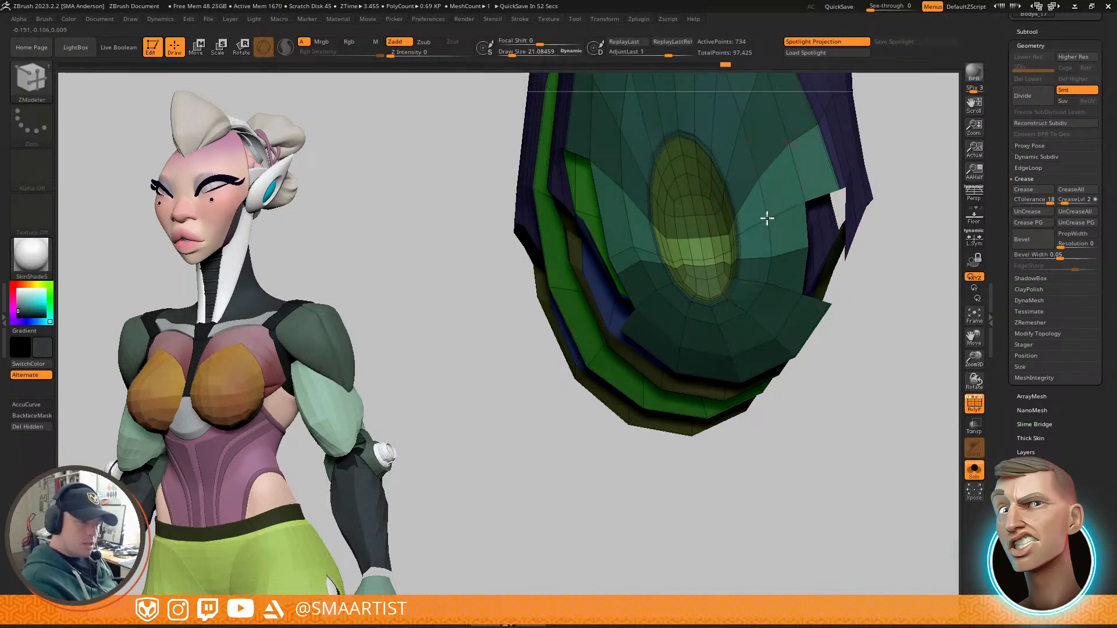
{"action": "mouse_move", "coordinate": [724, 256]}
{"action": "right_mouse_down"}
{"action": "mouse_move", "coordinate": [721, 275]}
{"action": "mouse_move", "coordinate": [703, 259]}
{"action": "right_mouse_up"}
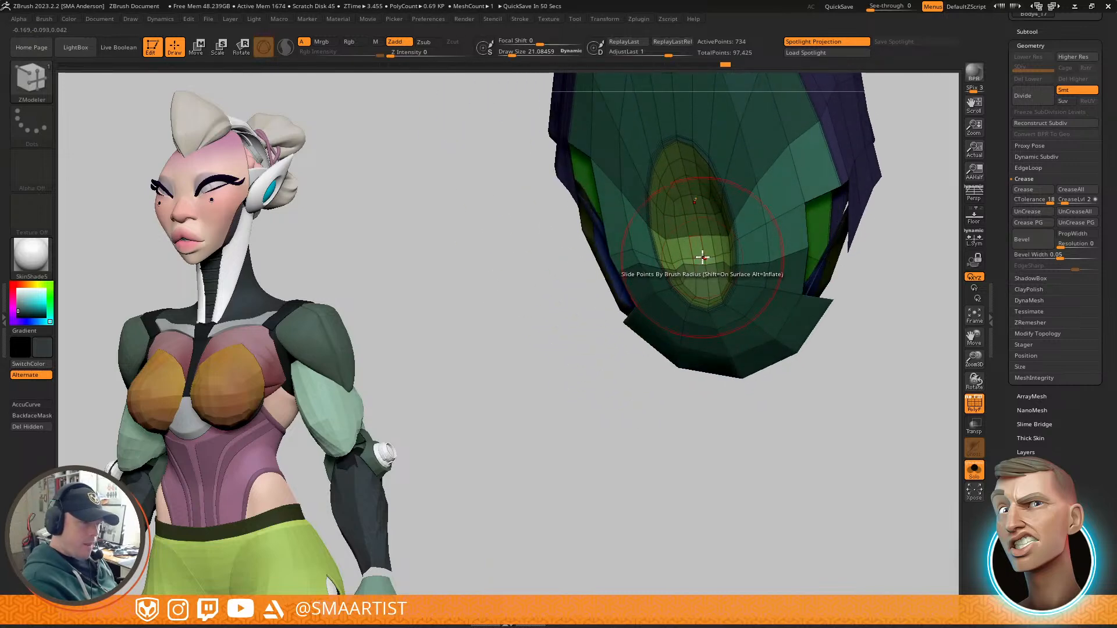
{"action": "right_click_drag", "start_coordinate": [749, 230], "coordinate": [731, 255]}
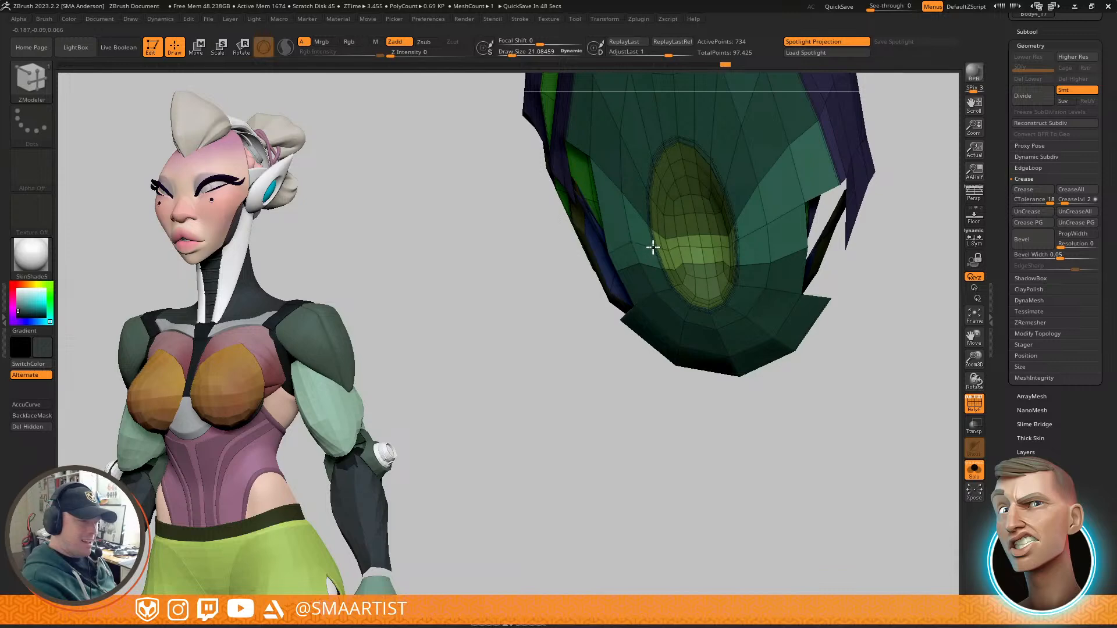
{"action": "key", "text": "s"}
{"action": "left_click_drag", "start_coordinate": [685, 255], "coordinate": [680, 253]}
{"action": "right_click_drag", "start_coordinate": [681, 254], "coordinate": [698, 343], "text": "ctrl"}
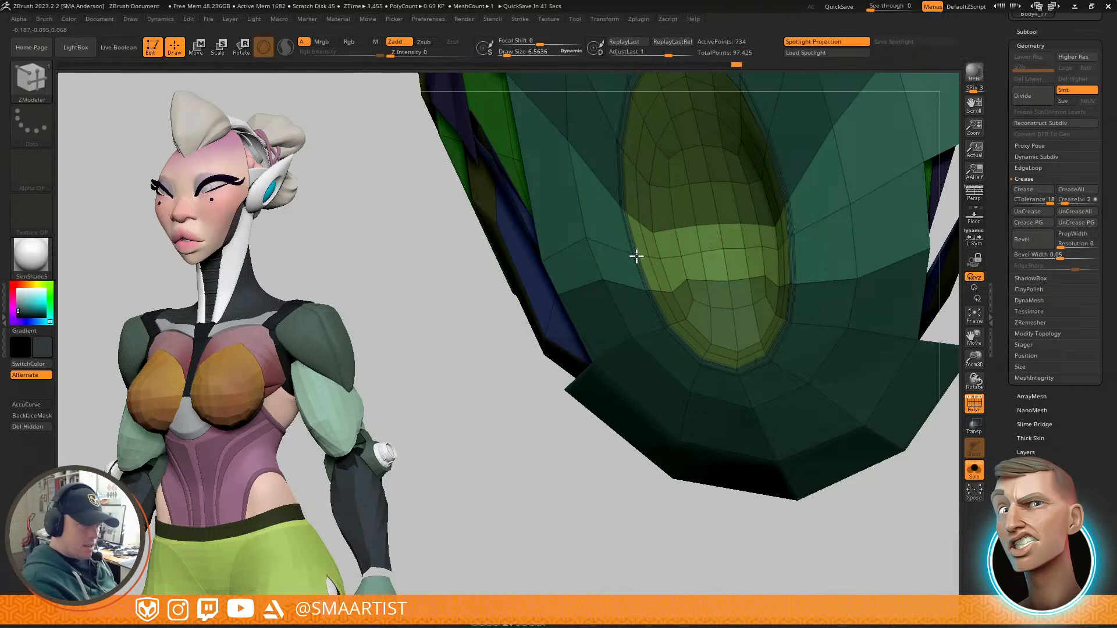
Step: Fine-tune the unmasked points at the oval recess's lower rim with a draw size of about 3.7
{"action": "mouse_move", "coordinate": [776, 223]}
{"action": "right_mouse_down"}
{"action": "mouse_move", "coordinate": [745, 259]}
{"action": "mouse_move", "coordinate": [790, 245]}
{"action": "right_mouse_up"}
{"action": "key", "text": "s"}
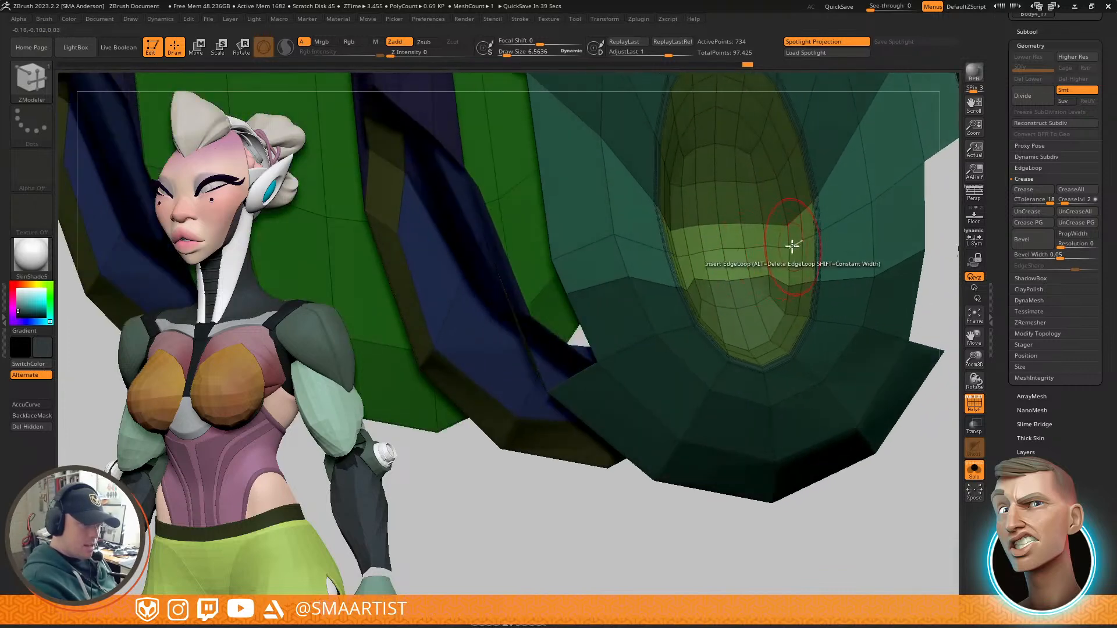
{"action": "left_click_drag", "start_coordinate": [790, 248], "coordinate": [788, 247]}
{"action": "mouse_move", "coordinate": [798, 243]}
{"action": "right_mouse_down"}
{"action": "mouse_move", "coordinate": [850, 219]}
{"action": "mouse_move", "coordinate": [746, 267]}
{"action": "mouse_move", "coordinate": [725, 259]}
{"action": "right_mouse_up"}
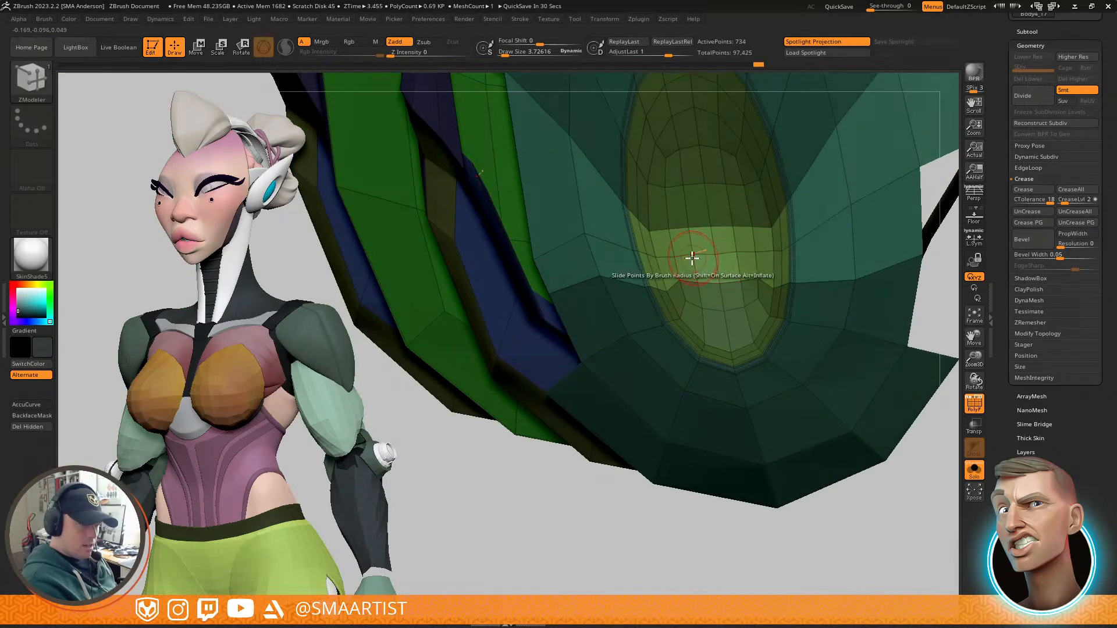
Step: Adjust the points on the teal side panel's edge along the open gap and clear the mask
{"action": "mouse_move", "coordinate": [738, 252]}
{"action": "right_mouse_down"}
{"action": "mouse_move", "coordinate": [791, 242]}
{"action": "mouse_move", "coordinate": [843, 277]}
{"action": "mouse_move", "coordinate": [788, 250]}
{"action": "mouse_move", "coordinate": [738, 263]}
{"action": "right_mouse_up"}
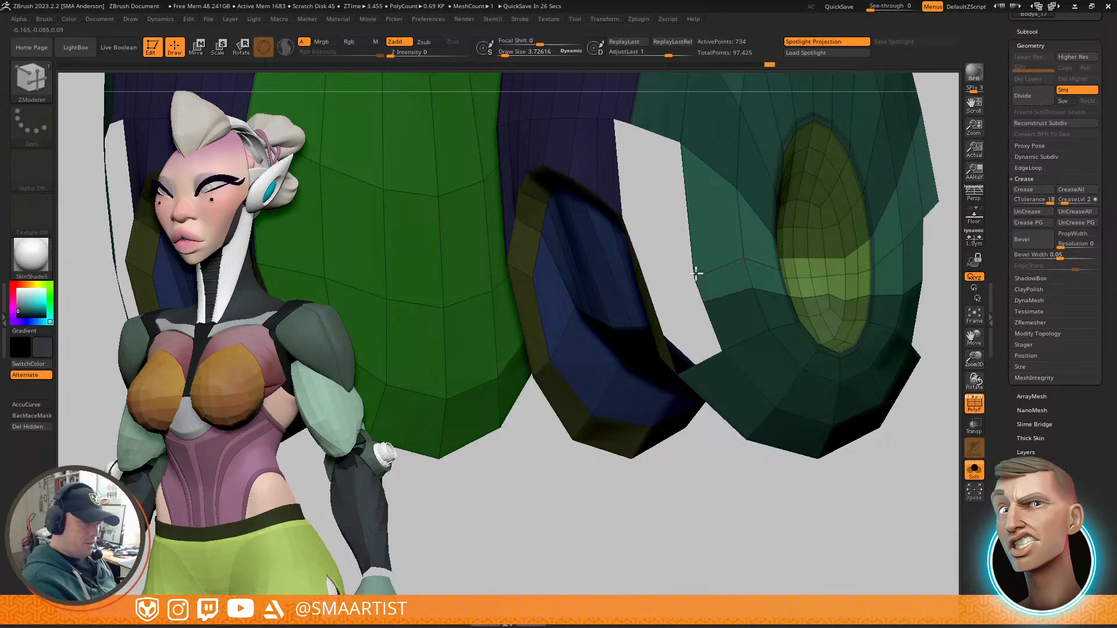
{"action": "mouse_move", "coordinate": [694, 234]}
{"action": "right_mouse_down"}
{"action": "mouse_move", "coordinate": [805, 210]}
{"action": "mouse_move", "coordinate": [737, 259]}
{"action": "right_mouse_up"}
{"action": "right_click_drag", "start_coordinate": [806, 218], "coordinate": [803, 257]}
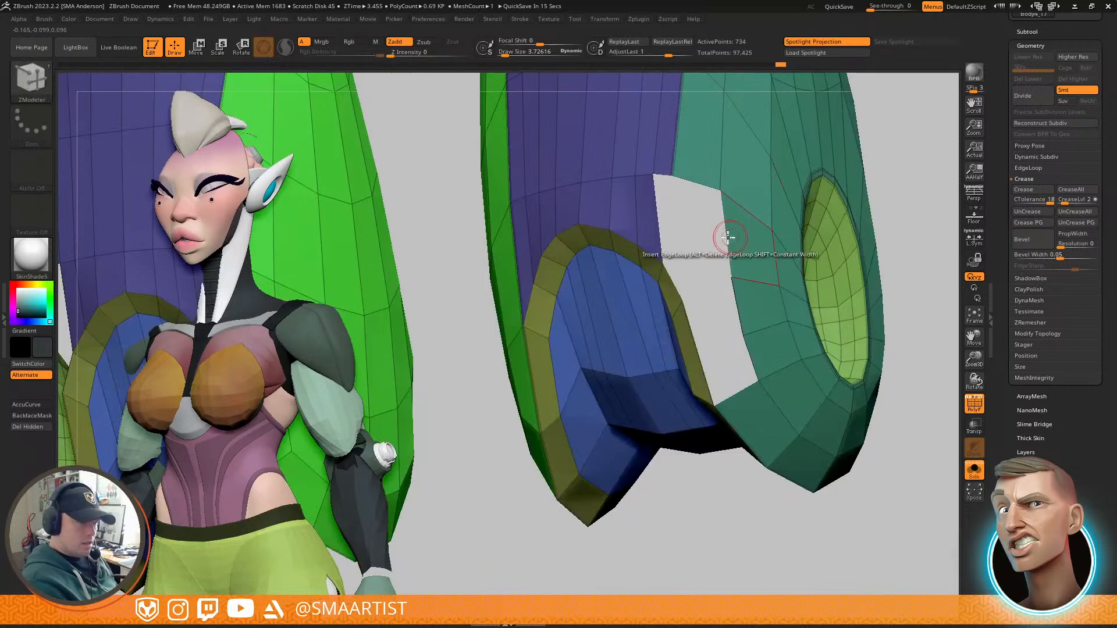
{"action": "right_click_drag", "start_coordinate": [729, 232], "coordinate": [803, 272]}
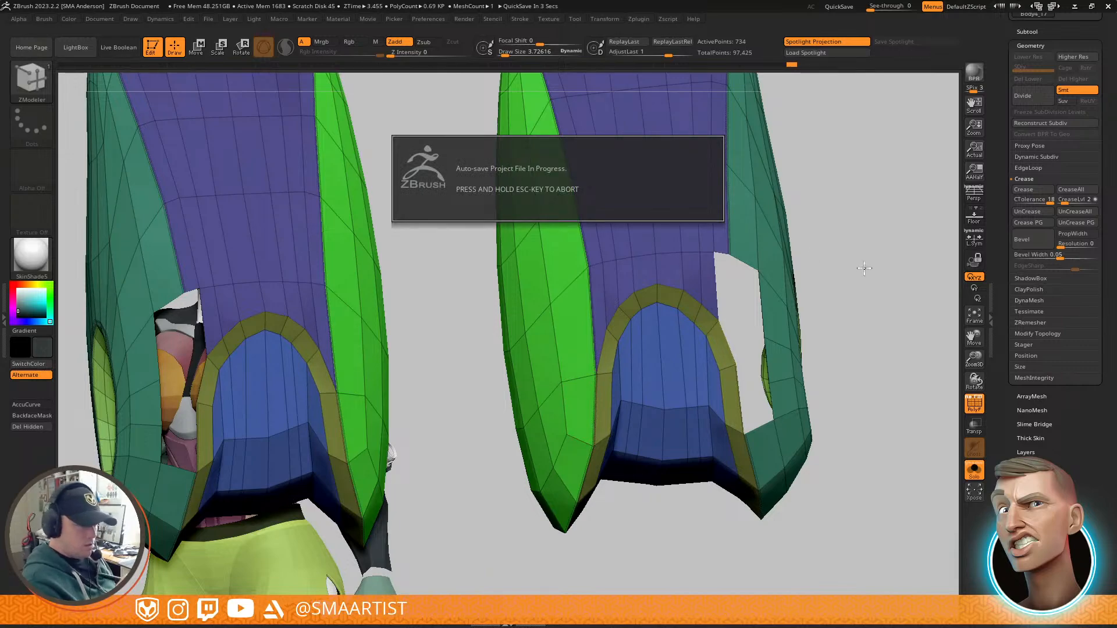
Step: Insert an edge loop across the indigo centre body just above the arch band
{"action": "right_click_drag", "start_coordinate": [821, 292], "coordinate": [730, 314]}
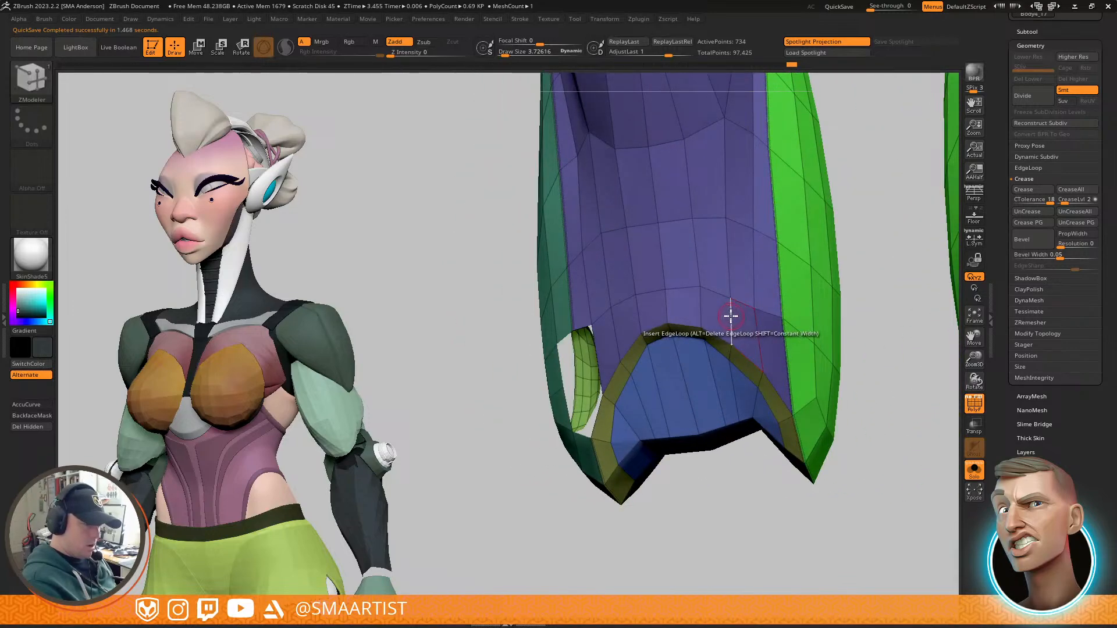
{"action": "left_click", "coordinate": [731, 317]}
{"action": "right_click_drag", "start_coordinate": [785, 282], "coordinate": [718, 338]}
{"action": "right_click_drag", "start_coordinate": [608, 306], "coordinate": [645, 313]}
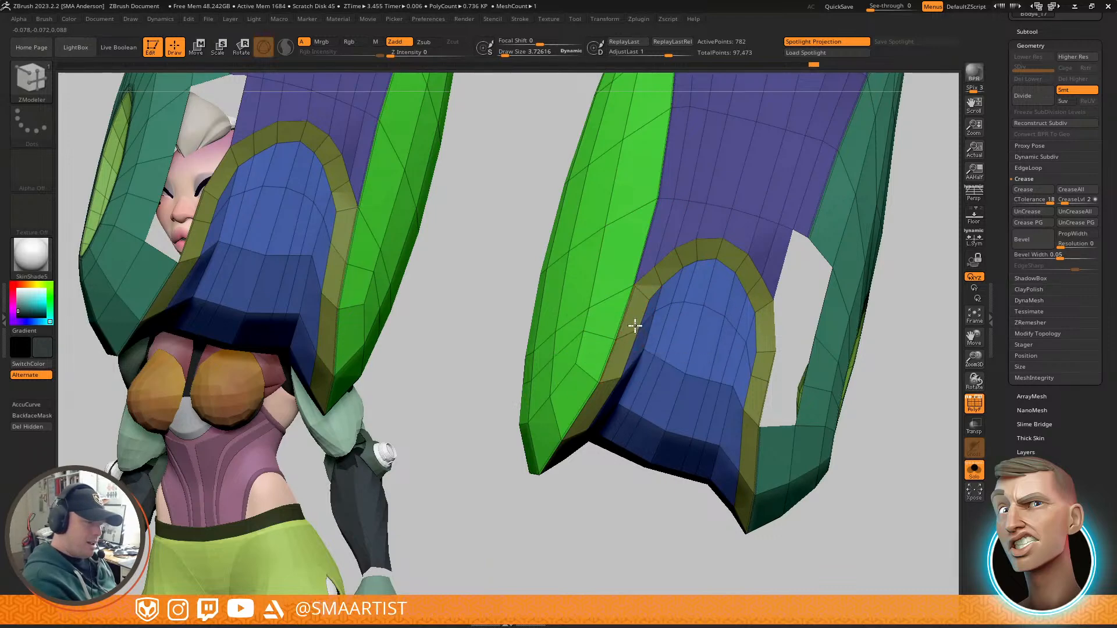
Step: Slide the points of the lower edge loops on the bright green side panel upward to even their spacing
{"action": "right_click_drag", "start_coordinate": [617, 326], "coordinate": [701, 287]}
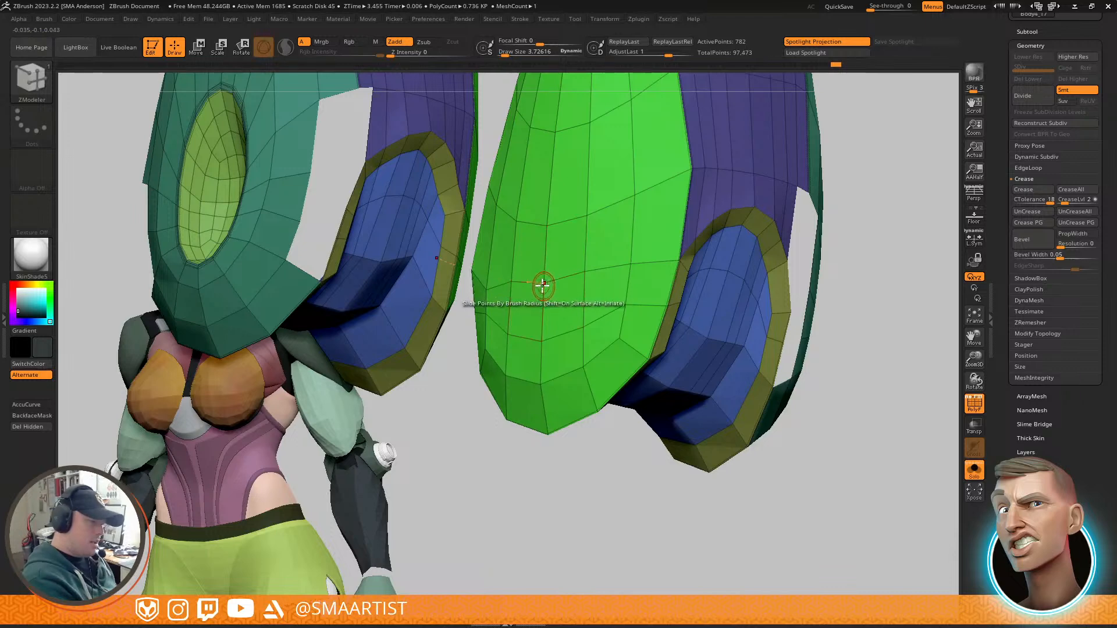
{"action": "right_click_drag", "start_coordinate": [511, 274], "coordinate": [590, 298]}
{"action": "left_click_drag", "start_coordinate": [551, 281], "coordinate": [551, 253]}
{"action": "left_click_drag", "start_coordinate": [561, 319], "coordinate": [560, 297]}
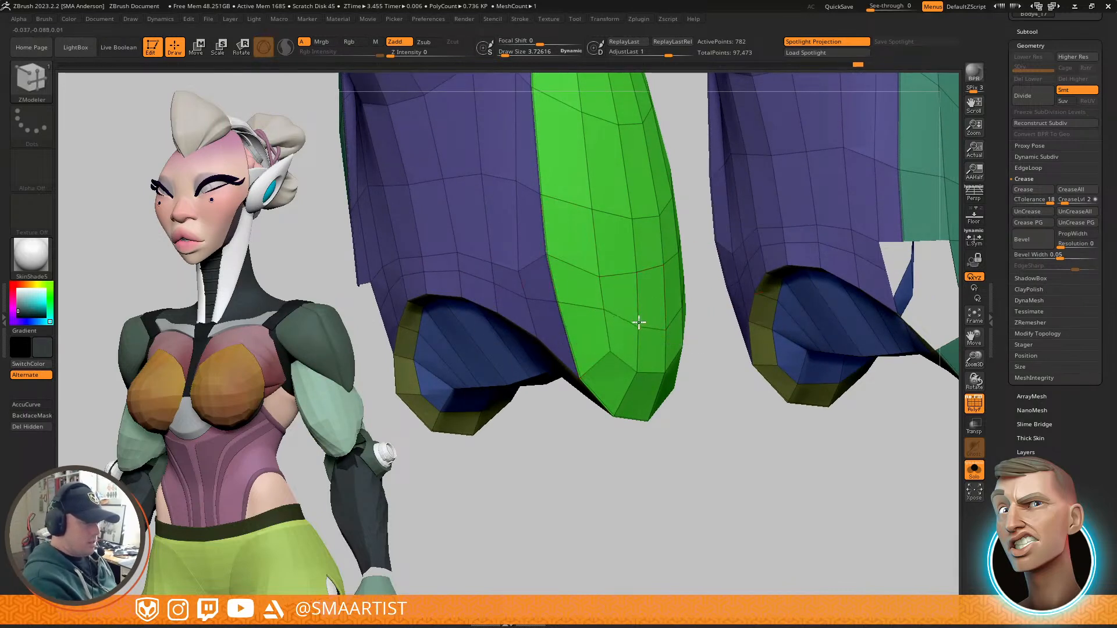
Step: Slide the points of the indigo body's cross loops so they are evenly spaced and follow the curve above the arch
{"action": "right_click_drag", "start_coordinate": [667, 308], "coordinate": [701, 297]}
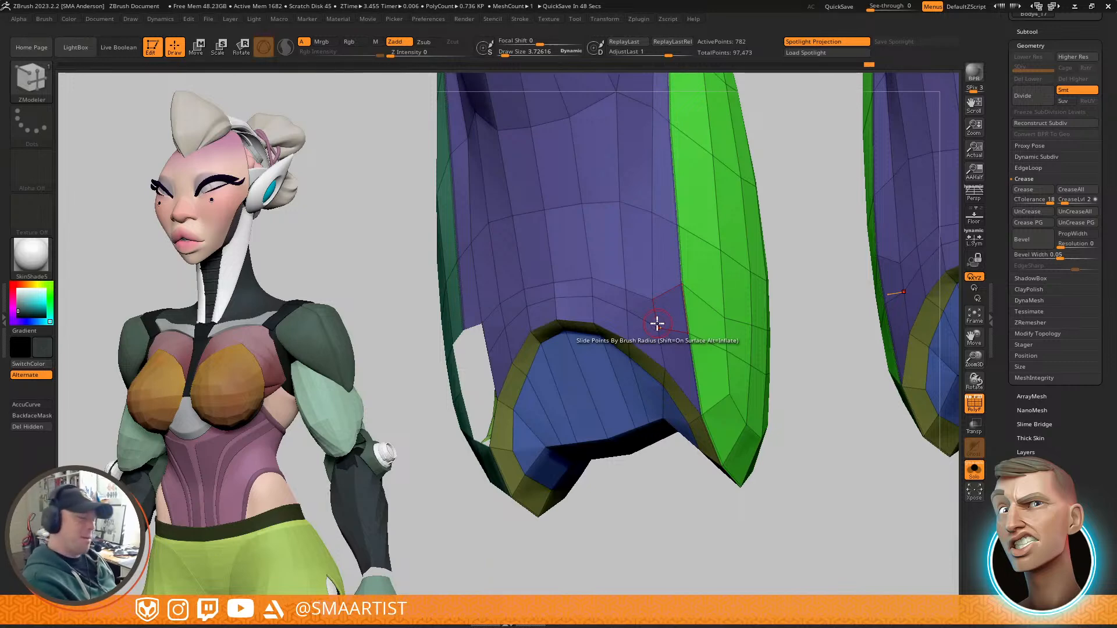
{"action": "mouse_move", "coordinate": [680, 267]}
{"action": "right_mouse_down"}
{"action": "mouse_move", "coordinate": [721, 270]}
{"action": "mouse_move", "coordinate": [653, 289]}
{"action": "mouse_move", "coordinate": [680, 275]}
{"action": "right_mouse_up"}
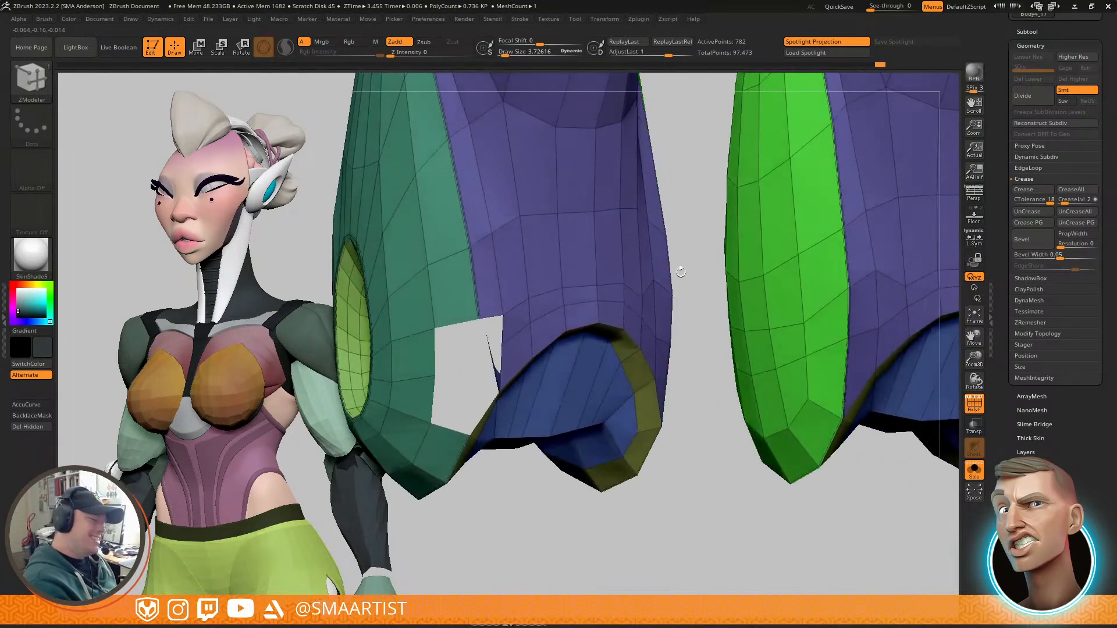
{"action": "right_click_drag", "start_coordinate": [477, 305], "coordinate": [630, 242]}
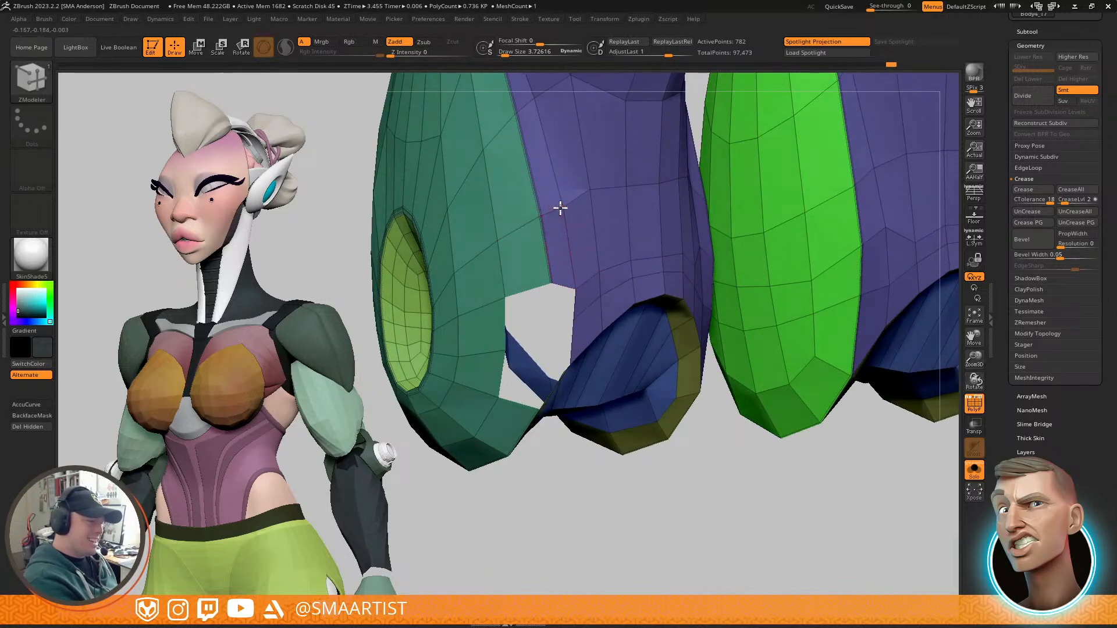
{"action": "right_click_drag", "start_coordinate": [664, 202], "coordinate": [543, 297]}
{"action": "left_click", "coordinate": [573, 271]}
{"action": "mouse_move", "coordinate": [603, 260]}
{"action": "right_mouse_down"}
{"action": "mouse_move", "coordinate": [674, 260]}
{"action": "mouse_move", "coordinate": [623, 267]}
{"action": "right_mouse_up"}
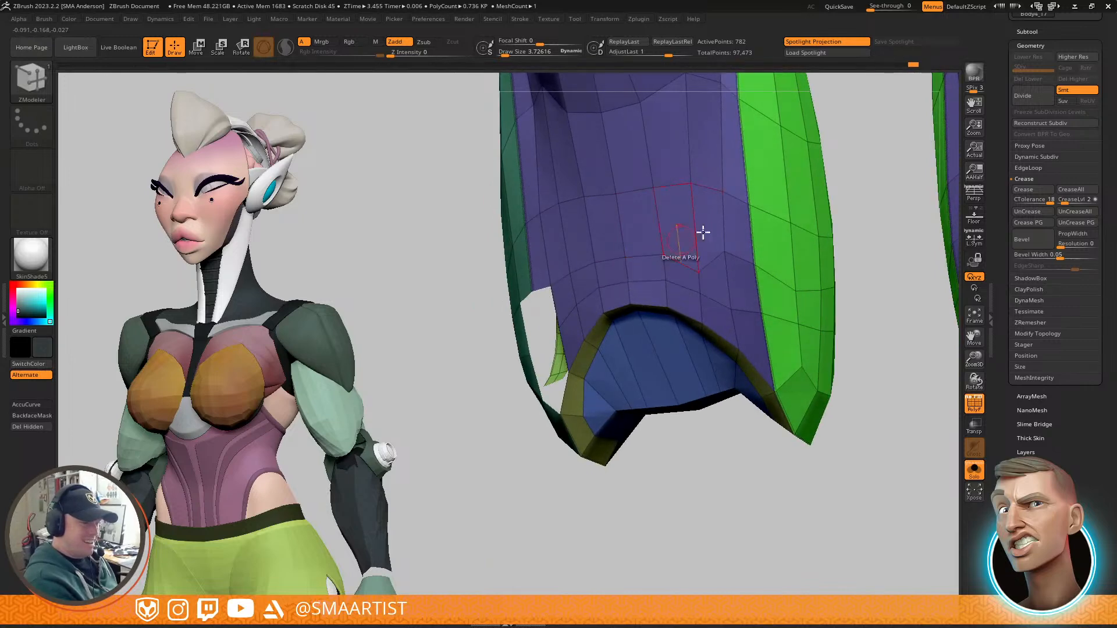
{"action": "right_click_drag", "start_coordinate": [698, 243], "coordinate": [766, 229]}
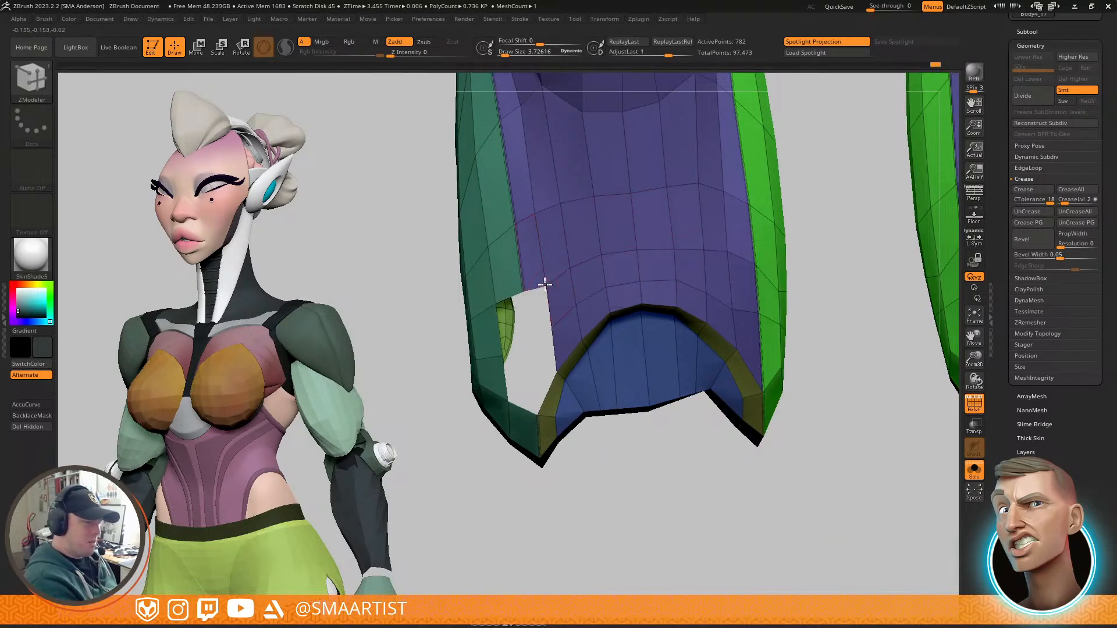
{"action": "right_click_drag", "start_coordinate": [752, 216], "coordinate": [648, 287]}
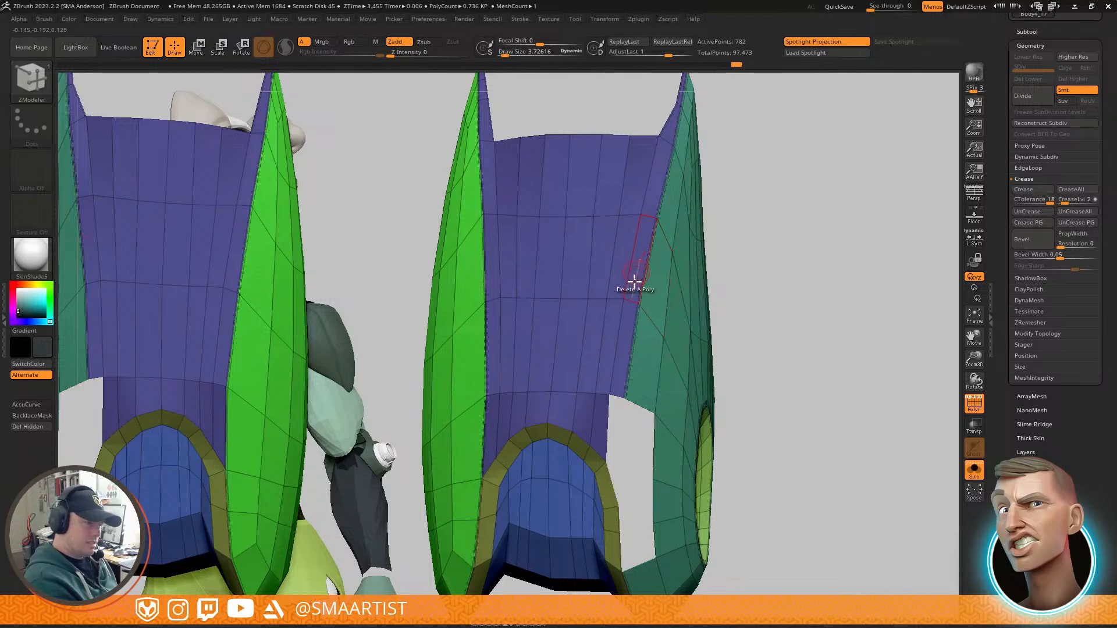
Step: Remove a surplus edge loop from the indigo body beside the teal side panel, using ZModeler's Slide and Insert edge actions
{"action": "key", "text": "space"}
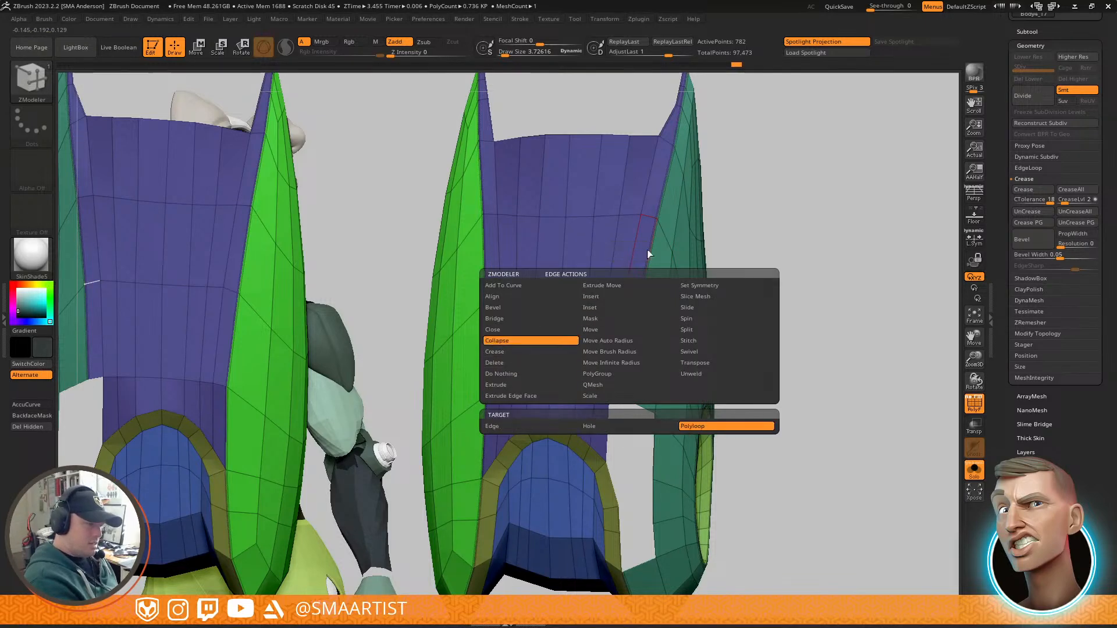
{"action": "left_click", "coordinate": [695, 309]}
{"action": "right_click_drag", "start_coordinate": [655, 305], "coordinate": [681, 245], "text": "ctrl"}
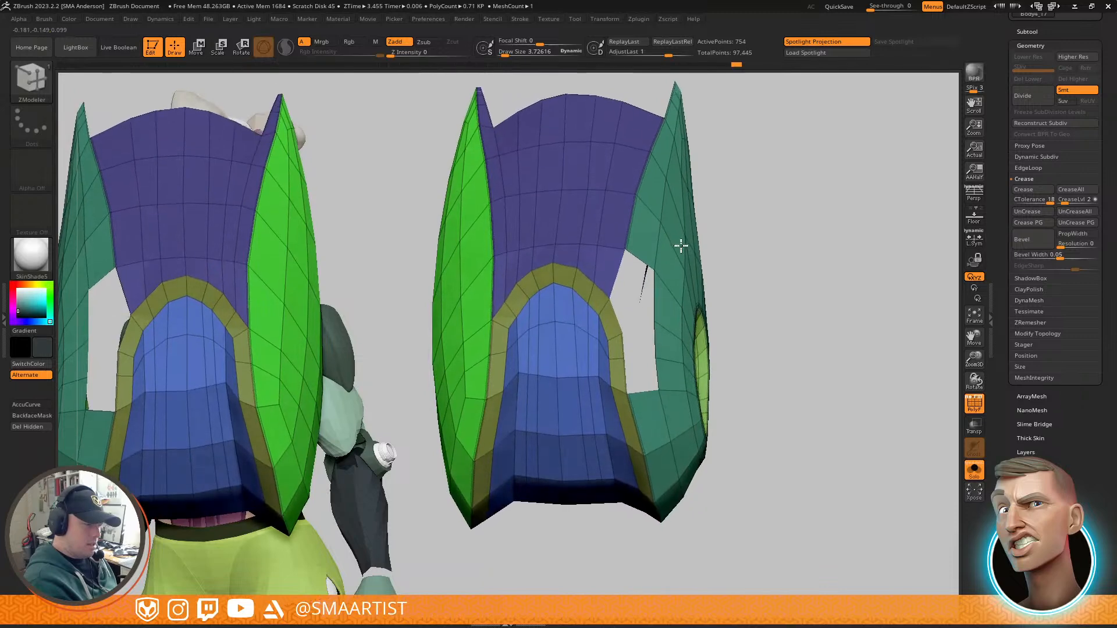
{"action": "key", "text": "space"}
{"action": "left_click", "coordinate": [583, 295]}
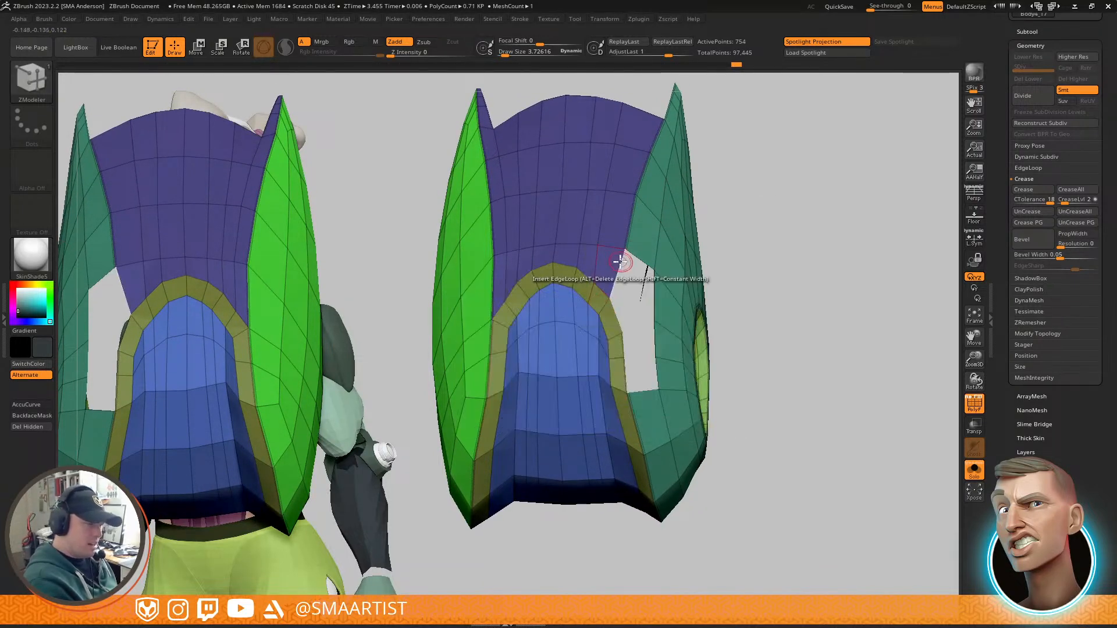
Step: Bridge the indigo body's edge to the teal side panel's edge with one polygon at the upper end of the open gap
{"action": "key", "text": "space"}
{"action": "left_click", "coordinate": [504, 299]}
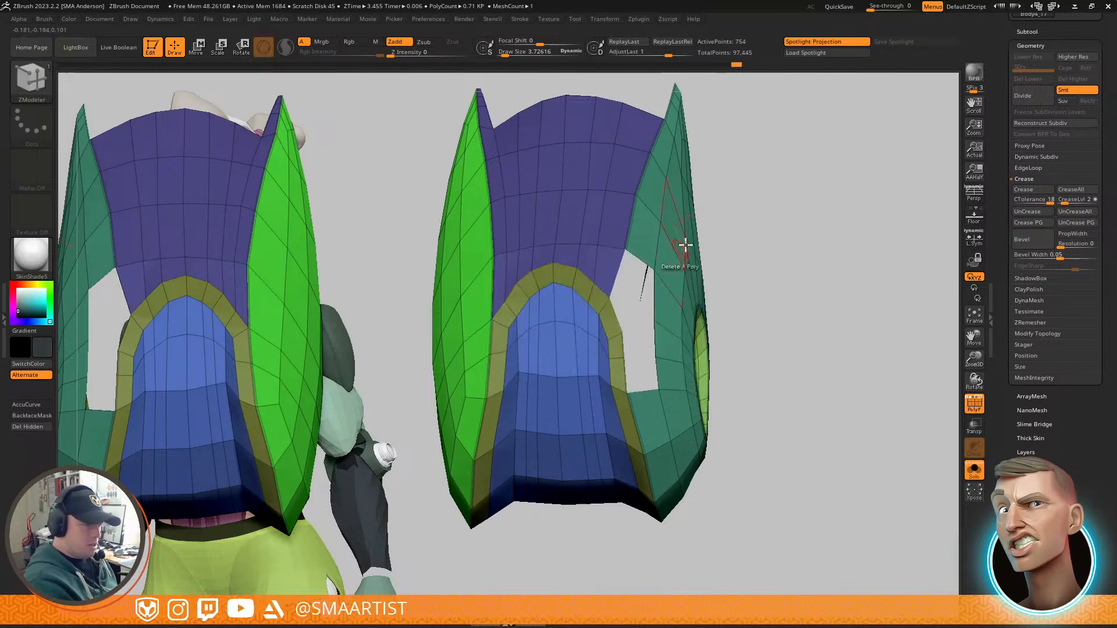
{"action": "scroll", "coordinate": [673, 256], "scroll_direction": "up", "scroll_amount": 3}
{"action": "left_click", "coordinate": [586, 290]}
{"action": "left_click", "coordinate": [627, 313]}
{"action": "right_click_drag", "start_coordinate": [643, 327], "coordinate": [768, 243], "text": "alt"}
{"action": "right_click_drag", "start_coordinate": [805, 242], "coordinate": [731, 278]}
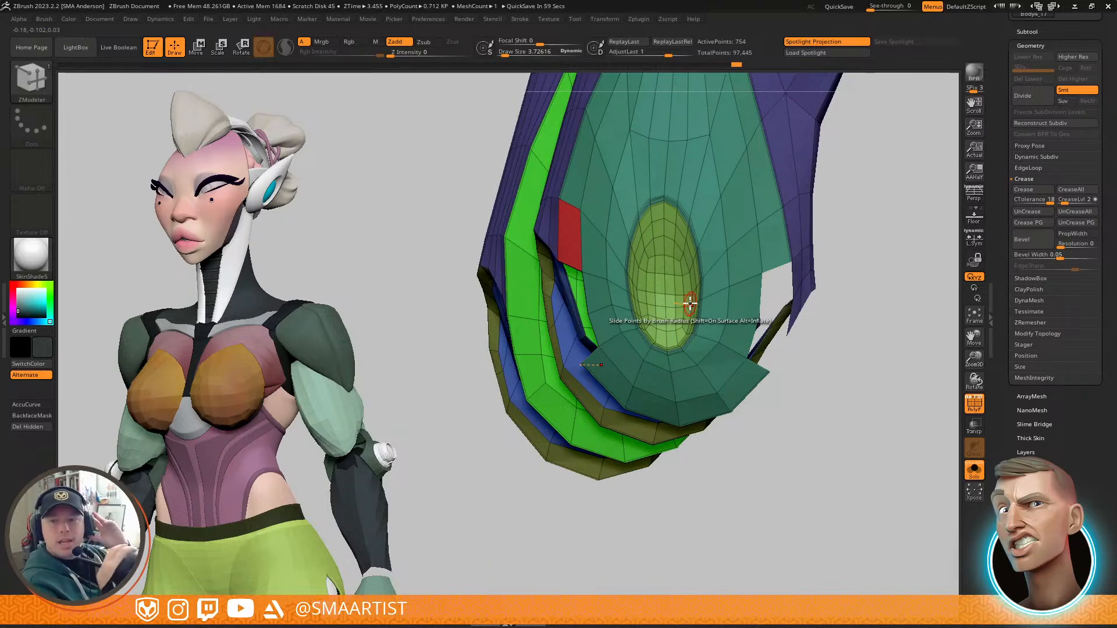
Step: Isolate the yellow-green oval, grow the visible area by one ring, make it a single polygroup and show the whole guard again
{"action": "right_click_drag", "start_coordinate": [702, 242], "coordinate": [668, 257]}
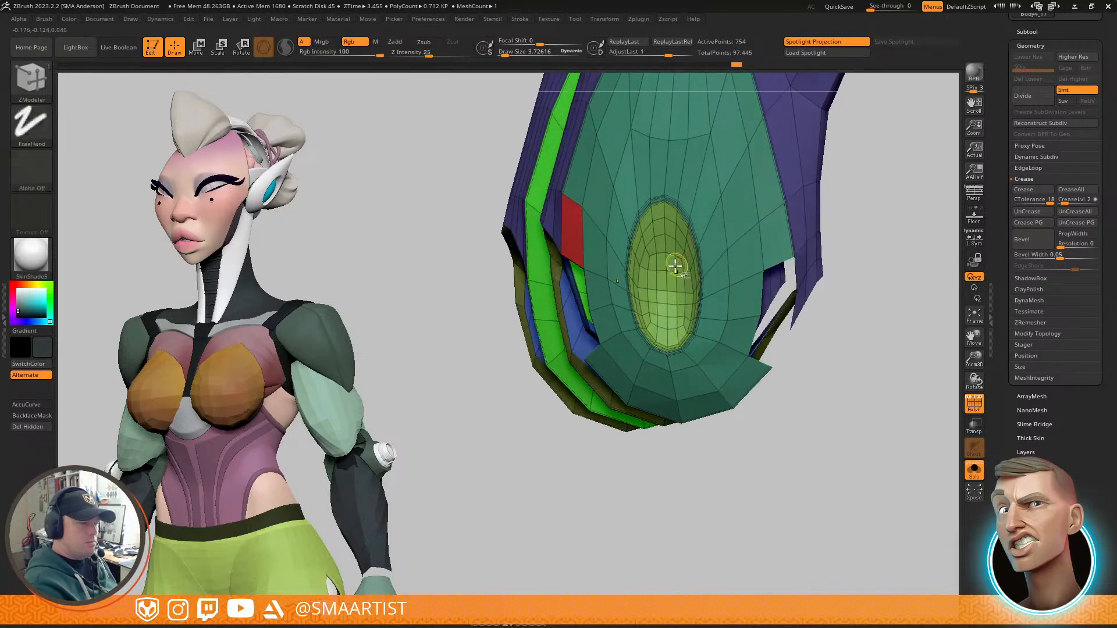
{"action": "left_click", "coordinate": [680, 252], "text": "ctrl+shift"}
{"action": "mouse_move", "coordinate": [679, 303]}
{"action": "right_mouse_down"}
{"action": "mouse_move", "coordinate": [768, 267]}
{"action": "mouse_move", "coordinate": [682, 278]}
{"action": "right_mouse_up"}
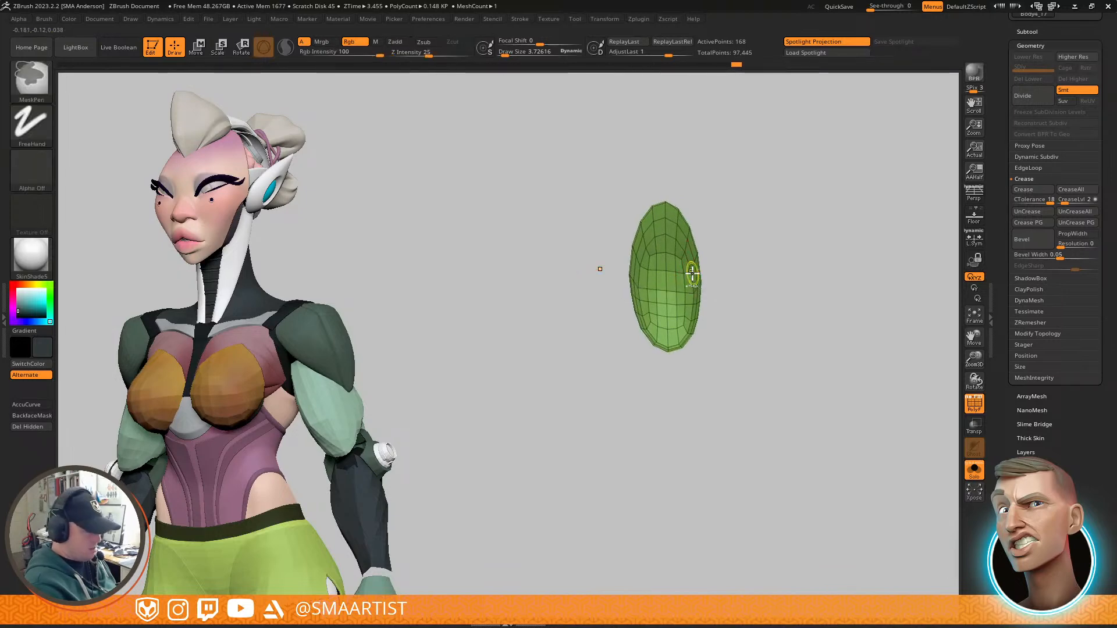
{"action": "key", "text": "ctrl+shift+x"}
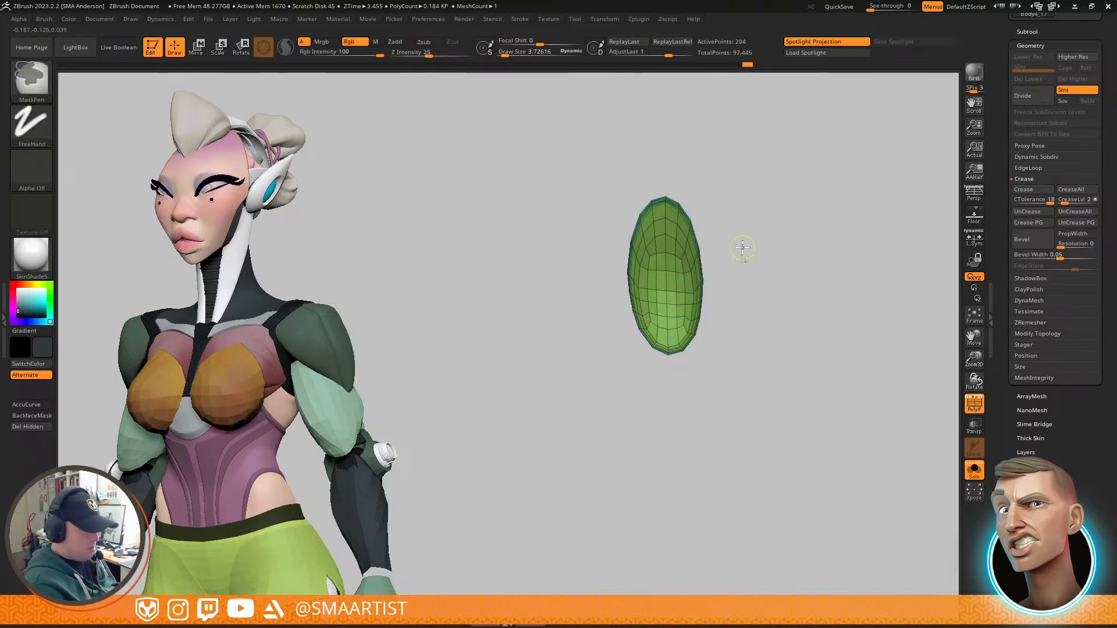
{"action": "key", "text": "ctrl+w"}
{"action": "left_click", "coordinate": [756, 252], "text": "ctrl+shift"}
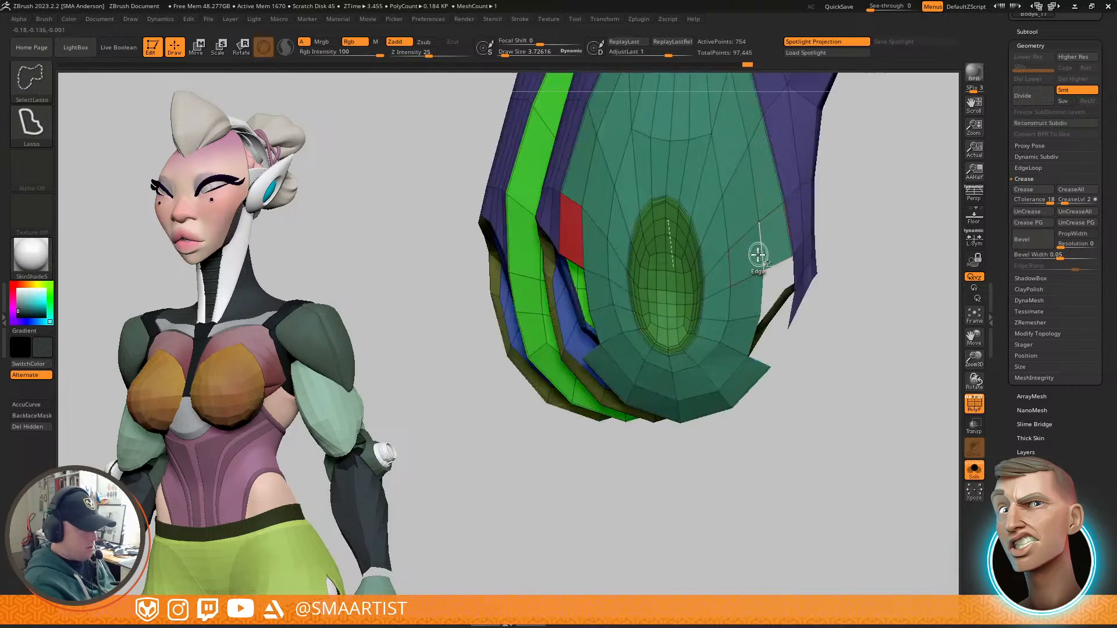
Step: Mask everything except the oval polygroup and activate the transform gizmo on it
{"action": "key", "text": "w"}
{"action": "left_click", "coordinate": [668, 329], "text": "ctrl+shift"}
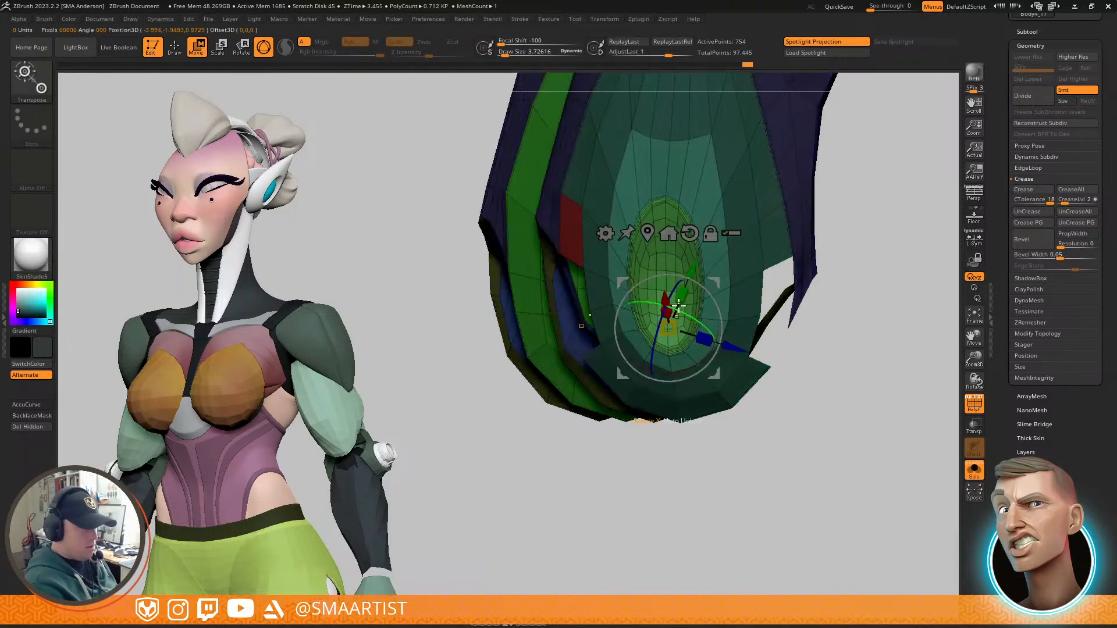
{"action": "left_click_drag", "start_coordinate": [794, 221], "coordinate": [788, 239]}
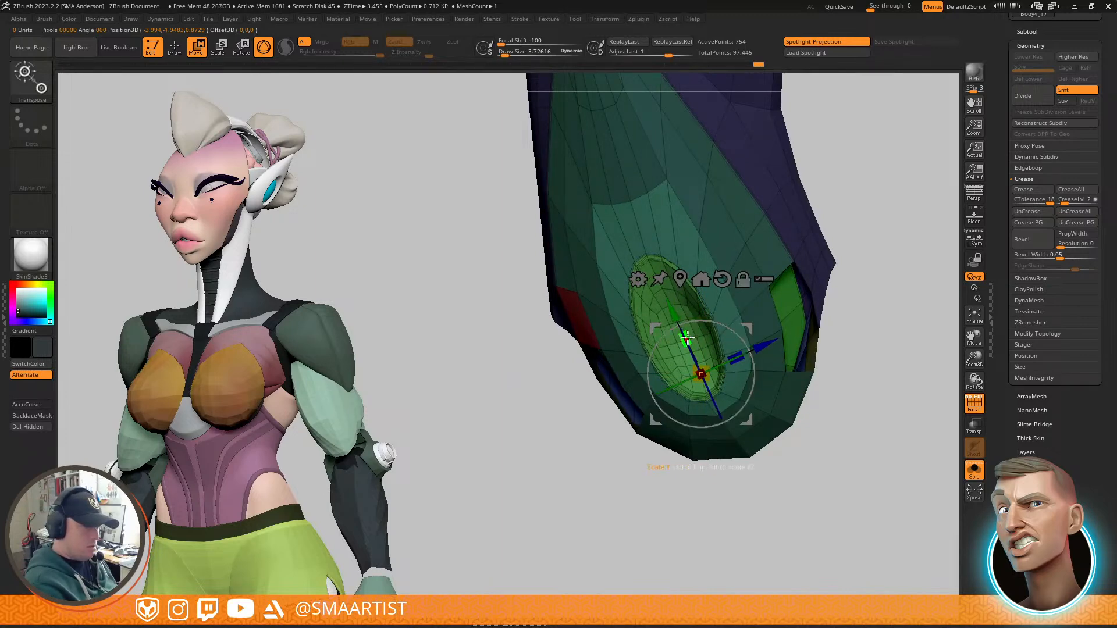
Step: Try to stretch the oval lengthwise and scale it uniformly with the gizmo, undoing each attempt
{"action": "left_click_drag", "start_coordinate": [685, 332], "coordinate": [679, 293]}
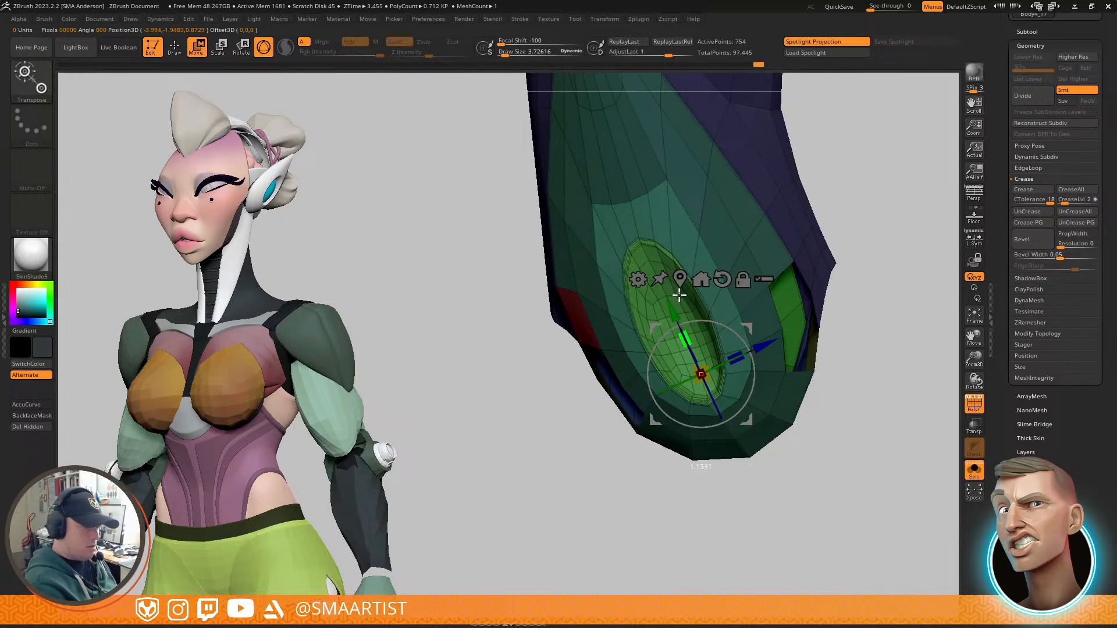
{"action": "key", "text": "ctrl+z"}
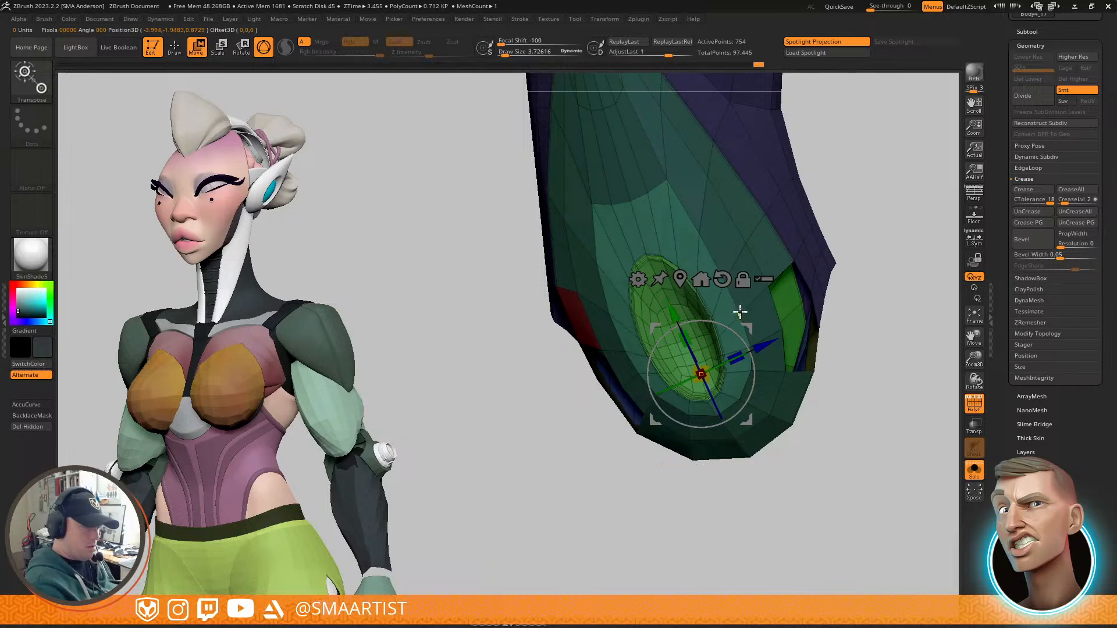
{"action": "left_click_drag", "start_coordinate": [708, 363], "coordinate": [716, 356]}
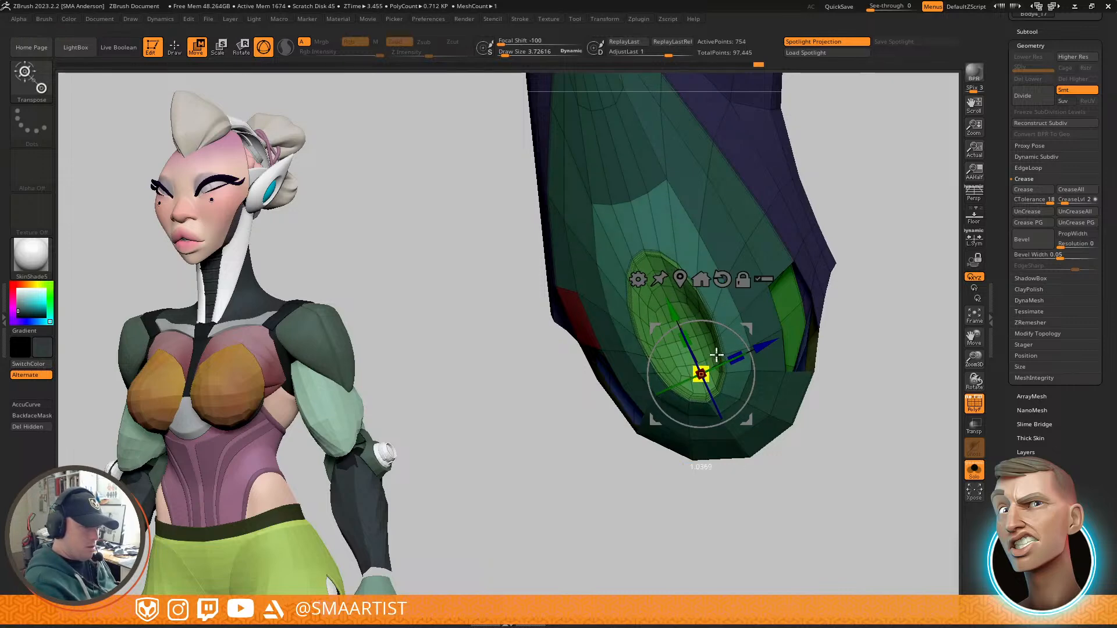
{"action": "key", "text": "ctrl+z"}
Step: Enable local symmetry, place the gizmo pivot at the oval's lower tip and enlarge the oval upward from there
{"action": "left_click", "coordinate": [974, 240]}
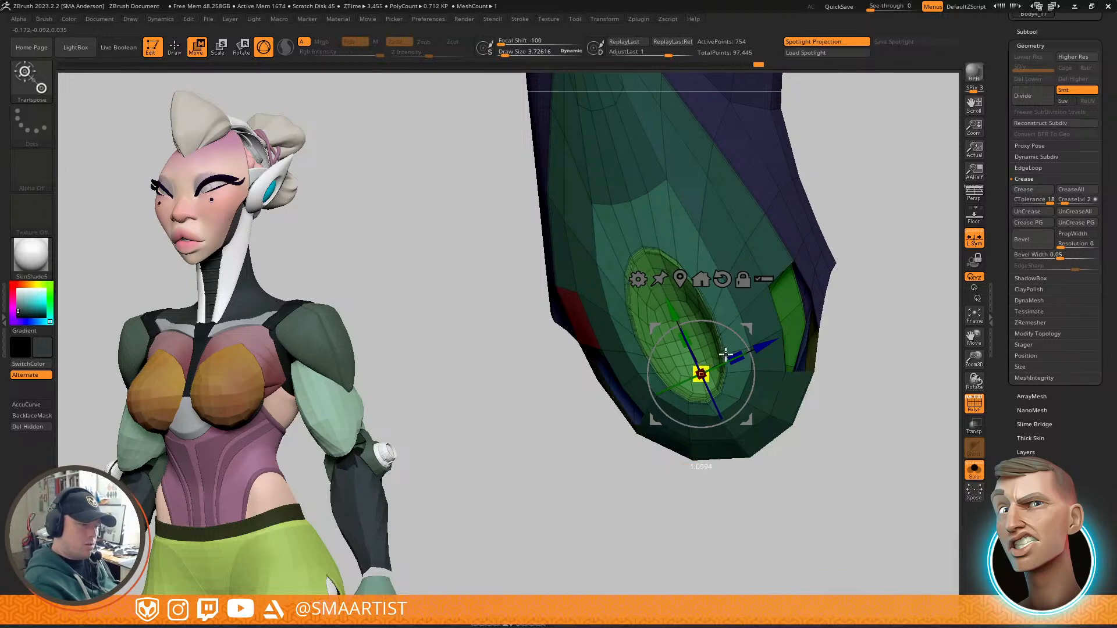
{"action": "left_click_drag", "start_coordinate": [747, 326], "coordinate": [880, 203], "text": "alt"}
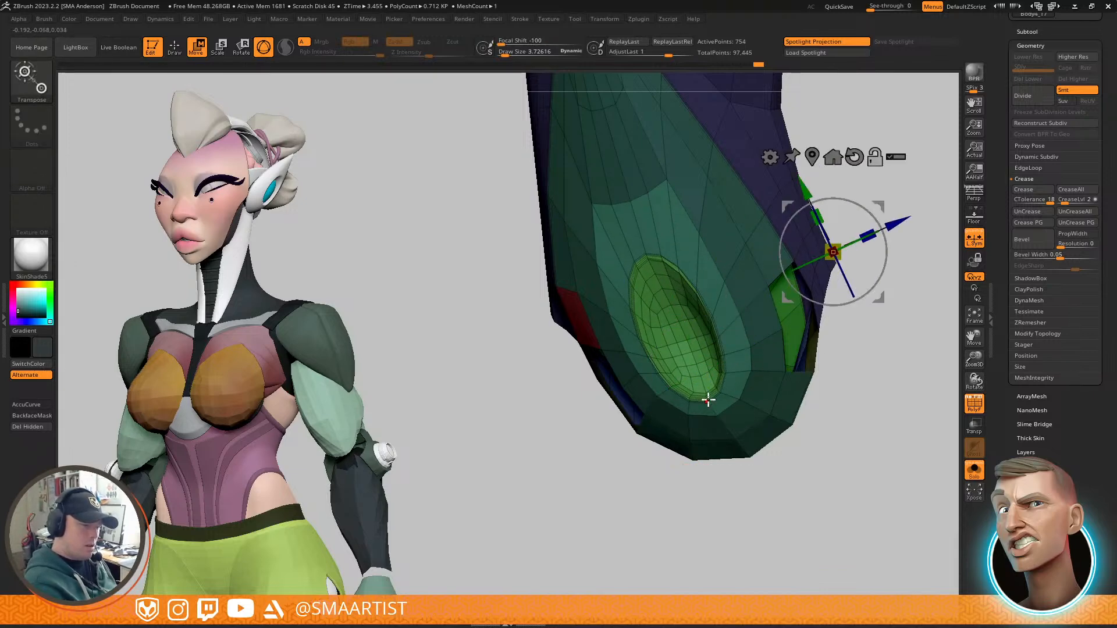
{"action": "left_click", "coordinate": [708, 400]}
{"action": "left_click_drag", "start_coordinate": [783, 341], "coordinate": [870, 284]}
{"action": "mouse_move", "coordinate": [723, 248]}
{"action": "right_mouse_down"}
{"action": "mouse_move", "coordinate": [766, 231]}
{"action": "mouse_move", "coordinate": [731, 235]}
{"action": "mouse_move", "coordinate": [731, 253]}
{"action": "right_mouse_up"}
{"action": "right_click_drag", "start_coordinate": [745, 311], "coordinate": [738, 324]}
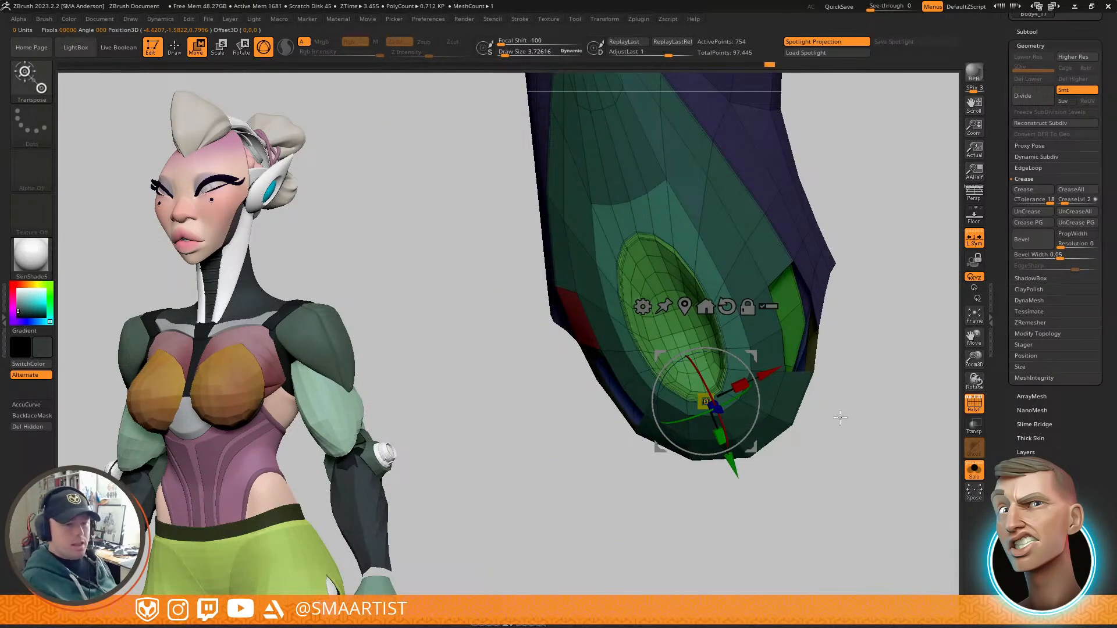
{"action": "key", "text": "q"}
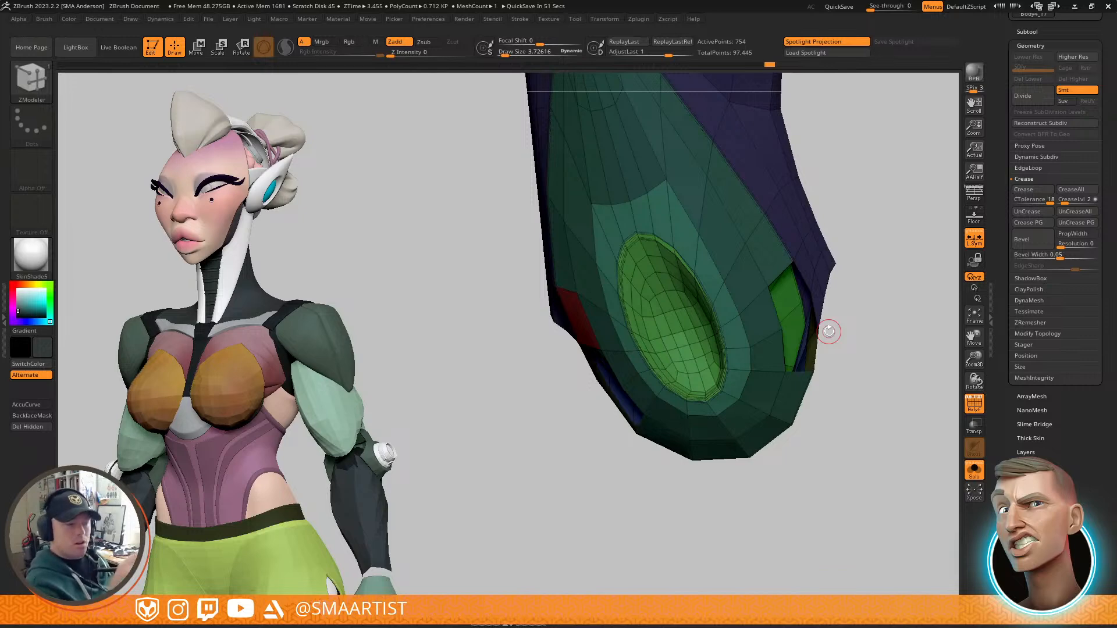
Step: Switch the masking brush to MaskLasso and mask the lower part of the oval
{"action": "right_click_drag", "start_coordinate": [686, 306], "coordinate": [698, 289]}
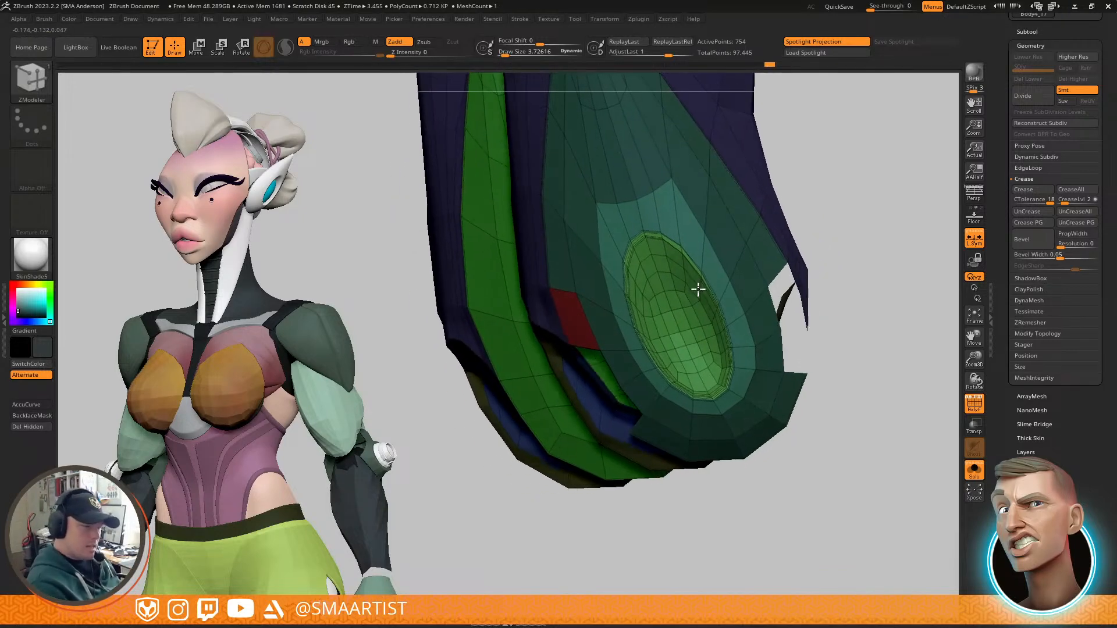
{"action": "mouse_move", "coordinate": [847, 220]}
{"action": "right_mouse_down"}
{"action": "mouse_move", "coordinate": [805, 221]}
{"action": "mouse_move", "coordinate": [855, 217]}
{"action": "right_mouse_up"}
{"action": "key", "text": "ctrl"}
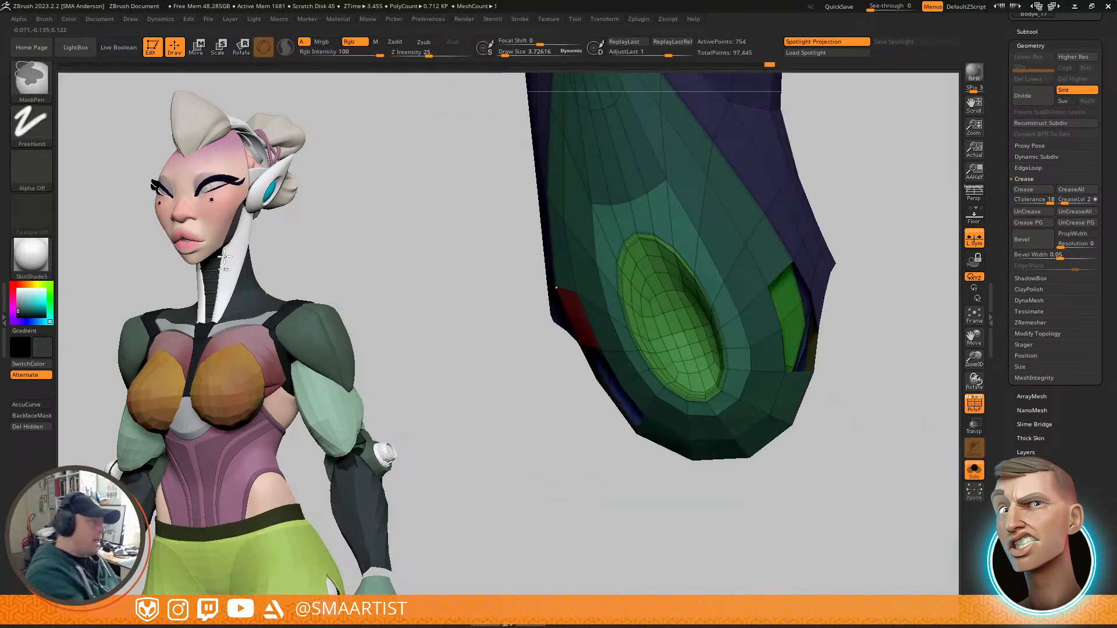
{"action": "left_click", "coordinate": [26, 84]}
{"action": "left_click", "coordinate": [233, 142]}
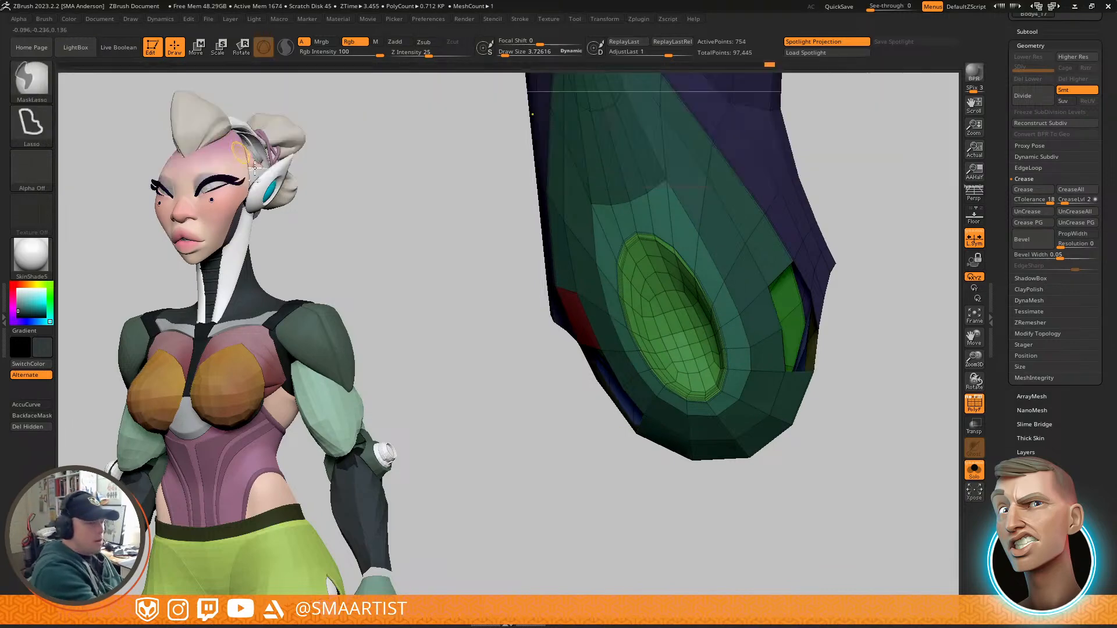
{"action": "key", "text": "b"}
{"action": "key", "text": "z"}
{"action": "key", "text": "m"}
{"action": "mouse_move", "coordinate": [871, 384]}
{"action": "right_mouse_down"}
{"action": "mouse_move", "coordinate": [861, 371]}
{"action": "mouse_move", "coordinate": [846, 376]}
{"action": "mouse_move", "coordinate": [878, 369]}
{"action": "right_mouse_up"}
{"action": "key", "text": "ctrl"}
{"action": "mouse_move", "coordinate": [875, 376]}
{"action": "left_mouse_down", "text": "ctrl"}
{"action": "mouse_move", "coordinate": [793, 324]}
{"action": "mouse_move", "coordinate": [711, 331]}
{"action": "mouse_move", "coordinate": [631, 366]}
{"action": "mouse_move", "coordinate": [746, 537]}
{"action": "left_mouse_up", "text": "ctrl"}
Step: Run a transpose line from the oval's lower tip to its upper tip and stretch the unmasked upper part upward
{"action": "key", "text": "w"}
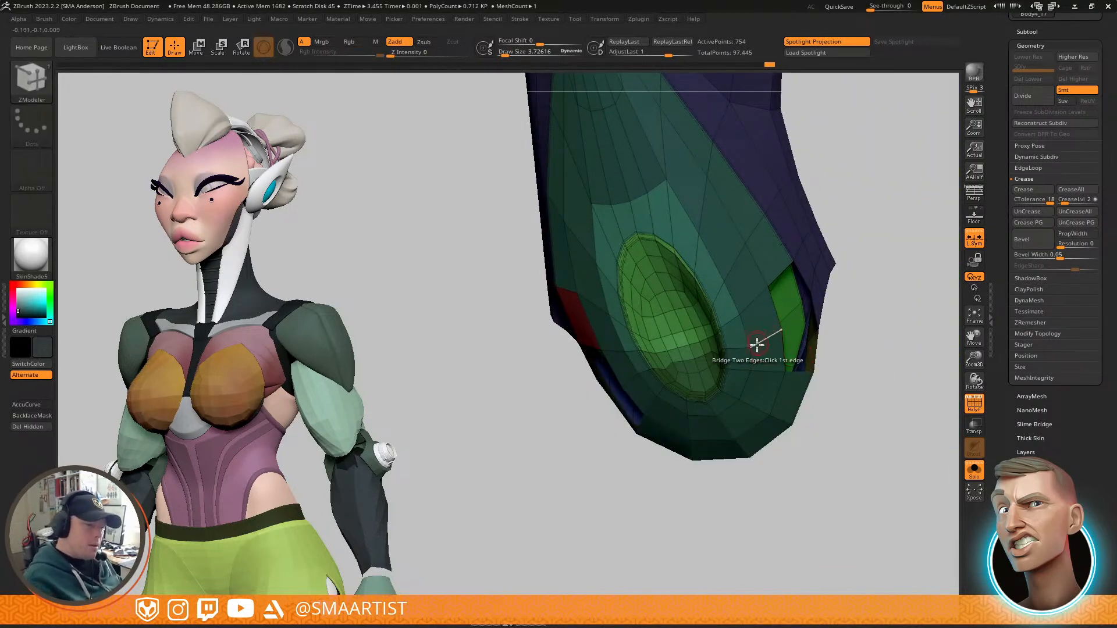
{"action": "left_click_drag", "start_coordinate": [751, 356], "coordinate": [873, 376], "text": "alt"}
{"action": "key", "text": "y"}
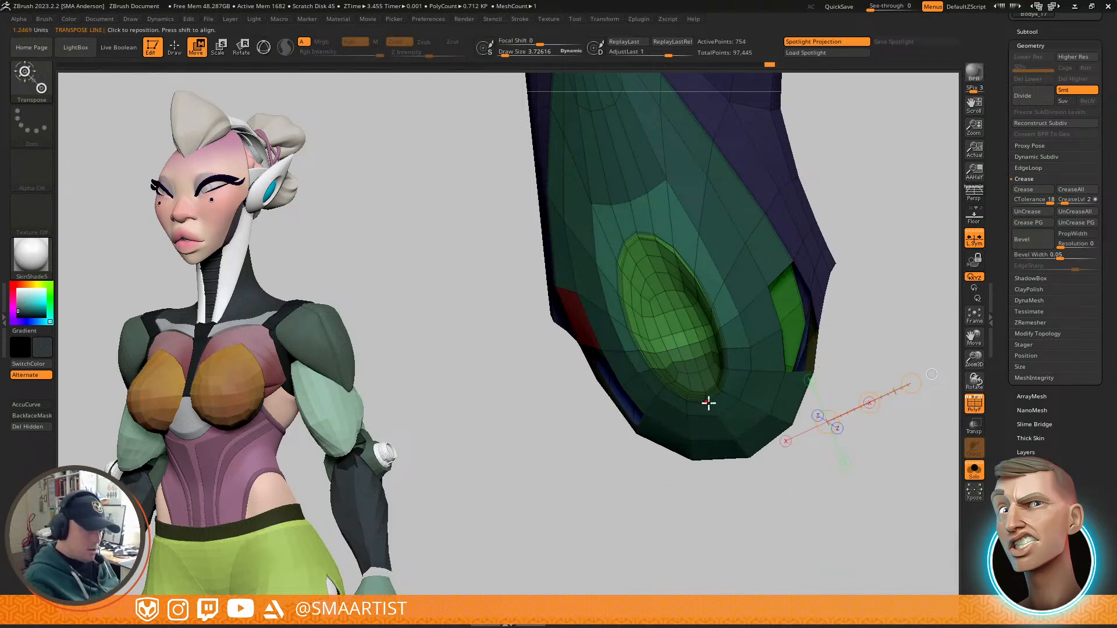
{"action": "left_click_drag", "start_coordinate": [708, 402], "coordinate": [634, 239]}
{"action": "left_click_drag", "start_coordinate": [672, 317], "coordinate": [667, 301]}
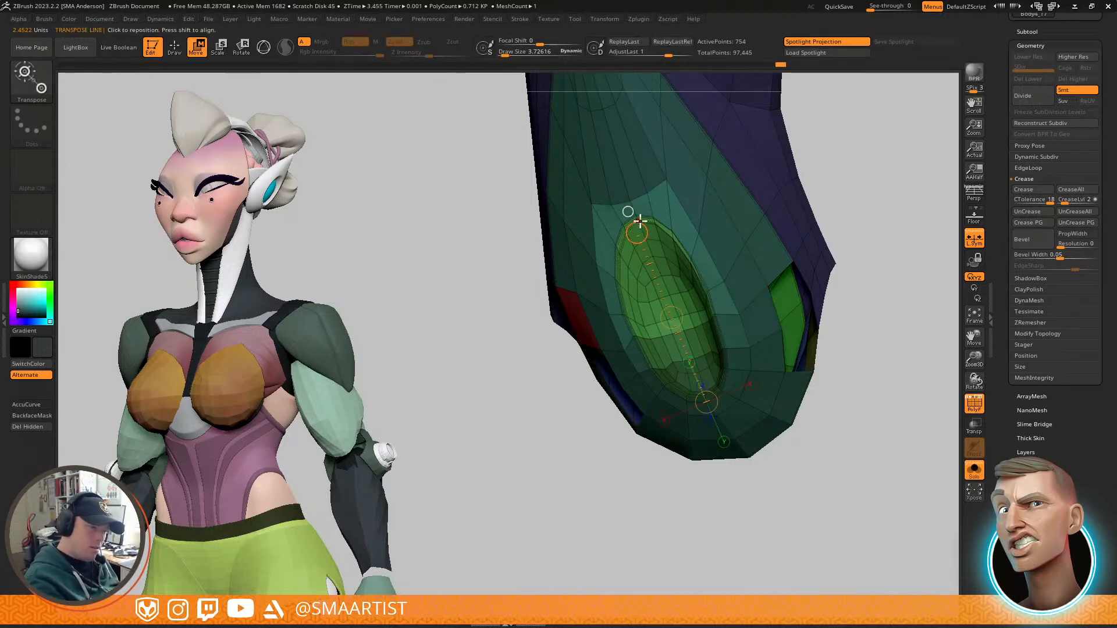
Step: Switch to the Move brush, isolate the oval to mask it whole, then show the full guard and invert the mask
{"action": "key", "text": "b"}
{"action": "key", "text": "m"}
{"action": "key", "text": "v"}
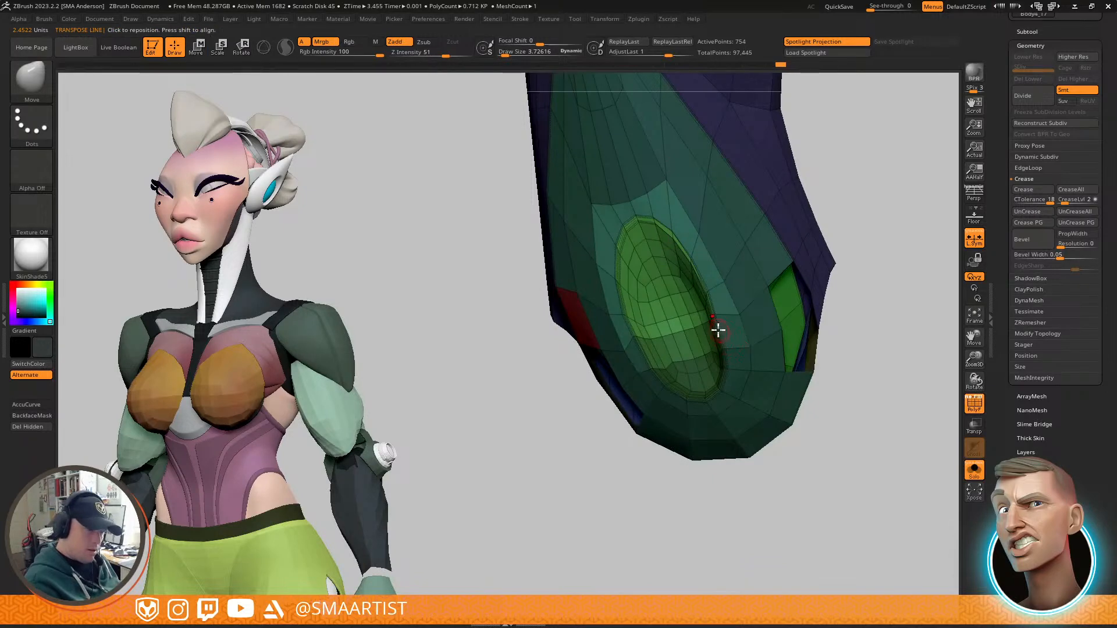
{"action": "left_click", "coordinate": [709, 368], "text": "ctrl+shift"}
{"action": "left_click", "coordinate": [734, 474], "text": "ctrl"}
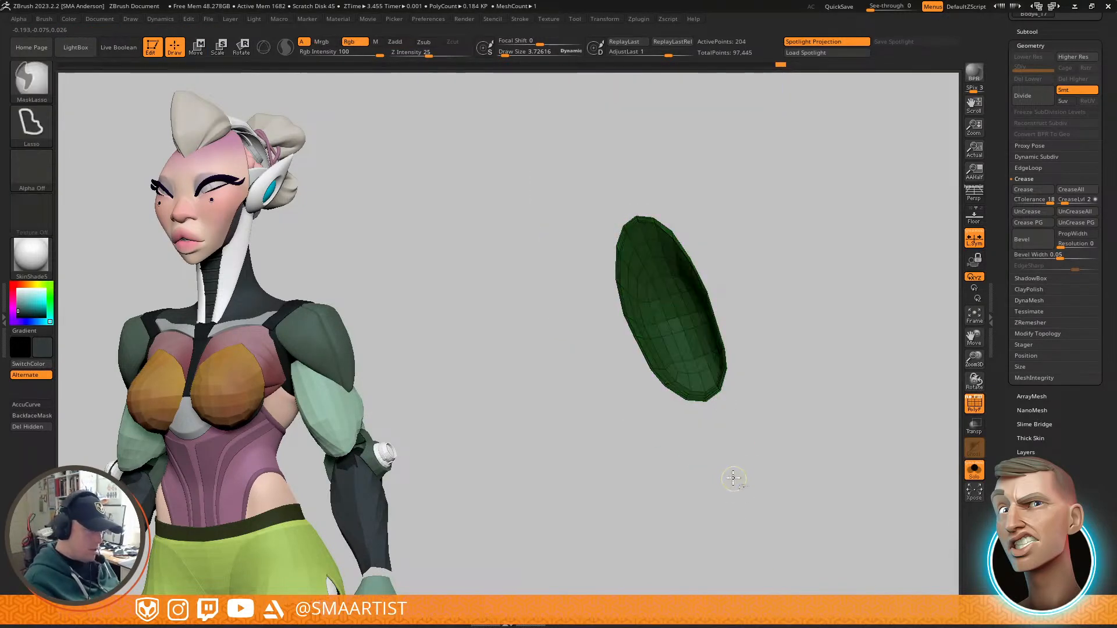
{"action": "left_click", "coordinate": [742, 487], "text": "ctrl+shift"}
{"action": "left_click", "coordinate": [742, 487], "text": "ctrl"}
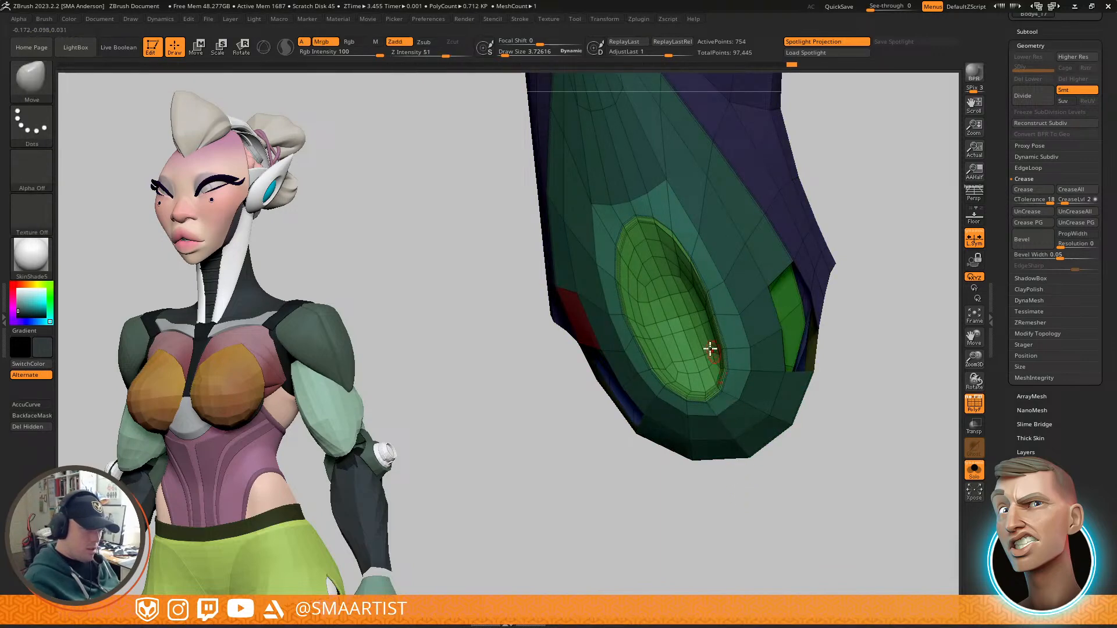
Step: Reduce the draw size to about 7.7 and even out the points around the oval's rim with the Move and Smooth brushes
{"action": "key", "text": "s"}
{"action": "left_click_drag", "start_coordinate": [714, 317], "coordinate": [722, 318]}
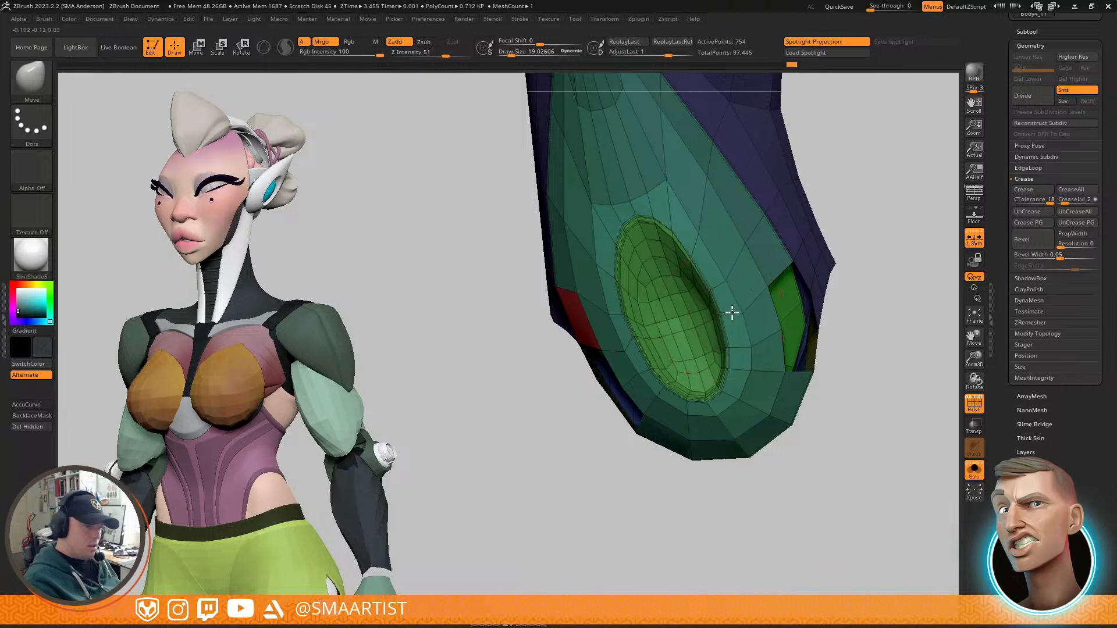
{"action": "key", "text": "s"}
{"action": "left_click_drag", "start_coordinate": [728, 316], "coordinate": [723, 318]}
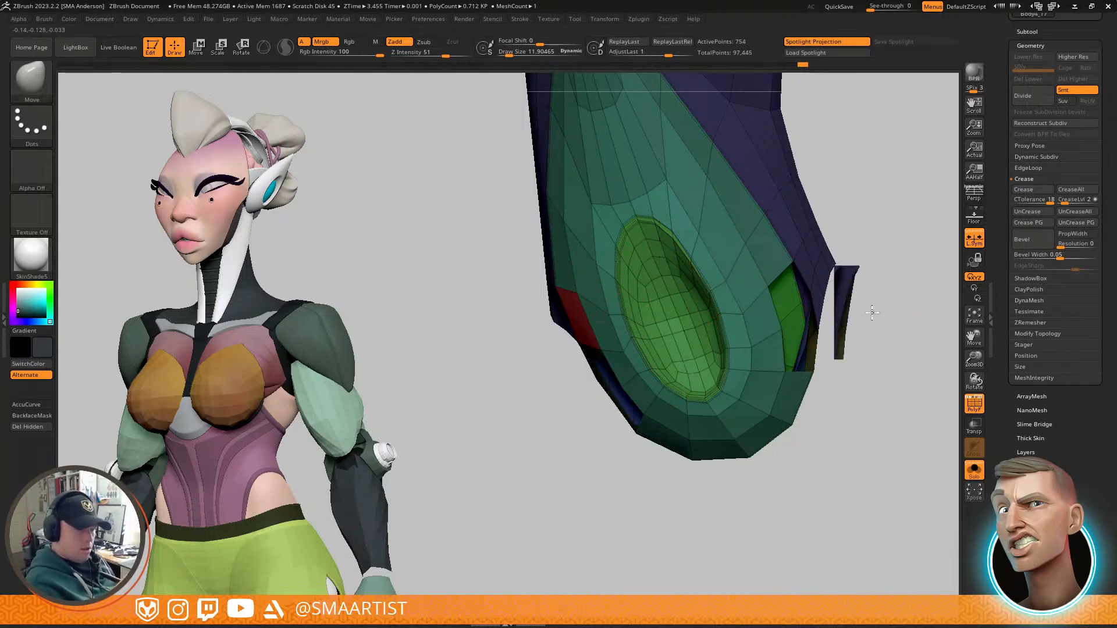
{"action": "key", "text": "shift"}
{"action": "key", "text": "s"}
{"action": "left_click_drag", "start_coordinate": [744, 319], "coordinate": [741, 319]}
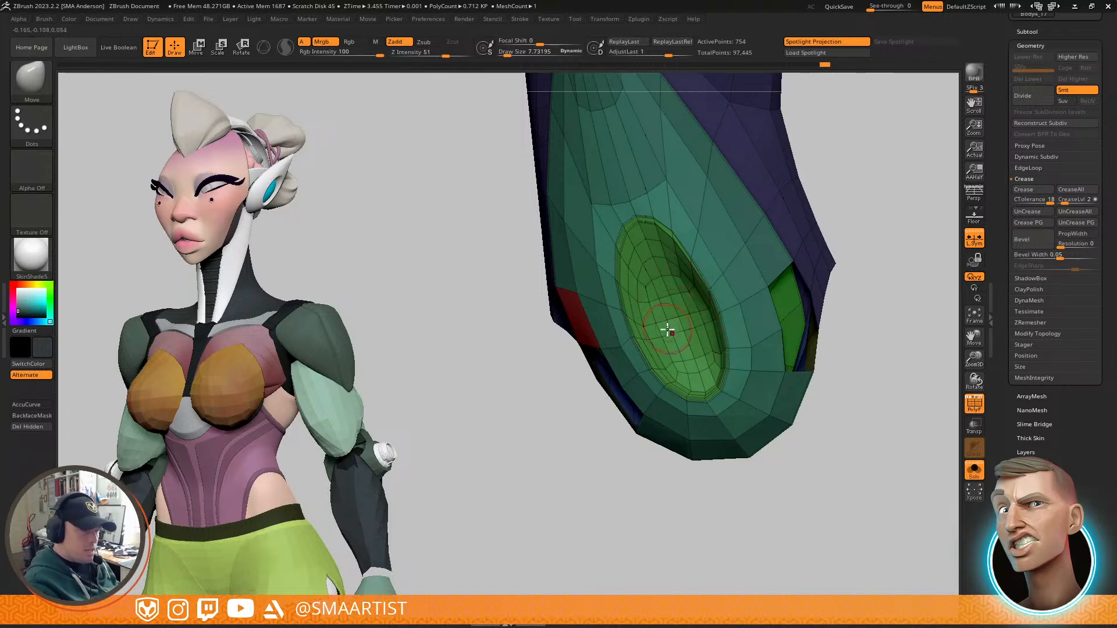
{"action": "key", "text": "shift"}
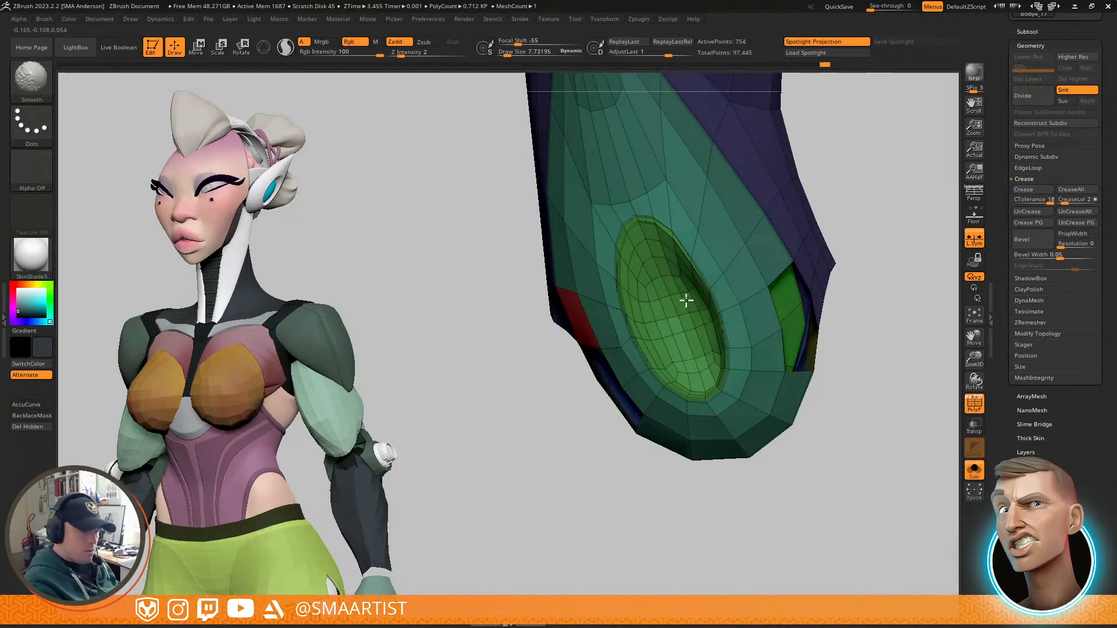
{"action": "left_click_drag", "start_coordinate": [686, 318], "coordinate": [690, 298], "text": "shift"}
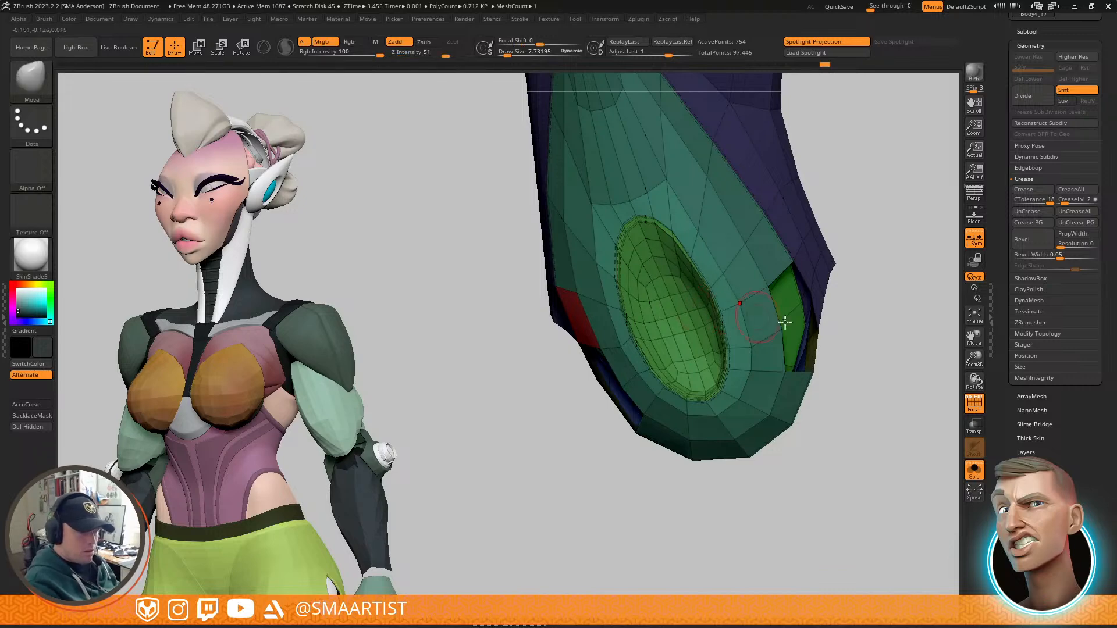
Step: Set ZModeler's edge action to Insert with Single EdgeLoop and add an edge loop through the teal panel beside the oval
{"action": "mouse_move", "coordinate": [787, 336]}
{"action": "right_mouse_down"}
{"action": "mouse_move", "coordinate": [803, 374]}
{"action": "mouse_move", "coordinate": [781, 369]}
{"action": "mouse_move", "coordinate": [818, 366]}
{"action": "right_mouse_up"}
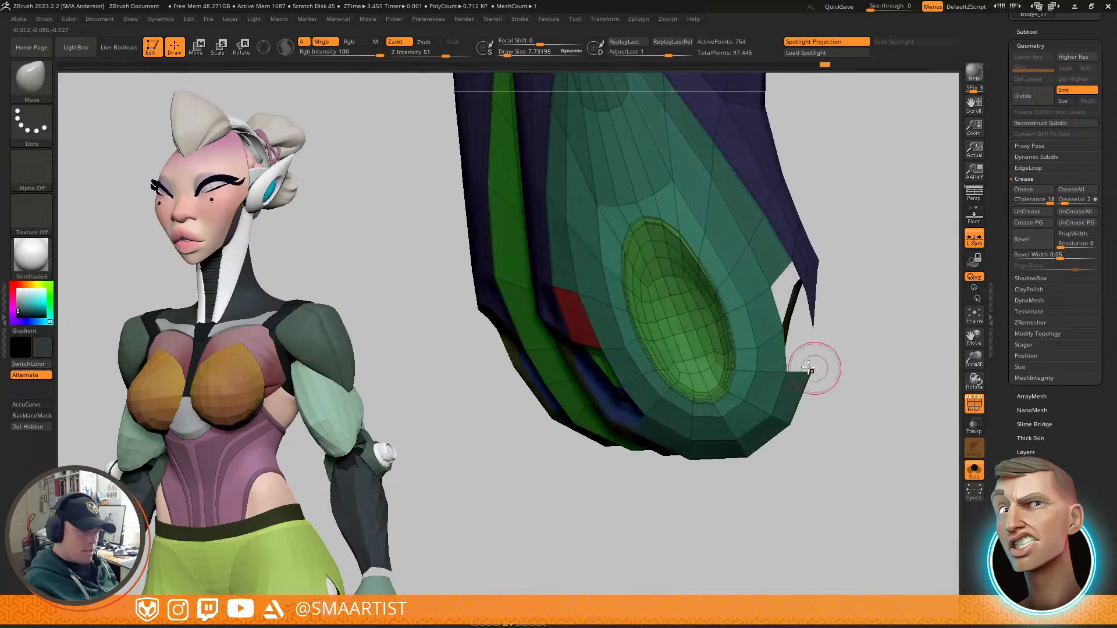
{"action": "key", "text": "b"}
{"action": "key", "text": "z"}
{"action": "key", "text": "m"}
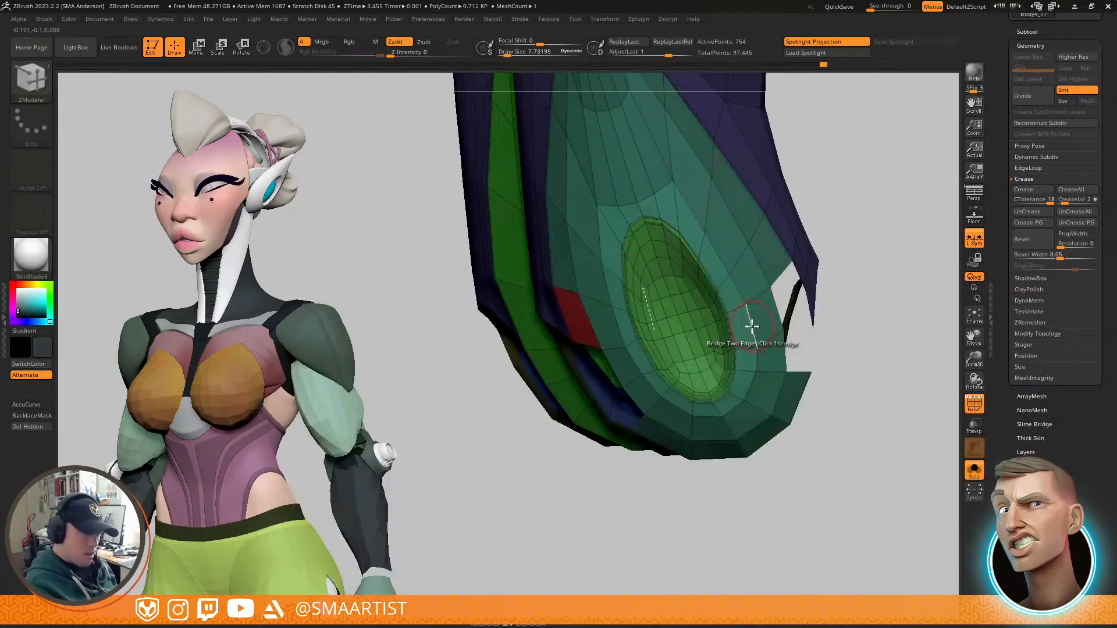
{"action": "key", "text": "space"}
{"action": "left_click", "coordinate": [732, 296]}
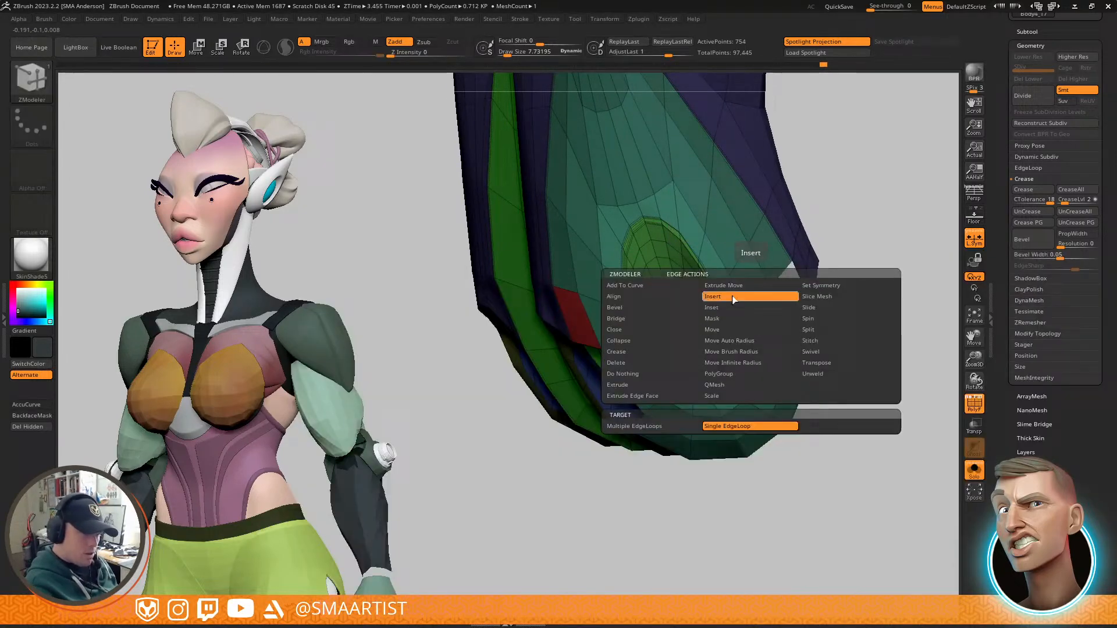
{"action": "left_click", "coordinate": [774, 351]}
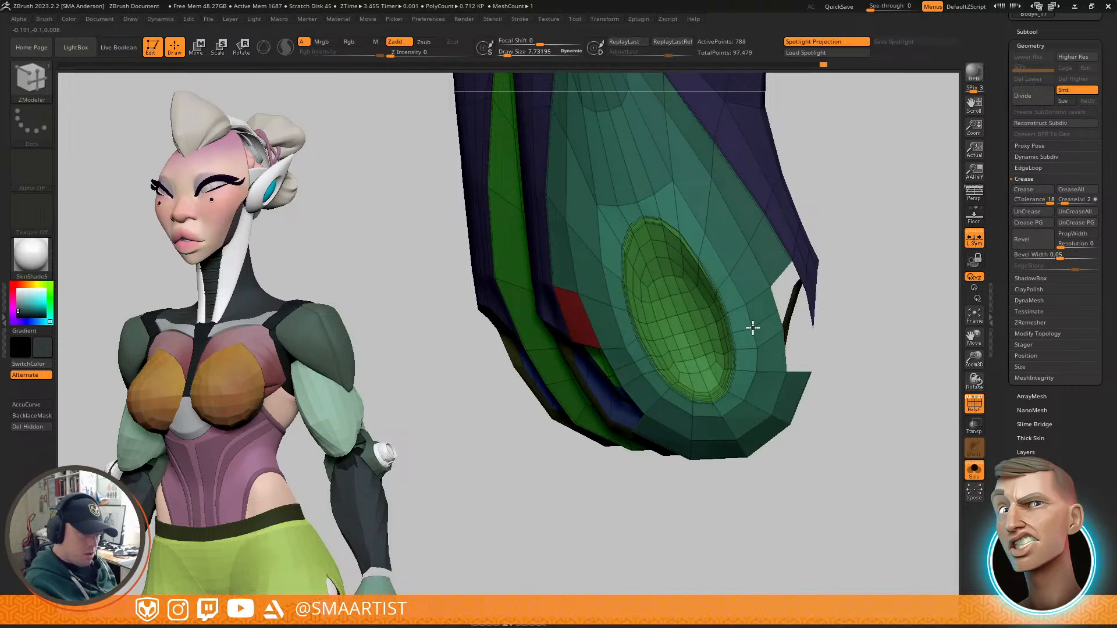
{"action": "left_click", "coordinate": [754, 329]}
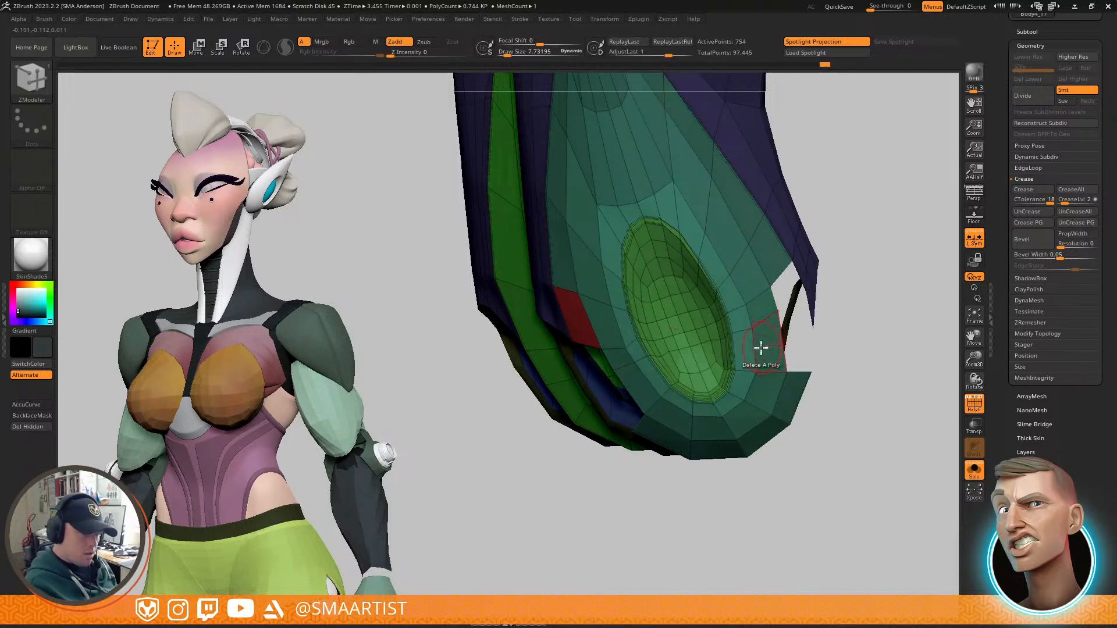
{"action": "left_click", "coordinate": [754, 350]}
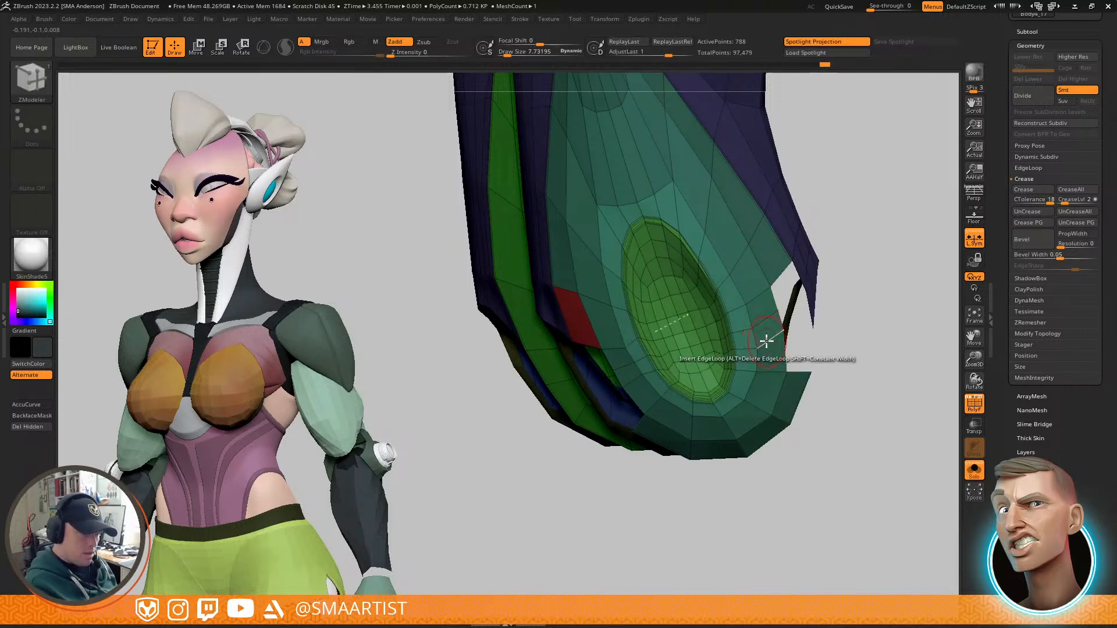
Step: Reduce the draw size to about 5.5 and adjust the points along the teal panel's edge next to the gap
{"action": "right_click_drag", "start_coordinate": [782, 335], "coordinate": [757, 345]}
{"action": "key", "text": "s"}
{"action": "left_click_drag", "start_coordinate": [782, 332], "coordinate": [781, 329]}
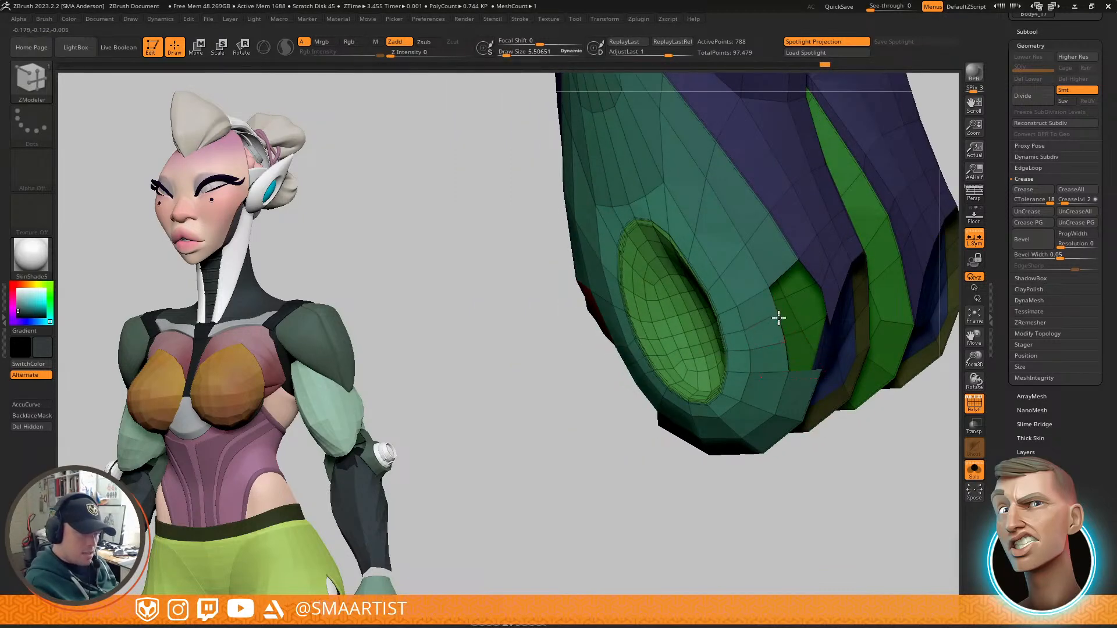
{"action": "right_click_drag", "start_coordinate": [781, 324], "coordinate": [630, 381]}
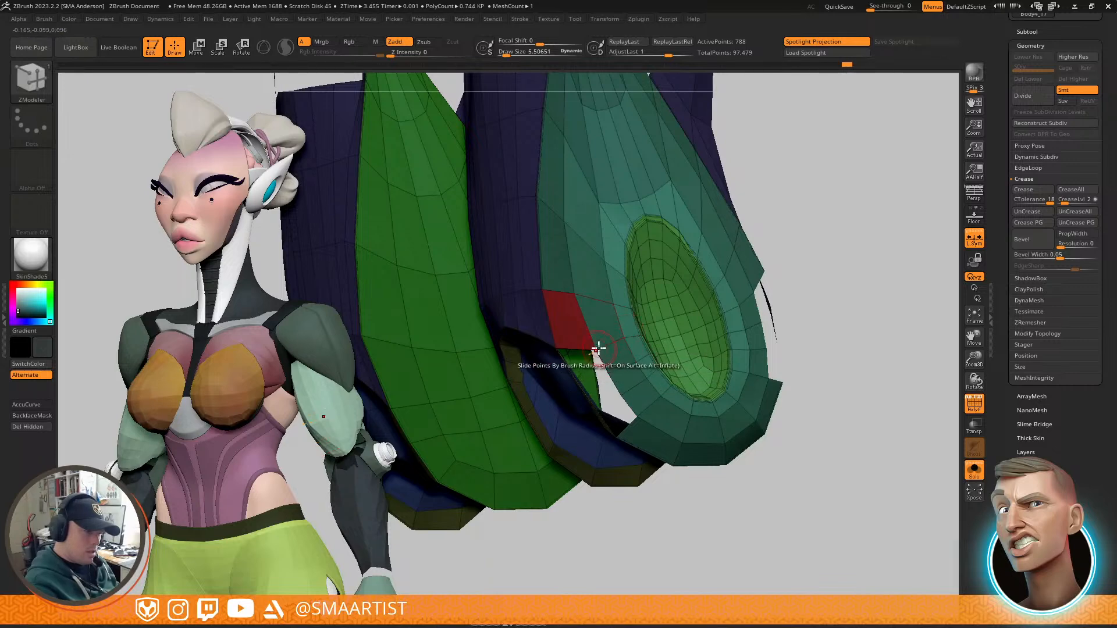
Step: Set the edge action to Bridge and bridge the teal panel's border edges to the purple section across the gap
{"action": "right_click_drag", "start_coordinate": [598, 343], "coordinate": [710, 246]}
{"action": "key", "text": "space"}
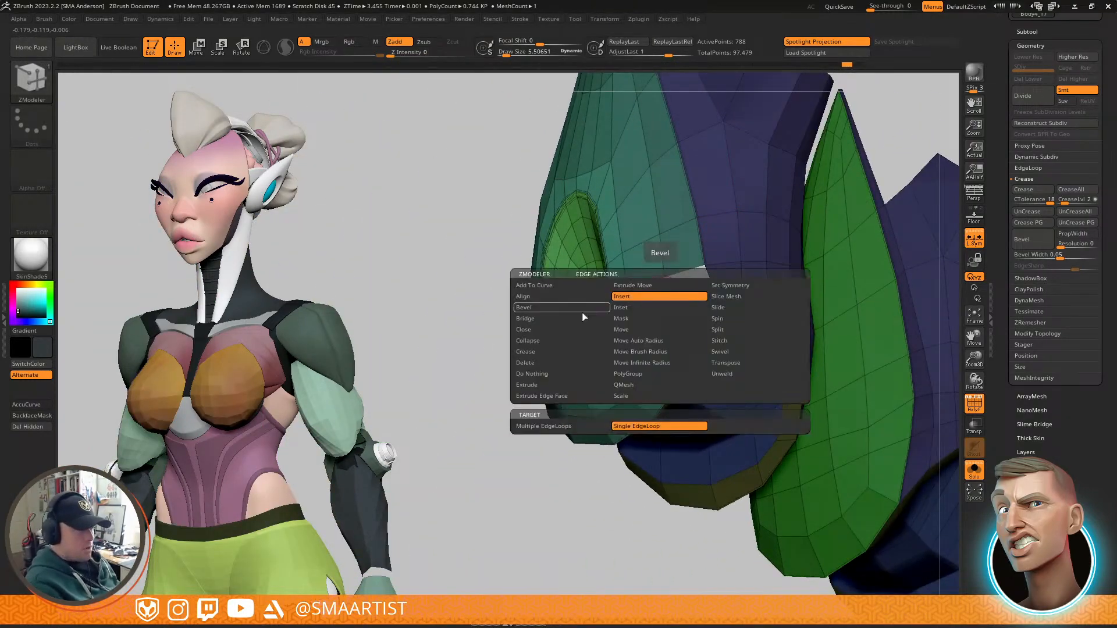
{"action": "left_click", "coordinate": [565, 320]}
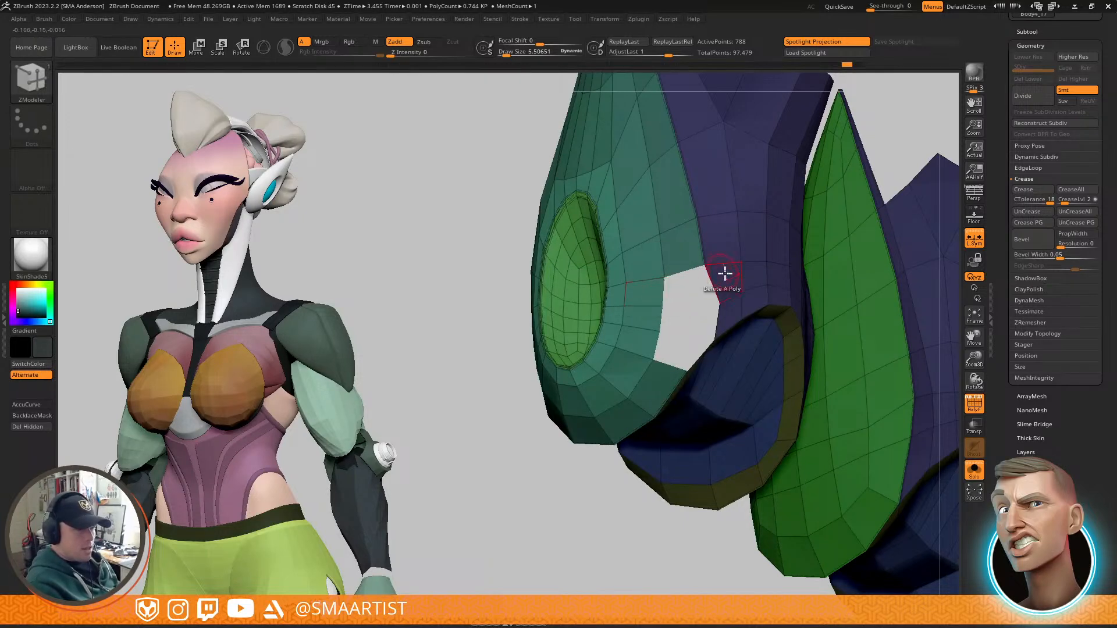
{"action": "left_click", "coordinate": [716, 283]}
{"action": "right_click_drag", "start_coordinate": [716, 284], "coordinate": [713, 310]}
{"action": "left_click", "coordinate": [655, 306]}
{"action": "left_click", "coordinate": [711, 311]}
{"action": "left_click", "coordinate": [690, 336]}
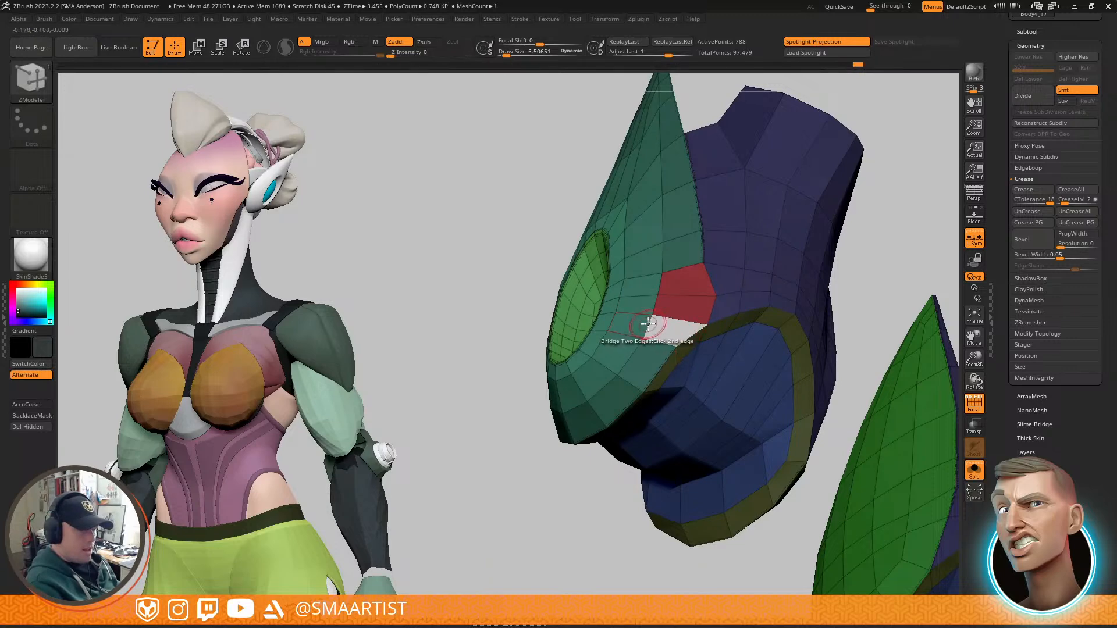
{"action": "mouse_move", "coordinate": [743, 291]}
{"action": "right_mouse_down"}
{"action": "mouse_move", "coordinate": [748, 341]}
{"action": "mouse_move", "coordinate": [735, 329]}
{"action": "mouse_move", "coordinate": [755, 357]}
{"action": "mouse_move", "coordinate": [711, 351]}
{"action": "mouse_move", "coordinate": [716, 289]}
{"action": "mouse_move", "coordinate": [685, 353]}
{"action": "mouse_move", "coordinate": [676, 296]}
{"action": "right_mouse_up"}
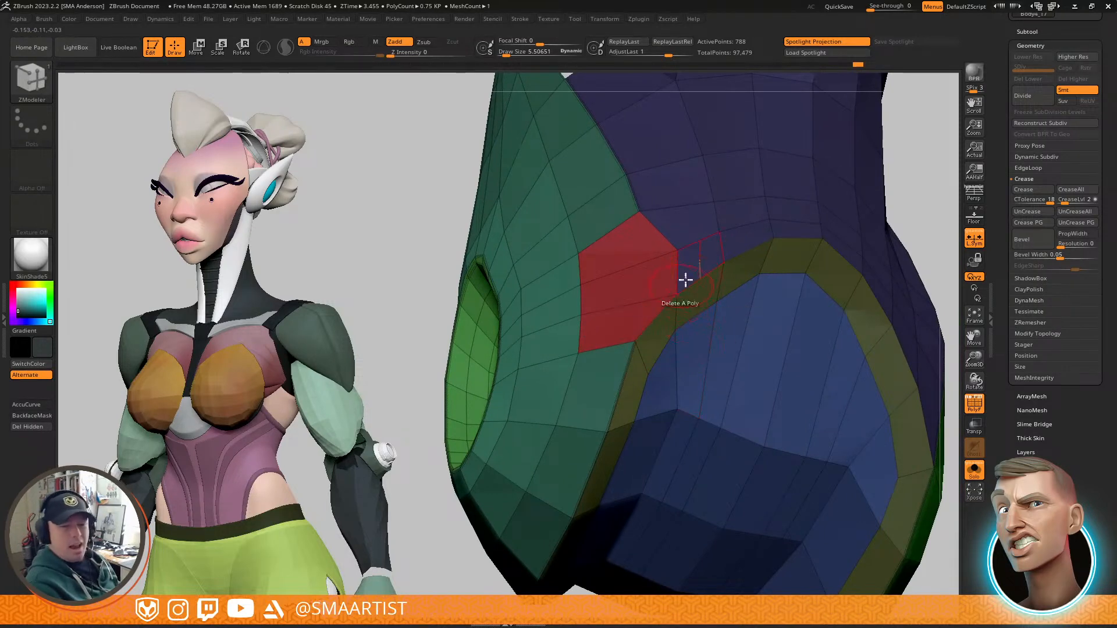
{"action": "mouse_move", "coordinate": [746, 335]}
{"action": "right_mouse_down", "text": "ctrl"}
{"action": "mouse_move", "coordinate": [696, 295]}
{"action": "mouse_move", "coordinate": [670, 324]}
{"action": "right_mouse_up", "text": "ctrl"}
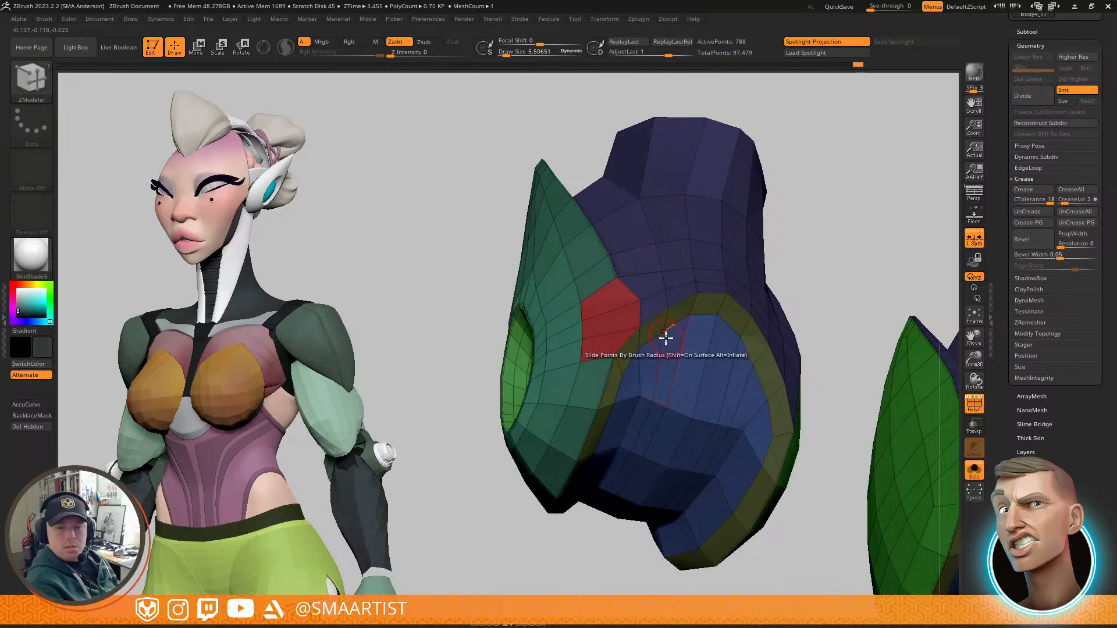
Step: Check the teal panel in isolation, restore the full guard and bridge the remaining gap between the panel and the arch trim
{"action": "mouse_move", "coordinate": [690, 333]}
{"action": "right_mouse_down"}
{"action": "mouse_move", "coordinate": [713, 277]}
{"action": "mouse_move", "coordinate": [726, 309]}
{"action": "mouse_move", "coordinate": [619, 308]}
{"action": "mouse_move", "coordinate": [640, 286]}
{"action": "right_mouse_up"}
{"action": "left_click", "coordinate": [617, 312], "text": "ctrl+shift"}
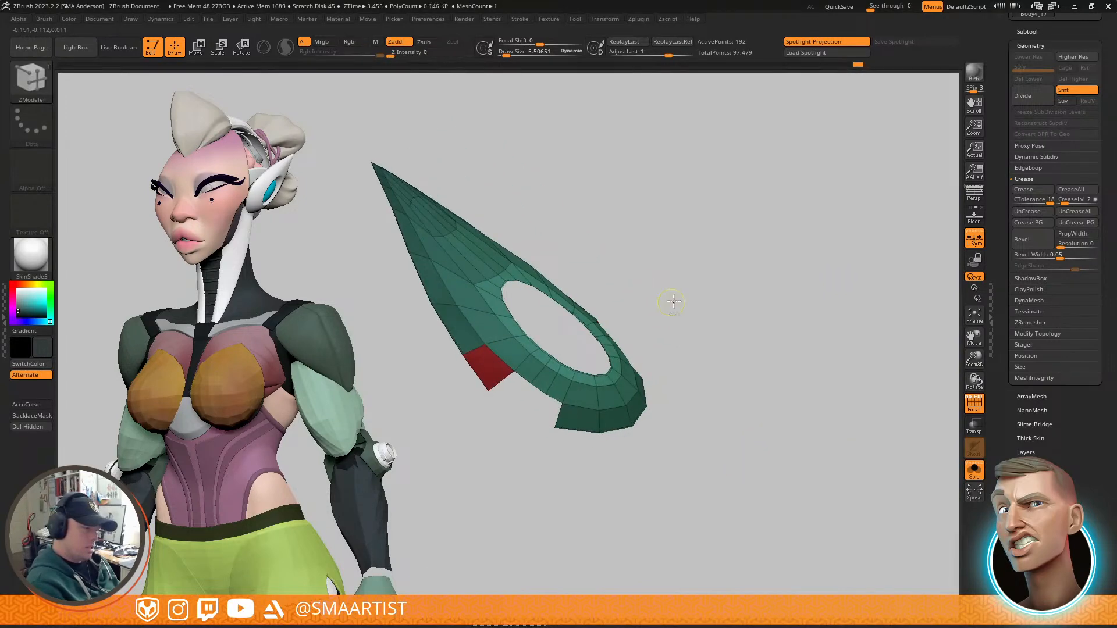
{"action": "left_click", "coordinate": [639, 324], "text": "ctrl+shift"}
{"action": "right_click_drag", "start_coordinate": [597, 363], "coordinate": [616, 297], "text": "alt"}
{"action": "left_click", "coordinate": [540, 364]}
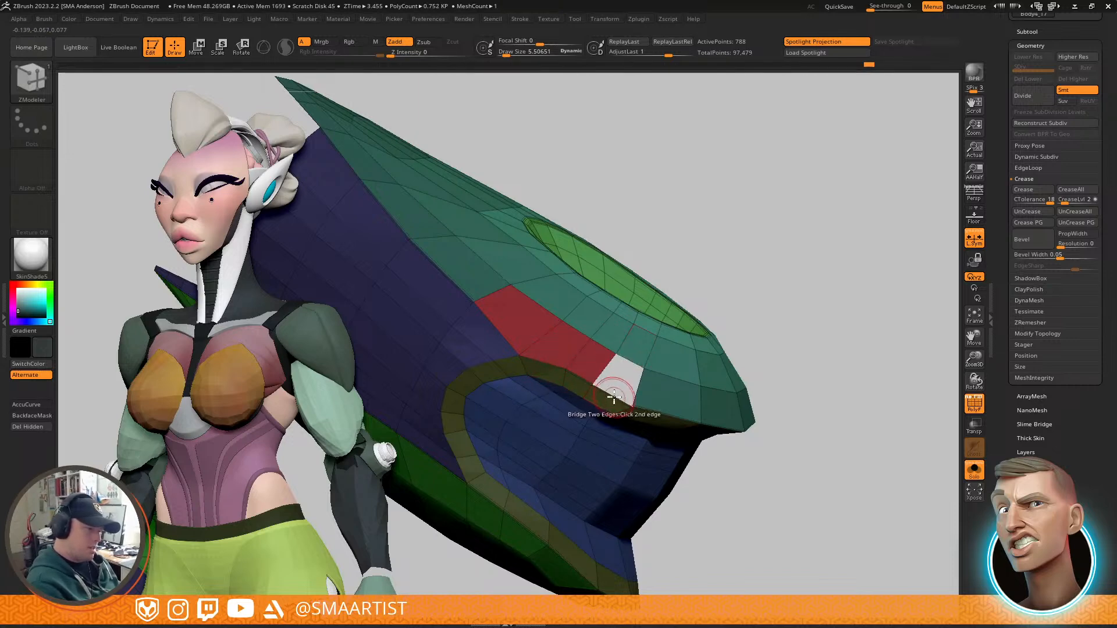
Step: Isolate the teal panel with its bridged faces, merge them into one polygroup and show the full guard again
{"action": "left_click", "coordinate": [643, 369], "text": "ctrl+shift"}
{"action": "right_click_drag", "start_coordinate": [643, 369], "coordinate": [798, 261]}
{"action": "key", "text": "ctrl+w"}
{"action": "key", "text": "ctrl+w"}
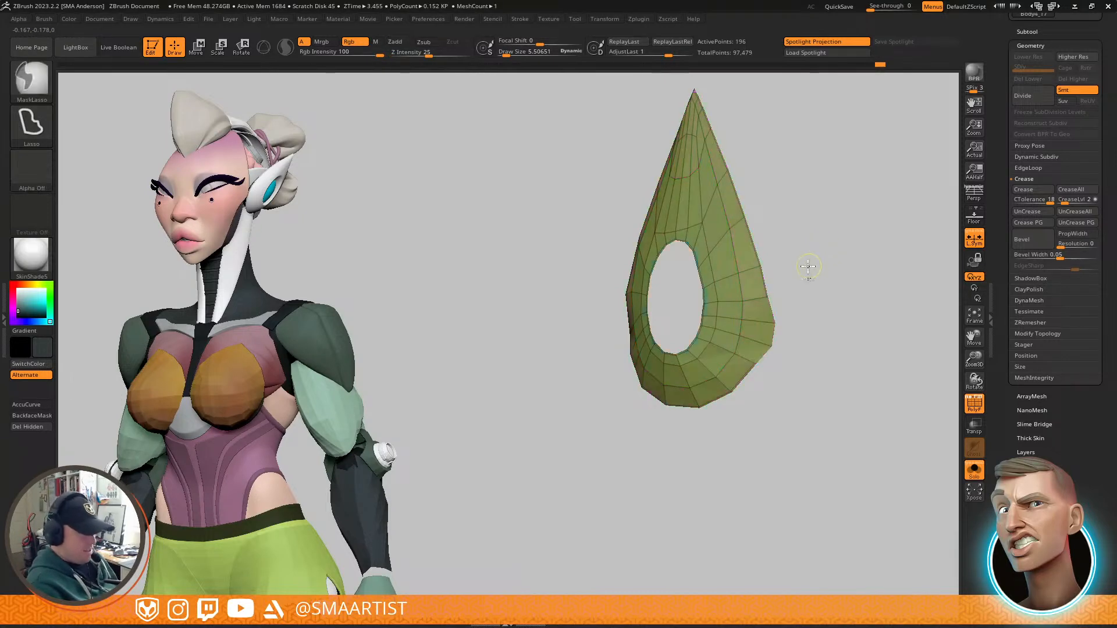
{"action": "left_click", "coordinate": [808, 265], "text": "ctrl+shift"}
Step: Examine both guards' silhouette and edge flow from several sides
{"action": "mouse_move", "coordinate": [811, 266]}
{"action": "right_mouse_down"}
{"action": "mouse_move", "coordinate": [786, 299]}
{"action": "mouse_move", "coordinate": [762, 276]}
{"action": "mouse_move", "coordinate": [787, 305]}
{"action": "mouse_move", "coordinate": [806, 275]}
{"action": "mouse_move", "coordinate": [773, 251]}
{"action": "right_mouse_up"}
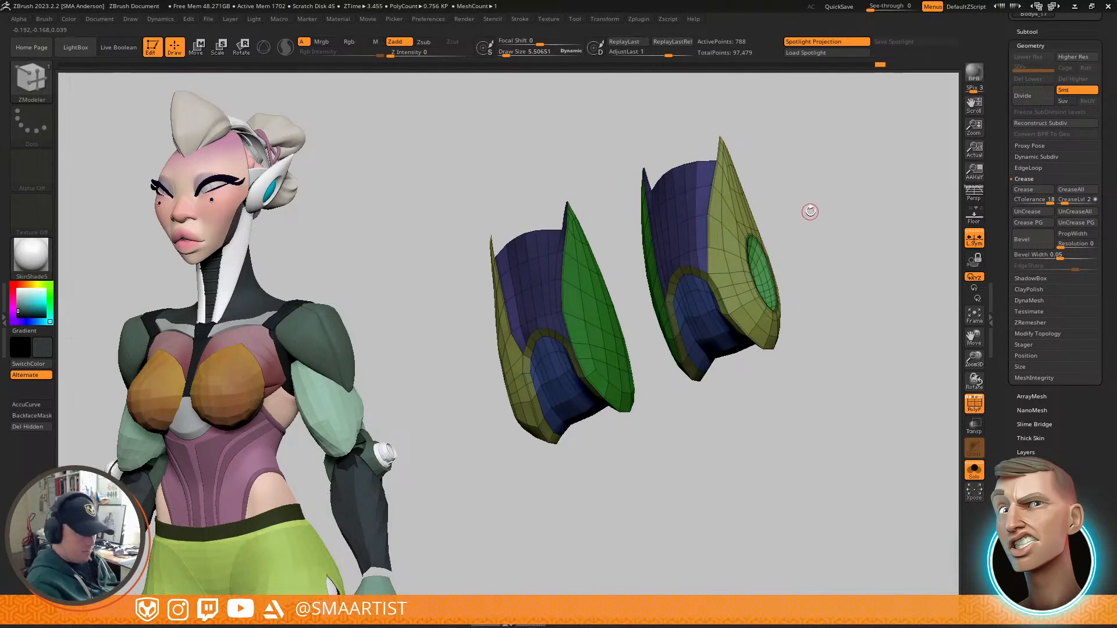
{"action": "right_click_drag", "start_coordinate": [820, 302], "coordinate": [782, 240]}
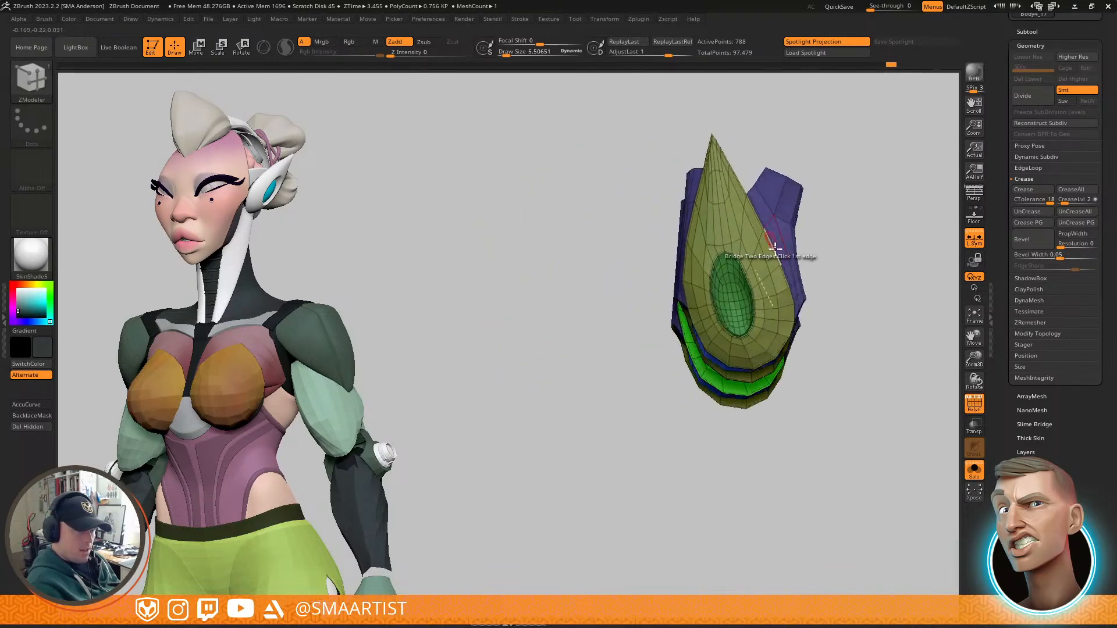
{"action": "right_click_drag", "start_coordinate": [780, 284], "coordinate": [789, 280]}
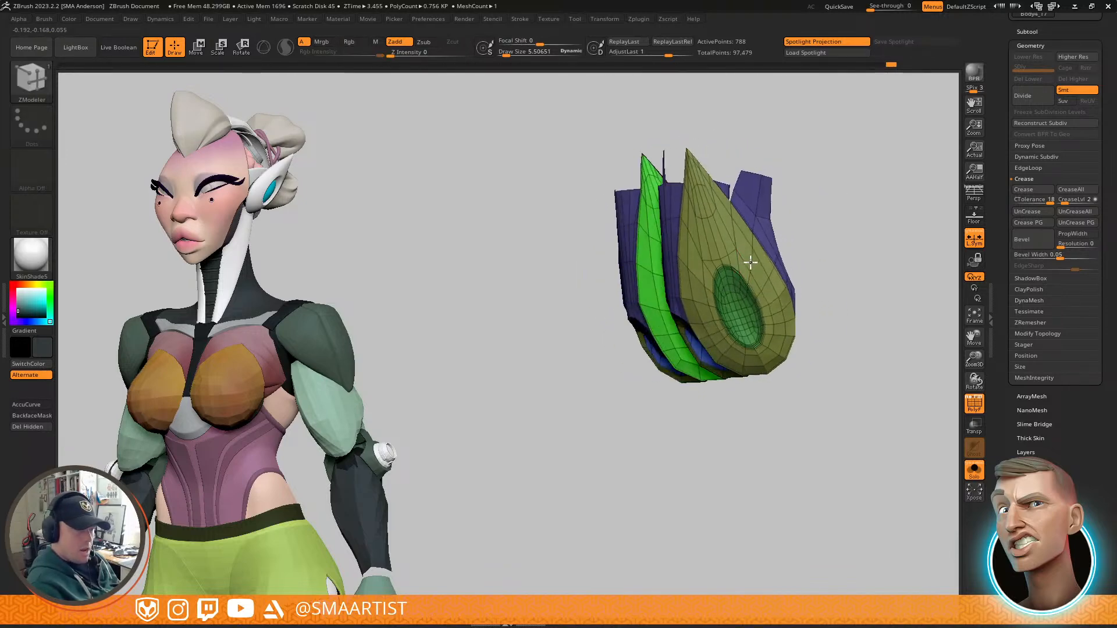
{"action": "right_click_drag", "start_coordinate": [752, 262], "coordinate": [766, 271]}
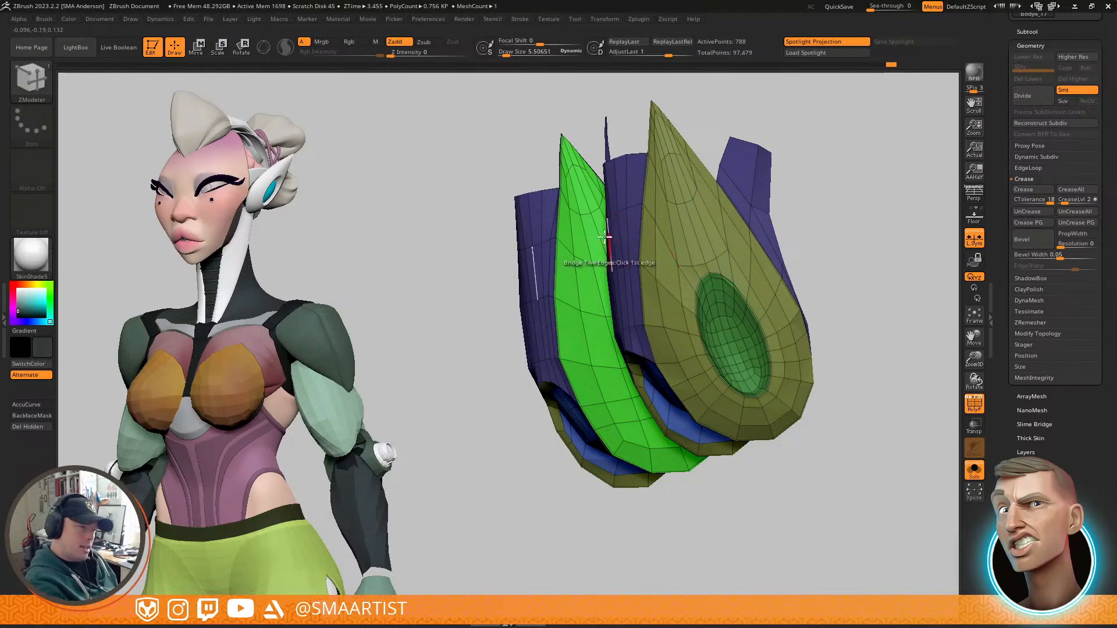
{"action": "right_click_drag", "start_coordinate": [775, 282], "coordinate": [745, 249]}
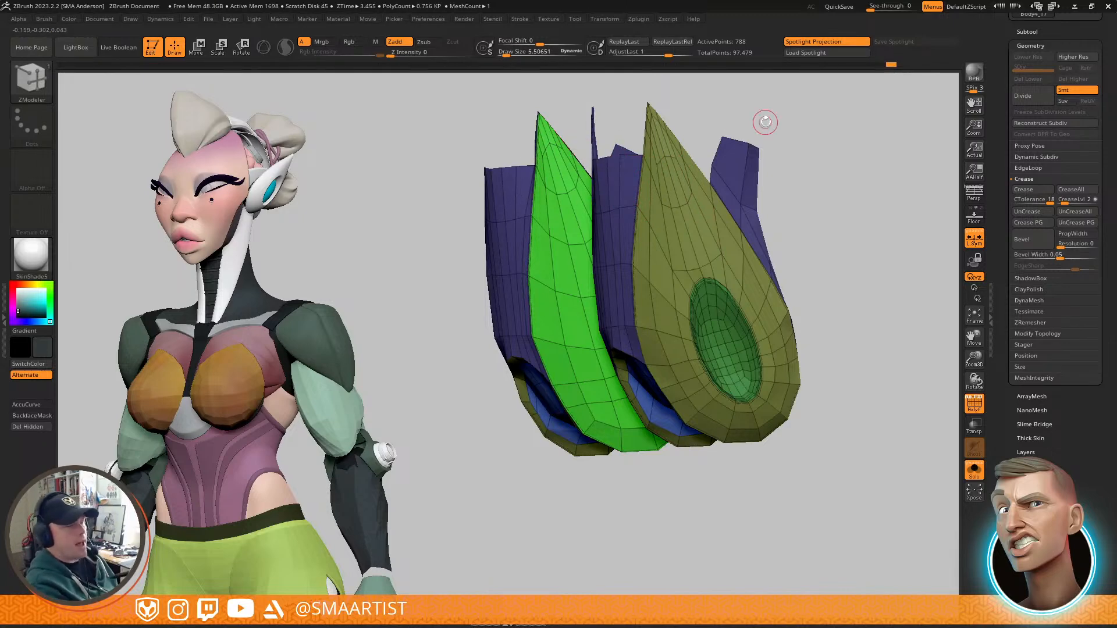
{"action": "mouse_move", "coordinate": [749, 202]}
{"action": "right_mouse_down"}
{"action": "mouse_move", "coordinate": [743, 244]}
{"action": "mouse_move", "coordinate": [722, 256]}
{"action": "right_mouse_up"}
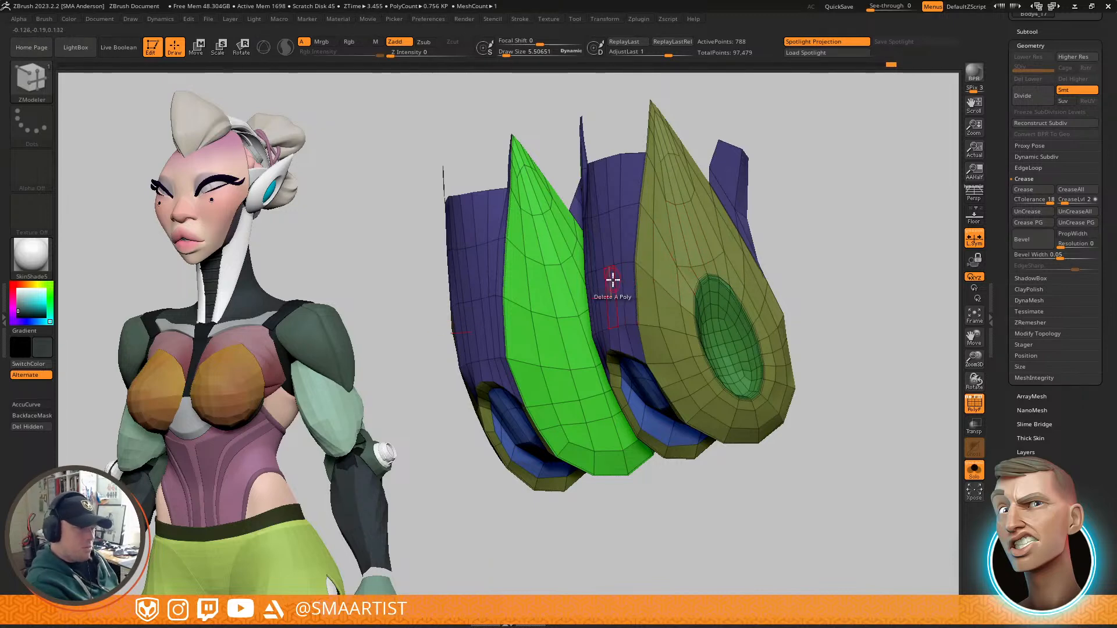
{"action": "right_click_drag", "start_coordinate": [653, 275], "coordinate": [700, 261]}
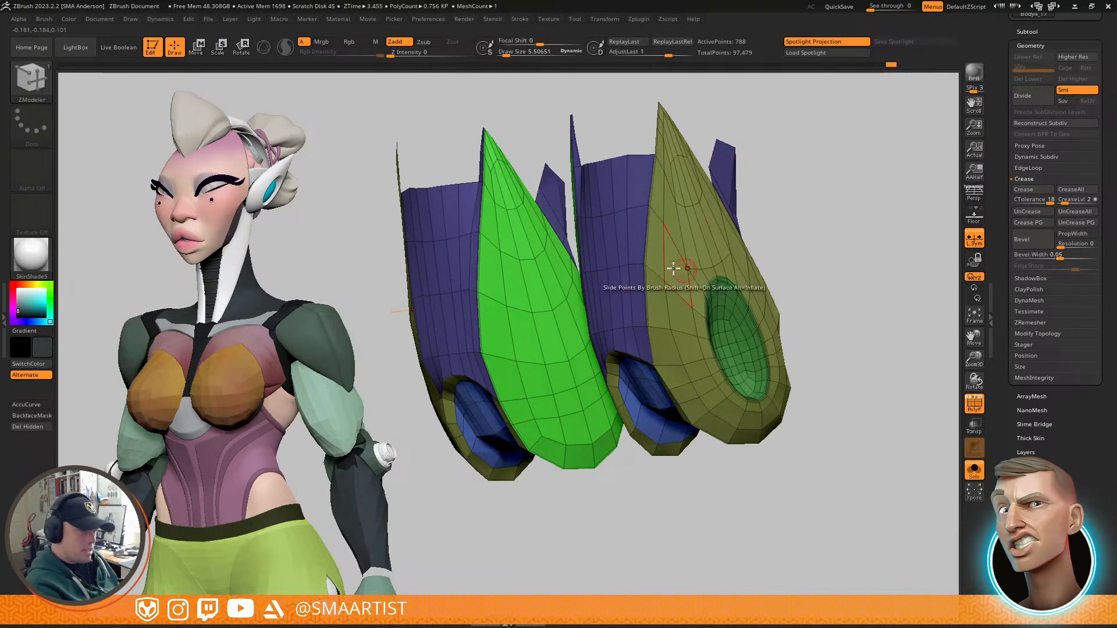
Step: Isolate the guards' purple section to examine its edge flow and restore the complete guards
{"action": "mouse_move", "coordinate": [665, 280]}
{"action": "left_mouse_down"}
{"action": "mouse_move", "coordinate": [673, 339]}
{"action": "mouse_move", "coordinate": [649, 337]}
{"action": "left_mouse_up"}
{"action": "key", "text": "ctrl"}
{"action": "mouse_move", "coordinate": [748, 234]}
{"action": "left_mouse_down"}
{"action": "mouse_move", "coordinate": [658, 274]}
{"action": "mouse_move", "coordinate": [625, 265]}
{"action": "left_mouse_up"}
{"action": "left_click", "coordinate": [623, 264], "text": "ctrl+shift"}
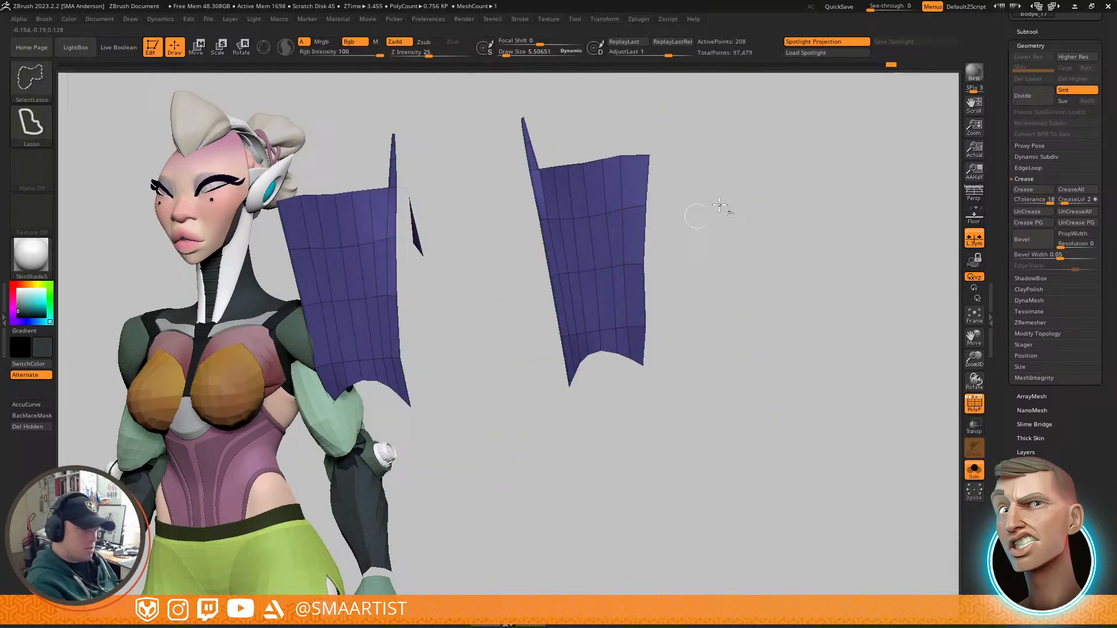
{"action": "left_click", "coordinate": [789, 210], "text": "ctrl+shift"}
{"action": "mouse_move", "coordinate": [749, 232]}
{"action": "left_mouse_down"}
{"action": "mouse_move", "coordinate": [741, 226]}
{"action": "mouse_move", "coordinate": [748, 234]}
{"action": "left_mouse_up"}
Step: Set the edge action to Slide with EdgeLoop Partial and even out the horizontal edge loops of the purple section
{"action": "right_click", "coordinate": [718, 286]}
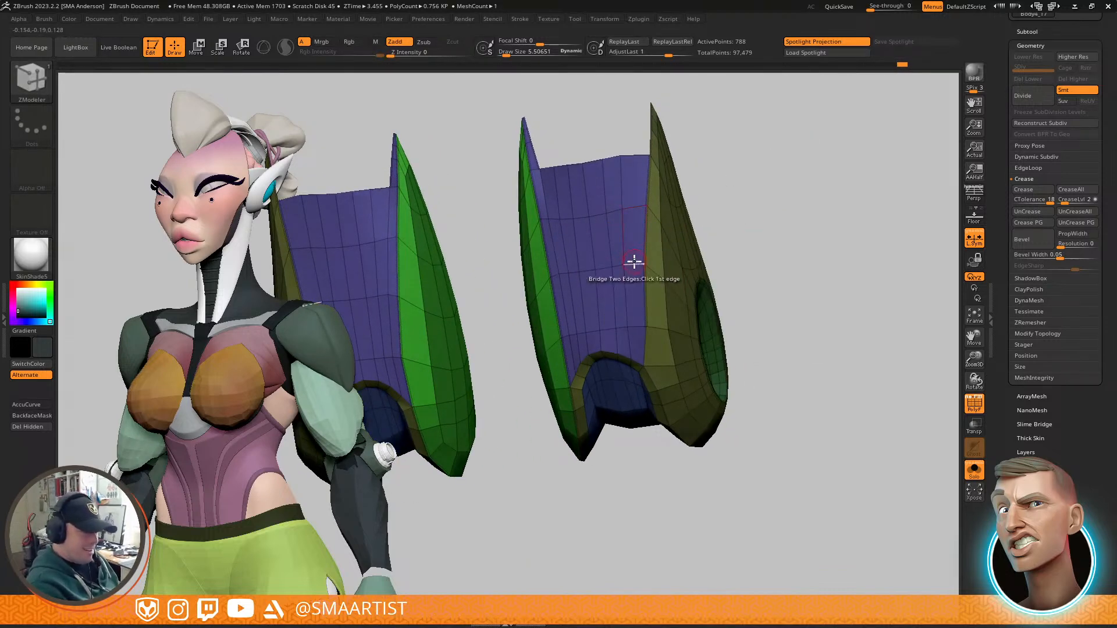
{"action": "right_click", "coordinate": [634, 264]}
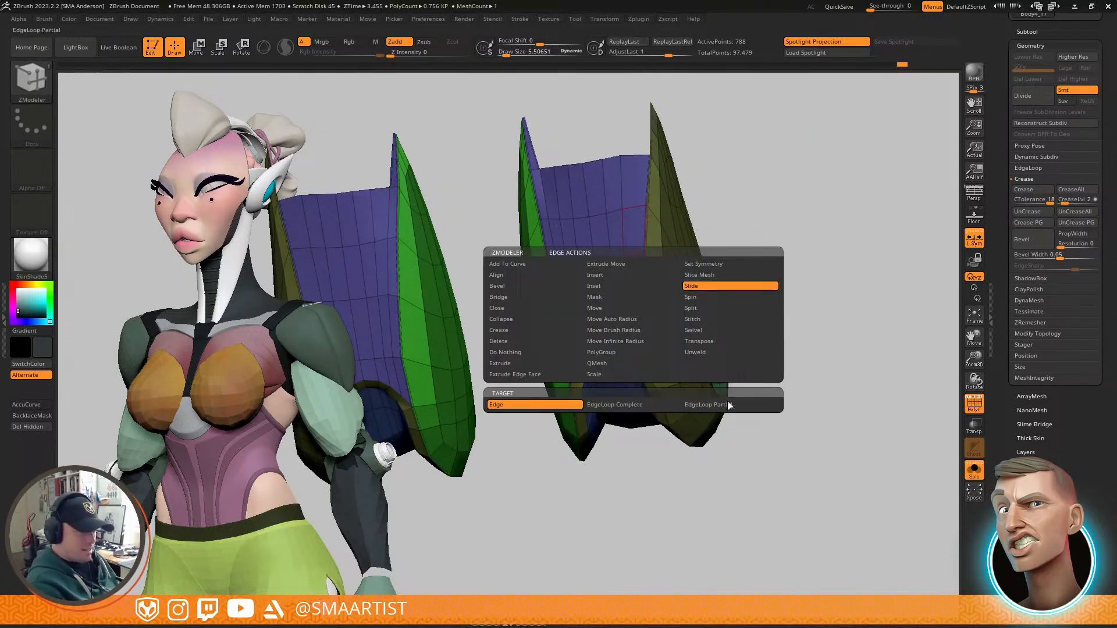
{"action": "left_click", "coordinate": [728, 402]}
{"action": "left_click_drag", "start_coordinate": [756, 361], "coordinate": [782, 226]}
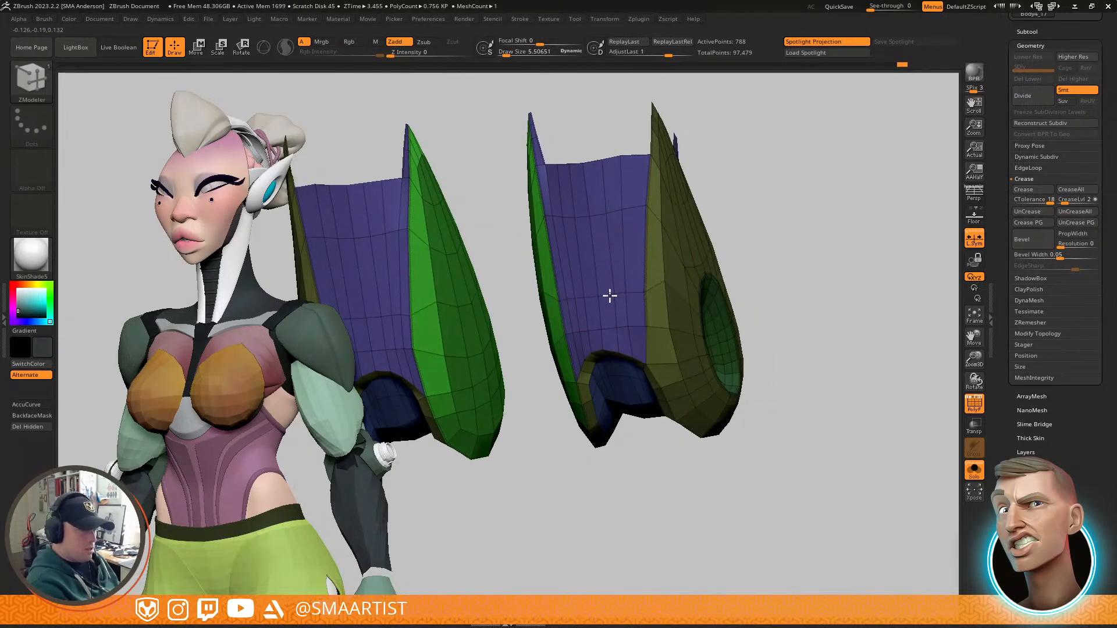
{"action": "mouse_move", "coordinate": [857, 160]}
{"action": "left_mouse_down"}
{"action": "mouse_move", "coordinate": [822, 177]}
{"action": "mouse_move", "coordinate": [852, 162]}
{"action": "mouse_move", "coordinate": [838, 169]}
{"action": "left_mouse_up"}
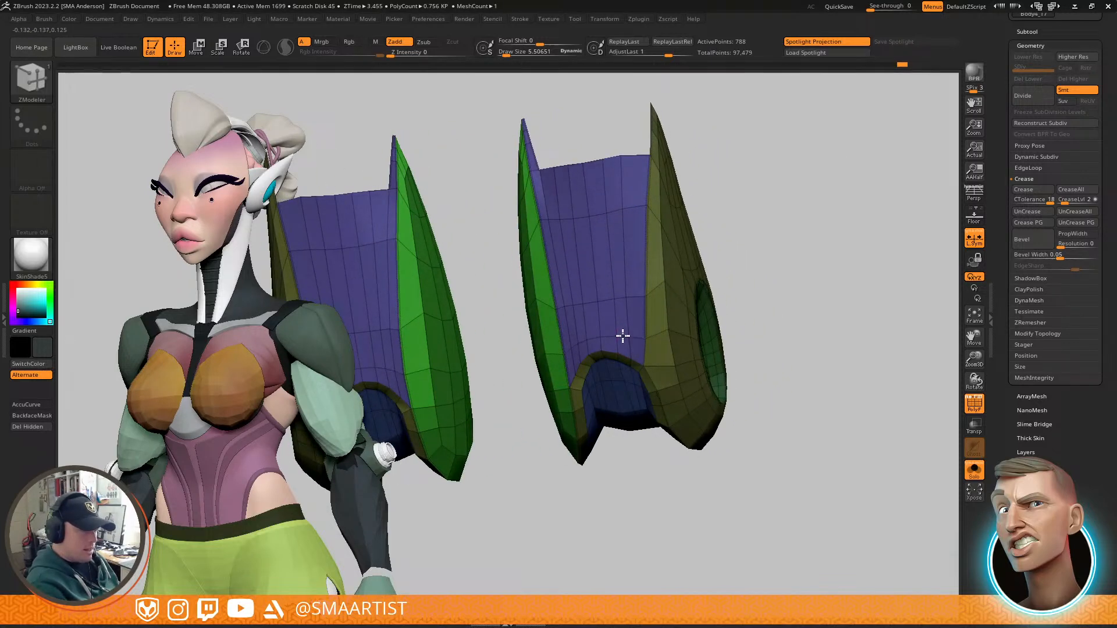
{"action": "left_click_drag", "start_coordinate": [799, 196], "coordinate": [776, 203]}
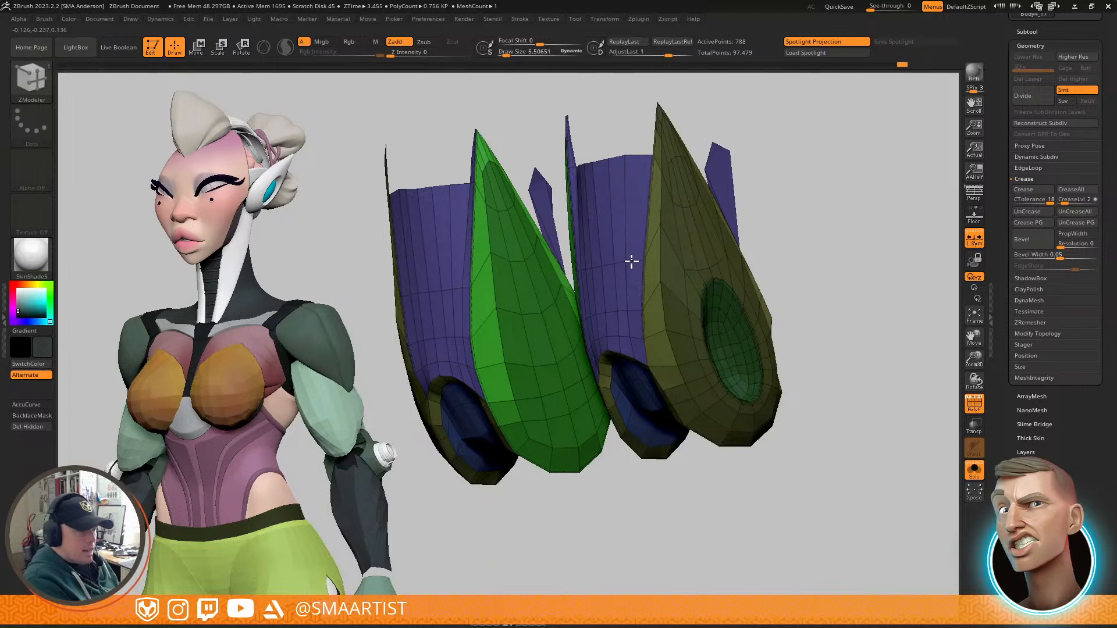
Step: Slide the purple section's upper rim downward and adjust its corner points where it meets the pointed side panels
{"action": "left_click_drag", "start_coordinate": [747, 219], "coordinate": [774, 256], "text": "alt"}
{"action": "left_click_drag", "start_coordinate": [643, 193], "coordinate": [646, 238]}
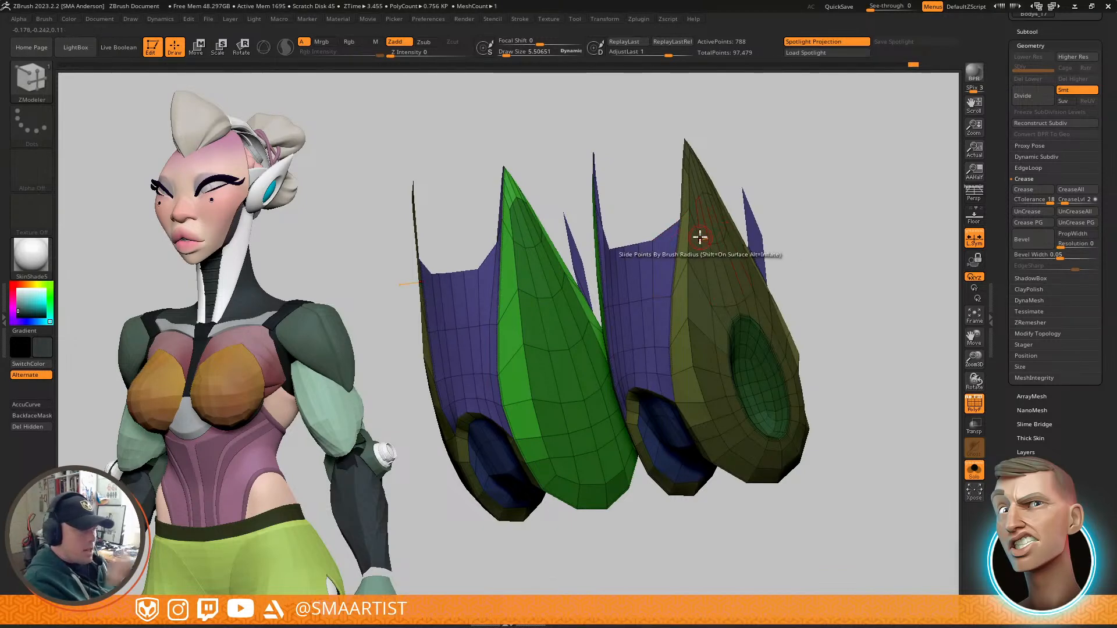
{"action": "mouse_move", "coordinate": [659, 218]}
{"action": "left_mouse_down"}
{"action": "mouse_move", "coordinate": [710, 217]}
{"action": "mouse_move", "coordinate": [668, 221]}
{"action": "left_mouse_up"}
{"action": "right_click_drag", "start_coordinate": [668, 221], "coordinate": [700, 225]}
{"action": "right_click_drag", "start_coordinate": [596, 247], "coordinate": [637, 338], "text": "alt"}
{"action": "right_click_drag", "start_coordinate": [637, 338], "coordinate": [658, 357], "text": "alt"}
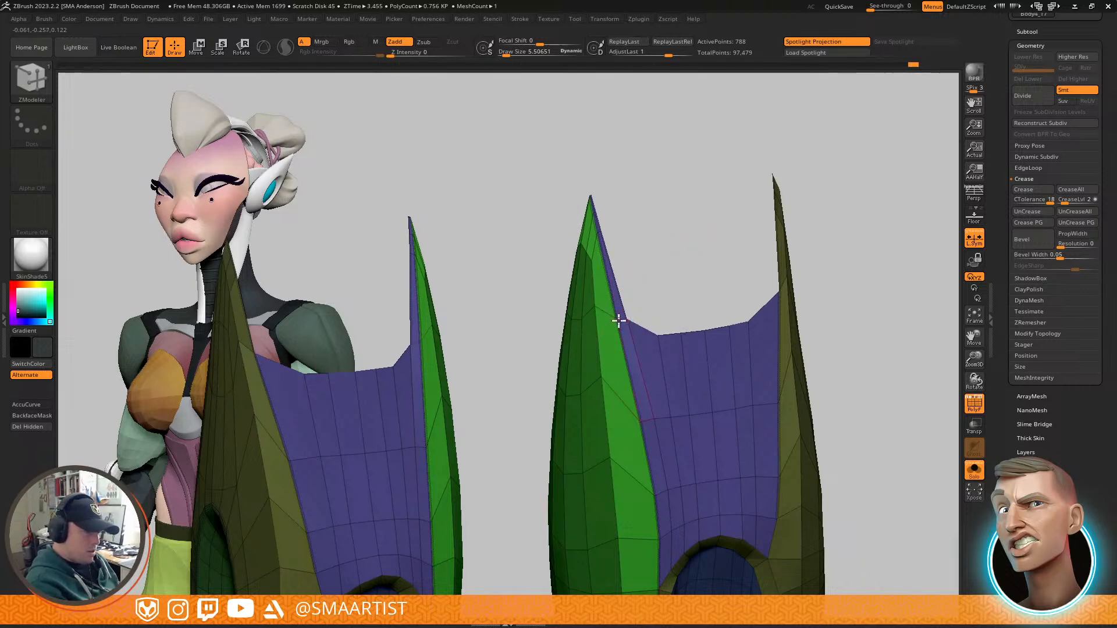
{"action": "left_click_drag", "start_coordinate": [630, 321], "coordinate": [633, 328]}
{"action": "mouse_move", "coordinate": [843, 237]}
{"action": "left_mouse_down"}
{"action": "mouse_move", "coordinate": [833, 236]}
{"action": "mouse_move", "coordinate": [883, 191]}
{"action": "left_mouse_up"}
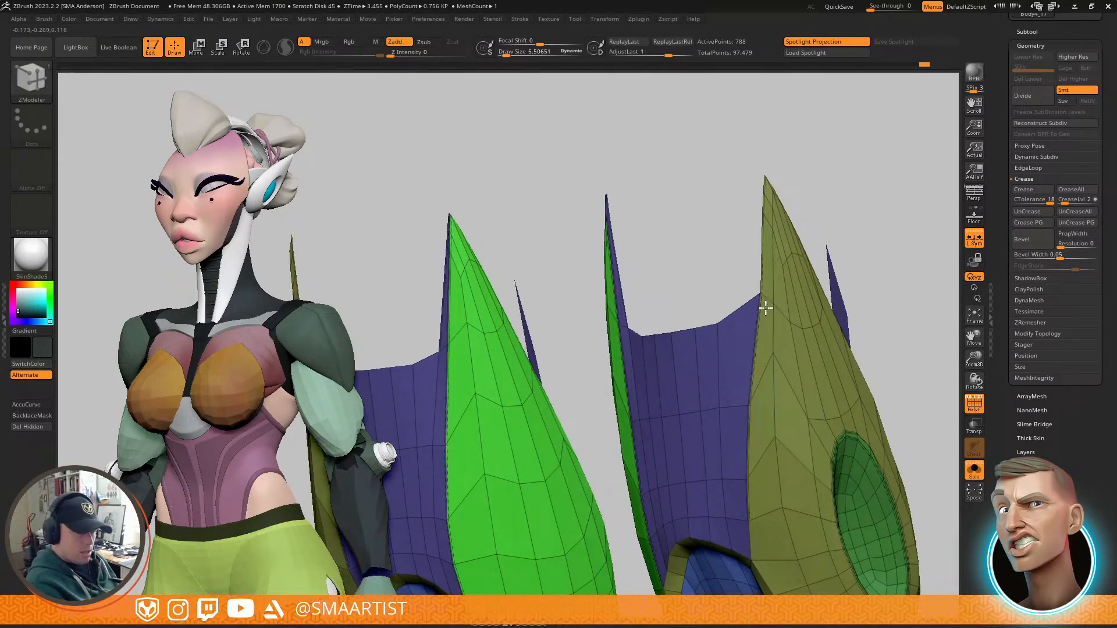
Step: Adjust the points and partial edge loops of the guards' olive side panels around the arched opening for more even spacing
{"action": "right_click_drag", "start_coordinate": [806, 373], "coordinate": [773, 253], "text": "alt"}
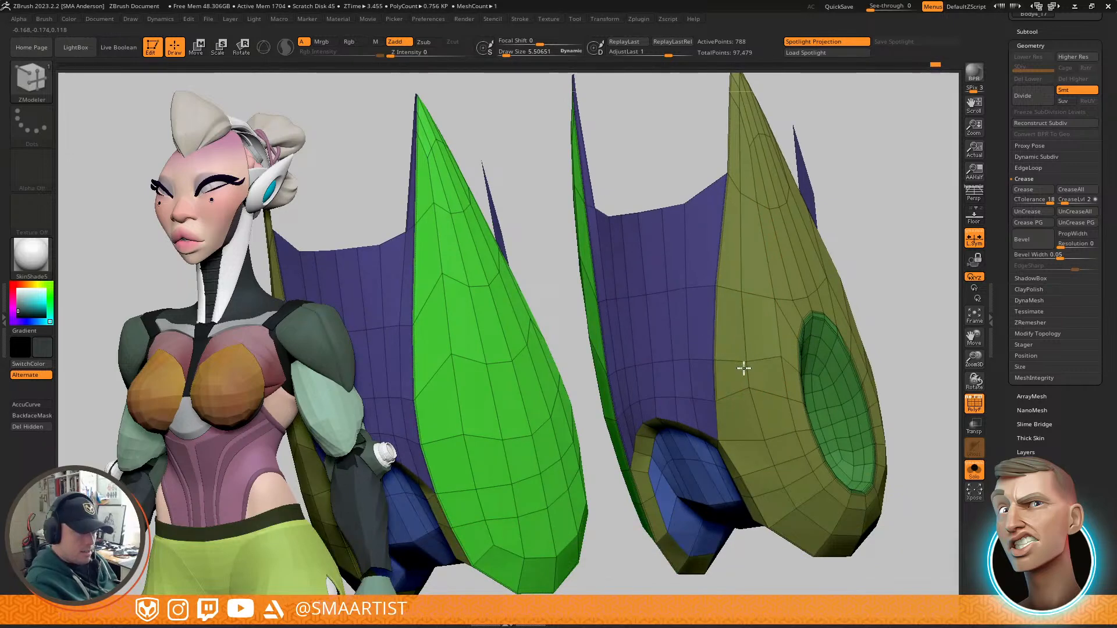
{"action": "right_click_drag", "start_coordinate": [809, 352], "coordinate": [743, 369]}
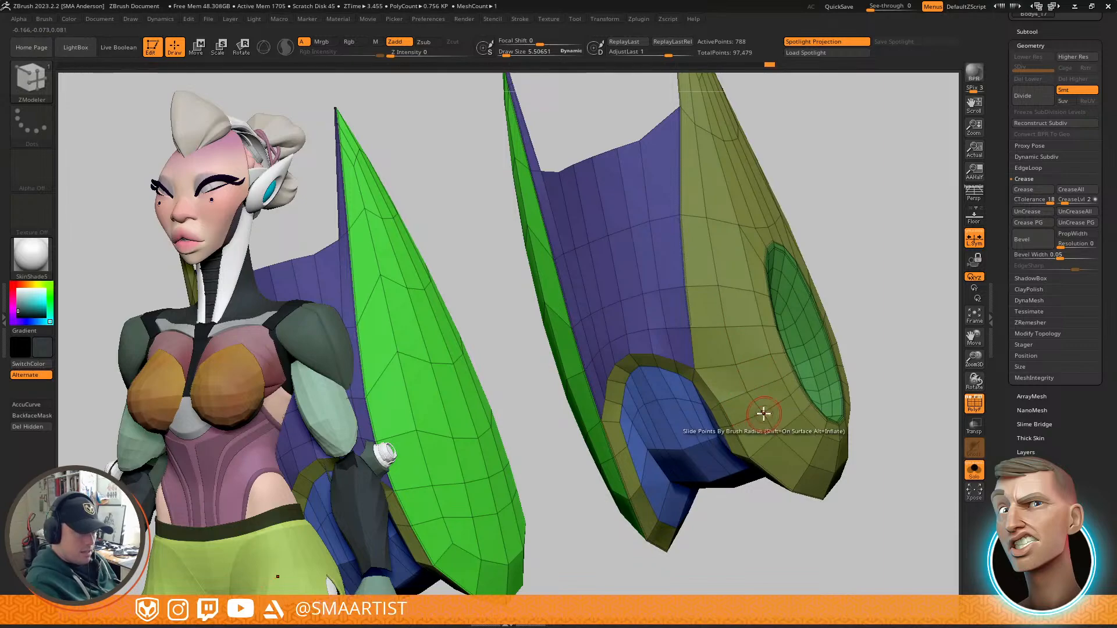
{"action": "right_click_drag", "start_coordinate": [749, 342], "coordinate": [758, 361]}
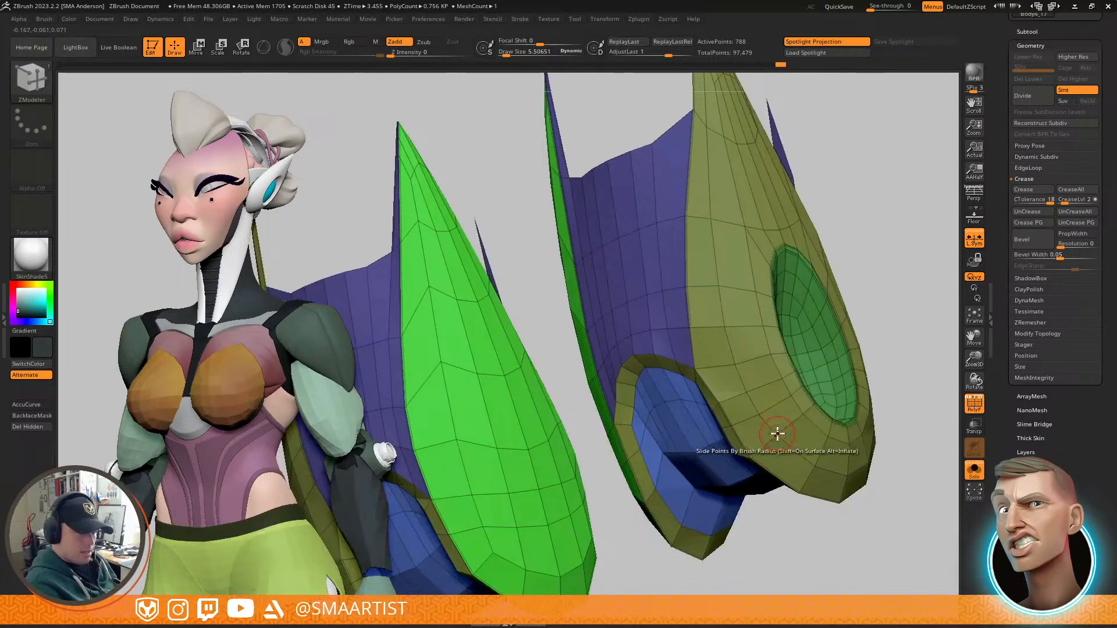
{"action": "right_click_drag", "start_coordinate": [802, 410], "coordinate": [717, 294]}
{"action": "mouse_move", "coordinate": [785, 263]}
{"action": "right_mouse_down"}
{"action": "mouse_move", "coordinate": [778, 256]}
{"action": "mouse_move", "coordinate": [780, 269]}
{"action": "right_mouse_up"}
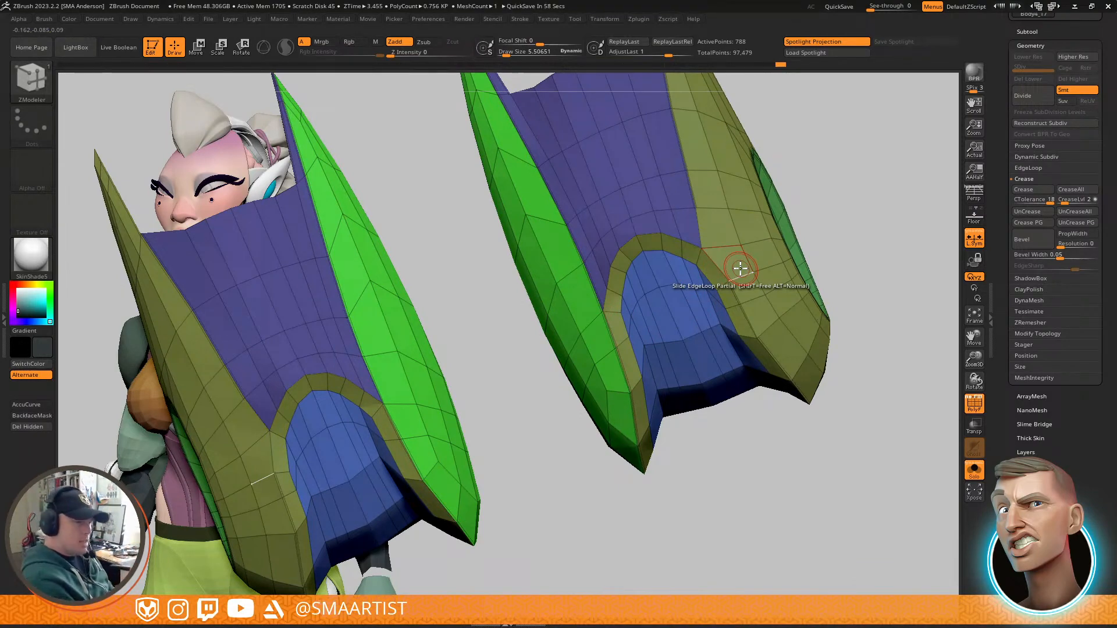
Step: Slide the points and partial edge loops of the olive panel beside the arch's rim to even out its curve
{"action": "right_click_drag", "start_coordinate": [675, 316], "coordinate": [764, 354]}
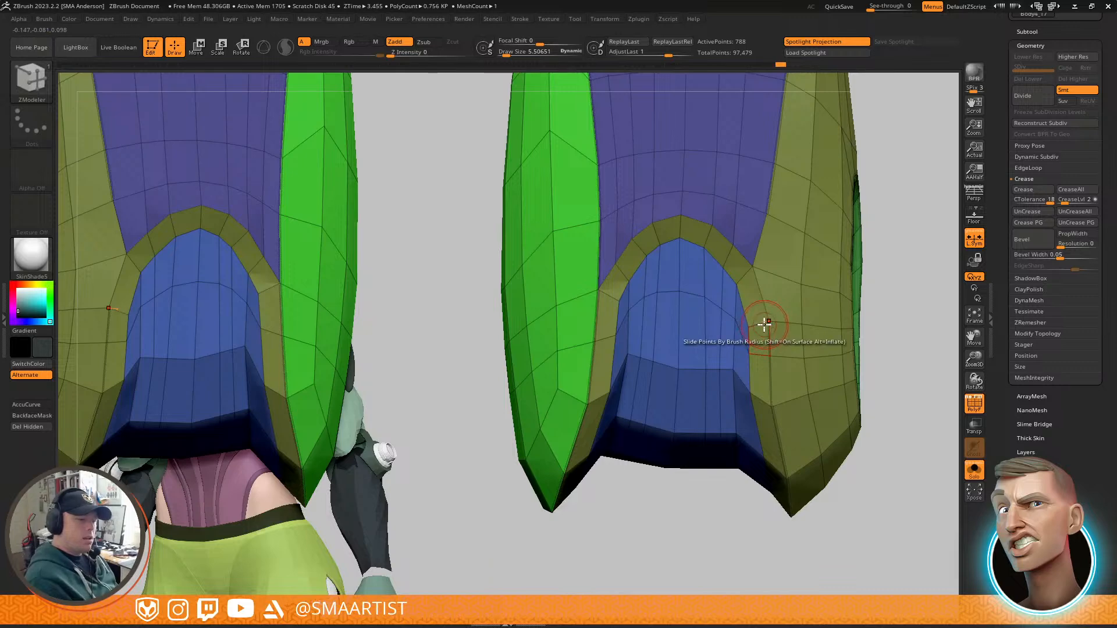
{"action": "right_click_drag", "start_coordinate": [733, 326], "coordinate": [767, 348]}
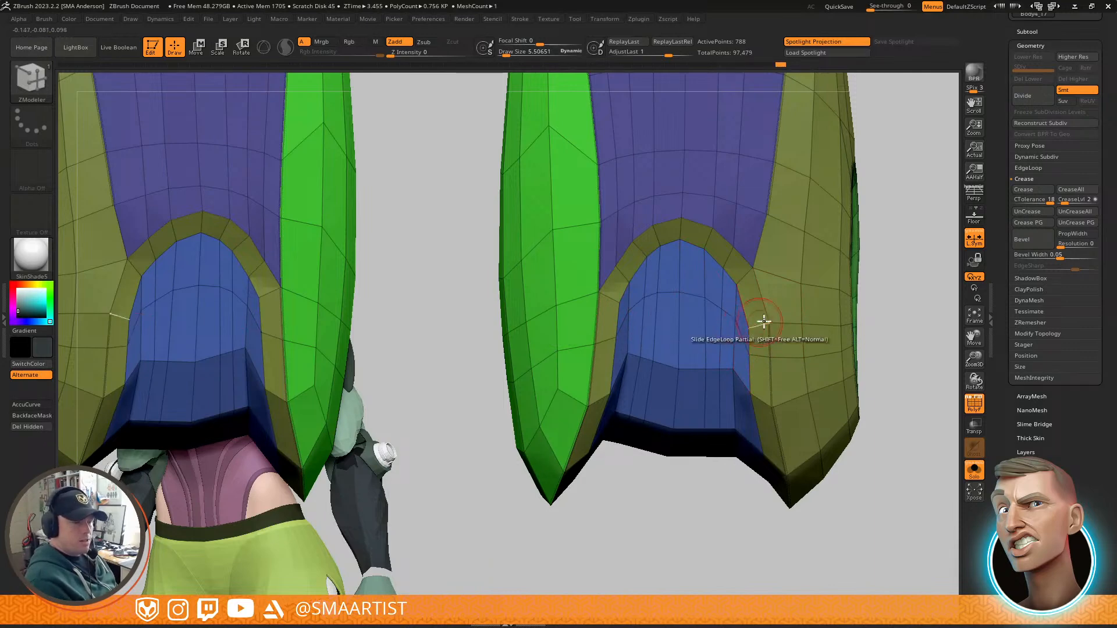
{"action": "right_click_drag", "start_coordinate": [780, 344], "coordinate": [749, 333]}
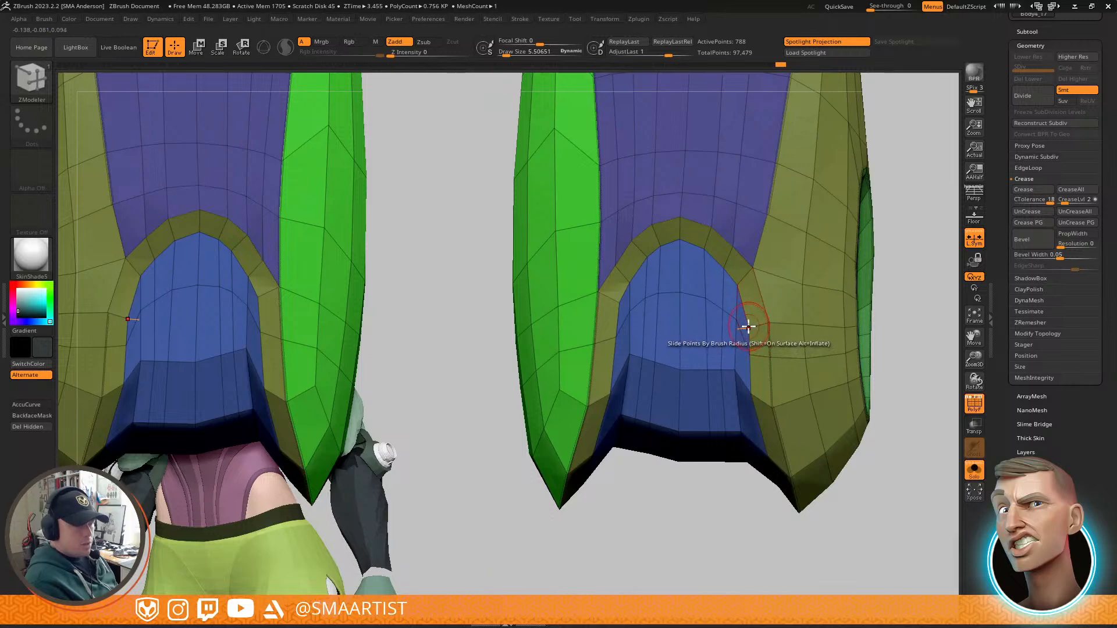
Step: Try deleting the upper side polygons of the blue recess under the arch and adjusting its remaining edges
{"action": "right_click_drag", "start_coordinate": [779, 357], "coordinate": [740, 322]}
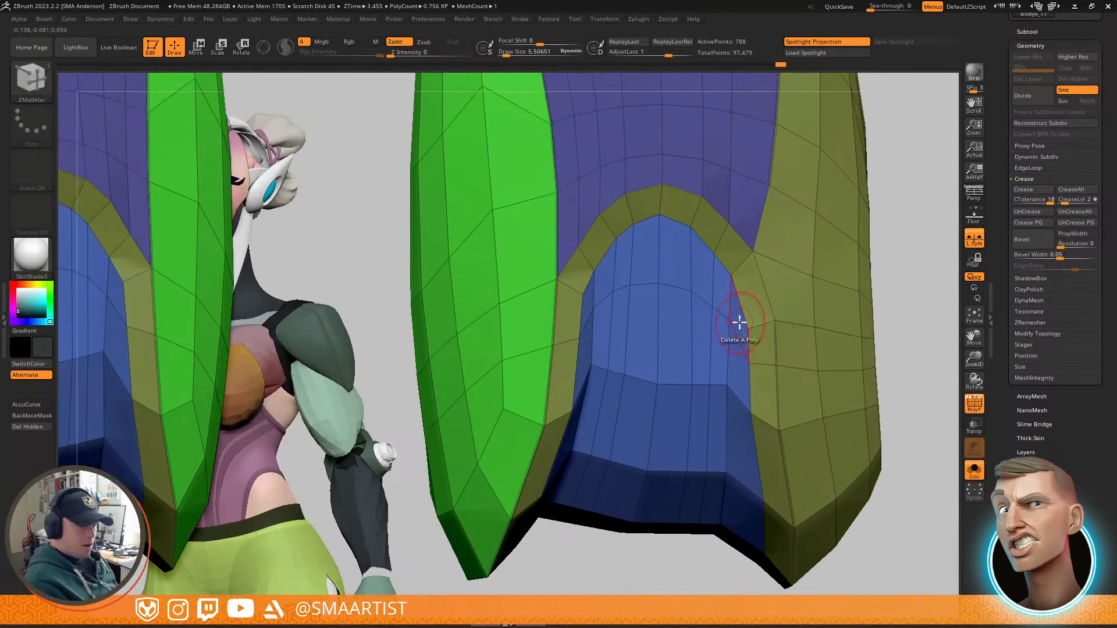
{"action": "right_click_drag", "start_coordinate": [840, 364], "coordinate": [772, 343]}
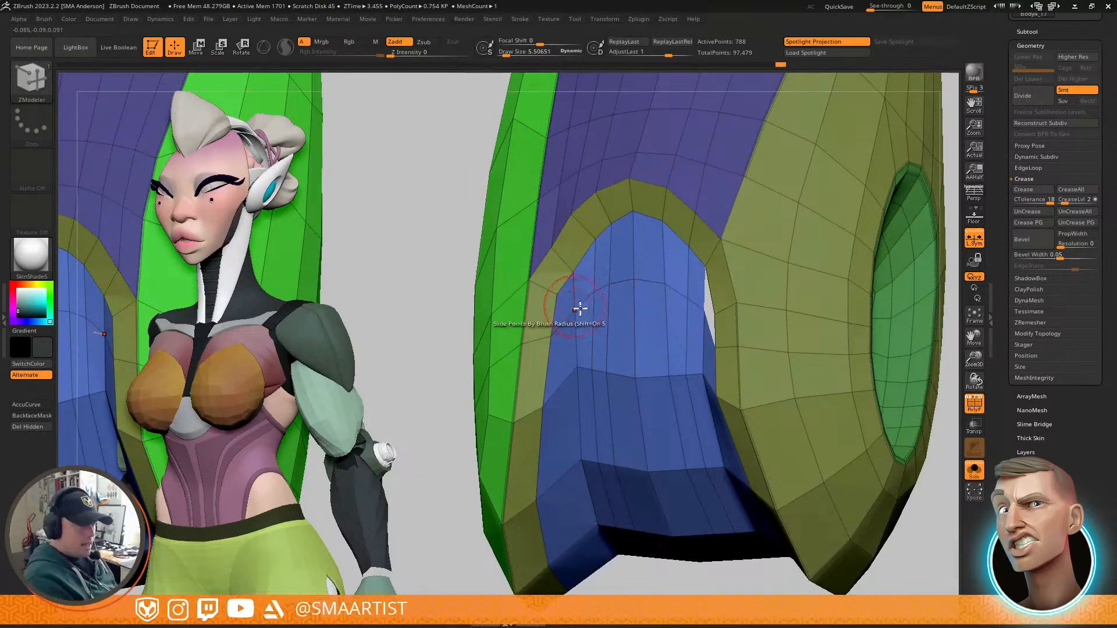
{"action": "right_click_drag", "start_coordinate": [605, 316], "coordinate": [692, 301]}
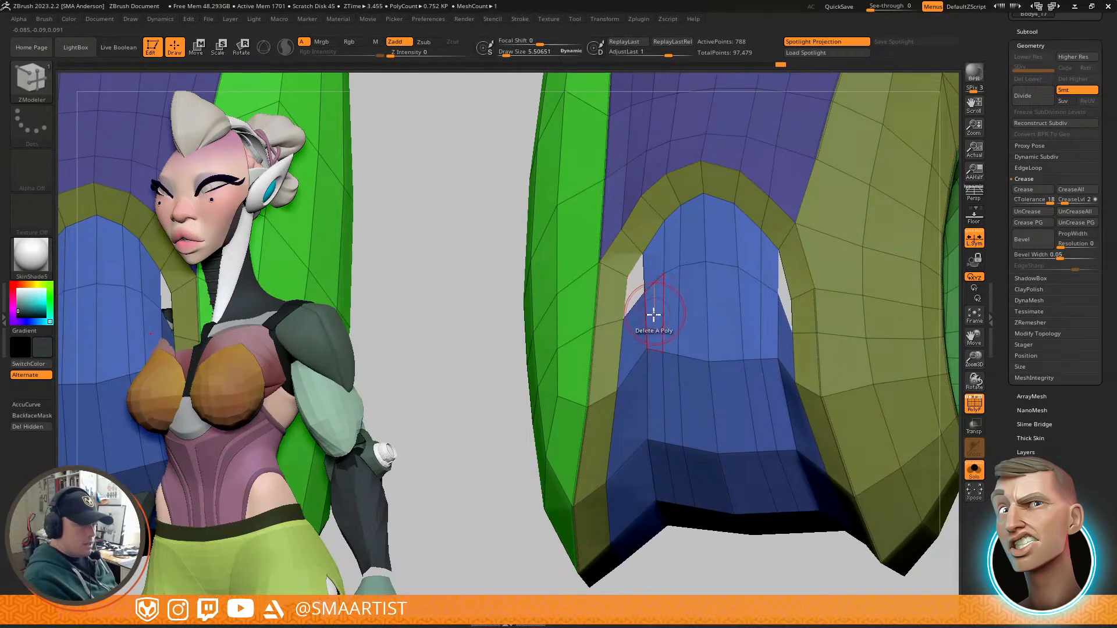
{"action": "left_click", "coordinate": [653, 273]}
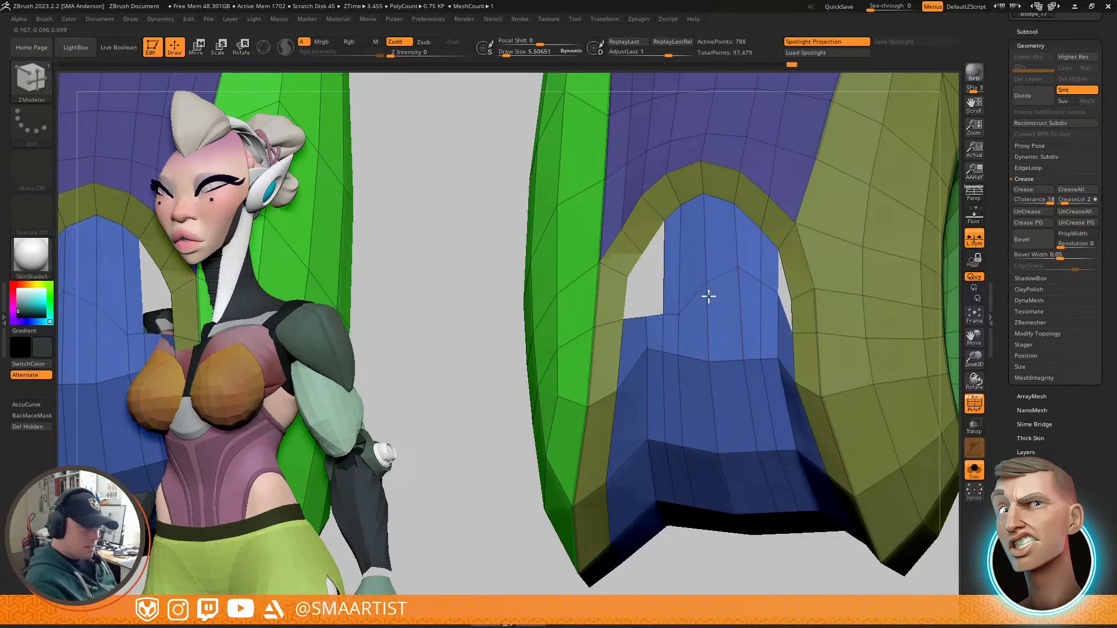
{"action": "left_click_drag", "start_coordinate": [708, 308], "coordinate": [708, 317]}
{"action": "right_click_drag", "start_coordinate": [738, 307], "coordinate": [756, 315]}
{"action": "left_click_drag", "start_coordinate": [761, 291], "coordinate": [741, 316]}
{"action": "right_click_drag", "start_coordinate": [807, 275], "coordinate": [758, 276]}
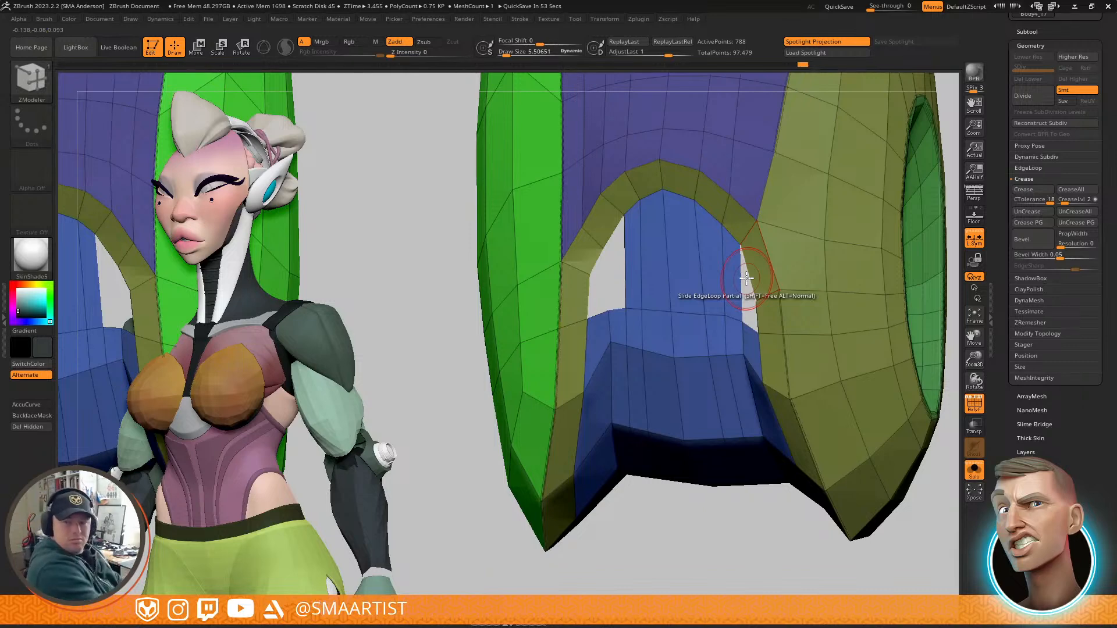
{"action": "right_click_drag", "start_coordinate": [773, 234], "coordinate": [777, 226]}
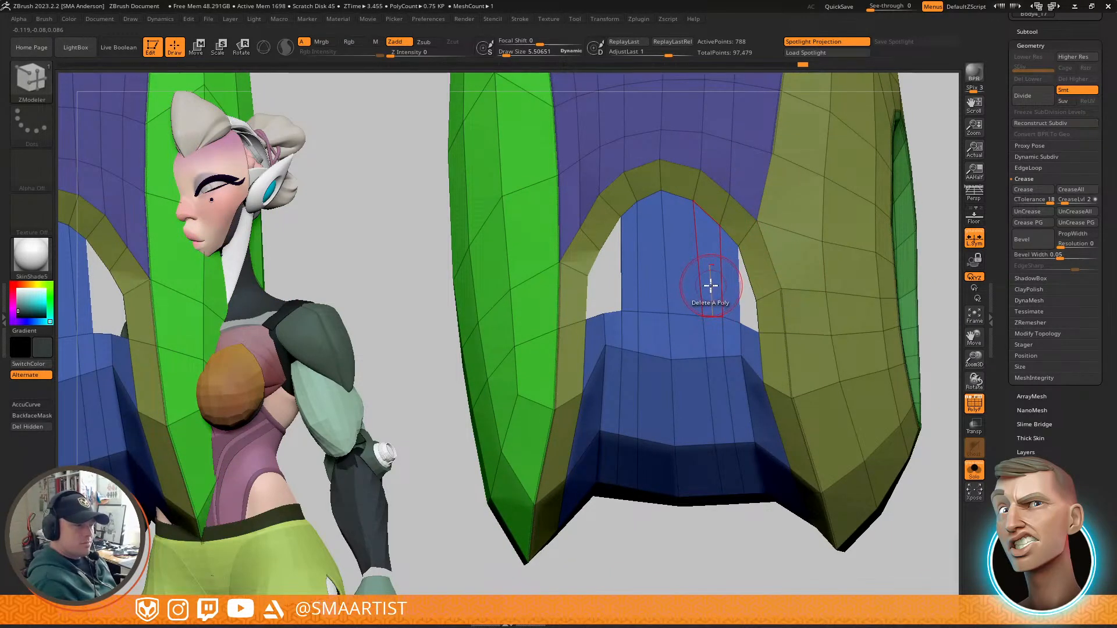
Step: Undo the recess, side panel and rim edits back to the purple section's raised, curved upper rim
{"action": "mouse_move", "coordinate": [848, 225]}
{"action": "right_mouse_down"}
{"action": "mouse_move", "coordinate": [830, 210]}
{"action": "mouse_move", "coordinate": [808, 215]}
{"action": "mouse_move", "coordinate": [768, 169]}
{"action": "mouse_move", "coordinate": [737, 274]}
{"action": "right_mouse_up"}
{"action": "mouse_move", "coordinate": [776, 231]}
{"action": "right_mouse_down"}
{"action": "mouse_move", "coordinate": [779, 158]}
{"action": "mouse_move", "coordinate": [753, 289]}
{"action": "mouse_move", "coordinate": [743, 222]}
{"action": "mouse_move", "coordinate": [743, 326]}
{"action": "mouse_move", "coordinate": [704, 239]}
{"action": "mouse_move", "coordinate": [809, 233]}
{"action": "mouse_move", "coordinate": [785, 242]}
{"action": "mouse_move", "coordinate": [797, 252]}
{"action": "mouse_move", "coordinate": [816, 236]}
{"action": "mouse_move", "coordinate": [774, 236]}
{"action": "mouse_move", "coordinate": [683, 274]}
{"action": "mouse_move", "coordinate": [757, 240]}
{"action": "right_mouse_up"}
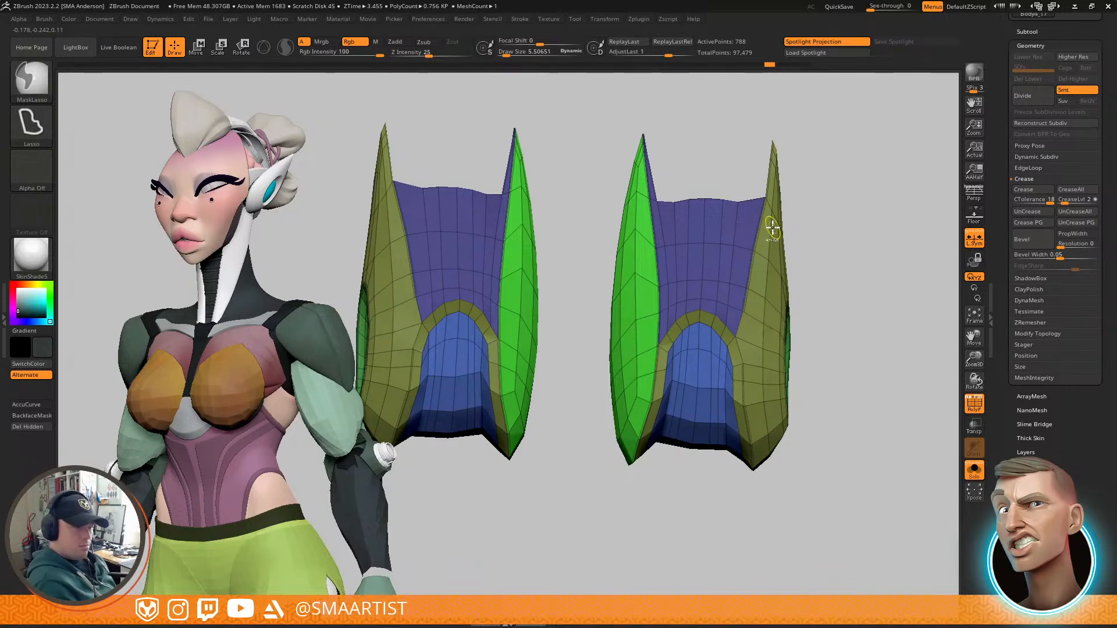
{"action": "left_click", "coordinate": [815, 189], "text": "ctrl"}
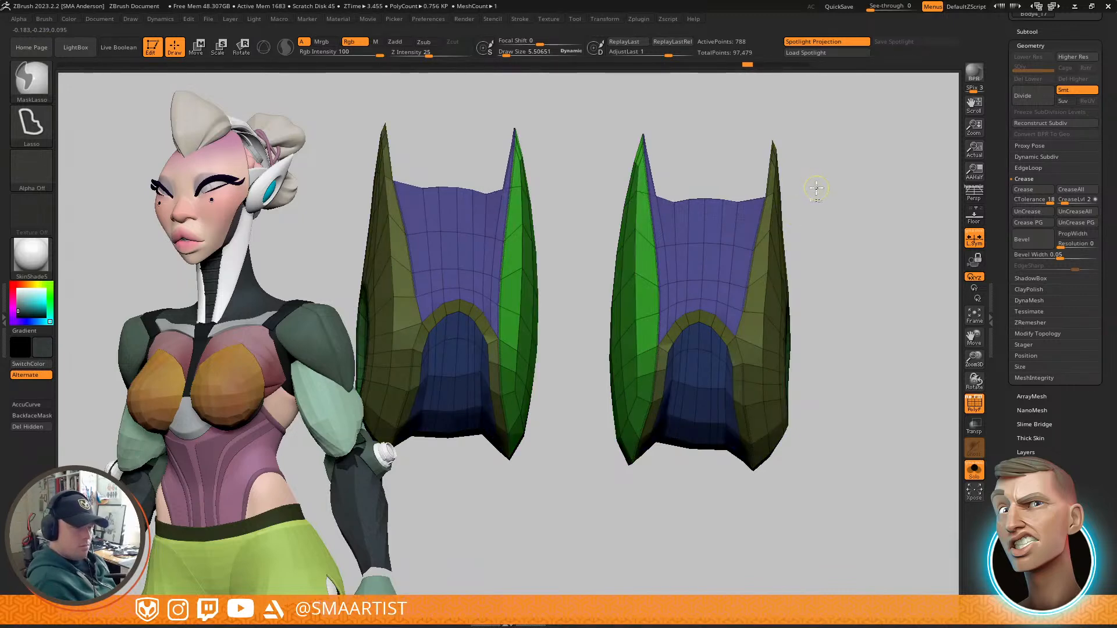
{"action": "key", "text": "ctrl+z"}
{"action": "key", "text": "ctrl+z"}
{"action": "key", "text": "ctrl+z"}
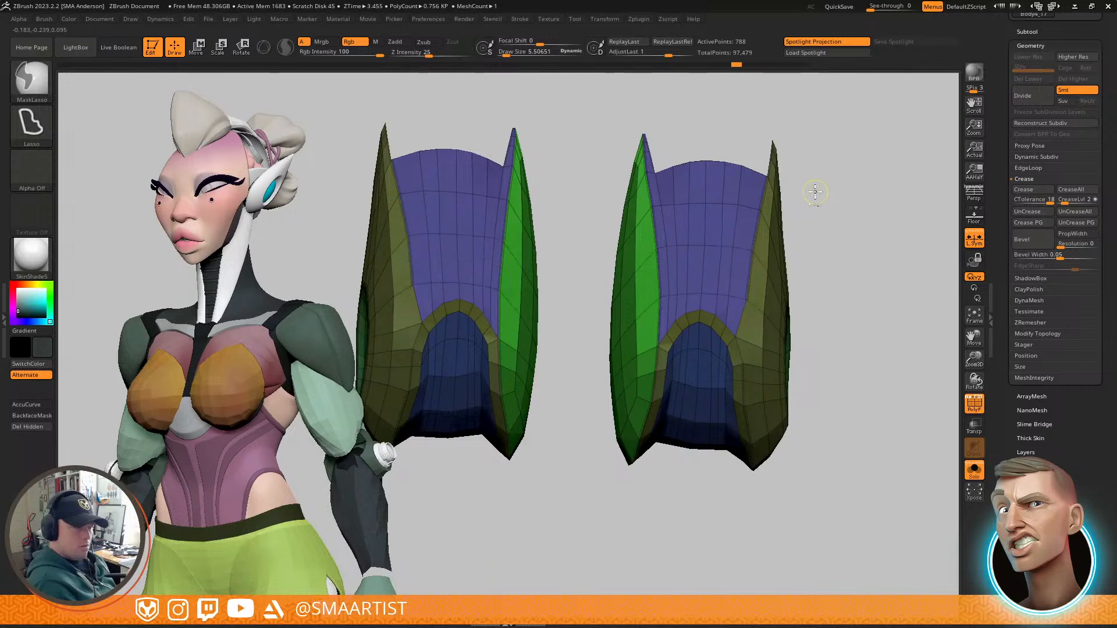
Step: Isolate the purple section, give its inner faces their own polygroup, and restore the complete guards
{"action": "left_click", "coordinate": [814, 192], "text": "ctrl"}
{"action": "mouse_move", "coordinate": [753, 222]}
{"action": "right_mouse_down"}
{"action": "mouse_move", "coordinate": [799, 257]}
{"action": "mouse_move", "coordinate": [788, 213]}
{"action": "mouse_move", "coordinate": [800, 198]}
{"action": "right_mouse_up"}
{"action": "left_click", "coordinate": [721, 282], "text": "ctrl+shift"}
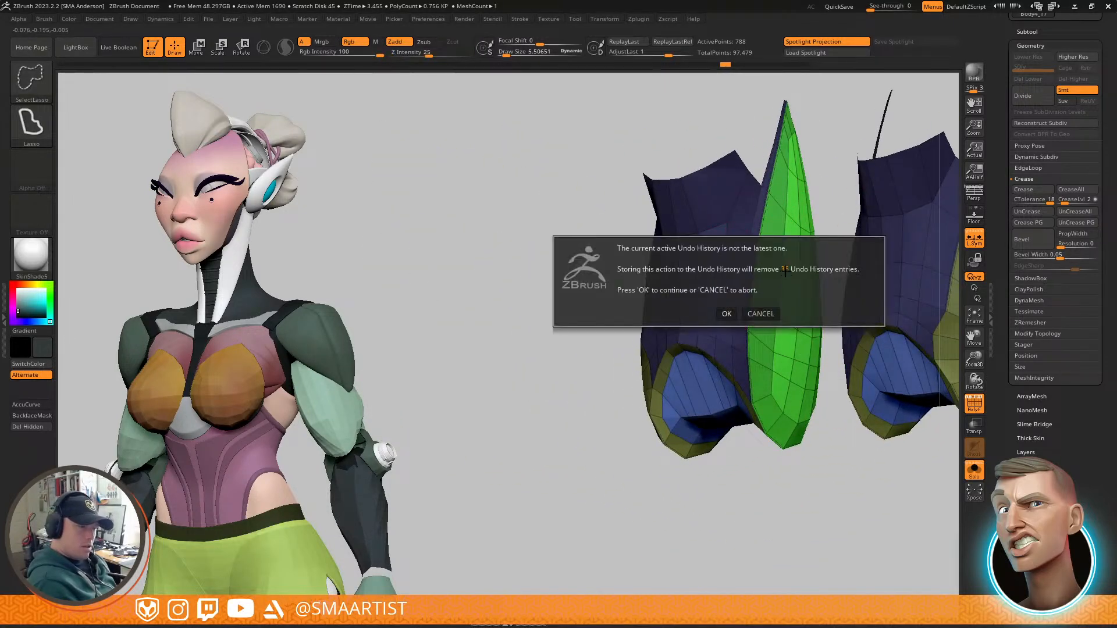
{"action": "left_click", "coordinate": [728, 315]}
{"action": "mouse_move", "coordinate": [790, 294]}
{"action": "right_mouse_down"}
{"action": "mouse_move", "coordinate": [748, 242]}
{"action": "mouse_move", "coordinate": [752, 251]}
{"action": "mouse_move", "coordinate": [816, 185]}
{"action": "right_mouse_up"}
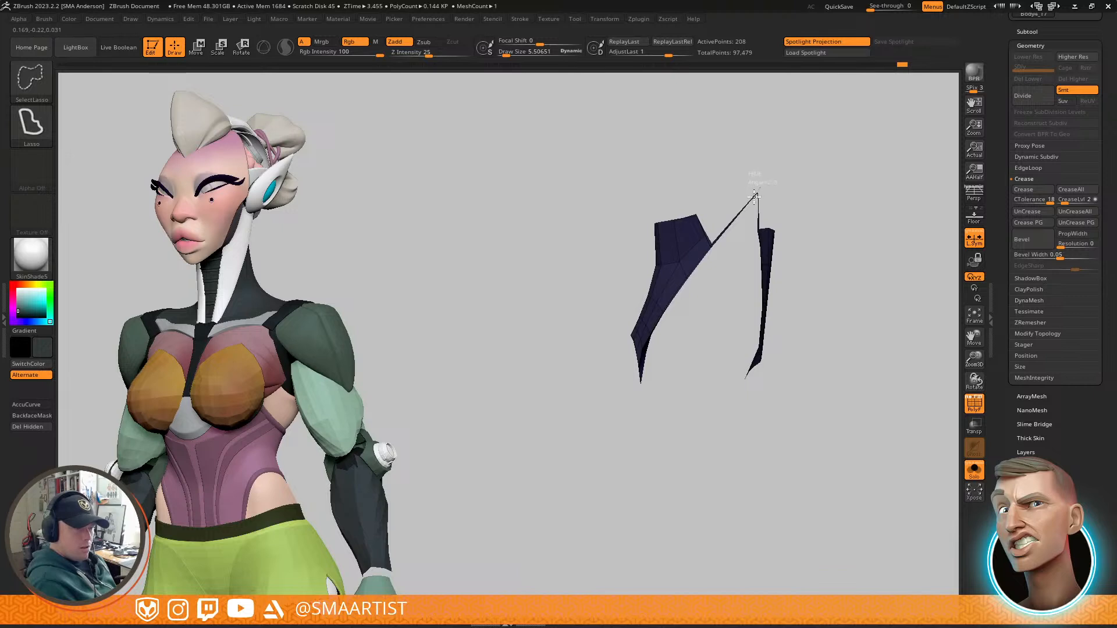
{"action": "mouse_move", "coordinate": [746, 218]}
{"action": "left_mouse_down", "text": "ctrl+alt+shift"}
{"action": "mouse_move", "coordinate": [709, 385]}
{"action": "mouse_move", "coordinate": [879, 314]}
{"action": "left_mouse_up", "text": "ctrl+alt+shift"}
{"action": "mouse_move", "coordinate": [763, 212]}
{"action": "right_mouse_down"}
{"action": "mouse_move", "coordinate": [708, 169]}
{"action": "mouse_move", "coordinate": [820, 207]}
{"action": "right_mouse_up"}
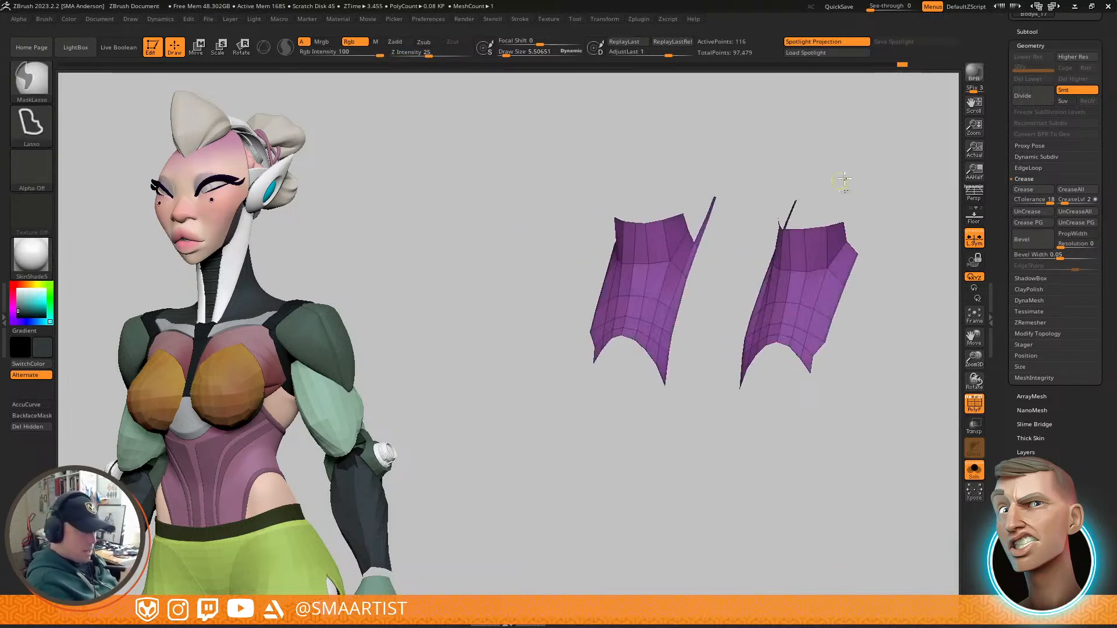
{"action": "left_click", "coordinate": [867, 183], "text": "ctrl+shift"}
Step: Mask everything except the outer purple polygroup, smooth its upper rim straighter, and slide the horizontal loop beneath it downward
{"action": "mouse_move", "coordinate": [902, 210]}
{"action": "right_mouse_down"}
{"action": "mouse_move", "coordinate": [762, 235]}
{"action": "mouse_move", "coordinate": [734, 258]}
{"action": "right_mouse_up"}
{"action": "left_click_drag", "start_coordinate": [777, 223], "coordinate": [766, 292], "text": "ctrl"}
{"action": "mouse_move", "coordinate": [531, 342]}
{"action": "right_mouse_down", "text": "alt"}
{"action": "mouse_move", "coordinate": [563, 379]}
{"action": "mouse_move", "coordinate": [602, 374]}
{"action": "mouse_move", "coordinate": [615, 356]}
{"action": "mouse_move", "coordinate": [592, 312]}
{"action": "right_mouse_up", "text": "alt"}
{"action": "key", "text": "w"}
{"action": "left_click", "coordinate": [560, 390], "text": "ctrl"}
{"action": "key", "text": "q"}
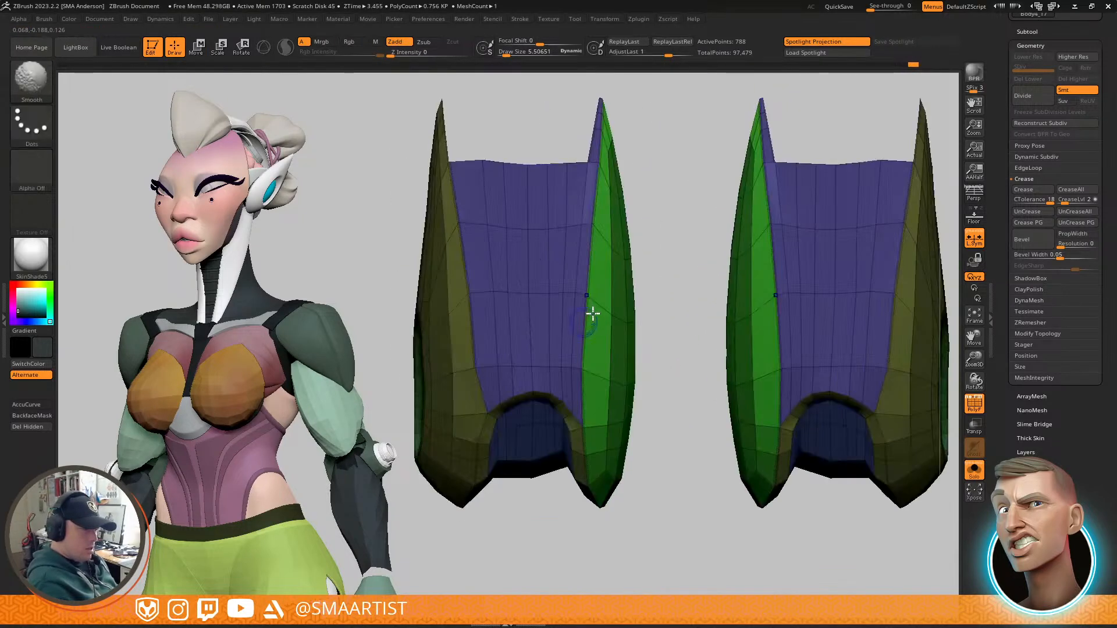
{"action": "mouse_move", "coordinate": [648, 255]}
{"action": "right_mouse_down"}
{"action": "mouse_move", "coordinate": [626, 260]}
{"action": "mouse_move", "coordinate": [631, 239]}
{"action": "mouse_move", "coordinate": [647, 259]}
{"action": "right_mouse_up"}
{"action": "key", "text": "space"}
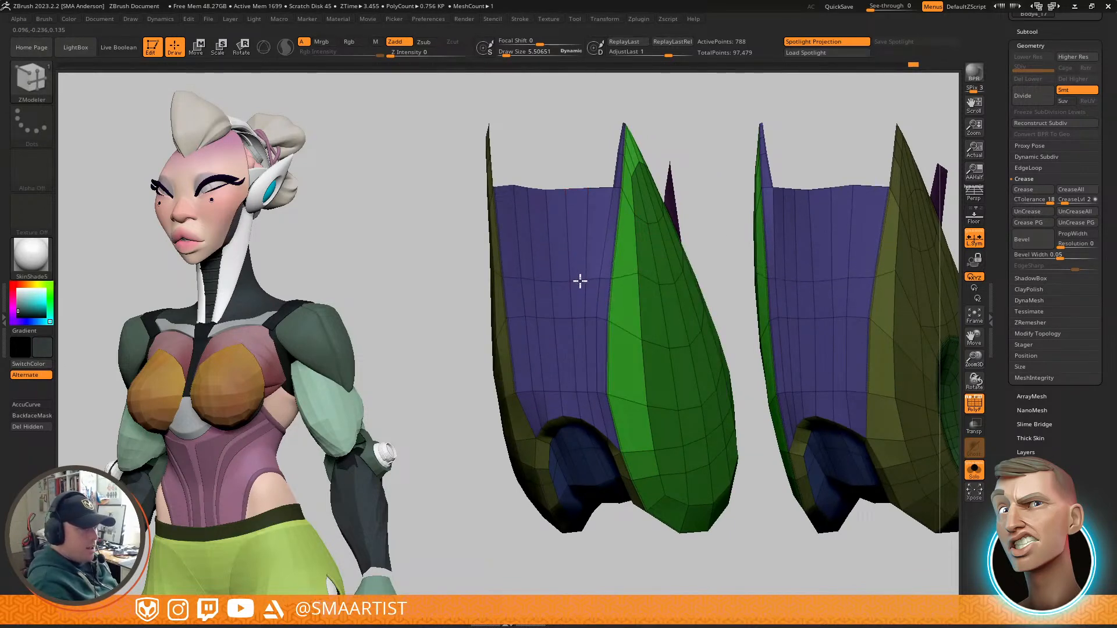
{"action": "mouse_move", "coordinate": [576, 271]}
{"action": "right_mouse_down", "text": "shift"}
{"action": "mouse_move", "coordinate": [592, 277]}
{"action": "mouse_move", "coordinate": [587, 285]}
{"action": "right_mouse_up", "text": "shift"}
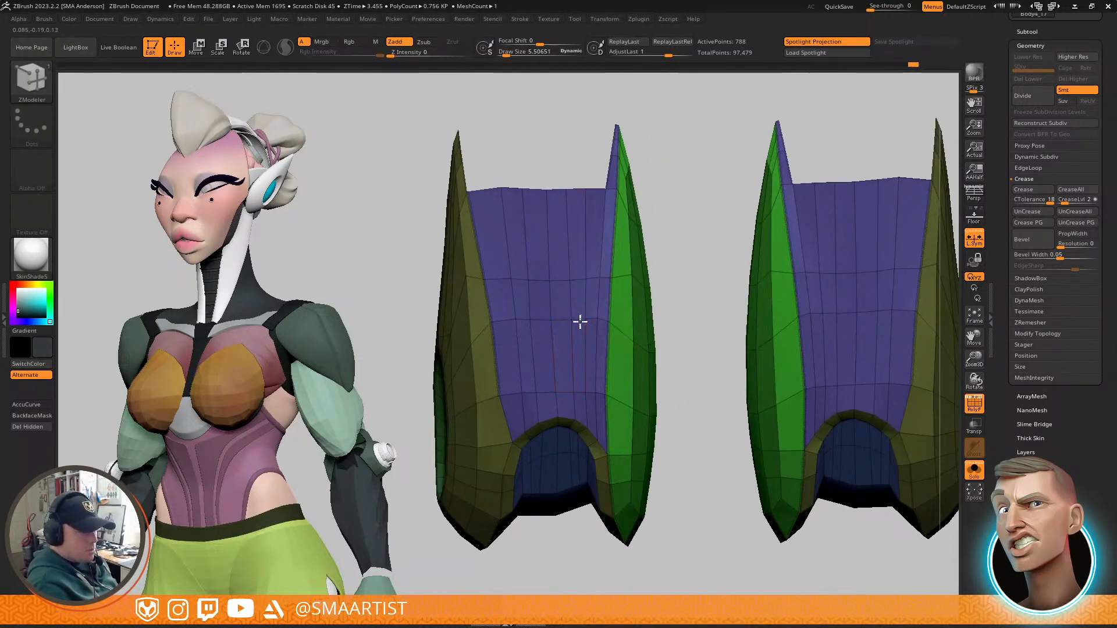
Step: Slide the points of the purple section's first horizontal loop below the rim downward, starting at the olive panel's border
{"action": "right_click_drag", "start_coordinate": [579, 360], "coordinate": [524, 357]}
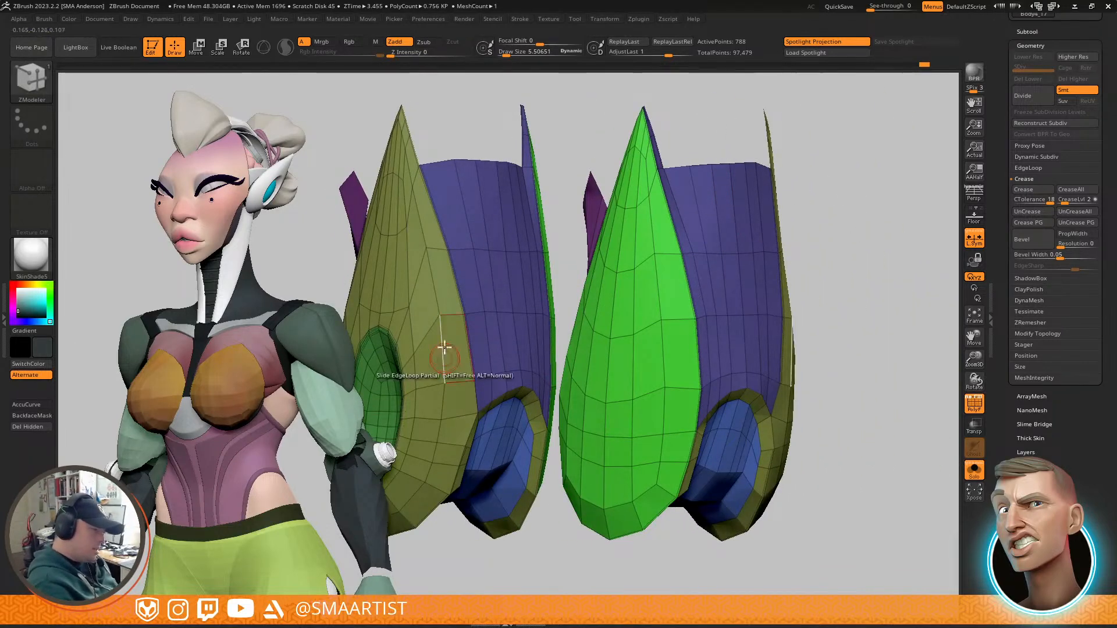
{"action": "right_click_drag", "start_coordinate": [444, 326], "coordinate": [486, 255], "text": "alt"}
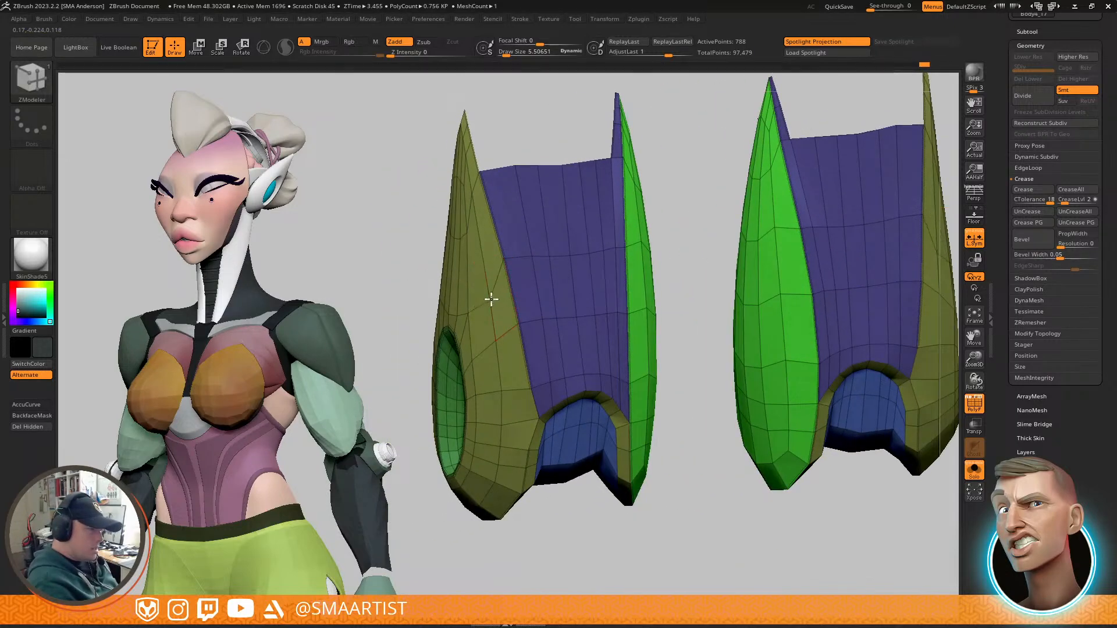
{"action": "left_click_drag", "start_coordinate": [505, 266], "coordinate": [514, 286]}
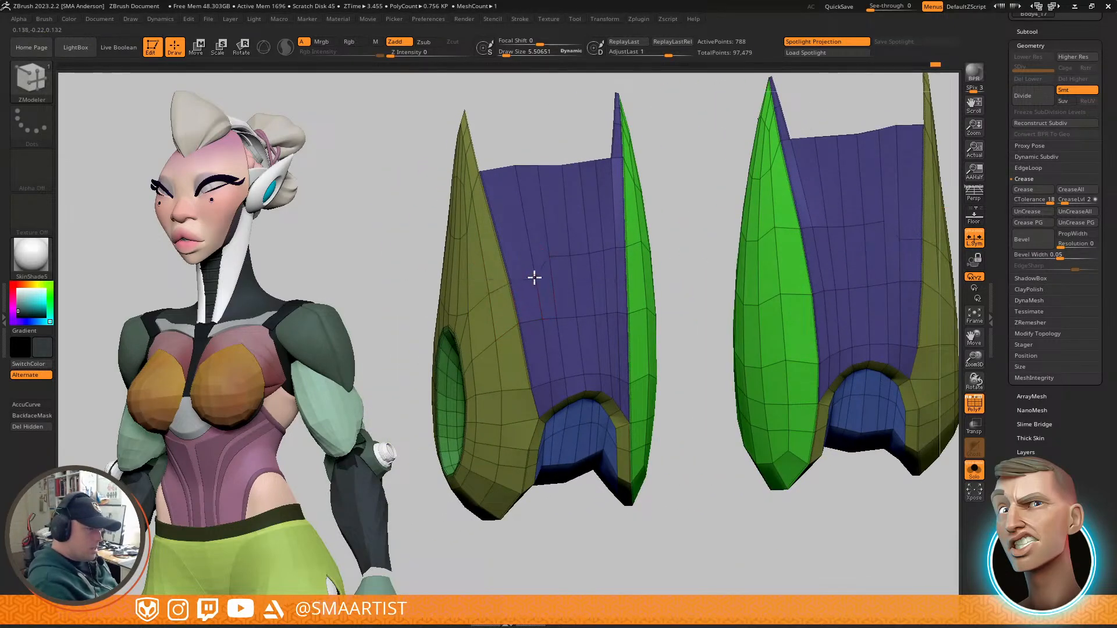
{"action": "right_click_drag", "start_coordinate": [651, 269], "coordinate": [538, 269]}
{"action": "left_click_drag", "start_coordinate": [570, 255], "coordinate": [595, 274]}
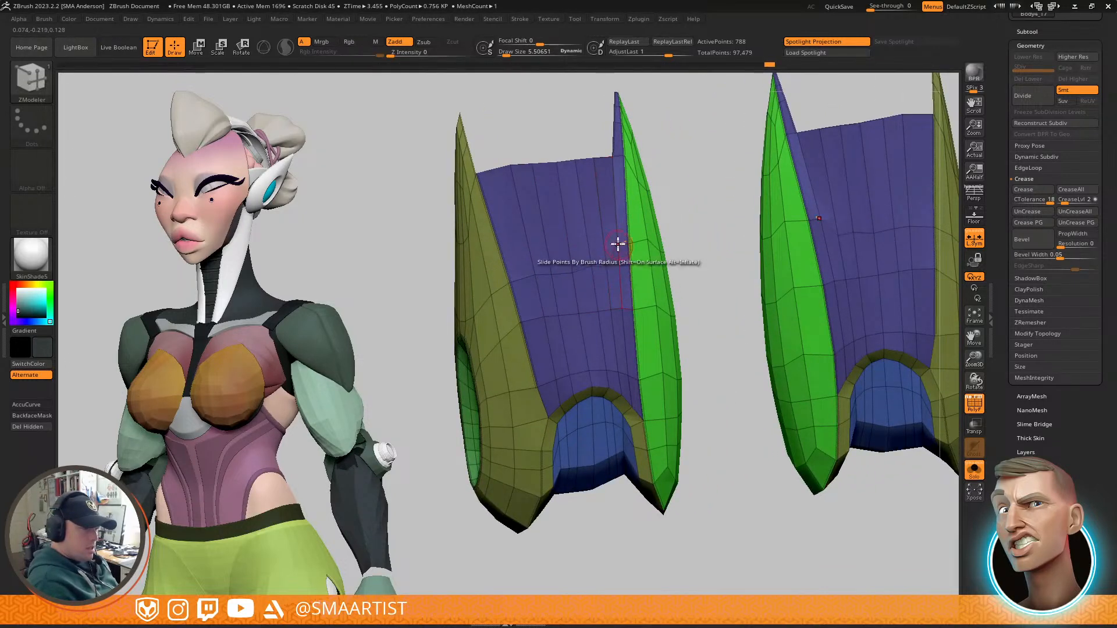
{"action": "mouse_move", "coordinate": [653, 280]}
{"action": "right_mouse_down", "text": "ctrl"}
{"action": "mouse_move", "coordinate": [643, 267]}
{"action": "mouse_move", "coordinate": [683, 254]}
{"action": "mouse_move", "coordinate": [623, 314]}
{"action": "mouse_move", "coordinate": [616, 285]}
{"action": "mouse_move", "coordinate": [668, 257]}
{"action": "mouse_move", "coordinate": [636, 252]}
{"action": "mouse_move", "coordinate": [639, 242]}
{"action": "mouse_move", "coordinate": [670, 270]}
{"action": "mouse_move", "coordinate": [703, 263]}
{"action": "mouse_move", "coordinate": [682, 255]}
{"action": "mouse_move", "coordinate": [623, 283]}
{"action": "mouse_move", "coordinate": [604, 261]}
{"action": "mouse_move", "coordinate": [683, 247]}
{"action": "mouse_move", "coordinate": [716, 256]}
{"action": "mouse_move", "coordinate": [674, 251]}
{"action": "right_mouse_up", "text": "ctrl"}
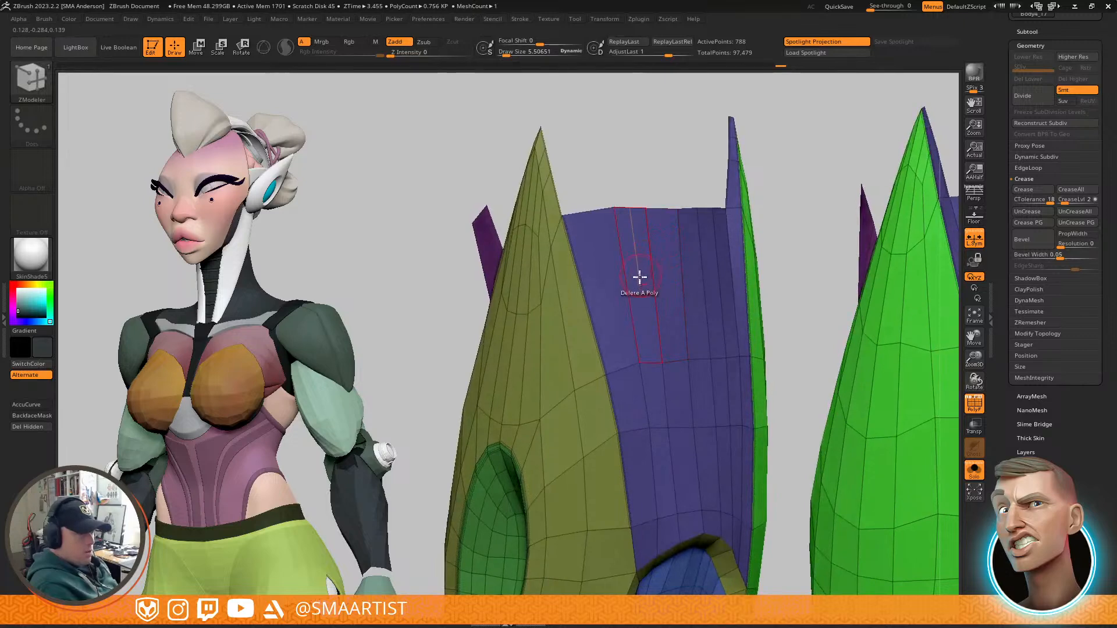
Step: Isolate the outer purple section, restore the complete guards, and keep everything except that section masked
{"action": "left_click", "coordinate": [638, 361], "text": "ctrl+shift"}
{"action": "right_click_drag", "start_coordinate": [766, 220], "coordinate": [803, 196]}
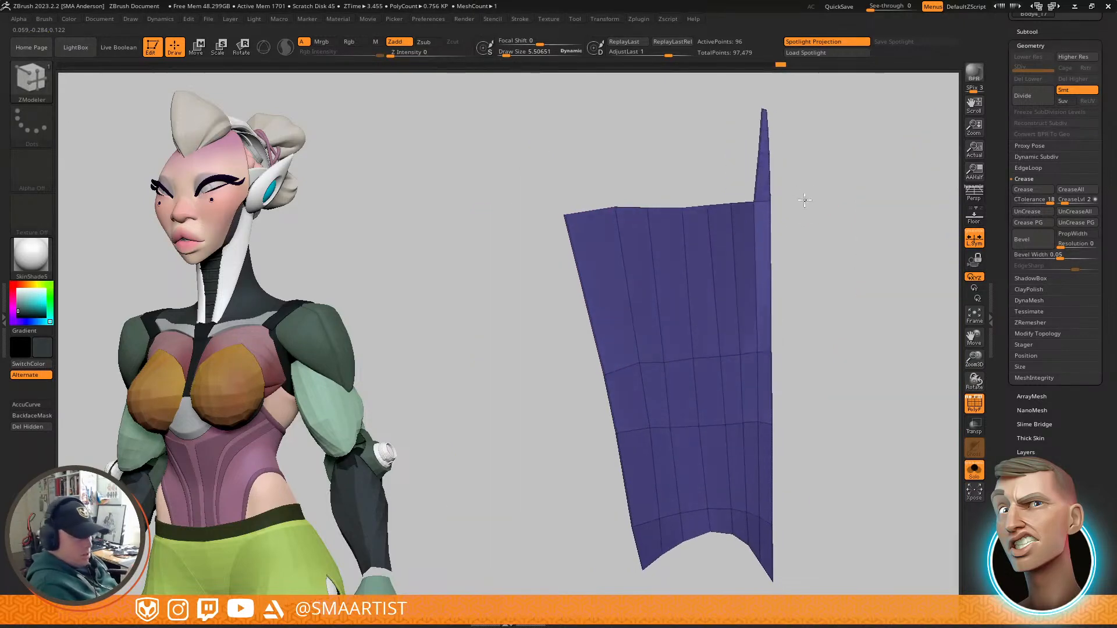
{"action": "left_click", "coordinate": [805, 209], "text": "ctrl"}
{"action": "left_click", "coordinate": [805, 208], "text": "ctrl+shift"}
{"action": "left_click", "coordinate": [821, 196], "text": "ctrl"}
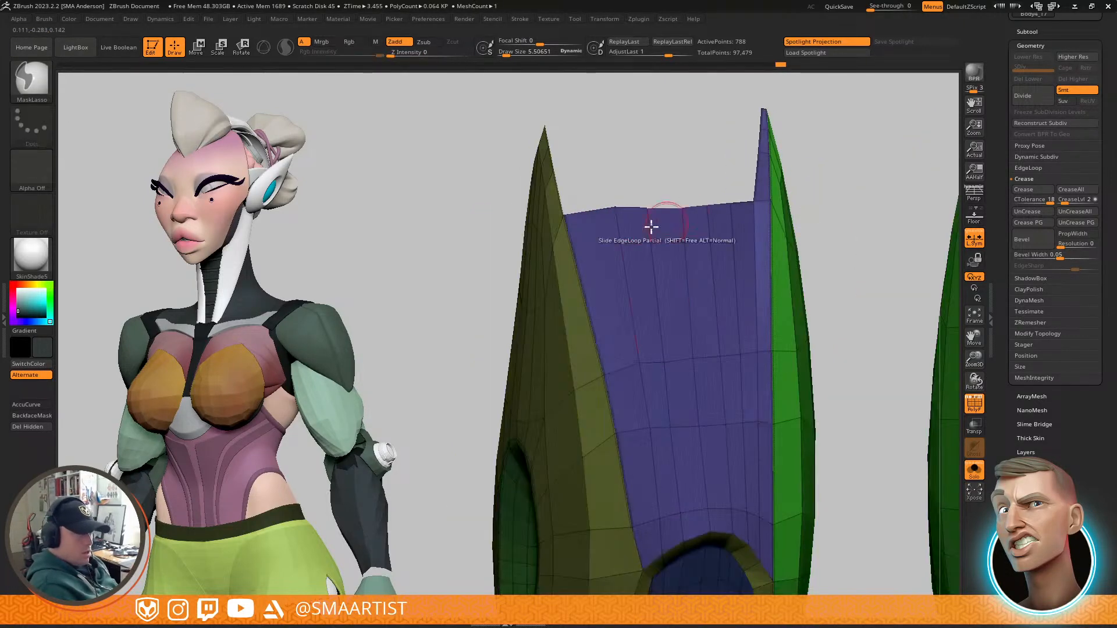
Step: Slide the outer purple section's upper rim down into a dip, clear the mask, and lower its corner at the olive panel
{"action": "left_click_drag", "start_coordinate": [667, 210], "coordinate": [686, 301]}
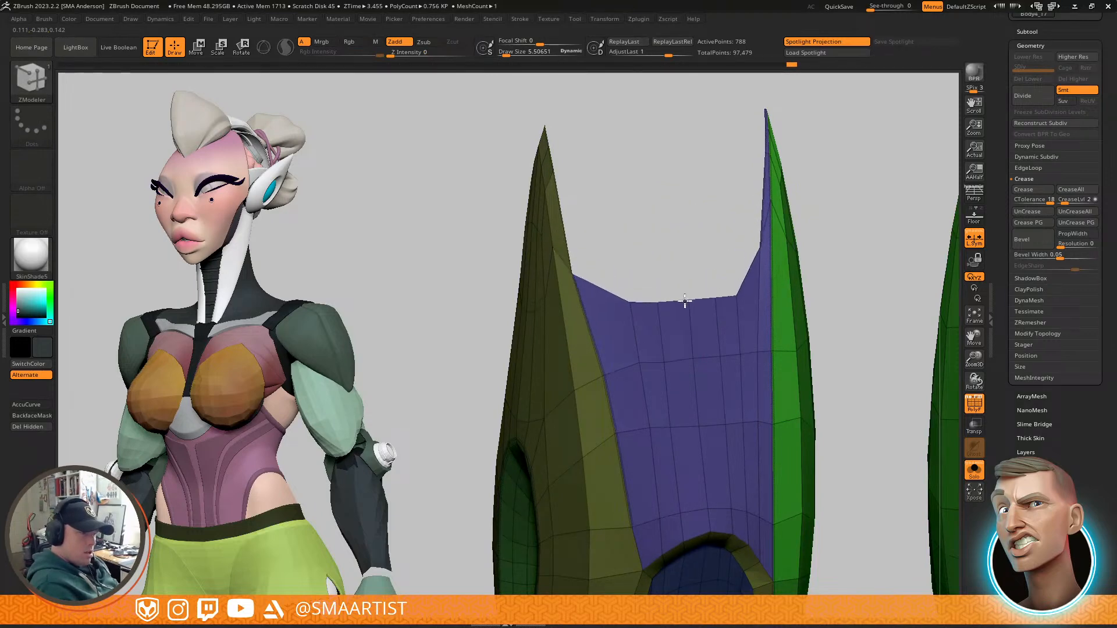
{"action": "mouse_move", "coordinate": [685, 302]}
{"action": "right_mouse_down"}
{"action": "mouse_move", "coordinate": [810, 242]}
{"action": "mouse_move", "coordinate": [818, 249]}
{"action": "mouse_move", "coordinate": [832, 231]}
{"action": "right_mouse_up"}
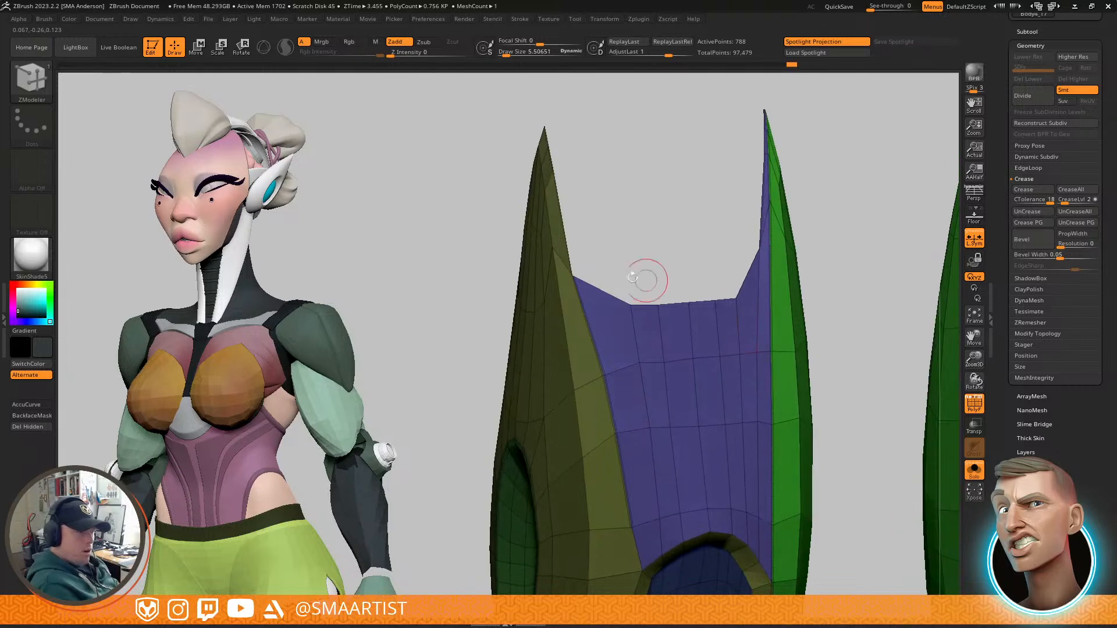
{"action": "key", "text": "ctrl"}
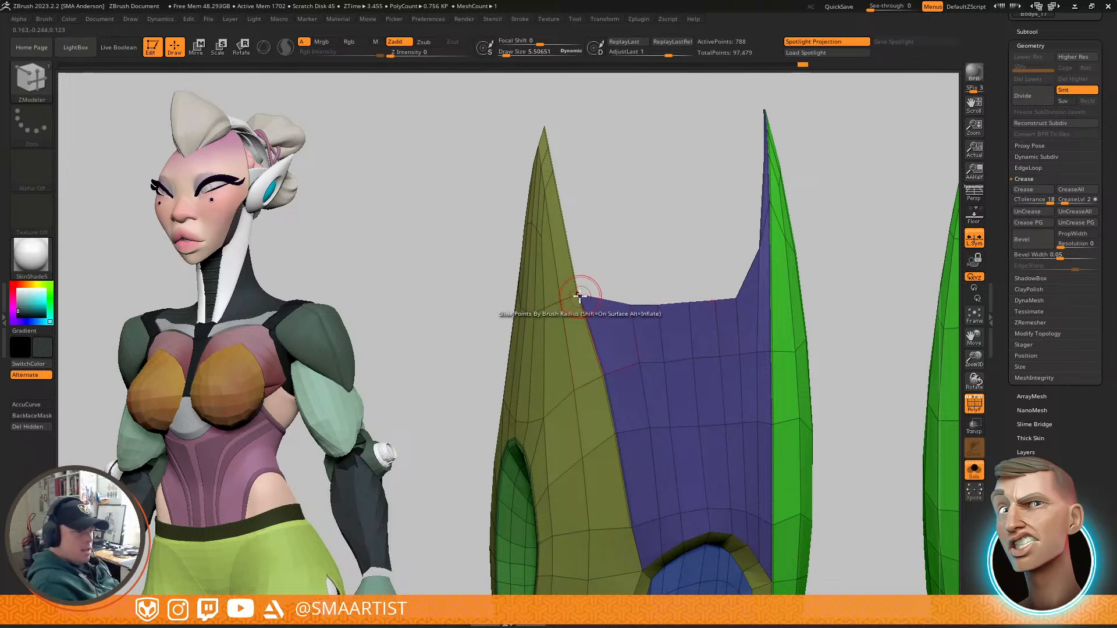
Step: Lower the outer purple section's rim corner at the green panel's border and slide the green panel's points for more even loops
{"action": "right_click_drag", "start_coordinate": [726, 309], "coordinate": [658, 248]}
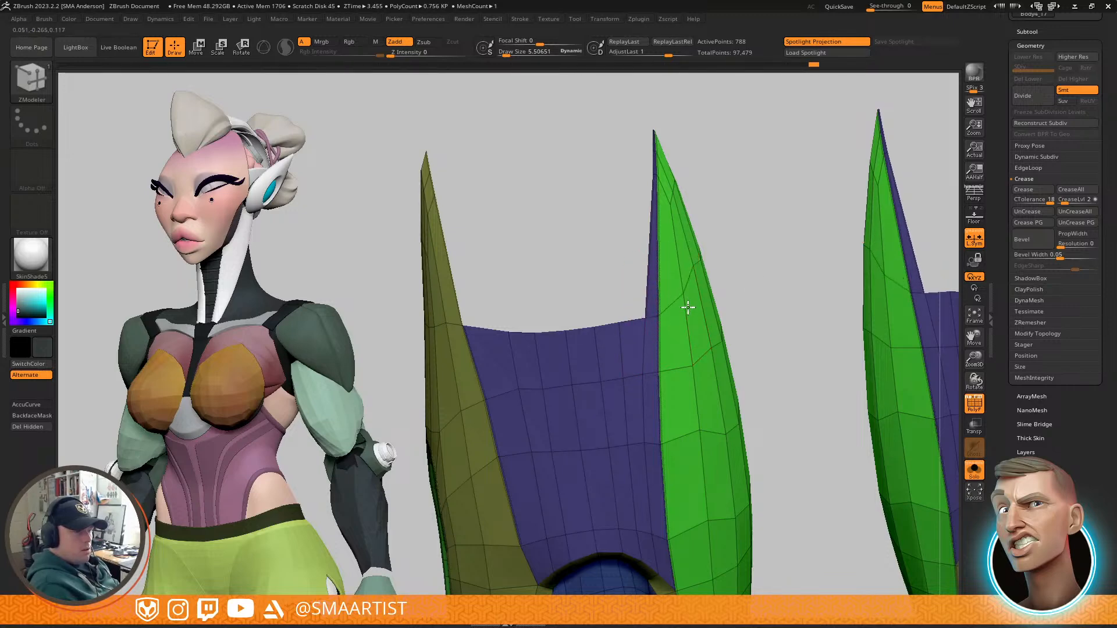
{"action": "mouse_move", "coordinate": [706, 299]}
{"action": "right_mouse_down"}
{"action": "mouse_move", "coordinate": [681, 297]}
{"action": "mouse_move", "coordinate": [685, 266]}
{"action": "mouse_move", "coordinate": [715, 289]}
{"action": "mouse_move", "coordinate": [701, 324]}
{"action": "mouse_move", "coordinate": [658, 226]}
{"action": "right_mouse_up"}
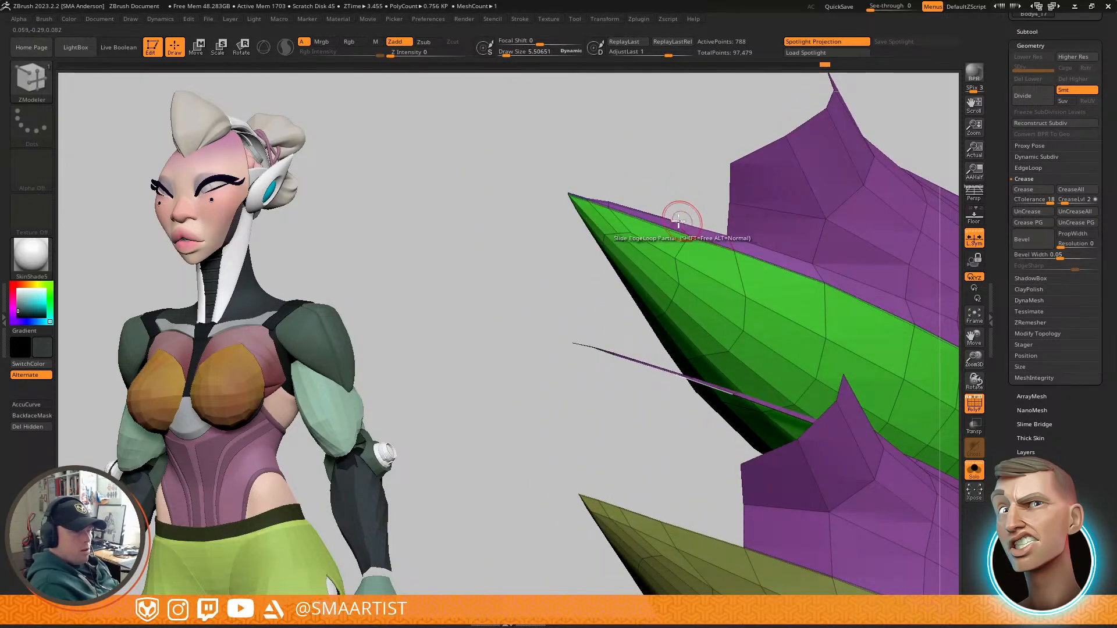
{"action": "right_click_drag", "start_coordinate": [707, 252], "coordinate": [674, 308]}
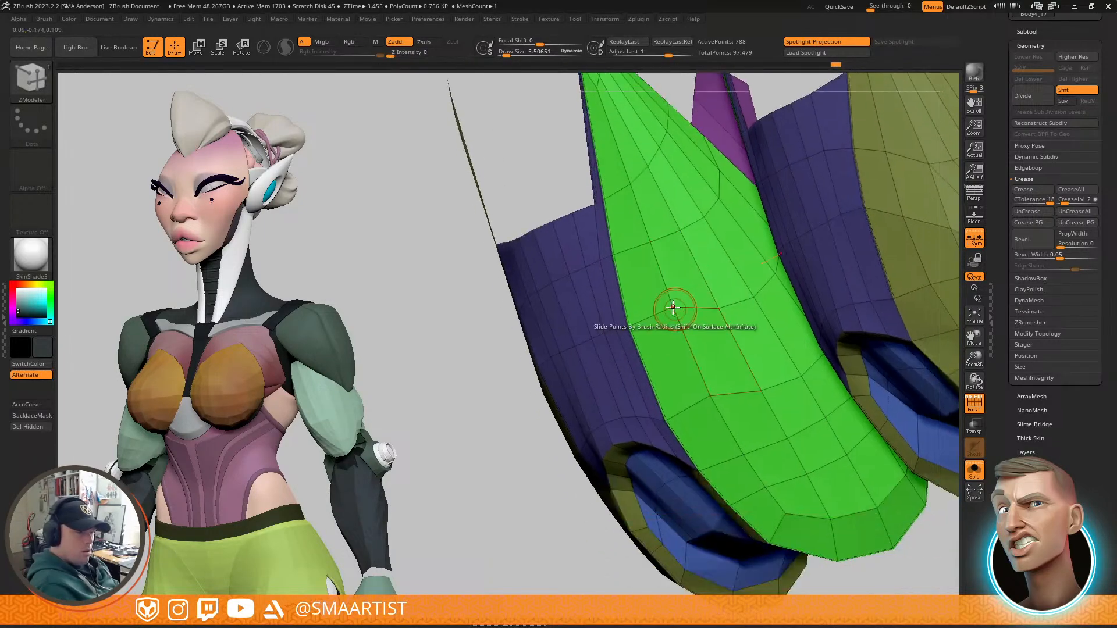
{"action": "right_click_drag", "start_coordinate": [724, 281], "coordinate": [666, 261]}
{"action": "right_click_drag", "start_coordinate": [569, 299], "coordinate": [617, 256]}
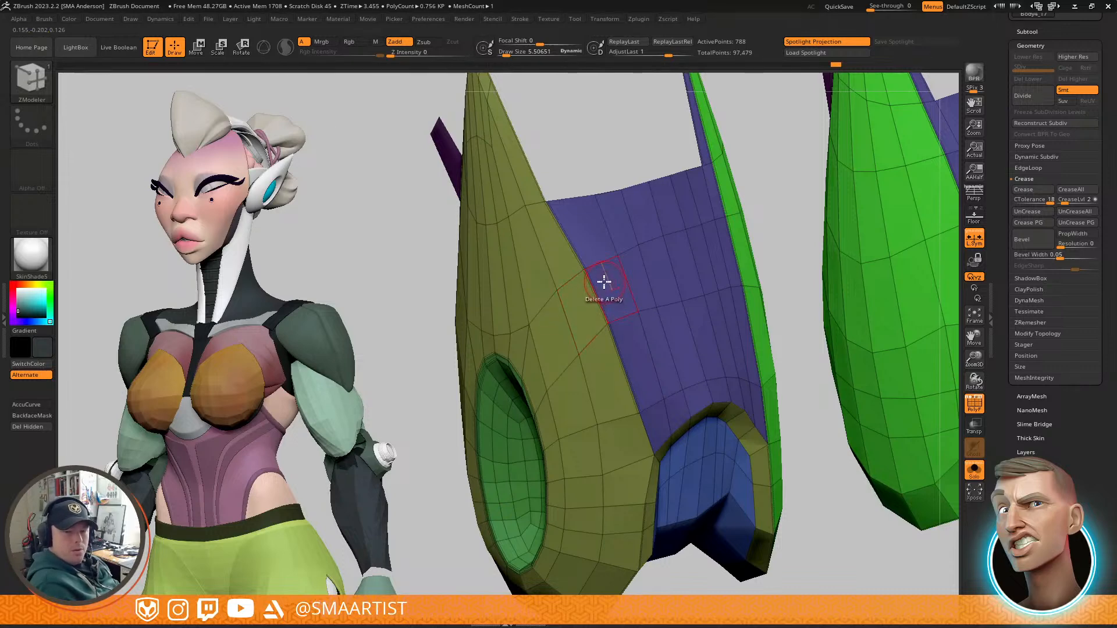
Step: Slide the olive panel's edges and points between the purple border and the dark green recess to even out their spacing
{"action": "right_click_drag", "start_coordinate": [601, 292], "coordinate": [777, 226]}
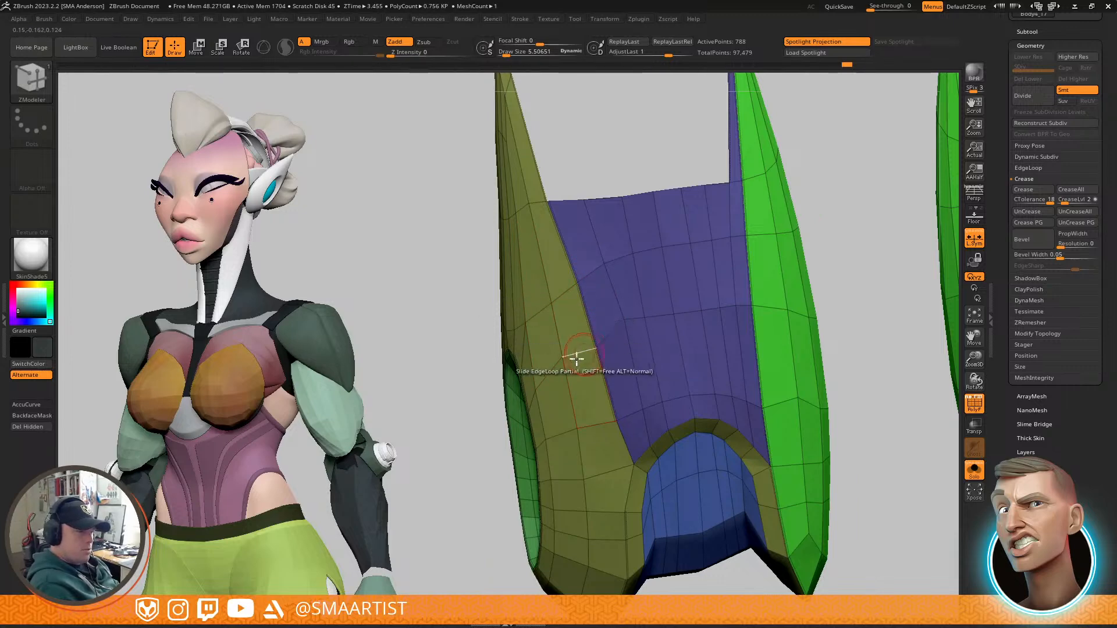
{"action": "right_click_drag", "start_coordinate": [566, 379], "coordinate": [539, 390]}
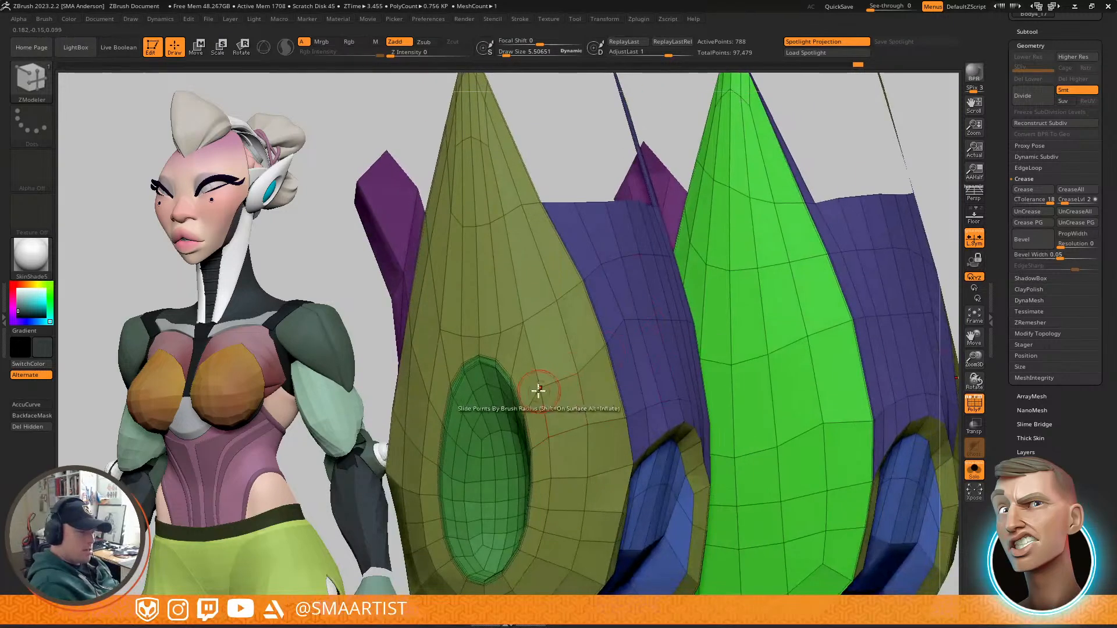
{"action": "right_click_drag", "start_coordinate": [610, 341], "coordinate": [569, 317]}
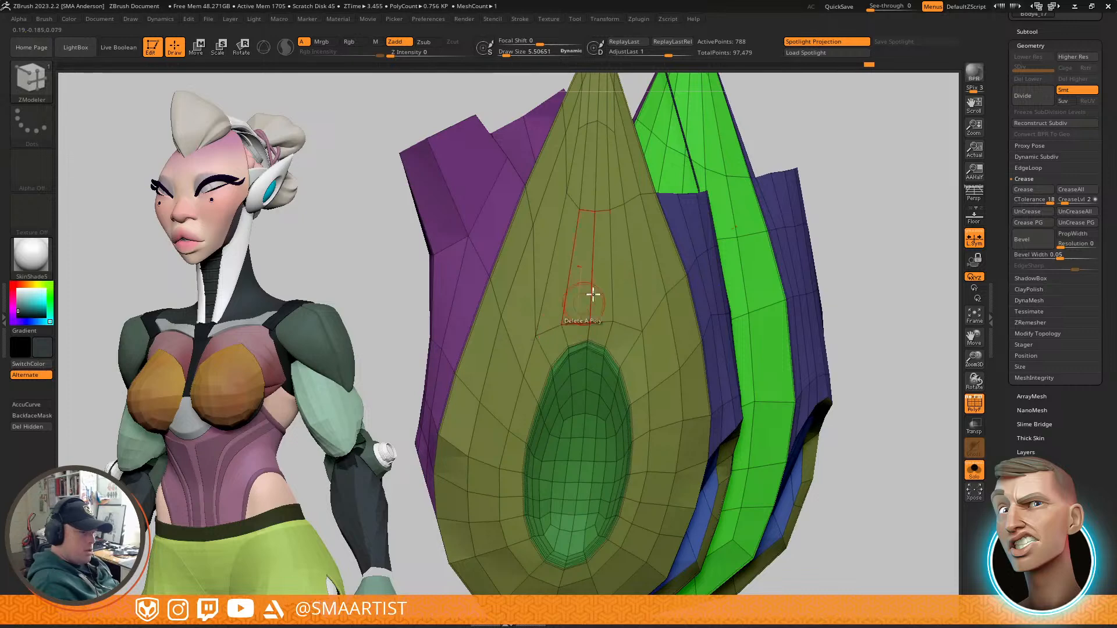
{"action": "right_click_drag", "start_coordinate": [586, 317], "coordinate": [618, 265]}
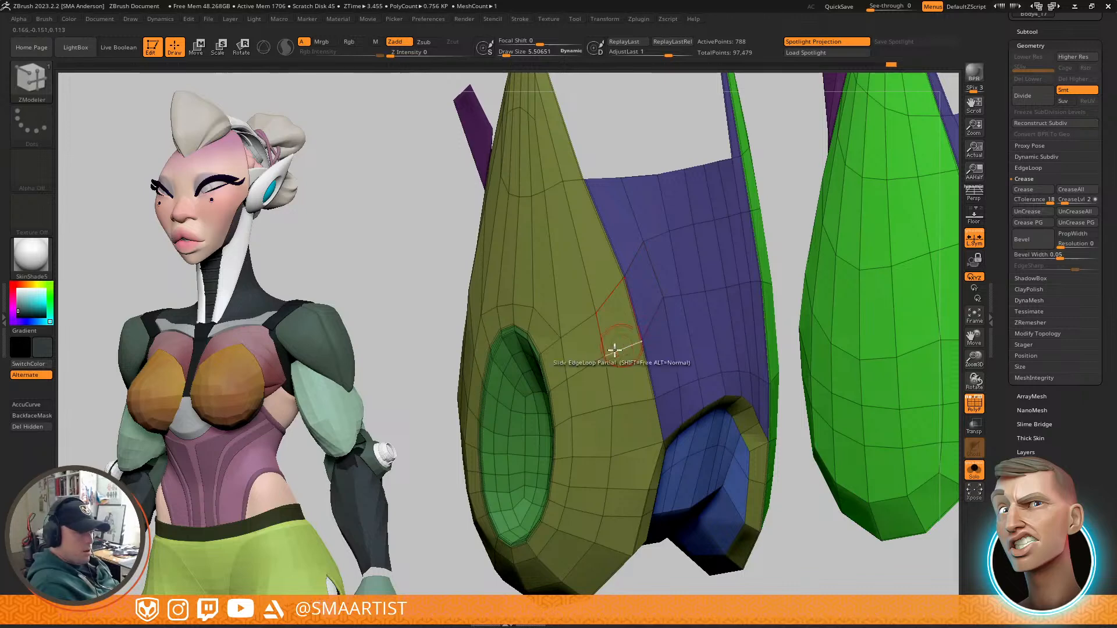
{"action": "right_click_drag", "start_coordinate": [644, 347], "coordinate": [663, 272]}
{"action": "right_click_drag", "start_coordinate": [615, 330], "coordinate": [591, 297]}
{"action": "mouse_move", "coordinate": [527, 305]}
{"action": "right_mouse_down"}
{"action": "mouse_move", "coordinate": [561, 305]}
{"action": "mouse_move", "coordinate": [541, 316]}
{"action": "mouse_move", "coordinate": [601, 267]}
{"action": "right_mouse_up"}
Step: Adjust the inner purple section's border with the olive panel using the Move brush, and check the shape without the wireframe
{"action": "key", "text": "b"}
{"action": "key", "text": "m"}
{"action": "key", "text": "v"}
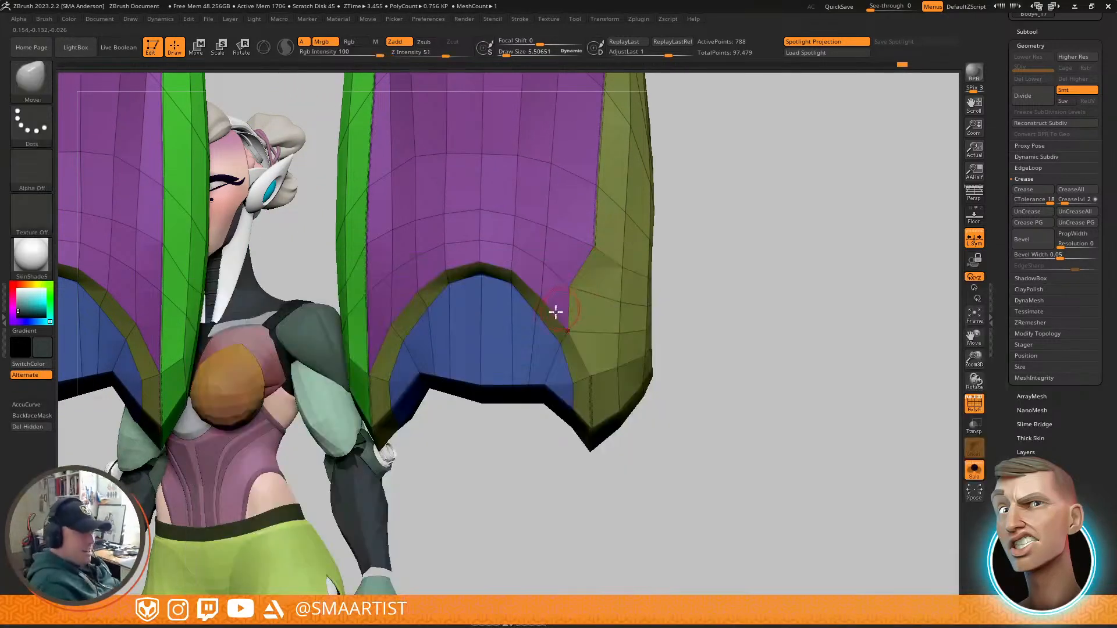
{"action": "right_click_drag", "start_coordinate": [605, 292], "coordinate": [642, 275]}
{"action": "key", "text": "shift+f"}
{"action": "key", "text": "shift+f"}
{"action": "key", "text": "ctrl"}
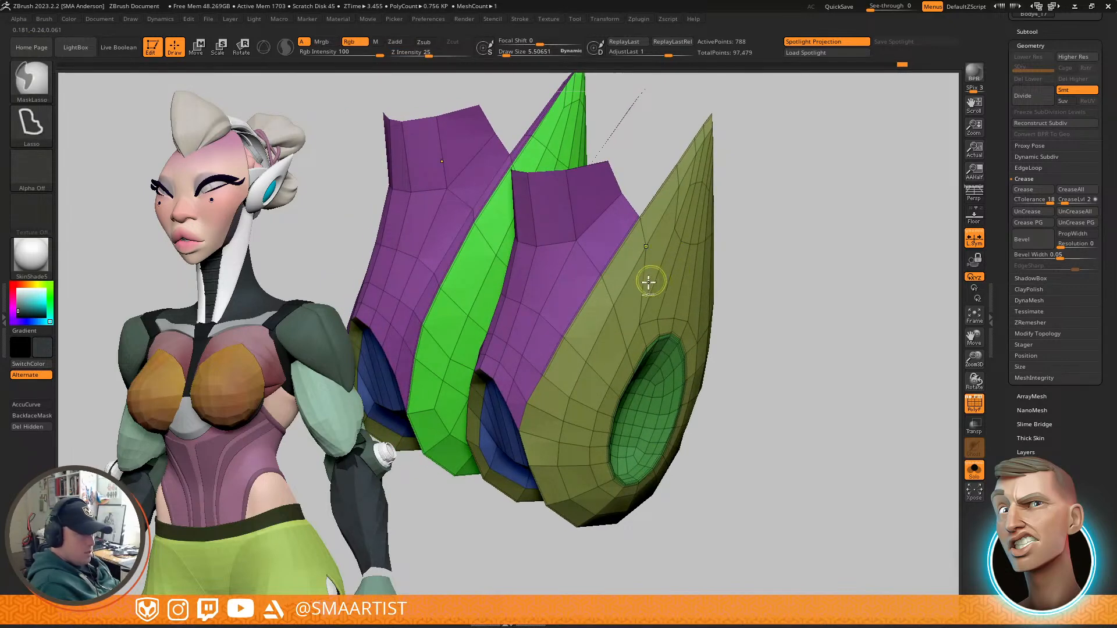
Step: Delete the inner purple section's side polygons along the olive and green panels with ZModeler, opening a gap on each side
{"action": "key", "text": "b"}
{"action": "key", "text": "z"}
{"action": "key", "text": "m"}
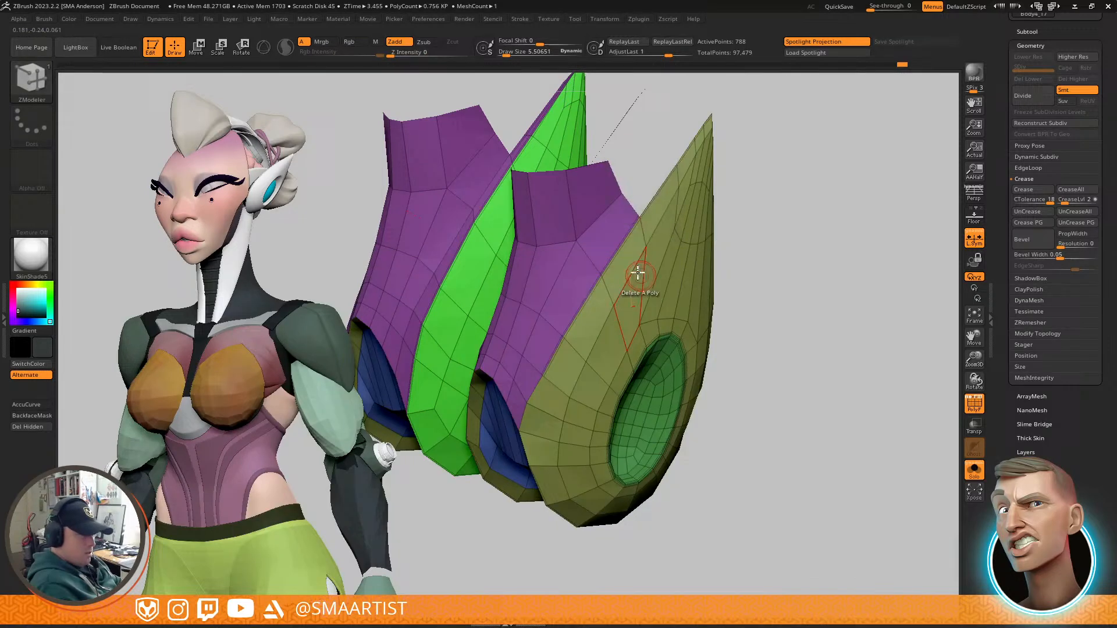
{"action": "left_click", "coordinate": [608, 236]}
{"action": "left_click", "coordinate": [582, 279]}
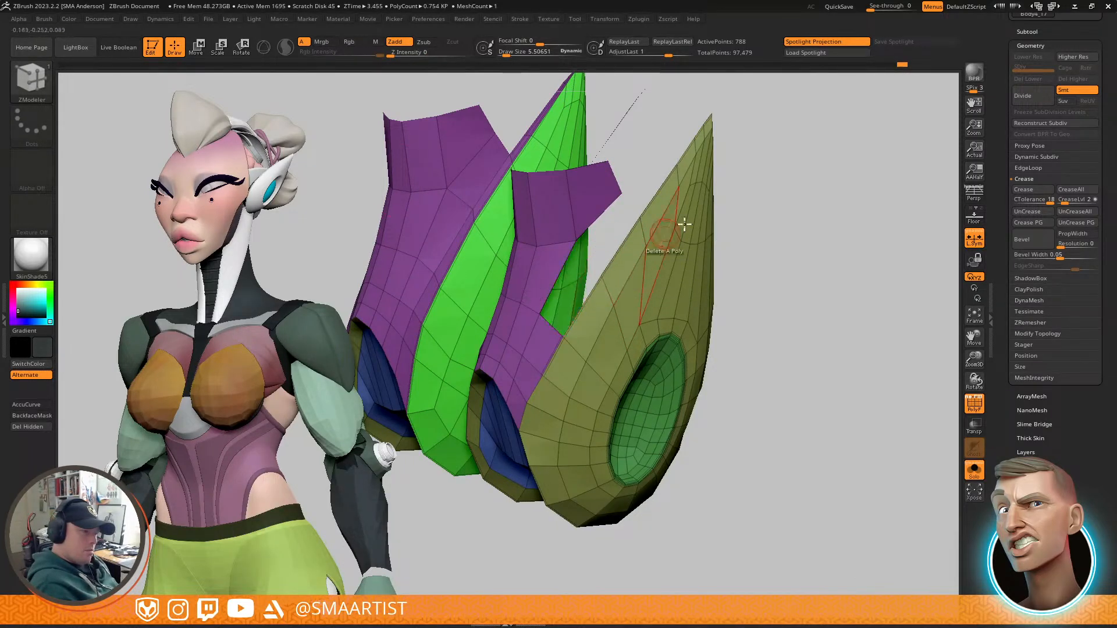
{"action": "right_click_drag", "start_coordinate": [658, 281], "coordinate": [756, 277]}
{"action": "right_click_drag", "start_coordinate": [580, 229], "coordinate": [691, 224]}
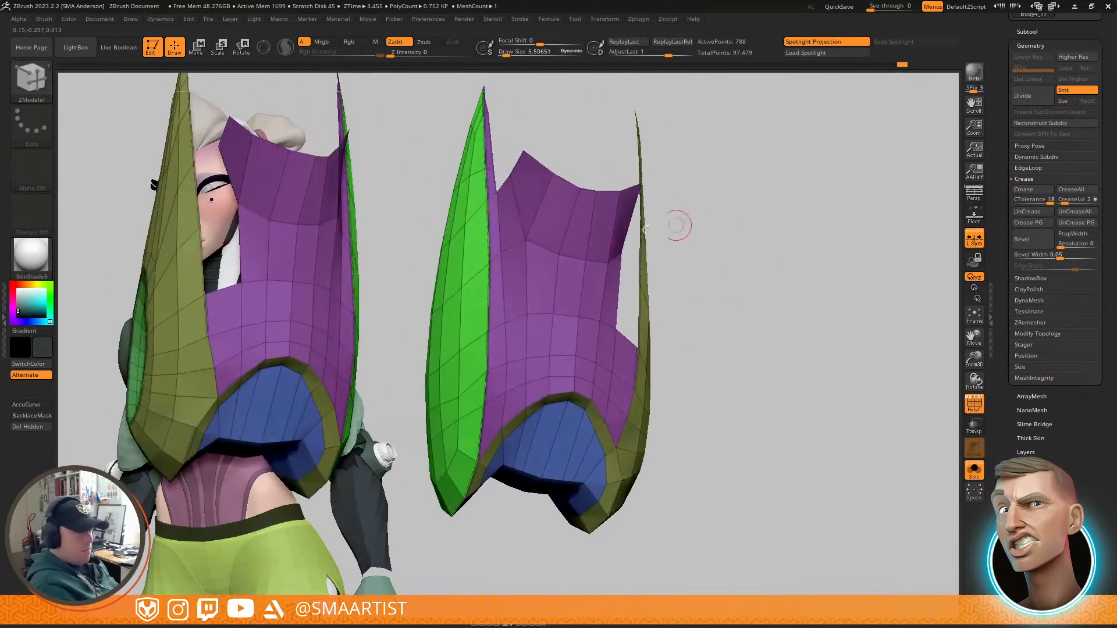
{"action": "left_click", "coordinate": [512, 274]}
{"action": "left_click", "coordinate": [504, 225]}
Step: Turn off Solo mode to show the guards together with the legs
{"action": "right_click_drag", "start_coordinate": [589, 253], "coordinate": [644, 291]}
{"action": "right_click_drag", "start_coordinate": [574, 324], "coordinate": [568, 219]}
{"action": "right_click_drag", "start_coordinate": [687, 338], "coordinate": [675, 292]}
{"action": "key", "text": "ctrl+alt+s"}
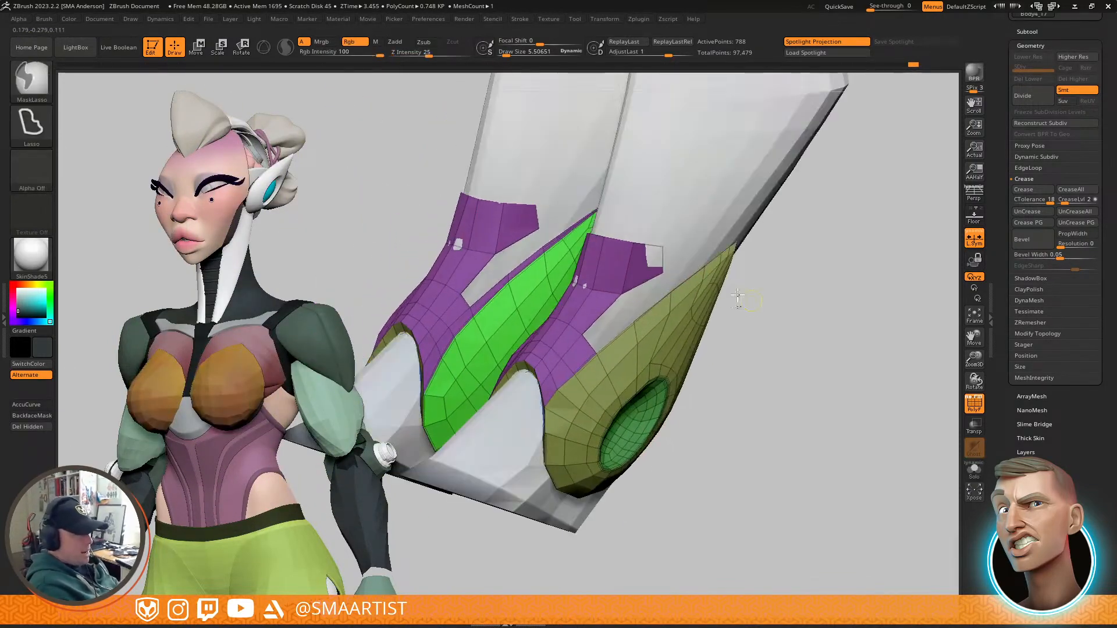
Step: Slide the points of the olive panel's edge loops and continue shifting the connected horizontal loops downward across the outer purple section
{"action": "right_click_drag", "start_coordinate": [645, 233], "coordinate": [676, 270]}
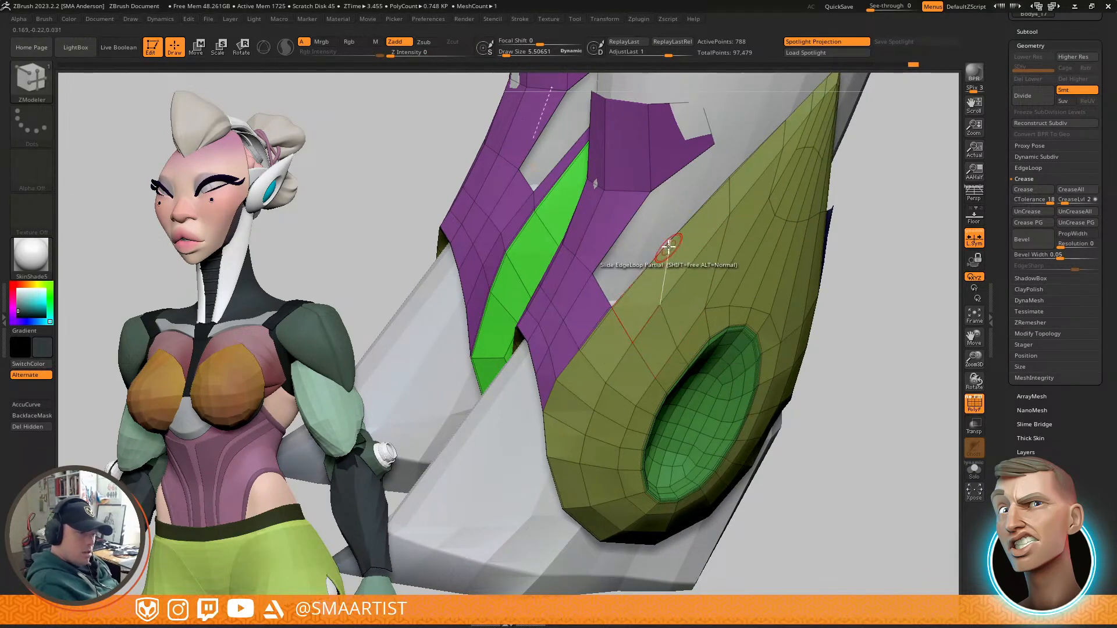
{"action": "right_click_drag", "start_coordinate": [618, 299], "coordinate": [706, 340]}
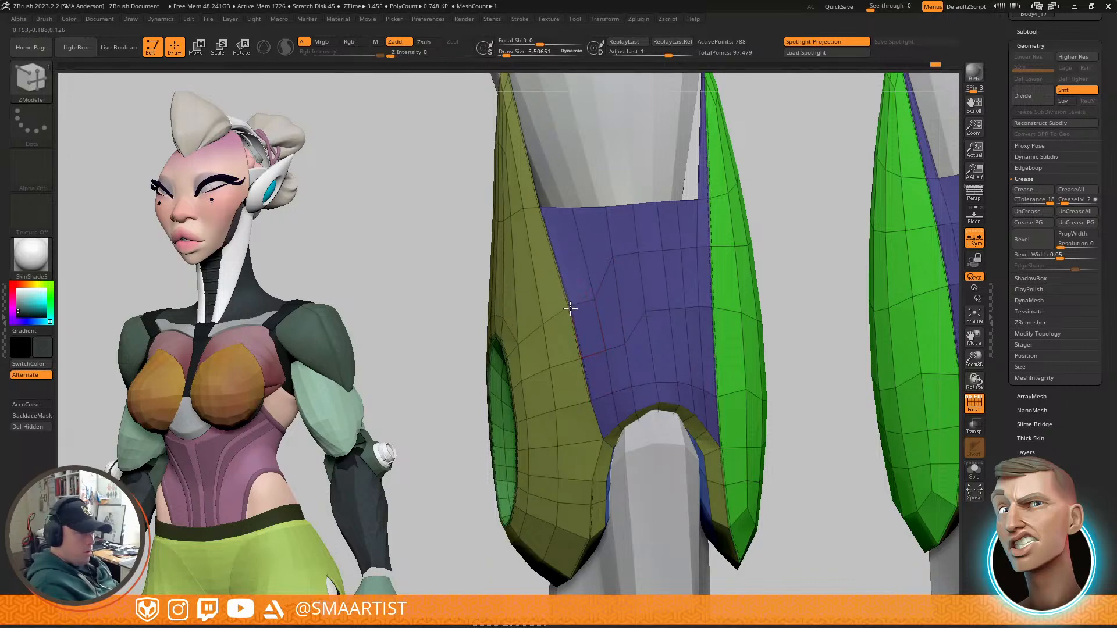
{"action": "right_click_drag", "start_coordinate": [657, 272], "coordinate": [526, 314]}
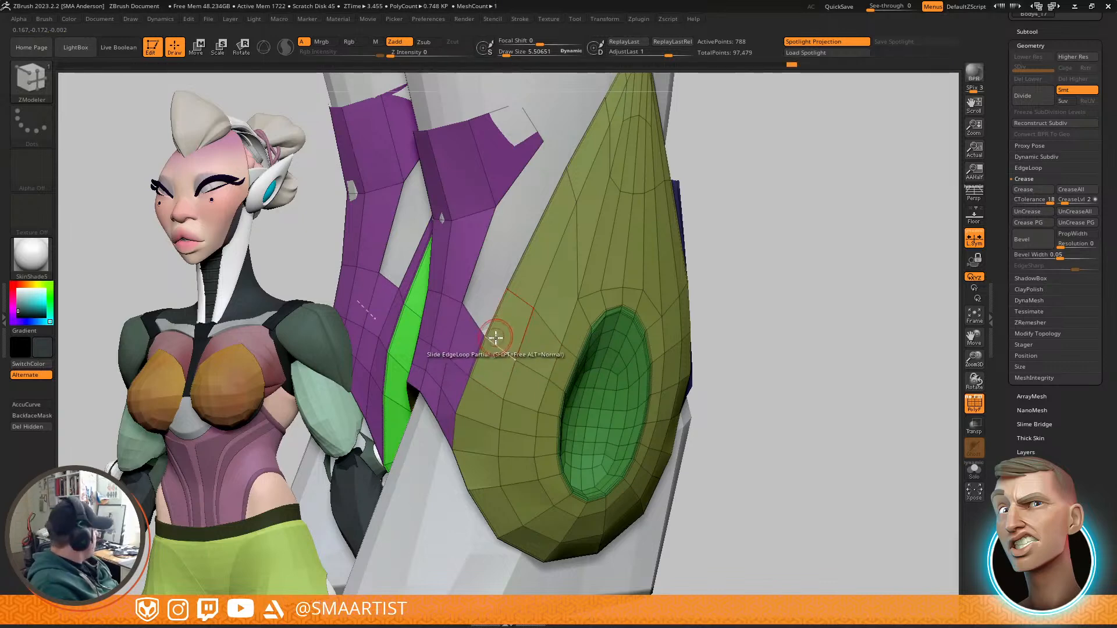
{"action": "right_click_drag", "start_coordinate": [500, 343], "coordinate": [597, 291]}
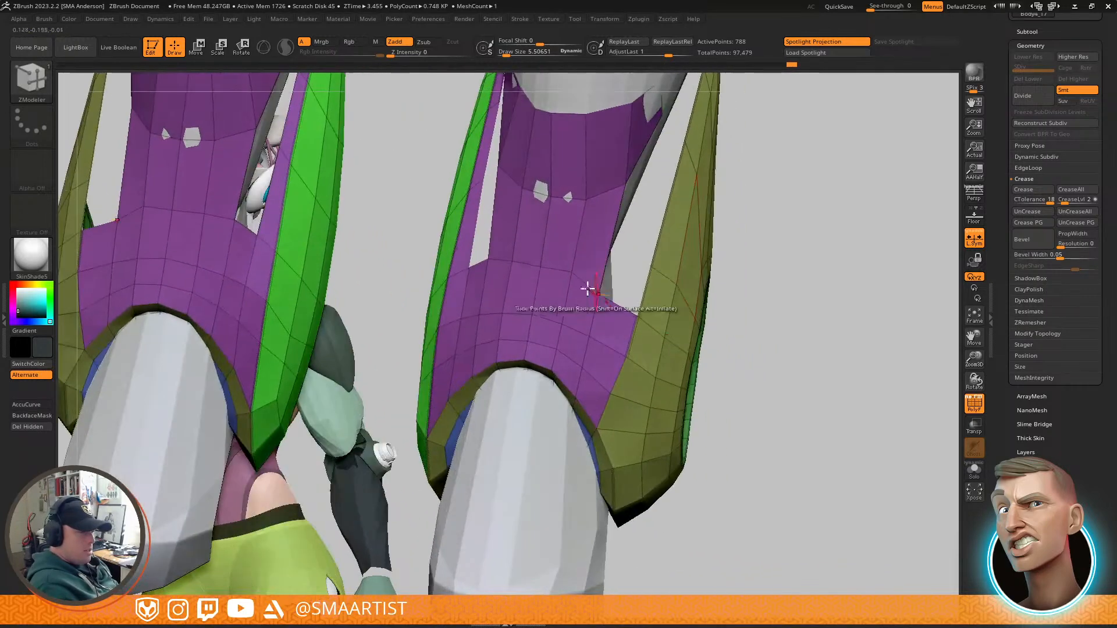
Step: Slide the points around the base of the inner purple gaps and across the green panel to even out the lower horizontal loops
{"action": "right_click_drag", "start_coordinate": [489, 263], "coordinate": [629, 305]}
{"action": "mouse_move", "coordinate": [665, 342]}
{"action": "right_mouse_down"}
{"action": "mouse_move", "coordinate": [696, 356]}
{"action": "mouse_move", "coordinate": [641, 331]}
{"action": "mouse_move", "coordinate": [634, 312]}
{"action": "mouse_move", "coordinate": [583, 299]}
{"action": "right_mouse_up"}
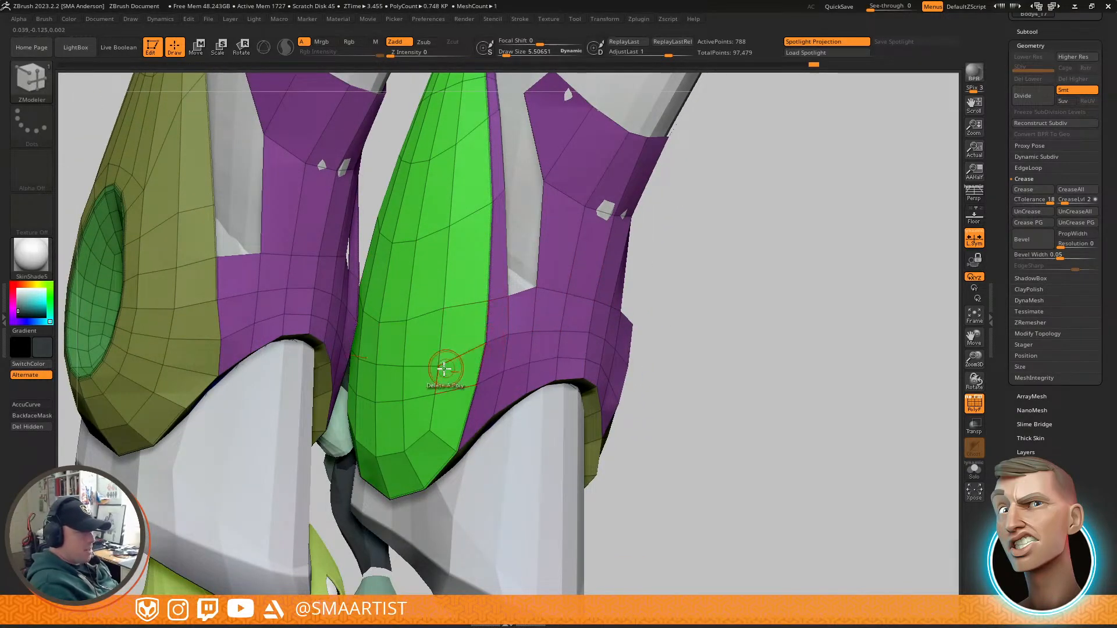
{"action": "right_click_drag", "start_coordinate": [406, 352], "coordinate": [514, 332]}
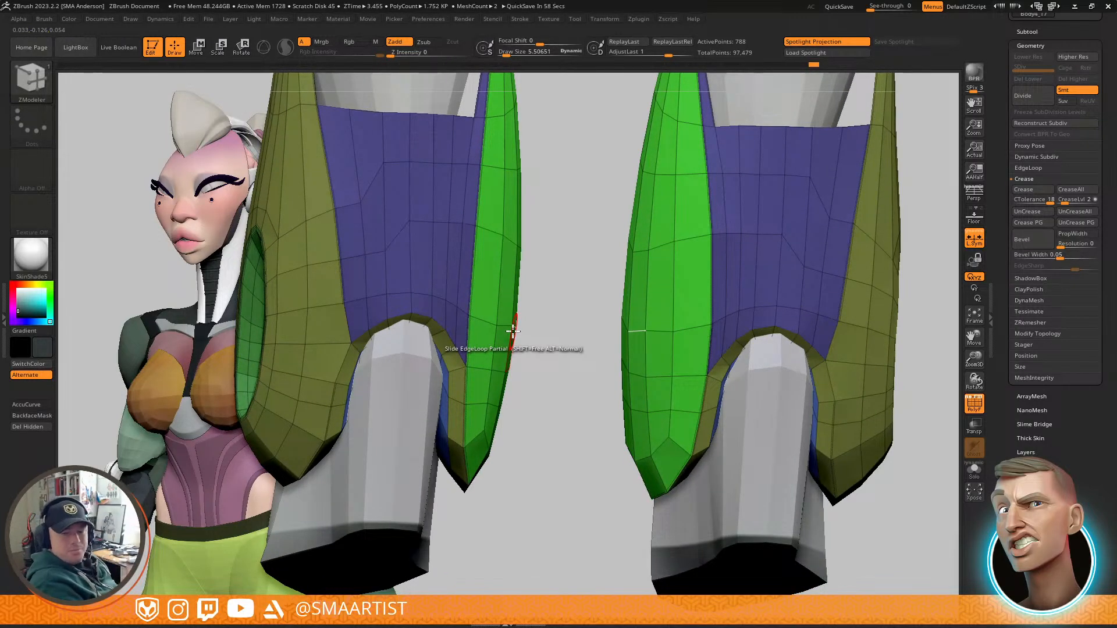
{"action": "right_click_drag", "start_coordinate": [482, 294], "coordinate": [562, 302]}
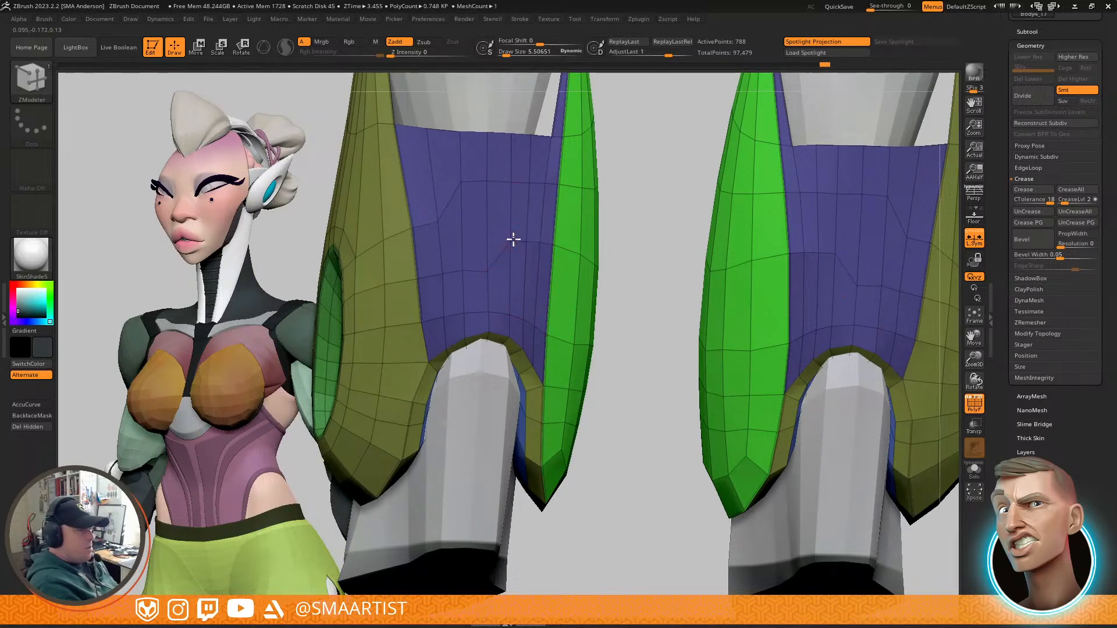
Step: Undo the last edit and restore the guards' symmetry with Mirror And Weld
{"action": "key", "text": "ctrl+z"}
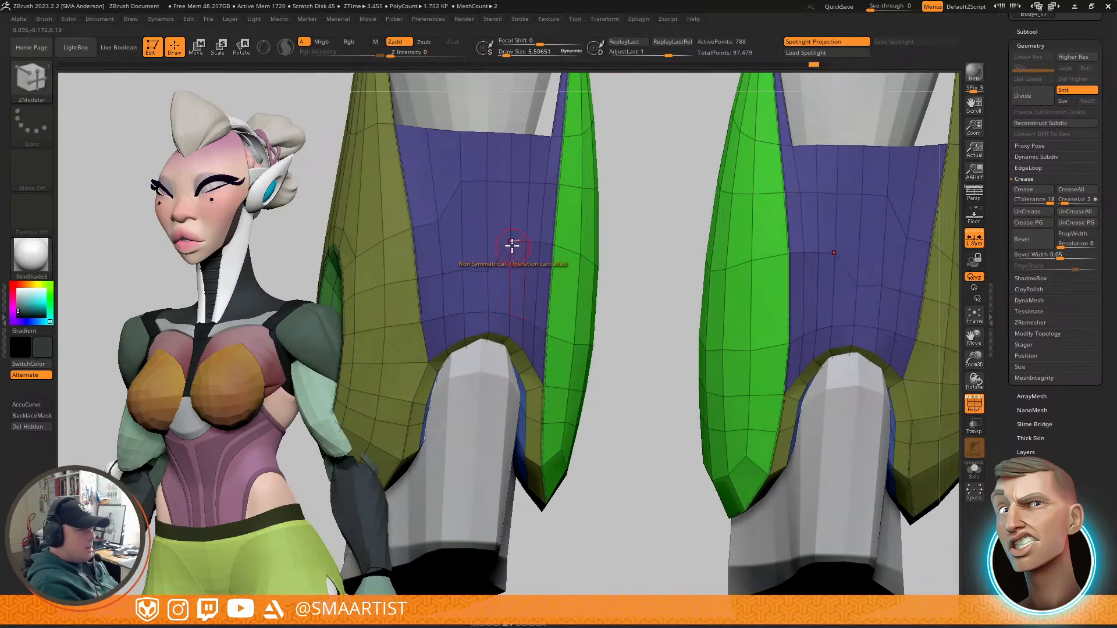
{"action": "left_click", "coordinate": [1038, 333]}
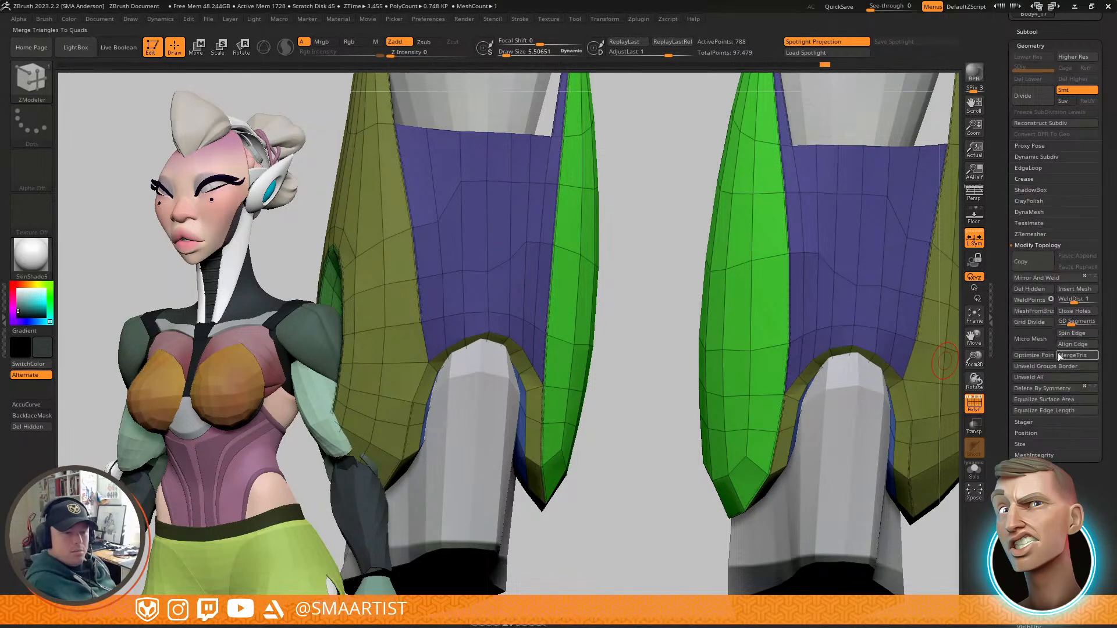
{"action": "left_click", "coordinate": [1035, 279]}
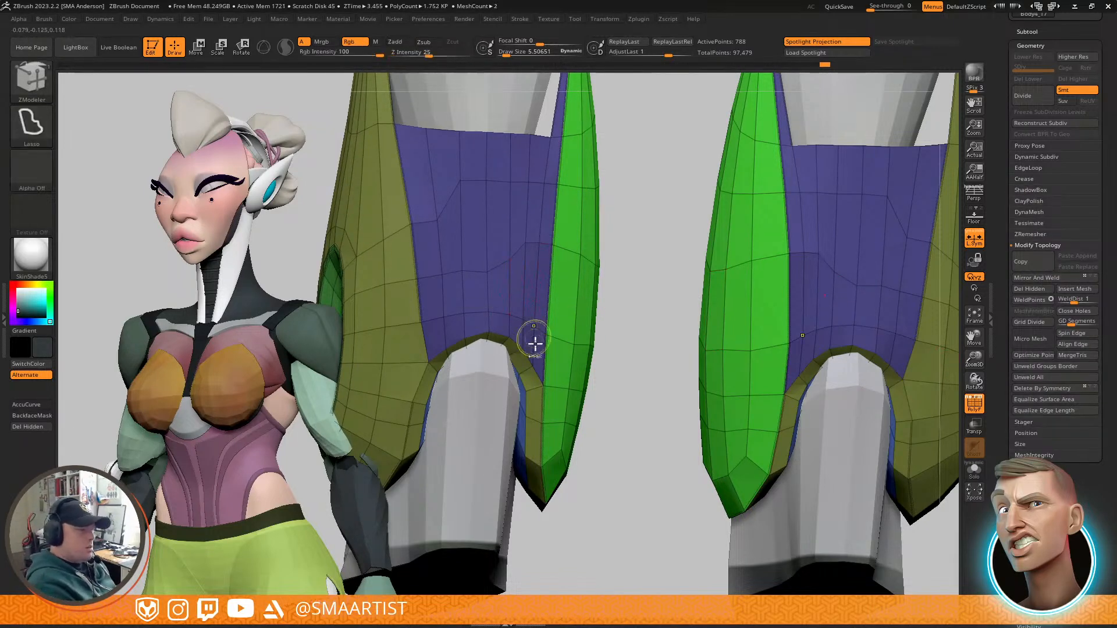
Step: Slide the remaining points of the outer purple section's lower horizontal loop downward until the loop runs level across
{"action": "right_click_drag", "start_coordinate": [531, 331], "coordinate": [512, 265], "text": "ctrl"}
{"action": "mouse_move", "coordinate": [749, 257]}
{"action": "right_mouse_down"}
{"action": "mouse_move", "coordinate": [668, 324]}
{"action": "mouse_move", "coordinate": [634, 302]}
{"action": "mouse_move", "coordinate": [661, 355]}
{"action": "right_mouse_up"}
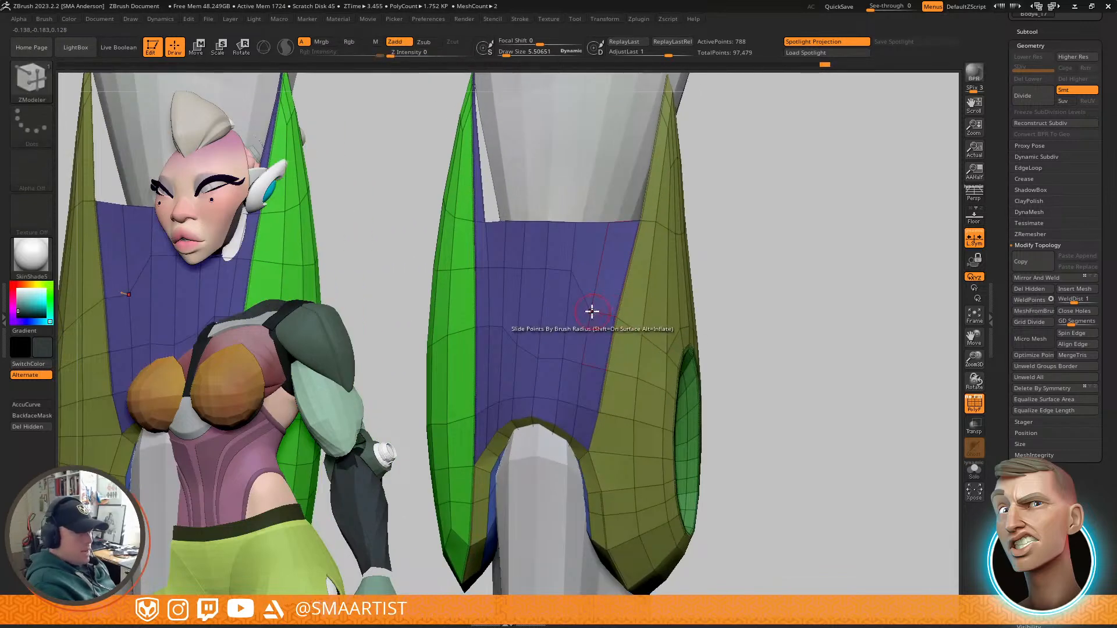
{"action": "right_click_drag", "start_coordinate": [630, 265], "coordinate": [672, 271]}
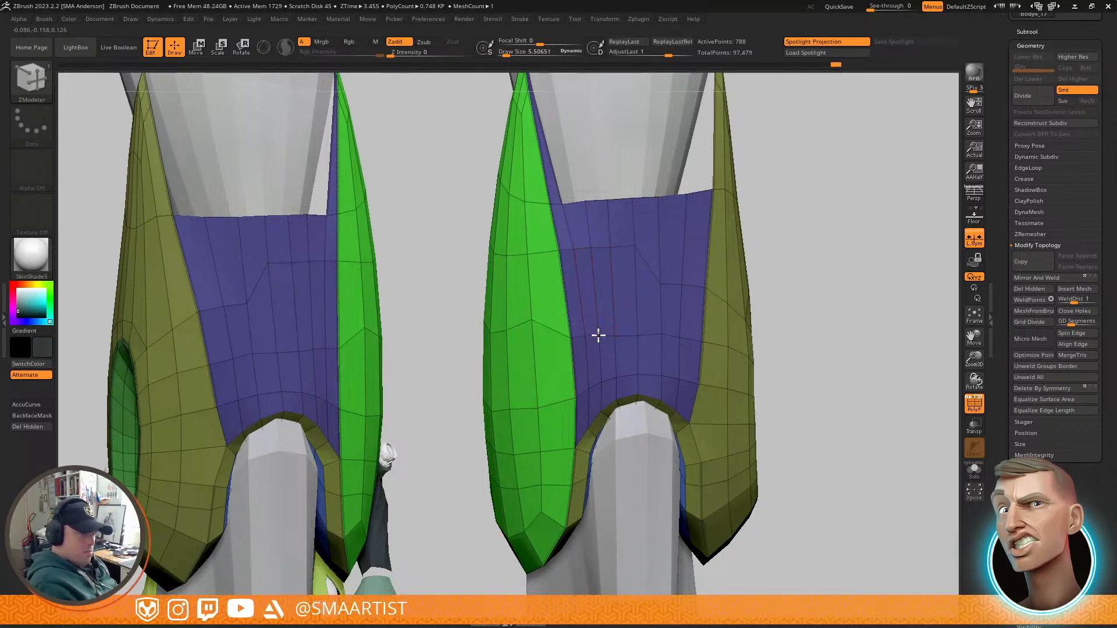
{"action": "right_click_drag", "start_coordinate": [689, 339], "coordinate": [575, 326]}
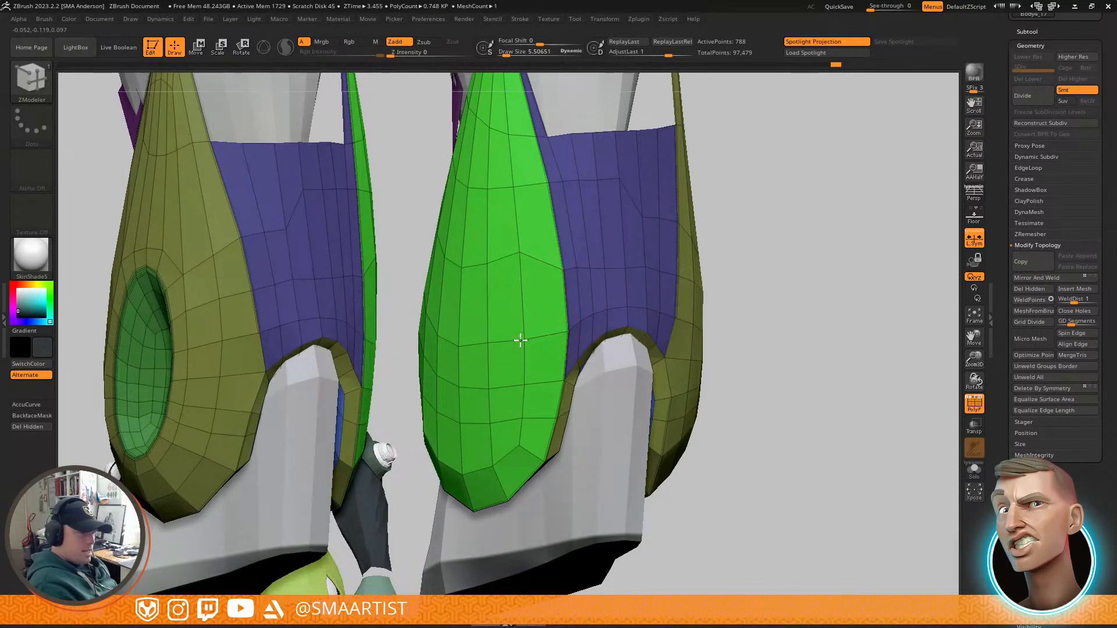
Step: Slide the points of the outer purple section's upper horizontal loop downward one after another, as far as the green panel's border
{"action": "mouse_move", "coordinate": [597, 260]}
{"action": "right_mouse_down", "text": "alt"}
{"action": "mouse_move", "coordinate": [628, 267]}
{"action": "mouse_move", "coordinate": [630, 246]}
{"action": "mouse_move", "coordinate": [648, 274]}
{"action": "mouse_move", "coordinate": [624, 331]}
{"action": "mouse_move", "coordinate": [622, 256]}
{"action": "right_mouse_up", "text": "alt"}
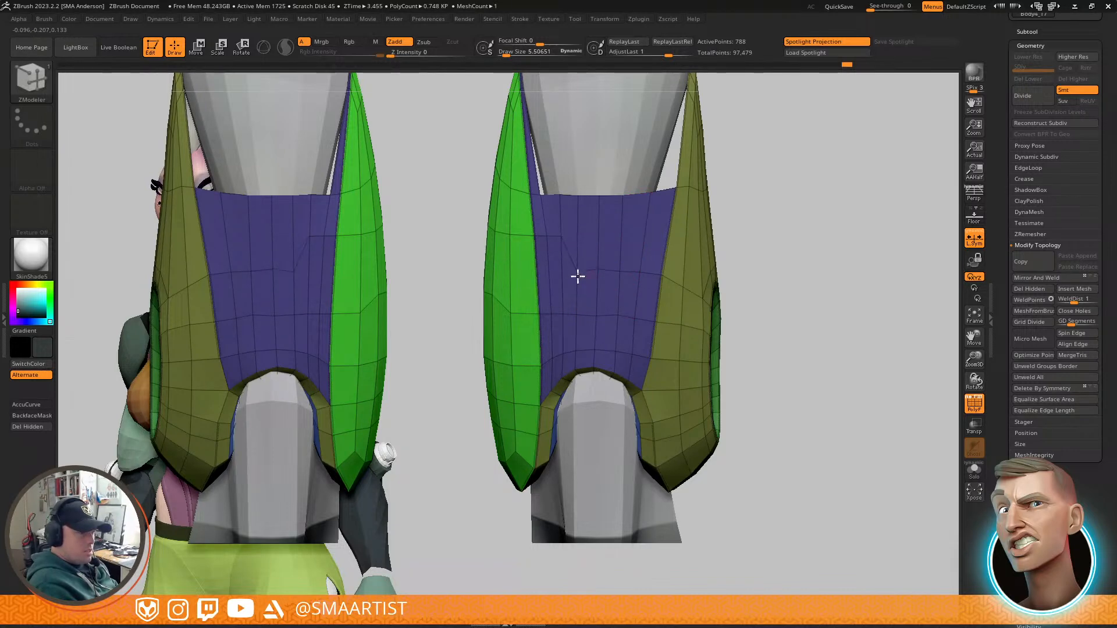
{"action": "right_click_drag", "start_coordinate": [663, 266], "coordinate": [648, 316]}
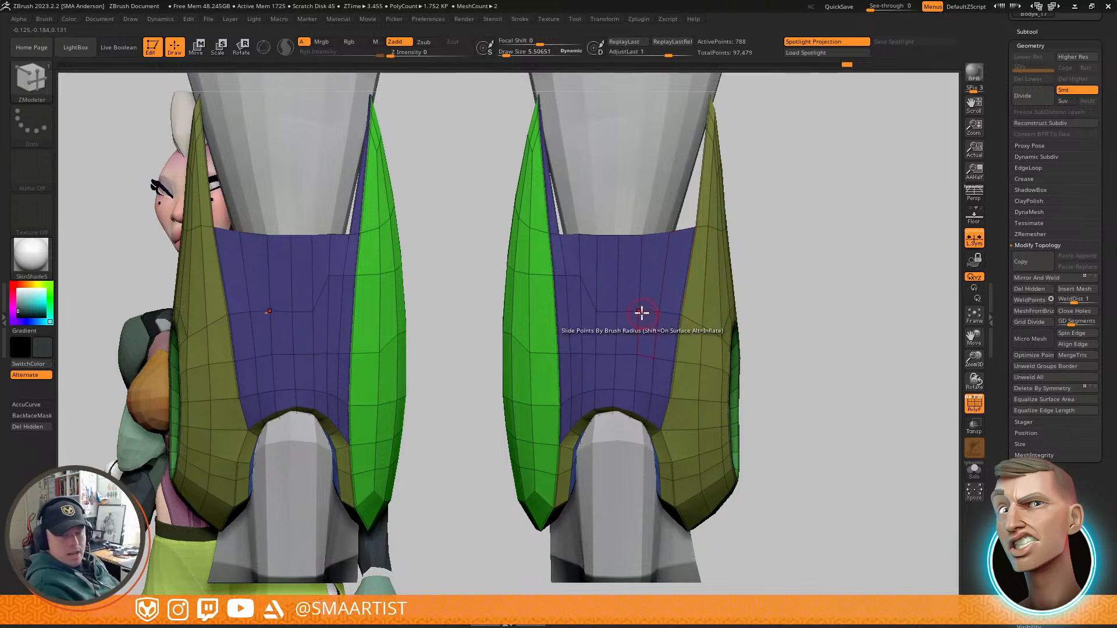
{"action": "right_click_drag", "start_coordinate": [621, 319], "coordinate": [581, 284]}
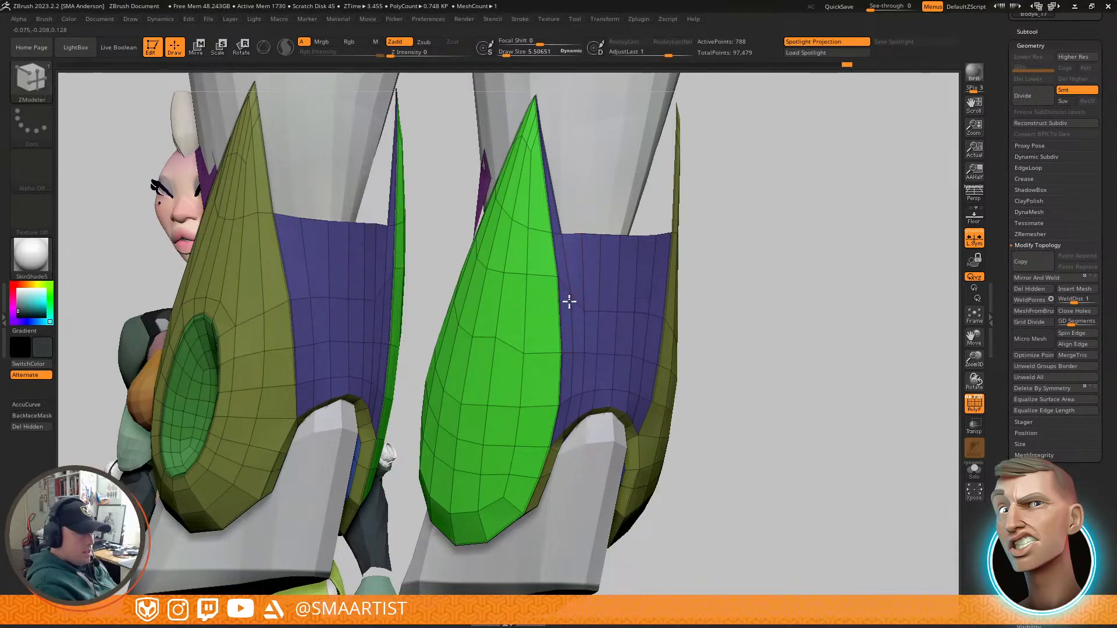
{"action": "right_click_drag", "start_coordinate": [585, 265], "coordinate": [574, 307], "text": "ctrl"}
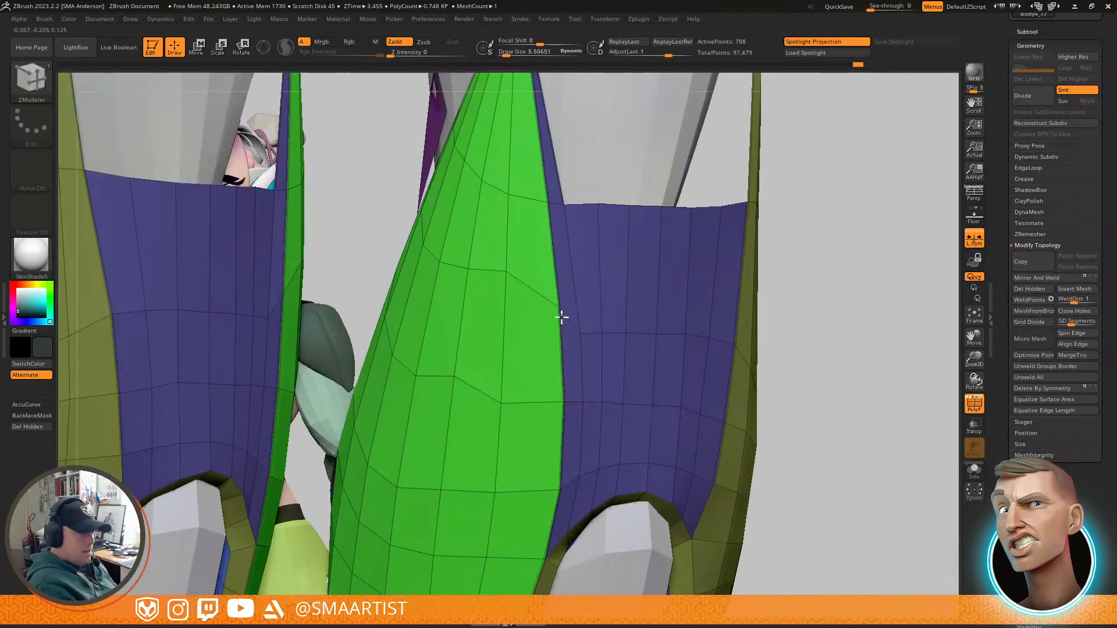
Step: Slide the green panel's points so its horizontal loops run evenly from the outer purple section to the inner purple gap
{"action": "right_click_drag", "start_coordinate": [486, 367], "coordinate": [523, 319]}
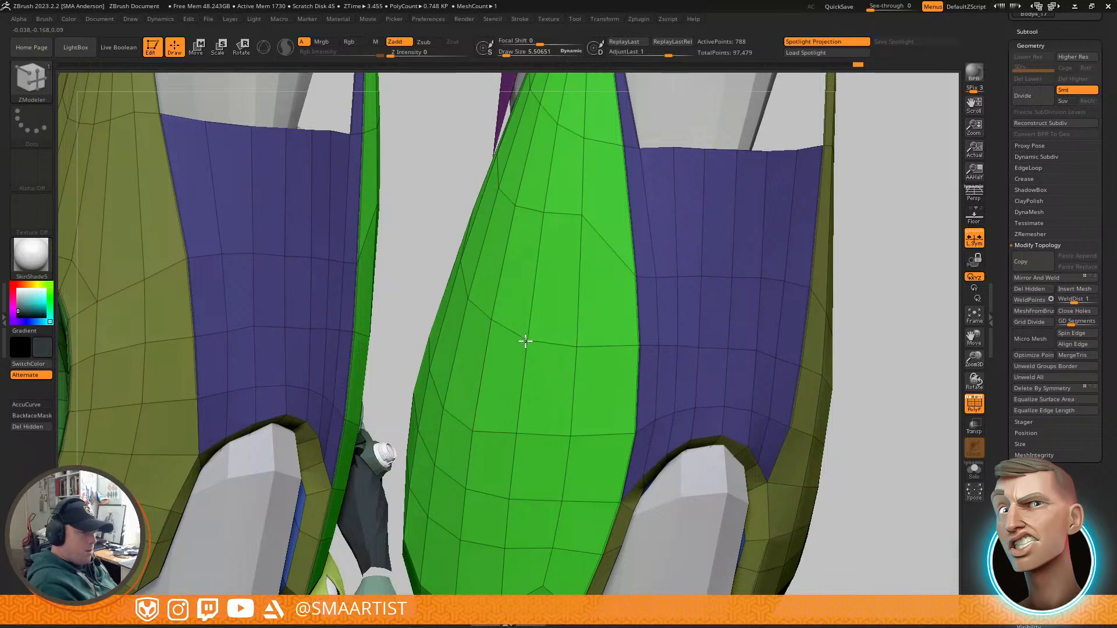
{"action": "right_click_drag", "start_coordinate": [625, 302], "coordinate": [620, 416], "text": "ctrl"}
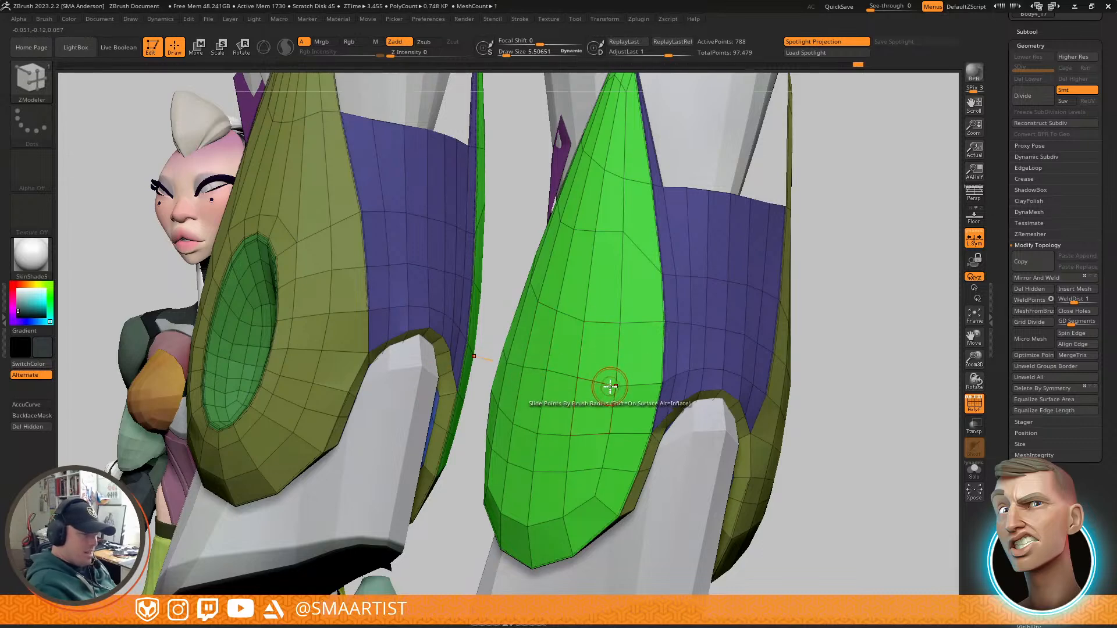
{"action": "right_click_drag", "start_coordinate": [628, 362], "coordinate": [570, 379]}
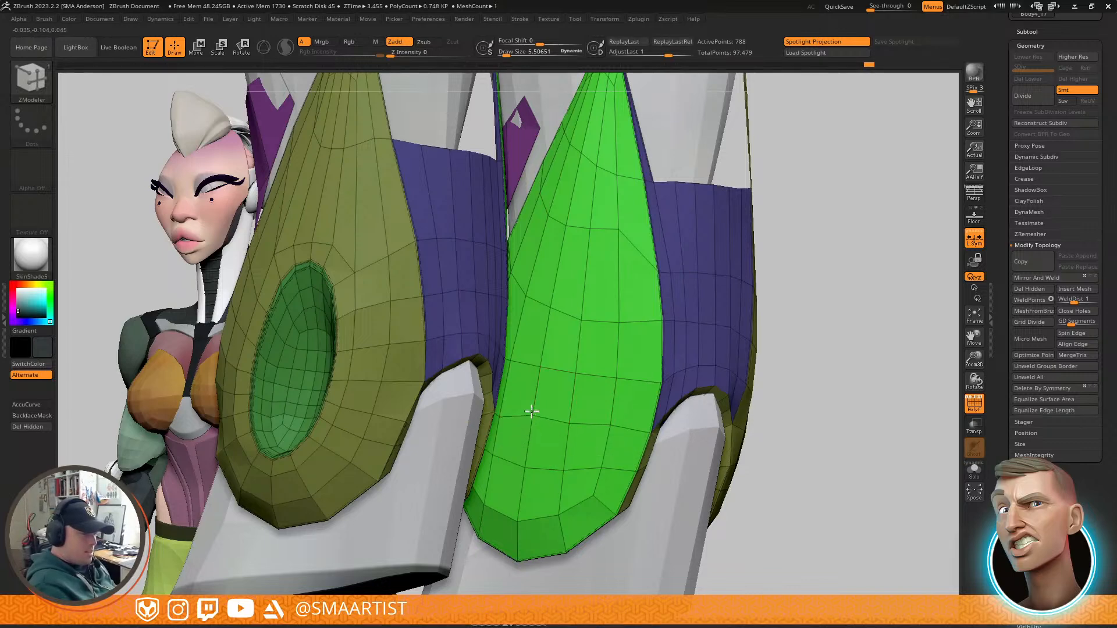
{"action": "right_click_drag", "start_coordinate": [565, 405], "coordinate": [678, 412]}
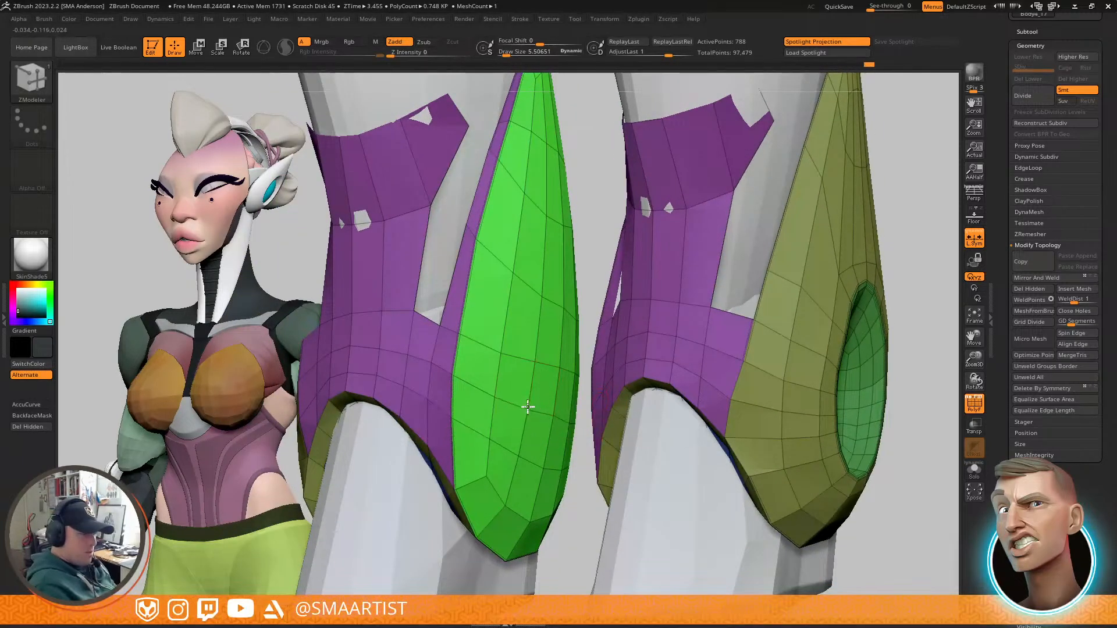
{"action": "mouse_move", "coordinate": [497, 384]}
{"action": "right_mouse_down"}
{"action": "mouse_move", "coordinate": [554, 257]}
{"action": "mouse_move", "coordinate": [566, 404]}
{"action": "mouse_move", "coordinate": [582, 351]}
{"action": "mouse_move", "coordinate": [549, 364]}
{"action": "mouse_move", "coordinate": [518, 343]}
{"action": "right_mouse_up"}
{"action": "key", "text": "ctrl"}
{"action": "mouse_move", "coordinate": [710, 308]}
{"action": "right_mouse_down"}
{"action": "mouse_move", "coordinate": [696, 305]}
{"action": "mouse_move", "coordinate": [749, 319]}
{"action": "mouse_move", "coordinate": [744, 387]}
{"action": "right_mouse_up"}
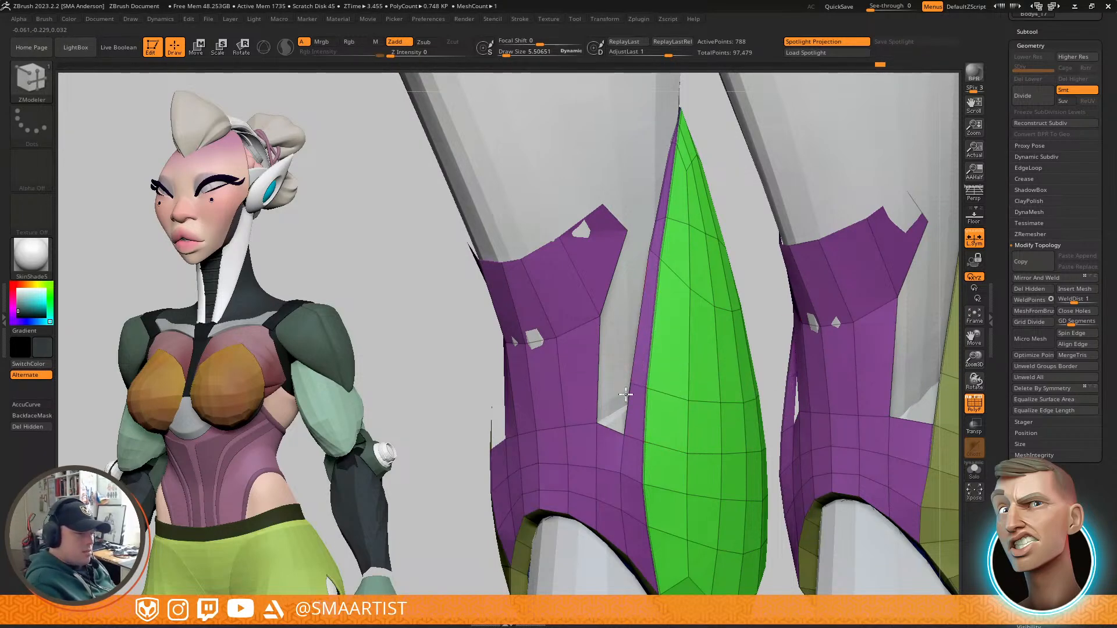
{"action": "mouse_move", "coordinate": [591, 450]}
{"action": "right_mouse_down"}
{"action": "mouse_move", "coordinate": [633, 422]}
{"action": "mouse_move", "coordinate": [583, 416]}
{"action": "mouse_move", "coordinate": [656, 429]}
{"action": "mouse_move", "coordinate": [726, 400]}
{"action": "mouse_move", "coordinate": [613, 431]}
{"action": "mouse_move", "coordinate": [803, 356]}
{"action": "mouse_move", "coordinate": [713, 376]}
{"action": "right_mouse_up"}
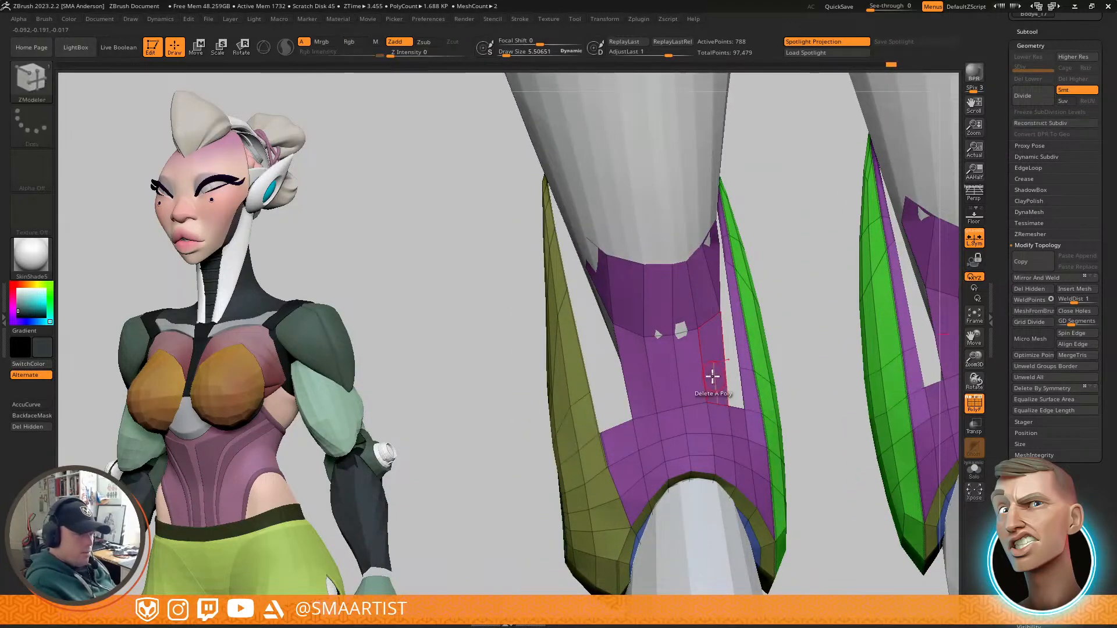
Step: Insert a single edge loop across the inner purple section between the two gaps, just above their base
{"action": "key", "text": "space"}
{"action": "left_click", "coordinate": [691, 299]}
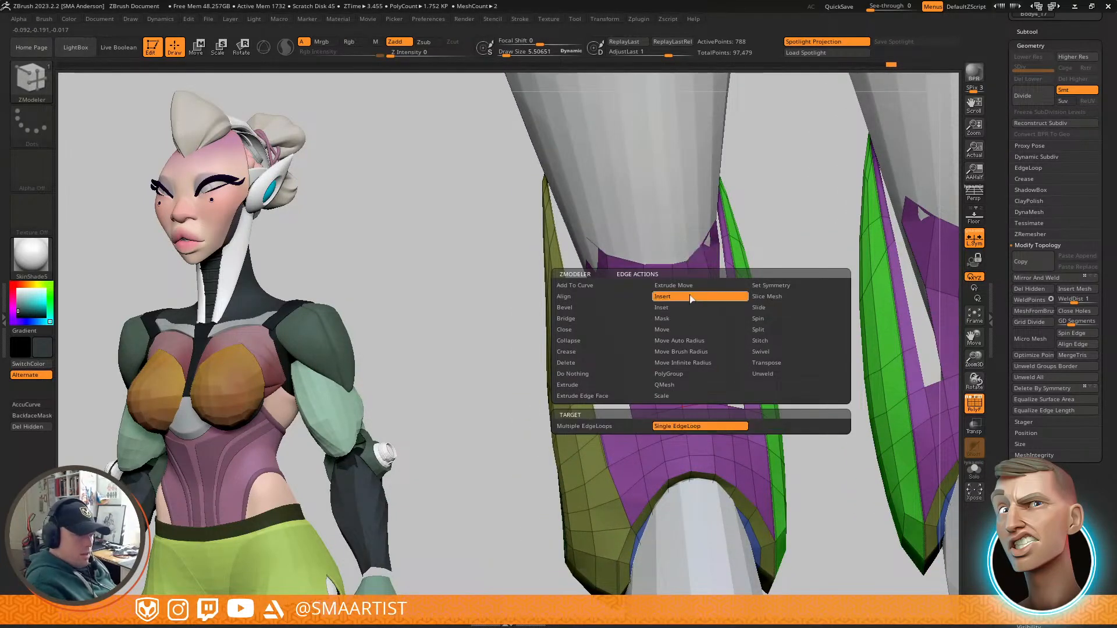
{"action": "right_click_drag", "start_coordinate": [616, 414], "coordinate": [658, 411]}
Step: Bridge the lowest edges of both gaps beside the inner purple section with one polygon each, checking the loop by isolating it
{"action": "left_click", "coordinate": [503, 319]}
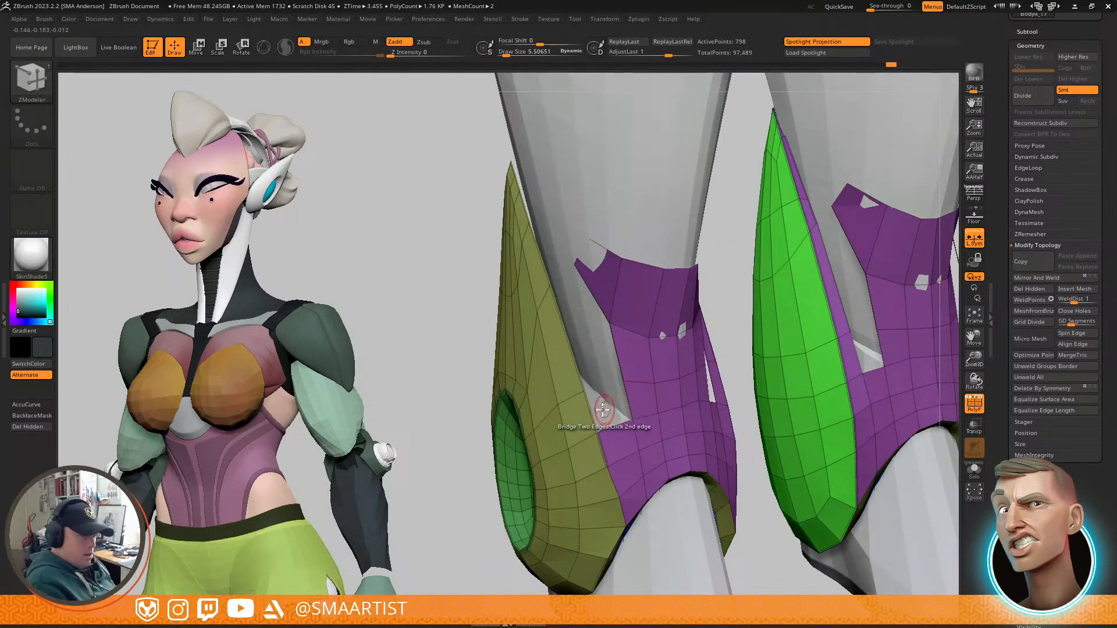
{"action": "left_click", "coordinate": [587, 410]}
{"action": "right_click_drag", "start_coordinate": [686, 400], "coordinate": [649, 402]}
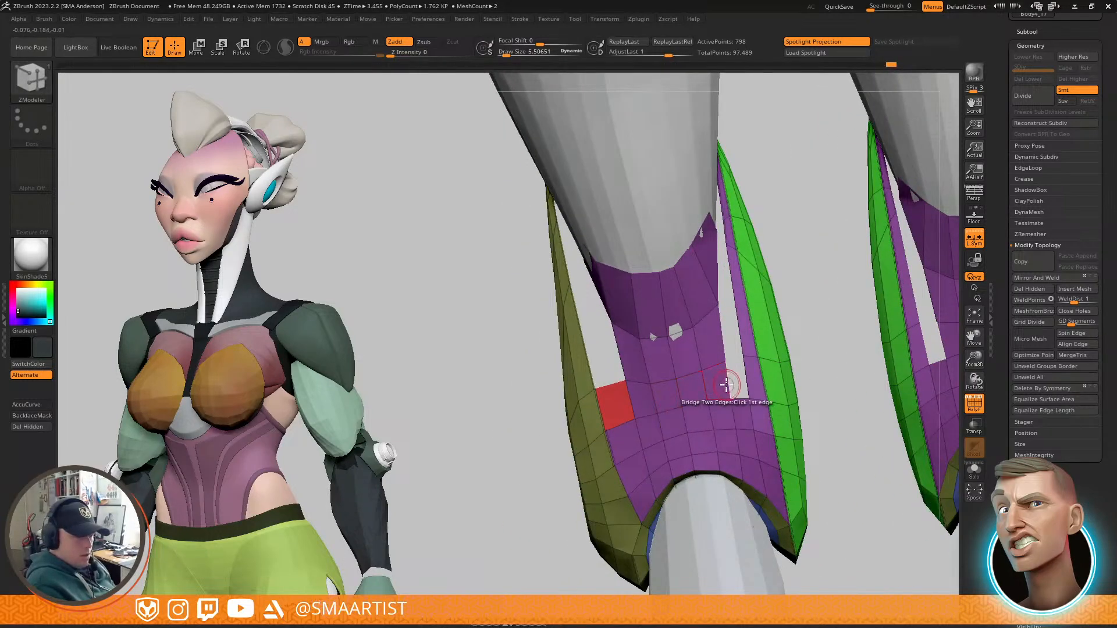
{"action": "left_click", "coordinate": [761, 382], "text": "ctrl+shift"}
{"action": "right_click_drag", "start_coordinate": [760, 382], "coordinate": [814, 381], "text": "ctrl"}
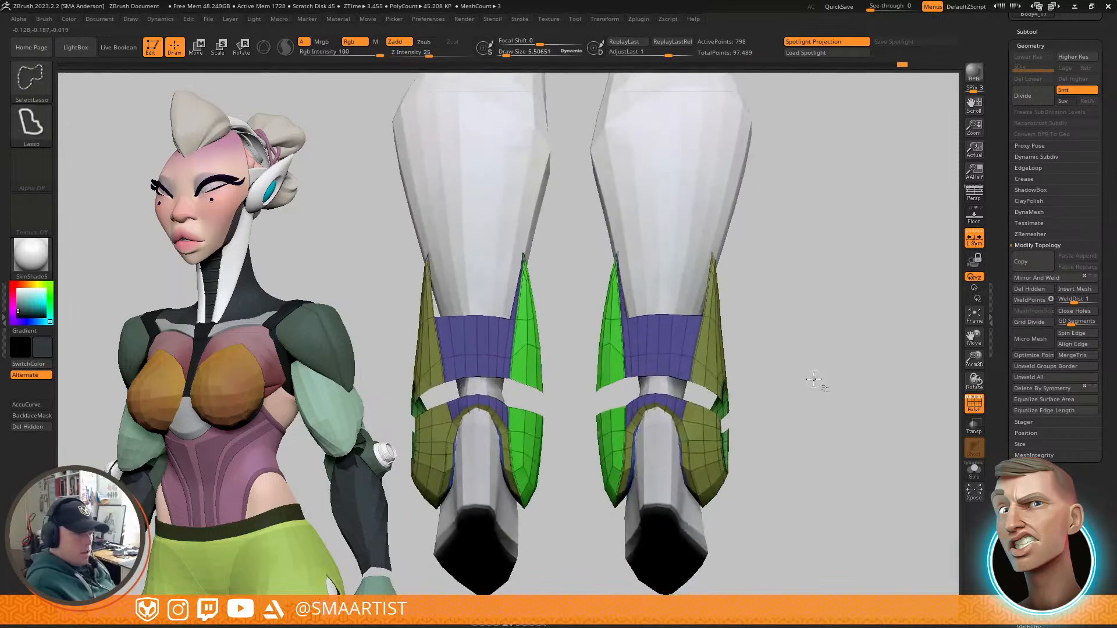
{"action": "left_click", "coordinate": [813, 382], "text": "ctrl+shift"}
{"action": "right_click_drag", "start_coordinate": [697, 365], "coordinate": [707, 299]}
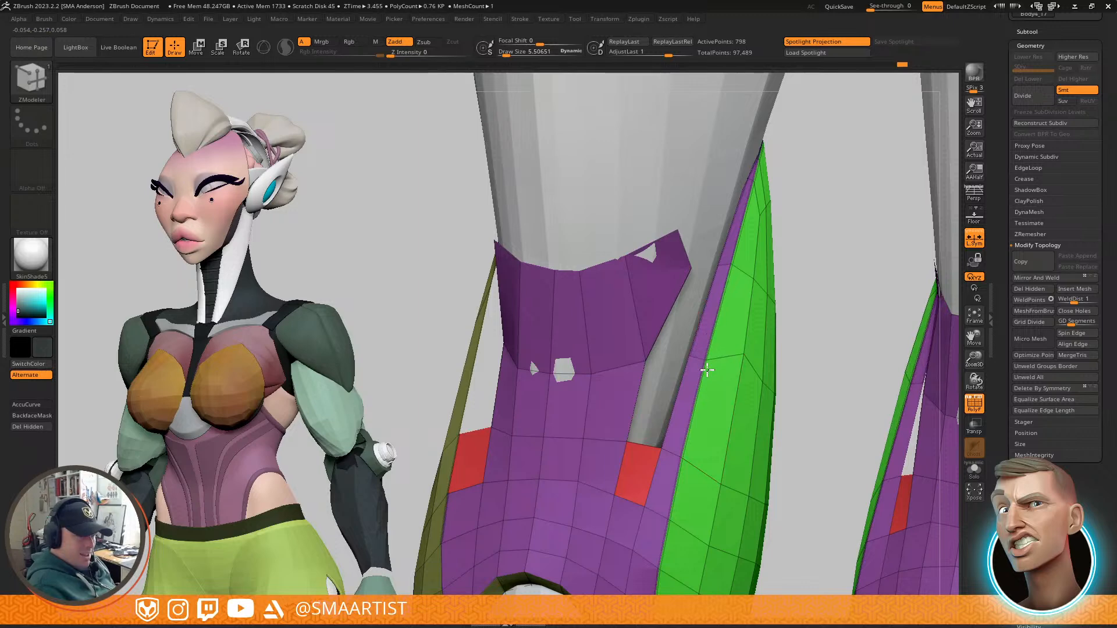
Step: Examine the edge flow around the bridged gaps, the green panel, the outer purple section and the olive panel
{"action": "right_click_drag", "start_coordinate": [704, 370], "coordinate": [741, 357]}
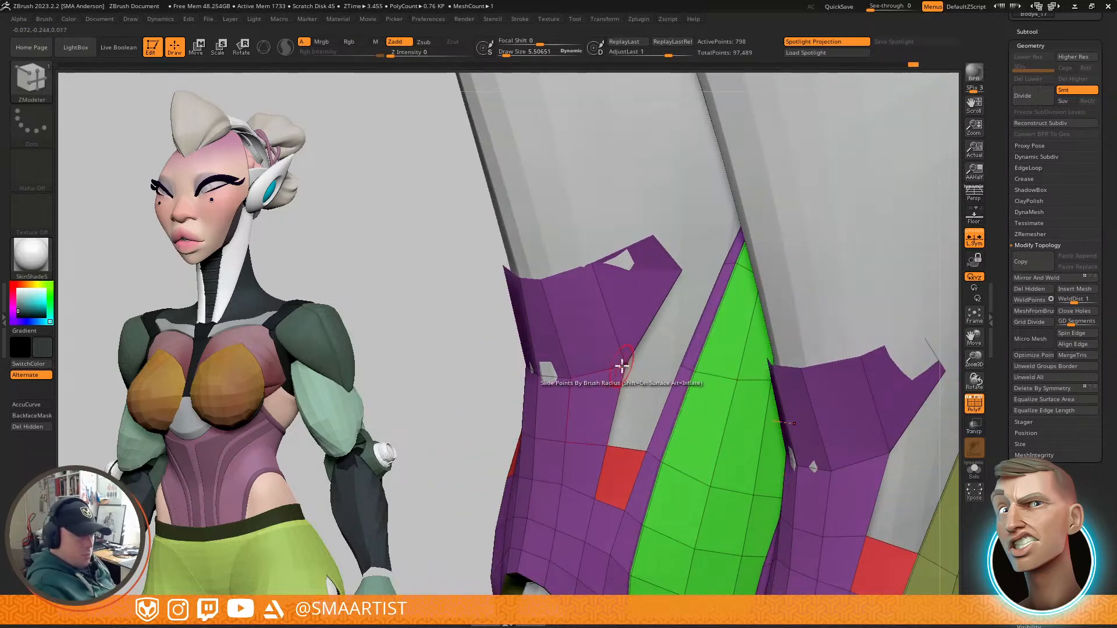
{"action": "right_click_drag", "start_coordinate": [749, 376], "coordinate": [646, 358]}
{"action": "right_click_drag", "start_coordinate": [788, 342], "coordinate": [669, 309]}
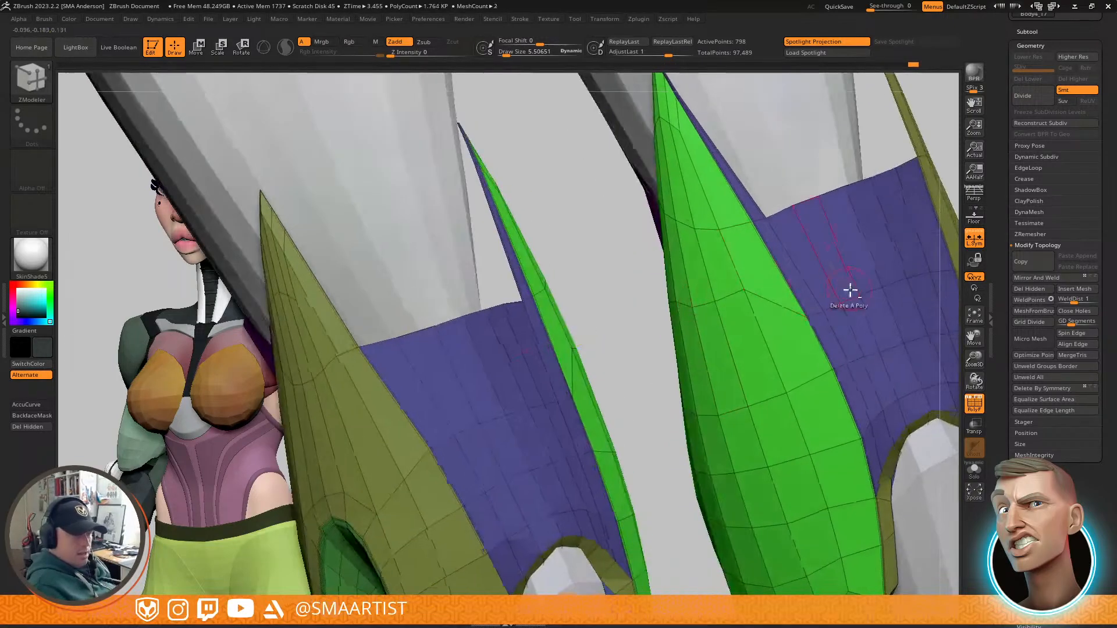
{"action": "right_click_drag", "start_coordinate": [849, 288], "coordinate": [685, 308]}
{"action": "right_click_drag", "start_coordinate": [837, 306], "coordinate": [675, 346]}
{"action": "right_click_drag", "start_coordinate": [925, 334], "coordinate": [711, 325]}
{"action": "right_click_drag", "start_coordinate": [896, 279], "coordinate": [871, 300]}
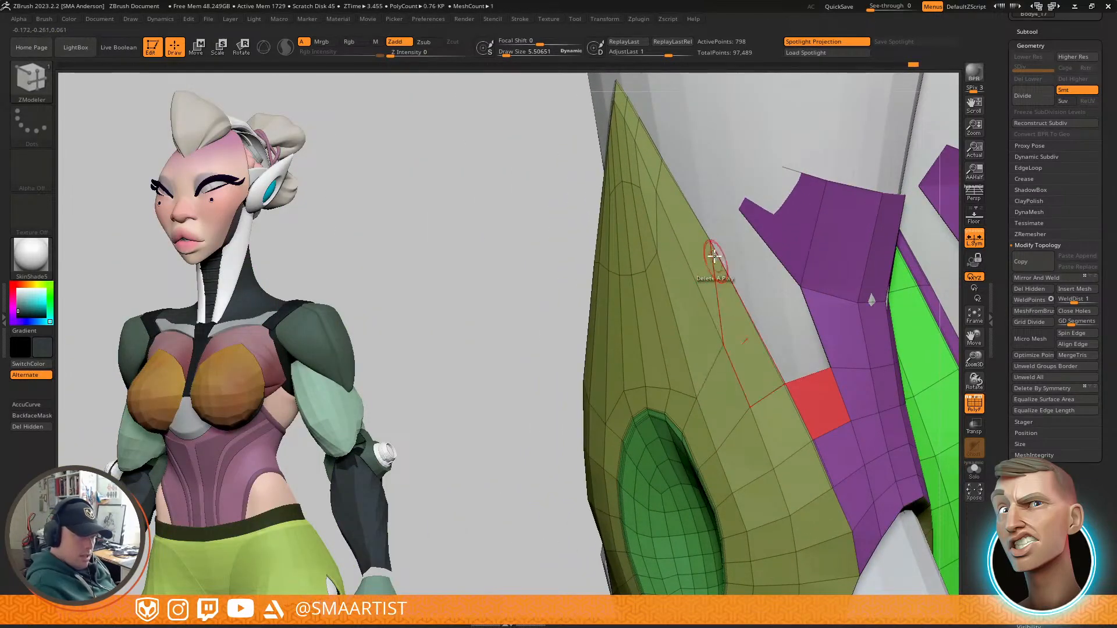
{"action": "mouse_move", "coordinate": [785, 339]}
{"action": "right_mouse_down"}
{"action": "mouse_move", "coordinate": [733, 356]}
{"action": "mouse_move", "coordinate": [772, 367]}
{"action": "mouse_move", "coordinate": [756, 369]}
{"action": "mouse_move", "coordinate": [847, 316]}
{"action": "mouse_move", "coordinate": [885, 312]}
{"action": "mouse_move", "coordinate": [810, 249]}
{"action": "mouse_move", "coordinate": [853, 296]}
{"action": "mouse_move", "coordinate": [805, 358]}
{"action": "right_mouse_up"}
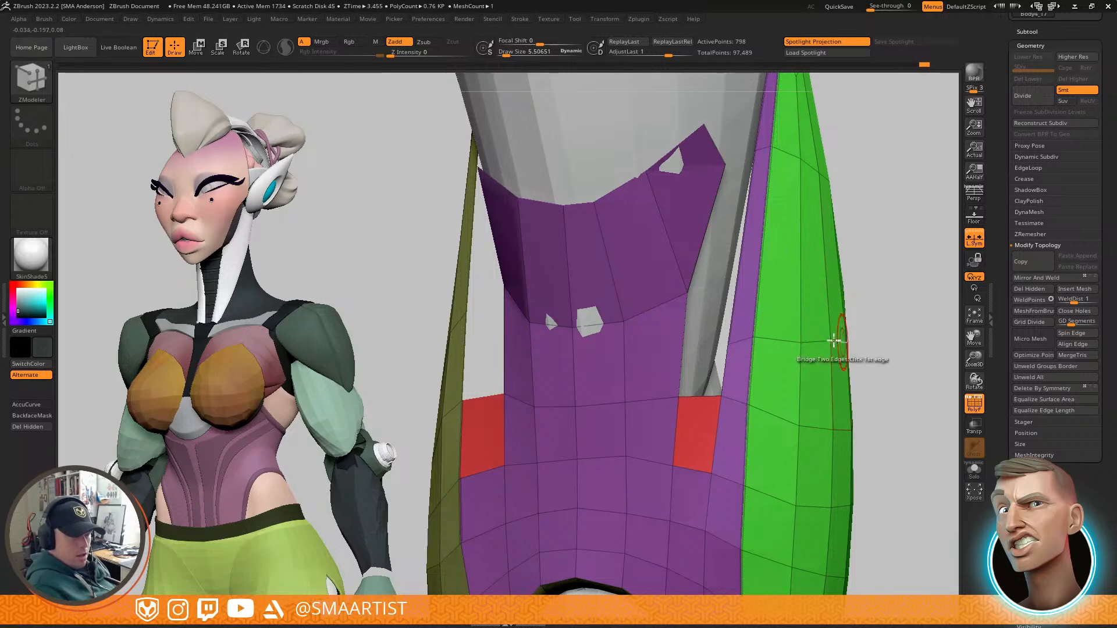
Step: Set the ZModeler polygon action to Do Nothing and slide the horizontal loop points on the olive and green panels into line
{"action": "key", "text": "space"}
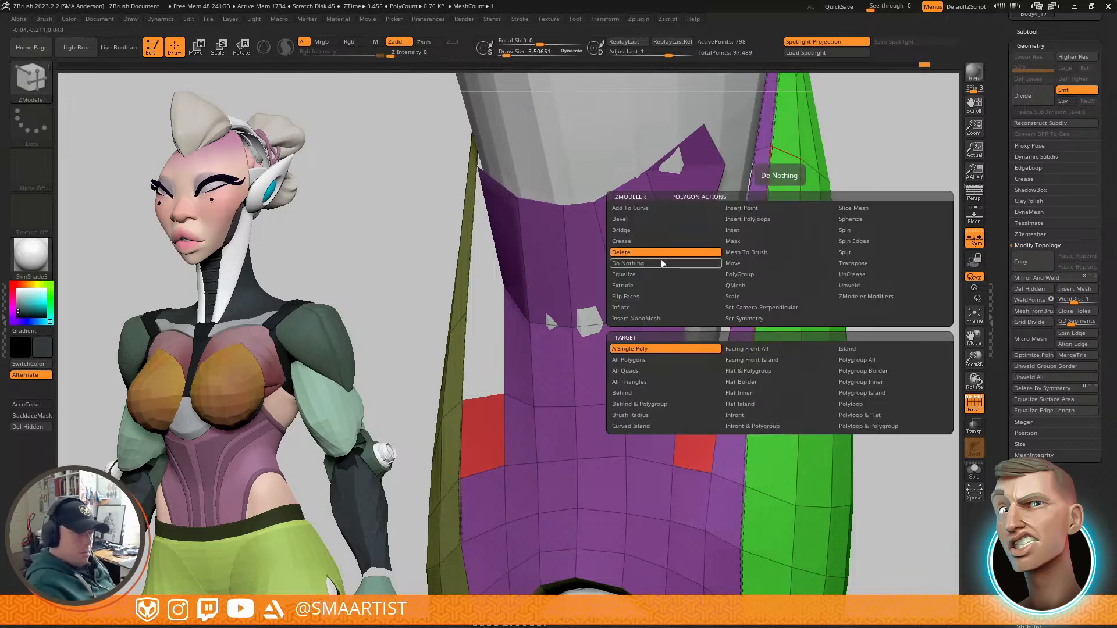
{"action": "left_click", "coordinate": [663, 263]}
{"action": "right_click_drag", "start_coordinate": [751, 242], "coordinate": [672, 312], "text": "ctrl"}
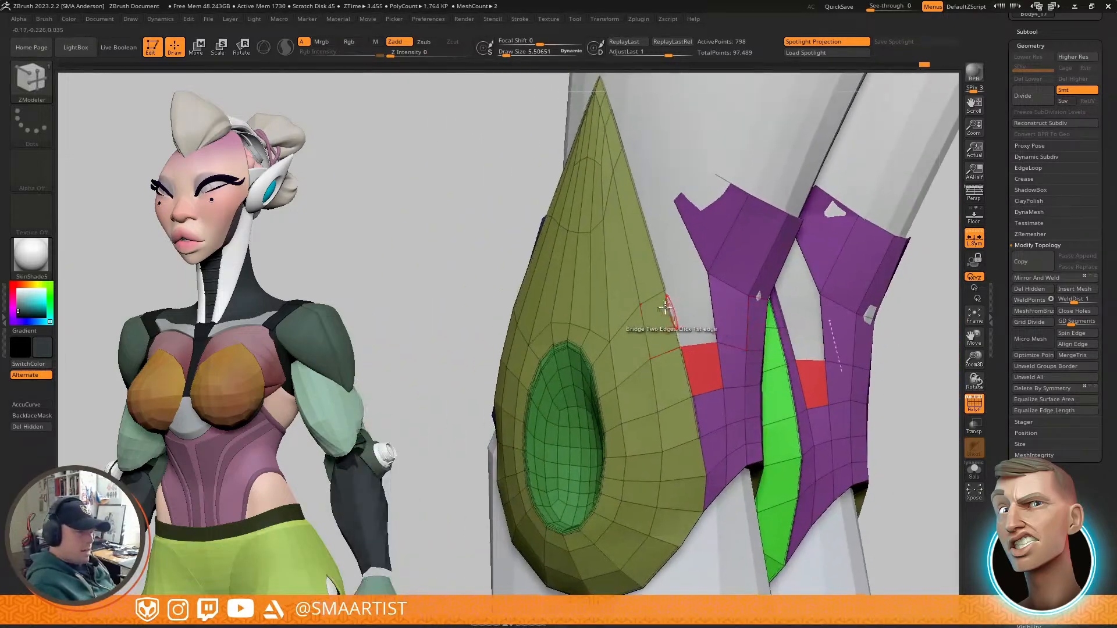
{"action": "left_click_drag", "start_coordinate": [641, 306], "coordinate": [641, 320]}
{"action": "right_click_drag", "start_coordinate": [777, 299], "coordinate": [759, 300]}
{"action": "right_click_drag", "start_coordinate": [603, 337], "coordinate": [704, 352]}
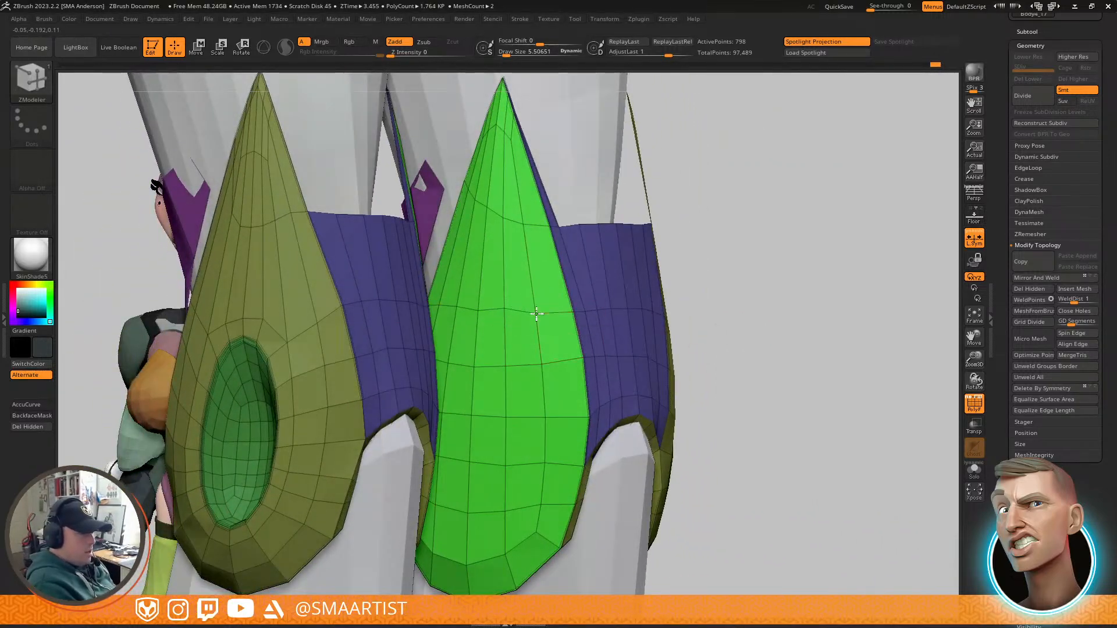
{"action": "right_click_drag", "start_coordinate": [719, 266], "coordinate": [741, 239]}
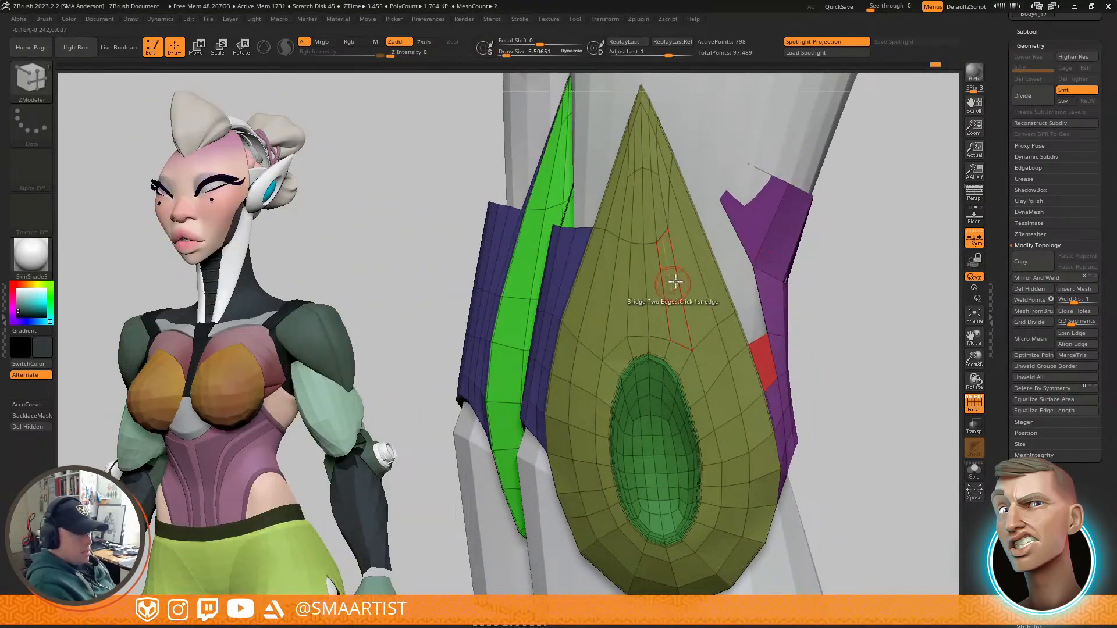
Step: Insert a horizontal edge loop around the guard, crossing the olive panel just above the dark green oval
{"action": "key", "text": "space"}
{"action": "left_click", "coordinate": [576, 314]}
{"action": "left_click", "coordinate": [654, 291]}
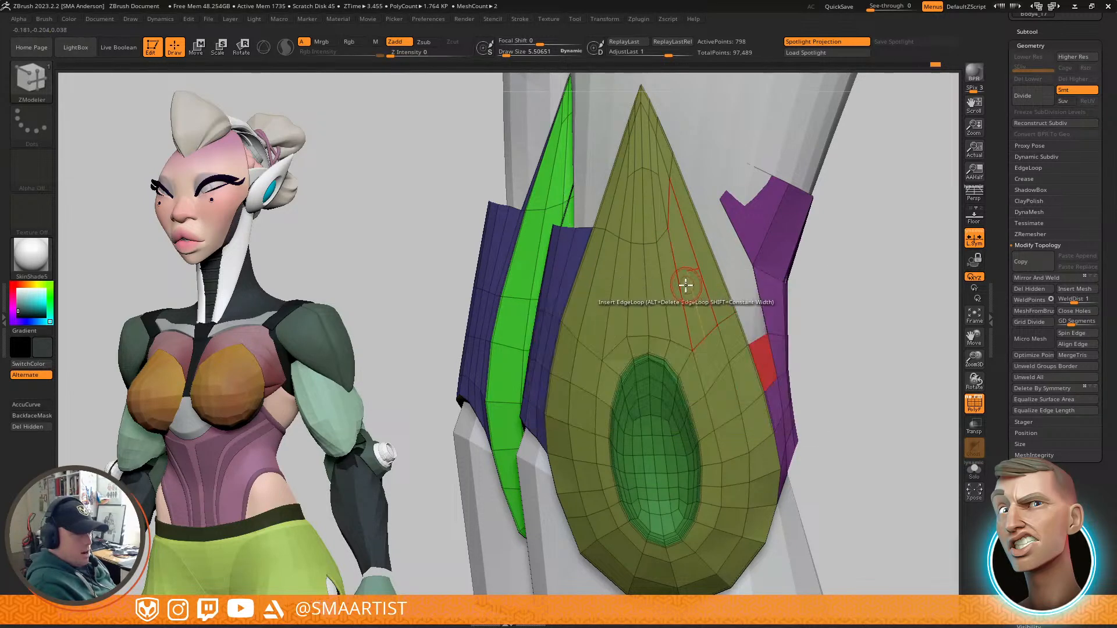
{"action": "left_click", "coordinate": [677, 283]}
{"action": "right_click_drag", "start_coordinate": [675, 282], "coordinate": [710, 238]}
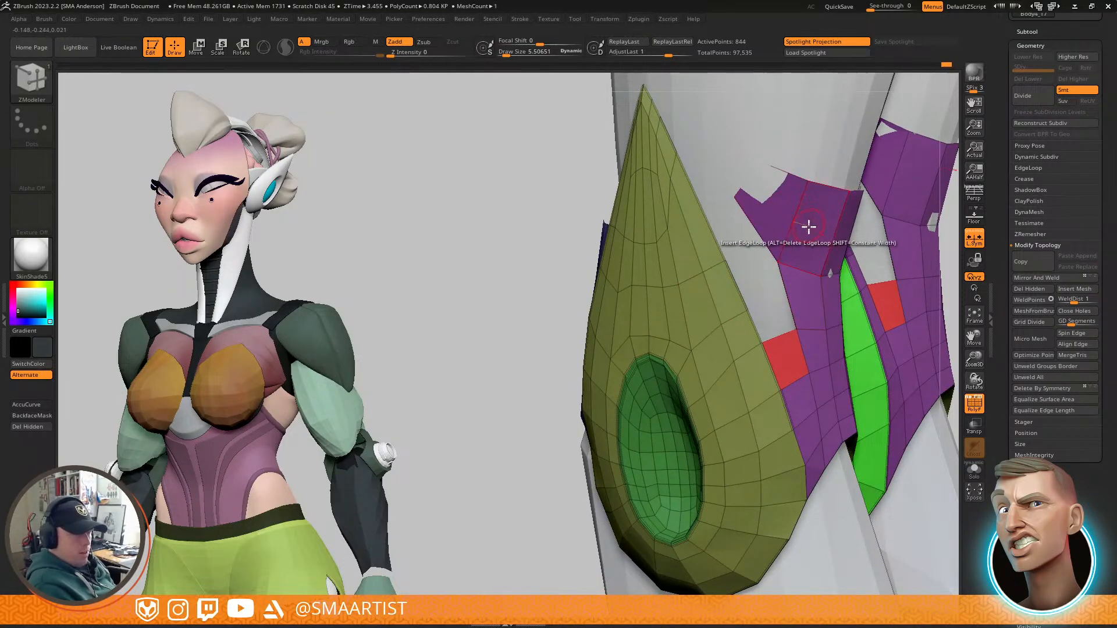
Step: Insert another edge loop across the inner purple section, just above the bridged polygons
{"action": "mouse_move", "coordinate": [821, 249]}
{"action": "right_mouse_down"}
{"action": "mouse_move", "coordinate": [791, 250]}
{"action": "mouse_move", "coordinate": [792, 212]}
{"action": "mouse_move", "coordinate": [817, 246]}
{"action": "right_mouse_up"}
{"action": "key", "text": "space"}
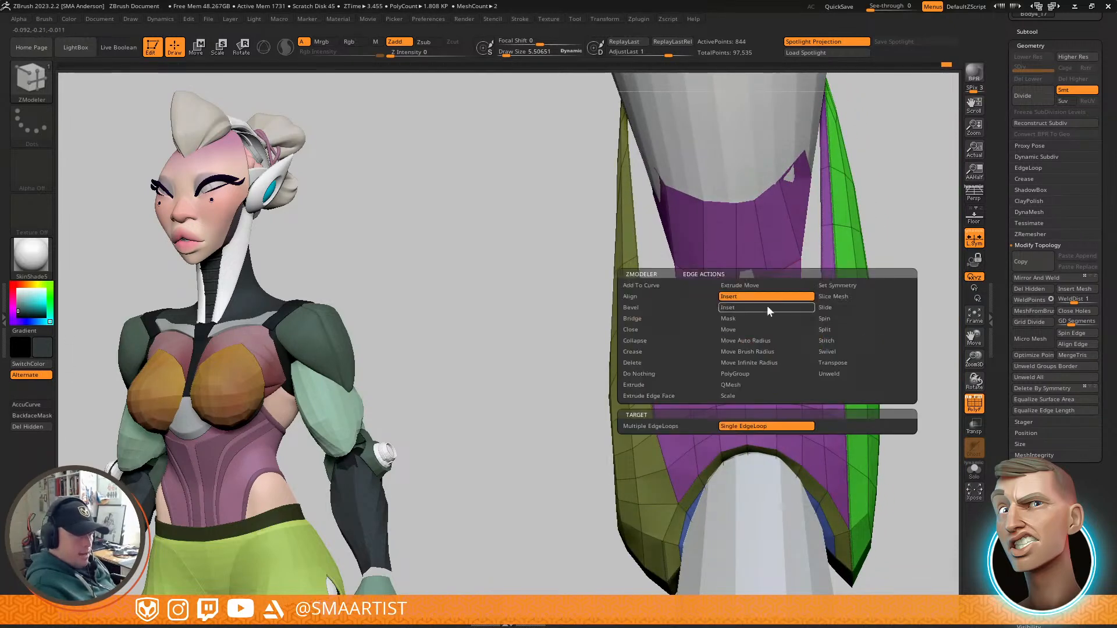
{"action": "left_click", "coordinate": [768, 306]}
{"action": "right_click_drag", "start_coordinate": [766, 301], "coordinate": [665, 314]}
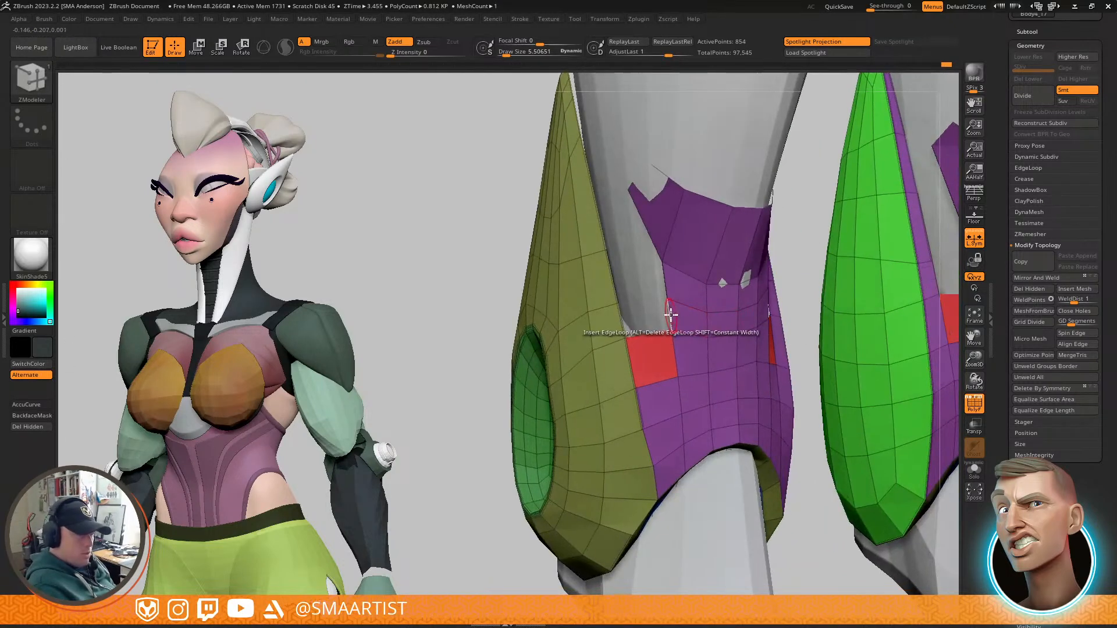
Step: Bridge a second polygon above the first in each gap, connecting the inner purple section to the olive and green sides
{"action": "key", "text": "space"}
{"action": "left_click", "coordinate": [535, 318]}
{"action": "left_click", "coordinate": [669, 316]}
{"action": "left_click", "coordinate": [617, 324]}
{"action": "right_click_drag", "start_coordinate": [715, 291], "coordinate": [737, 299]}
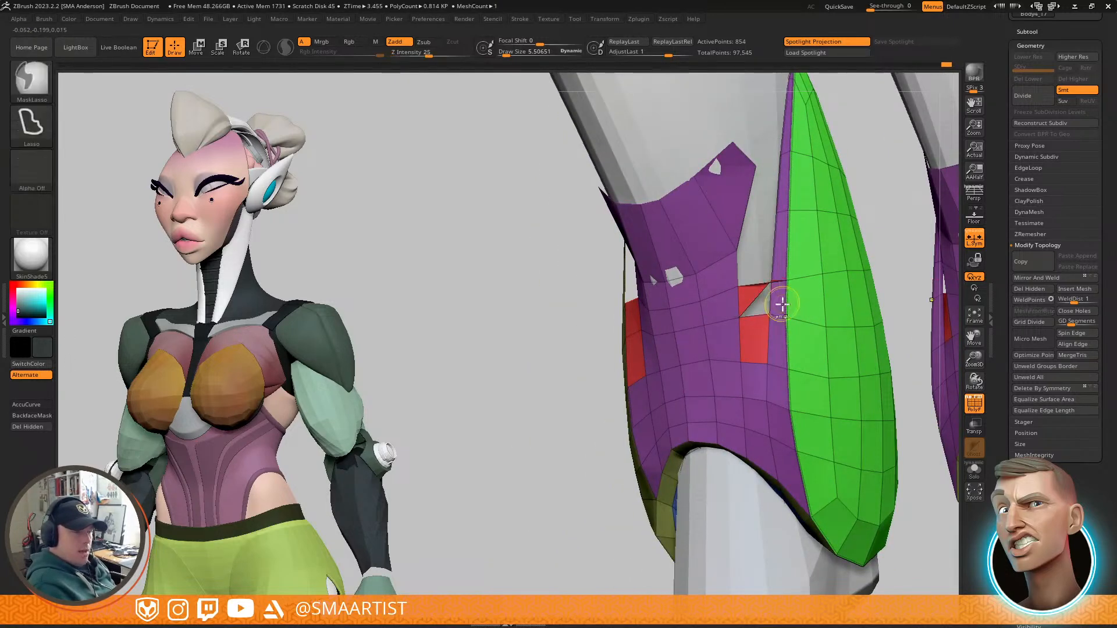
{"action": "left_click", "coordinate": [739, 308]}
{"action": "left_click", "coordinate": [737, 298]}
{"action": "right_click_drag", "start_coordinate": [775, 260], "coordinate": [755, 289], "text": "alt"}
{"action": "left_click", "coordinate": [749, 270]}
{"action": "left_click", "coordinate": [712, 285]}
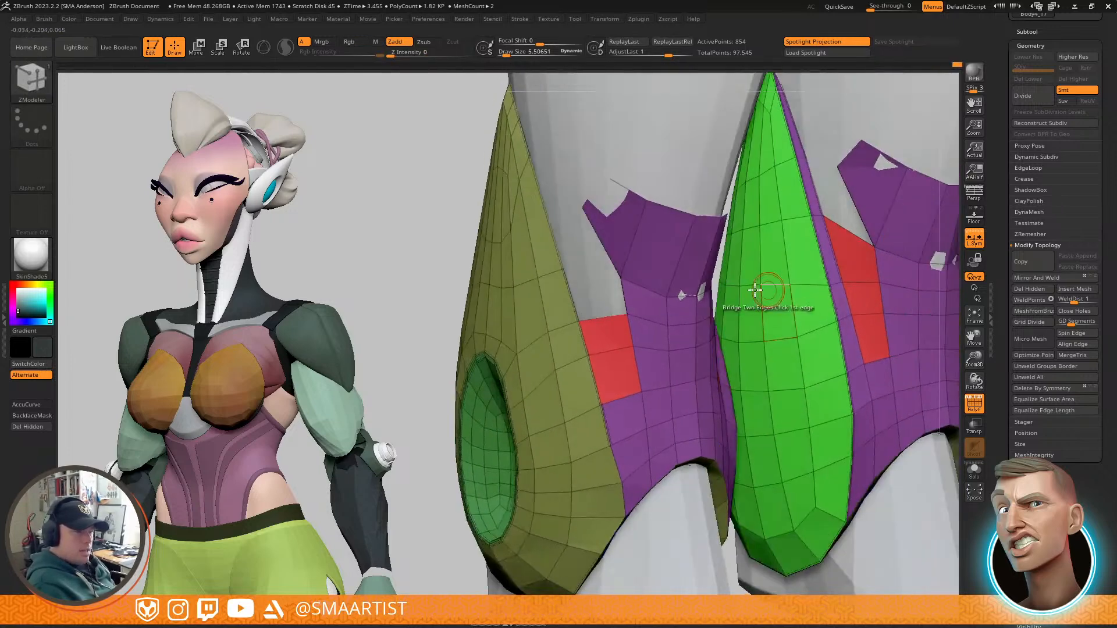
{"action": "left_click", "coordinate": [569, 295]}
Step: Bridge a third polygon at the top of both gaps beside the inner purple section and save the project
{"action": "right_click_drag", "start_coordinate": [698, 334], "coordinate": [657, 297], "text": "ctrl"}
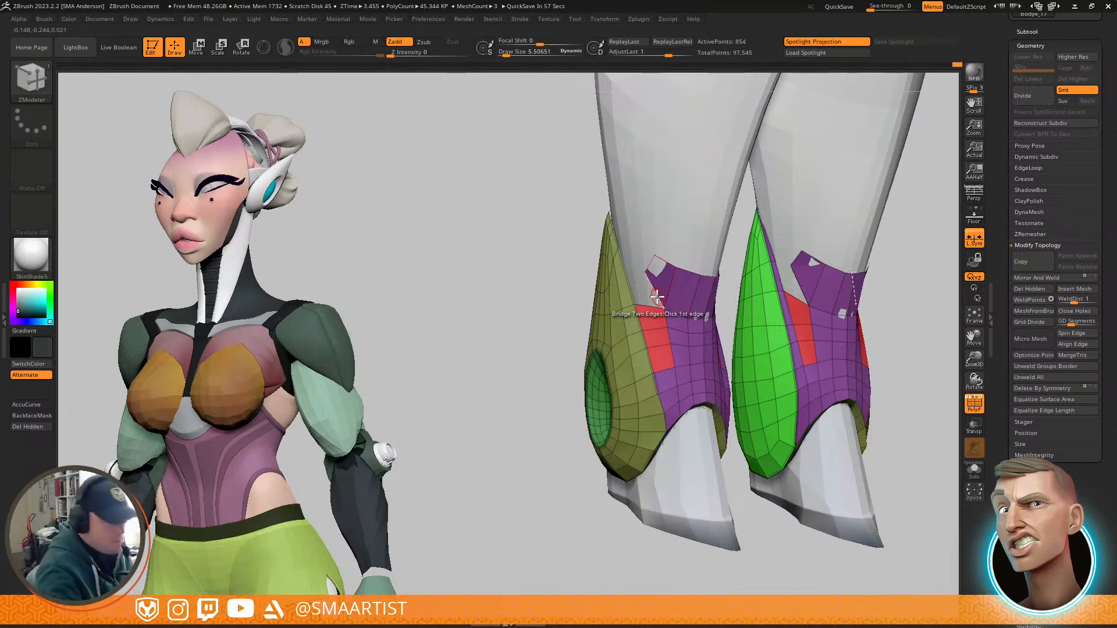
{"action": "mouse_move", "coordinate": [683, 286]}
{"action": "right_mouse_down"}
{"action": "mouse_move", "coordinate": [703, 282]}
{"action": "mouse_move", "coordinate": [614, 285]}
{"action": "mouse_move", "coordinate": [606, 260]}
{"action": "right_mouse_up"}
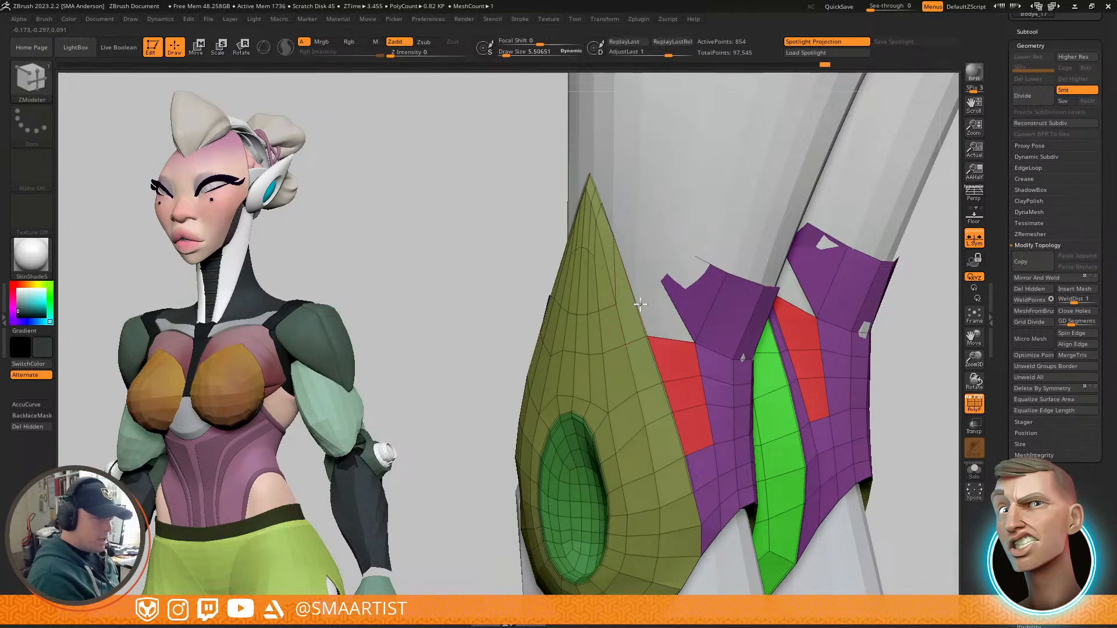
{"action": "right_click_drag", "start_coordinate": [639, 300], "coordinate": [668, 305]}
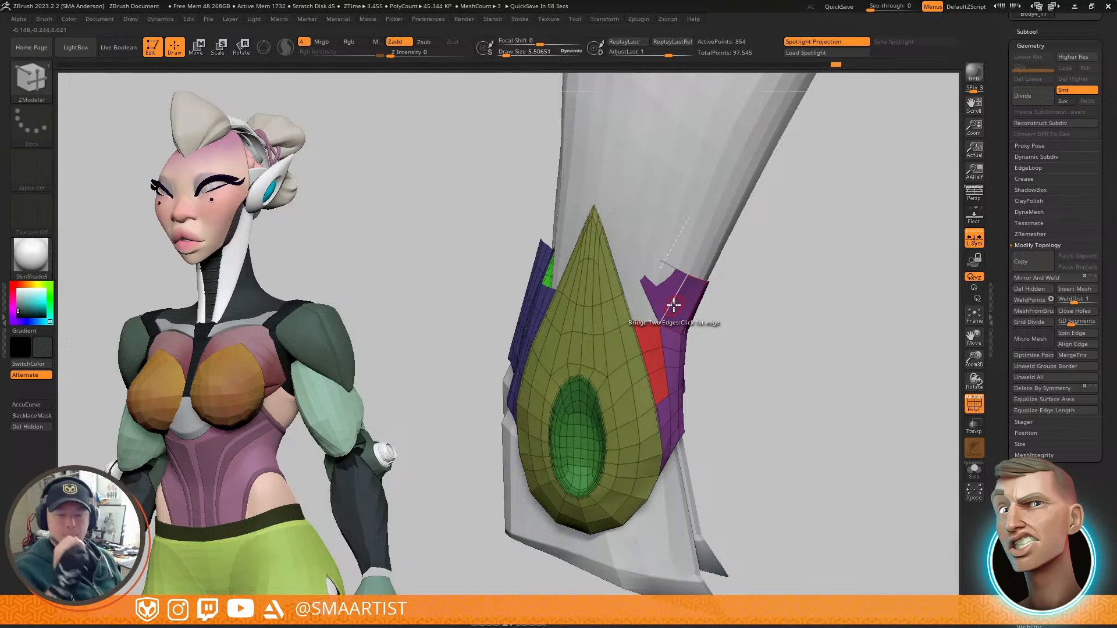
{"action": "right_click_drag", "start_coordinate": [713, 314], "coordinate": [752, 295]}
{"action": "left_click", "coordinate": [746, 288]}
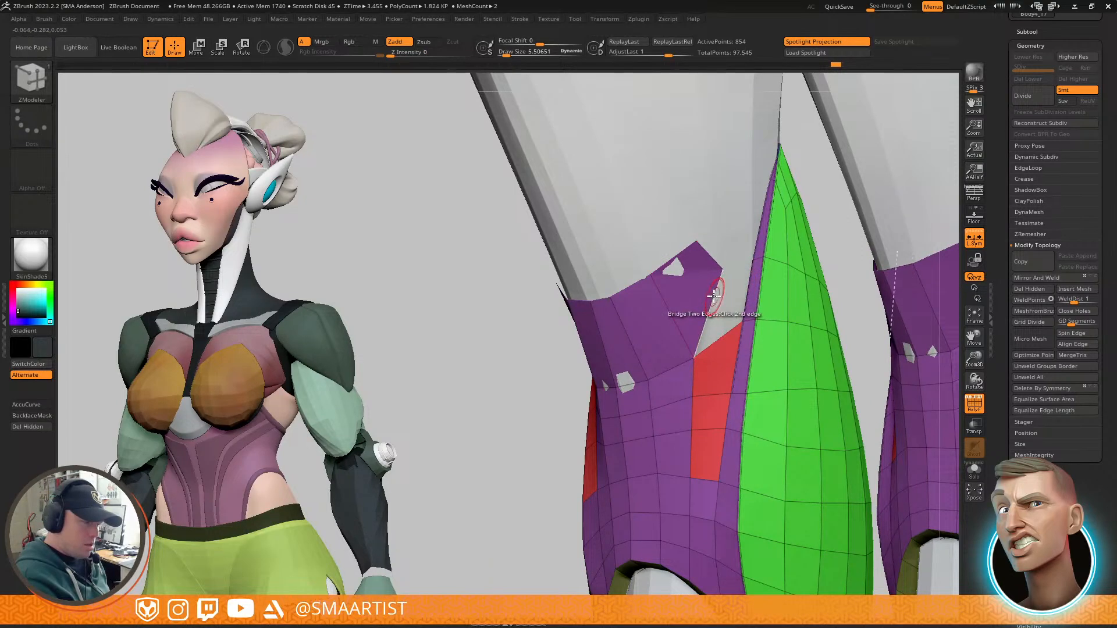
{"action": "right_click_drag", "start_coordinate": [694, 326], "coordinate": [746, 306]}
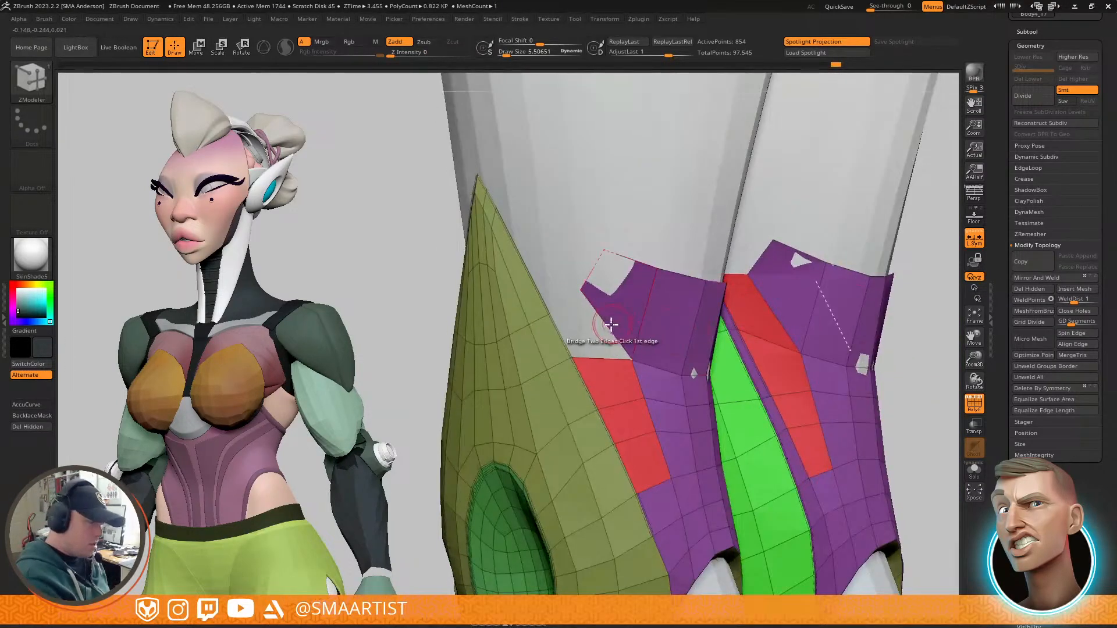
{"action": "left_click", "coordinate": [562, 335]}
{"action": "right_click_drag", "start_coordinate": [620, 344], "coordinate": [749, 313], "text": "ctrl"}
{"action": "mouse_move", "coordinate": [659, 365]}
{"action": "right_mouse_down"}
{"action": "mouse_move", "coordinate": [673, 354]}
{"action": "mouse_move", "coordinate": [663, 334]}
{"action": "mouse_move", "coordinate": [706, 347]}
{"action": "mouse_move", "coordinate": [726, 299]}
{"action": "mouse_move", "coordinate": [720, 337]}
{"action": "mouse_move", "coordinate": [746, 308]}
{"action": "right_mouse_up"}
{"action": "key", "text": "ctrl+s"}
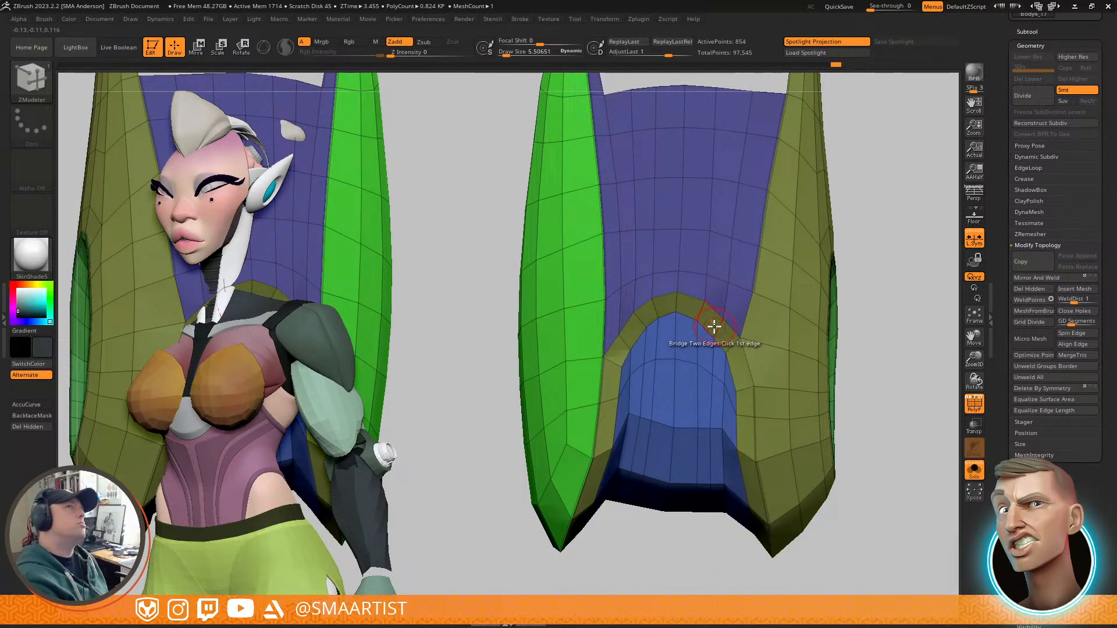
Step: Collapse surplus polyloops running through the blue section, and slide the olive arch rim's points to even their spacing
{"action": "right_click_drag", "start_coordinate": [712, 329], "coordinate": [686, 384]}
{"action": "right_click_drag", "start_coordinate": [686, 384], "coordinate": [618, 400], "text": "shift"}
{"action": "key", "text": "space"}
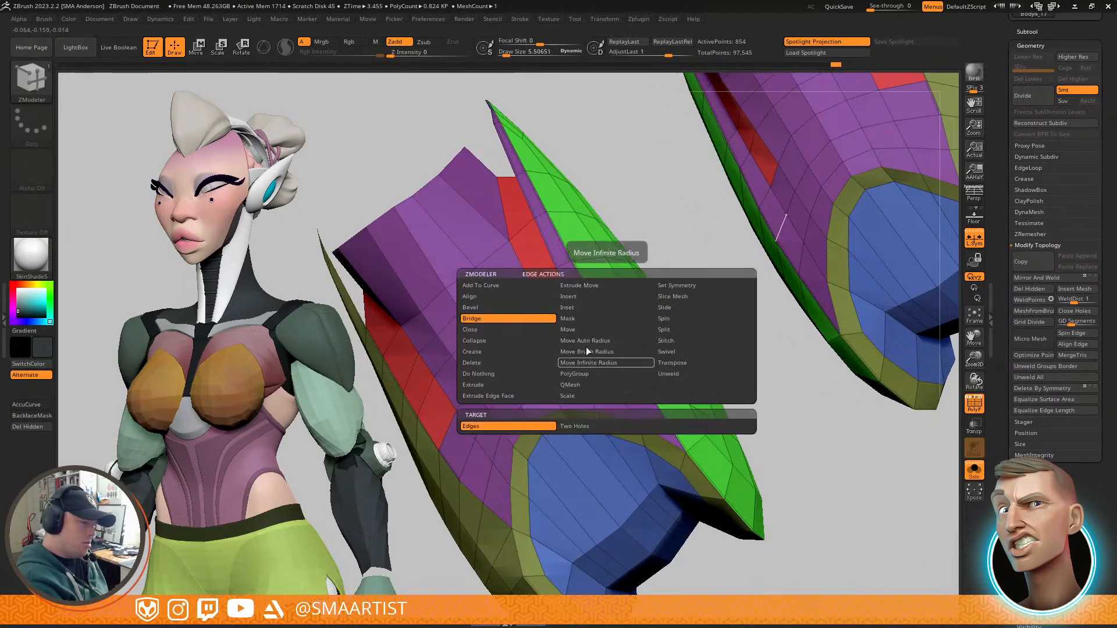
{"action": "left_click", "coordinate": [529, 341]}
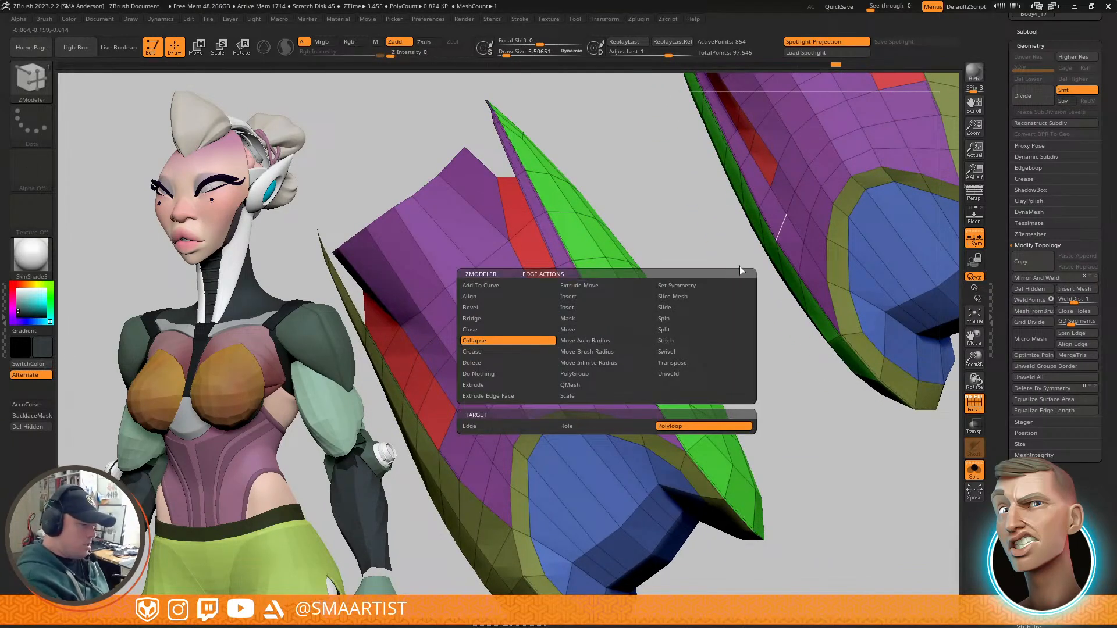
{"action": "left_click", "coordinate": [605, 358]}
{"action": "right_click_drag", "start_coordinate": [652, 342], "coordinate": [646, 364]}
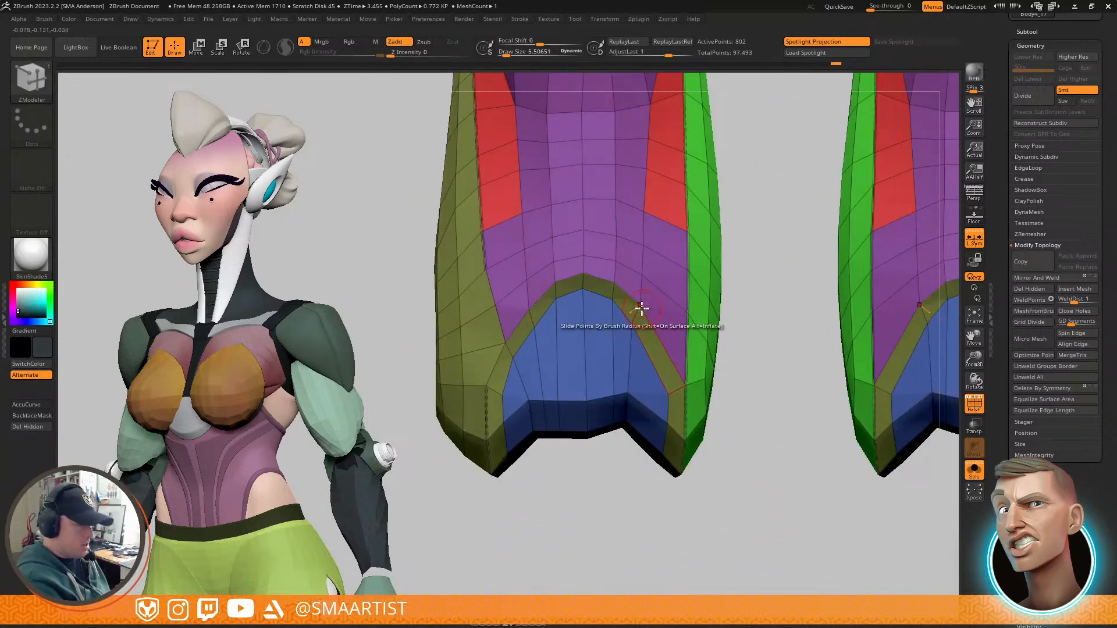
{"action": "left_click_drag", "start_coordinate": [642, 310], "coordinate": [666, 332]}
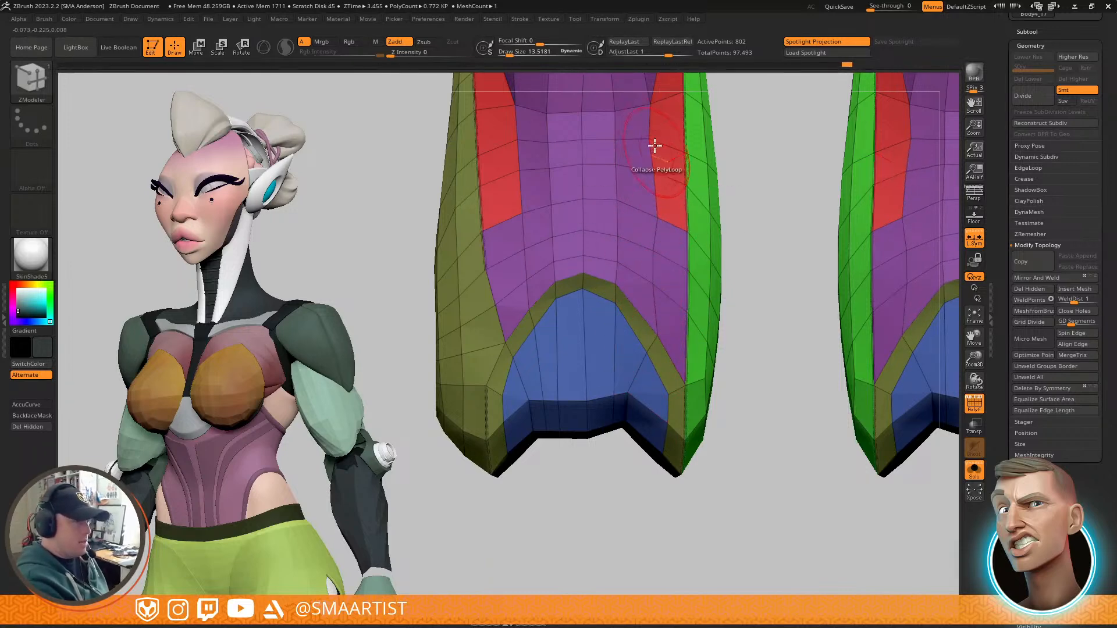
Step: Slide the points where the green side meets the red bridged polygons to even their spacing, and smooth the inner purple section
{"action": "right_click_drag", "start_coordinate": [656, 105], "coordinate": [654, 238]}
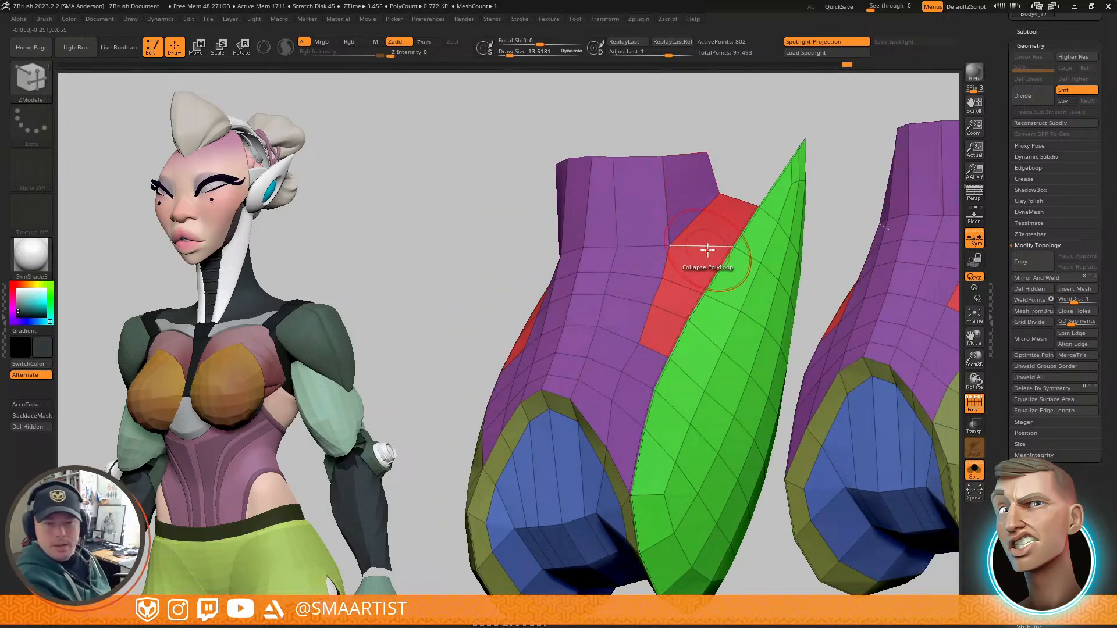
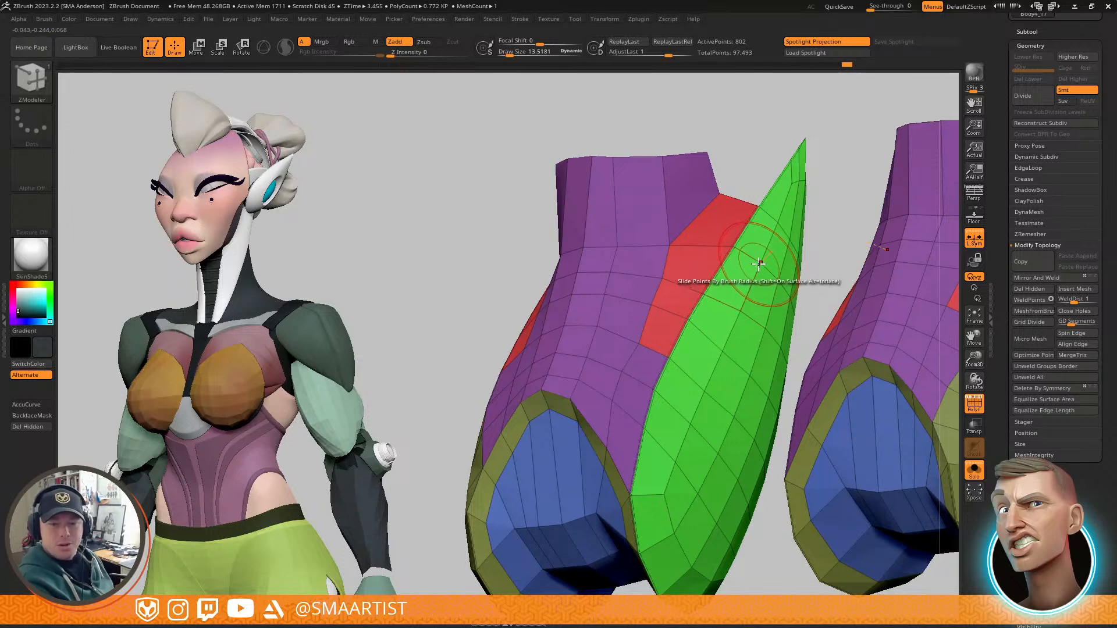
{"action": "right_click_drag", "start_coordinate": [758, 266], "coordinate": [754, 318]}
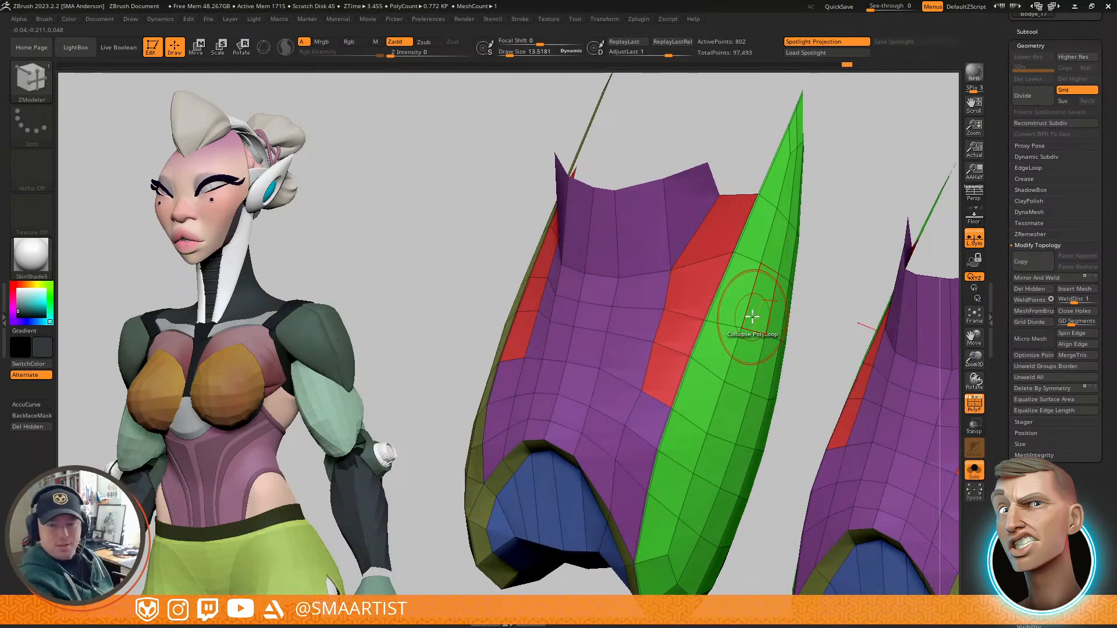
{"action": "mouse_move", "coordinate": [736, 301]}
{"action": "right_mouse_down"}
{"action": "mouse_move", "coordinate": [729, 284]}
{"action": "mouse_move", "coordinate": [710, 287]}
{"action": "mouse_move", "coordinate": [724, 312]}
{"action": "mouse_move", "coordinate": [655, 291]}
{"action": "right_mouse_up"}
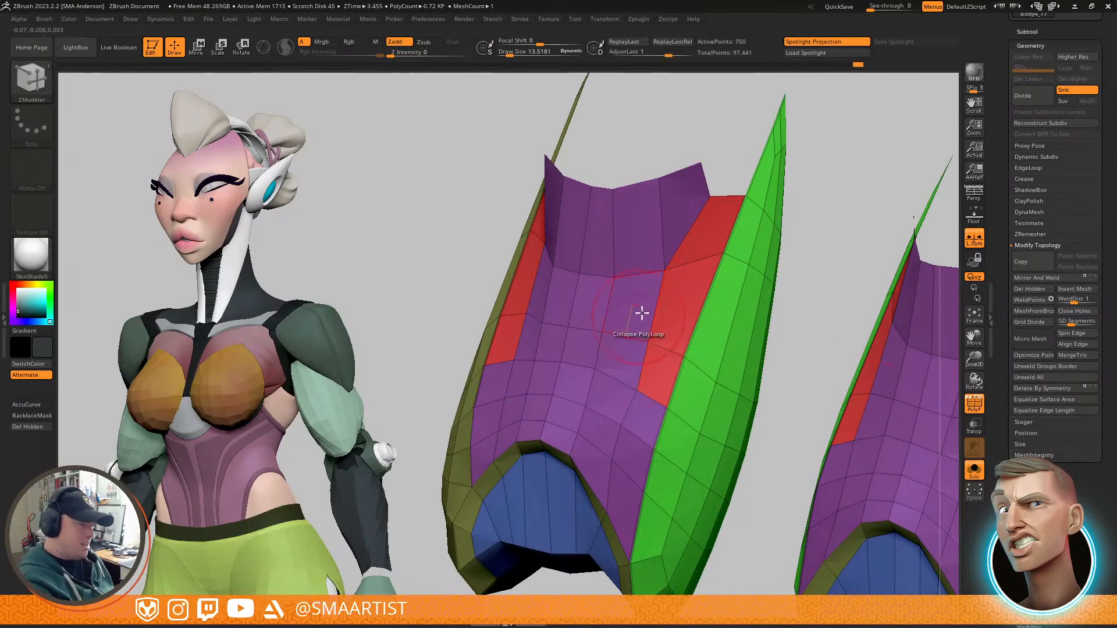
{"action": "key", "text": "shift"}
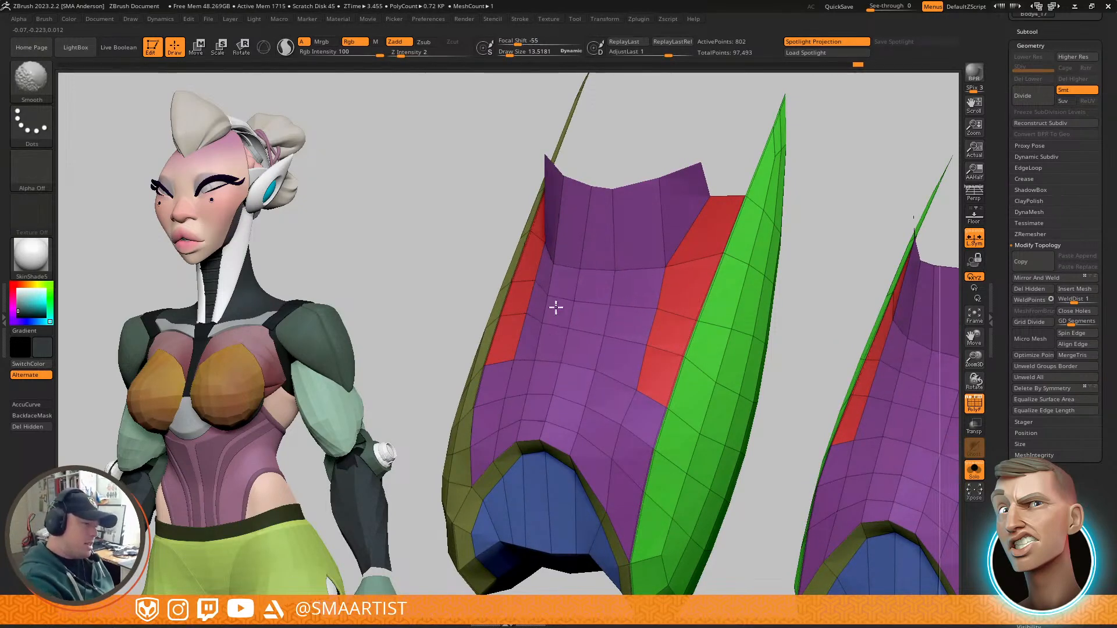
{"action": "right_click_drag", "start_coordinate": [532, 336], "coordinate": [534, 276]}
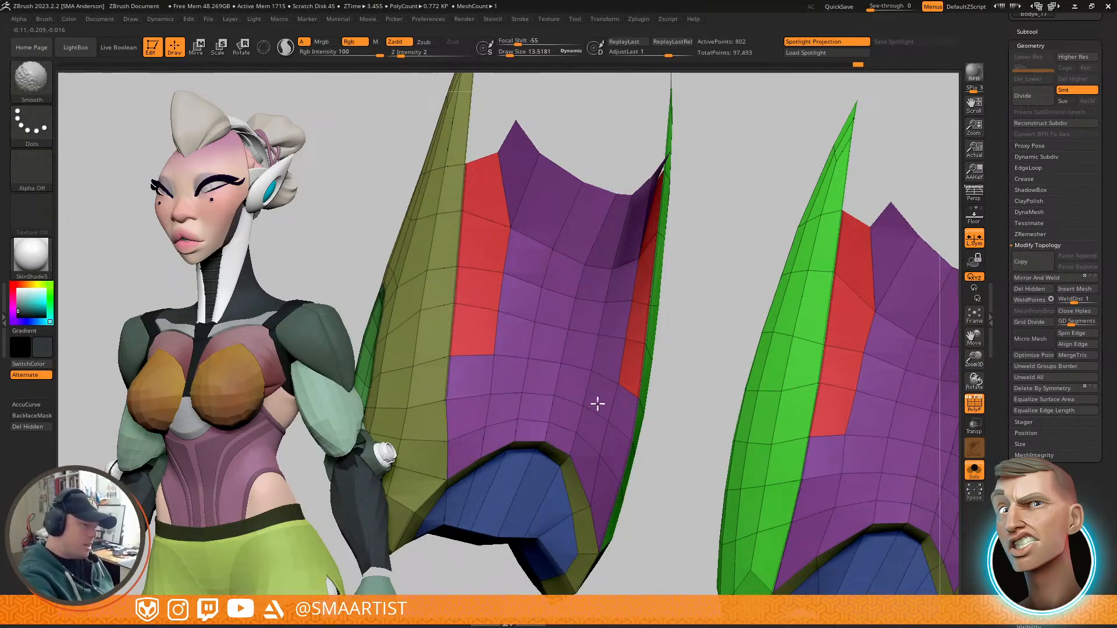
Step: Slide the points along the seam between the olive side and the red polygons, and smooth the olive side's edge loops
{"action": "right_click_drag", "start_coordinate": [611, 349], "coordinate": [623, 361]}
{"action": "mouse_move", "coordinate": [506, 367]}
{"action": "right_mouse_down"}
{"action": "mouse_move", "coordinate": [507, 342]}
{"action": "mouse_move", "coordinate": [471, 381]}
{"action": "right_mouse_up"}
{"action": "key", "text": "shift"}
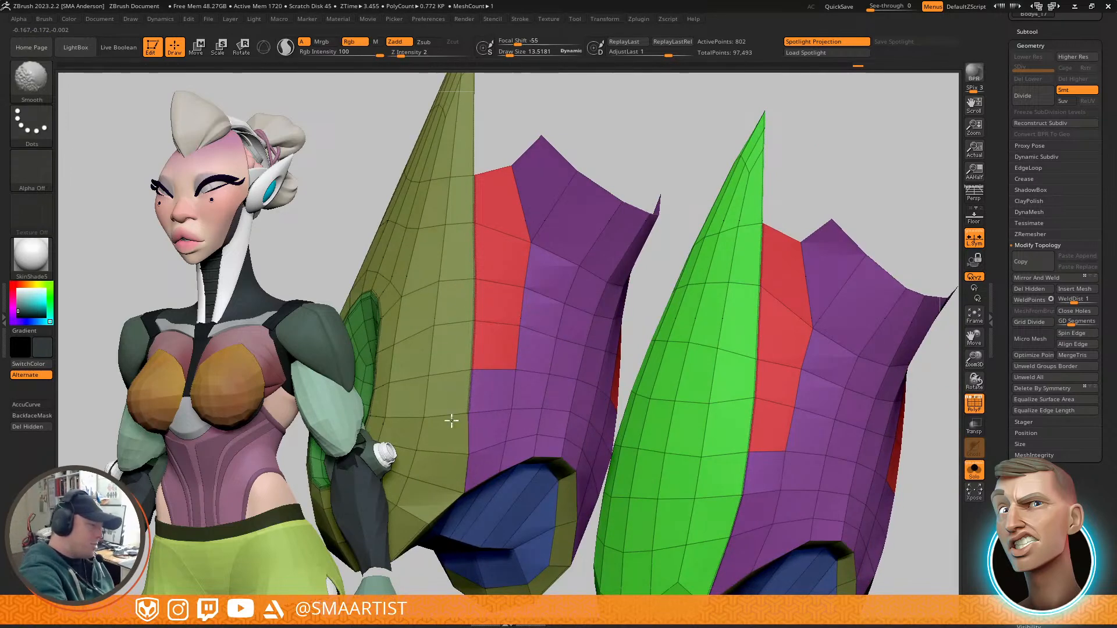
{"action": "mouse_move", "coordinate": [447, 283]}
{"action": "right_mouse_down"}
{"action": "mouse_move", "coordinate": [576, 292]}
{"action": "mouse_move", "coordinate": [584, 346]}
{"action": "right_mouse_up"}
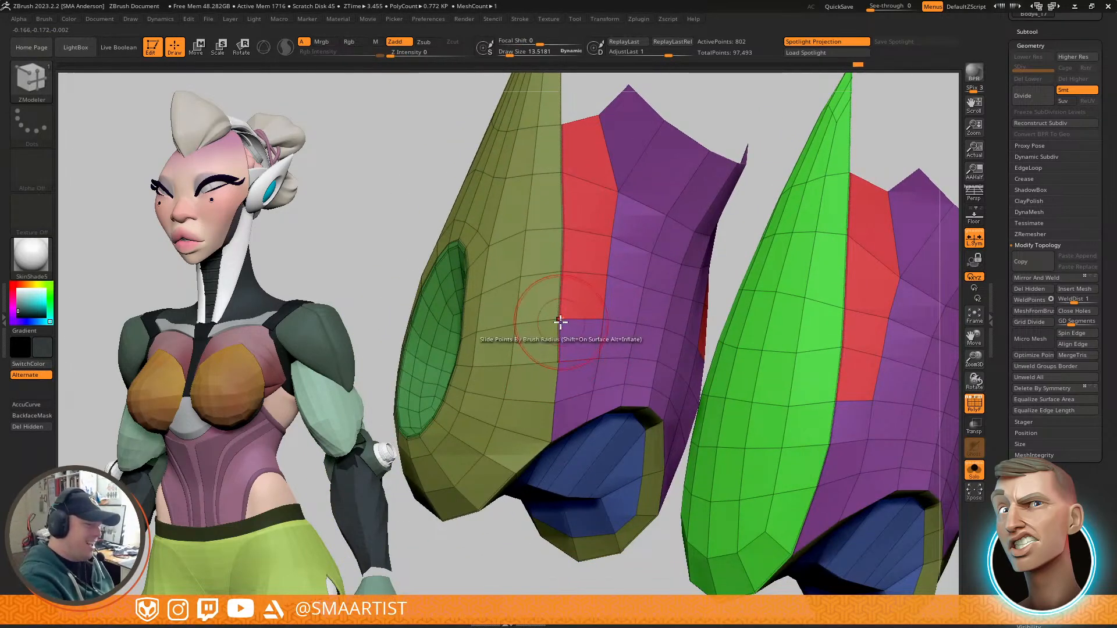
{"action": "mouse_move", "coordinate": [553, 386]}
{"action": "right_mouse_down"}
{"action": "mouse_move", "coordinate": [584, 331]}
{"action": "mouse_move", "coordinate": [596, 374]}
{"action": "mouse_move", "coordinate": [693, 317]}
{"action": "mouse_move", "coordinate": [624, 246]}
{"action": "right_mouse_up"}
{"action": "key", "text": "shift"}
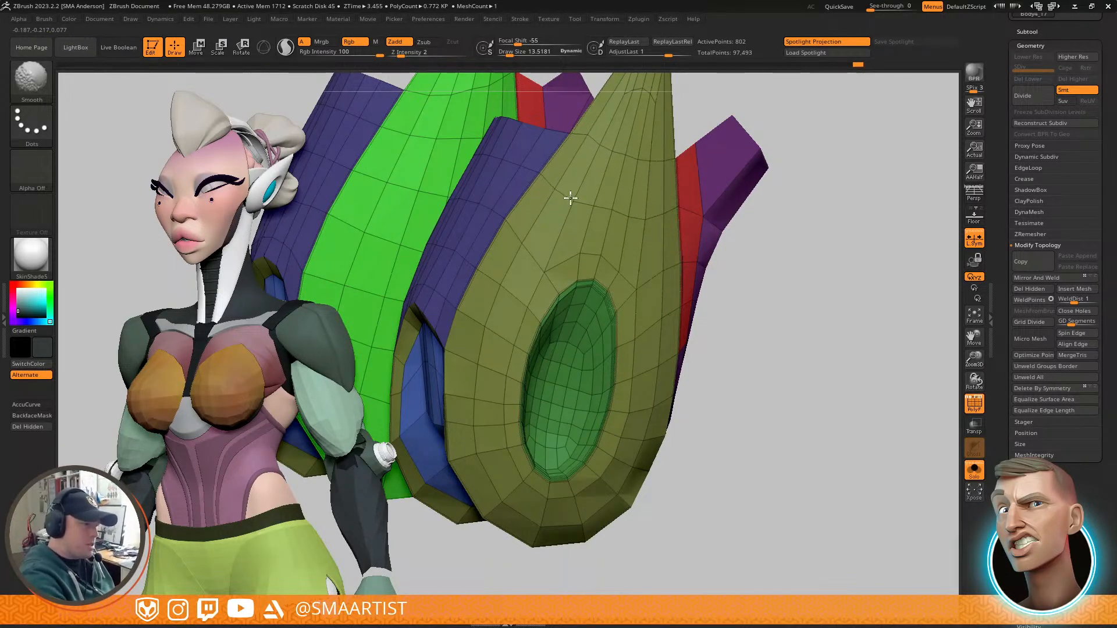
Step: Slide the points along the upper green side and its inner seam so the edge loops flow across from the purple section
{"action": "mouse_move", "coordinate": [646, 192]}
{"action": "right_mouse_down"}
{"action": "mouse_move", "coordinate": [680, 269]}
{"action": "mouse_move", "coordinate": [710, 274]}
{"action": "mouse_move", "coordinate": [755, 256]}
{"action": "mouse_move", "coordinate": [769, 279]}
{"action": "mouse_move", "coordinate": [775, 249]}
{"action": "mouse_move", "coordinate": [741, 242]}
{"action": "right_mouse_up"}
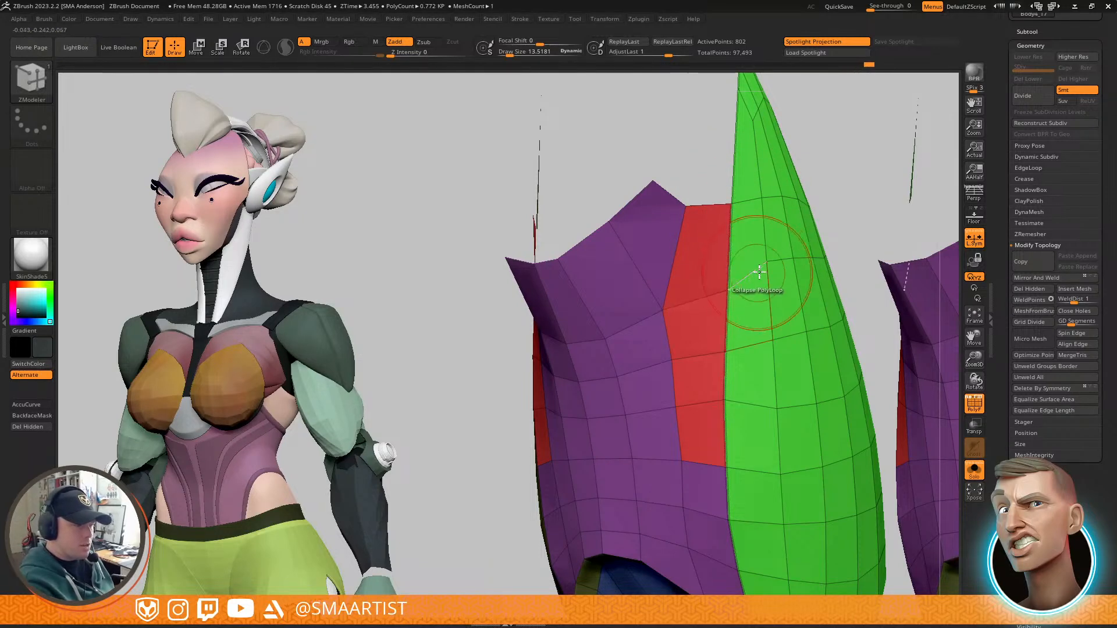
{"action": "mouse_move", "coordinate": [793, 267]}
{"action": "right_mouse_down"}
{"action": "mouse_move", "coordinate": [808, 291]}
{"action": "mouse_move", "coordinate": [806, 267]}
{"action": "mouse_move", "coordinate": [856, 228]}
{"action": "mouse_move", "coordinate": [826, 246]}
{"action": "mouse_move", "coordinate": [788, 215]}
{"action": "mouse_move", "coordinate": [750, 210]}
{"action": "right_mouse_up"}
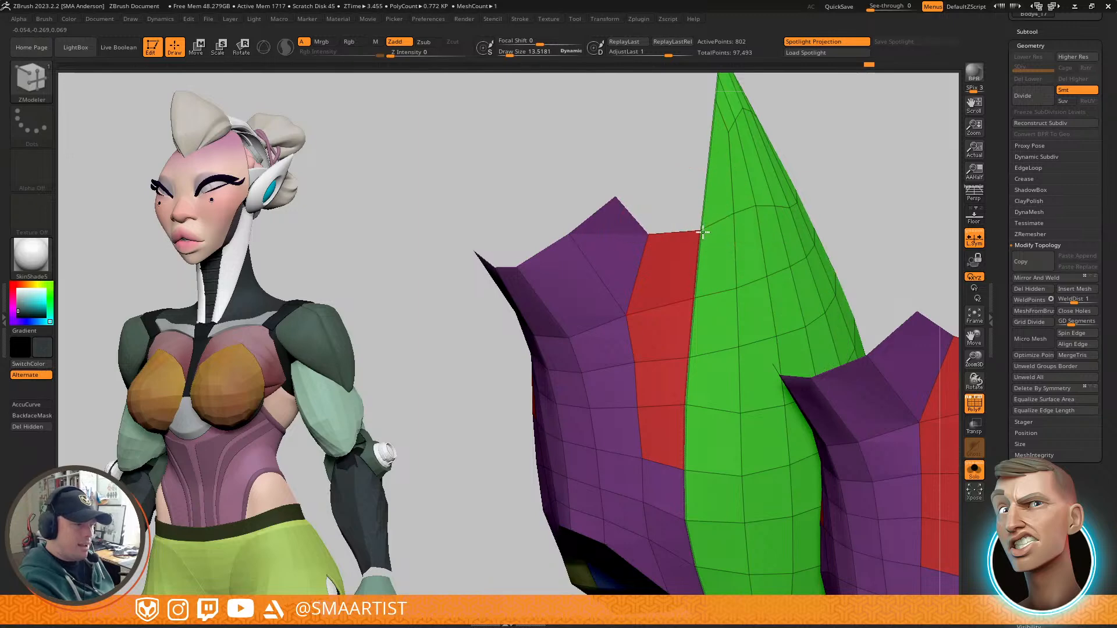
{"action": "right_click_drag", "start_coordinate": [765, 220], "coordinate": [713, 324]}
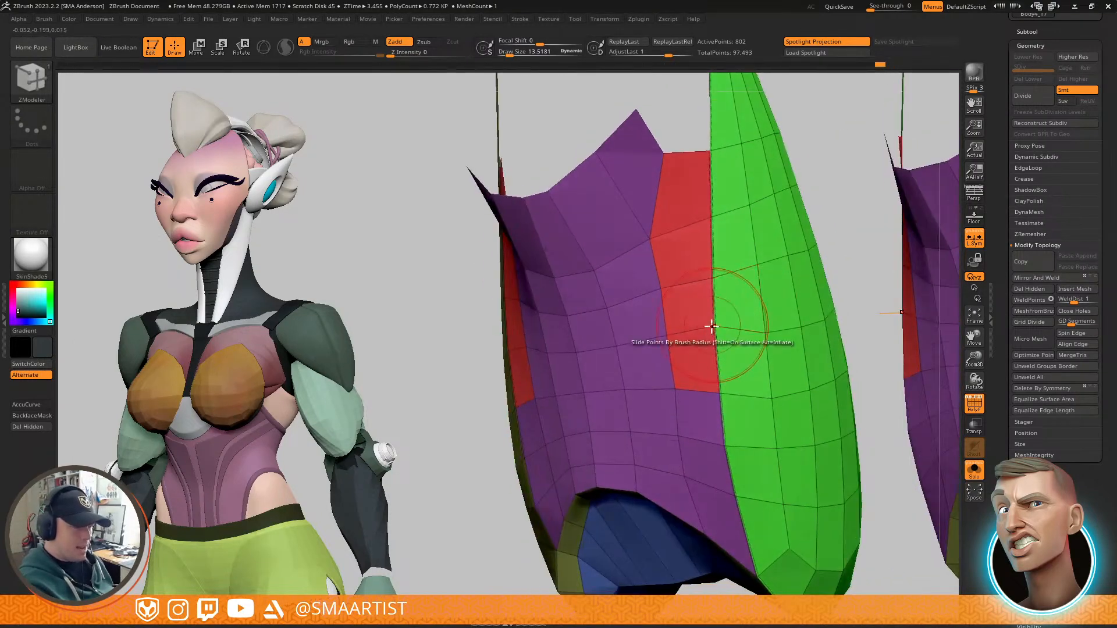
{"action": "mouse_move", "coordinate": [693, 431]}
{"action": "right_mouse_down"}
{"action": "mouse_move", "coordinate": [758, 379]}
{"action": "mouse_move", "coordinate": [723, 324]}
{"action": "mouse_move", "coordinate": [736, 277]}
{"action": "mouse_move", "coordinate": [686, 451]}
{"action": "right_mouse_up"}
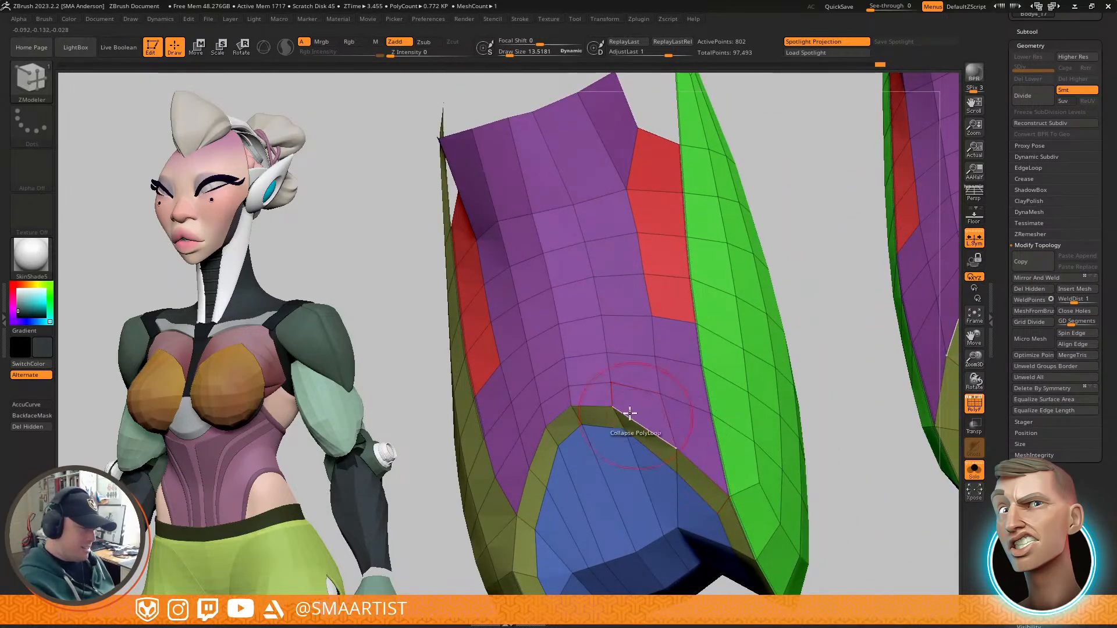
Step: Smooth the rows of the inner purple section just above the olive arch rim
{"action": "right_click_drag", "start_coordinate": [626, 415], "coordinate": [613, 355]}
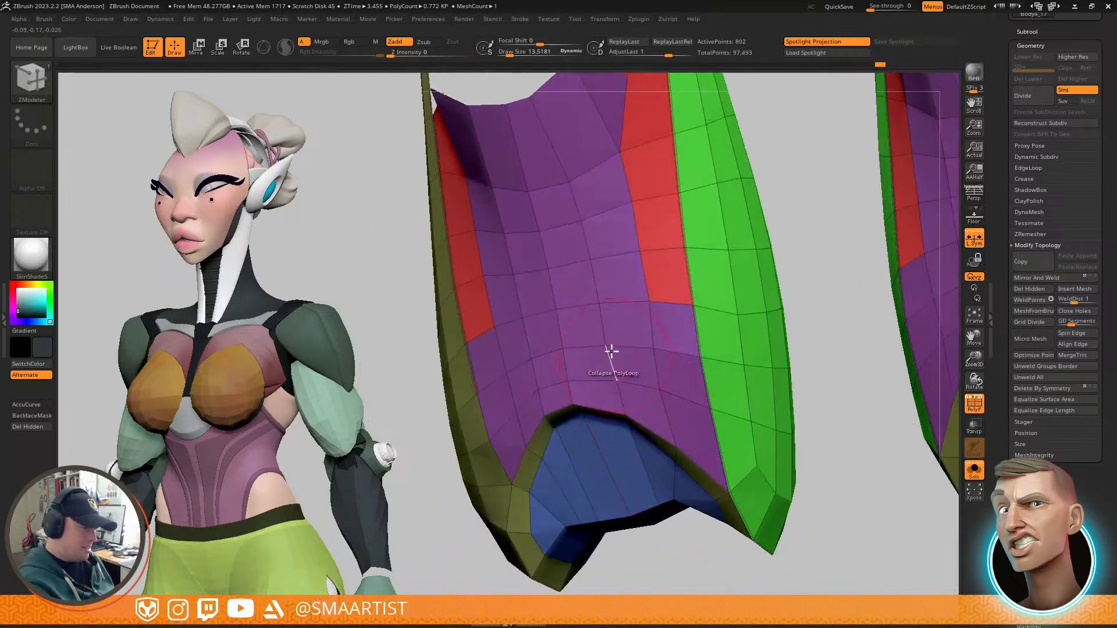
{"action": "key", "text": "shift"}
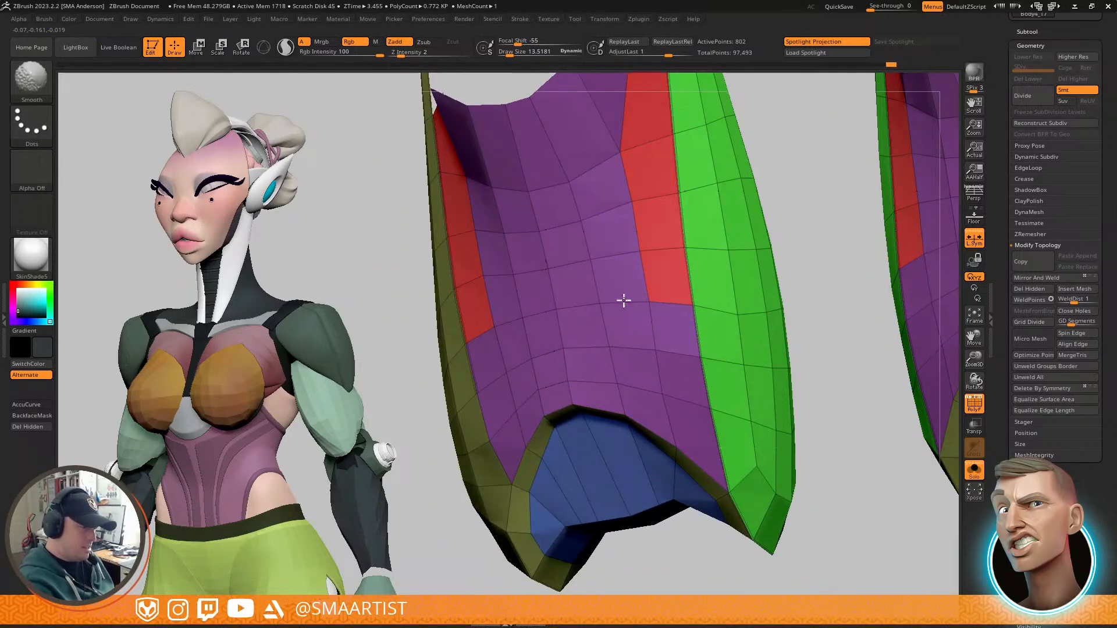
{"action": "mouse_move", "coordinate": [591, 279]}
{"action": "right_mouse_down"}
{"action": "mouse_move", "coordinate": [603, 239]}
{"action": "mouse_move", "coordinate": [588, 394]}
{"action": "mouse_move", "coordinate": [692, 308]}
{"action": "right_mouse_up"}
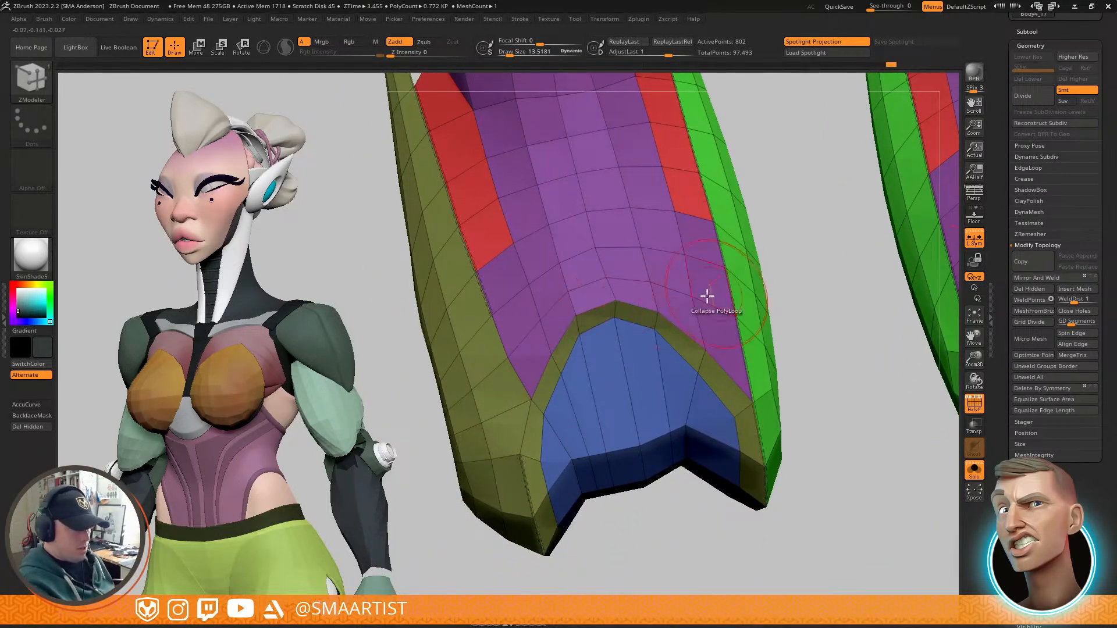
{"action": "right_click_drag", "start_coordinate": [696, 377], "coordinate": [619, 314]}
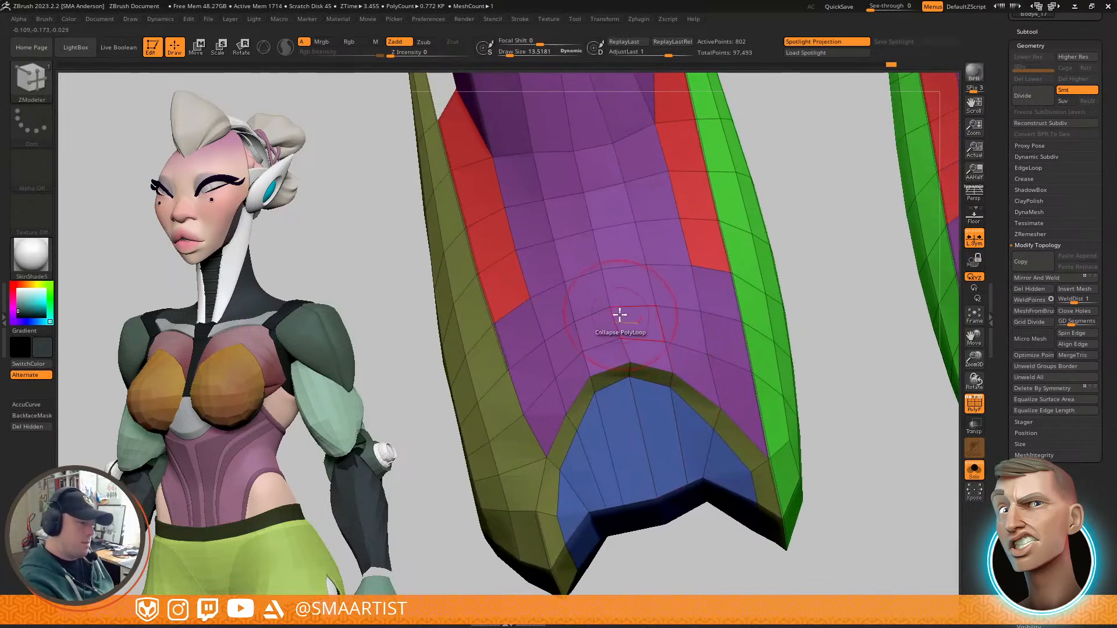
Step: Adjust the peak of the olive arch rim with the Move brush
{"action": "key", "text": "b"}
{"action": "key", "text": "m"}
{"action": "key", "text": "v"}
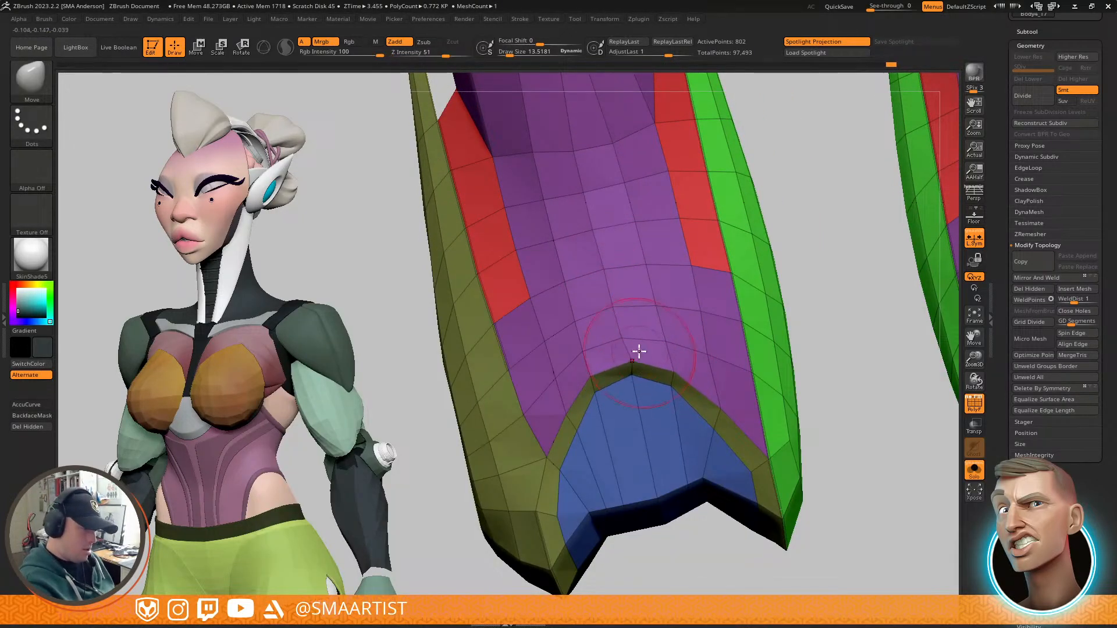
{"action": "mouse_move", "coordinate": [673, 395]}
{"action": "right_mouse_down"}
{"action": "mouse_move", "coordinate": [710, 346]}
{"action": "mouse_move", "coordinate": [703, 317]}
{"action": "mouse_move", "coordinate": [663, 415]}
{"action": "right_mouse_up"}
Step: Mask everything except the blue section and pull its lower right corner upward and outward with a larger Move brush
{"action": "key", "text": "w"}
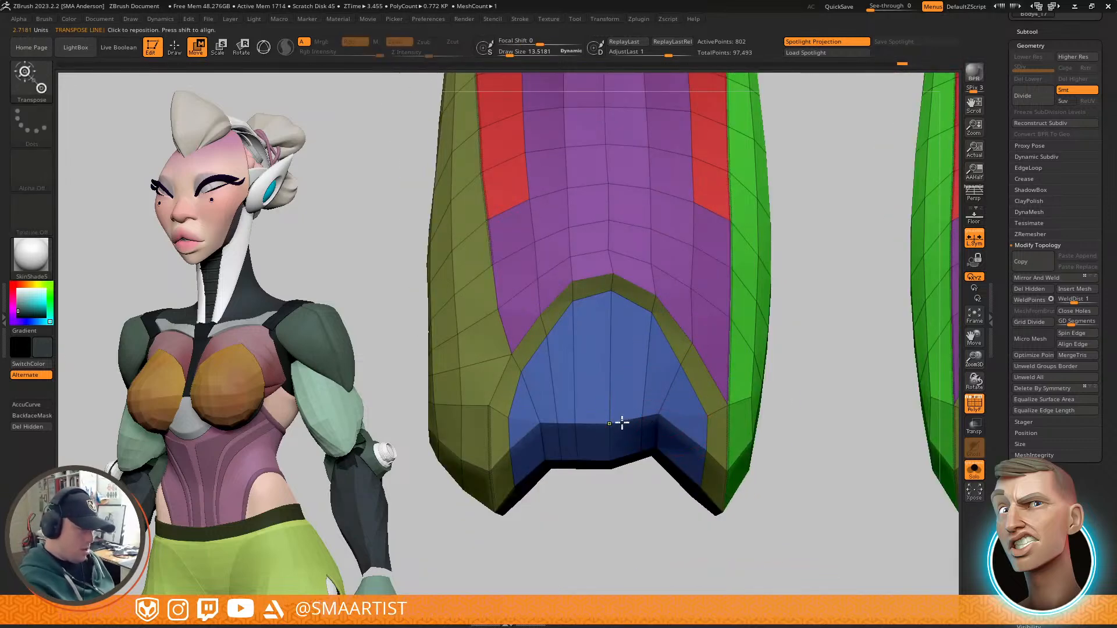
{"action": "left_click", "coordinate": [622, 424], "text": "ctrl"}
{"action": "key", "text": "q"}
{"action": "key", "text": "s"}
{"action": "mouse_move", "coordinate": [666, 425]}
{"action": "left_mouse_down"}
{"action": "mouse_move", "coordinate": [683, 434]}
{"action": "mouse_move", "coordinate": [680, 406]}
{"action": "mouse_move", "coordinate": [705, 404]}
{"action": "left_mouse_up"}
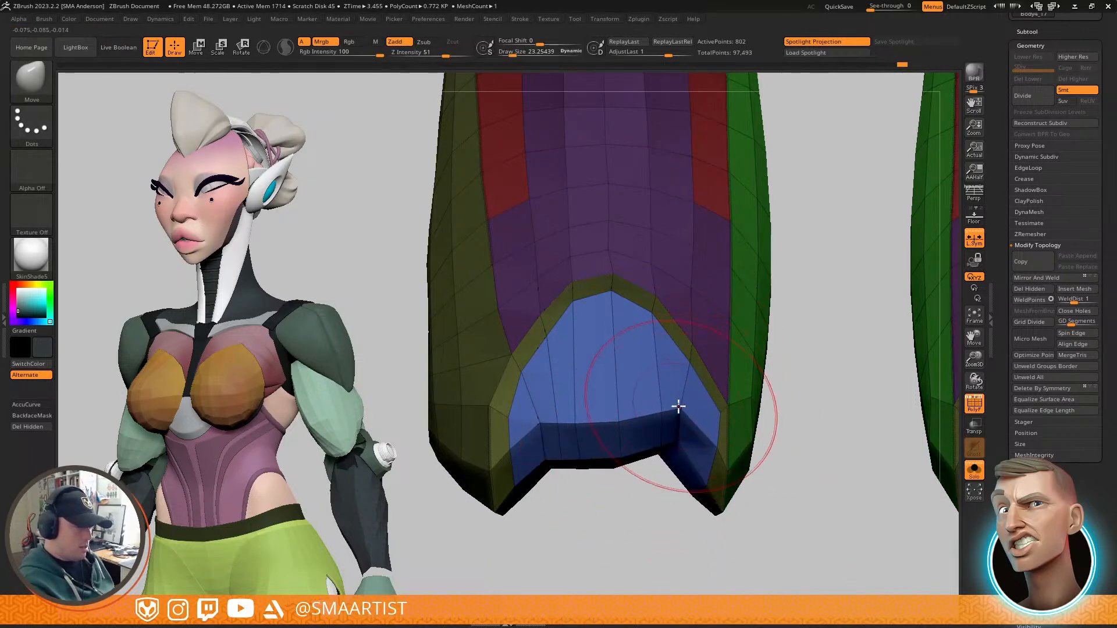
Step: Smooth the blue section's lower edge and underside into a continuous curved arch
{"action": "key", "text": "shift"}
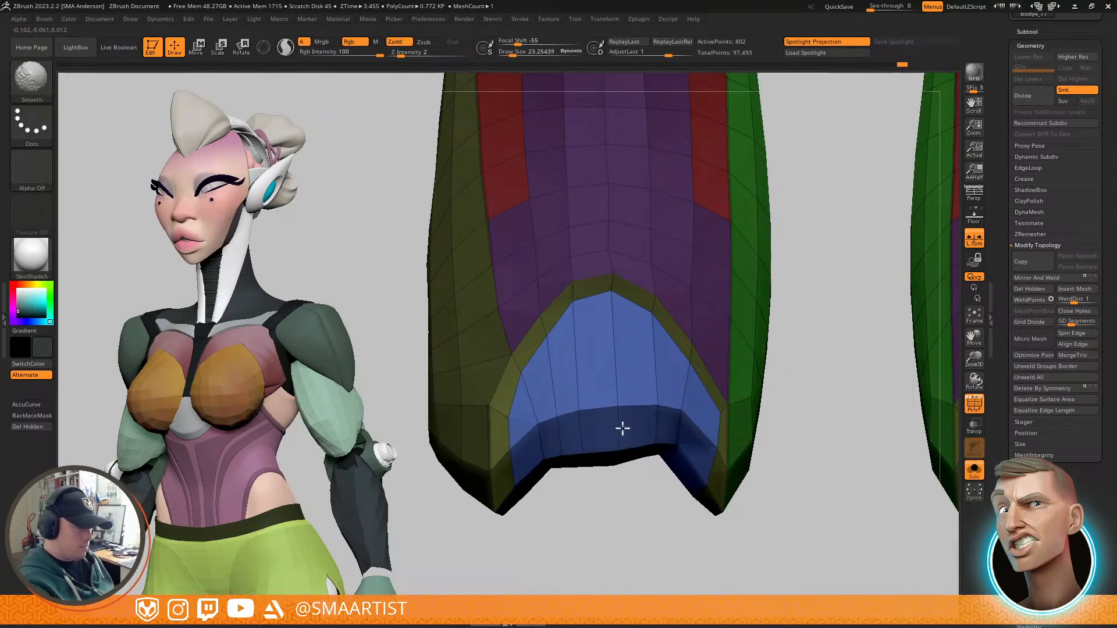
{"action": "left_click_drag", "start_coordinate": [620, 401], "coordinate": [675, 381], "text": "shift"}
{"action": "mouse_move", "coordinate": [697, 390]}
{"action": "right_mouse_down"}
{"action": "mouse_move", "coordinate": [697, 283]}
{"action": "mouse_move", "coordinate": [667, 270]}
{"action": "mouse_move", "coordinate": [663, 287]}
{"action": "right_mouse_up"}
{"action": "key", "text": "shift"}
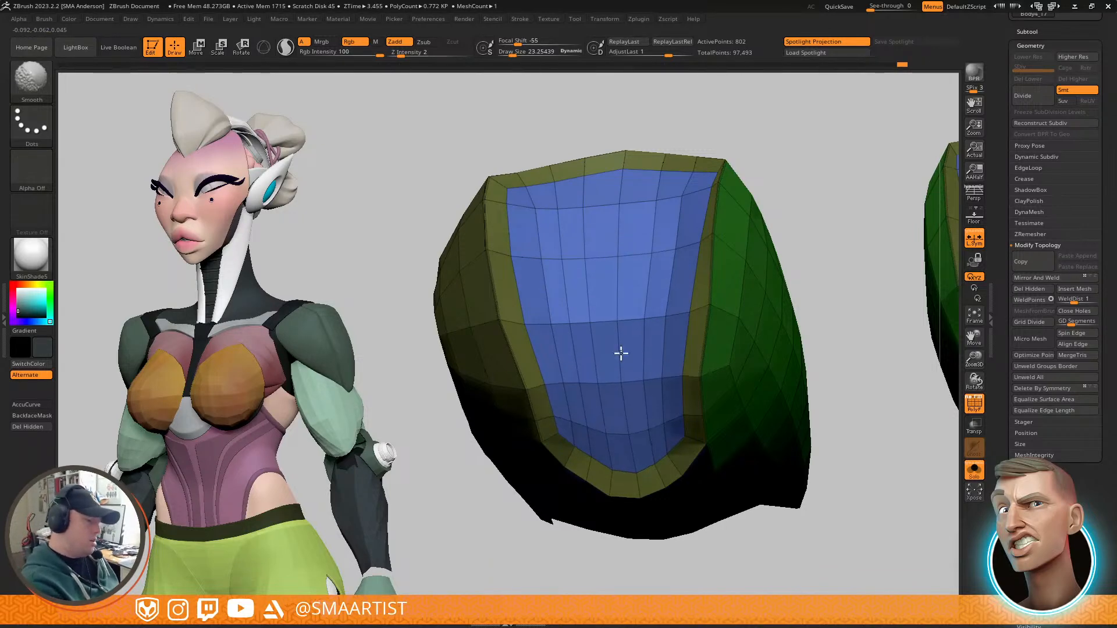
Step: Clear the mask and refine the blue arch's points using the Move brush at draw size 7.73195
{"action": "mouse_move", "coordinate": [573, 282]}
{"action": "right_mouse_down"}
{"action": "mouse_move", "coordinate": [690, 252]}
{"action": "mouse_move", "coordinate": [678, 242]}
{"action": "mouse_move", "coordinate": [673, 309]}
{"action": "mouse_move", "coordinate": [556, 365]}
{"action": "mouse_move", "coordinate": [661, 369]}
{"action": "mouse_move", "coordinate": [676, 327]}
{"action": "mouse_move", "coordinate": [630, 390]}
{"action": "mouse_move", "coordinate": [760, 287]}
{"action": "mouse_move", "coordinate": [797, 349]}
{"action": "mouse_move", "coordinate": [668, 302]}
{"action": "mouse_move", "coordinate": [657, 336]}
{"action": "mouse_move", "coordinate": [675, 376]}
{"action": "right_mouse_up"}
{"action": "key", "text": "s"}
{"action": "left_click_drag", "start_coordinate": [594, 309], "coordinate": [591, 310]}
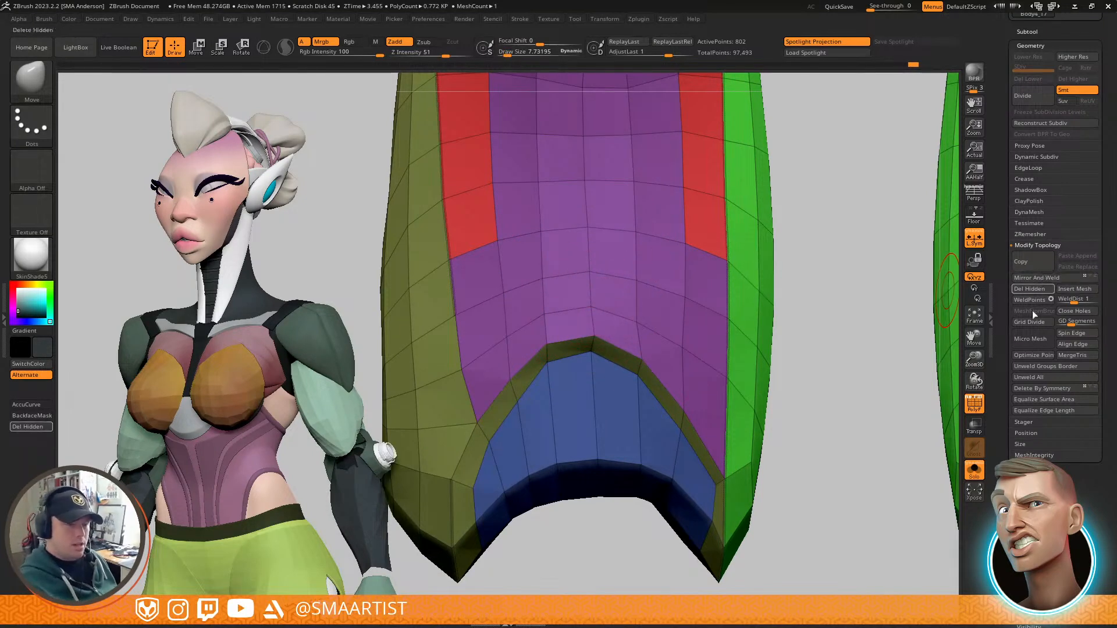
{"action": "key", "text": "ctrl"}
{"action": "mouse_move", "coordinate": [816, 455]}
{"action": "right_mouse_down", "text": "ctrl"}
{"action": "mouse_move", "coordinate": [774, 357]}
{"action": "mouse_move", "coordinate": [753, 394]}
{"action": "right_mouse_up", "text": "ctrl"}
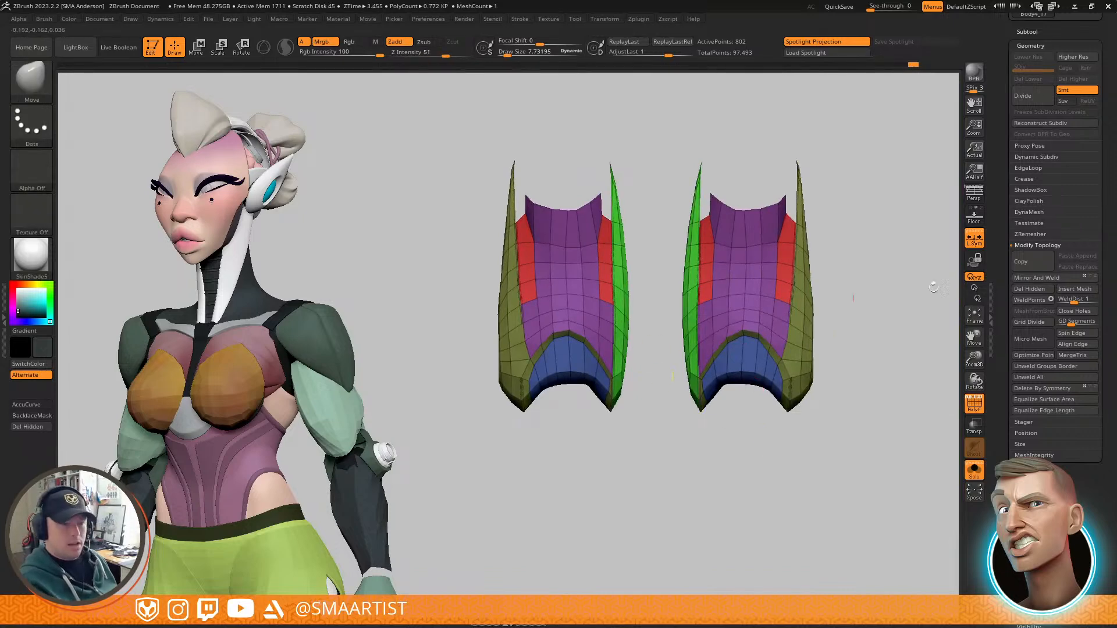
Step: Reshape the olive arch rim and blue section with the Move brush at draw size 17.0788
{"action": "right_click_drag", "start_coordinate": [549, 319], "coordinate": [619, 316]}
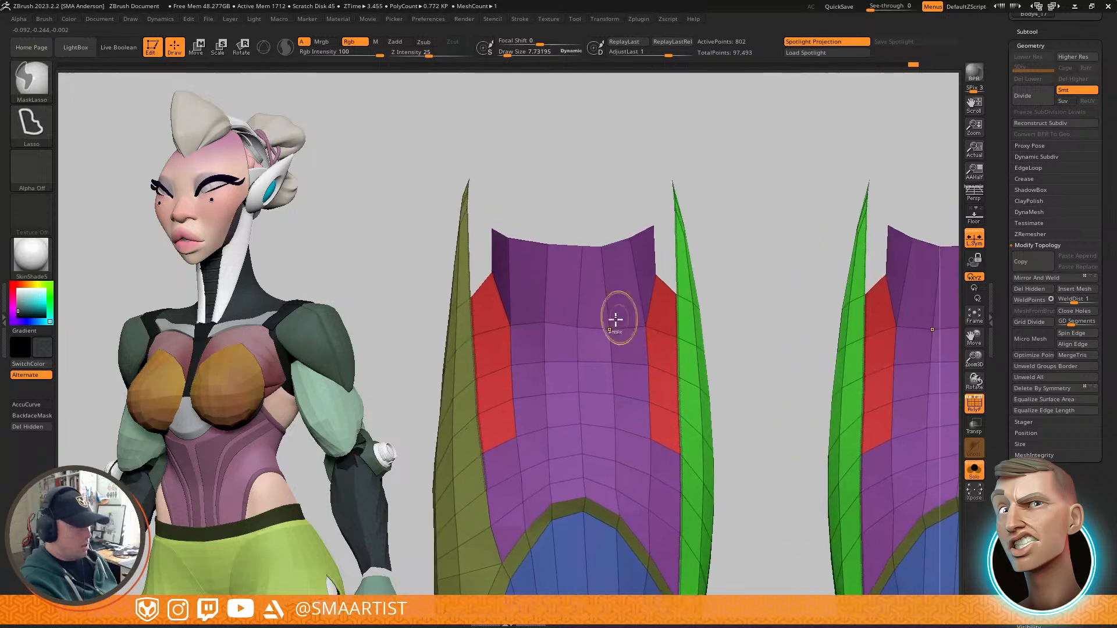
{"action": "mouse_move", "coordinate": [589, 519]}
{"action": "right_mouse_down", "text": "ctrl"}
{"action": "mouse_move", "coordinate": [636, 409]}
{"action": "mouse_move", "coordinate": [626, 351]}
{"action": "right_mouse_up", "text": "ctrl"}
{"action": "key", "text": "s"}
{"action": "left_click_drag", "start_coordinate": [610, 381], "coordinate": [608, 355]}
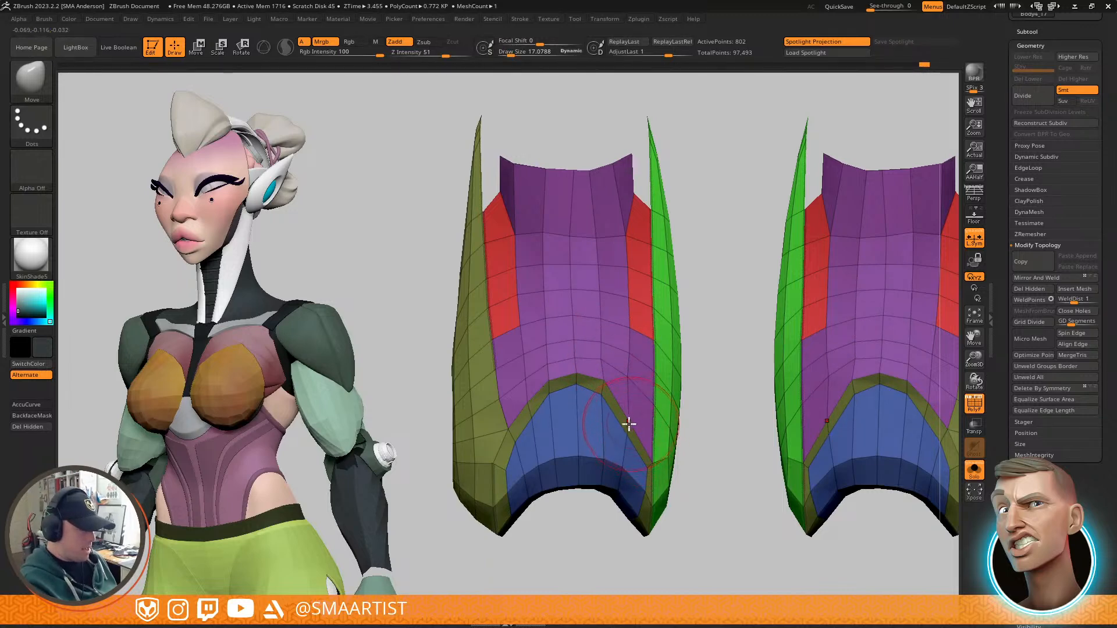
{"action": "right_click_drag", "start_coordinate": [686, 361], "coordinate": [716, 316], "text": "alt"}
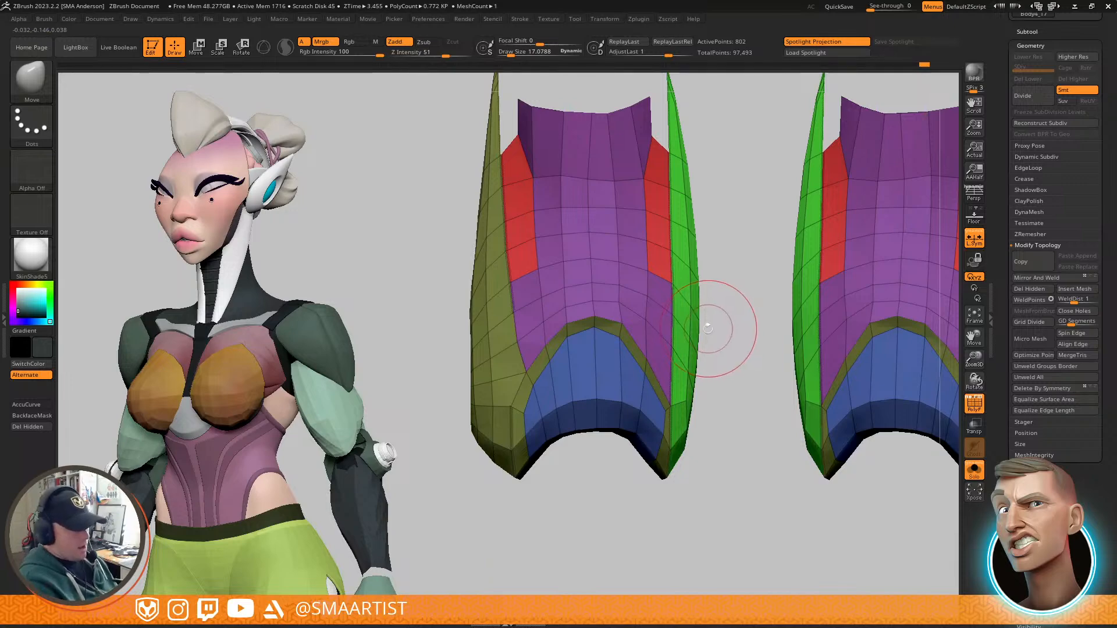
{"action": "left_click_drag", "start_coordinate": [733, 314], "coordinate": [722, 341]}
{"action": "right_click_drag", "start_coordinate": [723, 341], "coordinate": [644, 335], "text": "alt"}
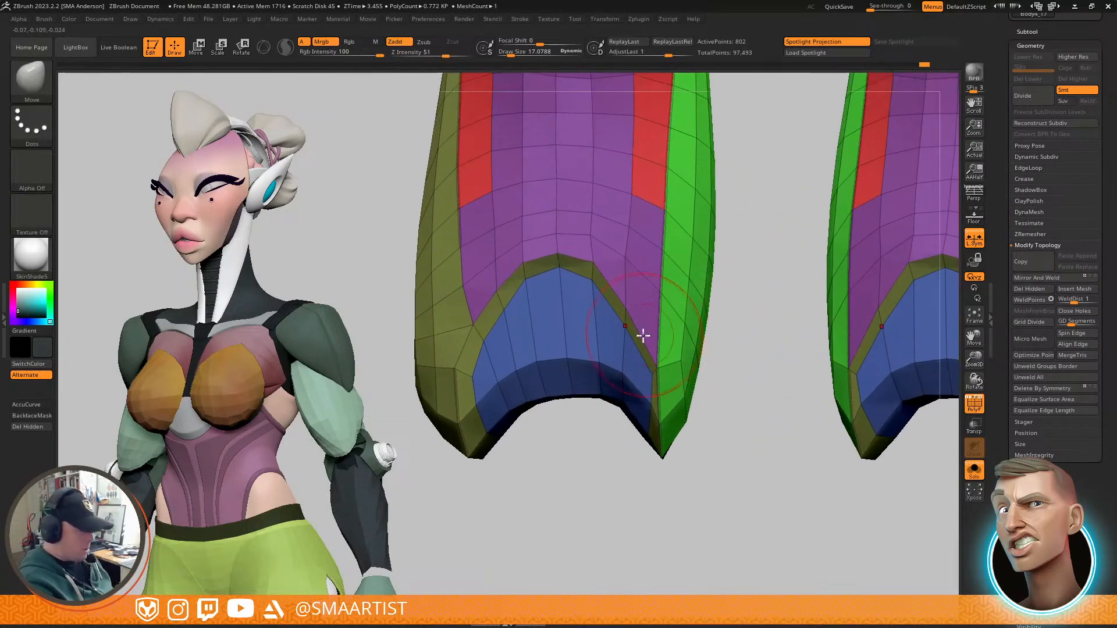
Step: Set the ZModeler polygon action to Delete A Single Poly and remove the blue corner polygons at both sides of the arch
{"action": "key", "text": "b"}
{"action": "key", "text": "z"}
{"action": "key", "text": "m"}
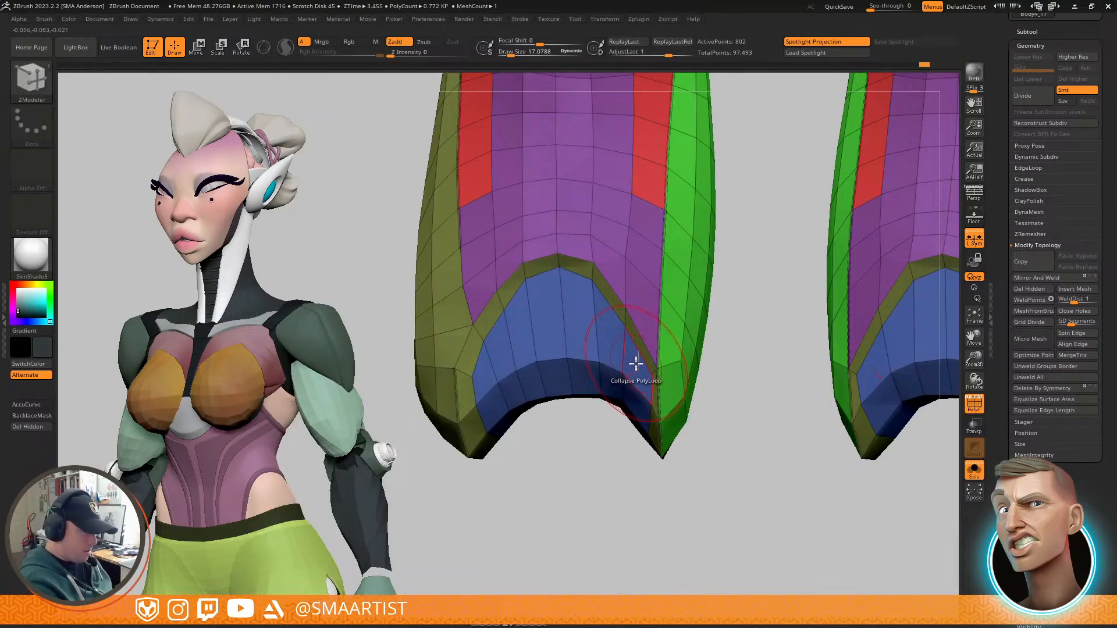
{"action": "key", "text": "space"}
{"action": "left_click", "coordinate": [499, 254]}
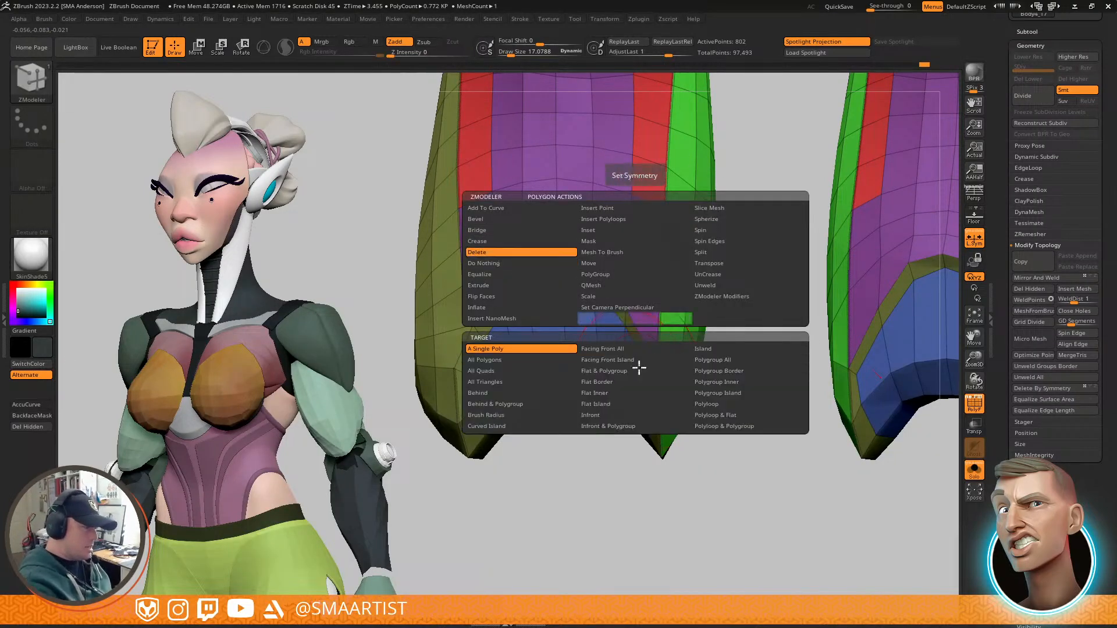
{"action": "left_click", "coordinate": [640, 370]}
{"action": "right_click_drag", "start_coordinate": [644, 374], "coordinate": [655, 262]}
{"action": "right_click_drag", "start_coordinate": [687, 320], "coordinate": [695, 341]}
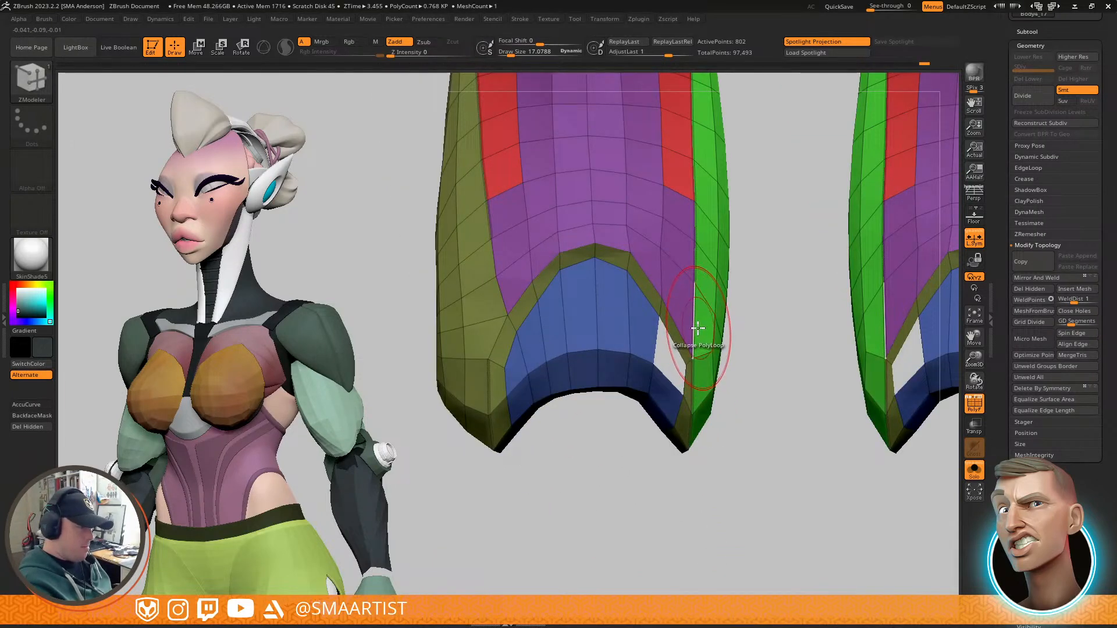
{"action": "left_click", "coordinate": [516, 366]}
Step: Set the ZModeler edge action to Insert and add an edge loop across the blue arch section
{"action": "mouse_move", "coordinate": [604, 330]}
{"action": "right_mouse_down", "text": "alt"}
{"action": "mouse_move", "coordinate": [655, 276]}
{"action": "mouse_move", "coordinate": [611, 319]}
{"action": "right_mouse_up", "text": "alt"}
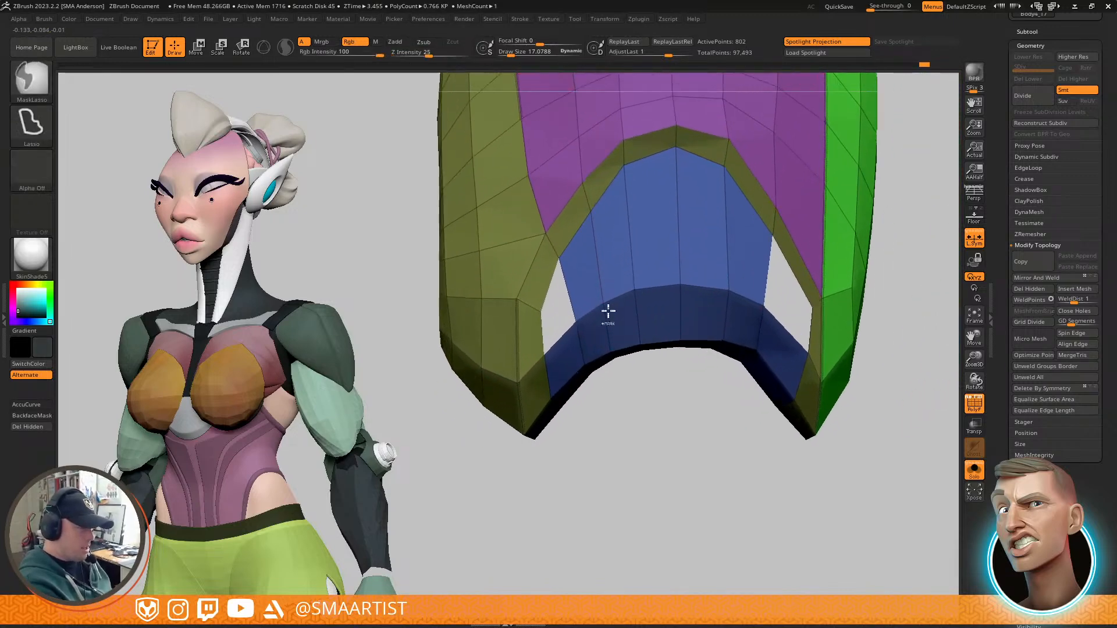
{"action": "key", "text": "space"}
{"action": "left_click", "coordinate": [591, 280]}
{"action": "left_click", "coordinate": [598, 268]}
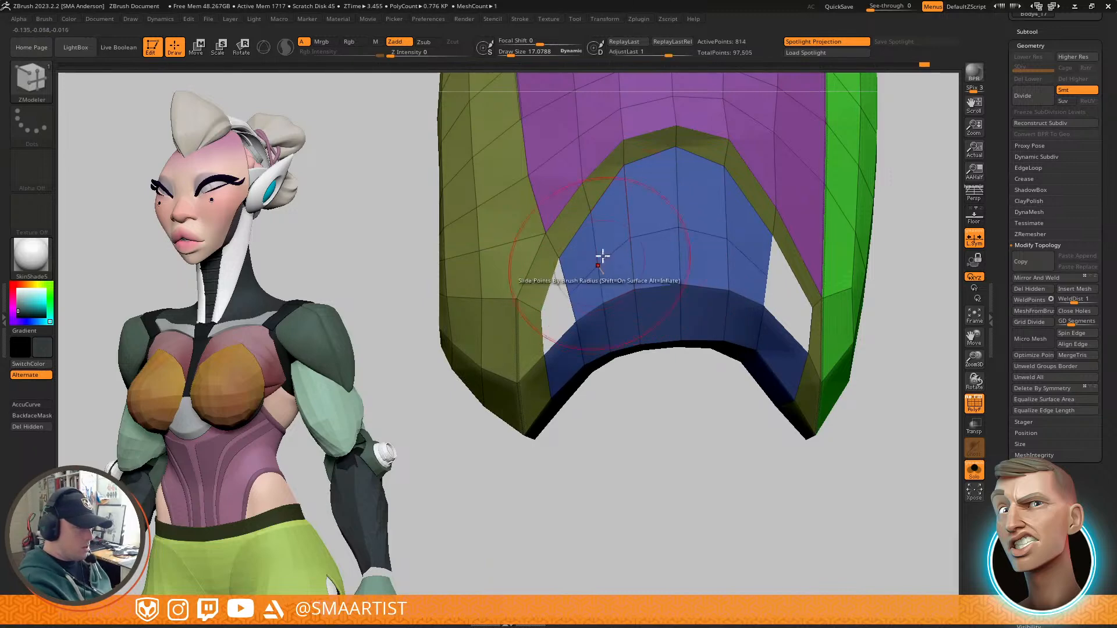
Step: Slide the blue section's outer edge point at draw size 6.5636 and insert another edge loop across its lower part
{"action": "right_click_drag", "start_coordinate": [847, 233], "coordinate": [827, 223], "text": "alt"}
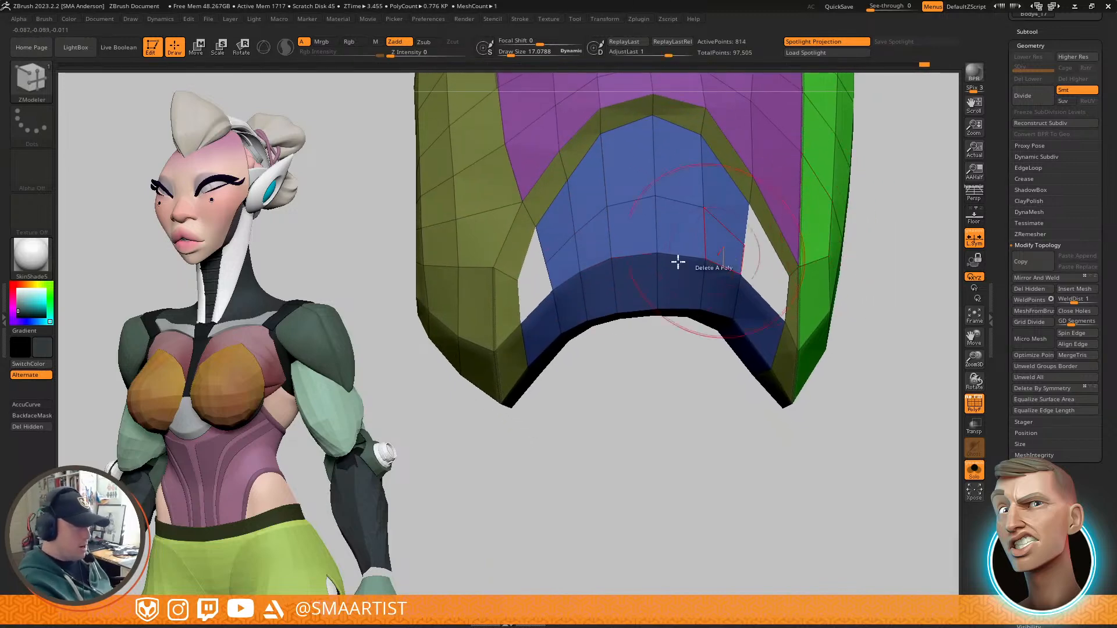
{"action": "key", "text": "s"}
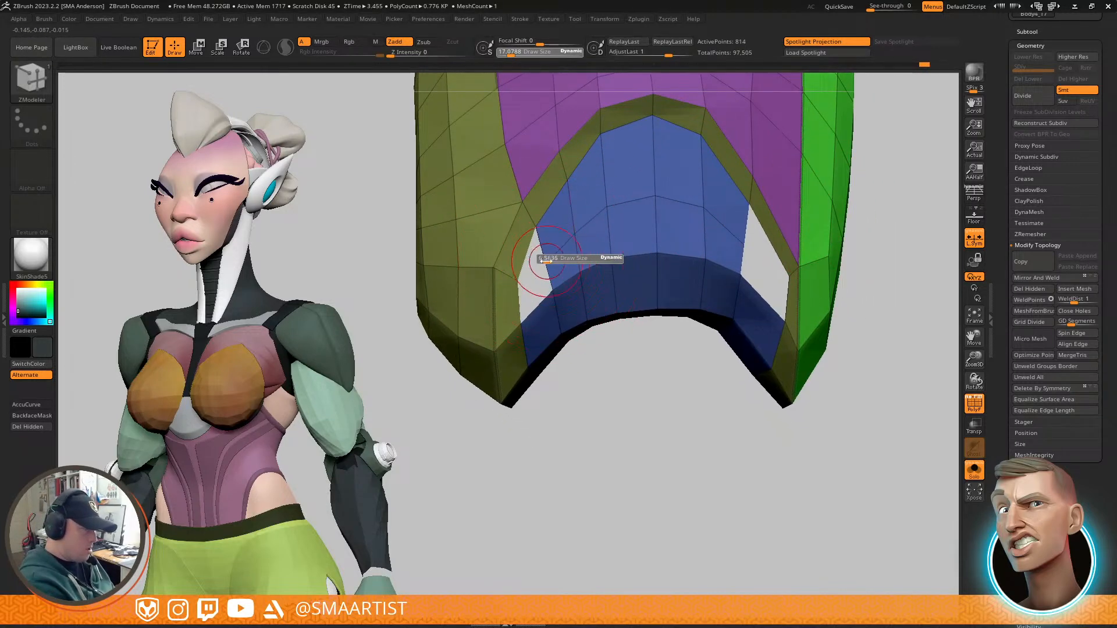
{"action": "left_click_drag", "start_coordinate": [543, 261], "coordinate": [539, 260]}
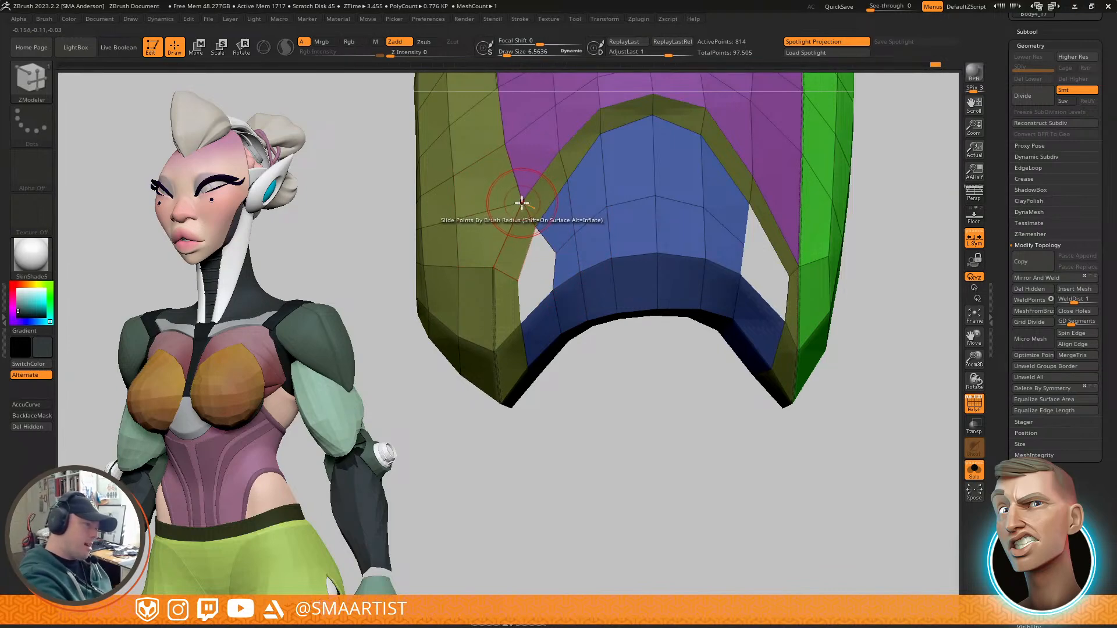
{"action": "right_click_drag", "start_coordinate": [578, 311], "coordinate": [640, 252]}
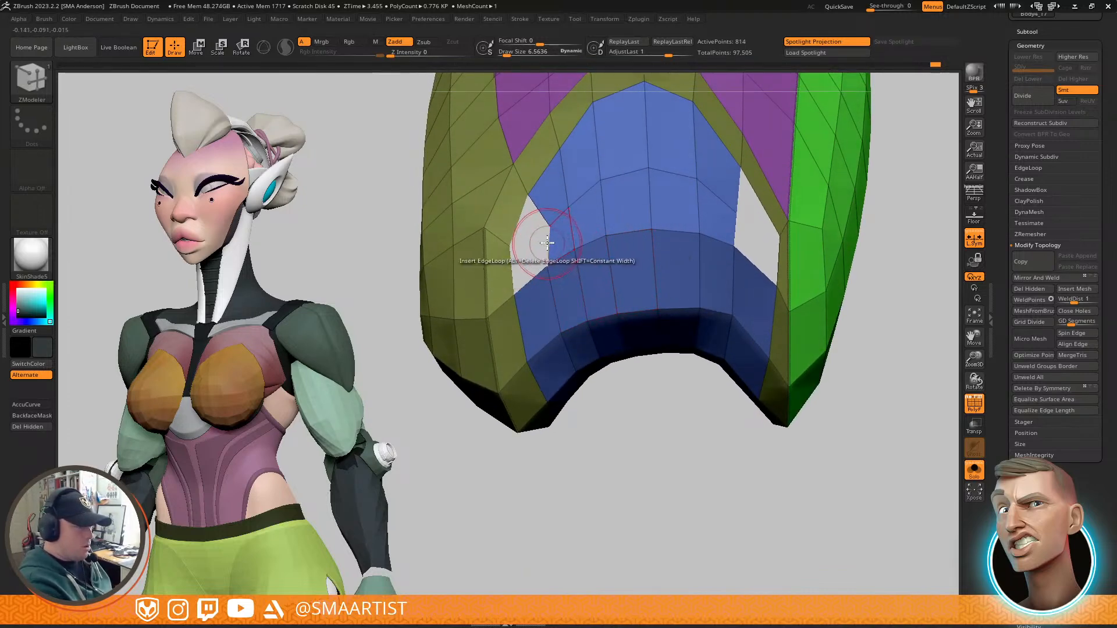
{"action": "left_click", "coordinate": [571, 230]}
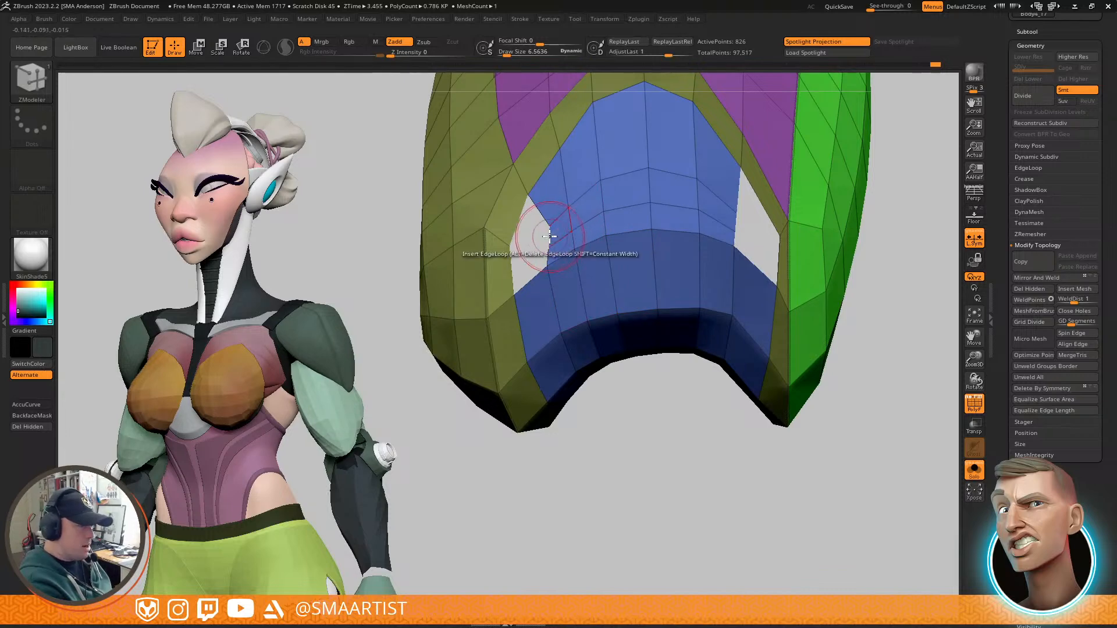
Step: Set the ZModeler edge action to Bridge and fill the gap between the blue section and the olive rim with two polygons
{"action": "key", "text": "space"}
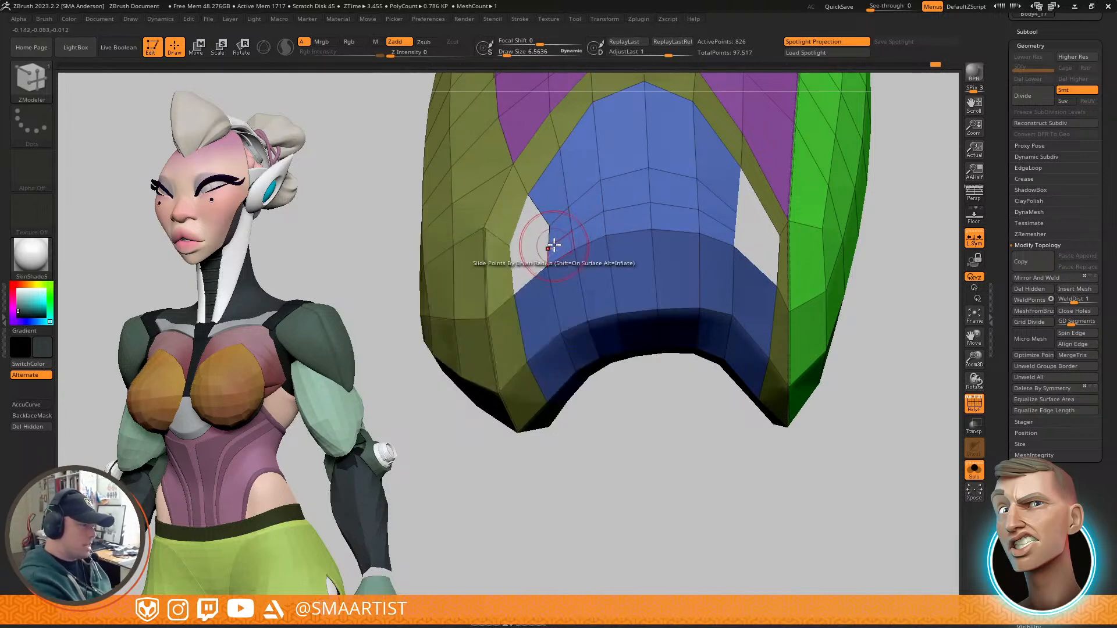
{"action": "left_click", "coordinate": [516, 217]}
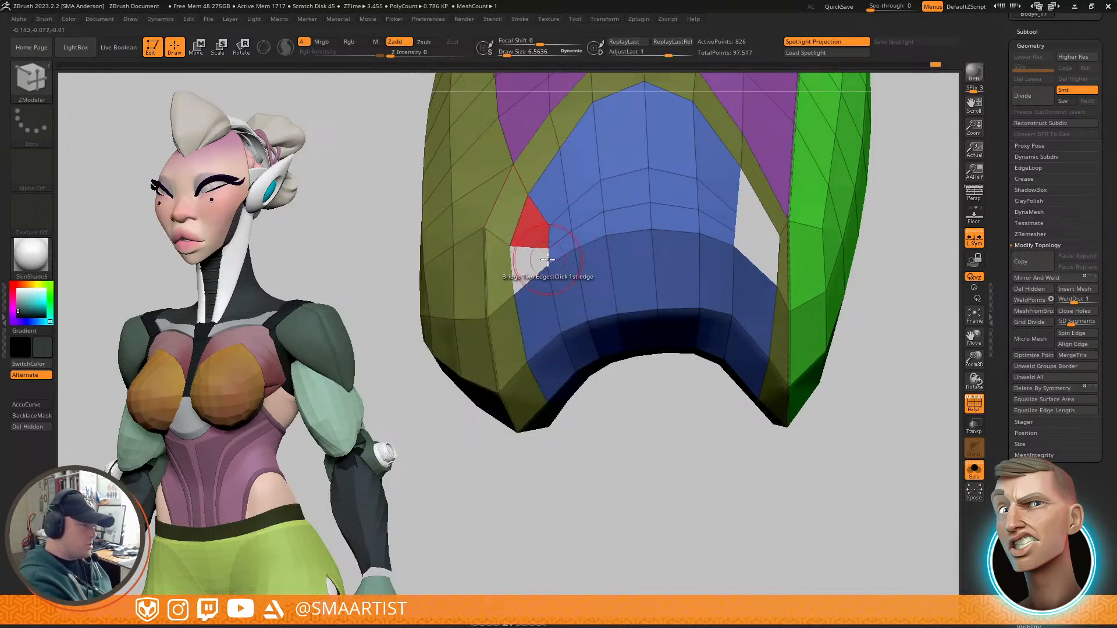
{"action": "left_click", "coordinate": [509, 270]}
{"action": "right_click_drag", "start_coordinate": [506, 248], "coordinate": [531, 264]}
{"action": "left_click_drag", "start_coordinate": [487, 231], "coordinate": [489, 242]}
Step: Even out the olive rim and the bridged corner using the Move brush at draw size 11.90465
{"action": "mouse_move", "coordinate": [597, 207]}
{"action": "right_mouse_down", "text": "ctrl"}
{"action": "mouse_move", "coordinate": [648, 215]}
{"action": "mouse_move", "coordinate": [570, 240]}
{"action": "mouse_move", "coordinate": [614, 230]}
{"action": "mouse_move", "coordinate": [673, 244]}
{"action": "mouse_move", "coordinate": [787, 210]}
{"action": "mouse_move", "coordinate": [781, 231]}
{"action": "mouse_move", "coordinate": [812, 212]}
{"action": "mouse_move", "coordinate": [766, 260]}
{"action": "mouse_move", "coordinate": [768, 229]}
{"action": "mouse_move", "coordinate": [781, 262]}
{"action": "mouse_move", "coordinate": [775, 250]}
{"action": "mouse_move", "coordinate": [743, 273]}
{"action": "mouse_move", "coordinate": [773, 242]}
{"action": "mouse_move", "coordinate": [651, 208]}
{"action": "right_mouse_up", "text": "ctrl"}
{"action": "key", "text": "b"}
{"action": "key", "text": "m"}
{"action": "key", "text": "v"}
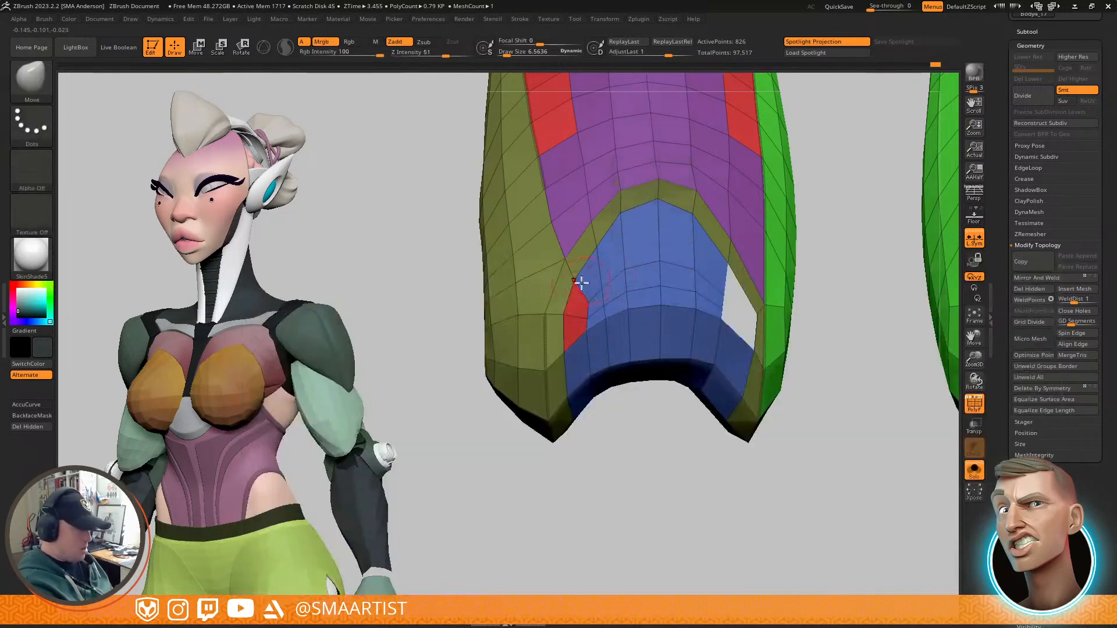
{"action": "right_click_drag", "start_coordinate": [566, 263], "coordinate": [588, 295]}
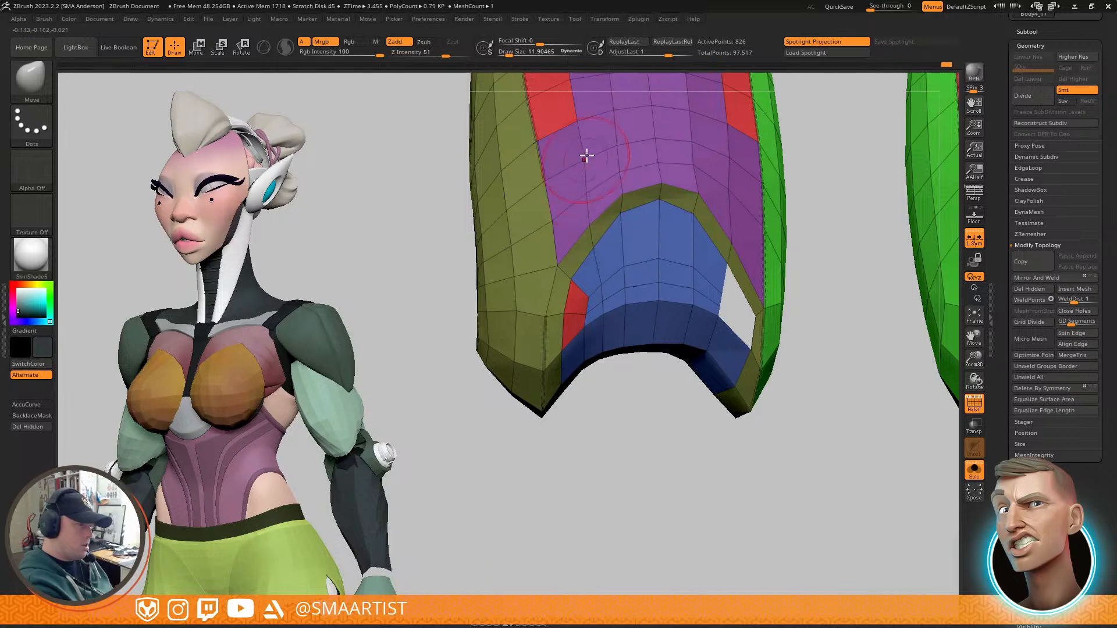
{"action": "right_click_drag", "start_coordinate": [727, 182], "coordinate": [777, 199]}
{"action": "right_click_drag", "start_coordinate": [730, 233], "coordinate": [742, 218]}
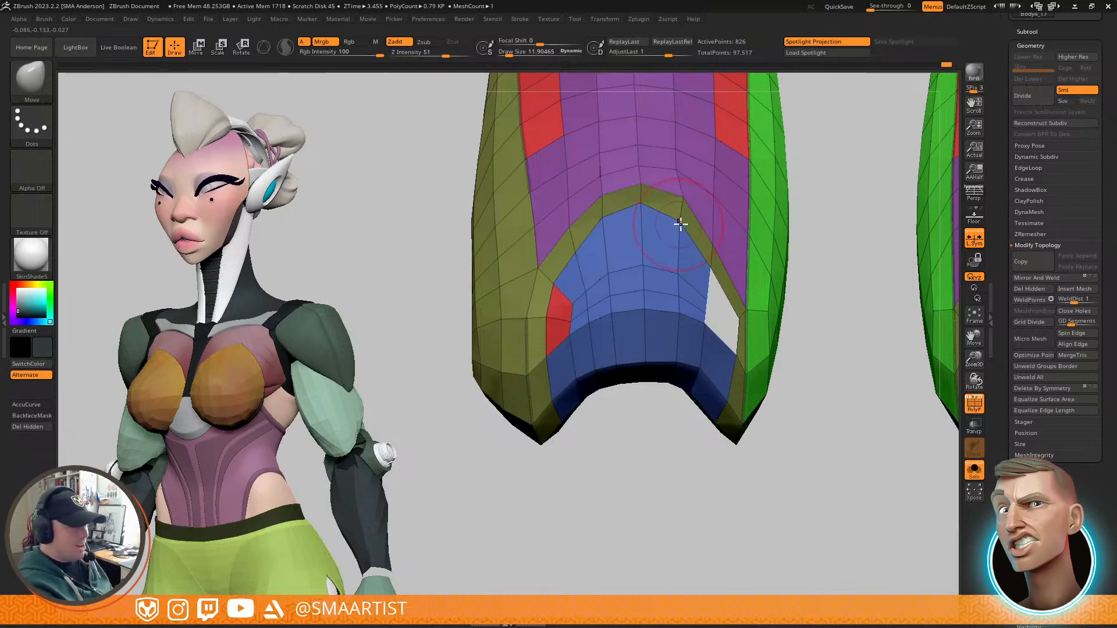
Step: Refine the points around the arch's remaining opening using the Move brush at draw size 4.5607
{"action": "mouse_move", "coordinate": [723, 249]}
{"action": "right_mouse_down"}
{"action": "mouse_move", "coordinate": [729, 274]}
{"action": "mouse_move", "coordinate": [725, 237]}
{"action": "mouse_move", "coordinate": [765, 291]}
{"action": "mouse_move", "coordinate": [745, 268]}
{"action": "mouse_move", "coordinate": [743, 351]}
{"action": "right_mouse_up"}
{"action": "key", "text": "s"}
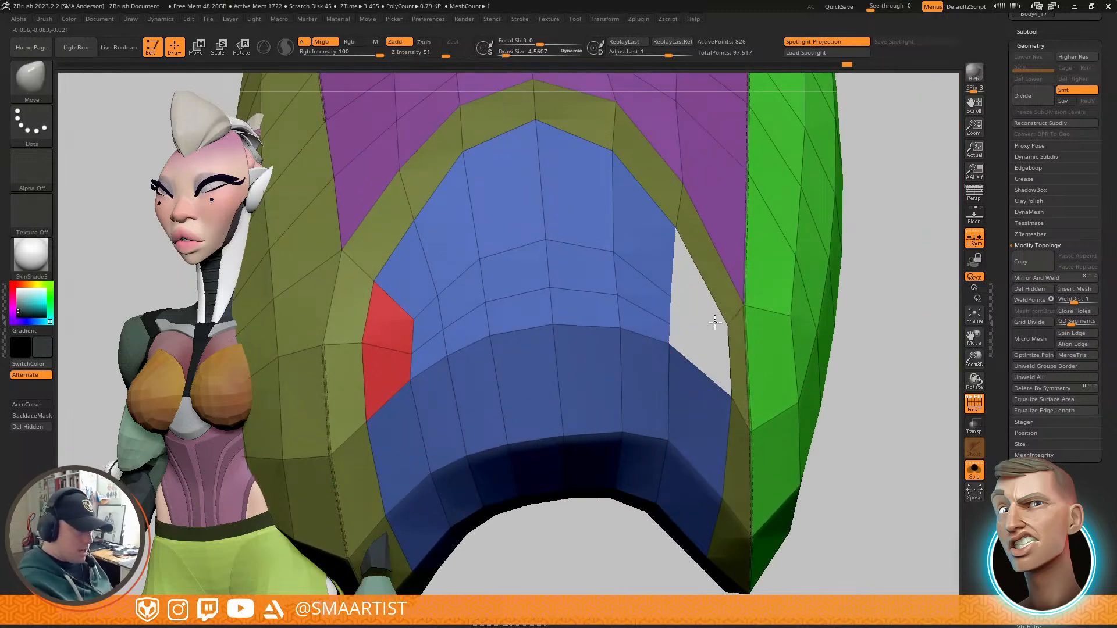
{"action": "right_click_drag", "start_coordinate": [736, 349], "coordinate": [762, 262], "text": "ctrl"}
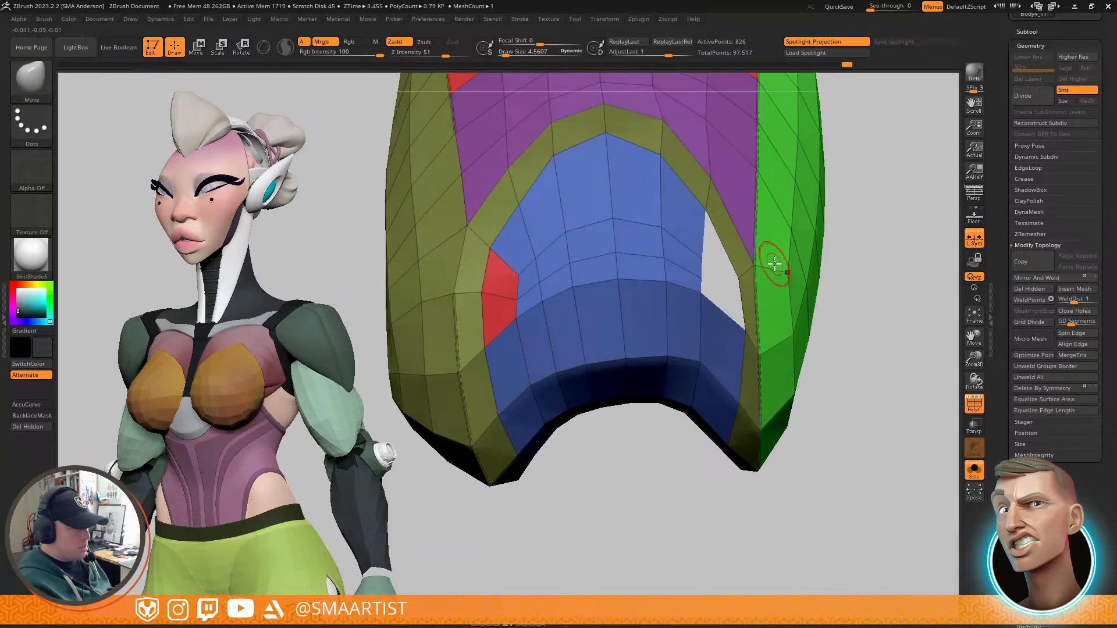
{"action": "mouse_move", "coordinate": [786, 260]}
{"action": "right_mouse_down", "text": "ctrl"}
{"action": "mouse_move", "coordinate": [805, 227]}
{"action": "mouse_move", "coordinate": [805, 237]}
{"action": "mouse_move", "coordinate": [802, 210]}
{"action": "mouse_move", "coordinate": [768, 272]}
{"action": "mouse_move", "coordinate": [847, 291]}
{"action": "mouse_move", "coordinate": [846, 269]}
{"action": "mouse_move", "coordinate": [798, 291]}
{"action": "mouse_move", "coordinate": [774, 250]}
{"action": "mouse_move", "coordinate": [767, 294]}
{"action": "mouse_move", "coordinate": [752, 304]}
{"action": "mouse_move", "coordinate": [773, 287]}
{"action": "mouse_move", "coordinate": [810, 374]}
{"action": "right_mouse_up", "text": "ctrl"}
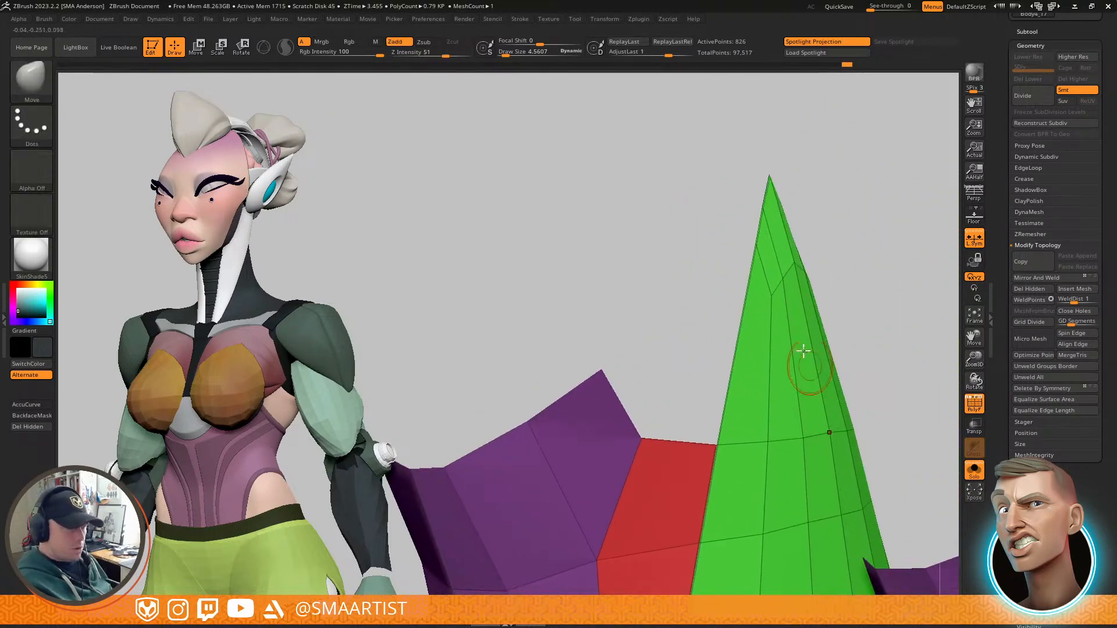
Step: Try to insert additional lengthwise edge loops through the green guard's pointed tip with the ZModeler brush
{"action": "key", "text": "b"}
{"action": "key", "text": "z"}
{"action": "key", "text": "m"}
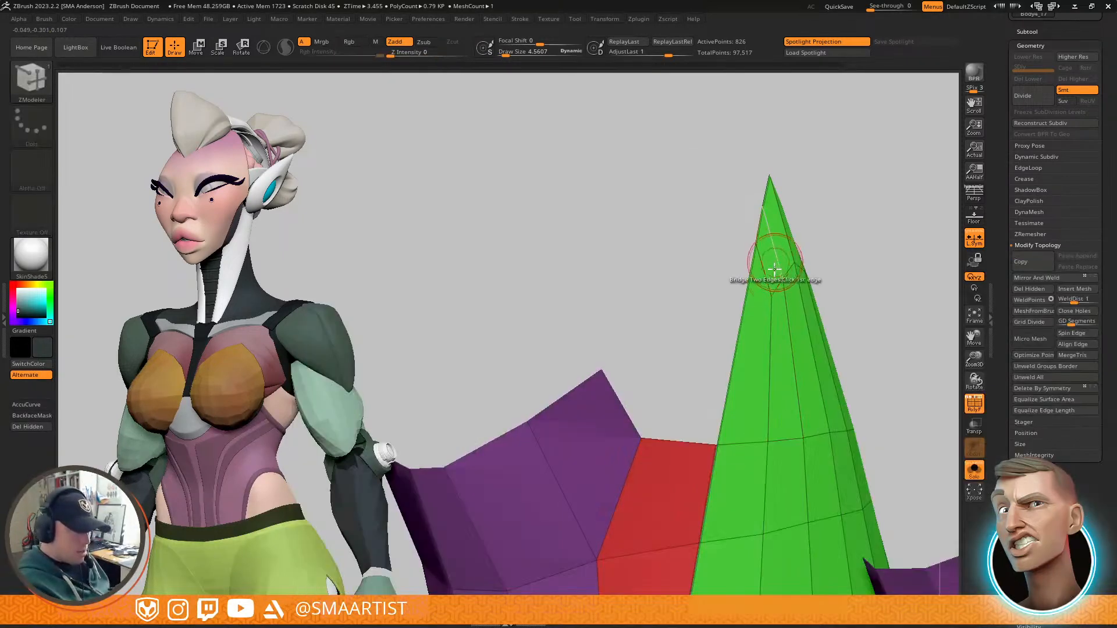
{"action": "key", "text": "space"}
{"action": "left_click", "coordinate": [742, 296]}
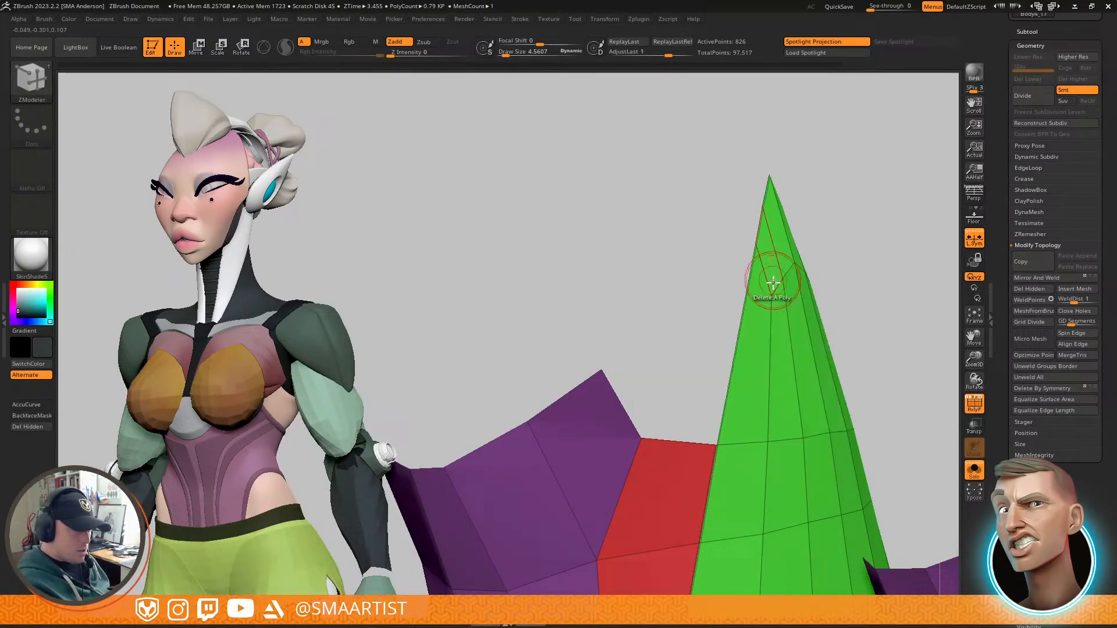
{"action": "left_click", "coordinate": [774, 288]}
{"action": "right_click_drag", "start_coordinate": [853, 366], "coordinate": [669, 330]}
{"action": "mouse_move", "coordinate": [635, 372]}
{"action": "right_mouse_down"}
{"action": "mouse_move", "coordinate": [658, 345]}
{"action": "mouse_move", "coordinate": [661, 315]}
{"action": "mouse_move", "coordinate": [671, 389]}
{"action": "mouse_move", "coordinate": [726, 324]}
{"action": "mouse_move", "coordinate": [740, 255]}
{"action": "right_mouse_up"}
{"action": "left_click", "coordinate": [736, 259]}
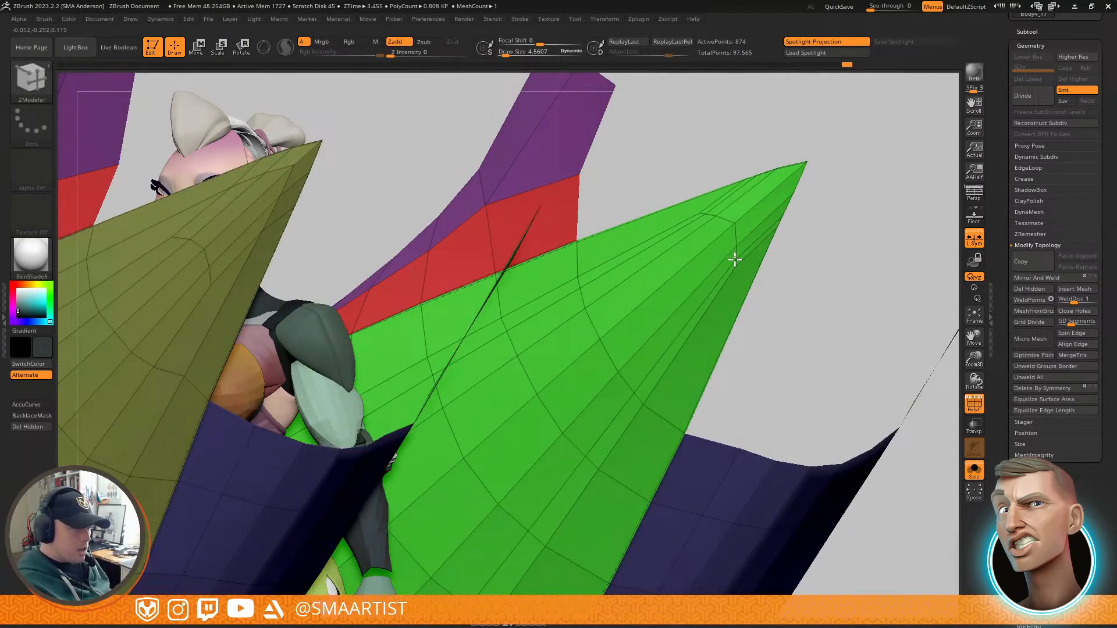
Step: Slide the points around the green guard's tip at draw size 1.50072 to even the added edge flow
{"action": "right_click_drag", "start_coordinate": [750, 333], "coordinate": [734, 360], "text": "ctrl"}
{"action": "mouse_move", "coordinate": [735, 361]}
{"action": "right_mouse_down"}
{"action": "mouse_move", "coordinate": [698, 338]}
{"action": "mouse_move", "coordinate": [696, 394]}
{"action": "mouse_move", "coordinate": [713, 315]}
{"action": "mouse_move", "coordinate": [733, 302]}
{"action": "mouse_move", "coordinate": [741, 432]}
{"action": "mouse_move", "coordinate": [726, 481]}
{"action": "right_mouse_up"}
{"action": "right_click_drag", "start_coordinate": [669, 215], "coordinate": [682, 298], "text": "alt"}
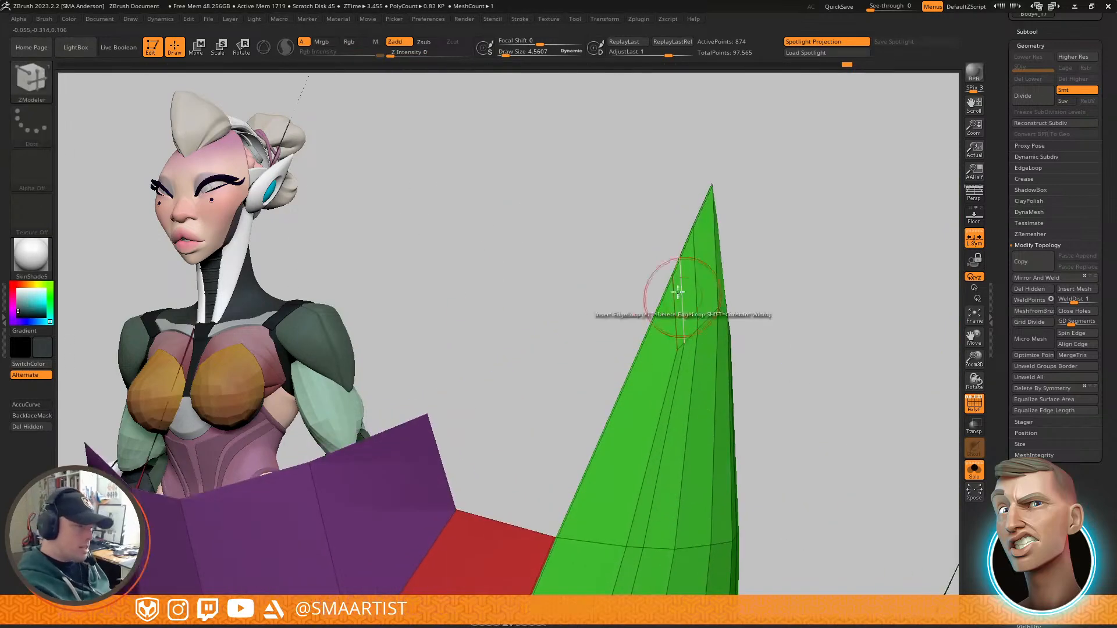
{"action": "left_click_drag", "start_coordinate": [673, 278], "coordinate": [673, 274]}
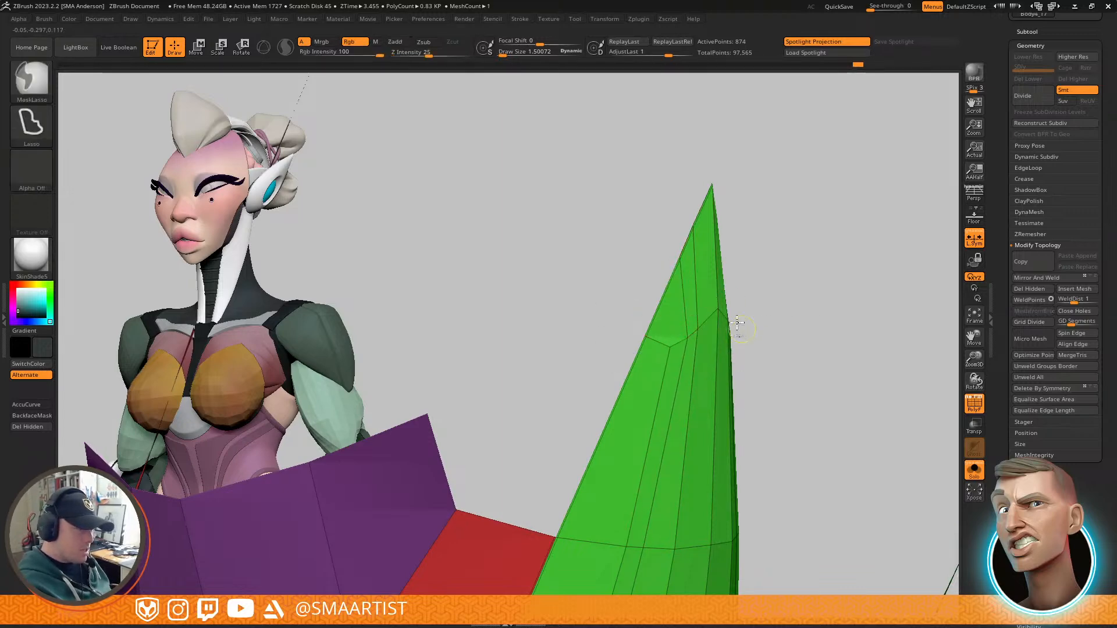
{"action": "right_click_drag", "start_coordinate": [741, 332], "coordinate": [737, 356], "text": "ctrl"}
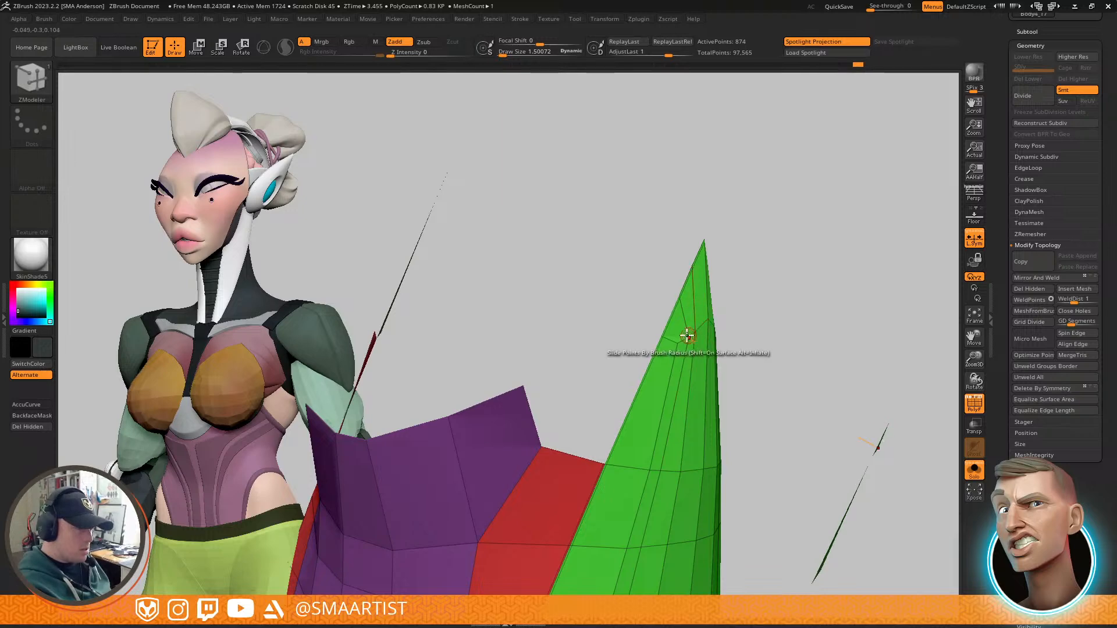
{"action": "right_click_drag", "start_coordinate": [696, 341], "coordinate": [726, 362], "text": "ctrl"}
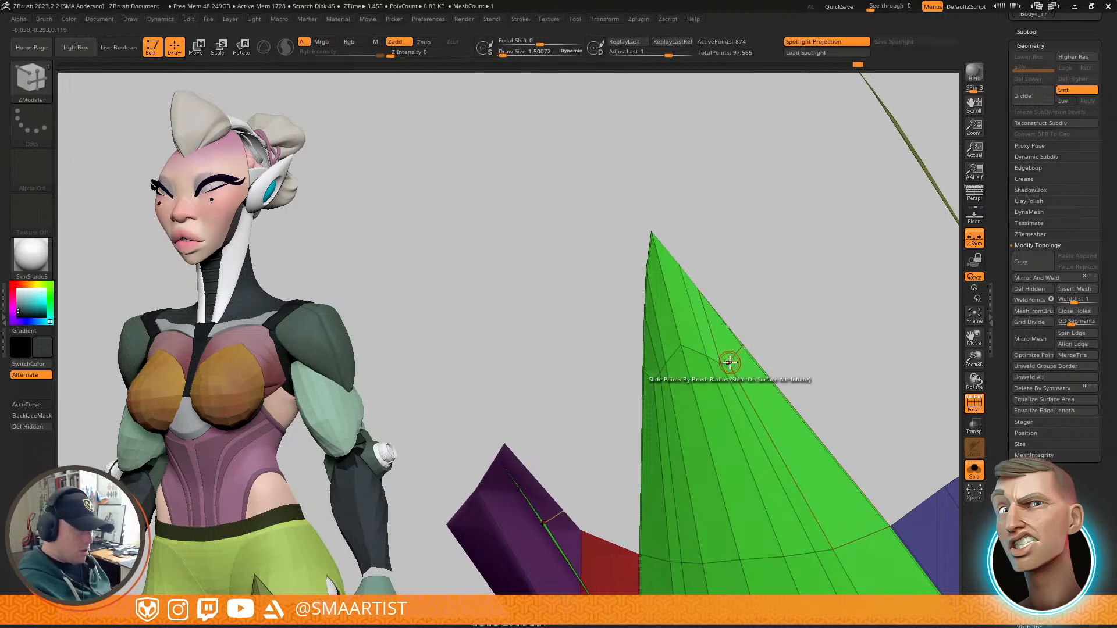
{"action": "right_click_drag", "start_coordinate": [720, 359], "coordinate": [719, 365]}
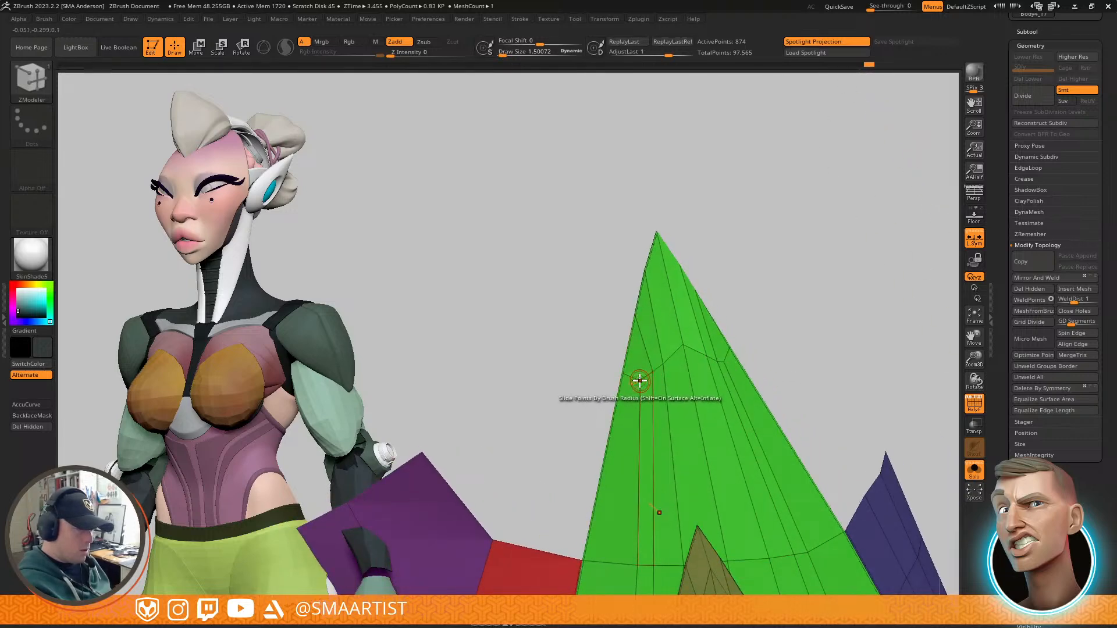
{"action": "right_click_drag", "start_coordinate": [710, 354], "coordinate": [698, 299], "text": "ctrl"}
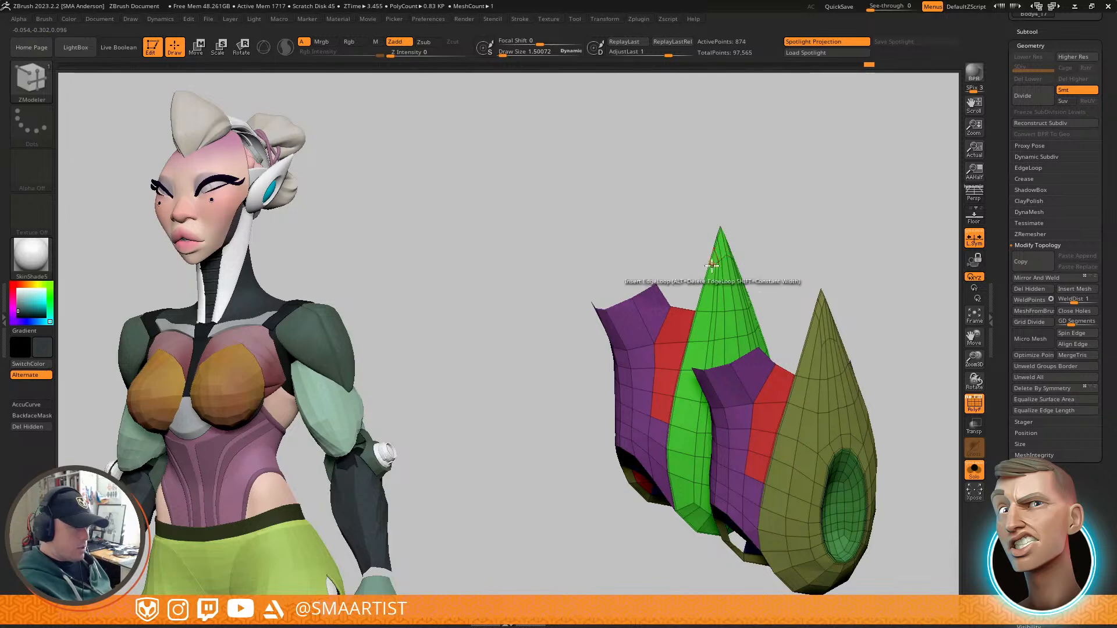
Step: Undo the edge loops added to the green guard and examine the topology around its tip
{"action": "right_click_drag", "start_coordinate": [712, 262], "coordinate": [773, 394]}
{"action": "right_click_drag", "start_coordinate": [754, 355], "coordinate": [751, 294]}
{"action": "right_click_drag", "start_coordinate": [752, 294], "coordinate": [775, 355], "text": "ctrl"}
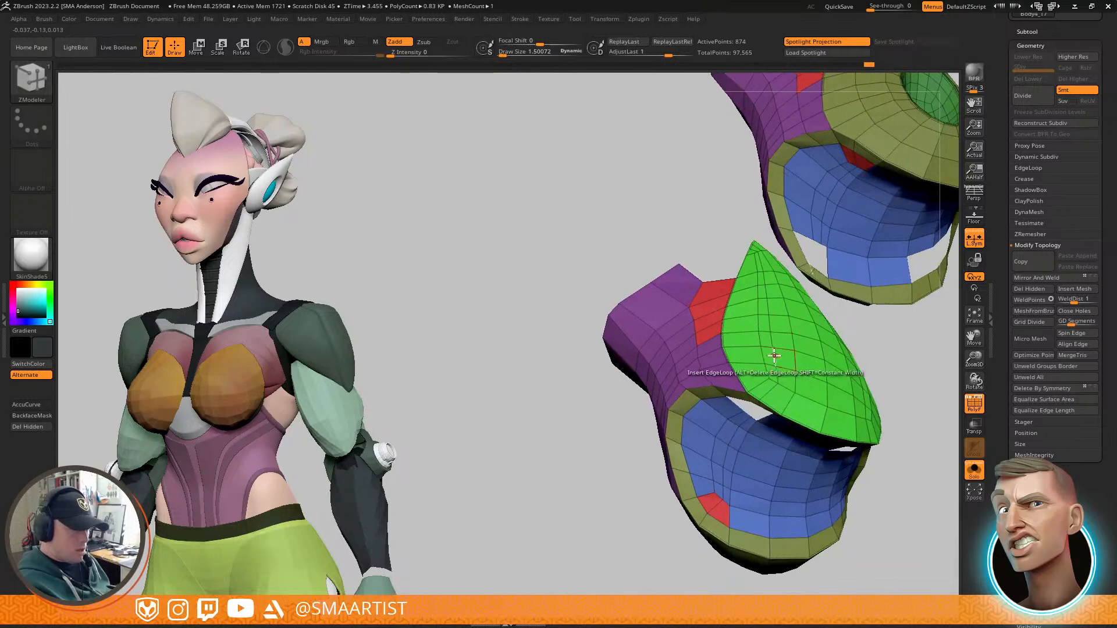
{"action": "right_click_drag", "start_coordinate": [848, 372], "coordinate": [788, 348]}
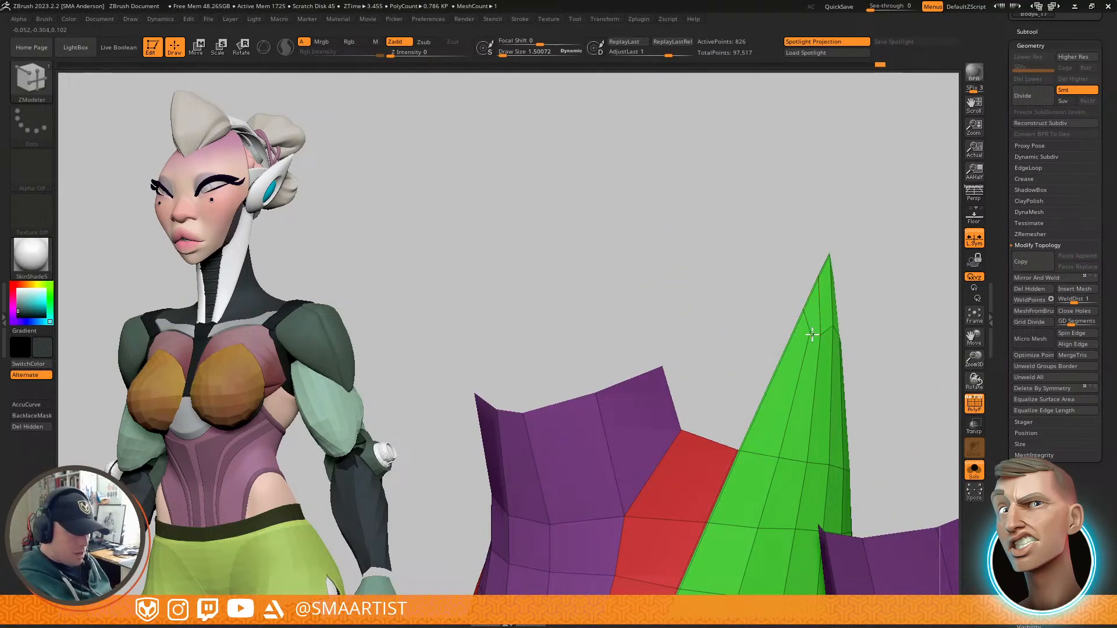
{"action": "right_click_drag", "start_coordinate": [833, 326], "coordinate": [849, 322]}
{"action": "left_click", "coordinate": [848, 328]}
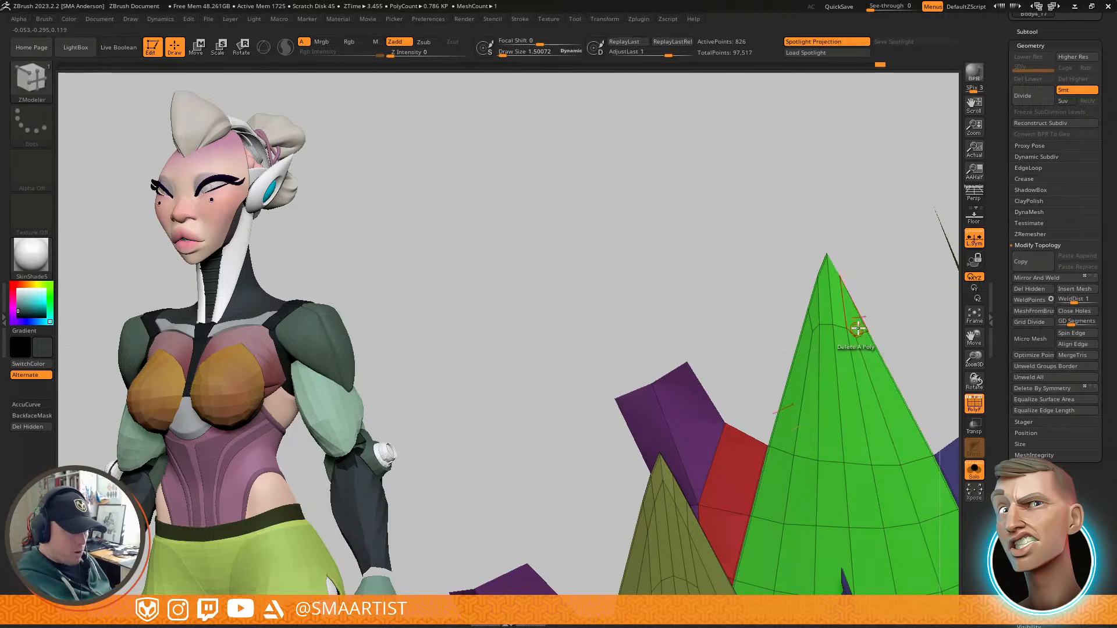
{"action": "mouse_move", "coordinate": [843, 329]}
{"action": "right_mouse_down"}
{"action": "mouse_move", "coordinate": [871, 341]}
{"action": "mouse_move", "coordinate": [719, 356]}
{"action": "mouse_move", "coordinate": [842, 328]}
{"action": "mouse_move", "coordinate": [783, 334]}
{"action": "right_mouse_up"}
{"action": "right_click_drag", "start_coordinate": [663, 324], "coordinate": [772, 296]}
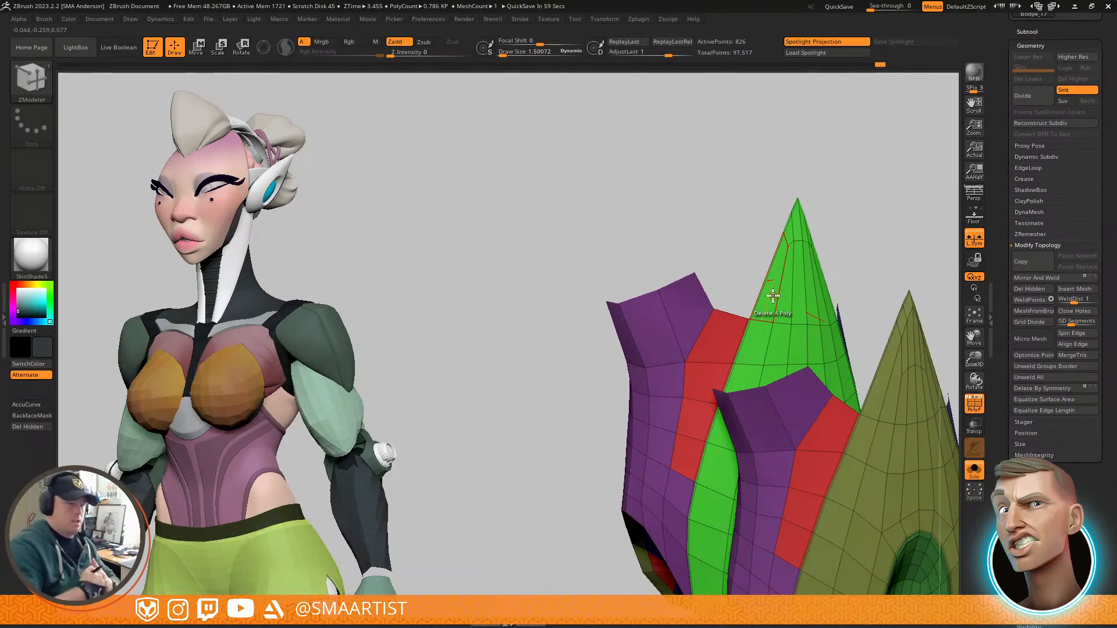
{"action": "right_click_drag", "start_coordinate": [778, 283], "coordinate": [747, 296]}
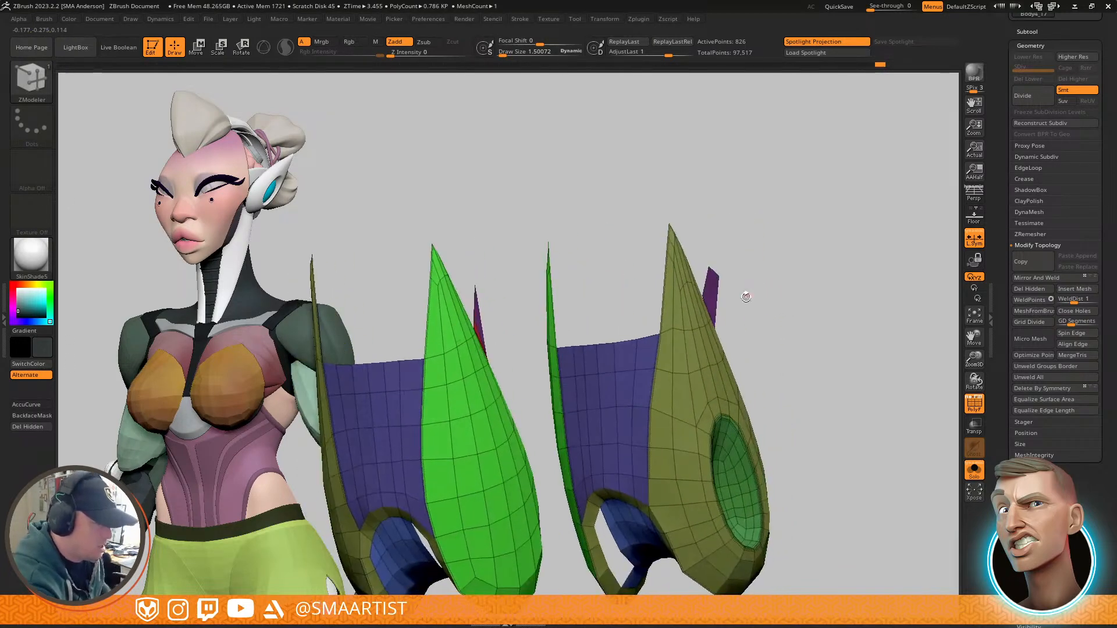
Step: Set the ZModeler edge action to Bridge and connect the green guard's tip edges to the opposite olive tip
{"action": "key", "text": "space"}
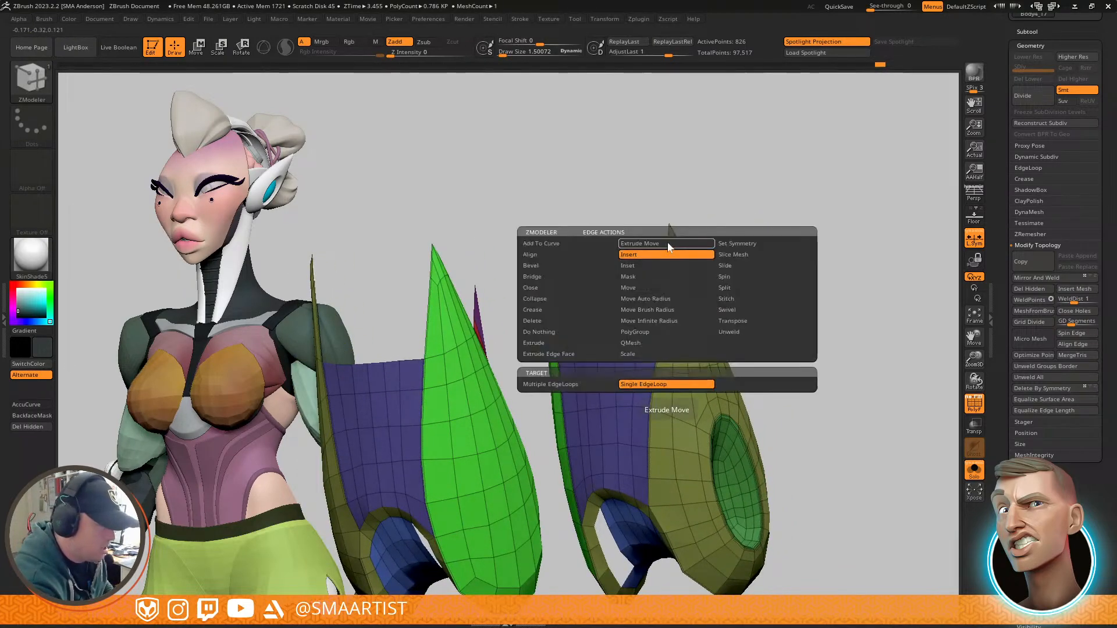
{"action": "left_click", "coordinate": [565, 276]}
{"action": "right_click_drag", "start_coordinate": [650, 181], "coordinate": [669, 235], "text": "ctrl"}
{"action": "left_click", "coordinate": [723, 240]}
{"action": "left_click", "coordinate": [776, 245]}
Step: Isolate the bridge strips between the guard tips, assign them their own polygroup, and restore the full mesh's visibility
{"action": "mouse_move", "coordinate": [768, 243]}
{"action": "right_mouse_down"}
{"action": "mouse_move", "coordinate": [815, 256]}
{"action": "mouse_move", "coordinate": [800, 242]}
{"action": "right_mouse_up"}
{"action": "left_click", "coordinate": [645, 246], "text": "ctrl+shift"}
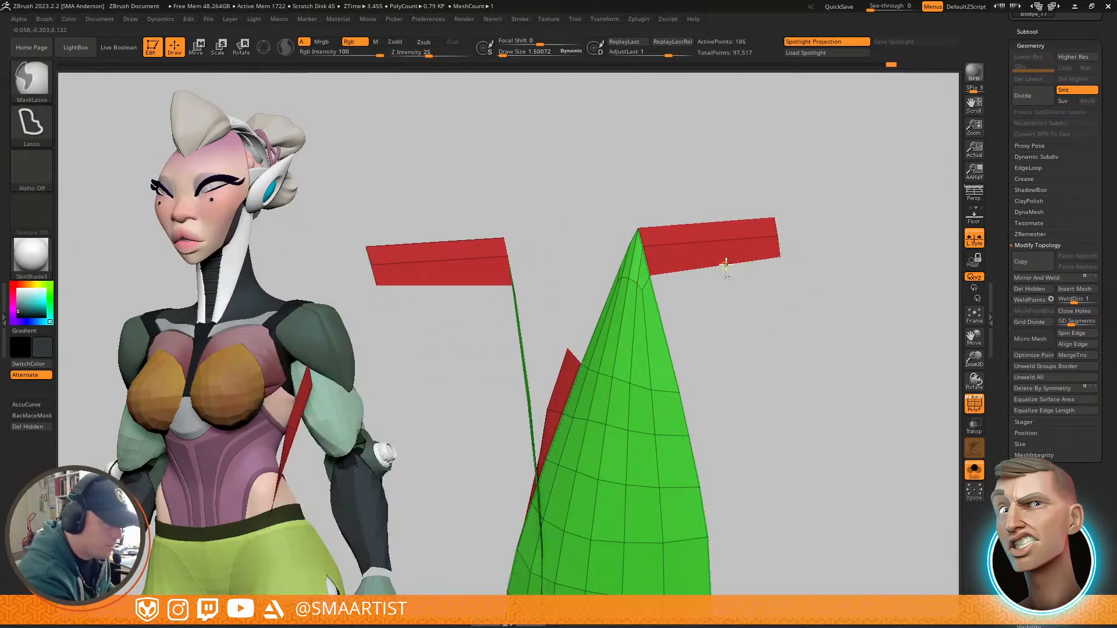
{"action": "key", "text": "f"}
{"action": "mouse_move", "coordinate": [688, 271]}
{"action": "right_mouse_down"}
{"action": "mouse_move", "coordinate": [728, 264]}
{"action": "mouse_move", "coordinate": [706, 291]}
{"action": "right_mouse_up"}
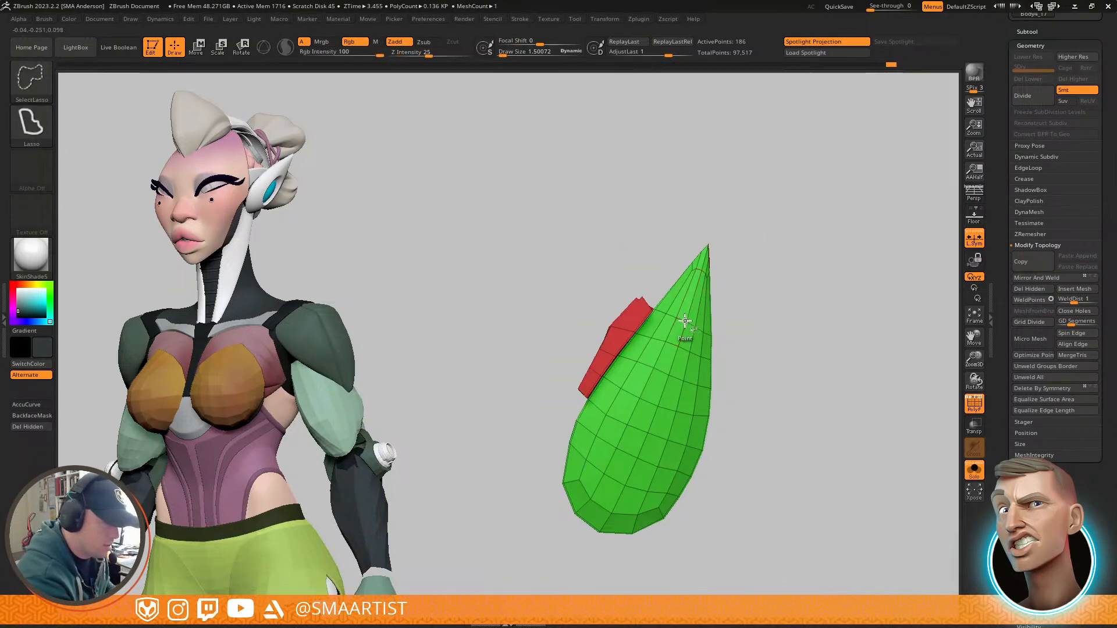
{"action": "left_click", "coordinate": [689, 318], "text": "ctrl+alt+shift"}
{"action": "mouse_move", "coordinate": [688, 320]}
{"action": "left_mouse_down", "text": "ctrl+alt+shift"}
{"action": "mouse_move", "coordinate": [639, 575]}
{"action": "mouse_move", "coordinate": [658, 568]}
{"action": "left_mouse_up", "text": "ctrl+alt+shift"}
{"action": "right_click_drag", "start_coordinate": [819, 306], "coordinate": [768, 285]}
{"action": "left_click", "coordinate": [758, 331], "text": "ctrl+shift"}
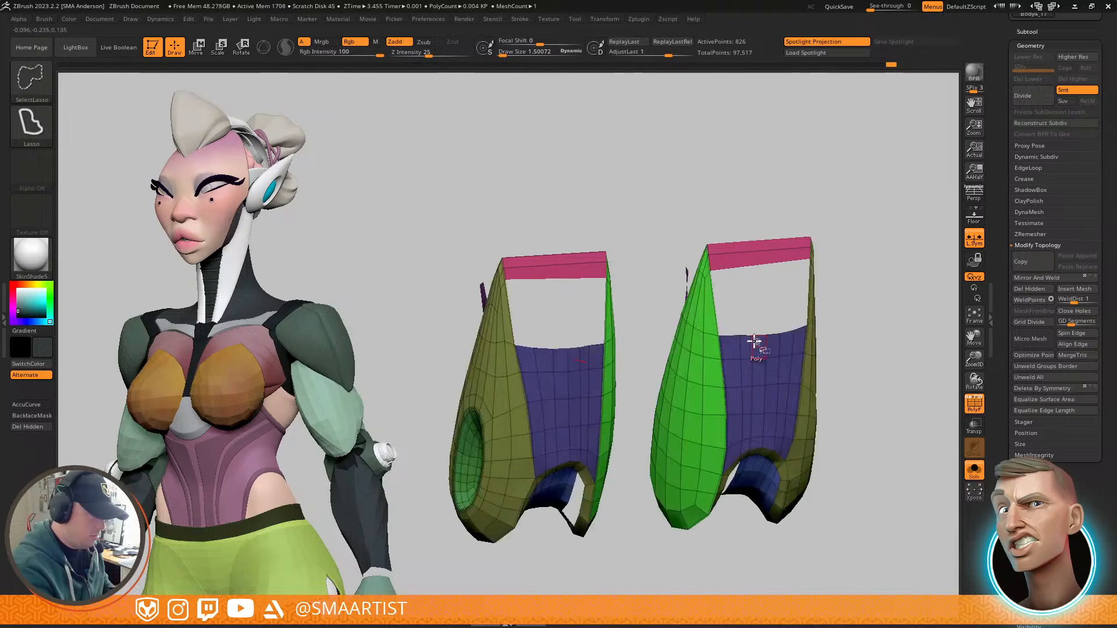
Step: Set the ZModeler edge action to Insert with Multiple EdgeLoops as the target
{"action": "right_click_drag", "start_coordinate": [693, 298], "coordinate": [736, 262]}
{"action": "right_click_drag", "start_coordinate": [736, 262], "coordinate": [705, 271], "text": "ctrl"}
{"action": "key", "text": "space"}
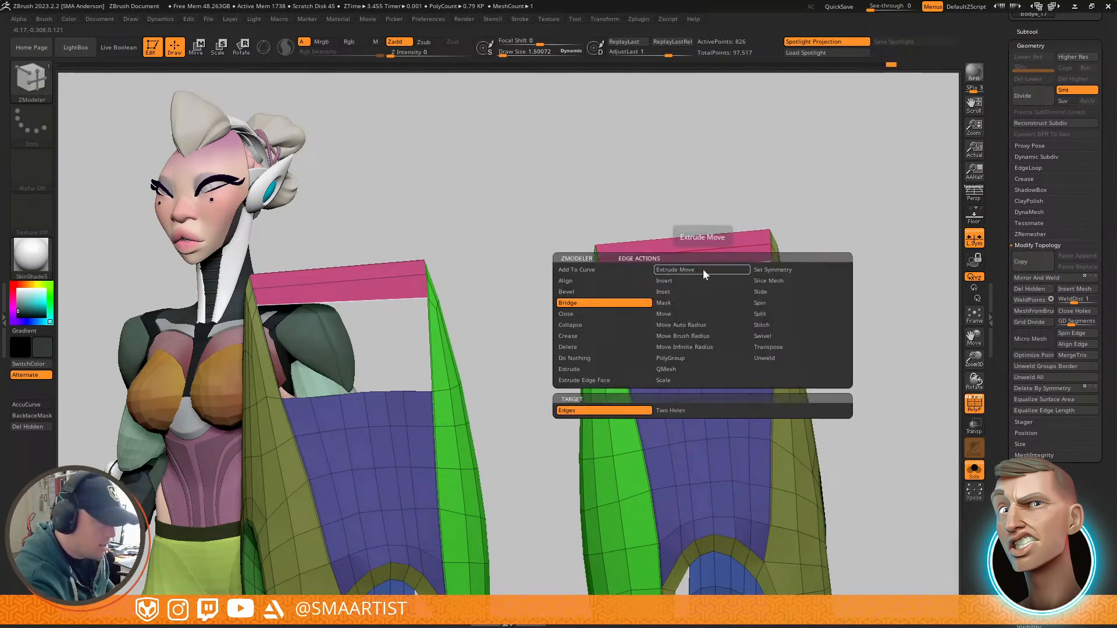
{"action": "left_click", "coordinate": [675, 281]}
{"action": "mouse_move", "coordinate": [614, 400]}
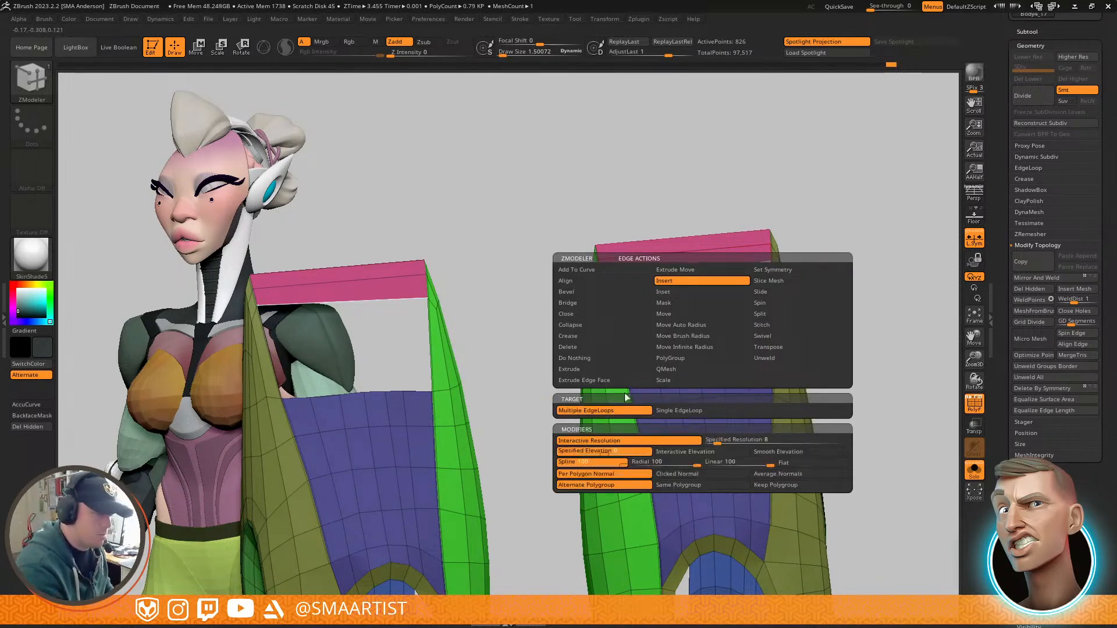
Step: Try to insert multiple edge loops across the pink bridge strip with alternating polygroups
{"action": "right_click_drag", "start_coordinate": [830, 180], "coordinate": [749, 248]}
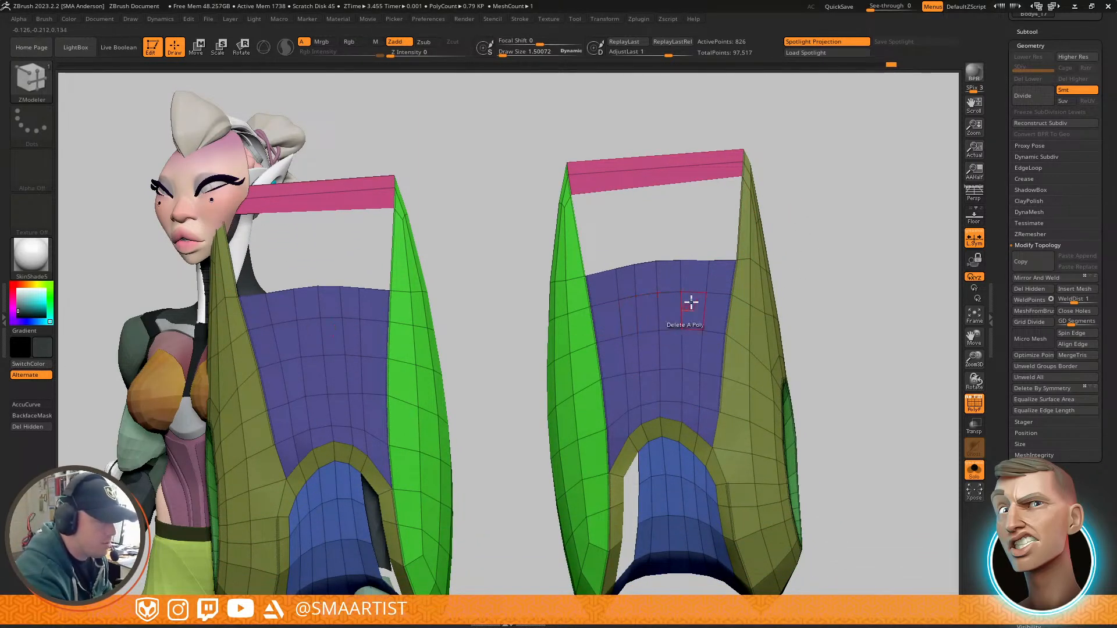
{"action": "left_click", "coordinate": [661, 165]}
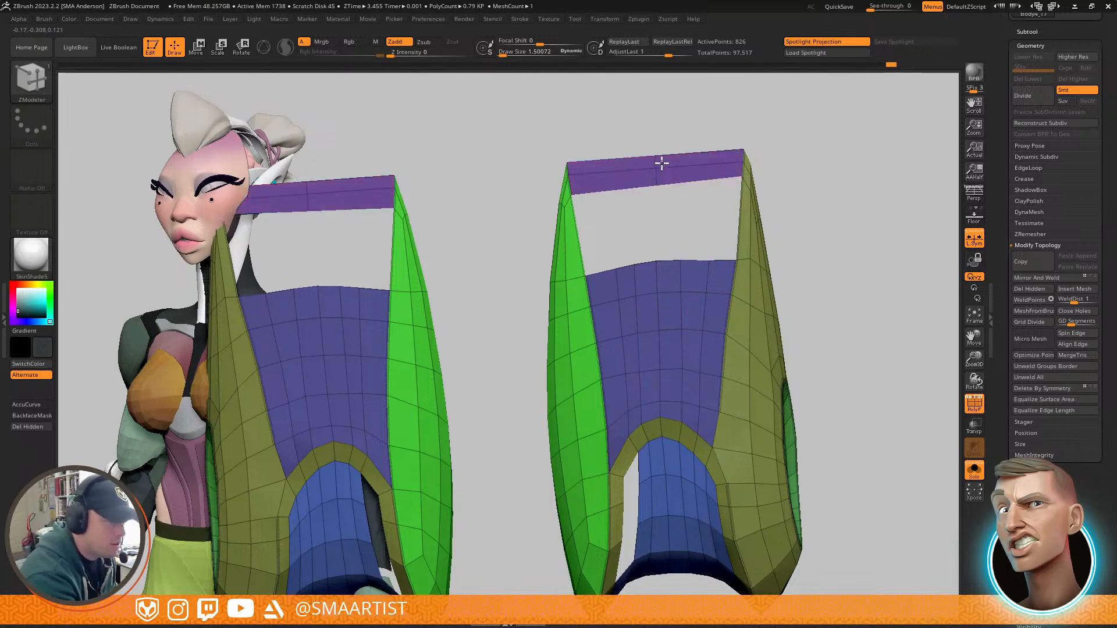
{"action": "left_click", "coordinate": [678, 152]}
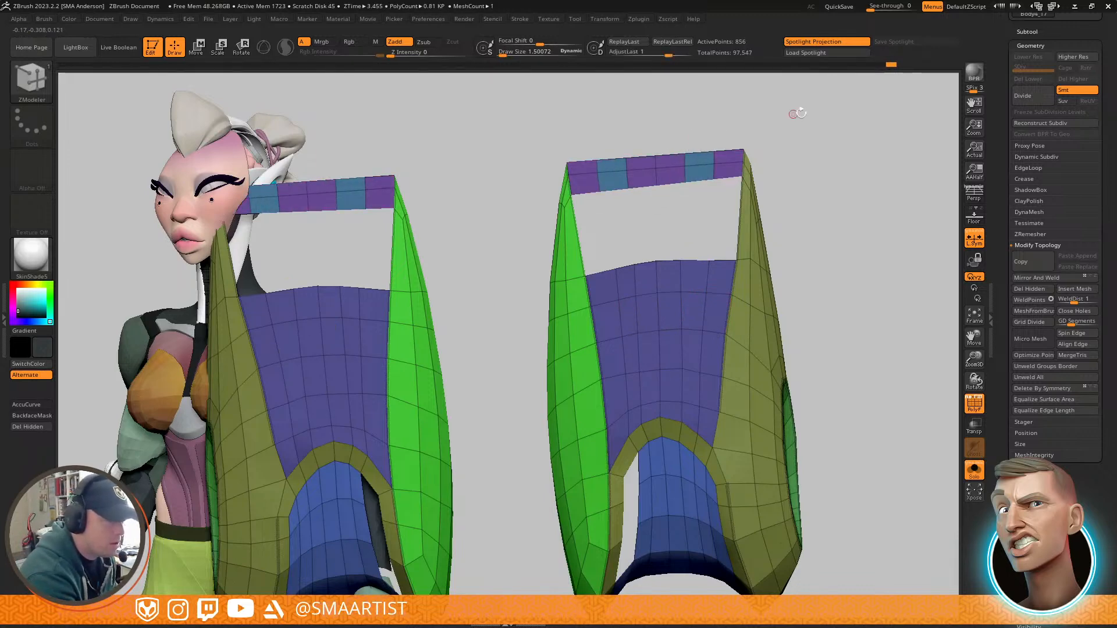
{"action": "key", "text": "ctrl+z"}
{"action": "key", "text": "ctrl+z"}
Step: Change the Insert polygroup option so the strip's grouping is preserved, and insert evenly spaced edge loops across the pink bridge strip
{"action": "key", "text": "space"}
{"action": "left_click", "coordinate": [763, 383]}
{"action": "left_click_drag", "start_coordinate": [672, 166], "coordinate": [680, 166]}
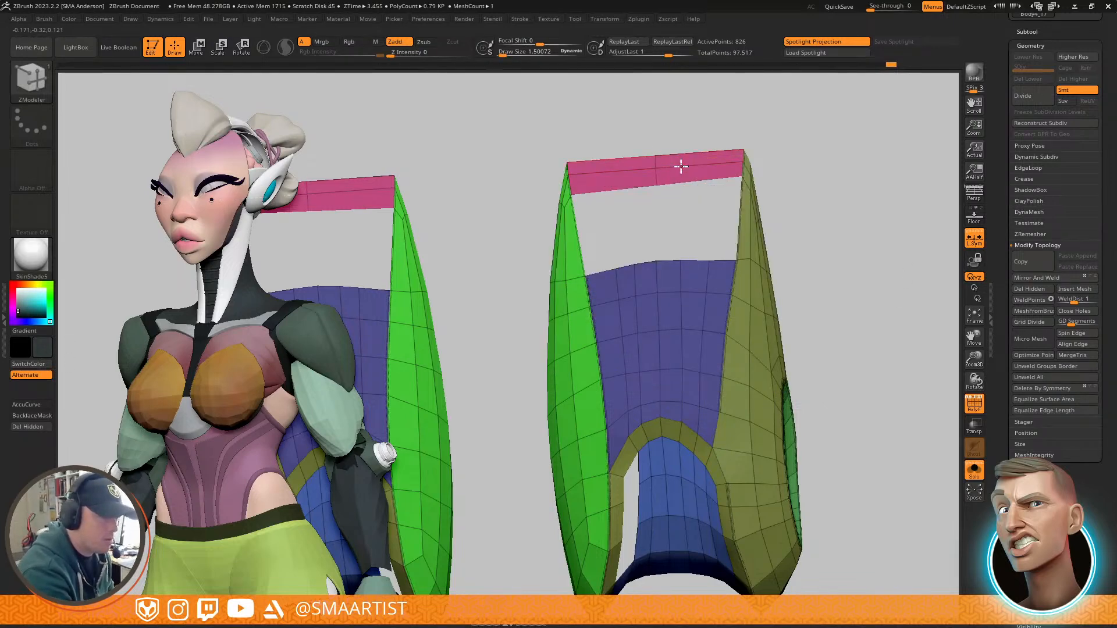
{"action": "left_click_drag", "start_coordinate": [796, 153], "coordinate": [675, 183]}
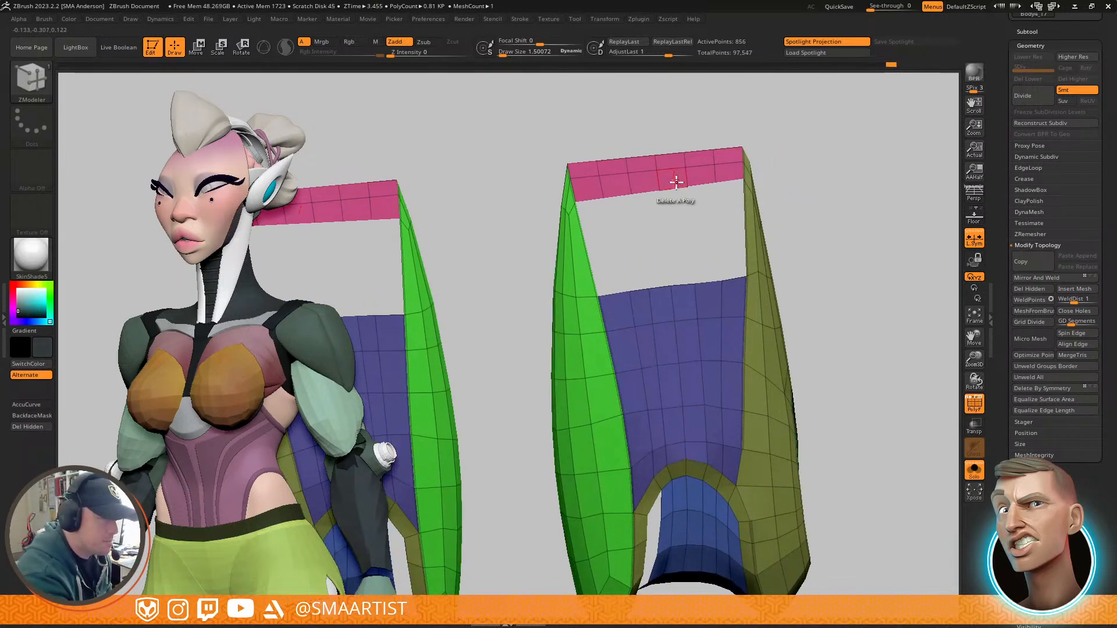
Step: Set the edge action to Bridge and fill the gap between the pink strip's lower edges and the blue panel's upper edges
{"action": "key", "text": "space"}
{"action": "left_click", "coordinate": [571, 222]}
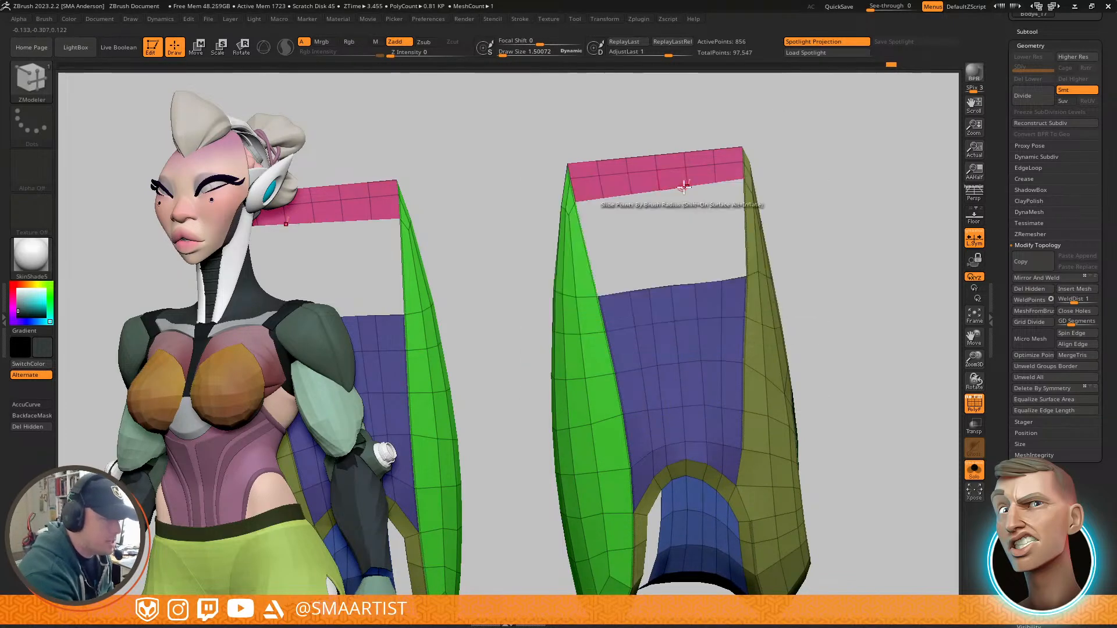
{"action": "left_click", "coordinate": [682, 284]}
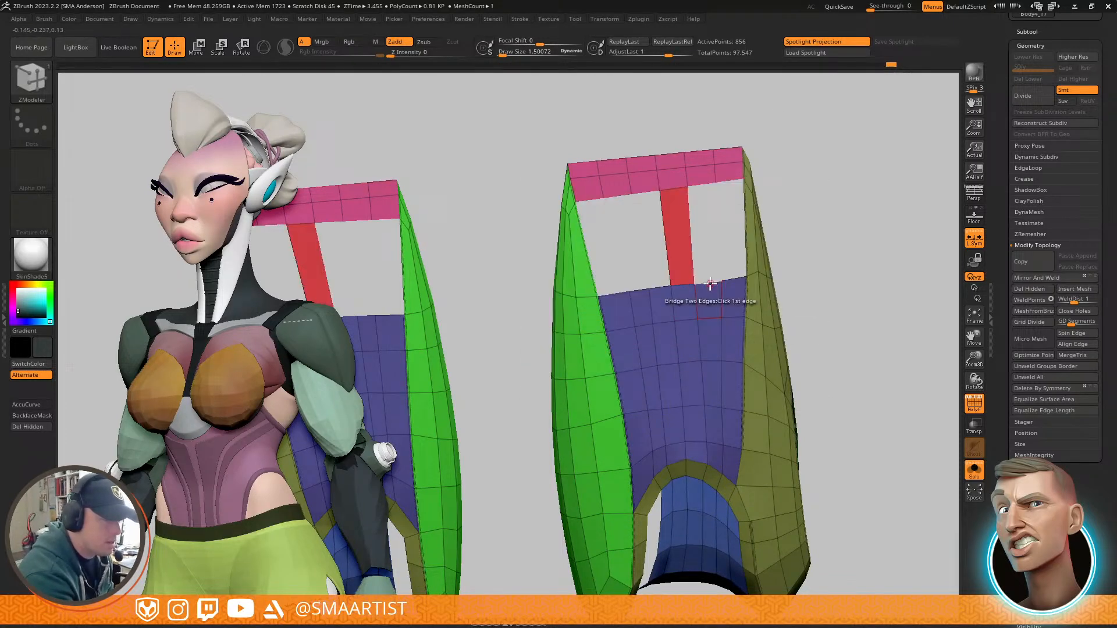
{"action": "left_click", "coordinate": [701, 187]}
{"action": "left_click", "coordinate": [734, 277]}
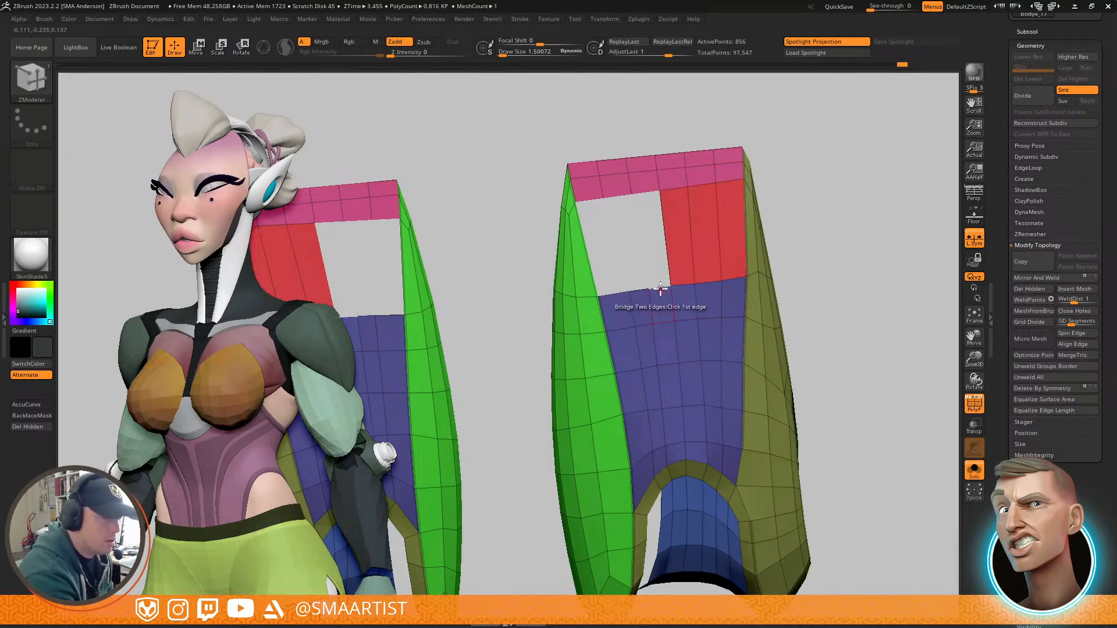
{"action": "left_click_drag", "start_coordinate": [644, 196], "coordinate": [625, 195]}
{"action": "left_click", "coordinate": [639, 288]}
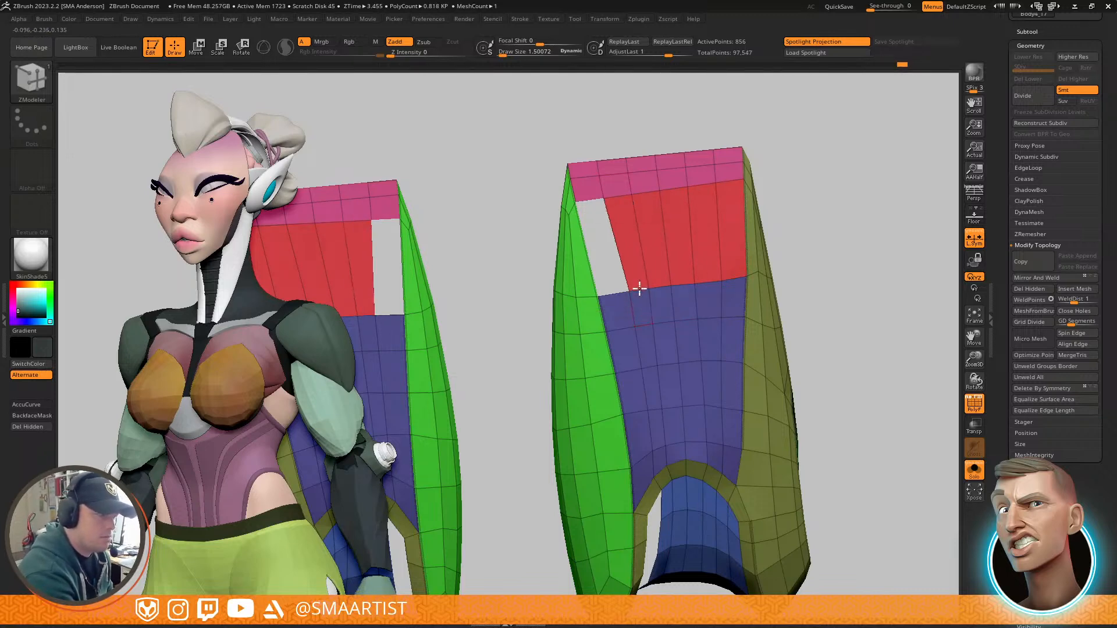
{"action": "left_click", "coordinate": [590, 199]}
{"action": "left_click_drag", "start_coordinate": [690, 187], "coordinate": [666, 214]}
Step: Isolate the red strips with the blue inner arches, then mask the upper red strips and assign them their own polygroup
{"action": "mouse_move", "coordinate": [666, 214]}
{"action": "right_mouse_down"}
{"action": "mouse_move", "coordinate": [636, 229]}
{"action": "mouse_move", "coordinate": [689, 257]}
{"action": "mouse_move", "coordinate": [734, 247]}
{"action": "mouse_move", "coordinate": [639, 255]}
{"action": "mouse_move", "coordinate": [698, 225]}
{"action": "mouse_move", "coordinate": [665, 225]}
{"action": "mouse_move", "coordinate": [793, 245]}
{"action": "mouse_move", "coordinate": [693, 245]}
{"action": "mouse_move", "coordinate": [724, 269]}
{"action": "mouse_move", "coordinate": [676, 237]}
{"action": "right_mouse_up"}
{"action": "right_click_drag", "start_coordinate": [718, 206], "coordinate": [720, 265]}
{"action": "right_click_drag", "start_coordinate": [777, 203], "coordinate": [754, 226]}
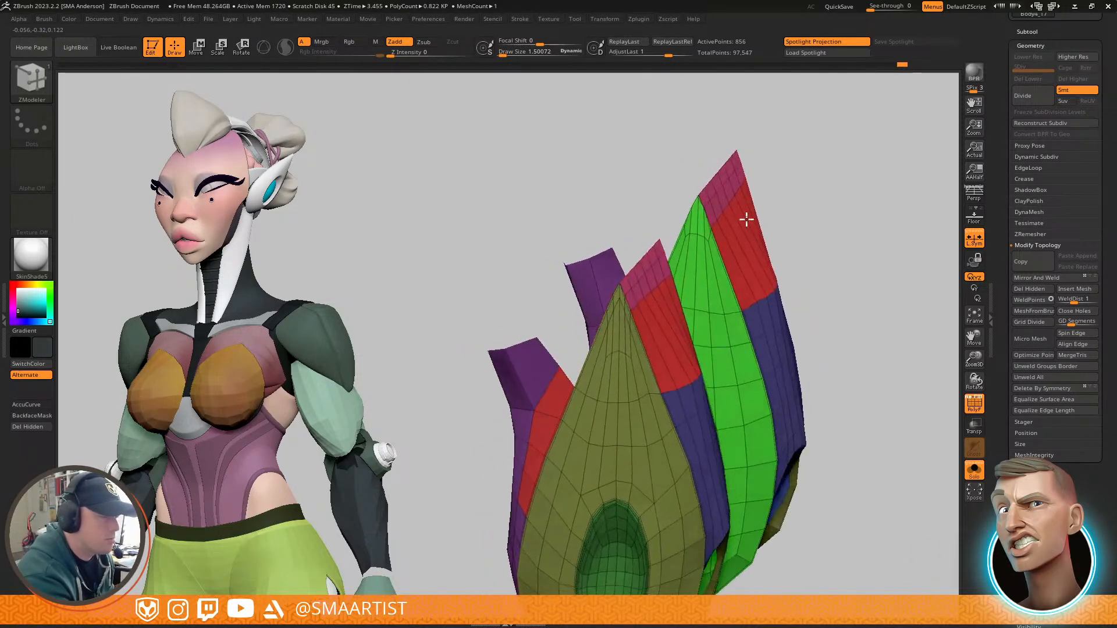
{"action": "mouse_move", "coordinate": [764, 211]}
{"action": "left_mouse_down"}
{"action": "mouse_move", "coordinate": [828, 183]}
{"action": "mouse_move", "coordinate": [710, 250]}
{"action": "mouse_move", "coordinate": [722, 238]}
{"action": "mouse_move", "coordinate": [713, 257]}
{"action": "mouse_move", "coordinate": [732, 259]}
{"action": "mouse_move", "coordinate": [746, 313]}
{"action": "left_mouse_up"}
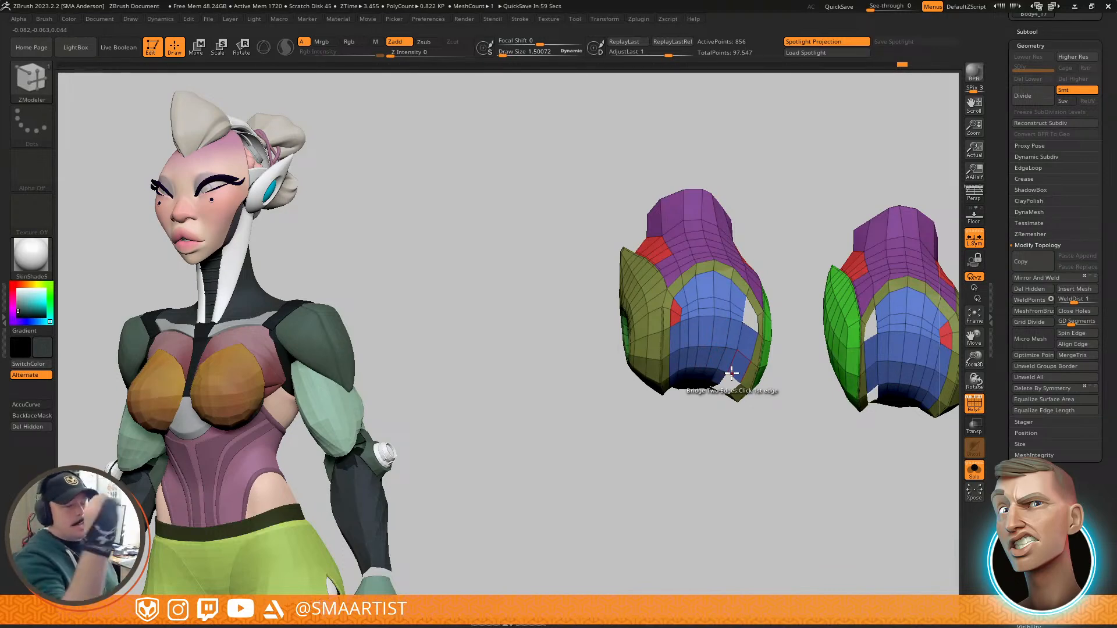
{"action": "mouse_move", "coordinate": [731, 373]}
{"action": "right_mouse_down"}
{"action": "mouse_move", "coordinate": [708, 299]}
{"action": "mouse_move", "coordinate": [710, 367]}
{"action": "mouse_move", "coordinate": [658, 270]}
{"action": "mouse_move", "coordinate": [658, 281]}
{"action": "mouse_move", "coordinate": [633, 249]}
{"action": "mouse_move", "coordinate": [690, 273]}
{"action": "mouse_move", "coordinate": [696, 320]}
{"action": "mouse_move", "coordinate": [626, 270]}
{"action": "right_mouse_up"}
{"action": "left_click", "coordinate": [632, 266], "text": "ctrl+shift"}
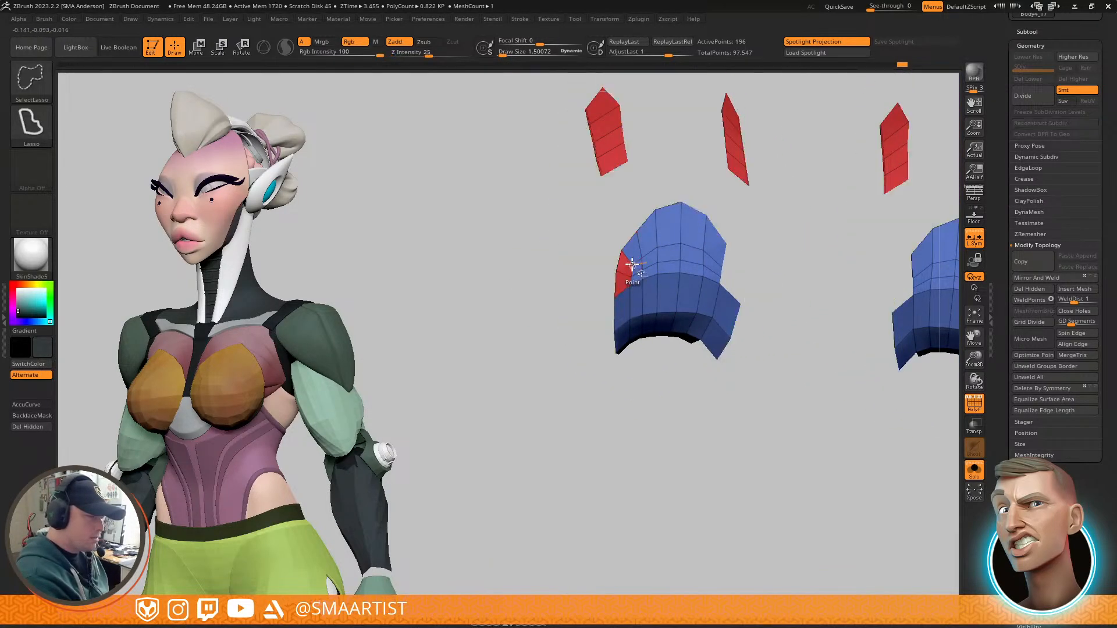
{"action": "right_click_drag", "start_coordinate": [735, 231], "coordinate": [738, 165], "text": "ctrl"}
{"action": "mouse_move", "coordinate": [716, 141]}
{"action": "left_mouse_down", "text": "ctrl"}
{"action": "mouse_move", "coordinate": [725, 196]}
{"action": "mouse_move", "coordinate": [643, 75]}
{"action": "mouse_move", "coordinate": [660, 79]}
{"action": "left_mouse_up", "text": "ctrl"}
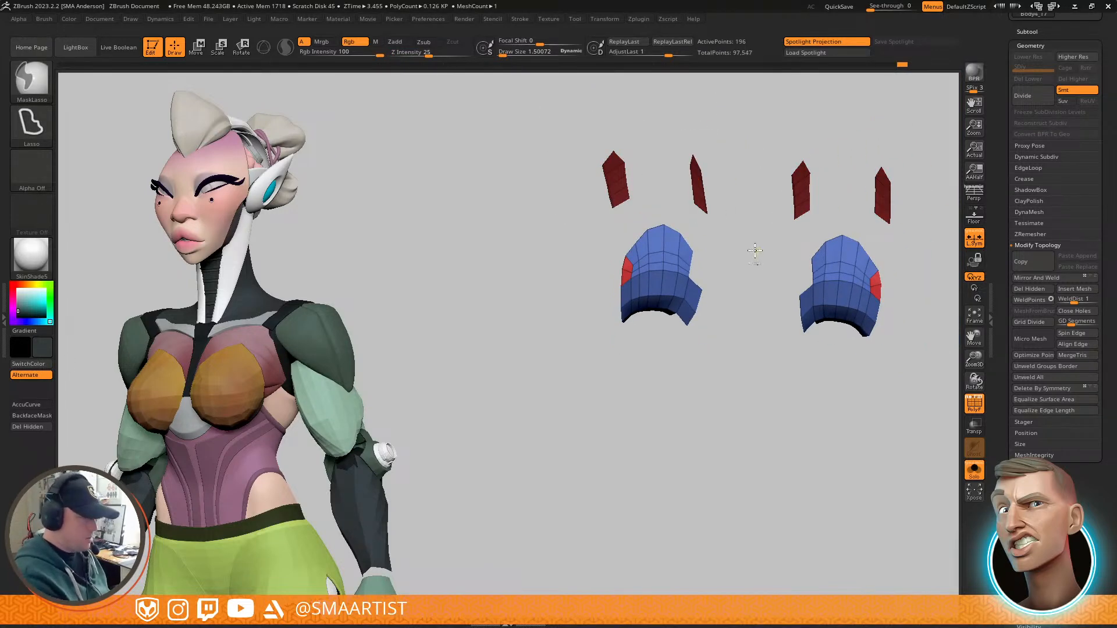
{"action": "key", "text": "ctrl+w"}
Step: Split the remaining bridge panels and the blue inner arches into separate polygroups, and restore the full mesh's visibility
{"action": "left_click", "coordinate": [698, 194], "text": "ctrl+shift"}
{"action": "mouse_move", "coordinate": [703, 241]}
{"action": "left_mouse_down"}
{"action": "mouse_move", "coordinate": [763, 289]}
{"action": "mouse_move", "coordinate": [776, 212]}
{"action": "mouse_move", "coordinate": [676, 220]}
{"action": "mouse_move", "coordinate": [679, 125]}
{"action": "mouse_move", "coordinate": [567, 151]}
{"action": "mouse_move", "coordinate": [680, 134]}
{"action": "left_mouse_up"}
{"action": "key", "text": "ctrl+w"}
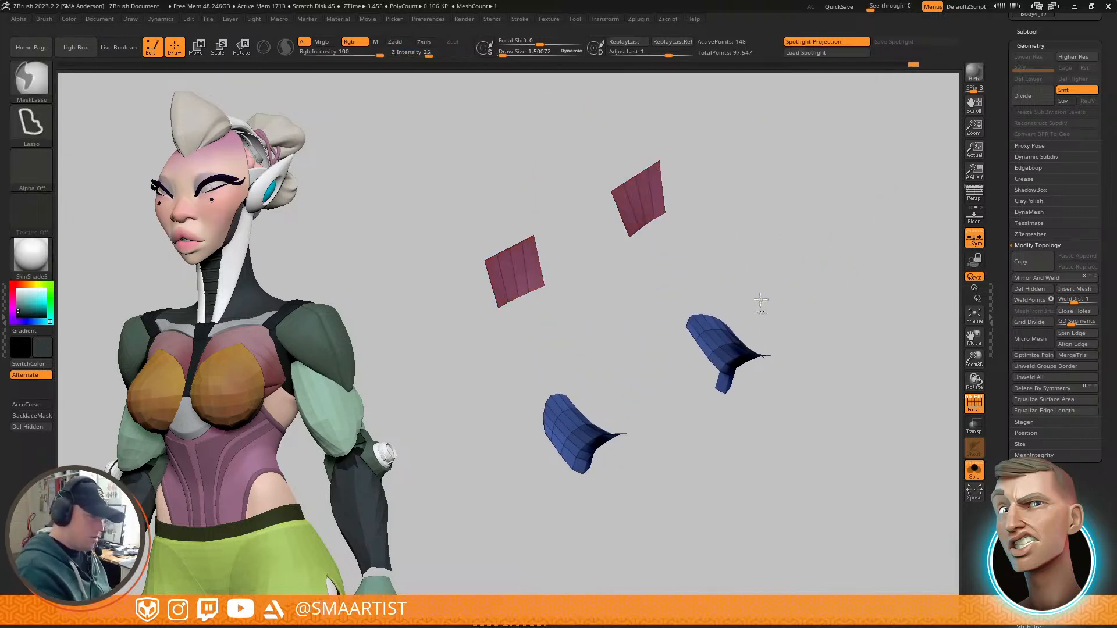
{"action": "left_click", "coordinate": [654, 217], "text": "ctrl+shift"}
{"action": "left_click_drag", "start_coordinate": [822, 259], "coordinate": [749, 159]}
{"action": "key", "text": "ctrl+w"}
{"action": "left_click", "coordinate": [727, 246], "text": "ctrl+shift"}
{"action": "mouse_move", "coordinate": [724, 252]}
{"action": "left_mouse_down"}
{"action": "mouse_move", "coordinate": [696, 255]}
{"action": "mouse_move", "coordinate": [729, 235]}
{"action": "left_mouse_up"}
{"action": "right_click_drag", "start_coordinate": [748, 232], "coordinate": [671, 295]}
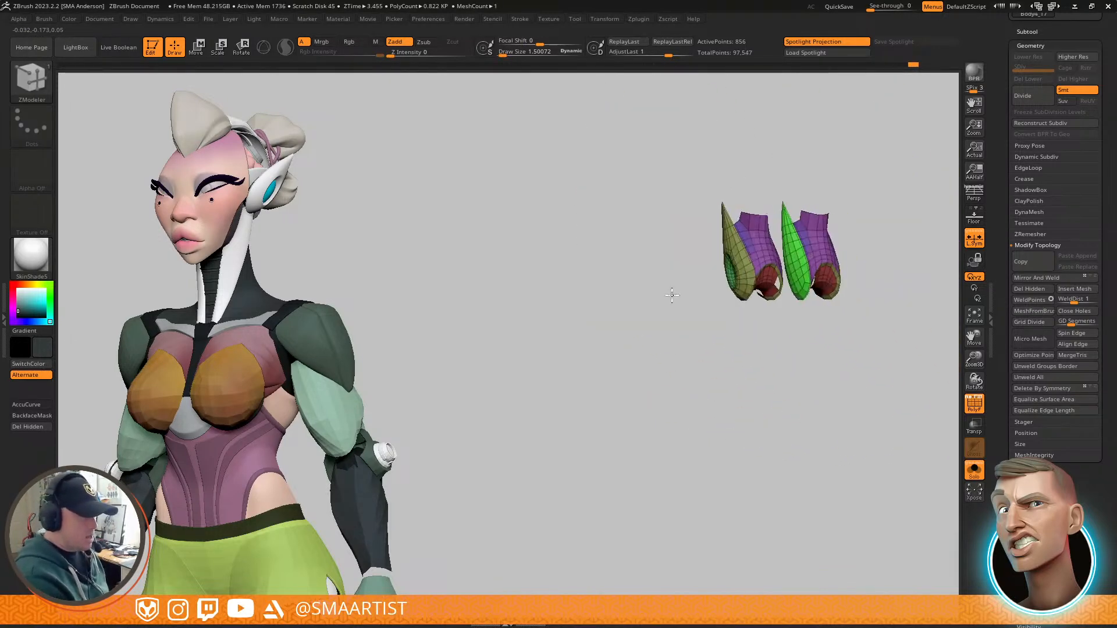
Step: Examine the regrouped leg guards from several sides, briefly isolating the purple flaps to check their polygroup
{"action": "right_click_drag", "start_coordinate": [765, 271], "coordinate": [734, 372], "text": "ctrl"}
{"action": "right_click_drag", "start_coordinate": [803, 242], "coordinate": [787, 292], "text": "alt"}
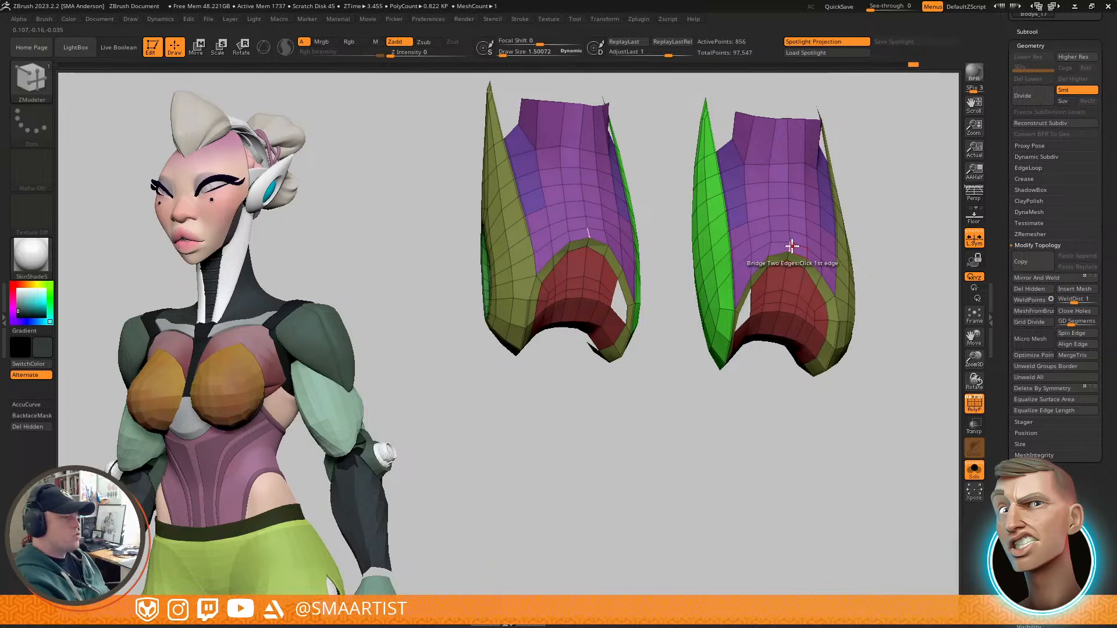
{"action": "right_click_drag", "start_coordinate": [813, 271], "coordinate": [780, 277]}
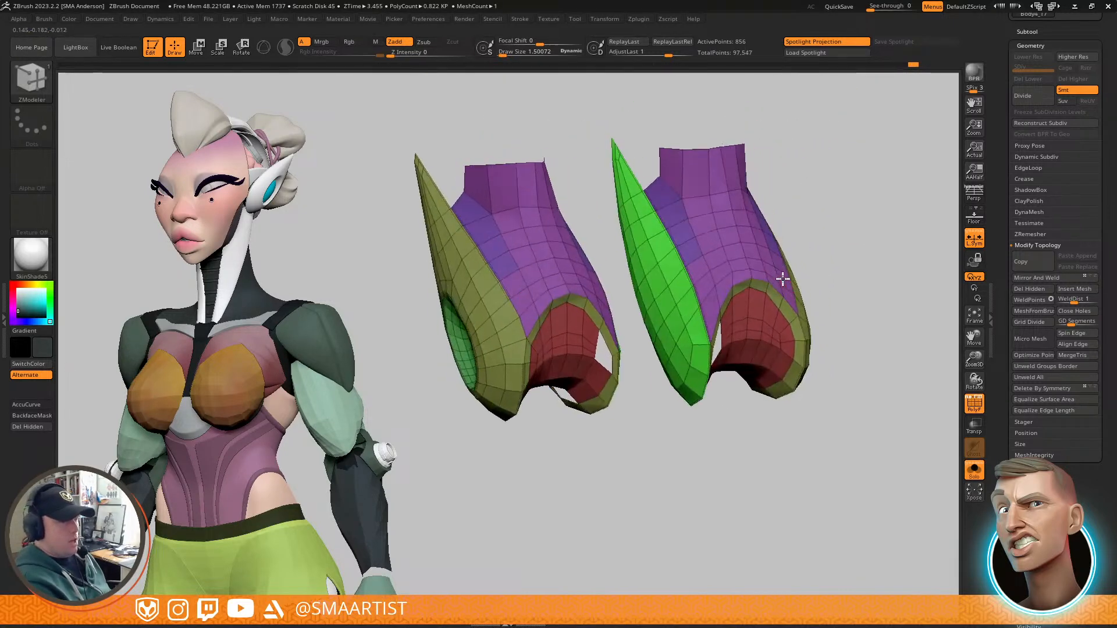
{"action": "left_click", "coordinate": [705, 253], "text": "ctrl+shift"}
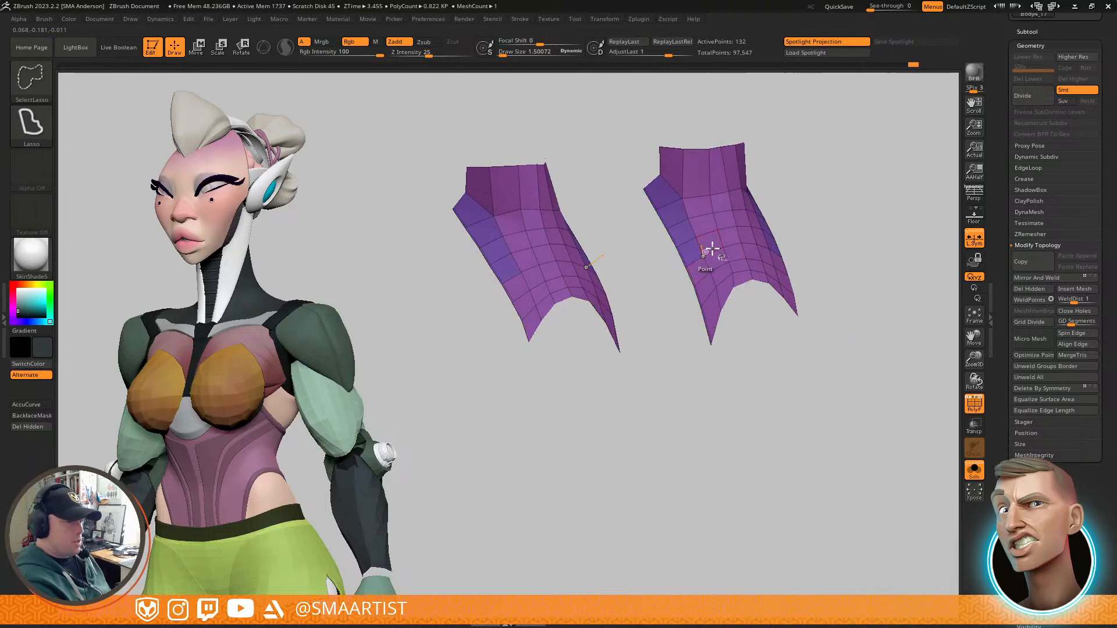
{"action": "left_click", "coordinate": [847, 188], "text": "ctrl+shift"}
{"action": "right_click_drag", "start_coordinate": [848, 190], "coordinate": [768, 229]}
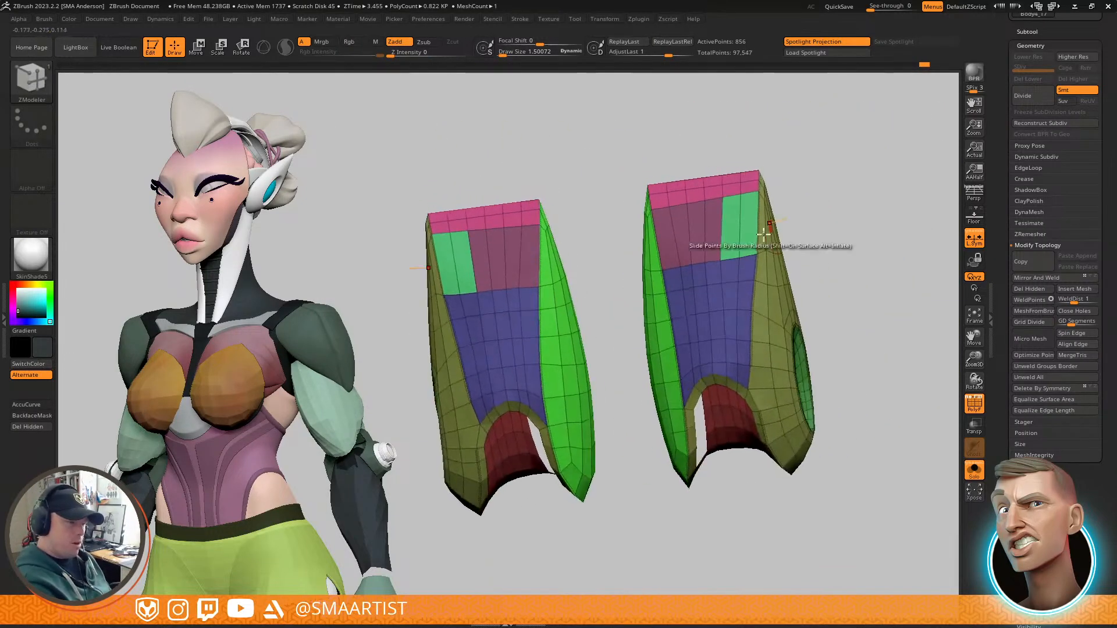
Step: Isolate the pink, mauve, green and blue panel sections, merge them into one polygroup, and show the whole mesh again
{"action": "left_click", "coordinate": [725, 253], "text": "ctrl+shift"}
{"action": "left_click_drag", "start_coordinate": [826, 172], "coordinate": [831, 201], "text": "ctrl+shift"}
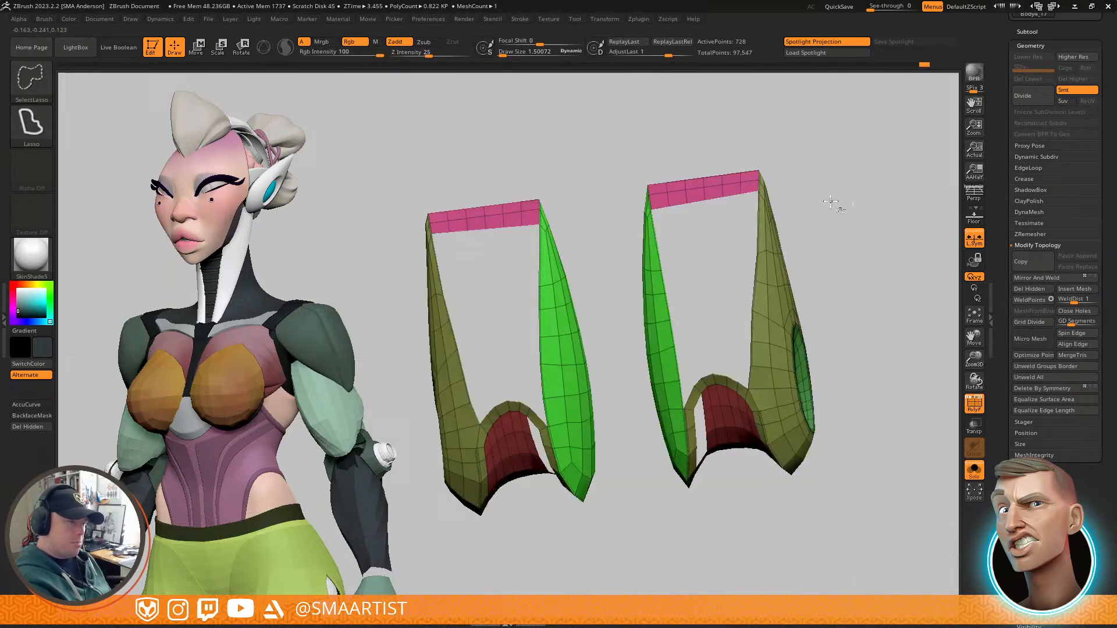
{"action": "left_click", "coordinate": [722, 194]}
{"action": "left_click_drag", "start_coordinate": [856, 152], "coordinate": [868, 219], "text": "ctrl+shift"}
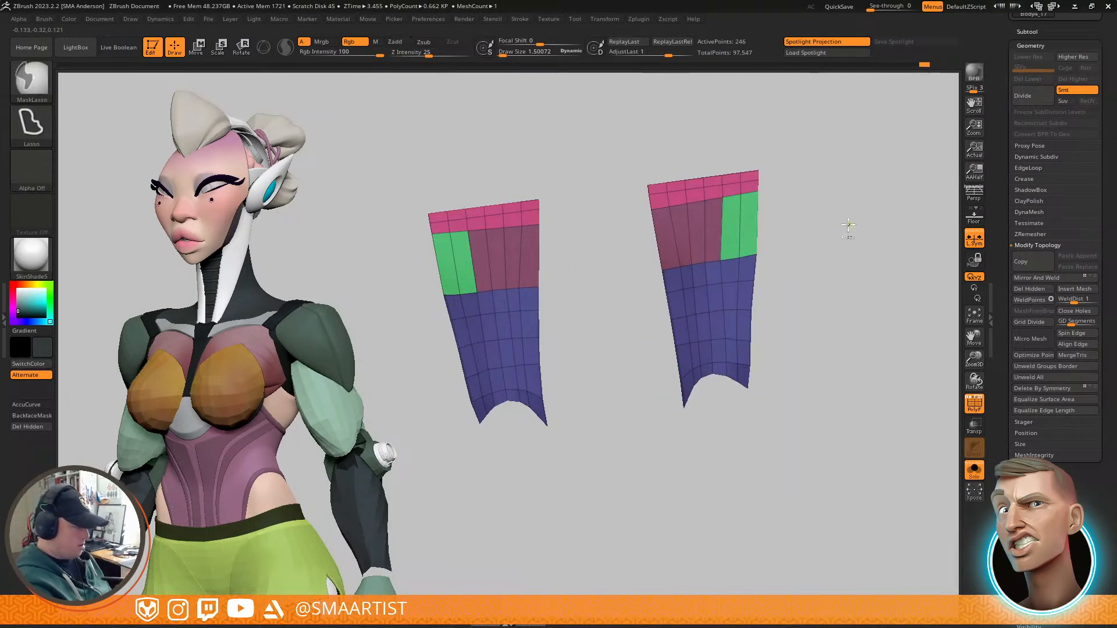
{"action": "key", "text": "ctrl+w"}
{"action": "left_click", "coordinate": [848, 216], "text": "ctrl+shift"}
{"action": "right_click_drag", "start_coordinate": [849, 215], "coordinate": [855, 187]}
Step: Hide the merged panels, mask the visible guards and inner arches, and unhide the panels so they stay unmasked
{"action": "left_click", "coordinate": [731, 256], "text": "ctrl+shift"}
{"action": "left_click_drag", "start_coordinate": [783, 216], "coordinate": [855, 282], "text": "ctrl+shift"}
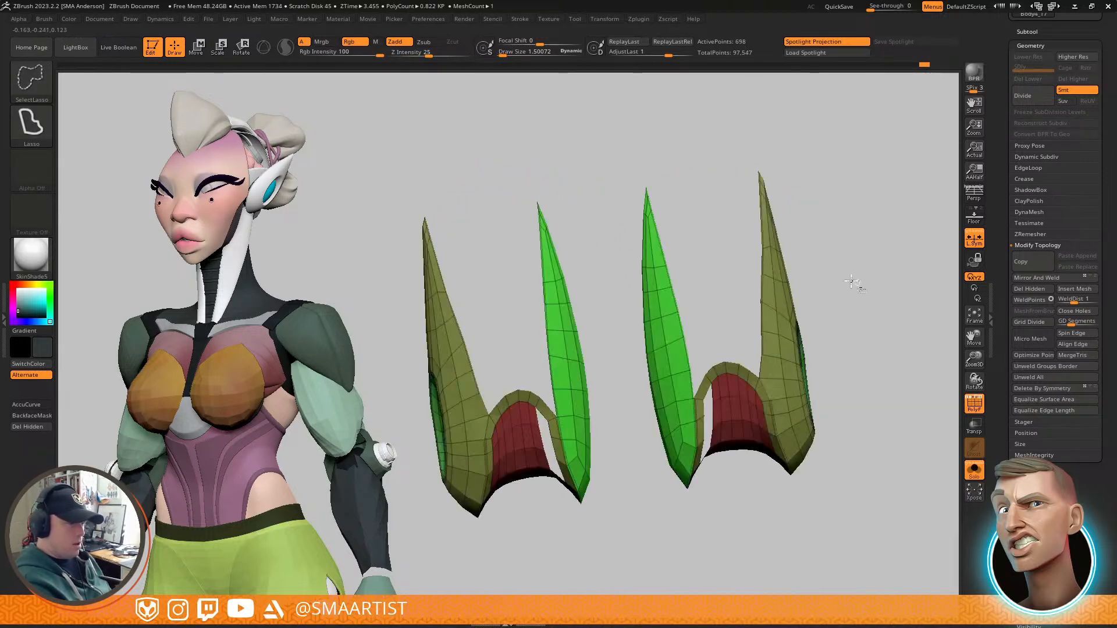
{"action": "left_click", "coordinate": [842, 268], "text": "ctrl+shift"}
Step: Switch to the ZModeler brush with draw size 33.04633 and open the Deformation settings for polishing the unmasked panels
{"action": "key", "text": "b"}
{"action": "key", "text": "z"}
{"action": "key", "text": "m"}
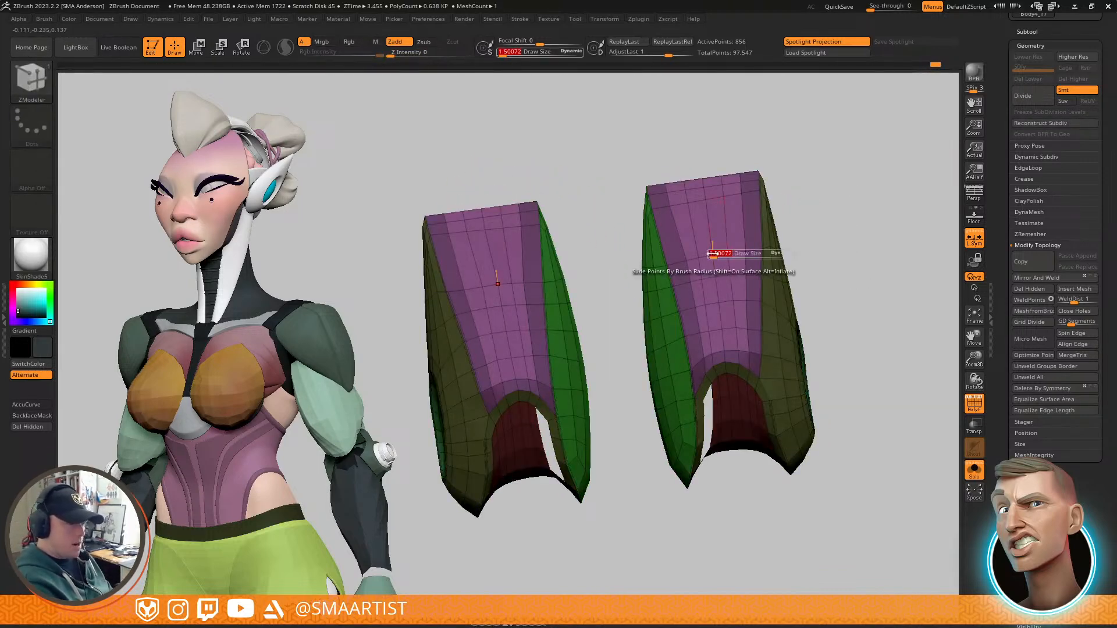
{"action": "left_click_drag", "start_coordinate": [724, 255], "coordinate": [726, 255]}
{"action": "left_click", "coordinate": [1031, 45]}
{"action": "left_click", "coordinate": [1035, 185]}
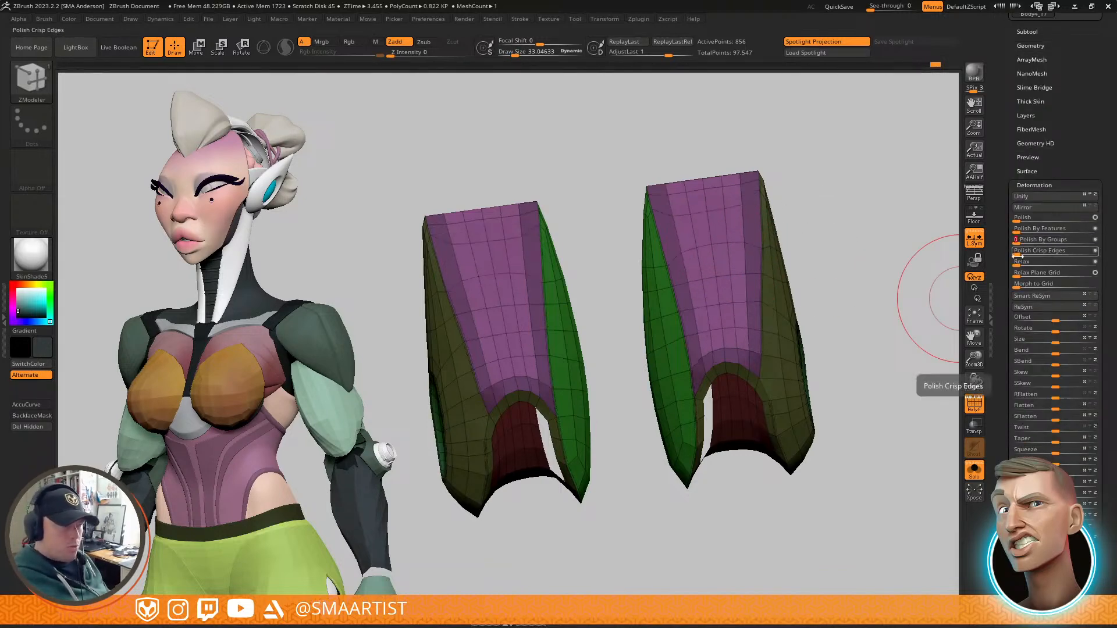
Step: Curve the upper edge of the purple front panels into a rounded arc with the Move brush, and clear the mask
{"action": "mouse_move", "coordinate": [769, 204]}
{"action": "right_mouse_down"}
{"action": "mouse_move", "coordinate": [738, 261]}
{"action": "mouse_move", "coordinate": [762, 244]}
{"action": "right_mouse_up"}
{"action": "mouse_move", "coordinate": [887, 196]}
{"action": "right_mouse_down"}
{"action": "mouse_move", "coordinate": [867, 195]}
{"action": "mouse_move", "coordinate": [889, 173]}
{"action": "right_mouse_up"}
{"action": "right_click_drag", "start_coordinate": [721, 215], "coordinate": [728, 202]}
{"action": "left_click_drag", "start_coordinate": [722, 200], "coordinate": [714, 196], "text": "shift"}
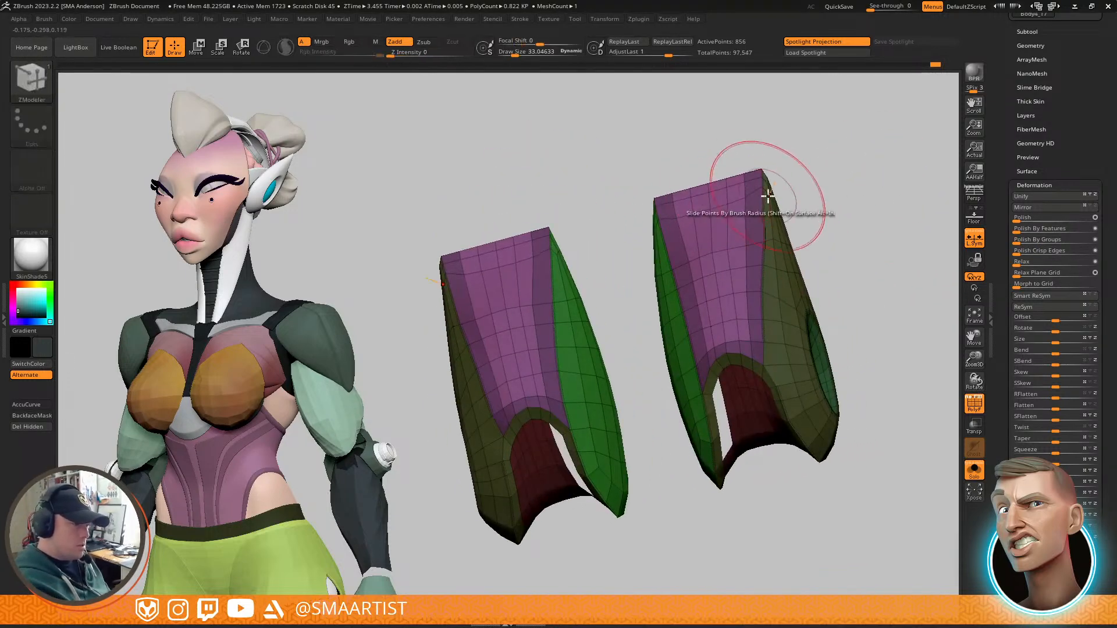
{"action": "mouse_move", "coordinate": [790, 170]}
{"action": "right_mouse_down"}
{"action": "mouse_move", "coordinate": [748, 190]}
{"action": "mouse_move", "coordinate": [753, 181]}
{"action": "mouse_move", "coordinate": [723, 234]}
{"action": "right_mouse_up"}
{"action": "key", "text": "b"}
{"action": "key", "text": "m"}
{"action": "key", "text": "v"}
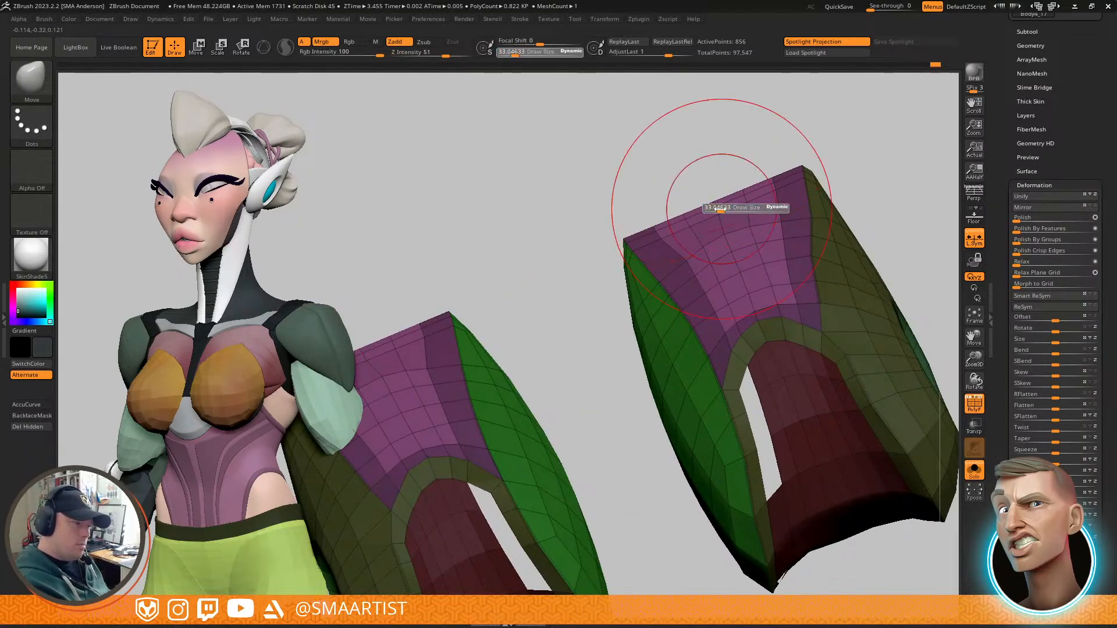
{"action": "left_click", "coordinate": [858, 143], "text": "ctrl"}
{"action": "left_click", "coordinate": [819, 138], "text": "ctrl"}
{"action": "mouse_move", "coordinate": [718, 217]}
{"action": "right_mouse_down"}
{"action": "mouse_move", "coordinate": [733, 194]}
{"action": "mouse_move", "coordinate": [768, 185]}
{"action": "mouse_move", "coordinate": [790, 197]}
{"action": "mouse_move", "coordinate": [785, 183]}
{"action": "right_mouse_up"}
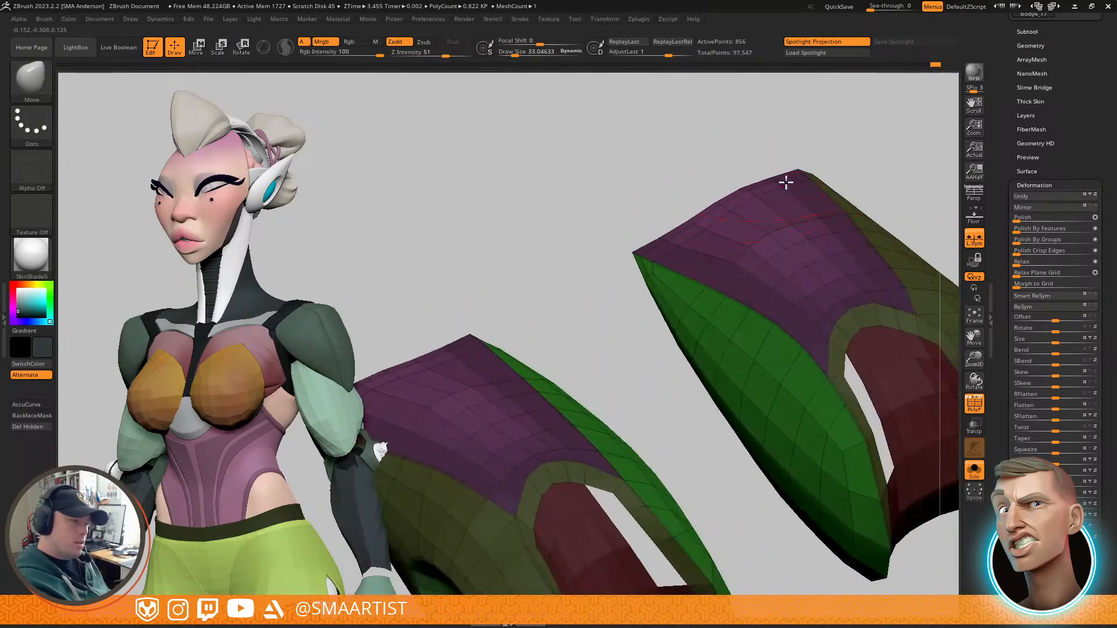
{"action": "right_click_drag", "start_coordinate": [804, 223], "coordinate": [769, 268]}
{"action": "right_click_drag", "start_coordinate": [768, 268], "coordinate": [698, 216], "text": "ctrl"}
{"action": "left_click_drag", "start_coordinate": [826, 160], "coordinate": [860, 209], "text": "ctrl"}
{"action": "right_click_drag", "start_coordinate": [772, 237], "coordinate": [813, 311], "text": "shift"}
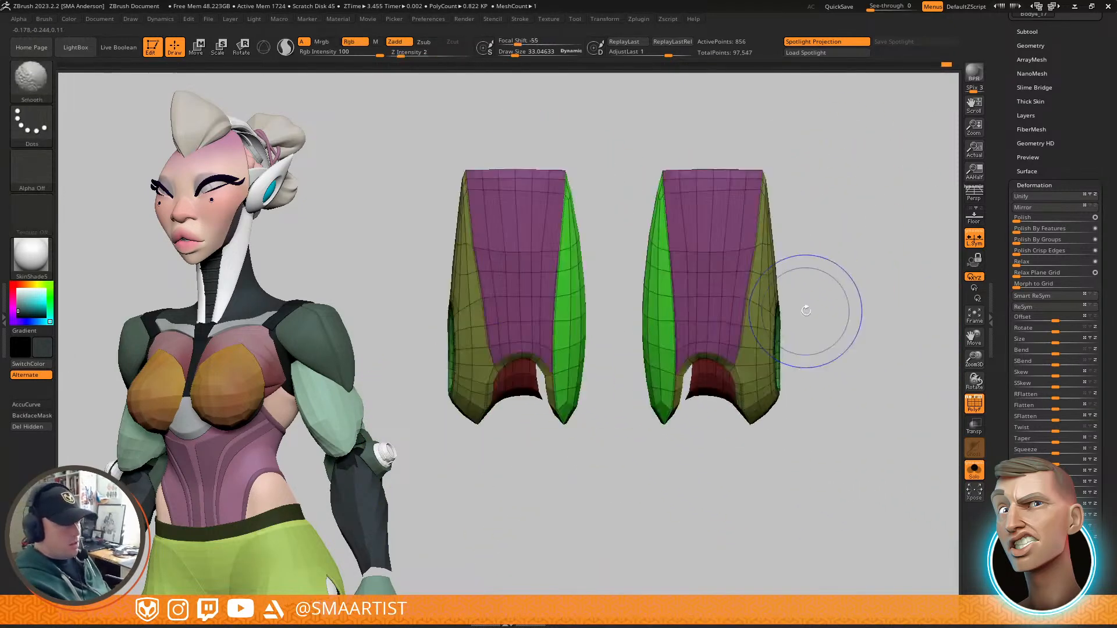
Step: Smooth the purple back panels above the arched opening and even out their edge flow at a draw size of about 17
{"action": "key", "text": "shift+f"}
{"action": "right_click_drag", "start_coordinate": [788, 269], "coordinate": [785, 236], "text": "ctrl"}
{"action": "mouse_move", "coordinate": [785, 235]}
{"action": "right_mouse_down"}
{"action": "mouse_move", "coordinate": [758, 258]}
{"action": "mouse_move", "coordinate": [861, 270]}
{"action": "mouse_move", "coordinate": [756, 263]}
{"action": "mouse_move", "coordinate": [776, 274]}
{"action": "mouse_move", "coordinate": [793, 252]}
{"action": "mouse_move", "coordinate": [785, 264]}
{"action": "mouse_move", "coordinate": [757, 260]}
{"action": "mouse_move", "coordinate": [781, 249]}
{"action": "mouse_move", "coordinate": [776, 374]}
{"action": "mouse_move", "coordinate": [746, 247]}
{"action": "right_mouse_up"}
{"action": "key", "text": "shift+f"}
{"action": "key", "text": "shift"}
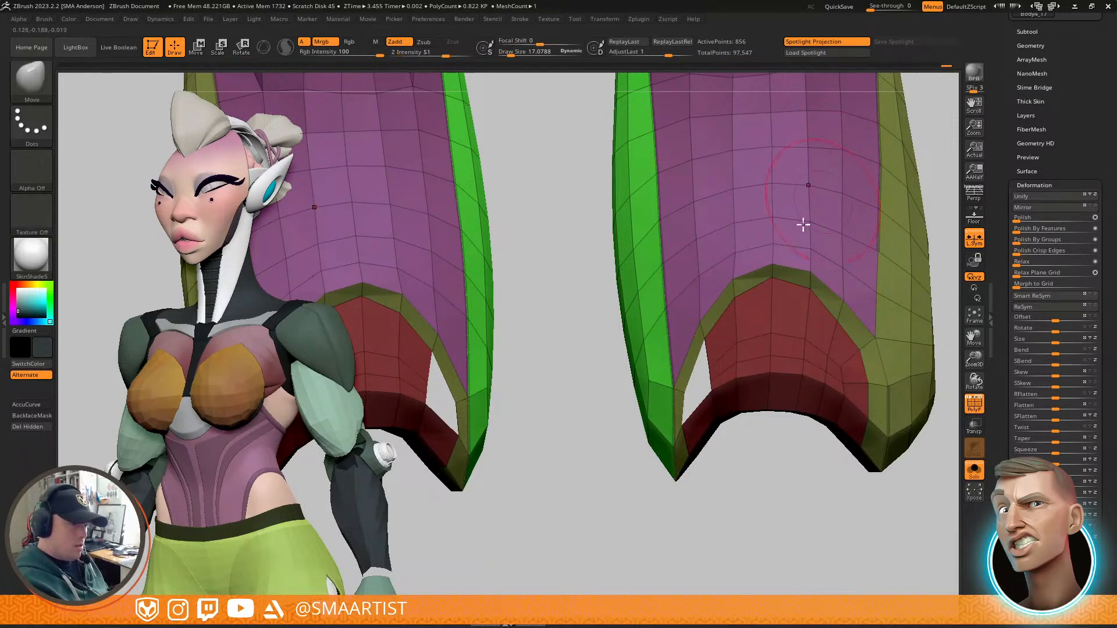
{"action": "right_click_drag", "start_coordinate": [842, 317], "coordinate": [821, 252], "text": "ctrl"}
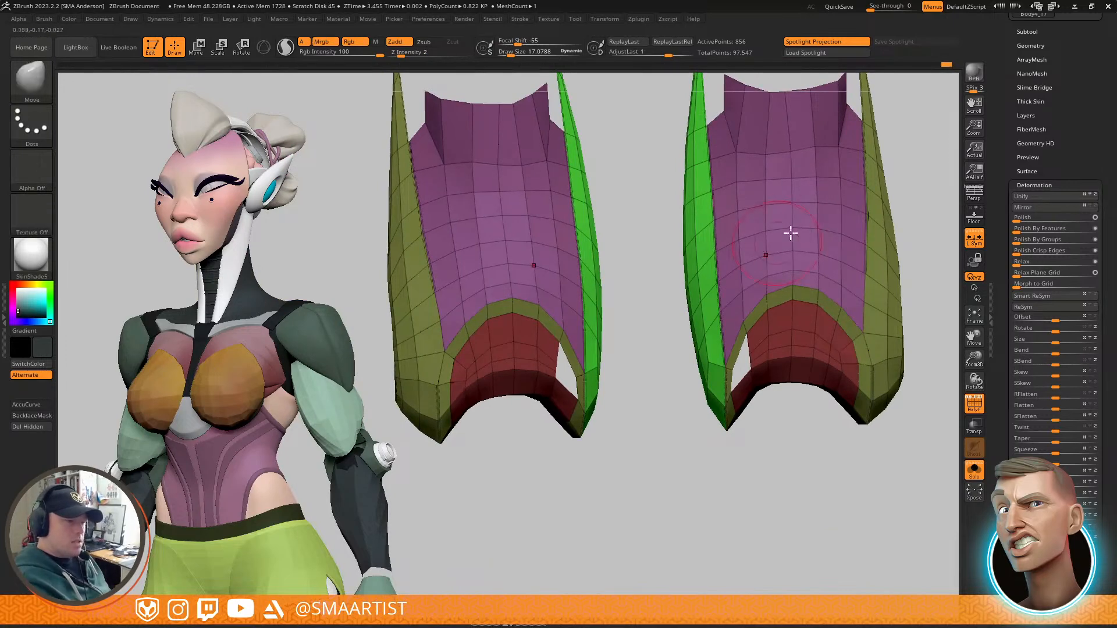
{"action": "key", "text": "shift"}
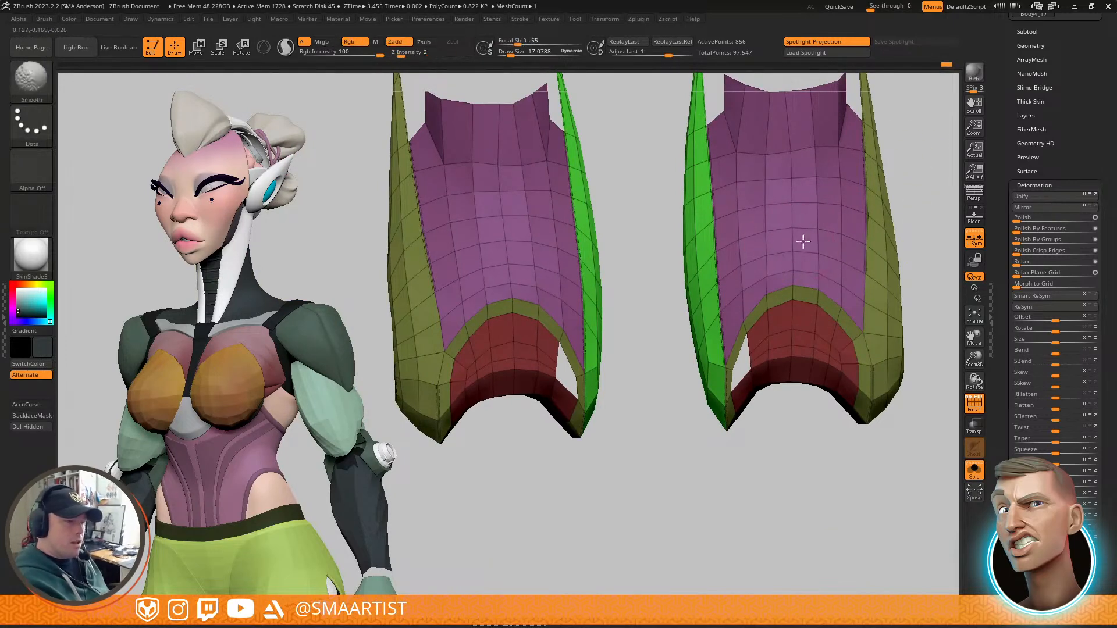
{"action": "mouse_move", "coordinate": [821, 282]}
{"action": "right_mouse_down"}
{"action": "mouse_move", "coordinate": [793, 289]}
{"action": "mouse_move", "coordinate": [809, 250]}
{"action": "mouse_move", "coordinate": [778, 299]}
{"action": "mouse_move", "coordinate": [755, 274]}
{"action": "mouse_move", "coordinate": [731, 292]}
{"action": "mouse_move", "coordinate": [738, 252]}
{"action": "right_mouse_up"}
{"action": "key", "text": "shift"}
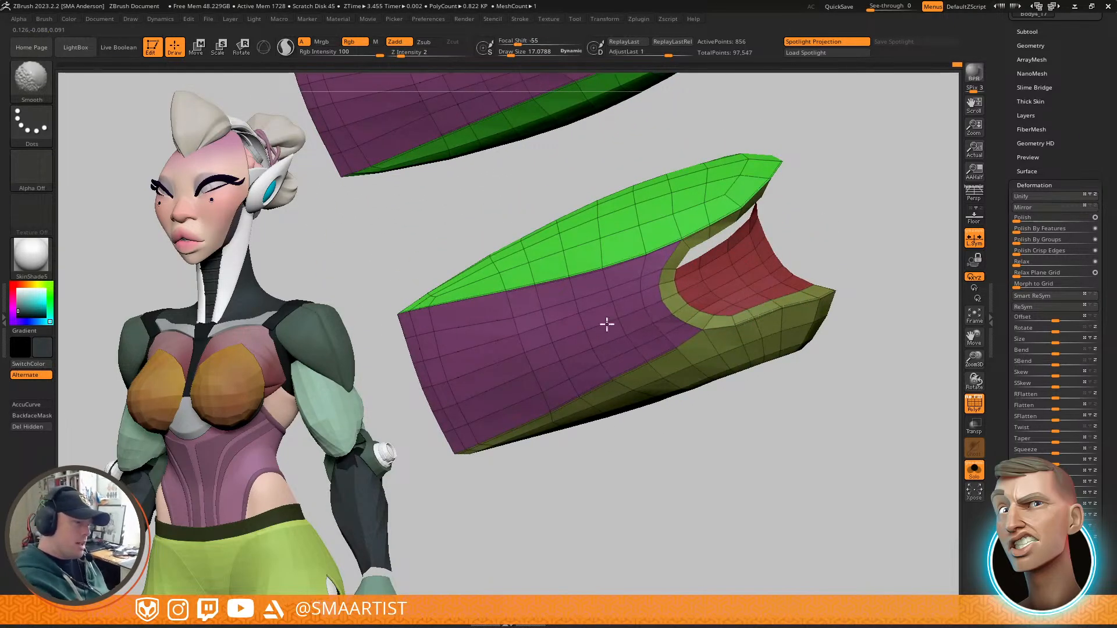
Step: Add an edge loop to the purple front panels with ZModeler and smooth the panels to even out the polygon spacing
{"action": "mouse_move", "coordinate": [553, 366]}
{"action": "right_mouse_down"}
{"action": "mouse_move", "coordinate": [623, 295]}
{"action": "mouse_move", "coordinate": [644, 444]}
{"action": "mouse_move", "coordinate": [523, 322]}
{"action": "mouse_move", "coordinate": [611, 320]}
{"action": "right_mouse_up"}
{"action": "key", "text": "b"}
{"action": "key", "text": "z"}
{"action": "key", "text": "m"}
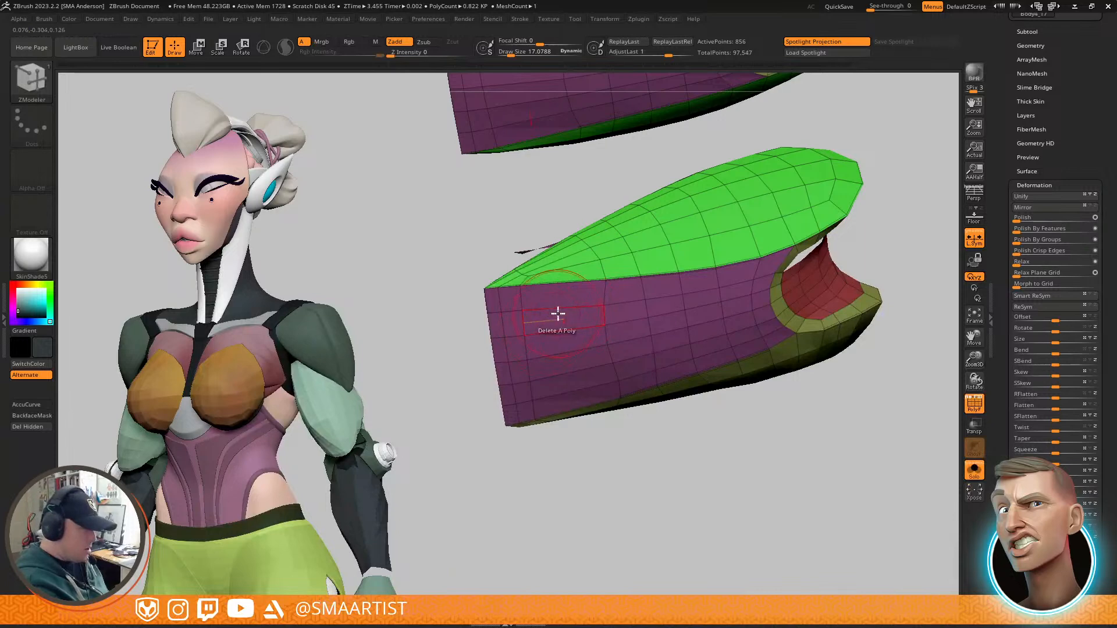
{"action": "key", "text": "space"}
{"action": "left_click", "coordinate": [561, 298]}
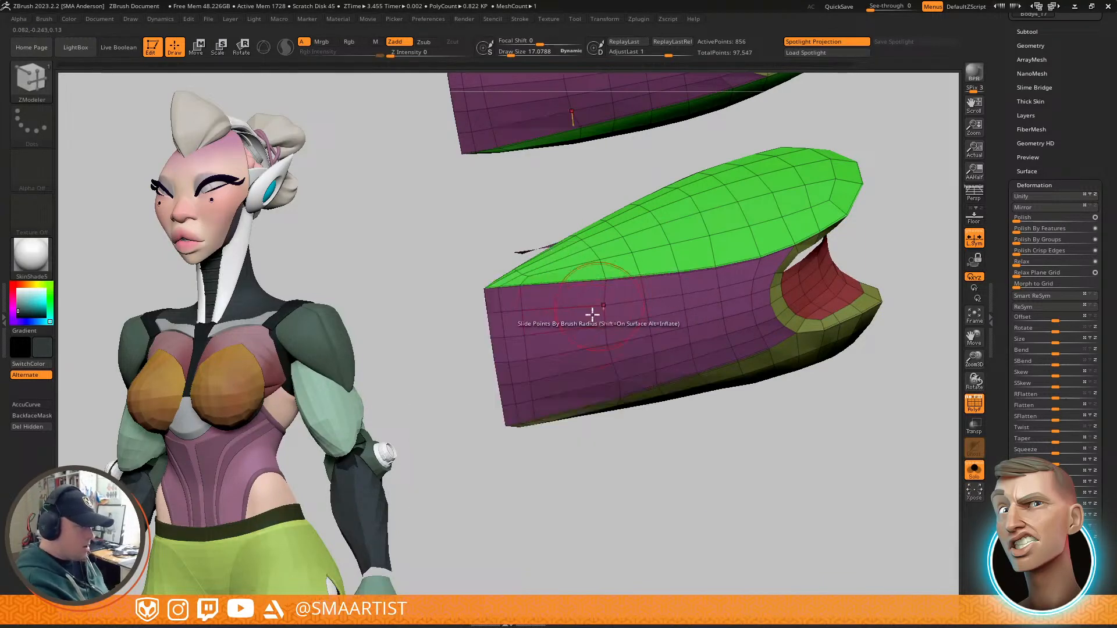
{"action": "right_click_drag", "start_coordinate": [616, 319], "coordinate": [627, 293]}
{"action": "mouse_move", "coordinate": [558, 348]}
{"action": "right_mouse_down"}
{"action": "mouse_move", "coordinate": [599, 295]}
{"action": "mouse_move", "coordinate": [601, 349]}
{"action": "mouse_move", "coordinate": [586, 305]}
{"action": "mouse_move", "coordinate": [568, 341]}
{"action": "right_mouse_up"}
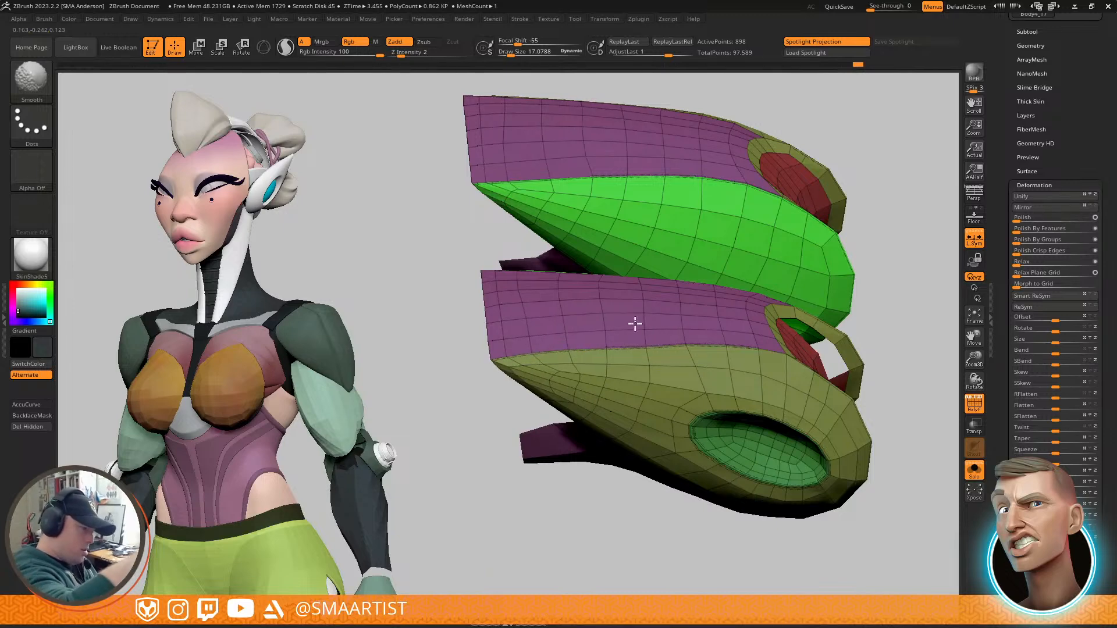
{"action": "right_click_drag", "start_coordinate": [545, 299], "coordinate": [765, 351]}
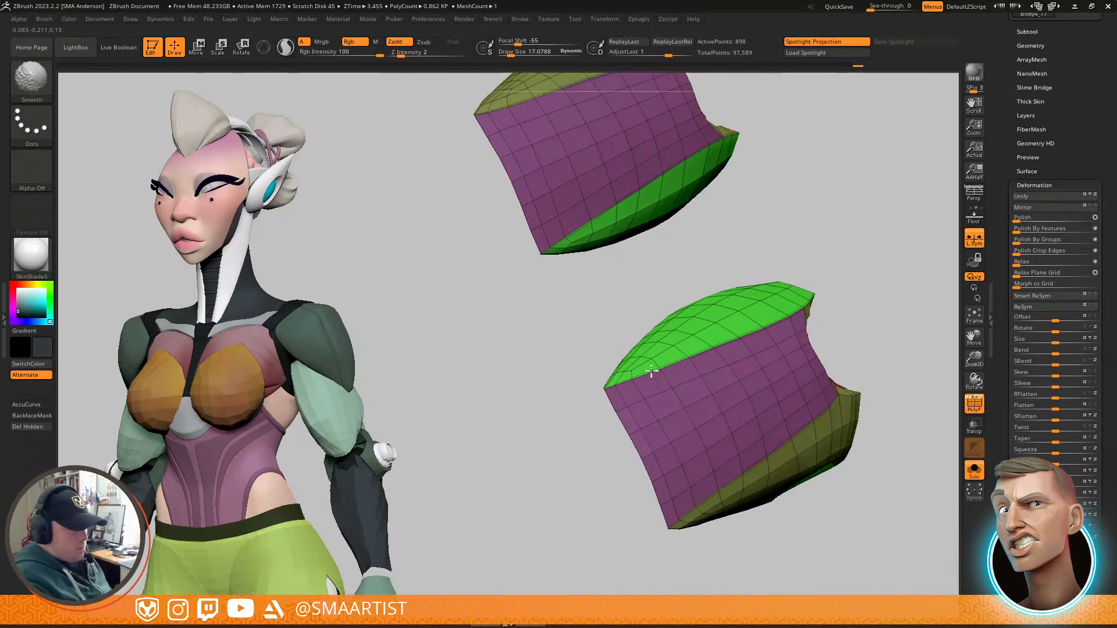
{"action": "mouse_move", "coordinate": [764, 373]}
{"action": "right_mouse_down"}
{"action": "mouse_move", "coordinate": [768, 399]}
{"action": "mouse_move", "coordinate": [805, 399]}
{"action": "mouse_move", "coordinate": [699, 295]}
{"action": "mouse_move", "coordinate": [681, 382]}
{"action": "mouse_move", "coordinate": [657, 335]}
{"action": "right_mouse_up"}
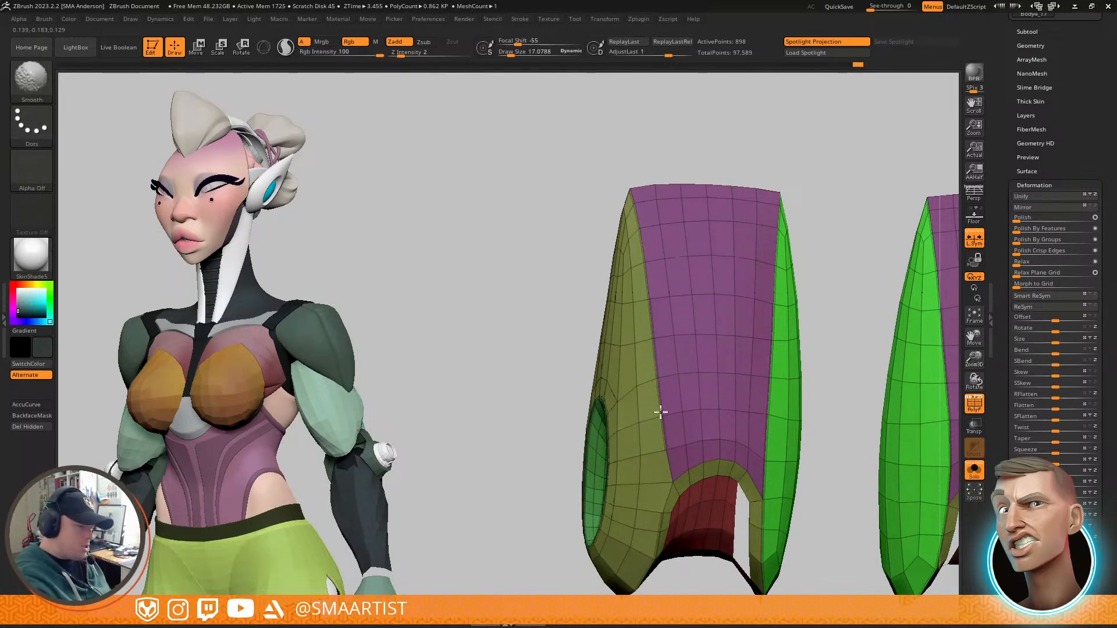
Step: Refine the border between the purple front panel and the olive side panel with the Move brush at a draw size of about 6.5
{"action": "mouse_move", "coordinate": [686, 444]}
{"action": "right_mouse_down"}
{"action": "mouse_move", "coordinate": [673, 378]}
{"action": "mouse_move", "coordinate": [658, 445]}
{"action": "mouse_move", "coordinate": [690, 351]}
{"action": "right_mouse_up"}
{"action": "mouse_move", "coordinate": [689, 351]}
{"action": "right_mouse_down", "text": "alt"}
{"action": "mouse_move", "coordinate": [679, 320]}
{"action": "mouse_move", "coordinate": [792, 310]}
{"action": "right_mouse_up", "text": "alt"}
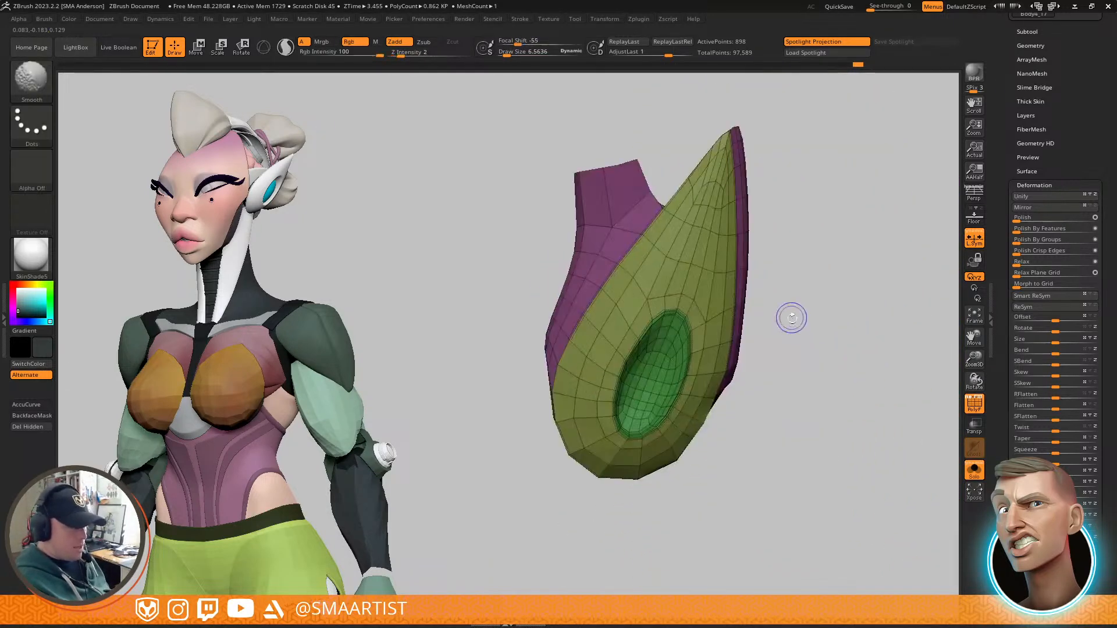
{"action": "key", "text": "b"}
{"action": "key", "text": "m"}
{"action": "key", "text": "v"}
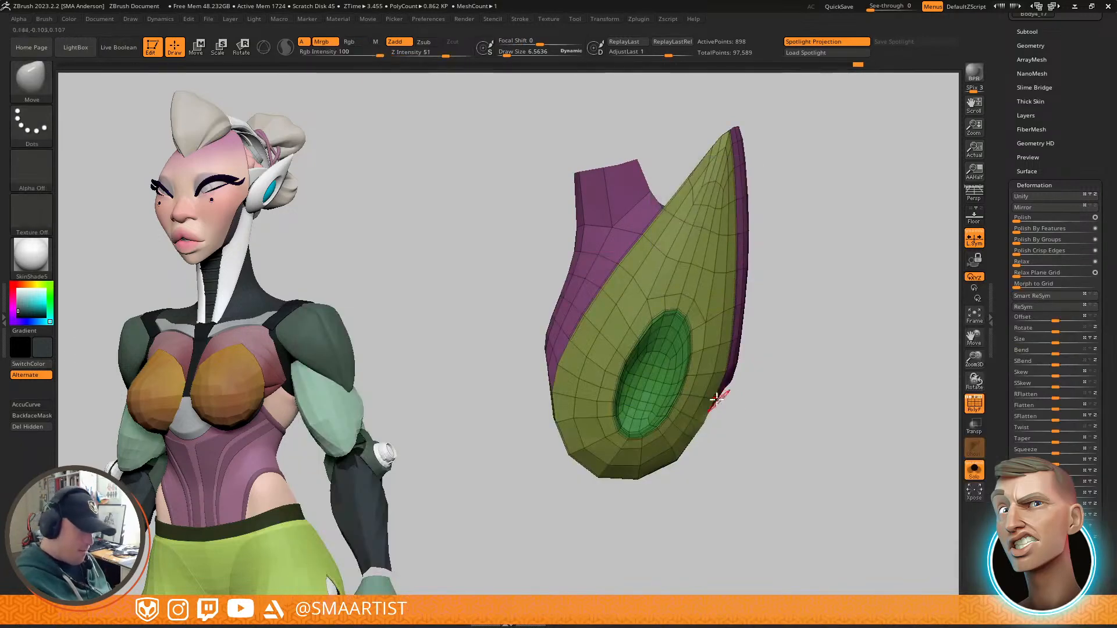
{"action": "right_click_drag", "start_coordinate": [737, 379], "coordinate": [717, 360]}
{"action": "mouse_move", "coordinate": [813, 377]}
{"action": "right_mouse_down", "text": "alt"}
{"action": "mouse_move", "coordinate": [766, 306]}
{"action": "mouse_move", "coordinate": [823, 249]}
{"action": "mouse_move", "coordinate": [830, 266]}
{"action": "mouse_move", "coordinate": [770, 299]}
{"action": "mouse_move", "coordinate": [811, 331]}
{"action": "mouse_move", "coordinate": [787, 284]}
{"action": "mouse_move", "coordinate": [791, 319]}
{"action": "mouse_move", "coordinate": [788, 286]}
{"action": "mouse_move", "coordinate": [771, 336]}
{"action": "right_mouse_up", "text": "alt"}
{"action": "key", "text": "shift+f"}
{"action": "key", "text": "shift+f"}
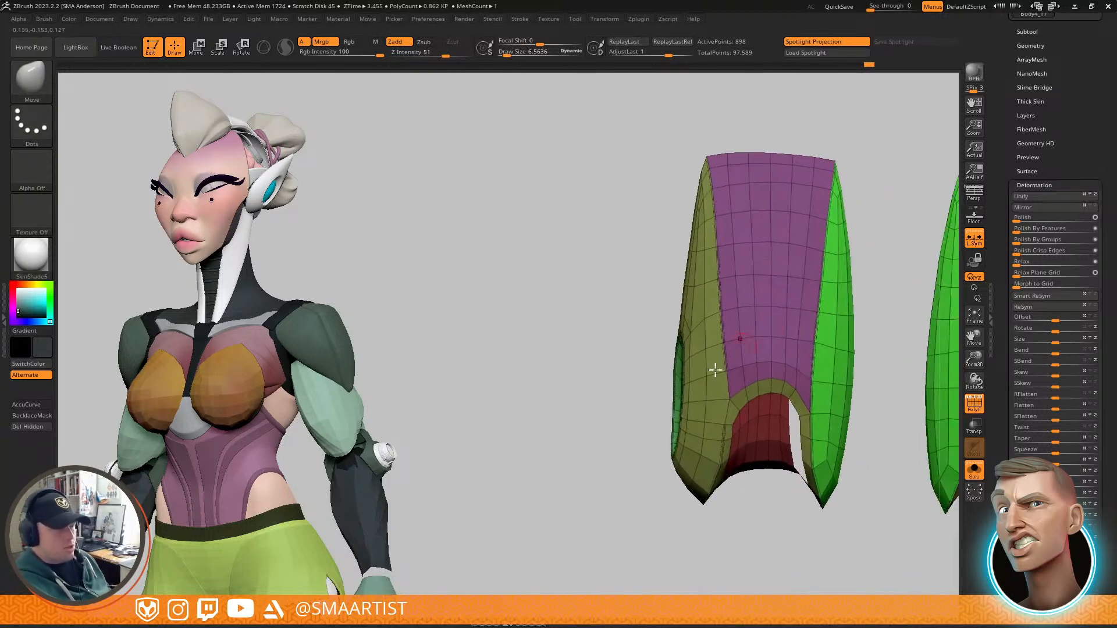
{"action": "right_click_drag", "start_coordinate": [852, 308], "coordinate": [828, 260]}
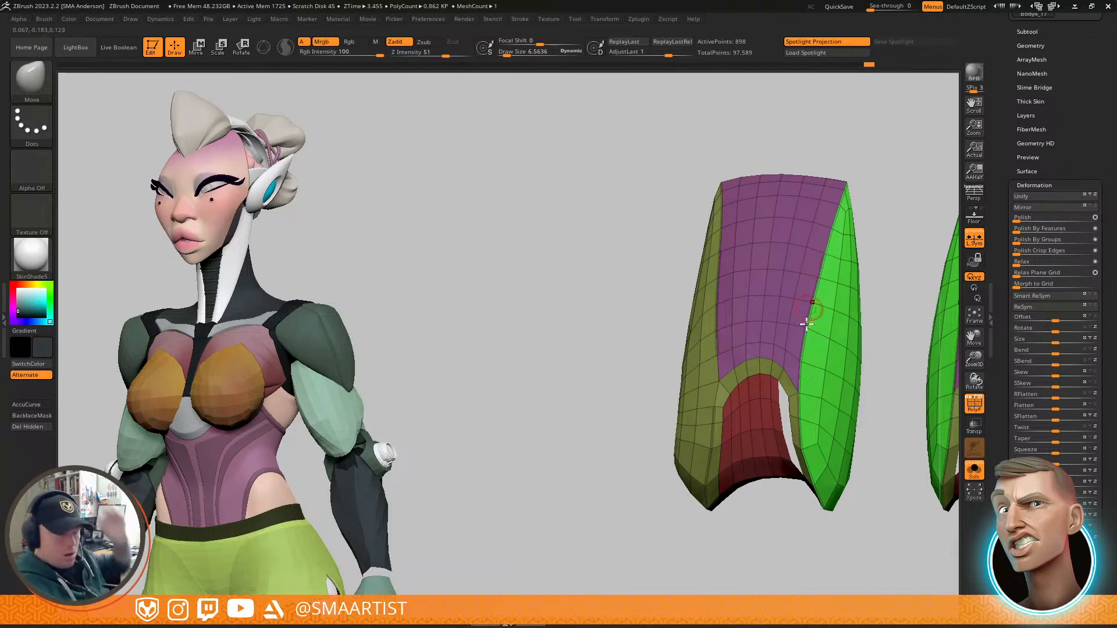
Step: Adjust the vertices of the olive border around the arched red opening with the Move brush
{"action": "right_click_drag", "start_coordinate": [815, 358], "coordinate": [752, 262], "text": "alt"}
{"action": "right_click_drag", "start_coordinate": [747, 342], "coordinate": [736, 295], "text": "ctrl"}
{"action": "right_click_drag", "start_coordinate": [735, 366], "coordinate": [746, 260]}
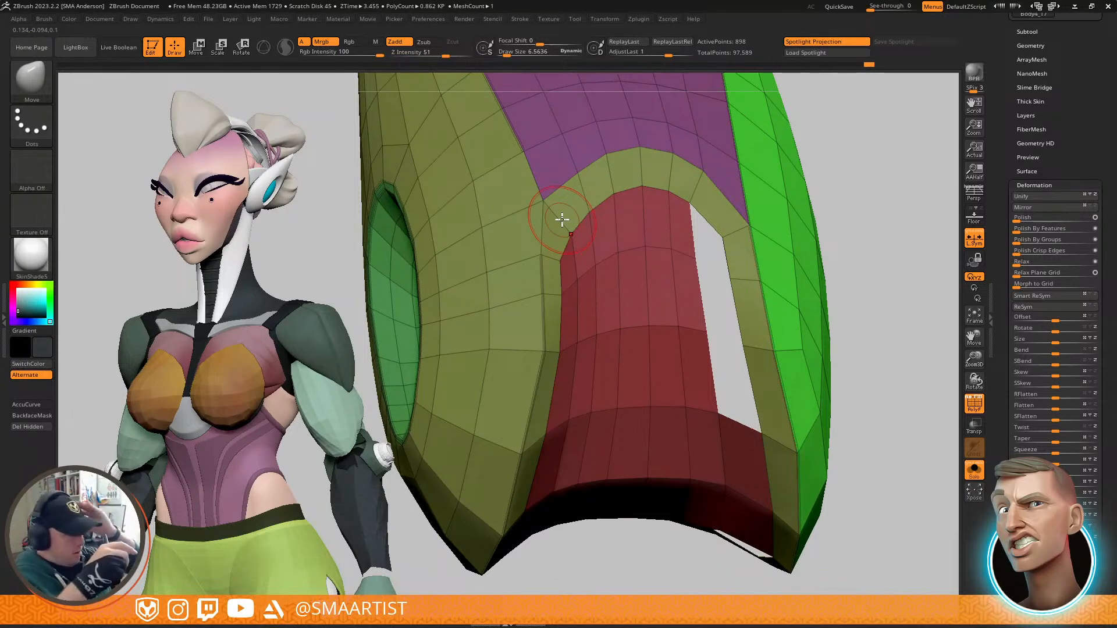
{"action": "right_click_drag", "start_coordinate": [562, 219], "coordinate": [828, 300]}
{"action": "right_click_drag", "start_coordinate": [718, 292], "coordinate": [756, 280]}
Step: Open the Crease settings in the Geometry section of the current tool
{"action": "scroll", "coordinate": [1029, 172], "scroll_direction": "up", "scroll_amount": 3}
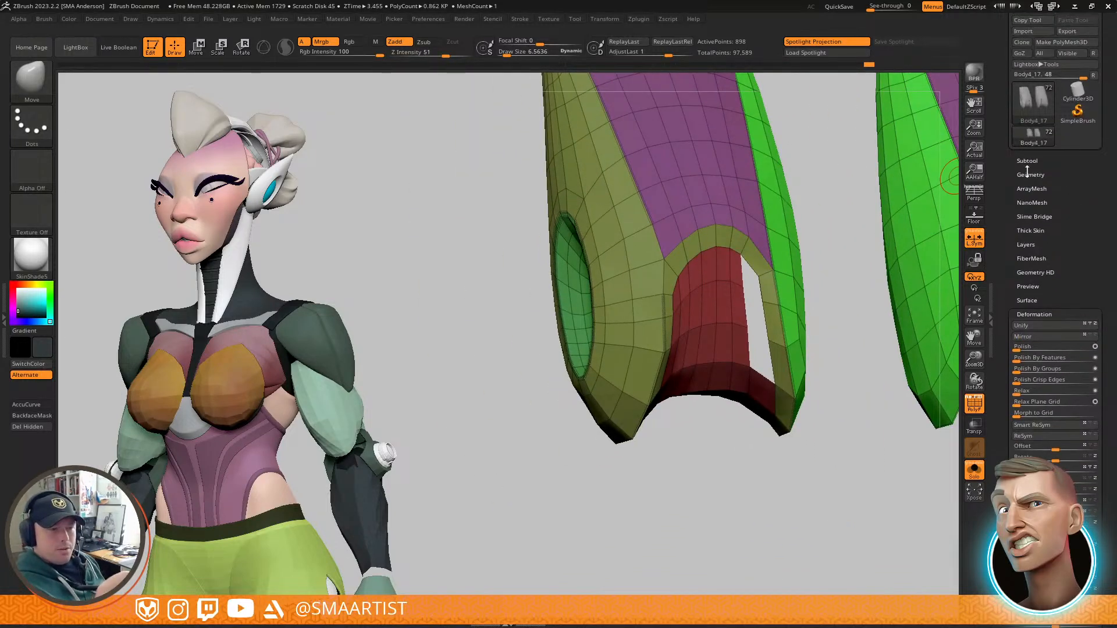
{"action": "left_click", "coordinate": [1029, 174]}
{"action": "left_click", "coordinate": [1040, 258]}
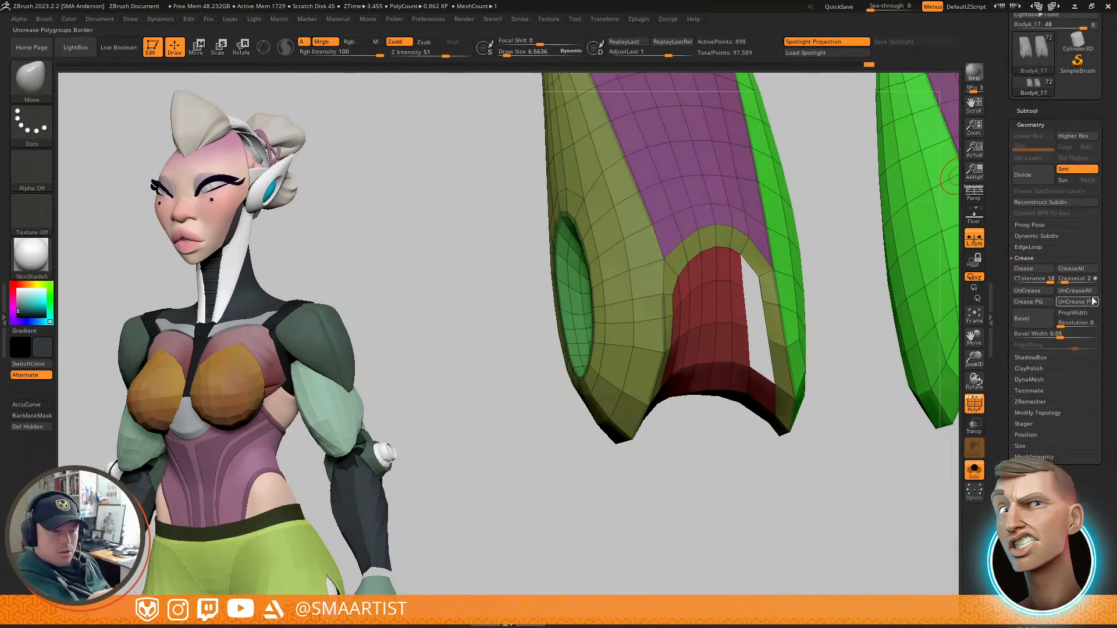
Step: Set the draw size to about 17 and smooth the green side panels and the purple front panels
{"action": "right_click_drag", "start_coordinate": [954, 176], "coordinate": [822, 268]}
{"action": "mouse_move", "coordinate": [792, 281]}
{"action": "right_mouse_down"}
{"action": "mouse_move", "coordinate": [802, 319]}
{"action": "mouse_move", "coordinate": [788, 324]}
{"action": "mouse_move", "coordinate": [783, 267]}
{"action": "right_mouse_up"}
{"action": "key", "text": "s"}
{"action": "left_click_drag", "start_coordinate": [786, 266], "coordinate": [813, 267]}
{"action": "key", "text": "shift"}
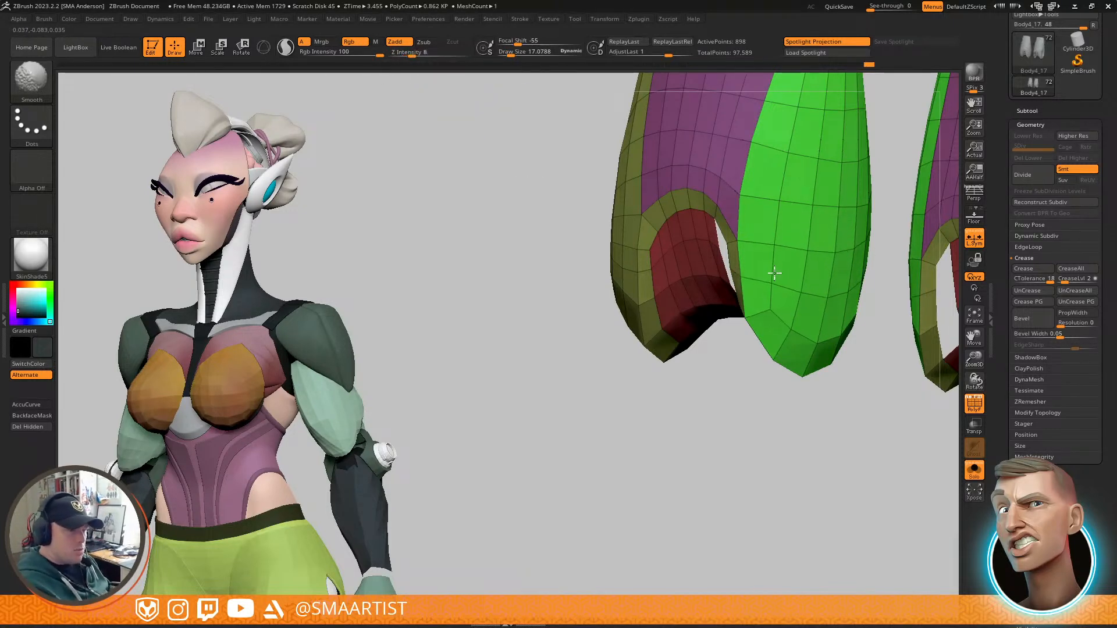
{"action": "right_click_drag", "start_coordinate": [781, 93], "coordinate": [756, 294]}
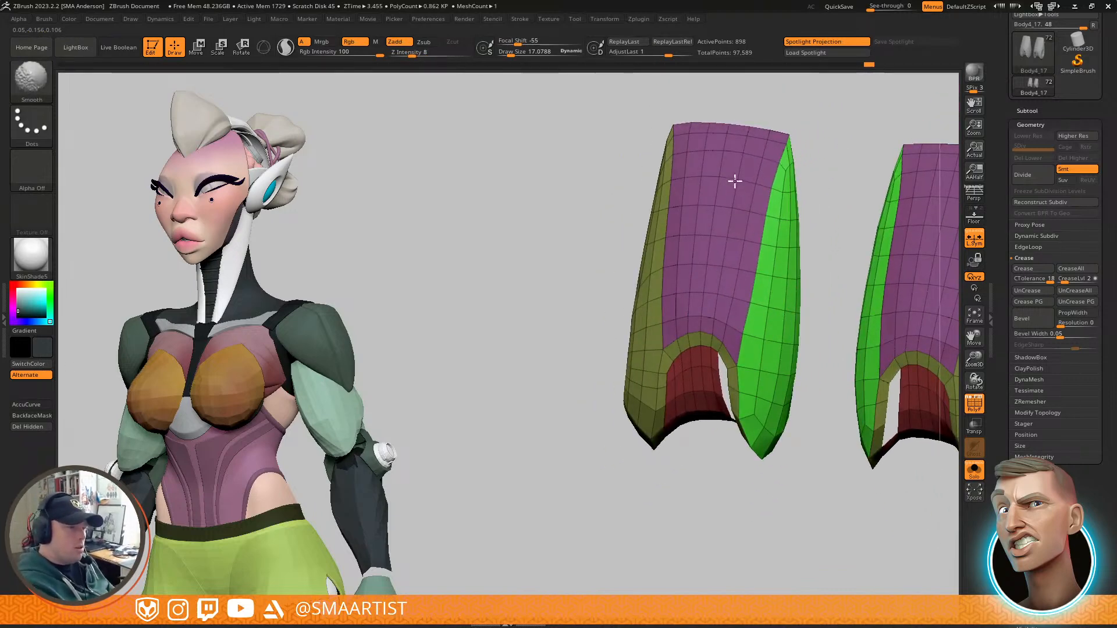
{"action": "right_click_drag", "start_coordinate": [708, 157], "coordinate": [684, 171]}
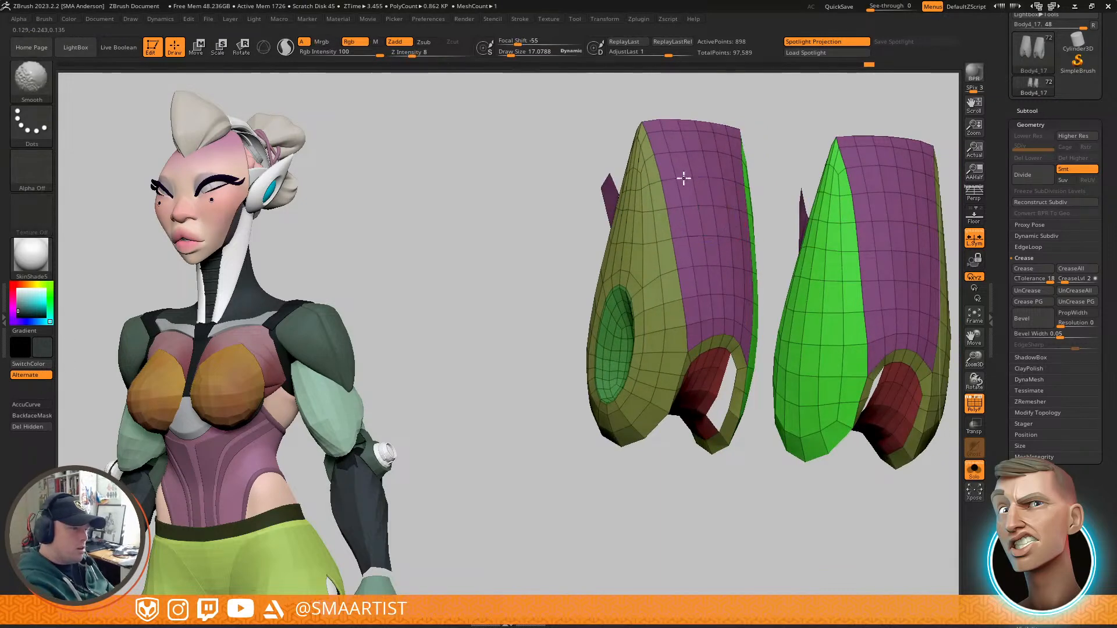
{"action": "right_click_drag", "start_coordinate": [666, 256], "coordinate": [634, 212]}
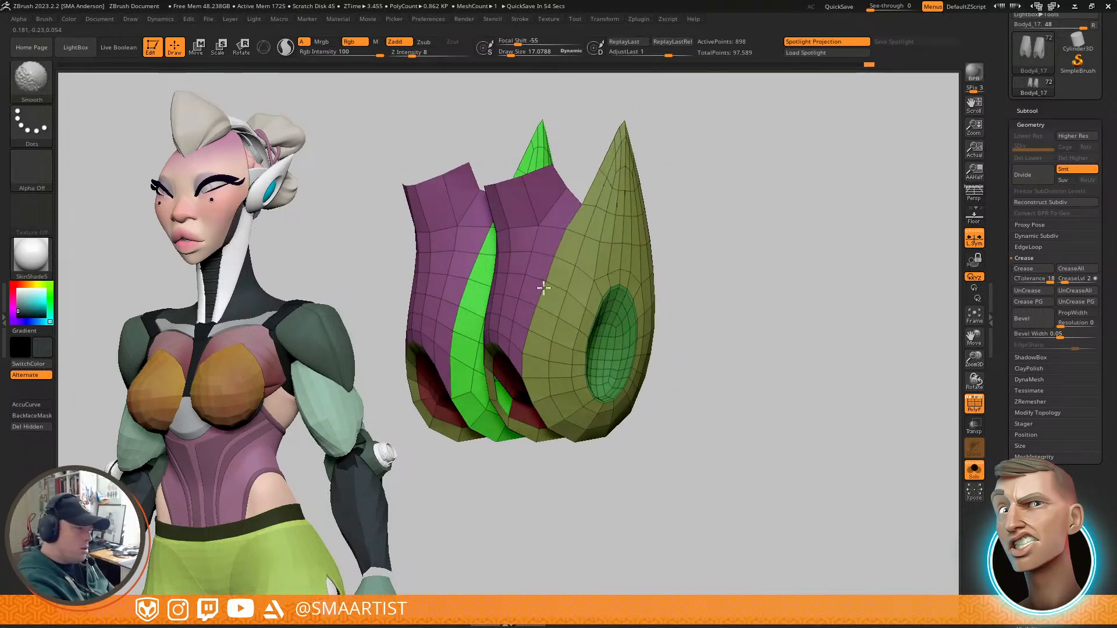
Step: Smooth the seam between the olive side and purple back panels, and nudge the back surface into shape with the Move brush
{"action": "left_click_drag", "start_coordinate": [530, 299], "coordinate": [539, 298], "text": "shift"}
{"action": "right_click_drag", "start_coordinate": [566, 262], "coordinate": [587, 252]}
{"action": "mouse_move", "coordinate": [554, 280]}
{"action": "left_mouse_down", "text": "shift"}
{"action": "mouse_move", "coordinate": [542, 318]}
{"action": "mouse_move", "coordinate": [552, 331]}
{"action": "mouse_move", "coordinate": [546, 310]}
{"action": "left_mouse_up", "text": "shift"}
{"action": "mouse_move", "coordinate": [562, 300]}
{"action": "right_mouse_down"}
{"action": "mouse_move", "coordinate": [599, 289]}
{"action": "mouse_move", "coordinate": [599, 272]}
{"action": "right_mouse_up"}
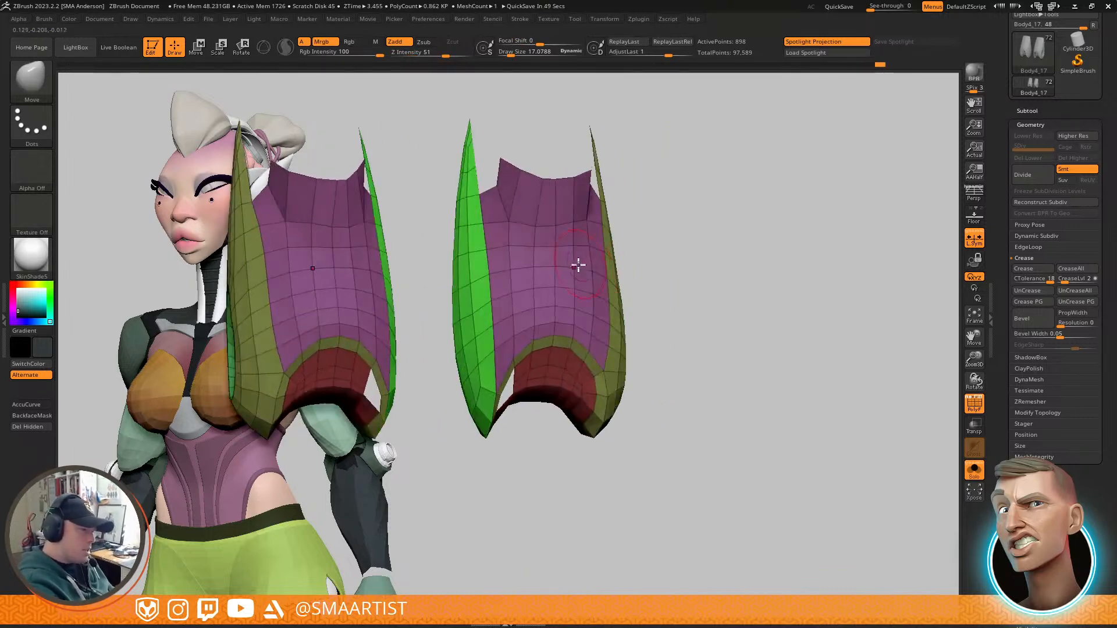
{"action": "mouse_move", "coordinate": [521, 262]}
{"action": "right_mouse_down"}
{"action": "mouse_move", "coordinate": [592, 282]}
{"action": "mouse_move", "coordinate": [586, 257]}
{"action": "right_mouse_up"}
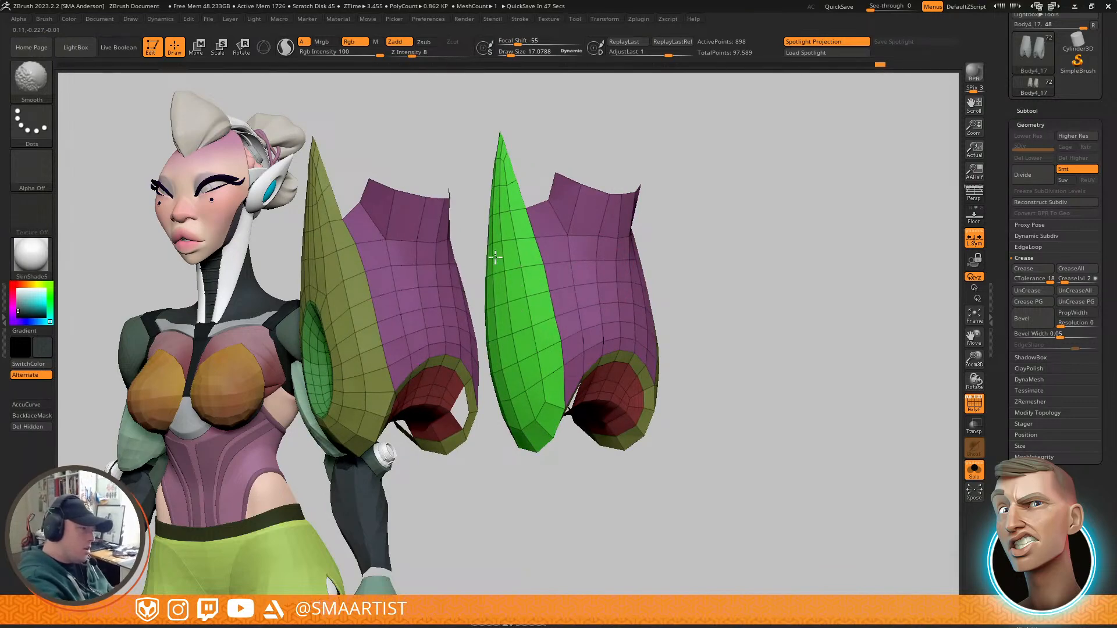
{"action": "right_click_drag", "start_coordinate": [526, 319], "coordinate": [689, 242]}
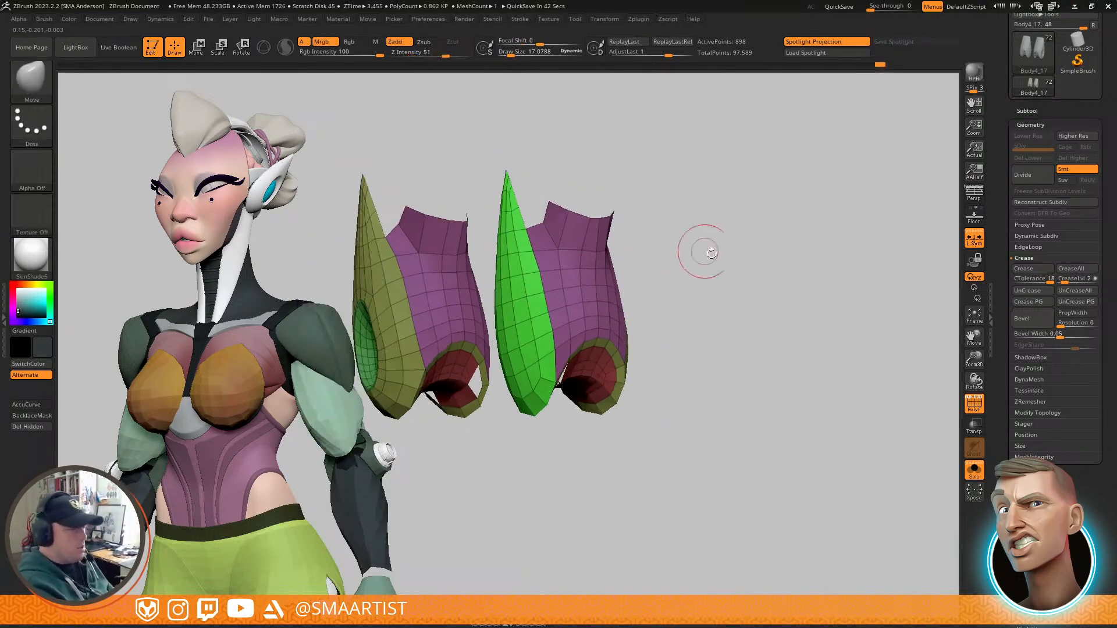
Step: Check the shape without the polyframe, and smooth the olive side panel around the oval recess
{"action": "key", "text": "shift+f"}
{"action": "right_click_drag", "start_coordinate": [754, 278], "coordinate": [693, 282]}
{"action": "key", "text": "shift+f"}
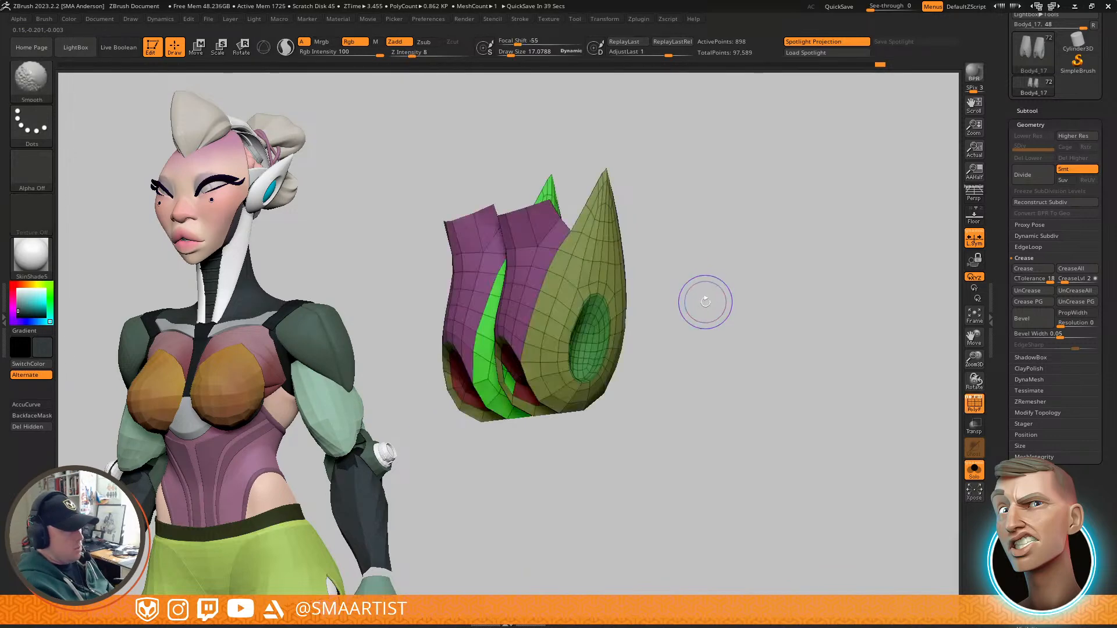
{"action": "right_click_drag", "start_coordinate": [571, 309], "coordinate": [576, 326], "text": "ctrl"}
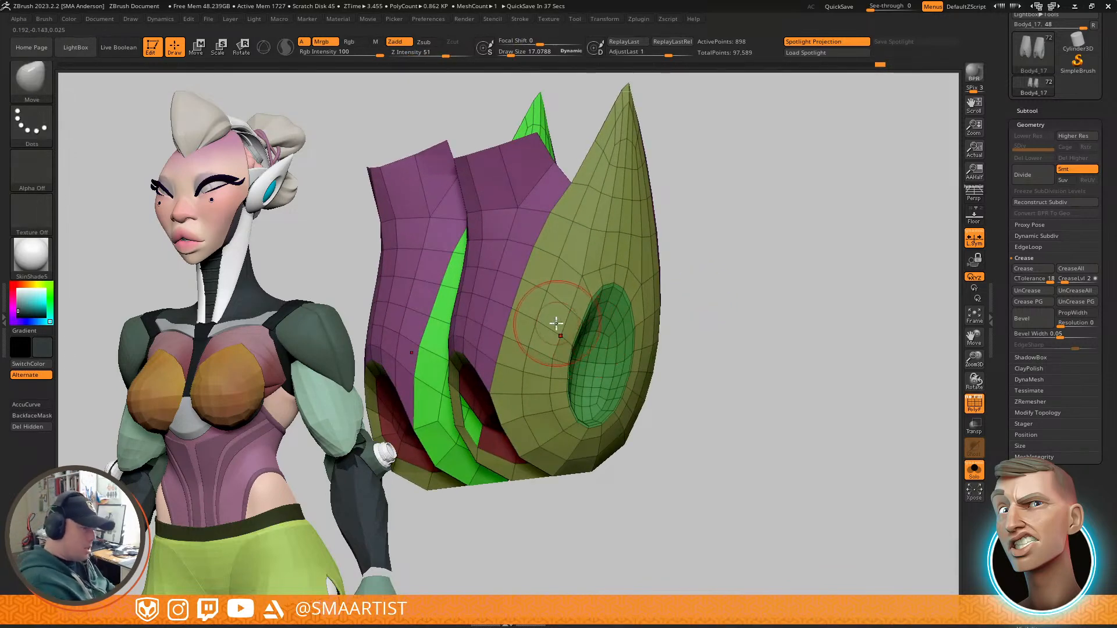
{"action": "key", "text": "shift"}
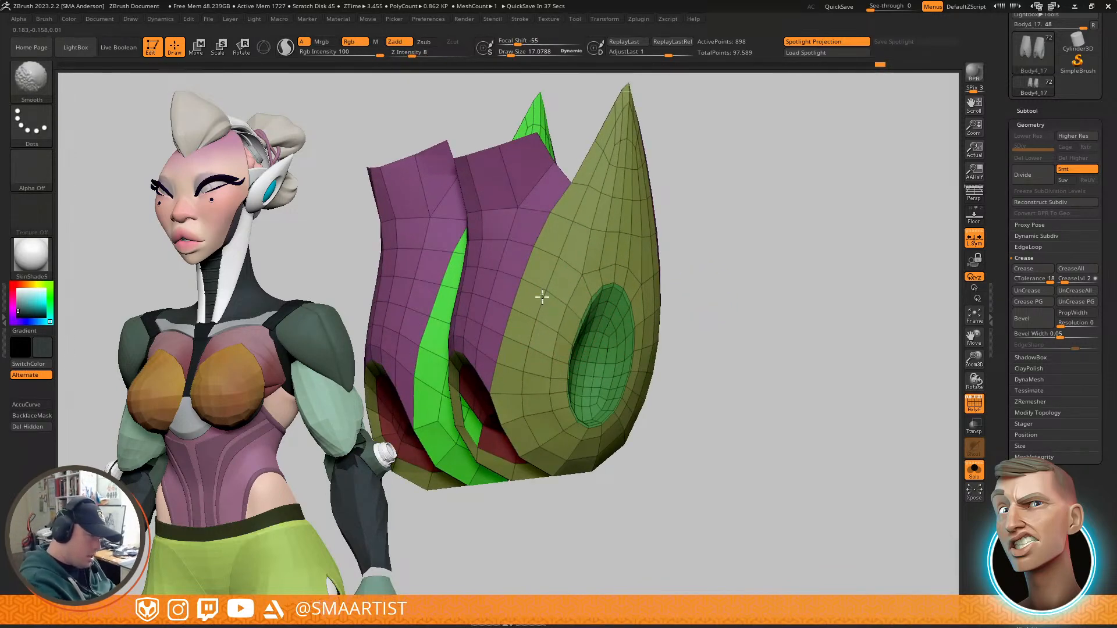
{"action": "right_click_drag", "start_coordinate": [559, 255], "coordinate": [636, 250]}
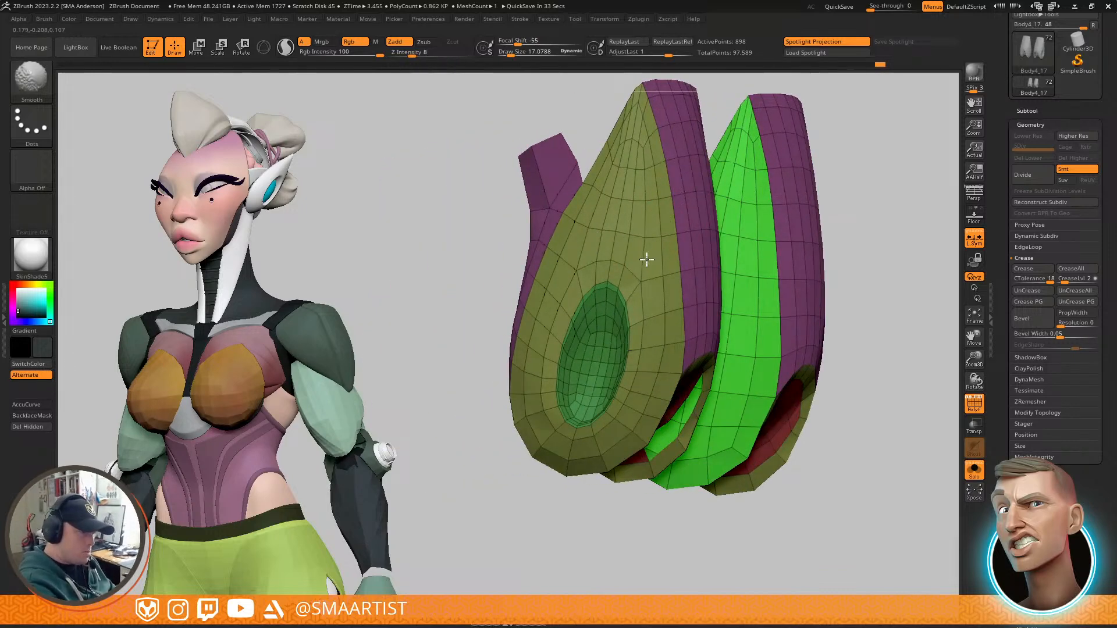
Step: Delete the extra edge loop inside the rim of the green oval recess with ZModeler
{"action": "mouse_move", "coordinate": [693, 304]}
{"action": "right_mouse_down"}
{"action": "mouse_move", "coordinate": [716, 272]}
{"action": "mouse_move", "coordinate": [676, 264]}
{"action": "mouse_move", "coordinate": [679, 311]}
{"action": "right_mouse_up"}
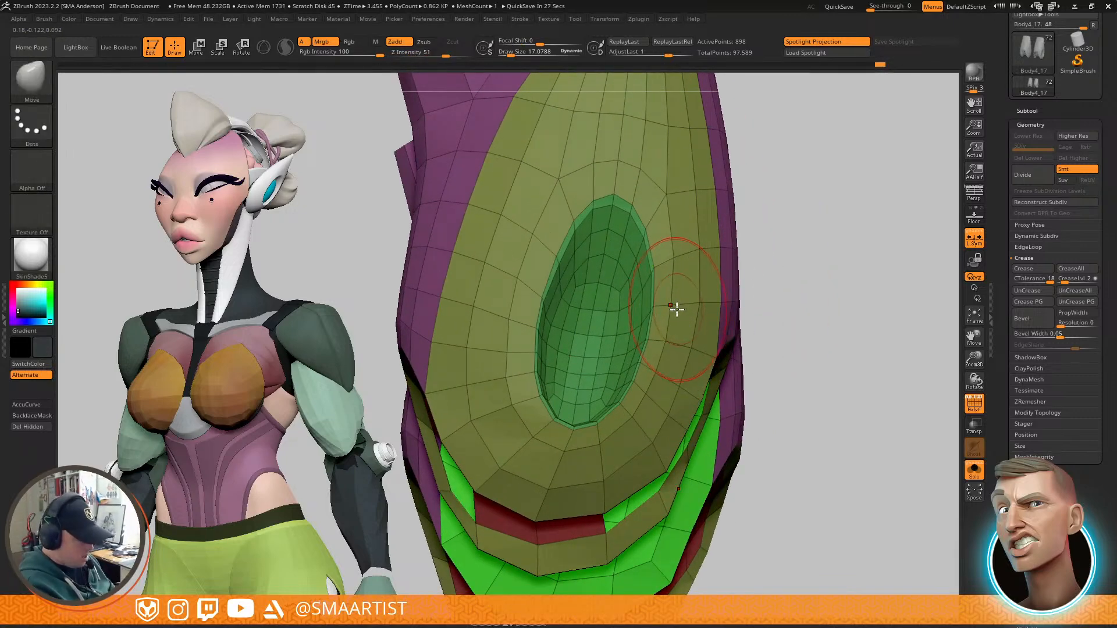
{"action": "key", "text": "b"}
{"action": "key", "text": "z"}
{"action": "key", "text": "m"}
{"action": "left_click", "coordinate": [646, 256], "text": "alt"}
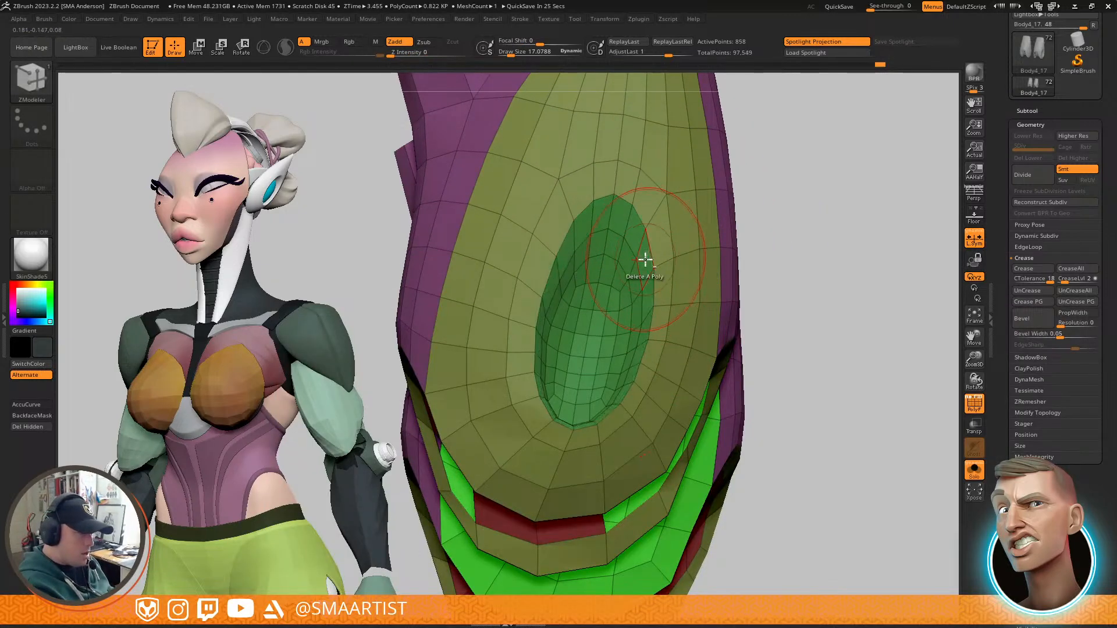
Step: Mask everything except the green oval recess polygroup and return to Draw mode
{"action": "right_click_drag", "start_coordinate": [723, 265], "coordinate": [710, 278]}
{"action": "key", "text": "w"}
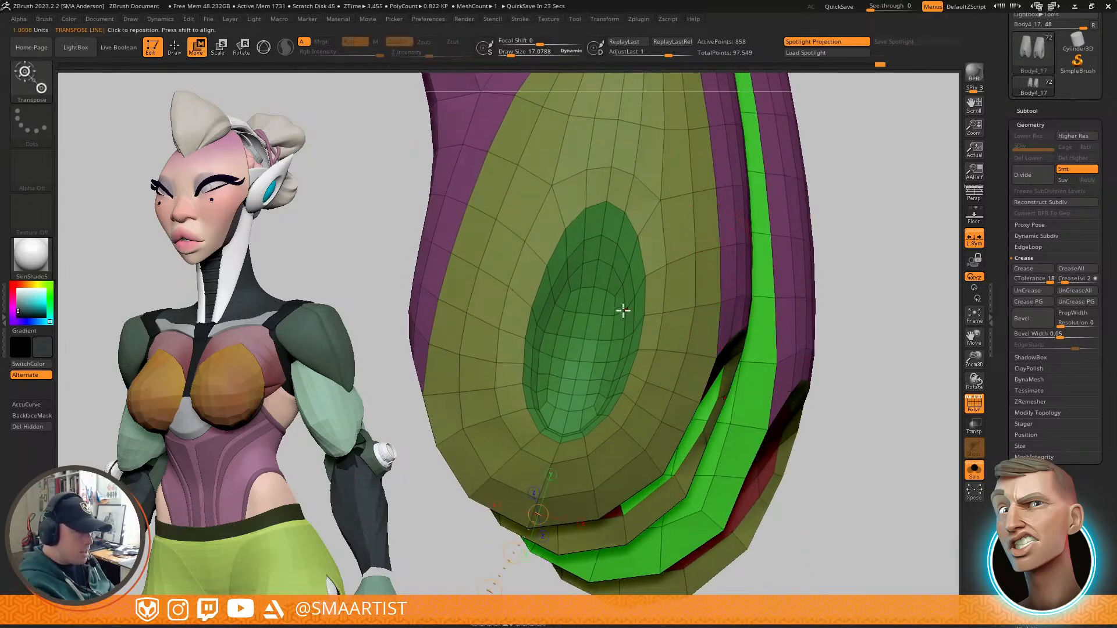
{"action": "left_click", "coordinate": [610, 295], "text": "ctrl"}
{"action": "key", "text": "q"}
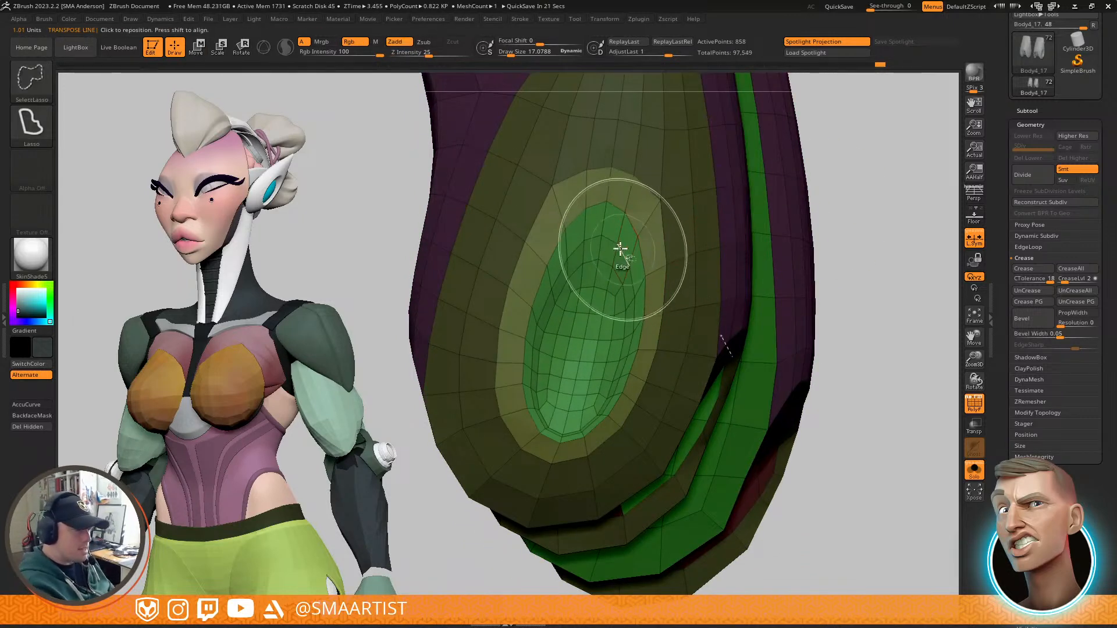
Step: Smooth the unmasked green oval recess with Polish By Groups while the whole armour piece is displayed
{"action": "left_click", "coordinate": [623, 249], "text": "ctrl+shift"}
{"action": "left_click", "coordinate": [831, 168], "text": "ctrl+shift"}
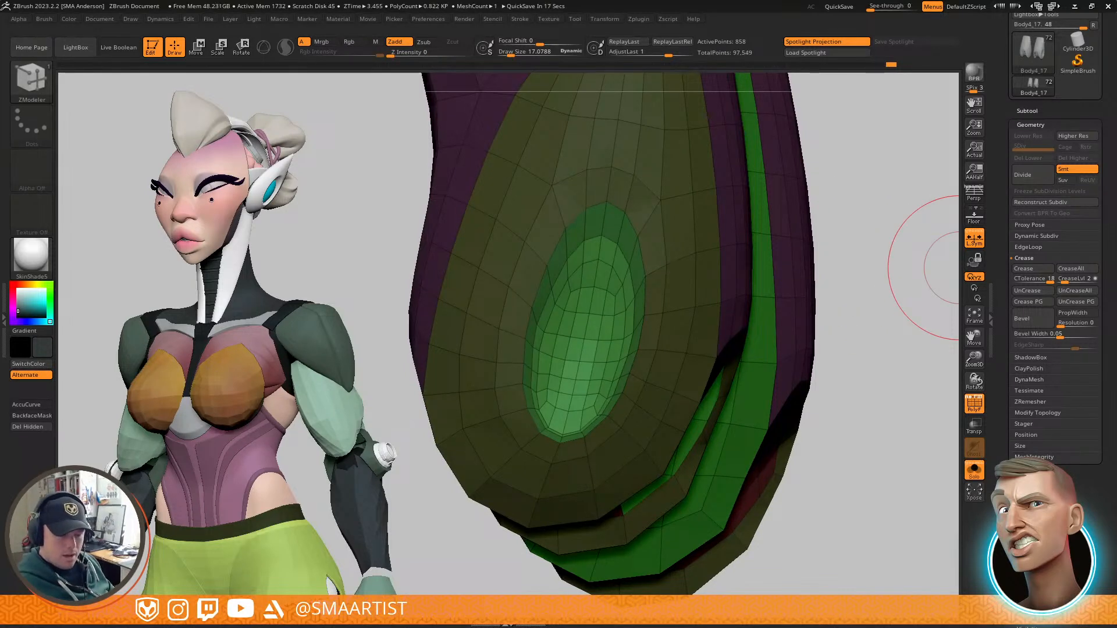
{"action": "left_click", "coordinate": [1035, 601]}
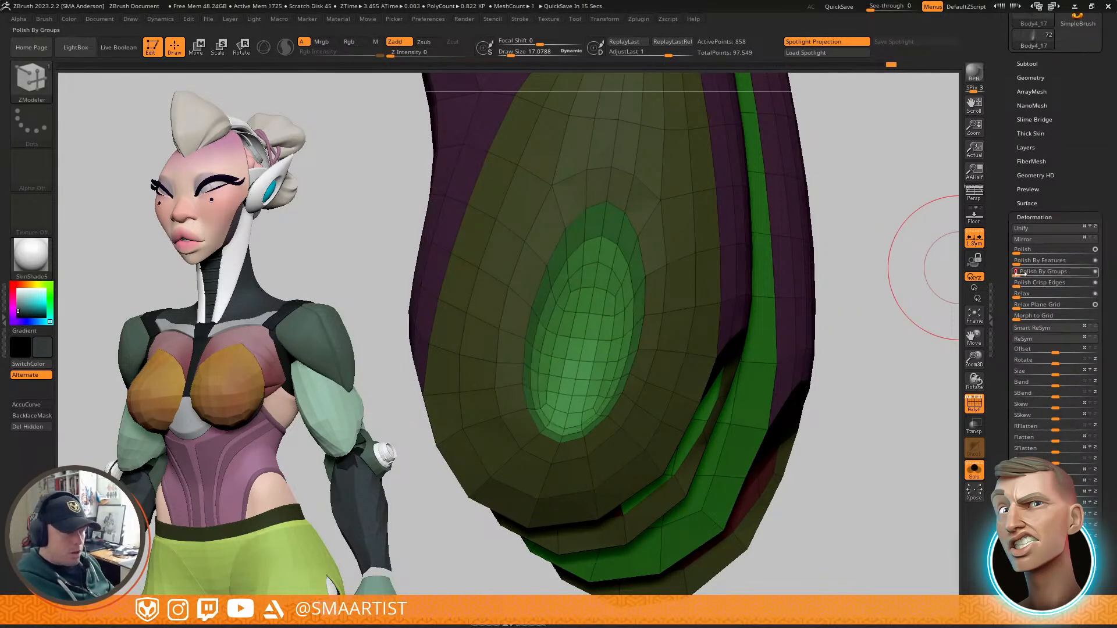
{"action": "mouse_move", "coordinate": [626, 290]}
{"action": "right_mouse_down"}
{"action": "mouse_move", "coordinate": [680, 284]}
{"action": "mouse_move", "coordinate": [638, 212]}
{"action": "mouse_move", "coordinate": [641, 297]}
{"action": "mouse_move", "coordinate": [662, 294]}
{"action": "right_mouse_up"}
Step: Clear the mask from the armour piece and quick-save the project with the polyframe hidden
{"action": "left_click_drag", "start_coordinate": [806, 244], "coordinate": [829, 309], "text": "ctrl"}
{"action": "key", "text": "shift+f"}
{"action": "mouse_move", "coordinate": [838, 384]}
{"action": "right_mouse_down", "text": "ctrl"}
{"action": "mouse_move", "coordinate": [760, 284]}
{"action": "mouse_move", "coordinate": [804, 345]}
{"action": "mouse_move", "coordinate": [762, 341]}
{"action": "mouse_move", "coordinate": [780, 354]}
{"action": "mouse_move", "coordinate": [800, 330]}
{"action": "mouse_move", "coordinate": [765, 279]}
{"action": "mouse_move", "coordinate": [778, 284]}
{"action": "mouse_move", "coordinate": [727, 284]}
{"action": "mouse_move", "coordinate": [735, 302]}
{"action": "right_mouse_up", "text": "ctrl"}
{"action": "key", "text": "ctrl+s"}
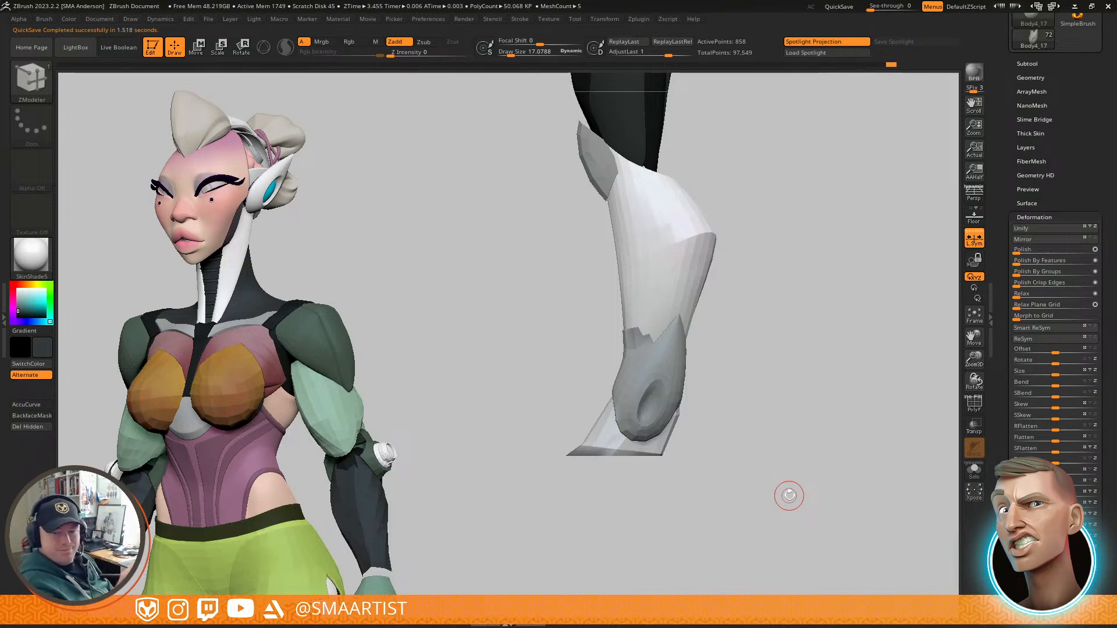
Step: With ghost transparency on, pull the upper corner of the purple panel outward using the Move brush at draw size about 51
{"action": "mouse_move", "coordinate": [769, 275]}
{"action": "right_mouse_down"}
{"action": "mouse_move", "coordinate": [718, 283]}
{"action": "mouse_move", "coordinate": [739, 289]}
{"action": "mouse_move", "coordinate": [710, 343]}
{"action": "mouse_move", "coordinate": [699, 338]}
{"action": "mouse_move", "coordinate": [701, 381]}
{"action": "mouse_move", "coordinate": [633, 350]}
{"action": "mouse_move", "coordinate": [687, 322]}
{"action": "mouse_move", "coordinate": [589, 359]}
{"action": "mouse_move", "coordinate": [576, 396]}
{"action": "right_mouse_up"}
{"action": "key", "text": "shift+f"}
{"action": "key", "text": "b"}
{"action": "key", "text": "m"}
{"action": "key", "text": "v"}
{"action": "key", "text": "ctrl+t"}
{"action": "key", "text": "s"}
{"action": "mouse_move", "coordinate": [569, 331]}
{"action": "left_mouse_down"}
{"action": "mouse_move", "coordinate": [582, 332]}
{"action": "mouse_move", "coordinate": [576, 325]}
{"action": "left_mouse_up"}
{"action": "key", "text": "s"}
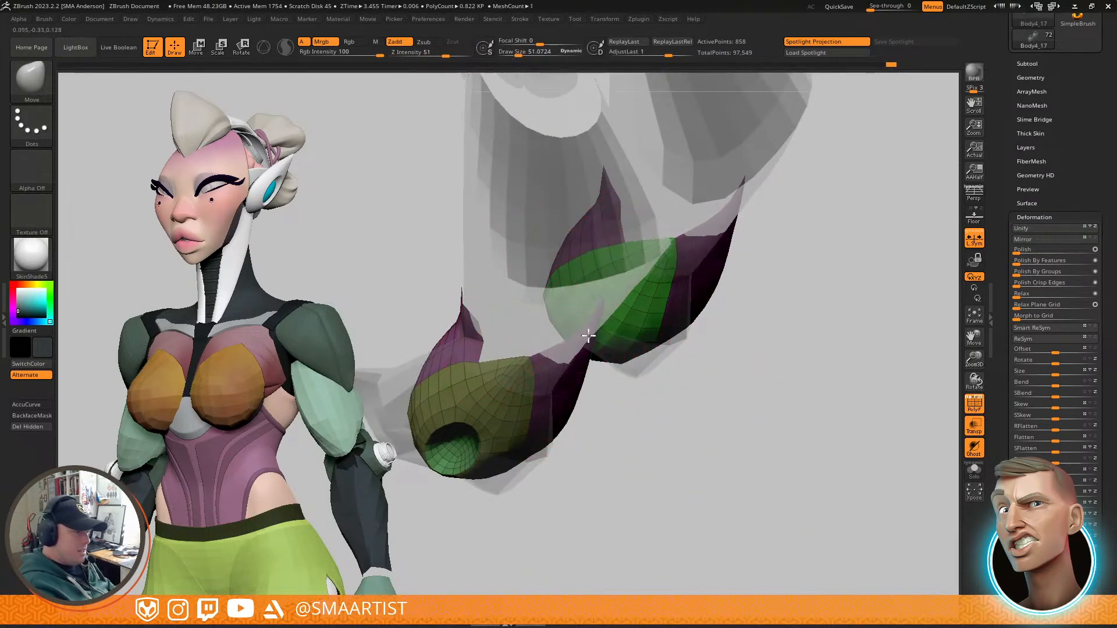
{"action": "left_click_drag", "start_coordinate": [736, 226], "coordinate": [748, 226]}
{"action": "right_click_drag", "start_coordinate": [748, 226], "coordinate": [741, 212]}
{"action": "left_click_drag", "start_coordinate": [740, 212], "coordinate": [745, 209]}
{"action": "mouse_move", "coordinate": [745, 209]}
{"action": "right_mouse_down"}
{"action": "mouse_move", "coordinate": [703, 286]}
{"action": "mouse_move", "coordinate": [696, 345]}
{"action": "right_mouse_up"}
Step: Reduce the draw size to about 30 and smooth the upper area of the purple back panel
{"action": "key", "text": "s"}
{"action": "left_click_drag", "start_coordinate": [679, 284], "coordinate": [674, 284]}
{"action": "mouse_move", "coordinate": [675, 288]}
{"action": "left_mouse_down", "text": "shift"}
{"action": "mouse_move", "coordinate": [675, 298]}
{"action": "mouse_move", "coordinate": [675, 284]}
{"action": "left_mouse_up", "text": "shift"}
{"action": "key", "text": "ctrl+z"}
{"action": "mouse_move", "coordinate": [640, 288]}
{"action": "right_mouse_down"}
{"action": "mouse_move", "coordinate": [673, 279]}
{"action": "mouse_move", "coordinate": [646, 278]}
{"action": "right_mouse_up"}
{"action": "key", "text": "ctrl"}
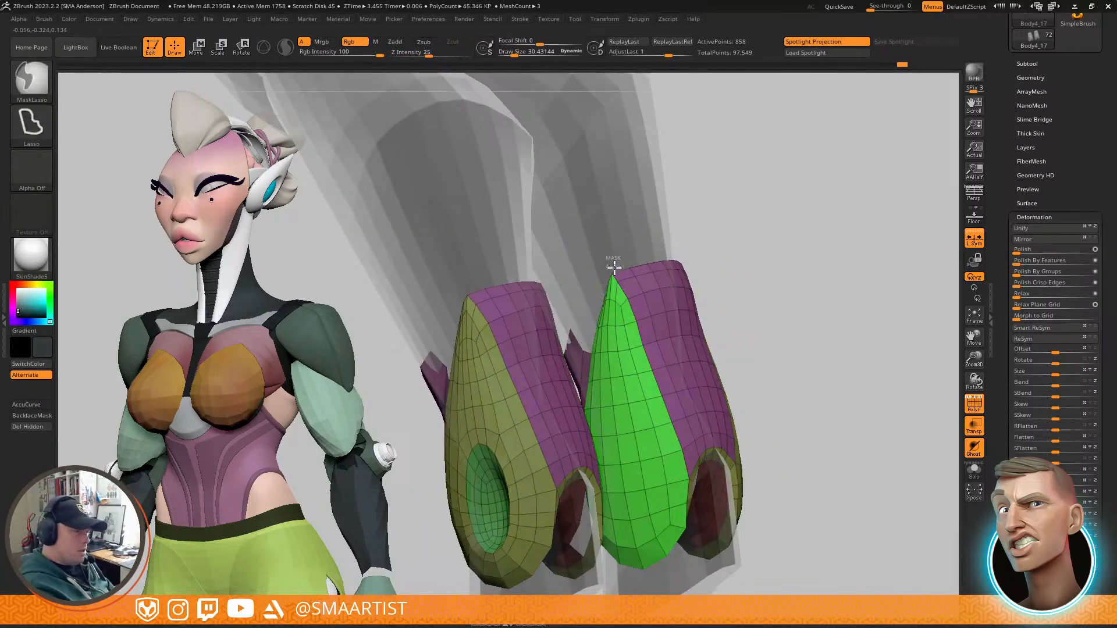
{"action": "right_click_drag", "start_coordinate": [780, 186], "coordinate": [702, 317]}
{"action": "left_click_drag", "start_coordinate": [686, 317], "coordinate": [668, 304], "text": "shift"}
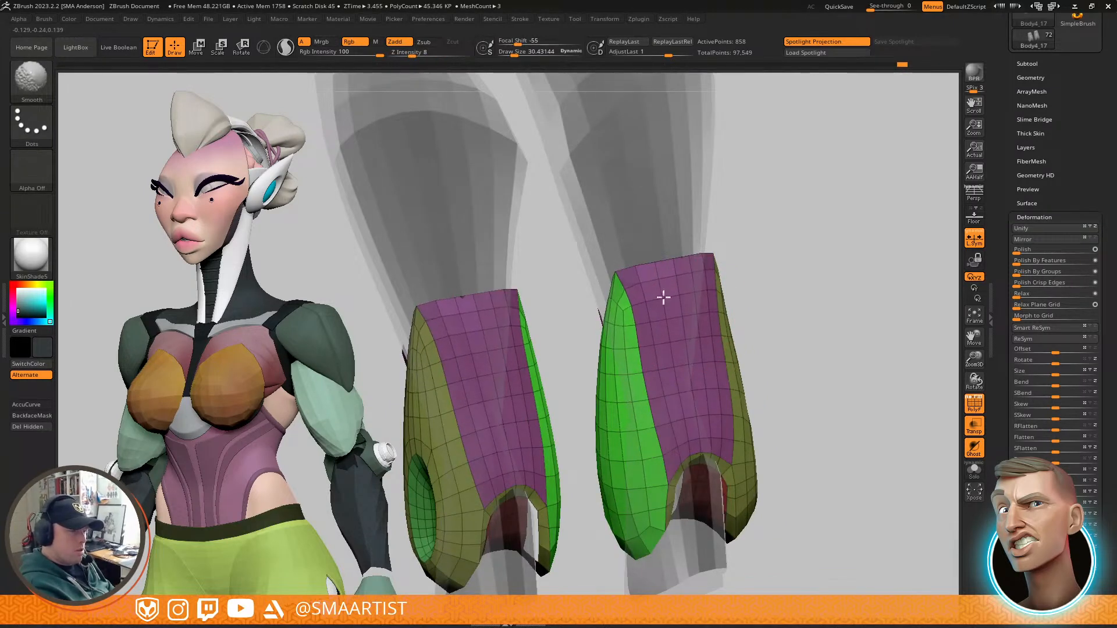
Step: Refine the silhouette where the bright green side panel meets the purple back panel, using the Move brush at about size 45 to 48
{"action": "mouse_move", "coordinate": [748, 249]}
{"action": "right_mouse_down"}
{"action": "mouse_move", "coordinate": [681, 332]}
{"action": "mouse_move", "coordinate": [708, 346]}
{"action": "mouse_move", "coordinate": [669, 349]}
{"action": "right_mouse_up"}
{"action": "key", "text": "s"}
{"action": "left_click_drag", "start_coordinate": [669, 352], "coordinate": [672, 353]}
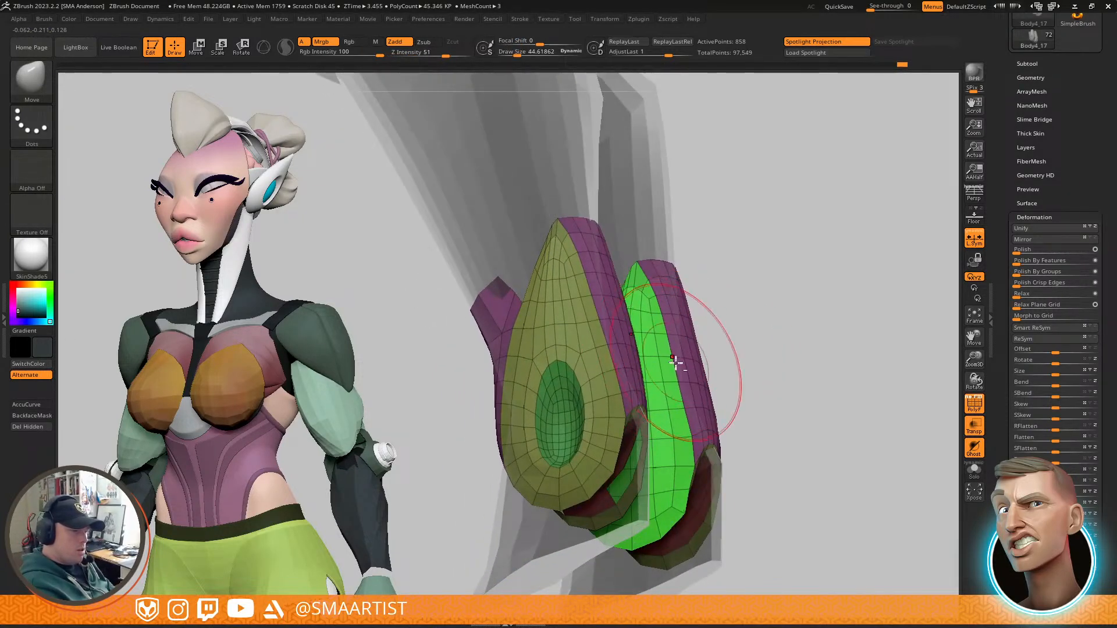
{"action": "mouse_move", "coordinate": [673, 366]}
{"action": "right_mouse_down"}
{"action": "mouse_move", "coordinate": [725, 329]}
{"action": "mouse_move", "coordinate": [773, 323]}
{"action": "mouse_move", "coordinate": [770, 343]}
{"action": "right_mouse_up"}
{"action": "key", "text": "s"}
{"action": "left_click_drag", "start_coordinate": [773, 342], "coordinate": [758, 343]}
{"action": "mouse_move", "coordinate": [762, 343]}
{"action": "right_mouse_down"}
{"action": "mouse_move", "coordinate": [813, 336]}
{"action": "mouse_move", "coordinate": [850, 350]}
{"action": "right_mouse_up"}
{"action": "mouse_move", "coordinate": [687, 359]}
{"action": "right_mouse_down"}
{"action": "mouse_move", "coordinate": [691, 397]}
{"action": "mouse_move", "coordinate": [664, 396]}
{"action": "right_mouse_up"}
{"action": "key", "text": "s"}
{"action": "left_click_drag", "start_coordinate": [663, 396], "coordinate": [671, 396]}
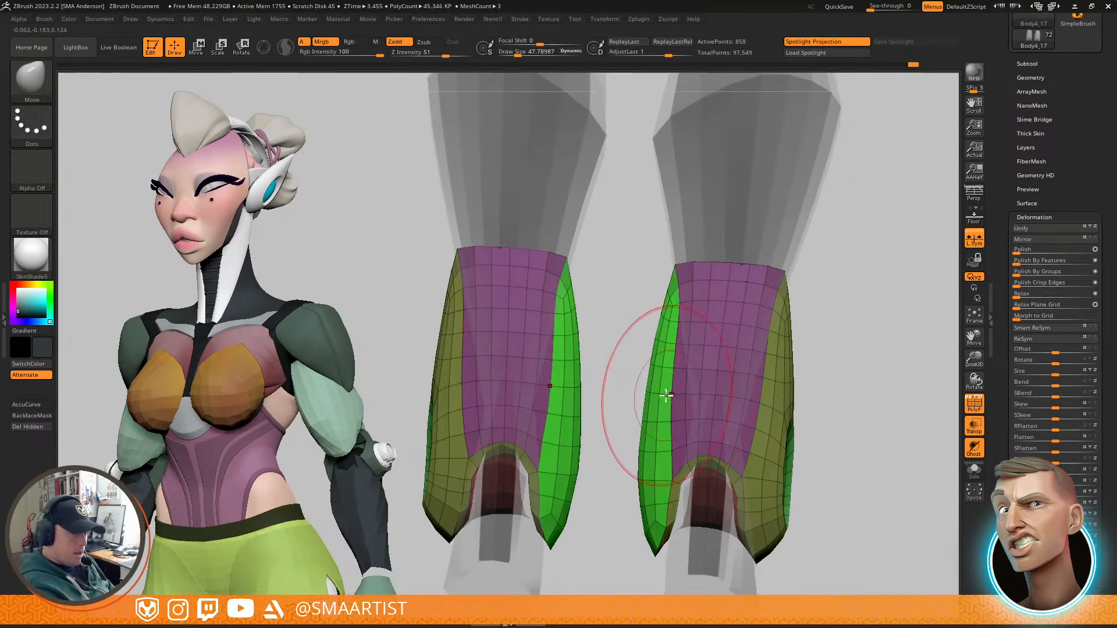
Step: Check the ankle armour without the polyframe, and shrink the Move brush to a draw size of about 8 for fine adjustments
{"action": "right_click_drag", "start_coordinate": [679, 326], "coordinate": [841, 349]}
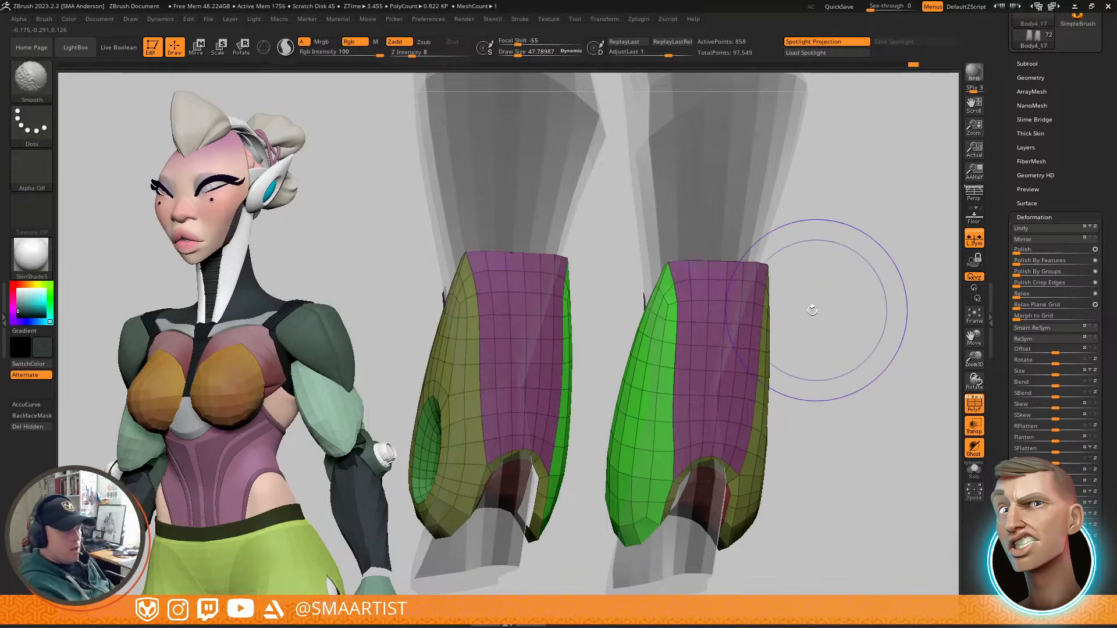
{"action": "key", "text": "shift+f"}
{"action": "mouse_move", "coordinate": [731, 319]}
{"action": "right_mouse_down"}
{"action": "mouse_move", "coordinate": [768, 329]}
{"action": "mouse_move", "coordinate": [716, 279]}
{"action": "mouse_move", "coordinate": [689, 279]}
{"action": "mouse_move", "coordinate": [686, 356]}
{"action": "mouse_move", "coordinate": [632, 325]}
{"action": "right_mouse_up"}
{"action": "key", "text": "shift+f"}
{"action": "key", "text": "s"}
{"action": "left_click_drag", "start_coordinate": [631, 326], "coordinate": [621, 329]}
{"action": "key", "text": "shift"}
{"action": "mouse_move", "coordinate": [822, 337]}
{"action": "right_mouse_down"}
{"action": "mouse_move", "coordinate": [711, 307]}
{"action": "mouse_move", "coordinate": [730, 309]}
{"action": "mouse_move", "coordinate": [741, 282]}
{"action": "mouse_move", "coordinate": [778, 344]}
{"action": "mouse_move", "coordinate": [743, 314]}
{"action": "mouse_move", "coordinate": [801, 306]}
{"action": "mouse_move", "coordinate": [743, 287]}
{"action": "mouse_move", "coordinate": [761, 312]}
{"action": "mouse_move", "coordinate": [755, 274]}
{"action": "mouse_move", "coordinate": [778, 285]}
{"action": "right_mouse_up"}
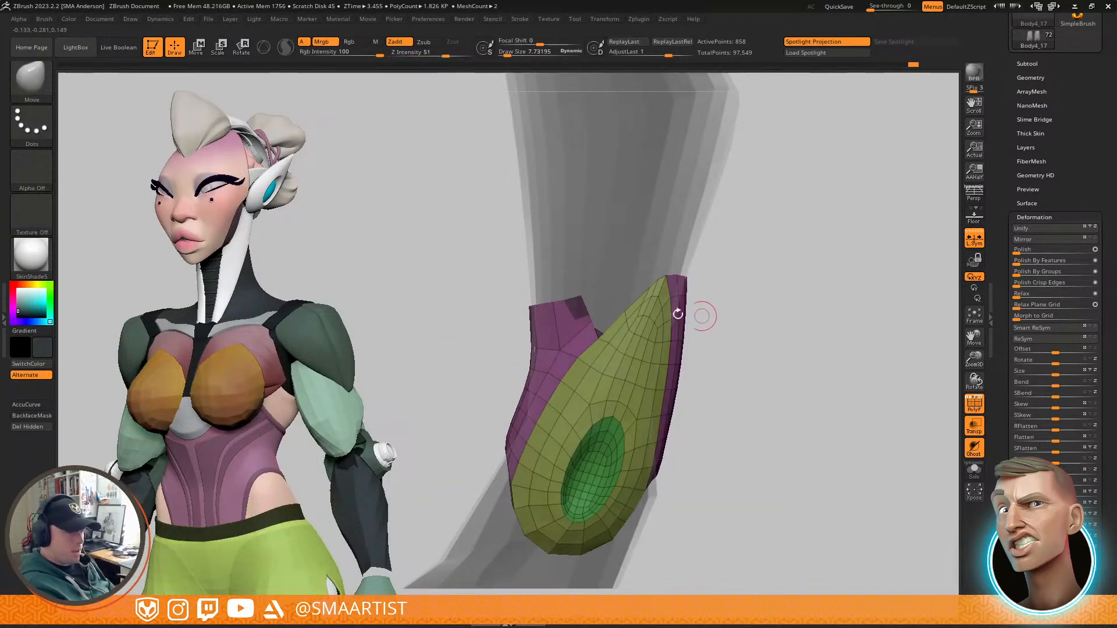
Step: Slide the points around the pointed top of the side panel with ZModeler to even out its edge flow
{"action": "right_click_drag", "start_coordinate": [655, 292], "coordinate": [719, 330], "text": "ctrl"}
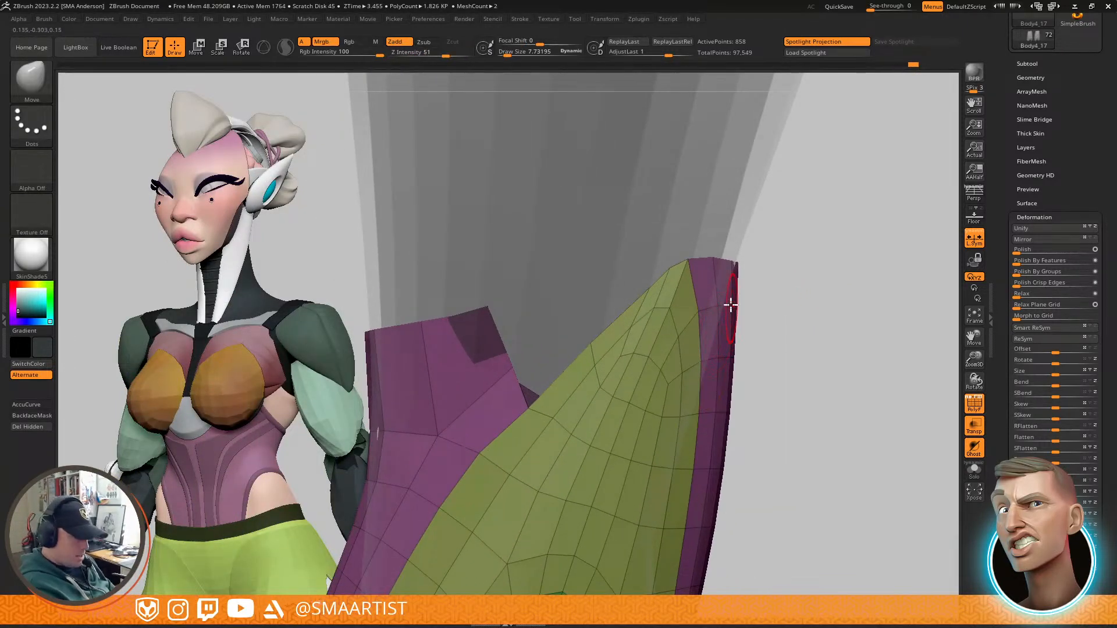
{"action": "key", "text": "b"}
{"action": "key", "text": "z"}
{"action": "key", "text": "m"}
{"action": "key", "text": "s"}
{"action": "left_click_drag", "start_coordinate": [649, 291], "coordinate": [650, 288]}
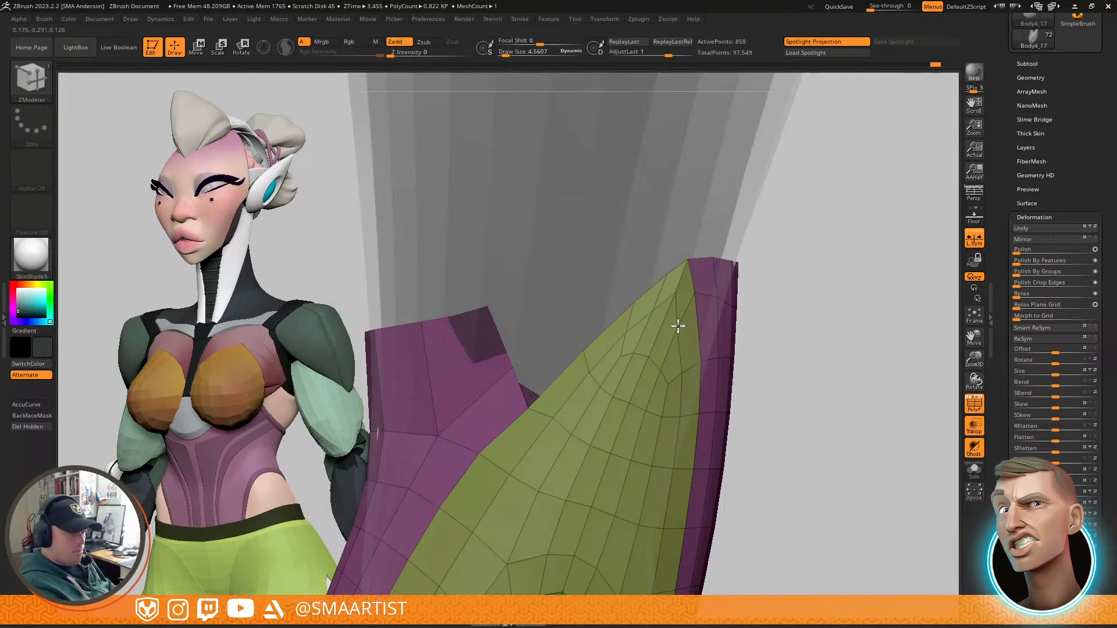
{"action": "mouse_move", "coordinate": [716, 329]}
{"action": "right_mouse_down", "text": "ctrl"}
{"action": "mouse_move", "coordinate": [693, 271]}
{"action": "mouse_move", "coordinate": [647, 309]}
{"action": "mouse_move", "coordinate": [636, 354]}
{"action": "mouse_move", "coordinate": [604, 331]}
{"action": "mouse_move", "coordinate": [645, 311]}
{"action": "mouse_move", "coordinate": [638, 320]}
{"action": "right_mouse_up", "text": "ctrl"}
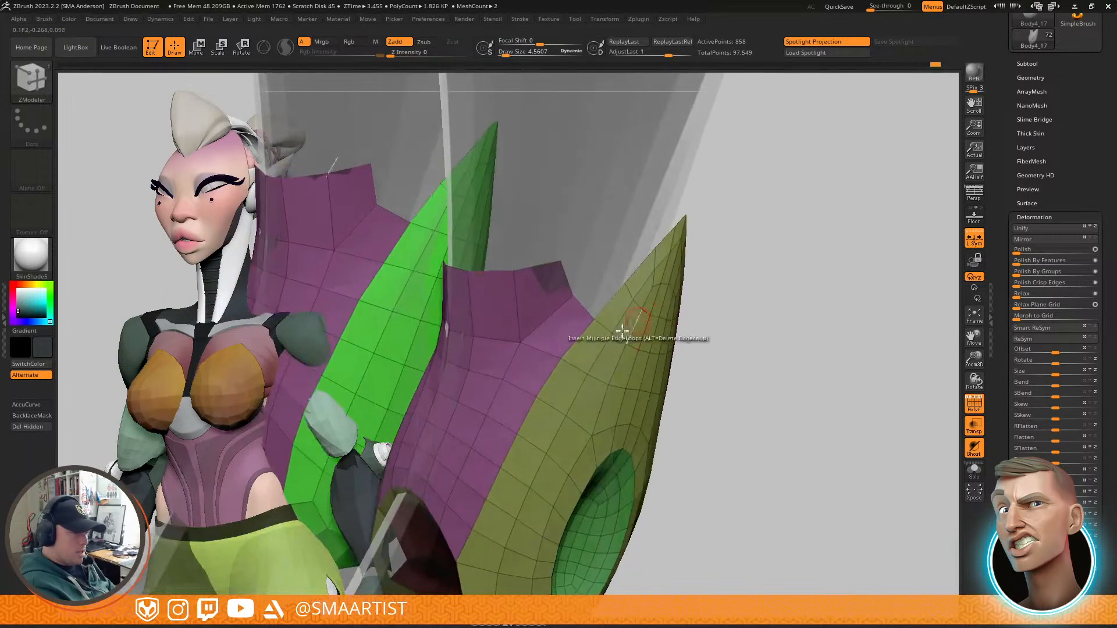
{"action": "mouse_move", "coordinate": [584, 356]}
{"action": "right_mouse_down"}
{"action": "mouse_move", "coordinate": [563, 352]}
{"action": "mouse_move", "coordinate": [699, 388]}
{"action": "mouse_move", "coordinate": [589, 316]}
{"action": "mouse_move", "coordinate": [587, 359]}
{"action": "right_mouse_up"}
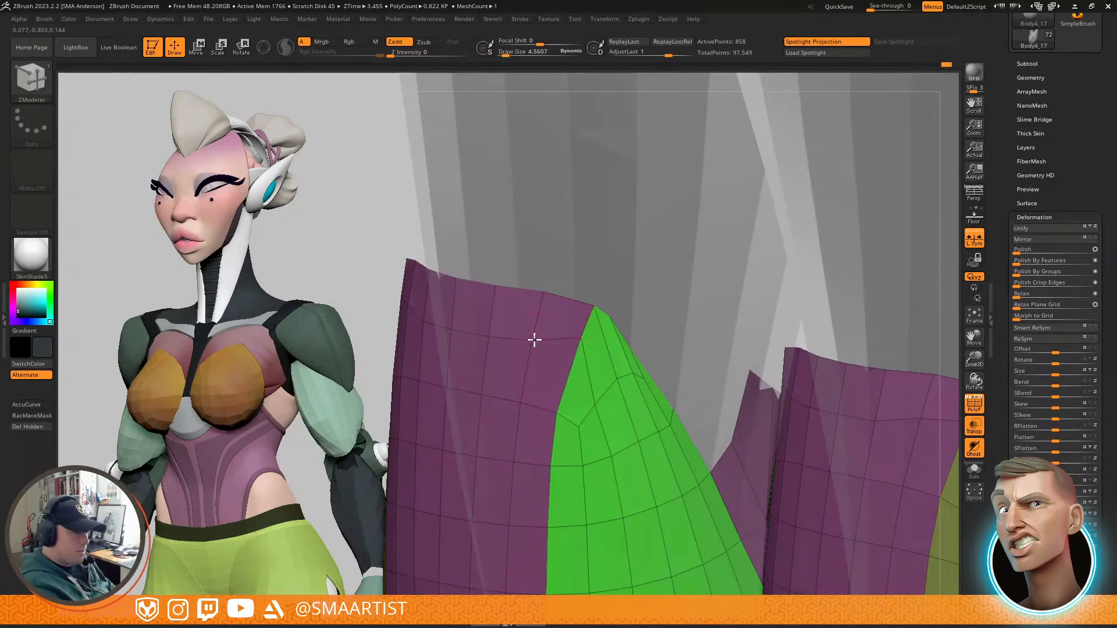
{"action": "right_click_drag", "start_coordinate": [580, 337], "coordinate": [592, 398]}
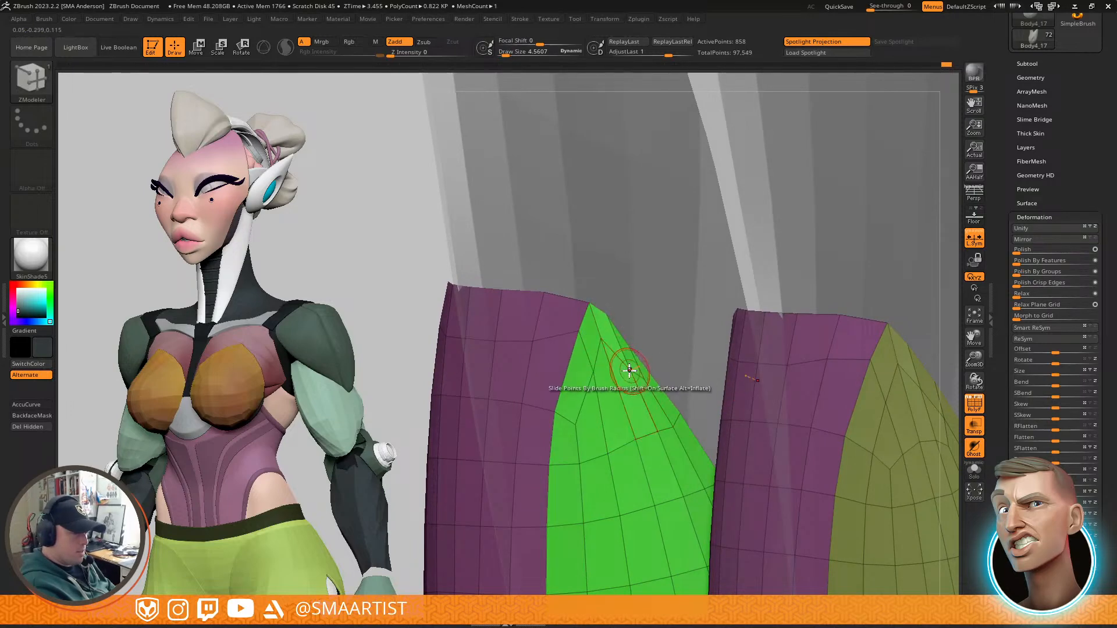
{"action": "mouse_move", "coordinate": [637, 375]}
{"action": "right_mouse_down"}
{"action": "mouse_move", "coordinate": [631, 386]}
{"action": "mouse_move", "coordinate": [624, 368]}
{"action": "right_mouse_up"}
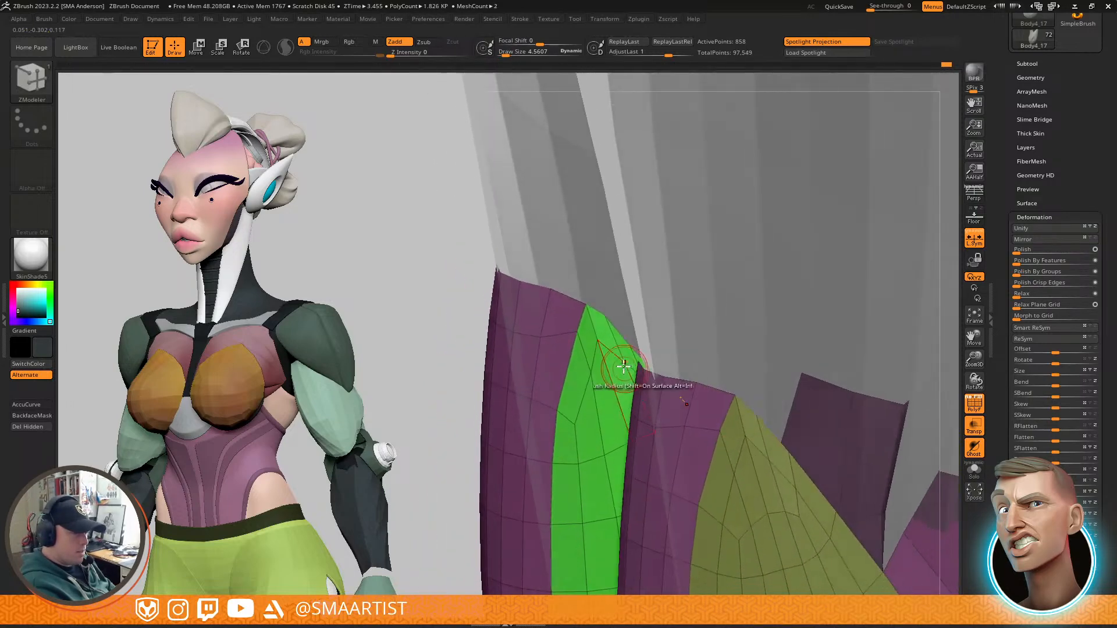
{"action": "left_click_drag", "start_coordinate": [606, 322], "coordinate": [604, 316]}
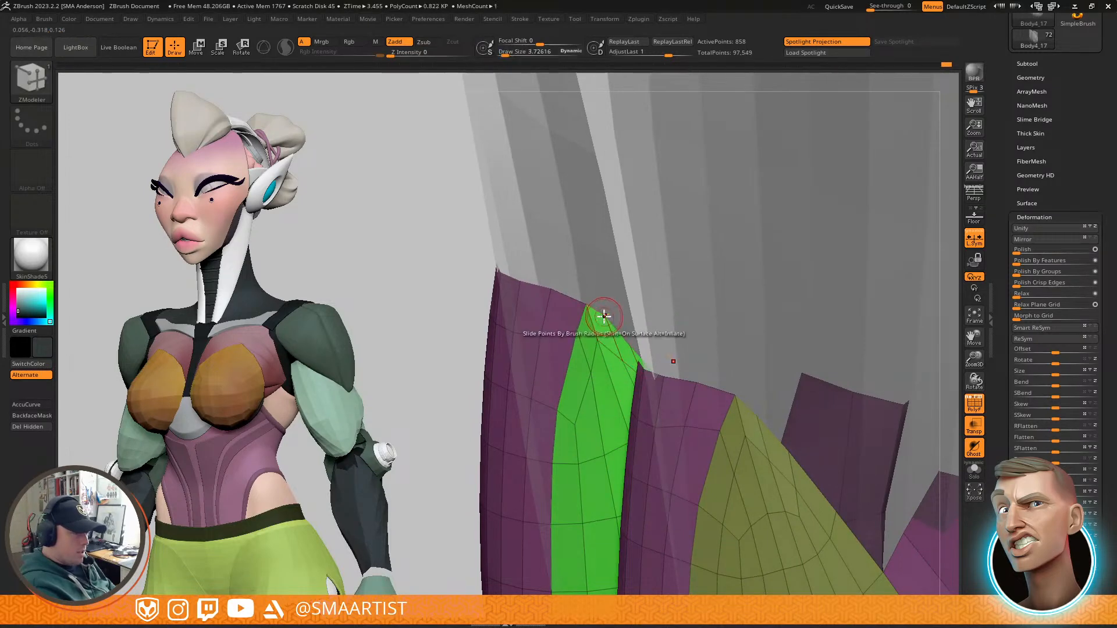
Step: Slide the purple panel's points just above the arched ankle cutout to space the edges evenly
{"action": "right_click_drag", "start_coordinate": [589, 321], "coordinate": [634, 373]}
{"action": "mouse_move", "coordinate": [682, 336]}
{"action": "right_mouse_down"}
{"action": "mouse_move", "coordinate": [662, 347]}
{"action": "mouse_move", "coordinate": [658, 404]}
{"action": "mouse_move", "coordinate": [637, 408]}
{"action": "mouse_move", "coordinate": [627, 428]}
{"action": "mouse_move", "coordinate": [630, 382]}
{"action": "mouse_move", "coordinate": [643, 401]}
{"action": "mouse_move", "coordinate": [606, 357]}
{"action": "mouse_move", "coordinate": [591, 380]}
{"action": "mouse_move", "coordinate": [584, 342]}
{"action": "mouse_move", "coordinate": [599, 442]}
{"action": "mouse_move", "coordinate": [585, 356]}
{"action": "right_mouse_up"}
{"action": "right_click_drag", "start_coordinate": [584, 356], "coordinate": [561, 407], "text": "ctrl"}
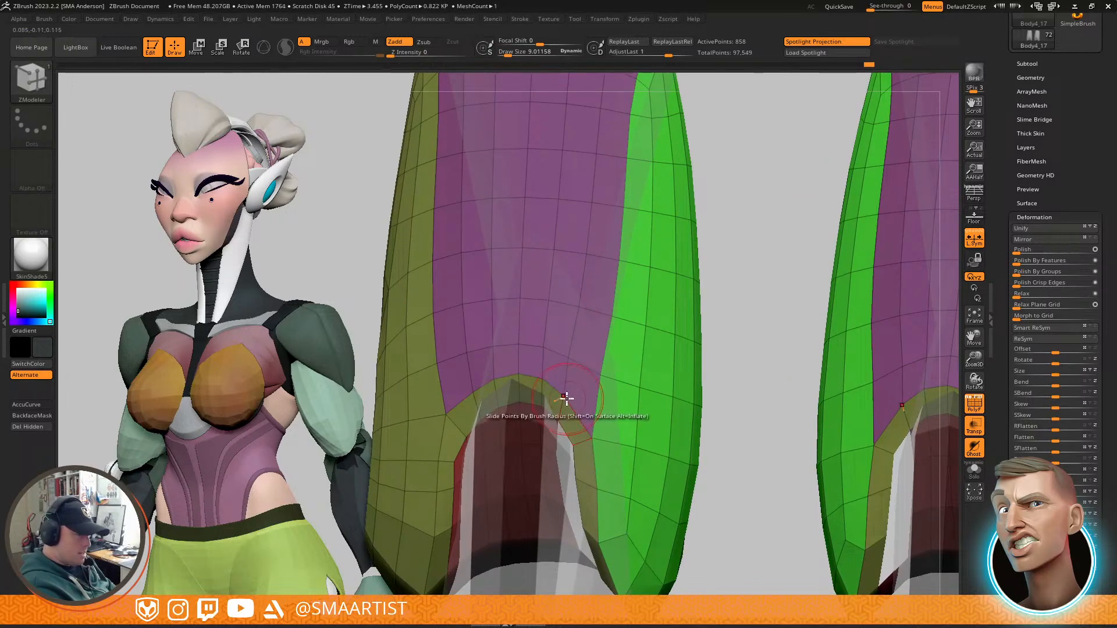
{"action": "left_click_drag", "start_coordinate": [572, 361], "coordinate": [577, 356]}
{"action": "left_click_drag", "start_coordinate": [582, 309], "coordinate": [582, 307]}
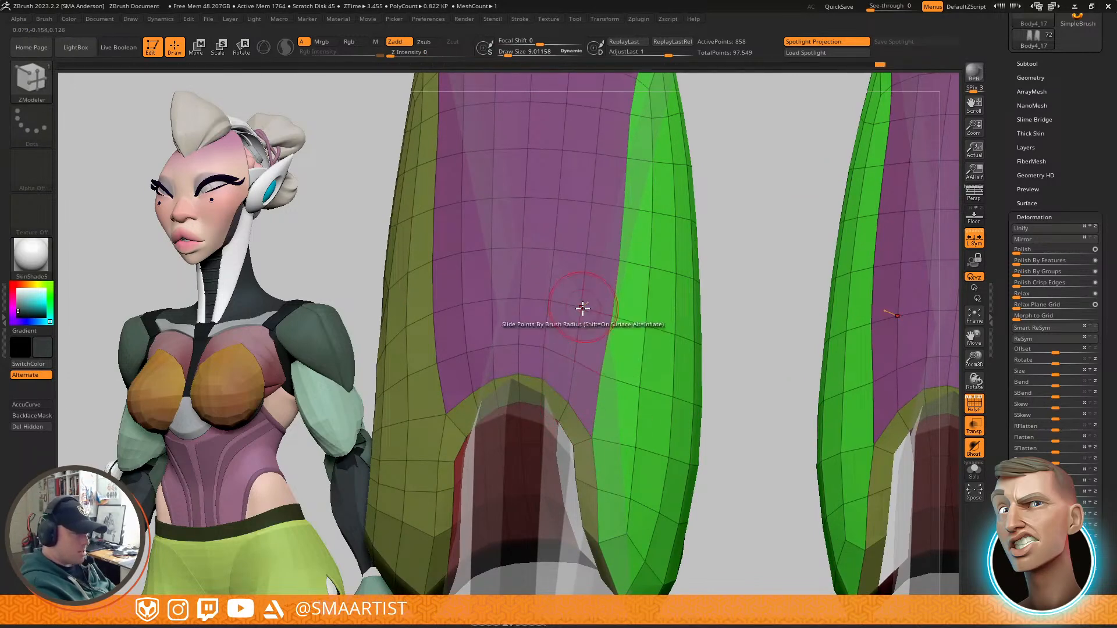
{"action": "right_click_drag", "start_coordinate": [581, 307], "coordinate": [658, 304], "text": "alt"}
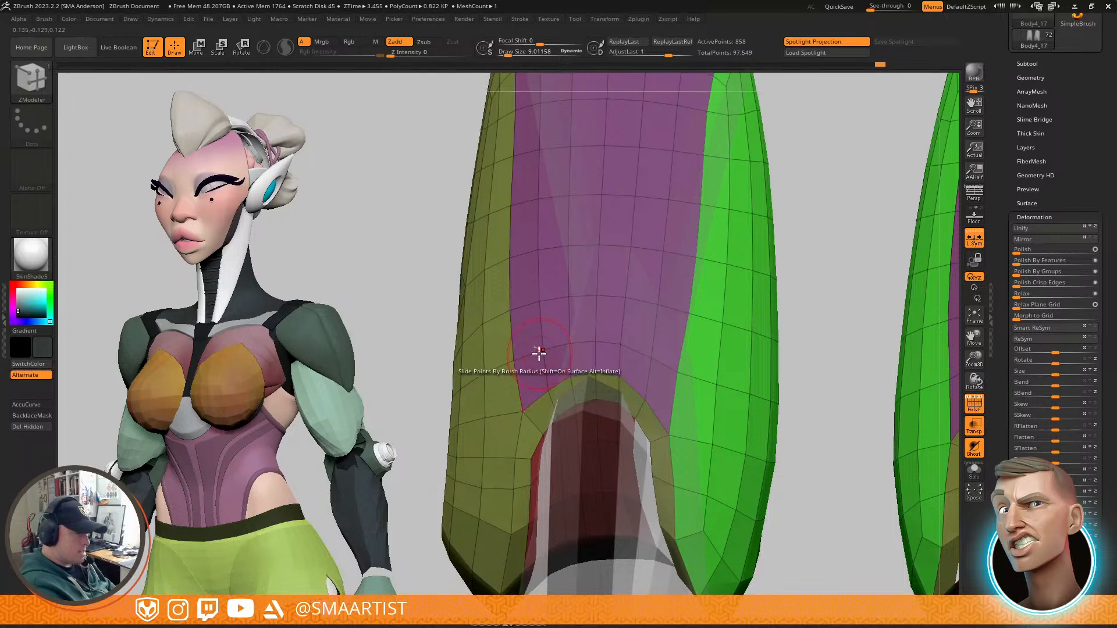
Step: Smooth the purple back panel from the arched cutout up to its top edge
{"action": "mouse_move", "coordinate": [715, 335]}
{"action": "right_mouse_down"}
{"action": "mouse_move", "coordinate": [678, 319]}
{"action": "mouse_move", "coordinate": [678, 337]}
{"action": "mouse_move", "coordinate": [665, 326]}
{"action": "right_mouse_up"}
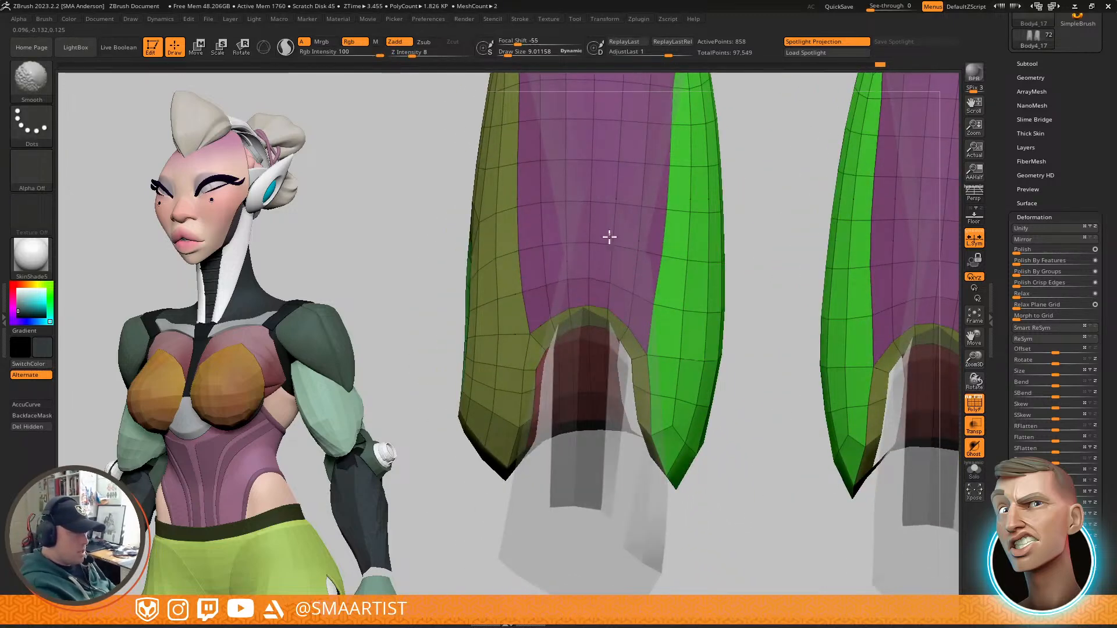
{"action": "right_click_drag", "start_coordinate": [633, 218], "coordinate": [658, 251]}
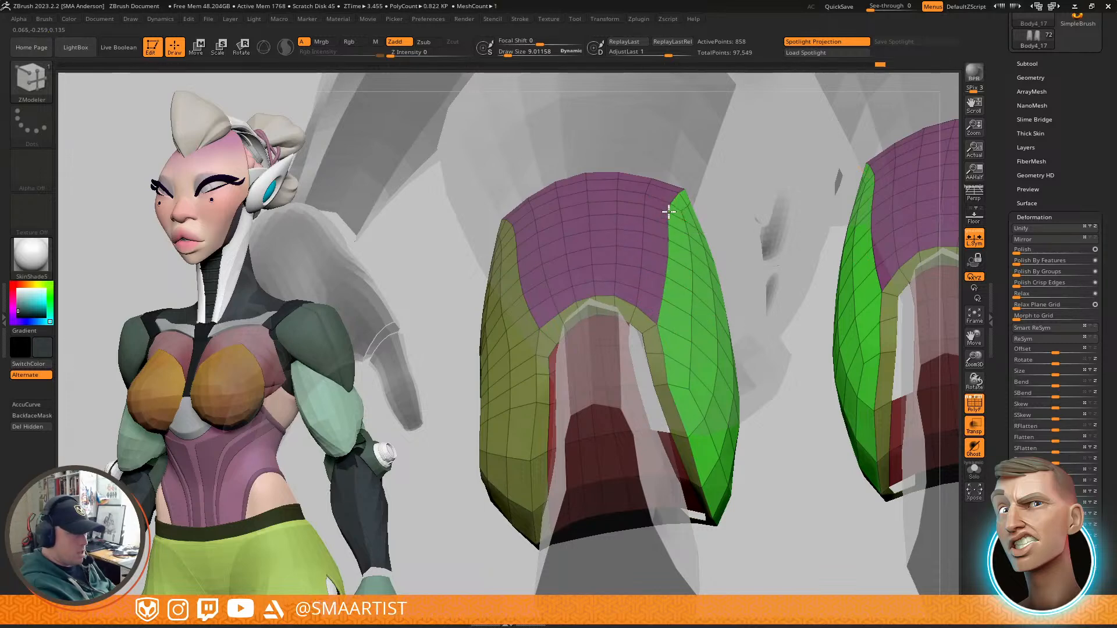
{"action": "mouse_move", "coordinate": [681, 203]}
{"action": "right_mouse_down"}
{"action": "mouse_move", "coordinate": [673, 242]}
{"action": "mouse_move", "coordinate": [671, 201]}
{"action": "mouse_move", "coordinate": [683, 281]}
{"action": "mouse_move", "coordinate": [677, 227]}
{"action": "mouse_move", "coordinate": [689, 256]}
{"action": "mouse_move", "coordinate": [721, 250]}
{"action": "mouse_move", "coordinate": [586, 221]}
{"action": "mouse_move", "coordinate": [591, 237]}
{"action": "mouse_move", "coordinate": [601, 225]}
{"action": "mouse_move", "coordinate": [621, 260]}
{"action": "mouse_move", "coordinate": [625, 192]}
{"action": "right_mouse_up"}
{"action": "key", "text": "shift"}
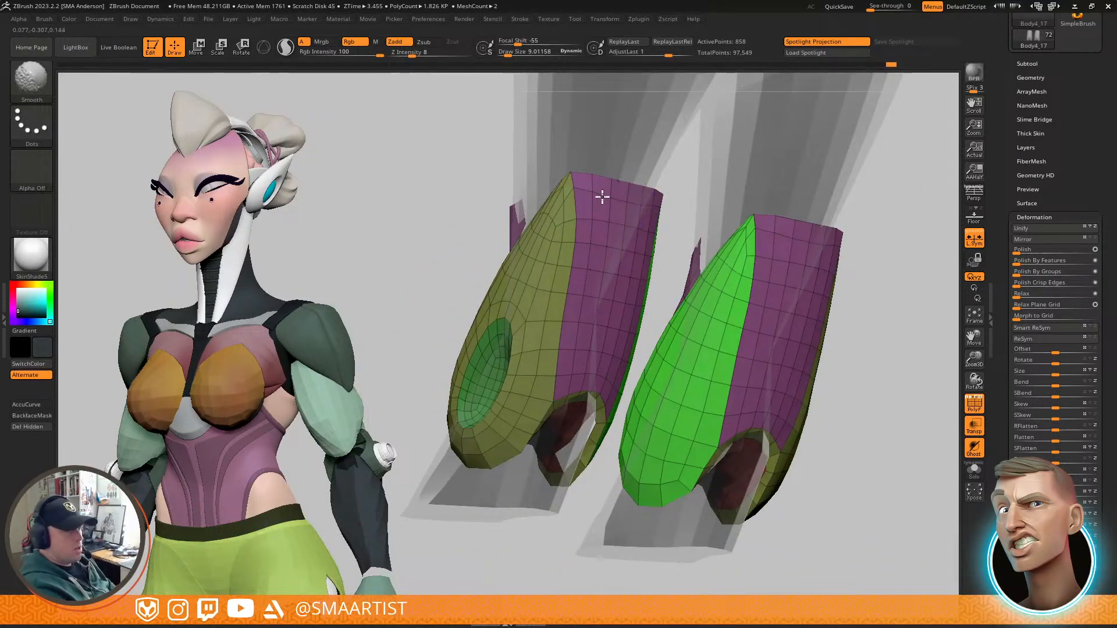
{"action": "right_click_drag", "start_coordinate": [672, 235], "coordinate": [645, 208]}
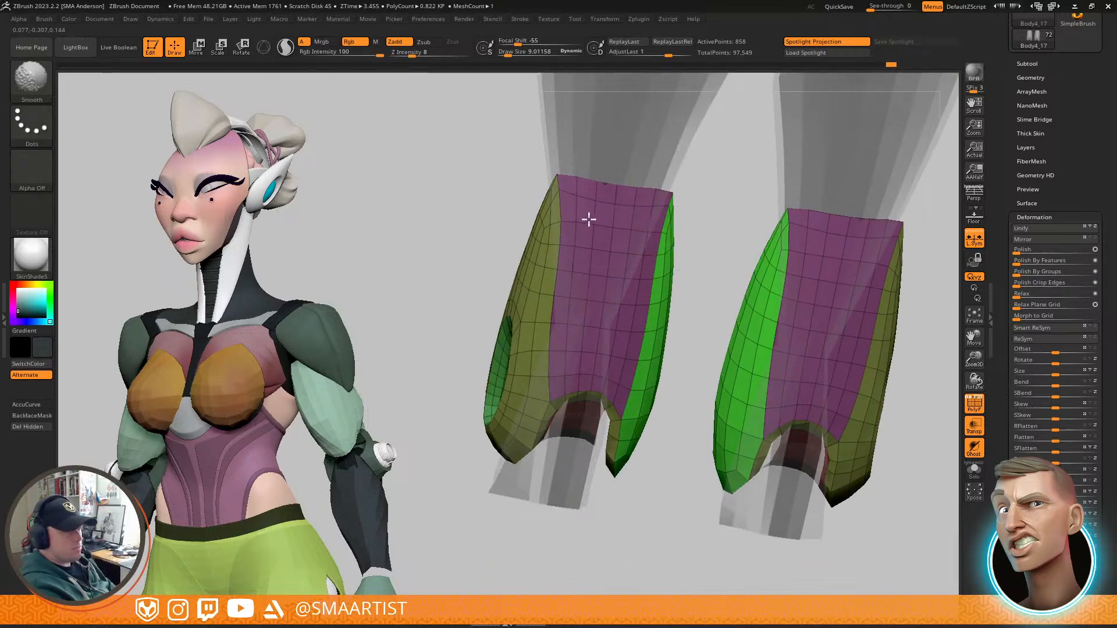
Step: Hide the polyframe and ghost transparency, and review the leg armour on the full character from the back, side and front
{"action": "key", "text": "shift+f"}
{"action": "right_click_drag", "start_coordinate": [593, 259], "coordinate": [645, 227]}
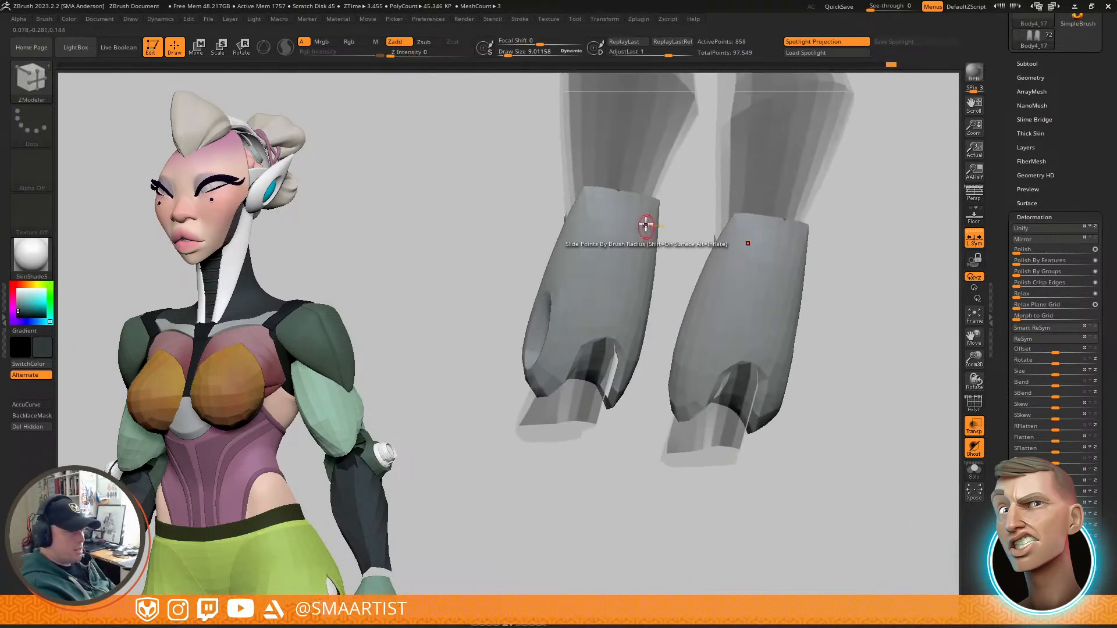
{"action": "right_click_drag", "start_coordinate": [627, 269], "coordinate": [723, 338]}
{"action": "mouse_move", "coordinate": [609, 192]}
{"action": "right_mouse_down", "text": "ctrl"}
{"action": "mouse_move", "coordinate": [653, 277]}
{"action": "mouse_move", "coordinate": [676, 469]}
{"action": "right_mouse_up", "text": "ctrl"}
{"action": "right_click_drag", "start_coordinate": [662, 286], "coordinate": [716, 466], "text": "alt"}
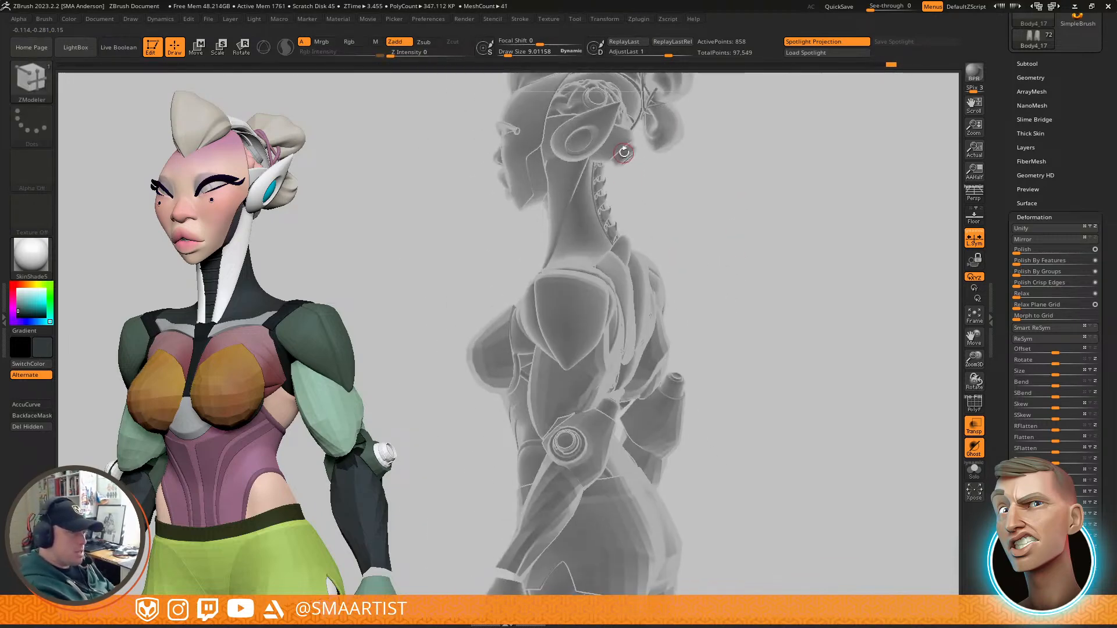
{"action": "right_click_drag", "start_coordinate": [687, 186], "coordinate": [625, 161]}
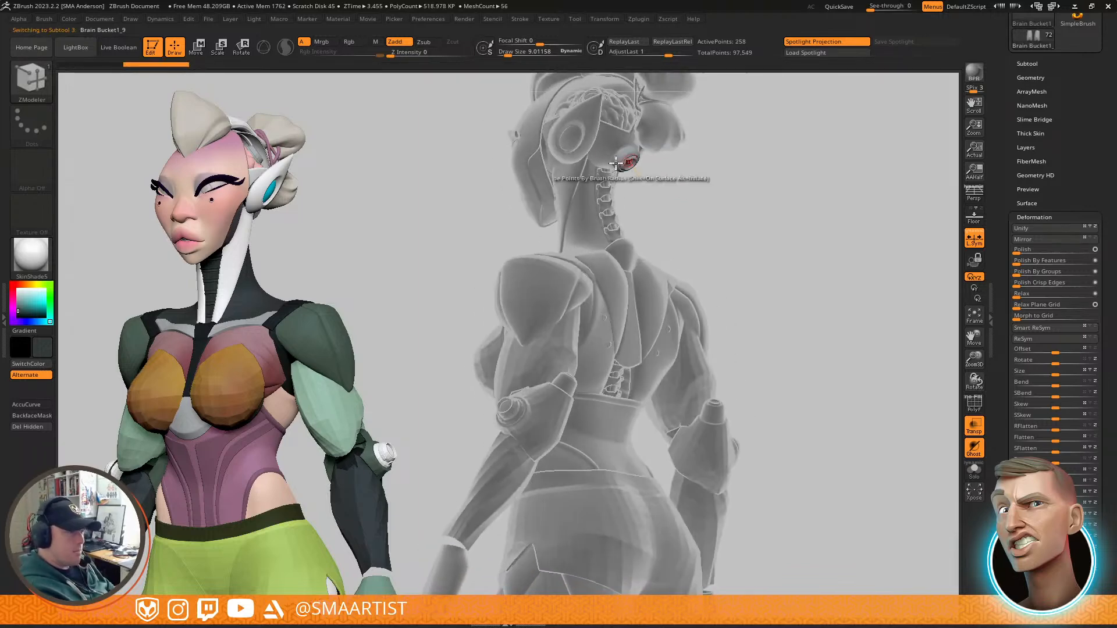
{"action": "key", "text": "ctrl+t"}
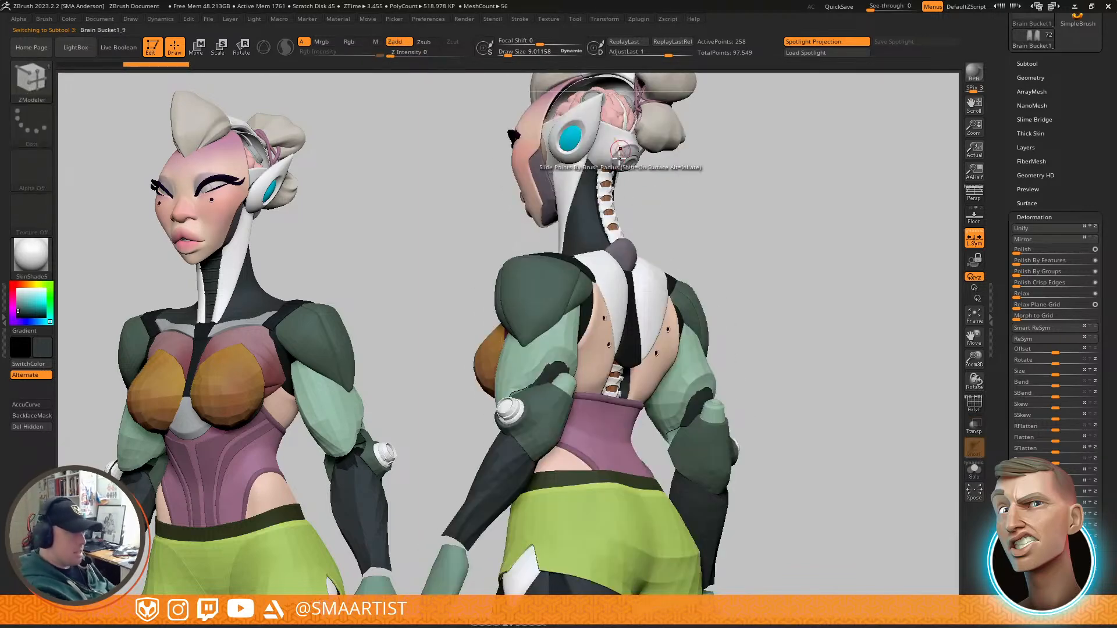
{"action": "right_click_drag", "start_coordinate": [634, 221], "coordinate": [647, 134], "text": "alt"}
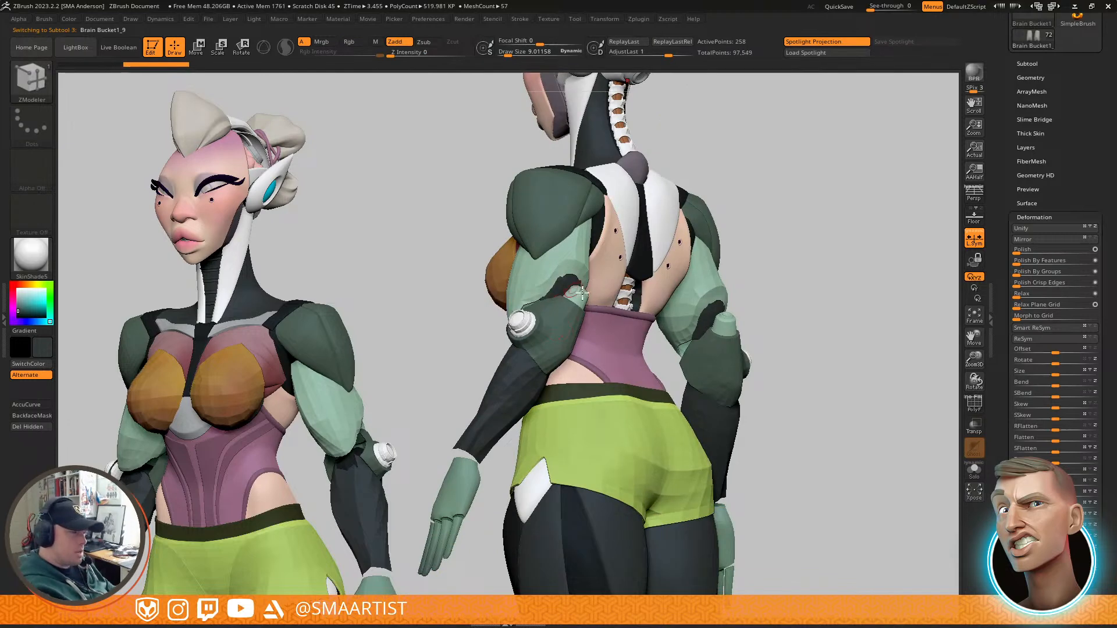
{"action": "right_click_drag", "start_coordinate": [570, 289], "coordinate": [602, 111], "text": "alt"}
{"action": "mouse_move", "coordinate": [744, 431]}
{"action": "right_mouse_down", "text": "alt"}
{"action": "mouse_move", "coordinate": [740, 299]}
{"action": "mouse_move", "coordinate": [758, 221]}
{"action": "mouse_move", "coordinate": [669, 320]}
{"action": "right_mouse_up", "text": "alt"}
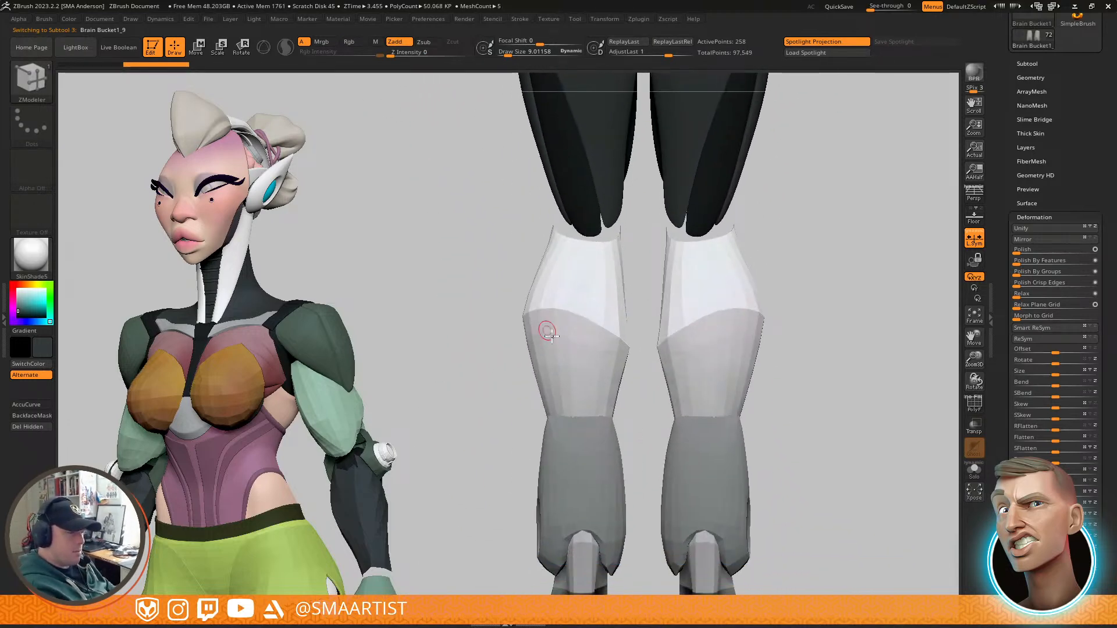
{"action": "right_click_drag", "start_coordinate": [687, 319], "coordinate": [751, 263]}
{"action": "right_click_drag", "start_coordinate": [663, 408], "coordinate": [681, 440]}
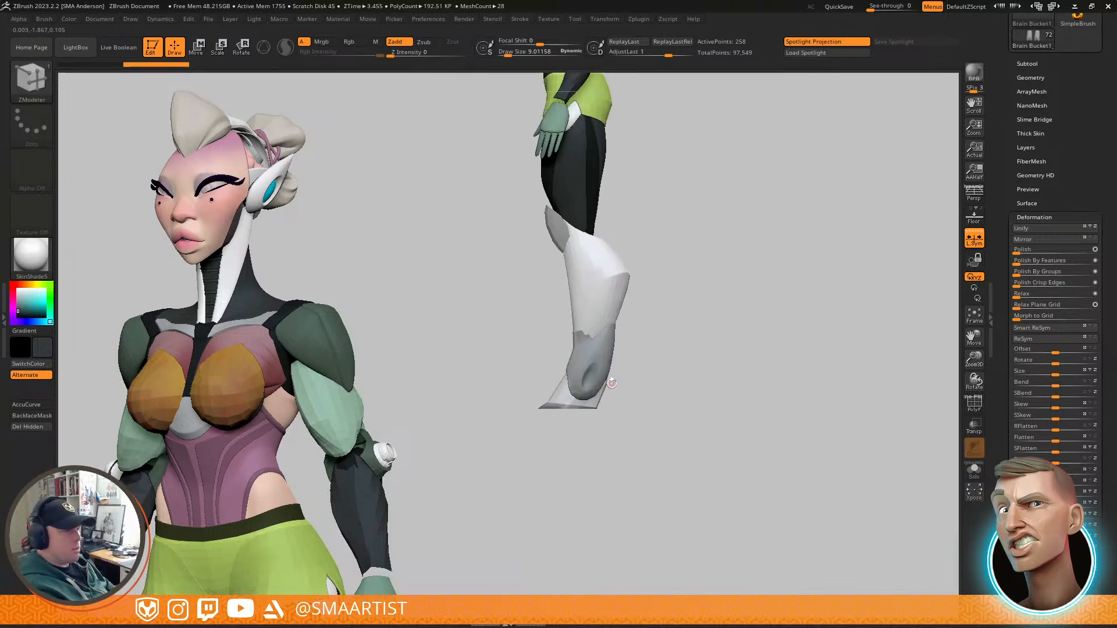
{"action": "right_click_drag", "start_coordinate": [665, 291], "coordinate": [726, 266]}
{"action": "right_click_drag", "start_coordinate": [677, 351], "coordinate": [655, 469]}
{"action": "mouse_move", "coordinate": [634, 305]}
{"action": "right_mouse_down"}
{"action": "mouse_move", "coordinate": [679, 295]}
{"action": "mouse_move", "coordinate": [652, 302]}
{"action": "right_mouse_up"}
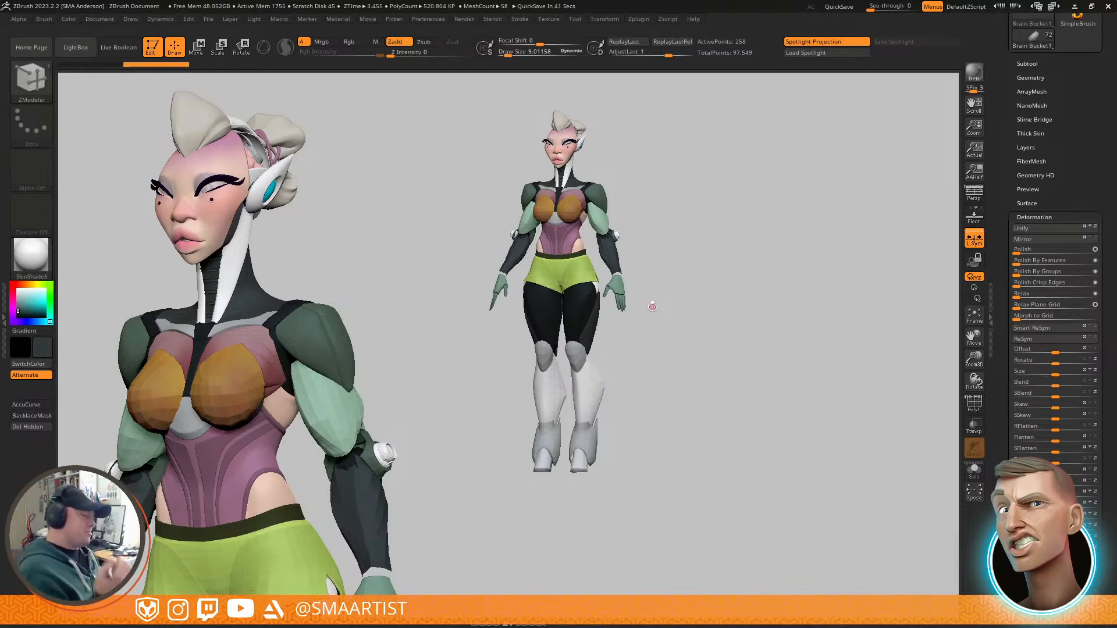
{"action": "mouse_move", "coordinate": [739, 271]}
{"action": "left_mouse_down"}
{"action": "mouse_move", "coordinate": [679, 268]}
{"action": "mouse_move", "coordinate": [663, 274]}
{"action": "mouse_move", "coordinate": [657, 301]}
{"action": "left_mouse_up"}
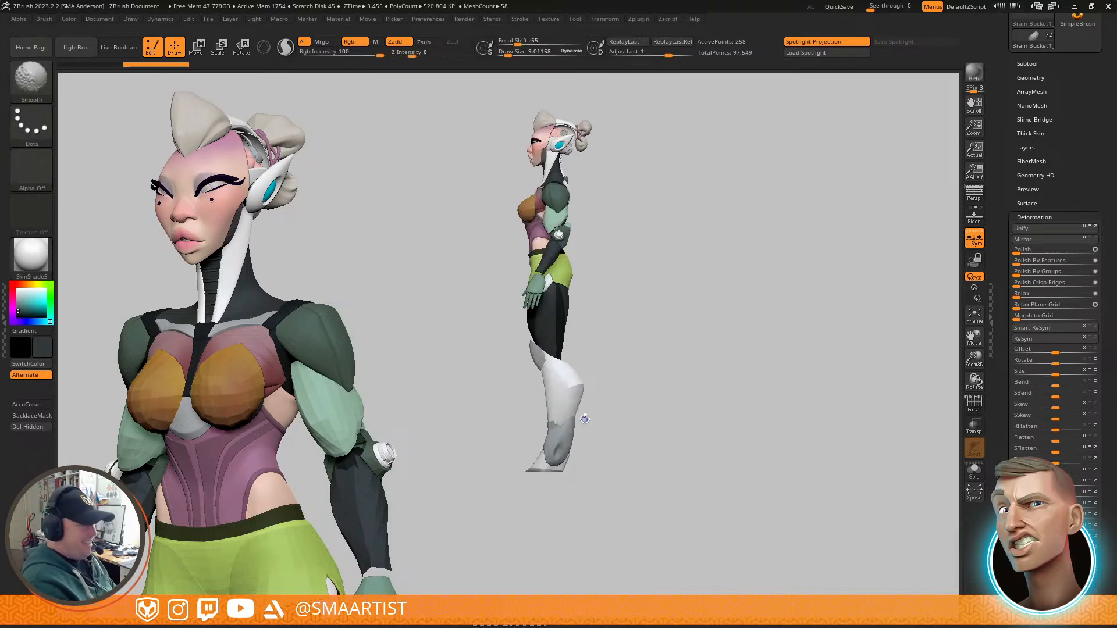
Step: Make the ankle armour the active subtool and frame it closely with the ZModeler brush selected
{"action": "key", "text": "b"}
{"action": "key", "text": "z"}
{"action": "key", "text": "m"}
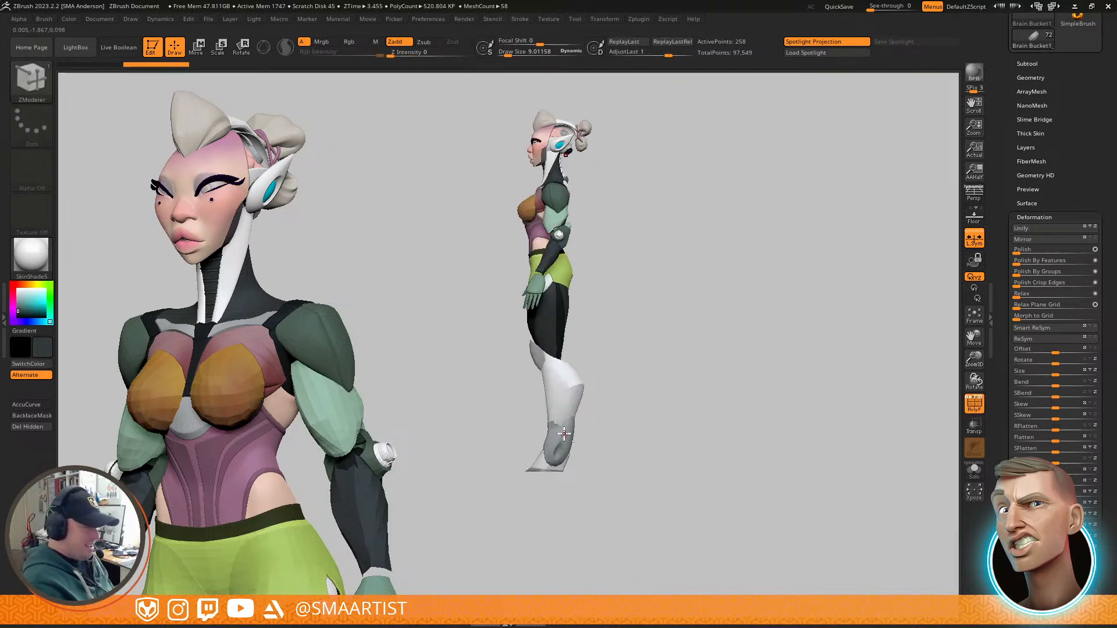
{"action": "key", "text": "shift+f"}
{"action": "key", "text": "f"}
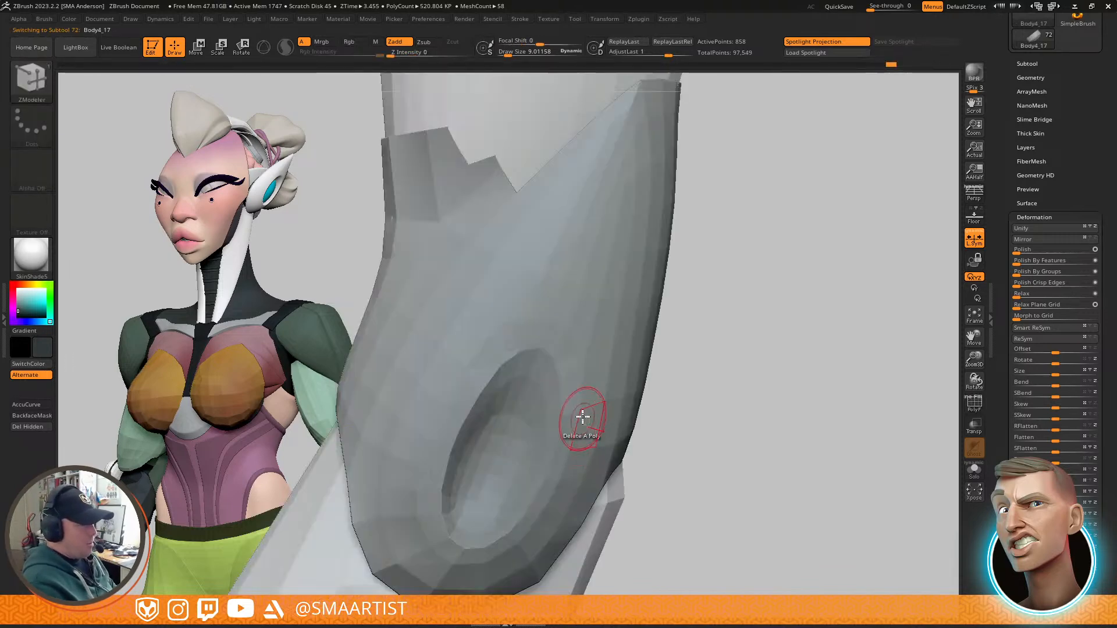
Step: Show the polyframe on the ankle armour and select the Move brush, with the purple shin panel's upper edge in view
{"action": "key", "text": "shift+f"}
{"action": "mouse_move", "coordinate": [616, 398]}
{"action": "right_mouse_down", "text": "ctrl"}
{"action": "mouse_move", "coordinate": [611, 296]}
{"action": "mouse_move", "coordinate": [603, 312]}
{"action": "mouse_move", "coordinate": [640, 326]}
{"action": "mouse_move", "coordinate": [629, 300]}
{"action": "mouse_move", "coordinate": [631, 317]}
{"action": "right_mouse_up", "text": "ctrl"}
{"action": "mouse_move", "coordinate": [551, 321]}
{"action": "right_mouse_down", "text": "ctrl"}
{"action": "mouse_move", "coordinate": [561, 332]}
{"action": "mouse_move", "coordinate": [568, 263]}
{"action": "mouse_move", "coordinate": [568, 353]}
{"action": "mouse_move", "coordinate": [589, 344]}
{"action": "mouse_move", "coordinate": [602, 485]}
{"action": "right_mouse_up", "text": "ctrl"}
{"action": "mouse_move", "coordinate": [602, 486]}
{"action": "right_mouse_down", "text": "alt"}
{"action": "mouse_move", "coordinate": [605, 353]}
{"action": "mouse_move", "coordinate": [588, 353]}
{"action": "right_mouse_up", "text": "alt"}
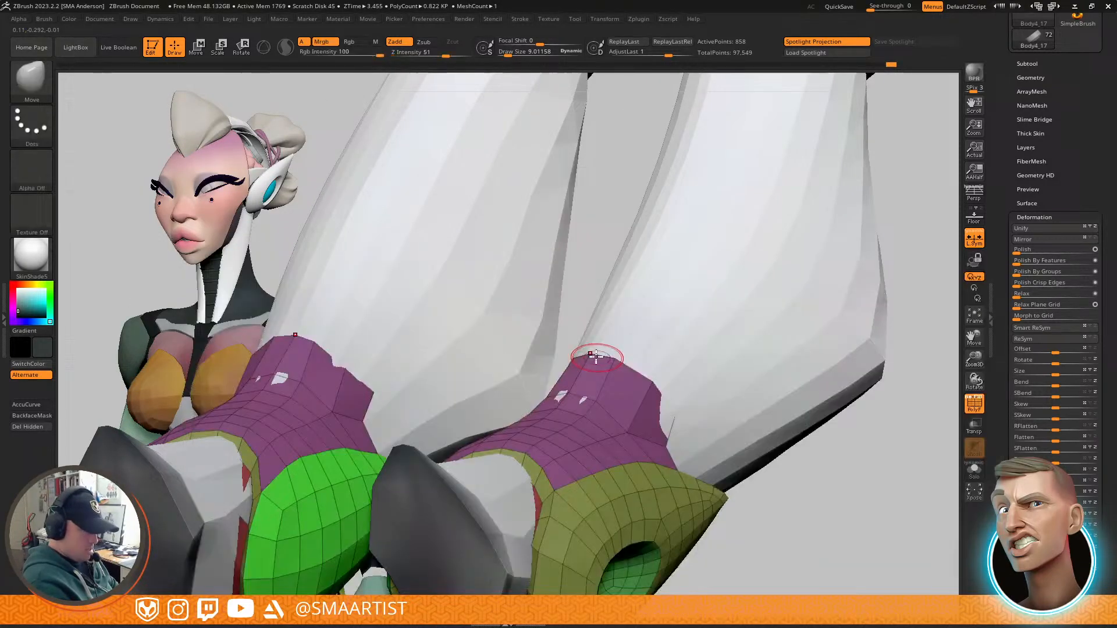
{"action": "mouse_move", "coordinate": [592, 353]}
{"action": "right_mouse_down"}
{"action": "mouse_move", "coordinate": [571, 361]}
{"action": "mouse_move", "coordinate": [601, 451]}
{"action": "right_mouse_up"}
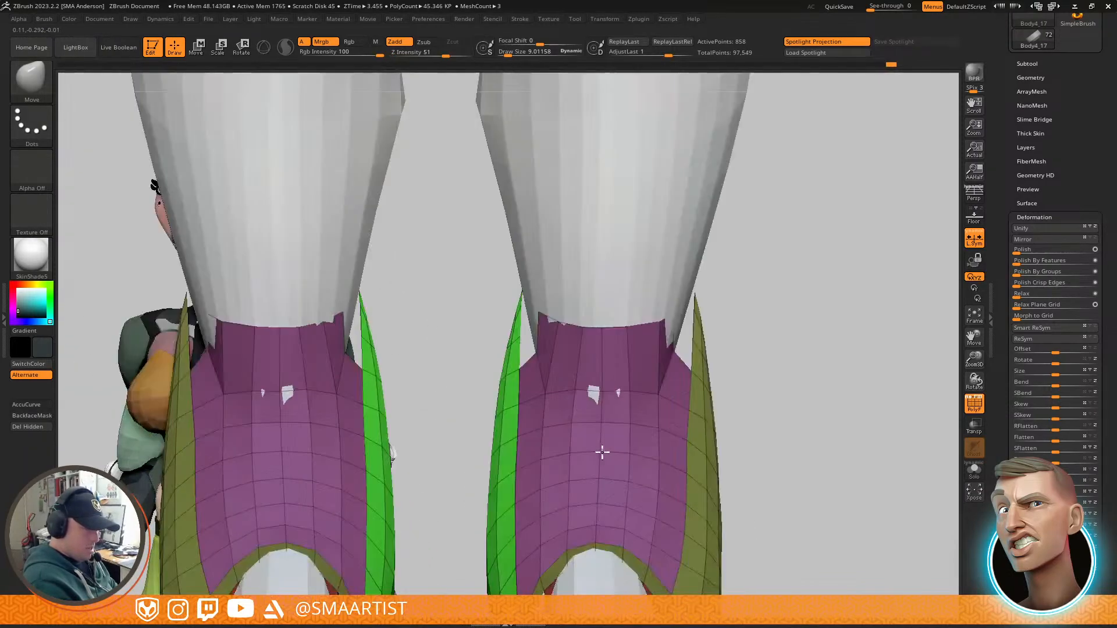
{"action": "mouse_move", "coordinate": [627, 321]}
{"action": "right_mouse_down"}
{"action": "mouse_move", "coordinate": [605, 326]}
{"action": "mouse_move", "coordinate": [661, 297]}
{"action": "mouse_move", "coordinate": [651, 319]}
{"action": "mouse_move", "coordinate": [621, 318]}
{"action": "mouse_move", "coordinate": [622, 327]}
{"action": "mouse_move", "coordinate": [608, 313]}
{"action": "mouse_move", "coordinate": [621, 304]}
{"action": "mouse_move", "coordinate": [632, 339]}
{"action": "mouse_move", "coordinate": [653, 268]}
{"action": "mouse_move", "coordinate": [667, 284]}
{"action": "mouse_move", "coordinate": [634, 294]}
{"action": "mouse_move", "coordinate": [668, 270]}
{"action": "mouse_move", "coordinate": [628, 287]}
{"action": "right_mouse_up"}
{"action": "key", "text": "shift"}
{"action": "key", "text": "b"}
{"action": "key", "text": "m"}
{"action": "key", "text": "v"}
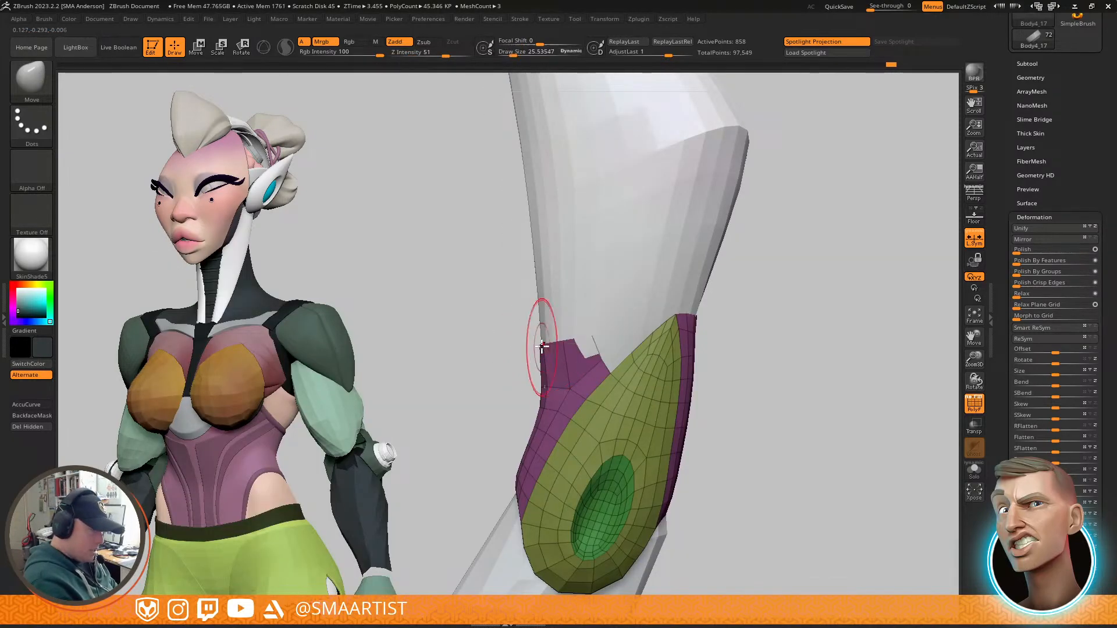
Step: Mask the armour except for the purple front panel's top-edge points and move those points up the shin
{"action": "right_click_drag", "start_coordinate": [564, 342], "coordinate": [589, 339]}
{"action": "left_click", "coordinate": [544, 361], "text": "ctrl+shift"}
{"action": "left_click", "coordinate": [548, 364], "text": "ctrl+shift"}
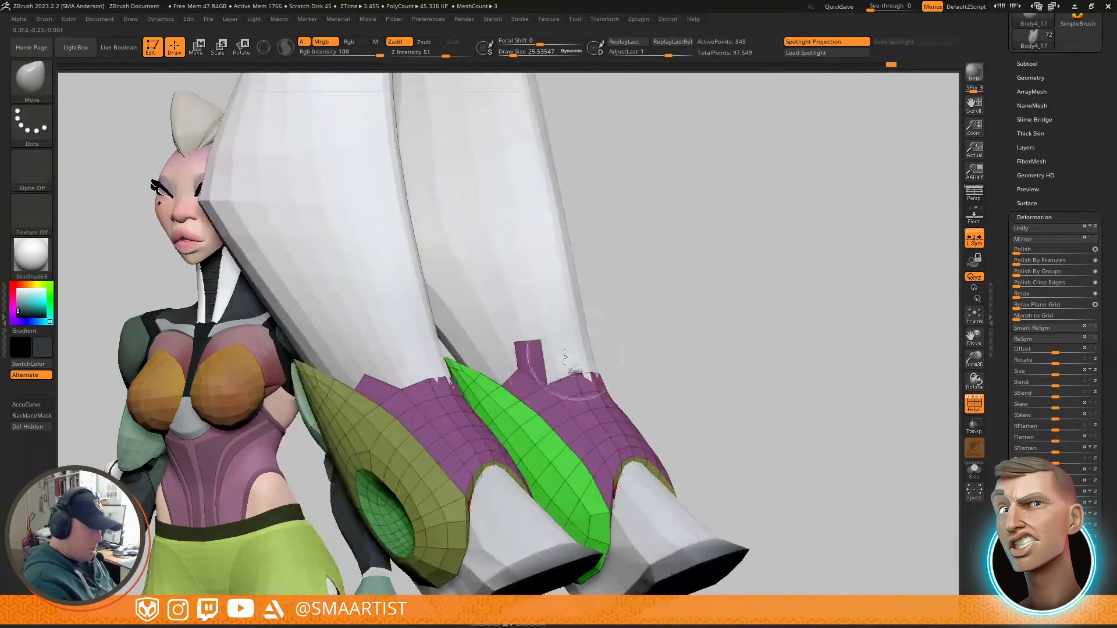
{"action": "left_click", "coordinate": [543, 366], "text": "ctrl+shift"}
{"action": "left_click", "coordinate": [722, 317], "text": "ctrl"}
{"action": "left_click", "coordinate": [725, 311], "text": "ctrl+shift"}
{"action": "mouse_move", "coordinate": [725, 309]}
{"action": "right_mouse_down"}
{"action": "mouse_move", "coordinate": [680, 312]}
{"action": "mouse_move", "coordinate": [682, 331]}
{"action": "mouse_move", "coordinate": [680, 304]}
{"action": "right_mouse_up"}
{"action": "key", "text": "w"}
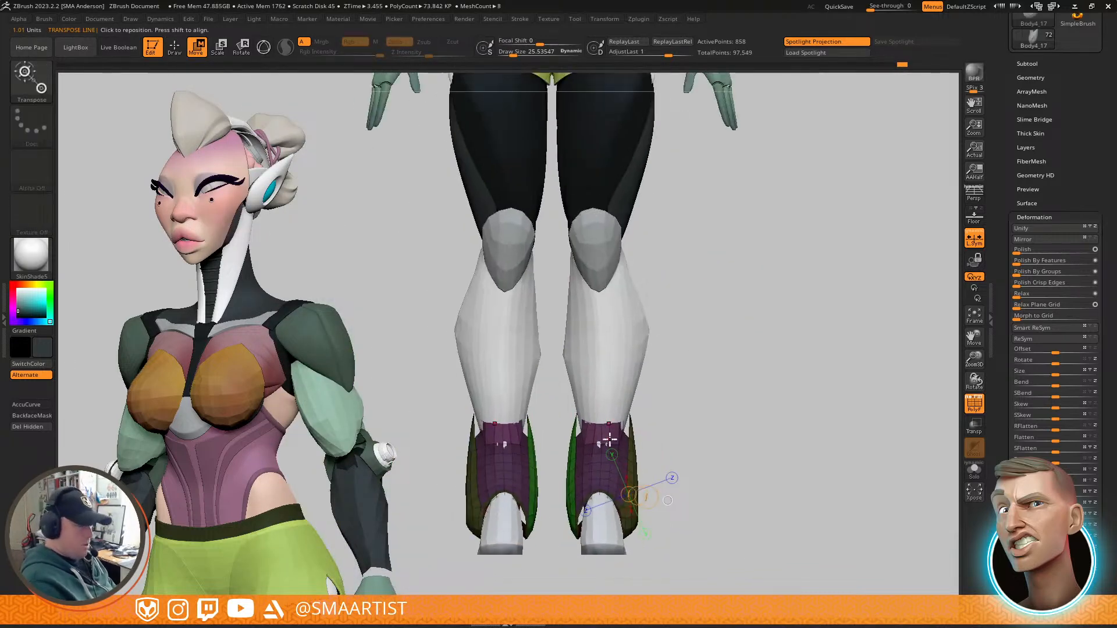
{"action": "left_click_drag", "start_coordinate": [593, 462], "coordinate": [594, 419]}
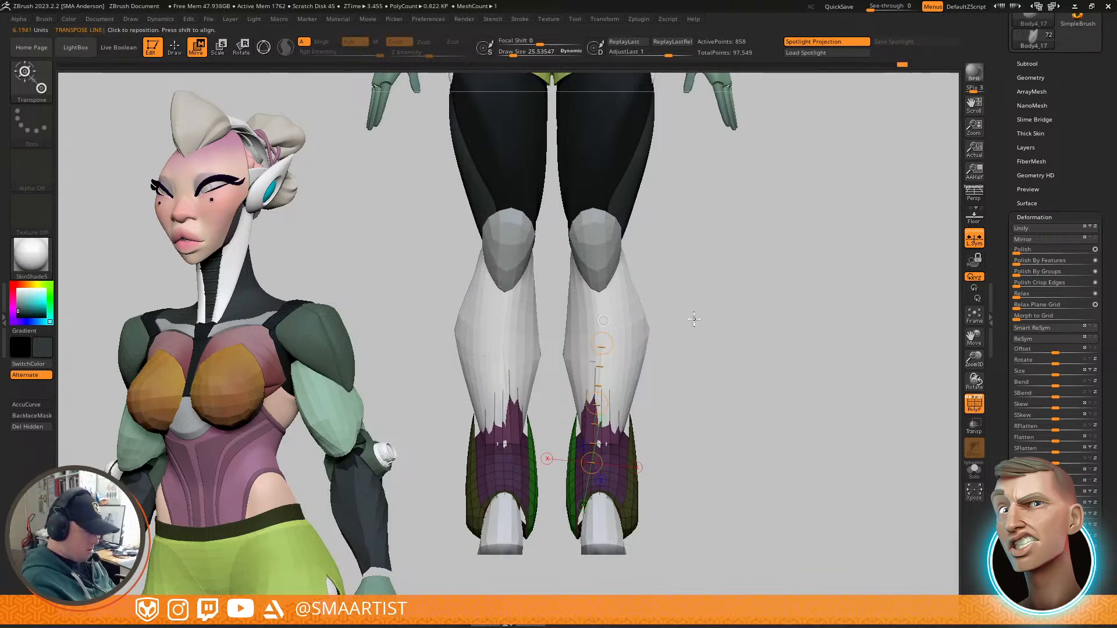
Step: Pull the purple shin panel's top edge further up towards the knee with the Move brush, following the front of the shin
{"action": "key", "text": "b"}
{"action": "key", "text": "m"}
{"action": "key", "text": "v"}
{"action": "right_click_drag", "start_coordinate": [693, 328], "coordinate": [640, 332]}
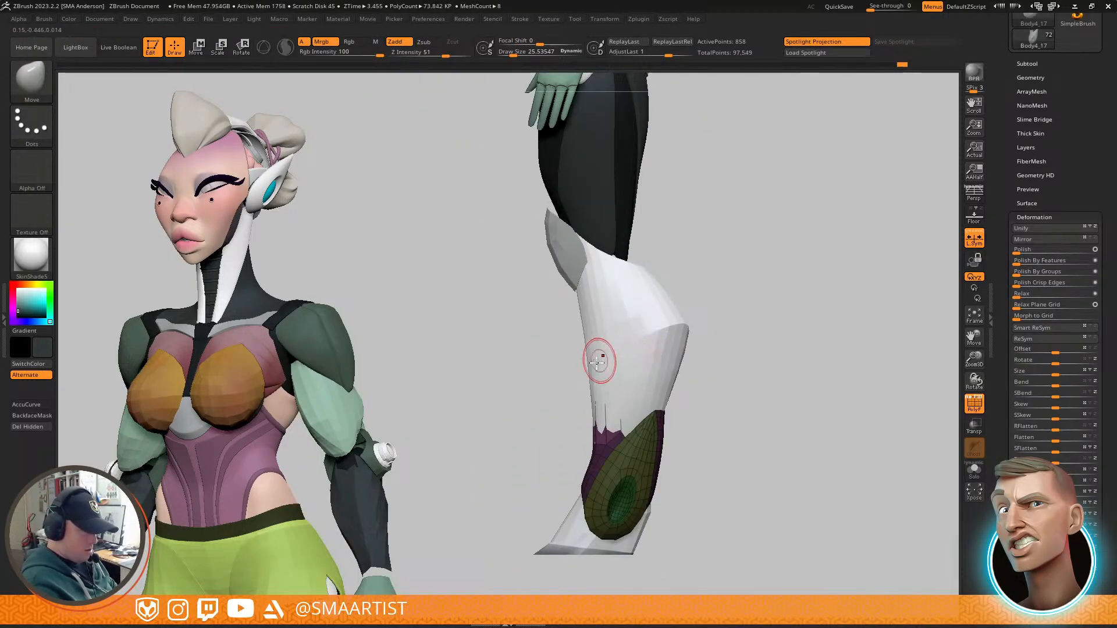
{"action": "left_click_drag", "start_coordinate": [606, 361], "coordinate": [607, 362]}
{"action": "left_click_drag", "start_coordinate": [593, 424], "coordinate": [585, 369]}
{"action": "right_click_drag", "start_coordinate": [598, 365], "coordinate": [567, 371]}
{"action": "key", "text": "s"}
{"action": "left_click_drag", "start_coordinate": [568, 370], "coordinate": [556, 367]}
Step: Turn on ghost transparency and nudge the raised shin panel's top corners to follow the lower leg's contour
{"action": "key", "text": "ctrl+t"}
{"action": "right_click_drag", "start_coordinate": [565, 372], "coordinate": [588, 397]}
{"action": "key", "text": "s"}
{"action": "left_click_drag", "start_coordinate": [563, 364], "coordinate": [556, 359]}
{"action": "mouse_move", "coordinate": [551, 389]}
{"action": "right_mouse_down"}
{"action": "mouse_move", "coordinate": [598, 391]}
{"action": "mouse_move", "coordinate": [577, 381]}
{"action": "right_mouse_up"}
{"action": "mouse_move", "coordinate": [688, 362]}
{"action": "right_mouse_down"}
{"action": "mouse_move", "coordinate": [645, 347]}
{"action": "mouse_move", "coordinate": [655, 331]}
{"action": "mouse_move", "coordinate": [645, 309]}
{"action": "mouse_move", "coordinate": [672, 310]}
{"action": "mouse_move", "coordinate": [658, 305]}
{"action": "mouse_move", "coordinate": [689, 393]}
{"action": "mouse_move", "coordinate": [657, 393]}
{"action": "mouse_move", "coordinate": [648, 372]}
{"action": "right_mouse_up"}
{"action": "key", "text": "s"}
{"action": "left_click_drag", "start_coordinate": [618, 266], "coordinate": [620, 267]}
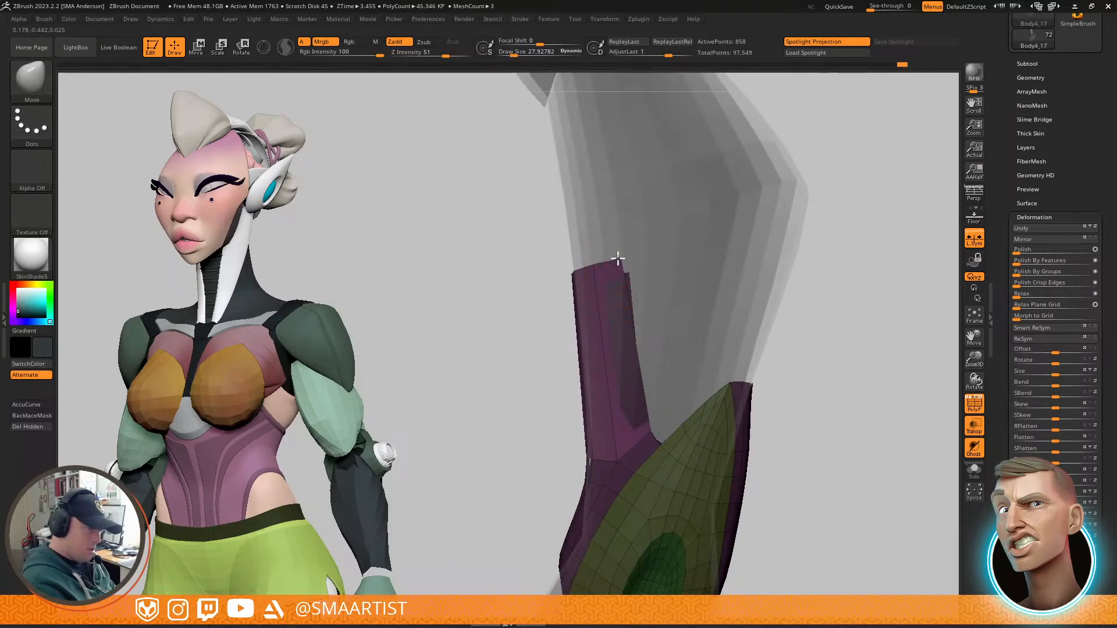
Step: Examine the extended shin panel's top edge against the lower leg and knee guard from the front and both sides
{"action": "right_click_drag", "start_coordinate": [615, 278], "coordinate": [643, 250]}
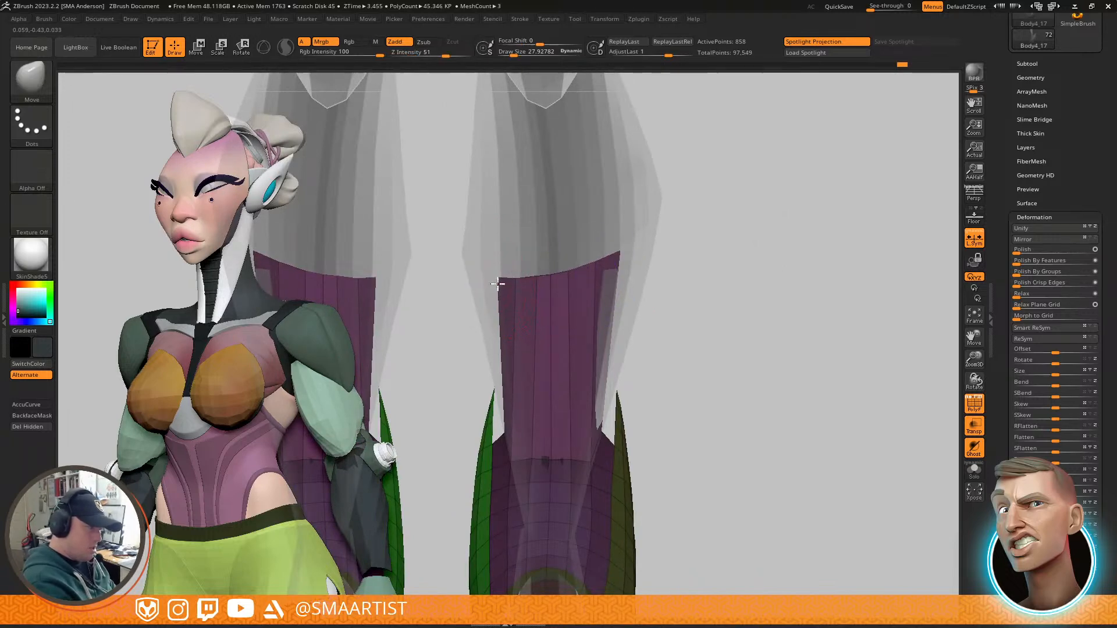
{"action": "mouse_move", "coordinate": [741, 286]}
{"action": "right_mouse_down", "text": "ctrl"}
{"action": "mouse_move", "coordinate": [646, 267]}
{"action": "mouse_move", "coordinate": [666, 277]}
{"action": "mouse_move", "coordinate": [626, 294]}
{"action": "mouse_move", "coordinate": [656, 305]}
{"action": "mouse_move", "coordinate": [609, 309]}
{"action": "mouse_move", "coordinate": [811, 235]}
{"action": "right_mouse_up", "text": "ctrl"}
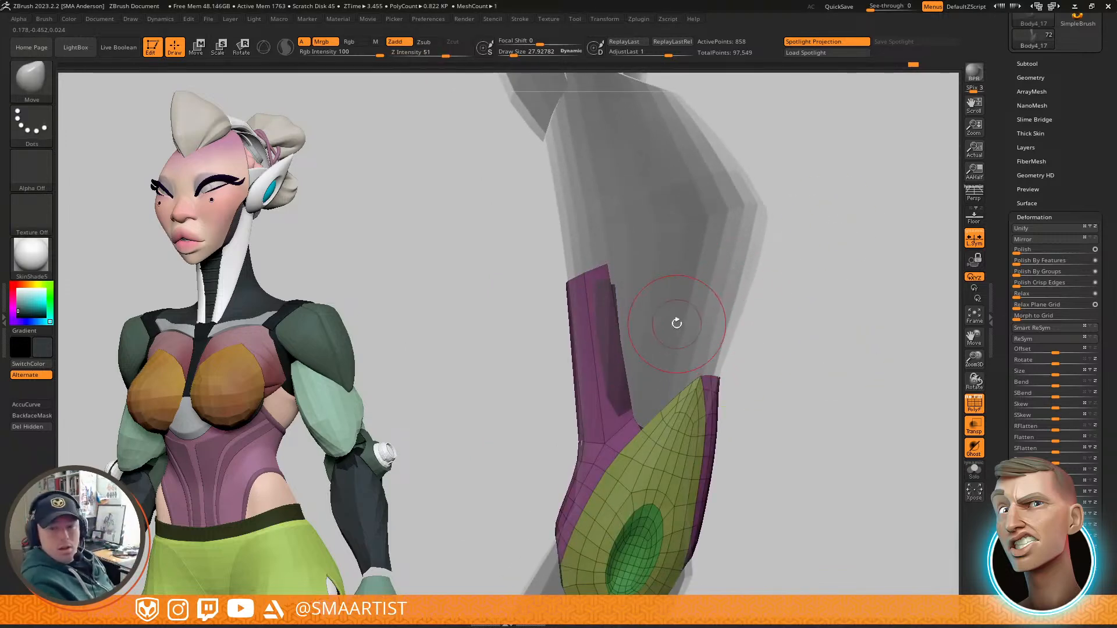
{"action": "mouse_move", "coordinate": [620, 329]}
{"action": "right_mouse_down"}
{"action": "mouse_move", "coordinate": [666, 306]}
{"action": "mouse_move", "coordinate": [691, 311]}
{"action": "mouse_move", "coordinate": [650, 315]}
{"action": "mouse_move", "coordinate": [646, 290]}
{"action": "right_mouse_up"}
{"action": "right_click_drag", "start_coordinate": [558, 378], "coordinate": [592, 347]}
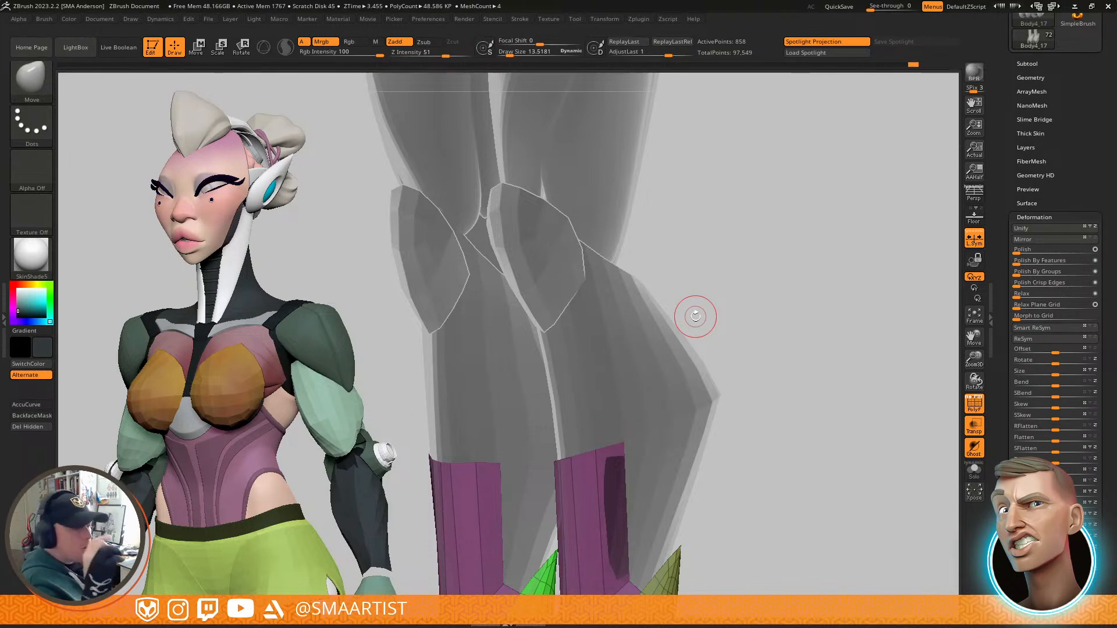
{"action": "left_click_drag", "start_coordinate": [695, 316], "coordinate": [509, 374]}
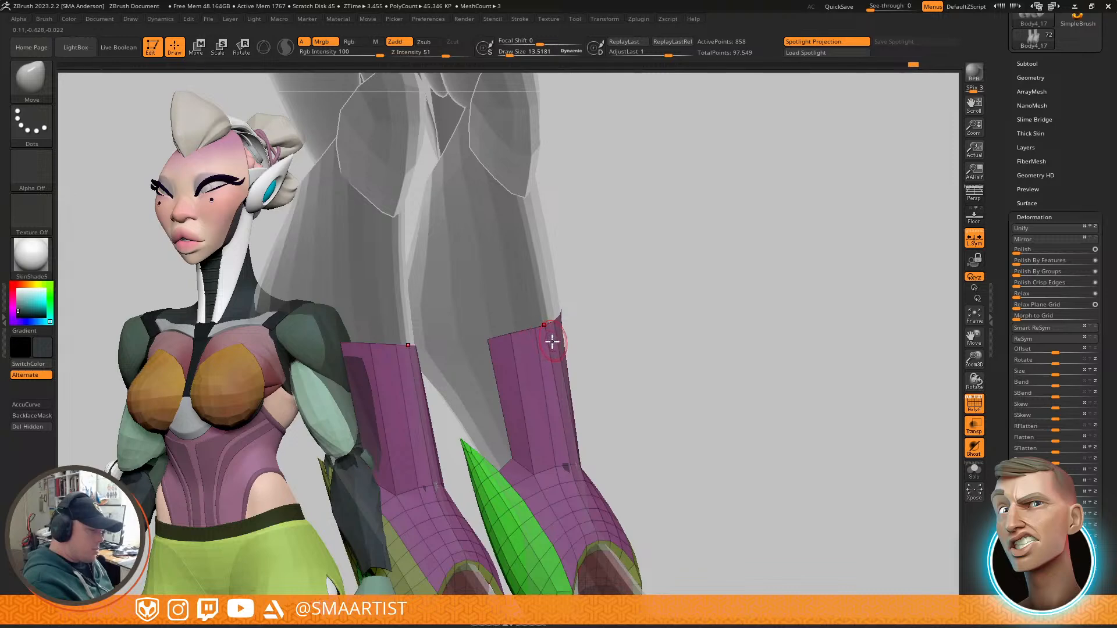
{"action": "left_click_drag", "start_coordinate": [540, 353], "coordinate": [606, 296]}
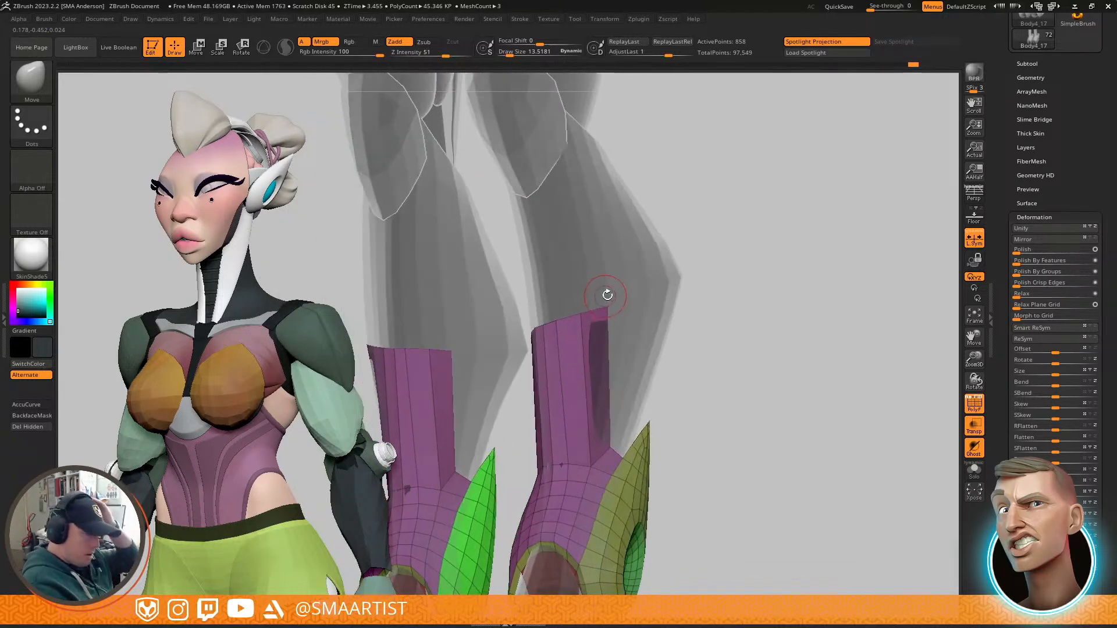
{"action": "mouse_move", "coordinate": [589, 356]}
{"action": "left_mouse_down"}
{"action": "mouse_move", "coordinate": [571, 366]}
{"action": "mouse_move", "coordinate": [578, 327]}
{"action": "mouse_move", "coordinate": [578, 368]}
{"action": "mouse_move", "coordinate": [588, 365]}
{"action": "left_mouse_up"}
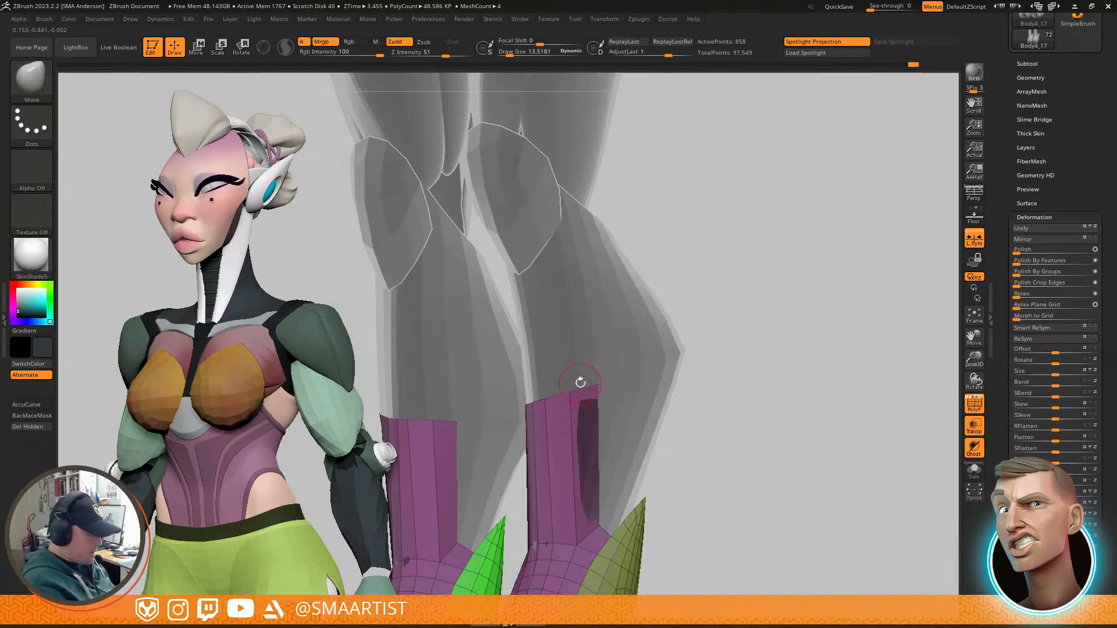
Step: Extrude the outer edge segment of the shin panel's top up to the knee guard with ZModeler, as a single strip
{"action": "key", "text": "b"}
{"action": "key", "text": "z"}
{"action": "key", "text": "m"}
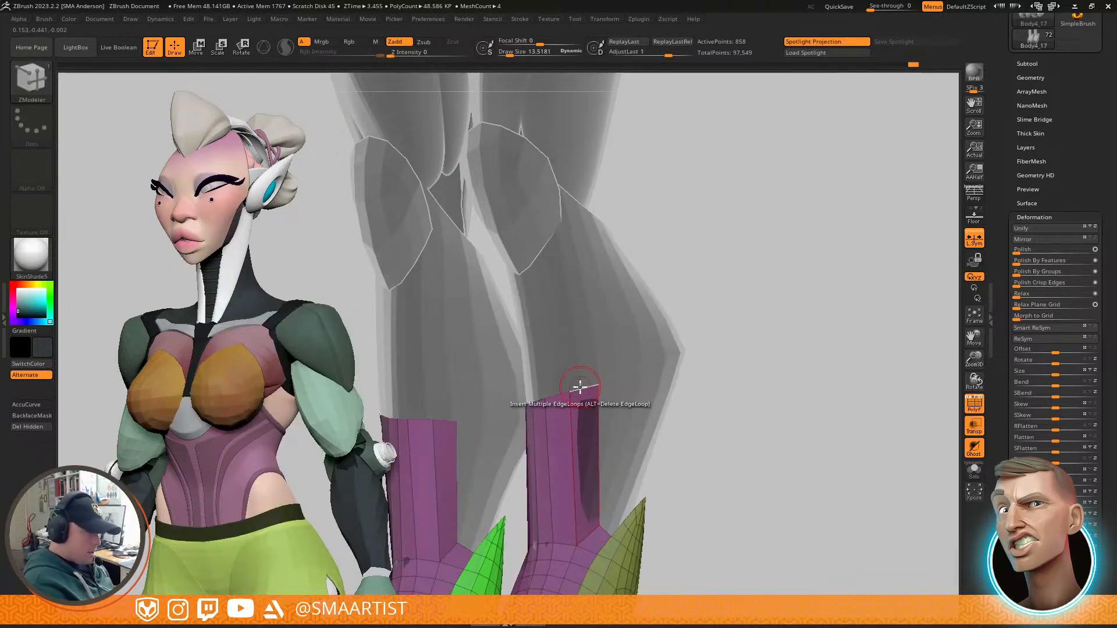
{"action": "key", "text": "space"}
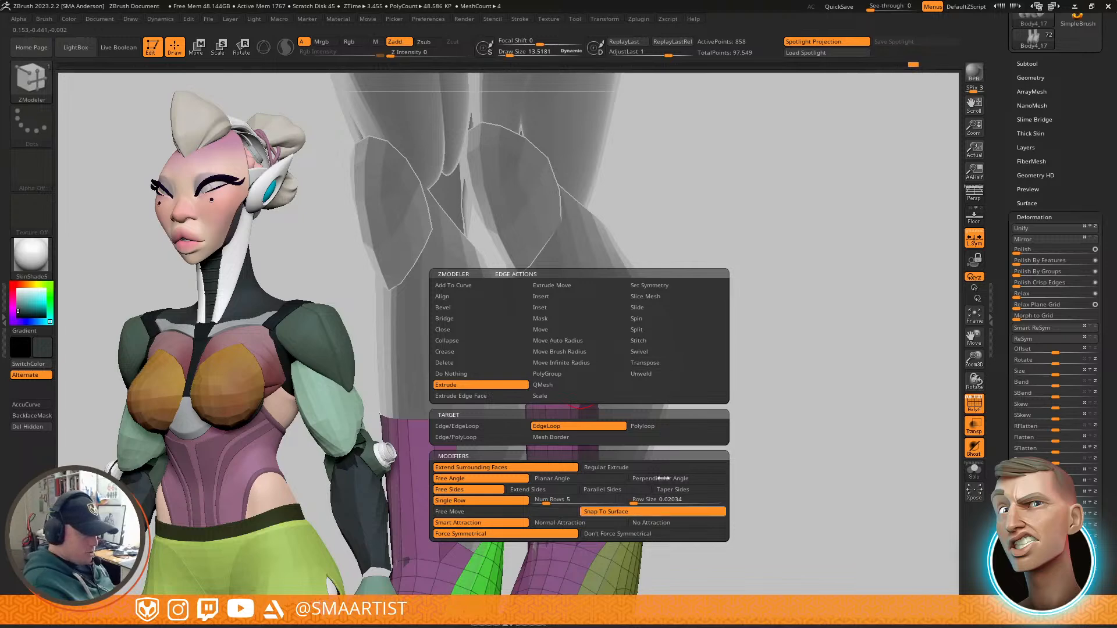
{"action": "left_click_drag", "start_coordinate": [588, 392], "coordinate": [568, 239]}
{"action": "key", "text": "shift"}
Step: Set the ZModeler point action to Move by brush radius, adjust the outer strip's end, and extrude a matching strip on the inner side
{"action": "key", "text": "s"}
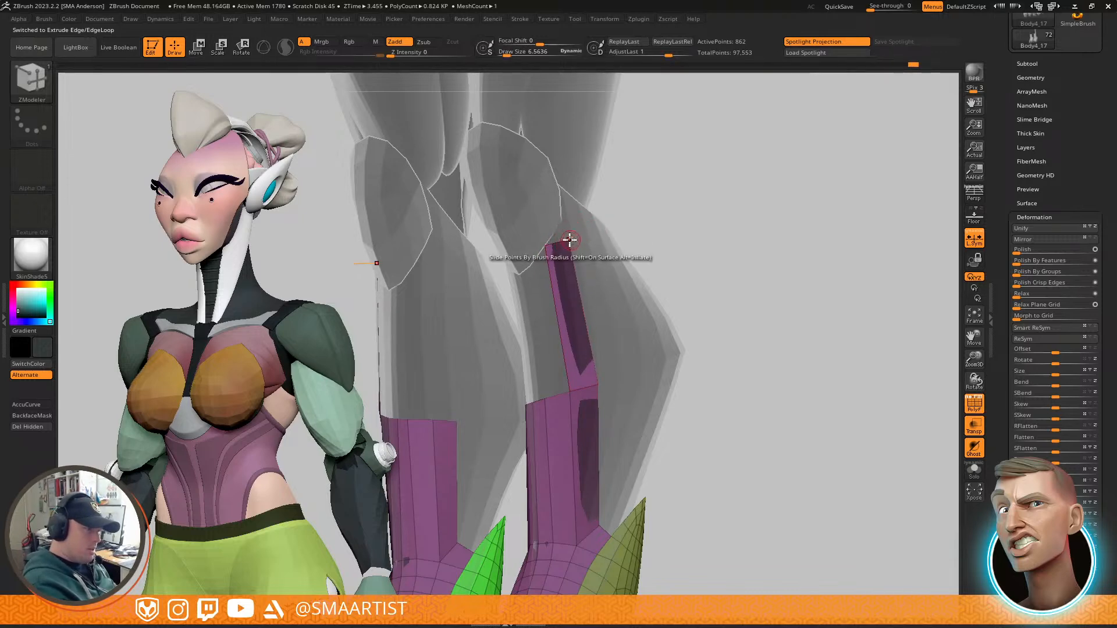
{"action": "key", "text": "space"}
{"action": "left_click", "coordinate": [550, 255]}
{"action": "left_click", "coordinate": [553, 264]}
{"action": "left_click_drag", "start_coordinate": [572, 269], "coordinate": [573, 304]}
{"action": "left_click_drag", "start_coordinate": [516, 407], "coordinate": [490, 246]}
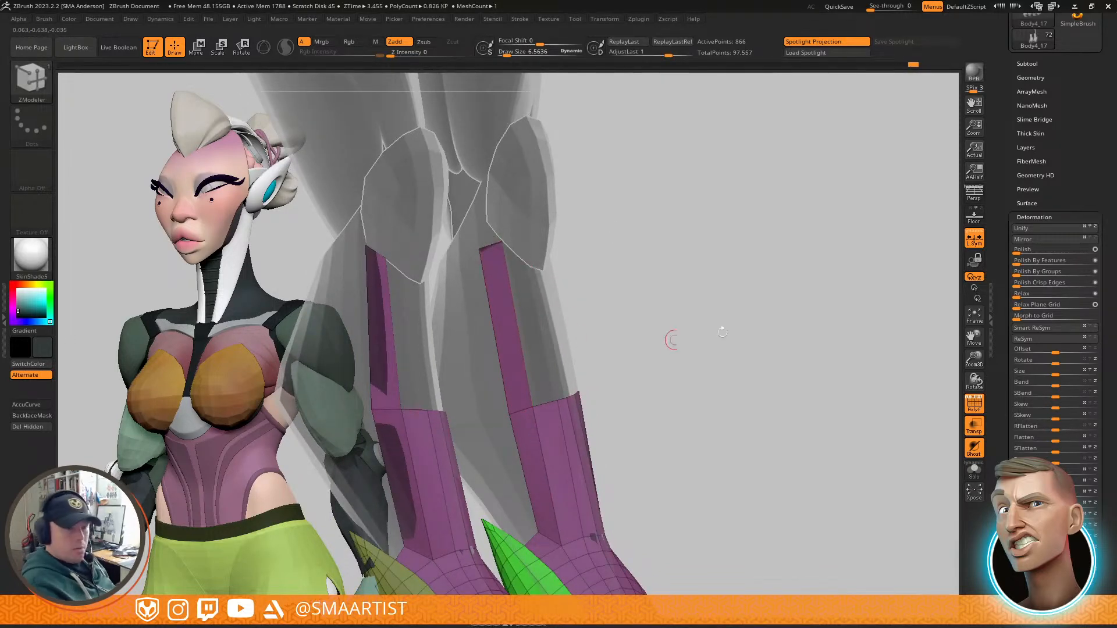
Step: Apply Mirror And Weld to the armour mesh
{"action": "left_click", "coordinate": [1030, 77]}
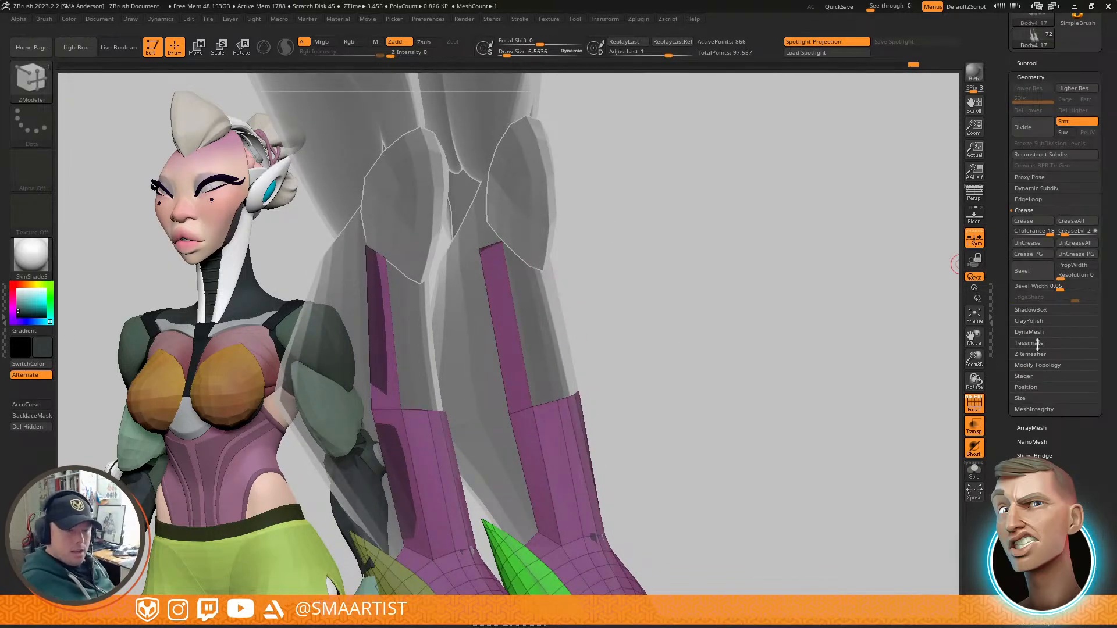
{"action": "left_click", "coordinate": [1042, 365]}
{"action": "left_click", "coordinate": [1038, 310]}
Step: Move the inner strip's top corner points onto the lower rim of the knee guard
{"action": "left_click_drag", "start_coordinate": [652, 379], "coordinate": [575, 305]}
{"action": "right_click_drag", "start_coordinate": [575, 305], "coordinate": [599, 278], "text": "alt"}
{"action": "left_click_drag", "start_coordinate": [606, 287], "coordinate": [582, 231]}
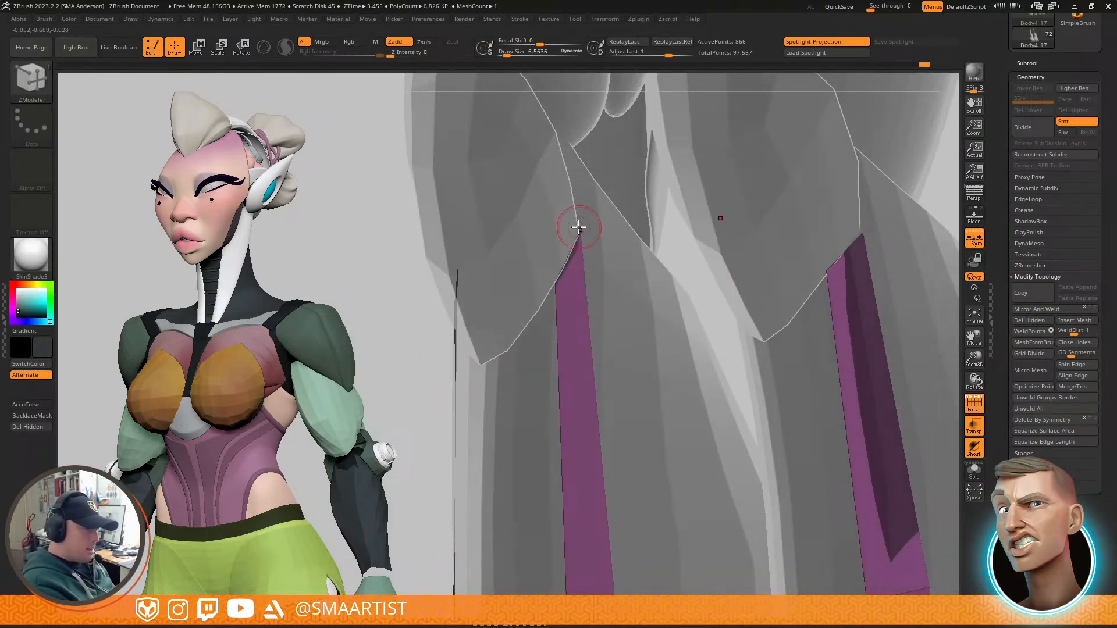
{"action": "right_click_drag", "start_coordinate": [558, 282], "coordinate": [587, 236]}
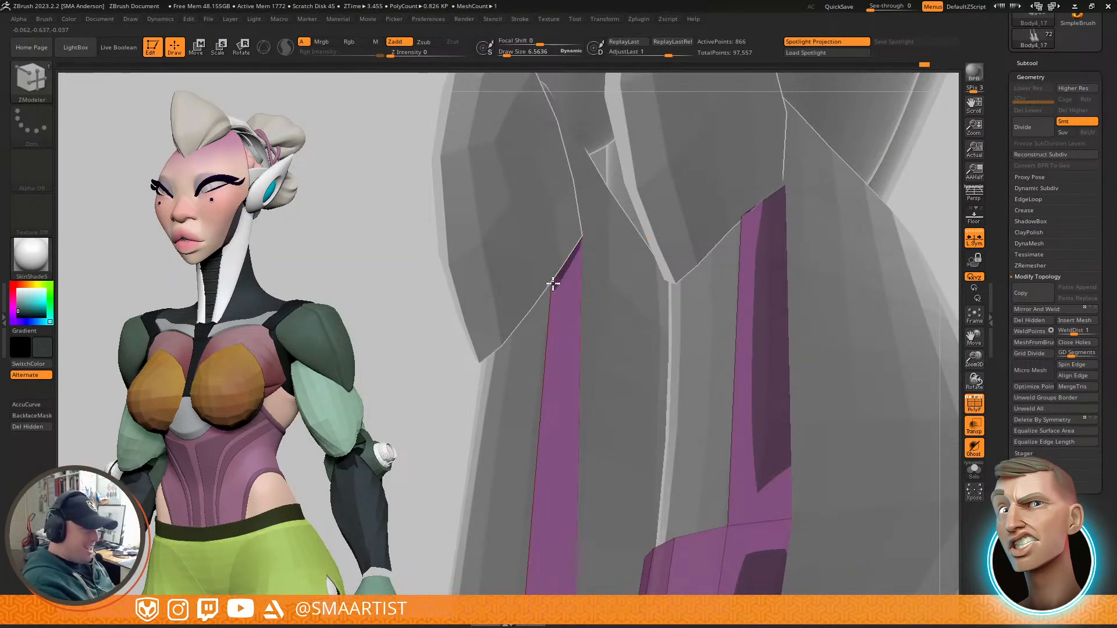
{"action": "right_click_drag", "start_coordinate": [556, 281], "coordinate": [556, 337]}
Step: Extrude the inner and outer strips upward along the two sides of the knee guard's rim
{"action": "left_click_drag", "start_coordinate": [556, 337], "coordinate": [558, 300]}
{"action": "mouse_move", "coordinate": [531, 211]}
{"action": "right_mouse_down"}
{"action": "mouse_move", "coordinate": [554, 327]}
{"action": "mouse_move", "coordinate": [551, 392]}
{"action": "mouse_move", "coordinate": [539, 269]}
{"action": "right_mouse_up"}
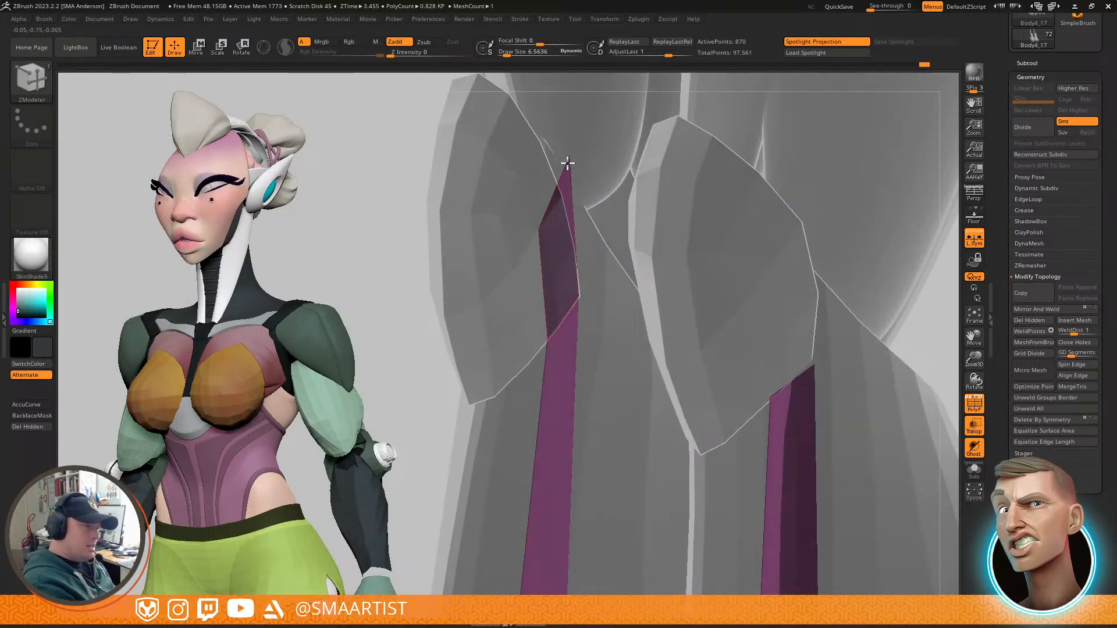
{"action": "right_click_drag", "start_coordinate": [568, 219], "coordinate": [591, 386]}
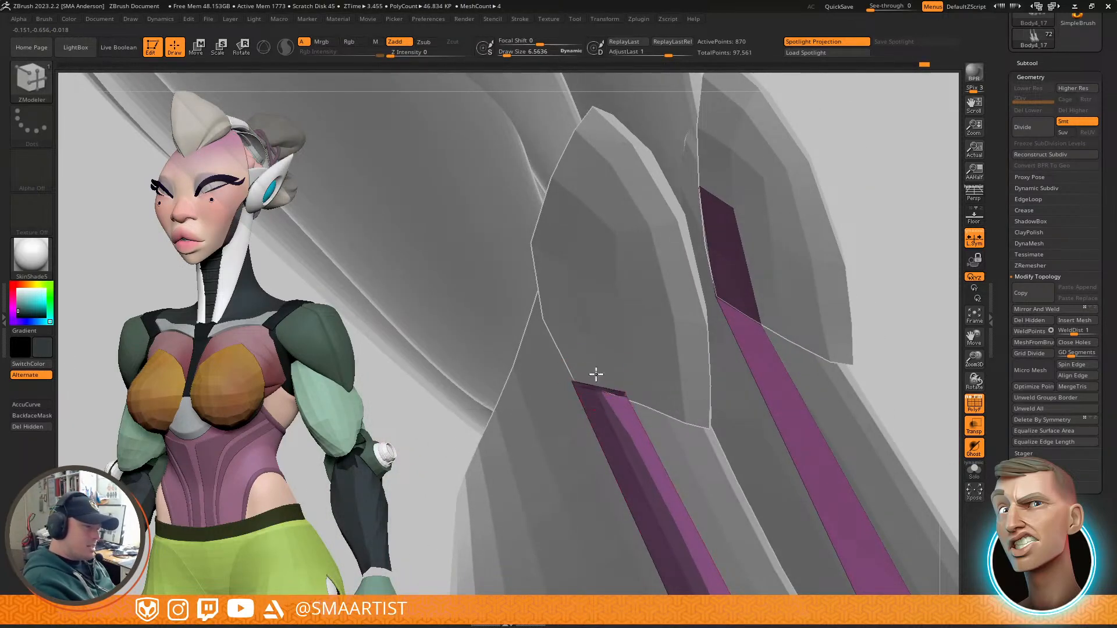
{"action": "left_click_drag", "start_coordinate": [596, 386], "coordinate": [557, 262]}
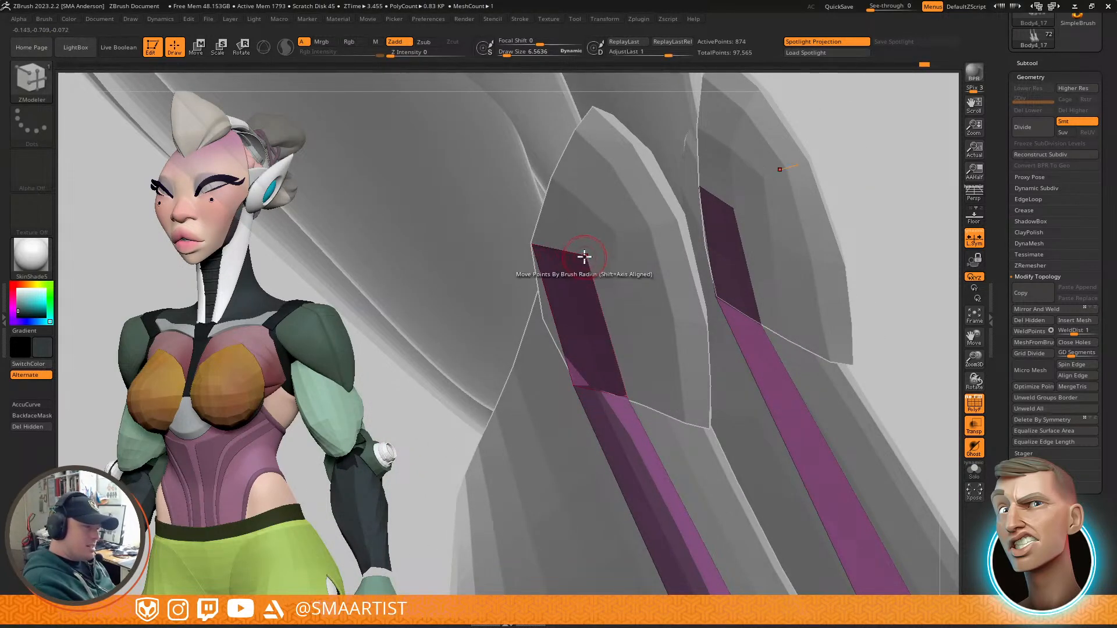
{"action": "right_click_drag", "start_coordinate": [582, 260], "coordinate": [691, 248], "text": "alt"}
{"action": "left_click_drag", "start_coordinate": [519, 282], "coordinate": [548, 233]}
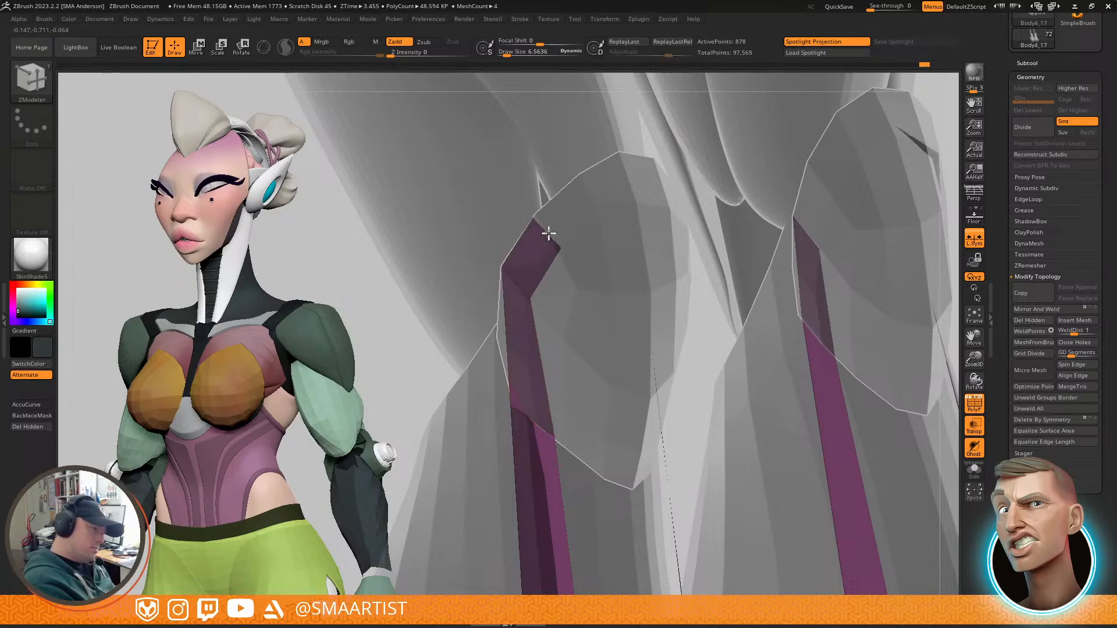
Step: Extrude the inner strip around the knee guard's upper inner rim and fit its end points to the outline
{"action": "right_click_drag", "start_coordinate": [559, 249], "coordinate": [716, 232]}
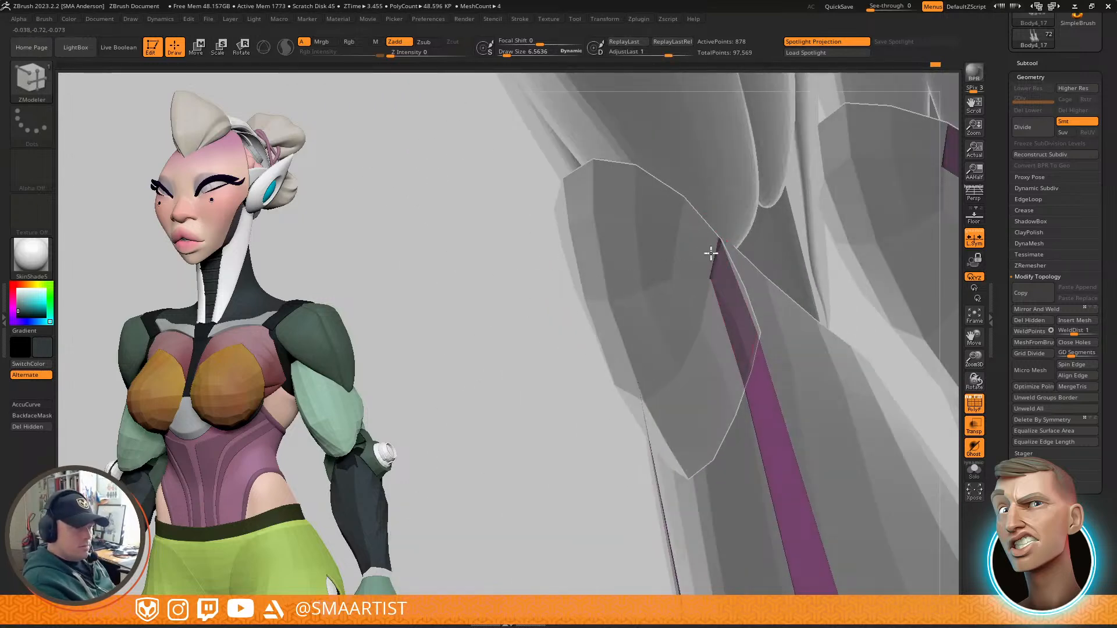
{"action": "left_click_drag", "start_coordinate": [713, 252], "coordinate": [678, 219]}
{"action": "right_click_drag", "start_coordinate": [674, 237], "coordinate": [706, 225]}
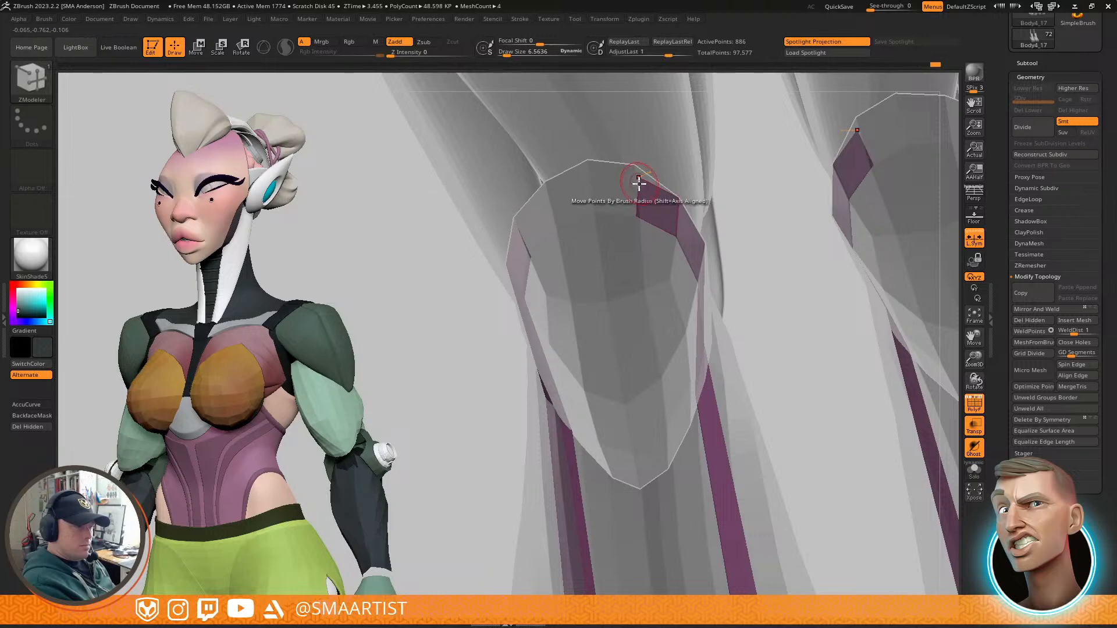
{"action": "left_click_drag", "start_coordinate": [633, 174], "coordinate": [688, 222]}
{"action": "key", "text": "ctrl+z"}
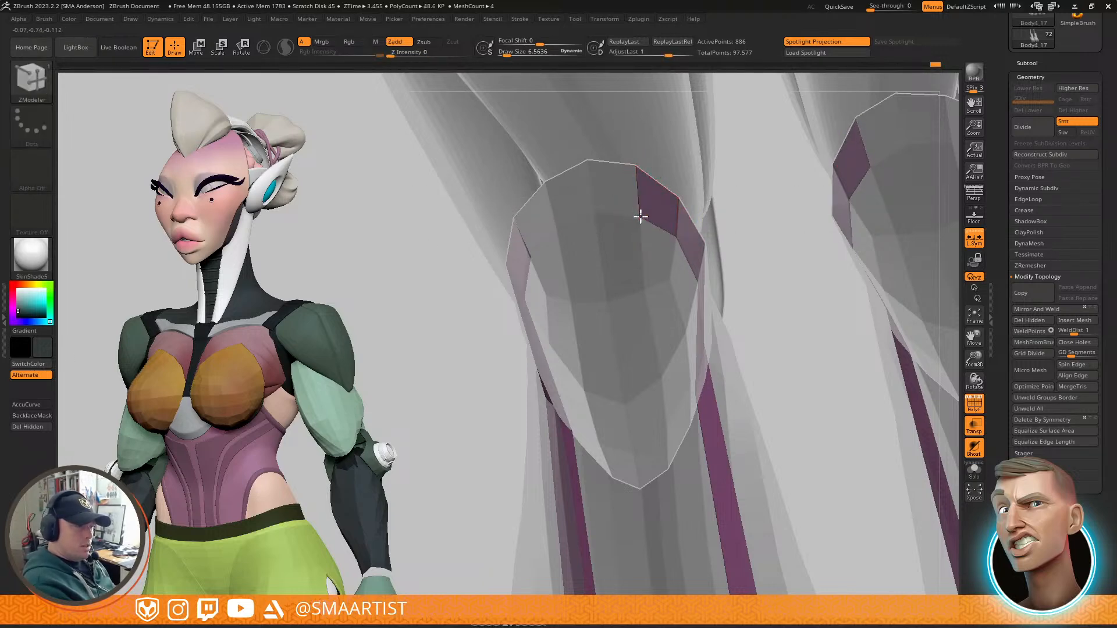
Step: Continue the strip across the top of the knee guard and join it to the outer strip as a continuous border
{"action": "left_click_drag", "start_coordinate": [638, 194], "coordinate": [587, 160]}
{"action": "right_click_drag", "start_coordinate": [598, 215], "coordinate": [593, 244]}
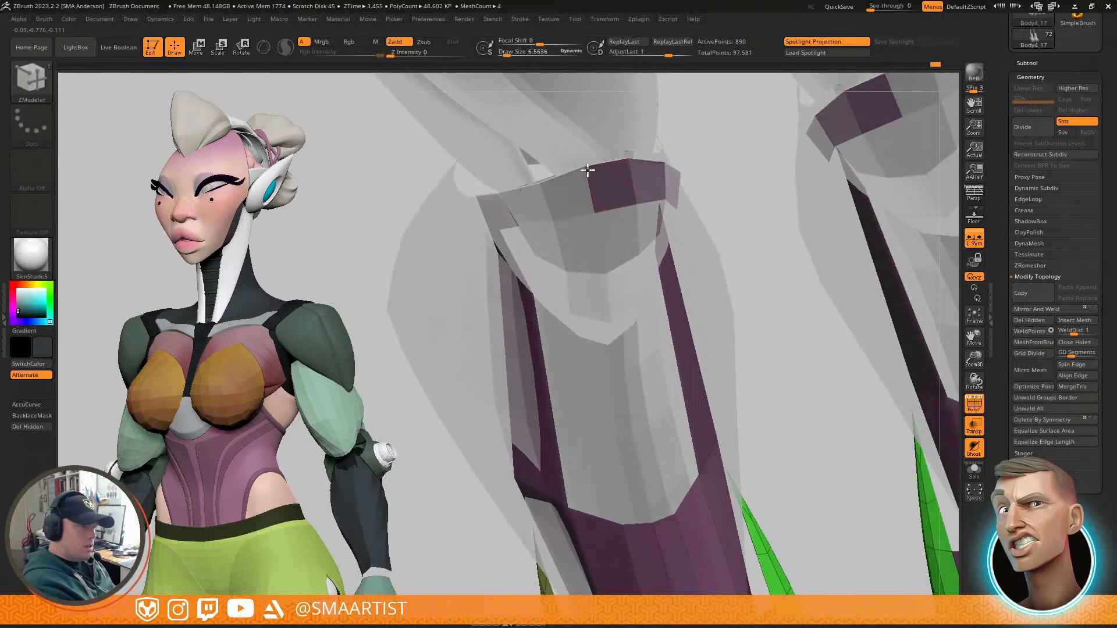
{"action": "right_click_drag", "start_coordinate": [608, 191], "coordinate": [609, 152]}
{"action": "left_click_drag", "start_coordinate": [588, 184], "coordinate": [545, 207]}
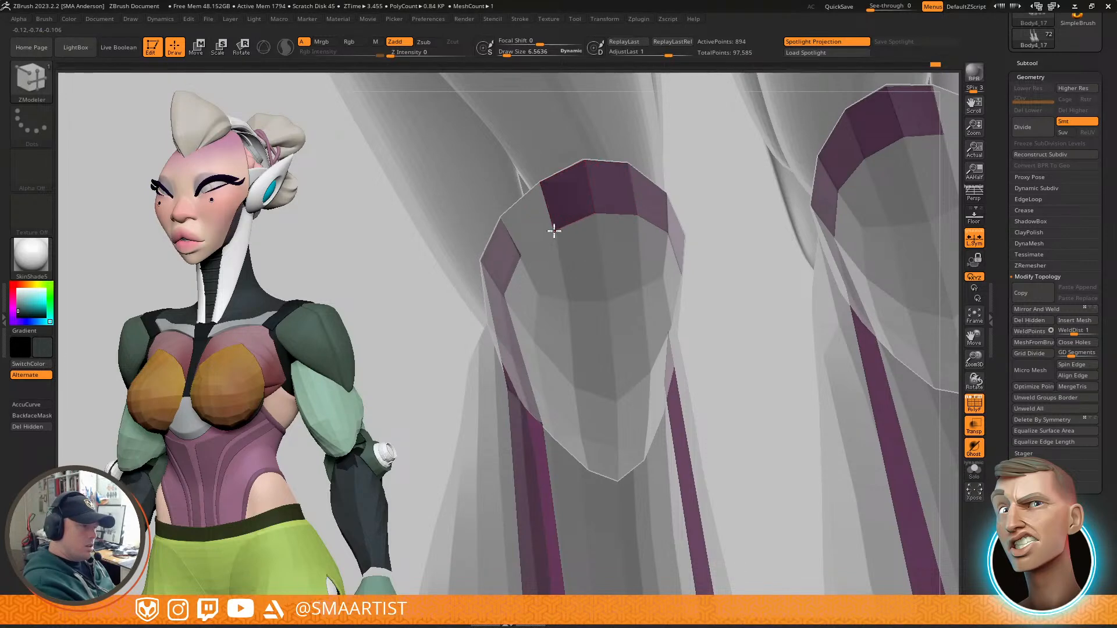
{"action": "right_click_drag", "start_coordinate": [561, 250], "coordinate": [547, 216]}
{"action": "left_click_drag", "start_coordinate": [545, 215], "coordinate": [537, 228]}
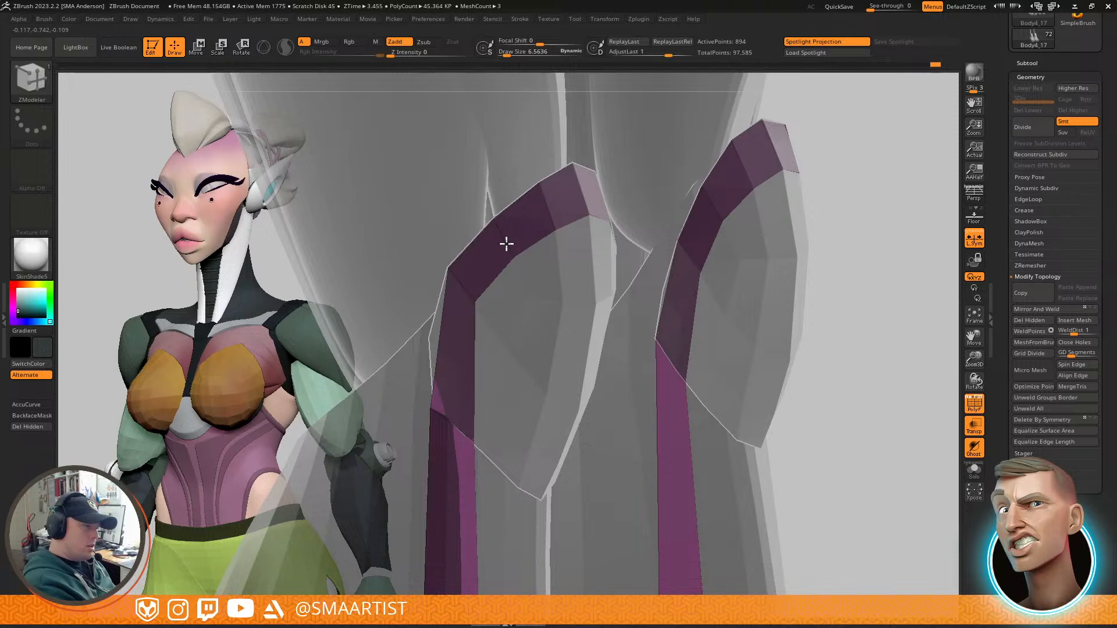
{"action": "key", "text": "ctrl+z"}
{"action": "key", "text": "ctrl+shift+z"}
Step: Extrude the first polygons from the border's upper edge down over the top of the knee guard's interior
{"action": "mouse_move", "coordinate": [871, 284]}
{"action": "right_mouse_down"}
{"action": "mouse_move", "coordinate": [860, 306]}
{"action": "mouse_move", "coordinate": [733, 249]}
{"action": "mouse_move", "coordinate": [613, 320]}
{"action": "mouse_move", "coordinate": [632, 330]}
{"action": "mouse_move", "coordinate": [606, 291]}
{"action": "right_mouse_up"}
{"action": "mouse_move", "coordinate": [651, 221]}
{"action": "right_mouse_down", "text": "ctrl"}
{"action": "mouse_move", "coordinate": [633, 252]}
{"action": "mouse_move", "coordinate": [649, 426]}
{"action": "right_mouse_up", "text": "ctrl"}
{"action": "right_click_drag", "start_coordinate": [605, 327], "coordinate": [576, 297]}
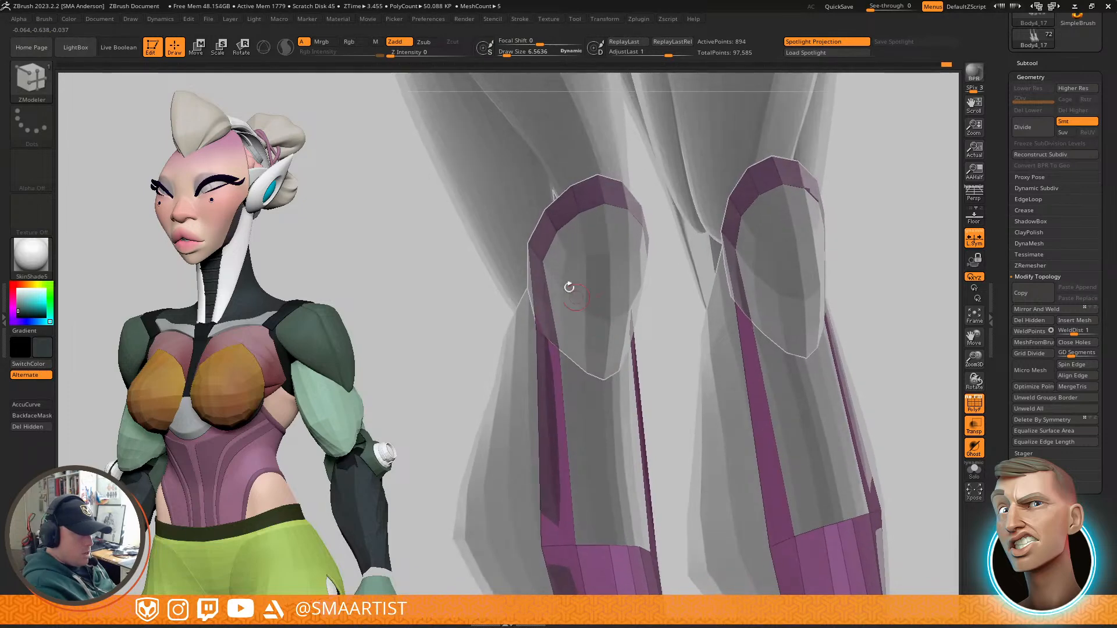
{"action": "mouse_move", "coordinate": [638, 267]}
{"action": "right_mouse_down"}
{"action": "mouse_move", "coordinate": [616, 277]}
{"action": "mouse_move", "coordinate": [632, 280]}
{"action": "right_mouse_up"}
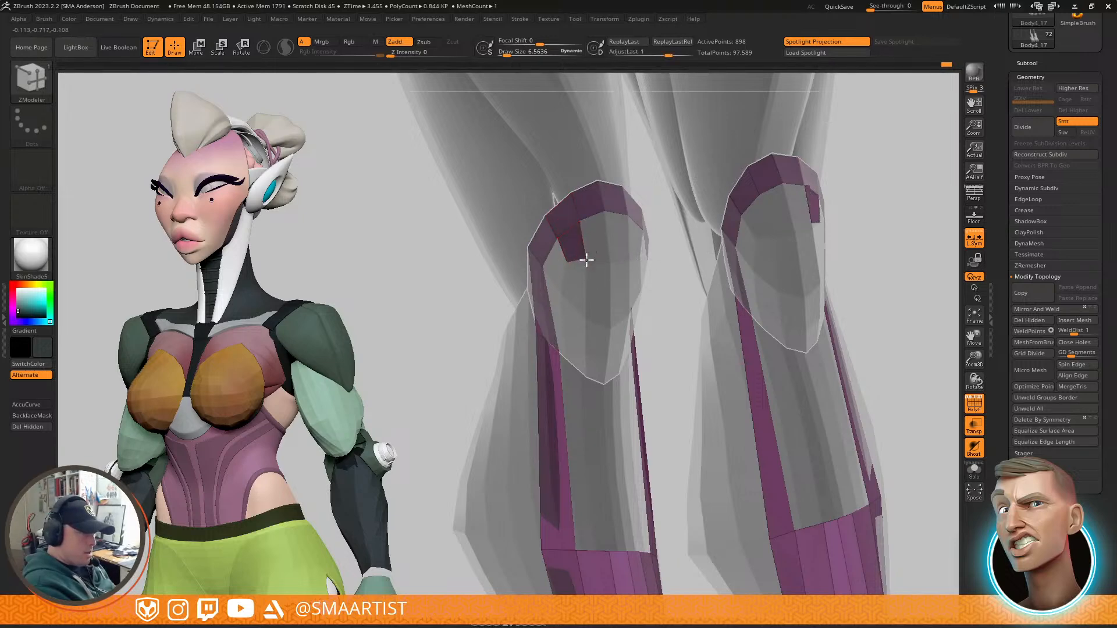
{"action": "left_click", "coordinate": [594, 220]}
{"action": "mouse_move", "coordinate": [602, 262]}
{"action": "right_mouse_down"}
{"action": "mouse_move", "coordinate": [594, 267]}
{"action": "mouse_move", "coordinate": [609, 254]}
{"action": "right_mouse_up"}
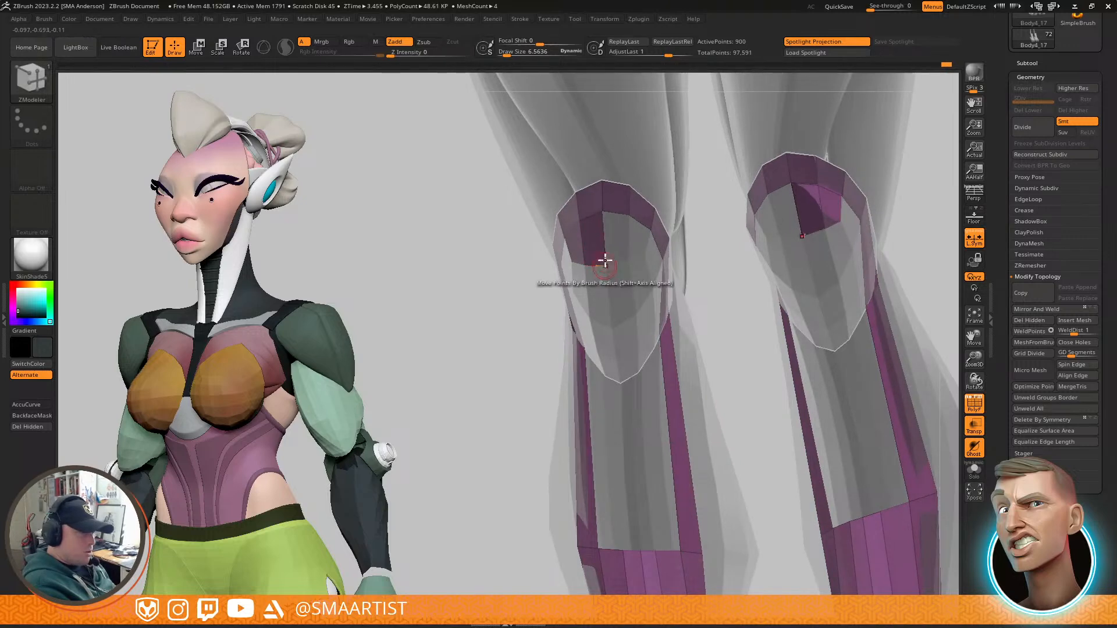
Step: Continue the polygons across the knee guard's upper interior and join them to the border on the opposite side
{"action": "left_click_drag", "start_coordinate": [616, 216], "coordinate": [624, 262]}
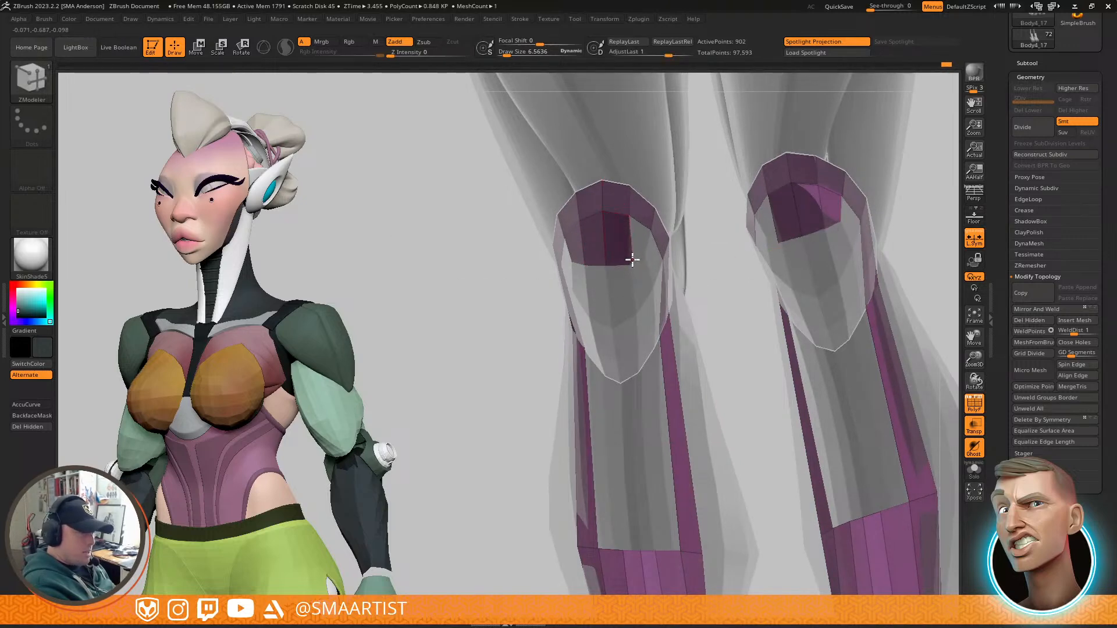
{"action": "left_click_drag", "start_coordinate": [639, 225], "coordinate": [641, 246]}
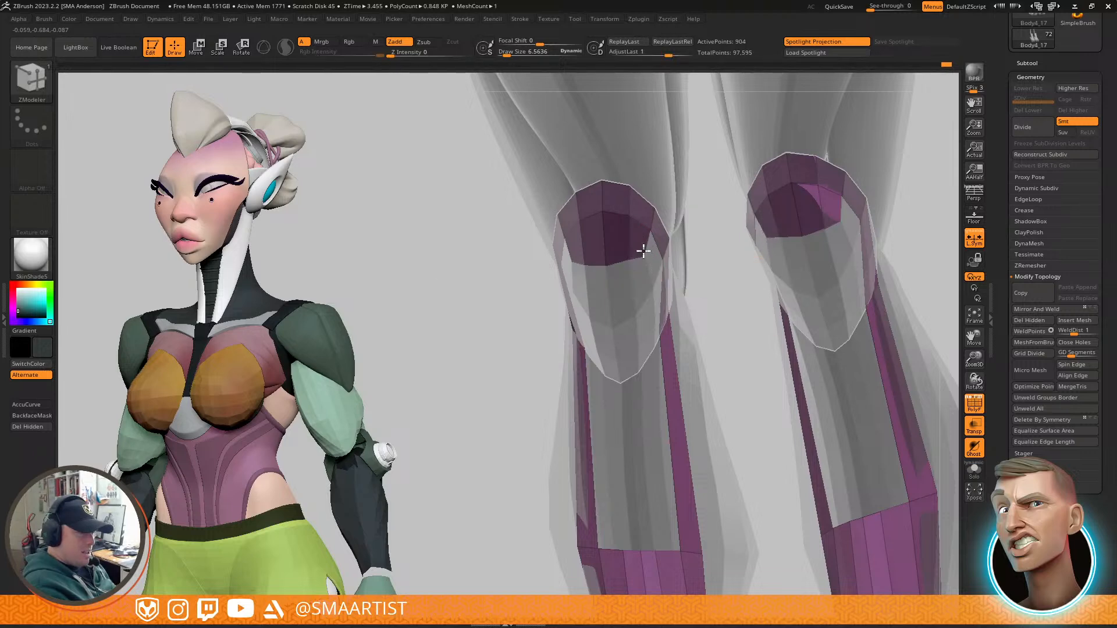
{"action": "mouse_move", "coordinate": [643, 249]}
{"action": "right_mouse_down"}
{"action": "mouse_move", "coordinate": [647, 295]}
{"action": "mouse_move", "coordinate": [638, 244]}
{"action": "mouse_move", "coordinate": [627, 263]}
{"action": "mouse_move", "coordinate": [626, 243]}
{"action": "right_mouse_up"}
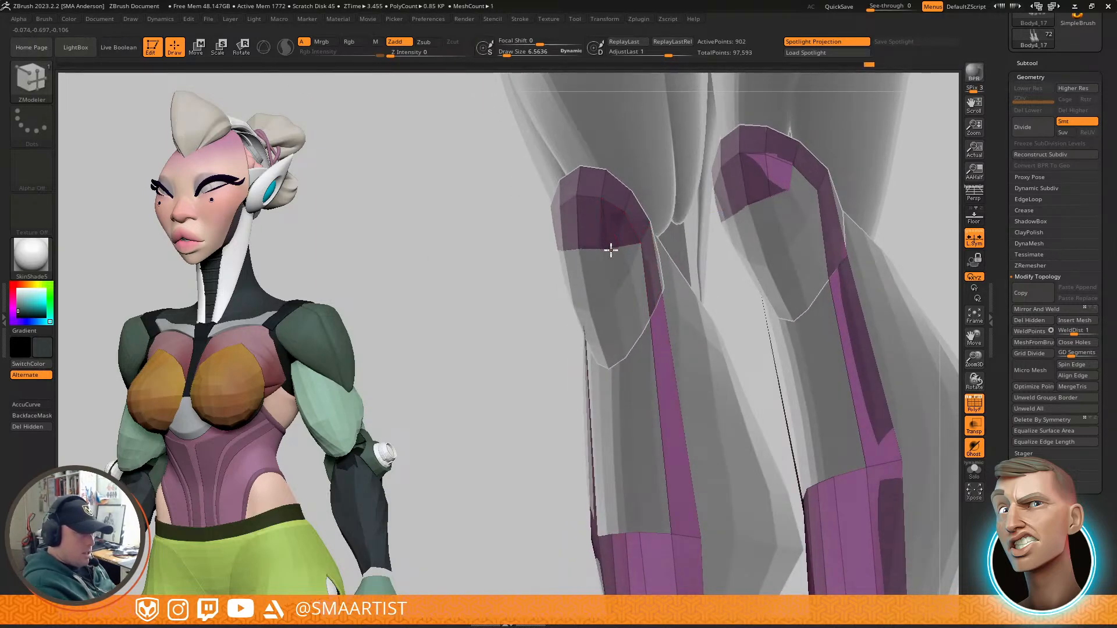
{"action": "right_click_drag", "start_coordinate": [628, 236], "coordinate": [607, 246]}
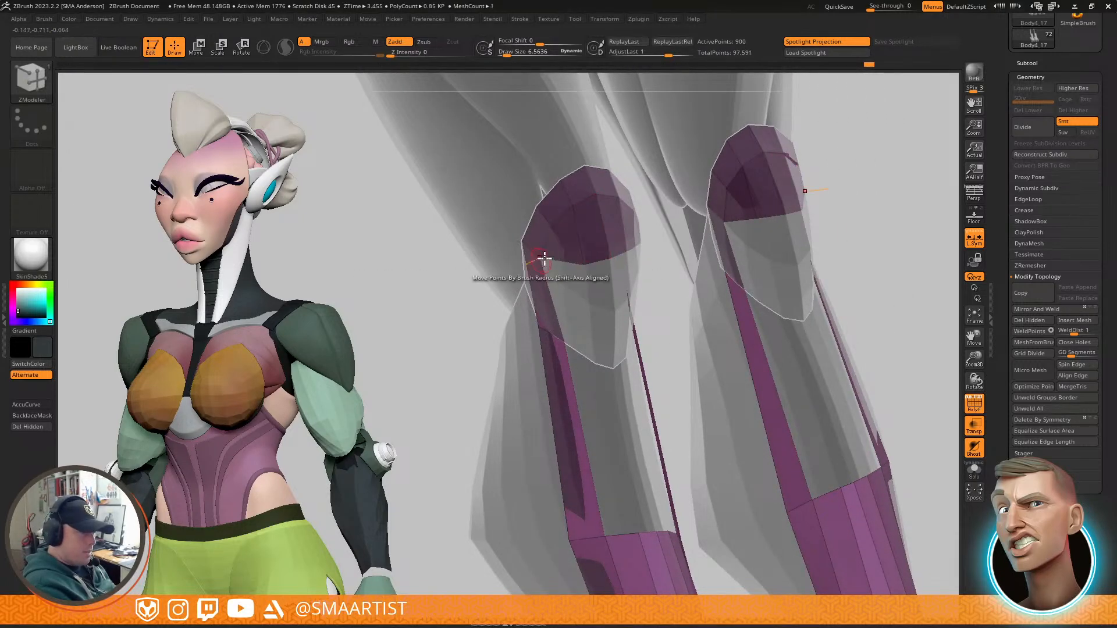
Step: Extrude a strip up the front of the shin to the knee guard's lower tip and bridge it to the side strip
{"action": "right_click_drag", "start_coordinate": [581, 256], "coordinate": [582, 424]}
{"action": "left_click_drag", "start_coordinate": [590, 418], "coordinate": [558, 260]}
{"action": "right_click_drag", "start_coordinate": [558, 259], "coordinate": [558, 343]}
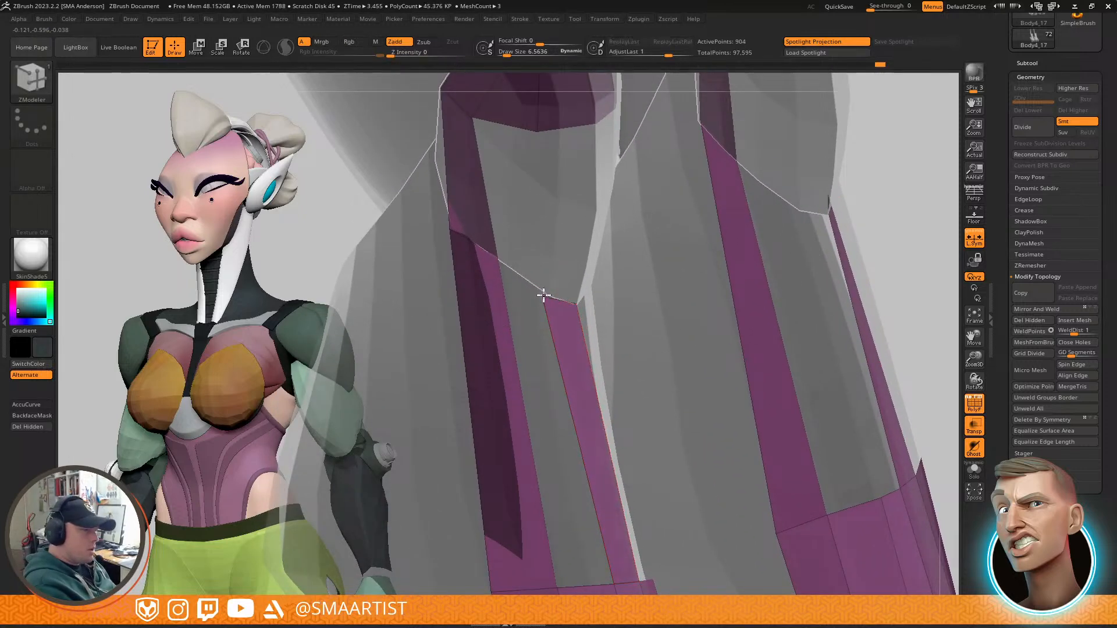
{"action": "right_click_drag", "start_coordinate": [562, 390], "coordinate": [551, 346], "text": "alt"}
{"action": "left_click_drag", "start_coordinate": [561, 377], "coordinate": [504, 362]}
{"action": "left_click_drag", "start_coordinate": [471, 250], "coordinate": [491, 215]}
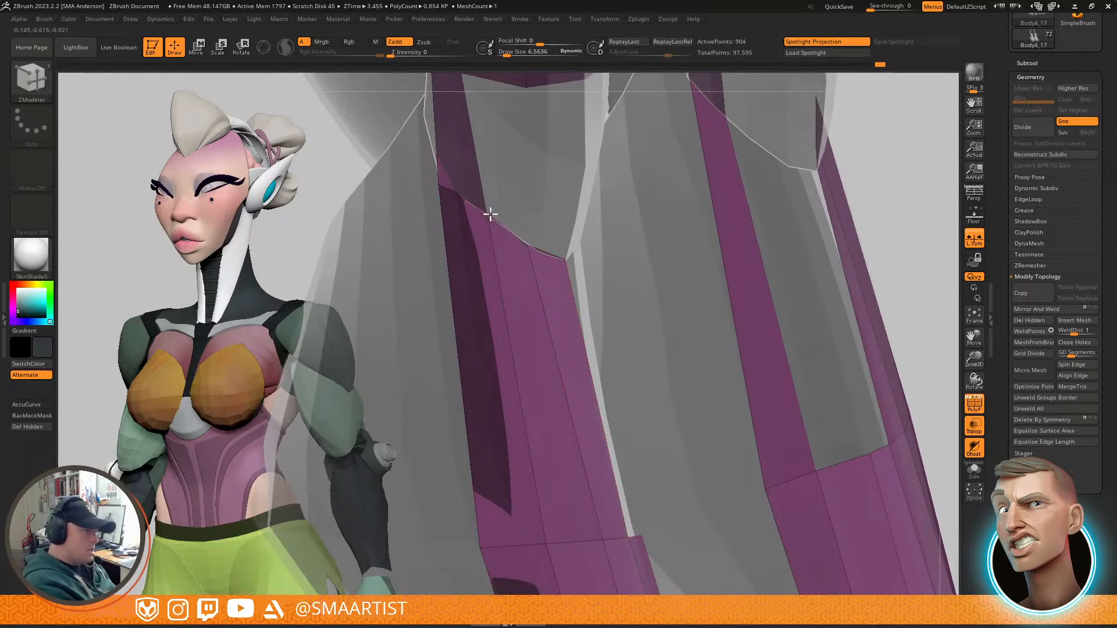
Step: Extend polygon strips from the side border across the knee guard's lower half, fitting their points to the upper faces and lower rim
{"action": "right_click_drag", "start_coordinate": [582, 232], "coordinate": [511, 382]}
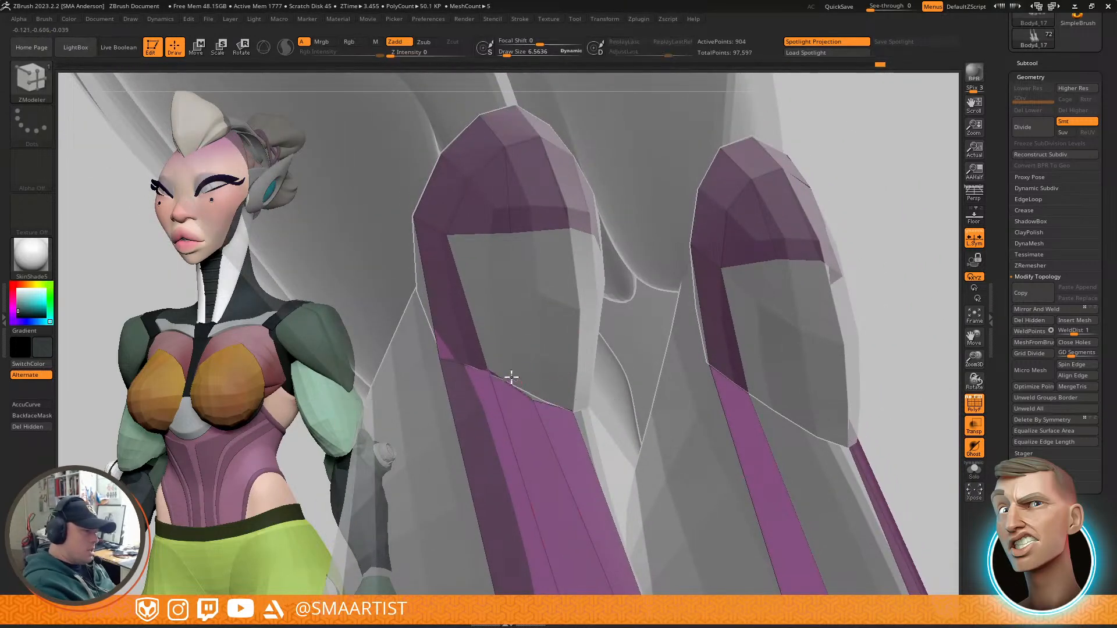
{"action": "left_click_drag", "start_coordinate": [510, 382], "coordinate": [496, 282]}
{"action": "left_click", "coordinate": [493, 262]}
{"action": "key", "text": "ctrl+z"}
{"action": "left_click_drag", "start_coordinate": [490, 262], "coordinate": [512, 236]}
{"action": "left_click_drag", "start_coordinate": [546, 312], "coordinate": [547, 320]}
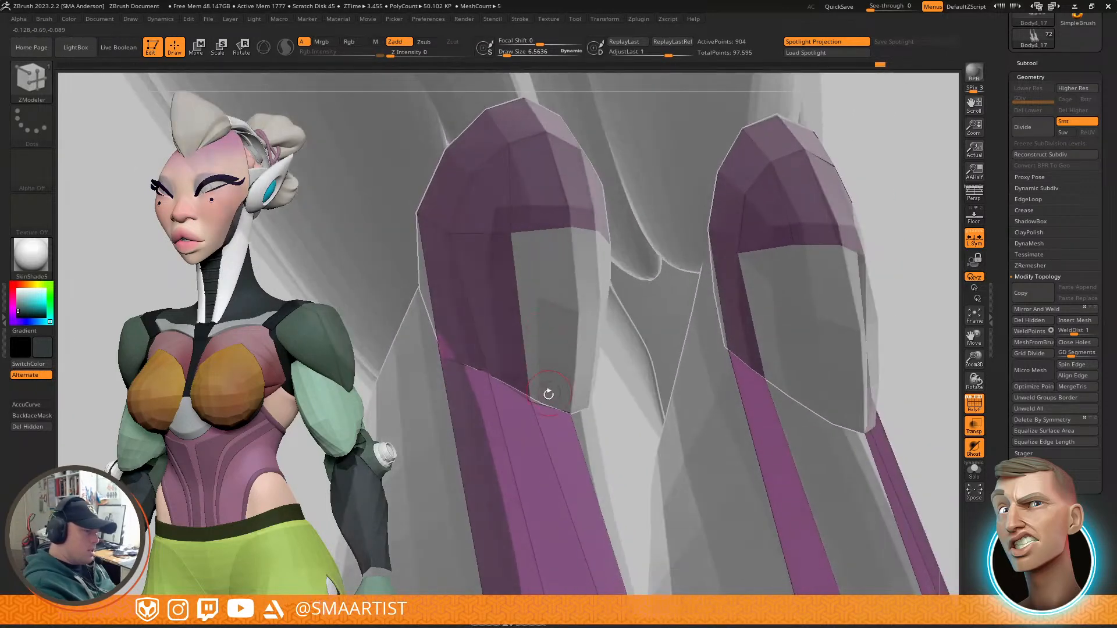
Step: Fill the remaining opening in the knee guard's lower half through to the opposite border
{"action": "left_click_drag", "start_coordinate": [541, 403], "coordinate": [573, 230]}
{"action": "right_click_drag", "start_coordinate": [588, 237], "coordinate": [565, 333]}
{"action": "left_click_drag", "start_coordinate": [536, 303], "coordinate": [578, 301]}
{"action": "mouse_move", "coordinate": [578, 329]}
{"action": "right_mouse_down"}
{"action": "mouse_move", "coordinate": [606, 302]}
{"action": "mouse_move", "coordinate": [595, 302]}
{"action": "mouse_move", "coordinate": [590, 339]}
{"action": "right_mouse_up"}
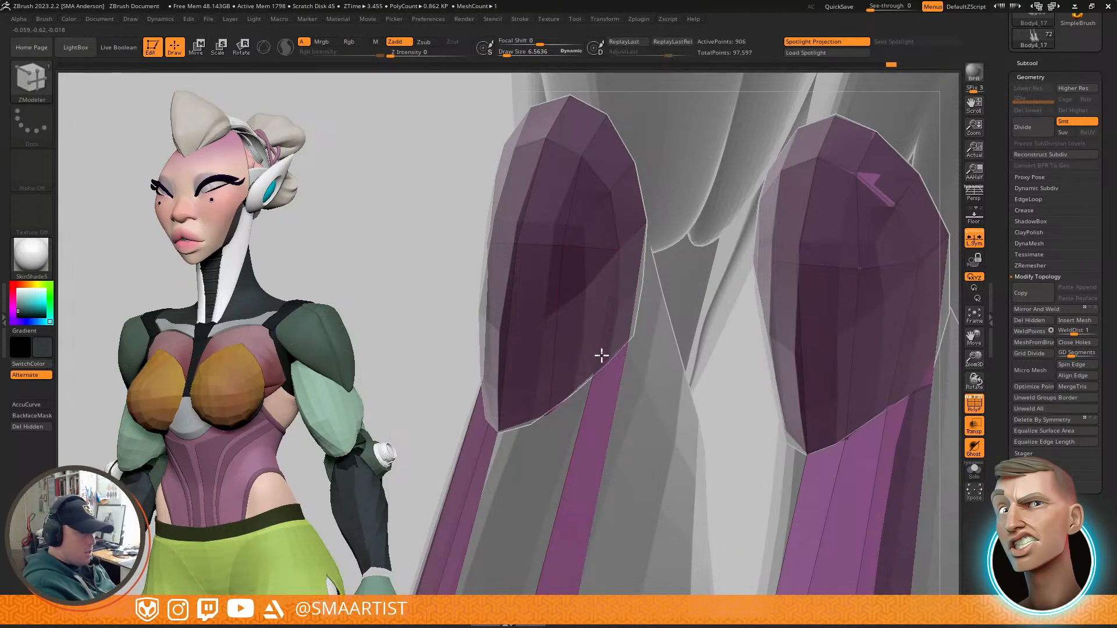
Step: Extrude the shin's front faces across the remaining gap toward the opposite side strip
{"action": "mouse_move", "coordinate": [601, 387]}
{"action": "right_mouse_down"}
{"action": "mouse_move", "coordinate": [616, 378]}
{"action": "mouse_move", "coordinate": [599, 312]}
{"action": "mouse_move", "coordinate": [644, 299]}
{"action": "mouse_move", "coordinate": [631, 265]}
{"action": "mouse_move", "coordinate": [548, 331]}
{"action": "mouse_move", "coordinate": [561, 369]}
{"action": "mouse_move", "coordinate": [554, 353]}
{"action": "mouse_move", "coordinate": [540, 442]}
{"action": "mouse_move", "coordinate": [558, 404]}
{"action": "mouse_move", "coordinate": [549, 409]}
{"action": "mouse_move", "coordinate": [527, 349]}
{"action": "right_mouse_up"}
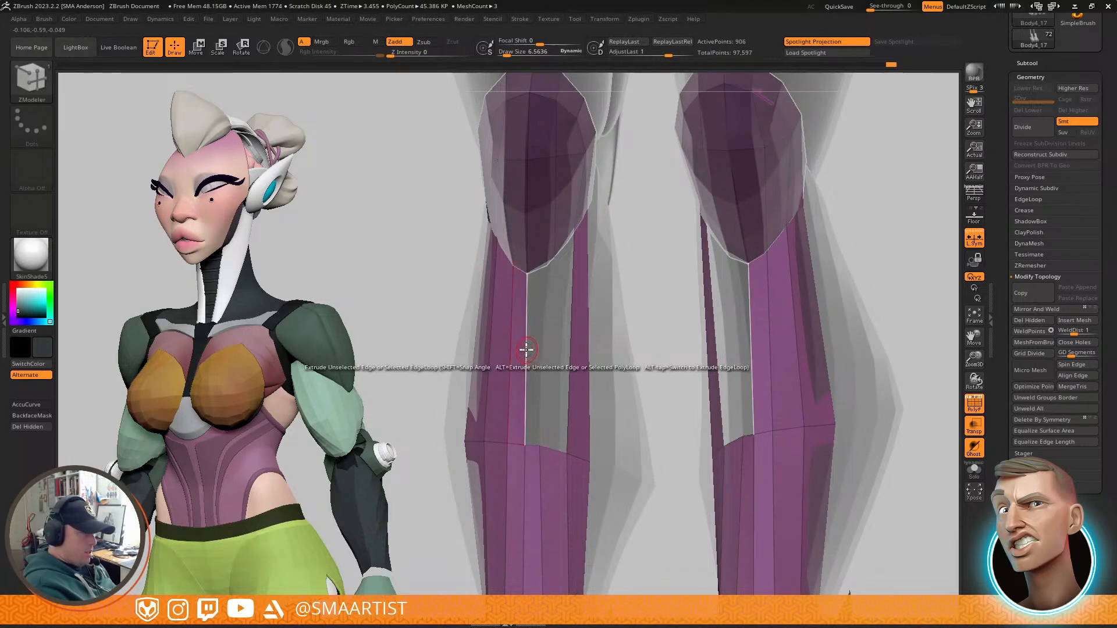
{"action": "left_click_drag", "start_coordinate": [527, 350], "coordinate": [545, 351]}
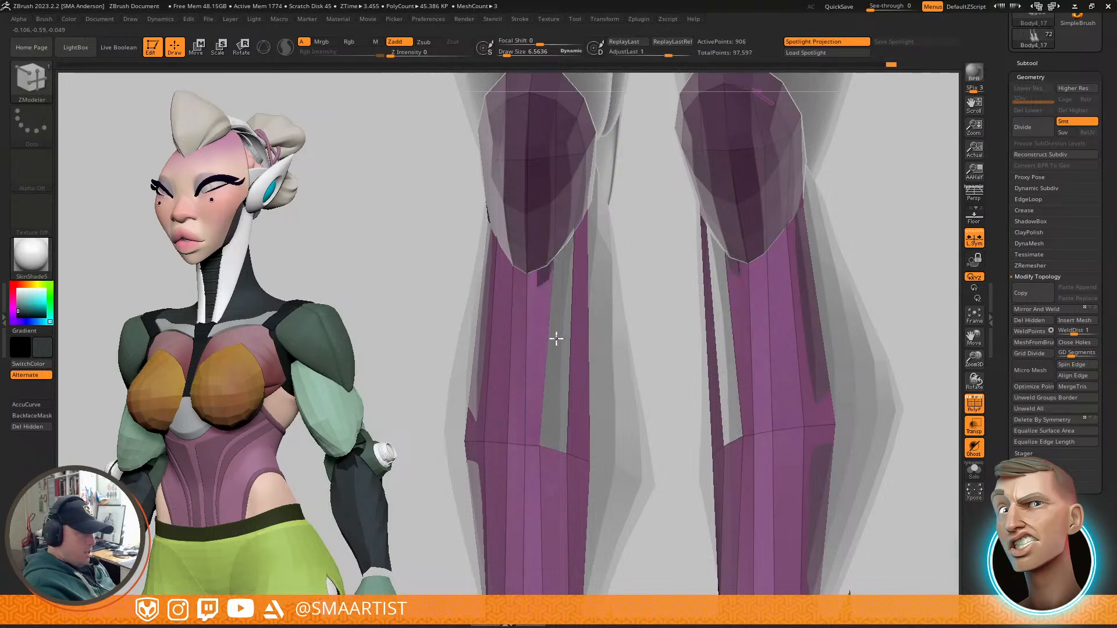
{"action": "right_click_drag", "start_coordinate": [580, 369], "coordinate": [531, 369]}
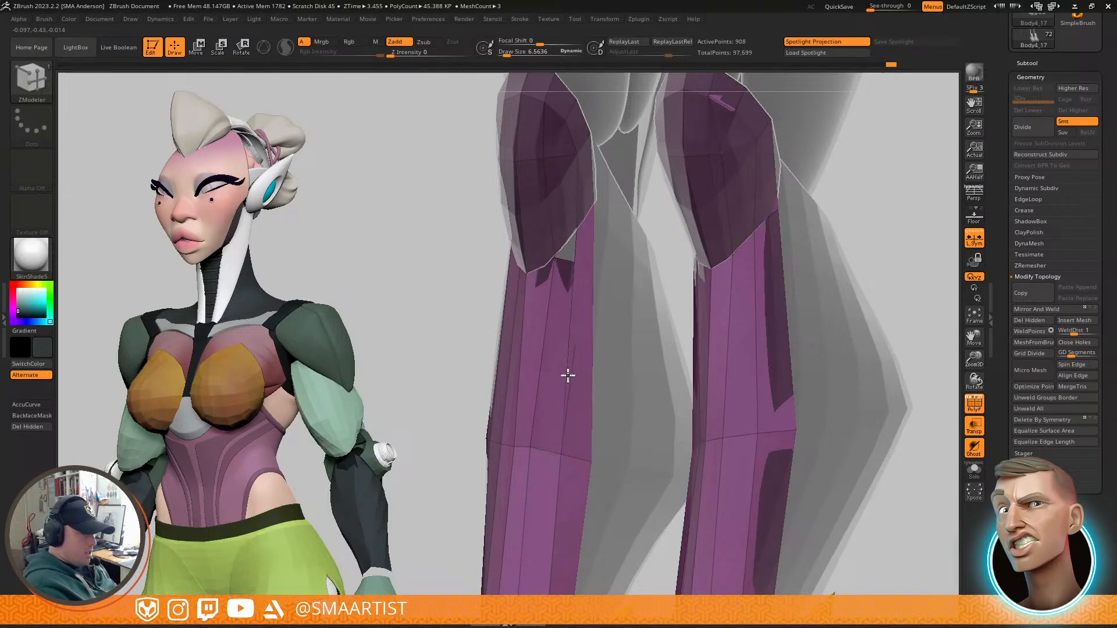
{"action": "mouse_move", "coordinate": [608, 273]}
{"action": "right_mouse_down"}
{"action": "mouse_move", "coordinate": [563, 301]}
{"action": "mouse_move", "coordinate": [551, 264]}
{"action": "mouse_move", "coordinate": [591, 272]}
{"action": "right_mouse_up"}
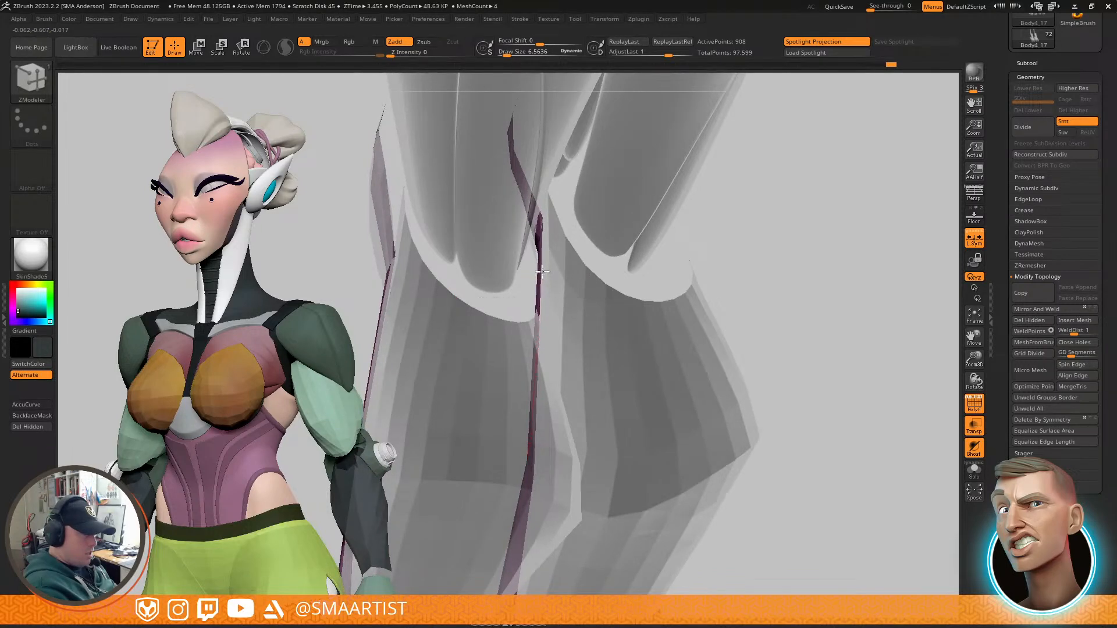
{"action": "right_click_drag", "start_coordinate": [551, 259], "coordinate": [616, 252]}
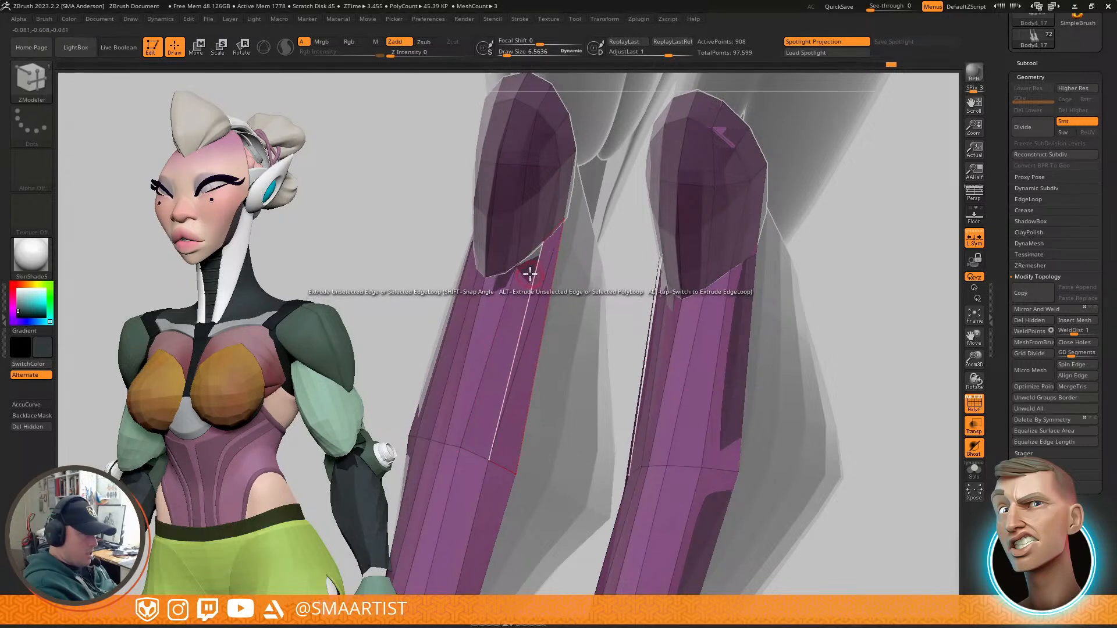
Step: Fit the shin's top points to the knee guard's lower rim and close the triangular gap beneath it
{"action": "right_click_drag", "start_coordinate": [569, 253], "coordinate": [583, 360]}
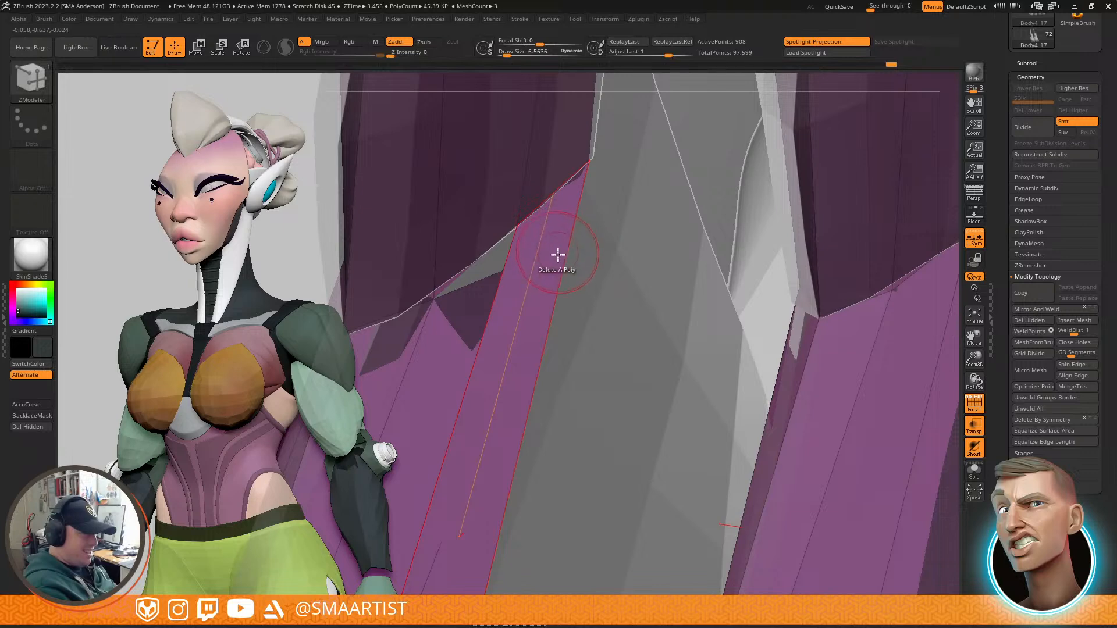
{"action": "right_click_drag", "start_coordinate": [536, 276], "coordinate": [552, 241]}
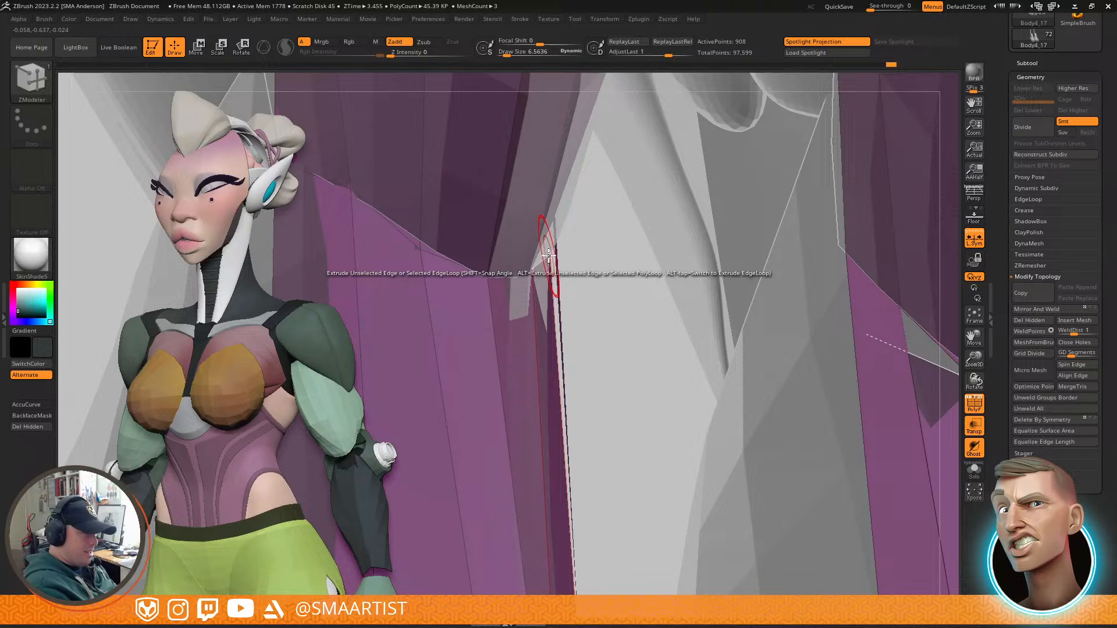
{"action": "left_click_drag", "start_coordinate": [550, 255], "coordinate": [545, 284]}
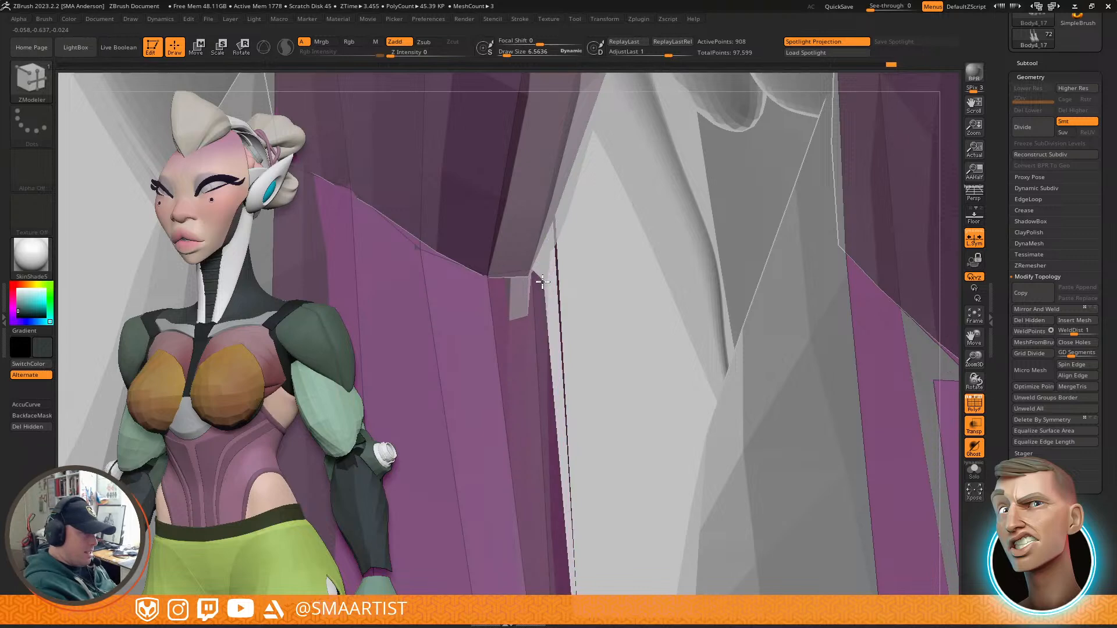
{"action": "right_click_drag", "start_coordinate": [540, 281], "coordinate": [494, 290]}
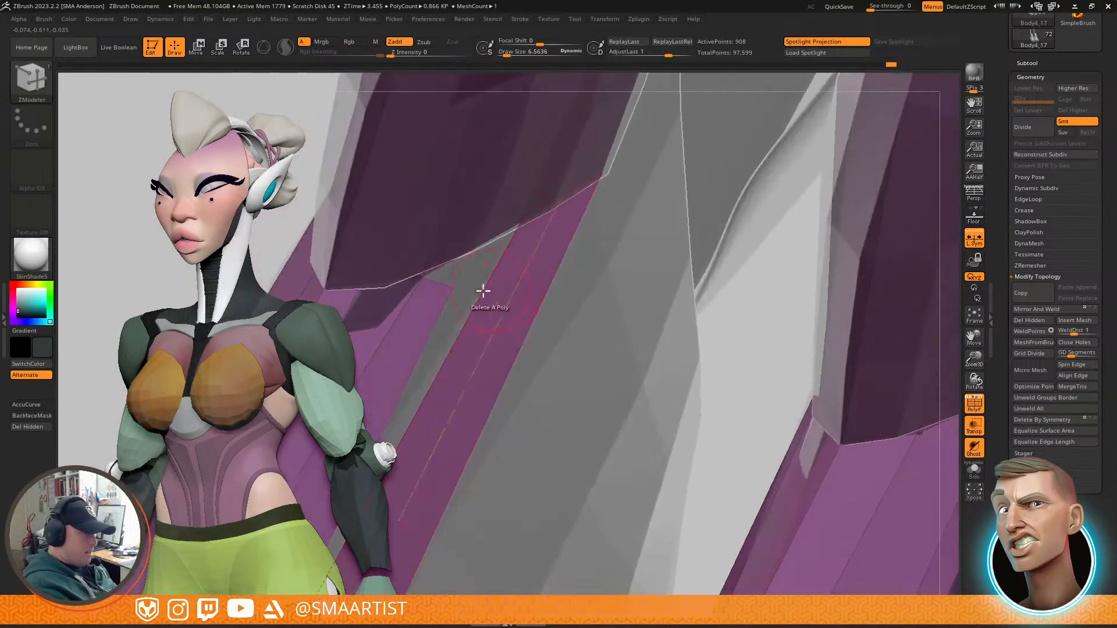
{"action": "left_click_drag", "start_coordinate": [453, 288], "coordinate": [513, 230]}
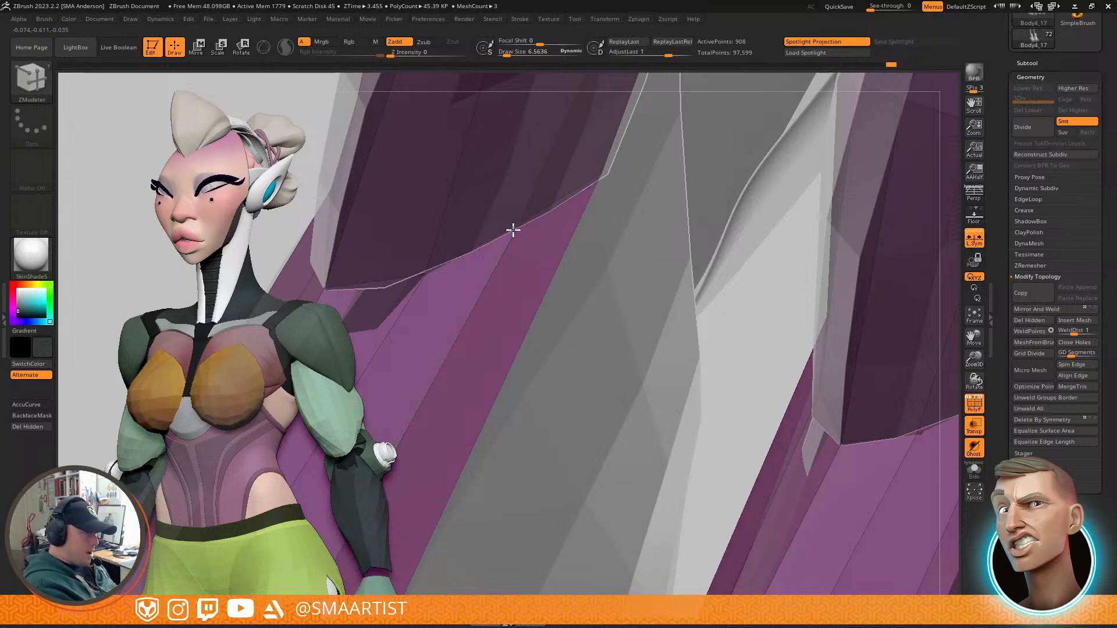
Step: Examine the shin and knee armour from several angles, including on the complete character without the wireframe
{"action": "right_click_drag", "start_coordinate": [437, 286], "coordinate": [545, 369], "text": "ctrl"}
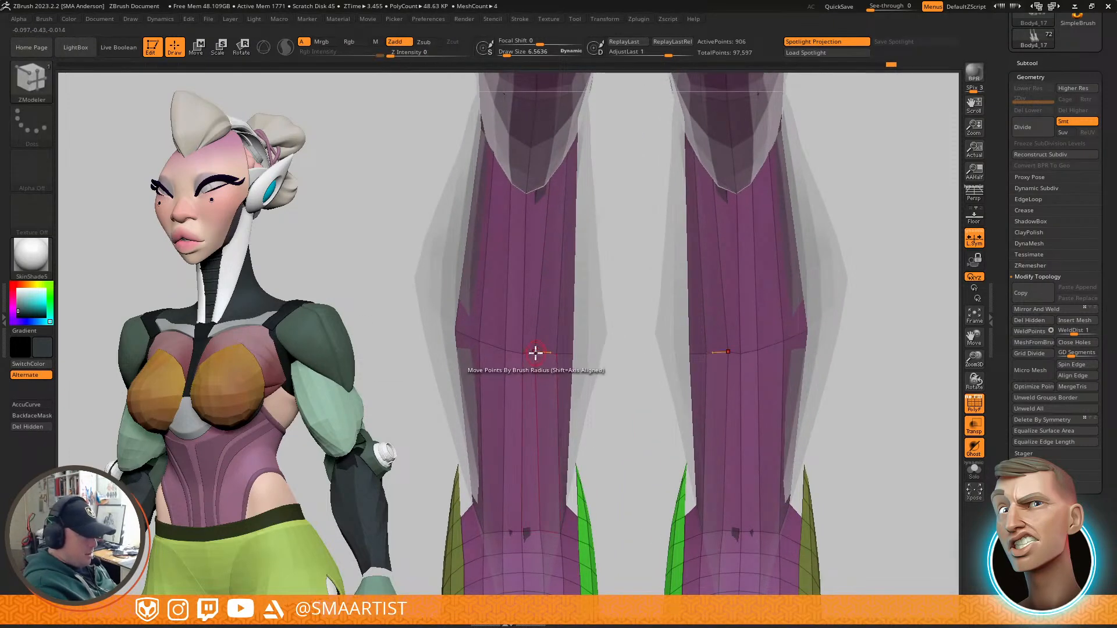
{"action": "mouse_move", "coordinate": [568, 319]}
{"action": "right_mouse_down"}
{"action": "mouse_move", "coordinate": [549, 329]}
{"action": "mouse_move", "coordinate": [538, 312]}
{"action": "mouse_move", "coordinate": [553, 299]}
{"action": "mouse_move", "coordinate": [572, 333]}
{"action": "mouse_move", "coordinate": [626, 319]}
{"action": "mouse_move", "coordinate": [627, 278]}
{"action": "right_mouse_up"}
{"action": "mouse_move", "coordinate": [627, 279]}
{"action": "right_mouse_down"}
{"action": "mouse_move", "coordinate": [676, 280]}
{"action": "mouse_move", "coordinate": [678, 270]}
{"action": "mouse_move", "coordinate": [676, 284]}
{"action": "mouse_move", "coordinate": [696, 282]}
{"action": "mouse_move", "coordinate": [669, 307]}
{"action": "right_mouse_up"}
{"action": "right_click_drag", "start_coordinate": [666, 262], "coordinate": [672, 286], "text": "alt"}
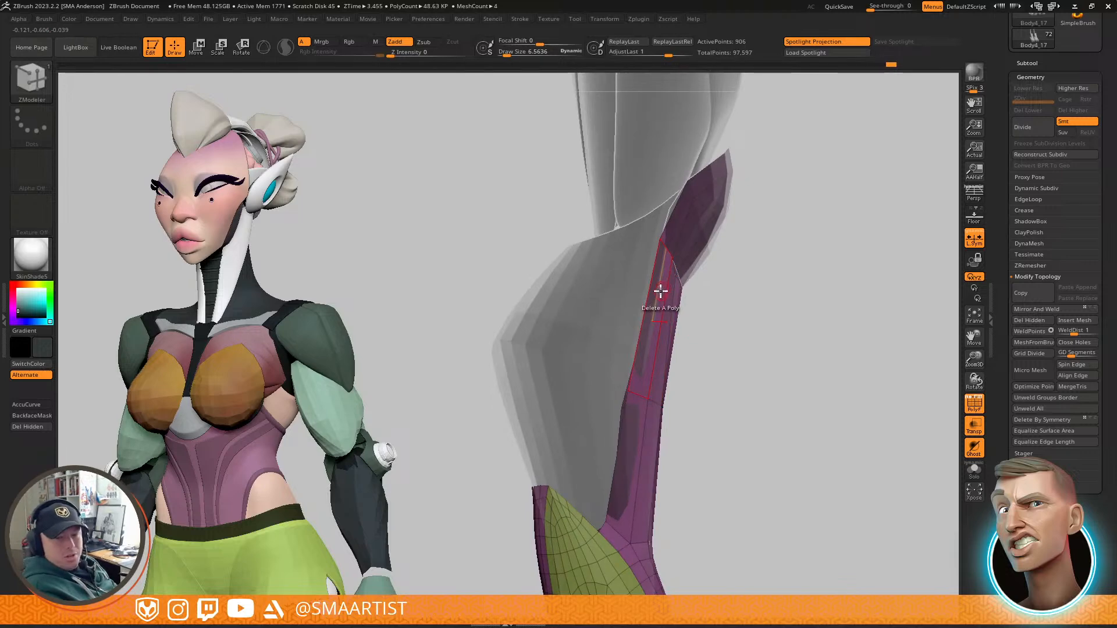
{"action": "mouse_move", "coordinate": [659, 300]}
{"action": "right_mouse_down"}
{"action": "mouse_move", "coordinate": [691, 314]}
{"action": "mouse_move", "coordinate": [695, 298]}
{"action": "mouse_move", "coordinate": [673, 301]}
{"action": "right_mouse_up"}
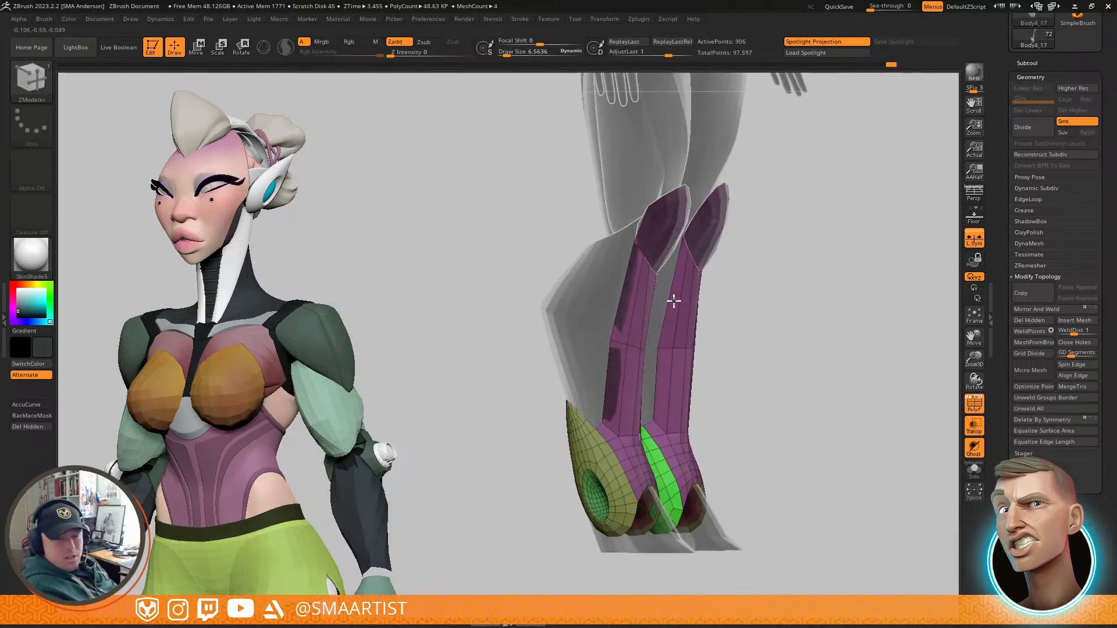
{"action": "right_click_drag", "start_coordinate": [739, 457], "coordinate": [678, 448], "text": "alt"}
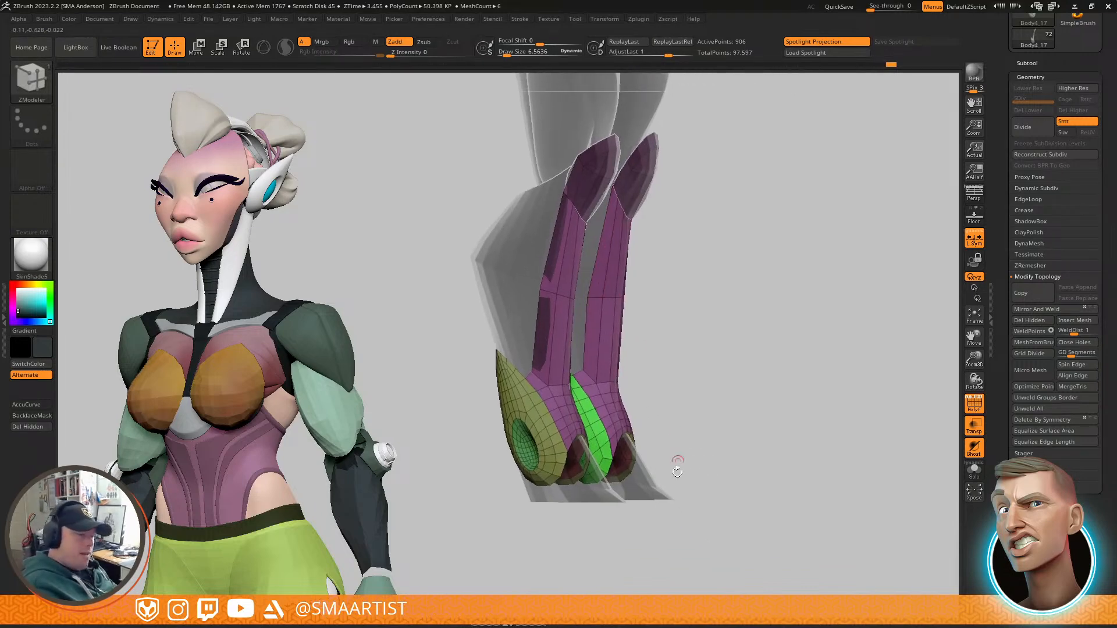
{"action": "mouse_move", "coordinate": [642, 480]}
{"action": "right_mouse_down"}
{"action": "mouse_move", "coordinate": [651, 498]}
{"action": "mouse_move", "coordinate": [638, 484]}
{"action": "mouse_move", "coordinate": [678, 456]}
{"action": "mouse_move", "coordinate": [658, 384]}
{"action": "mouse_move", "coordinate": [663, 356]}
{"action": "mouse_move", "coordinate": [637, 401]}
{"action": "mouse_move", "coordinate": [686, 381]}
{"action": "mouse_move", "coordinate": [673, 372]}
{"action": "mouse_move", "coordinate": [688, 377]}
{"action": "mouse_move", "coordinate": [640, 371]}
{"action": "mouse_move", "coordinate": [636, 404]}
{"action": "mouse_move", "coordinate": [614, 374]}
{"action": "mouse_move", "coordinate": [640, 381]}
{"action": "right_mouse_up"}
{"action": "key", "text": "ctrl+shift+t"}
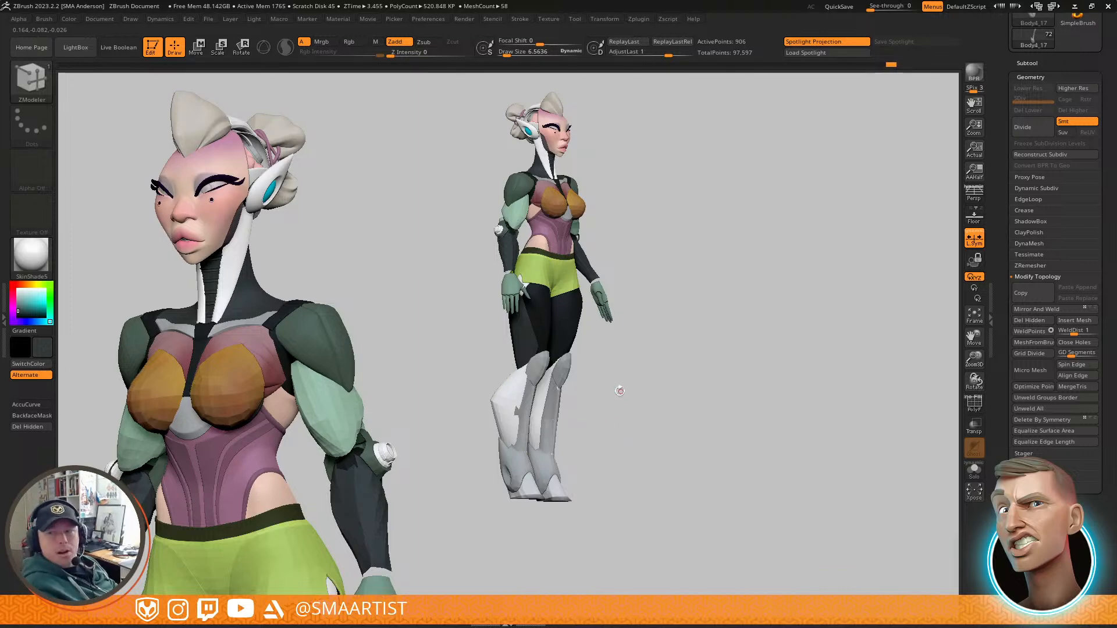
{"action": "left_click_drag", "start_coordinate": [623, 416], "coordinate": [563, 495]}
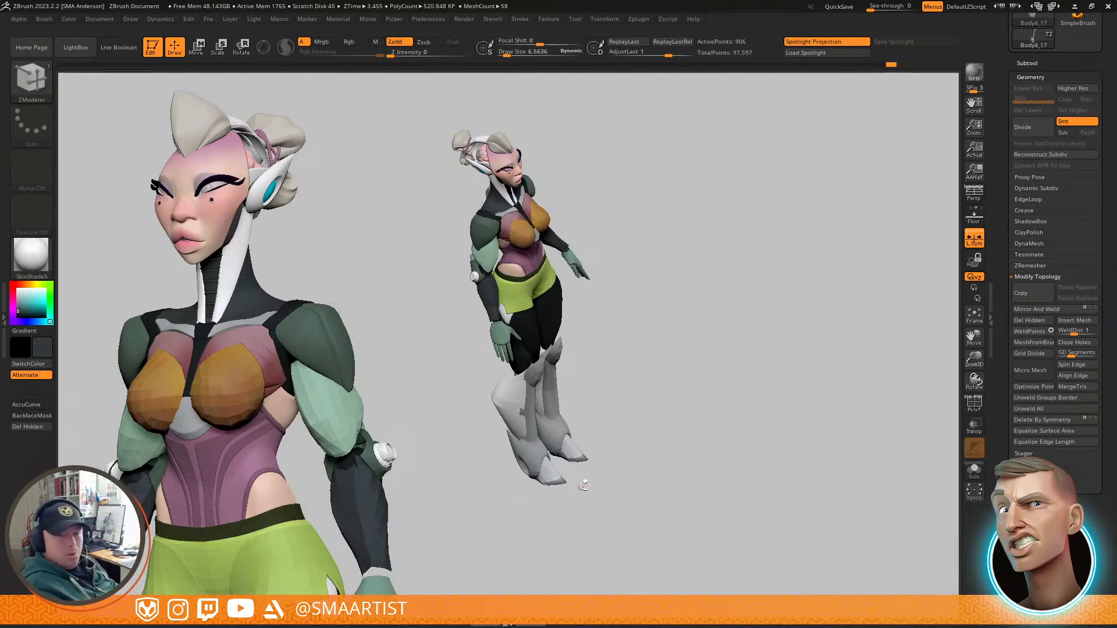
{"action": "mouse_move", "coordinate": [618, 437]}
{"action": "left_mouse_down"}
{"action": "mouse_move", "coordinate": [634, 407]}
{"action": "mouse_move", "coordinate": [608, 401]}
{"action": "mouse_move", "coordinate": [608, 443]}
{"action": "mouse_move", "coordinate": [588, 460]}
{"action": "mouse_move", "coordinate": [585, 419]}
{"action": "mouse_move", "coordinate": [622, 362]}
{"action": "mouse_move", "coordinate": [606, 391]}
{"action": "mouse_move", "coordinate": [616, 384]}
{"action": "left_mouse_up"}
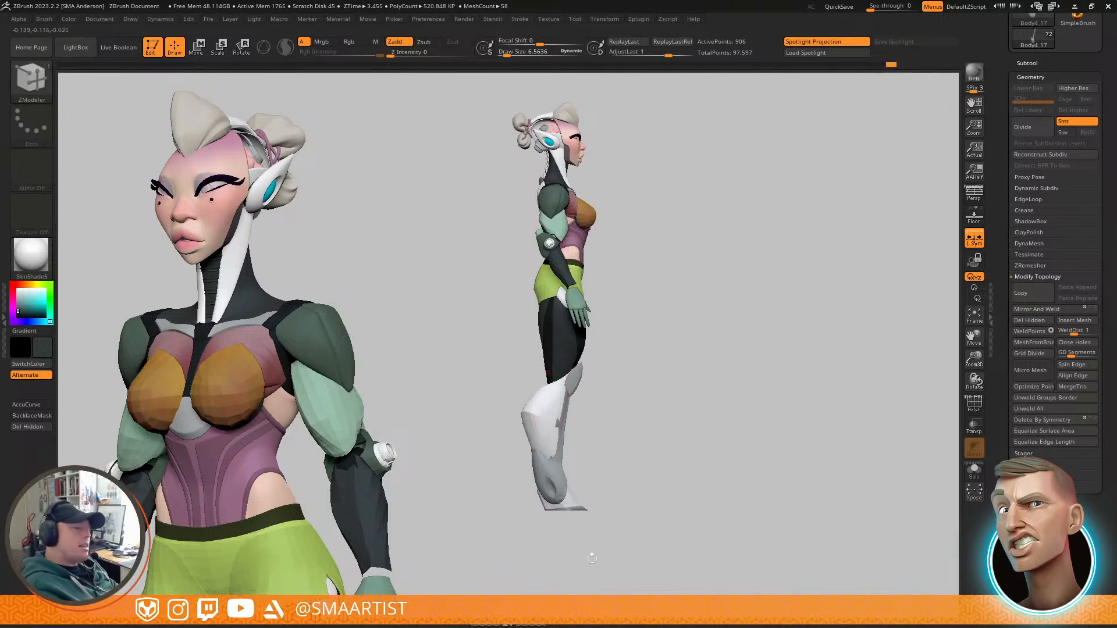
{"action": "mouse_move", "coordinate": [684, 272]}
{"action": "left_mouse_down"}
{"action": "mouse_move", "coordinate": [644, 279]}
{"action": "mouse_move", "coordinate": [686, 304]}
{"action": "mouse_move", "coordinate": [660, 346]}
{"action": "left_mouse_up"}
Step: Isolate the leg armour with its wireframe shown and inspect the shin and knee topology
{"action": "key", "text": "shift+f"}
{"action": "mouse_move", "coordinate": [662, 351]}
{"action": "right_mouse_down", "text": "ctrl"}
{"action": "mouse_move", "coordinate": [648, 424]}
{"action": "mouse_move", "coordinate": [601, 344]}
{"action": "mouse_move", "coordinate": [610, 331]}
{"action": "mouse_move", "coordinate": [617, 436]}
{"action": "right_mouse_up", "text": "ctrl"}
{"action": "key", "text": "ctrl+s"}
{"action": "right_click_drag", "start_coordinate": [698, 302], "coordinate": [663, 292]}
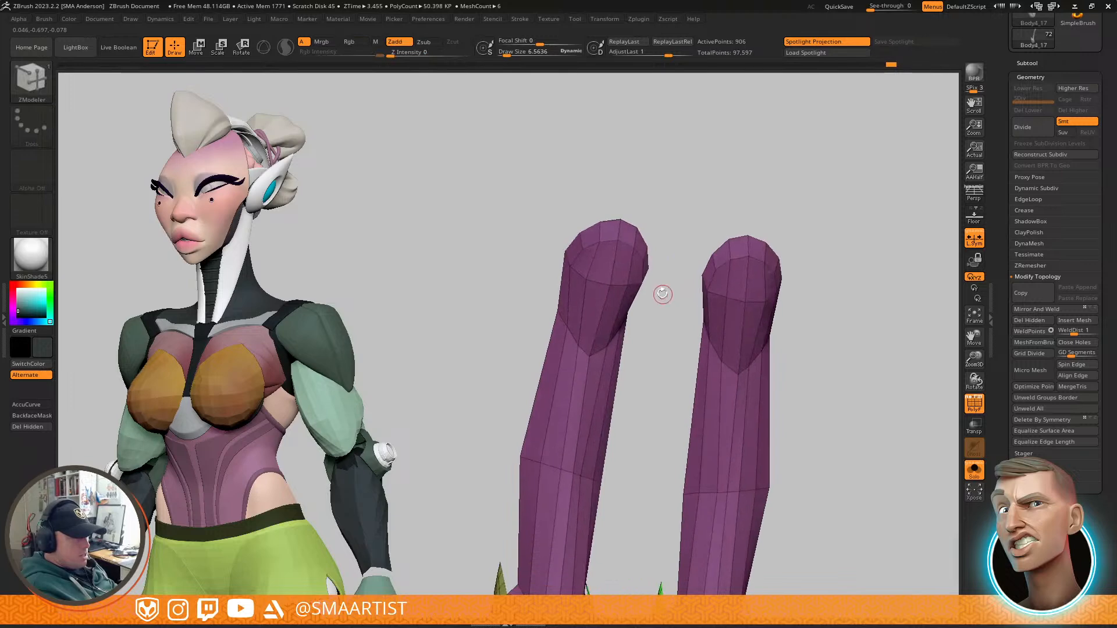
{"action": "key", "text": "ctrl+s"}
{"action": "key", "text": "ctrl+s"}
{"action": "right_click_drag", "start_coordinate": [590, 297], "coordinate": [607, 289]}
{"action": "mouse_move", "coordinate": [607, 289]}
{"action": "right_mouse_down", "text": "alt"}
{"action": "mouse_move", "coordinate": [626, 386]}
{"action": "mouse_move", "coordinate": [601, 374]}
{"action": "mouse_move", "coordinate": [596, 337]}
{"action": "mouse_move", "coordinate": [627, 347]}
{"action": "mouse_move", "coordinate": [630, 336]}
{"action": "mouse_move", "coordinate": [693, 368]}
{"action": "mouse_move", "coordinate": [653, 337]}
{"action": "mouse_move", "coordinate": [662, 359]}
{"action": "mouse_move", "coordinate": [628, 349]}
{"action": "right_mouse_up", "text": "alt"}
{"action": "mouse_move", "coordinate": [712, 320]}
{"action": "right_mouse_down"}
{"action": "mouse_move", "coordinate": [696, 337]}
{"action": "mouse_move", "coordinate": [710, 331]}
{"action": "right_mouse_up"}
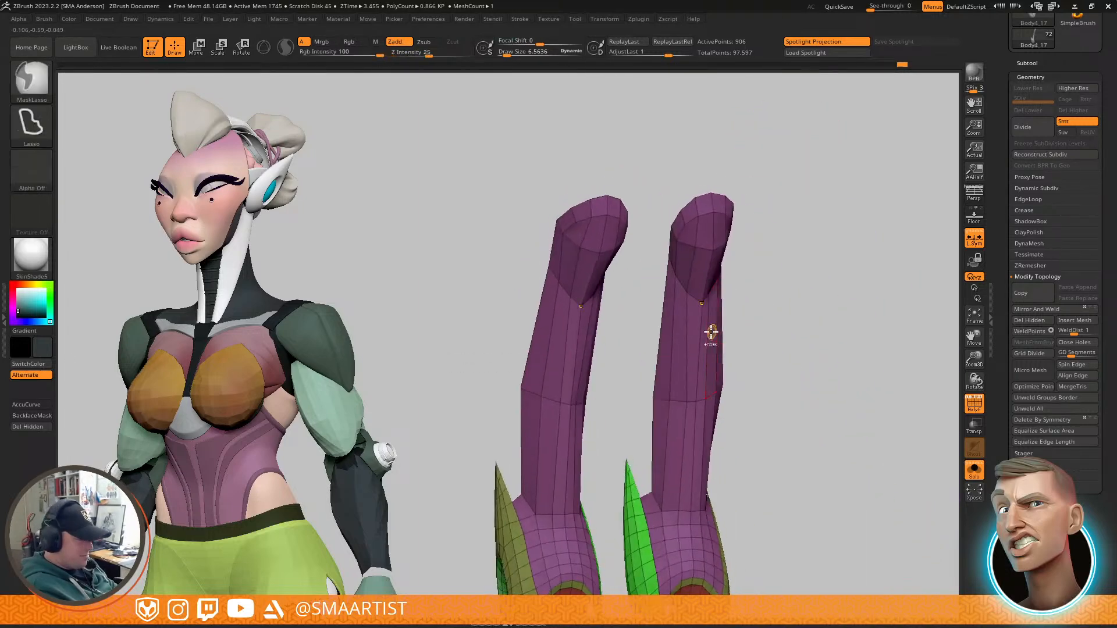
Step: Try to extrude the shin armour's side edge backward over the calf with the full character shown
{"action": "key", "text": "ctrl+shift+s"}
{"action": "right_click_drag", "start_coordinate": [584, 366], "coordinate": [625, 371], "text": "alt"}
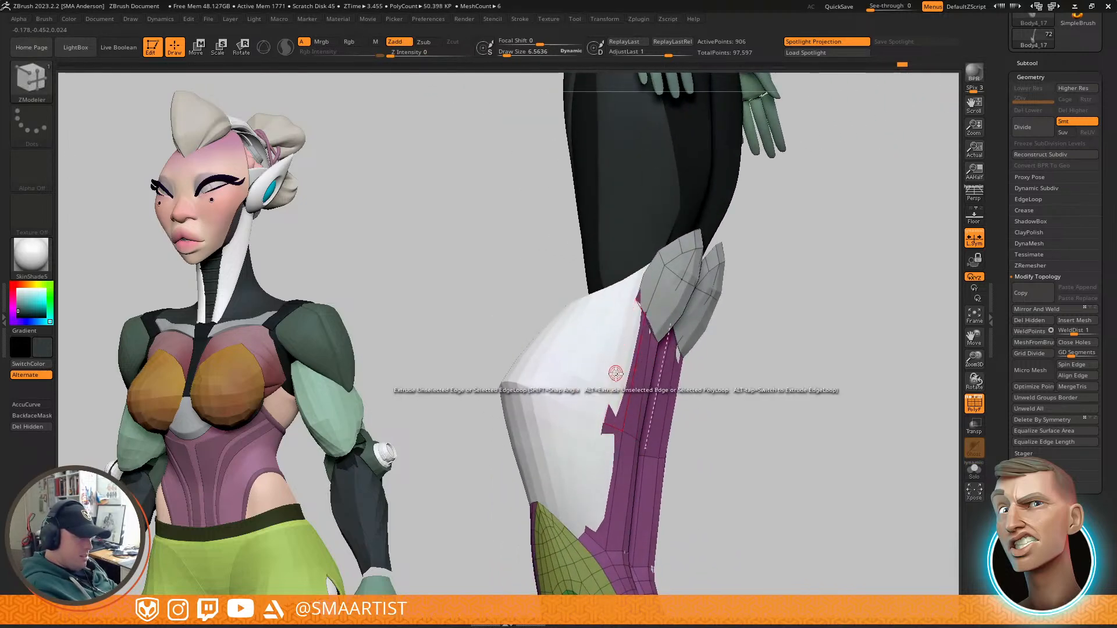
{"action": "left_click_drag", "start_coordinate": [615, 379], "coordinate": [603, 378]}
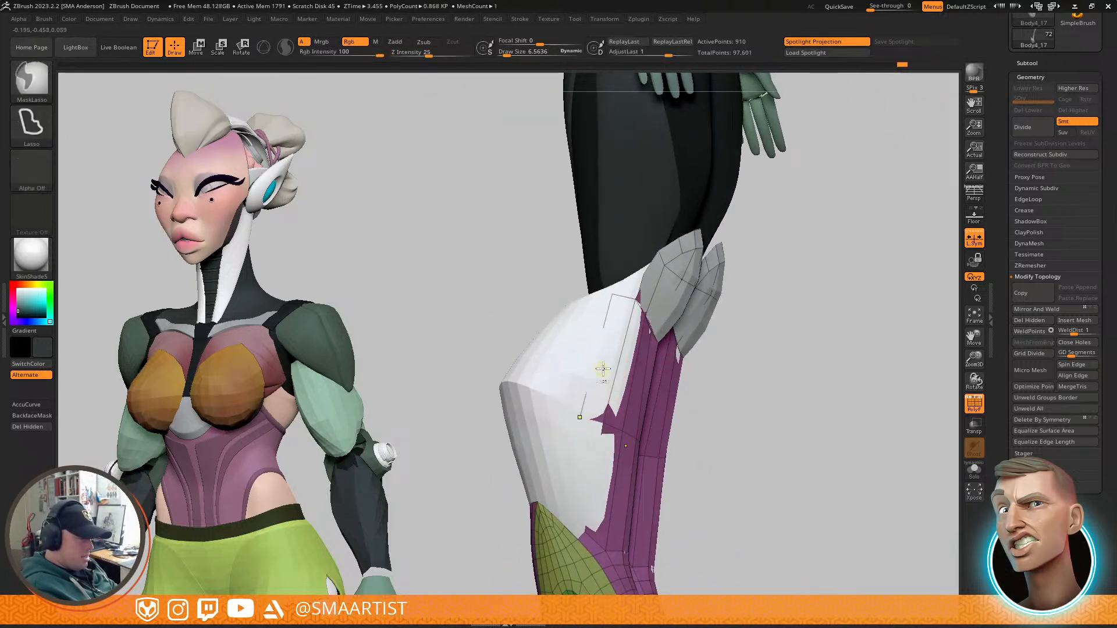
{"action": "key", "text": "ctrl+shift+s"}
{"action": "key", "text": "ctrl+shift+s"}
Step: Isolate the two knee guards, assign them a separate polygroup, and show the rest of the leg armour again
{"action": "right_click_drag", "start_coordinate": [732, 296], "coordinate": [769, 258]}
{"action": "key", "text": "ctrl"}
{"action": "right_click_drag", "start_coordinate": [829, 294], "coordinate": [767, 274]}
{"action": "key", "text": "ctrl+shift+s"}
{"action": "mouse_move", "coordinate": [782, 230]}
{"action": "left_mouse_down", "text": "ctrl+shift"}
{"action": "mouse_move", "coordinate": [636, 222]}
{"action": "mouse_move", "coordinate": [749, 410]}
{"action": "mouse_move", "coordinate": [783, 244]}
{"action": "left_mouse_up", "text": "ctrl+shift"}
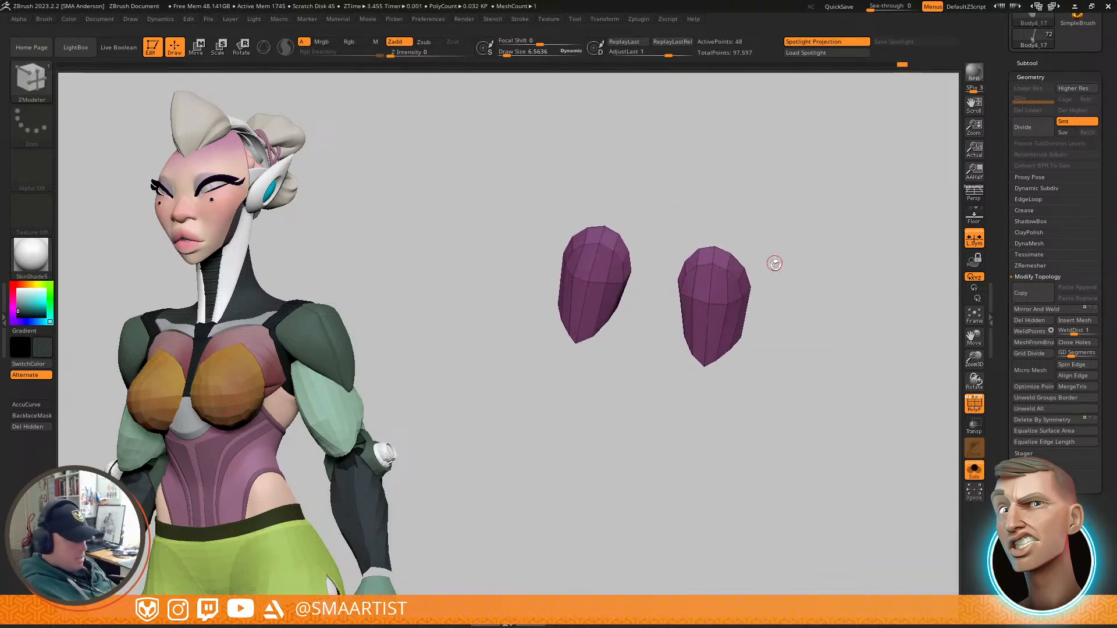
{"action": "key", "text": "ctrl+w"}
{"action": "left_click", "coordinate": [802, 295], "text": "ctrl+shift"}
{"action": "right_click_drag", "start_coordinate": [803, 294], "coordinate": [727, 359], "text": "ctrl"}
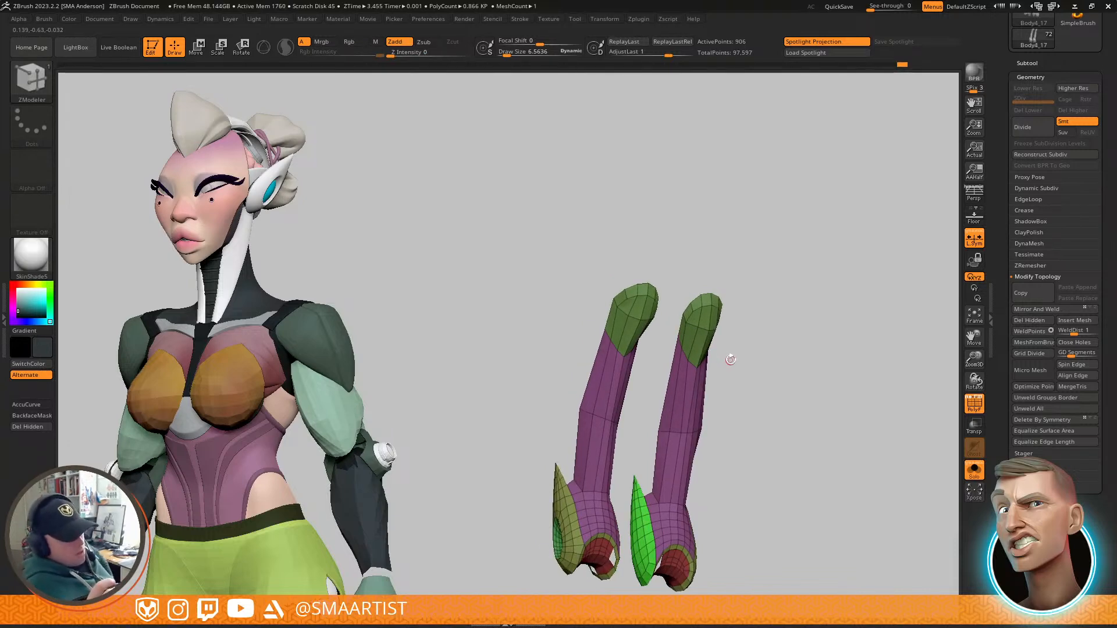
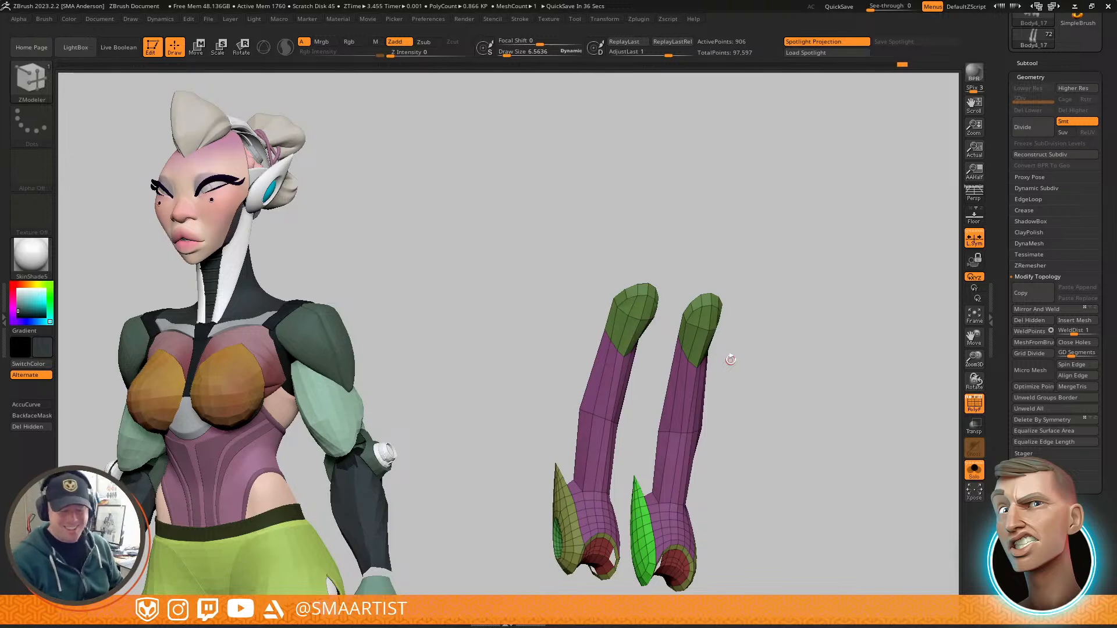
Step: Show the rest of the character and try to extrude the shin armour's side edge backward over the calf
{"action": "left_click_drag", "start_coordinate": [731, 291], "coordinate": [752, 256]}
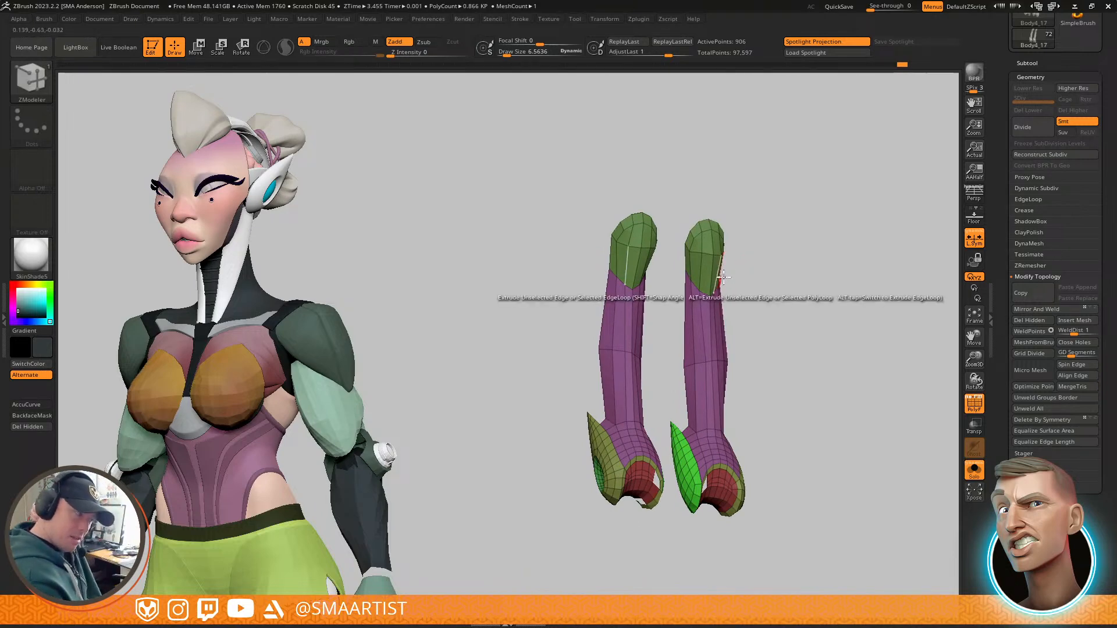
{"action": "left_click", "coordinate": [742, 247], "text": "ctrl+shift"}
{"action": "right_click_drag", "start_coordinate": [694, 283], "coordinate": [723, 311]}
{"action": "right_click_drag", "start_coordinate": [662, 361], "coordinate": [679, 309], "text": "alt"}
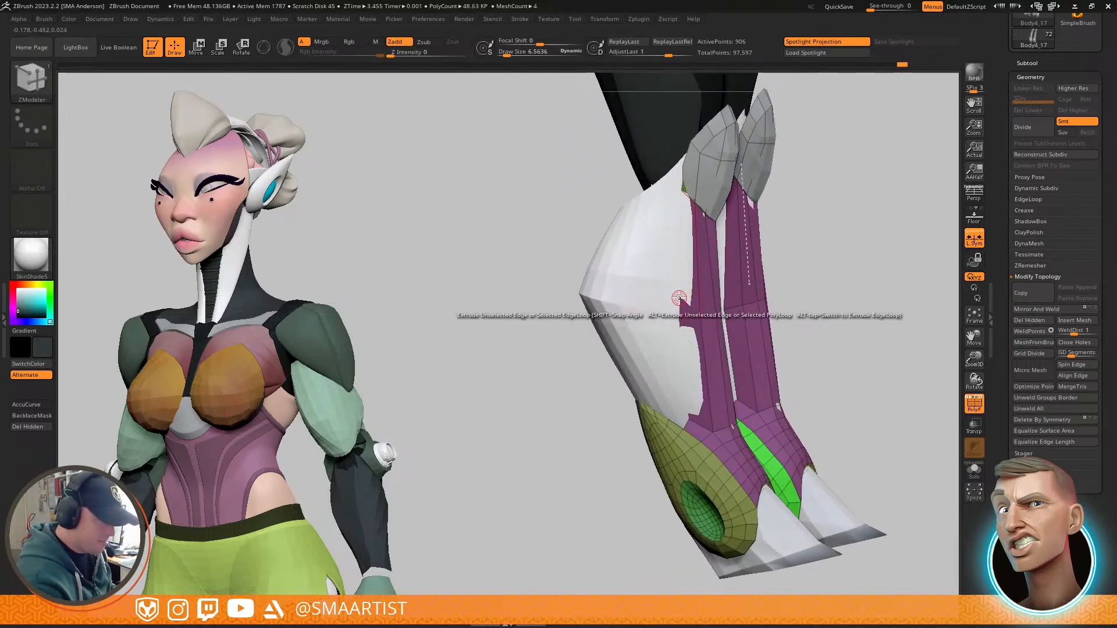
{"action": "left_click_drag", "start_coordinate": [679, 298], "coordinate": [678, 295]}
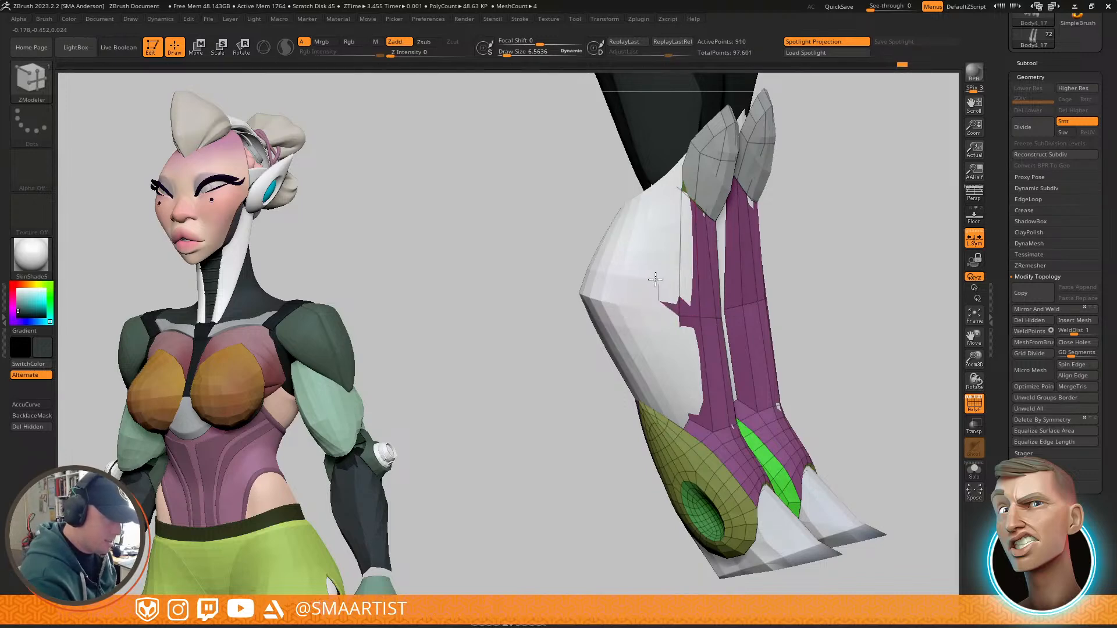
{"action": "key", "text": "ctrl+z"}
Step: With transparency enabled, extrude the upper edge loop of the olive outer ankle panel and set the point action to Slide Points By Brush Radius
{"action": "mouse_move", "coordinate": [703, 326]}
{"action": "right_mouse_down", "text": "alt"}
{"action": "mouse_move", "coordinate": [686, 291]}
{"action": "mouse_move", "coordinate": [669, 290]}
{"action": "mouse_move", "coordinate": [683, 285]}
{"action": "mouse_move", "coordinate": [697, 236]}
{"action": "mouse_move", "coordinate": [700, 331]}
{"action": "mouse_move", "coordinate": [705, 307]}
{"action": "mouse_move", "coordinate": [643, 316]}
{"action": "mouse_move", "coordinate": [685, 267]}
{"action": "mouse_move", "coordinate": [654, 322]}
{"action": "right_mouse_up", "text": "alt"}
{"action": "key", "text": "ctrl+shift+t"}
{"action": "left_click", "coordinate": [650, 310]}
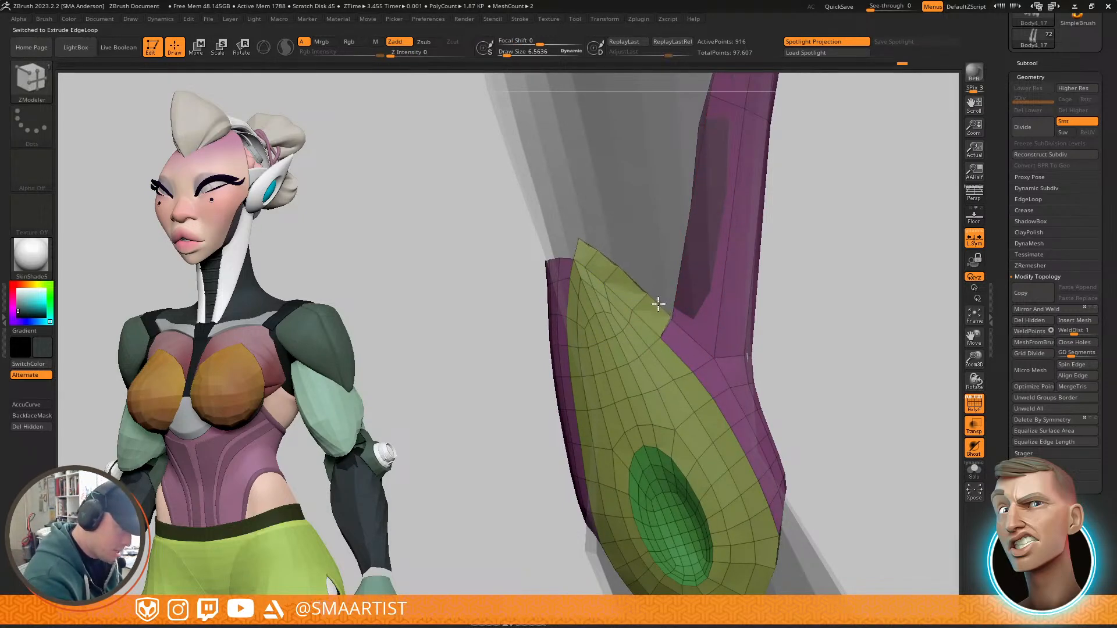
{"action": "right_click_drag", "start_coordinate": [659, 288], "coordinate": [648, 332], "text": "ctrl"}
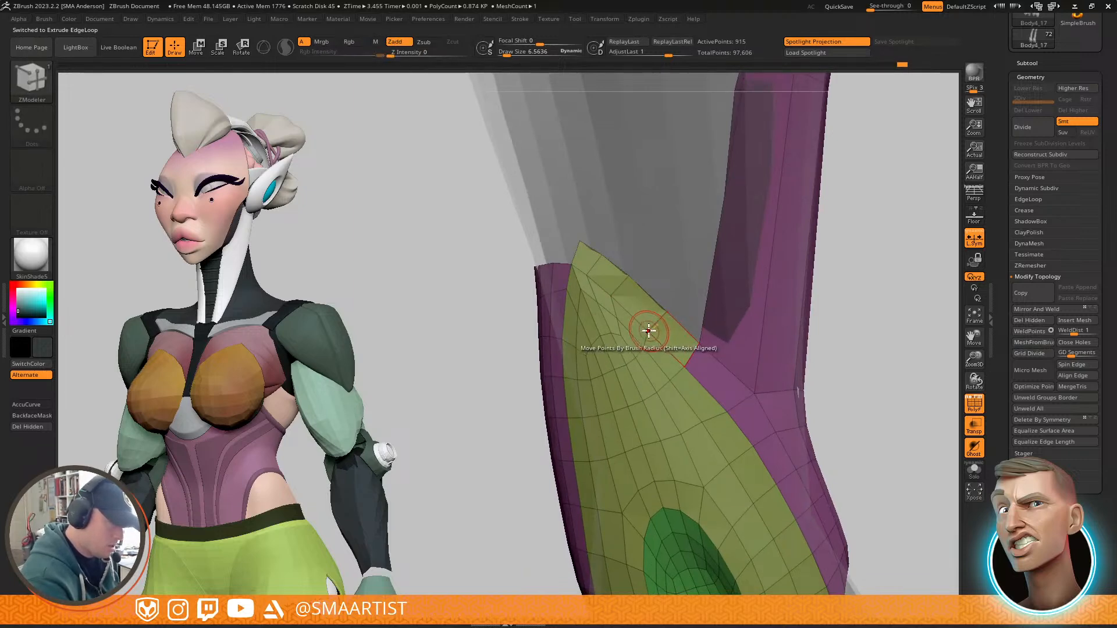
{"action": "key", "text": "space"}
{"action": "left_click", "coordinate": [714, 343]}
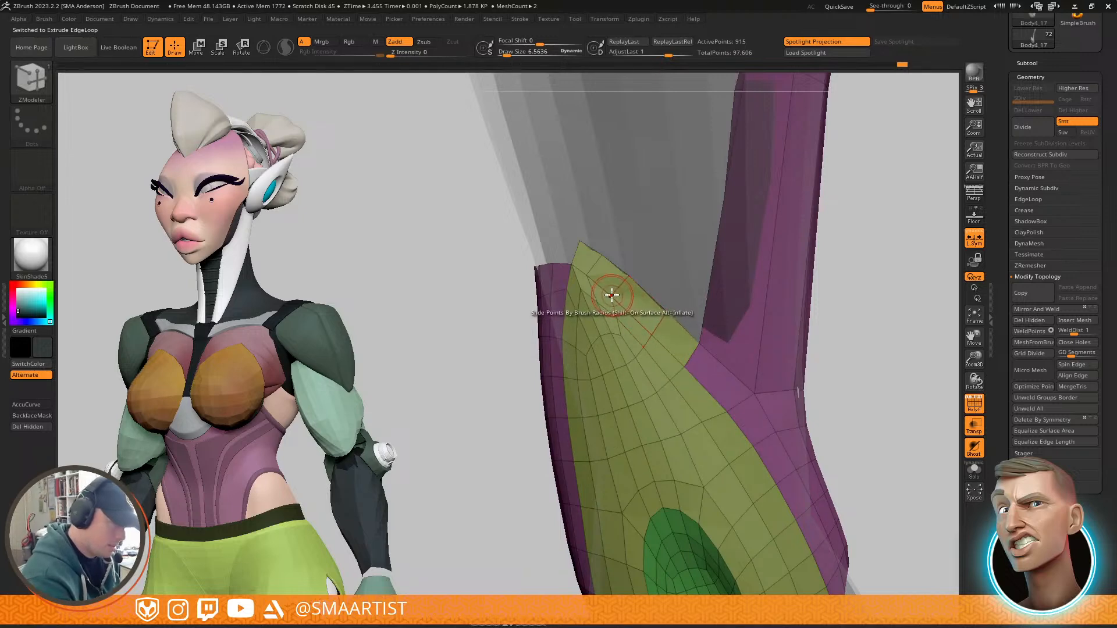
{"action": "left_click_drag", "start_coordinate": [654, 256], "coordinate": [663, 292], "text": "alt"}
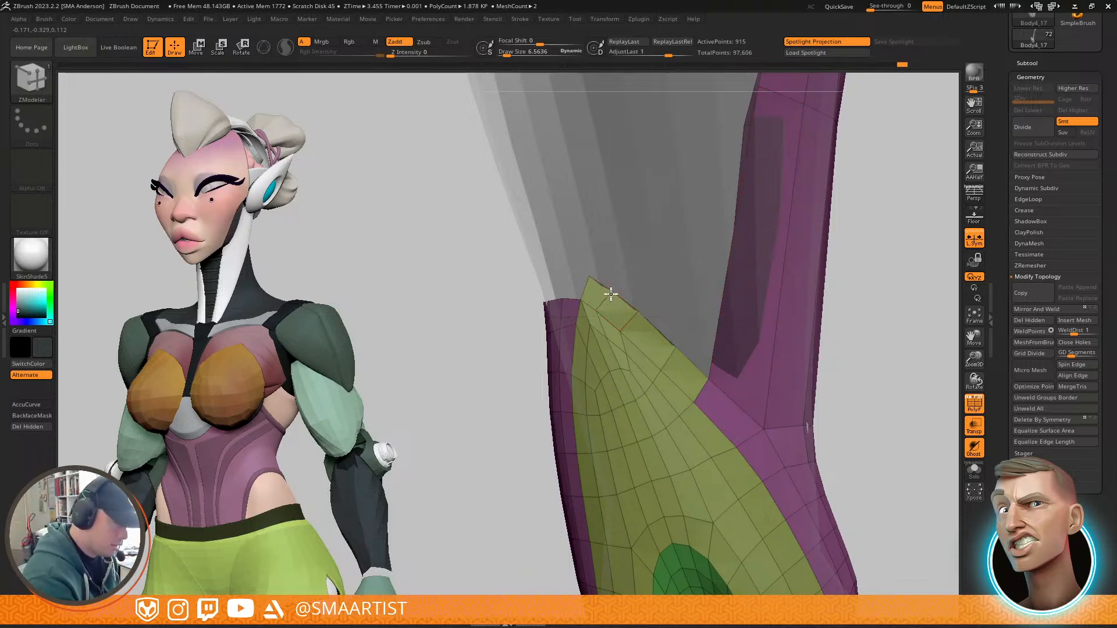
Step: Pull the pointed tip of the outer ankle panel slightly back toward the rear panel with the Move brush
{"action": "key", "text": "b"}
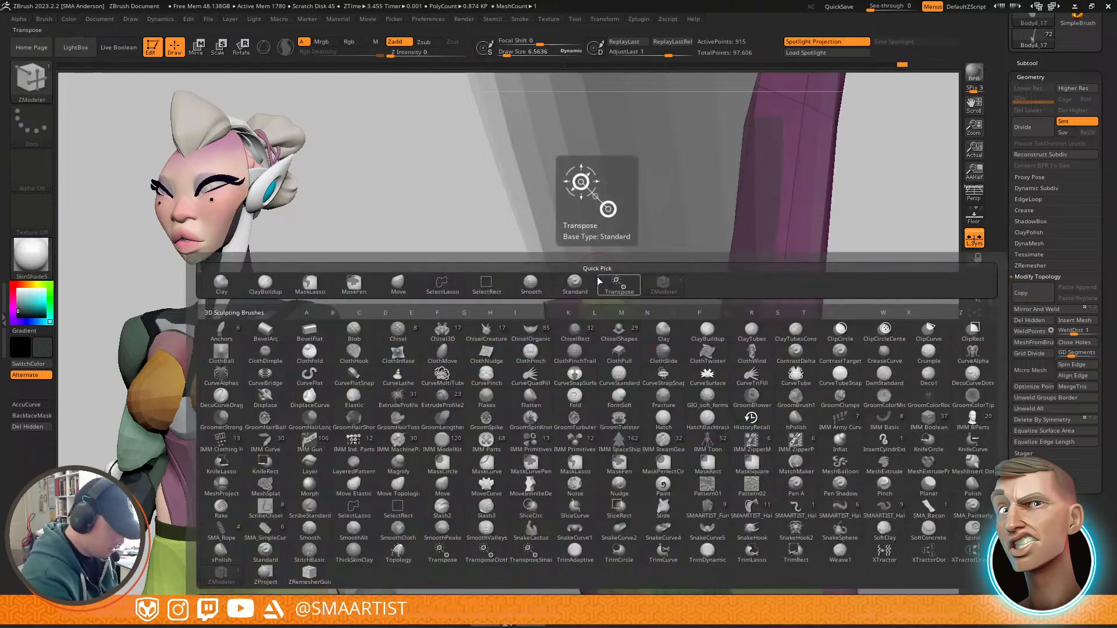
{"action": "key", "text": "m"}
{"action": "key", "text": "v"}
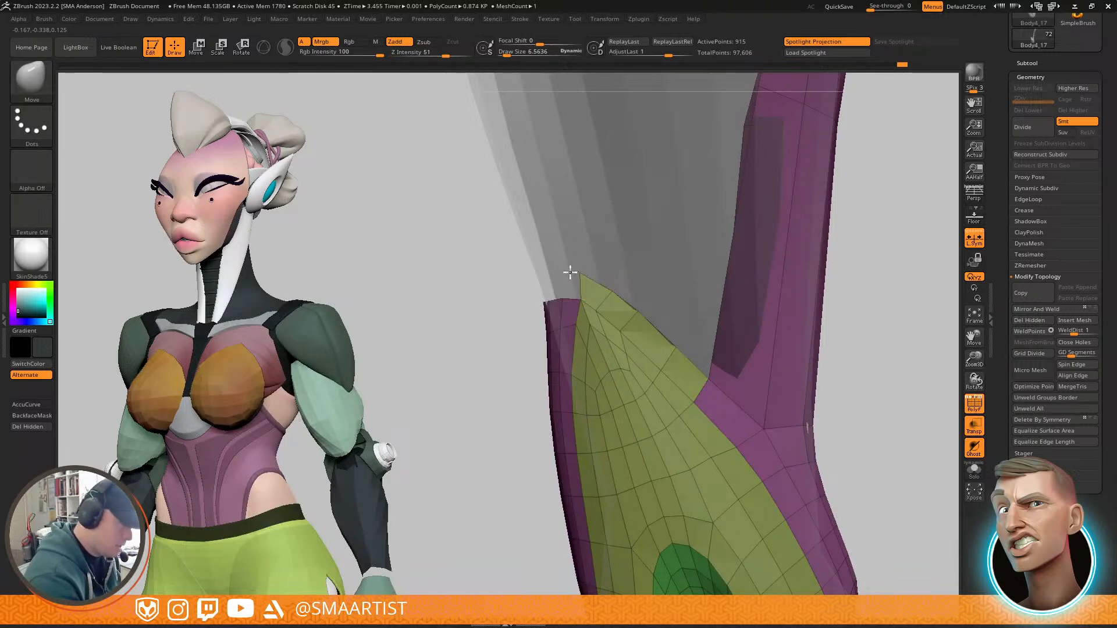
Step: Extrude the upper edge loop of the bright green inner ankle panel with ZModeler
{"action": "right_click_drag", "start_coordinate": [587, 284], "coordinate": [712, 319]}
{"action": "right_click_drag", "start_coordinate": [657, 279], "coordinate": [535, 370]}
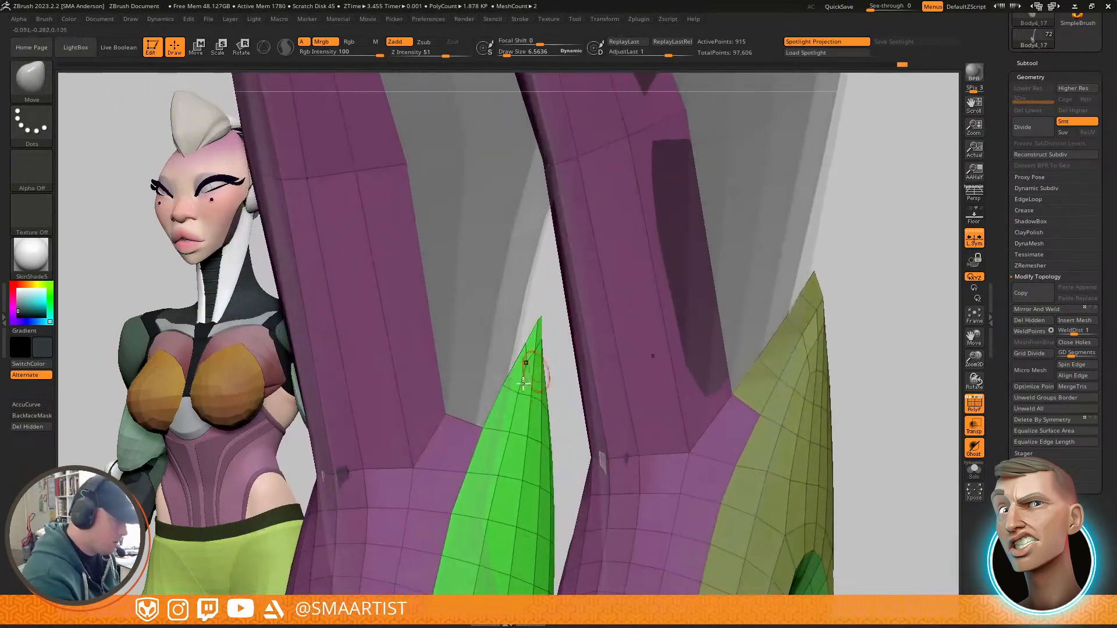
{"action": "key", "text": "b"}
{"action": "key", "text": "z"}
{"action": "key", "text": "m"}
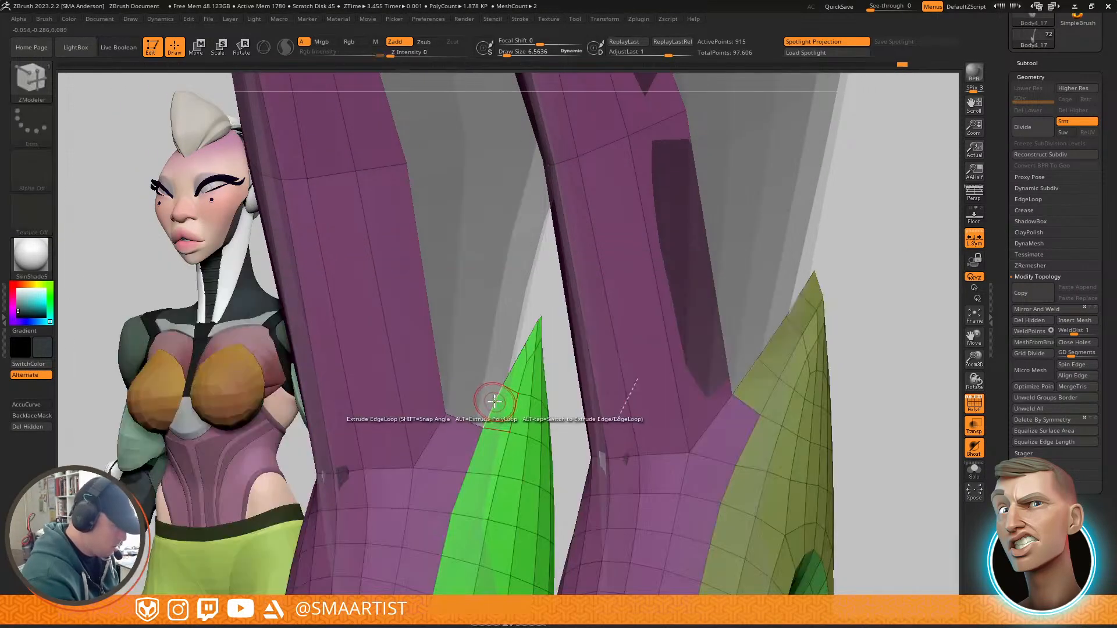
{"action": "left_click_drag", "start_coordinate": [493, 402], "coordinate": [485, 381]}
{"action": "right_click_drag", "start_coordinate": [491, 379], "coordinate": [496, 332]}
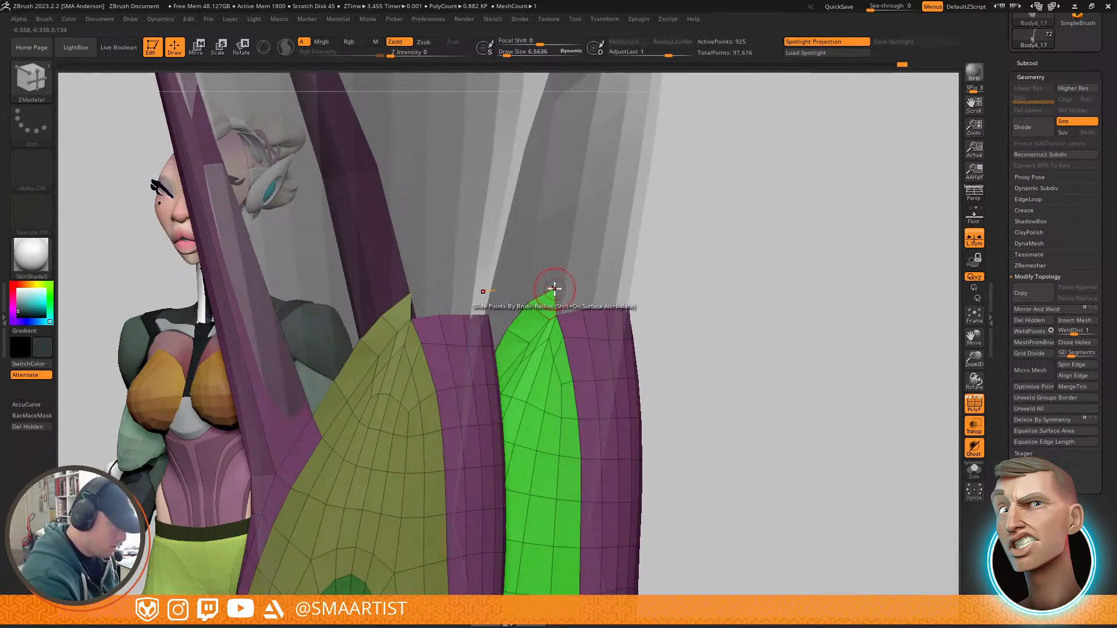
Step: Fit the inner ankle panel's new strip against the shin armour using Move Points By Brush Radius and preview the armour smoothed
{"action": "key", "text": "space"}
{"action": "left_click", "coordinate": [545, 312]}
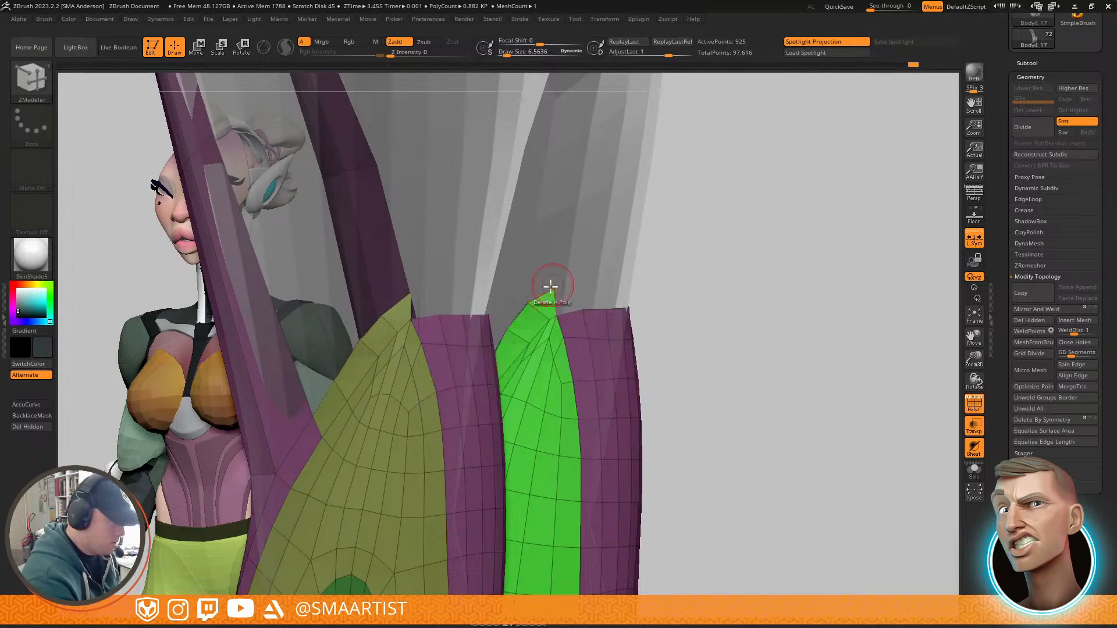
{"action": "right_click_drag", "start_coordinate": [750, 229], "coordinate": [616, 249]}
{"action": "right_click_drag", "start_coordinate": [686, 230], "coordinate": [789, 209]}
{"action": "mouse_move", "coordinate": [569, 301]}
{"action": "right_mouse_down"}
{"action": "mouse_move", "coordinate": [559, 282]}
{"action": "mouse_move", "coordinate": [620, 277]}
{"action": "right_mouse_up"}
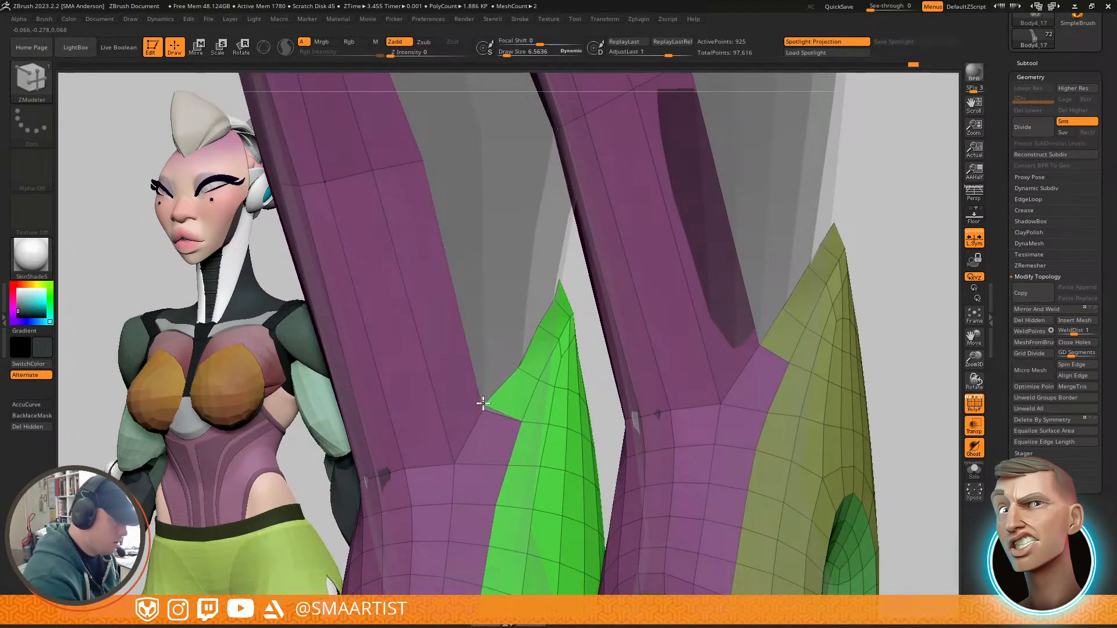
{"action": "mouse_move", "coordinate": [521, 391]}
{"action": "right_mouse_down"}
{"action": "mouse_move", "coordinate": [511, 434]}
{"action": "mouse_move", "coordinate": [495, 433]}
{"action": "mouse_move", "coordinate": [504, 400]}
{"action": "mouse_move", "coordinate": [527, 412]}
{"action": "mouse_move", "coordinate": [540, 404]}
{"action": "mouse_move", "coordinate": [492, 438]}
{"action": "mouse_move", "coordinate": [506, 349]}
{"action": "mouse_move", "coordinate": [540, 396]}
{"action": "mouse_move", "coordinate": [522, 322]}
{"action": "mouse_move", "coordinate": [575, 360]}
{"action": "right_mouse_up"}
{"action": "key", "text": "shift+d"}
{"action": "key", "text": "d"}
{"action": "key", "text": "shift+d"}
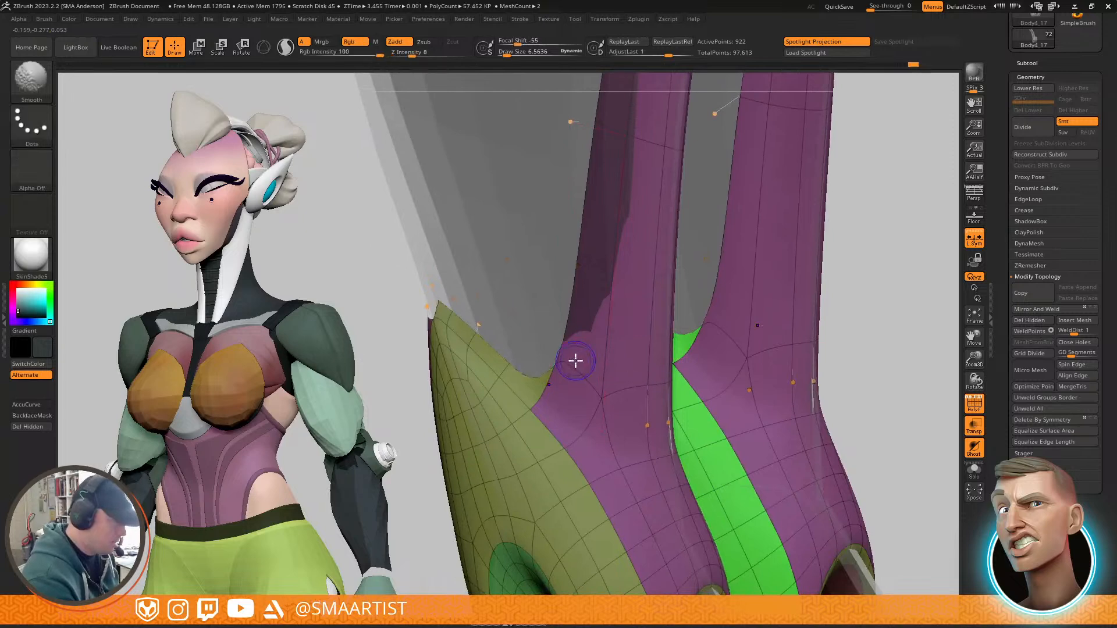
Step: Extrude the upper edge of the purple rear ankle panel upward by one row, level with the side panels' tips
{"action": "mouse_move", "coordinate": [476, 353]}
{"action": "right_mouse_down", "text": "shift"}
{"action": "mouse_move", "coordinate": [499, 331]}
{"action": "mouse_move", "coordinate": [529, 387]}
{"action": "mouse_move", "coordinate": [518, 352]}
{"action": "mouse_move", "coordinate": [485, 348]}
{"action": "mouse_move", "coordinate": [524, 379]}
{"action": "mouse_move", "coordinate": [542, 350]}
{"action": "mouse_move", "coordinate": [648, 309]}
{"action": "mouse_move", "coordinate": [706, 302]}
{"action": "mouse_move", "coordinate": [652, 291]}
{"action": "mouse_move", "coordinate": [586, 341]}
{"action": "right_mouse_up", "text": "shift"}
{"action": "key", "text": "alt"}
{"action": "left_click_drag", "start_coordinate": [580, 332], "coordinate": [578, 310]}
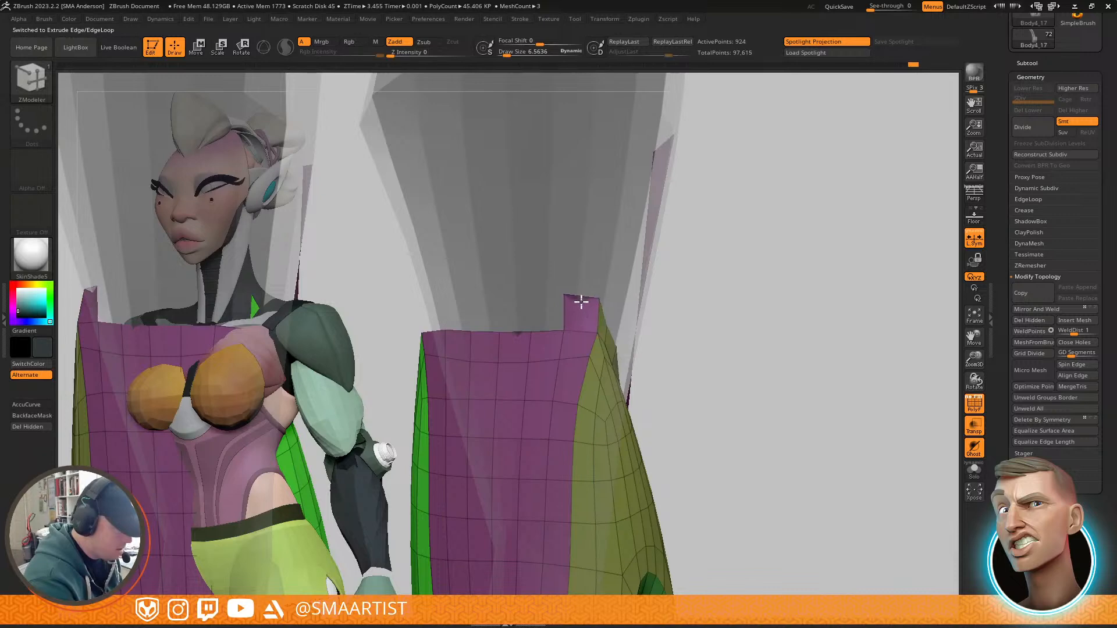
{"action": "right_click_drag", "start_coordinate": [578, 302], "coordinate": [553, 327]}
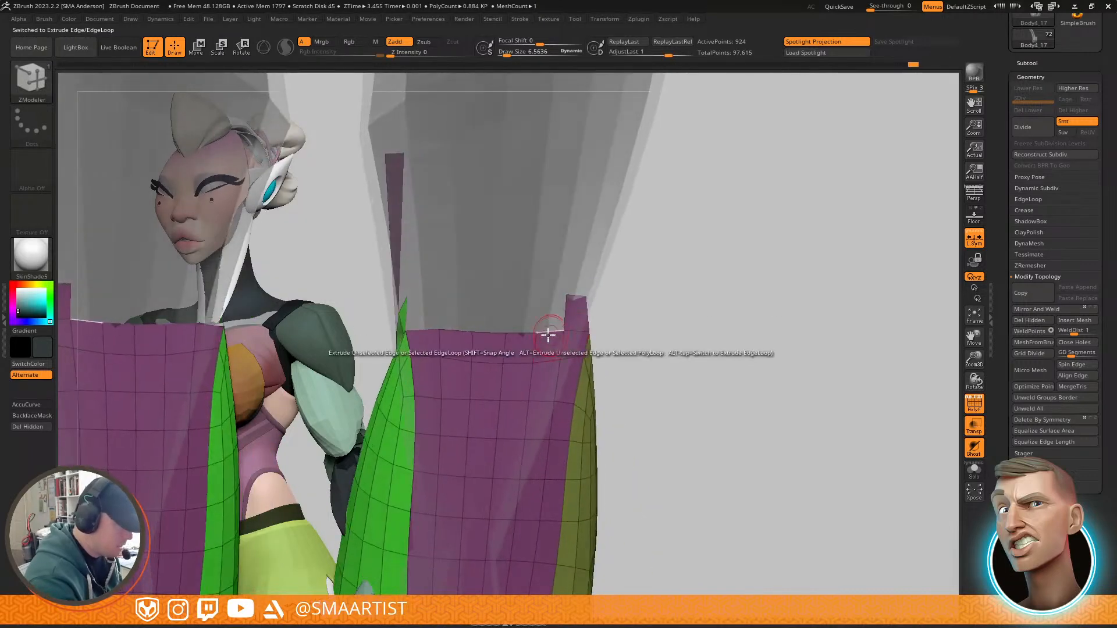
{"action": "left_click_drag", "start_coordinate": [546, 318], "coordinate": [545, 301]}
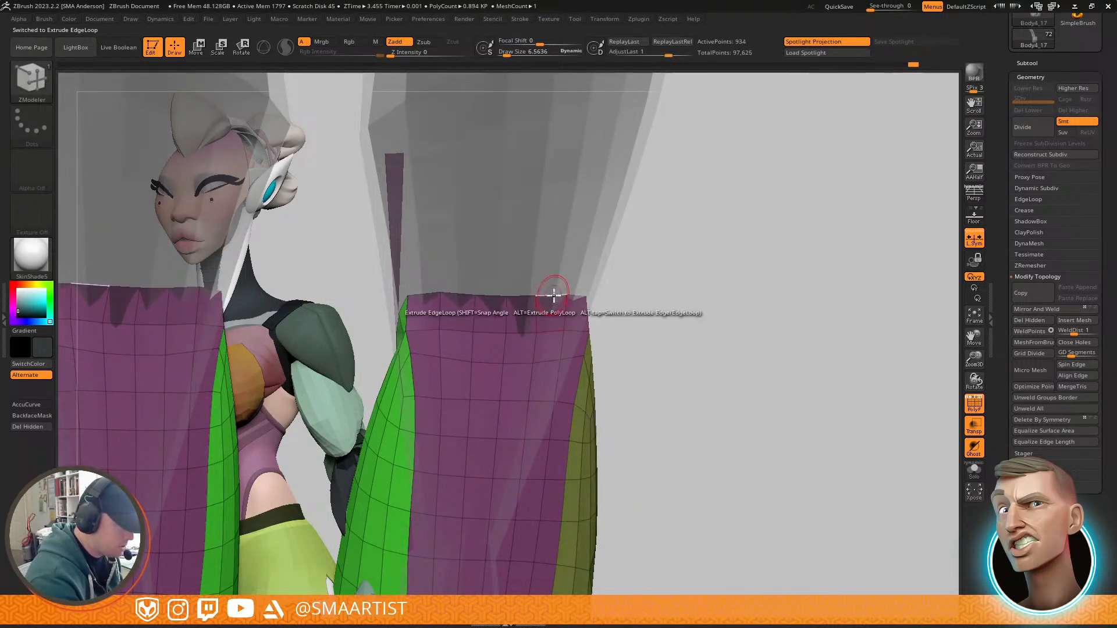
{"action": "right_click_drag", "start_coordinate": [455, 296], "coordinate": [423, 302]}
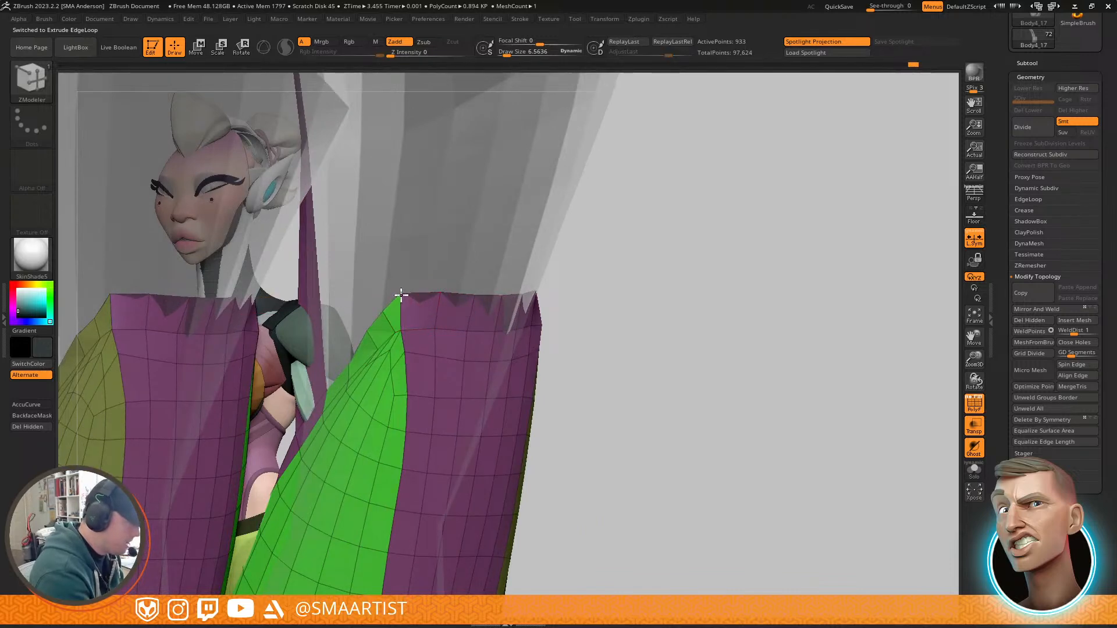
{"action": "right_click_drag", "start_coordinate": [529, 256], "coordinate": [582, 219]}
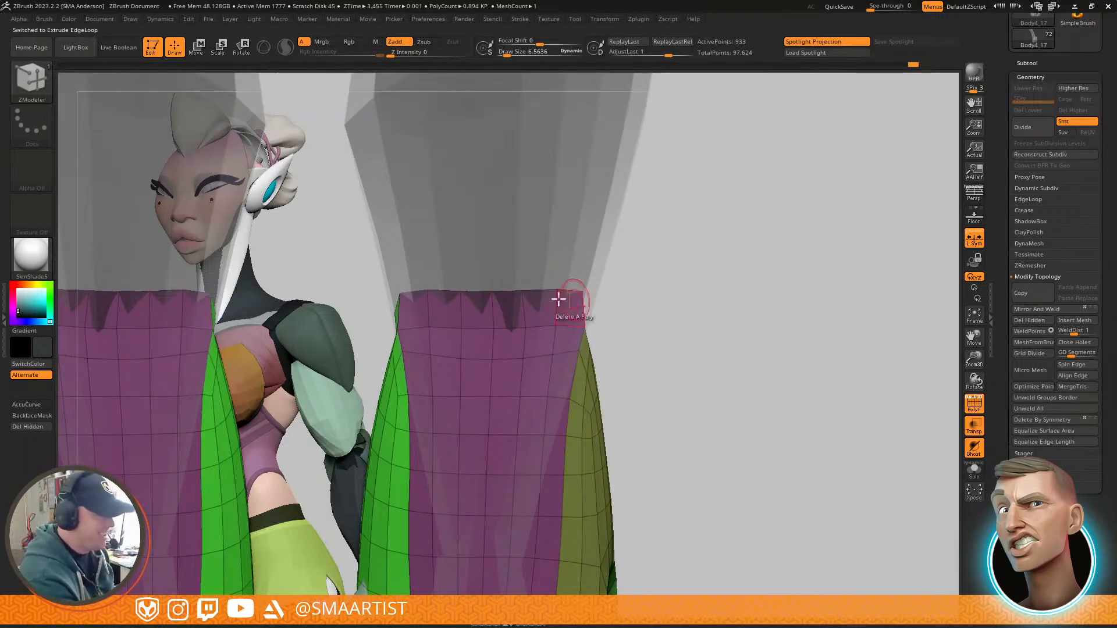
Step: Extrude the rear panel's upper edge into a tall band over the lower calf, starting at the outer corner, and apply Mirror And Weld
{"action": "mouse_move", "coordinate": [603, 305]}
{"action": "right_mouse_down"}
{"action": "mouse_move", "coordinate": [556, 282]}
{"action": "mouse_move", "coordinate": [584, 252]}
{"action": "mouse_move", "coordinate": [582, 267]}
{"action": "mouse_move", "coordinate": [547, 265]}
{"action": "mouse_move", "coordinate": [632, 249]}
{"action": "right_mouse_up"}
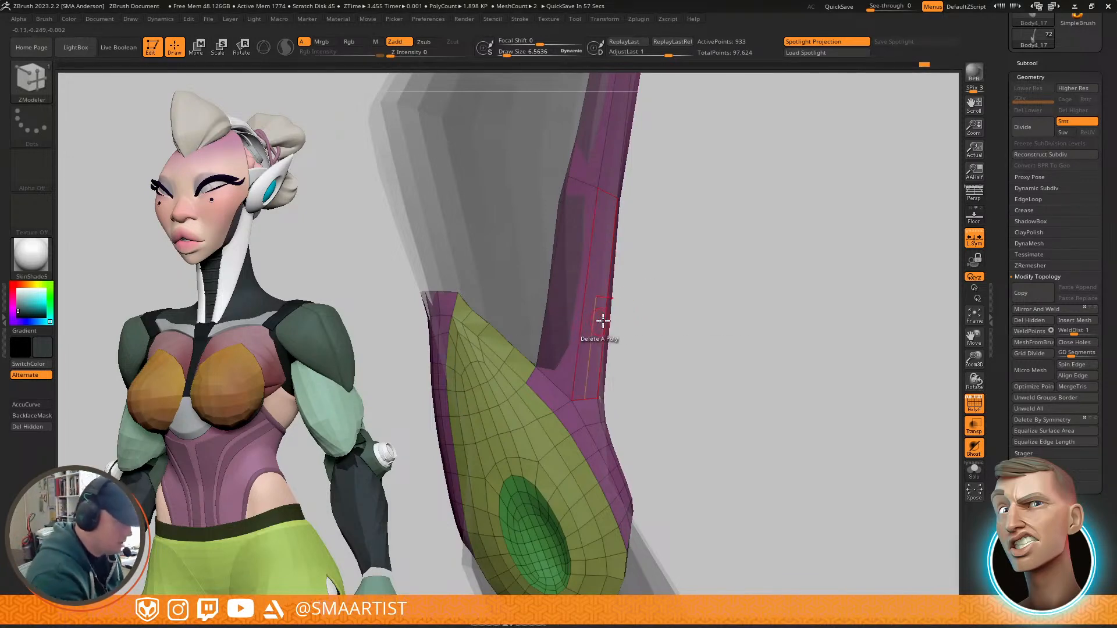
{"action": "right_click_drag", "start_coordinate": [577, 351], "coordinate": [606, 311]}
{"action": "key", "text": "shift"}
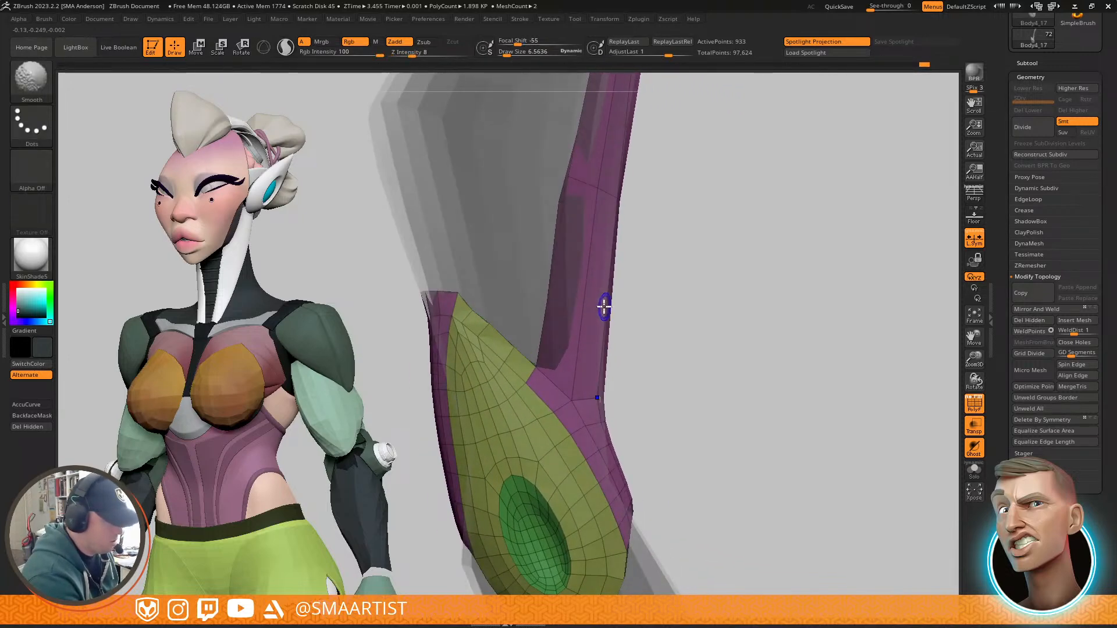
{"action": "right_click_drag", "start_coordinate": [601, 302], "coordinate": [511, 344]}
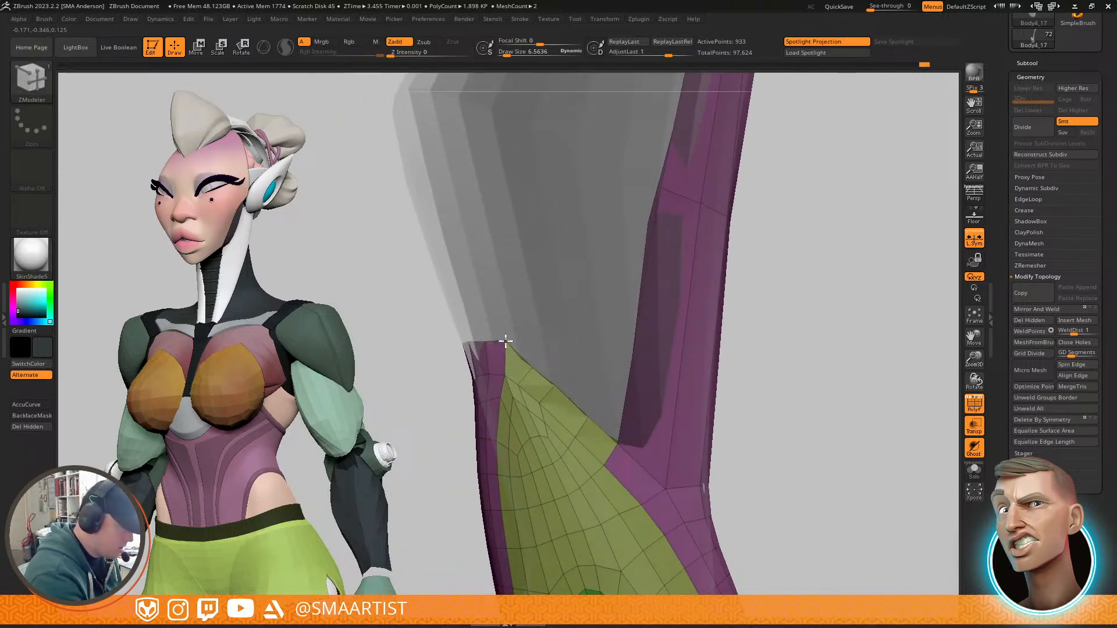
{"action": "right_click_drag", "start_coordinate": [499, 336], "coordinate": [588, 314]}
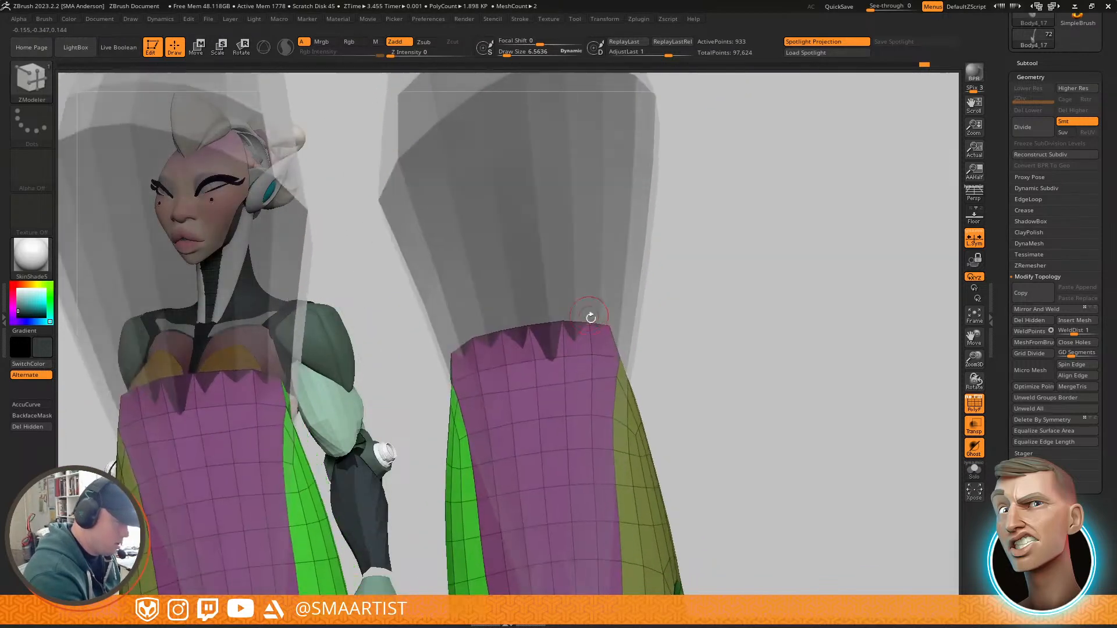
{"action": "left_click_drag", "start_coordinate": [600, 326], "coordinate": [590, 235]}
{"action": "mouse_move", "coordinate": [591, 235]}
{"action": "right_mouse_down", "text": "ctrl"}
{"action": "mouse_move", "coordinate": [571, 247]}
{"action": "mouse_move", "coordinate": [585, 246]}
{"action": "right_mouse_up", "text": "ctrl"}
{"action": "left_click", "coordinate": [1049, 309]}
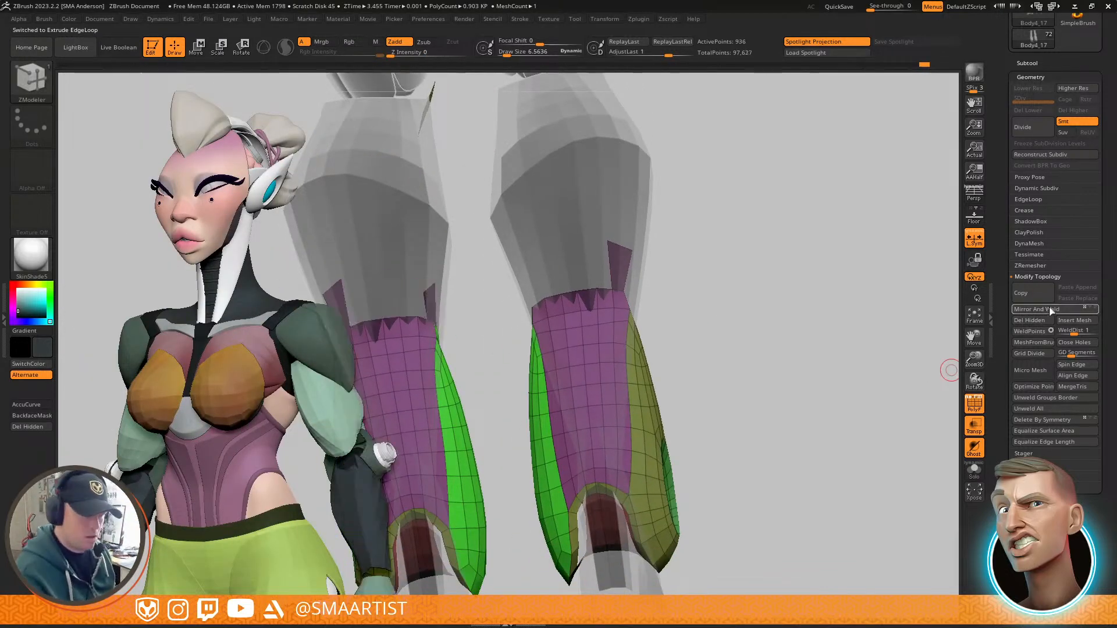
{"action": "mouse_move", "coordinate": [640, 349]}
{"action": "right_mouse_down"}
{"action": "mouse_move", "coordinate": [605, 327]}
{"action": "mouse_move", "coordinate": [594, 357]}
{"action": "mouse_move", "coordinate": [606, 335]}
{"action": "mouse_move", "coordinate": [579, 344]}
{"action": "mouse_move", "coordinate": [618, 326]}
{"action": "mouse_move", "coordinate": [623, 295]}
{"action": "mouse_move", "coordinate": [624, 332]}
{"action": "right_mouse_up"}
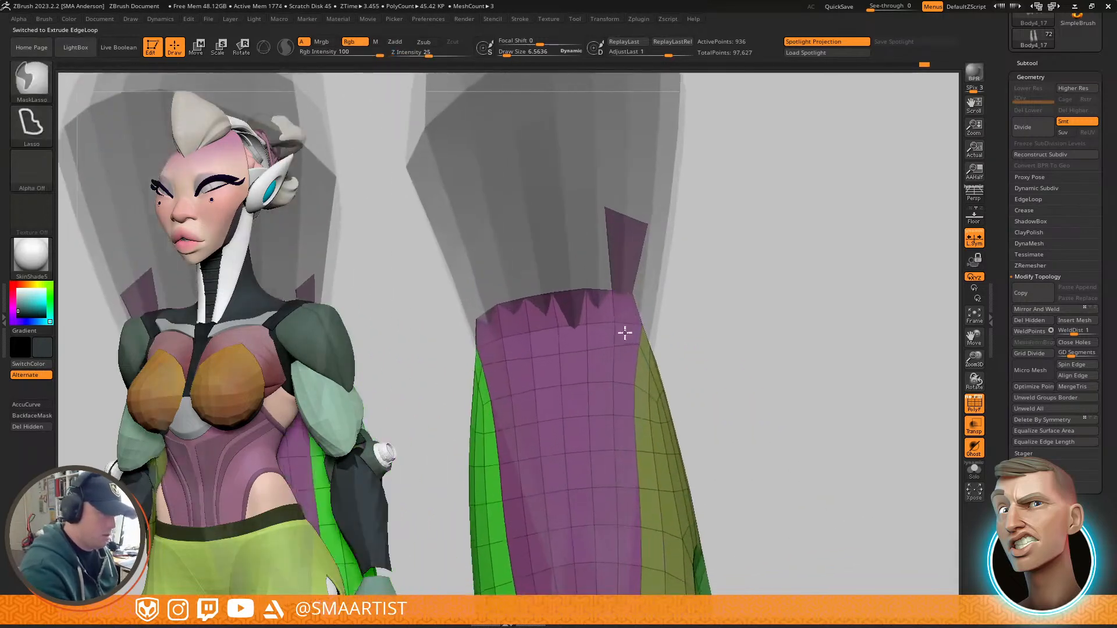
{"action": "left_click_drag", "start_coordinate": [593, 291], "coordinate": [591, 204]}
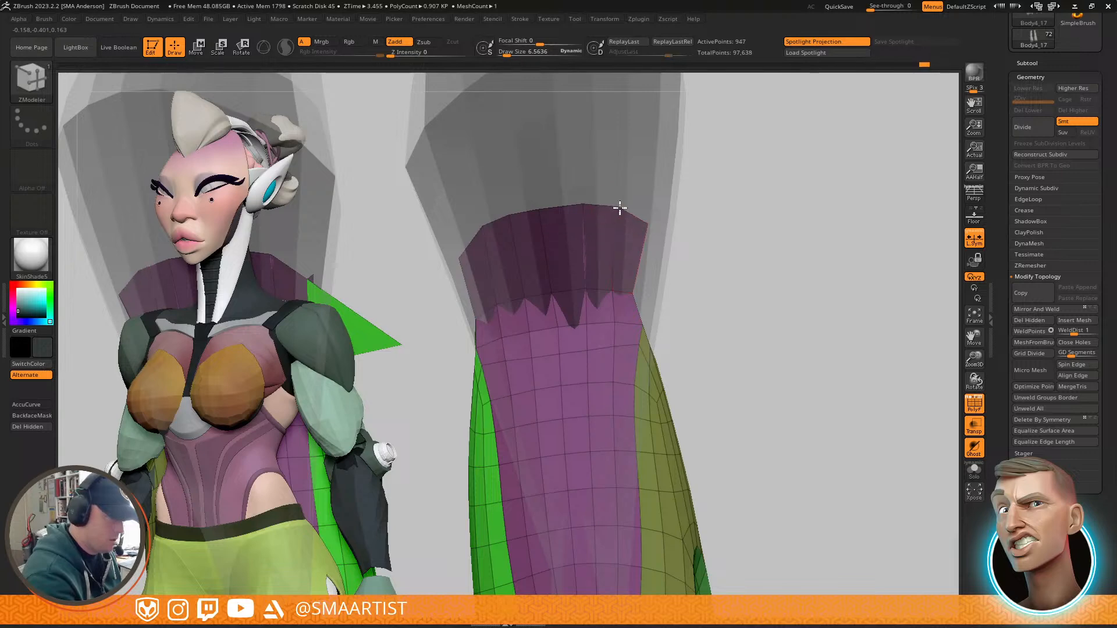
Step: Raise the outer points of the purple rear calf band's upper edge to the calf armour's seam line
{"action": "right_click_drag", "start_coordinate": [617, 208], "coordinate": [616, 282]}
{"action": "right_click_drag", "start_coordinate": [547, 233], "coordinate": [582, 269]}
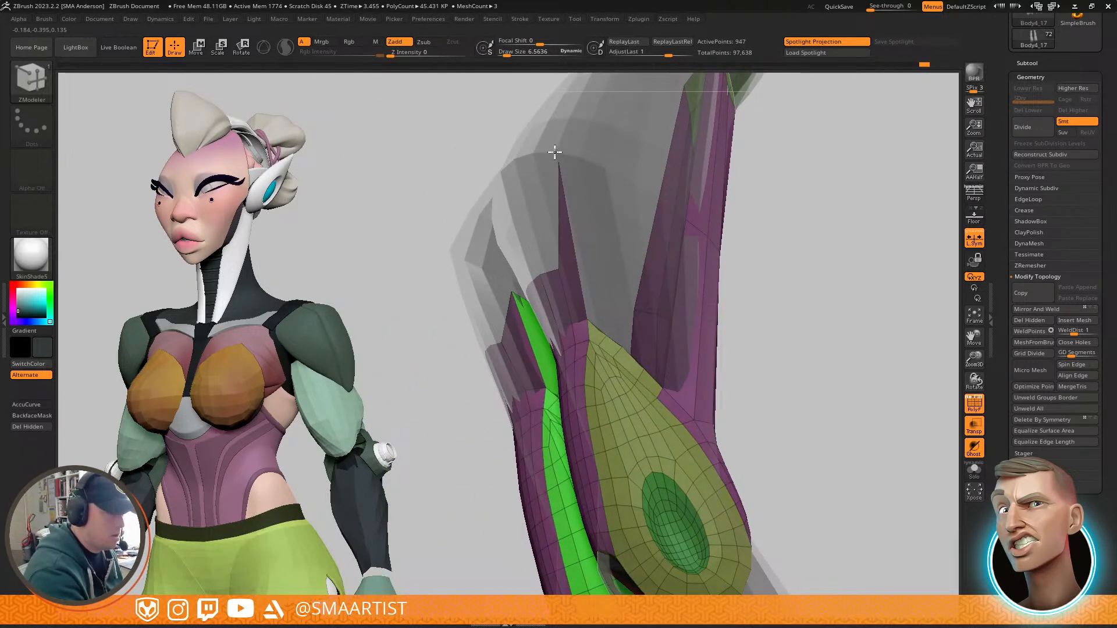
{"action": "mouse_move", "coordinate": [668, 207]}
{"action": "right_mouse_down"}
{"action": "mouse_move", "coordinate": [681, 247]}
{"action": "mouse_move", "coordinate": [668, 239]}
{"action": "mouse_move", "coordinate": [735, 217]}
{"action": "mouse_move", "coordinate": [688, 232]}
{"action": "mouse_move", "coordinate": [678, 211]}
{"action": "right_mouse_up"}
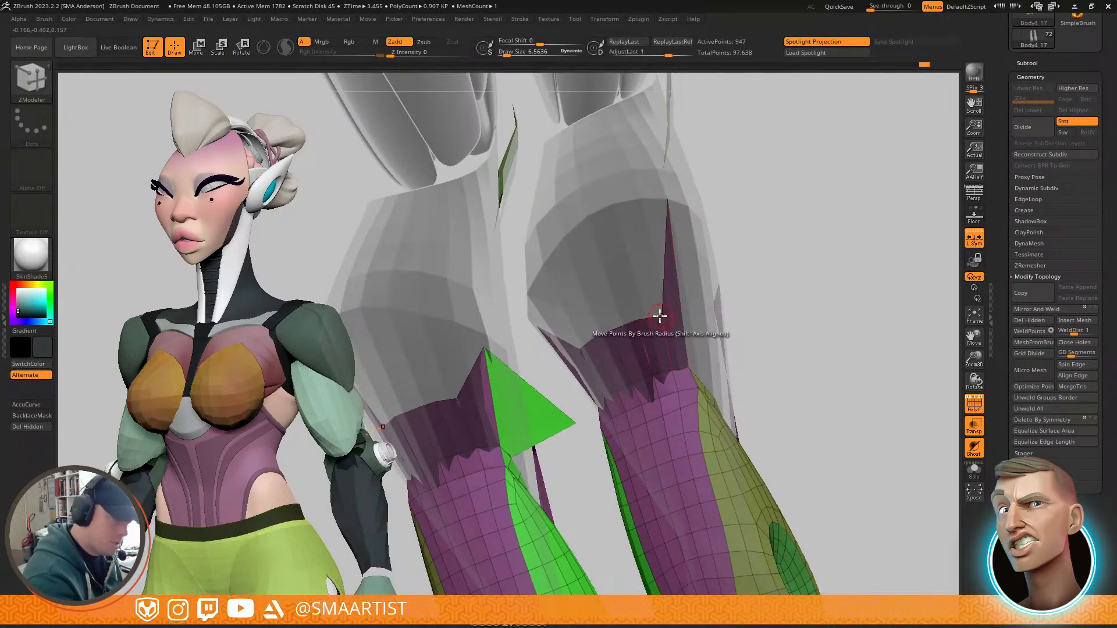
{"action": "left_click_drag", "start_coordinate": [662, 316], "coordinate": [639, 224]}
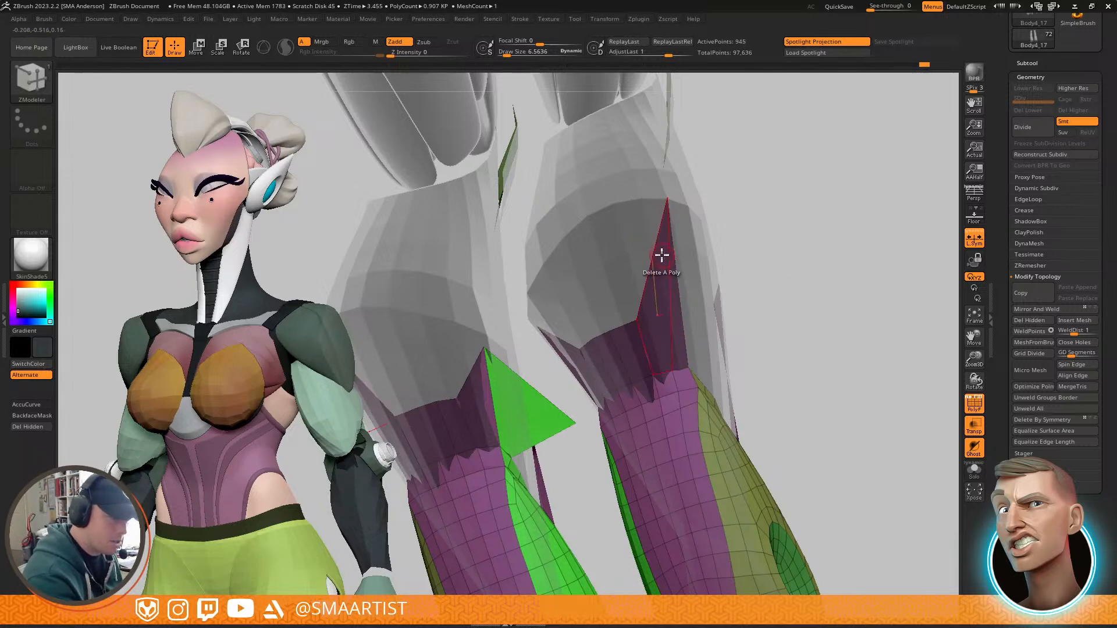
{"action": "left_click_drag", "start_coordinate": [652, 319], "coordinate": [640, 198]}
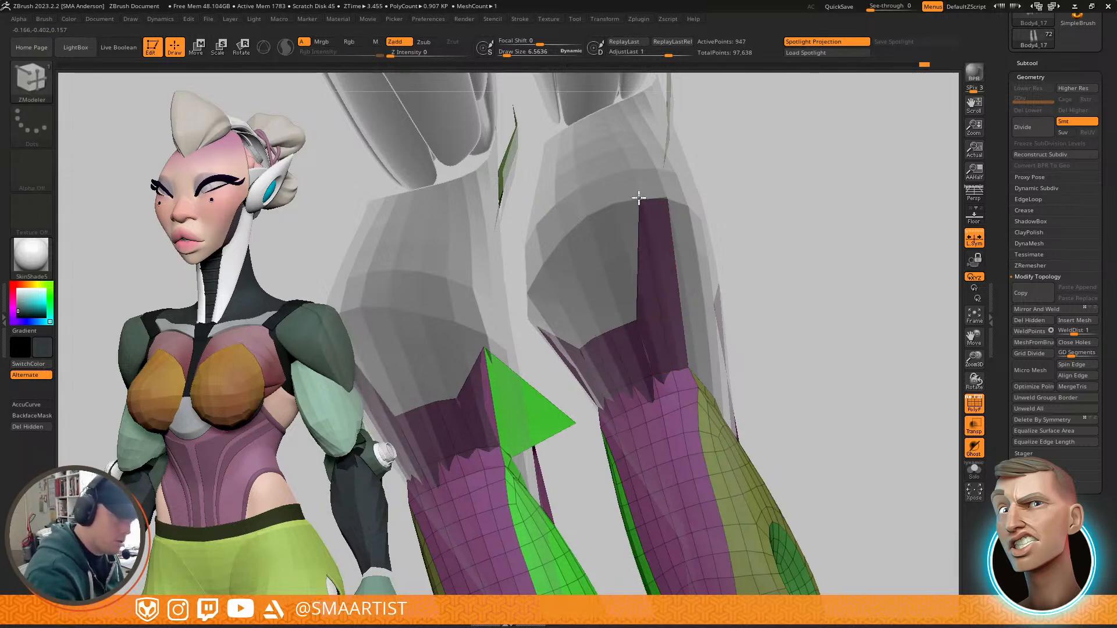
{"action": "right_click_drag", "start_coordinate": [639, 312], "coordinate": [644, 332]}
{"action": "right_click_drag", "start_coordinate": [653, 285], "coordinate": [641, 312]}
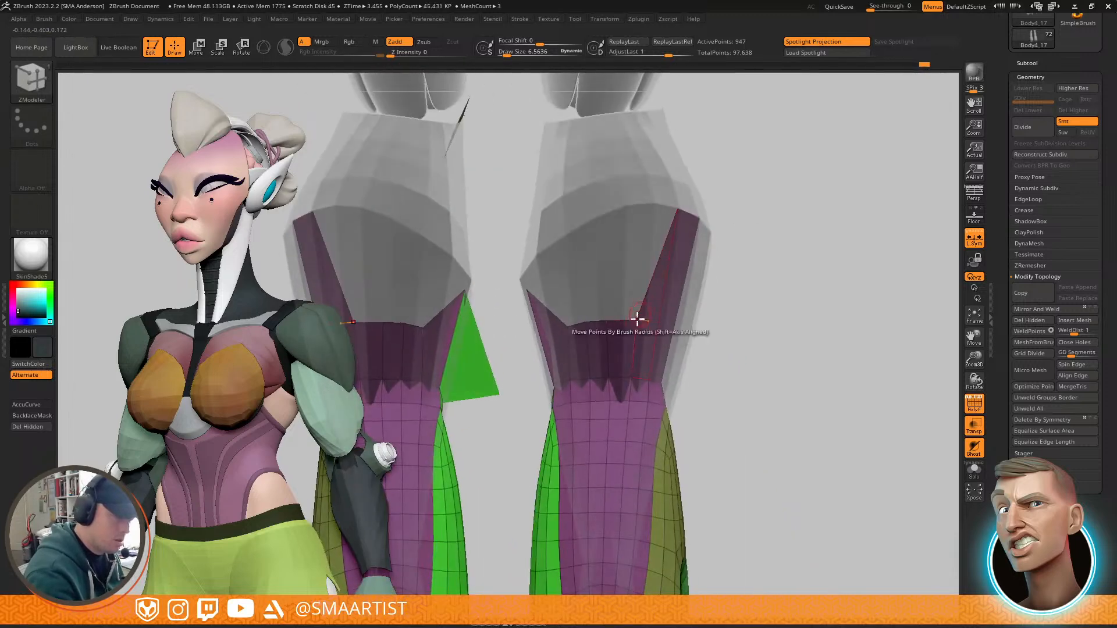
Step: Pull the remaining middle and inner points of the rear calf band's upper edge up to the seam line
{"action": "left_click_drag", "start_coordinate": [633, 315], "coordinate": [633, 210]}
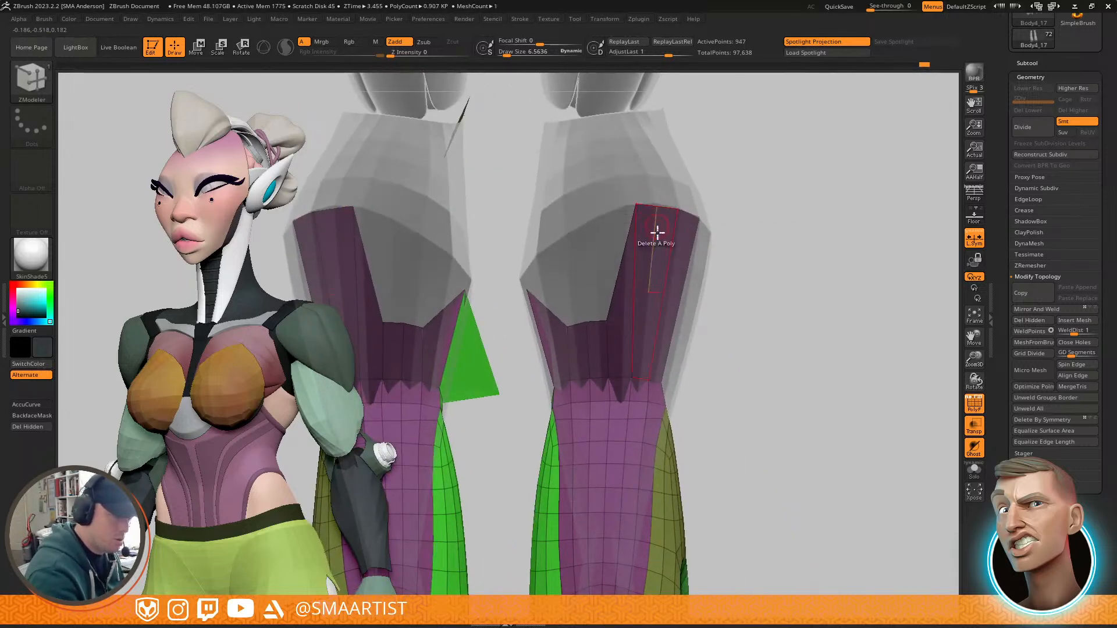
{"action": "left_click_drag", "start_coordinate": [603, 319], "coordinate": [598, 208]}
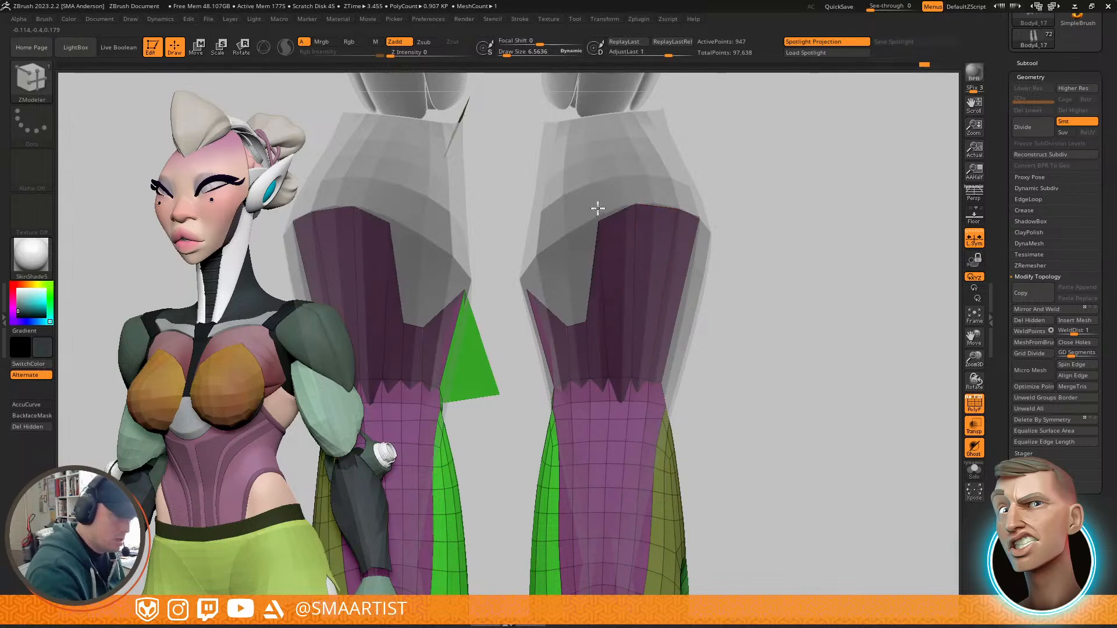
{"action": "left_click_drag", "start_coordinate": [586, 319], "coordinate": [571, 229]}
{"action": "right_click_drag", "start_coordinate": [570, 302], "coordinate": [582, 302]}
{"action": "left_click_drag", "start_coordinate": [564, 320], "coordinate": [546, 254]}
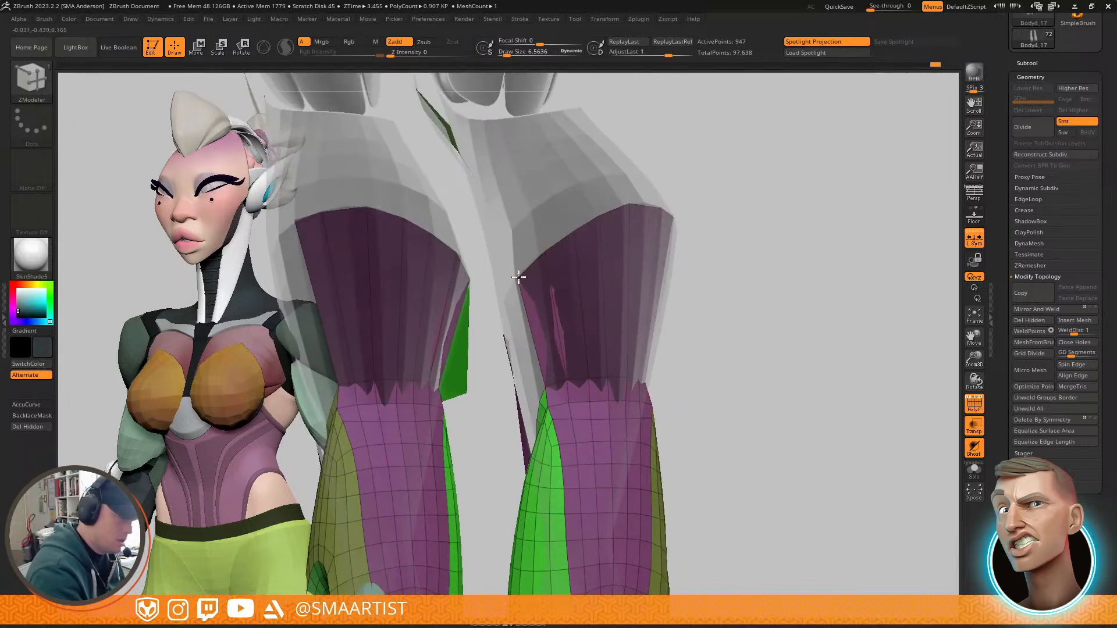
{"action": "right_click_drag", "start_coordinate": [566, 259], "coordinate": [594, 242]}
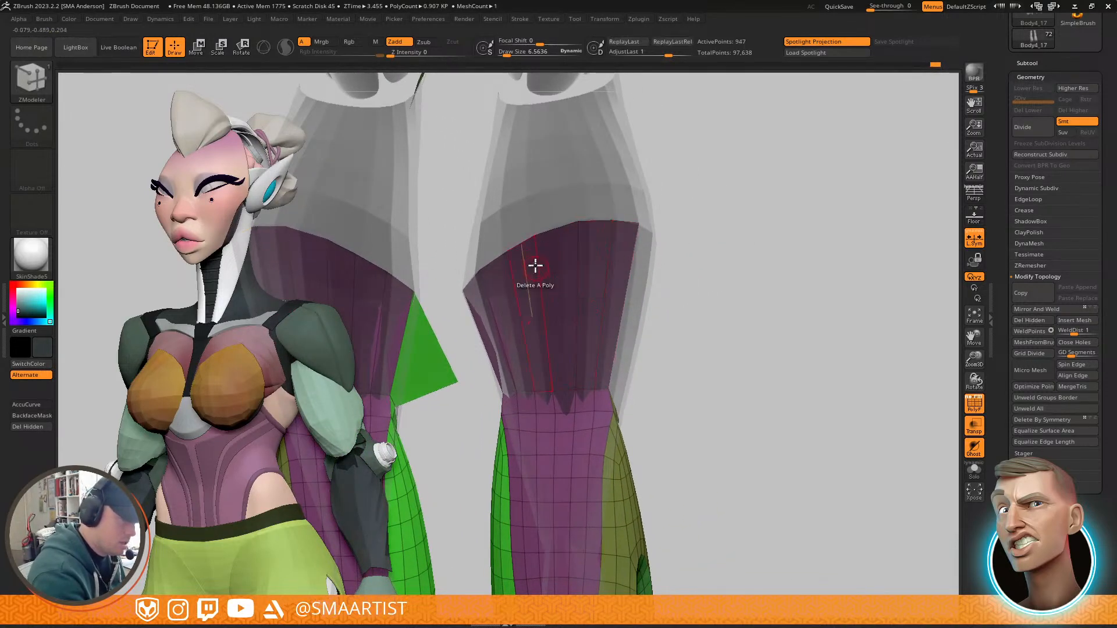
Step: Extrude the shin armour's rear edge across the outer calf in segments and join it to the rear calf band
{"action": "right_click_drag", "start_coordinate": [678, 197], "coordinate": [619, 275]}
{"action": "right_click_drag", "start_coordinate": [592, 254], "coordinate": [672, 231]}
{"action": "mouse_move", "coordinate": [623, 190]}
{"action": "right_mouse_down"}
{"action": "mouse_move", "coordinate": [607, 190]}
{"action": "mouse_move", "coordinate": [668, 187]}
{"action": "mouse_move", "coordinate": [708, 232]}
{"action": "mouse_move", "coordinate": [696, 219]}
{"action": "mouse_move", "coordinate": [753, 236]}
{"action": "mouse_move", "coordinate": [706, 239]}
{"action": "mouse_move", "coordinate": [708, 184]}
{"action": "mouse_move", "coordinate": [727, 216]}
{"action": "mouse_move", "coordinate": [756, 230]}
{"action": "mouse_move", "coordinate": [651, 238]}
{"action": "mouse_move", "coordinate": [673, 262]}
{"action": "mouse_move", "coordinate": [686, 252]}
{"action": "mouse_move", "coordinate": [656, 219]}
{"action": "mouse_move", "coordinate": [650, 256]}
{"action": "mouse_move", "coordinate": [651, 212]}
{"action": "right_mouse_up"}
{"action": "left_click_drag", "start_coordinate": [608, 284], "coordinate": [593, 258]}
{"action": "key", "text": "alt"}
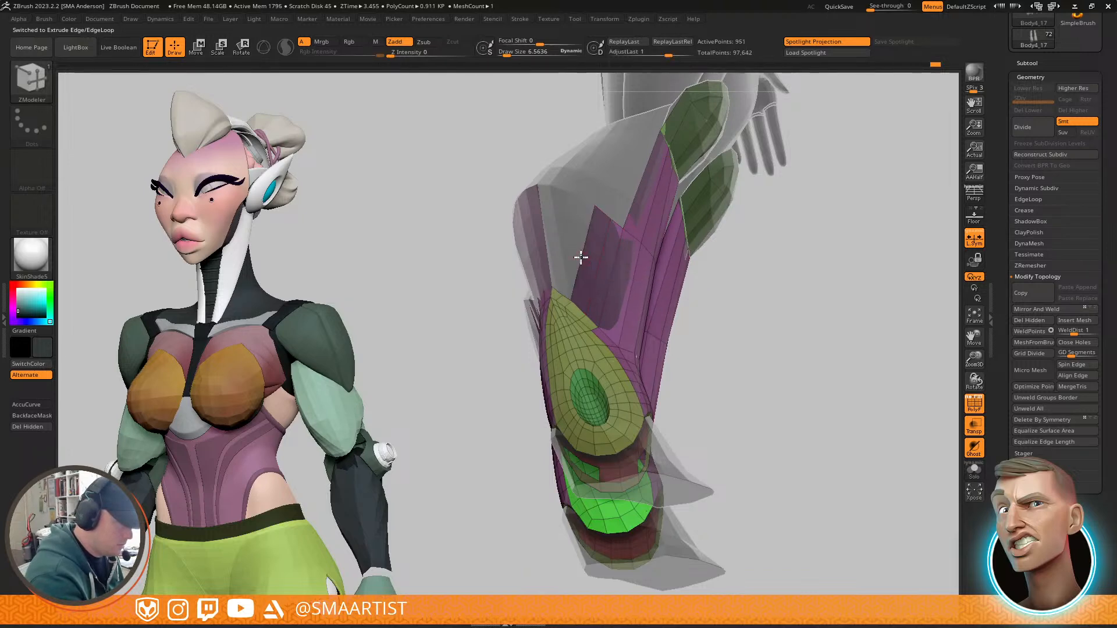
{"action": "left_click_drag", "start_coordinate": [574, 252], "coordinate": [561, 234]}
{"action": "right_click_drag", "start_coordinate": [563, 224], "coordinate": [576, 196]}
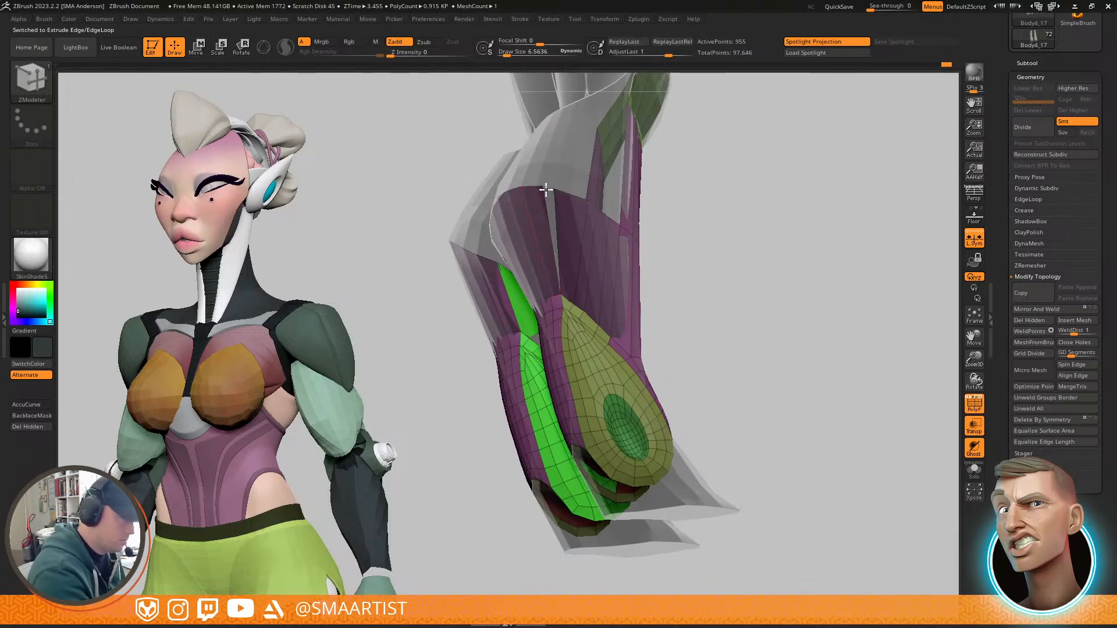
{"action": "mouse_move", "coordinate": [591, 216]}
{"action": "right_mouse_down"}
{"action": "mouse_move", "coordinate": [578, 236]}
{"action": "mouse_move", "coordinate": [584, 201]}
{"action": "right_mouse_up"}
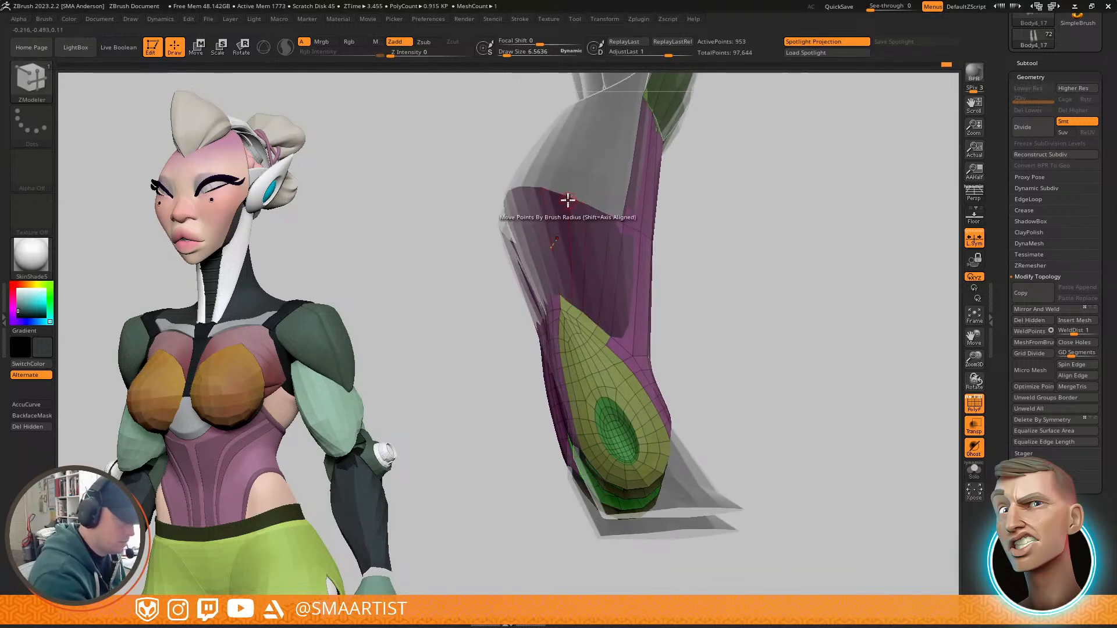
Step: Extrude the shin armour's rear edge into a first face over the inner calf, above the bright green ankle panel
{"action": "right_click_drag", "start_coordinate": [601, 210], "coordinate": [663, 244]}
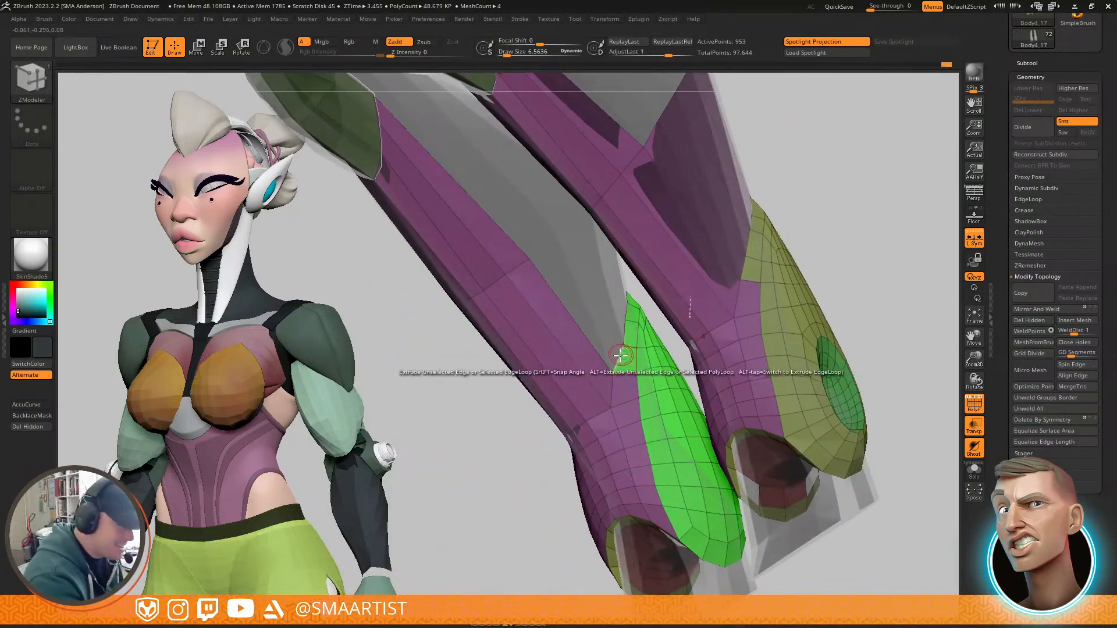
{"action": "left_click_drag", "start_coordinate": [619, 358], "coordinate": [578, 280]}
{"action": "key", "text": "ctrl+z"}
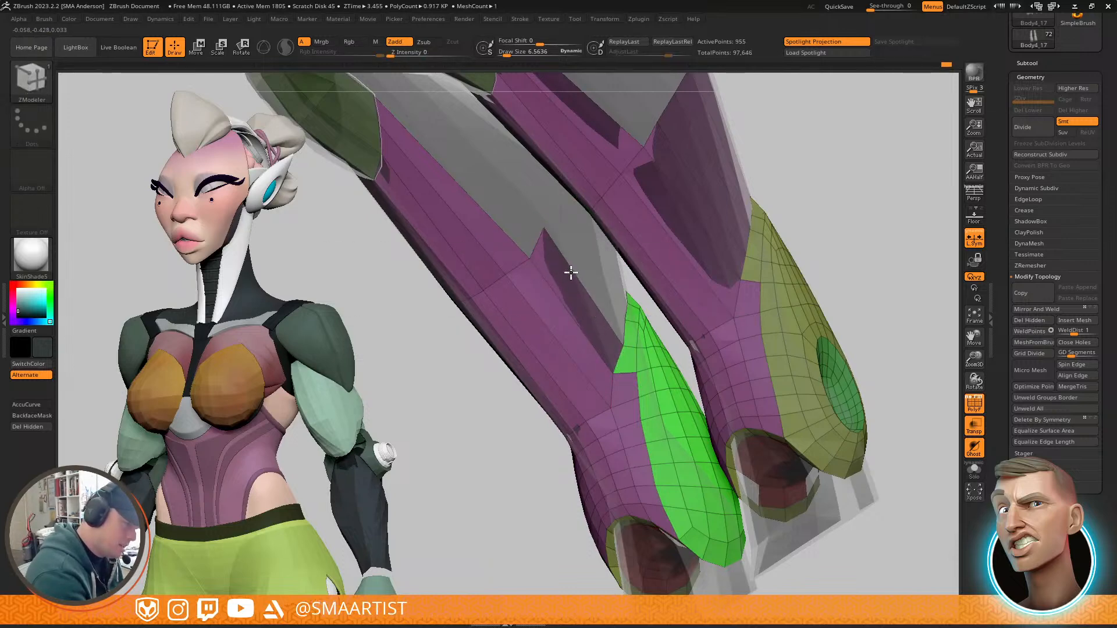
{"action": "right_click_drag", "start_coordinate": [550, 237], "coordinate": [532, 253]}
{"action": "right_click_drag", "start_coordinate": [640, 224], "coordinate": [703, 186]}
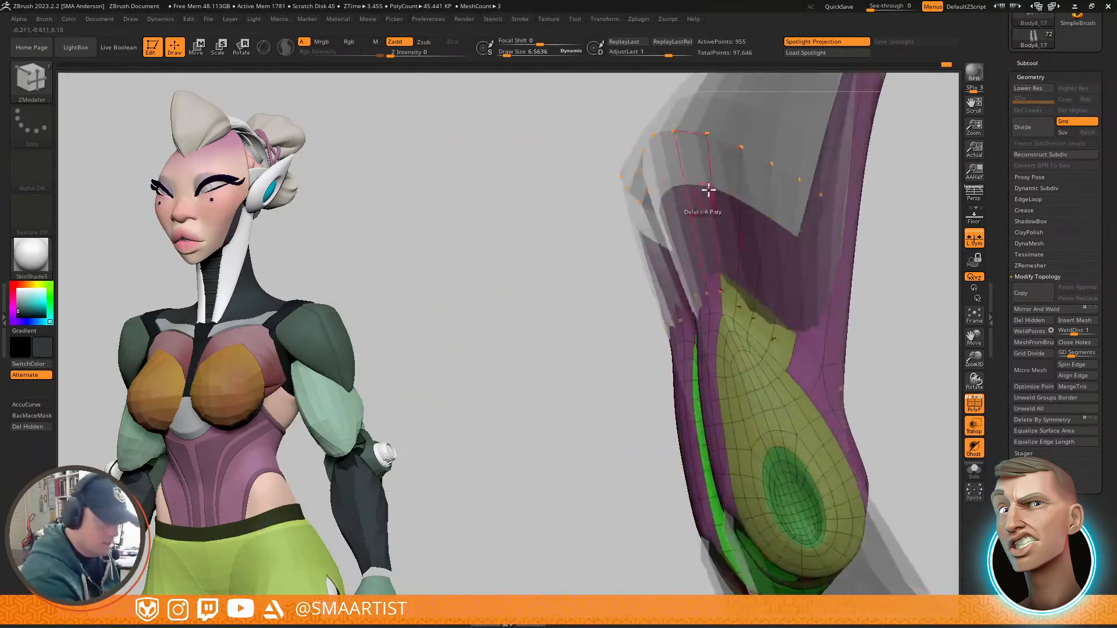
{"action": "right_click_drag", "start_coordinate": [753, 229], "coordinate": [661, 328]}
Step: Extend the inner calf face backward with further edge extrusions and close the gap to the rear calf band
{"action": "left_click_drag", "start_coordinate": [656, 320], "coordinate": [663, 306]}
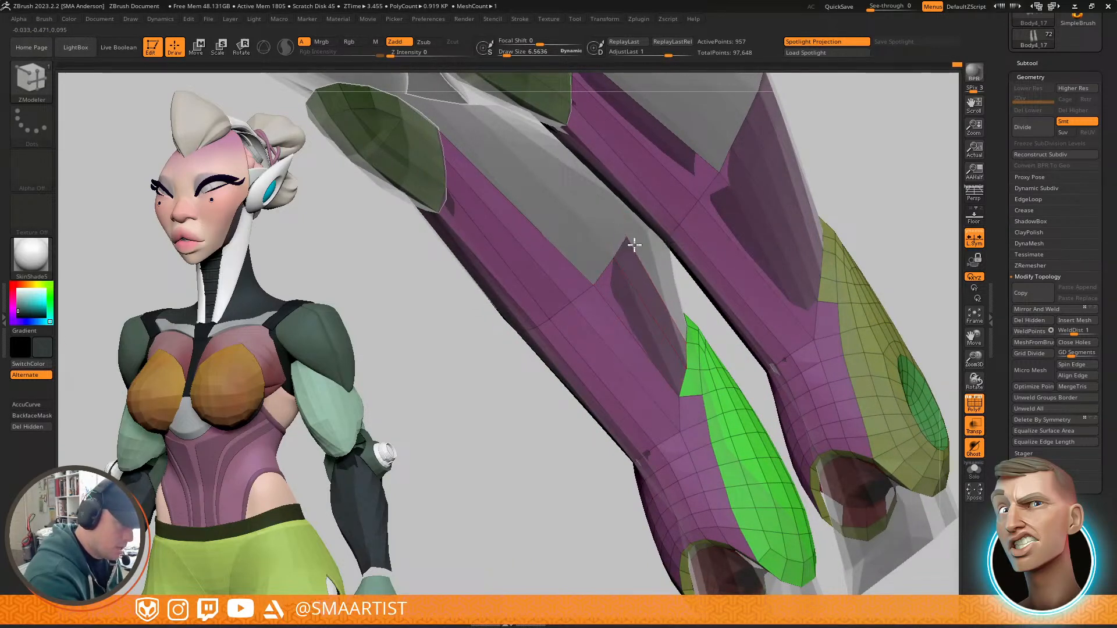
{"action": "mouse_move", "coordinate": [654, 275]}
{"action": "right_mouse_down"}
{"action": "mouse_move", "coordinate": [594, 317]}
{"action": "mouse_move", "coordinate": [673, 219]}
{"action": "mouse_move", "coordinate": [649, 292]}
{"action": "right_mouse_up"}
{"action": "left_click_drag", "start_coordinate": [649, 293], "coordinate": [655, 280]}
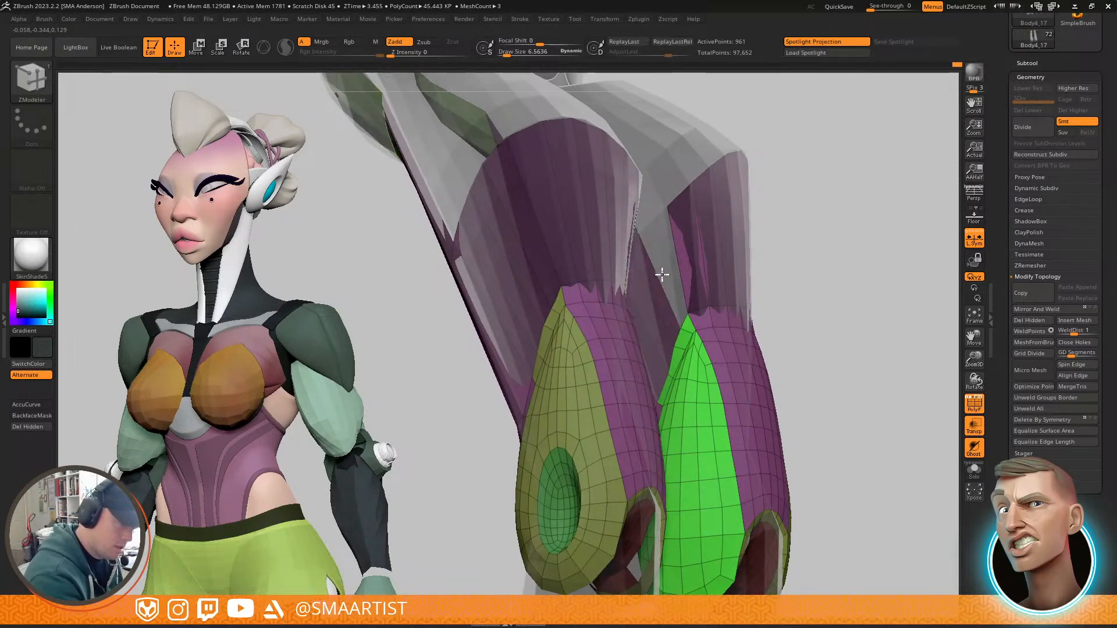
{"action": "mouse_move", "coordinate": [671, 252]}
{"action": "right_mouse_down"}
{"action": "mouse_move", "coordinate": [644, 264]}
{"action": "mouse_move", "coordinate": [636, 228]}
{"action": "mouse_move", "coordinate": [683, 224]}
{"action": "mouse_move", "coordinate": [656, 256]}
{"action": "right_mouse_up"}
{"action": "left_click_drag", "start_coordinate": [654, 255], "coordinate": [646, 220]}
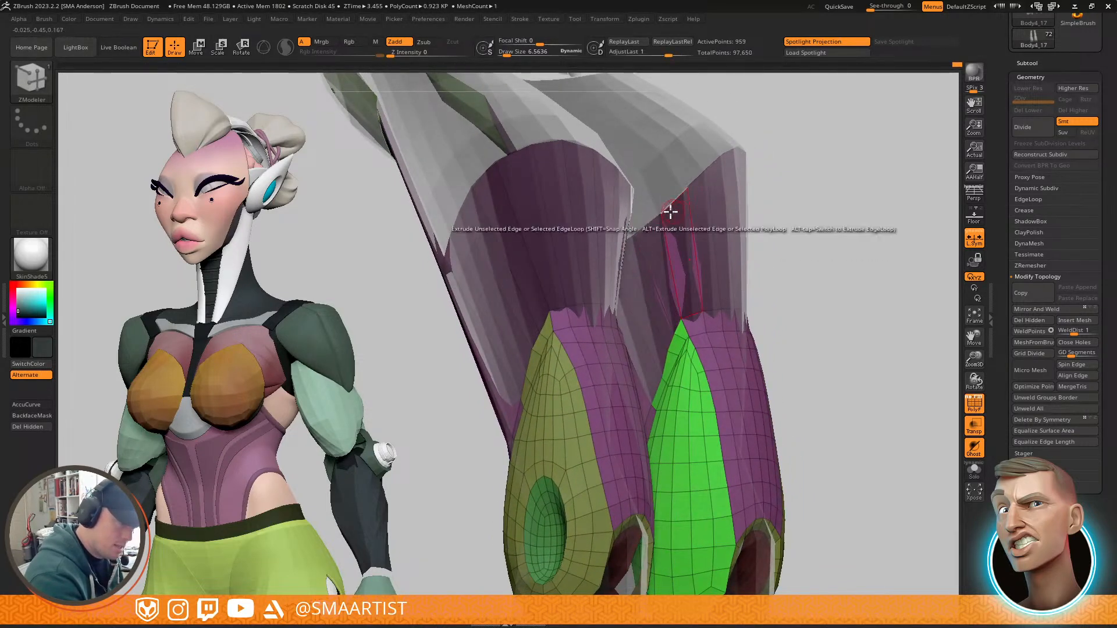
{"action": "right_click_drag", "start_coordinate": [658, 220], "coordinate": [728, 185]}
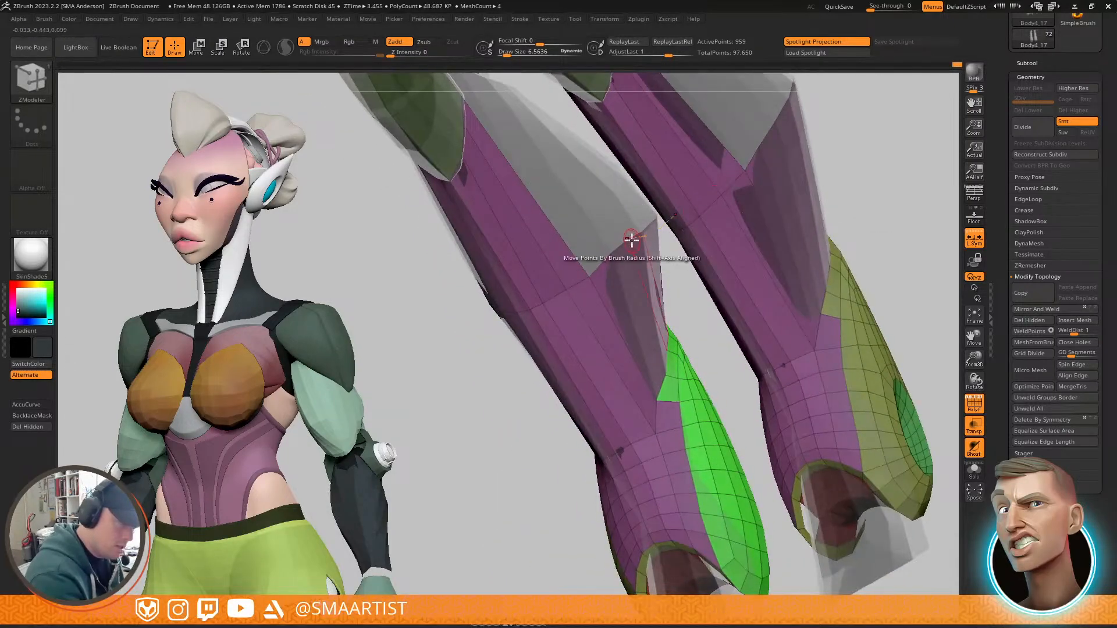
Step: Extrude the upper shin armour's outer rear edge into a strip over the upper calf, reaching up to the knee pad's side
{"action": "mouse_move", "coordinate": [611, 254]}
{"action": "right_mouse_down", "text": "ctrl"}
{"action": "mouse_move", "coordinate": [589, 267]}
{"action": "mouse_move", "coordinate": [677, 271]}
{"action": "mouse_move", "coordinate": [725, 249]}
{"action": "mouse_move", "coordinate": [728, 214]}
{"action": "right_mouse_up", "text": "ctrl"}
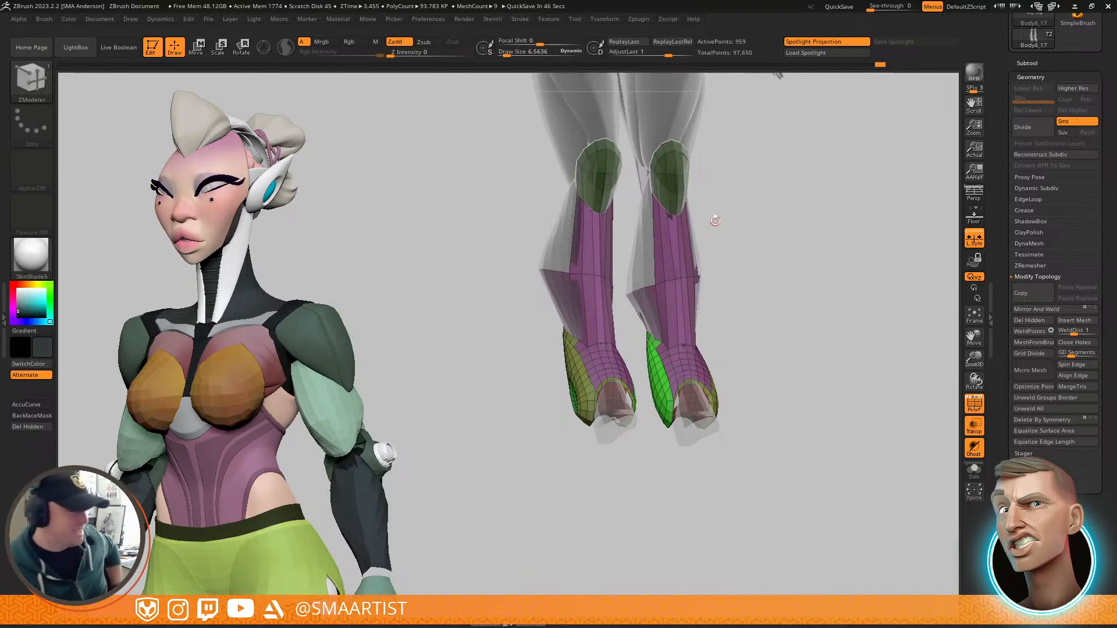
{"action": "left_click_drag", "start_coordinate": [762, 257], "coordinate": [747, 235]}
{"action": "right_click_drag", "start_coordinate": [747, 236], "coordinate": [725, 281], "text": "ctrl"}
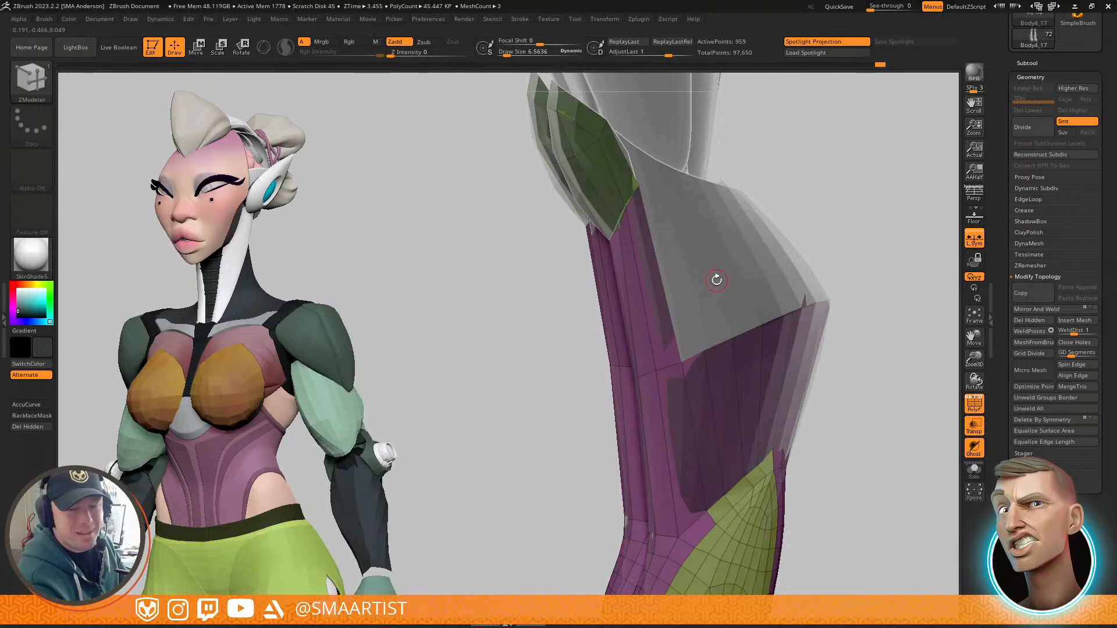
{"action": "mouse_move", "coordinate": [727, 312]}
{"action": "right_mouse_down"}
{"action": "mouse_move", "coordinate": [731, 296]}
{"action": "mouse_move", "coordinate": [674, 294]}
{"action": "right_mouse_up"}
{"action": "left_click_drag", "start_coordinate": [674, 294], "coordinate": [693, 282]}
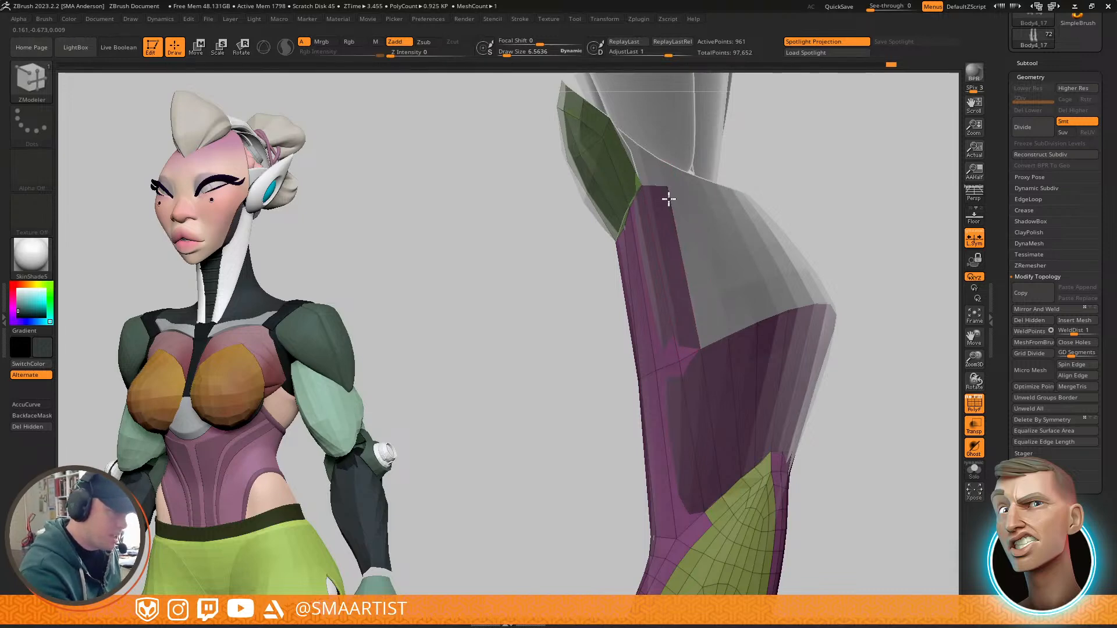
{"action": "right_click_drag", "start_coordinate": [667, 196], "coordinate": [678, 232]}
{"action": "mouse_move", "coordinate": [783, 219]}
{"action": "right_mouse_down"}
{"action": "mouse_move", "coordinate": [748, 267]}
{"action": "mouse_move", "coordinate": [773, 230]}
{"action": "right_mouse_up"}
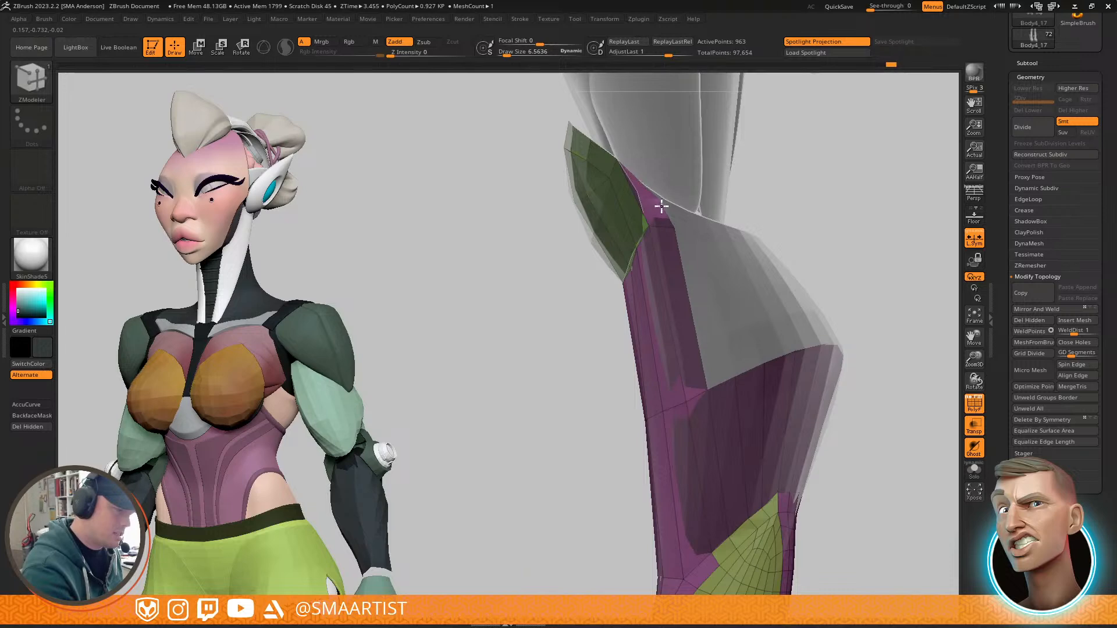
{"action": "mouse_move", "coordinate": [695, 222]}
{"action": "right_mouse_down"}
{"action": "mouse_move", "coordinate": [718, 252]}
{"action": "mouse_move", "coordinate": [711, 278]}
{"action": "mouse_move", "coordinate": [729, 238]}
{"action": "mouse_move", "coordinate": [686, 242]}
{"action": "mouse_move", "coordinate": [702, 236]}
{"action": "right_mouse_up"}
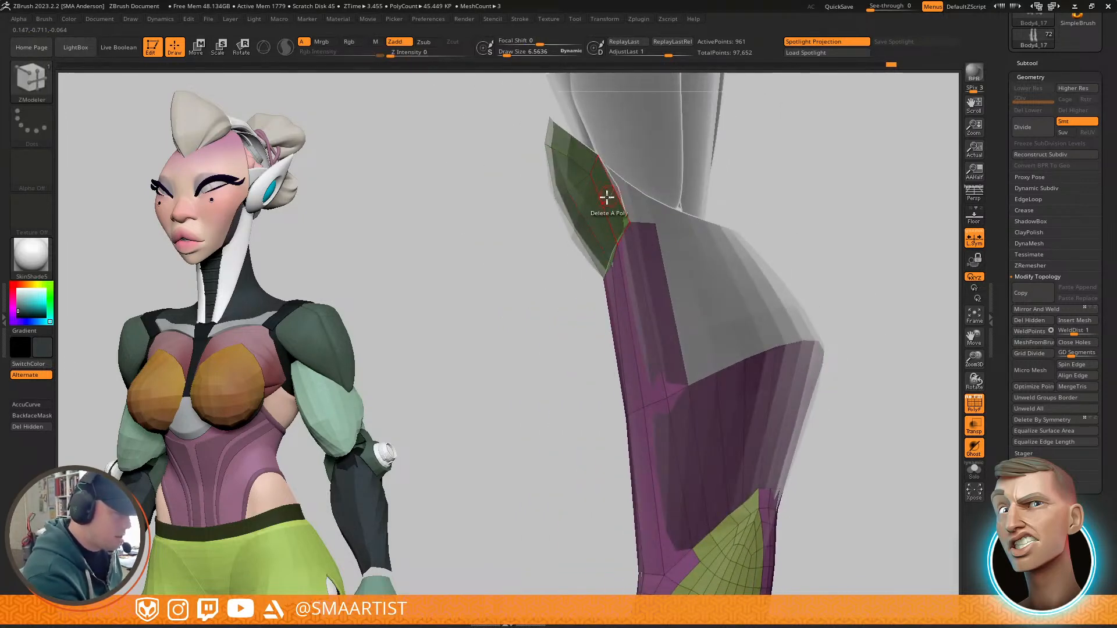
Step: Insert an edge loop into the dark green knee pads with ZModeler and switch to the Move brush with a larger draw size
{"action": "key", "text": "space"}
{"action": "left_click", "coordinate": [594, 218]}
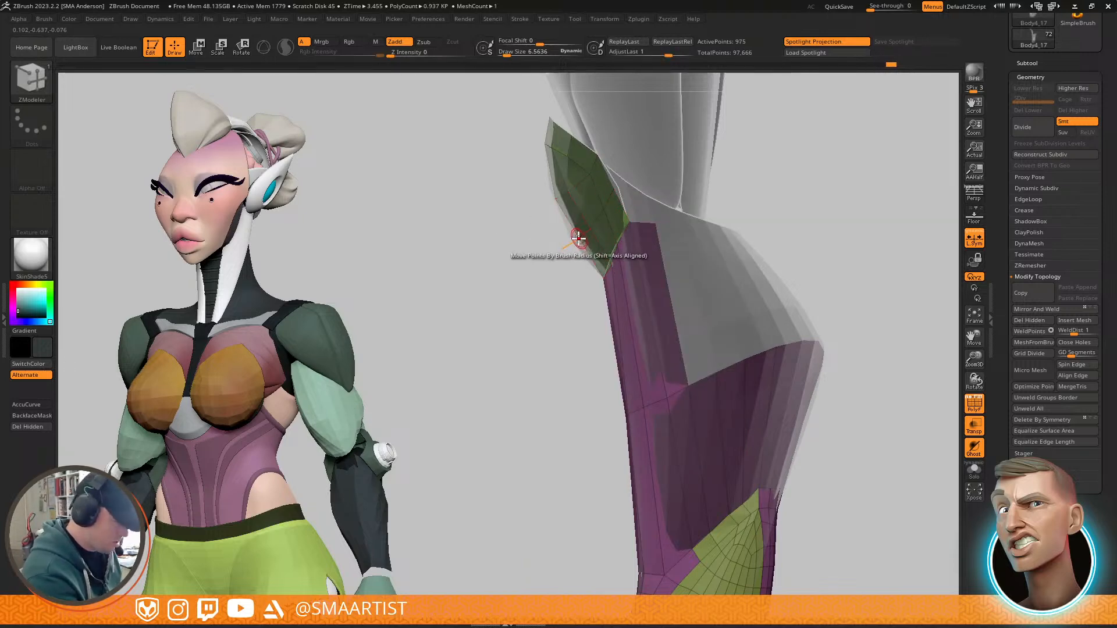
{"action": "key", "text": "b"}
{"action": "key", "text": "m"}
{"action": "key", "text": "v"}
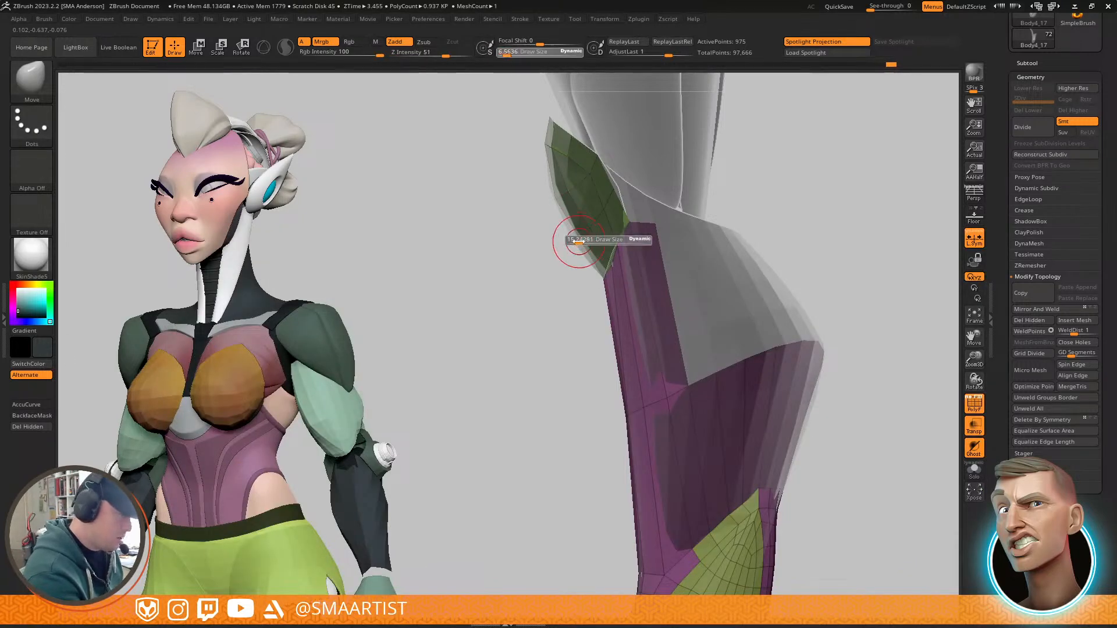
Step: Fit the dark green knee pads' sides to the underlying knee shell with the Move brush, briefly selecting subtool Body4_15 for comparison
{"action": "right_click_drag", "start_coordinate": [587, 217], "coordinate": [653, 189]}
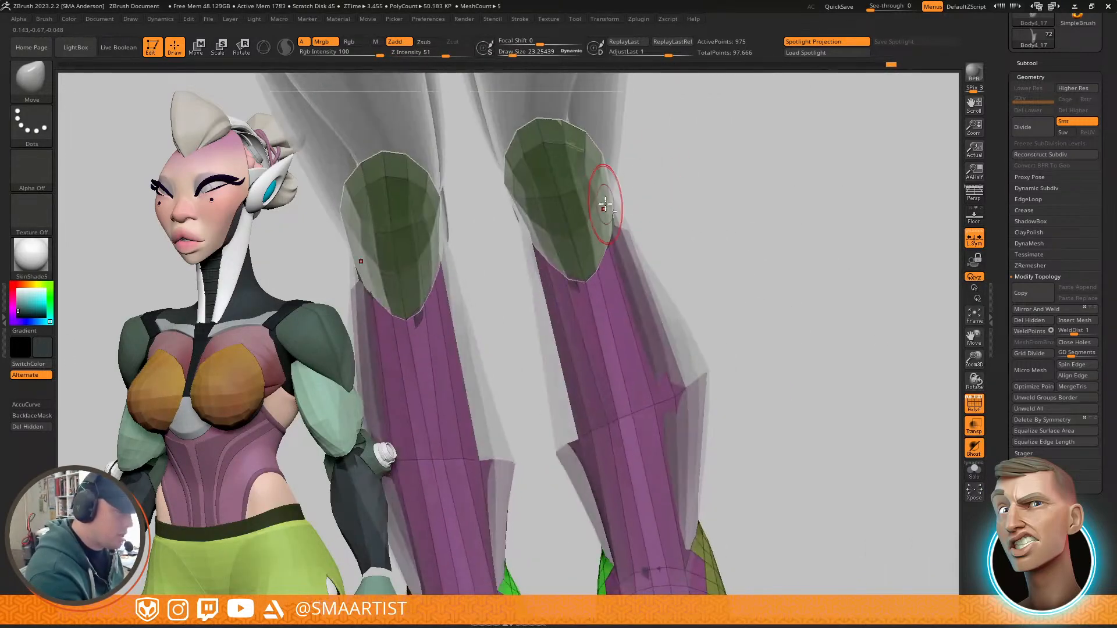
{"action": "right_click_drag", "start_coordinate": [516, 219], "coordinate": [550, 229]}
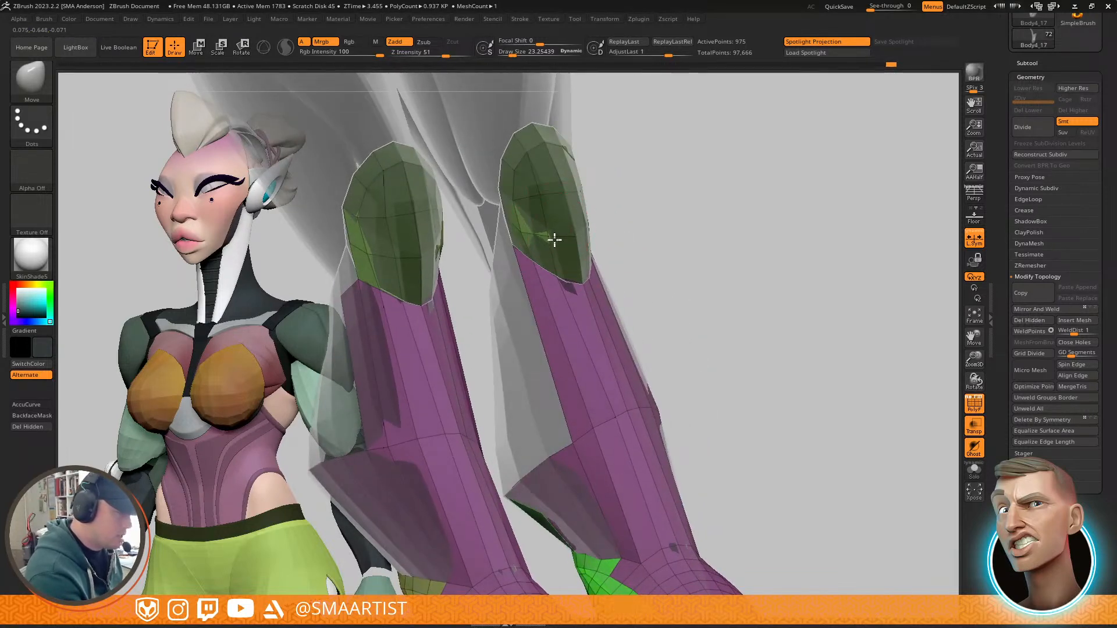
{"action": "left_click", "coordinate": [550, 249], "text": "alt"}
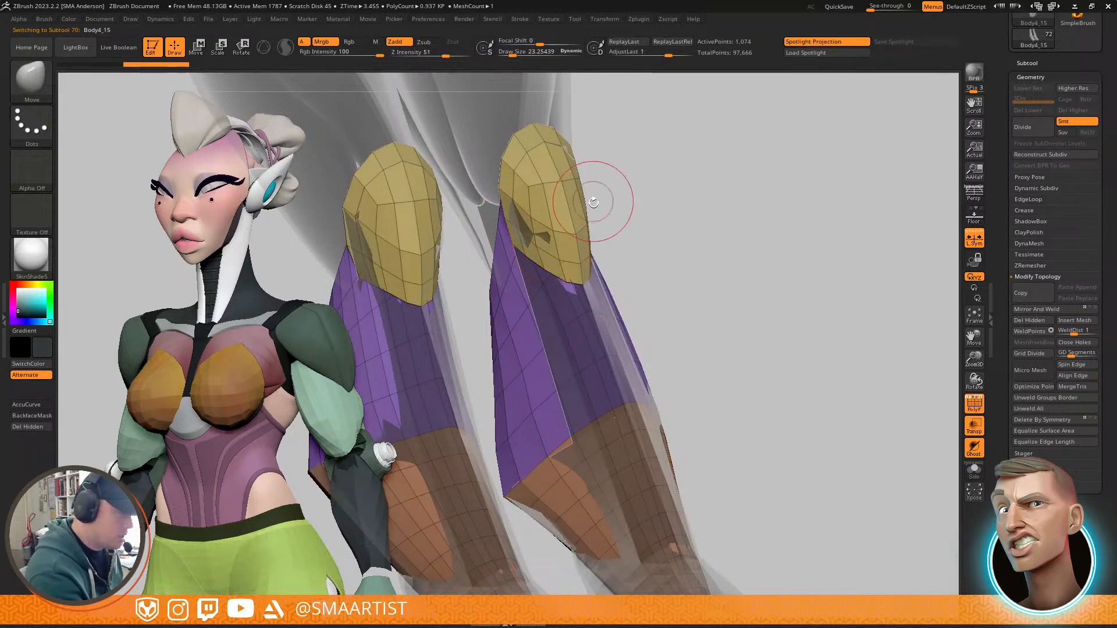
{"action": "left_click", "coordinate": [546, 323], "text": "alt"}
{"action": "left_click_drag", "start_coordinate": [646, 239], "coordinate": [616, 244], "text": "shift"}
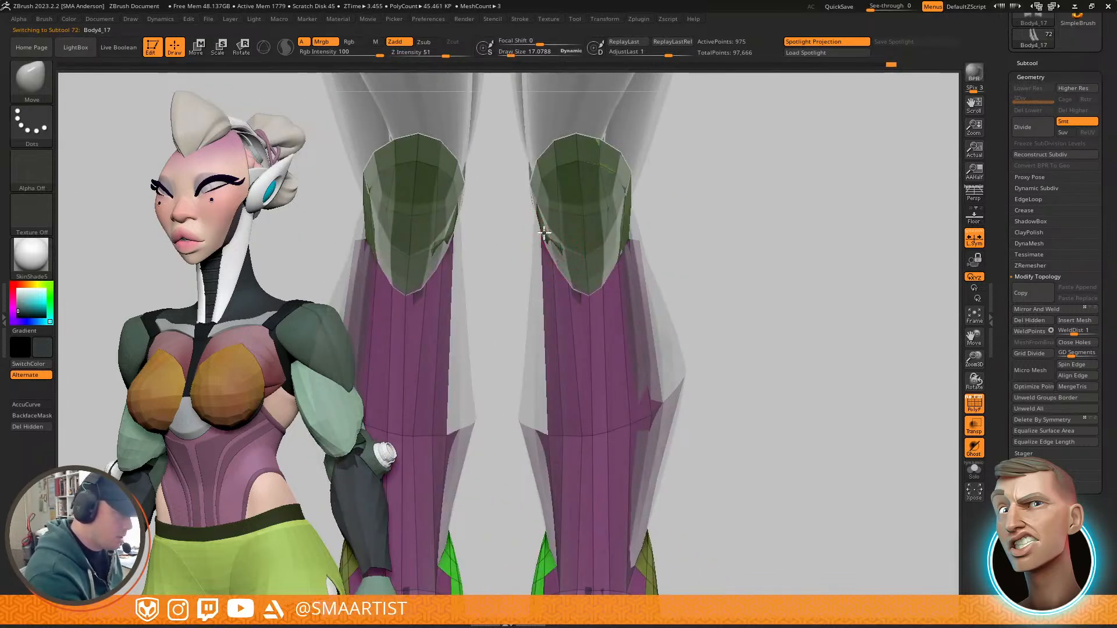
{"action": "left_click_drag", "start_coordinate": [686, 204], "coordinate": [681, 158]}
{"action": "left_click_drag", "start_coordinate": [608, 227], "coordinate": [655, 198]}
{"action": "mouse_move", "coordinate": [655, 198]}
{"action": "right_mouse_down"}
{"action": "mouse_move", "coordinate": [646, 186]}
{"action": "mouse_move", "coordinate": [658, 306]}
{"action": "mouse_move", "coordinate": [659, 274]}
{"action": "mouse_move", "coordinate": [665, 295]}
{"action": "mouse_move", "coordinate": [658, 311]}
{"action": "mouse_move", "coordinate": [651, 280]}
{"action": "right_mouse_up"}
{"action": "key", "text": "s"}
{"action": "left_click_drag", "start_coordinate": [614, 256], "coordinate": [619, 256]}
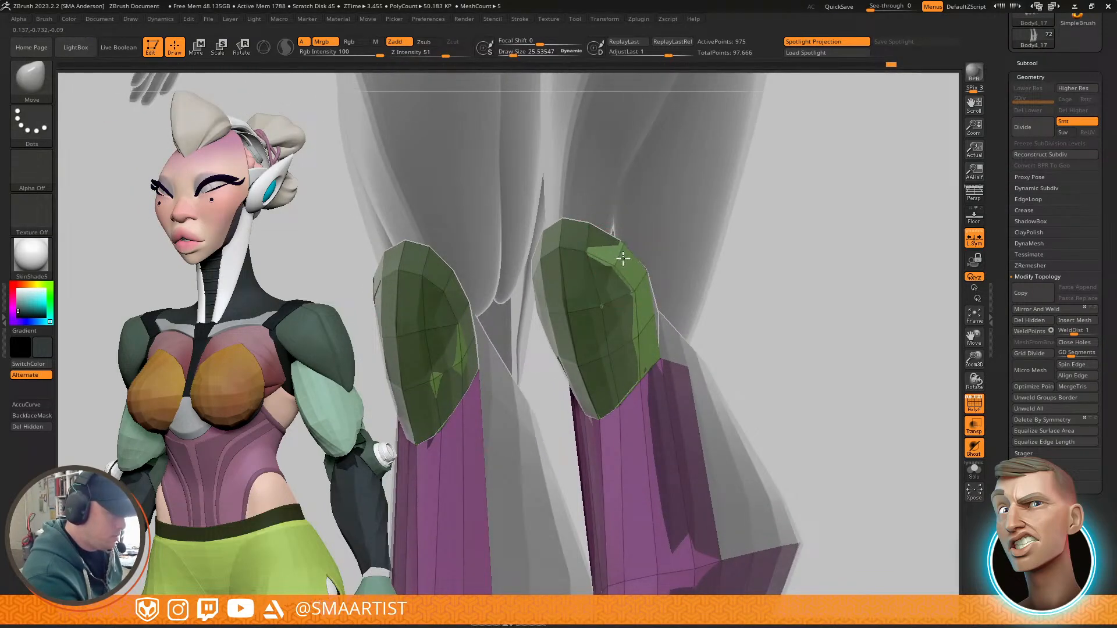
Step: Set ZModeler's edge action to Extrude and extrude the outer calf strip's upper edge upward behind the knee pad
{"action": "mouse_move", "coordinate": [623, 263]}
{"action": "right_mouse_down"}
{"action": "mouse_move", "coordinate": [631, 250]}
{"action": "mouse_move", "coordinate": [661, 249]}
{"action": "mouse_move", "coordinate": [559, 250]}
{"action": "mouse_move", "coordinate": [523, 276]}
{"action": "mouse_move", "coordinate": [645, 274]}
{"action": "mouse_move", "coordinate": [703, 295]}
{"action": "mouse_move", "coordinate": [681, 214]}
{"action": "mouse_move", "coordinate": [643, 219]}
{"action": "mouse_move", "coordinate": [736, 224]}
{"action": "mouse_move", "coordinate": [717, 215]}
{"action": "mouse_move", "coordinate": [631, 251]}
{"action": "mouse_move", "coordinate": [643, 237]}
{"action": "mouse_move", "coordinate": [619, 251]}
{"action": "mouse_move", "coordinate": [599, 242]}
{"action": "mouse_move", "coordinate": [621, 376]}
{"action": "right_mouse_up"}
{"action": "key", "text": "b"}
{"action": "key", "text": "z"}
{"action": "key", "text": "m"}
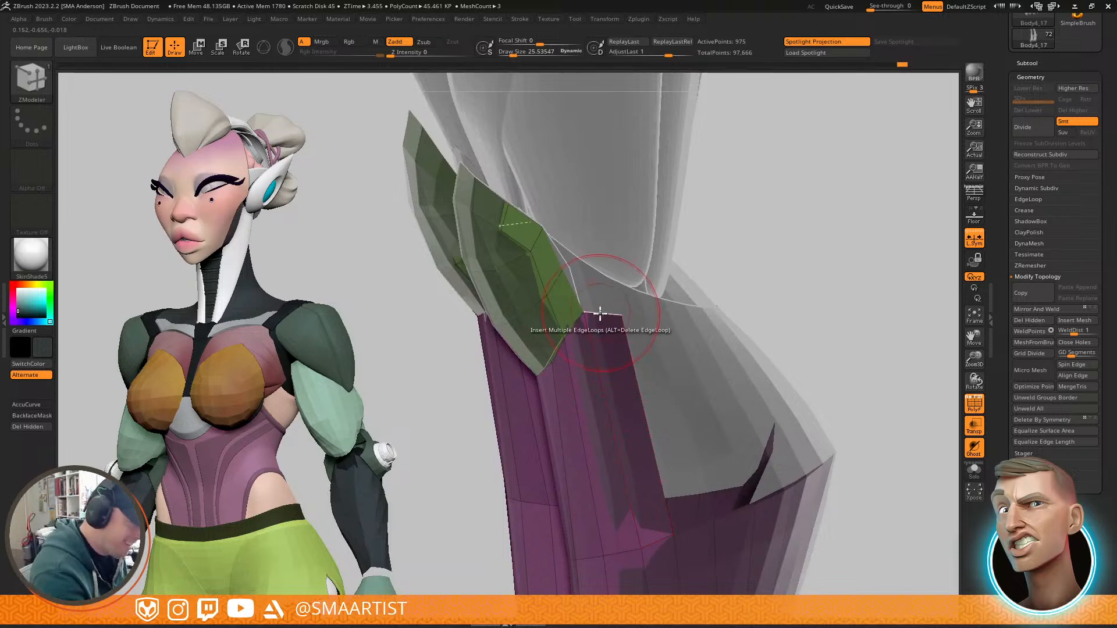
{"action": "key", "text": "space"}
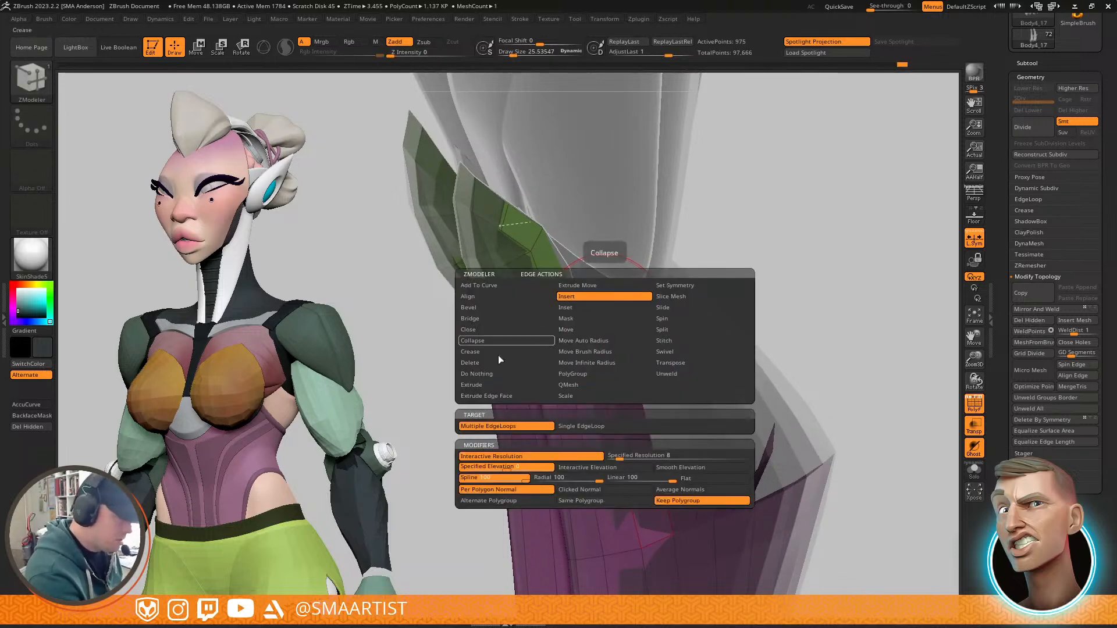
{"action": "left_click", "coordinate": [491, 384]}
{"action": "mouse_move", "coordinate": [595, 315]}
{"action": "left_mouse_down"}
{"action": "mouse_move", "coordinate": [576, 272]}
{"action": "mouse_move", "coordinate": [608, 283]}
{"action": "left_mouse_up"}
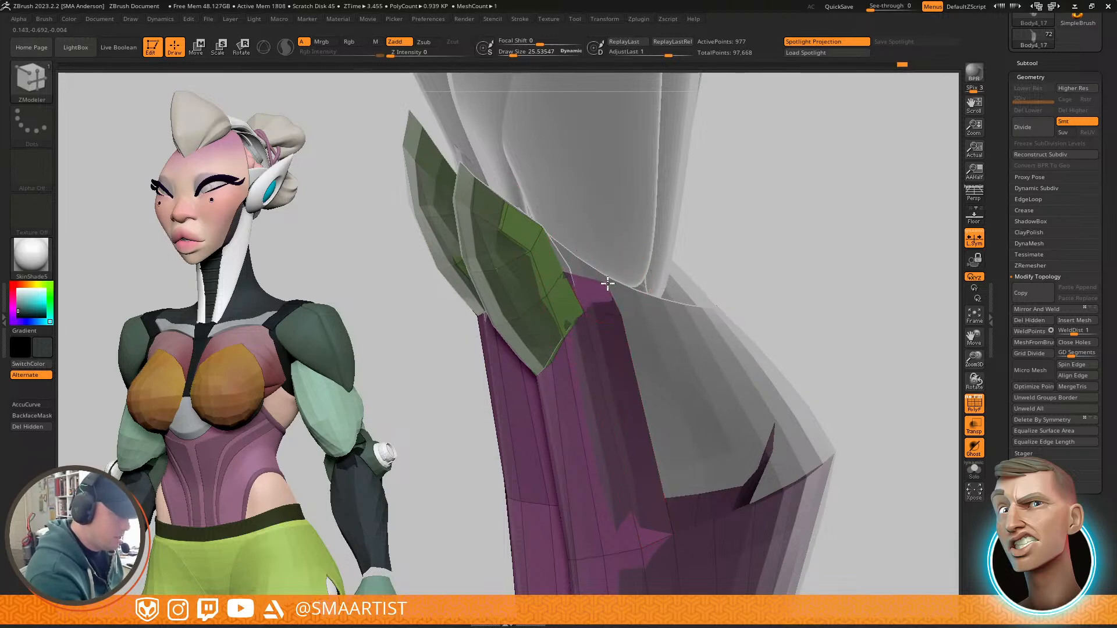
{"action": "mouse_move", "coordinate": [618, 282]}
{"action": "right_mouse_down"}
{"action": "mouse_move", "coordinate": [638, 273]}
{"action": "mouse_move", "coordinate": [630, 250]}
{"action": "mouse_move", "coordinate": [617, 282]}
{"action": "right_mouse_up"}
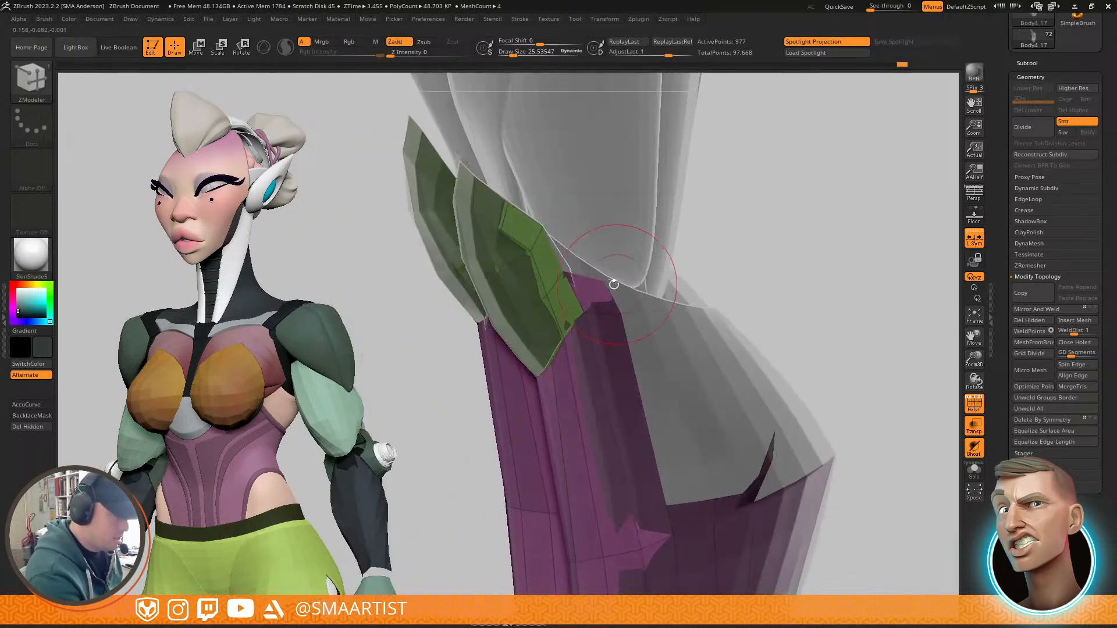
Step: Reduce the draw size to about 13.5 and extrude a short segment rearward from the upper end of the outer calf strip
{"action": "key", "text": "s"}
{"action": "left_click_drag", "start_coordinate": [605, 284], "coordinate": [601, 284]}
{"action": "right_click_drag", "start_coordinate": [612, 285], "coordinate": [557, 211], "text": "alt"}
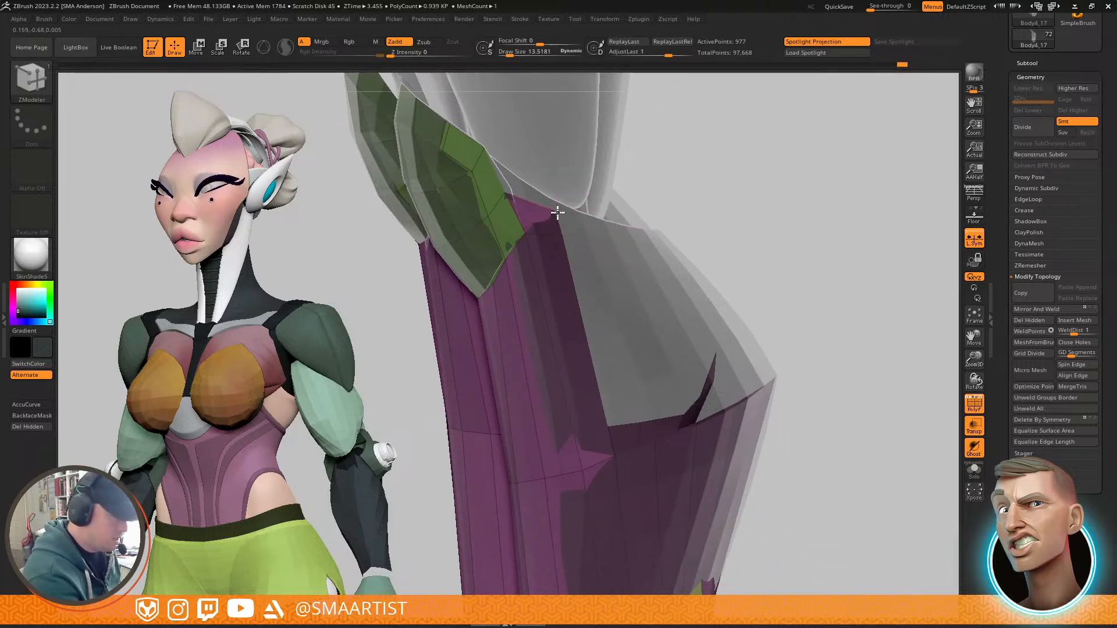
{"action": "left_click_drag", "start_coordinate": [562, 240], "coordinate": [604, 239]}
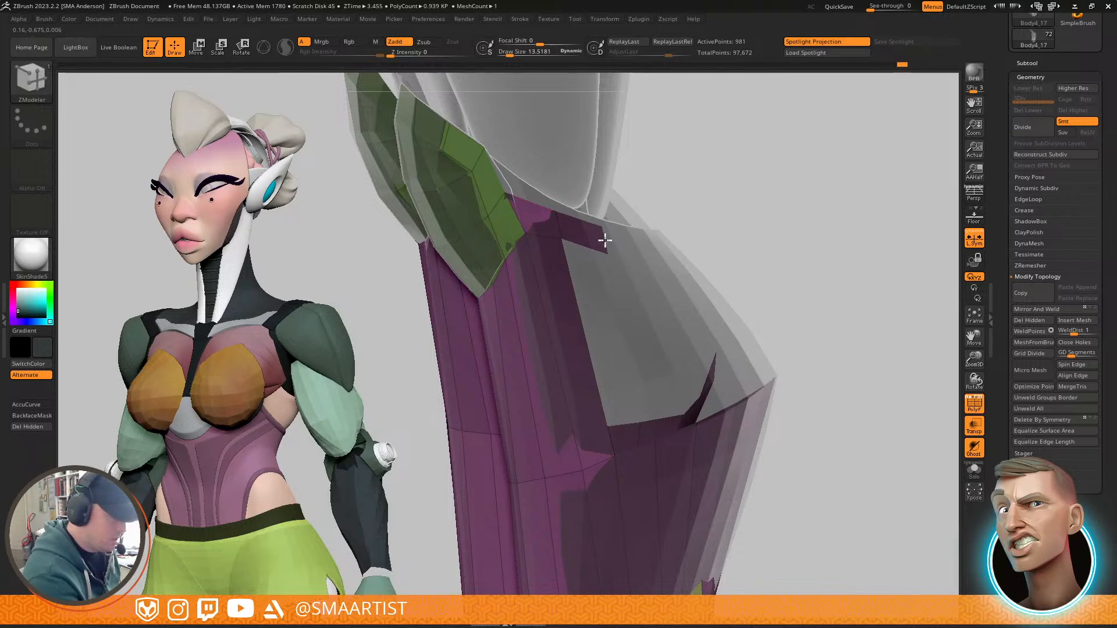
{"action": "left_click_drag", "start_coordinate": [609, 239], "coordinate": [608, 238]}
{"action": "right_click_drag", "start_coordinate": [606, 256], "coordinate": [593, 225], "text": "alt"}
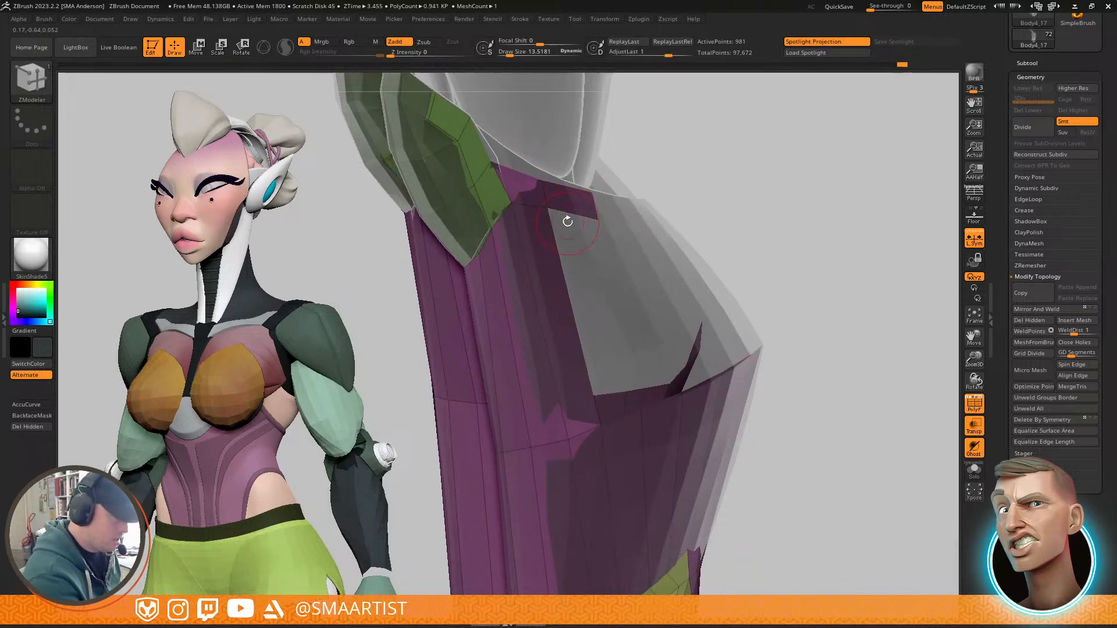
Step: Reduce the draw size to about 4.6 and extrude the short segment down to the lower calf armour, snapping its corners to the neighbouring edges
{"action": "left_click_drag", "start_coordinate": [571, 214], "coordinate": [595, 248]}
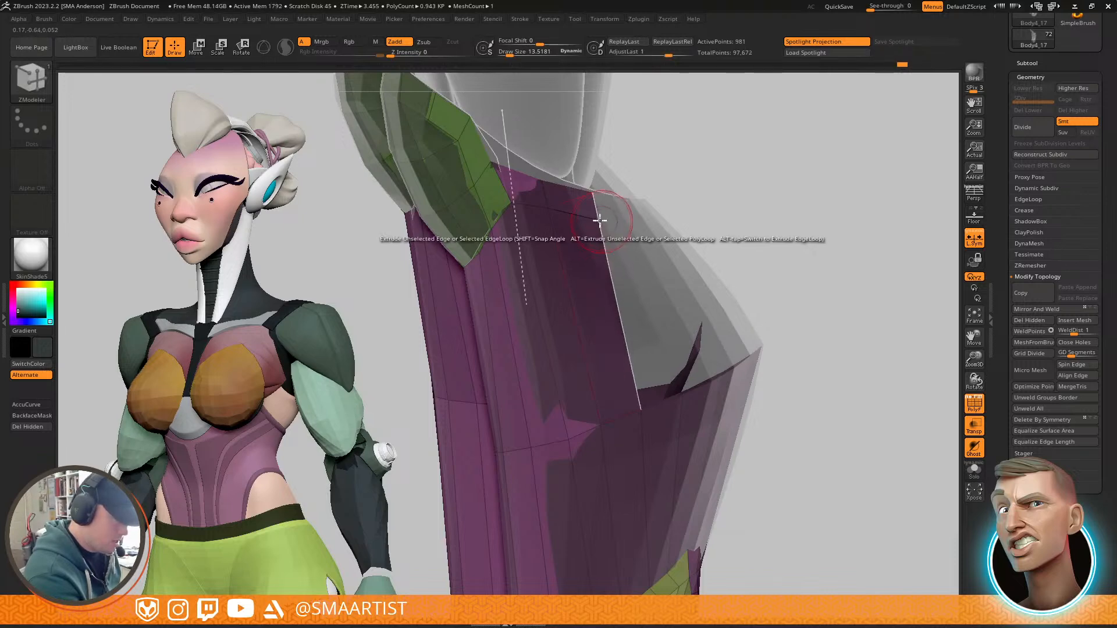
{"action": "left_click_drag", "start_coordinate": [597, 218], "coordinate": [590, 217]}
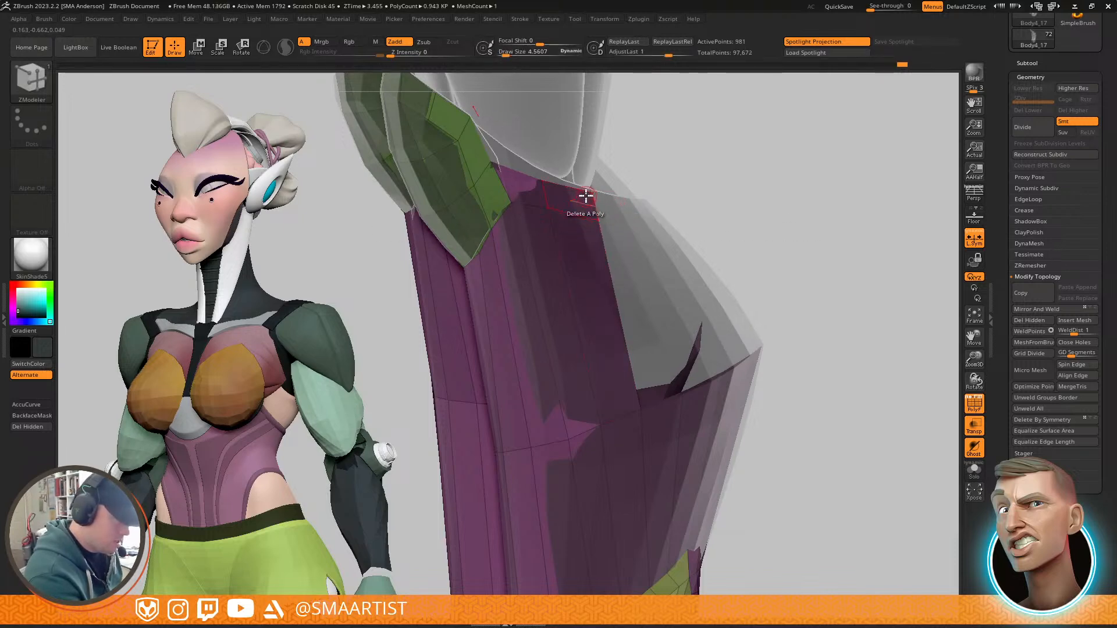
{"action": "left_click", "coordinate": [589, 204]}
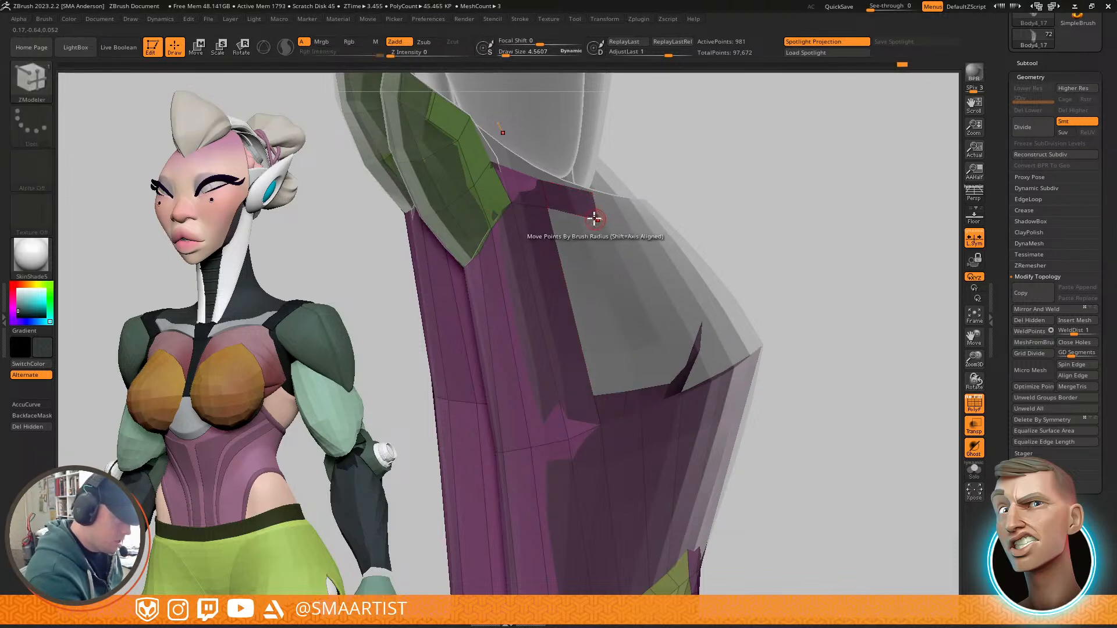
{"action": "left_click_drag", "start_coordinate": [579, 209], "coordinate": [623, 360]}
{"action": "left_click_drag", "start_coordinate": [653, 317], "coordinate": [658, 314]}
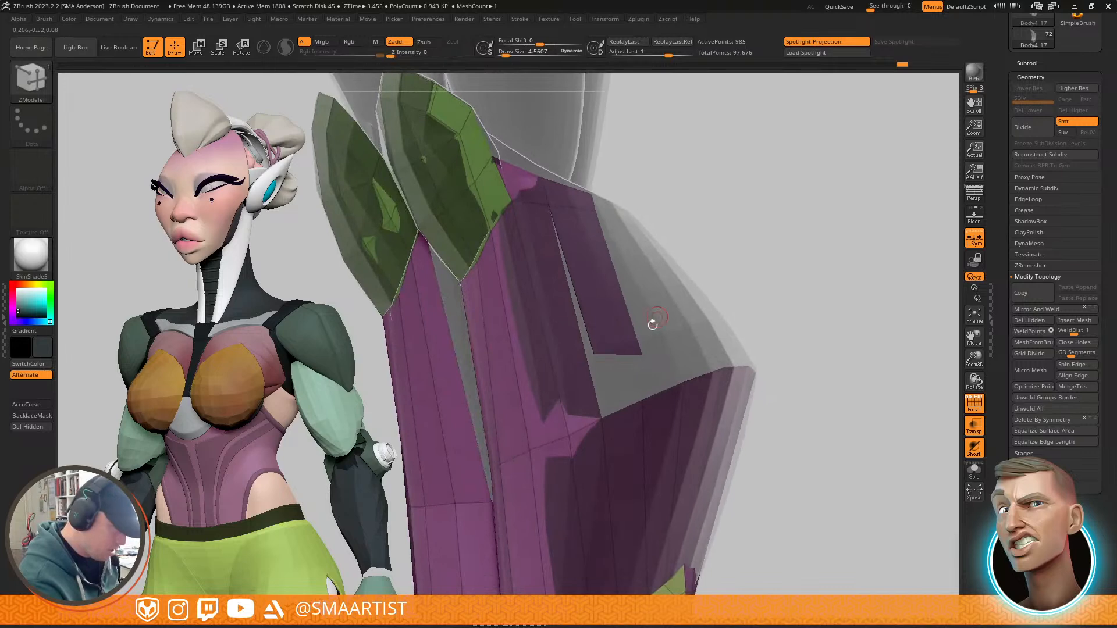
{"action": "key", "text": "ctrl+z"}
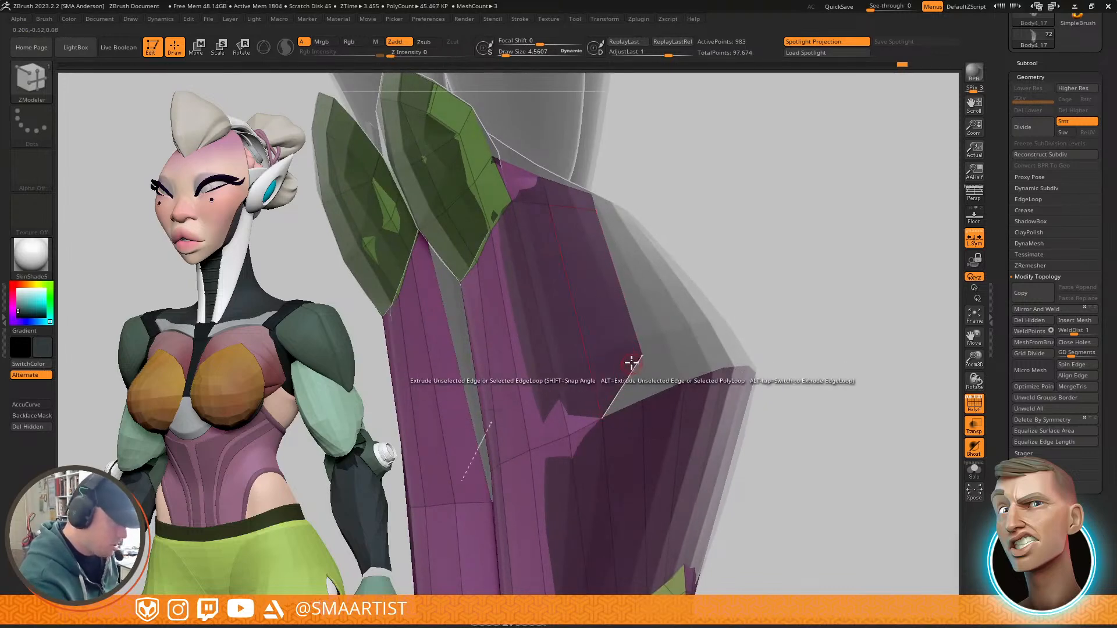
{"action": "mouse_move", "coordinate": [653, 380]}
{"action": "right_mouse_down"}
{"action": "mouse_move", "coordinate": [673, 359]}
{"action": "mouse_move", "coordinate": [661, 332]}
{"action": "mouse_move", "coordinate": [673, 296]}
{"action": "mouse_move", "coordinate": [666, 315]}
{"action": "mouse_move", "coordinate": [645, 307]}
{"action": "right_mouse_up"}
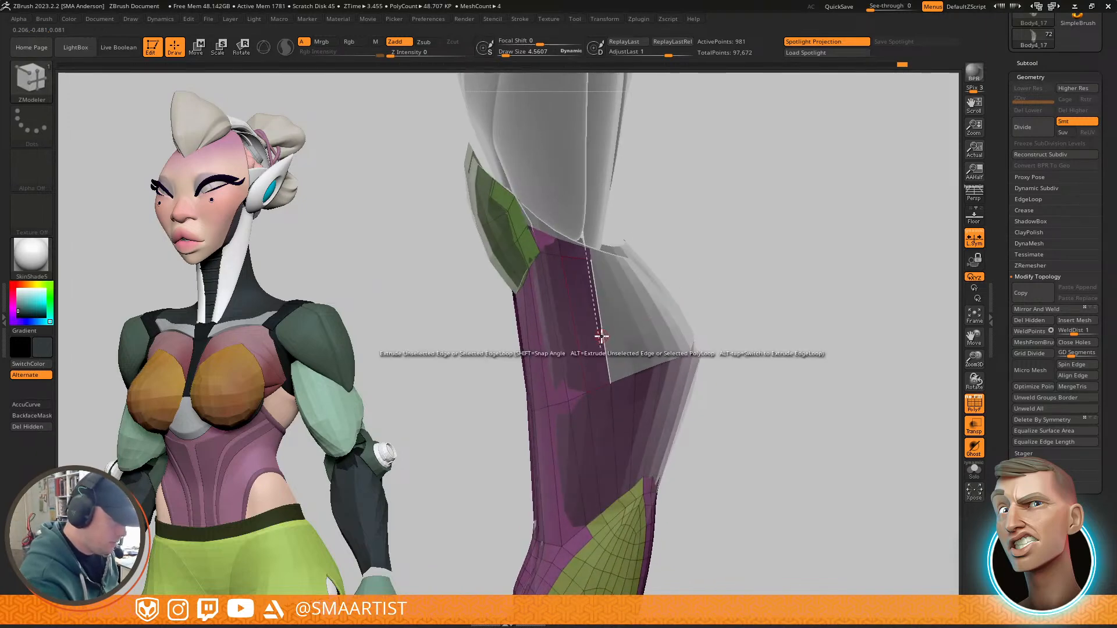
{"action": "left_click", "coordinate": [621, 329]}
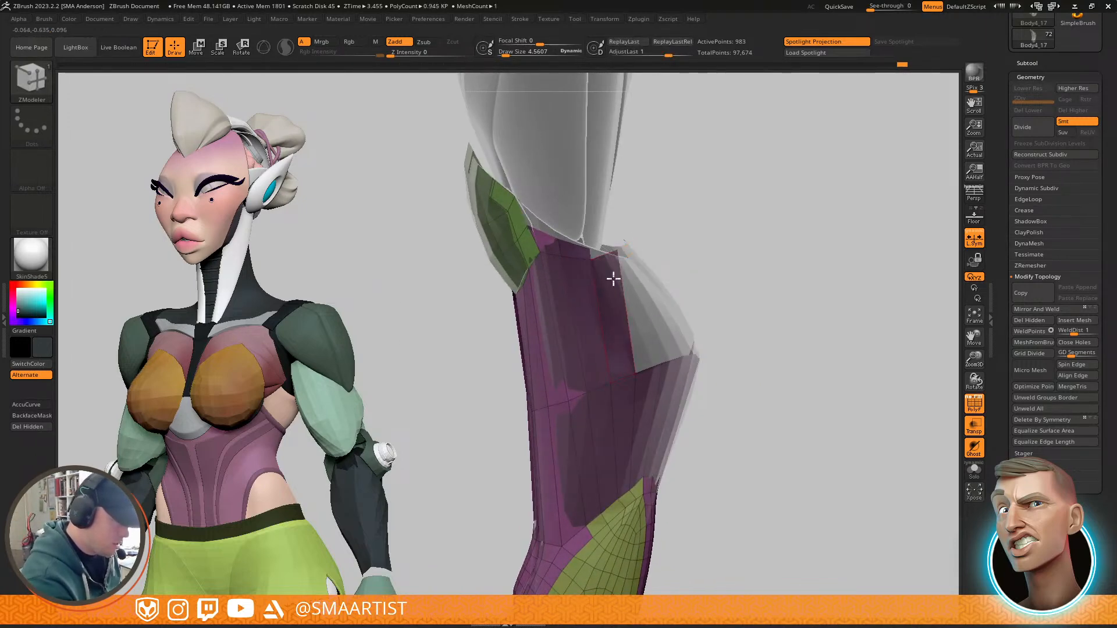
{"action": "right_click_drag", "start_coordinate": [613, 291], "coordinate": [617, 252]}
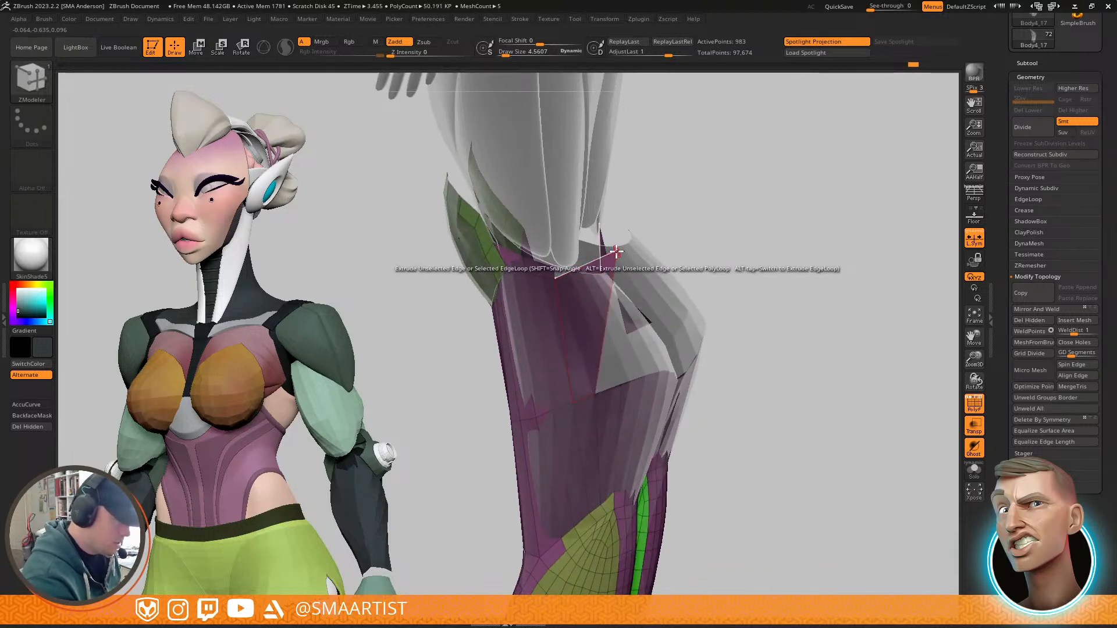
{"action": "key", "text": "ctrl"}
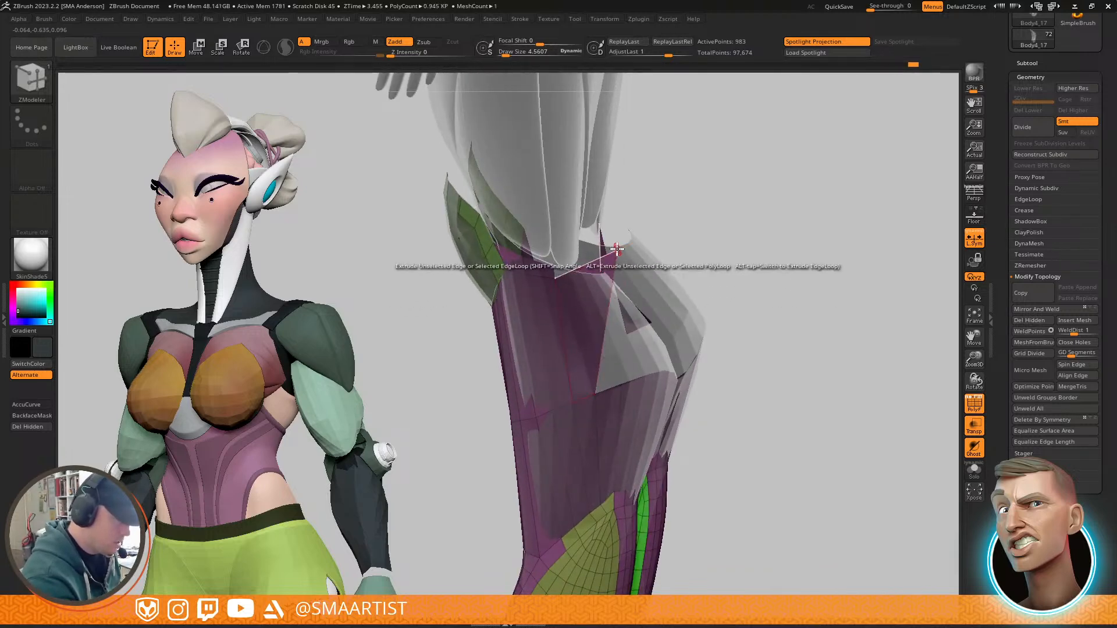
{"action": "key", "text": "ctrl+z"}
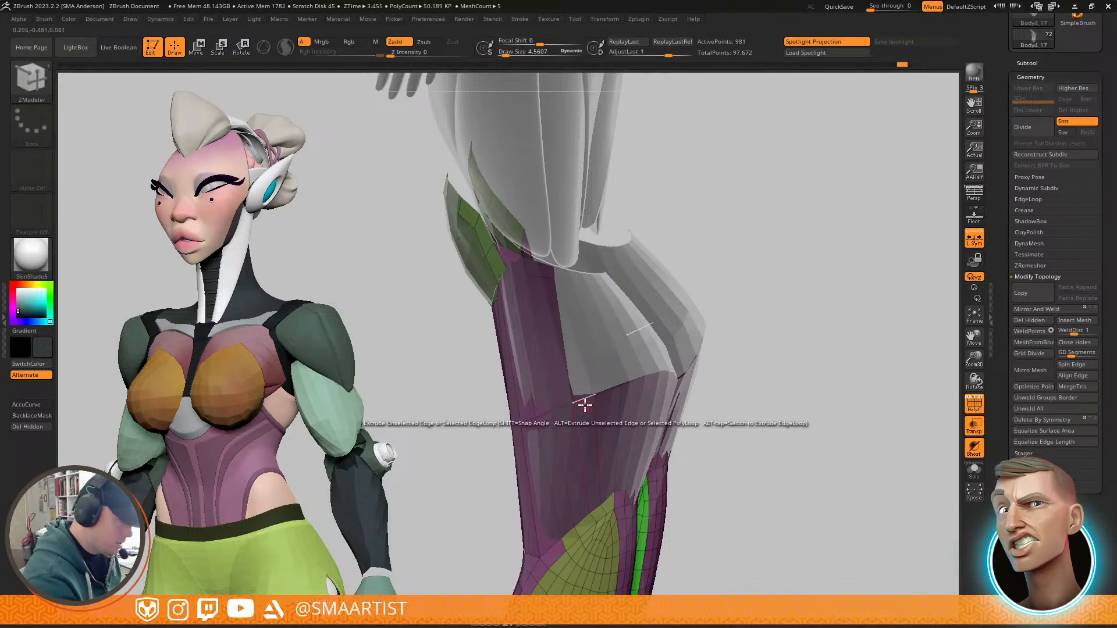
Step: Extrude two adjoining strips from the outer calf panel toward the rear, snapping the first one's upper corner to the existing strip
{"action": "left_click_drag", "start_coordinate": [581, 286], "coordinate": [579, 293]}
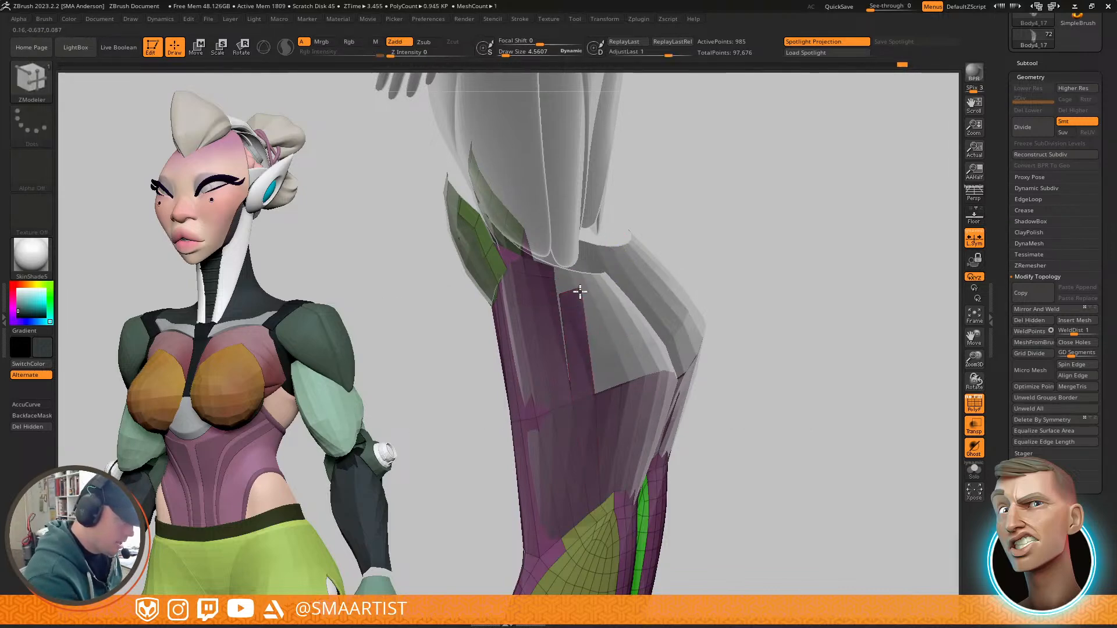
{"action": "left_click", "coordinate": [556, 270]}
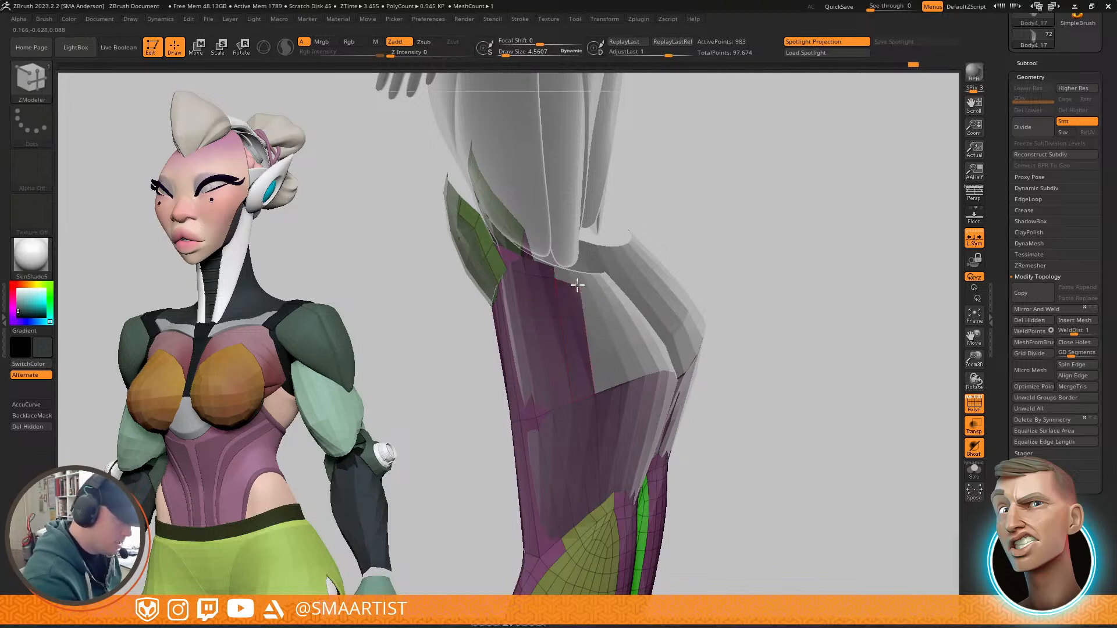
{"action": "right_click_drag", "start_coordinate": [605, 302], "coordinate": [614, 345]}
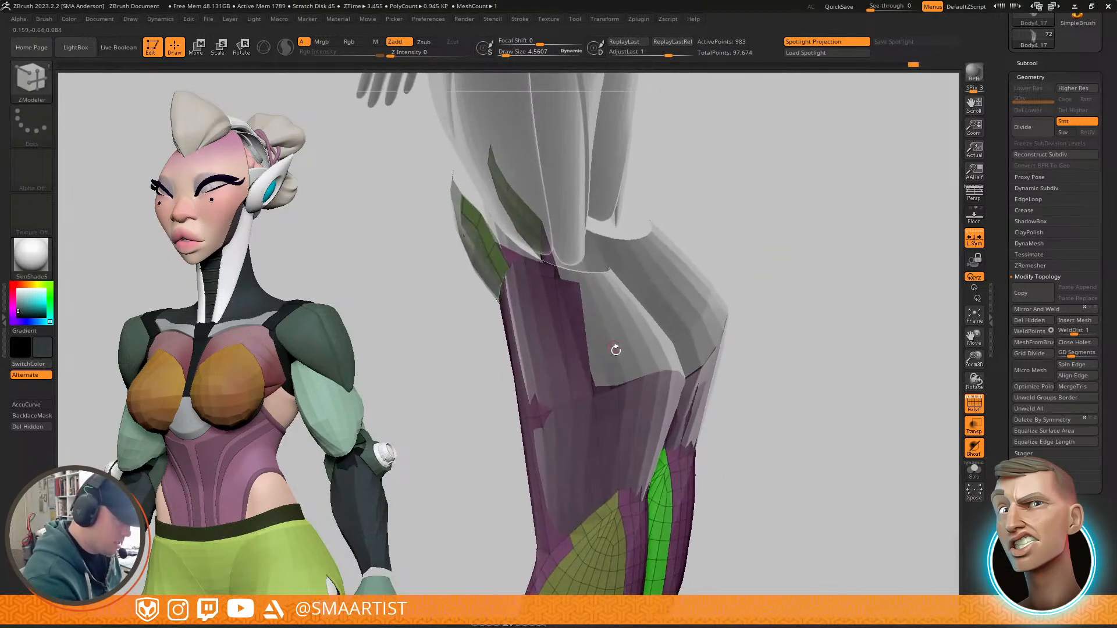
{"action": "mouse_move", "coordinate": [604, 389]}
{"action": "left_mouse_down"}
{"action": "mouse_move", "coordinate": [594, 287]}
{"action": "mouse_move", "coordinate": [596, 329]}
{"action": "mouse_move", "coordinate": [616, 364]}
{"action": "mouse_move", "coordinate": [601, 380]}
{"action": "left_mouse_up"}
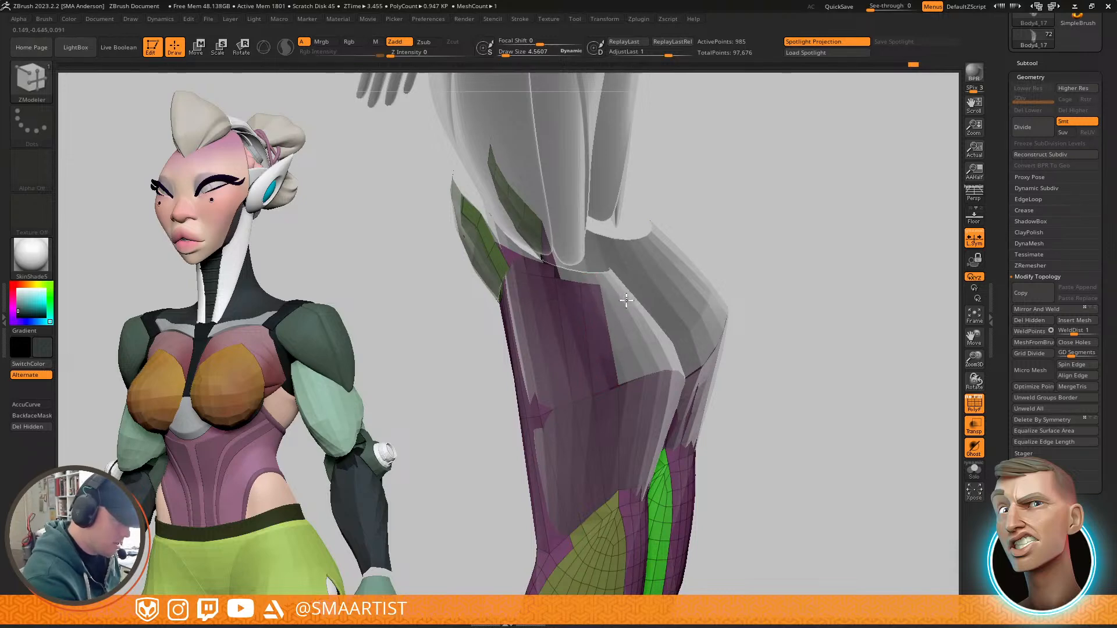
Step: Preview the leg armour with dynamic subdivision from the rear and outer sides, and return to the low-poly mesh
{"action": "key", "text": "d"}
{"action": "right_click_drag", "start_coordinate": [737, 276], "coordinate": [738, 252], "text": "ctrl"}
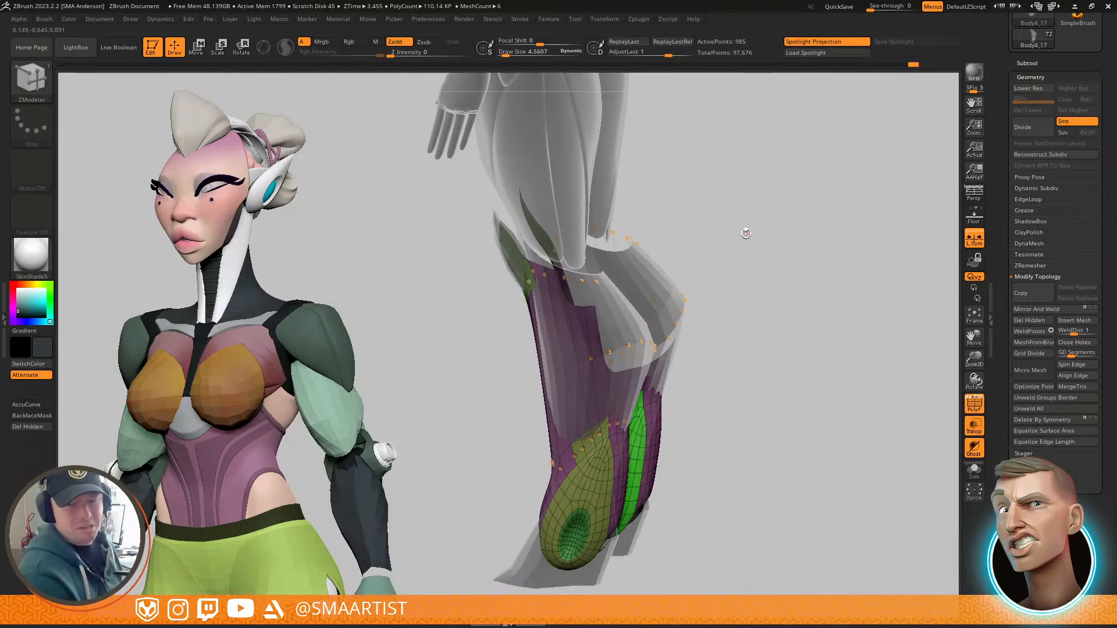
{"action": "mouse_move", "coordinate": [791, 429]}
{"action": "left_mouse_down"}
{"action": "mouse_move", "coordinate": [743, 419]}
{"action": "mouse_move", "coordinate": [803, 379]}
{"action": "mouse_move", "coordinate": [764, 341]}
{"action": "left_mouse_up"}
{"action": "right_click_drag", "start_coordinate": [764, 341], "coordinate": [777, 316], "text": "ctrl"}
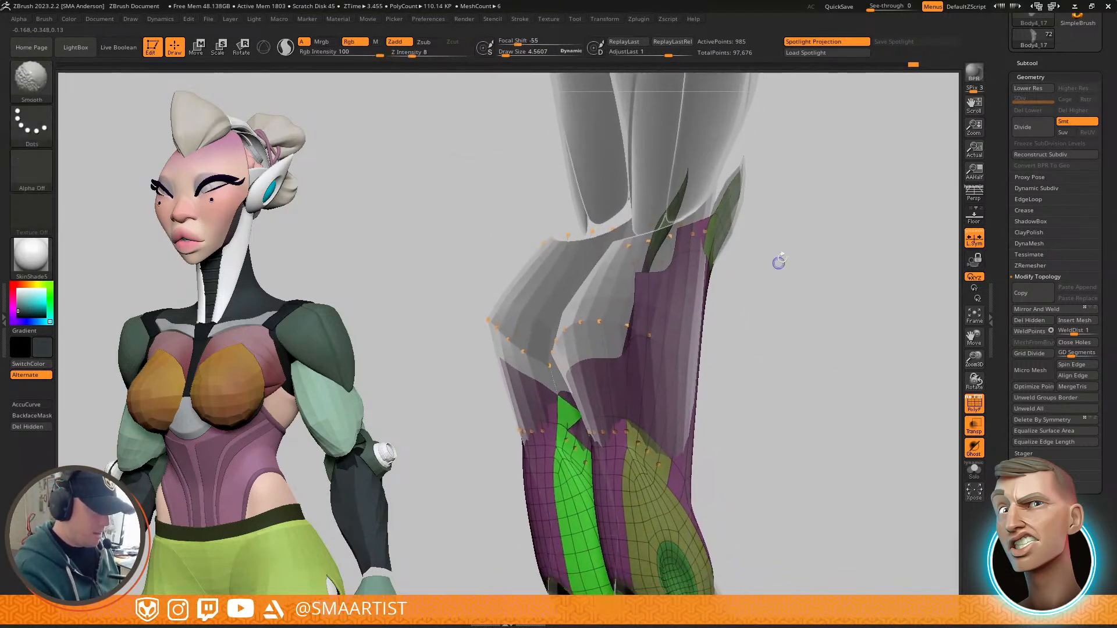
{"action": "key", "text": "shift+d"}
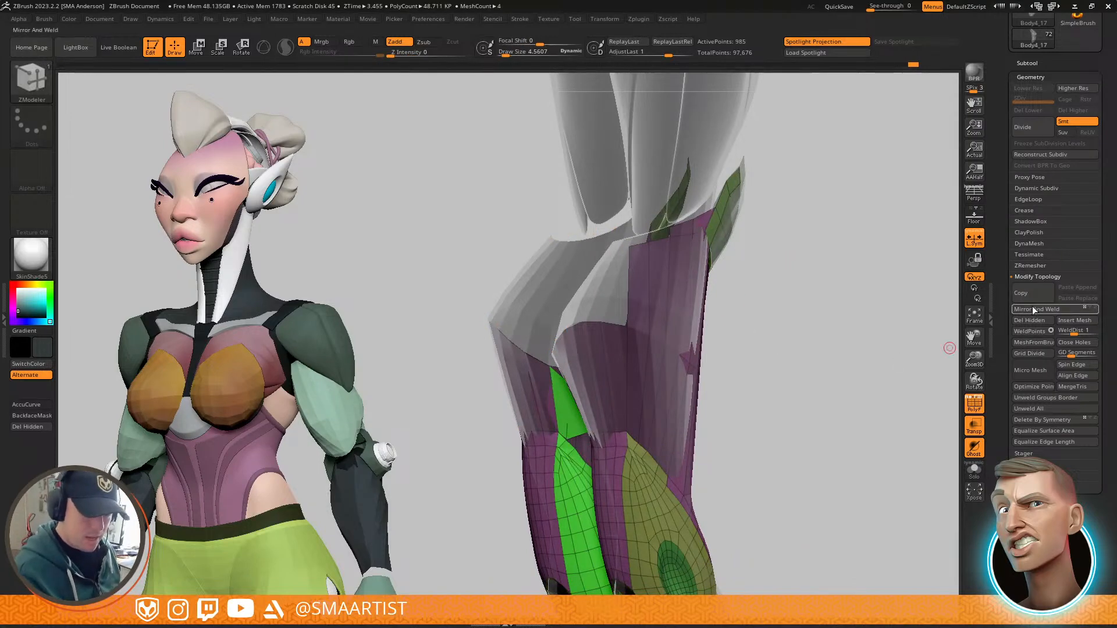
Step: Mirror and weld the leg armour so both legs share the new calf strips
{"action": "left_click", "coordinate": [1034, 309]}
{"action": "mouse_move", "coordinate": [801, 327]}
{"action": "left_mouse_down"}
{"action": "mouse_move", "coordinate": [686, 352]}
{"action": "mouse_move", "coordinate": [691, 291]}
{"action": "mouse_move", "coordinate": [672, 311]}
{"action": "mouse_move", "coordinate": [645, 283]}
{"action": "left_mouse_up"}
{"action": "mouse_move", "coordinate": [645, 283]}
{"action": "right_mouse_down", "text": "ctrl"}
{"action": "mouse_move", "coordinate": [646, 349]}
{"action": "mouse_move", "coordinate": [676, 317]}
{"action": "right_mouse_up", "text": "ctrl"}
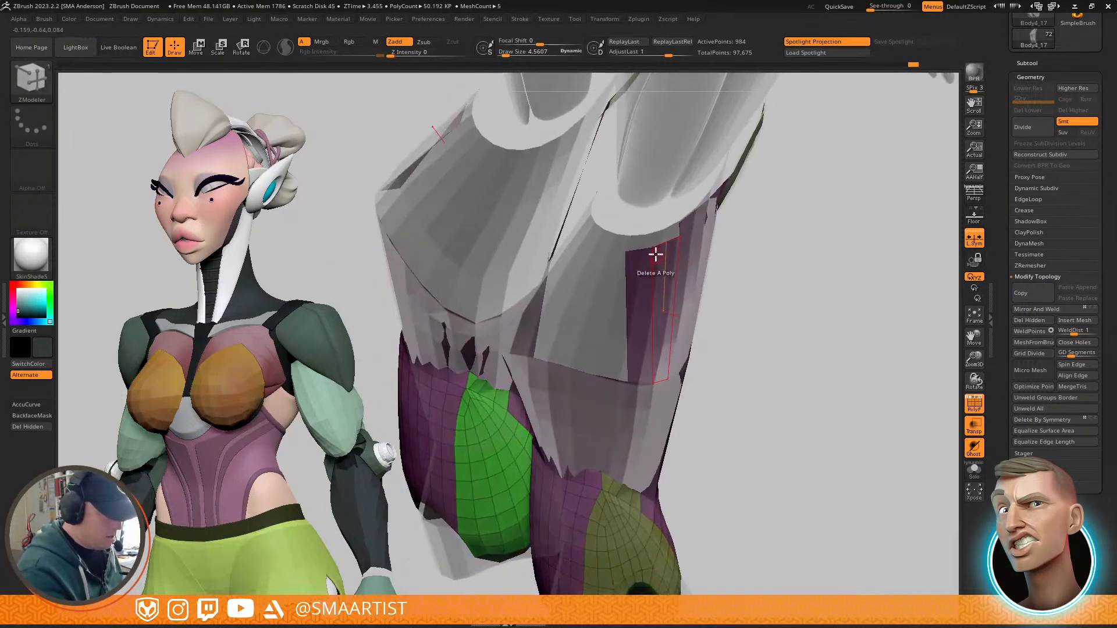
Step: Extrude four successive strips from the outer calf panel around the back of the upper calf, following the underlying shell
{"action": "mouse_move", "coordinate": [666, 246]}
{"action": "right_mouse_down"}
{"action": "mouse_move", "coordinate": [630, 254]}
{"action": "mouse_move", "coordinate": [668, 250]}
{"action": "right_mouse_up"}
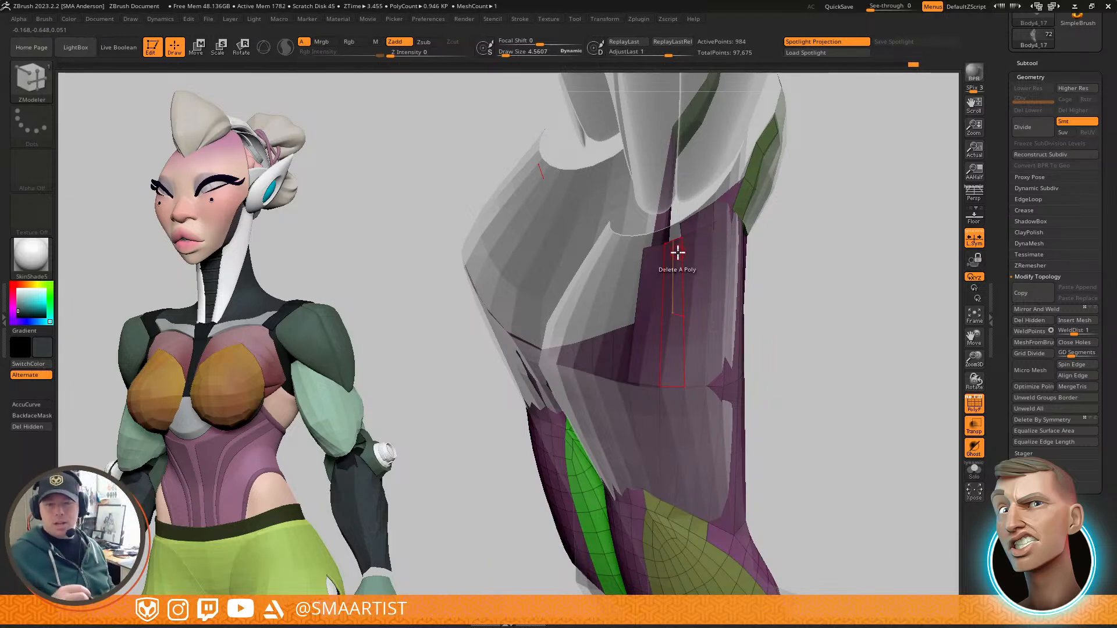
{"action": "mouse_move", "coordinate": [672, 272]}
{"action": "right_mouse_down"}
{"action": "mouse_move", "coordinate": [671, 332]}
{"action": "mouse_move", "coordinate": [683, 317]}
{"action": "mouse_move", "coordinate": [661, 250]}
{"action": "mouse_move", "coordinate": [713, 229]}
{"action": "mouse_move", "coordinate": [709, 281]}
{"action": "right_mouse_up"}
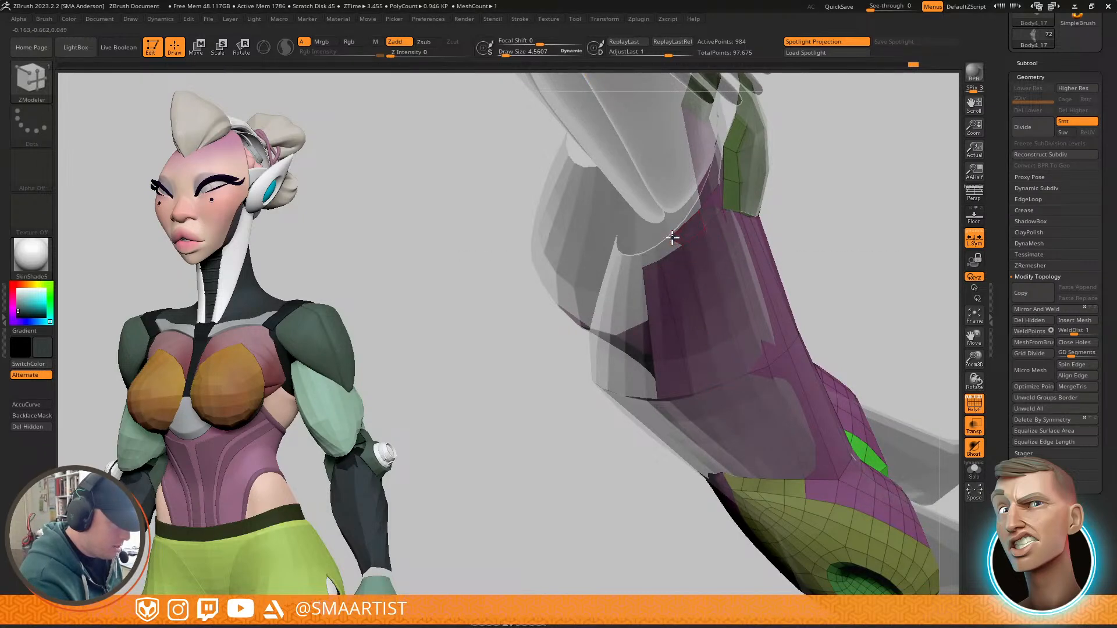
{"action": "mouse_move", "coordinate": [743, 243]}
{"action": "right_mouse_down"}
{"action": "mouse_move", "coordinate": [738, 225]}
{"action": "mouse_move", "coordinate": [681, 249]}
{"action": "mouse_move", "coordinate": [706, 254]}
{"action": "mouse_move", "coordinate": [683, 252]}
{"action": "right_mouse_up"}
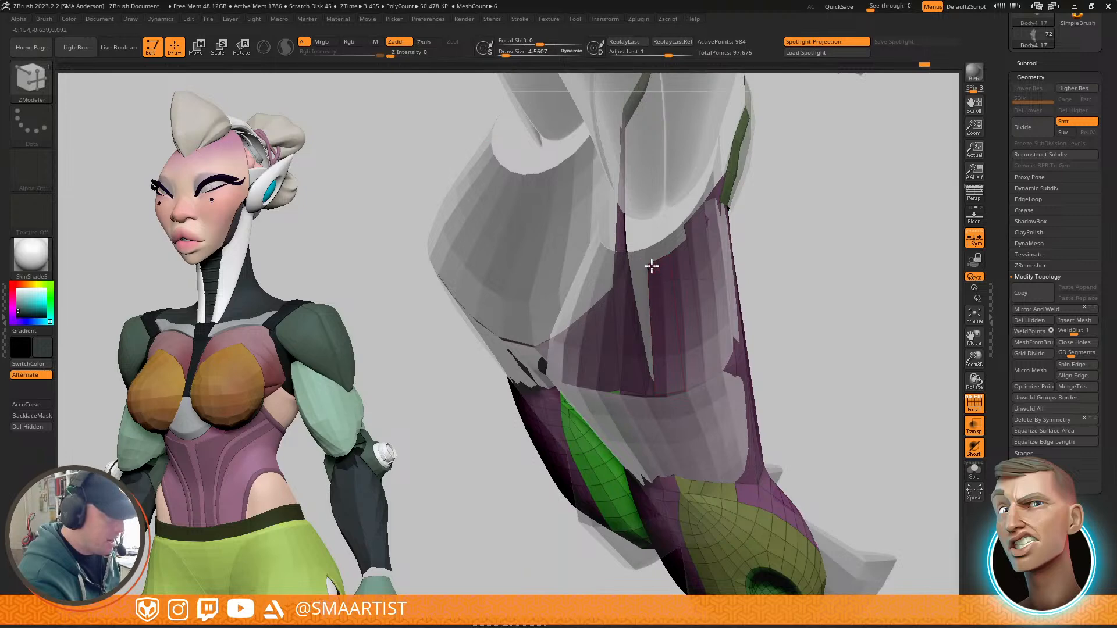
{"action": "right_click_drag", "start_coordinate": [658, 288], "coordinate": [682, 298]}
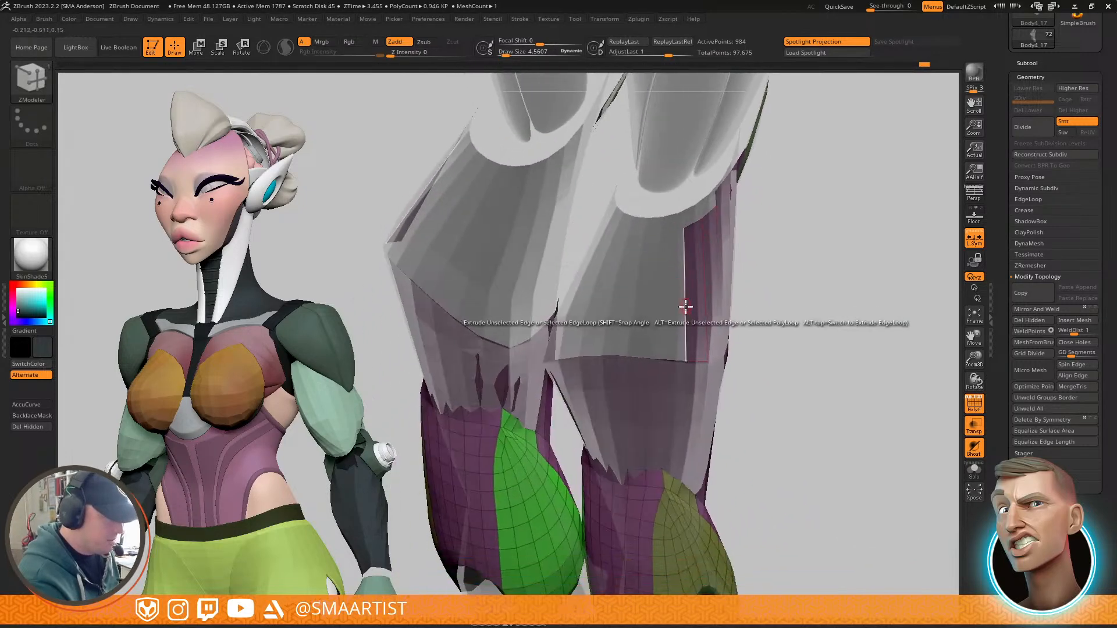
{"action": "left_click_drag", "start_coordinate": [683, 297], "coordinate": [646, 295]}
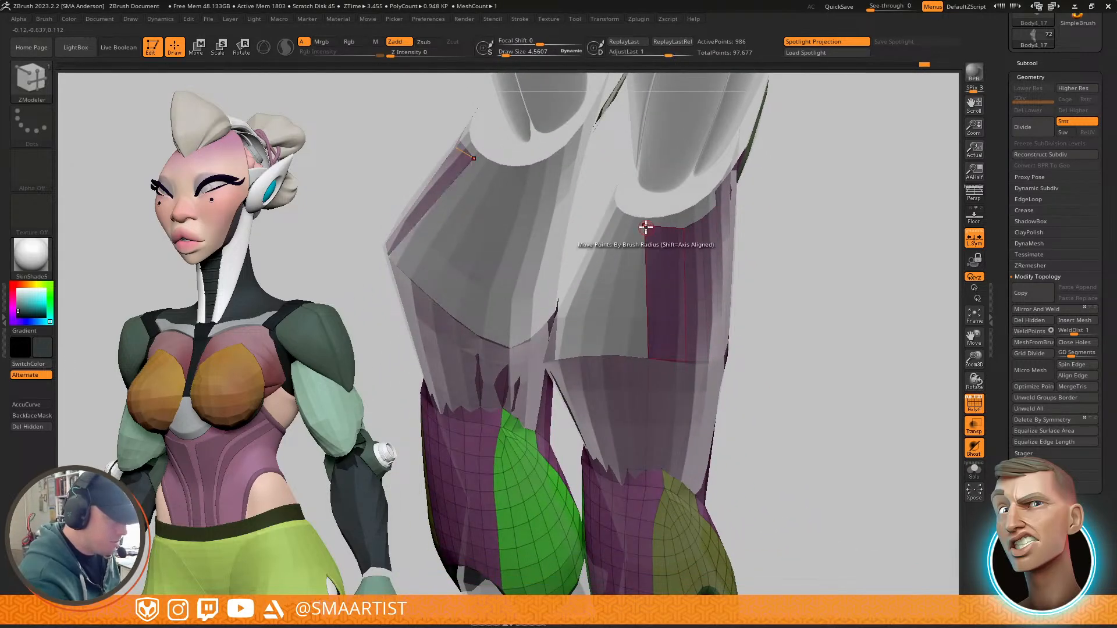
{"action": "right_click_drag", "start_coordinate": [660, 247], "coordinate": [674, 254]}
{"action": "left_click_drag", "start_coordinate": [658, 277], "coordinate": [628, 275]}
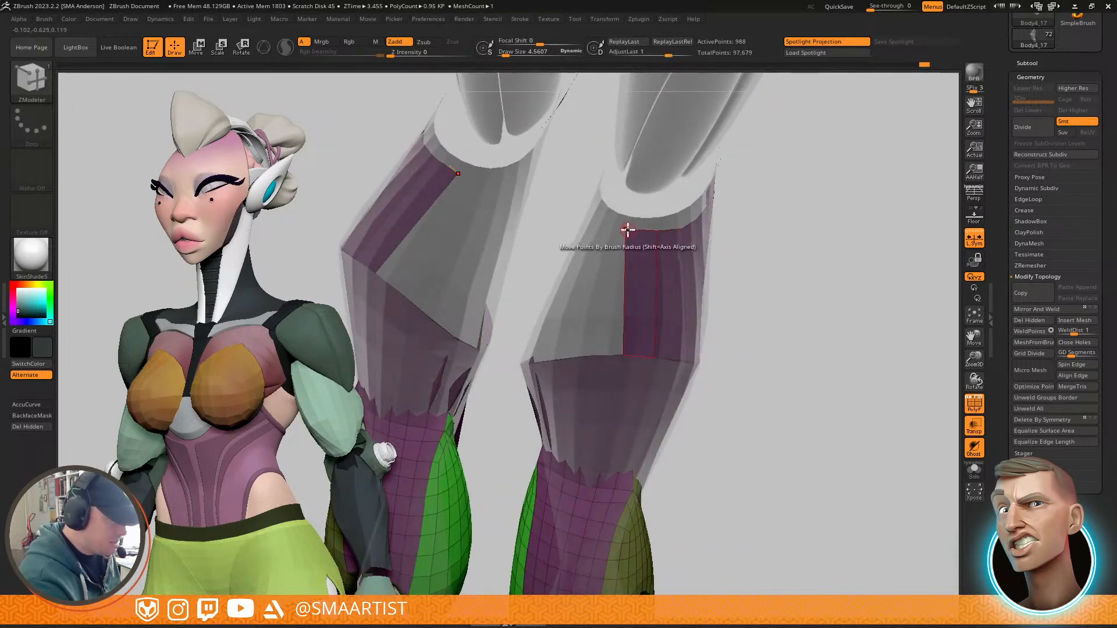
{"action": "left_click_drag", "start_coordinate": [626, 314], "coordinate": [592, 279]}
{"action": "right_click_drag", "start_coordinate": [642, 255], "coordinate": [711, 211]}
{"action": "right_click_drag", "start_coordinate": [661, 242], "coordinate": [718, 332]}
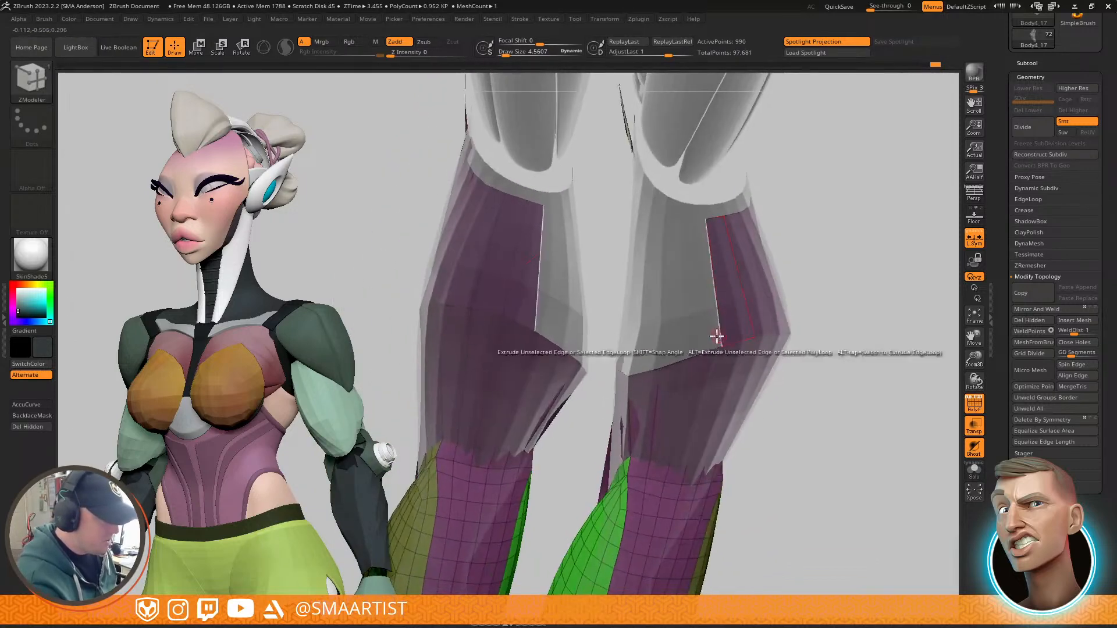
{"action": "left_click", "coordinate": [684, 296], "text": "alt"}
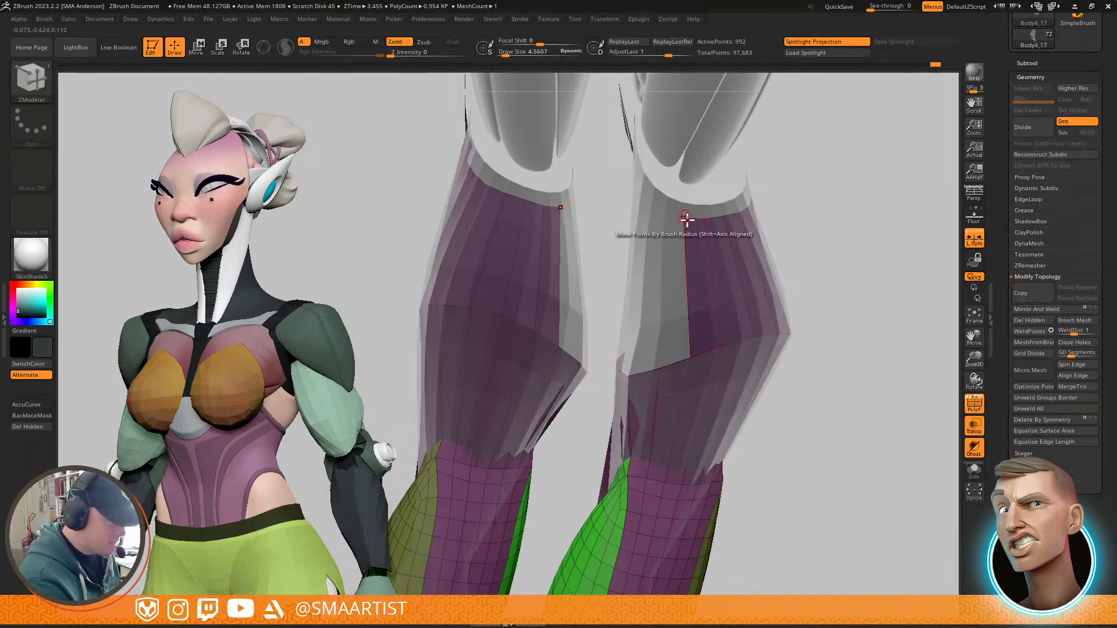
Step: Extrude the upper shin armour's inner rear edge into a strip over the inner calf and snap its lower corner to the lower armour
{"action": "right_click_drag", "start_coordinate": [710, 274], "coordinate": [688, 356]}
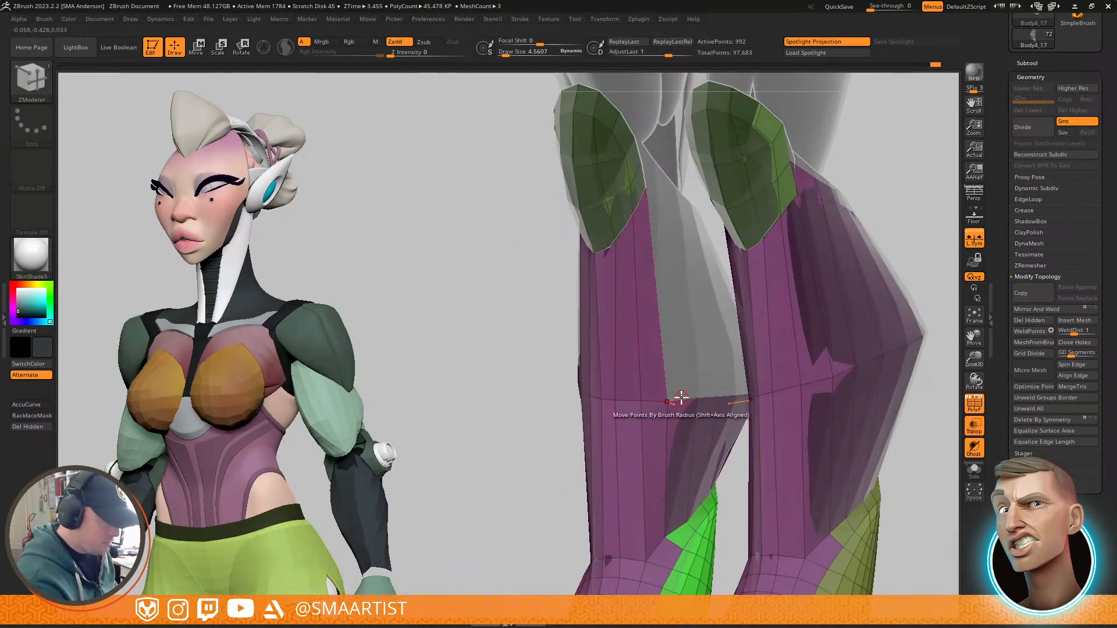
{"action": "left_click_drag", "start_coordinate": [659, 320], "coordinate": [676, 319]}
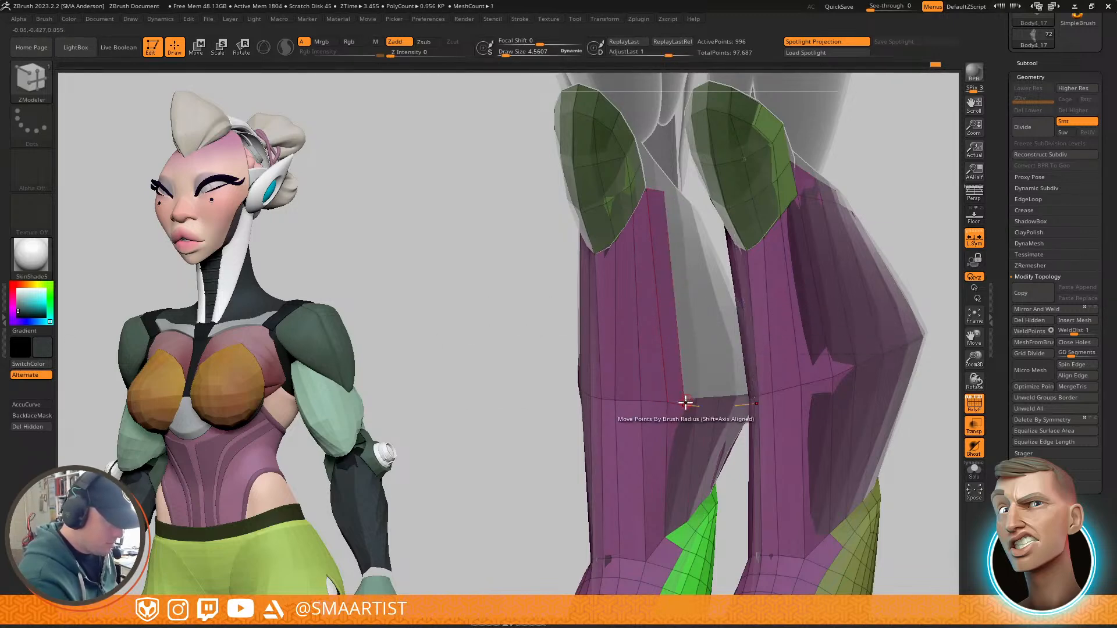
{"action": "left_click_drag", "start_coordinate": [697, 391], "coordinate": [697, 398]}
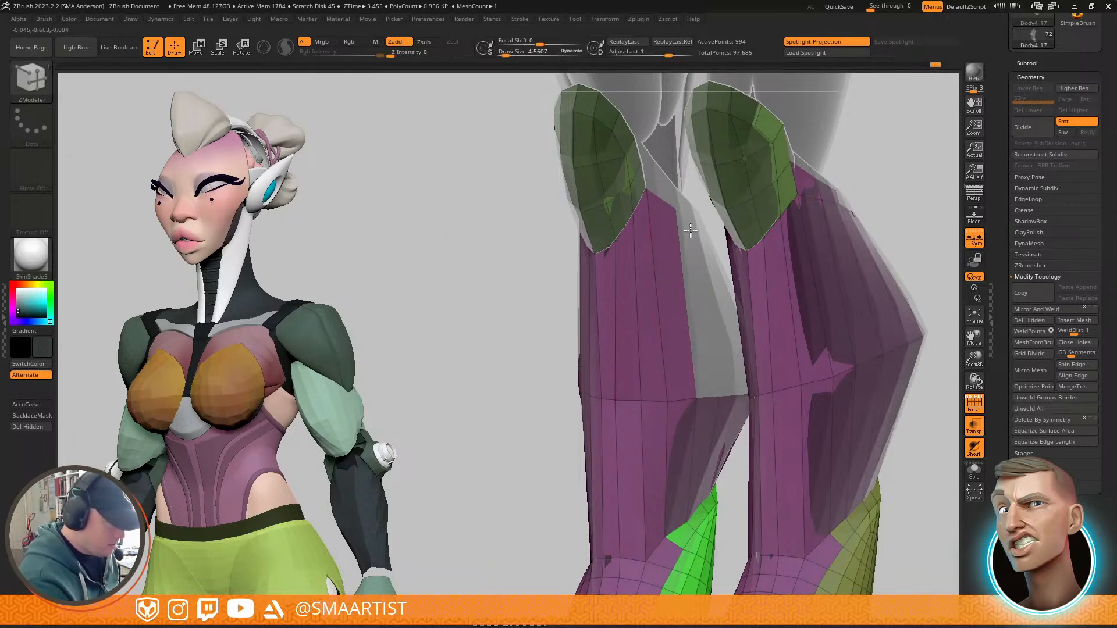
Step: Extrude two more strips from the rear calf panel toward the inner calf, snapping the last one to the panel's free edge
{"action": "right_click_drag", "start_coordinate": [688, 233], "coordinate": [723, 302]}
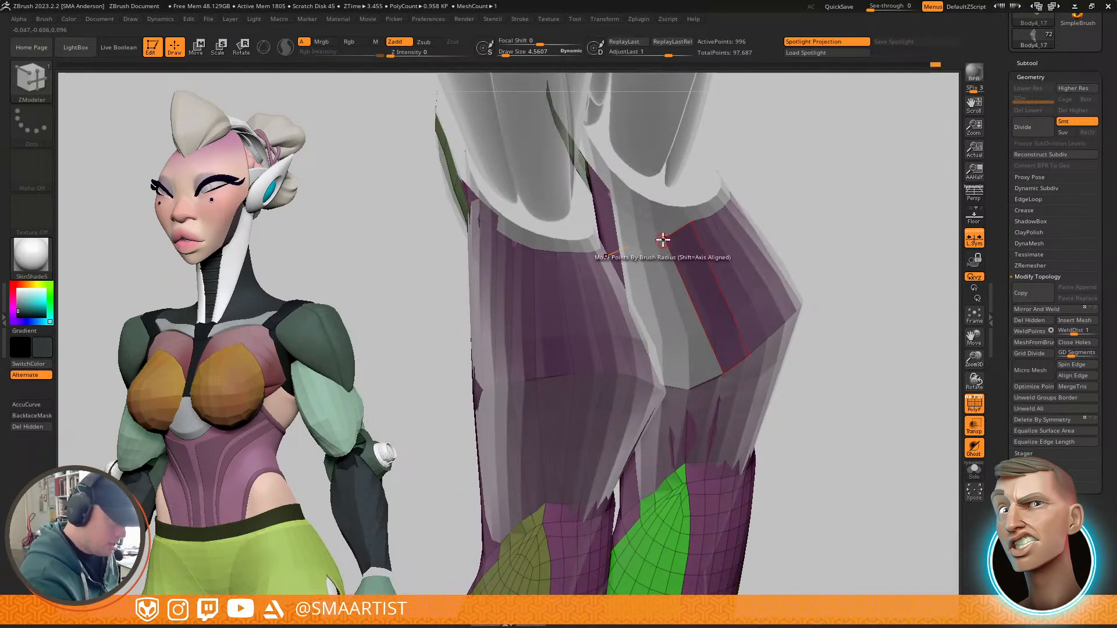
{"action": "right_click_drag", "start_coordinate": [711, 228], "coordinate": [713, 324]}
{"action": "left_click_drag", "start_coordinate": [702, 383], "coordinate": [663, 272]}
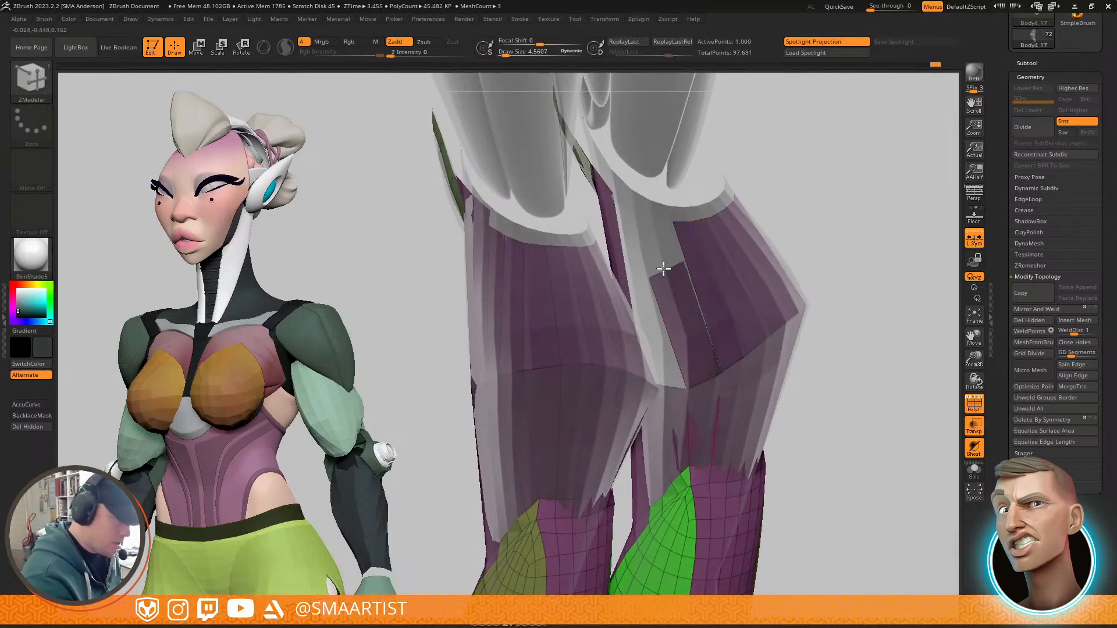
{"action": "left_click_drag", "start_coordinate": [635, 236], "coordinate": [638, 235]}
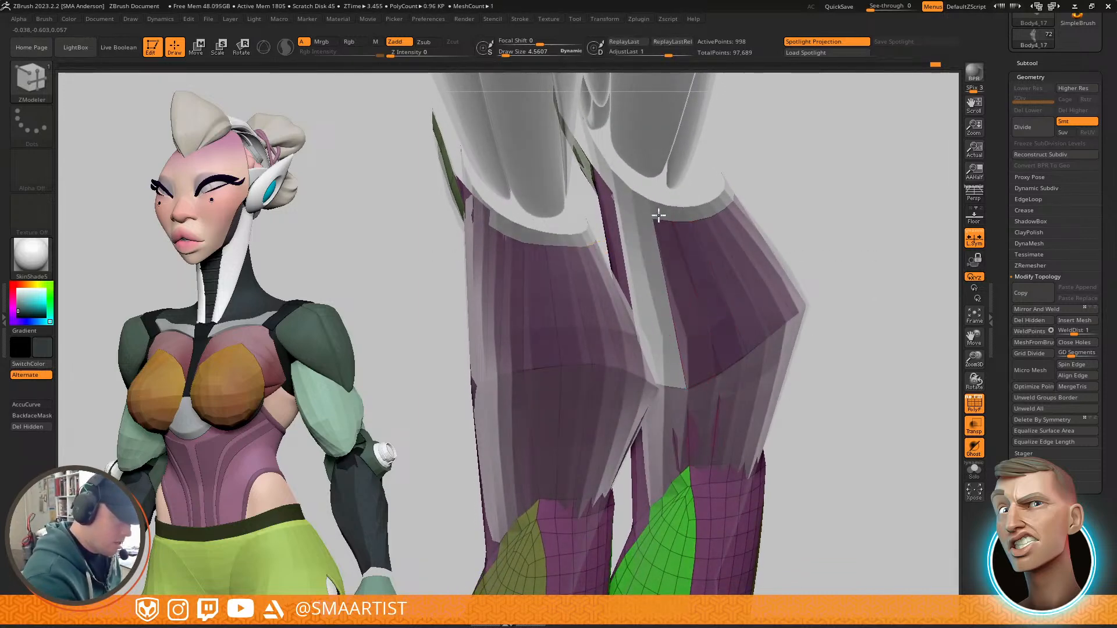
Step: Close the remaining gap on the inner calf by extruding connecting polygons and snapping their corner points to the neighbouring armour edges
{"action": "right_click_drag", "start_coordinate": [661, 215], "coordinate": [681, 291]}
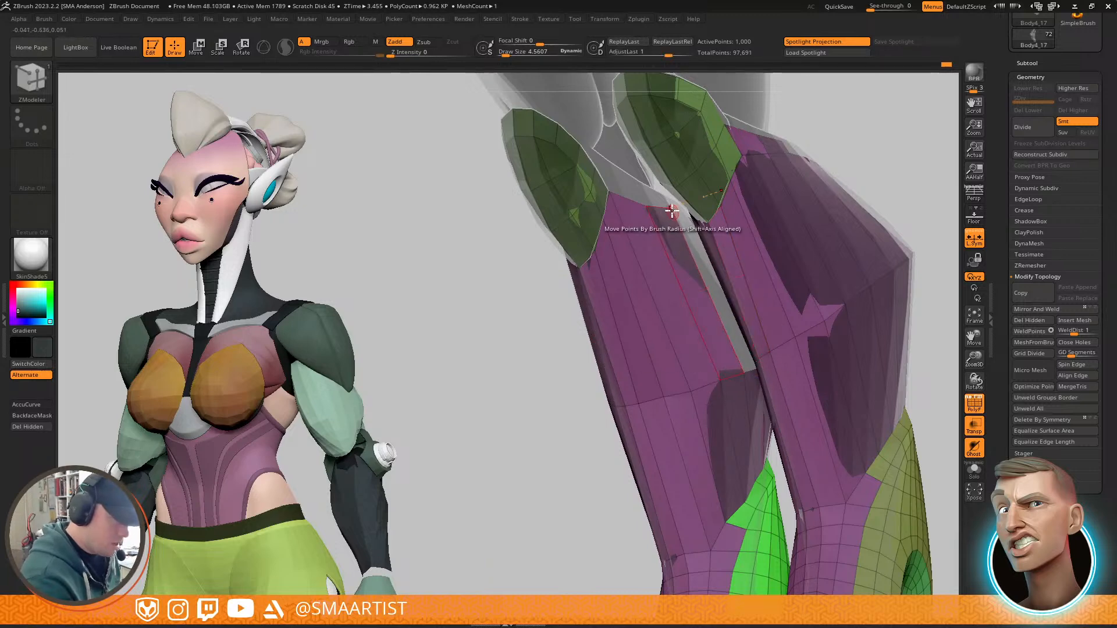
{"action": "right_click_drag", "start_coordinate": [678, 213], "coordinate": [808, 412]}
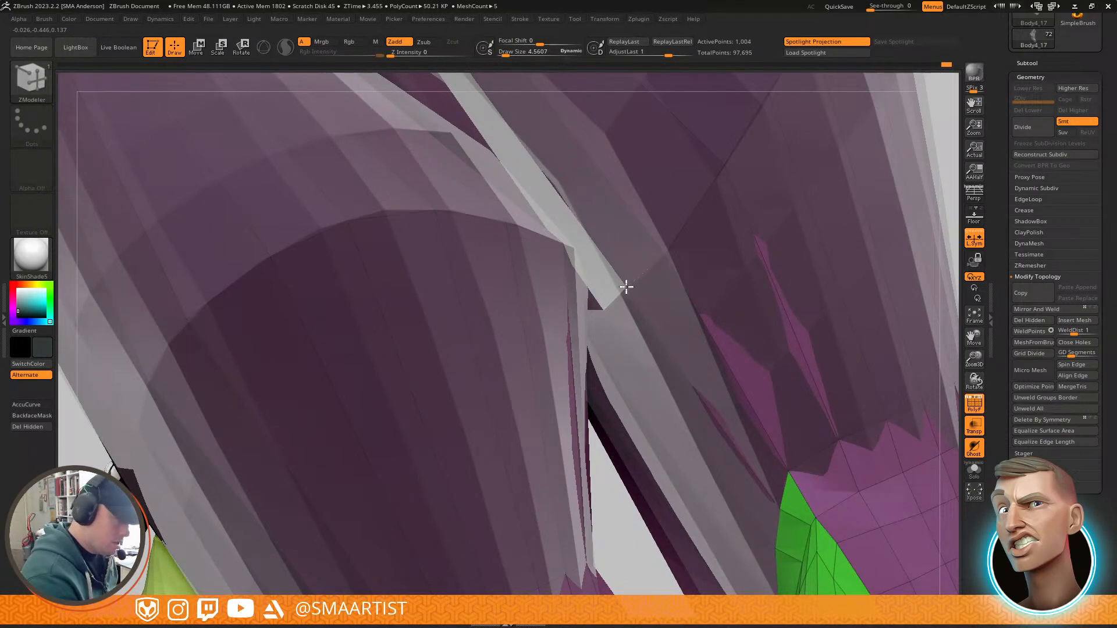
{"action": "mouse_move", "coordinate": [655, 285]}
{"action": "right_mouse_down"}
{"action": "mouse_move", "coordinate": [684, 239]}
{"action": "mouse_move", "coordinate": [689, 252]}
{"action": "mouse_move", "coordinate": [629, 304]}
{"action": "mouse_move", "coordinate": [616, 289]}
{"action": "mouse_move", "coordinate": [641, 382]}
{"action": "mouse_move", "coordinate": [658, 297]}
{"action": "mouse_move", "coordinate": [572, 220]}
{"action": "mouse_move", "coordinate": [578, 233]}
{"action": "mouse_move", "coordinate": [526, 239]}
{"action": "mouse_move", "coordinate": [613, 299]}
{"action": "right_mouse_up"}
{"action": "mouse_move", "coordinate": [611, 303]}
{"action": "left_mouse_down"}
{"action": "mouse_move", "coordinate": [589, 308]}
{"action": "mouse_move", "coordinate": [597, 304]}
{"action": "left_mouse_up"}
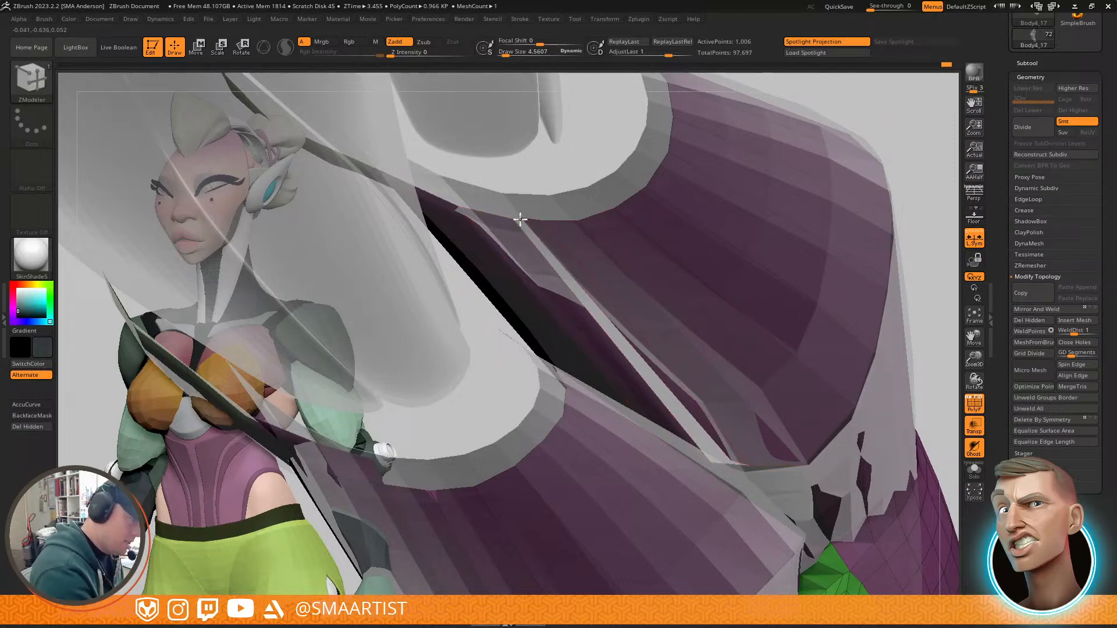
{"action": "right_click_drag", "start_coordinate": [631, 303], "coordinate": [679, 265]}
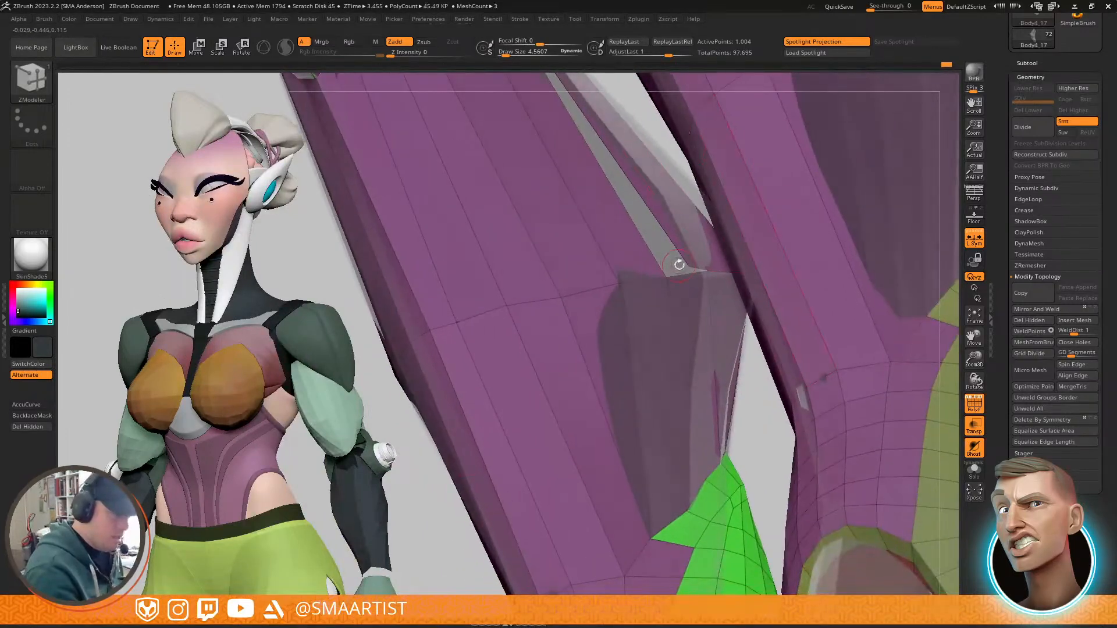
{"action": "left_click_drag", "start_coordinate": [687, 265], "coordinate": [664, 275]}
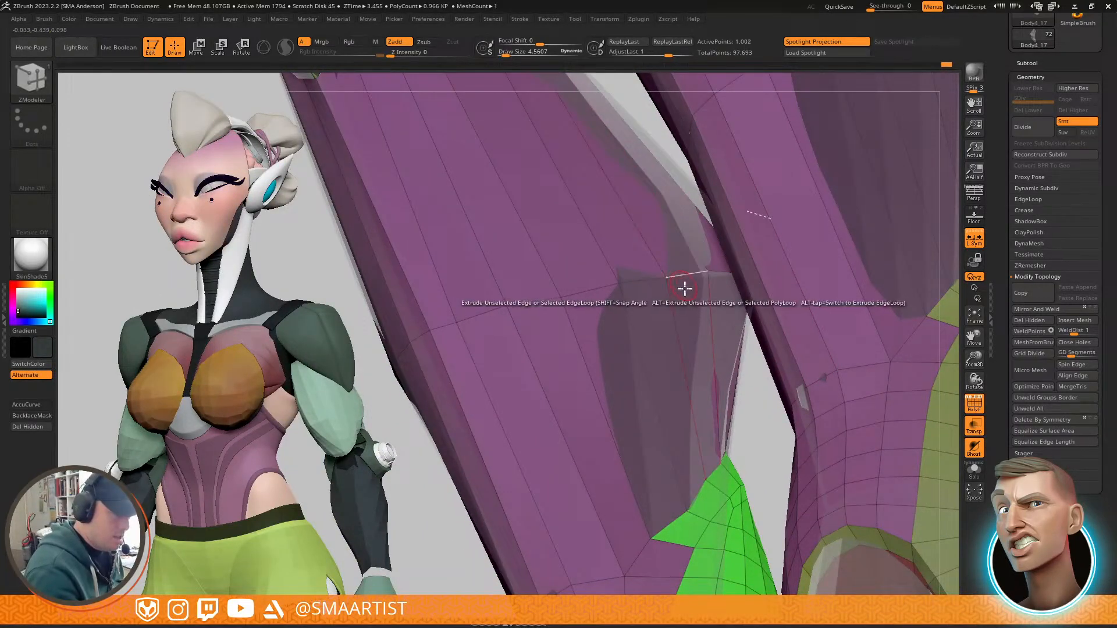
Step: Examine the joined leg armour with smoothing previewed, then isolated with its wireframe and polygroups, from several angles
{"action": "key", "text": "d"}
{"action": "mouse_move", "coordinate": [673, 290]}
{"action": "right_mouse_down", "text": "ctrl"}
{"action": "mouse_move", "coordinate": [614, 246]}
{"action": "mouse_move", "coordinate": [599, 316]}
{"action": "mouse_move", "coordinate": [606, 339]}
{"action": "mouse_move", "coordinate": [652, 269]}
{"action": "mouse_move", "coordinate": [713, 252]}
{"action": "mouse_move", "coordinate": [666, 257]}
{"action": "right_mouse_up", "text": "ctrl"}
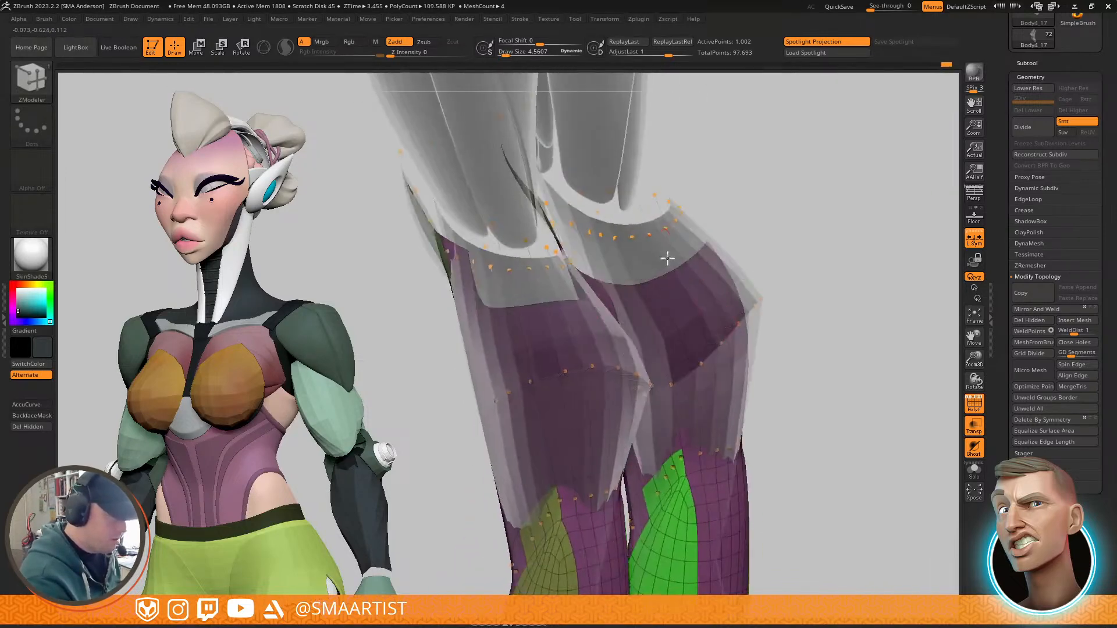
{"action": "key", "text": "shift+d"}
{"action": "right_click_drag", "start_coordinate": [807, 247], "coordinate": [781, 304], "text": "ctrl"}
{"action": "right_click_drag", "start_coordinate": [733, 344], "coordinate": [735, 291], "text": "ctrl"}
{"action": "key", "text": "shift+f"}
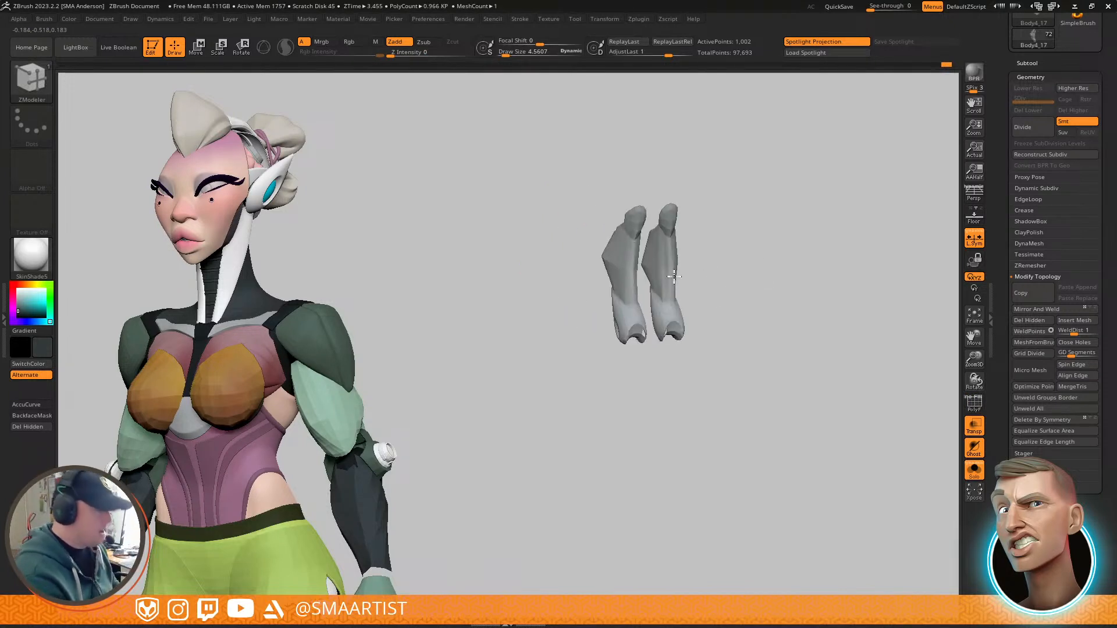
{"action": "key", "text": "shift+f"}
{"action": "right_click_drag", "start_coordinate": [668, 254], "coordinate": [669, 355], "text": "ctrl"}
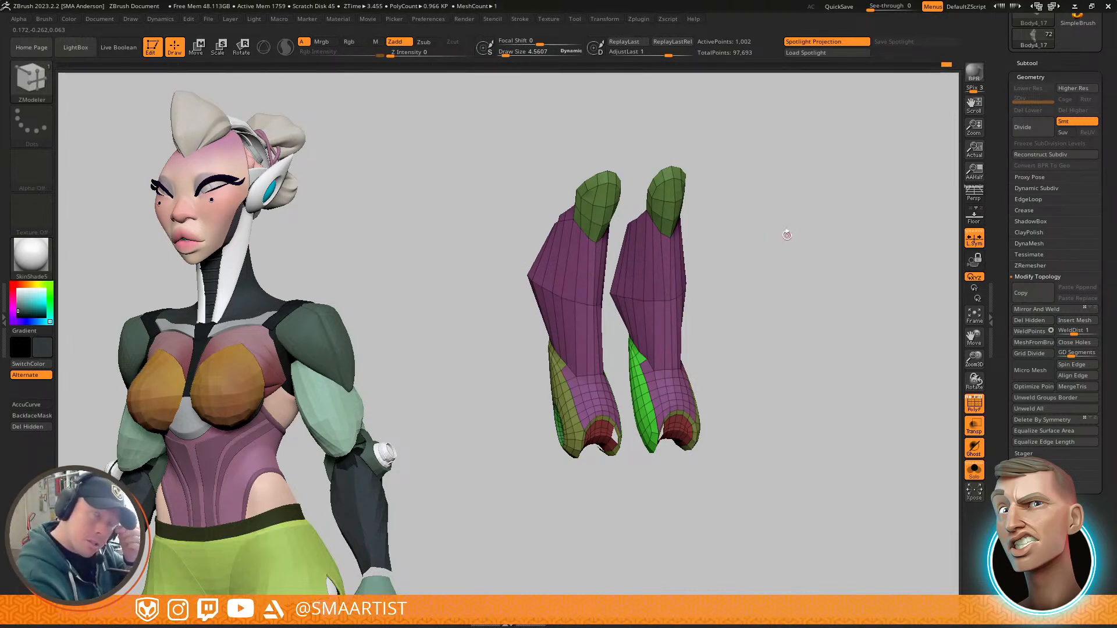
{"action": "right_click_drag", "start_coordinate": [767, 253], "coordinate": [790, 251]}
{"action": "right_click_drag", "start_coordinate": [720, 218], "coordinate": [768, 323], "text": "alt"}
{"action": "right_click_drag", "start_coordinate": [745, 286], "coordinate": [791, 326]}
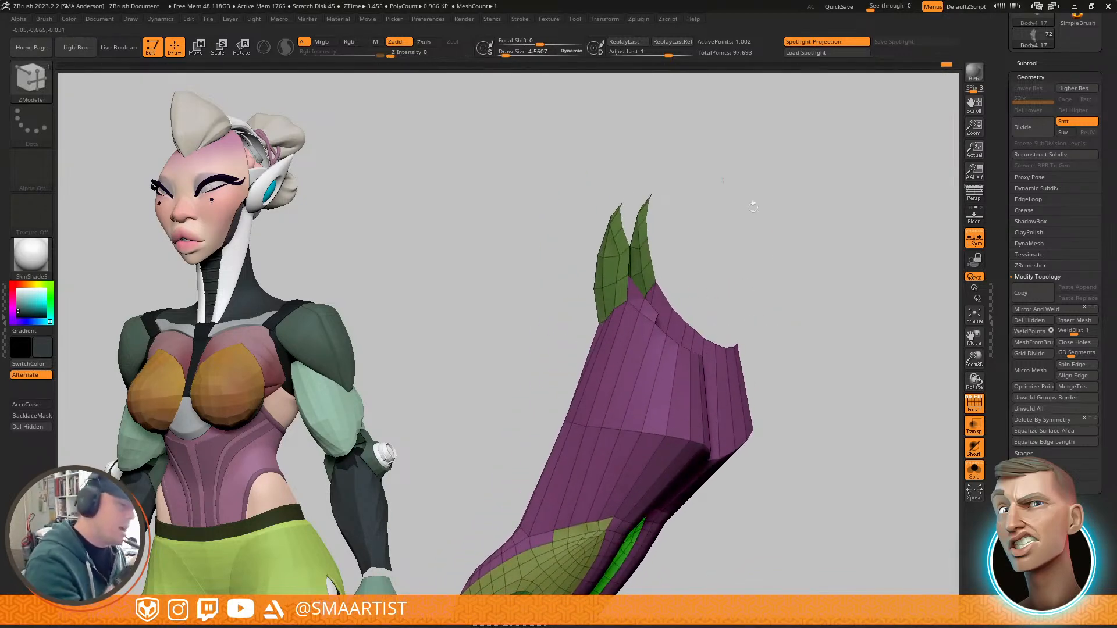
Step: Extrude the calf armour's upper edge into successive rim polygons from the outer side around the back, following the underlying shell
{"action": "key", "text": "ctrl+shift+s"}
{"action": "right_click_drag", "start_coordinate": [805, 336], "coordinate": [714, 259]}
{"action": "left_click_drag", "start_coordinate": [702, 249], "coordinate": [701, 239]}
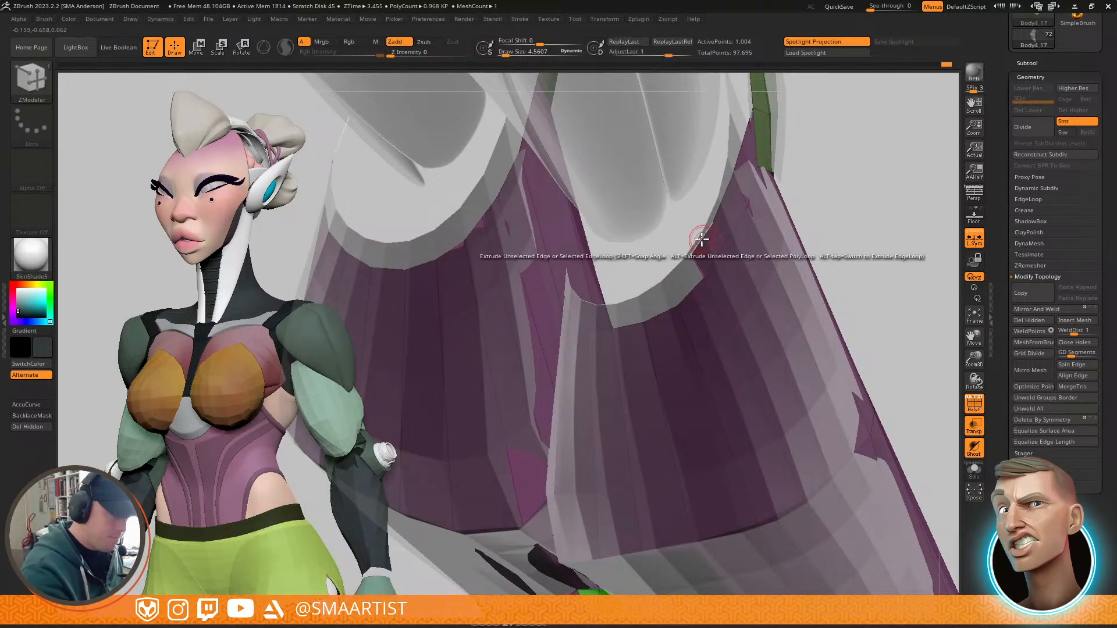
{"action": "right_click_drag", "start_coordinate": [686, 279], "coordinate": [693, 289]}
{"action": "left_click_drag", "start_coordinate": [653, 290], "coordinate": [654, 305]}
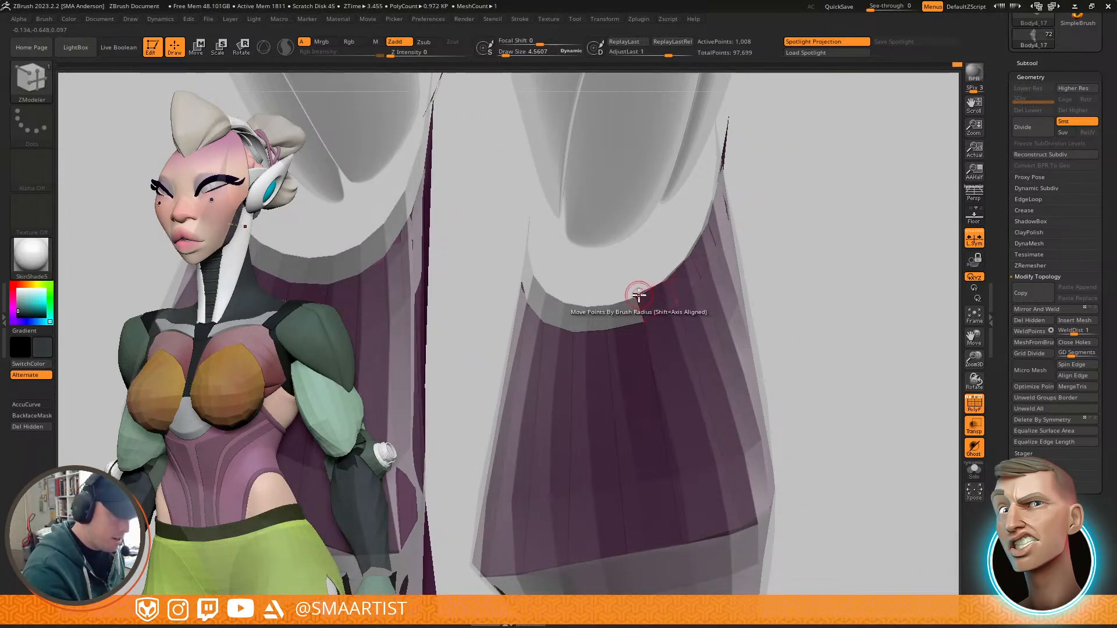
{"action": "right_click_drag", "start_coordinate": [672, 281], "coordinate": [631, 324]}
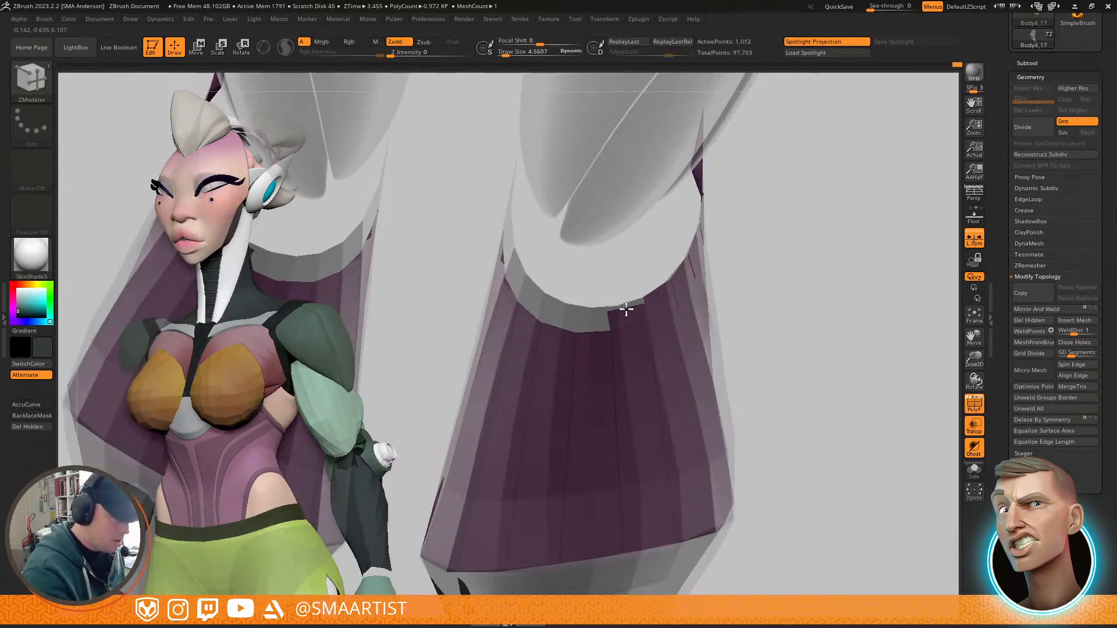
{"action": "right_click_drag", "start_coordinate": [610, 309], "coordinate": [653, 333]}
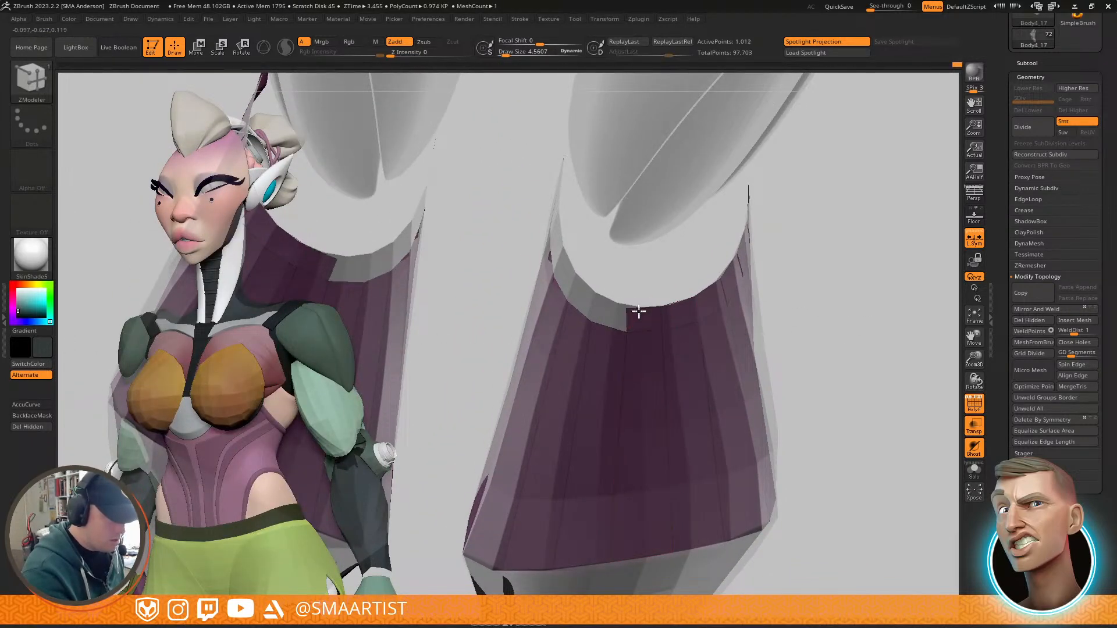
Step: Continue extruding rim polygons along the calf armour's upper edge from the back toward the inner side of the leg
{"action": "right_click_drag", "start_coordinate": [643, 327], "coordinate": [593, 327]}
{"action": "left_click", "coordinate": [617, 309]}
{"action": "key", "text": "ctrl+z"}
{"action": "left_click_drag", "start_coordinate": [604, 311], "coordinate": [602, 324]}
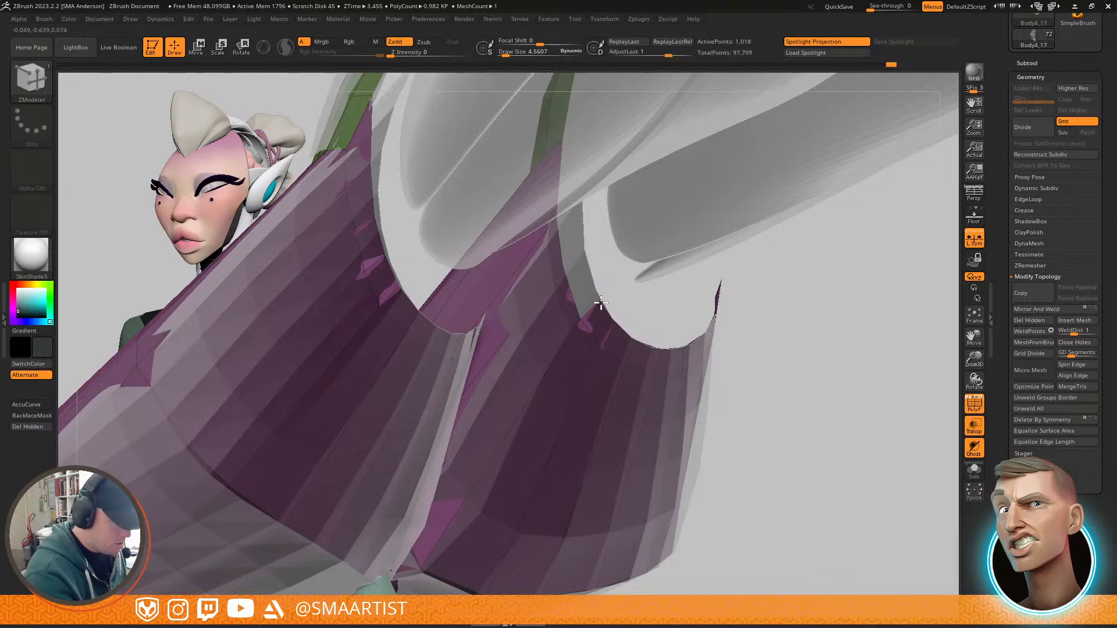
{"action": "right_click_drag", "start_coordinate": [606, 325], "coordinate": [674, 391]}
{"action": "left_click_drag", "start_coordinate": [663, 334], "coordinate": [628, 282]}
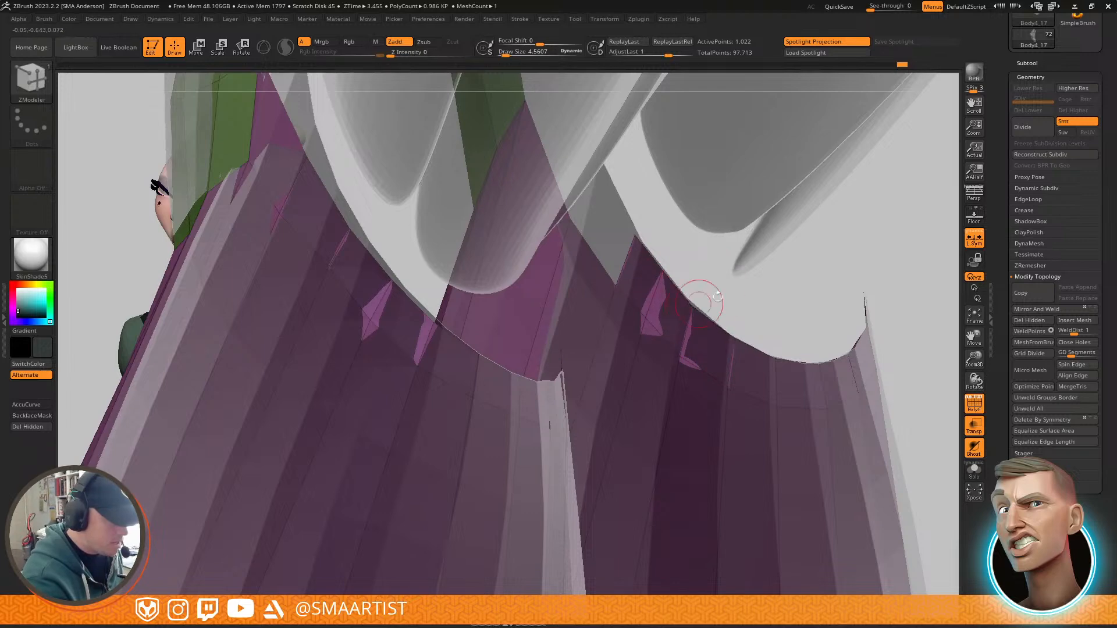
Step: Extrude the upper rim's next inner segment toward the knee pad and preview the armour with smoothing
{"action": "right_click_drag", "start_coordinate": [755, 361], "coordinate": [679, 285], "text": "alt"}
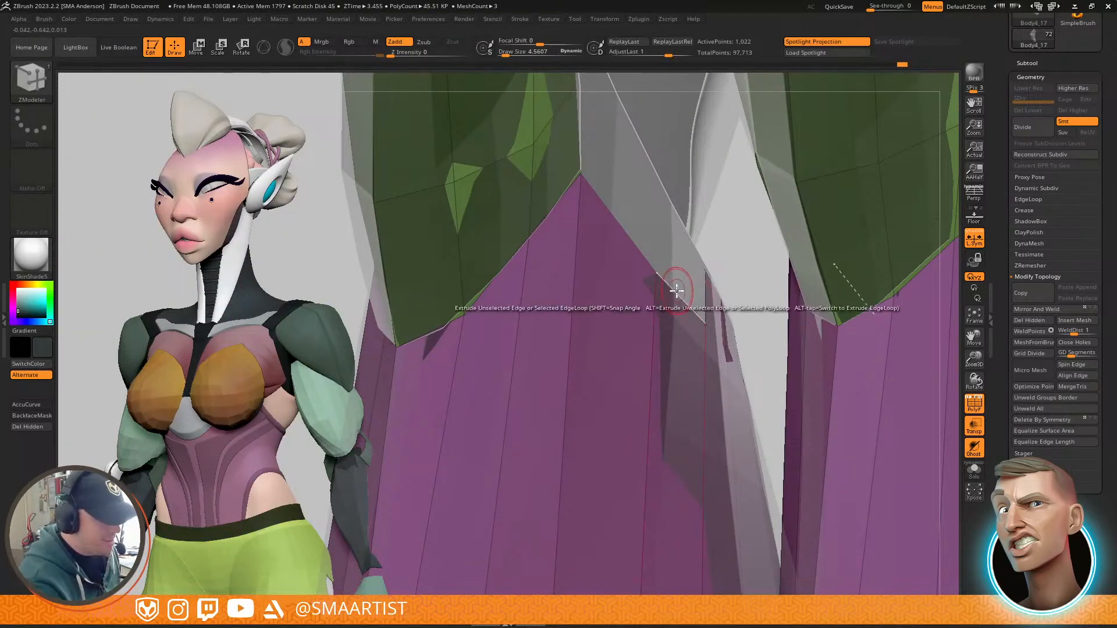
{"action": "left_click_drag", "start_coordinate": [675, 287], "coordinate": [679, 251]}
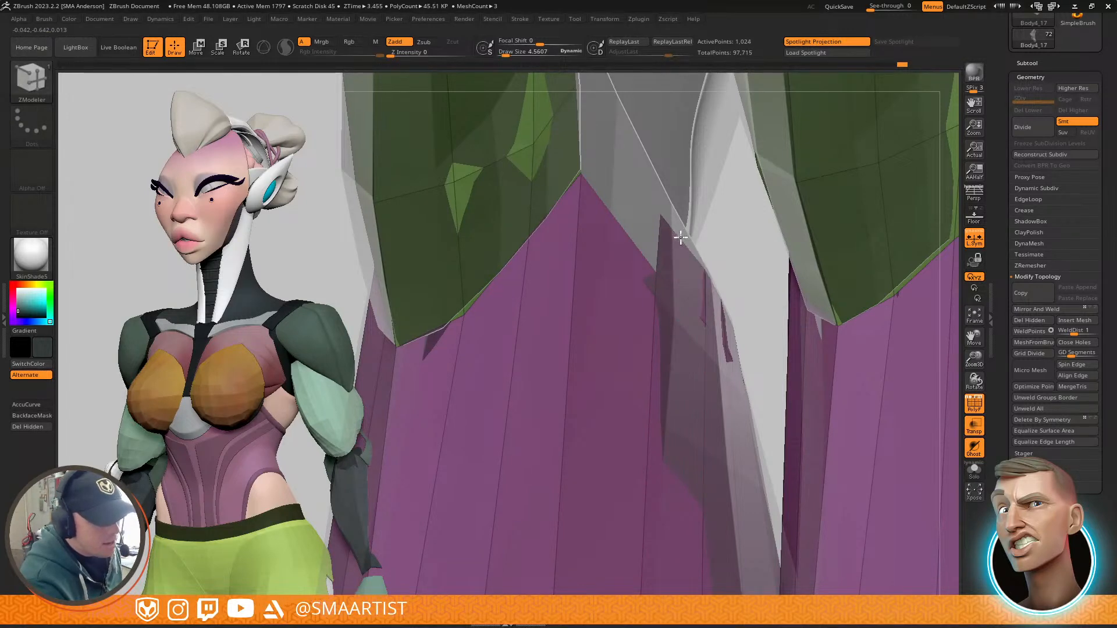
{"action": "right_click_drag", "start_coordinate": [675, 280], "coordinate": [689, 343]}
{"action": "key", "text": "d"}
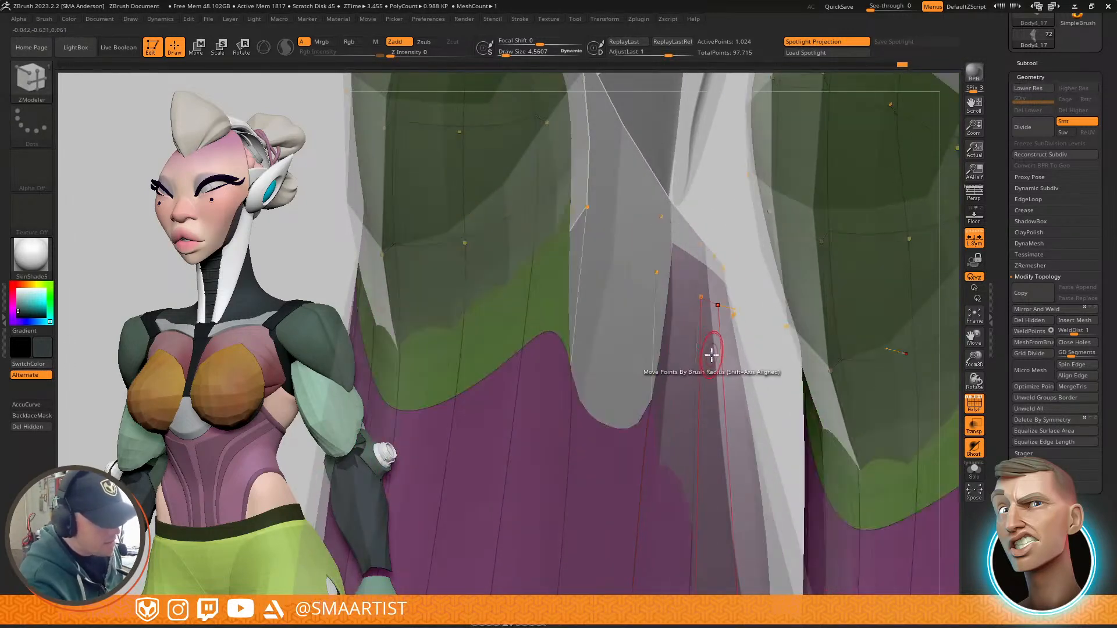
{"action": "key", "text": "shift+d"}
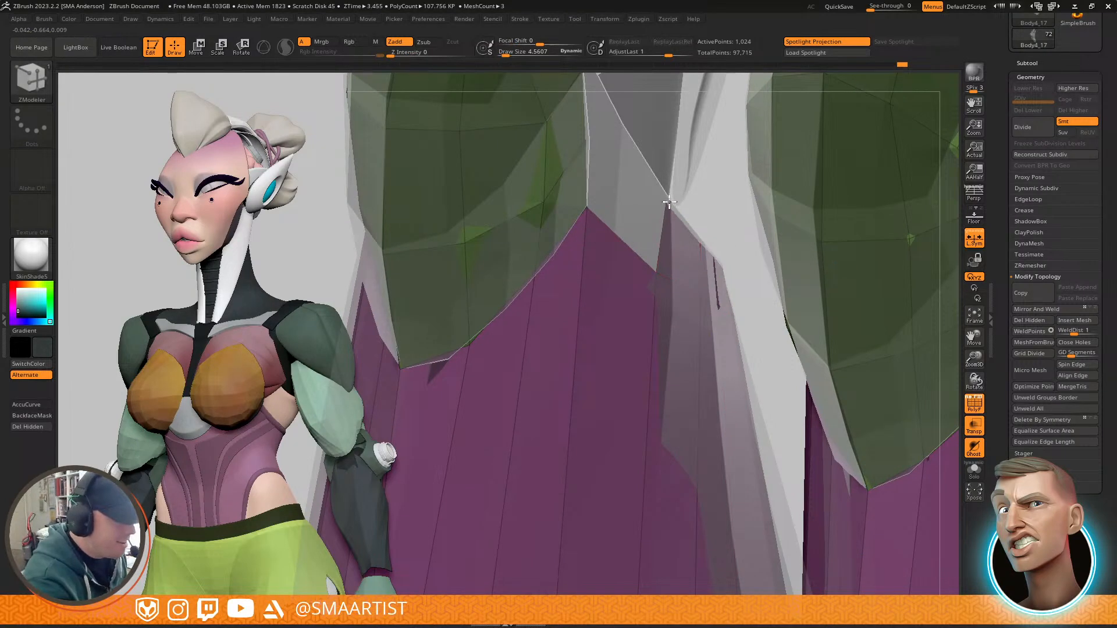
Step: Extrude the last inner rim polygon beside the knee pad and snap its corner points to the pad's edge
{"action": "right_click_drag", "start_coordinate": [663, 210], "coordinate": [663, 289]}
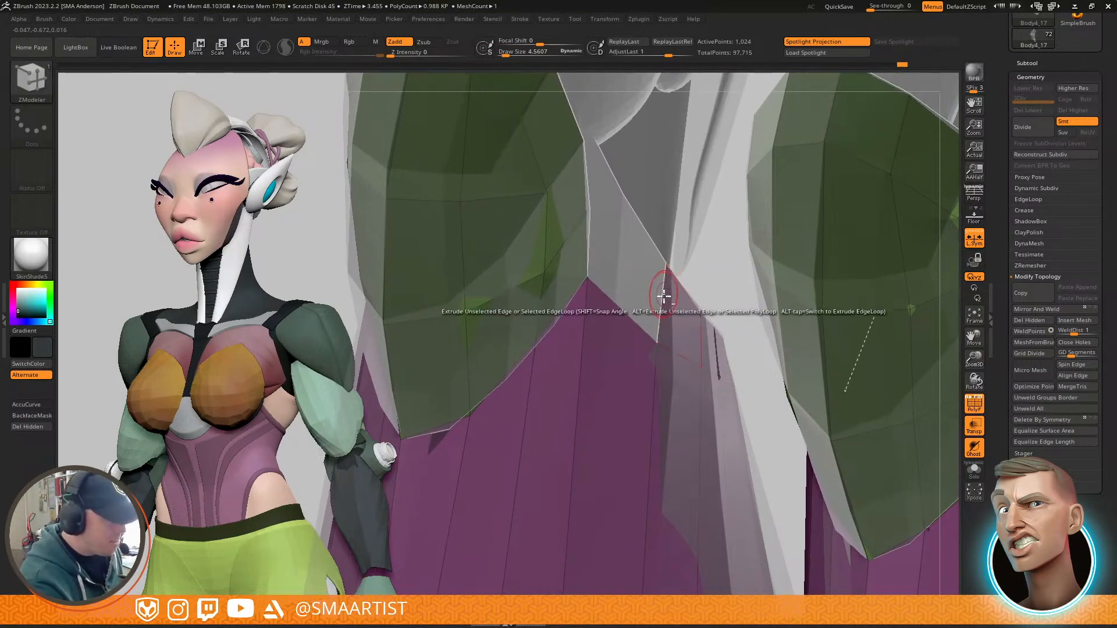
{"action": "left_click_drag", "start_coordinate": [663, 299], "coordinate": [590, 232]}
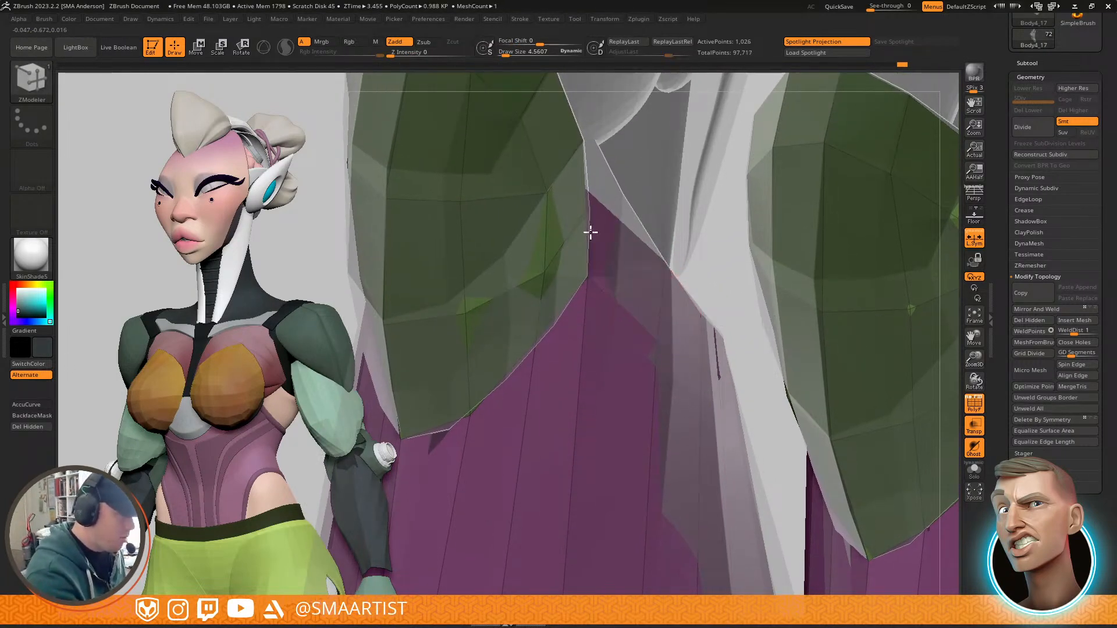
{"action": "key", "text": "ctrl+z"}
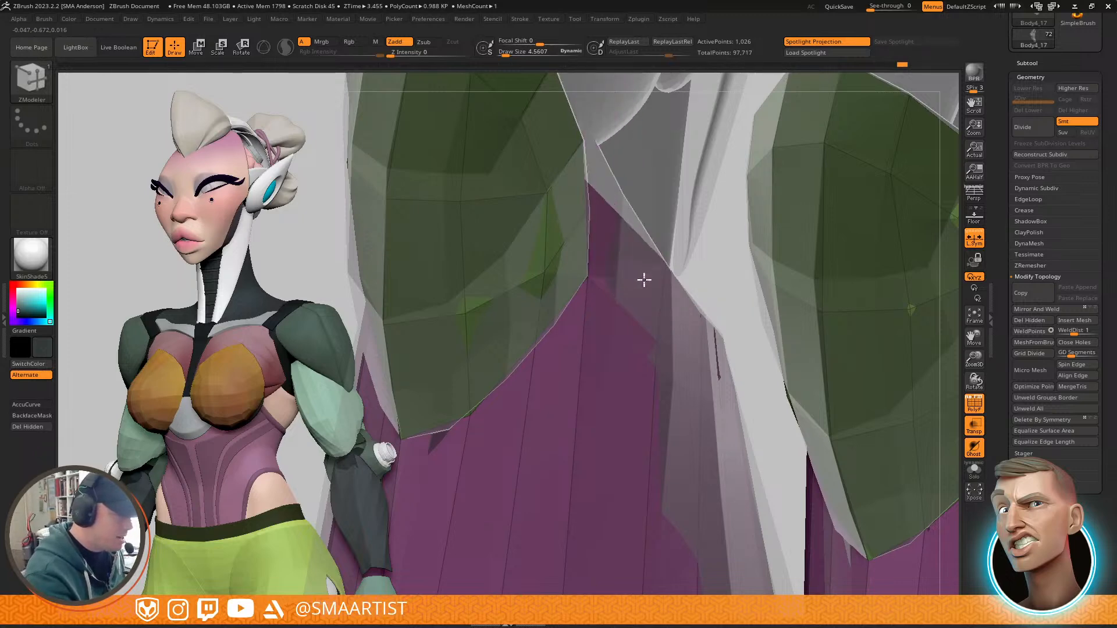
{"action": "left_click_drag", "start_coordinate": [661, 296], "coordinate": [623, 267]}
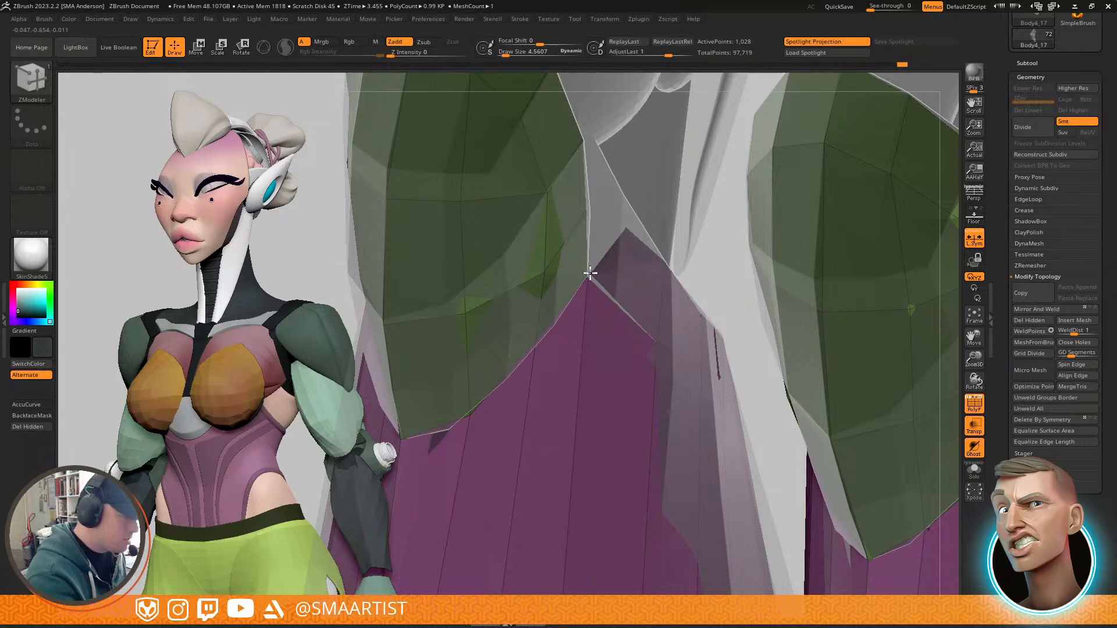
{"action": "left_click_drag", "start_coordinate": [586, 275], "coordinate": [627, 230]}
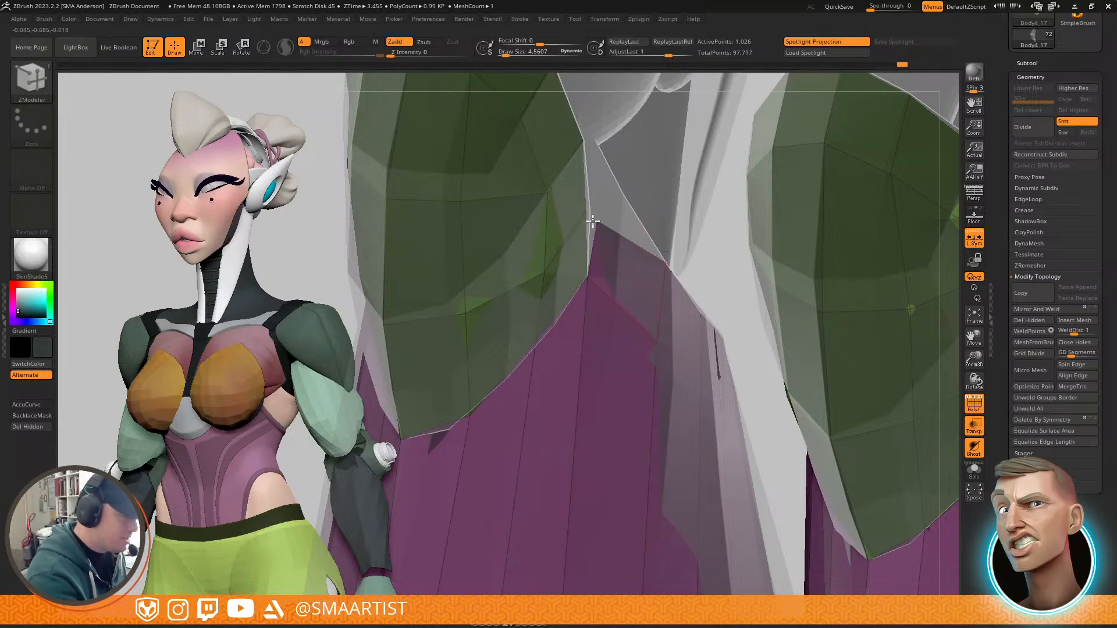
{"action": "right_click_drag", "start_coordinate": [626, 221], "coordinate": [687, 288]}
Step: Mirror and weld the finished rim onto both legs, and check the isolated armour with and without smoothing
{"action": "key", "text": "d"}
{"action": "right_click_drag", "start_coordinate": [790, 312], "coordinate": [710, 295], "text": "ctrl"}
{"action": "right_click_drag", "start_coordinate": [730, 344], "coordinate": [714, 325]}
{"action": "left_click", "coordinate": [1039, 309]}
{"action": "key", "text": "ctrl+shift+s"}
{"action": "mouse_move", "coordinate": [754, 375]}
{"action": "right_mouse_down"}
{"action": "mouse_move", "coordinate": [735, 307]}
{"action": "mouse_move", "coordinate": [730, 391]}
{"action": "mouse_move", "coordinate": [715, 298]}
{"action": "mouse_move", "coordinate": [768, 294]}
{"action": "mouse_move", "coordinate": [843, 239]}
{"action": "mouse_move", "coordinate": [782, 220]}
{"action": "mouse_move", "coordinate": [742, 249]}
{"action": "mouse_move", "coordinate": [748, 232]}
{"action": "mouse_move", "coordinate": [780, 224]}
{"action": "right_mouse_up"}
{"action": "key", "text": "shift+d"}
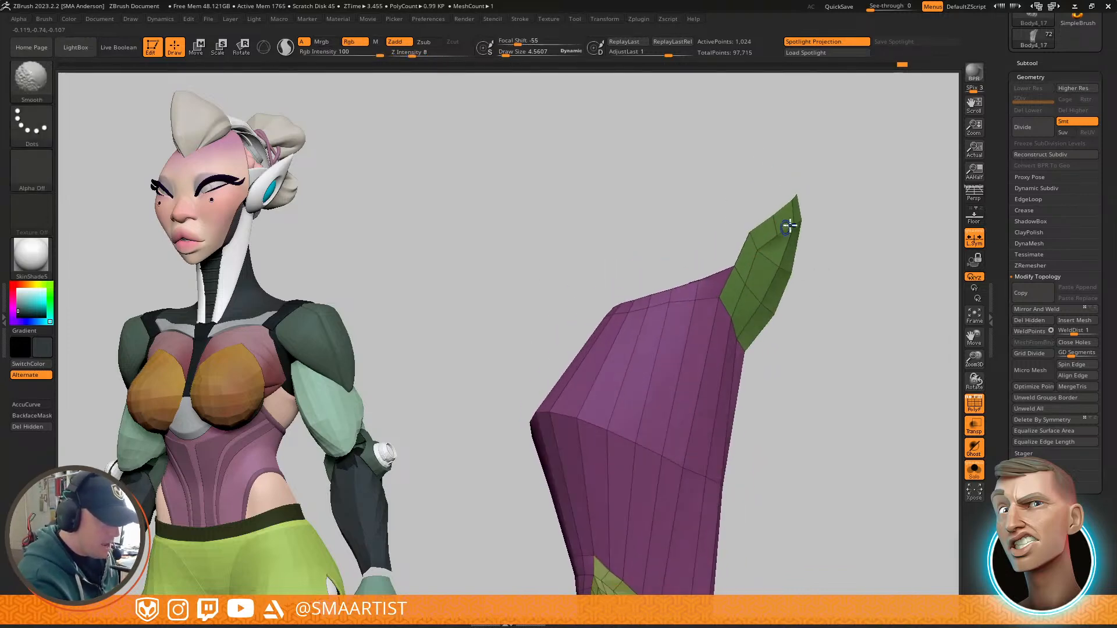
Step: Refine the knee pads' outline on both legs using the Move brush at draw sizes of about 21 and 17
{"action": "key", "text": "b"}
{"action": "key", "text": "m"}
{"action": "key", "text": "v"}
{"action": "key", "text": "s"}
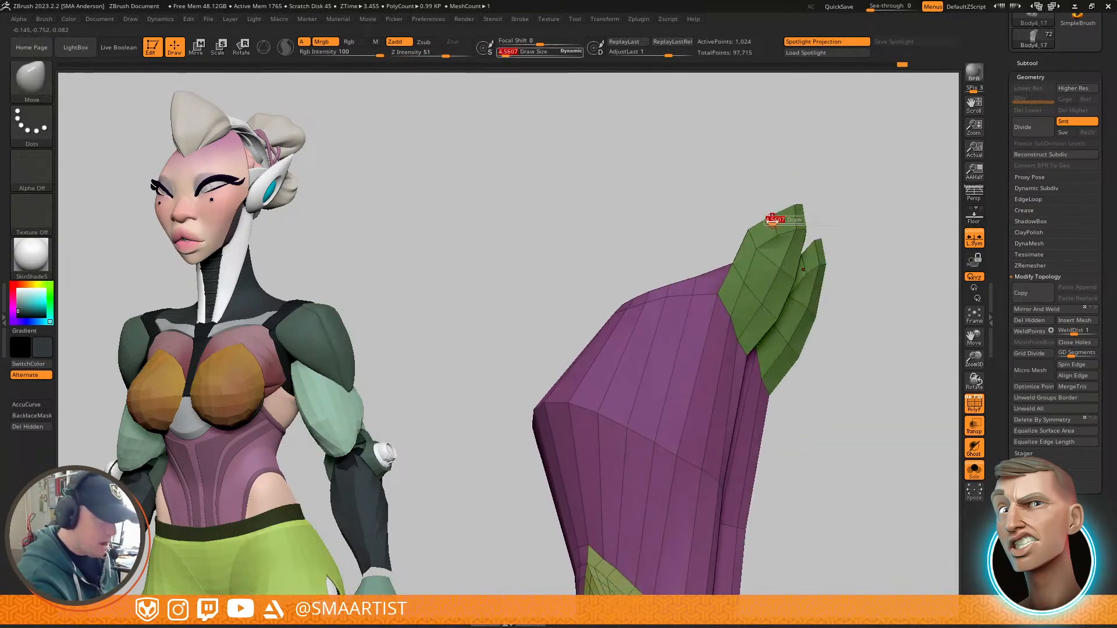
{"action": "right_click_drag", "start_coordinate": [778, 227], "coordinate": [789, 250]}
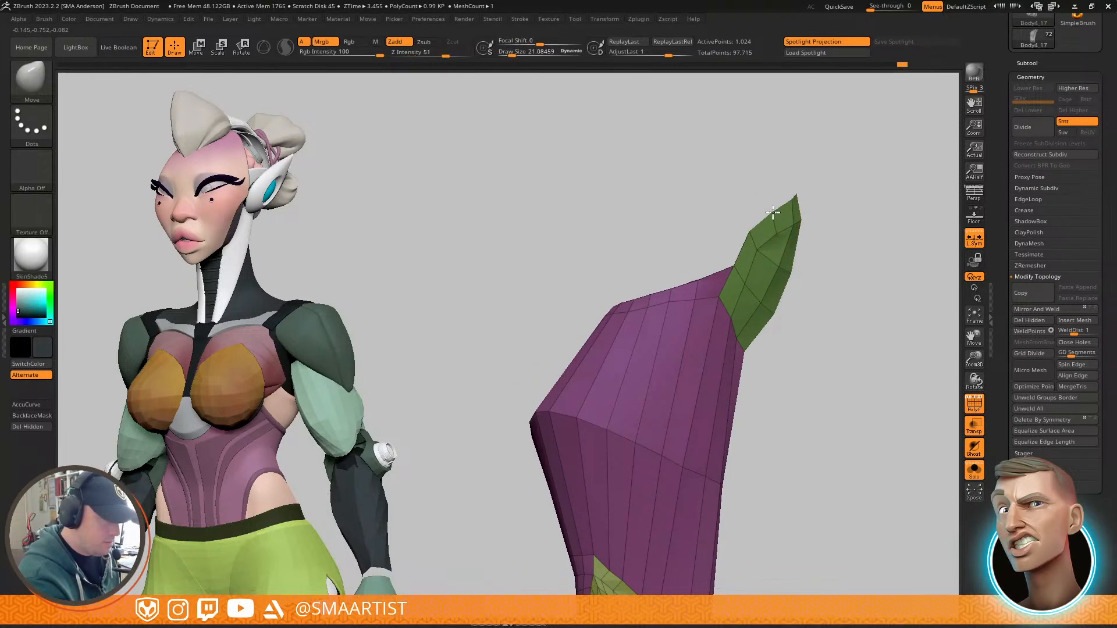
{"action": "right_click_drag", "start_coordinate": [783, 252], "coordinate": [722, 272]}
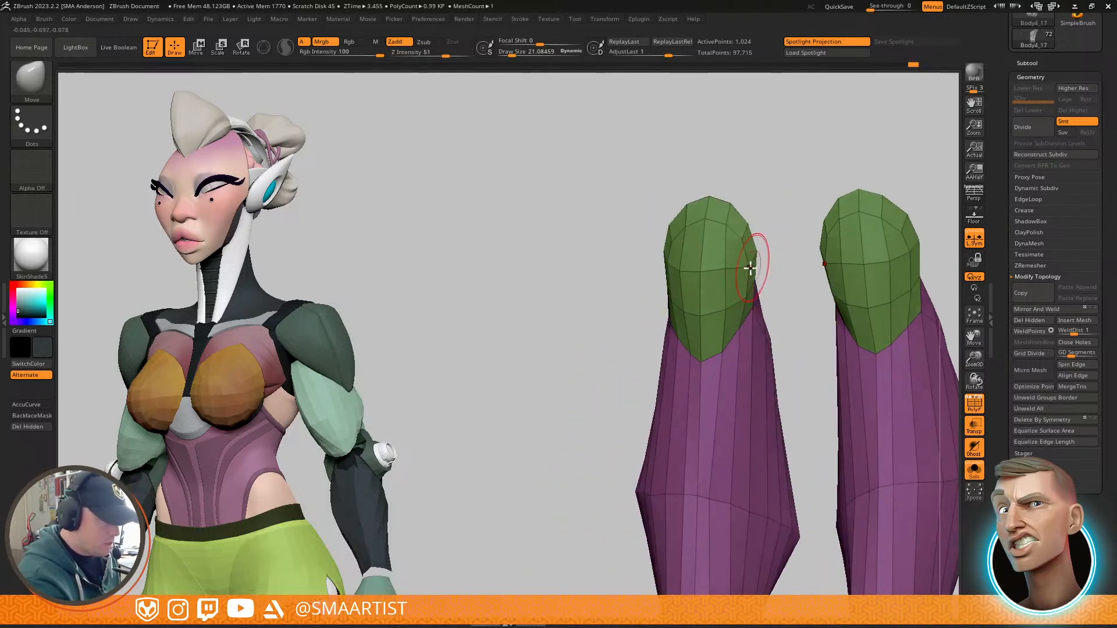
{"action": "mouse_move", "coordinate": [749, 263]}
{"action": "right_mouse_down"}
{"action": "mouse_move", "coordinate": [795, 287]}
{"action": "mouse_move", "coordinate": [679, 224]}
{"action": "right_mouse_up"}
{"action": "key", "text": "ctrl"}
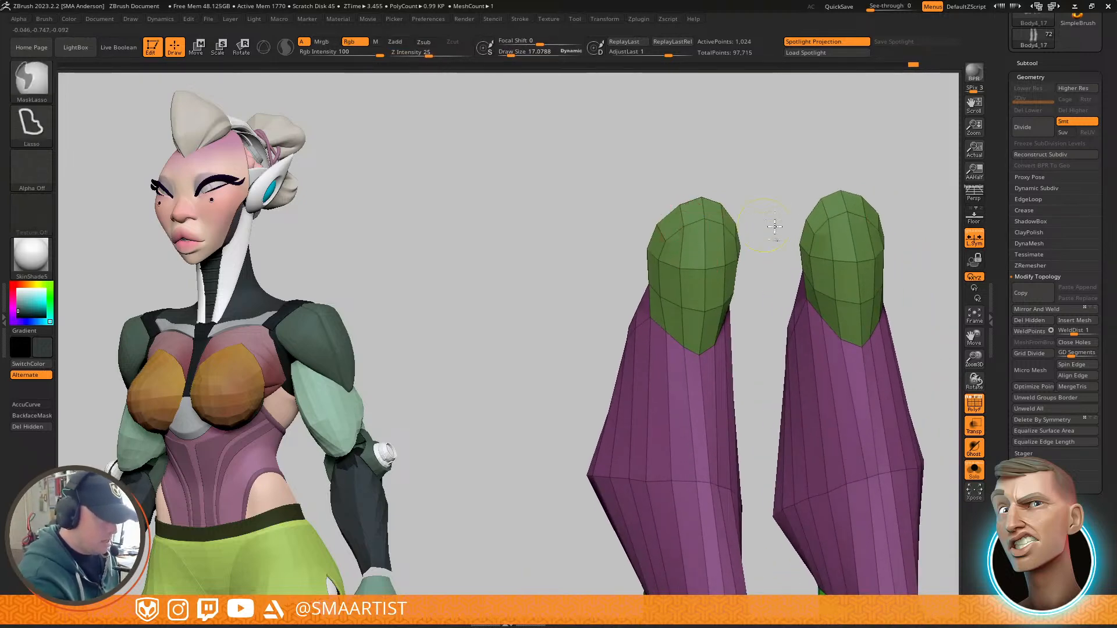
{"action": "right_click_drag", "start_coordinate": [847, 294], "coordinate": [825, 232]}
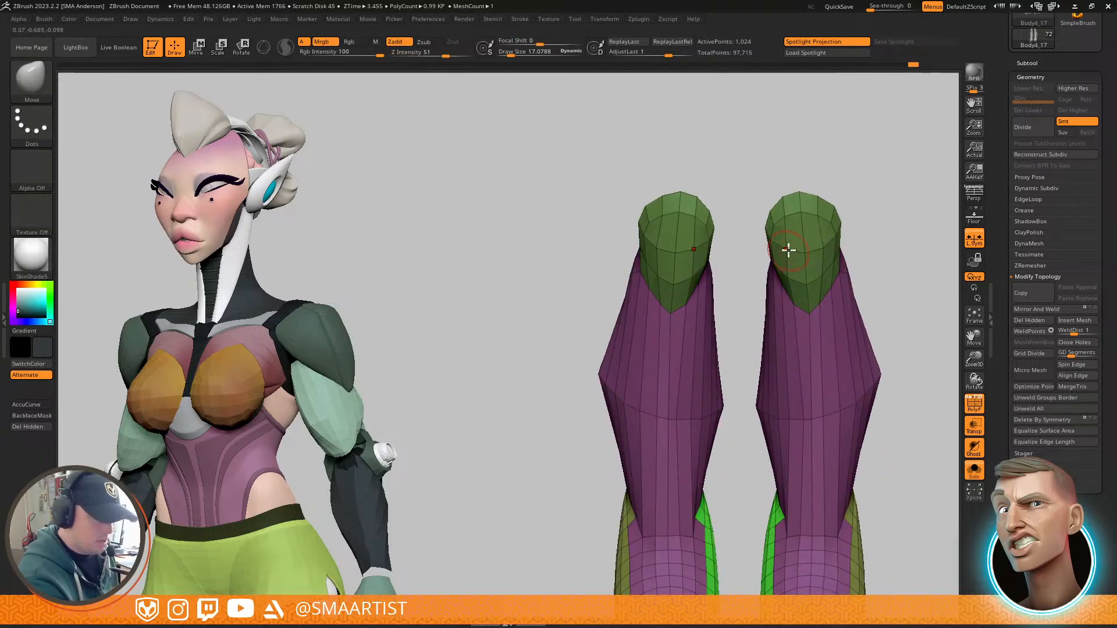
{"action": "right_click_drag", "start_coordinate": [823, 224], "coordinate": [834, 240]}
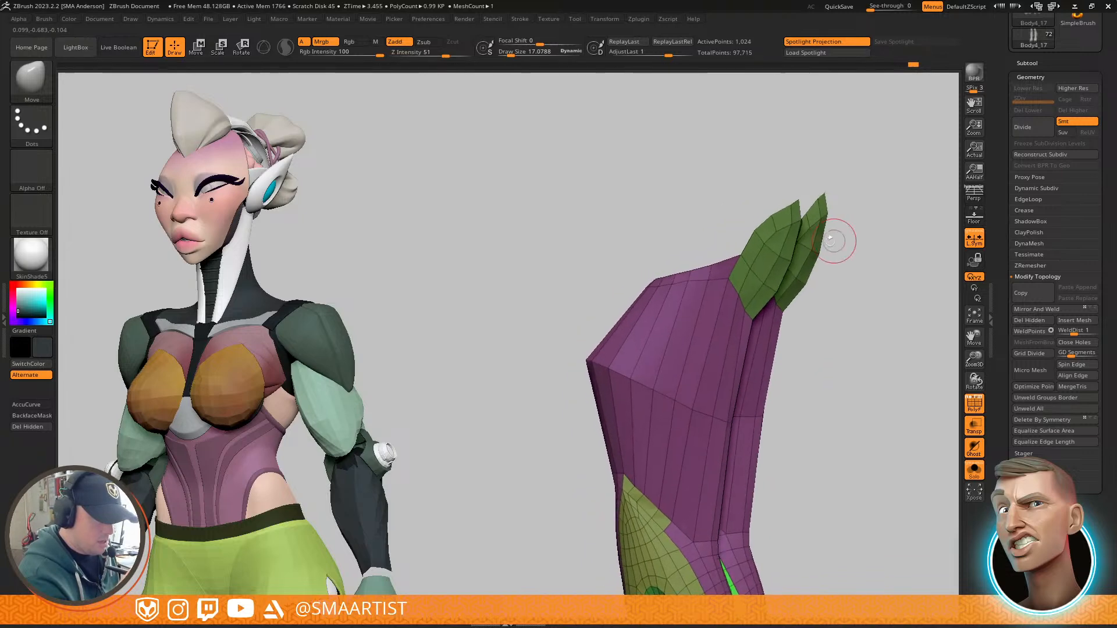
Step: Adjust the side profile of the knee pads and upper calf rim using the Move brush at draw sizes between about 36 and 12
{"action": "key", "text": "s"}
{"action": "left_click_drag", "start_coordinate": [823, 246], "coordinate": [822, 244]}
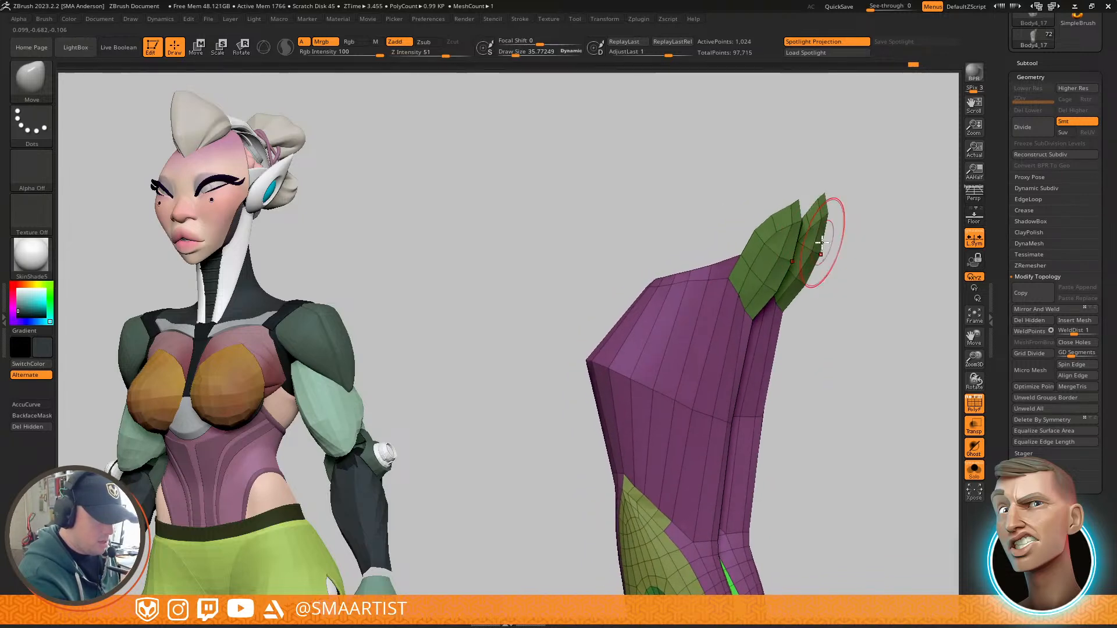
{"action": "right_click_drag", "start_coordinate": [776, 253], "coordinate": [751, 279]}
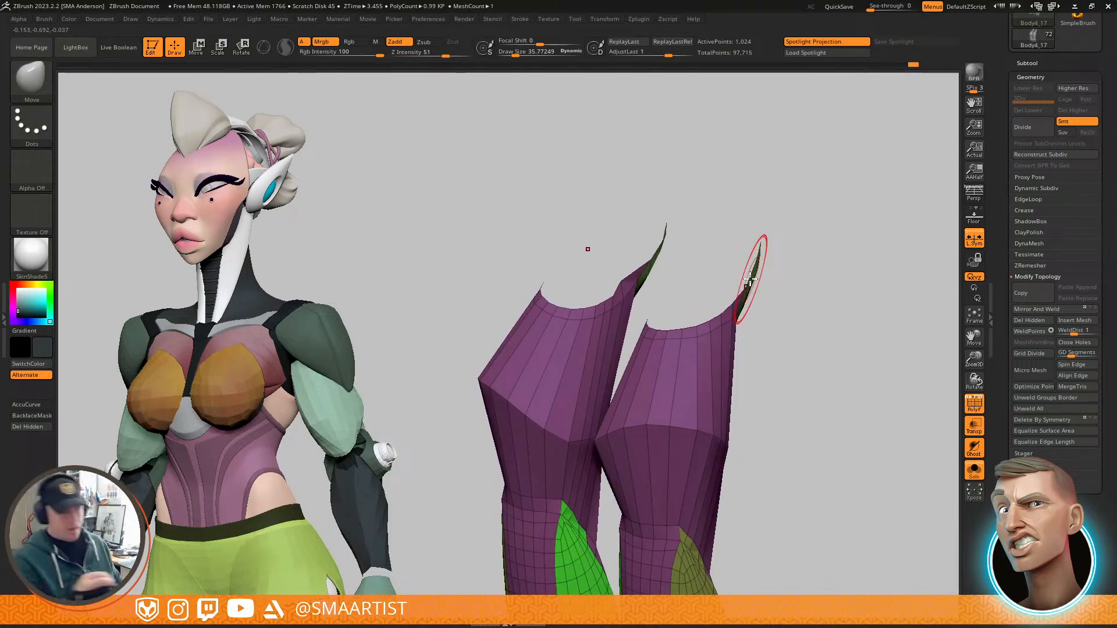
{"action": "mouse_move", "coordinate": [629, 256]}
{"action": "right_mouse_down"}
{"action": "mouse_move", "coordinate": [628, 274]}
{"action": "mouse_move", "coordinate": [652, 287]}
{"action": "mouse_move", "coordinate": [768, 316]}
{"action": "mouse_move", "coordinate": [759, 273]}
{"action": "mouse_move", "coordinate": [768, 292]}
{"action": "mouse_move", "coordinate": [776, 280]}
{"action": "mouse_move", "coordinate": [640, 269]}
{"action": "mouse_move", "coordinate": [678, 292]}
{"action": "mouse_move", "coordinate": [680, 254]}
{"action": "mouse_move", "coordinate": [696, 346]}
{"action": "mouse_move", "coordinate": [739, 362]}
{"action": "mouse_move", "coordinate": [641, 262]}
{"action": "mouse_move", "coordinate": [605, 344]}
{"action": "mouse_move", "coordinate": [619, 327]}
{"action": "right_mouse_up"}
{"action": "key", "text": "s"}
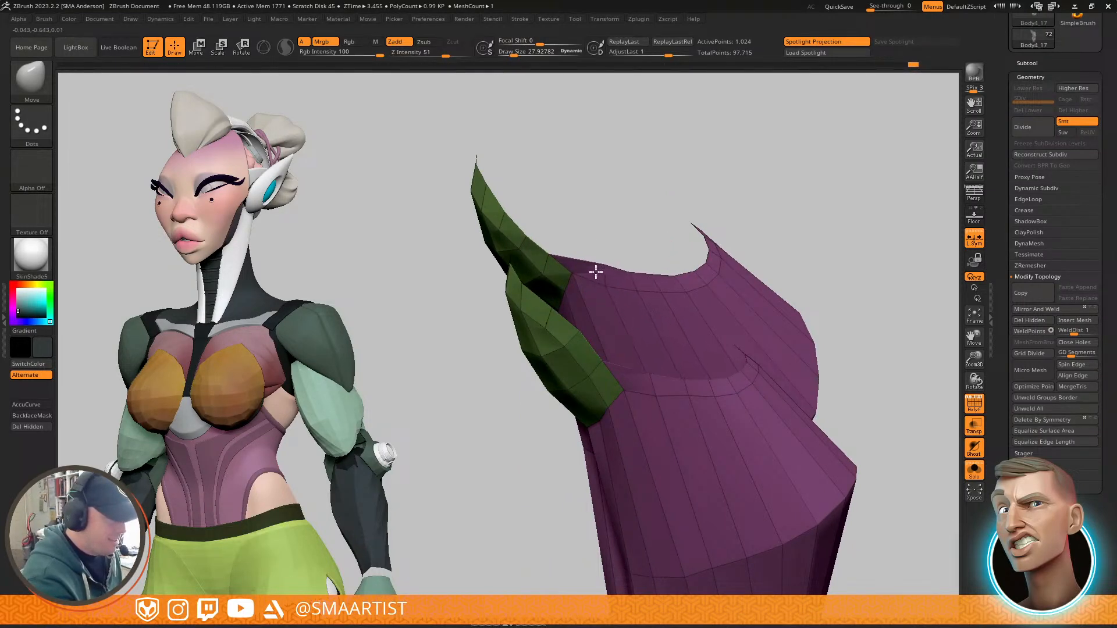
{"action": "right_click_drag", "start_coordinate": [624, 289], "coordinate": [610, 269]}
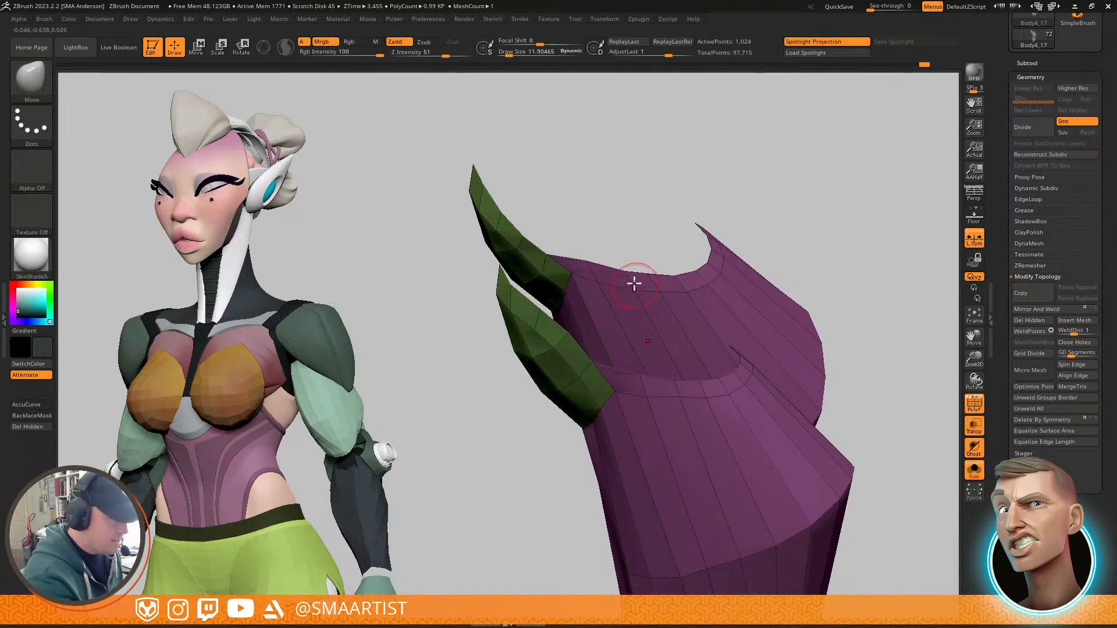
Step: Inspect the knee pads, calves and ankle guards of the isolated leg armour from the front and side
{"action": "right_click_drag", "start_coordinate": [674, 298], "coordinate": [637, 289]}
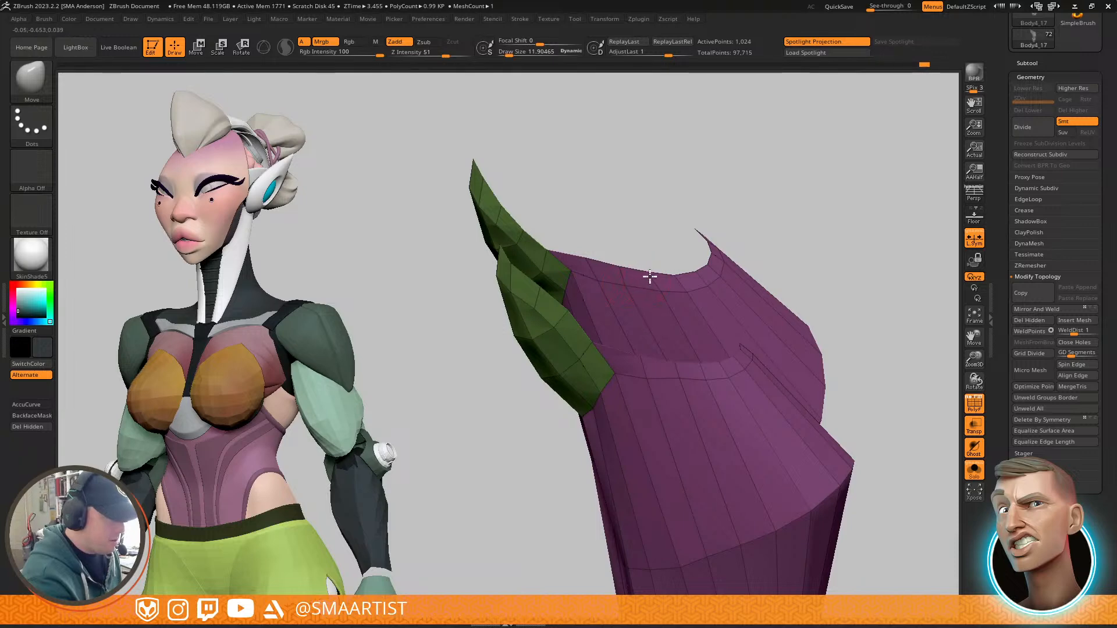
{"action": "mouse_move", "coordinate": [739, 270]}
{"action": "right_mouse_down"}
{"action": "mouse_move", "coordinate": [725, 291]}
{"action": "mouse_move", "coordinate": [735, 249]}
{"action": "mouse_move", "coordinate": [765, 245]}
{"action": "mouse_move", "coordinate": [742, 285]}
{"action": "mouse_move", "coordinate": [645, 295]}
{"action": "mouse_move", "coordinate": [673, 292]}
{"action": "mouse_move", "coordinate": [701, 229]}
{"action": "mouse_move", "coordinate": [668, 294]}
{"action": "mouse_move", "coordinate": [653, 371]}
{"action": "mouse_move", "coordinate": [655, 266]}
{"action": "right_mouse_up"}
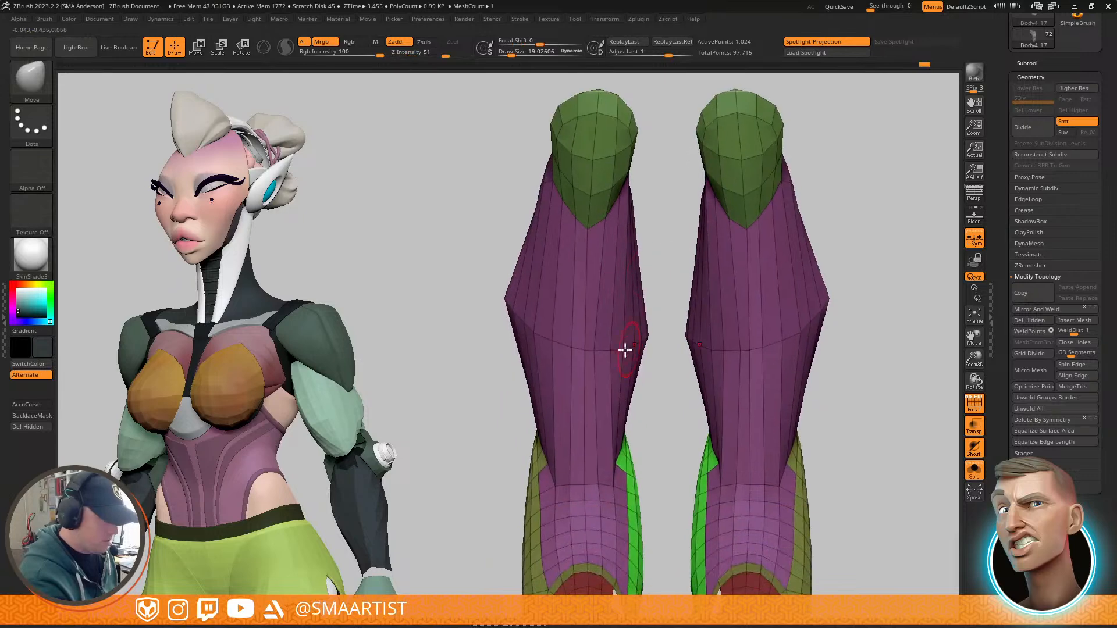
{"action": "right_click_drag", "start_coordinate": [646, 349], "coordinate": [617, 352]}
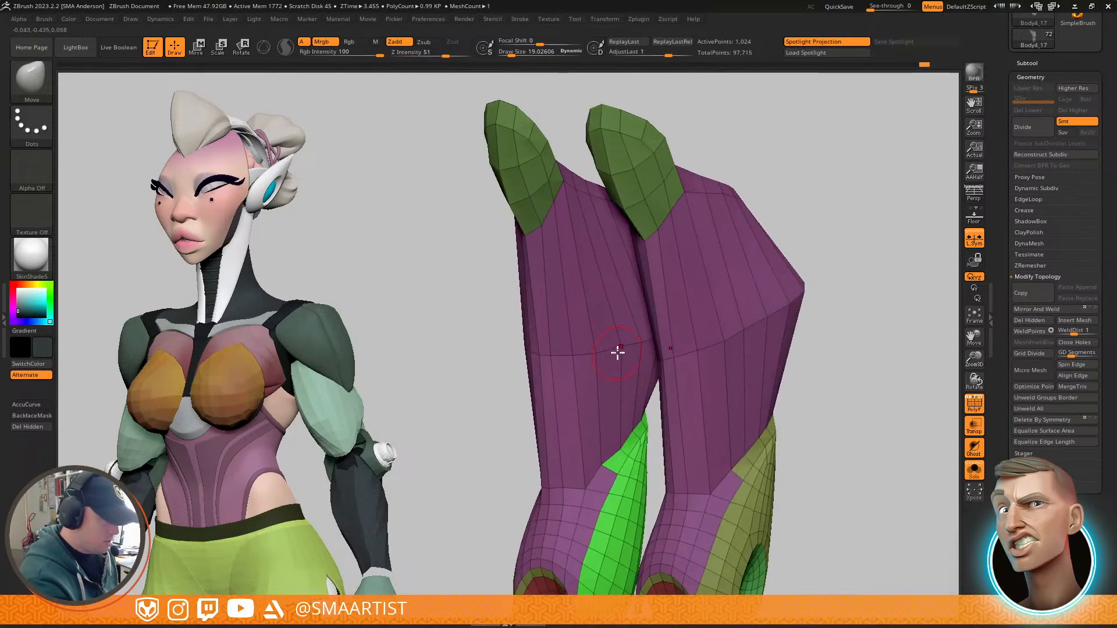
{"action": "right_click_drag", "start_coordinate": [783, 330], "coordinate": [777, 288], "text": "alt"}
{"action": "mouse_move", "coordinate": [778, 287]}
{"action": "right_mouse_down", "text": "ctrl"}
{"action": "mouse_move", "coordinate": [748, 277]}
{"action": "mouse_move", "coordinate": [743, 262]}
{"action": "right_mouse_up", "text": "ctrl"}
{"action": "mouse_move", "coordinate": [743, 274]}
{"action": "right_mouse_down"}
{"action": "mouse_move", "coordinate": [735, 291]}
{"action": "mouse_move", "coordinate": [745, 279]}
{"action": "right_mouse_up"}
{"action": "mouse_move", "coordinate": [736, 379]}
{"action": "right_mouse_down", "text": "ctrl"}
{"action": "mouse_move", "coordinate": [689, 334]}
{"action": "mouse_move", "coordinate": [653, 334]}
{"action": "right_mouse_up", "text": "ctrl"}
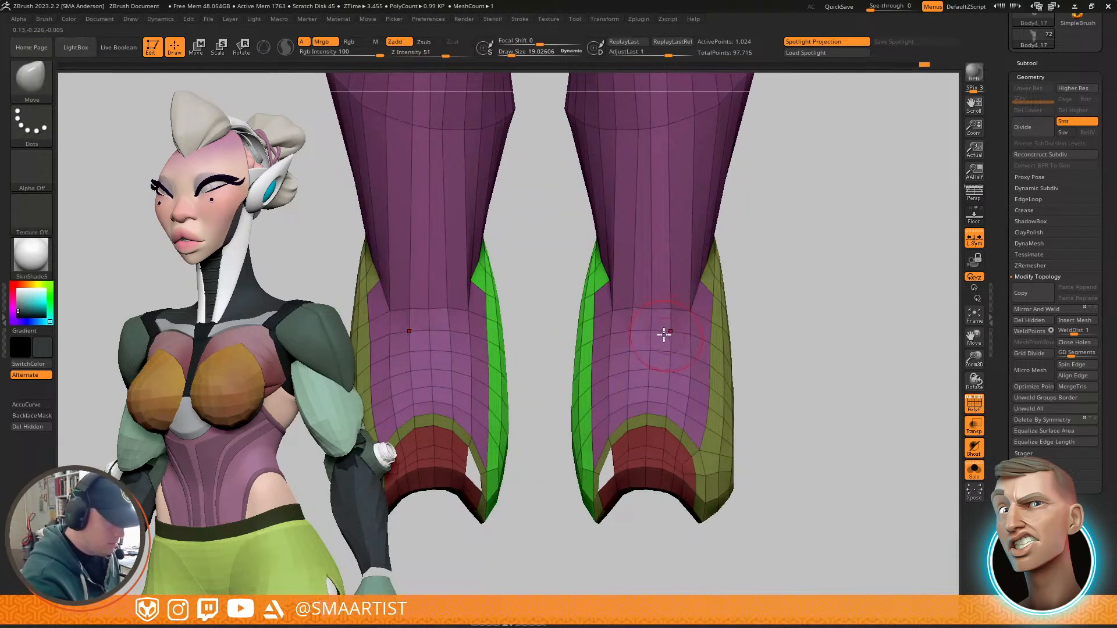
{"action": "key", "text": "shift"}
{"action": "right_click_drag", "start_coordinate": [670, 333], "coordinate": [708, 281], "text": "ctrl"}
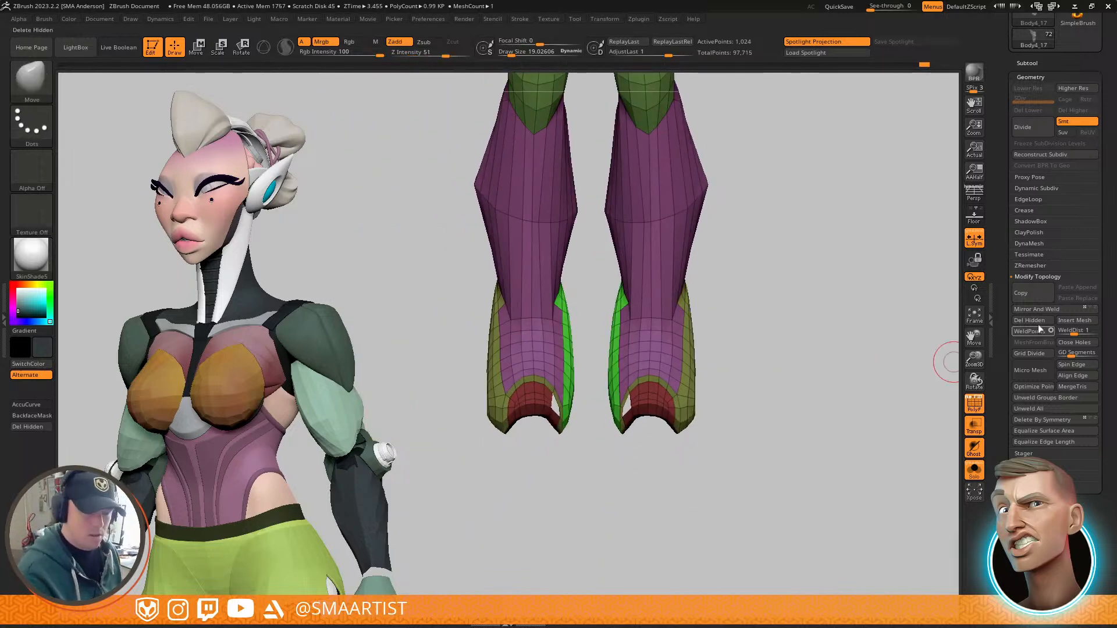
Step: Insert multiple evenly spaced edge loops with ZModeler across the lower calves, between the widest edge line and the ankle
{"action": "right_click_drag", "start_coordinate": [678, 324], "coordinate": [697, 287]}
{"action": "key", "text": "b"}
{"action": "key", "text": "z"}
{"action": "key", "text": "m"}
{"action": "key", "text": "space"}
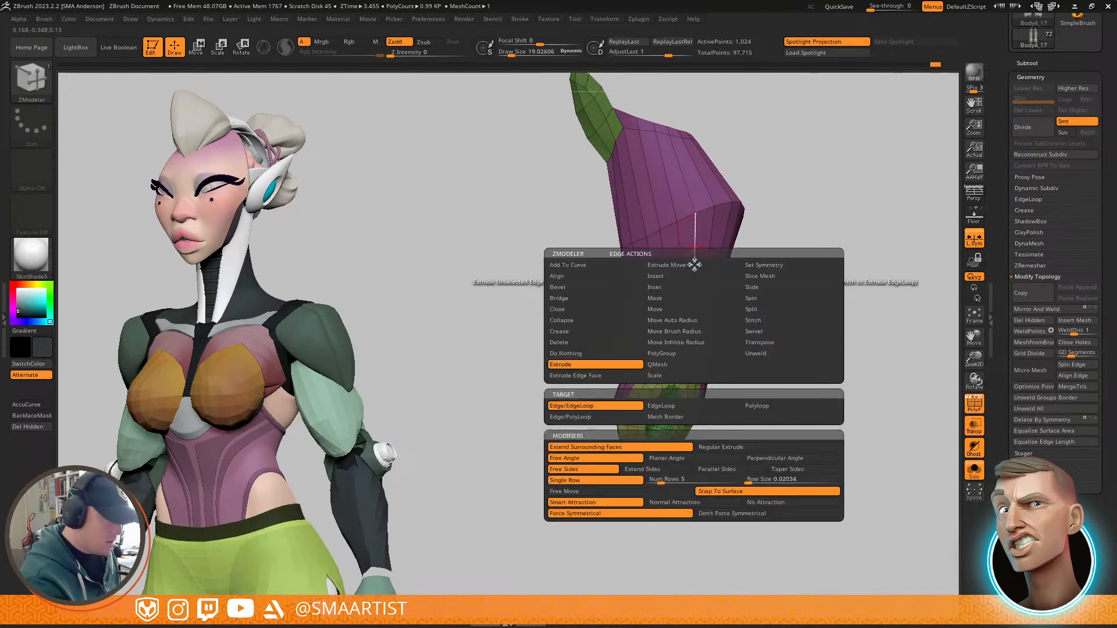
{"action": "left_click", "coordinate": [680, 278]}
{"action": "left_click", "coordinate": [666, 396]}
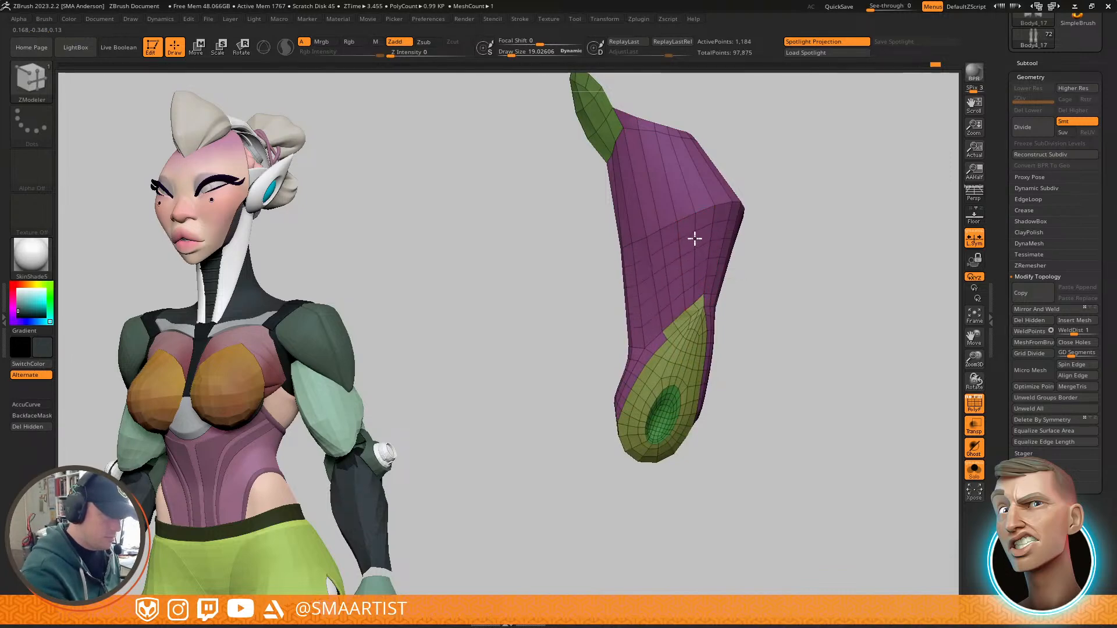
{"action": "key", "text": "ctrl+z"}
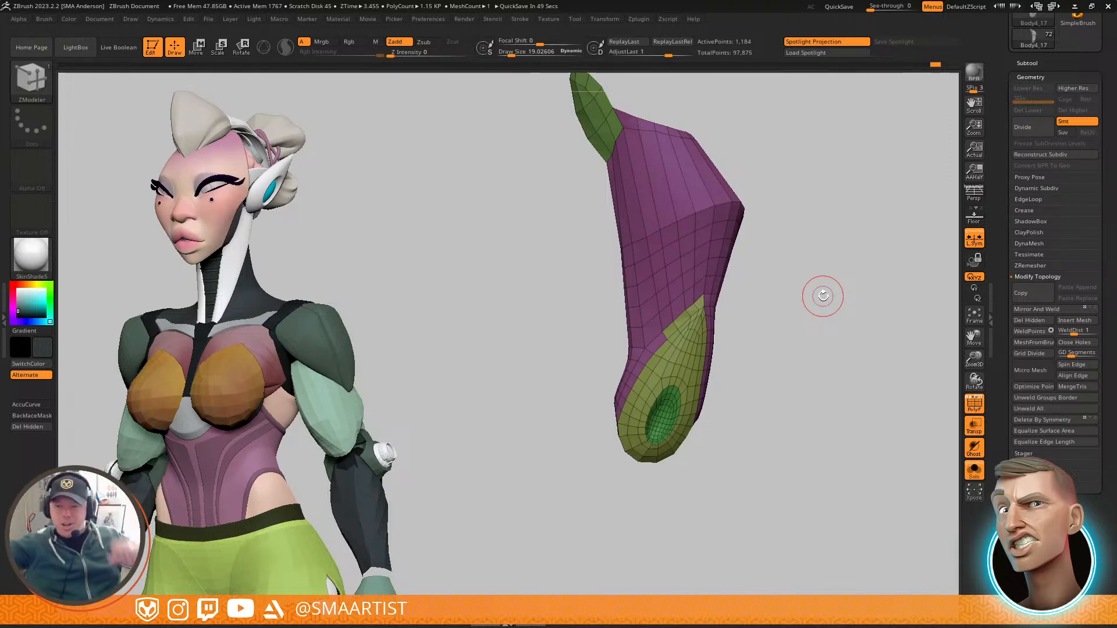
Step: Isolate the ankle side panels and regroup the stepped corner polygons near their pointed tips
{"action": "left_click_drag", "start_coordinate": [768, 246], "coordinate": [736, 249]}
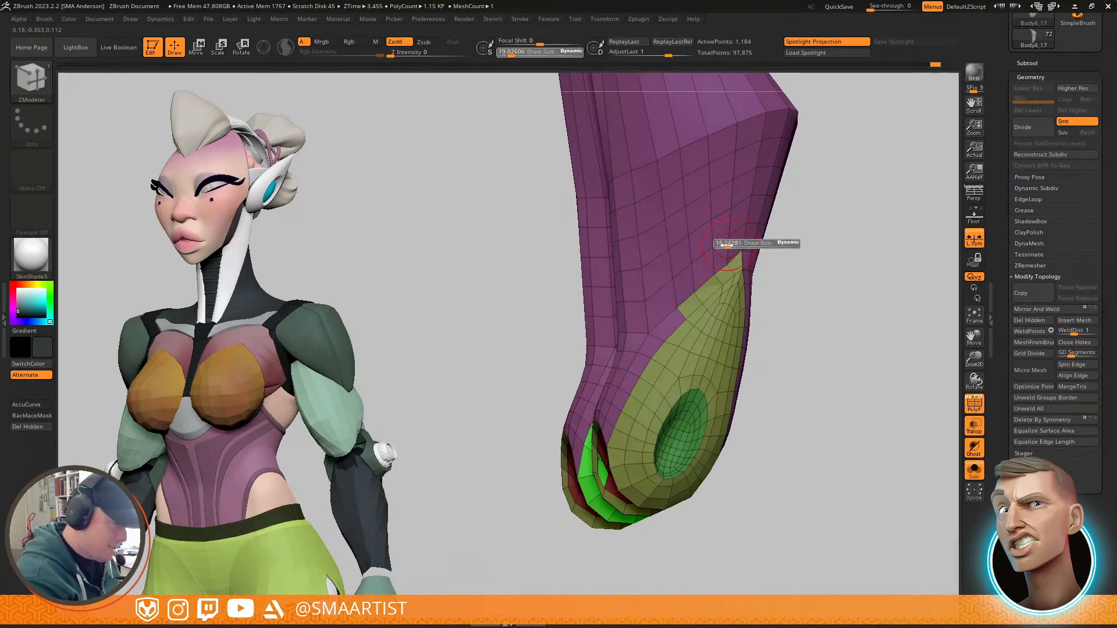
{"action": "left_click", "coordinate": [703, 302], "text": "ctrl+shift"}
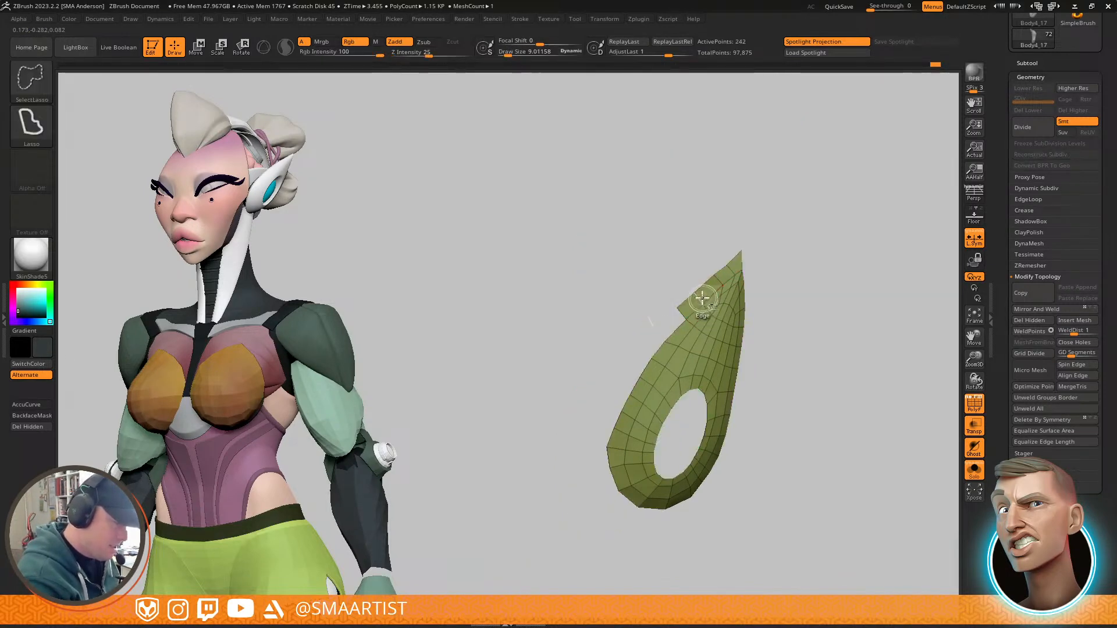
{"action": "left_click", "coordinate": [697, 298], "text": "ctrl+shift"}
{"action": "mouse_move", "coordinate": [810, 260]}
{"action": "left_mouse_down"}
{"action": "mouse_move", "coordinate": [835, 242]}
{"action": "mouse_move", "coordinate": [768, 251]}
{"action": "mouse_move", "coordinate": [875, 251]}
{"action": "left_mouse_up"}
{"action": "left_click", "coordinate": [850, 250], "text": "ctrl+shift"}
{"action": "mouse_move", "coordinate": [845, 303]}
{"action": "left_mouse_down"}
{"action": "mouse_move", "coordinate": [781, 284]}
{"action": "mouse_move", "coordinate": [838, 252]}
{"action": "mouse_move", "coordinate": [700, 327]}
{"action": "mouse_move", "coordinate": [714, 250]}
{"action": "mouse_move", "coordinate": [721, 317]}
{"action": "mouse_move", "coordinate": [703, 344]}
{"action": "mouse_move", "coordinate": [774, 280]}
{"action": "mouse_move", "coordinate": [815, 260]}
{"action": "mouse_move", "coordinate": [800, 335]}
{"action": "mouse_move", "coordinate": [770, 306]}
{"action": "mouse_move", "coordinate": [782, 349]}
{"action": "left_mouse_up"}
{"action": "key", "text": "ctrl+z"}
{"action": "key", "text": "ctrl+w"}
{"action": "left_click", "coordinate": [839, 254], "text": "ctrl+shift"}
{"action": "left_click", "coordinate": [681, 309], "text": "ctrl+shift"}
{"action": "left_click", "coordinate": [691, 294], "text": "ctrl+shift"}
Step: Split the calf polygroup into separate upper and lower groups along the widest edge line and unhide the rest of the armour
{"action": "right_click_drag", "start_coordinate": [788, 279], "coordinate": [850, 214], "text": "ctrl"}
{"action": "mouse_move", "coordinate": [850, 214]}
{"action": "left_mouse_down", "text": "ctrl+shift"}
{"action": "mouse_move", "coordinate": [877, 262]}
{"action": "mouse_move", "coordinate": [797, 240]}
{"action": "mouse_move", "coordinate": [815, 242]}
{"action": "mouse_move", "coordinate": [730, 252]}
{"action": "mouse_move", "coordinate": [816, 232]}
{"action": "mouse_move", "coordinate": [790, 242]}
{"action": "mouse_move", "coordinate": [860, 229]}
{"action": "mouse_move", "coordinate": [591, 285]}
{"action": "mouse_move", "coordinate": [814, 447]}
{"action": "mouse_move", "coordinate": [820, 372]}
{"action": "left_mouse_up", "text": "ctrl+shift"}
{"action": "key", "text": "b"}
{"action": "key", "text": "z"}
{"action": "key", "text": "m"}
{"action": "mouse_move", "coordinate": [800, 251]}
{"action": "left_mouse_down"}
{"action": "mouse_move", "coordinate": [693, 242]}
{"action": "mouse_move", "coordinate": [768, 241]}
{"action": "left_mouse_up"}
{"action": "key", "text": "ctrl+w"}
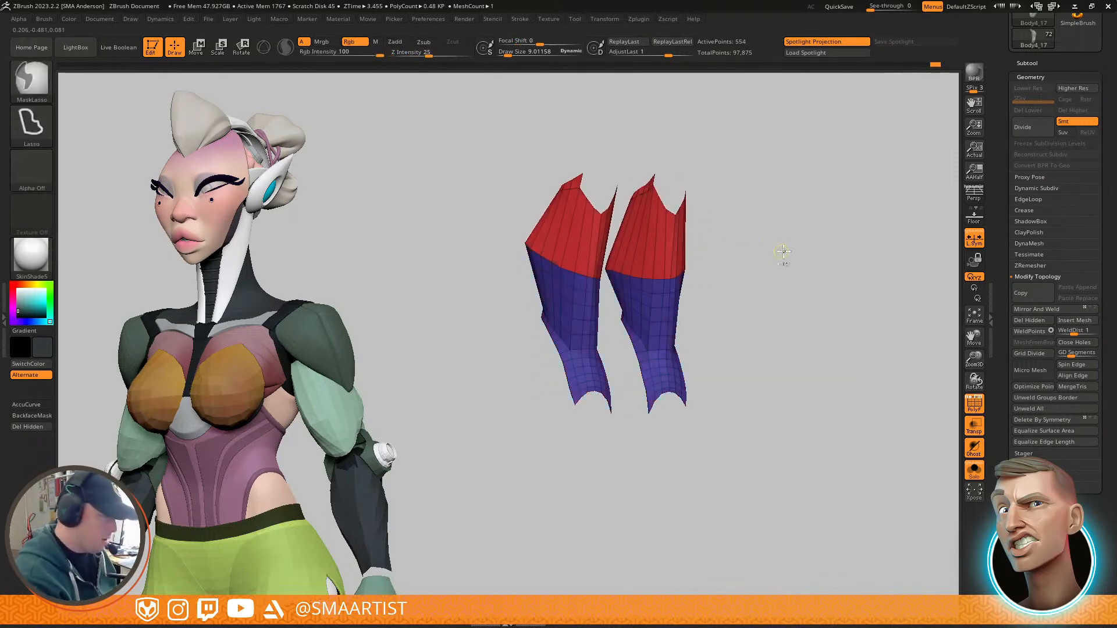
{"action": "left_click", "coordinate": [787, 248], "text": "ctrl+shift"}
{"action": "right_click_drag", "start_coordinate": [669, 282], "coordinate": [719, 307], "text": "alt"}
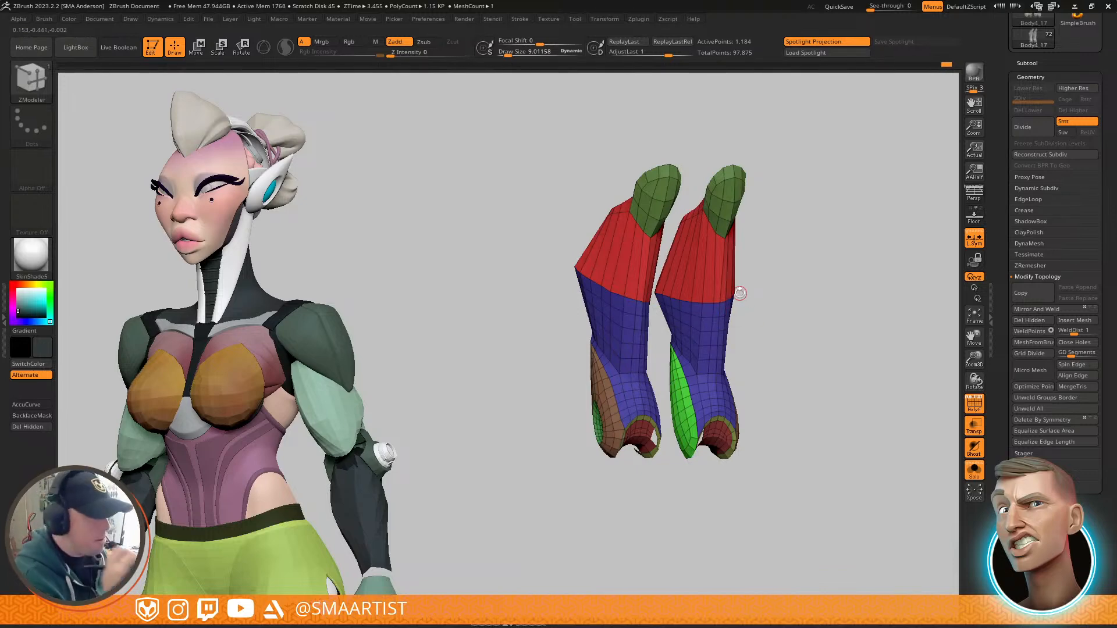
Step: Isolate the lower calf polygroup, invert the visibility and mask all other parts, then show the full armour
{"action": "right_click_drag", "start_coordinate": [718, 327], "coordinate": [757, 305]}
{"action": "left_click", "coordinate": [637, 343], "text": "ctrl+shift"}
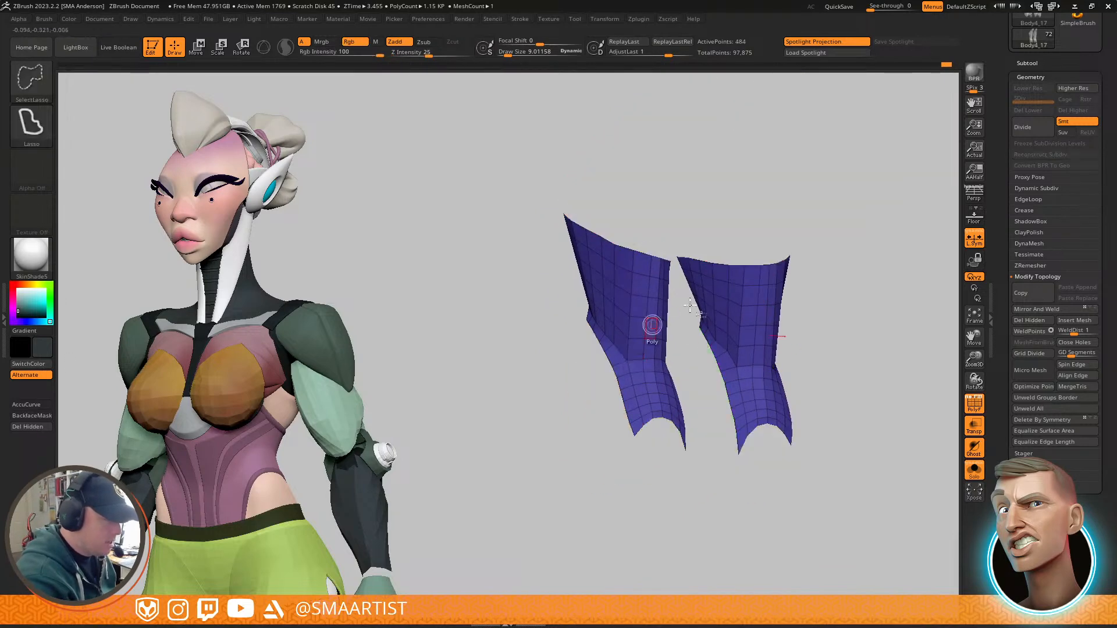
{"action": "left_click_drag", "start_coordinate": [848, 288], "coordinate": [860, 326], "text": "ctrl+shift"}
{"action": "left_click", "coordinate": [825, 298], "text": "ctrl"}
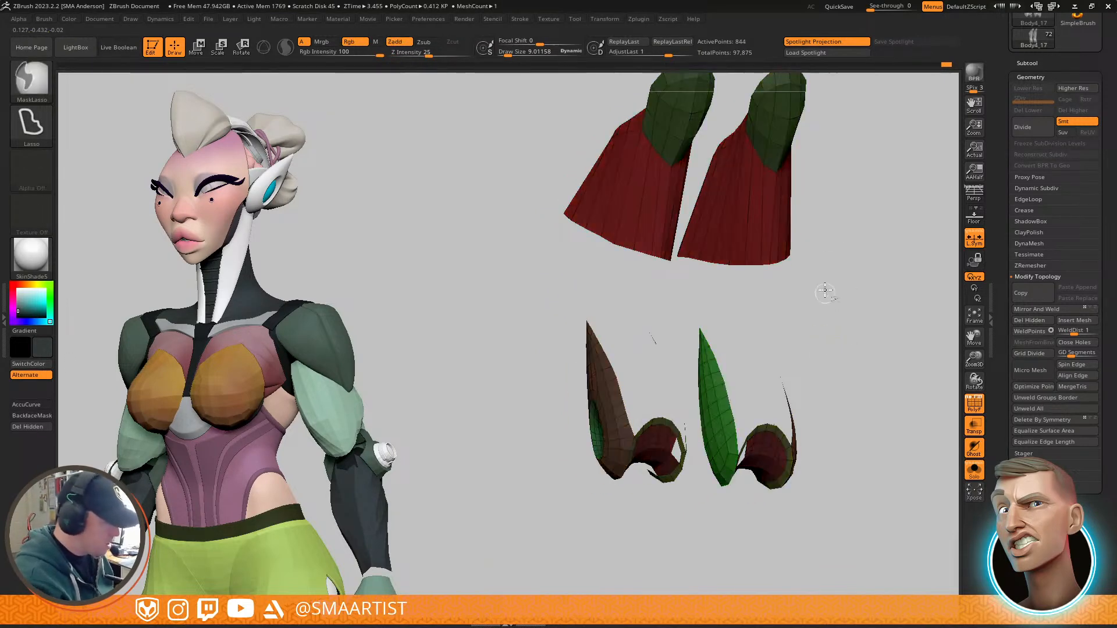
{"action": "left_click", "coordinate": [822, 296], "text": "ctrl+shift"}
Step: Smooth the unmasked lower calves on both legs using the Smooth brush at a draw size of about 58
{"action": "key", "text": "b"}
{"action": "key", "text": "m"}
{"action": "key", "text": "v"}
{"action": "key", "text": "s"}
{"action": "left_click_drag", "start_coordinate": [620, 320], "coordinate": [630, 325]}
{"action": "key", "text": "shift"}
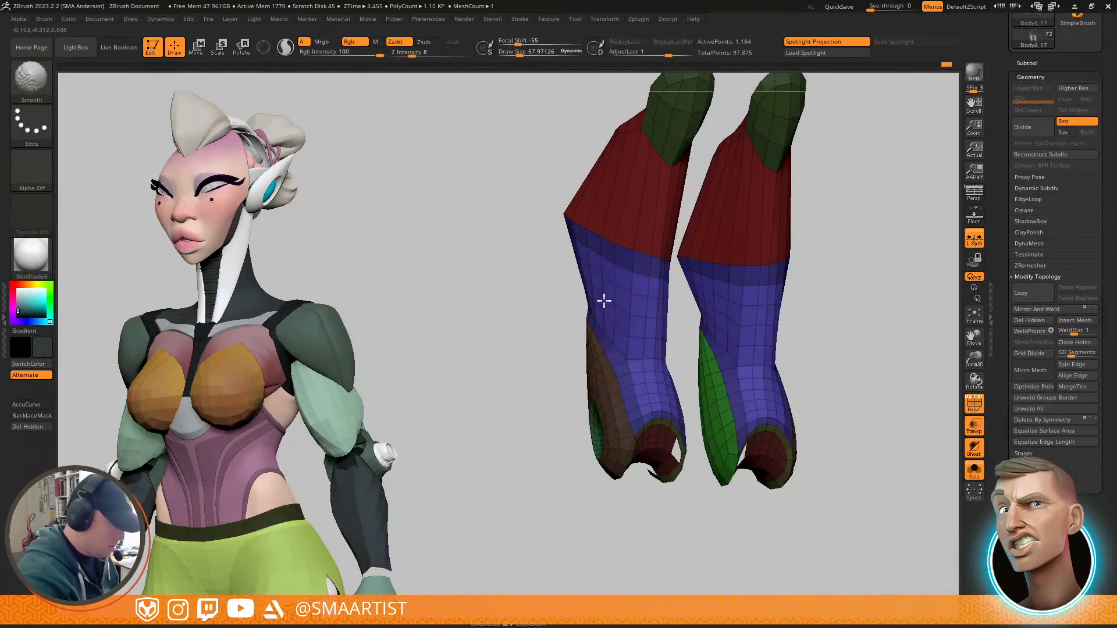
{"action": "mouse_move", "coordinate": [792, 325]}
{"action": "left_mouse_down"}
{"action": "mouse_move", "coordinate": [838, 331]}
{"action": "mouse_move", "coordinate": [779, 313]}
{"action": "mouse_move", "coordinate": [836, 323]}
{"action": "left_mouse_up"}
{"action": "mouse_move", "coordinate": [726, 313]}
{"action": "left_mouse_down", "text": "shift"}
{"action": "mouse_move", "coordinate": [715, 297]}
{"action": "mouse_move", "coordinate": [726, 382]}
{"action": "left_mouse_up", "text": "shift"}
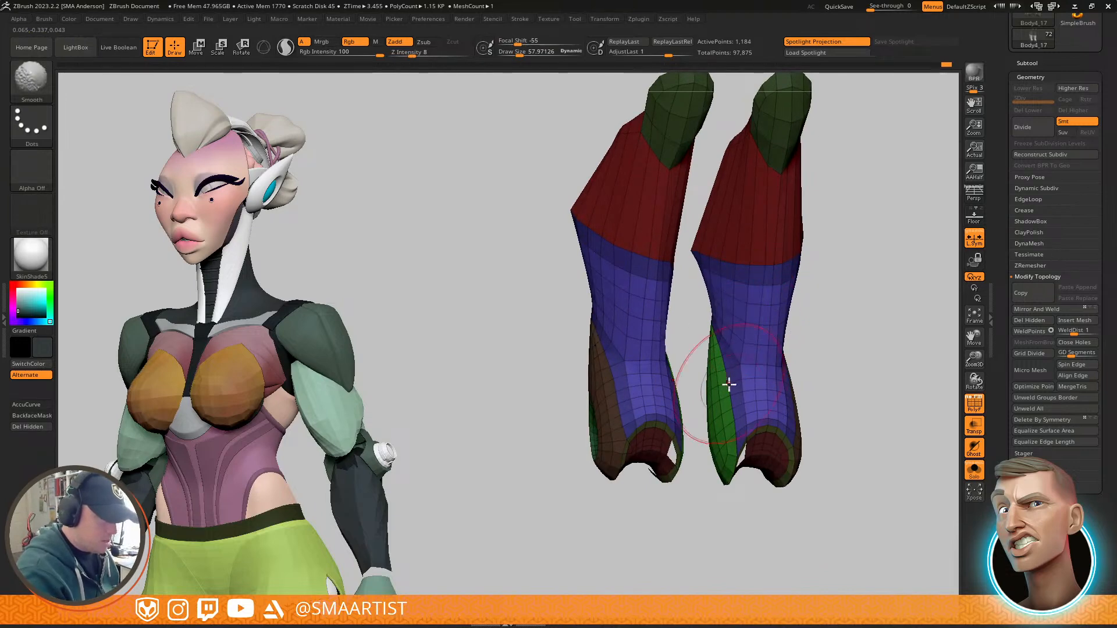
{"action": "left_click_drag", "start_coordinate": [696, 315], "coordinate": [824, 313]}
{"action": "left_click_drag", "start_coordinate": [711, 290], "coordinate": [702, 254], "text": "shift"}
Step: Refine the calves around their widest edge using the Move brush at draw sizes between about 12 and 21
{"action": "mouse_move", "coordinate": [751, 312]}
{"action": "right_mouse_down"}
{"action": "mouse_move", "coordinate": [696, 298]}
{"action": "mouse_move", "coordinate": [727, 321]}
{"action": "right_mouse_up"}
{"action": "left_click_drag", "start_coordinate": [729, 320], "coordinate": [734, 334], "text": "ctrl"}
{"action": "key", "text": "s"}
{"action": "left_click_drag", "start_coordinate": [697, 297], "coordinate": [687, 297]}
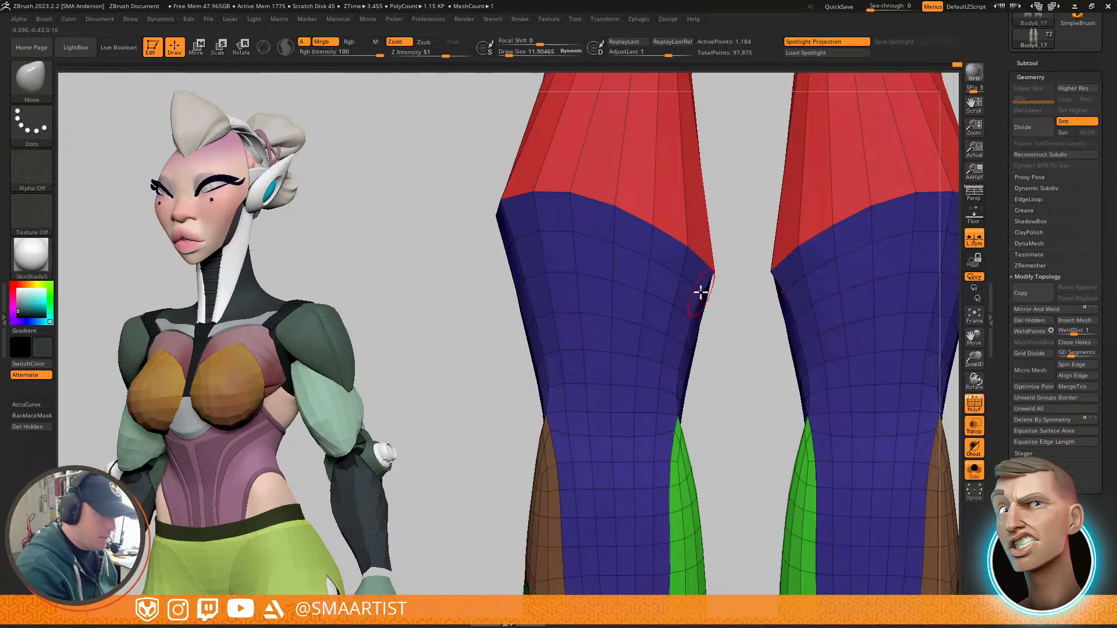
{"action": "mouse_move", "coordinate": [700, 303]}
{"action": "right_mouse_down"}
{"action": "mouse_move", "coordinate": [693, 180]}
{"action": "mouse_move", "coordinate": [718, 252]}
{"action": "mouse_move", "coordinate": [688, 364]}
{"action": "mouse_move", "coordinate": [710, 387]}
{"action": "mouse_move", "coordinate": [673, 331]}
{"action": "mouse_move", "coordinate": [692, 284]}
{"action": "right_mouse_up"}
{"action": "key", "text": "shift+f"}
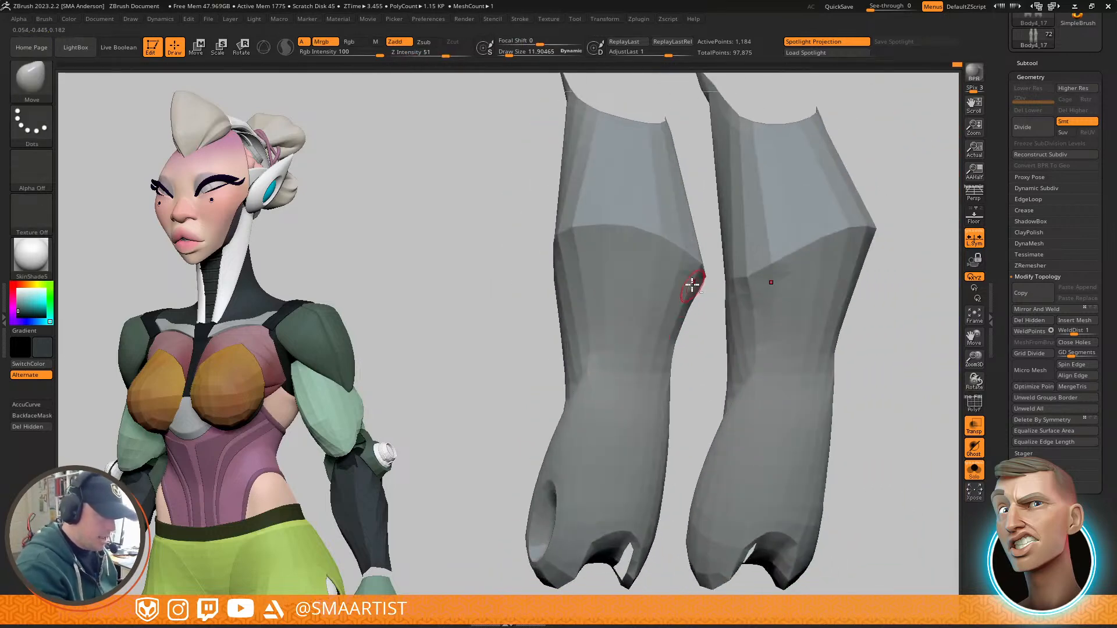
{"action": "right_click_drag", "start_coordinate": [675, 336], "coordinate": [682, 297]}
{"action": "key", "text": "s"}
{"action": "left_click_drag", "start_coordinate": [683, 298], "coordinate": [685, 299]}
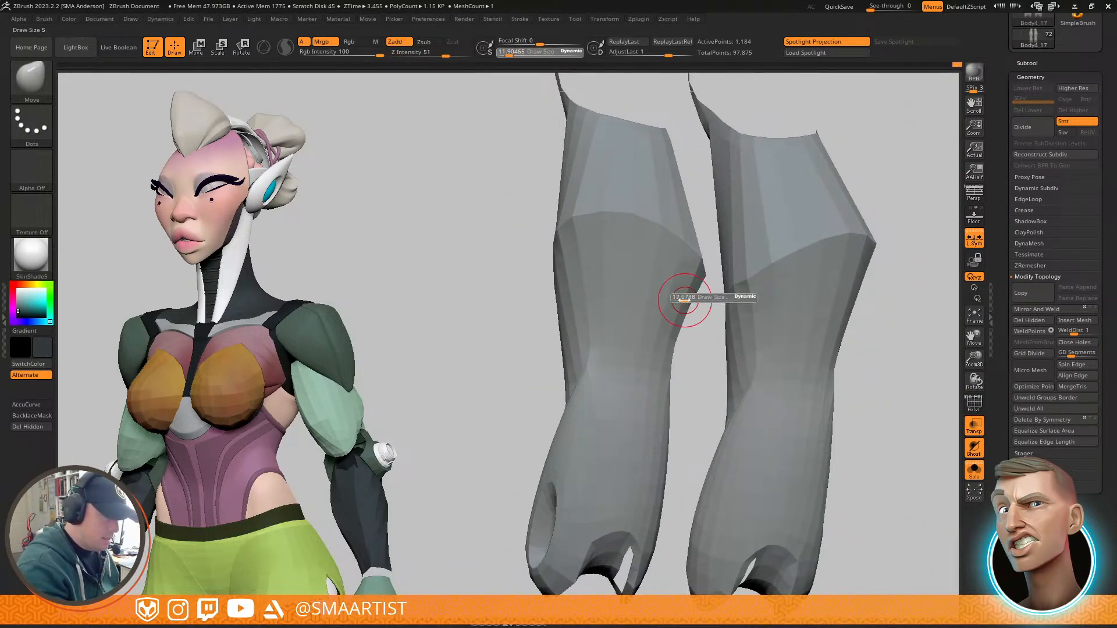
{"action": "right_click_drag", "start_coordinate": [636, 282], "coordinate": [673, 274]}
{"action": "key", "text": "shift+f"}
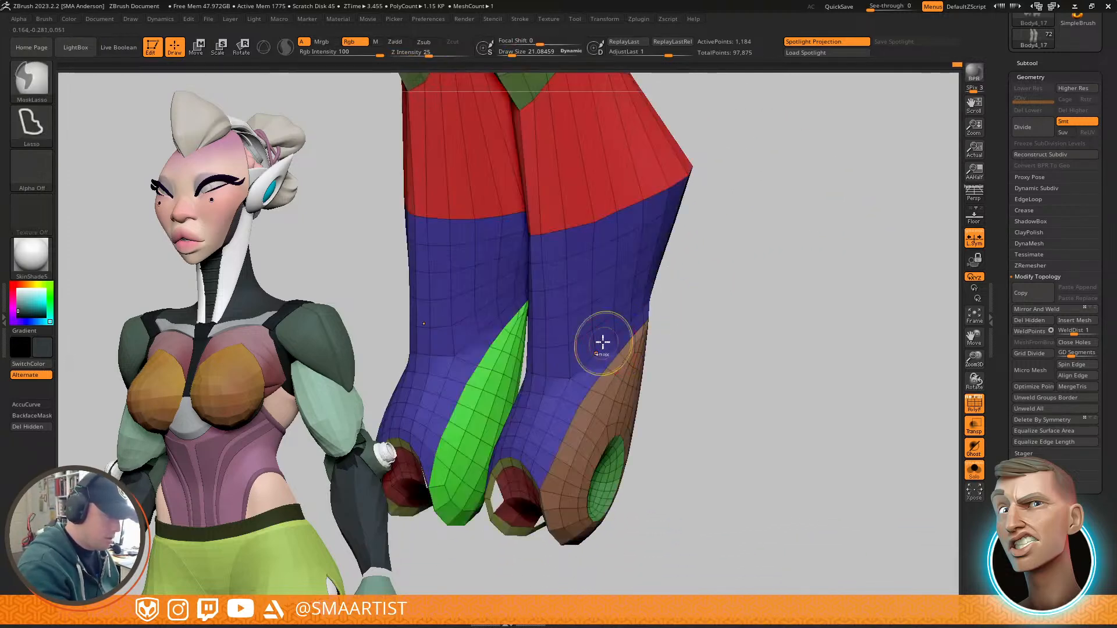
Step: Examine the transition between the lower calves and ankle guards with and without the wireframe display
{"action": "right_click_drag", "start_coordinate": [603, 341], "coordinate": [608, 357], "text": "ctrl"}
{"action": "key", "text": "shift+f"}
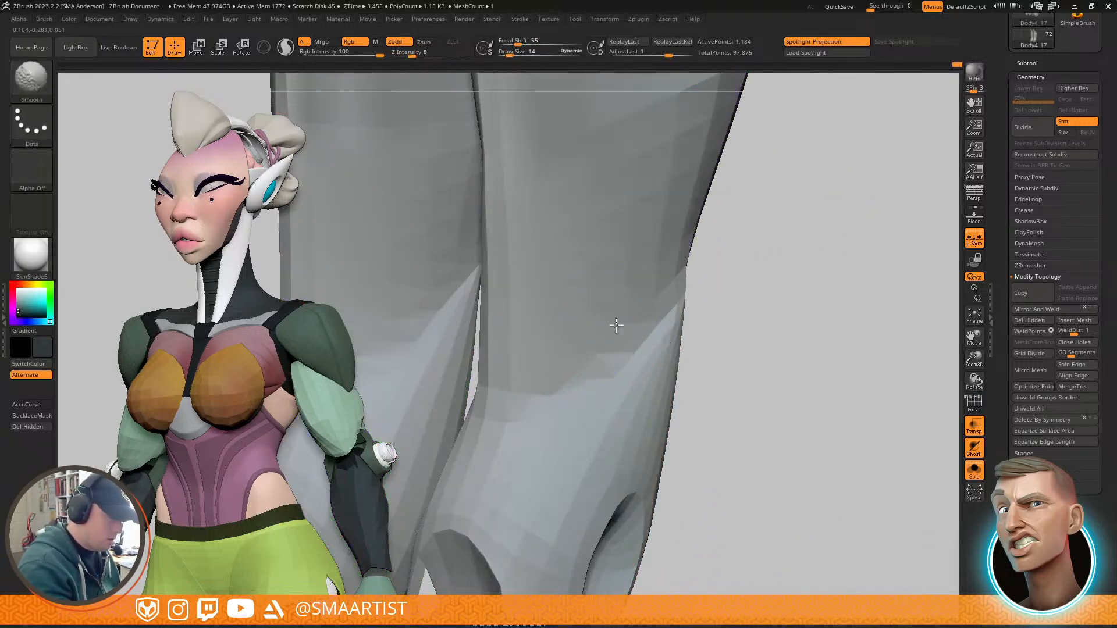
{"action": "key", "text": "shift+f"}
{"action": "mouse_move", "coordinate": [563, 343]}
{"action": "right_mouse_down"}
{"action": "mouse_move", "coordinate": [566, 356]}
{"action": "mouse_move", "coordinate": [556, 344]}
{"action": "mouse_move", "coordinate": [581, 344]}
{"action": "mouse_move", "coordinate": [569, 369]}
{"action": "mouse_move", "coordinate": [504, 368]}
{"action": "mouse_move", "coordinate": [591, 352]}
{"action": "mouse_move", "coordinate": [581, 309]}
{"action": "mouse_move", "coordinate": [609, 322]}
{"action": "mouse_move", "coordinate": [565, 388]}
{"action": "right_mouse_up"}
{"action": "key", "text": "shift+f"}
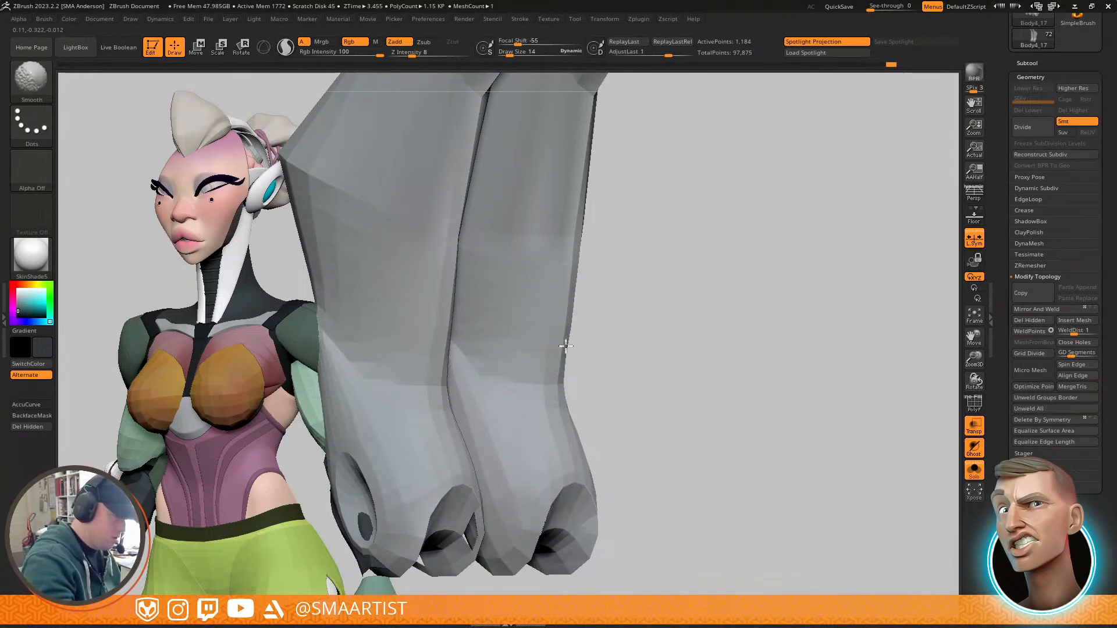
{"action": "key", "text": "f"}
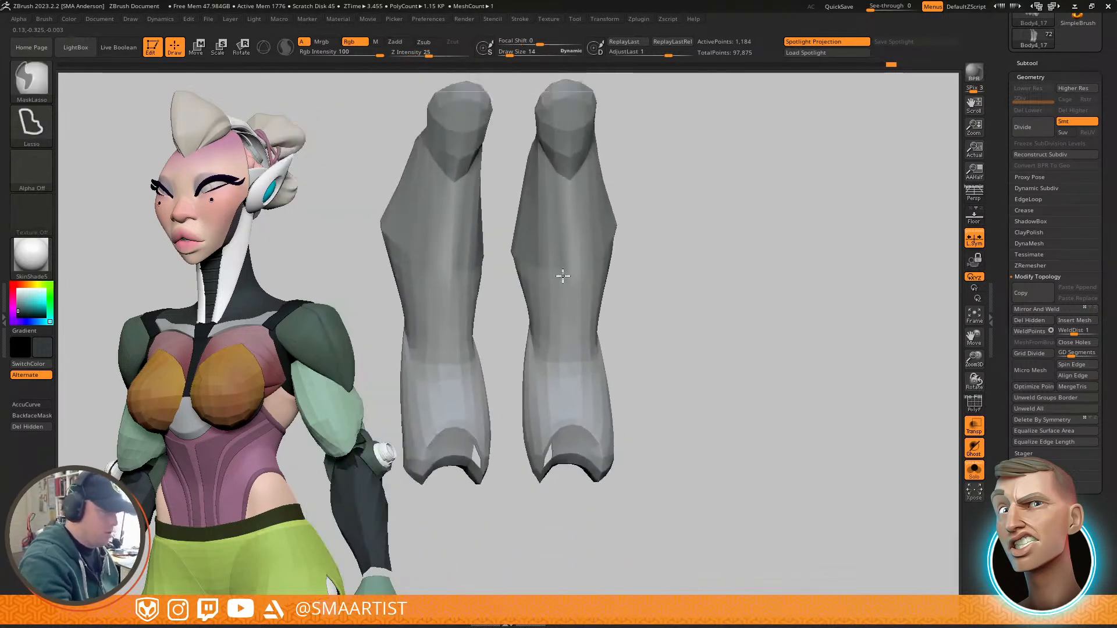
{"action": "key", "text": "shift+f"}
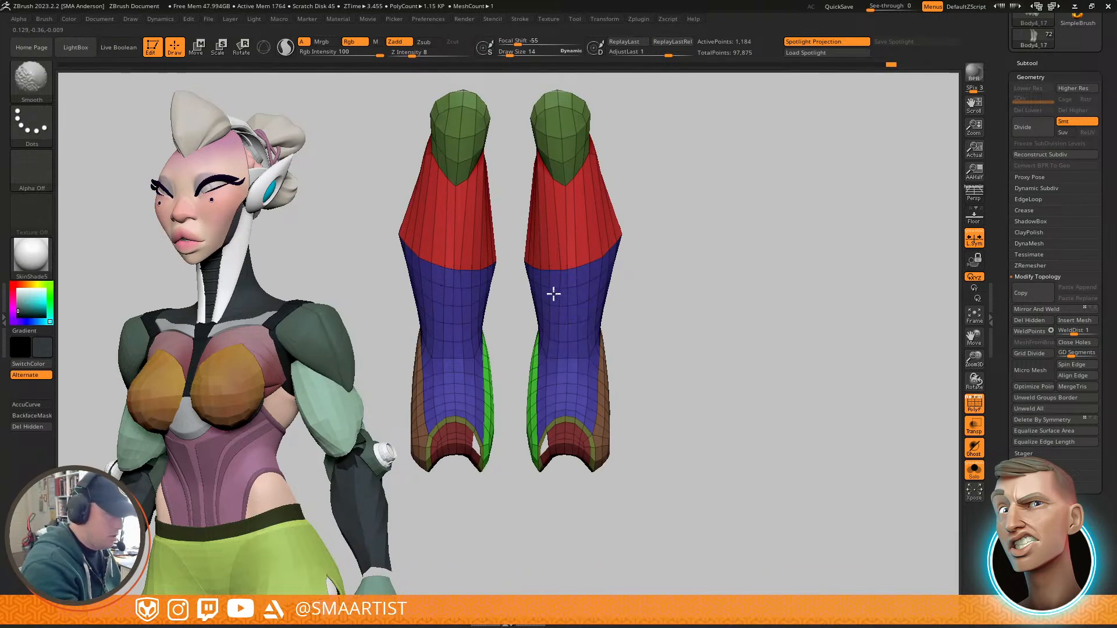
{"action": "mouse_move", "coordinate": [620, 305]}
{"action": "right_mouse_down"}
{"action": "mouse_move", "coordinate": [574, 295]}
{"action": "mouse_move", "coordinate": [601, 290]}
{"action": "right_mouse_up"}
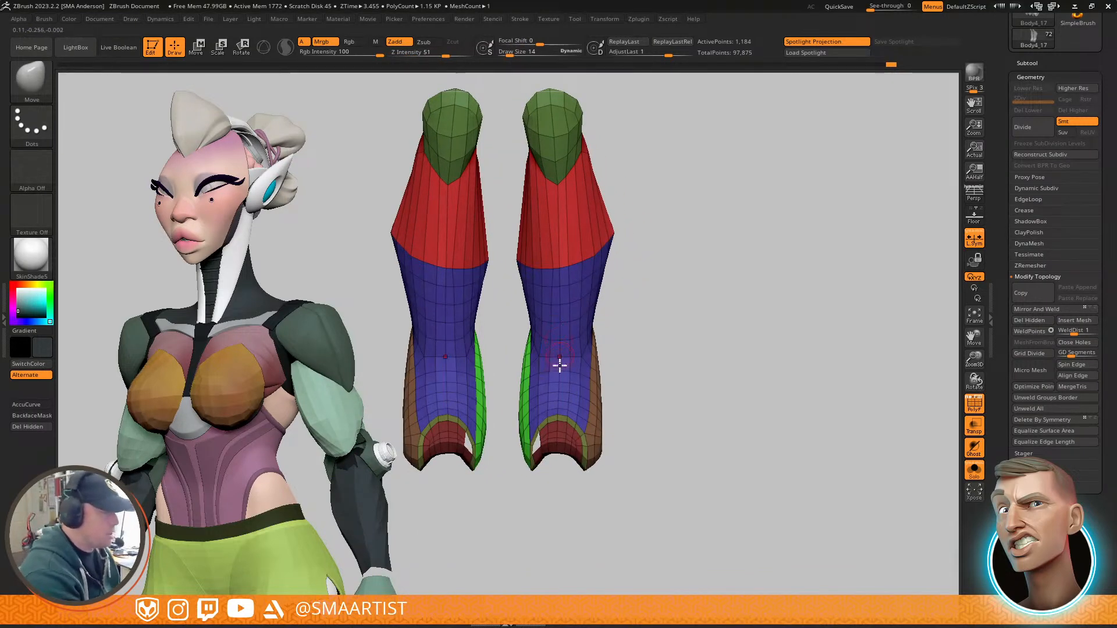
{"action": "key", "text": "shift"}
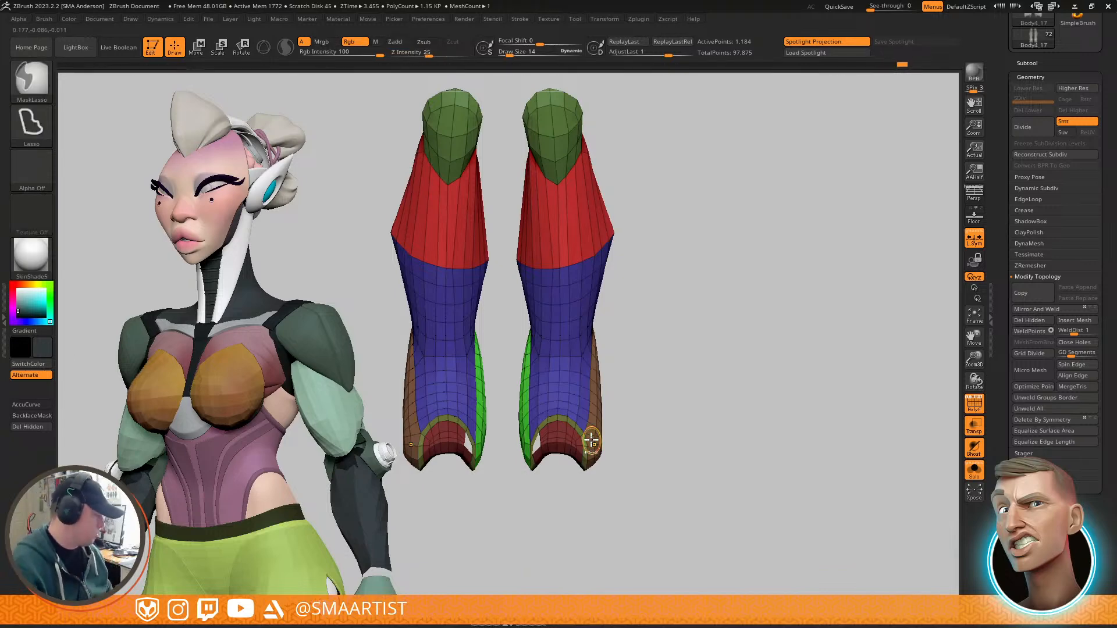
Step: Compare the new armour with the original leg subtool Body4_15, then reselect Body4_17 with the surrounding legs visible
{"action": "key", "text": "ctrl+shift+s"}
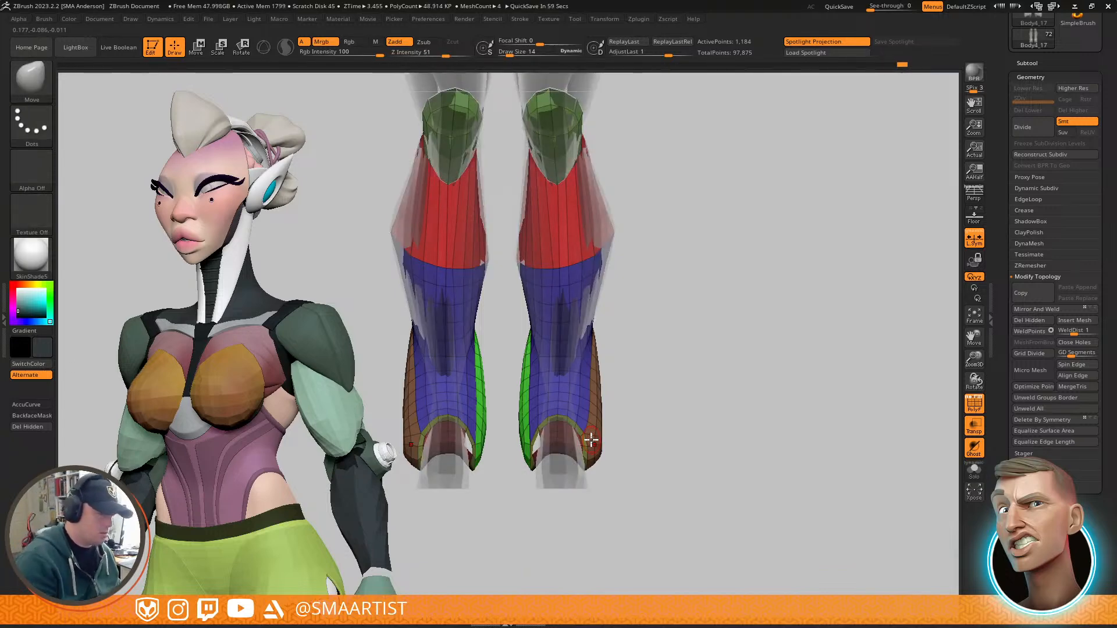
{"action": "left_click", "coordinate": [608, 231], "text": "alt"}
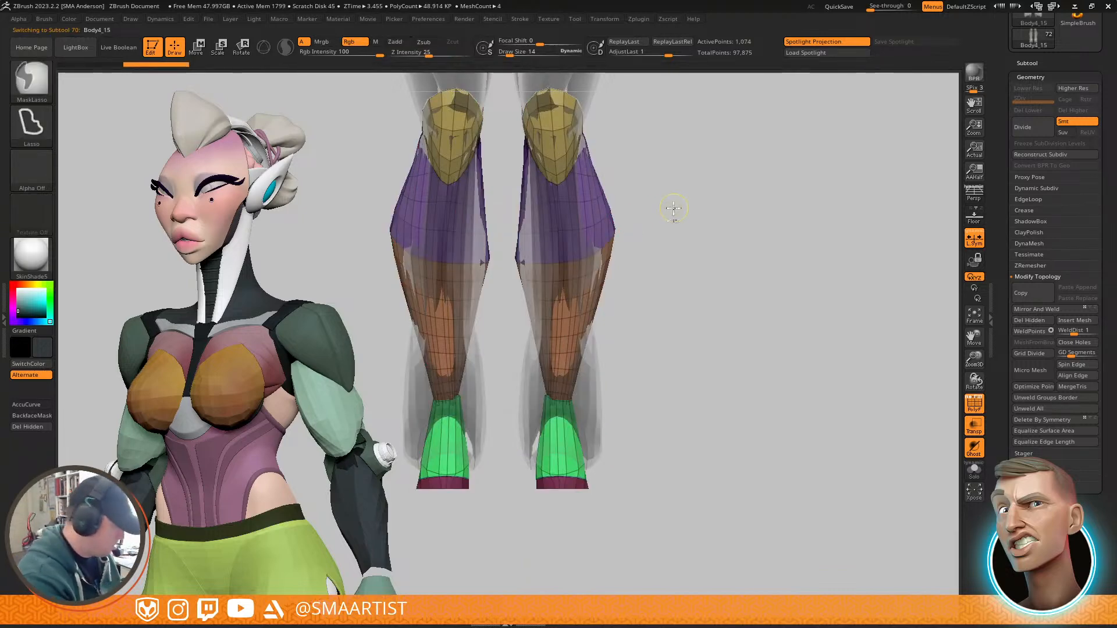
{"action": "key", "text": "ctrl+shift+s"}
{"action": "key", "text": "shift+f"}
{"action": "left_click_drag", "start_coordinate": [692, 244], "coordinate": [643, 274]}
{"action": "key", "text": "shift+f"}
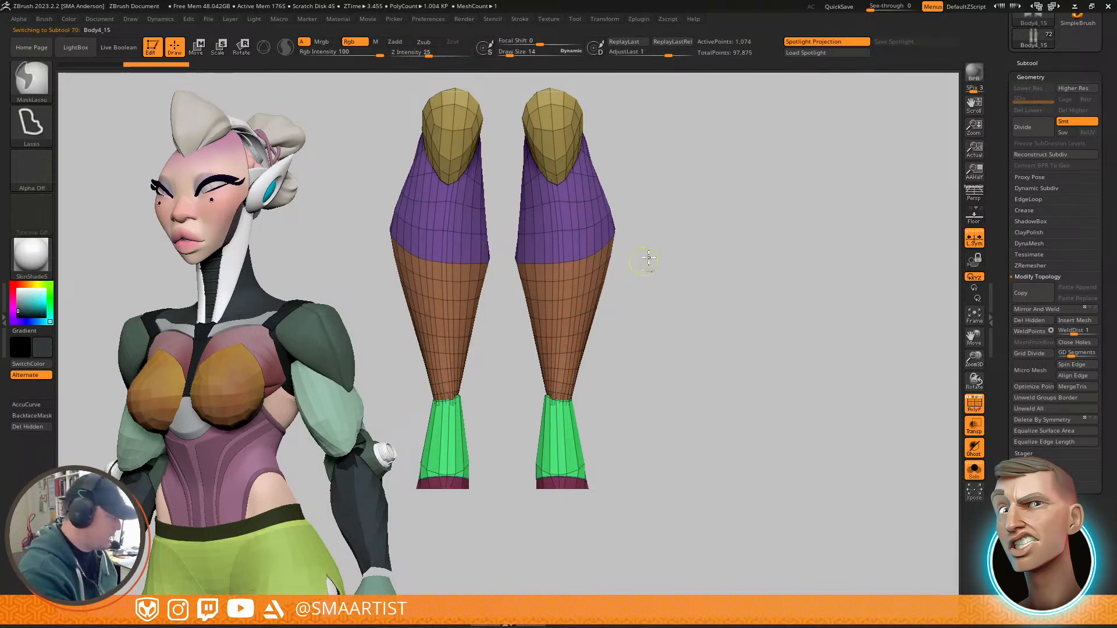
{"action": "key", "text": "ctrl+shift+s"}
{"action": "left_click", "coordinate": [593, 370], "text": "alt"}
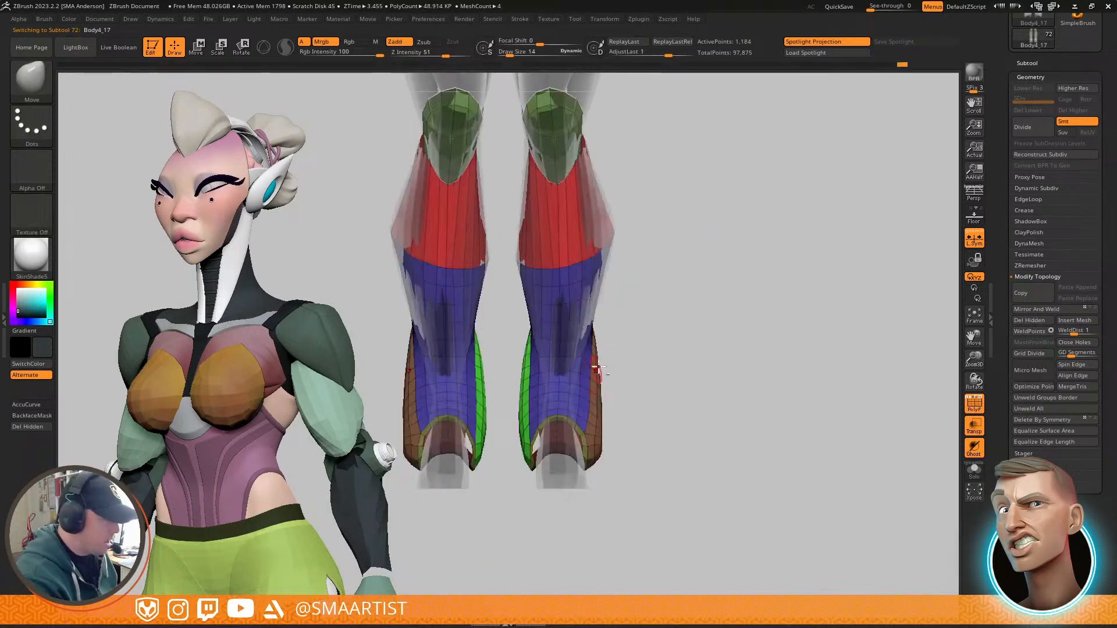
{"action": "left_click_drag", "start_coordinate": [614, 328], "coordinate": [638, 336], "text": "alt"}
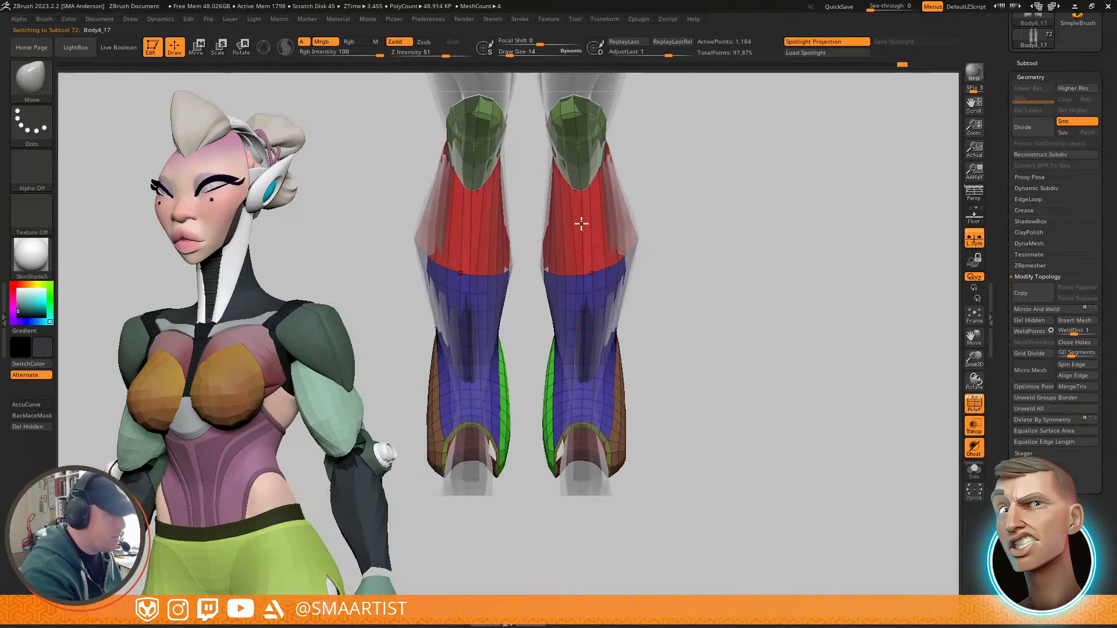
{"action": "left_click_drag", "start_coordinate": [597, 231], "coordinate": [608, 321], "text": "alt"}
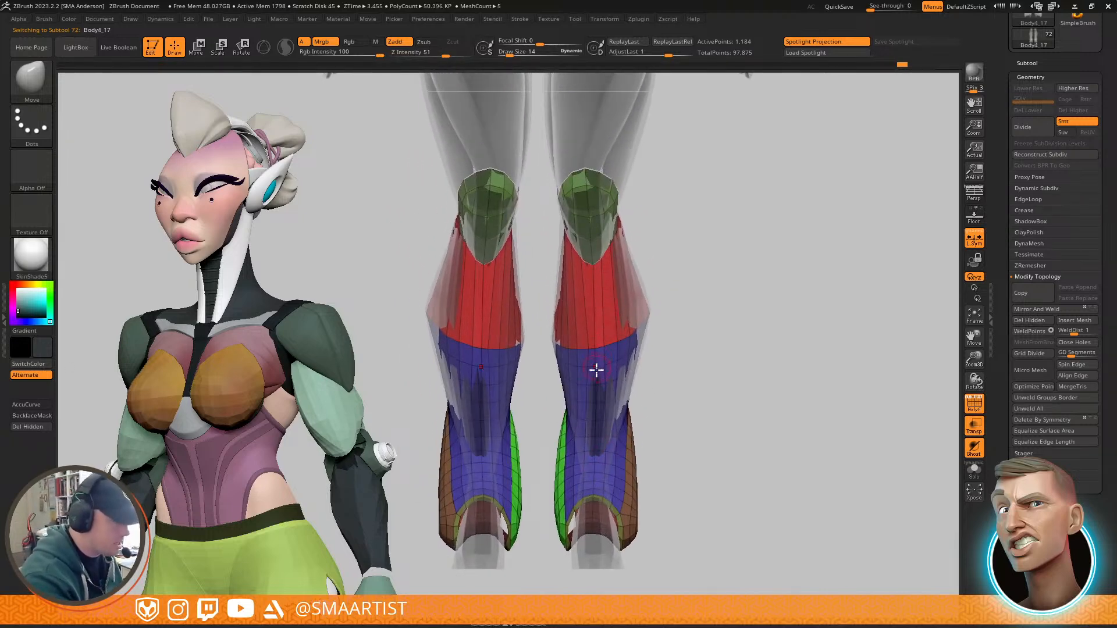
{"action": "left_click_drag", "start_coordinate": [602, 373], "coordinate": [597, 329], "text": "alt"}
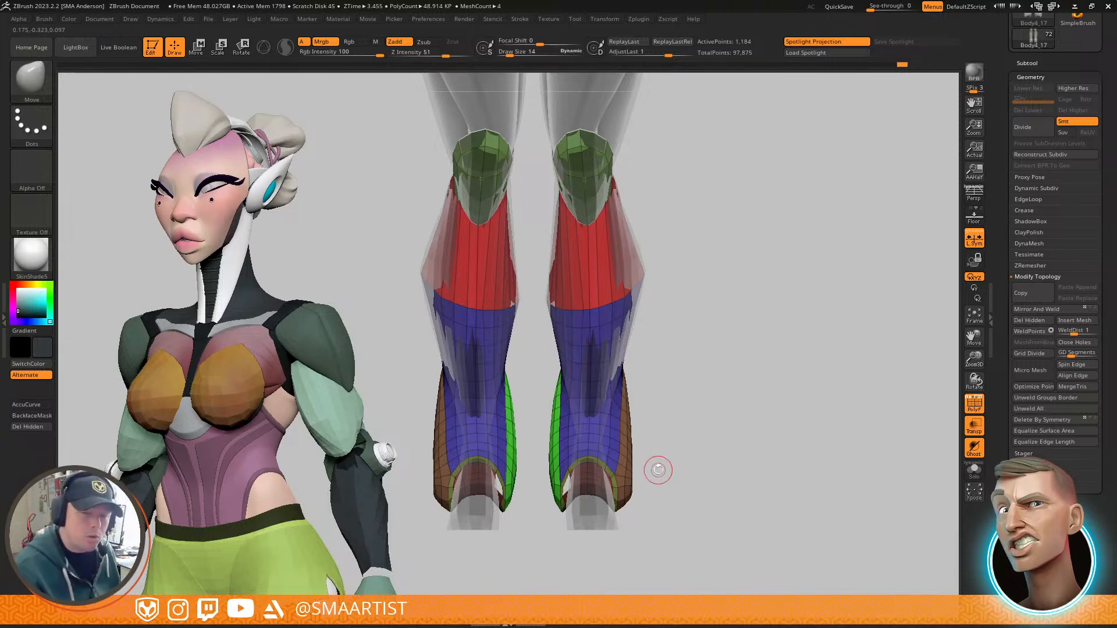
Step: Insert multiple edge loops with ZModeler across the upper calves, between the rim and the widest edge line
{"action": "mouse_move", "coordinate": [615, 289]}
{"action": "right_mouse_down"}
{"action": "mouse_move", "coordinate": [619, 259]}
{"action": "mouse_move", "coordinate": [628, 267]}
{"action": "right_mouse_up"}
{"action": "mouse_move", "coordinate": [698, 250]}
{"action": "right_mouse_down"}
{"action": "mouse_move", "coordinate": [664, 255]}
{"action": "mouse_move", "coordinate": [699, 229]}
{"action": "right_mouse_up"}
{"action": "key", "text": "b"}
{"action": "key", "text": "z"}
{"action": "key", "text": "m"}
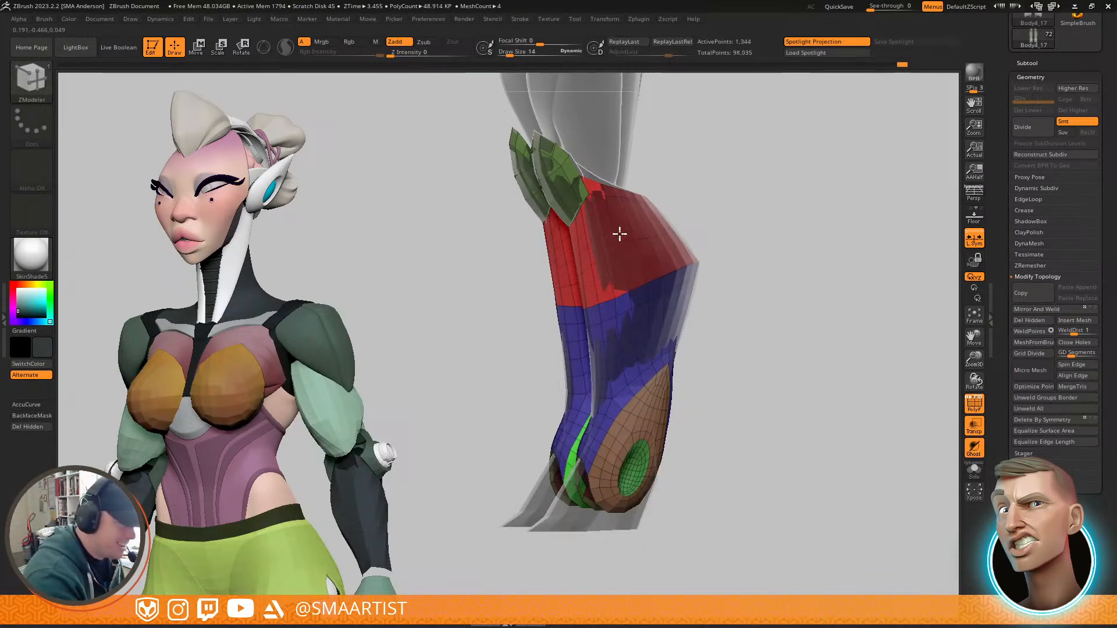
Step: Set the draw size to about 39 and mask everything except the upper calf polygroup
{"action": "right_click_drag", "start_coordinate": [623, 252], "coordinate": [662, 243]}
{"action": "key", "text": "s"}
{"action": "mouse_move", "coordinate": [623, 247]}
{"action": "left_mouse_down", "text": "shift"}
{"action": "mouse_move", "coordinate": [628, 237]}
{"action": "mouse_move", "coordinate": [617, 234]}
{"action": "left_mouse_up", "text": "shift"}
{"action": "right_click_drag", "start_coordinate": [611, 252], "coordinate": [632, 248]}
{"action": "left_click", "coordinate": [645, 234], "text": "ctrl+shift"}
{"action": "left_click", "coordinate": [747, 209], "text": "ctrl+shift"}
{"action": "left_click", "coordinate": [743, 212], "text": "ctrl+shift"}
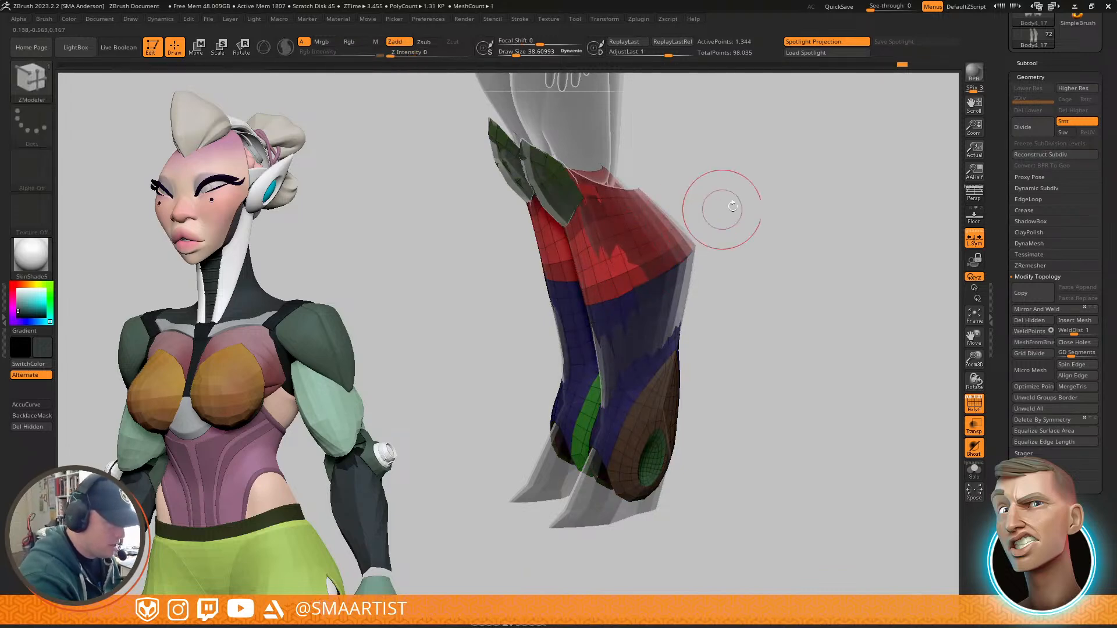
Step: Smooth the unmasked upper calf surfaces on both legs
{"action": "right_click_drag", "start_coordinate": [718, 211], "coordinate": [691, 242]}
{"action": "mouse_move", "coordinate": [706, 195]}
{"action": "right_mouse_down"}
{"action": "mouse_move", "coordinate": [723, 206]}
{"action": "mouse_move", "coordinate": [687, 216]}
{"action": "right_mouse_up"}
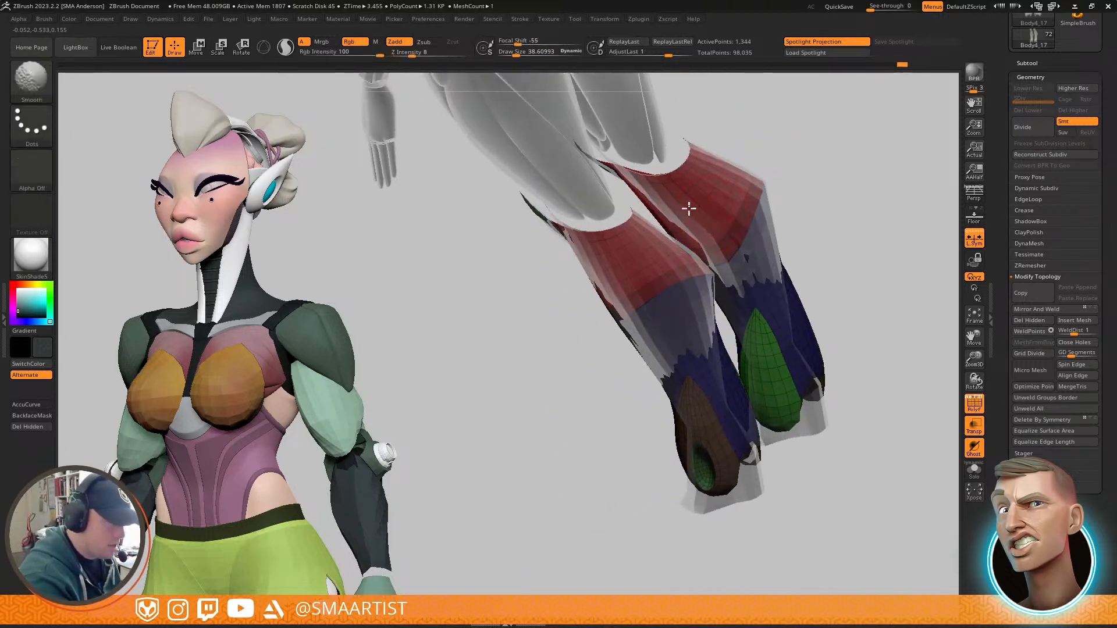
{"action": "mouse_move", "coordinate": [728, 173]}
{"action": "right_mouse_down", "text": "shift"}
{"action": "mouse_move", "coordinate": [667, 213]}
{"action": "mouse_move", "coordinate": [696, 212]}
{"action": "mouse_move", "coordinate": [668, 220]}
{"action": "mouse_move", "coordinate": [647, 209]}
{"action": "mouse_move", "coordinate": [673, 220]}
{"action": "mouse_move", "coordinate": [683, 209]}
{"action": "mouse_move", "coordinate": [653, 224]}
{"action": "right_mouse_up", "text": "shift"}
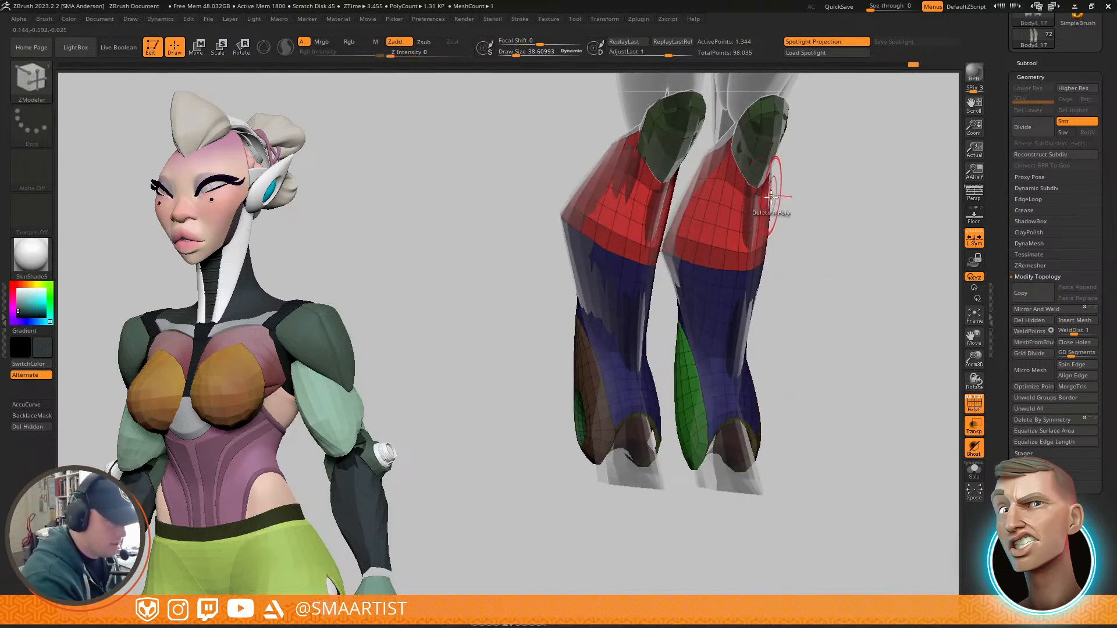
{"action": "right_click_drag", "start_coordinate": [724, 214], "coordinate": [740, 211]}
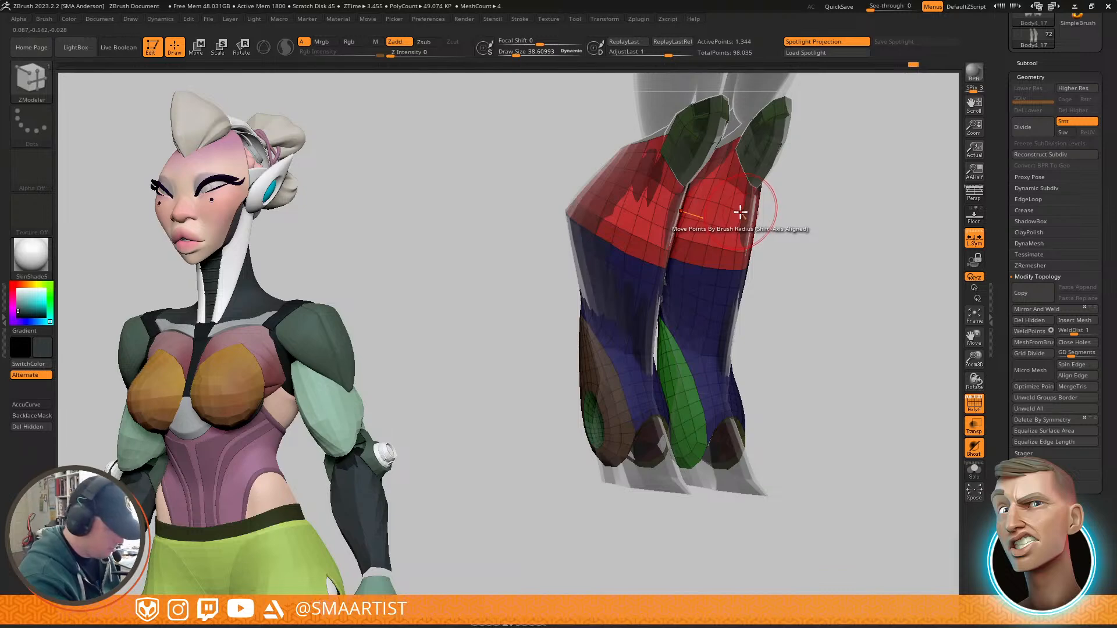
Step: Blur the mask border around the upper calves, then choose the Move brush and open the Deformation options
{"action": "left_click", "coordinate": [809, 220], "text": "ctrl"}
{"action": "left_click", "coordinate": [729, 207], "text": "ctrl"}
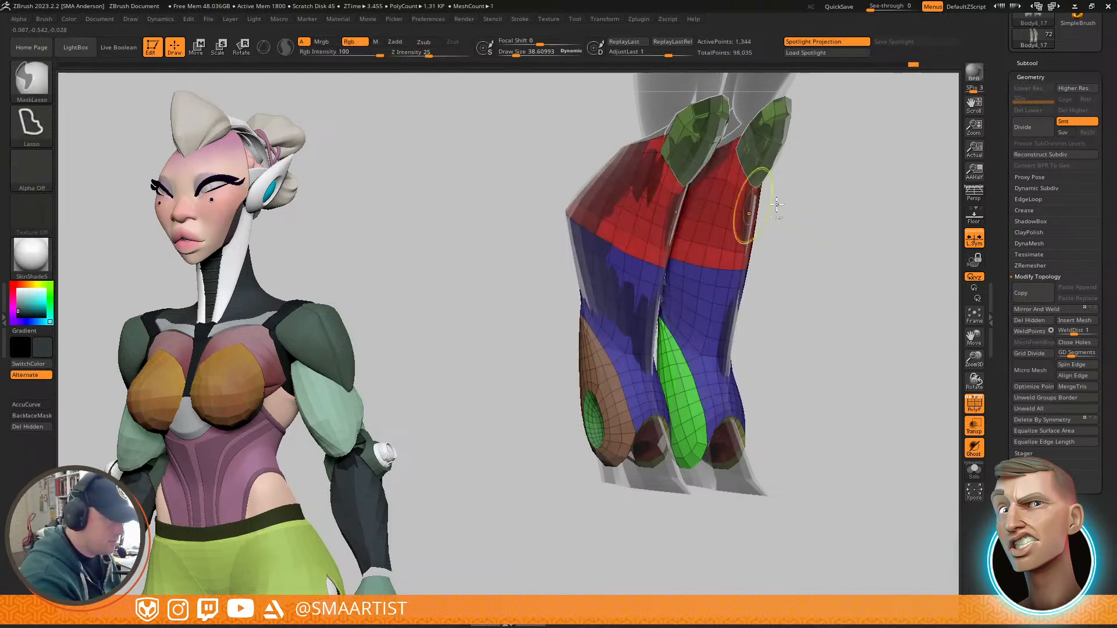
{"action": "left_click", "coordinate": [822, 220], "text": "ctrl"}
{"action": "key", "text": "b"}
{"action": "key", "text": "m"}
{"action": "key", "text": "v"}
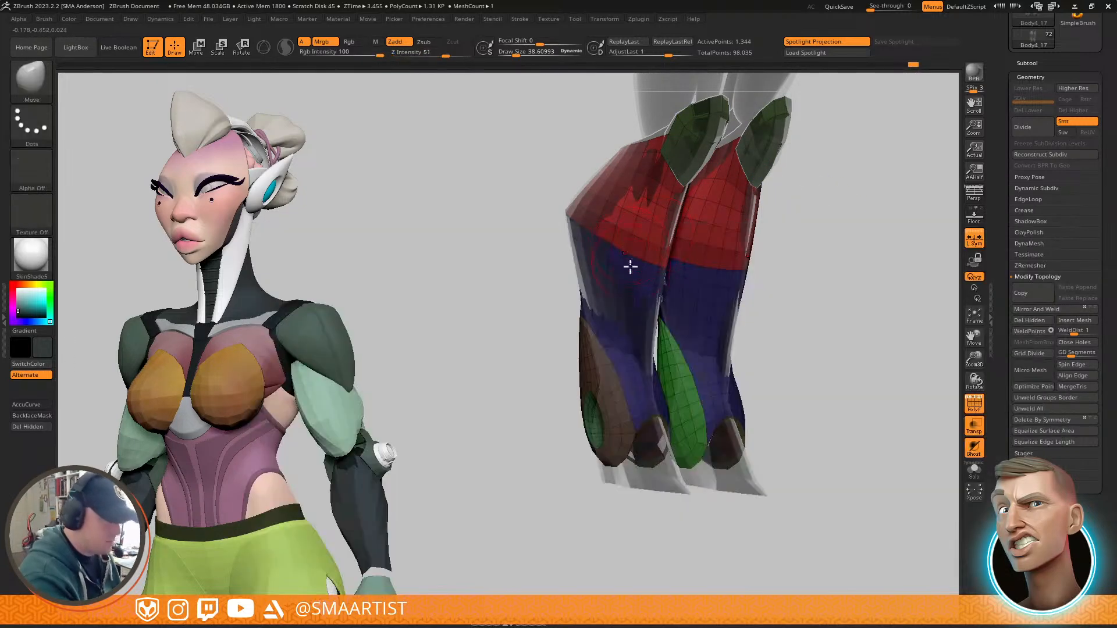
{"action": "left_click_drag", "start_coordinate": [1055, 506], "coordinate": [1054, 388]}
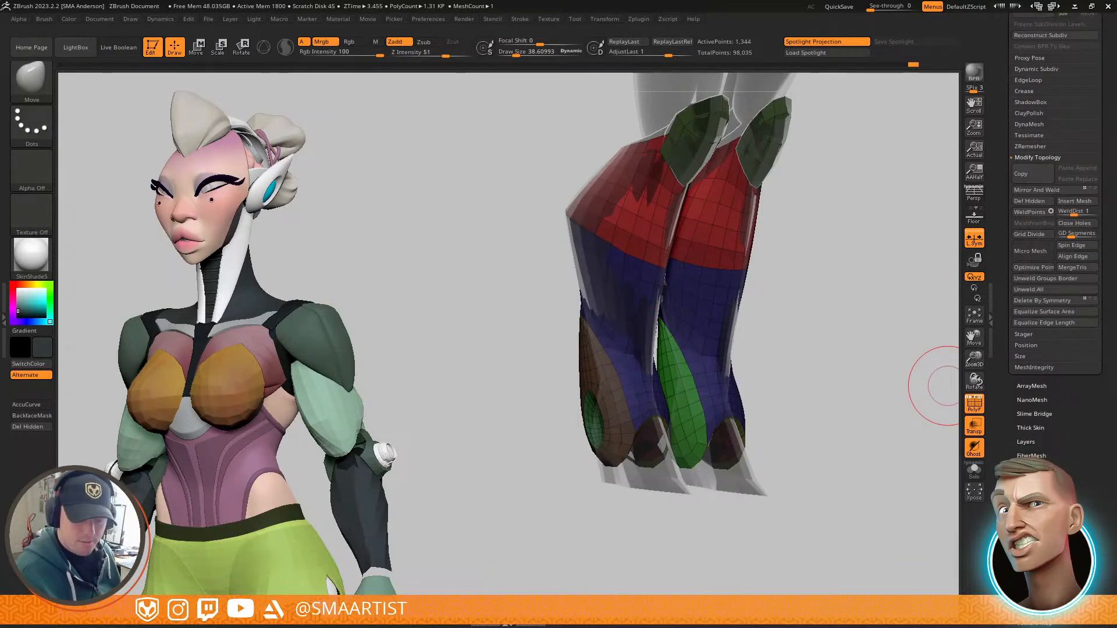
{"action": "left_click", "coordinate": [1041, 511]}
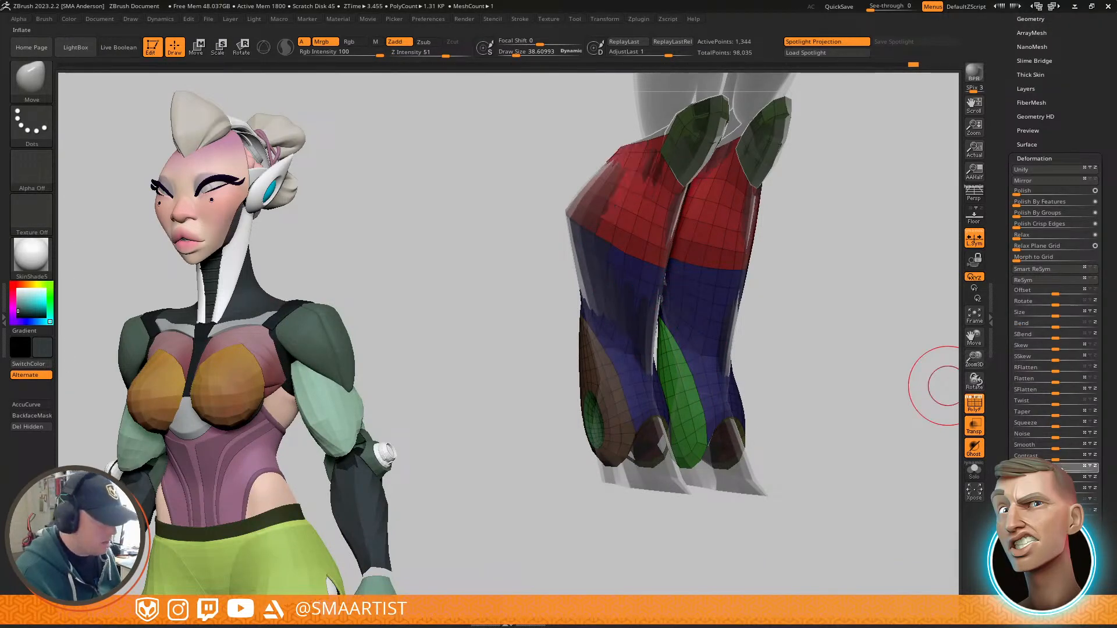
Step: Isolate the leg armour and rework the mask so that only the upper calf polygroup is left unmasked
{"action": "mouse_move", "coordinate": [643, 161]}
{"action": "right_mouse_down"}
{"action": "mouse_move", "coordinate": [693, 149]}
{"action": "mouse_move", "coordinate": [676, 157]}
{"action": "right_mouse_up"}
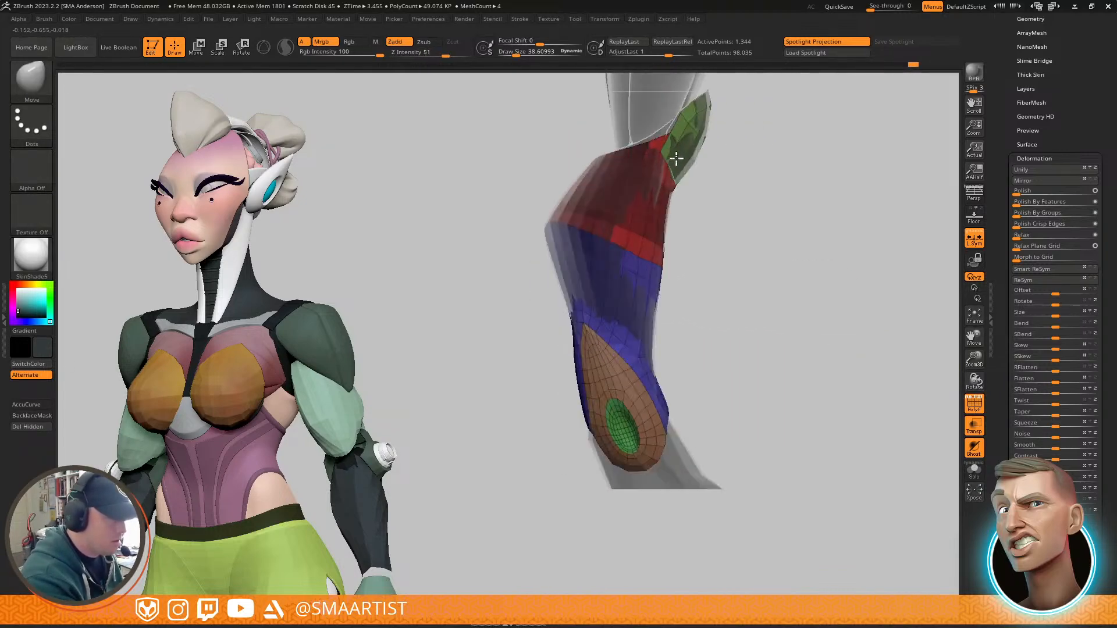
{"action": "key", "text": "ctrl"}
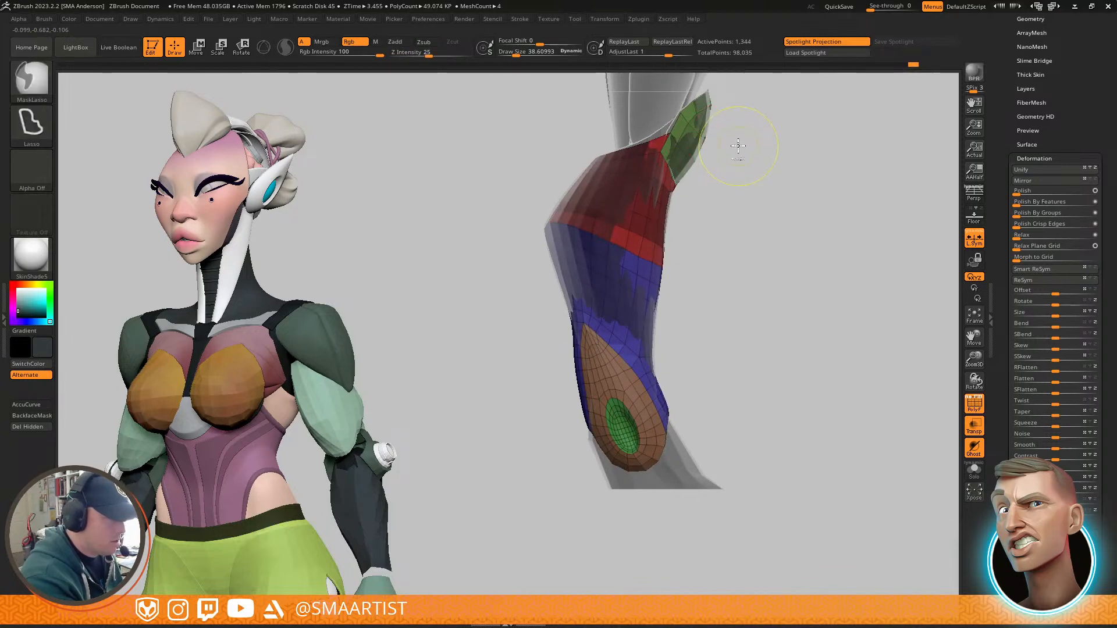
{"action": "key", "text": "ctrl+alt+s"}
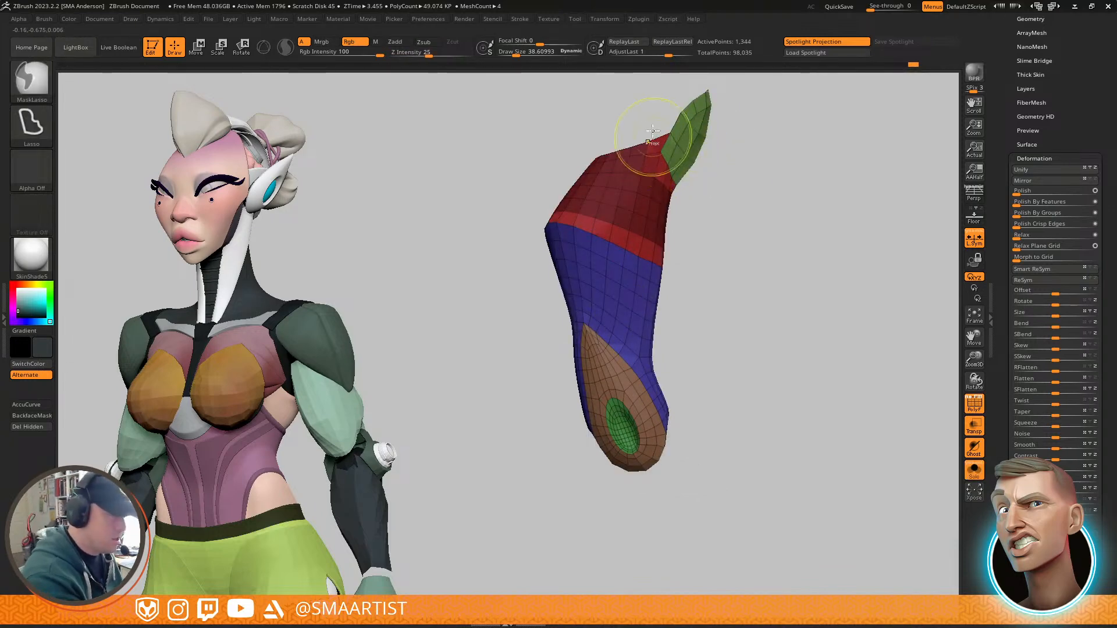
{"action": "mouse_move", "coordinate": [585, 127]}
{"action": "right_mouse_down"}
{"action": "mouse_move", "coordinate": [646, 119]}
{"action": "mouse_move", "coordinate": [701, 129]}
{"action": "mouse_move", "coordinate": [706, 104]}
{"action": "right_mouse_up"}
{"action": "key", "text": "ctrl"}
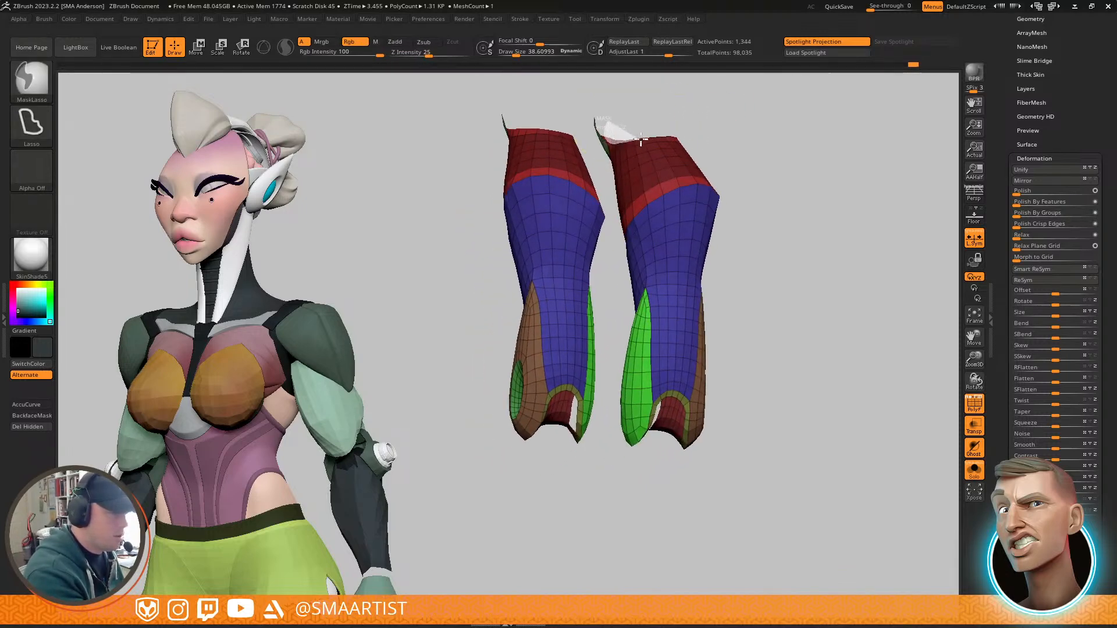
{"action": "left_click_drag", "start_coordinate": [725, 106], "coordinate": [721, 108], "text": "ctrl"}
{"action": "mouse_move", "coordinate": [690, 111]}
{"action": "right_mouse_down"}
{"action": "mouse_move", "coordinate": [693, 135]}
{"action": "mouse_move", "coordinate": [728, 175]}
{"action": "right_mouse_up"}
{"action": "key", "text": "ctrl+shift"}
{"action": "left_click", "coordinate": [669, 209], "text": "ctrl"}
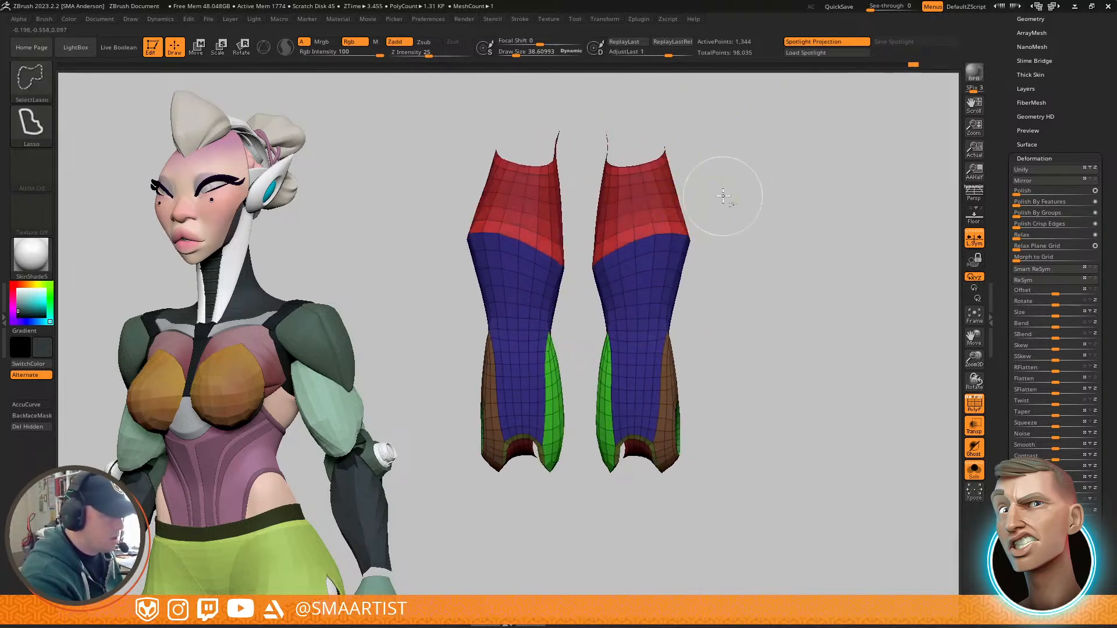
{"action": "left_click", "coordinate": [768, 190], "text": "ctrl"}
{"action": "mouse_move", "coordinate": [773, 181]}
{"action": "right_mouse_down"}
{"action": "mouse_move", "coordinate": [780, 172]}
{"action": "mouse_move", "coordinate": [745, 179]}
{"action": "right_mouse_up"}
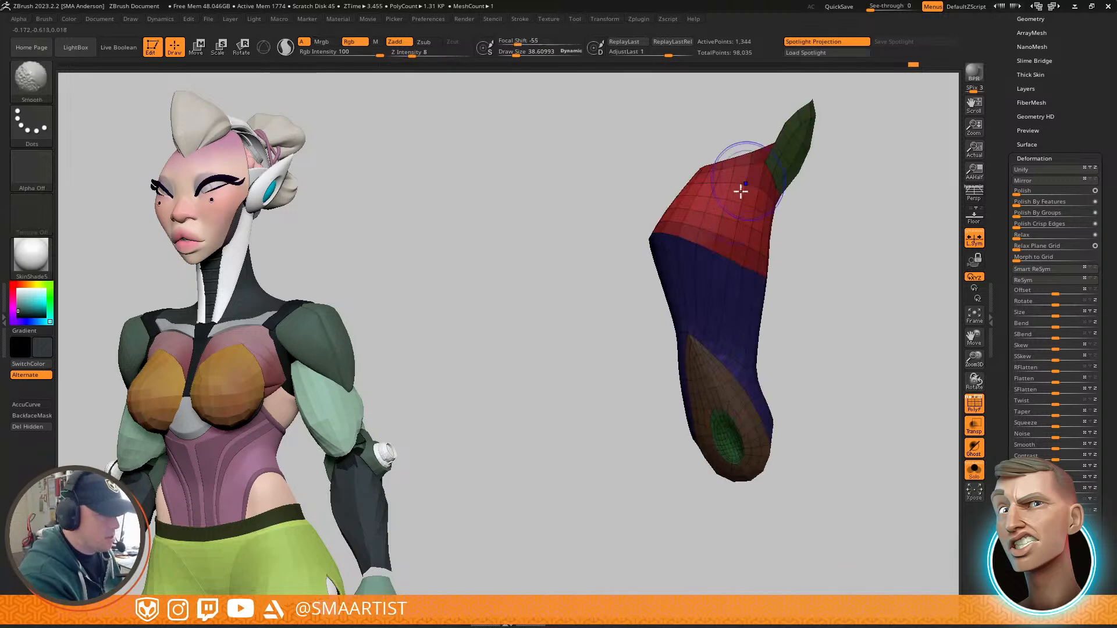
Step: Show the surrounding legs again and clear the mask from the armour
{"action": "left_click", "coordinate": [873, 430], "text": "ctrl+shift"}
{"action": "right_click_drag", "start_coordinate": [873, 382], "coordinate": [857, 357]}
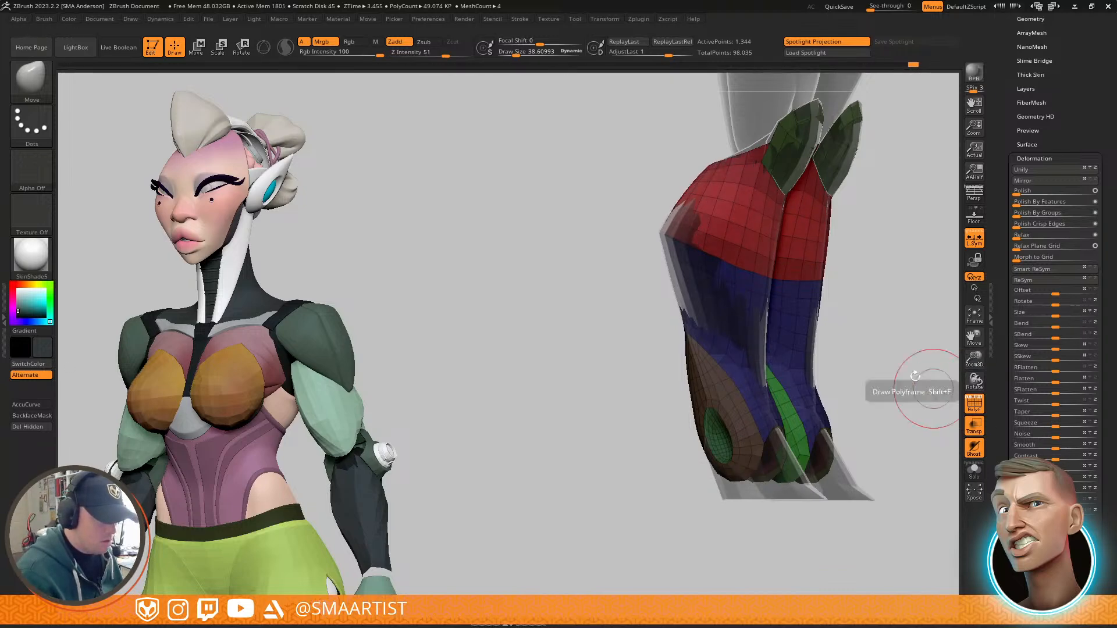
{"action": "mouse_move", "coordinate": [742, 226]}
{"action": "right_mouse_down"}
{"action": "mouse_move", "coordinate": [761, 211]}
{"action": "mouse_move", "coordinate": [745, 244]}
{"action": "right_mouse_up"}
{"action": "right_click_drag", "start_coordinate": [640, 280], "coordinate": [663, 308]}
{"action": "left_click_drag", "start_coordinate": [774, 232], "coordinate": [791, 271], "text": "ctrl"}
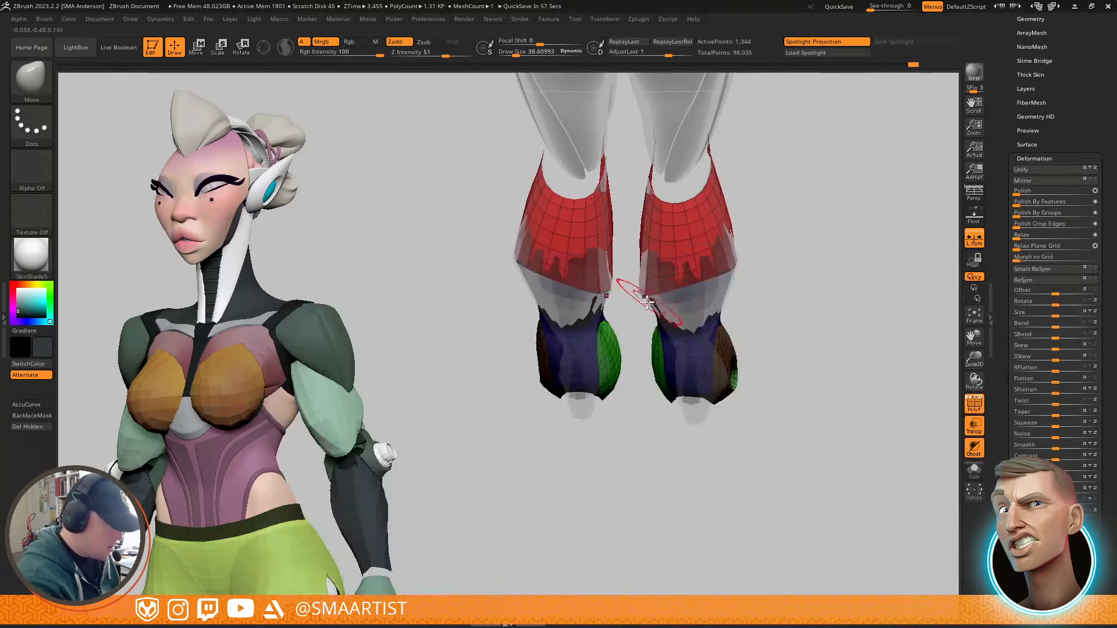
Step: Reshape the inner corners of the calves' widest edge line with the Move brush, at a draw size of about 45
{"action": "left_click", "coordinate": [640, 293]}
{"action": "mouse_move", "coordinate": [638, 295]}
{"action": "right_mouse_down"}
{"action": "mouse_move", "coordinate": [688, 254]}
{"action": "mouse_move", "coordinate": [721, 274]}
{"action": "mouse_move", "coordinate": [689, 251]}
{"action": "right_mouse_up"}
{"action": "key", "text": "s"}
{"action": "left_click", "coordinate": [667, 282]}
{"action": "left_click_drag", "start_coordinate": [666, 281], "coordinate": [672, 283]}
{"action": "mouse_move", "coordinate": [689, 270]}
{"action": "right_mouse_down"}
{"action": "mouse_move", "coordinate": [656, 264]}
{"action": "mouse_move", "coordinate": [675, 279]}
{"action": "mouse_move", "coordinate": [698, 240]}
{"action": "right_mouse_up"}
{"action": "key", "text": "s"}
{"action": "left_click_drag", "start_coordinate": [698, 240], "coordinate": [688, 239]}
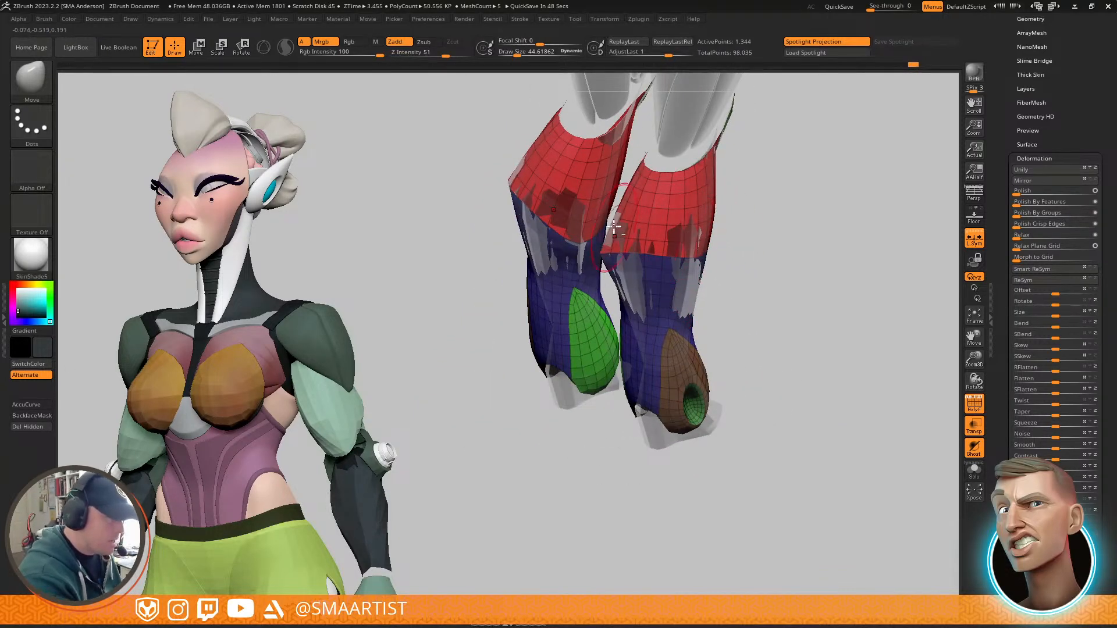
{"action": "right_click_drag", "start_coordinate": [617, 227], "coordinate": [692, 291]}
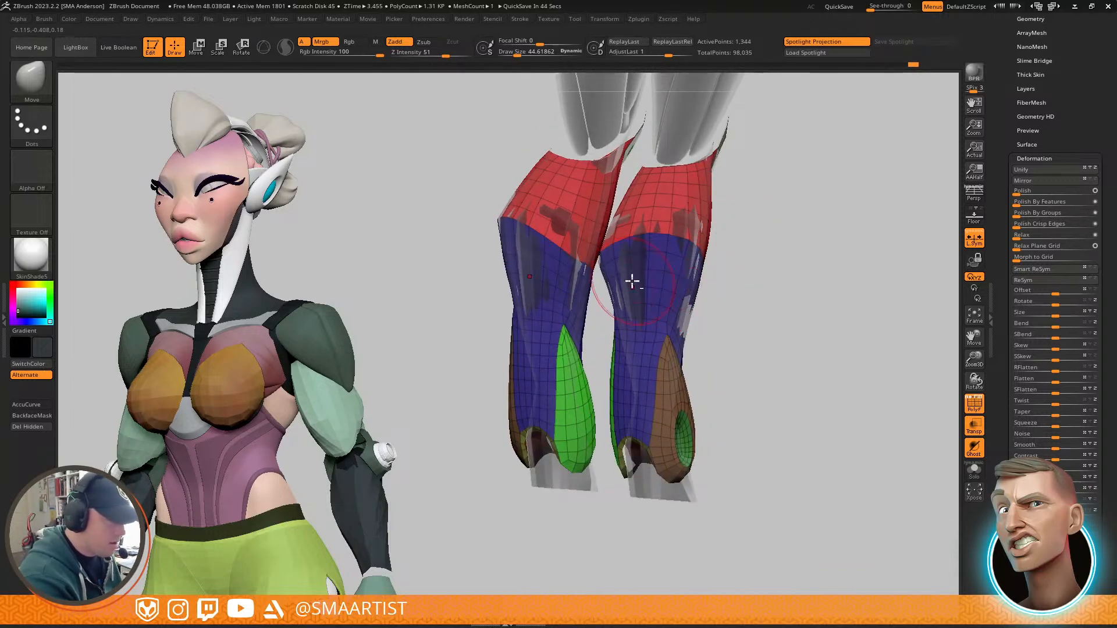
{"action": "right_click_drag", "start_coordinate": [633, 283], "coordinate": [691, 281]}
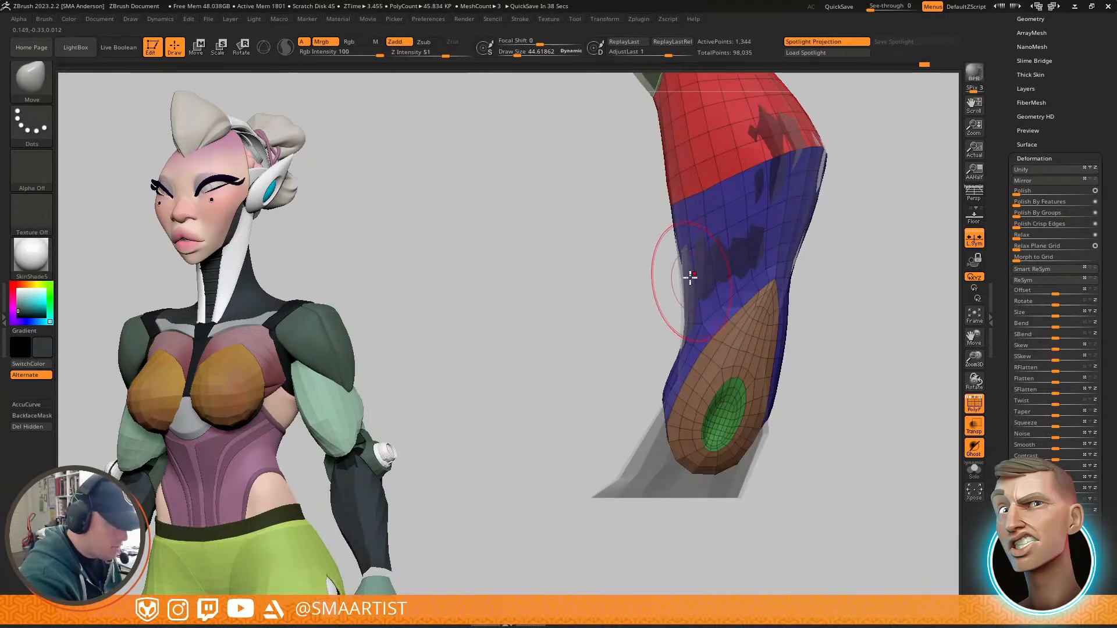
Step: Smooth and move the front of the shins at a draw size of about 54, and hide the wireframe
{"action": "key", "text": "shift"}
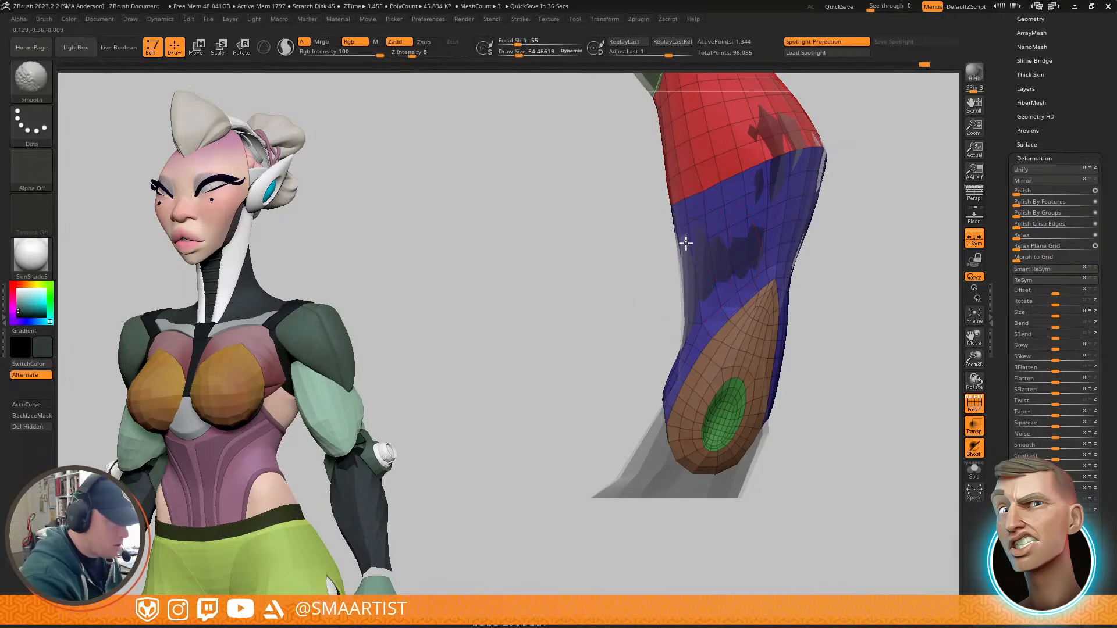
{"action": "right_click_drag", "start_coordinate": [706, 174], "coordinate": [648, 181]}
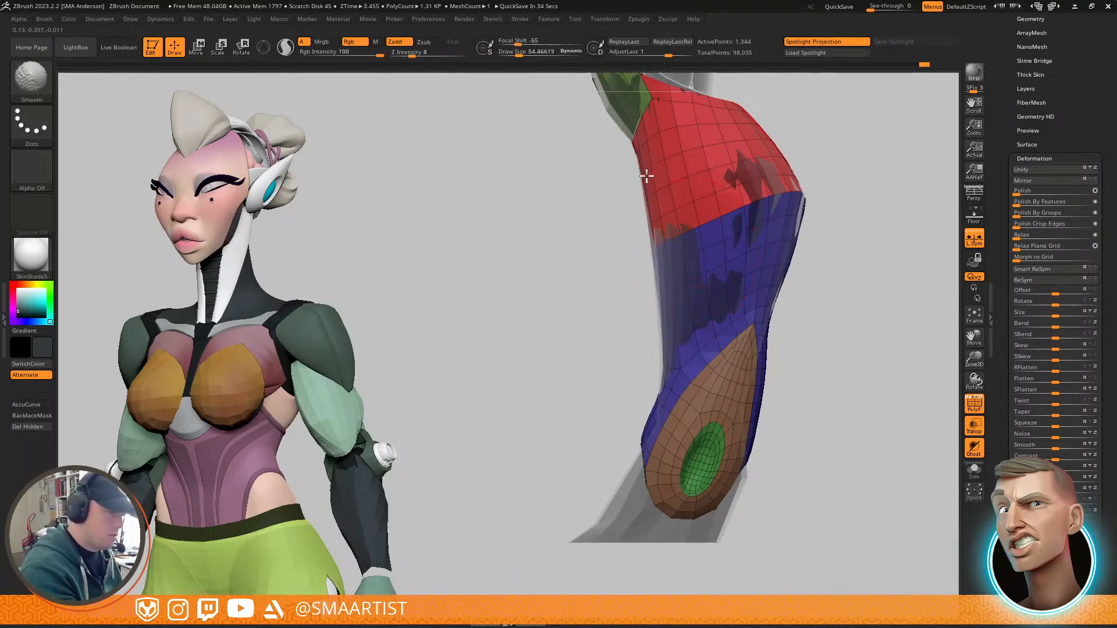
{"action": "left_click_drag", "start_coordinate": [654, 272], "coordinate": [698, 314], "text": "shift"}
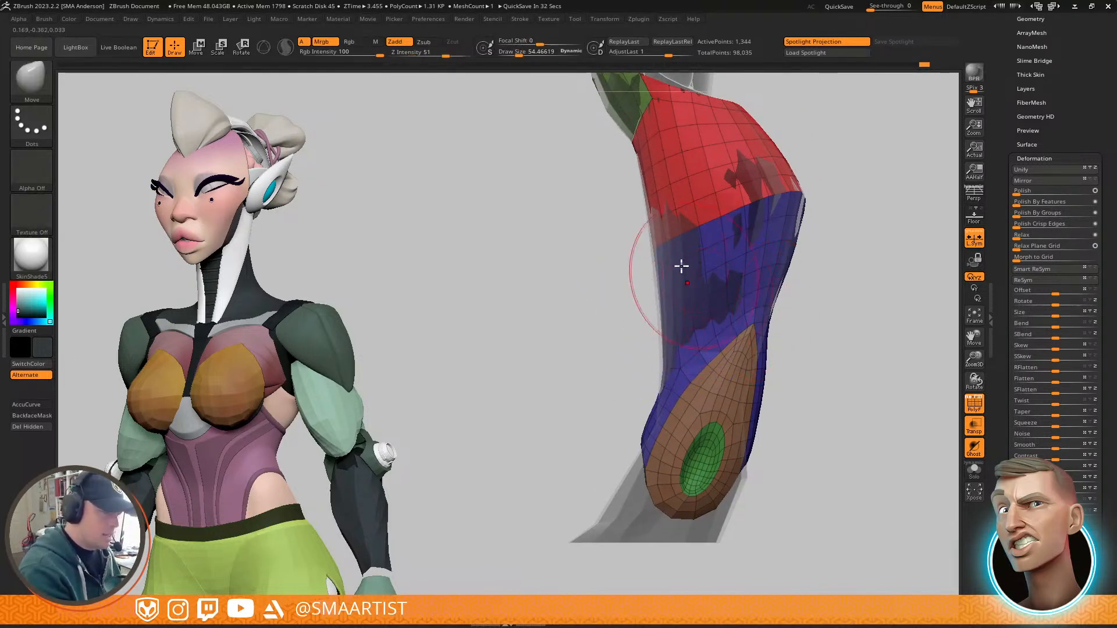
{"action": "left_click_drag", "start_coordinate": [668, 256], "coordinate": [671, 256]}
{"action": "key", "text": "shift+f"}
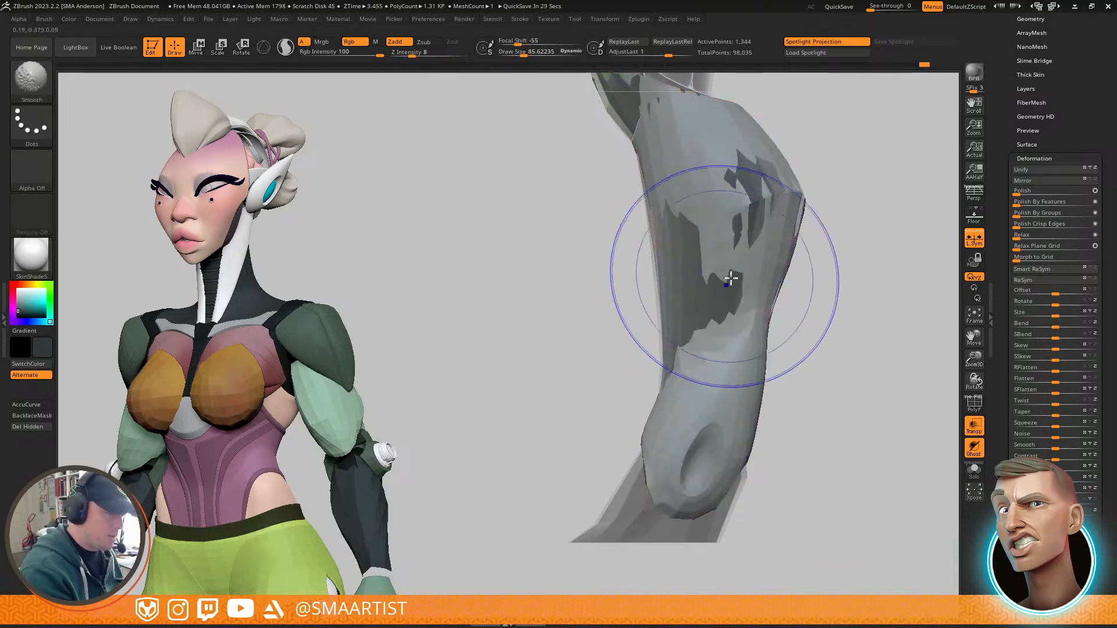
Step: Isolate the armour and smooth the front of the calves below the knee pads at a draw size of about 28
{"action": "mouse_move", "coordinate": [825, 347]}
{"action": "right_mouse_down", "text": "ctrl"}
{"action": "mouse_move", "coordinate": [806, 298]}
{"action": "mouse_move", "coordinate": [741, 256]}
{"action": "mouse_move", "coordinate": [763, 256]}
{"action": "mouse_move", "coordinate": [726, 239]}
{"action": "mouse_move", "coordinate": [684, 265]}
{"action": "right_mouse_up", "text": "ctrl"}
{"action": "key", "text": "s"}
{"action": "left_click_drag", "start_coordinate": [676, 264], "coordinate": [661, 264]}
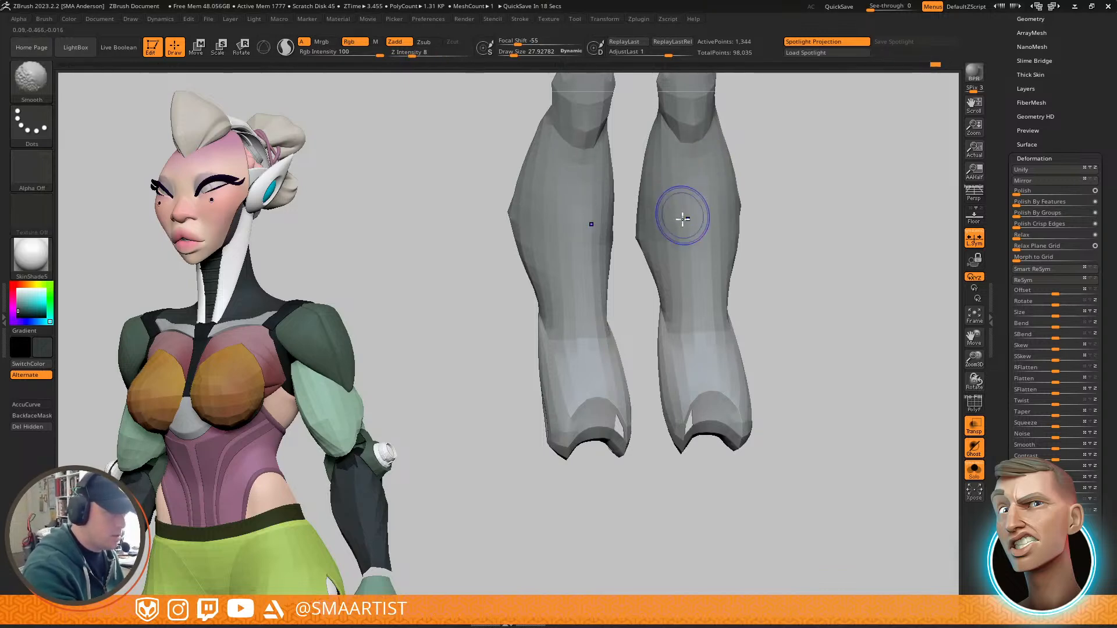
{"action": "key", "text": "shift"}
{"action": "right_click_drag", "start_coordinate": [701, 212], "coordinate": [708, 274], "text": "alt"}
{"action": "key", "text": "shift"}
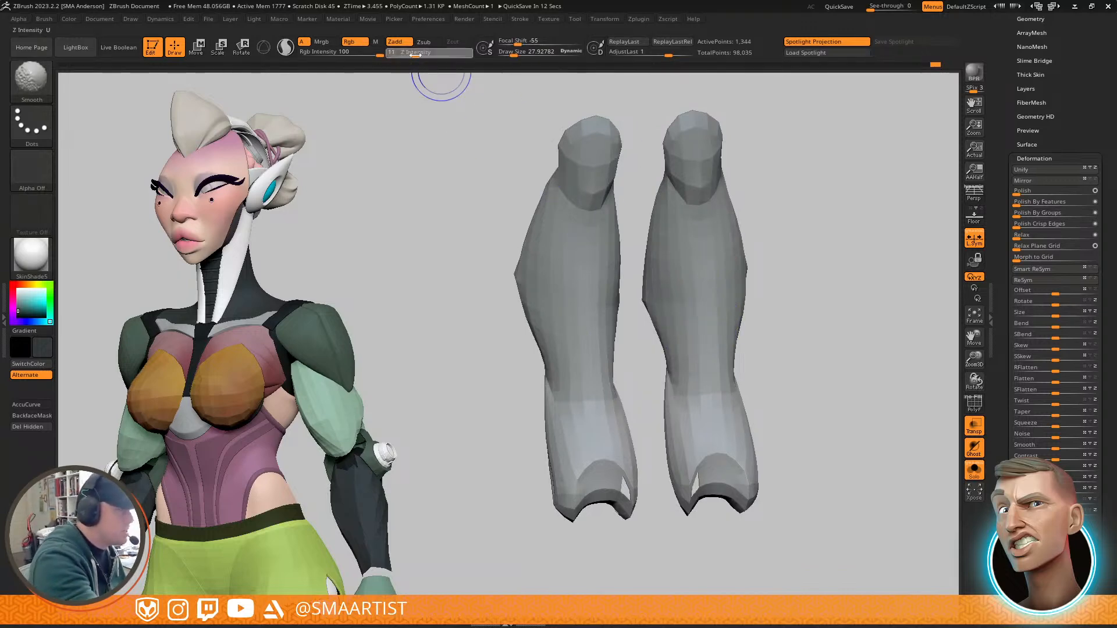
Step: Raise the Smooth brush intensity to 15, smooth the sides and back of the calves, and save the project
{"action": "left_click_drag", "start_coordinate": [415, 54], "coordinate": [419, 54]}
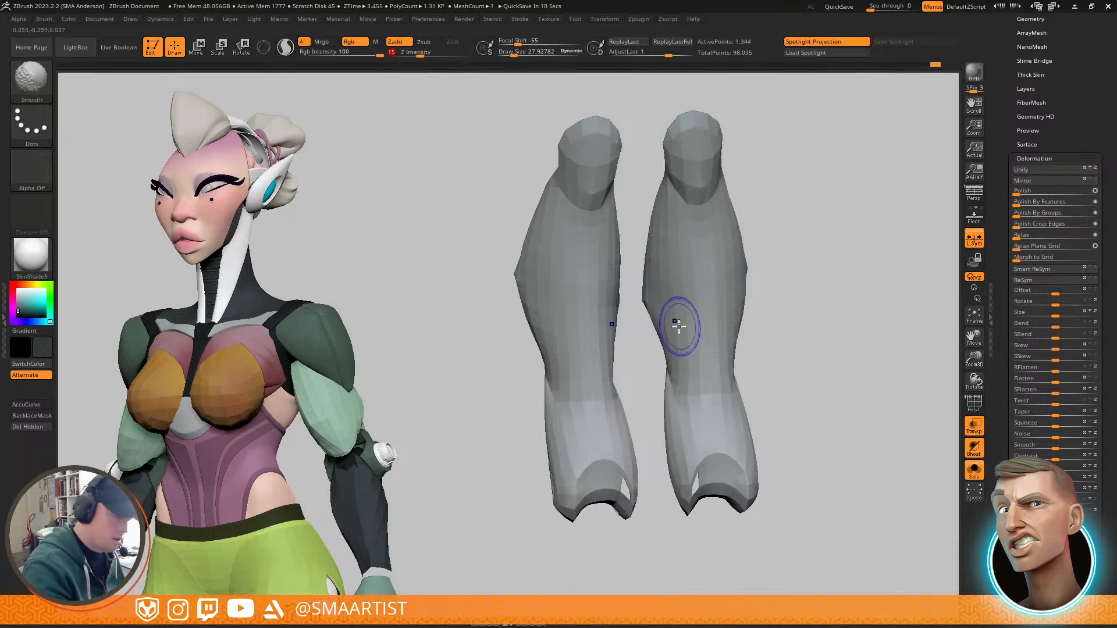
{"action": "right_click_drag", "start_coordinate": [675, 233], "coordinate": [742, 248]}
{"action": "left_click_drag", "start_coordinate": [750, 288], "coordinate": [751, 304], "text": "shift"}
{"action": "mouse_move", "coordinate": [773, 305]}
{"action": "right_mouse_down"}
{"action": "mouse_move", "coordinate": [759, 302]}
{"action": "mouse_move", "coordinate": [782, 315]}
{"action": "mouse_move", "coordinate": [809, 301]}
{"action": "mouse_move", "coordinate": [843, 264]}
{"action": "right_mouse_up"}
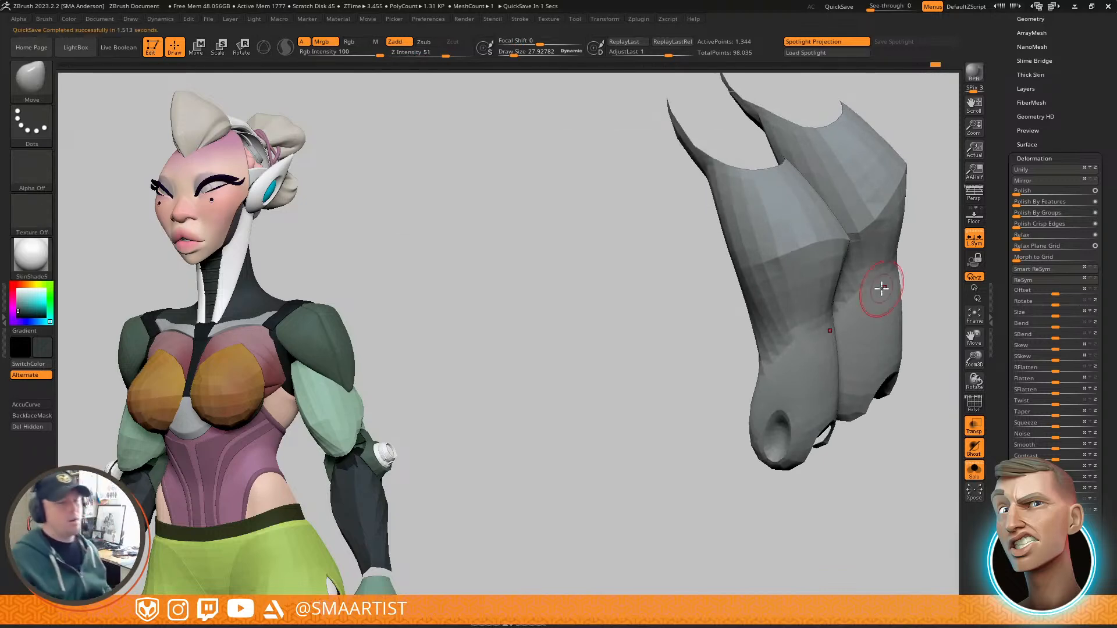
{"action": "key", "text": "shift"}
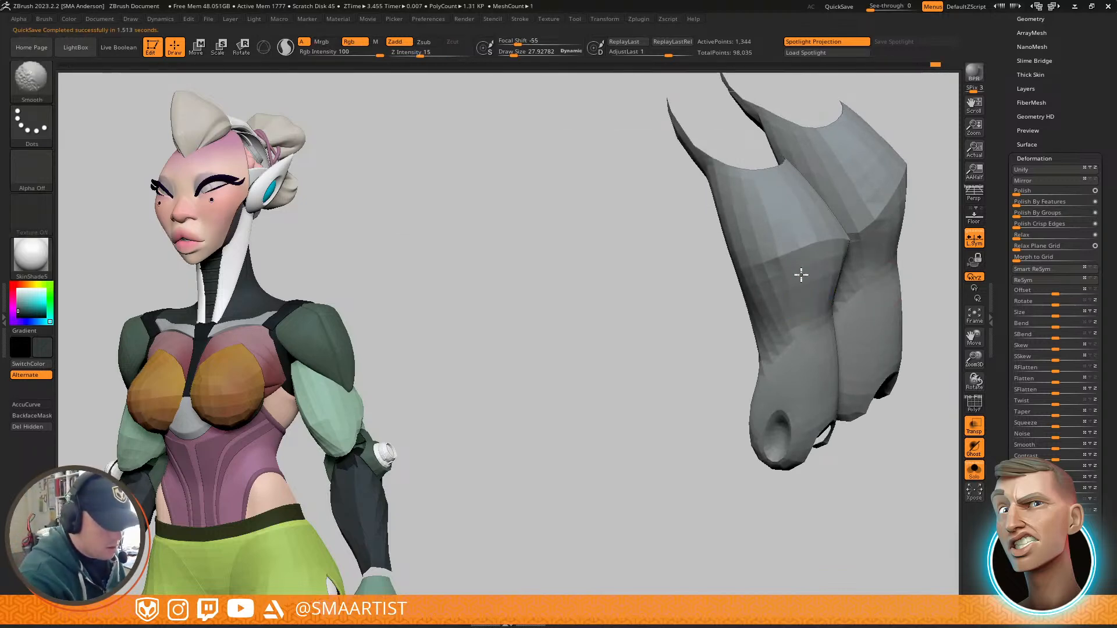
{"action": "key", "text": "ctrl"}
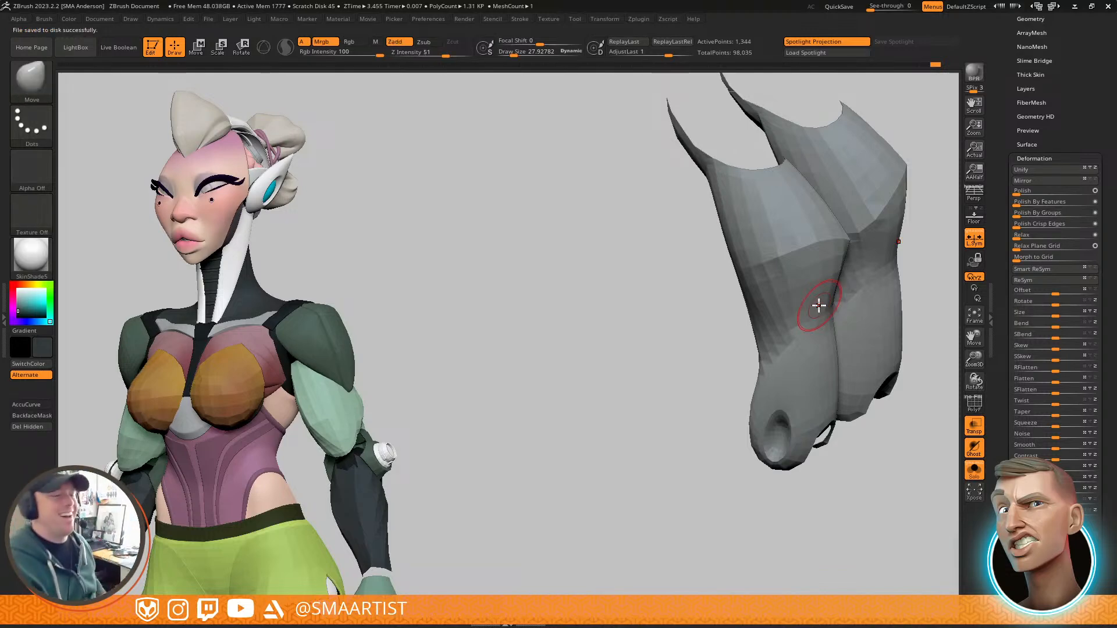
Step: Show the wireframe, reduce the draw size to about 19, and examine the edge flow at the back of the calves
{"action": "mouse_move", "coordinate": [811, 219]}
{"action": "right_mouse_down"}
{"action": "mouse_move", "coordinate": [836, 246]}
{"action": "mouse_move", "coordinate": [828, 264]}
{"action": "mouse_move", "coordinate": [834, 205]}
{"action": "right_mouse_up"}
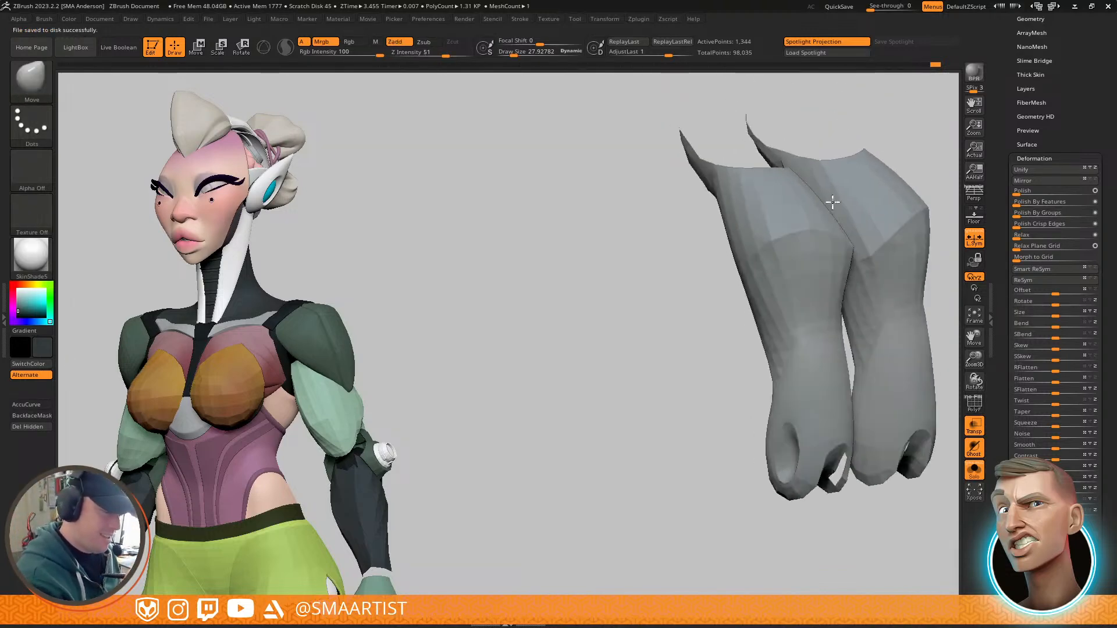
{"action": "key", "text": "shift+f"}
{"action": "right_click_drag", "start_coordinate": [778, 242], "coordinate": [787, 232]}
{"action": "key", "text": "s"}
{"action": "left_click_drag", "start_coordinate": [769, 235], "coordinate": [767, 235]}
{"action": "right_click_drag", "start_coordinate": [820, 204], "coordinate": [828, 254]}
{"action": "right_click_drag", "start_coordinate": [881, 212], "coordinate": [776, 216], "text": "alt"}
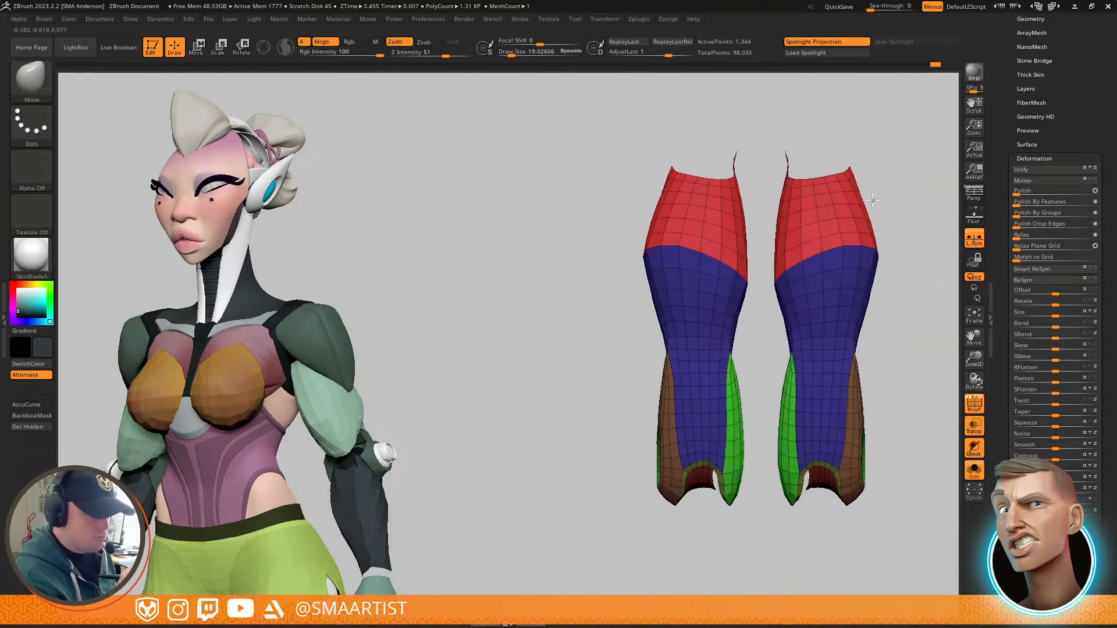
{"action": "mouse_move", "coordinate": [857, 336]}
{"action": "right_mouse_down", "text": "alt"}
{"action": "mouse_move", "coordinate": [786, 248]}
{"action": "mouse_move", "coordinate": [820, 310]}
{"action": "right_mouse_up", "text": "alt"}
{"action": "mouse_move", "coordinate": [781, 279]}
{"action": "right_mouse_down", "text": "ctrl"}
{"action": "mouse_move", "coordinate": [789, 314]}
{"action": "mouse_move", "coordinate": [750, 324]}
{"action": "mouse_move", "coordinate": [807, 244]}
{"action": "right_mouse_up", "text": "ctrl"}
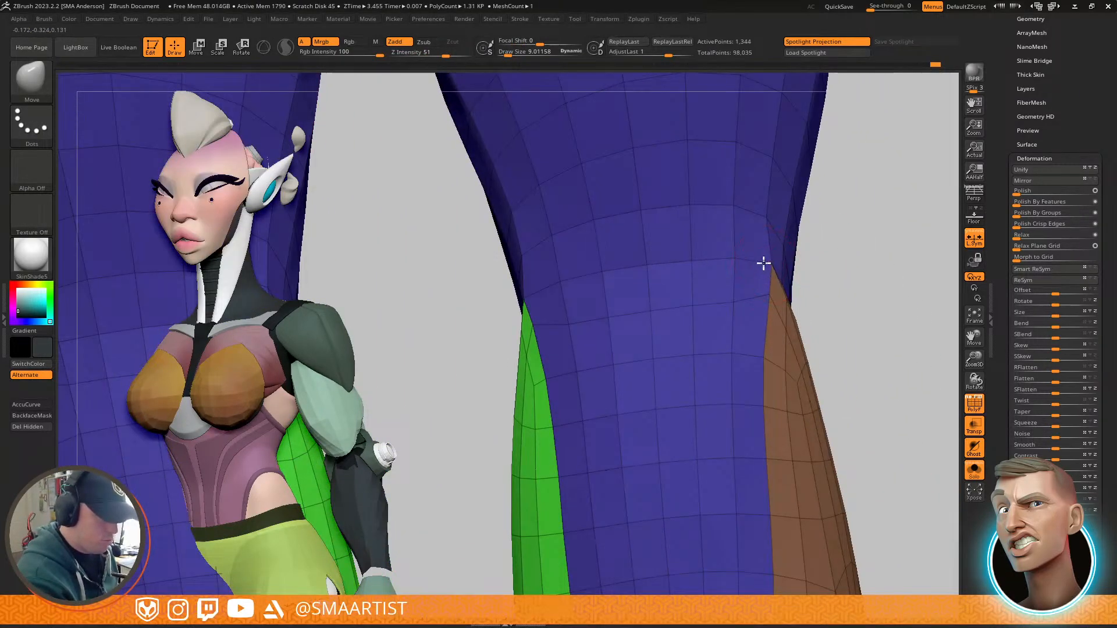
Step: Preview the leg armour with dynamic subdivision and check its smoothed form with and without the wireframe
{"action": "mouse_move", "coordinate": [764, 299]}
{"action": "right_mouse_down"}
{"action": "mouse_move", "coordinate": [775, 282]}
{"action": "mouse_move", "coordinate": [793, 282]}
{"action": "mouse_move", "coordinate": [780, 325]}
{"action": "mouse_move", "coordinate": [805, 272]}
{"action": "mouse_move", "coordinate": [755, 242]}
{"action": "mouse_move", "coordinate": [691, 271]}
{"action": "mouse_move", "coordinate": [740, 279]}
{"action": "mouse_move", "coordinate": [678, 285]}
{"action": "right_mouse_up"}
{"action": "key", "text": "shift+f"}
{"action": "mouse_move", "coordinate": [766, 257]}
{"action": "right_mouse_down", "text": "ctrl"}
{"action": "mouse_move", "coordinate": [721, 274]}
{"action": "mouse_move", "coordinate": [773, 267]}
{"action": "right_mouse_up", "text": "ctrl"}
{"action": "key", "text": "d"}
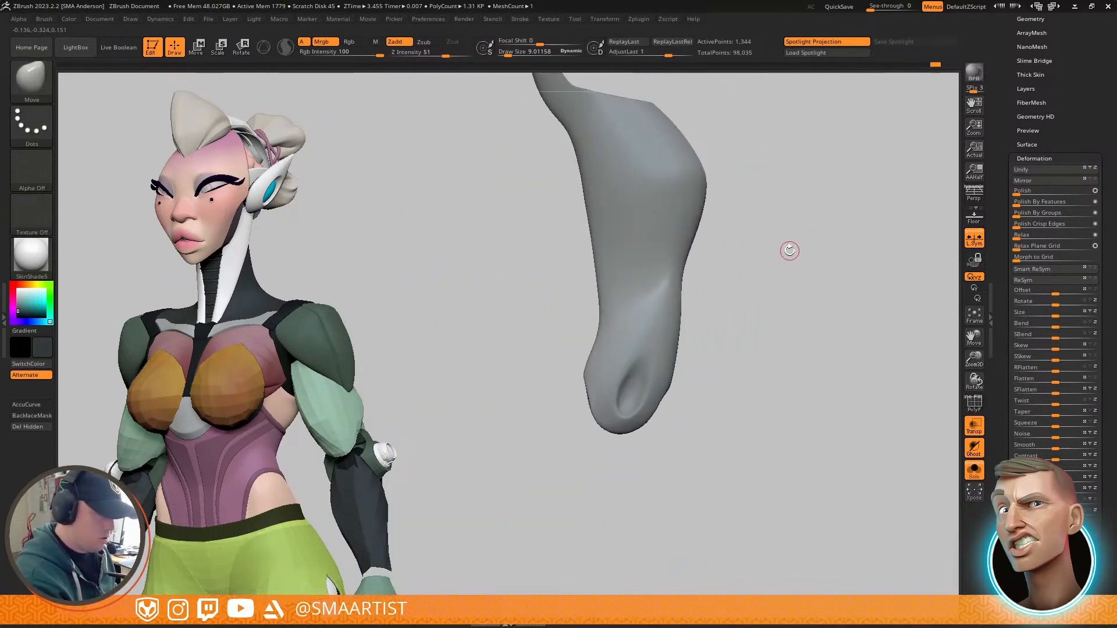
{"action": "key", "text": "shift+f"}
{"action": "right_click_drag", "start_coordinate": [684, 305], "coordinate": [771, 223]}
{"action": "key", "text": "shift+f"}
{"action": "key", "text": "shift+f"}
{"action": "key", "text": "shift+f"}
{"action": "key", "text": "shift+f"}
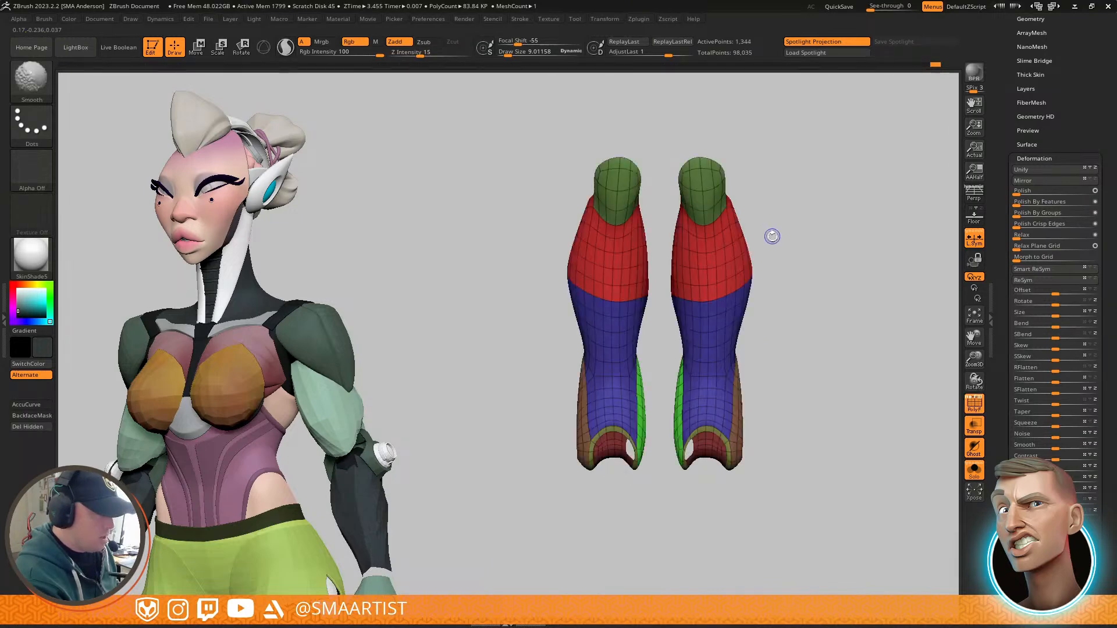
Step: Mask the calf armour and knee pads, leaving only the edge loops down the front of the shins unmasked
{"action": "mouse_move", "coordinate": [726, 302]}
{"action": "right_mouse_down"}
{"action": "mouse_move", "coordinate": [715, 255]}
{"action": "mouse_move", "coordinate": [725, 287]}
{"action": "mouse_move", "coordinate": [737, 221]}
{"action": "mouse_move", "coordinate": [740, 250]}
{"action": "right_mouse_up"}
{"action": "left_click", "coordinate": [690, 276], "text": "ctrl+shift"}
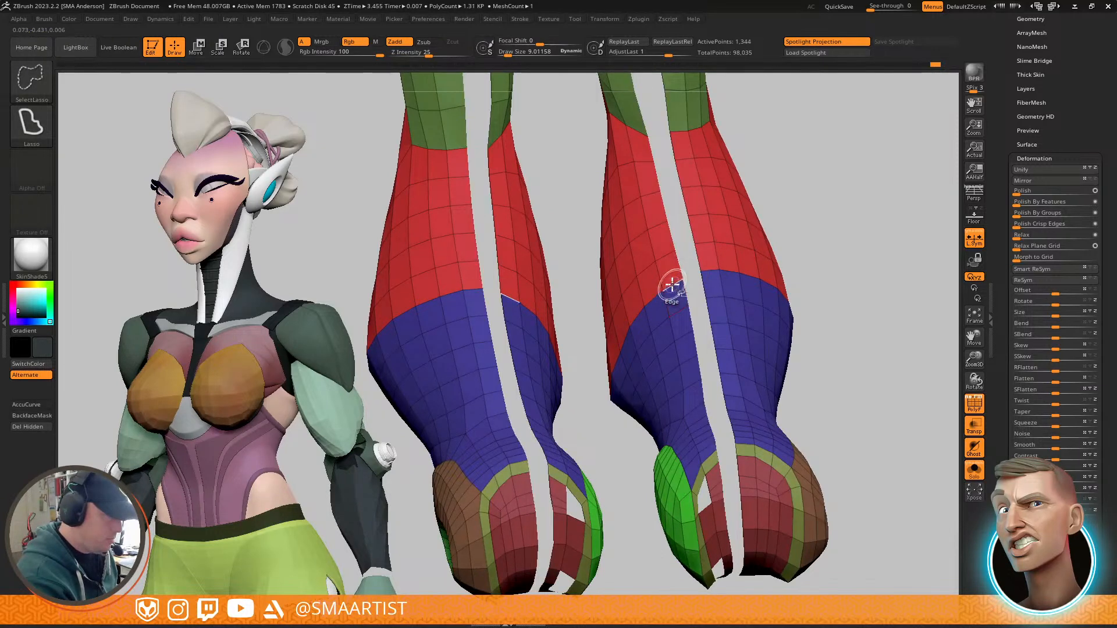
{"action": "left_click", "coordinate": [672, 285], "text": "ctrl+shift"}
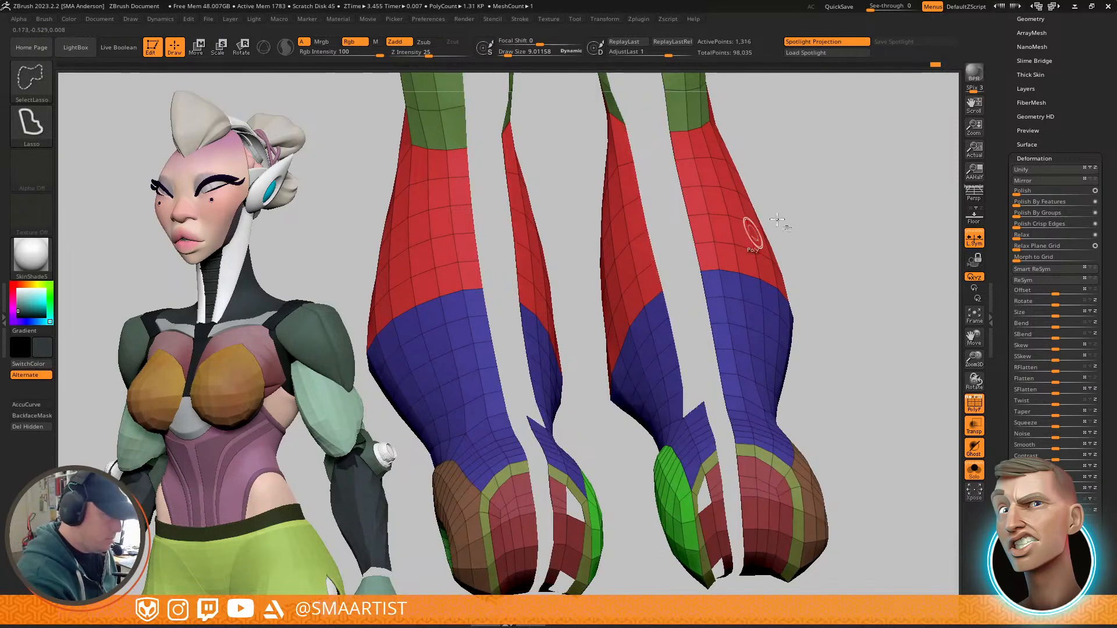
{"action": "left_click", "coordinate": [696, 420], "text": "ctrl+shift"}
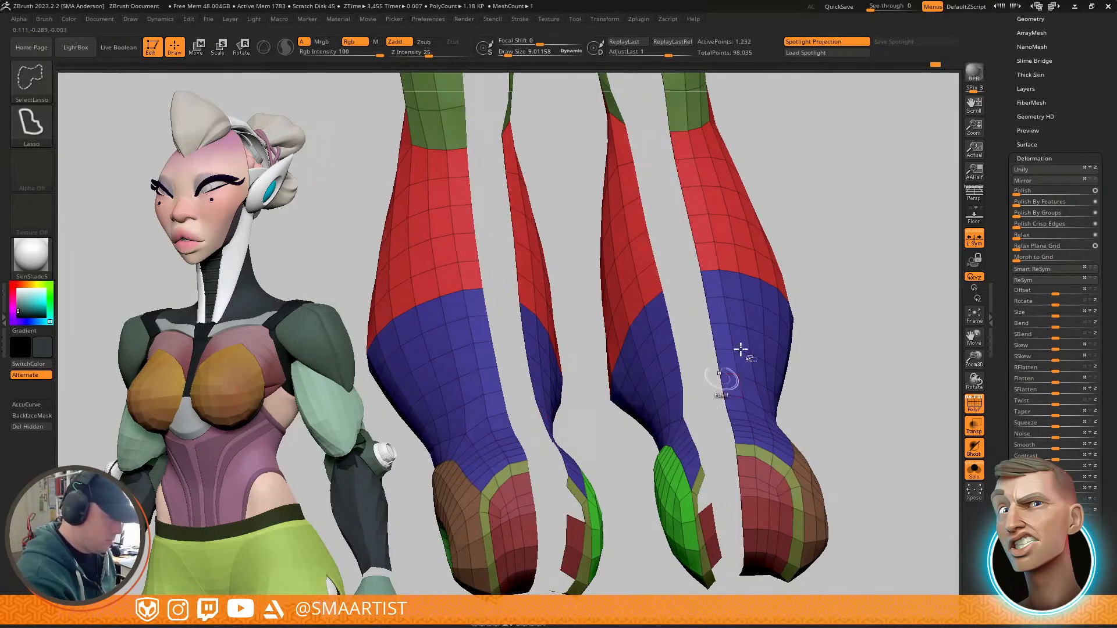
{"action": "left_click", "coordinate": [831, 249], "text": "ctrl+shift"}
{"action": "key", "text": "f"}
{"action": "mouse_move", "coordinate": [799, 231]}
{"action": "right_mouse_down", "text": "ctrl"}
{"action": "mouse_move", "coordinate": [790, 212]}
{"action": "mouse_move", "coordinate": [798, 282]}
{"action": "mouse_move", "coordinate": [775, 247]}
{"action": "mouse_move", "coordinate": [772, 273]}
{"action": "mouse_move", "coordinate": [774, 212]}
{"action": "mouse_move", "coordinate": [761, 209]}
{"action": "right_mouse_up", "text": "ctrl"}
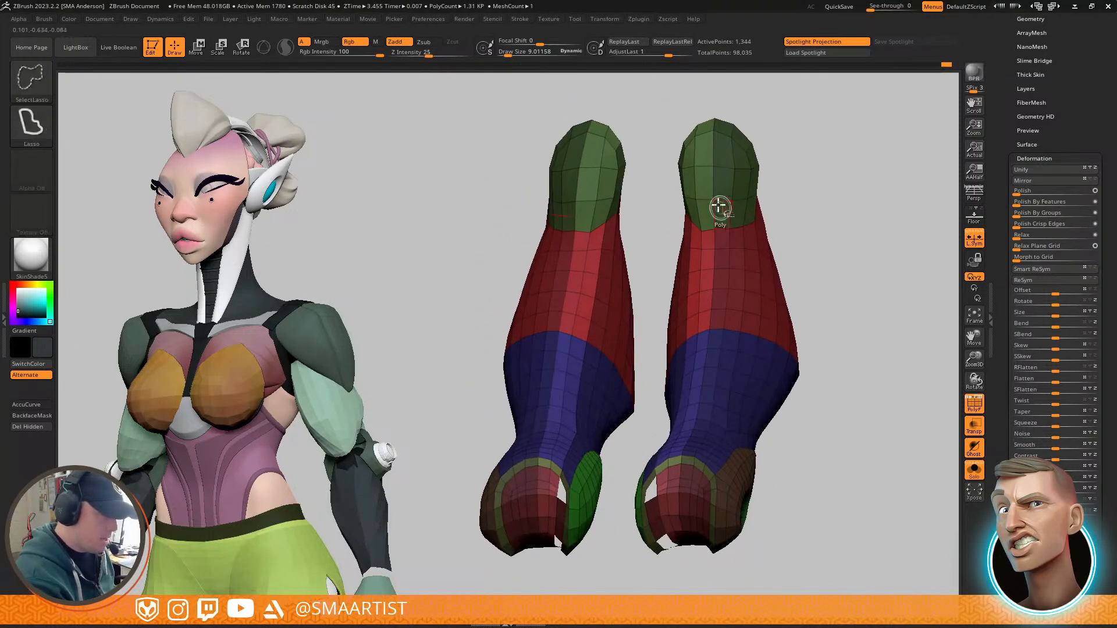
{"action": "left_click", "coordinate": [701, 189], "text": "ctrl+shift"}
{"action": "left_click_drag", "start_coordinate": [816, 165], "coordinate": [822, 175], "text": "ctrl+shift"}
{"action": "mouse_move", "coordinate": [731, 306]}
{"action": "right_mouse_down"}
{"action": "mouse_move", "coordinate": [736, 197]}
{"action": "mouse_move", "coordinate": [704, 237]}
{"action": "mouse_move", "coordinate": [784, 294]}
{"action": "right_mouse_up"}
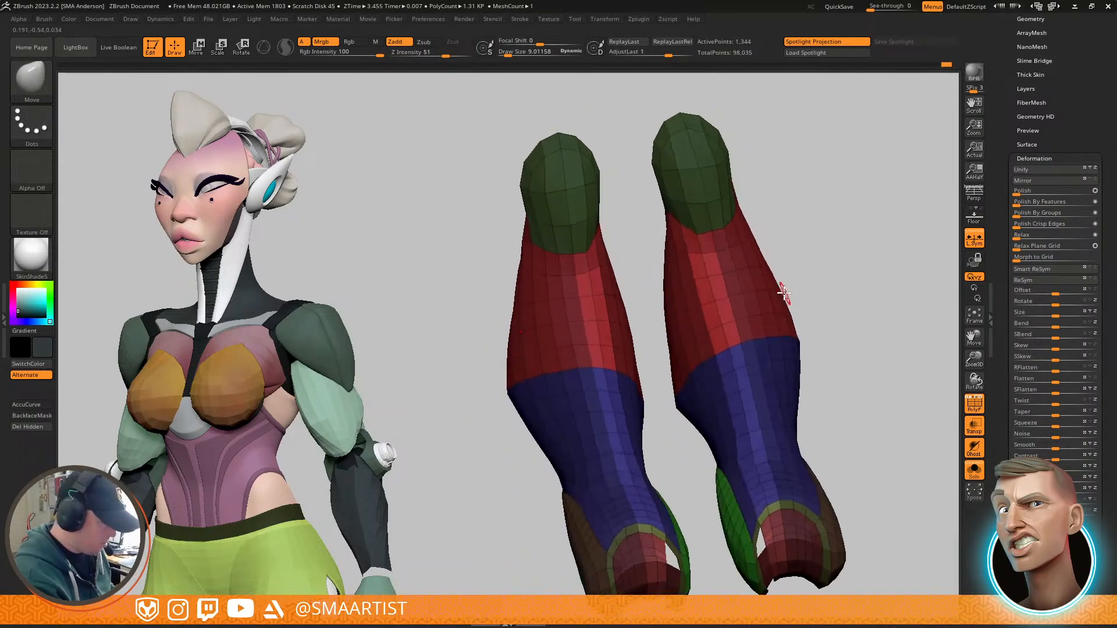
Step: Reshape the unmasked front strip of the shins with the Move brush, using draw sizes of about 157 and 58
{"action": "key", "text": "b"}
{"action": "key", "text": "m"}
{"action": "key", "text": "v"}
{"action": "right_click_drag", "start_coordinate": [714, 348], "coordinate": [747, 331]}
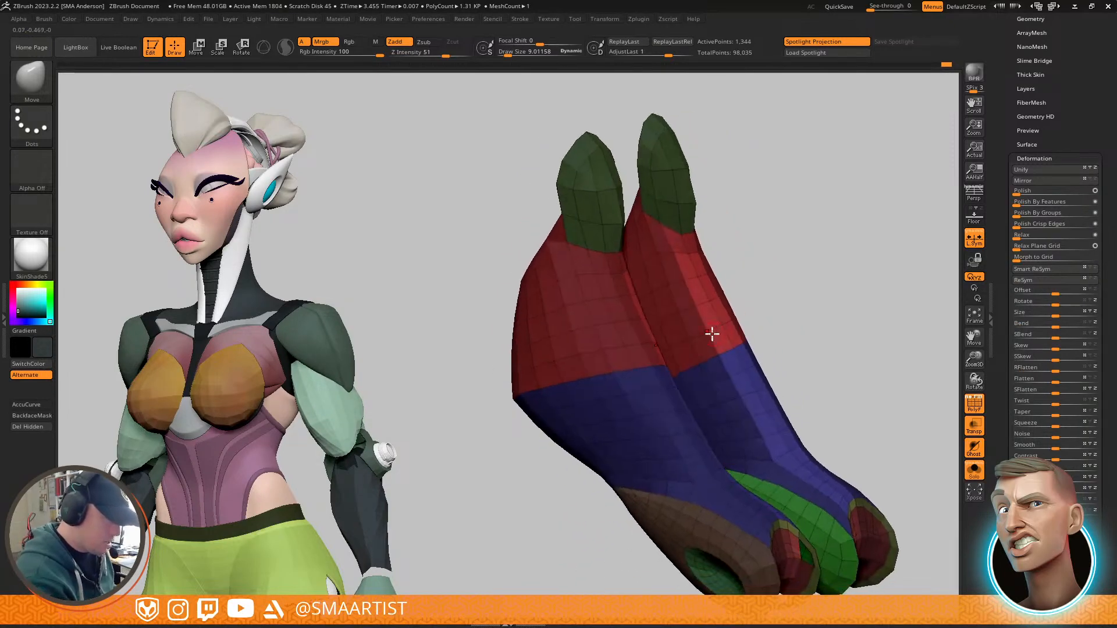
{"action": "key", "text": "s"}
{"action": "left_click_drag", "start_coordinate": [713, 333], "coordinate": [731, 333]}
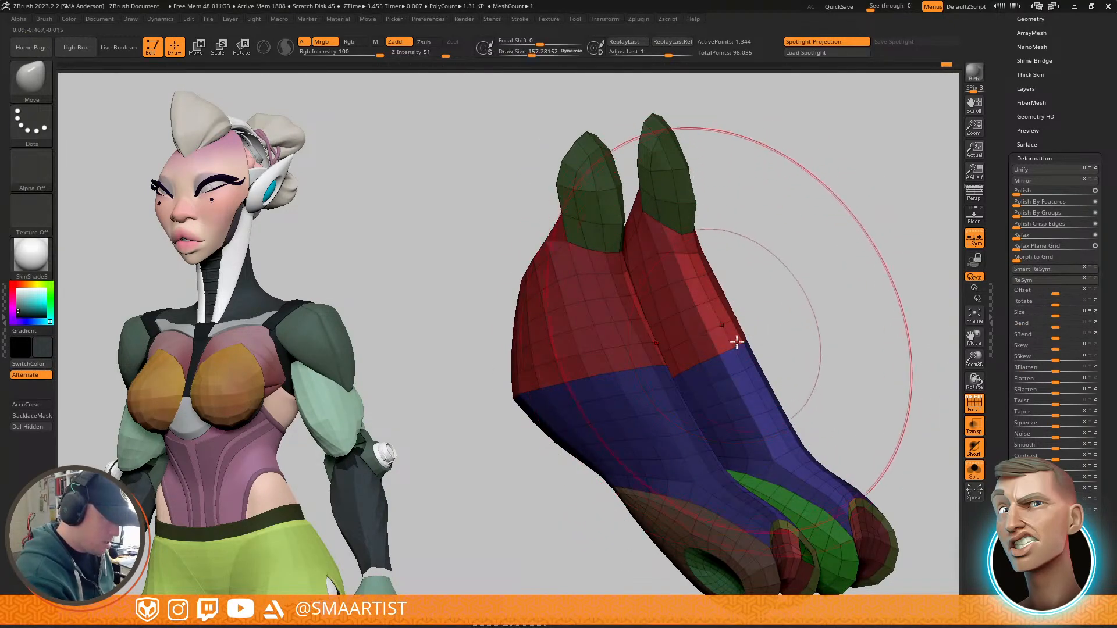
{"action": "right_click_drag", "start_coordinate": [751, 440], "coordinate": [693, 384], "text": "alt"}
{"action": "right_click_drag", "start_coordinate": [693, 384], "coordinate": [763, 382]}
{"action": "key", "text": "s"}
{"action": "left_click_drag", "start_coordinate": [762, 384], "coordinate": [751, 385]}
Step: Check the shin profile from the front and side, and clear the mask from the leg armour
{"action": "mouse_move", "coordinate": [833, 385]}
{"action": "left_mouse_down", "text": "ctrl"}
{"action": "mouse_move", "coordinate": [832, 558]}
{"action": "mouse_move", "coordinate": [865, 404]}
{"action": "mouse_move", "coordinate": [871, 256]}
{"action": "mouse_move", "coordinate": [836, 333]}
{"action": "left_mouse_up", "text": "ctrl"}
{"action": "left_click_drag", "start_coordinate": [840, 419], "coordinate": [821, 277]}
{"action": "right_click_drag", "start_coordinate": [821, 277], "coordinate": [771, 277]}
{"action": "left_click_drag", "start_coordinate": [800, 333], "coordinate": [882, 195], "text": "ctrl"}
{"action": "right_click_drag", "start_coordinate": [871, 208], "coordinate": [808, 233]}
{"action": "mouse_move", "coordinate": [808, 232]}
{"action": "right_mouse_down", "text": "ctrl"}
{"action": "mouse_move", "coordinate": [768, 344]}
{"action": "mouse_move", "coordinate": [811, 138]}
{"action": "right_mouse_up", "text": "ctrl"}
{"action": "right_click_drag", "start_coordinate": [811, 138], "coordinate": [652, 398], "text": "alt"}
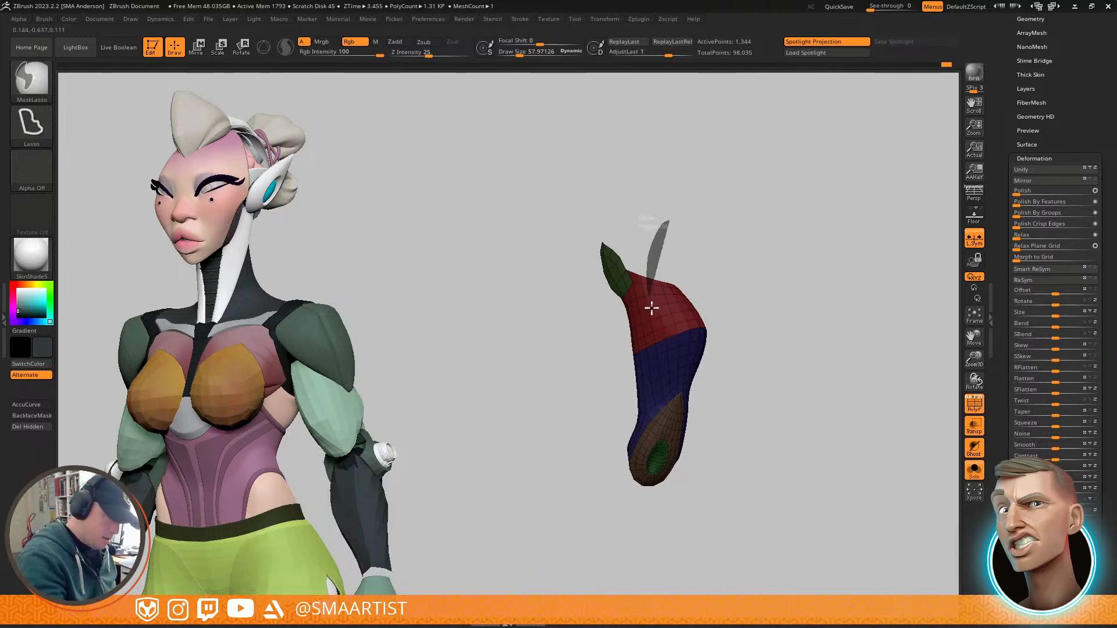
{"action": "mouse_move", "coordinate": [668, 569]}
{"action": "right_mouse_down"}
{"action": "mouse_move", "coordinate": [736, 312]}
{"action": "mouse_move", "coordinate": [731, 369]}
{"action": "mouse_move", "coordinate": [788, 374]}
{"action": "mouse_move", "coordinate": [794, 348]}
{"action": "mouse_move", "coordinate": [718, 386]}
{"action": "mouse_move", "coordinate": [731, 312]}
{"action": "mouse_move", "coordinate": [739, 334]}
{"action": "mouse_move", "coordinate": [716, 387]}
{"action": "mouse_move", "coordinate": [710, 327]}
{"action": "right_mouse_up"}
Step: Mask the sides and backs of the leg armour plus the knee pads, keeping the front shin loops editable
{"action": "key", "text": "ctrl+shift"}
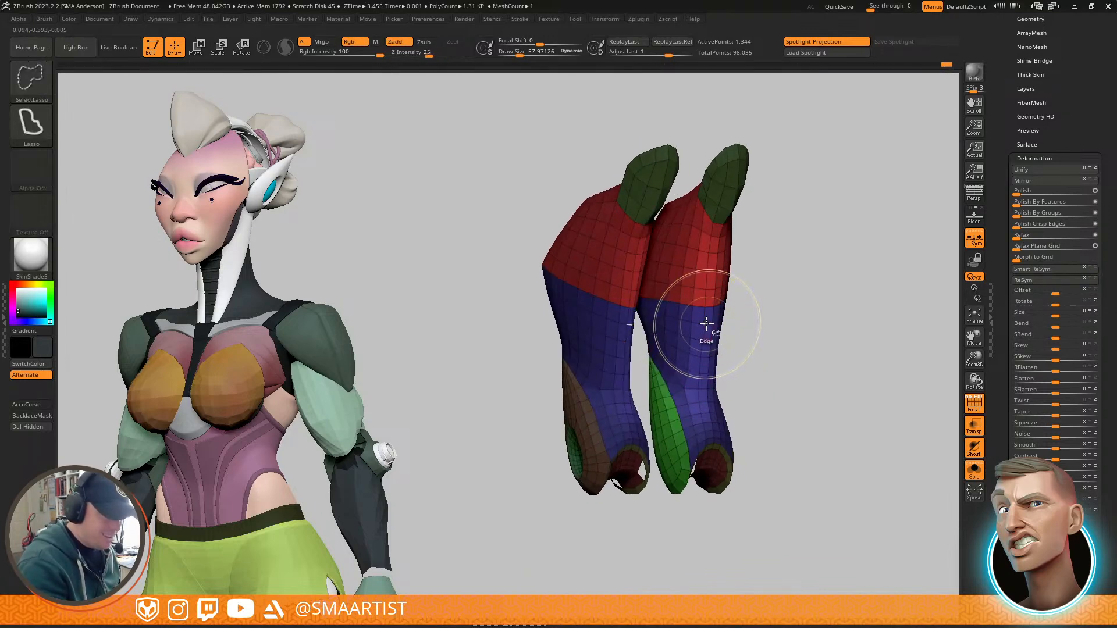
{"action": "left_click", "coordinate": [706, 323], "text": "ctrl+shift"}
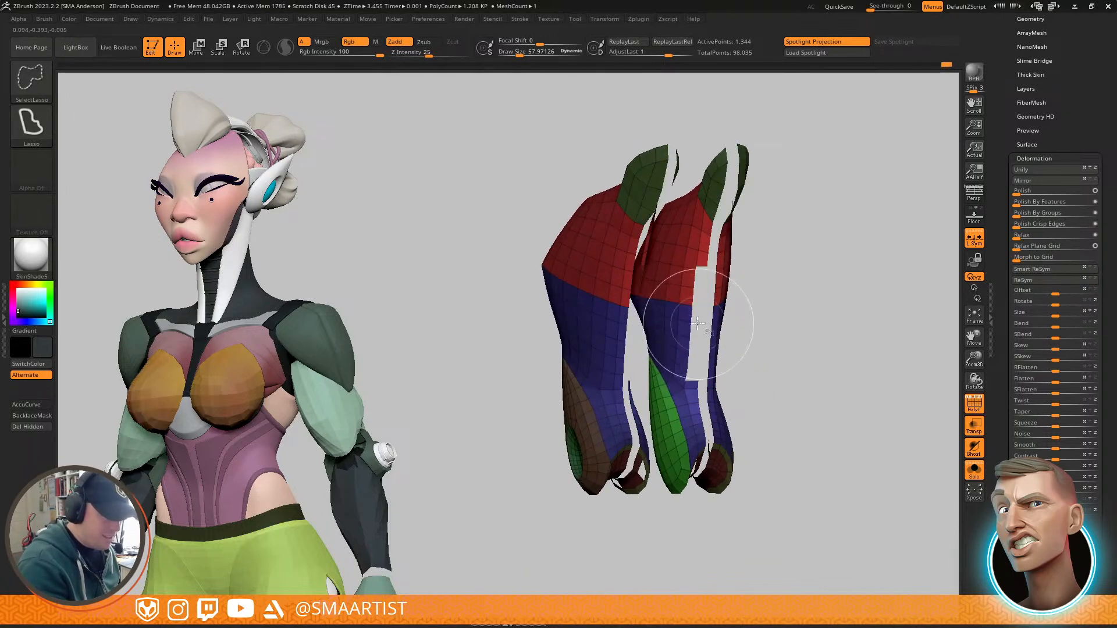
{"action": "left_click", "coordinate": [694, 404], "text": "ctrl+shift"}
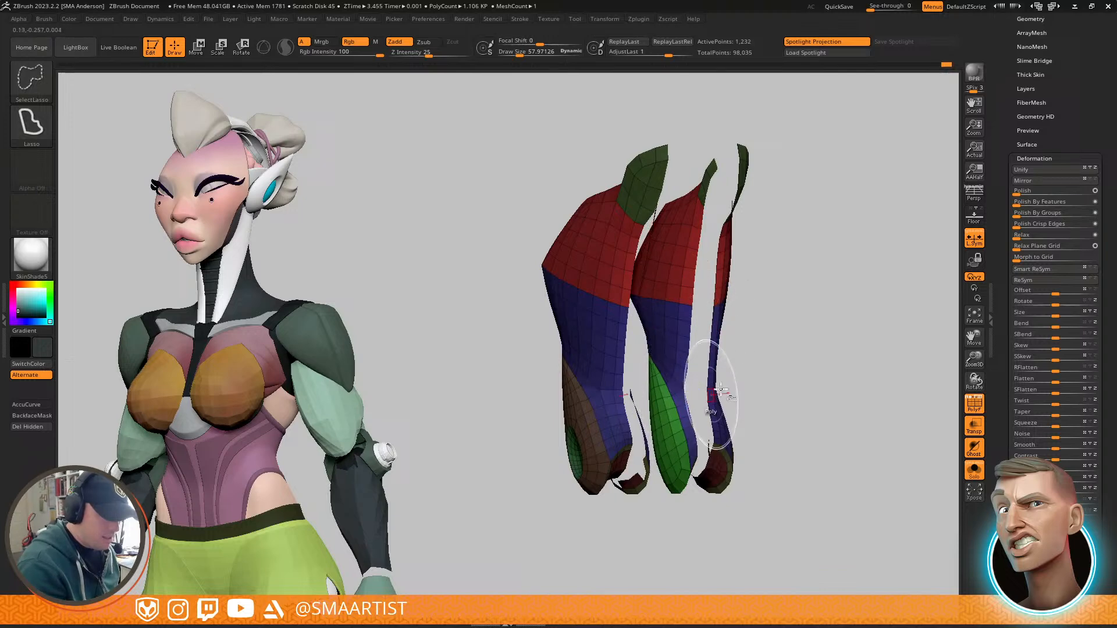
{"action": "left_click", "coordinate": [791, 333], "text": "ctrl+shift"}
{"action": "left_click_drag", "start_coordinate": [730, 311], "coordinate": [717, 307]}
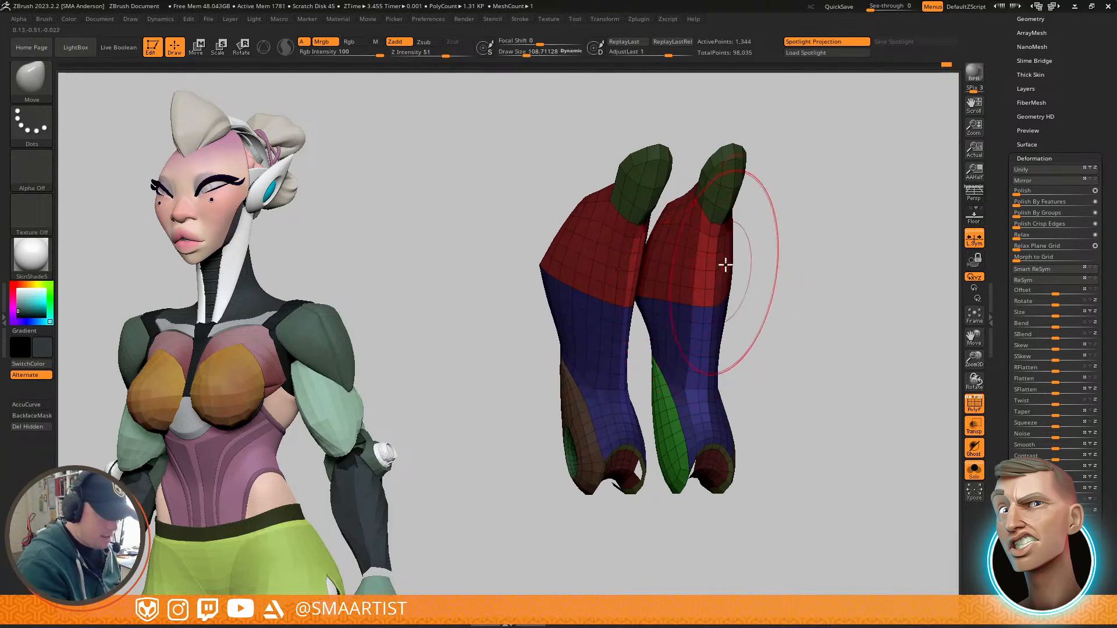
{"action": "left_click", "coordinate": [712, 210], "text": "ctrl+shift"}
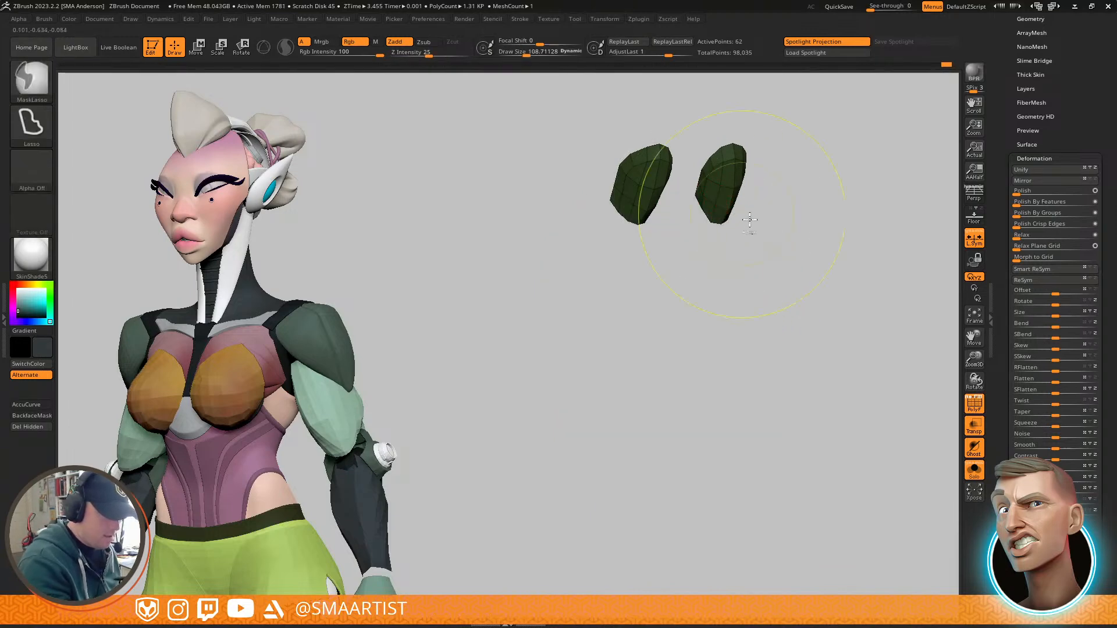
{"action": "left_click", "coordinate": [779, 271], "text": "ctrl+shift"}
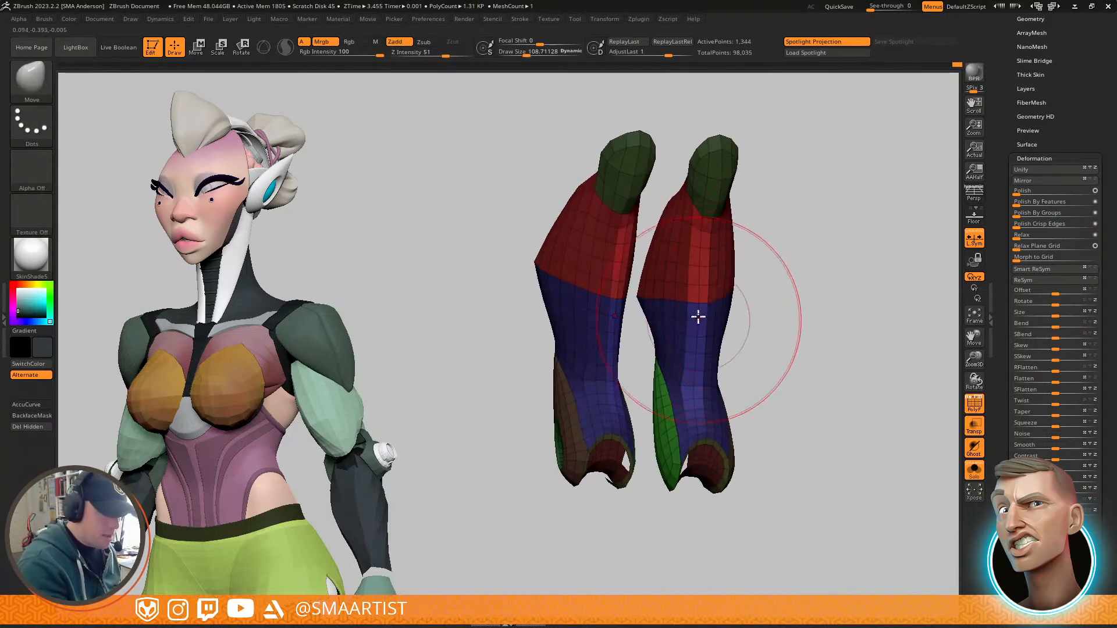
Step: Adjust the unmasked shin fronts with the Move brush at a draw size of about 109, and undo the last change
{"action": "mouse_move", "coordinate": [690, 359]}
{"action": "right_mouse_down"}
{"action": "mouse_move", "coordinate": [705, 368]}
{"action": "mouse_move", "coordinate": [696, 393]}
{"action": "right_mouse_up"}
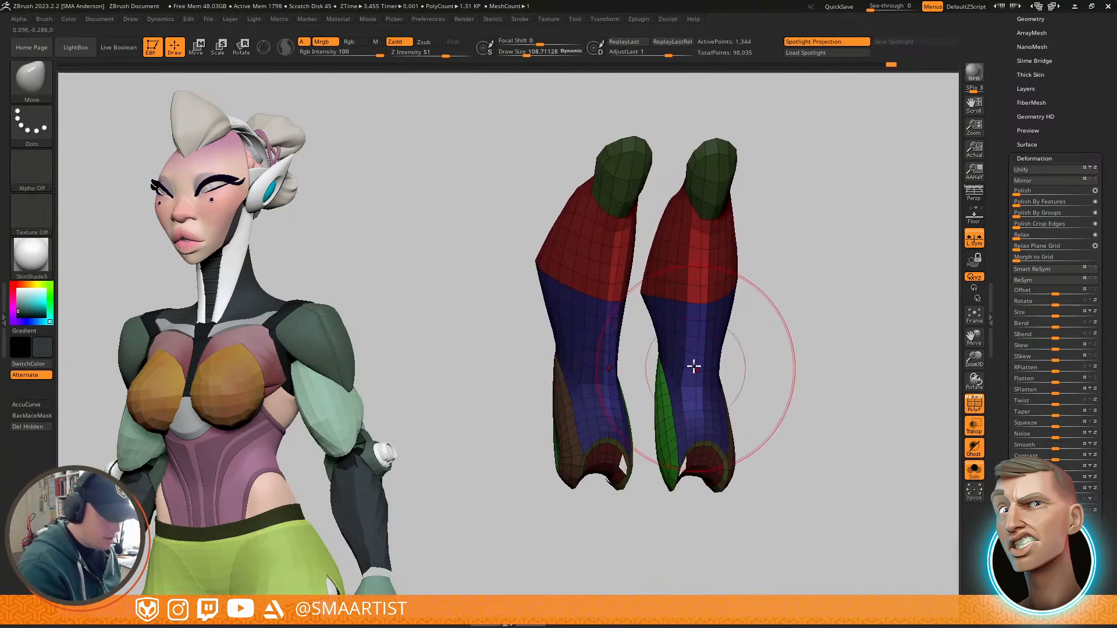
{"action": "left_click_drag", "start_coordinate": [760, 309], "coordinate": [750, 323], "text": "ctrl"}
{"action": "mouse_move", "coordinate": [683, 376]}
{"action": "right_mouse_down"}
{"action": "mouse_move", "coordinate": [700, 362]}
{"action": "mouse_move", "coordinate": [673, 384]}
{"action": "mouse_move", "coordinate": [723, 407]}
{"action": "mouse_move", "coordinate": [718, 345]}
{"action": "mouse_move", "coordinate": [708, 407]}
{"action": "right_mouse_up"}
{"action": "key", "text": "shift+f"}
{"action": "key", "text": "shift+f"}
{"action": "key", "text": "s"}
{"action": "key", "text": "ctrl+z"}
Step: Smooth the front of the shins at a draw size of about 33 and an intensity of 10, and clear the mask
{"action": "left_click_drag", "start_coordinate": [679, 383], "coordinate": [678, 372]}
{"action": "key", "text": "s"}
{"action": "key", "text": "shift"}
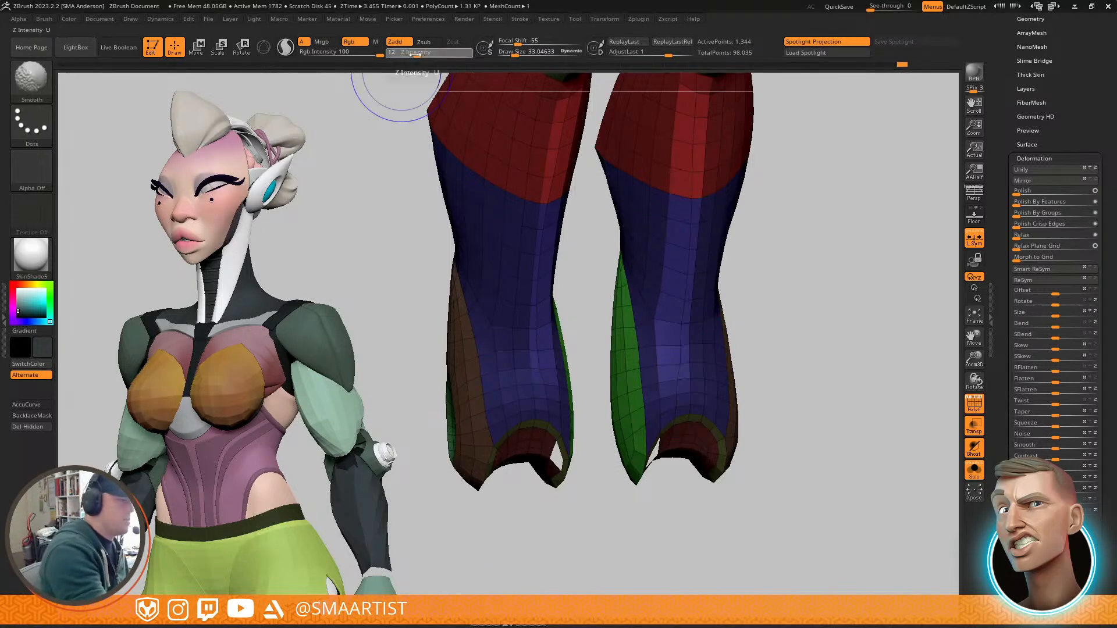
{"action": "mouse_move", "coordinate": [793, 349]}
{"action": "left_mouse_down"}
{"action": "mouse_move", "coordinate": [786, 291]}
{"action": "mouse_move", "coordinate": [760, 339]}
{"action": "mouse_move", "coordinate": [721, 302]}
{"action": "mouse_move", "coordinate": [706, 241]}
{"action": "mouse_move", "coordinate": [726, 309]}
{"action": "mouse_move", "coordinate": [678, 309]}
{"action": "mouse_move", "coordinate": [645, 338]}
{"action": "left_mouse_up"}
{"action": "key", "text": "ctrl"}
{"action": "left_click", "coordinate": [767, 305], "text": "ctrl"}
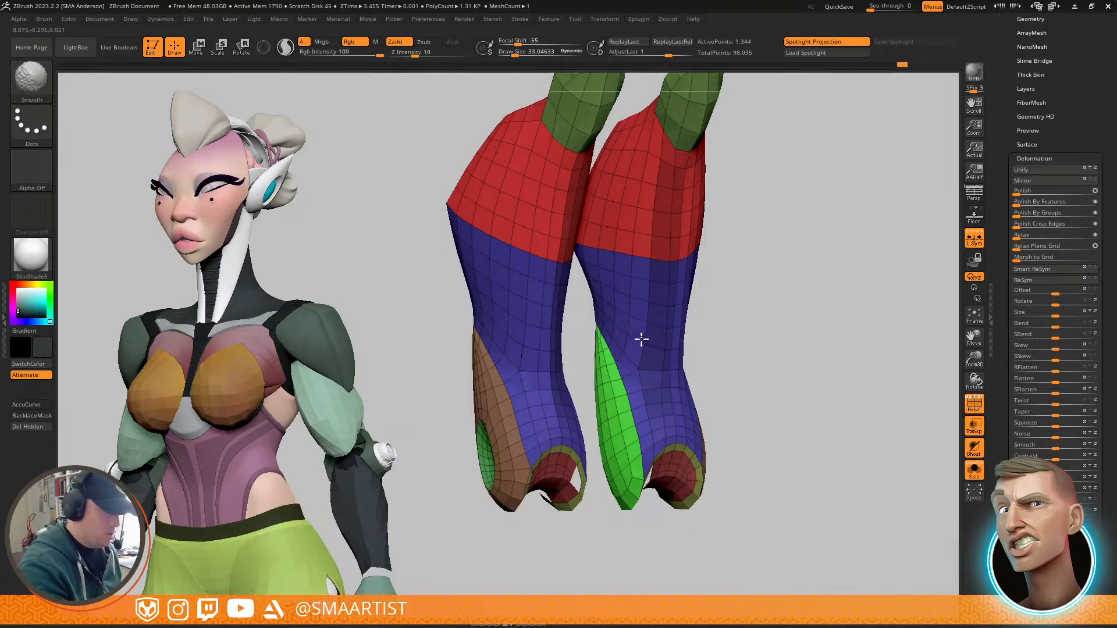
Step: Try to smooth the lower front of the shins above the ankles, and undo the stroke
{"action": "mouse_move", "coordinate": [645, 216]}
{"action": "left_mouse_down"}
{"action": "mouse_move", "coordinate": [688, 254]}
{"action": "mouse_move", "coordinate": [666, 209]}
{"action": "left_mouse_up"}
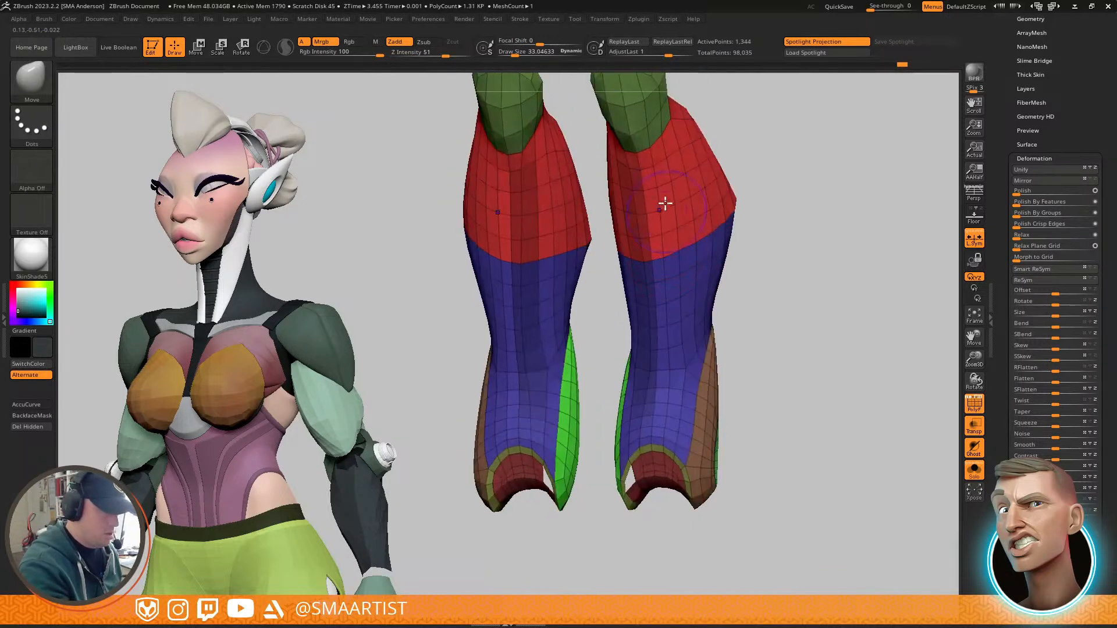
{"action": "left_click_drag", "start_coordinate": [669, 334], "coordinate": [654, 401], "text": "shift"}
{"action": "key", "text": "ctrl+z"}
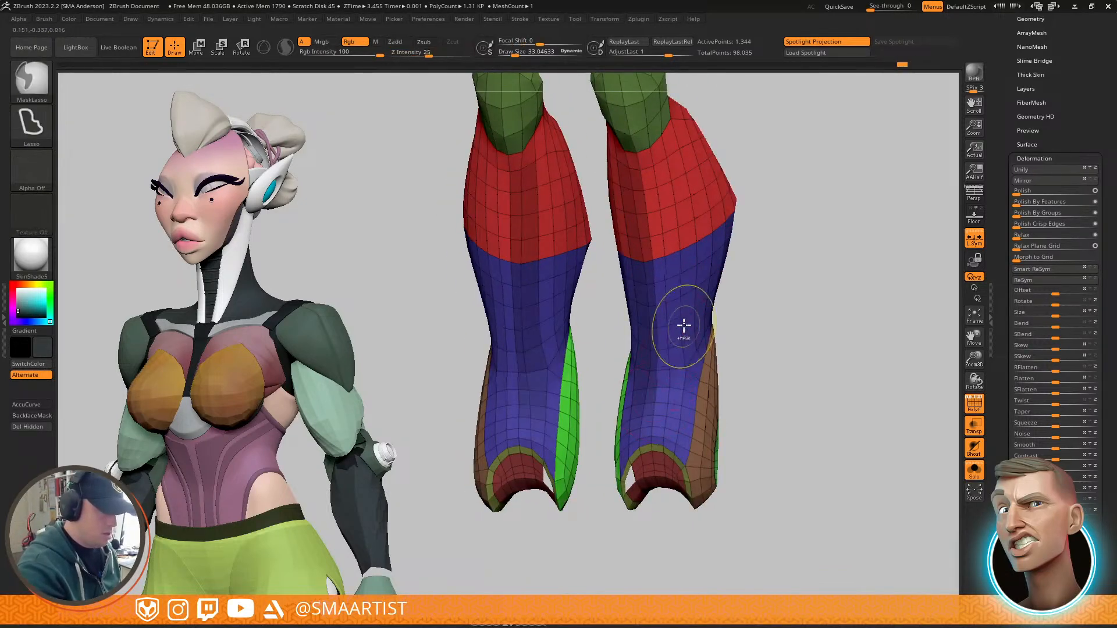
Step: Examine the shin and calf shape from several angles with and without the wireframe
{"action": "right_click_drag", "start_coordinate": [688, 312], "coordinate": [704, 295]}
{"action": "right_click_drag", "start_coordinate": [710, 250], "coordinate": [619, 312]}
{"action": "key", "text": "shift+f"}
{"action": "mouse_move", "coordinate": [793, 339]}
{"action": "right_mouse_down", "text": "ctrl"}
{"action": "mouse_move", "coordinate": [737, 253]}
{"action": "mouse_move", "coordinate": [752, 269]}
{"action": "mouse_move", "coordinate": [716, 289]}
{"action": "mouse_move", "coordinate": [675, 292]}
{"action": "mouse_move", "coordinate": [654, 318]}
{"action": "mouse_move", "coordinate": [634, 281]}
{"action": "mouse_move", "coordinate": [644, 299]}
{"action": "mouse_move", "coordinate": [654, 293]}
{"action": "right_mouse_up", "text": "ctrl"}
{"action": "key", "text": "shift+f"}
{"action": "key", "text": "shift+f"}
{"action": "key", "text": "shift+f"}
{"action": "key", "text": "shift+d"}
Step: Hide the central shin loops, mask the remaining armour, restore full visibility, and extend the mask over the knee pads
{"action": "key", "text": "ctrl+shift"}
{"action": "left_click", "coordinate": [634, 256], "text": "ctrl+shift"}
{"action": "left_click", "coordinate": [645, 255], "text": "ctrl+shift"}
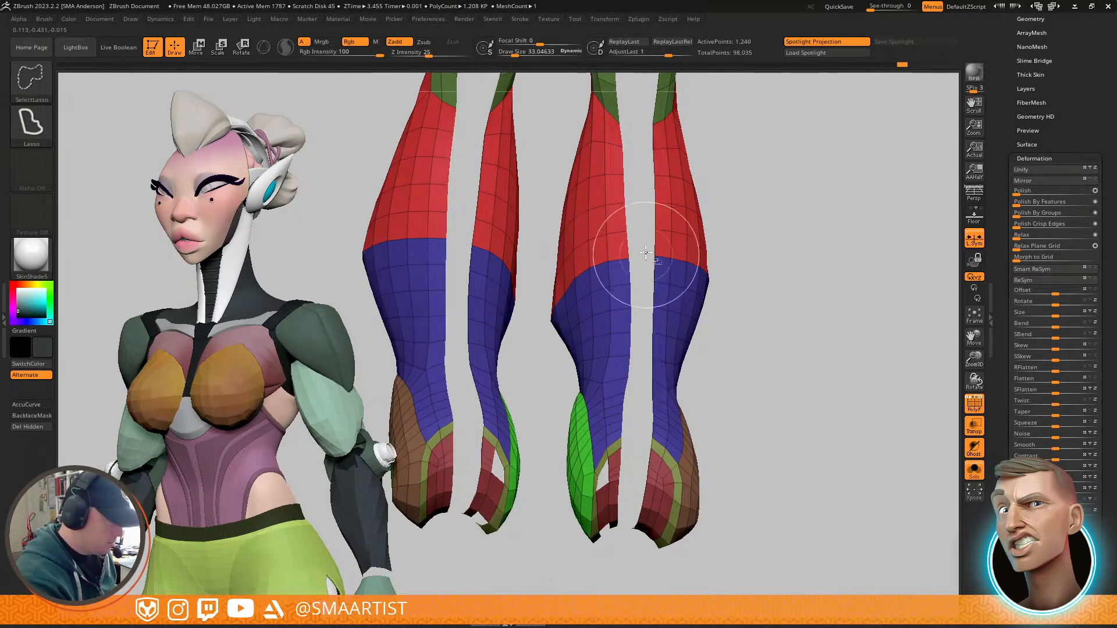
{"action": "key", "text": "ctrl+a"}
{"action": "key", "text": "ctrl+shift+a"}
{"action": "right_click_drag", "start_coordinate": [686, 278], "coordinate": [669, 218], "text": "ctrl"}
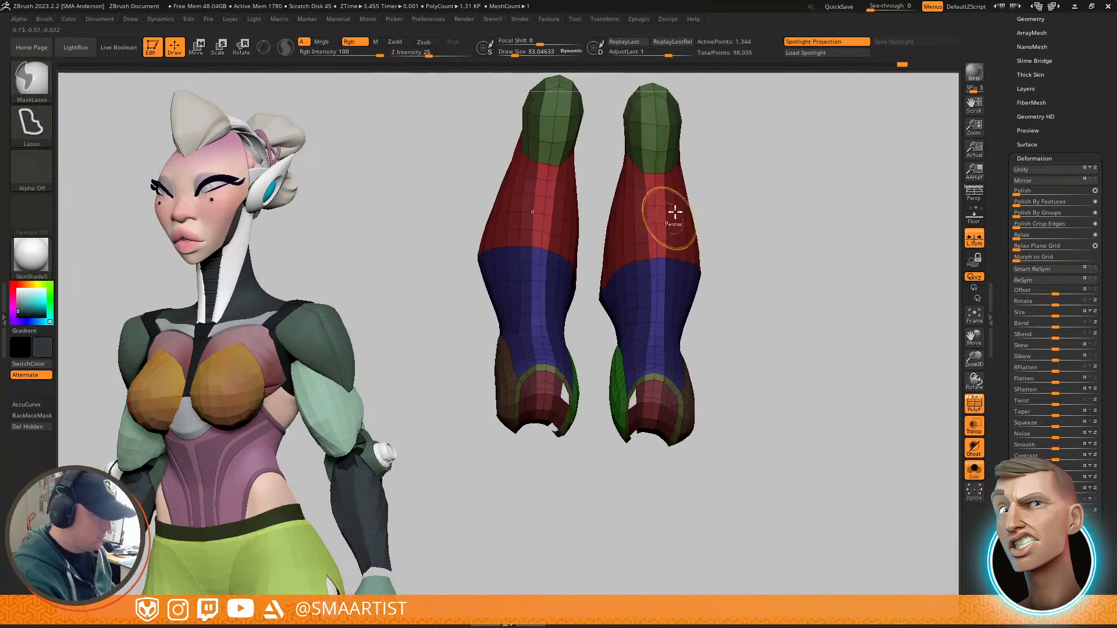
{"action": "mouse_move", "coordinate": [754, 370]}
{"action": "left_mouse_down", "text": "ctrl"}
{"action": "mouse_move", "coordinate": [623, 471]}
{"action": "mouse_move", "coordinate": [797, 491]}
{"action": "left_mouse_up", "text": "ctrl"}
{"action": "mouse_move", "coordinate": [731, 323]}
{"action": "right_mouse_down"}
{"action": "mouse_move", "coordinate": [707, 268]}
{"action": "mouse_move", "coordinate": [694, 299]}
{"action": "mouse_move", "coordinate": [673, 242]}
{"action": "mouse_move", "coordinate": [679, 249]}
{"action": "right_mouse_up"}
{"action": "mouse_move", "coordinate": [752, 192]}
{"action": "left_mouse_down", "text": "ctrl"}
{"action": "mouse_move", "coordinate": [620, 523]}
{"action": "mouse_move", "coordinate": [628, 143]}
{"action": "left_mouse_up", "text": "ctrl"}
Step: Undo the last change, adjust the lower shin fronts with Move Topological at a draw size of about 48, and clear the mask
{"action": "right_click_drag", "start_coordinate": [806, 267], "coordinate": [804, 343]}
{"action": "mouse_move", "coordinate": [866, 309]}
{"action": "right_mouse_down"}
{"action": "mouse_move", "coordinate": [850, 287]}
{"action": "mouse_move", "coordinate": [798, 294]}
{"action": "mouse_move", "coordinate": [748, 279]}
{"action": "mouse_move", "coordinate": [757, 262]}
{"action": "right_mouse_up"}
{"action": "mouse_move", "coordinate": [825, 258]}
{"action": "right_mouse_down", "text": "alt"}
{"action": "mouse_move", "coordinate": [780, 249]}
{"action": "mouse_move", "coordinate": [797, 229]}
{"action": "mouse_move", "coordinate": [763, 259]}
{"action": "right_mouse_up", "text": "alt"}
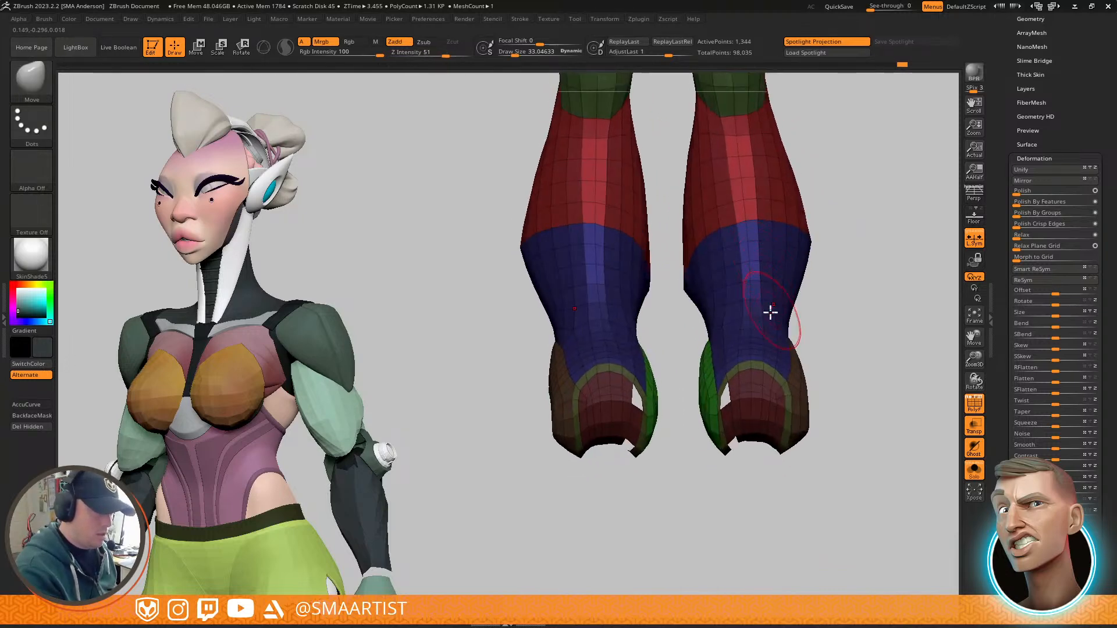
{"action": "key", "text": "ctrl+z"}
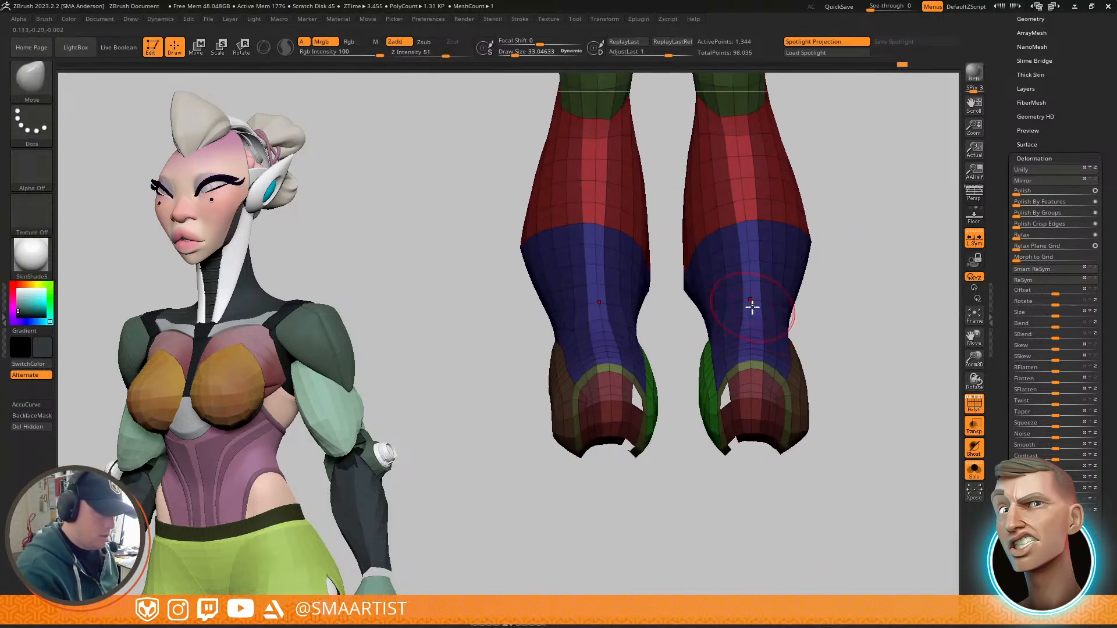
{"action": "key", "text": "b"}
{"action": "key", "text": "m"}
{"action": "key", "text": "t"}
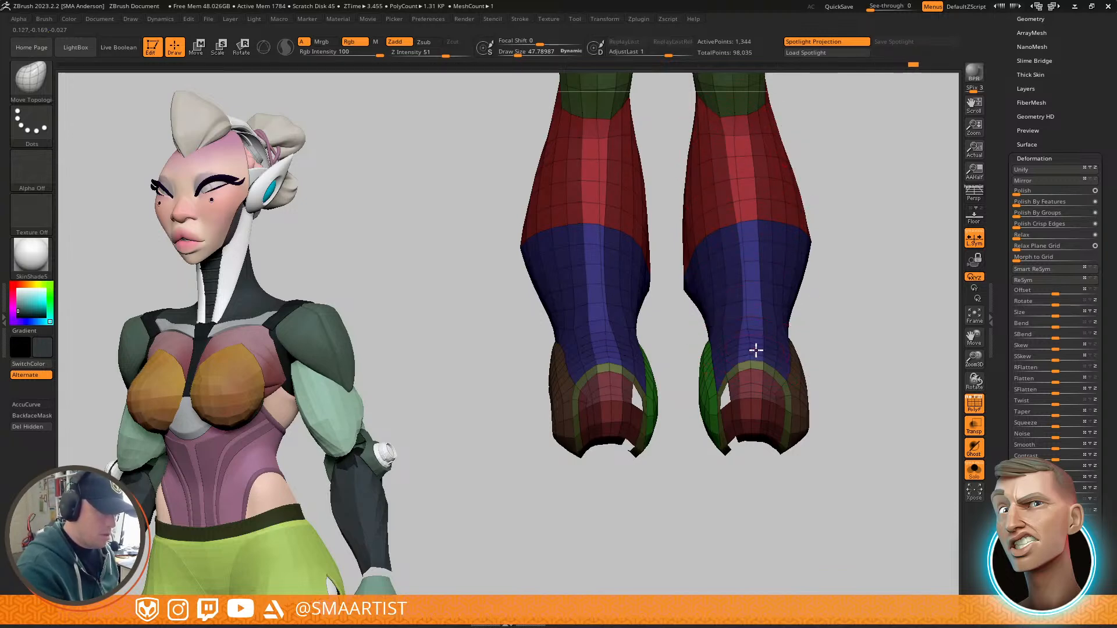
{"action": "left_click_drag", "start_coordinate": [845, 291], "coordinate": [876, 338], "text": "ctrl"}
Step: Preview the armour with dynamic subdivision and no wireframe, and smooth the shin fronts at a draw size of about 54
{"action": "key", "text": "d"}
{"action": "key", "text": "shift+f"}
{"action": "right_click_drag", "start_coordinate": [847, 305], "coordinate": [810, 269], "text": "ctrl"}
{"action": "mouse_move", "coordinate": [810, 280]}
{"action": "right_mouse_down"}
{"action": "mouse_move", "coordinate": [784, 307]}
{"action": "mouse_move", "coordinate": [793, 320]}
{"action": "mouse_move", "coordinate": [771, 327]}
{"action": "mouse_move", "coordinate": [743, 268]}
{"action": "mouse_move", "coordinate": [760, 337]}
{"action": "right_mouse_up"}
{"action": "key", "text": "s"}
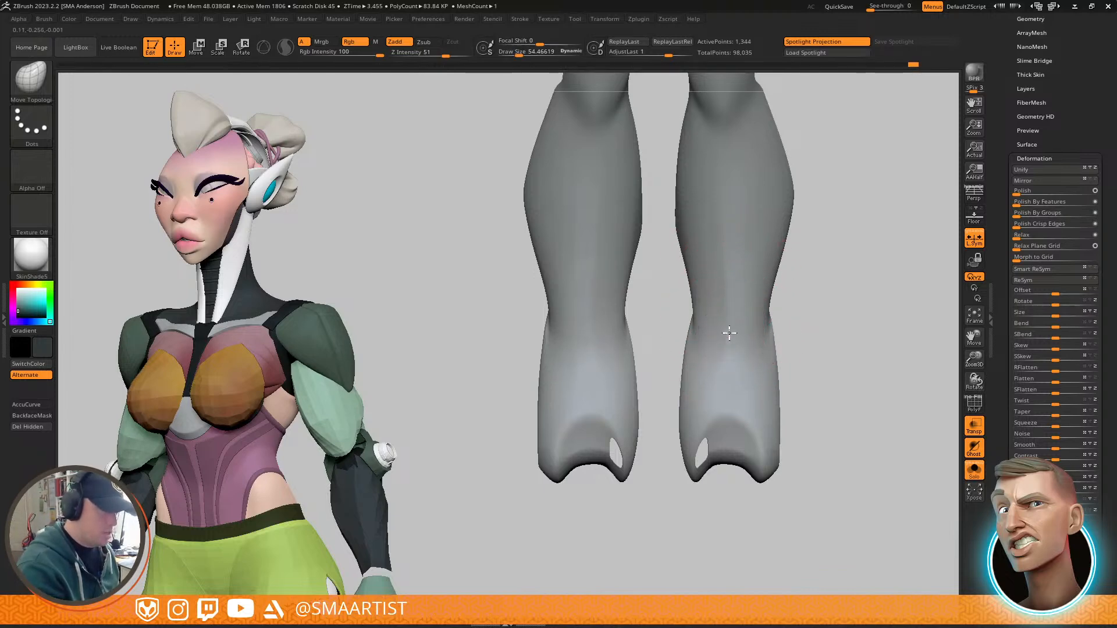
{"action": "mouse_move", "coordinate": [723, 218]}
{"action": "right_mouse_down"}
{"action": "mouse_move", "coordinate": [748, 240]}
{"action": "mouse_move", "coordinate": [722, 240]}
{"action": "right_mouse_up"}
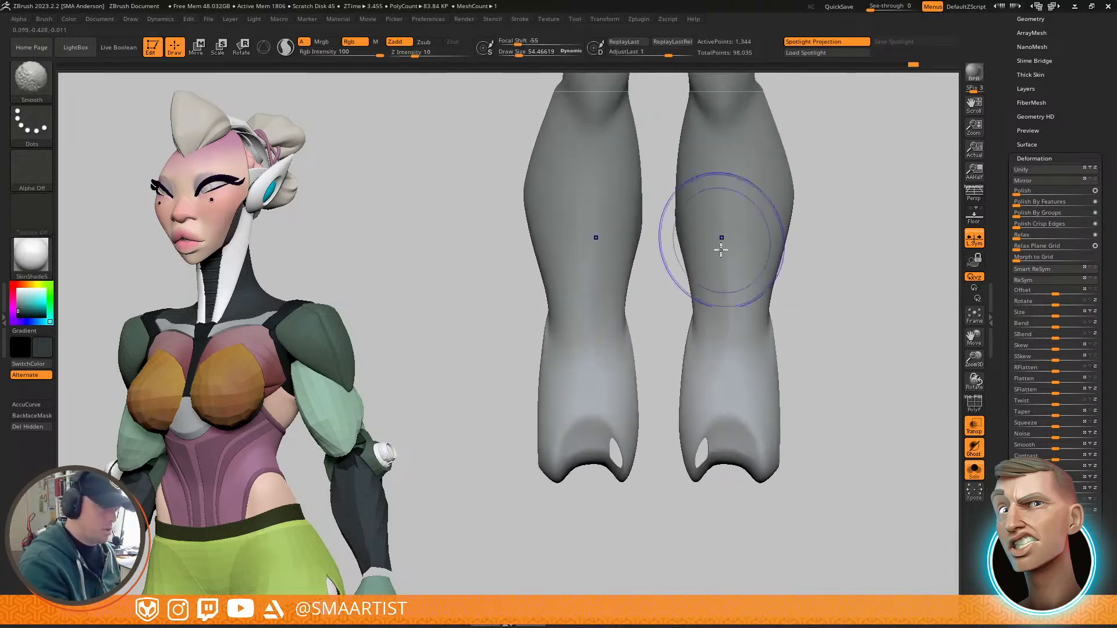
{"action": "right_click_drag", "start_coordinate": [721, 311], "coordinate": [710, 320]}
Step: Refine the shin's side profile above the ankle with Move Topological at a draw size of about 45
{"action": "key", "text": "s"}
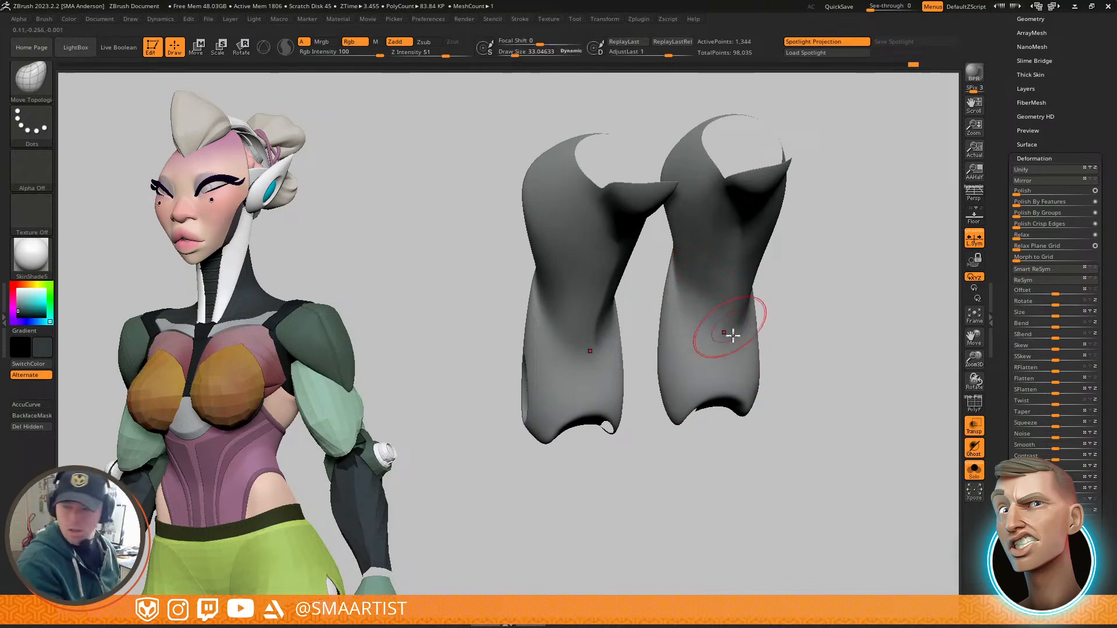
{"action": "mouse_move", "coordinate": [738, 383]}
{"action": "right_mouse_down"}
{"action": "mouse_move", "coordinate": [713, 289]}
{"action": "mouse_move", "coordinate": [727, 361]}
{"action": "mouse_move", "coordinate": [715, 355]}
{"action": "right_mouse_up"}
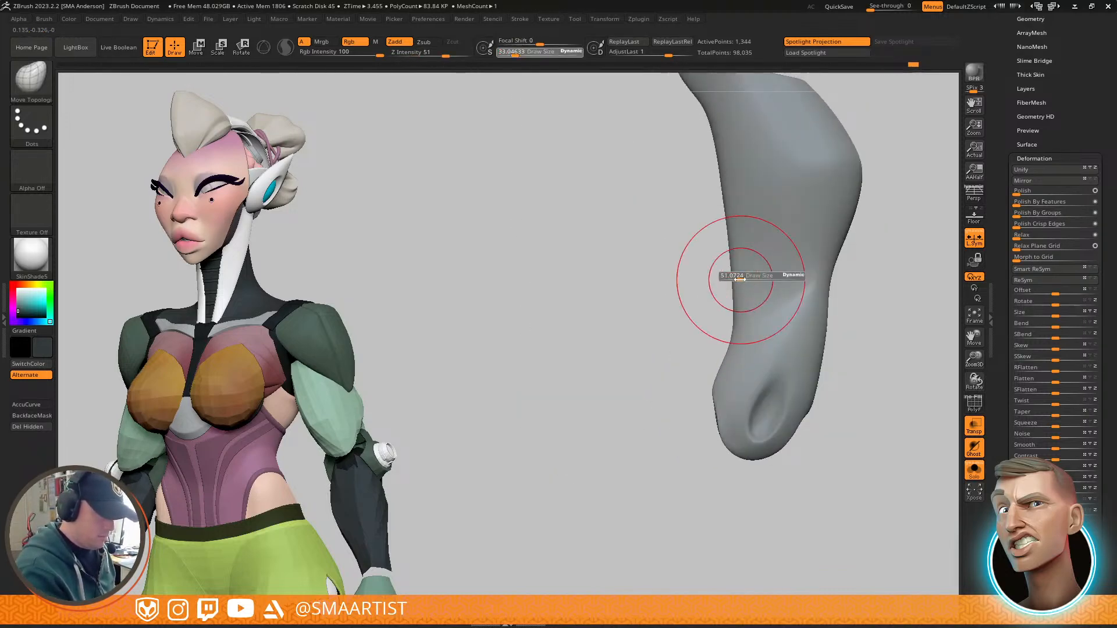
{"action": "right_click_drag", "start_coordinate": [733, 306], "coordinate": [736, 359], "text": "ctrl"}
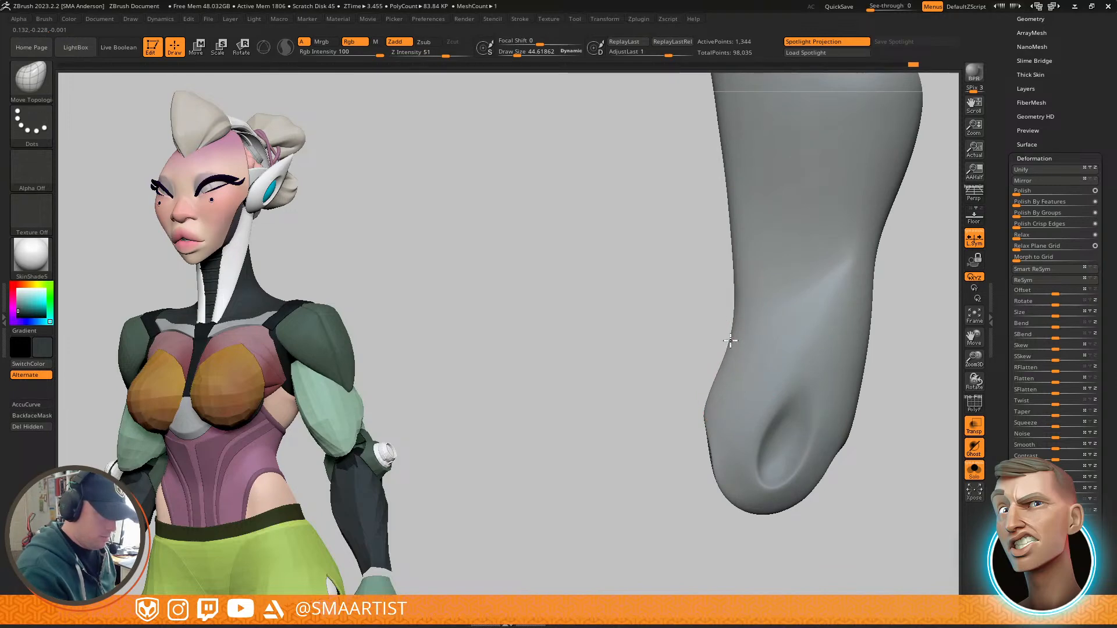
{"action": "right_click_drag", "start_coordinate": [734, 314], "coordinate": [729, 360]}
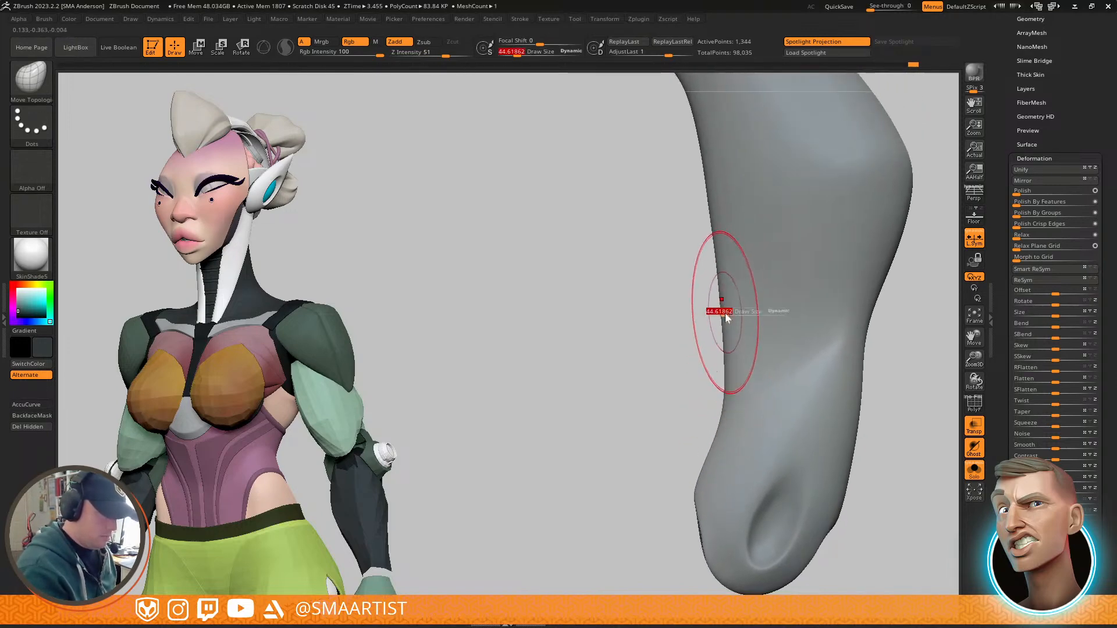
{"action": "mouse_move", "coordinate": [738, 224]}
{"action": "right_mouse_down"}
{"action": "mouse_move", "coordinate": [706, 232]}
{"action": "mouse_move", "coordinate": [751, 234]}
{"action": "mouse_move", "coordinate": [781, 201]}
{"action": "mouse_move", "coordinate": [768, 192]}
{"action": "mouse_move", "coordinate": [760, 236]}
{"action": "mouse_move", "coordinate": [736, 211]}
{"action": "mouse_move", "coordinate": [799, 214]}
{"action": "mouse_move", "coordinate": [780, 249]}
{"action": "mouse_move", "coordinate": [815, 187]}
{"action": "mouse_move", "coordinate": [826, 198]}
{"action": "mouse_move", "coordinate": [798, 241]}
{"action": "mouse_move", "coordinate": [810, 237]}
{"action": "mouse_move", "coordinate": [825, 256]}
{"action": "mouse_move", "coordinate": [735, 280]}
{"action": "right_mouse_up"}
Step: Bring back the full character around the leg armour and turn off the transparency display
{"action": "key", "text": "shift+f"}
{"action": "key", "text": "shift+f"}
{"action": "key", "text": "ctrl+shift+s"}
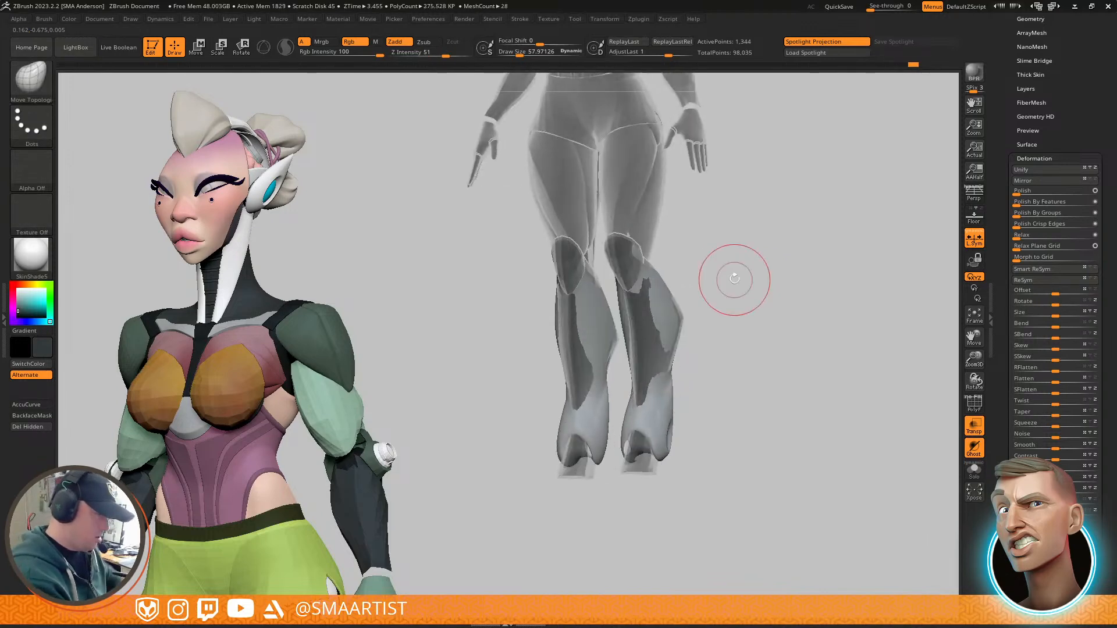
{"action": "key", "text": "ctrl"}
{"action": "key", "text": "ctrl+t"}
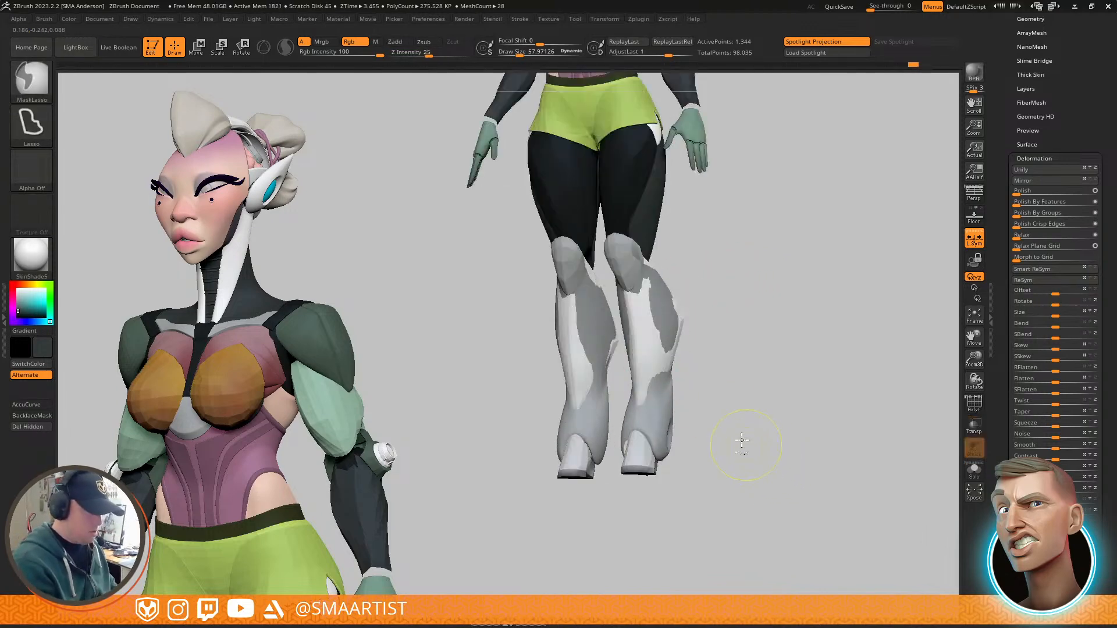
Step: Paint the grey patches on the calf armour white with the SMA_Painterly brush at a draw size of about 58
{"action": "left_click_drag", "start_coordinate": [666, 343], "coordinate": [664, 340], "text": "shift"}
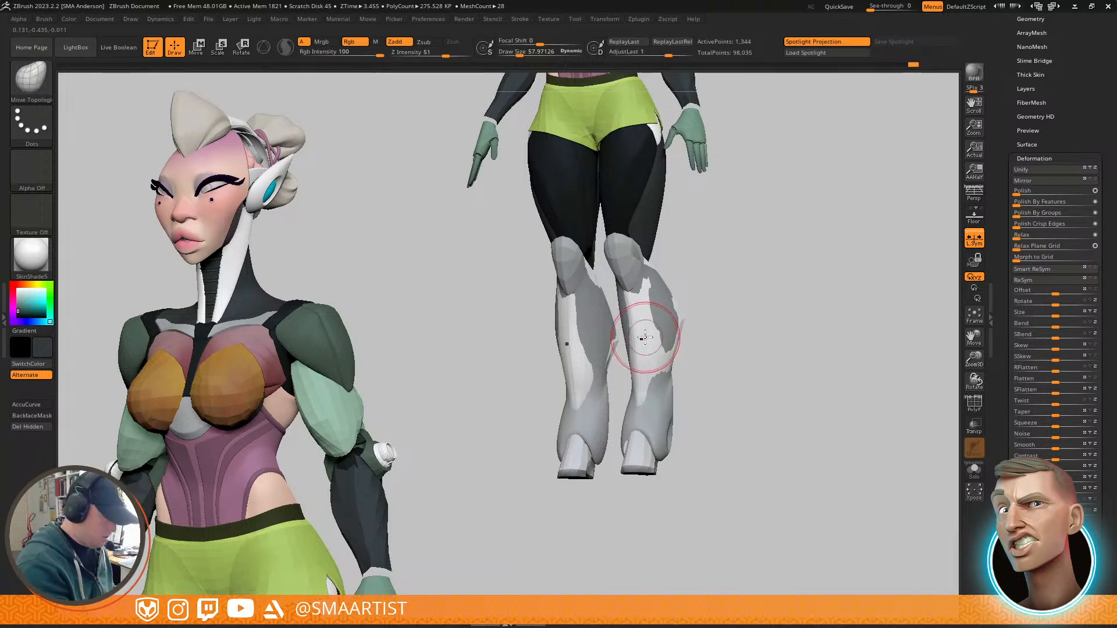
{"action": "key", "text": "b"}
{"action": "key", "text": "s"}
{"action": "key", "text": "p"}
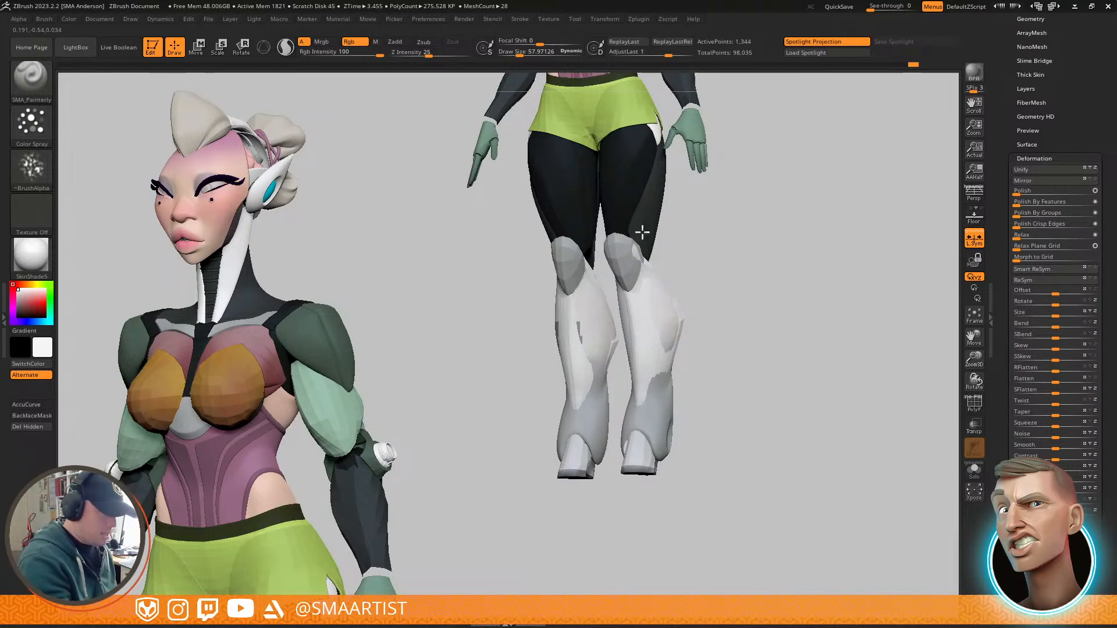
Step: Isolate the shin and calf armour and examine its overall form from several angles
{"action": "key", "text": "ctrl+shift+s"}
{"action": "mouse_move", "coordinate": [723, 354]}
{"action": "left_mouse_down"}
{"action": "mouse_move", "coordinate": [678, 342]}
{"action": "mouse_move", "coordinate": [626, 407]}
{"action": "left_mouse_up"}
{"action": "left_click_drag", "start_coordinate": [731, 360], "coordinate": [708, 356]}
{"action": "left_click_drag", "start_coordinate": [697, 422], "coordinate": [787, 331]}
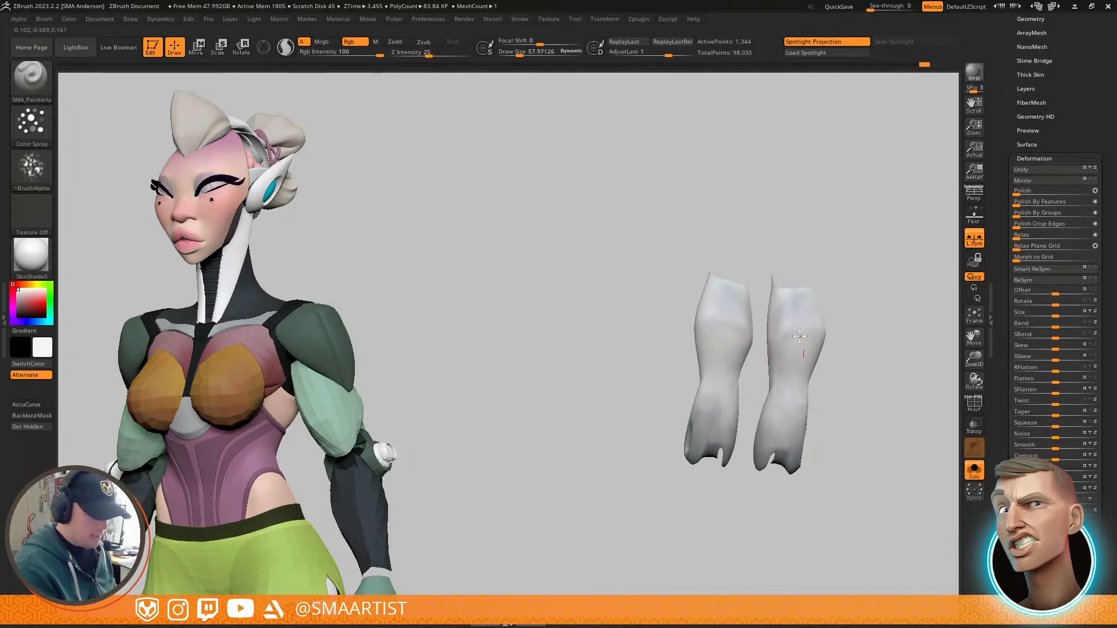
{"action": "left_click_drag", "start_coordinate": [729, 400], "coordinate": [866, 368]}
{"action": "left_click_drag", "start_coordinate": [817, 496], "coordinate": [797, 424]}
{"action": "left_click_drag", "start_coordinate": [810, 320], "coordinate": [761, 328]}
{"action": "left_click", "coordinate": [818, 404], "text": "ctrl+shift"}
Step: Display the polygroup wireframe on the leg armour and turn off its dynamic subdivision preview
{"action": "mouse_move", "coordinate": [818, 405]}
{"action": "left_mouse_down", "text": "alt"}
{"action": "mouse_move", "coordinate": [753, 317]}
{"action": "mouse_move", "coordinate": [777, 323]}
{"action": "mouse_move", "coordinate": [780, 239]}
{"action": "mouse_move", "coordinate": [745, 224]}
{"action": "left_mouse_up", "text": "alt"}
{"action": "right_click_drag", "start_coordinate": [728, 220], "coordinate": [719, 250], "text": "ctrl"}
{"action": "key", "text": "shift+f"}
{"action": "left_click_drag", "start_coordinate": [788, 225], "coordinate": [766, 220]}
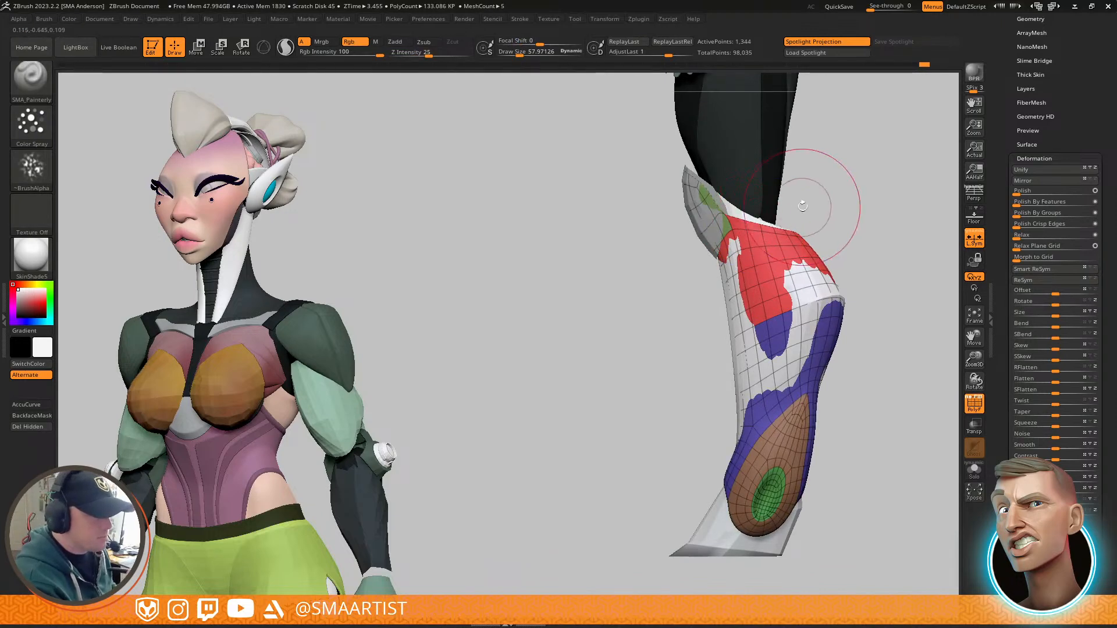
{"action": "key", "text": "shift+d"}
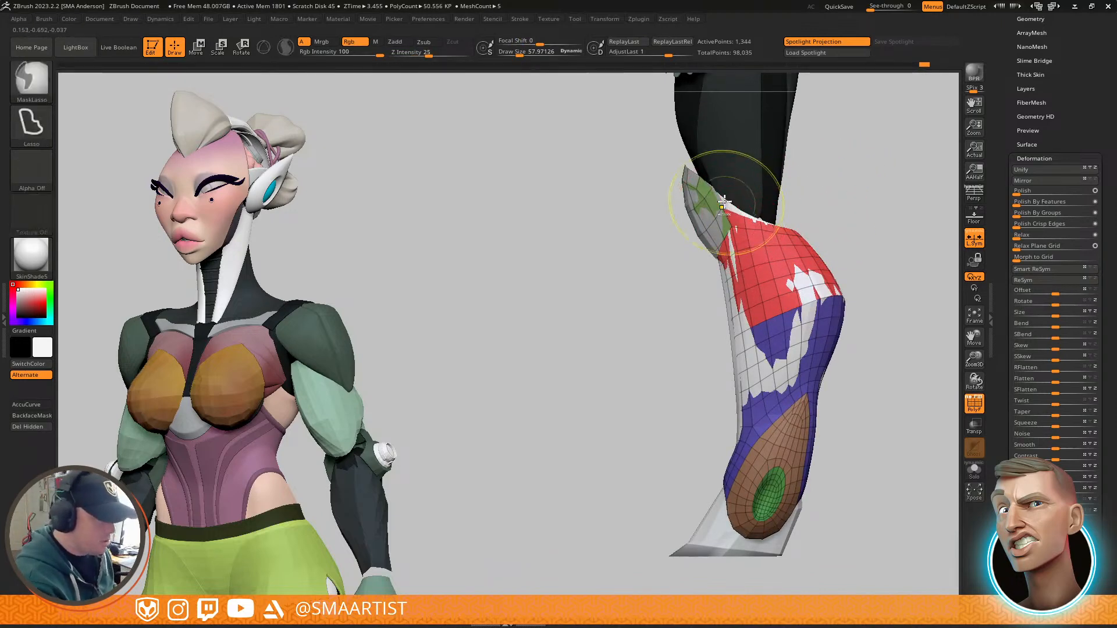
Step: Adjust the shin armour's upper edge around the kneecap with the Move brush at a draw size of about 19
{"action": "right_click_drag", "start_coordinate": [747, 204], "coordinate": [744, 255], "text": "ctrl"}
{"action": "key", "text": "b"}
{"action": "key", "text": "m"}
{"action": "key", "text": "v"}
{"action": "key", "text": "s"}
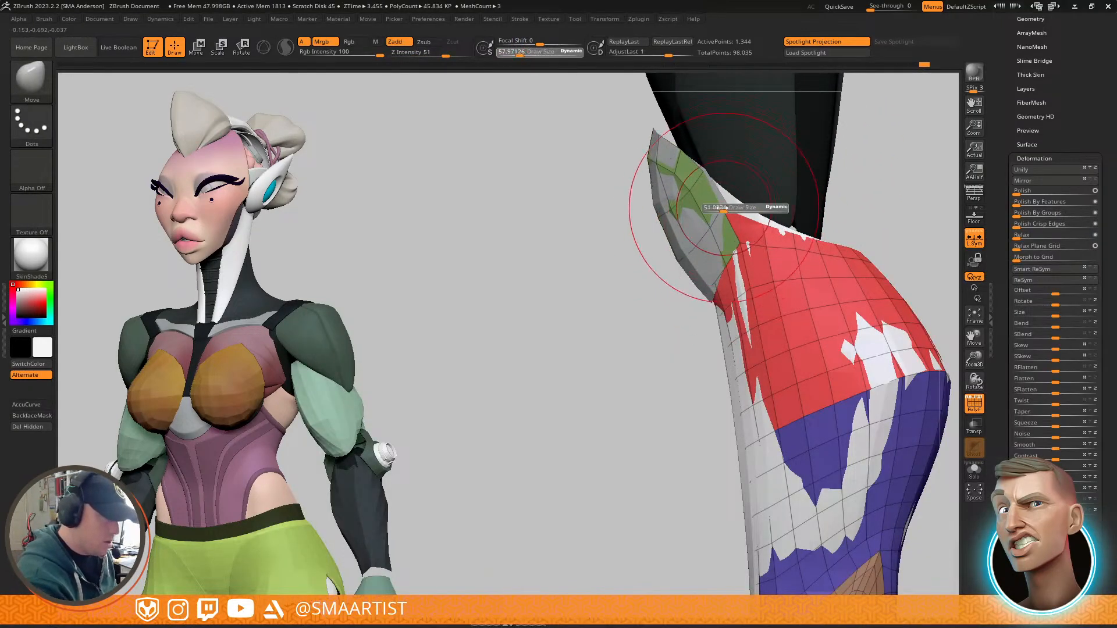
{"action": "right_click_drag", "start_coordinate": [727, 210], "coordinate": [725, 242]}
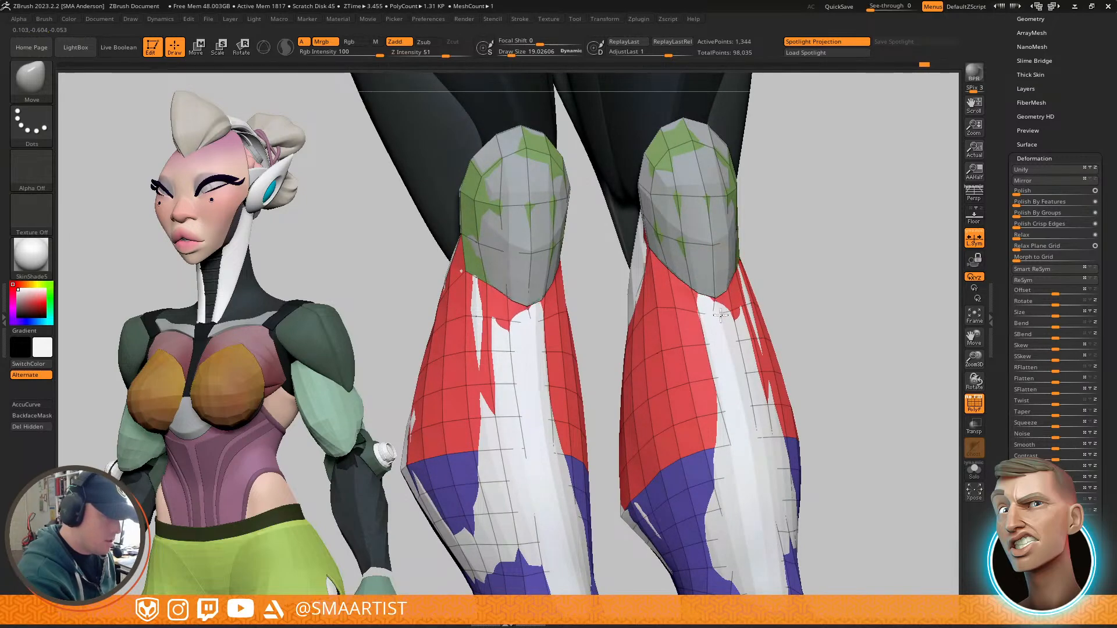
{"action": "mouse_move", "coordinate": [727, 284]}
{"action": "right_mouse_down"}
{"action": "mouse_move", "coordinate": [697, 319]}
{"action": "mouse_move", "coordinate": [726, 249]}
{"action": "mouse_move", "coordinate": [817, 242]}
{"action": "mouse_move", "coordinate": [753, 294]}
{"action": "mouse_move", "coordinate": [718, 253]}
{"action": "mouse_move", "coordinate": [745, 250]}
{"action": "mouse_move", "coordinate": [774, 271]}
{"action": "right_mouse_up"}
Step: Isolate the leg armour, open the Modify Topology options, and inspect the gaps between the lower opening's rim and the red panels
{"action": "key", "text": "ctrl+s"}
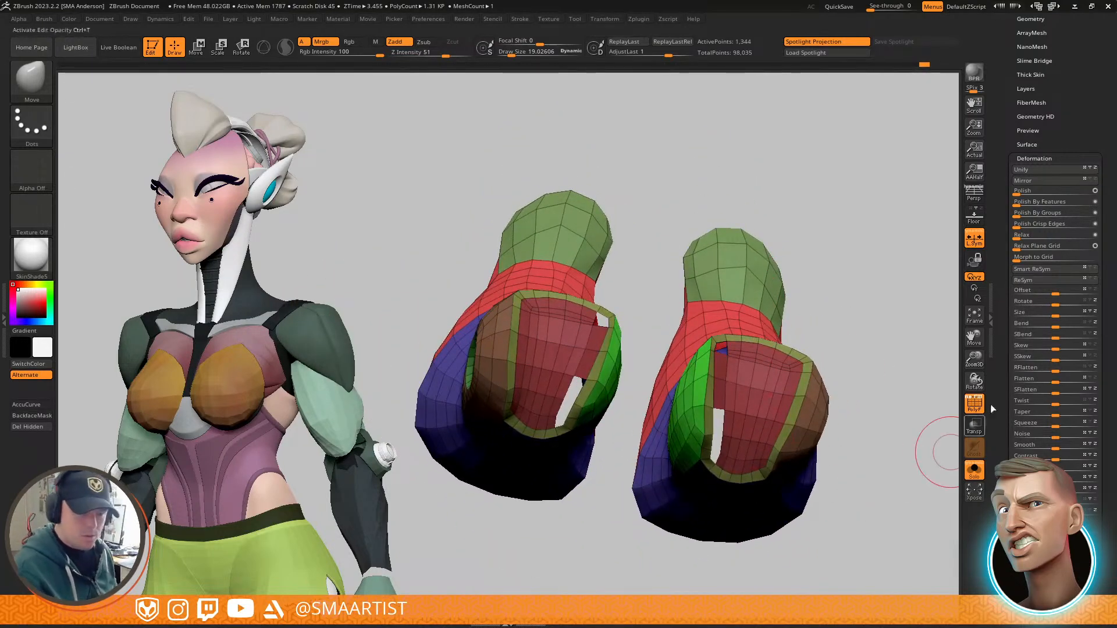
{"action": "left_click_drag", "start_coordinate": [1070, 101], "coordinate": [1069, 208]}
{"action": "left_click", "coordinate": [1033, 125]}
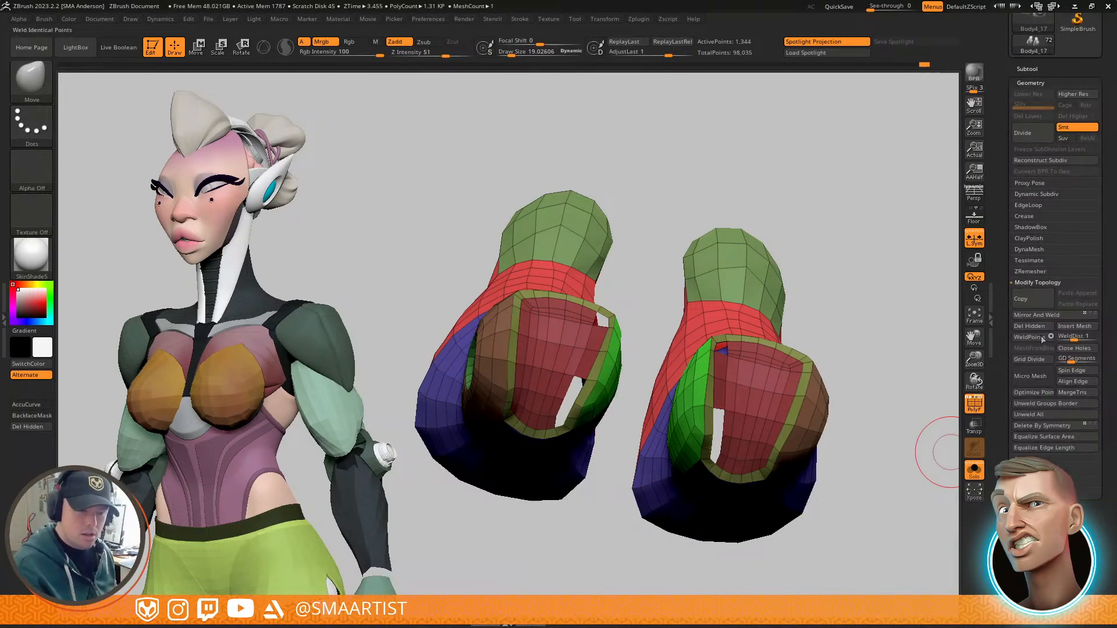
{"action": "mouse_move", "coordinate": [815, 292]}
{"action": "right_mouse_down"}
{"action": "mouse_move", "coordinate": [761, 342]}
{"action": "mouse_move", "coordinate": [787, 309]}
{"action": "mouse_move", "coordinate": [771, 312]}
{"action": "mouse_move", "coordinate": [766, 242]}
{"action": "mouse_move", "coordinate": [778, 266]}
{"action": "mouse_move", "coordinate": [791, 230]}
{"action": "mouse_move", "coordinate": [770, 207]}
{"action": "mouse_move", "coordinate": [763, 302]}
{"action": "mouse_move", "coordinate": [761, 260]}
{"action": "mouse_move", "coordinate": [743, 291]}
{"action": "mouse_move", "coordinate": [751, 214]}
{"action": "mouse_move", "coordinate": [740, 251]}
{"action": "mouse_move", "coordinate": [773, 254]}
{"action": "mouse_move", "coordinate": [714, 258]}
{"action": "mouse_move", "coordinate": [748, 246]}
{"action": "mouse_move", "coordinate": [704, 229]}
{"action": "mouse_move", "coordinate": [715, 291]}
{"action": "mouse_move", "coordinate": [716, 266]}
{"action": "mouse_move", "coordinate": [668, 244]}
{"action": "mouse_move", "coordinate": [704, 204]}
{"action": "mouse_move", "coordinate": [680, 230]}
{"action": "right_mouse_up"}
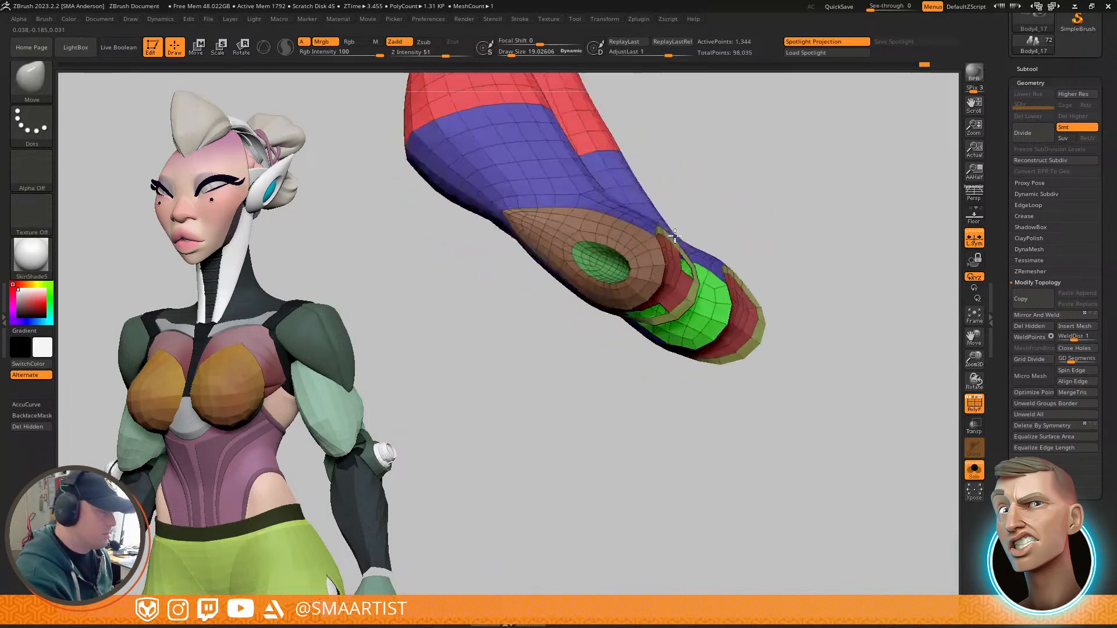
{"action": "mouse_move", "coordinate": [800, 233]}
{"action": "right_mouse_down"}
{"action": "mouse_move", "coordinate": [757, 219]}
{"action": "mouse_move", "coordinate": [714, 249]}
{"action": "mouse_move", "coordinate": [711, 219]}
{"action": "mouse_move", "coordinate": [743, 237]}
{"action": "mouse_move", "coordinate": [710, 242]}
{"action": "mouse_move", "coordinate": [713, 227]}
{"action": "mouse_move", "coordinate": [710, 250]}
{"action": "mouse_move", "coordinate": [700, 237]}
{"action": "mouse_move", "coordinate": [693, 257]}
{"action": "mouse_move", "coordinate": [693, 344]}
{"action": "mouse_move", "coordinate": [704, 269]}
{"action": "mouse_move", "coordinate": [714, 330]}
{"action": "right_mouse_up"}
{"action": "mouse_move", "coordinate": [692, 261]}
{"action": "right_mouse_down", "text": "alt"}
{"action": "mouse_move", "coordinate": [701, 294]}
{"action": "mouse_move", "coordinate": [701, 279]}
{"action": "right_mouse_up", "text": "alt"}
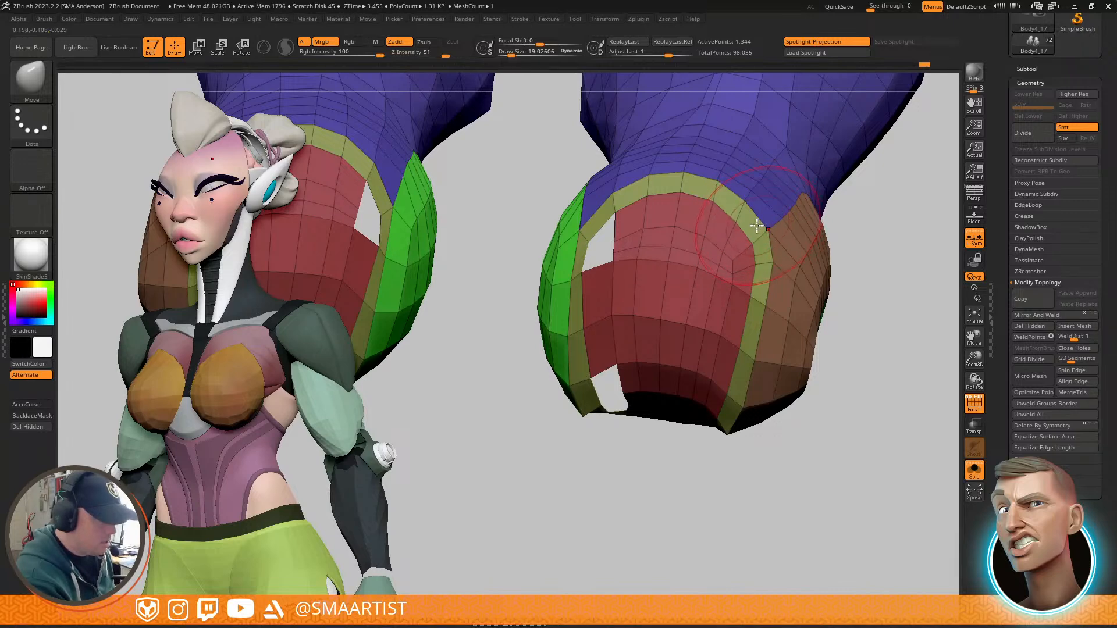
Step: Close the gaps between the lower opening's rim and the red panels with ZModeler's edge Bridge action
{"action": "key", "text": "b"}
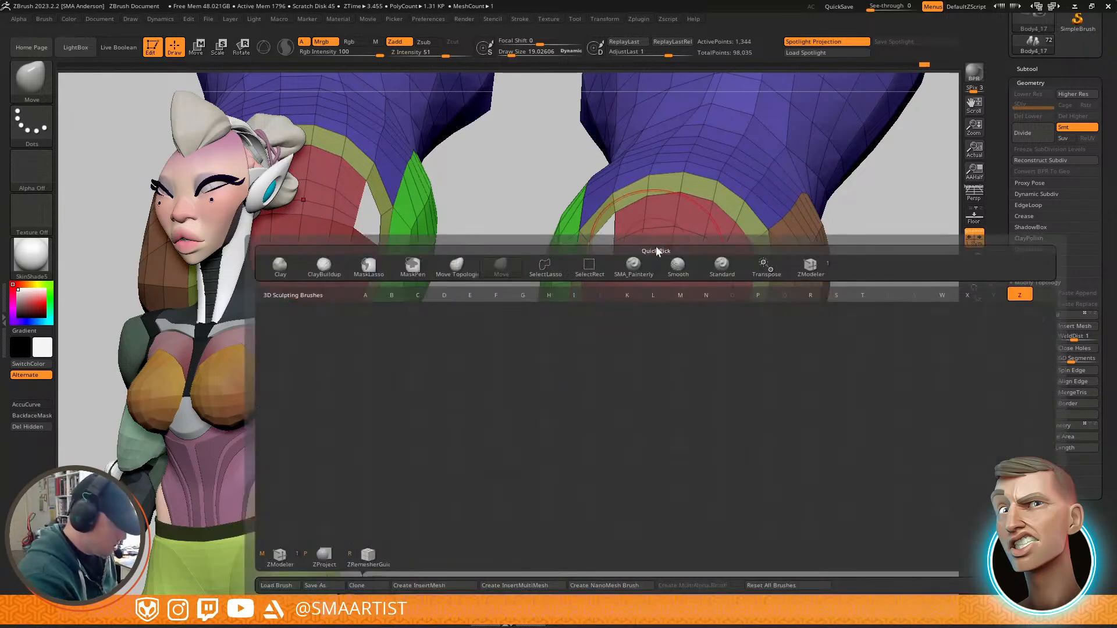
{"action": "key", "text": "z"}
{"action": "key", "text": "m"}
{"action": "key", "text": "space"}
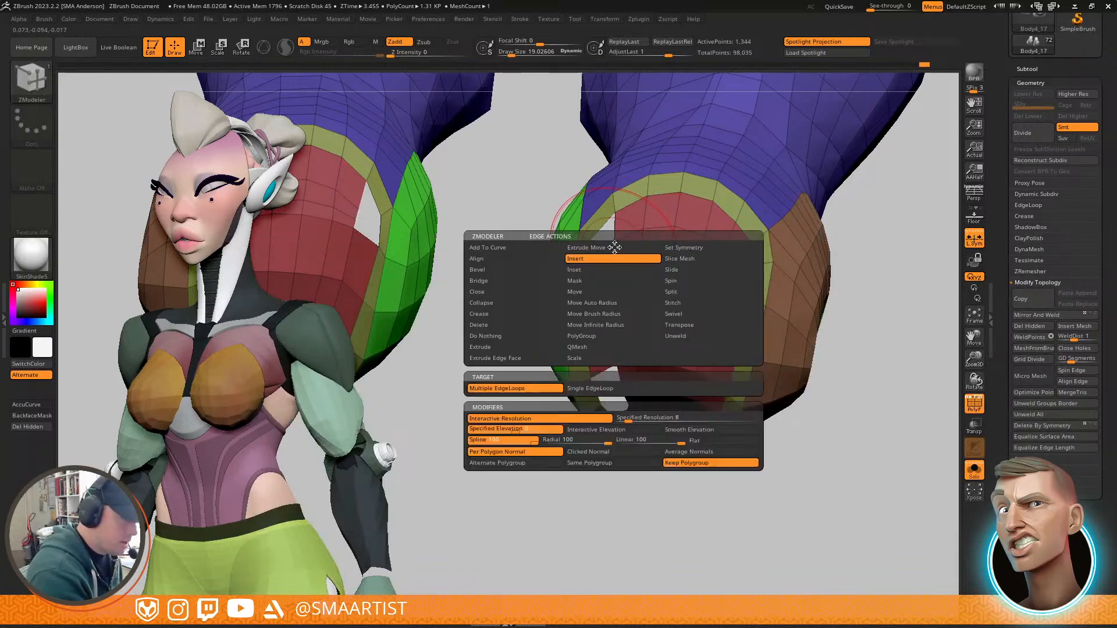
{"action": "left_click", "coordinate": [525, 280]}
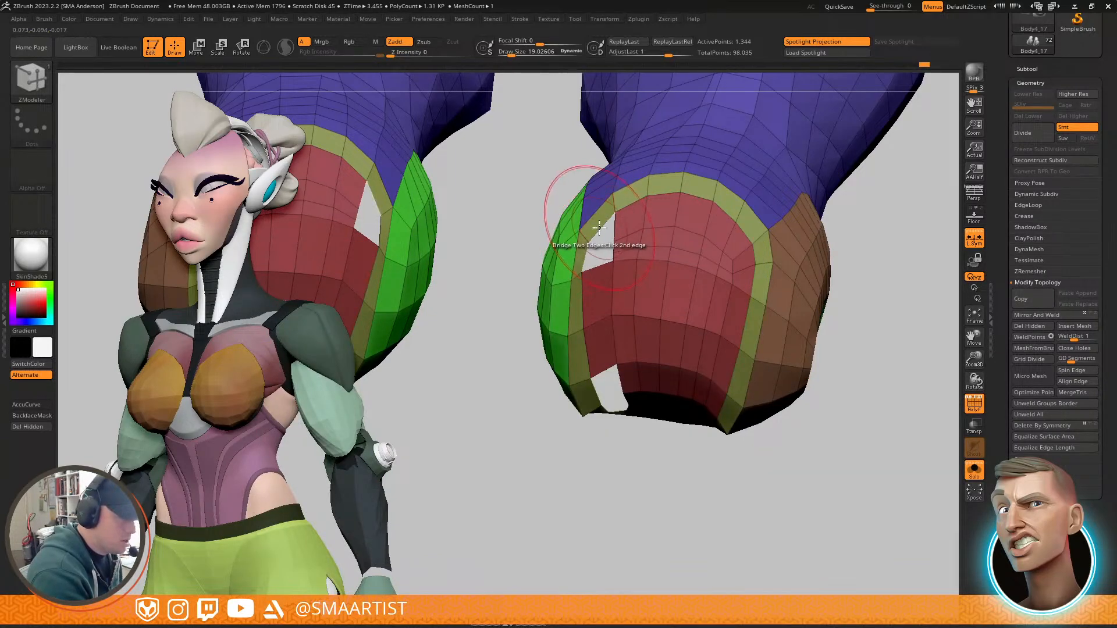
{"action": "right_click_drag", "start_coordinate": [624, 268], "coordinate": [592, 199]}
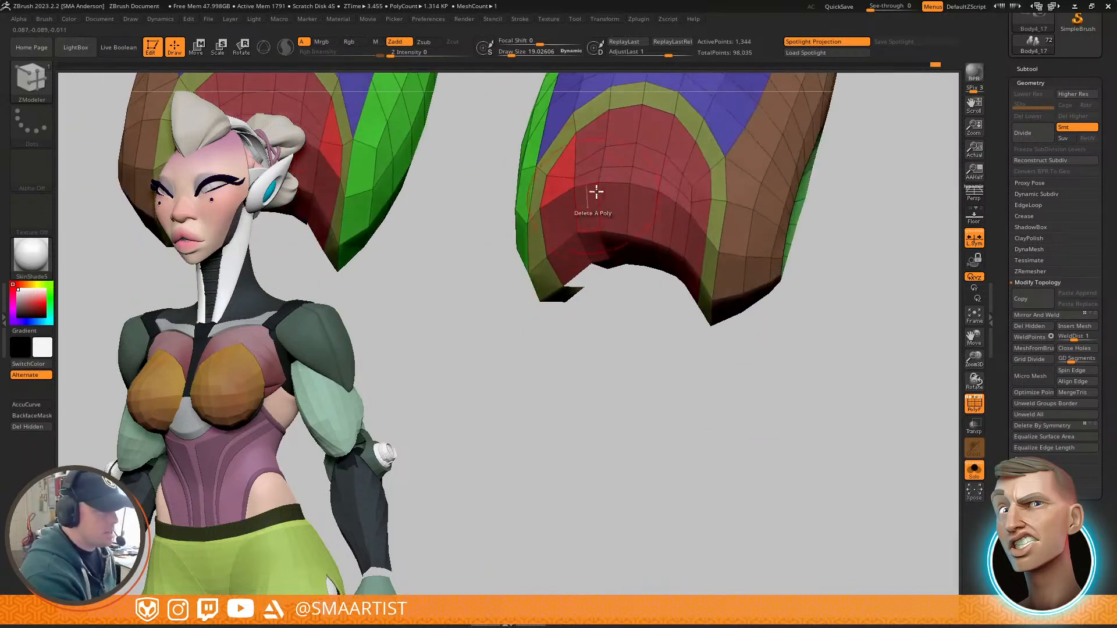
Step: Try to bridge the remaining gap between the rim and the red panel above the blue calf section
{"action": "right_click_drag", "start_coordinate": [672, 161], "coordinate": [674, 283]}
{"action": "left_click", "coordinate": [652, 253]}
{"action": "key", "text": "ctrl+z"}
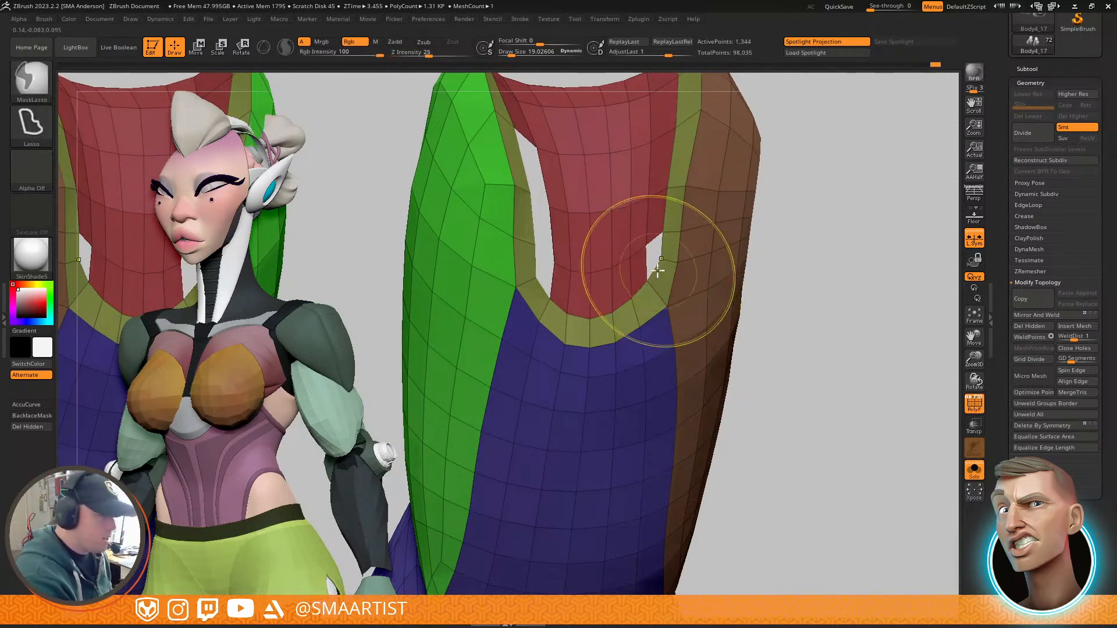
Step: Set the ZModeler edge action to Insert for the leg armour
{"action": "key", "text": "space"}
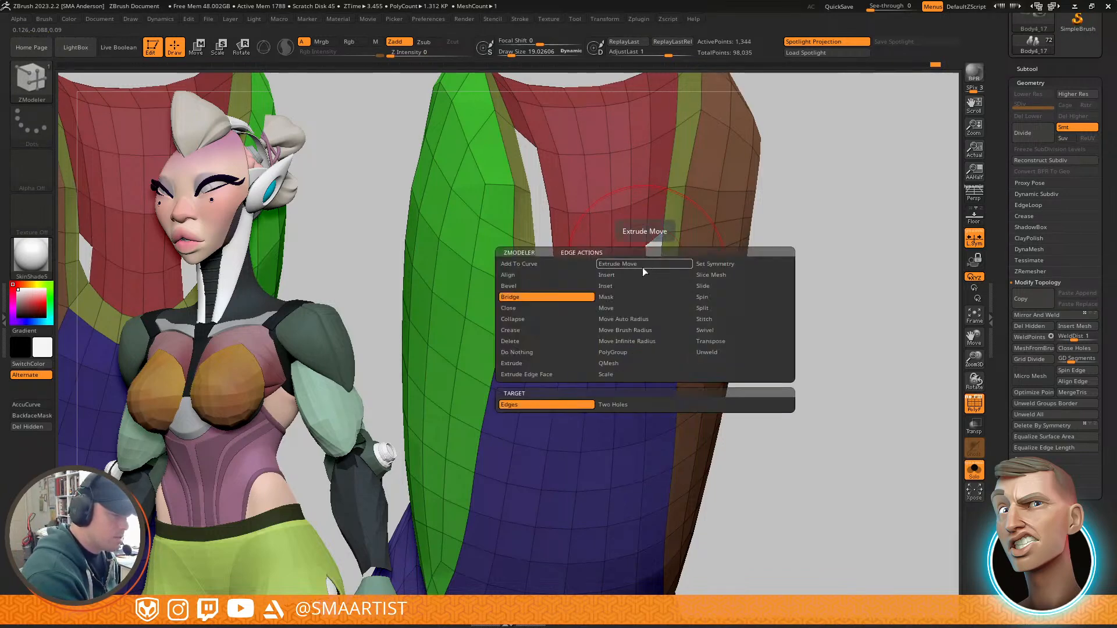
{"action": "left_click", "coordinate": [630, 276]}
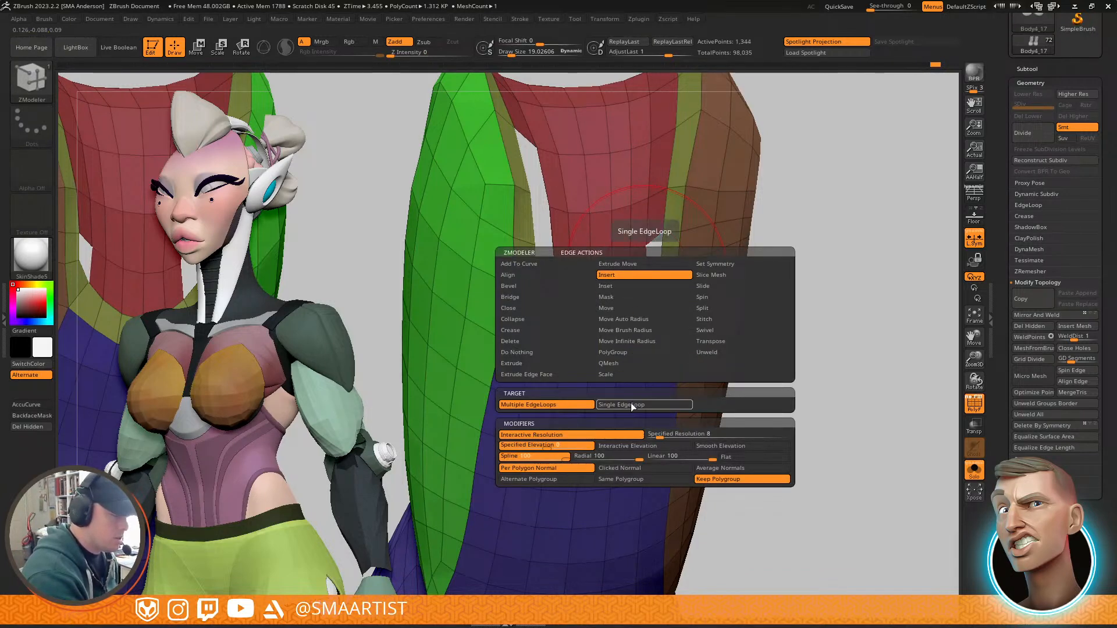
Step: Insert two edge loops across the lower part of the red panel using the ZModeler edge action
{"action": "left_click", "coordinate": [647, 260]}
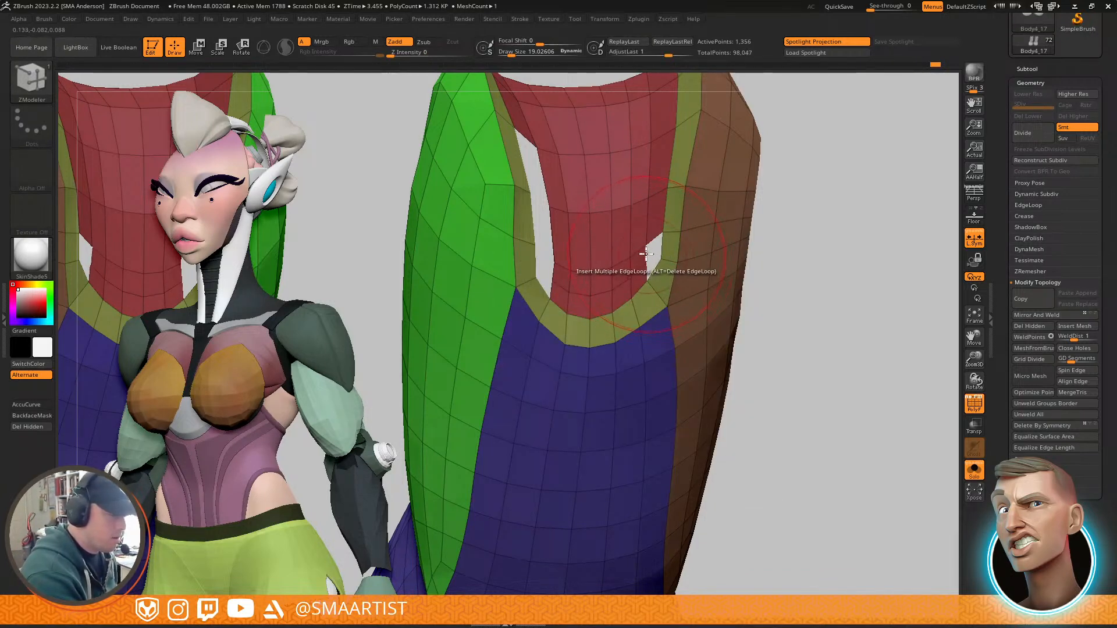
{"action": "key", "text": "space"}
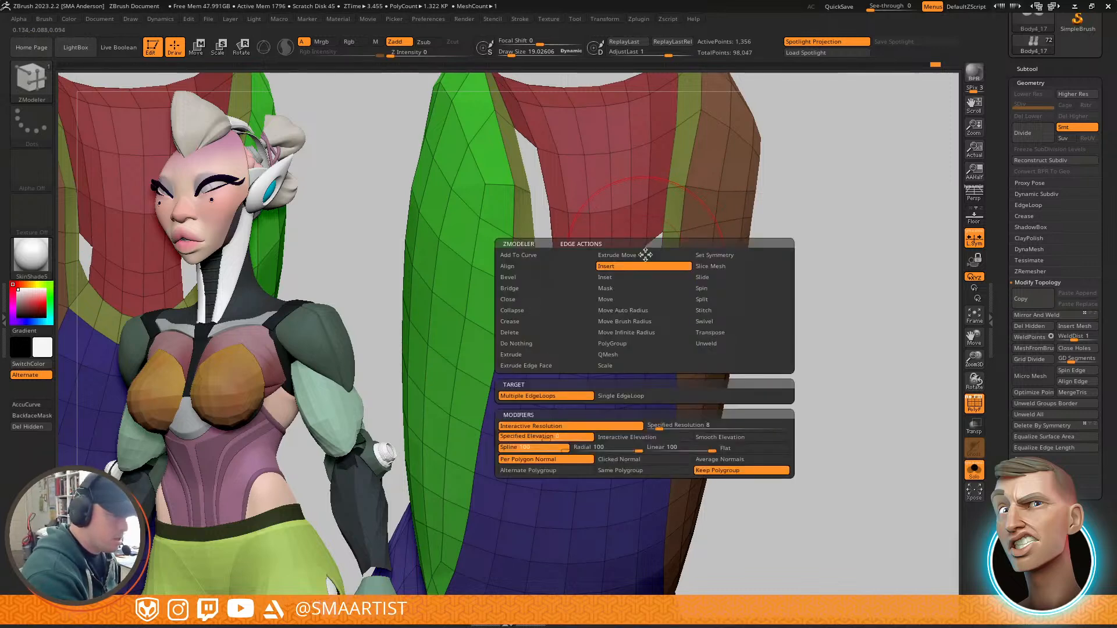
{"action": "left_click", "coordinate": [556, 288]}
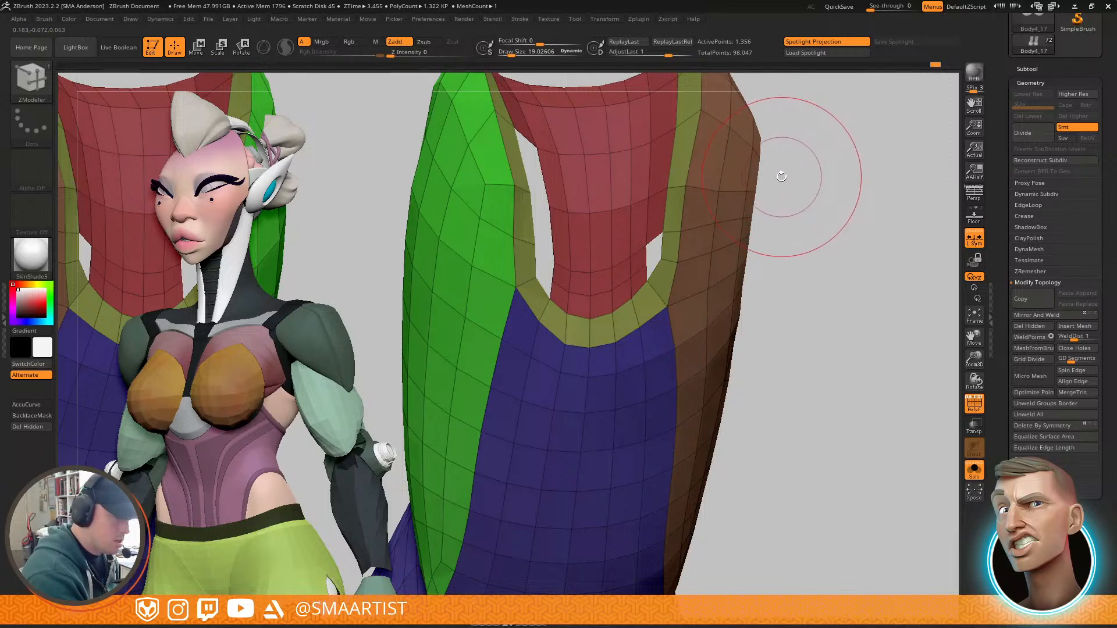
{"action": "key", "text": "space"}
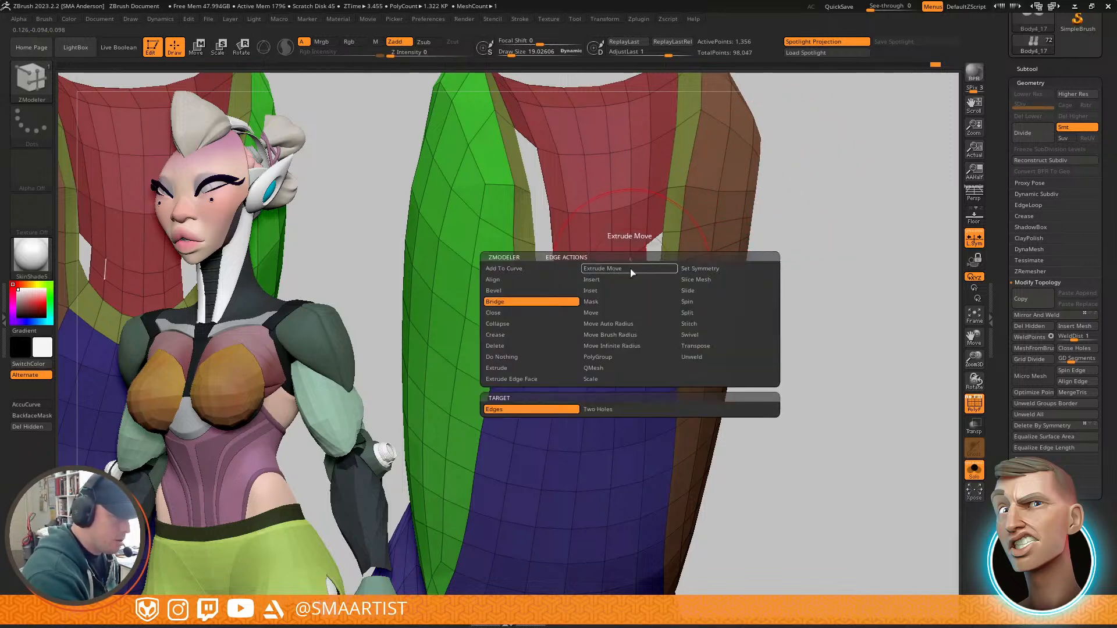
{"action": "left_click", "coordinate": [620, 281]}
{"action": "left_click", "coordinate": [631, 257]}
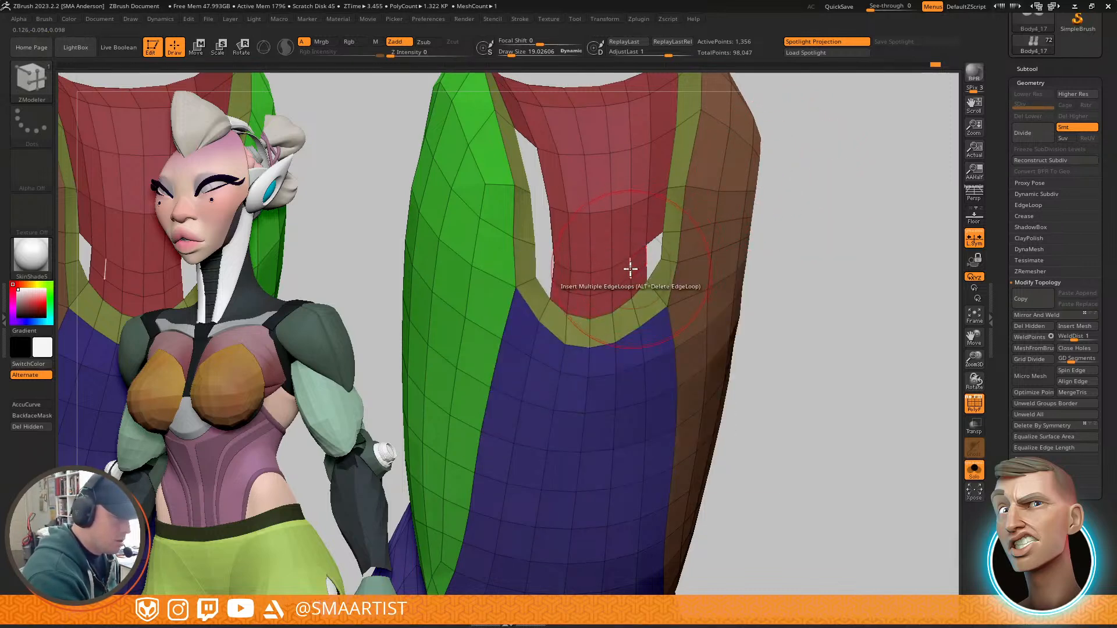
Step: Bridge the lower red panel's side edge to the neighbouring olive rim edge beside the smaller gap
{"action": "key", "text": "space"}
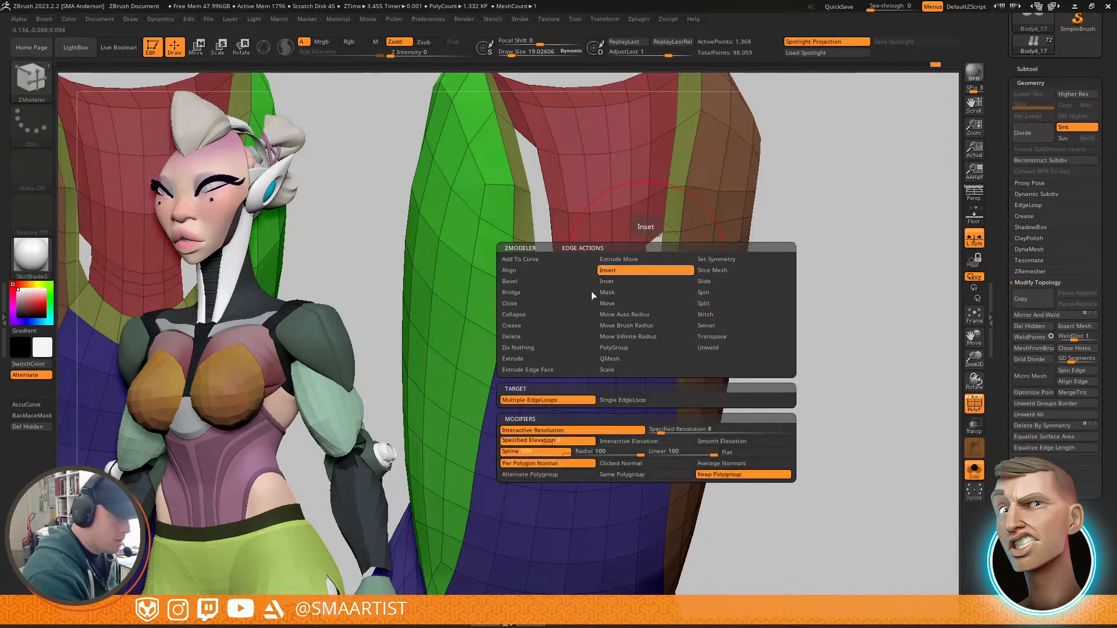
{"action": "left_click", "coordinate": [537, 292]}
{"action": "left_click", "coordinate": [647, 259]}
{"action": "left_click", "coordinate": [654, 271]}
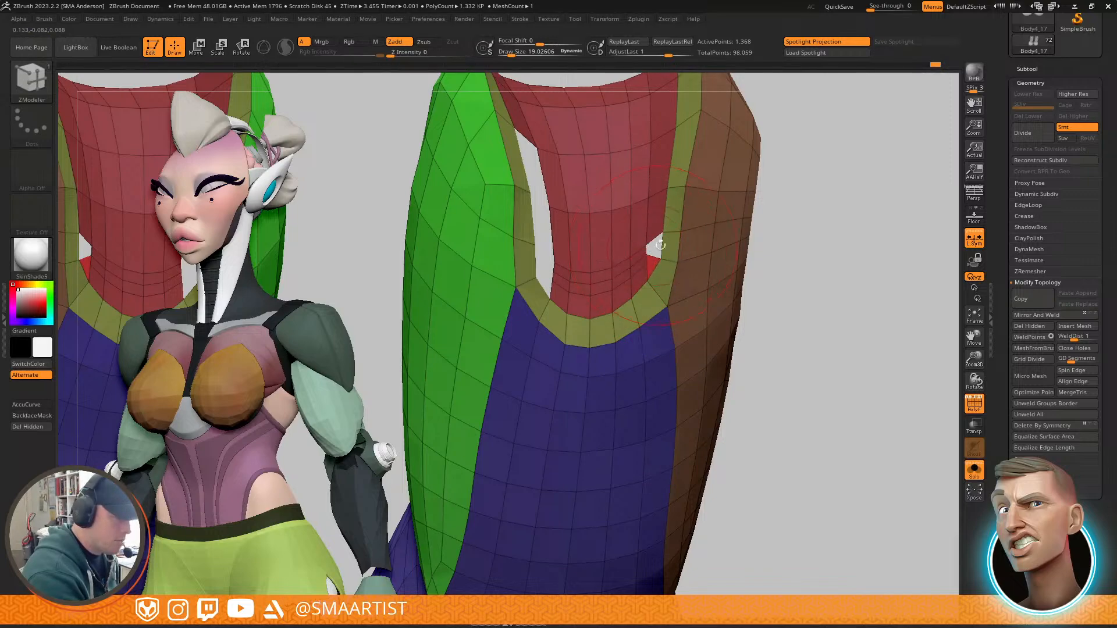
Step: Bridge the remaining edge pairs between the red panel and the olive rim to close the larger gap
{"action": "mouse_move", "coordinate": [661, 249]}
{"action": "left_mouse_down"}
{"action": "mouse_move", "coordinate": [664, 291]}
{"action": "mouse_move", "coordinate": [594, 267]}
{"action": "mouse_move", "coordinate": [665, 256]}
{"action": "mouse_move", "coordinate": [644, 323]}
{"action": "left_mouse_up"}
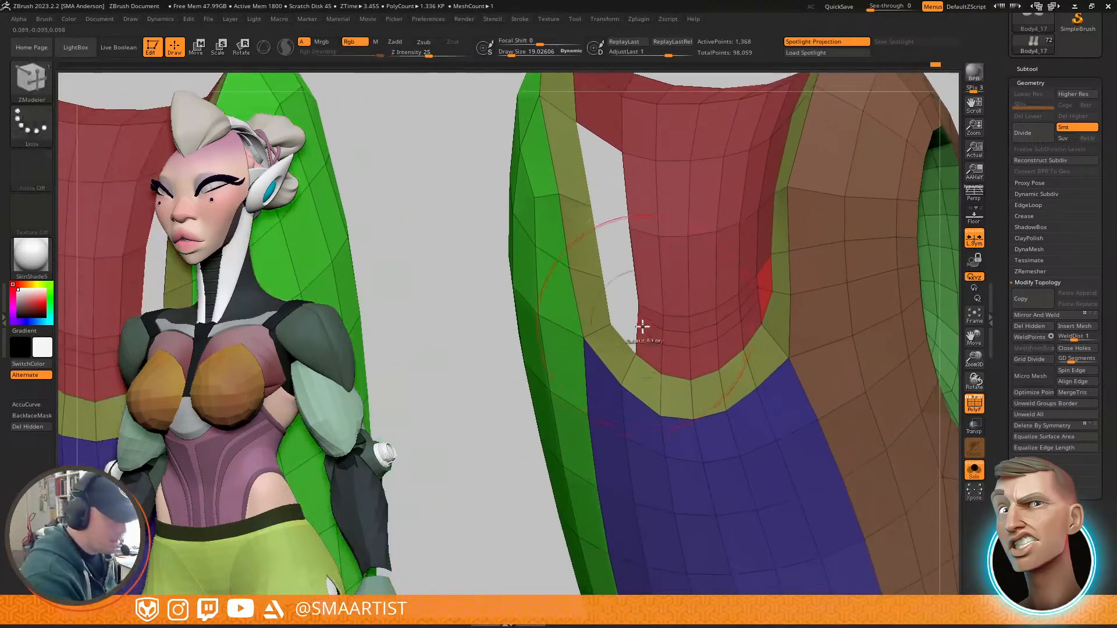
{"action": "left_click", "coordinate": [636, 325]}
{"action": "left_click", "coordinate": [621, 339]}
{"action": "left_click", "coordinate": [638, 309]}
{"action": "left_click", "coordinate": [605, 303]}
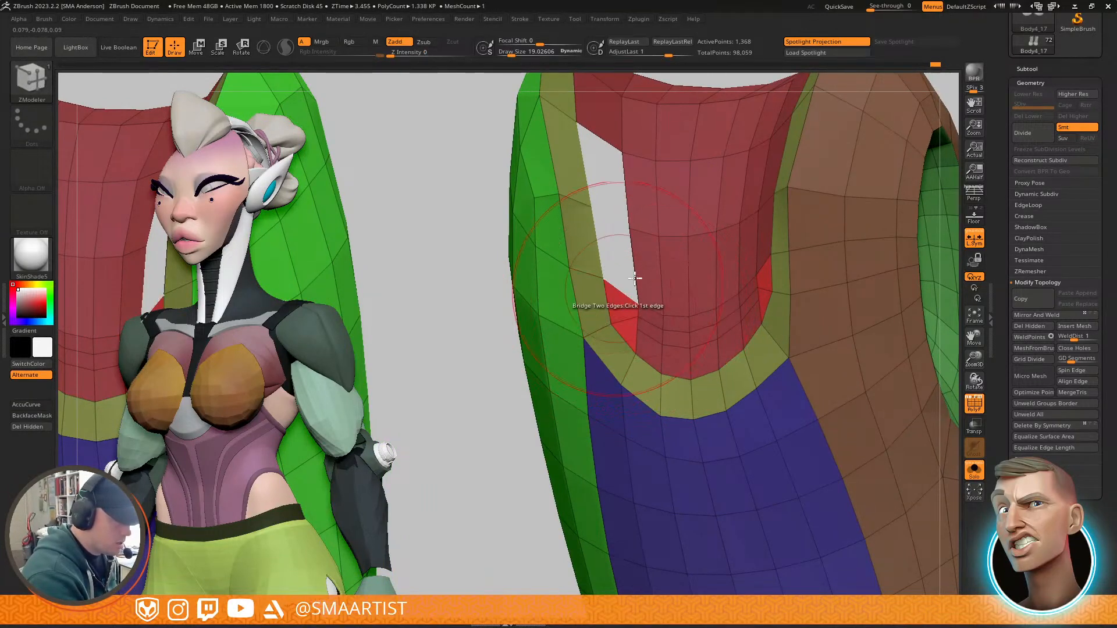
{"action": "left_click", "coordinate": [598, 238]}
{"action": "right_click_drag", "start_coordinate": [629, 193], "coordinate": [681, 233], "text": "alt"}
{"action": "left_click", "coordinate": [637, 253]}
{"action": "left_click", "coordinate": [595, 228]}
Step: Isolate the panel together with its bridging faces and assign them to one new polygroup
{"action": "left_click", "coordinate": [658, 289], "text": "ctrl+shift"}
{"action": "right_click_drag", "start_coordinate": [686, 288], "coordinate": [713, 460], "text": "ctrl"}
{"action": "right_click_drag", "start_coordinate": [628, 302], "coordinate": [780, 204]}
{"action": "key", "text": "f"}
{"action": "key", "text": "f"}
{"action": "key", "text": "ctrl+w"}
Step: Mask everything except the regrouped panel and smooth the panel's upper and lower ends
{"action": "left_click", "coordinate": [814, 253], "text": "ctrl+shift"}
{"action": "left_click", "coordinate": [816, 257], "text": "ctrl"}
{"action": "left_click", "coordinate": [831, 272], "text": "ctrl+shift"}
{"action": "right_click_drag", "start_coordinate": [832, 274], "coordinate": [720, 237]}
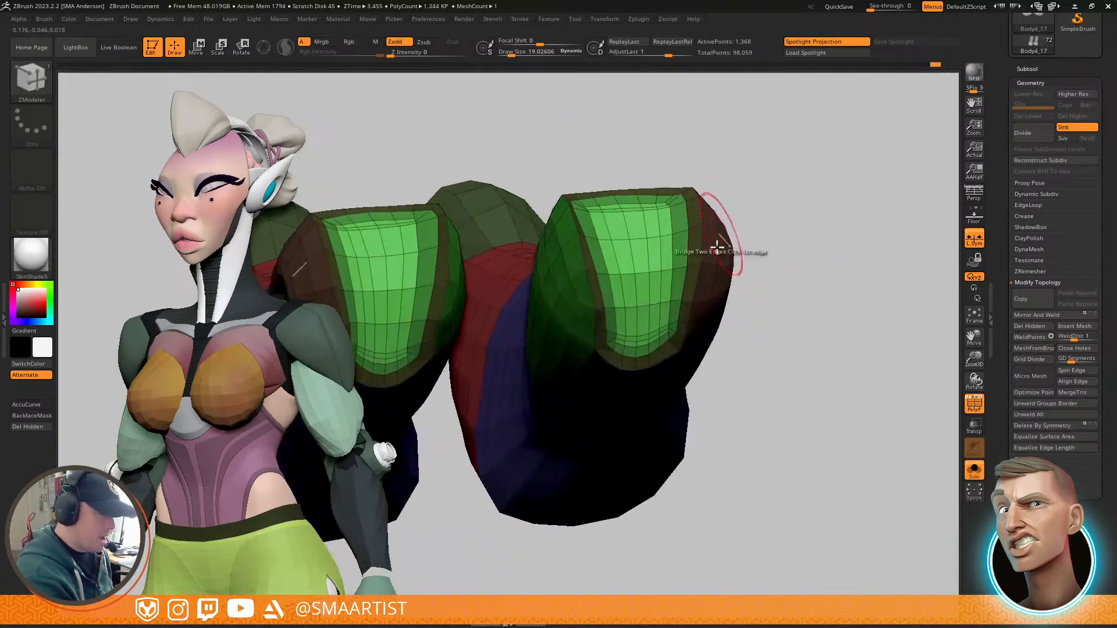
{"action": "key", "text": "shift"}
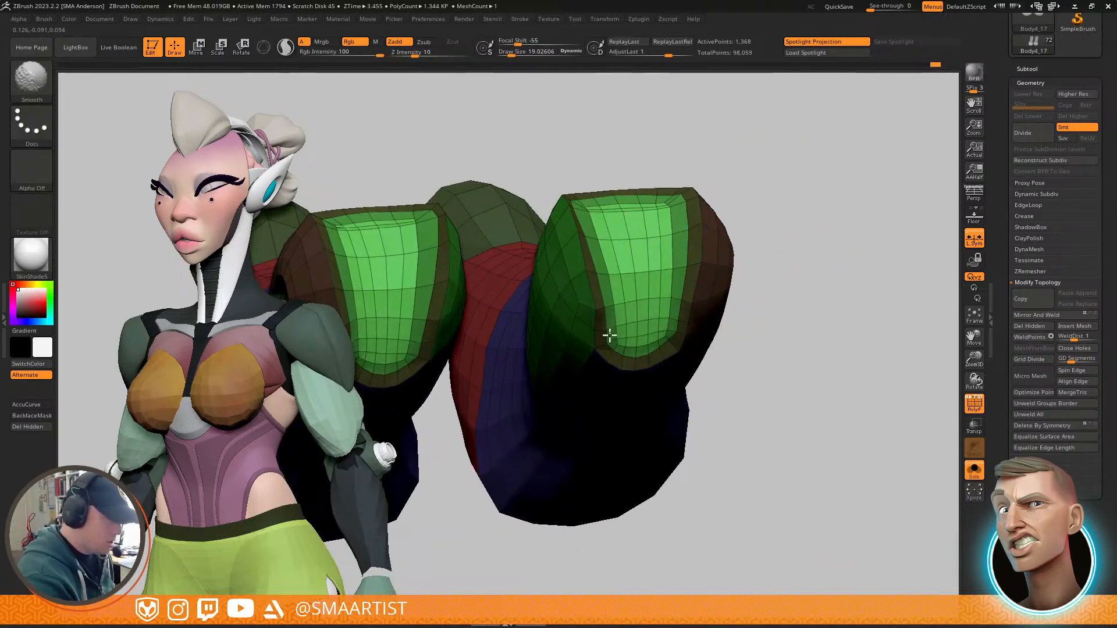
{"action": "left_click_drag", "start_coordinate": [666, 214], "coordinate": [639, 215], "text": "shift"}
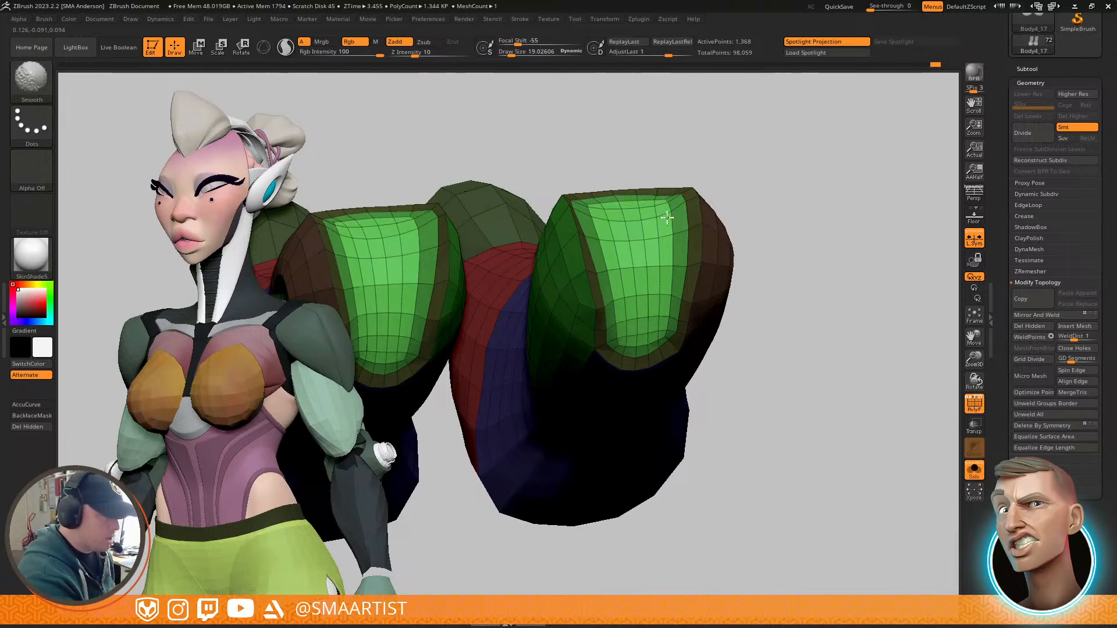
{"action": "left_click_drag", "start_coordinate": [599, 355], "coordinate": [669, 340], "text": "shift"}
Step: Clear the mask and check the smoothed panel with the polyframe switched off and on again
{"action": "right_click_drag", "start_coordinate": [743, 319], "coordinate": [726, 250], "text": "ctrl"}
{"action": "mouse_move", "coordinate": [726, 251]}
{"action": "right_mouse_down"}
{"action": "mouse_move", "coordinate": [720, 264]}
{"action": "mouse_move", "coordinate": [751, 291]}
{"action": "right_mouse_up"}
{"action": "left_click_drag", "start_coordinate": [755, 246], "coordinate": [775, 326], "text": "ctrl"}
{"action": "key", "text": "shift+f"}
{"action": "mouse_move", "coordinate": [748, 321]}
{"action": "right_mouse_down", "text": "ctrl"}
{"action": "mouse_move", "coordinate": [698, 354]}
{"action": "mouse_move", "coordinate": [693, 378]}
{"action": "mouse_move", "coordinate": [693, 239]}
{"action": "right_mouse_up", "text": "ctrl"}
{"action": "mouse_move", "coordinate": [692, 240]}
{"action": "right_mouse_down"}
{"action": "mouse_move", "coordinate": [701, 224]}
{"action": "mouse_move", "coordinate": [713, 229]}
{"action": "mouse_move", "coordinate": [670, 256]}
{"action": "right_mouse_up"}
{"action": "key", "text": "shift+f"}
Step: Mask all but the green panel and extrude it inward along the vertical axis with the gizmo
{"action": "key", "text": "w"}
{"action": "left_click", "coordinate": [642, 266], "text": "ctrl"}
{"action": "key", "text": "q"}
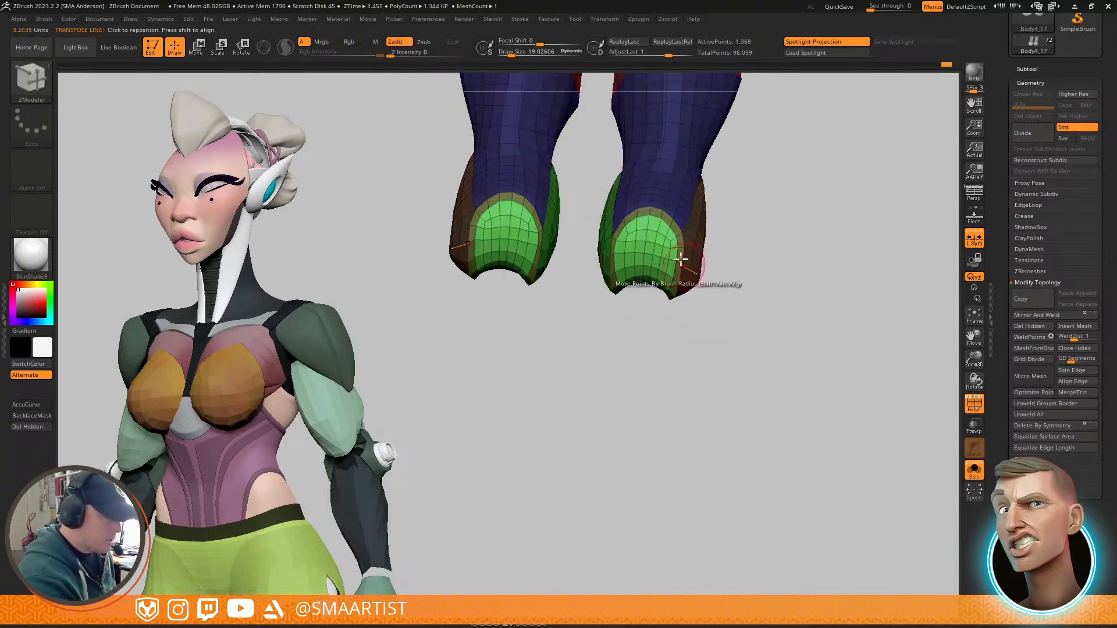
{"action": "right_click_drag", "start_coordinate": [686, 230], "coordinate": [685, 268]}
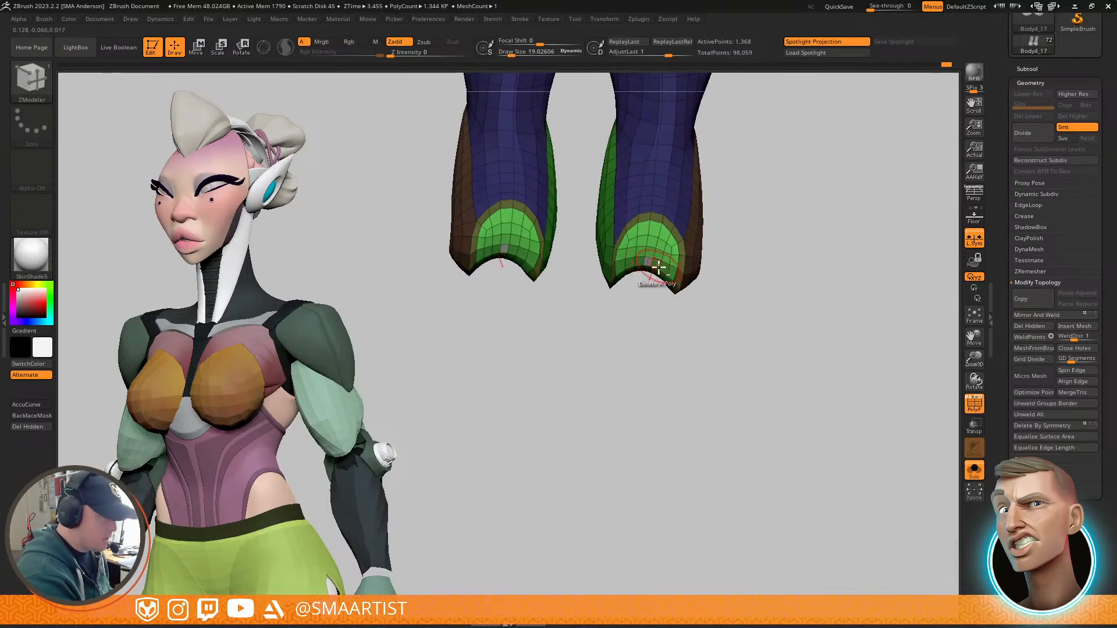
{"action": "key", "text": "w"}
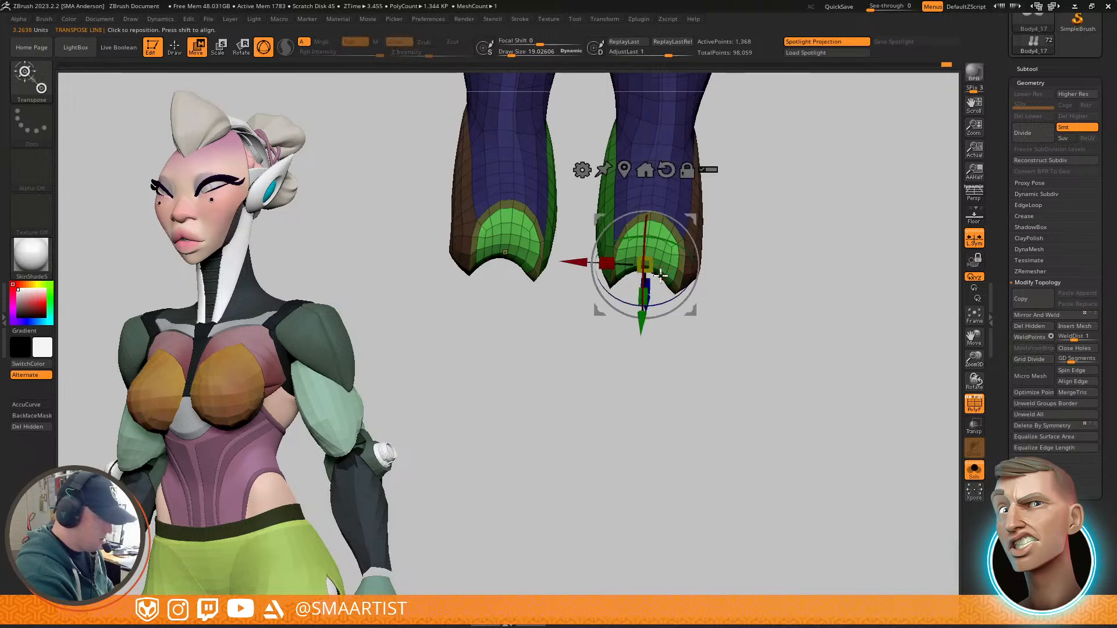
{"action": "right_click_drag", "start_coordinate": [714, 169], "coordinate": [735, 220]}
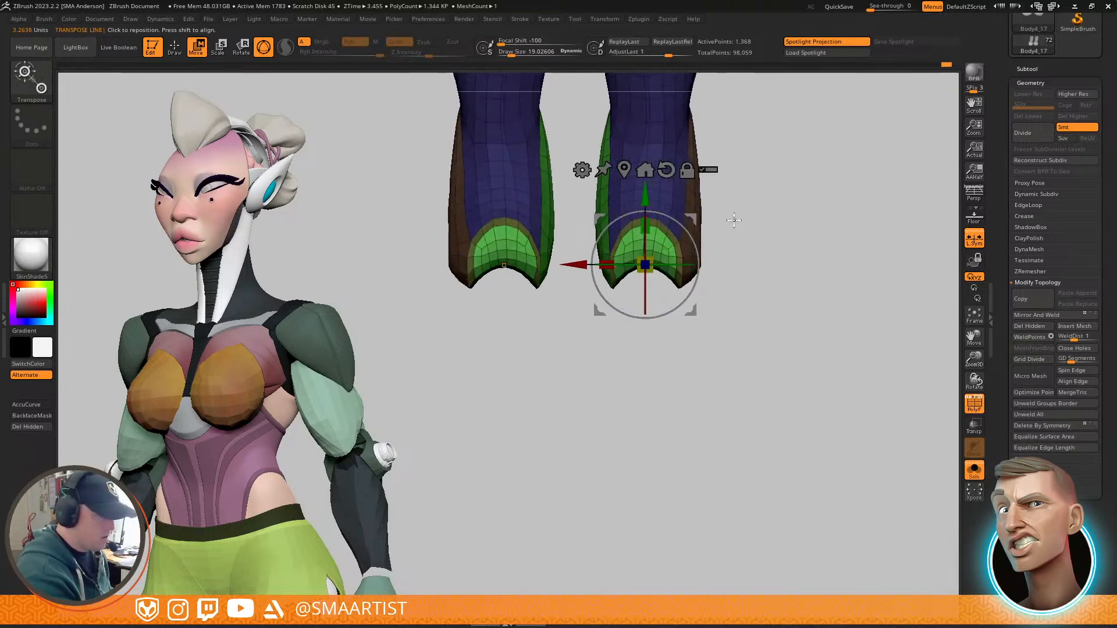
{"action": "left_click_drag", "start_coordinate": [645, 199], "coordinate": [645, 192], "text": "ctrl"}
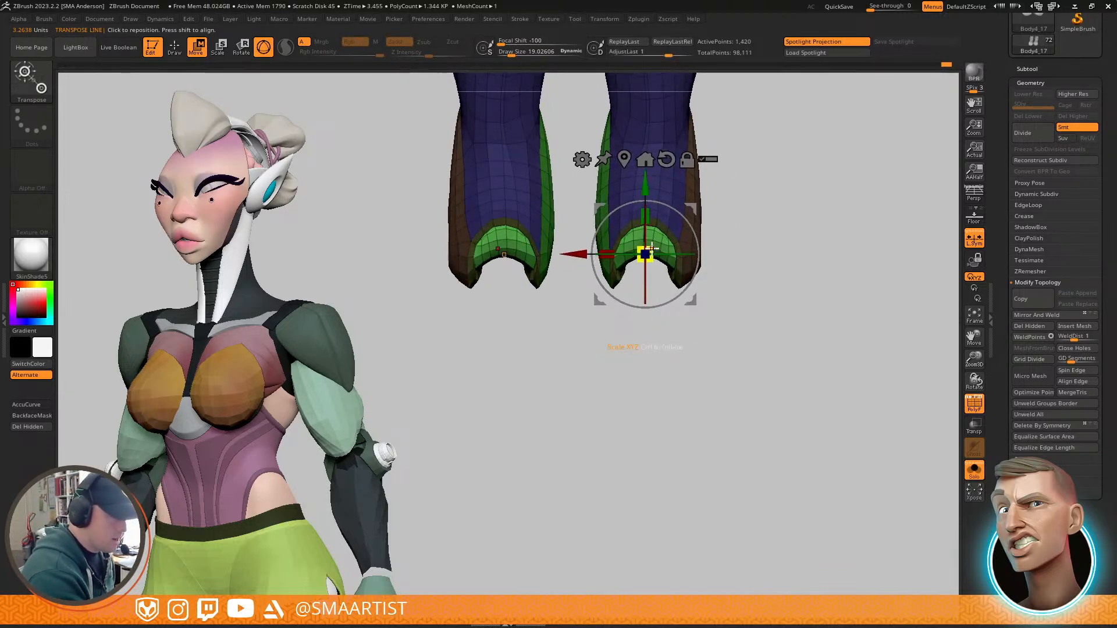
Step: Nudge the extruded green panel slightly with the gizmo, adjusting it from two viewing angles
{"action": "right_click_drag", "start_coordinate": [705, 195], "coordinate": [722, 182]}
{"action": "left_click_drag", "start_coordinate": [692, 204], "coordinate": [693, 206]}
{"action": "mouse_move", "coordinate": [719, 185]}
{"action": "right_mouse_down"}
{"action": "mouse_move", "coordinate": [696, 183]}
{"action": "mouse_move", "coordinate": [704, 187]}
{"action": "right_mouse_up"}
{"action": "left_click_drag", "start_coordinate": [694, 205], "coordinate": [691, 205]}
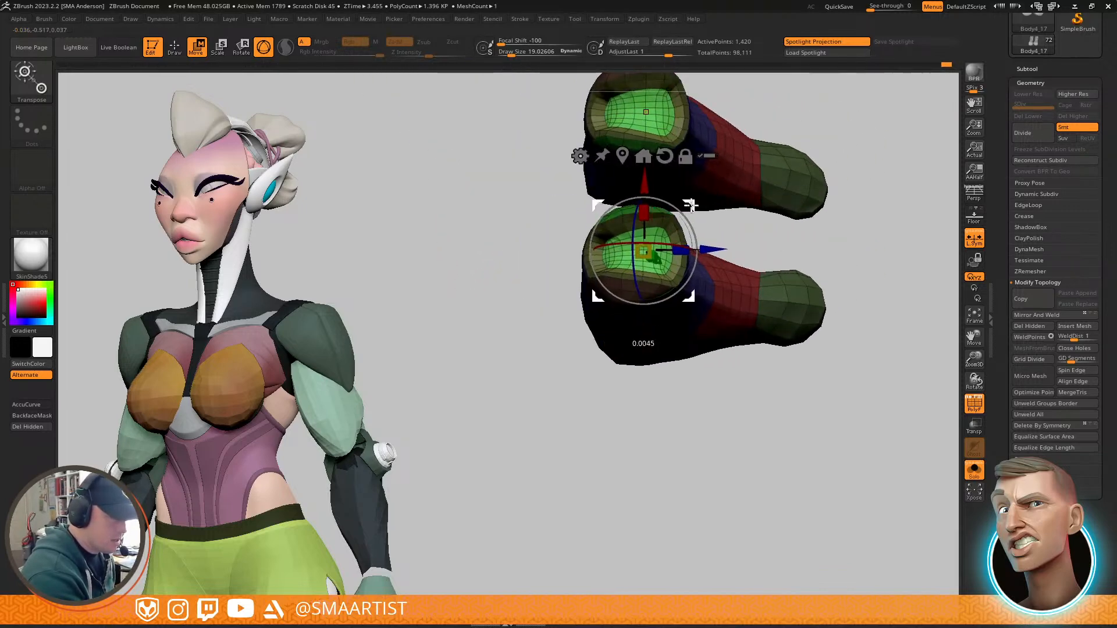
Step: Switch off the polyframe and shift the recessed panel slightly sideways and upward with the gizmo
{"action": "key", "text": "q"}
{"action": "mouse_move", "coordinate": [710, 209]}
{"action": "right_mouse_down"}
{"action": "mouse_move", "coordinate": [710, 269]}
{"action": "mouse_move", "coordinate": [691, 222]}
{"action": "mouse_move", "coordinate": [689, 239]}
{"action": "mouse_move", "coordinate": [701, 219]}
{"action": "mouse_move", "coordinate": [681, 274]}
{"action": "mouse_move", "coordinate": [726, 216]}
{"action": "mouse_move", "coordinate": [785, 315]}
{"action": "mouse_move", "coordinate": [647, 255]}
{"action": "right_mouse_up"}
{"action": "key", "text": "w"}
{"action": "key", "text": "shift+f"}
{"action": "key", "text": "q"}
{"action": "right_click_drag", "start_coordinate": [708, 296], "coordinate": [748, 373], "text": "ctrl"}
{"action": "key", "text": "w"}
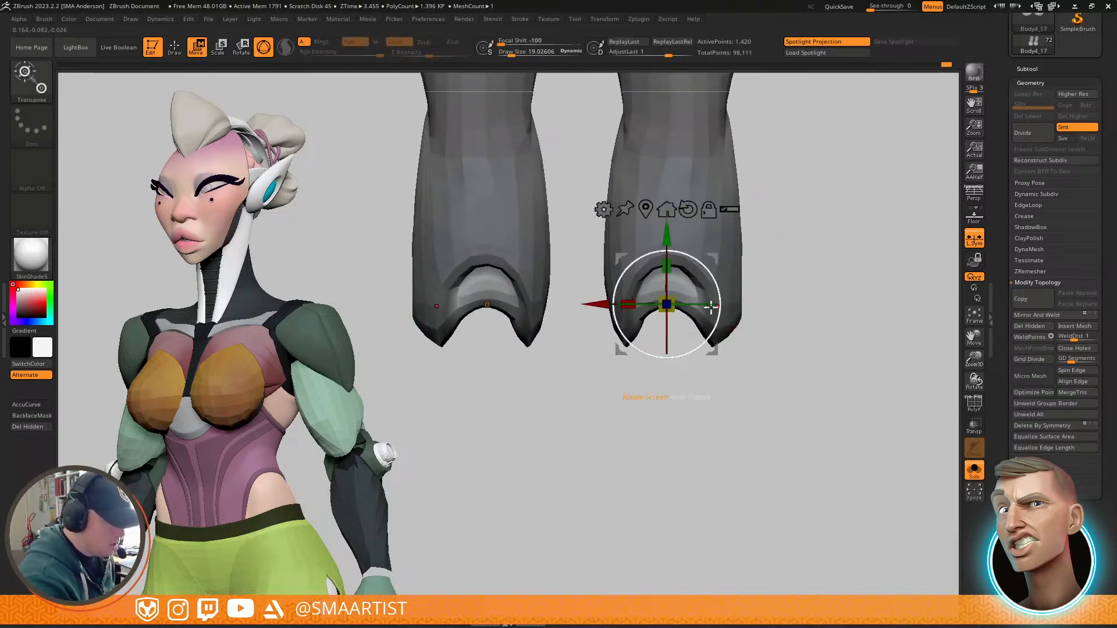
{"action": "left_click_drag", "start_coordinate": [600, 304], "coordinate": [602, 303]}
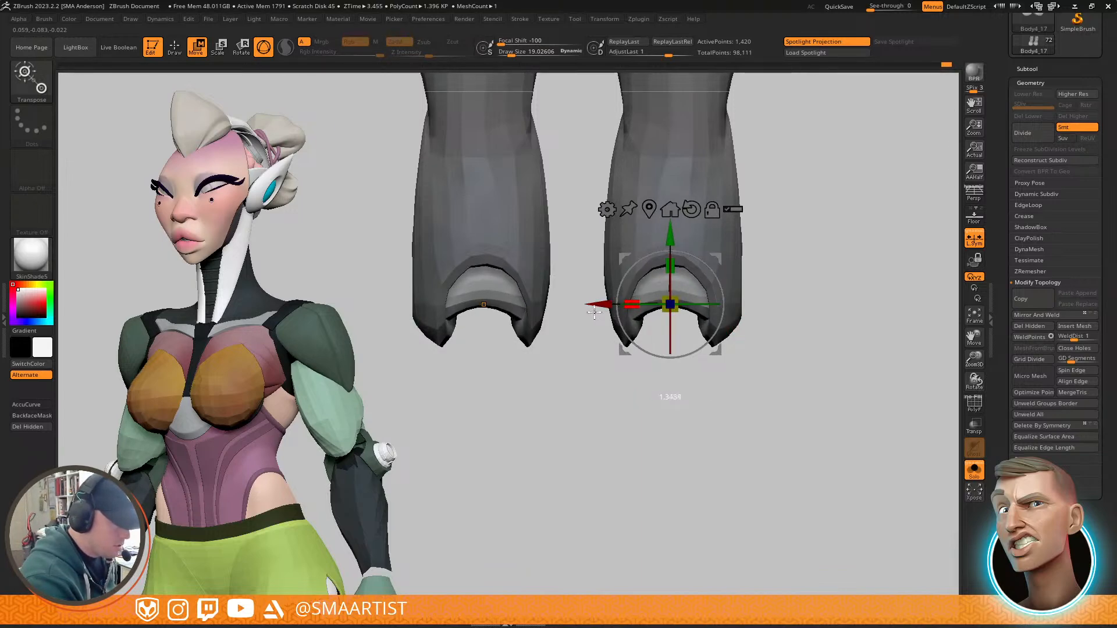
{"action": "left_click_drag", "start_coordinate": [670, 239], "coordinate": [670, 233]}
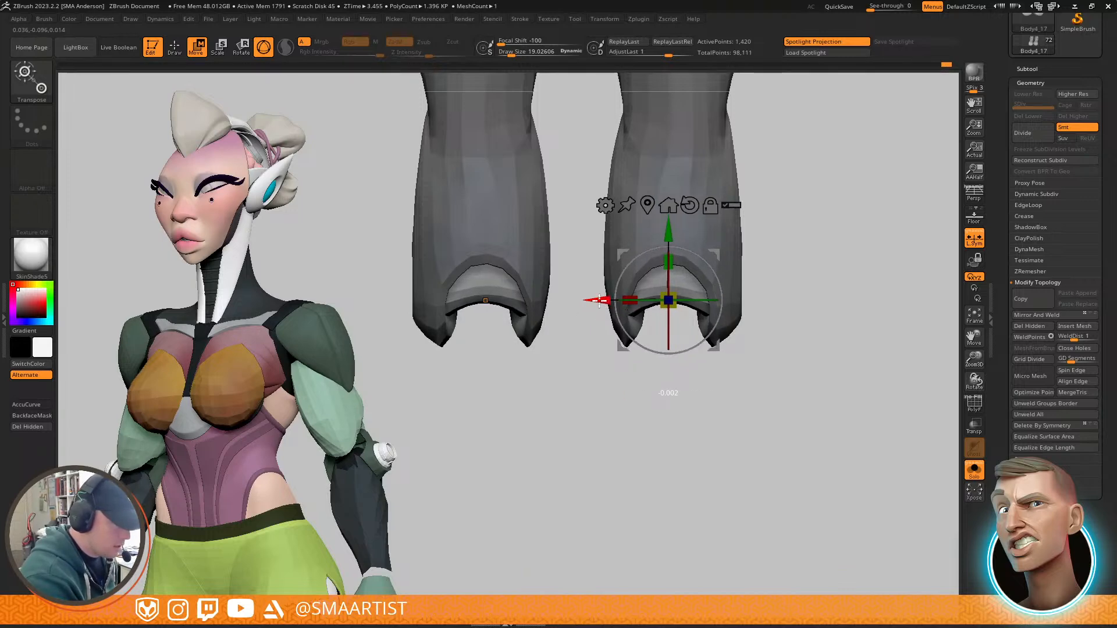
Step: Reshape the edge around the recessed panel using the Move brush at a draw size of about 30
{"action": "key", "text": "q"}
{"action": "mouse_move", "coordinate": [731, 281]}
{"action": "left_mouse_down"}
{"action": "mouse_move", "coordinate": [726, 229]}
{"action": "mouse_move", "coordinate": [742, 211]}
{"action": "mouse_move", "coordinate": [726, 210]}
{"action": "left_mouse_up"}
{"action": "key", "text": "b"}
{"action": "key", "text": "m"}
{"action": "key", "text": "v"}
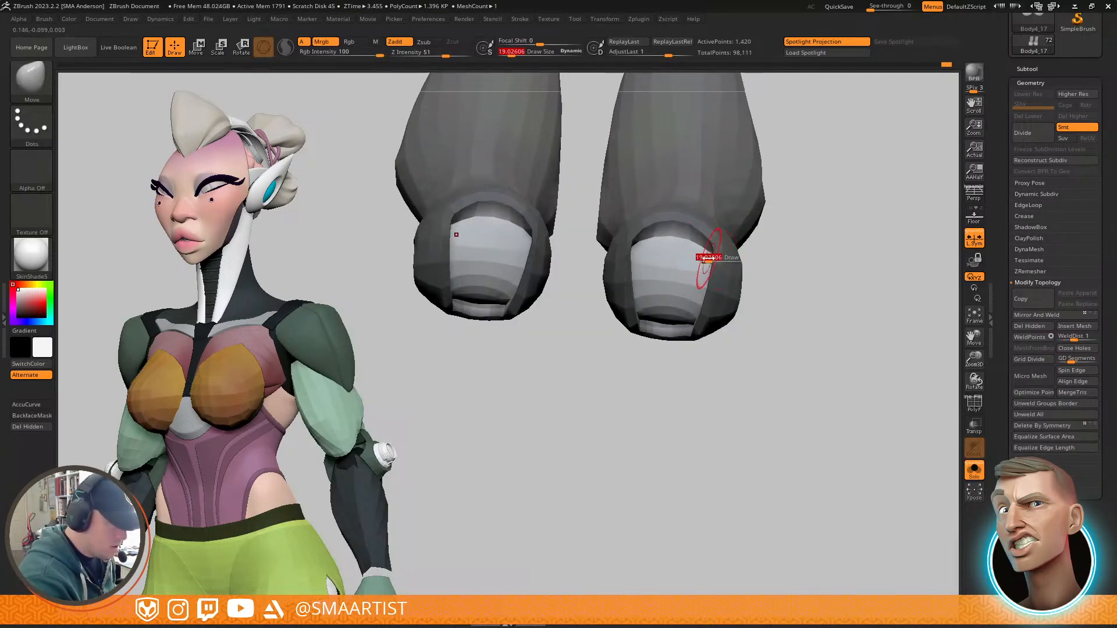
{"action": "left_click_drag", "start_coordinate": [749, 297], "coordinate": [711, 283]}
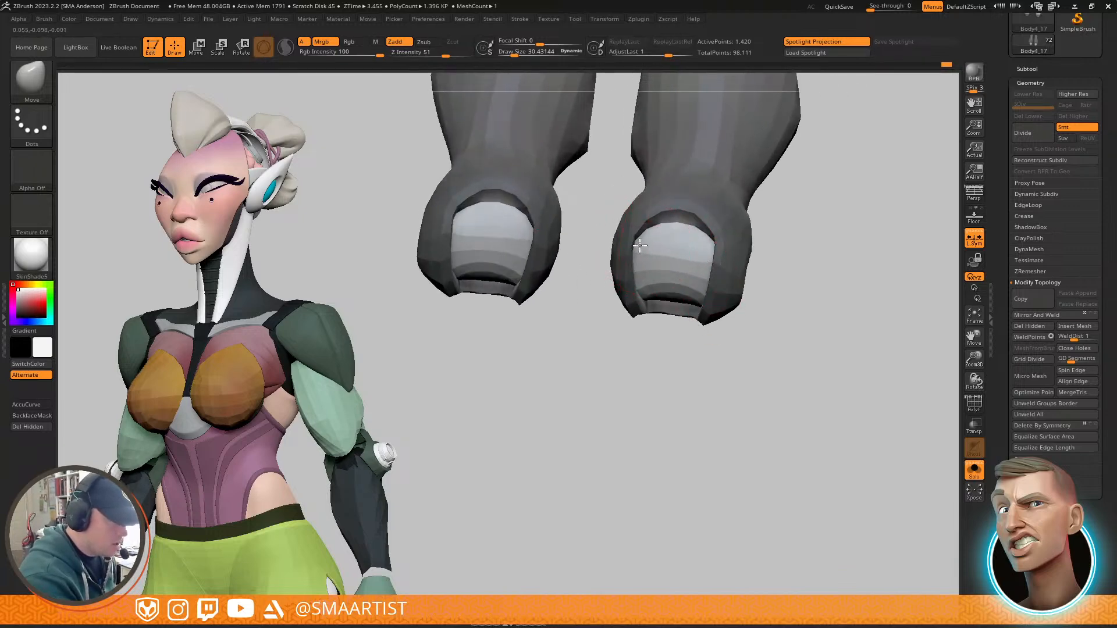
{"action": "right_click_drag", "start_coordinate": [646, 240], "coordinate": [662, 311]}
{"action": "mouse_move", "coordinate": [679, 248]}
{"action": "right_mouse_down"}
{"action": "mouse_move", "coordinate": [719, 242]}
{"action": "mouse_move", "coordinate": [710, 257]}
{"action": "mouse_move", "coordinate": [642, 223]}
{"action": "mouse_move", "coordinate": [664, 278]}
{"action": "mouse_move", "coordinate": [661, 232]}
{"action": "mouse_move", "coordinate": [660, 247]}
{"action": "mouse_move", "coordinate": [700, 249]}
{"action": "mouse_move", "coordinate": [737, 396]}
{"action": "right_mouse_up"}
Step: Show the polyframe again and nudge the olive rim's outer edge using the Move brush at draw size about 9
{"action": "key", "text": "shift+f"}
{"action": "key", "text": "s"}
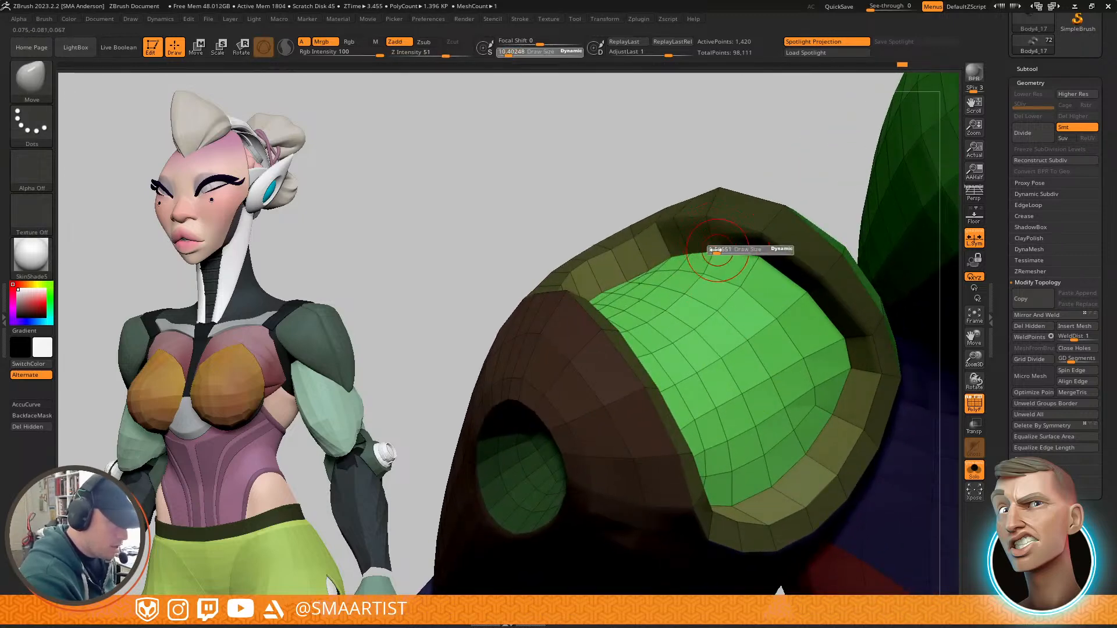
{"action": "right_click_drag", "start_coordinate": [766, 263], "coordinate": [666, 313]}
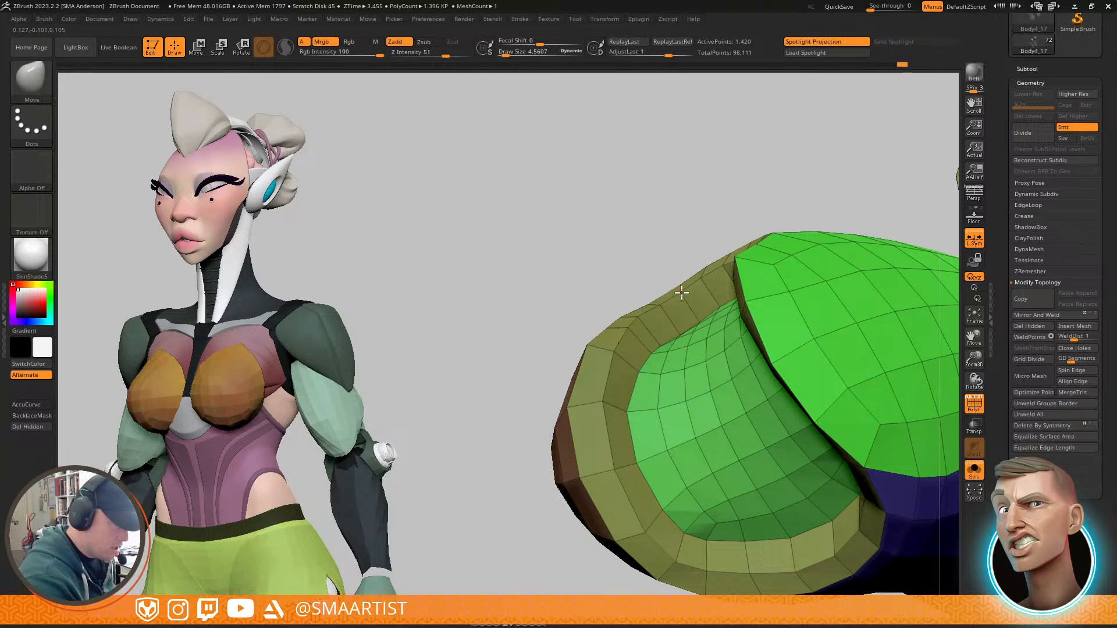
{"action": "key", "text": "s"}
{"action": "left_click_drag", "start_coordinate": [656, 302], "coordinate": [659, 302]}
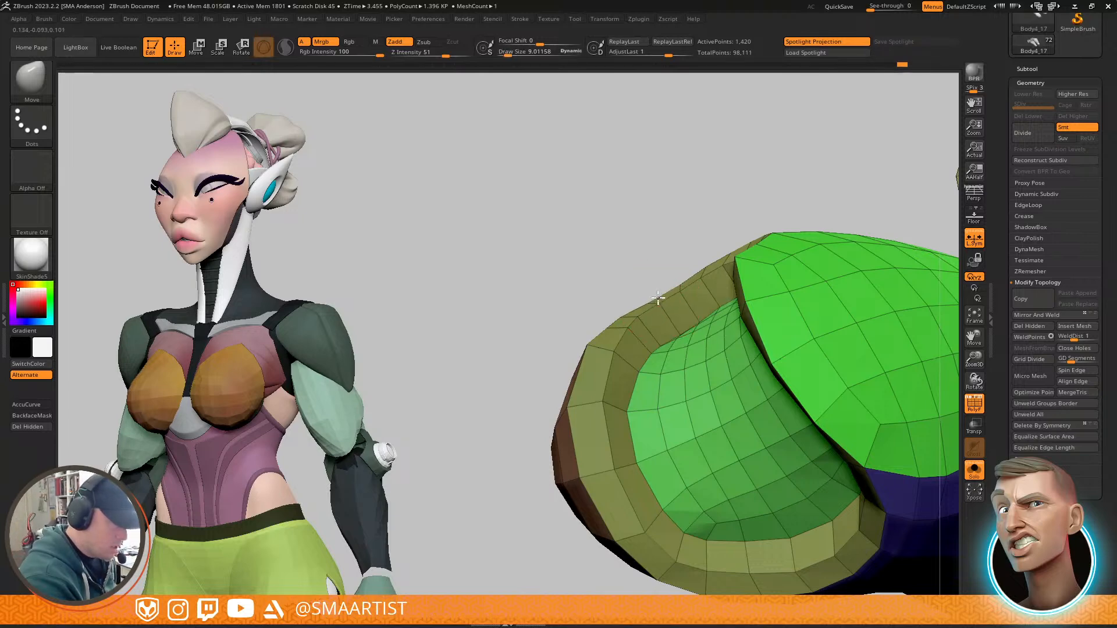
Step: Adjust the olive rim's lower inner edge using the Move brush at a draw size of about 4.6
{"action": "right_click_drag", "start_coordinate": [763, 331], "coordinate": [734, 352], "text": "ctrl"}
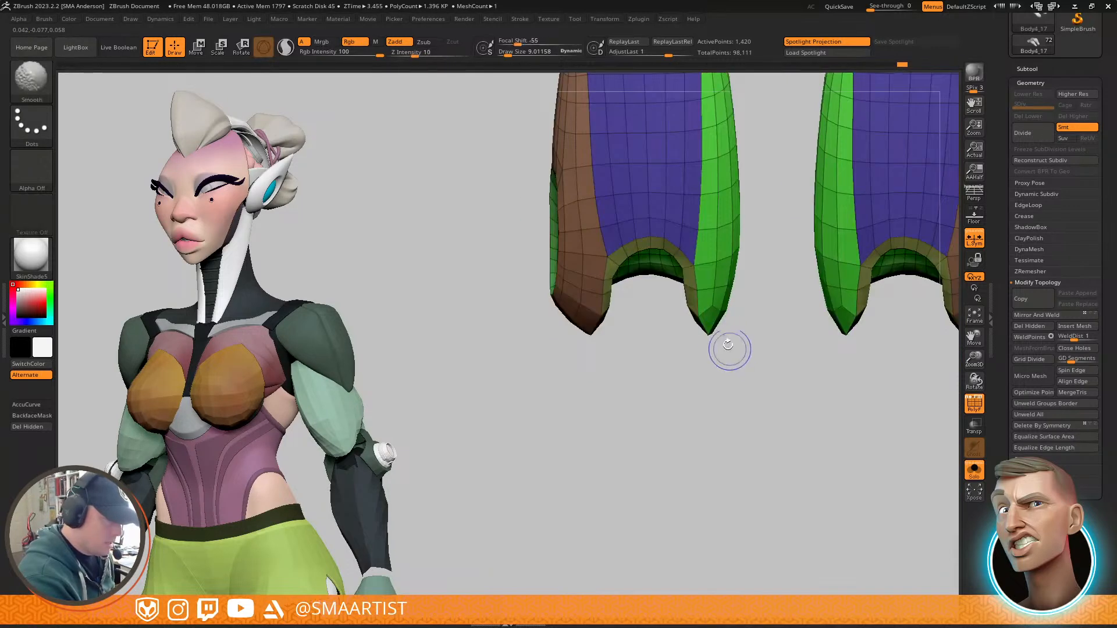
{"action": "right_click_drag", "start_coordinate": [614, 286], "coordinate": [648, 369], "text": "ctrl"}
{"action": "key", "text": "s"}
{"action": "left_click_drag", "start_coordinate": [619, 284], "coordinate": [616, 284]}
{"action": "mouse_move", "coordinate": [618, 307]}
{"action": "right_mouse_down"}
{"action": "mouse_move", "coordinate": [710, 291]}
{"action": "mouse_move", "coordinate": [723, 207]}
{"action": "mouse_move", "coordinate": [731, 235]}
{"action": "mouse_move", "coordinate": [679, 255]}
{"action": "right_mouse_up"}
Step: Insert a single edge loop along the olive rim around the recess with ZModeler
{"action": "key", "text": "b"}
{"action": "key", "text": "z"}
{"action": "key", "text": "m"}
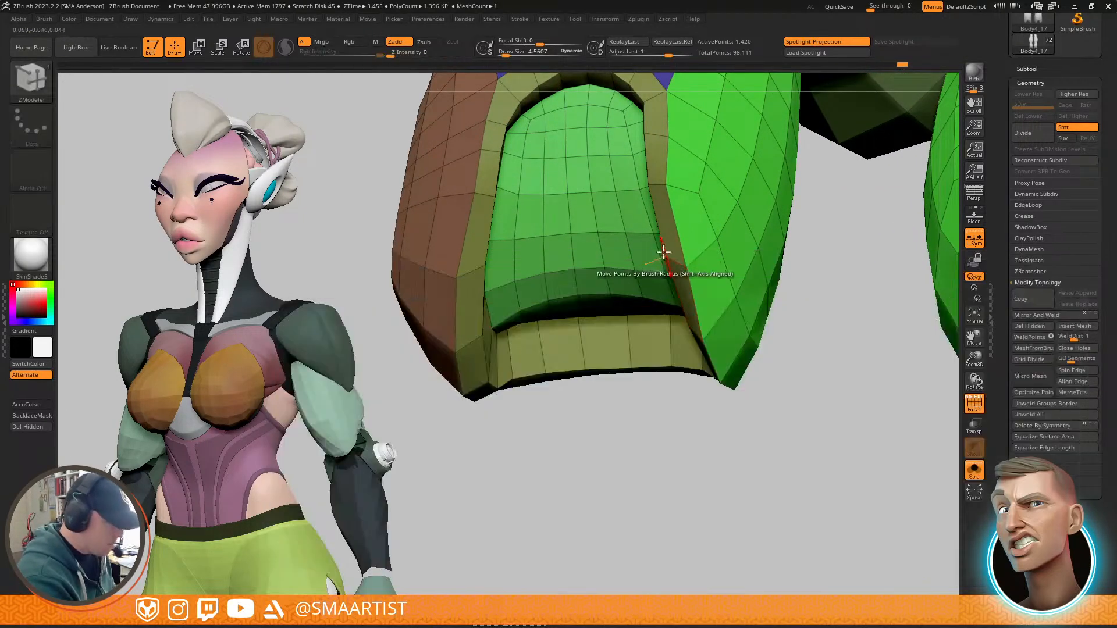
{"action": "key", "text": "space"}
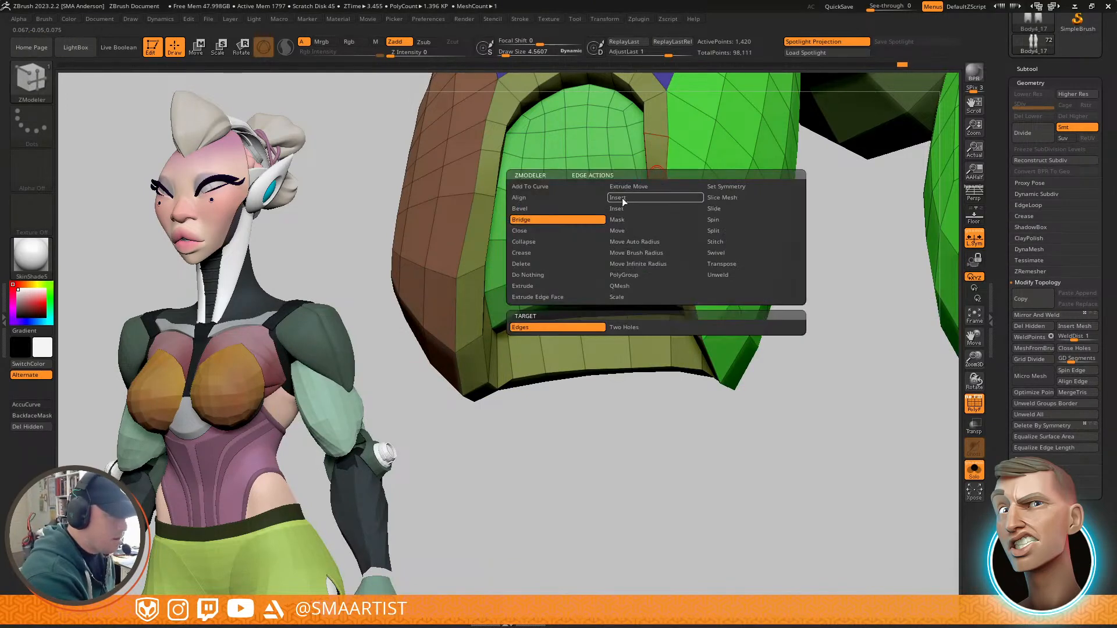
{"action": "left_click", "coordinate": [620, 198]}
{"action": "left_click", "coordinate": [659, 184]}
{"action": "right_click_drag", "start_coordinate": [662, 183], "coordinate": [668, 238], "text": "alt"}
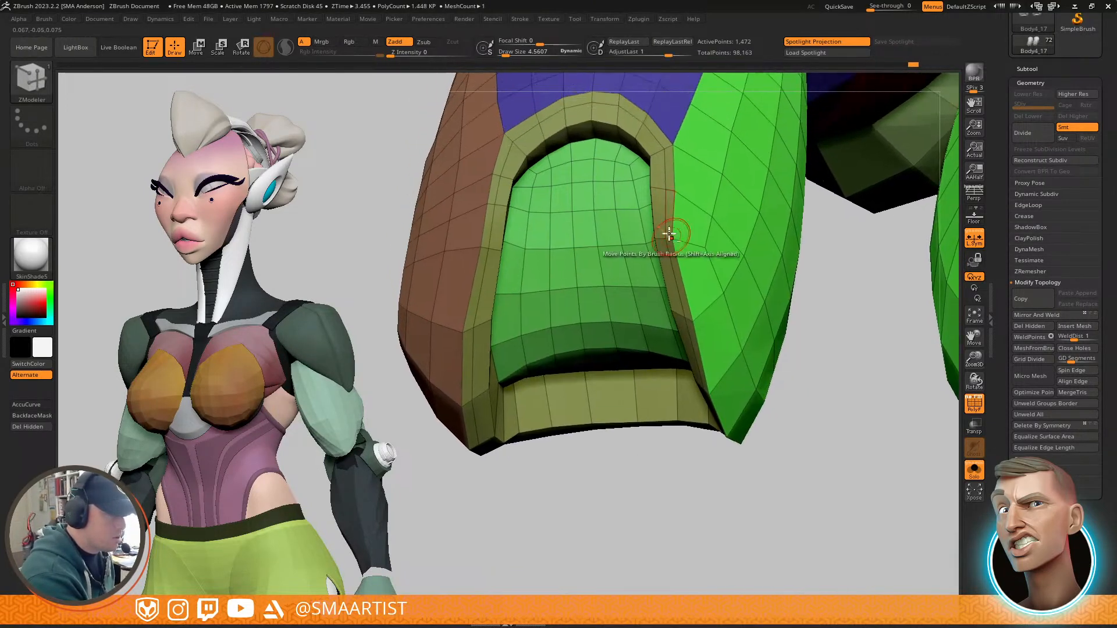
{"action": "left_click", "coordinate": [669, 190], "text": "ctrl+shift"}
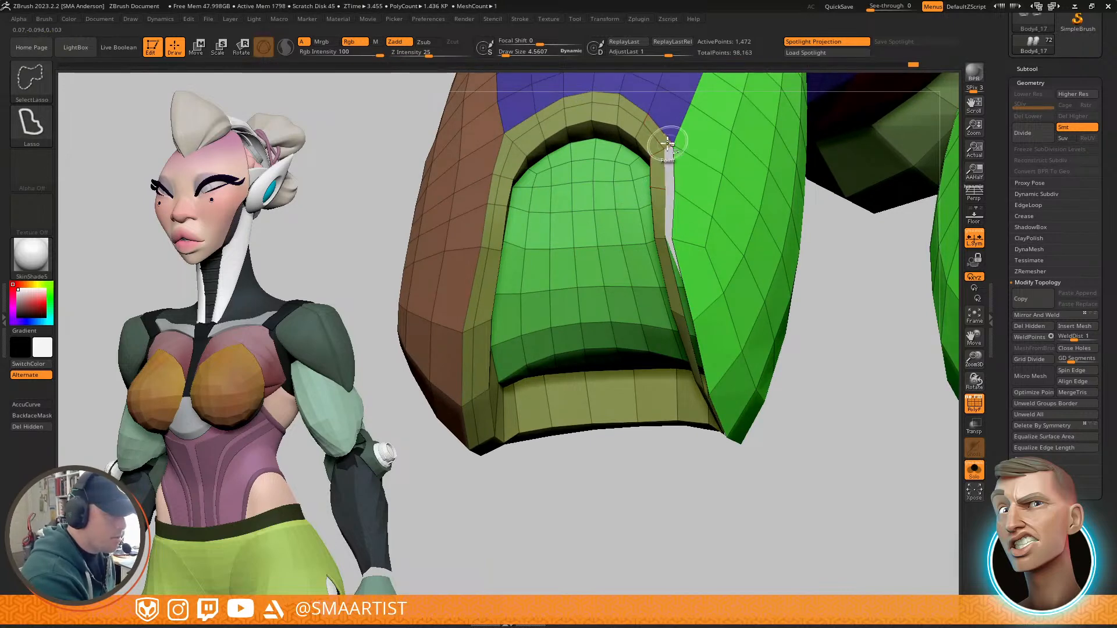
{"action": "left_click", "coordinate": [508, 138], "text": "ctrl+shift"}
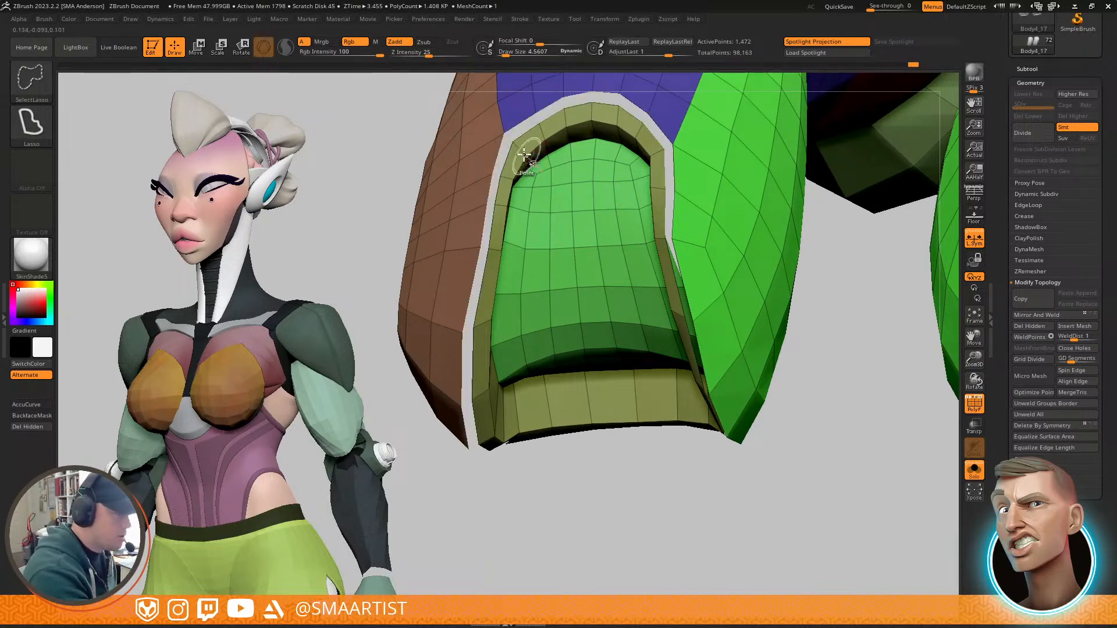
{"action": "left_click", "coordinate": [520, 149], "text": "ctrl+shift"}
{"action": "right_click_drag", "start_coordinate": [620, 249], "coordinate": [668, 246], "text": "ctrl"}
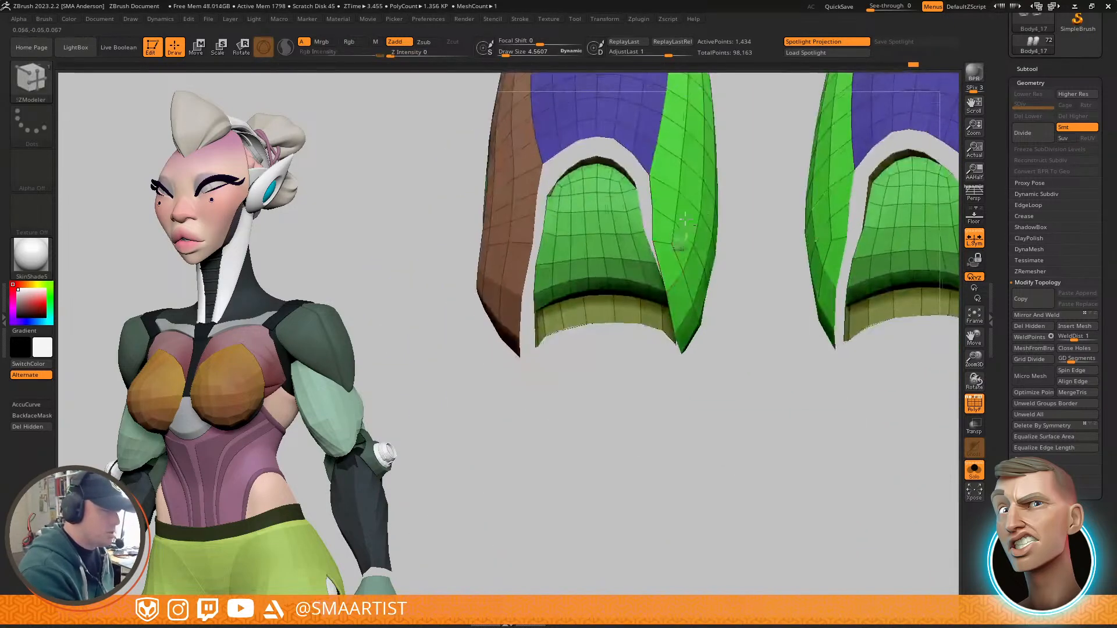
{"action": "left_click", "coordinate": [746, 249], "text": "ctrl+shift"}
{"action": "right_click_drag", "start_coordinate": [746, 249], "coordinate": [659, 239], "text": "ctrl"}
Step: Set ZModeler's edge action to Mask with the EdgeLoop Partial target and mask the edge loop along the olive rim
{"action": "key", "text": "space"}
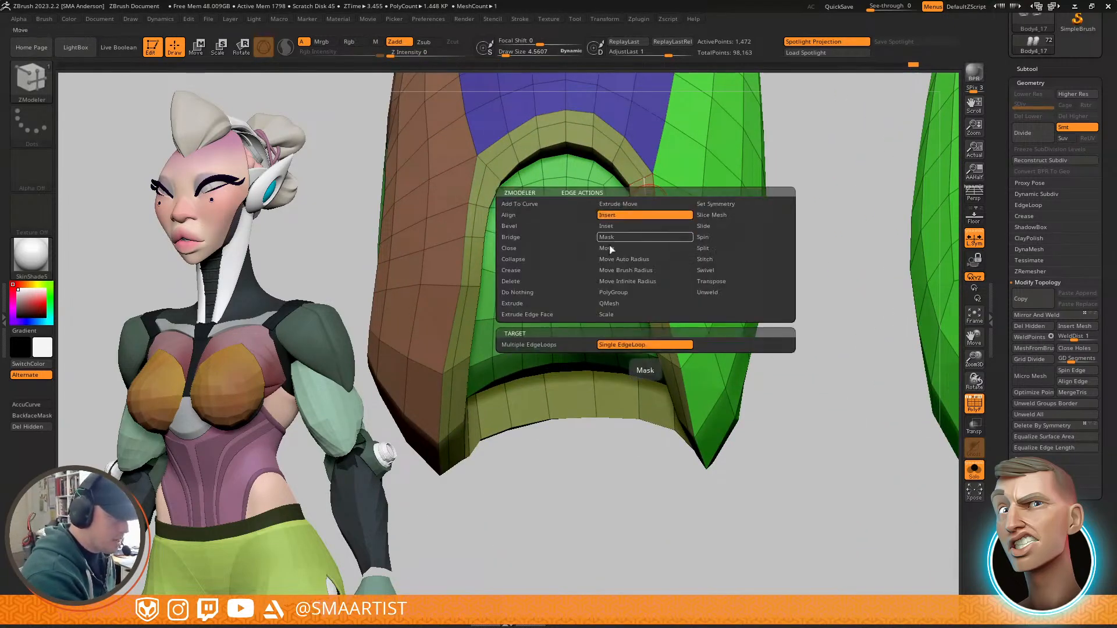
{"action": "left_click", "coordinate": [615, 237]}
{"action": "left_click", "coordinate": [639, 345]}
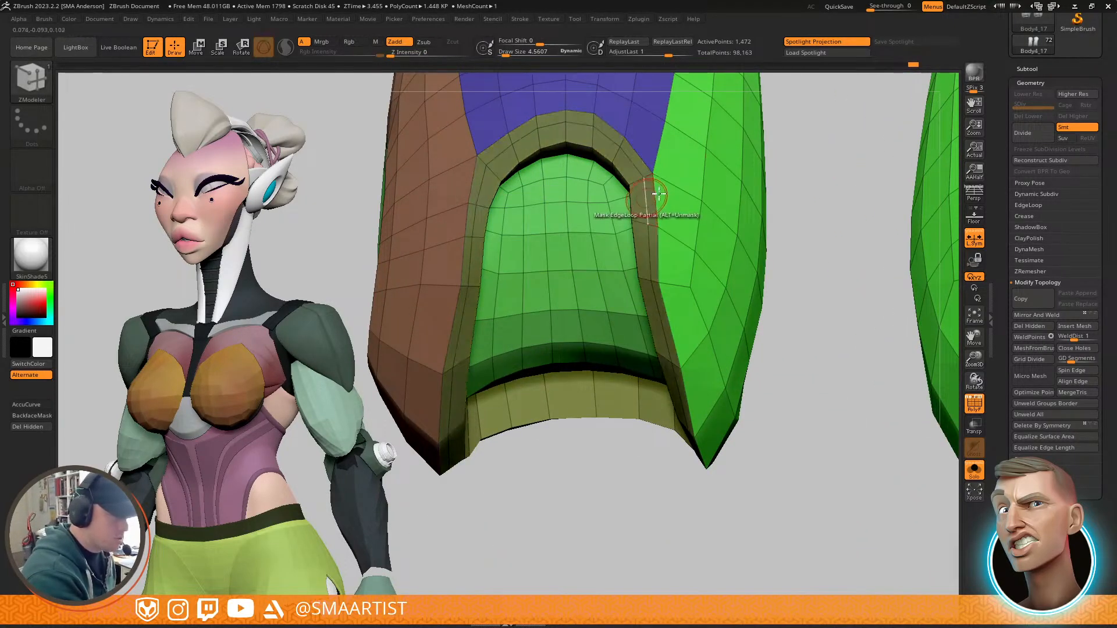
{"action": "right_click_drag", "start_coordinate": [803, 162], "coordinate": [667, 245], "text": "ctrl"}
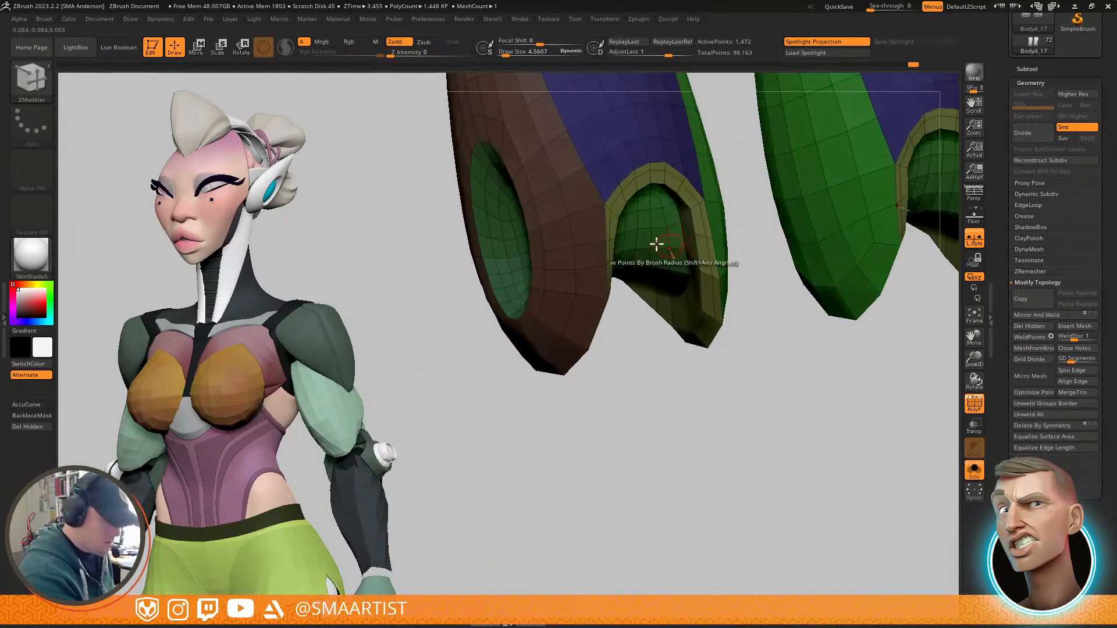
Step: Try the Inflate deformation on the partially masked leg piece
{"action": "scroll", "coordinate": [1041, 498], "scroll_direction": "down", "scroll_amount": 4}
{"action": "left_click", "coordinate": [1039, 504]}
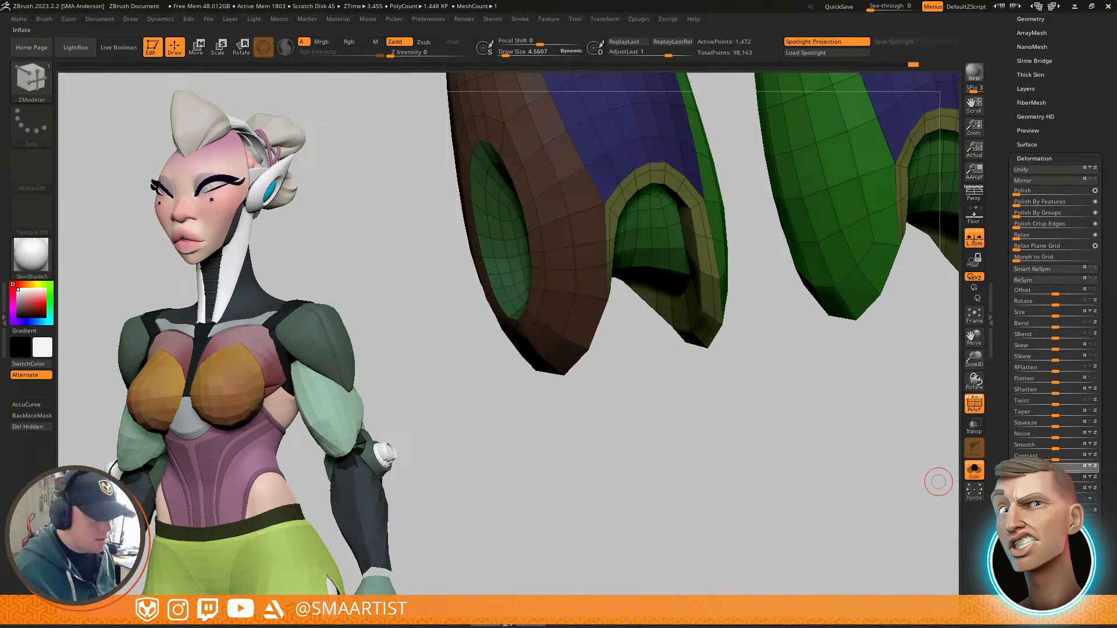
{"action": "key", "text": "ctrl+z"}
{"action": "key", "text": "ctrl+shift+z"}
{"action": "key", "text": "ctrl+z"}
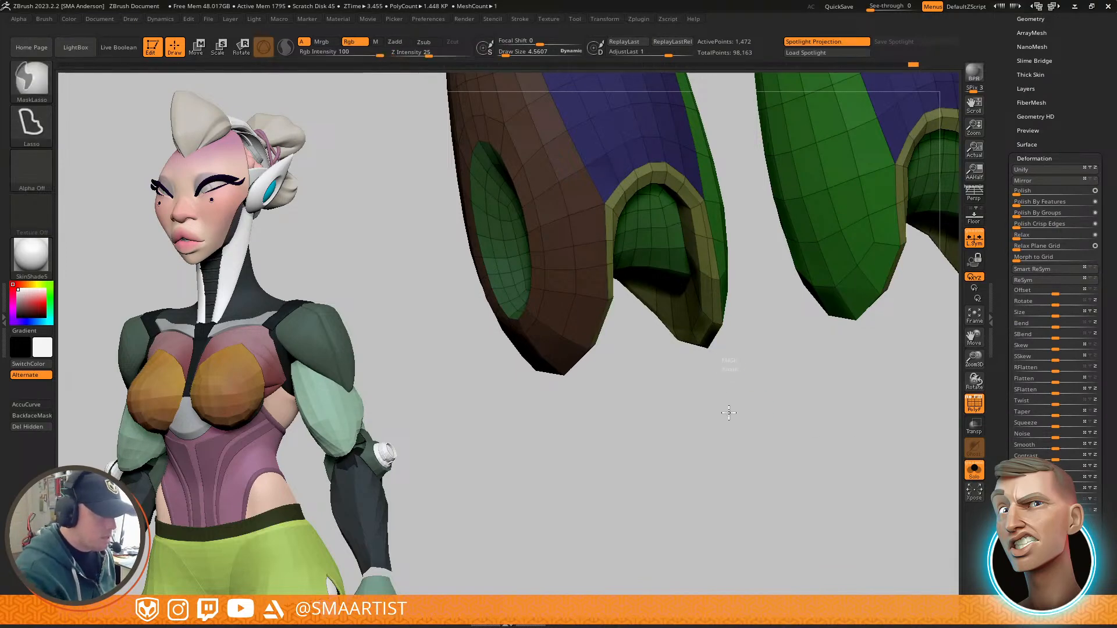
Step: Clear the mask and check the recess rim with the polyframe toggled
{"action": "key", "text": "shift+f"}
{"action": "mouse_move", "coordinate": [706, 271]}
{"action": "left_mouse_down"}
{"action": "mouse_move", "coordinate": [678, 299]}
{"action": "mouse_move", "coordinate": [701, 310]}
{"action": "left_mouse_up"}
{"action": "key", "text": "shift+f"}
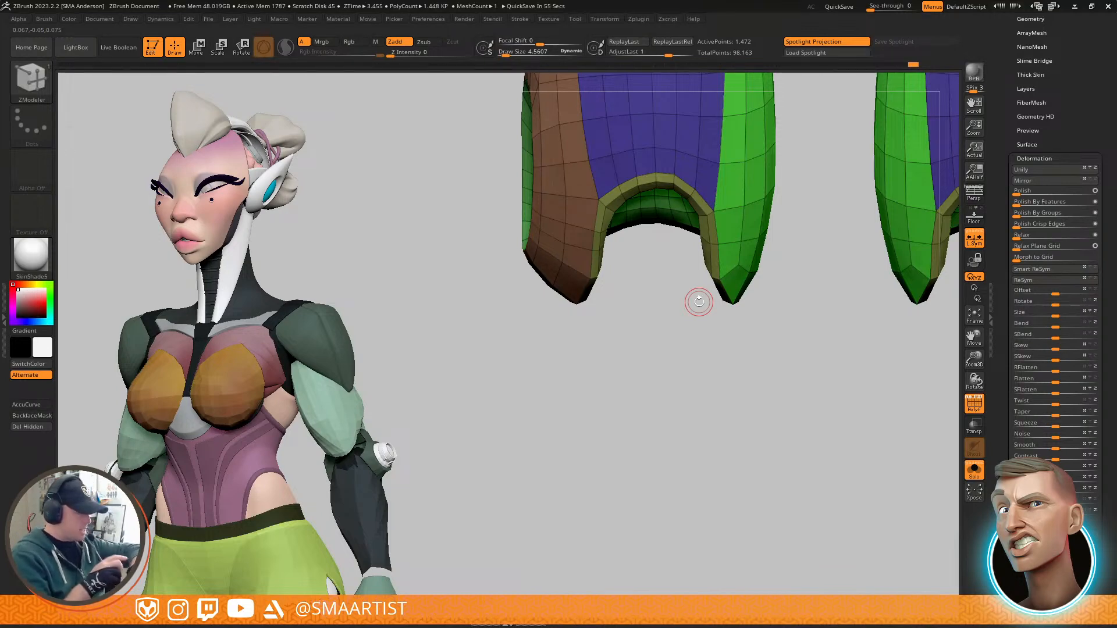
{"action": "left_click_drag", "start_coordinate": [787, 234], "coordinate": [747, 230]}
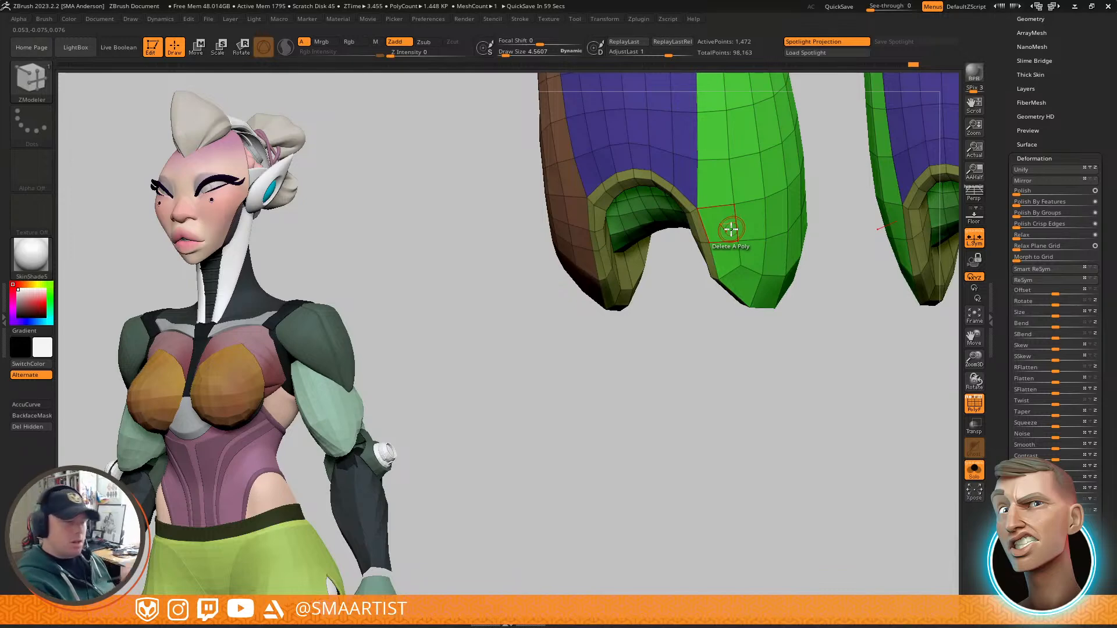
Step: Set ZModeler's point action to Slide by brush radius at draw size about 1.5 and slide the rim's outer points toward the green panel
{"action": "mouse_move", "coordinate": [731, 228]}
{"action": "right_mouse_down"}
{"action": "mouse_move", "coordinate": [758, 208]}
{"action": "mouse_move", "coordinate": [726, 215]}
{"action": "mouse_move", "coordinate": [722, 287]}
{"action": "right_mouse_up"}
{"action": "mouse_move", "coordinate": [722, 286]}
{"action": "right_mouse_down", "text": "ctrl"}
{"action": "mouse_move", "coordinate": [722, 303]}
{"action": "mouse_move", "coordinate": [691, 279]}
{"action": "right_mouse_up", "text": "ctrl"}
{"action": "key", "text": "s"}
{"action": "left_click_drag", "start_coordinate": [679, 305], "coordinate": [672, 304]}
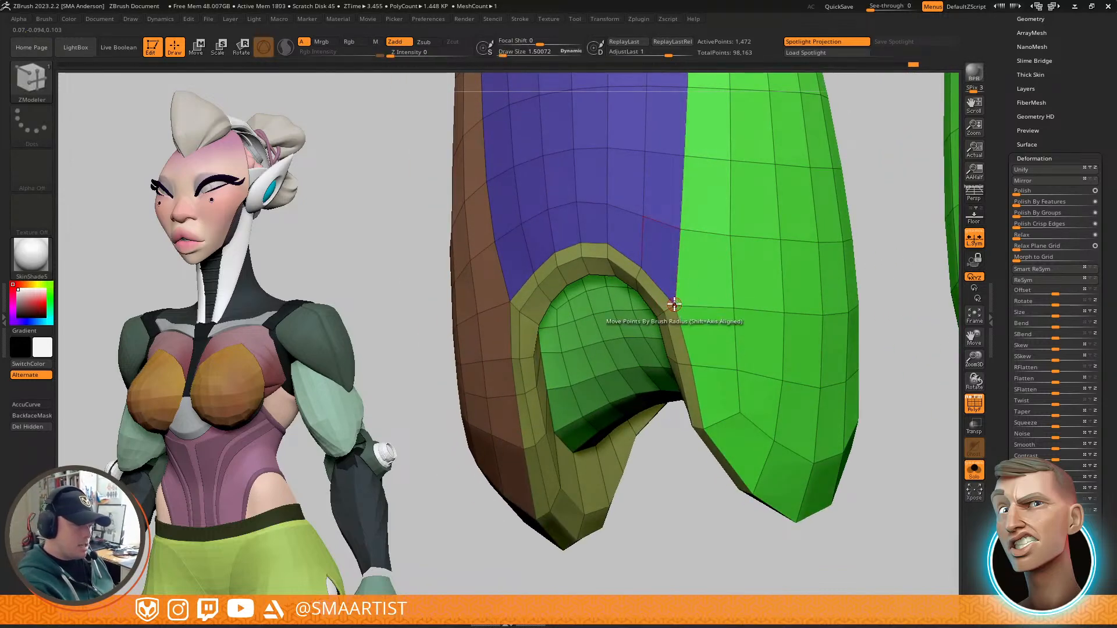
{"action": "key", "text": "space"}
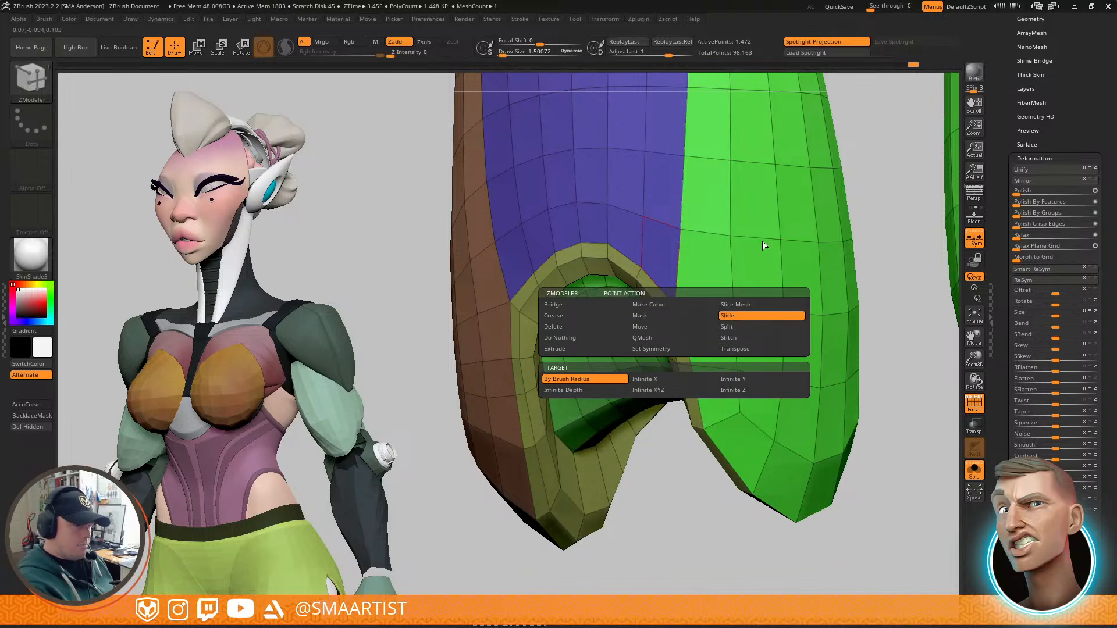
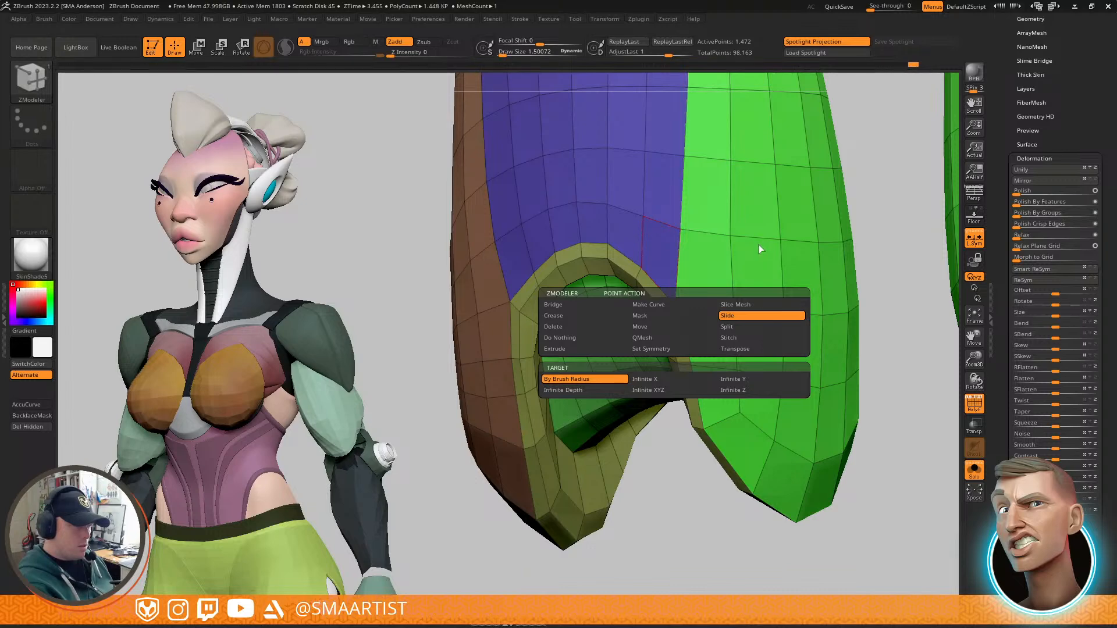
{"action": "left_click_drag", "start_coordinate": [697, 277], "coordinate": [700, 298]}
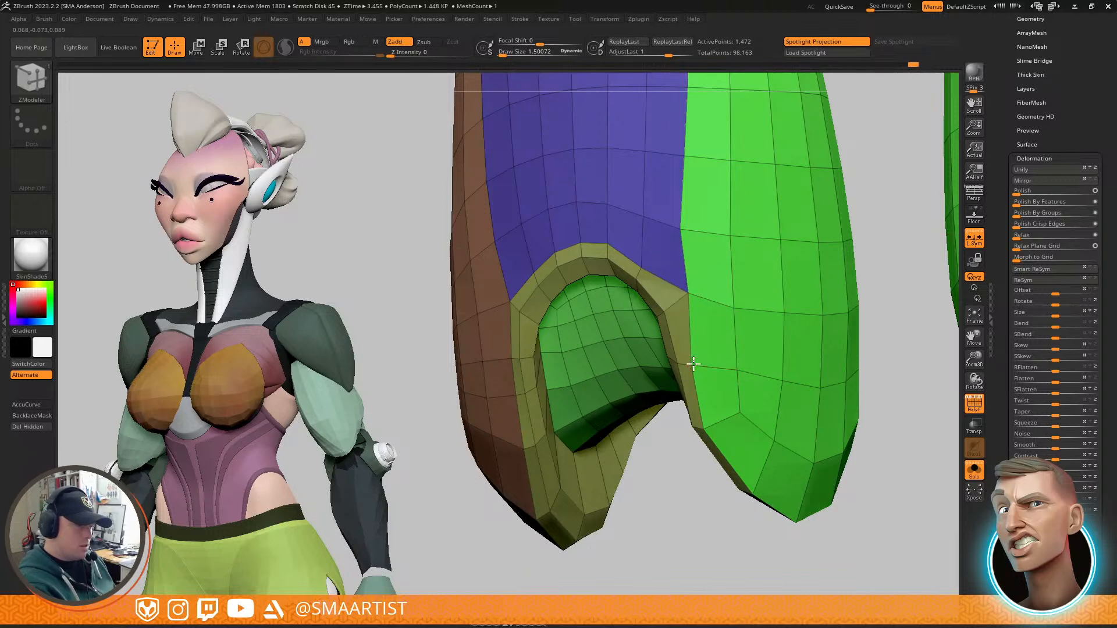
{"action": "left_click_drag", "start_coordinate": [705, 429], "coordinate": [730, 414]}
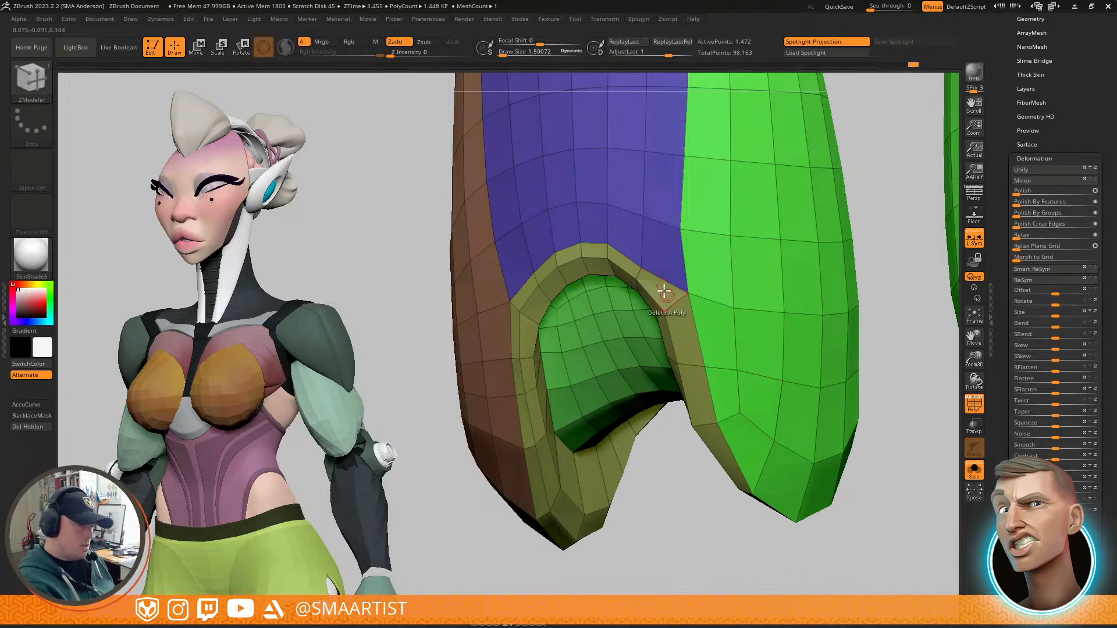
Step: Slide the outer points along the olive rim's upper arch to even its width against the blue panel
{"action": "left_click_drag", "start_coordinate": [644, 267], "coordinate": [645, 244]}
{"action": "right_click_drag", "start_coordinate": [657, 243], "coordinate": [682, 244]}
{"action": "left_click_drag", "start_coordinate": [612, 244], "coordinate": [548, 242]}
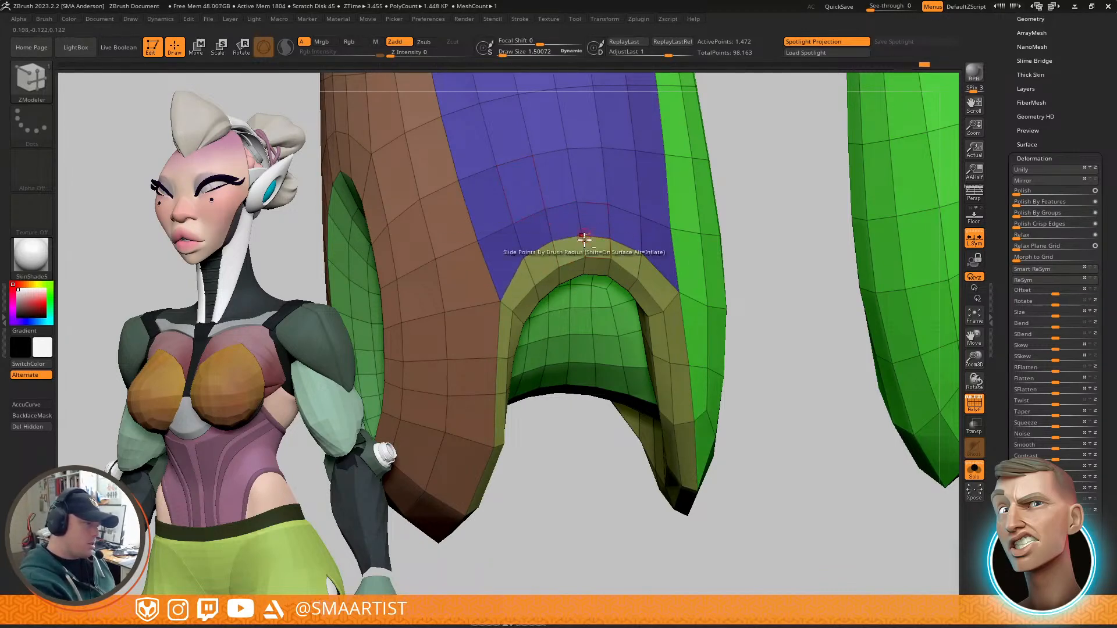
{"action": "right_click_drag", "start_coordinate": [584, 233], "coordinate": [599, 262]}
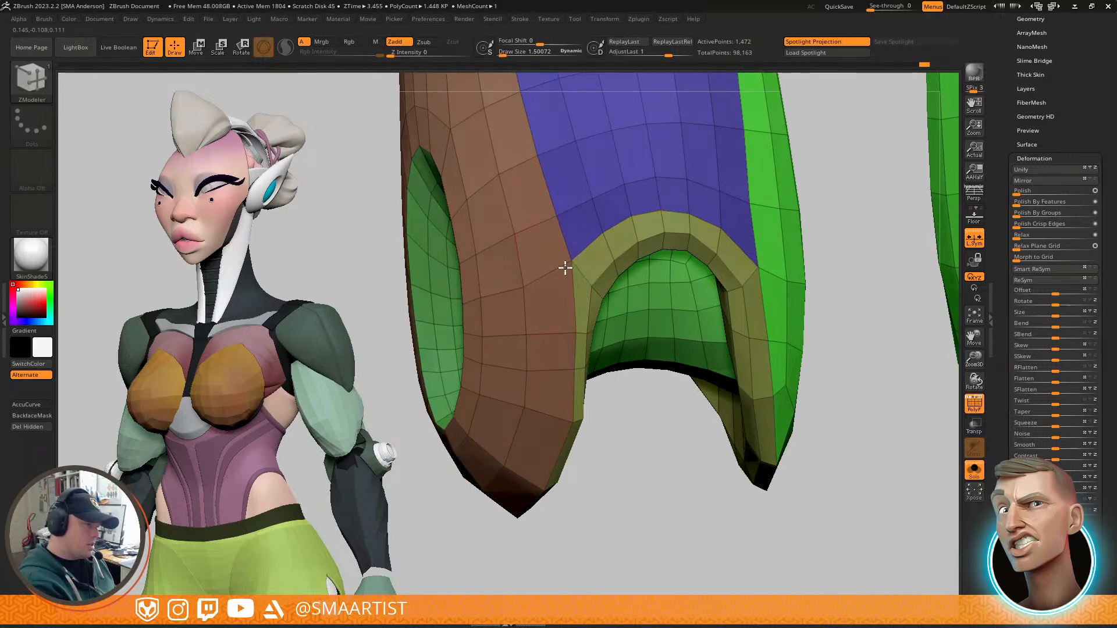
Step: Slide the rim's outer points along the brown panel, from the arch corner down to the lower tip
{"action": "right_click_drag", "start_coordinate": [586, 276], "coordinate": [591, 292]}
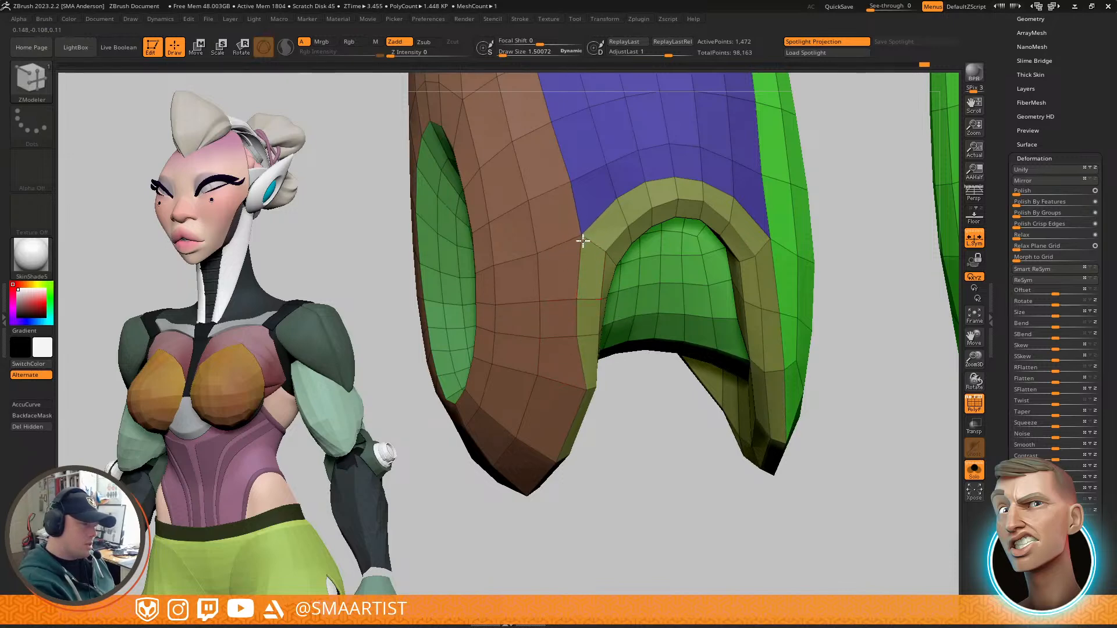
{"action": "right_click_drag", "start_coordinate": [633, 224], "coordinate": [641, 342]}
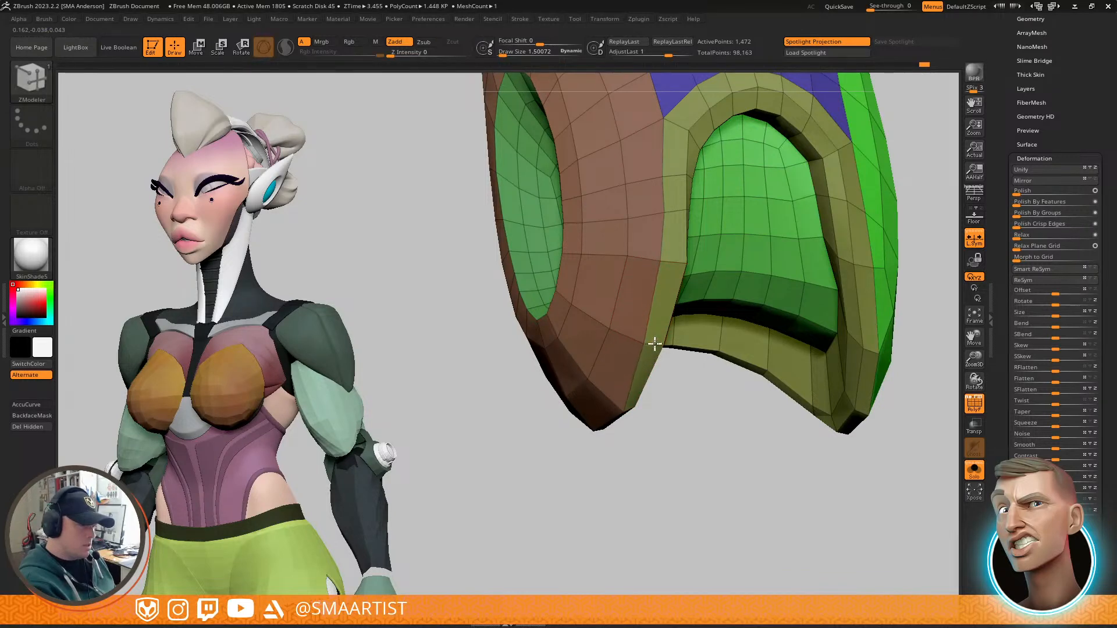
{"action": "right_click_drag", "start_coordinate": [639, 339], "coordinate": [673, 313]}
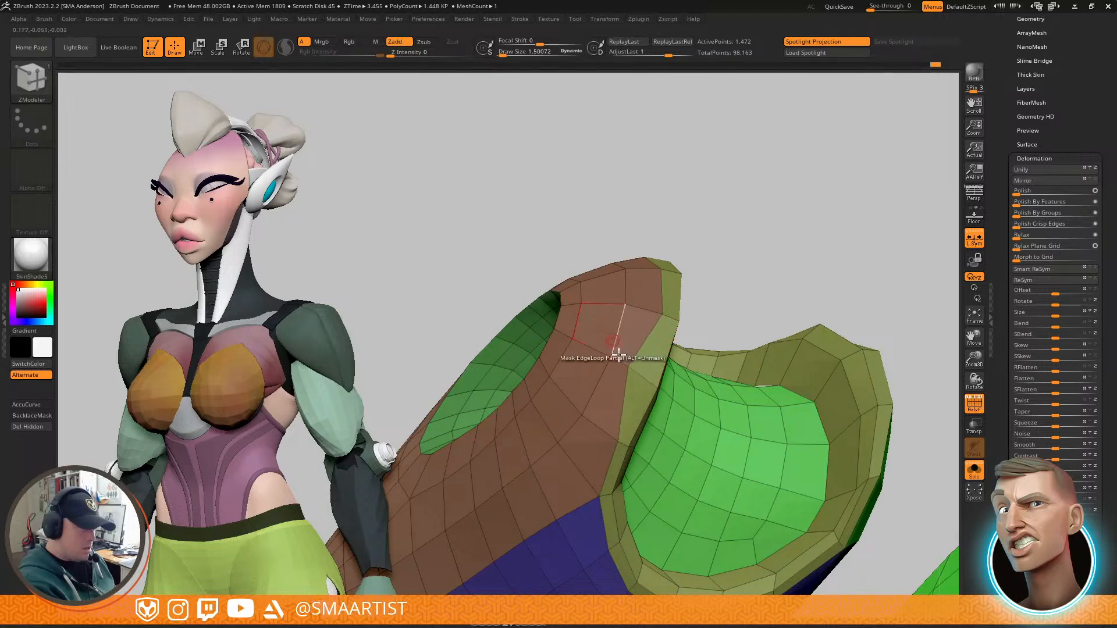
{"action": "right_click_drag", "start_coordinate": [633, 397], "coordinate": [631, 374]}
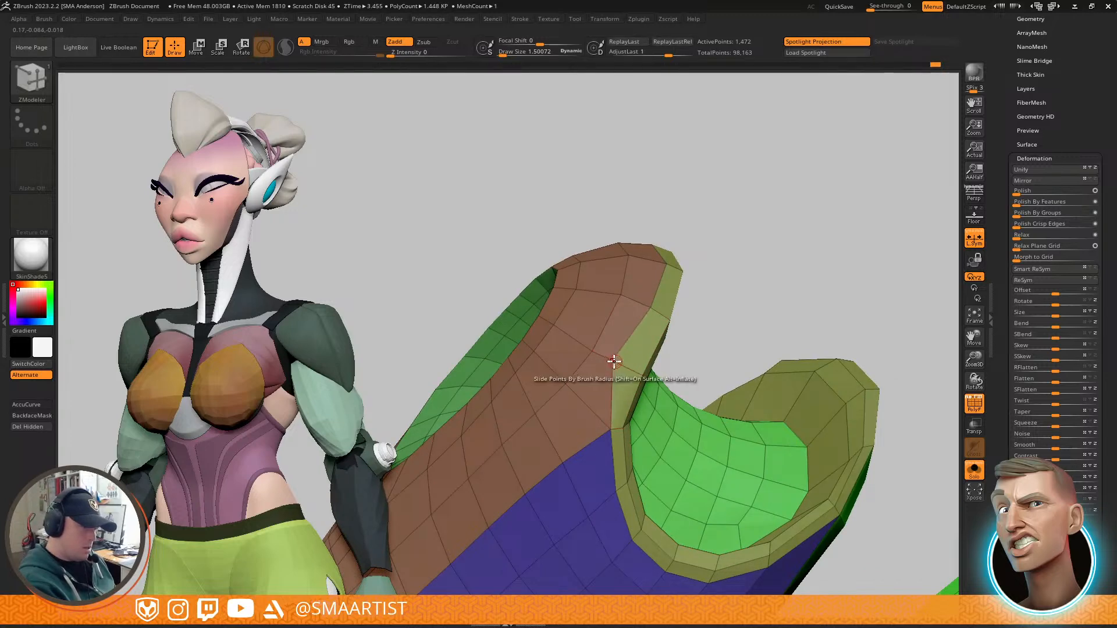
{"action": "right_click_drag", "start_coordinate": [617, 374], "coordinate": [523, 344]}
{"action": "key", "text": "b"}
{"action": "key", "text": "m"}
{"action": "key", "text": "v"}
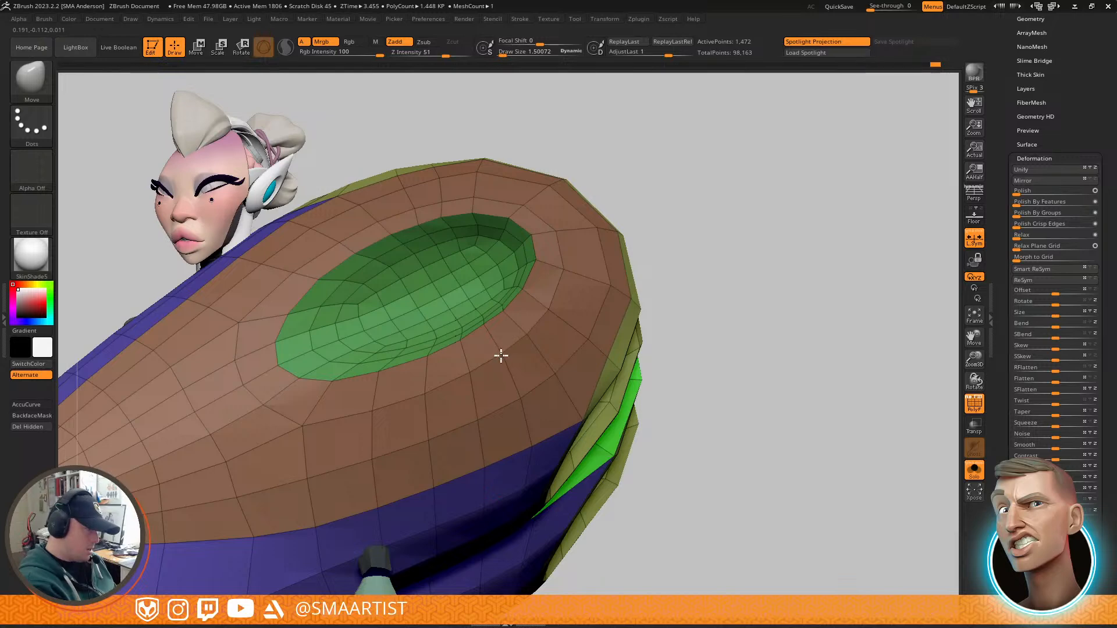
{"action": "mouse_move", "coordinate": [630, 348]}
{"action": "right_mouse_down"}
{"action": "mouse_move", "coordinate": [603, 295]}
{"action": "mouse_move", "coordinate": [710, 341]}
{"action": "mouse_move", "coordinate": [700, 326]}
{"action": "right_mouse_up"}
{"action": "key", "text": "b"}
{"action": "key", "text": "z"}
{"action": "key", "text": "m"}
Step: Slide the rim points at the corner between the brown and blue panels and along the blue panel's edge
{"action": "mouse_move", "coordinate": [557, 334]}
{"action": "right_mouse_down"}
{"action": "mouse_move", "coordinate": [604, 299]}
{"action": "mouse_move", "coordinate": [567, 325]}
{"action": "right_mouse_up"}
{"action": "key", "text": "space"}
{"action": "left_click_drag", "start_coordinate": [600, 314], "coordinate": [587, 298]}
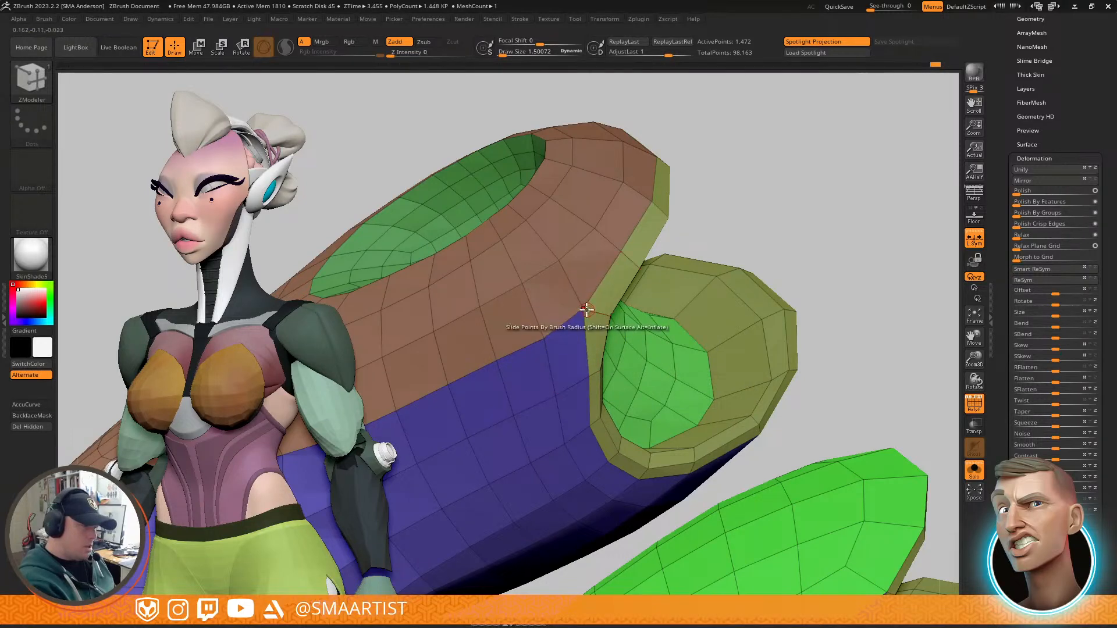
{"action": "right_click_drag", "start_coordinate": [588, 310], "coordinate": [591, 341]}
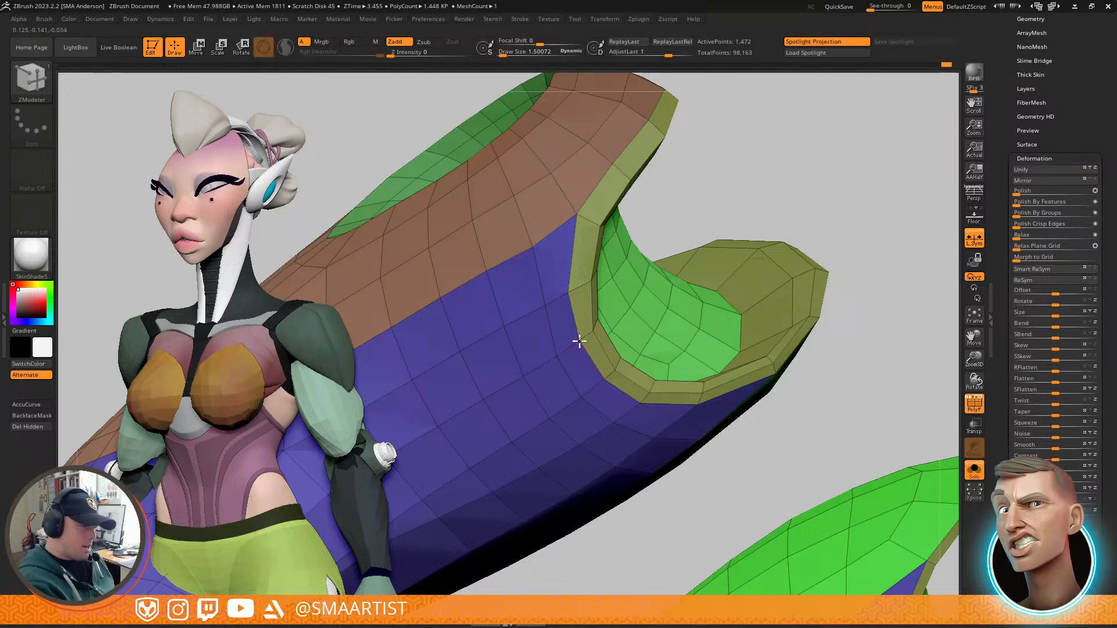
{"action": "right_click_drag", "start_coordinate": [639, 394], "coordinate": [707, 318]}
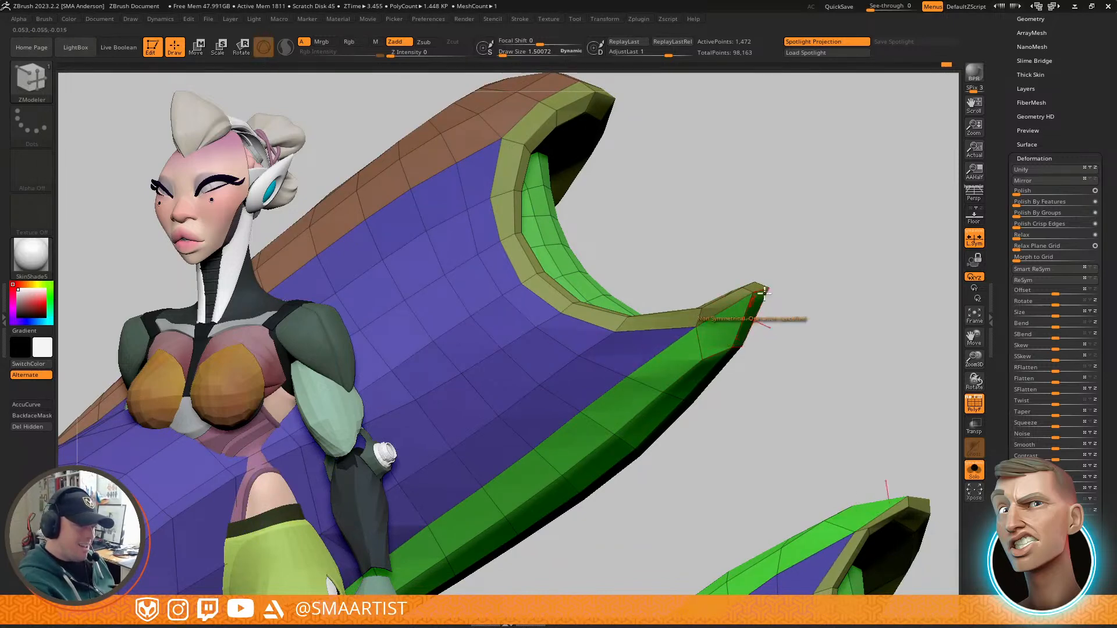
Step: Apply Mirror And Weld to the leg piece
{"action": "left_click_drag", "start_coordinate": [1059, 132], "coordinate": [1049, 158]}
{"action": "left_click", "coordinate": [1036, 131]}
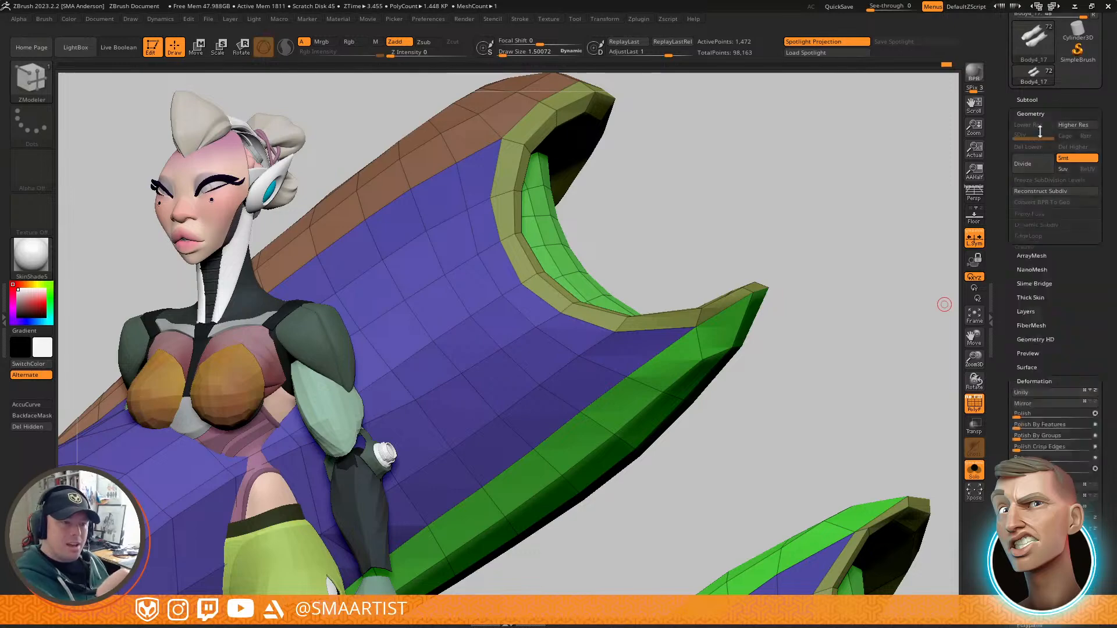
{"action": "left_click", "coordinate": [1051, 347]}
Step: Slide the rim's outer points along the green panel's edge into the panel to widen and even out the rim
{"action": "mouse_move", "coordinate": [858, 481]}
{"action": "right_mouse_down", "text": "alt"}
{"action": "mouse_move", "coordinate": [773, 312]}
{"action": "mouse_move", "coordinate": [756, 381]}
{"action": "mouse_move", "coordinate": [757, 351]}
{"action": "right_mouse_up", "text": "alt"}
{"action": "left_click_drag", "start_coordinate": [757, 351], "coordinate": [758, 339]}
{"action": "right_click_drag", "start_coordinate": [758, 339], "coordinate": [762, 367]}
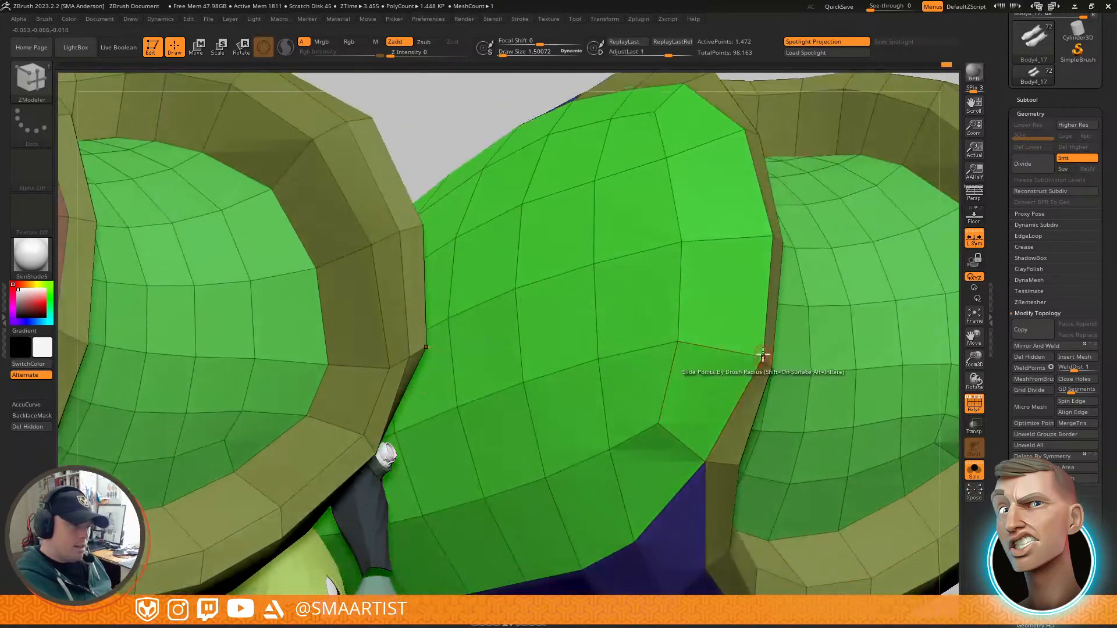
{"action": "left_click_drag", "start_coordinate": [738, 352], "coordinate": [753, 359]}
{"action": "left_click_drag", "start_coordinate": [774, 236], "coordinate": [746, 237]}
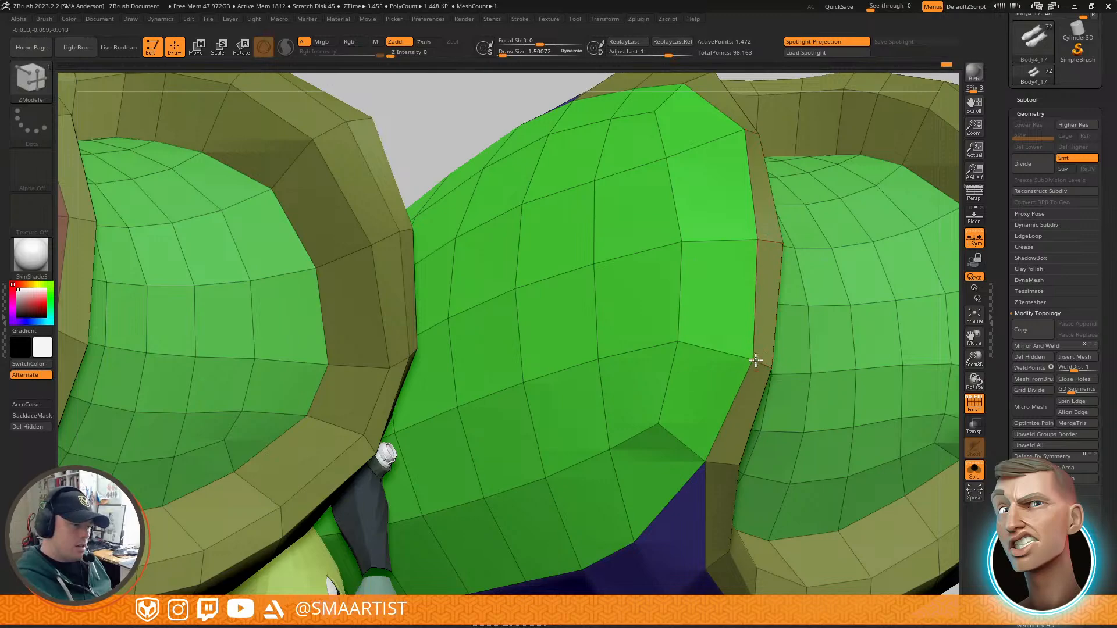
{"action": "right_click_drag", "start_coordinate": [756, 312], "coordinate": [753, 344]}
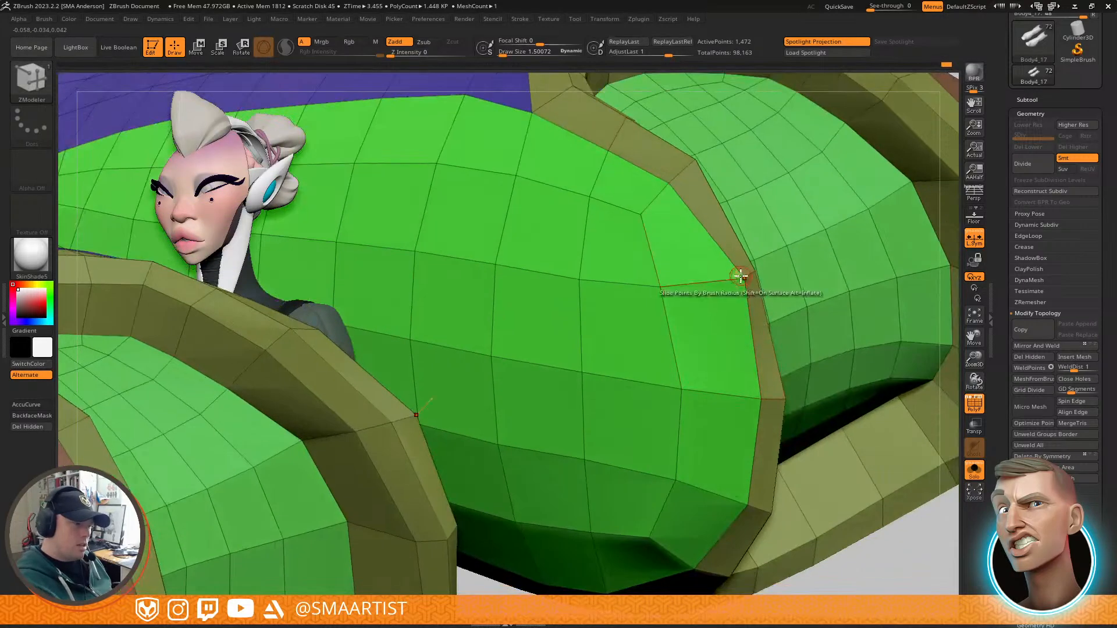
{"action": "mouse_move", "coordinate": [732, 305]}
{"action": "right_mouse_down", "text": "ctrl"}
{"action": "mouse_move", "coordinate": [742, 320]}
{"action": "mouse_move", "coordinate": [692, 368]}
{"action": "mouse_move", "coordinate": [791, 326]}
{"action": "mouse_move", "coordinate": [779, 279]}
{"action": "mouse_move", "coordinate": [797, 315]}
{"action": "right_mouse_up", "text": "ctrl"}
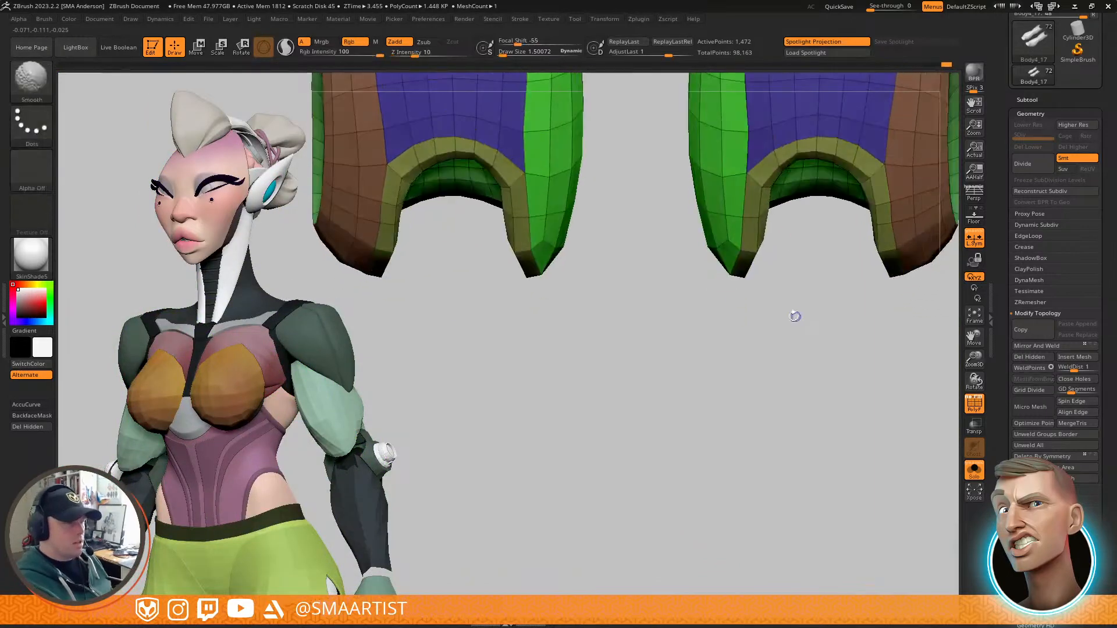
{"action": "mouse_move", "coordinate": [740, 273]}
{"action": "right_mouse_down"}
{"action": "mouse_move", "coordinate": [775, 230]}
{"action": "mouse_move", "coordinate": [750, 280]}
{"action": "mouse_move", "coordinate": [756, 254]}
{"action": "right_mouse_up"}
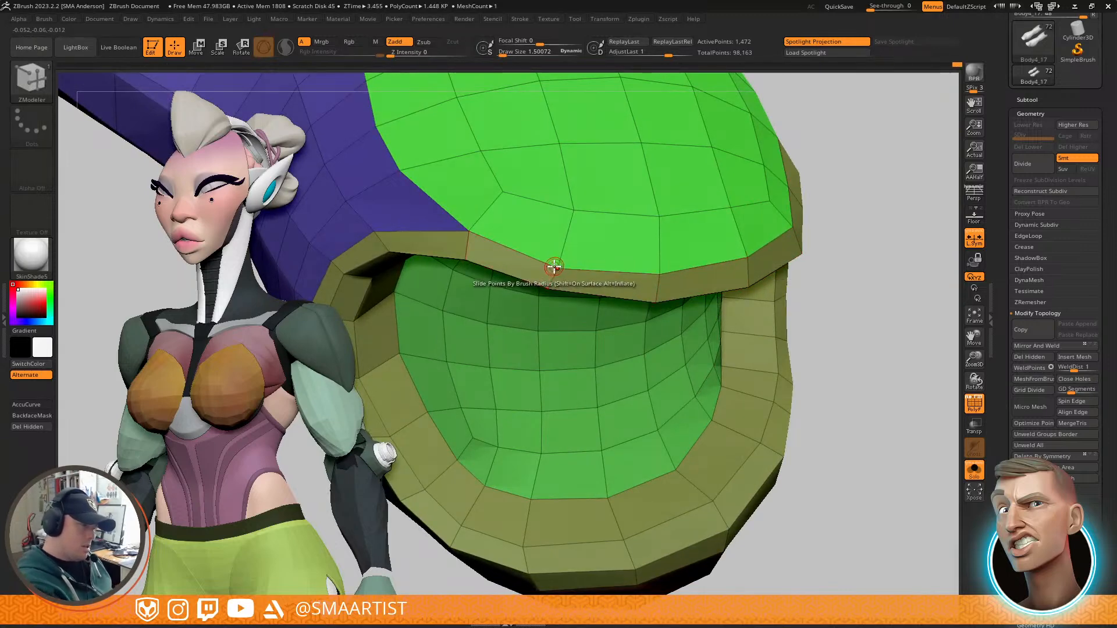
Step: Hide the polyframe and examine the shading of the recess and rim from several angles
{"action": "mouse_move", "coordinate": [704, 233]}
{"action": "right_mouse_down"}
{"action": "mouse_move", "coordinate": [725, 249]}
{"action": "mouse_move", "coordinate": [766, 209]}
{"action": "mouse_move", "coordinate": [910, 186]}
{"action": "mouse_move", "coordinate": [925, 165]}
{"action": "mouse_move", "coordinate": [812, 202]}
{"action": "right_mouse_up"}
{"action": "key", "text": "shift+f"}
{"action": "mouse_move", "coordinate": [812, 202]}
{"action": "right_mouse_down"}
{"action": "mouse_move", "coordinate": [805, 242]}
{"action": "mouse_move", "coordinate": [831, 260]}
{"action": "mouse_move", "coordinate": [826, 242]}
{"action": "mouse_move", "coordinate": [797, 239]}
{"action": "mouse_move", "coordinate": [748, 292]}
{"action": "mouse_move", "coordinate": [740, 267]}
{"action": "mouse_move", "coordinate": [756, 238]}
{"action": "right_mouse_up"}
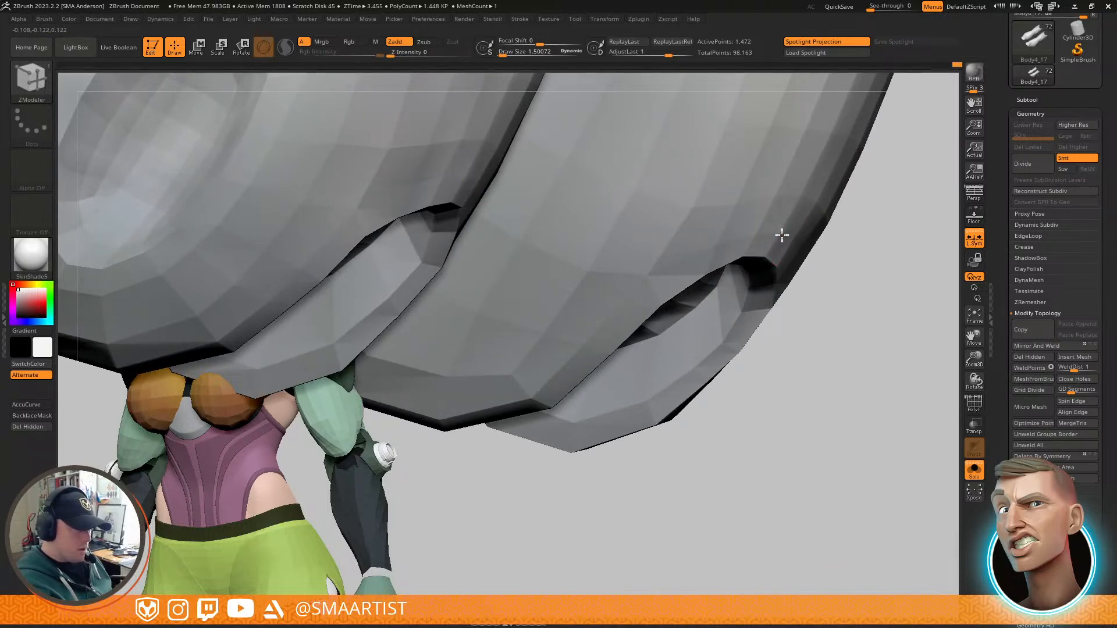
{"action": "mouse_move", "coordinate": [820, 239]}
{"action": "right_mouse_down", "text": "ctrl"}
{"action": "mouse_move", "coordinate": [825, 230]}
{"action": "mouse_move", "coordinate": [812, 260]}
{"action": "mouse_move", "coordinate": [773, 249]}
{"action": "mouse_move", "coordinate": [803, 262]}
{"action": "mouse_move", "coordinate": [788, 233]}
{"action": "mouse_move", "coordinate": [809, 259]}
{"action": "mouse_move", "coordinate": [770, 213]}
{"action": "mouse_move", "coordinate": [787, 219]}
{"action": "mouse_move", "coordinate": [810, 285]}
{"action": "mouse_move", "coordinate": [763, 280]}
{"action": "mouse_move", "coordinate": [761, 304]}
{"action": "mouse_move", "coordinate": [785, 319]}
{"action": "mouse_move", "coordinate": [780, 230]}
{"action": "mouse_move", "coordinate": [681, 302]}
{"action": "mouse_move", "coordinate": [696, 284]}
{"action": "right_mouse_up", "text": "ctrl"}
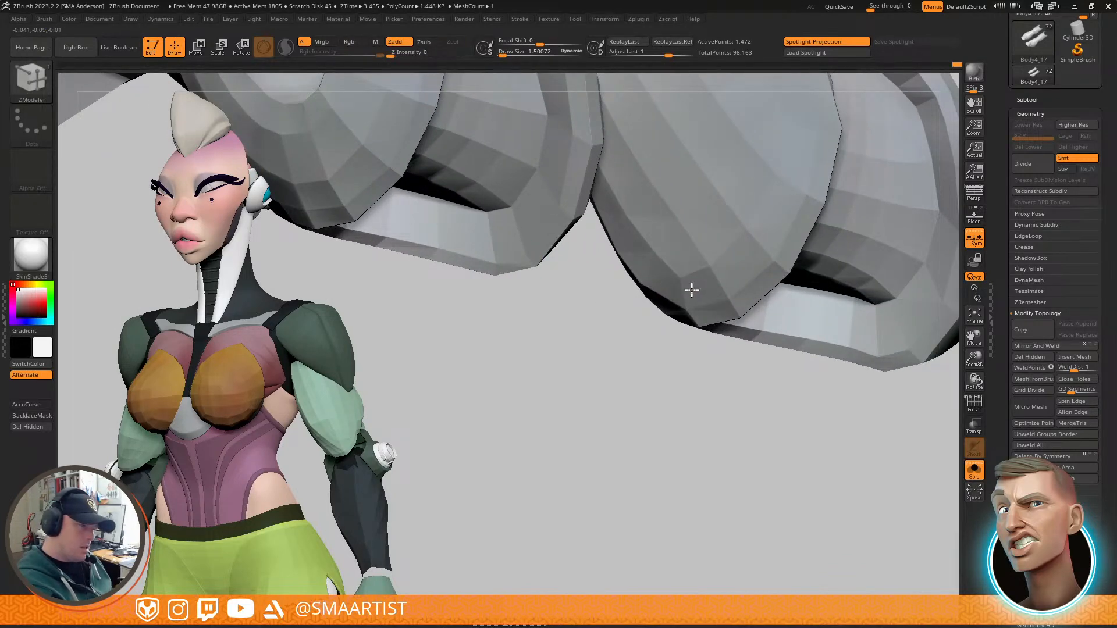
{"action": "mouse_move", "coordinate": [690, 289]}
{"action": "right_mouse_down"}
{"action": "mouse_move", "coordinate": [726, 260]}
{"action": "mouse_move", "coordinate": [725, 282]}
{"action": "mouse_move", "coordinate": [743, 276]}
{"action": "mouse_move", "coordinate": [679, 289]}
{"action": "mouse_move", "coordinate": [805, 207]}
{"action": "mouse_move", "coordinate": [890, 213]}
{"action": "mouse_move", "coordinate": [850, 260]}
{"action": "mouse_move", "coordinate": [775, 282]}
{"action": "mouse_move", "coordinate": [760, 338]}
{"action": "right_mouse_up"}
{"action": "mouse_move", "coordinate": [748, 300]}
{"action": "right_mouse_down", "text": "ctrl"}
{"action": "mouse_move", "coordinate": [735, 309]}
{"action": "mouse_move", "coordinate": [740, 327]}
{"action": "right_mouse_up", "text": "ctrl"}
Step: Bring back the rest of the legs with the polyframe shown and set the Move brush to a draw size of about 21
{"action": "key", "text": "b"}
{"action": "key", "text": "m"}
{"action": "key", "text": "v"}
{"action": "key", "text": "s"}
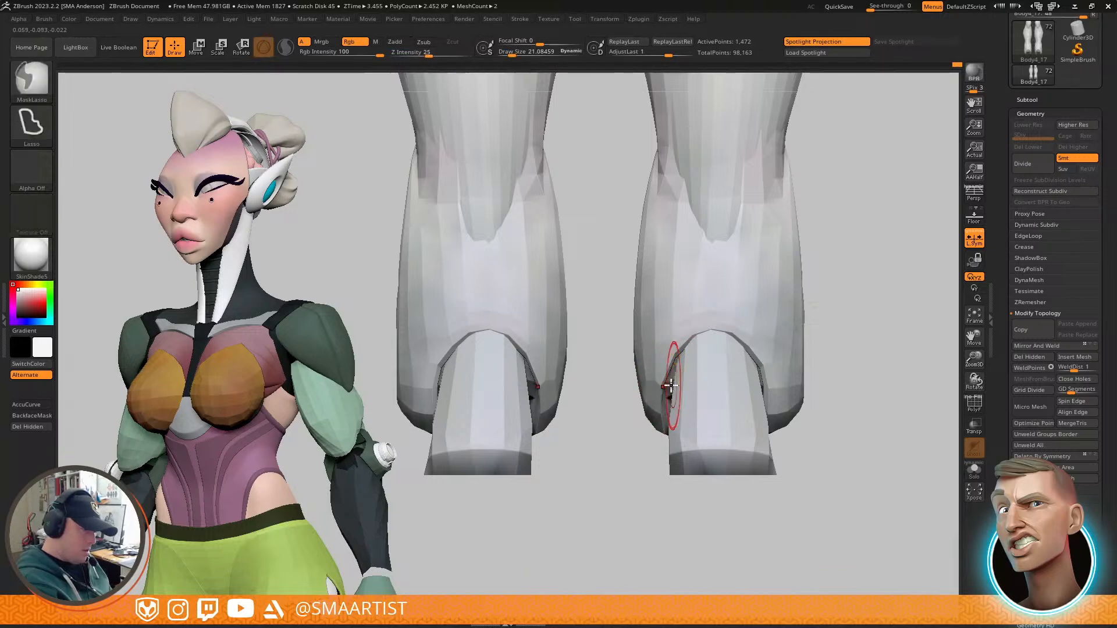
{"action": "key", "text": "shift+f"}
{"action": "right_click_drag", "start_coordinate": [664, 373], "coordinate": [693, 405], "text": "ctrl"}
Step: Mask everything except the olive rim, soften the mask, and pull the rim's side toward the lower leg using Move at draw size about 48
{"action": "key", "text": "w"}
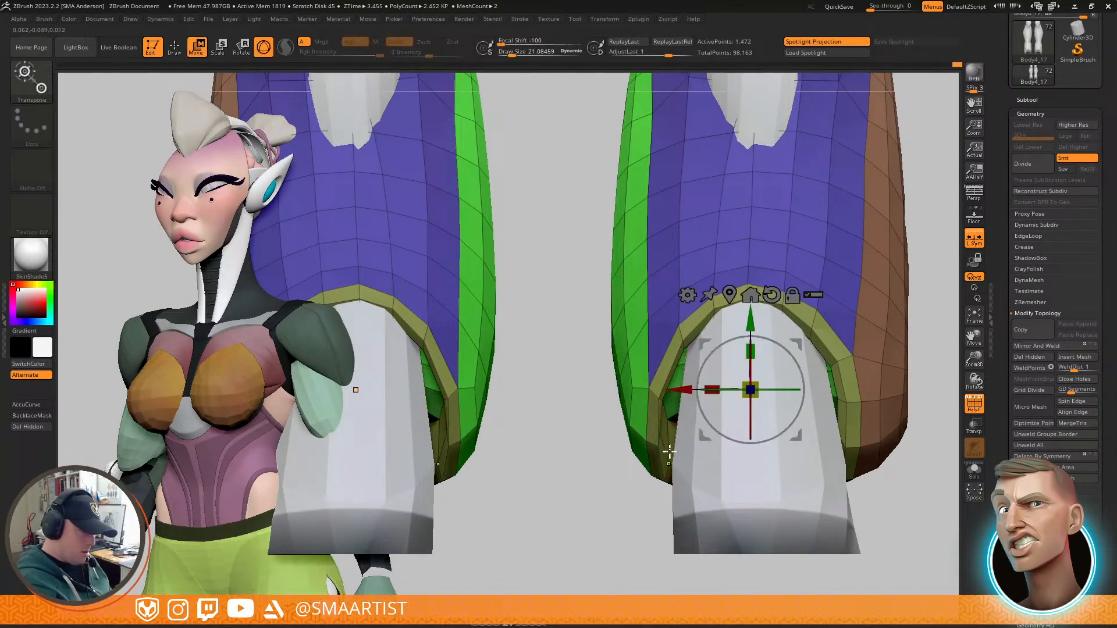
{"action": "left_click", "coordinate": [665, 453], "text": "ctrl"}
{"action": "key", "text": "q"}
{"action": "key", "text": "ctrl"}
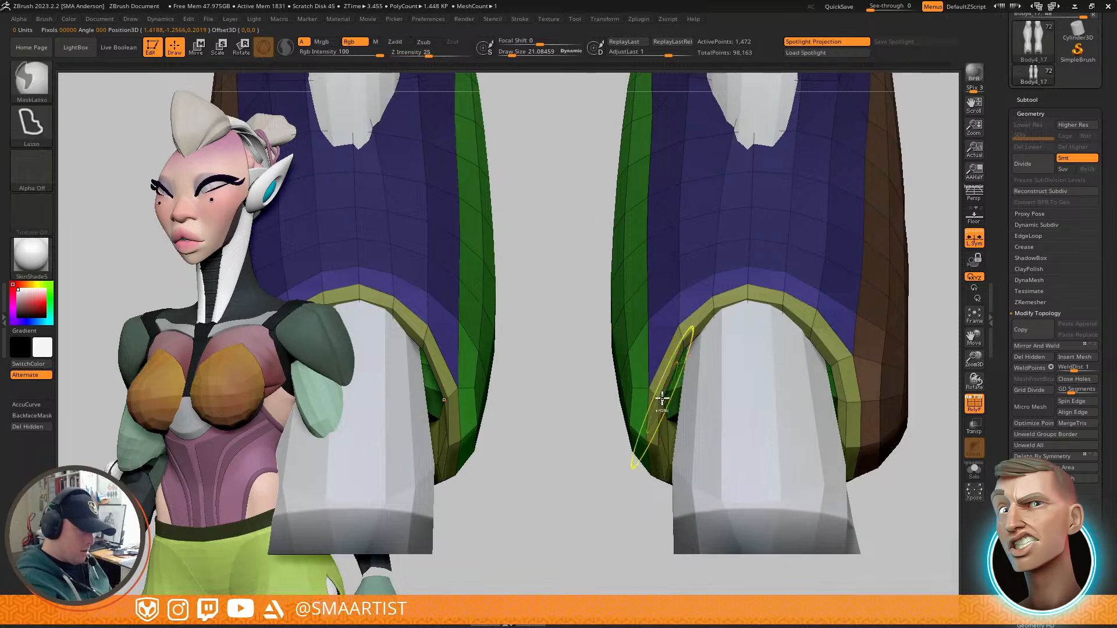
{"action": "left_click", "coordinate": [590, 437], "text": "ctrl"}
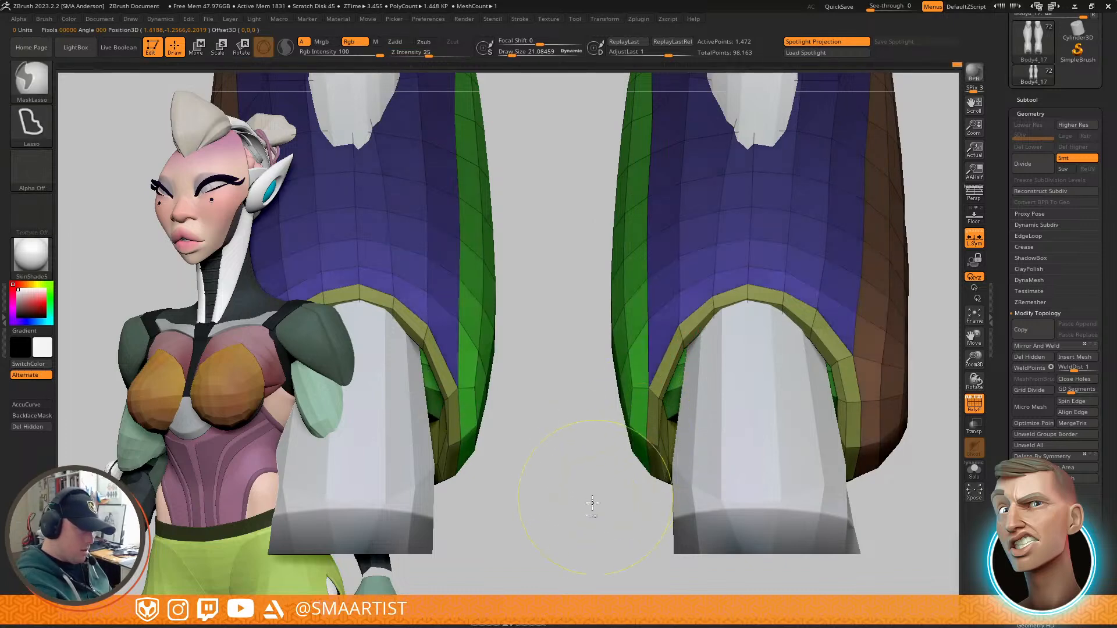
{"action": "left_click", "coordinate": [578, 516], "text": "ctrl"}
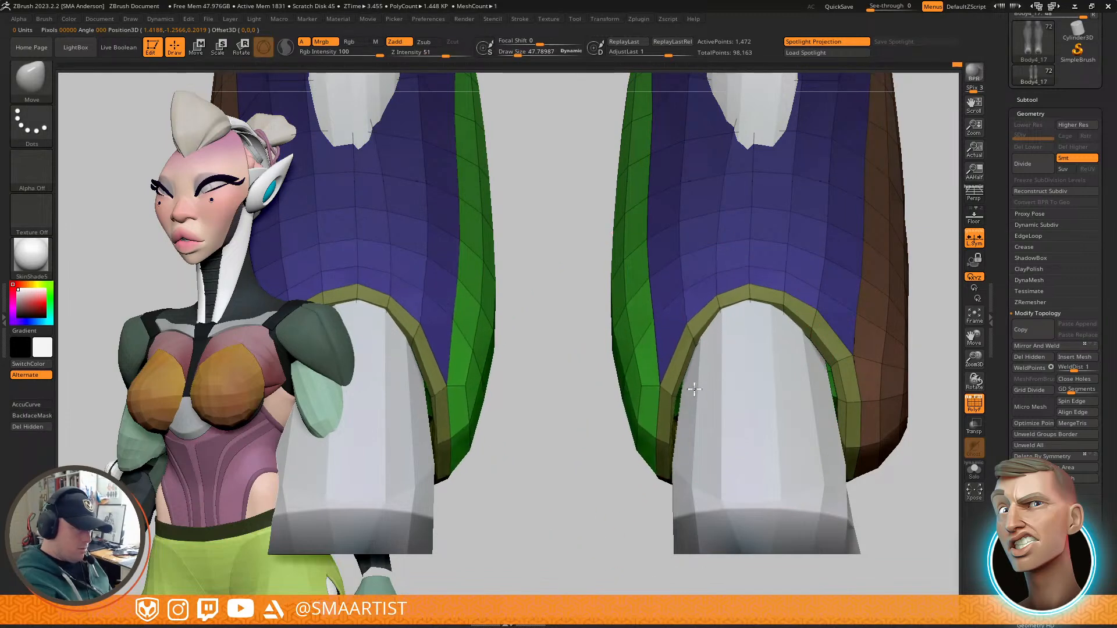
Step: Pull the olive rim's side inward and its crest slightly upward around the lower leg with the Move brush
{"action": "left_click_drag", "start_coordinate": [859, 398], "coordinate": [837, 396]}
{"action": "left_click_drag", "start_coordinate": [751, 299], "coordinate": [748, 292]}
{"action": "right_click_drag", "start_coordinate": [749, 303], "coordinate": [795, 274]}
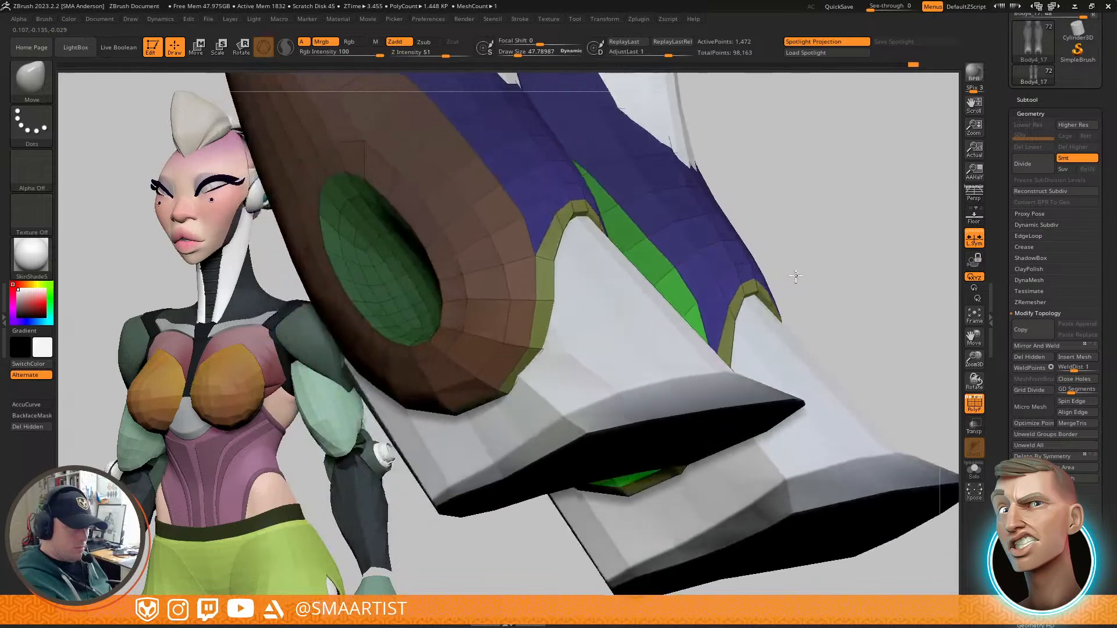
Step: Reduce the Move draw size to about 21 and even out the olive rim's curve, smoothing it where needed
{"action": "key", "text": "s"}
{"action": "left_click_drag", "start_coordinate": [763, 294], "coordinate": [756, 294]}
{"action": "mouse_move", "coordinate": [756, 294]}
{"action": "right_mouse_down"}
{"action": "mouse_move", "coordinate": [757, 276]}
{"action": "mouse_move", "coordinate": [744, 288]}
{"action": "right_mouse_up"}
{"action": "right_click_drag", "start_coordinate": [776, 248], "coordinate": [744, 285]}
{"action": "left_click_drag", "start_coordinate": [712, 300], "coordinate": [712, 300]}
{"action": "left_click_drag", "start_coordinate": [714, 300], "coordinate": [718, 297]}
{"action": "mouse_move", "coordinate": [720, 286]}
{"action": "right_mouse_down"}
{"action": "mouse_move", "coordinate": [748, 324]}
{"action": "mouse_move", "coordinate": [787, 240]}
{"action": "mouse_move", "coordinate": [772, 251]}
{"action": "right_mouse_up"}
{"action": "key", "text": "shift"}
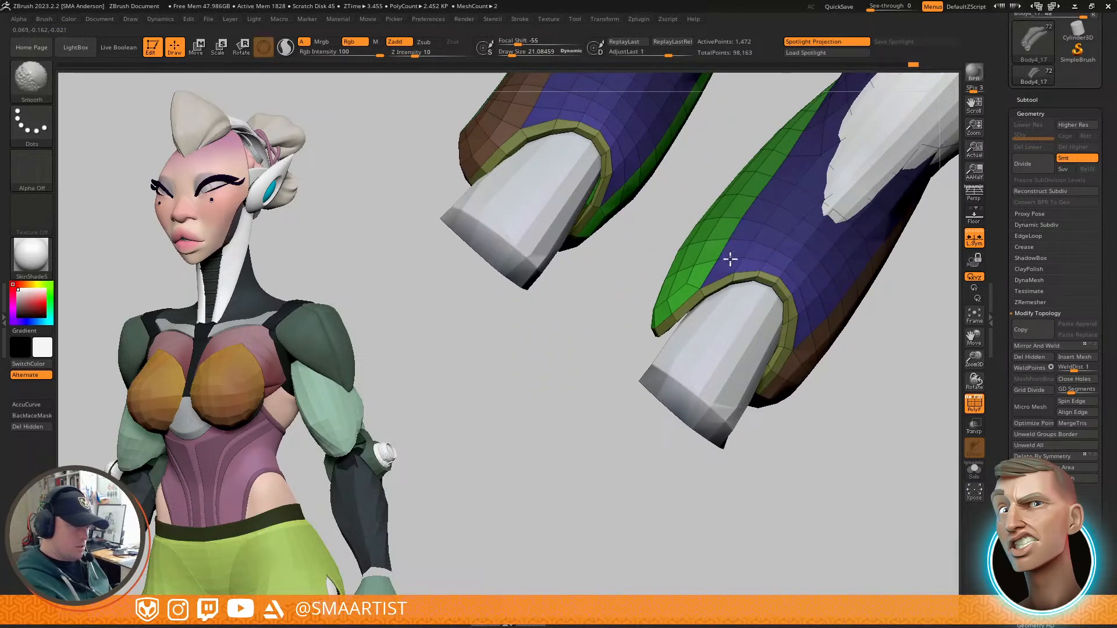
Step: Refine the rim around the lower leg opening from underneath, using the Move brush down to a draw size of about 15
{"action": "mouse_move", "coordinate": [816, 294]}
{"action": "right_mouse_down"}
{"action": "mouse_move", "coordinate": [793, 274]}
{"action": "mouse_move", "coordinate": [758, 289]}
{"action": "mouse_move", "coordinate": [742, 281]}
{"action": "mouse_move", "coordinate": [766, 294]}
{"action": "mouse_move", "coordinate": [751, 298]}
{"action": "mouse_move", "coordinate": [749, 337]}
{"action": "mouse_move", "coordinate": [674, 356]}
{"action": "right_mouse_up"}
{"action": "left_click_drag", "start_coordinate": [624, 385], "coordinate": [622, 363]}
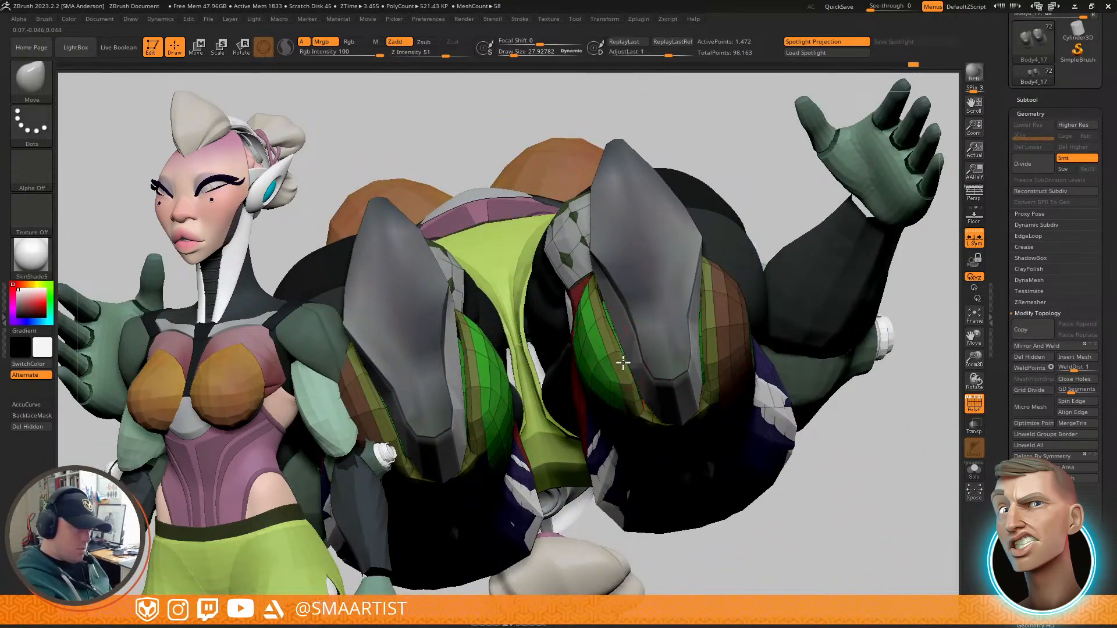
{"action": "right_click_drag", "start_coordinate": [610, 337], "coordinate": [697, 324]}
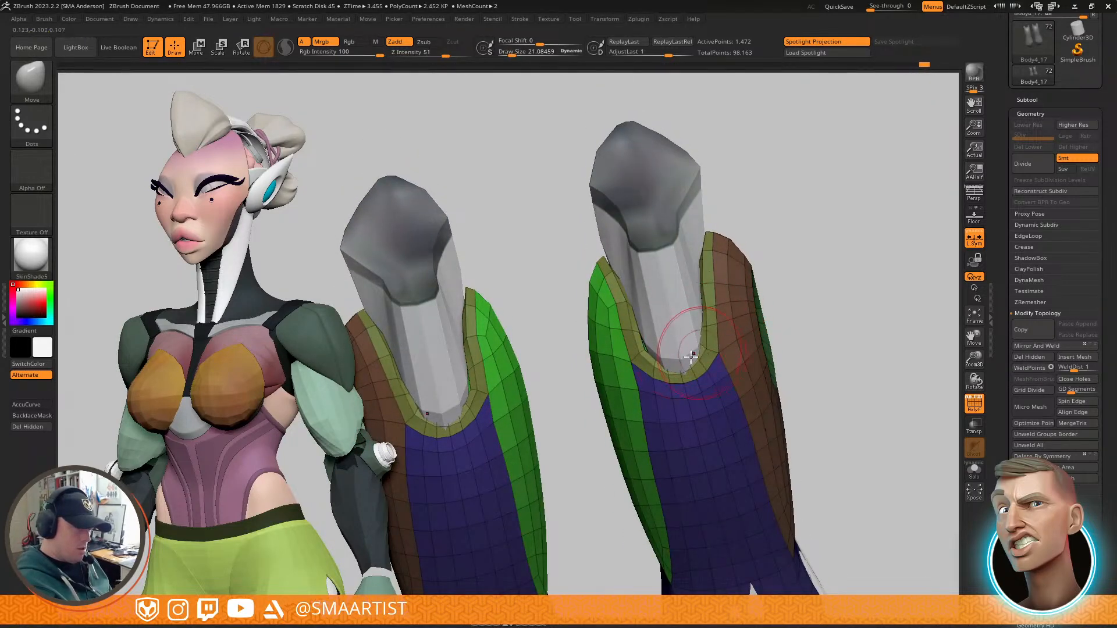
{"action": "mouse_move", "coordinate": [703, 373]}
{"action": "right_mouse_down"}
{"action": "mouse_move", "coordinate": [728, 444]}
{"action": "mouse_move", "coordinate": [691, 380]}
{"action": "mouse_move", "coordinate": [718, 311]}
{"action": "mouse_move", "coordinate": [705, 321]}
{"action": "mouse_move", "coordinate": [760, 329]}
{"action": "mouse_move", "coordinate": [731, 299]}
{"action": "mouse_move", "coordinate": [723, 332]}
{"action": "mouse_move", "coordinate": [704, 285]}
{"action": "mouse_move", "coordinate": [731, 255]}
{"action": "mouse_move", "coordinate": [745, 286]}
{"action": "mouse_move", "coordinate": [640, 318]}
{"action": "right_mouse_up"}
{"action": "key", "text": "bracketleft"}
{"action": "key", "text": "bracketleft"}
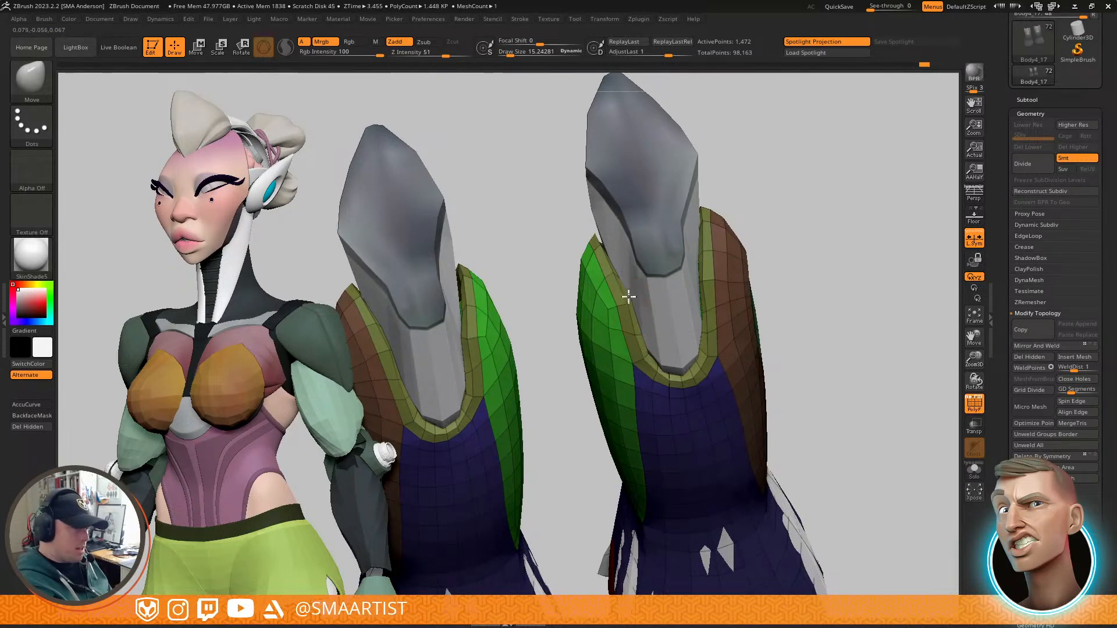
{"action": "mouse_move", "coordinate": [637, 318]}
{"action": "right_mouse_down"}
{"action": "mouse_move", "coordinate": [657, 323]}
{"action": "mouse_move", "coordinate": [631, 315]}
{"action": "mouse_move", "coordinate": [652, 314]}
{"action": "mouse_move", "coordinate": [643, 324]}
{"action": "mouse_move", "coordinate": [726, 270]}
{"action": "right_mouse_up"}
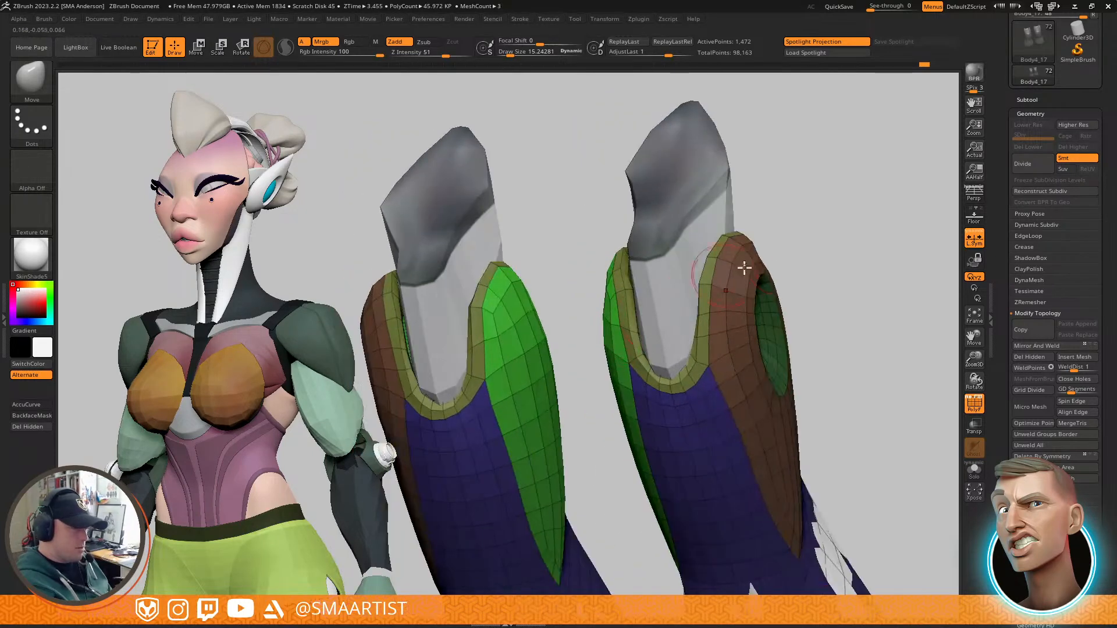
Step: Isolate the leg piece and tidy the rim's points and inner lip with Move draw sizes of about 12 and 5.5
{"action": "key", "text": "ctrl+s"}
{"action": "mouse_move", "coordinate": [680, 323]}
{"action": "right_mouse_down"}
{"action": "mouse_move", "coordinate": [693, 359]}
{"action": "mouse_move", "coordinate": [664, 336]}
{"action": "mouse_move", "coordinate": [672, 321]}
{"action": "right_mouse_up"}
{"action": "key", "text": "["}
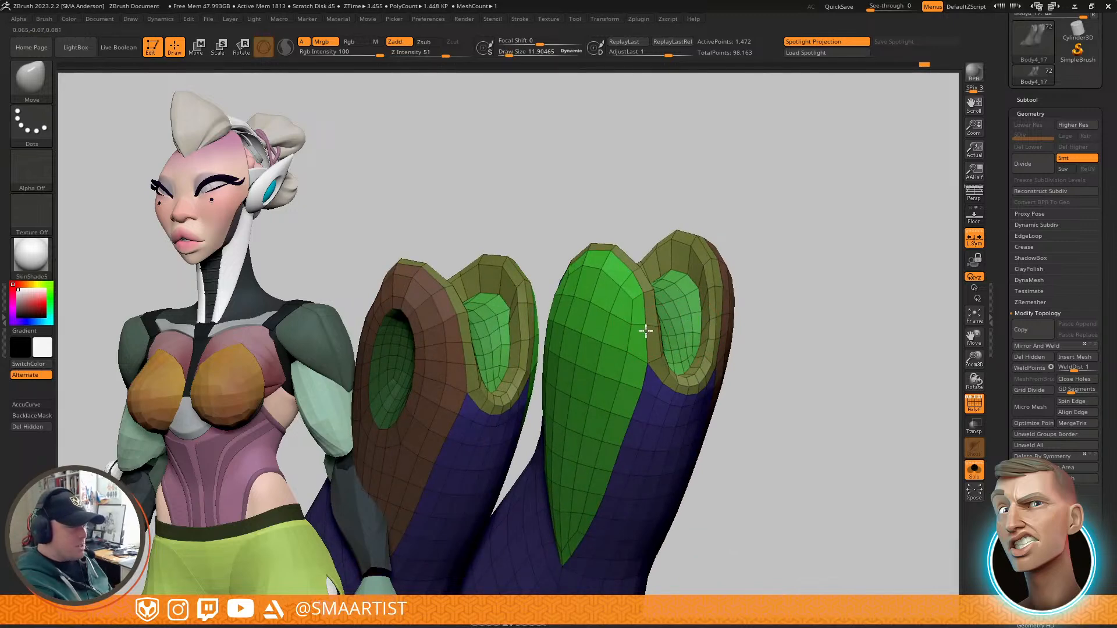
{"action": "key", "text": "shift"}
{"action": "mouse_move", "coordinate": [626, 314]}
{"action": "right_mouse_down"}
{"action": "mouse_move", "coordinate": [641, 364]}
{"action": "mouse_move", "coordinate": [664, 369]}
{"action": "mouse_move", "coordinate": [652, 378]}
{"action": "mouse_move", "coordinate": [556, 294]}
{"action": "right_mouse_up"}
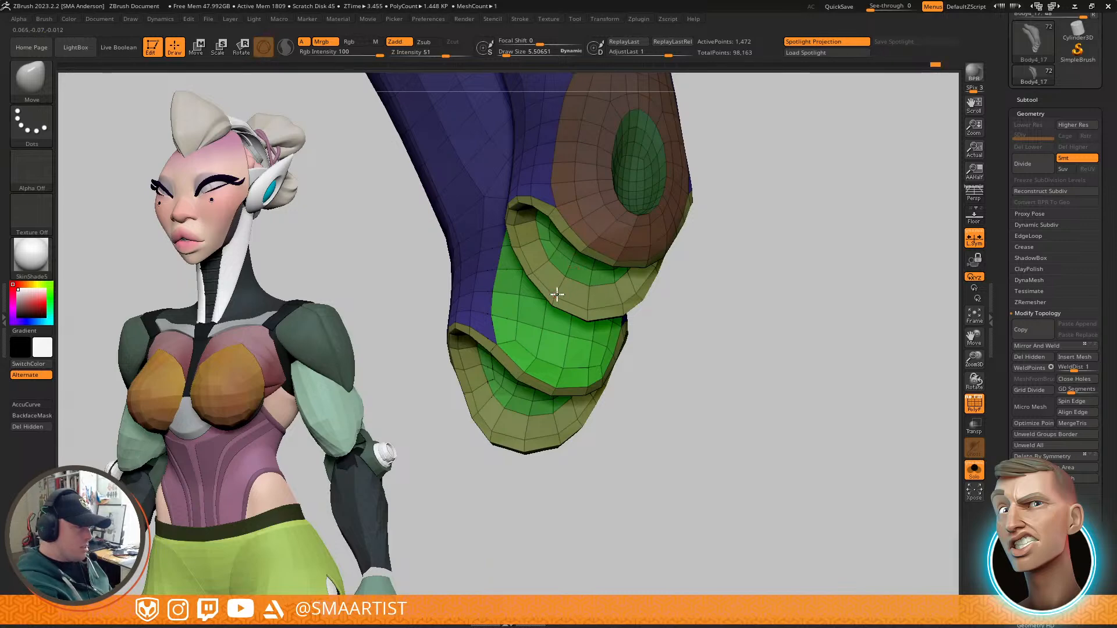
{"action": "mouse_move", "coordinate": [633, 296]}
{"action": "right_mouse_down"}
{"action": "mouse_move", "coordinate": [639, 229]}
{"action": "mouse_move", "coordinate": [628, 316]}
{"action": "mouse_move", "coordinate": [636, 267]}
{"action": "mouse_move", "coordinate": [623, 304]}
{"action": "mouse_move", "coordinate": [651, 388]}
{"action": "mouse_move", "coordinate": [623, 270]}
{"action": "mouse_move", "coordinate": [669, 217]}
{"action": "right_mouse_up"}
Step: Bring back the rest of the body and examine the legs' shading with the polyframe hidden
{"action": "key", "text": "ctrl"}
{"action": "left_click_drag", "start_coordinate": [669, 218], "coordinate": [722, 316], "text": "ctrl"}
{"action": "key", "text": "alt+s"}
{"action": "mouse_move", "coordinate": [696, 343]}
{"action": "right_mouse_down", "text": "ctrl"}
{"action": "mouse_move", "coordinate": [675, 254]}
{"action": "mouse_move", "coordinate": [691, 320]}
{"action": "mouse_move", "coordinate": [681, 275]}
{"action": "mouse_move", "coordinate": [705, 318]}
{"action": "mouse_move", "coordinate": [708, 296]}
{"action": "mouse_move", "coordinate": [721, 312]}
{"action": "mouse_move", "coordinate": [666, 301]}
{"action": "mouse_move", "coordinate": [747, 395]}
{"action": "mouse_move", "coordinate": [727, 336]}
{"action": "right_mouse_up", "text": "ctrl"}
{"action": "key", "text": "shift+f"}
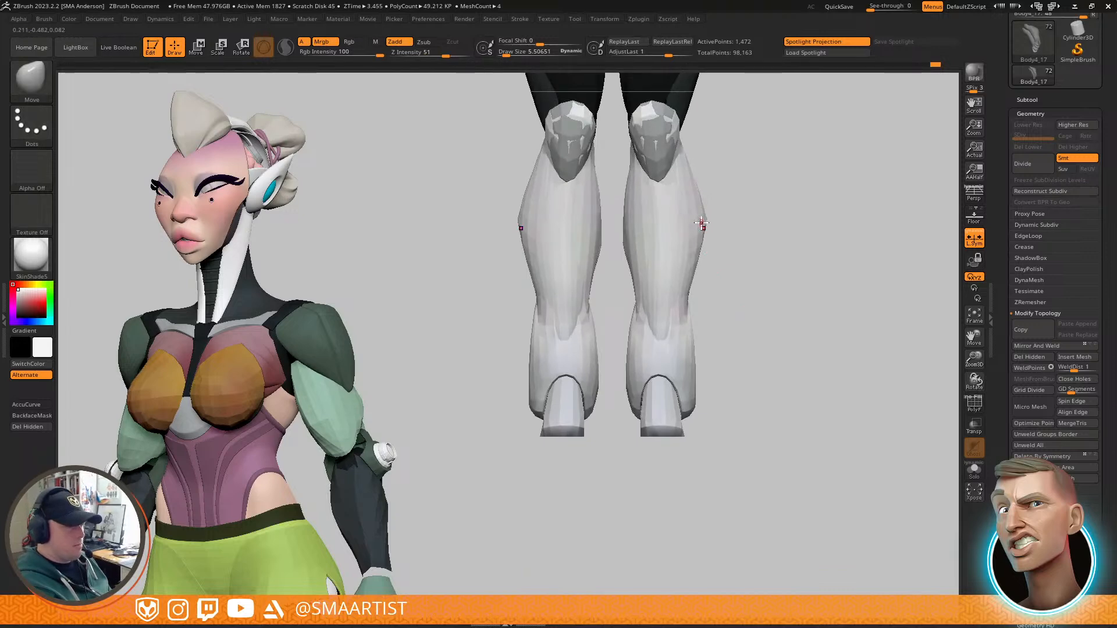
Step: Turn the polyframe on, select subtool Body4_15, and isolate its green and maroon lower-leg pieces
{"action": "key", "text": "shift+f"}
{"action": "mouse_move", "coordinate": [756, 251]}
{"action": "right_mouse_down"}
{"action": "mouse_move", "coordinate": [686, 244]}
{"action": "mouse_move", "coordinate": [662, 285]}
{"action": "right_mouse_up"}
{"action": "left_click", "coordinate": [659, 288], "text": "alt"}
{"action": "right_click_drag", "start_coordinate": [752, 279], "coordinate": [765, 237], "text": "ctrl"}
{"action": "right_click_drag", "start_coordinate": [765, 238], "coordinate": [737, 281], "text": "alt"}
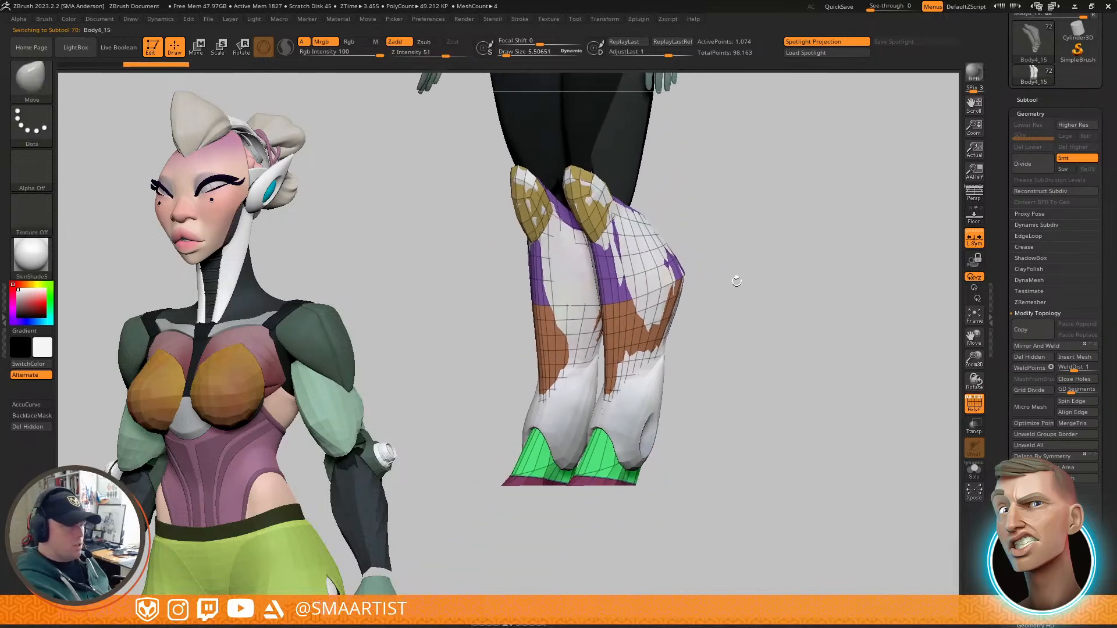
{"action": "left_click", "coordinate": [608, 459], "text": "ctrl+shift"}
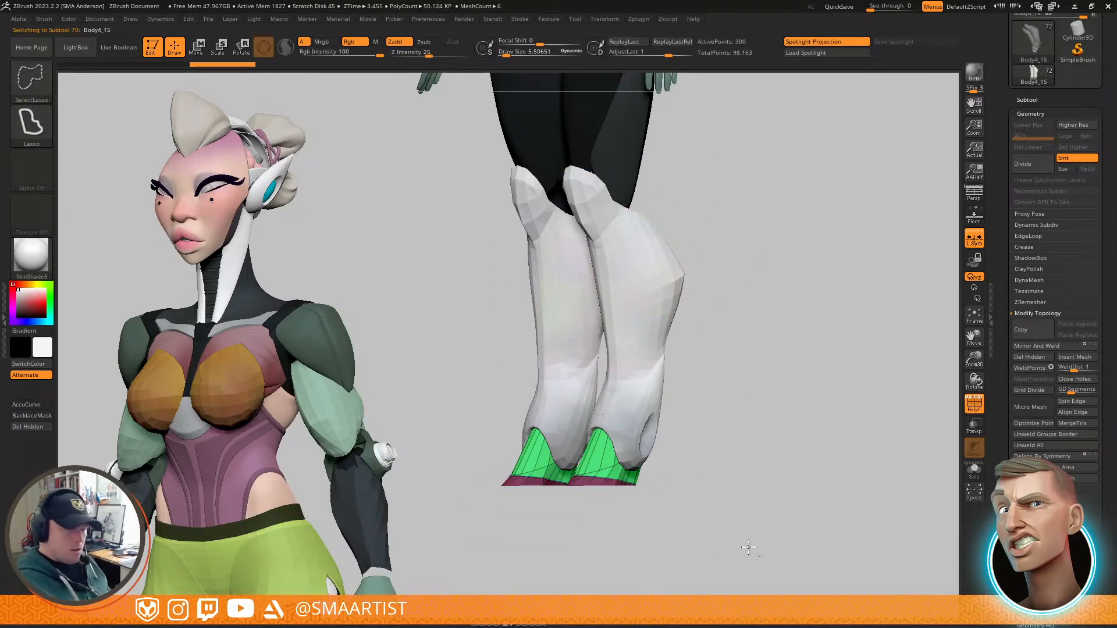
Step: Split the hidden parts of Body4_15 into their own subtool and hide that new subtool
{"action": "left_click", "coordinate": [1030, 99]}
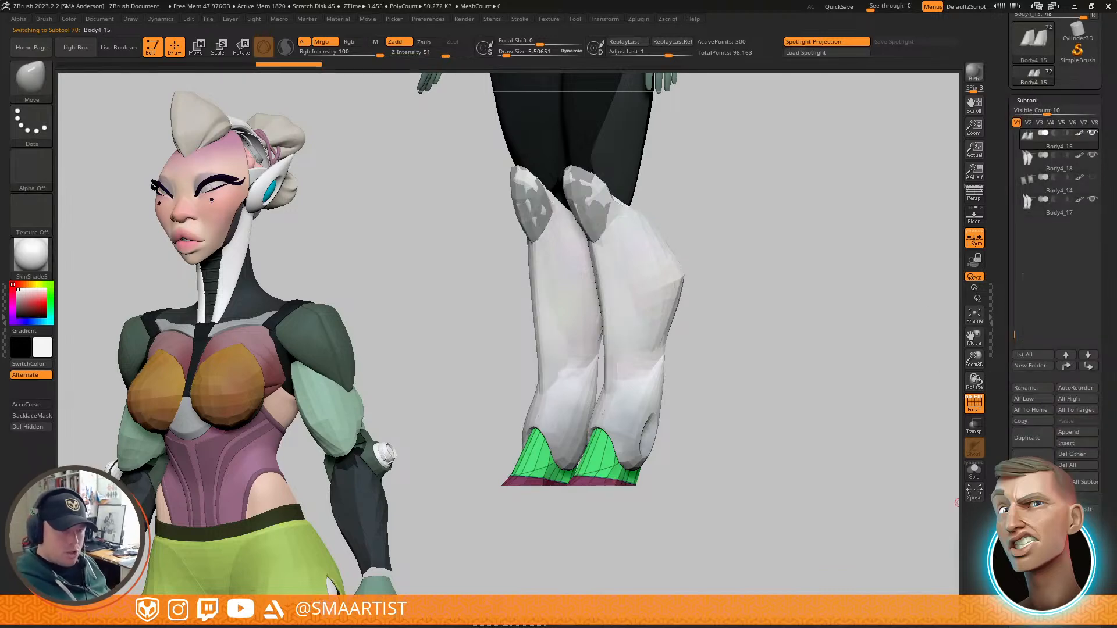
{"action": "left_click", "coordinate": [1092, 155]}
{"action": "right_click_drag", "start_coordinate": [695, 300], "coordinate": [689, 359]}
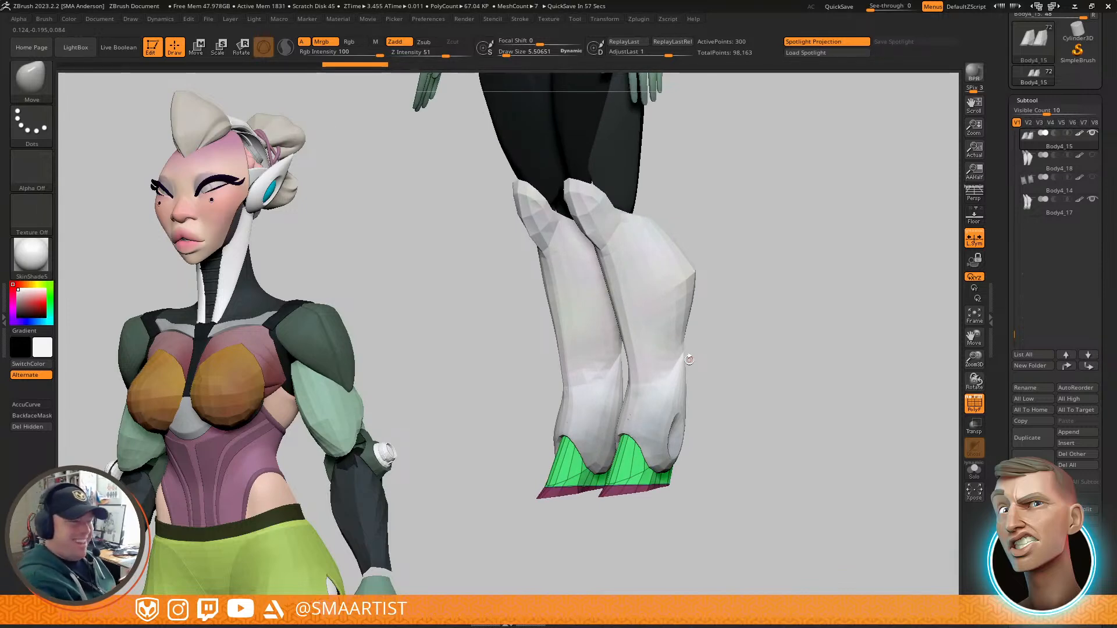
Step: Select Body4_17 and mask everything except the two lowest face rows of the red calf polygroup
{"action": "right_click_drag", "start_coordinate": [702, 253], "coordinate": [744, 297]}
{"action": "left_click", "coordinate": [667, 297], "text": "alt"}
{"action": "key", "text": "shift"}
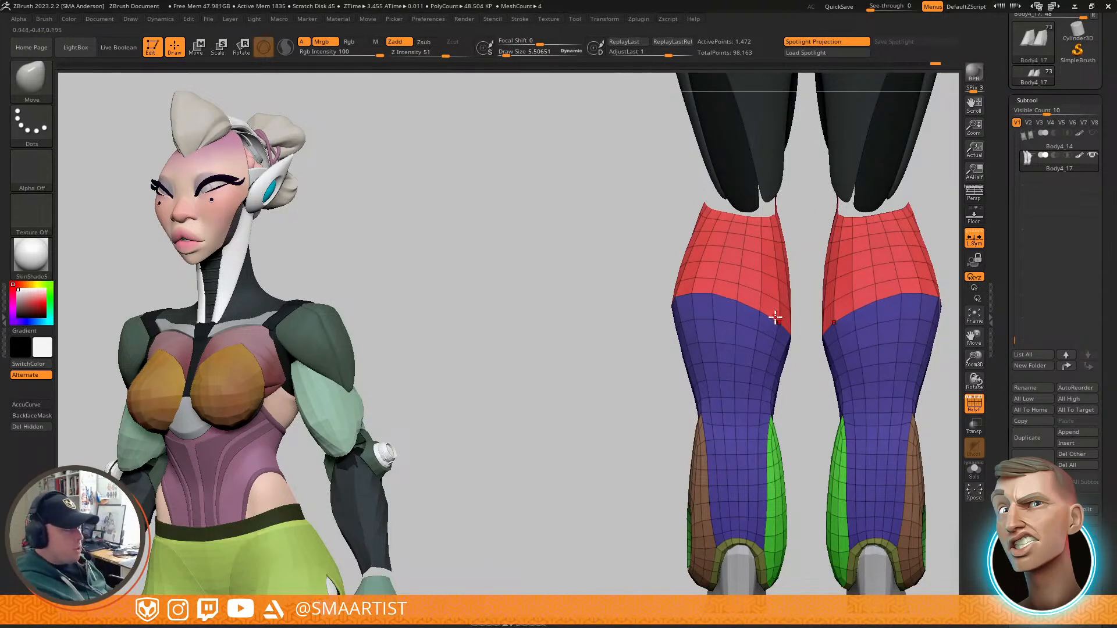
{"action": "mouse_move", "coordinate": [734, 290]}
{"action": "right_mouse_down"}
{"action": "mouse_move", "coordinate": [803, 309]}
{"action": "mouse_move", "coordinate": [709, 330]}
{"action": "mouse_move", "coordinate": [731, 304]}
{"action": "mouse_move", "coordinate": [711, 282]}
{"action": "right_mouse_up"}
{"action": "left_click", "coordinate": [710, 278], "text": "ctrl+alt+shift"}
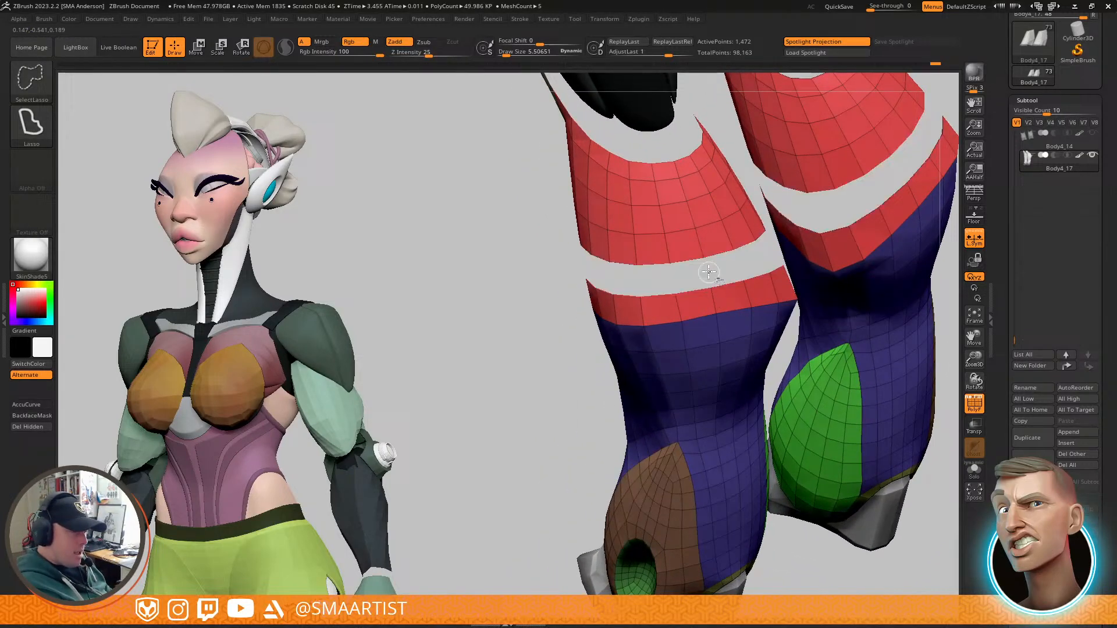
{"action": "left_click", "coordinate": [713, 301], "text": "ctrl+shift"}
{"action": "key", "text": "ctrl+a"}
{"action": "key", "text": "ctrl+shift+a"}
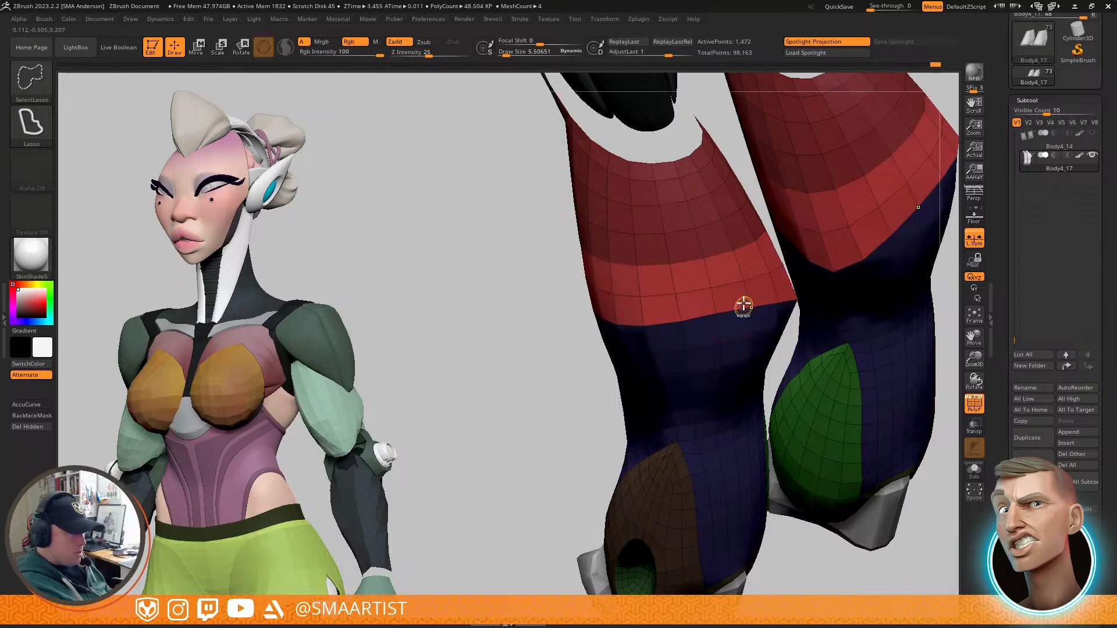
Step: Hide the red polygroup's lowest face row, soften the mask on the remaining faces, and show the whole mesh again
{"action": "key", "text": "ctrl"}
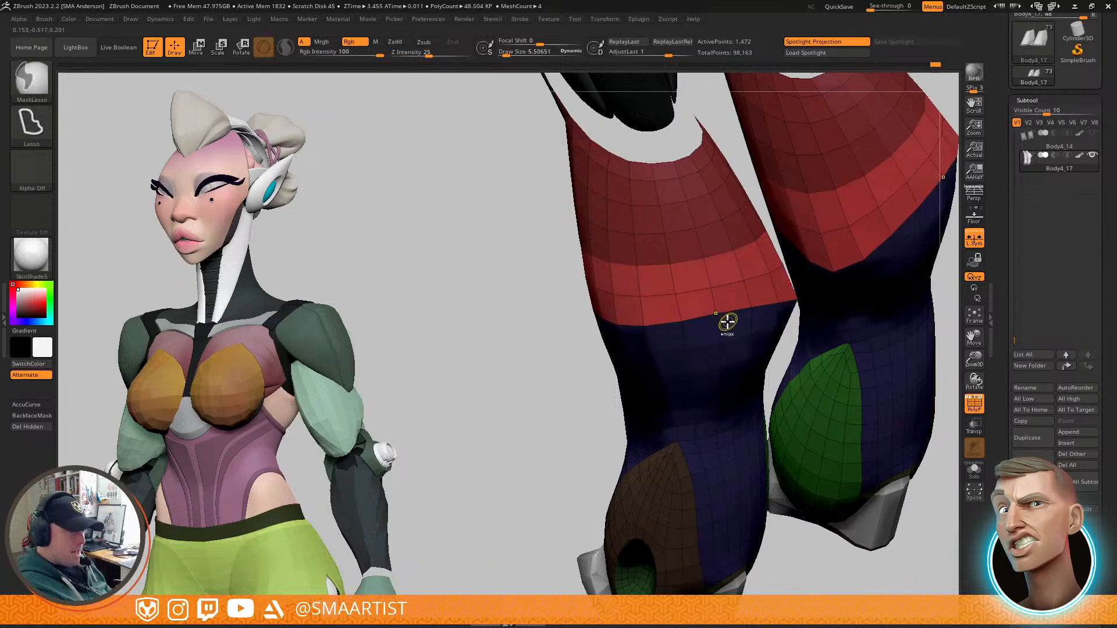
{"action": "key", "text": "ctrl+shift"}
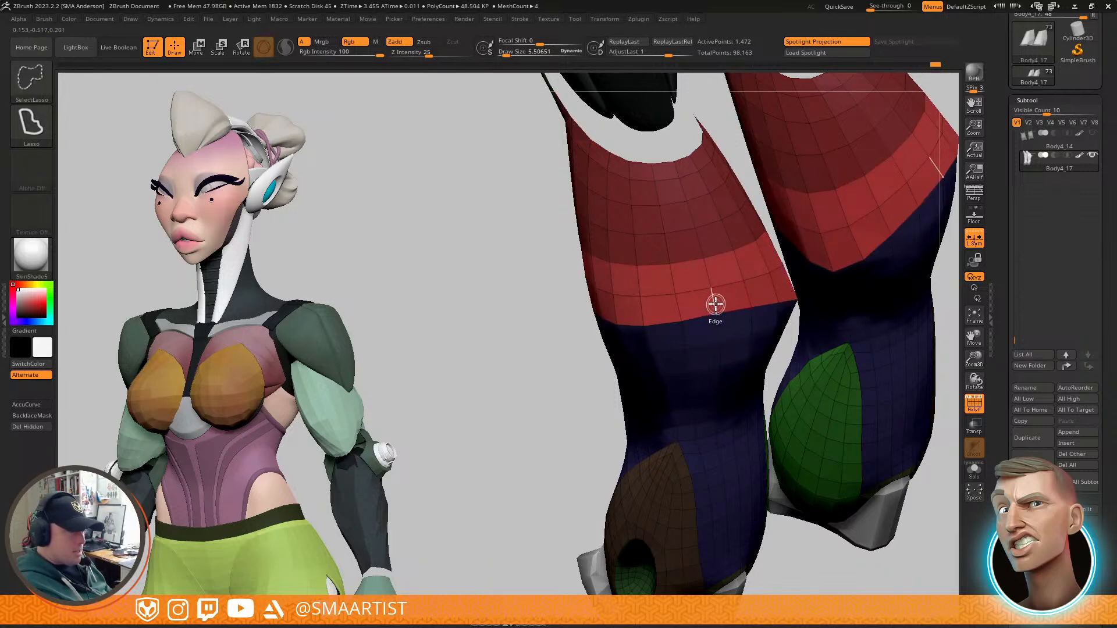
{"action": "left_click", "coordinate": [716, 303], "text": "ctrl+shift"}
{"action": "right_click_drag", "start_coordinate": [754, 306], "coordinate": [718, 272]}
{"action": "left_click", "coordinate": [719, 269], "text": "ctrl"}
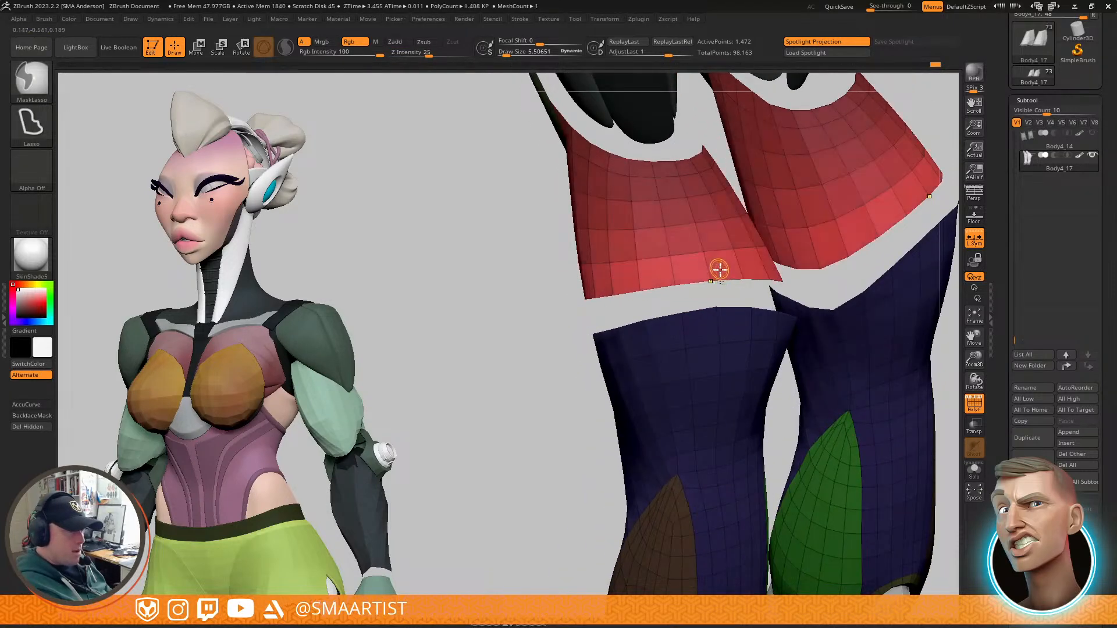
{"action": "left_click", "coordinate": [715, 274], "text": "ctrl"}
{"action": "left_click", "coordinate": [543, 401], "text": "ctrl"}
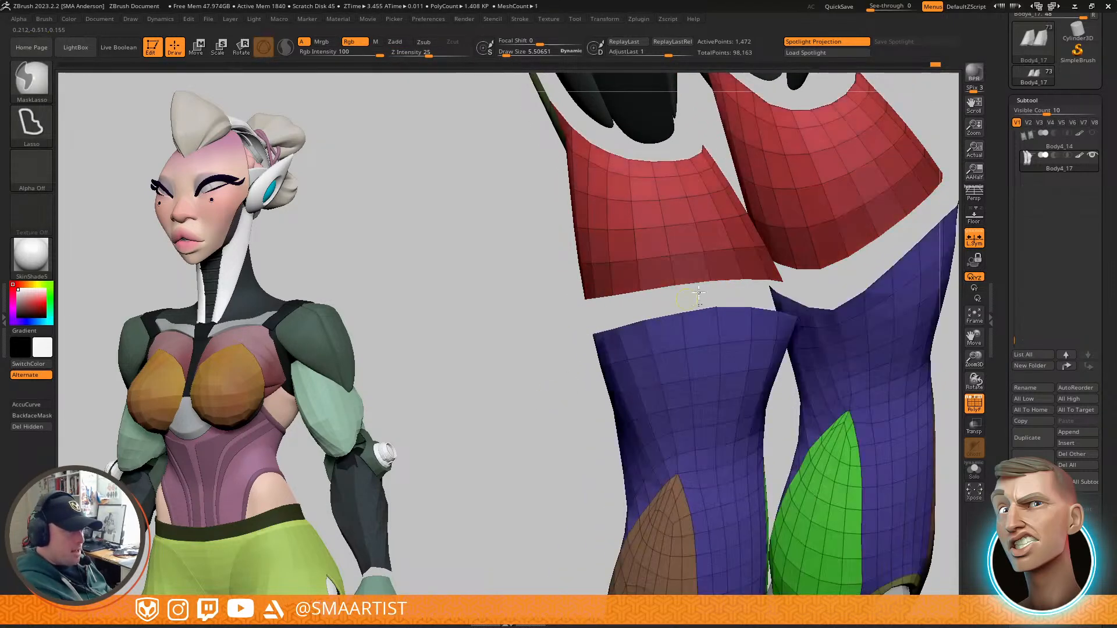
{"action": "left_click", "coordinate": [558, 381], "text": "ctrl"}
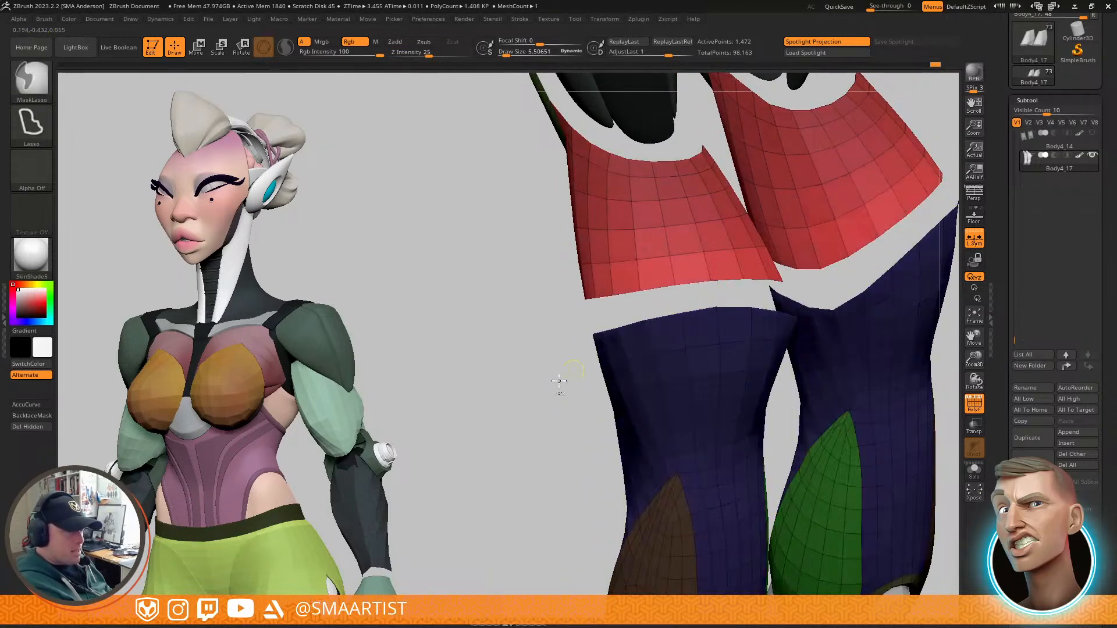
{"action": "left_click", "coordinate": [523, 436], "text": "ctrl"}
{"action": "left_click", "coordinate": [523, 443], "text": "ctrl"}
{"action": "left_click", "coordinate": [526, 440], "text": "ctrl+shift"}
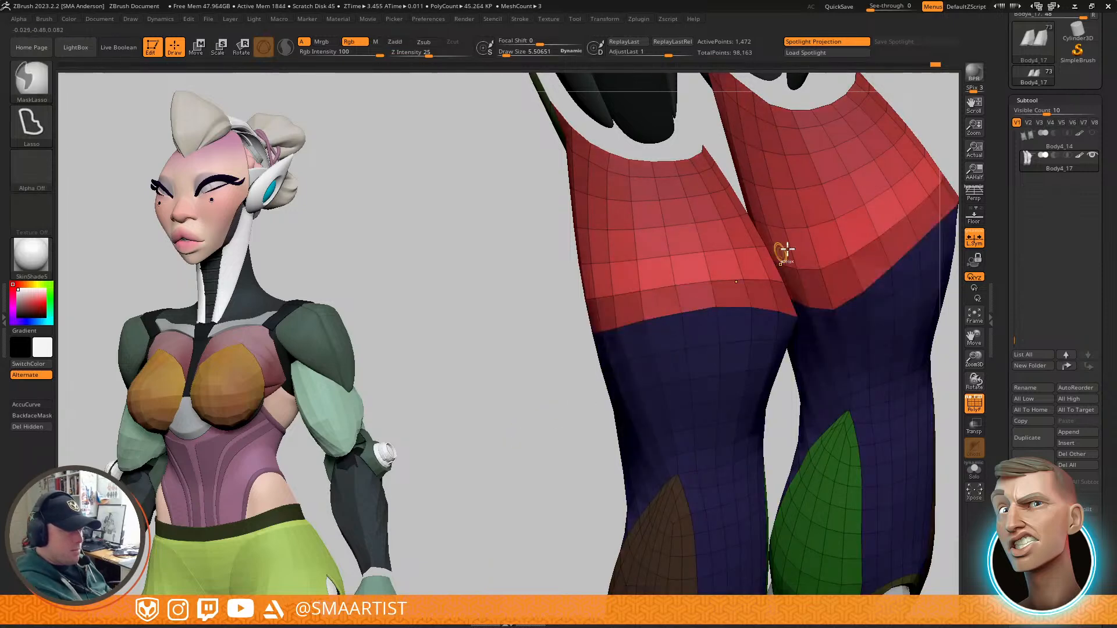
Step: Slide the red area's lower edge loop toward the blue border using ZModeler's brush-radius point slide at draw size about 77
{"action": "right_click_drag", "start_coordinate": [742, 280], "coordinate": [709, 295]}
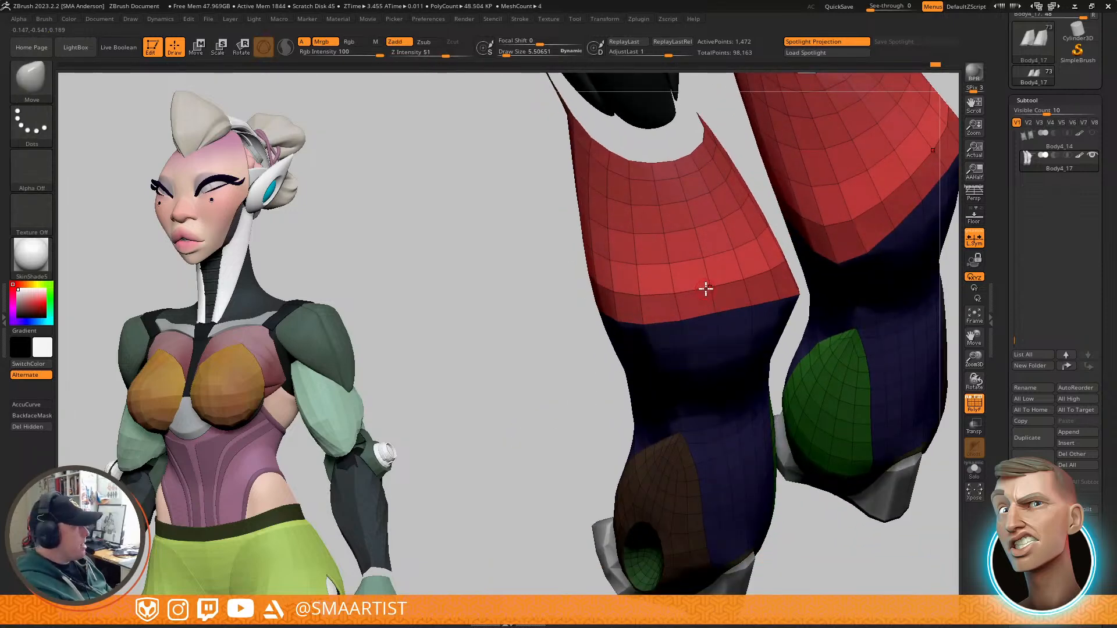
{"action": "key", "text": "b"}
{"action": "key", "text": "b"}
{"action": "key", "text": "m"}
{"action": "mouse_move", "coordinate": [679, 293]}
{"action": "left_mouse_down"}
{"action": "mouse_move", "coordinate": [697, 293]}
{"action": "mouse_move", "coordinate": [679, 293]}
{"action": "mouse_move", "coordinate": [685, 304]}
{"action": "left_mouse_up"}
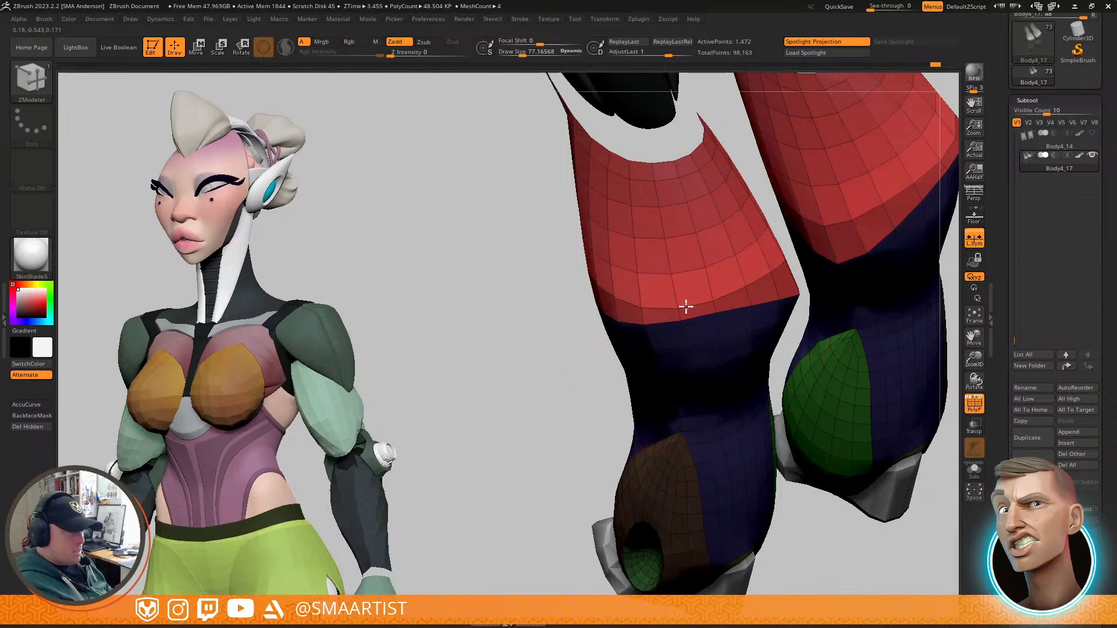
{"action": "key", "text": "ctrl"}
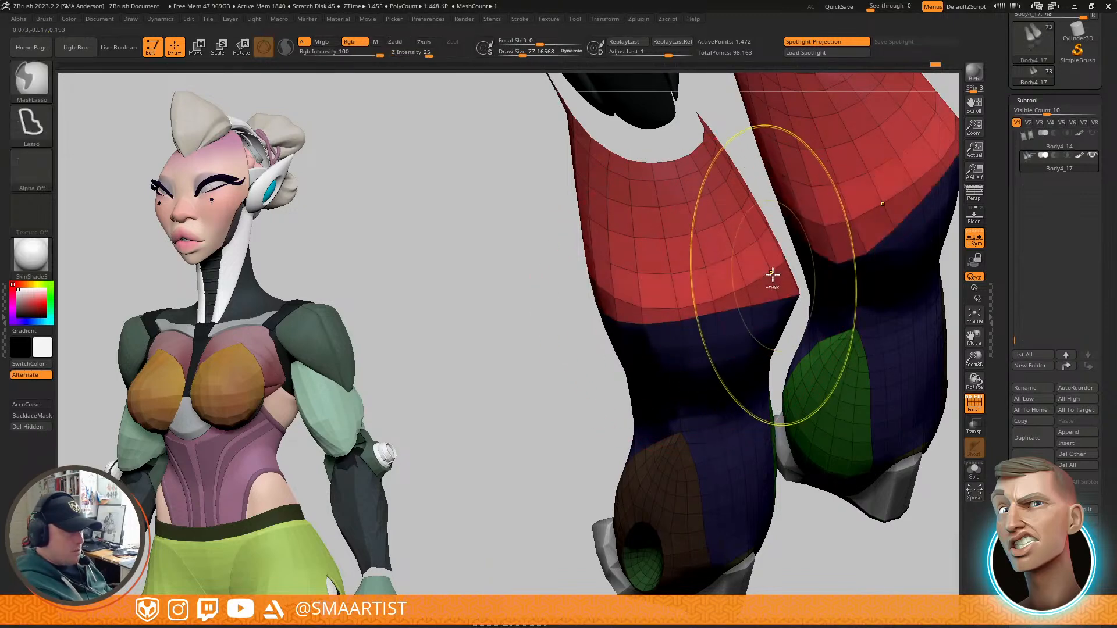
Step: Reduce the ZModeler draw size to about 51 and slide the red area's points near the calf's side corner
{"action": "key", "text": "ctrl"}
{"action": "right_click_drag", "start_coordinate": [780, 294], "coordinate": [760, 289]}
{"action": "key", "text": "s"}
{"action": "left_click_drag", "start_coordinate": [768, 275], "coordinate": [764, 274]}
{"action": "right_click_drag", "start_coordinate": [776, 289], "coordinate": [710, 301]}
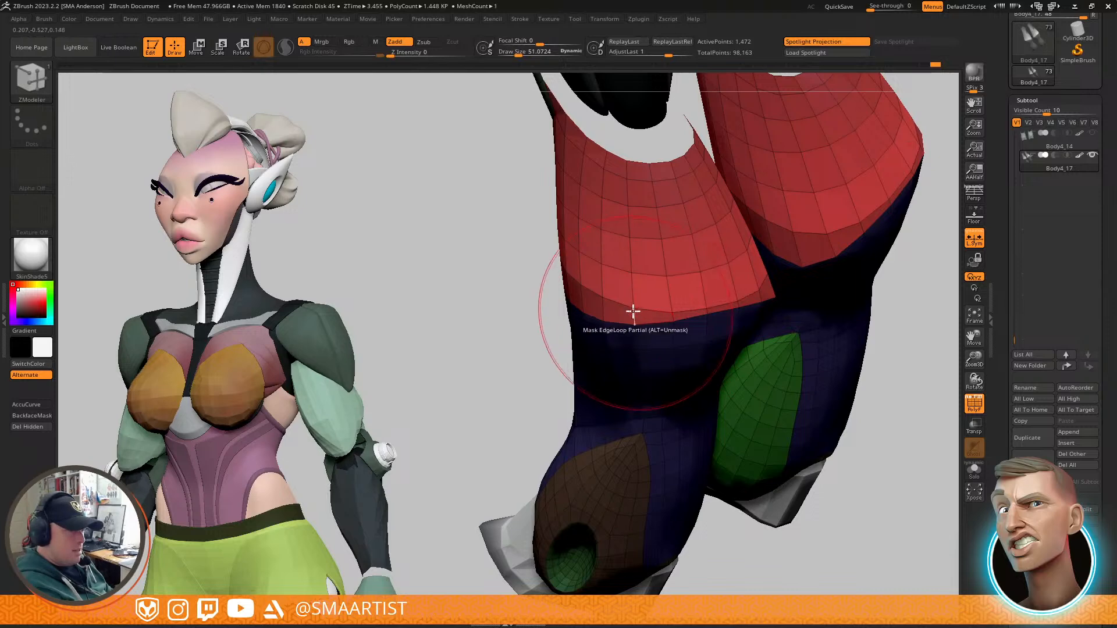
{"action": "mouse_move", "coordinate": [634, 315]}
{"action": "right_mouse_down"}
{"action": "mouse_move", "coordinate": [710, 270]}
{"action": "mouse_move", "coordinate": [701, 270]}
{"action": "mouse_move", "coordinate": [673, 313]}
{"action": "mouse_move", "coordinate": [776, 281]}
{"action": "mouse_move", "coordinate": [748, 309]}
{"action": "mouse_move", "coordinate": [765, 281]}
{"action": "mouse_move", "coordinate": [793, 291]}
{"action": "mouse_move", "coordinate": [784, 284]}
{"action": "right_mouse_up"}
Step: Slide the remaining red points near the calf corner into even rows with ZModeler at draw size about 21
{"action": "key", "text": "ctrl"}
{"action": "key", "text": "space"}
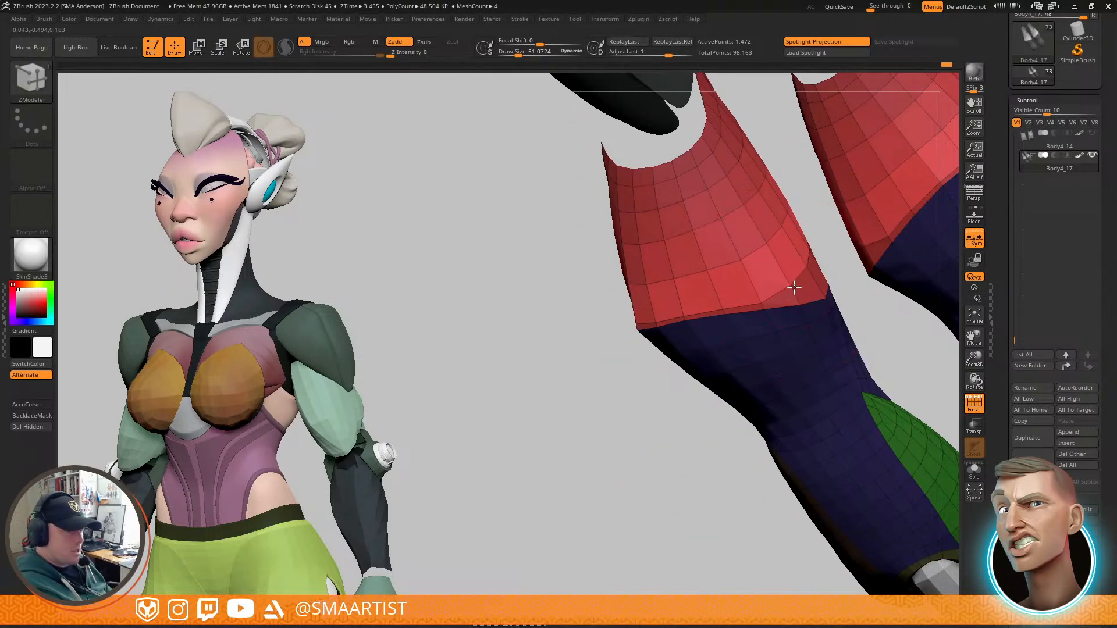
{"action": "key", "text": "s"}
{"action": "left_click_drag", "start_coordinate": [794, 284], "coordinate": [788, 283]}
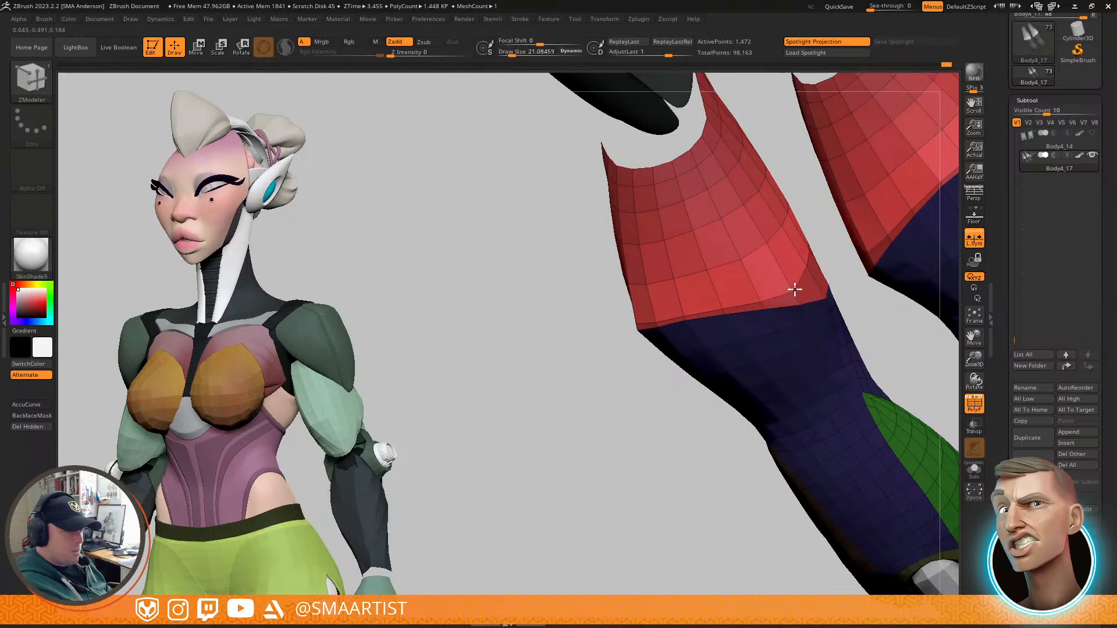
{"action": "mouse_move", "coordinate": [809, 269]}
{"action": "right_mouse_down"}
{"action": "mouse_move", "coordinate": [791, 299]}
{"action": "mouse_move", "coordinate": [810, 281]}
{"action": "mouse_move", "coordinate": [783, 229]}
{"action": "right_mouse_up"}
{"action": "left_click_drag", "start_coordinate": [771, 249], "coordinate": [773, 253]}
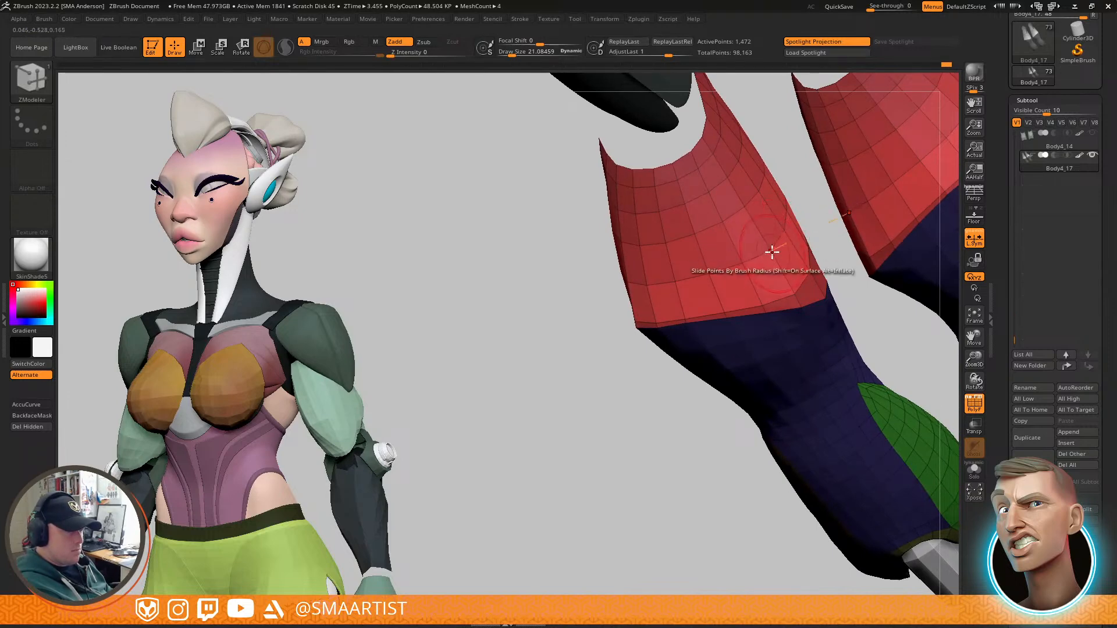
{"action": "mouse_move", "coordinate": [723, 272]}
{"action": "right_mouse_down"}
{"action": "mouse_move", "coordinate": [711, 273]}
{"action": "mouse_move", "coordinate": [735, 287]}
{"action": "mouse_move", "coordinate": [853, 220]}
{"action": "right_mouse_up"}
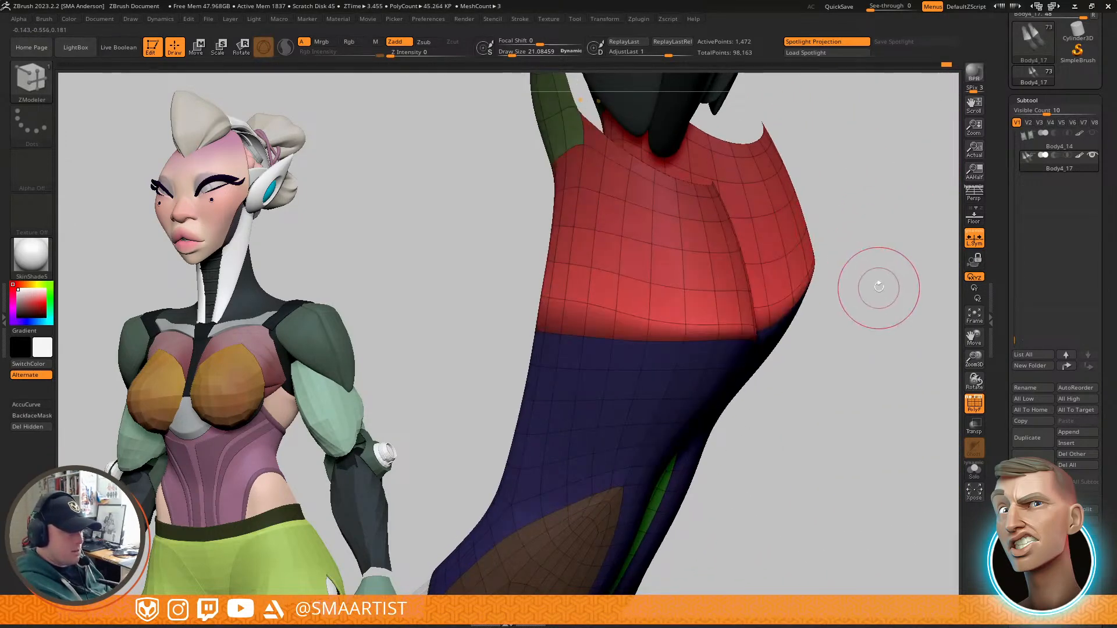
Step: Examine the legs' shading in the smoothed preview with the polyframe hidden, and return to the unsmoothed mesh
{"action": "key", "text": "shift+f"}
{"action": "mouse_move", "coordinate": [890, 304]}
{"action": "right_mouse_down", "text": "ctrl"}
{"action": "mouse_move", "coordinate": [867, 201]}
{"action": "mouse_move", "coordinate": [888, 199]}
{"action": "mouse_move", "coordinate": [908, 222]}
{"action": "mouse_move", "coordinate": [833, 215]}
{"action": "mouse_move", "coordinate": [898, 199]}
{"action": "mouse_move", "coordinate": [760, 292]}
{"action": "mouse_move", "coordinate": [707, 284]}
{"action": "right_mouse_up", "text": "ctrl"}
{"action": "right_click_drag", "start_coordinate": [636, 312], "coordinate": [742, 305]}
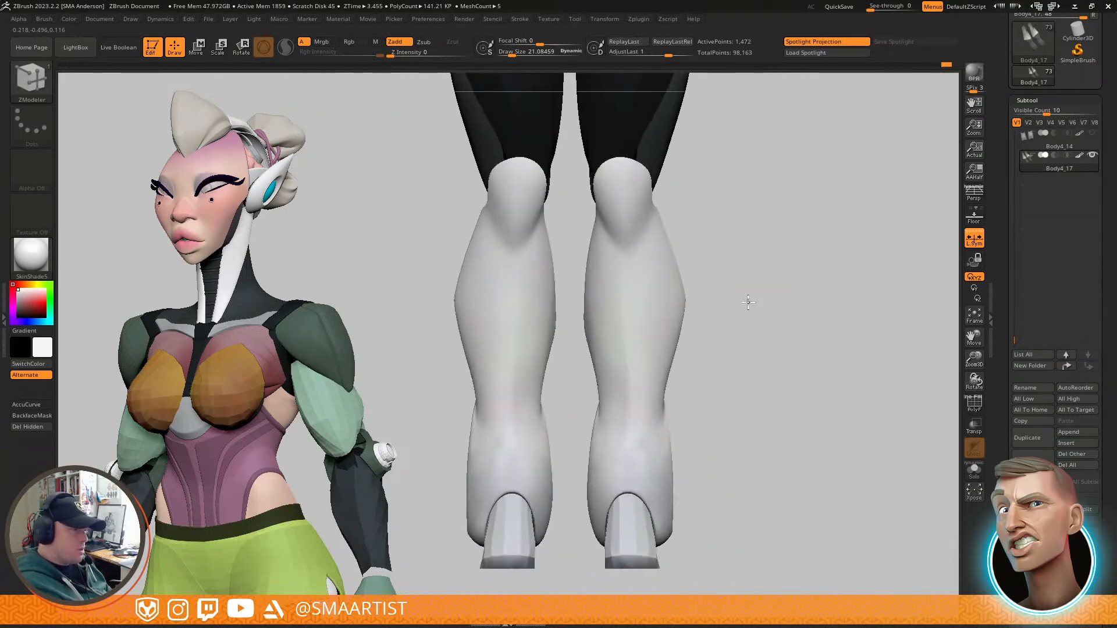
{"action": "key", "text": "shift+f"}
{"action": "right_click_drag", "start_coordinate": [596, 340], "coordinate": [636, 376], "text": "ctrl"}
{"action": "key", "text": "shift+f"}
{"action": "key", "text": "shift+d"}
{"action": "right_click_drag", "start_coordinate": [599, 335], "coordinate": [589, 353]}
Step: Adjust the points around the calf's side corner with the Move brush at a draw size of about 17
{"action": "key", "text": "b"}
{"action": "key", "text": "m"}
{"action": "key", "text": "v"}
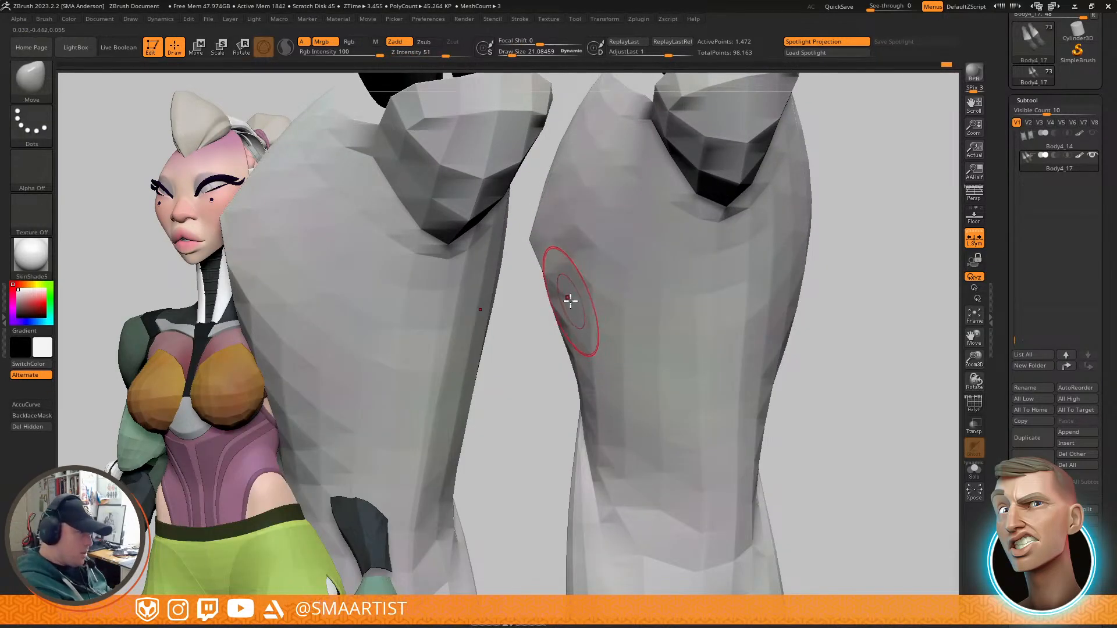
{"action": "right_click_drag", "start_coordinate": [579, 311], "coordinate": [570, 284]}
{"action": "key", "text": "s"}
{"action": "left_click_drag", "start_coordinate": [548, 279], "coordinate": [544, 279]}
{"action": "mouse_move", "coordinate": [550, 279]}
{"action": "right_mouse_down"}
{"action": "mouse_move", "coordinate": [656, 237]}
{"action": "mouse_move", "coordinate": [566, 321]}
{"action": "mouse_move", "coordinate": [570, 349]}
{"action": "mouse_move", "coordinate": [587, 318]}
{"action": "mouse_move", "coordinate": [605, 320]}
{"action": "mouse_move", "coordinate": [594, 317]}
{"action": "right_mouse_up"}
{"action": "key", "text": "shift+f"}
{"action": "key", "text": "space"}
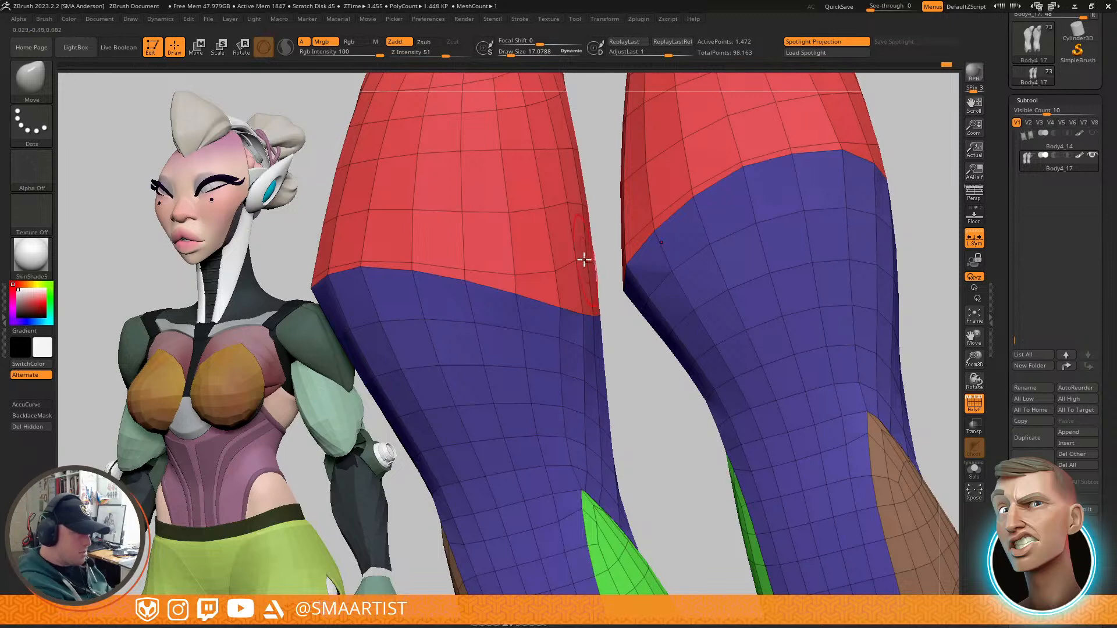
Step: Open the leg mesh's Modify Topology options and examine the calves' and ankles' shading with the polyframe hidden and shown
{"action": "right_click_drag", "start_coordinate": [592, 267], "coordinate": [586, 306]}
{"action": "right_click_drag", "start_coordinate": [810, 247], "coordinate": [718, 239], "text": "ctrl"}
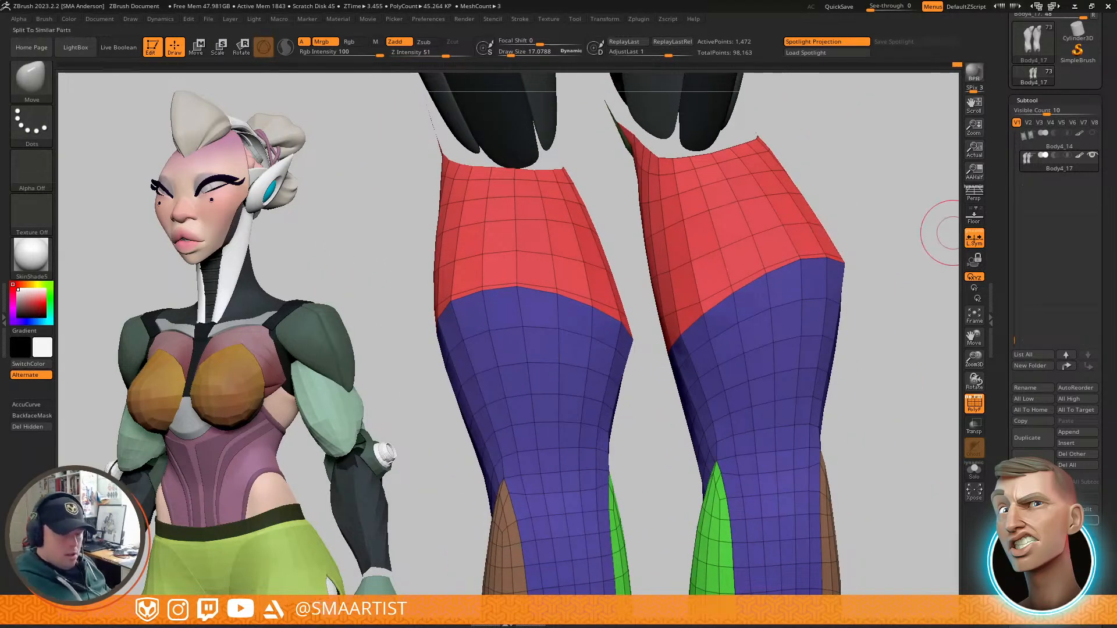
{"action": "left_click_drag", "start_coordinate": [1108, 562], "coordinate": [1085, 490]}
{"action": "left_click", "coordinate": [1041, 496]}
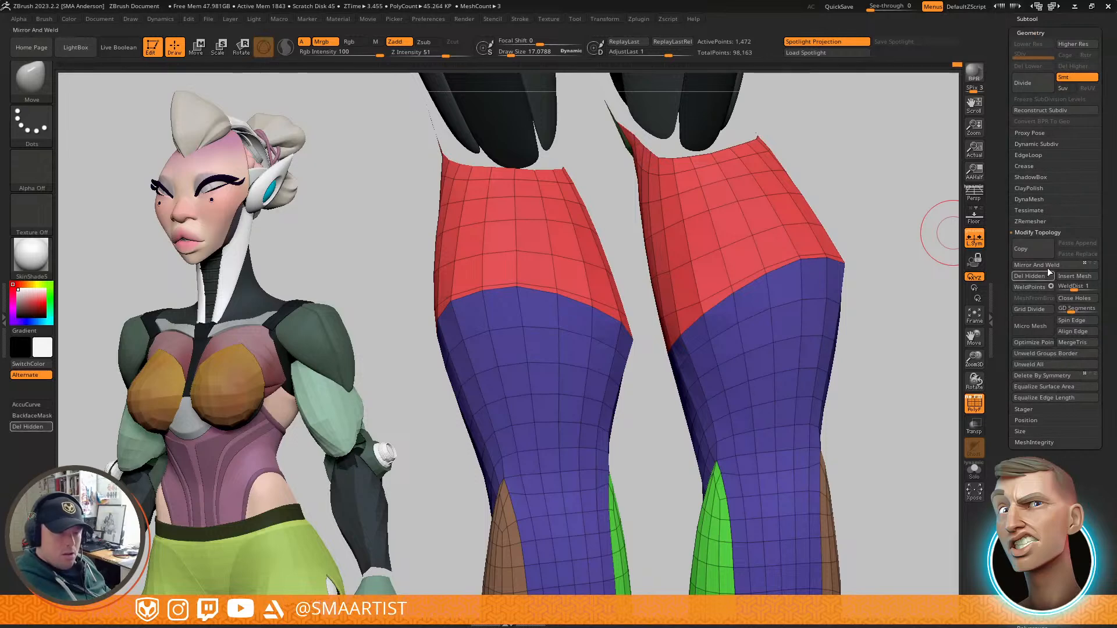
{"action": "right_click_drag", "start_coordinate": [762, 294], "coordinate": [828, 327]}
{"action": "key", "text": "shift+f"}
{"action": "mouse_move", "coordinate": [743, 331]}
{"action": "right_mouse_down"}
{"action": "mouse_move", "coordinate": [770, 351]}
{"action": "mouse_move", "coordinate": [775, 341]}
{"action": "mouse_move", "coordinate": [767, 367]}
{"action": "mouse_move", "coordinate": [788, 354]}
{"action": "mouse_move", "coordinate": [773, 284]}
{"action": "mouse_move", "coordinate": [768, 293]}
{"action": "right_mouse_up"}
{"action": "key", "text": "shift+f"}
{"action": "mouse_move", "coordinate": [731, 320]}
{"action": "right_mouse_down"}
{"action": "mouse_move", "coordinate": [797, 358]}
{"action": "mouse_move", "coordinate": [812, 324]}
{"action": "mouse_move", "coordinate": [866, 369]}
{"action": "mouse_move", "coordinate": [855, 329]}
{"action": "mouse_move", "coordinate": [836, 359]}
{"action": "right_mouse_up"}
Step: Isolate the olive rim strips around the ankle openings to inspect them, and unhide the rest of the legs
{"action": "key", "text": "b"}
{"action": "key", "text": "m"}
{"action": "key", "text": "v"}
{"action": "key", "text": "ctrl+shift"}
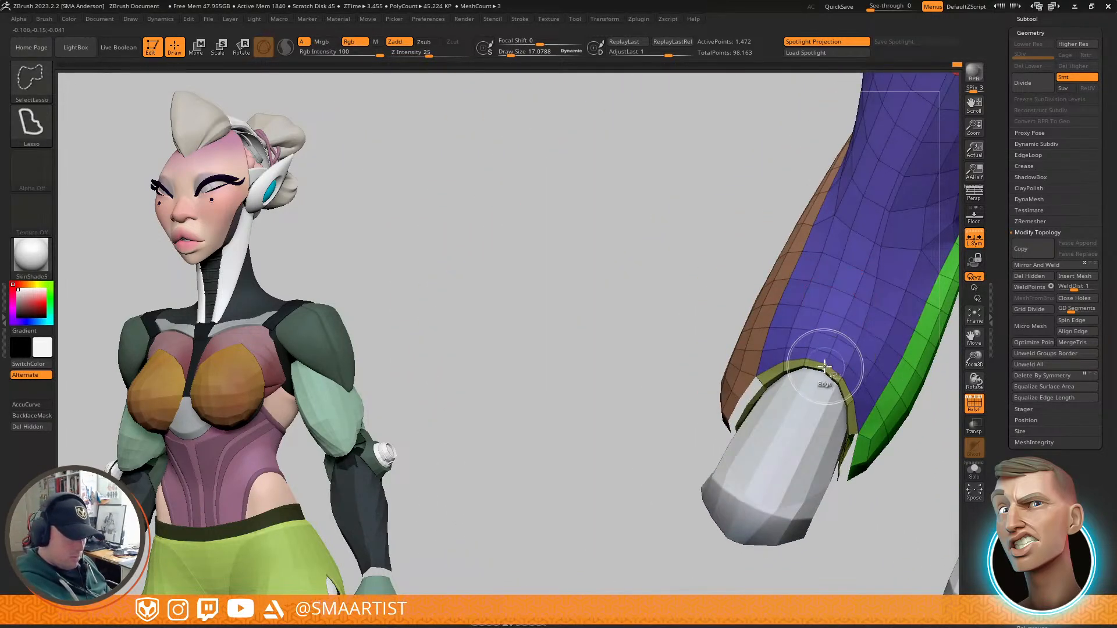
{"action": "left_click_drag", "start_coordinate": [642, 188], "coordinate": [686, 213], "text": "ctrl+shift"}
{"action": "mouse_move", "coordinate": [778, 259]}
{"action": "right_mouse_down"}
{"action": "mouse_move", "coordinate": [858, 344]}
{"action": "mouse_move", "coordinate": [700, 250]}
{"action": "right_mouse_up"}
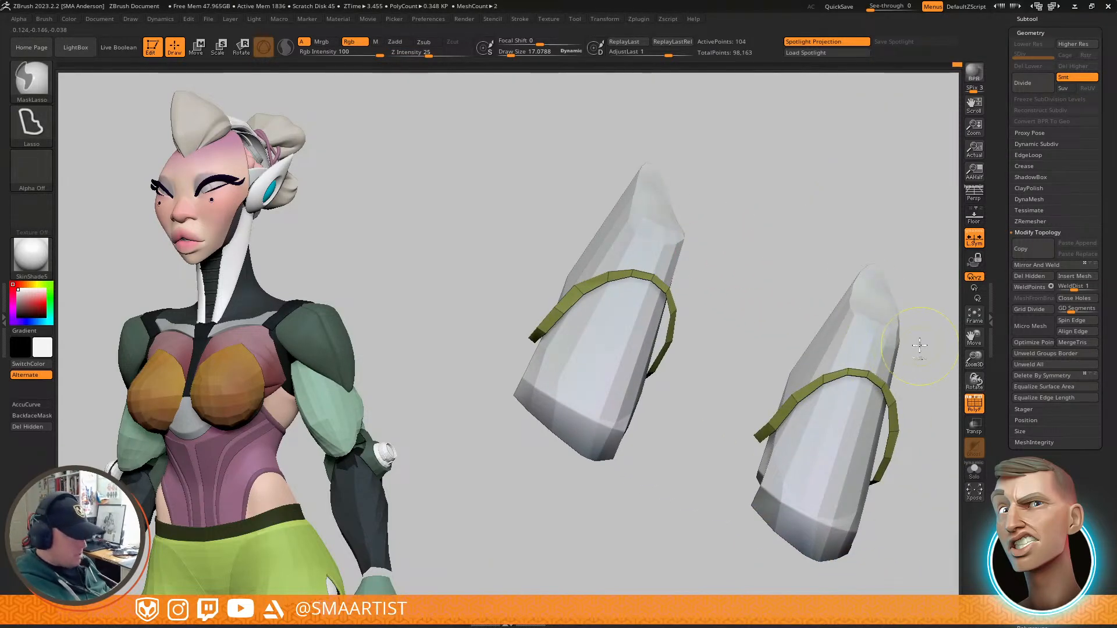
{"action": "left_click", "coordinate": [919, 341], "text": "ctrl+shift"}
{"action": "mouse_move", "coordinate": [919, 341]}
{"action": "right_mouse_down"}
{"action": "mouse_move", "coordinate": [903, 329]}
{"action": "mouse_move", "coordinate": [810, 349]}
{"action": "mouse_move", "coordinate": [862, 354]}
{"action": "mouse_move", "coordinate": [828, 344]}
{"action": "mouse_move", "coordinate": [846, 304]}
{"action": "mouse_move", "coordinate": [807, 341]}
{"action": "mouse_move", "coordinate": [789, 309]}
{"action": "right_mouse_up"}
Step: Solo the leg armor, mask everything except the inner green ankle lining, and apply Polish By Groups
{"action": "key", "text": "ctrl+shift+s"}
{"action": "mouse_move", "coordinate": [827, 371]}
{"action": "right_mouse_down", "text": "ctrl"}
{"action": "mouse_move", "coordinate": [848, 394]}
{"action": "mouse_move", "coordinate": [808, 367]}
{"action": "mouse_move", "coordinate": [815, 377]}
{"action": "right_mouse_up", "text": "ctrl"}
{"action": "key", "text": "w"}
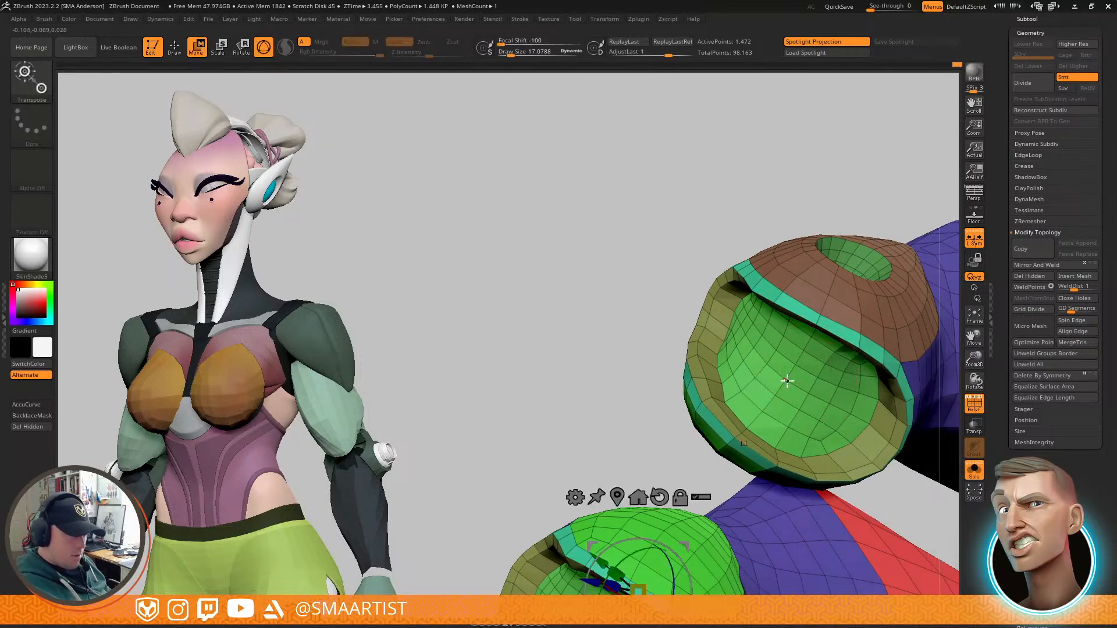
{"action": "left_click", "coordinate": [787, 380], "text": "ctrl"}
{"action": "key", "text": "q"}
{"action": "left_click", "coordinate": [1030, 33]}
{"action": "left_click", "coordinate": [1035, 172]}
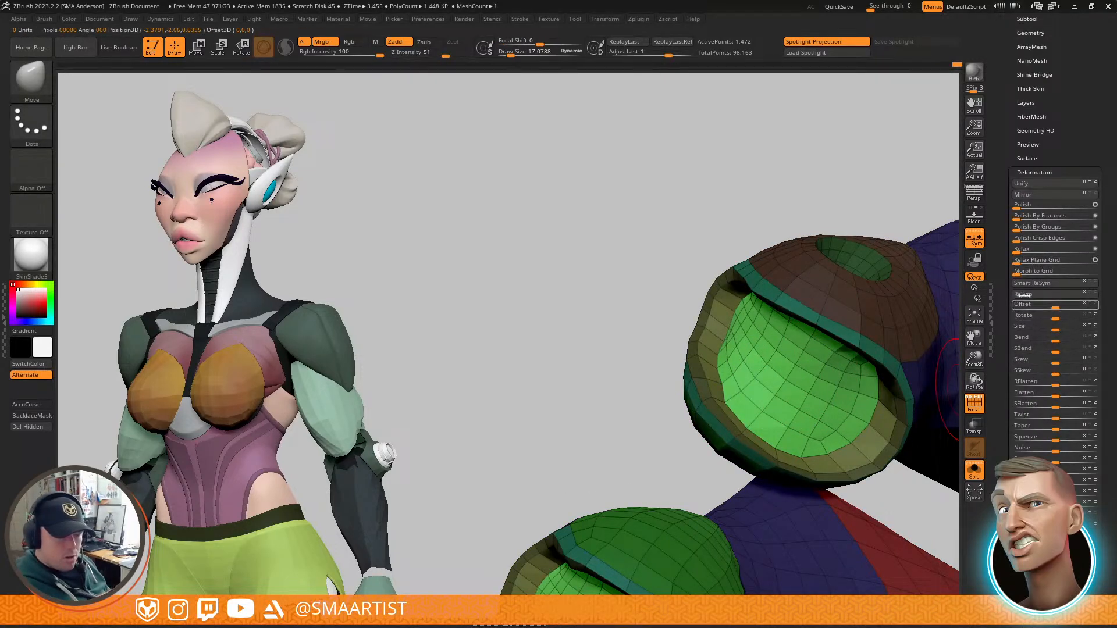
{"action": "left_click", "coordinate": [1024, 230]}
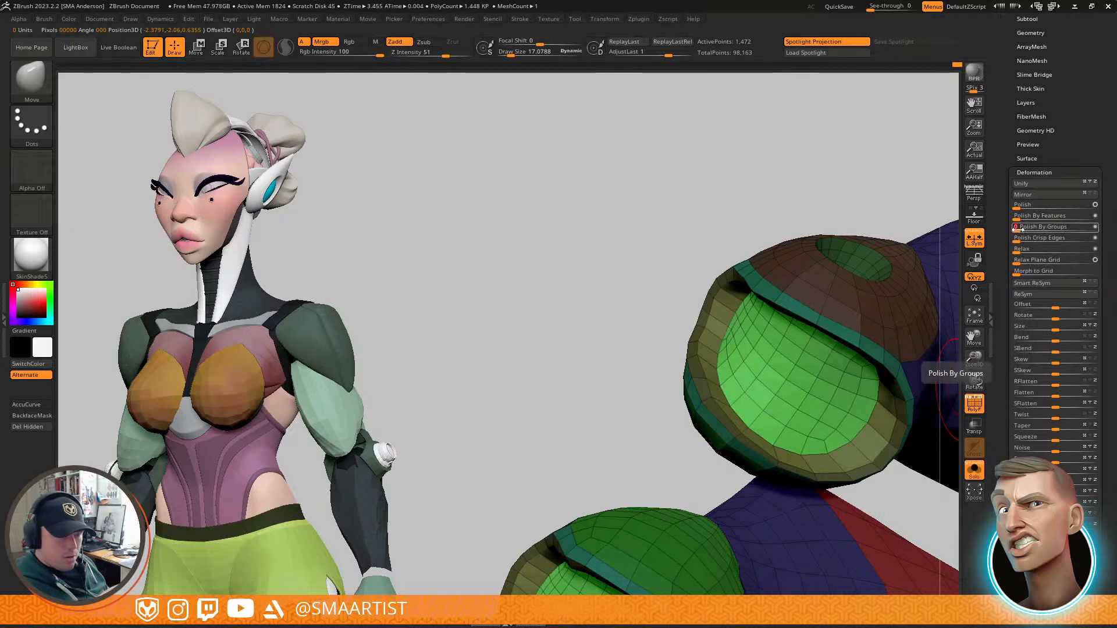
Step: Clear the mask and examine the ankle openings closely, reducing the Move brush's draw size to about 5.5
{"action": "mouse_move", "coordinate": [832, 351]}
{"action": "right_mouse_down"}
{"action": "mouse_move", "coordinate": [847, 367]}
{"action": "mouse_move", "coordinate": [883, 245]}
{"action": "right_mouse_up"}
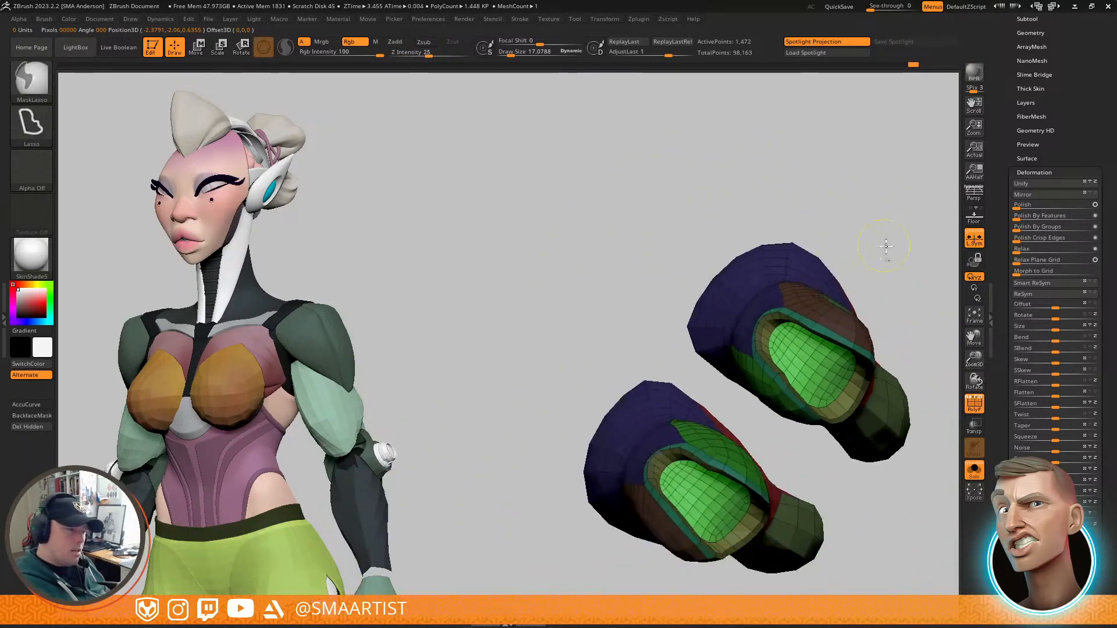
{"action": "key", "text": "shift+f"}
{"action": "mouse_move", "coordinate": [852, 297]}
{"action": "right_mouse_down"}
{"action": "mouse_move", "coordinate": [826, 349]}
{"action": "mouse_move", "coordinate": [806, 334]}
{"action": "mouse_move", "coordinate": [783, 412]}
{"action": "mouse_move", "coordinate": [777, 329]}
{"action": "mouse_move", "coordinate": [765, 369]}
{"action": "mouse_move", "coordinate": [785, 363]}
{"action": "mouse_move", "coordinate": [742, 390]}
{"action": "mouse_move", "coordinate": [743, 406]}
{"action": "mouse_move", "coordinate": [721, 384]}
{"action": "mouse_move", "coordinate": [715, 414]}
{"action": "mouse_move", "coordinate": [740, 424]}
{"action": "mouse_move", "coordinate": [725, 448]}
{"action": "mouse_move", "coordinate": [691, 419]}
{"action": "right_mouse_up"}
{"action": "key", "text": "shift+f"}
{"action": "key", "text": "s"}
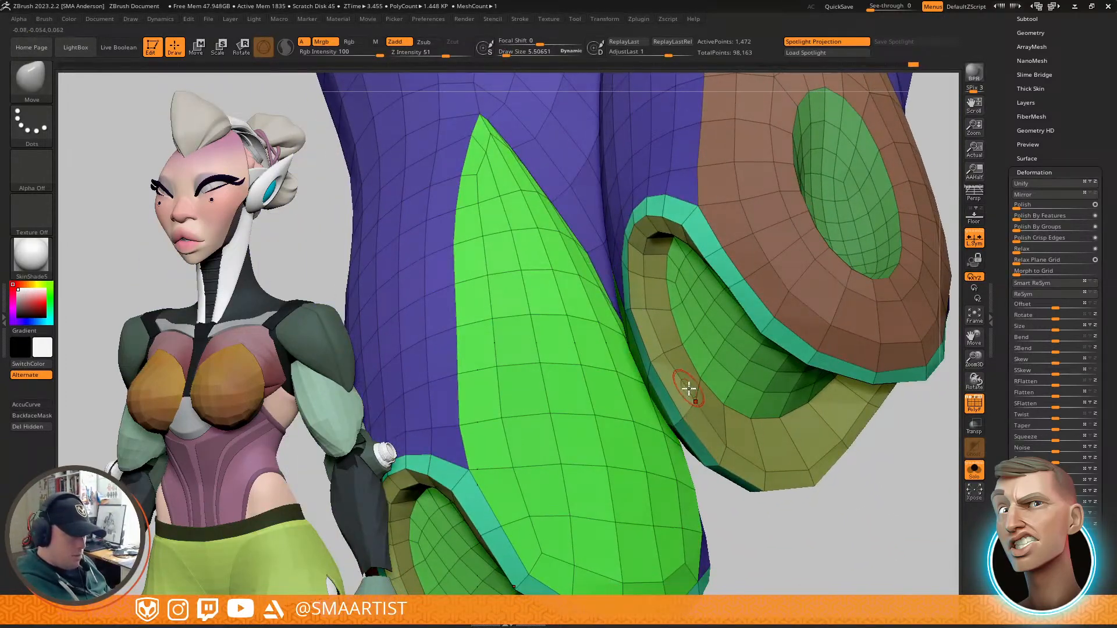
{"action": "mouse_move", "coordinate": [682, 414]}
{"action": "right_mouse_down"}
{"action": "mouse_move", "coordinate": [866, 332]}
{"action": "mouse_move", "coordinate": [890, 249]}
{"action": "mouse_move", "coordinate": [889, 330]}
{"action": "mouse_move", "coordinate": [853, 242]}
{"action": "mouse_move", "coordinate": [845, 277]}
{"action": "mouse_move", "coordinate": [785, 183]}
{"action": "mouse_move", "coordinate": [818, 379]}
{"action": "mouse_move", "coordinate": [843, 366]}
{"action": "right_mouse_up"}
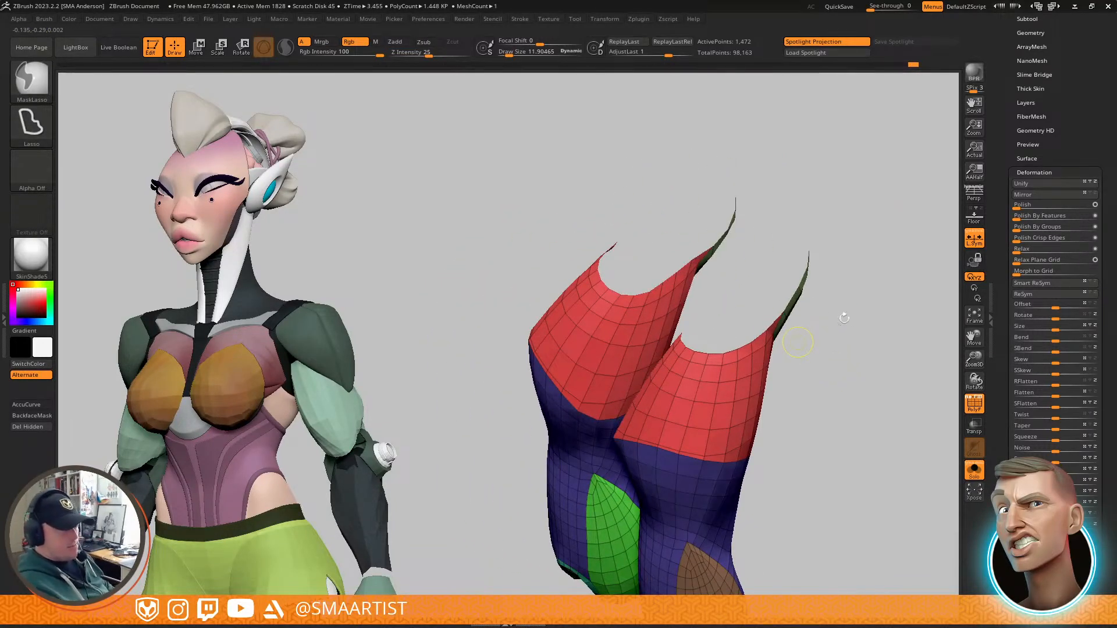
Step: Exit Solo mode to show the whole figure and view its legs from the front
{"action": "key", "text": "ctrl+s"}
{"action": "key", "text": "ctrl+shift+s"}
{"action": "right_click_drag", "start_coordinate": [863, 327], "coordinate": [754, 353]}
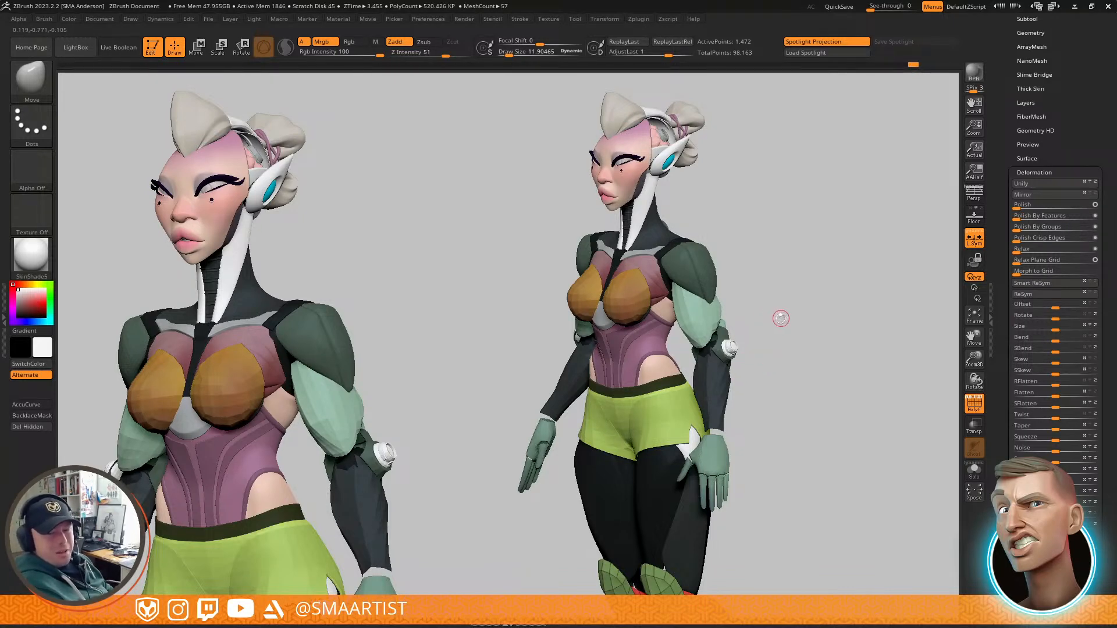
{"action": "left_click_drag", "start_coordinate": [784, 376], "coordinate": [751, 291], "text": "alt"}
{"action": "left_click_drag", "start_coordinate": [735, 344], "coordinate": [770, 264]}
{"action": "left_click_drag", "start_coordinate": [750, 325], "coordinate": [763, 311]}
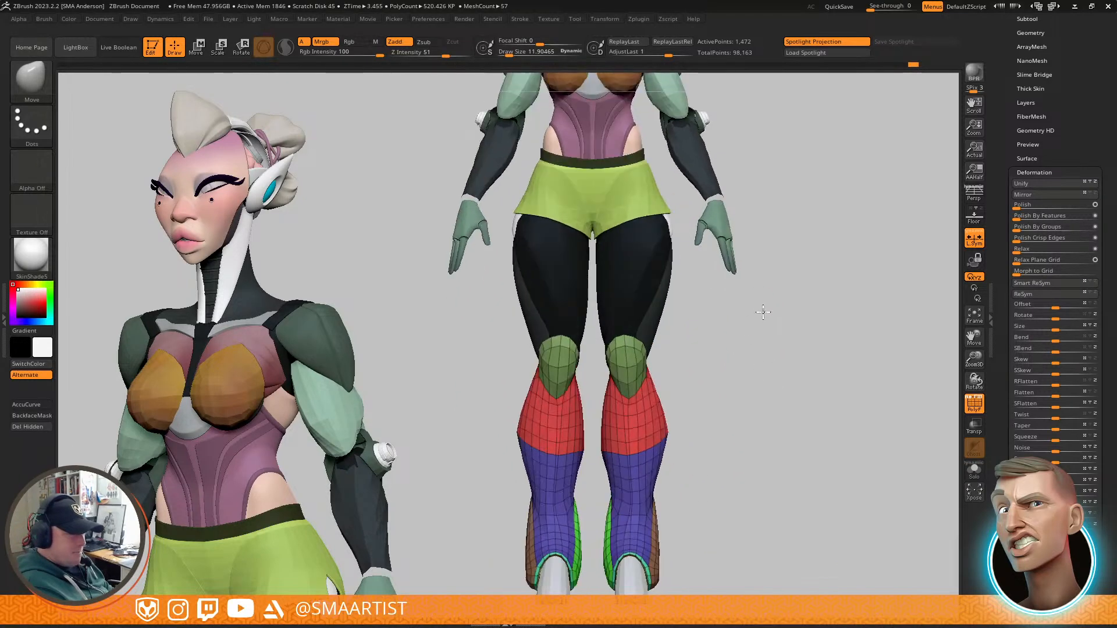
Step: Turn on the smoothed subdivision preview and examine the lower legs with the polyframe hidden and shown
{"action": "key", "text": "d"}
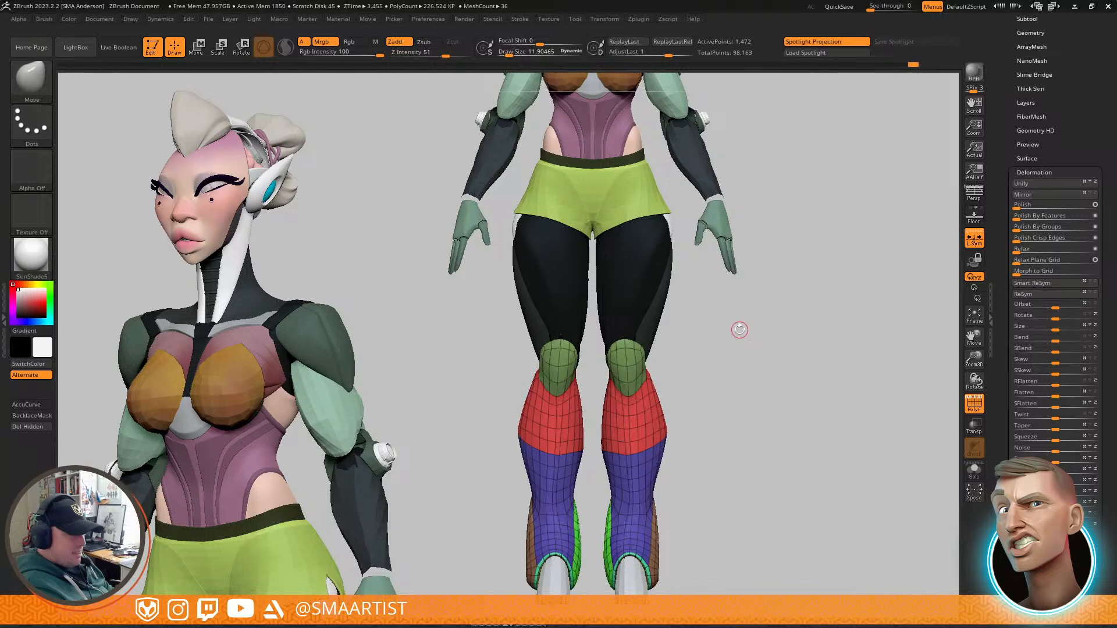
{"action": "key", "text": "shift+f"}
{"action": "right_click_drag", "start_coordinate": [735, 334], "coordinate": [735, 505], "text": "ctrl"}
{"action": "right_click_drag", "start_coordinate": [734, 505], "coordinate": [746, 234], "text": "alt"}
{"action": "key", "text": "shift+f"}
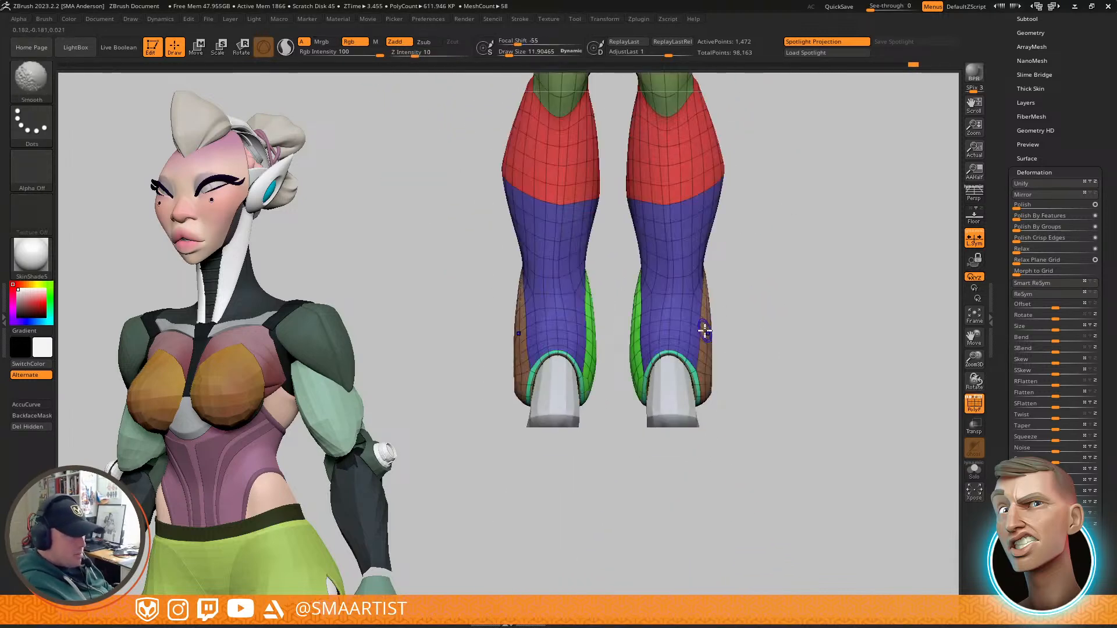
{"action": "right_click_drag", "start_coordinate": [725, 324], "coordinate": [746, 336]}
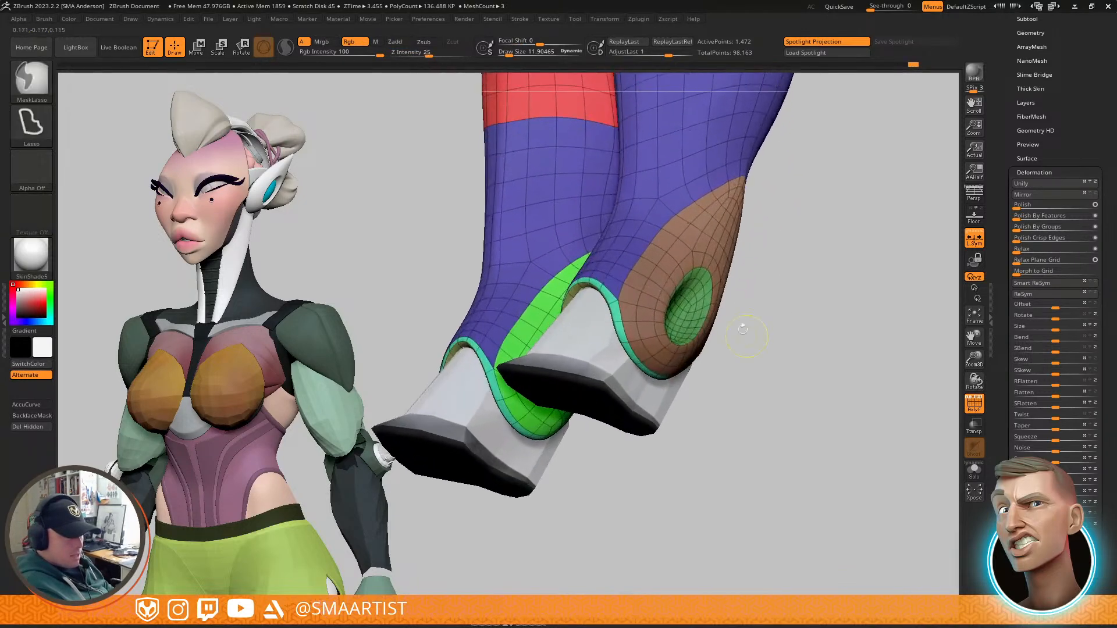
Step: Mask everything except the outer ankle panels and view them from the front and side
{"action": "key", "text": "w"}
{"action": "left_click", "coordinate": [707, 269], "text": "ctrl"}
{"action": "key", "text": "q"}
{"action": "right_click_drag", "start_coordinate": [766, 251], "coordinate": [756, 294]}
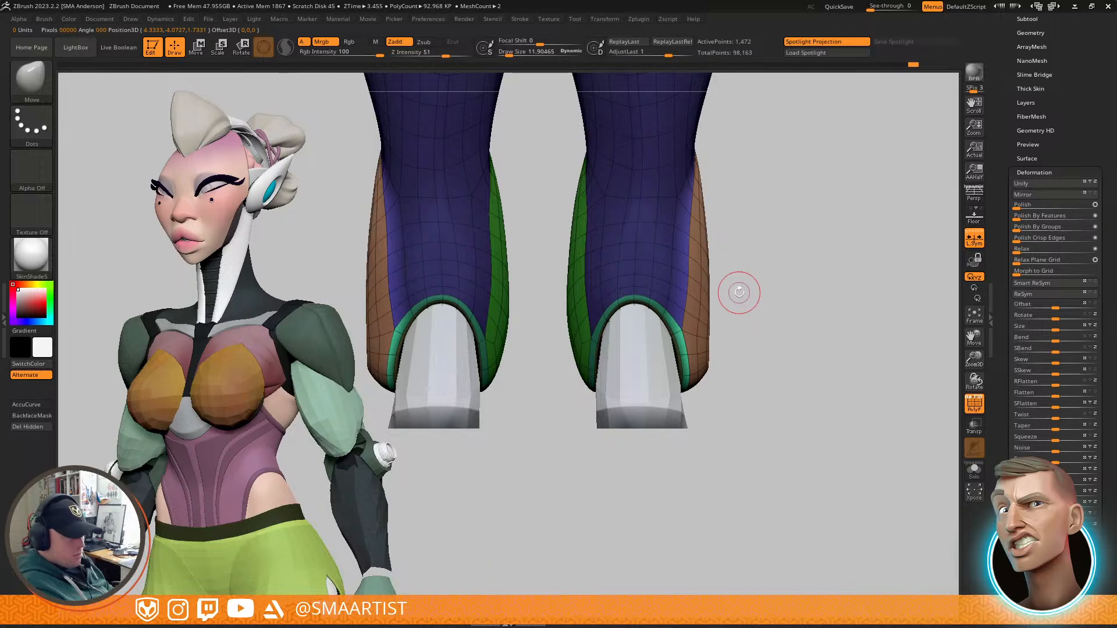
{"action": "right_click_drag", "start_coordinate": [738, 285], "coordinate": [753, 274]}
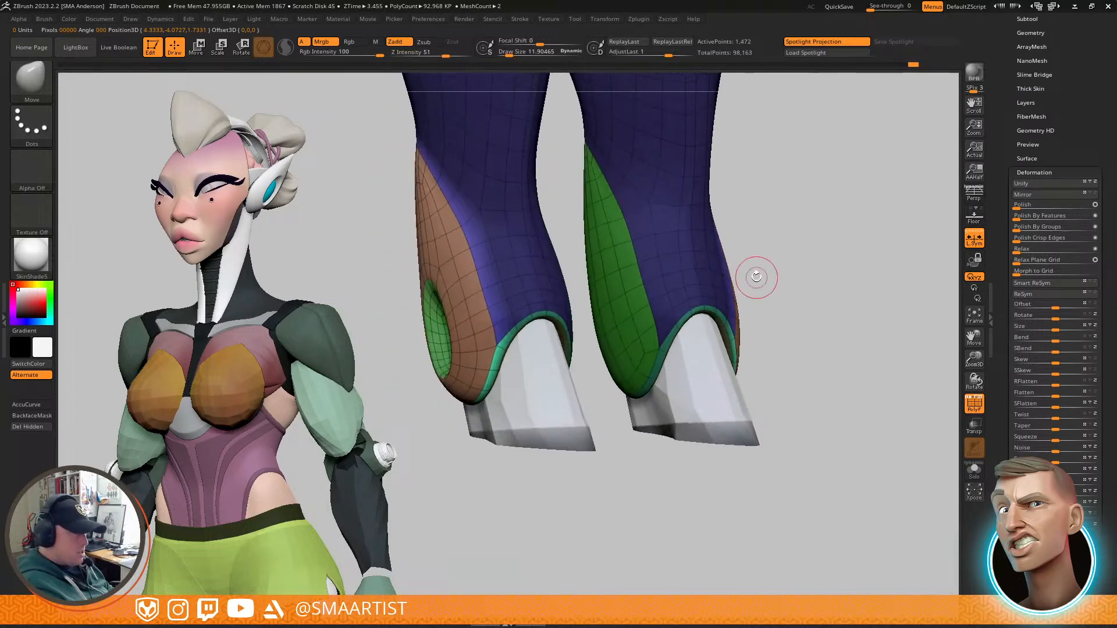
Step: Mask everything except the green inner ankle panels, hiding them briefly and restoring them to check the group
{"action": "key", "text": "w"}
{"action": "left_click", "coordinate": [612, 291], "text": "ctrl"}
{"action": "key", "text": "q"}
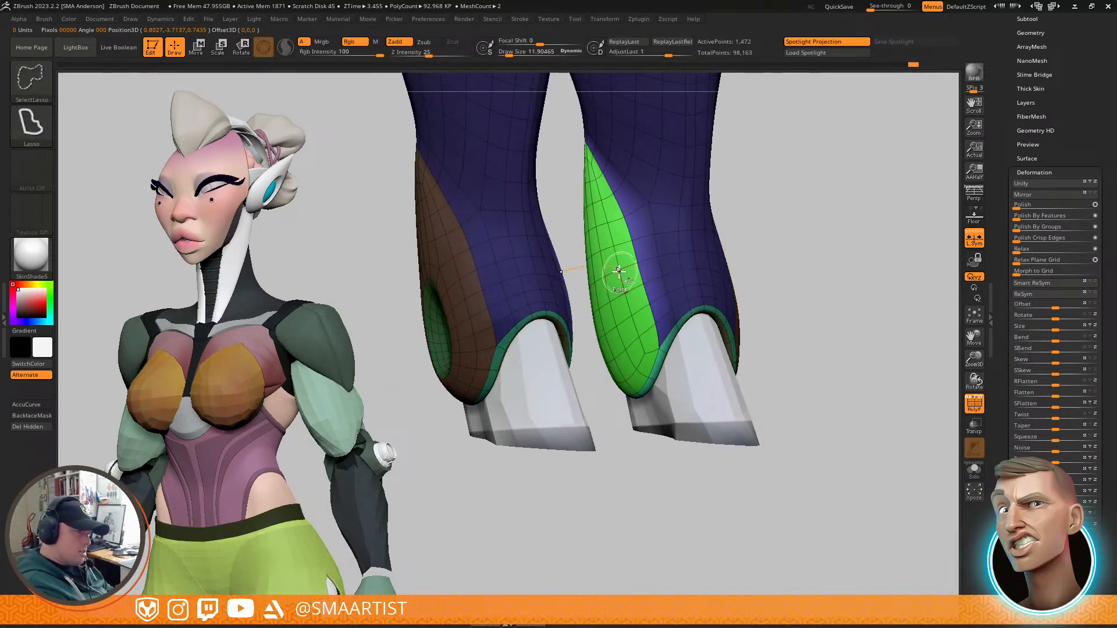
{"action": "left_click", "coordinate": [605, 268], "text": "ctrl+shift"}
{"action": "left_click", "coordinate": [814, 249], "text": "ctrl+shift"}
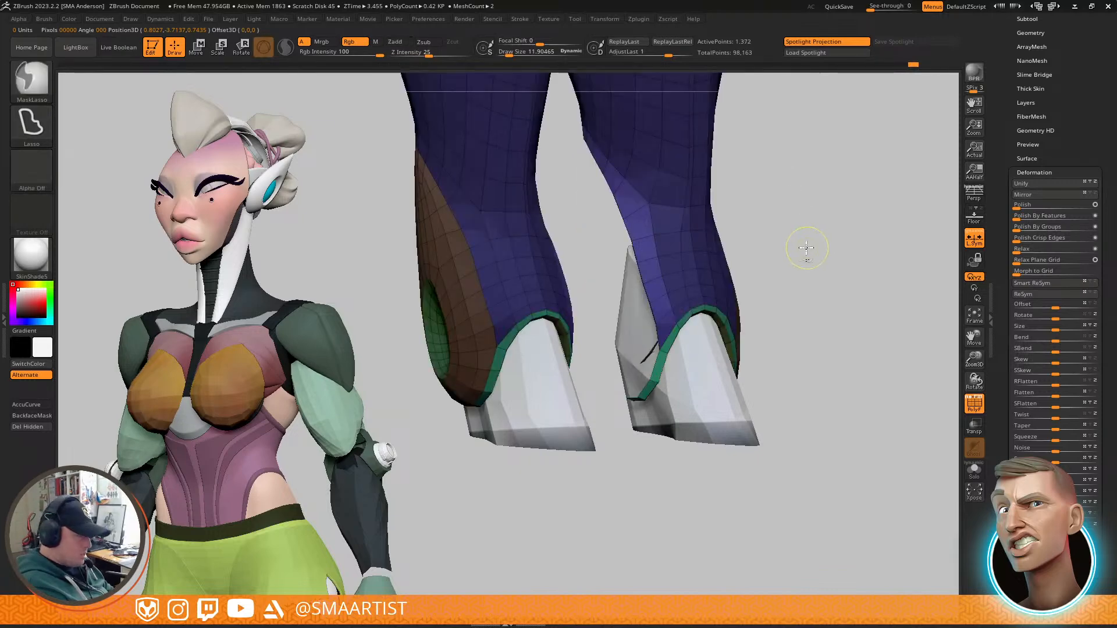
Step: Enlarge the Move brush's draw size to about 86 and smooth the green inner ankle panels
{"action": "key", "text": "b"}
{"action": "key", "text": "m"}
{"action": "key", "text": "v"}
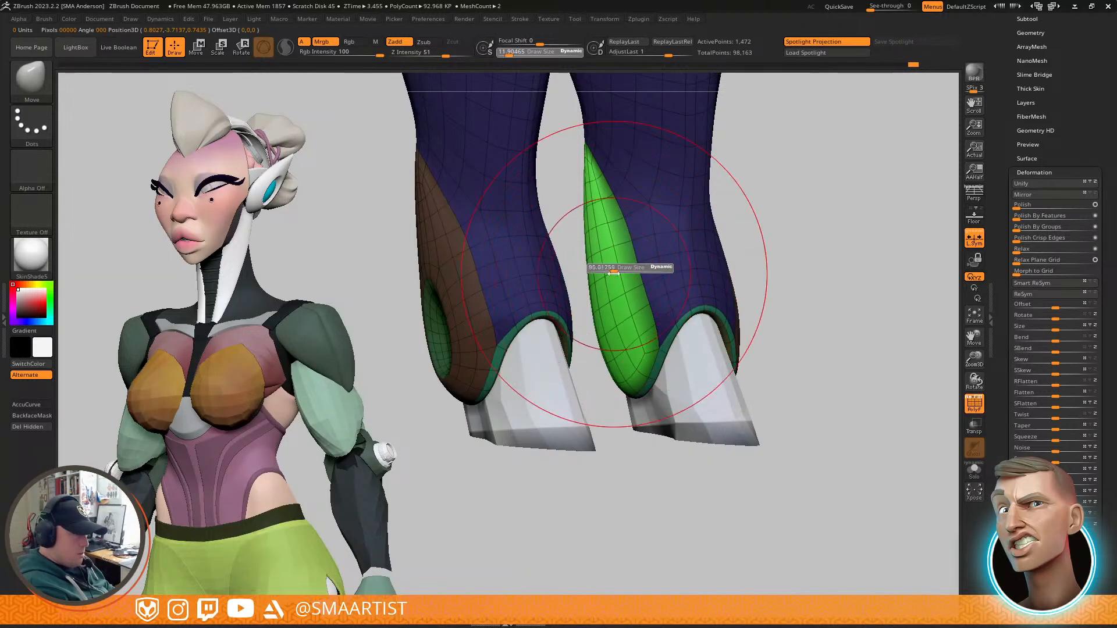
{"action": "key", "text": "shift"}
{"action": "right_click_drag", "start_coordinate": [599, 245], "coordinate": [682, 223]}
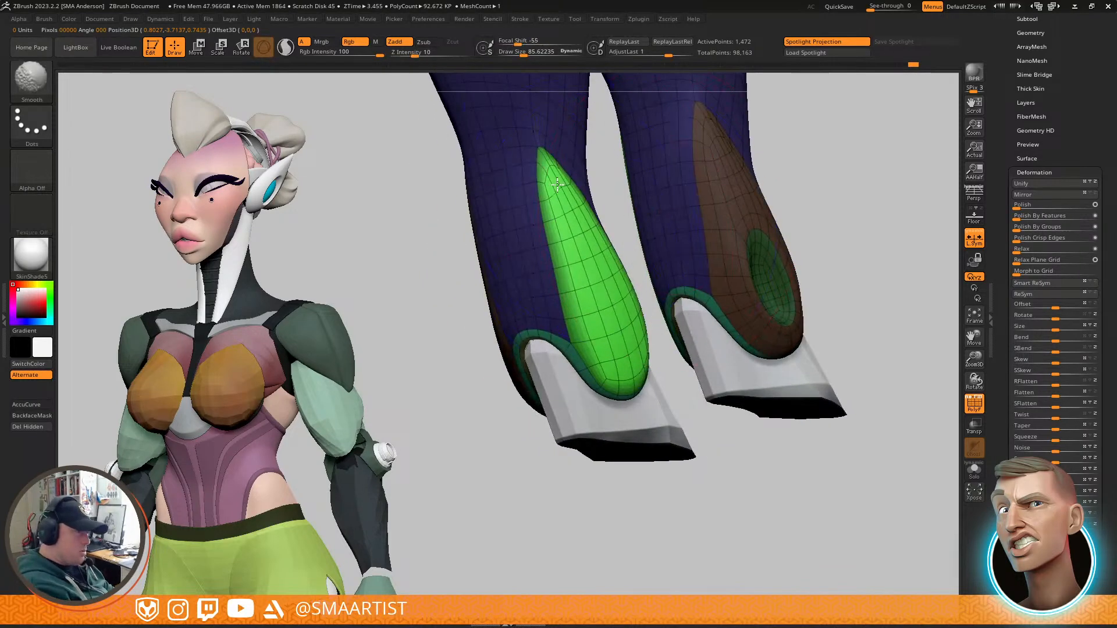
{"action": "right_click_drag", "start_coordinate": [588, 284], "coordinate": [655, 259]}
{"action": "left_click_drag", "start_coordinate": [594, 204], "coordinate": [618, 303], "text": "shift"}
{"action": "mouse_move", "coordinate": [652, 318]}
{"action": "right_mouse_down"}
{"action": "mouse_move", "coordinate": [643, 324]}
{"action": "mouse_move", "coordinate": [628, 299]}
{"action": "right_mouse_up"}
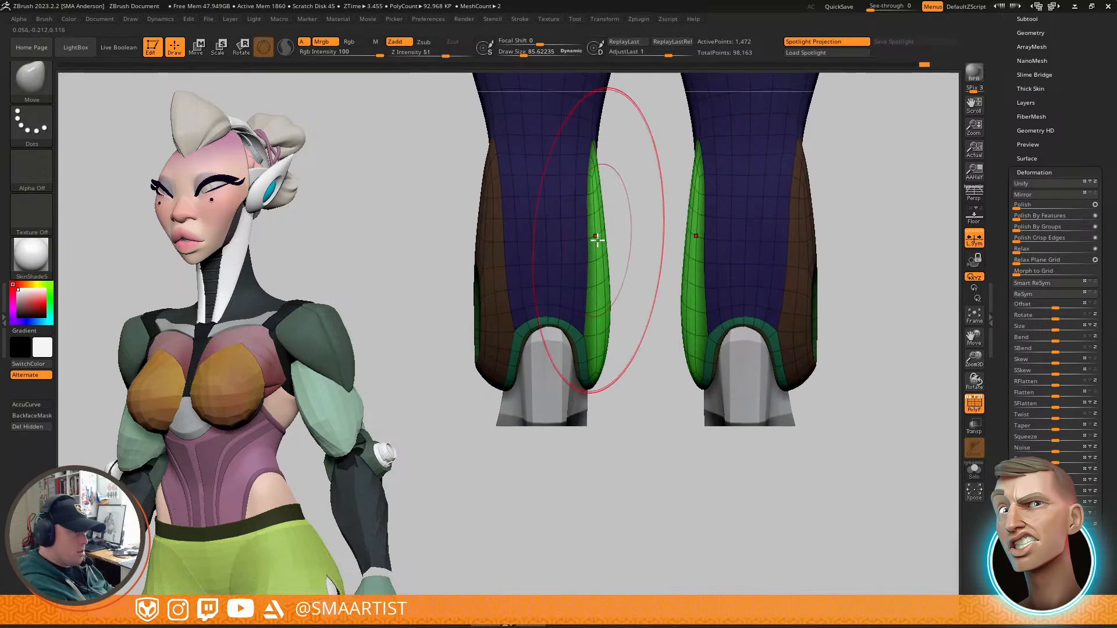
Step: Clear the mask and examine the reshaped lower legs with the polyframe hidden
{"action": "right_click_drag", "start_coordinate": [634, 233], "coordinate": [644, 175], "text": "ctrl"}
{"action": "key", "text": "shift+f"}
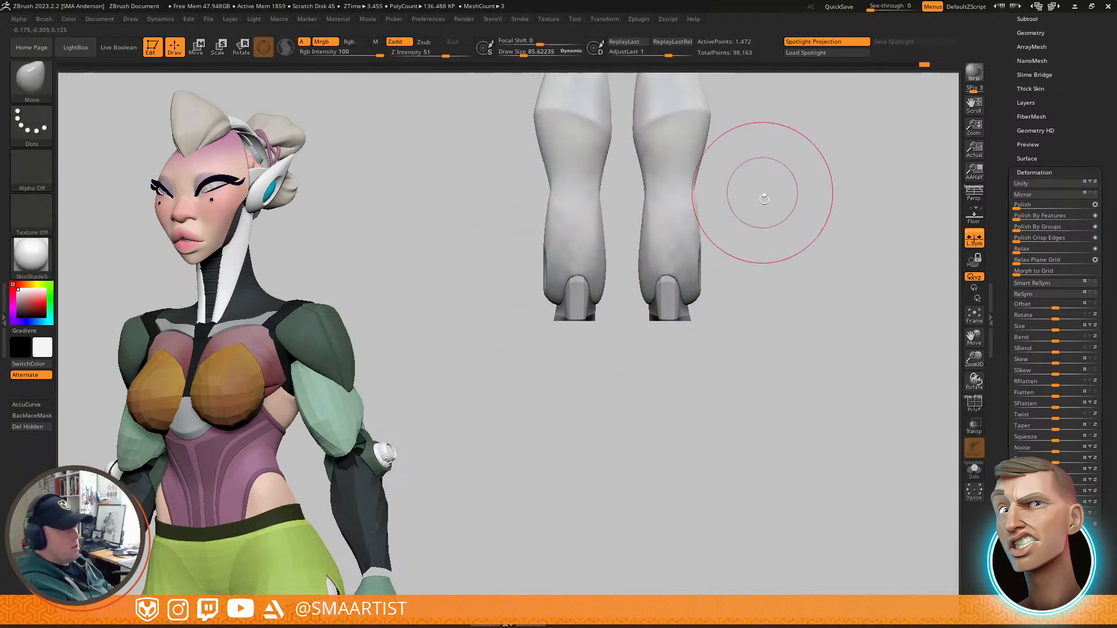
{"action": "right_click_drag", "start_coordinate": [786, 207], "coordinate": [661, 257]}
{"action": "key", "text": "shift+f"}
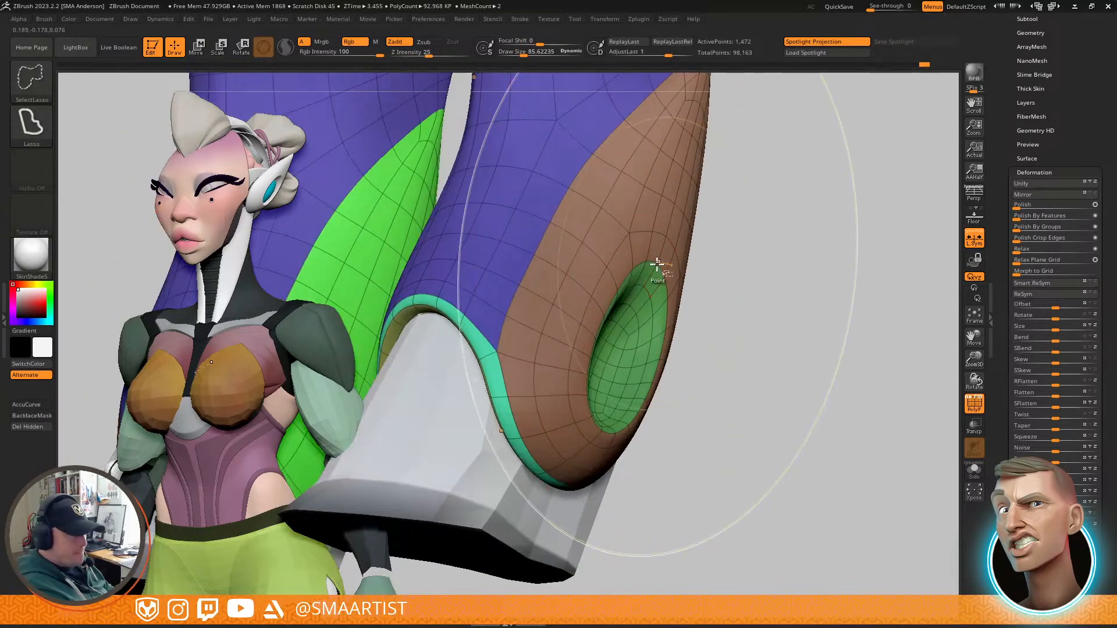
Step: Isolate the brown outer ankle panels with their round recesses, and mask all the other leg groups
{"action": "left_click", "coordinate": [658, 264], "text": "ctrl+shift"}
{"action": "right_click_drag", "start_coordinate": [773, 306], "coordinate": [740, 242], "text": "ctrl"}
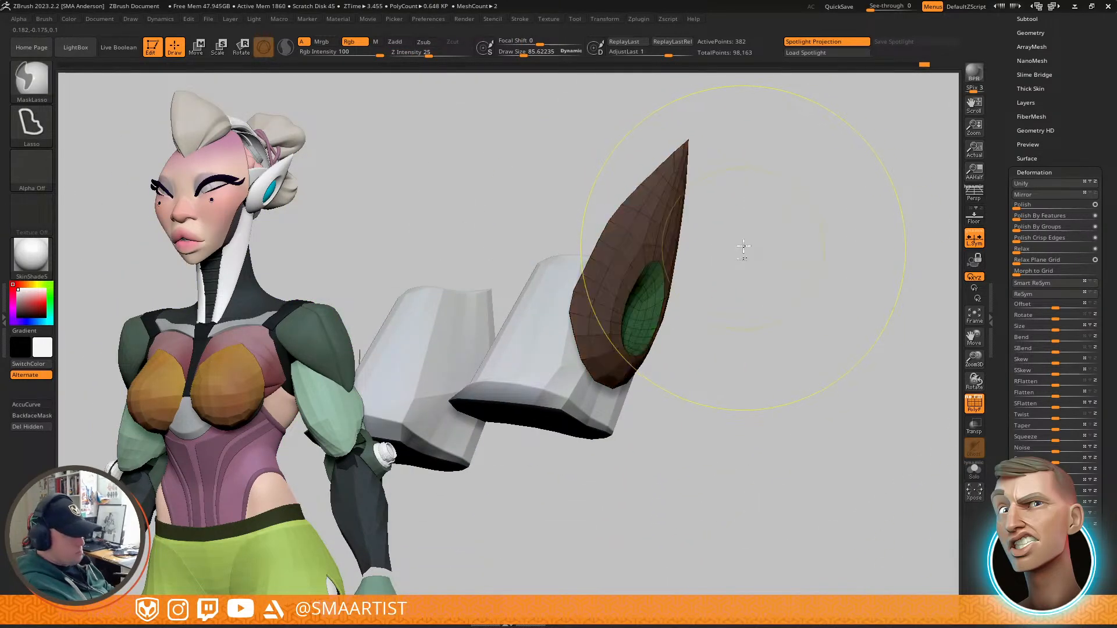
{"action": "left_click", "coordinate": [763, 242], "text": "ctrl+shift"}
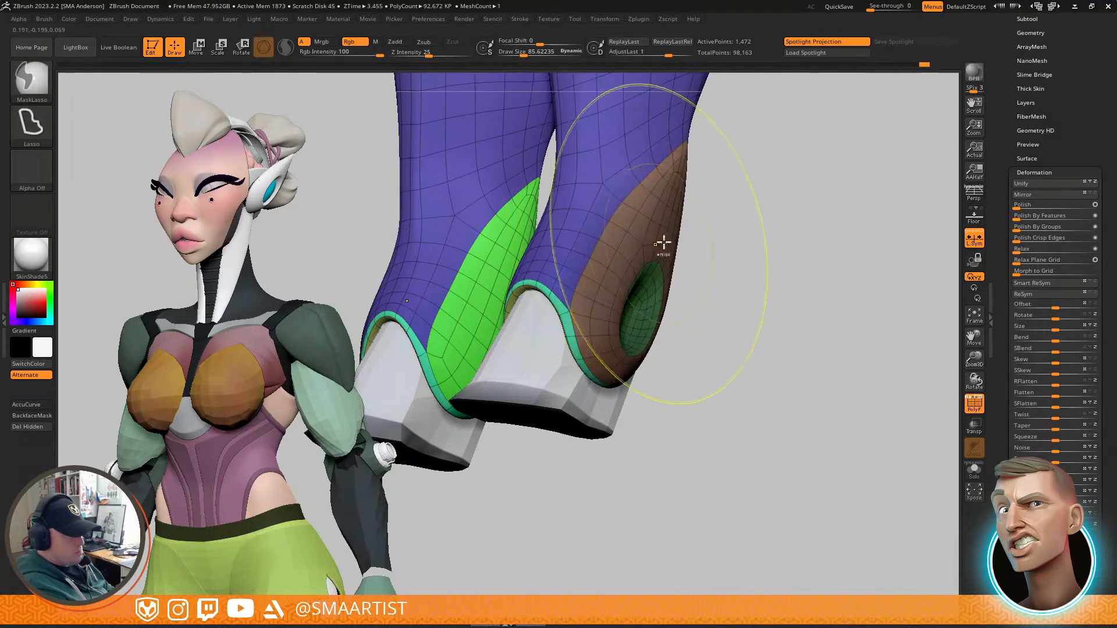
{"action": "mouse_move", "coordinate": [725, 259]}
{"action": "right_mouse_down", "text": "ctrl"}
{"action": "mouse_move", "coordinate": [713, 242]}
{"action": "mouse_move", "coordinate": [708, 267]}
{"action": "right_mouse_up", "text": "ctrl"}
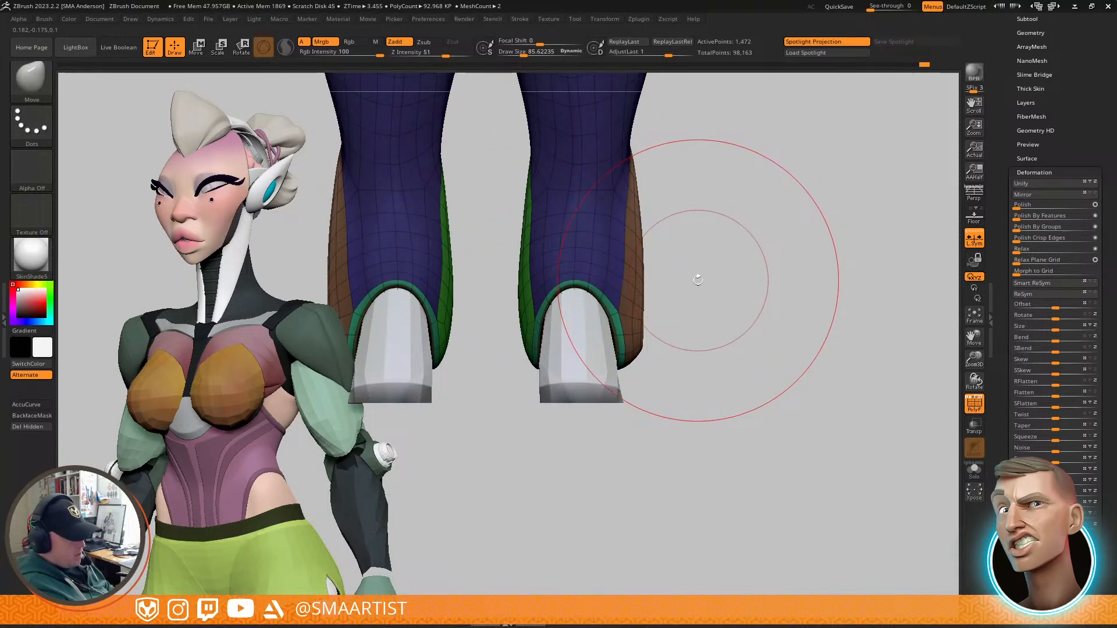
Step: Pull the brown outer ankle panels outward with the Move brush at a draw size of about 86
{"action": "key", "text": "b"}
{"action": "key", "text": "m"}
{"action": "key", "text": "v"}
{"action": "right_click_drag", "start_coordinate": [666, 278], "coordinate": [648, 259]}
{"action": "left_click_drag", "start_coordinate": [648, 260], "coordinate": [674, 257]}
{"action": "right_click_drag", "start_coordinate": [712, 261], "coordinate": [705, 448], "text": "ctrl"}
{"action": "right_click_drag", "start_coordinate": [705, 448], "coordinate": [719, 383], "text": "alt"}
{"action": "mouse_move", "coordinate": [714, 272]}
{"action": "right_mouse_down"}
{"action": "mouse_move", "coordinate": [685, 289]}
{"action": "mouse_move", "coordinate": [703, 323]}
{"action": "mouse_move", "coordinate": [670, 333]}
{"action": "right_mouse_up"}
Step: Reduce the Move brush's draw size to about 54, hide the polyframe, and clear the mask
{"action": "key", "text": "s"}
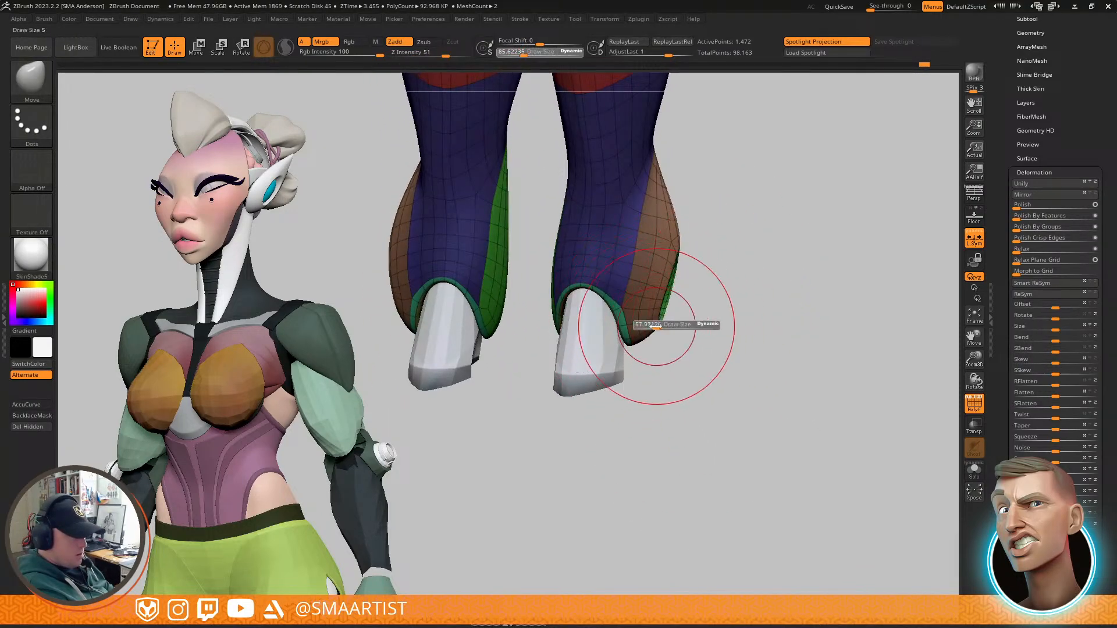
{"action": "left_click_drag", "start_coordinate": [656, 326], "coordinate": [653, 327]}
{"action": "key", "text": "shift+f"}
{"action": "right_click_drag", "start_coordinate": [703, 337], "coordinate": [696, 257], "text": "ctrl"}
{"action": "left_click_drag", "start_coordinate": [698, 262], "coordinate": [738, 302], "text": "ctrl"}
Step: Review the leg silhouettes on the full figure, and restore the polyframe and unsmoothed mesh at the ankle recess
{"action": "right_click_drag", "start_coordinate": [738, 302], "coordinate": [736, 251], "text": "ctrl"}
{"action": "mouse_move", "coordinate": [736, 250]}
{"action": "right_mouse_down", "text": "alt"}
{"action": "mouse_move", "coordinate": [706, 300]}
{"action": "mouse_move", "coordinate": [669, 250]}
{"action": "mouse_move", "coordinate": [762, 243]}
{"action": "mouse_move", "coordinate": [736, 329]}
{"action": "mouse_move", "coordinate": [690, 309]}
{"action": "mouse_move", "coordinate": [740, 499]}
{"action": "mouse_move", "coordinate": [669, 340]}
{"action": "right_mouse_up", "text": "alt"}
{"action": "right_click_drag", "start_coordinate": [669, 340], "coordinate": [686, 289]}
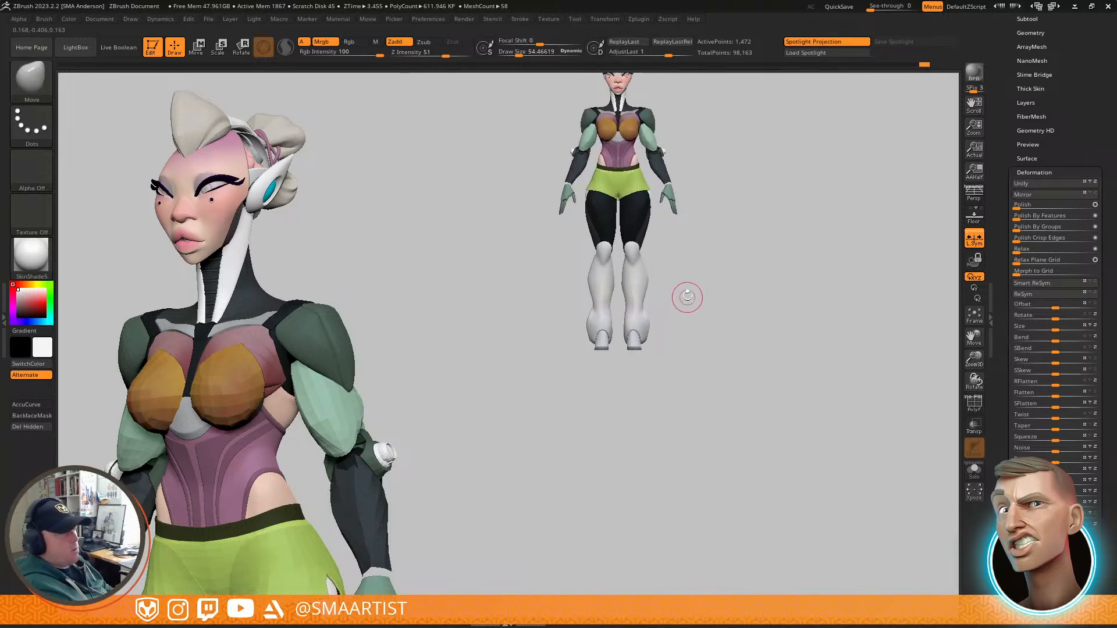
{"action": "right_click_drag", "start_coordinate": [658, 399], "coordinate": [648, 436], "text": "alt"}
{"action": "right_click_drag", "start_coordinate": [633, 355], "coordinate": [676, 493], "text": "ctrl"}
{"action": "key", "text": "shift+f"}
{"action": "key", "text": "shift+d"}
{"action": "right_click_drag", "start_coordinate": [631, 361], "coordinate": [645, 335]}
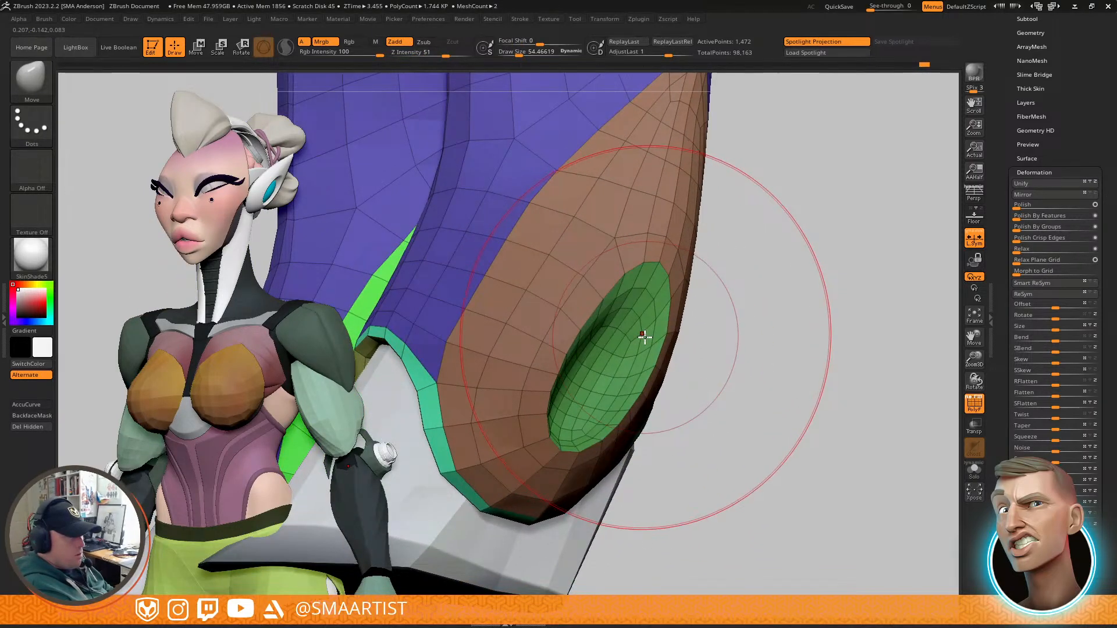
Step: Select the Elbow1 cap on the figure's arm and activate the Move gizmo for it
{"action": "right_click_drag", "start_coordinate": [643, 340], "coordinate": [665, 433], "text": "ctrl"}
{"action": "right_click_drag", "start_coordinate": [640, 272], "coordinate": [651, 400], "text": "alt"}
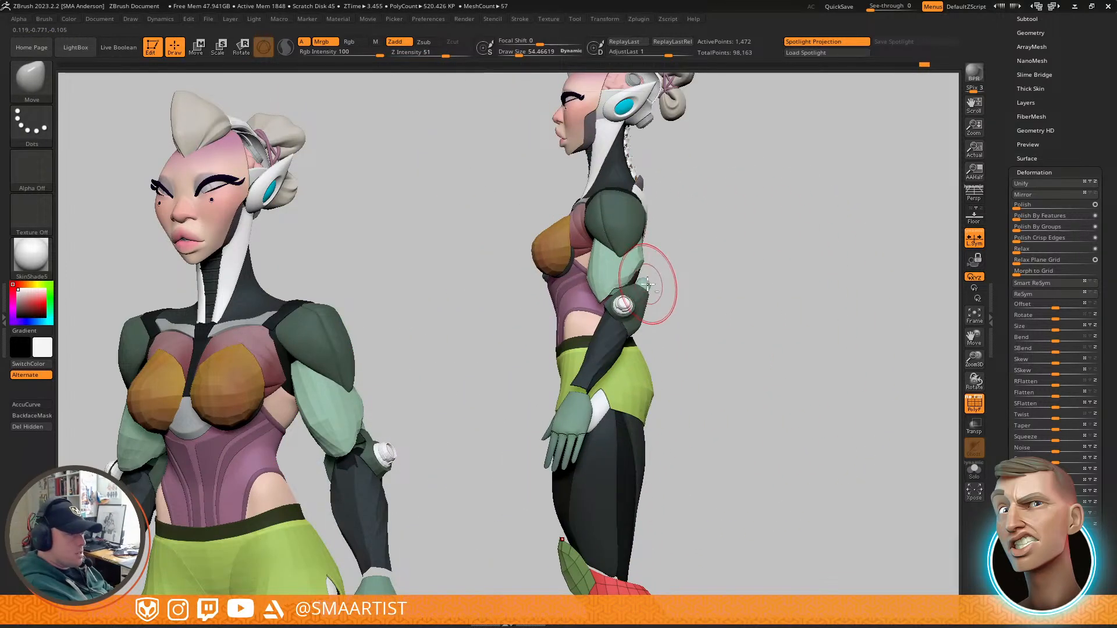
{"action": "key", "text": "shift"}
{"action": "key", "text": "w"}
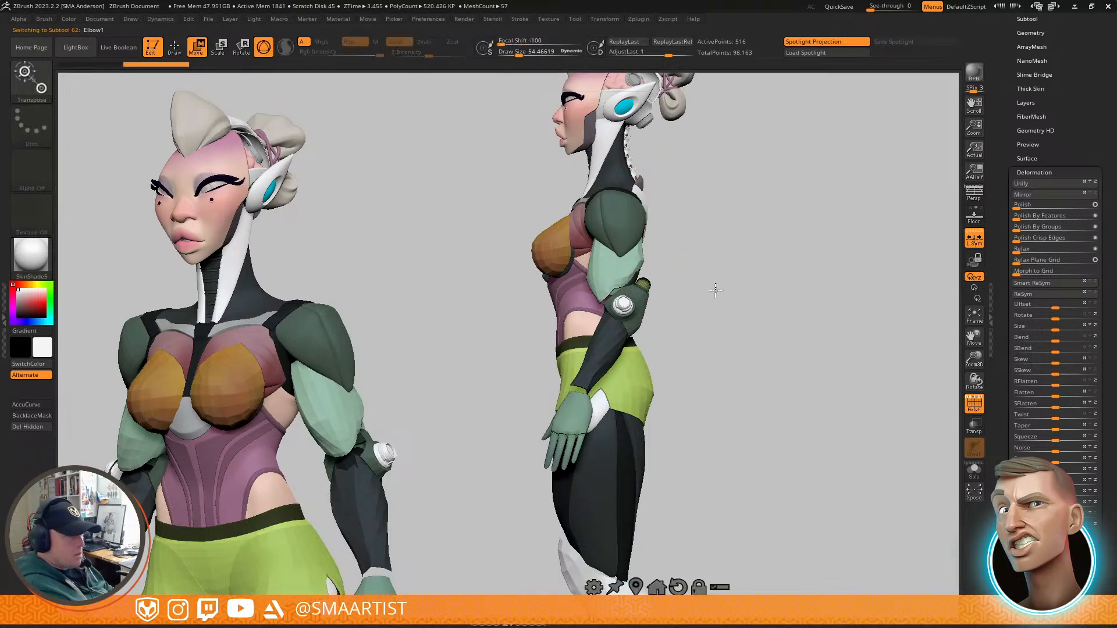
{"action": "right_click_drag", "start_coordinate": [727, 362], "coordinate": [716, 321], "text": "alt"}
{"action": "left_click", "coordinate": [606, 480]}
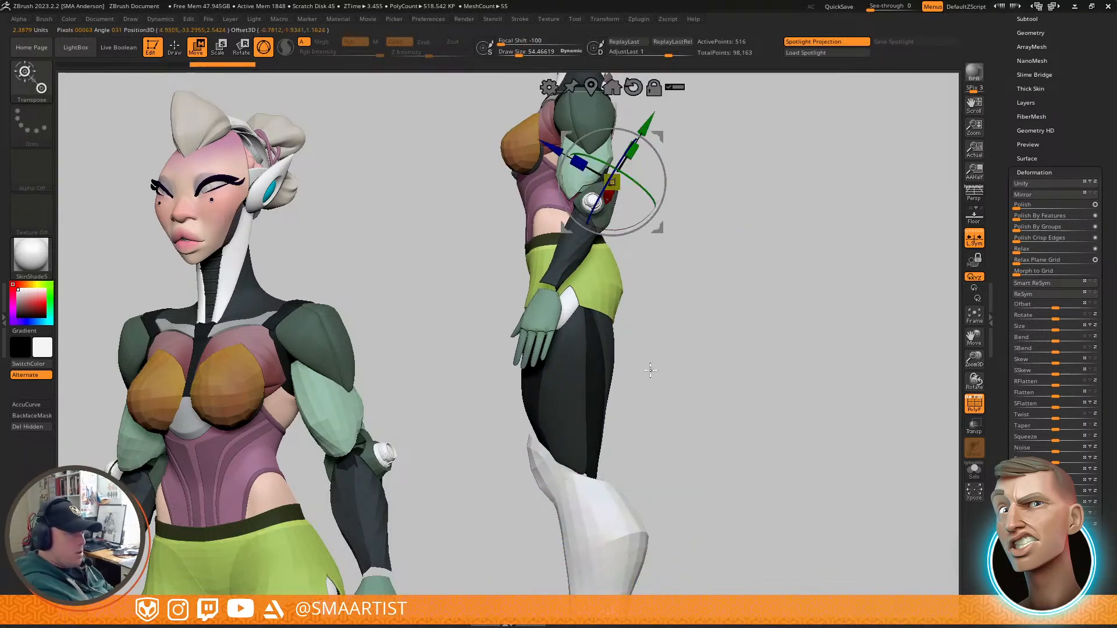
Step: Duplicate the Elbow1 cap and move the copy down the leg to the ankle recess
{"action": "left_click_drag", "start_coordinate": [693, 295], "coordinate": [680, 400], "text": "alt"}
{"action": "key", "text": "ctrl+shift"}
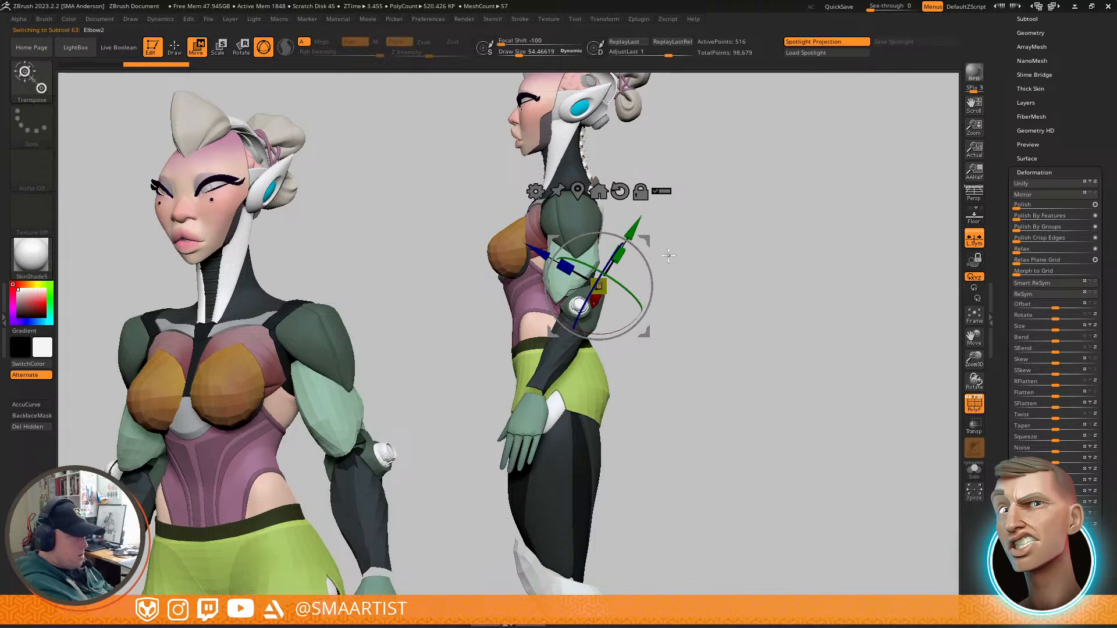
{"action": "left_click_drag", "start_coordinate": [649, 238], "coordinate": [626, 466]}
{"action": "right_click_drag", "start_coordinate": [692, 495], "coordinate": [675, 451]}
{"action": "right_click_drag", "start_coordinate": [675, 452], "coordinate": [661, 340], "text": "alt"}
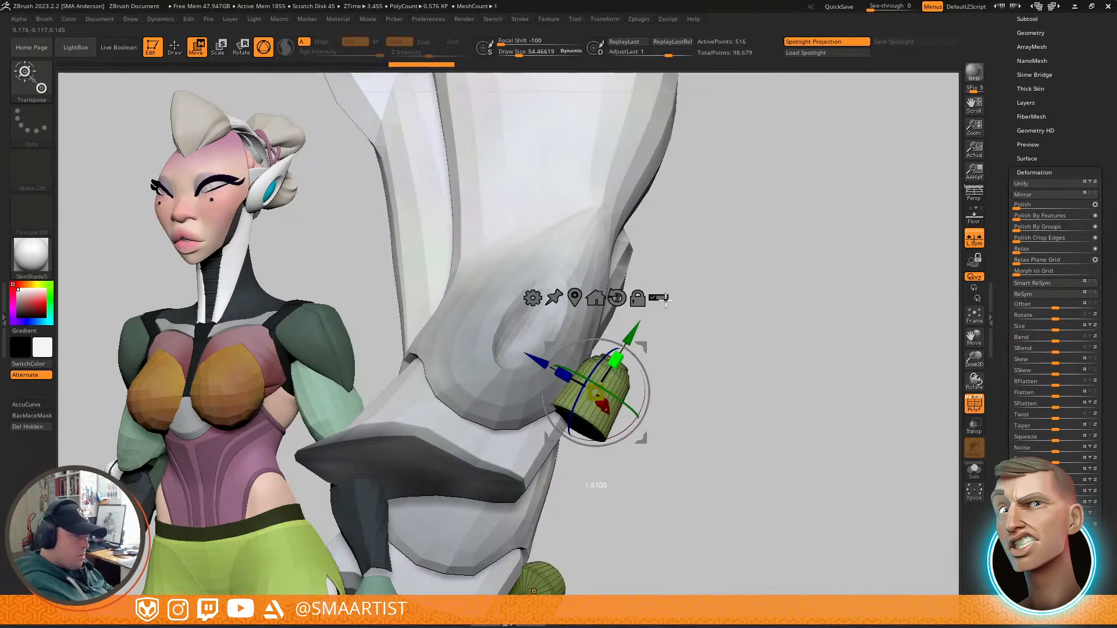
{"action": "right_click_drag", "start_coordinate": [709, 260], "coordinate": [659, 277]}
{"action": "key", "text": "ctrl+z"}
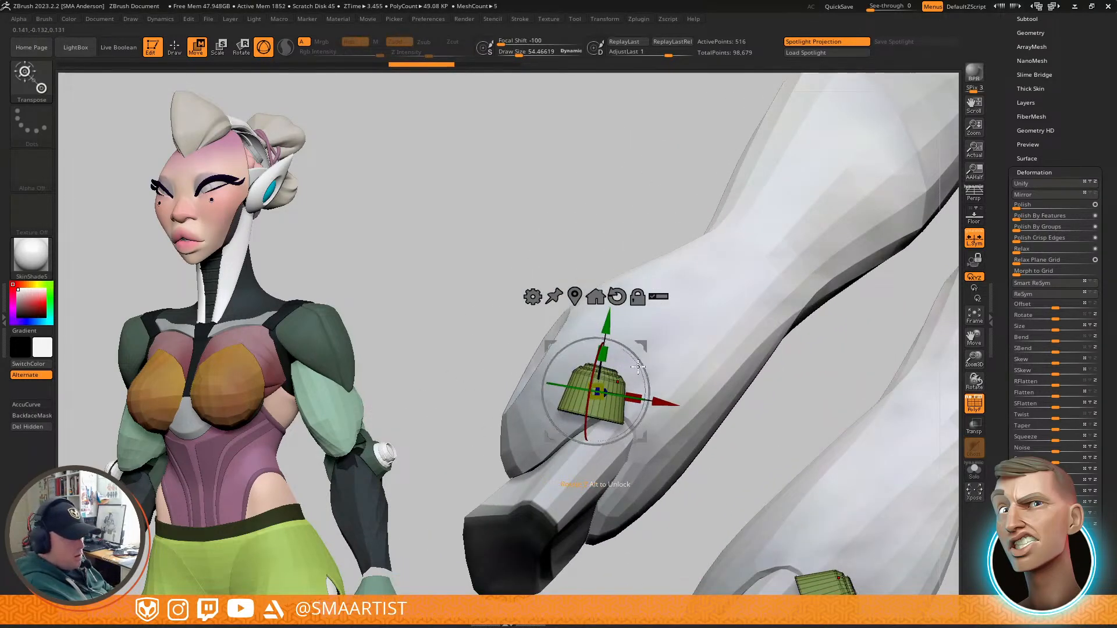
{"action": "key", "text": "ctrl+shift+z"}
{"action": "mouse_move", "coordinate": [644, 344]}
{"action": "right_mouse_down"}
{"action": "mouse_move", "coordinate": [596, 396]}
{"action": "mouse_move", "coordinate": [608, 435]}
{"action": "right_mouse_up"}
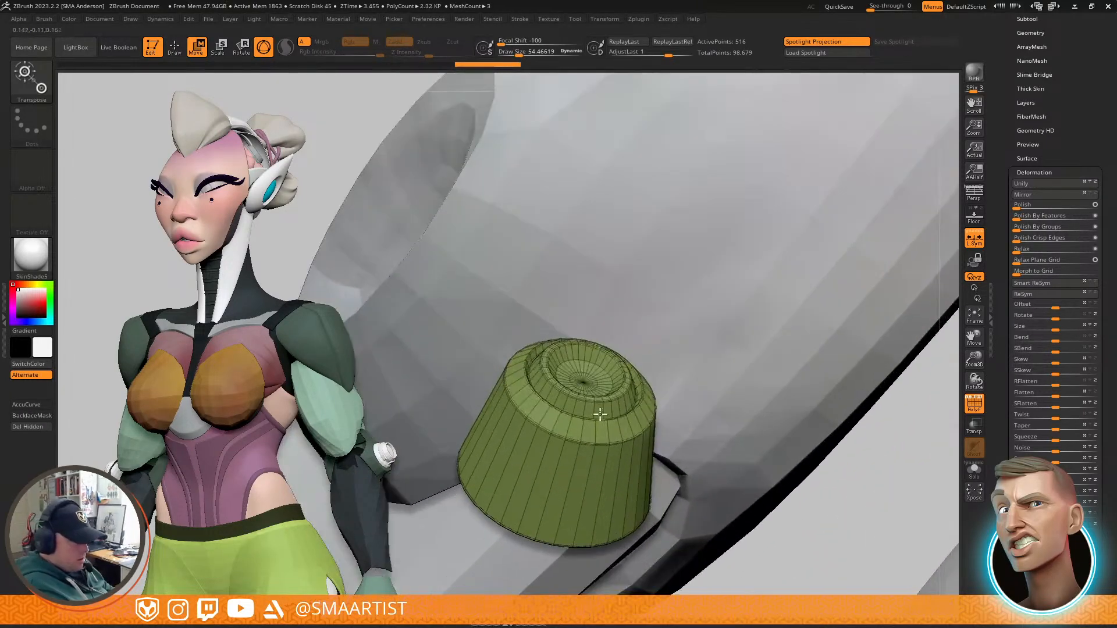
Step: Mask one end of the duplicated cap and stretch the unmasked end into a longer cylinder
{"action": "right_click_drag", "start_coordinate": [617, 378], "coordinate": [645, 371], "text": "alt"}
{"action": "right_click_drag", "start_coordinate": [645, 371], "coordinate": [675, 332]}
{"action": "left_click_drag", "start_coordinate": [630, 345], "coordinate": [712, 333]}
{"action": "key", "text": "ctrl+z"}
{"action": "mouse_move", "coordinate": [713, 337]}
{"action": "right_mouse_down"}
{"action": "mouse_move", "coordinate": [715, 376]}
{"action": "mouse_move", "coordinate": [682, 288]}
{"action": "mouse_move", "coordinate": [685, 303]}
{"action": "right_mouse_up"}
{"action": "mouse_move", "coordinate": [726, 452]}
{"action": "left_mouse_down", "text": "ctrl"}
{"action": "mouse_move", "coordinate": [486, 420]}
{"action": "mouse_move", "coordinate": [499, 346]}
{"action": "left_mouse_up", "text": "ctrl"}
{"action": "mouse_move", "coordinate": [469, 413]}
{"action": "left_mouse_down", "text": "ctrl"}
{"action": "mouse_move", "coordinate": [727, 509]}
{"action": "mouse_move", "coordinate": [779, 445]}
{"action": "left_mouse_up", "text": "ctrl"}
{"action": "mouse_move", "coordinate": [648, 310]}
{"action": "left_mouse_down"}
{"action": "mouse_move", "coordinate": [698, 207]}
{"action": "mouse_move", "coordinate": [684, 233]}
{"action": "left_mouse_up"}
{"action": "key", "text": "q"}
{"action": "right_click_drag", "start_coordinate": [711, 291], "coordinate": [793, 344]}
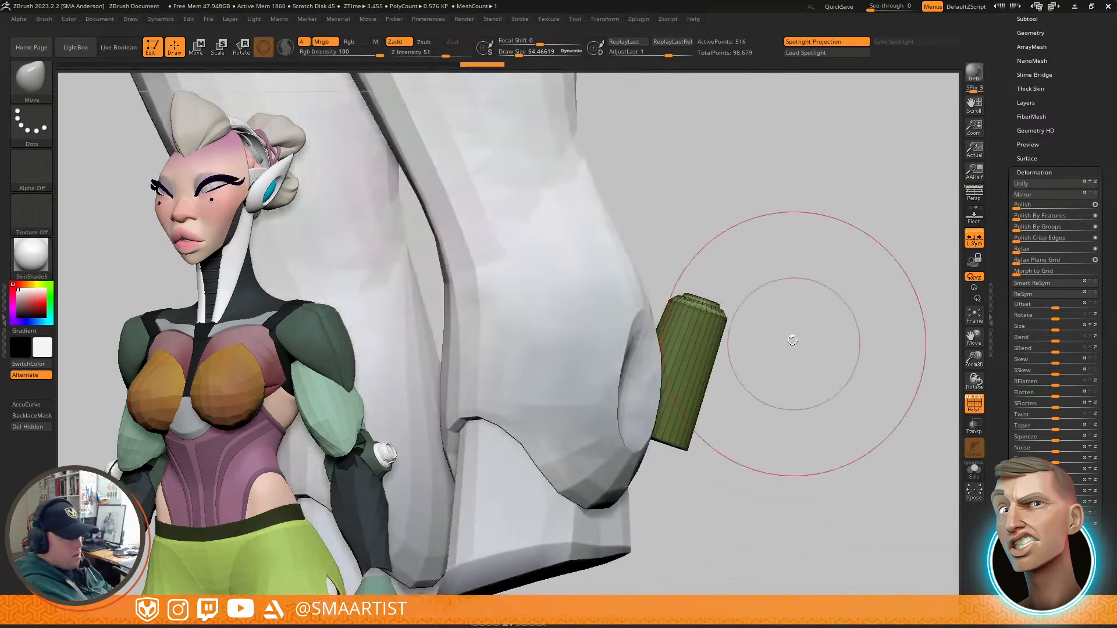
Step: Clear the cap's mask, then rotate and position the lengthened cap inside the outer ankle recess
{"action": "key", "text": "w"}
{"action": "left_click_drag", "start_coordinate": [792, 326], "coordinate": [788, 282], "text": "ctrl"}
{"action": "right_click_drag", "start_coordinate": [792, 303], "coordinate": [675, 274]}
{"action": "left_click_drag", "start_coordinate": [633, 256], "coordinate": [631, 253]}
{"action": "mouse_move", "coordinate": [733, 256]}
{"action": "left_mouse_down"}
{"action": "mouse_move", "coordinate": [649, 260]}
{"action": "mouse_move", "coordinate": [614, 342]}
{"action": "mouse_move", "coordinate": [630, 355]}
{"action": "left_mouse_up"}
{"action": "key", "text": "q"}
{"action": "key", "text": "w"}
{"action": "left_click_drag", "start_coordinate": [617, 303], "coordinate": [606, 286]}
{"action": "left_click_drag", "start_coordinate": [517, 319], "coordinate": [597, 276]}
{"action": "mouse_move", "coordinate": [608, 280]}
{"action": "right_mouse_down", "text": "ctrl"}
{"action": "mouse_move", "coordinate": [628, 319]}
{"action": "mouse_move", "coordinate": [658, 299]}
{"action": "right_mouse_up", "text": "ctrl"}
{"action": "key", "text": "shift+f"}
Step: Examine how the cap sits in the ankle recess from several angles with the polyframe hidden
{"action": "key", "text": "q"}
{"action": "left_click_drag", "start_coordinate": [768, 404], "coordinate": [714, 261], "text": "ctrl"}
{"action": "mouse_move", "coordinate": [715, 261]}
{"action": "right_mouse_down", "text": "ctrl"}
{"action": "mouse_move", "coordinate": [669, 287]}
{"action": "mouse_move", "coordinate": [650, 267]}
{"action": "mouse_move", "coordinate": [663, 311]}
{"action": "mouse_move", "coordinate": [688, 292]}
{"action": "mouse_move", "coordinate": [664, 314]}
{"action": "mouse_move", "coordinate": [700, 287]}
{"action": "mouse_move", "coordinate": [653, 299]}
{"action": "mouse_move", "coordinate": [661, 440]}
{"action": "right_mouse_up", "text": "ctrl"}
{"action": "right_click_drag", "start_coordinate": [641, 324], "coordinate": [624, 283]}
{"action": "key", "text": "shift+f"}
{"action": "mouse_move", "coordinate": [686, 329]}
{"action": "right_mouse_down", "text": "ctrl"}
{"action": "mouse_move", "coordinate": [629, 301]}
{"action": "mouse_move", "coordinate": [696, 355]}
{"action": "mouse_move", "coordinate": [675, 320]}
{"action": "mouse_move", "coordinate": [668, 386]}
{"action": "mouse_move", "coordinate": [696, 356]}
{"action": "mouse_move", "coordinate": [668, 353]}
{"action": "right_mouse_up", "text": "ctrl"}
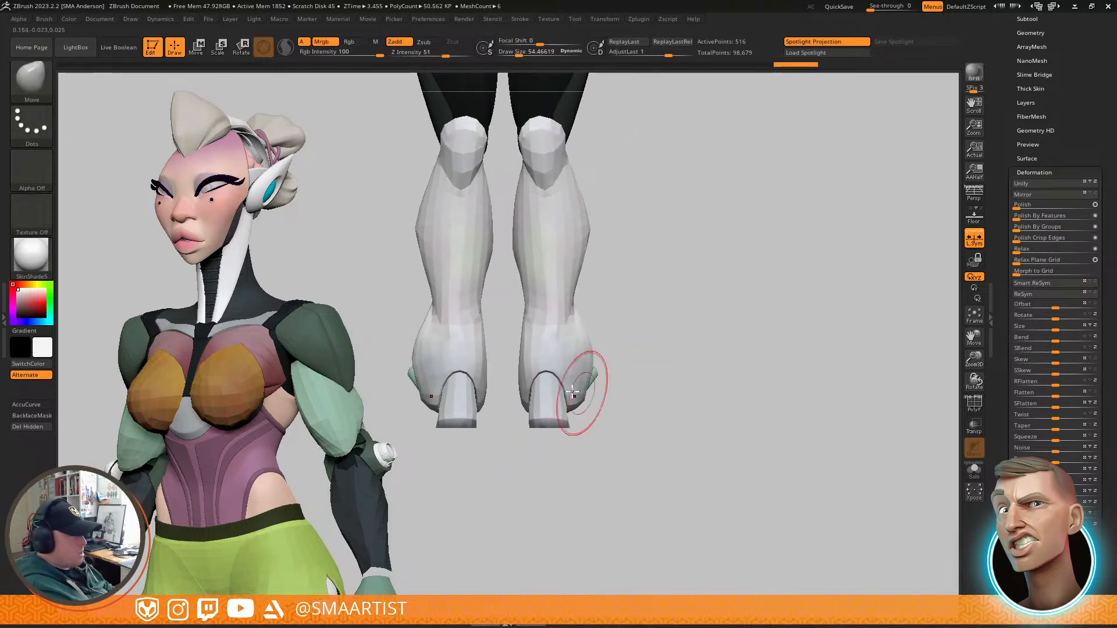
{"action": "right_click_drag", "start_coordinate": [632, 339], "coordinate": [624, 317]}
{"action": "right_click_drag", "start_coordinate": [624, 317], "coordinate": [626, 434]}
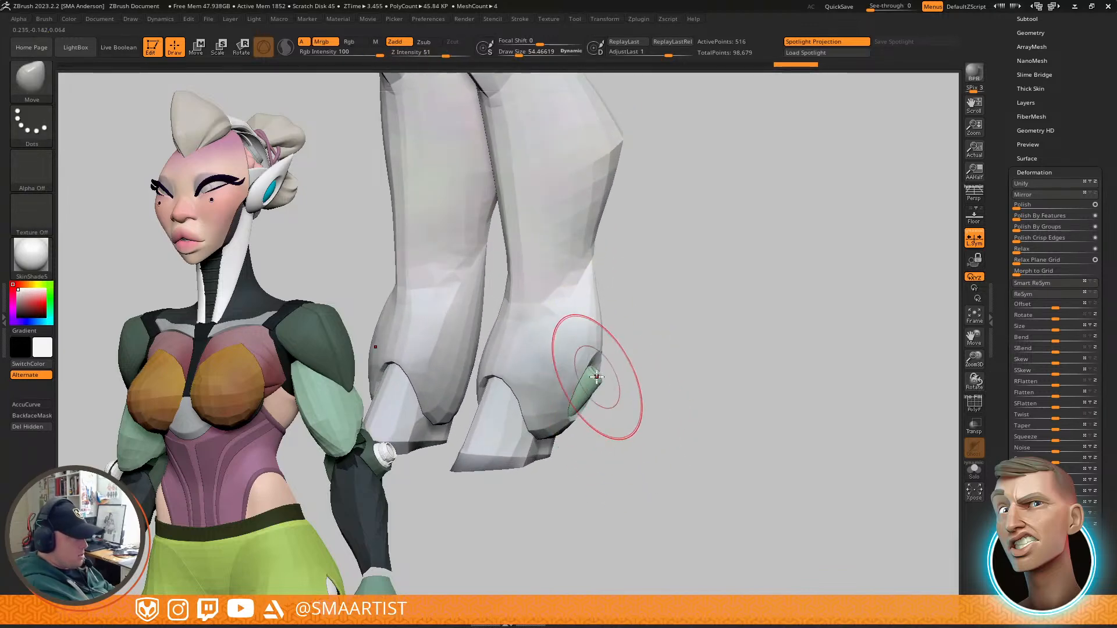
Step: Delete the duplicated Elbow2 subtool
{"action": "left_click_drag", "start_coordinate": [1019, 23], "coordinate": [1020, 114]}
{"action": "left_click", "coordinate": [1024, 113]}
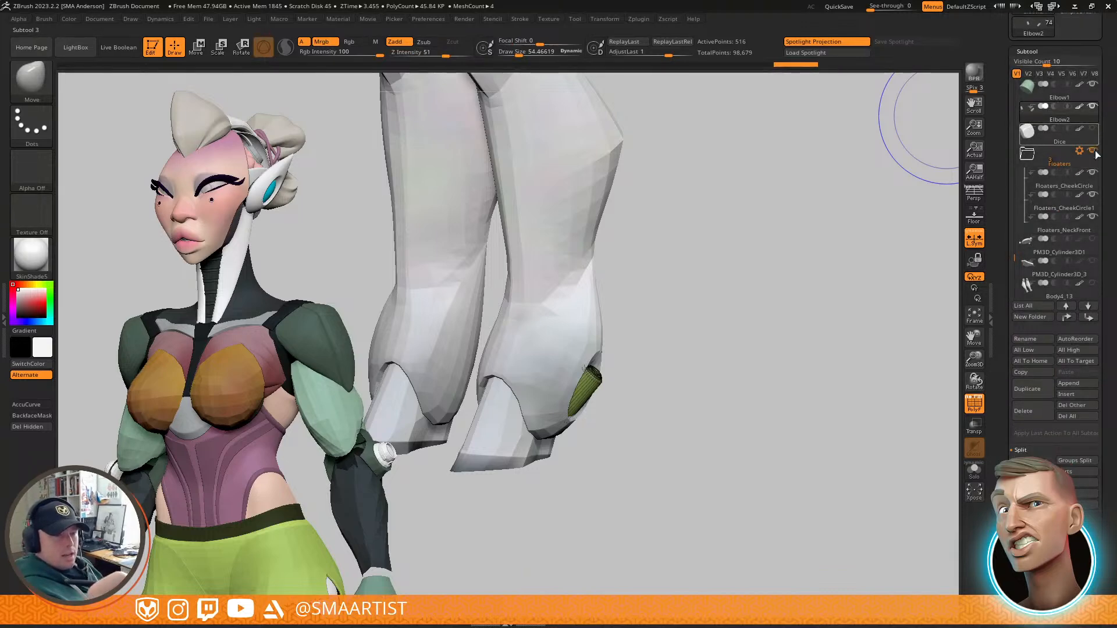
{"action": "left_click", "coordinate": [1032, 409]}
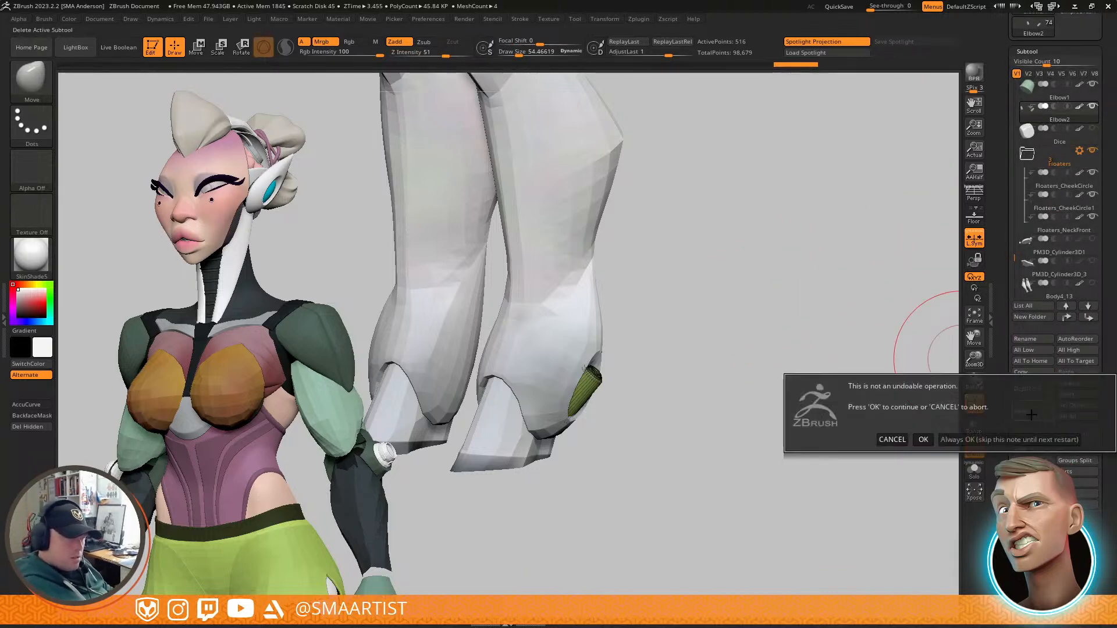
{"action": "left_click", "coordinate": [921, 441]}
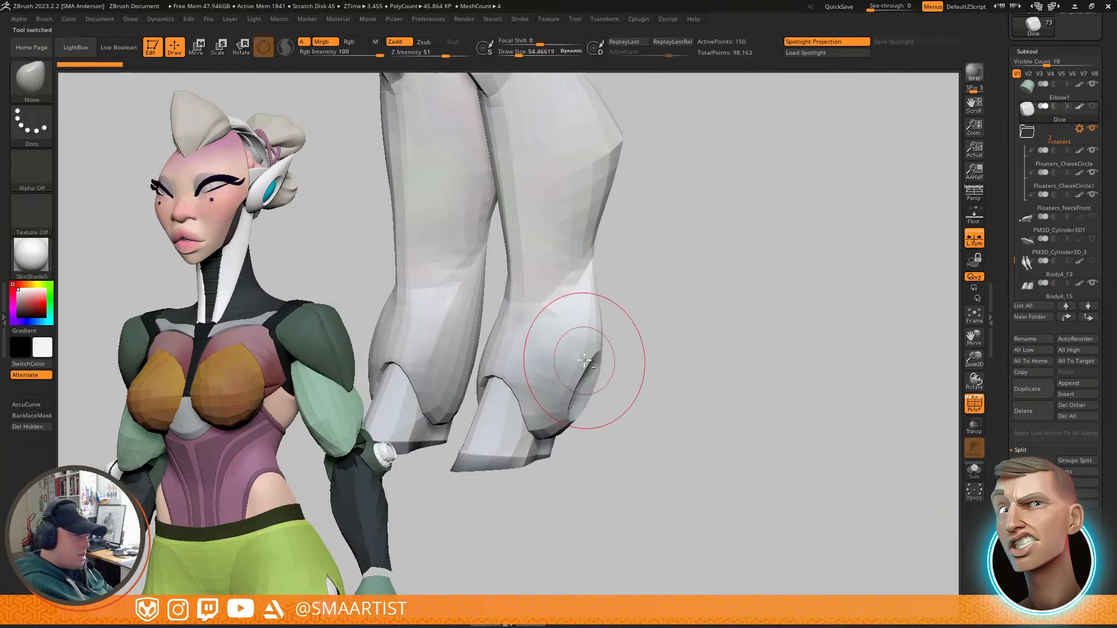
Step: Select the Body4_17 leg armor subtool and activate the ZModeler brush at the outer ankle panel
{"action": "left_click", "coordinate": [584, 360], "text": "alt"}
{"action": "right_click_drag", "start_coordinate": [611, 389], "coordinate": [553, 417]}
{"action": "right_click_drag", "start_coordinate": [564, 331], "coordinate": [686, 293]}
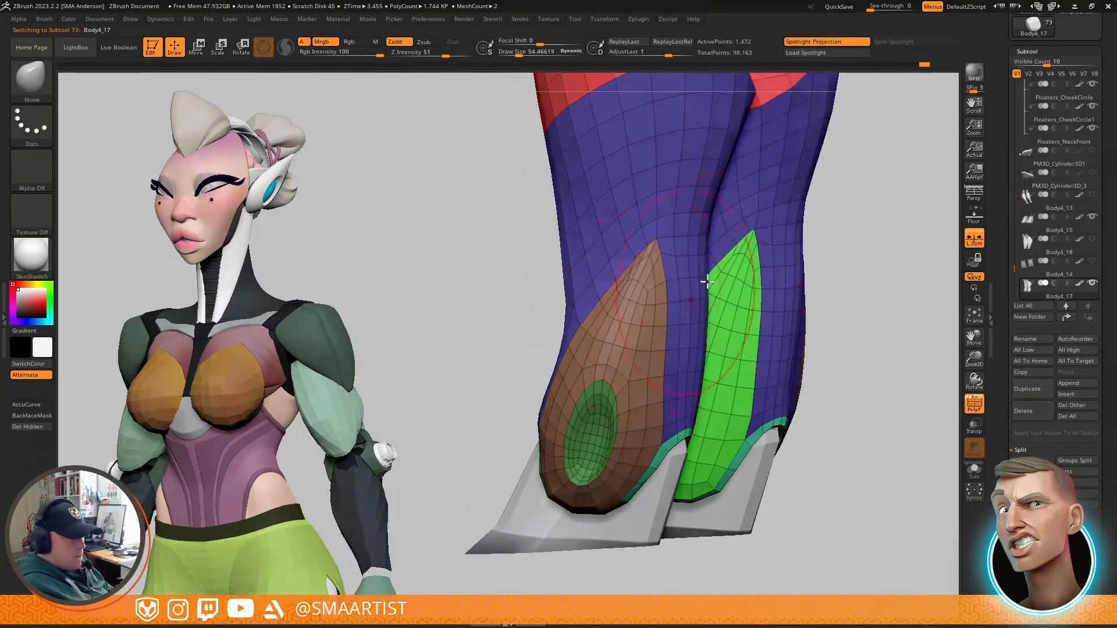
{"action": "mouse_move", "coordinate": [632, 361]}
{"action": "right_mouse_down"}
{"action": "mouse_move", "coordinate": [652, 373]}
{"action": "mouse_move", "coordinate": [635, 380]}
{"action": "mouse_move", "coordinate": [644, 352]}
{"action": "mouse_move", "coordinate": [663, 394]}
{"action": "right_mouse_up"}
{"action": "key", "text": "b"}
{"action": "key", "text": "z"}
{"action": "key", "text": "m"}
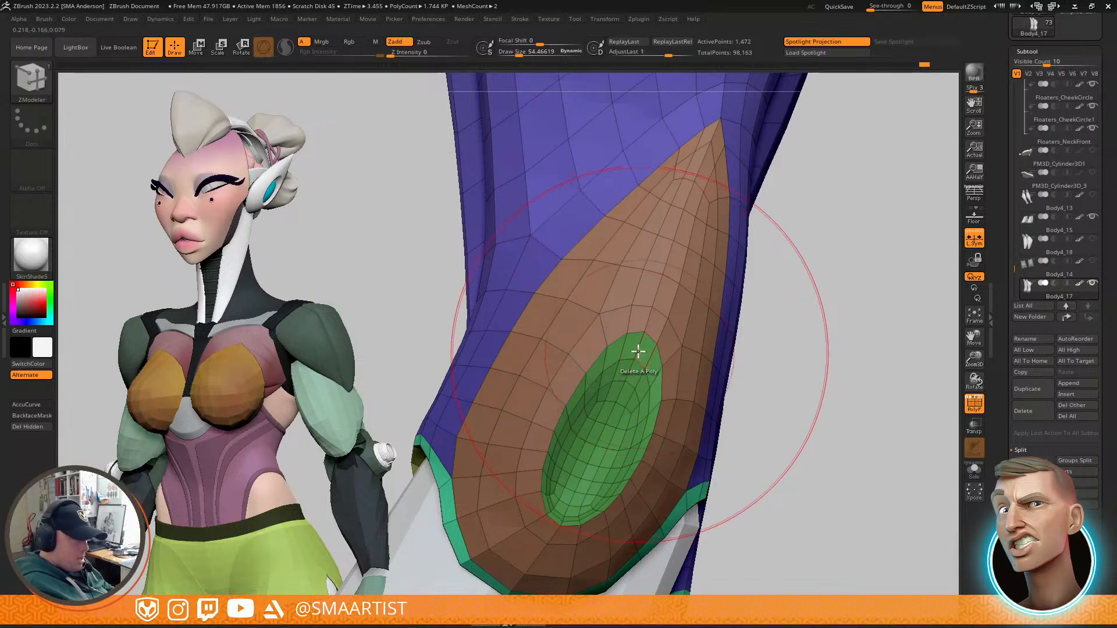
Step: Set the ZModeler polygon action to Collapse PolyLoop and collapse the concentric loops of the green ankle recess
{"action": "key", "text": "space"}
{"action": "left_click", "coordinate": [526, 341]}
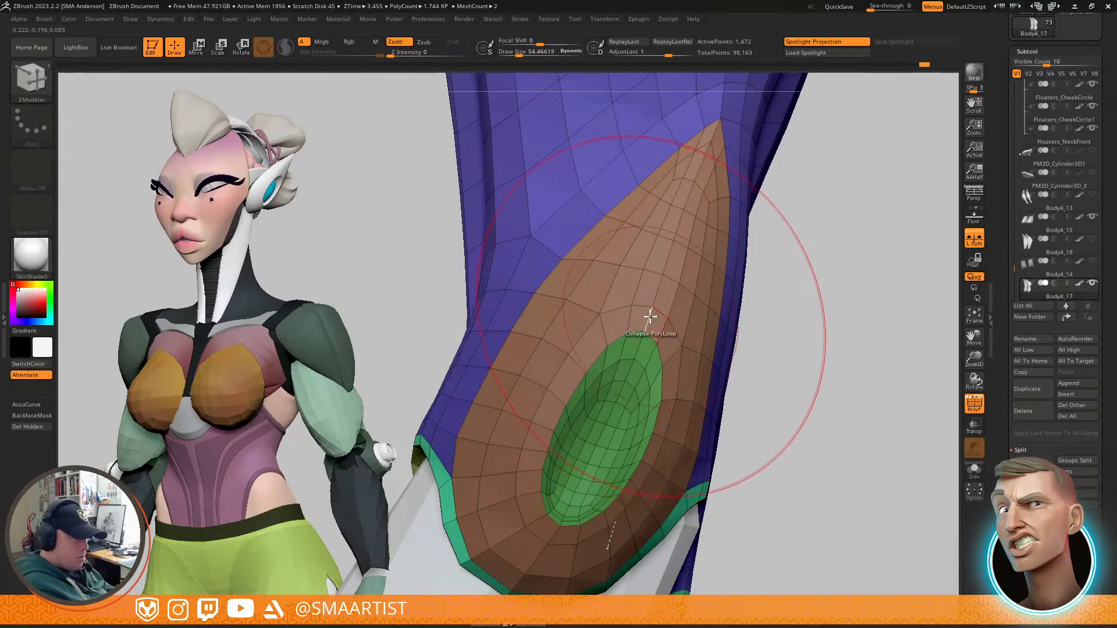
{"action": "left_click", "coordinate": [643, 349]}
{"action": "left_click", "coordinate": [629, 368]}
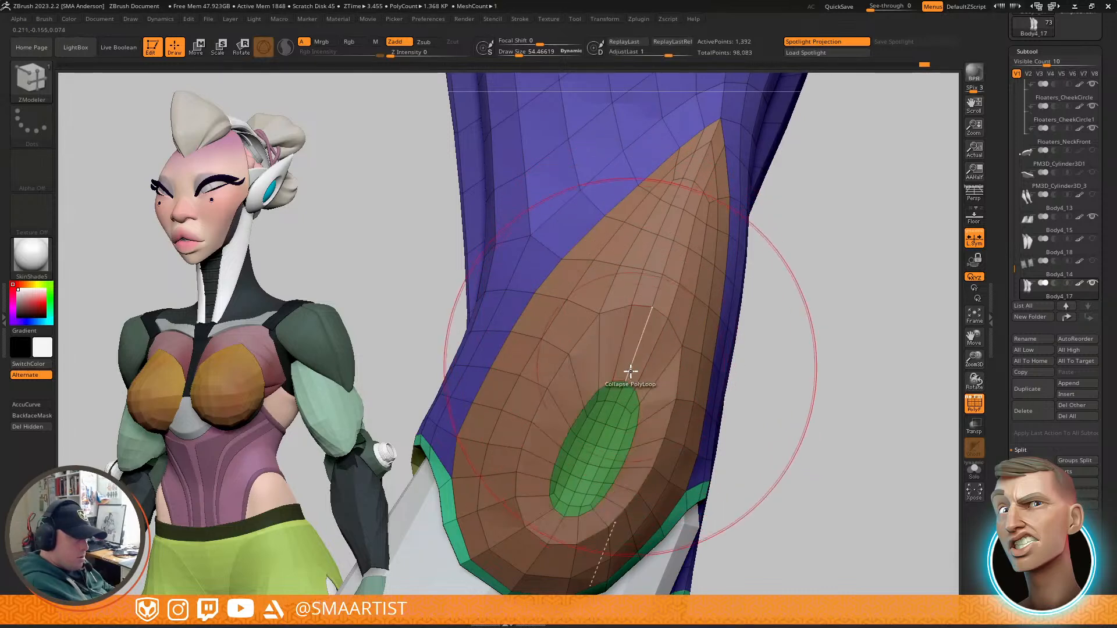
{"action": "left_click", "coordinate": [622, 389]}
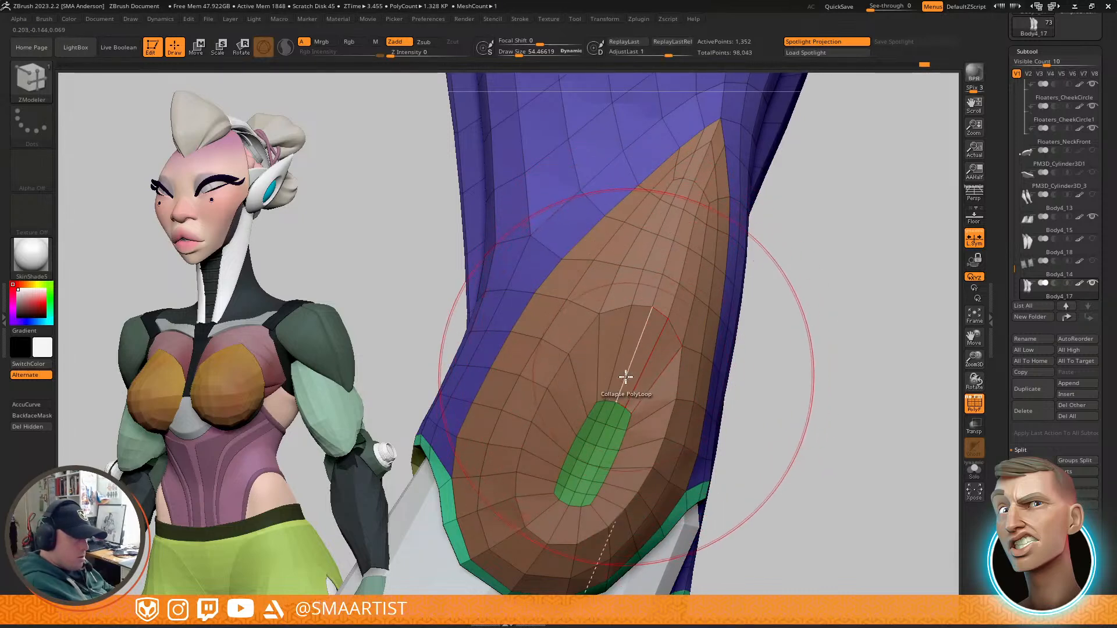
{"action": "left_click", "coordinate": [625, 378]}
Step: Isolate the brown outer ankle panel with its green recess, merge them into one polygroup, and show the whole armor again
{"action": "mouse_move", "coordinate": [700, 338]}
{"action": "right_mouse_down", "text": "ctrl"}
{"action": "mouse_move", "coordinate": [666, 337]}
{"action": "mouse_move", "coordinate": [688, 354]}
{"action": "mouse_move", "coordinate": [638, 361]}
{"action": "mouse_move", "coordinate": [650, 352]}
{"action": "mouse_move", "coordinate": [638, 329]}
{"action": "right_mouse_up", "text": "ctrl"}
{"action": "left_click", "coordinate": [632, 328], "text": "ctrl+shift"}
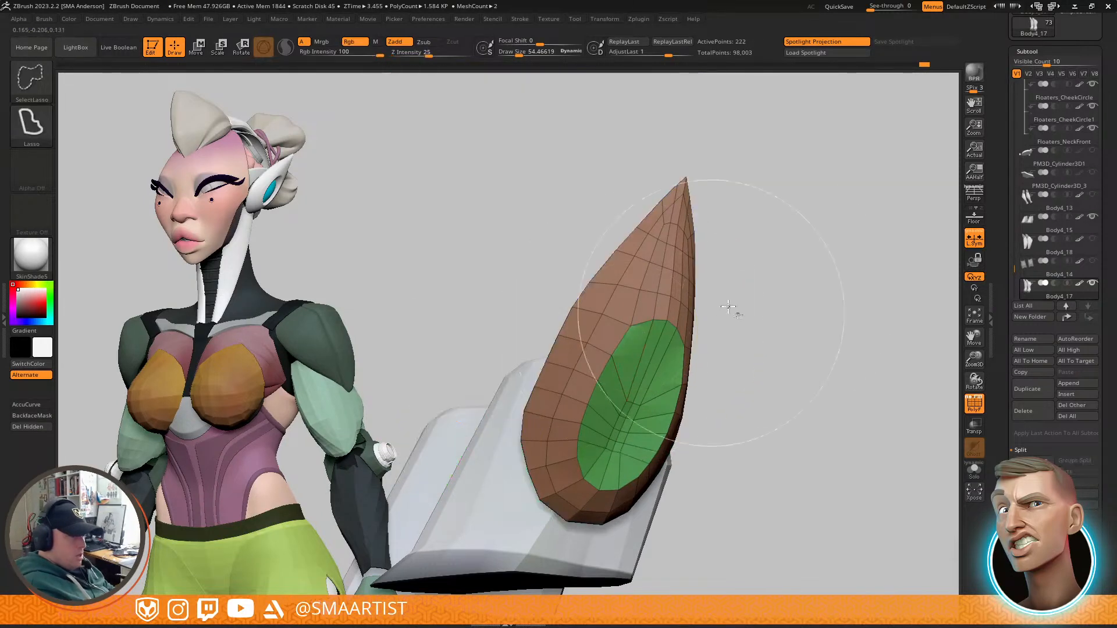
{"action": "key", "text": "ctrl+w"}
{"action": "left_click", "coordinate": [773, 316], "text": "ctrl+shift"}
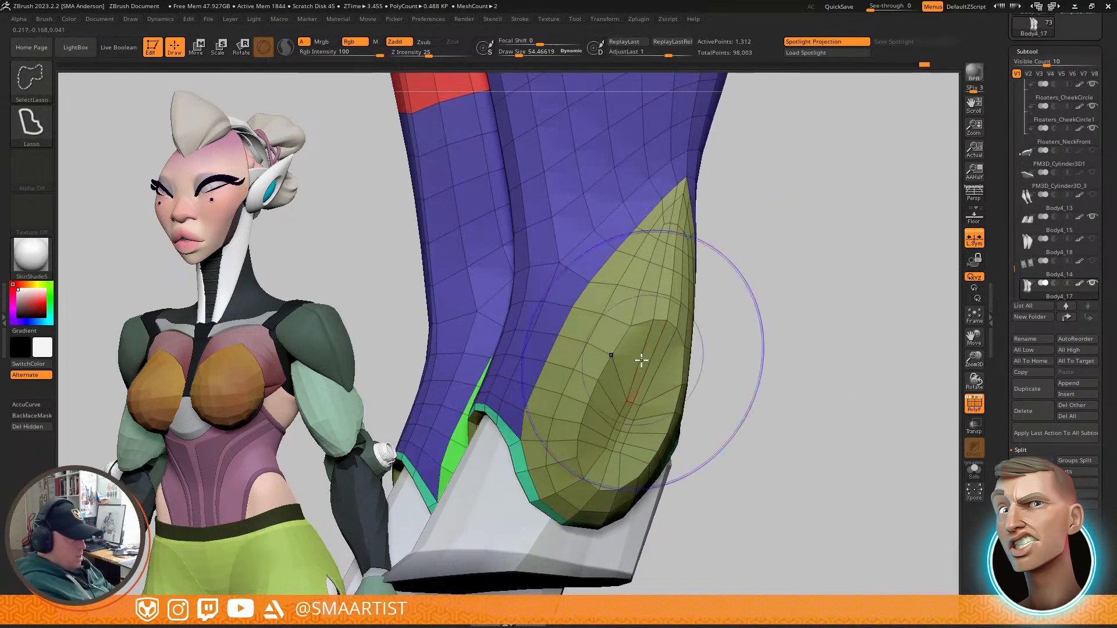
Step: Mask everything outside the outer ankle panel, smooth away the recess at a draw size of about 39, and clear the mask
{"action": "left_click", "coordinate": [631, 326], "text": "ctrl+shift"}
{"action": "left_click_drag", "start_coordinate": [750, 297], "coordinate": [782, 369], "text": "ctrl+shift"}
{"action": "left_click", "coordinate": [795, 399], "text": "ctrl"}
{"action": "left_click", "coordinate": [790, 373], "text": "ctrl+shift"}
{"action": "key", "text": "s"}
{"action": "left_click_drag", "start_coordinate": [628, 394], "coordinate": [616, 448]}
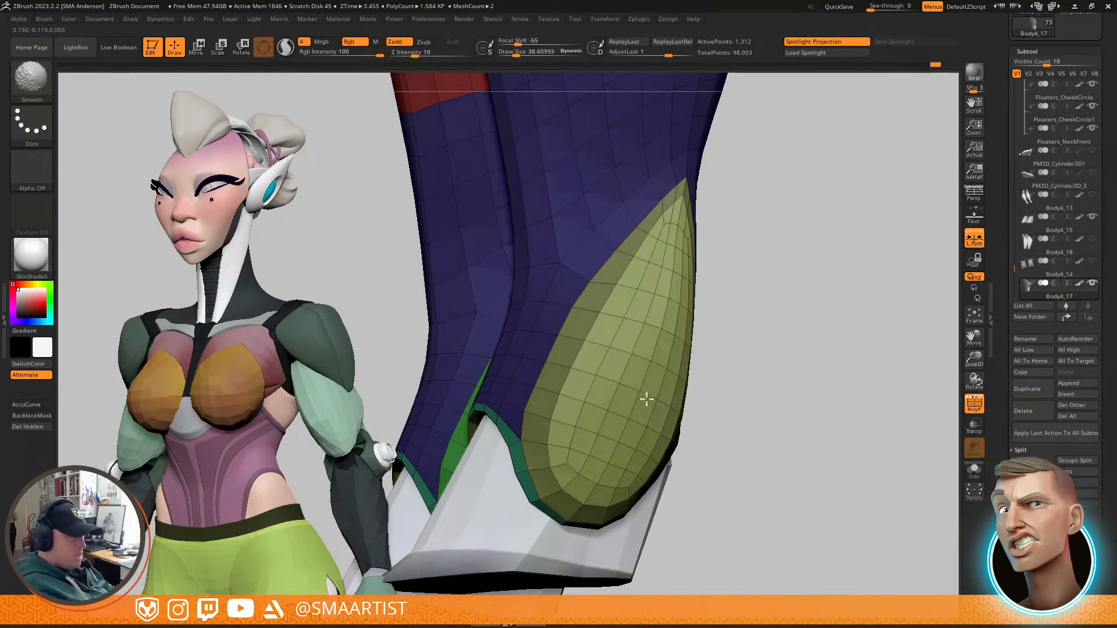
{"action": "right_click_drag", "start_coordinate": [698, 395], "coordinate": [723, 320], "text": "ctrl"}
{"action": "left_click_drag", "start_coordinate": [732, 367], "coordinate": [749, 400], "text": "ctrl"}
Step: Hide the polyframe, check the leg silhouettes, and activate the Move brush at the inner ankle
{"action": "mouse_move", "coordinate": [749, 401]}
{"action": "right_mouse_down", "text": "alt"}
{"action": "mouse_move", "coordinate": [777, 361]}
{"action": "mouse_move", "coordinate": [782, 371]}
{"action": "right_mouse_up", "text": "alt"}
{"action": "key", "text": "shift+f"}
{"action": "right_click_drag", "start_coordinate": [720, 353], "coordinate": [701, 351], "text": "ctrl"}
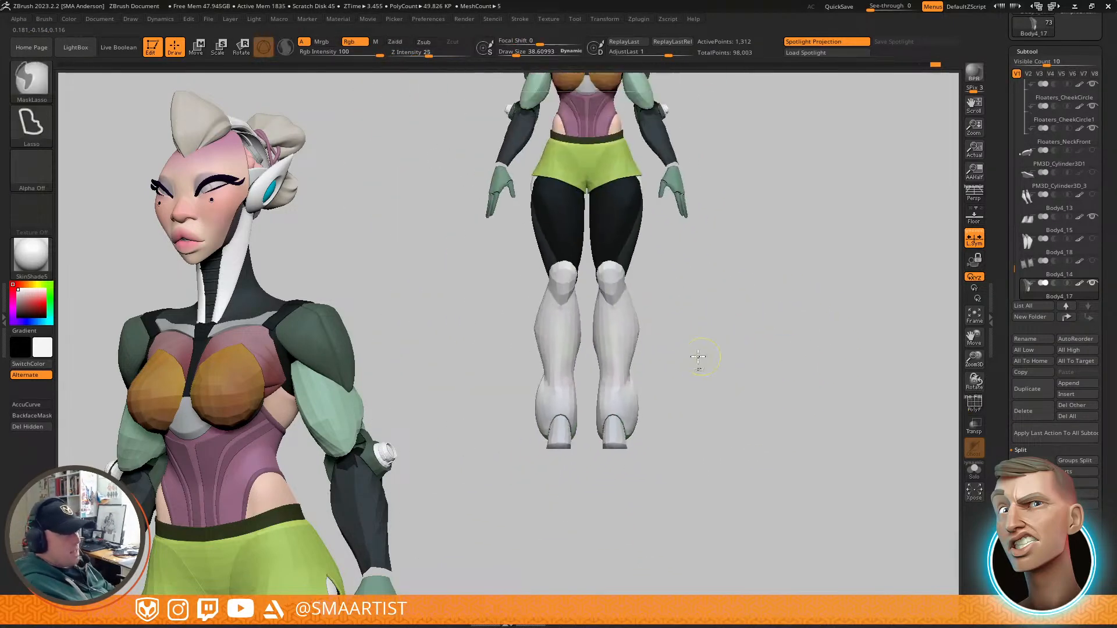
{"action": "right_click_drag", "start_coordinate": [624, 393], "coordinate": [687, 434], "text": "ctrl"}
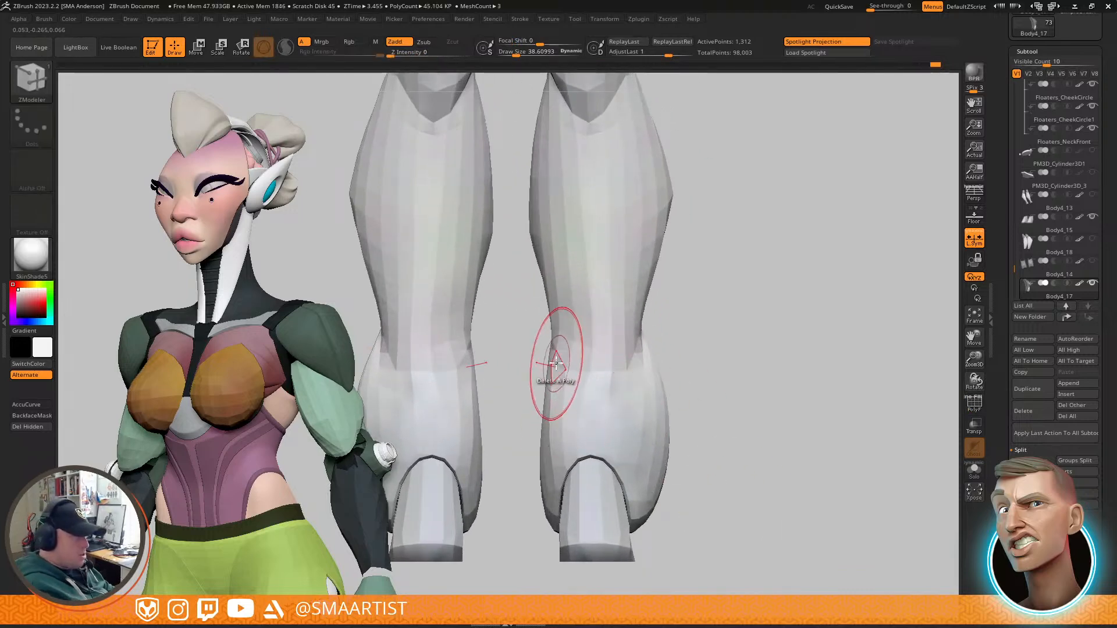
{"action": "key", "text": "b"}
{"action": "key", "text": "m"}
{"action": "key", "text": "v"}
{"action": "mouse_move", "coordinate": [558, 371]}
{"action": "right_mouse_down"}
{"action": "mouse_move", "coordinate": [564, 386]}
{"action": "mouse_move", "coordinate": [553, 383]}
{"action": "right_mouse_up"}
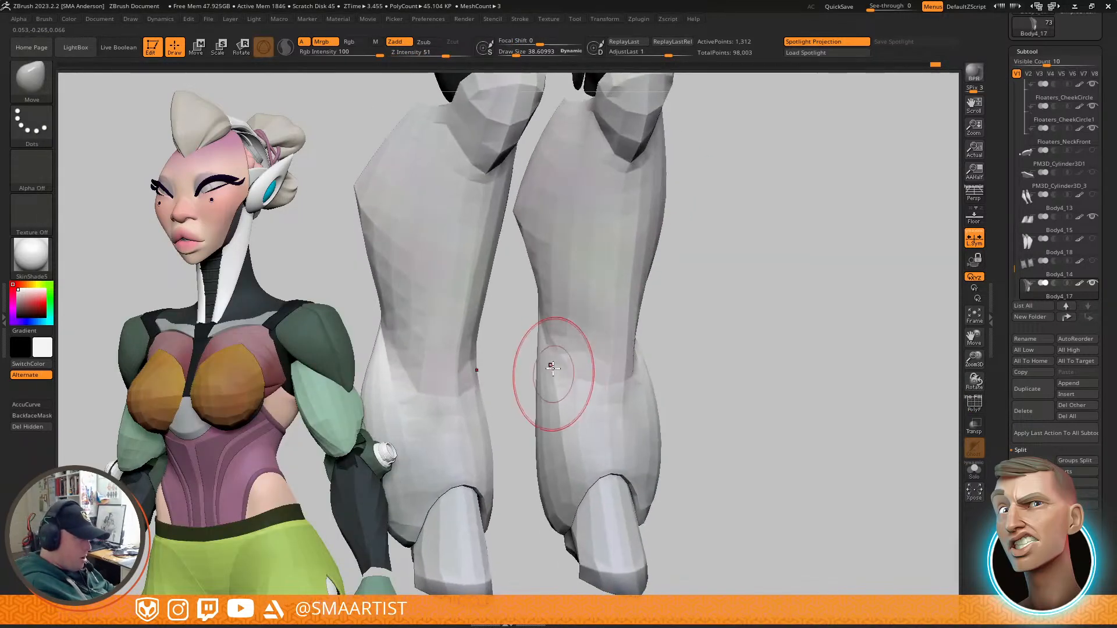
Step: Try smoothing the leg armor around the ankles and undo the last stroke
{"action": "key", "text": "s"}
{"action": "key", "text": "shift"}
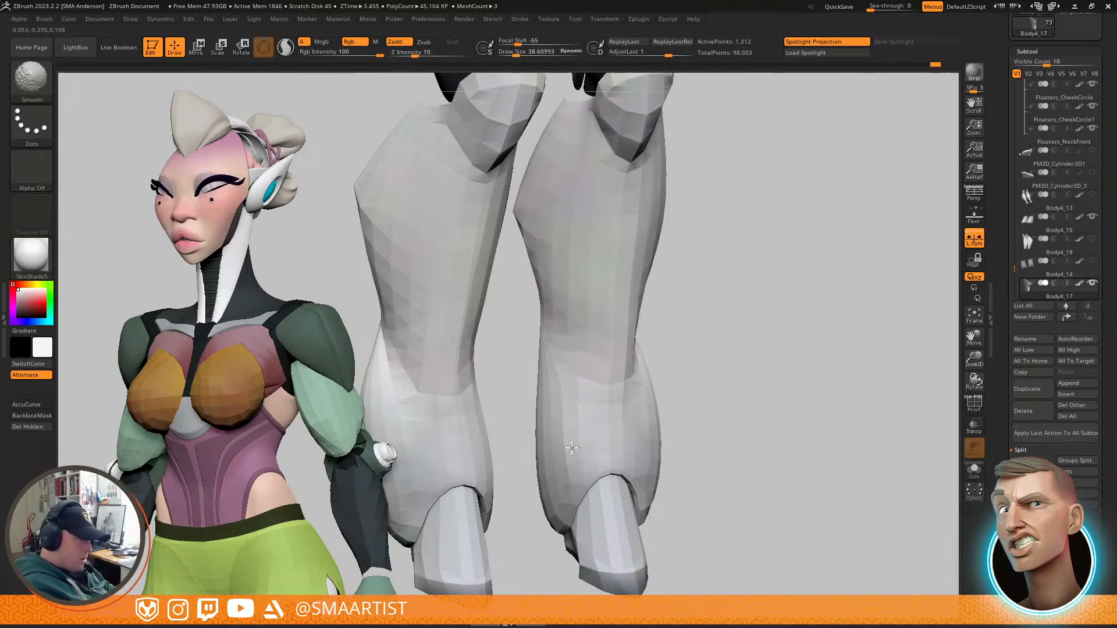
{"action": "right_click_drag", "start_coordinate": [569, 316], "coordinate": [531, 366]}
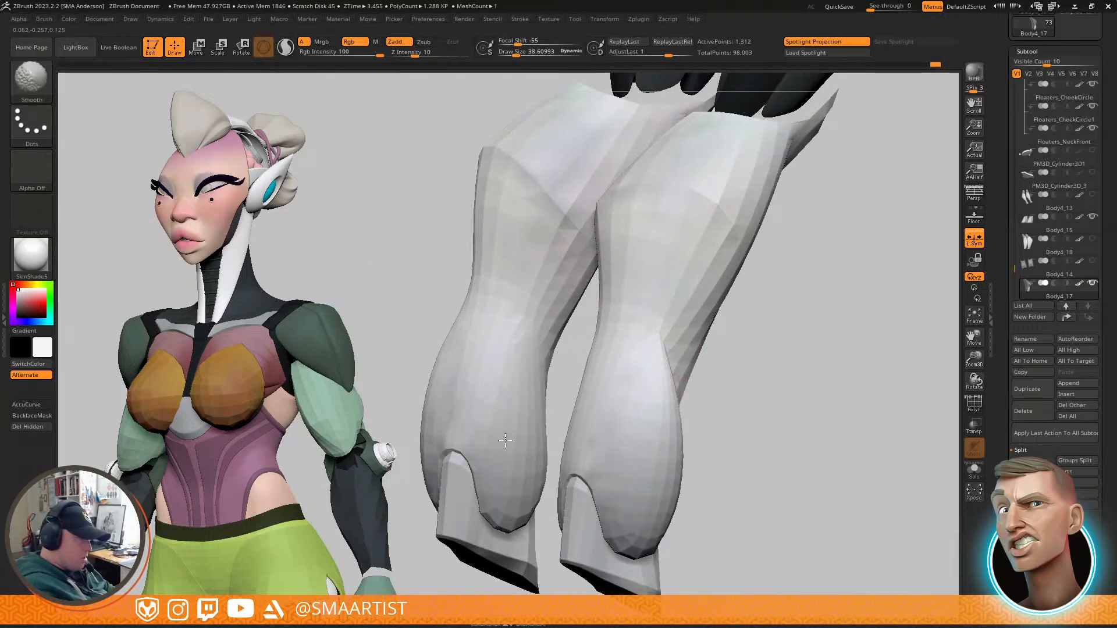
{"action": "key", "text": "ctrl+z"}
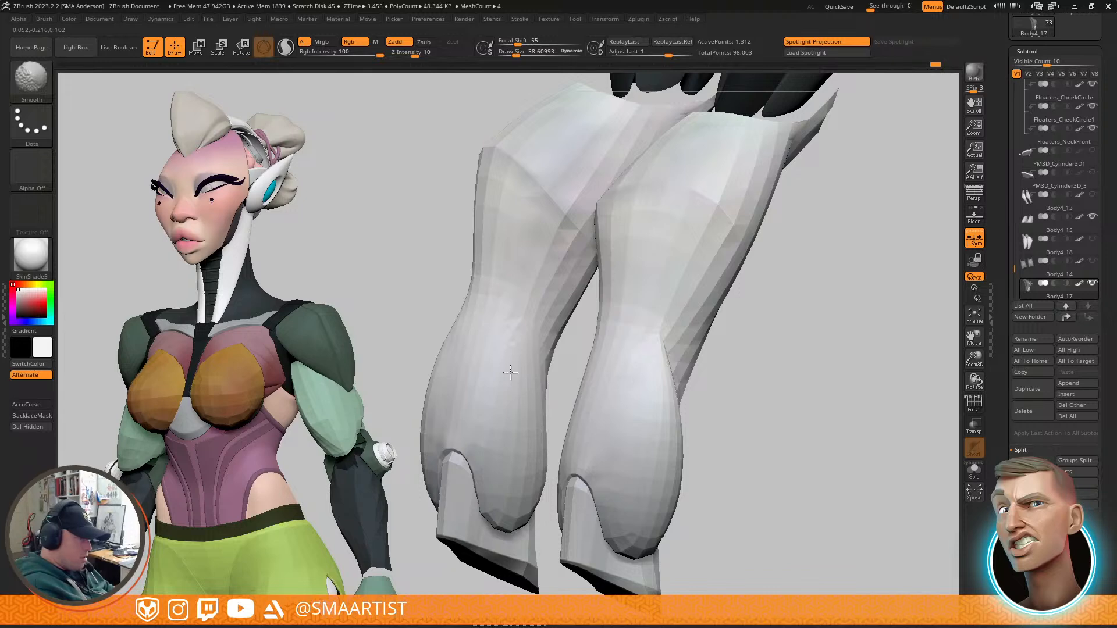
Step: Restore the polyframe, mask all but the outer ankle panel, and flatten the panel at a draw size of about 86
{"action": "mouse_move", "coordinate": [768, 374]}
{"action": "right_mouse_down"}
{"action": "mouse_move", "coordinate": [706, 331]}
{"action": "mouse_move", "coordinate": [706, 374]}
{"action": "mouse_move", "coordinate": [643, 326]}
{"action": "mouse_move", "coordinate": [728, 350]}
{"action": "mouse_move", "coordinate": [703, 312]}
{"action": "mouse_move", "coordinate": [691, 327]}
{"action": "mouse_move", "coordinate": [728, 494]}
{"action": "right_mouse_up"}
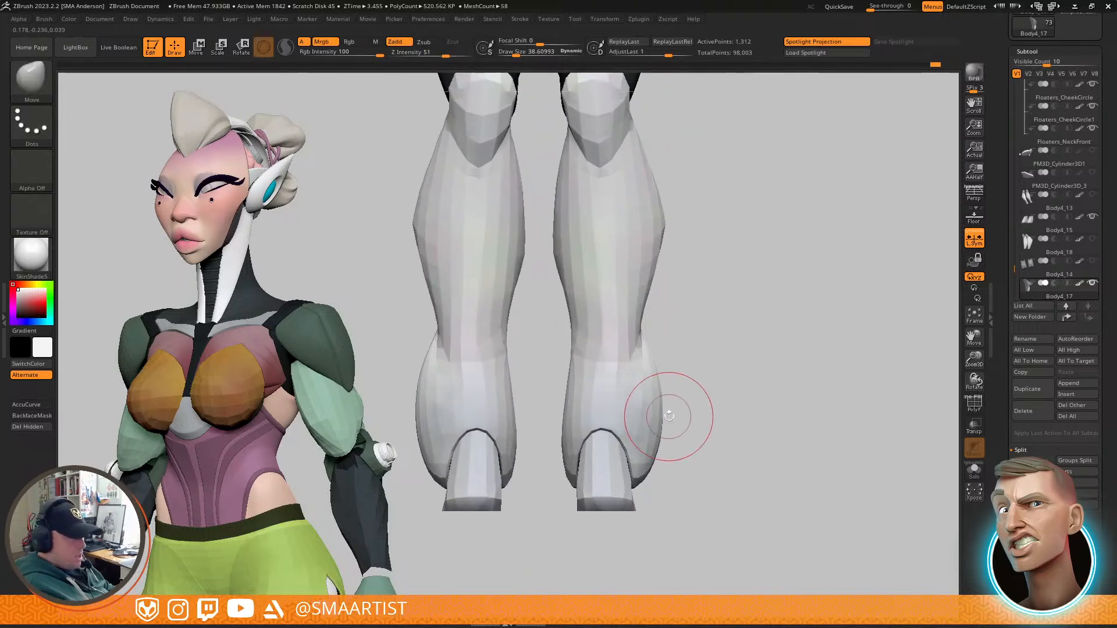
{"action": "key", "text": "shift+f"}
{"action": "right_click_drag", "start_coordinate": [698, 404], "coordinate": [658, 424]}
{"action": "key", "text": "w"}
{"action": "key", "text": "q"}
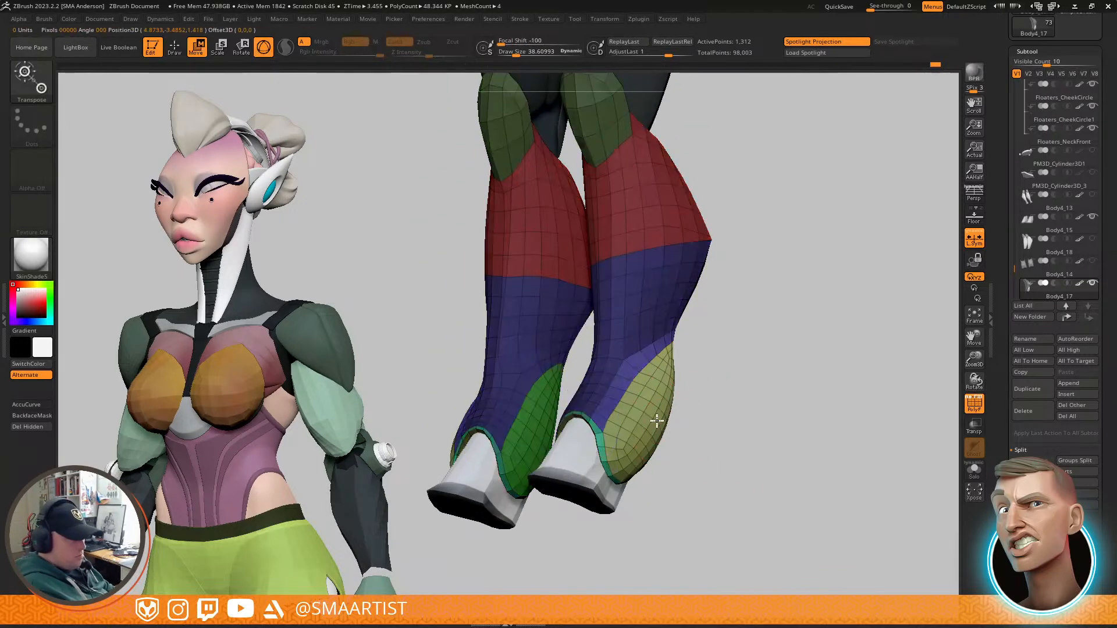
{"action": "left_click_drag", "start_coordinate": [659, 411], "coordinate": [667, 414]}
{"action": "key", "text": "shift"}
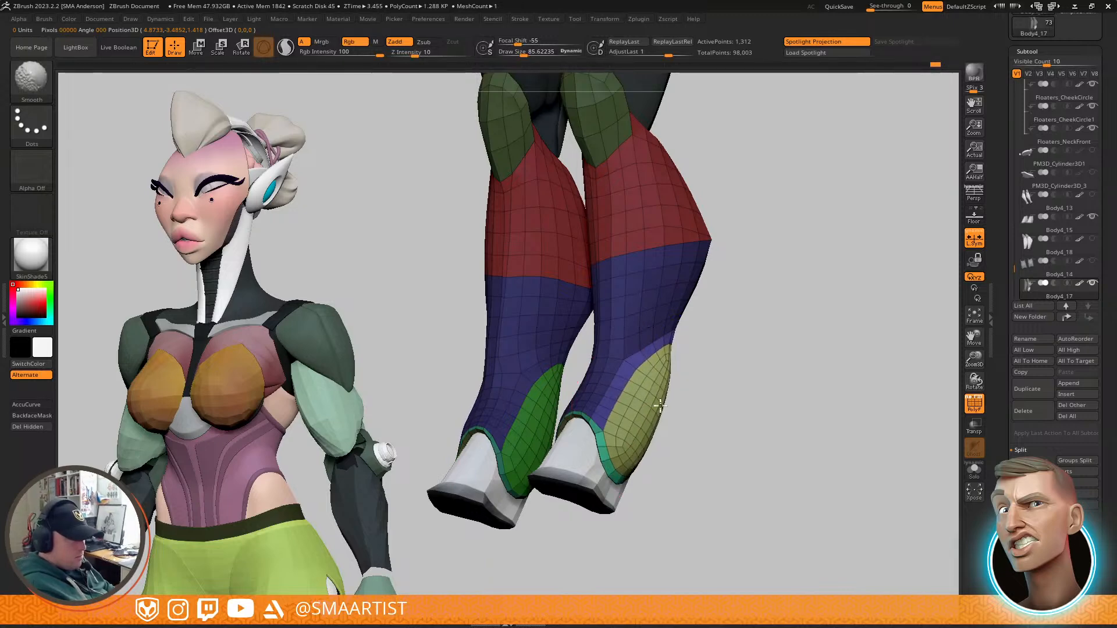
Step: Reduce the draw size to about 54 and collapse poly loops in the outer ankle panel with ZModeler
{"action": "mouse_move", "coordinate": [652, 408]}
{"action": "right_mouse_down"}
{"action": "mouse_move", "coordinate": [688, 396]}
{"action": "mouse_move", "coordinate": [778, 494]}
{"action": "right_mouse_up"}
{"action": "key", "text": "ctrl"}
{"action": "key", "text": "s"}
{"action": "mouse_move", "coordinate": [738, 400]}
{"action": "left_mouse_down"}
{"action": "mouse_move", "coordinate": [726, 392]}
{"action": "mouse_move", "coordinate": [722, 407]}
{"action": "left_mouse_up"}
{"action": "mouse_move", "coordinate": [780, 398]}
{"action": "right_mouse_down"}
{"action": "mouse_move", "coordinate": [722, 368]}
{"action": "mouse_move", "coordinate": [742, 375]}
{"action": "right_mouse_up"}
{"action": "key", "text": "b"}
{"action": "key", "text": "z"}
{"action": "key", "text": "m"}
{"action": "key", "text": "ctrl"}
{"action": "left_click", "coordinate": [723, 367]}
{"action": "left_click", "coordinate": [731, 383]}
{"action": "right_click_drag", "start_coordinate": [742, 375], "coordinate": [719, 381]}
Step: Mask everything outside the outer ankle panel and smooth the panel's interior to even out its polygons
{"action": "left_click", "coordinate": [673, 487], "text": "ctrl+shift"}
{"action": "left_click_drag", "start_coordinate": [844, 431], "coordinate": [885, 453], "text": "ctrl+shift"}
{"action": "left_click", "coordinate": [860, 436], "text": "ctrl"}
{"action": "left_click", "coordinate": [855, 435], "text": "ctrl+shift"}
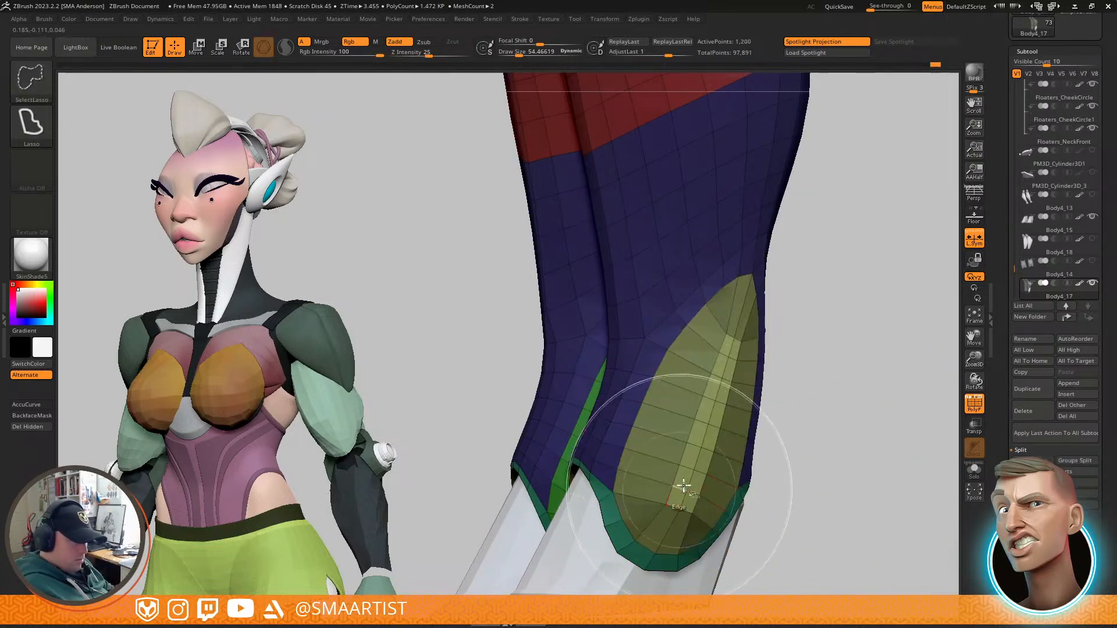
{"action": "left_click_drag", "start_coordinate": [681, 492], "coordinate": [706, 469], "text": "shift"}
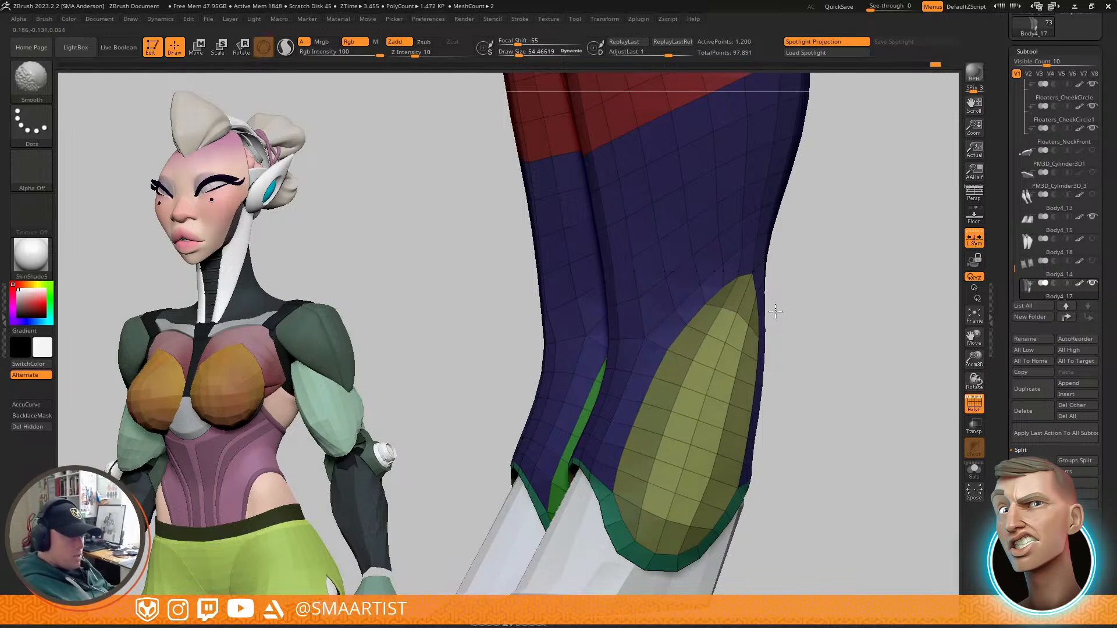
{"action": "left_click_drag", "start_coordinate": [682, 481], "coordinate": [722, 407], "text": "shift"}
{"action": "right_click_drag", "start_coordinate": [725, 403], "coordinate": [692, 372]}
{"action": "mouse_move", "coordinate": [748, 384]}
{"action": "left_mouse_down", "text": "shift"}
{"action": "mouse_move", "coordinate": [671, 452]}
{"action": "mouse_move", "coordinate": [713, 410]}
{"action": "left_mouse_up", "text": "shift"}
{"action": "mouse_move", "coordinate": [766, 391]}
{"action": "right_mouse_down"}
{"action": "mouse_move", "coordinate": [843, 436]}
{"action": "mouse_move", "coordinate": [847, 382]}
{"action": "mouse_move", "coordinate": [776, 373]}
{"action": "right_mouse_up"}
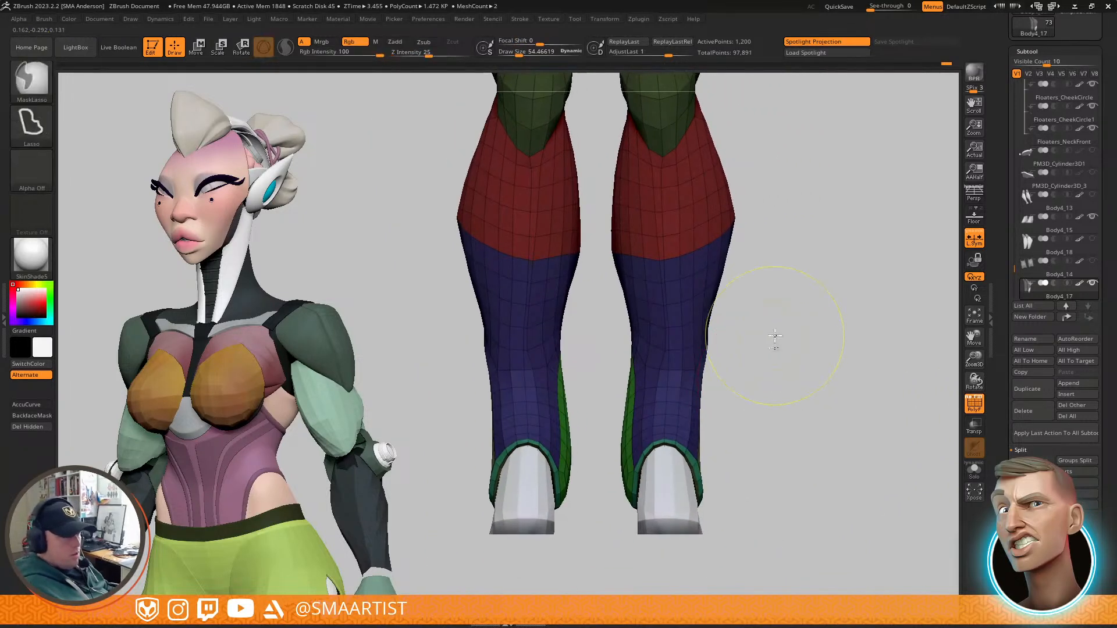
Step: Clear the mask and inspect the smoothed ankles with the polyframe temporarily hidden
{"action": "left_click_drag", "start_coordinate": [773, 341], "coordinate": [814, 370], "text": "ctrl"}
{"action": "right_click_drag", "start_coordinate": [818, 372], "coordinate": [765, 356]}
{"action": "key", "text": "shift+f"}
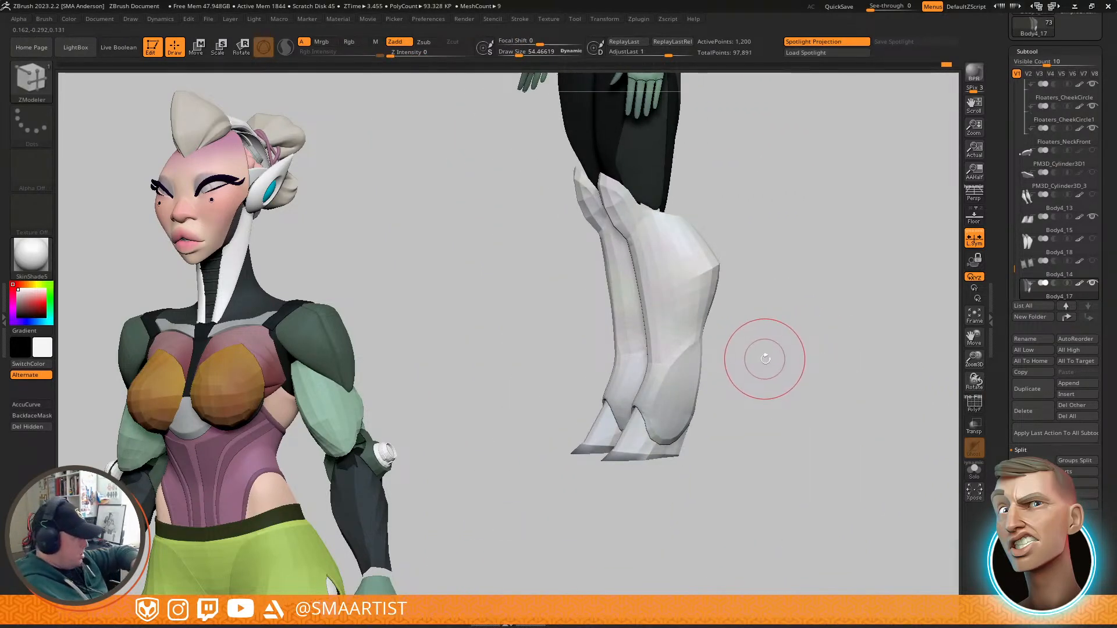
{"action": "mouse_move", "coordinate": [763, 358]}
{"action": "right_mouse_down"}
{"action": "mouse_move", "coordinate": [766, 324]}
{"action": "mouse_move", "coordinate": [812, 325]}
{"action": "right_mouse_up"}
{"action": "mouse_move", "coordinate": [702, 378]}
{"action": "right_mouse_down"}
{"action": "mouse_move", "coordinate": [731, 382]}
{"action": "mouse_move", "coordinate": [699, 399]}
{"action": "mouse_move", "coordinate": [710, 401]}
{"action": "mouse_move", "coordinate": [701, 375]}
{"action": "mouse_move", "coordinate": [655, 370]}
{"action": "mouse_move", "coordinate": [652, 326]}
{"action": "right_mouse_up"}
{"action": "key", "text": "shift+f"}
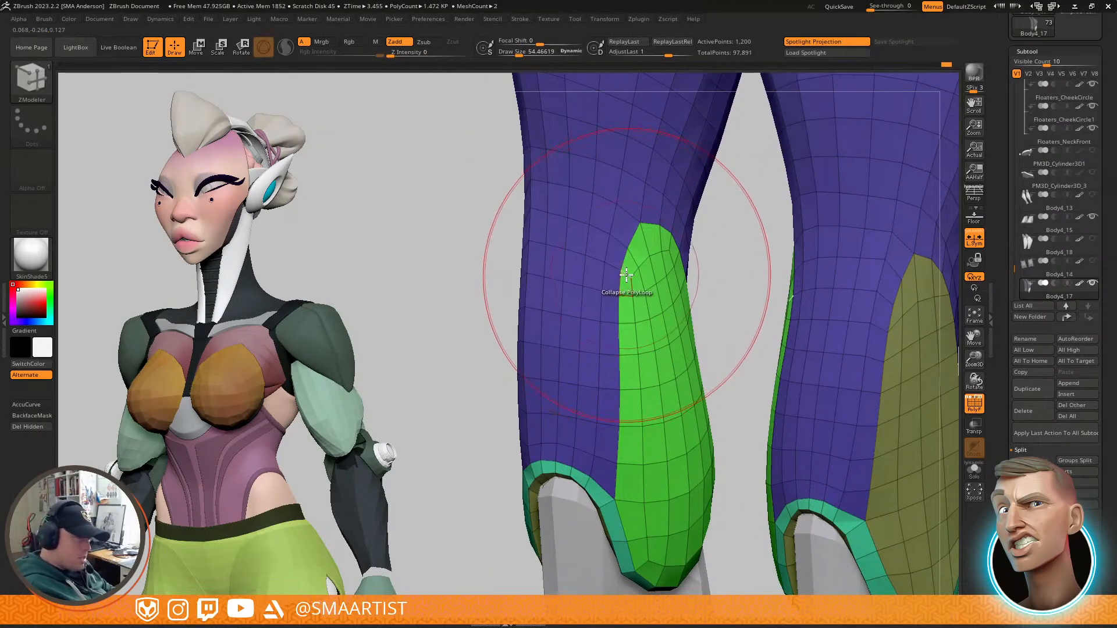
Step: Collapse a poly loop in the green inner ankle panel and smooth the panel with the surrounding armor masked
{"action": "left_click", "coordinate": [648, 299], "text": "ctrl+shift"}
{"action": "left_click", "coordinate": [727, 308], "text": "ctrl+shift"}
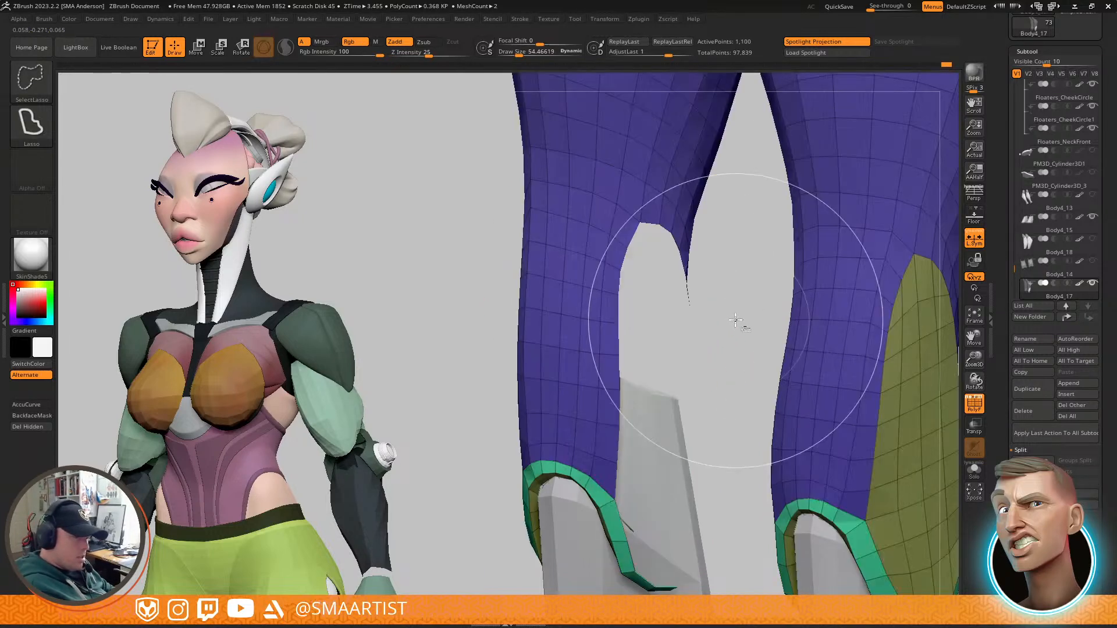
{"action": "left_click", "coordinate": [722, 310], "text": "ctrl"}
{"action": "left_click", "coordinate": [721, 309], "text": "ctrl+shift"}
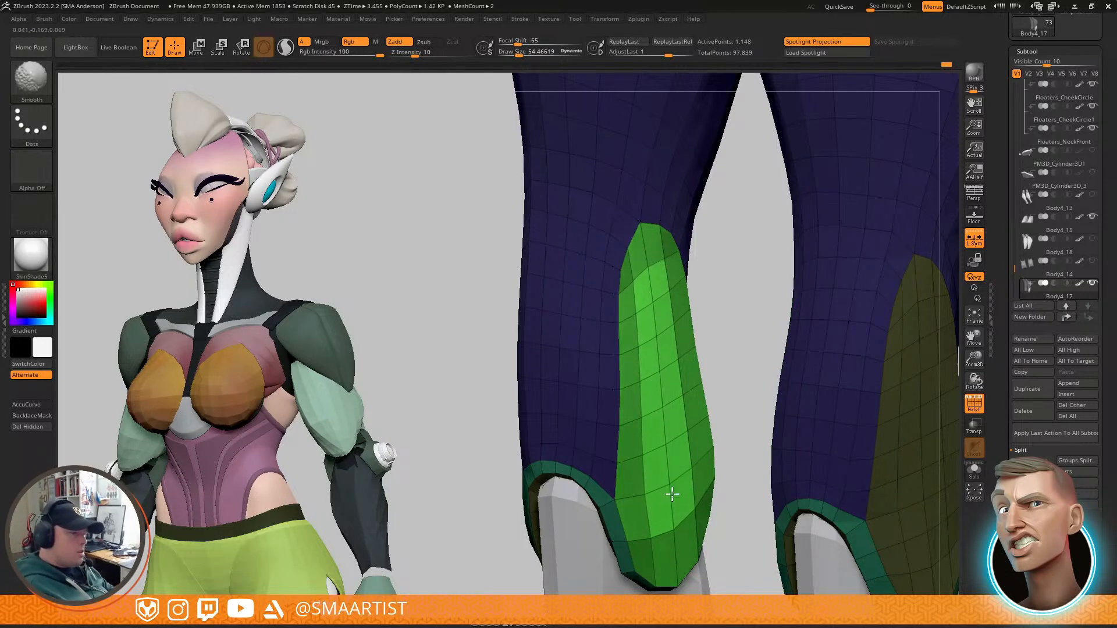
{"action": "left_click_drag", "start_coordinate": [721, 370], "coordinate": [731, 382], "text": "ctrl"}
Step: Switch to the Move brush and examine the lower legs from several angles with the polyframe temporarily hidden
{"action": "right_click_drag", "start_coordinate": [731, 381], "coordinate": [713, 256], "text": "ctrl"}
{"action": "key", "text": "shift+f"}
{"action": "mouse_move", "coordinate": [875, 337]}
{"action": "right_mouse_down"}
{"action": "mouse_move", "coordinate": [802, 343]}
{"action": "mouse_move", "coordinate": [786, 329]}
{"action": "right_mouse_up"}
{"action": "right_click_drag", "start_coordinate": [756, 387], "coordinate": [719, 363], "text": "alt"}
{"action": "right_click_drag", "start_coordinate": [719, 363], "coordinate": [703, 411], "text": "ctrl"}
{"action": "key", "text": "b"}
{"action": "key", "text": "m"}
{"action": "key", "text": "v"}
{"action": "right_click_drag", "start_coordinate": [678, 362], "coordinate": [668, 381]}
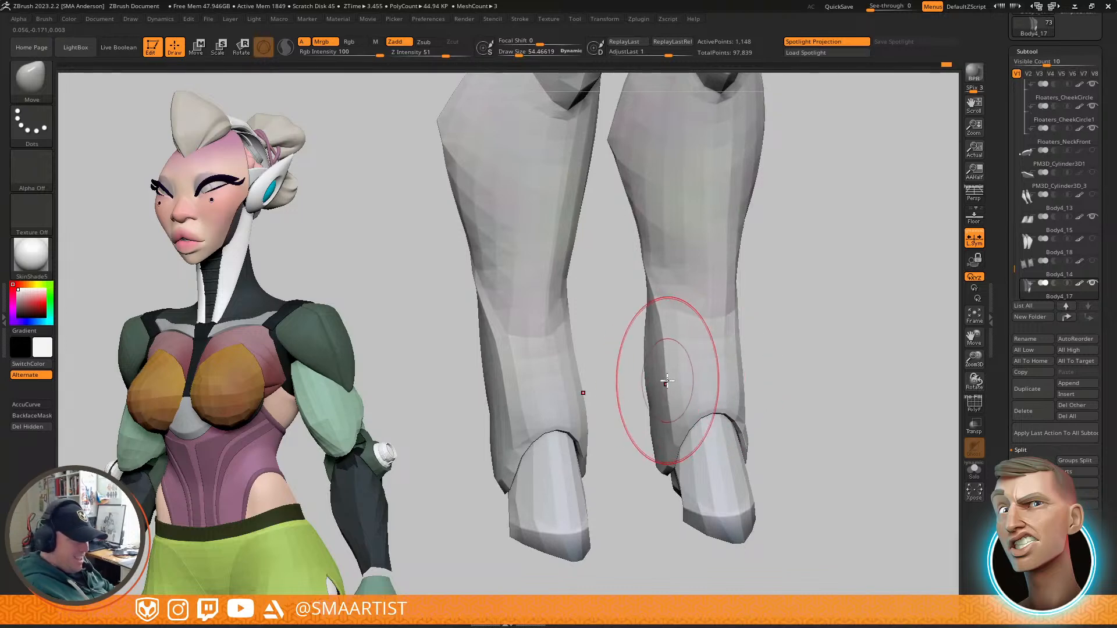
{"action": "right_click_drag", "start_coordinate": [679, 324], "coordinate": [742, 369], "text": "shift"}
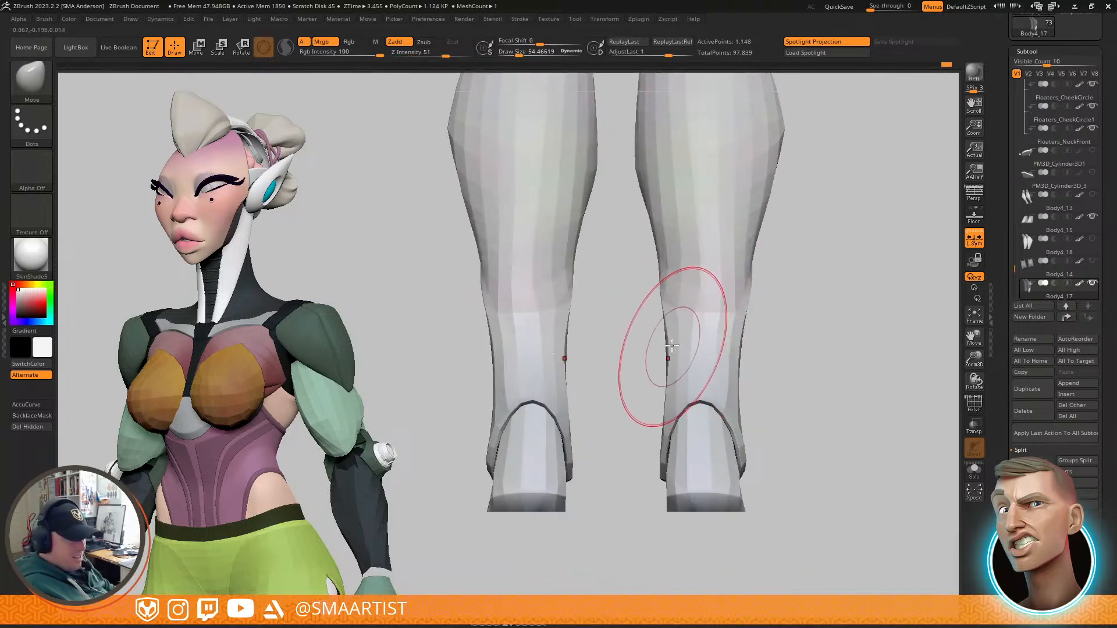
{"action": "mouse_move", "coordinate": [666, 388]}
{"action": "right_mouse_down"}
{"action": "mouse_move", "coordinate": [705, 312]}
{"action": "mouse_move", "coordinate": [666, 324]}
{"action": "mouse_move", "coordinate": [733, 320]}
{"action": "right_mouse_up"}
{"action": "key", "text": "shift+f"}
Step: Set the draw size to about 26 and raise the Smooth brush's Z Intensity to 32
{"action": "right_click_drag", "start_coordinate": [661, 347], "coordinate": [652, 345]}
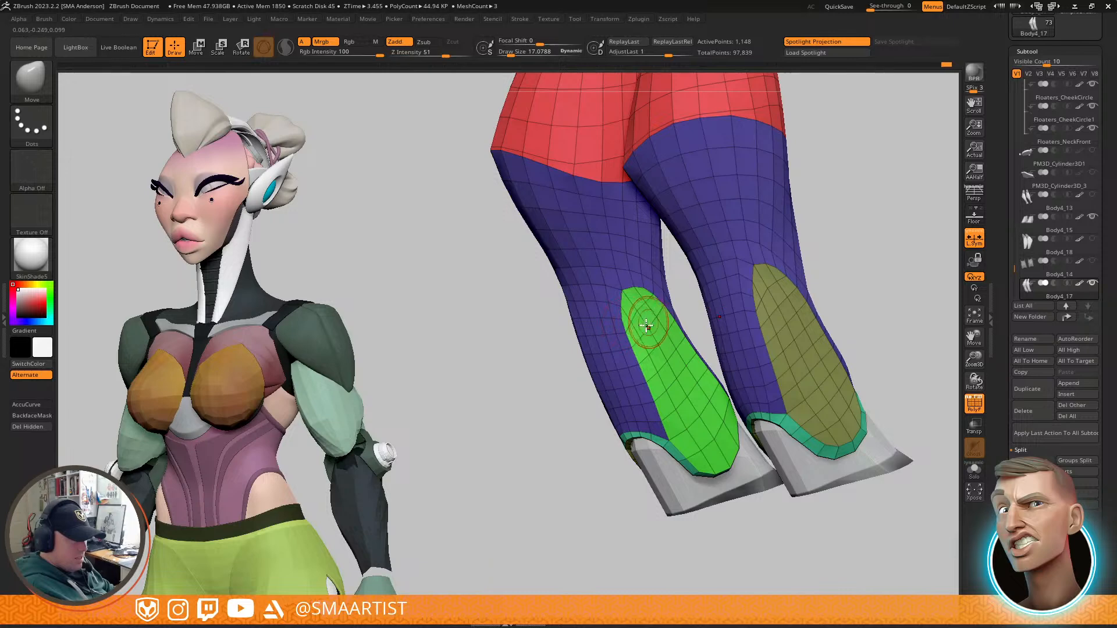
{"action": "key", "text": "s"}
{"action": "mouse_move", "coordinate": [631, 313]}
{"action": "left_mouse_down"}
{"action": "mouse_move", "coordinate": [653, 298]}
{"action": "mouse_move", "coordinate": [623, 300]}
{"action": "mouse_move", "coordinate": [653, 354]}
{"action": "left_mouse_up"}
{"action": "right_click_drag", "start_coordinate": [605, 332], "coordinate": [669, 340]}
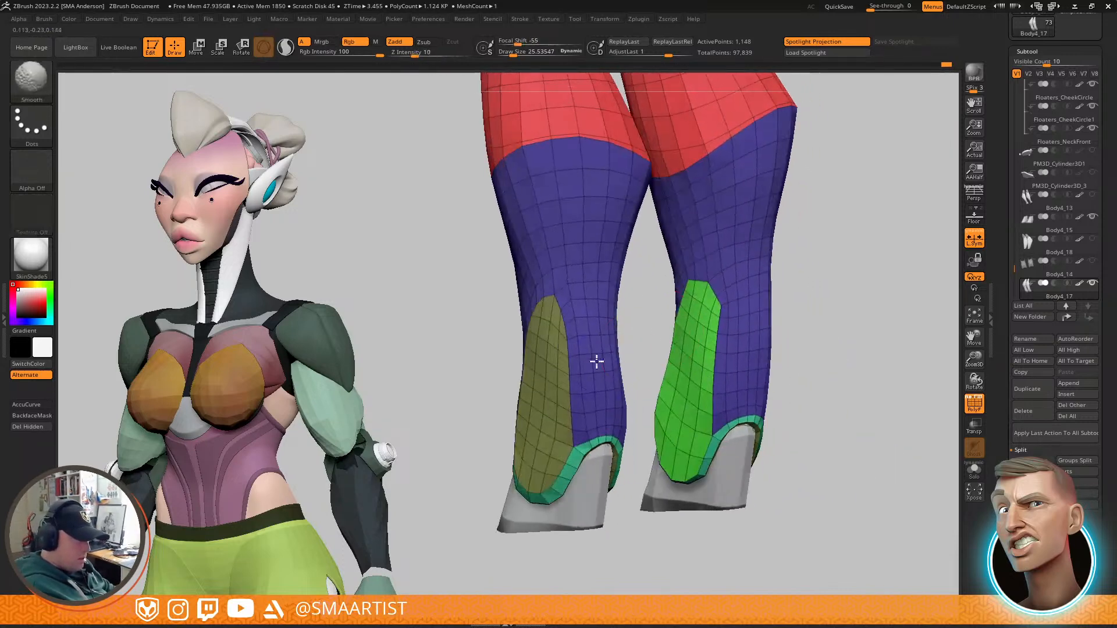
{"action": "key", "text": "ctrl"}
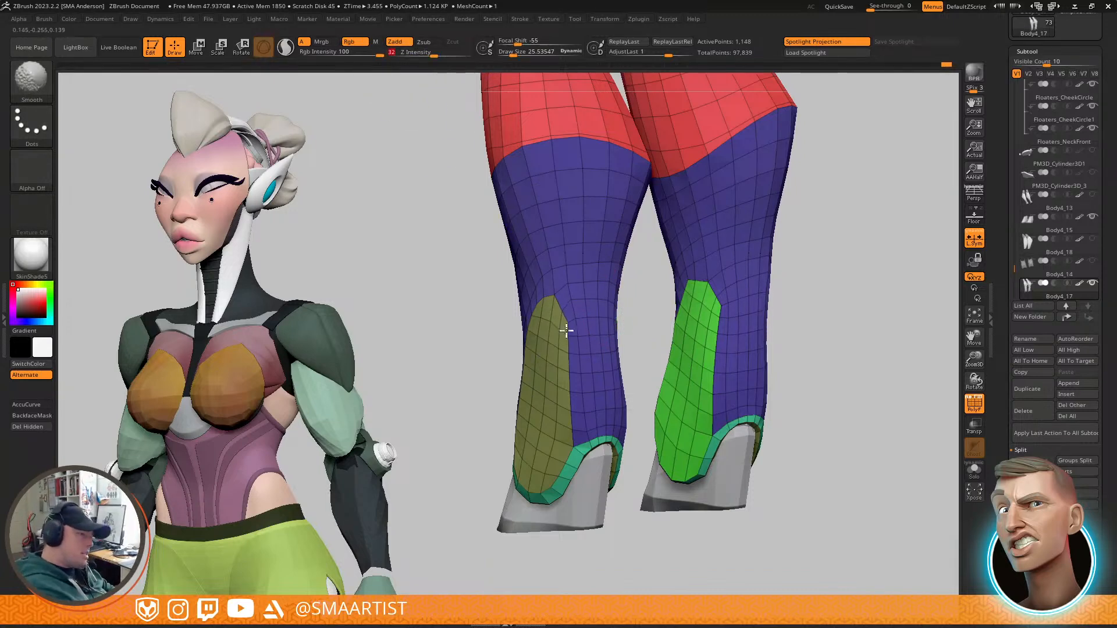
Step: Smooth the polygons of the lower shin and of the inner and outer ankle panels around both legs
{"action": "right_click_drag", "start_coordinate": [572, 337], "coordinate": [554, 302]}
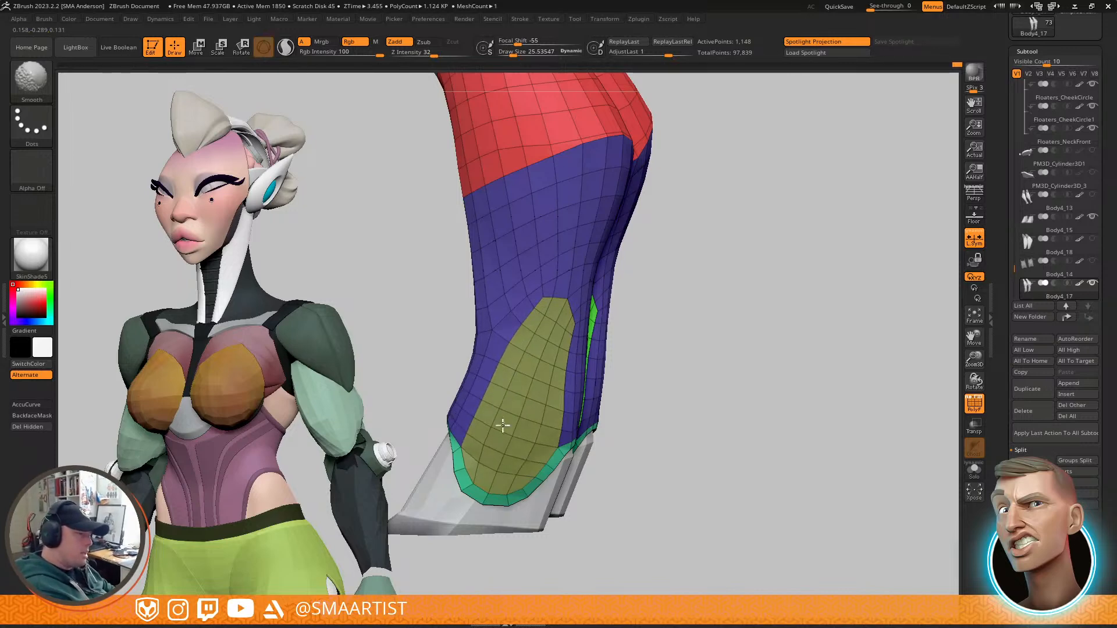
{"action": "mouse_move", "coordinate": [548, 343]}
{"action": "right_mouse_down"}
{"action": "mouse_move", "coordinate": [606, 337]}
{"action": "mouse_move", "coordinate": [528, 356]}
{"action": "right_mouse_up"}
{"action": "left_click_drag", "start_coordinate": [482, 352], "coordinate": [461, 334], "text": "shift"}
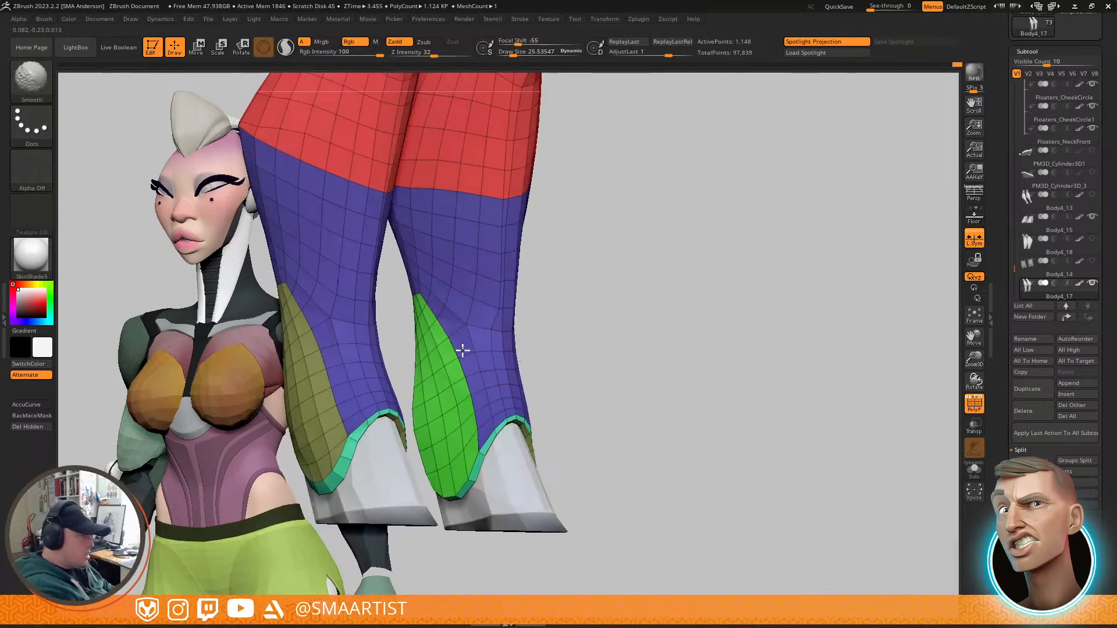
{"action": "mouse_move", "coordinate": [431, 399]}
{"action": "right_mouse_down"}
{"action": "mouse_move", "coordinate": [505, 332]}
{"action": "mouse_move", "coordinate": [444, 376]}
{"action": "right_mouse_up"}
{"action": "left_click_drag", "start_coordinate": [460, 404], "coordinate": [466, 414], "text": "shift"}
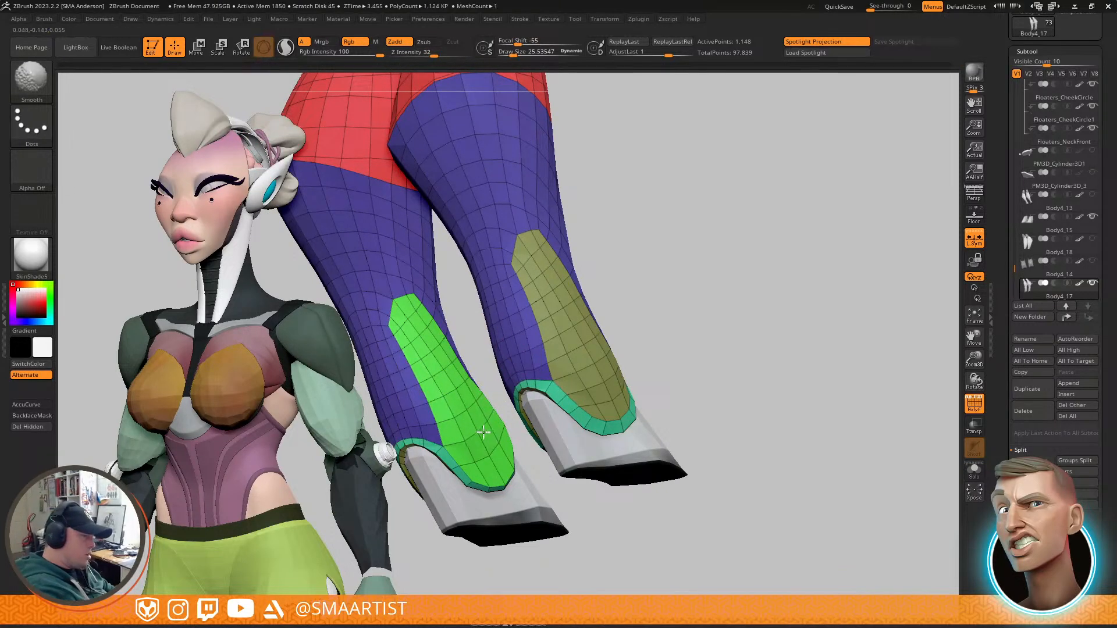
{"action": "right_click_drag", "start_coordinate": [456, 381], "coordinate": [445, 308]}
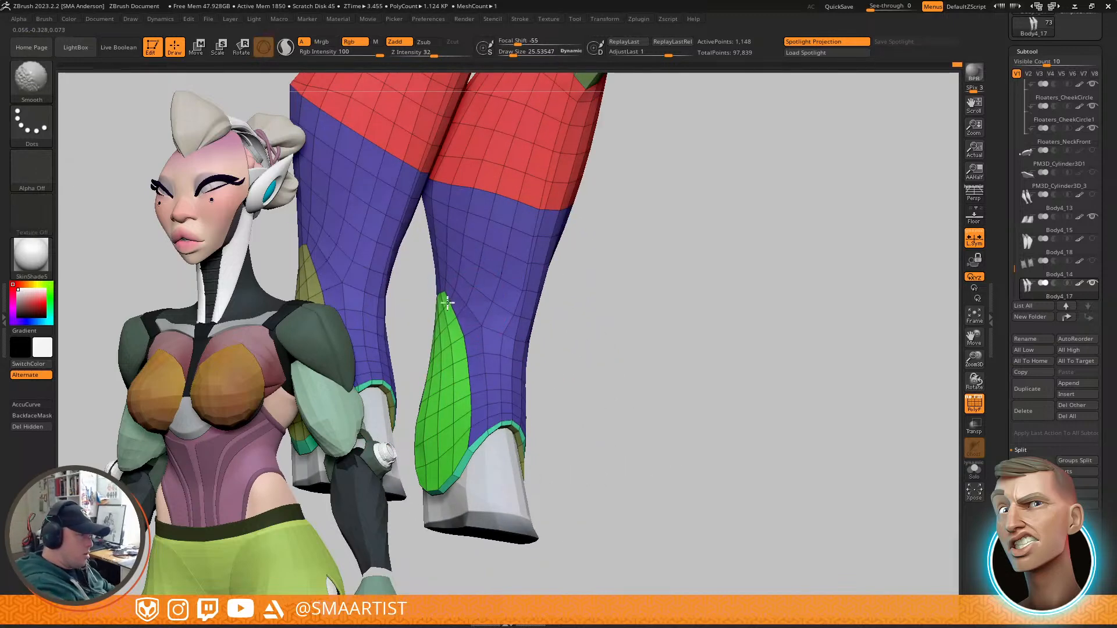
{"action": "left_click_drag", "start_coordinate": [433, 424], "coordinate": [440, 436], "text": "shift"}
{"action": "left_click_drag", "start_coordinate": [598, 353], "coordinate": [563, 374]}
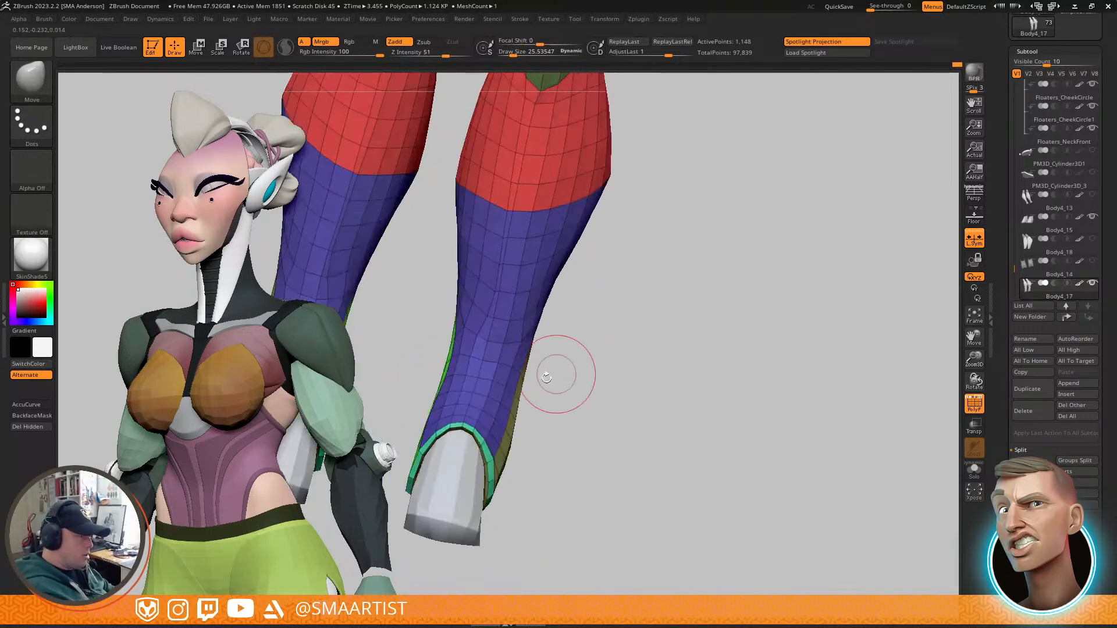
{"action": "left_click_drag", "start_coordinate": [470, 380], "coordinate": [445, 396], "text": "shift"}
{"action": "left_click_drag", "start_coordinate": [550, 412], "coordinate": [532, 392]}
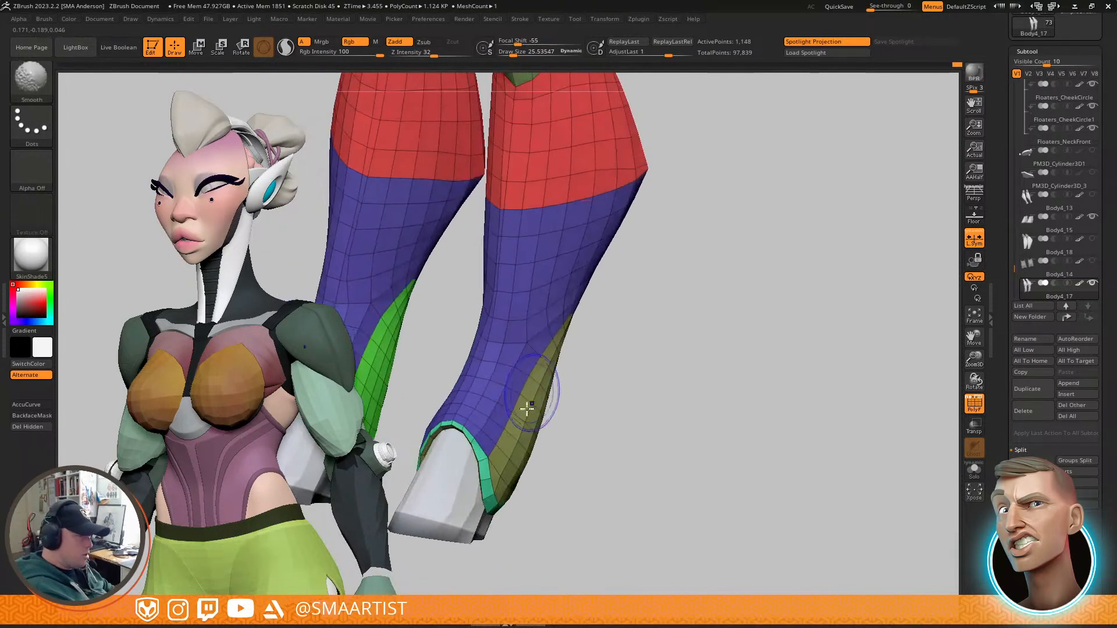
{"action": "left_click_drag", "start_coordinate": [539, 447], "coordinate": [537, 419]}
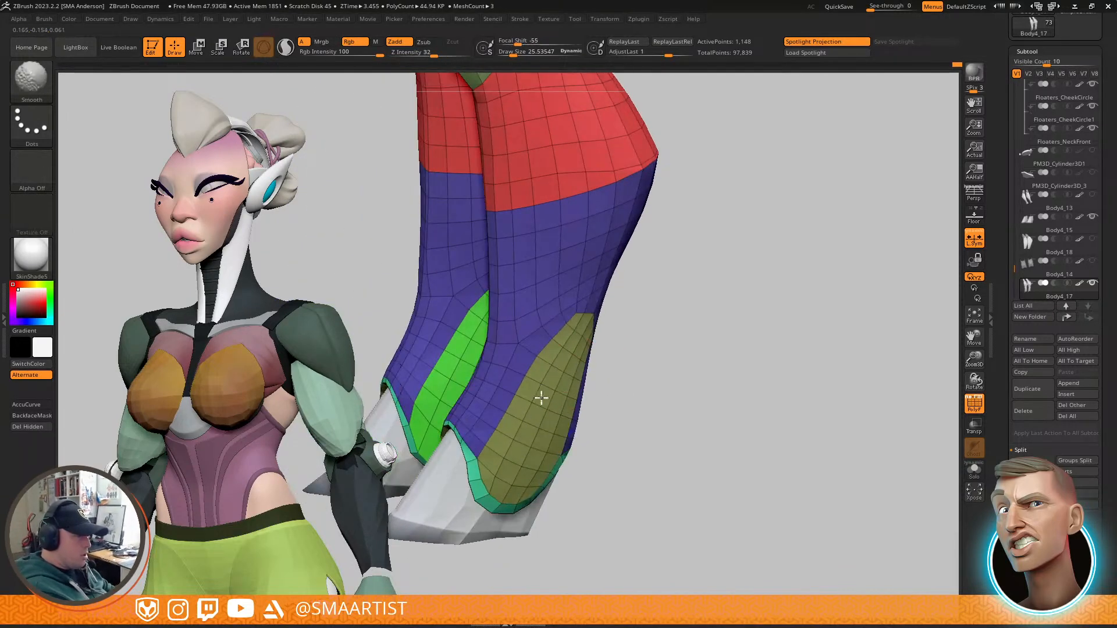
{"action": "left_click_drag", "start_coordinate": [606, 381], "coordinate": [592, 354]}
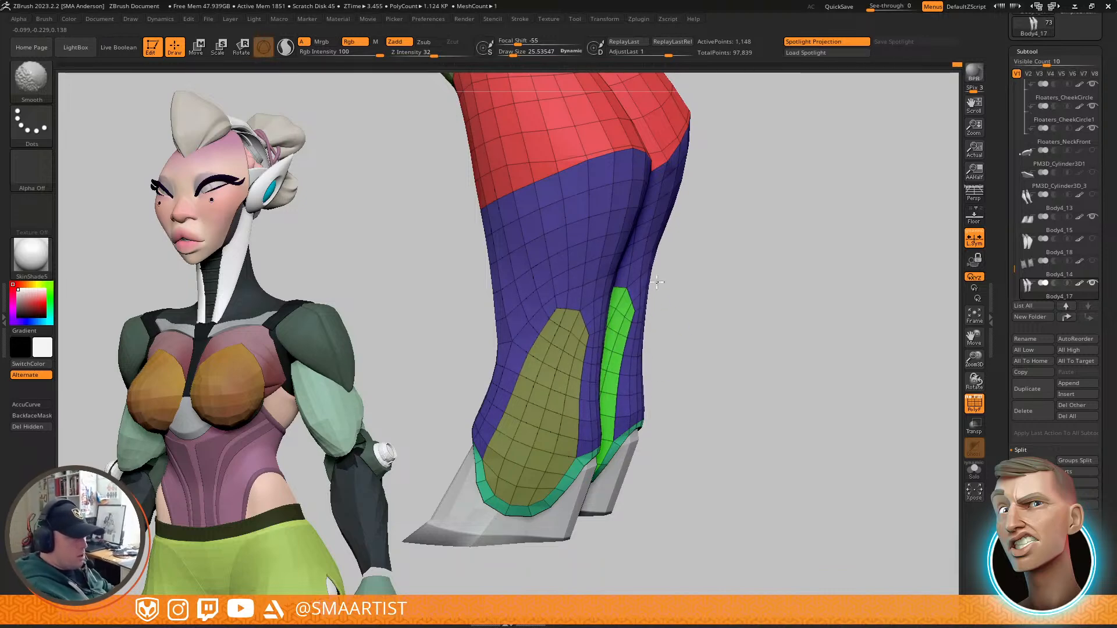
Step: With the polyframe hidden and the draw size reduced to about 14, smooth the ankle armor near its curved lower edge
{"action": "mouse_move", "coordinate": [693, 368]}
{"action": "right_mouse_down", "text": "ctrl"}
{"action": "mouse_move", "coordinate": [684, 350]}
{"action": "mouse_move", "coordinate": [700, 325]}
{"action": "mouse_move", "coordinate": [703, 340]}
{"action": "mouse_move", "coordinate": [679, 351]}
{"action": "right_mouse_up", "text": "ctrl"}
{"action": "key", "text": "shift+f"}
{"action": "mouse_move", "coordinate": [679, 352]}
{"action": "right_mouse_down", "text": "ctrl"}
{"action": "mouse_move", "coordinate": [669, 342]}
{"action": "mouse_move", "coordinate": [685, 359]}
{"action": "mouse_move", "coordinate": [591, 374]}
{"action": "right_mouse_up", "text": "ctrl"}
{"action": "key", "text": "s"}
{"action": "mouse_move", "coordinate": [579, 376]}
{"action": "left_mouse_down"}
{"action": "mouse_move", "coordinate": [596, 344]}
{"action": "mouse_move", "coordinate": [579, 354]}
{"action": "left_mouse_up"}
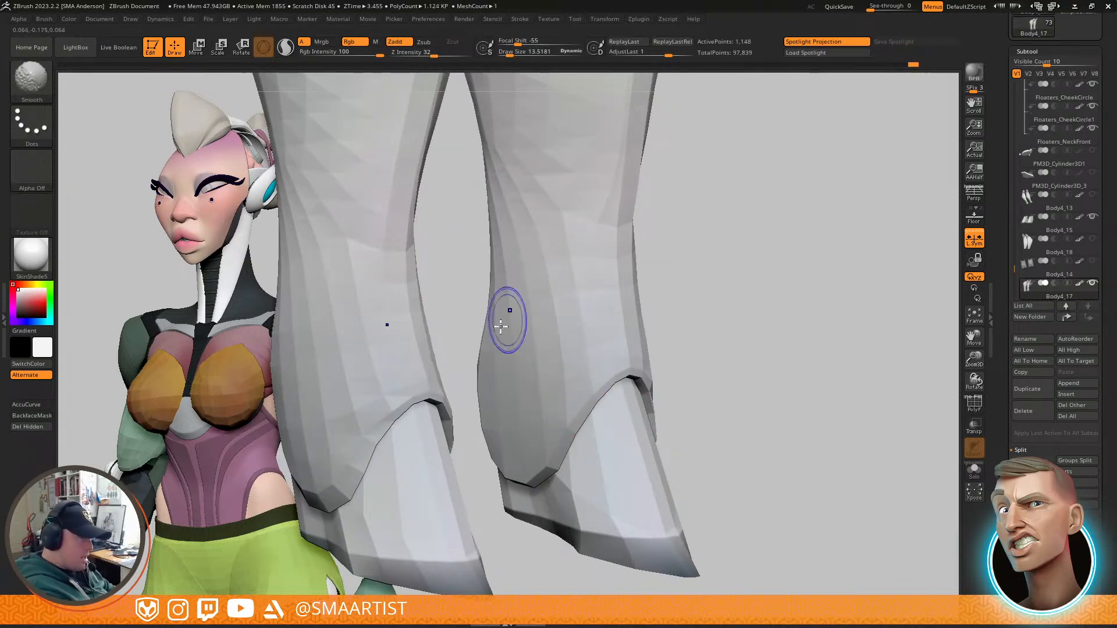
{"action": "mouse_move", "coordinate": [507, 386]}
{"action": "right_mouse_down"}
{"action": "mouse_move", "coordinate": [549, 375]}
{"action": "mouse_move", "coordinate": [474, 387]}
{"action": "right_mouse_up"}
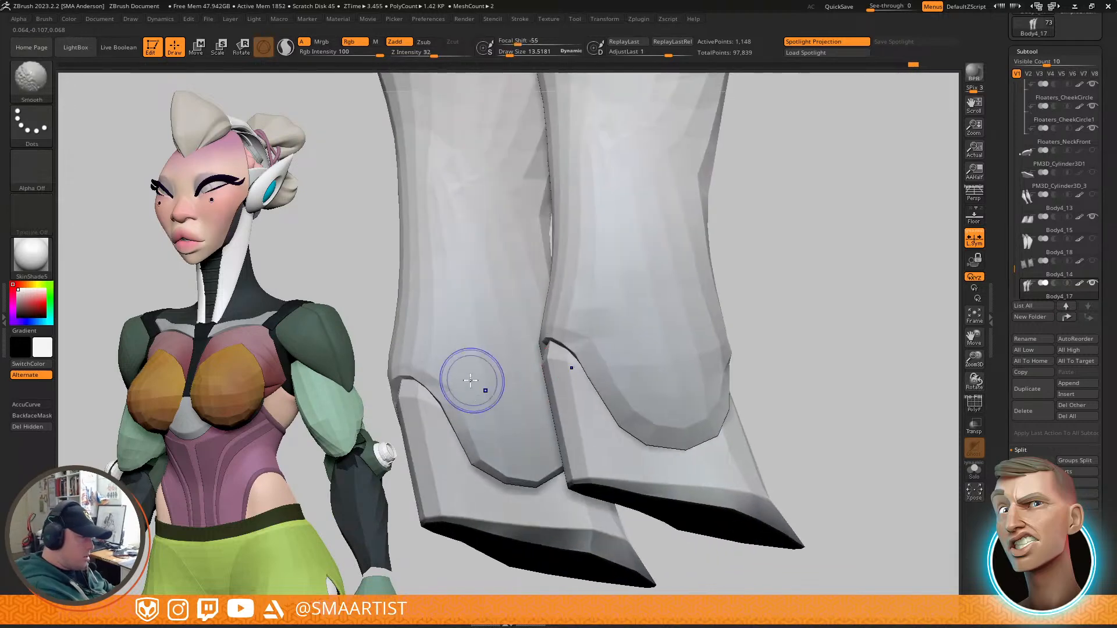
{"action": "mouse_move", "coordinate": [492, 430]}
{"action": "left_mouse_down", "text": "shift"}
{"action": "mouse_move", "coordinate": [505, 456]}
{"action": "mouse_move", "coordinate": [415, 318]}
{"action": "mouse_move", "coordinate": [540, 486]}
{"action": "left_mouse_up", "text": "shift"}
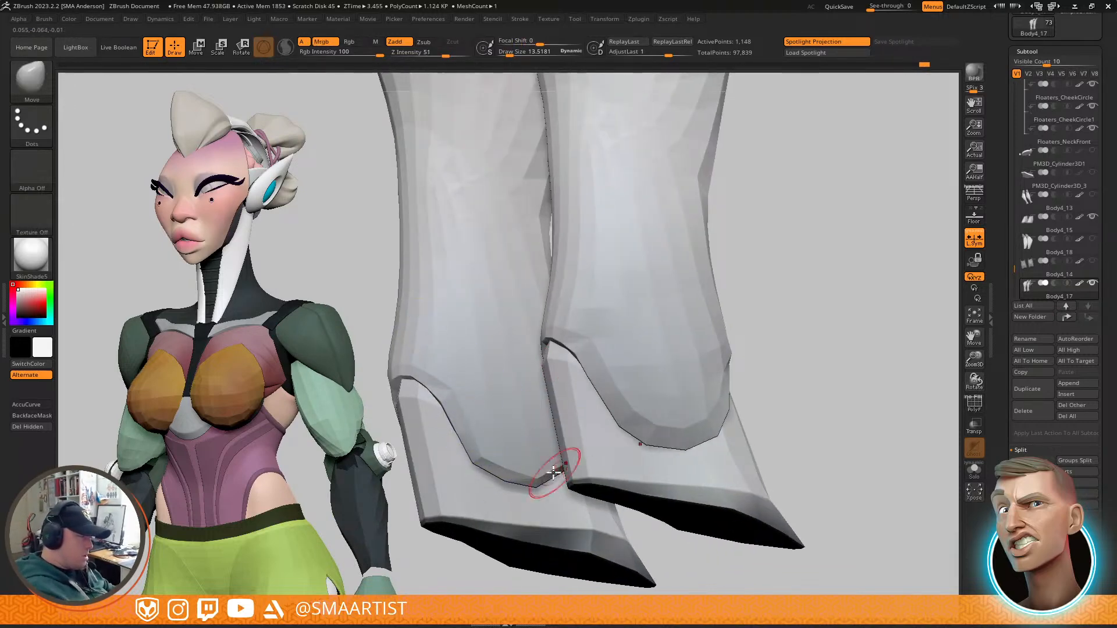
Step: Smooth the ankle armor above the arched foot opening and check the leg's silhouette in side view
{"action": "right_click_drag", "start_coordinate": [555, 472], "coordinate": [587, 407]}
{"action": "mouse_move", "coordinate": [750, 302]}
{"action": "right_mouse_down"}
{"action": "mouse_move", "coordinate": [714, 320]}
{"action": "mouse_move", "coordinate": [718, 374]}
{"action": "right_mouse_up"}
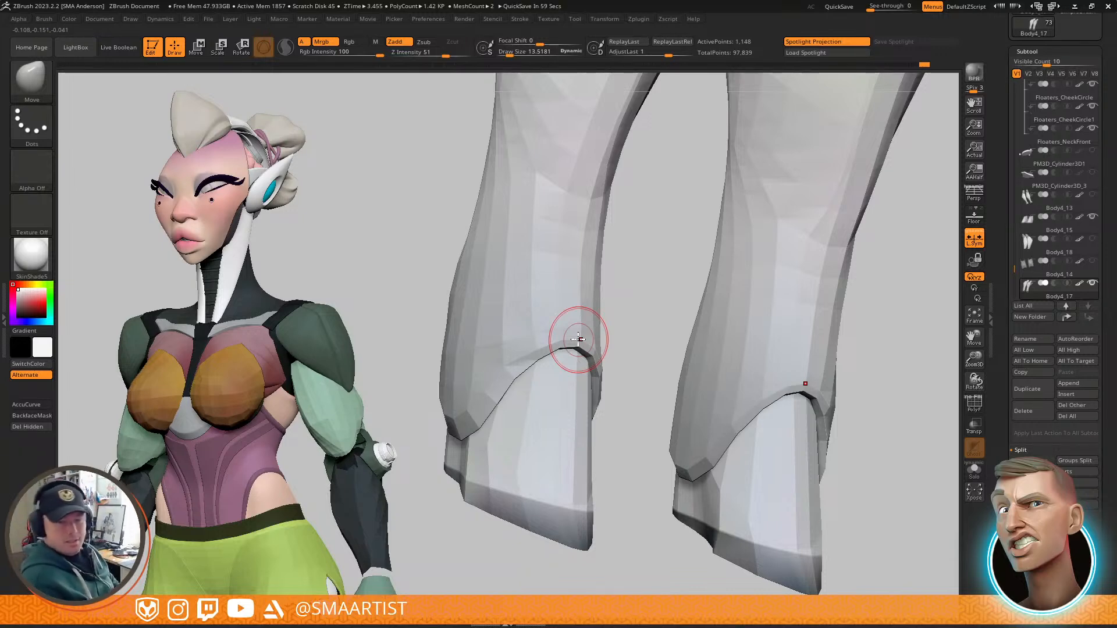
{"action": "right_click_drag", "start_coordinate": [770, 359], "coordinate": [578, 357]}
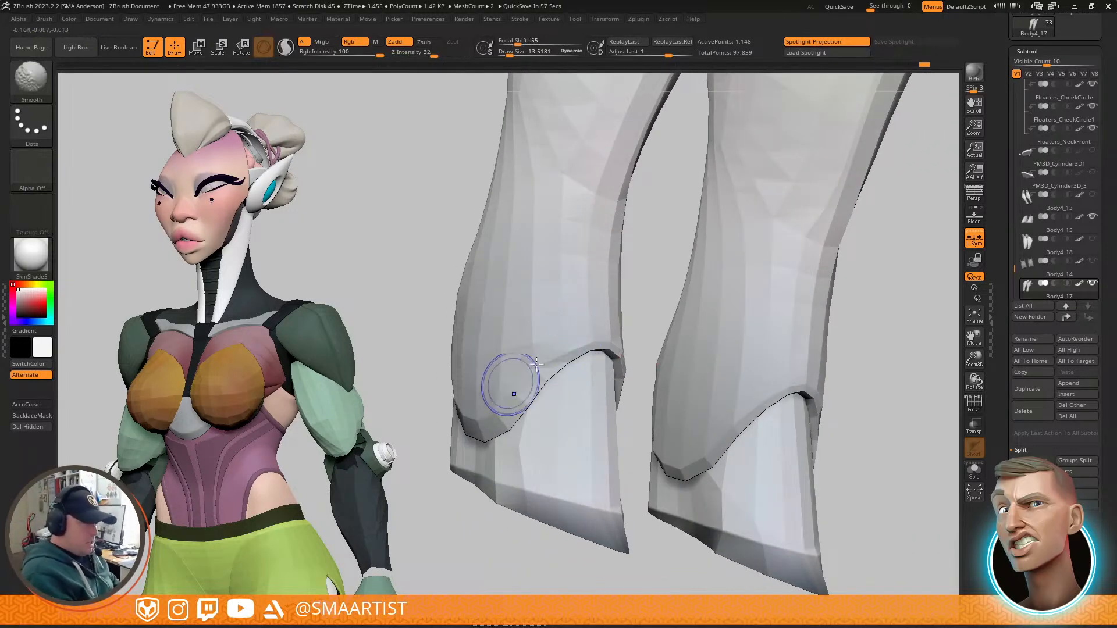
{"action": "left_click_drag", "start_coordinate": [588, 328], "coordinate": [453, 330], "text": "shift"}
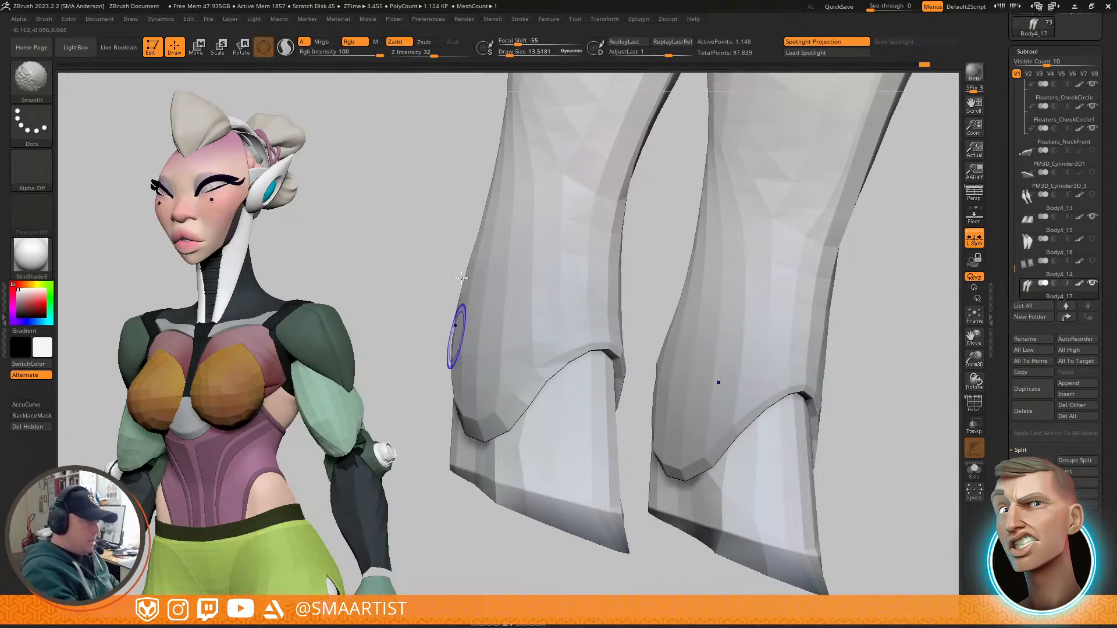
{"action": "right_click_drag", "start_coordinate": [690, 341], "coordinate": [703, 245], "text": "ctrl"}
{"action": "right_click_drag", "start_coordinate": [819, 308], "coordinate": [736, 367], "text": "shift"}
{"action": "right_click_drag", "start_coordinate": [766, 401], "coordinate": [660, 359], "text": "ctrl"}
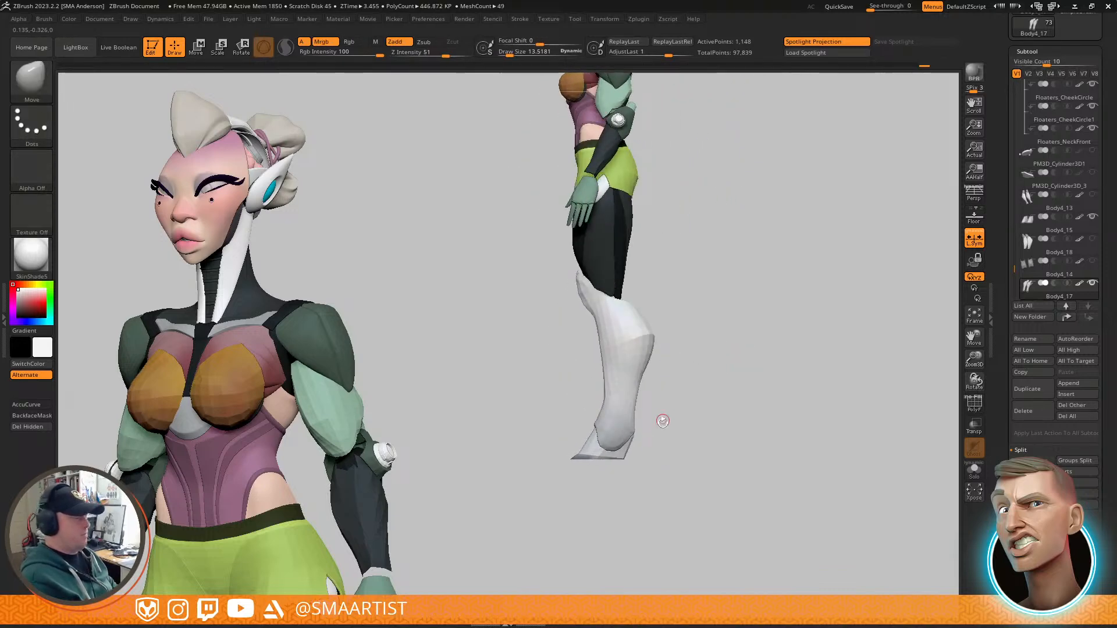
{"action": "right_click_drag", "start_coordinate": [625, 438], "coordinate": [656, 481], "text": "ctrl"}
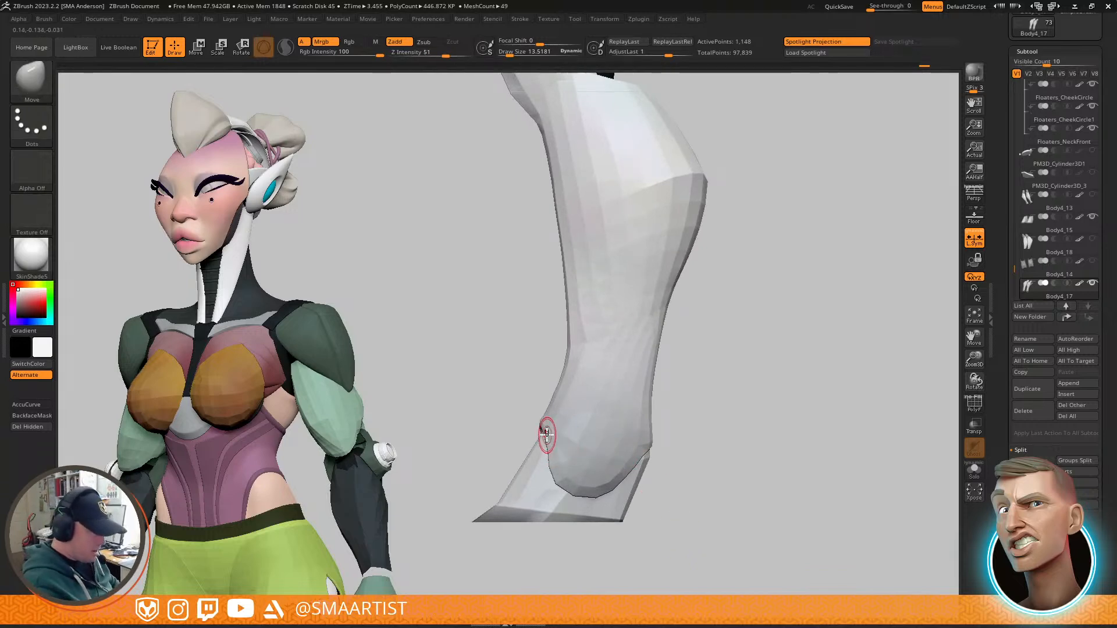
Step: Show the polyframe, isolate the purple shin with its inner and outer ankle panels, and merge them into one polygroup
{"action": "key", "text": "b"}
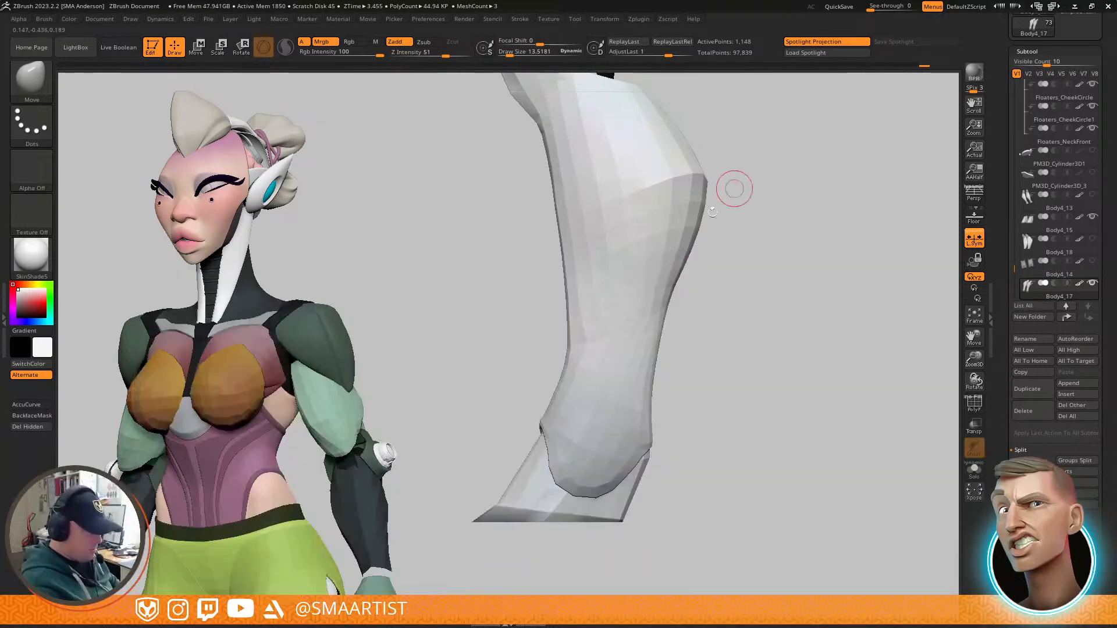
{"action": "key", "text": "shift+f"}
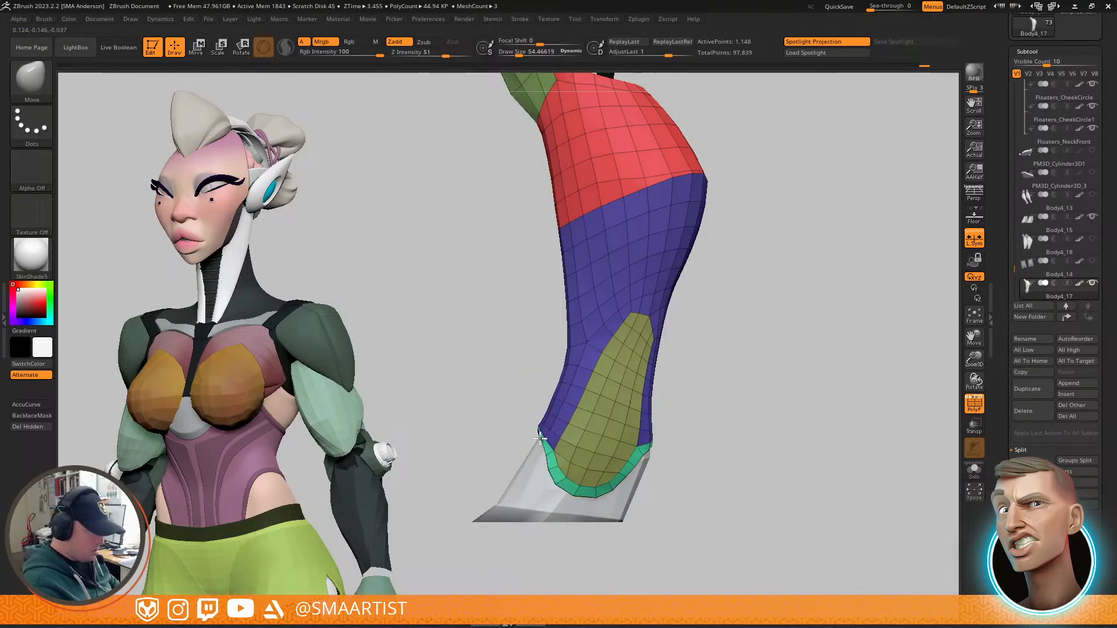
{"action": "right_click_drag", "start_coordinate": [590, 451], "coordinate": [629, 449]}
{"action": "right_click_drag", "start_coordinate": [628, 449], "coordinate": [587, 482], "text": "ctrl"}
{"action": "left_click", "coordinate": [568, 458], "text": "ctrl+shift"}
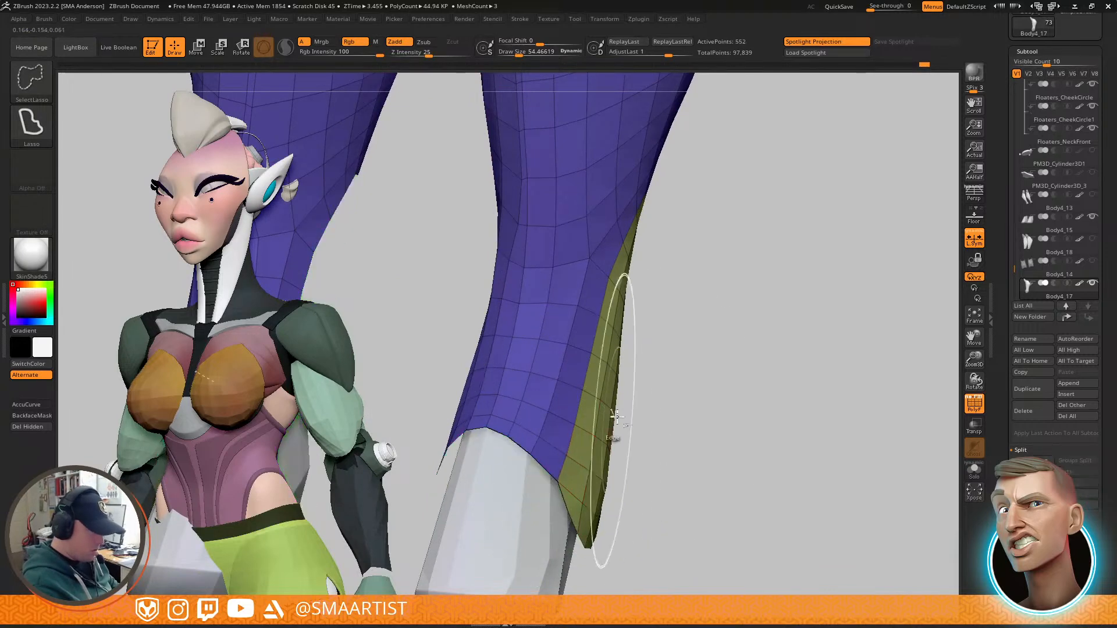
{"action": "left_click_drag", "start_coordinate": [725, 429], "coordinate": [726, 434], "text": "ctrl+shift"}
{"action": "right_click_drag", "start_coordinate": [641, 408], "coordinate": [601, 326]}
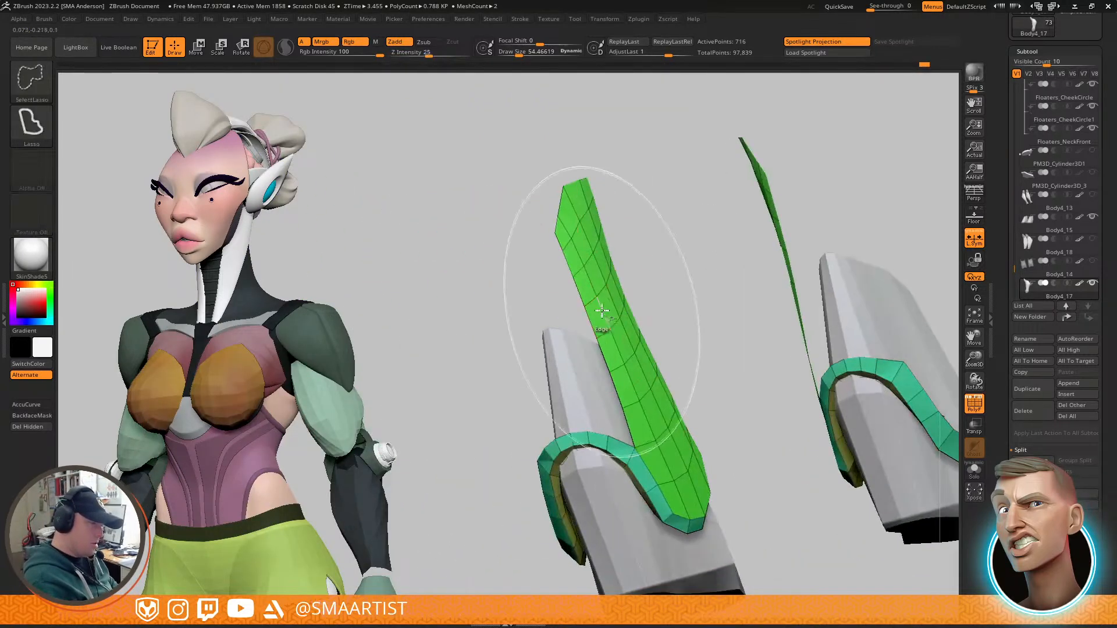
{"action": "left_click", "coordinate": [598, 295], "text": "ctrl+shift"}
{"action": "left_click_drag", "start_coordinate": [667, 245], "coordinate": [681, 320], "text": "ctrl+shift"}
{"action": "mouse_move", "coordinate": [680, 320]}
{"action": "right_mouse_down", "text": "ctrl"}
{"action": "mouse_move", "coordinate": [703, 242]}
{"action": "mouse_move", "coordinate": [748, 249]}
{"action": "right_mouse_up", "text": "ctrl"}
{"action": "key", "text": "ctrl+w"}
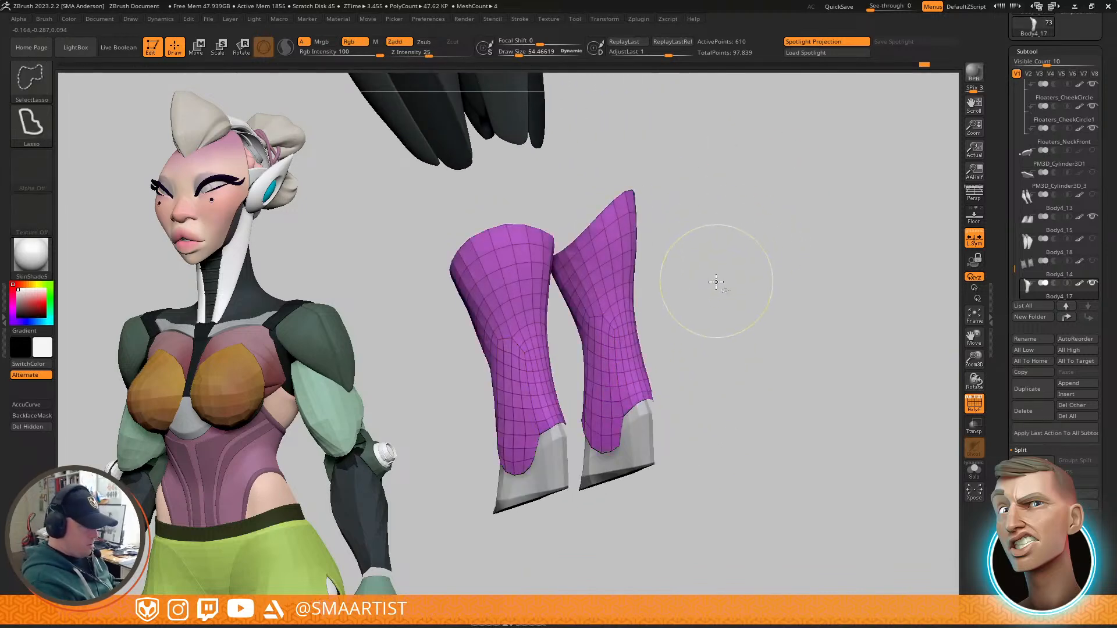
Step: Mask everything outside the merged shin and ankle polygroup with the rest of the leg armor shown
{"action": "left_click", "coordinate": [698, 295], "text": "ctrl+shift"}
{"action": "mouse_move", "coordinate": [559, 343]}
{"action": "right_mouse_down"}
{"action": "mouse_move", "coordinate": [643, 299]}
{"action": "mouse_move", "coordinate": [578, 309]}
{"action": "mouse_move", "coordinate": [573, 323]}
{"action": "mouse_move", "coordinate": [582, 336]}
{"action": "mouse_move", "coordinate": [599, 319]}
{"action": "right_mouse_up"}
{"action": "left_click", "coordinate": [588, 315], "text": "ctrl+shift"}
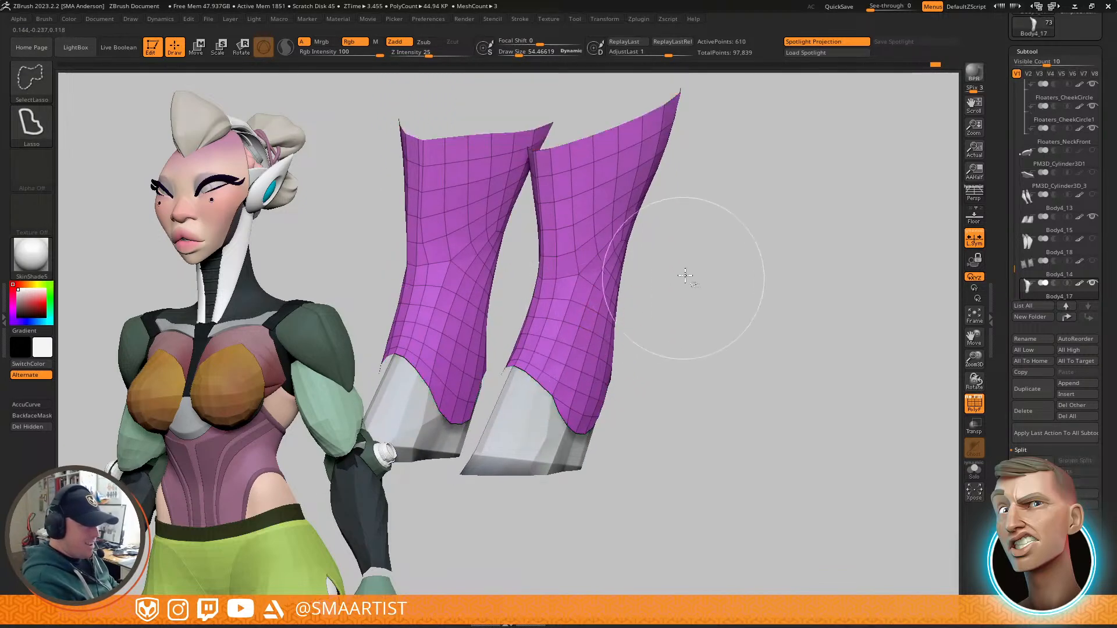
{"action": "left_click", "coordinate": [695, 308], "text": "ctrl+shift"}
{"action": "left_click", "coordinate": [702, 368], "text": "ctrl+shift"}
Step: Try smoothing the unmasked shin and ankle area, and undo the last two changes
{"action": "mouse_move", "coordinate": [688, 347]}
{"action": "right_mouse_down"}
{"action": "mouse_move", "coordinate": [568, 356]}
{"action": "mouse_move", "coordinate": [587, 408]}
{"action": "right_mouse_up"}
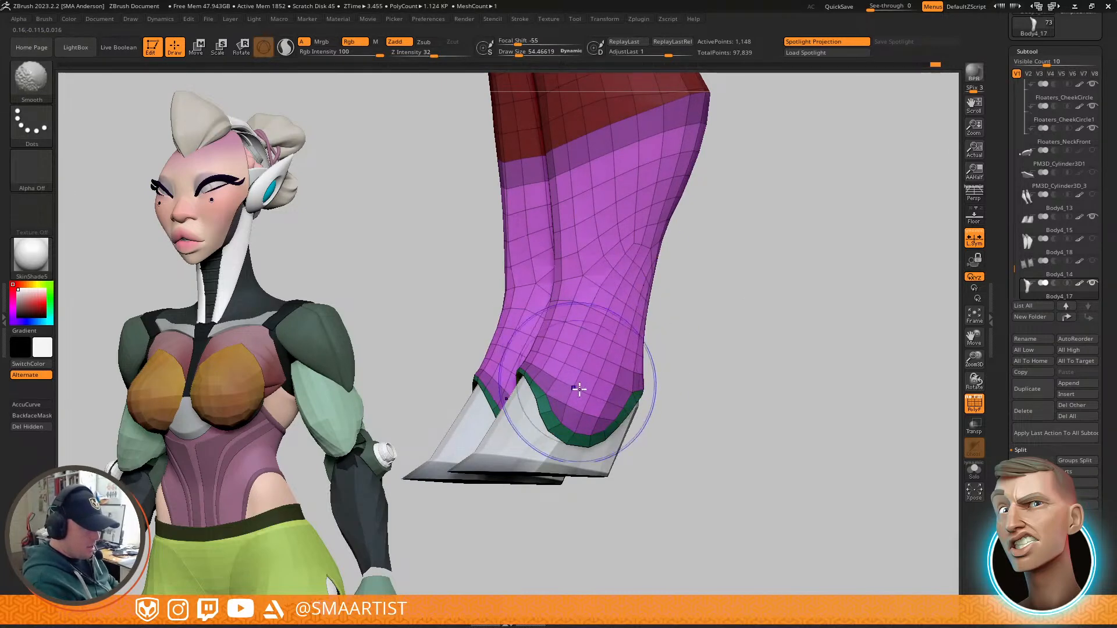
{"action": "mouse_move", "coordinate": [587, 274]}
{"action": "right_mouse_down"}
{"action": "mouse_move", "coordinate": [652, 276]}
{"action": "mouse_move", "coordinate": [645, 289]}
{"action": "right_mouse_up"}
{"action": "key", "text": "ctrl+z"}
{"action": "key", "text": "ctrl+z"}
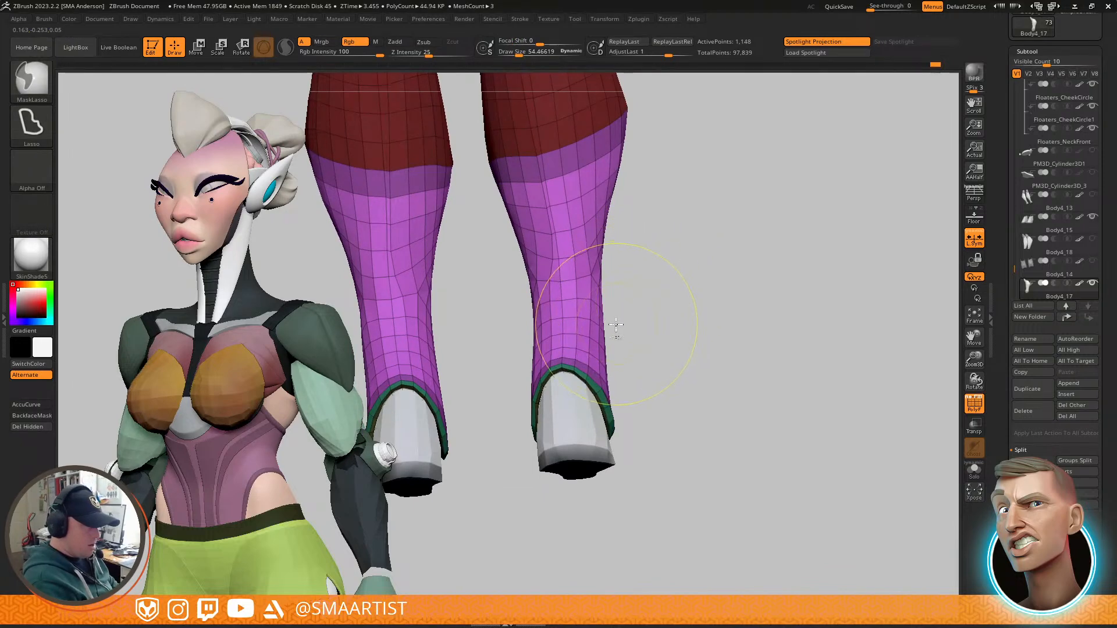
Step: Smooth the unmasked shin and ankle surface on both legs with draw sizes of about 42 and 62
{"action": "right_click_drag", "start_coordinate": [601, 332], "coordinate": [589, 331]}
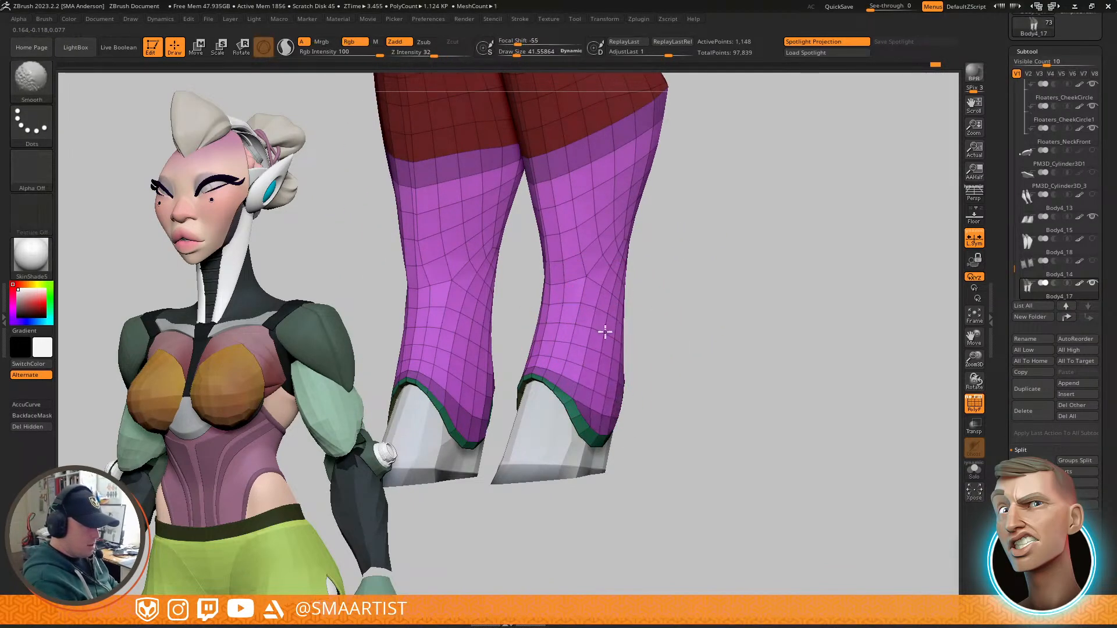
{"action": "right_click_drag", "start_coordinate": [629, 334], "coordinate": [670, 283]}
{"action": "mouse_move", "coordinate": [706, 364]}
{"action": "right_mouse_down"}
{"action": "mouse_move", "coordinate": [795, 347]}
{"action": "mouse_move", "coordinate": [809, 386]}
{"action": "right_mouse_up"}
{"action": "key", "text": "s"}
{"action": "left_click_drag", "start_coordinate": [722, 312], "coordinate": [732, 301]}
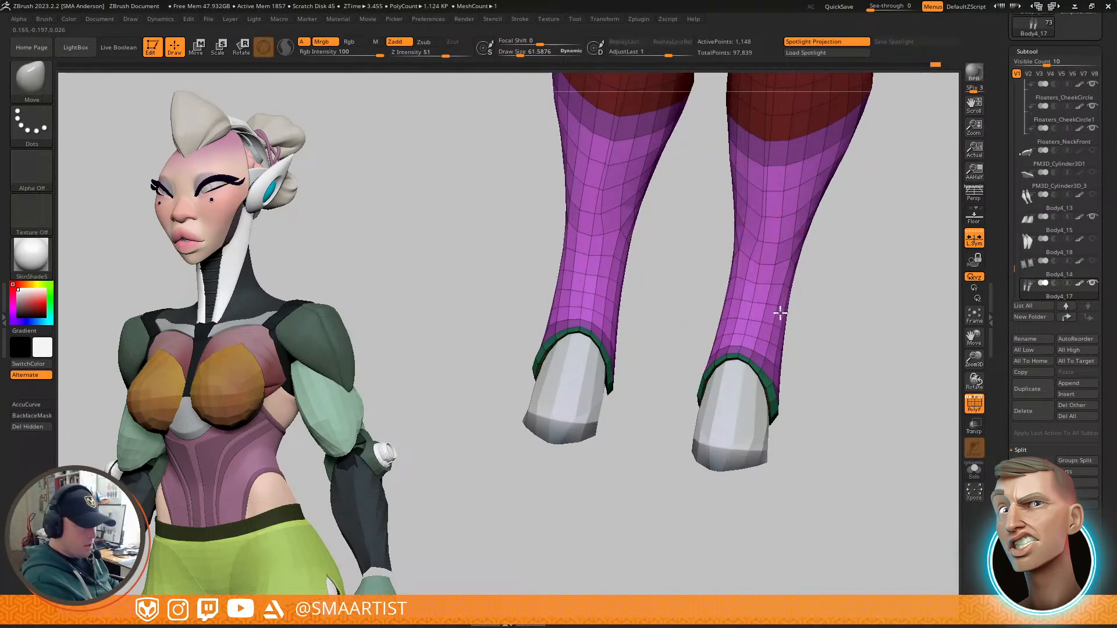
{"action": "mouse_move", "coordinate": [785, 304]}
{"action": "right_mouse_down", "text": "shift"}
{"action": "mouse_move", "coordinate": [789, 250]}
{"action": "mouse_move", "coordinate": [756, 262]}
{"action": "mouse_move", "coordinate": [768, 279]}
{"action": "mouse_move", "coordinate": [775, 264]}
{"action": "right_mouse_up", "text": "shift"}
Step: Slide points along the front of the purple shin with ZModeler at draw sizes of about 12, 6.6 and 3.7 to even out the edge flow
{"action": "key", "text": "s"}
{"action": "left_click_drag", "start_coordinate": [774, 265], "coordinate": [764, 266]}
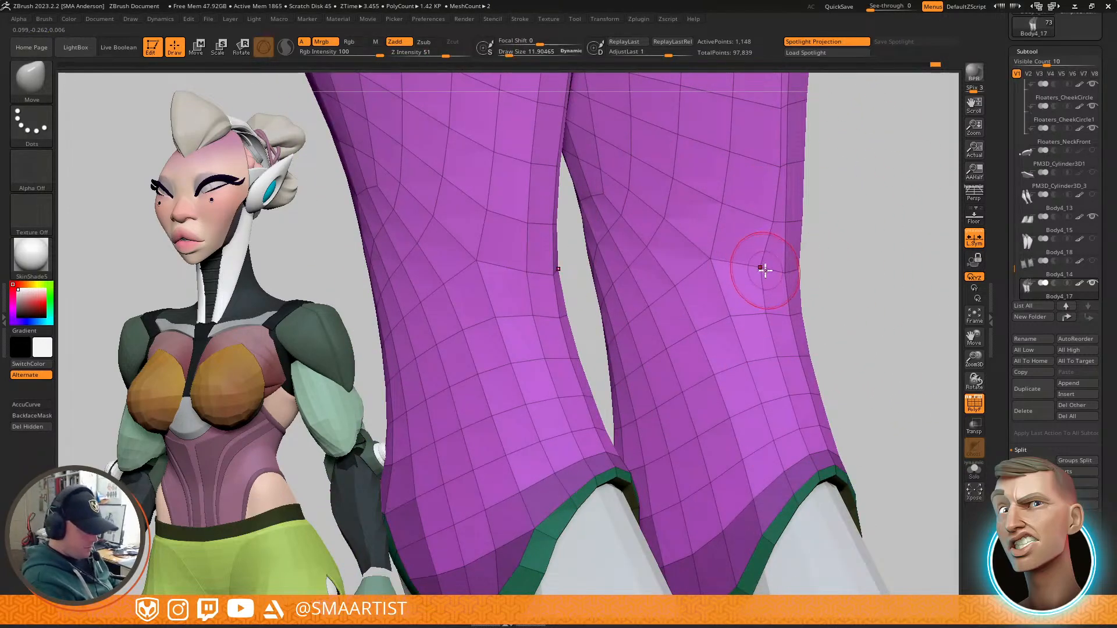
{"action": "key", "text": "b"}
{"action": "key", "text": "z"}
{"action": "key", "text": "m"}
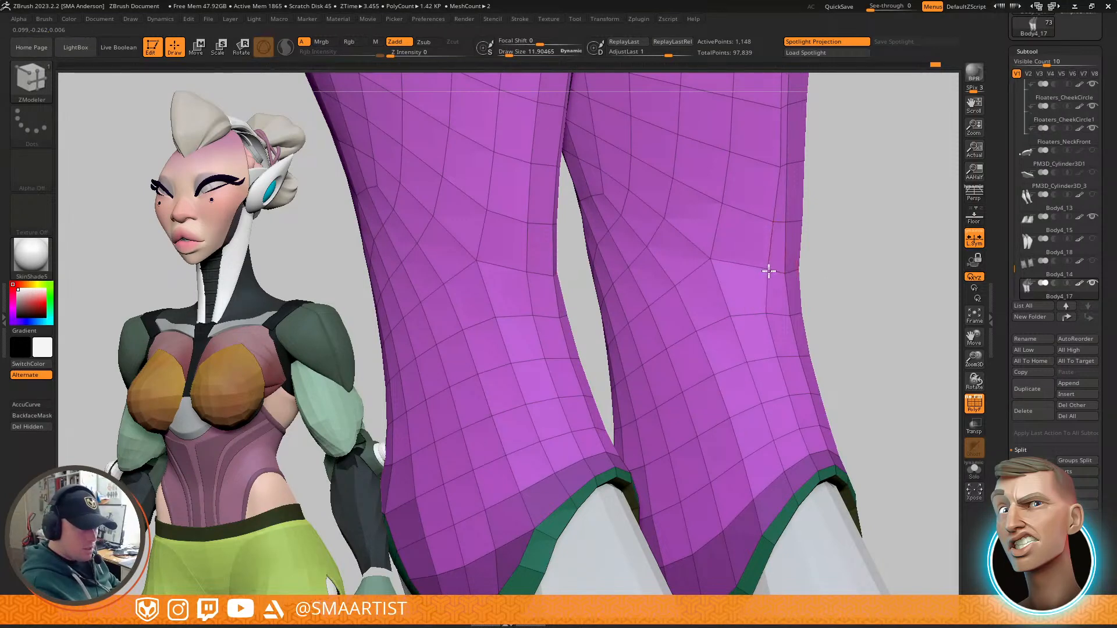
{"action": "mouse_move", "coordinate": [777, 272]}
{"action": "right_mouse_down"}
{"action": "mouse_move", "coordinate": [762, 287]}
{"action": "mouse_move", "coordinate": [771, 221]}
{"action": "right_mouse_up"}
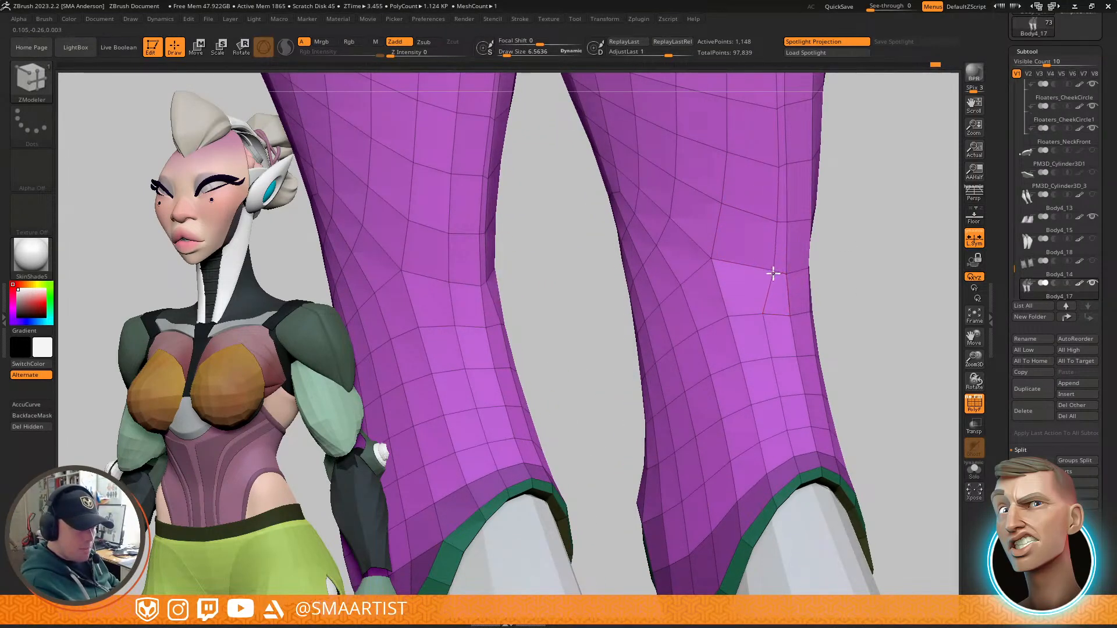
{"action": "right_click_drag", "start_coordinate": [786, 302], "coordinate": [776, 333]}
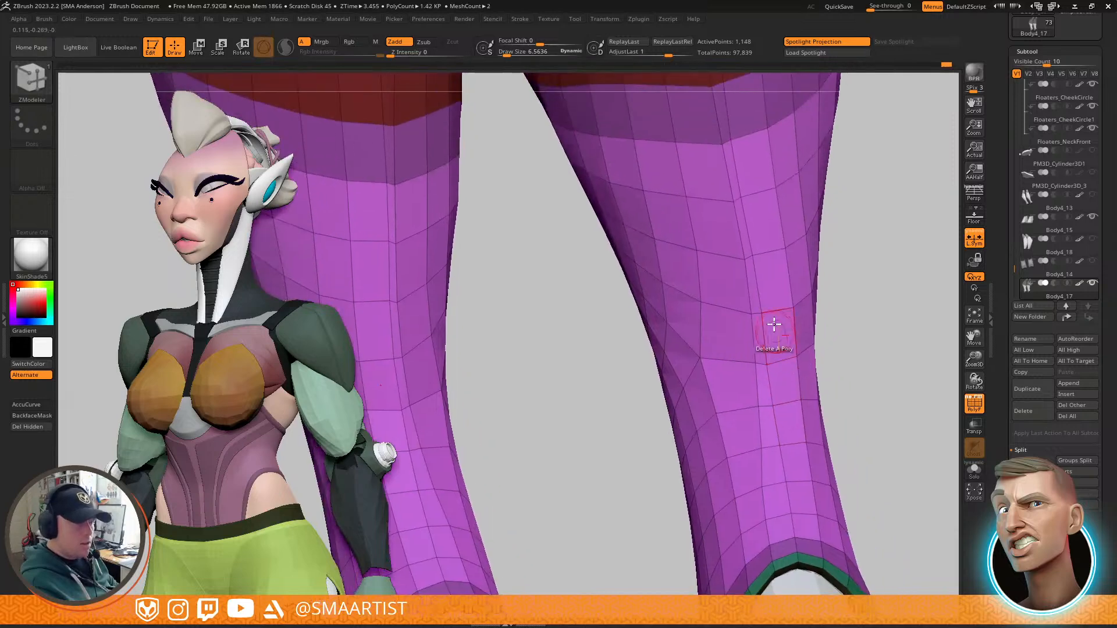
{"action": "key", "text": "s"}
{"action": "left_click_drag", "start_coordinate": [756, 252], "coordinate": [754, 251]}
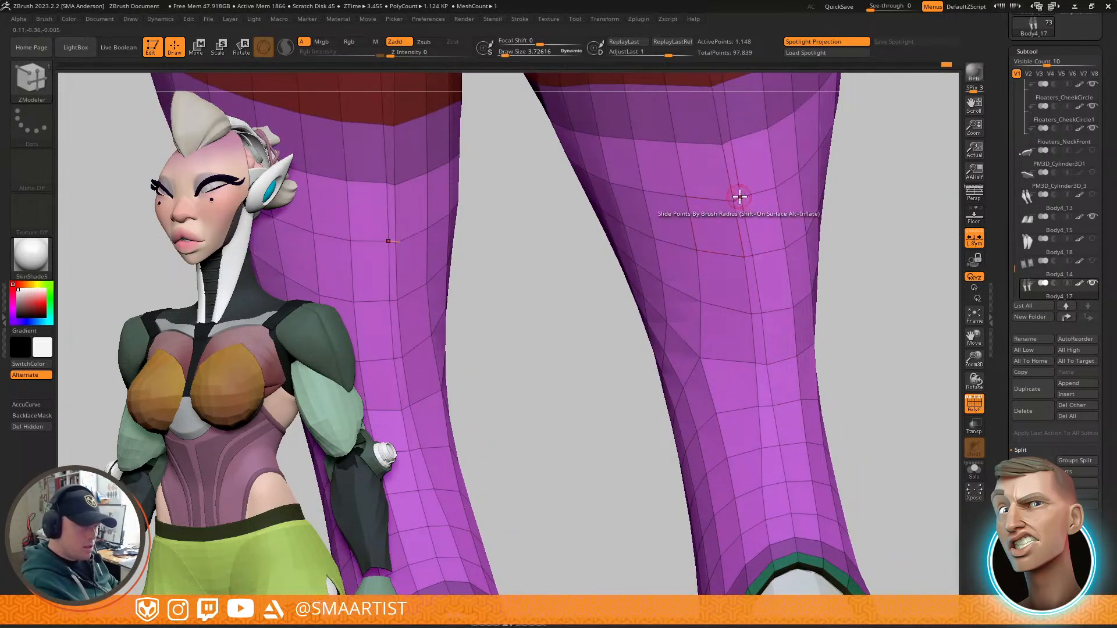
{"action": "right_click_drag", "start_coordinate": [749, 171], "coordinate": [740, 238], "text": "alt"}
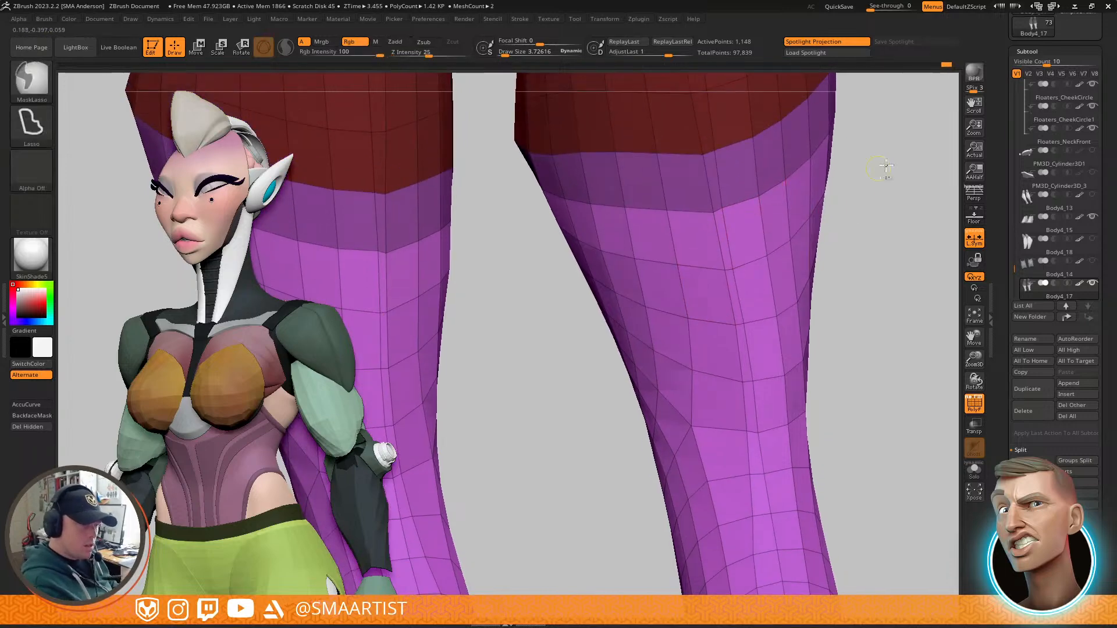
Step: Clear the leg armor mask, adjust points along the front shin edges with ZModeler, and undo the last change
{"action": "left_click", "coordinate": [875, 173], "text": "ctrl+shift"}
{"action": "left_click", "coordinate": [723, 198]}
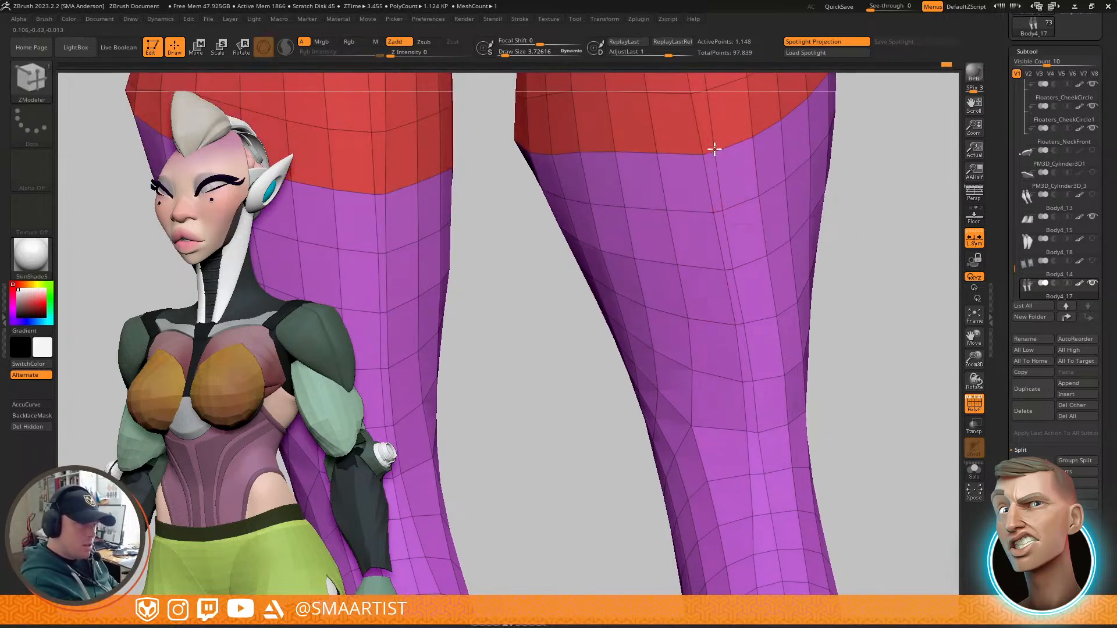
{"action": "left_click", "coordinate": [753, 173]}
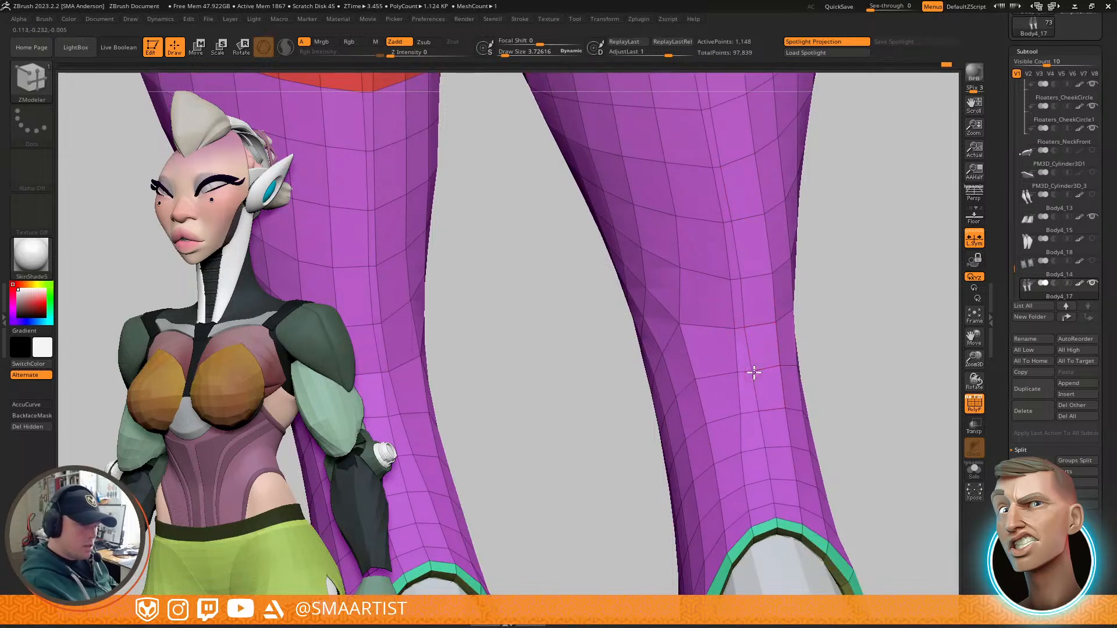
{"action": "key", "text": "ctrl+z"}
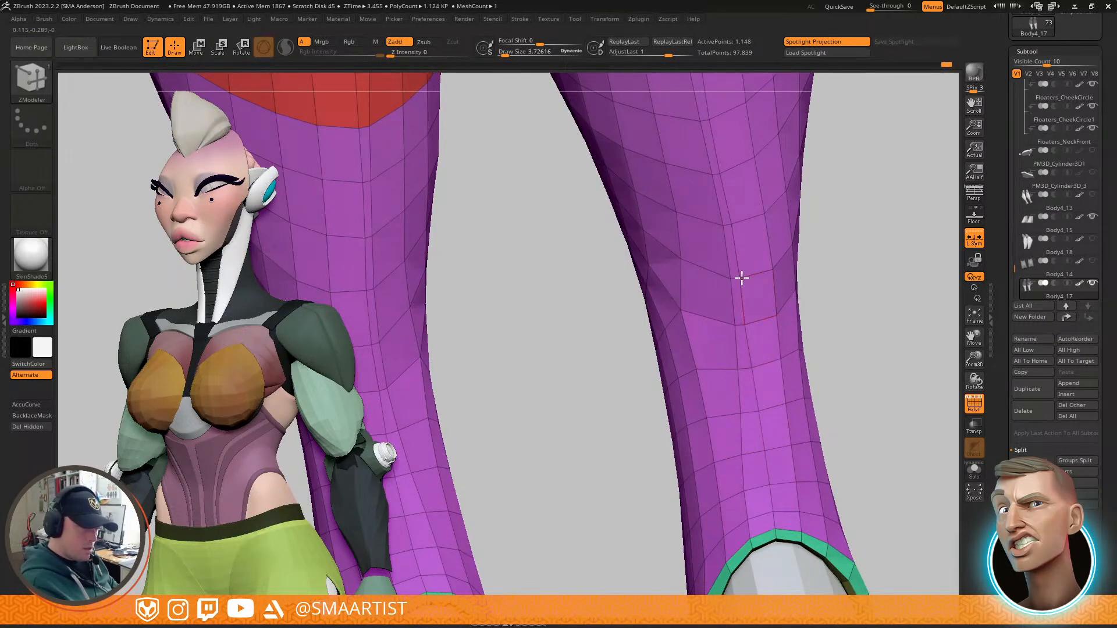
Step: Nudge the lower tip of the green knee pads with the Move brush at draw sizes of about 48, 42 and 17
{"action": "right_click_drag", "start_coordinate": [790, 313], "coordinate": [783, 216], "text": "ctrl"}
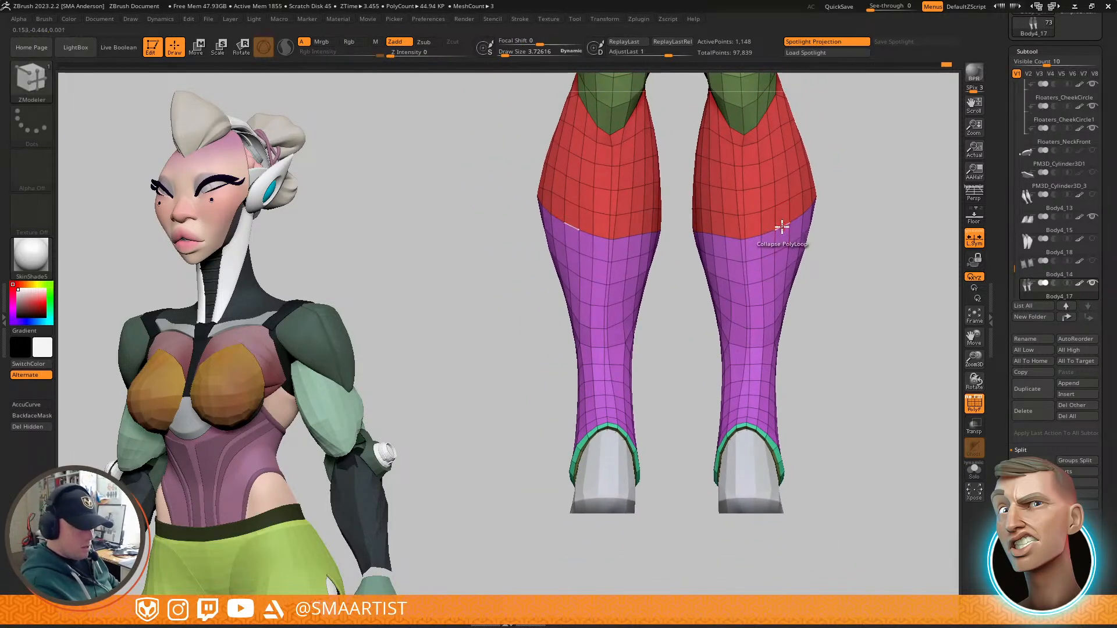
{"action": "key", "text": "b"}
{"action": "key", "text": "m"}
{"action": "key", "text": "v"}
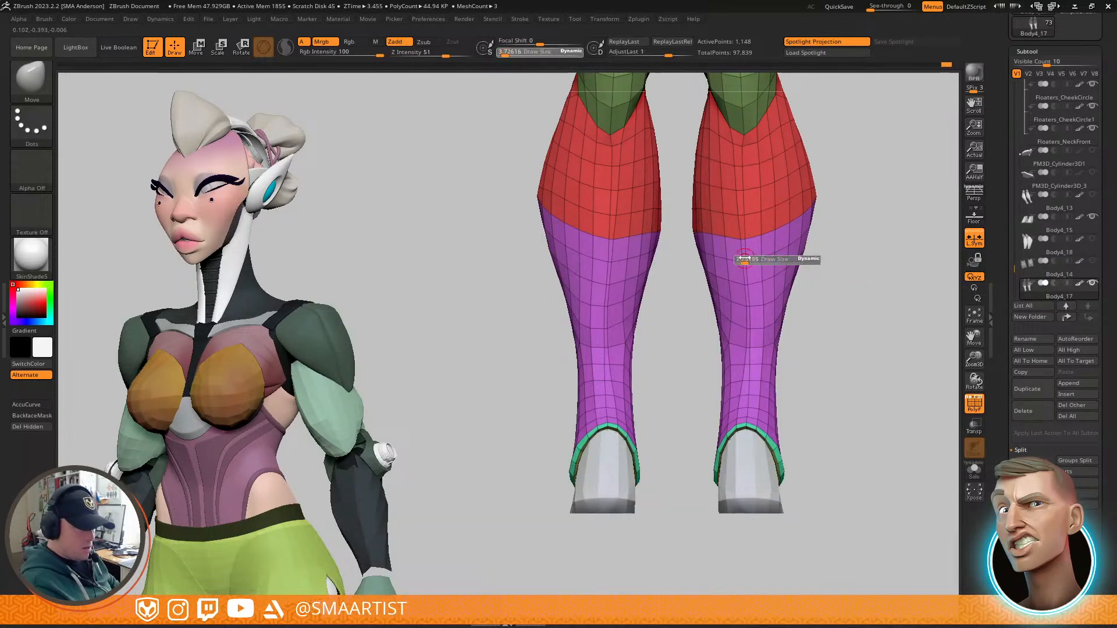
{"action": "left_click_drag", "start_coordinate": [751, 259], "coordinate": [754, 256]}
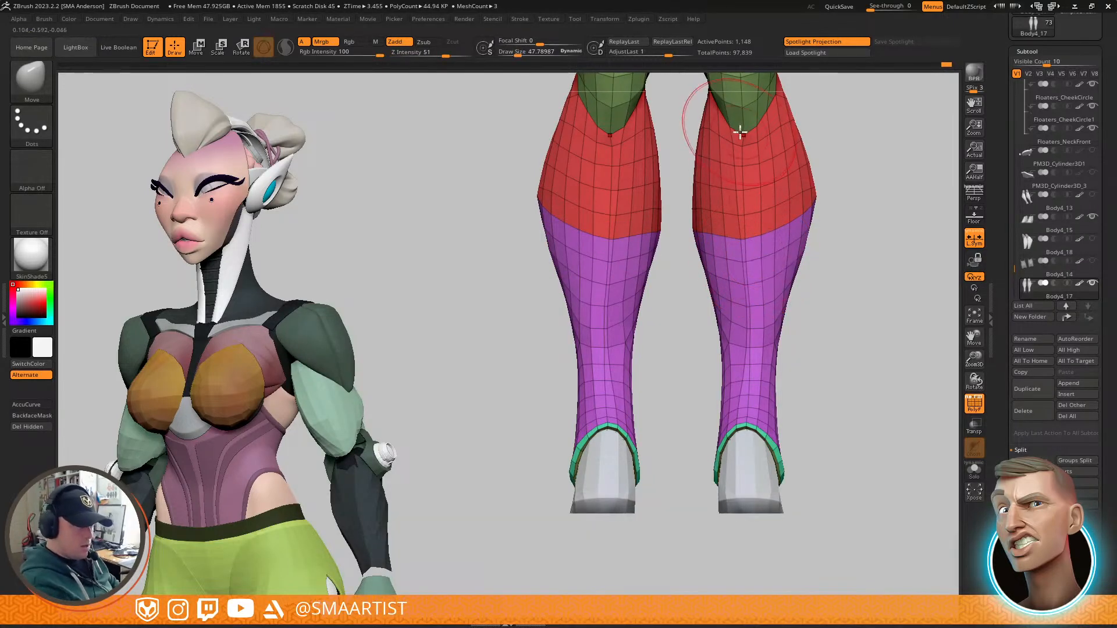
{"action": "left_click_drag", "start_coordinate": [745, 131], "coordinate": [739, 132]}
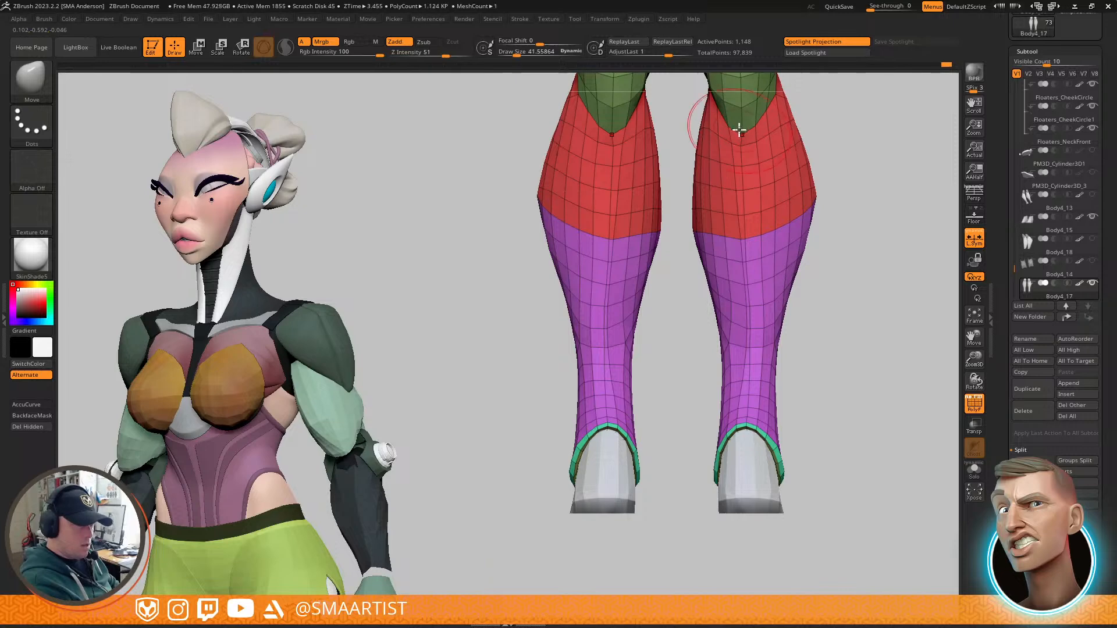
{"action": "key", "text": "s"}
{"action": "left_click_drag", "start_coordinate": [747, 140], "coordinate": [740, 134]}
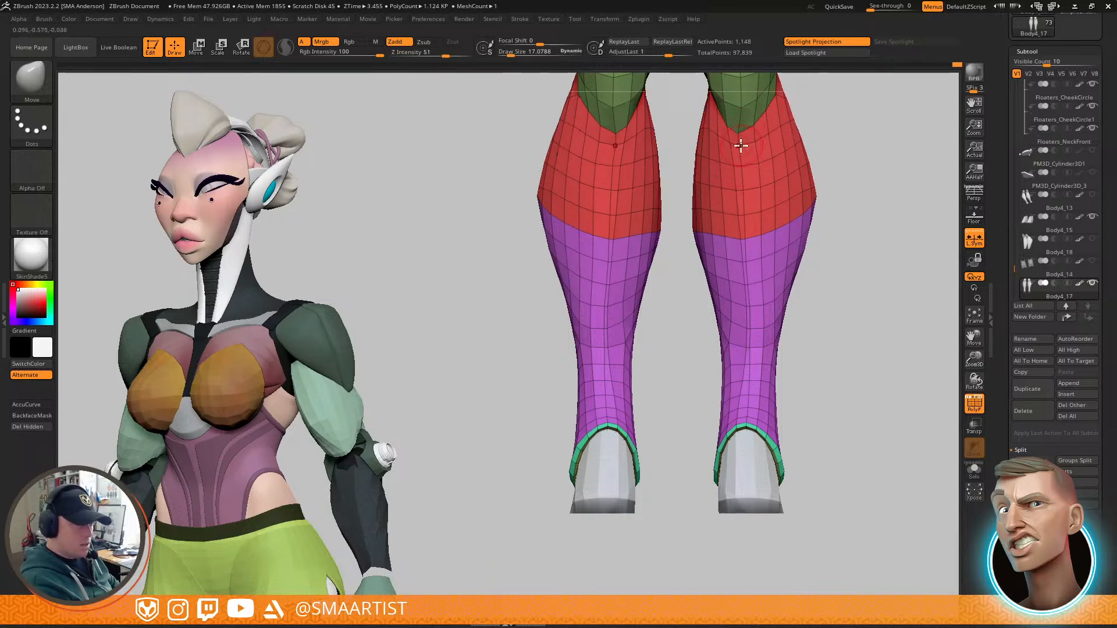
Step: Refine the lower part of the knee pads with the Move brush at draw sizes of about 28 and 21
{"action": "right_click_drag", "start_coordinate": [790, 158], "coordinate": [746, 272], "text": "alt"}
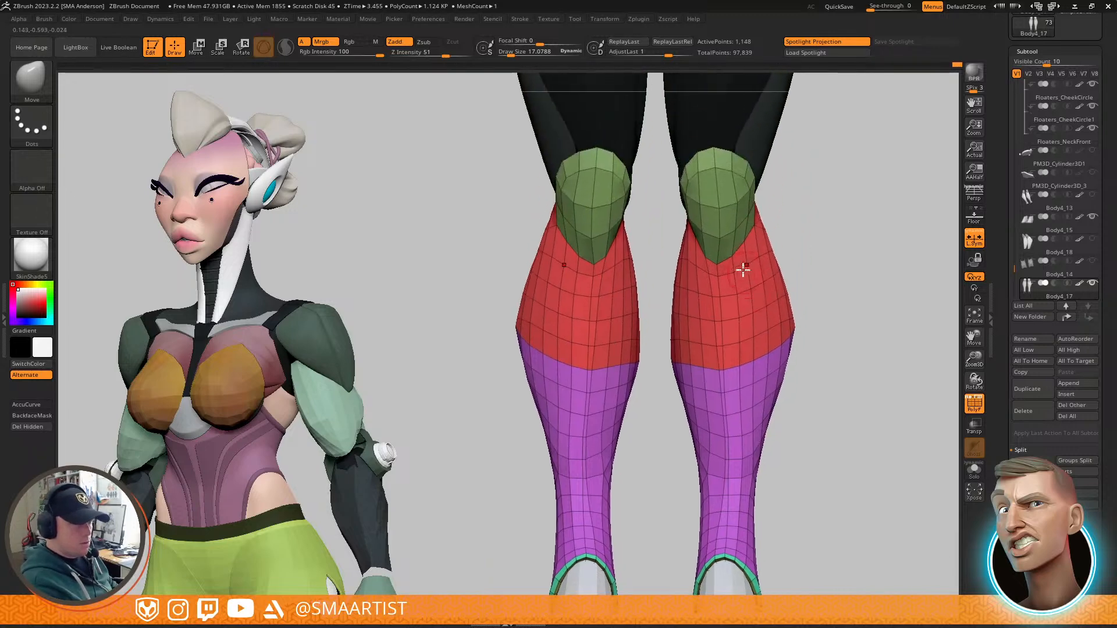
{"action": "key", "text": "s"}
{"action": "left_click_drag", "start_coordinate": [702, 237], "coordinate": [708, 232]}
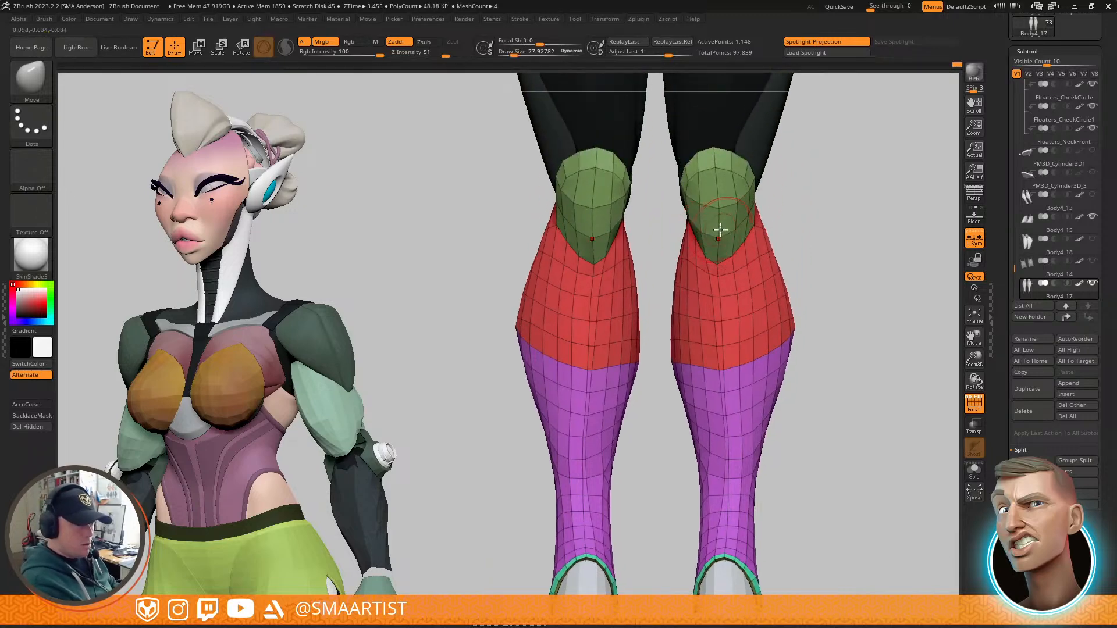
{"action": "mouse_move", "coordinate": [736, 230]}
{"action": "right_mouse_down"}
{"action": "mouse_move", "coordinate": [735, 254]}
{"action": "mouse_move", "coordinate": [741, 204]}
{"action": "mouse_move", "coordinate": [714, 253]}
{"action": "mouse_move", "coordinate": [723, 261]}
{"action": "mouse_move", "coordinate": [755, 242]}
{"action": "mouse_move", "coordinate": [731, 226]}
{"action": "right_mouse_up"}
{"action": "key", "text": "s"}
{"action": "left_click_drag", "start_coordinate": [730, 226], "coordinate": [720, 232]}
Step: Hide the uppermost band of the purple shin, mask the remaining leg armor, and show the band again unmasked
{"action": "mouse_move", "coordinate": [726, 235]}
{"action": "right_mouse_down"}
{"action": "mouse_move", "coordinate": [738, 180]}
{"action": "mouse_move", "coordinate": [655, 242]}
{"action": "mouse_move", "coordinate": [788, 247]}
{"action": "mouse_move", "coordinate": [757, 202]}
{"action": "mouse_move", "coordinate": [813, 192]}
{"action": "mouse_move", "coordinate": [743, 239]}
{"action": "mouse_move", "coordinate": [813, 248]}
{"action": "mouse_move", "coordinate": [795, 230]}
{"action": "mouse_move", "coordinate": [805, 290]}
{"action": "right_mouse_up"}
{"action": "key", "text": "shift+f"}
{"action": "mouse_move", "coordinate": [804, 291]}
{"action": "right_mouse_down"}
{"action": "mouse_move", "coordinate": [810, 252]}
{"action": "mouse_move", "coordinate": [786, 237]}
{"action": "mouse_move", "coordinate": [816, 261]}
{"action": "mouse_move", "coordinate": [793, 259]}
{"action": "mouse_move", "coordinate": [826, 269]}
{"action": "mouse_move", "coordinate": [832, 283]}
{"action": "mouse_move", "coordinate": [788, 277]}
{"action": "mouse_move", "coordinate": [855, 299]}
{"action": "mouse_move", "coordinate": [828, 263]}
{"action": "mouse_move", "coordinate": [758, 319]}
{"action": "mouse_move", "coordinate": [758, 229]}
{"action": "mouse_move", "coordinate": [743, 299]}
{"action": "mouse_move", "coordinate": [806, 302]}
{"action": "mouse_move", "coordinate": [757, 309]}
{"action": "right_mouse_up"}
{"action": "key", "text": "shift+f"}
{"action": "left_click", "coordinate": [723, 265], "text": "ctrl+shift"}
{"action": "left_click", "coordinate": [716, 295], "text": "ctrl+shift"}
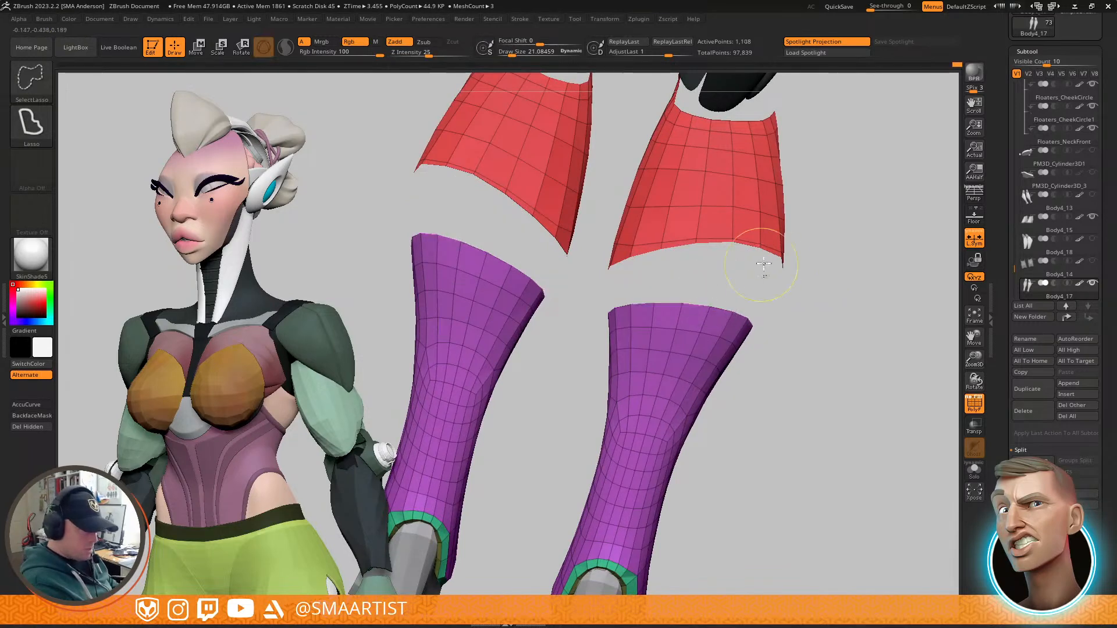
{"action": "key", "text": "ctrl+a"}
{"action": "left_click", "coordinate": [724, 256], "text": "ctrl+shift"}
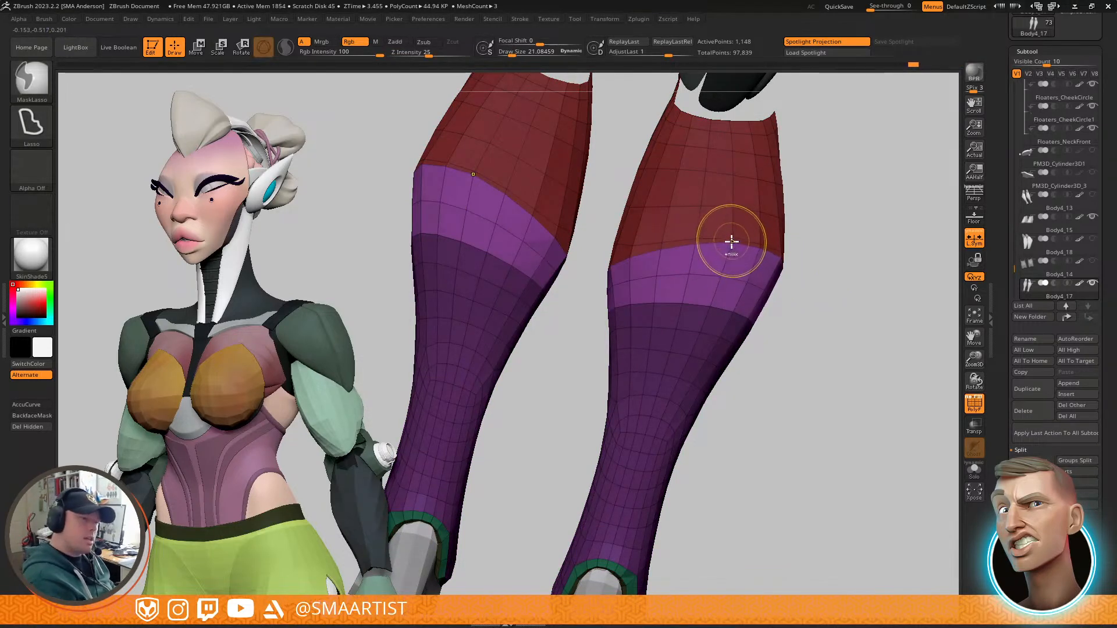
Step: Soften the mask down the purple shin with the narrow band below the red calf hidden, and show the band again
{"action": "left_click", "coordinate": [727, 256], "text": "ctrl+shift"}
{"action": "left_click", "coordinate": [734, 233], "text": "ctrl"}
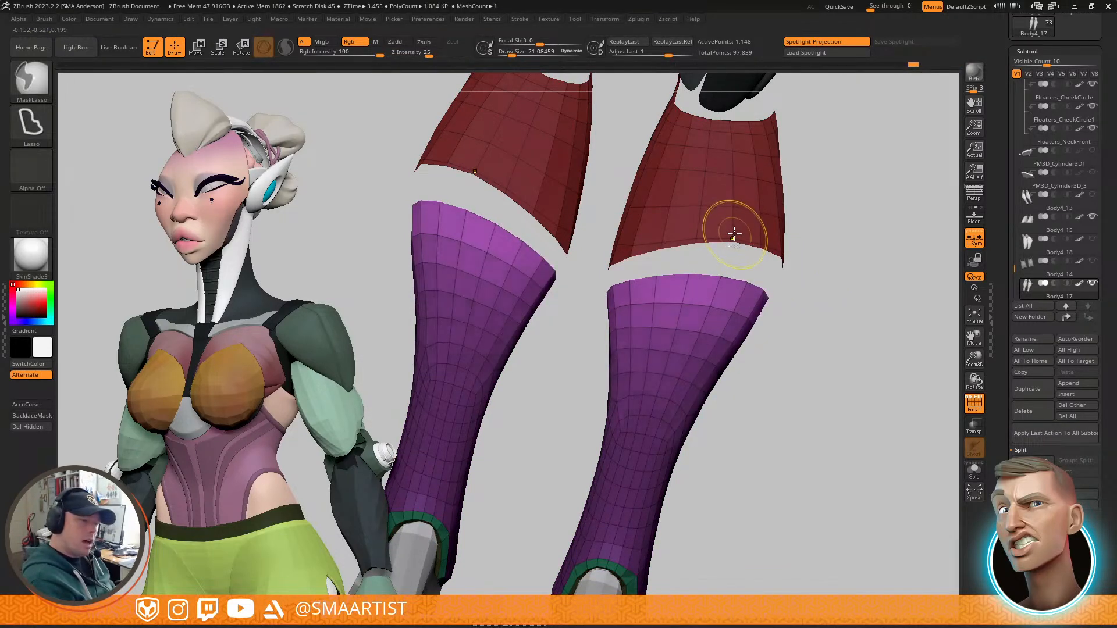
{"action": "left_click", "coordinate": [782, 310], "text": "ctrl+shift"}
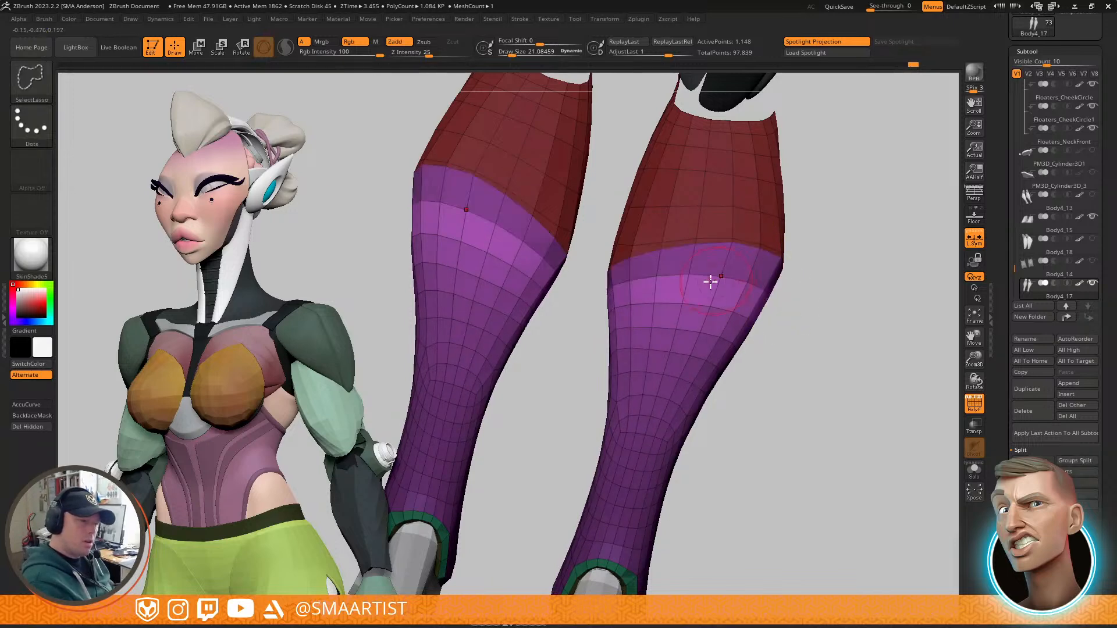
Step: Slide the shin's upper edge loop towards the red calf seam with ZModeler at a draw size of about 69
{"action": "key", "text": "b"}
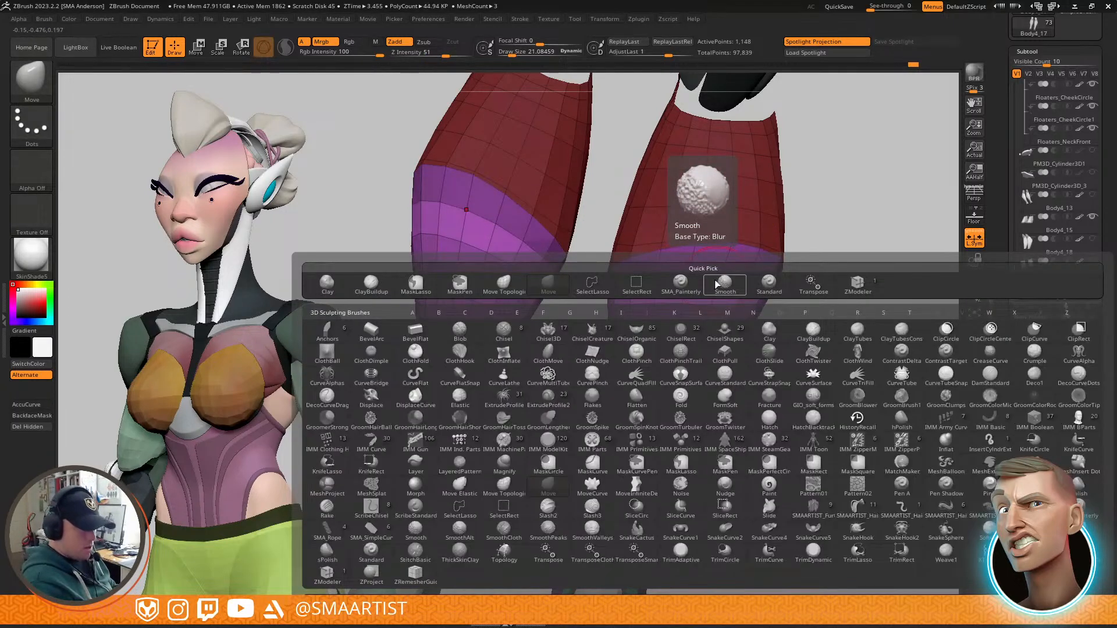
{"action": "key", "text": "s"}
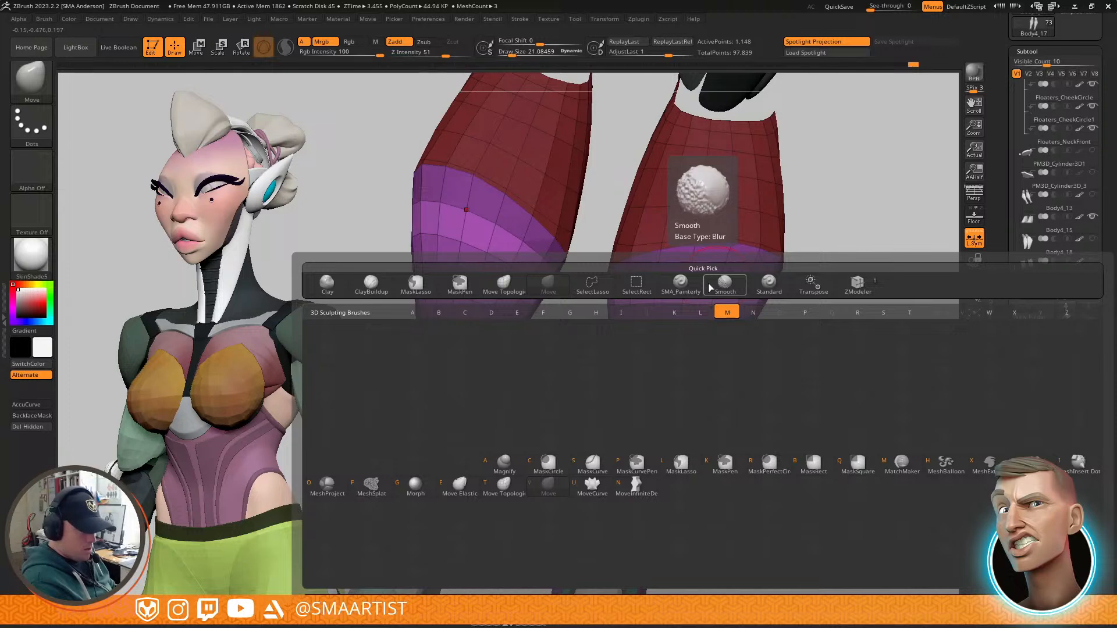
{"action": "key", "text": "m"}
{"action": "key", "text": "b"}
{"action": "key", "text": "z"}
{"action": "key", "text": "m"}
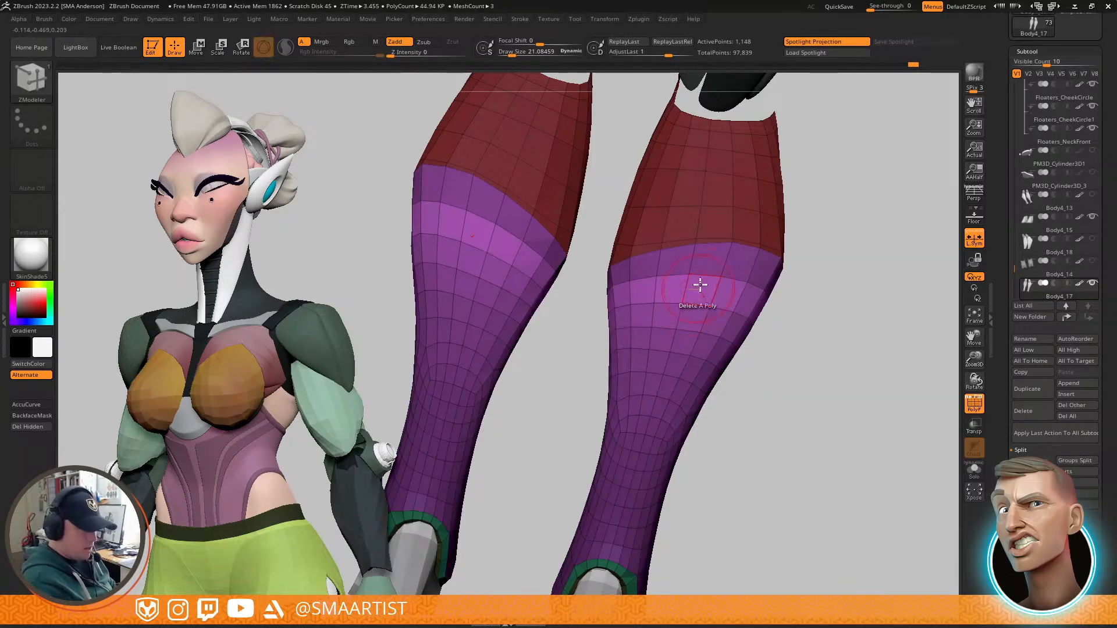
{"action": "left_click_drag", "start_coordinate": [713, 278], "coordinate": [690, 273]}
{"action": "key", "text": "s"}
{"action": "key", "text": "s"}
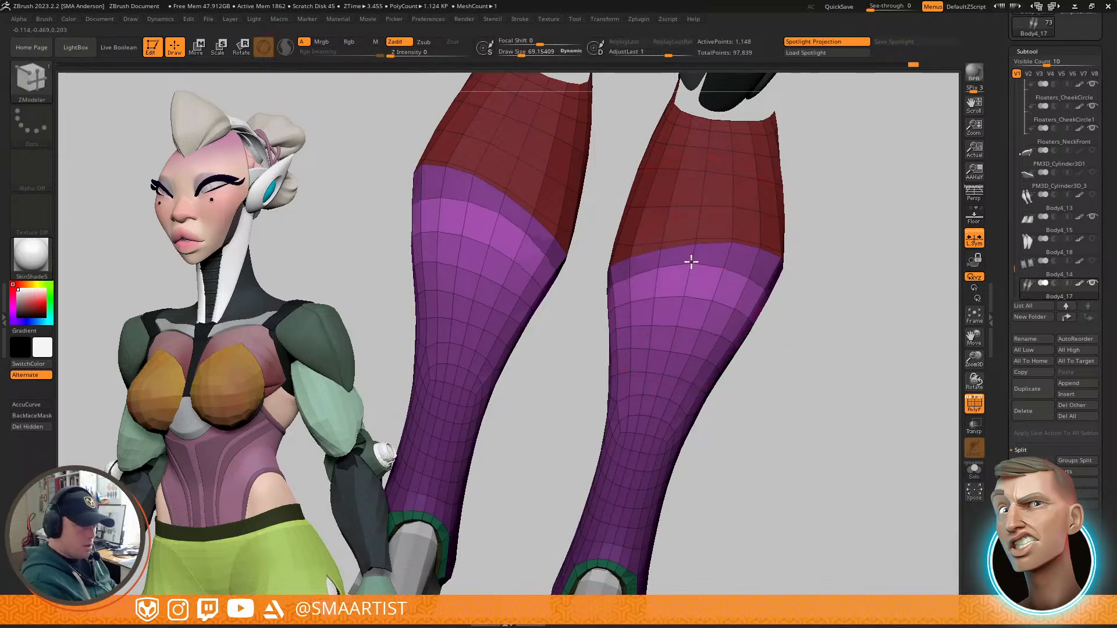
Step: Even out the spacing of the upper shin loop below the calf seam with ZModeler at draw sizes of about 23, 45 and 28
{"action": "key", "text": "s"}
{"action": "left_click_drag", "start_coordinate": [738, 269], "coordinate": [727, 264]}
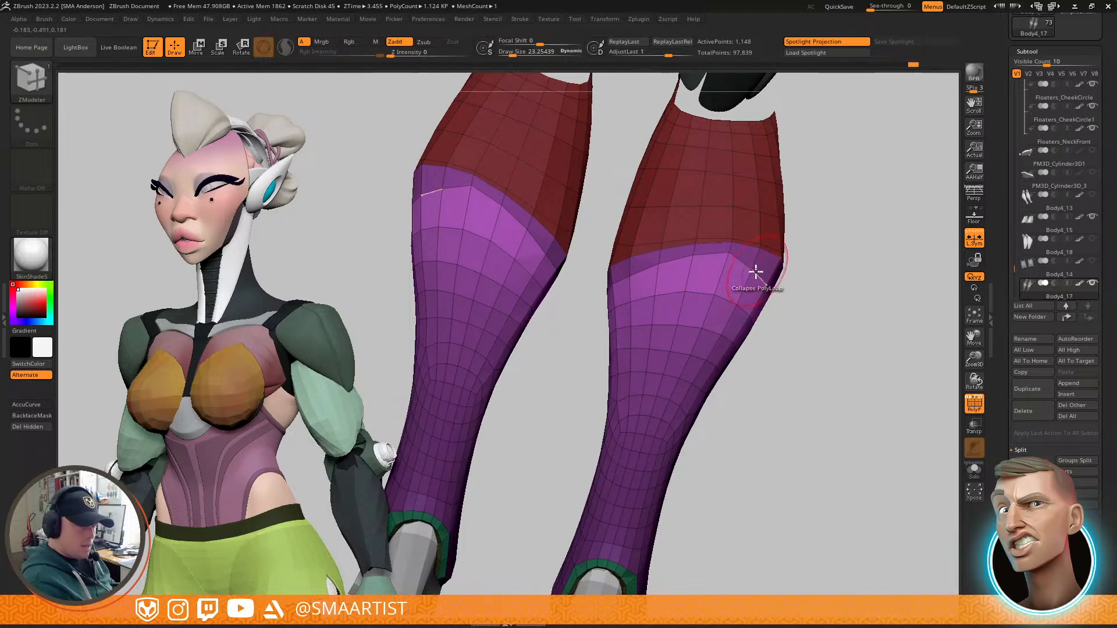
{"action": "left_click", "coordinate": [726, 257]}
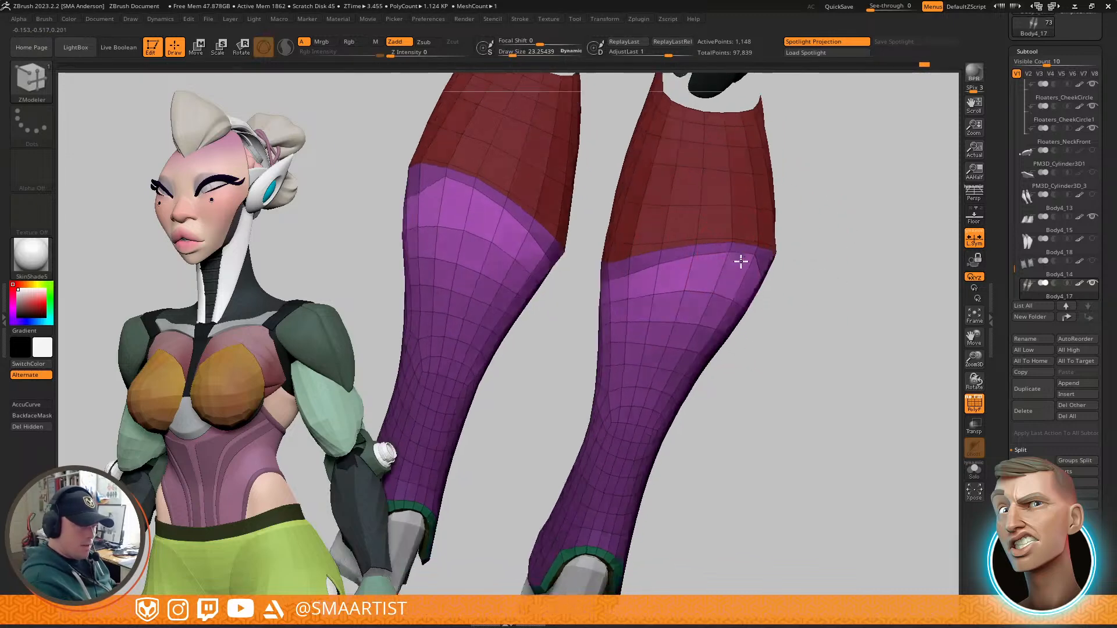
{"action": "key", "text": "s"}
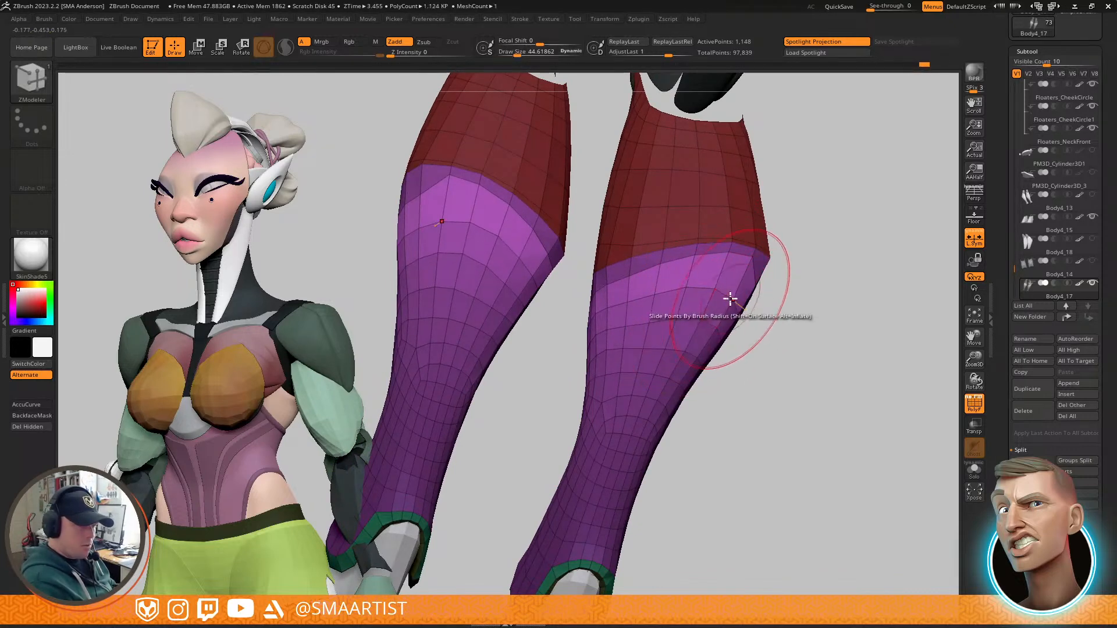
{"action": "key", "text": "s"}
{"action": "left_click", "coordinate": [727, 290]}
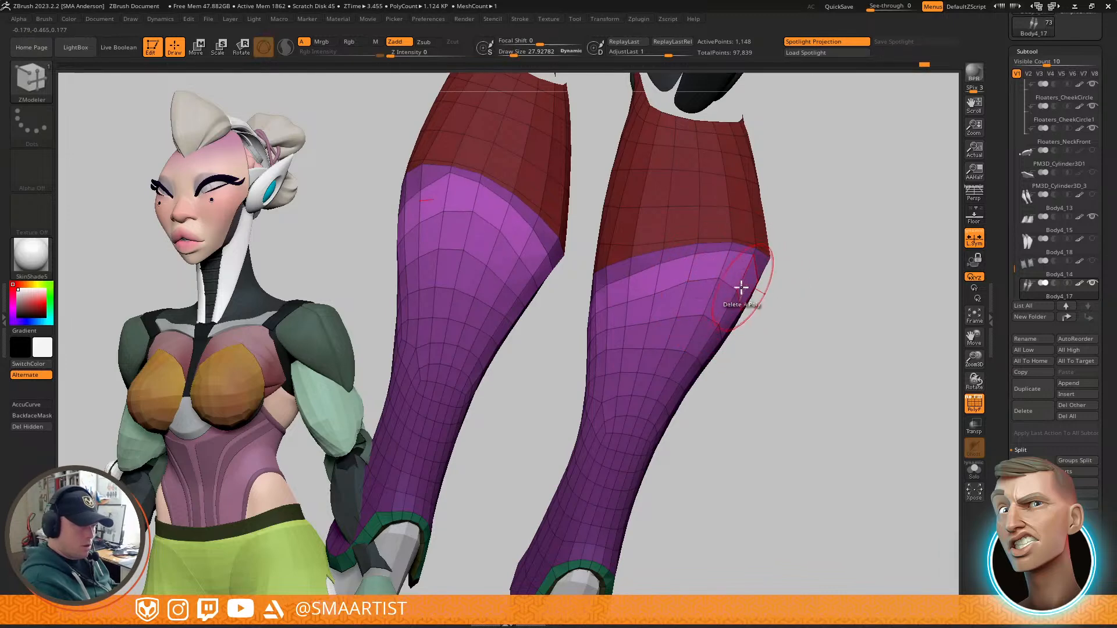
Step: Keep Delete A Single Poly as the ZModeler polygon action and slide the outer points of the upper shin loop at draw sizes of about 28 and 17
{"action": "key", "text": "space"}
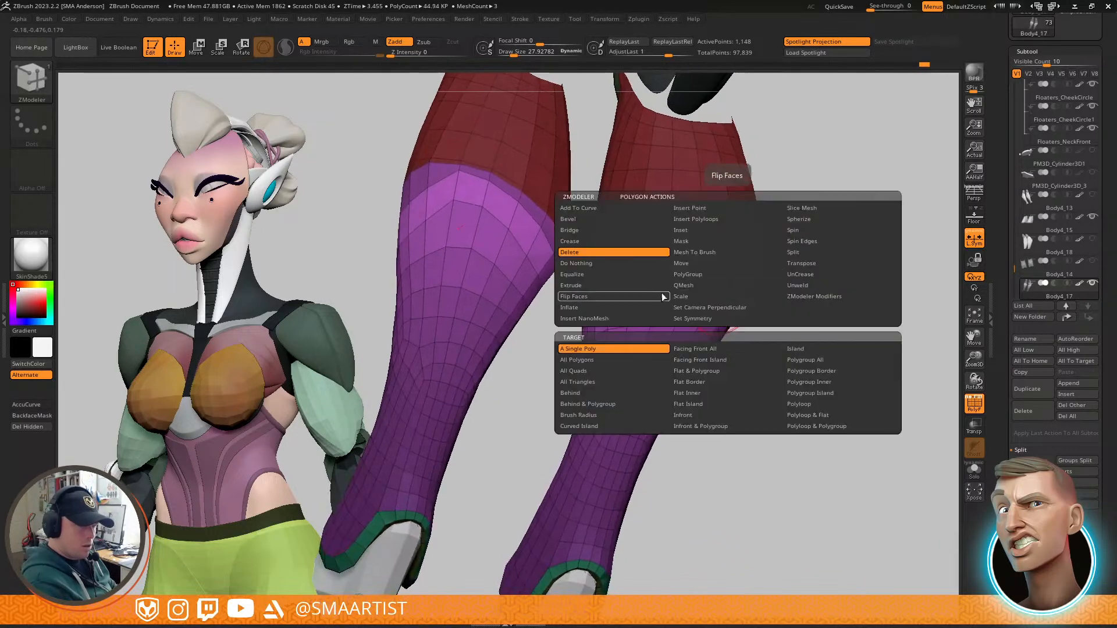
{"action": "left_click", "coordinate": [593, 249]}
{"action": "mouse_move", "coordinate": [749, 297]}
{"action": "right_mouse_down"}
{"action": "mouse_move", "coordinate": [741, 312]}
{"action": "mouse_move", "coordinate": [756, 309]}
{"action": "mouse_move", "coordinate": [743, 309]}
{"action": "right_mouse_up"}
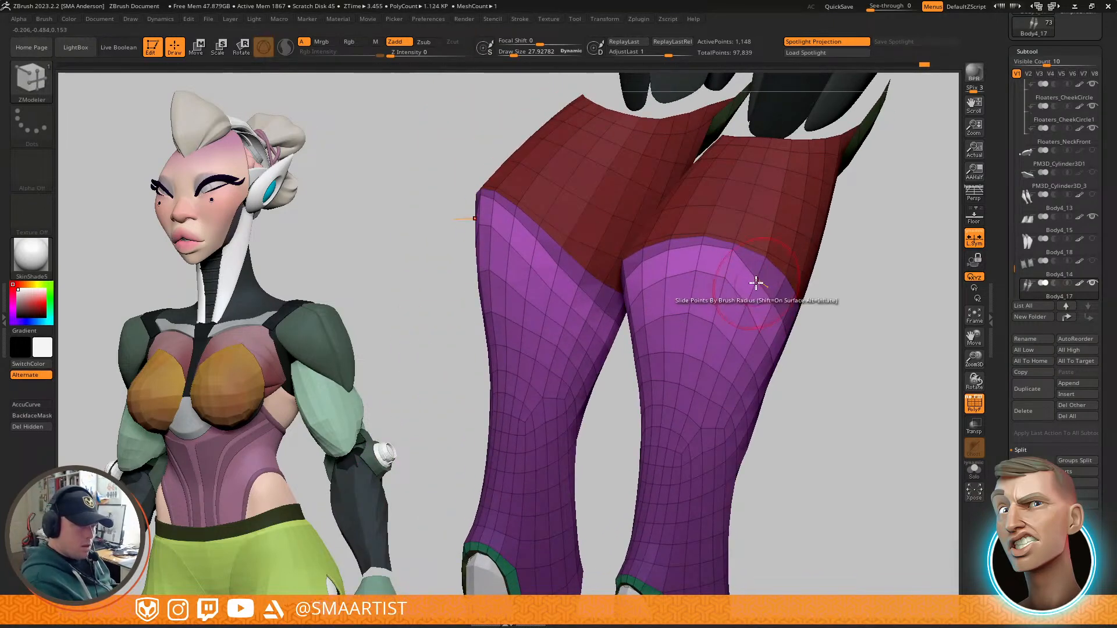
{"action": "mouse_move", "coordinate": [753, 264]}
{"action": "right_mouse_down"}
{"action": "mouse_move", "coordinate": [773, 301]}
{"action": "mouse_move", "coordinate": [758, 326]}
{"action": "mouse_move", "coordinate": [772, 356]}
{"action": "right_mouse_up"}
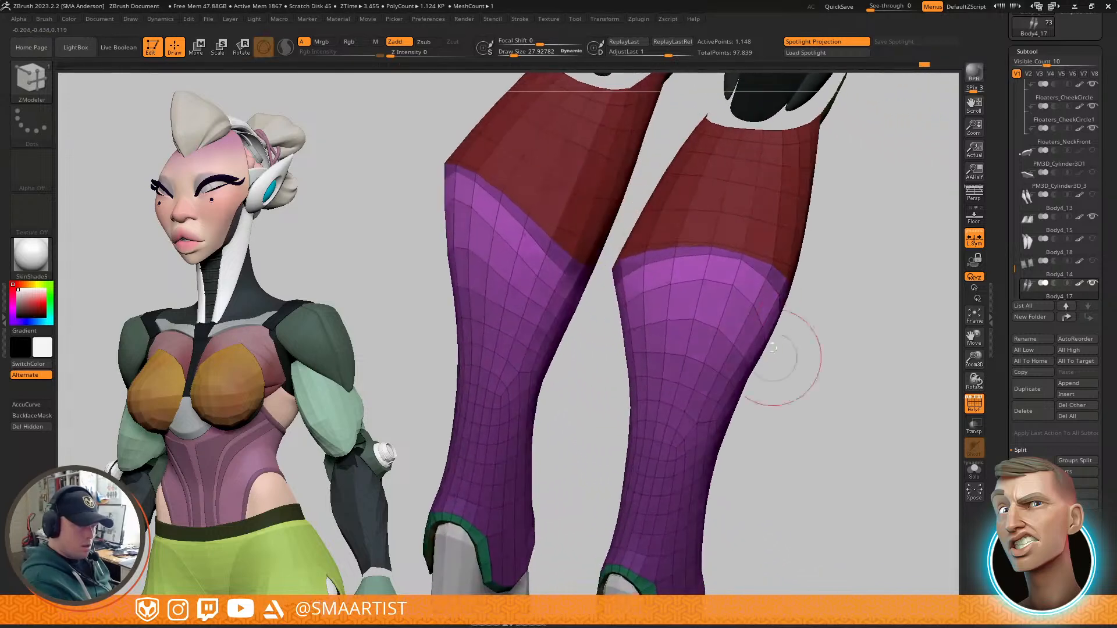
{"action": "mouse_move", "coordinate": [777, 265]}
{"action": "right_mouse_down"}
{"action": "mouse_move", "coordinate": [760, 290]}
{"action": "mouse_move", "coordinate": [762, 280]}
{"action": "right_mouse_up"}
{"action": "left_click_drag", "start_coordinate": [755, 278], "coordinate": [751, 278]}
{"action": "mouse_move", "coordinate": [754, 282]}
{"action": "right_mouse_down"}
{"action": "mouse_move", "coordinate": [783, 283]}
{"action": "mouse_move", "coordinate": [763, 283]}
{"action": "right_mouse_up"}
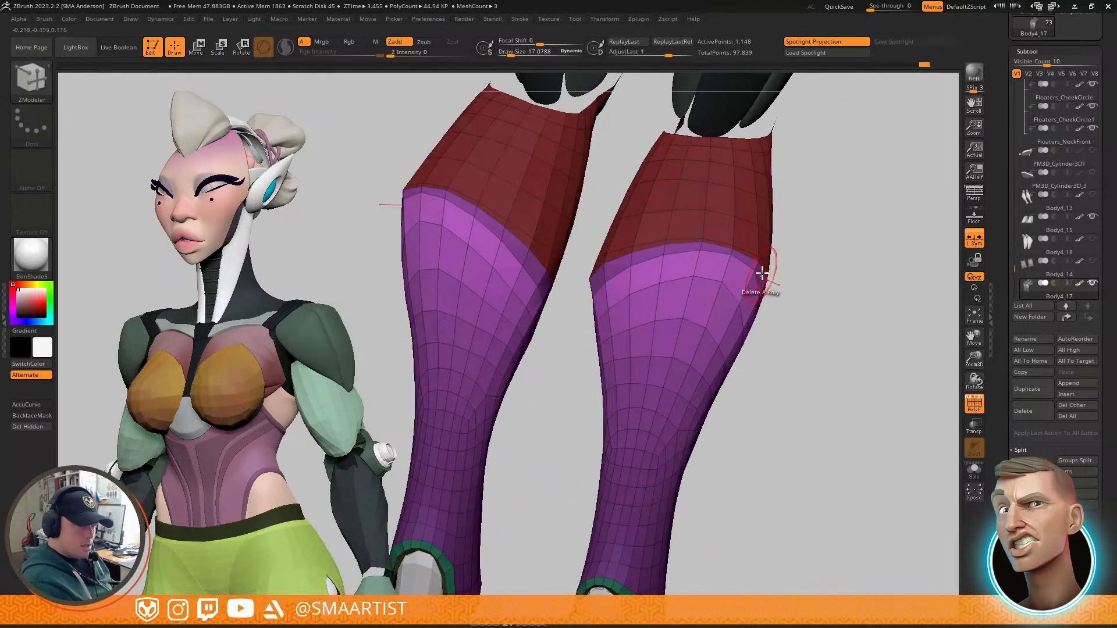
Step: Invert the mask, isolate and mask the red calf section, and show the full leg armor again
{"action": "left_click", "coordinate": [797, 292], "text": "ctrl"}
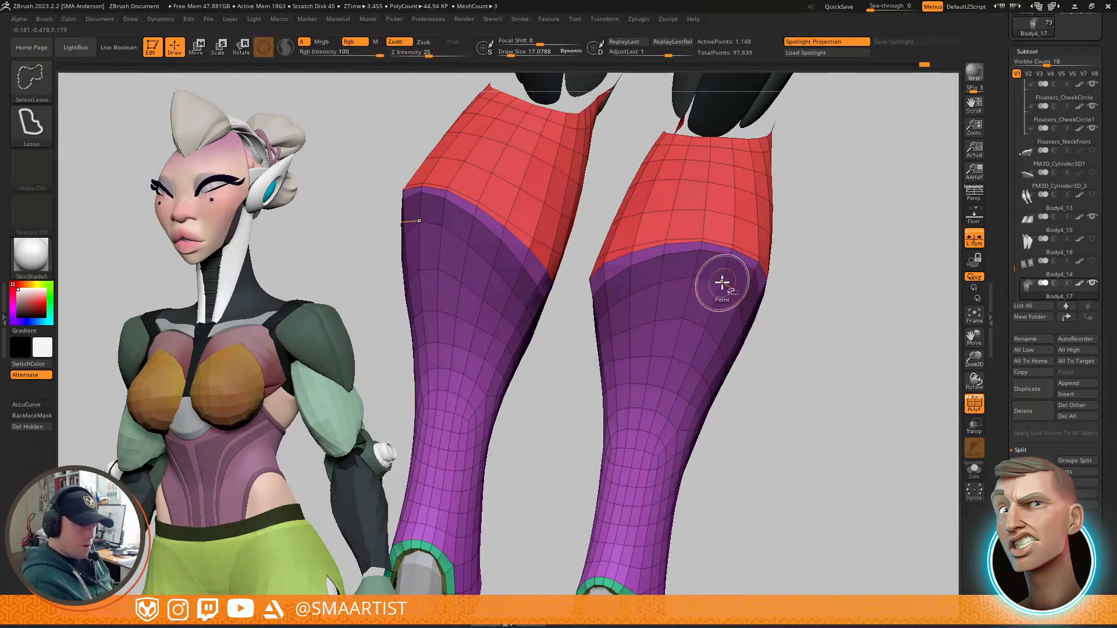
{"action": "left_click", "coordinate": [733, 219], "text": "ctrl+shift"}
{"action": "left_click", "coordinate": [814, 224], "text": "ctrl"}
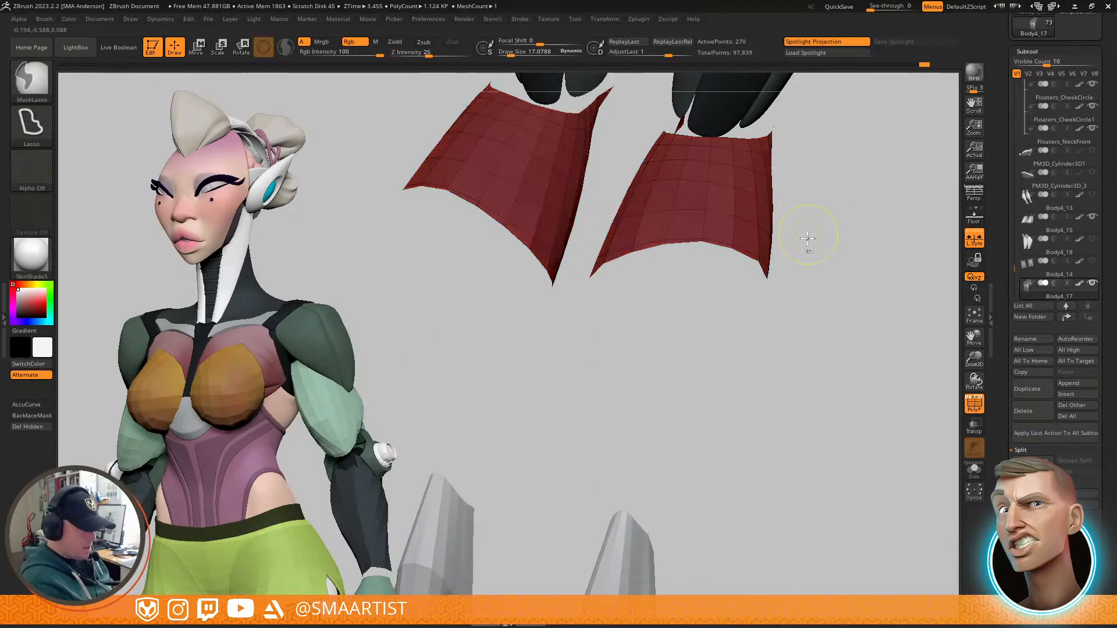
{"action": "left_click", "coordinate": [808, 242], "text": "ctrl+shift"}
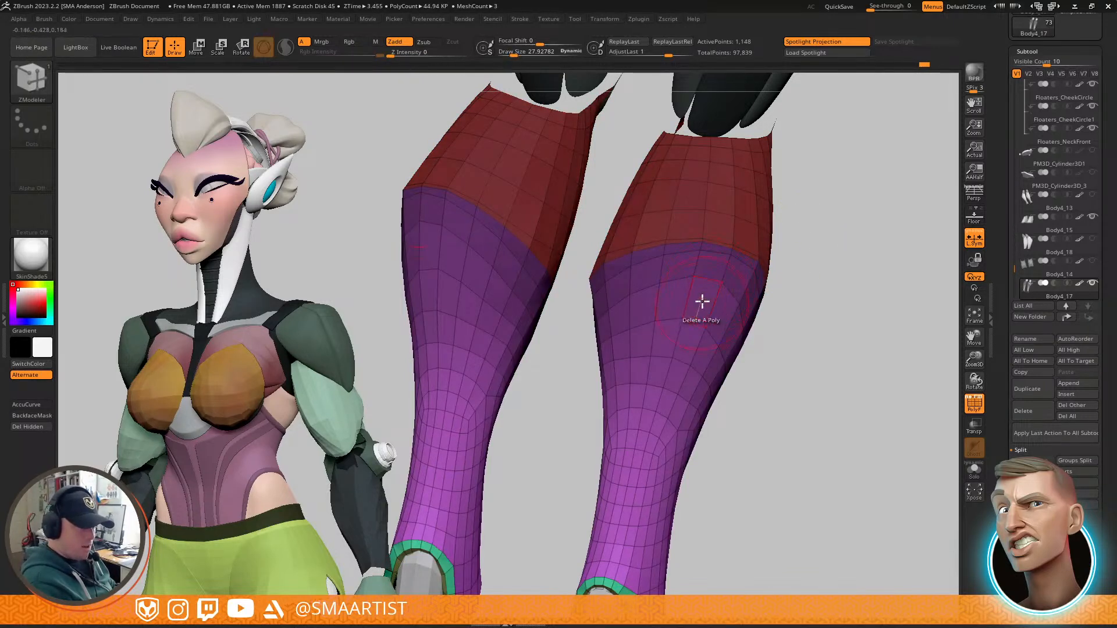
Step: Look over the seam between the red calf section and the purple shin, and hide the wireframe
{"action": "mouse_move", "coordinate": [841, 296]}
{"action": "right_mouse_down"}
{"action": "mouse_move", "coordinate": [803, 297]}
{"action": "mouse_move", "coordinate": [783, 313]}
{"action": "mouse_move", "coordinate": [792, 334]}
{"action": "right_mouse_up"}
{"action": "key", "text": "shift"}
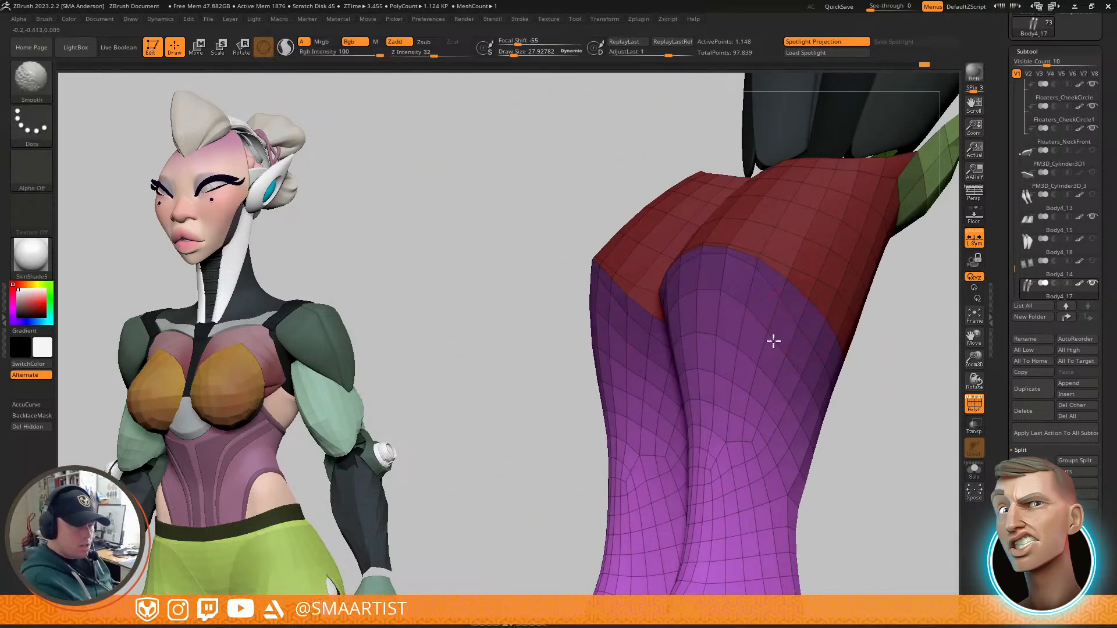
{"action": "right_click_drag", "start_coordinate": [744, 305], "coordinate": [824, 307]}
{"action": "key", "text": "shift+f"}
{"action": "mouse_move", "coordinate": [805, 266]}
{"action": "right_mouse_down"}
{"action": "mouse_move", "coordinate": [795, 261]}
{"action": "mouse_move", "coordinate": [826, 261]}
{"action": "mouse_move", "coordinate": [751, 274]}
{"action": "mouse_move", "coordinate": [813, 279]}
{"action": "mouse_move", "coordinate": [768, 291]}
{"action": "mouse_move", "coordinate": [776, 315]}
{"action": "mouse_move", "coordinate": [756, 299]}
{"action": "mouse_move", "coordinate": [791, 285]}
{"action": "mouse_move", "coordinate": [810, 257]}
{"action": "mouse_move", "coordinate": [730, 279]}
{"action": "mouse_move", "coordinate": [785, 277]}
{"action": "mouse_move", "coordinate": [745, 317]}
{"action": "mouse_move", "coordinate": [746, 273]}
{"action": "mouse_move", "coordinate": [723, 272]}
{"action": "mouse_move", "coordinate": [775, 330]}
{"action": "right_mouse_up"}
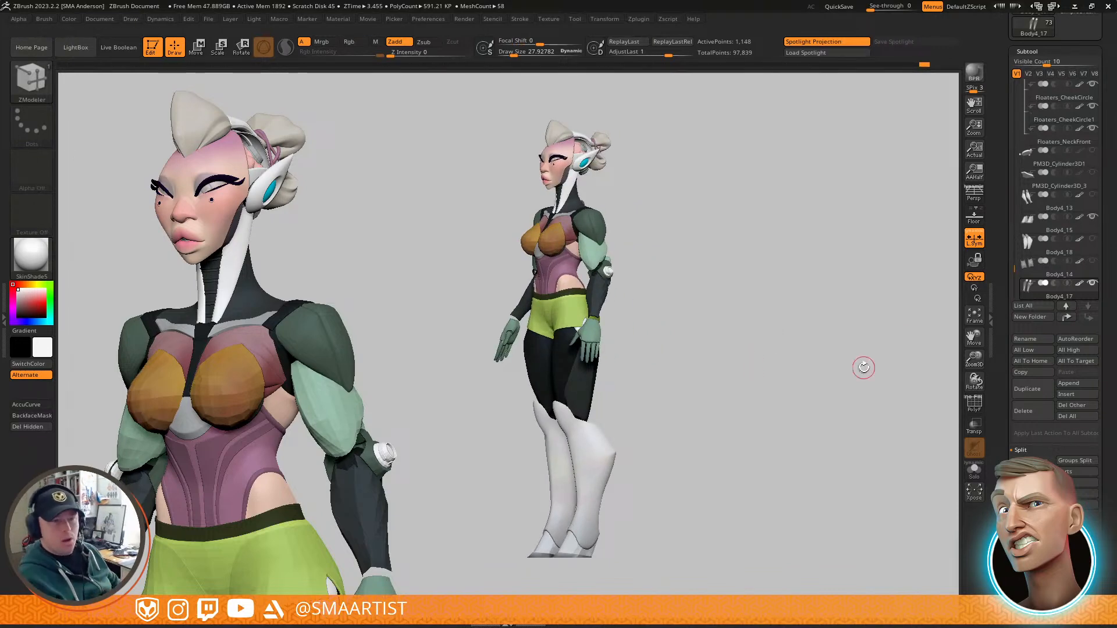
Step: Switch to the Arms subtool, then to Body4_16, and bring the full character's back into view
{"action": "key", "text": "n"}
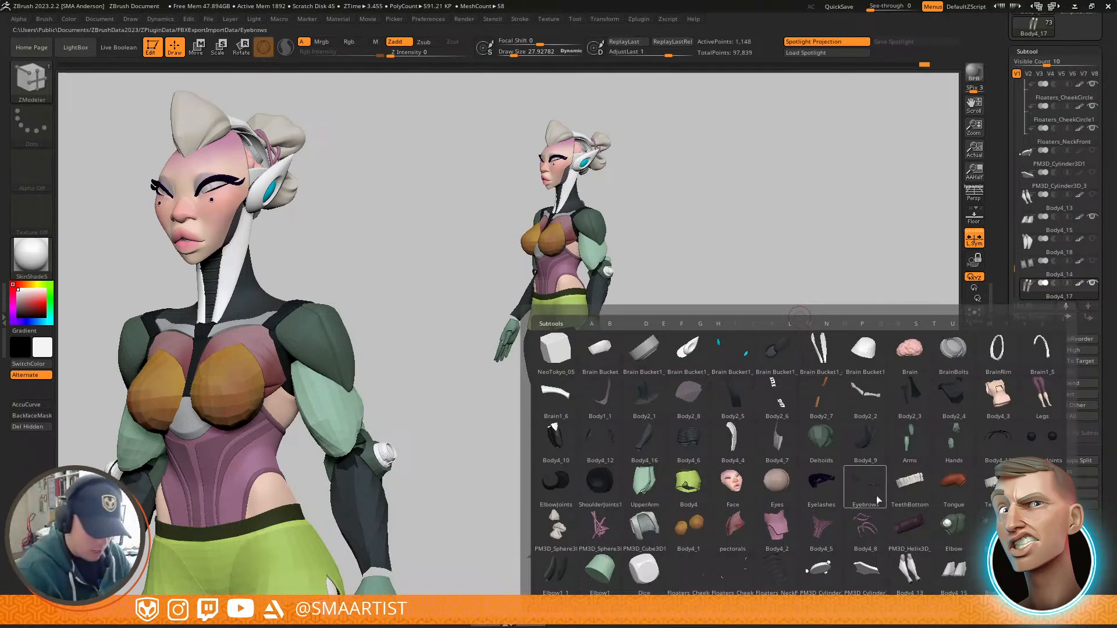
{"action": "left_click", "coordinate": [909, 440]}
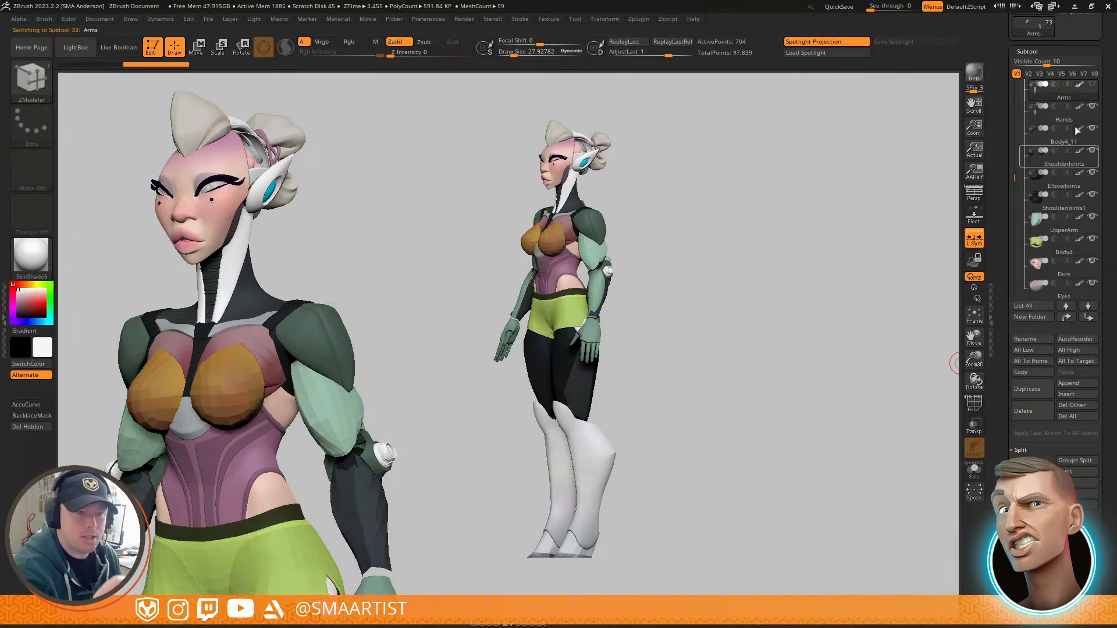
{"action": "right_click_drag", "start_coordinate": [815, 254], "coordinate": [794, 238]}
{"action": "left_click", "coordinate": [631, 255], "text": "alt"}
{"action": "key", "text": "shift+f"}
{"action": "right_click_drag", "start_coordinate": [667, 260], "coordinate": [631, 335]}
{"action": "key", "text": "shift+f"}
{"action": "right_click_drag", "start_coordinate": [600, 276], "coordinate": [771, 266], "text": "ctrl"}
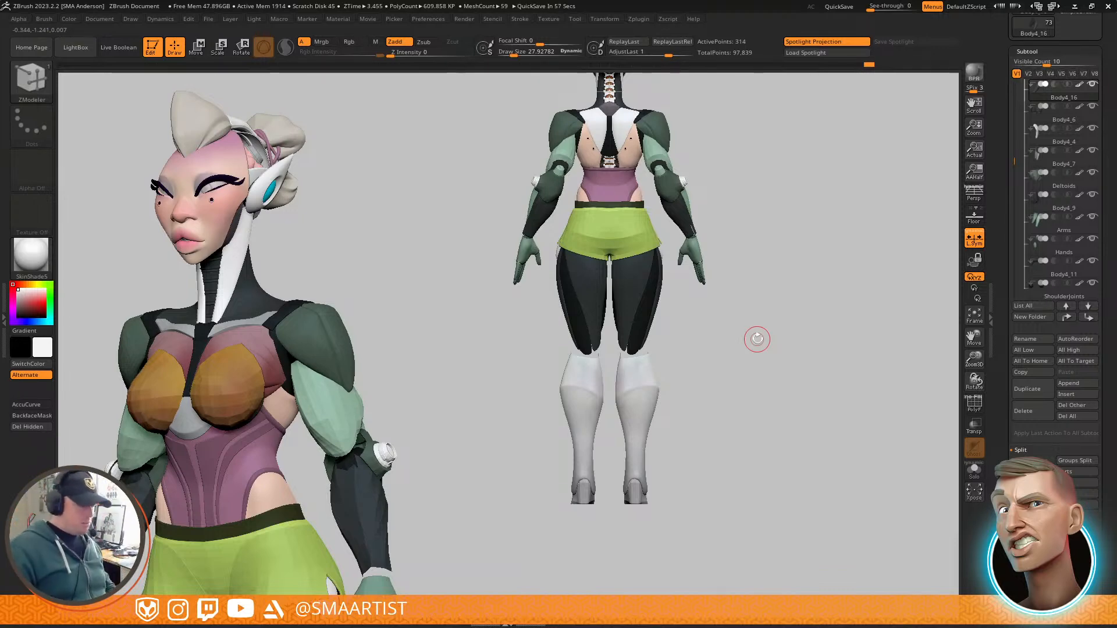
Step: Make the elbow piece Elbow1_1 the active subtool, show its wireframe and duplicate it
{"action": "key", "text": "n"}
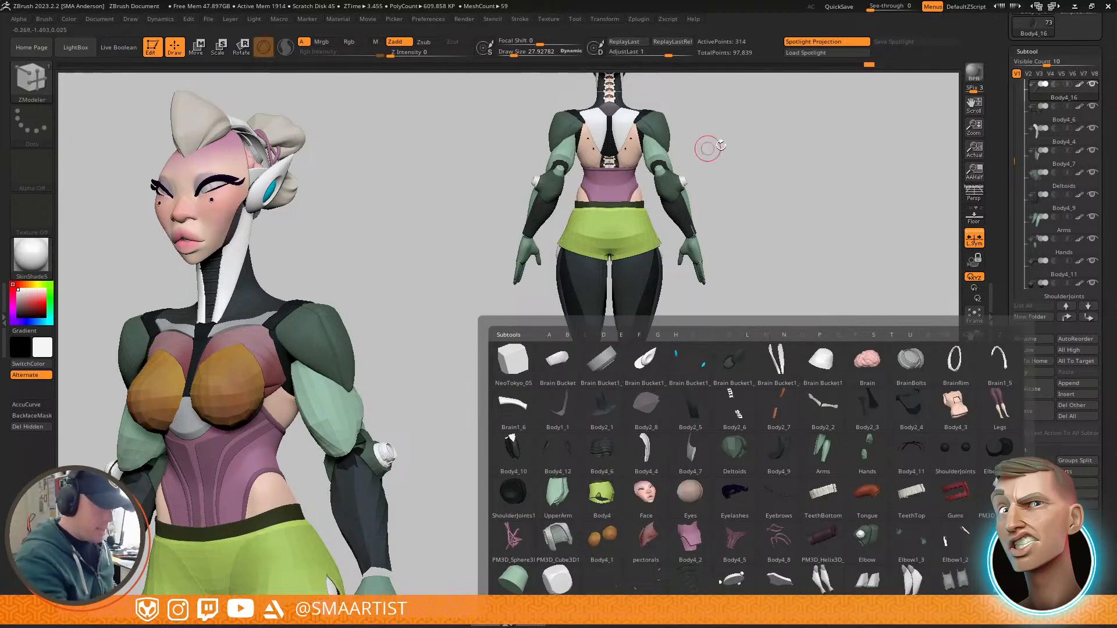
{"action": "right_click_drag", "start_coordinate": [663, 159], "coordinate": [697, 146], "text": "ctrl"}
{"action": "left_click", "coordinate": [677, 182], "text": "alt"}
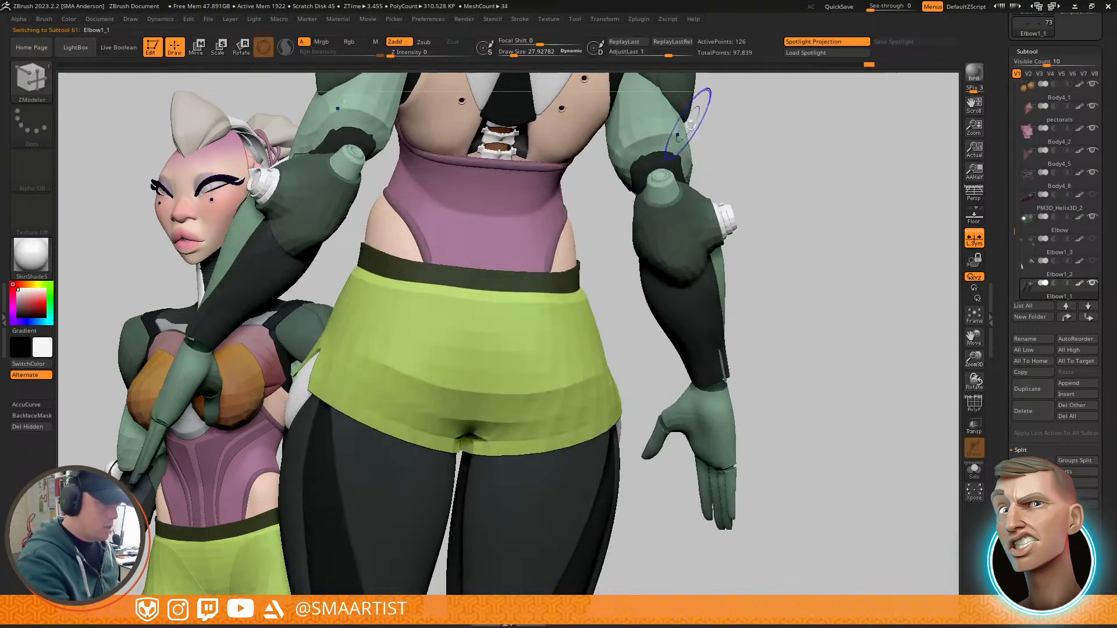
{"action": "key", "text": "shift+f"}
{"action": "mouse_move", "coordinate": [753, 250]}
{"action": "right_mouse_down", "text": "ctrl"}
{"action": "mouse_move", "coordinate": [713, 168]}
{"action": "mouse_move", "coordinate": [693, 221]}
{"action": "mouse_move", "coordinate": [753, 226]}
{"action": "mouse_move", "coordinate": [792, 186]}
{"action": "mouse_move", "coordinate": [769, 200]}
{"action": "mouse_move", "coordinate": [729, 175]}
{"action": "mouse_move", "coordinate": [707, 180]}
{"action": "right_mouse_up", "text": "ctrl"}
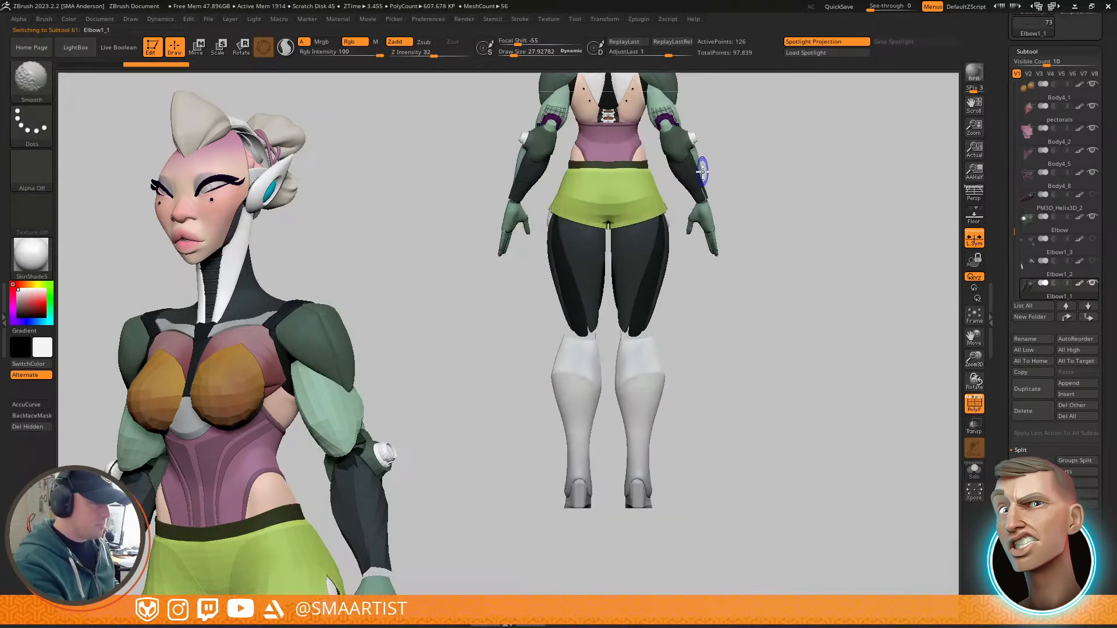
{"action": "key", "text": "ctrl+shift+d"}
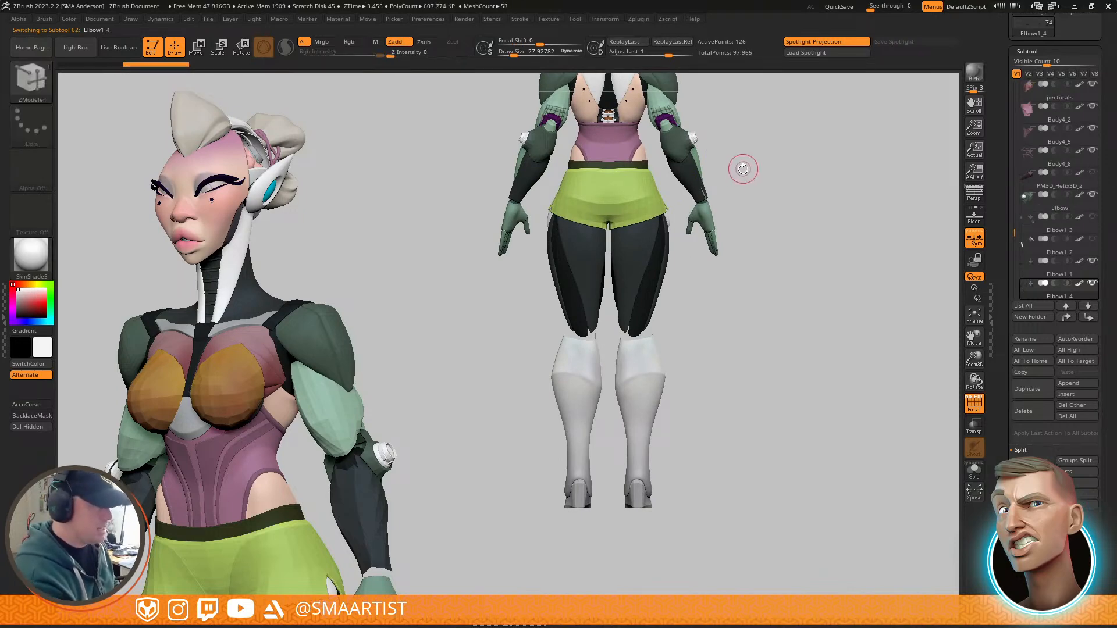
Step: Move and rotate the duplicated elbow piece to the back of the knee, just above the white calf armor, with the gizmo
{"action": "key", "text": "w"}
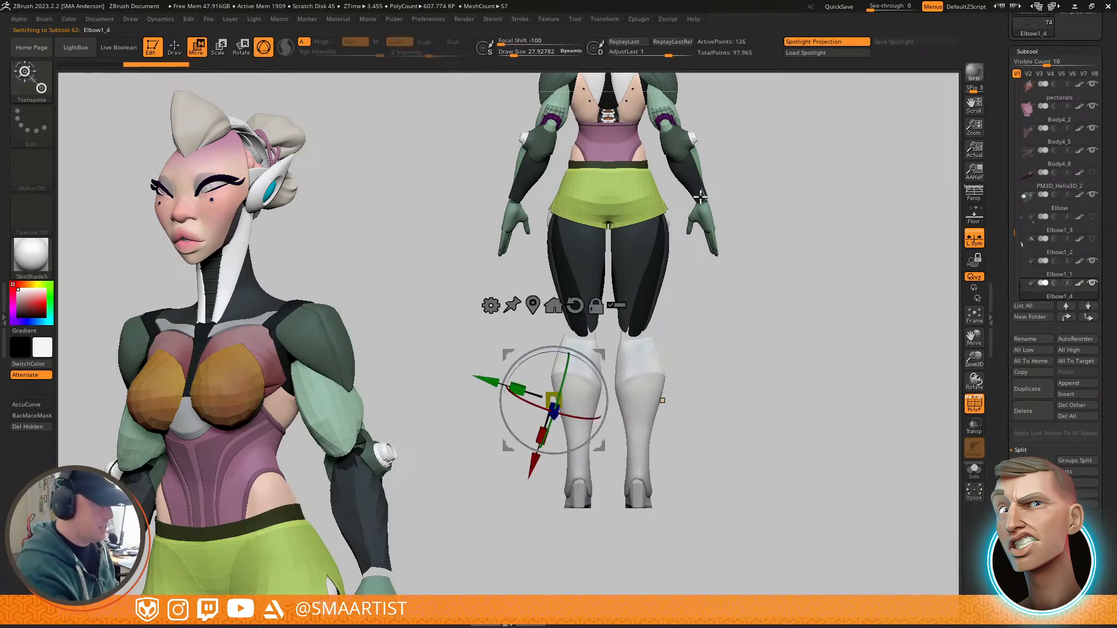
{"action": "left_click", "coordinate": [566, 307]}
{"action": "left_click_drag", "start_coordinate": [601, 357], "coordinate": [598, 477]}
{"action": "left_click", "coordinate": [531, 426]}
{"action": "left_click_drag", "start_coordinate": [594, 186], "coordinate": [618, 278]}
{"action": "right_click_drag", "start_coordinate": [628, 289], "coordinate": [726, 344]}
{"action": "left_click_drag", "start_coordinate": [686, 302], "coordinate": [674, 293]}
{"action": "right_click_drag", "start_coordinate": [663, 286], "coordinate": [608, 296]}
{"action": "left_click_drag", "start_coordinate": [689, 306], "coordinate": [713, 288]}
{"action": "right_click_drag", "start_coordinate": [727, 311], "coordinate": [785, 314]}
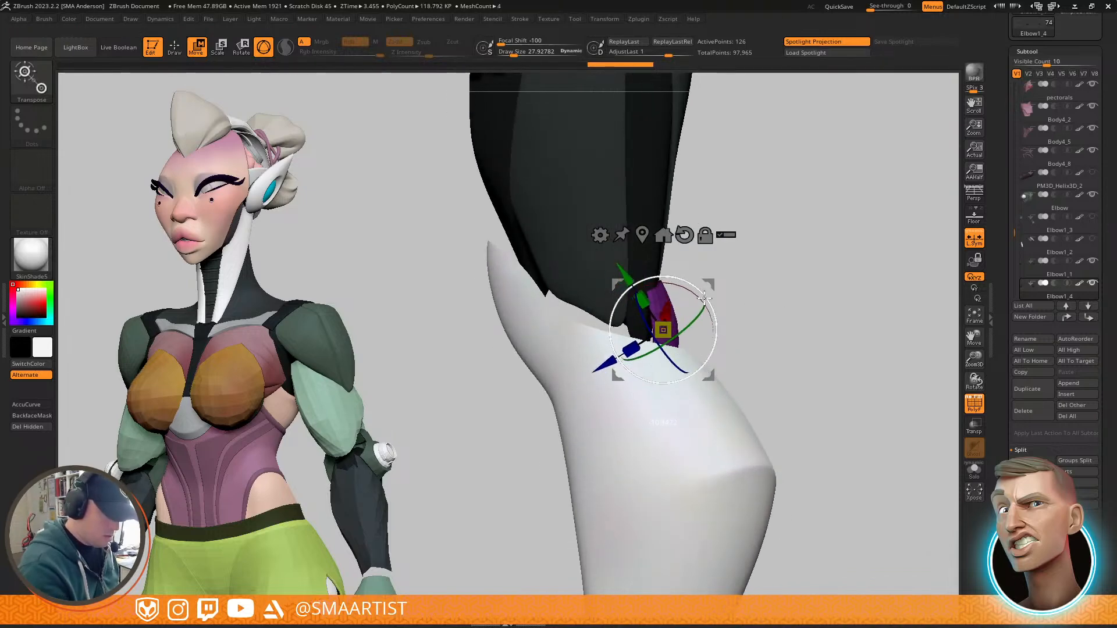
Step: Widen the piece behind the knee with the Move brush at a draw size of about 69
{"action": "key", "text": "b"}
{"action": "key", "text": "m"}
{"action": "key", "text": "v"}
{"action": "right_click_drag", "start_coordinate": [701, 312], "coordinate": [665, 314]}
{"action": "key", "text": "s"}
{"action": "left_click_drag", "start_coordinate": [660, 295], "coordinate": [606, 229]}
{"action": "right_click_drag", "start_coordinate": [687, 285], "coordinate": [670, 281]}
{"action": "left_click_drag", "start_coordinate": [681, 293], "coordinate": [698, 299]}
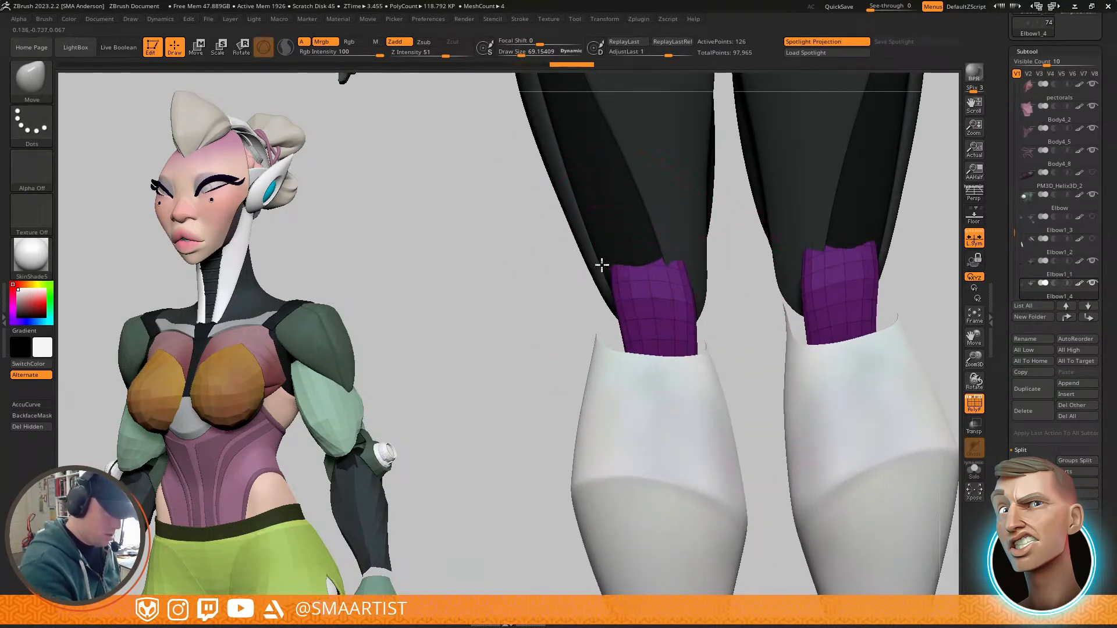
{"action": "right_click_drag", "start_coordinate": [668, 251], "coordinate": [707, 241]}
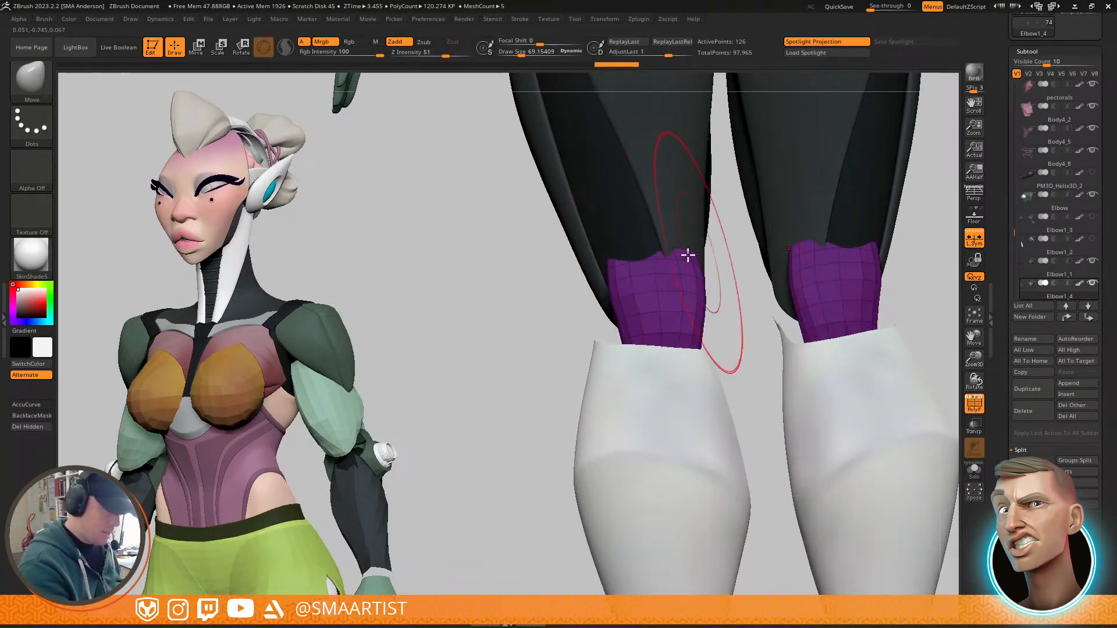
Step: Adjust the lower edge of the piece behind the knee with the Move brush at a draw size of about 45
{"action": "mouse_move", "coordinate": [686, 295]}
{"action": "right_mouse_down"}
{"action": "mouse_move", "coordinate": [695, 368]}
{"action": "mouse_move", "coordinate": [684, 361]}
{"action": "right_mouse_up"}
{"action": "key", "text": "s"}
{"action": "left_click_drag", "start_coordinate": [672, 341], "coordinate": [666, 341]}
{"action": "left_click_drag", "start_coordinate": [661, 346], "coordinate": [661, 352]}
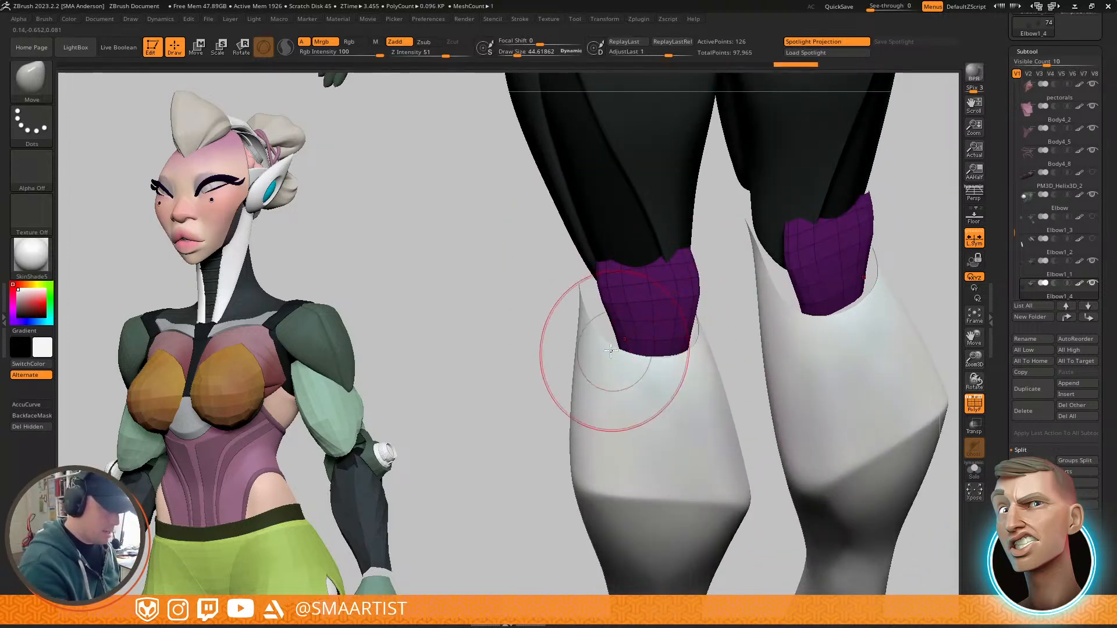
{"action": "right_click_drag", "start_coordinate": [651, 338], "coordinate": [661, 316]}
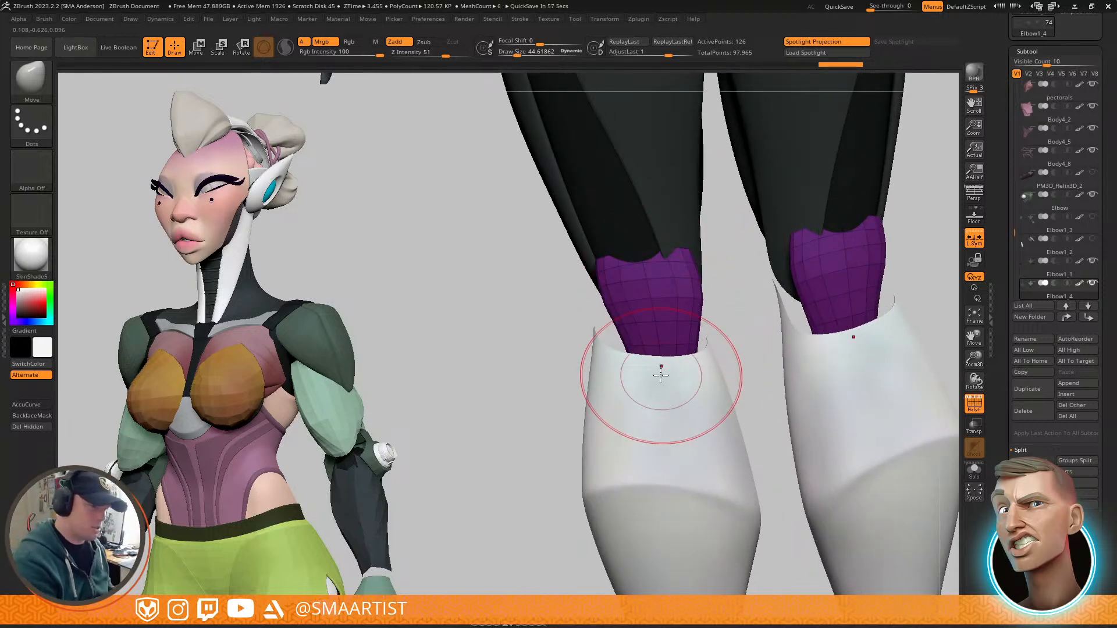
{"action": "right_click_drag", "start_coordinate": [728, 287], "coordinate": [717, 278]}
Step: Turn the piece behind the knee upside down by about 178 degrees and refine its fit with the gizmo
{"action": "key", "text": "w"}
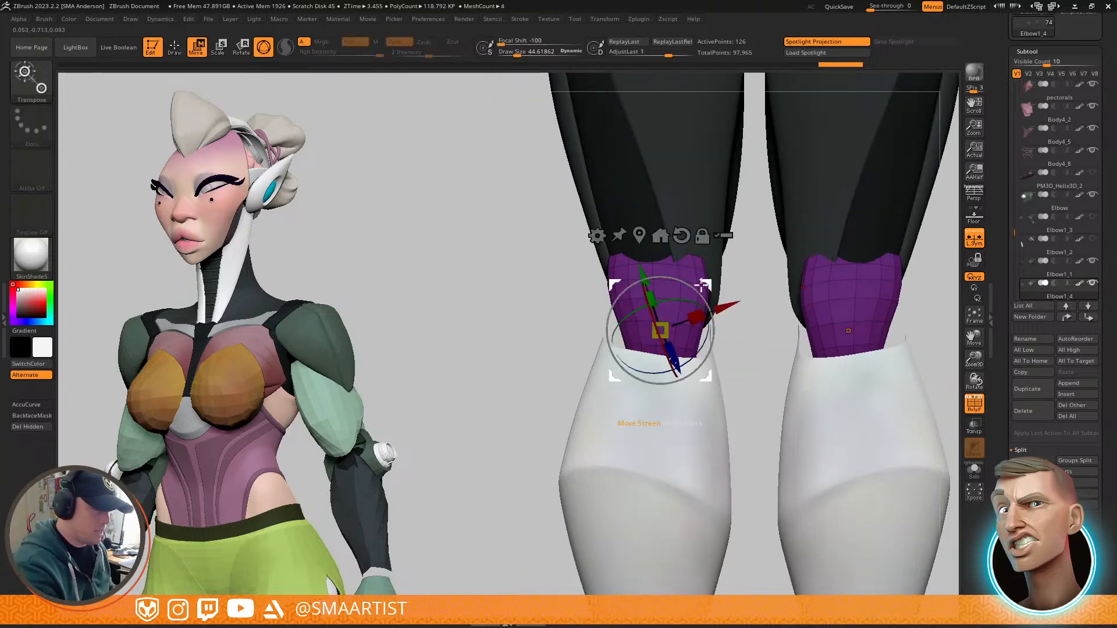
{"action": "left_click_drag", "start_coordinate": [681, 281], "coordinate": [618, 420]}
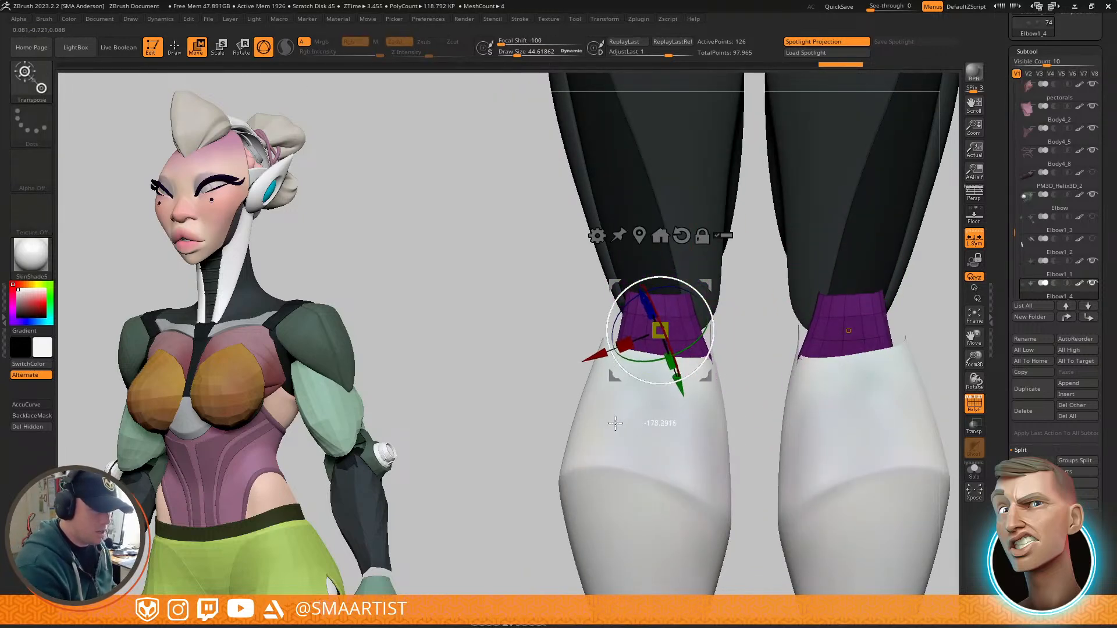
{"action": "right_click_drag", "start_coordinate": [724, 323], "coordinate": [783, 352]}
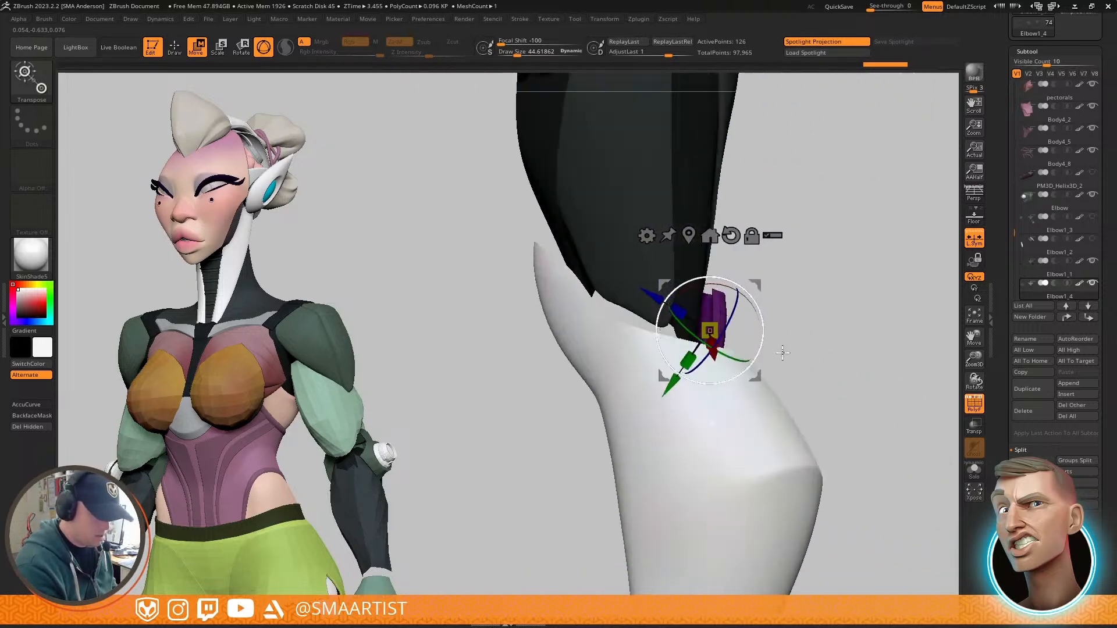
{"action": "right_click_drag", "start_coordinate": [757, 282], "coordinate": [748, 326]}
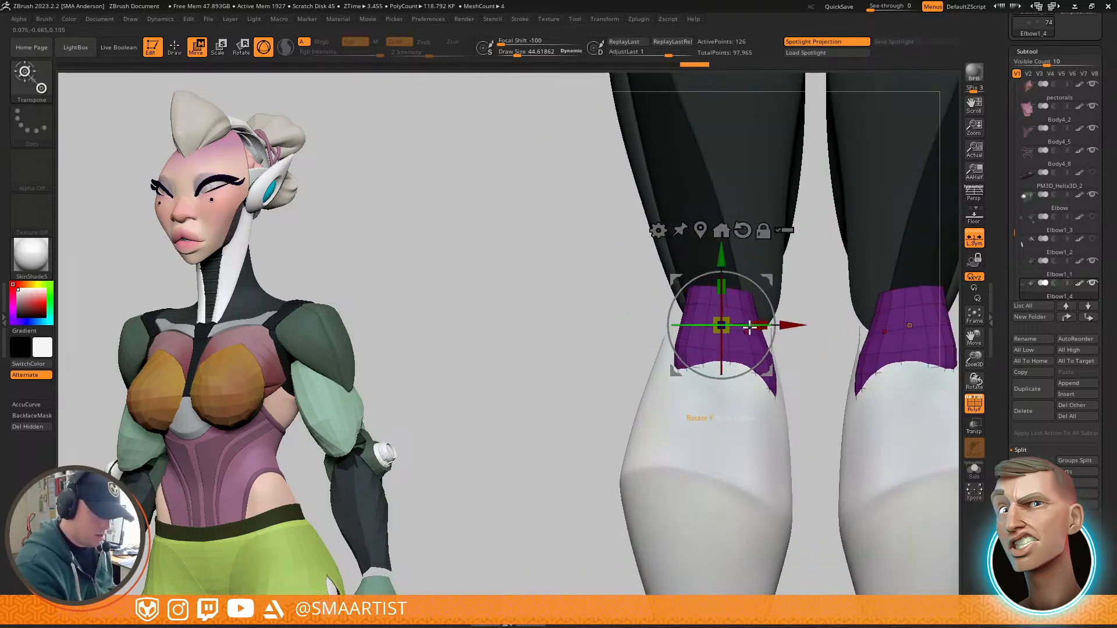
{"action": "left_click_drag", "start_coordinate": [741, 324], "coordinate": [734, 324]}
{"action": "key", "text": "q"}
Step: Pull the lower corners of the flipped piece up to the calf armor's rim with the Move brush
{"action": "right_click_drag", "start_coordinate": [751, 346], "coordinate": [763, 382]}
{"action": "key", "text": "s"}
{"action": "left_click_drag", "start_coordinate": [763, 382], "coordinate": [777, 382]}
{"action": "right_click_drag", "start_coordinate": [777, 382], "coordinate": [763, 424]}
{"action": "left_click_drag", "start_coordinate": [769, 384], "coordinate": [756, 373]}
{"action": "left_click_drag", "start_coordinate": [674, 385], "coordinate": [668, 363]}
{"action": "left_click_drag", "start_coordinate": [762, 367], "coordinate": [754, 351]}
{"action": "right_click_drag", "start_coordinate": [760, 349], "coordinate": [727, 314]}
{"action": "key", "text": "s"}
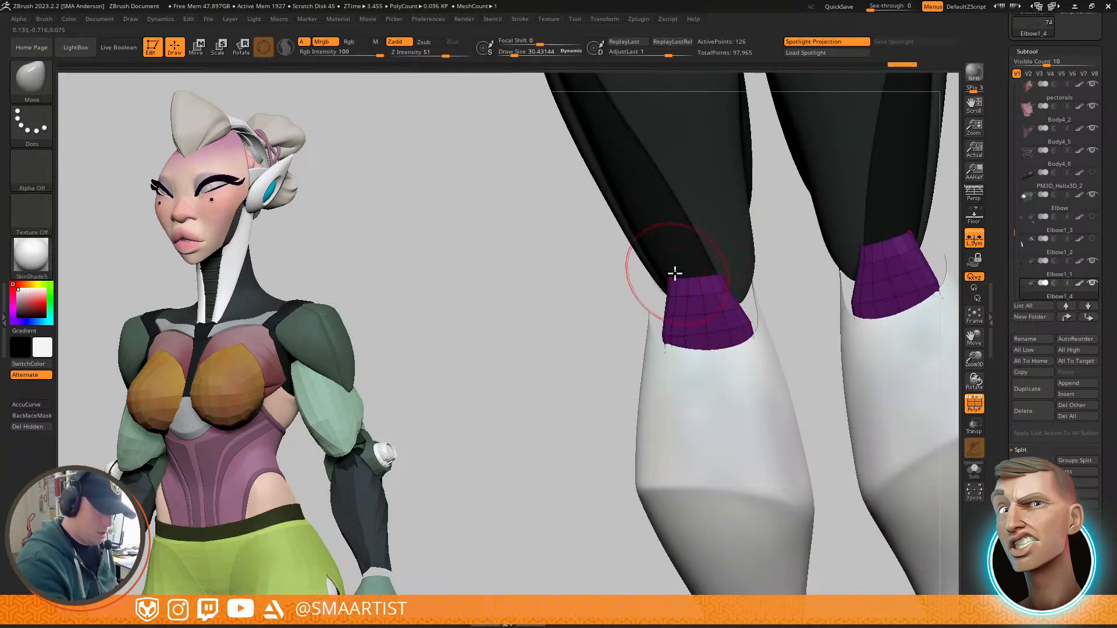
Step: Hide the wireframe and check the fit of the piece behind the knee from the side and back
{"action": "right_click_drag", "start_coordinate": [681, 307], "coordinate": [722, 309]}
{"action": "key", "text": "shift+f"}
{"action": "mouse_move", "coordinate": [786, 381]}
{"action": "right_mouse_down", "text": "ctrl"}
{"action": "mouse_move", "coordinate": [778, 374]}
{"action": "mouse_move", "coordinate": [800, 326]}
{"action": "mouse_move", "coordinate": [763, 306]}
{"action": "mouse_move", "coordinate": [780, 361]}
{"action": "right_mouse_up", "text": "ctrl"}
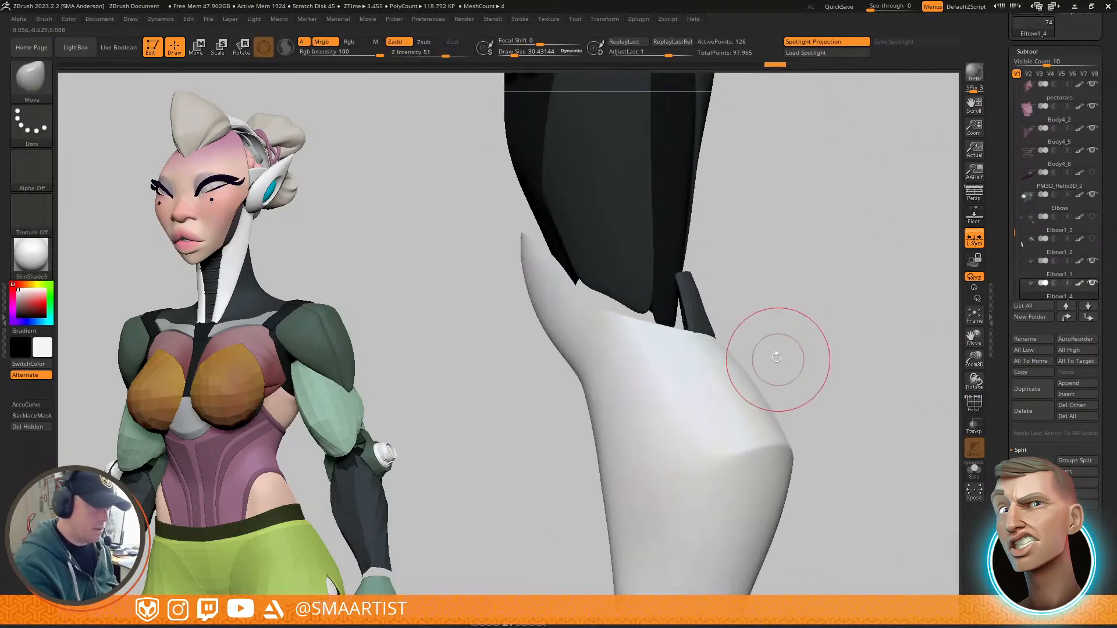
{"action": "key", "text": "w"}
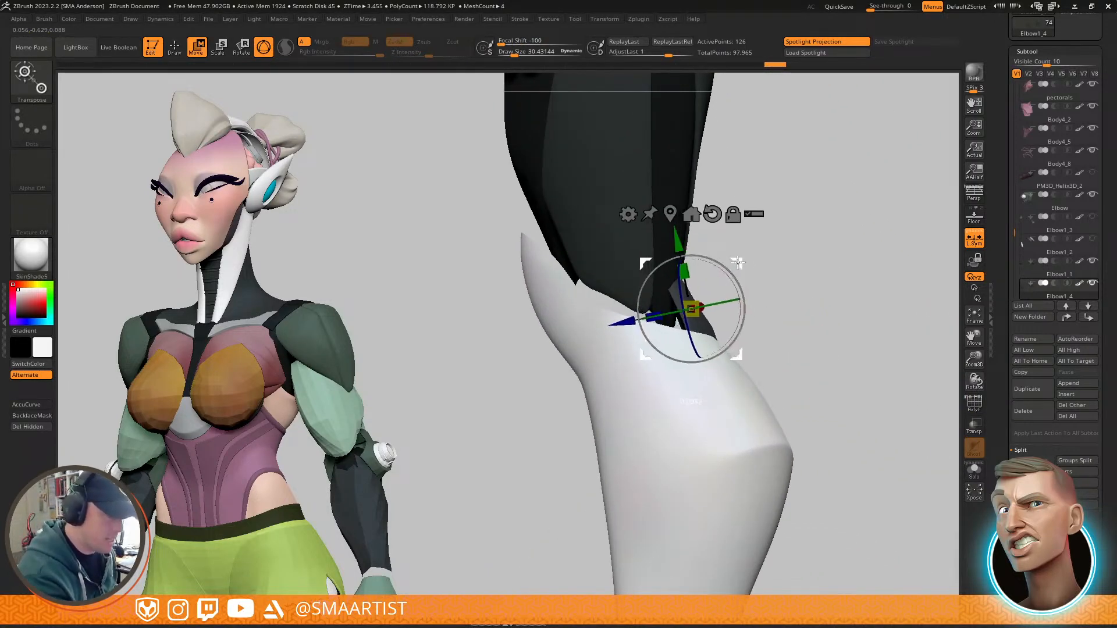
{"action": "key", "text": "q"}
{"action": "right_click_drag", "start_coordinate": [785, 258], "coordinate": [737, 292]}
{"action": "key", "text": "shift"}
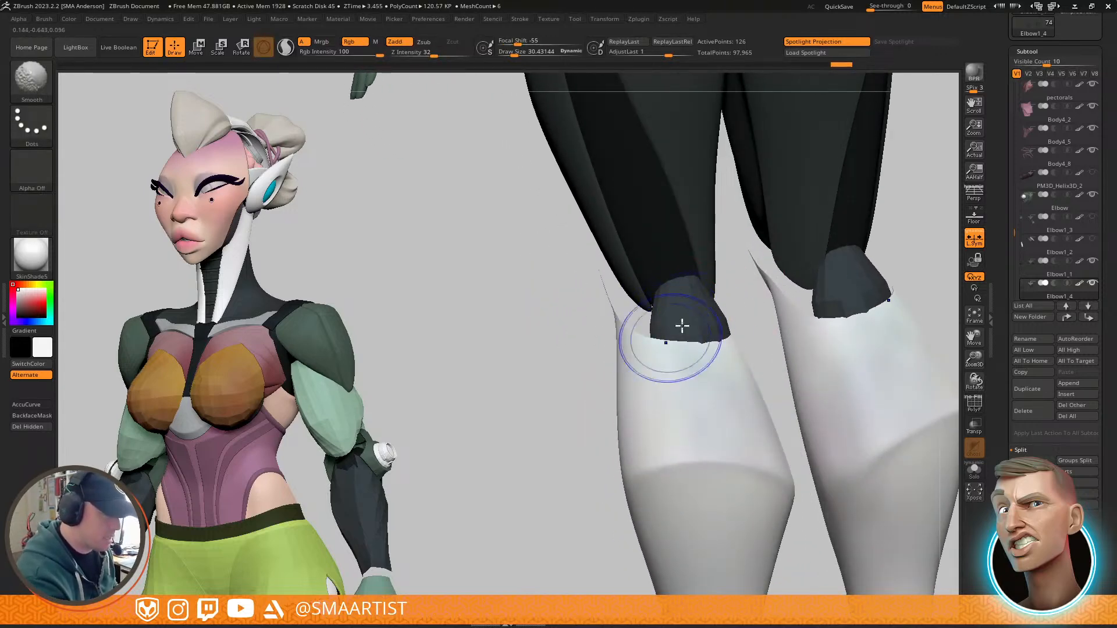
Step: Try smoothing the piece behind the knee and undo the recent strokes
{"action": "left_click_drag", "start_coordinate": [670, 338], "coordinate": [682, 340], "text": "shift"}
{"action": "right_click_drag", "start_coordinate": [682, 339], "coordinate": [710, 351]}
{"action": "mouse_move", "coordinate": [710, 352]}
{"action": "left_mouse_down", "text": "shift"}
{"action": "mouse_move", "coordinate": [687, 322]}
{"action": "mouse_move", "coordinate": [694, 306]}
{"action": "left_mouse_up", "text": "shift"}
{"action": "key", "text": "ctrl+z"}
{"action": "key", "text": "ctrl+z"}
{"action": "key", "text": "ctrl+z"}
{"action": "key", "text": "ctrl+z"}
{"action": "key", "text": "ctrl+z"}
{"action": "mouse_move", "coordinate": [695, 307]}
{"action": "right_mouse_down"}
{"action": "mouse_move", "coordinate": [756, 298]}
{"action": "mouse_move", "coordinate": [730, 317]}
{"action": "mouse_move", "coordinate": [742, 321]}
{"action": "mouse_move", "coordinate": [658, 331]}
{"action": "mouse_move", "coordinate": [728, 285]}
{"action": "mouse_move", "coordinate": [773, 284]}
{"action": "mouse_move", "coordinate": [794, 256]}
{"action": "mouse_move", "coordinate": [724, 330]}
{"action": "right_mouse_up"}
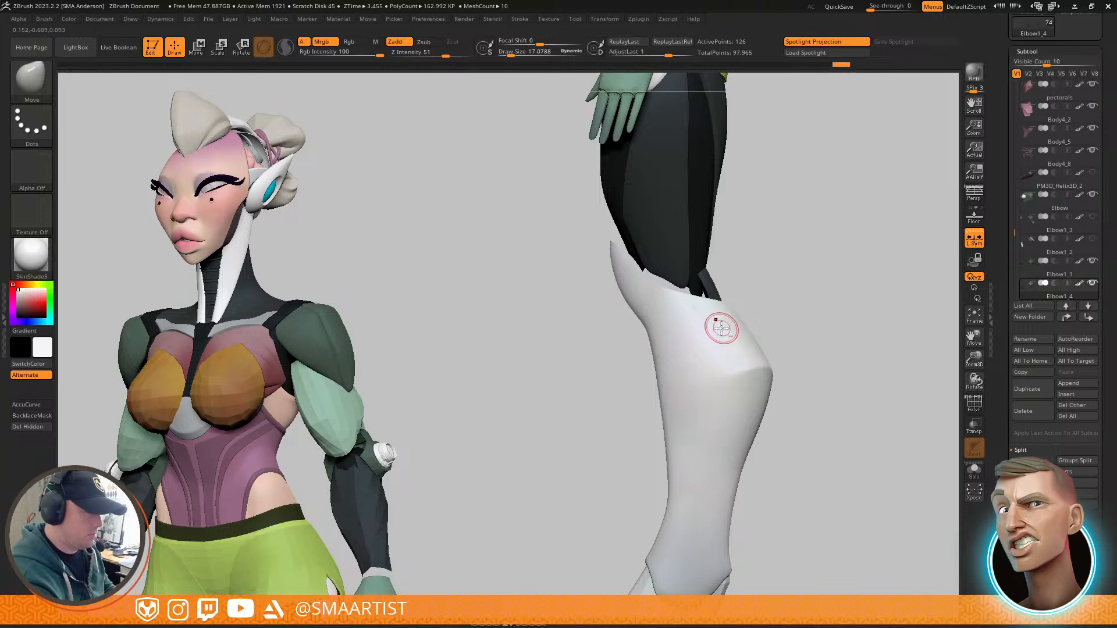
Step: Make the leg armor Body4_17 the active subtool and show its polygroups and wireframe
{"action": "left_click", "coordinate": [721, 327], "text": "alt"}
{"action": "key", "text": "shift+f"}
{"action": "right_click_drag", "start_coordinate": [760, 292], "coordinate": [765, 267]}
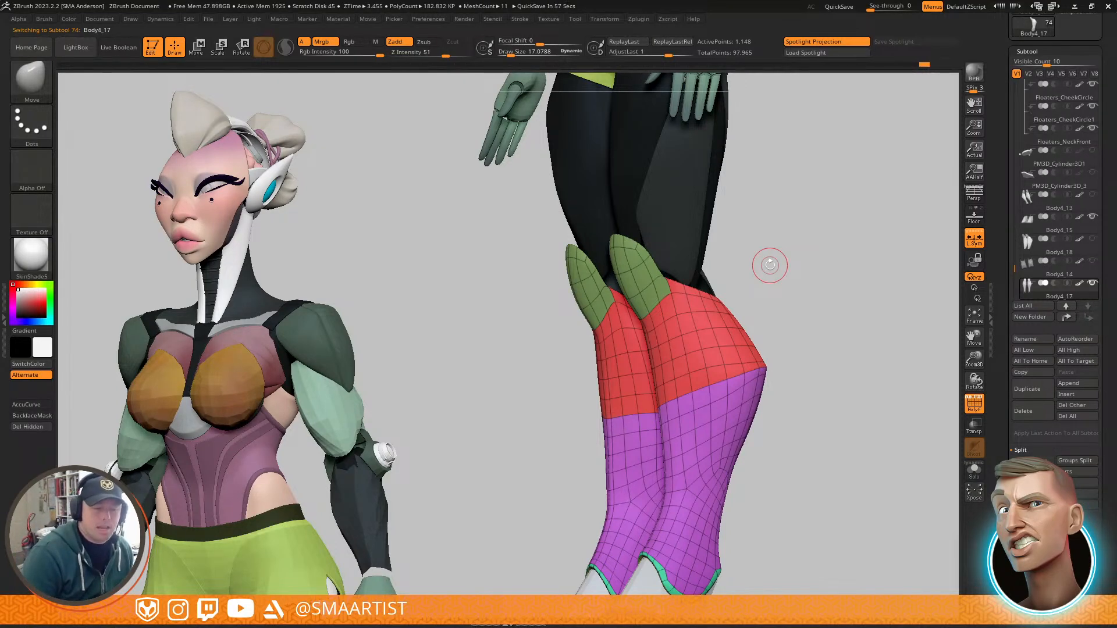
{"action": "right_click_drag", "start_coordinate": [745, 283], "coordinate": [731, 280]}
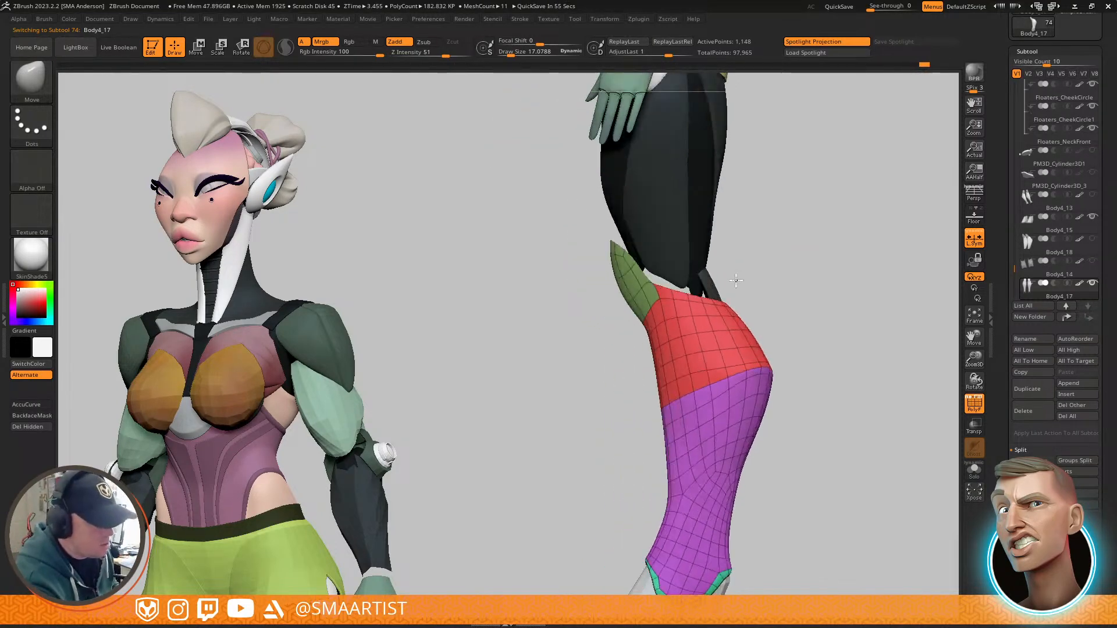
Step: Mask all of the leg armor except the olive kneecap section and try extruding it with the gizmo
{"action": "key", "text": "w"}
{"action": "left_click", "coordinate": [636, 297], "text": "ctrl"}
{"action": "left_click_drag", "start_coordinate": [687, 248], "coordinate": [677, 250], "text": "ctrl"}
{"action": "key", "text": "q"}
{"action": "mouse_move", "coordinate": [735, 256]}
{"action": "right_mouse_down"}
{"action": "mouse_move", "coordinate": [768, 236]}
{"action": "mouse_move", "coordinate": [782, 252]}
{"action": "right_mouse_up"}
Step: Hide the wireframe, clear the mask and bring the full character into view
{"action": "key", "text": "shift+f"}
{"action": "left_click_drag", "start_coordinate": [763, 258], "coordinate": [758, 269], "text": "ctrl"}
{"action": "mouse_move", "coordinate": [758, 269]}
{"action": "right_mouse_down", "text": "ctrl"}
{"action": "mouse_move", "coordinate": [743, 302]}
{"action": "mouse_move", "coordinate": [721, 287]}
{"action": "mouse_move", "coordinate": [682, 288]}
{"action": "mouse_move", "coordinate": [690, 306]}
{"action": "right_mouse_up", "text": "ctrl"}
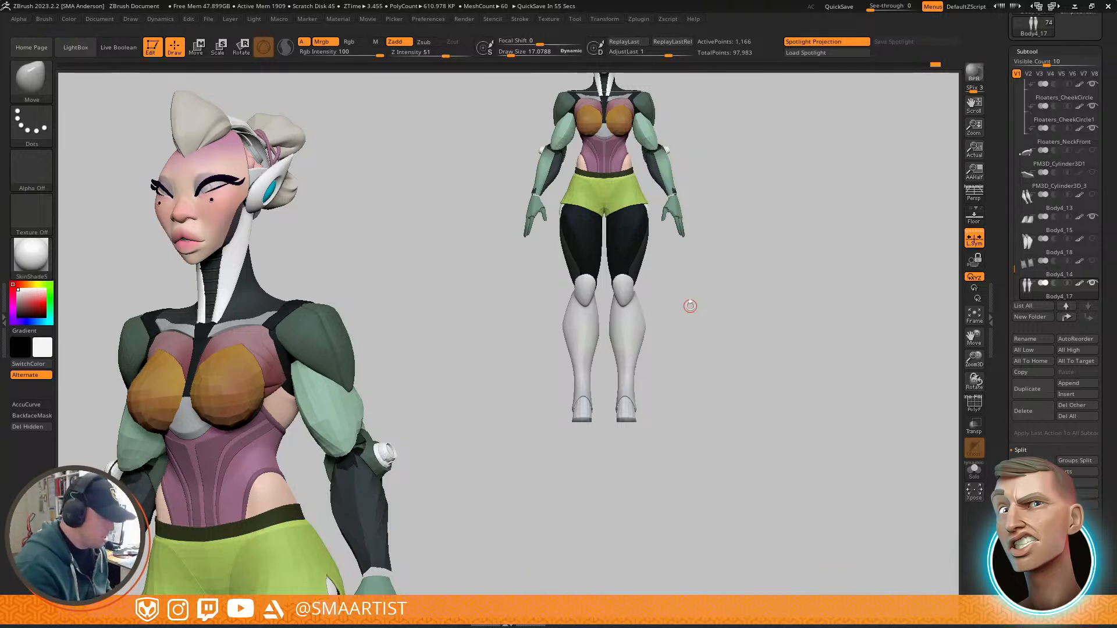
{"action": "mouse_move", "coordinate": [718, 332]}
{"action": "right_mouse_down"}
{"action": "mouse_move", "coordinate": [697, 325]}
{"action": "mouse_move", "coordinate": [706, 259]}
{"action": "mouse_move", "coordinate": [731, 297]}
{"action": "right_mouse_up"}
{"action": "left_click_drag", "start_coordinate": [731, 297], "coordinate": [743, 293], "text": "ctrl"}
{"action": "right_click_drag", "start_coordinate": [761, 249], "coordinate": [749, 314], "text": "alt"}
{"action": "mouse_move", "coordinate": [724, 307]}
{"action": "left_mouse_down"}
{"action": "mouse_move", "coordinate": [723, 322]}
{"action": "mouse_move", "coordinate": [756, 309]}
{"action": "mouse_move", "coordinate": [721, 292]}
{"action": "mouse_move", "coordinate": [798, 289]}
{"action": "mouse_move", "coordinate": [719, 294]}
{"action": "mouse_move", "coordinate": [765, 296]}
{"action": "mouse_move", "coordinate": [728, 290]}
{"action": "left_mouse_up"}
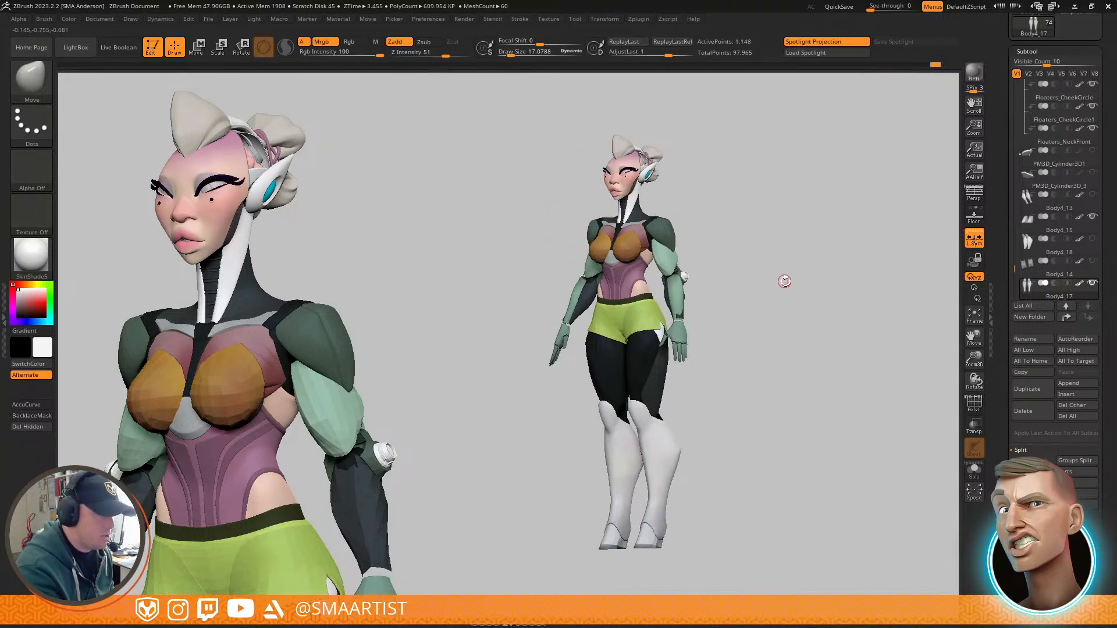
Step: Save the project
{"action": "key", "text": "ctrl"}
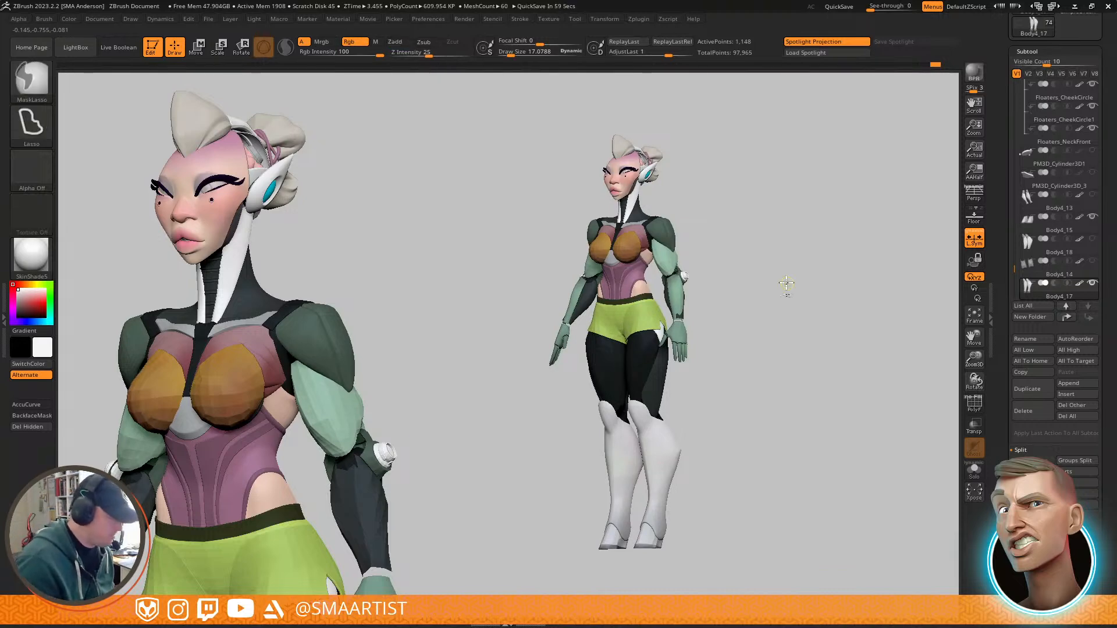
{"action": "key", "text": "ctrl+s"}
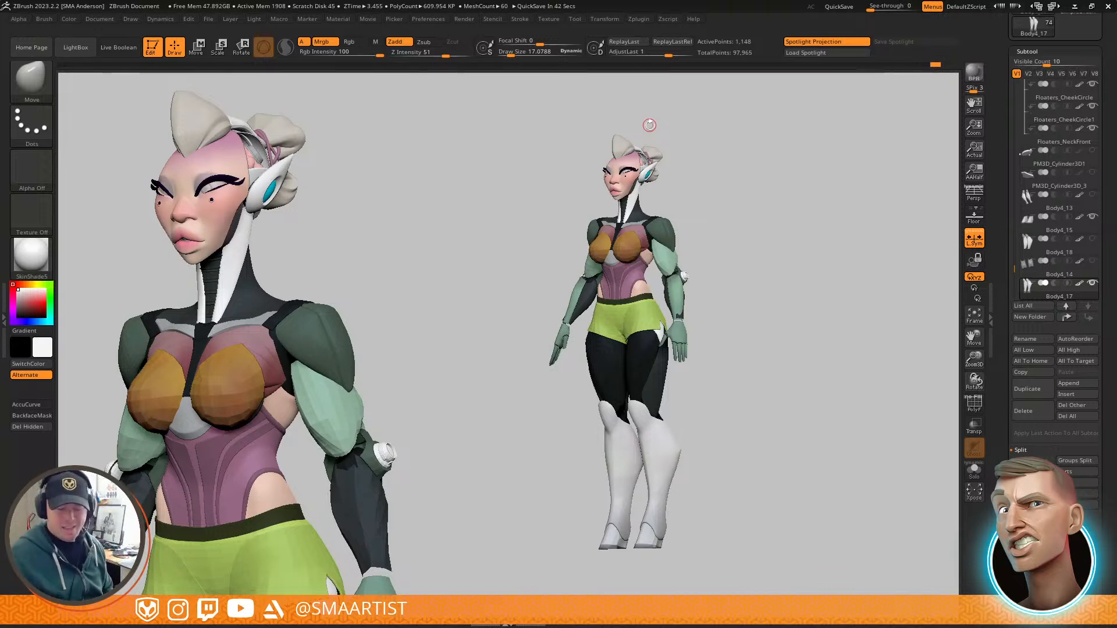
{"action": "mouse_move", "coordinate": [842, 327]}
{"action": "left_mouse_down"}
{"action": "mouse_move", "coordinate": [766, 282]}
{"action": "mouse_move", "coordinate": [776, 281]}
{"action": "mouse_move", "coordinate": [770, 296]}
{"action": "left_mouse_up"}
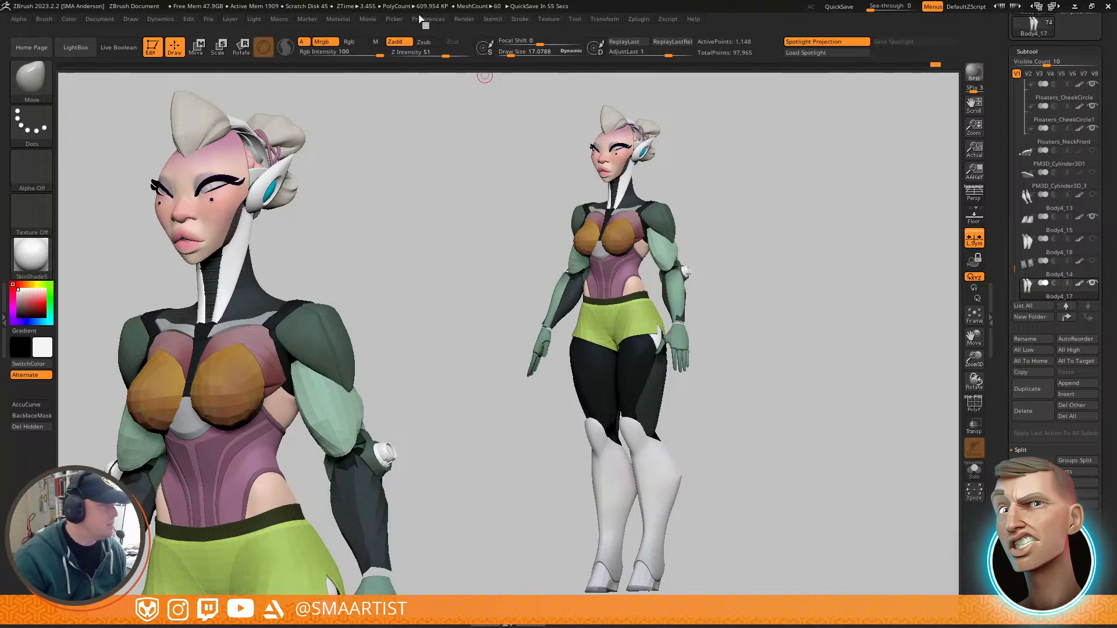
Step: Load the saved timeline NeoTokyo_ViewsTURN from the _NeoTokyo folder
{"action": "left_click", "coordinate": [370, 19]}
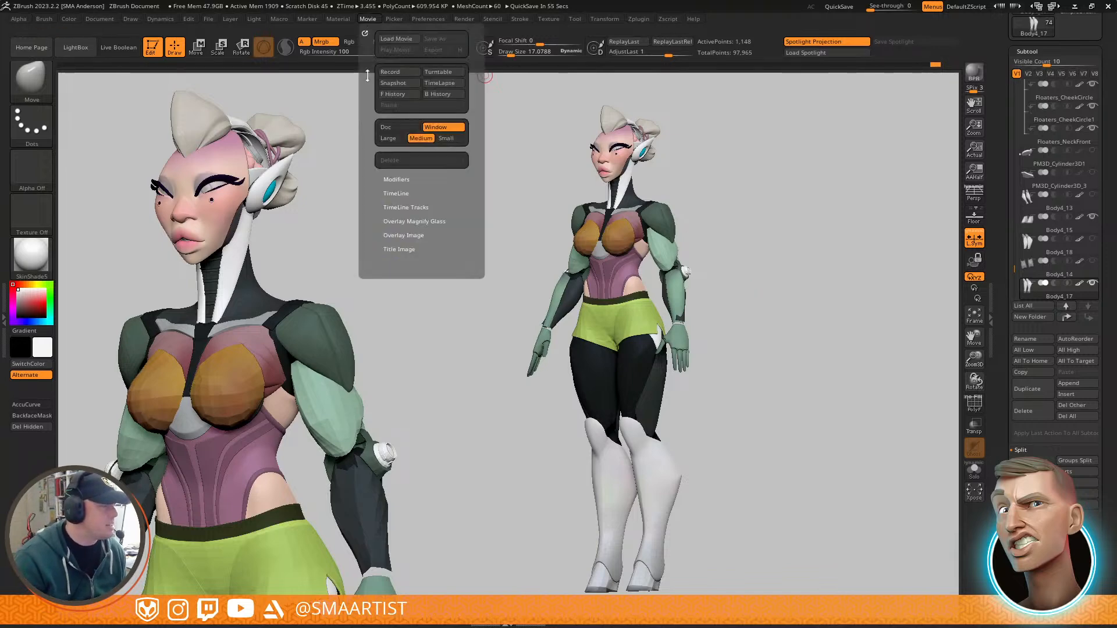
{"action": "left_click", "coordinate": [400, 193]}
{"action": "left_click", "coordinate": [401, 216]}
{"action": "left_click", "coordinate": [408, 205]}
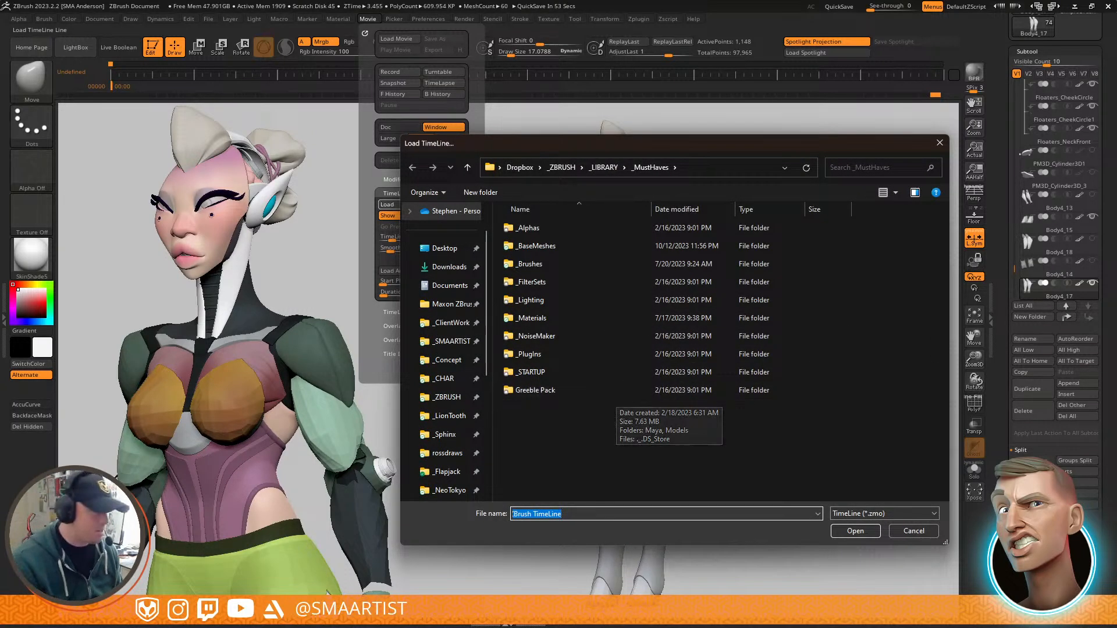
{"action": "scroll", "coordinate": [454, 349], "scroll_direction": "down", "scroll_amount": 3}
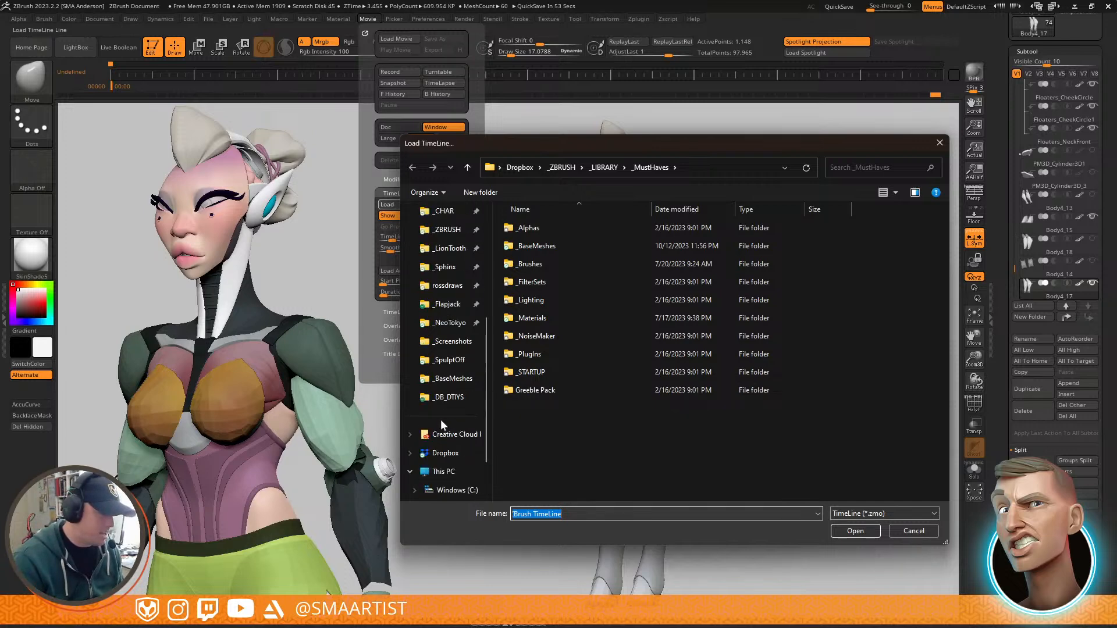
{"action": "left_click", "coordinate": [453, 323]}
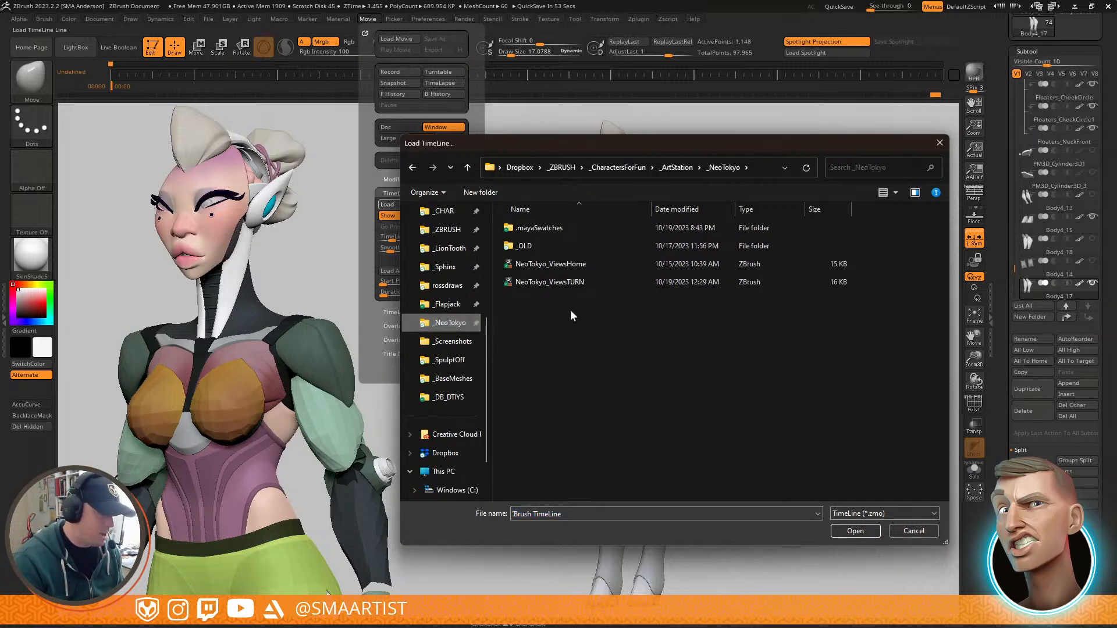
{"action": "double_click", "coordinate": [574, 286]}
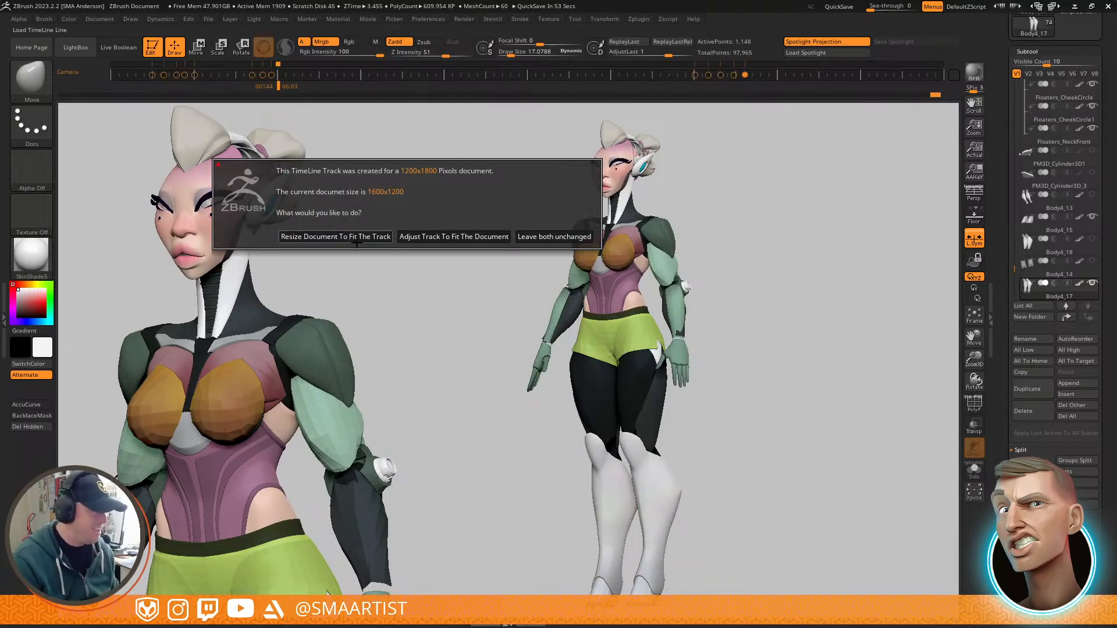
Step: Resize the document to fit the timeline track, accept the crop, and return the character to Edit mode framed in view
{"action": "left_click", "coordinate": [357, 239]}
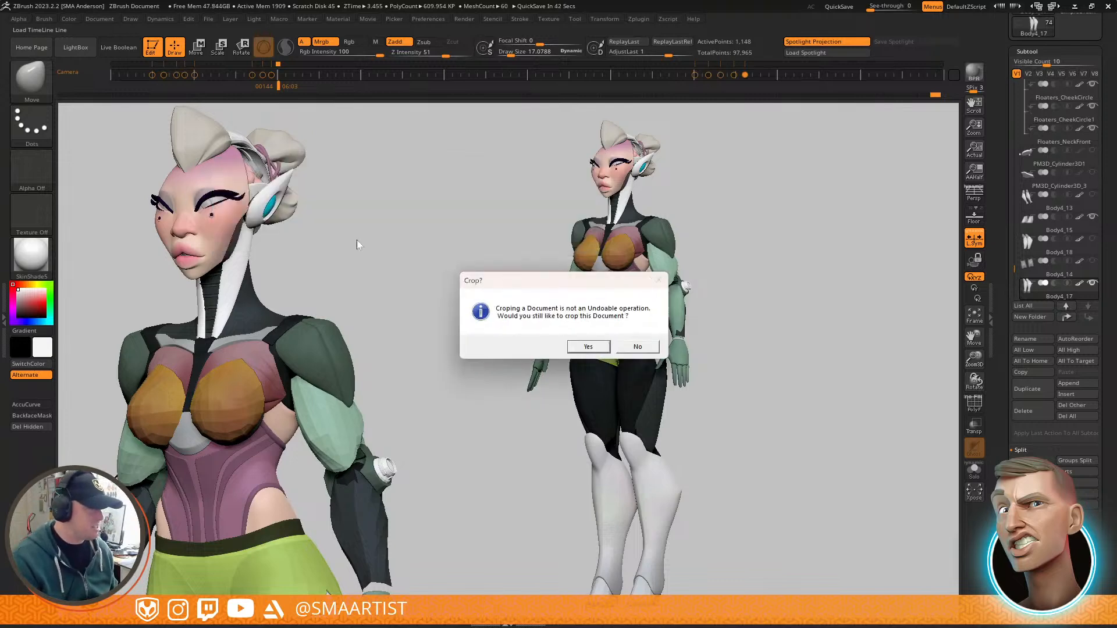
{"action": "left_click", "coordinate": [593, 348]}
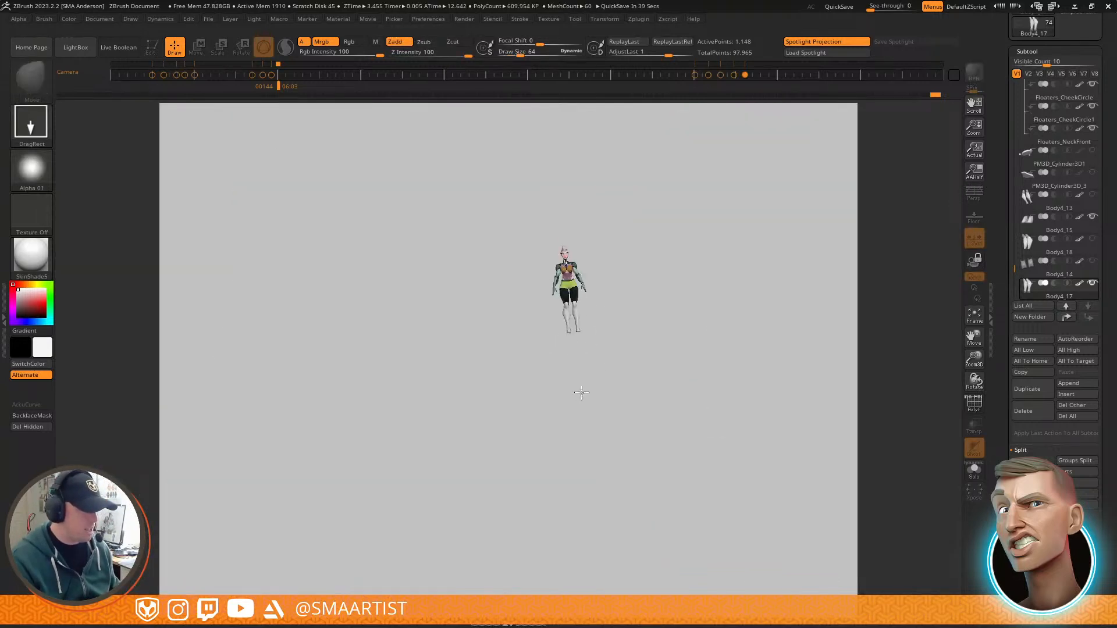
{"action": "key", "text": "t"}
{"action": "key", "text": "f"}
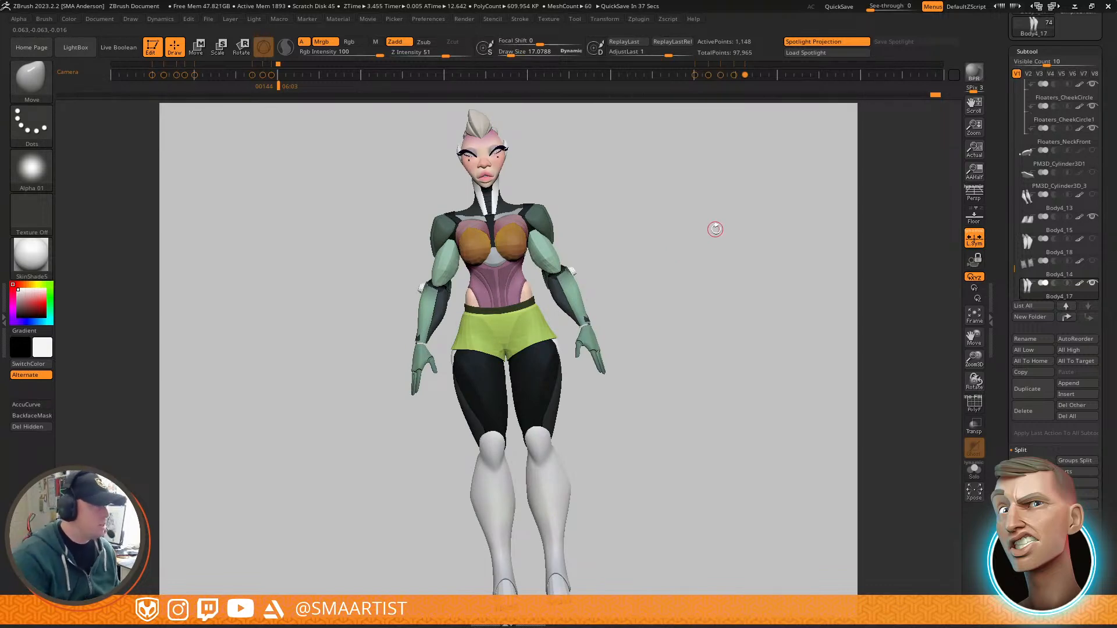
Step: Step back and forth through the loaded camera keyframes to examine the leg close-ups and the turnaround views
{"action": "key", "text": "Left"}
{"action": "key", "text": "Left"}
{"action": "key", "text": "Left"}
{"action": "key", "text": "Left"}
{"action": "key", "text": "Left"}
{"action": "key", "text": "Left"}
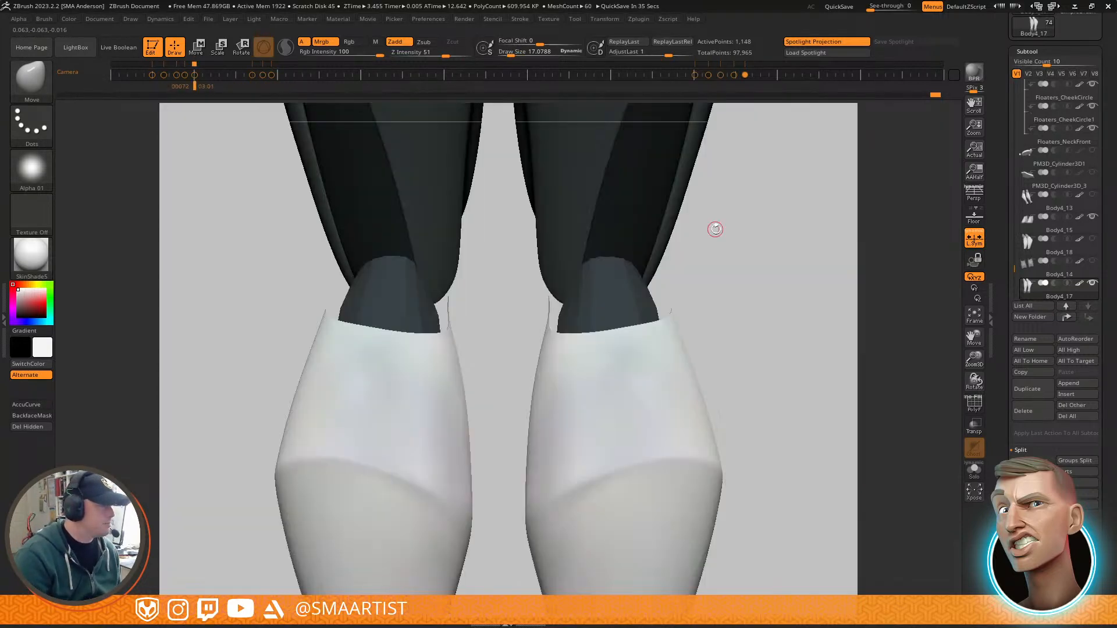
{"action": "key", "text": "Left"}
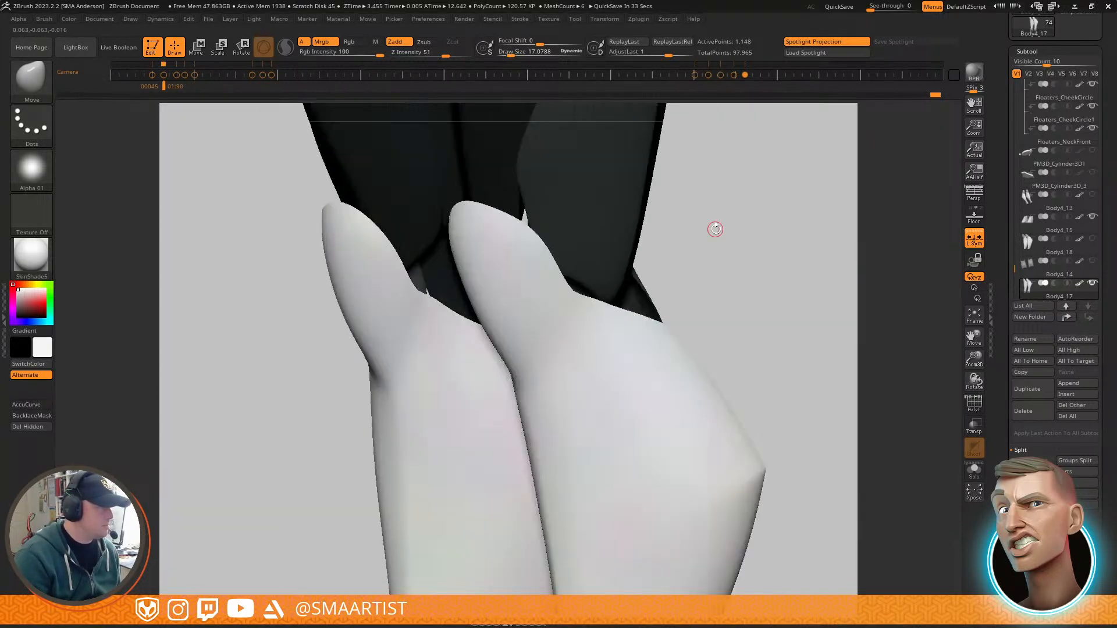
{"action": "key", "text": "Right"}
{"action": "key", "text": "Right"}
{"action": "key", "text": "Right"}
{"action": "key", "text": "Right"}
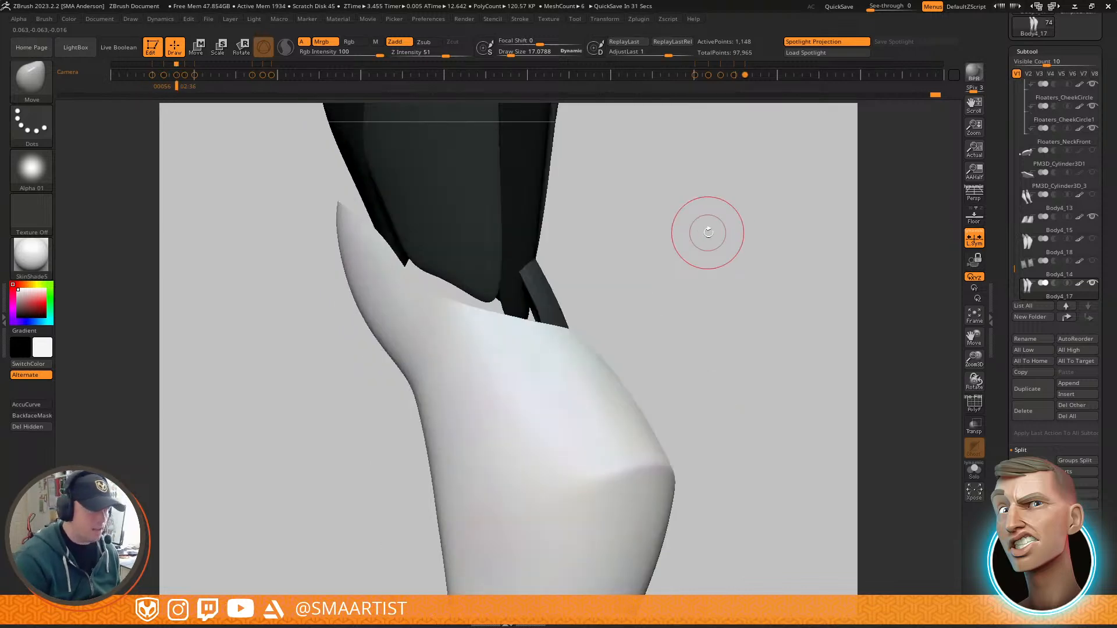
{"action": "key", "text": "Right"}
{"action": "key", "text": "Right"}
{"action": "key", "text": "Right"}
{"action": "key", "text": "Right"}
{"action": "key", "text": "Right"}
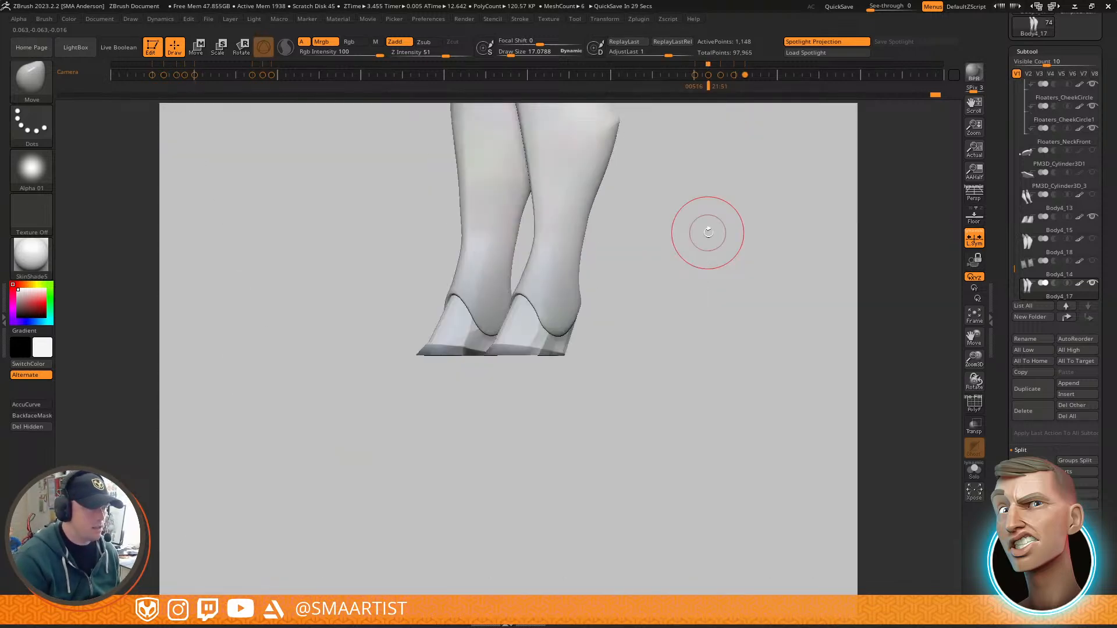
{"action": "key", "text": "Right"}
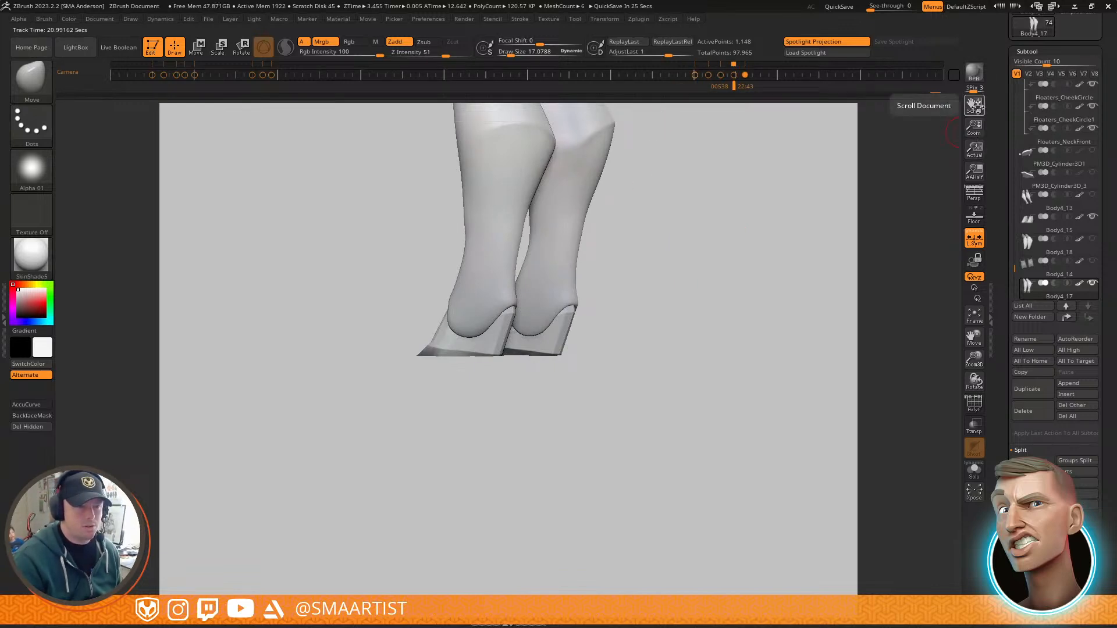
Step: Zoom out to the whole document, fit the full character inside it in front view, and update the front-view camera keyframe
{"action": "left_click_drag", "start_coordinate": [975, 125], "coordinate": [937, 54]}
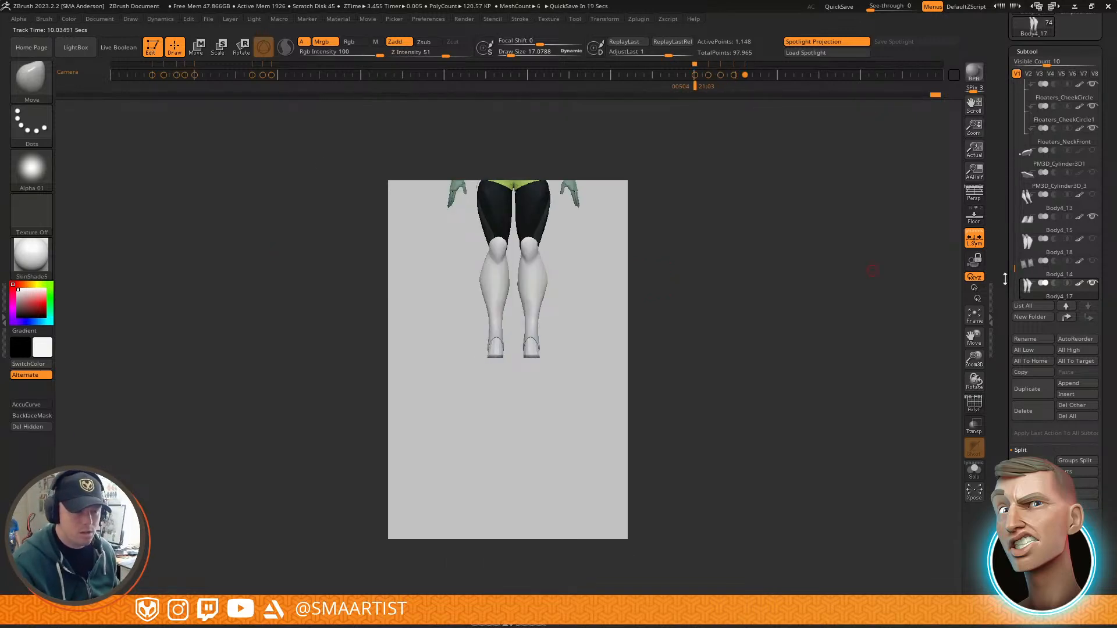
{"action": "left_click_drag", "start_coordinate": [612, 226], "coordinate": [614, 287]}
{"action": "left_click", "coordinate": [611, 285], "text": "ctrl"}
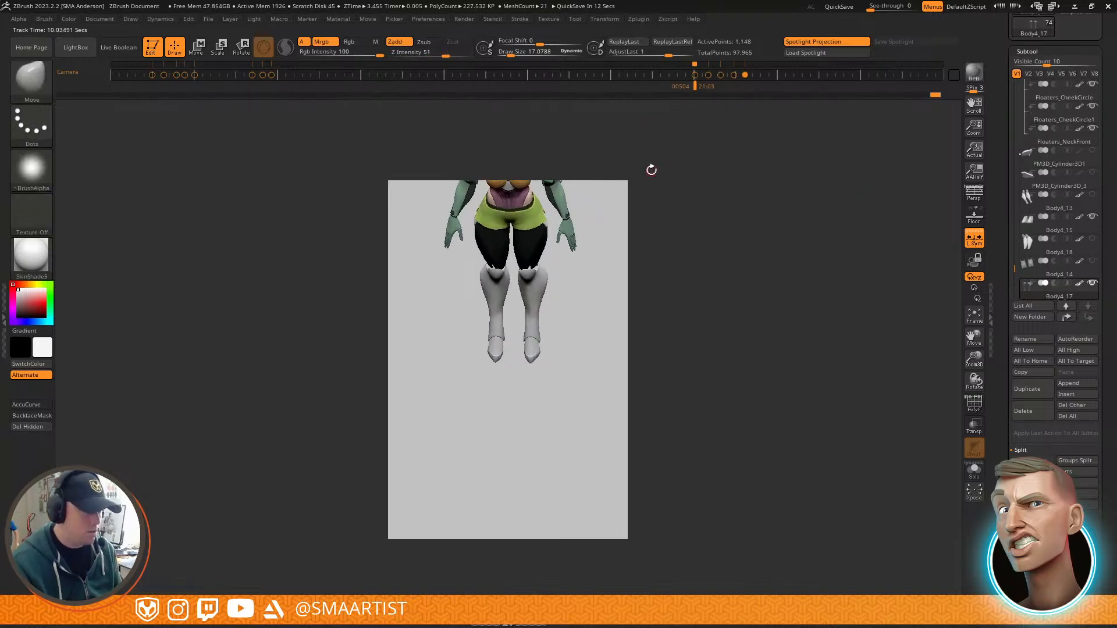
{"action": "key", "text": "Right"}
{"action": "key", "text": "Left"}
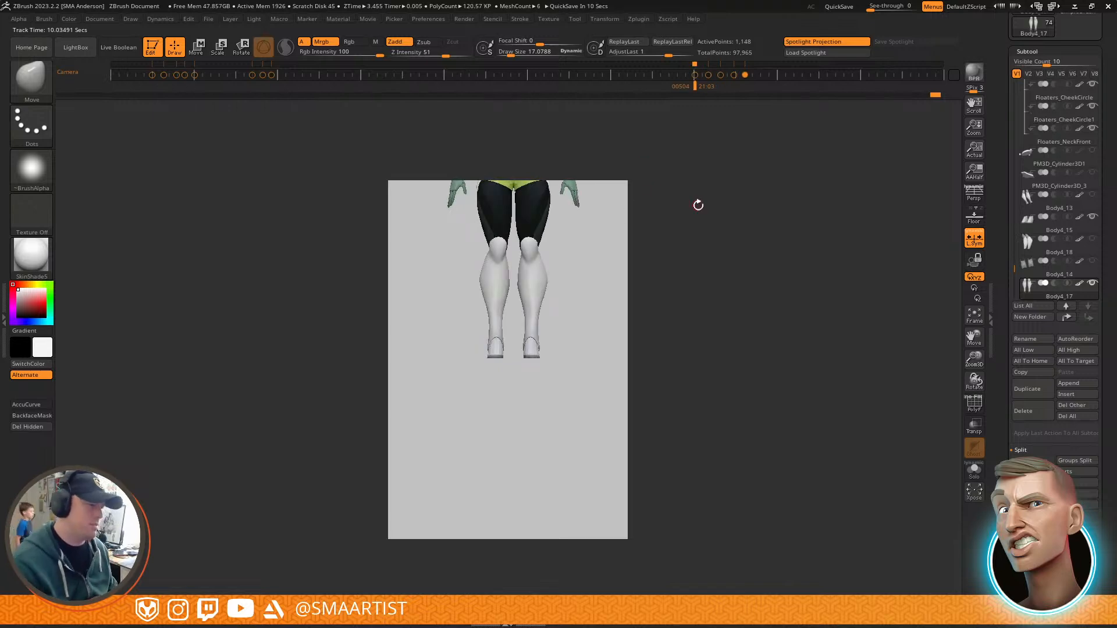
{"action": "left_click_drag", "start_coordinate": [611, 247], "coordinate": [607, 417]}
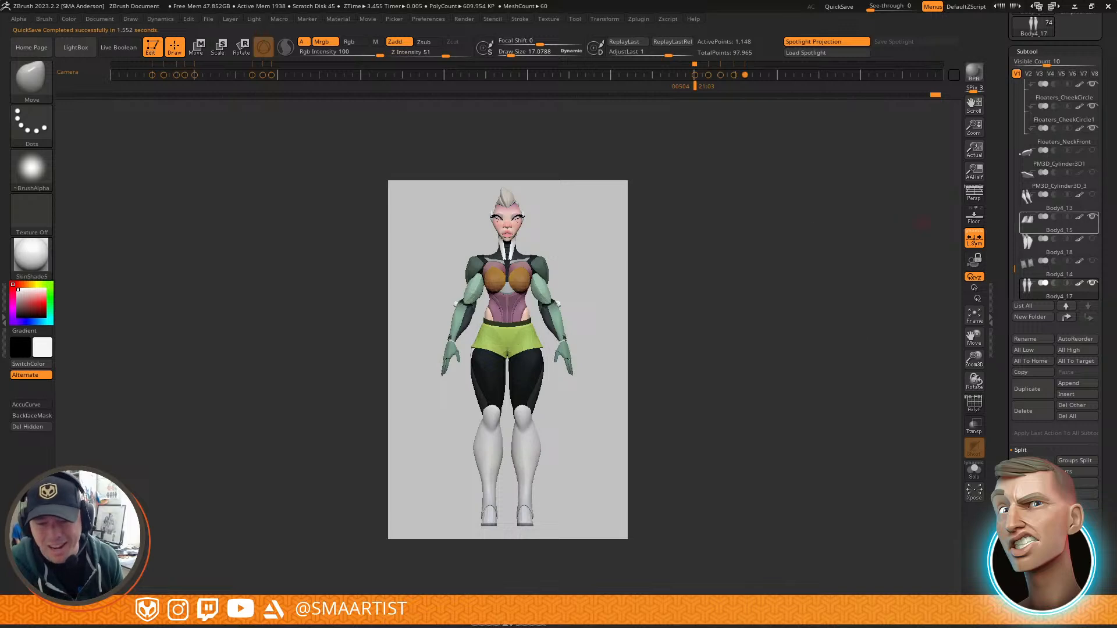
{"action": "mouse_move", "coordinate": [1048, 219]}
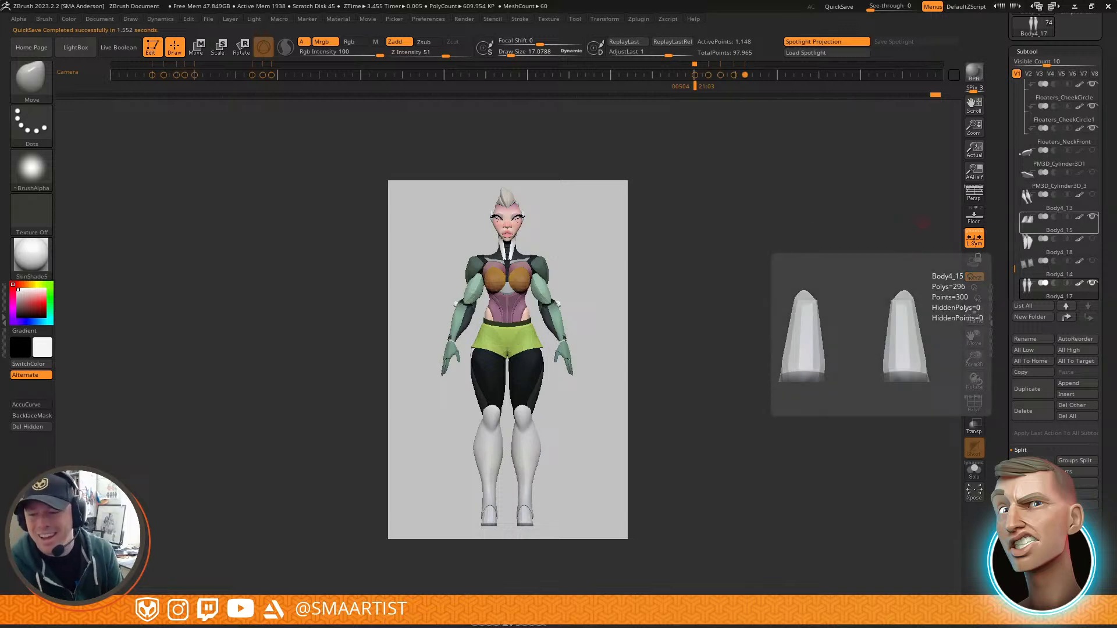
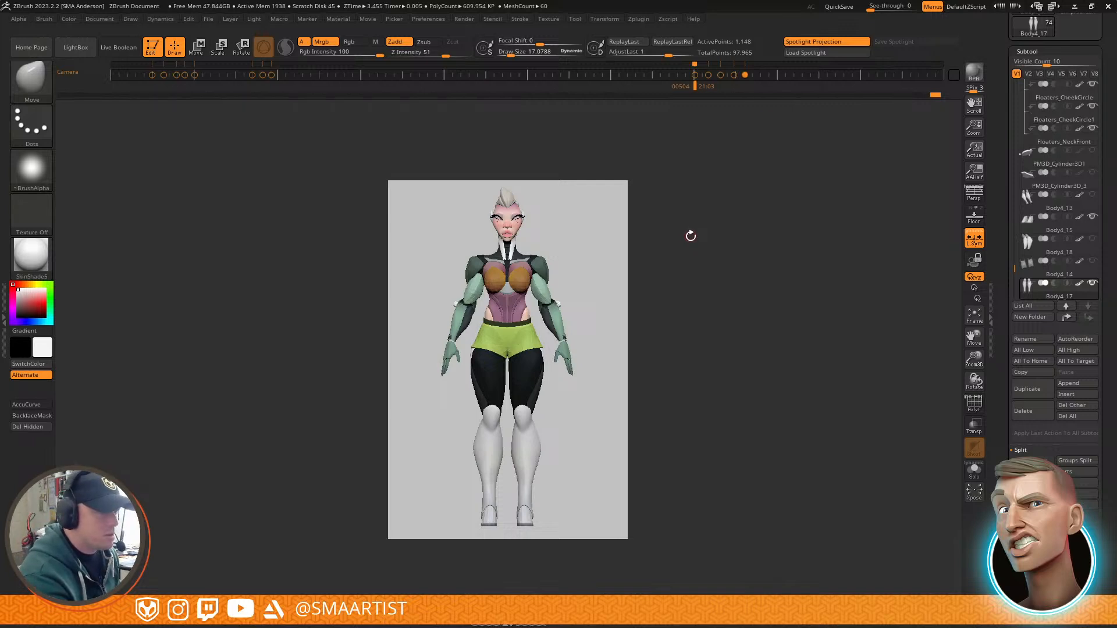
{"action": "left_click", "coordinate": [696, 76]}
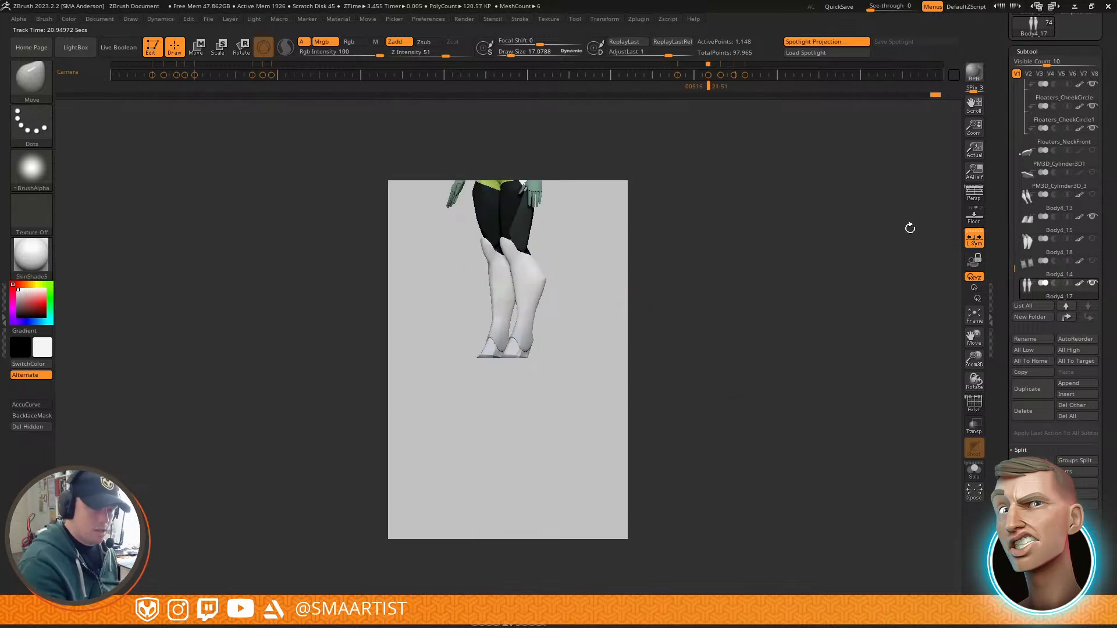
Step: Set the focal length to 120 mm with perspective on, fit the full three-quarter view in the document, and store its camera keyframe
{"action": "left_click", "coordinate": [977, 198], "text": "shift"}
{"action": "left_click", "coordinate": [1028, 324]}
{"action": "type", "text": "120"}
{"action": "key", "text": "Return"}
{"action": "left_click", "coordinate": [973, 196]}
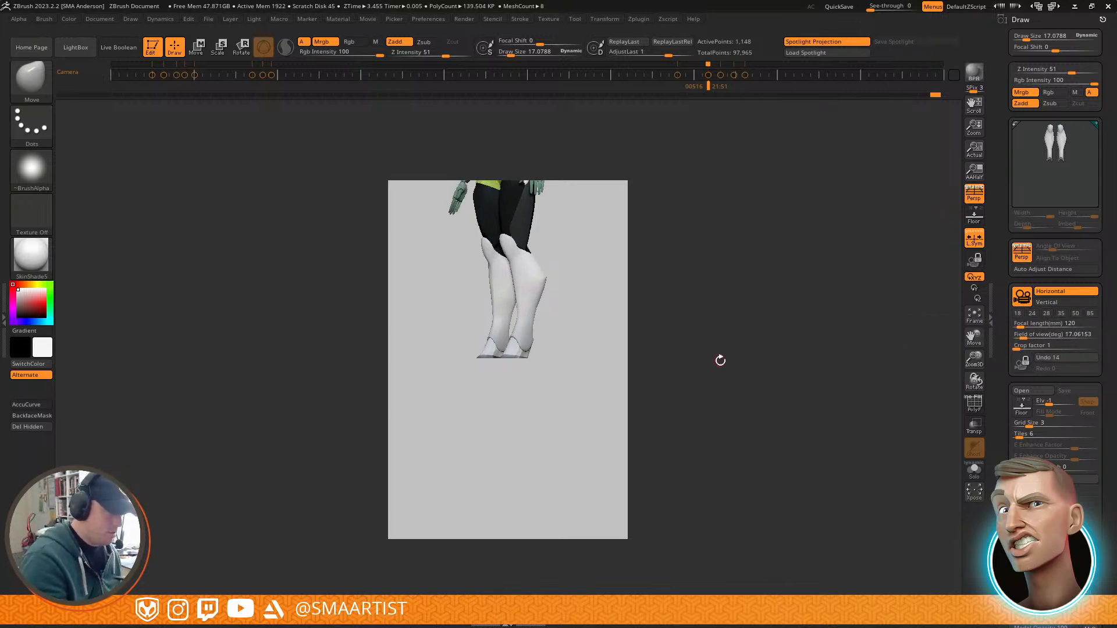
{"action": "left_click_drag", "start_coordinate": [594, 206], "coordinate": [600, 372], "text": "alt"}
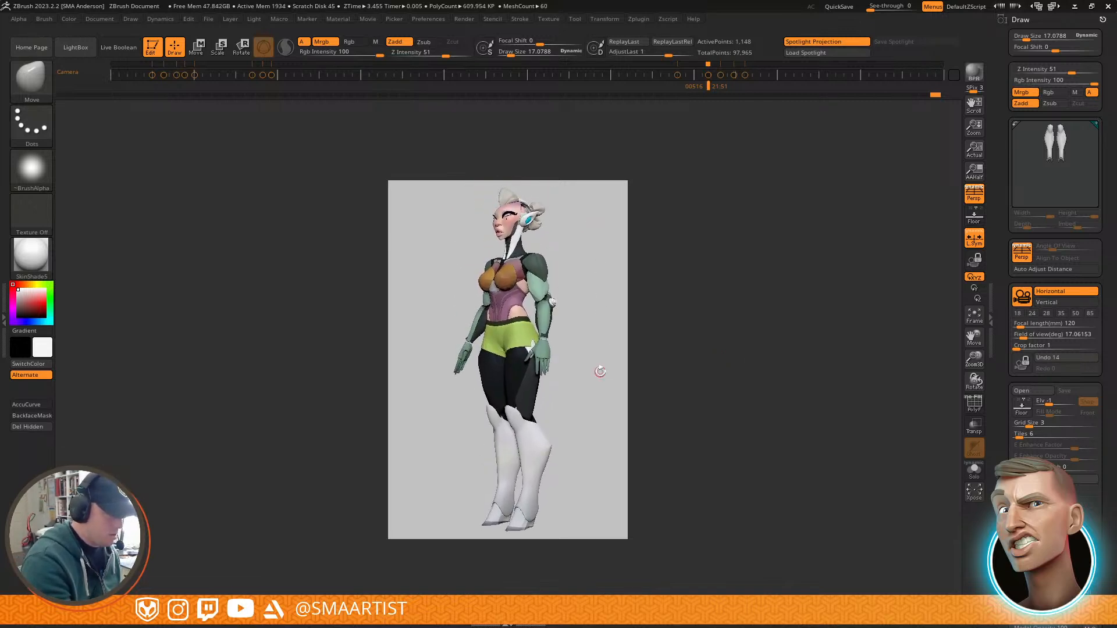
{"action": "left_click", "coordinate": [689, 75]}
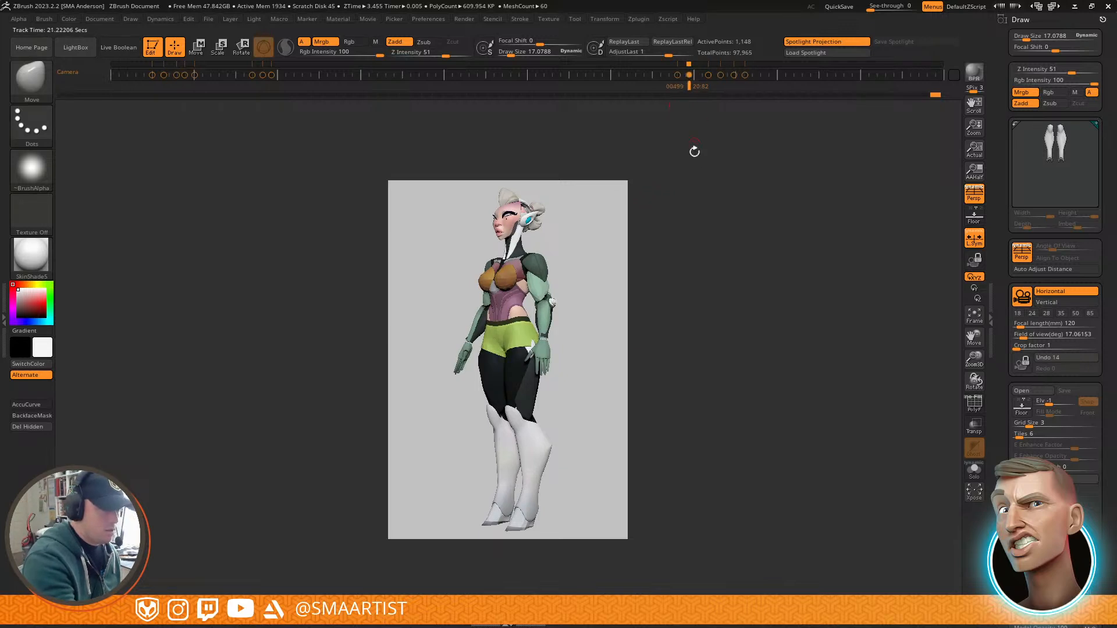
Step: Snapshot the front view onto the canvas with perspective off, and overlay the three-quarter keyframe with perspective on
{"action": "key", "text": "Left"}
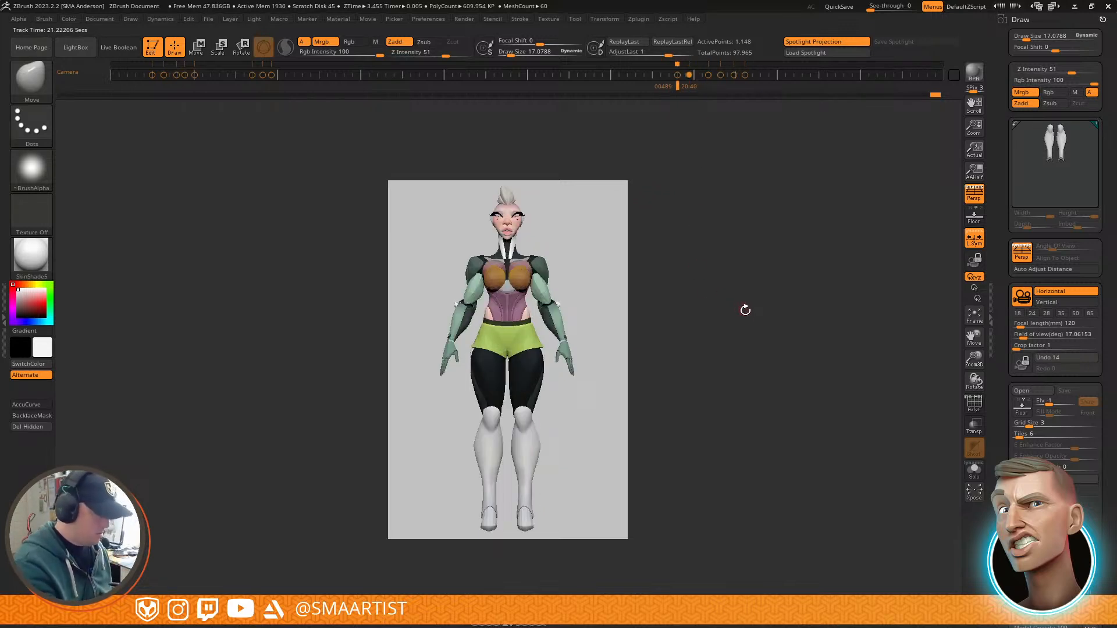
{"action": "key", "text": "p"}
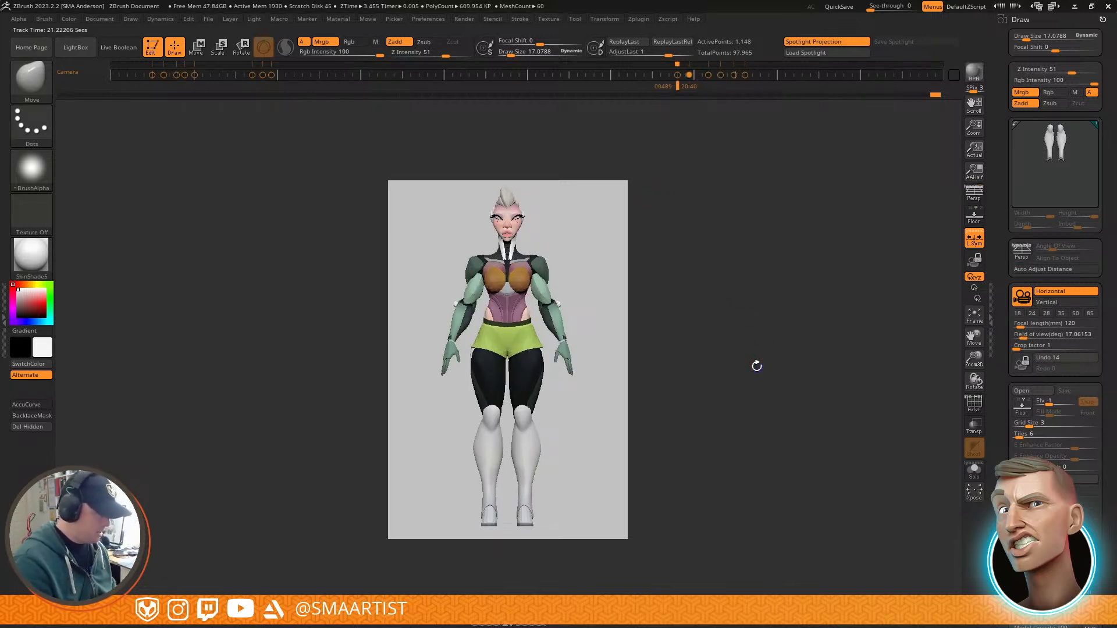
{"action": "key", "text": "shift"}
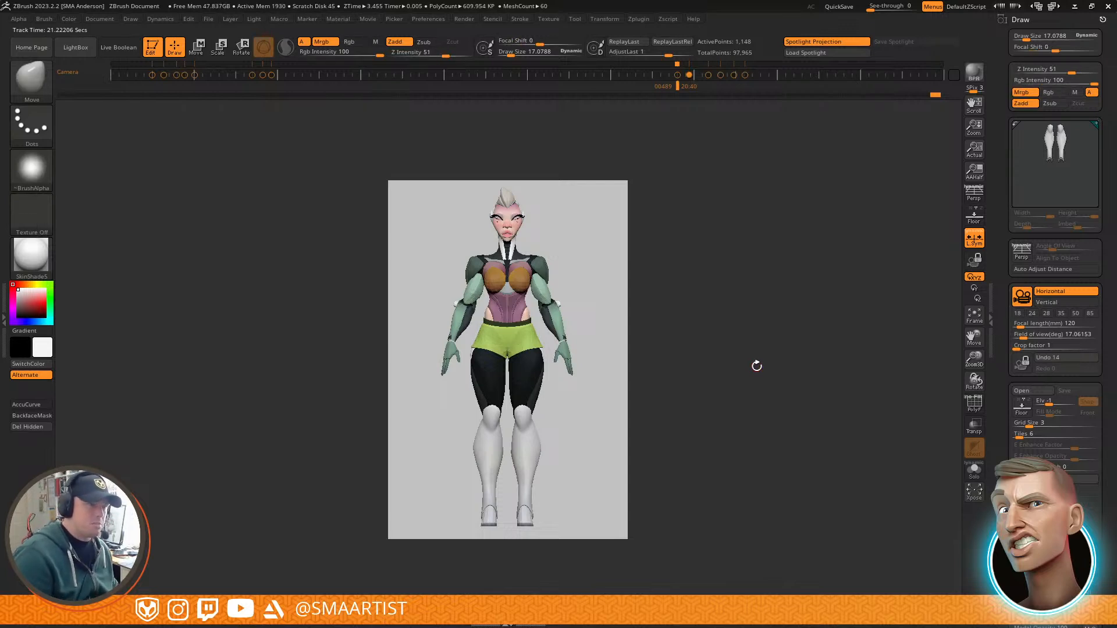
{"action": "key", "text": "Right"}
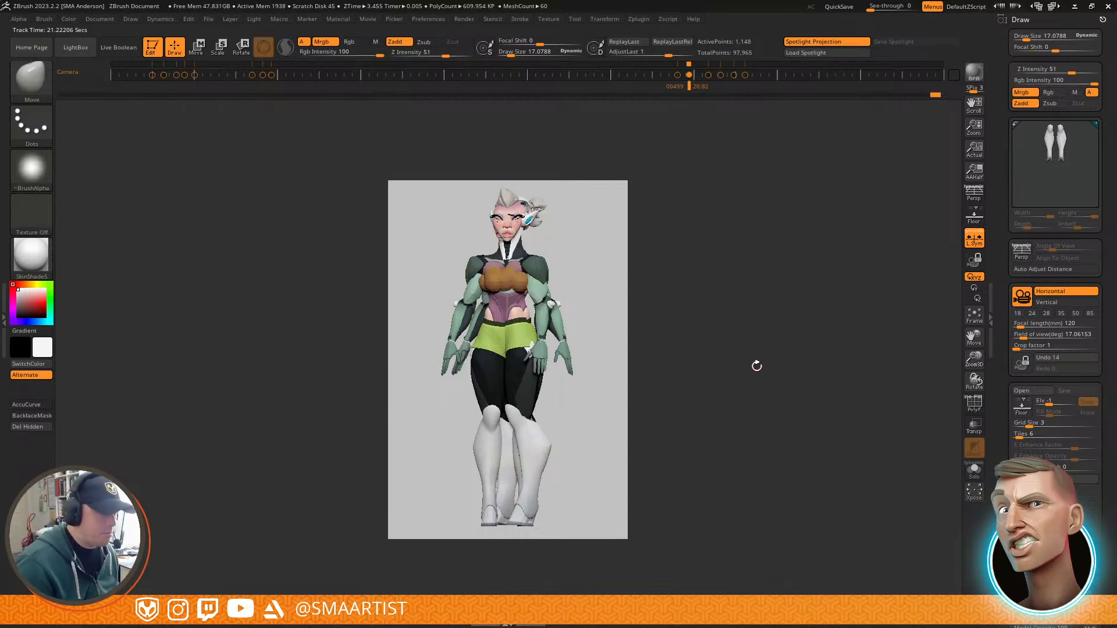
{"action": "left_click", "coordinate": [974, 192]}
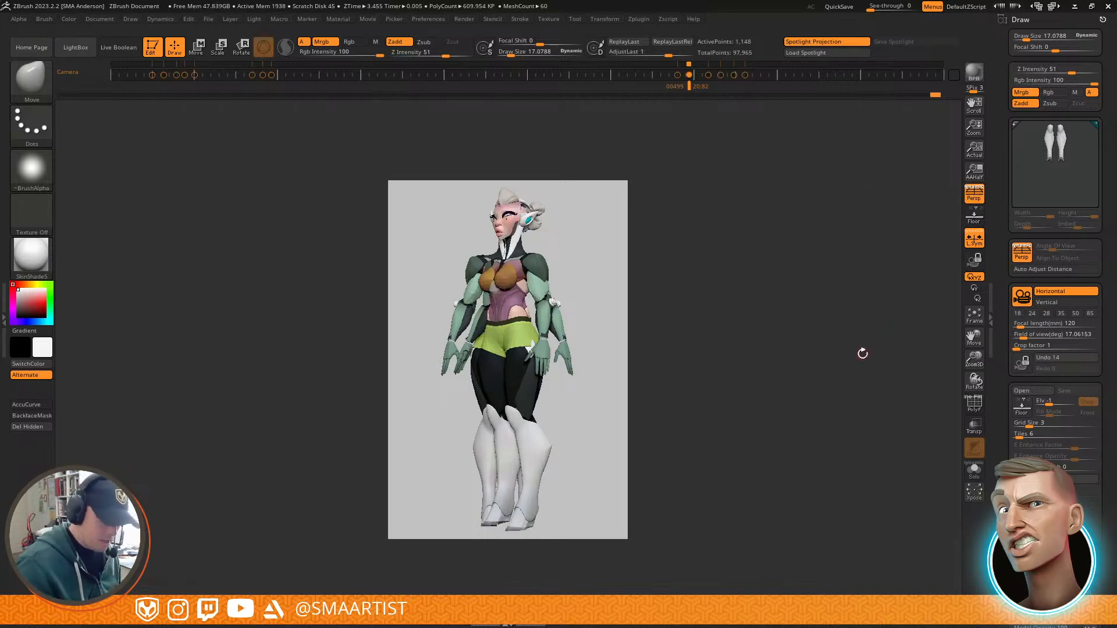
Step: Turn perspective off for the side view, line the full character up with the canvas snapshot, and update the side-view camera keyframe
{"action": "key", "text": "Right"}
{"action": "key", "text": "bracketleft"}
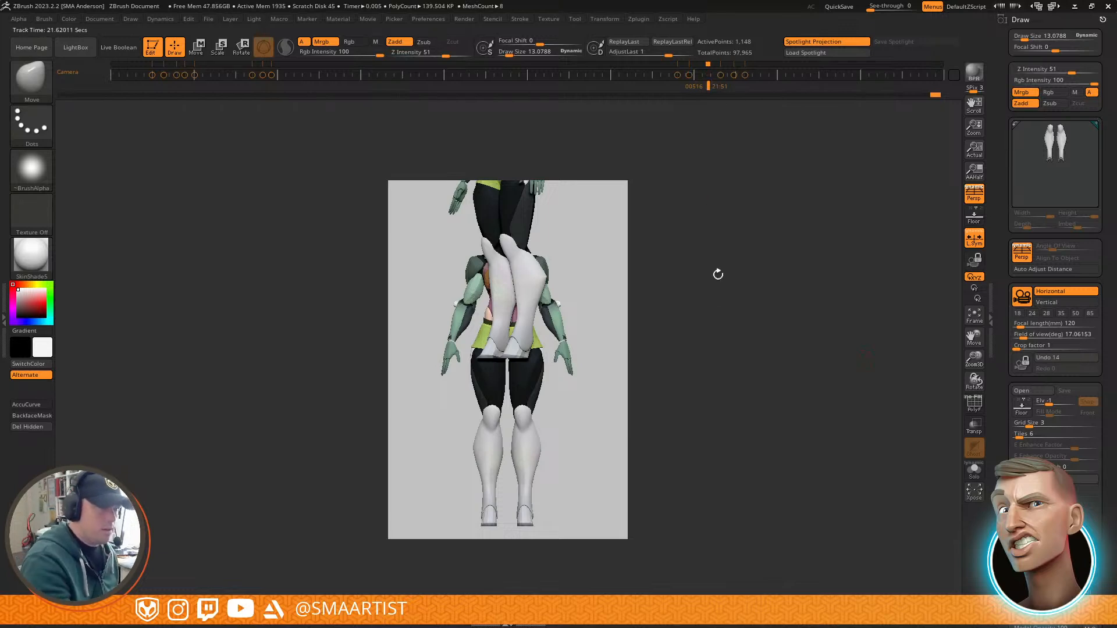
{"action": "key", "text": "Right"}
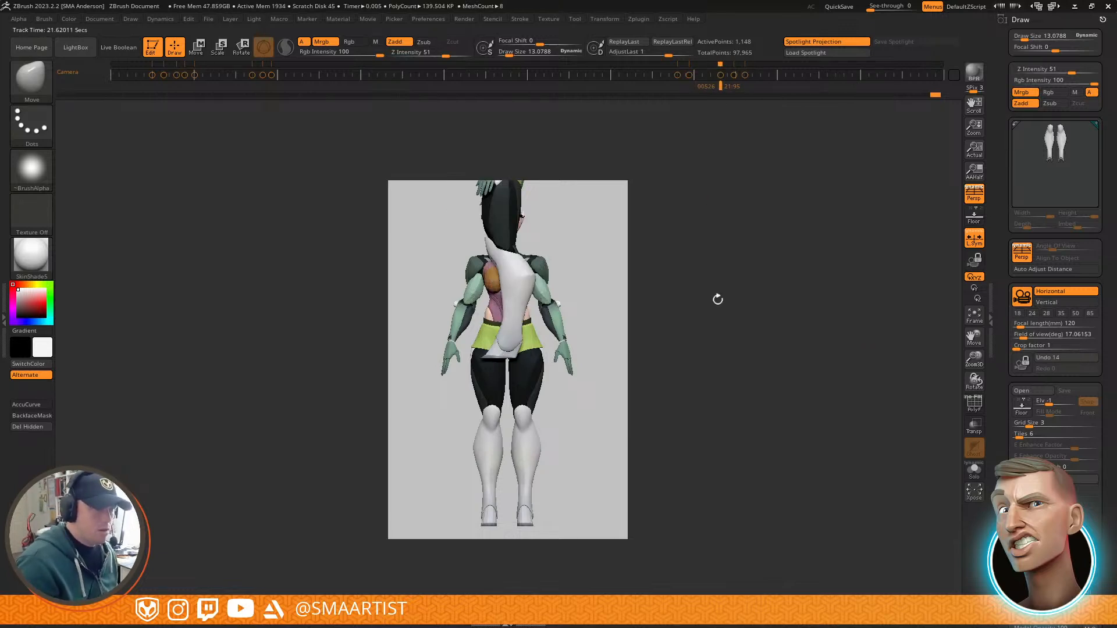
{"action": "left_click", "coordinate": [974, 194]}
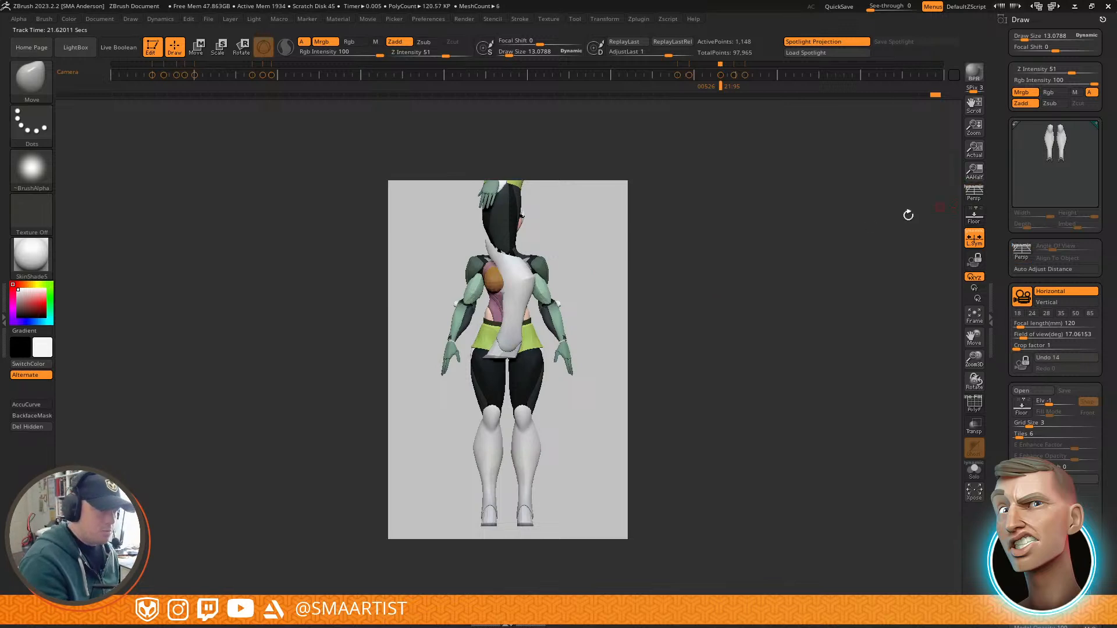
{"action": "left_click_drag", "start_coordinate": [596, 219], "coordinate": [600, 376]}
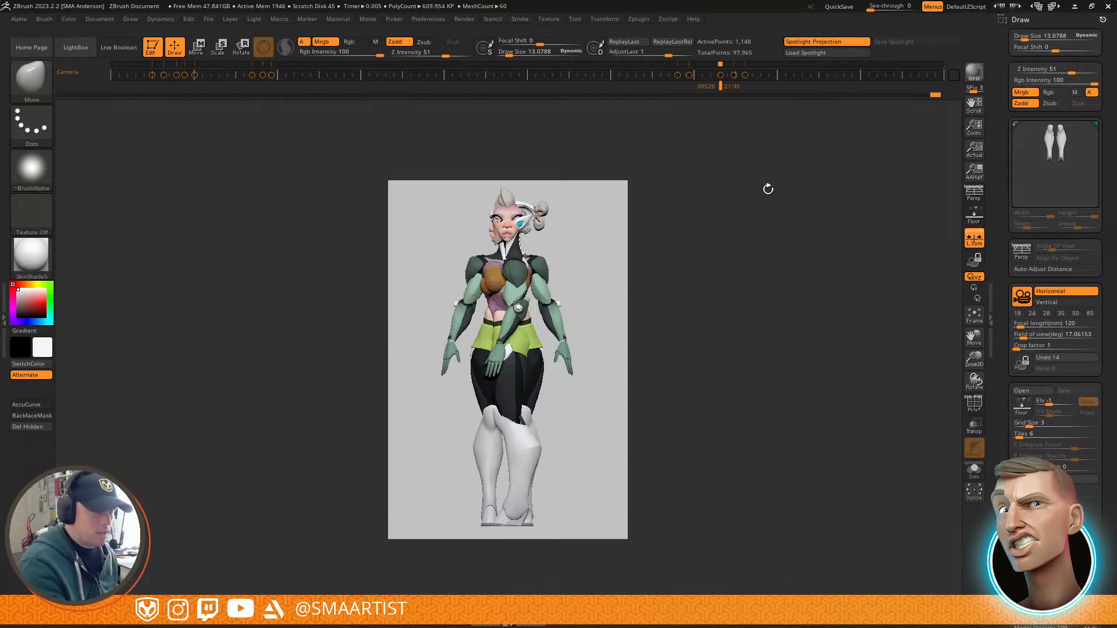
{"action": "left_click_drag", "start_coordinate": [721, 75], "coordinate": [790, 351]}
Step: Turn perspective on for the rear three-quarter view, align the character with the snapshot, and update that camera keyframe
{"action": "left_click", "coordinate": [974, 193]}
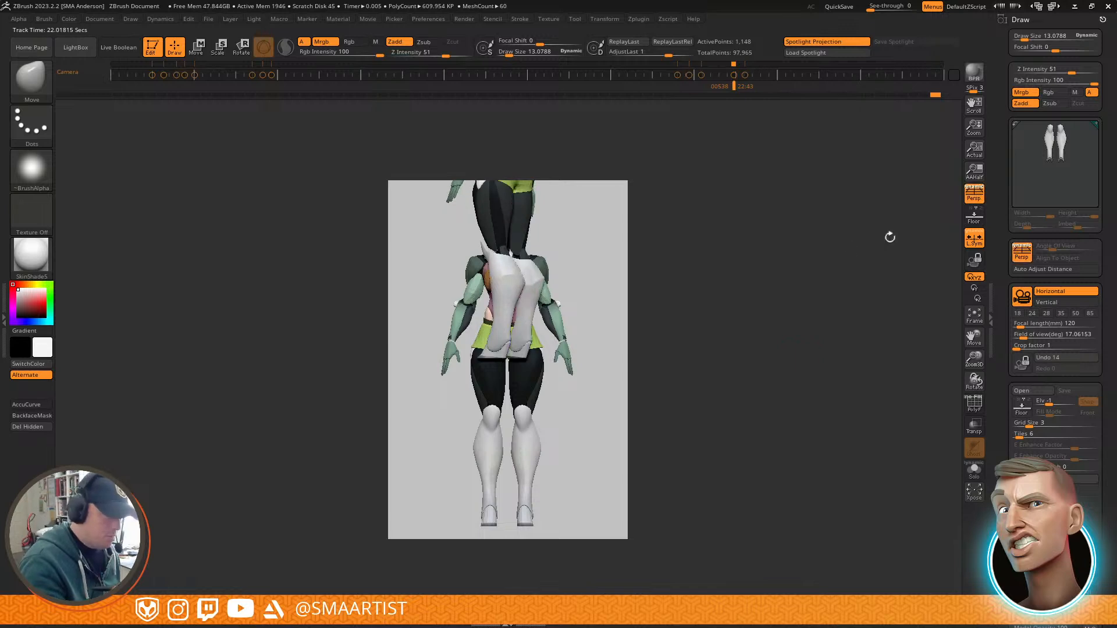
{"action": "left_click_drag", "start_coordinate": [594, 252], "coordinate": [593, 395]}
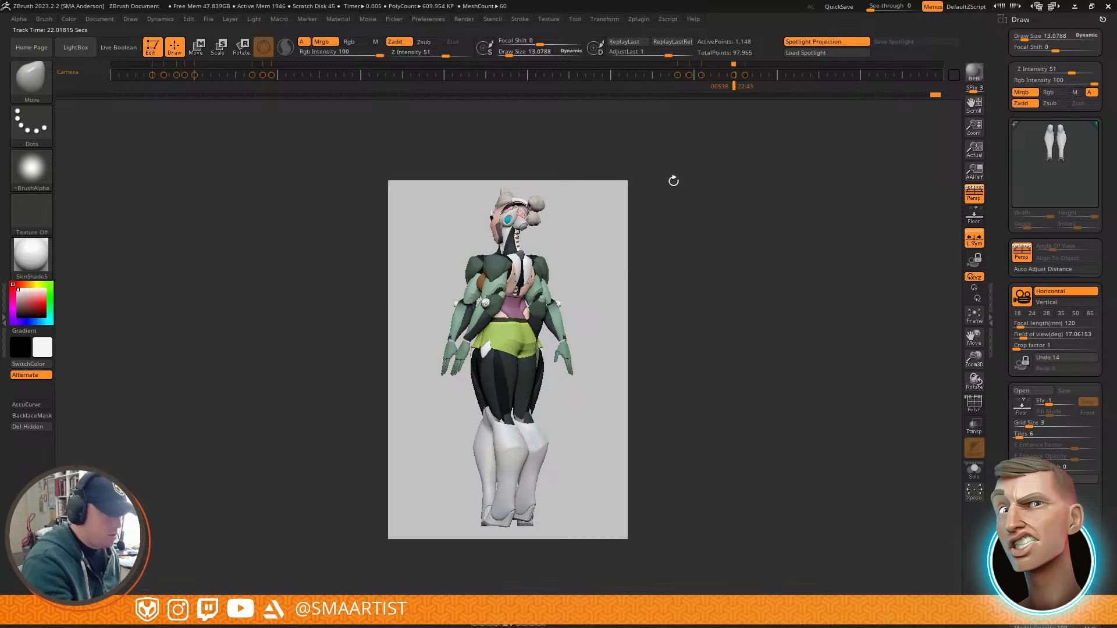
{"action": "left_click", "coordinate": [734, 74]}
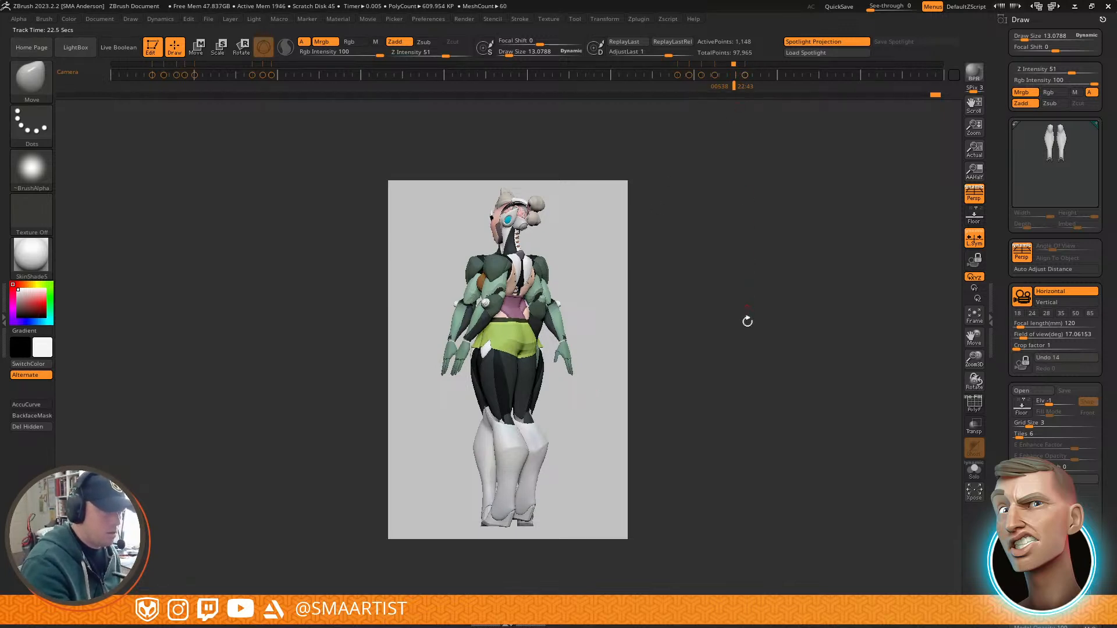
Step: Turn perspective off for the back view, line the full figure up with the canvas snapshot, and replace its camera keyframe
{"action": "key", "text": "Right"}
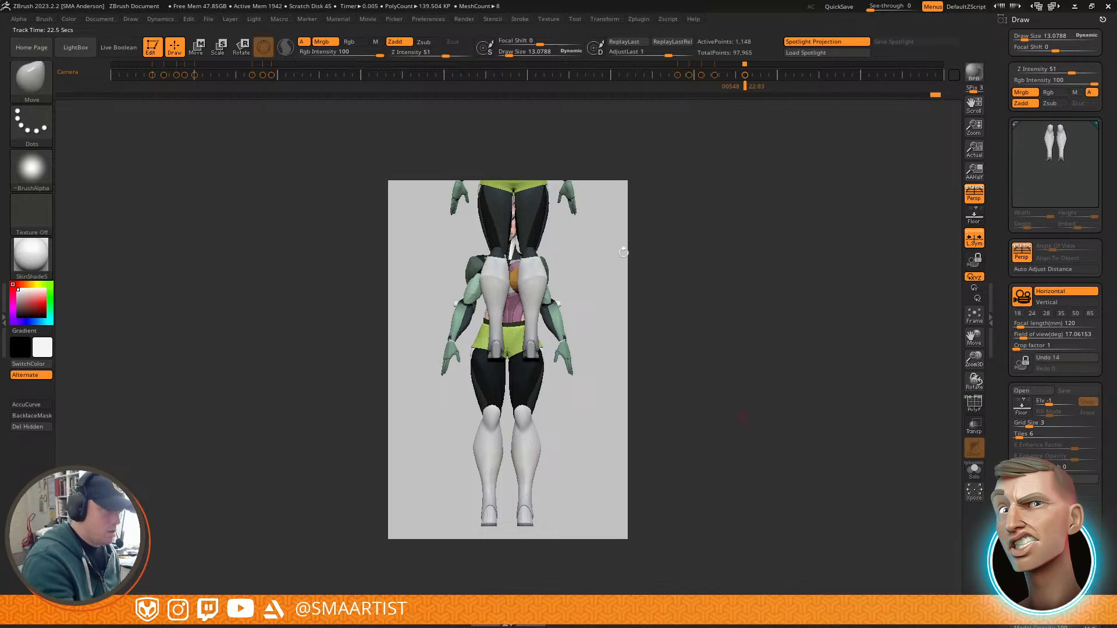
{"action": "left_click", "coordinate": [980, 200]}
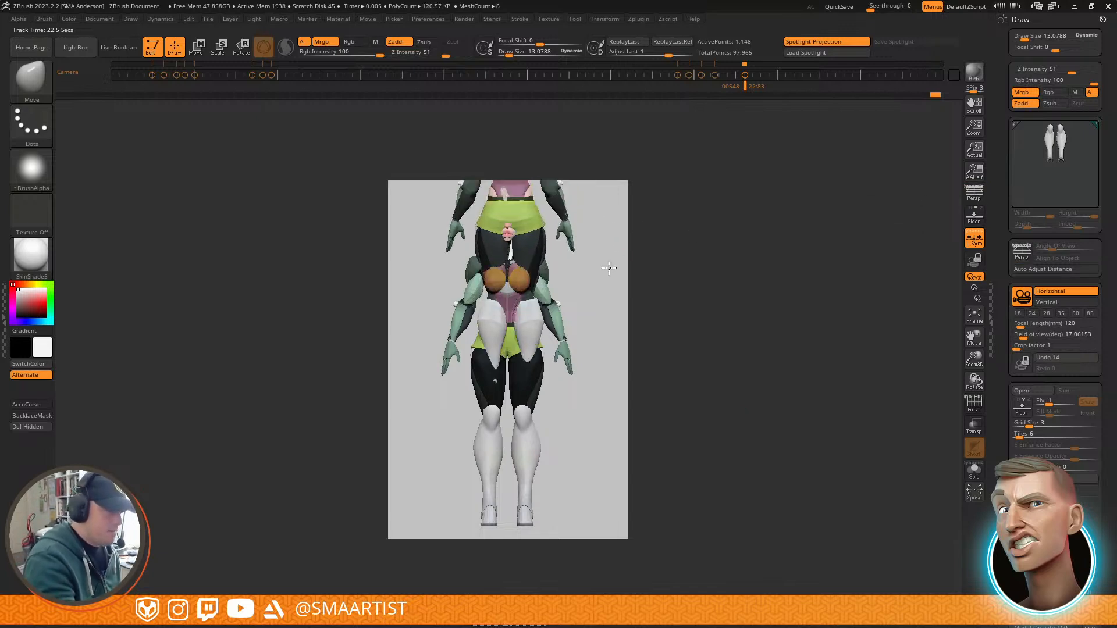
{"action": "left_click_drag", "start_coordinate": [608, 371], "coordinate": [608, 376]}
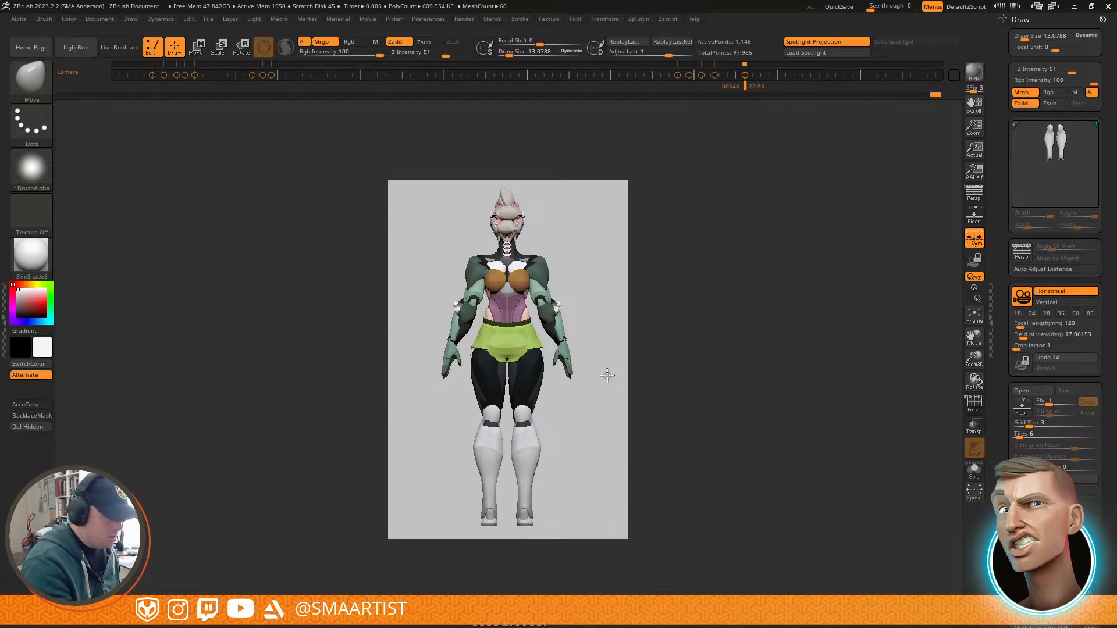
{"action": "left_click", "coordinate": [744, 85]}
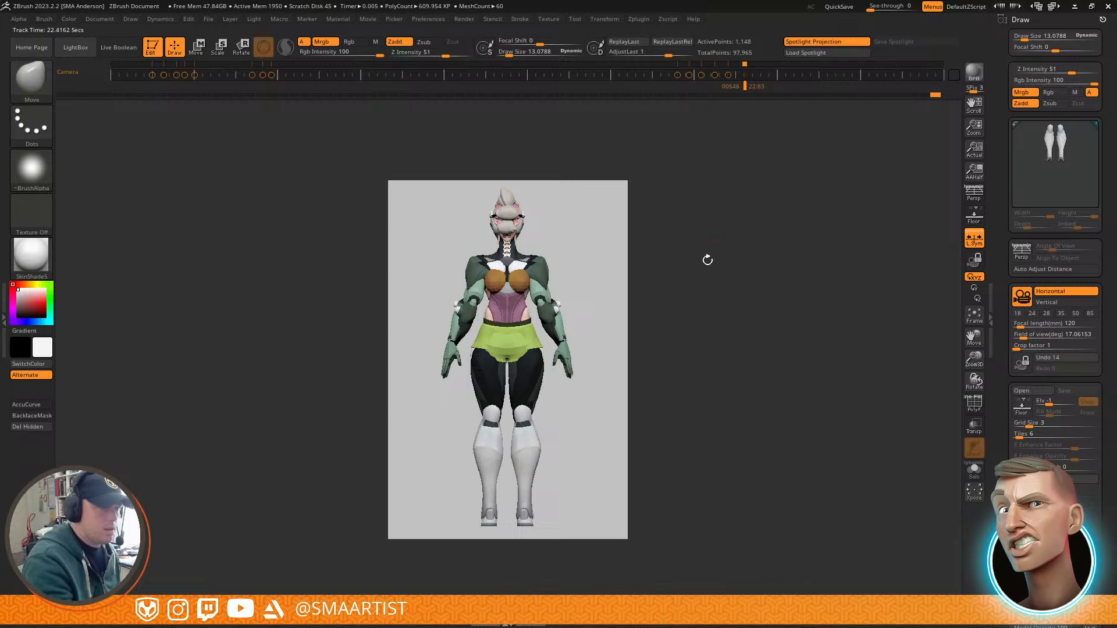
Step: Save the timeline as NeoTokyo_ViewsTURN in the _NeoTokyo folder, replacing the existing file
{"action": "left_click", "coordinate": [368, 19]}
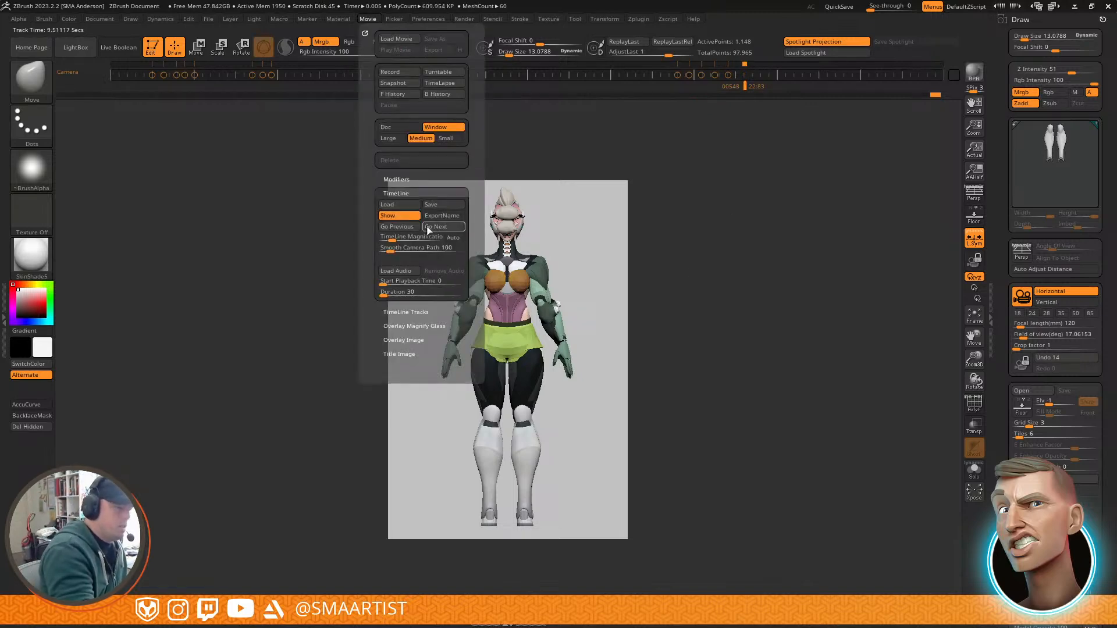
{"action": "left_click", "coordinate": [440, 202]}
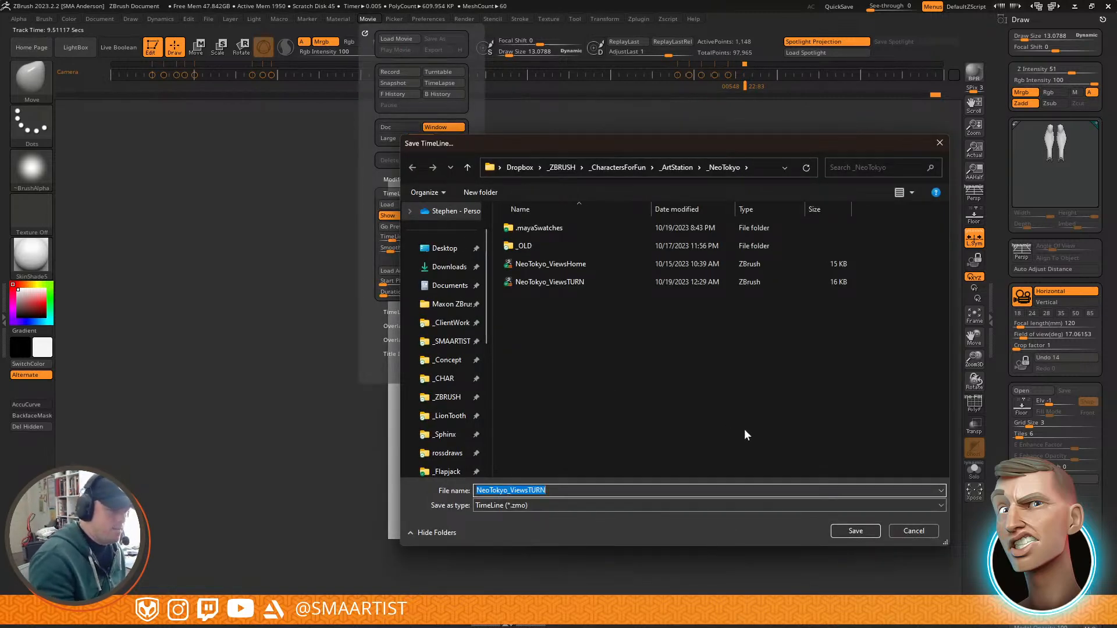
{"action": "left_click", "coordinate": [856, 530]}
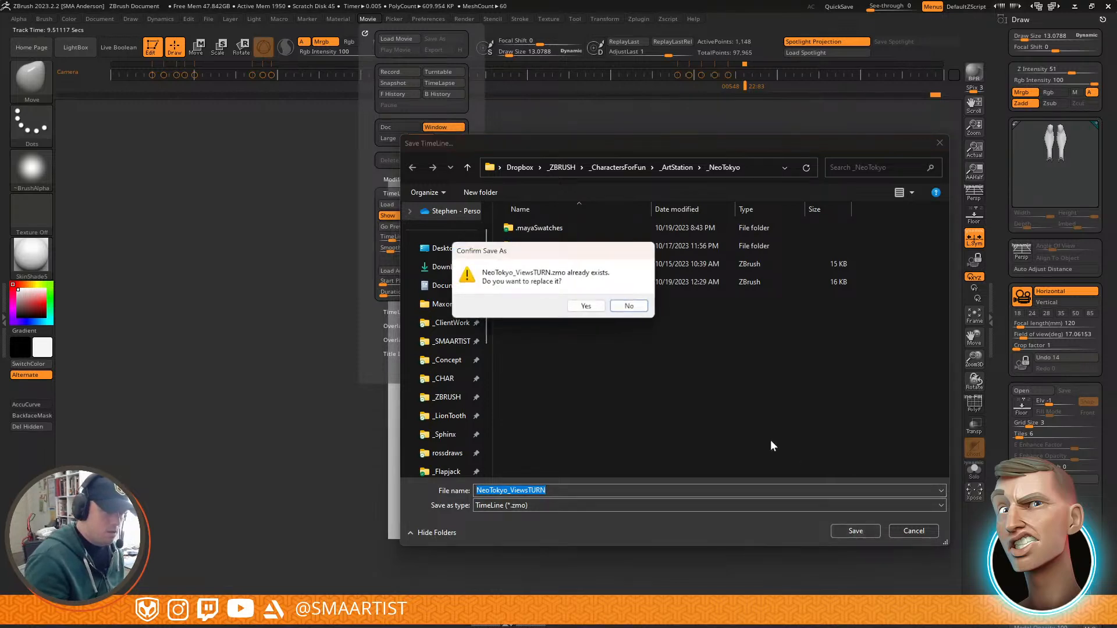
{"action": "left_click", "coordinate": [578, 305]}
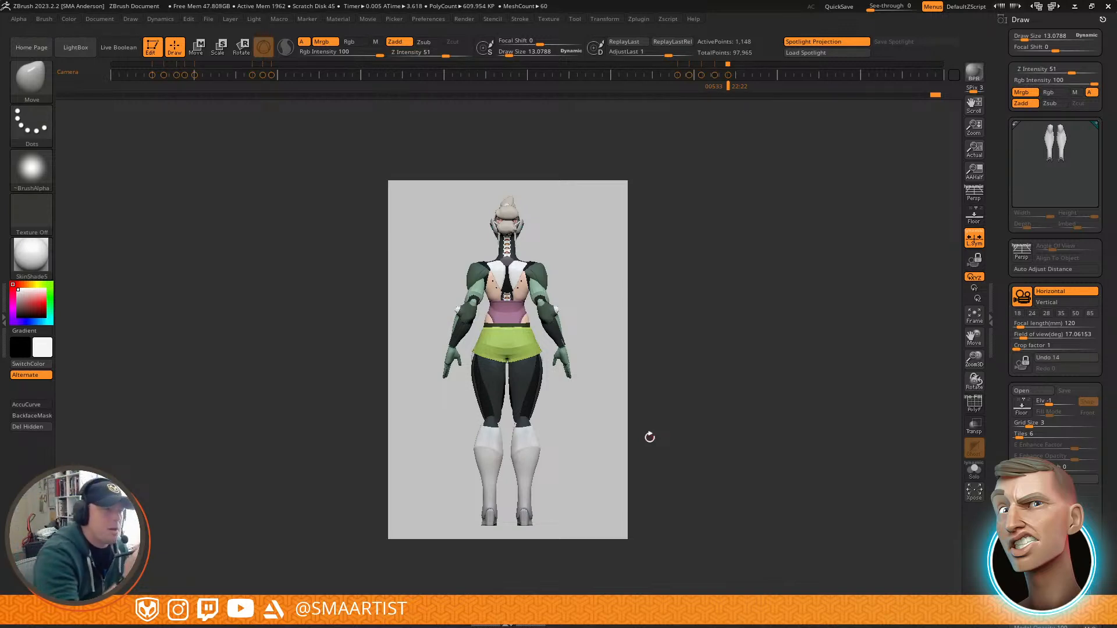
Step: Go to the full-body front-view keyframe and export the document as the JPEG BodyTurn_A, replacing the existing image
{"action": "left_click", "coordinate": [563, 75]}
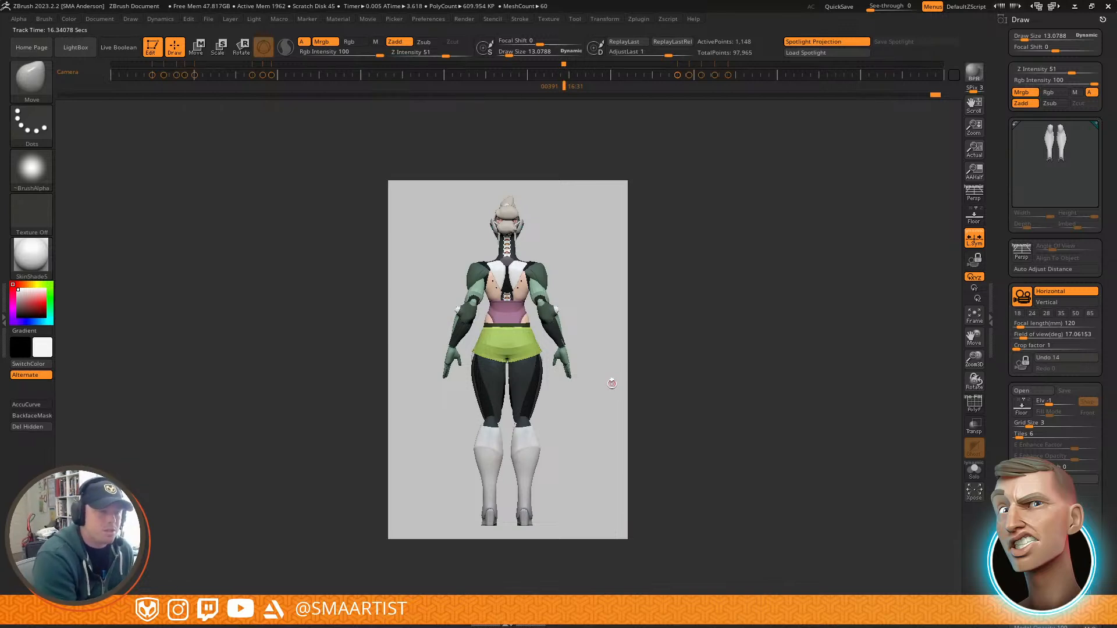
{"action": "key", "text": "Right"}
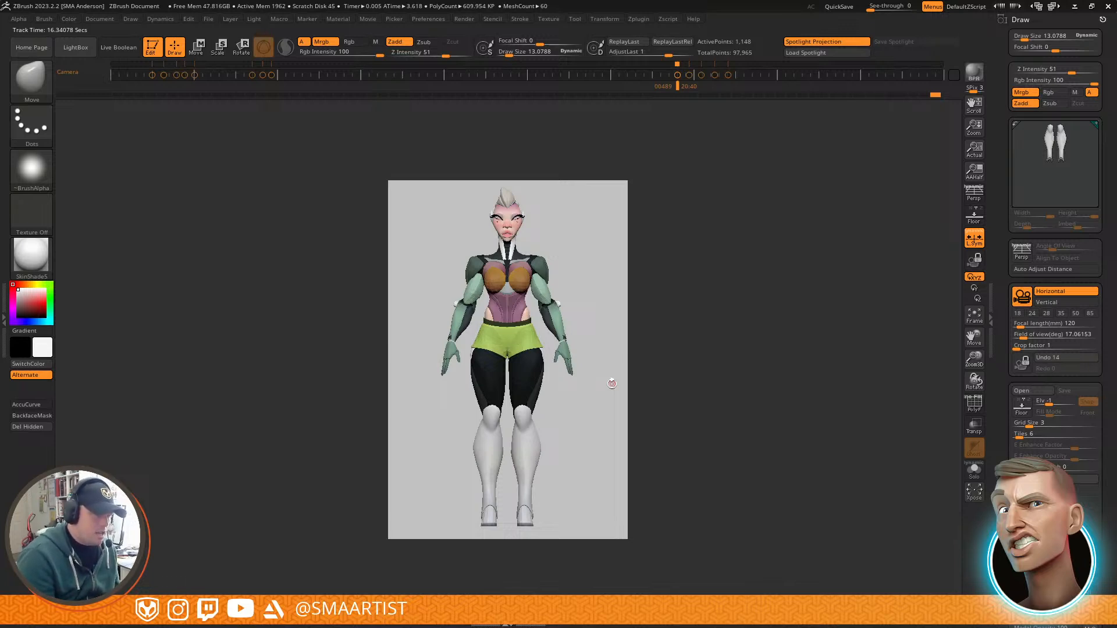
{"action": "key", "text": "ctrl+shift"}
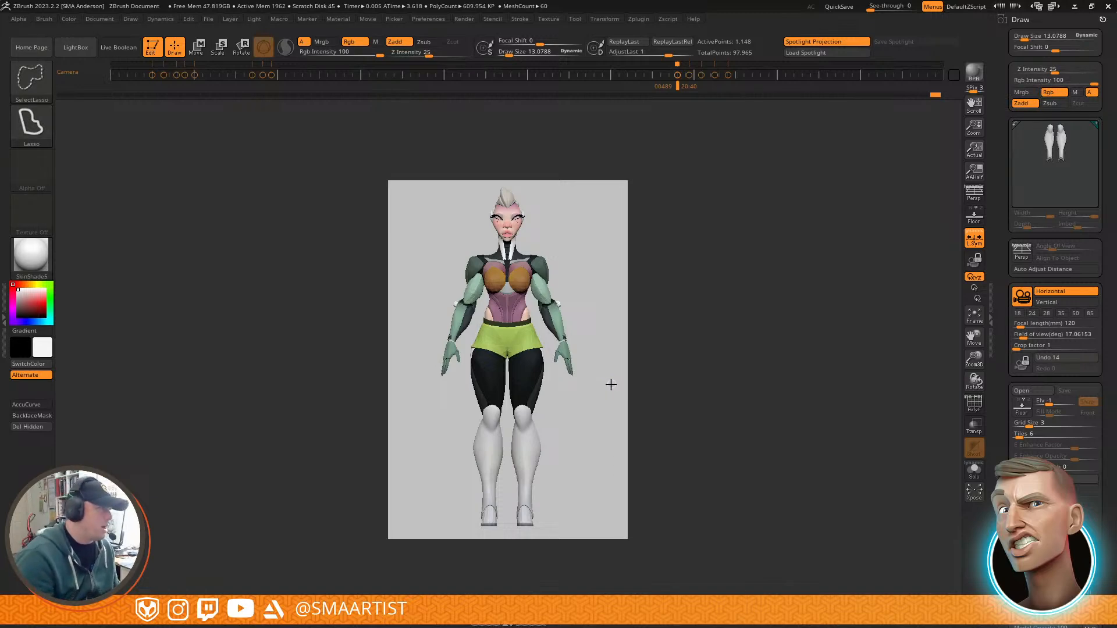
{"action": "key", "text": "ctrl+shift+e"}
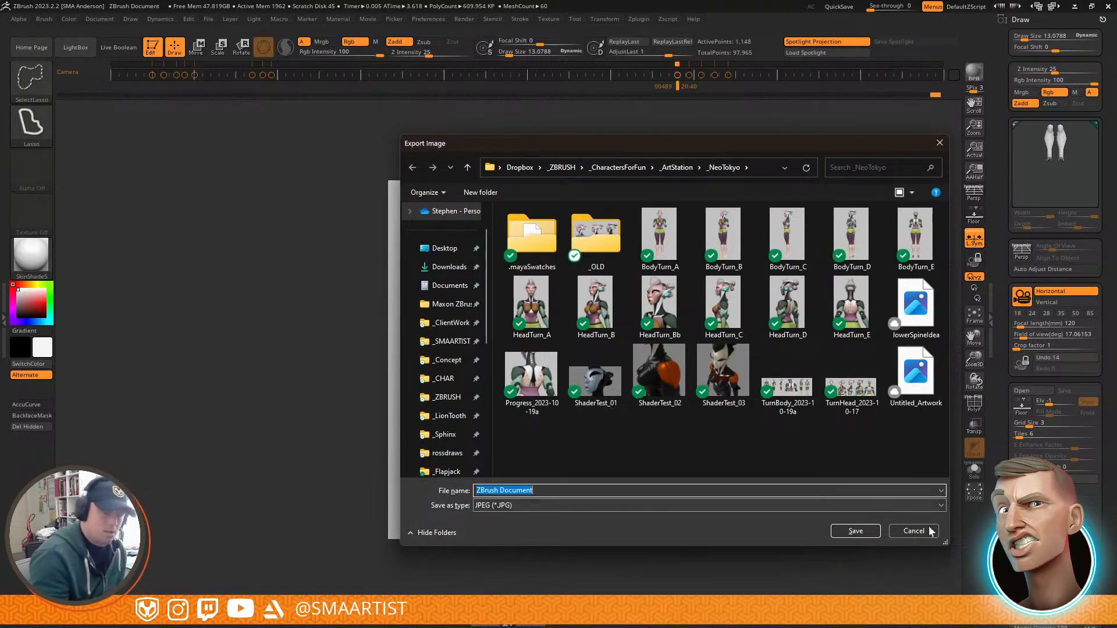
{"action": "key", "text": "Escape"}
{"action": "left_click", "coordinate": [99, 18]}
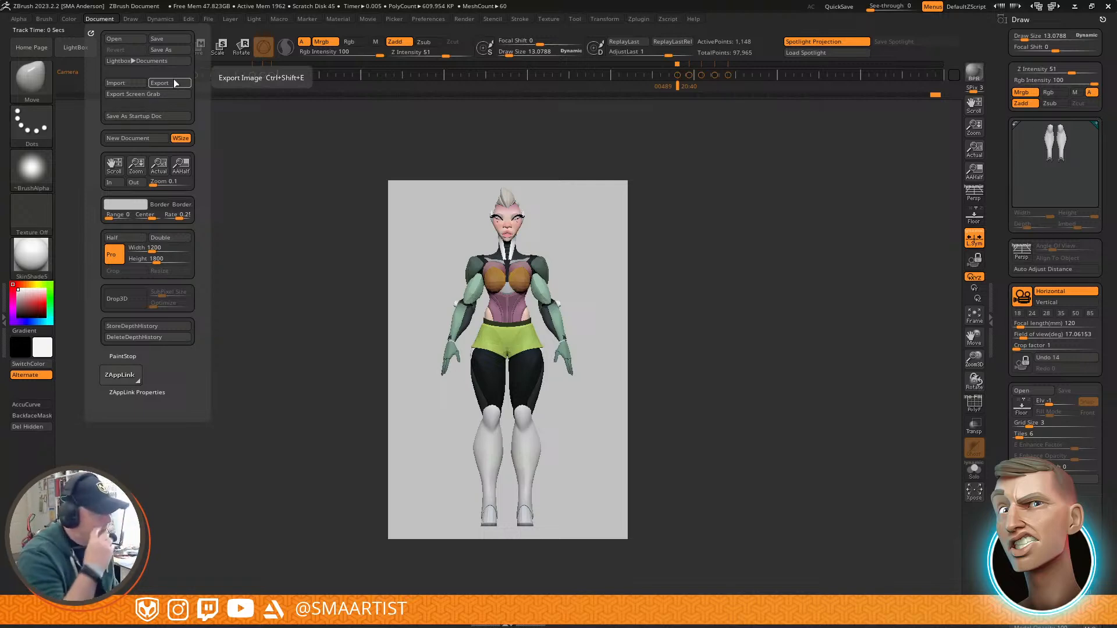
{"action": "key", "text": "ctrl+shift+e"}
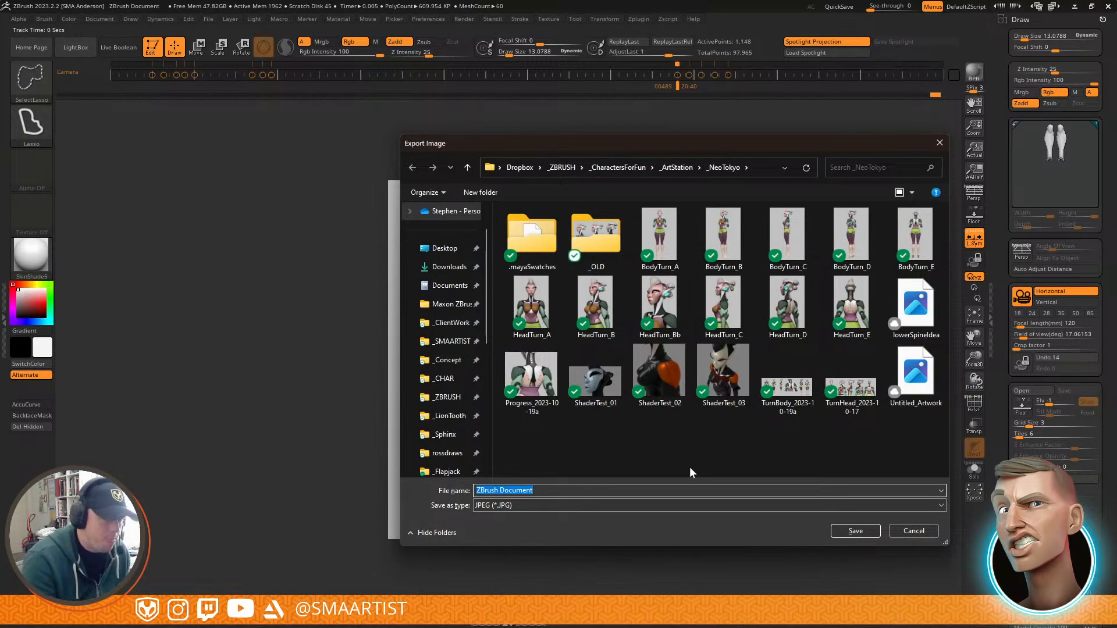
{"action": "double_click", "coordinate": [662, 249]}
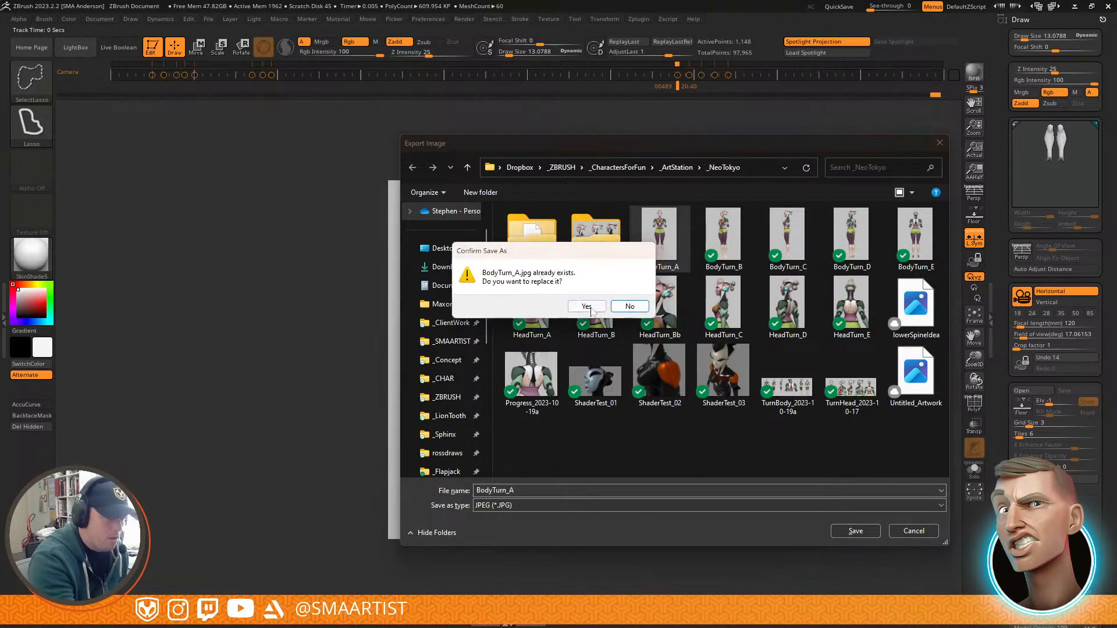
{"action": "left_click", "coordinate": [590, 309]}
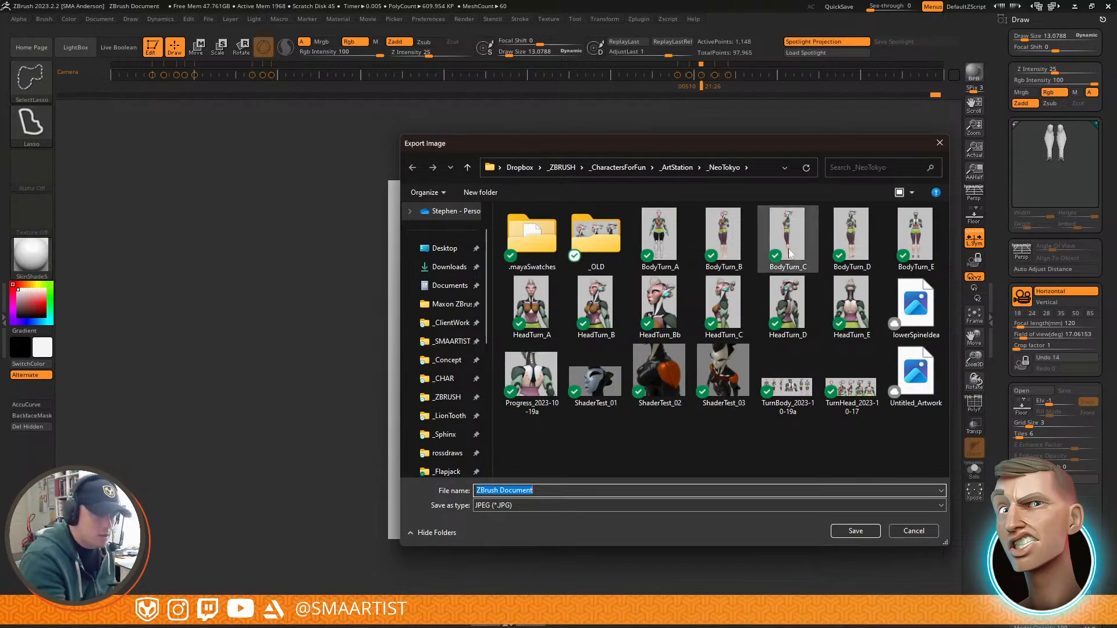
Step: Export the full-body side view as BodyTurn_C and the back view as BodyTurn_E, replacing the existing JPEGs
{"action": "double_click", "coordinate": [786, 236]}
{"action": "left_click", "coordinate": [588, 307]}
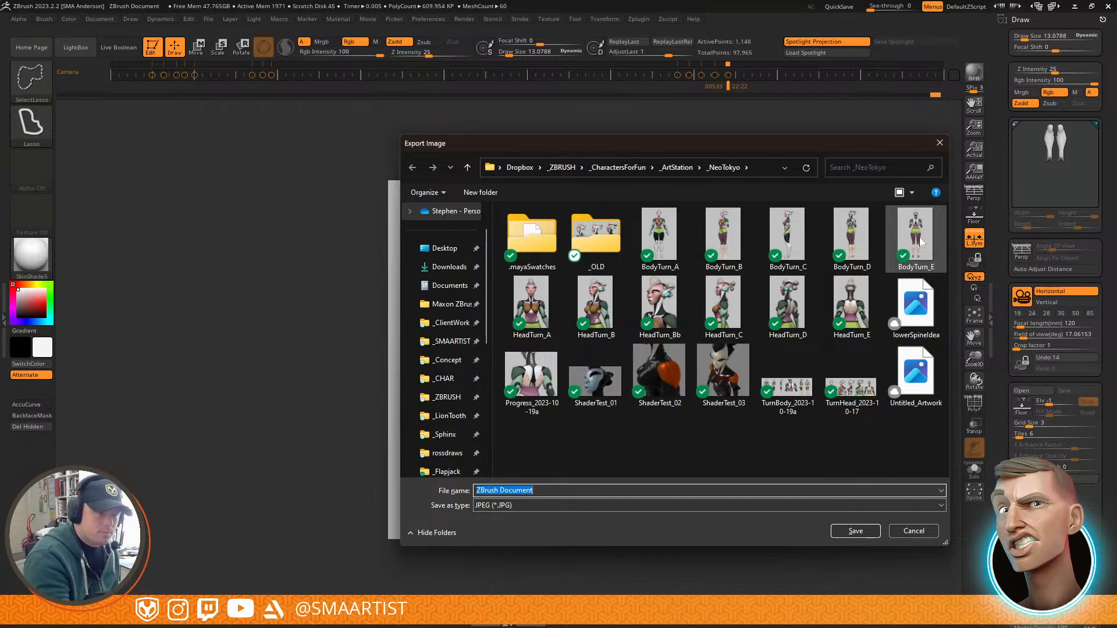
{"action": "double_click", "coordinate": [923, 241]}
{"action": "left_click", "coordinate": [596, 309]}
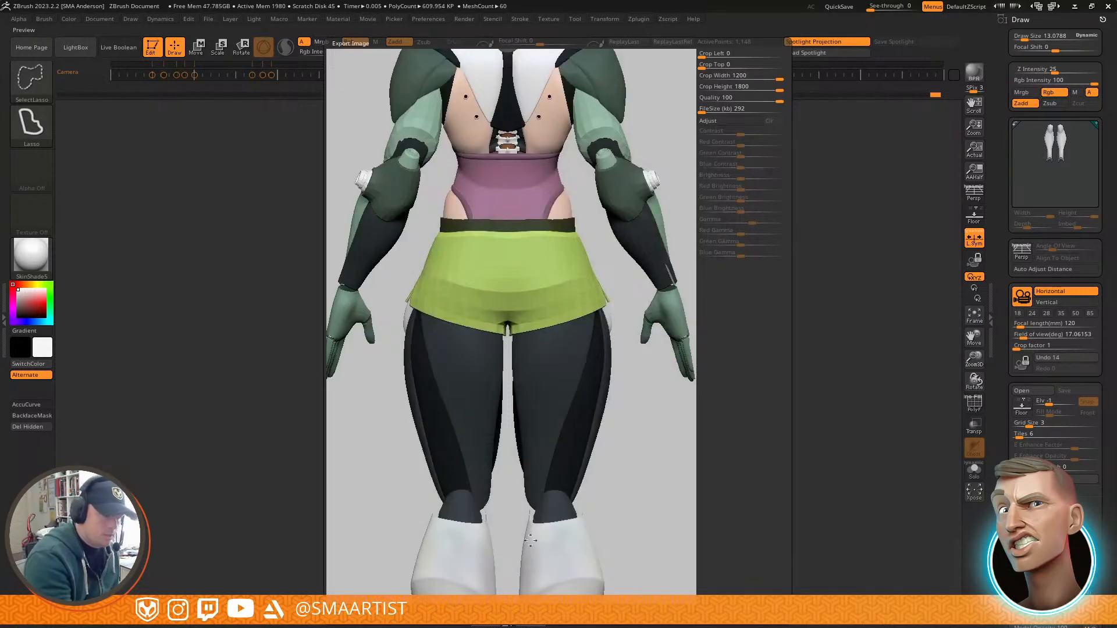
{"action": "left_click", "coordinate": [539, 619]}
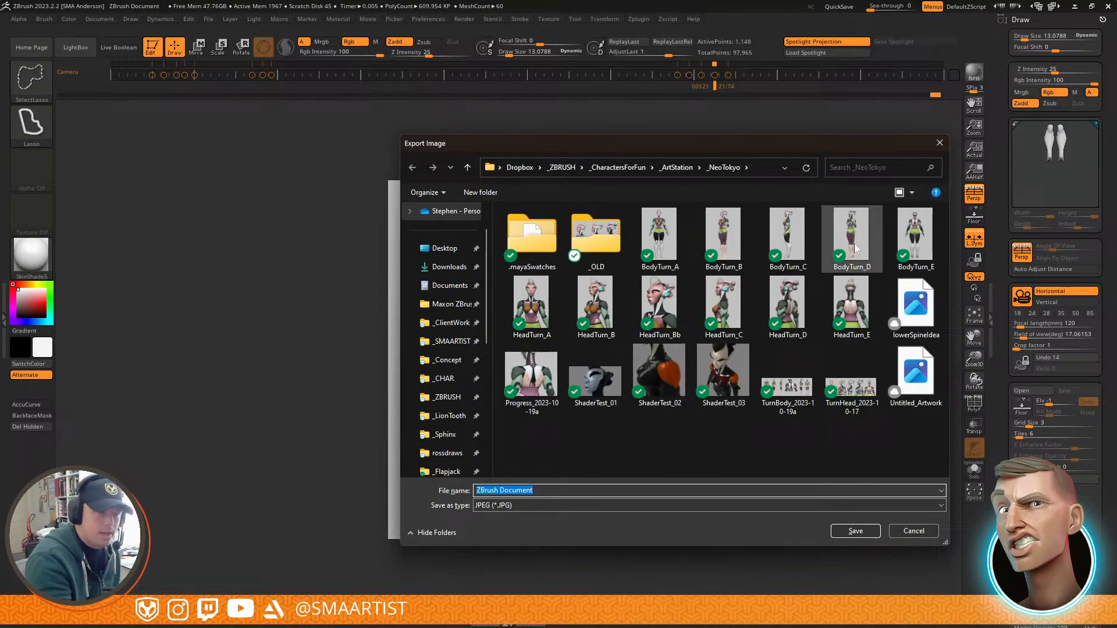
Step: Export the full-body rear three-quarter view as the JPEG BodyTurn_D, replacing the existing image
{"action": "double_click", "coordinate": [851, 236]}
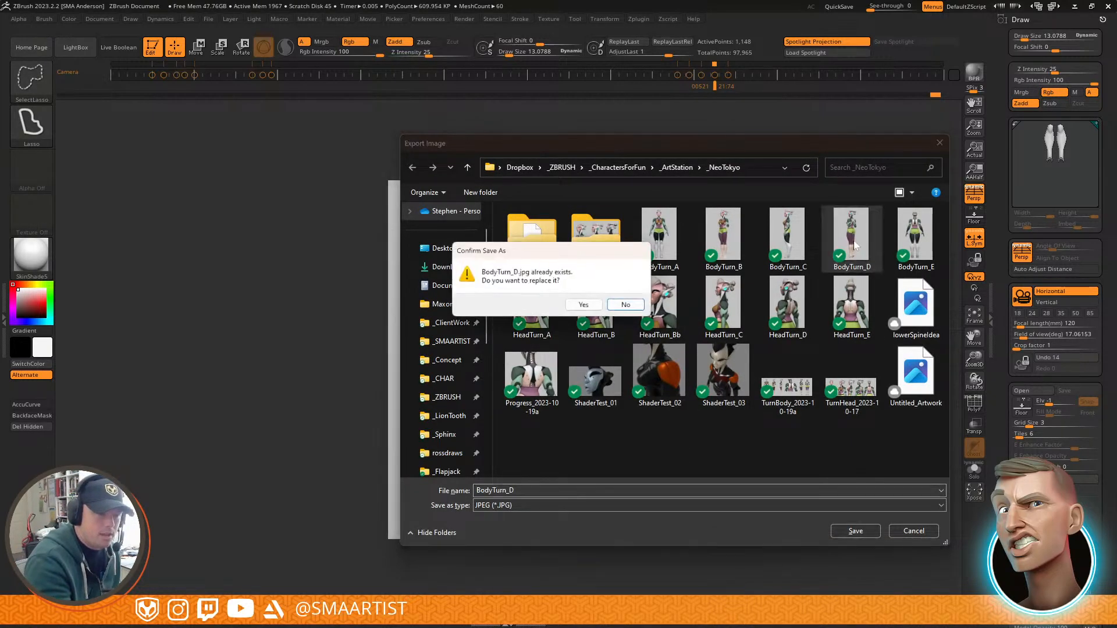
{"action": "left_click", "coordinate": [587, 306]}
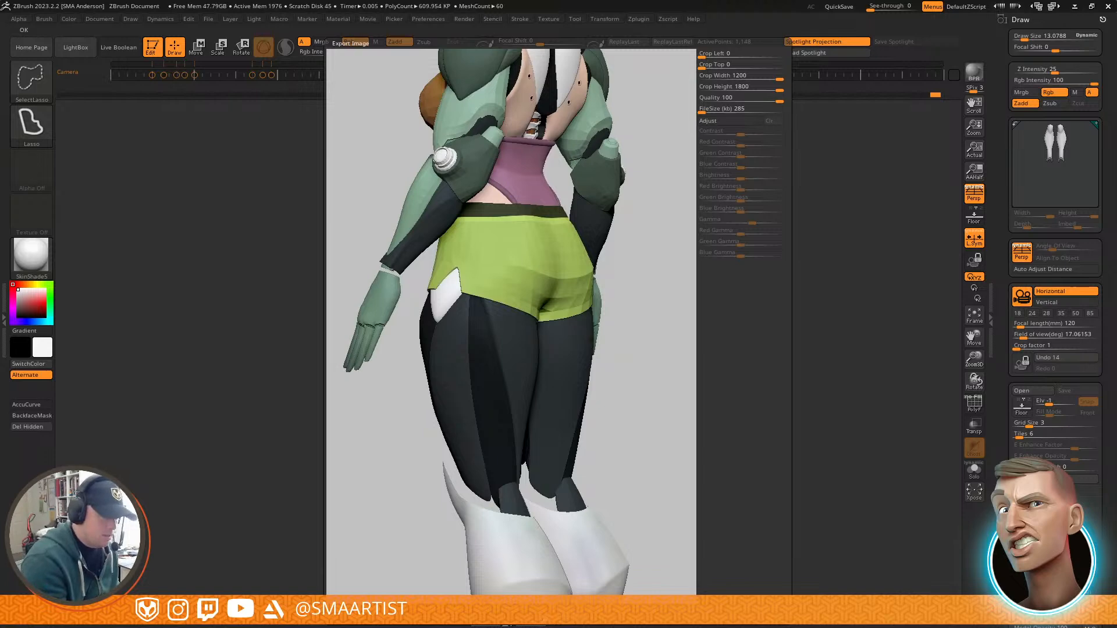
{"action": "left_click", "coordinate": [654, 626]}
Step: Go to the full-body front three-quarter keyframe and export it as the JPEG BodyTurn_B, replacing the existing image
{"action": "key", "text": "Left"}
{"action": "key", "text": "Left"}
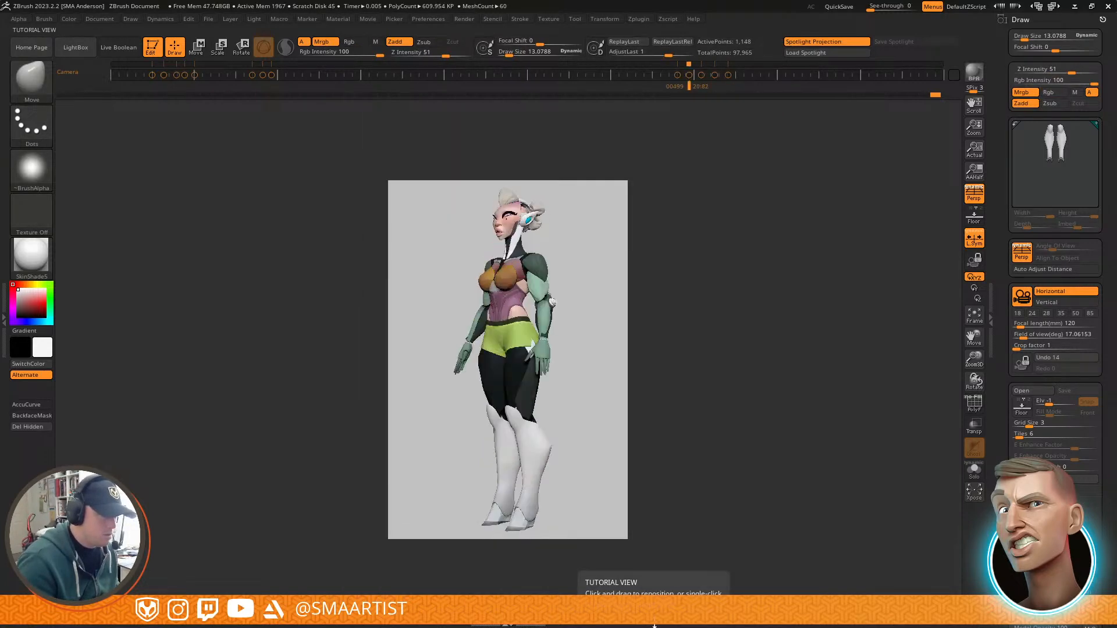
{"action": "key", "text": "ctrl+shift+e"}
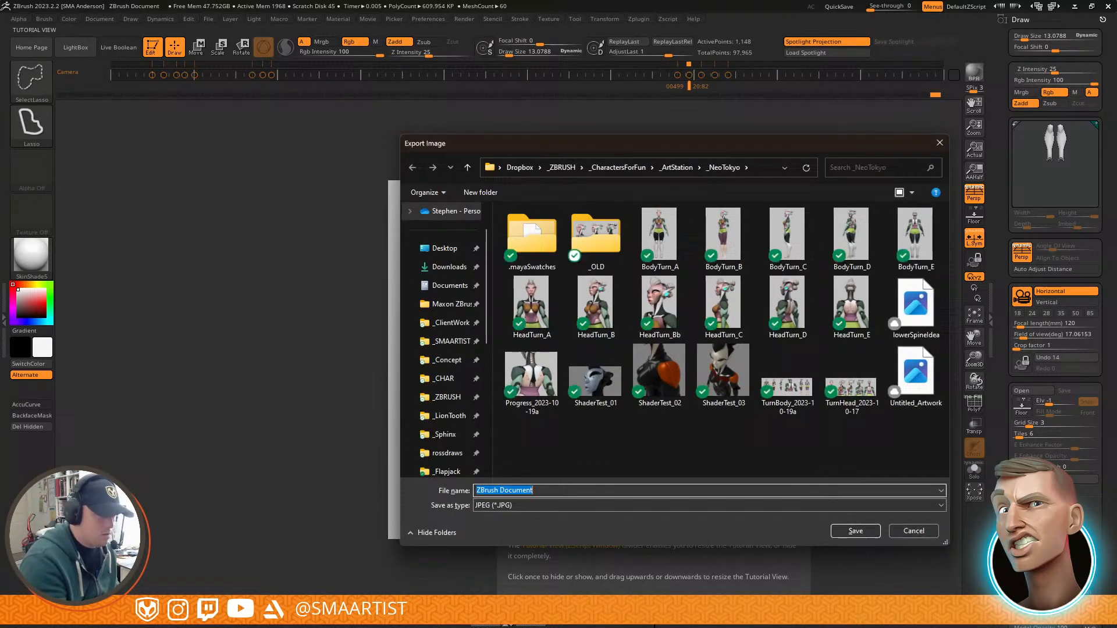
{"action": "double_click", "coordinate": [725, 250]}
{"action": "left_click", "coordinate": [582, 305]}
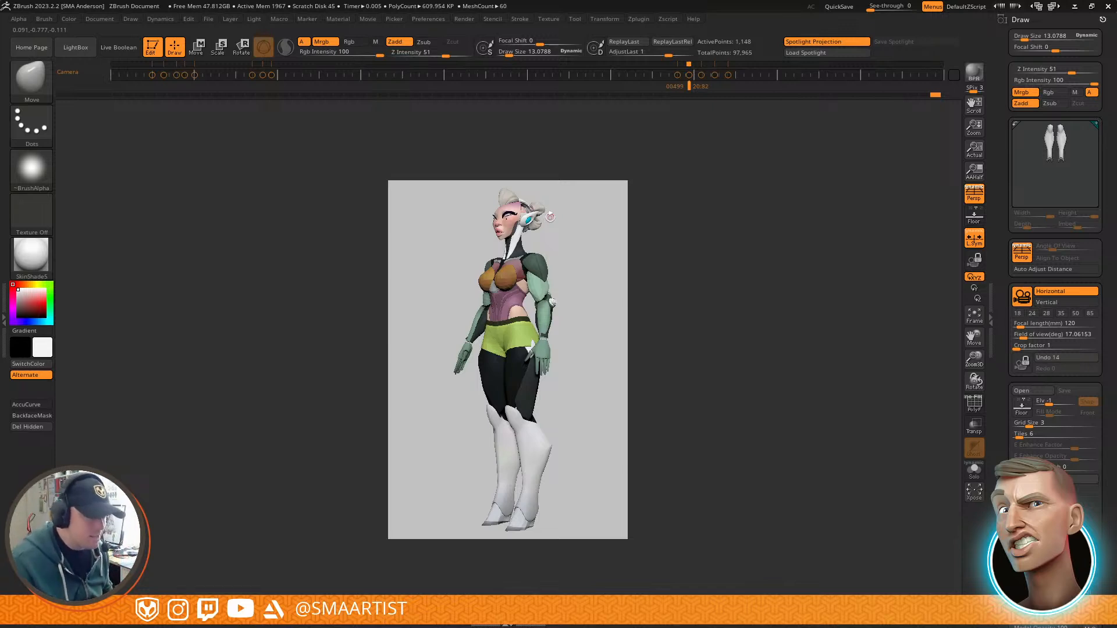
Step: Remove the group of three camera keyframes located between about 5 and 6 seconds on the timeline
{"action": "left_click", "coordinate": [976, 152]}
{"action": "left_click_drag", "start_coordinate": [726, 215], "coordinate": [706, 487], "text": "alt"}
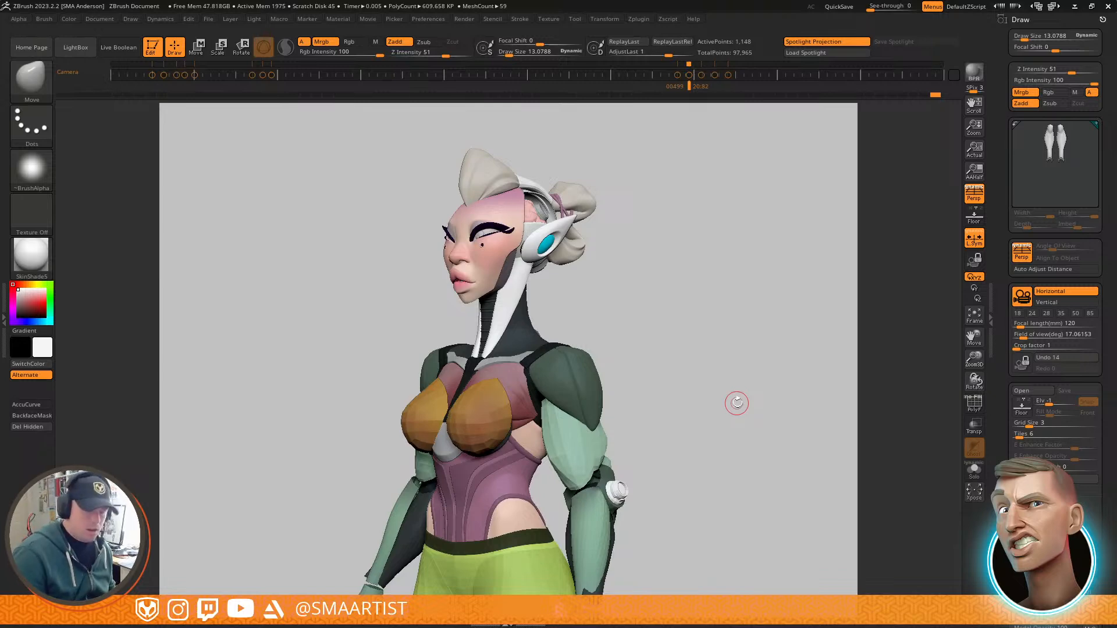
{"action": "left_click", "coordinate": [267, 76]}
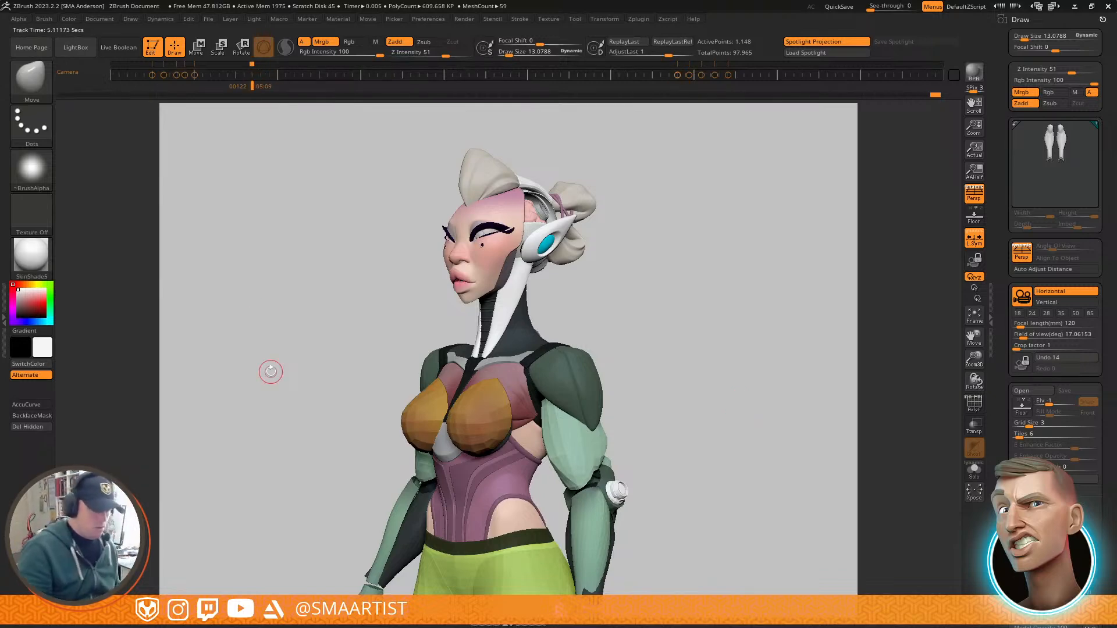
Step: Reframe the back view on the head and torso with perspective off, and replace its keyframe with one at about 4.4 seconds
{"action": "key", "text": "Left"}
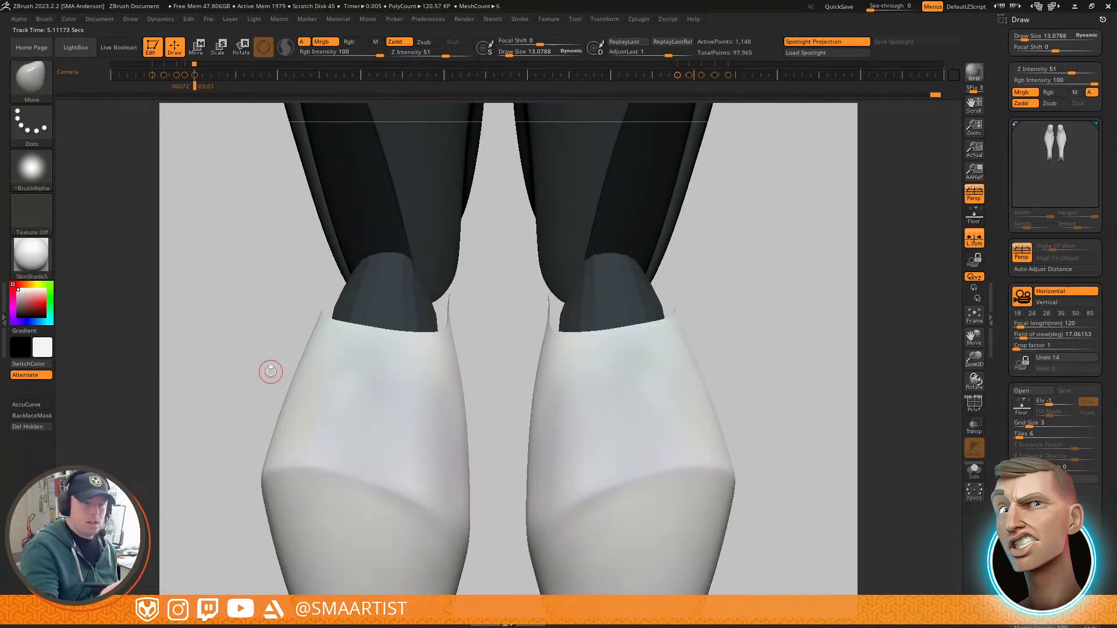
{"action": "left_click_drag", "start_coordinate": [976, 128], "coordinate": [956, 65]}
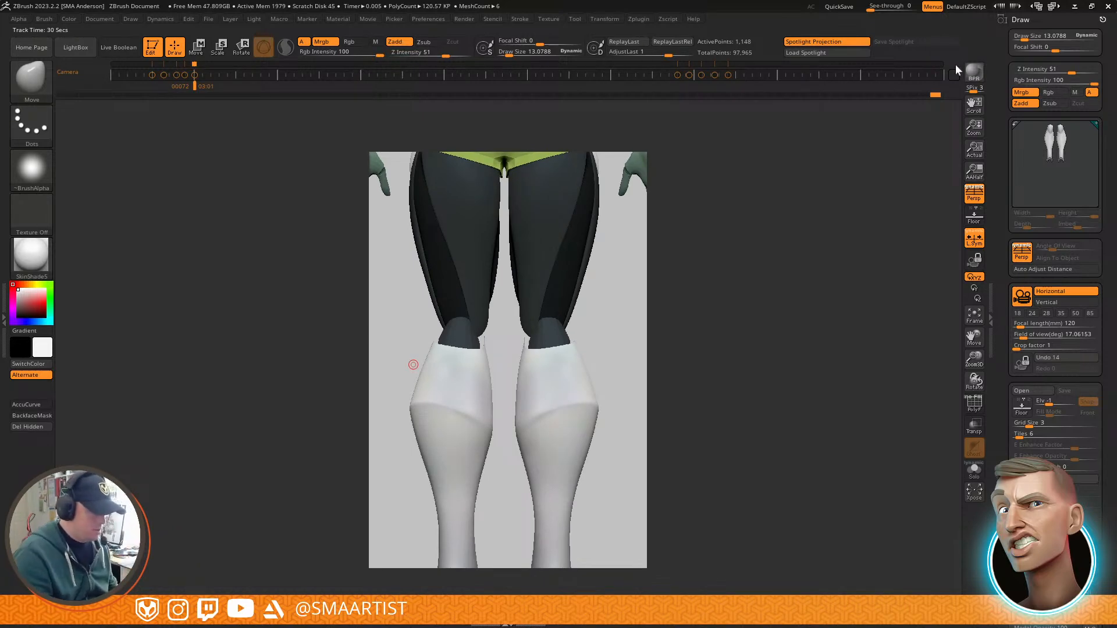
{"action": "key", "text": "p"}
{"action": "left_click_drag", "start_coordinate": [605, 257], "coordinate": [609, 553], "text": "alt"}
{"action": "left_click_drag", "start_coordinate": [625, 233], "coordinate": [629, 346], "text": "alt"}
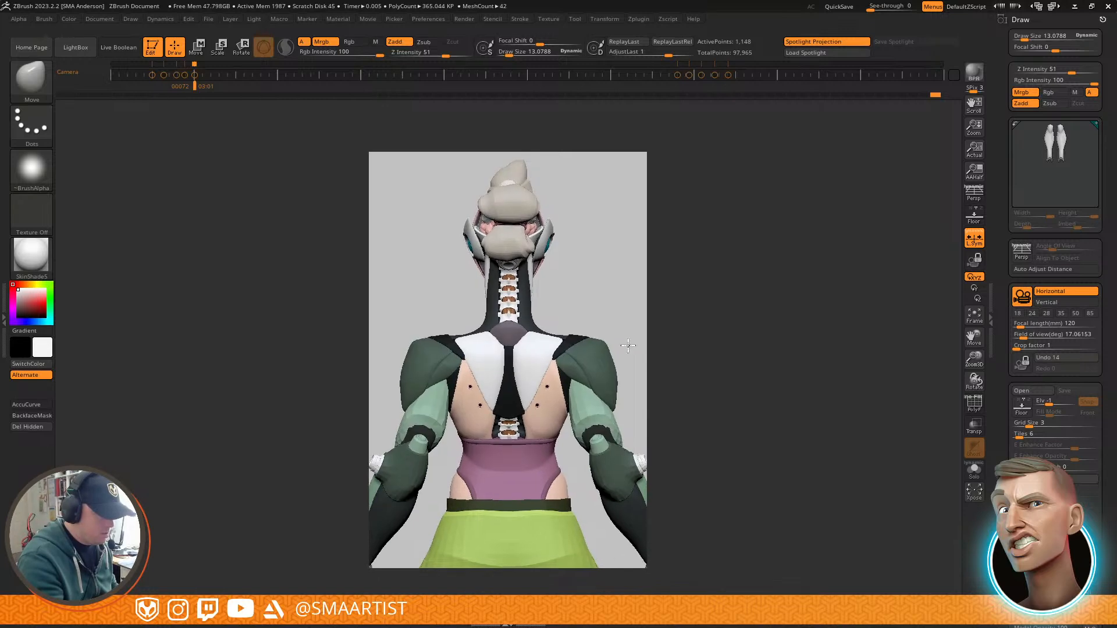
{"action": "left_click", "coordinate": [234, 75]}
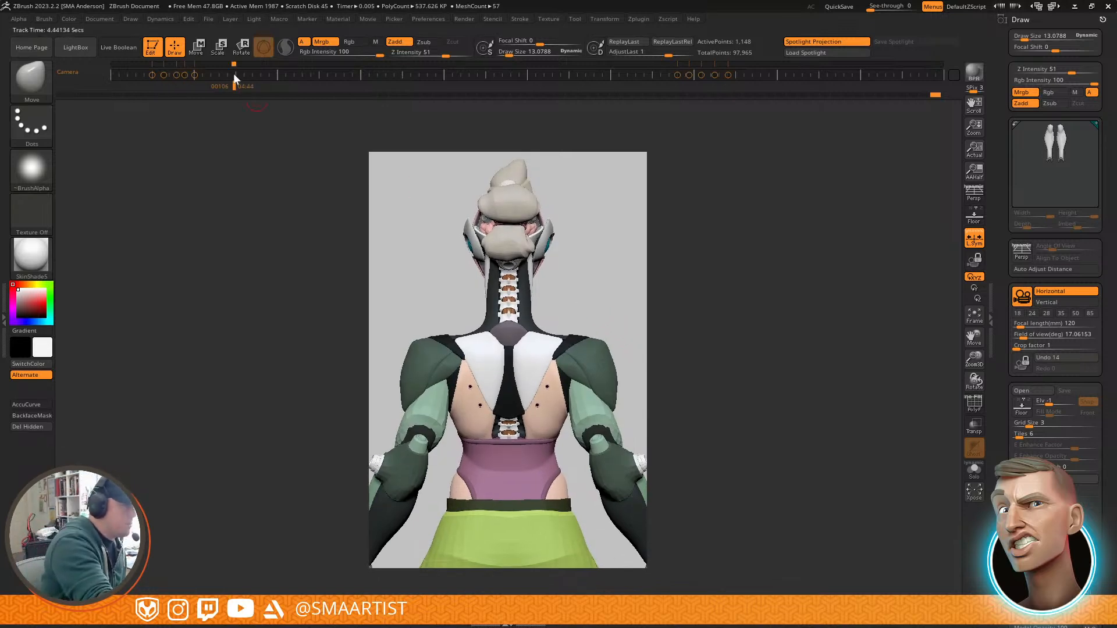
{"action": "left_click", "coordinate": [194, 75]}
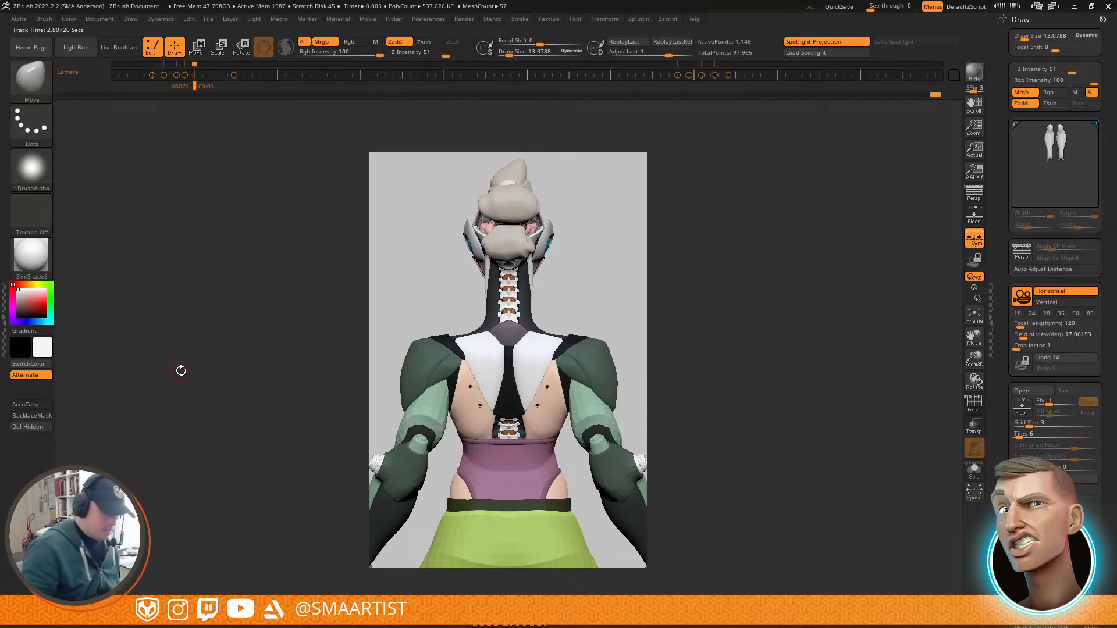
Step: Snapshot the head-and-torso back view onto the canvas, line the side view up with it, and store a new side-view camera keyframe
{"action": "key", "text": "Left"}
{"action": "key", "text": "Left"}
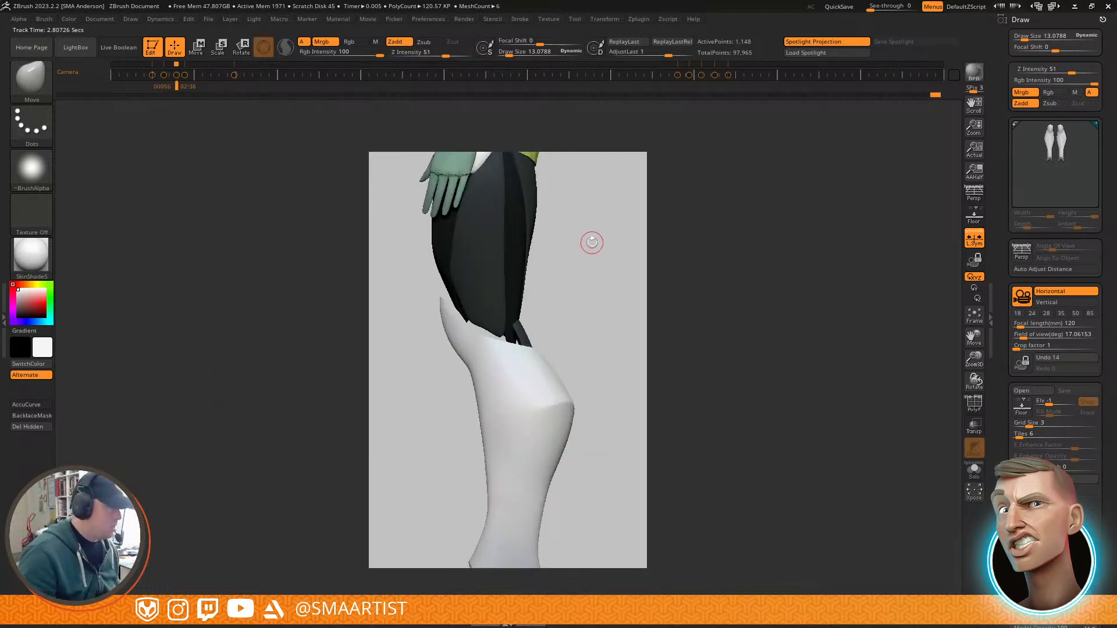
{"action": "key", "text": "Right"}
{"action": "key", "text": "Right"}
{"action": "key", "text": "shift"}
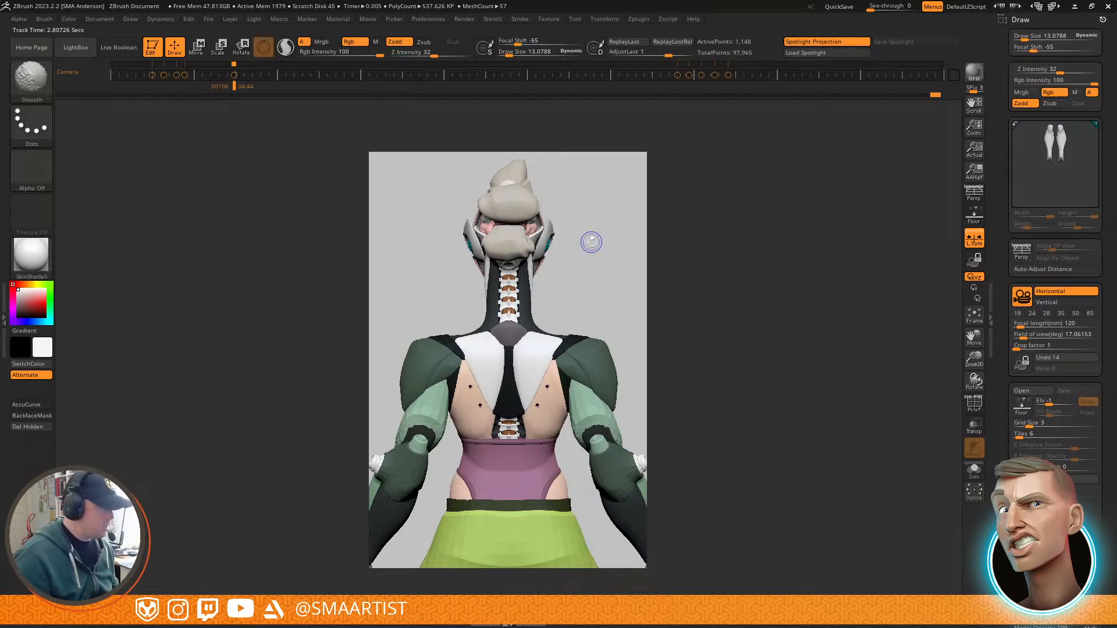
{"action": "key", "text": "Left"}
{"action": "key", "text": "Left"}
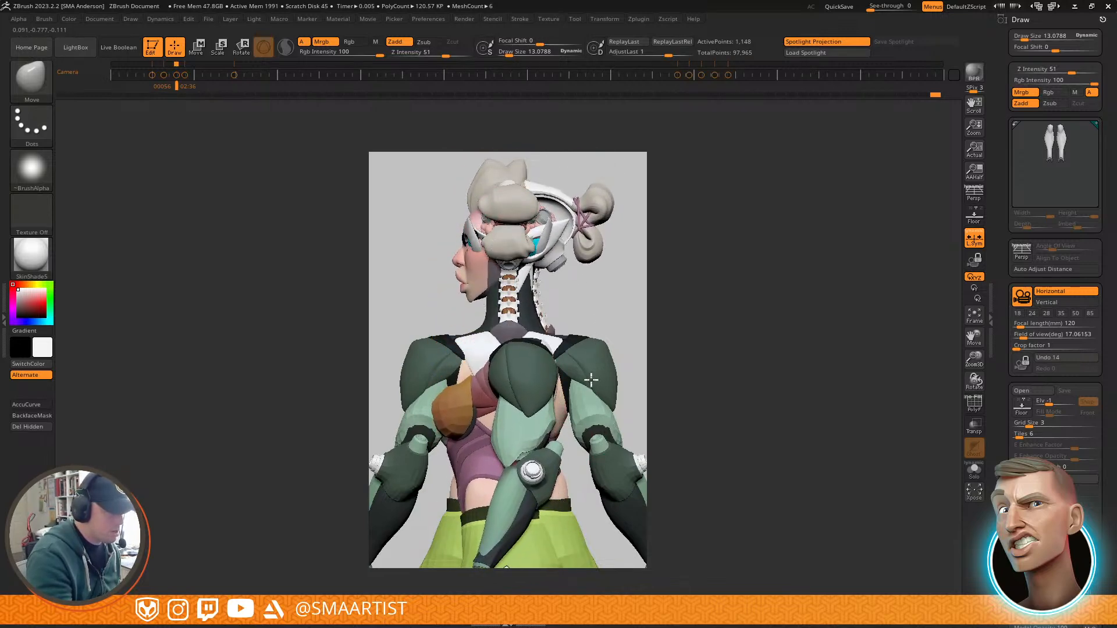
{"action": "left_click", "coordinate": [220, 74]}
{"action": "left_click_drag", "start_coordinate": [185, 76], "coordinate": [230, 318]}
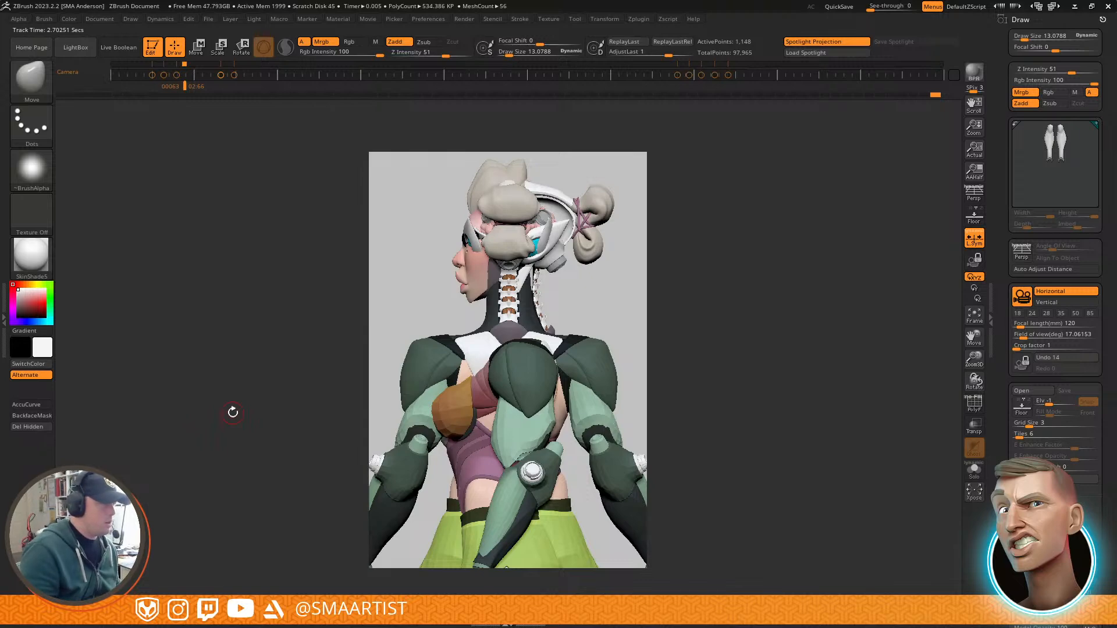
Step: Remove the old side-view keyframe at about 2.4 seconds, then line up the head-and-torso front view and store it at about 3 seconds
{"action": "key", "text": "Left"}
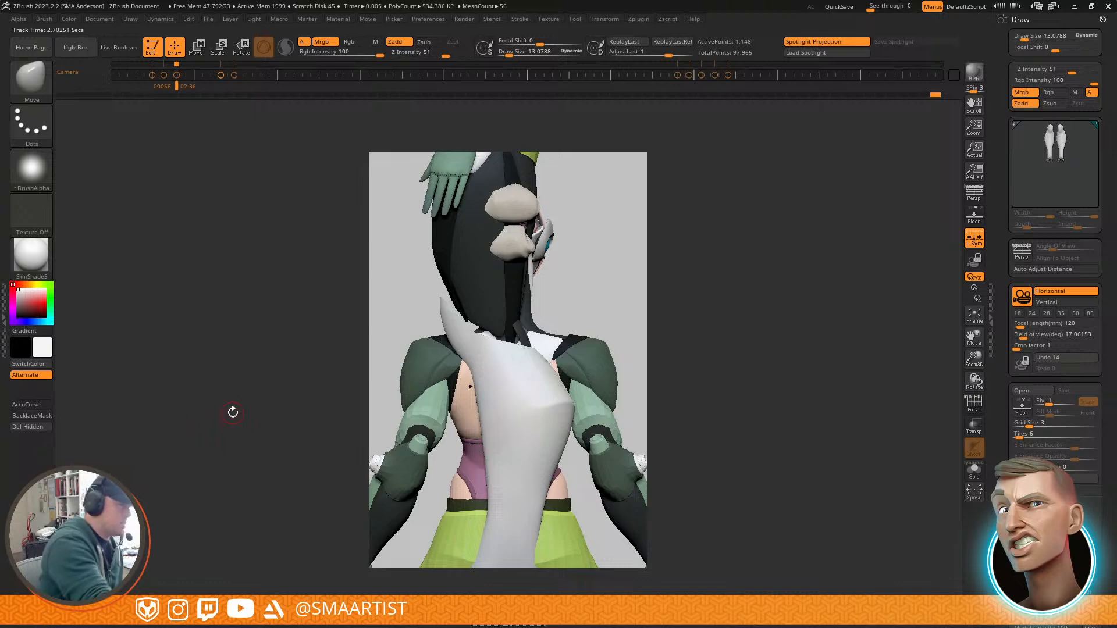
{"action": "left_click_drag", "start_coordinate": [177, 75], "coordinate": [326, 462]}
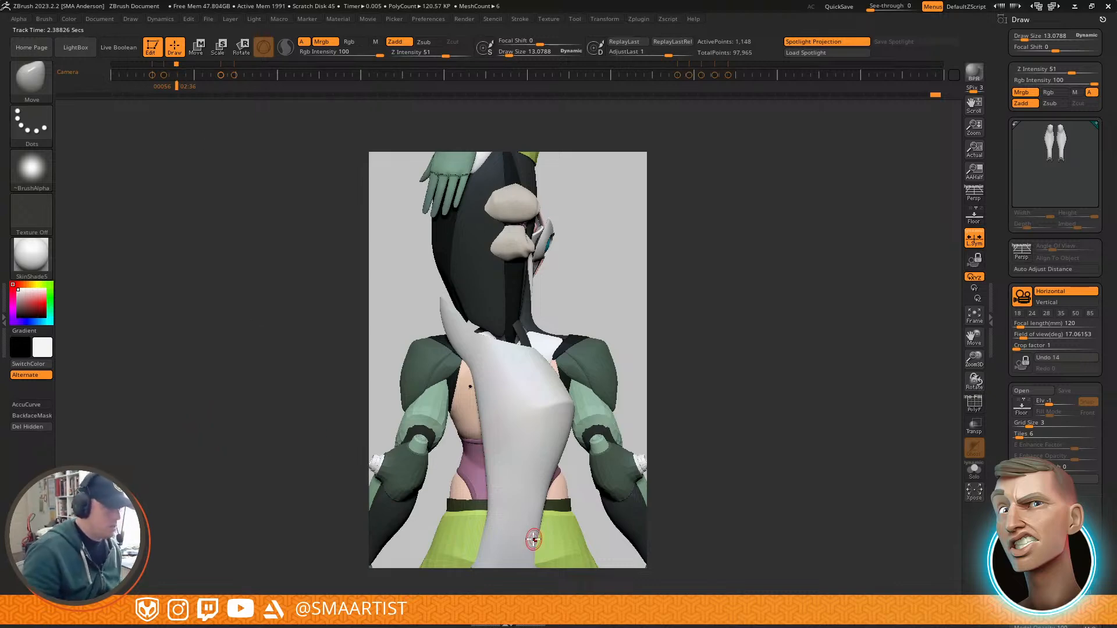
{"action": "key", "text": "Left"}
{"action": "key", "text": "Left"}
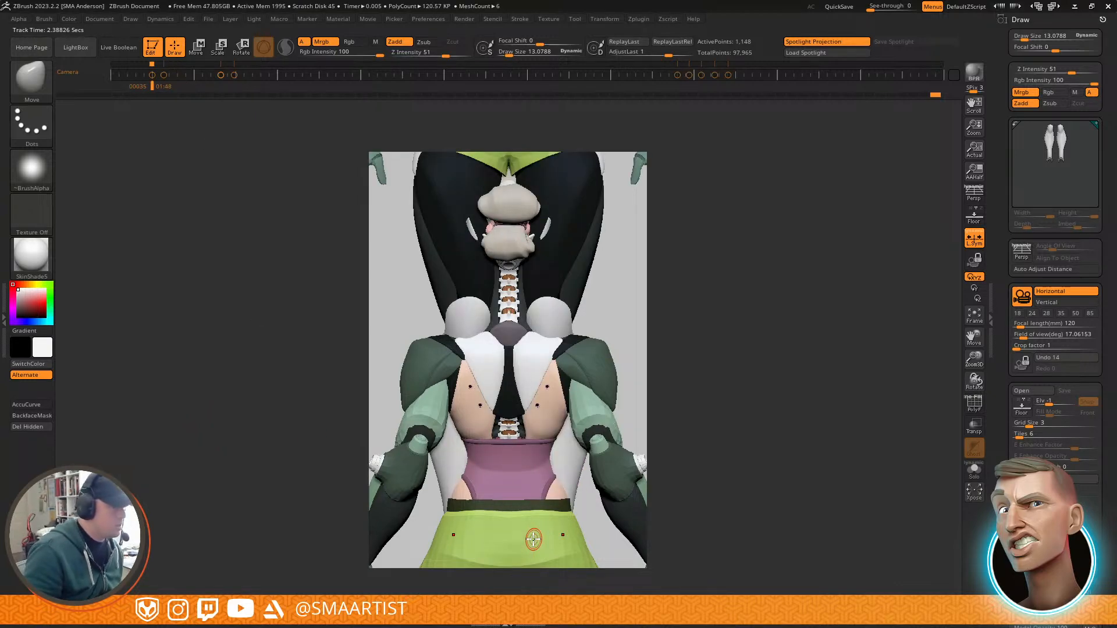
{"action": "left_click_drag", "start_coordinate": [628, 199], "coordinate": [628, 343], "text": "alt"}
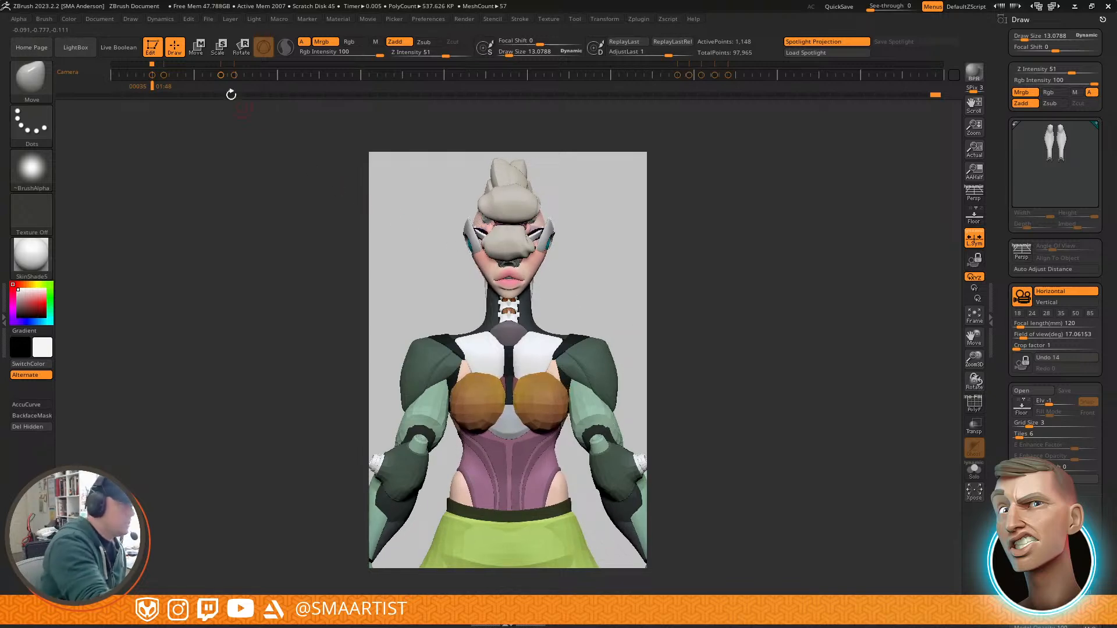
{"action": "left_click", "coordinate": [195, 75]}
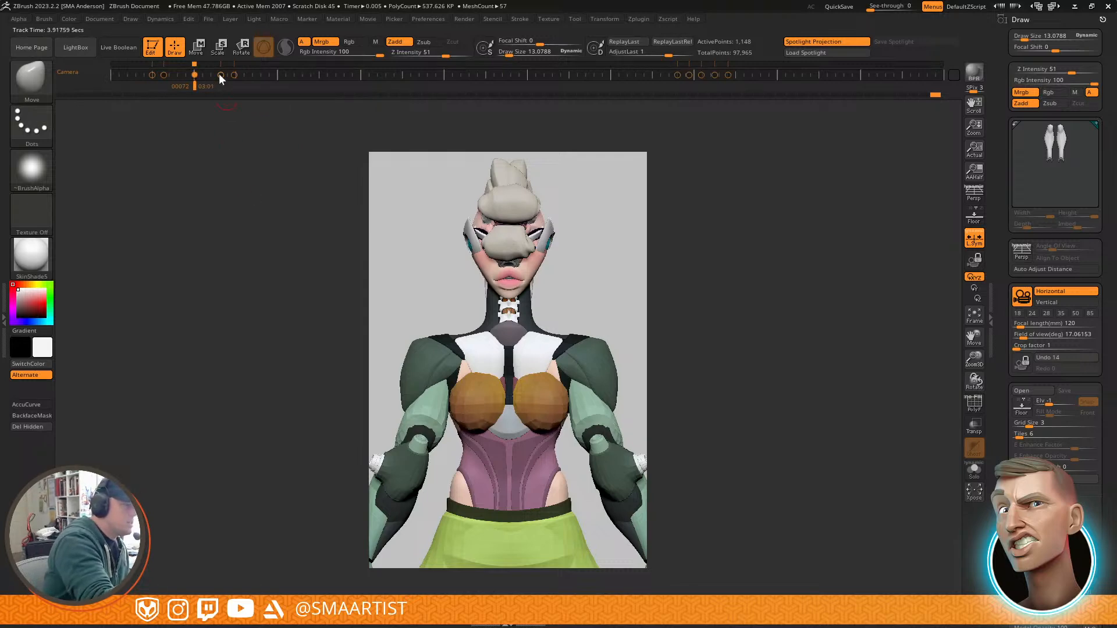
Step: Move the side-view keyframe to about 3.7 seconds and remove the old front-view keyframe at about 1.5 seconds
{"action": "left_click", "coordinate": [219, 74]}
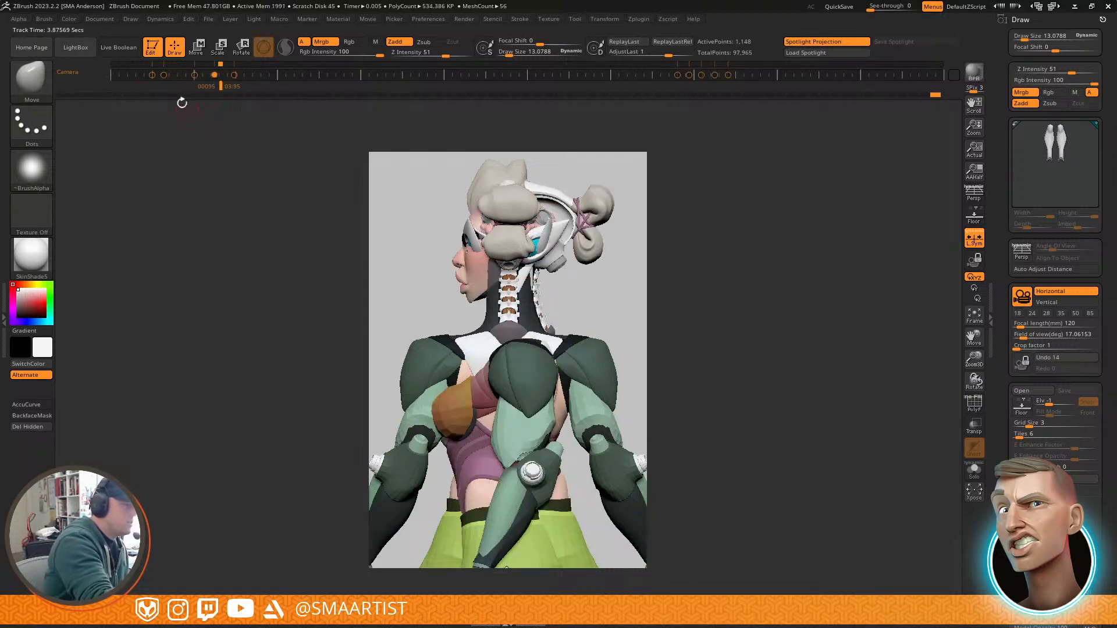
{"action": "left_click", "coordinate": [152, 74]}
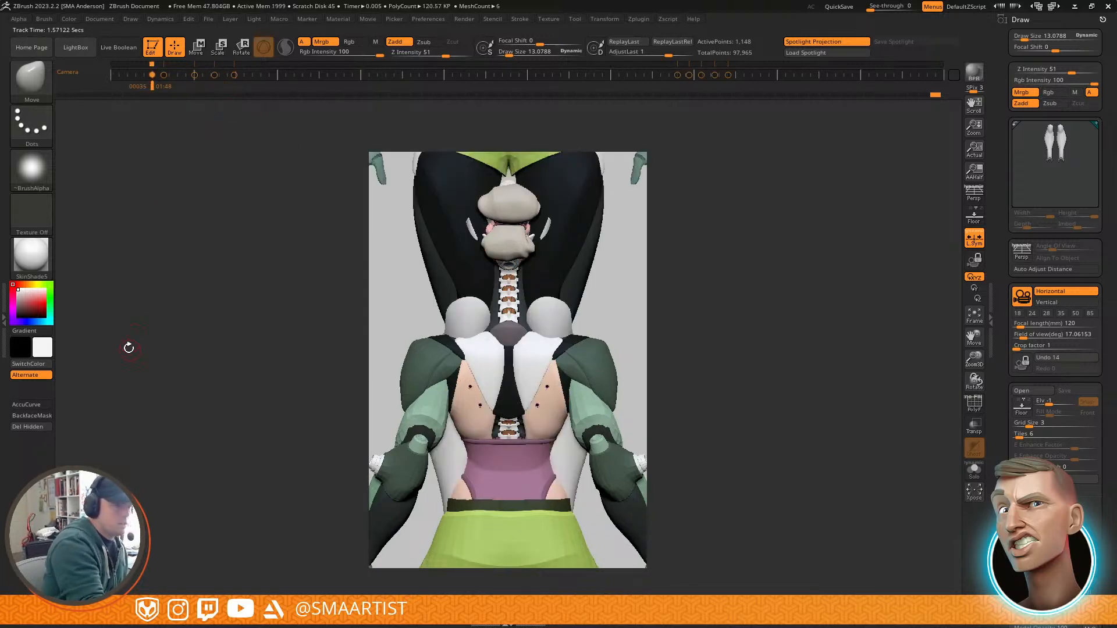
{"action": "left_click_drag", "start_coordinate": [152, 74], "coordinate": [154, 168]}
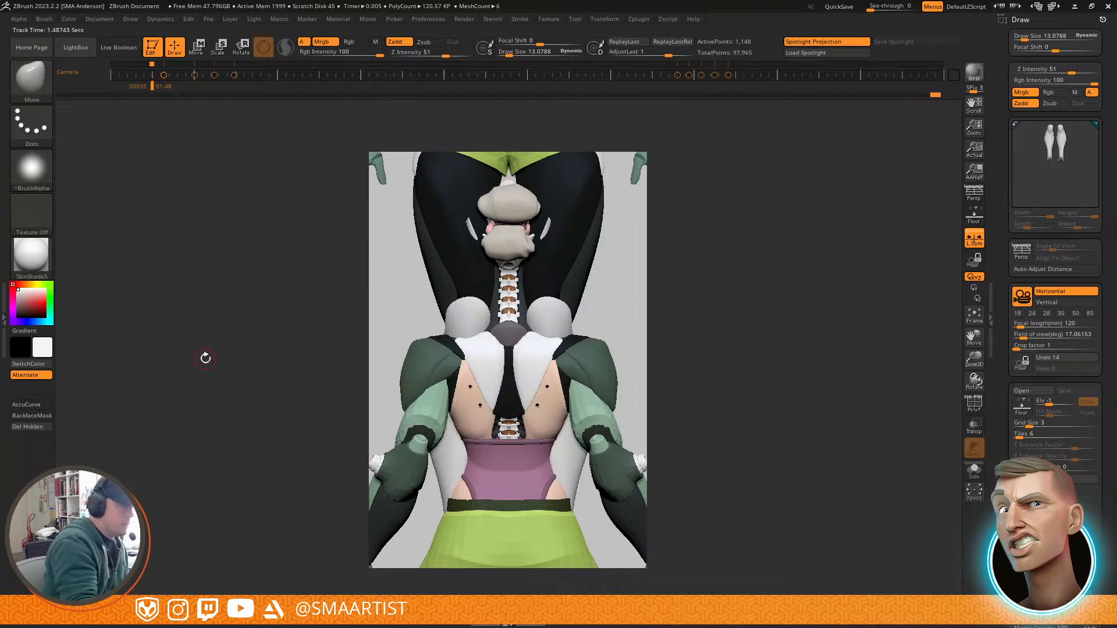
Step: Reframe the front three-quarter view on the head and torso with perspective on, and replace its keyframe with one at about 3.4 seconds
{"action": "key", "text": "Right"}
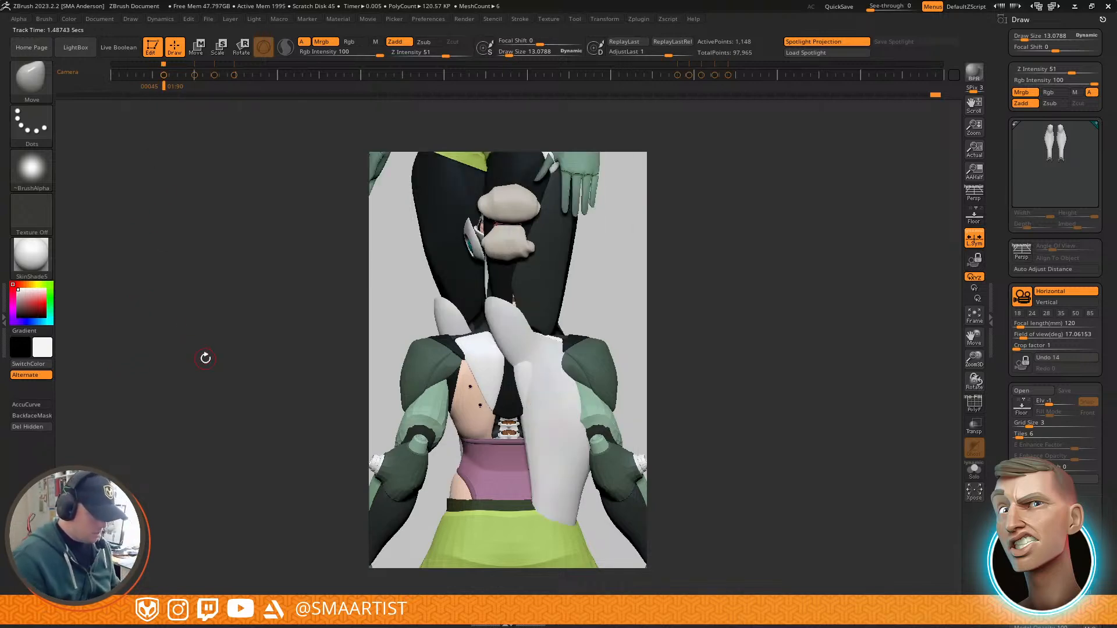
{"action": "key", "text": "p"}
{"action": "left_click_drag", "start_coordinate": [606, 209], "coordinate": [614, 317]}
{"action": "left_click", "coordinate": [205, 75]}
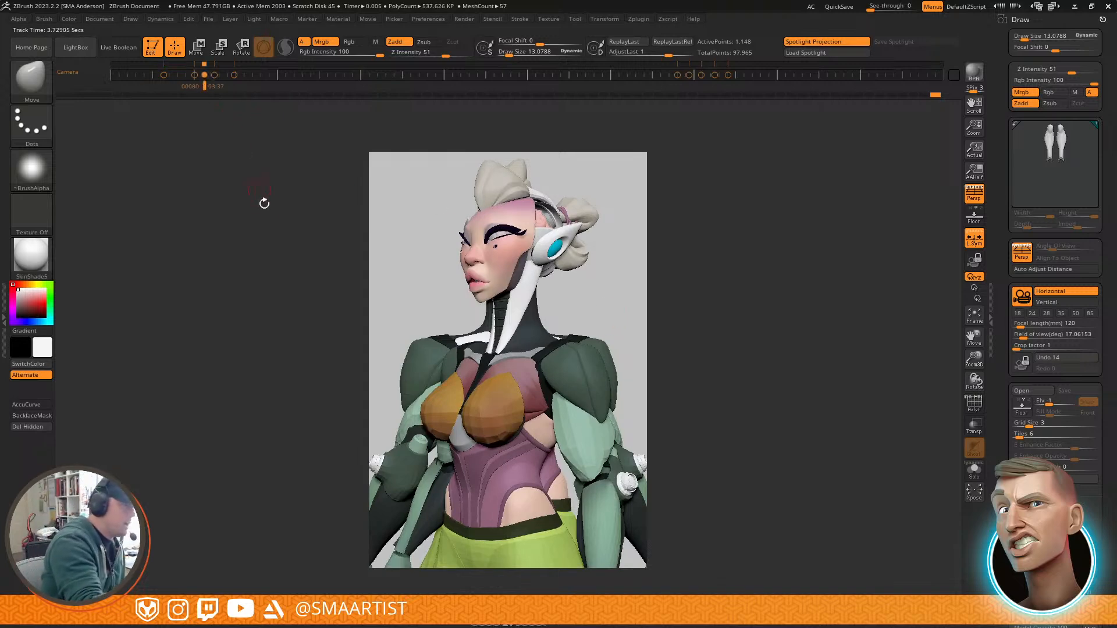
{"action": "left_click_drag", "start_coordinate": [162, 74], "coordinate": [177, 312]}
Step: From the back-view keyframe, rotate the character to a back three-quarter view and store a camera keyframe at about 4.1 seconds
{"action": "key", "text": "Right"}
{"action": "key", "text": "Right"}
{"action": "key", "text": "Right"}
{"action": "key", "text": "Right"}
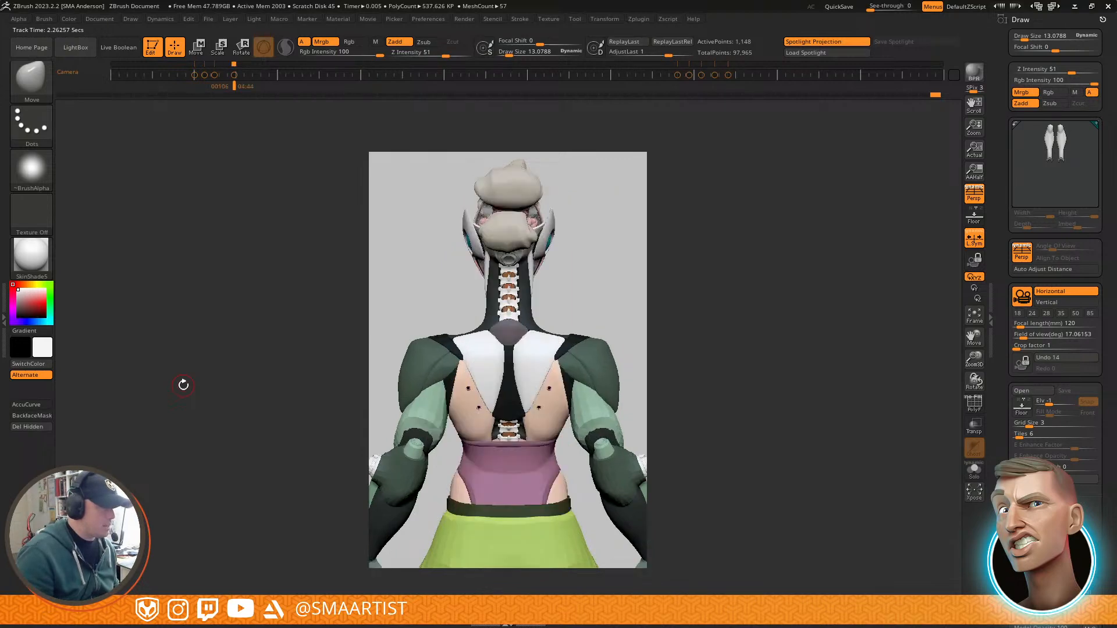
{"action": "left_click_drag", "start_coordinate": [583, 317], "coordinate": [609, 289]}
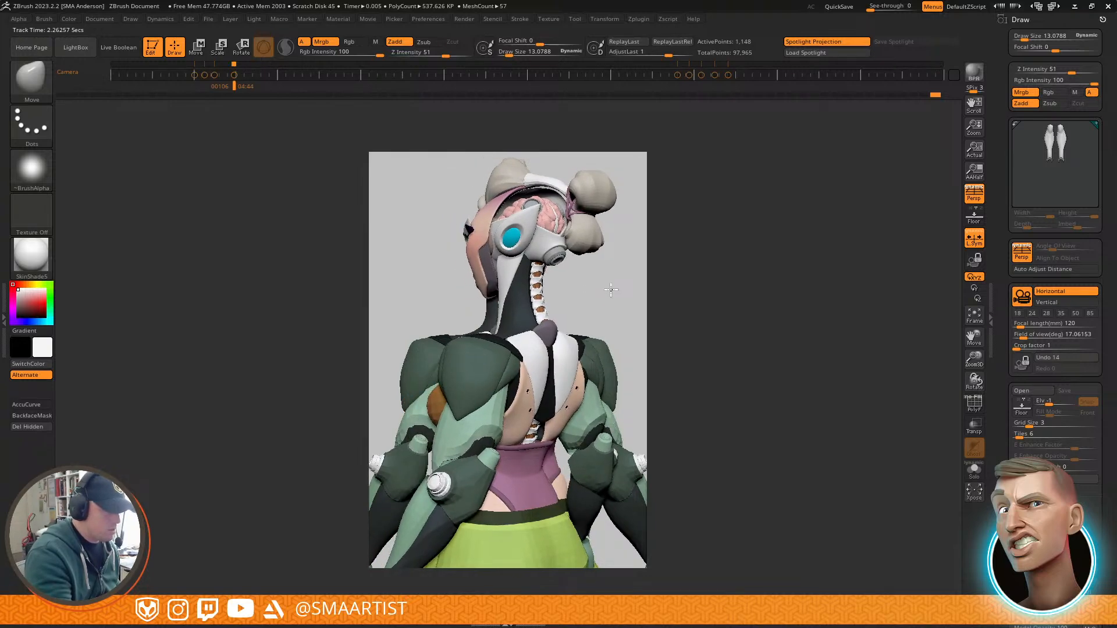
{"action": "left_click", "coordinate": [224, 74]}
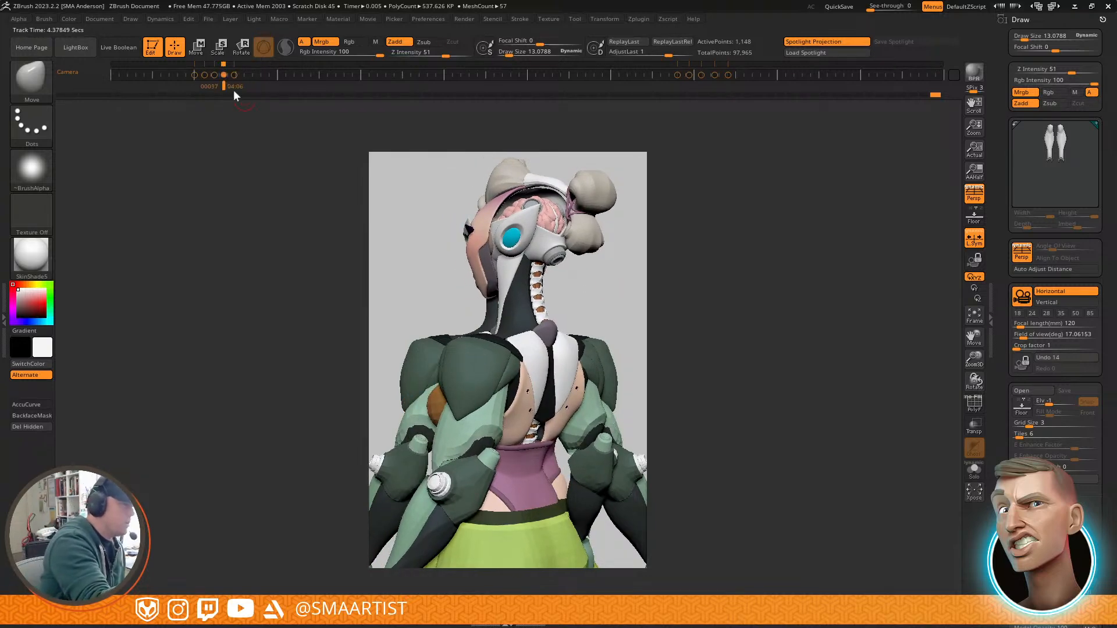
Step: Save the timeline as NeoTokyo_ViewsTURN, replacing the existing file
{"action": "left_click", "coordinate": [367, 19]}
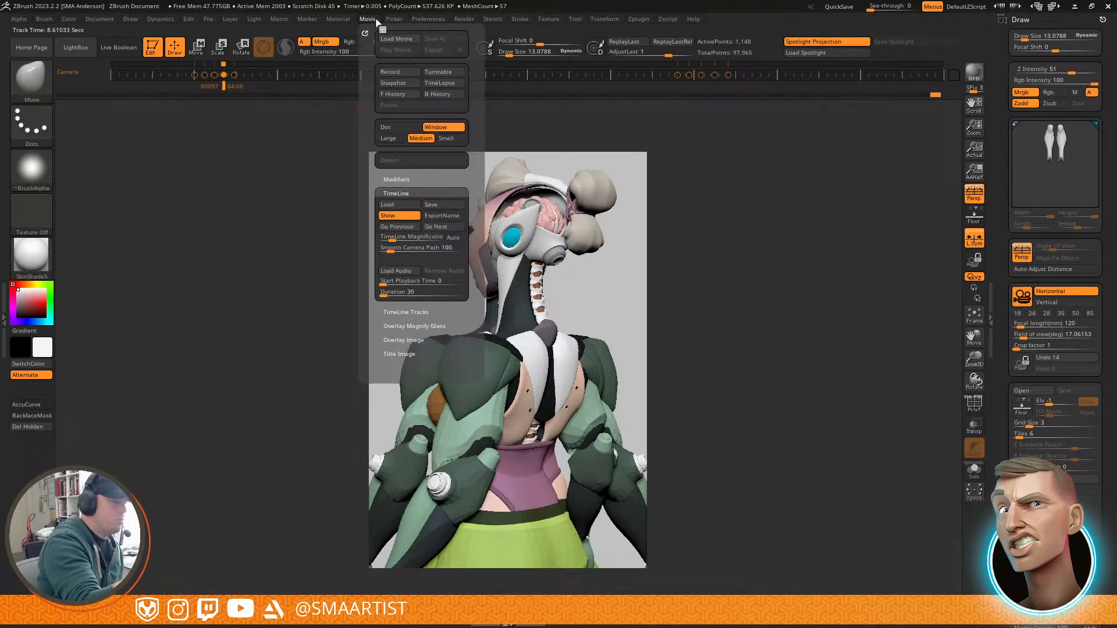
{"action": "left_click", "coordinate": [443, 206]}
{"action": "left_click", "coordinate": [863, 532]}
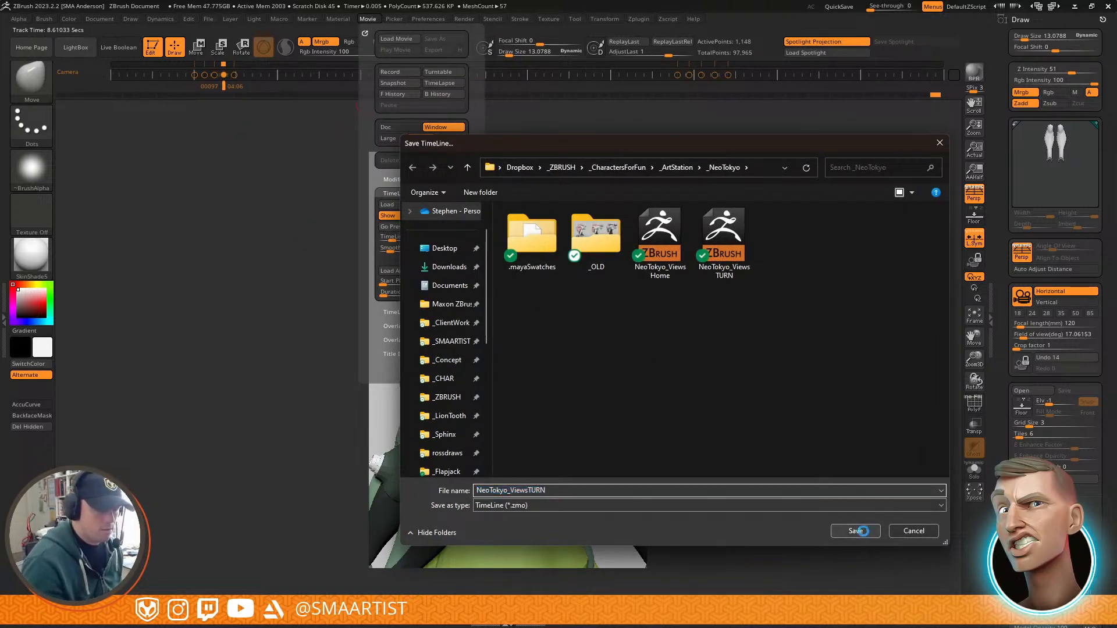
{"action": "left_click", "coordinate": [574, 306]}
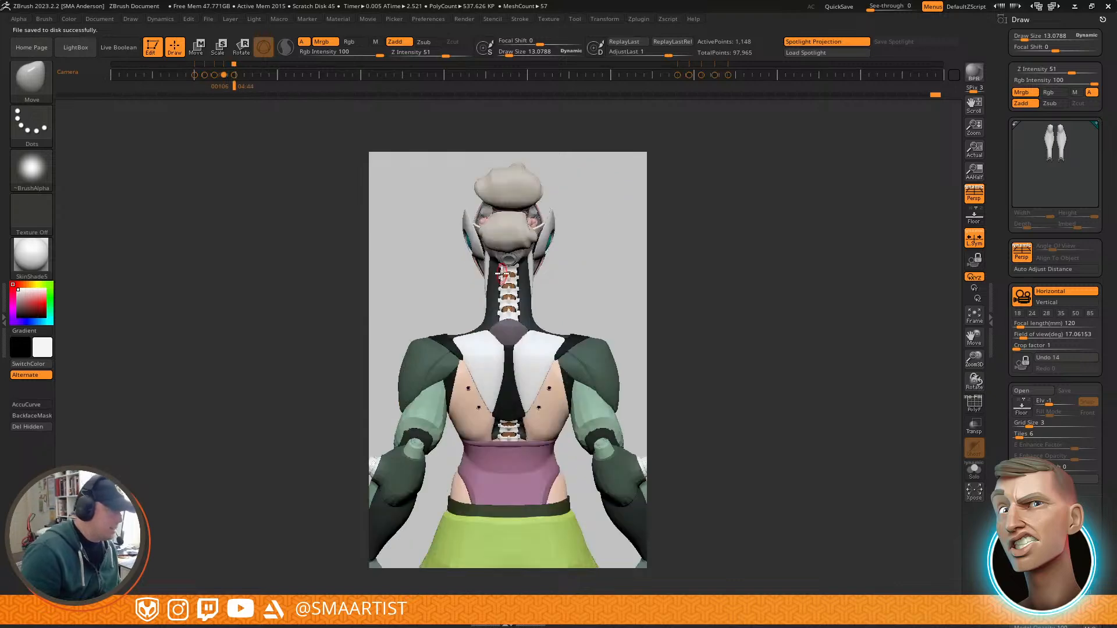
Step: Turn perspective off for the head-and-torso back view and export it as the JPEG HeadTurn_E, replacing the existing image
{"action": "key", "text": "p"}
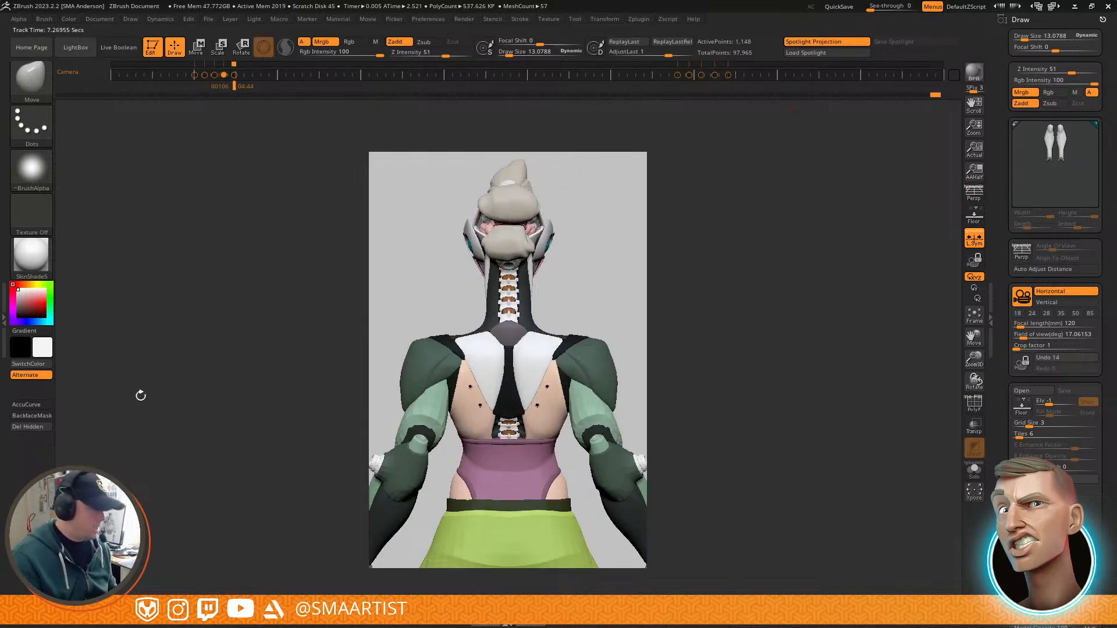
{"action": "key", "text": "ctrl+shift+e"}
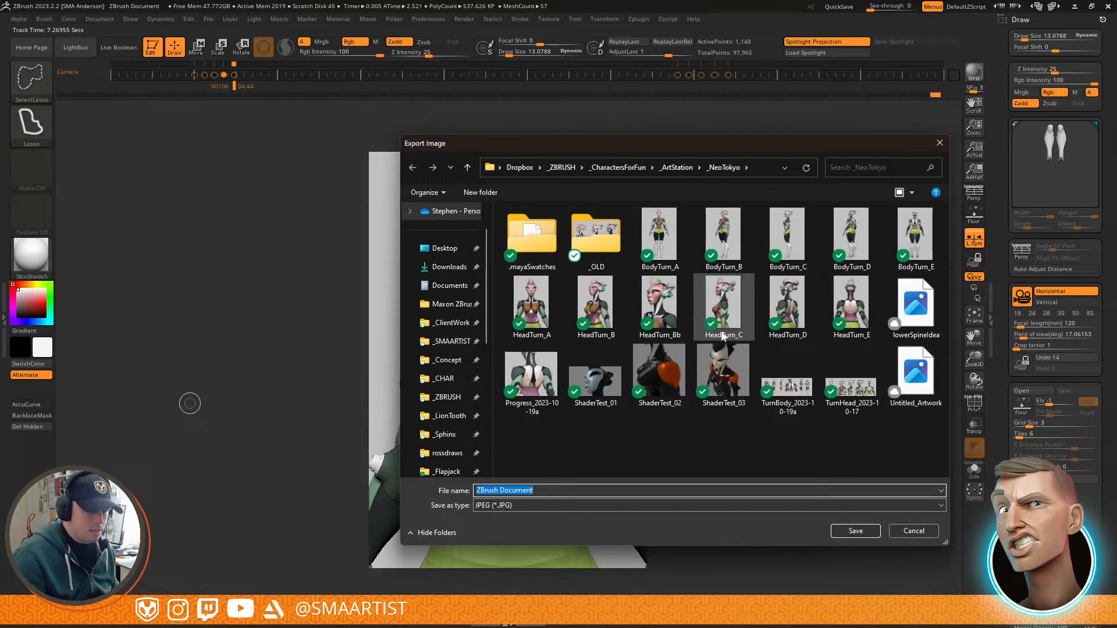
{"action": "double_click", "coordinate": [862, 321]}
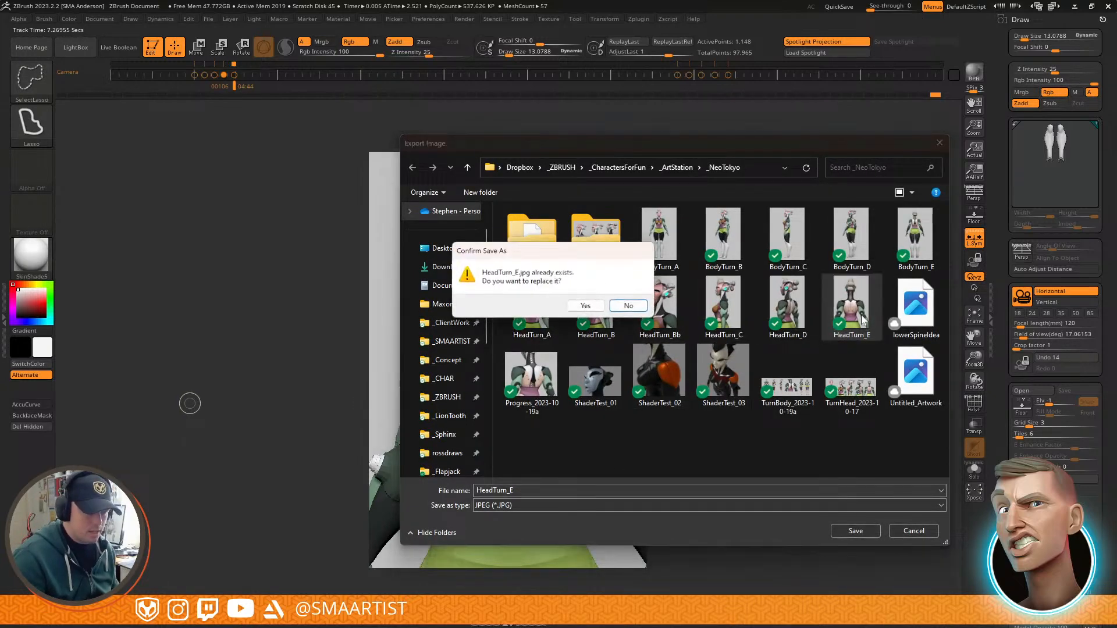
{"action": "left_click", "coordinate": [593, 308]}
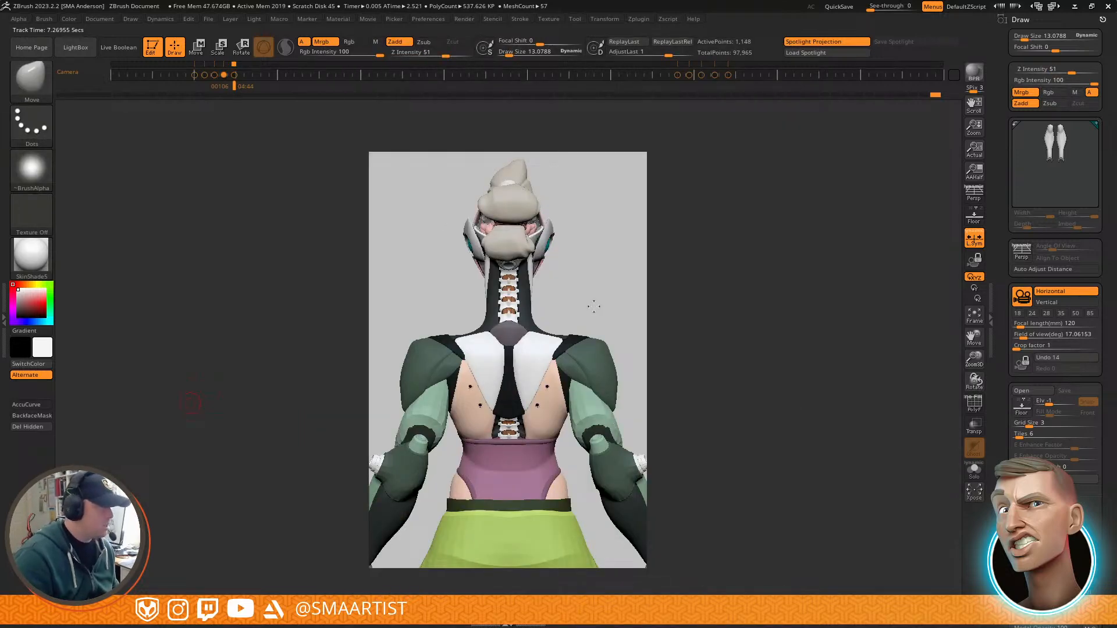
Step: Go to the back three-quarter keyframe with perspective on and export it as the JPEG HeadTurn_D, replacing the existing image
{"action": "key", "text": "Left"}
{"action": "key", "text": "p"}
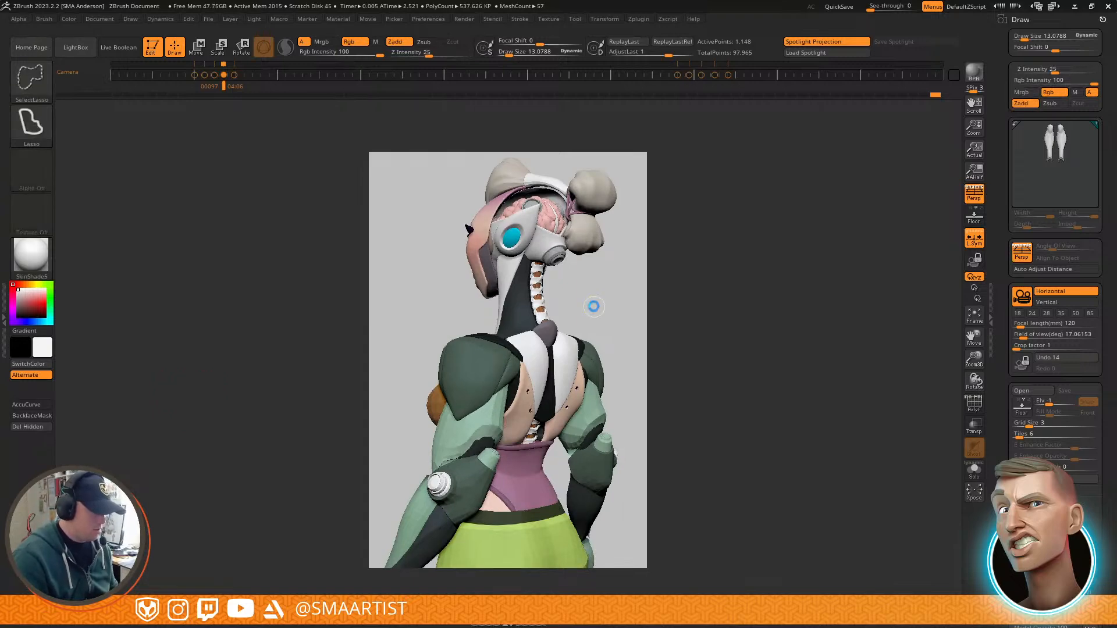
{"action": "key", "text": "ctrl+shift+e"}
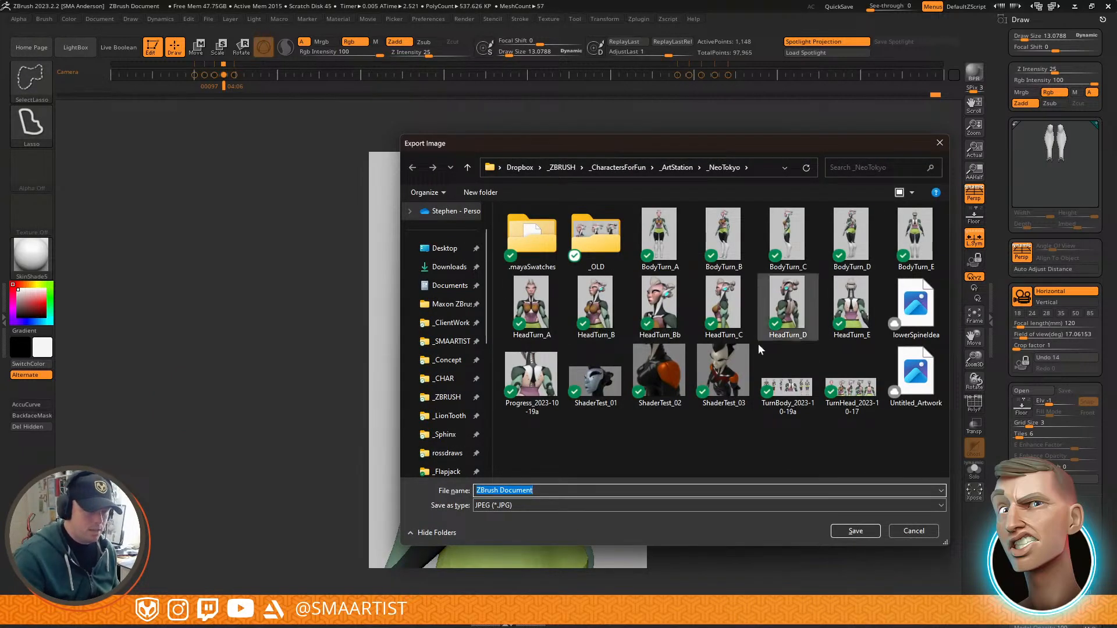
{"action": "double_click", "coordinate": [786, 304]}
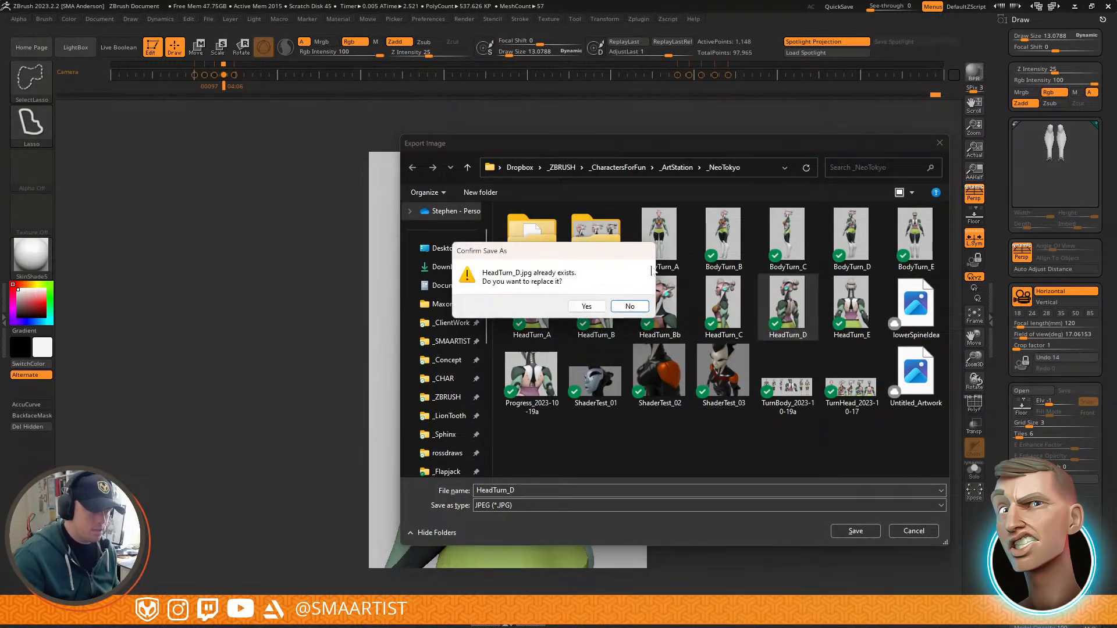
{"action": "left_click", "coordinate": [601, 305]}
Step: Go to the side-view keyframe, turn perspective off, and export it as the JPEG HeadTurn_C, replacing the existing image
{"action": "left_click", "coordinate": [722, 602]}
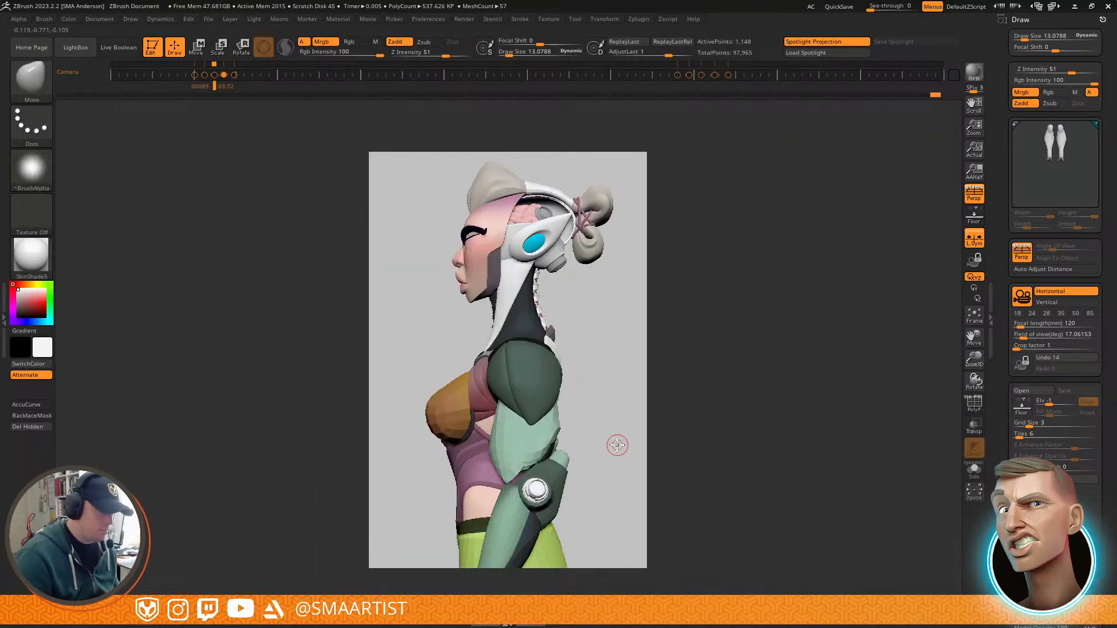
{"action": "key", "text": "ctrl+shift"}
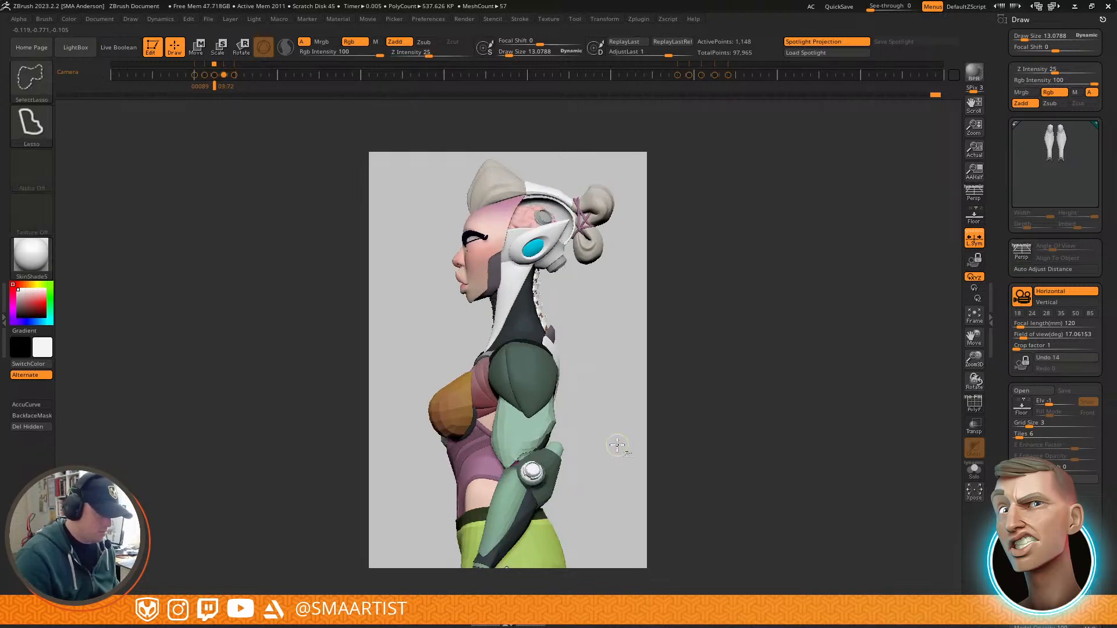
{"action": "key", "text": "ctrl+shift+e"}
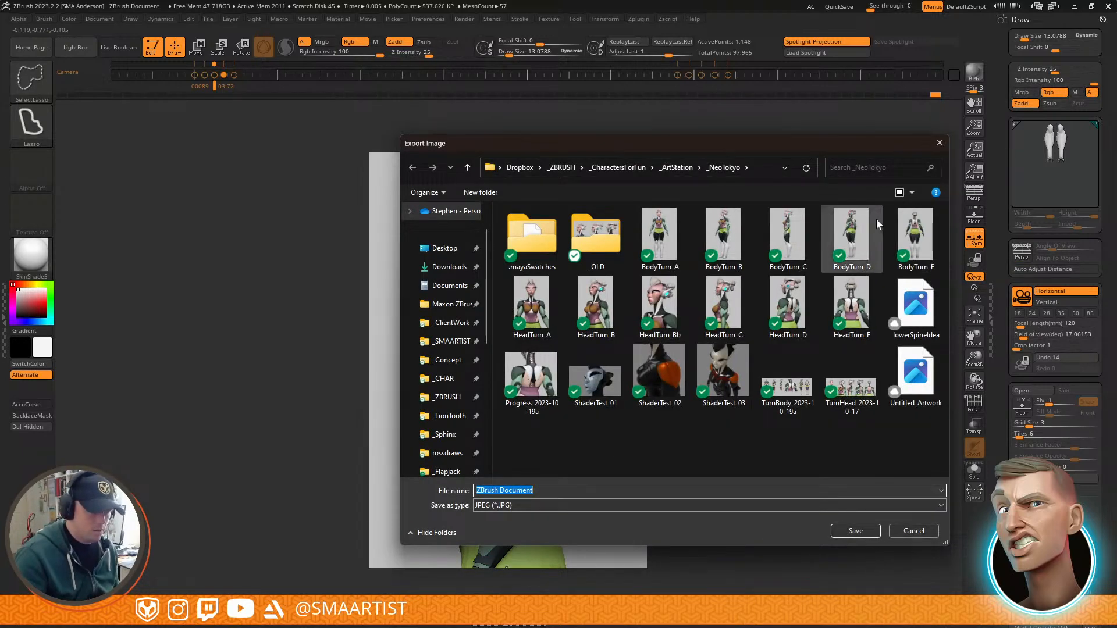
{"action": "double_click", "coordinate": [734, 313]}
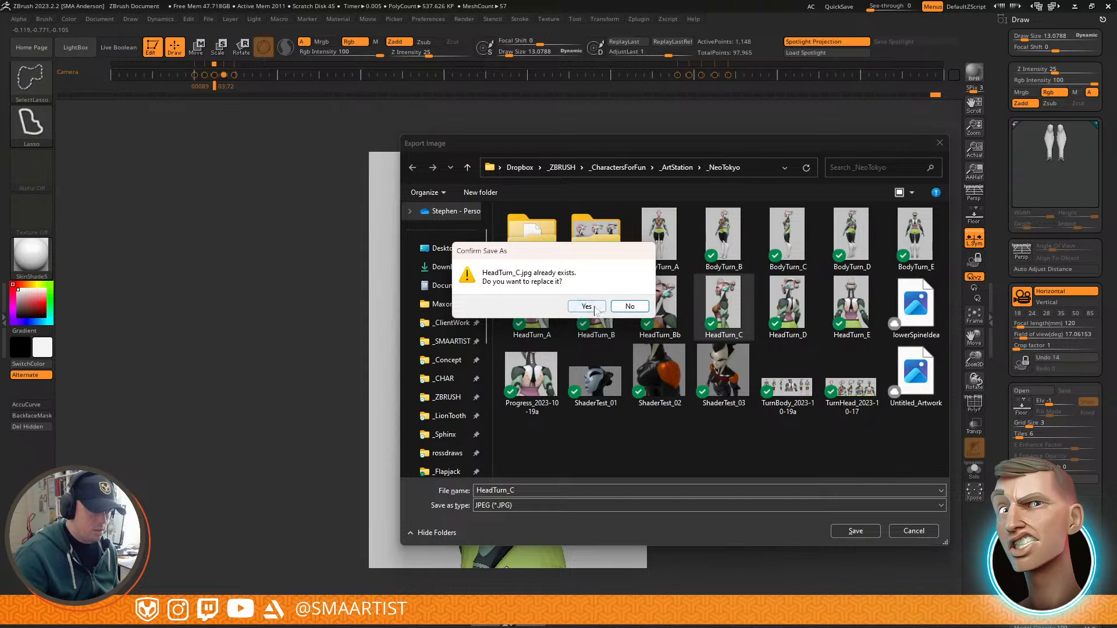
{"action": "left_click", "coordinate": [587, 308]}
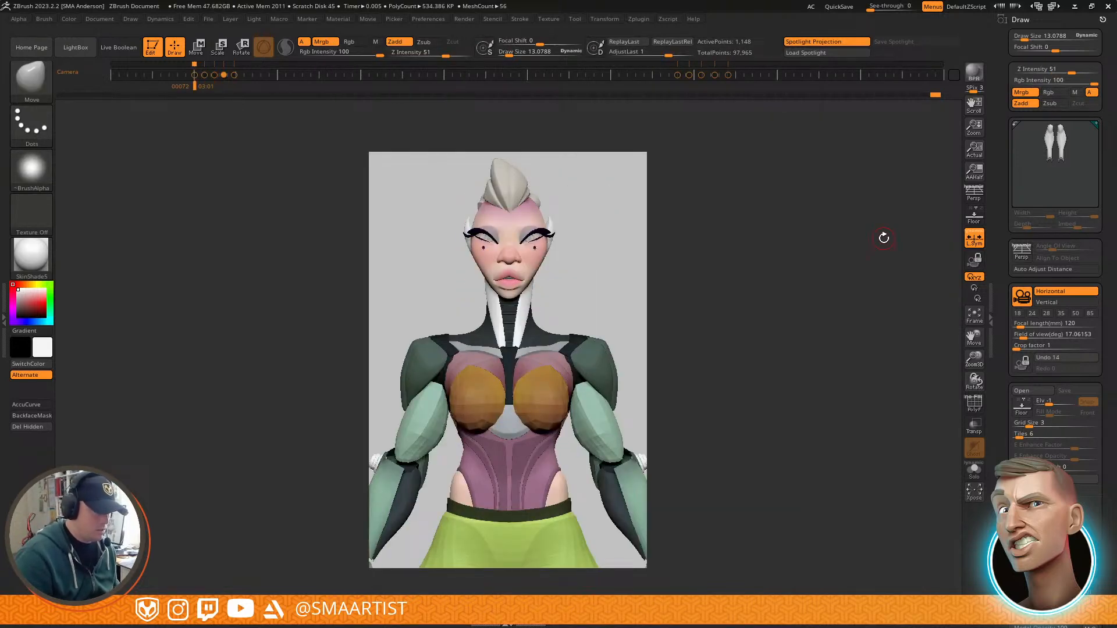
Step: Export the head-and-torso front view as the JPEG HeadTurn_A, replacing the existing image
{"action": "key", "text": "ctrl+alt+shift+e"}
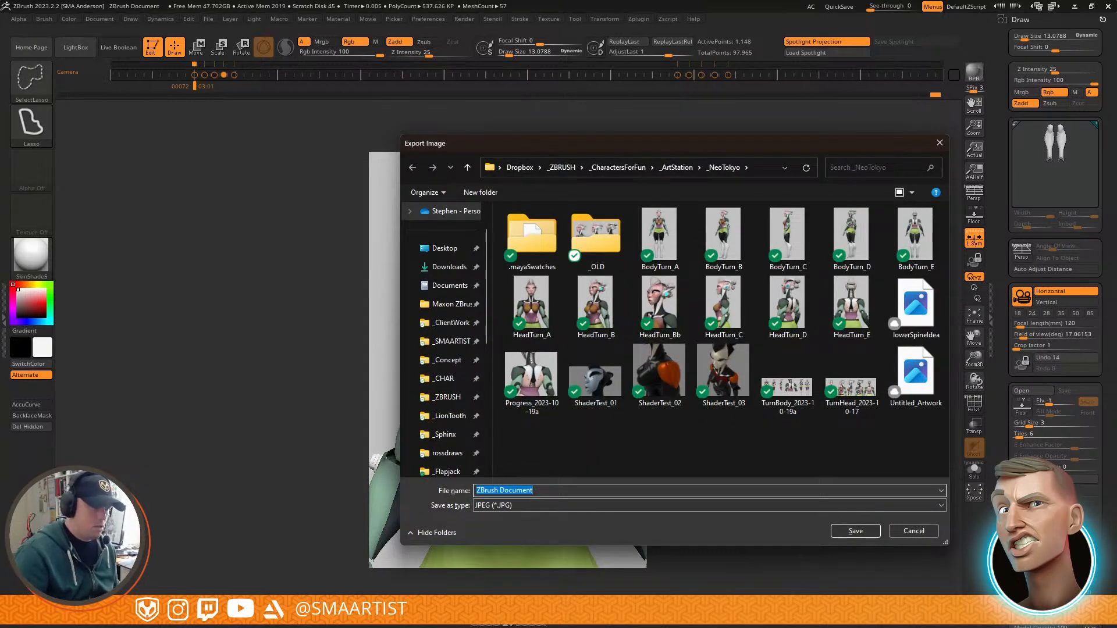
{"action": "double_click", "coordinate": [527, 315]}
{"action": "left_click", "coordinate": [580, 303]}
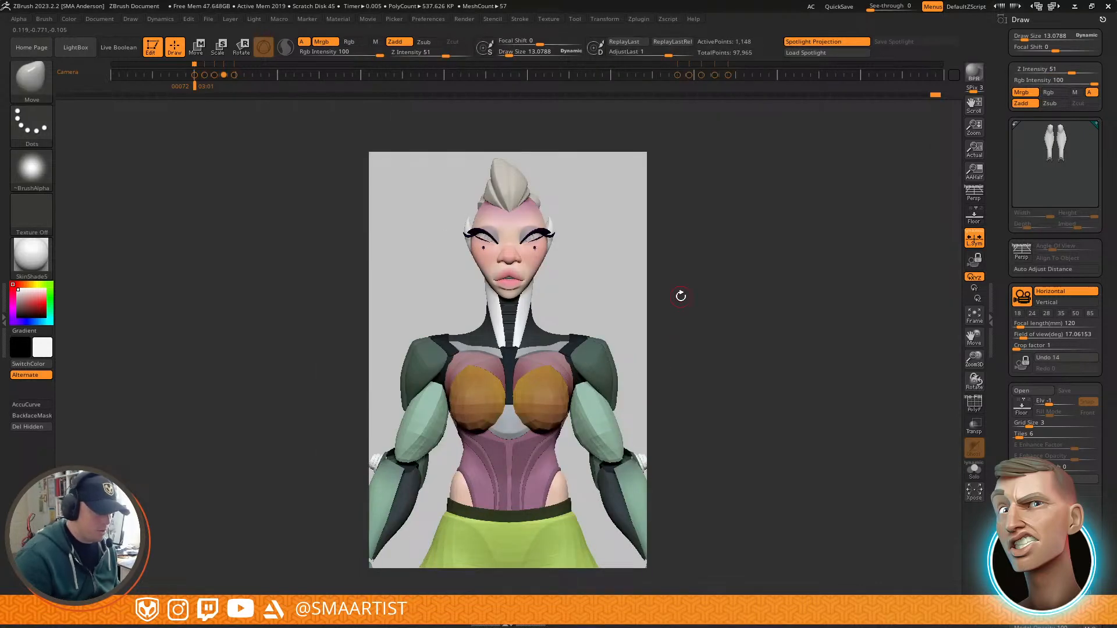
Step: Go to the front three-quarter keyframe with perspective on and export it as the JPEG HeadTurn_B, replacing the existing image
{"action": "key", "text": "p"}
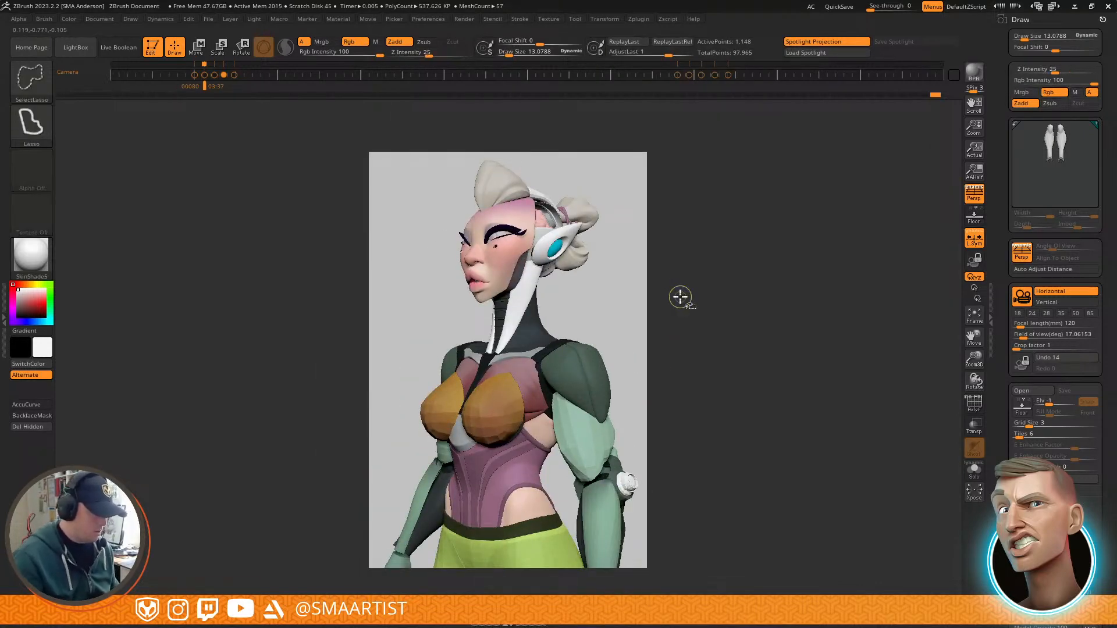
{"action": "key", "text": "ctrl+shift+e"}
{"action": "double_click", "coordinate": [597, 313]}
{"action": "left_click", "coordinate": [597, 311]}
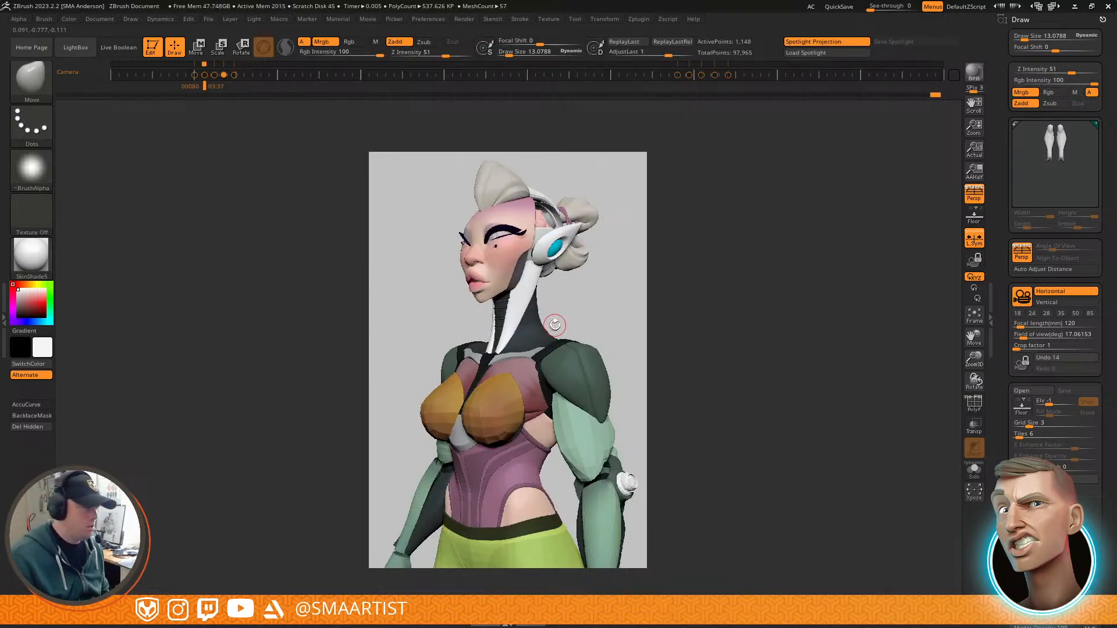
Step: Save the project, and save the timeline as NeoTokyo_ViewsTURN, replacing the existing file
{"action": "key", "text": "ctrl"}
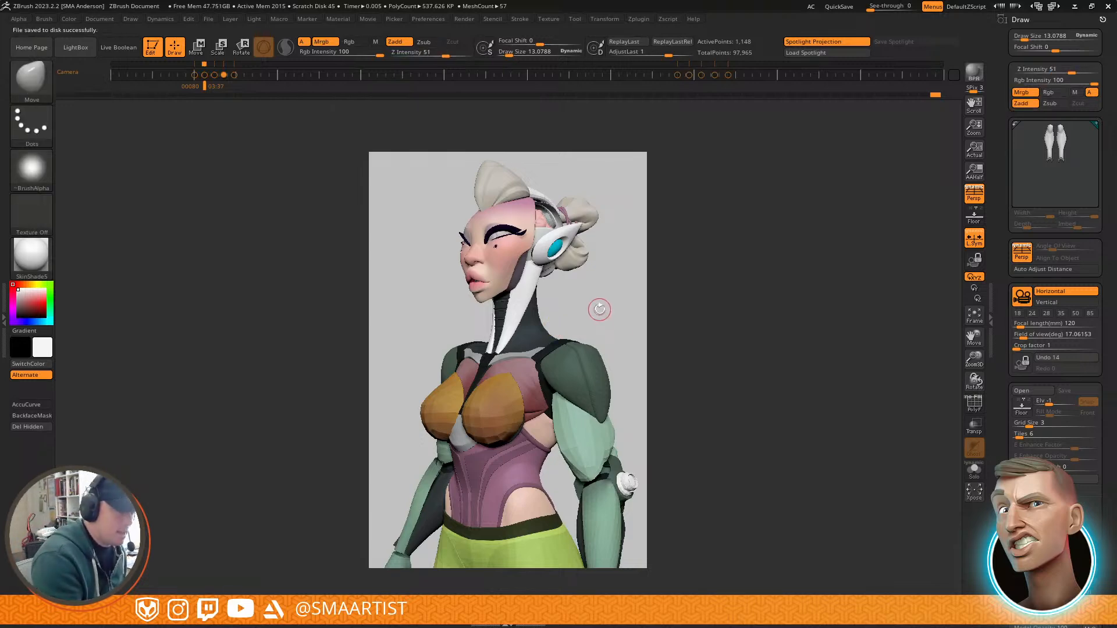
{"action": "key", "text": "ctrl+s"}
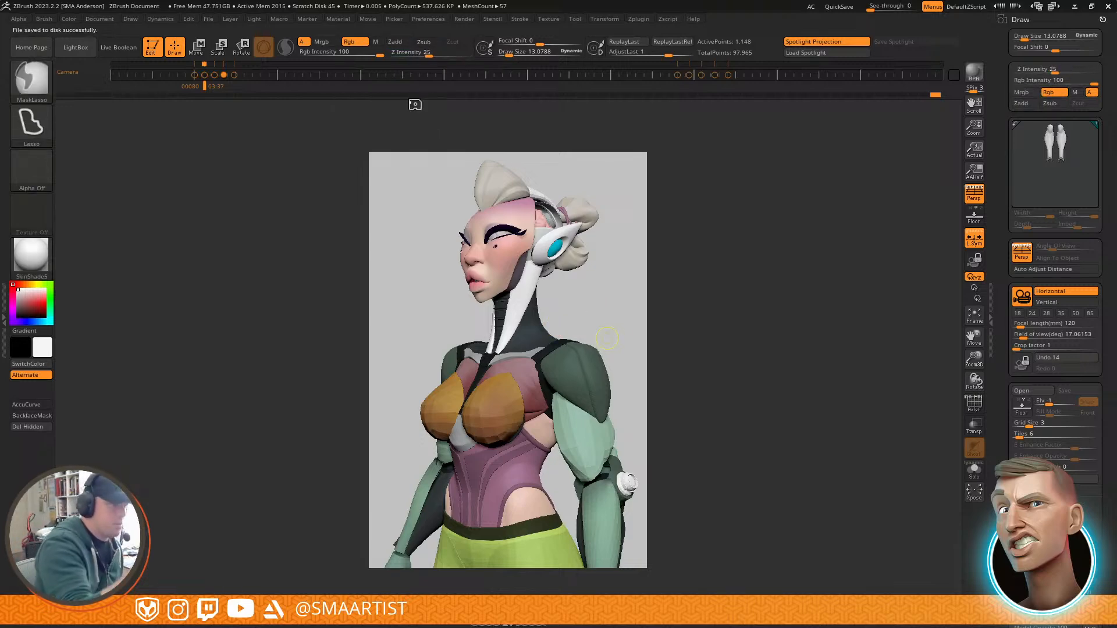
{"action": "left_click", "coordinate": [370, 19]}
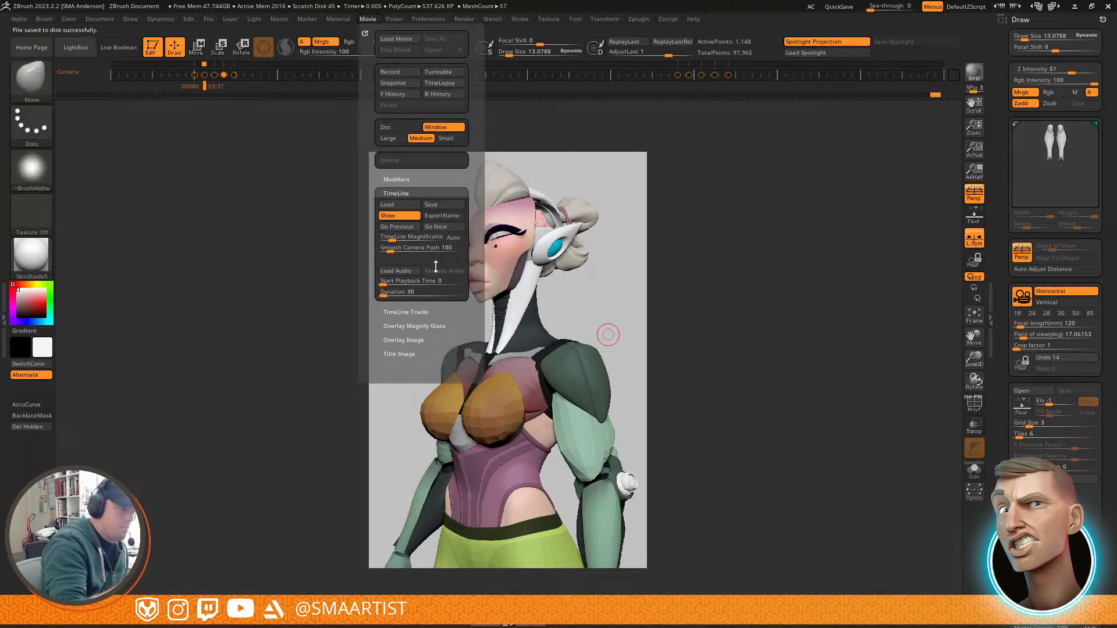
{"action": "left_click", "coordinate": [436, 205]}
{"action": "left_click", "coordinate": [854, 531]}
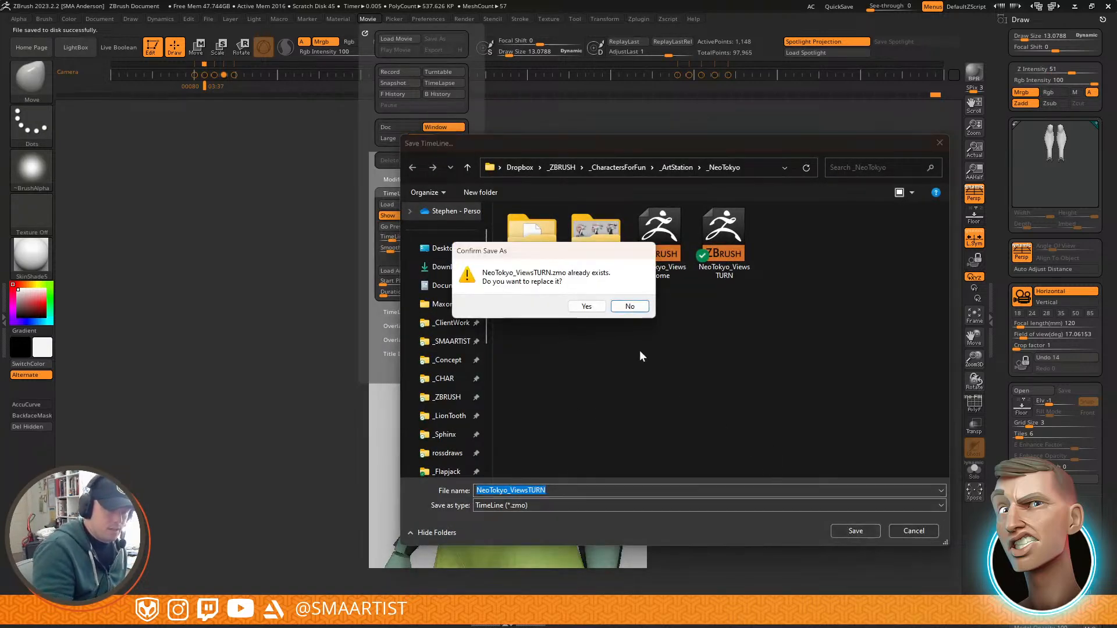
{"action": "left_click", "coordinate": [580, 305]}
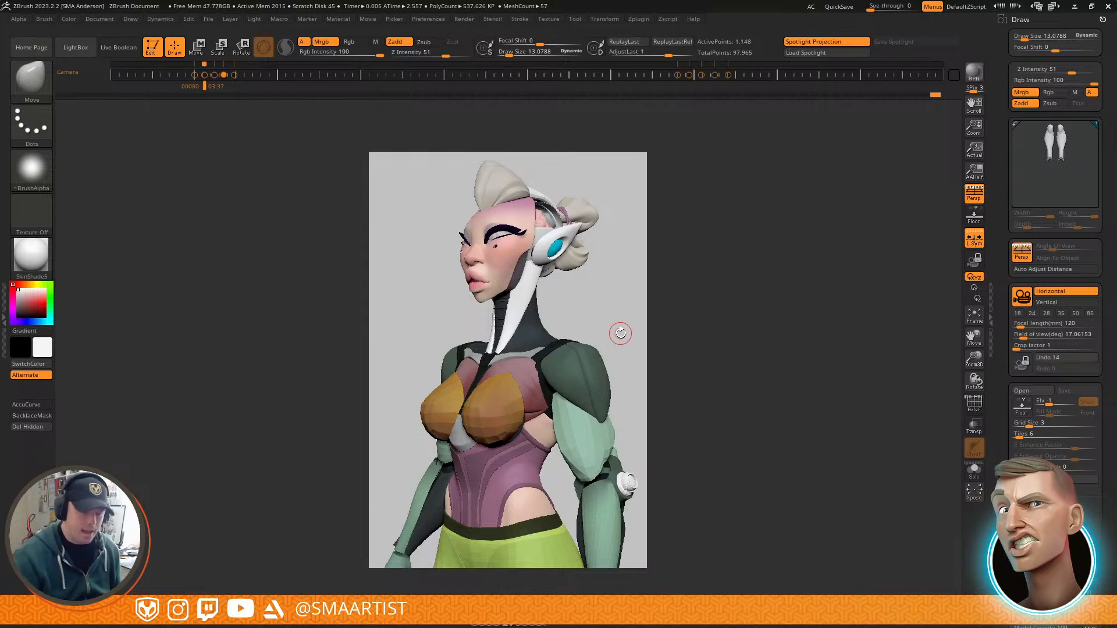
Step: Review the head-and-torso camera keyframes from front three-quarter through to the back view, and return to the front three-quarter keyframe
{"action": "key", "text": "Right"}
{"action": "key", "text": "Right"}
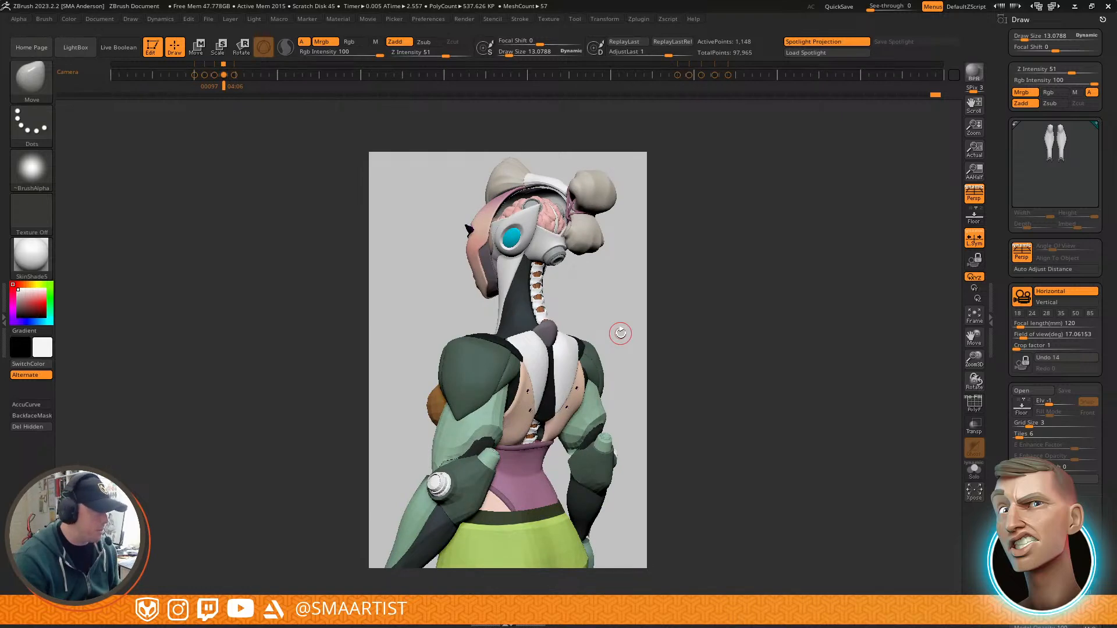
{"action": "key", "text": "Right"}
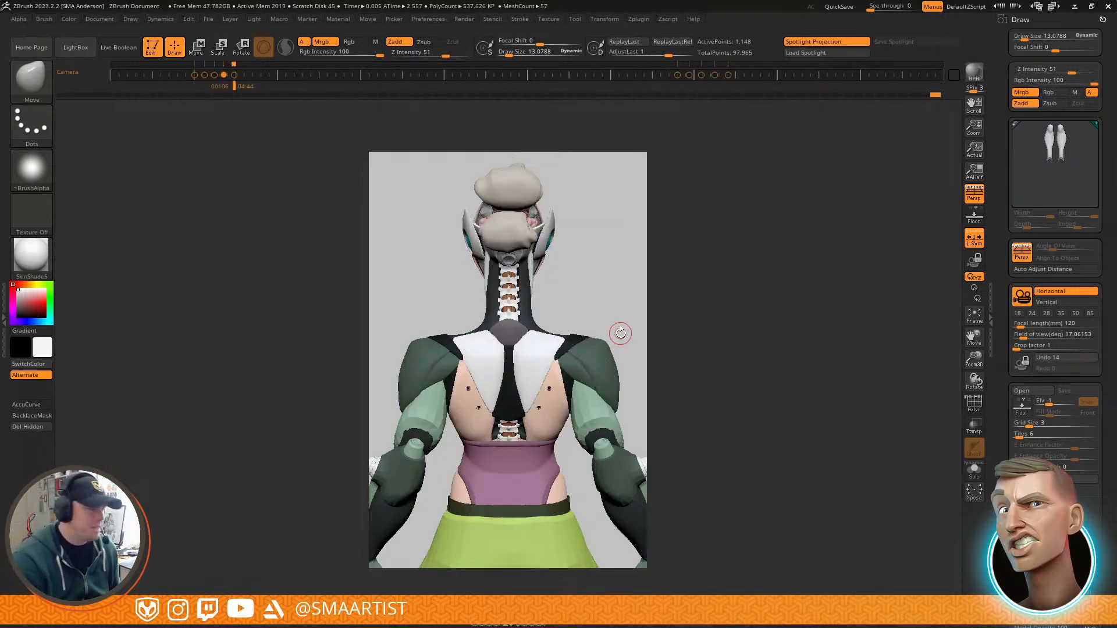
{"action": "key", "text": "Left"}
{"action": "key", "text": "Left"}
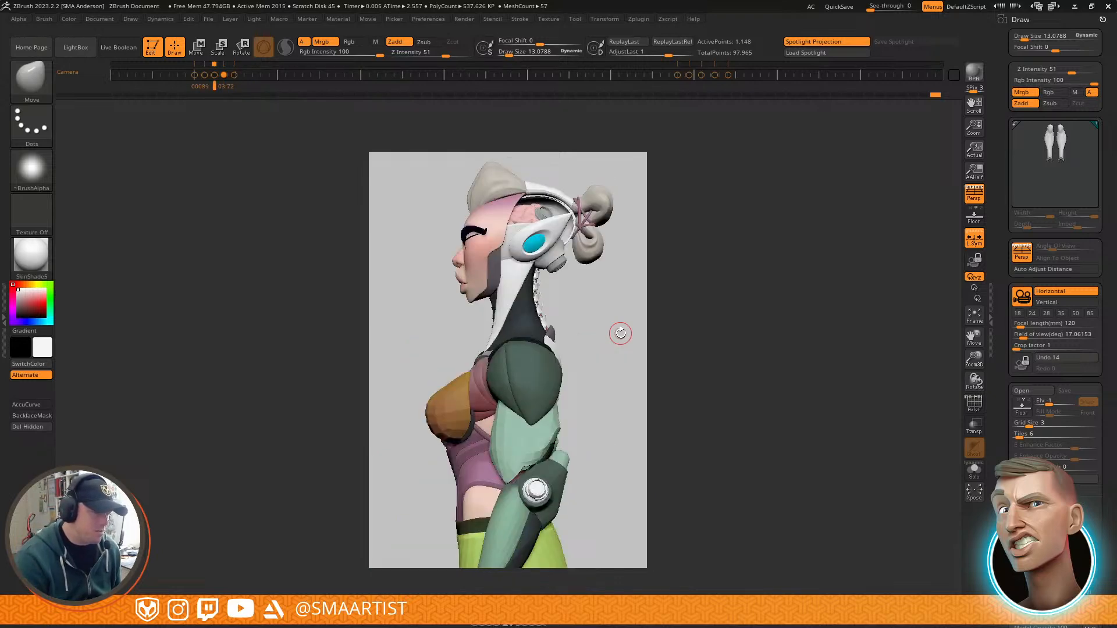
{"action": "key", "text": "Left"}
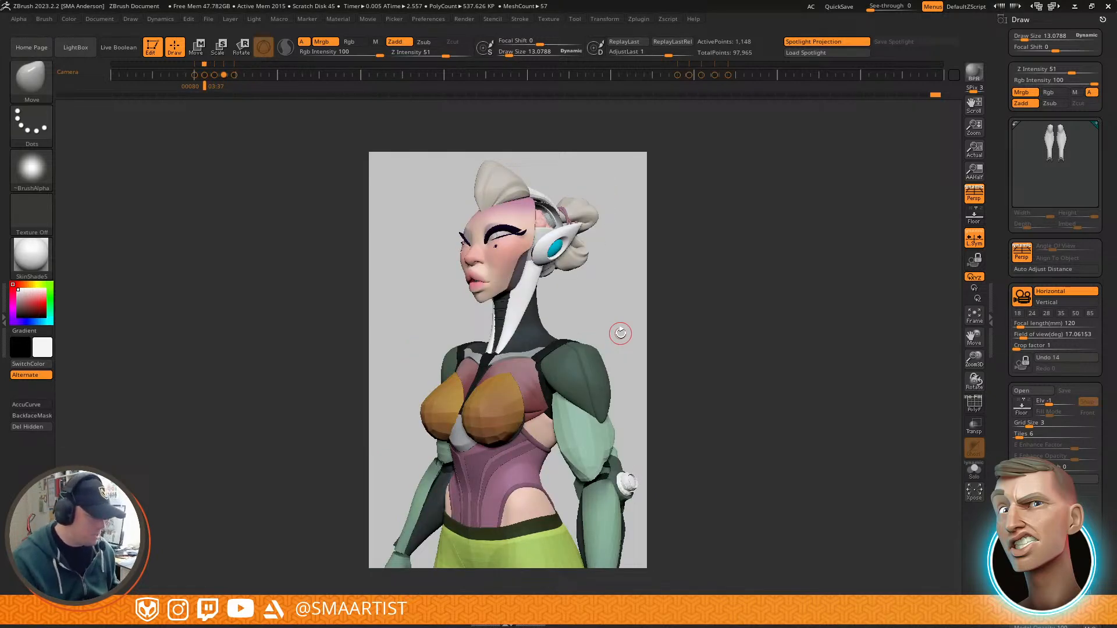
Step: Compare the framing of the full-body front, three-quarter, side and back keyframes, ending on the front three-quarter view
{"action": "key", "text": "Right"}
{"action": "key", "text": "Right"}
{"action": "key", "text": "Right"}
{"action": "key", "text": "Right"}
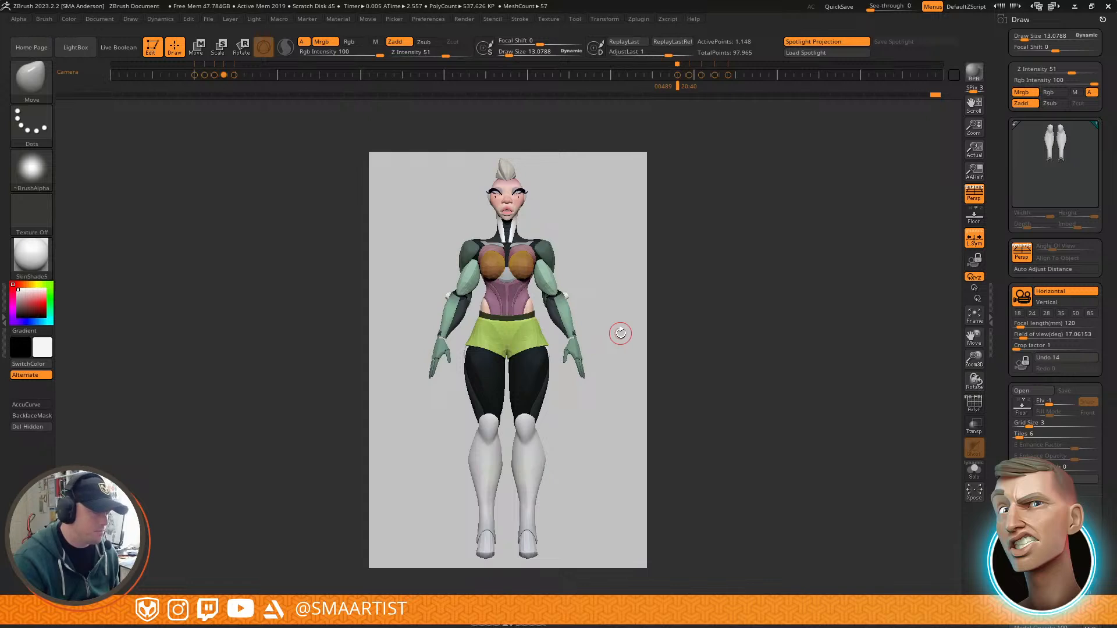
{"action": "key", "text": "Right"}
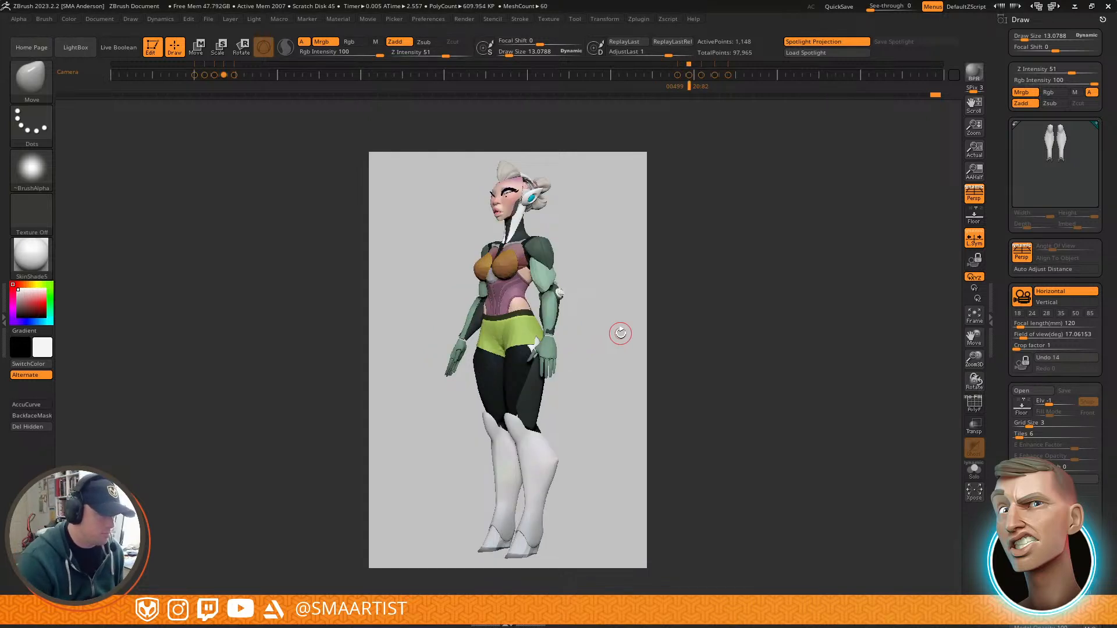
{"action": "key", "text": "Right"}
{"action": "key", "text": "Right"}
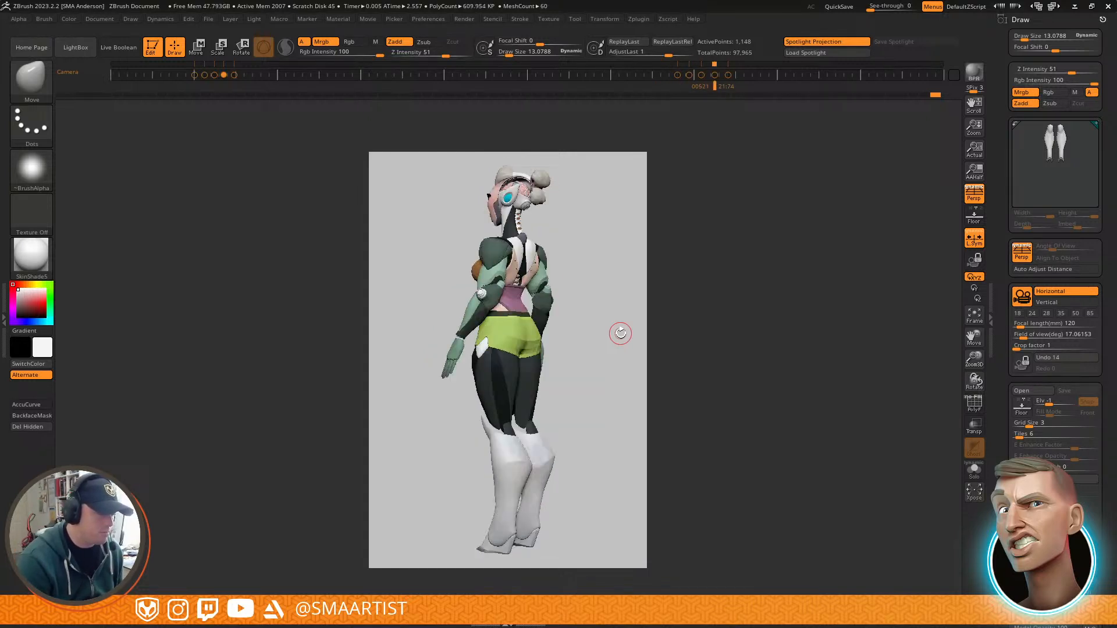
{"action": "key", "text": "Right"}
{"action": "key", "text": "Left"}
{"action": "key", "text": "Left"}
{"action": "key", "text": "Left"}
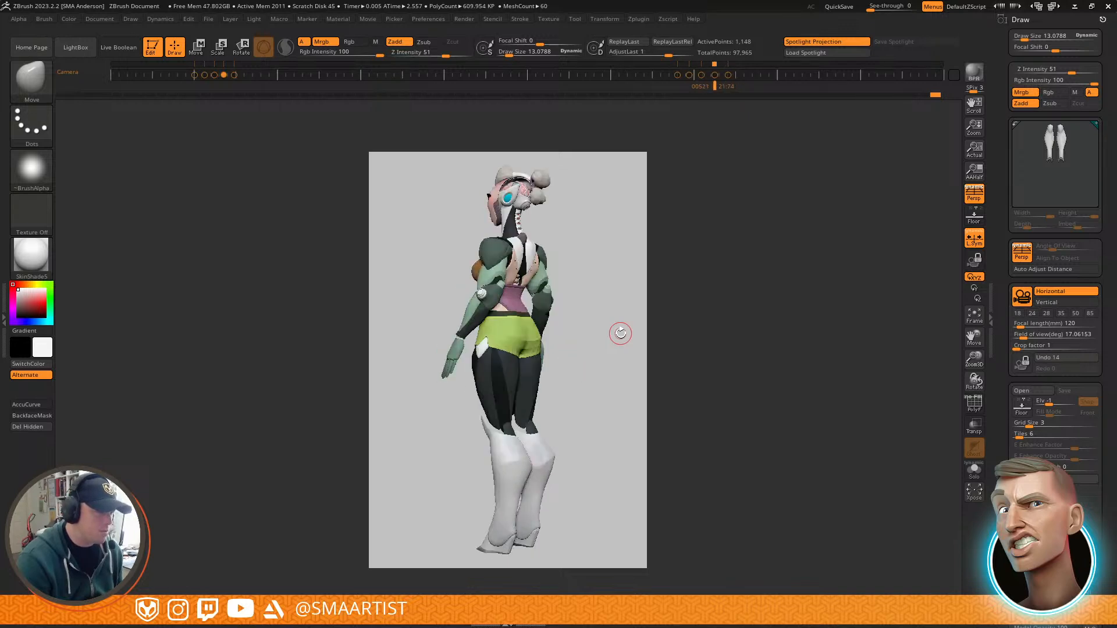
{"action": "key", "text": "Right"}
{"action": "key", "text": "Right"}
{"action": "key", "text": "Right"}
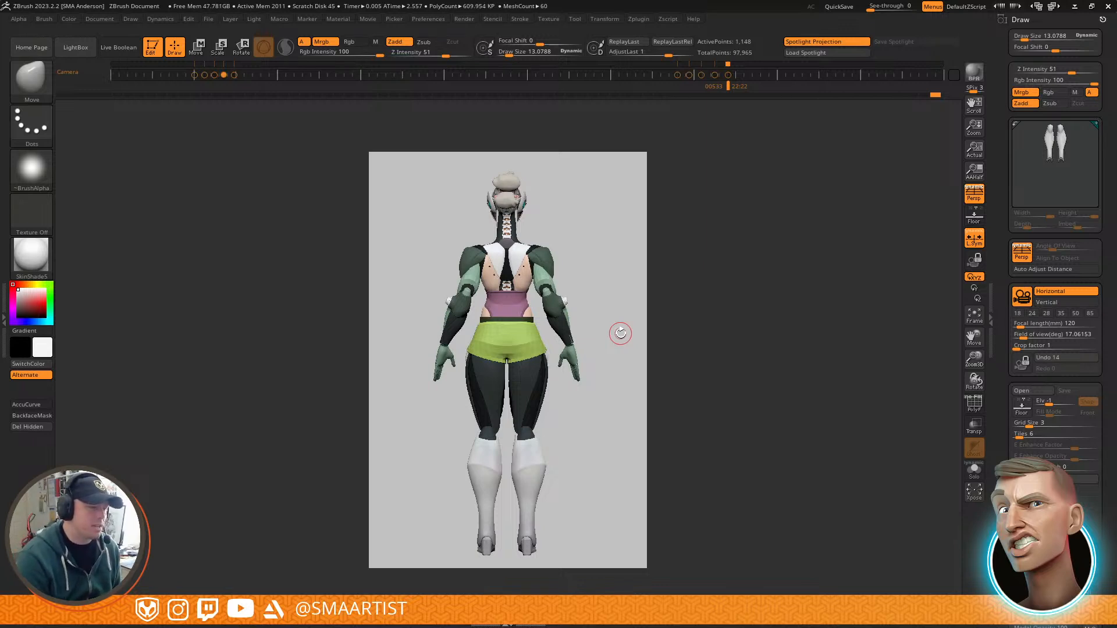
{"action": "key", "text": "Left"}
{"action": "key", "text": "Left"}
{"action": "key", "text": "Left"}
{"action": "key", "text": "Right"}
{"action": "key", "text": "Right"}
{"action": "key", "text": "Right"}
{"action": "key", "text": "Left"}
{"action": "key", "text": "Left"}
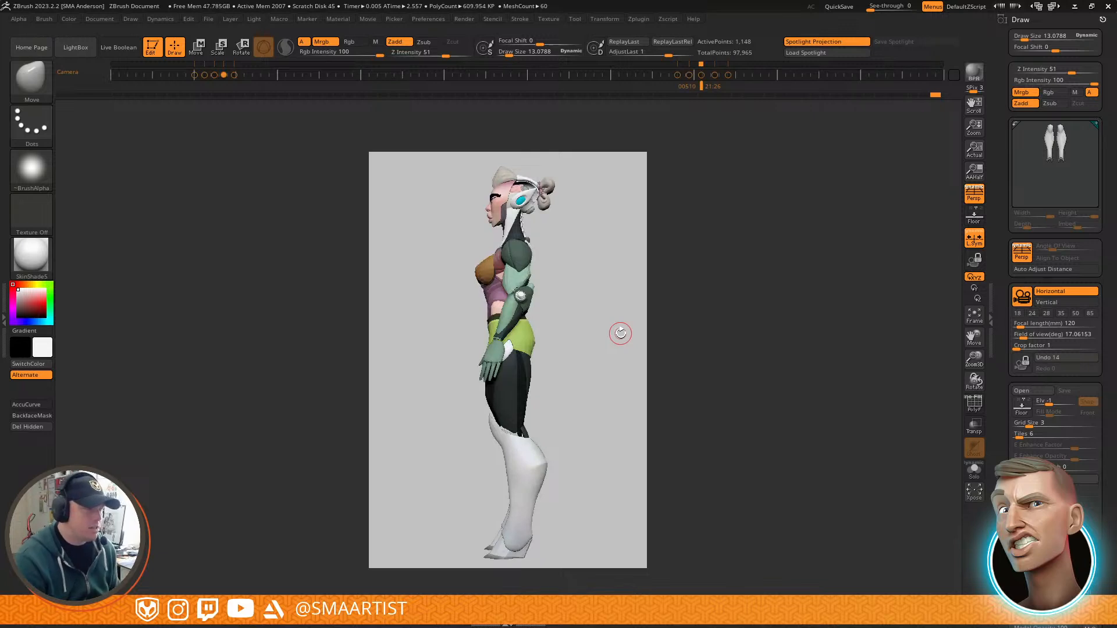
{"action": "key", "text": "Left"}
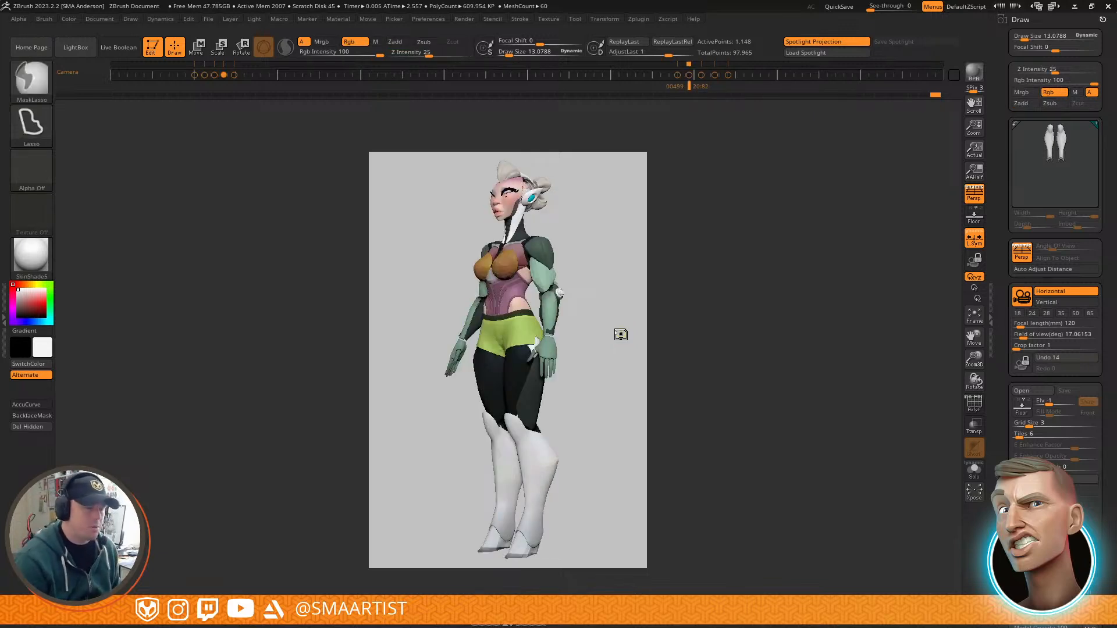
Step: Save the project and show the document at actual size, framed closely on the character's head and upper torso
{"action": "key", "text": "ctrl+s"}
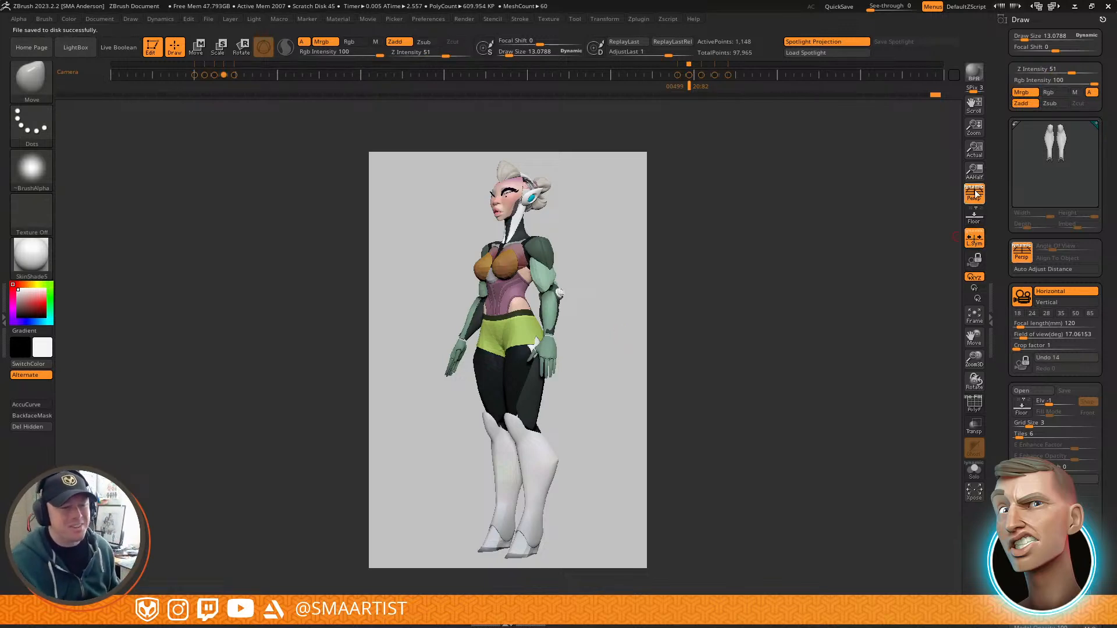
{"action": "left_click", "coordinate": [975, 158]}
{"action": "left_click_drag", "start_coordinate": [769, 177], "coordinate": [765, 455], "text": "alt"}
{"action": "right_click_drag", "start_coordinate": [749, 420], "coordinate": [761, 450], "text": "ctrl"}
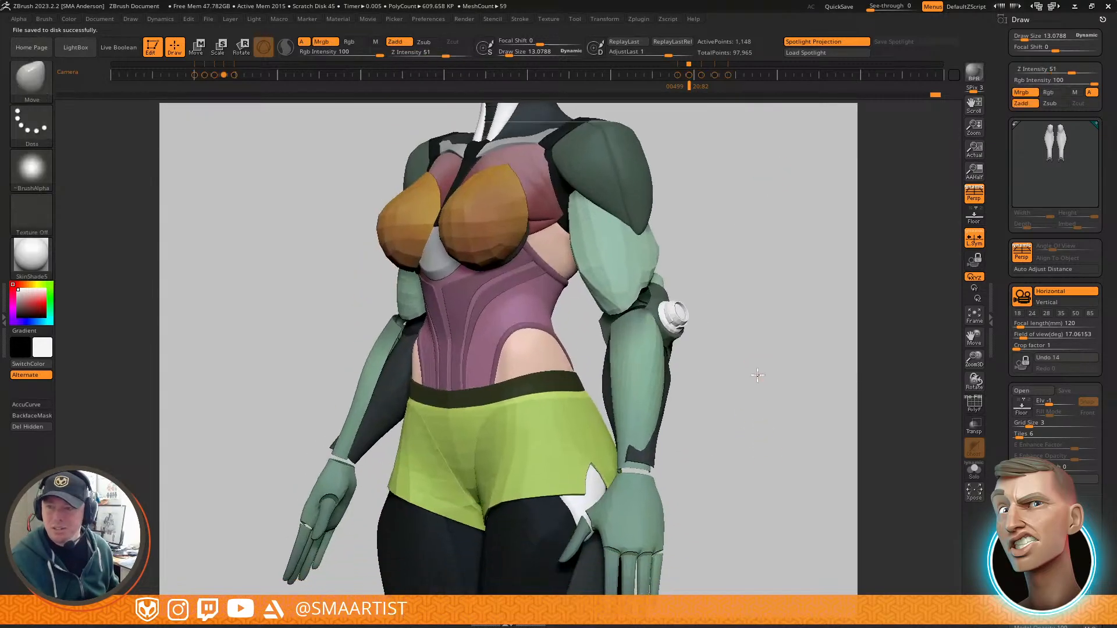
{"action": "right_click_drag", "start_coordinate": [772, 230], "coordinate": [787, 489], "text": "alt"}
{"action": "left_click_drag", "start_coordinate": [776, 404], "coordinate": [770, 400]}
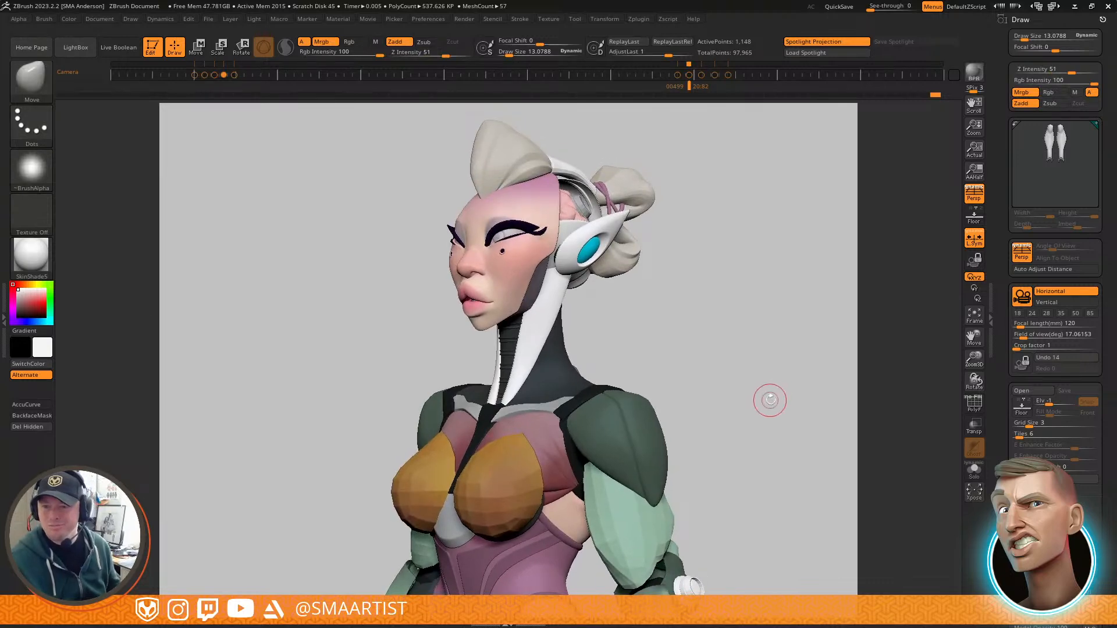